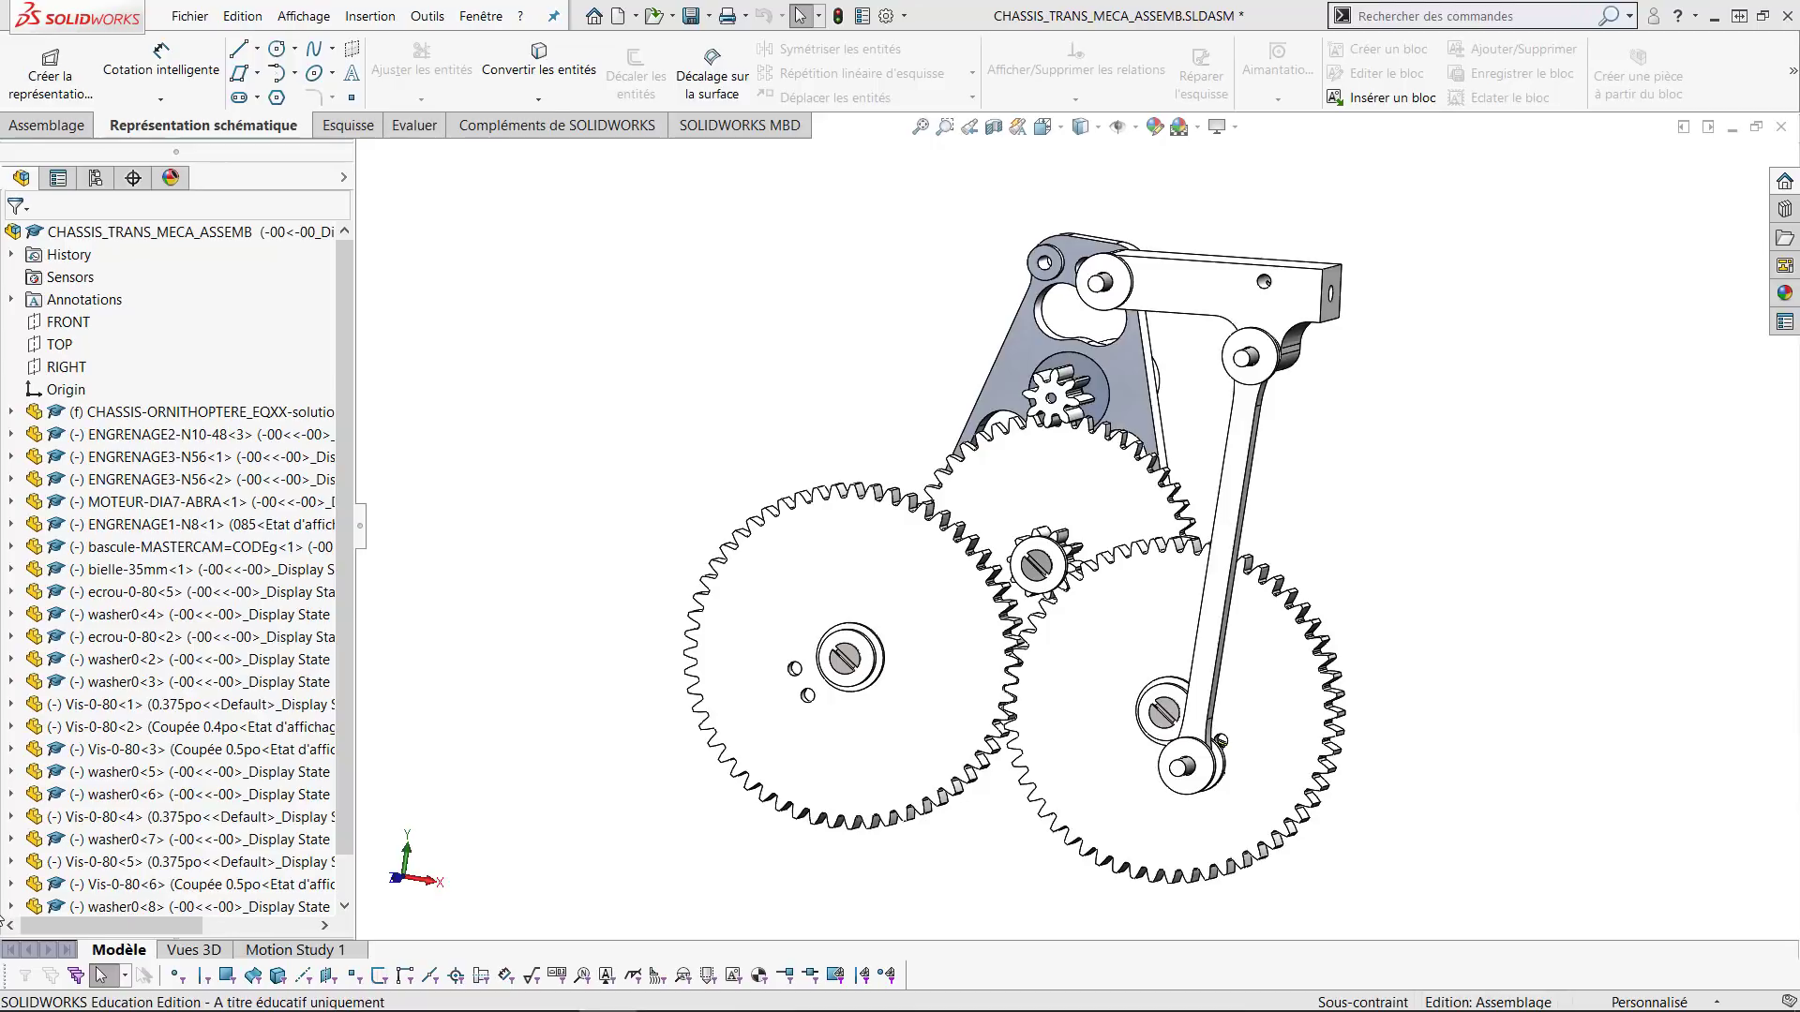
# Rotate the ENGRENAGE3-N56<2> gear with the connecting rod and examine the transmission's motion from several angles.
pyautogui.click(1014, 381)
pyautogui.click(915, 428)
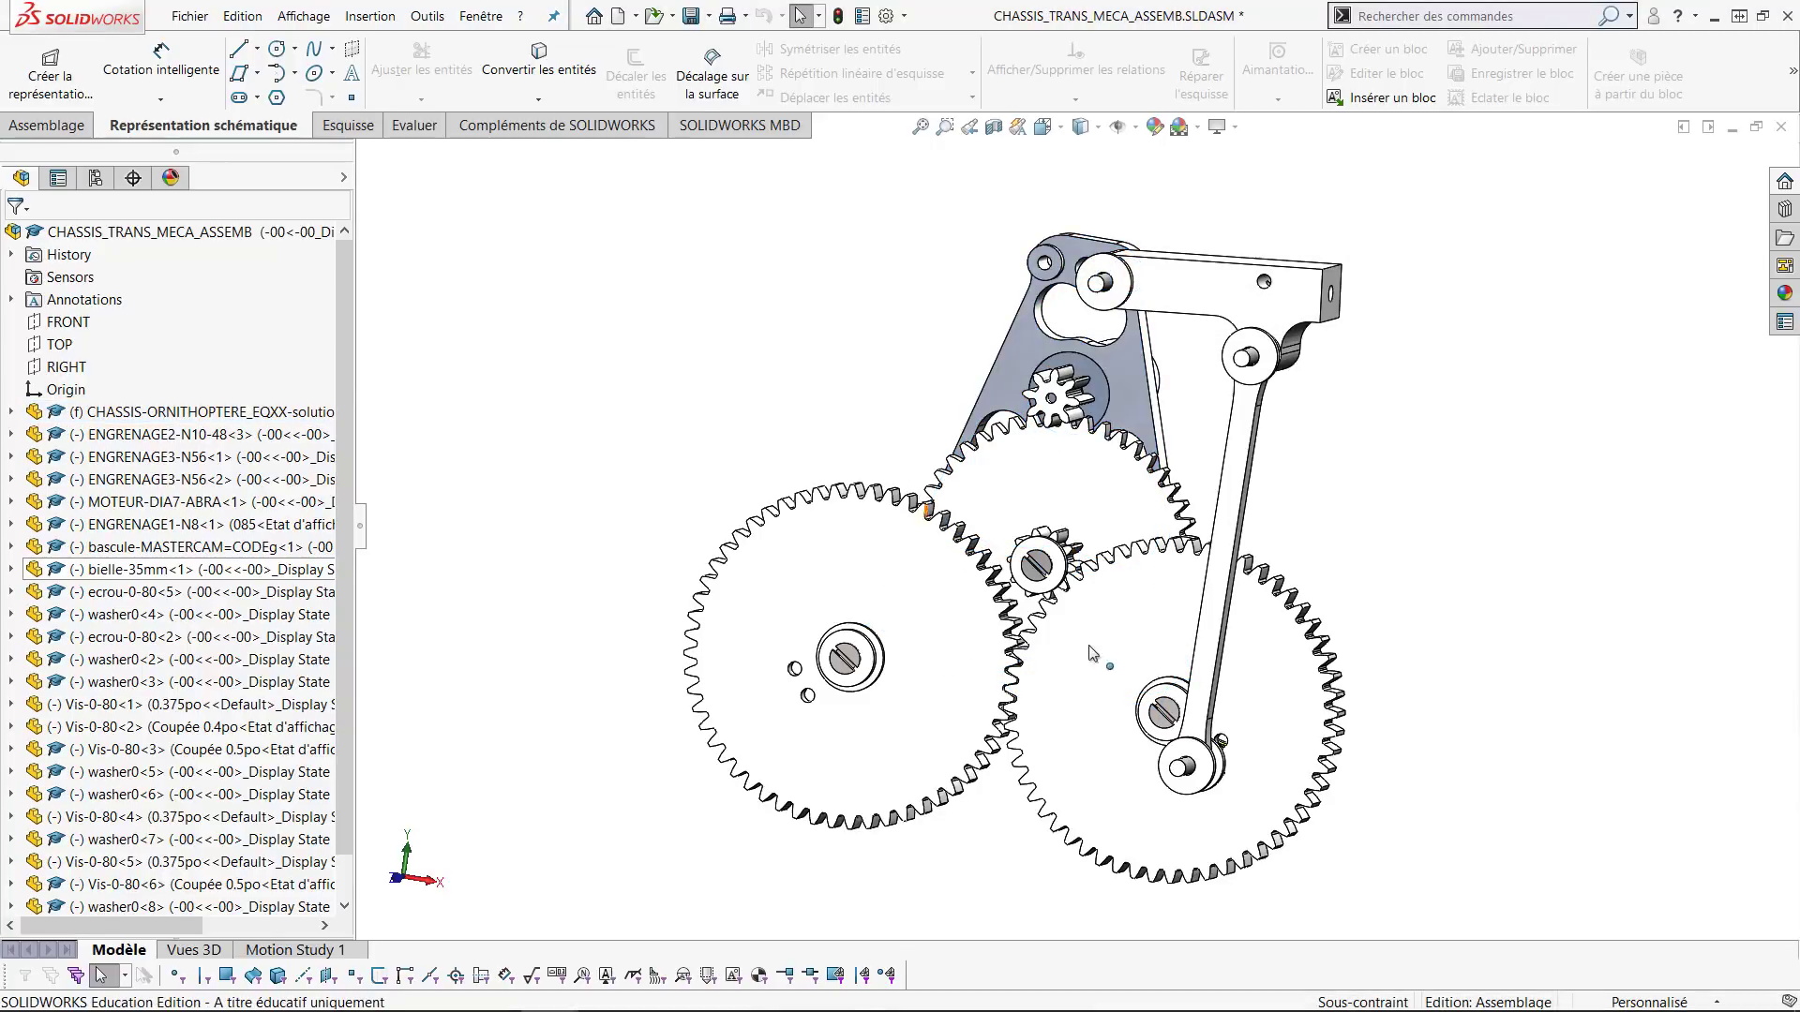
pyautogui.moveTo(1128, 607); pyautogui.dragTo(1210, 712, button='middle')
pyautogui.click(1181, 675)
pyautogui.moveTo(1209, 703)
pyautogui.mouseDown()
pyautogui.moveTo(1080, 588)
pyautogui.moveTo(1157, 783)
pyautogui.moveTo(1078, 605)
pyautogui.moveTo(1196, 768)
pyautogui.moveTo(1112, 619)
pyautogui.moveTo(1200, 679)
pyautogui.mouseUp()
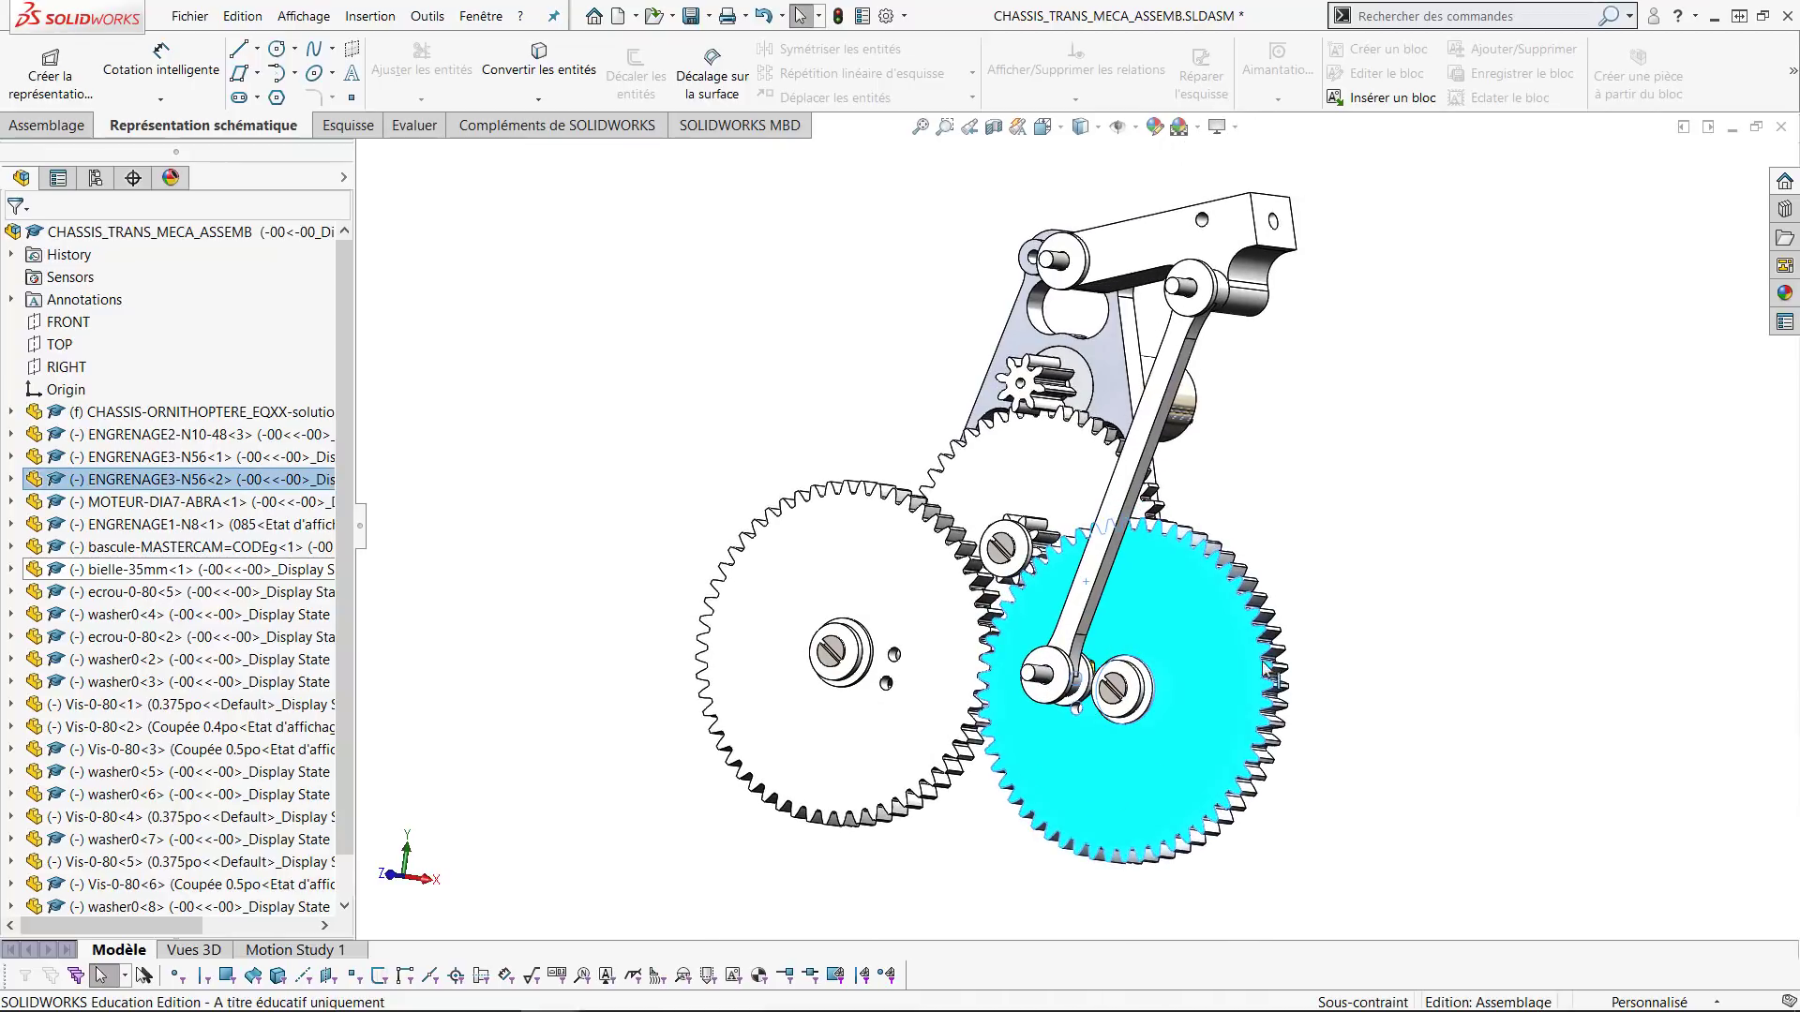
pyautogui.moveTo(1284, 664); pyautogui.dragTo(1516, 674, button='middle')
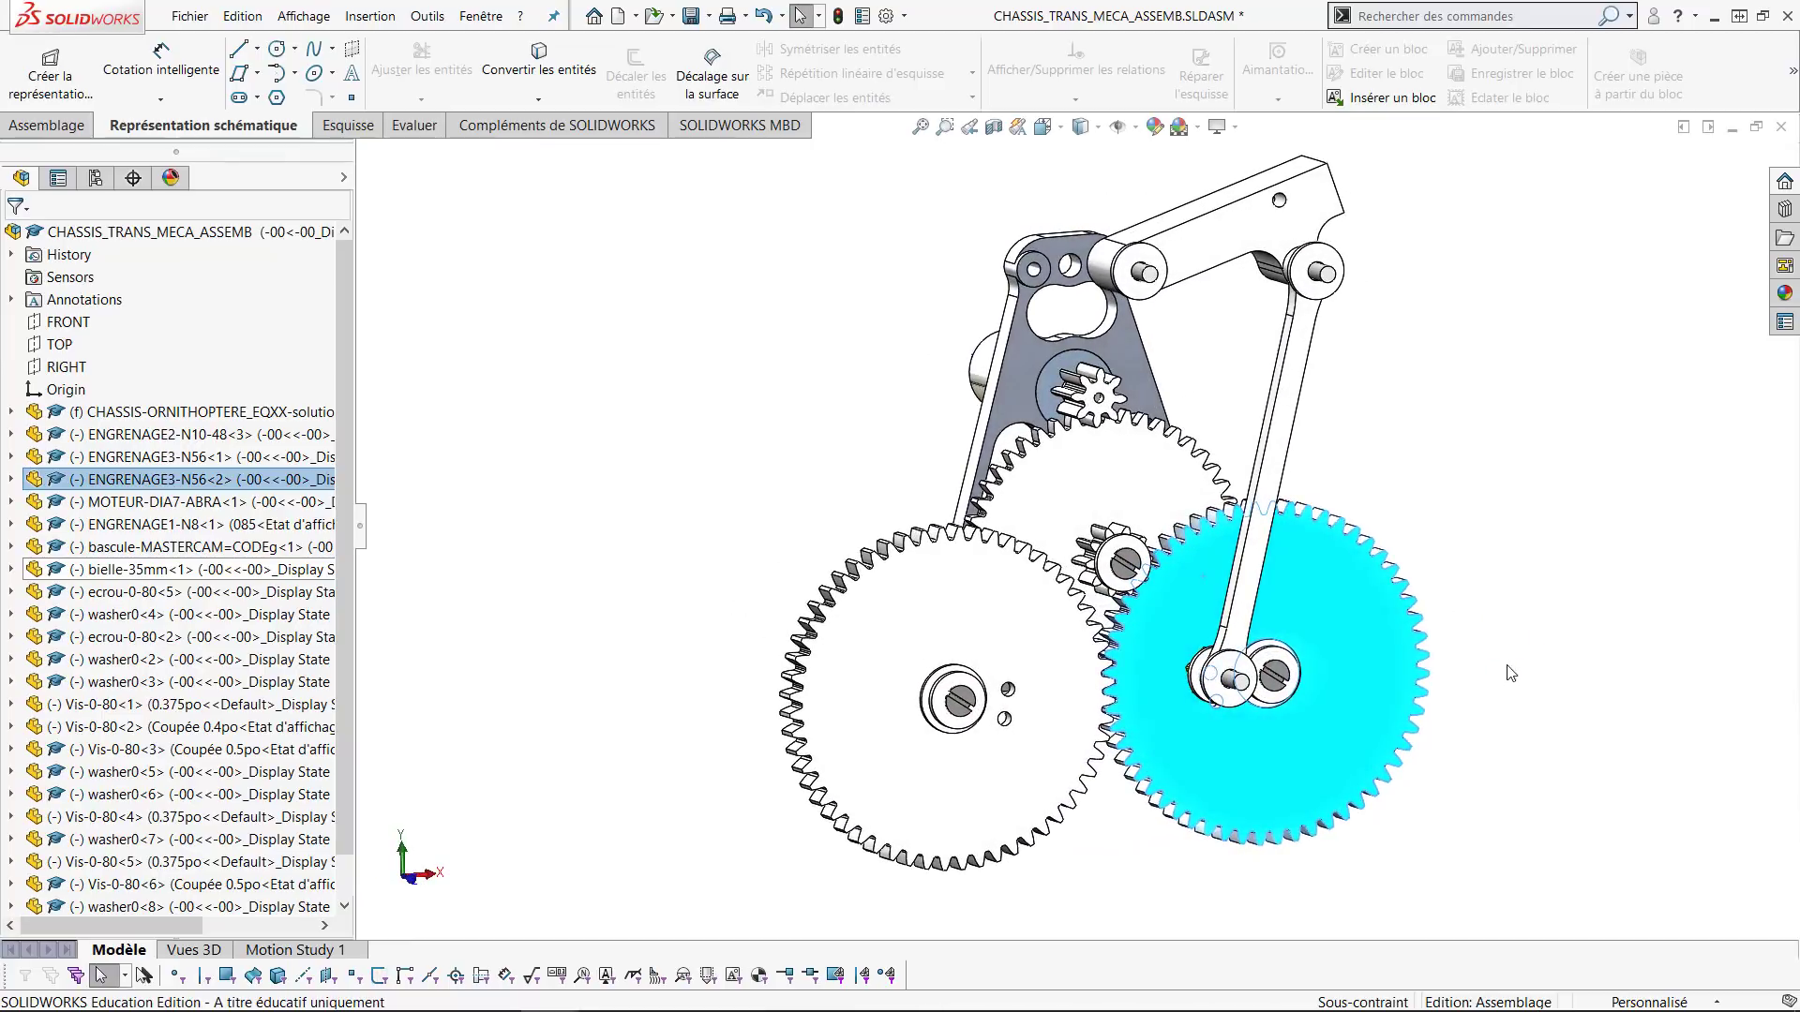
# Close the transmission assembly without saving its changes and return to the CHASSIS-ORNITHOPTERE_EQXX-demo part.
pyautogui.click(1781, 126)
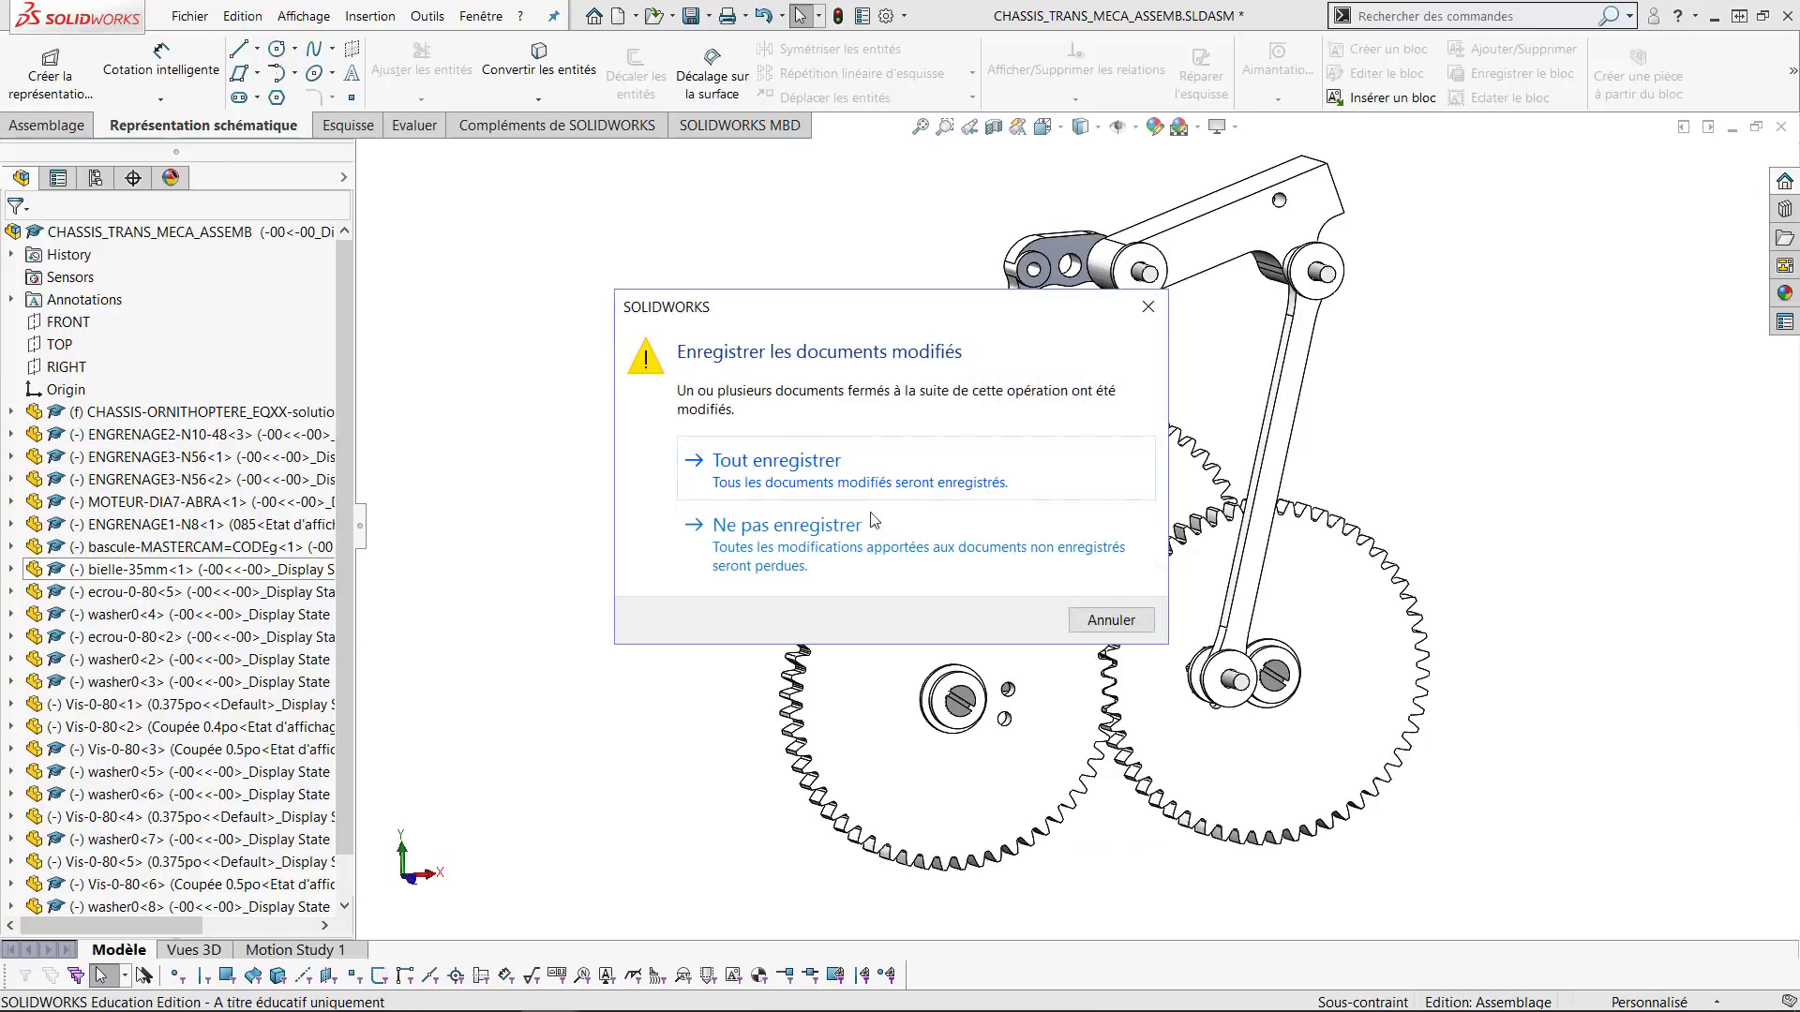
pyautogui.click(813, 545)
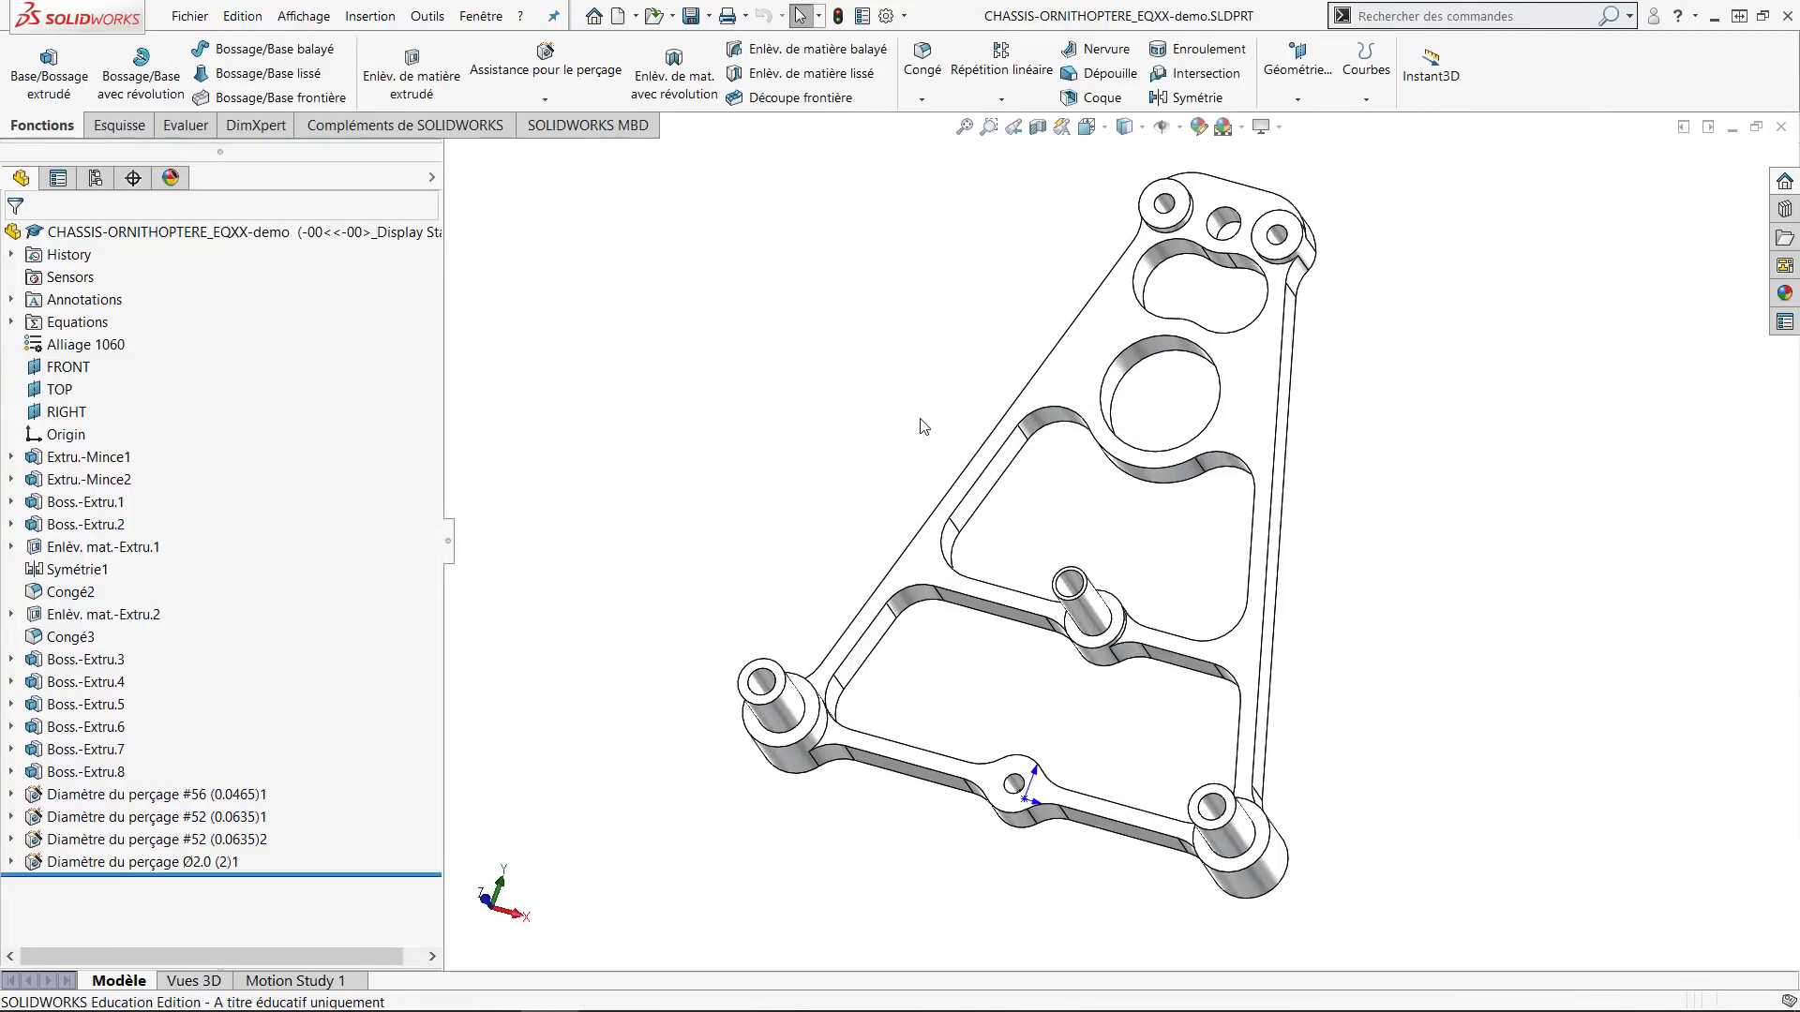
pyautogui.moveTo(925, 423); pyautogui.dragTo(948, 392, button='middle')
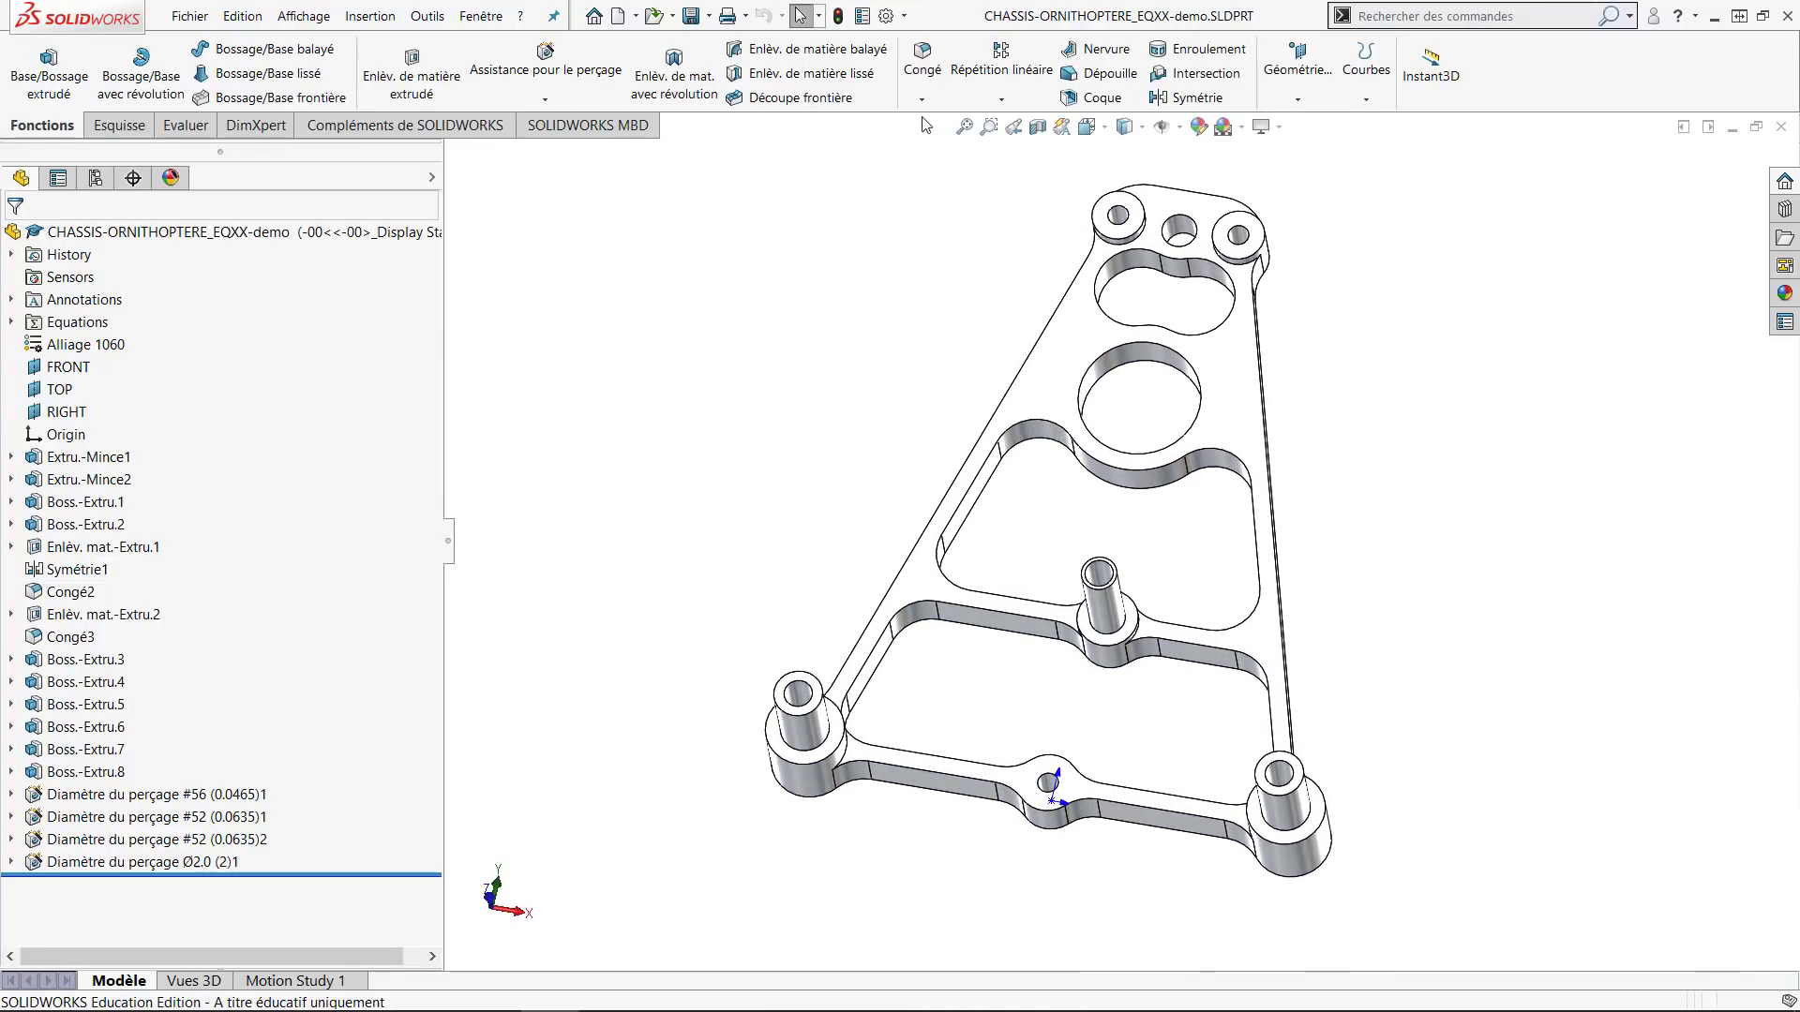
# Activate the Mastercam 2019 for SOLIDWORKS add-in for the current session.
pyautogui.click(906, 16)
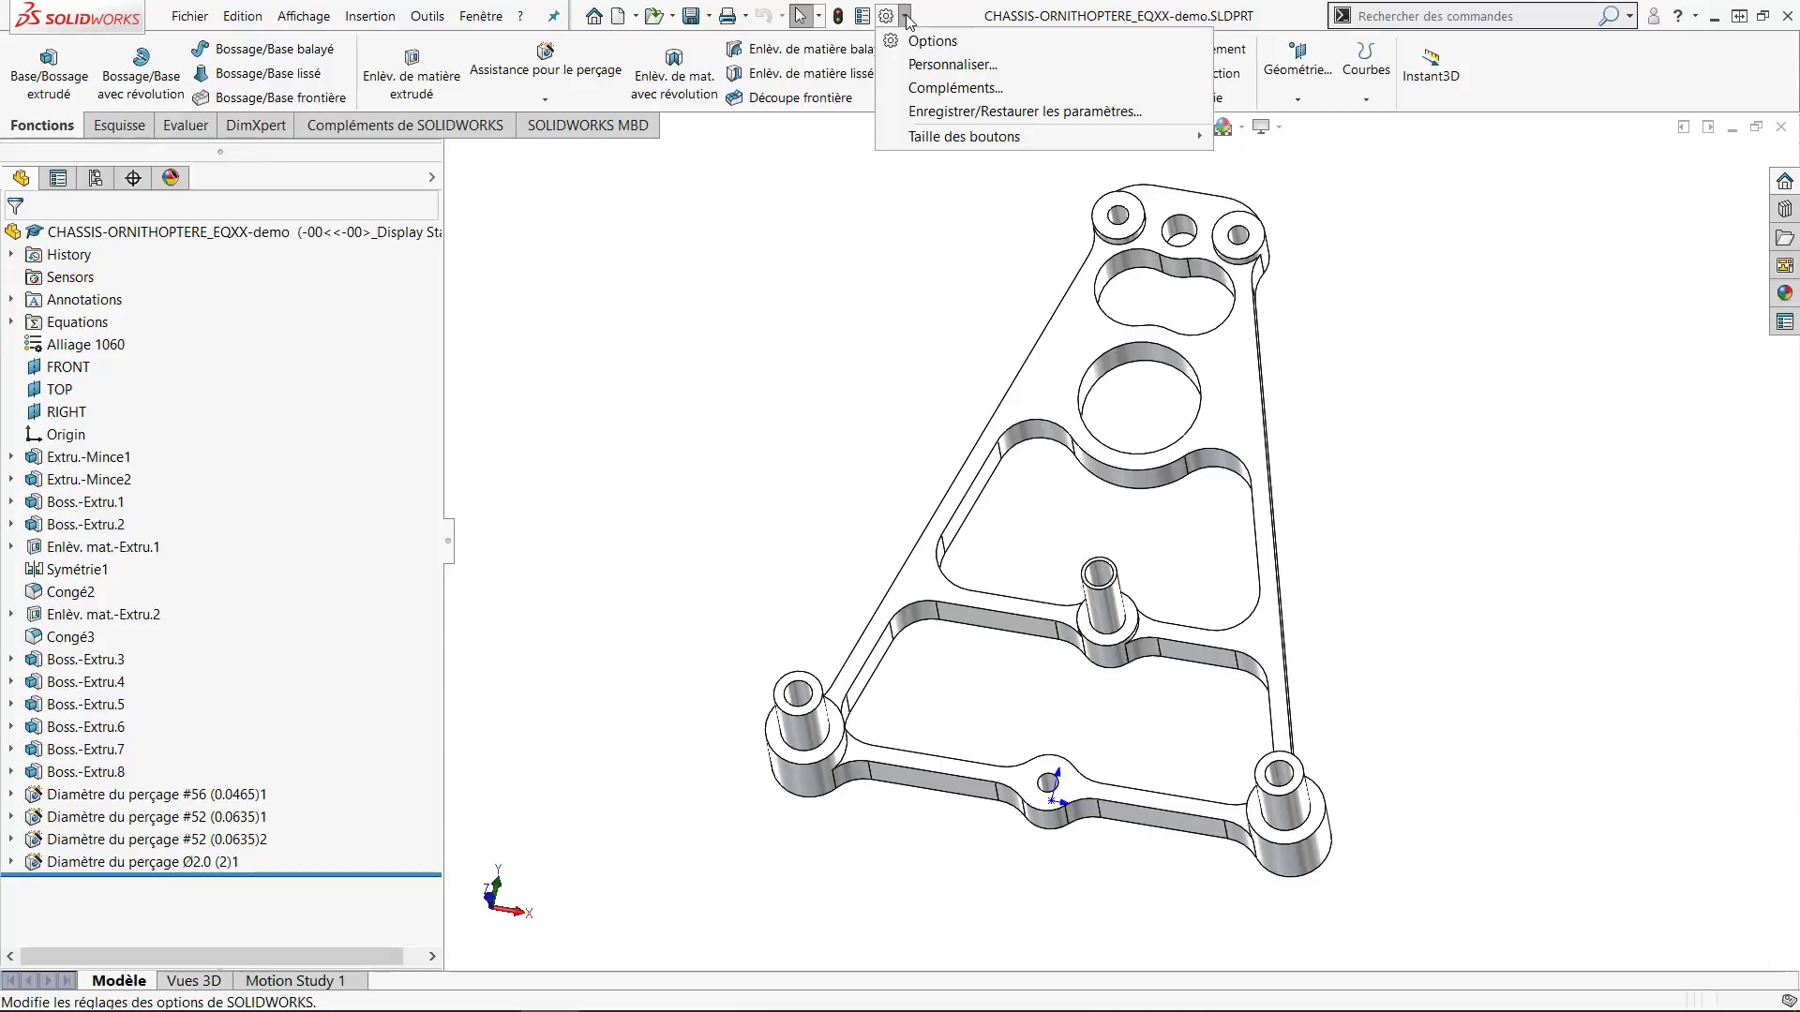
pyautogui.click(949, 88)
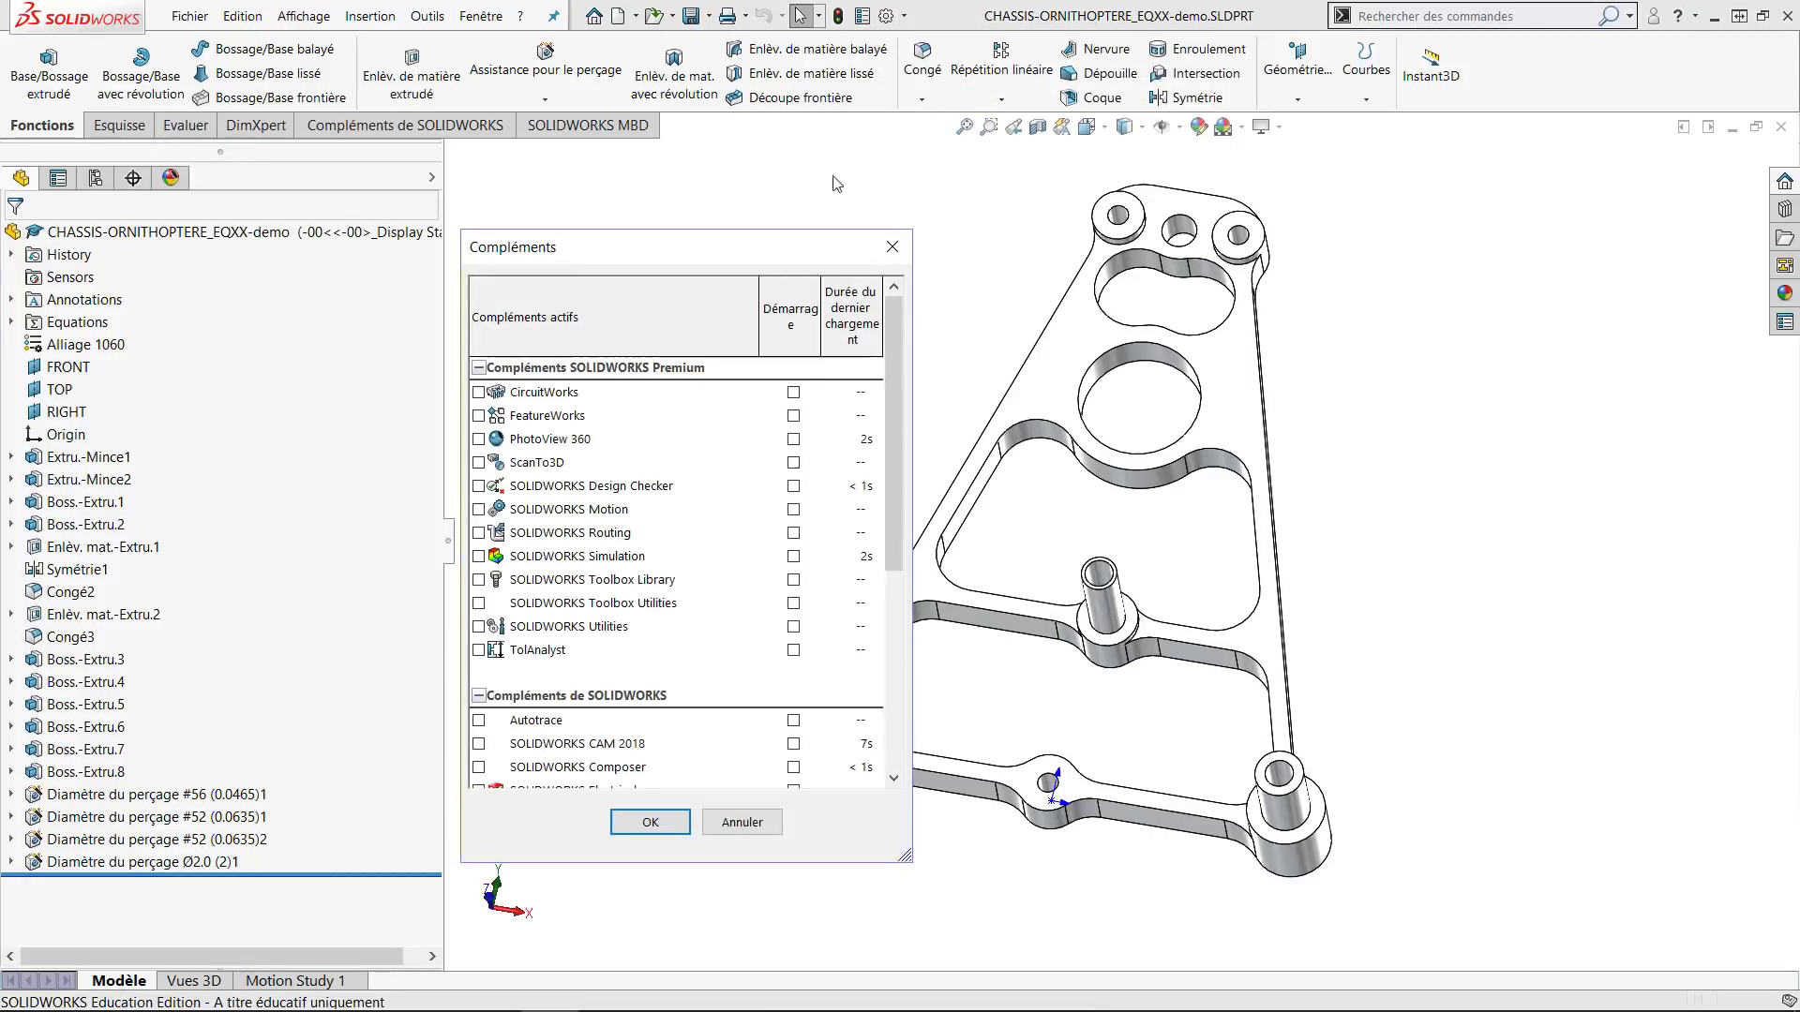
pyautogui.scroll(-4, 511, 671)
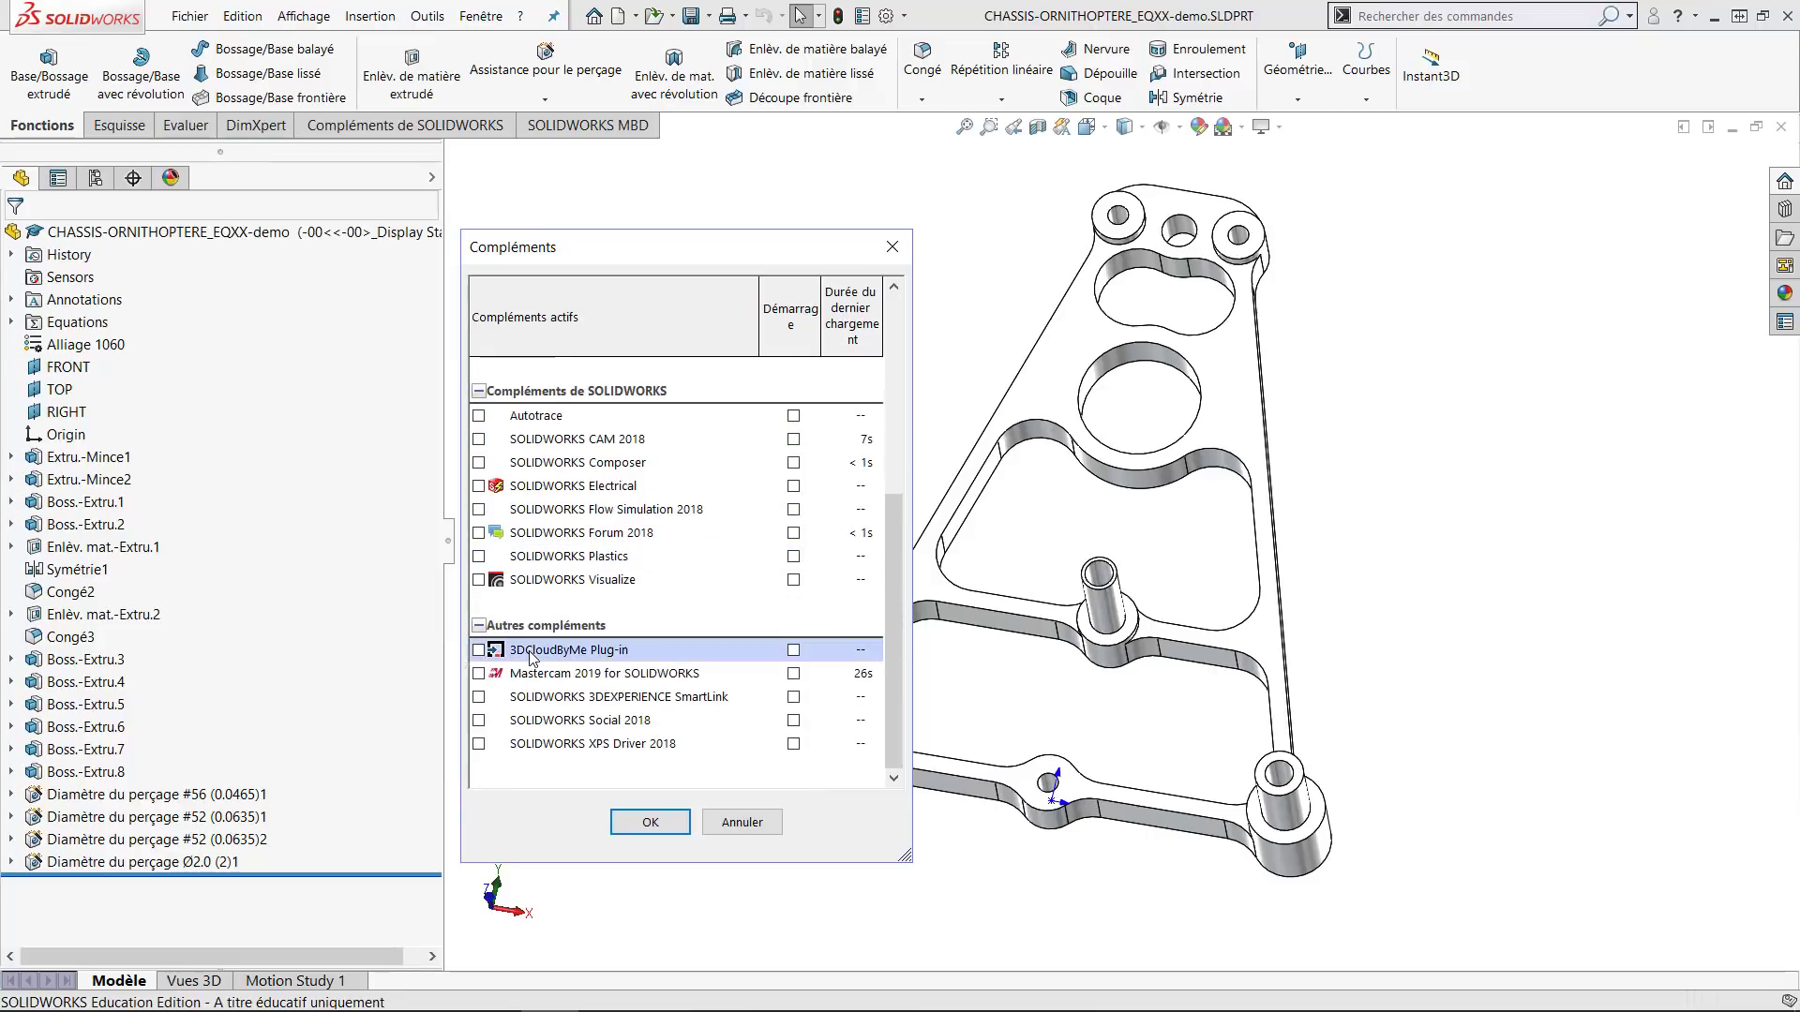
pyautogui.click(479, 674)
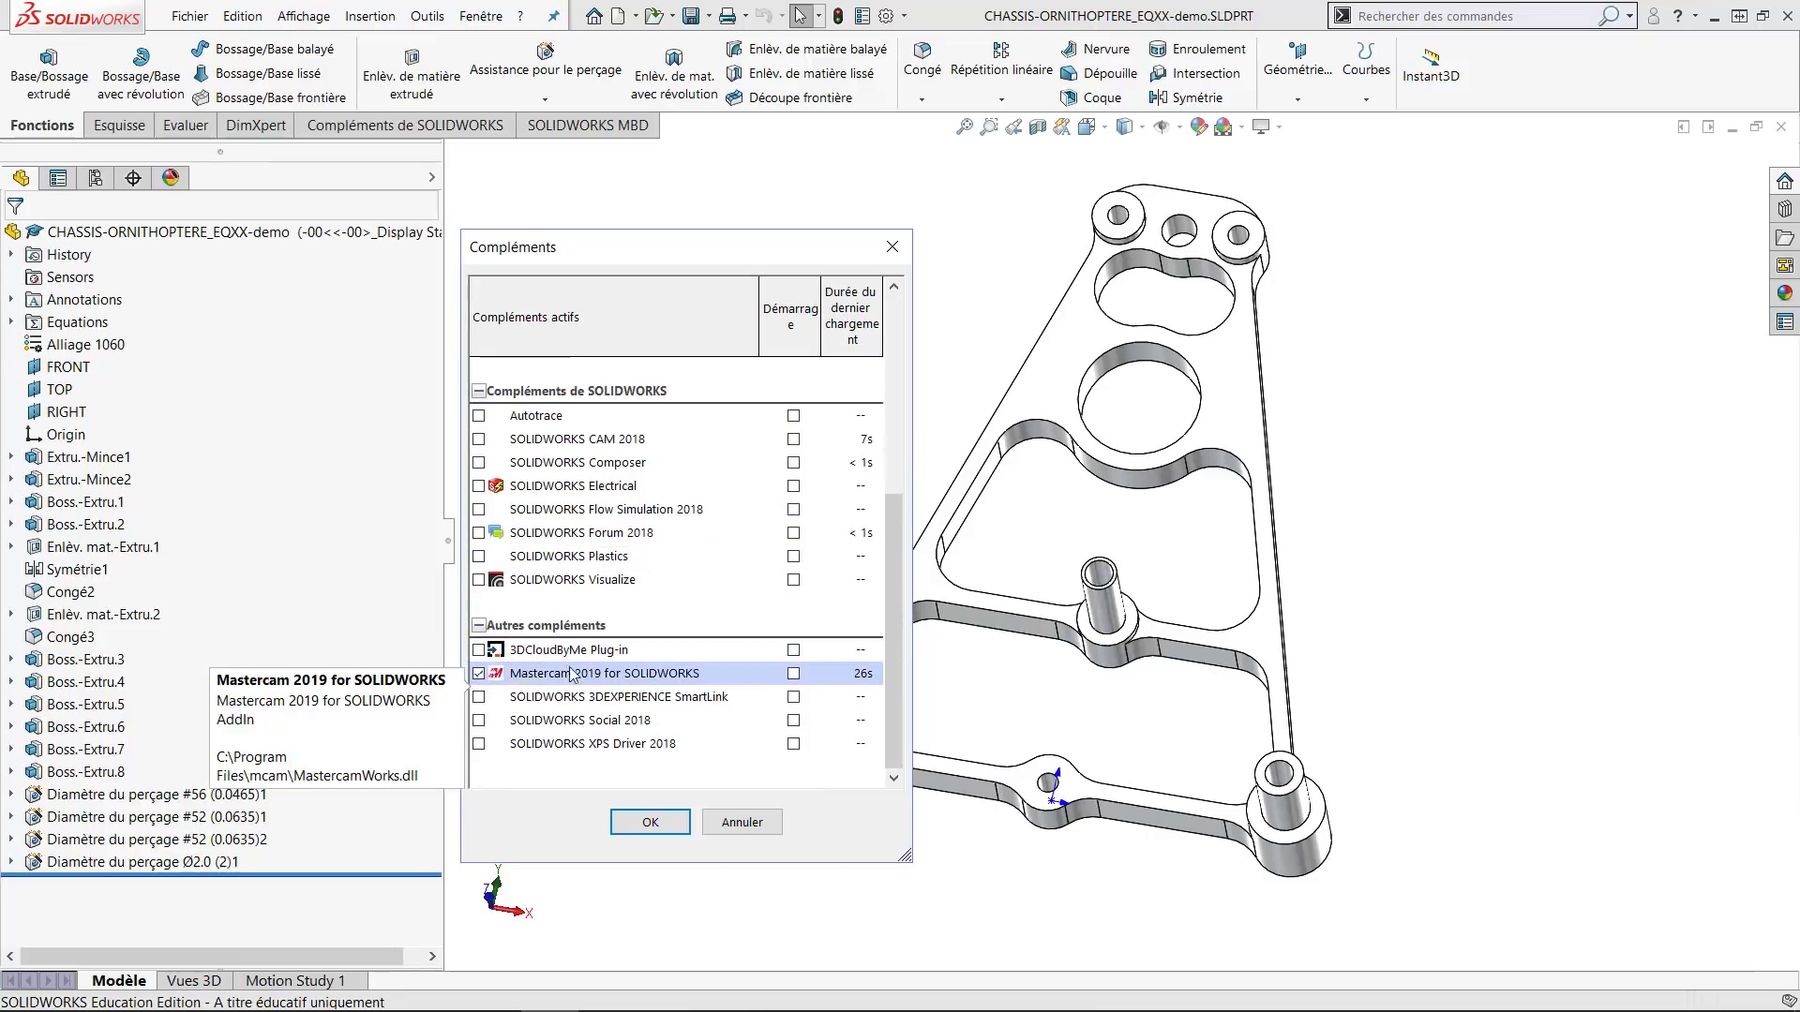
pyautogui.moveTo(889, 592); pyautogui.dragTo(898, 549)
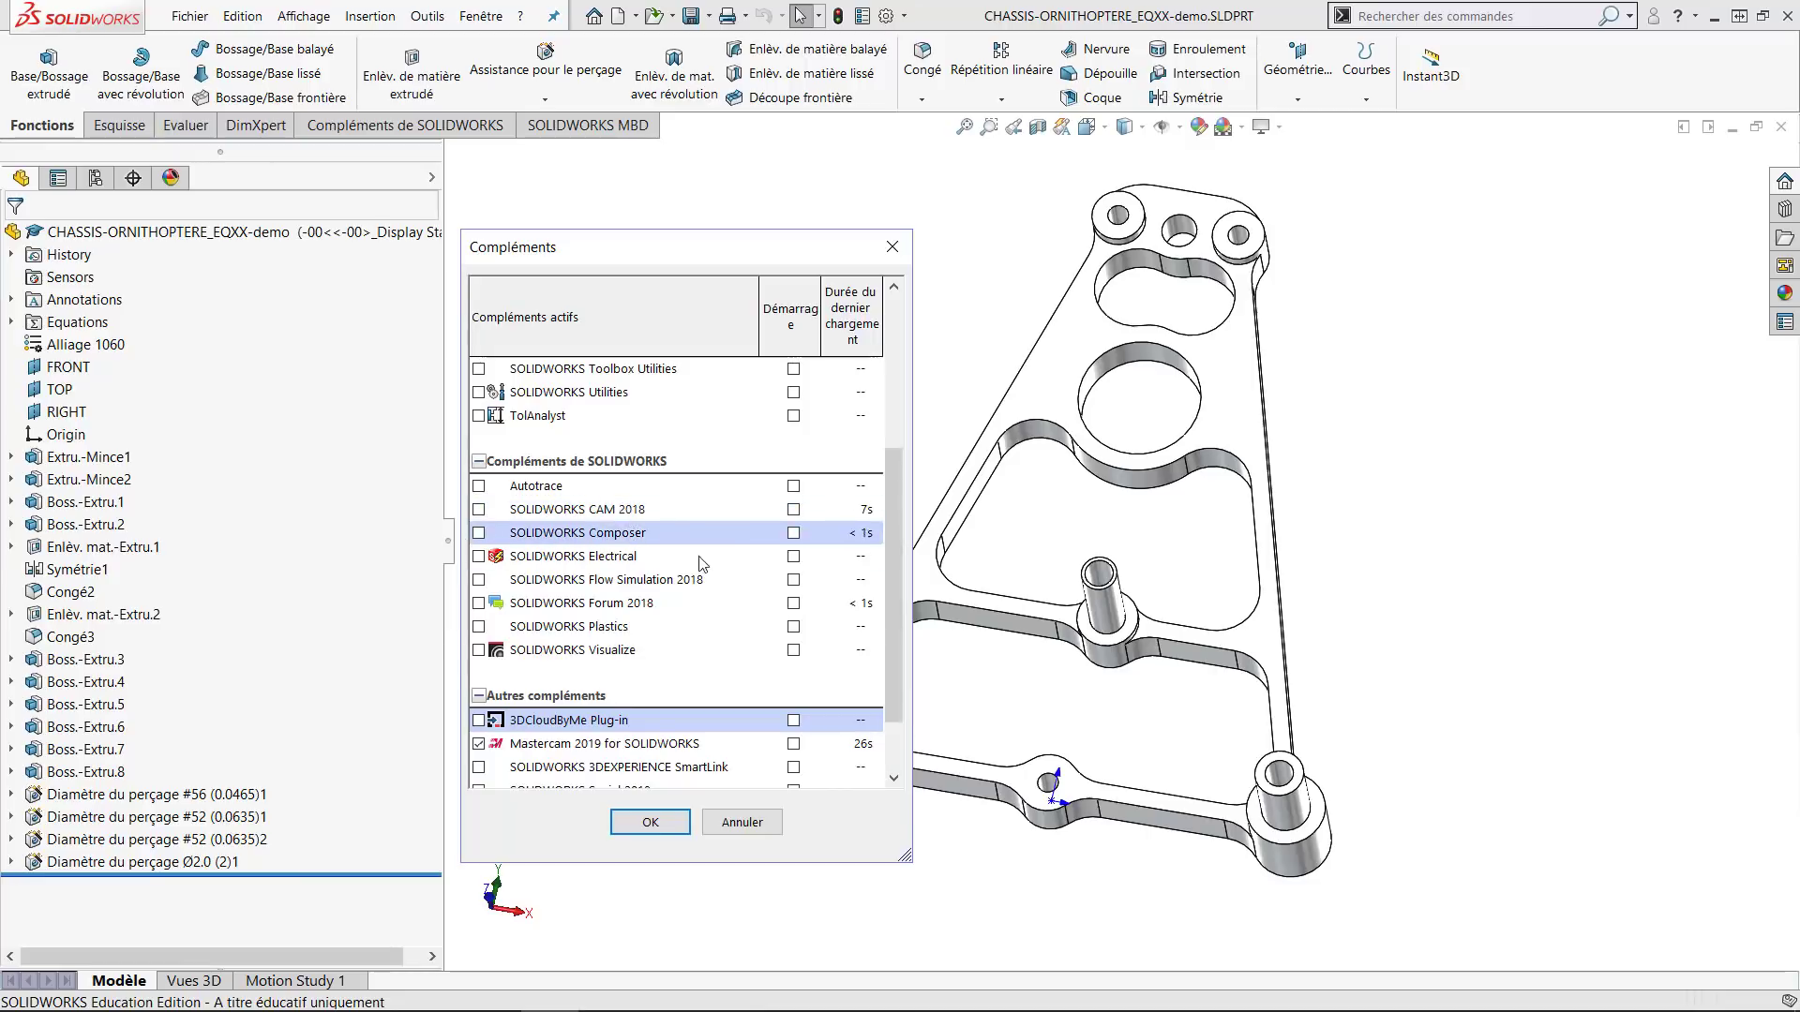
pyautogui.scroll(-1, 896, 497)
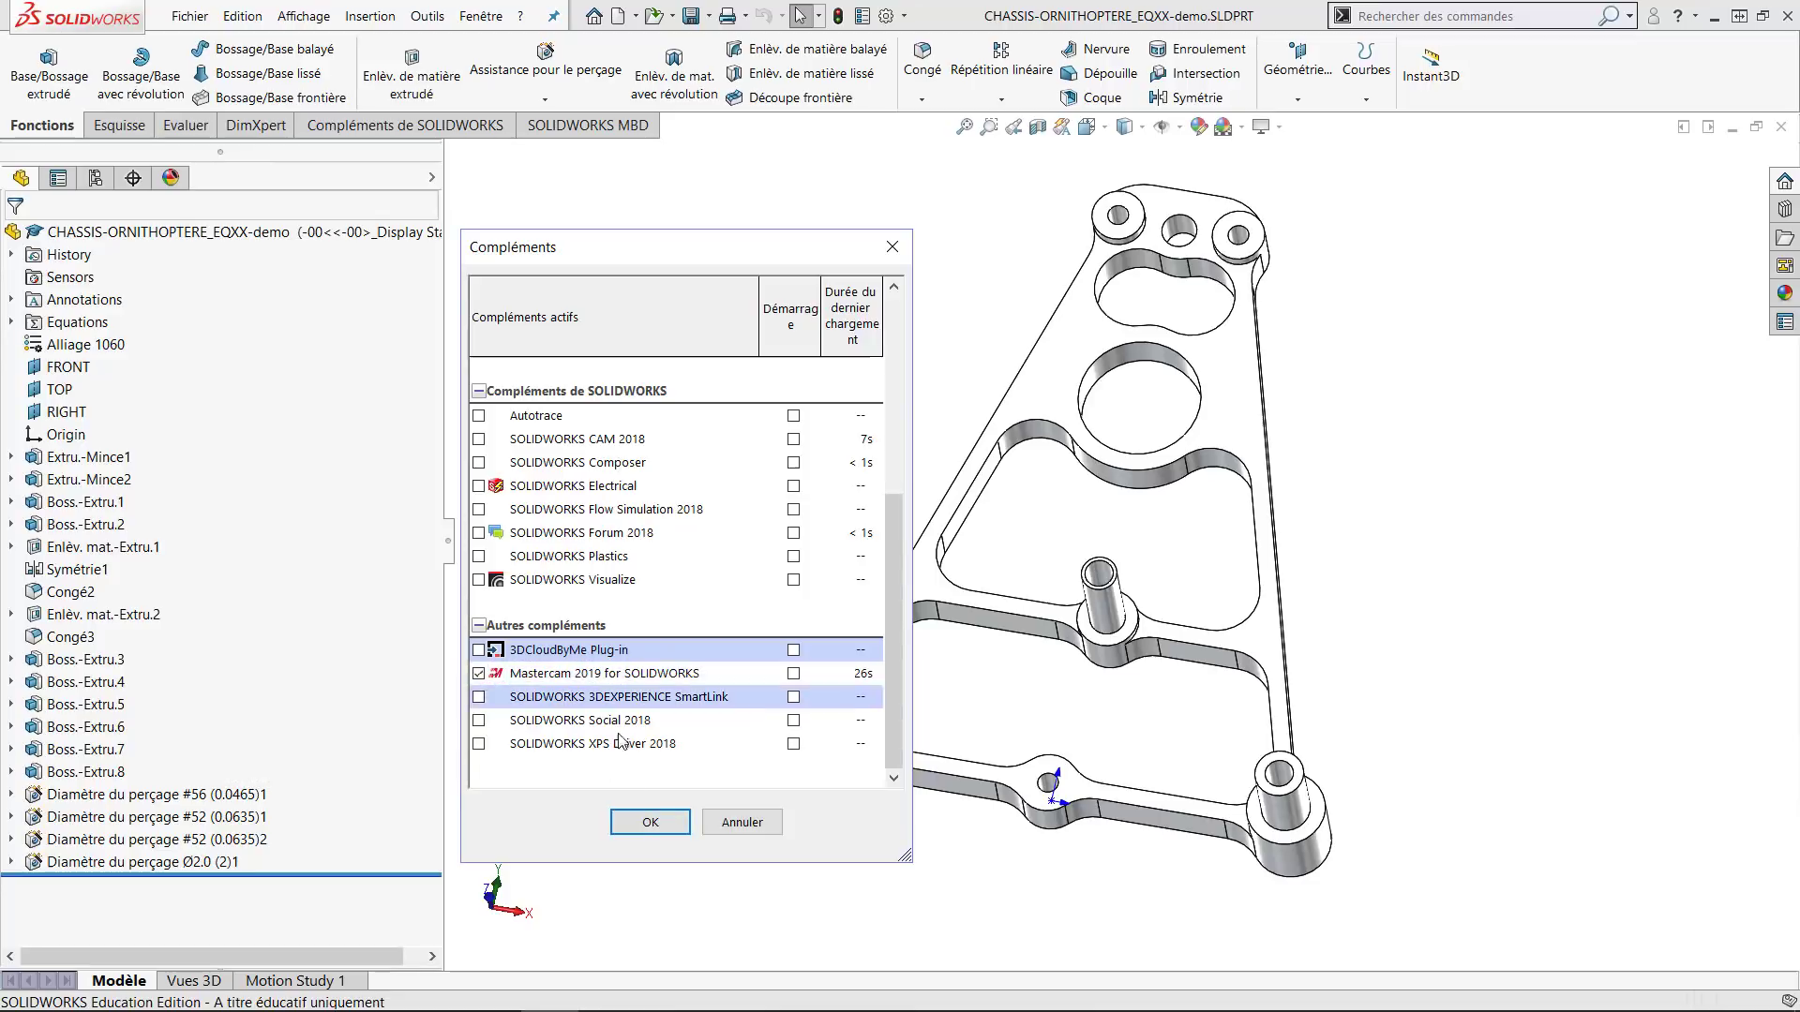
pyautogui.click(647, 822)
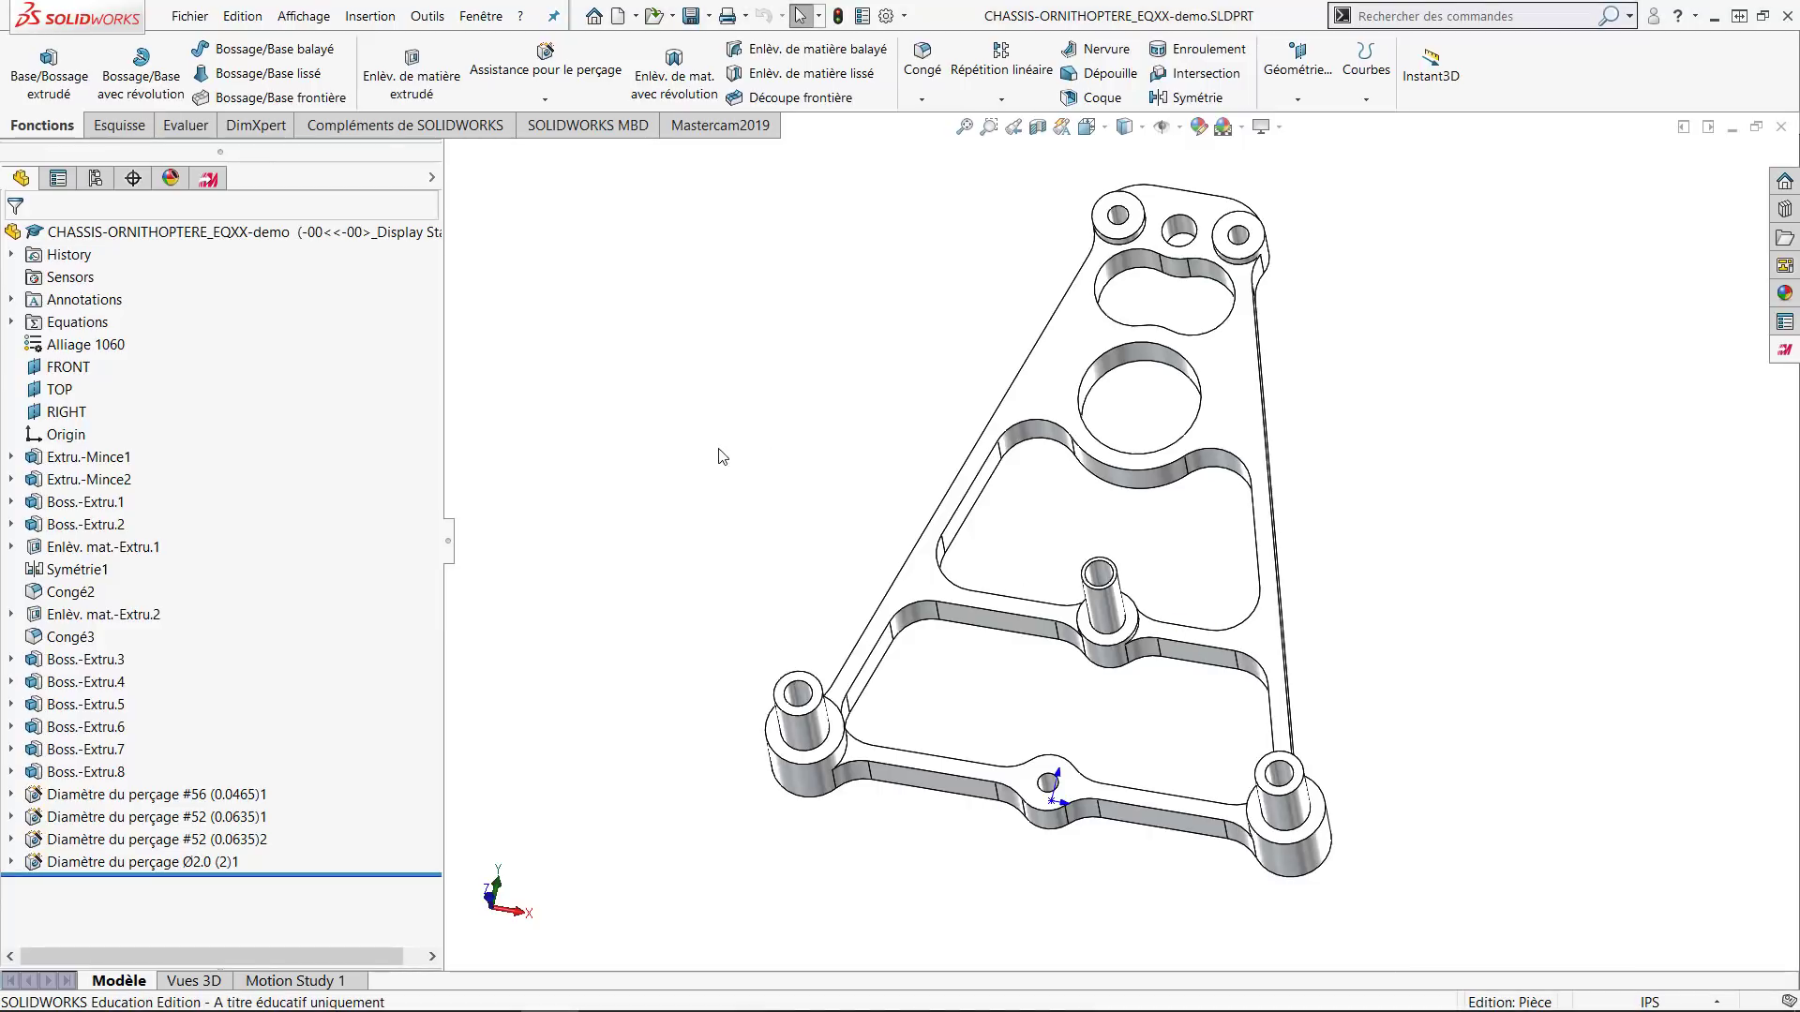
# Display the Mastercam operations tree and commands, and inspect the whole stock boundary around the chassis.
pyautogui.click(703, 131)
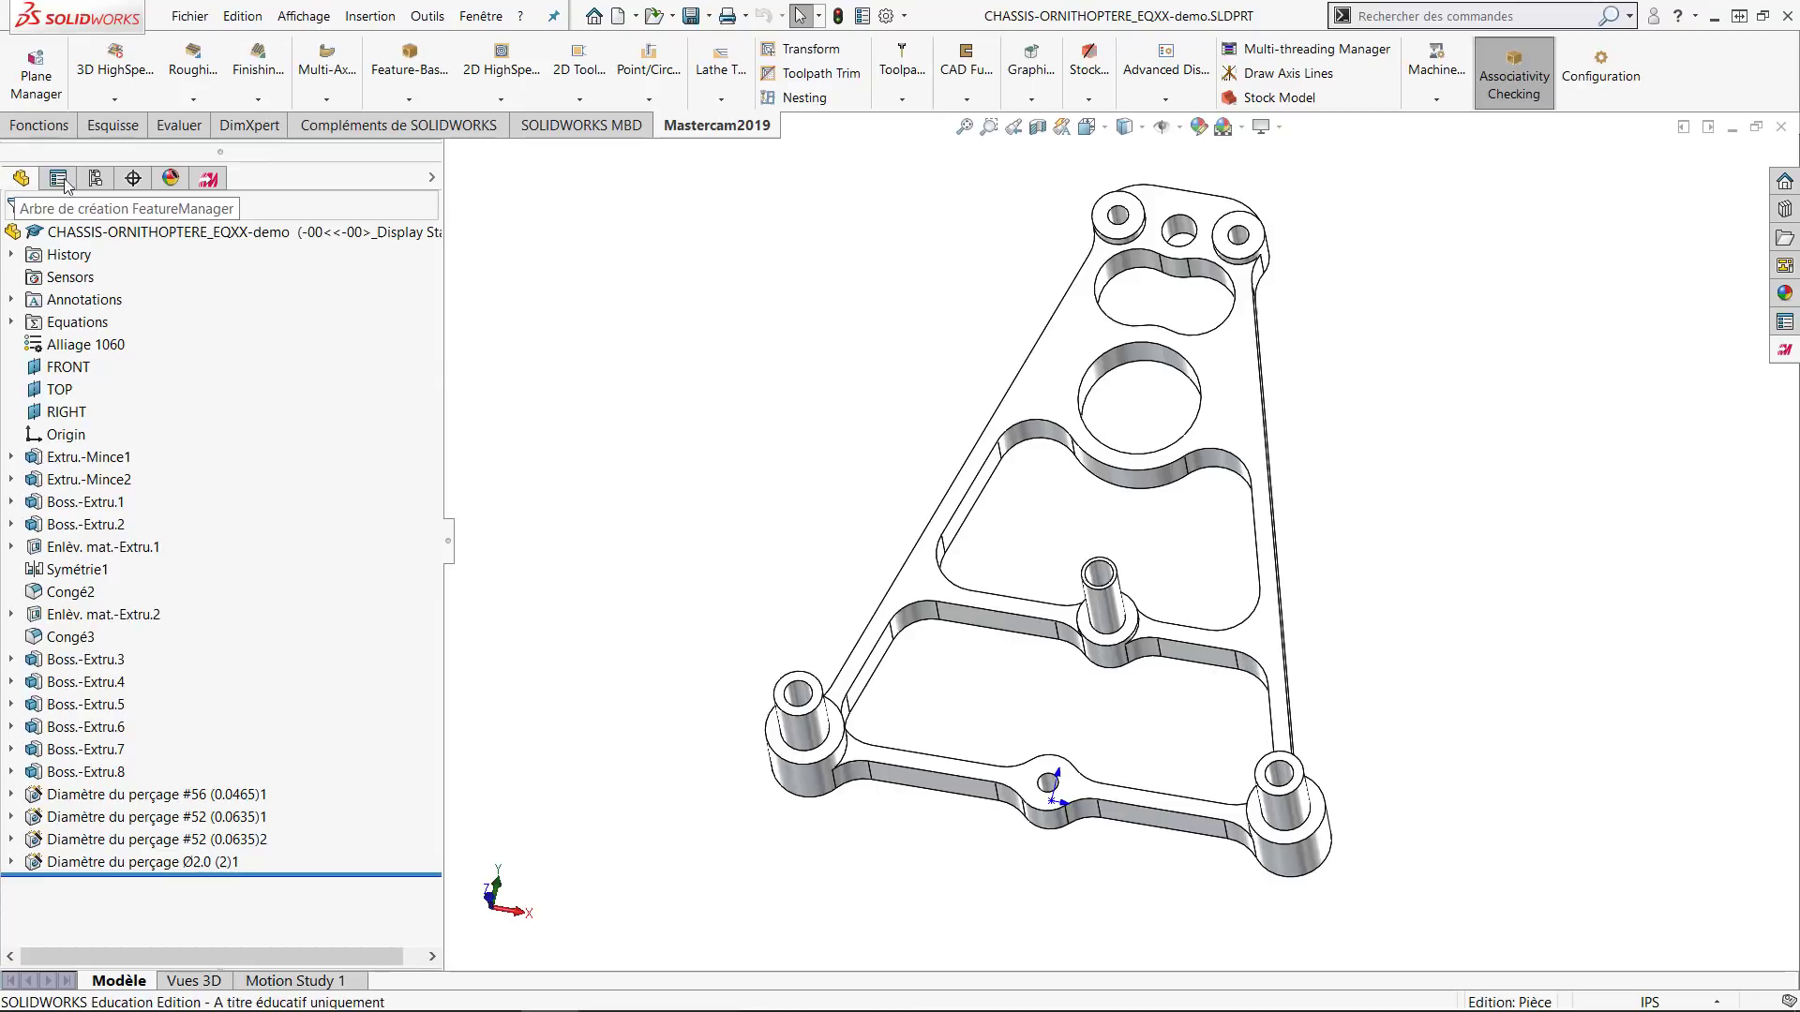
pyautogui.click(208, 179)
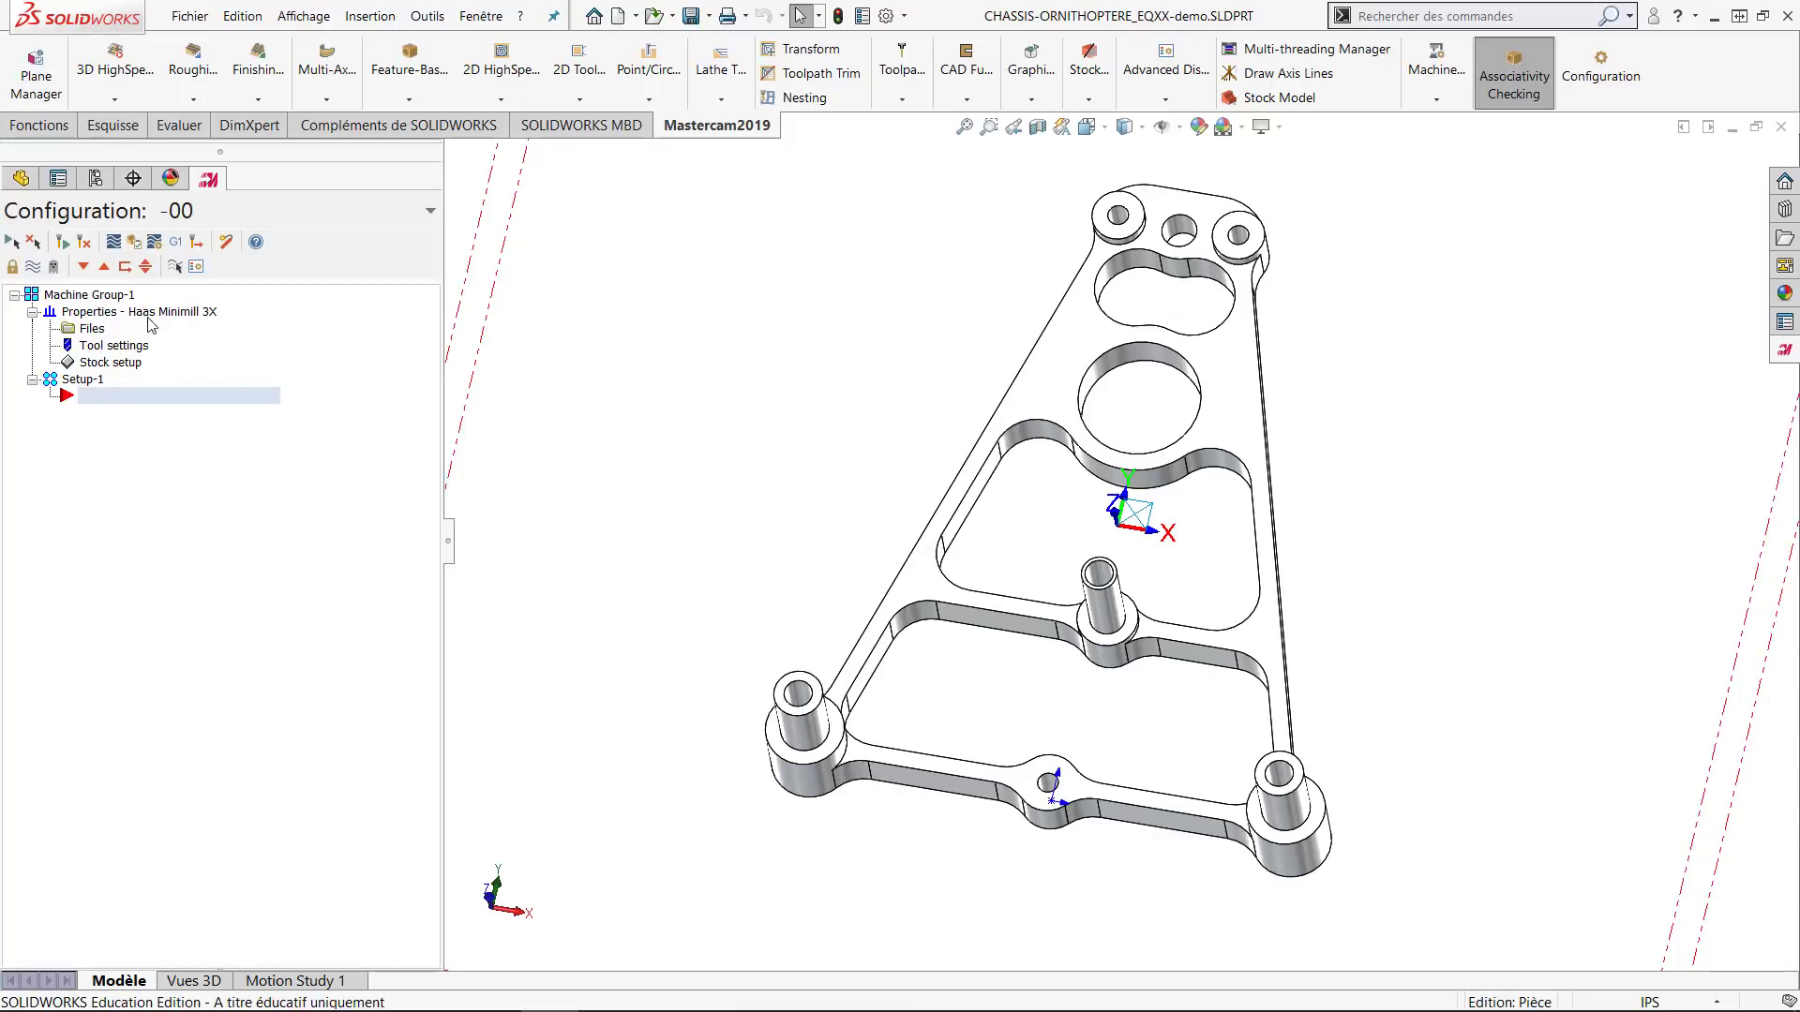
pyautogui.press('f')
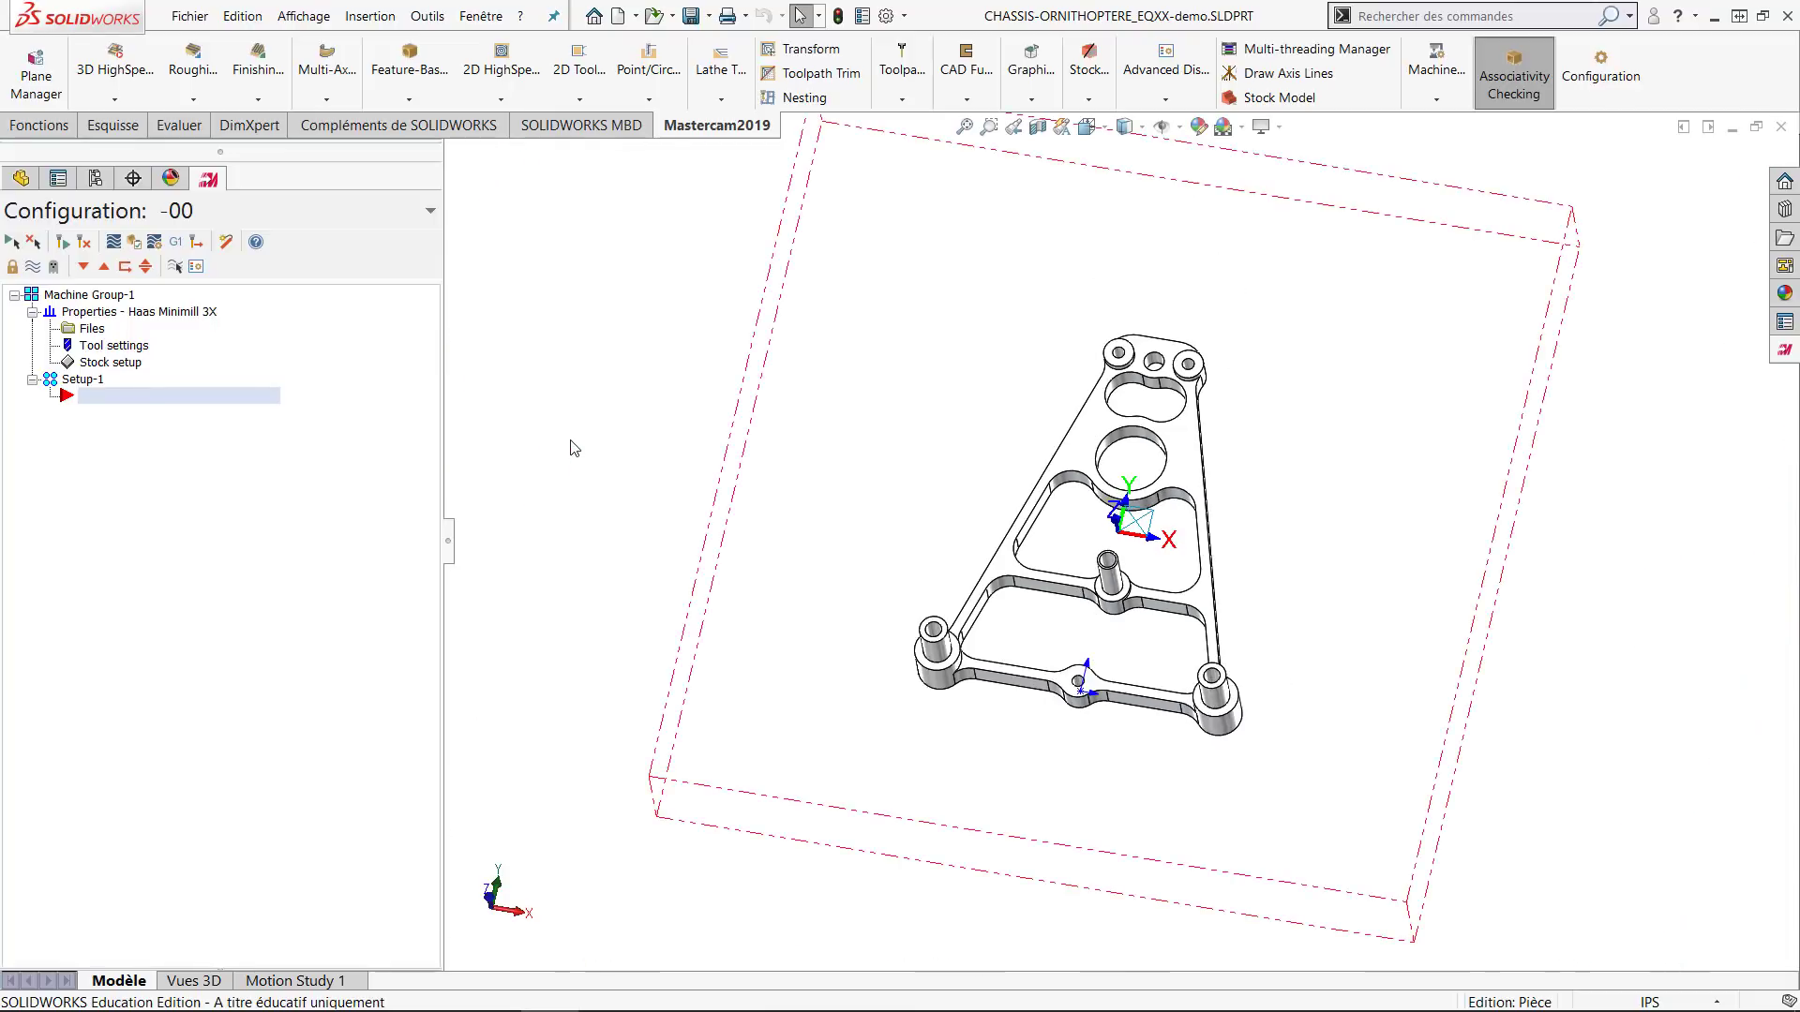
pyautogui.moveTo(933, 565); pyautogui.dragTo(906, 397, button='middle')
pyautogui.scroll(-1, 747, 603)
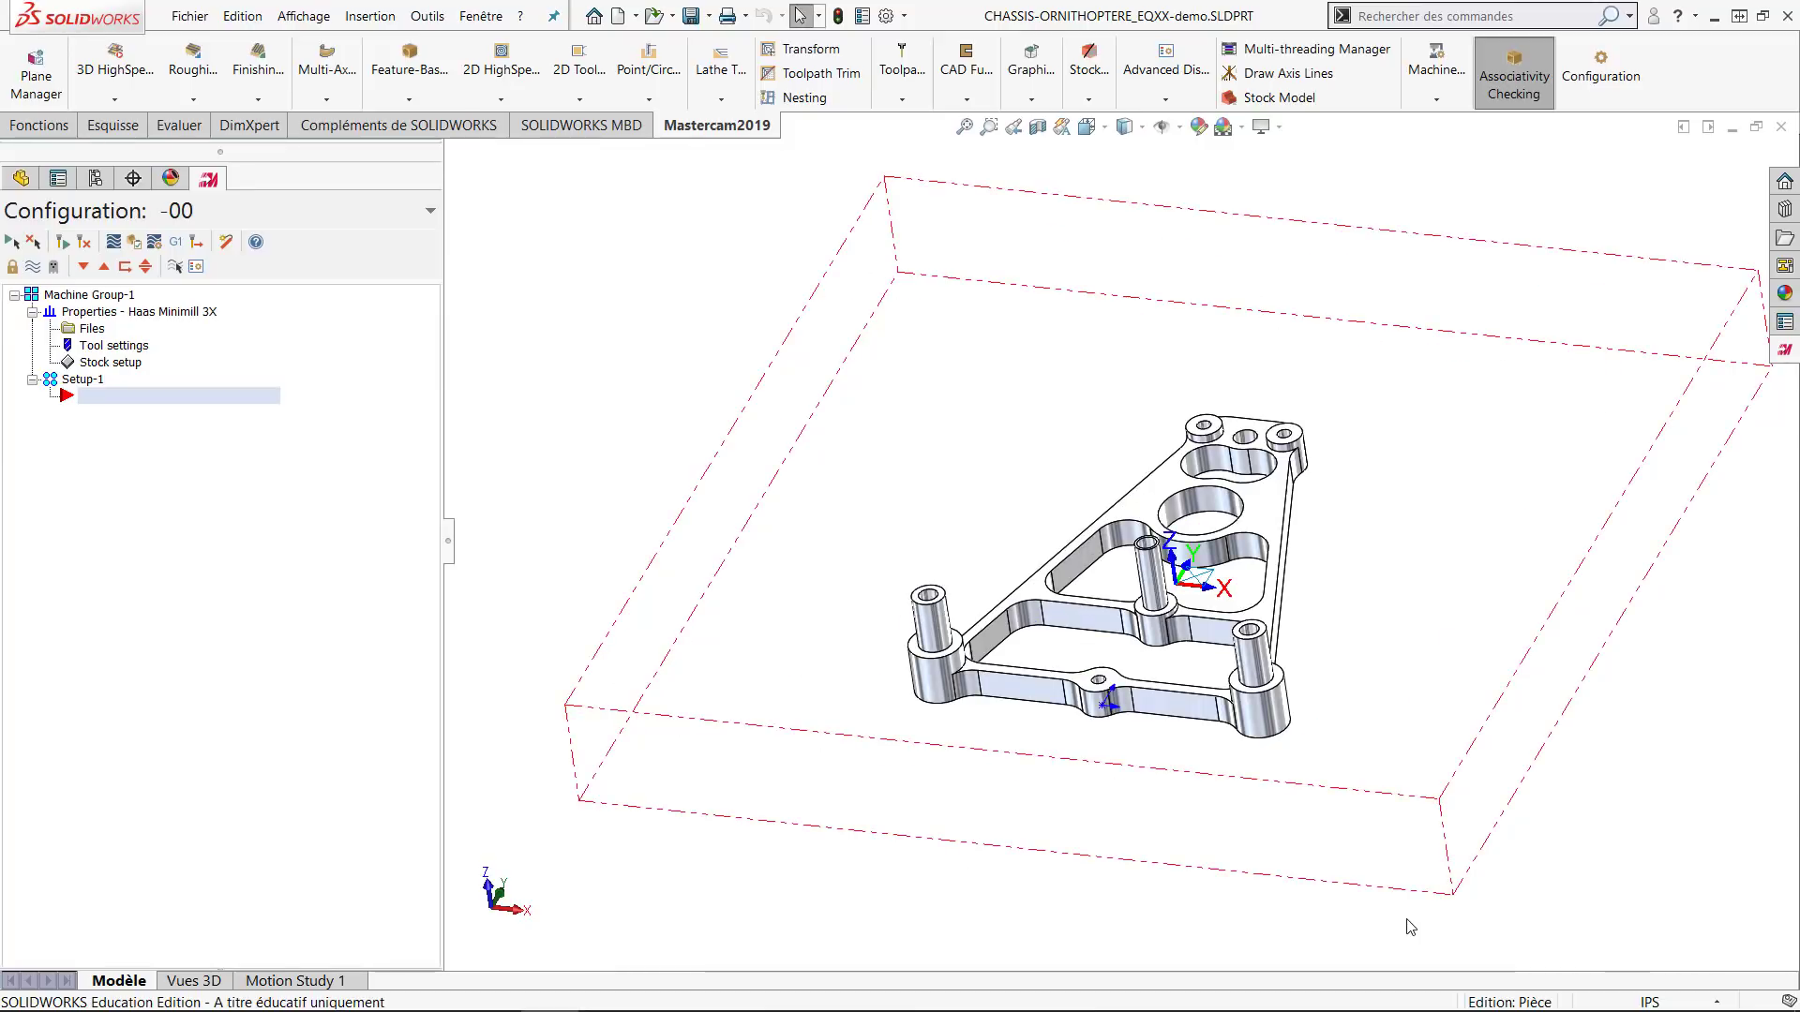
pyautogui.scroll(1, 1569, 760)
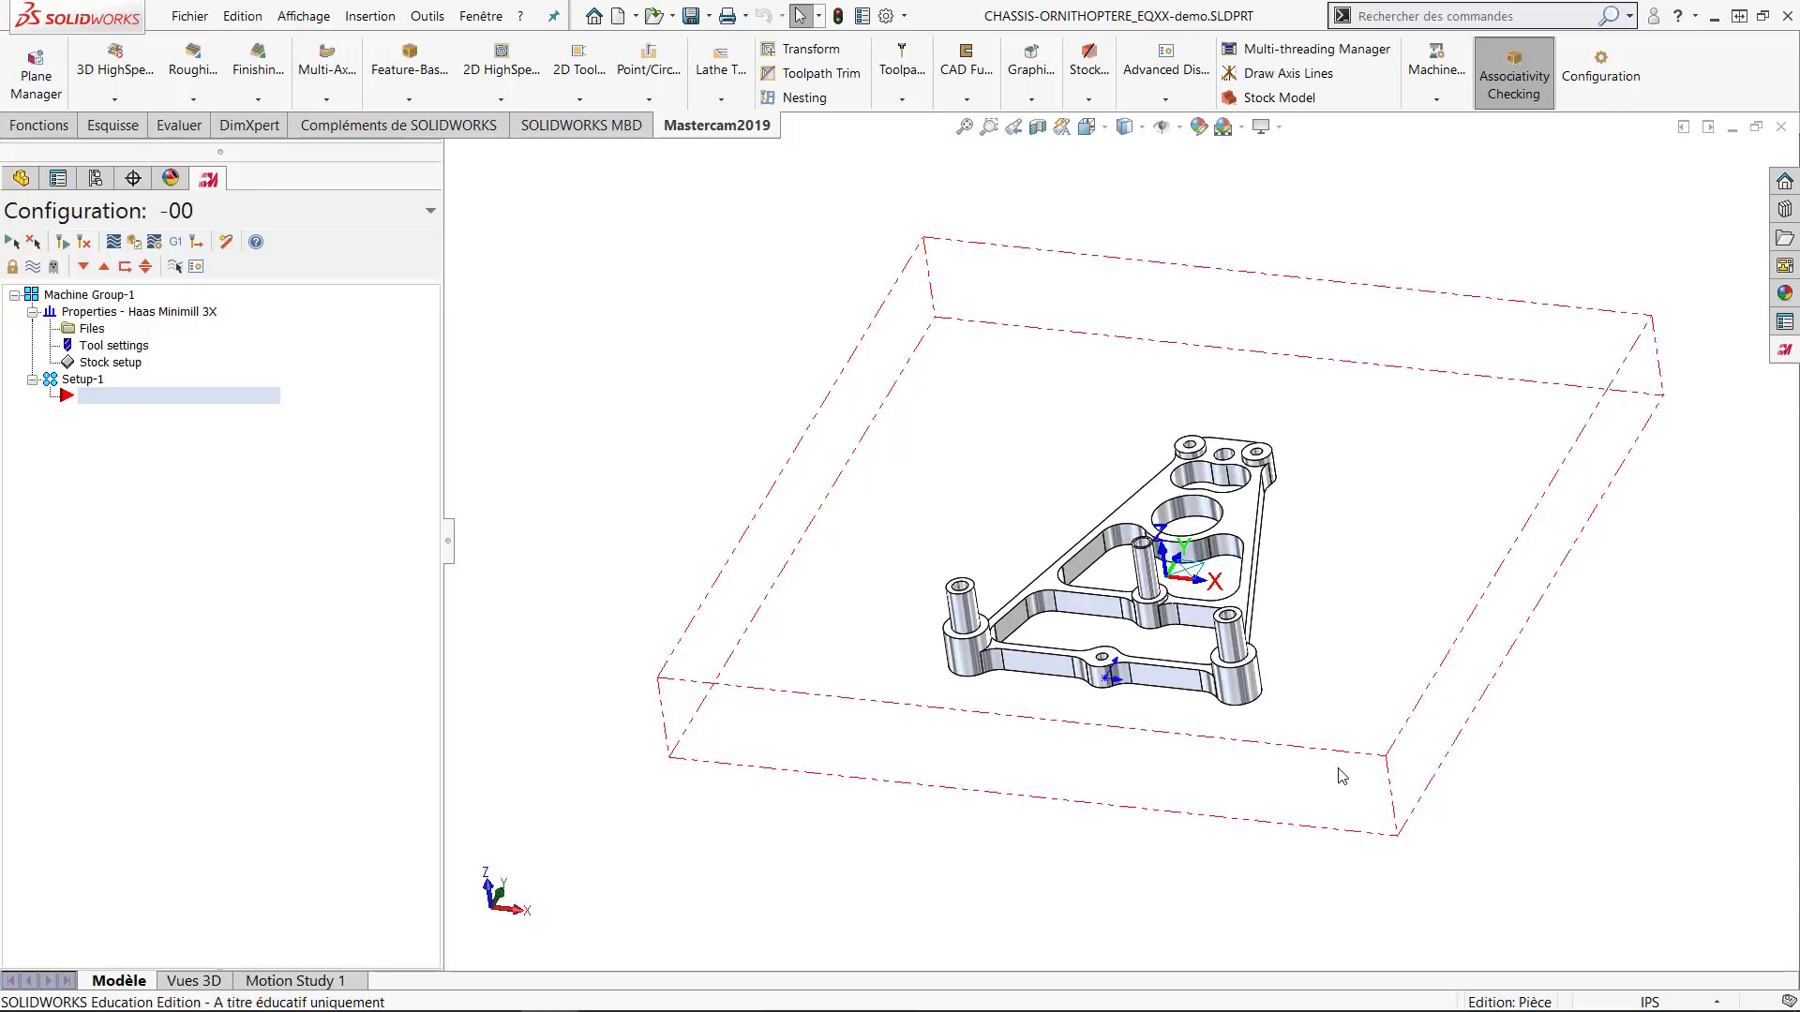
# Check the stock thickness against the chassis pillars in the left view, and return to a near-front view.
pyautogui.hotkey('ctrl', '3')
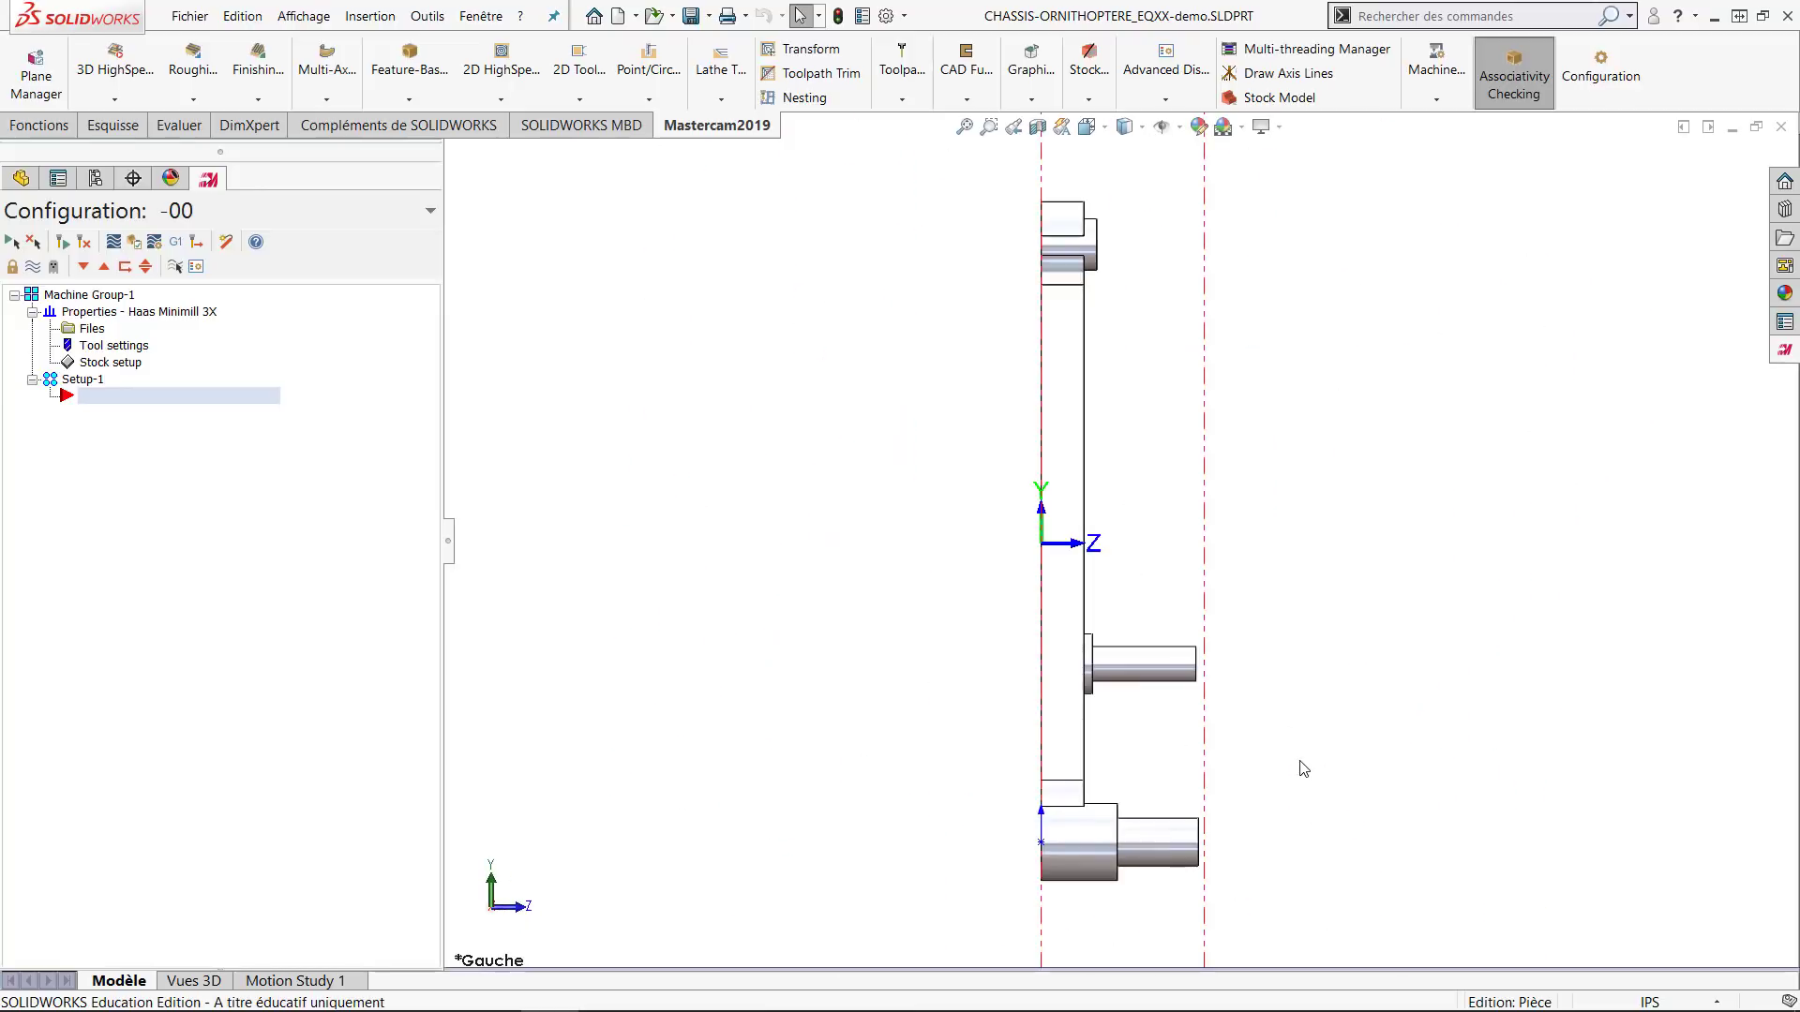
pyautogui.press('f')
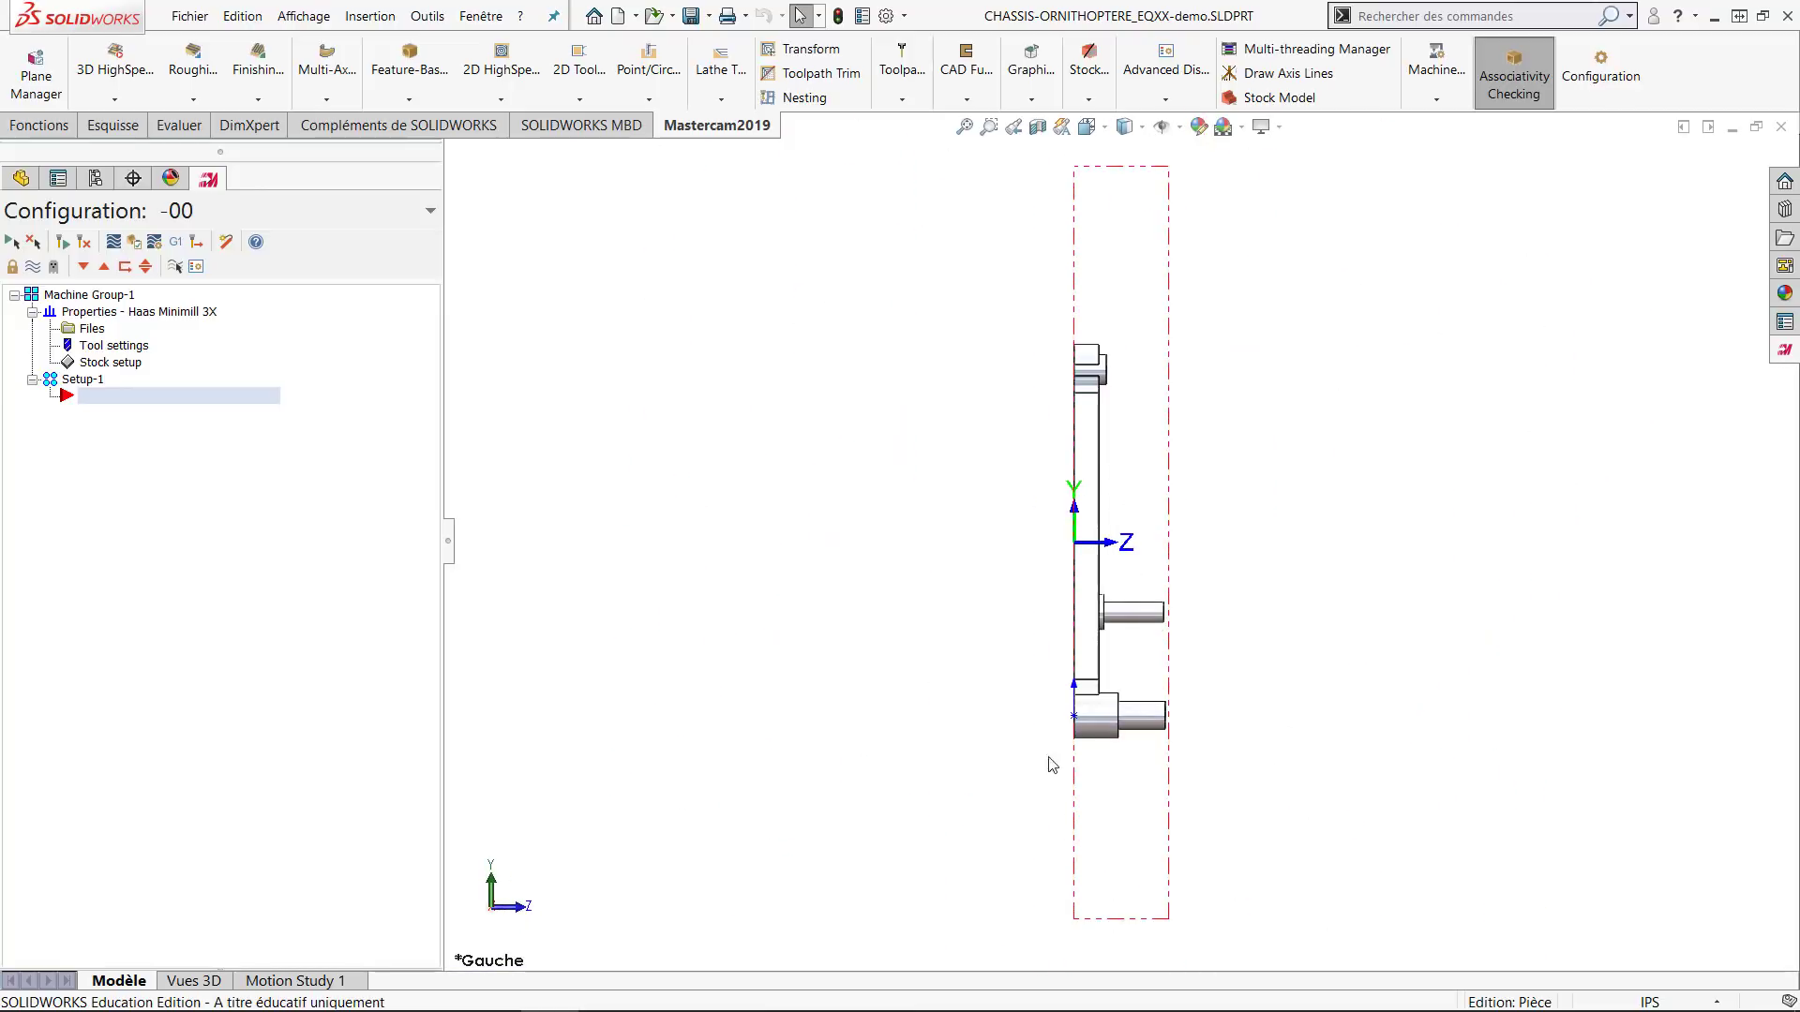
pyautogui.scroll(-4, 1167, 689)
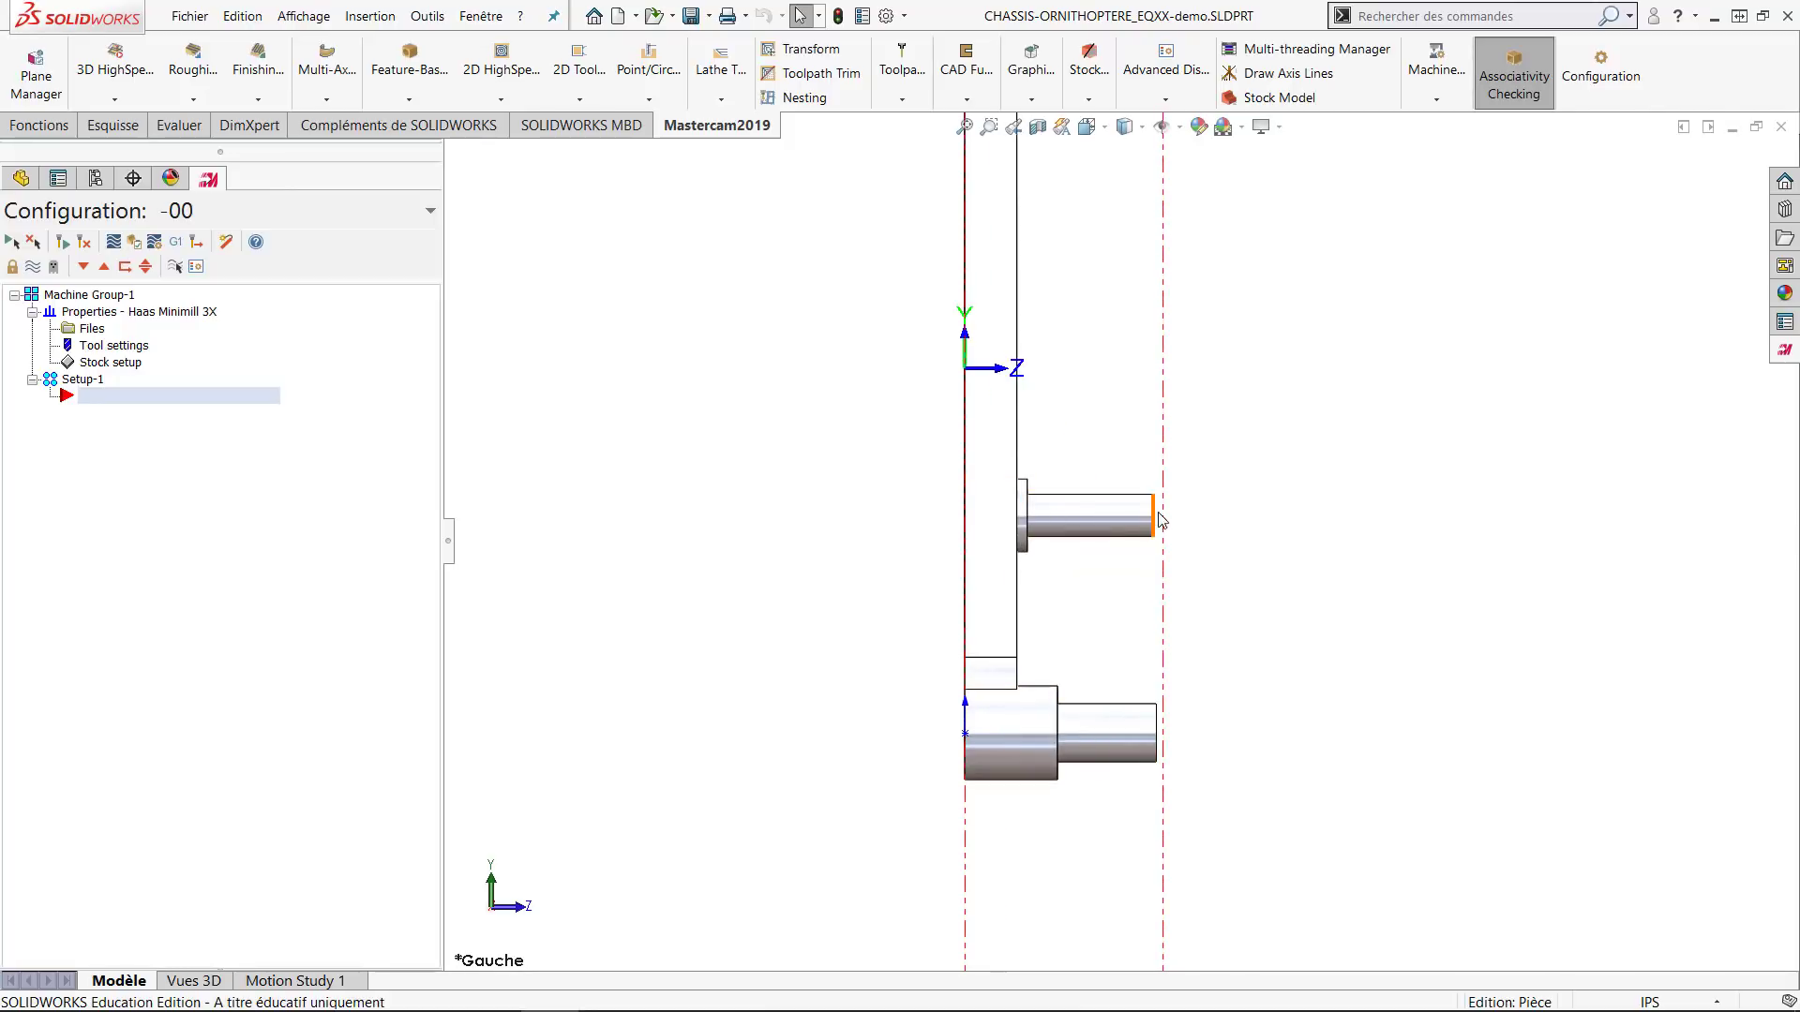
pyautogui.scroll(1, 1209, 647)
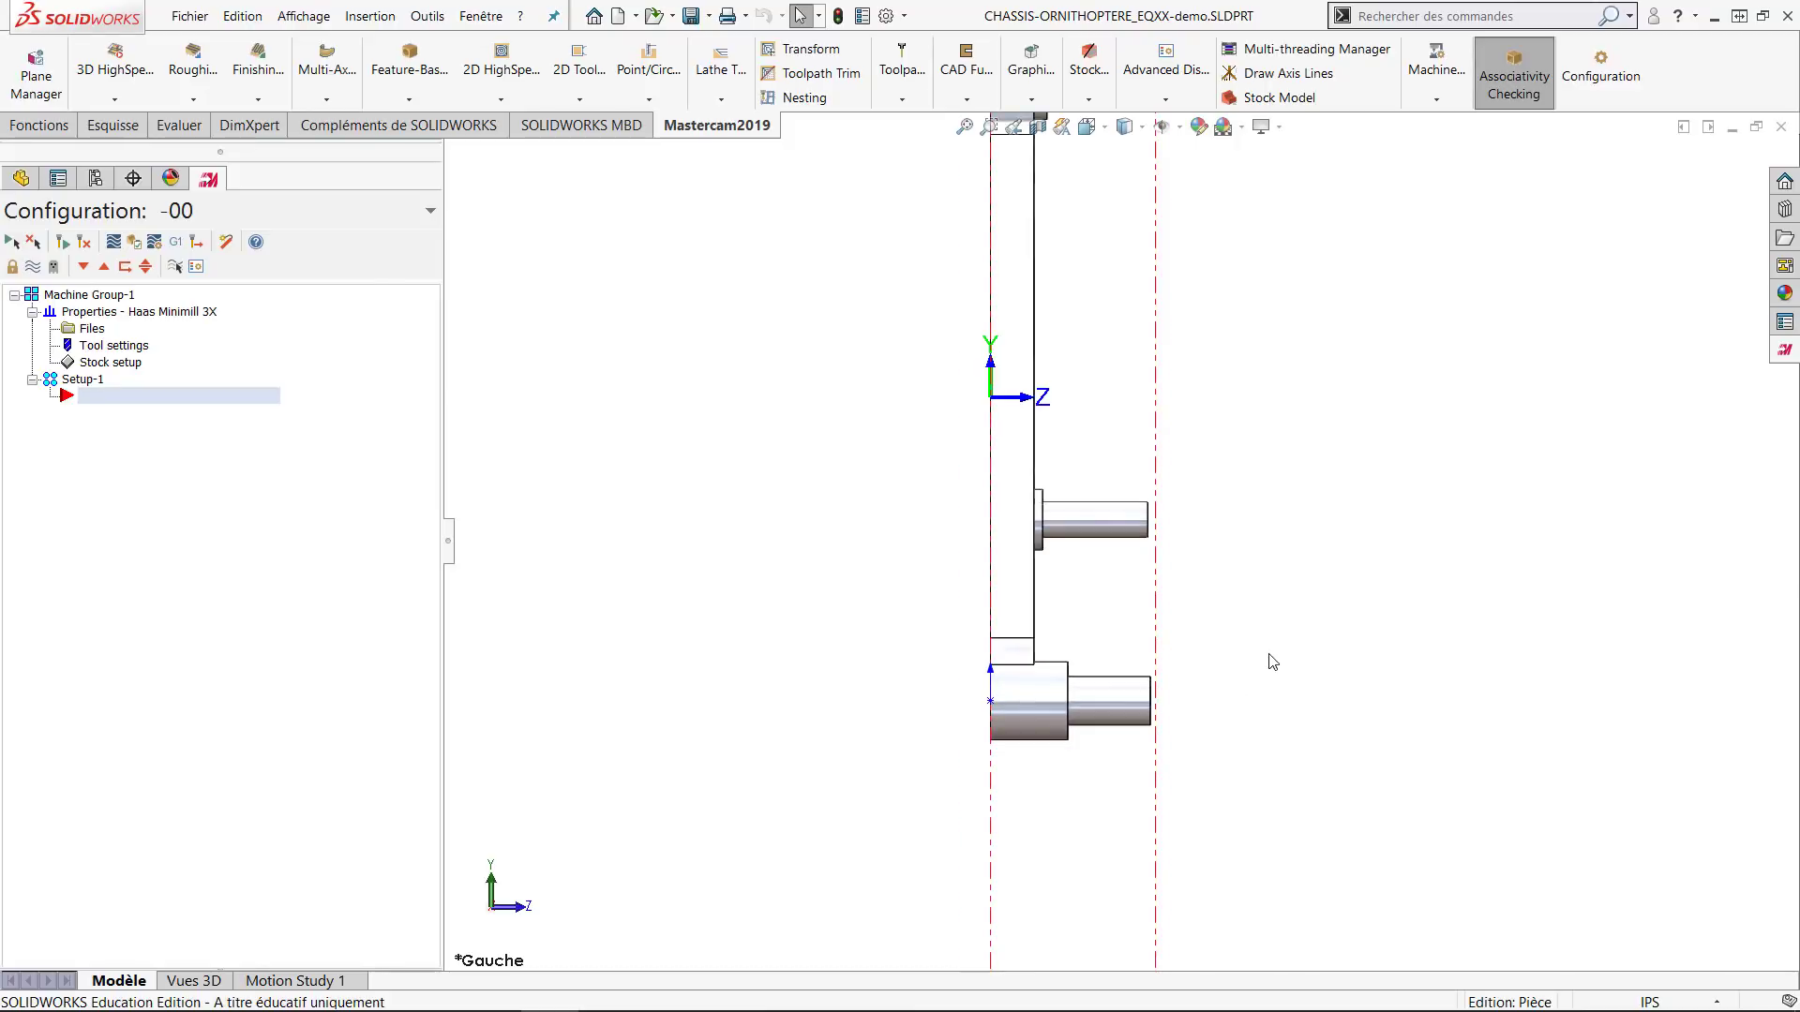
pyautogui.moveTo(1287, 640); pyautogui.dragTo(1038, 602, button='middle')
pyautogui.scroll(4, 1047, 596)
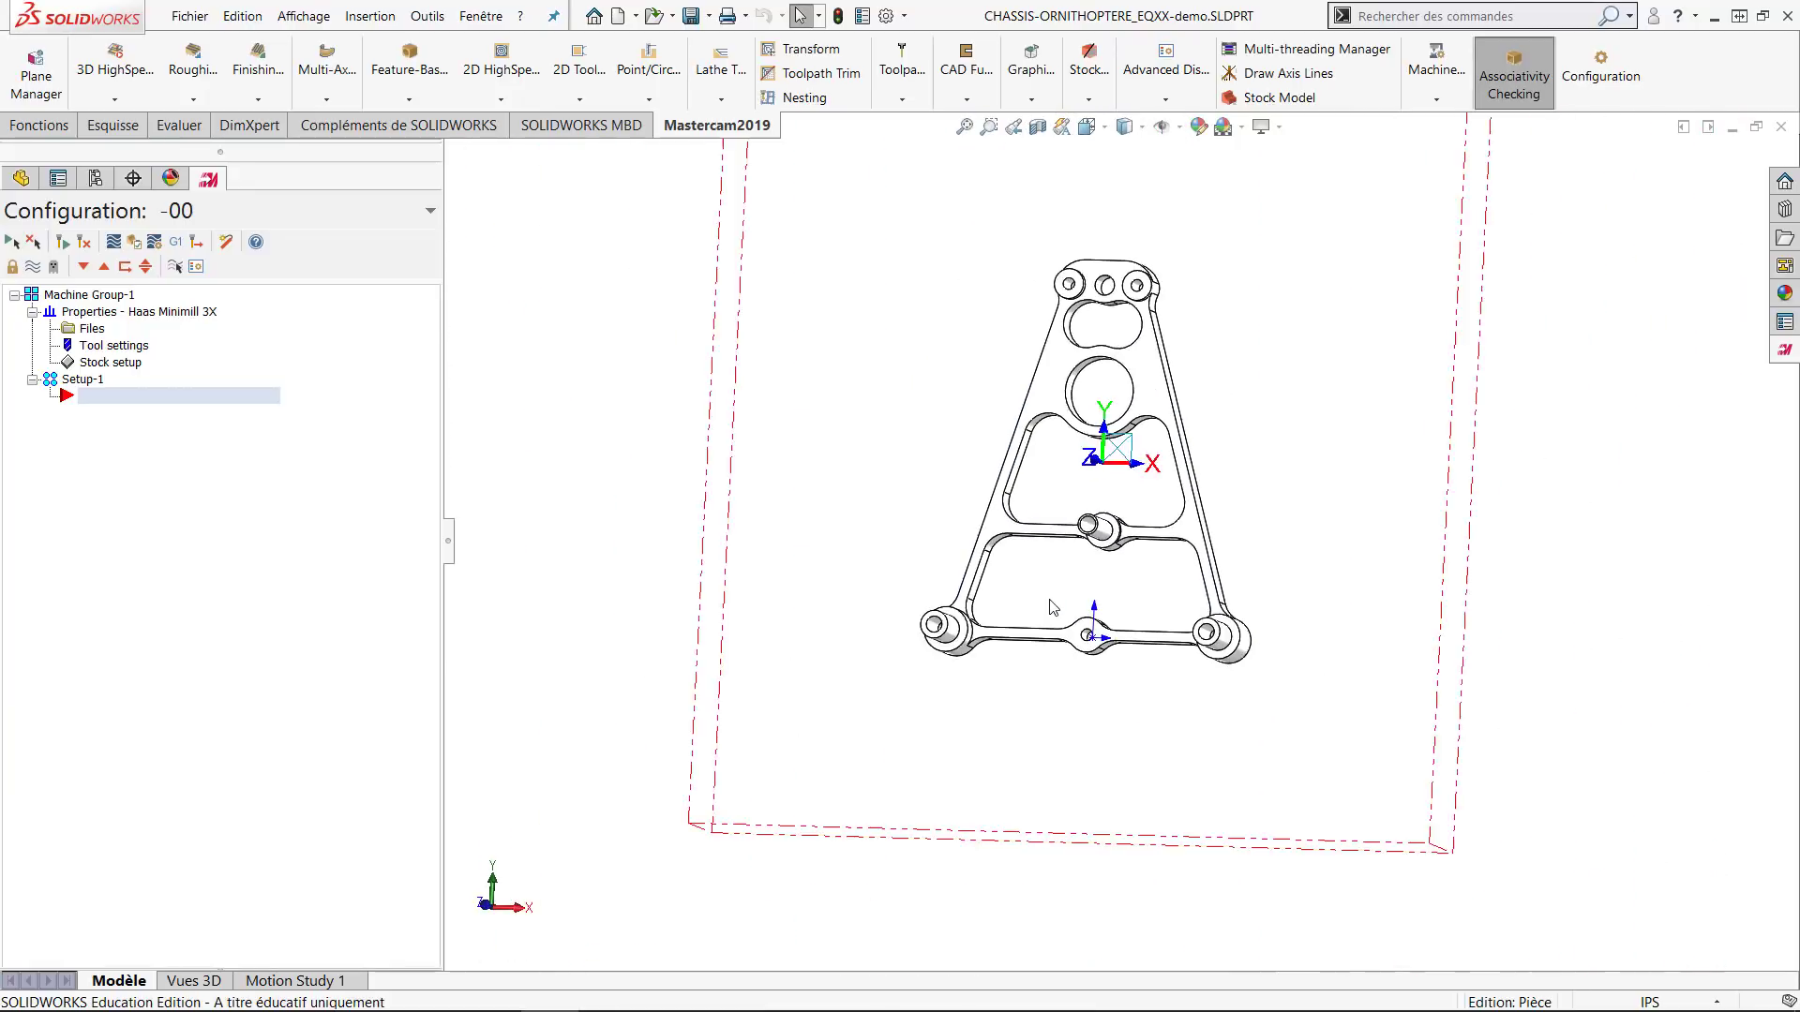
pyautogui.keyDown('ctrl'); pyautogui.moveTo(1126, 536); pyautogui.dragTo(1053, 606, button='middle'); pyautogui.keyUp('ctrl')
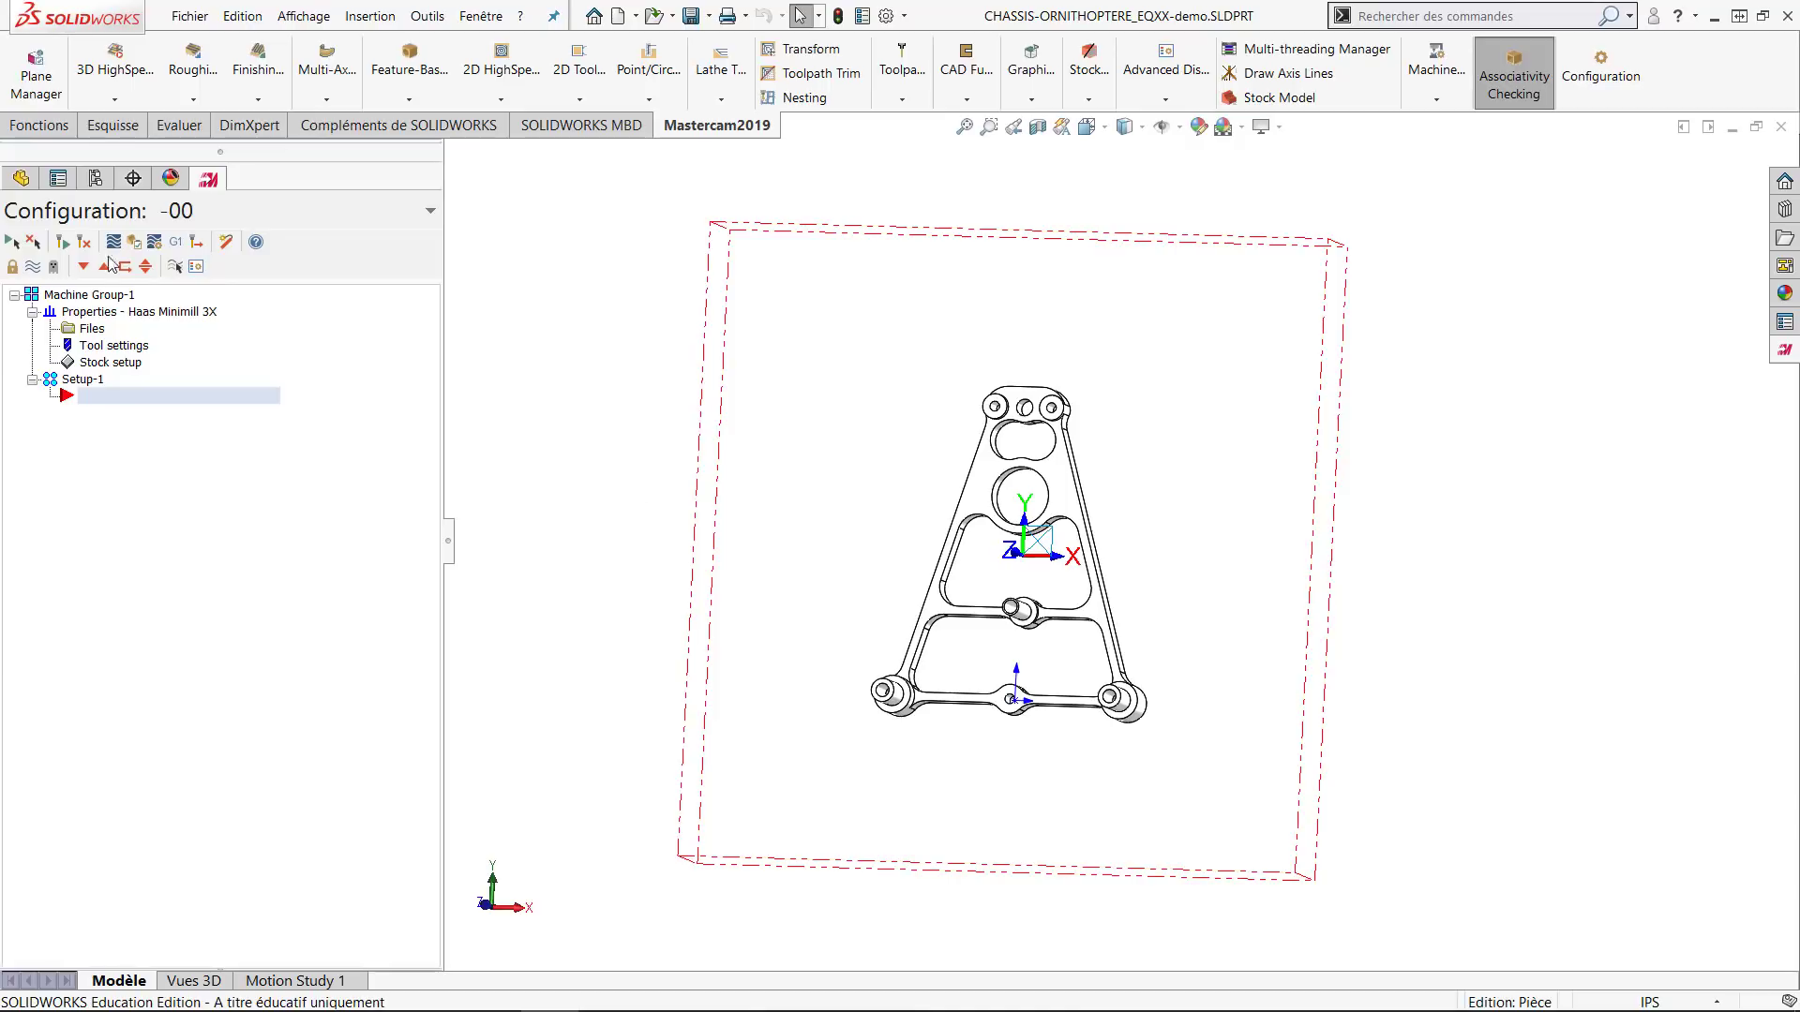
# Start a new sketch on the FRONT plane of the chassis, viewed face-on with room around the part.
pyautogui.click(19, 179)
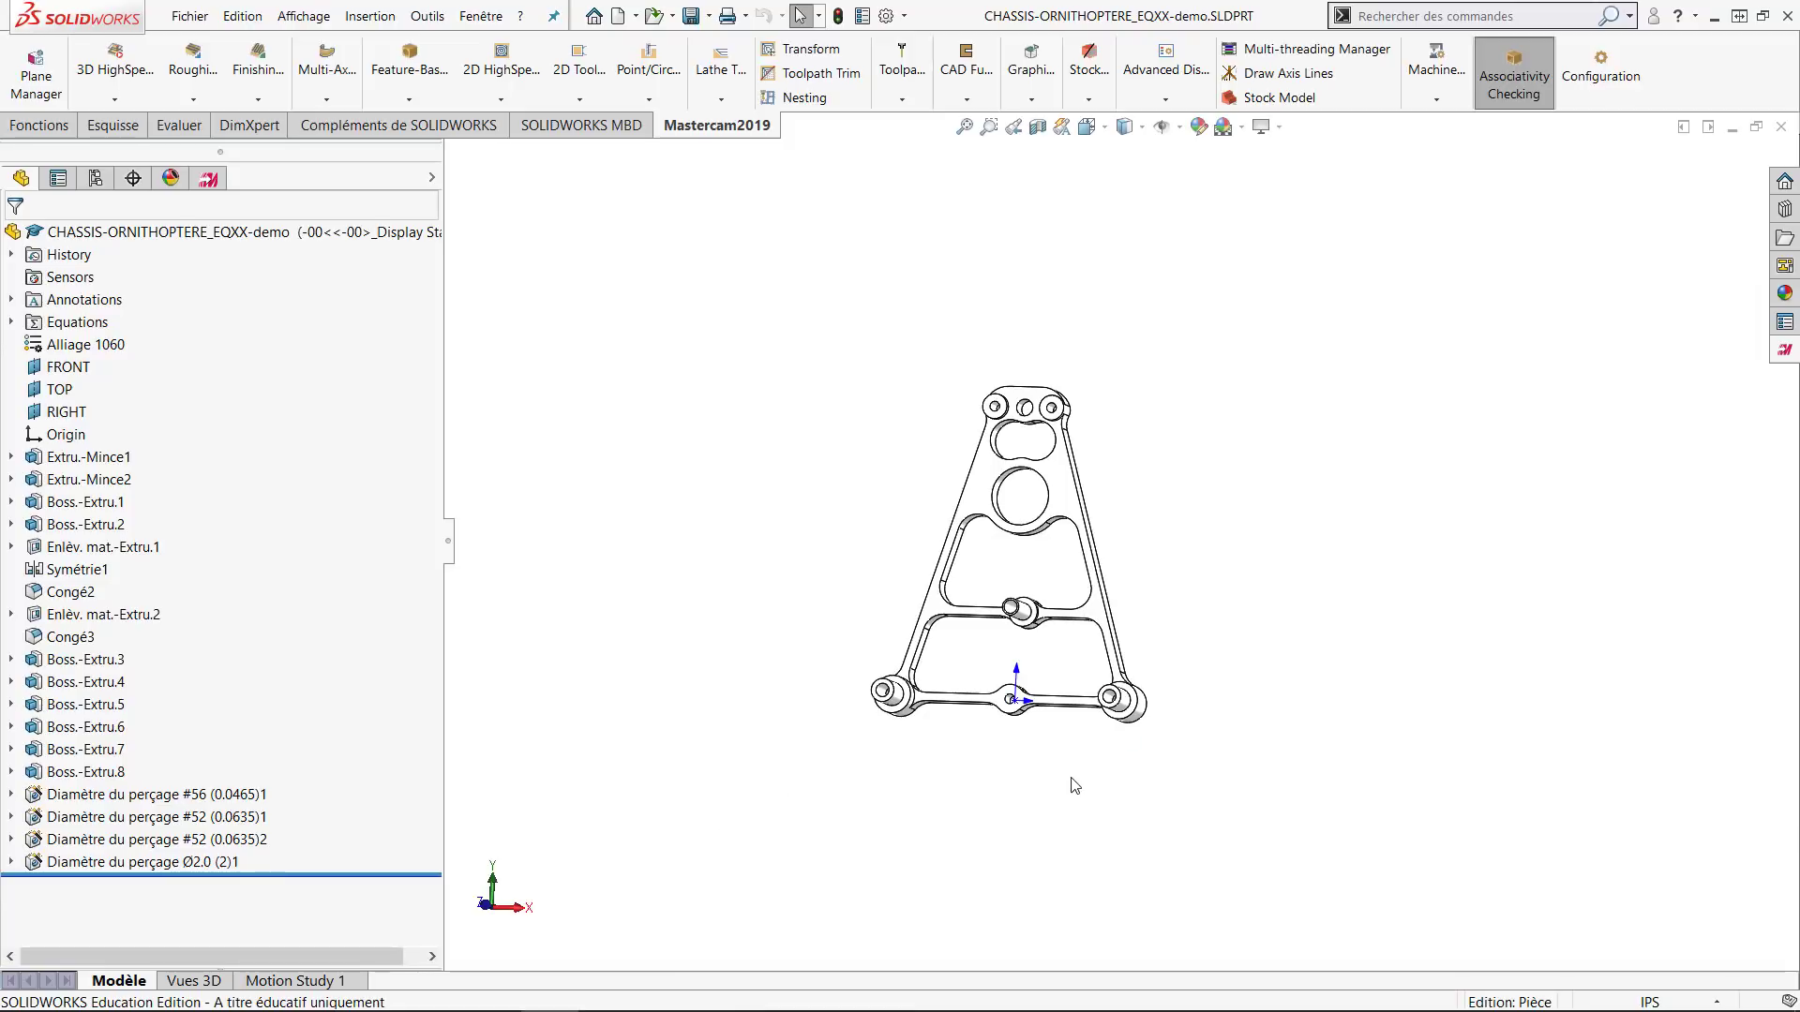
pyautogui.click(70, 375)
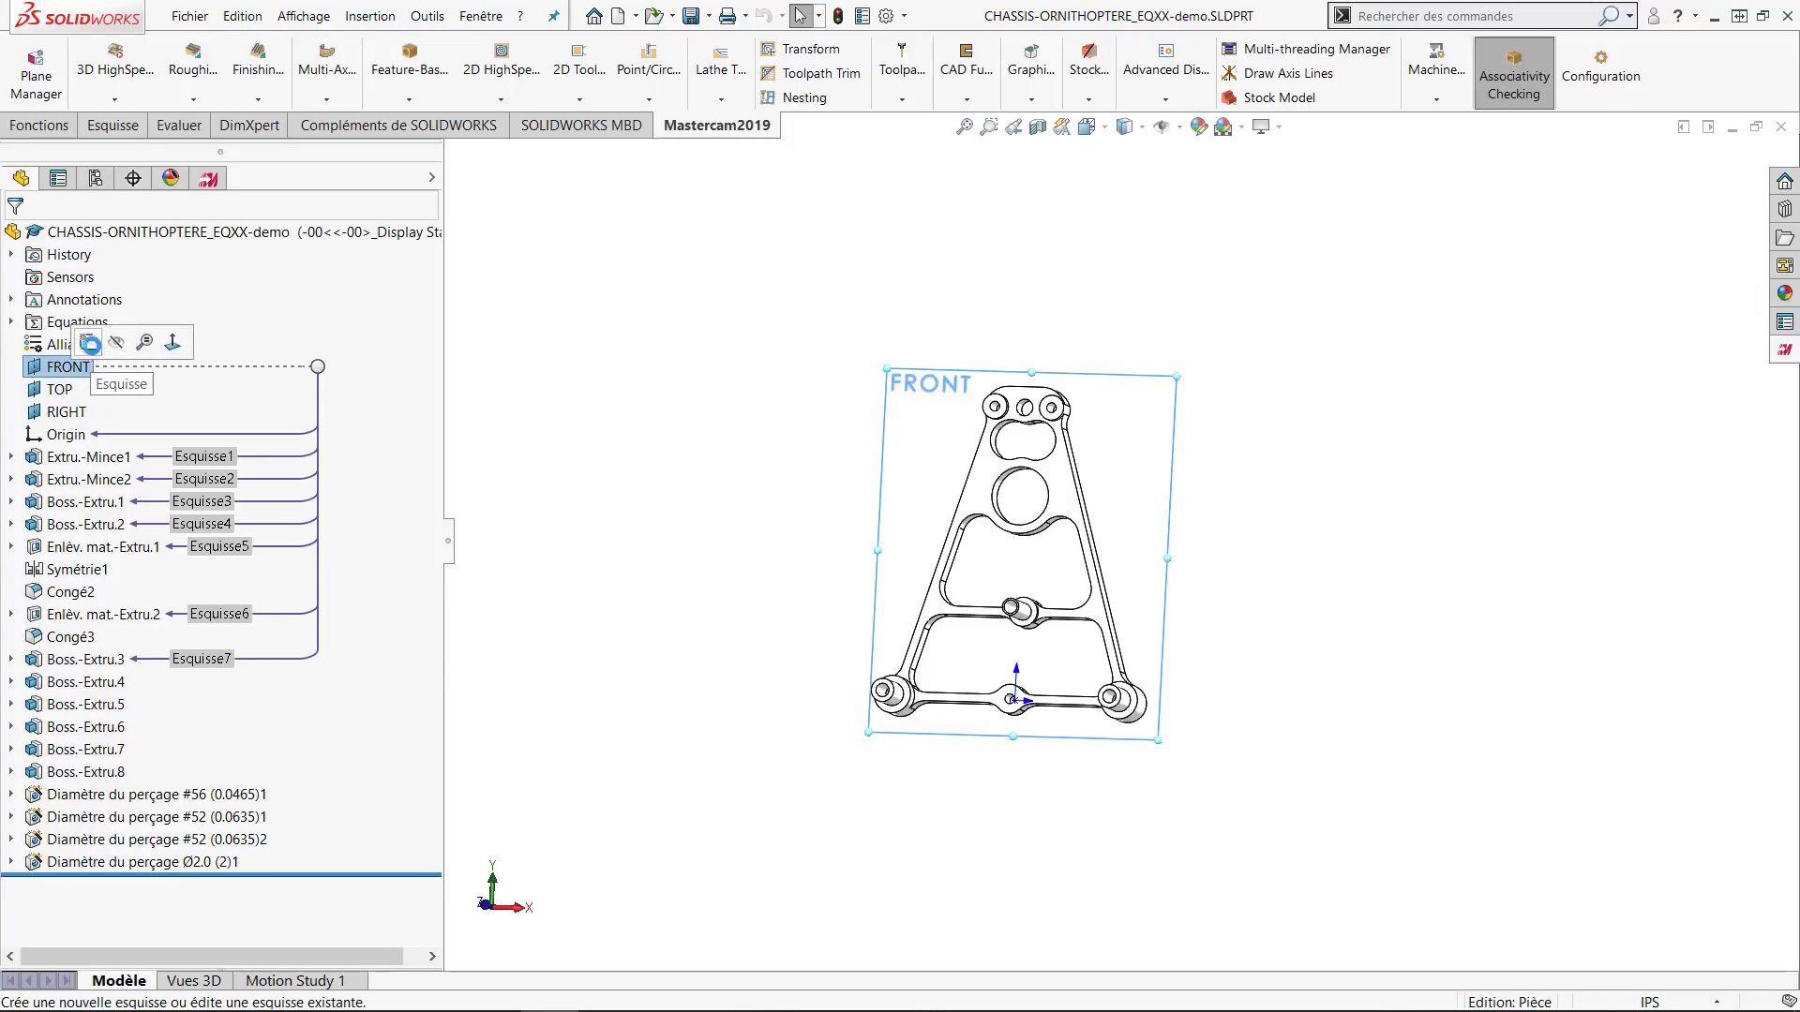
pyautogui.click(93, 348)
pyautogui.hotkey('ctrl', '8')
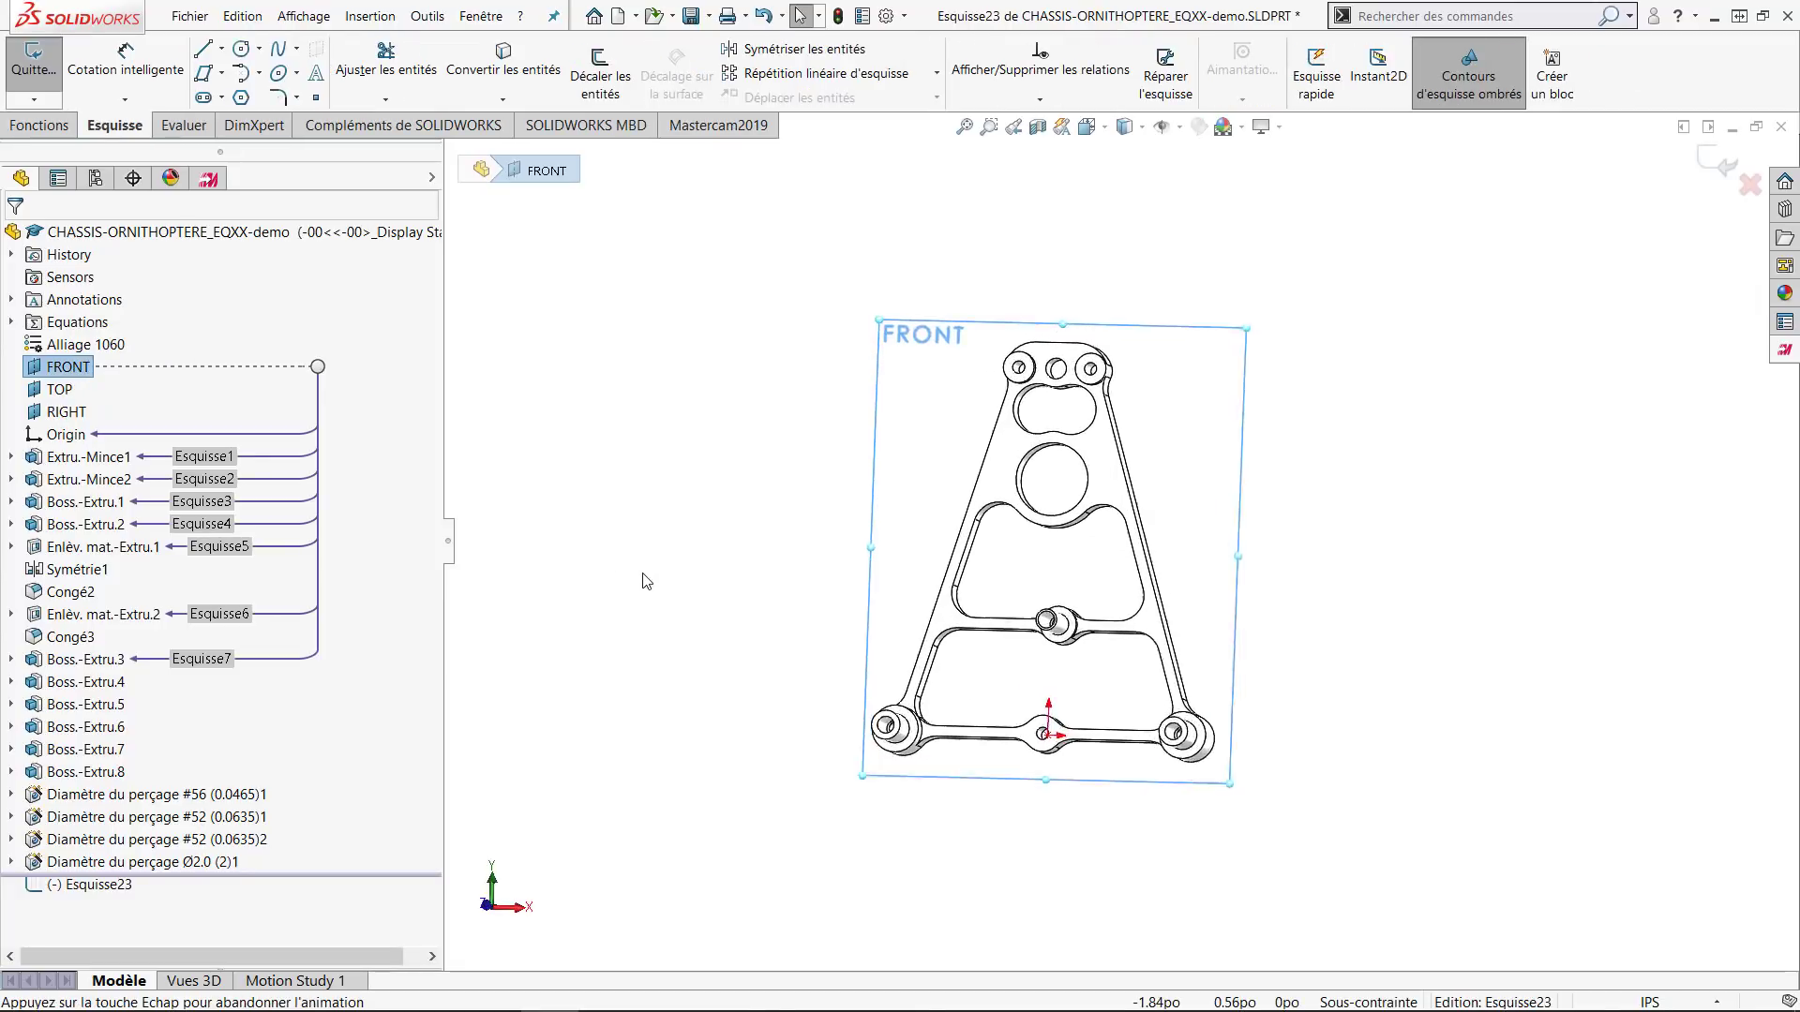
pyautogui.press('z')
pyautogui.press('z')
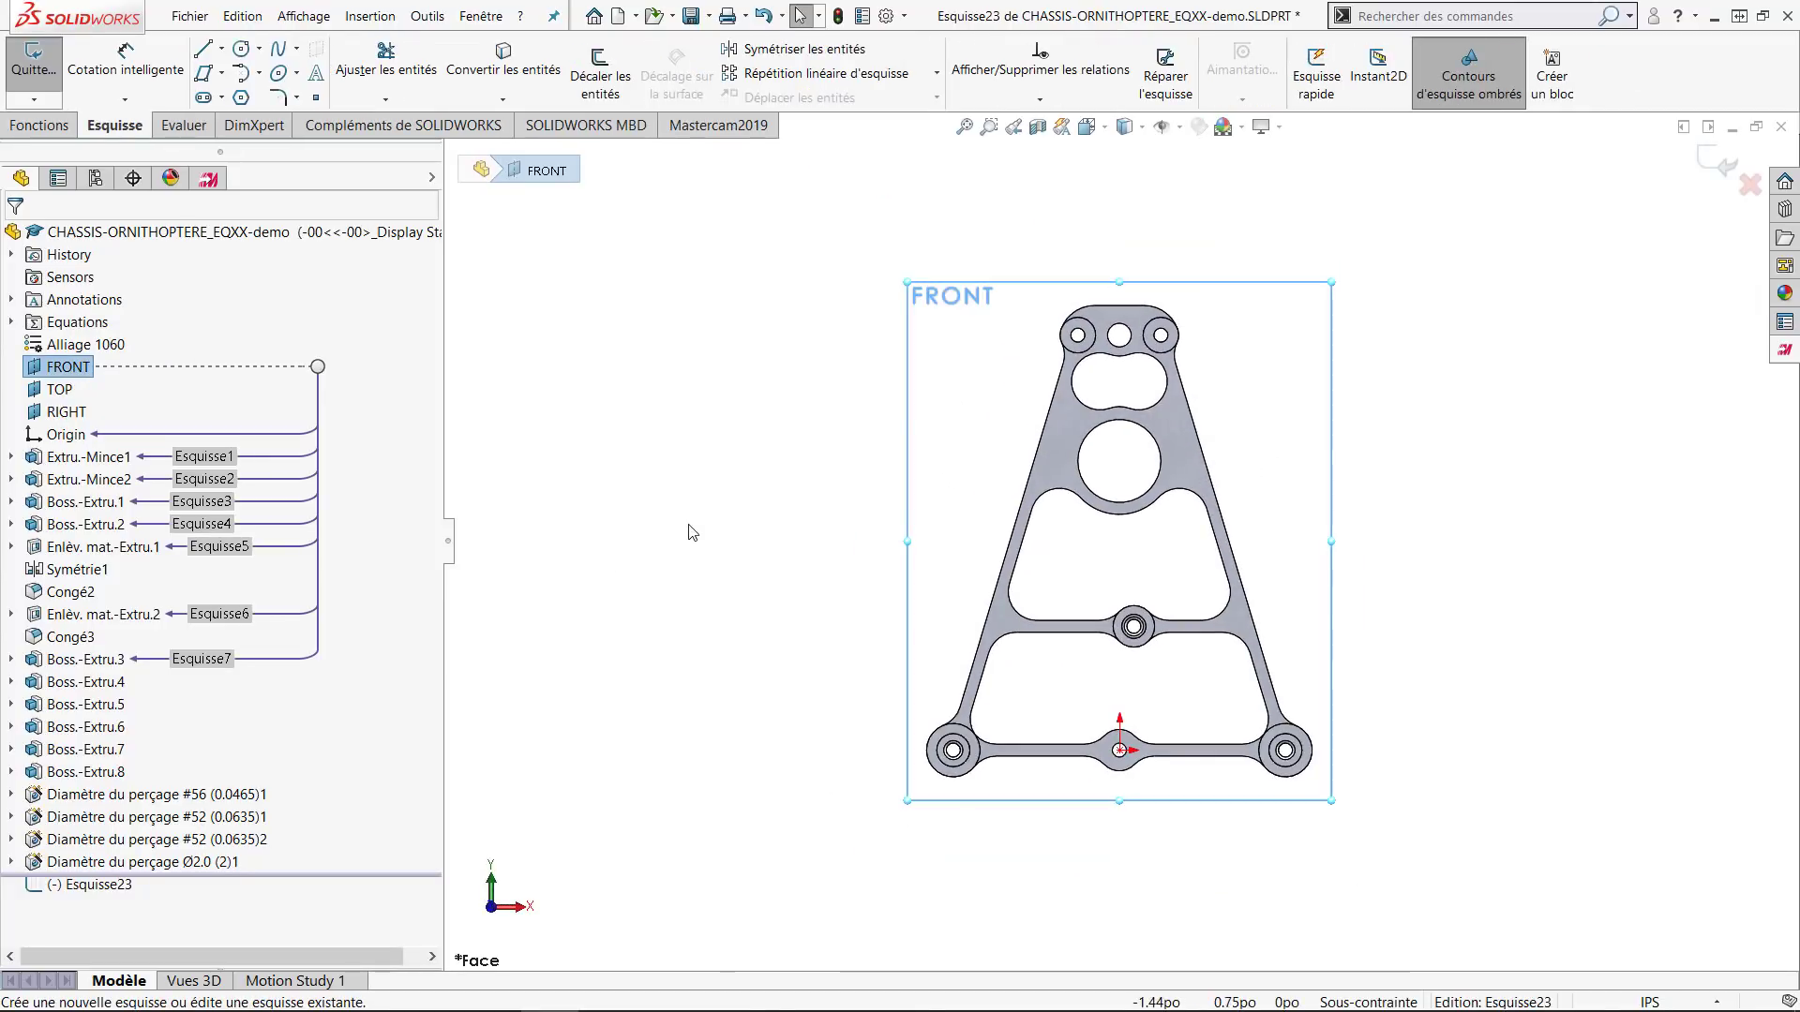
# Sketch a closed four-line trapezoid surrounding the chassis, narrow above and wide below, with a horizontal upper edge.
pyautogui.click(204, 49)
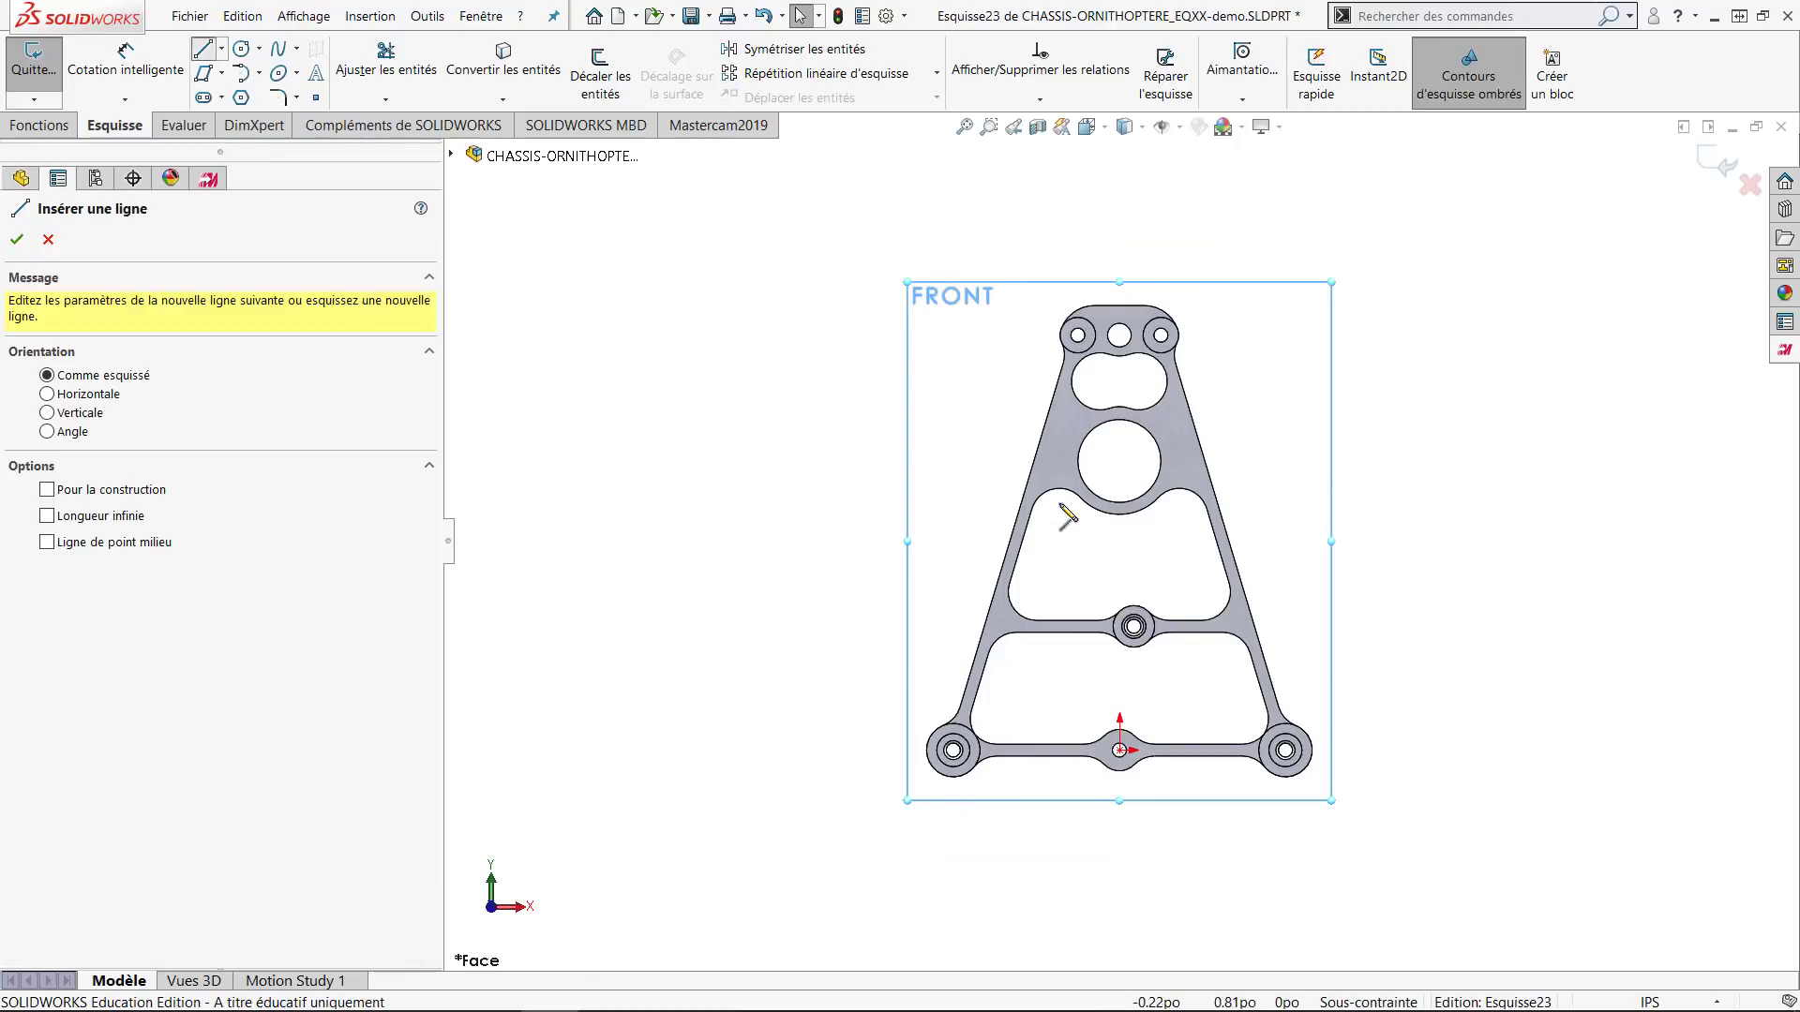
pyautogui.click(966, 236)
pyautogui.click(731, 861)
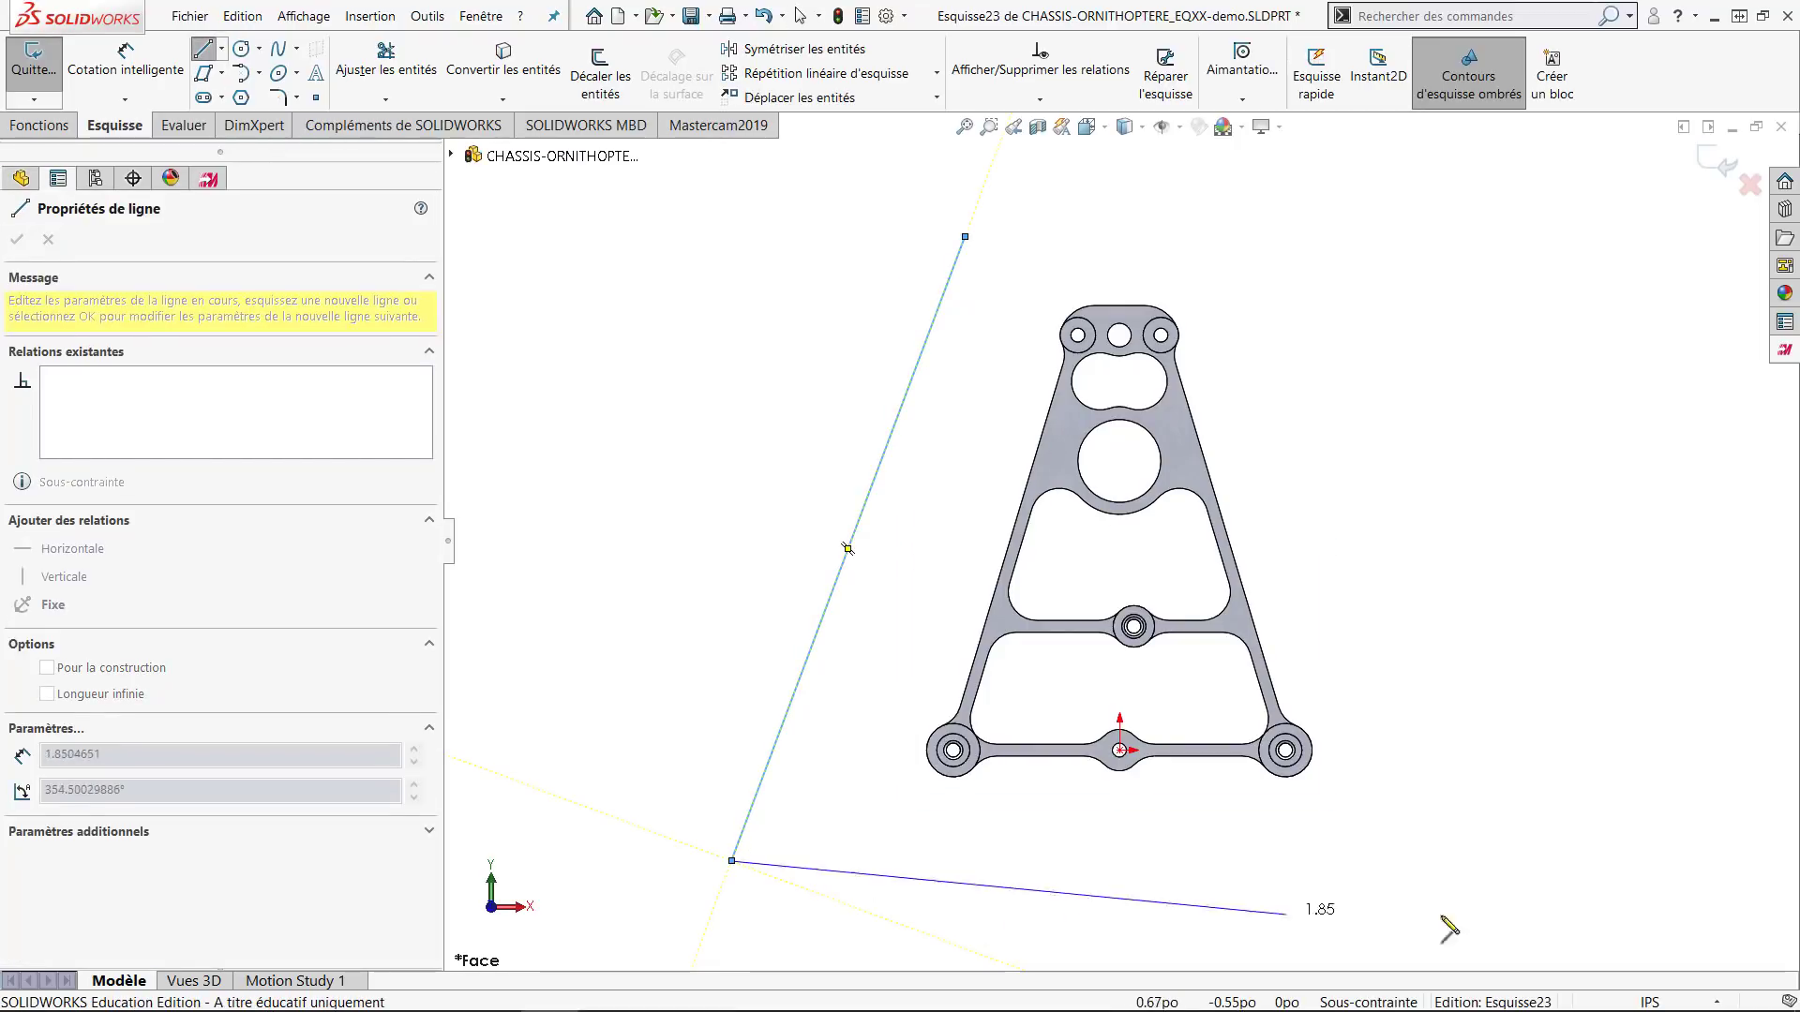
pyautogui.click(1481, 853)
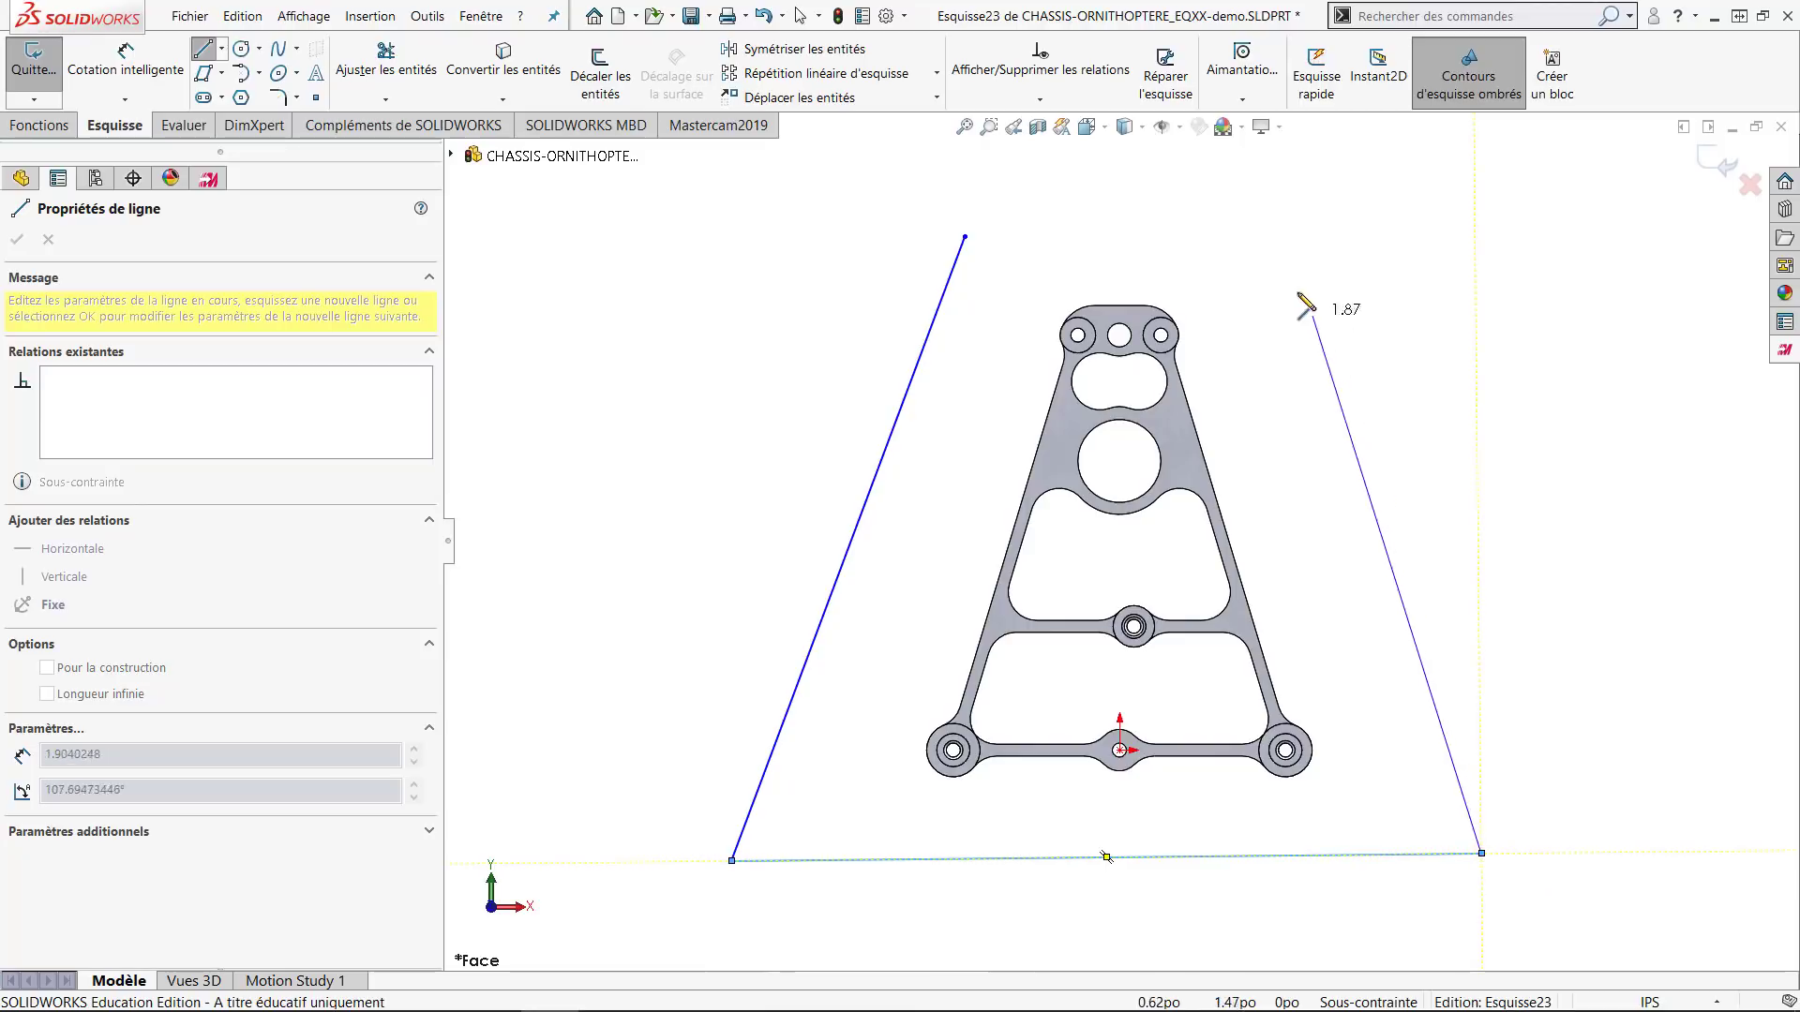
pyautogui.click(1265, 237)
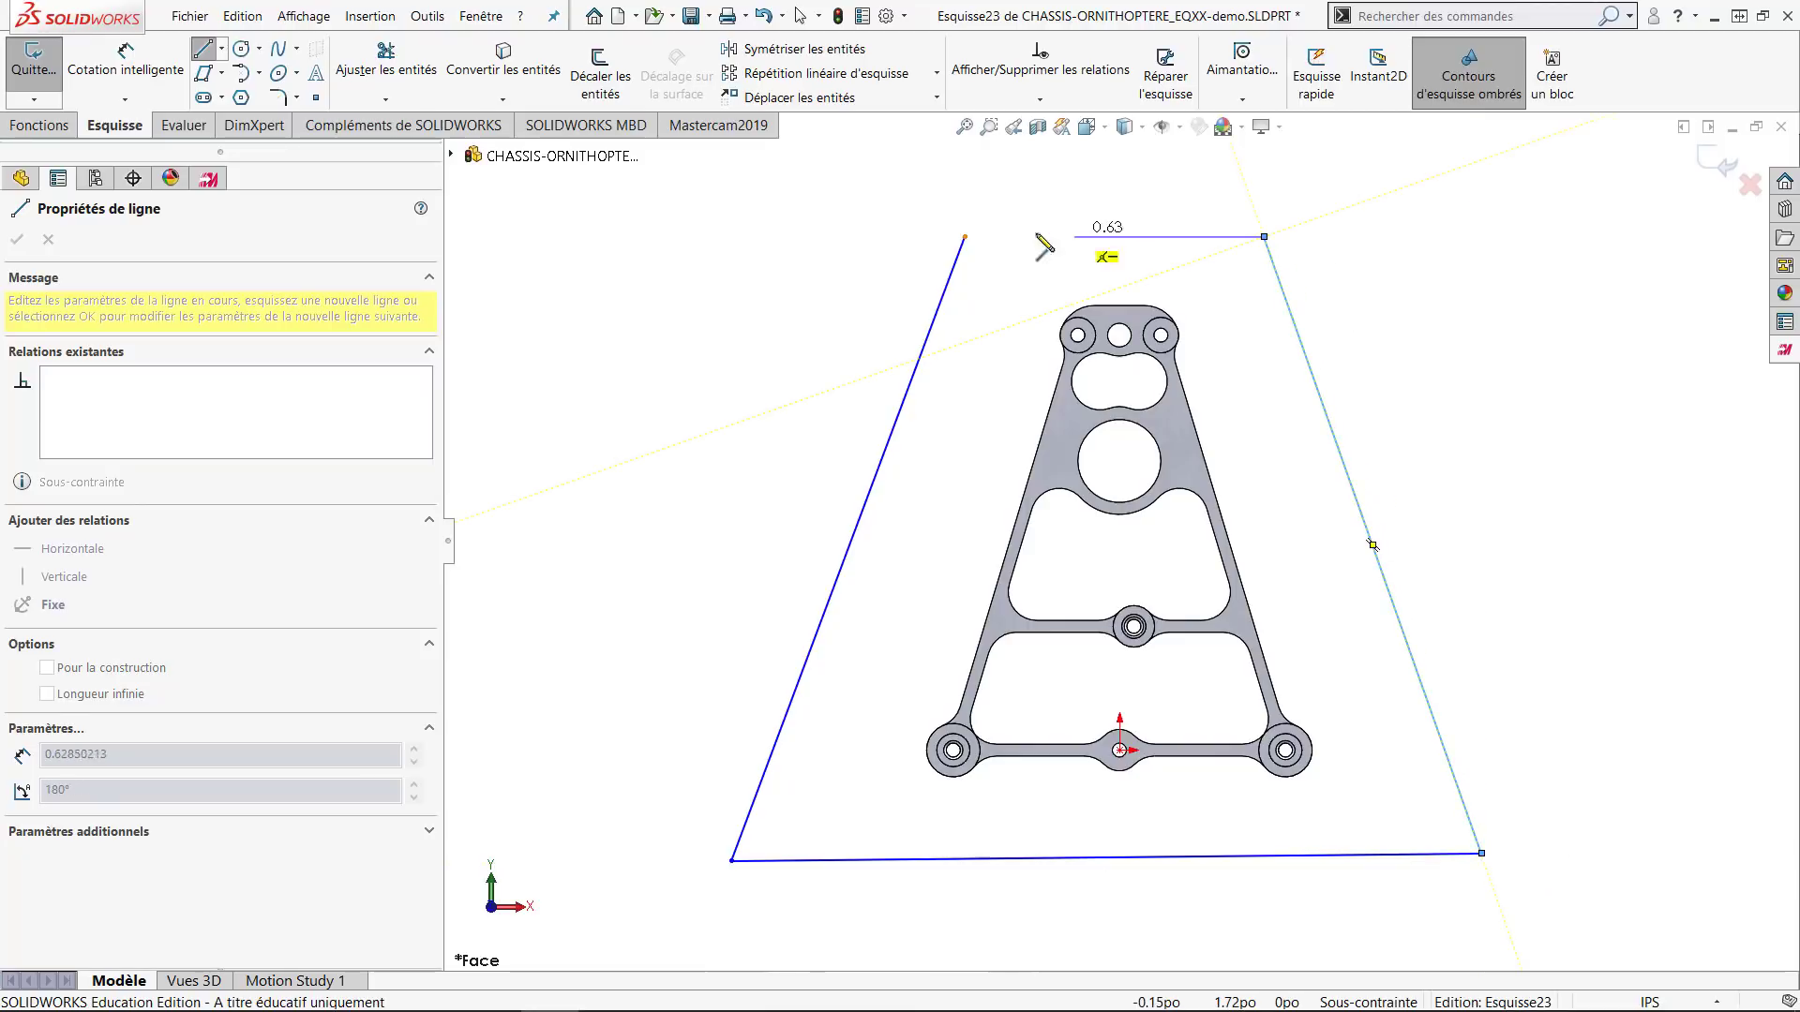
pyautogui.click(966, 236)
pyautogui.press('Escape')
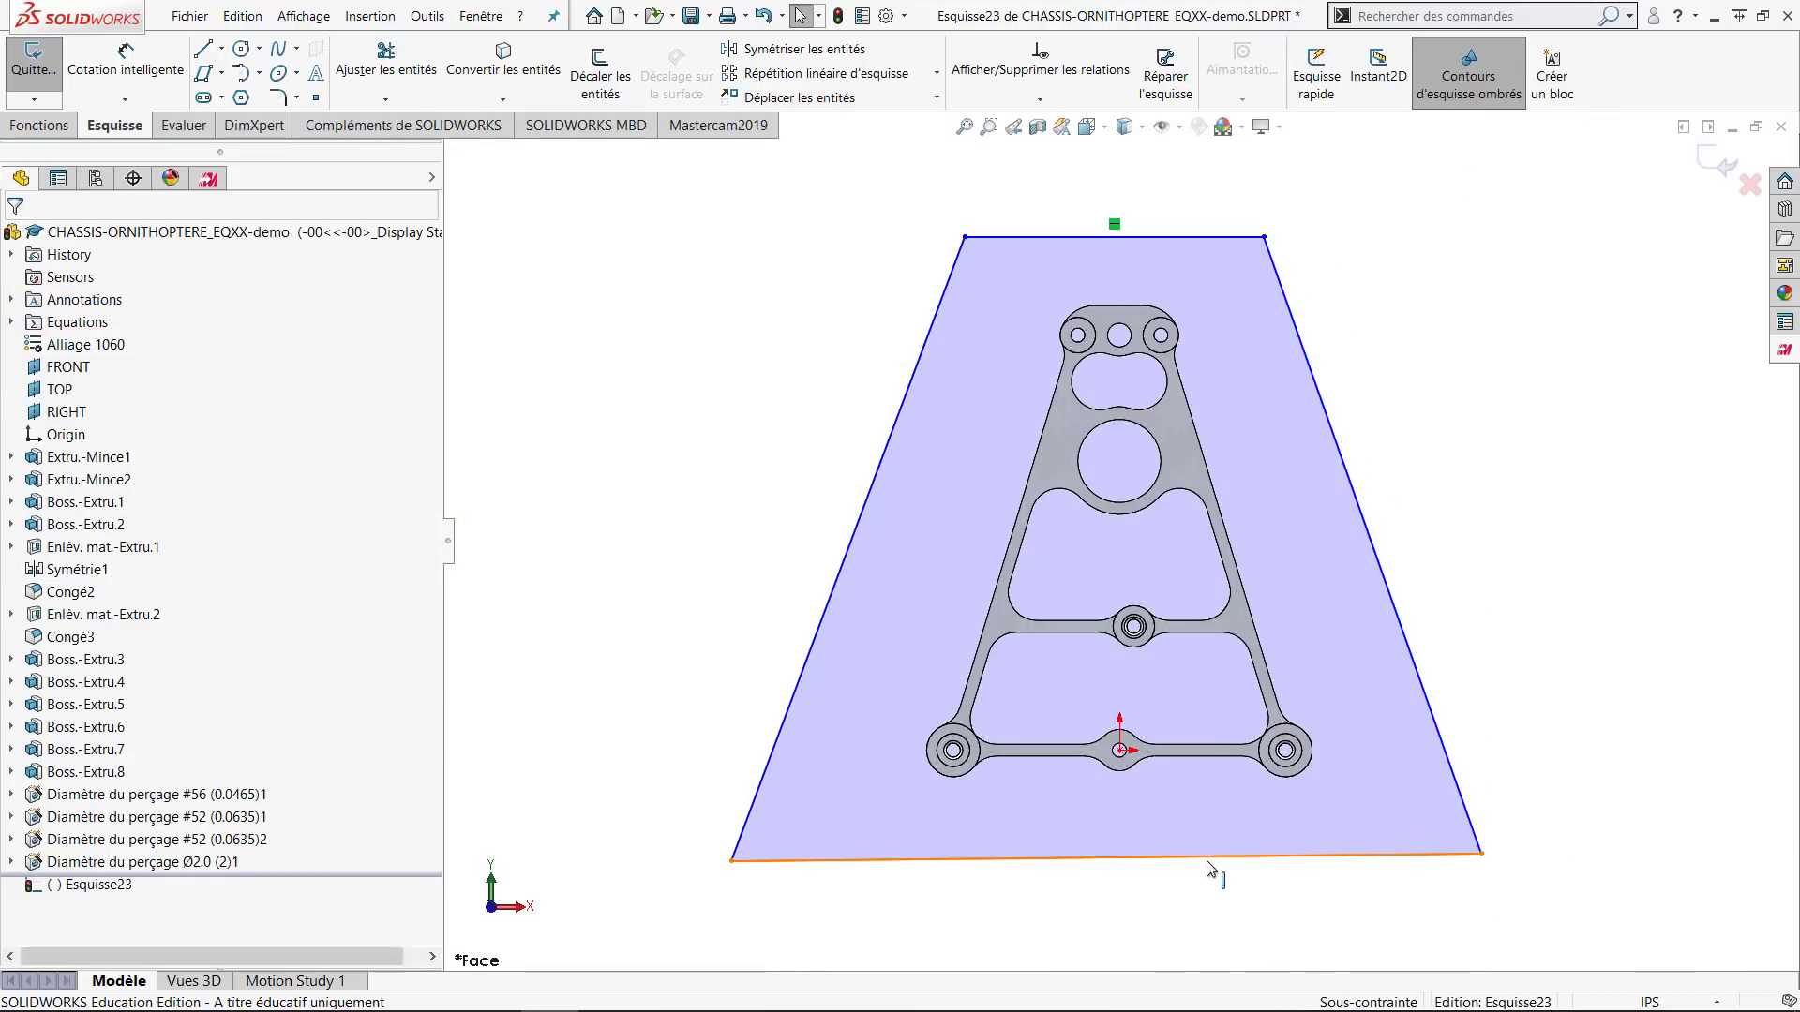
# Add a horizontal relation to the trapezoid's lower edge.
pyautogui.click(1213, 856)
pyautogui.click(1255, 767)
pyautogui.press('Escape')
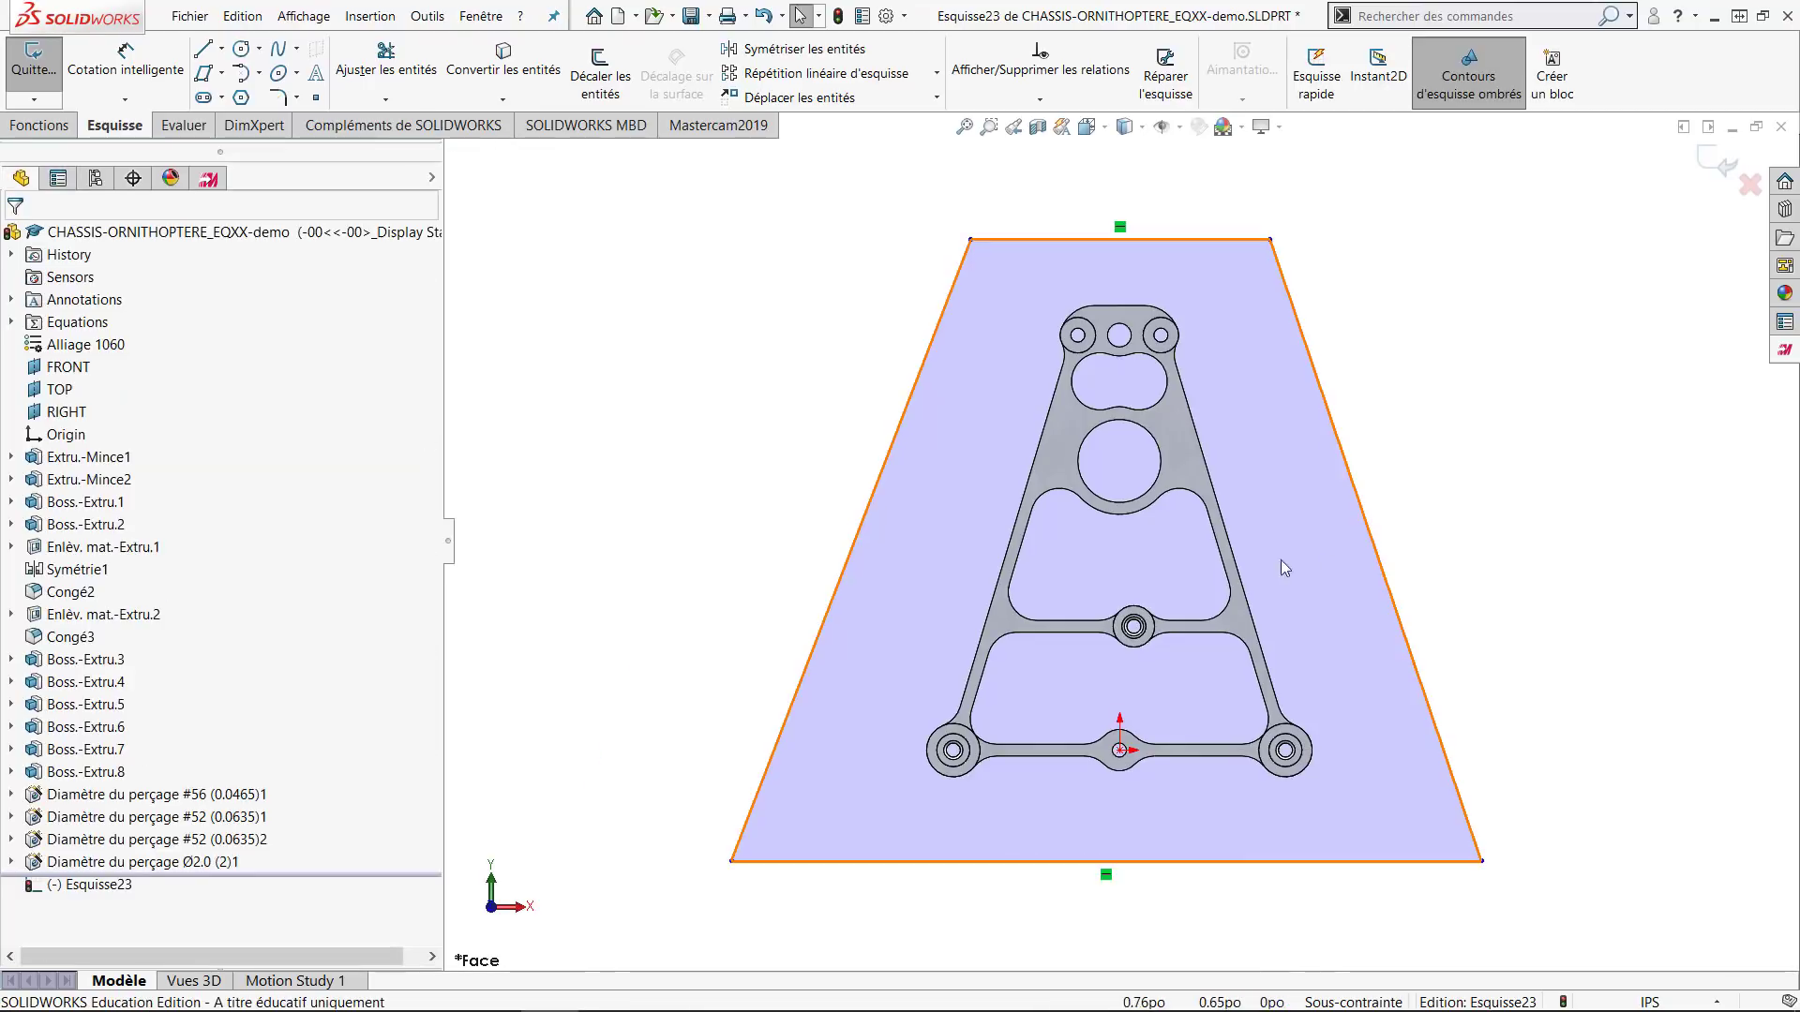
# Draw a construction line from the midpoint of the trapezoid's upper edge to the midpoint of its lower edge.
pyautogui.rightClick(719, 522)
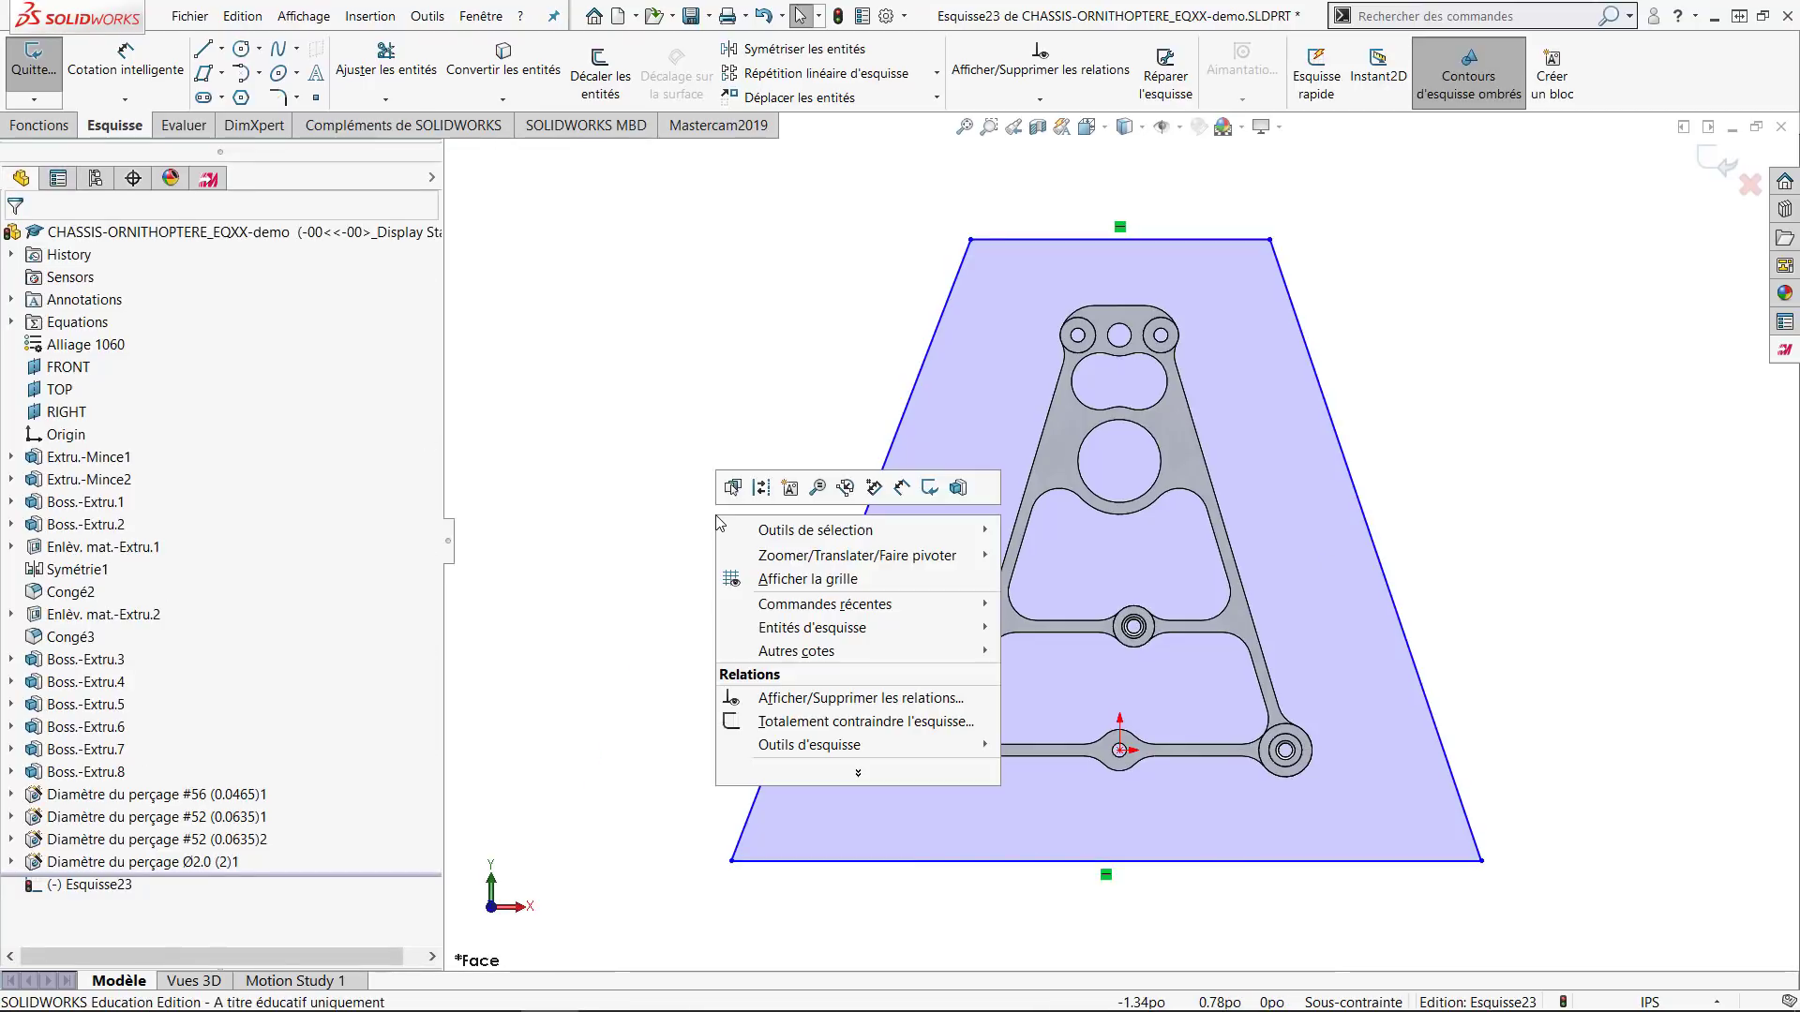
pyautogui.press('l')
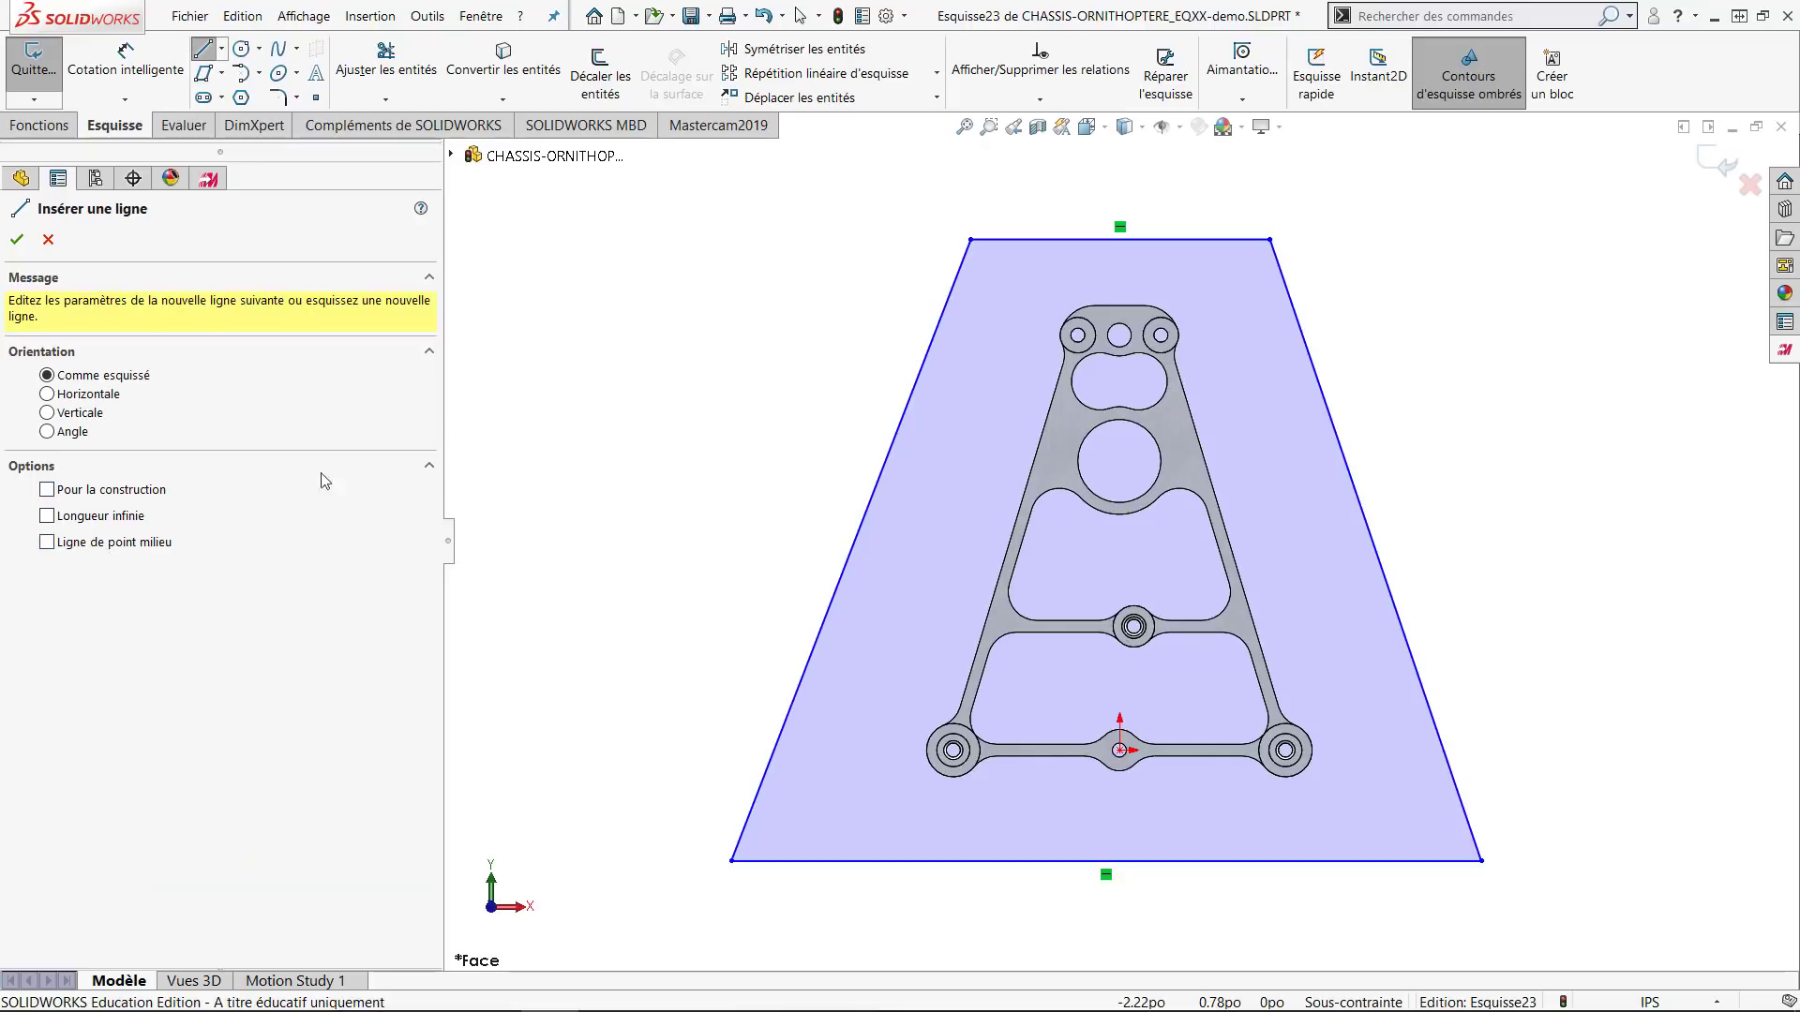
pyautogui.click(113, 489)
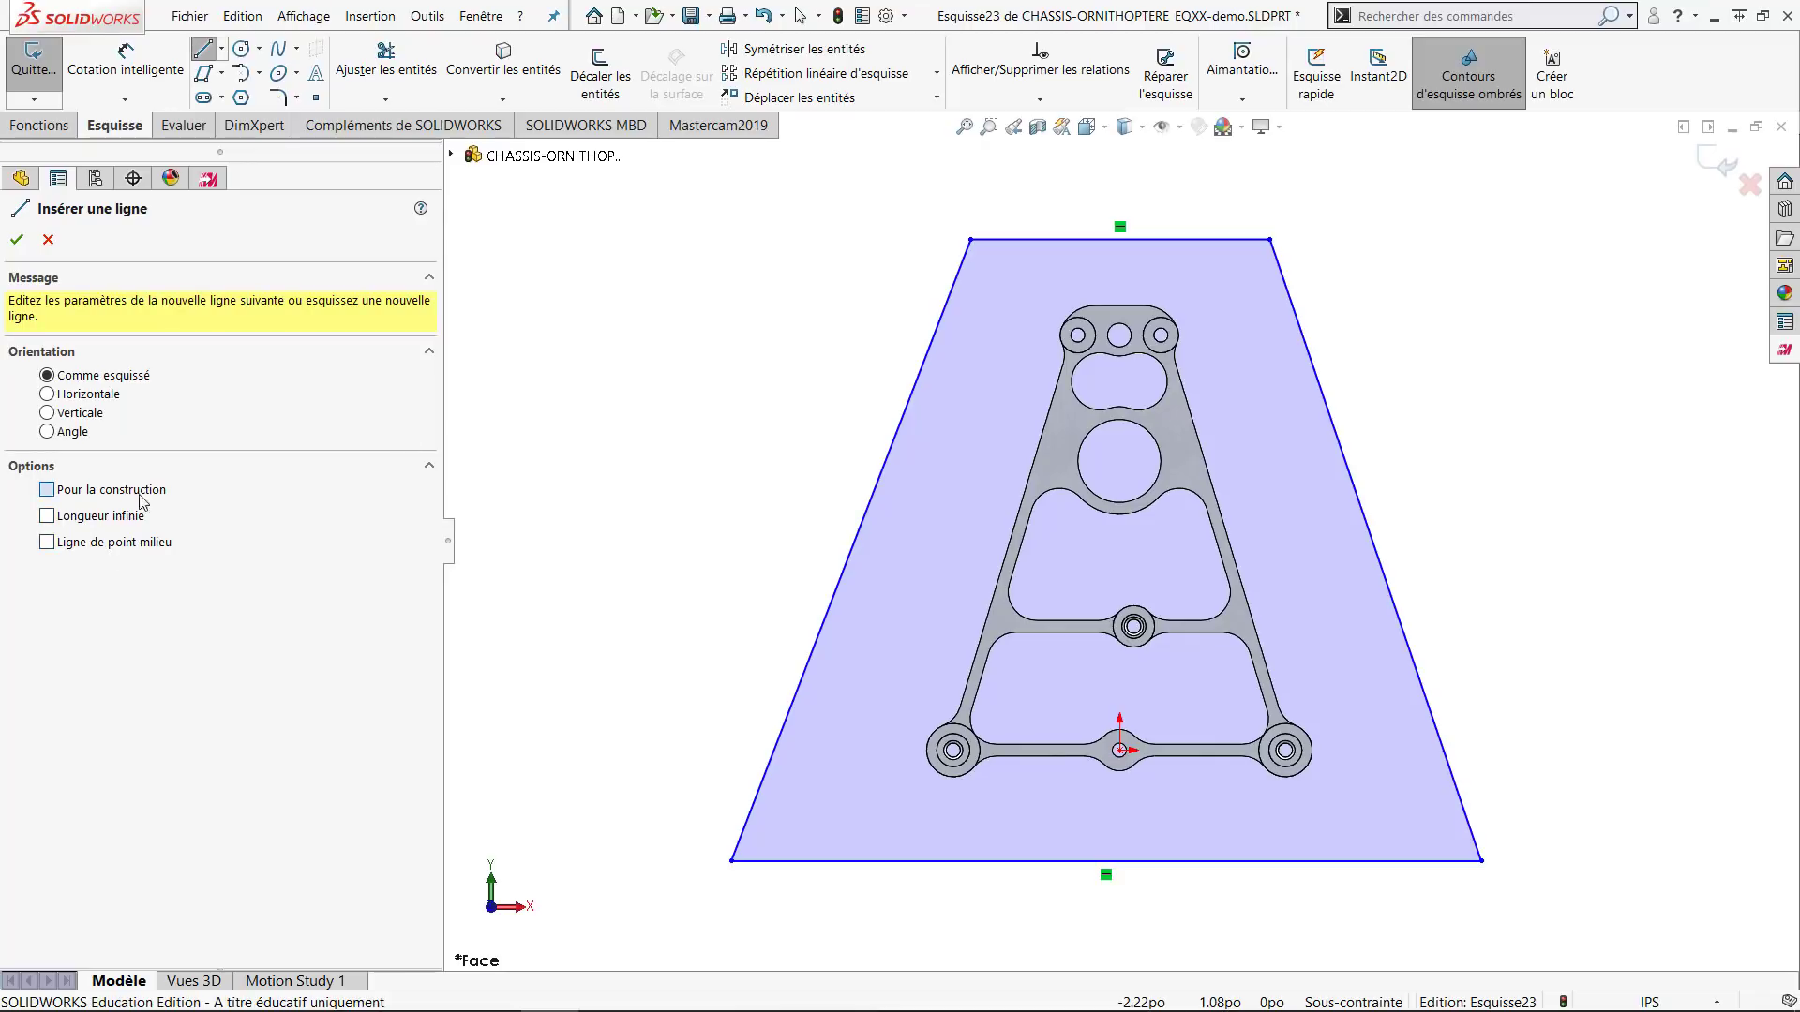
pyautogui.click(1120, 239)
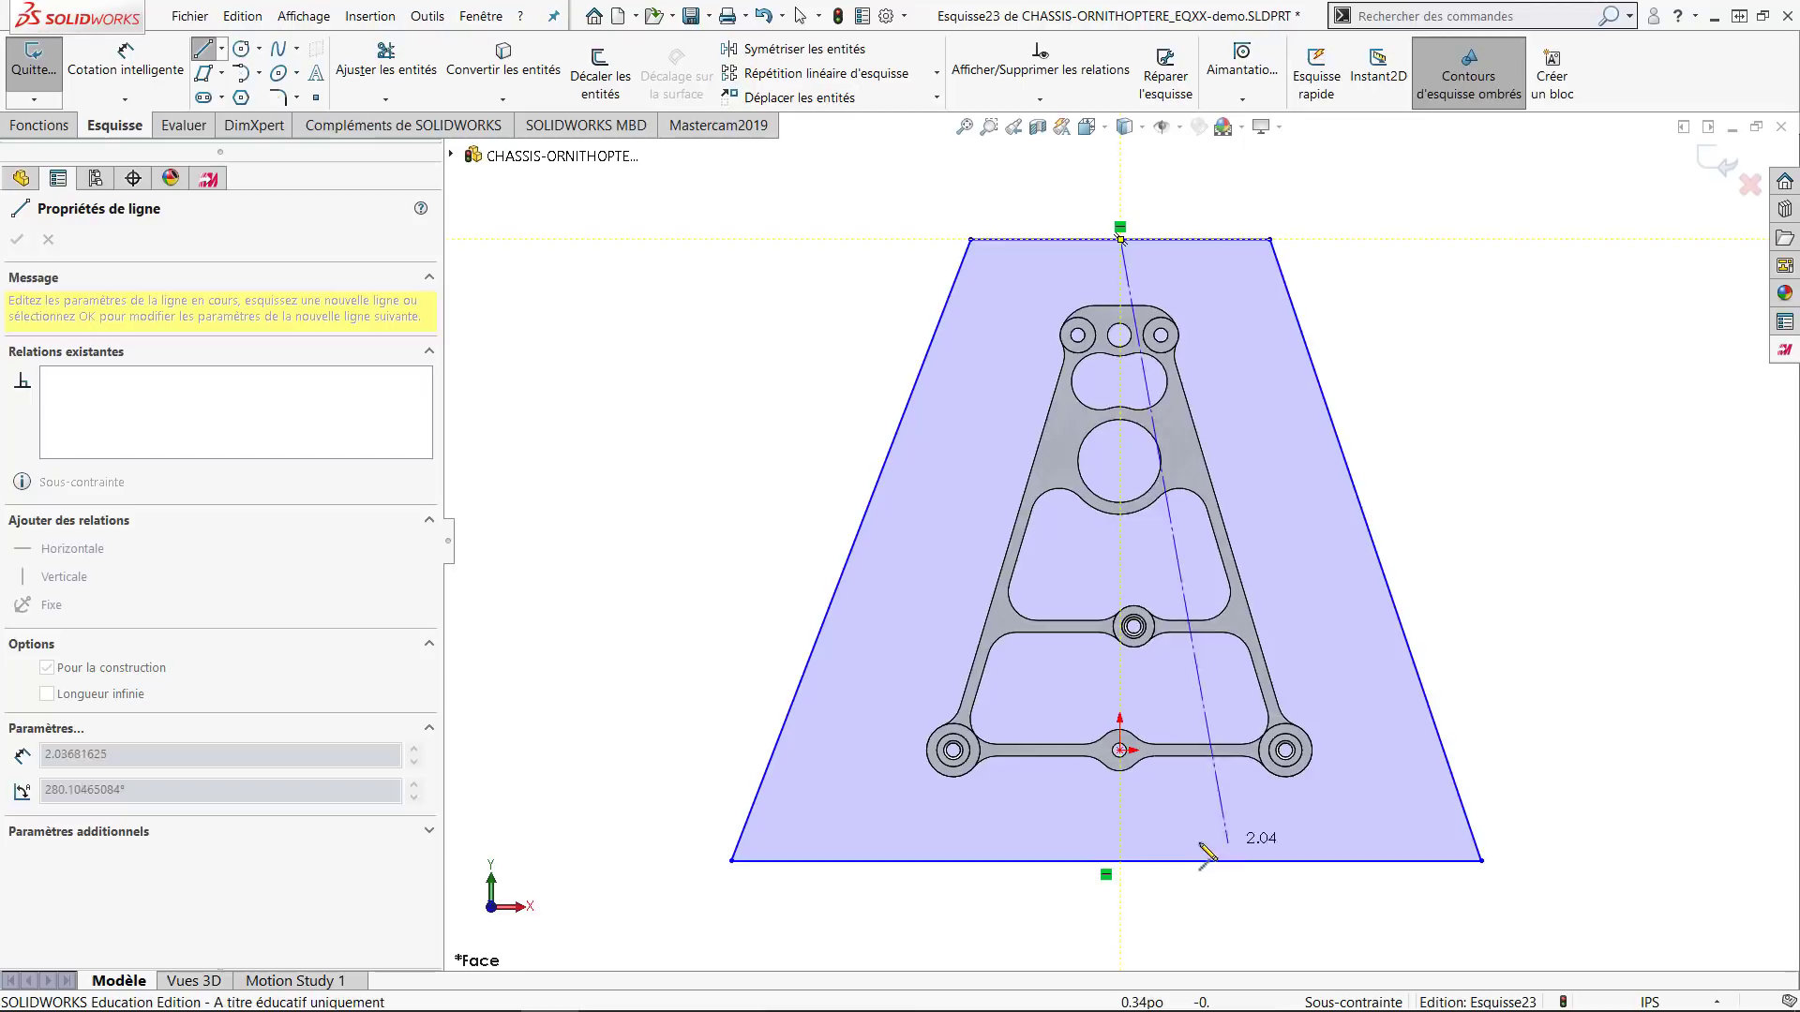
pyautogui.click(1106, 861)
pyautogui.press('Escape')
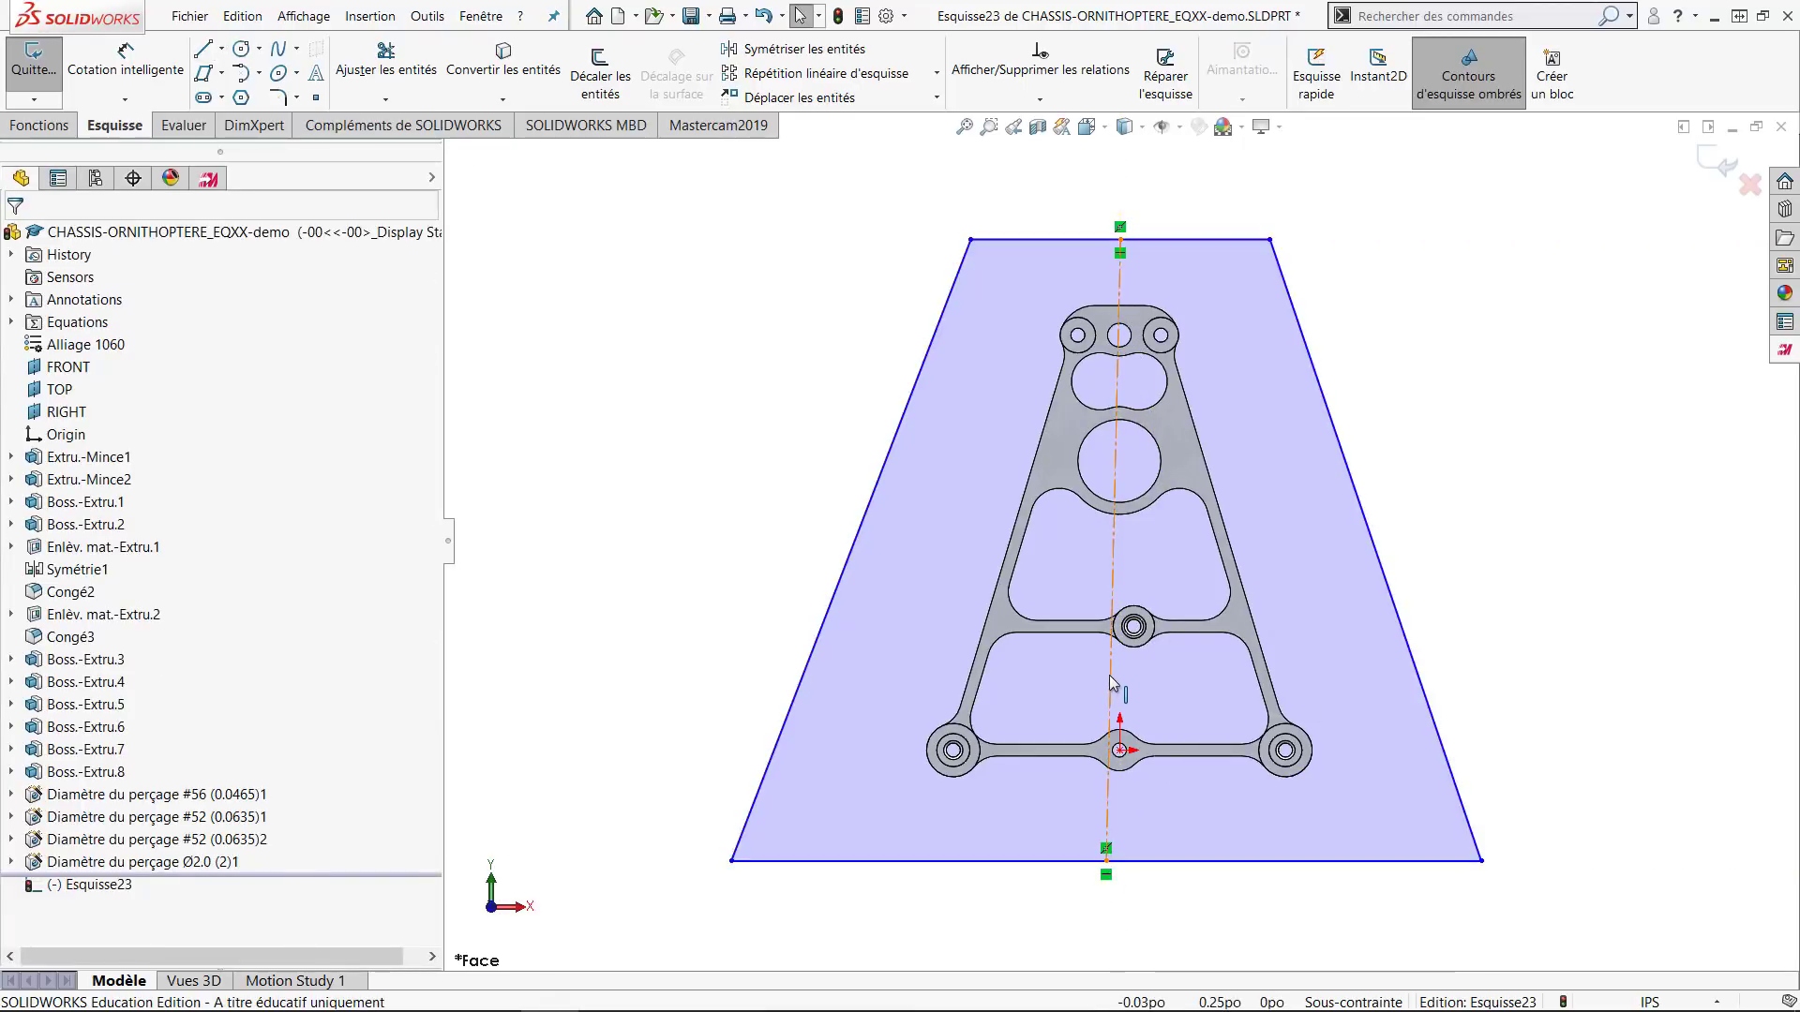
# Make the construction line vertical and coincident with the origin so the trapezoid is centred on the chassis.
pyautogui.click(1110, 675)
pyautogui.click(1193, 592)
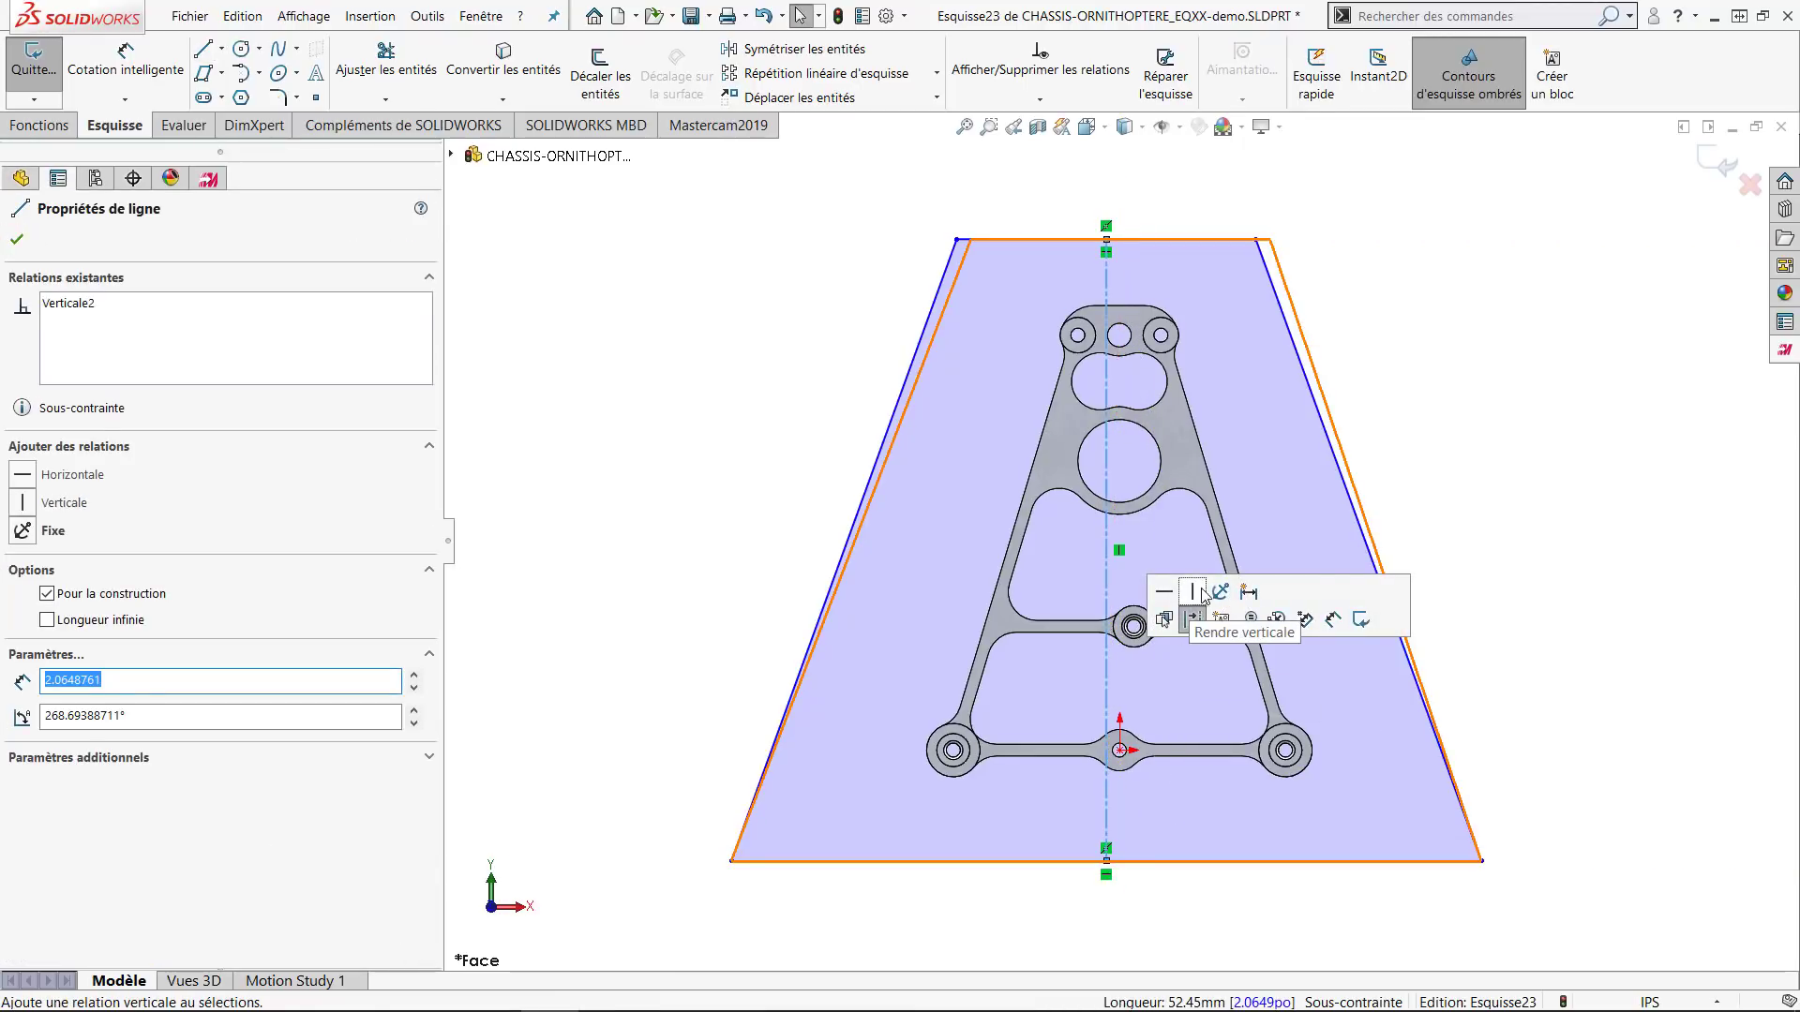
pyautogui.click(1499, 454)
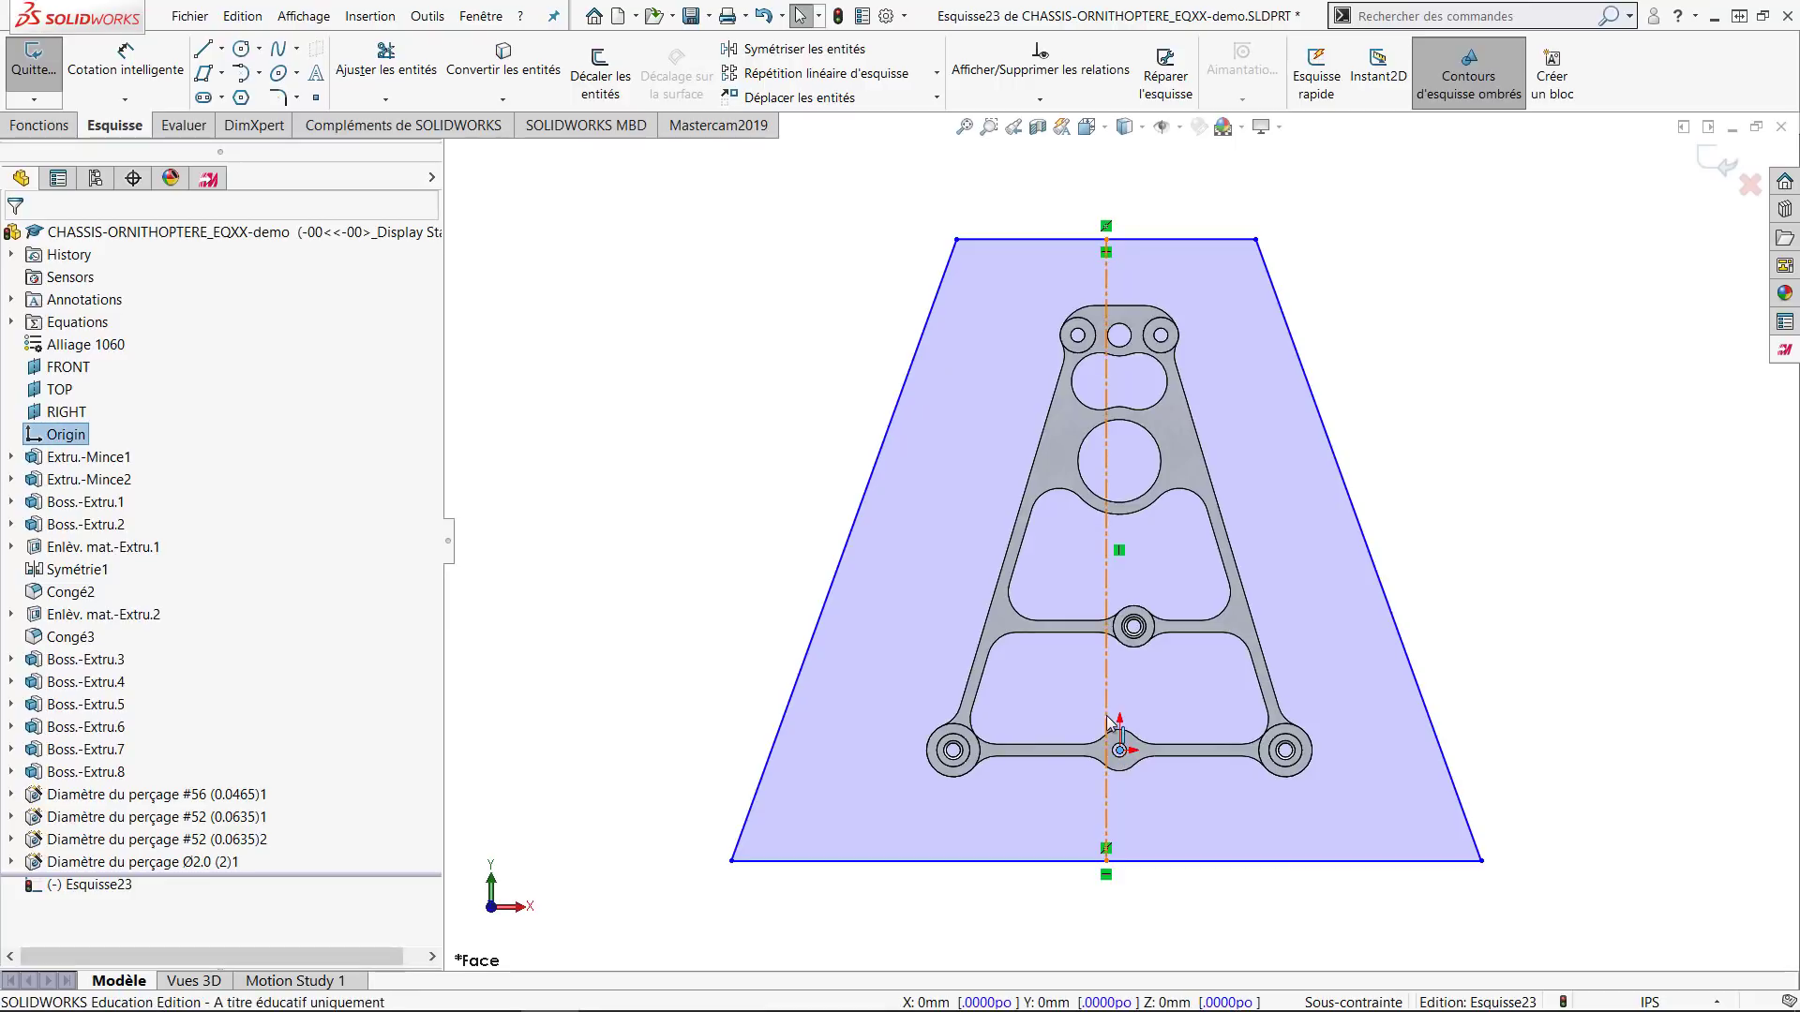
pyautogui.click(1106, 723)
pyautogui.keyDown('ctrl'); pyautogui.click(1119, 750); pyautogui.keyUp('ctrl')
pyautogui.click(1189, 634)
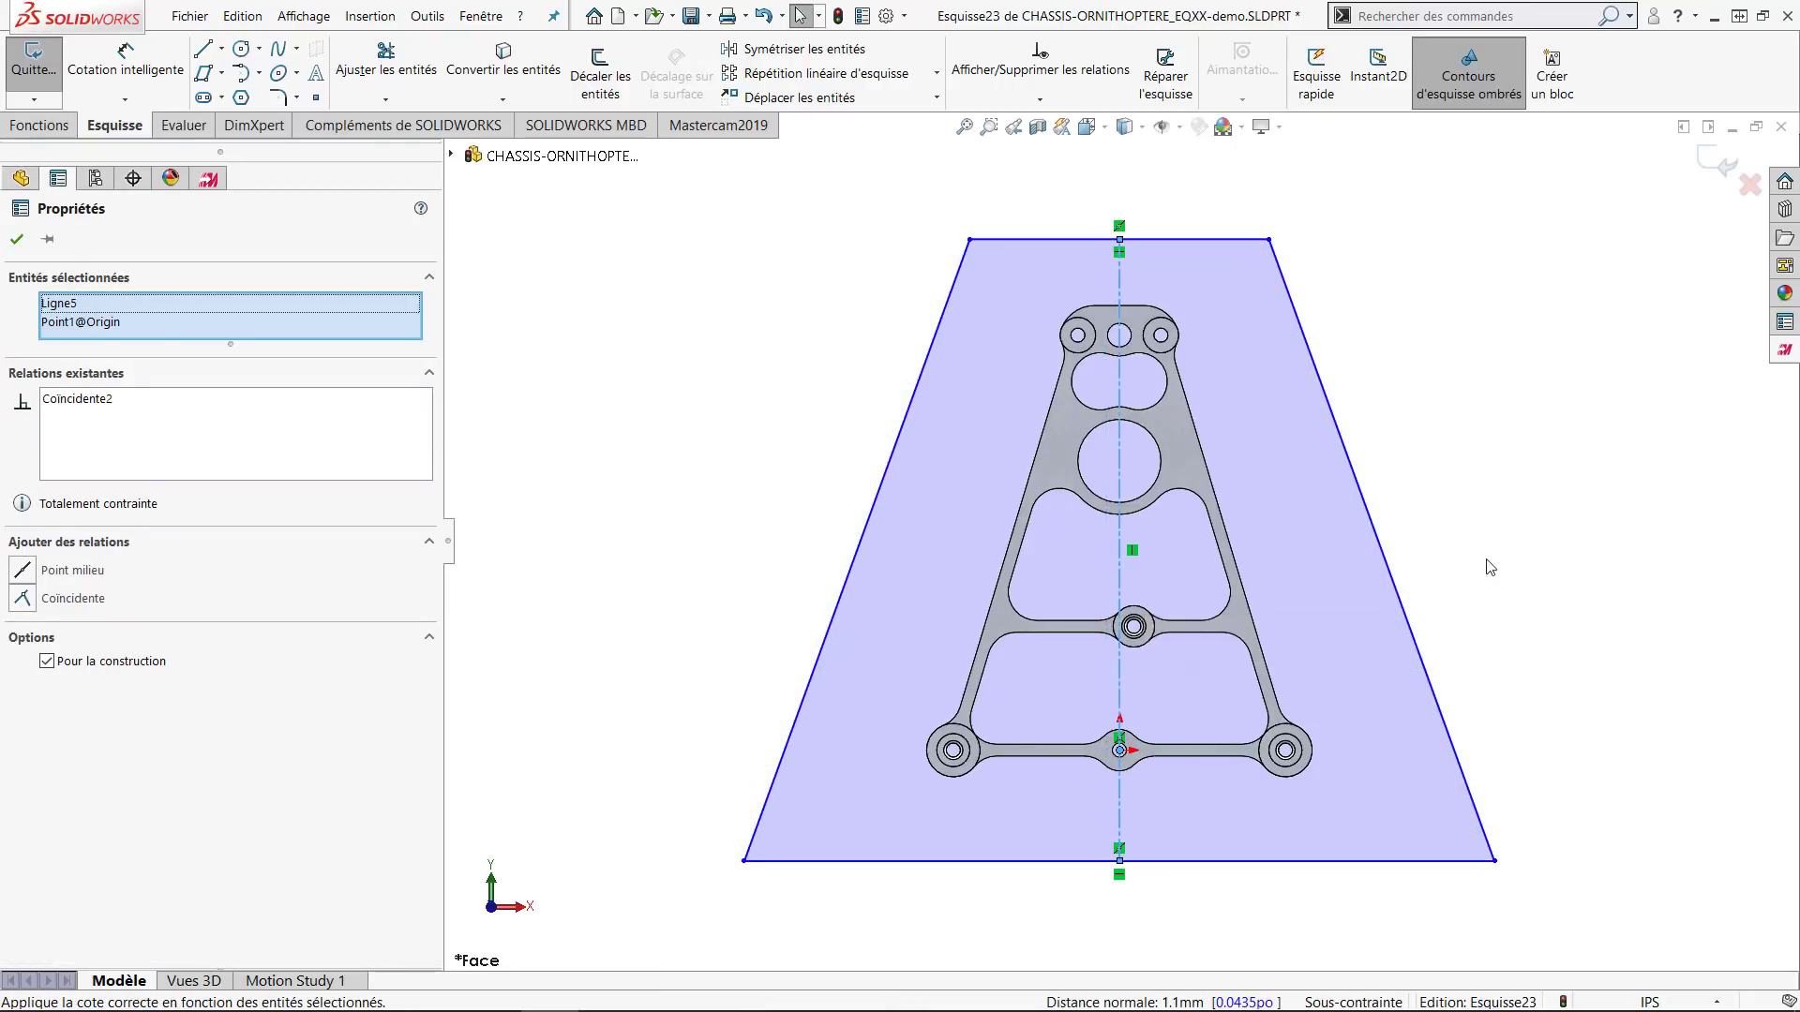
pyautogui.click(1490, 562)
# Make the trapezoid's right slanted side parallel to the chassis's right outer edge.
pyautogui.click(1388, 569)
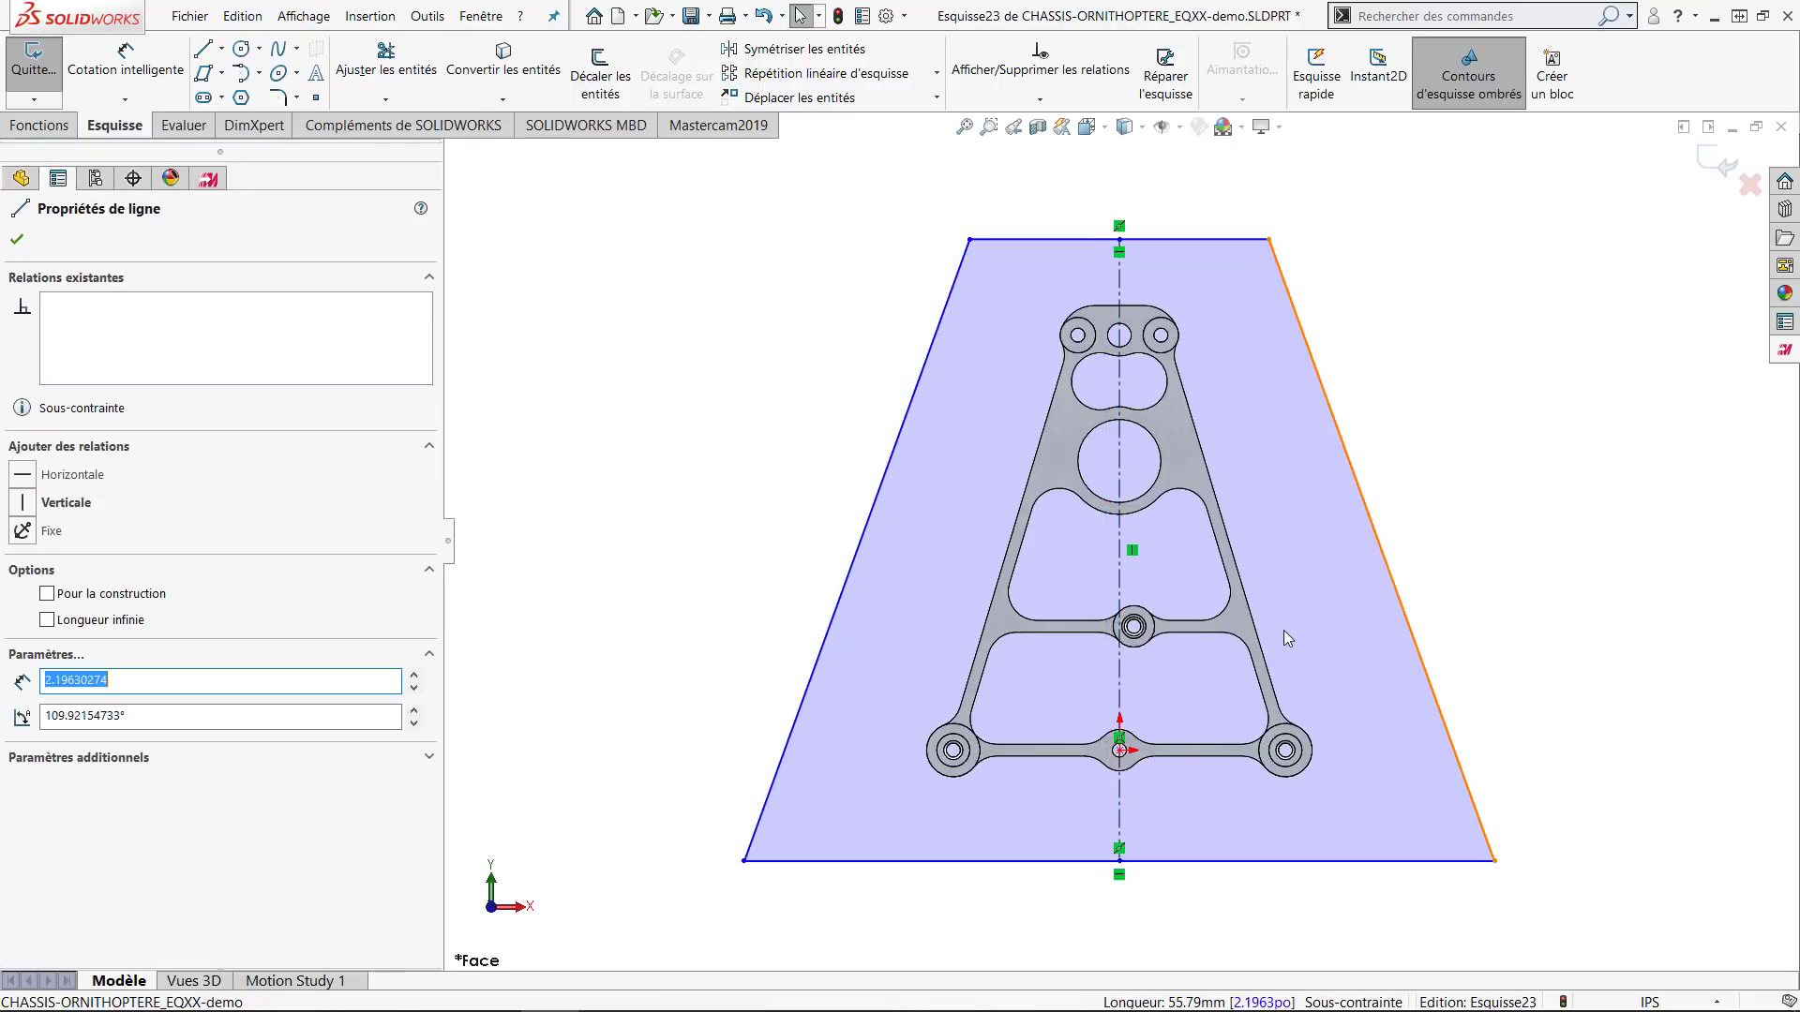
pyautogui.keyDown('ctrl'); pyautogui.click(1261, 637); pyautogui.keyUp('ctrl')
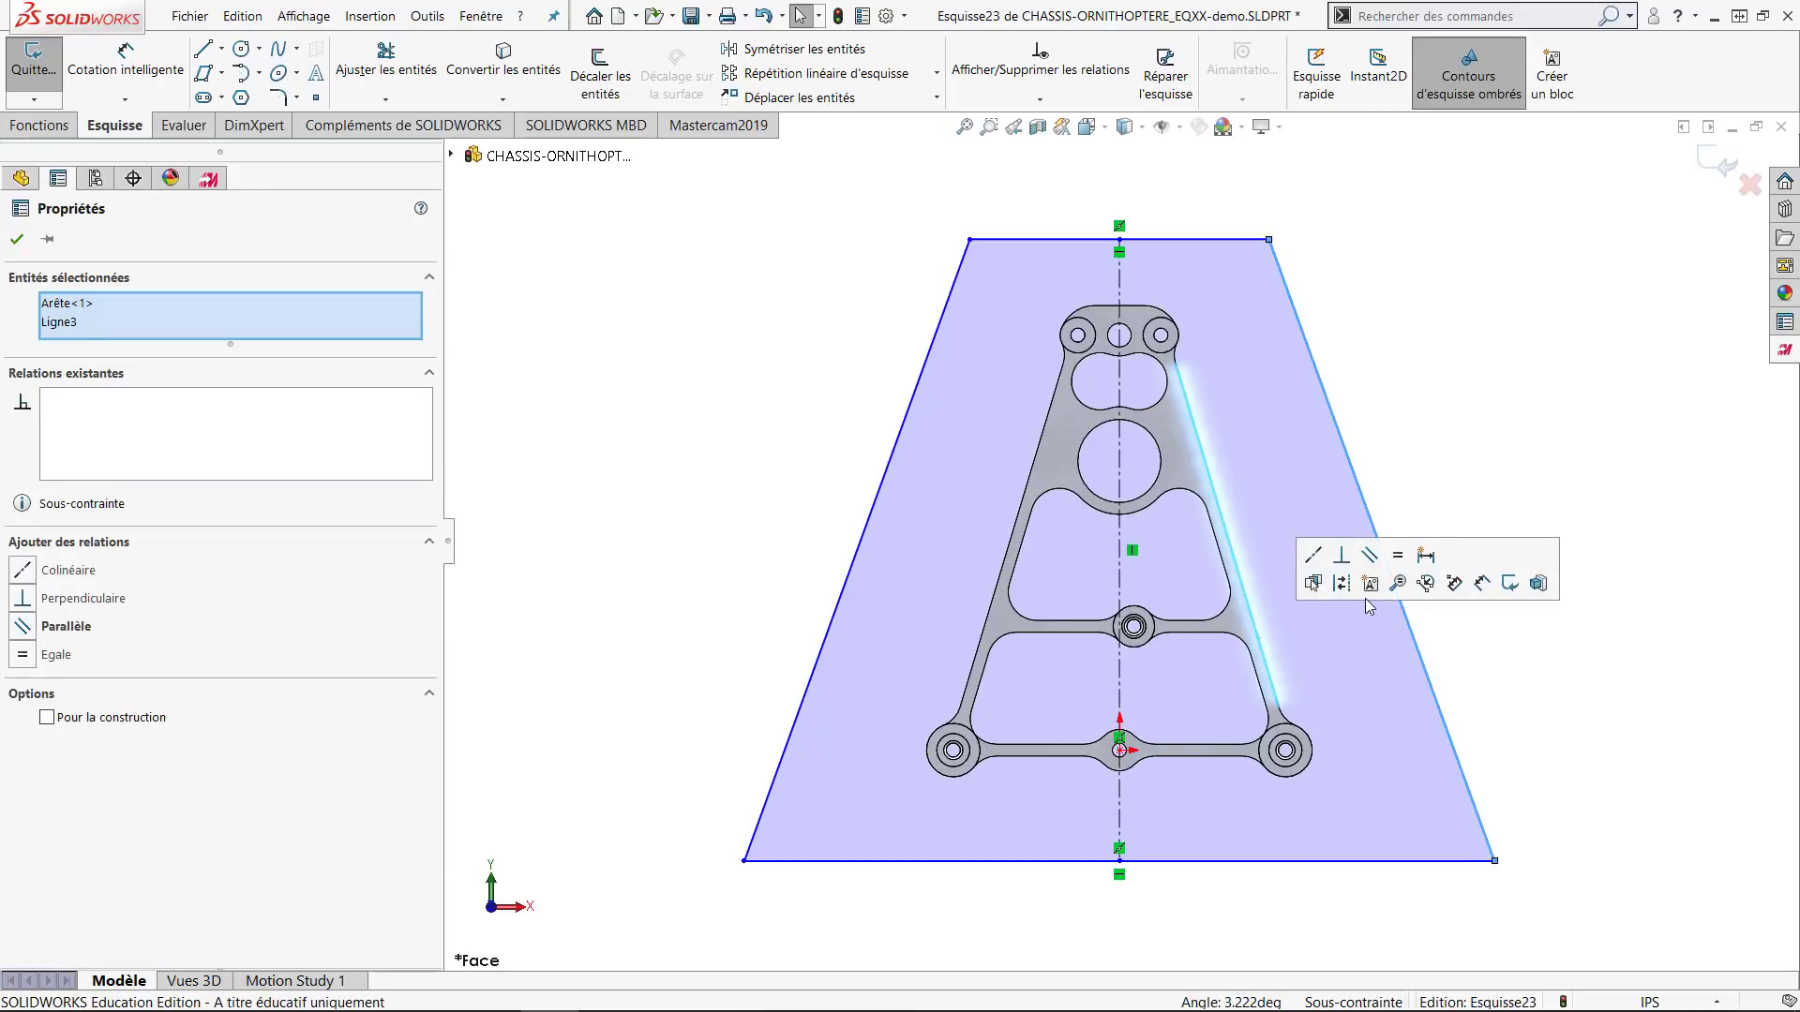
pyautogui.click(1370, 555)
pyautogui.click(1481, 362)
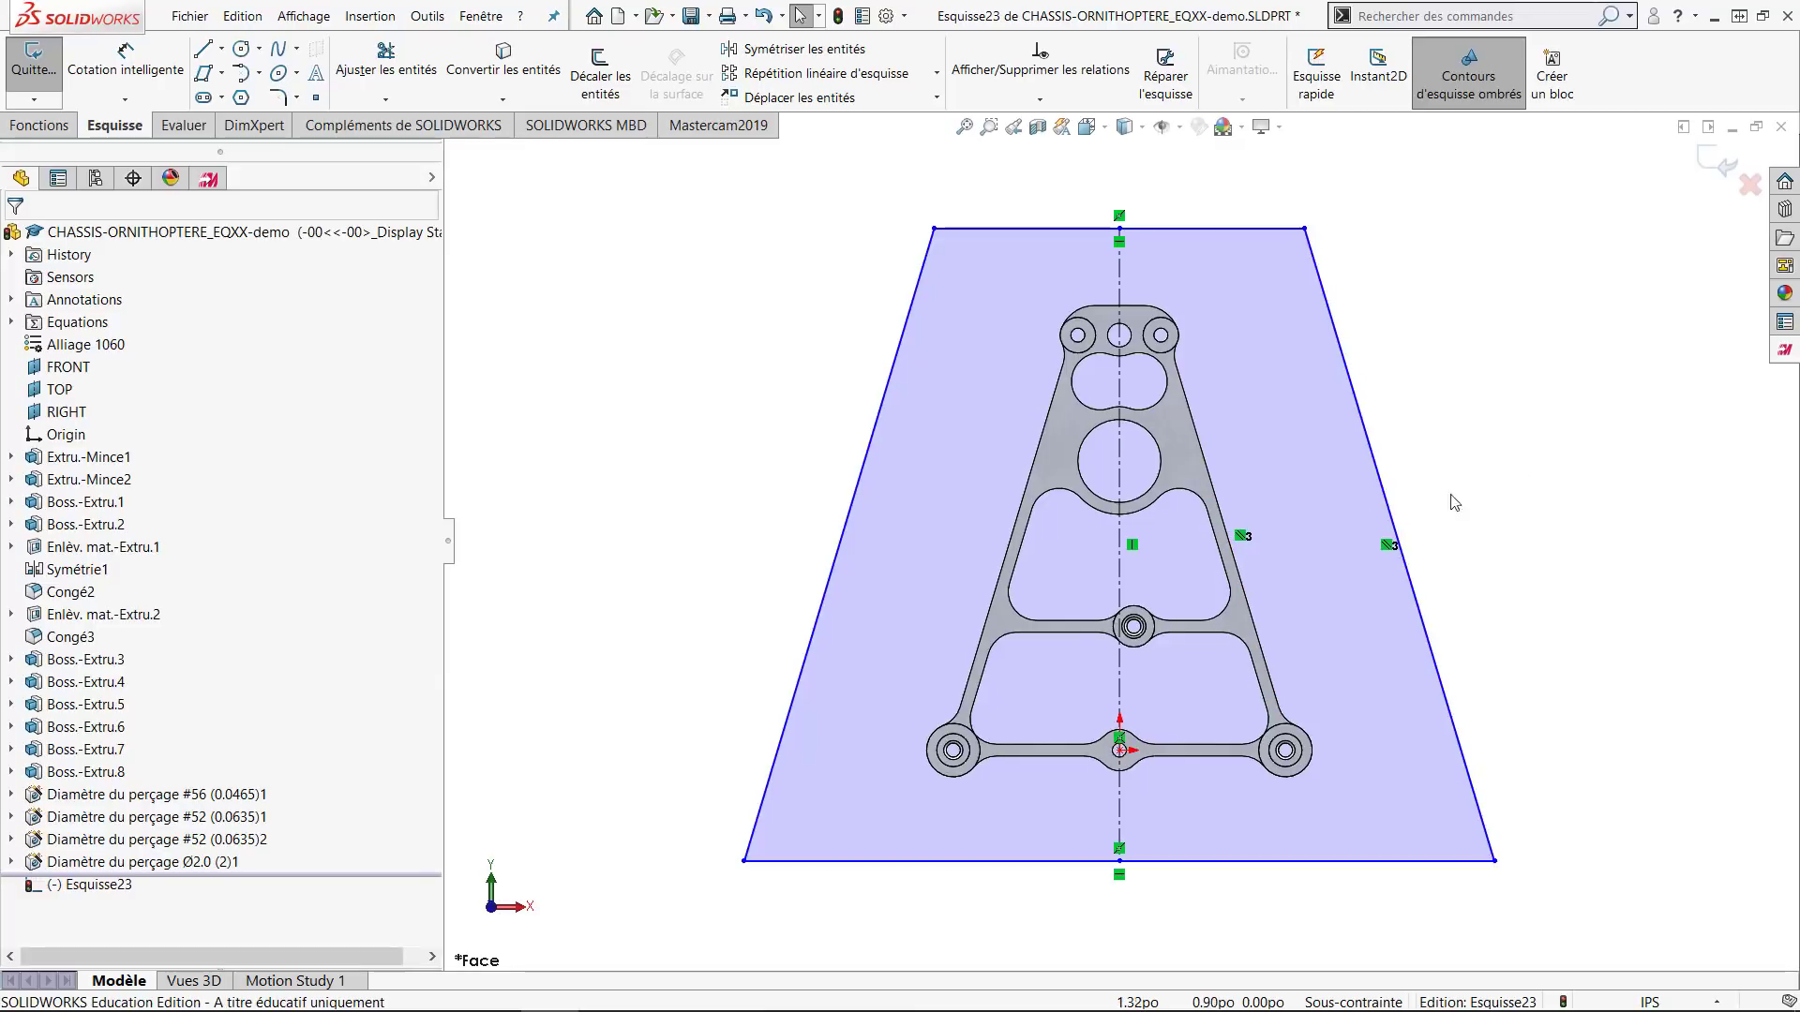
# Dimension the distance between the chassis's right outer edge and the trapezoid's parallel side as 0.400 in.
pyautogui.moveTo(1531, 597); pyautogui.dragTo(1547, 406, button='right')
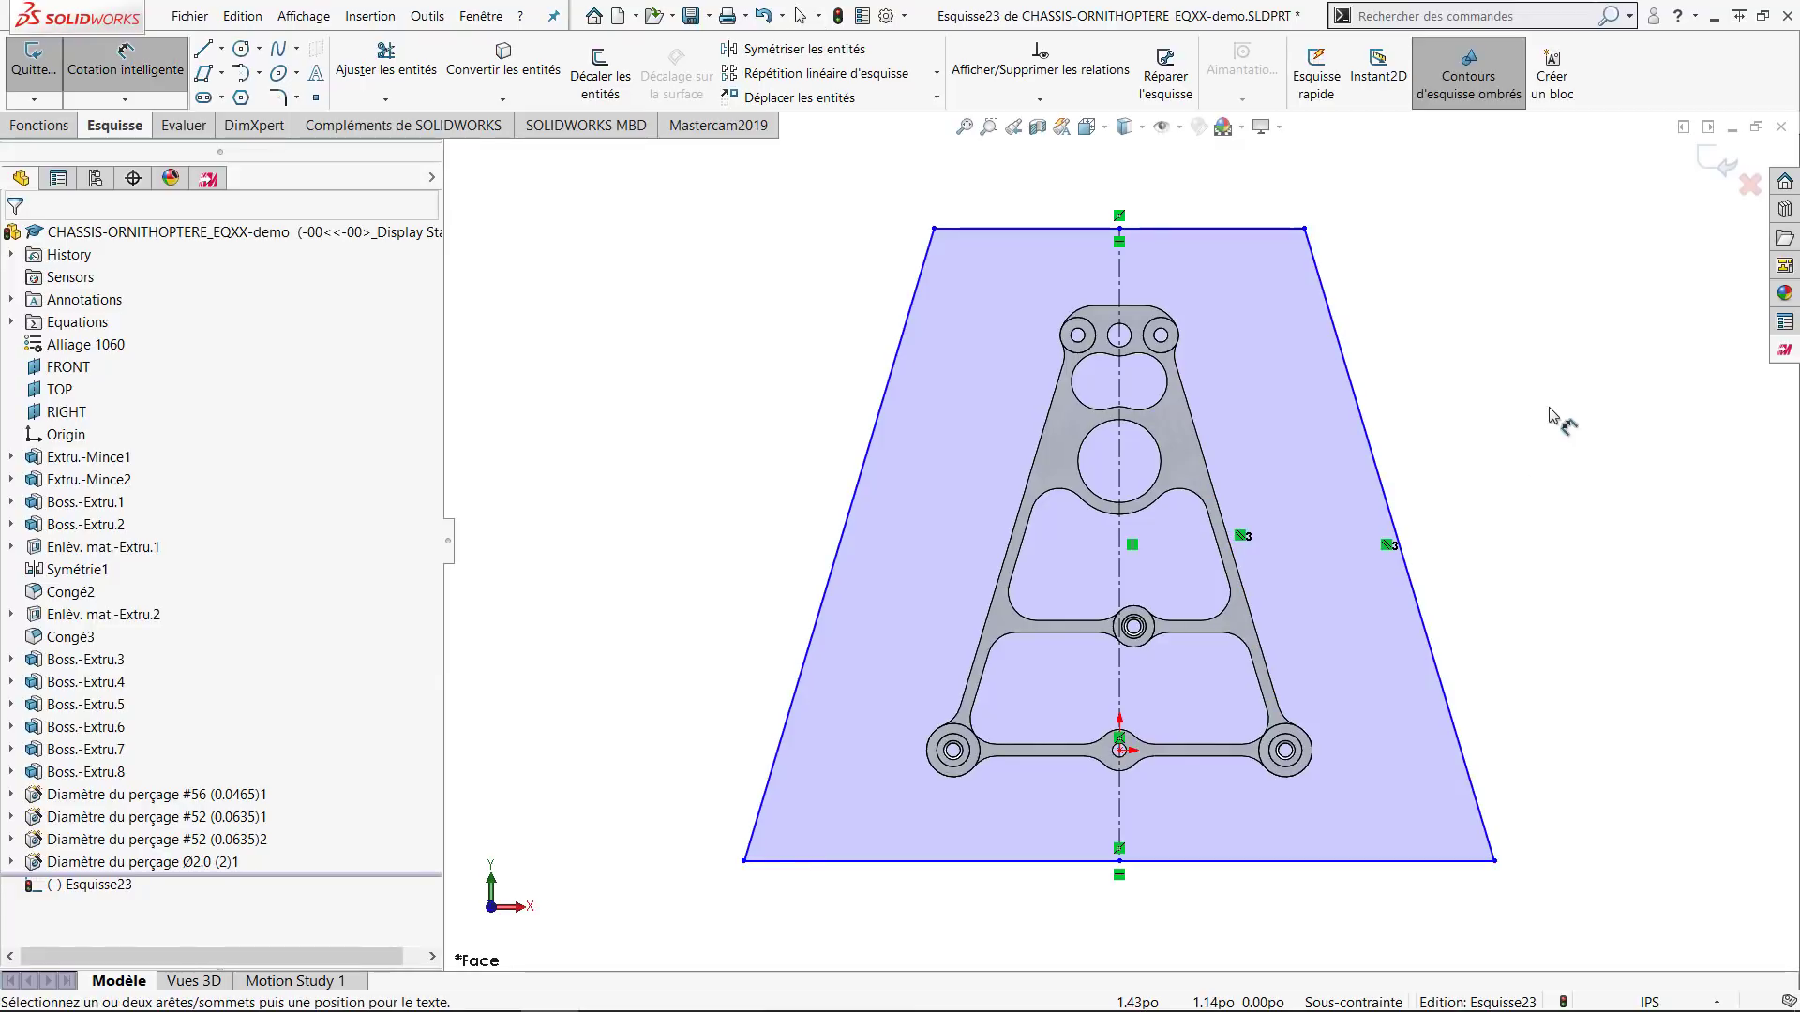
pyautogui.click(1238, 569)
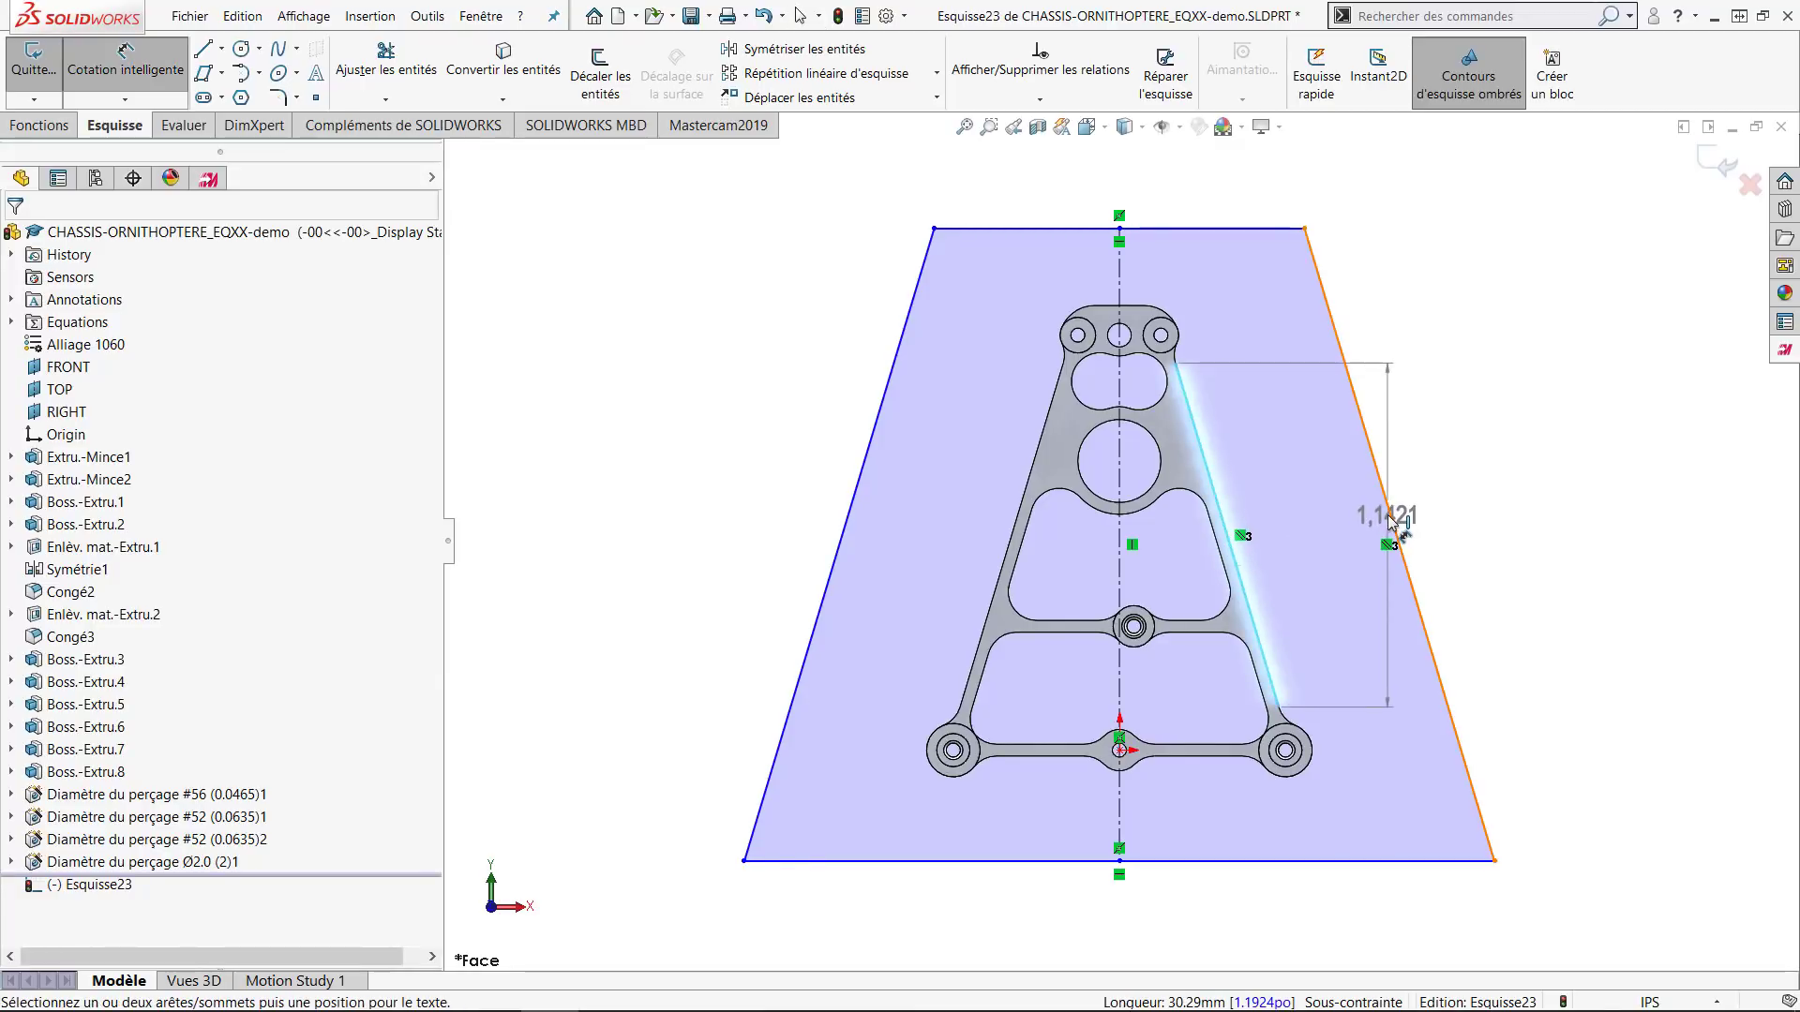
pyautogui.click(1393, 525)
pyautogui.click(1336, 542)
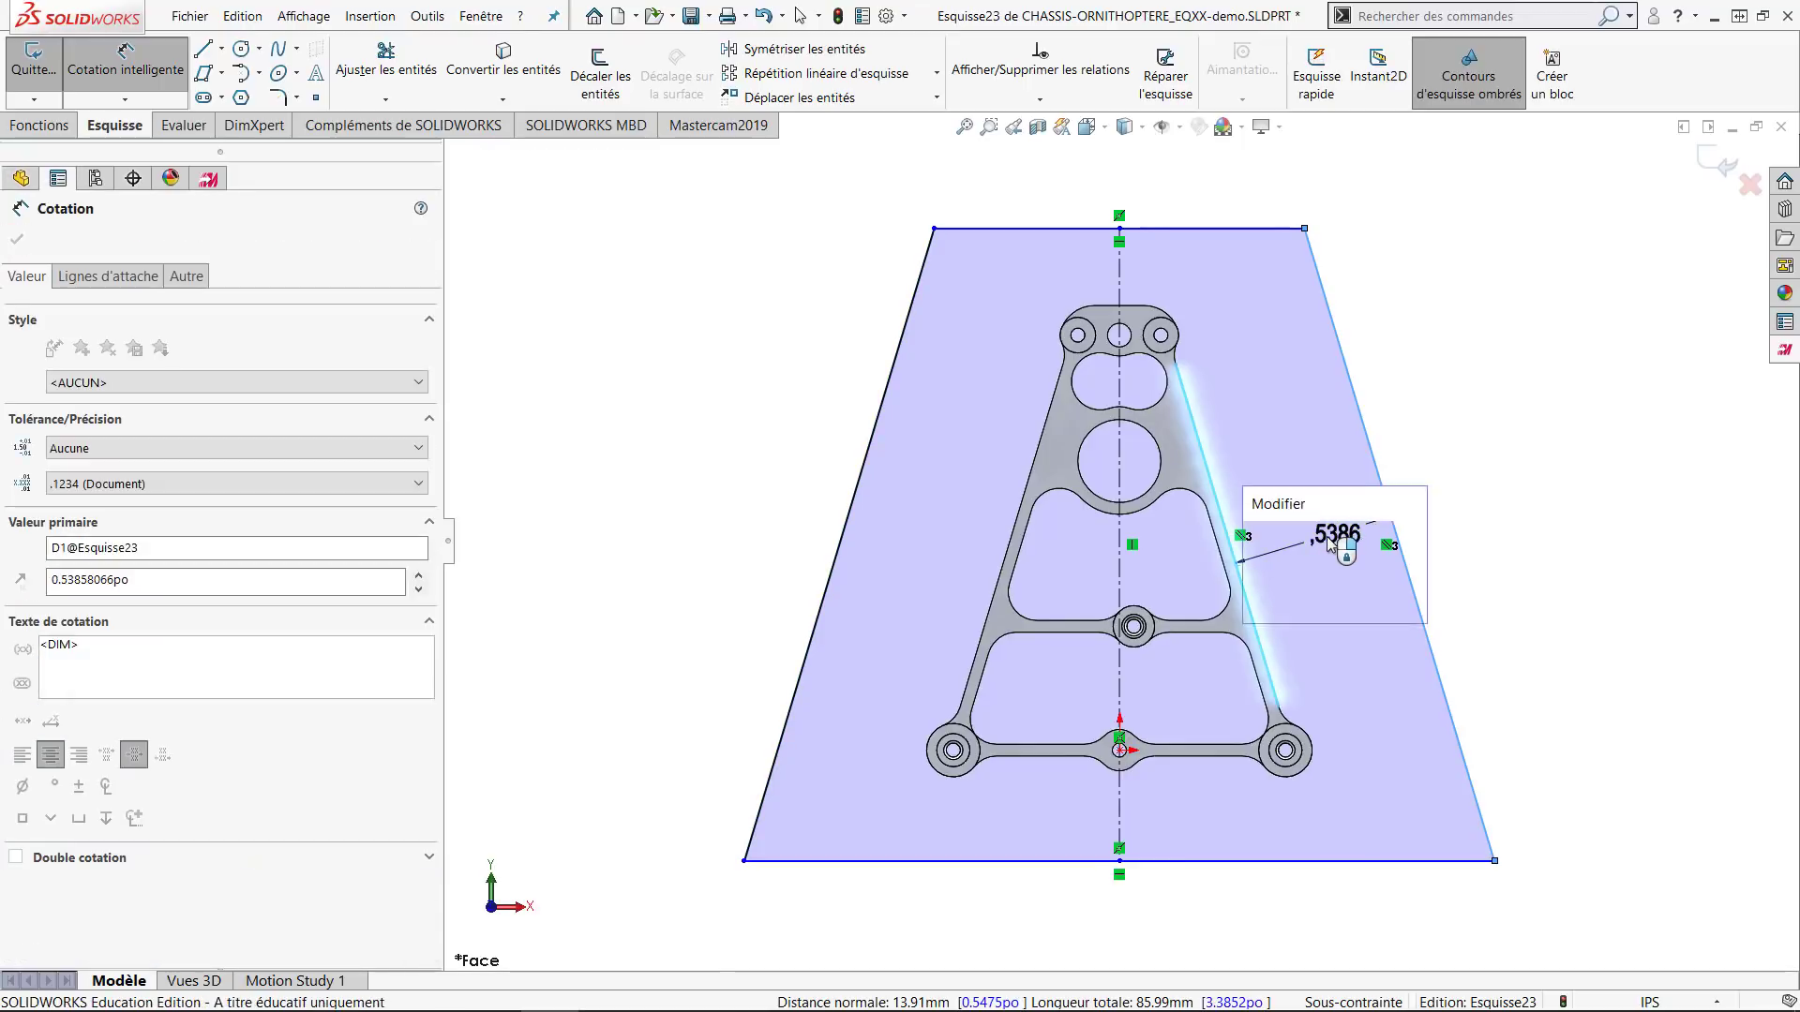
pyautogui.write('0.400po')
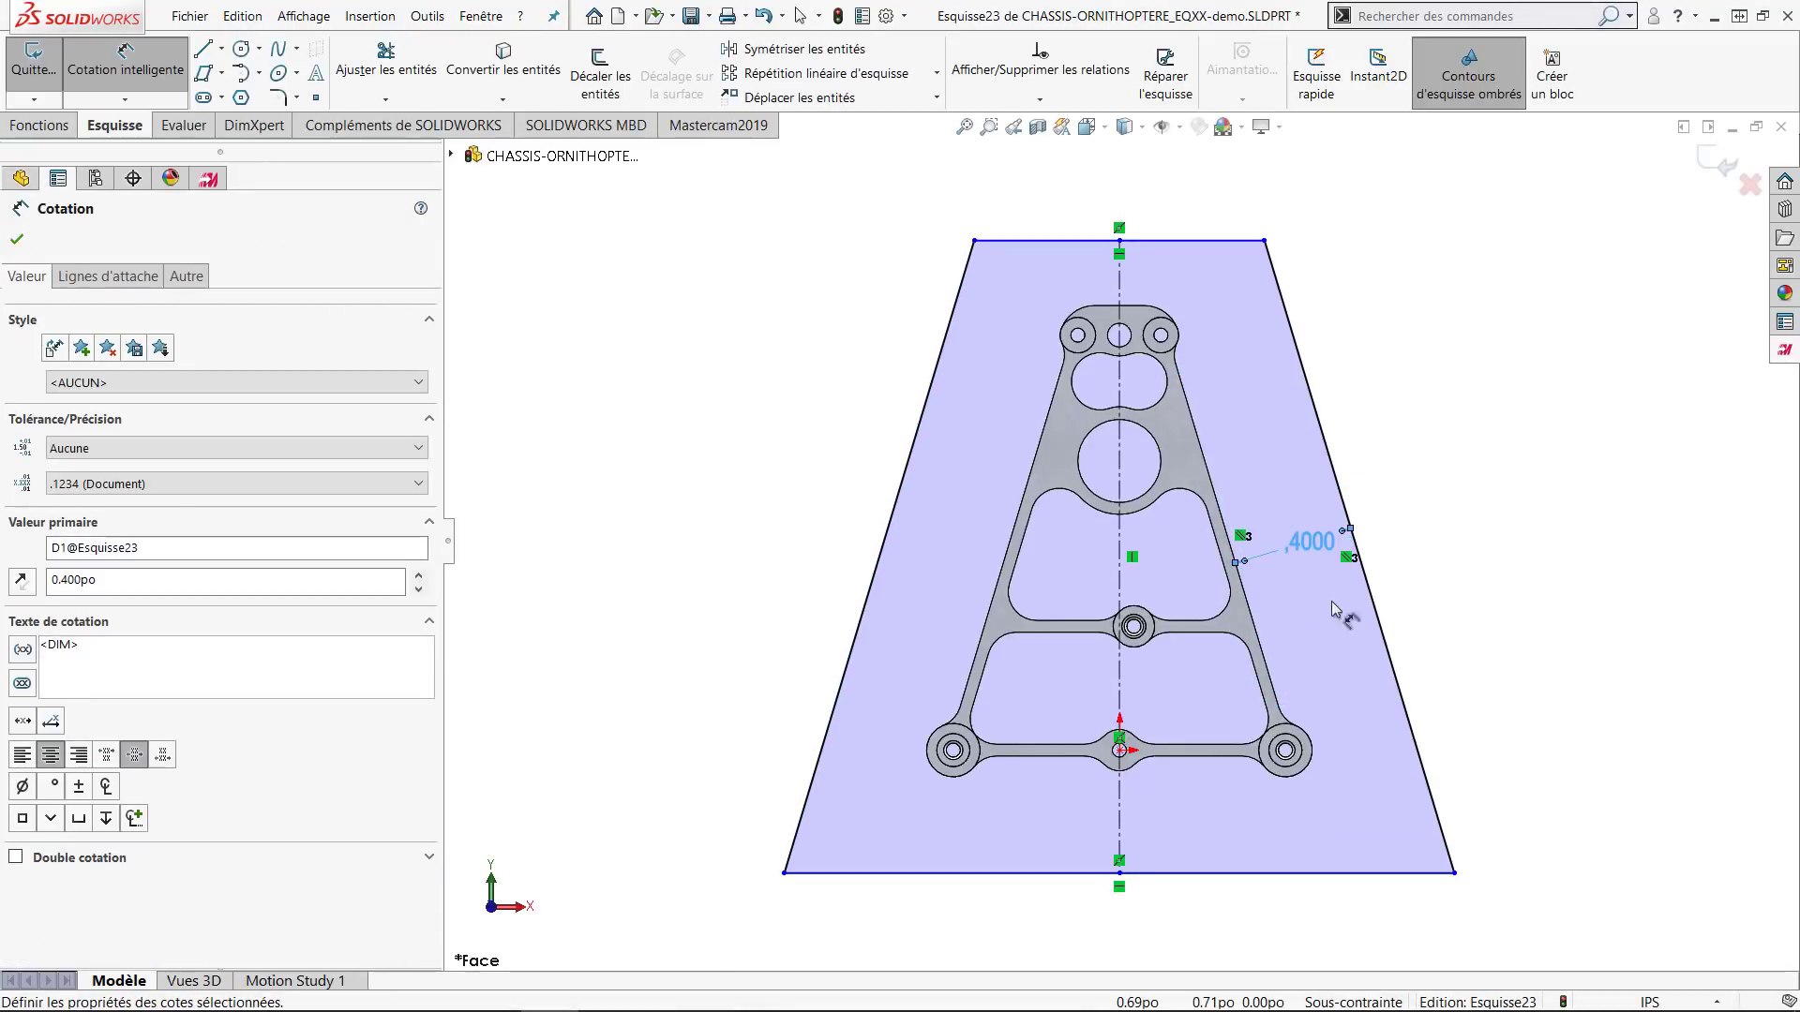
# Dimension the distance from the lower crossbar's bottom edge to the trapezoid's lower edge as 0.4 in.
pyautogui.click(1215, 755)
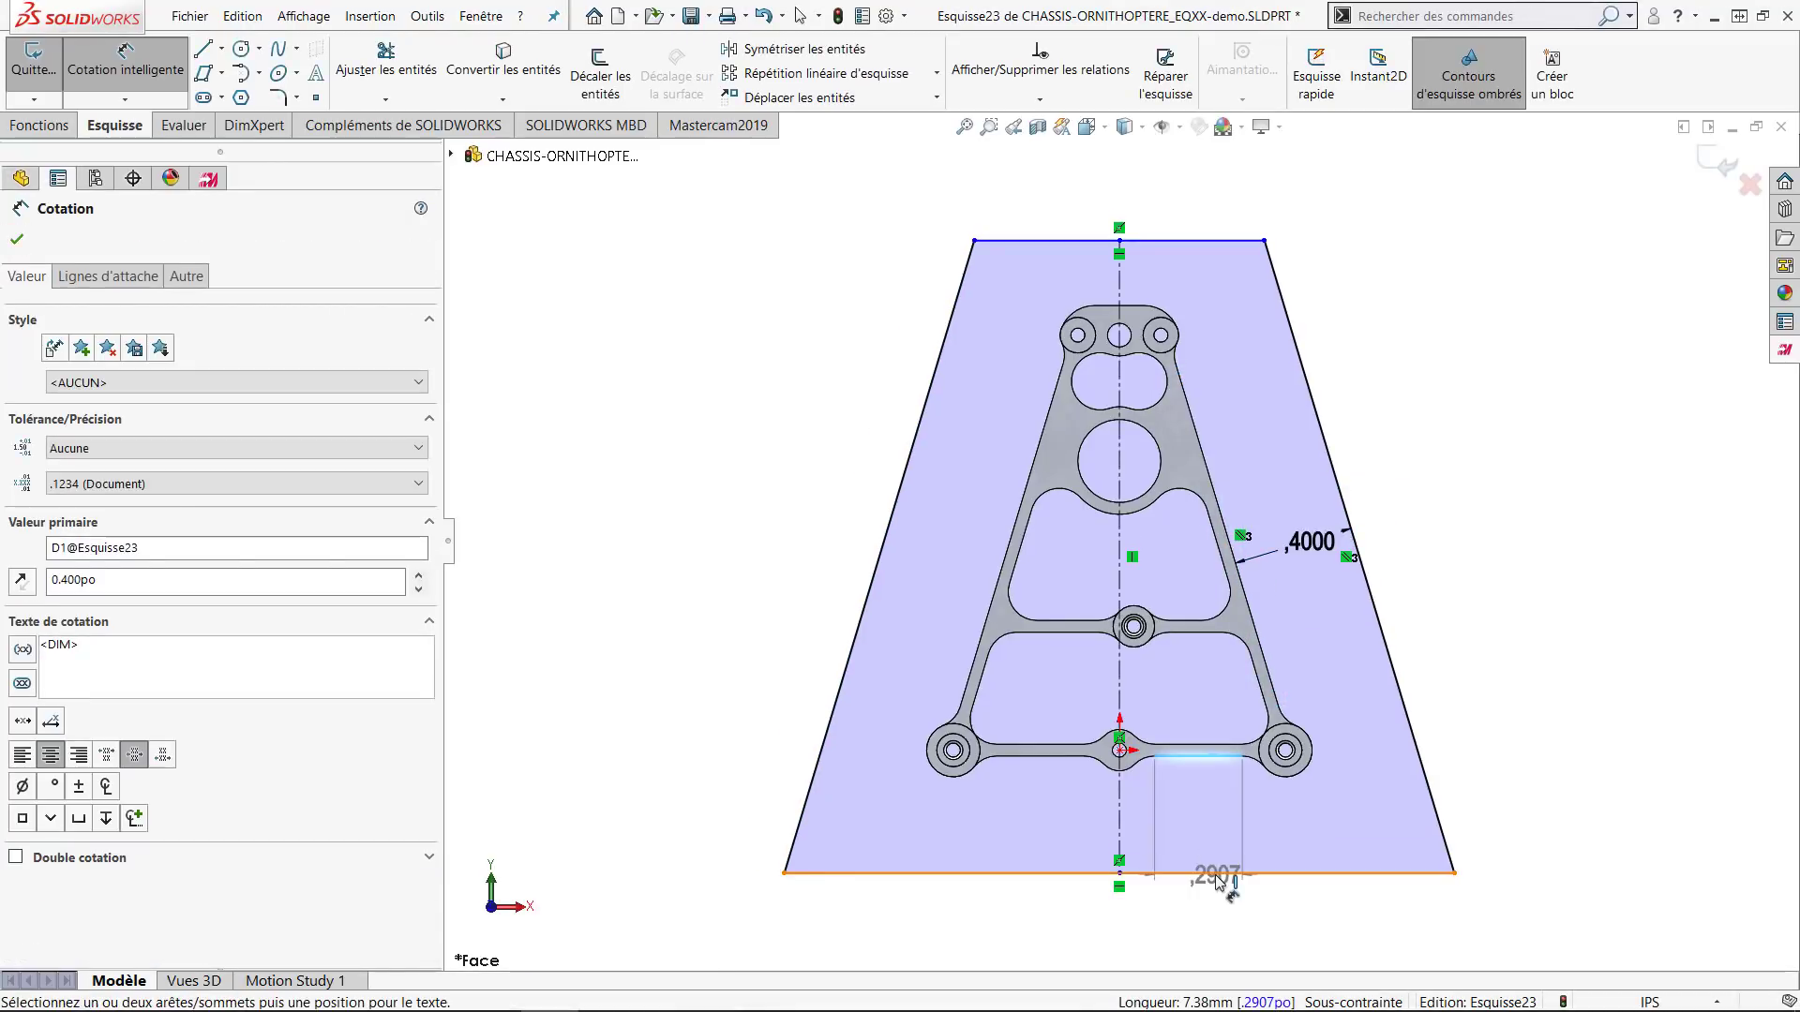
pyautogui.click(1246, 755)
pyautogui.click(1232, 844)
pyautogui.write('0.4')
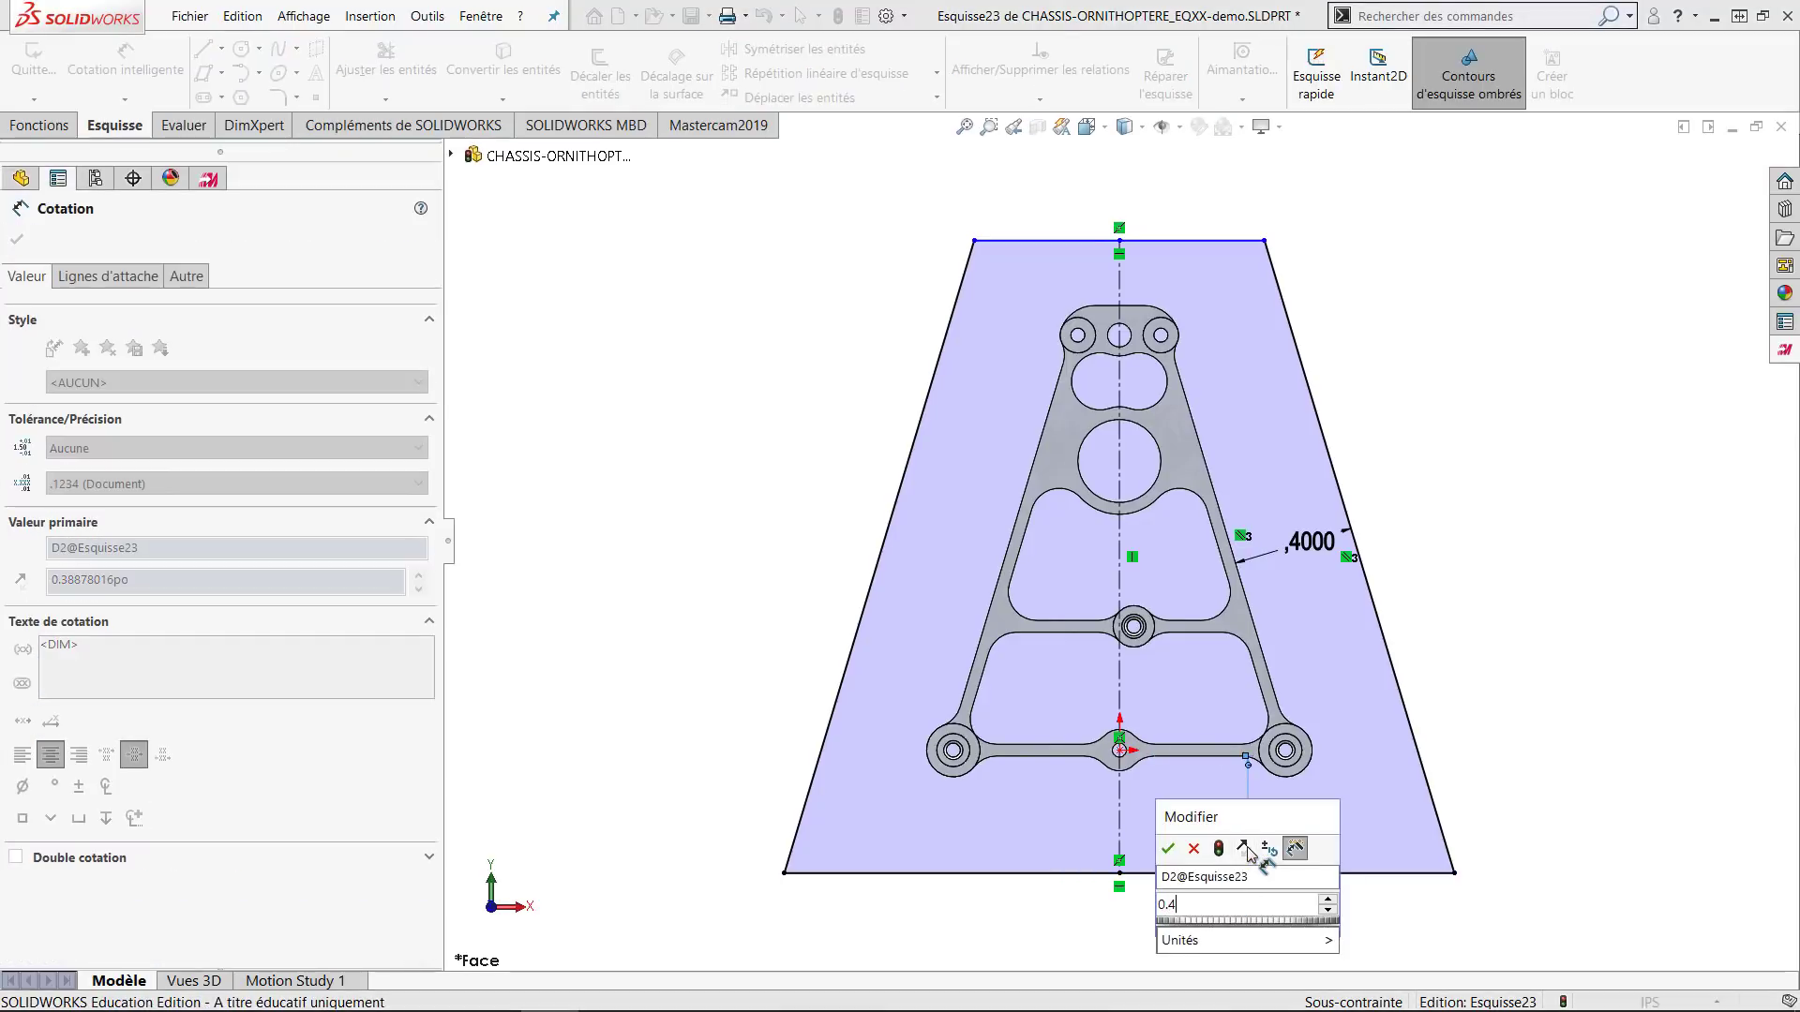
pyautogui.press('Return')
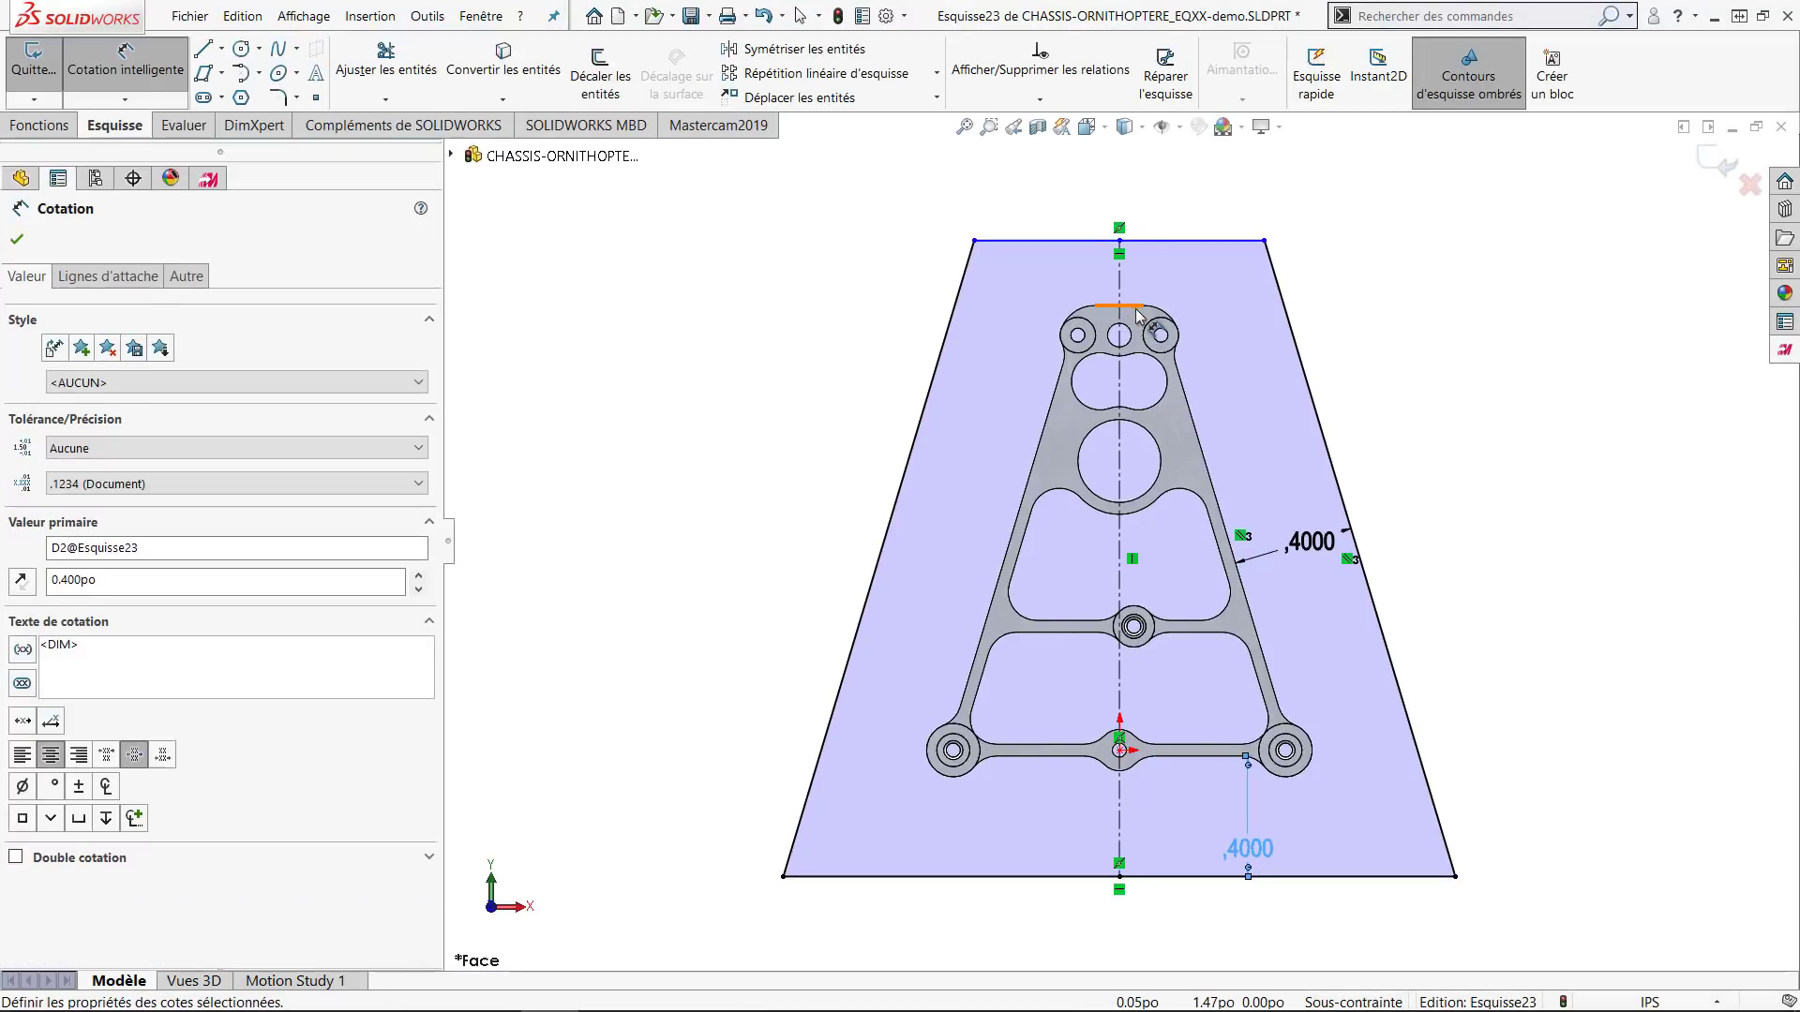
# Dimension the distance from the chassis's top edge to the trapezoid's upper edge as 0.400 in.
pyautogui.click(1138, 309)
pyautogui.click(1143, 241)
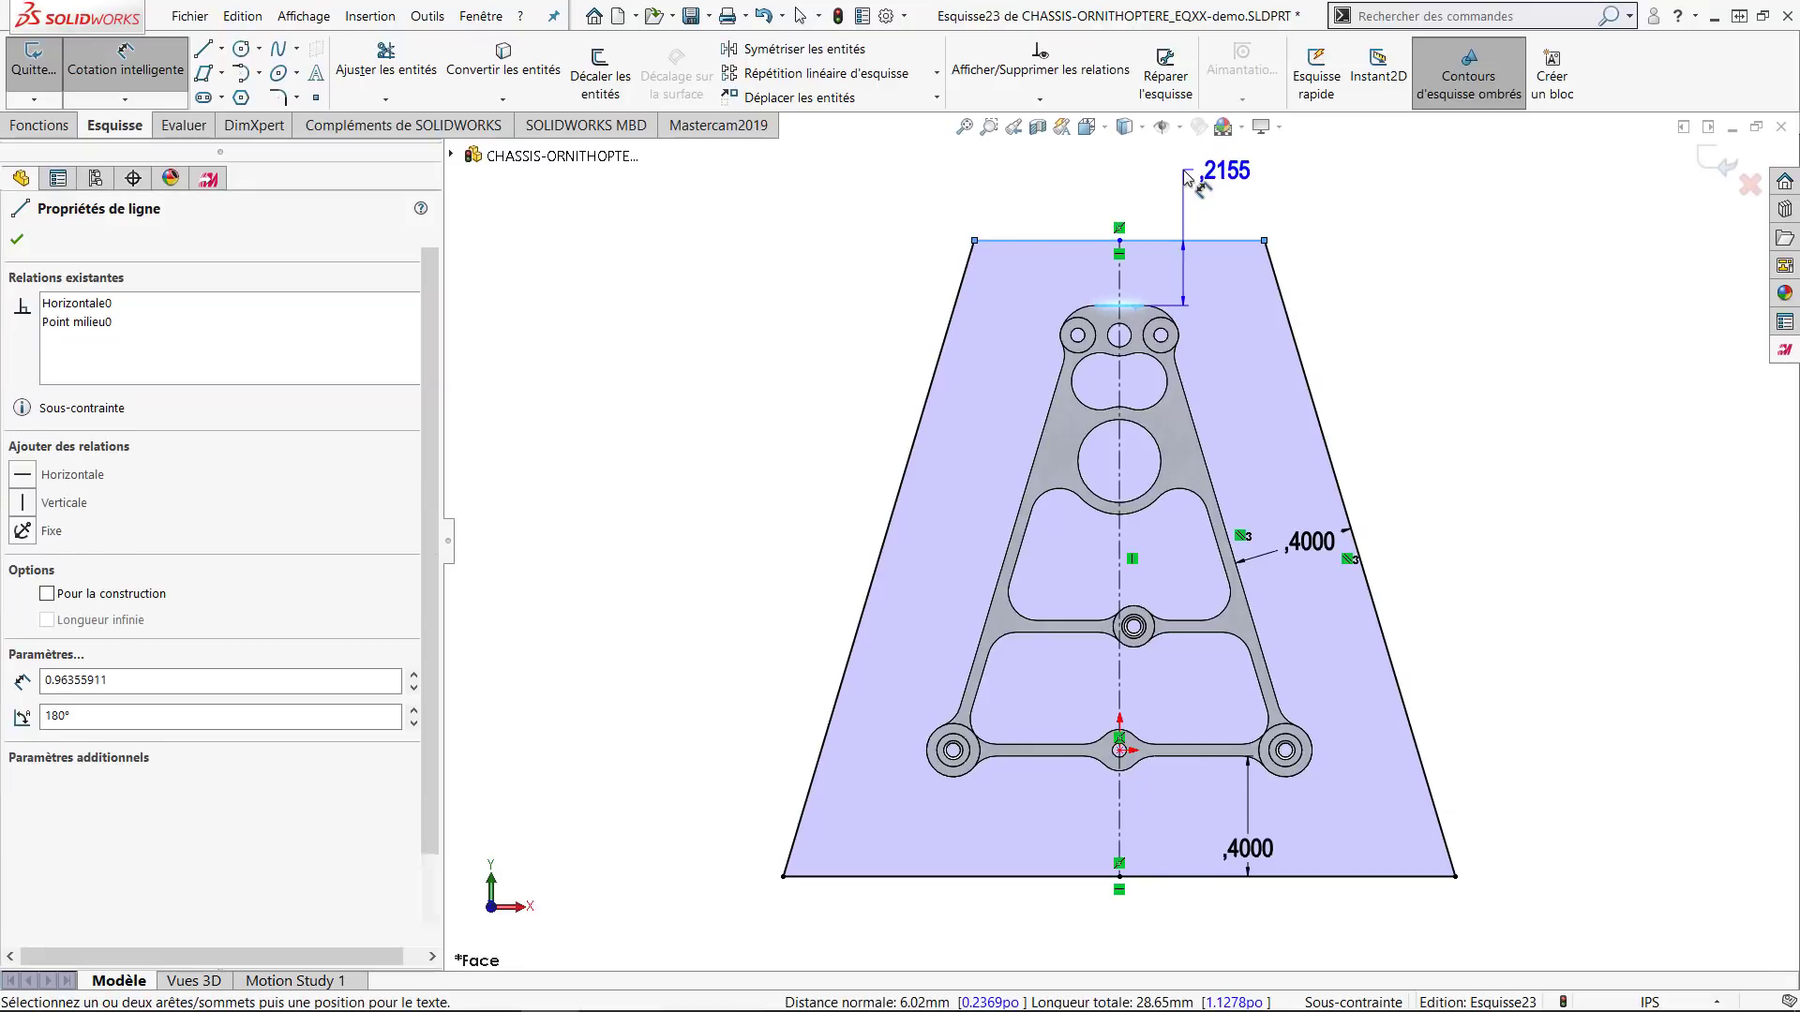
pyautogui.click(1186, 176)
pyautogui.press('Return')
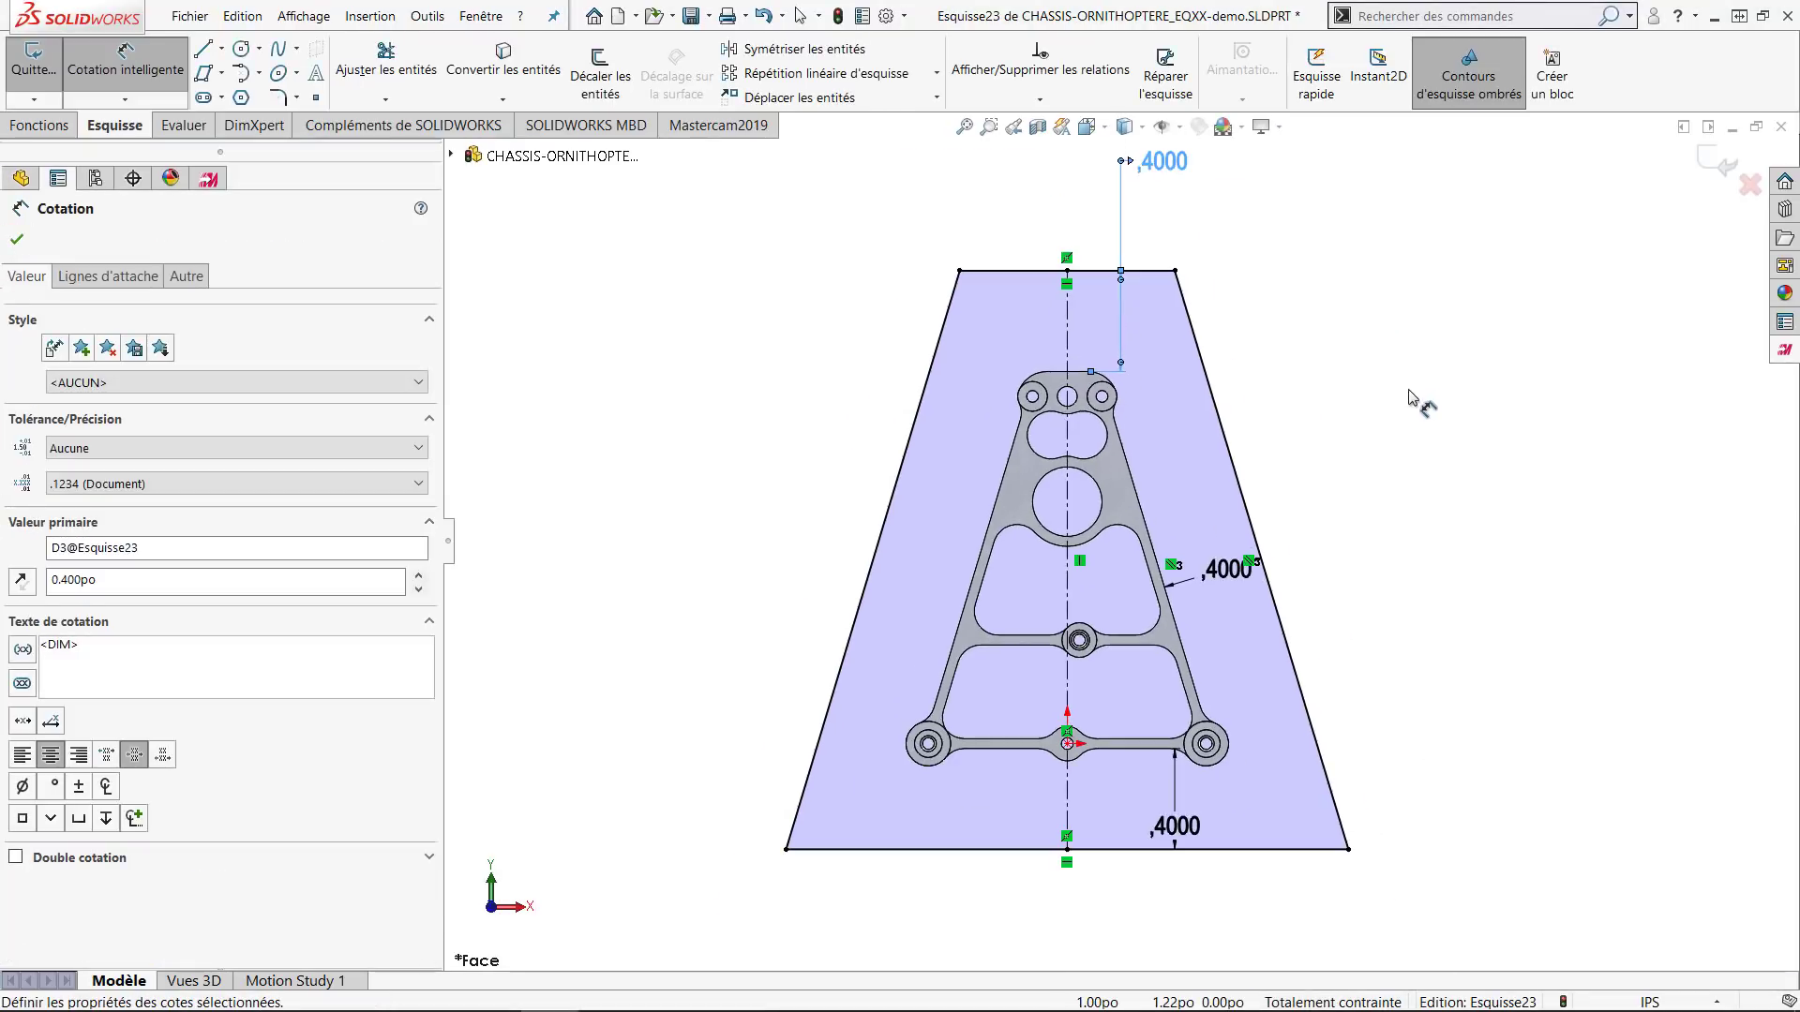
pyautogui.press('Escape')
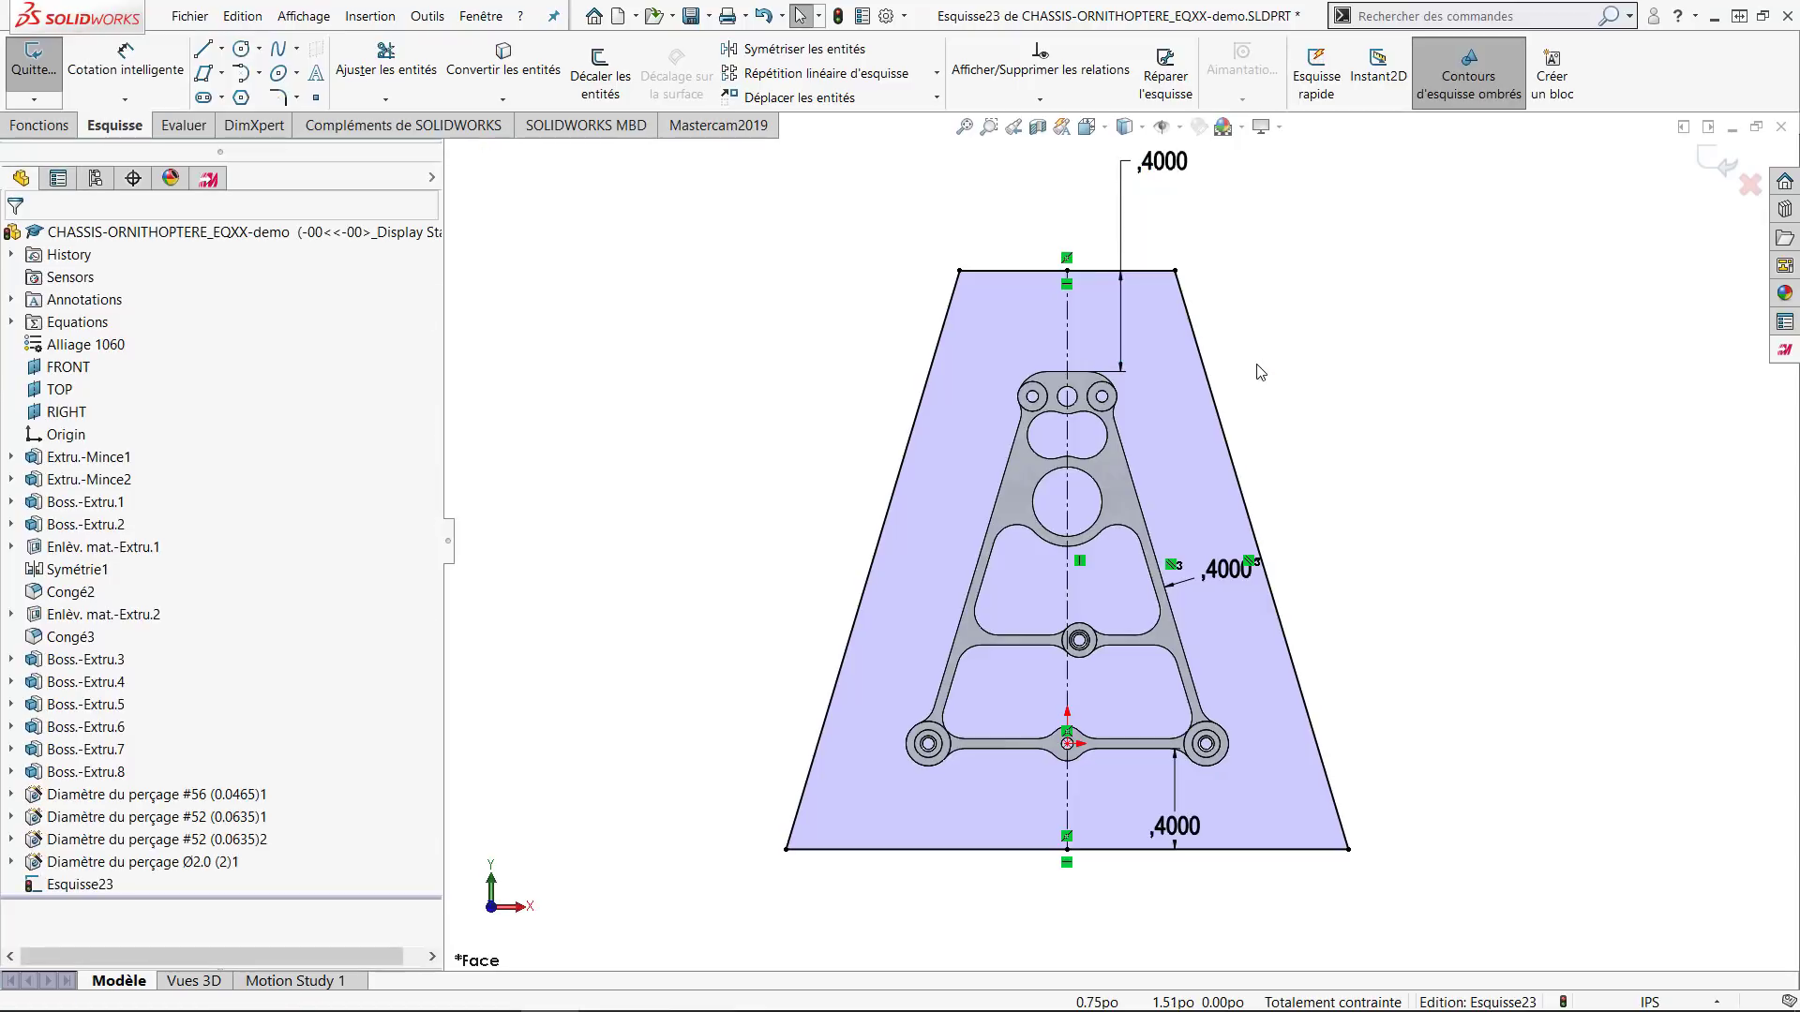
# Sketch a circle about 0.79 in in diameter, centred on the middle hole at the top of the chassis.
pyautogui.press('f')
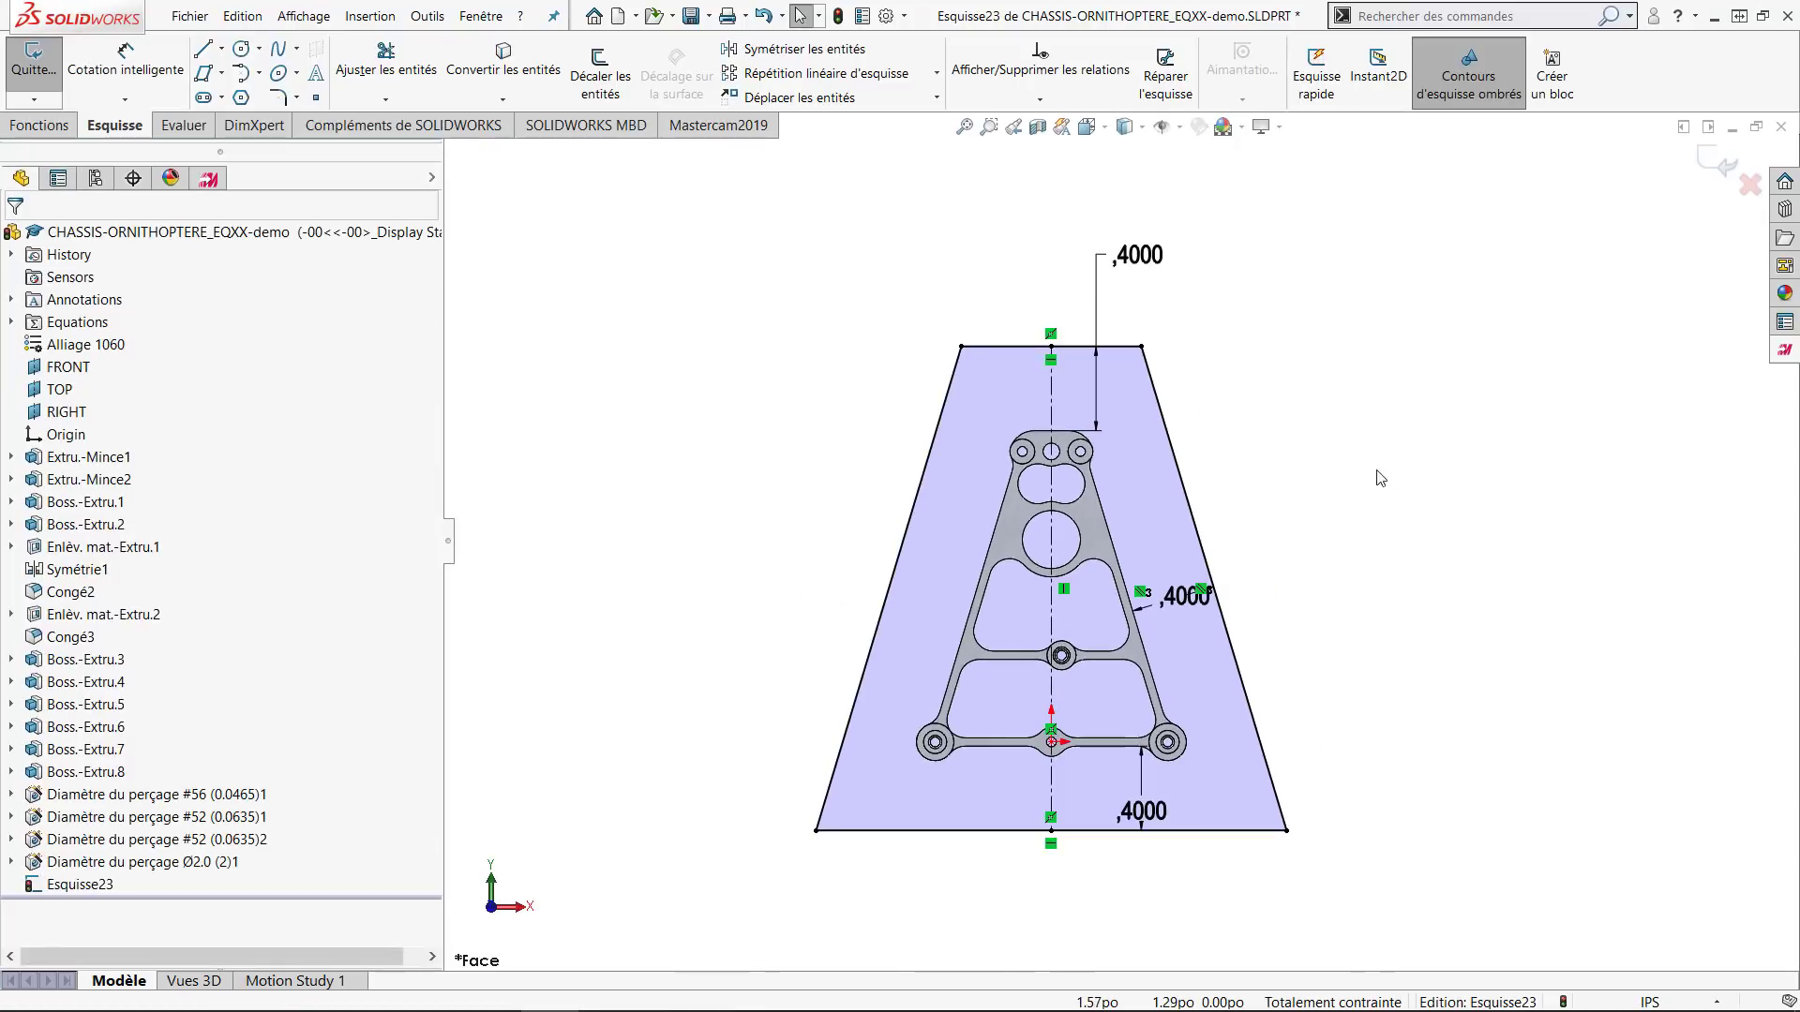
pyautogui.press('c')
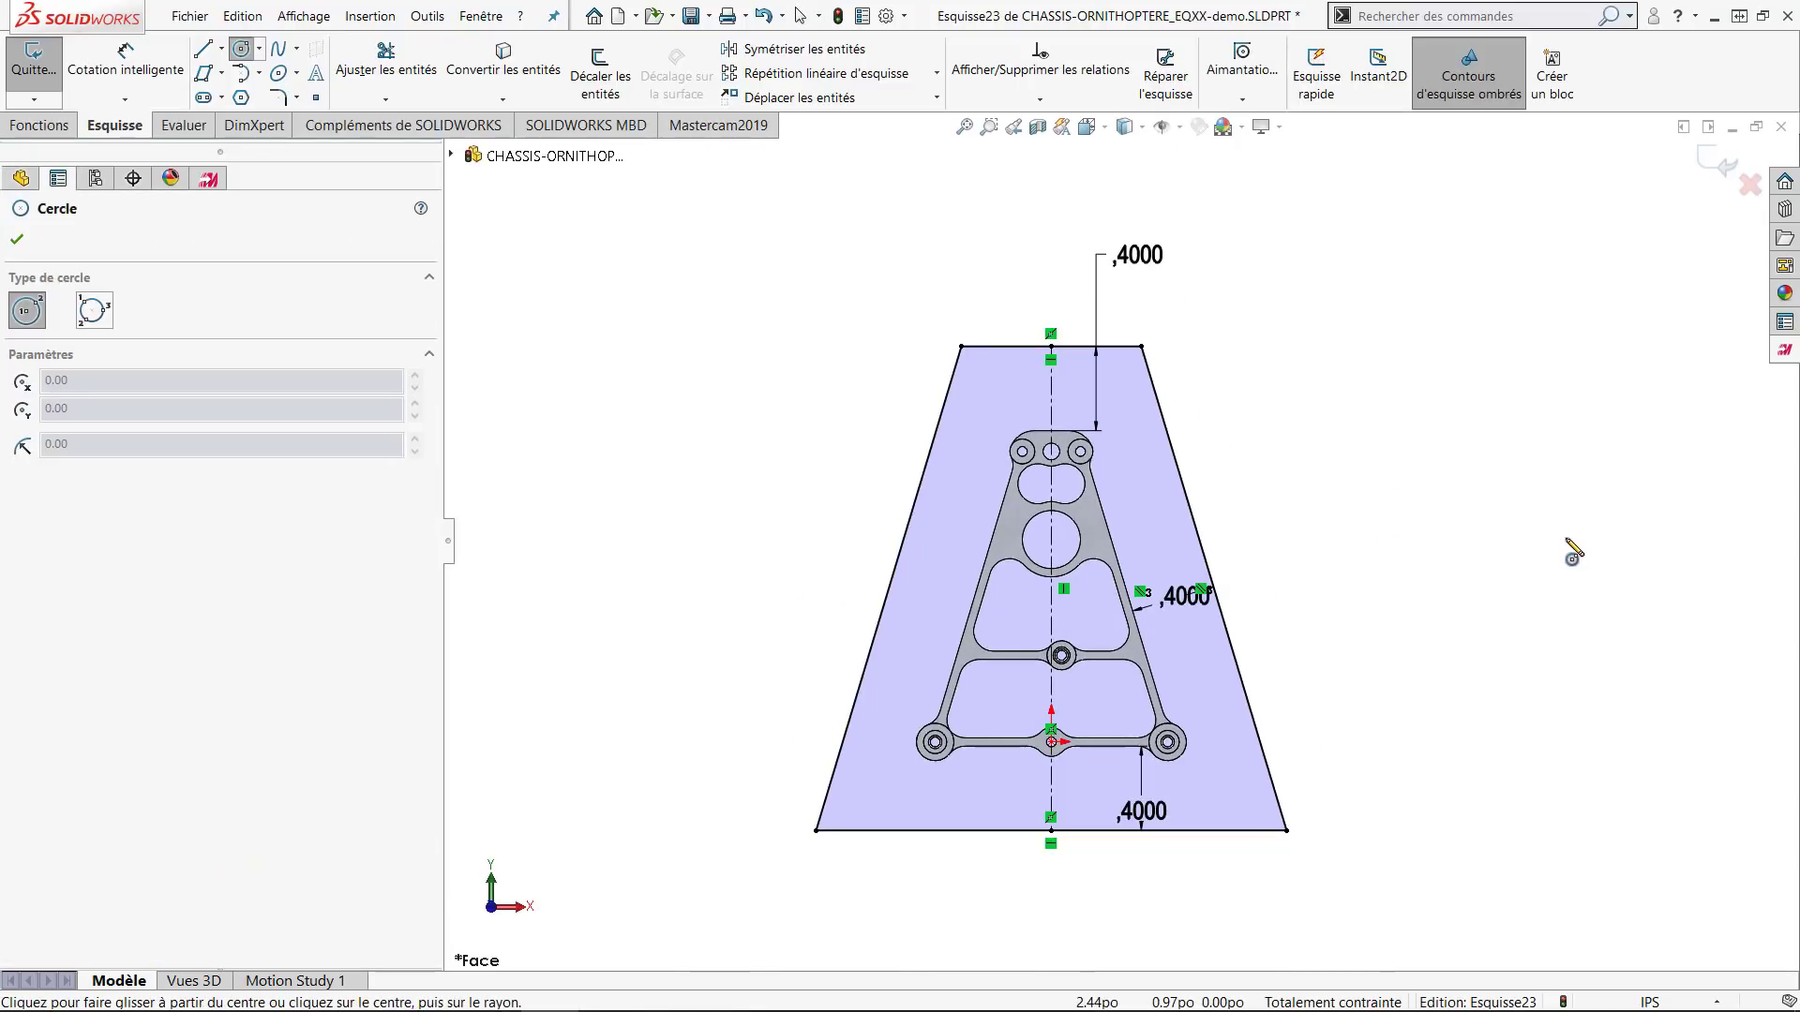
pyautogui.scroll(-4, 1142, 460)
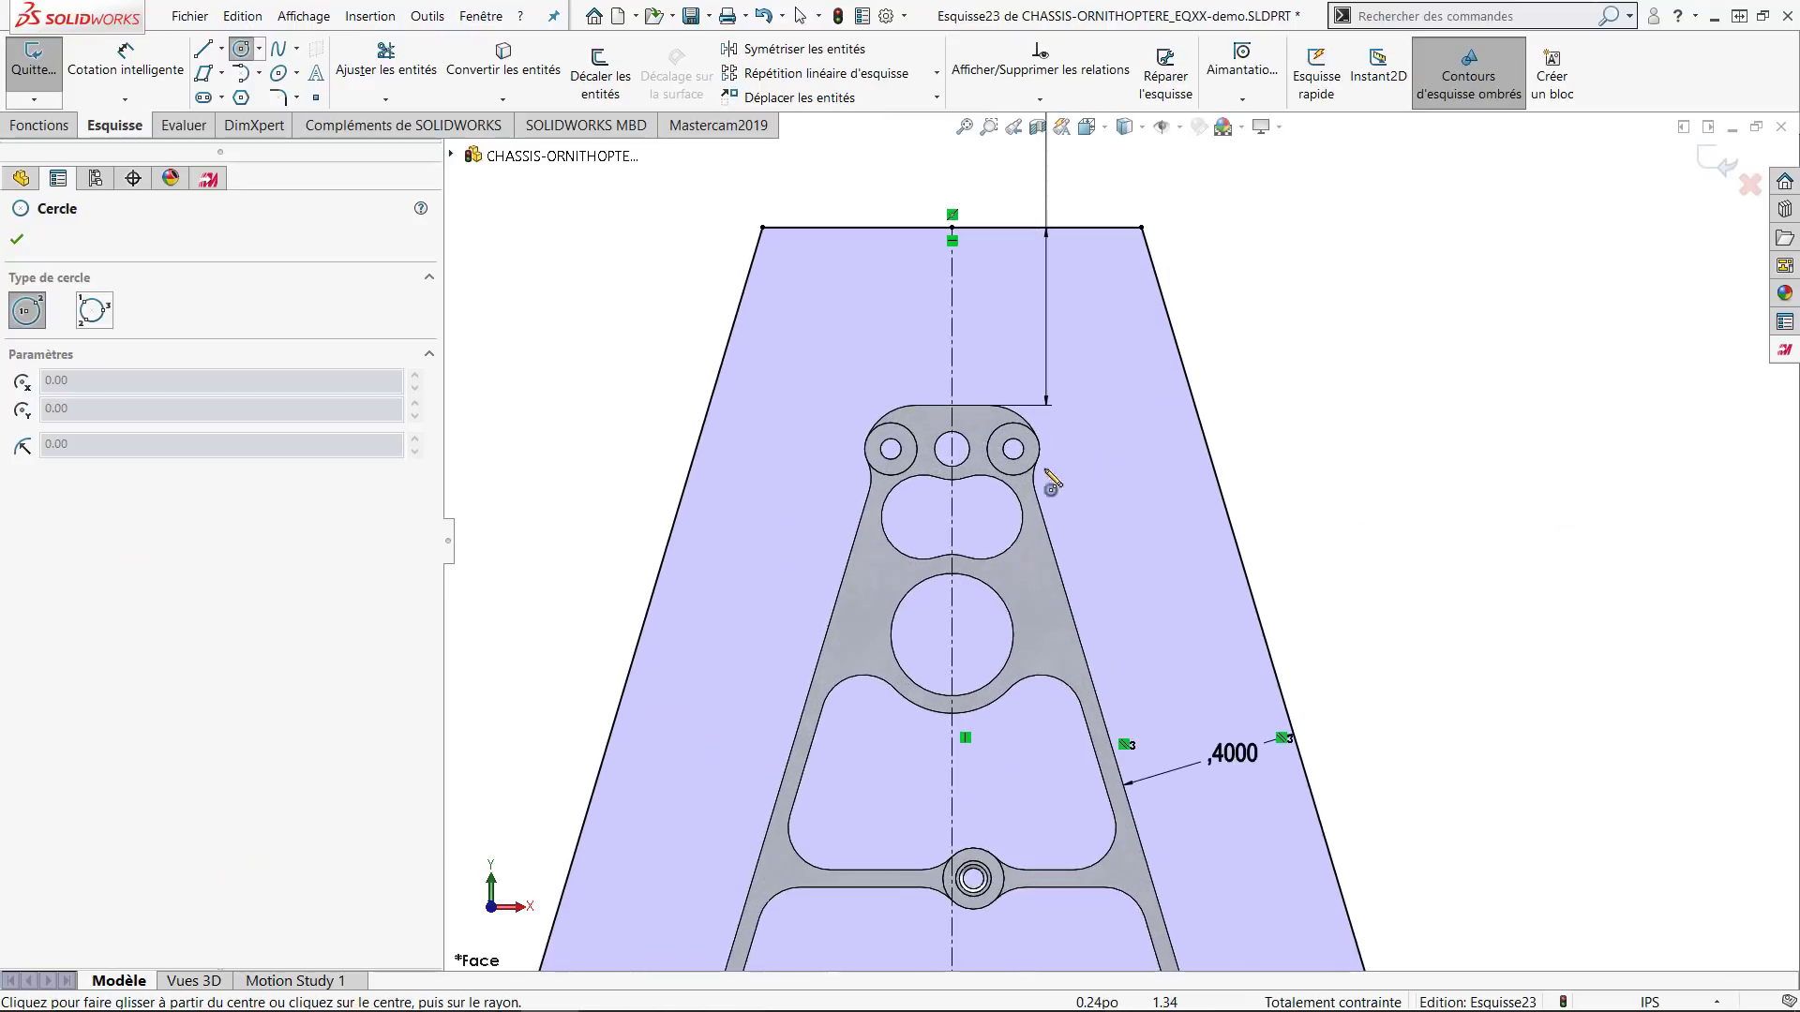
pyautogui.click(953, 450)
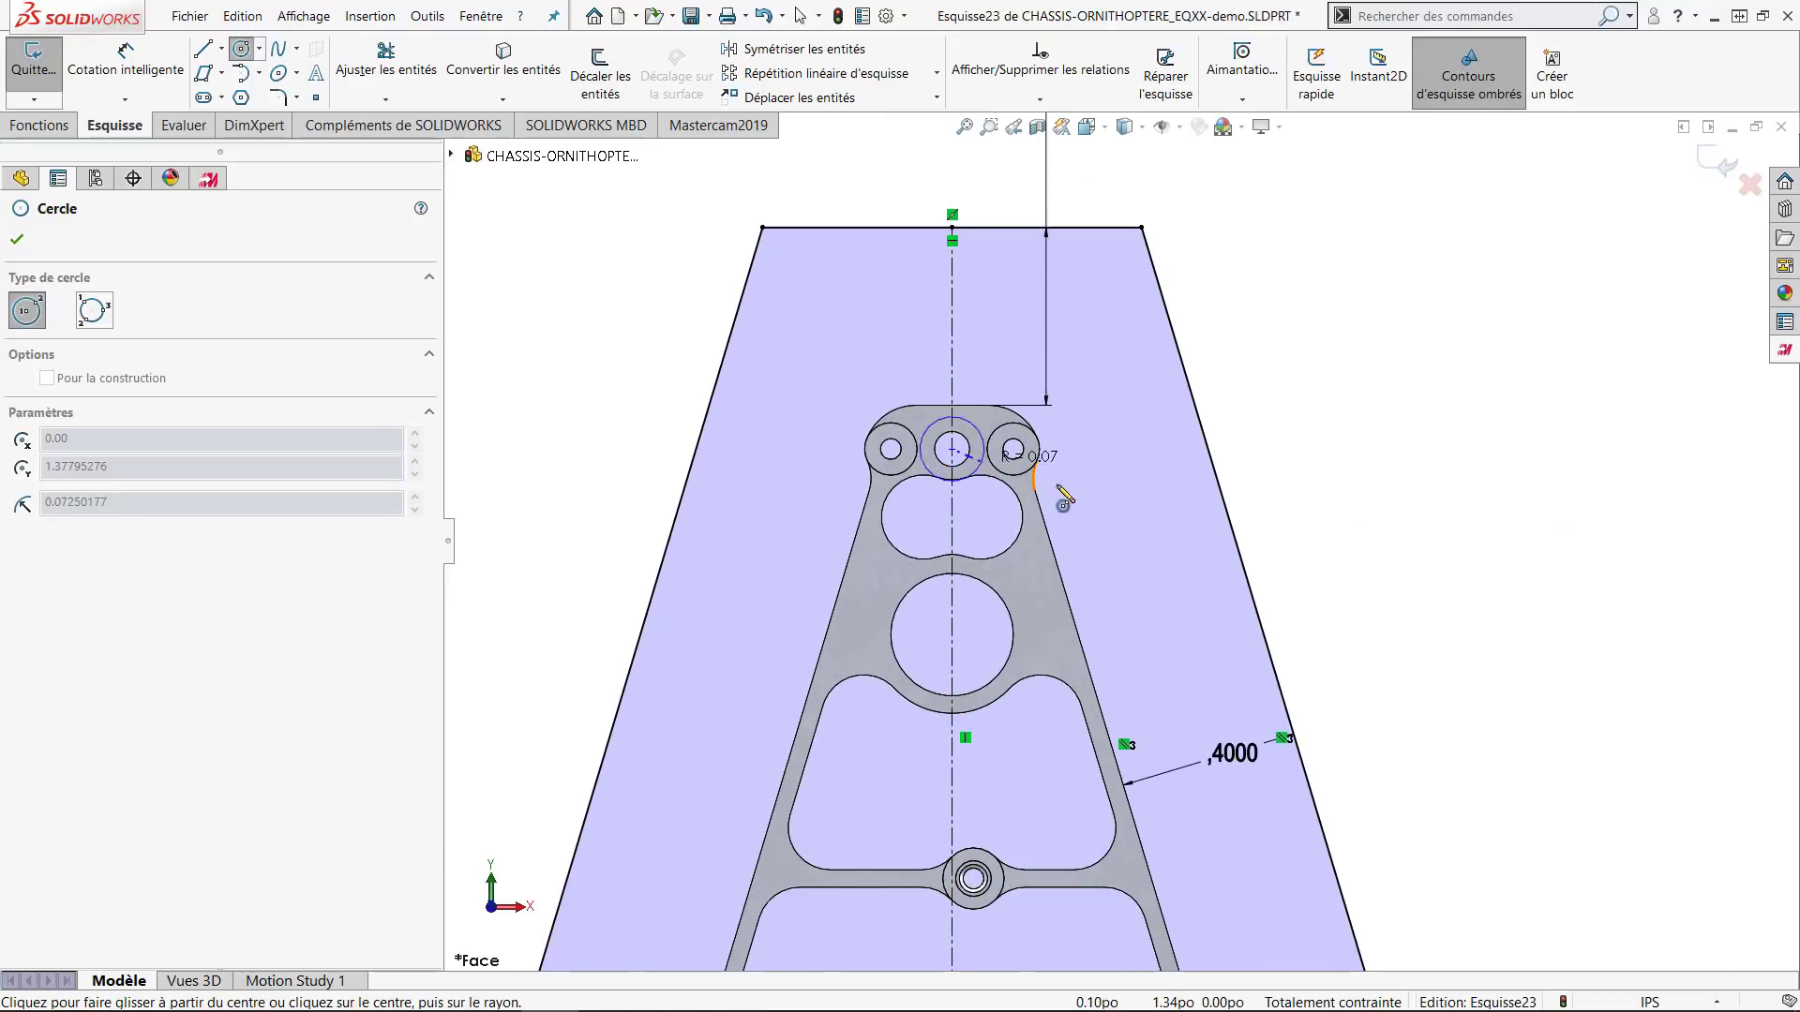
pyautogui.click(1125, 499)
pyautogui.press('Escape')
# Dimension the circle around the upper holes with a diameter of 0.45 in.
pyautogui.press('d')
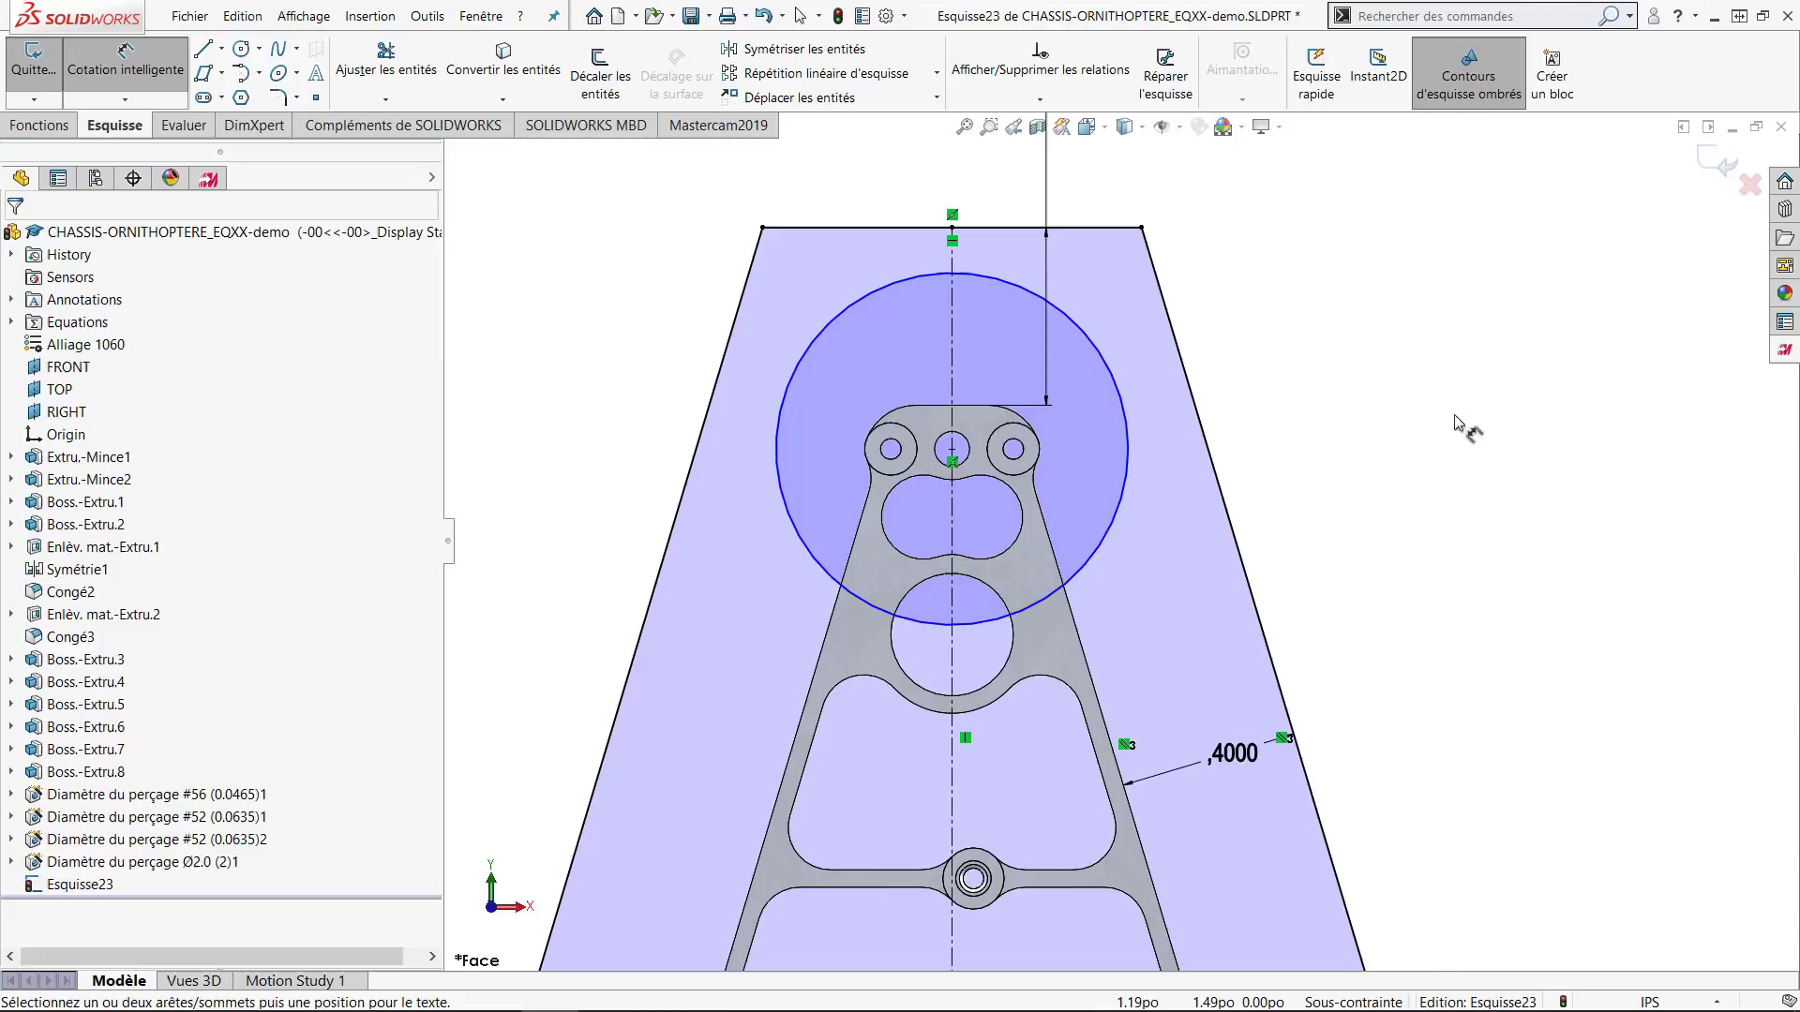
pyautogui.click(1115, 511)
pyautogui.click(1403, 471)
pyautogui.write('0.')
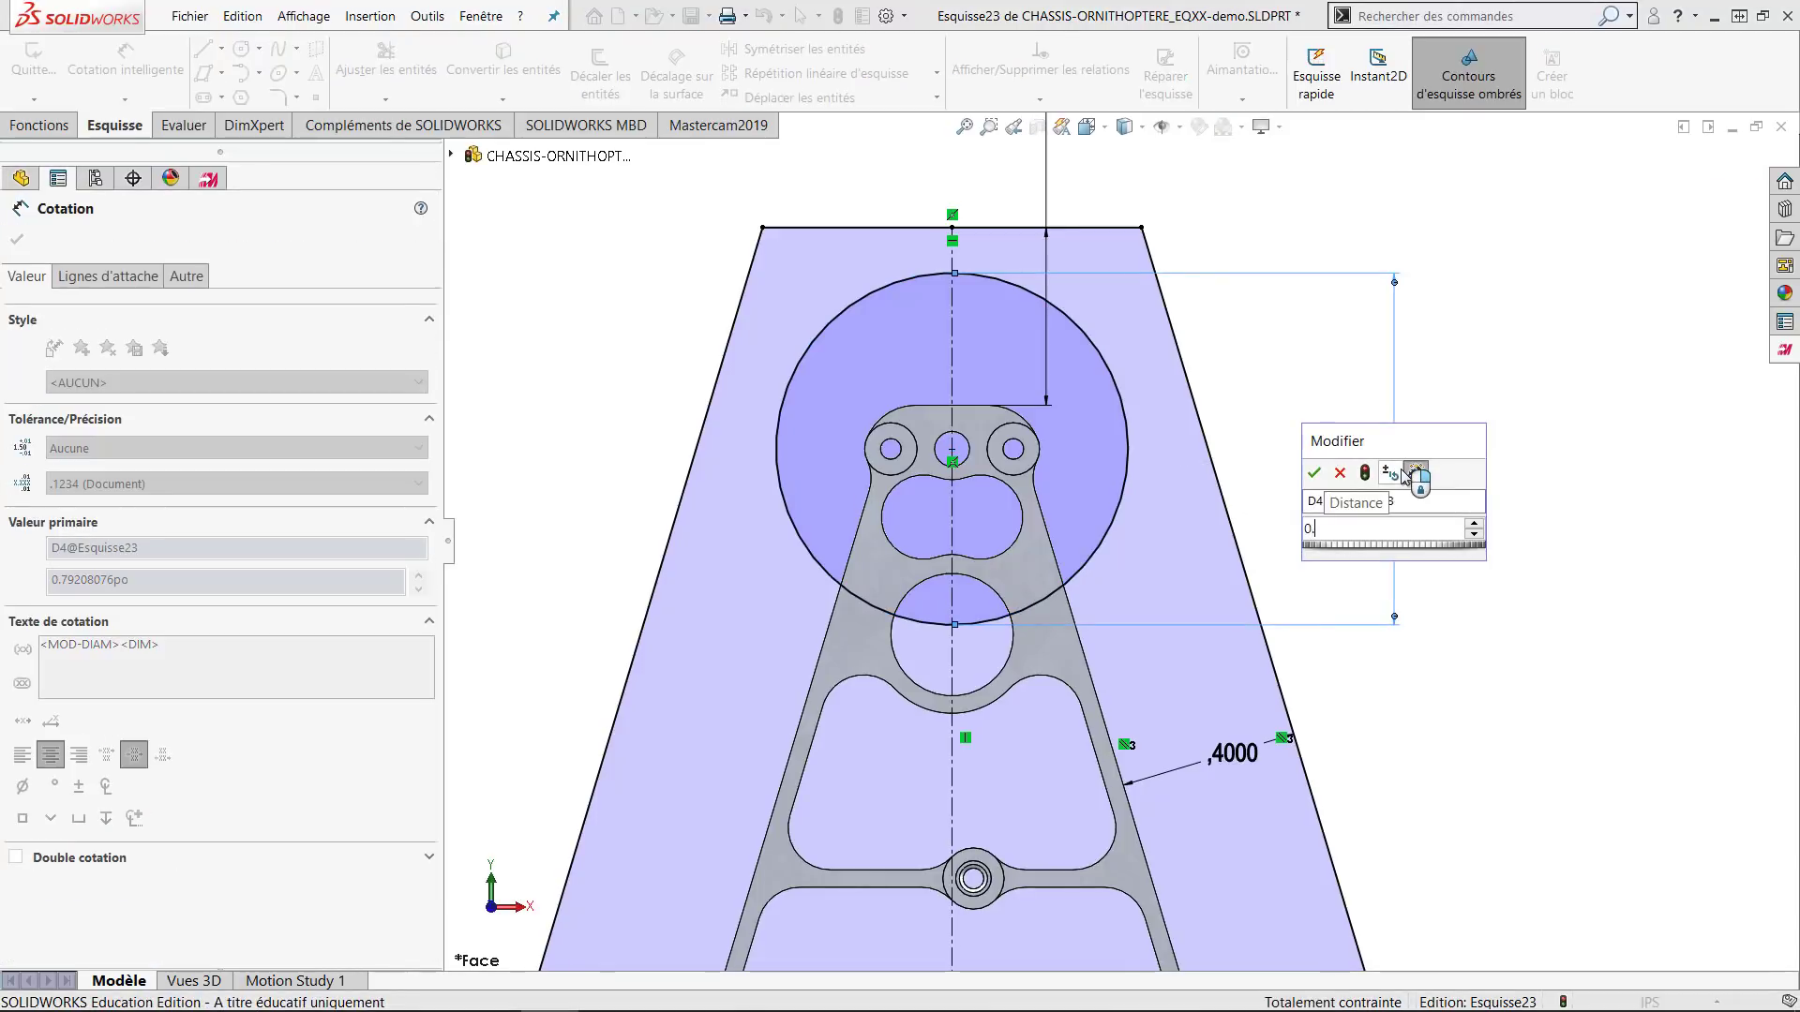
pyautogui.write('45')
pyautogui.press('Return')
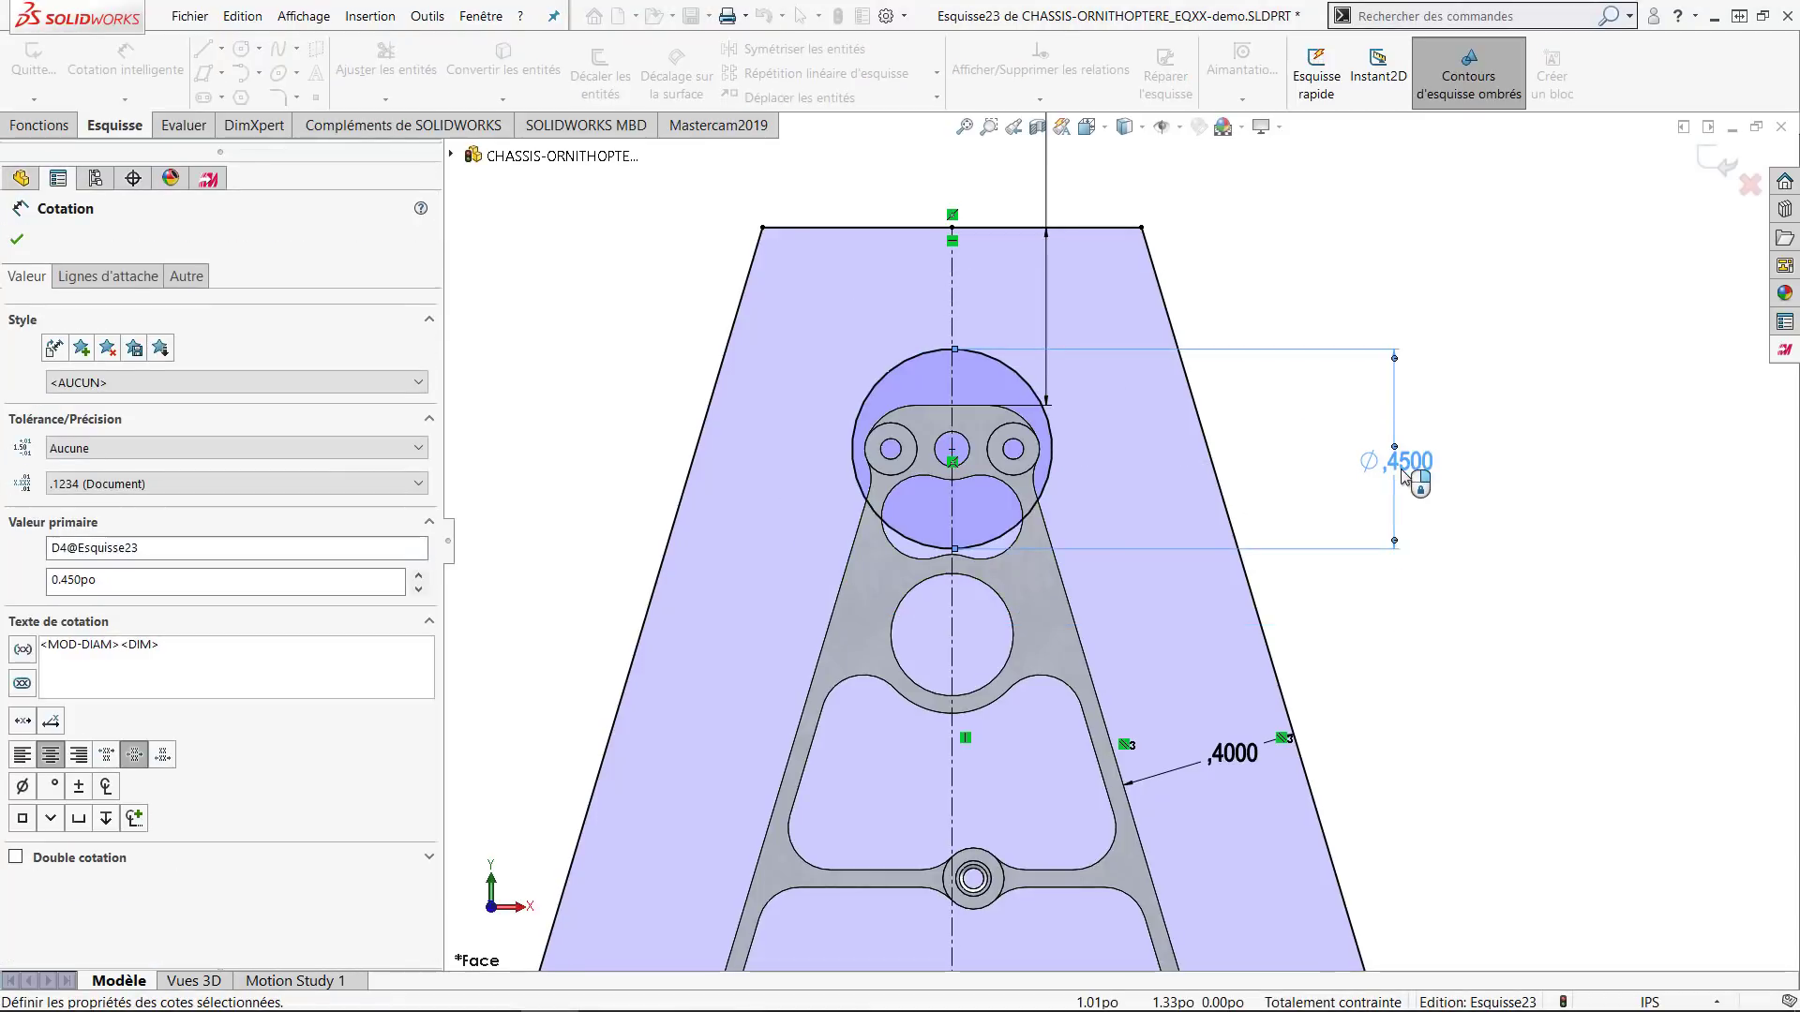
pyautogui.press('Escape')
pyautogui.press('Escape')
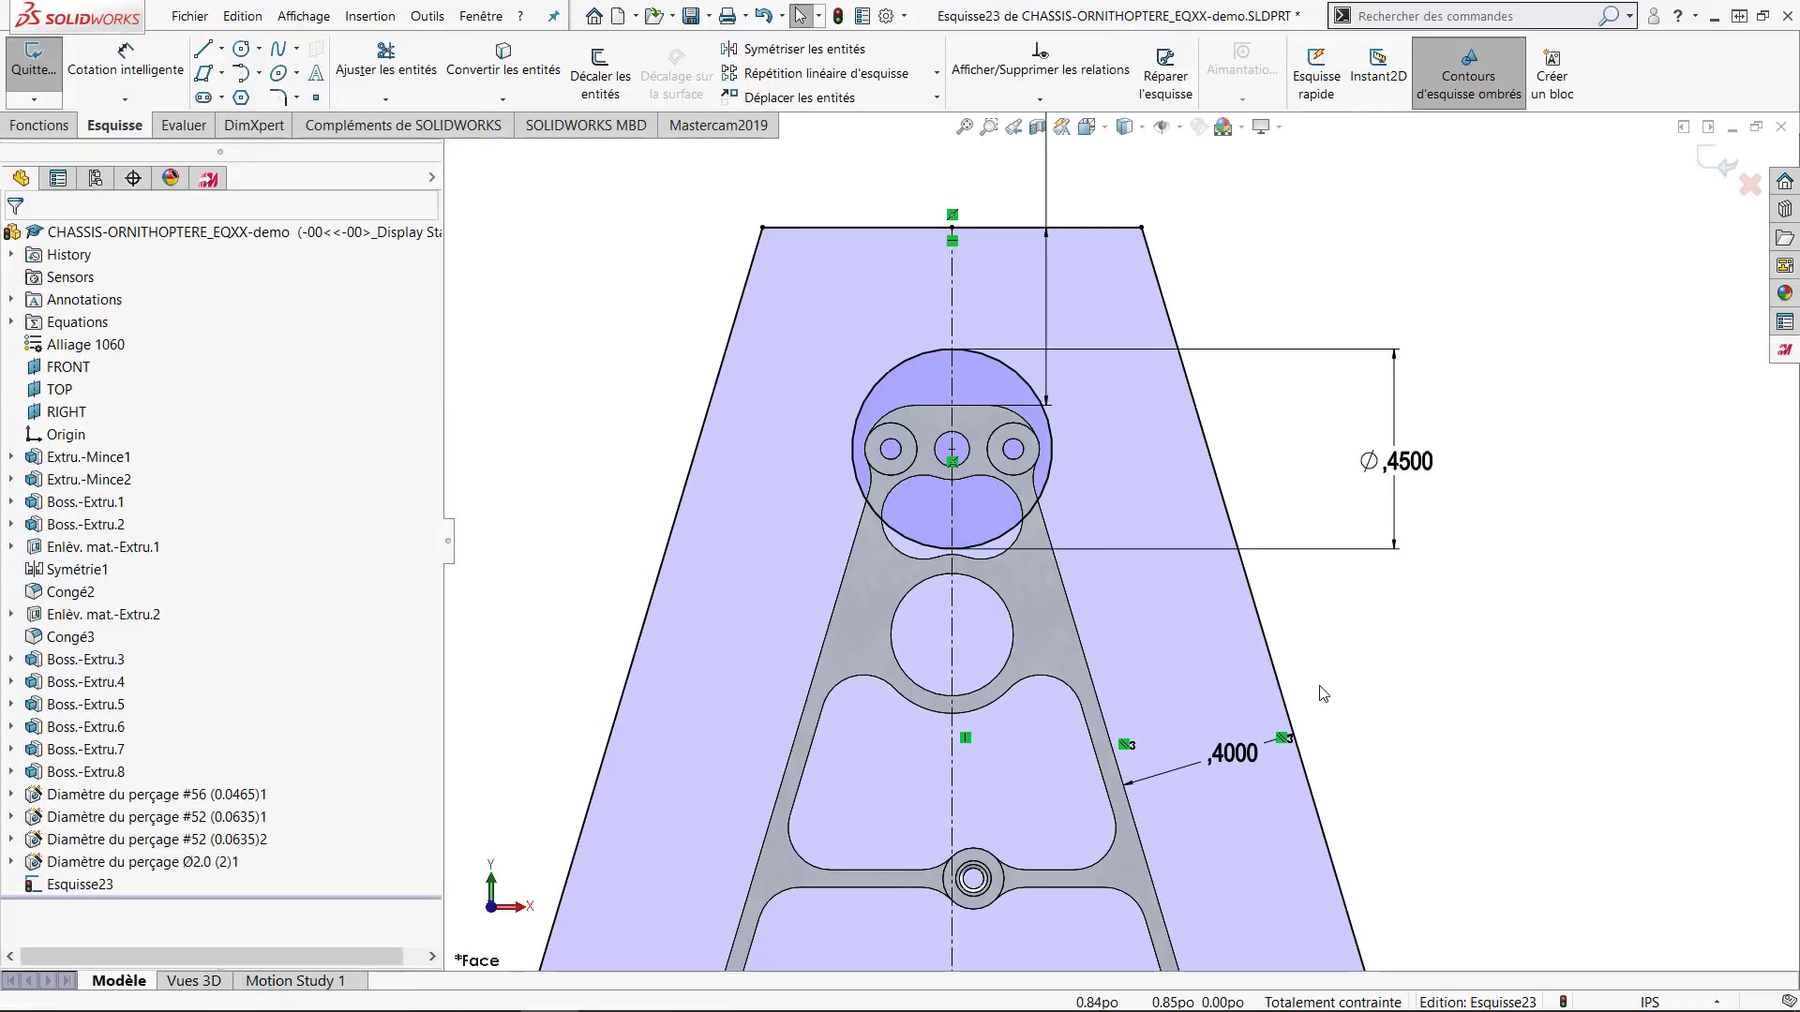
# Place sketch points at the midpoints of the lower crossbar's two bottom edges and of the chassis's top edge.
pyautogui.scroll(3, 1331, 668)
pyautogui.scroll(-1, 1000, 863)
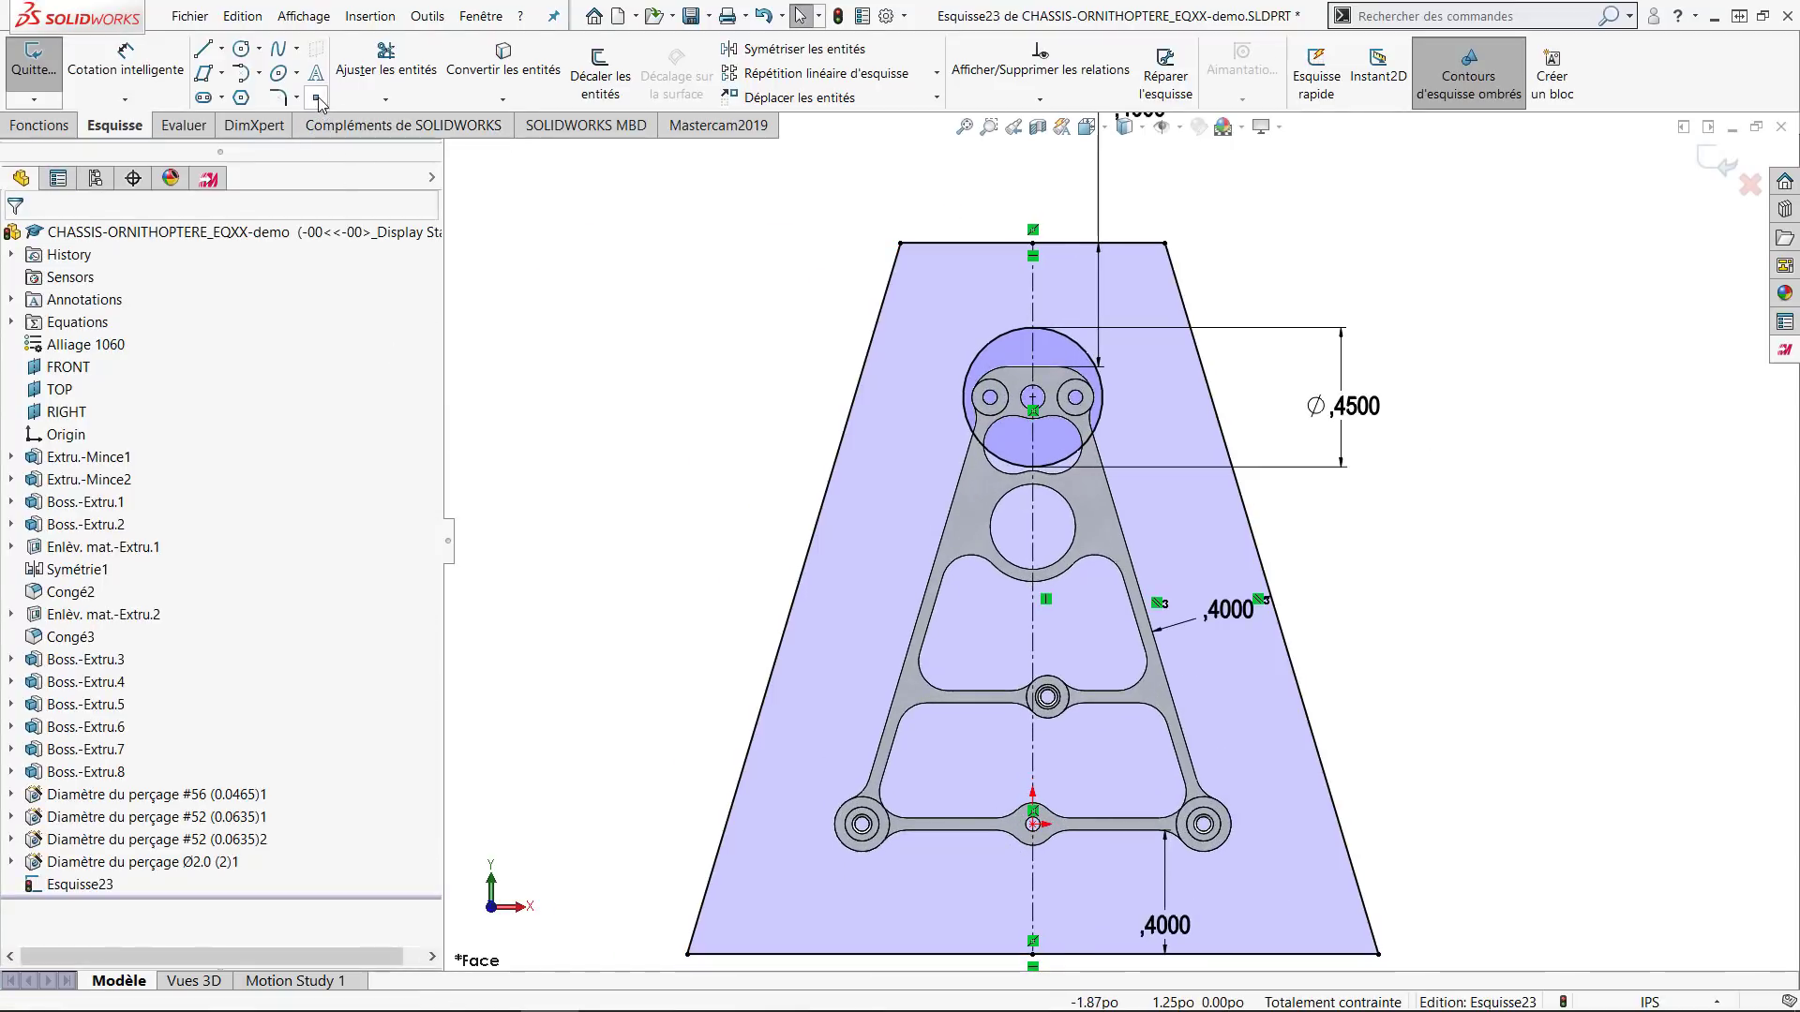
pyautogui.scroll(-2, 956, 886)
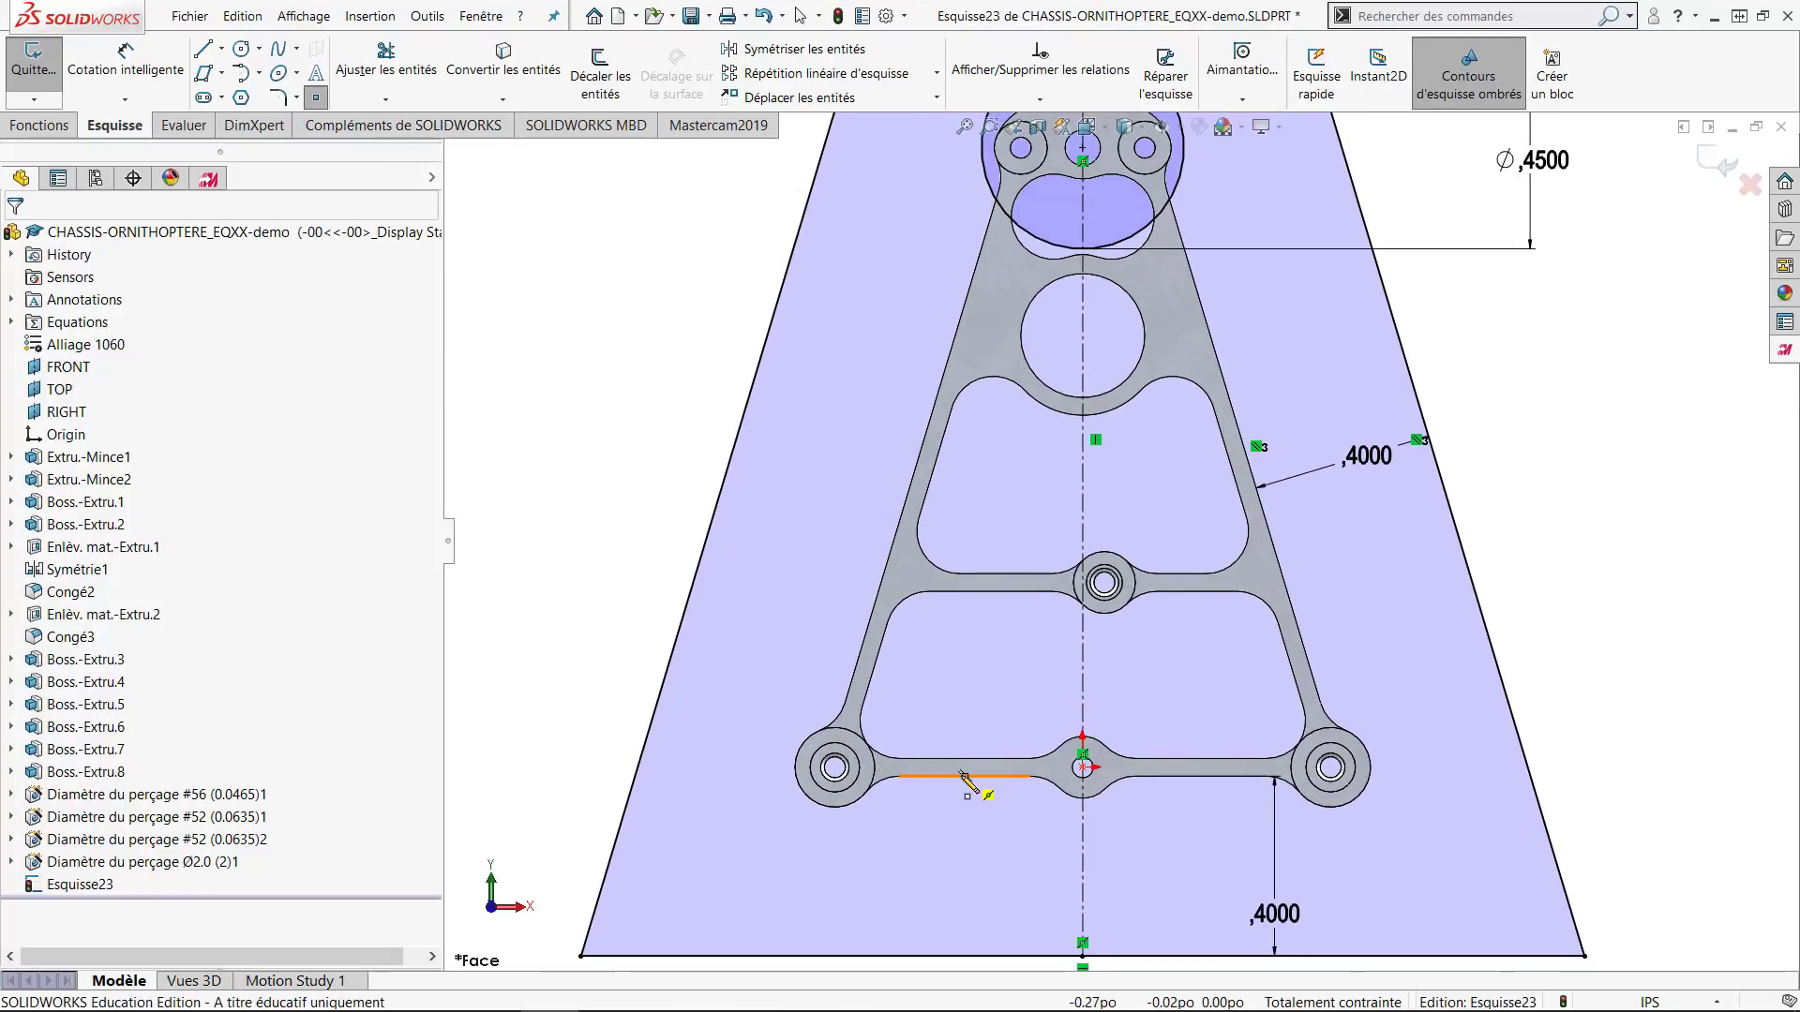
pyautogui.click(966, 776)
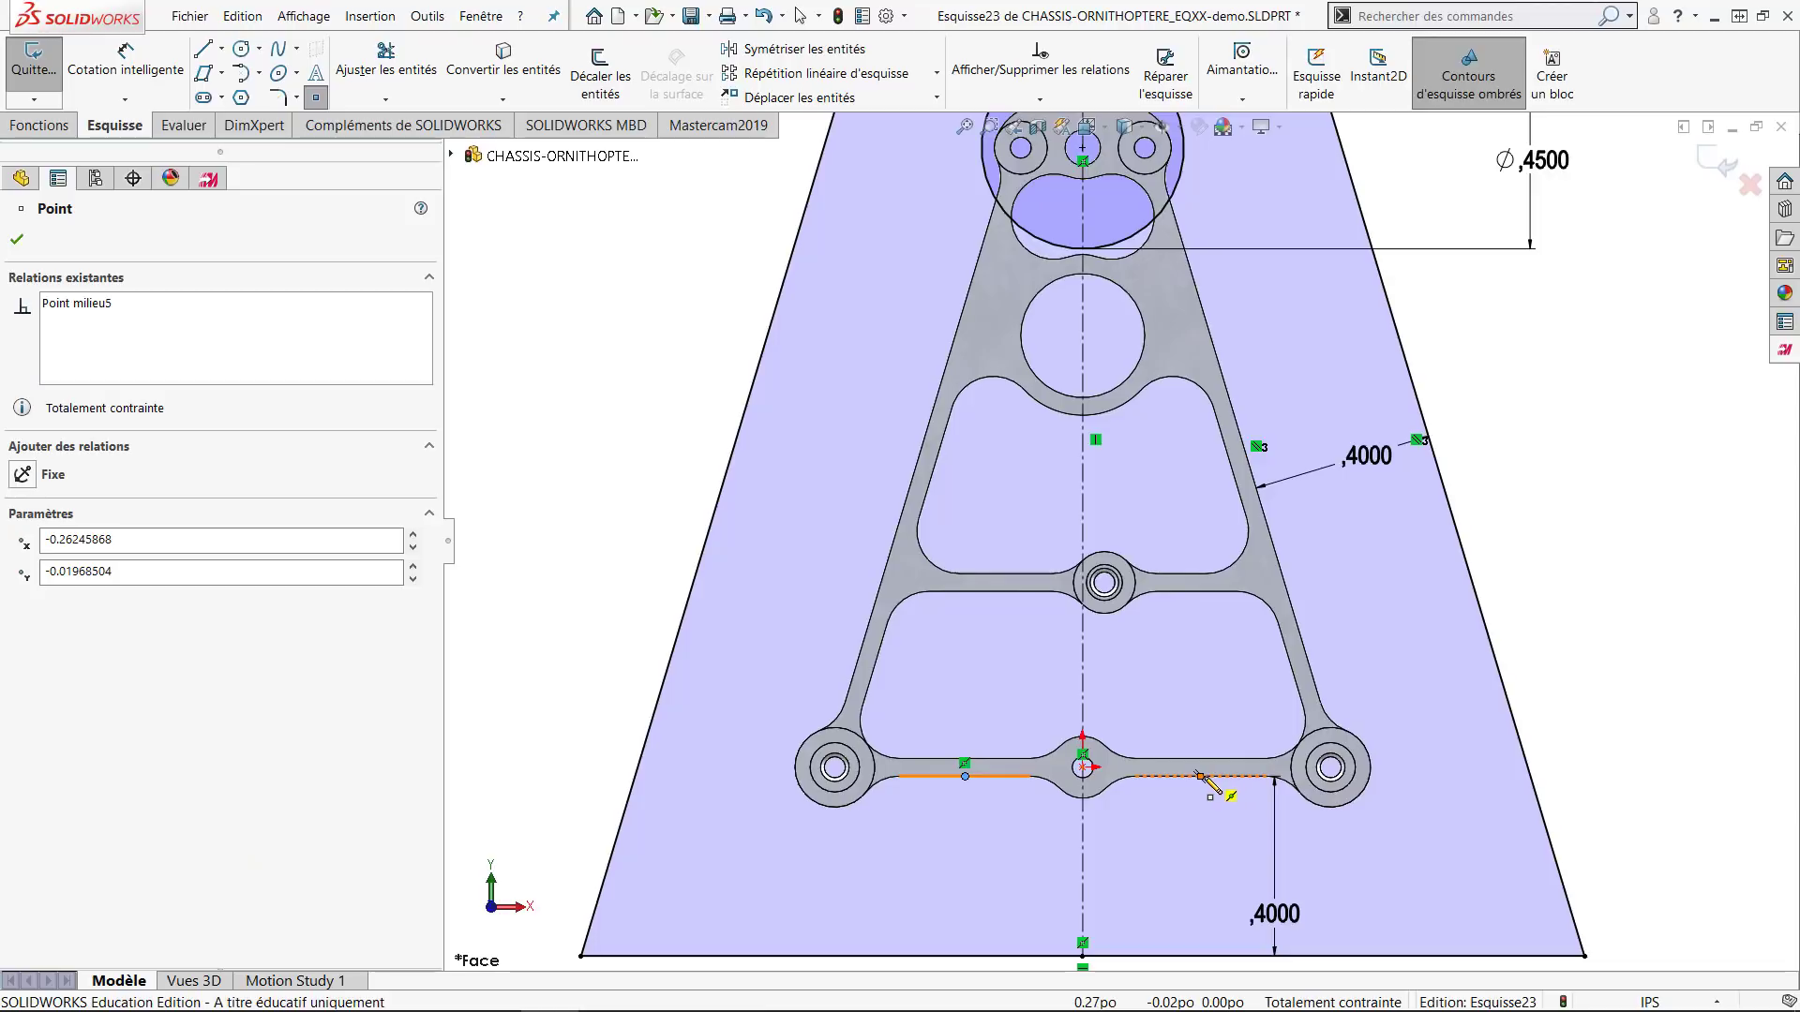
pyautogui.click(1200, 776)
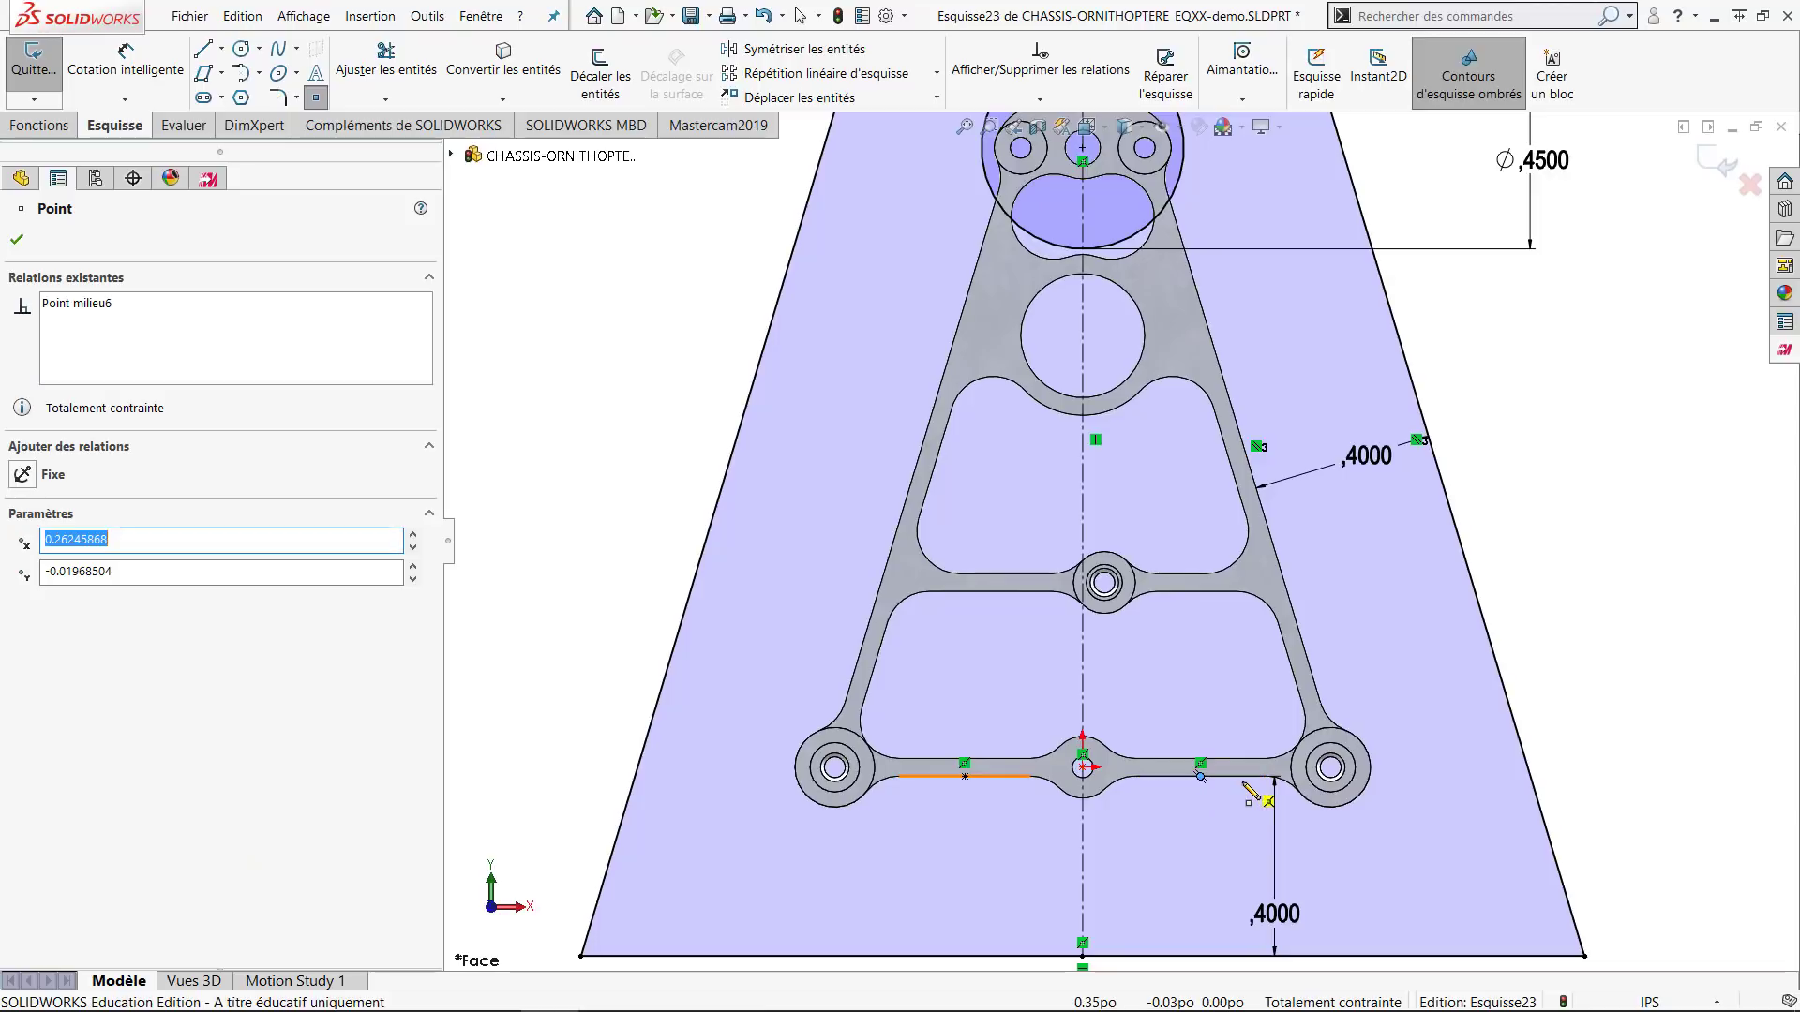
pyautogui.scroll(2, 1125, 722)
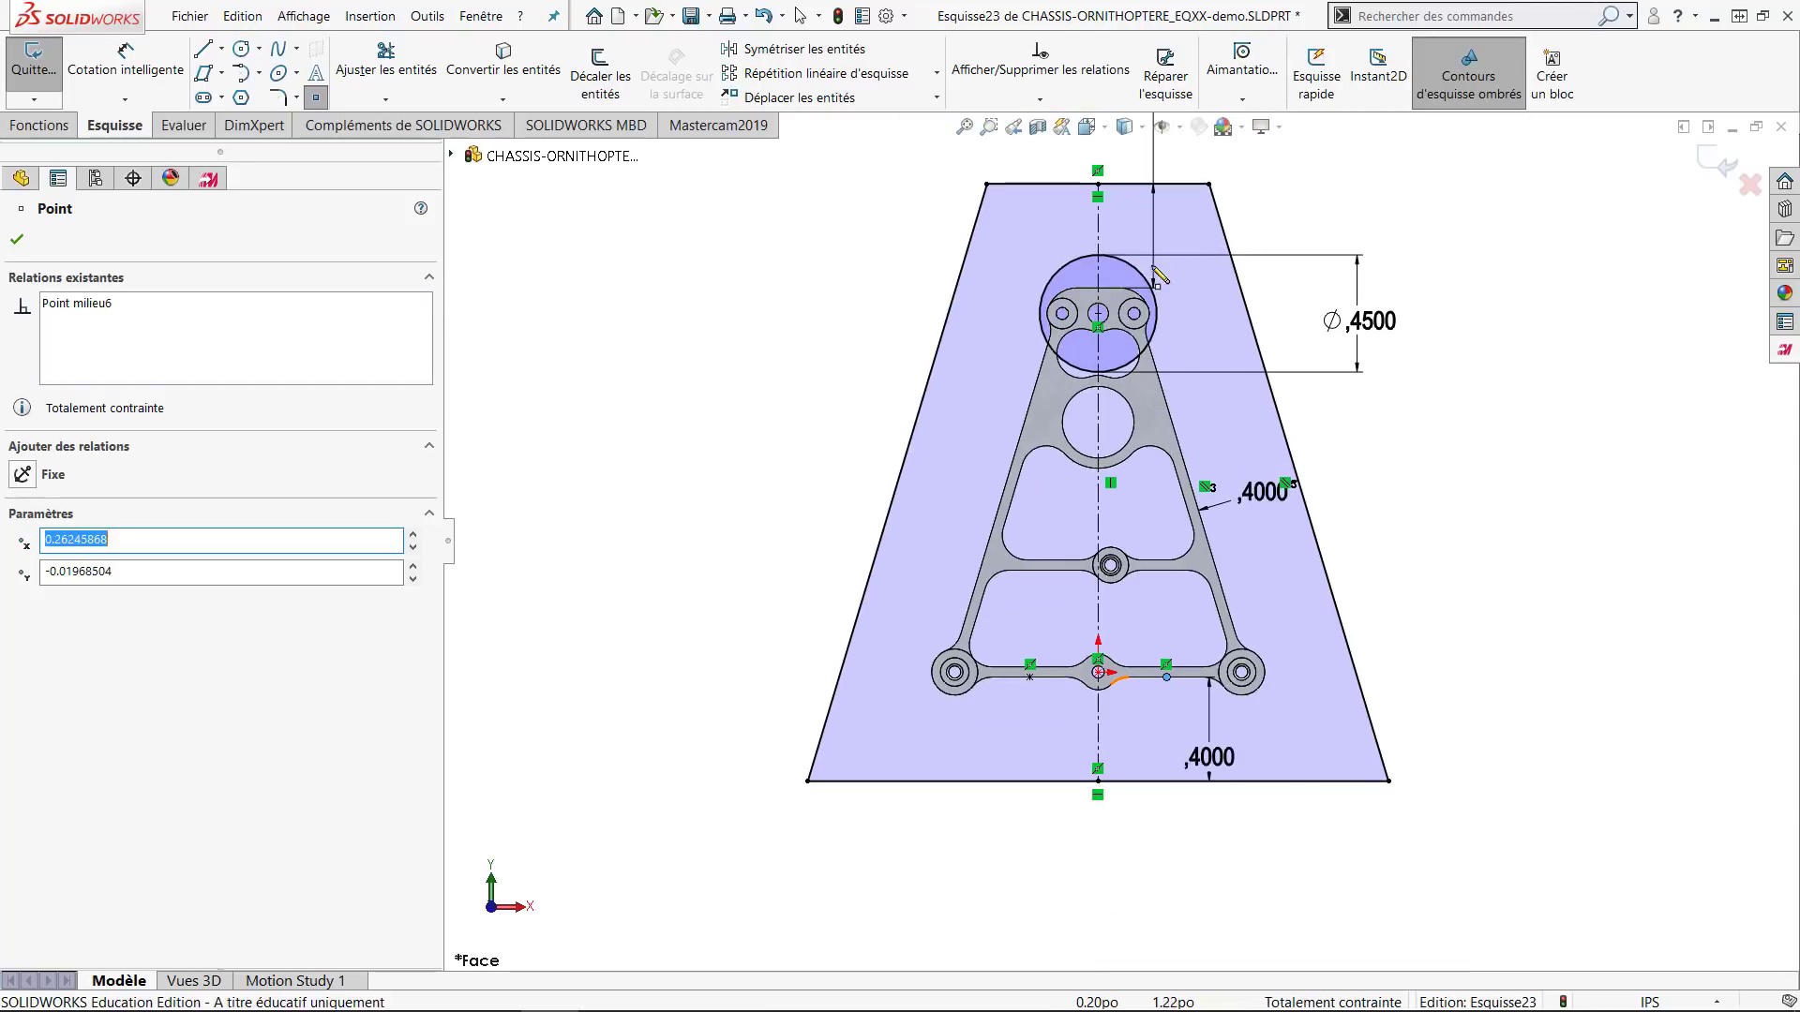
pyautogui.scroll(-3, 1153, 183)
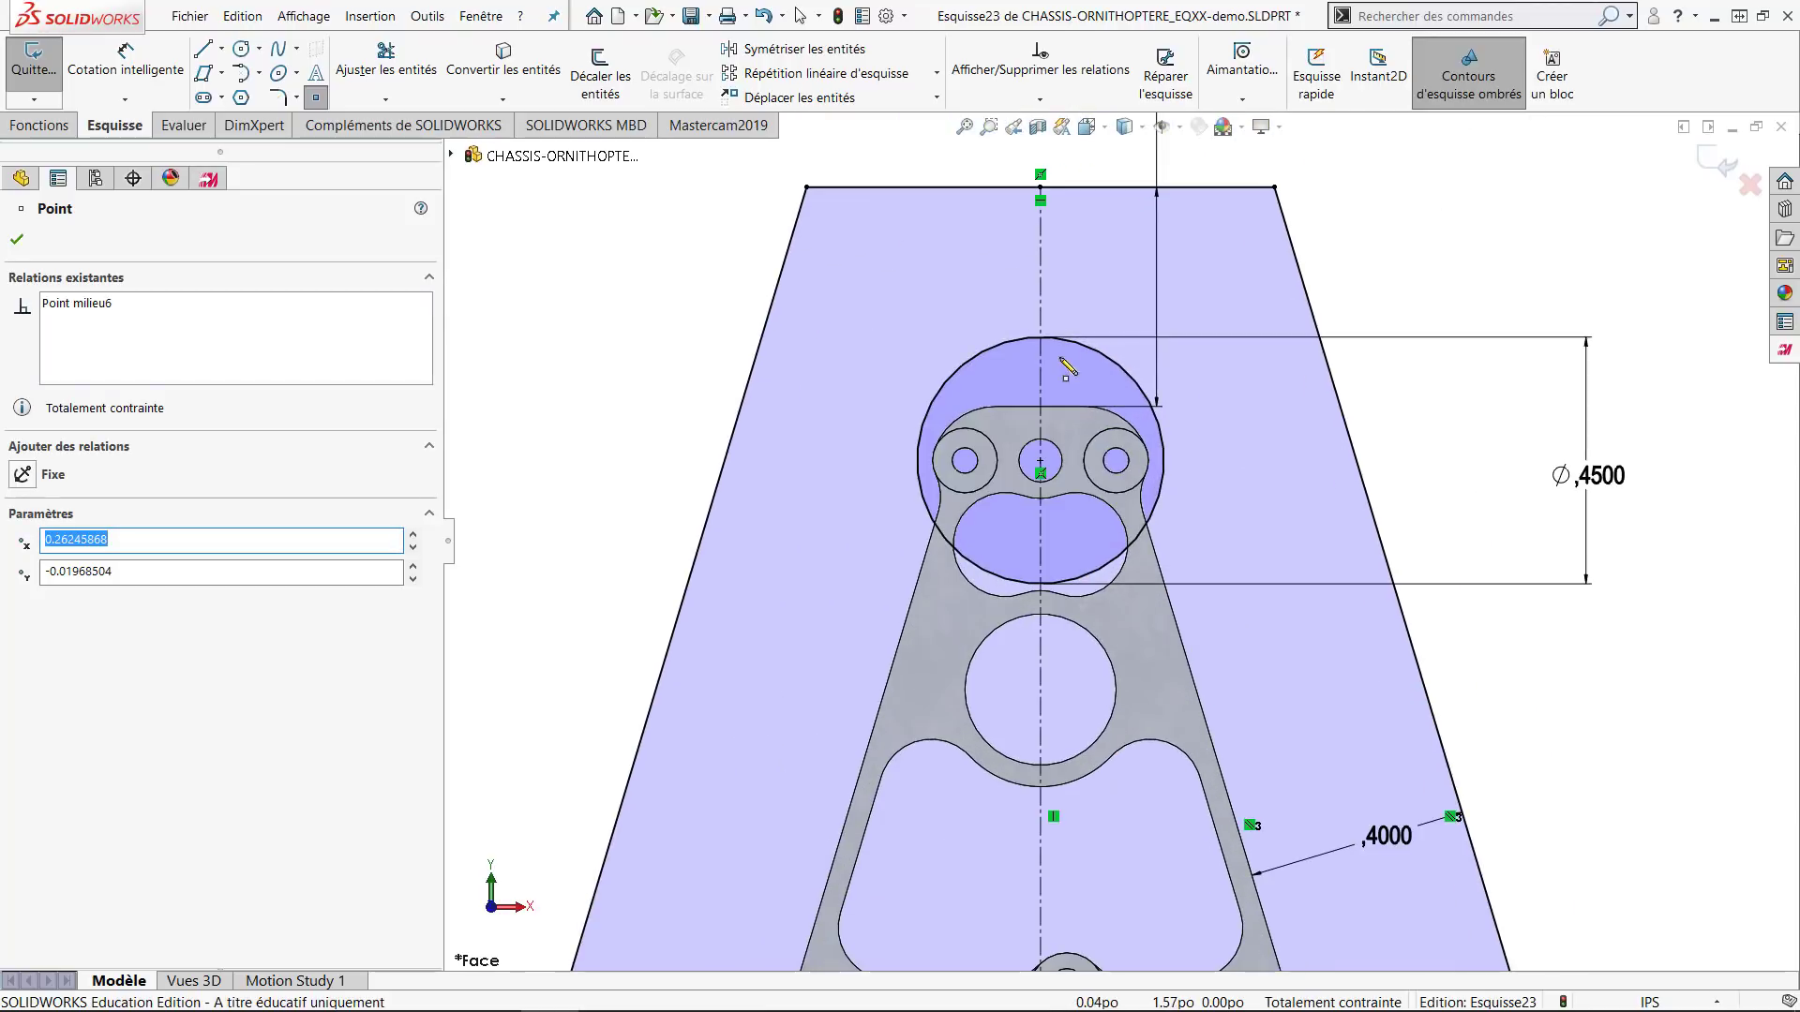
pyautogui.click(1039, 406)
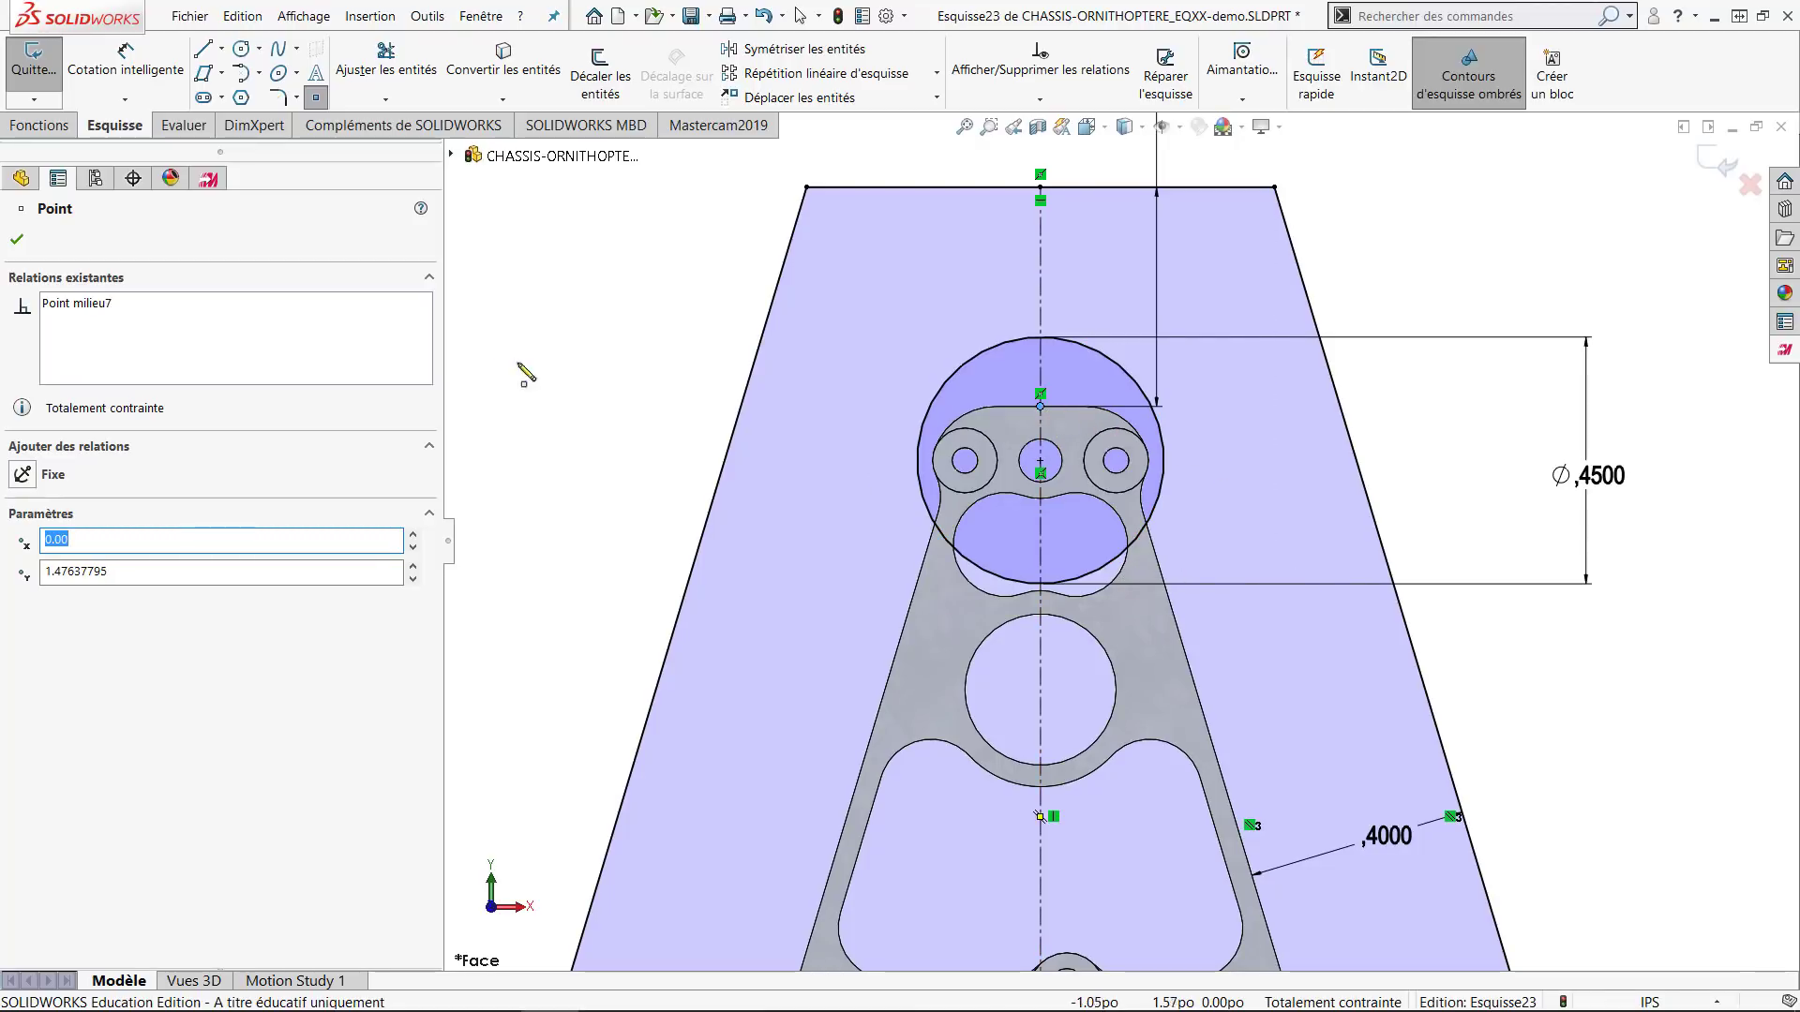
# Sketch a horizontal midpoint line centred on the large hole and ending on the chassis's side edge, and make it construction geometry.
pyautogui.press('l')
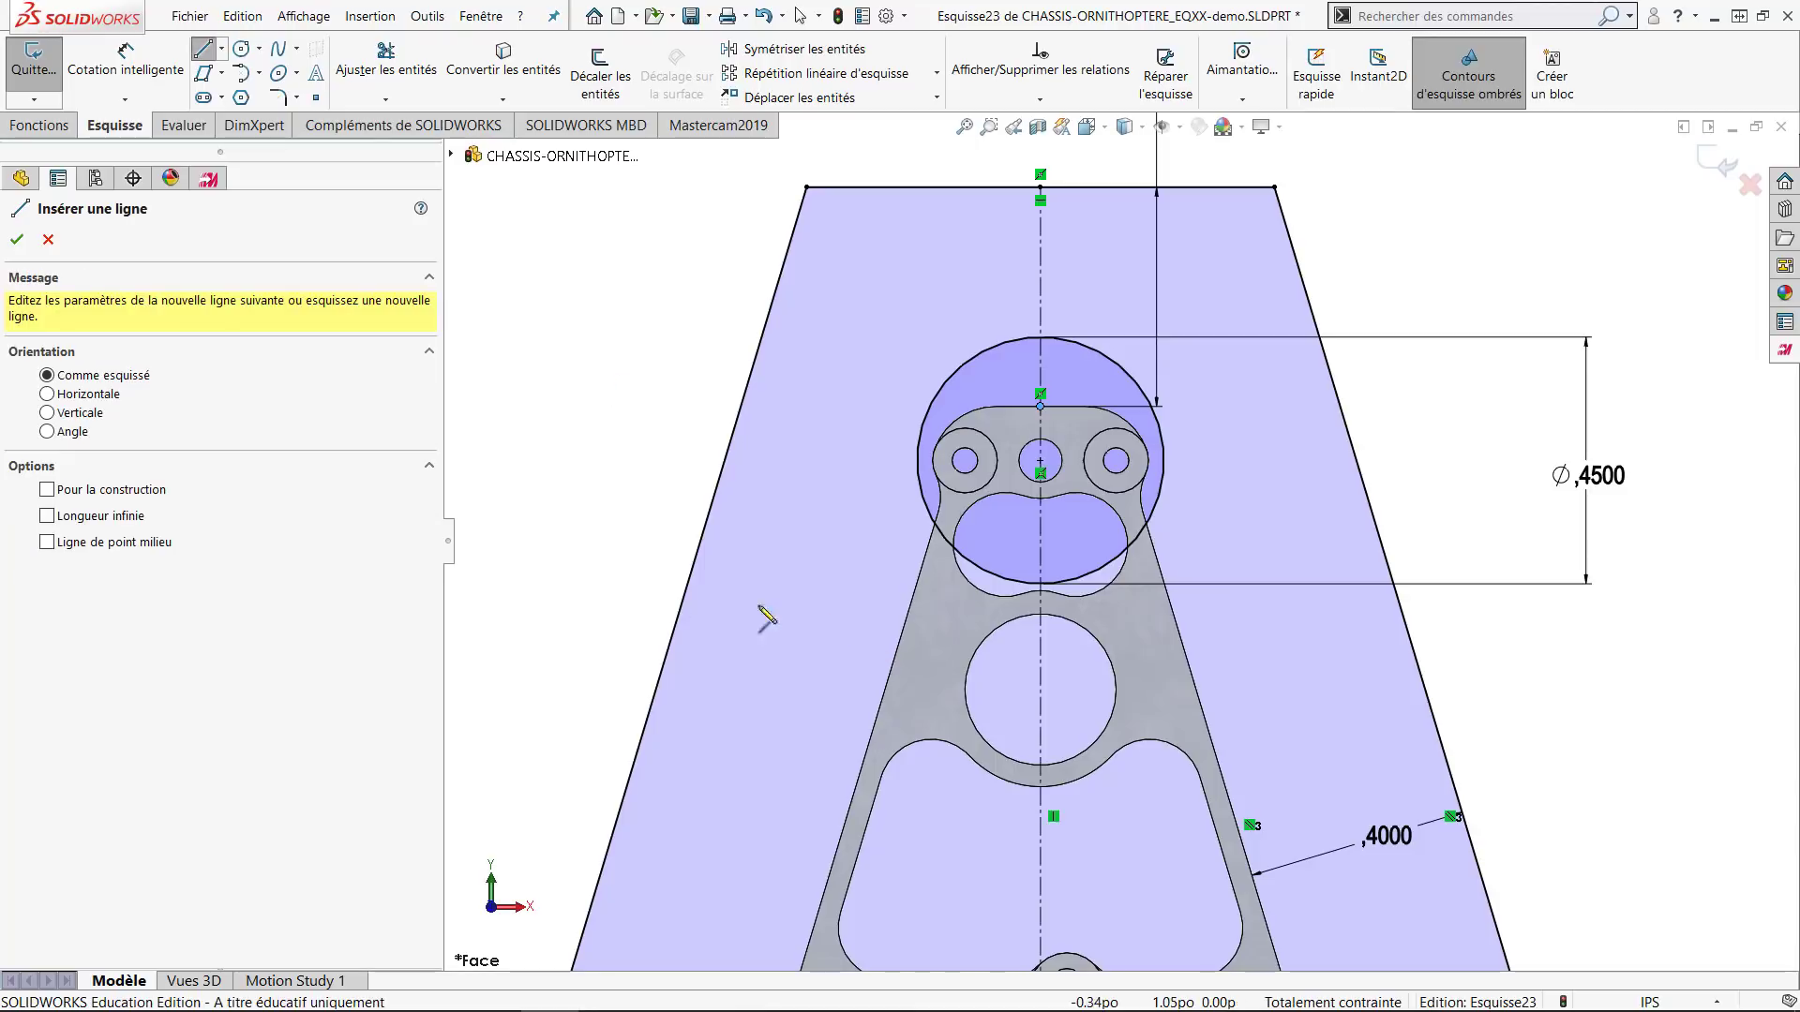
pyautogui.click(100, 544)
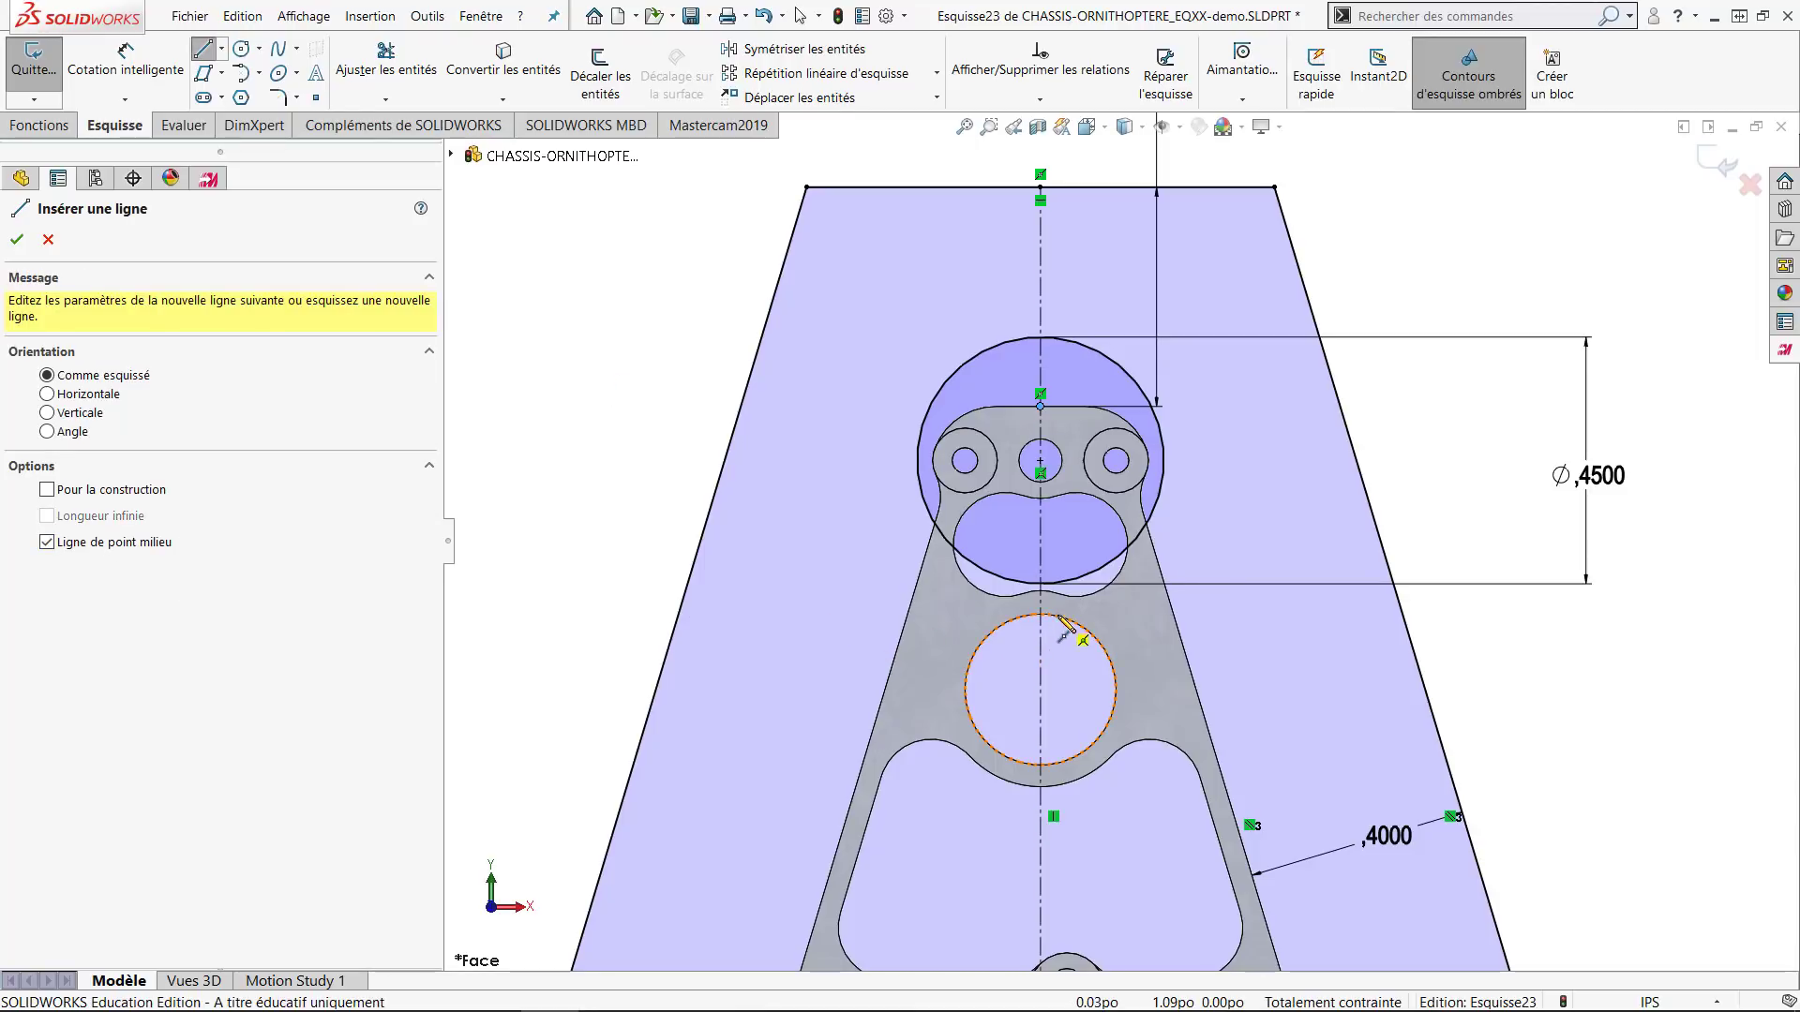
pyautogui.click(1041, 690)
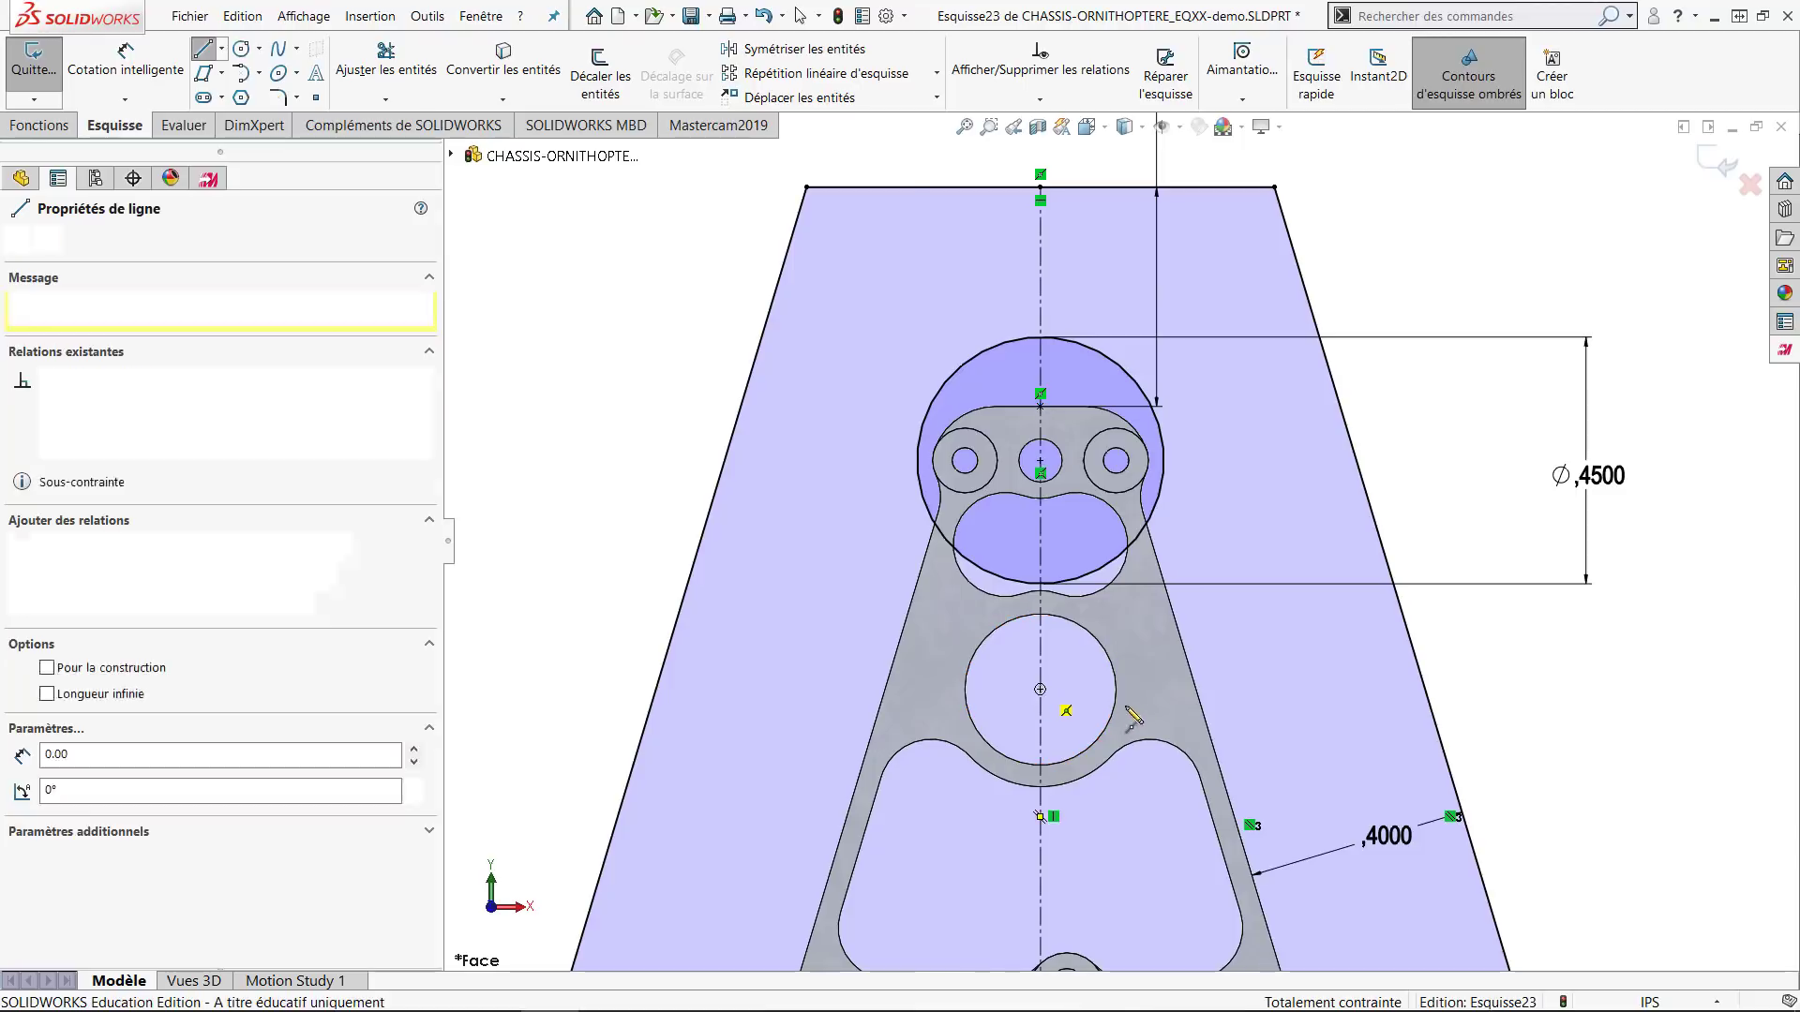
pyautogui.click(1197, 690)
pyautogui.press('Escape')
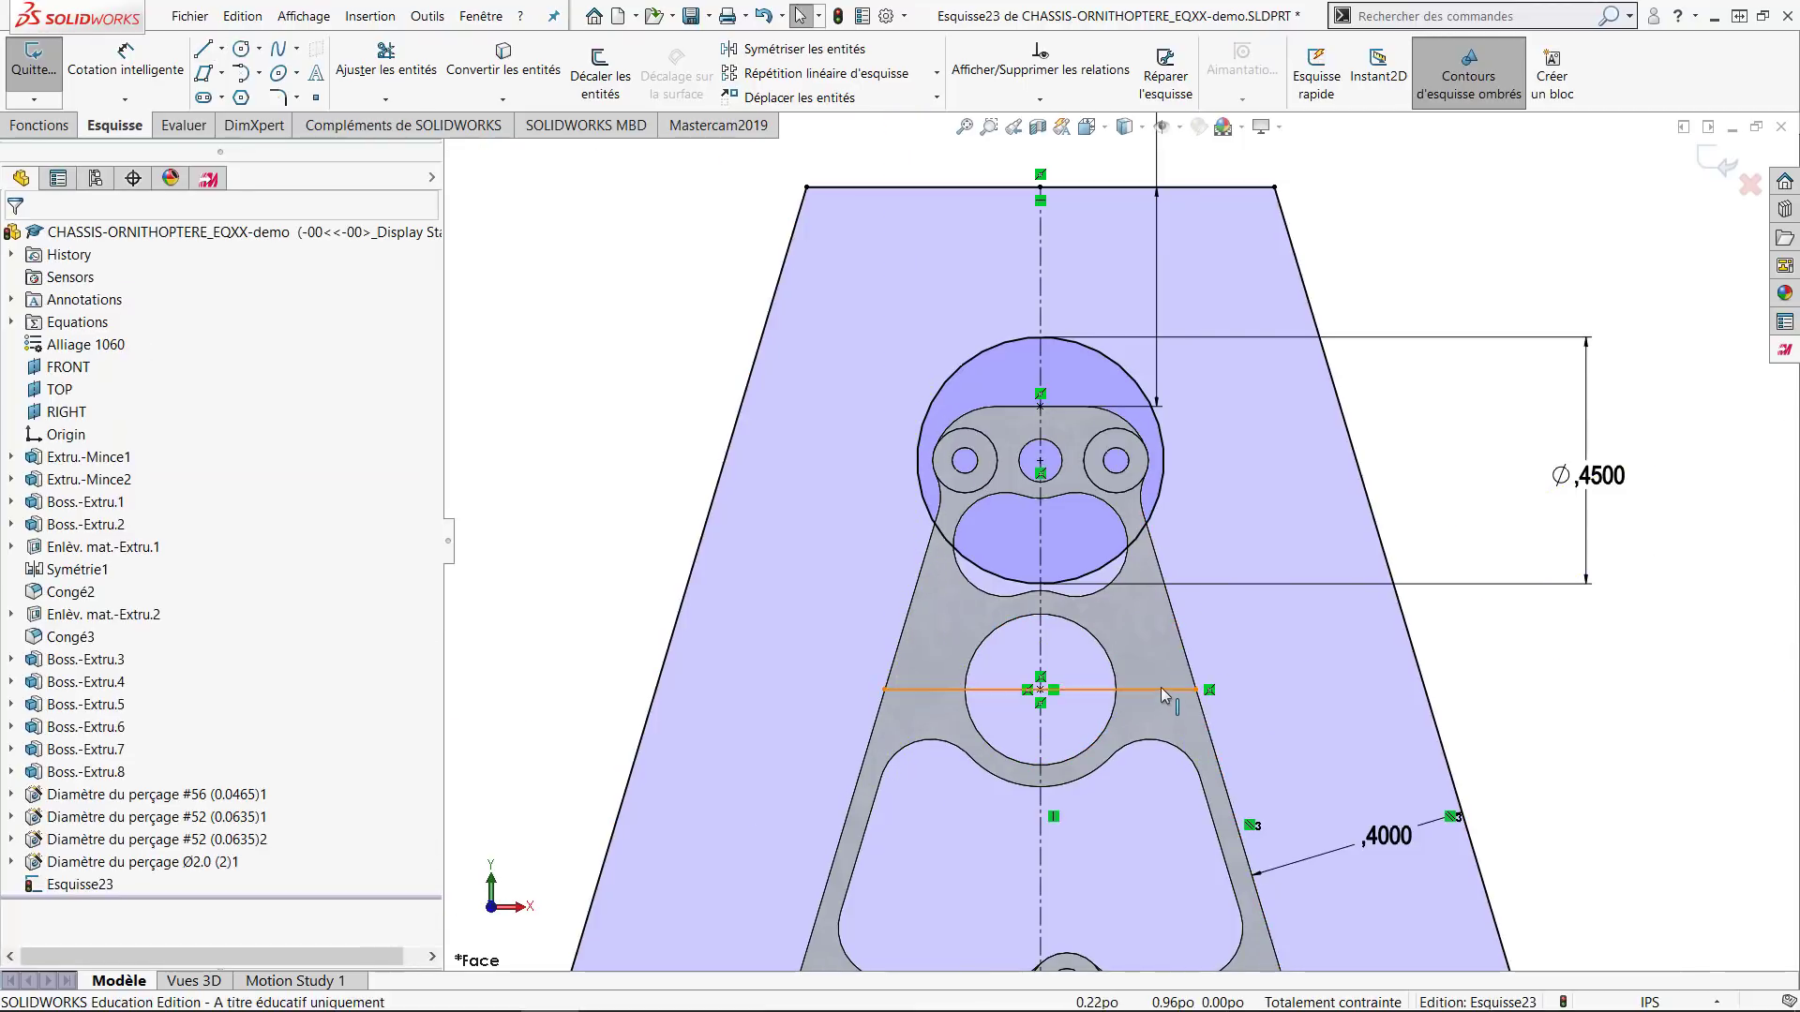
pyautogui.click(1175, 691)
pyautogui.click(1246, 630)
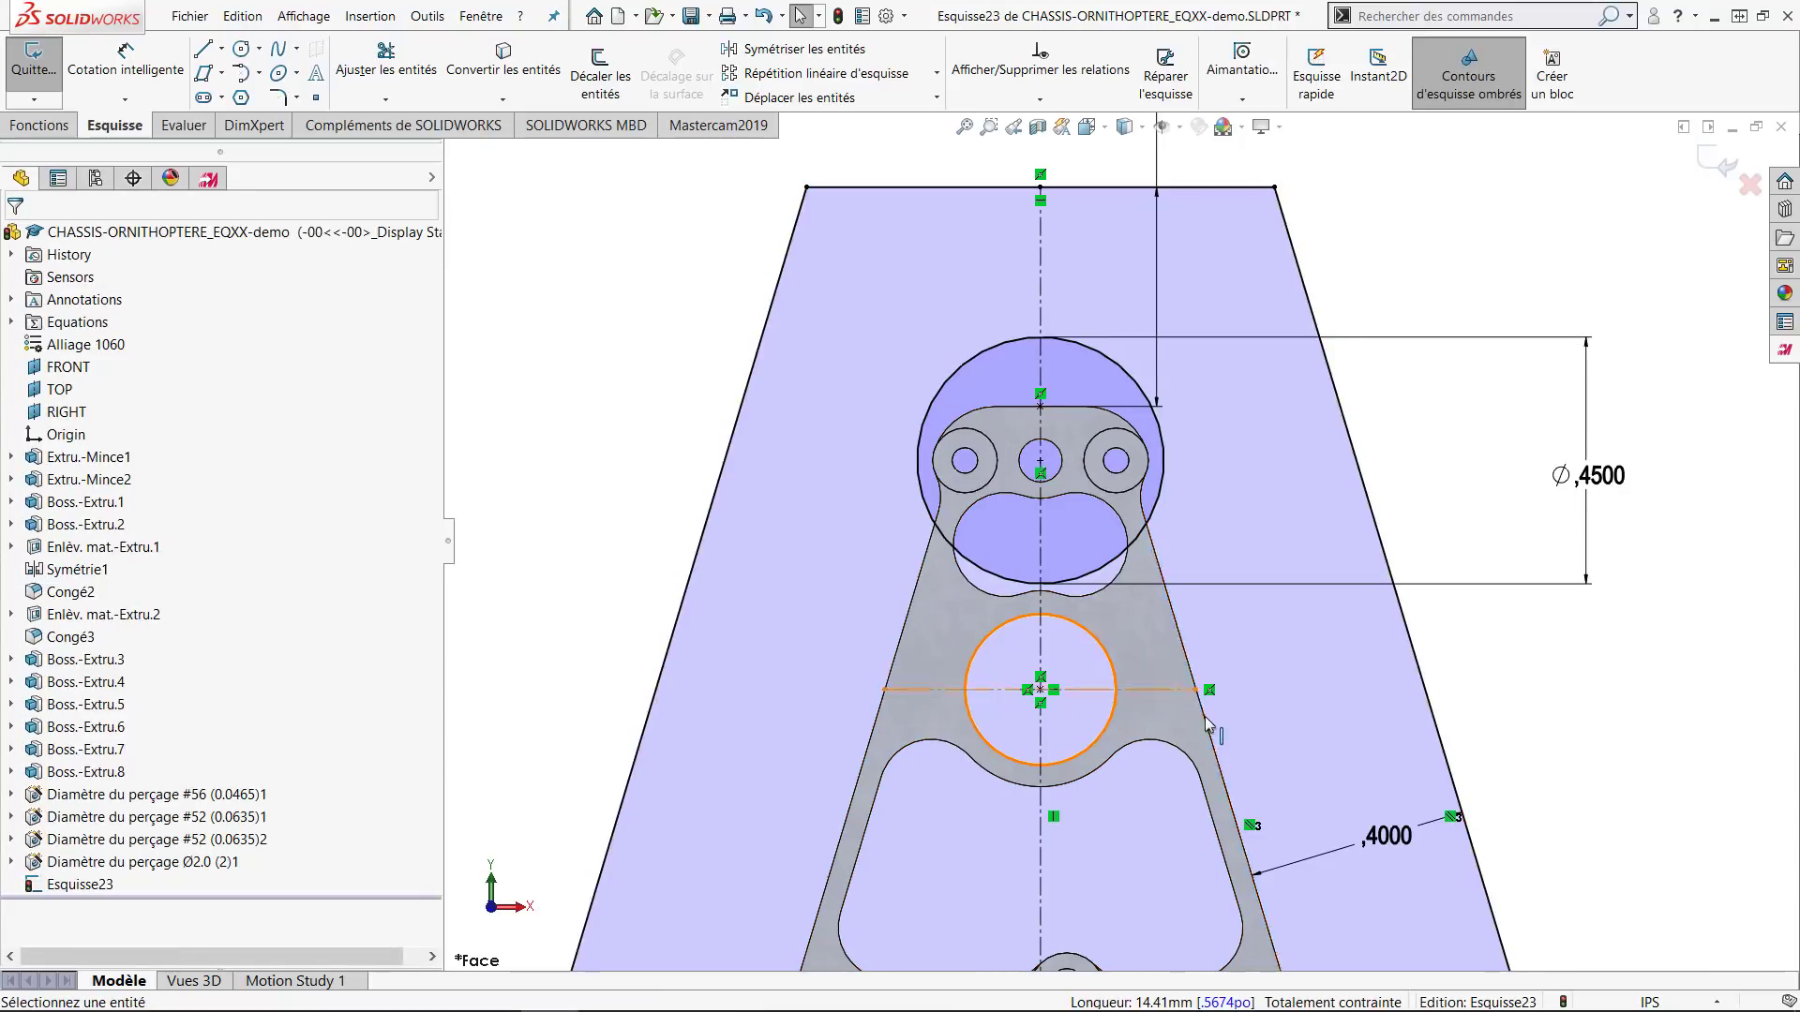
# Exit the finished boundary sketch and show the Mastercam toolpath manager for the chassis.
pyautogui.scroll(-2, 1210, 716)
pyautogui.scroll(5, 1210, 714)
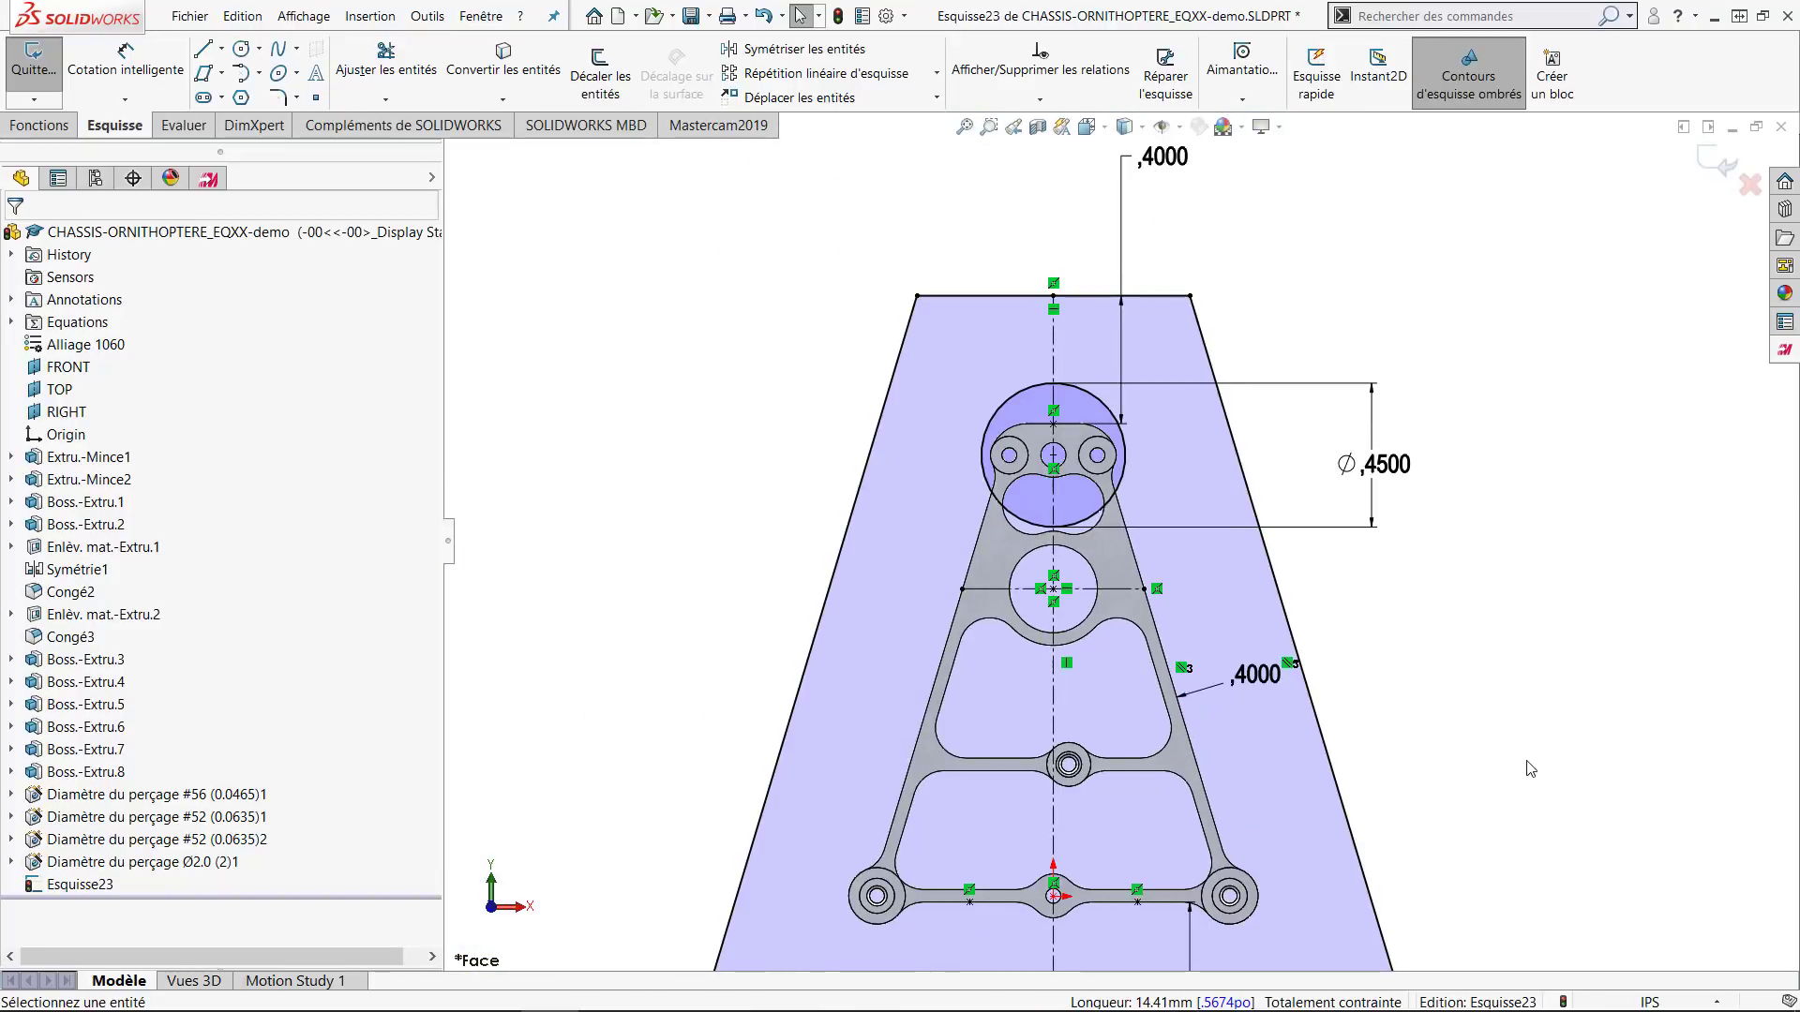
pyautogui.scroll(2, 1518, 772)
pyautogui.click(1722, 164)
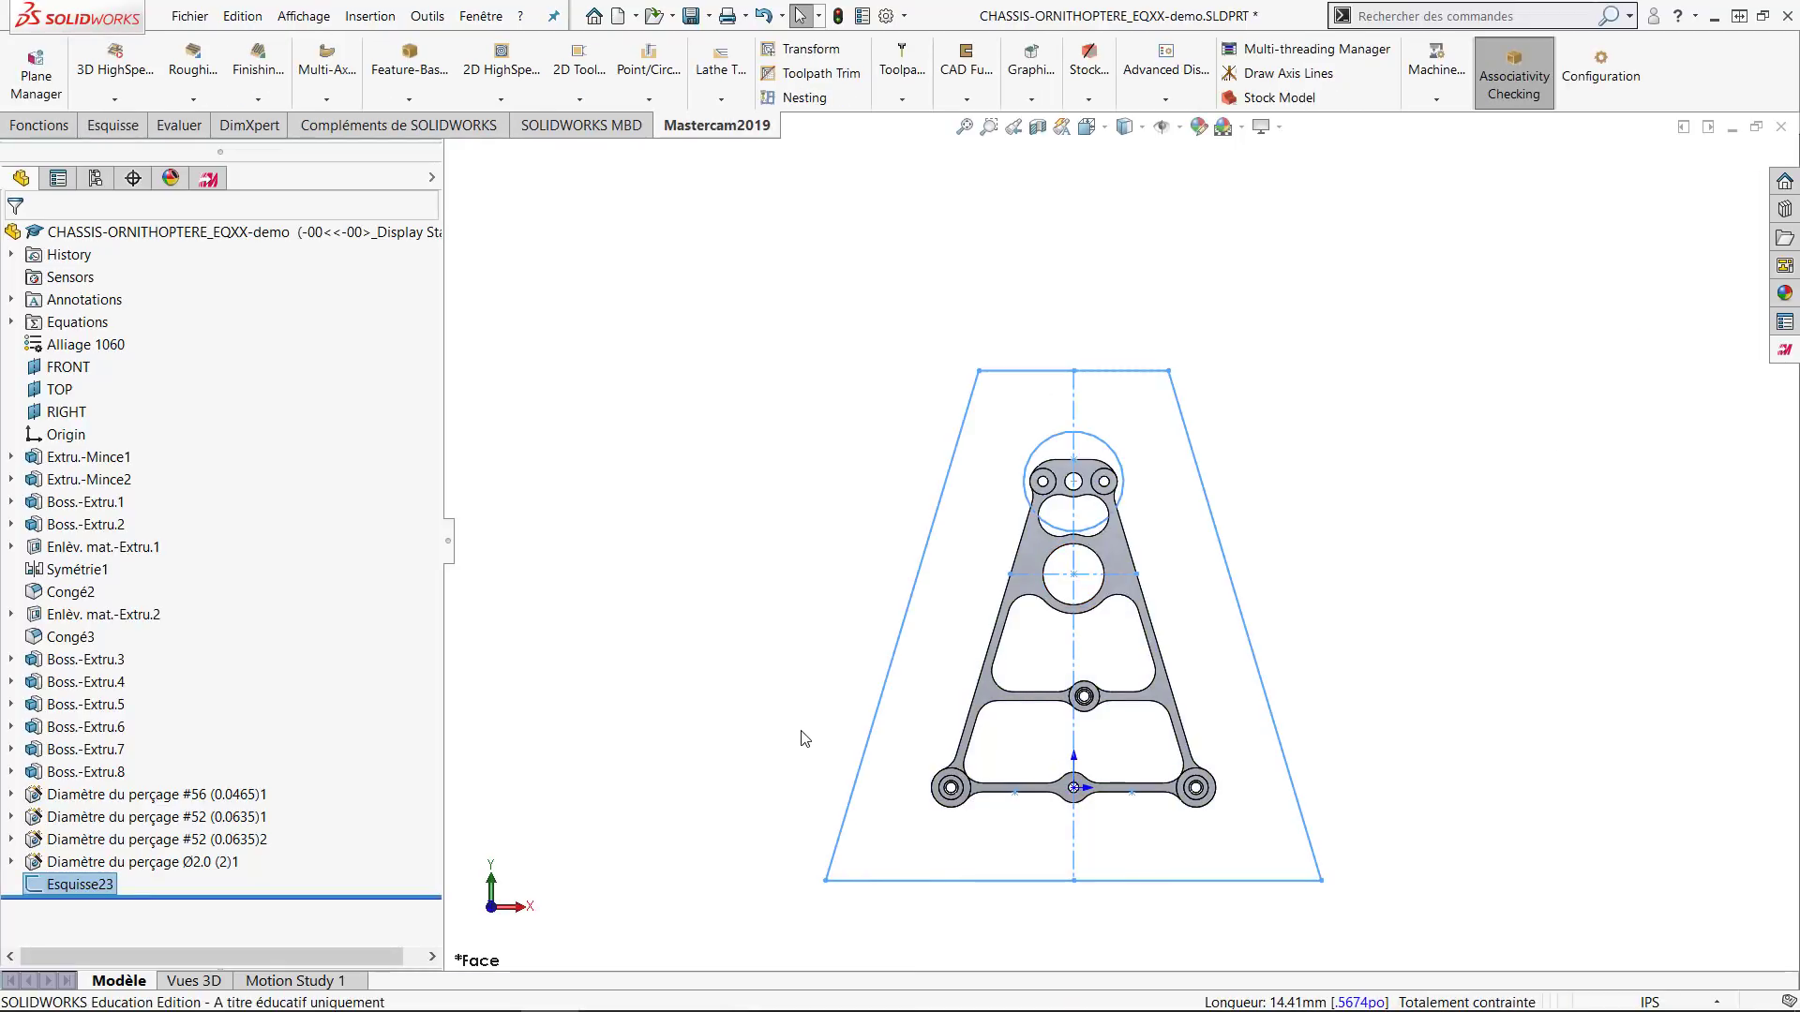
pyautogui.click(825, 666)
pyautogui.moveTo(835, 667)
pyautogui.mouseDown(button='middle')
pyautogui.moveTo(863, 595)
pyautogui.moveTo(816, 406)
pyautogui.moveTo(837, 465)
pyautogui.mouseUp(button='middle')
pyautogui.keyDown('ctrl'); pyautogui.moveTo(1138, 827); pyautogui.dragTo(1134, 767, button='middle'); pyautogui.keyUp('ctrl')
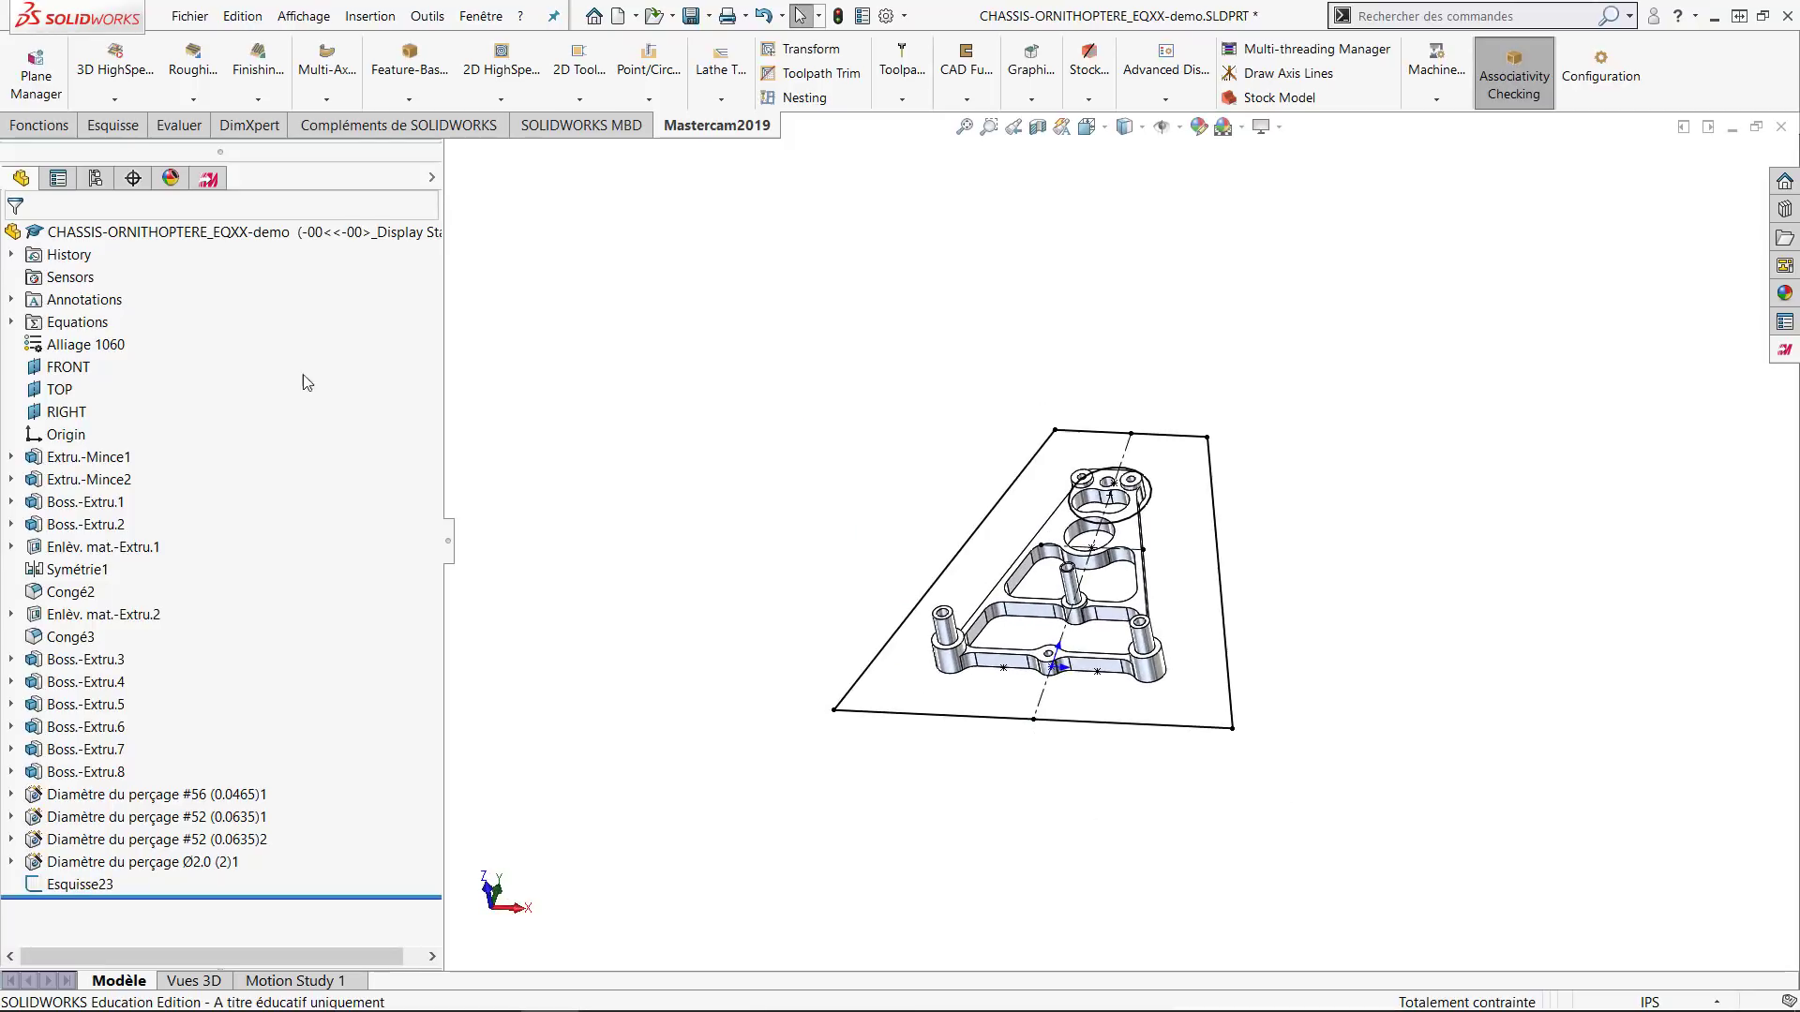
pyautogui.click(223, 184)
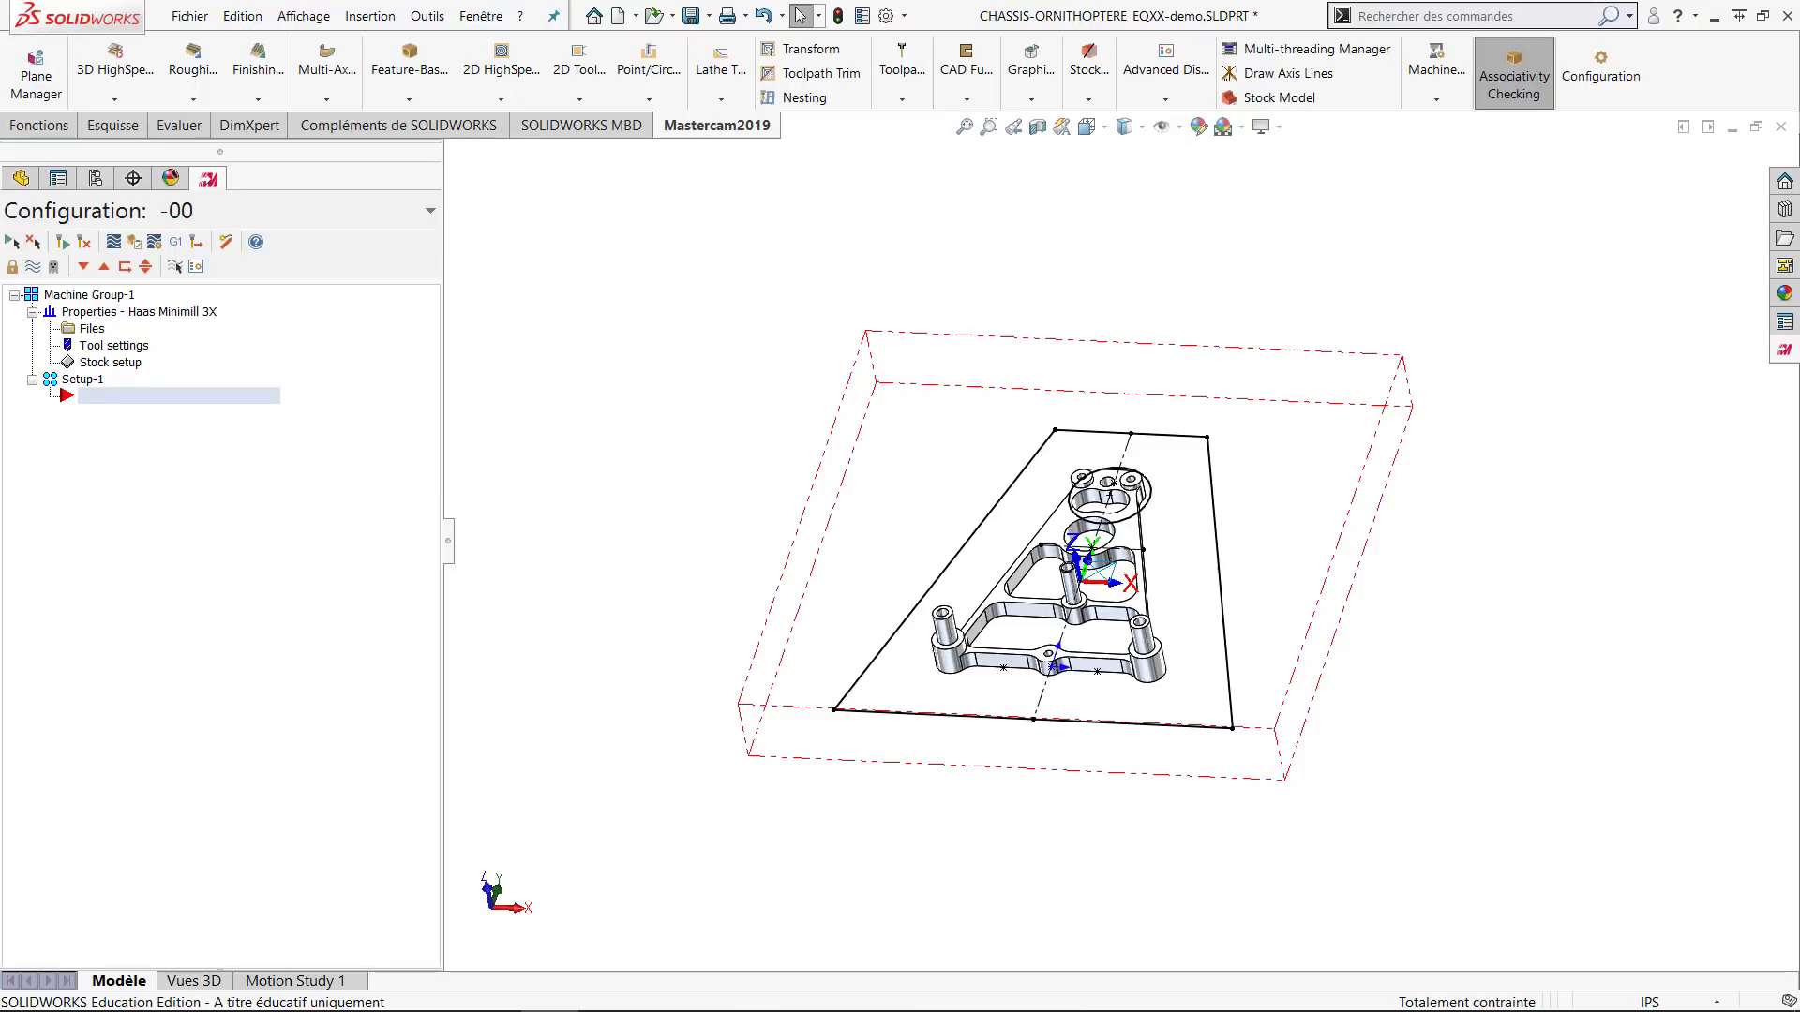
# Switch to Paramètres de coupes.xlsx in Excel, review the chassis machining feeds, speeds and cut depths, and return to SOLIDWORKS.
pyautogui.moveTo(0, 131); pyautogui.dragTo(791, 163)
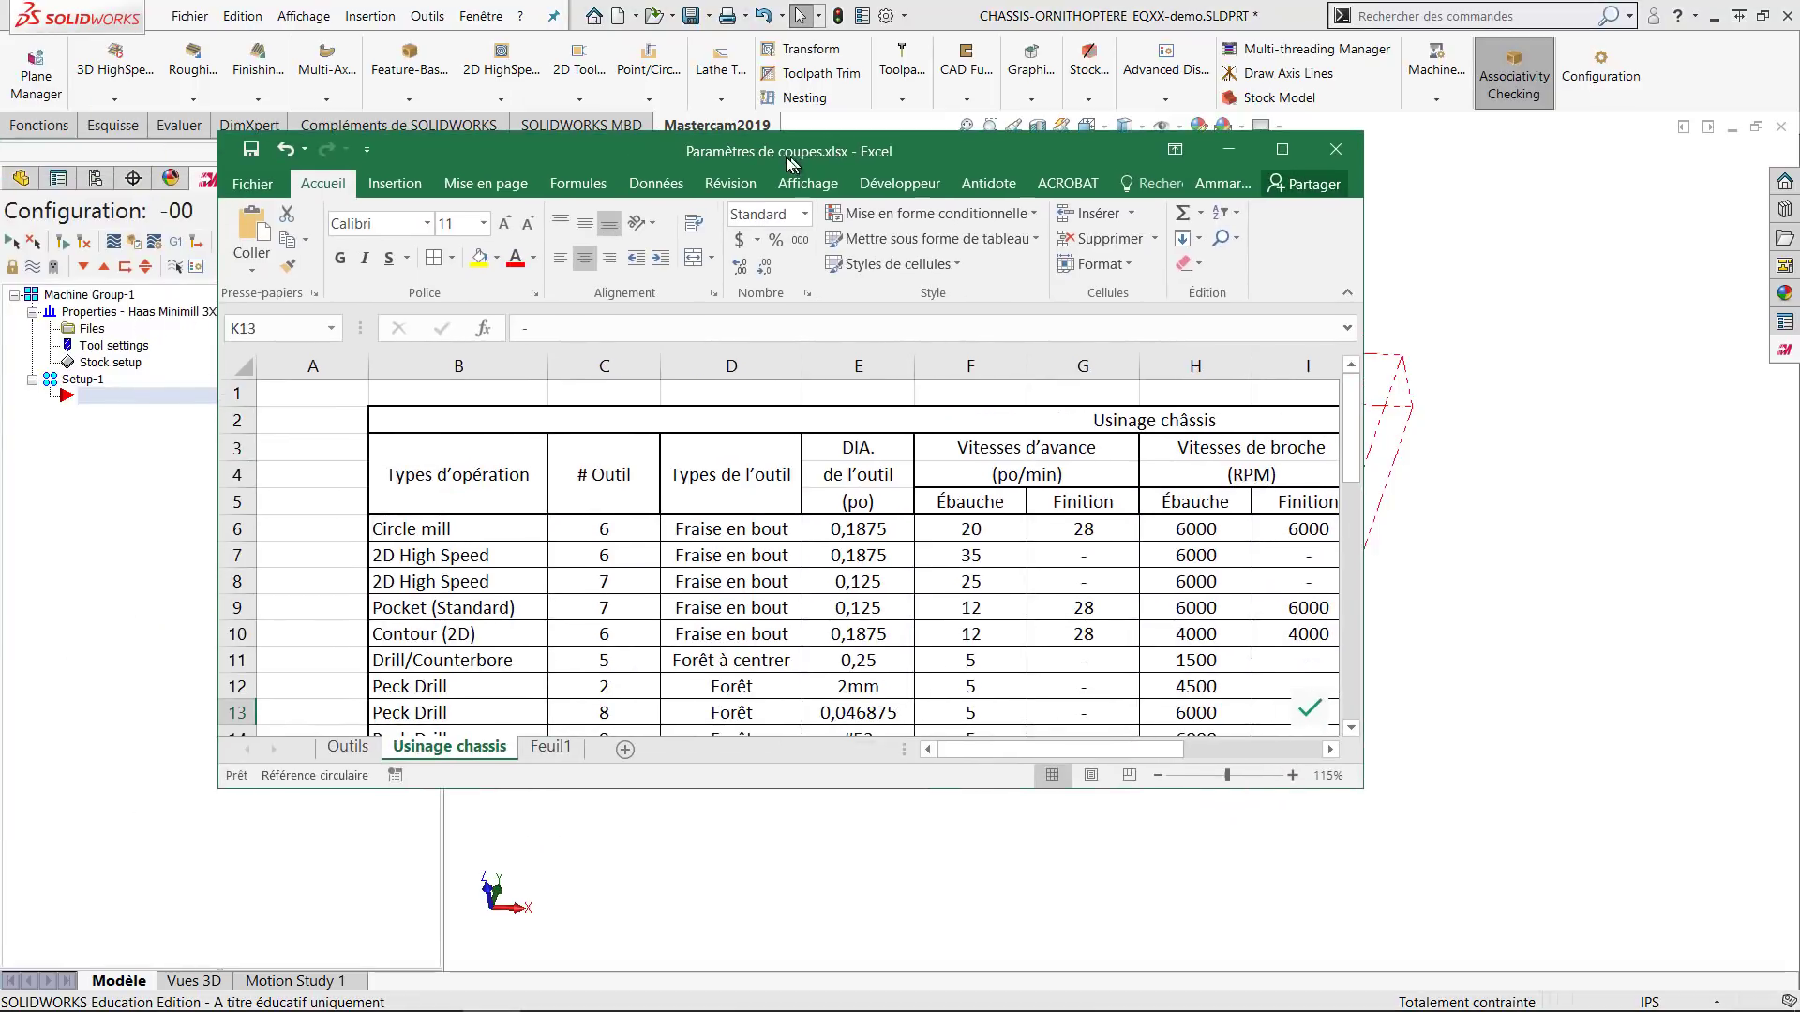
pyautogui.click(1276, 148)
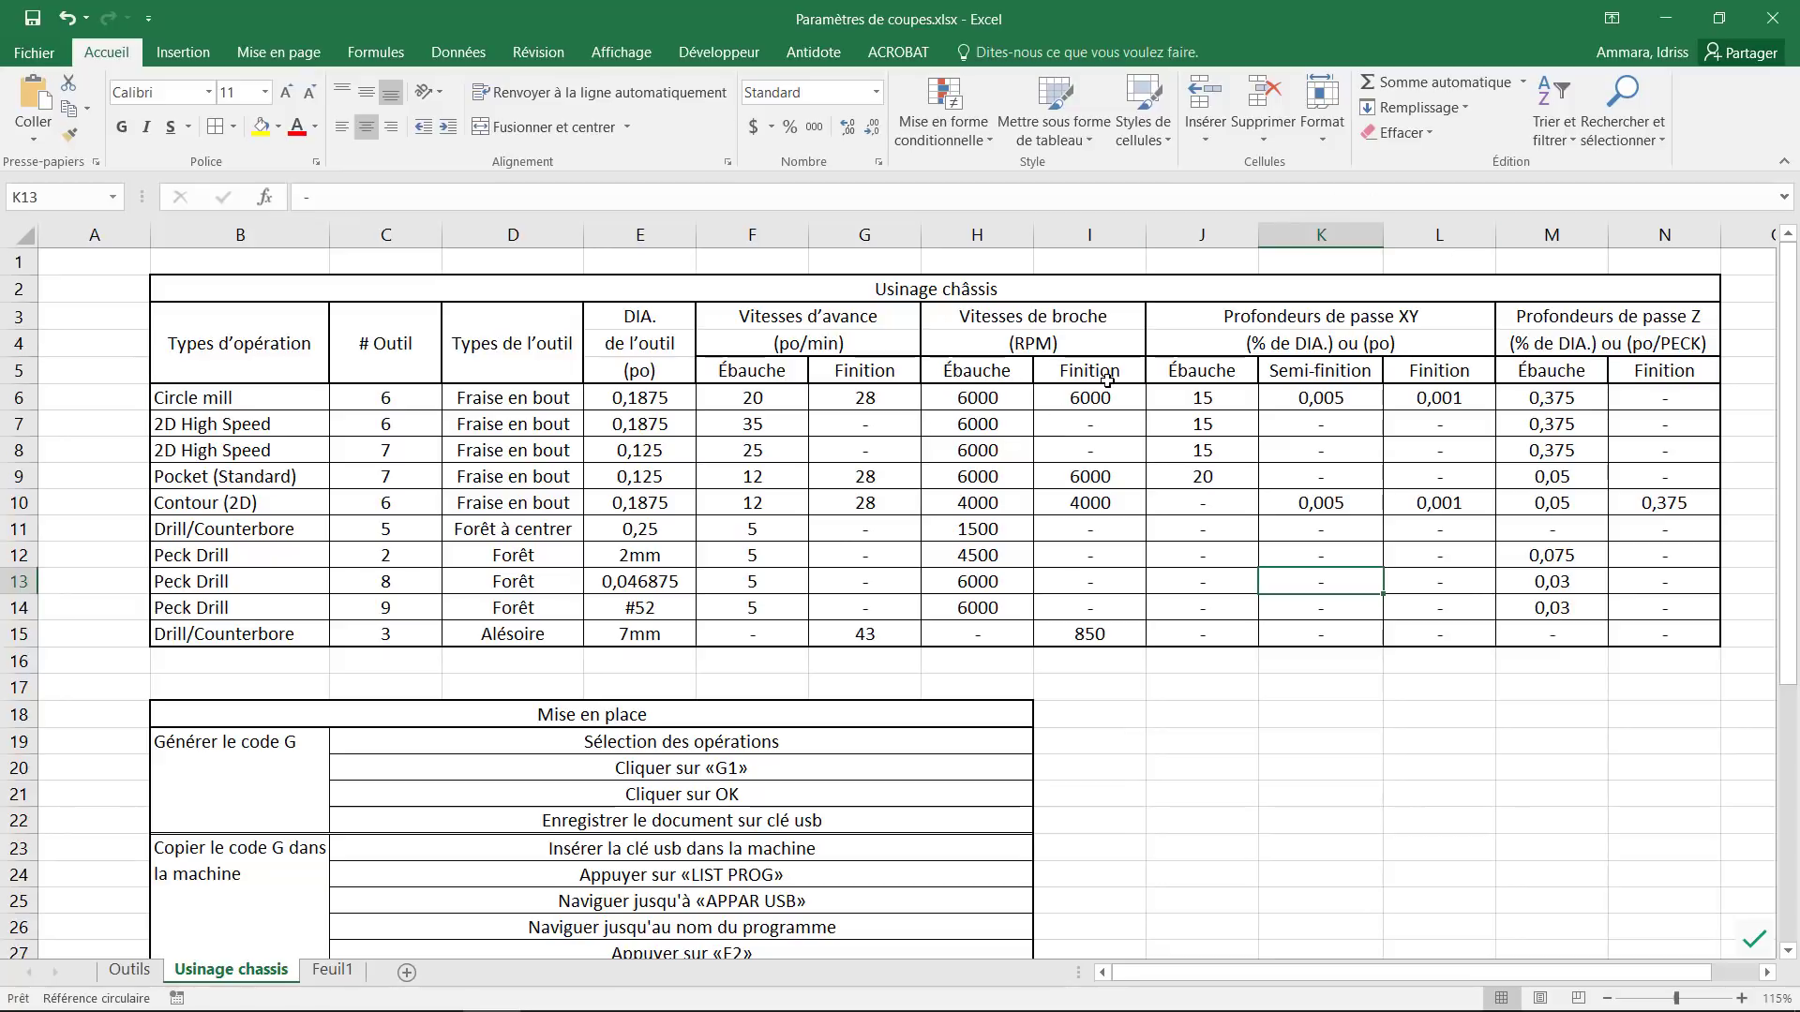
pyautogui.moveTo(1126, 13); pyautogui.dragTo(0, 89)
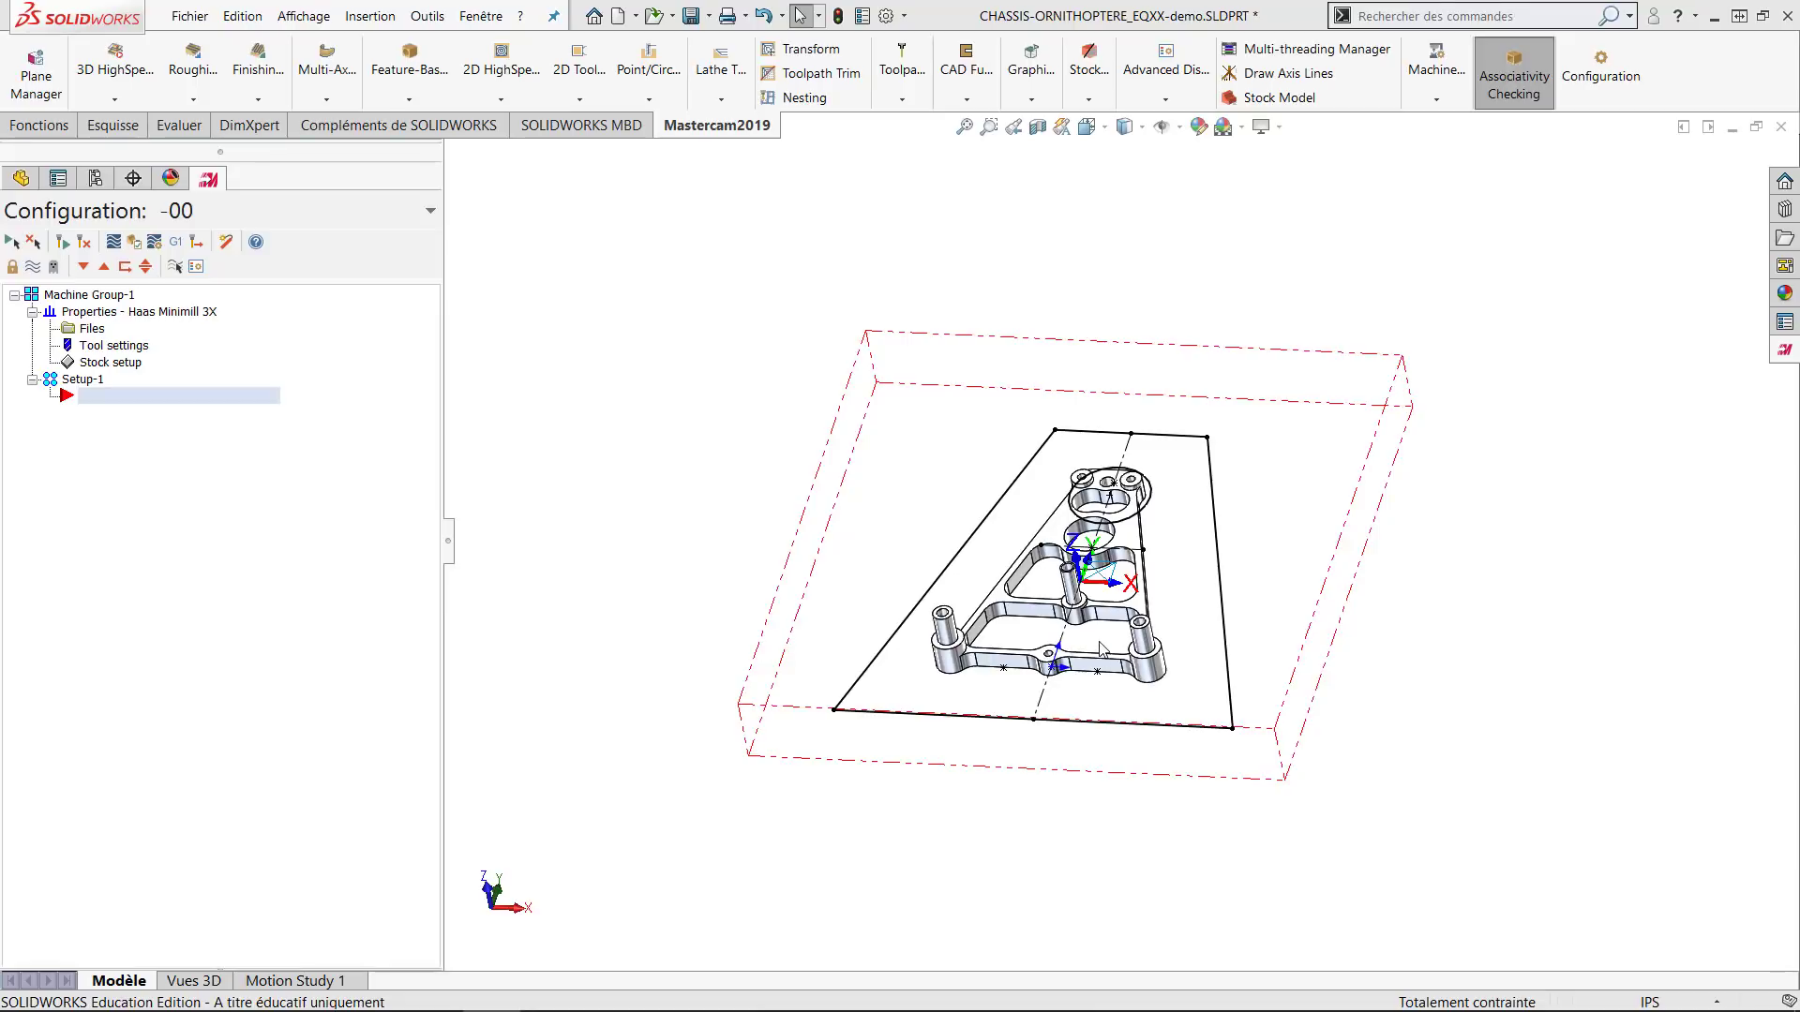
# Create a Circle Mill toolpath on the outer top edges of the three posts and the two upper bosses.
pyautogui.click(721, 649)
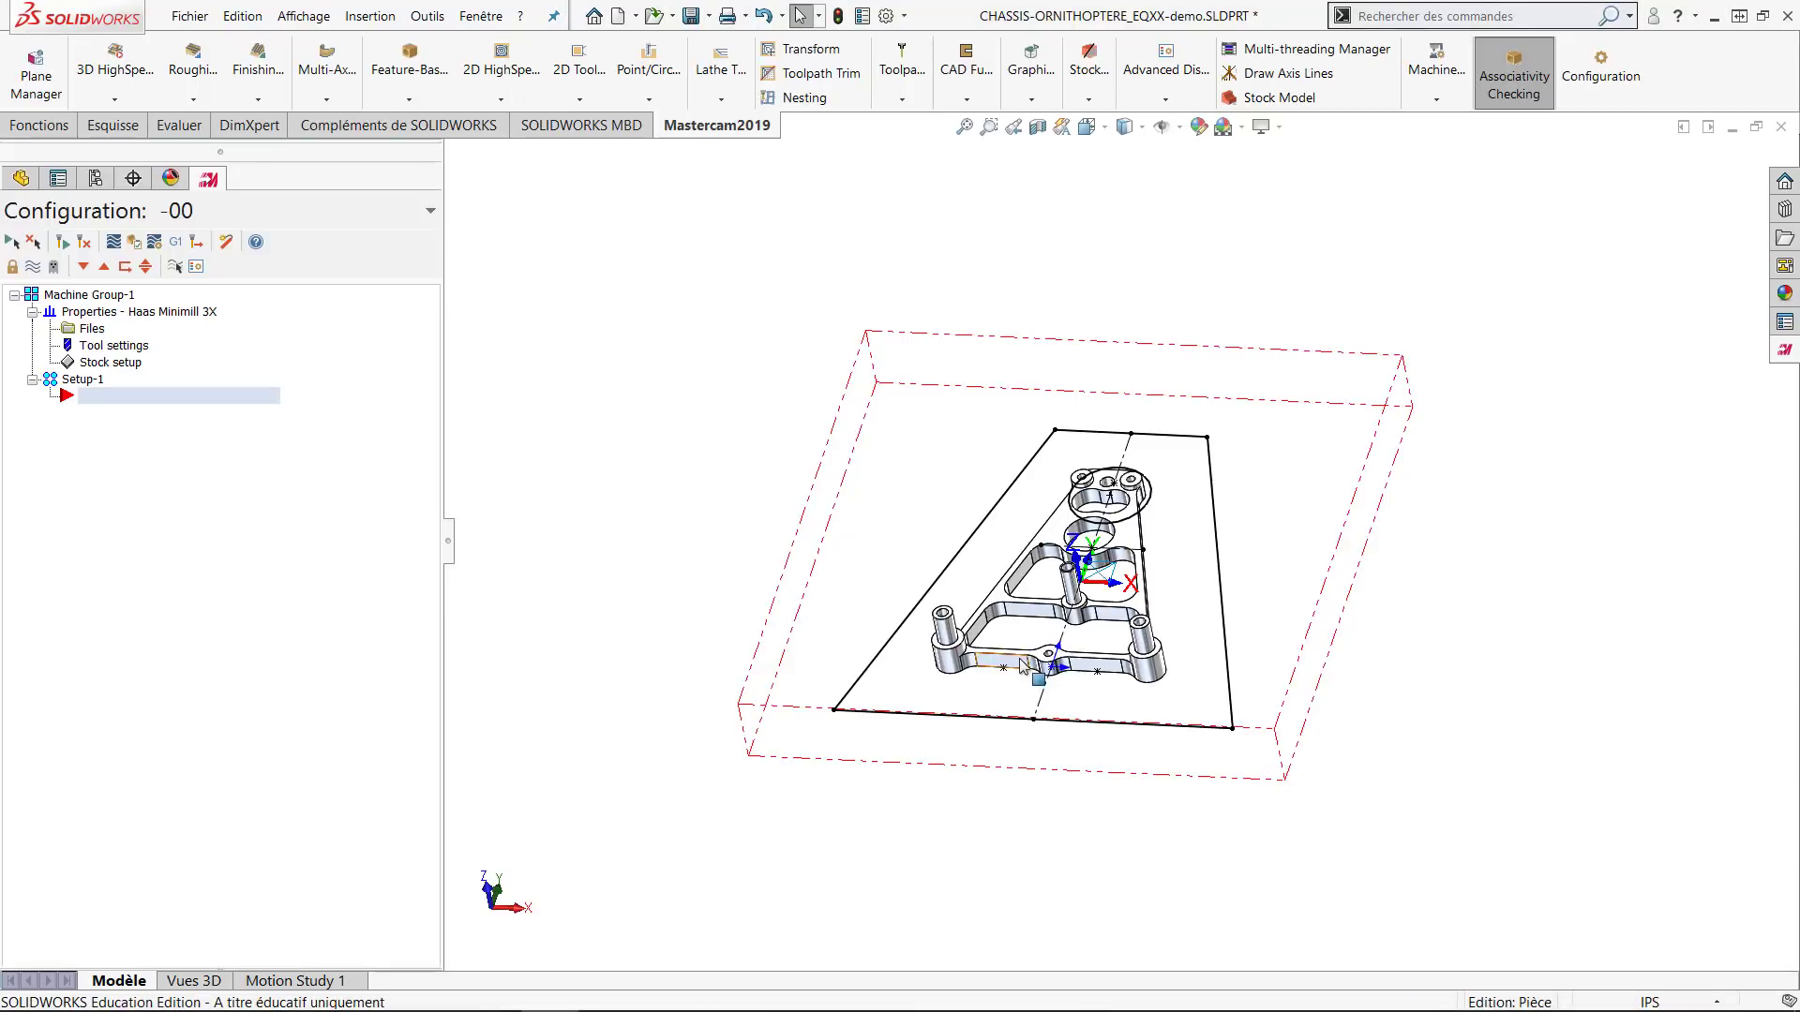
pyautogui.moveTo(1020, 660)
pyautogui.mouseDown(button='middle')
pyautogui.moveTo(1079, 662)
pyautogui.moveTo(1000, 646)
pyautogui.mouseUp(button='middle')
pyautogui.scroll(-1, 1000, 647)
pyautogui.scroll(-2, 1002, 651)
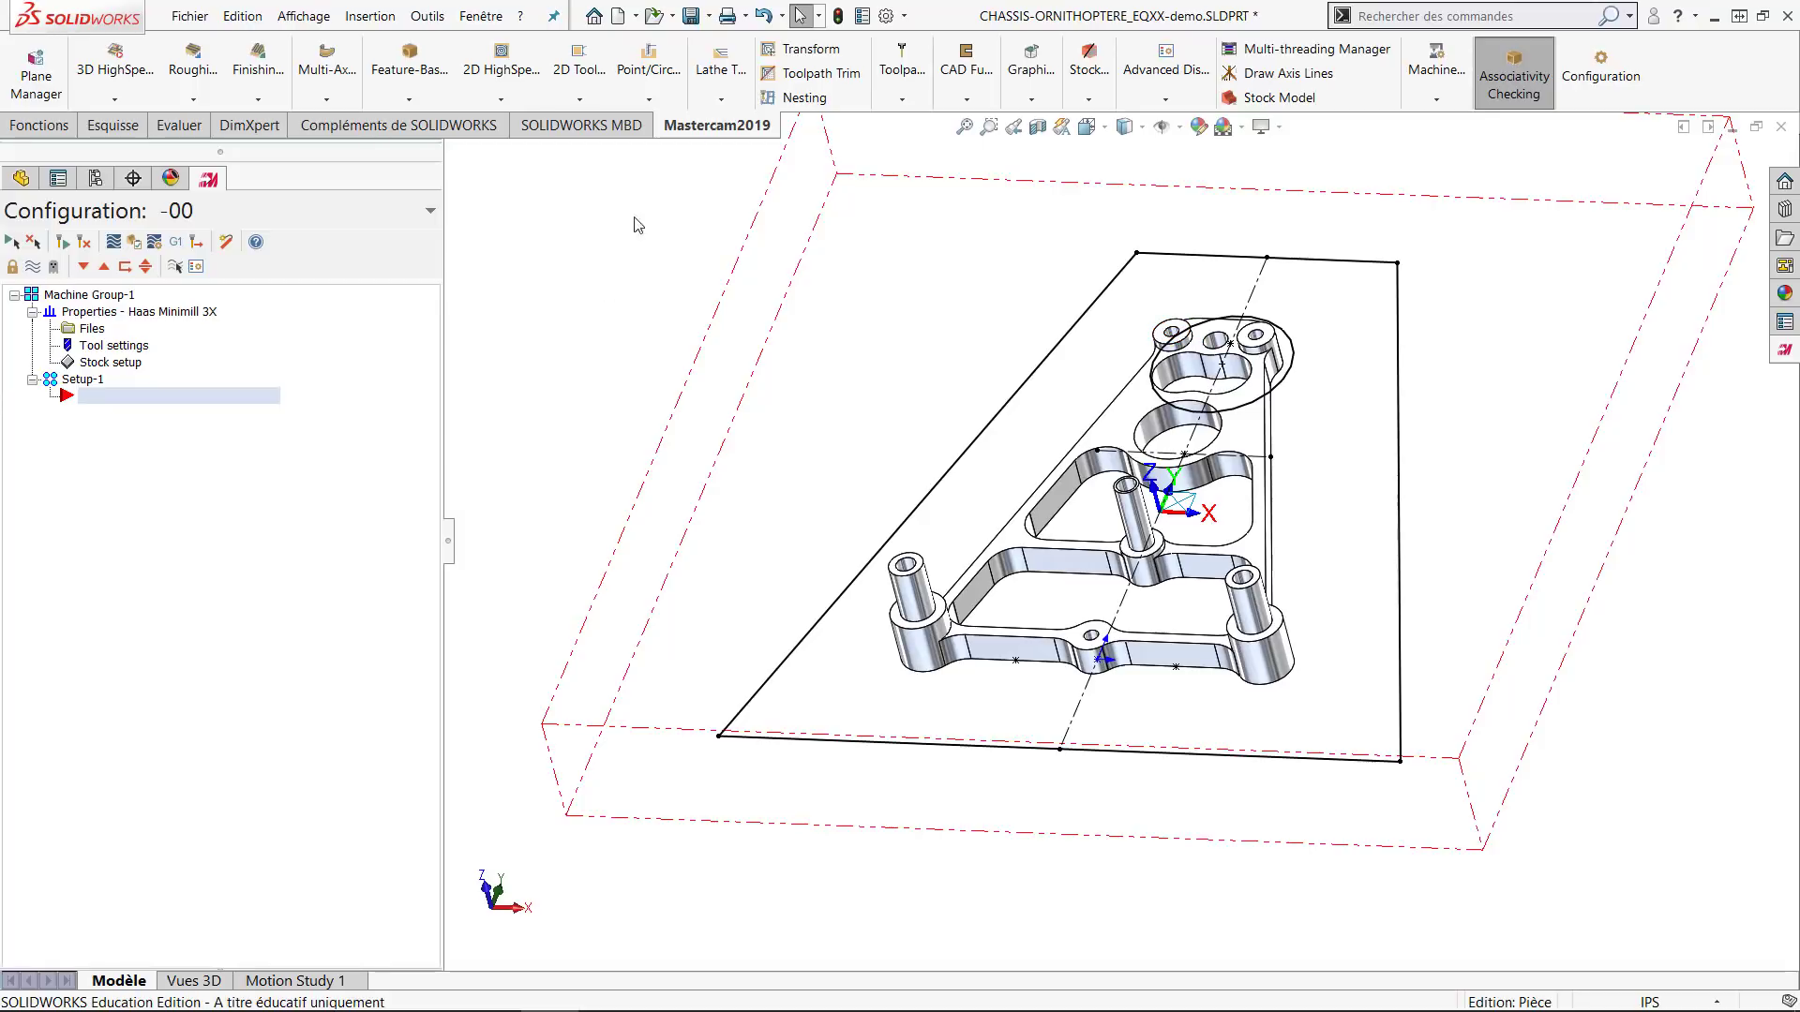
pyautogui.click(654, 99)
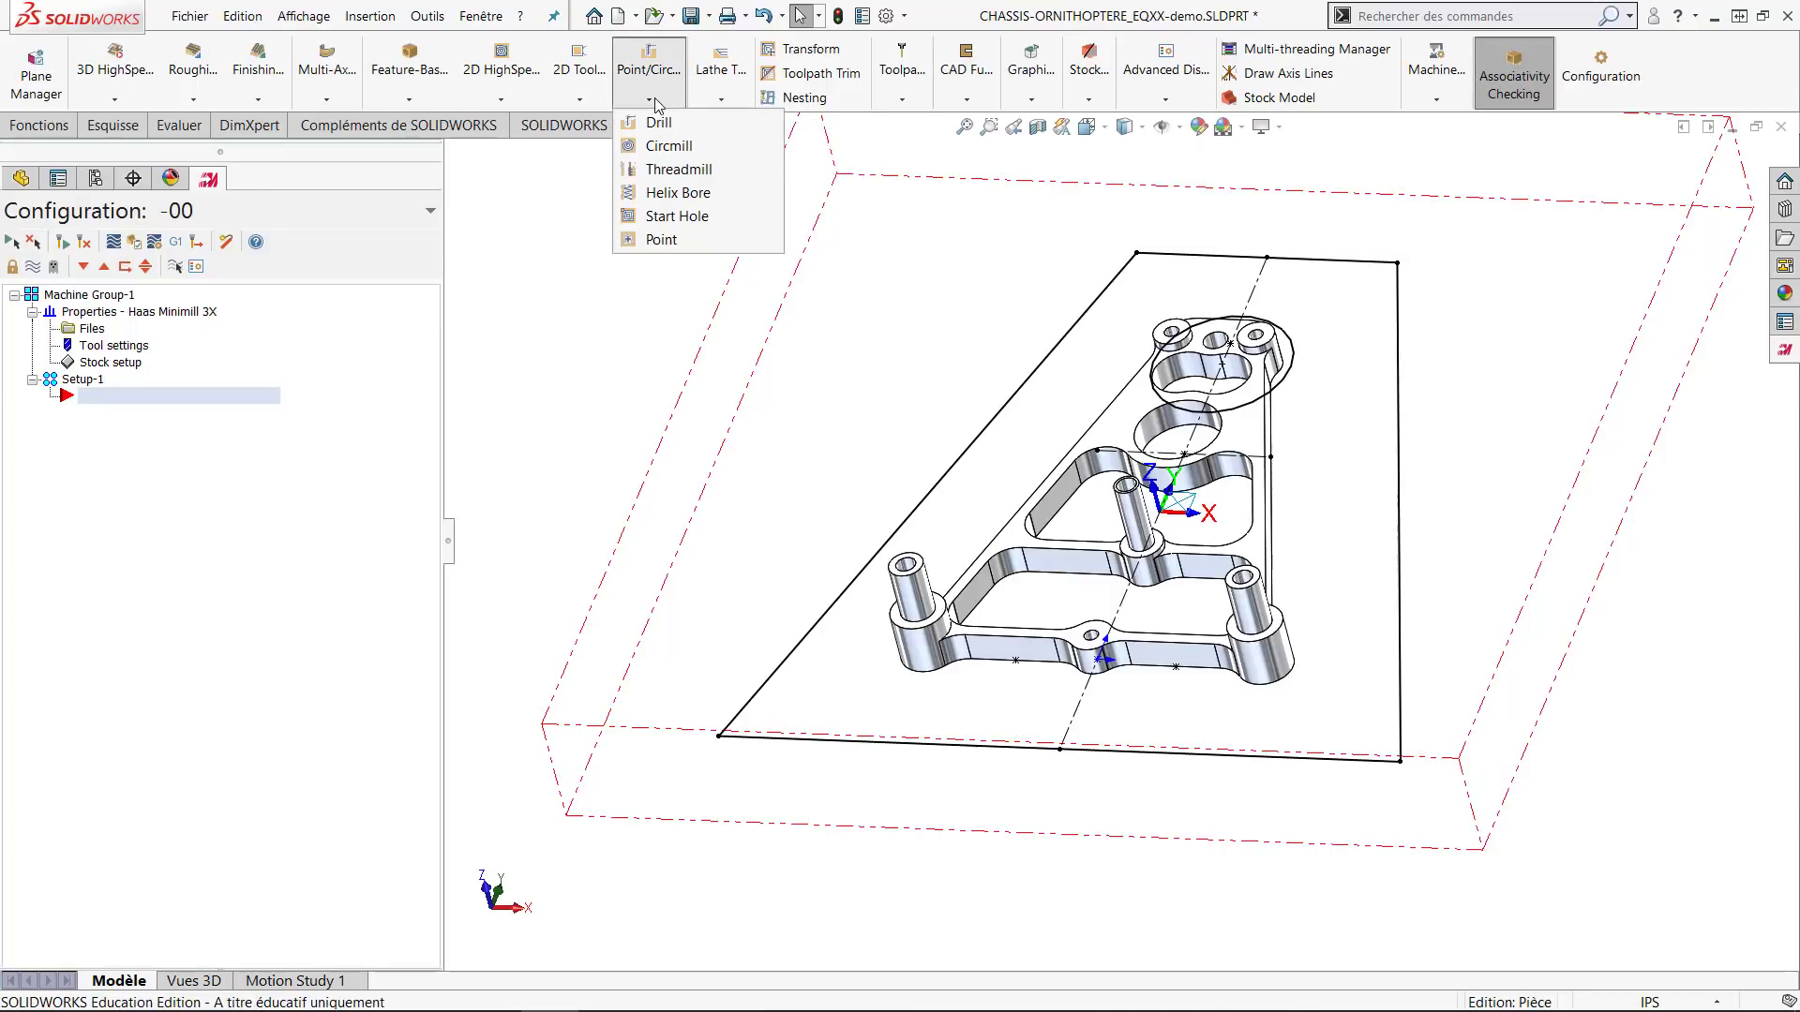
pyautogui.click(689, 148)
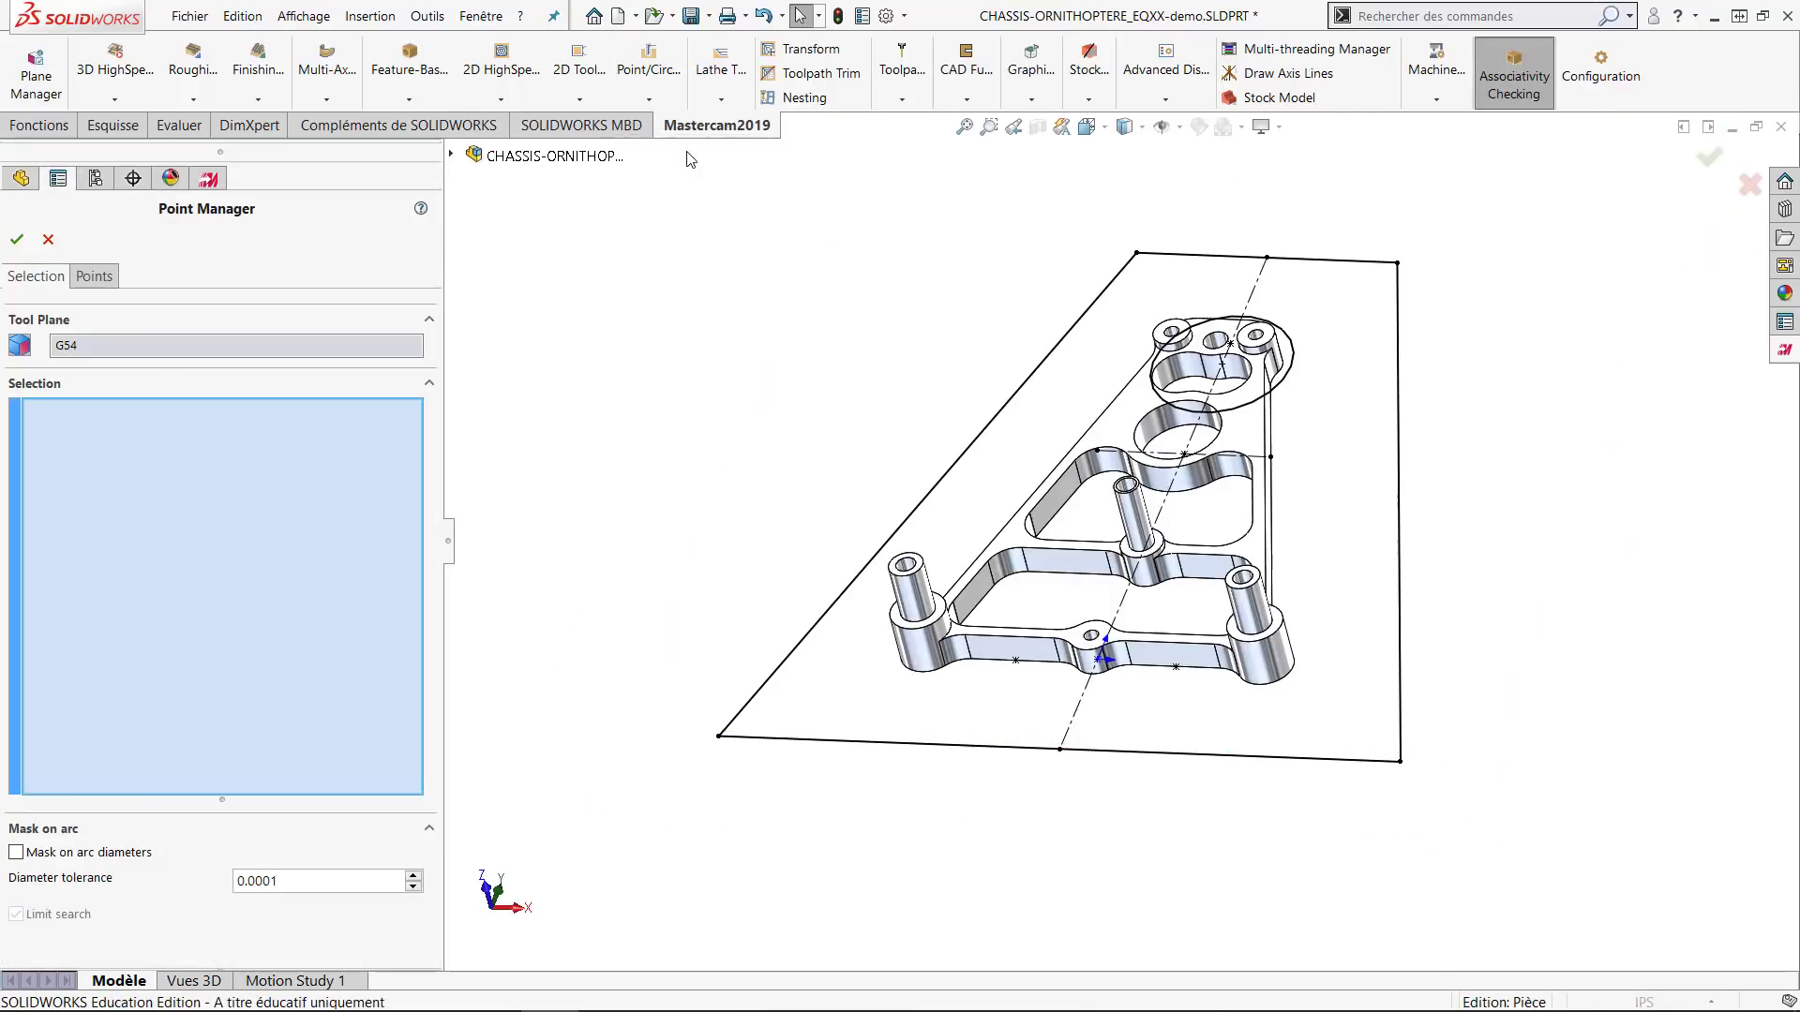
pyautogui.click(920, 569)
pyautogui.click(1247, 569)
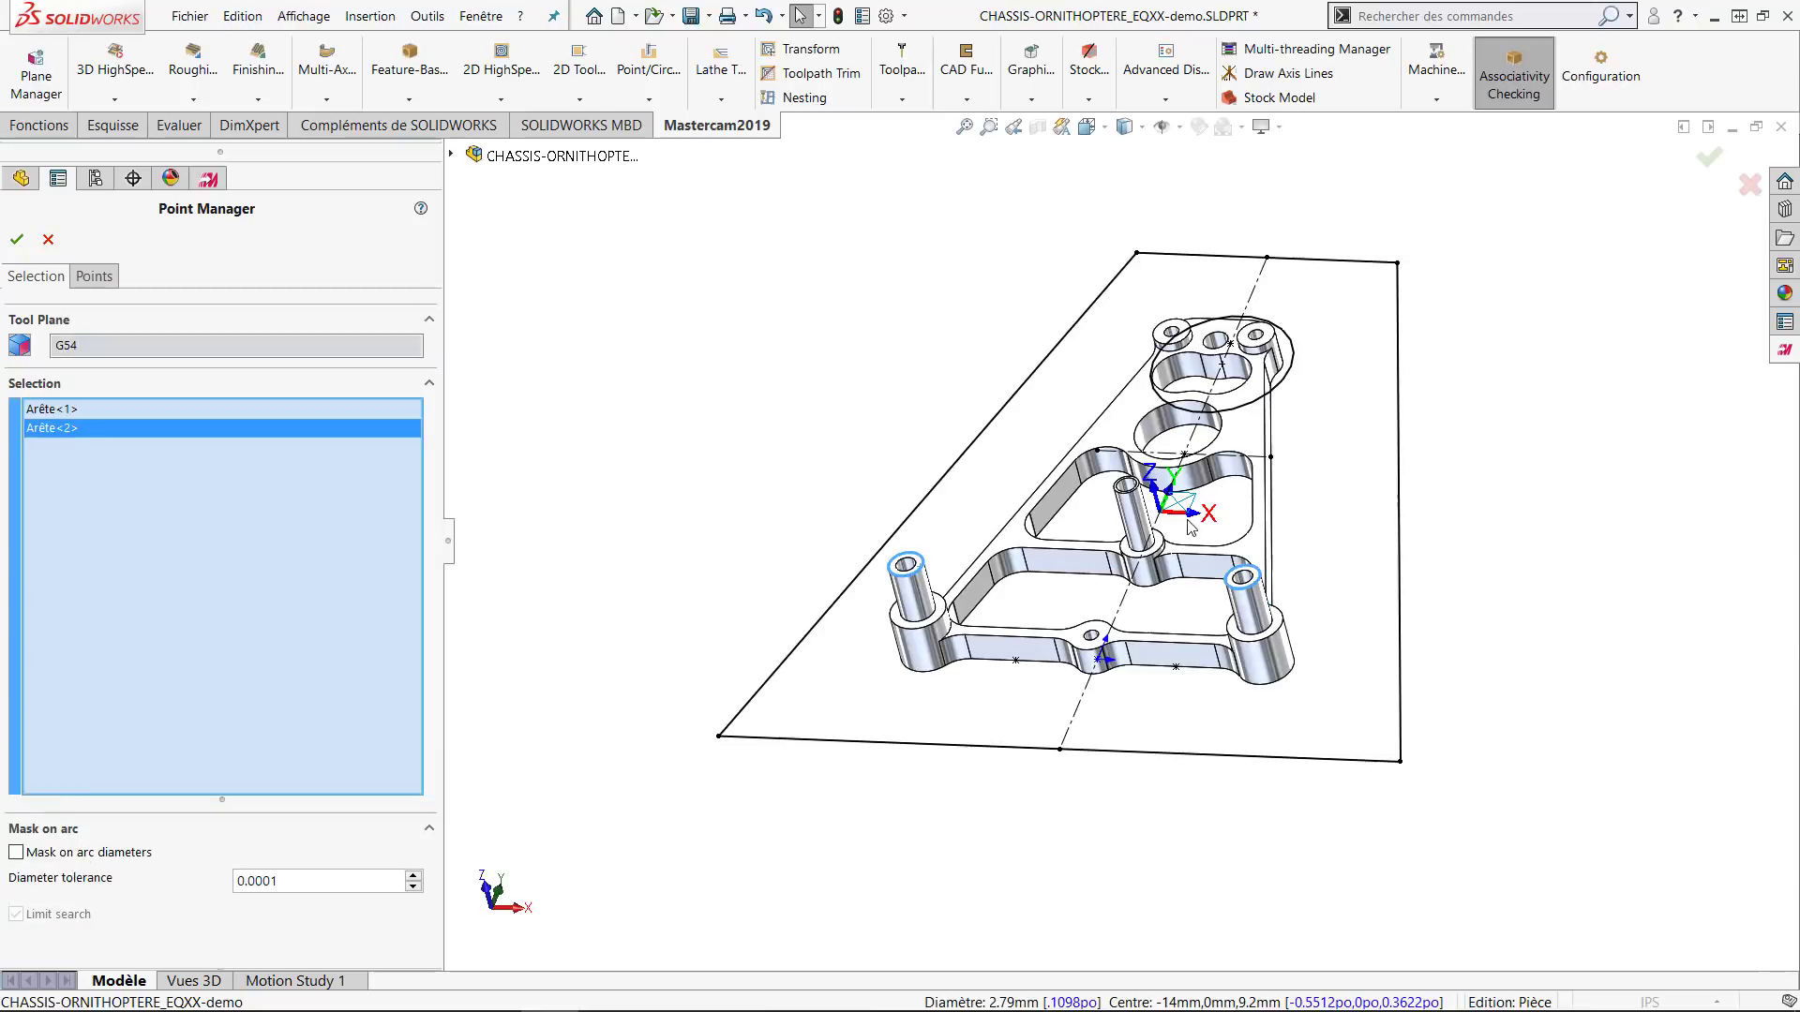
pyautogui.scroll(-3, 1192, 506)
pyautogui.click(1095, 469)
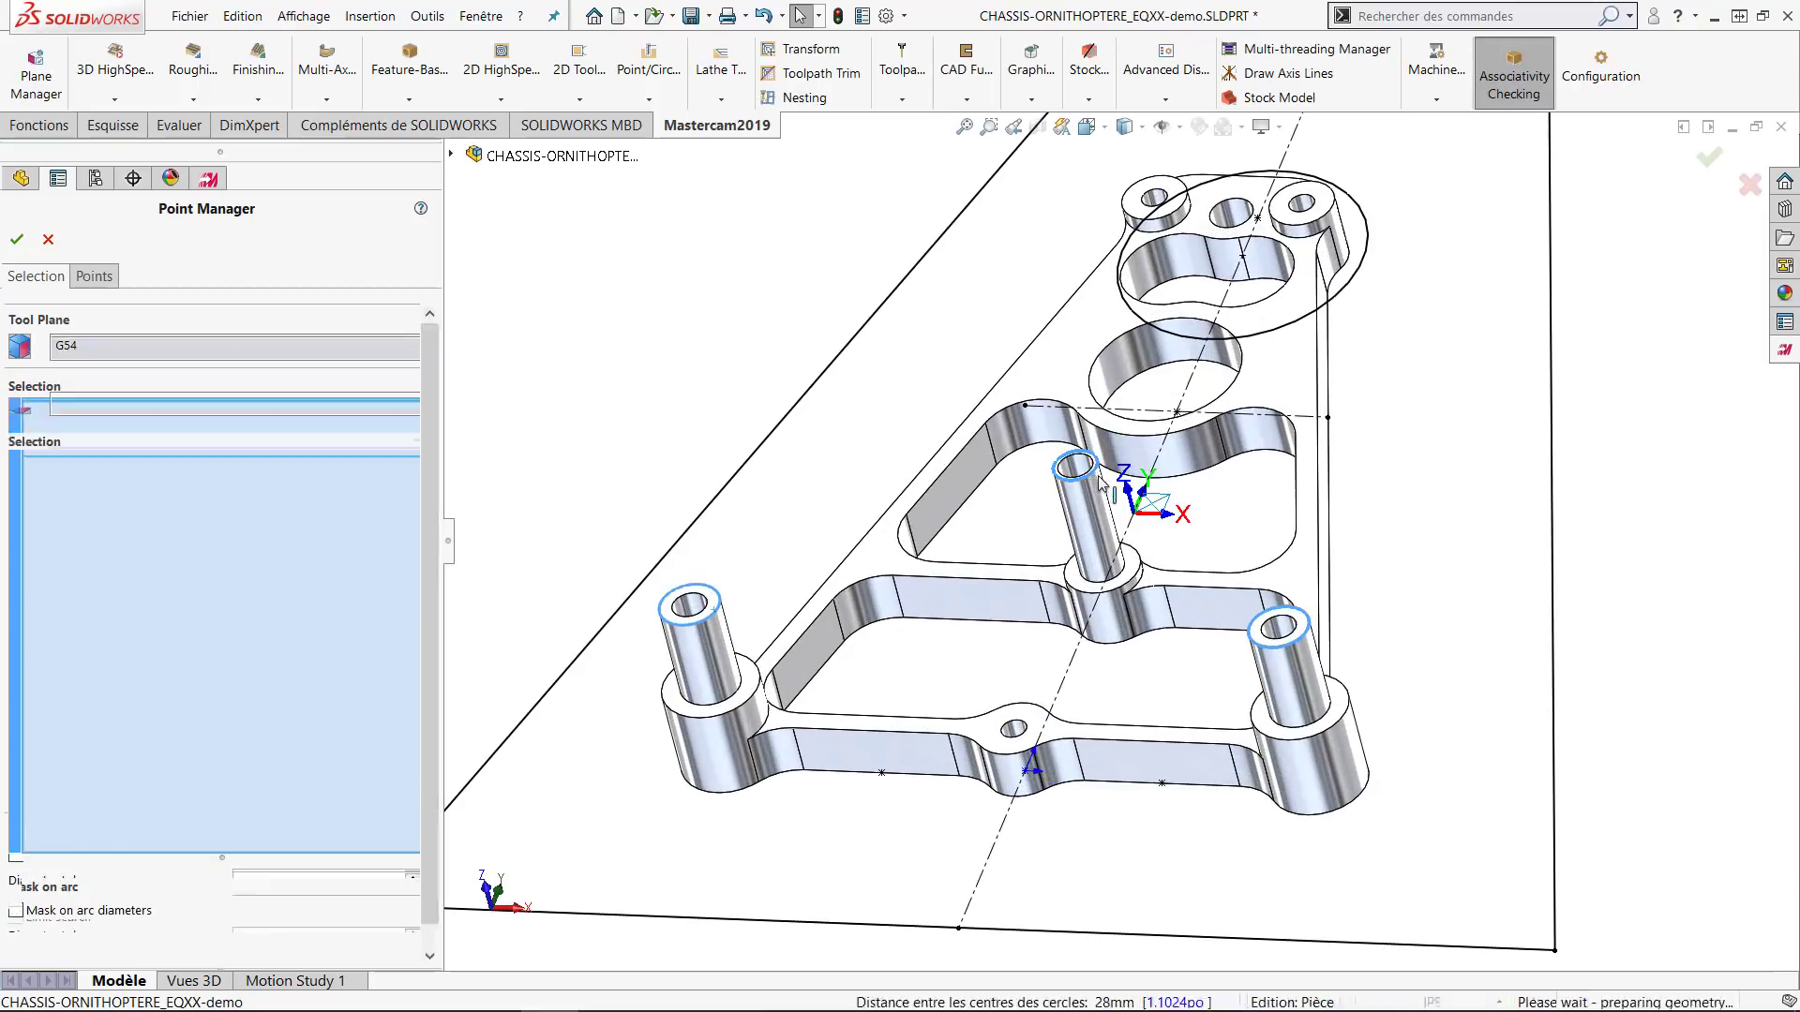
pyautogui.click(1179, 211)
pyautogui.click(1316, 225)
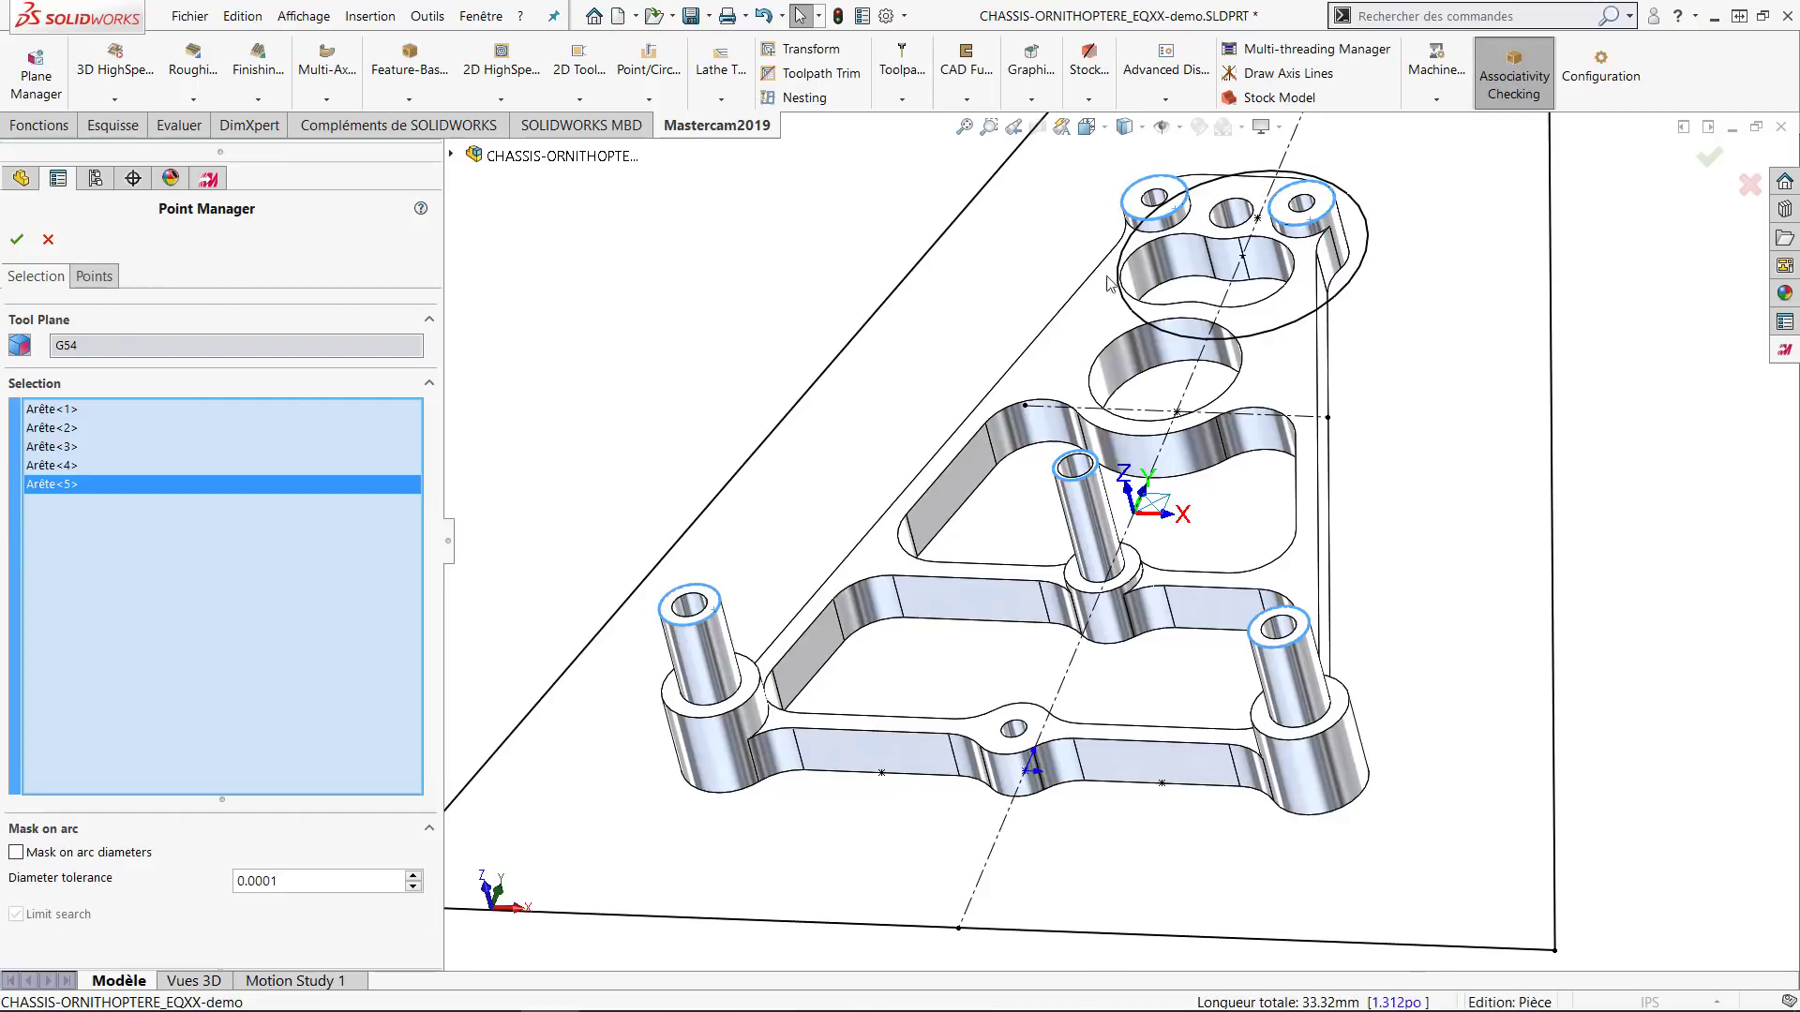
pyautogui.click(18, 242)
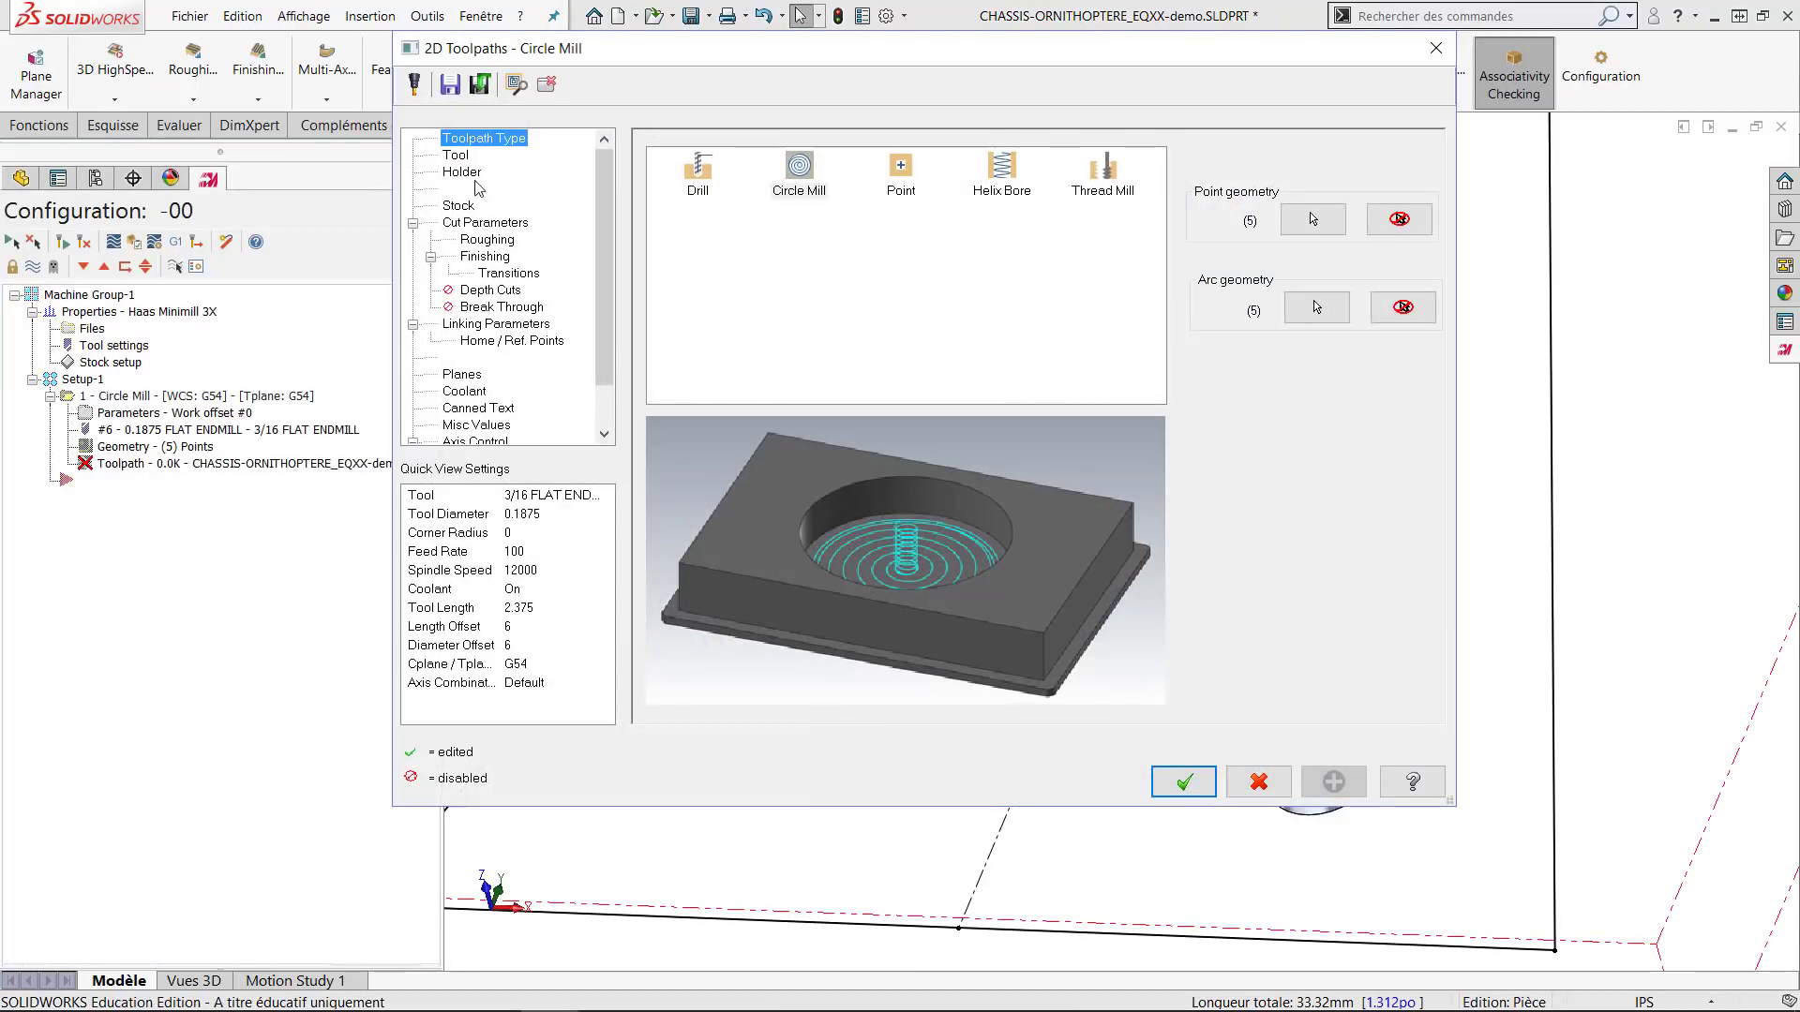
# Set the feed rate to 20 and the spindle speed to 6000 for the 3/16 flat endmill in the Circle Mill toolpath.
pyautogui.click(459, 155)
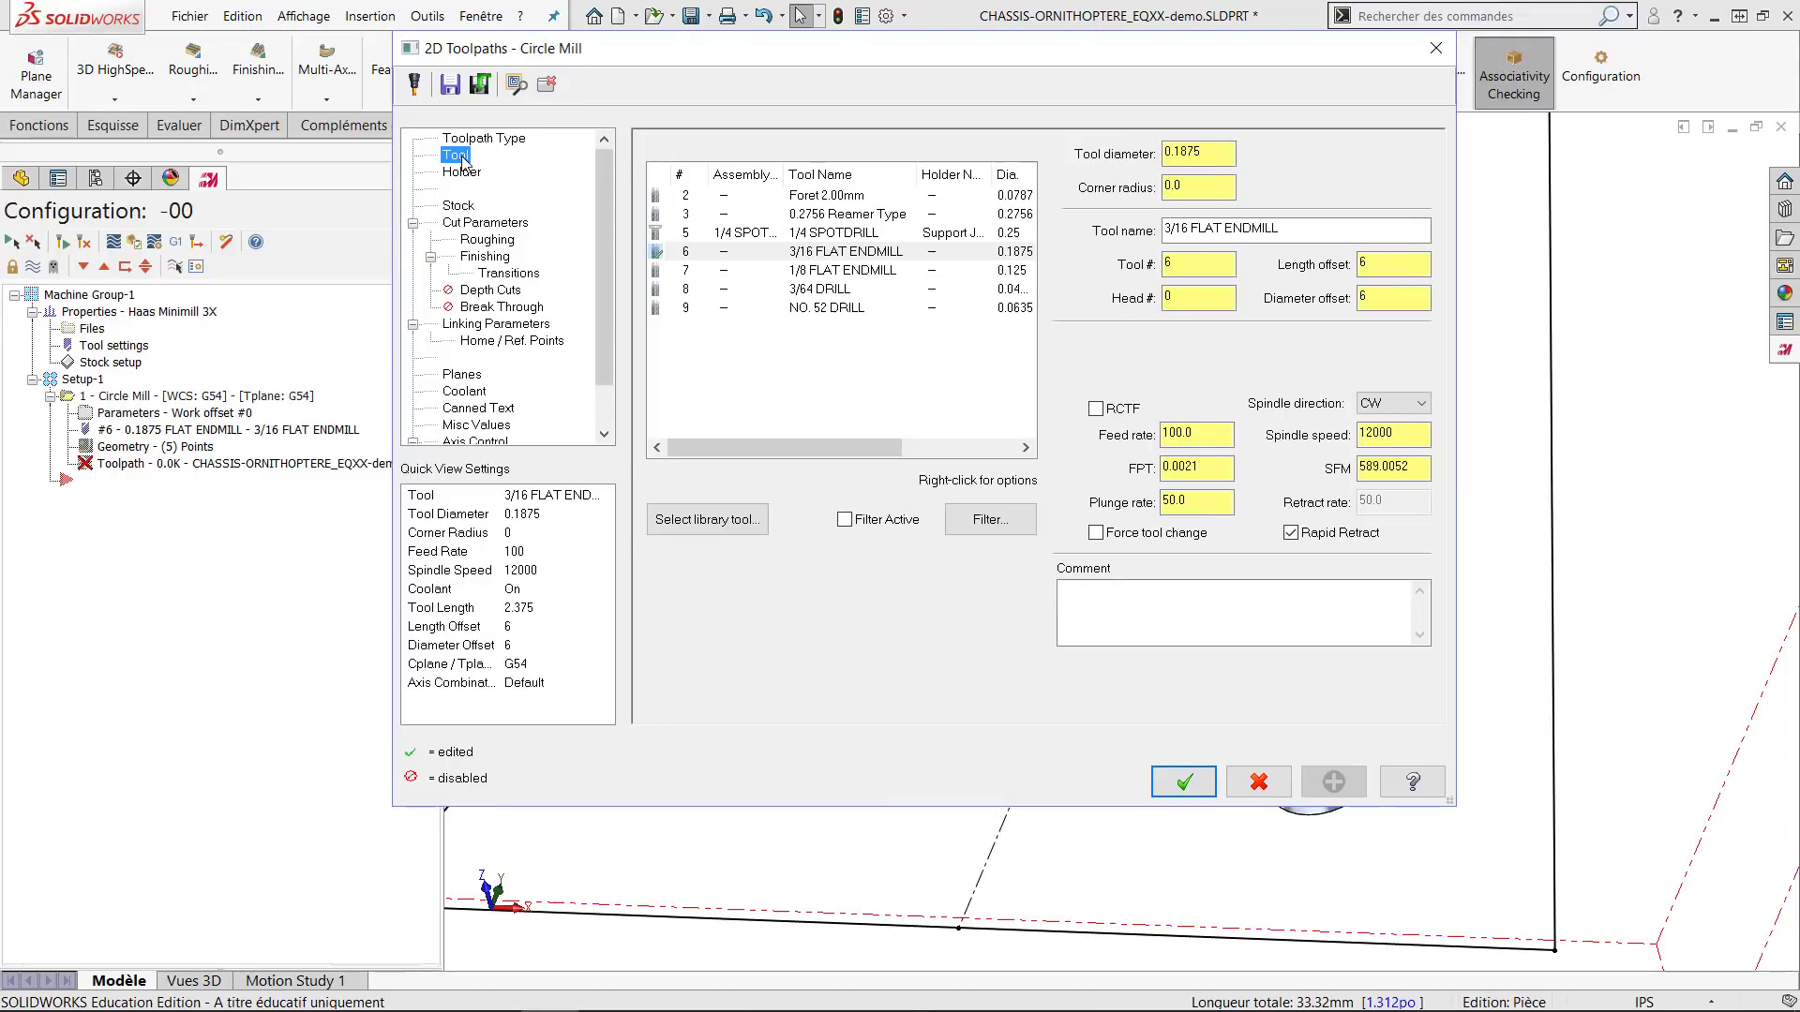
pyautogui.click(484, 141)
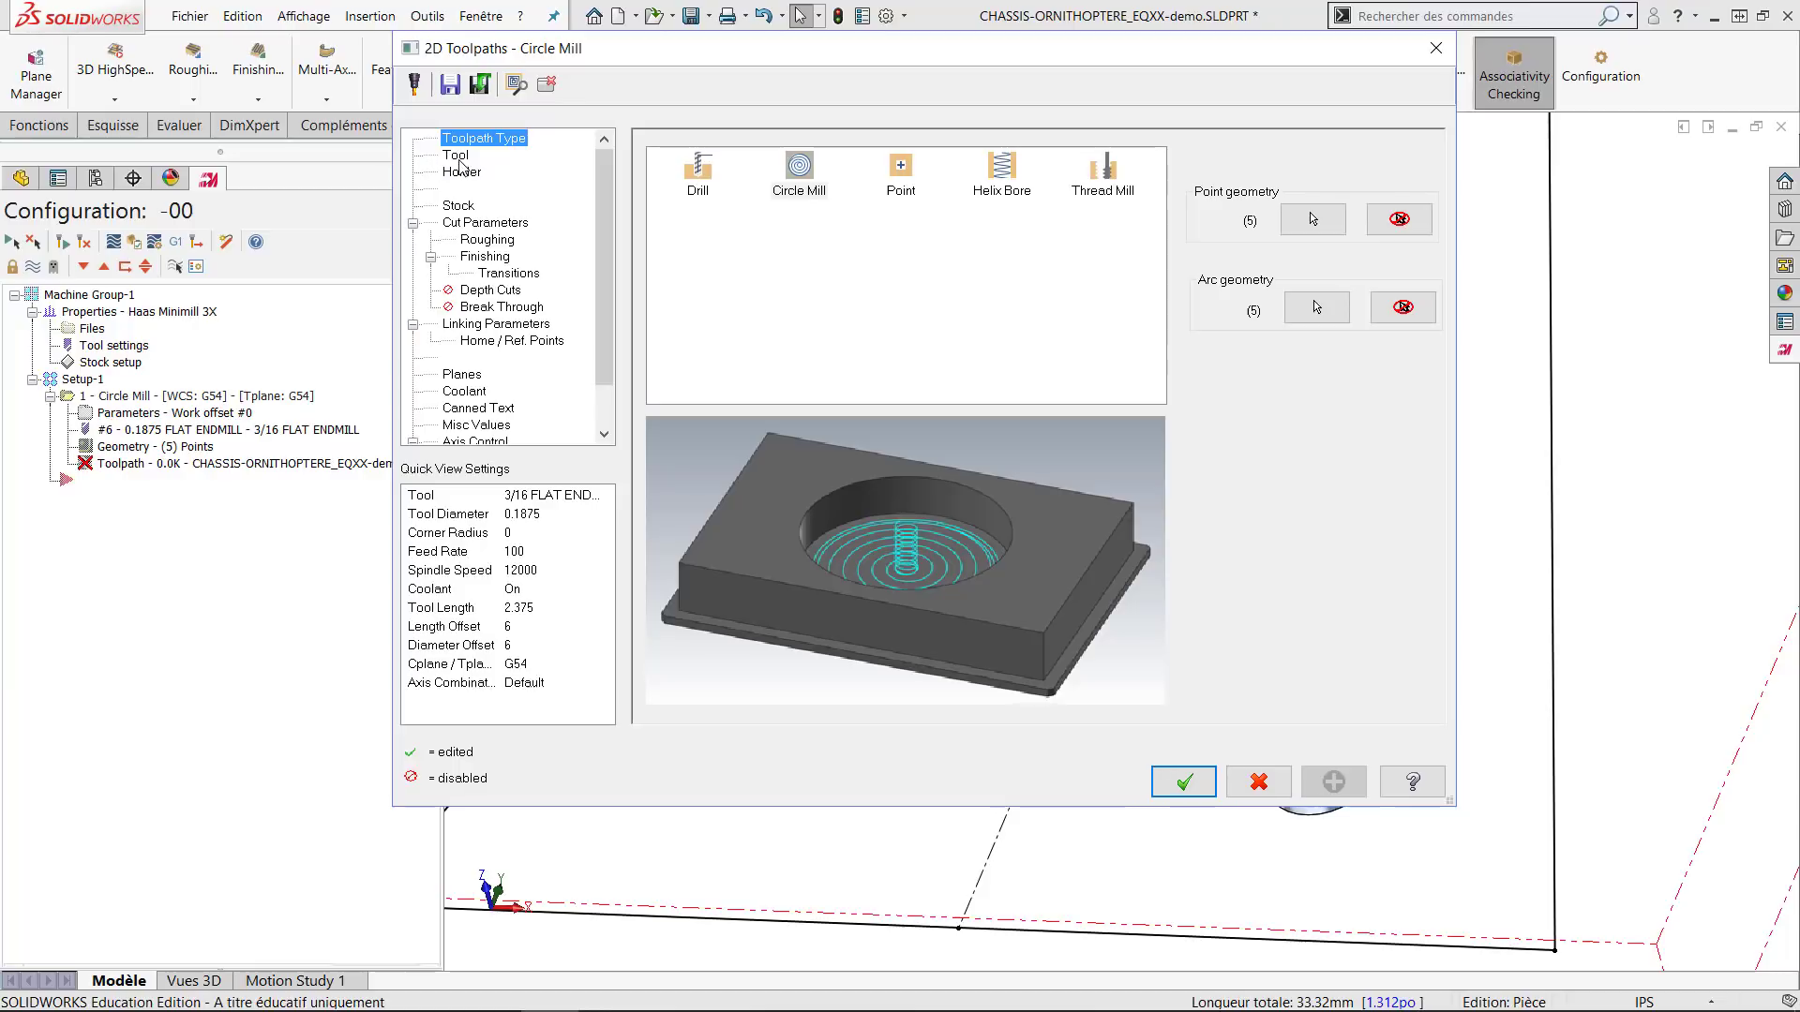
pyautogui.click(457, 156)
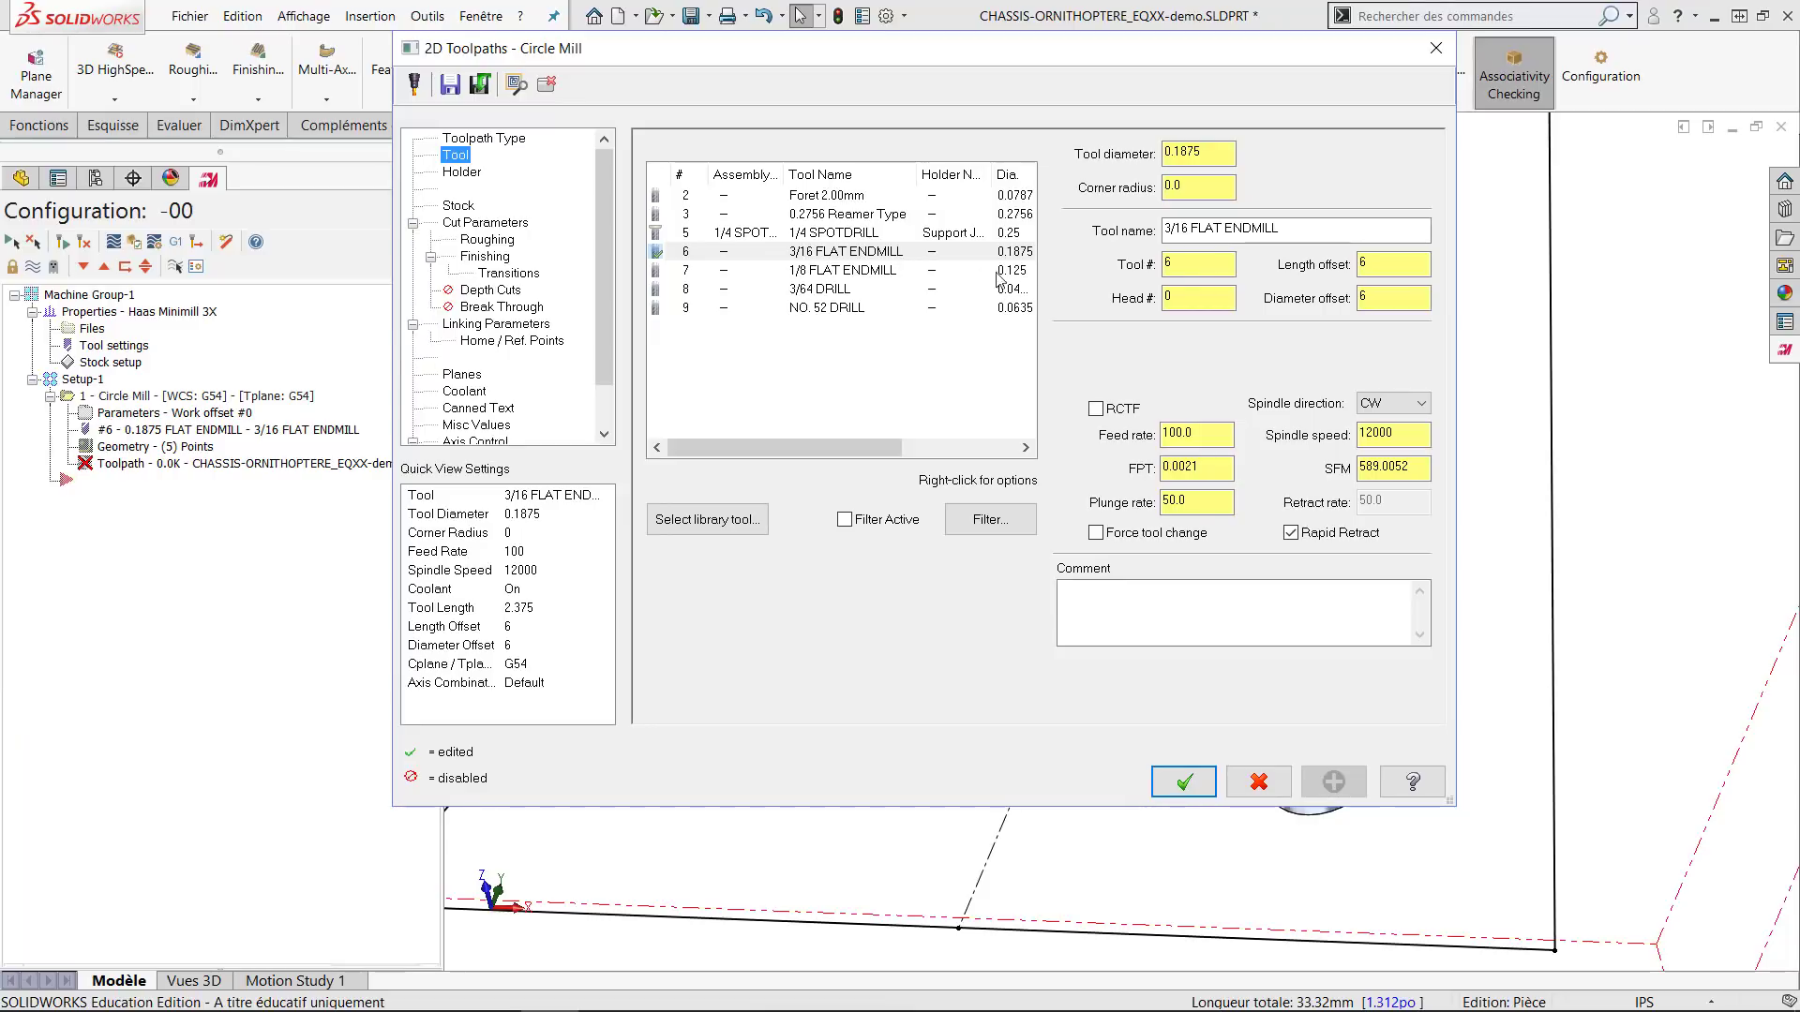
pyautogui.moveTo(1224, 435); pyautogui.dragTo(1095, 436)
pyautogui.write('20')
pyautogui.click(1374, 433)
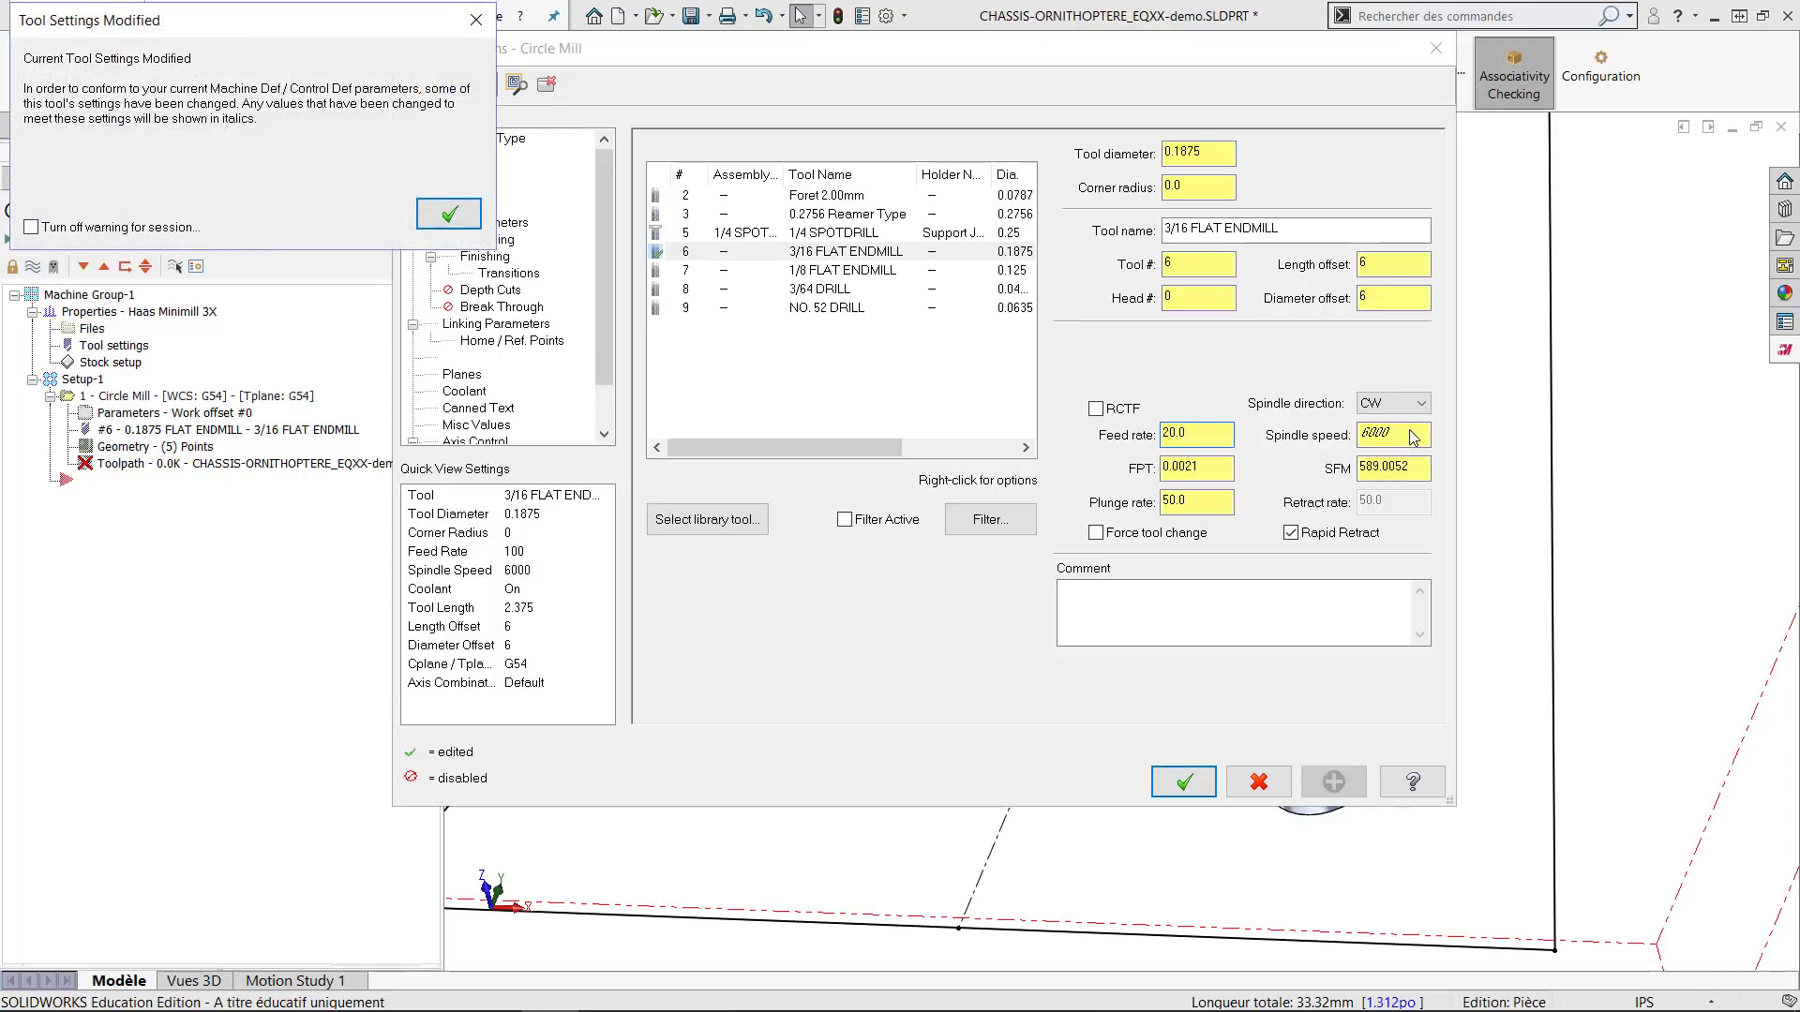
pyautogui.click(450, 215)
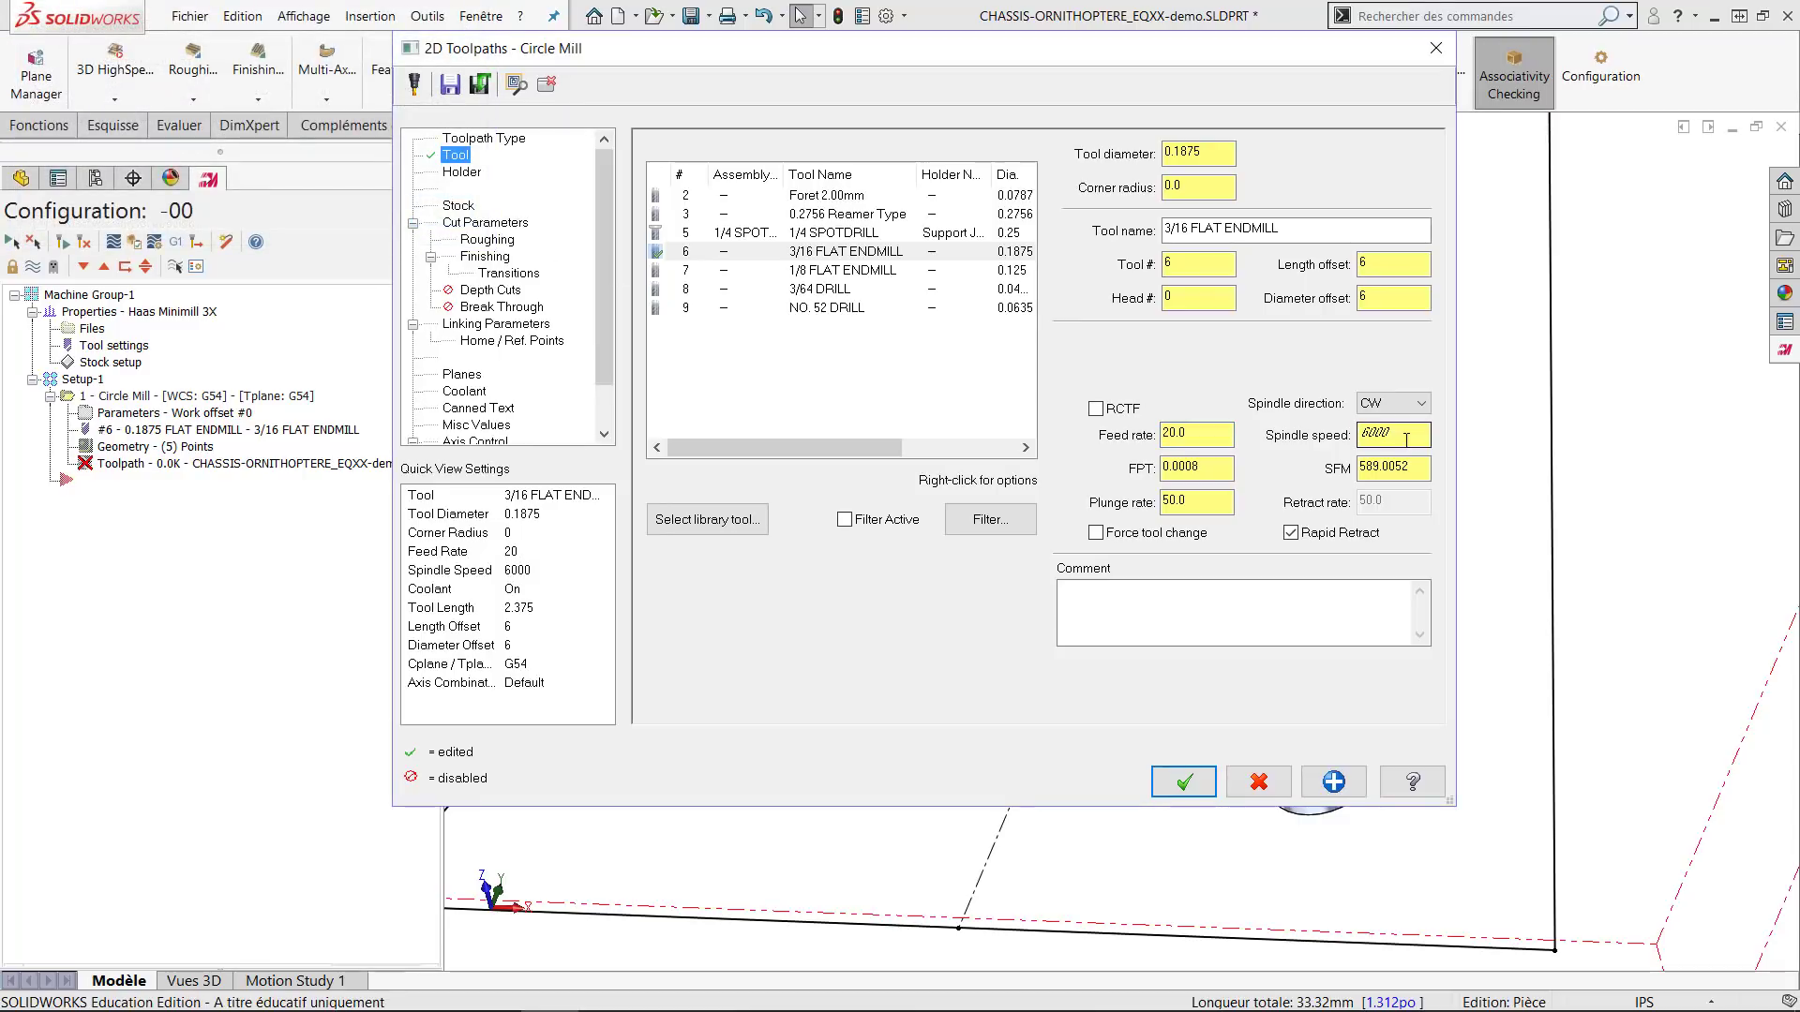
pyautogui.moveTo(1398, 434); pyautogui.dragTo(1342, 441)
pyautogui.write('60')
# Set the plunge rate of the Circle Mill tool to 10.
pyautogui.click(1201, 501)
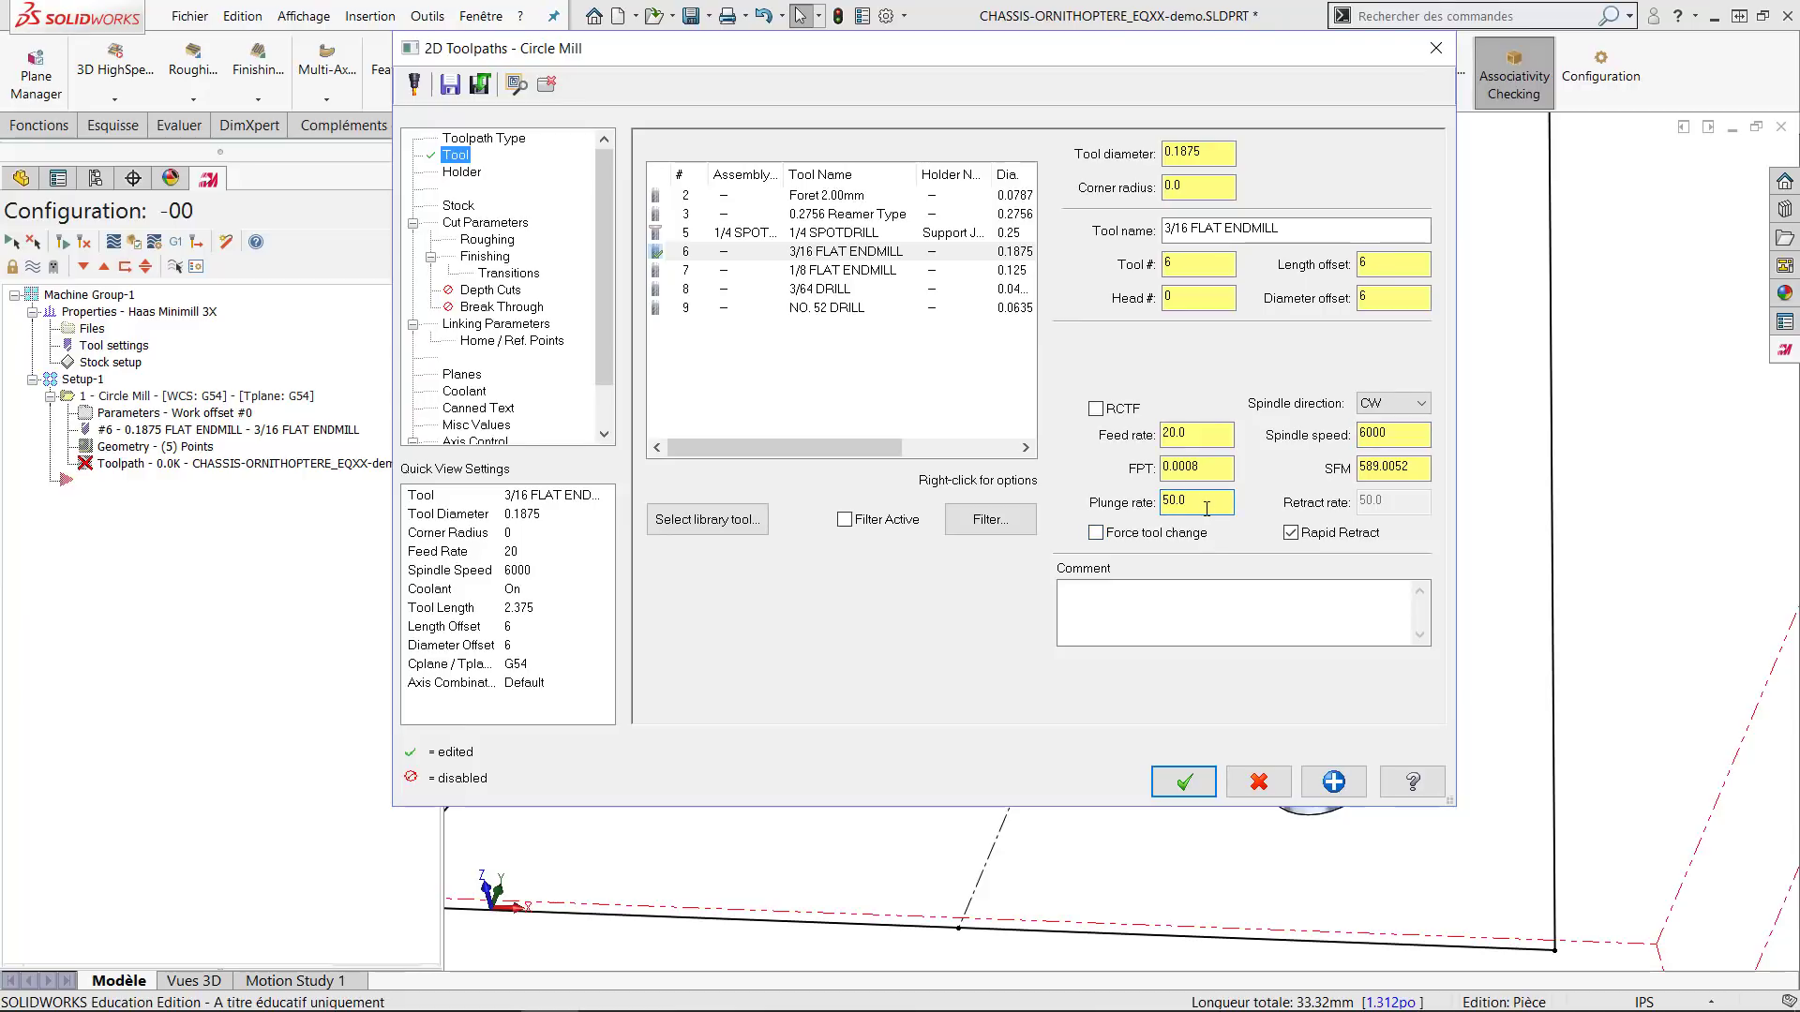
pyautogui.moveTo(1207, 507); pyautogui.dragTo(1087, 506)
pyautogui.write('10')
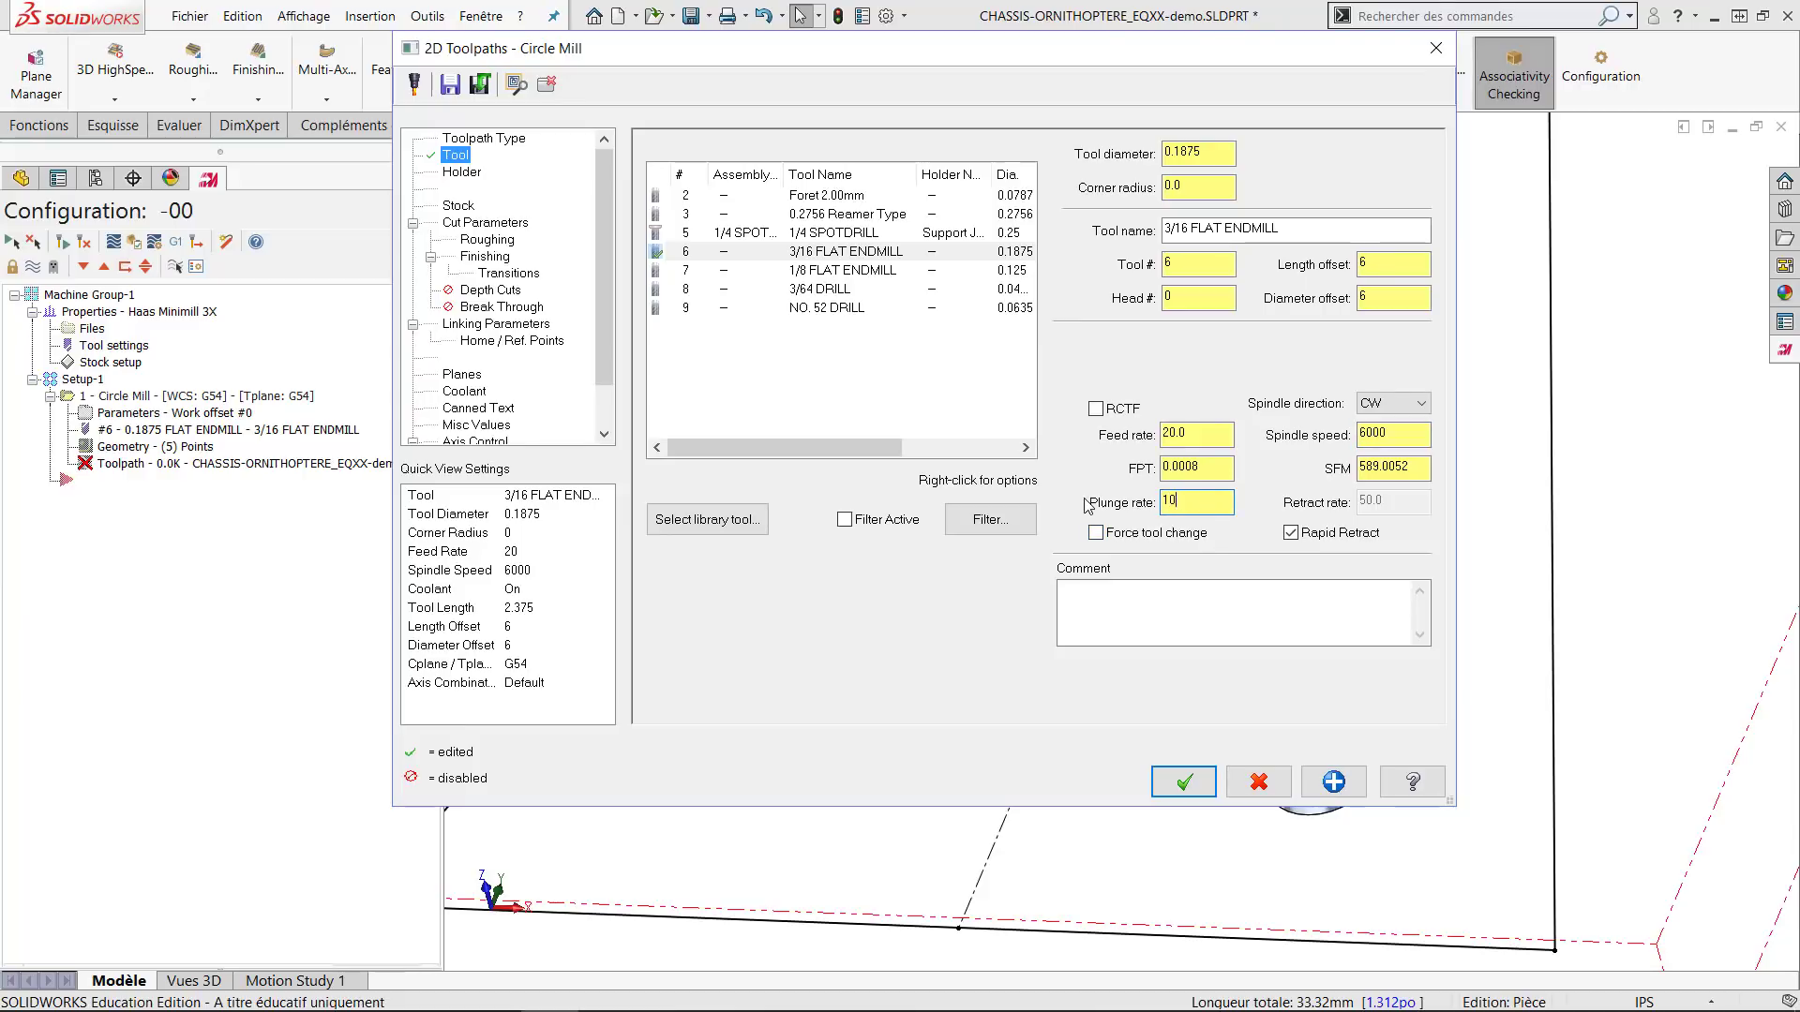
pyautogui.press('Return')
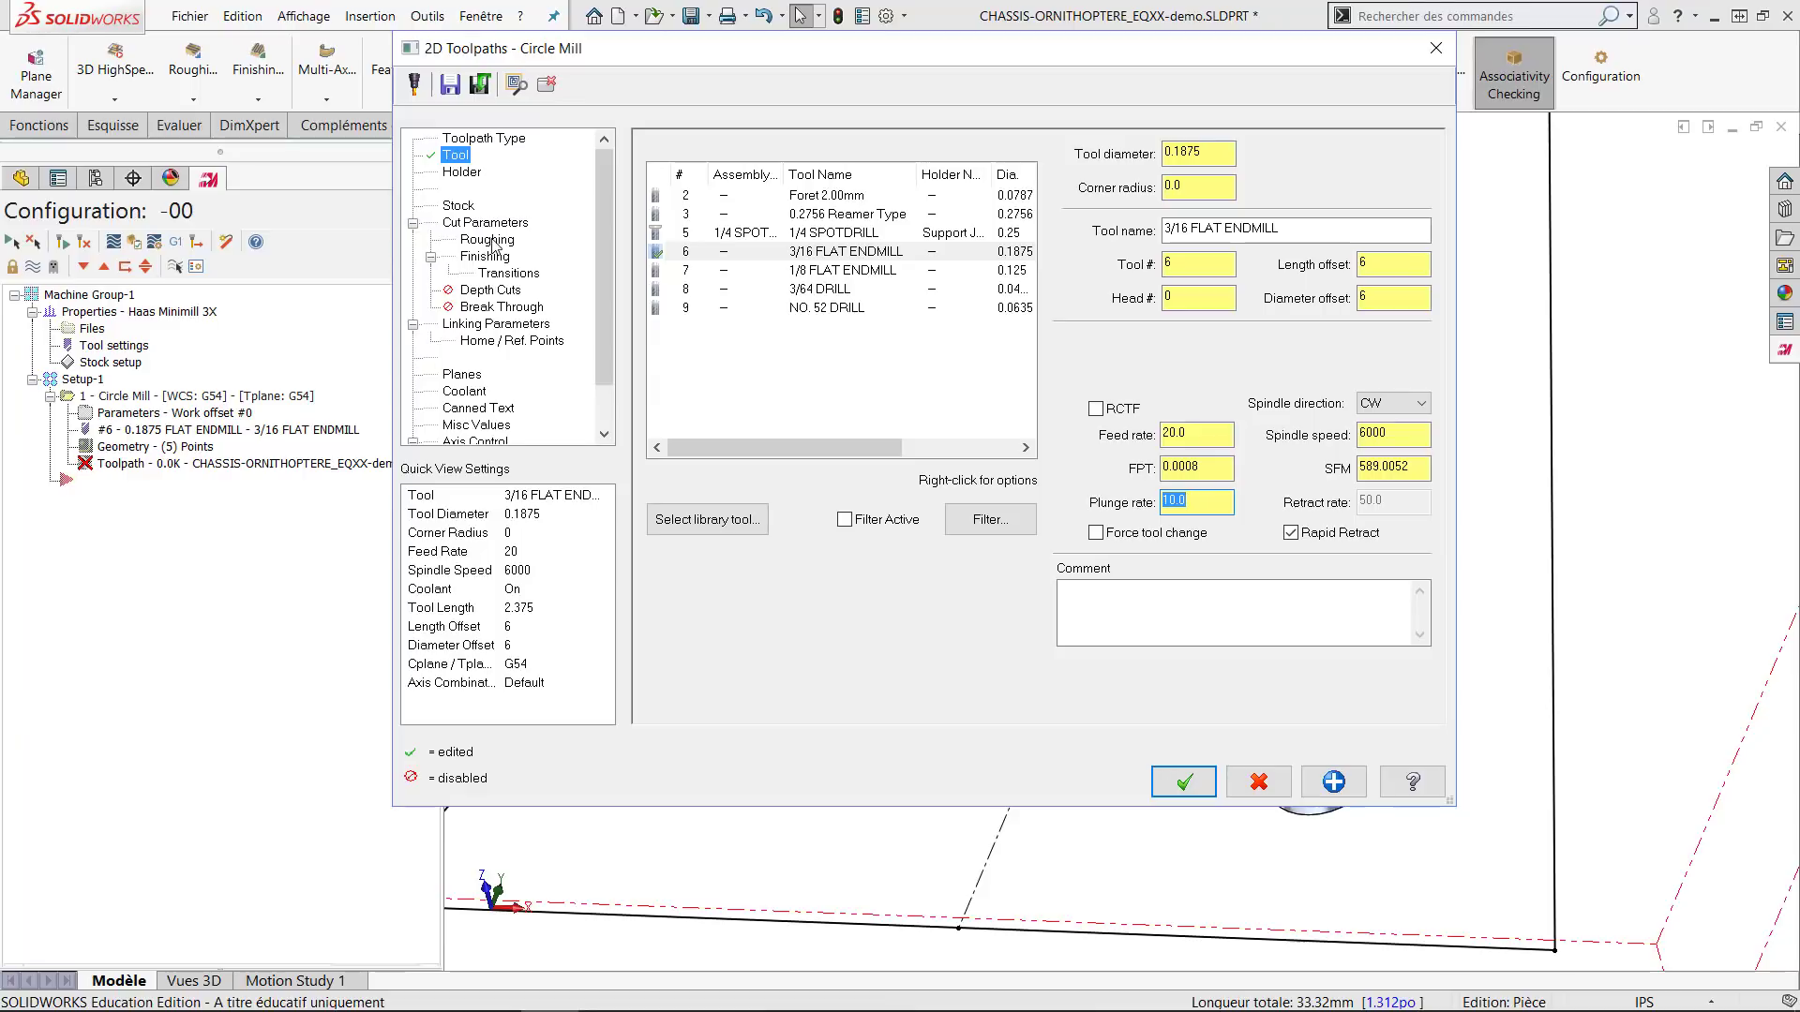
# Set the stock to leave on walls to -0.1 in the Circle Mill cut parameters.
pyautogui.click(460, 225)
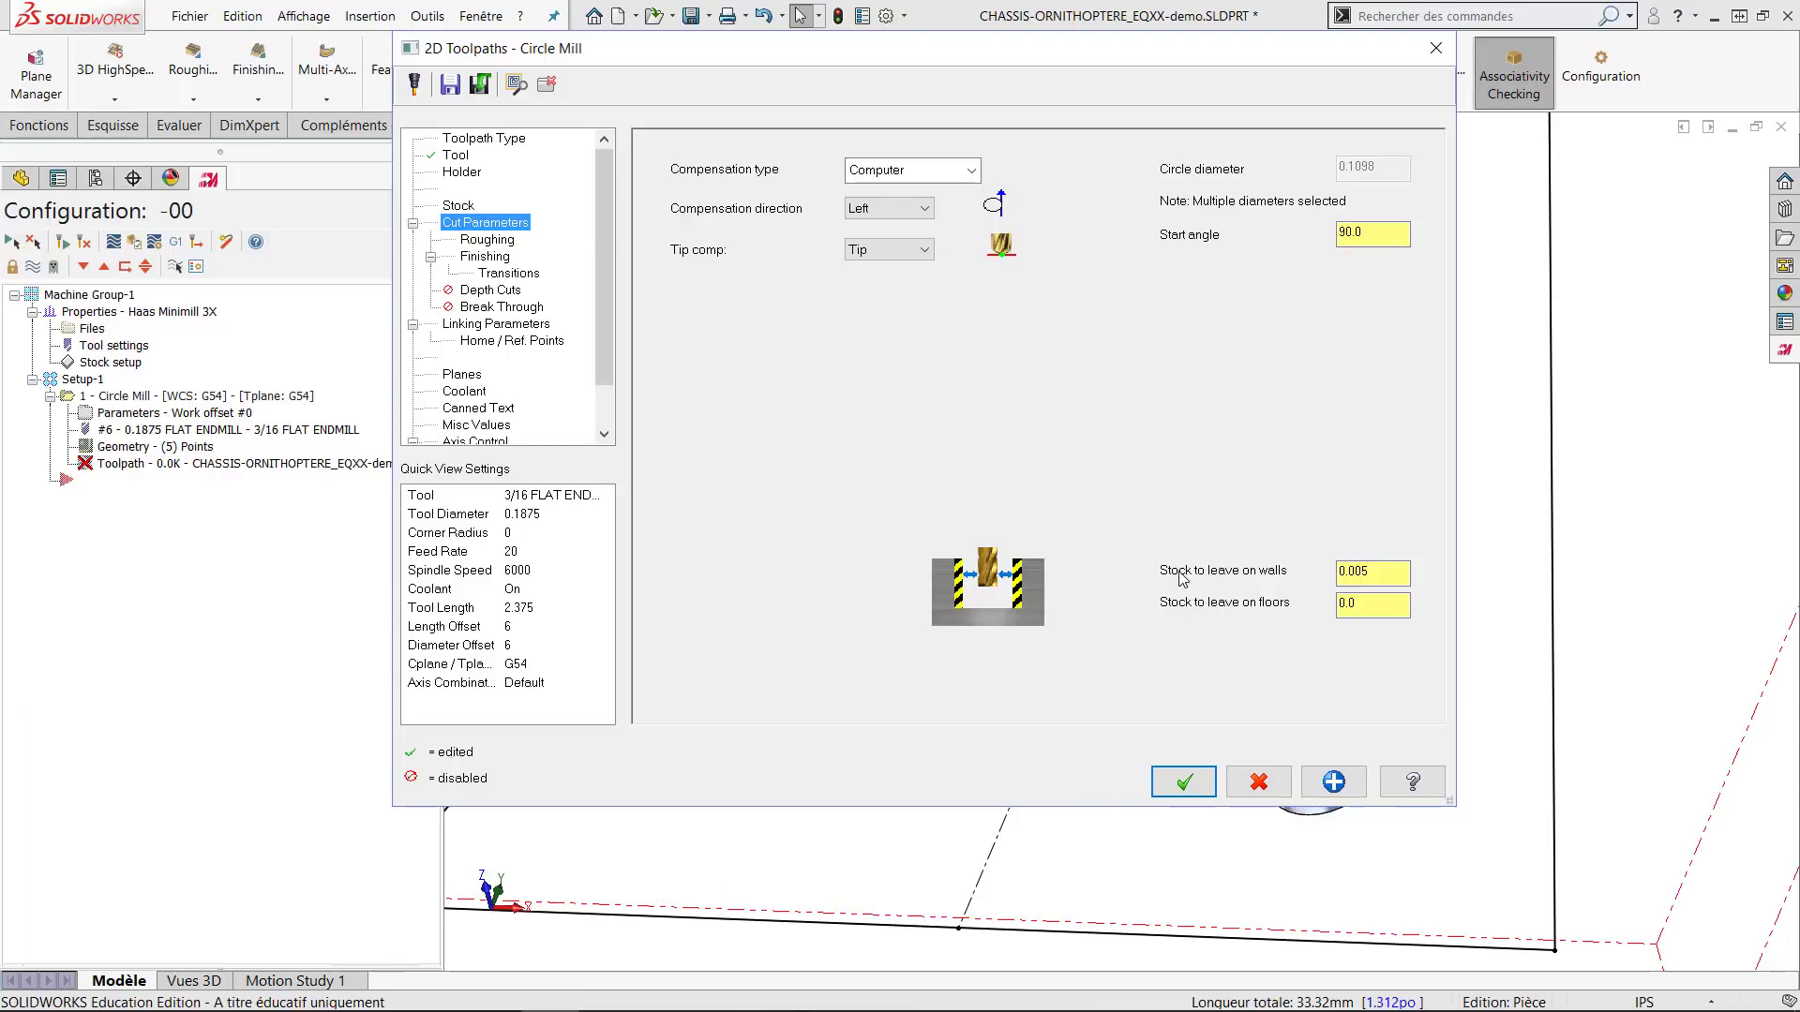
pyautogui.moveTo(1172, 52); pyautogui.dragTo(877, 76)
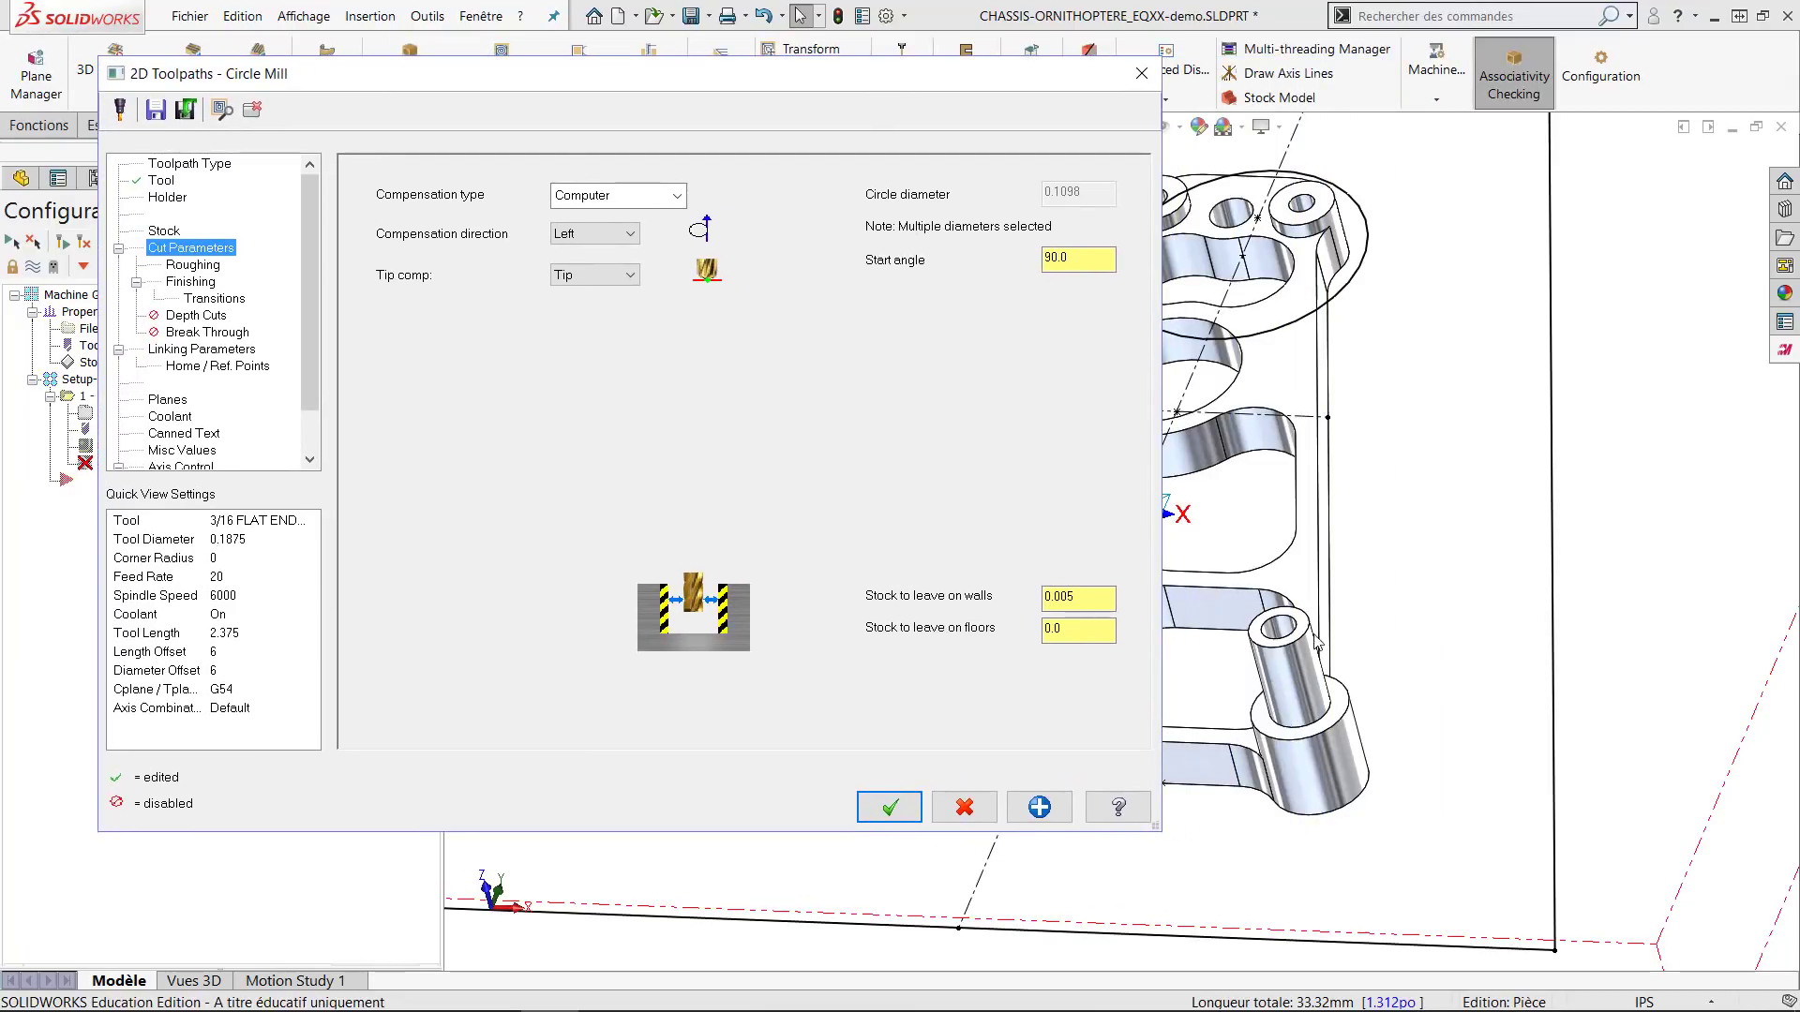
pyautogui.doubleClick(1094, 598)
pyautogui.press('BackSpace')
pyautogui.write('-0.1')
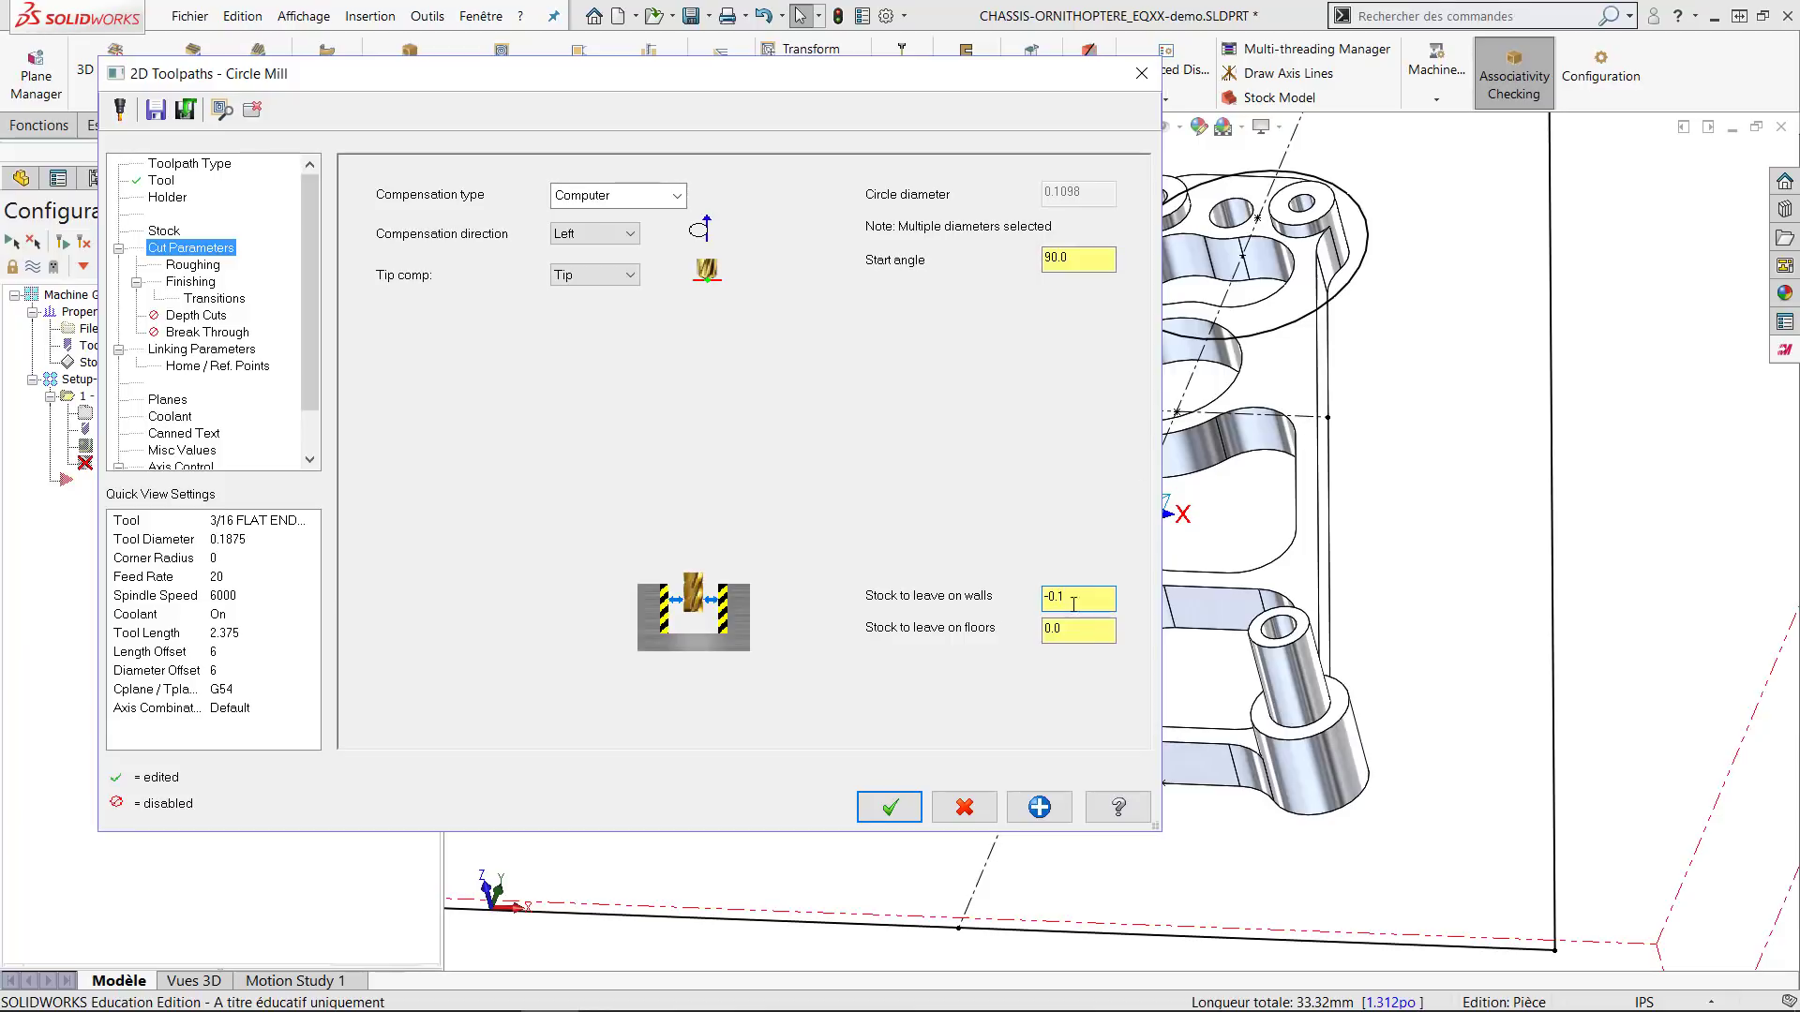
pyautogui.click(1063, 631)
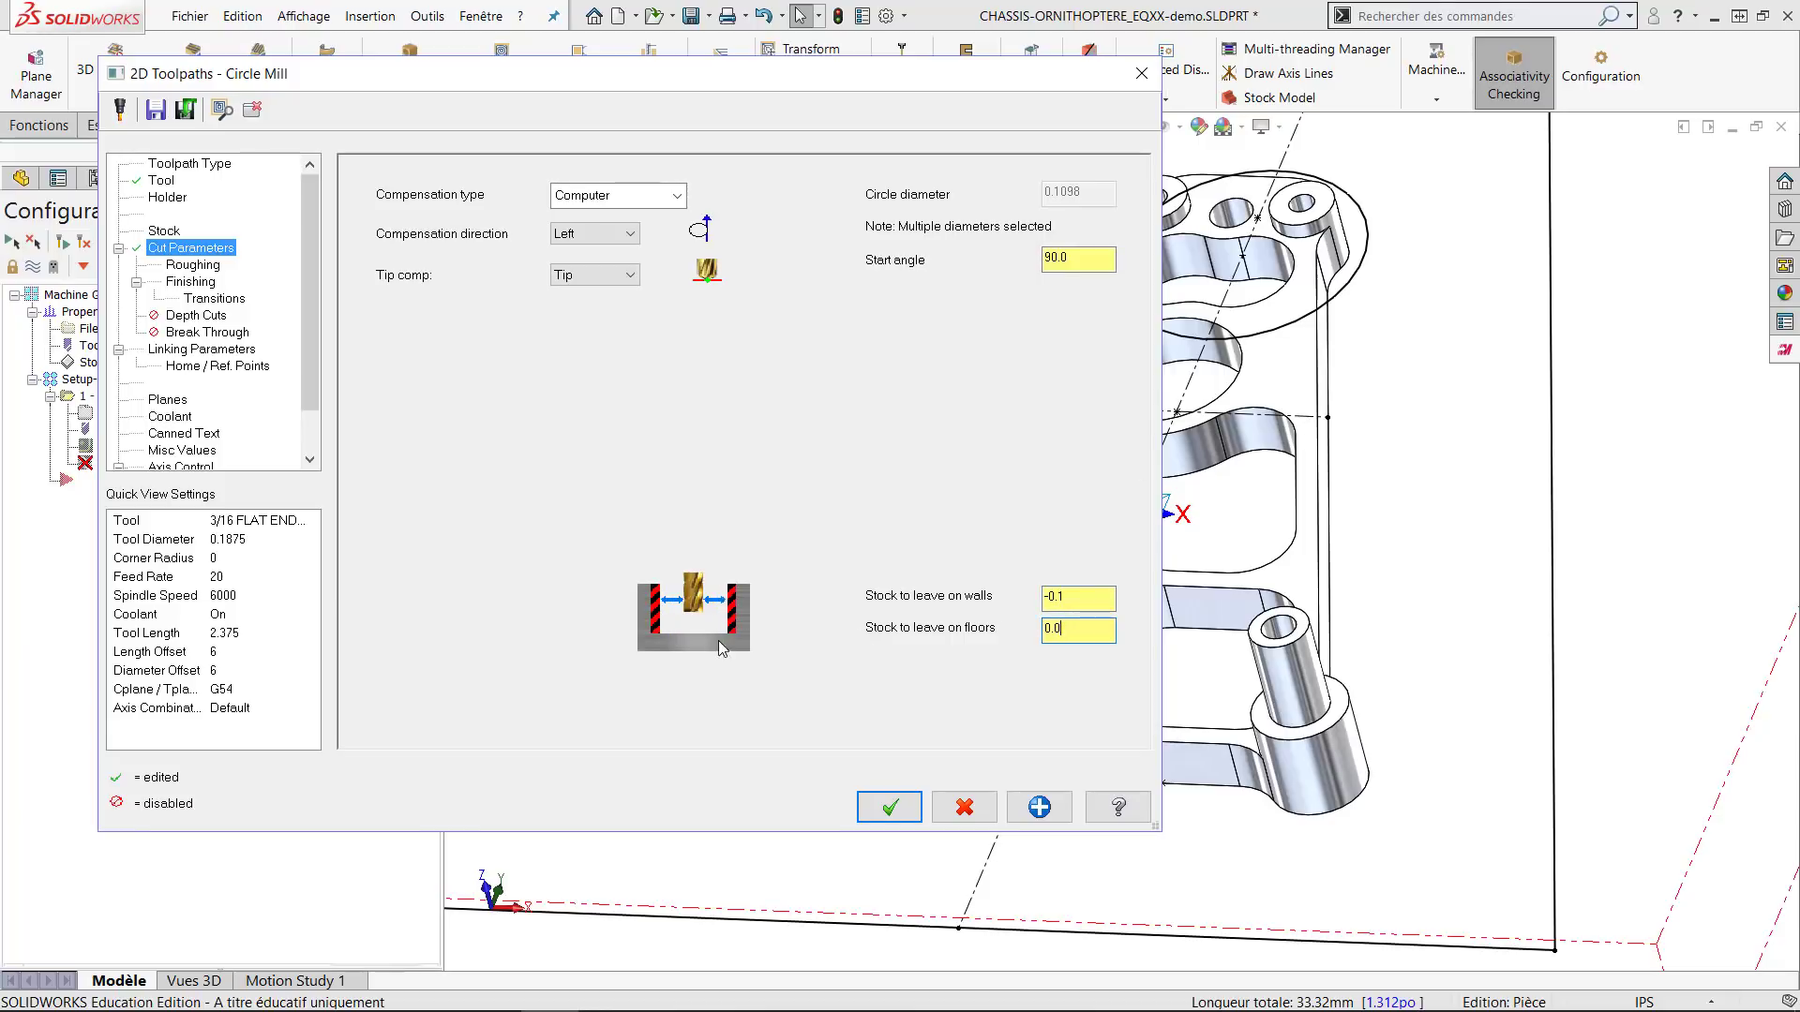
# Set the Circle Mill roughing stepover to 15% and turn off the finishing passes.
pyautogui.click(192, 265)
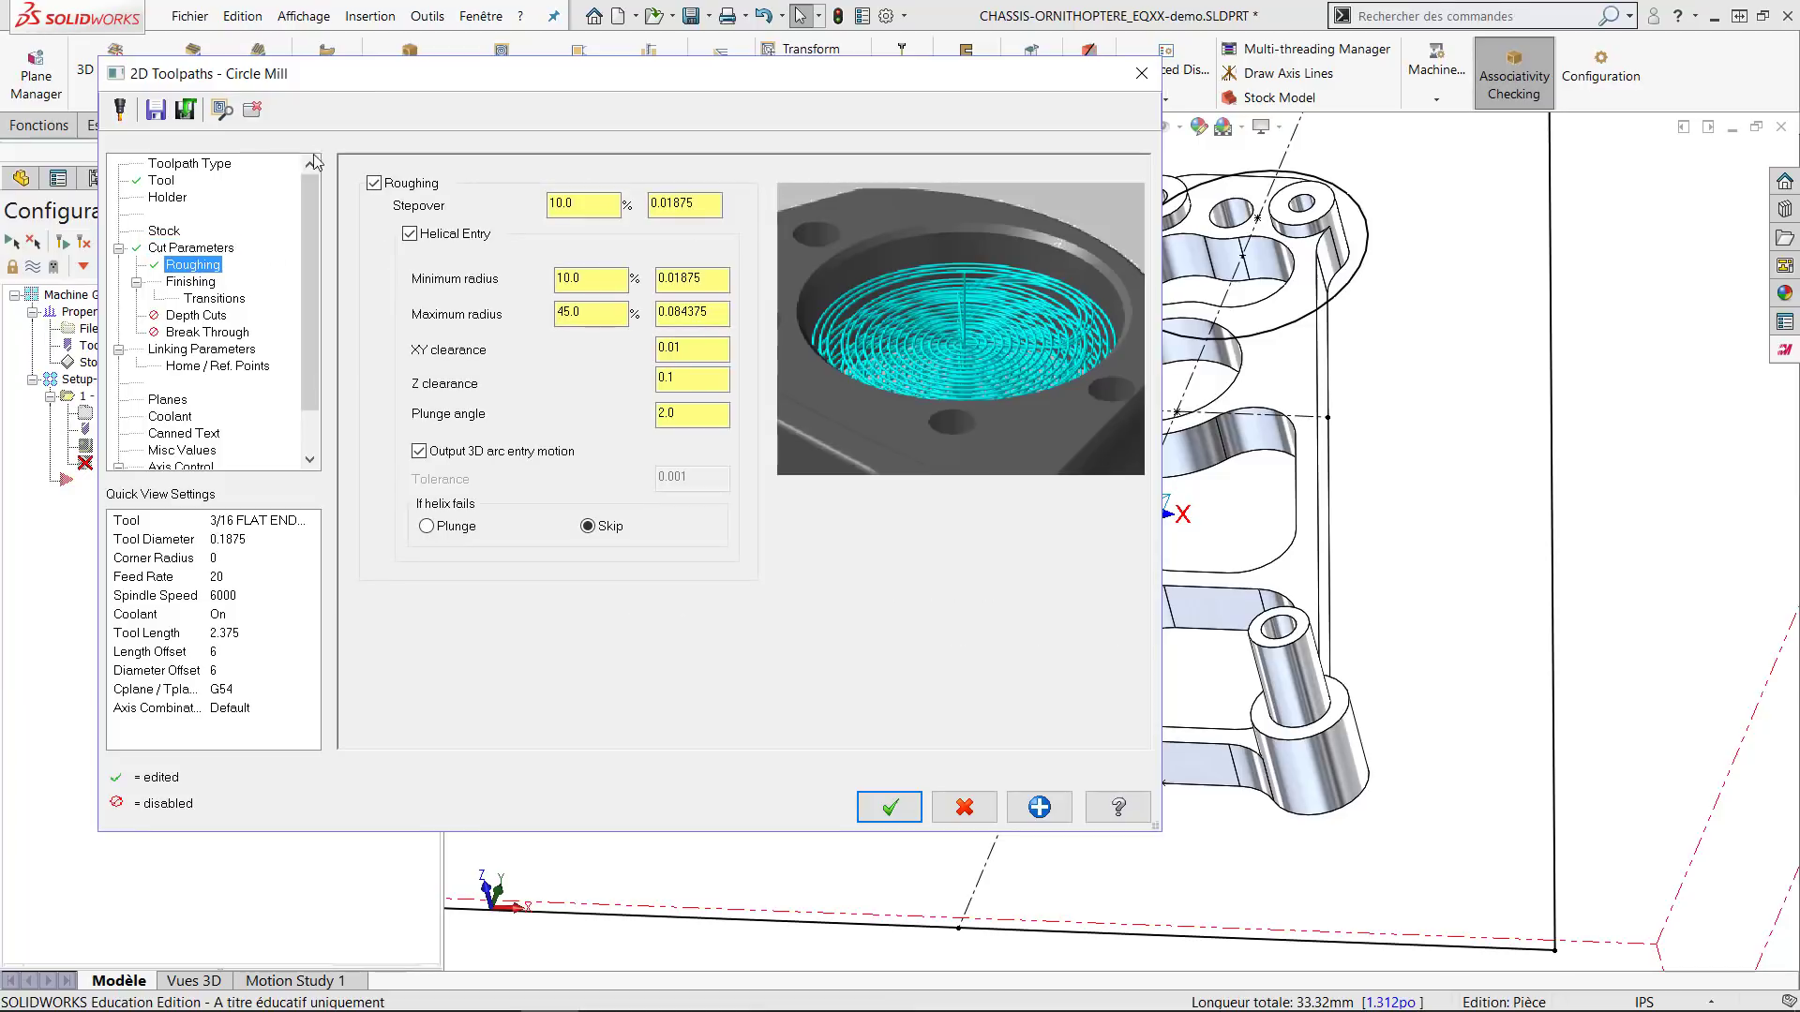
pyautogui.moveTo(358, 81); pyautogui.dragTo(555, 86)
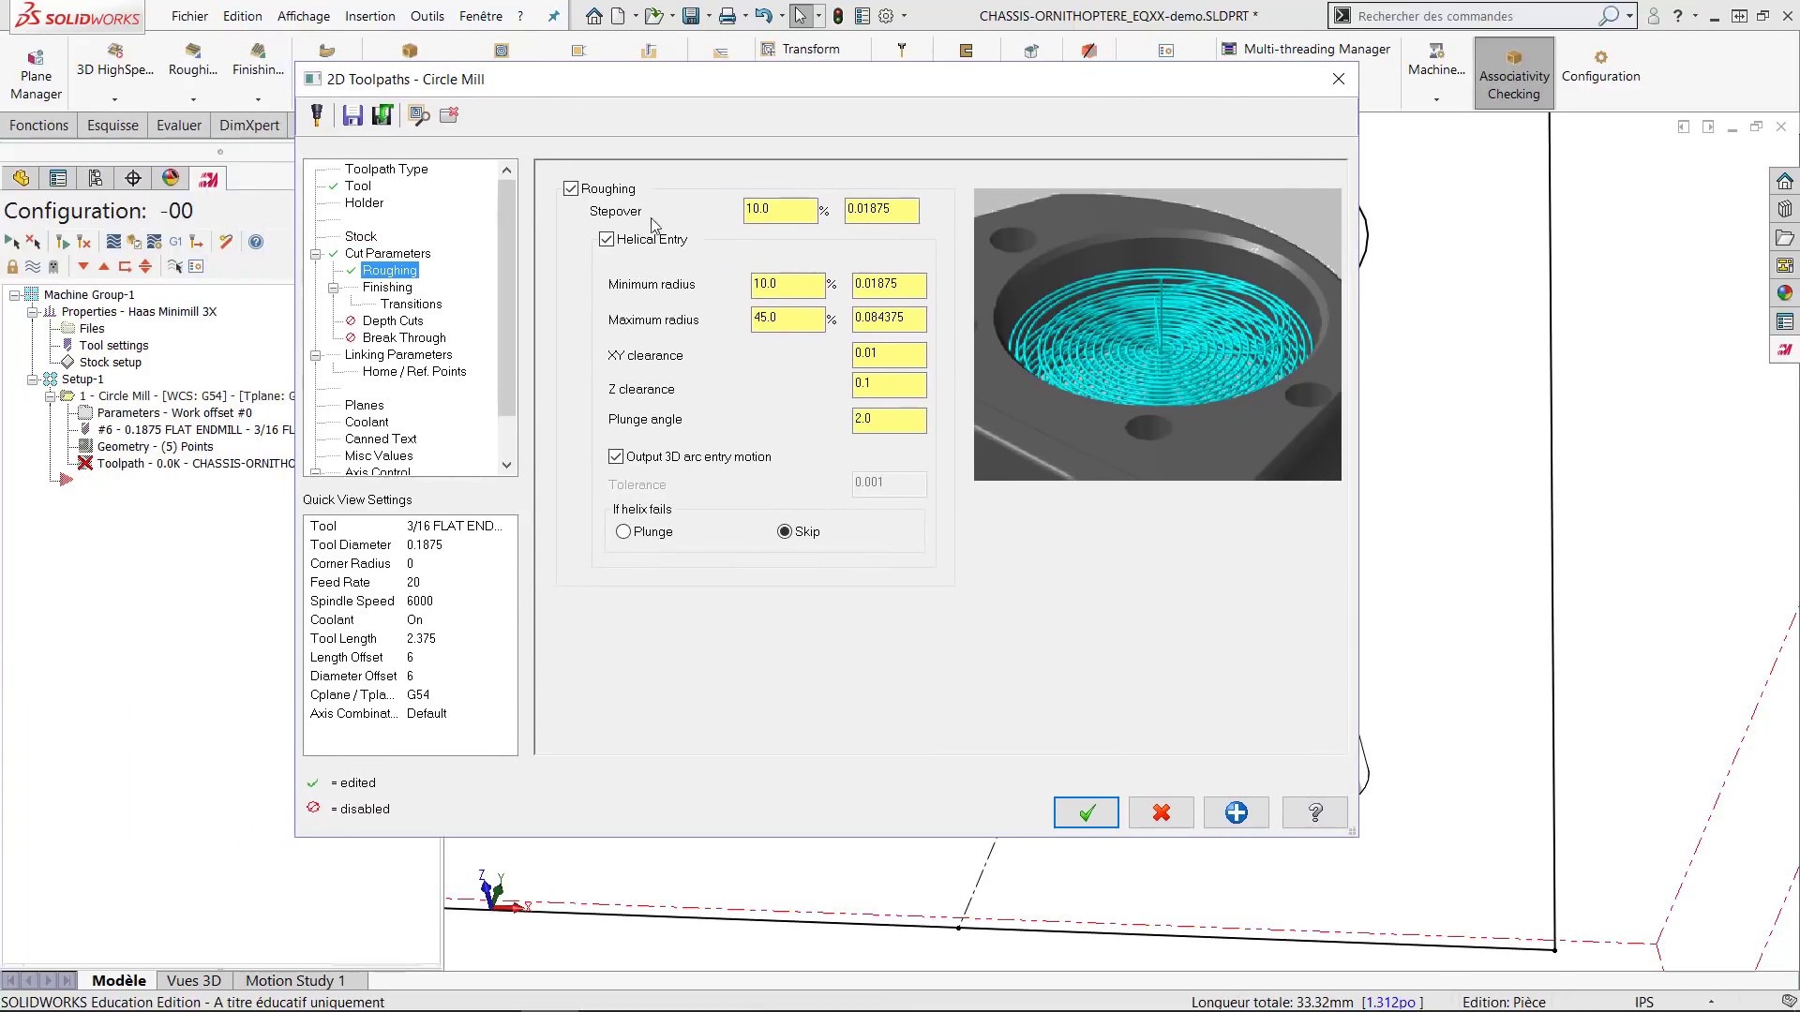
pyautogui.click(745, 208)
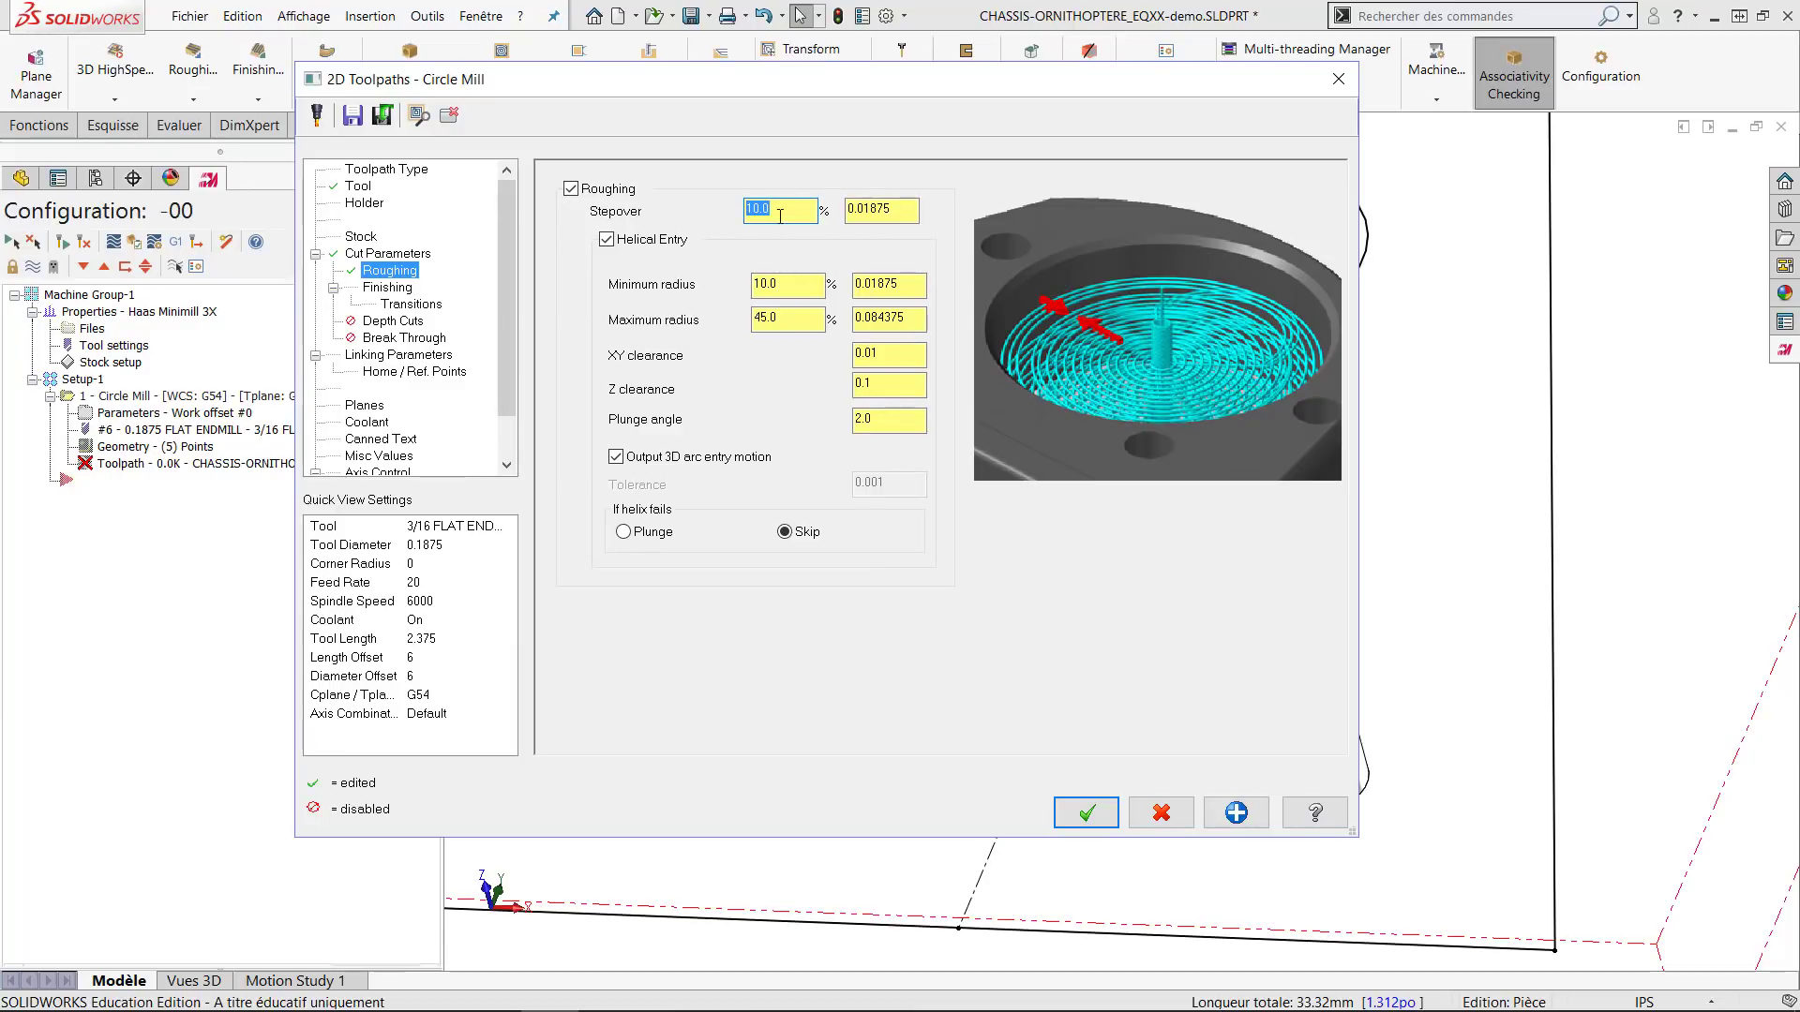
pyautogui.write('0')
pyautogui.click(813, 289)
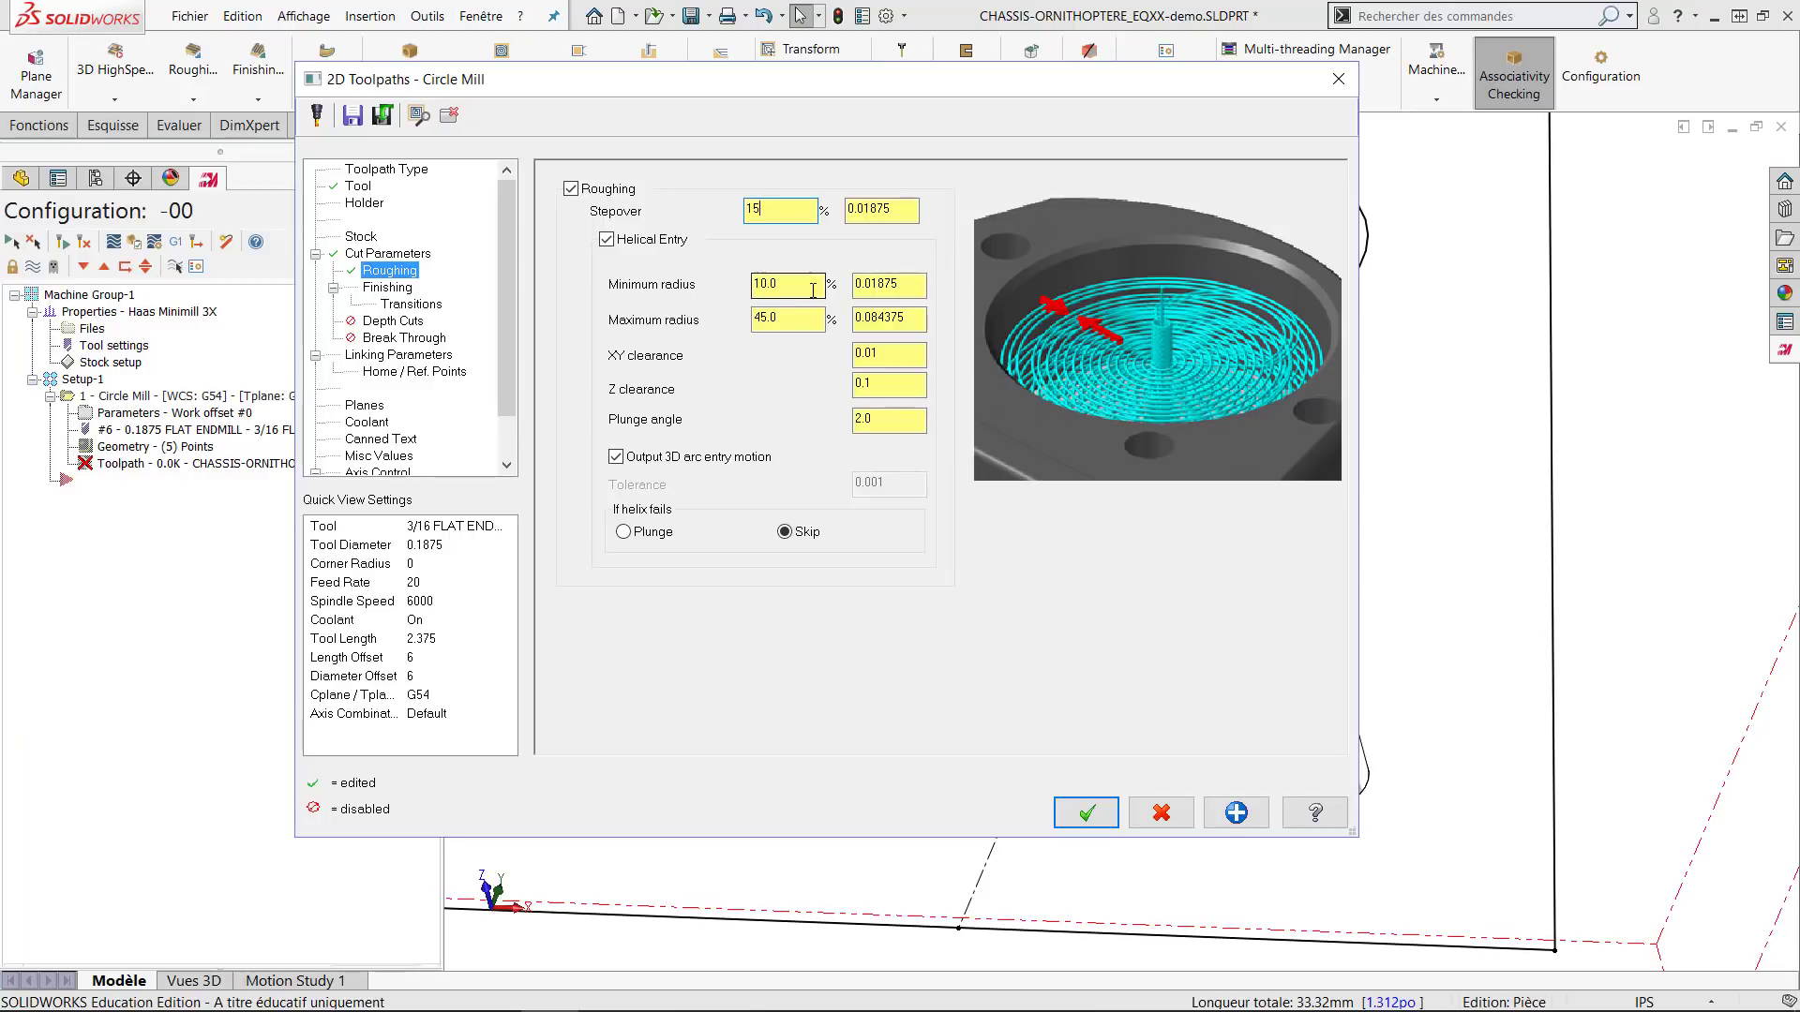
pyautogui.click(813, 289)
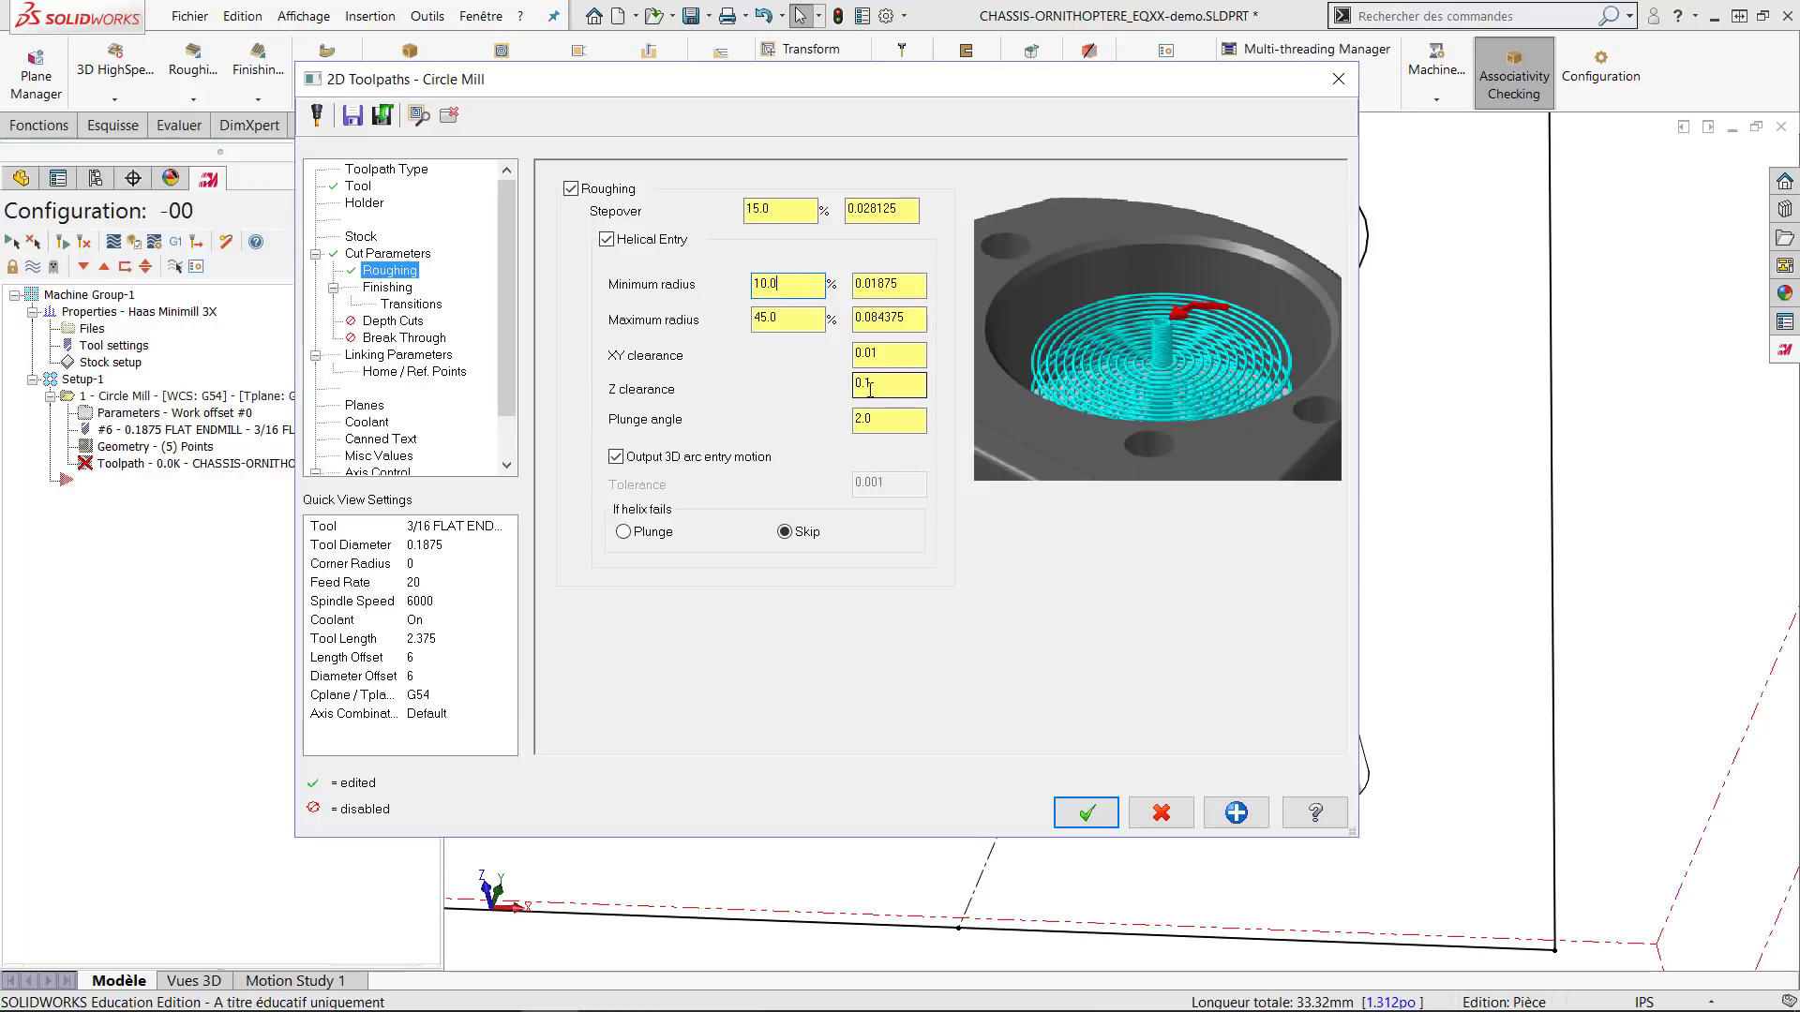
pyautogui.click(388, 290)
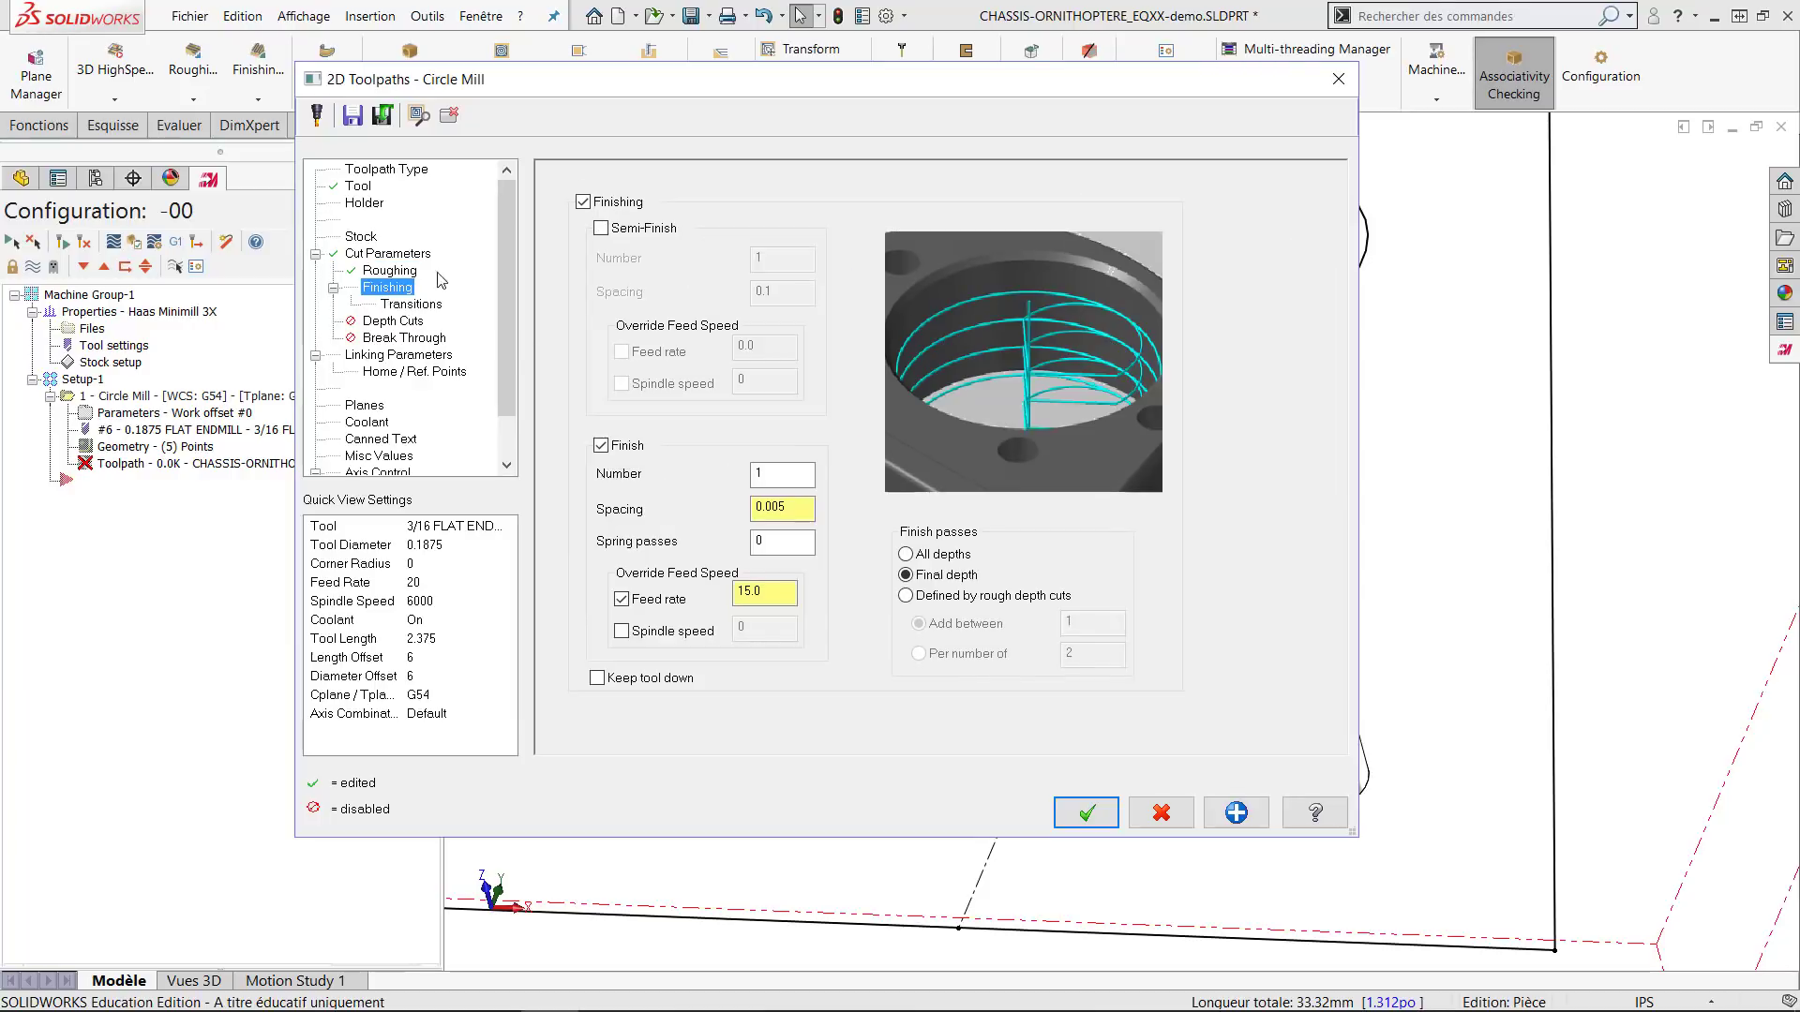
pyautogui.click(583, 201)
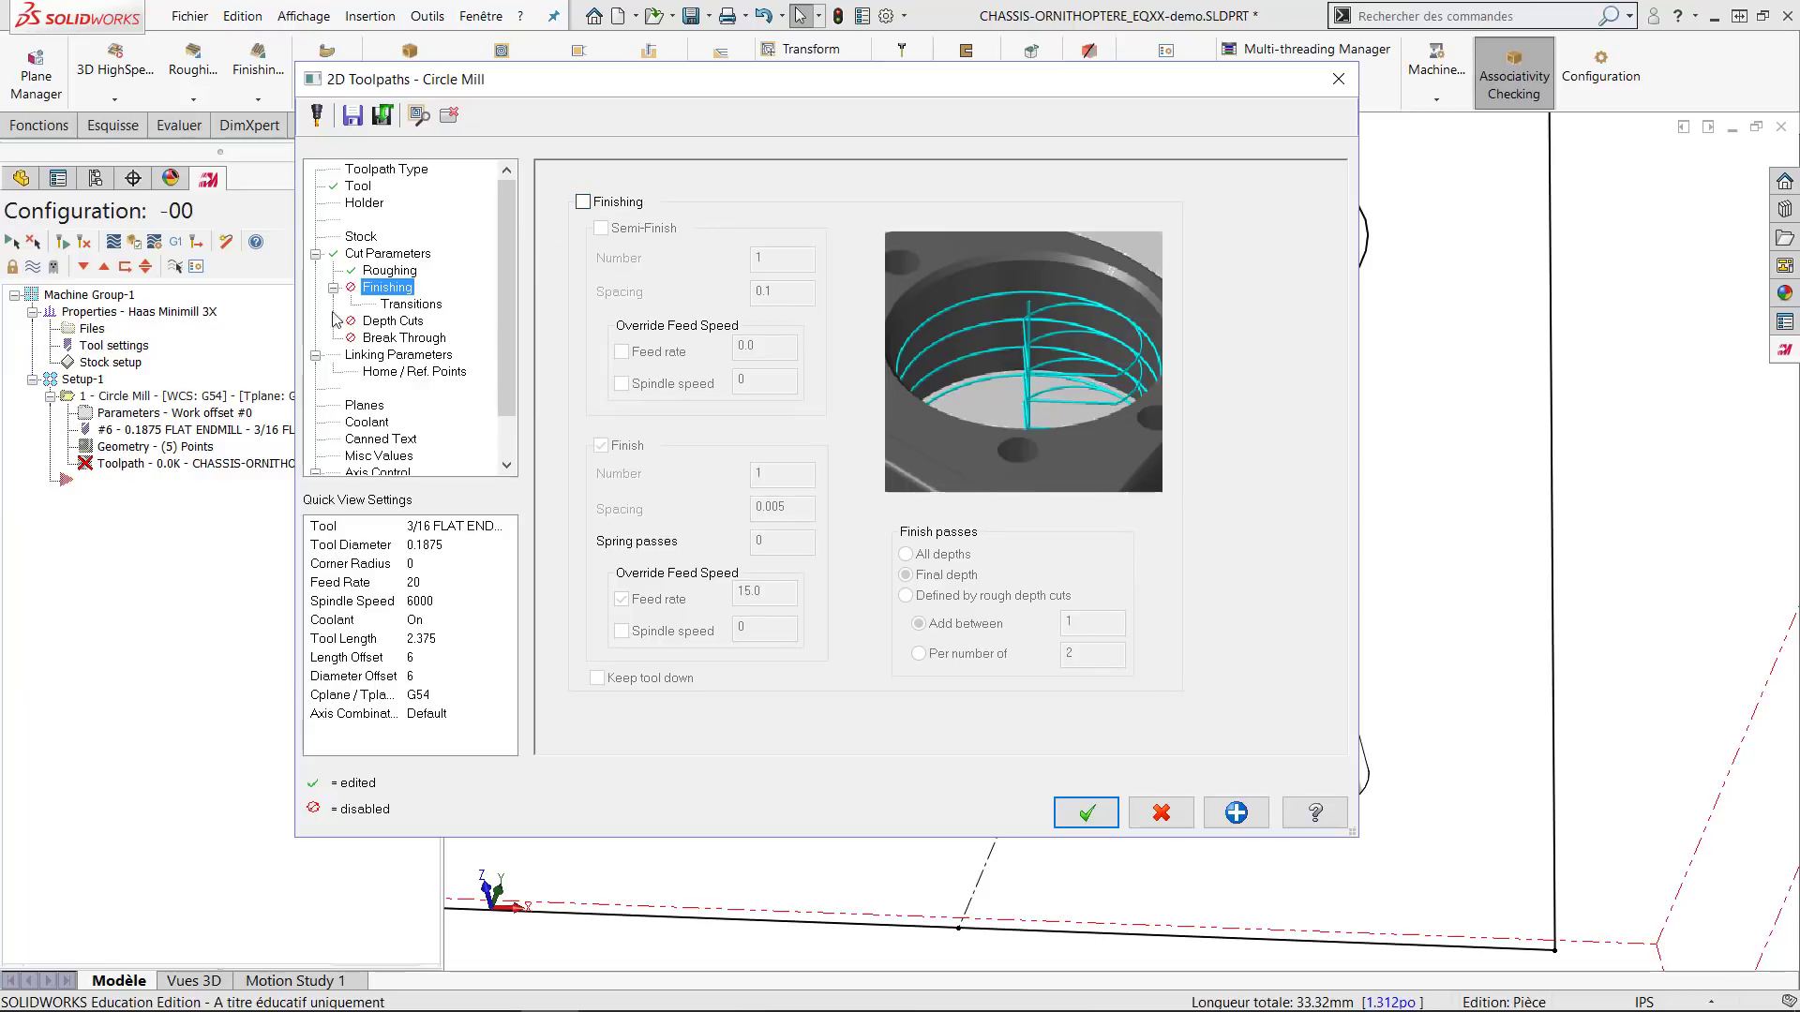
# Set the Circle Mill linking parameters to an incremental depth of 0.0 and an absolute feed plane of 0.4.
pyautogui.click(424, 356)
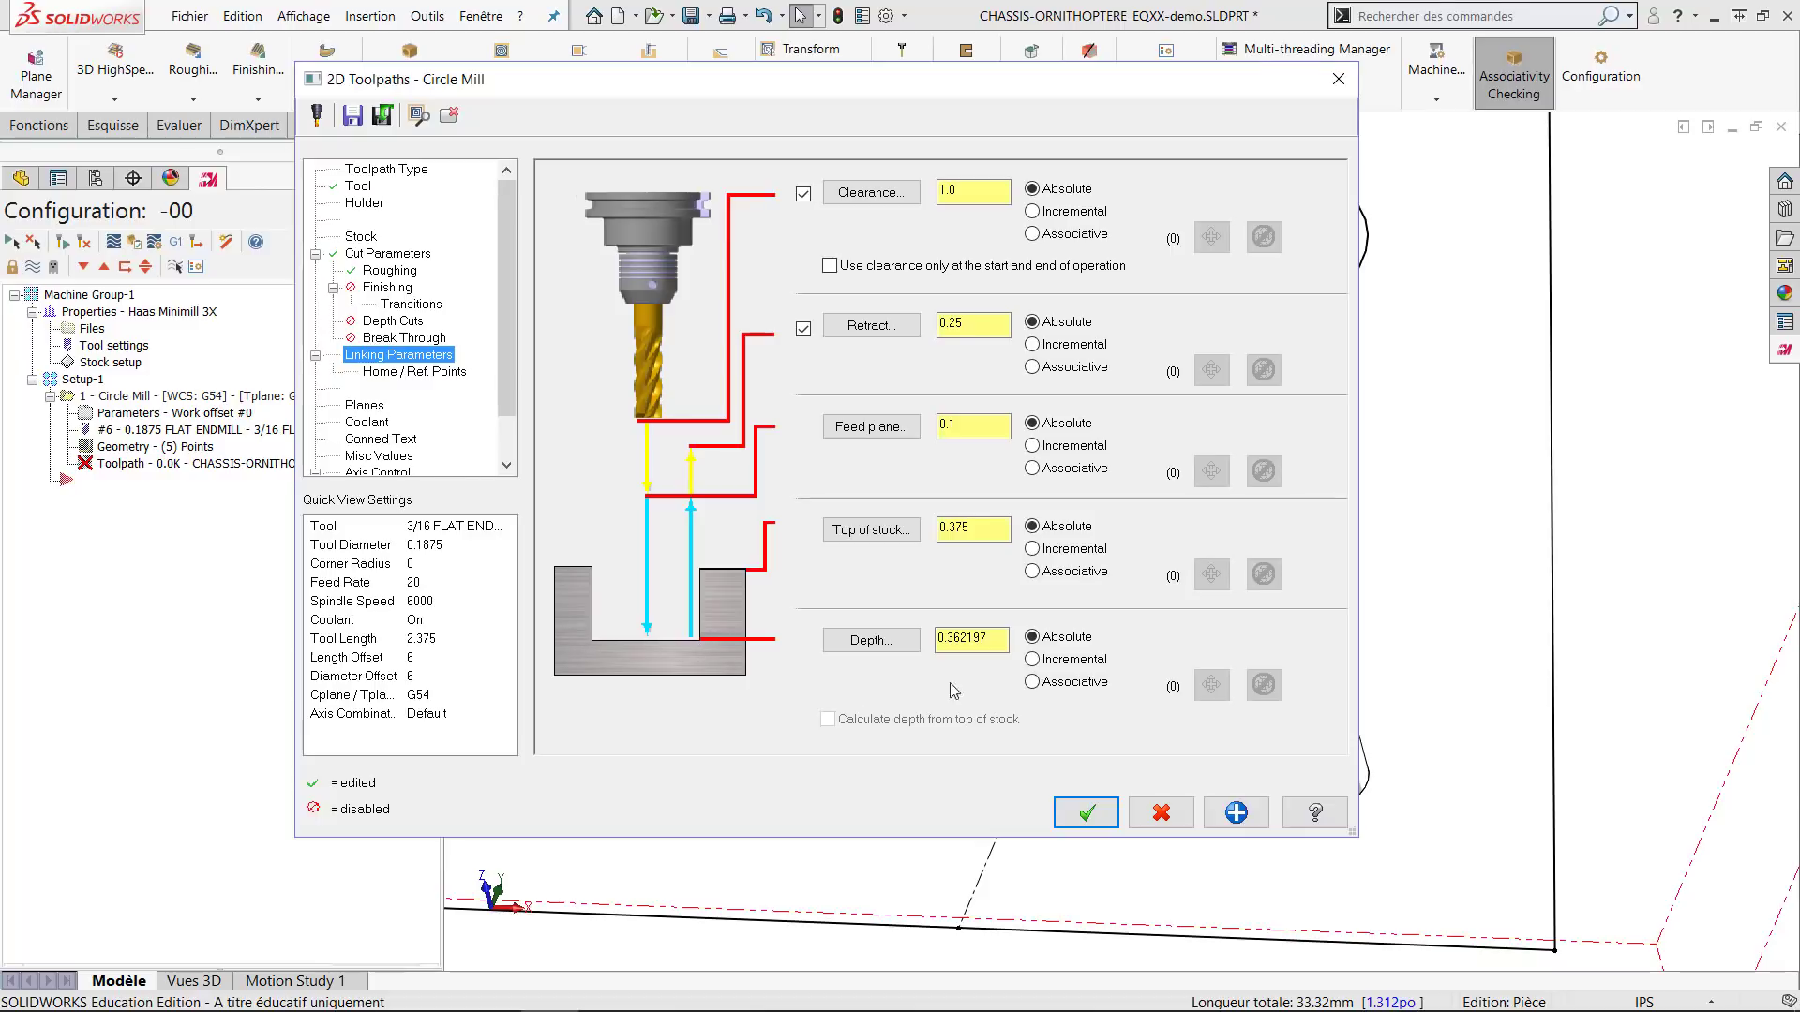
pyautogui.moveTo(1073, 87); pyautogui.dragTo(886, 83)
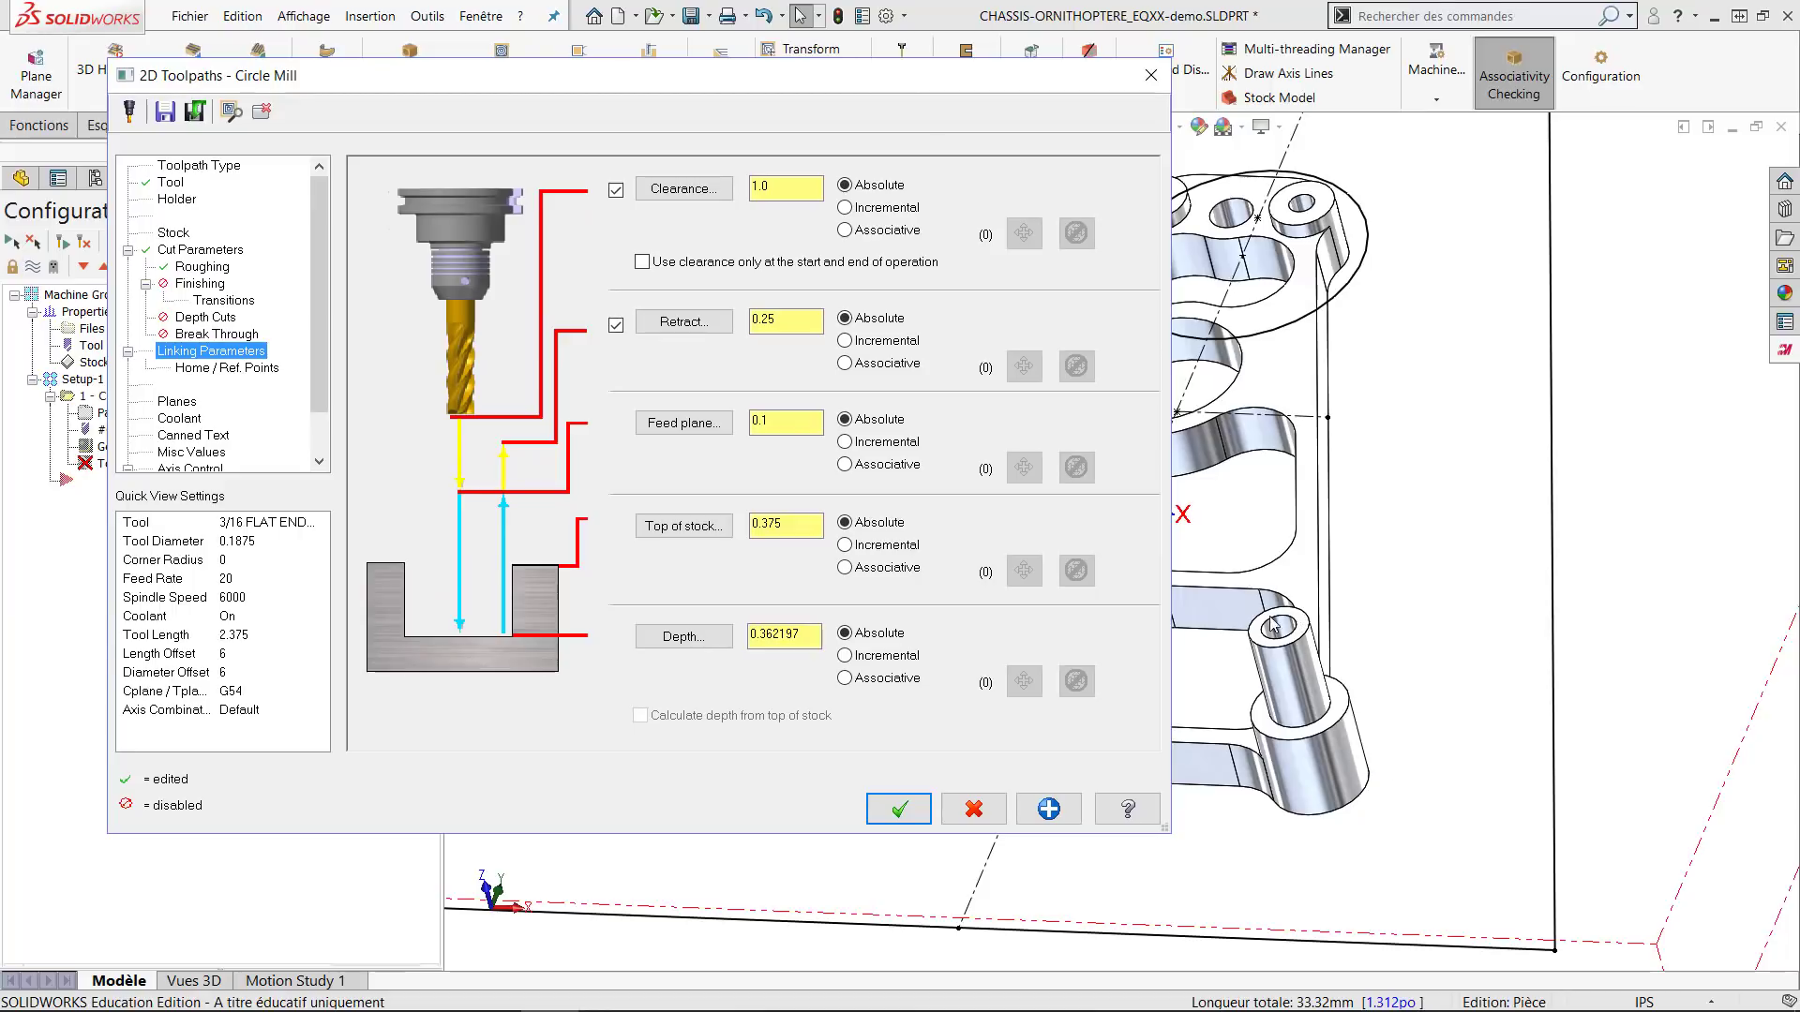
pyautogui.click(845, 656)
pyautogui.click(770, 634)
pyautogui.doubleClick(797, 525)
pyautogui.click(793, 425)
pyautogui.write('0')
# Disable the retract and clearance heights and accept the Circle Mill toolpath parameters.
pyautogui.click(614, 325)
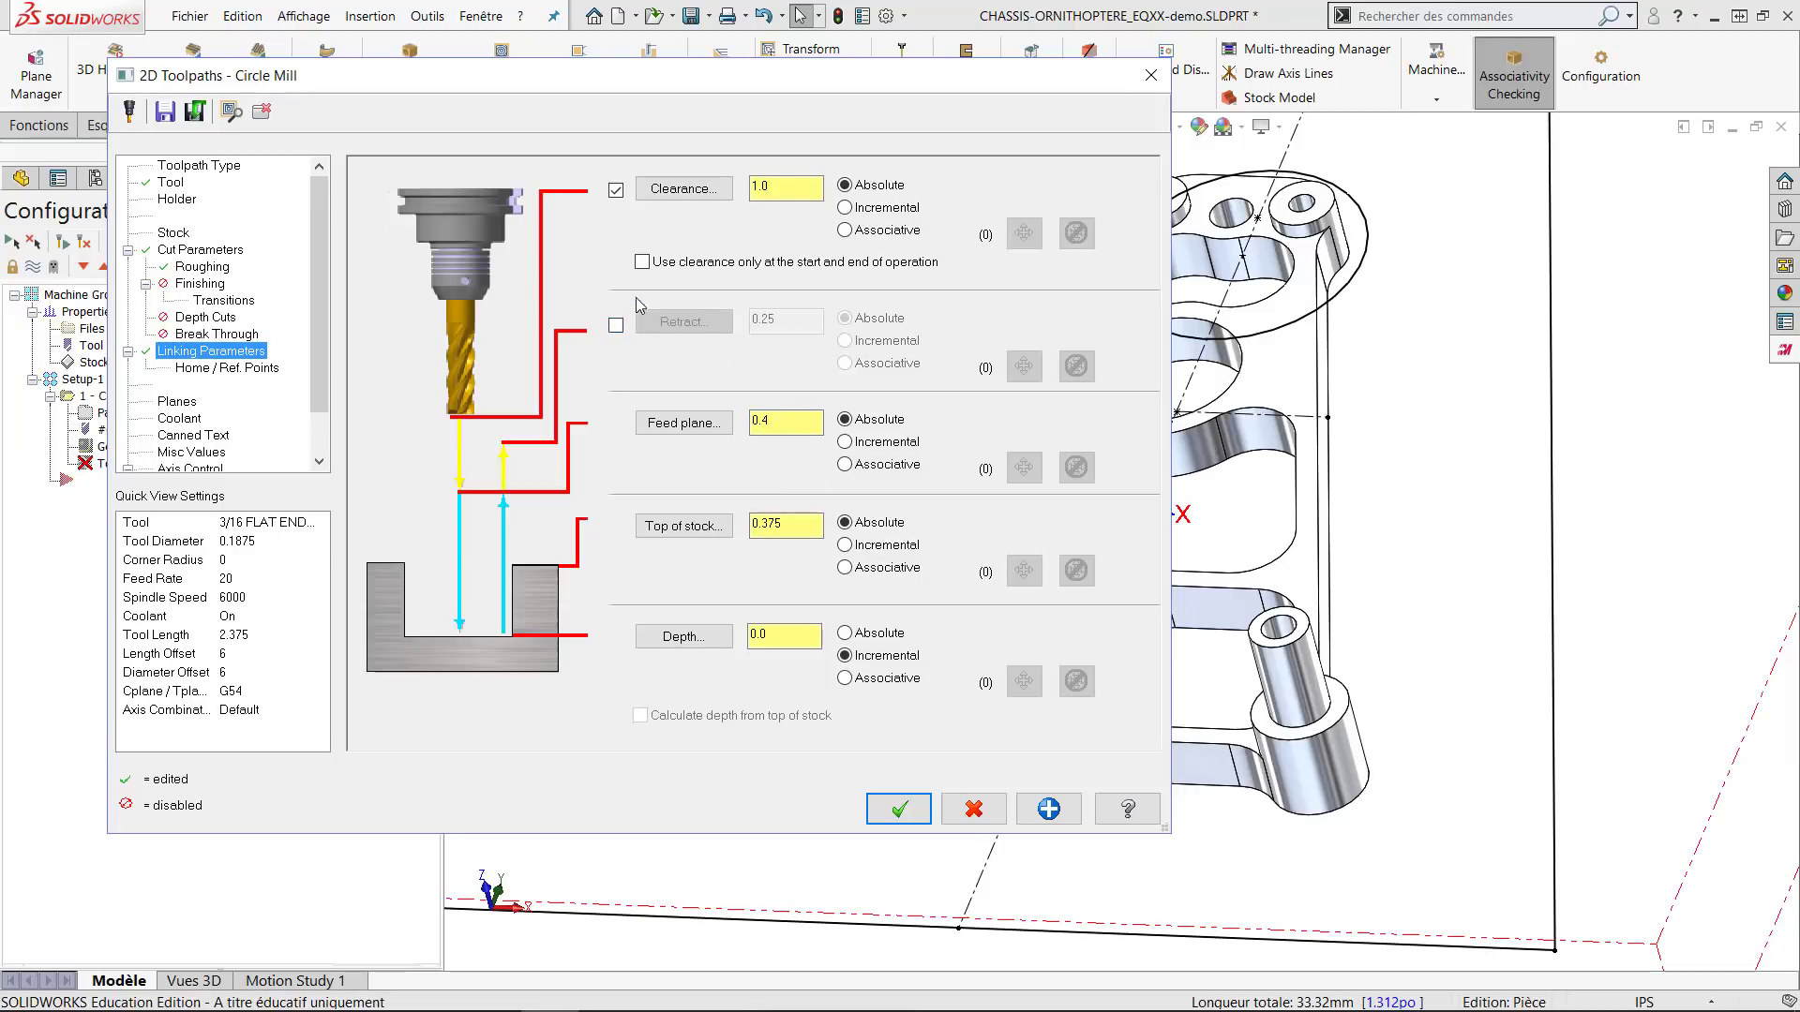
pyautogui.click(615, 191)
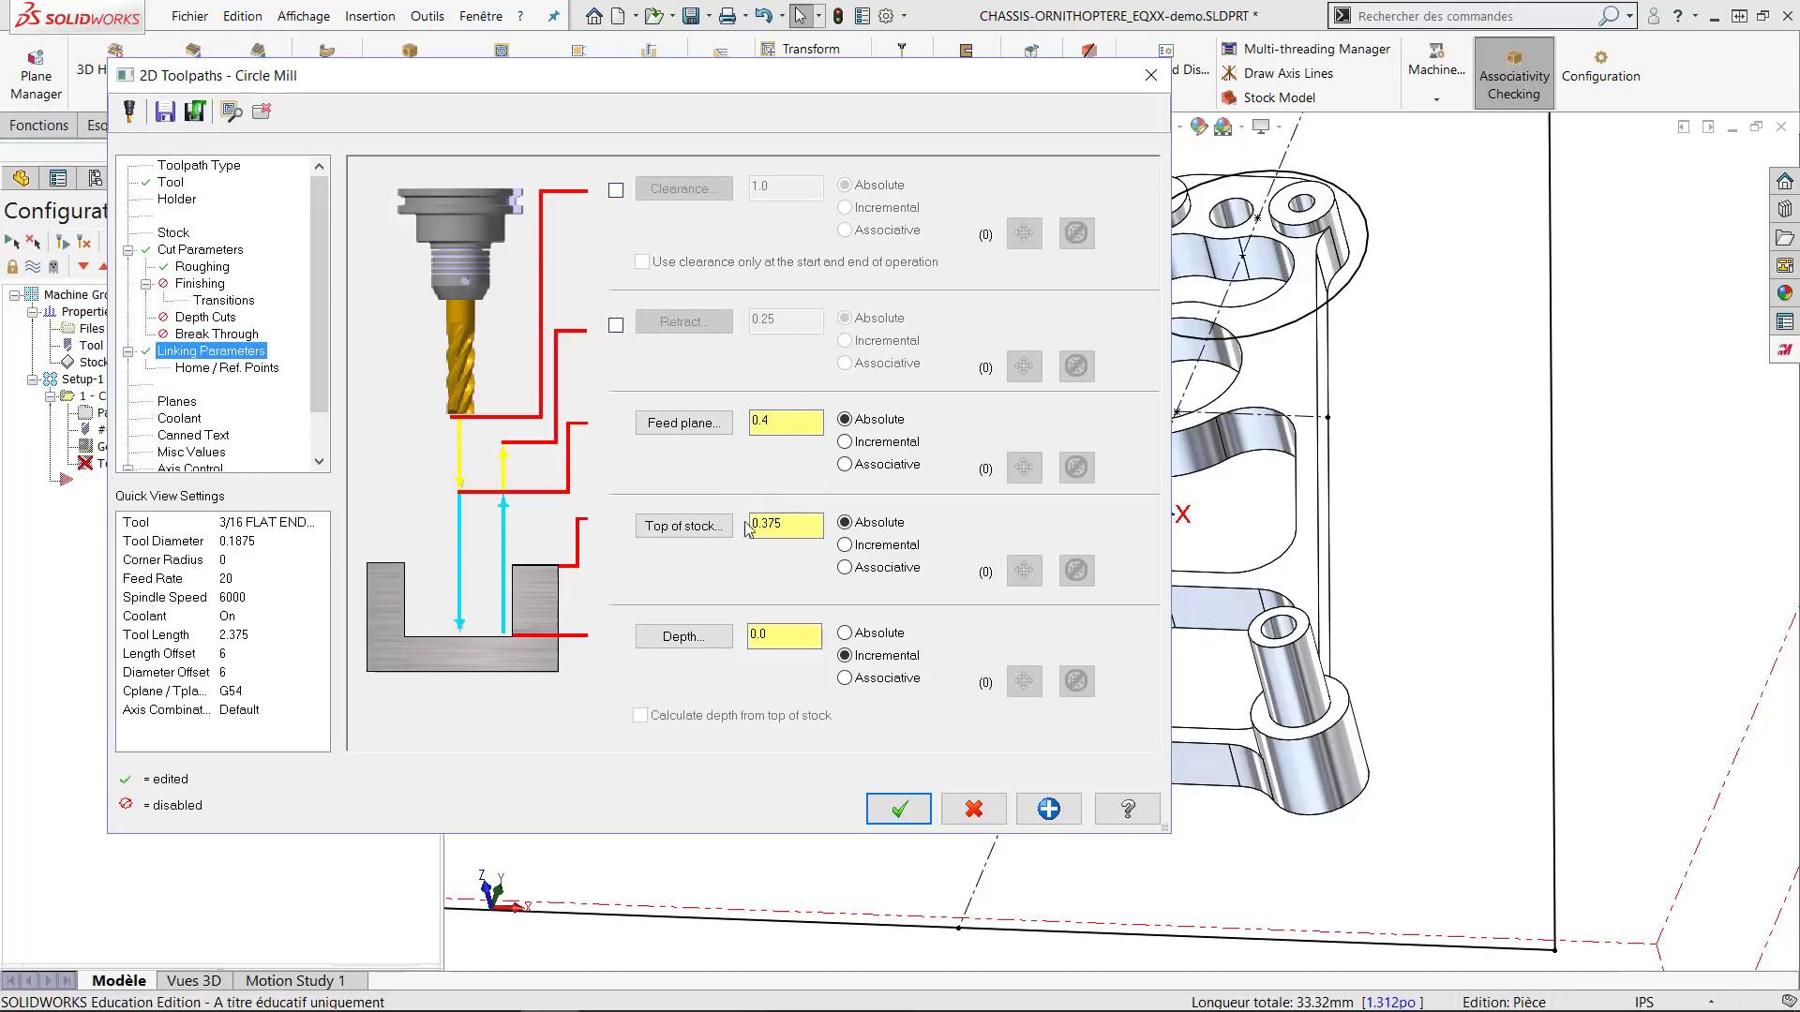
pyautogui.click(898, 809)
# Inspect the Circle Mill toolpath on the chassis and run its Verify simulation at a reduced playback speed.
pyautogui.press('f')
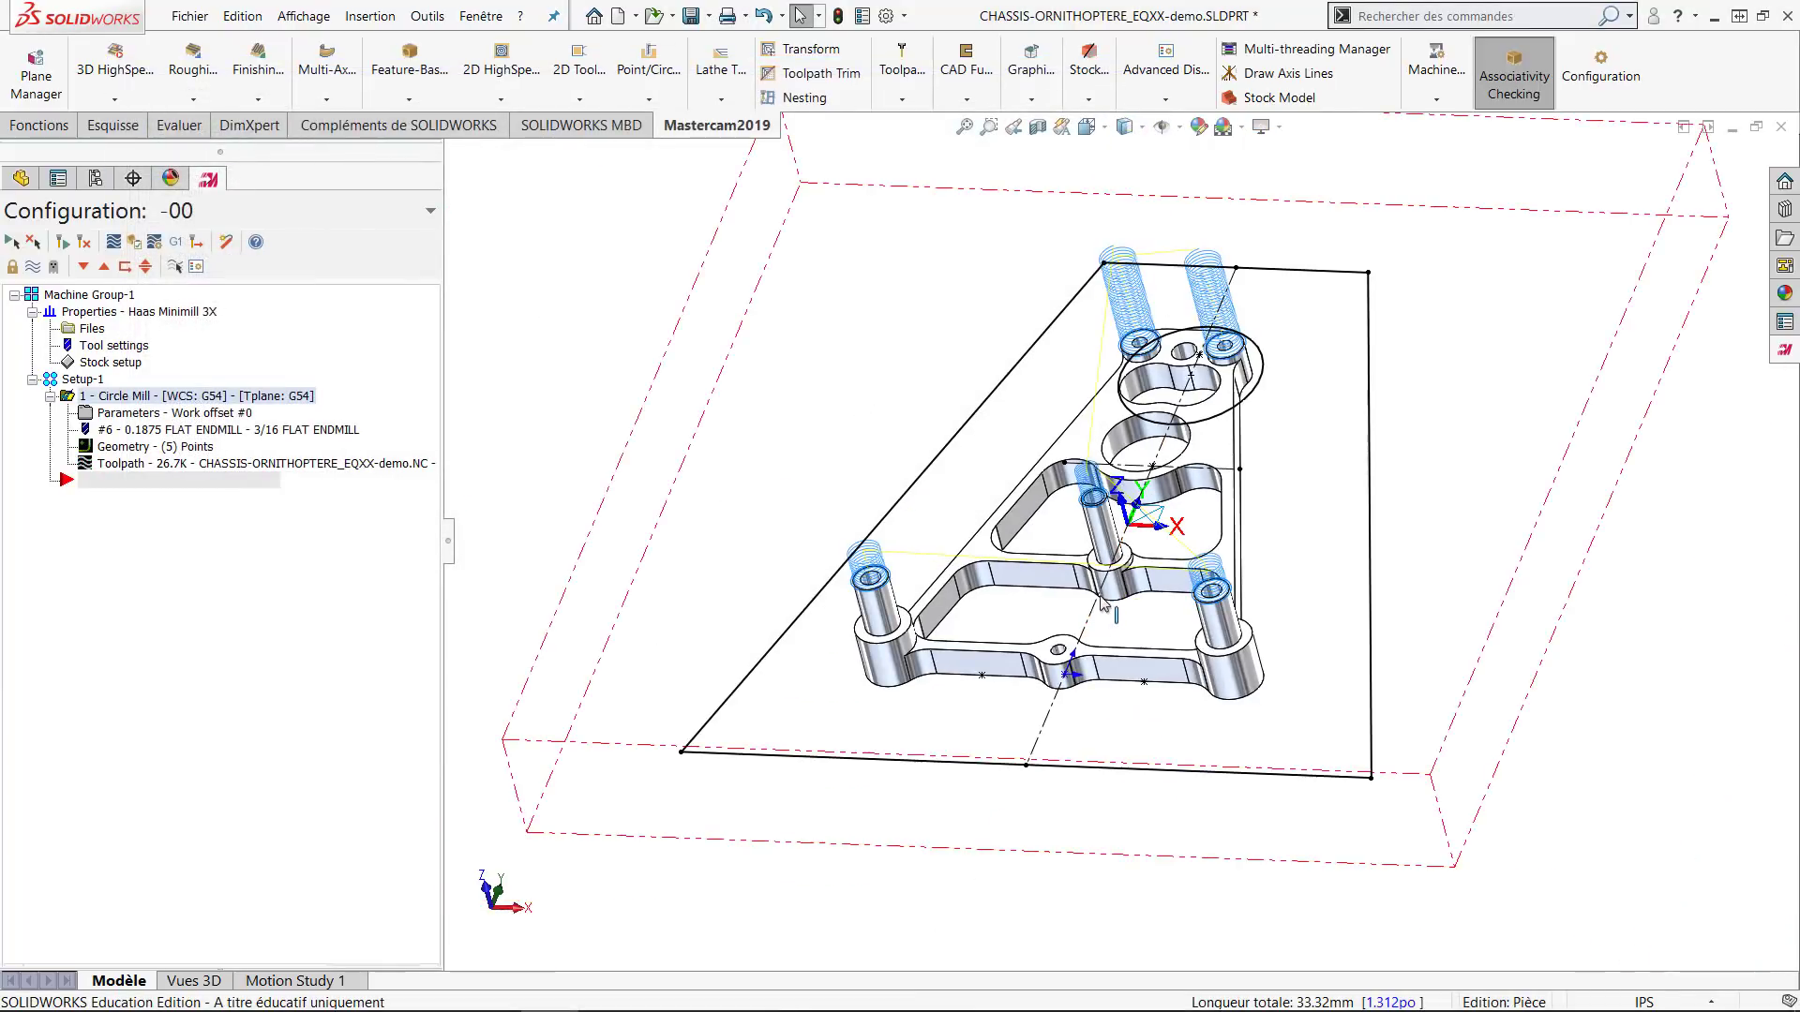
pyautogui.moveTo(1104, 605); pyautogui.dragTo(845, 478, button='middle')
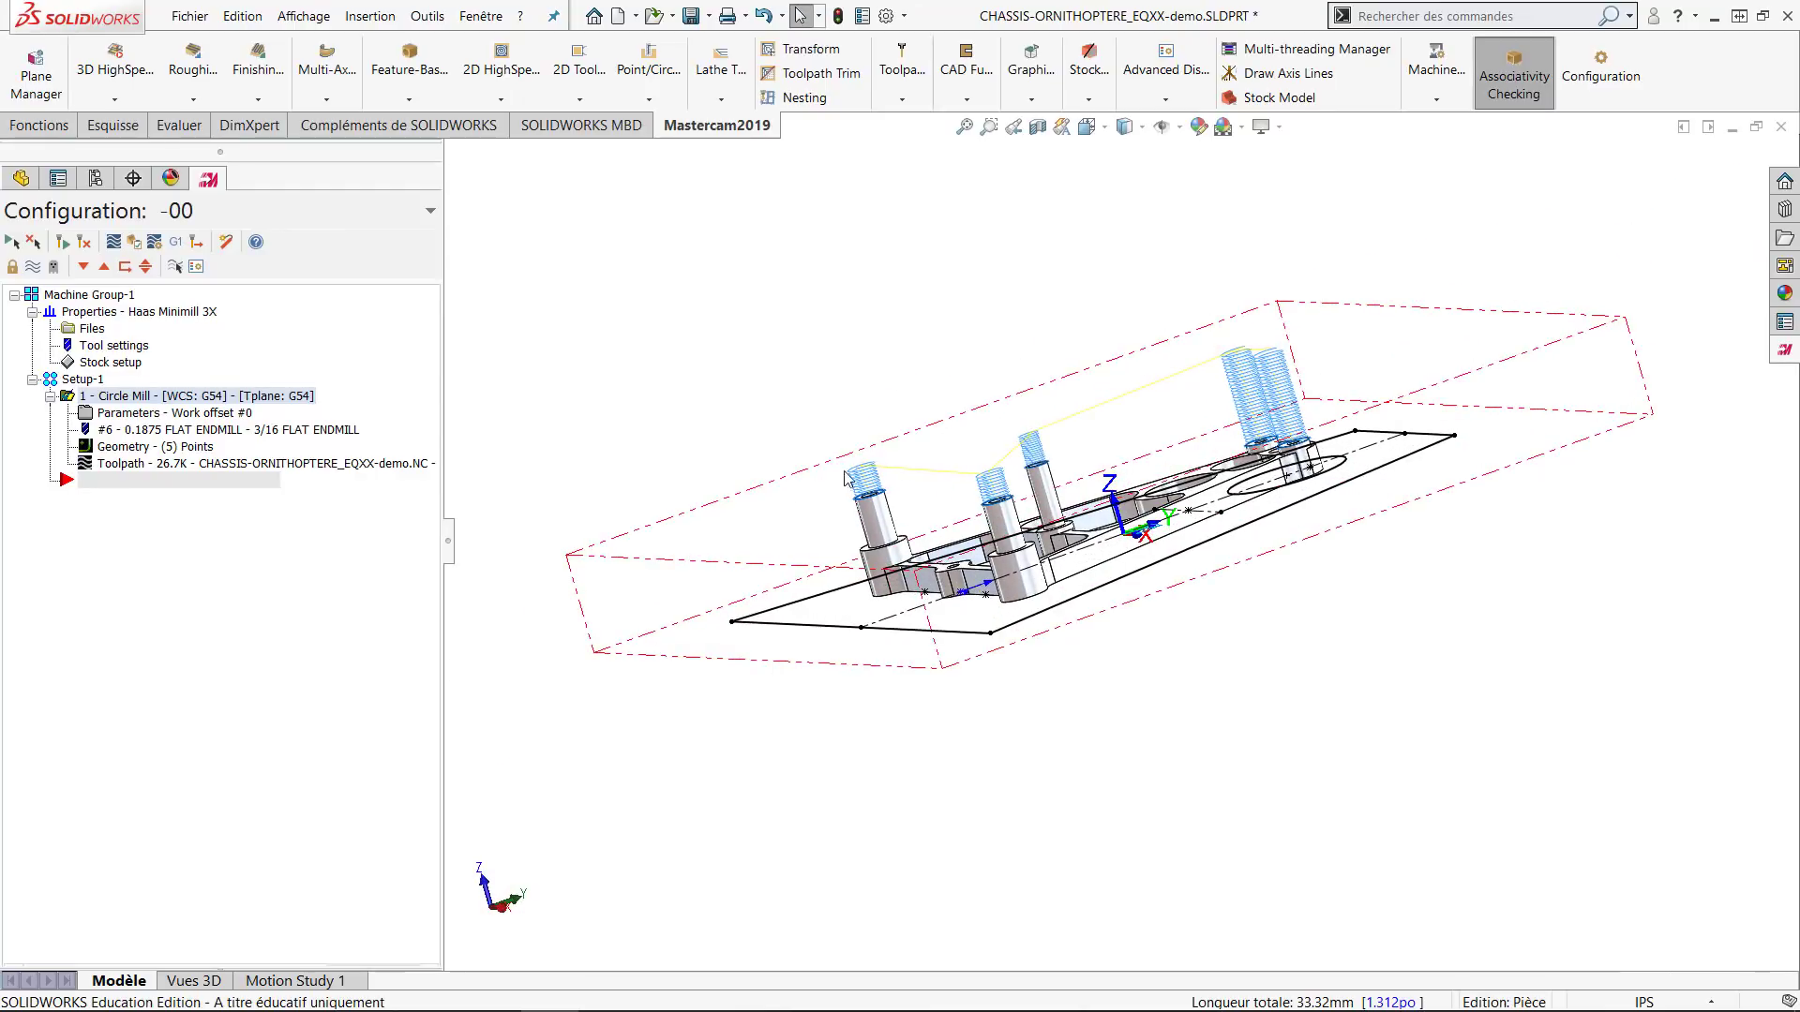
pyautogui.moveTo(1026, 576); pyautogui.dragTo(1136, 648, button='middle')
pyautogui.scroll(-2, 1118, 492)
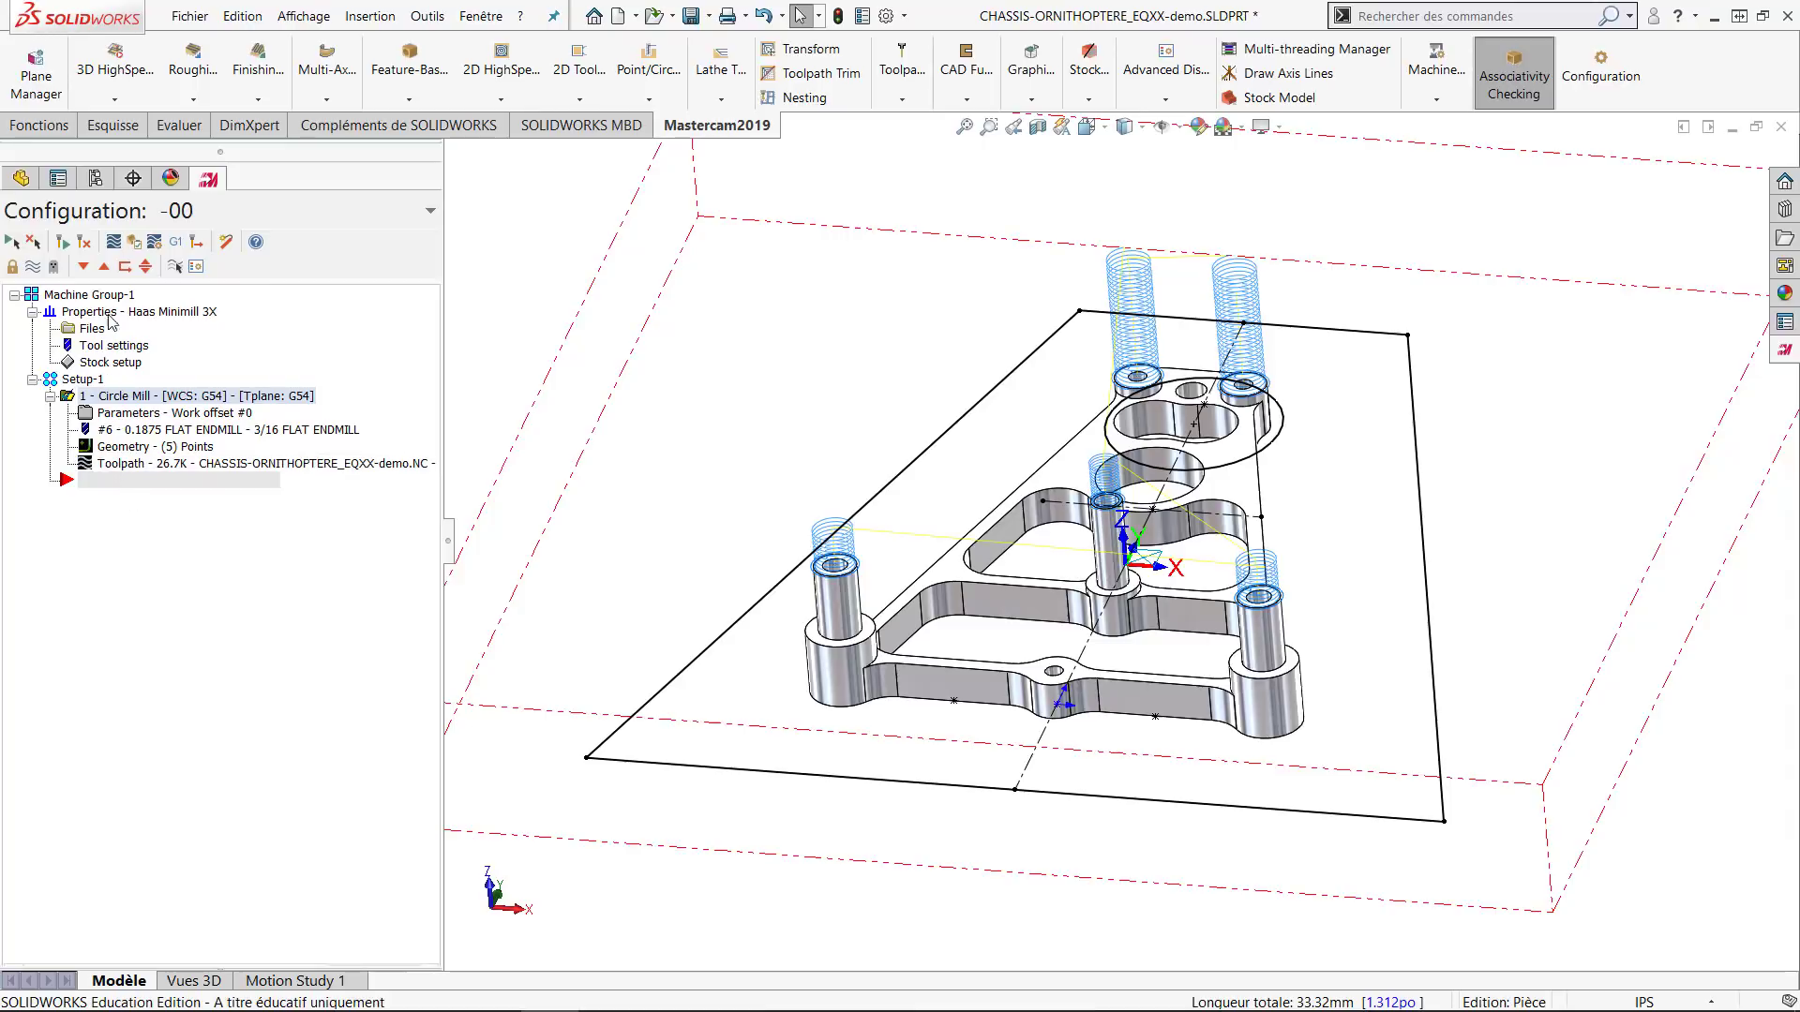
pyautogui.click(134, 242)
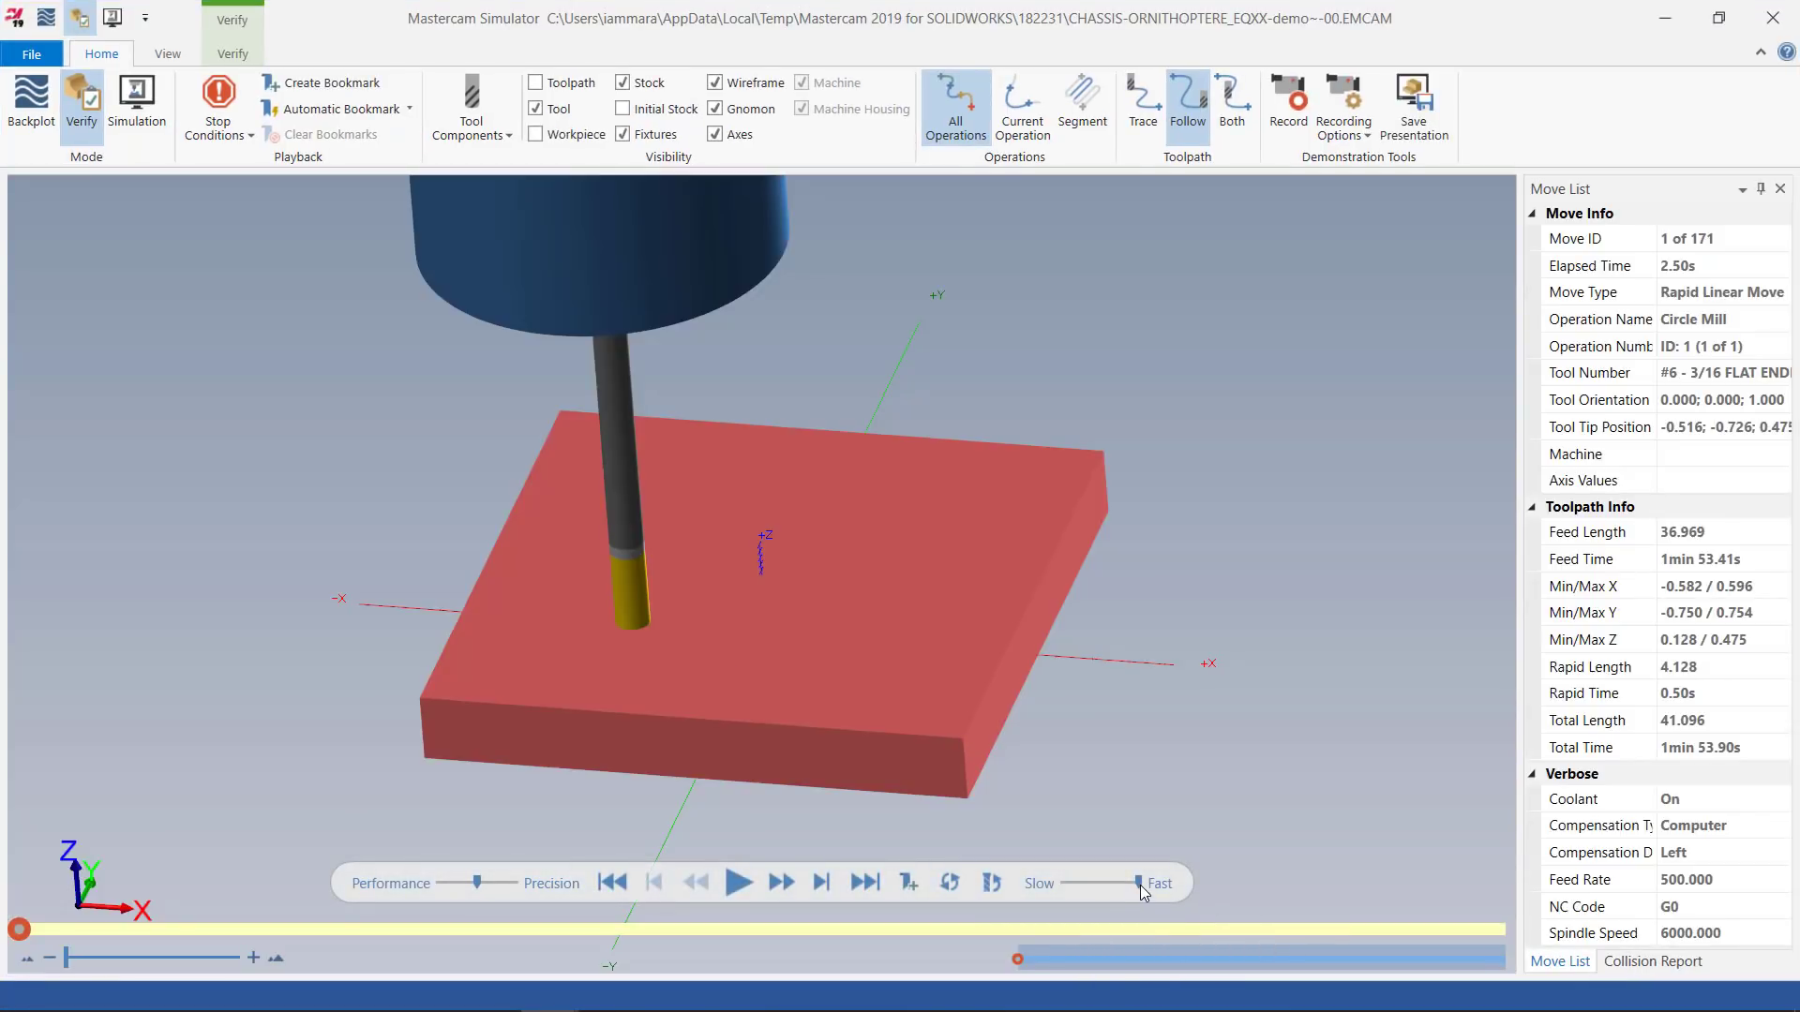
pyautogui.moveTo(1110, 888); pyautogui.dragTo(1087, 888)
pyautogui.click(739, 882)
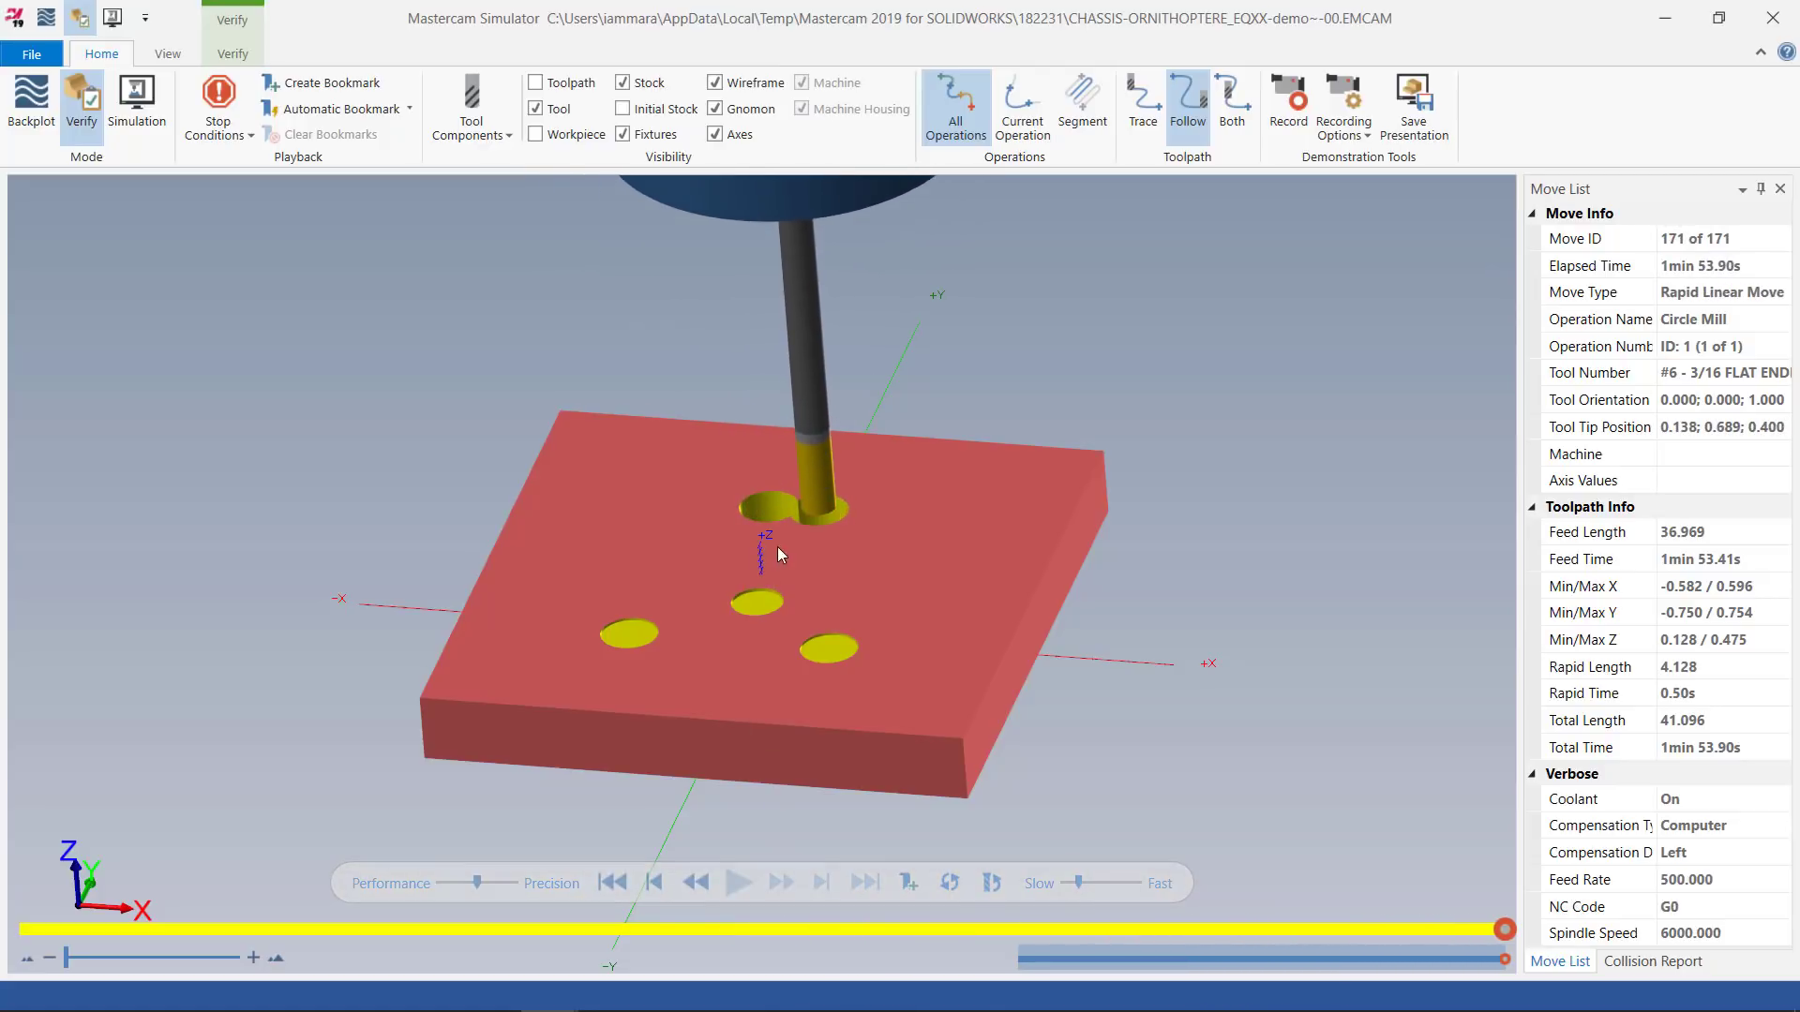
# Examine the pockets milled in the simulated stock with the tool temporarily hidden, and close the simulator.
pyautogui.moveTo(774, 516); pyautogui.dragTo(750, 559, button='middle')
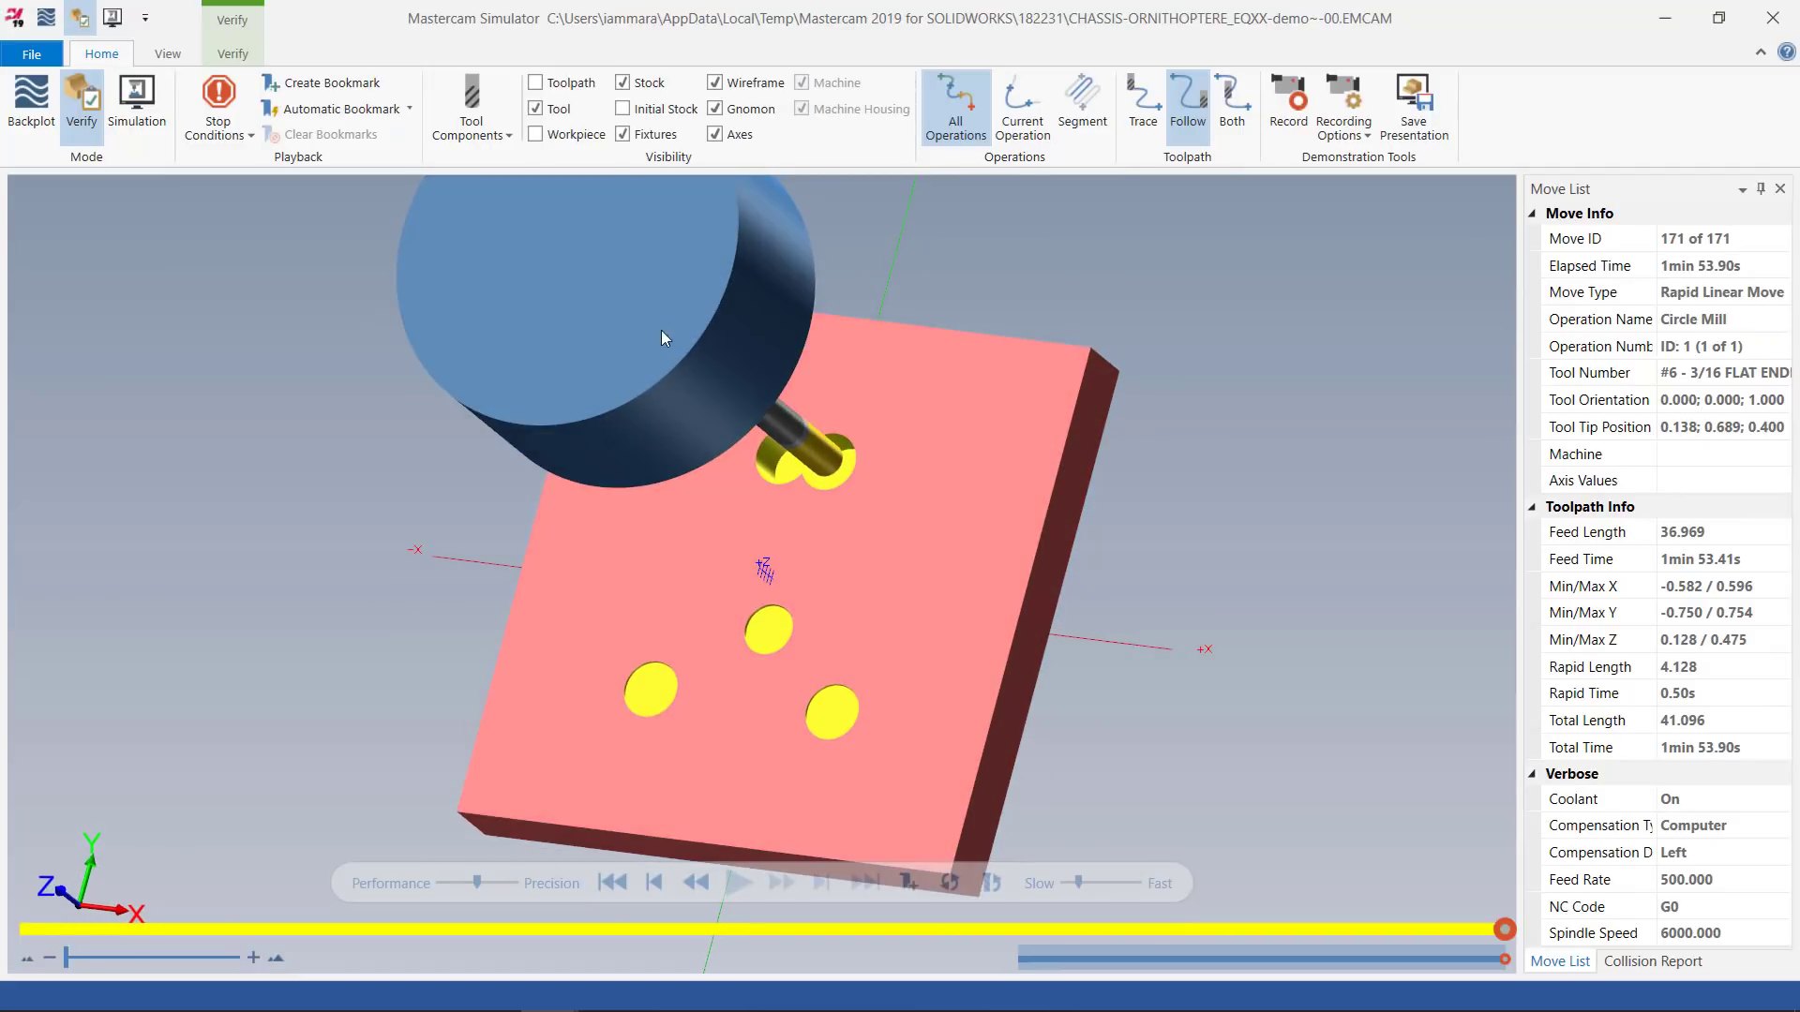
pyautogui.click(536, 109)
pyautogui.moveTo(841, 465)
pyautogui.mouseDown(button='middle')
pyautogui.moveTo(877, 513)
pyautogui.moveTo(900, 442)
pyautogui.moveTo(863, 422)
pyautogui.moveTo(841, 448)
pyautogui.mouseUp(button='middle')
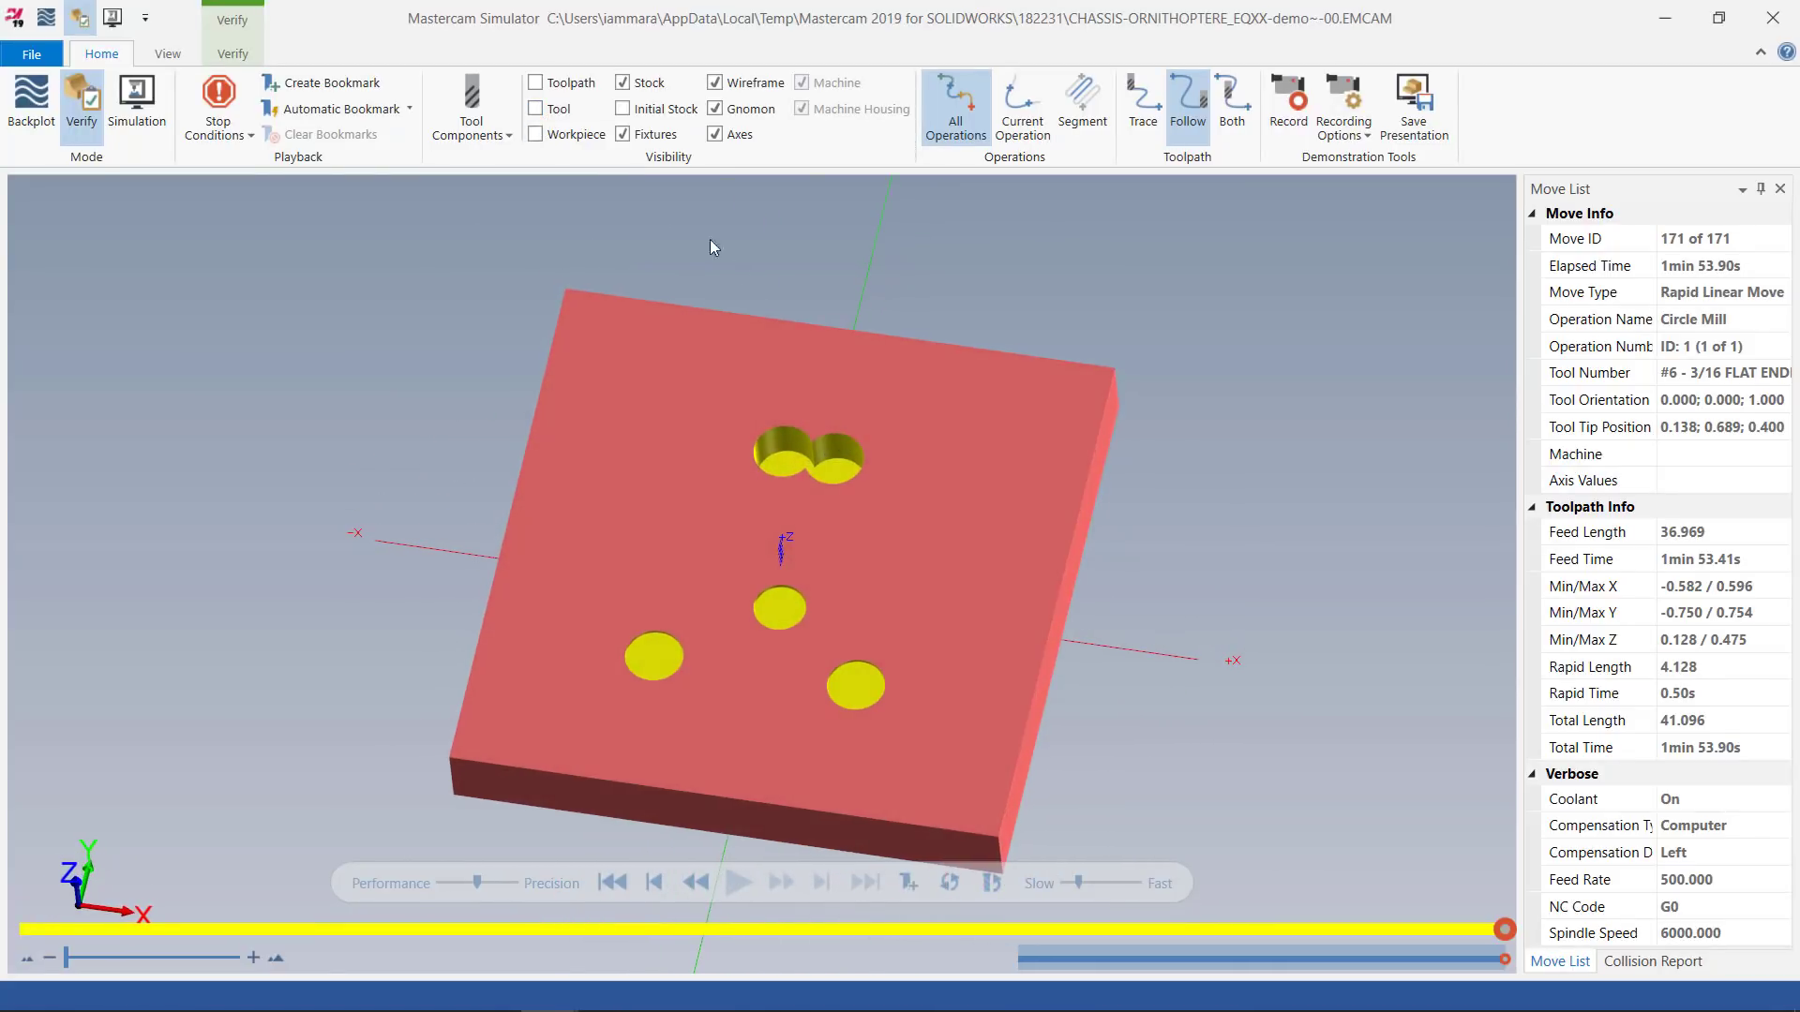
pyautogui.click(535, 110)
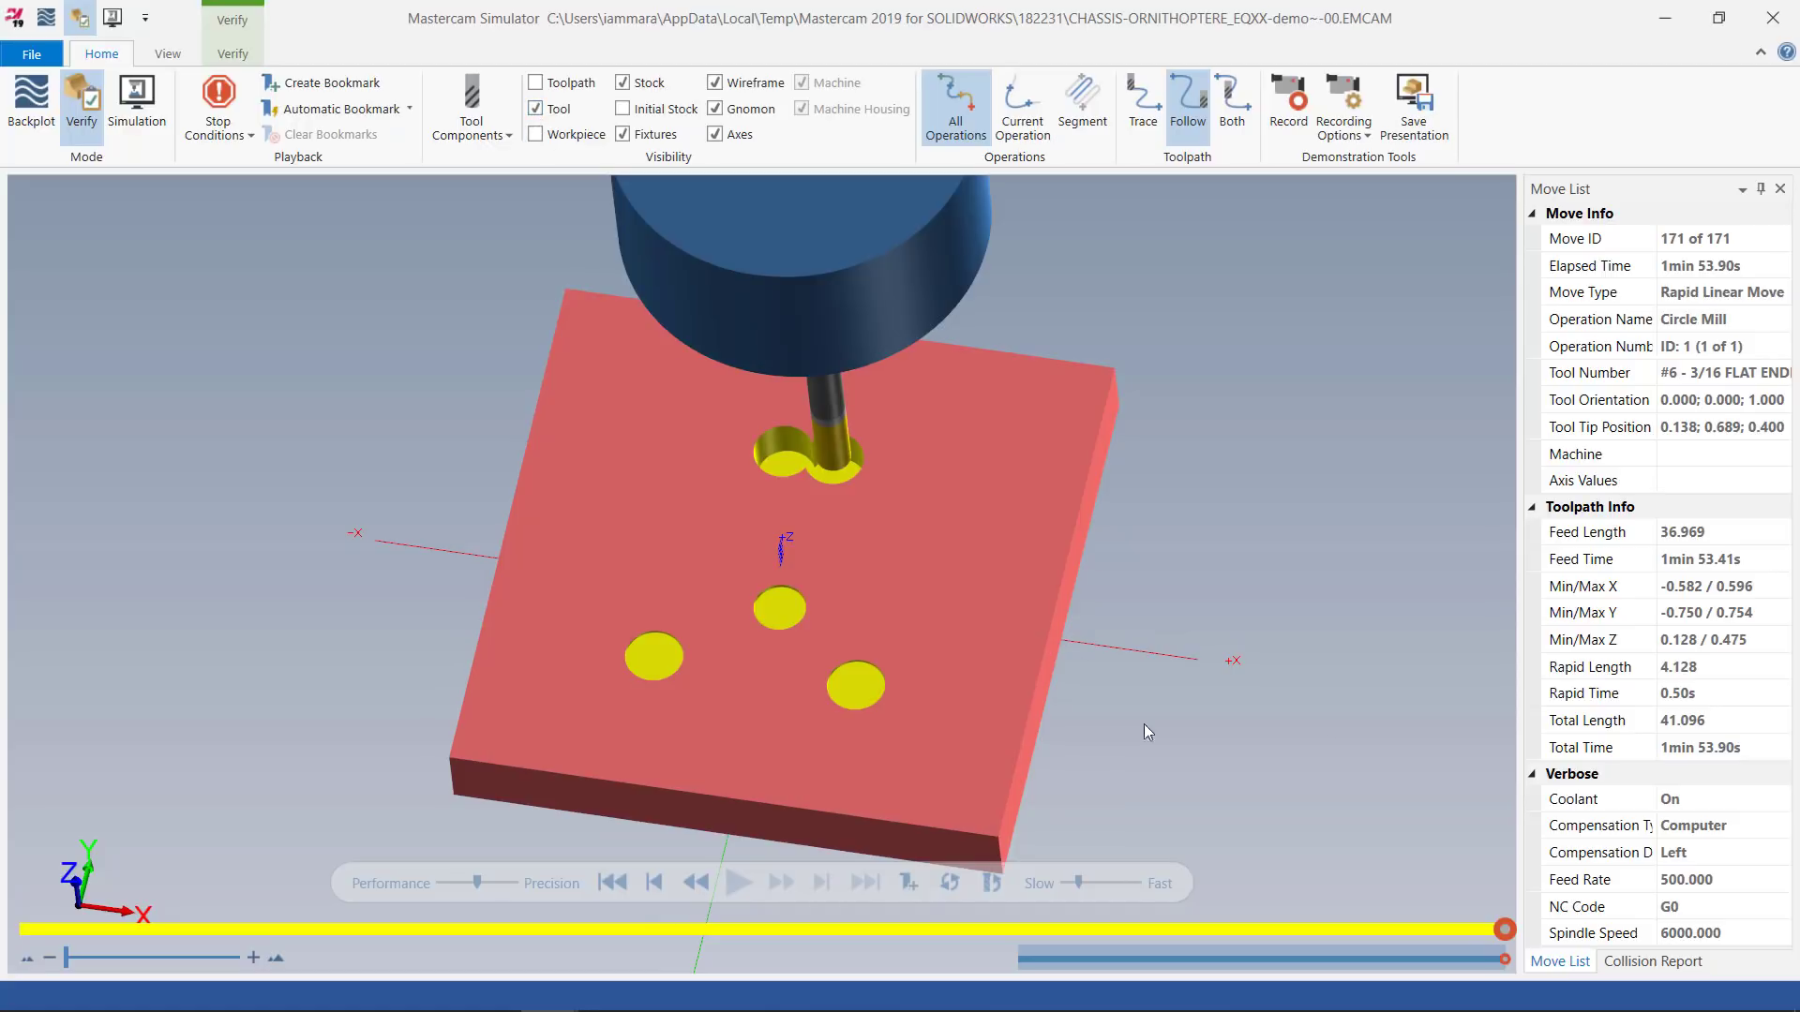
pyautogui.click(1772, 18)
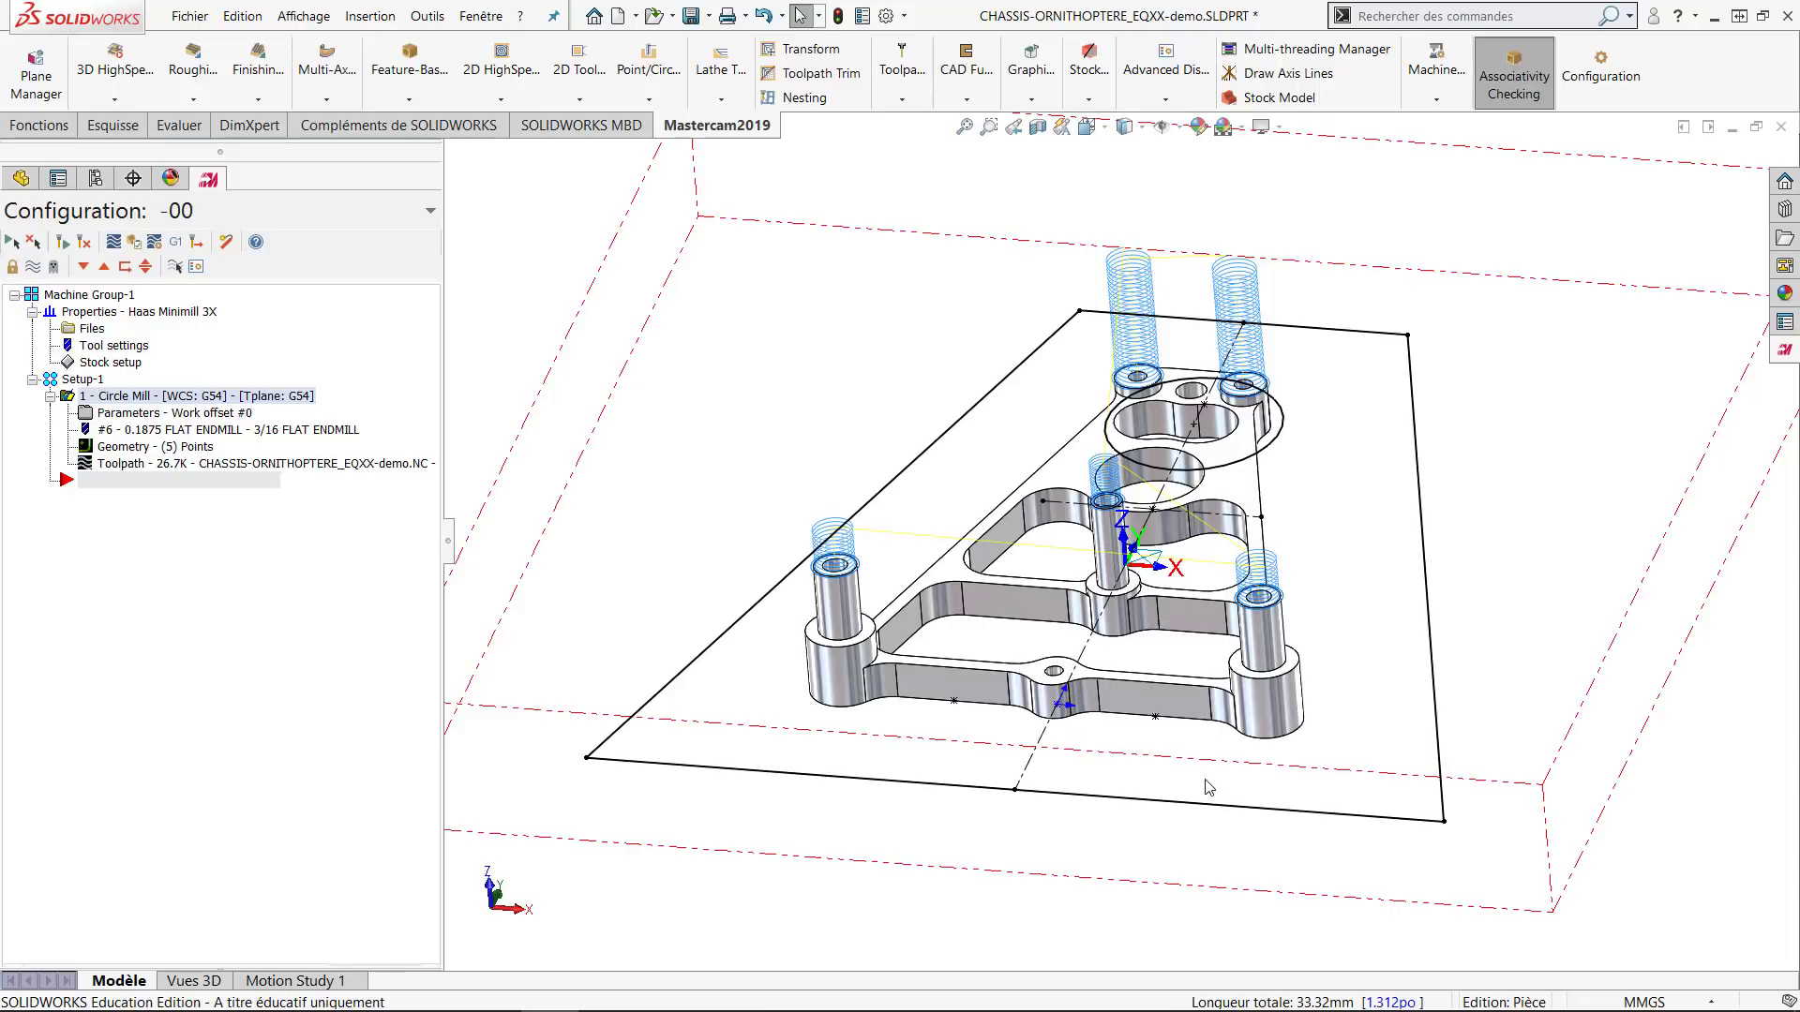
# Create a 2D High Speed Dynamic Mill toolpath with the four boundary sketch lines chained as its machining region.
pyautogui.scroll(2, 1172, 679)
pyautogui.scroll(-2, 1180, 677)
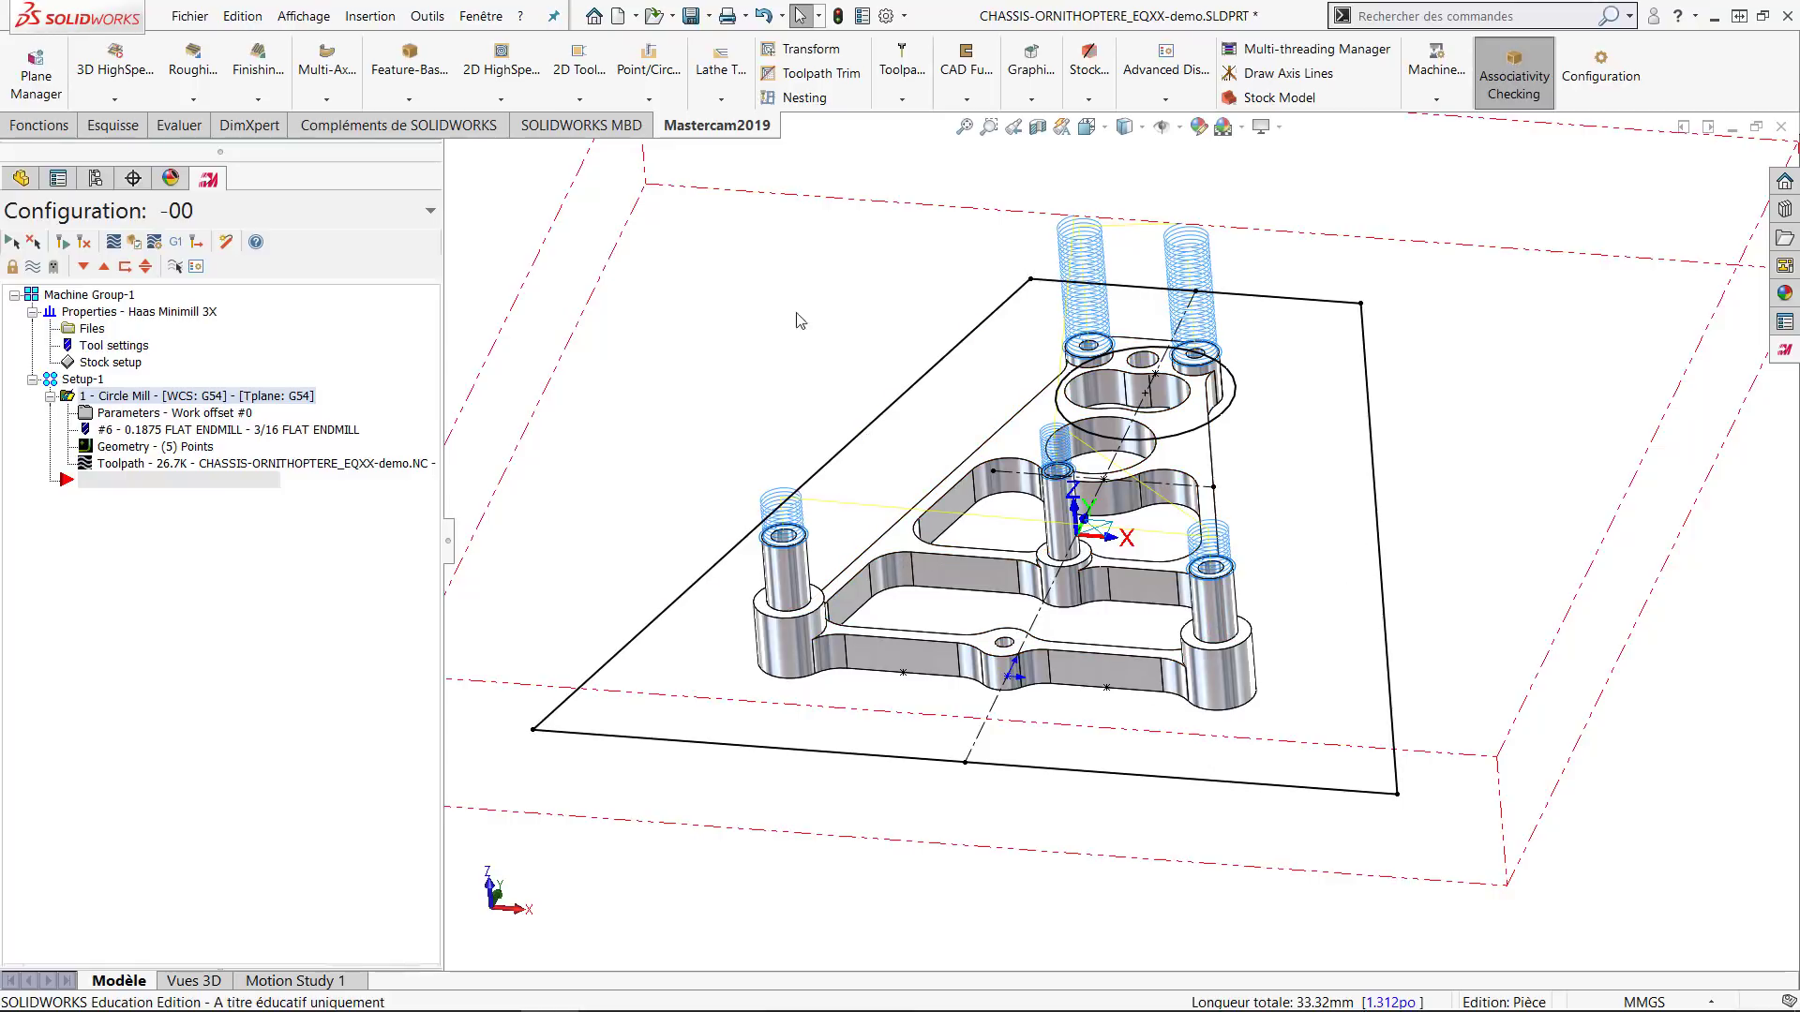
pyautogui.click(509, 104)
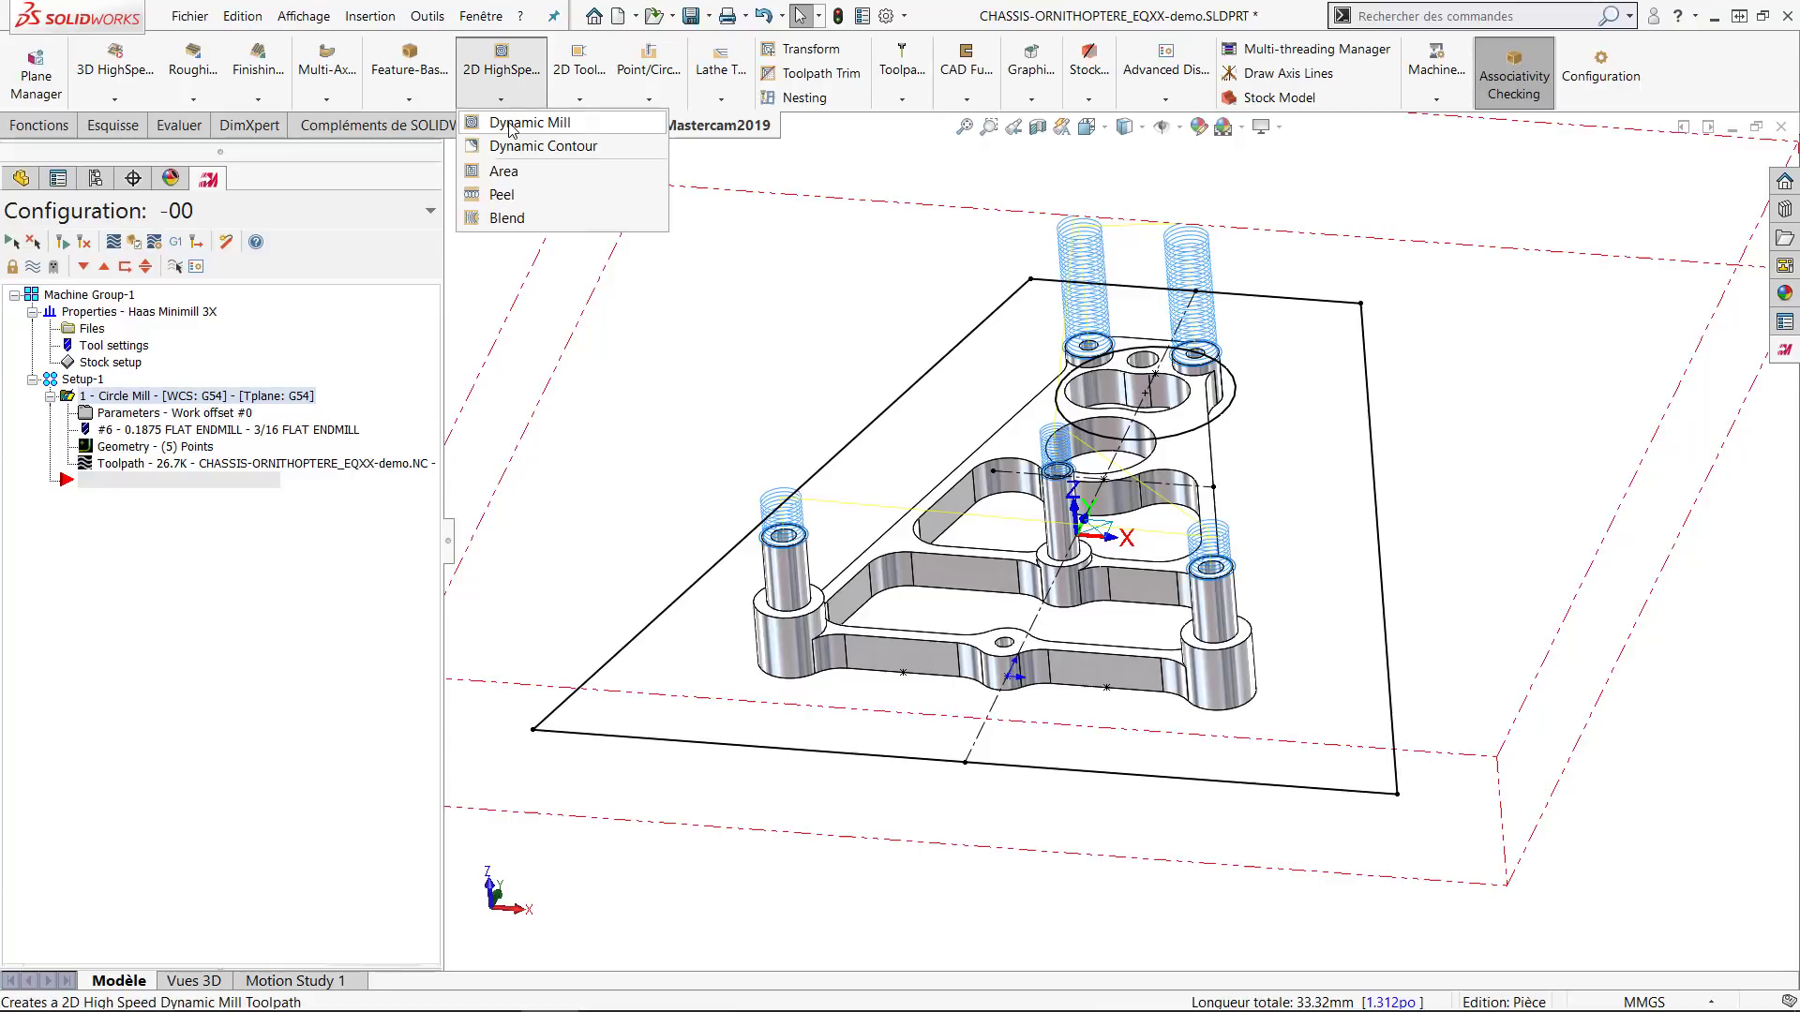
pyautogui.click(511, 124)
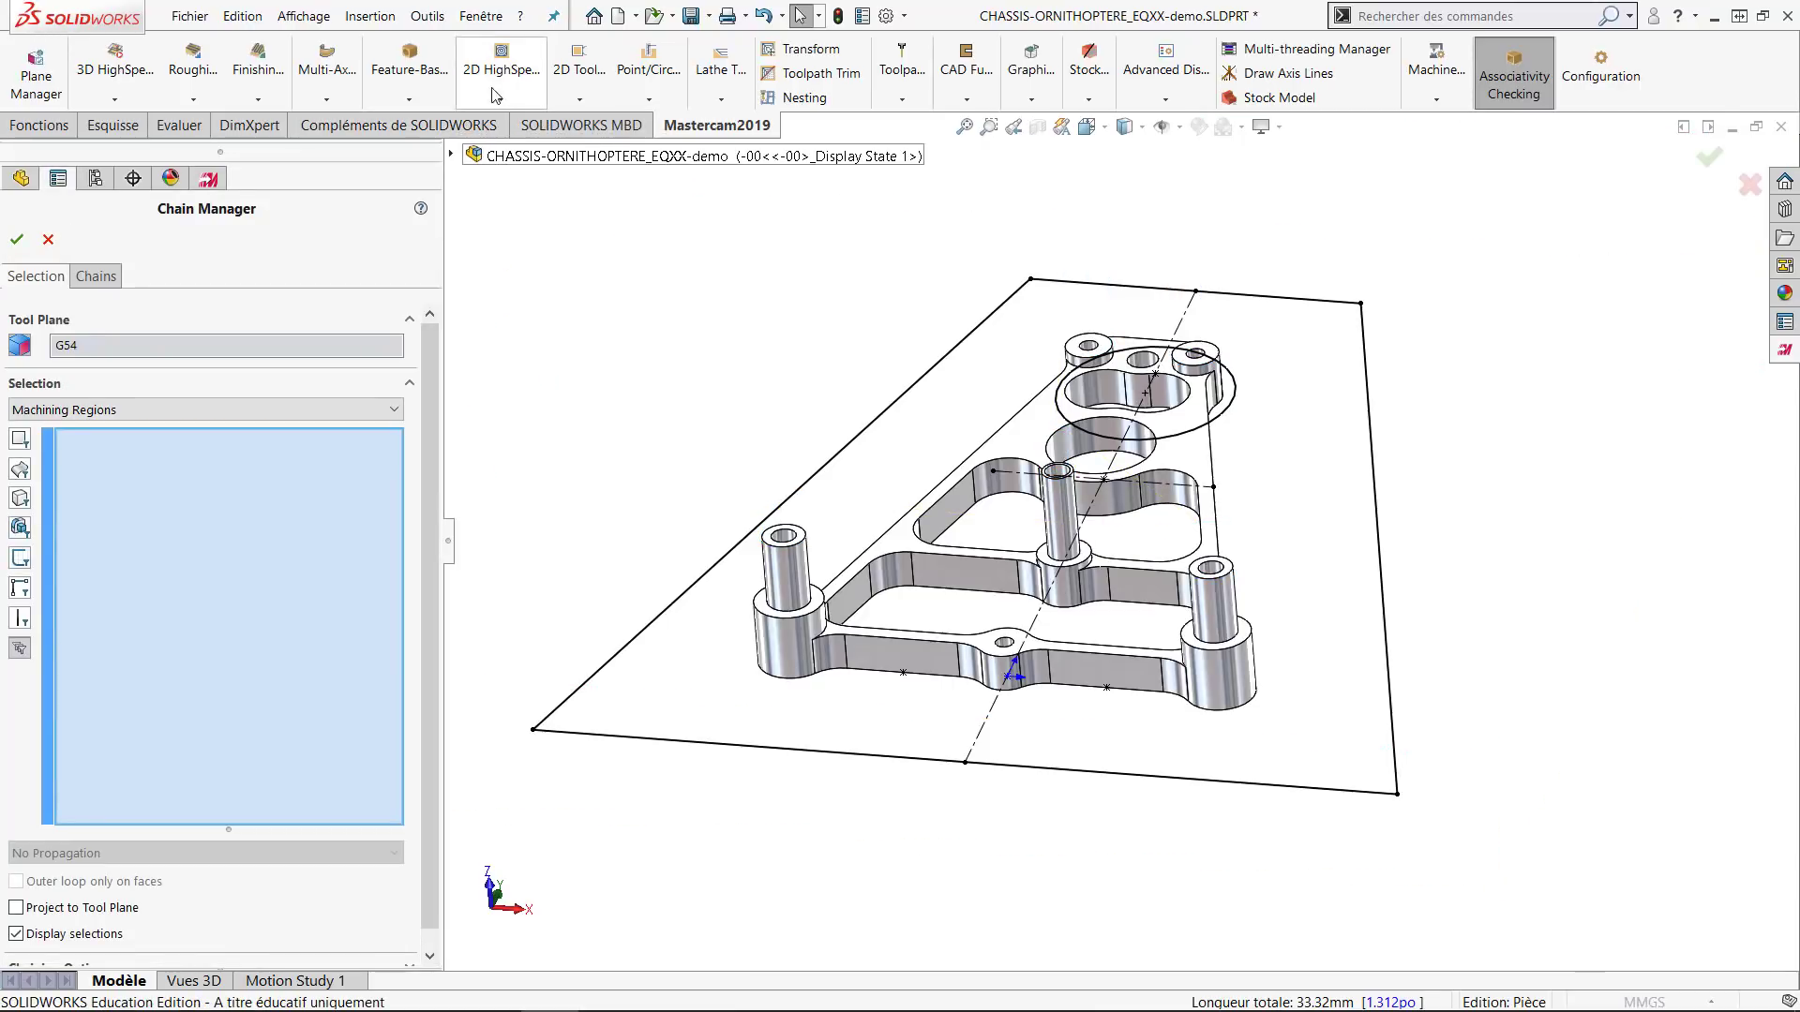
pyautogui.click(801, 482)
pyautogui.click(1106, 284)
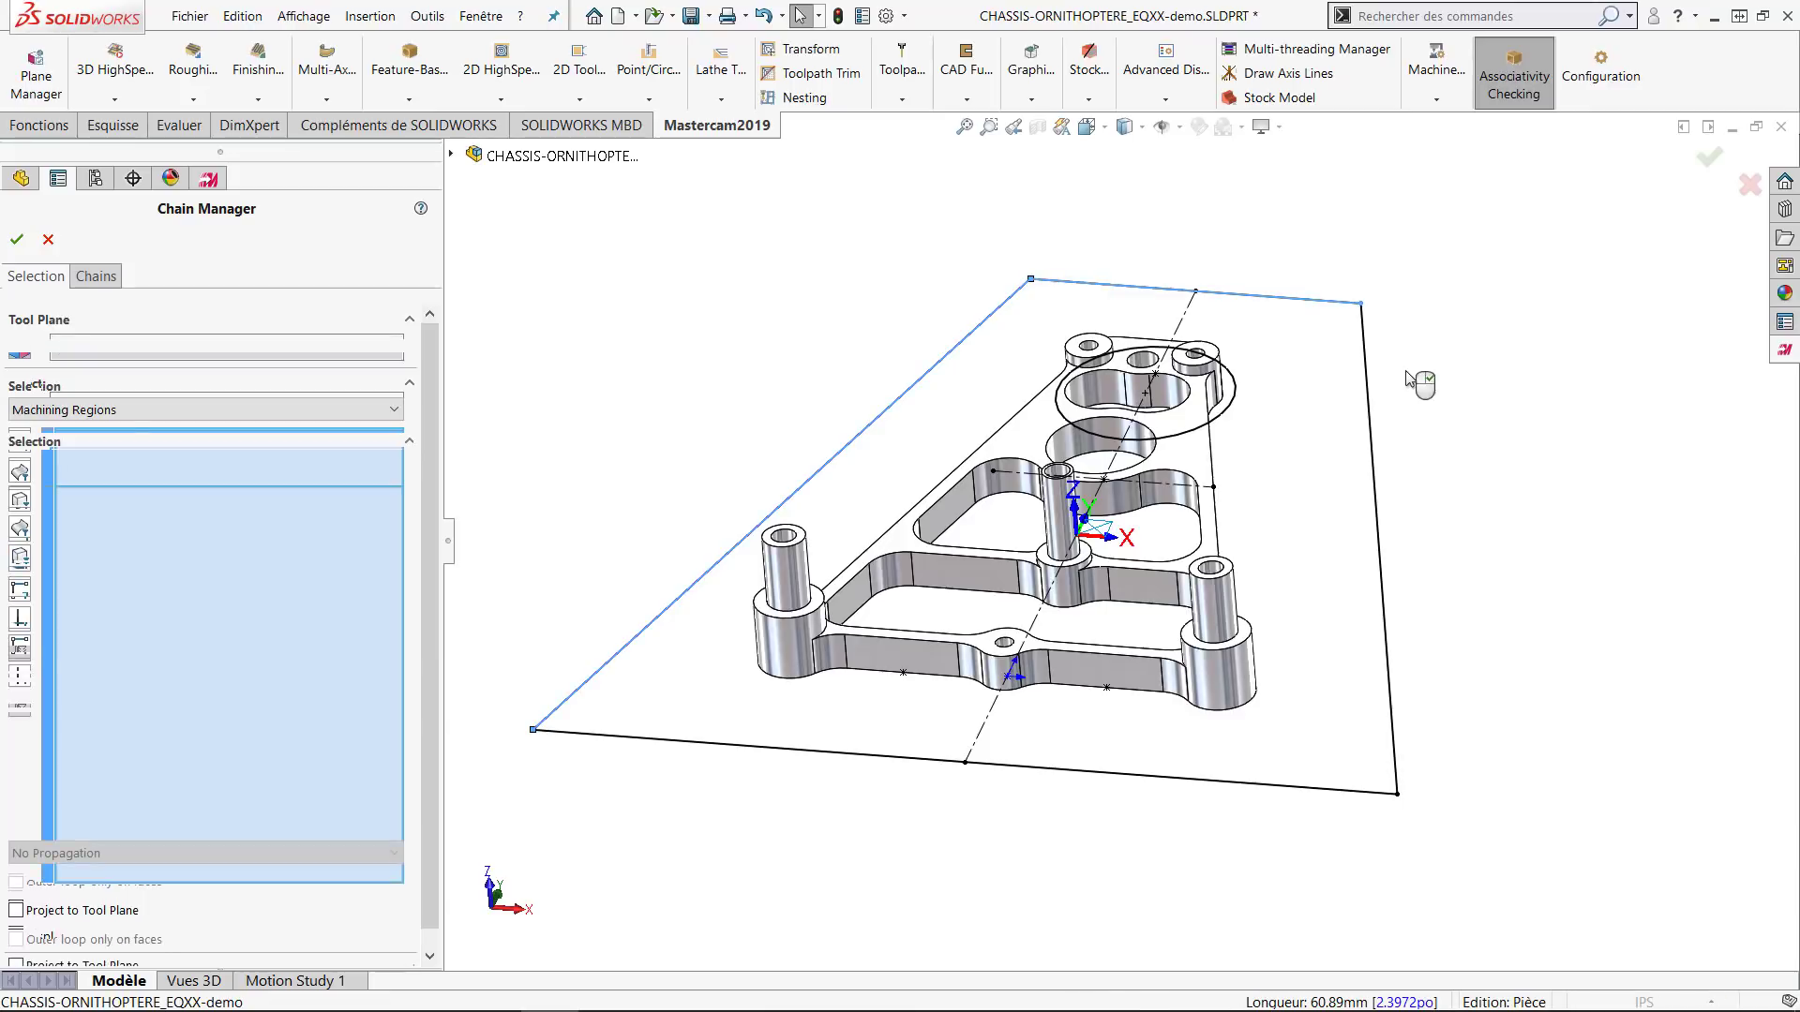
pyautogui.click(1367, 398)
pyautogui.click(1207, 784)
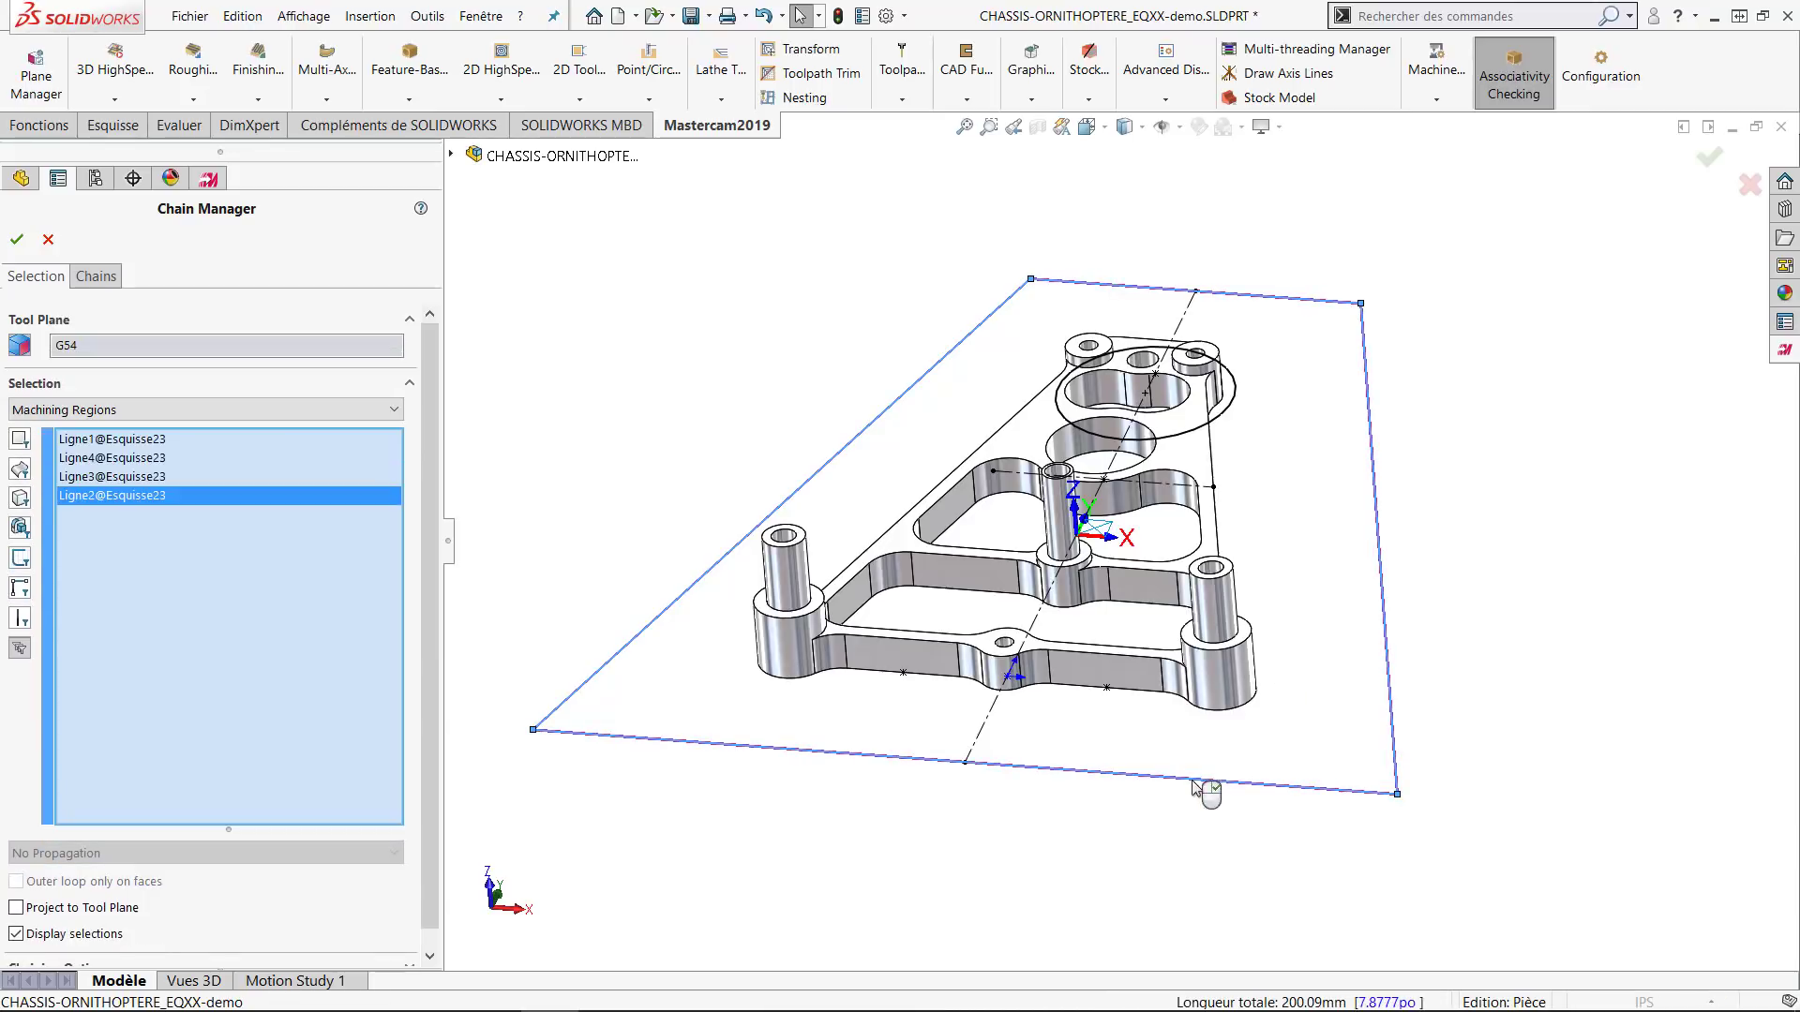
pyautogui.click(97, 277)
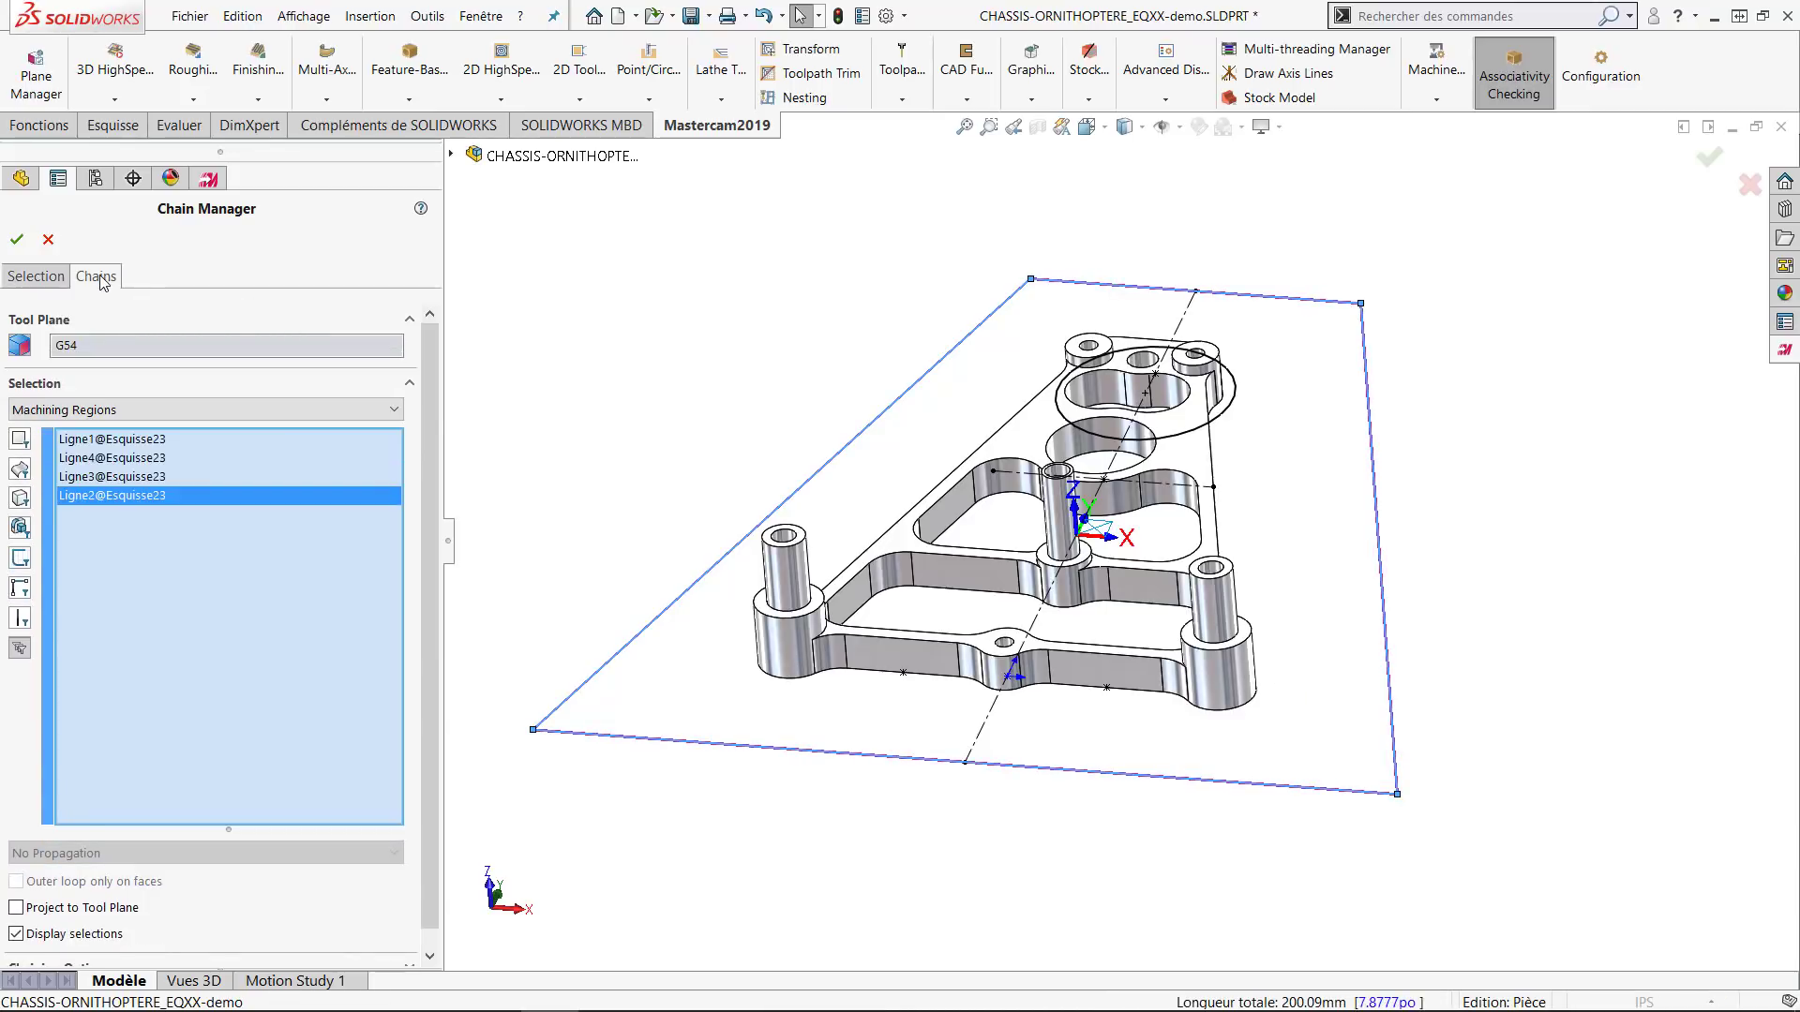
pyautogui.click(75, 375)
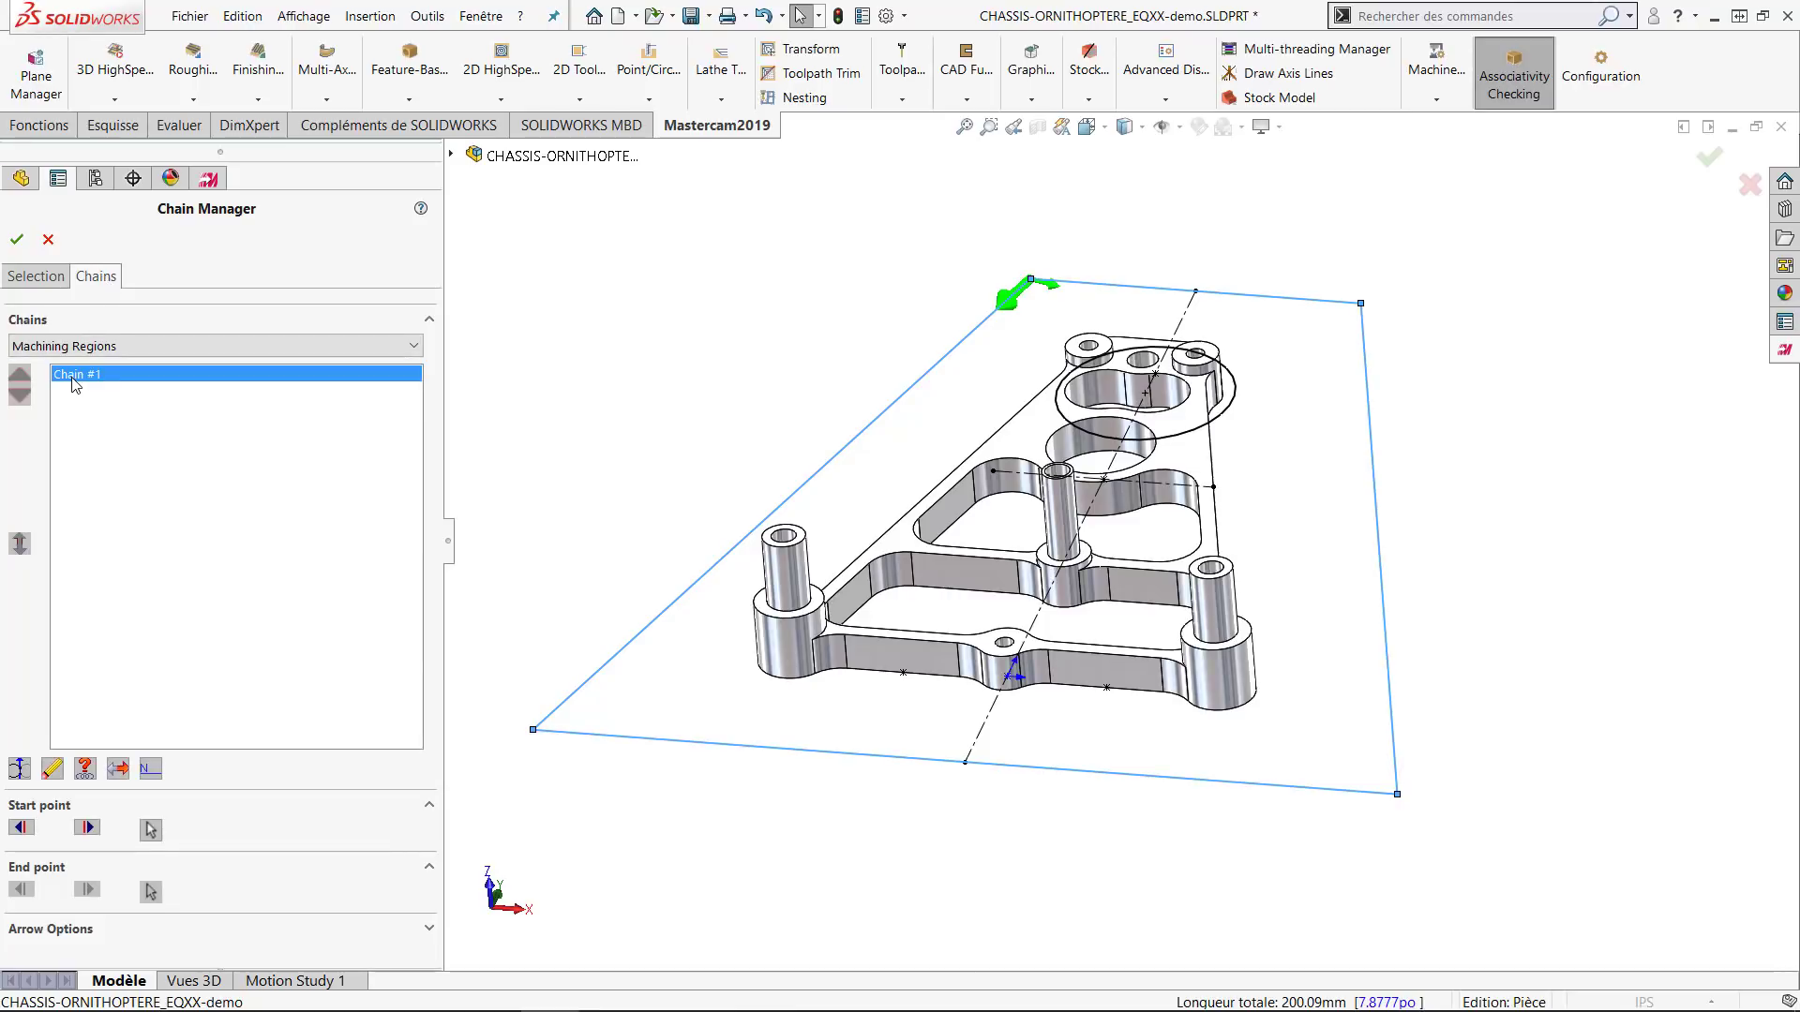
pyautogui.click(18, 240)
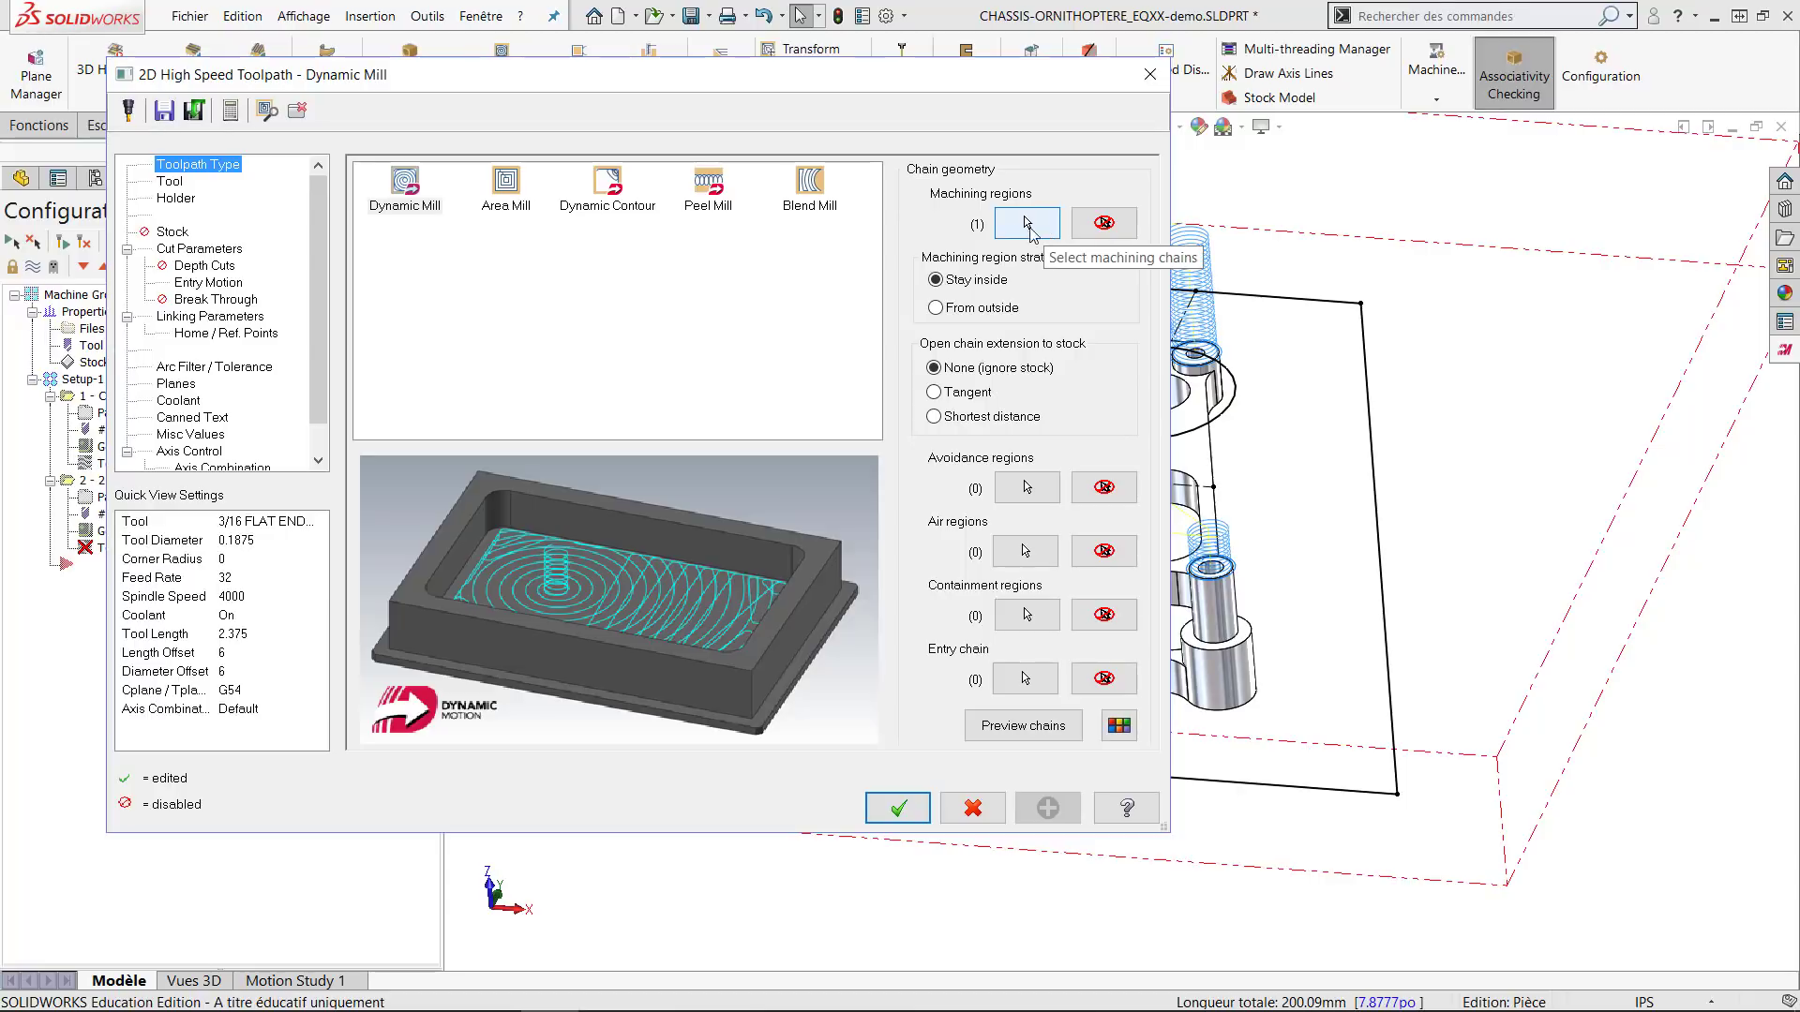
# Select the upper circular edges of the five chassis bosses as avoidance regions for the Dynamic Mill toolpath.
pyautogui.click(1027, 488)
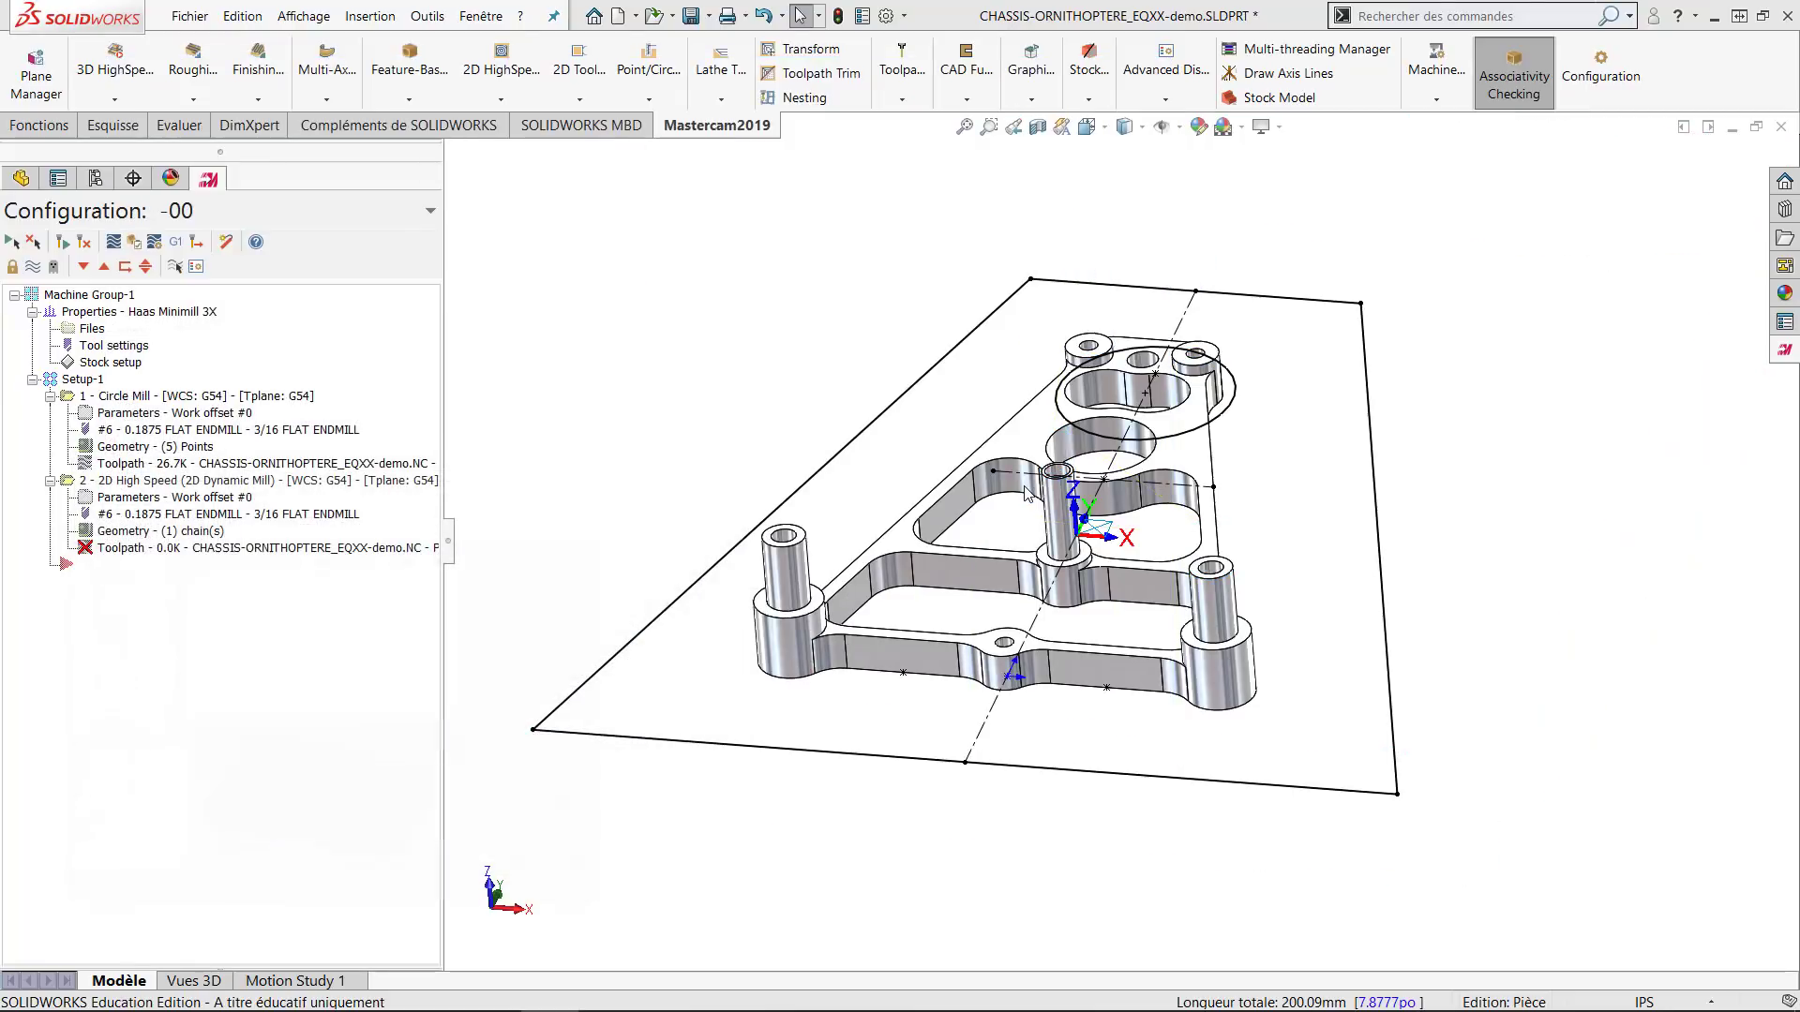
pyautogui.click(825, 605)
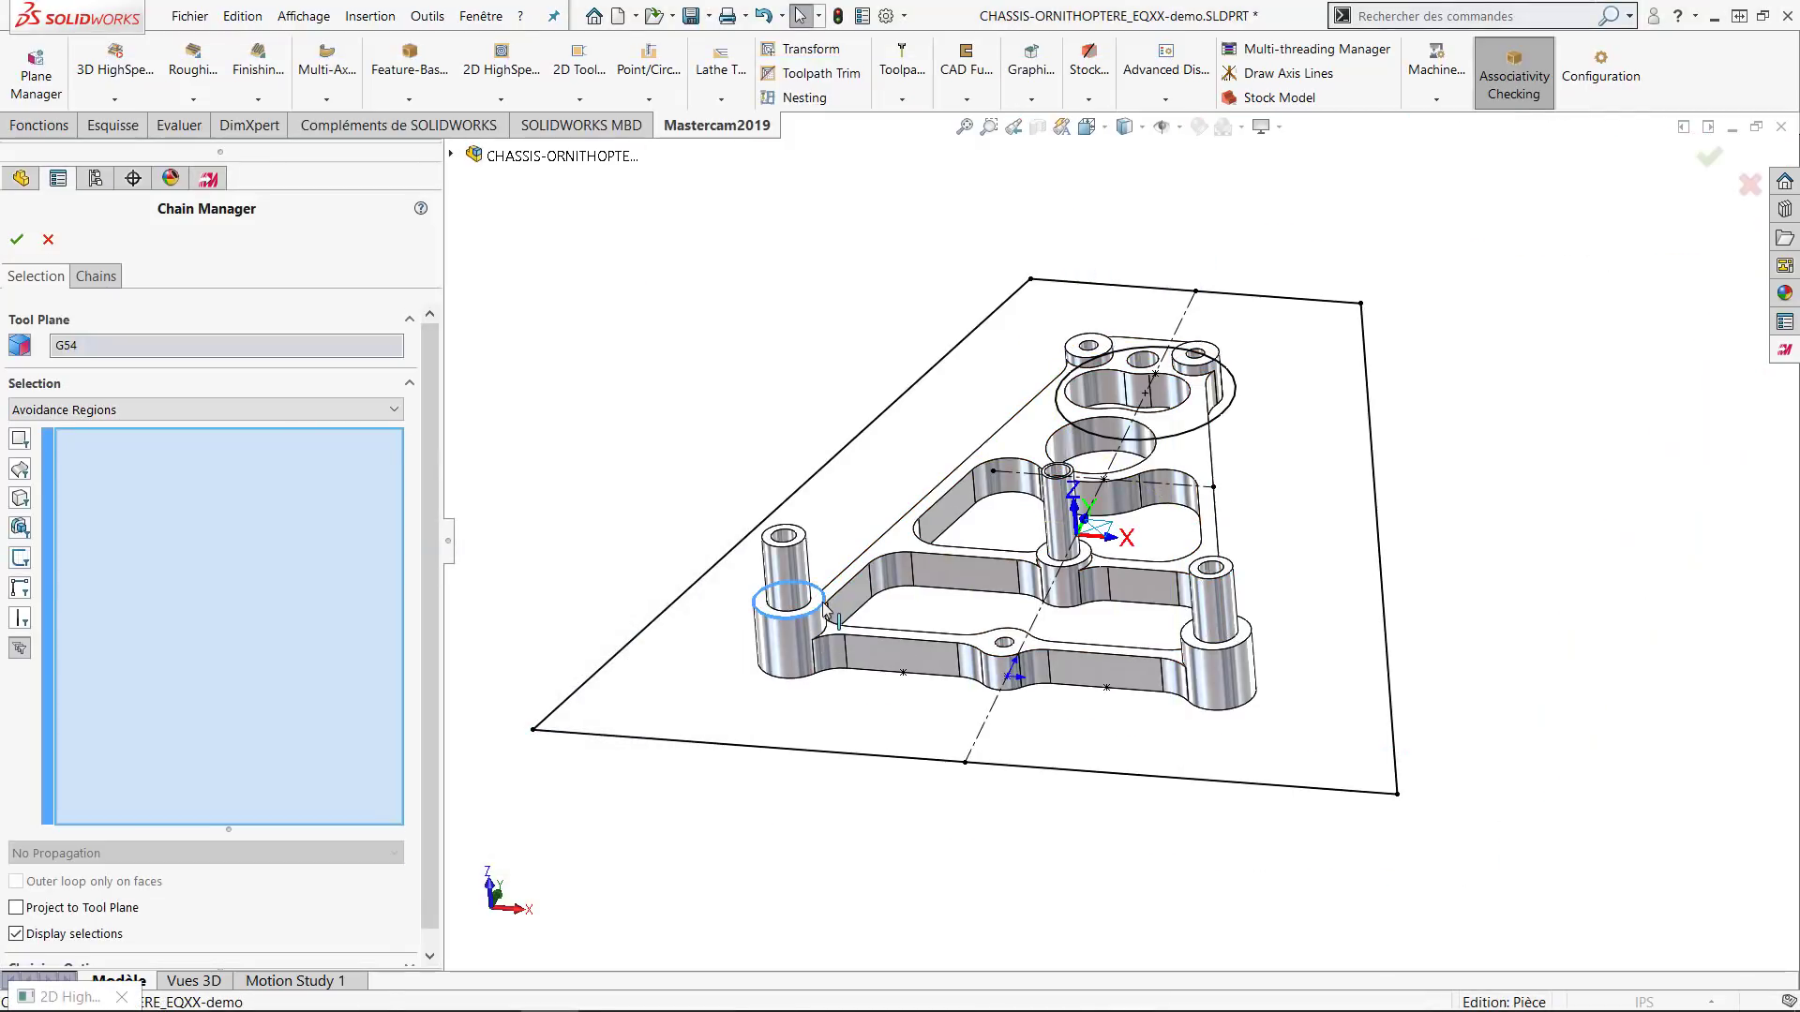
pyautogui.click(1211, 647)
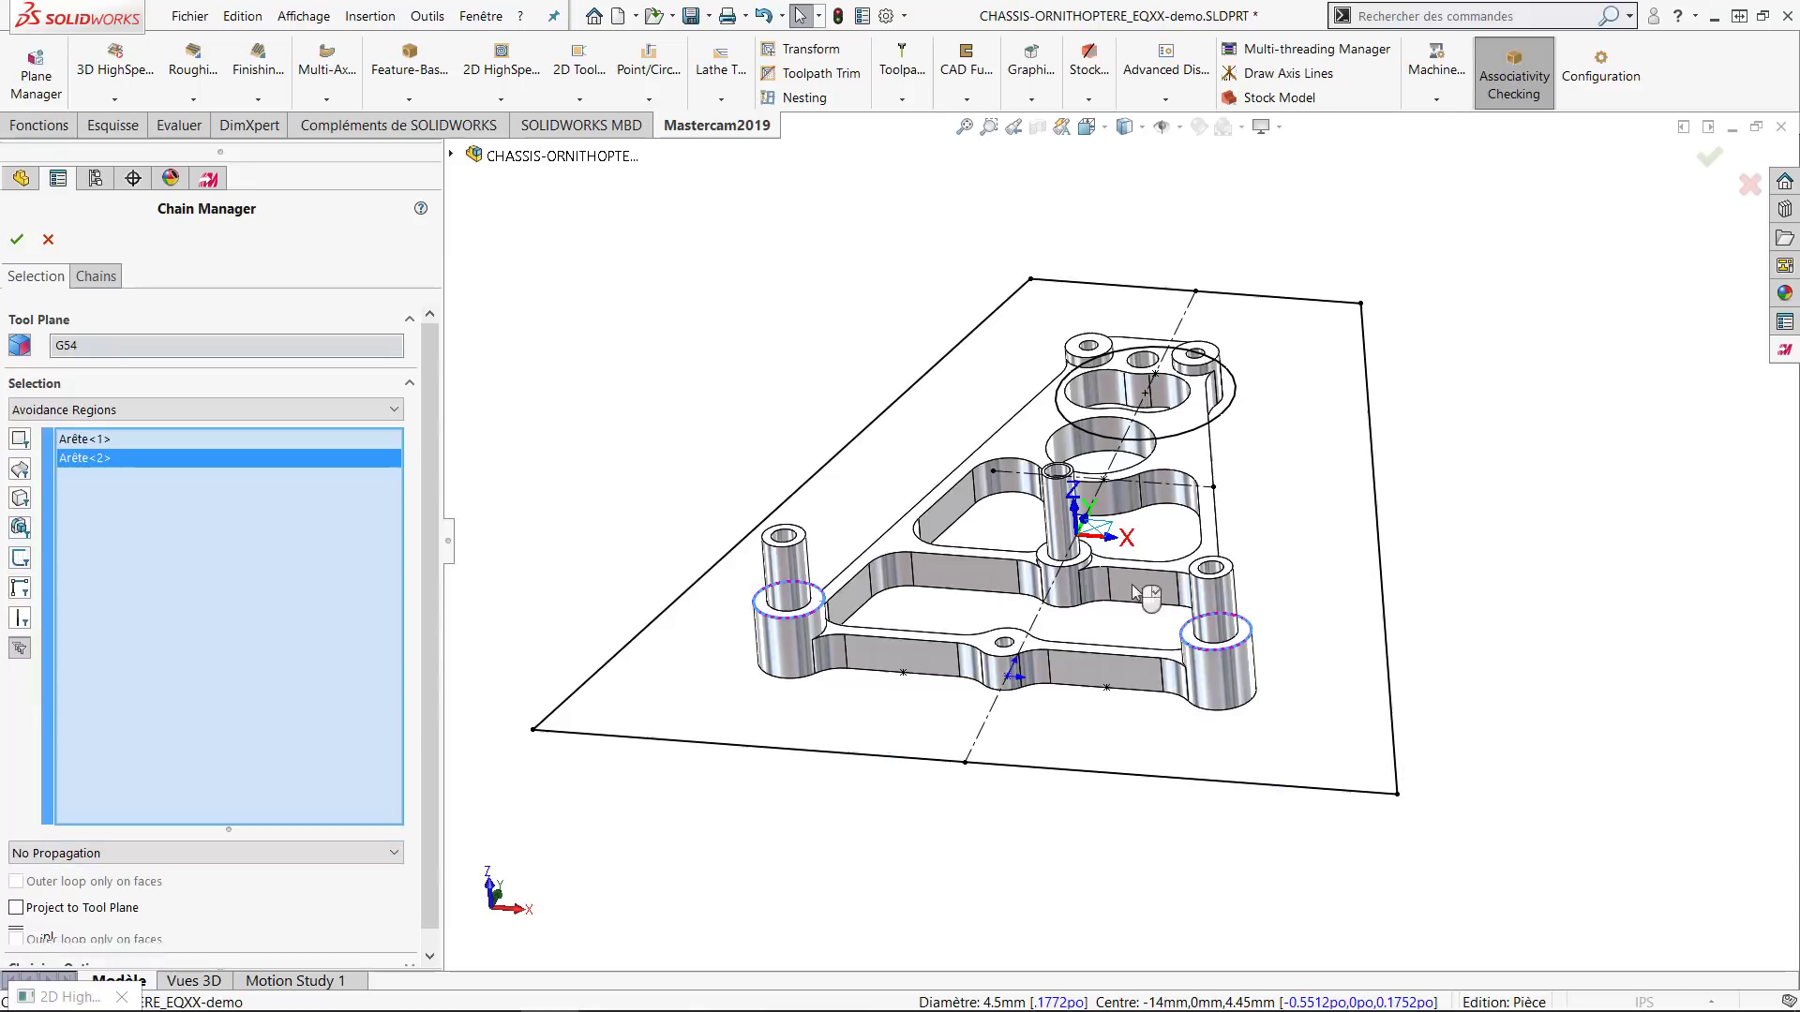
pyautogui.click(1087, 565)
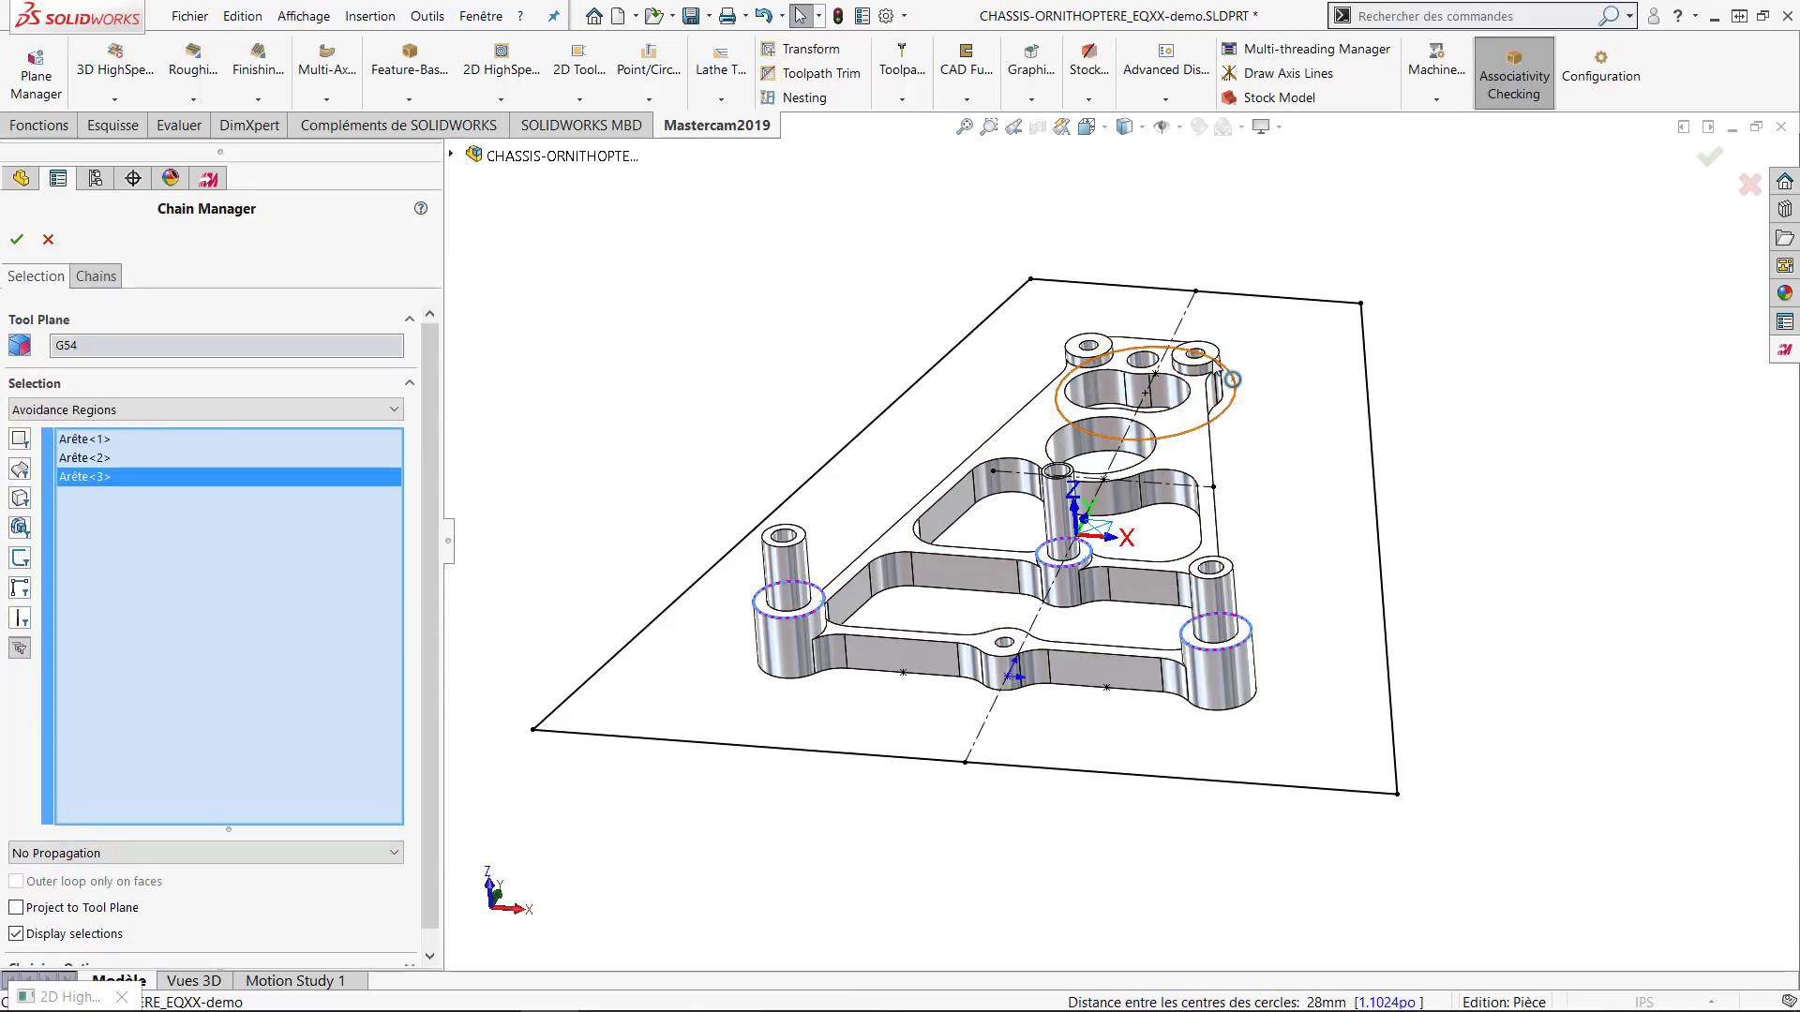
pyautogui.click(1214, 366)
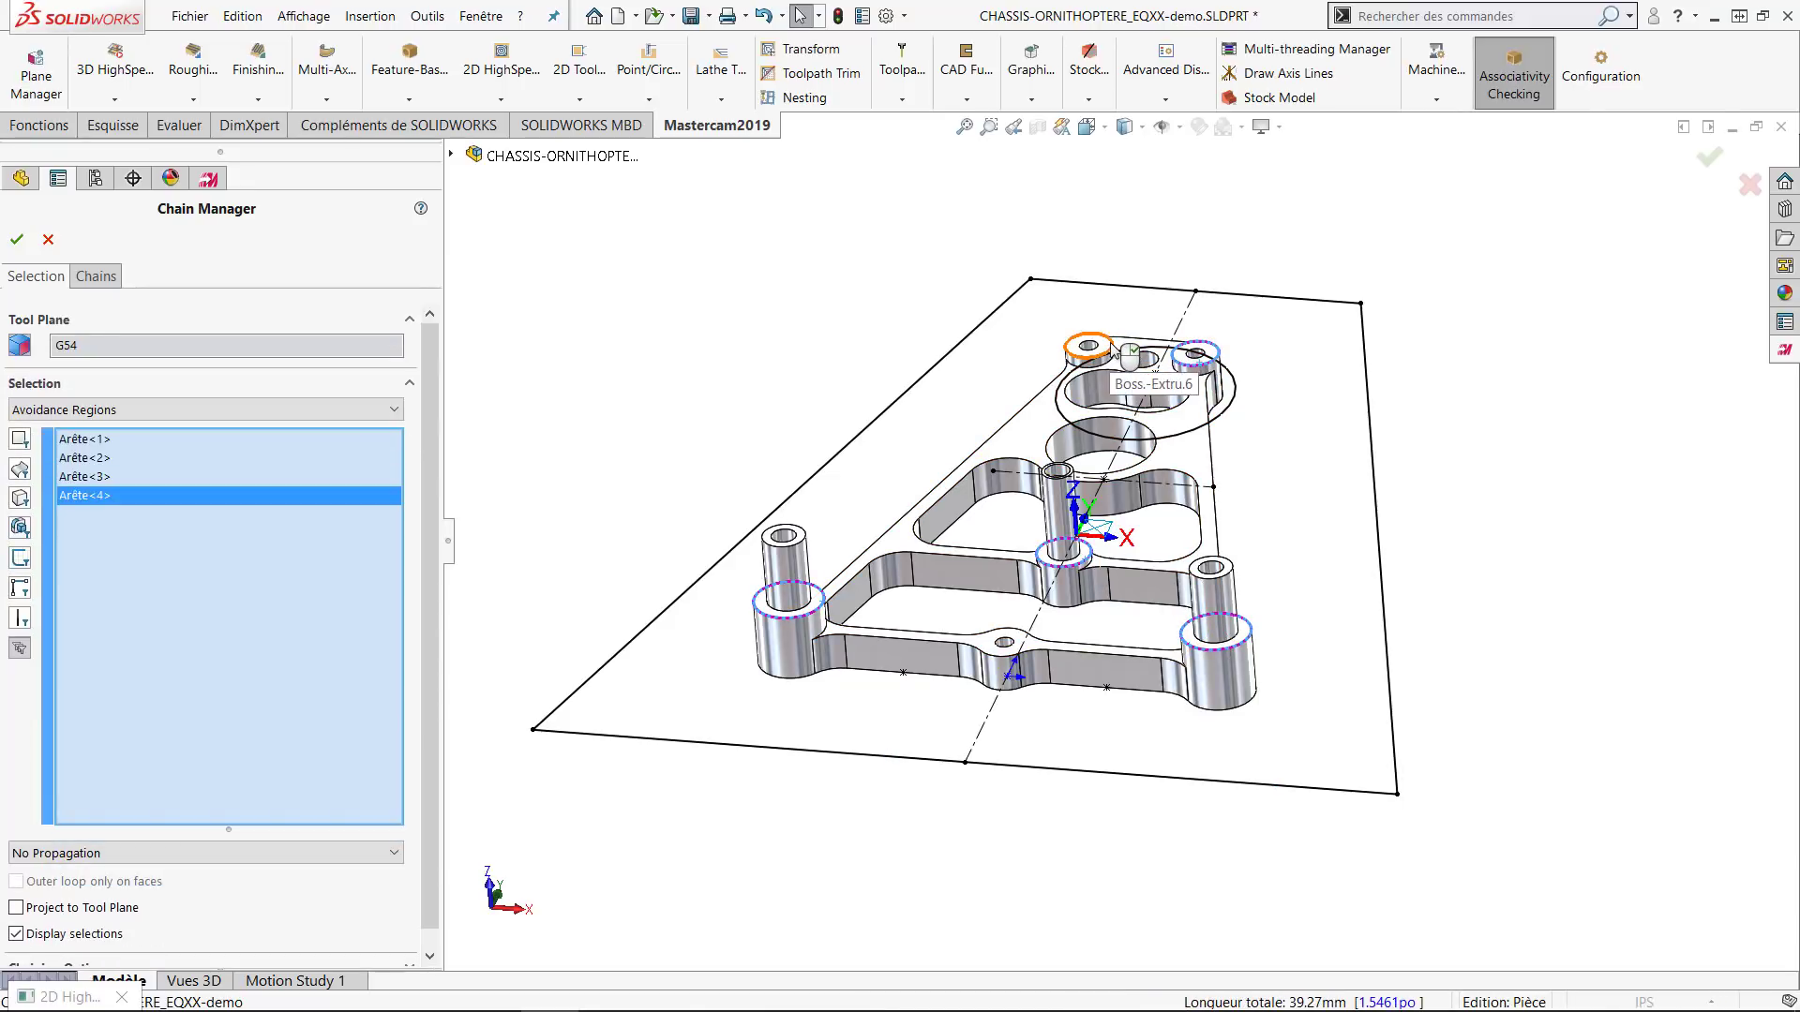
pyautogui.click(1108, 350)
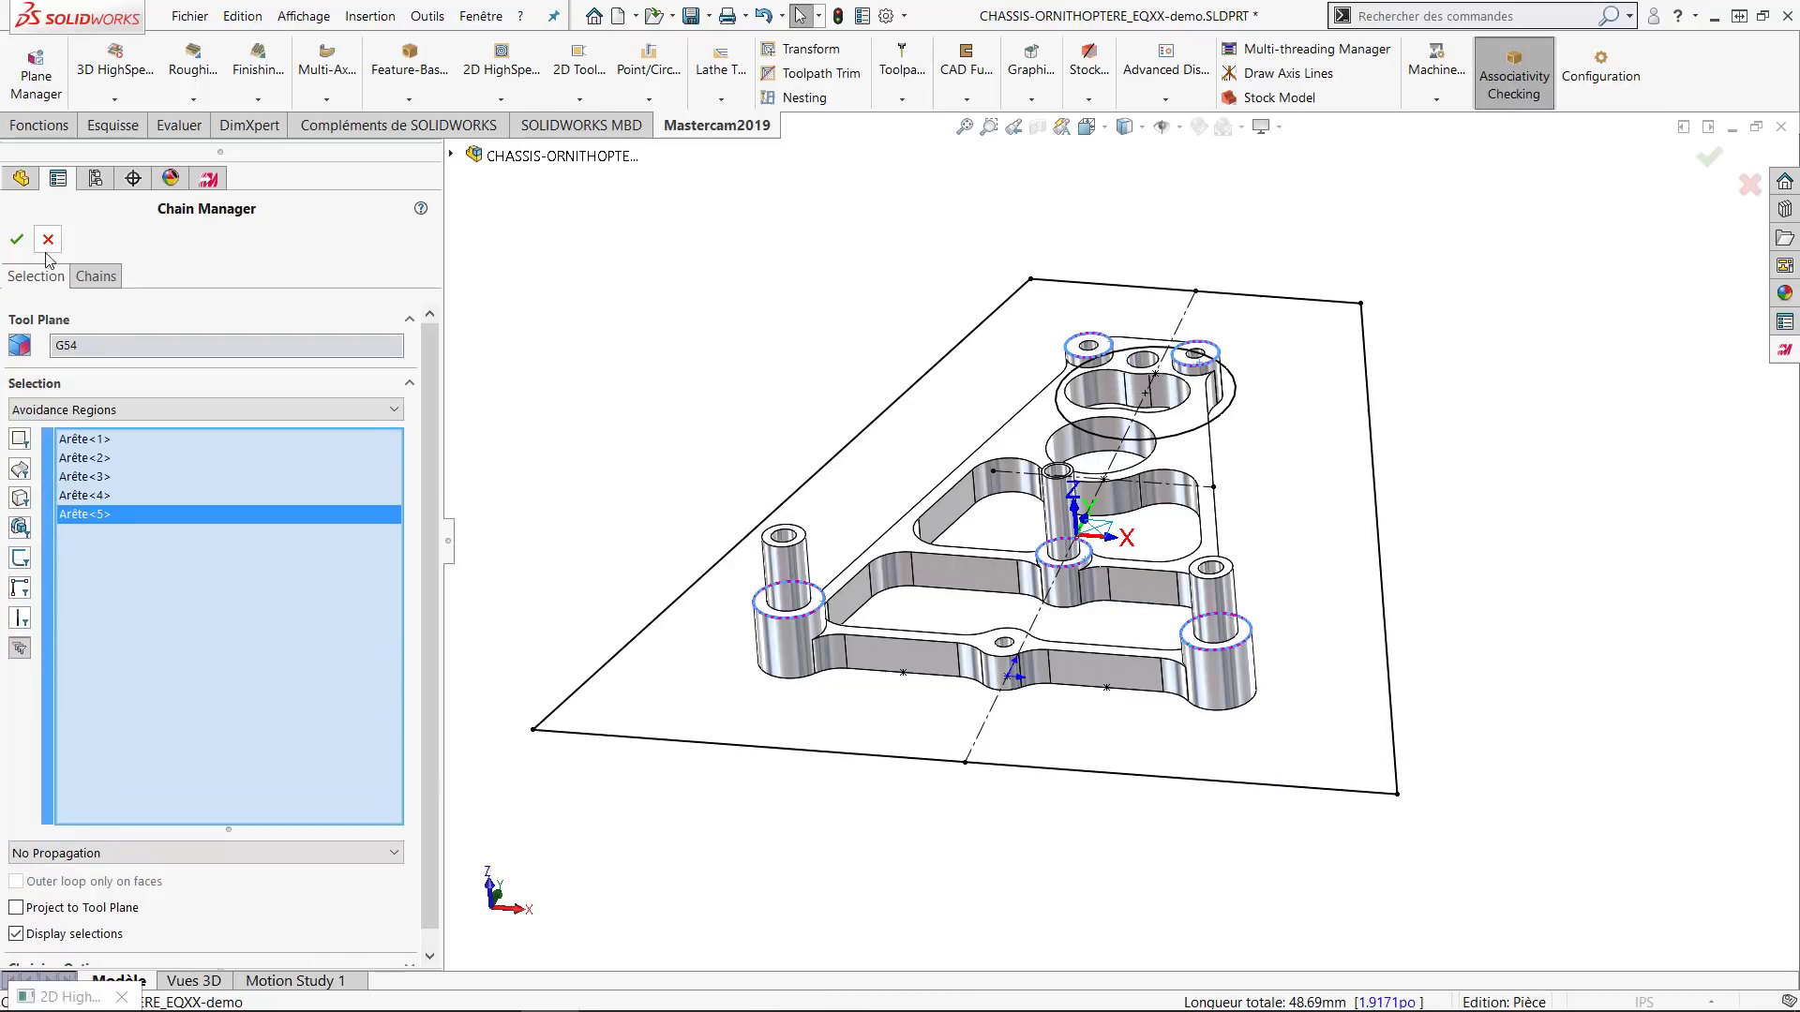
pyautogui.click(18, 242)
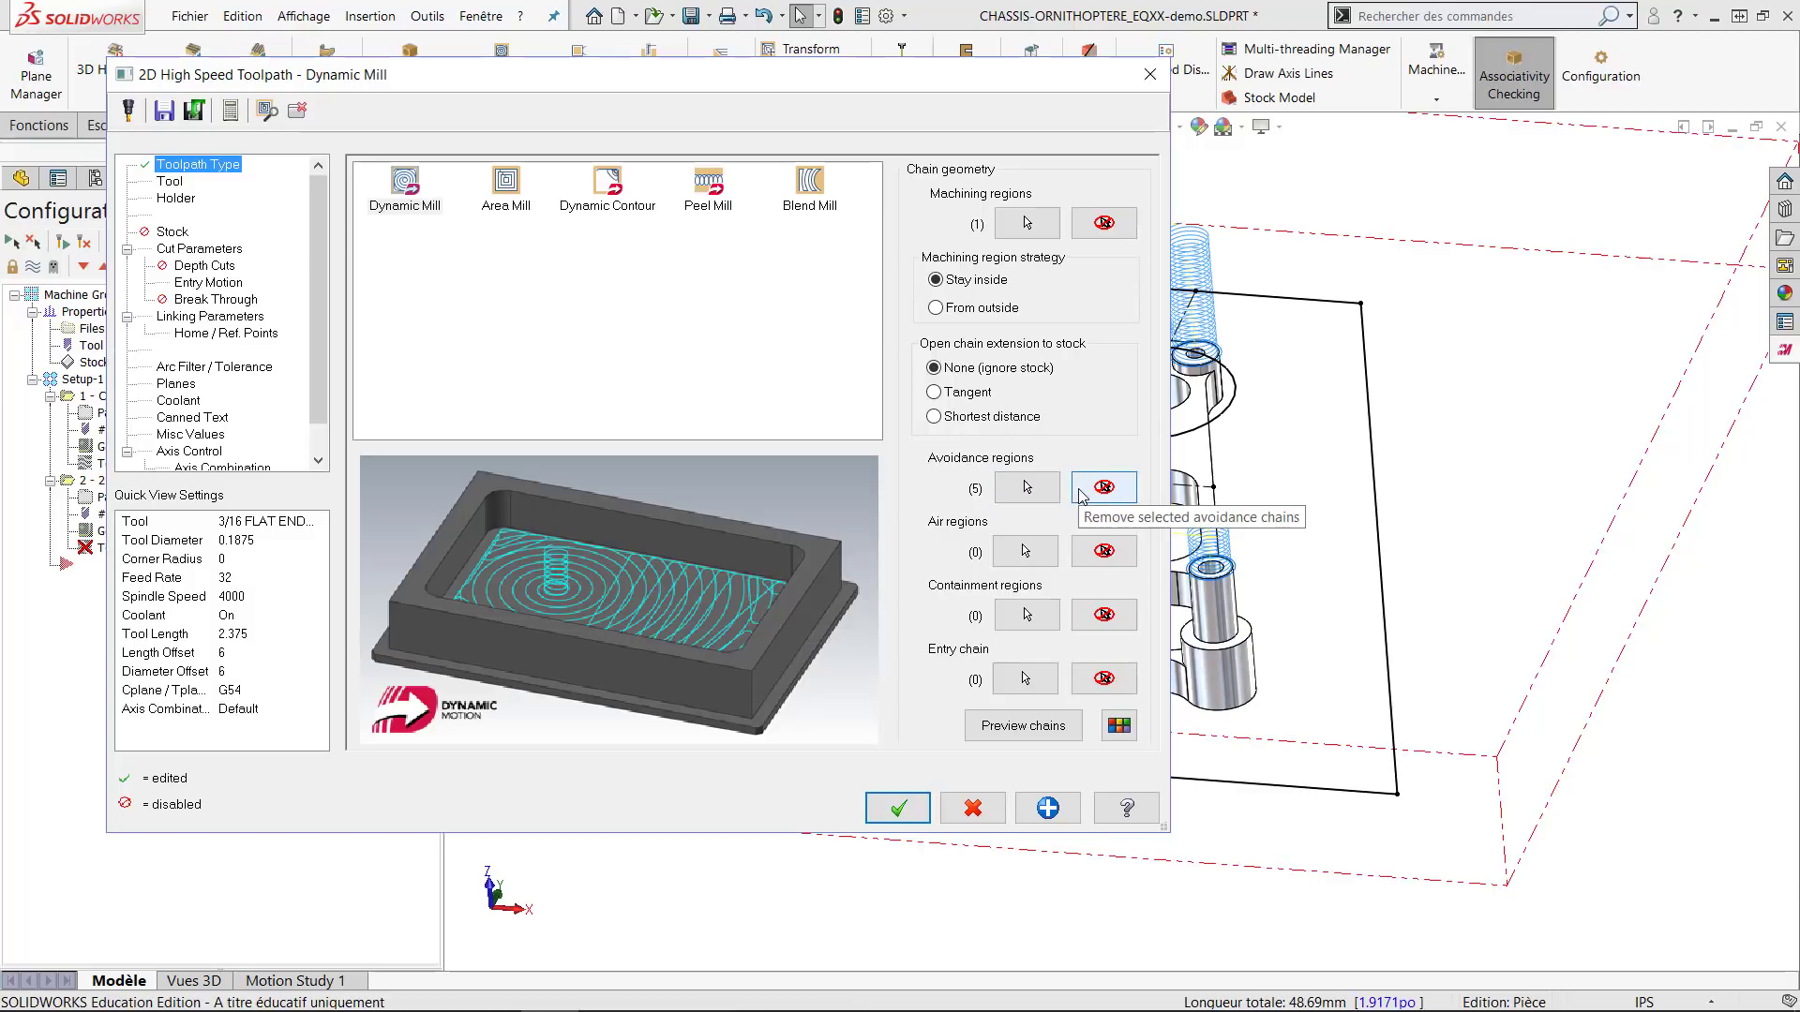
# Set the 3/16 flat endmill's feed rate to 35, spindle speed to 6000 and plunge rate to 10.
pyautogui.click(168, 181)
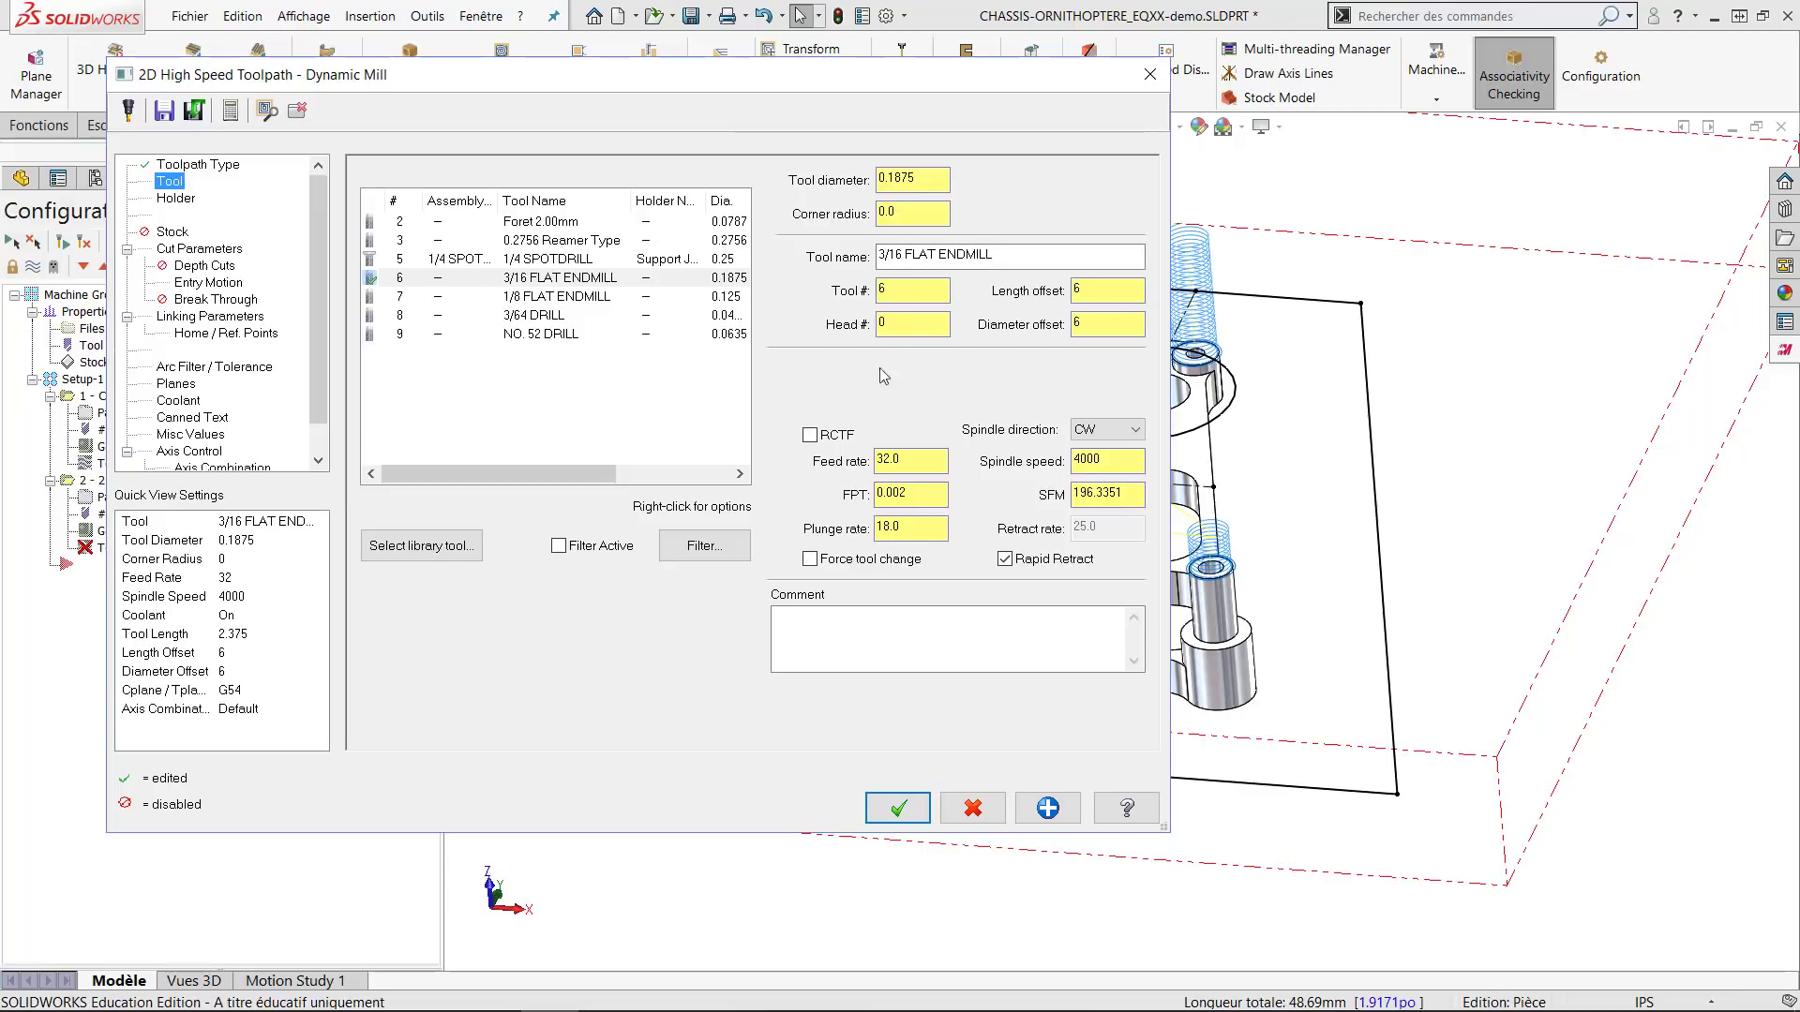
pyautogui.click(880, 459)
pyautogui.write('35')
pyautogui.click(1087, 461)
pyautogui.write('6000')
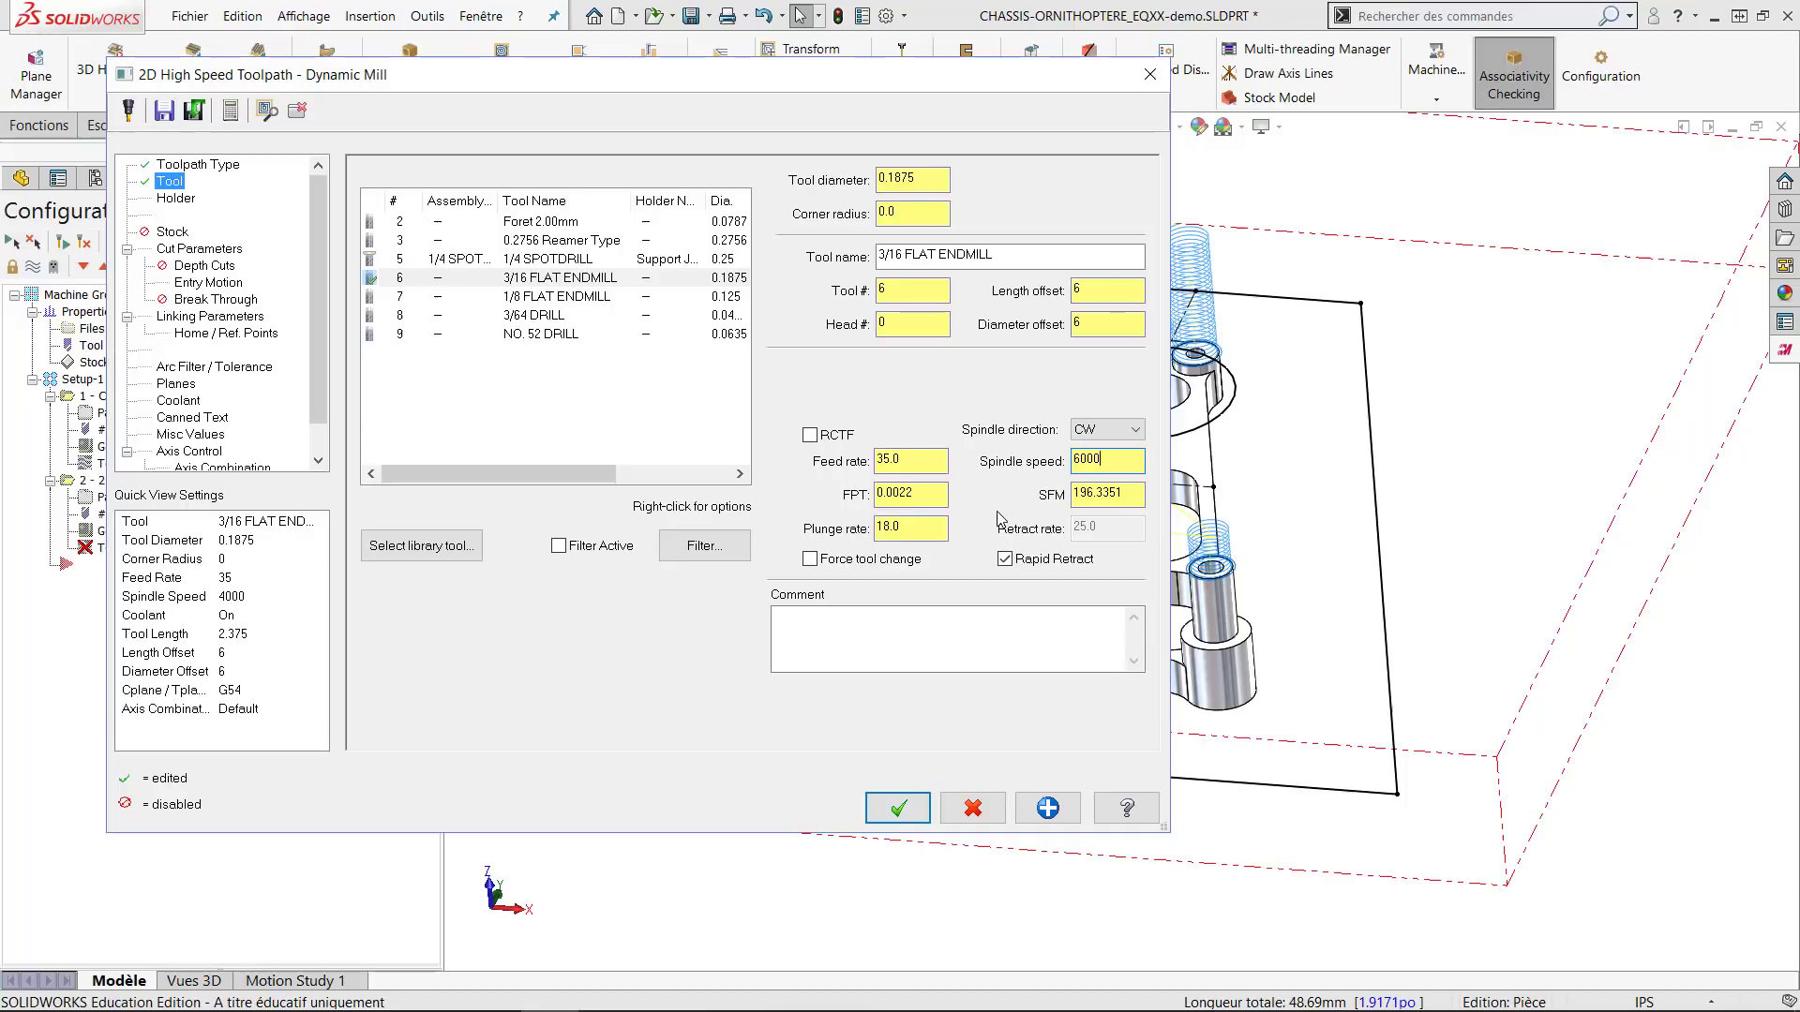
pyautogui.click(905, 528)
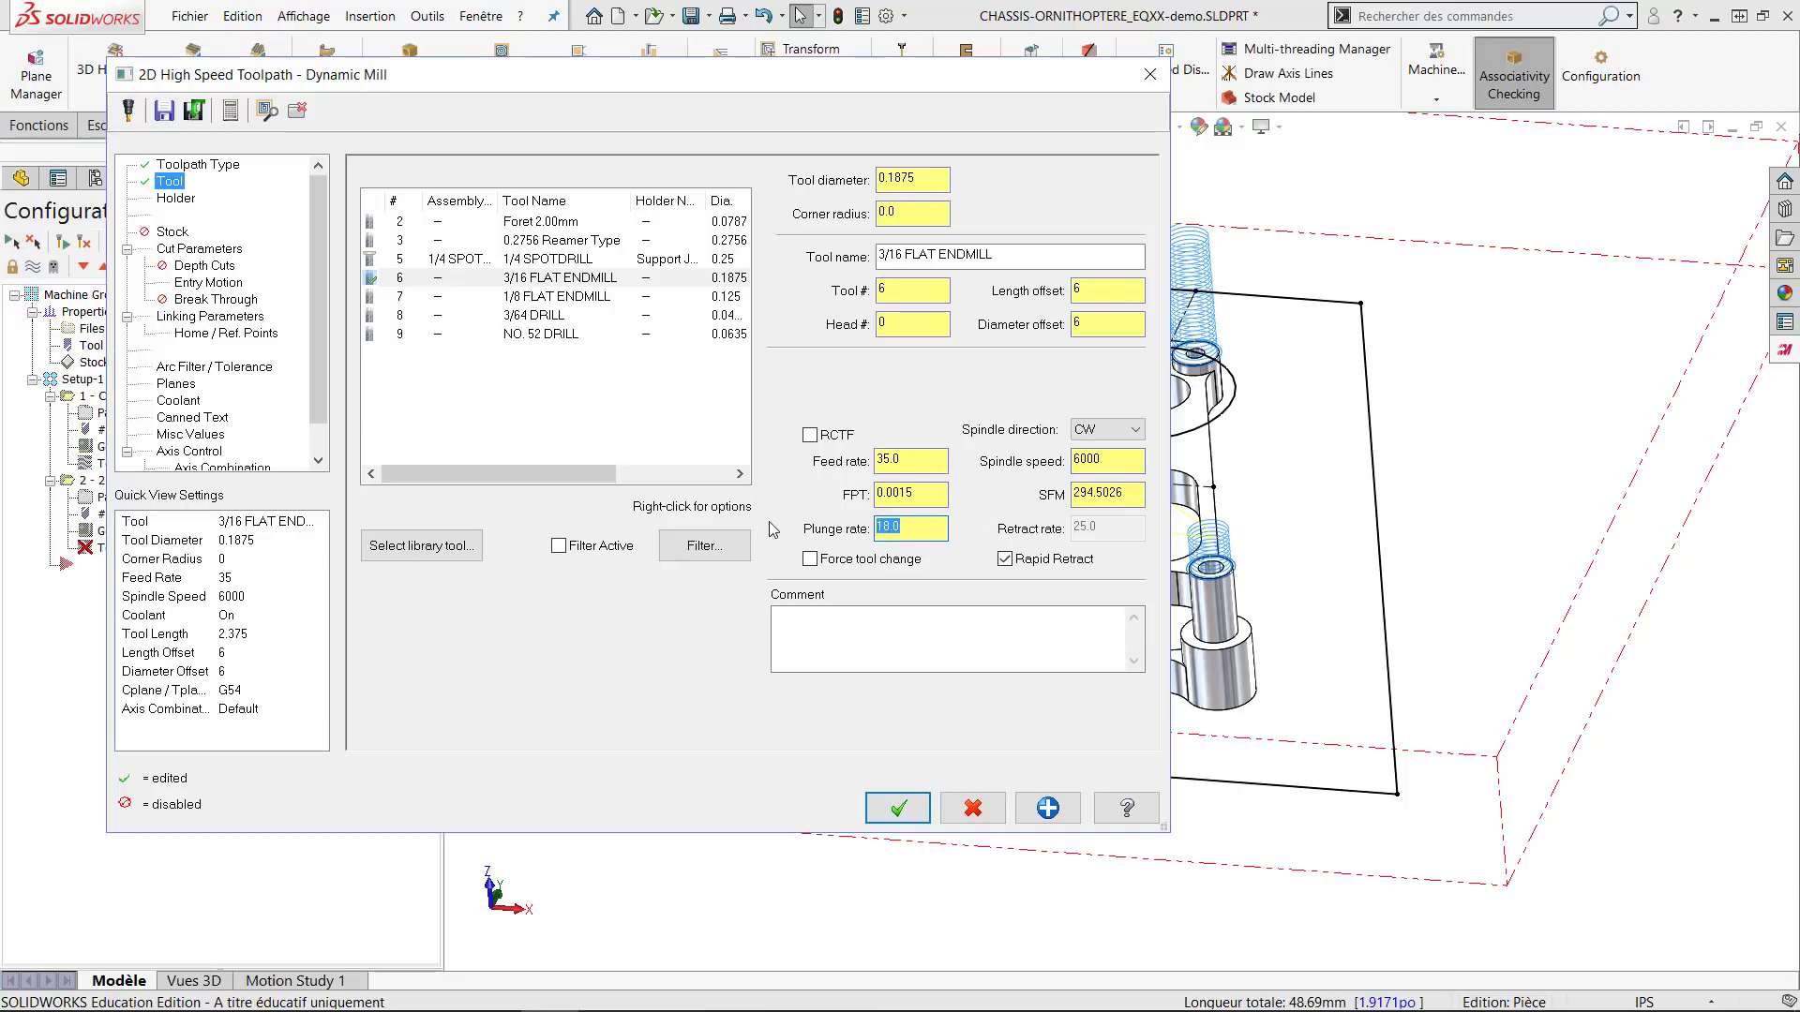
pyautogui.write('10')
pyautogui.click(937, 462)
# Set the cut parameters to a 15% stepover with 0 stock to leave on walls and floors.
pyautogui.click(200, 250)
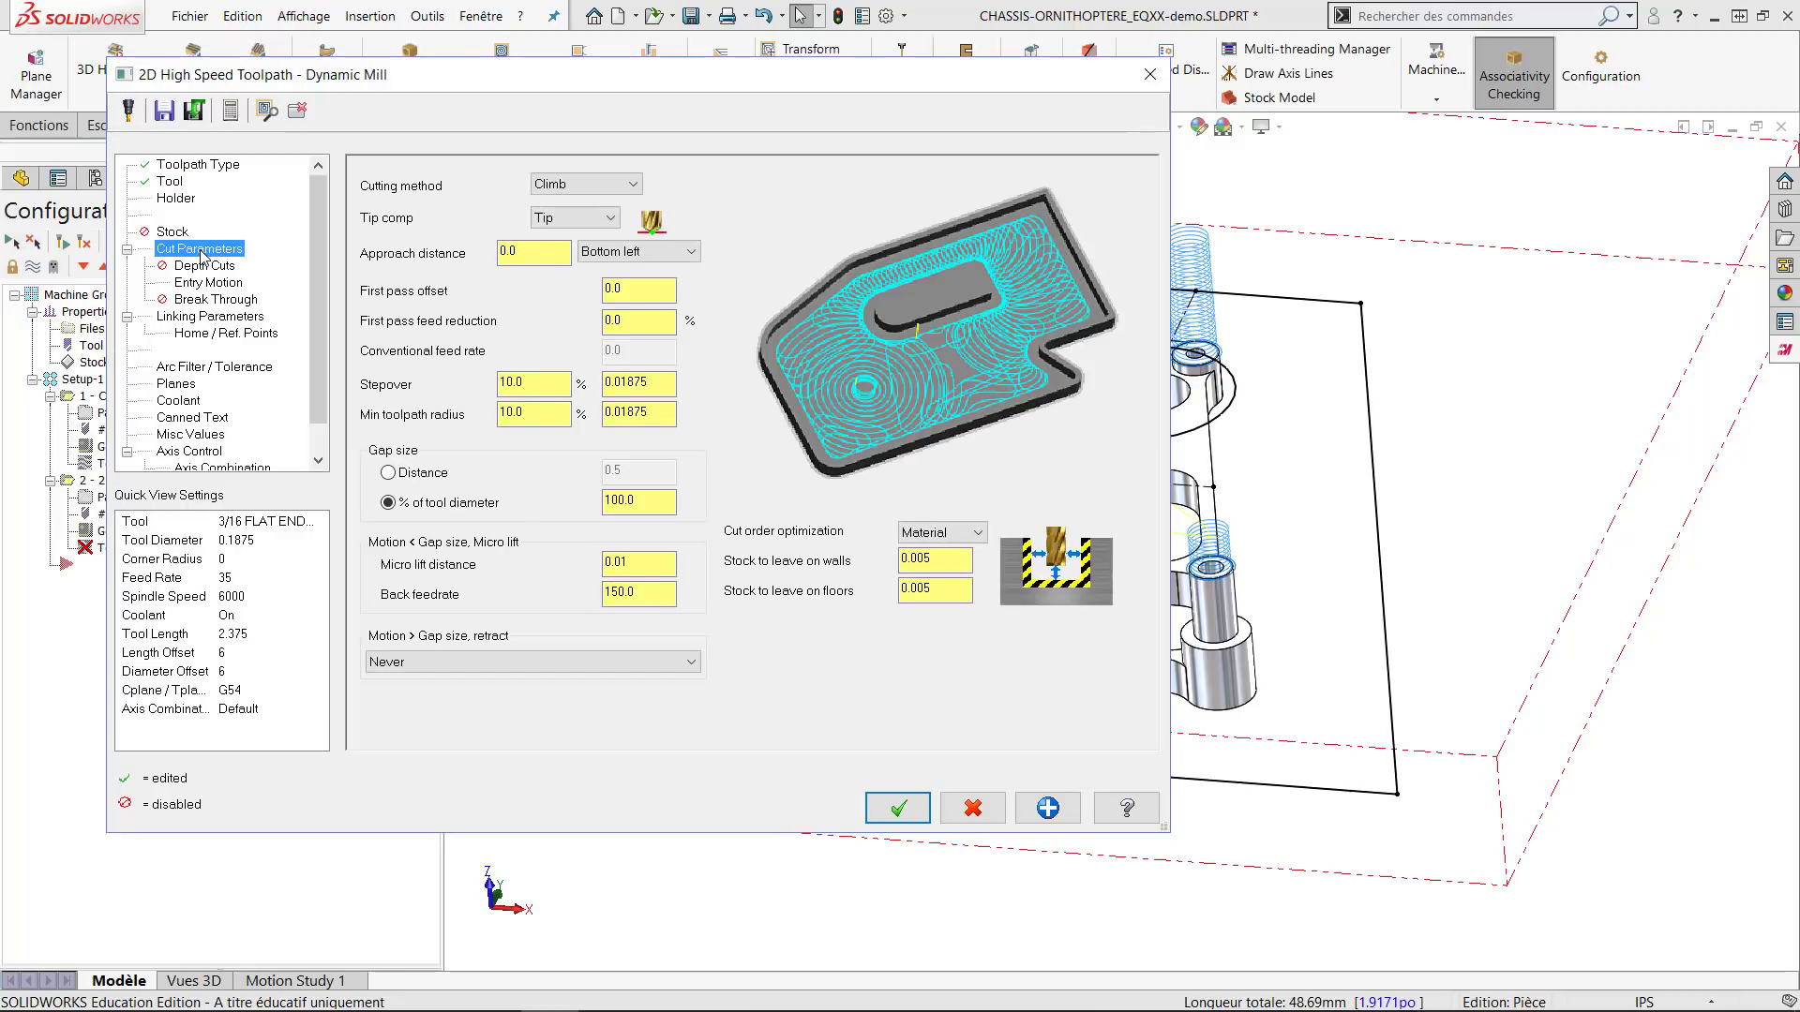
pyautogui.click(538, 382)
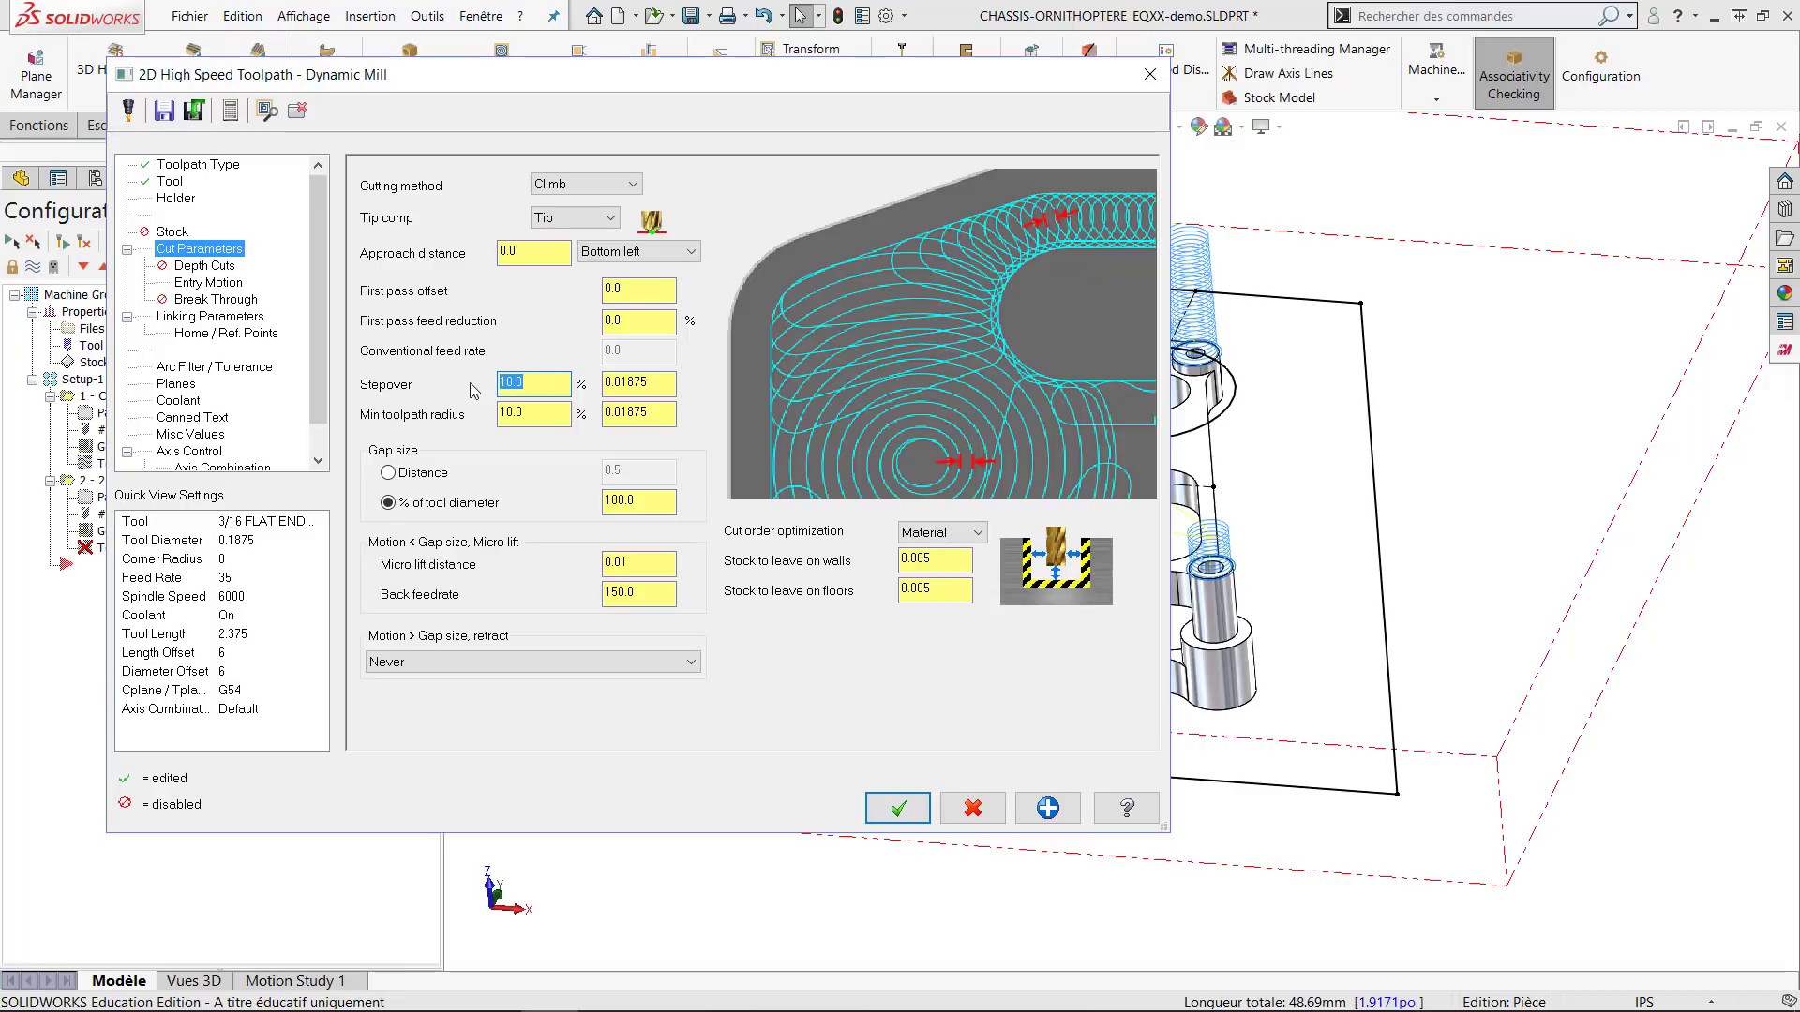
pyautogui.write('15')
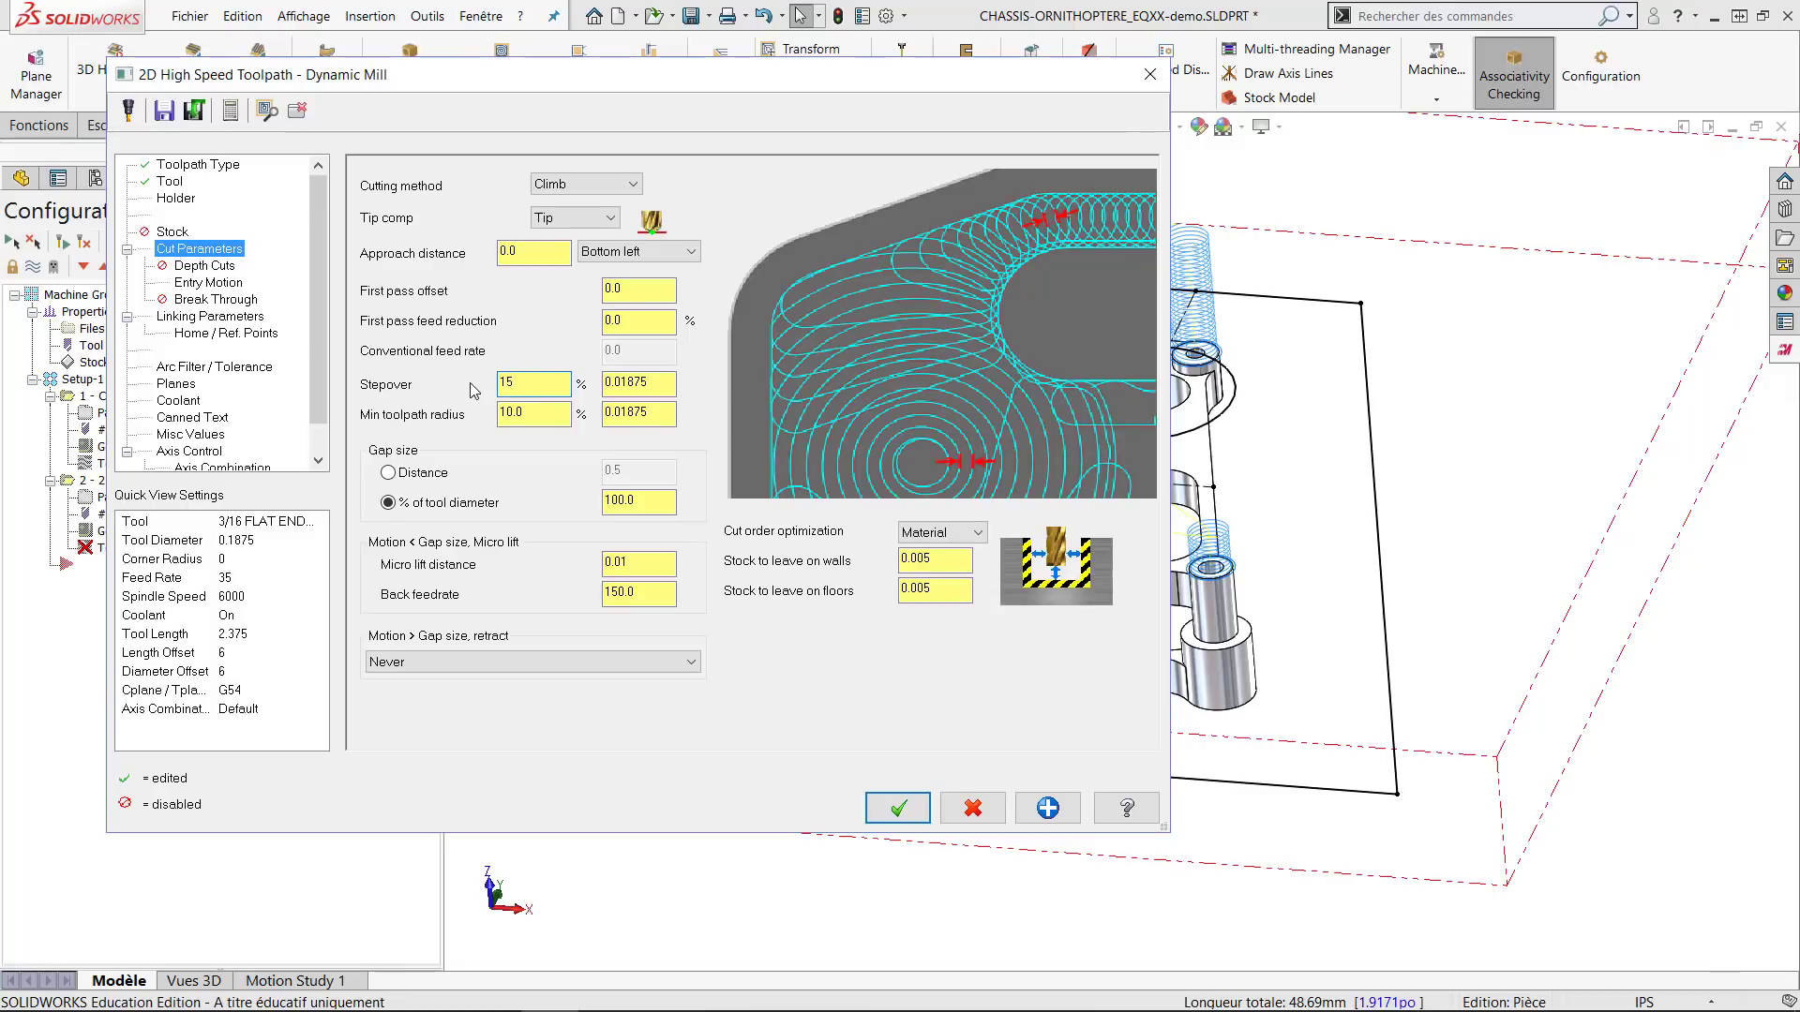
pyautogui.click(656, 415)
pyautogui.click(934, 559)
pyautogui.write('0')
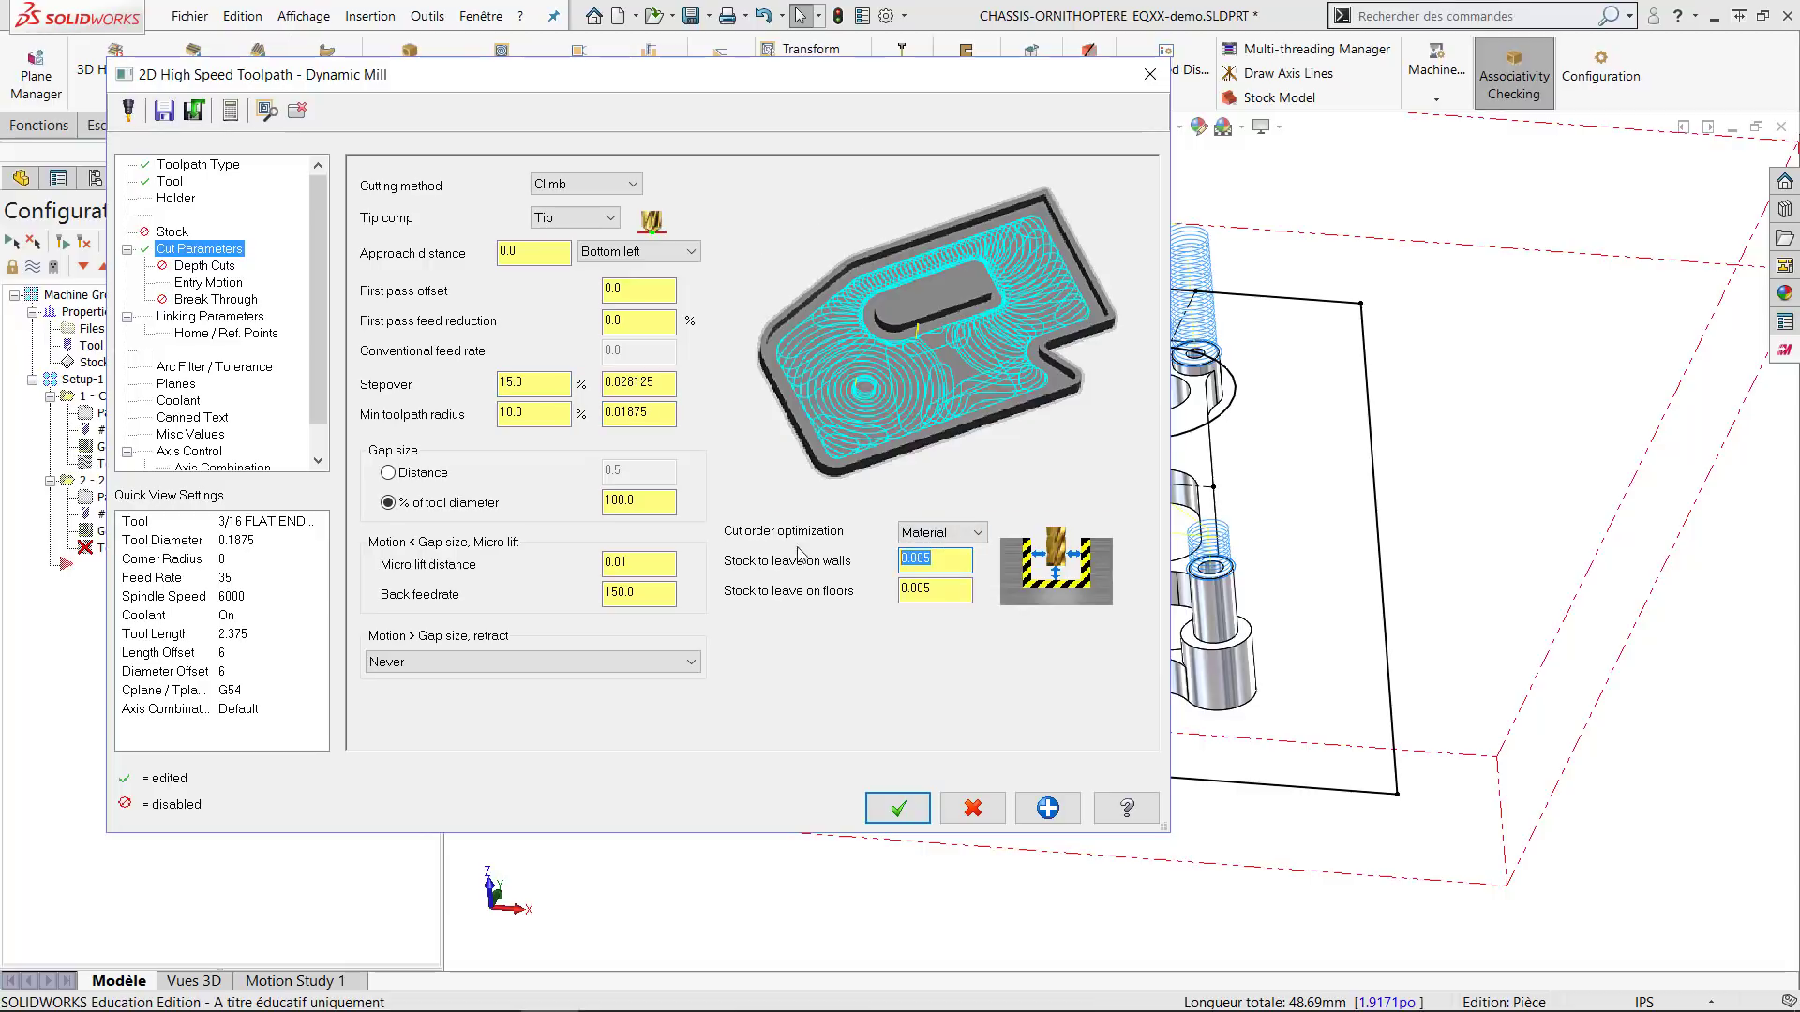
pyautogui.press('Tab')
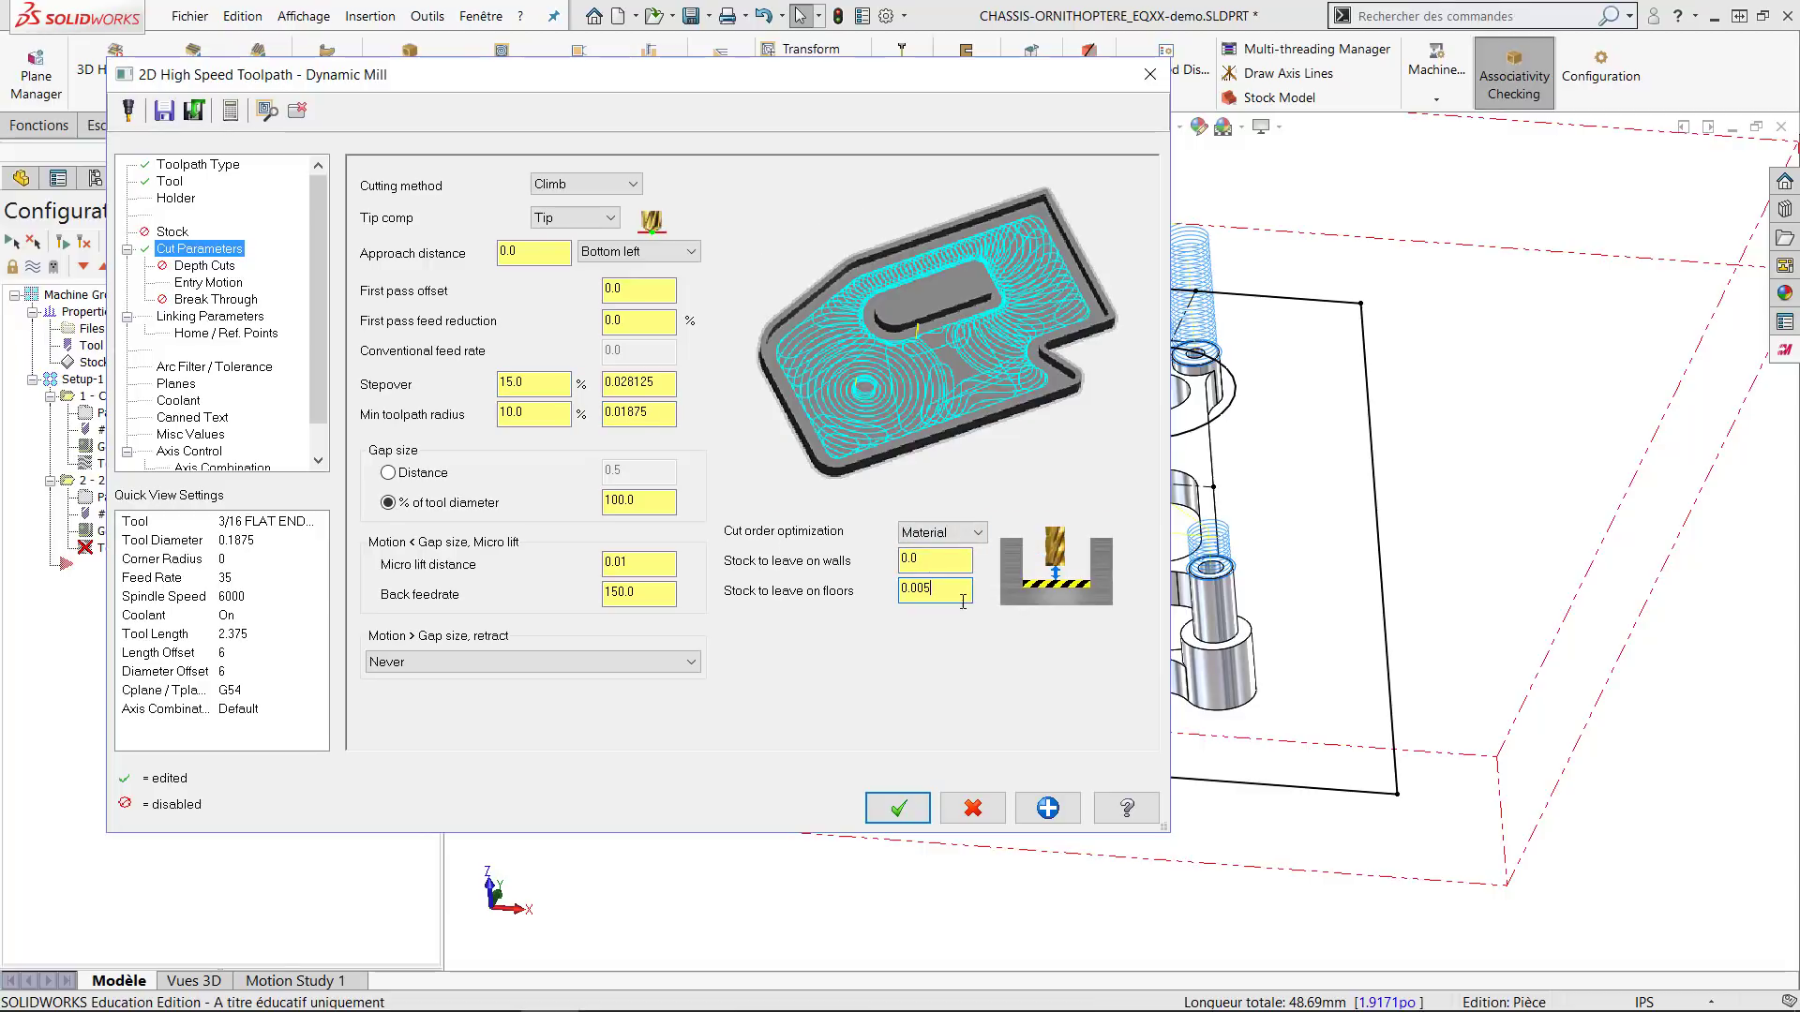
pyautogui.write('0')
pyautogui.click(935, 558)
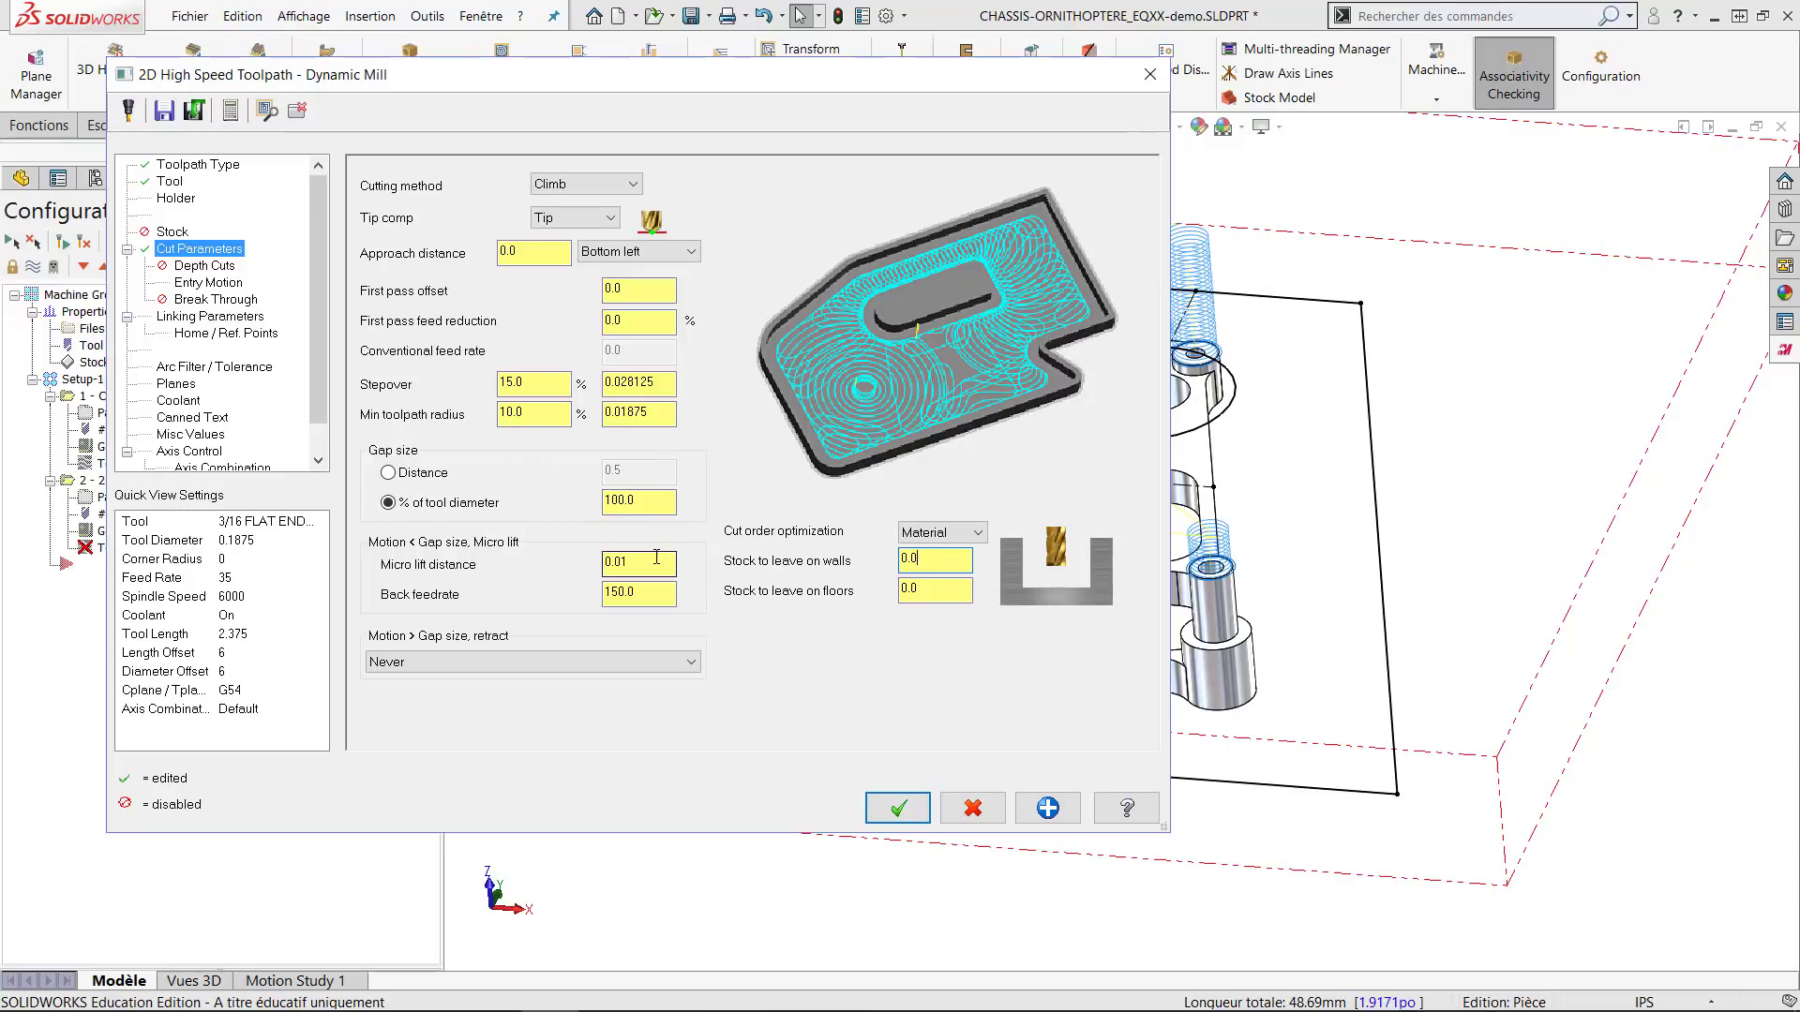
# Change the cutting method to Zigzag and set the conventional feed rate to 35.
pyautogui.click(618, 187)
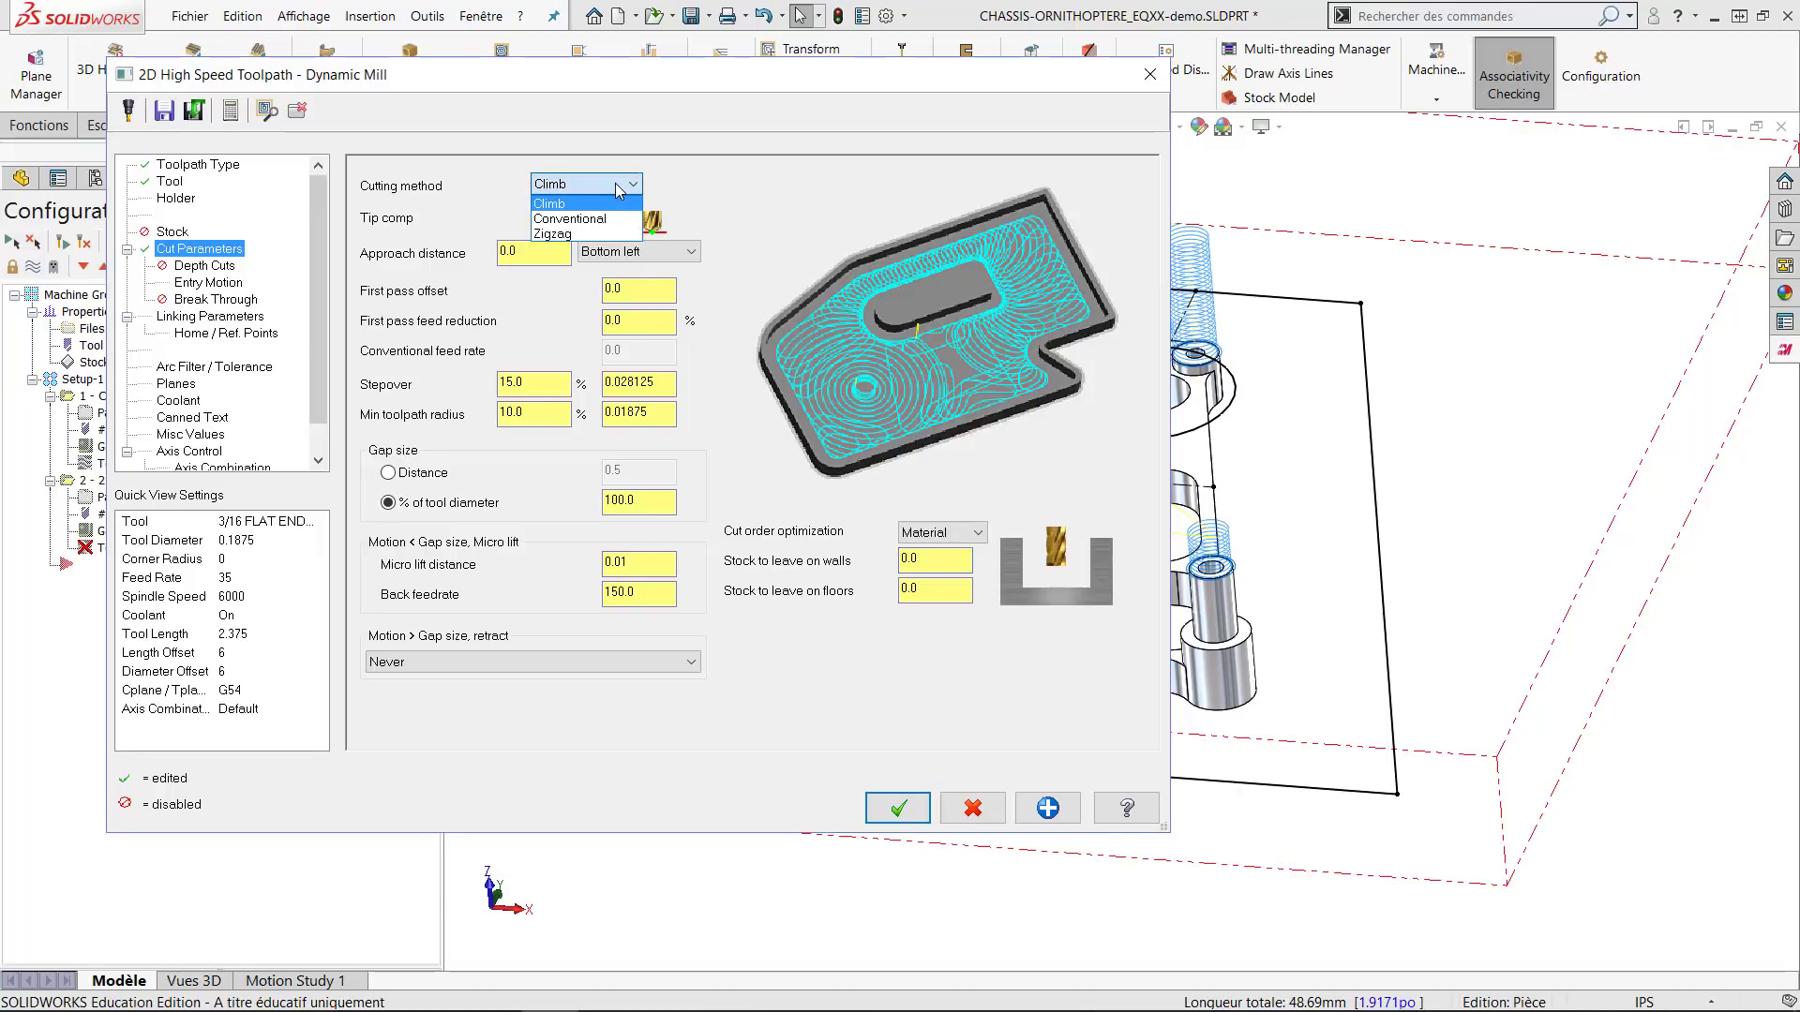
pyautogui.click(570, 233)
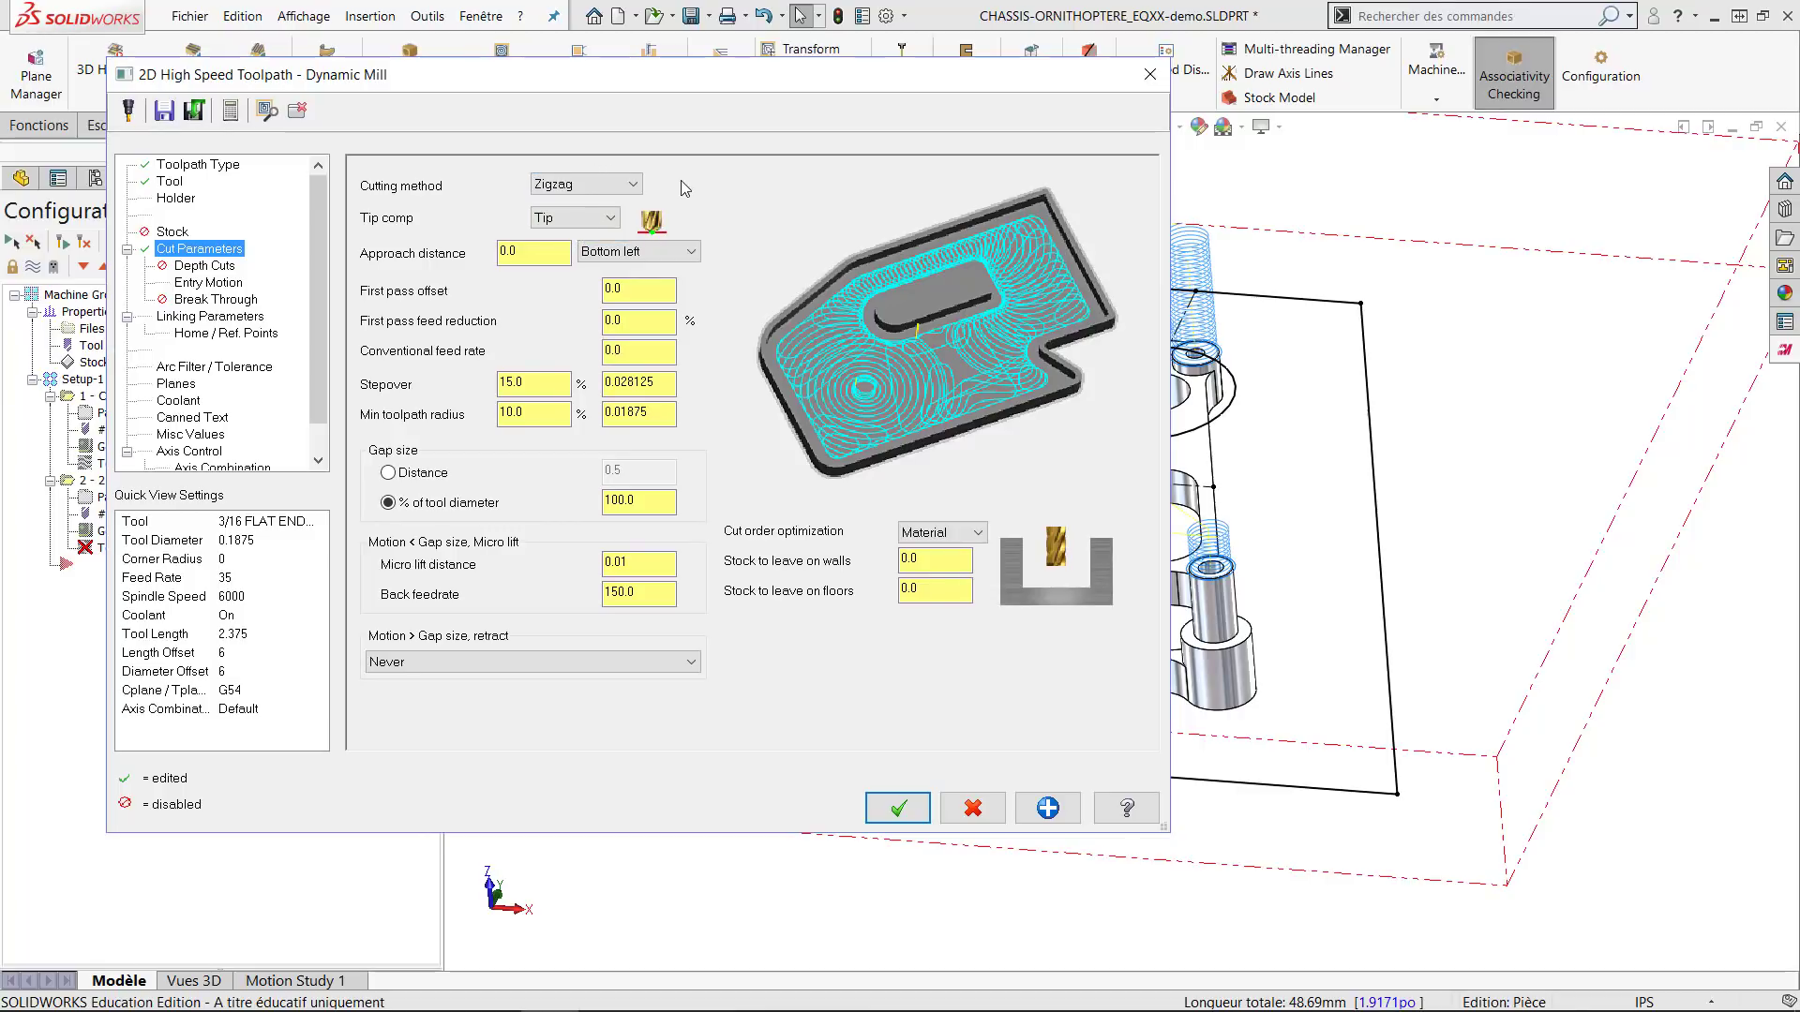
pyautogui.doubleClick(660, 350)
pyautogui.write('35')
pyautogui.click(647, 322)
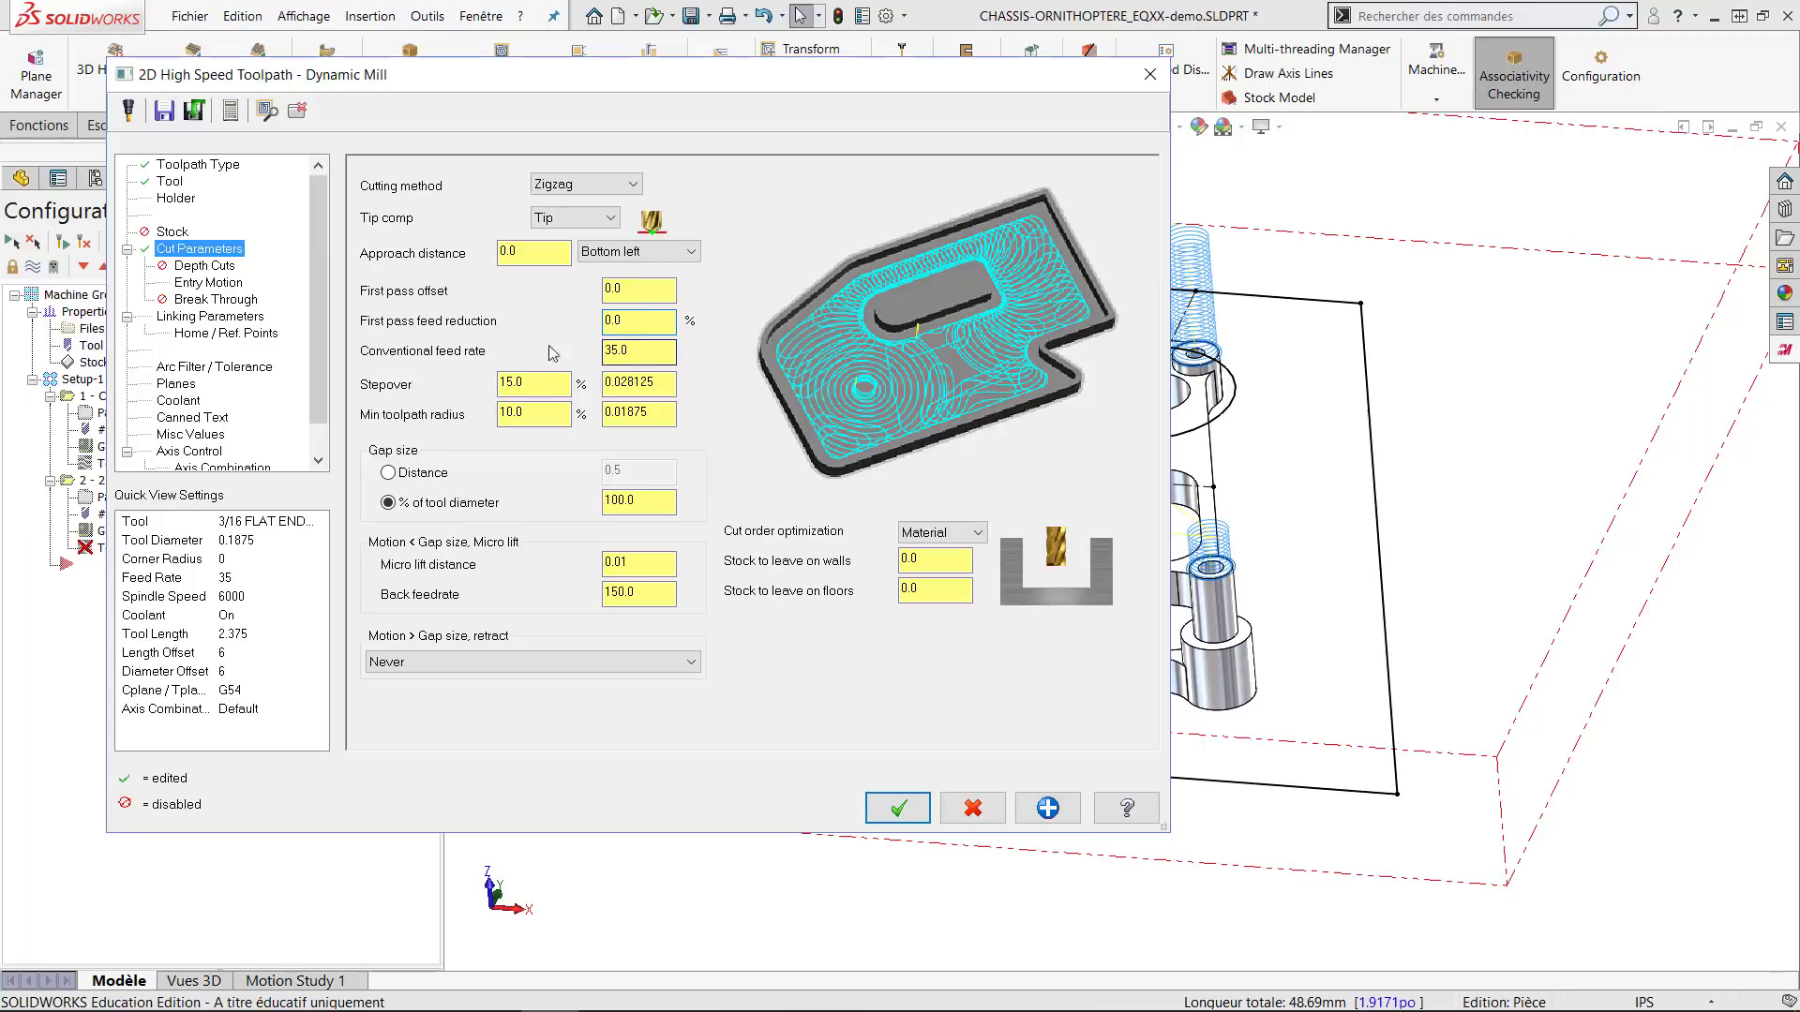
# Set the Z clearance of the helix entry motion to 0.10.
pyautogui.click(208, 284)
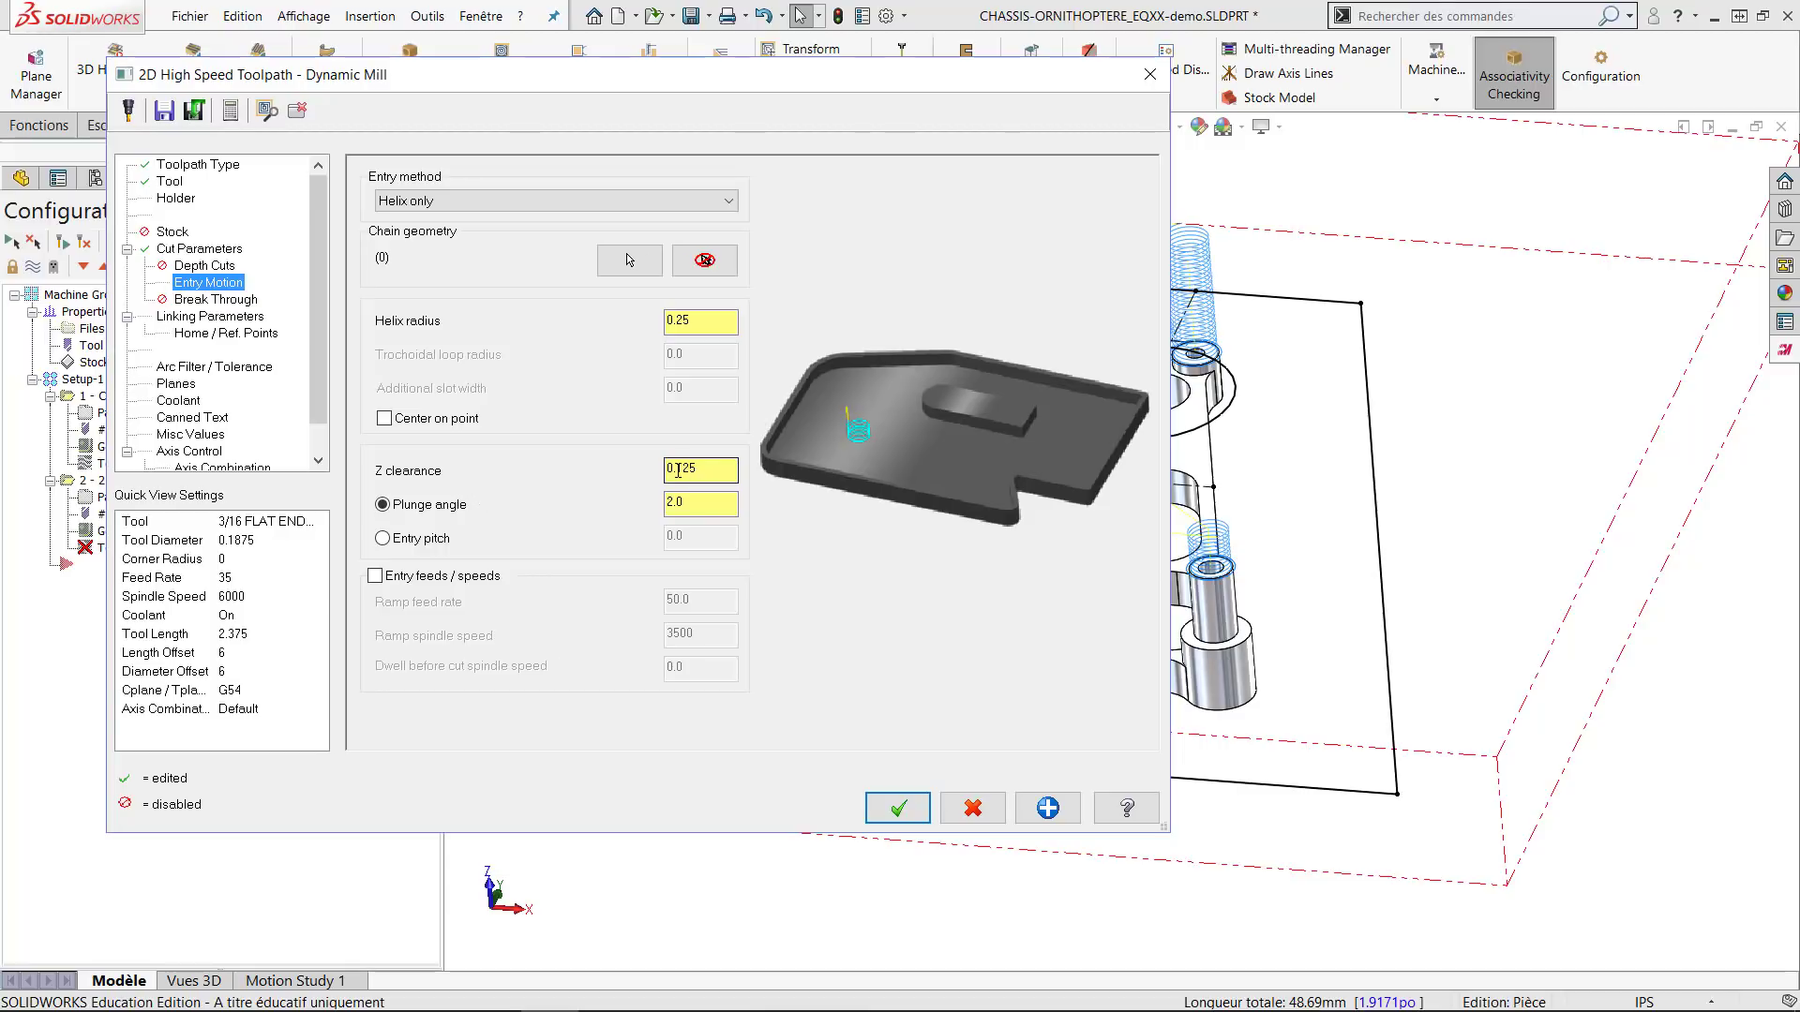
pyautogui.moveTo(683, 468); pyautogui.dragTo(814, 481)
pyautogui.write('0')
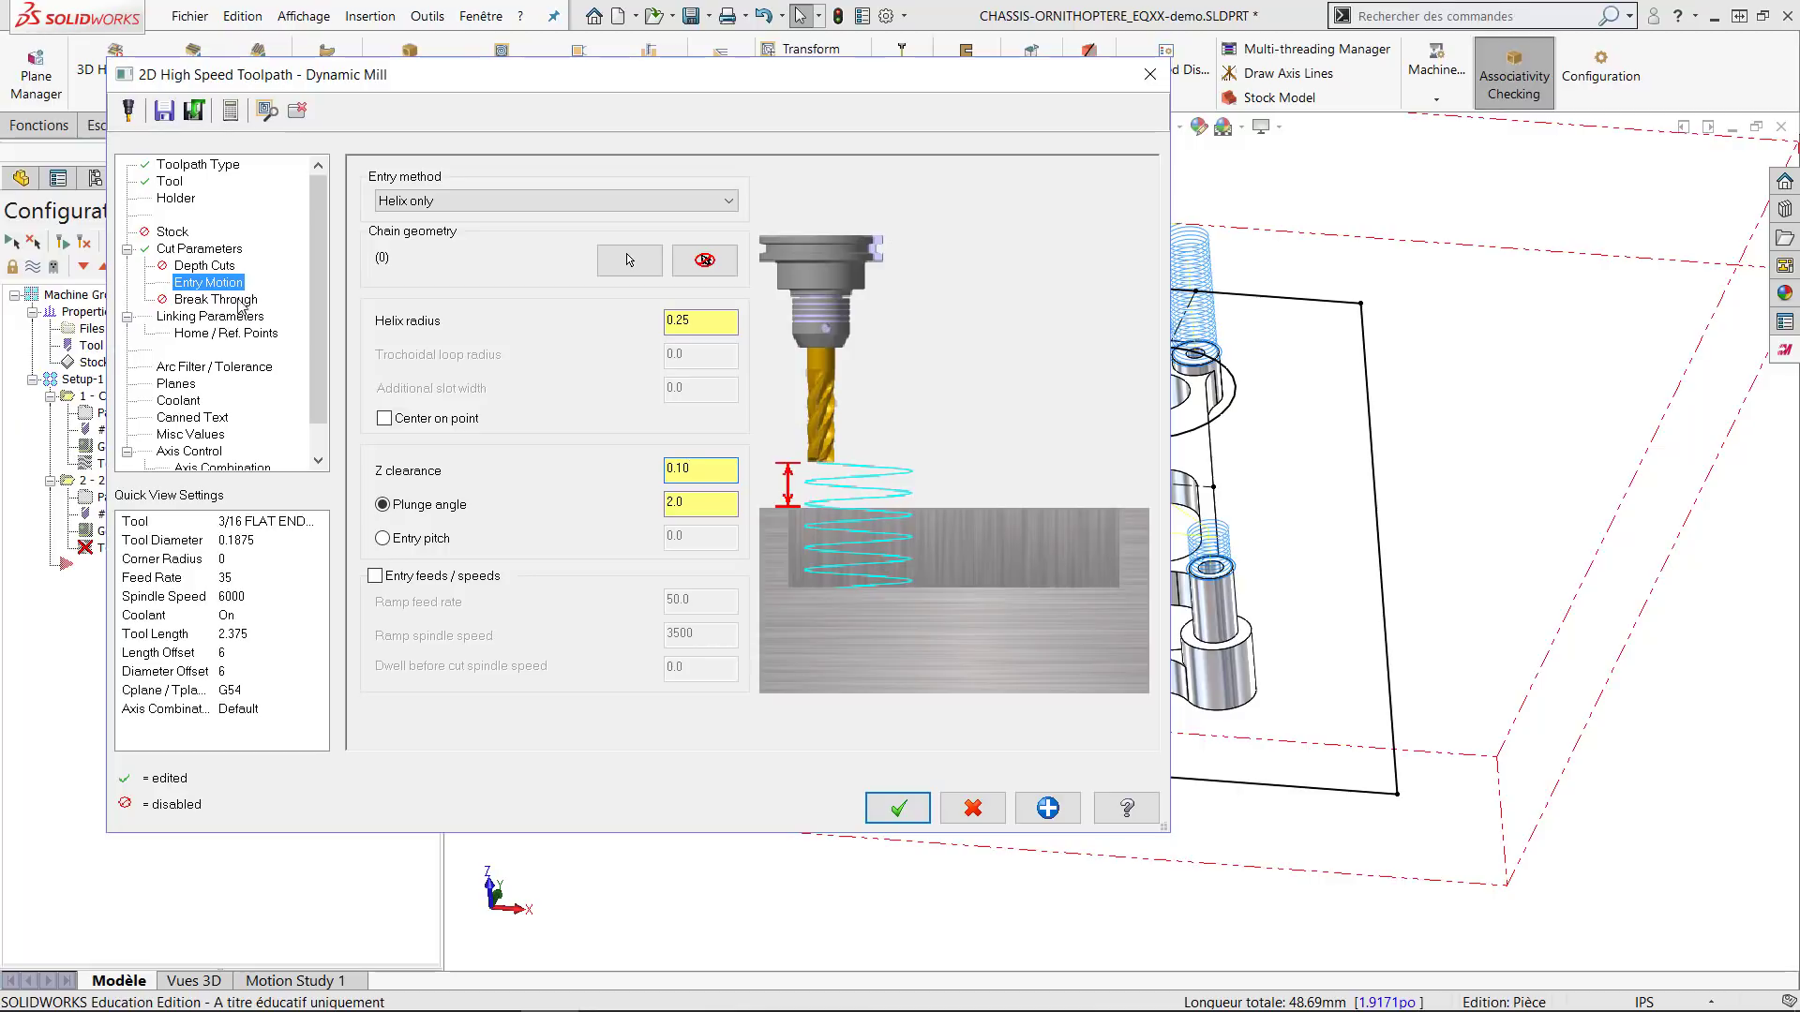
# Define the linking depth by picking the model edge where the front arm's upper face meets the front-left boss.
pyautogui.click(225, 317)
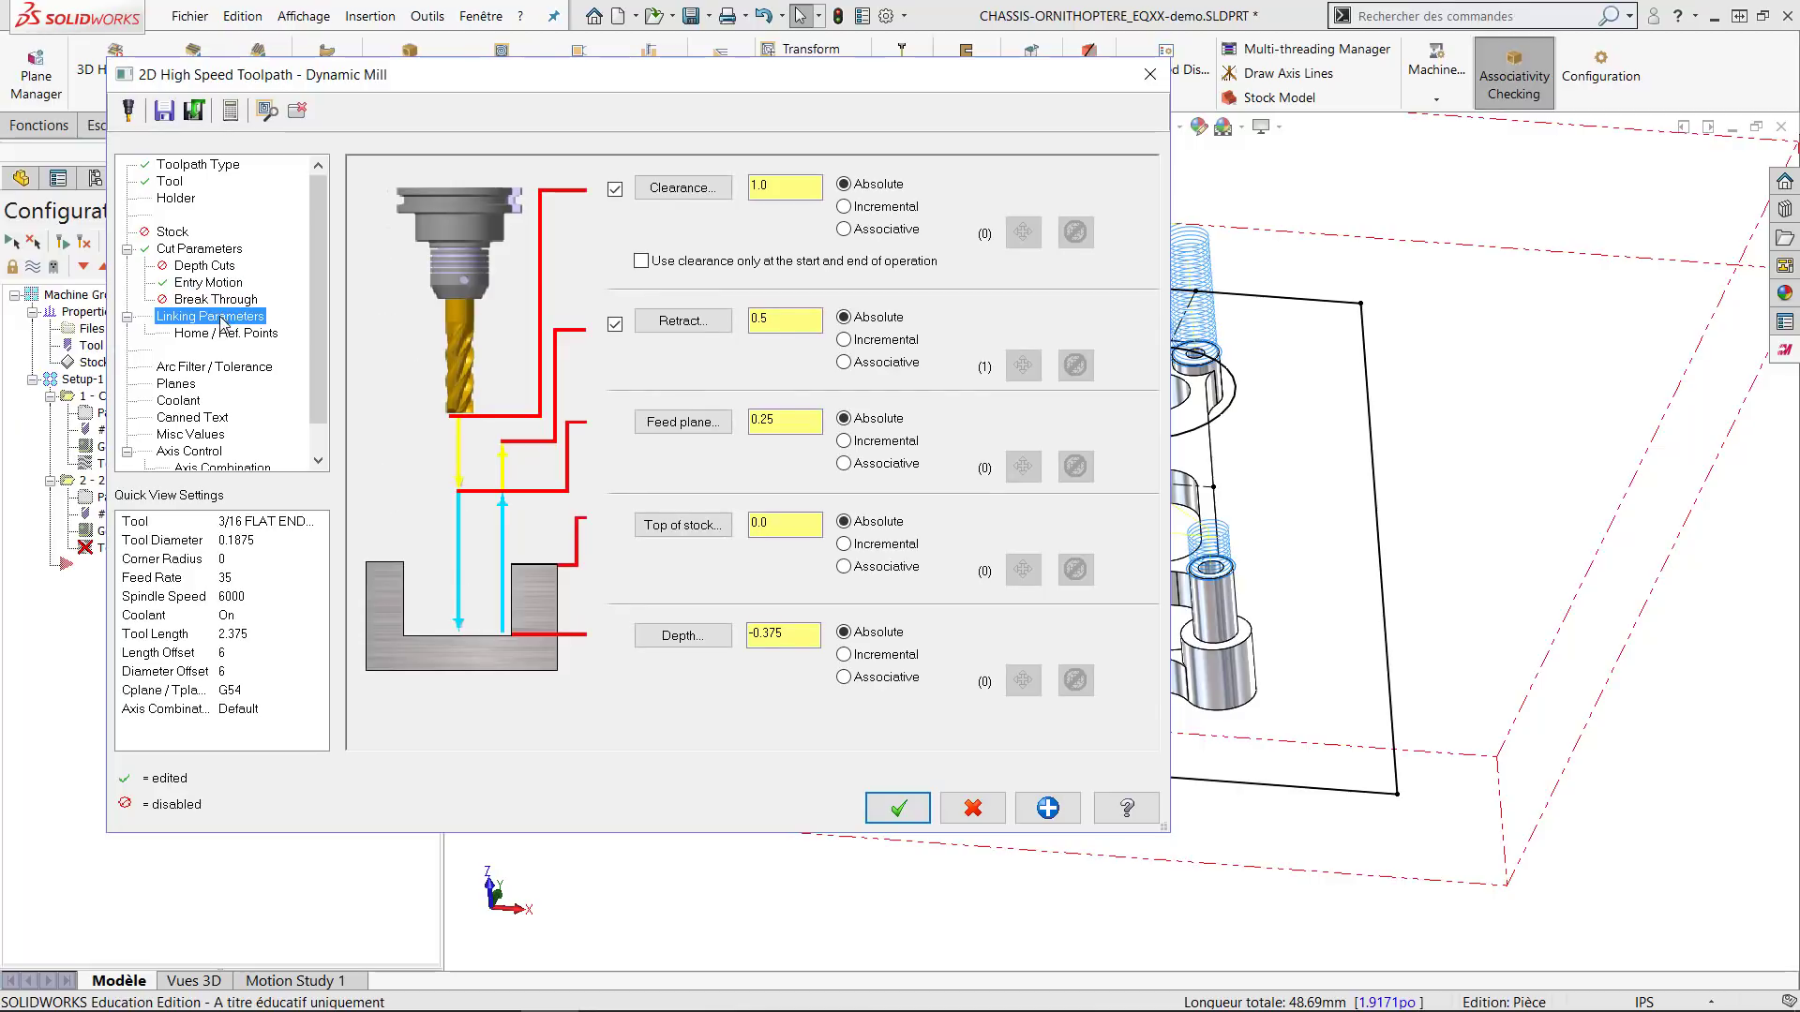
pyautogui.moveTo(811, 80); pyautogui.dragTo(736, 53)
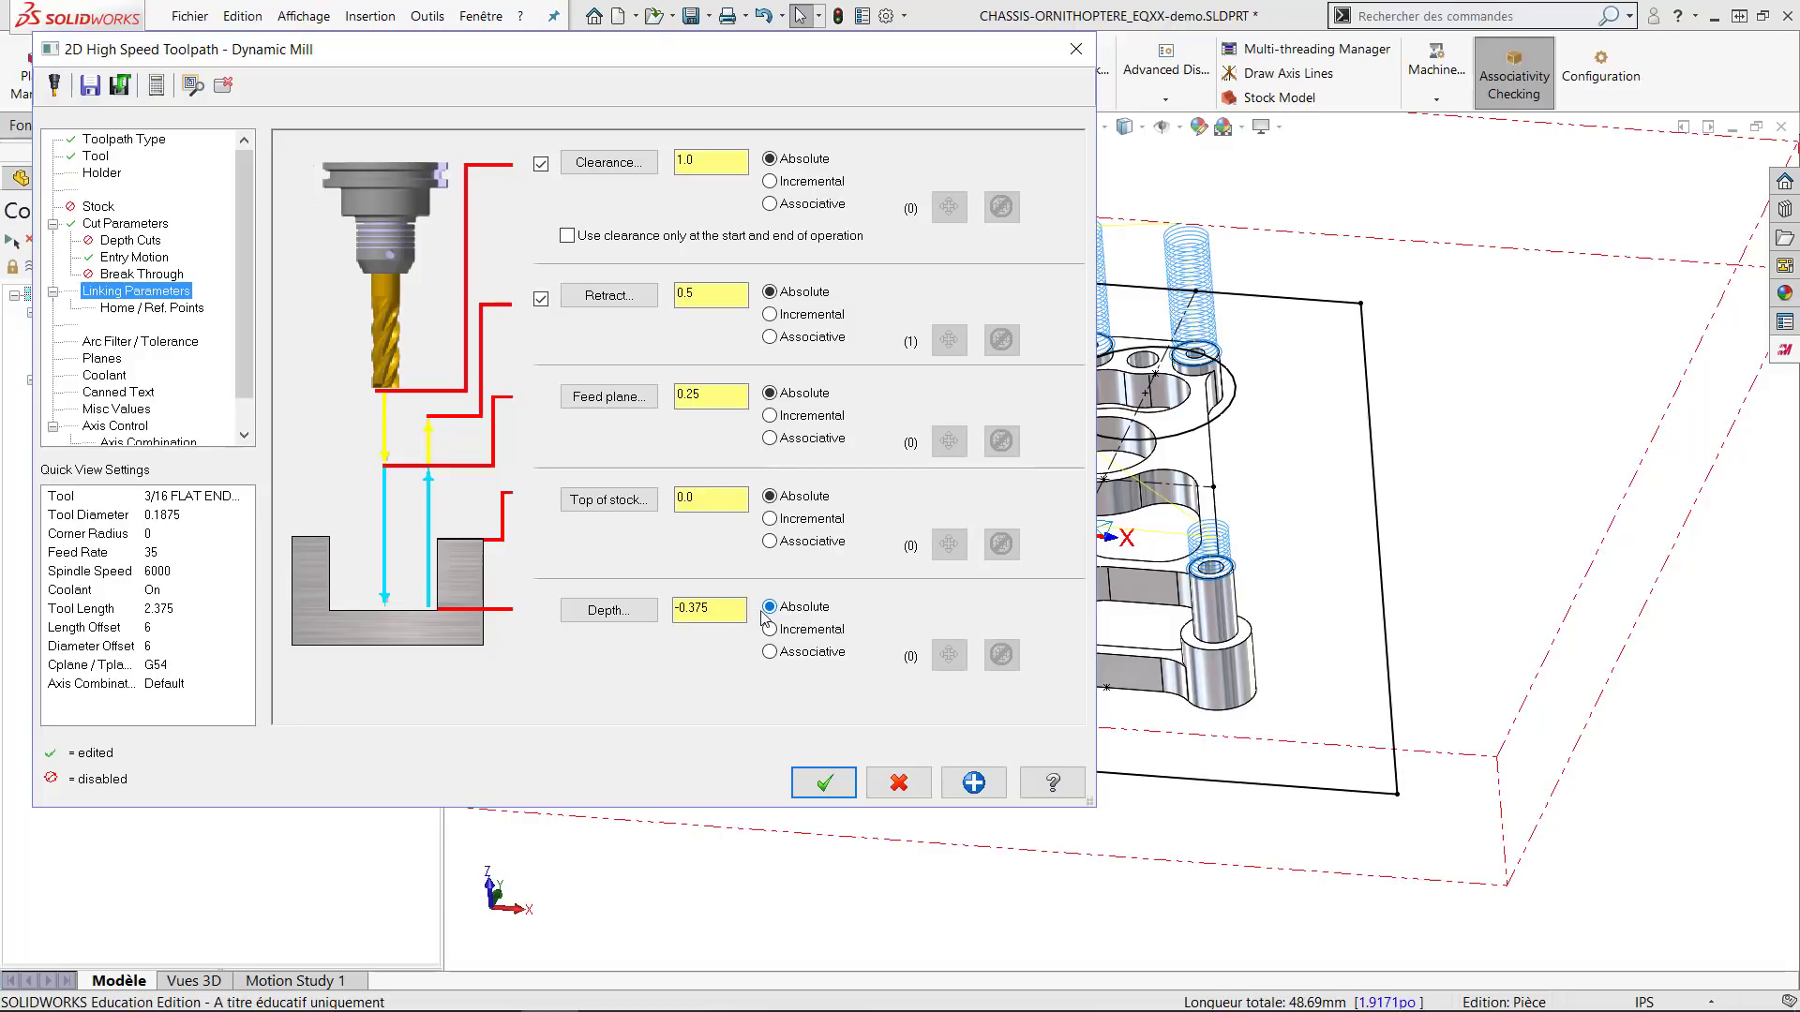
pyautogui.click(609, 610)
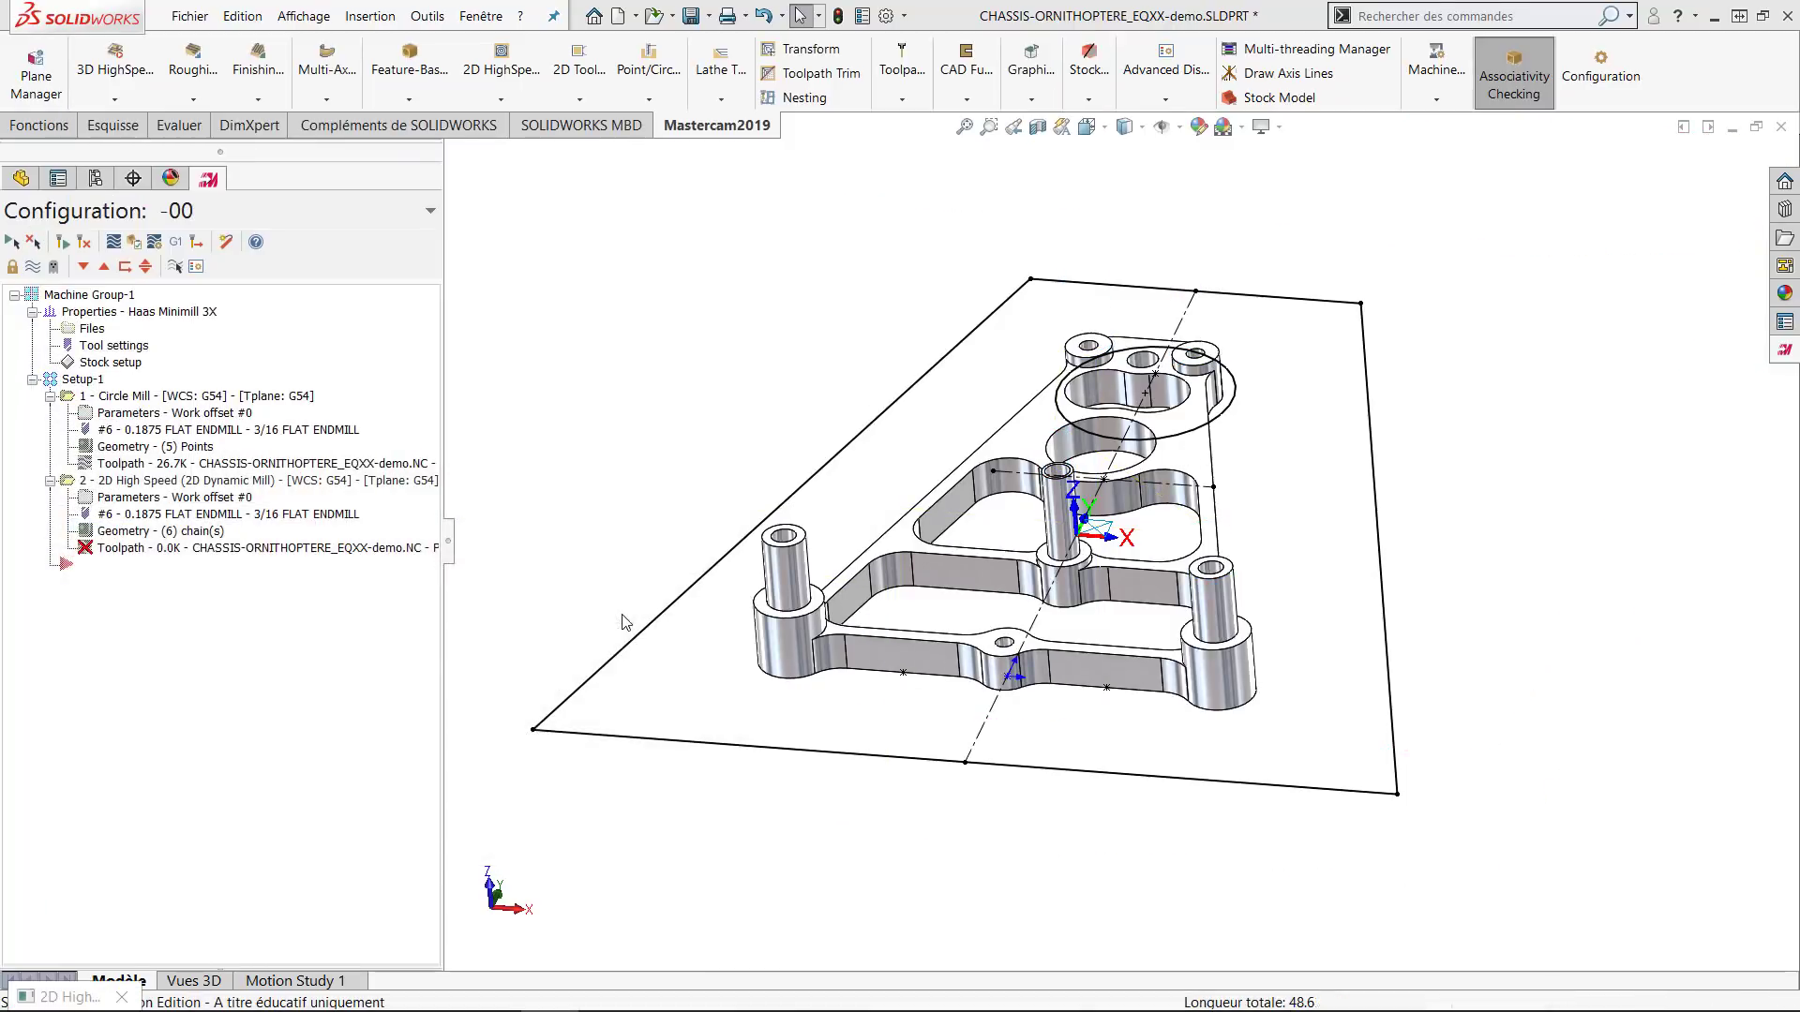
pyautogui.click(825, 634)
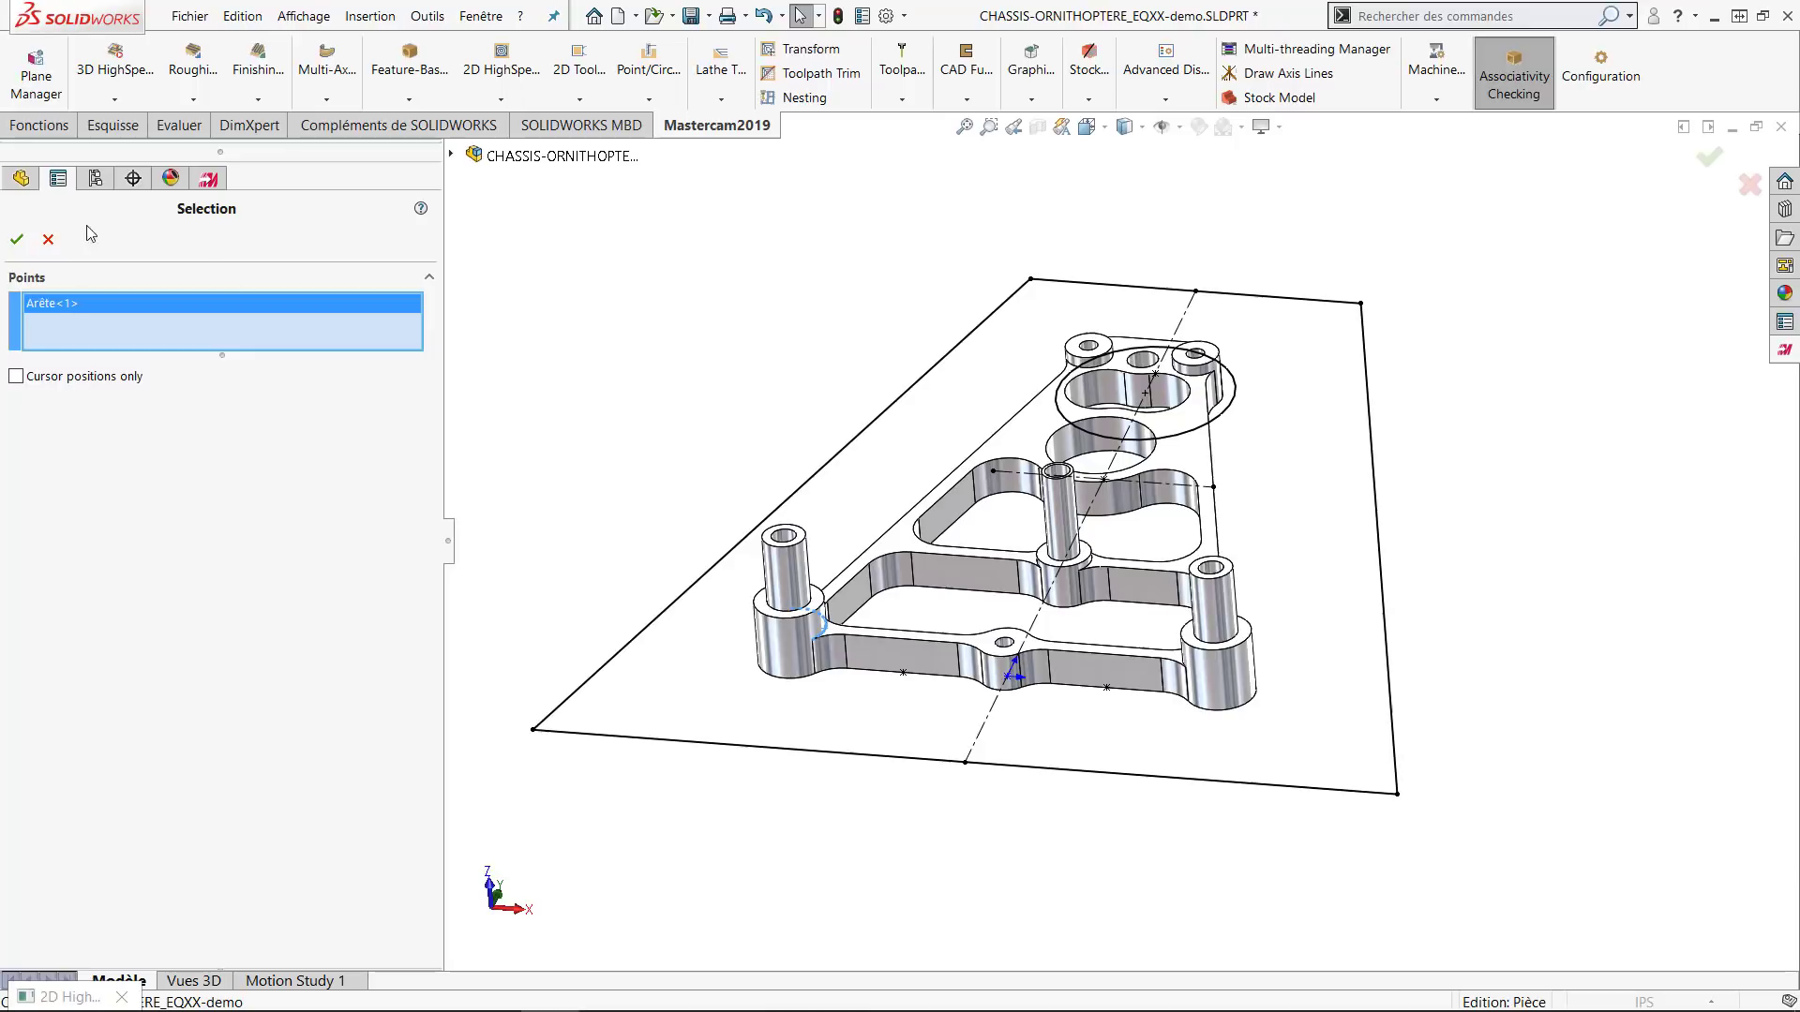
pyautogui.click(17, 239)
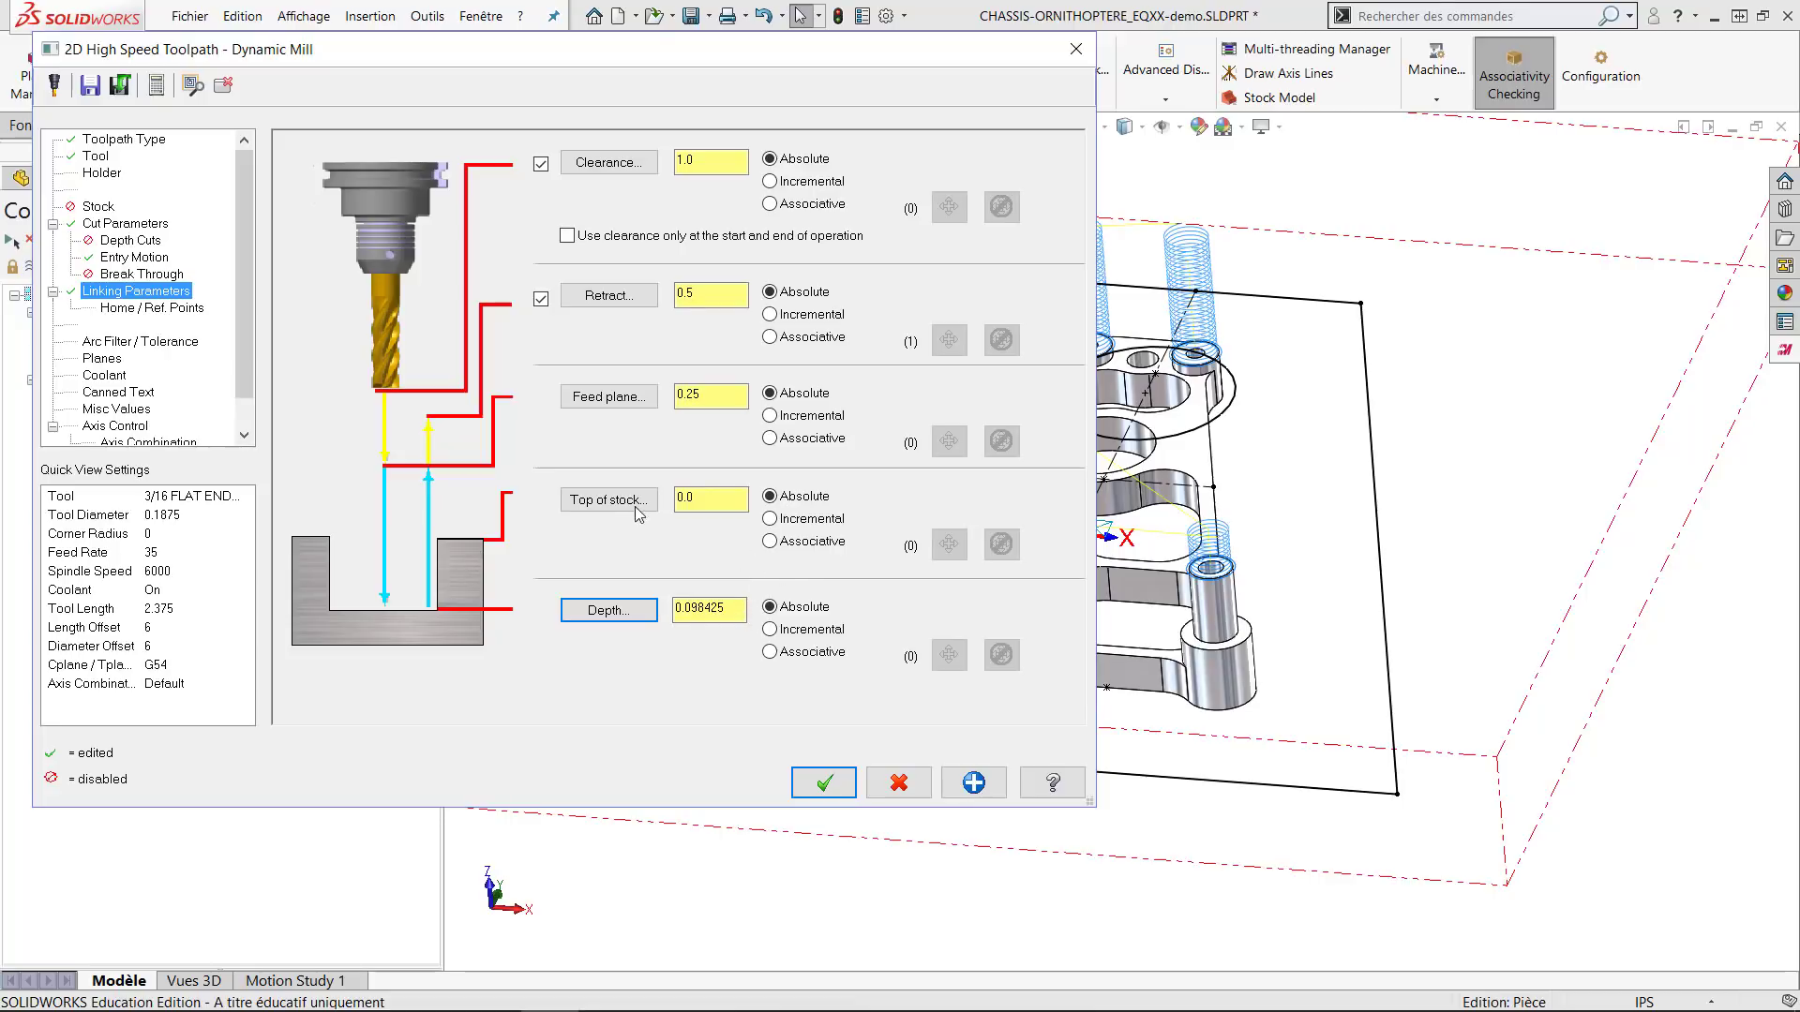
# Set the top of stock to 0.375 and the feed plane to 0.4, and disable the retract and clearance heights.
pyautogui.click(582, 498)
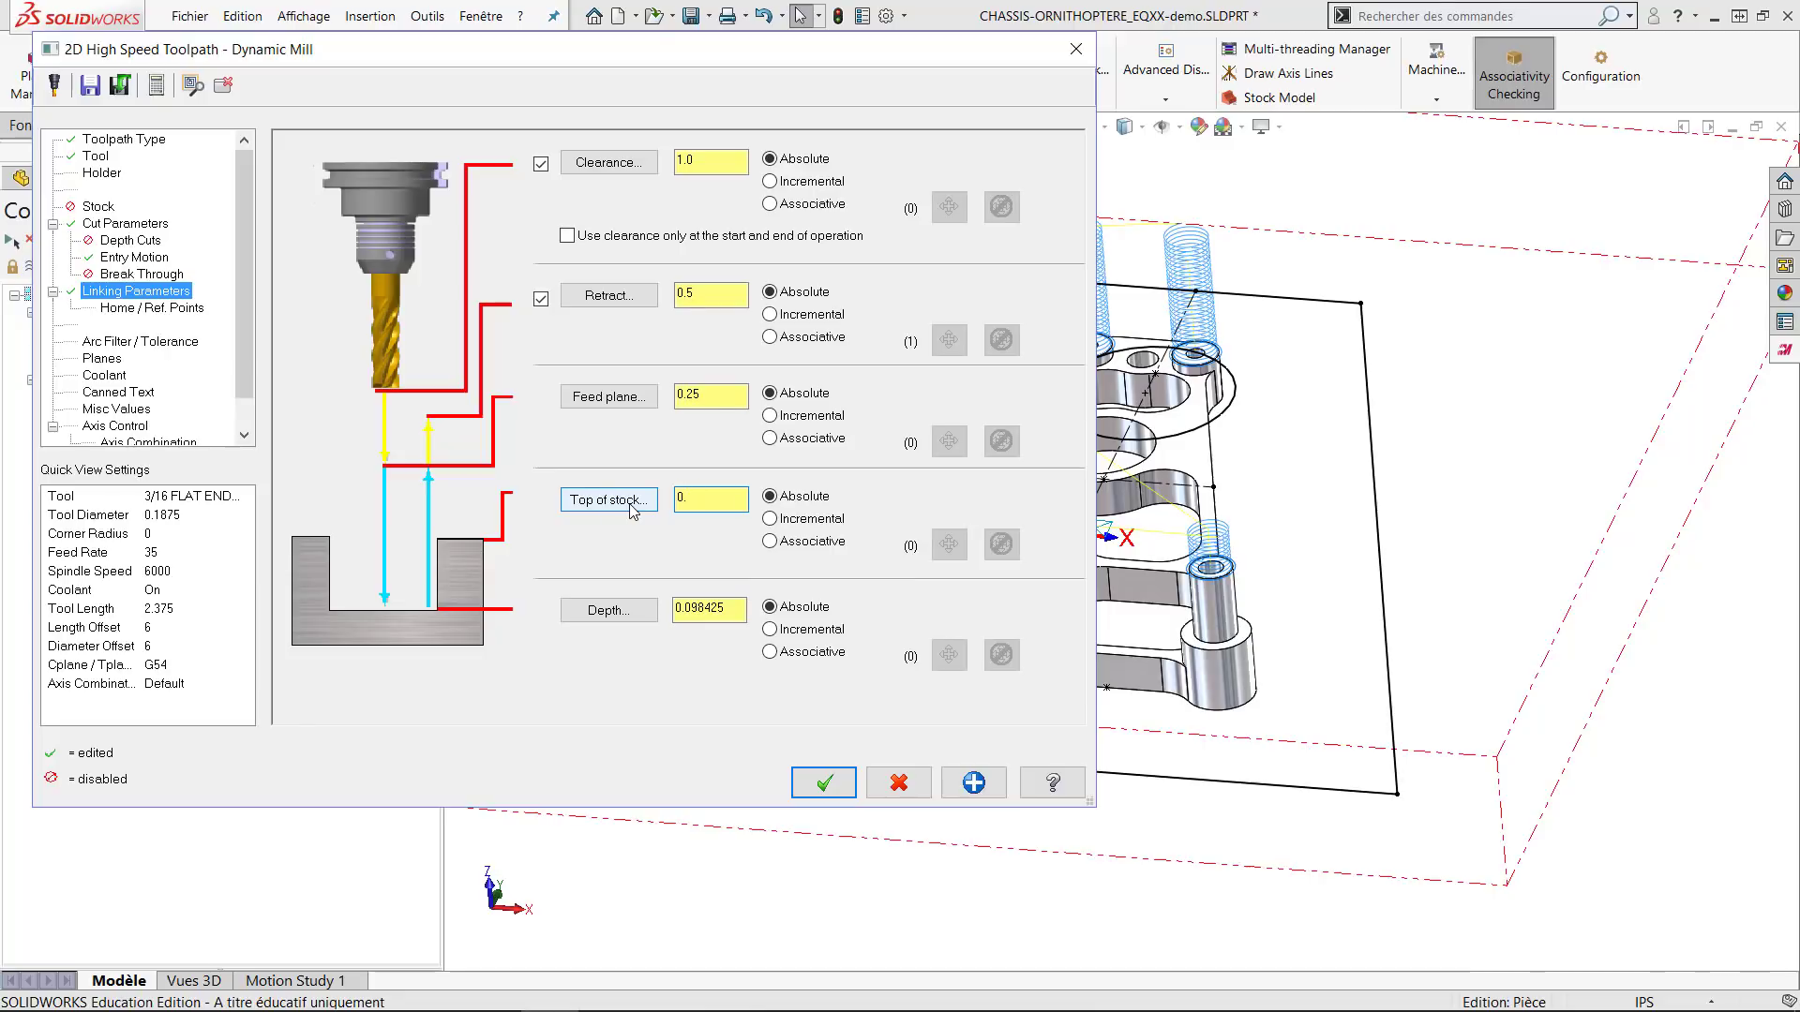
pyautogui.write('0.375')
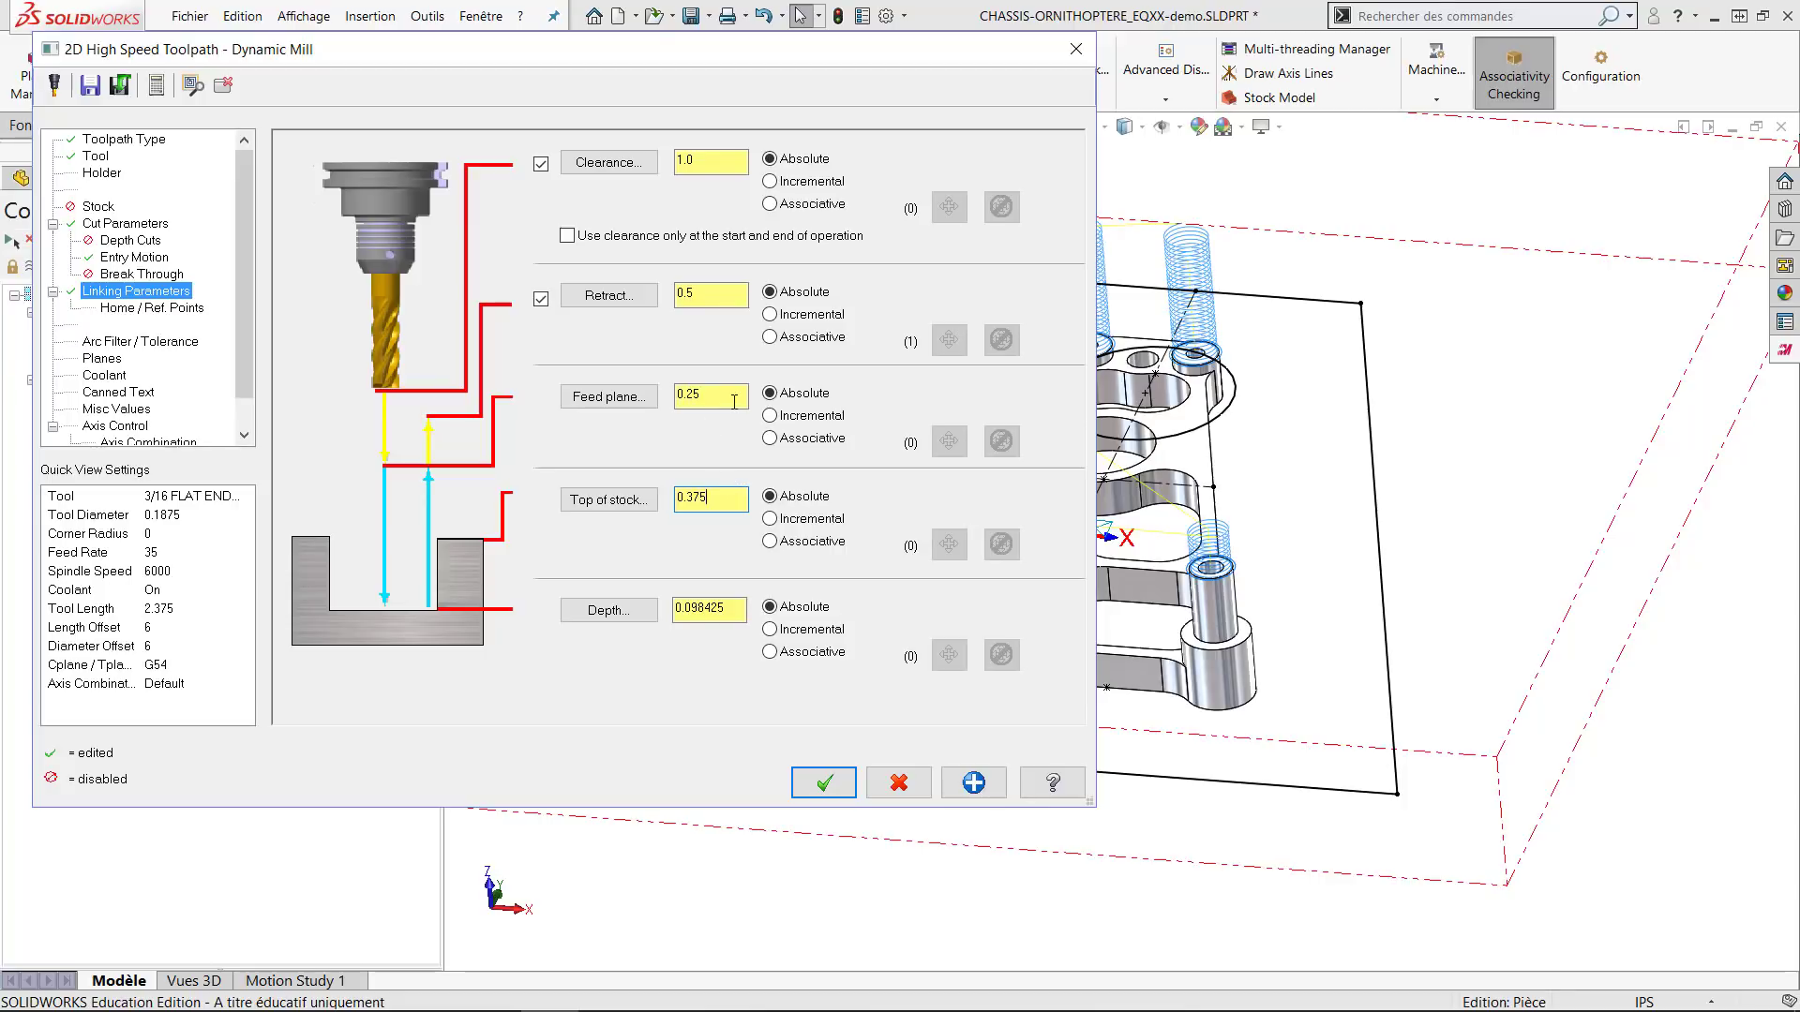
pyautogui.click(656, 401)
pyautogui.write('0.')
pyautogui.click(541, 298)
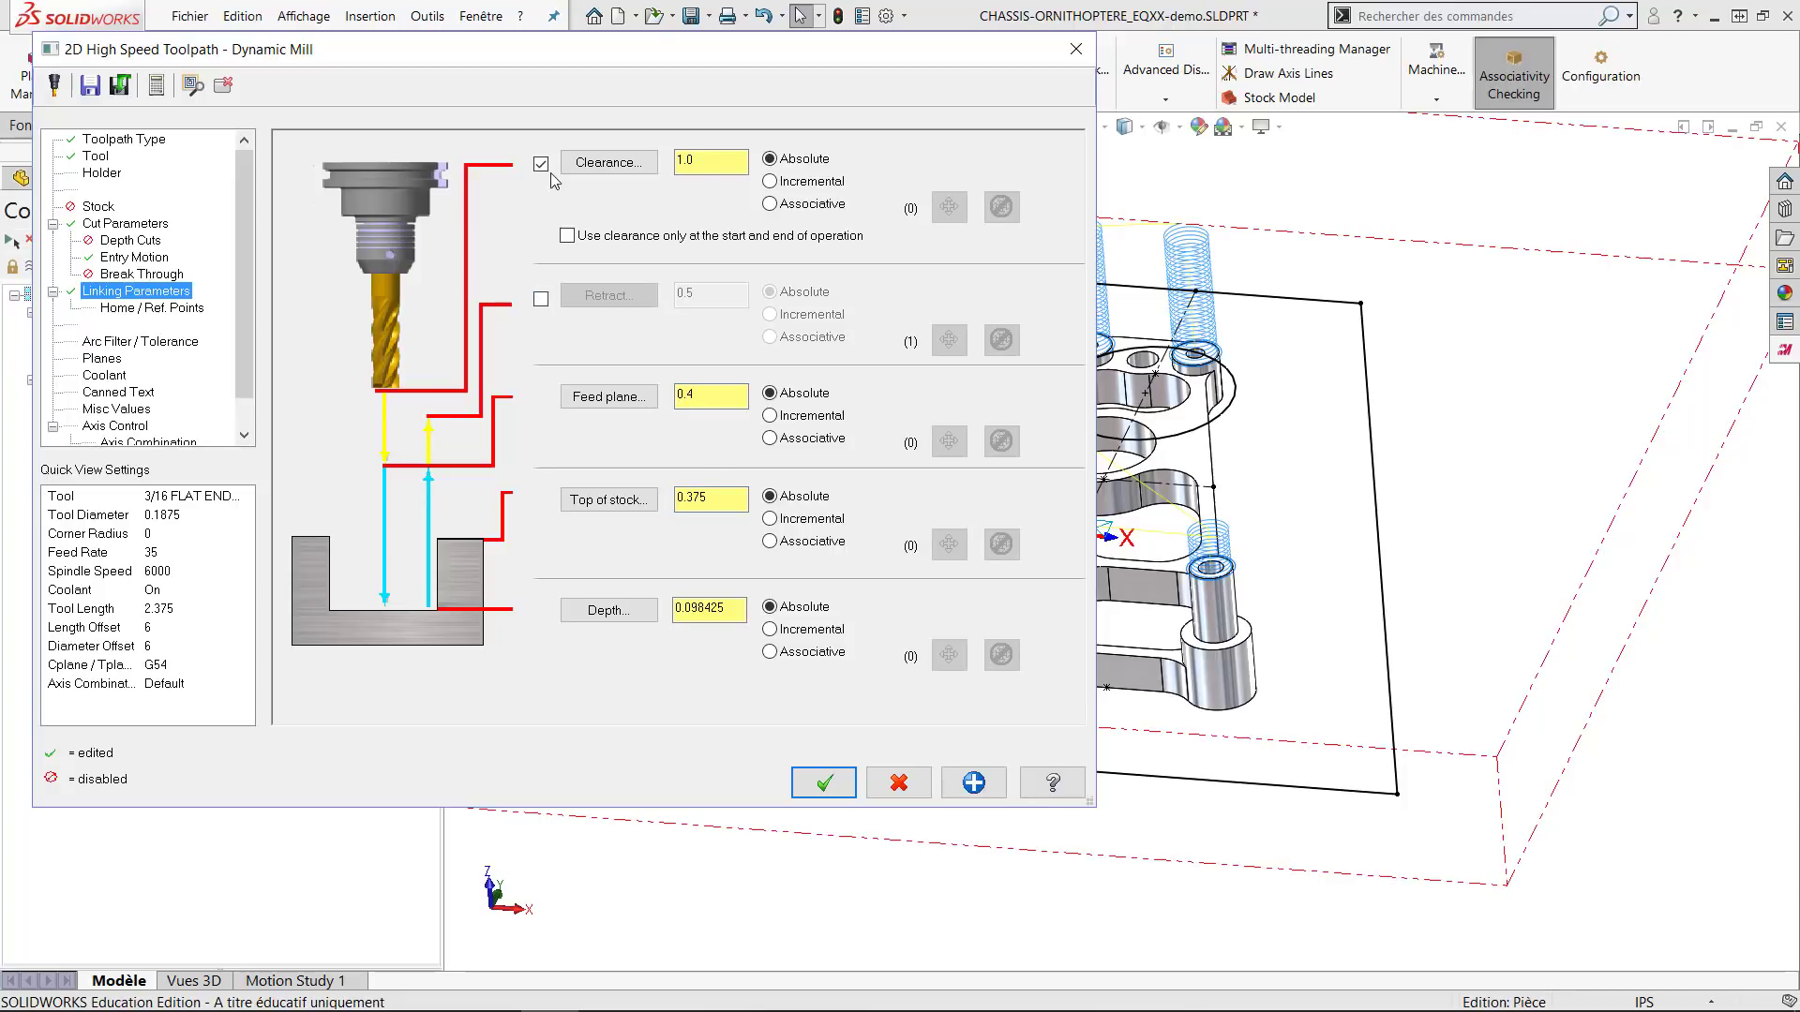
pyautogui.click(541, 164)
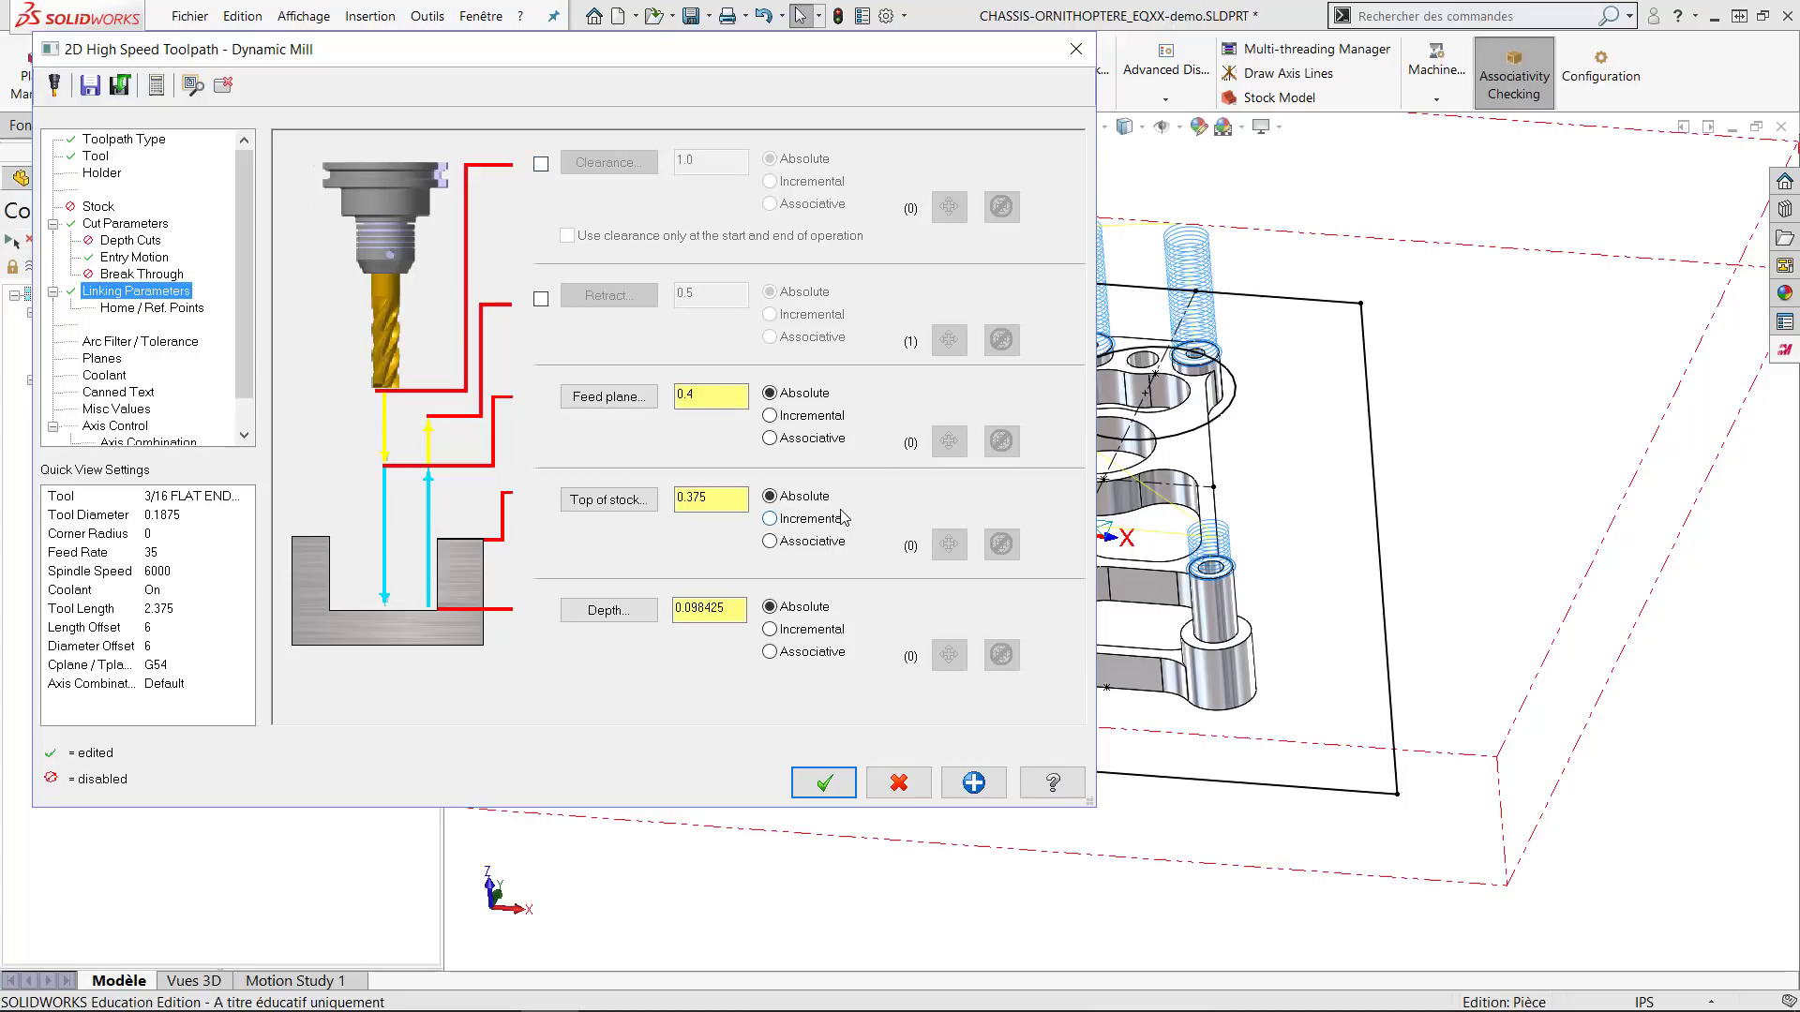
# Enable line/arc filtering, shift the tolerance distribution from cut toward line/arc tolerance, and accept the Dynamic Mill parameters.
pyautogui.click(109, 343)
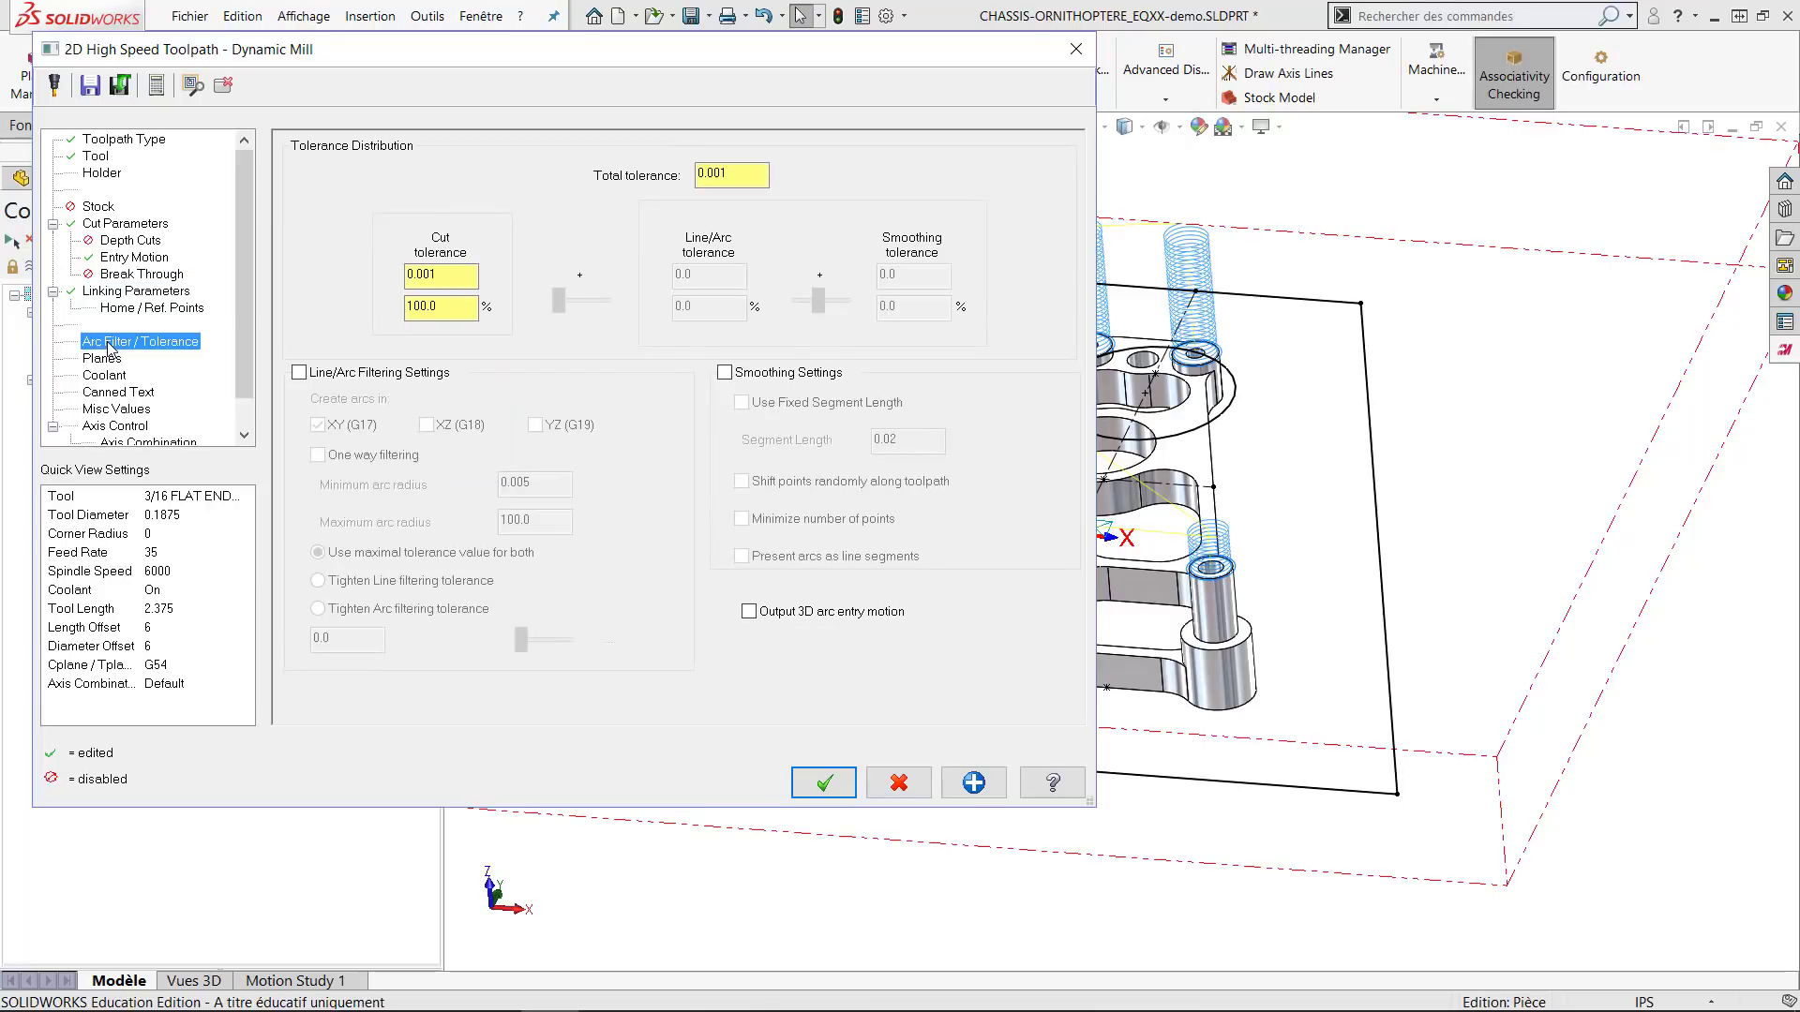
pyautogui.click(299, 374)
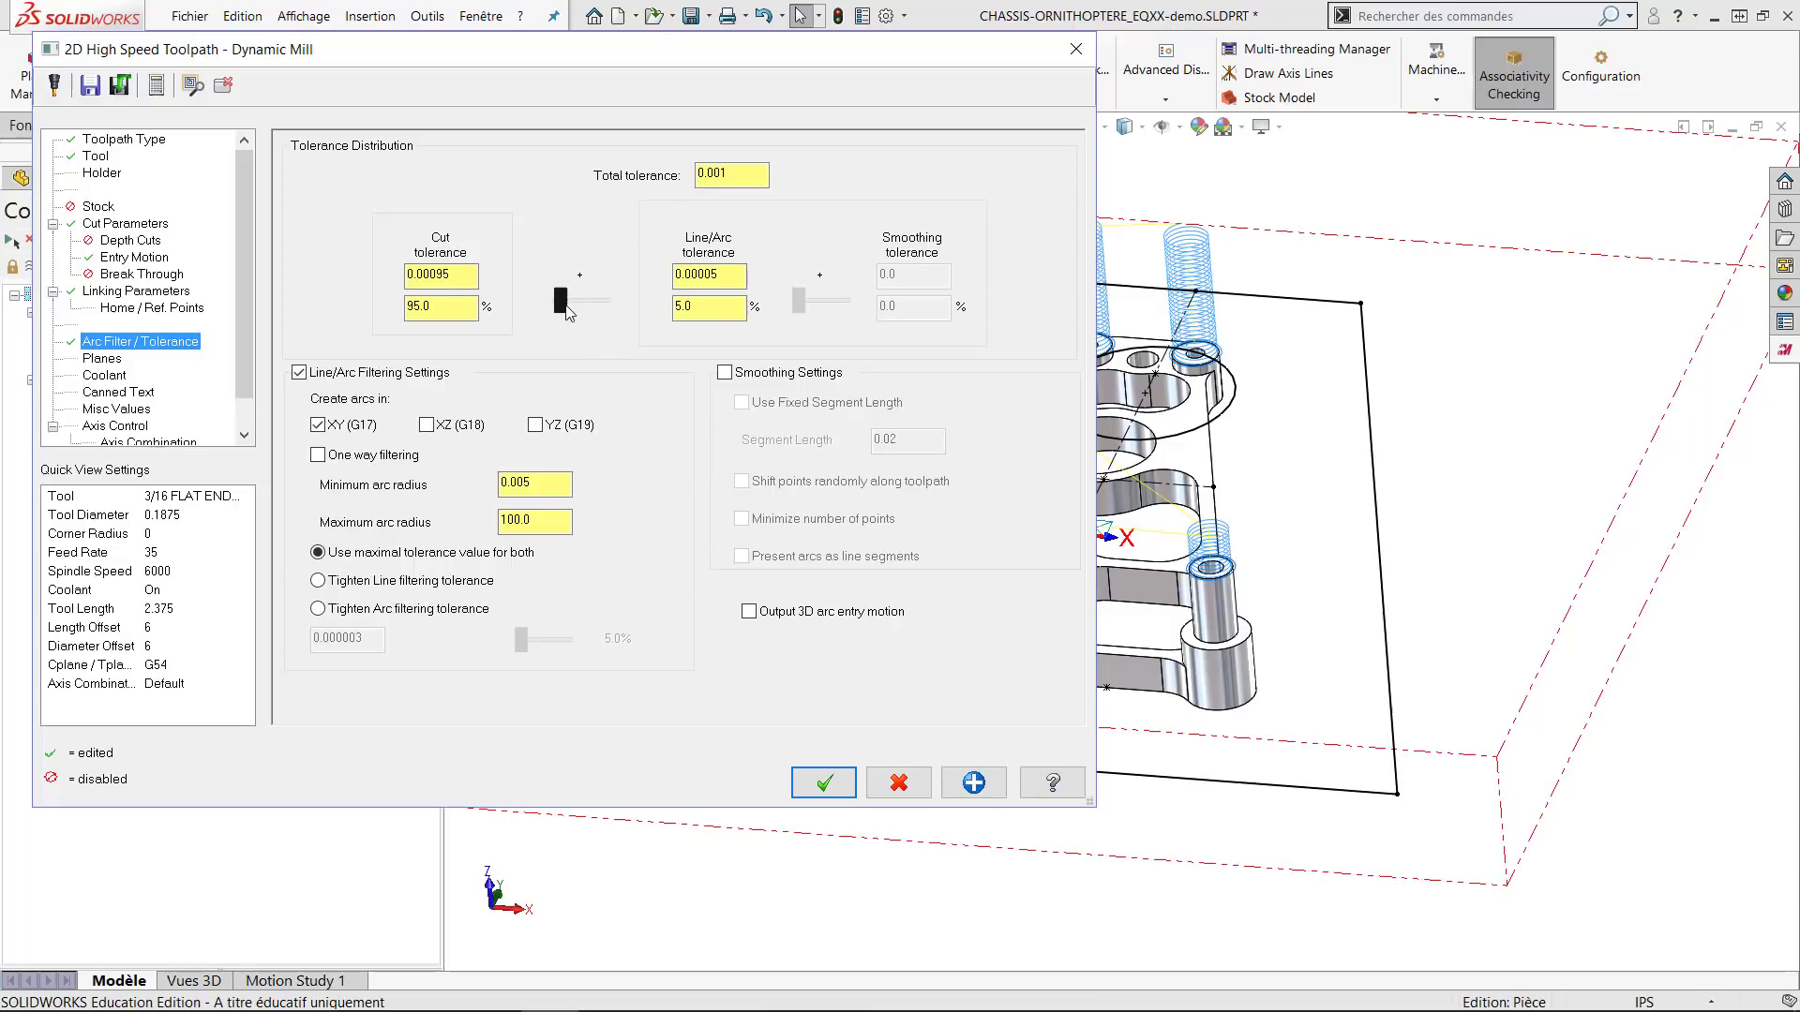
pyautogui.moveTo(562, 300); pyautogui.dragTo(582, 296)
pyautogui.click(814, 787)
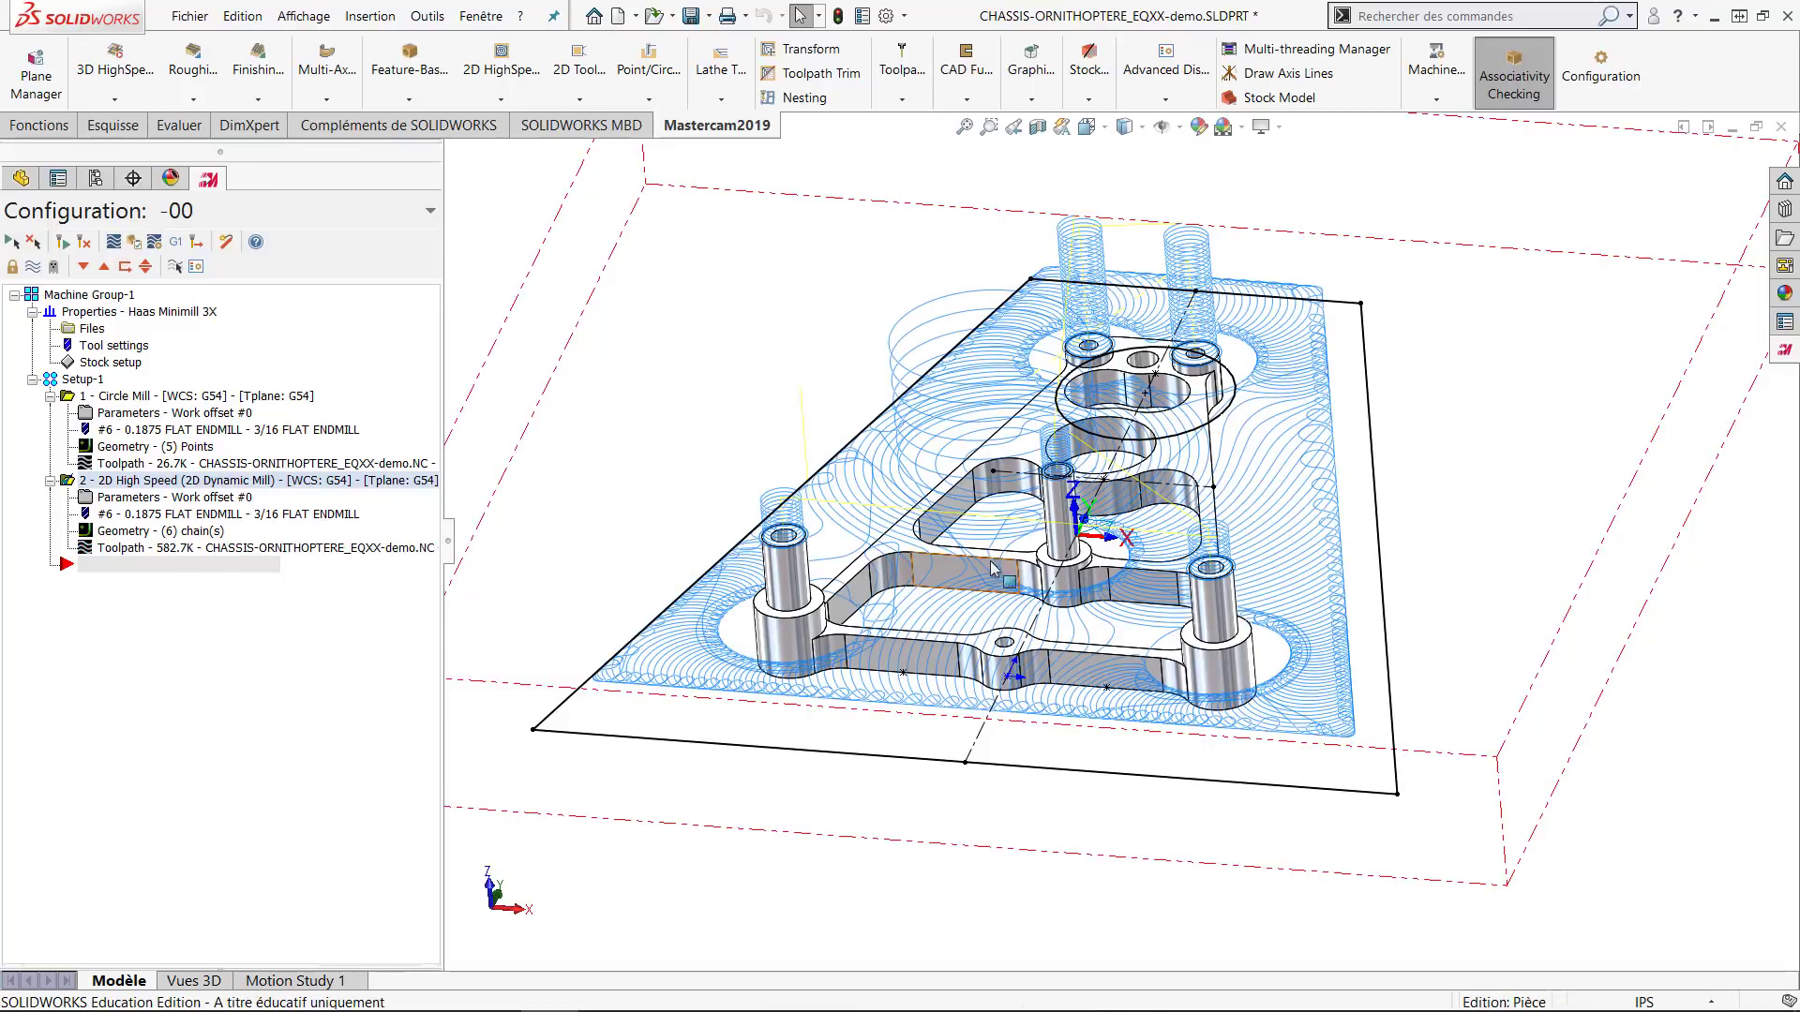
# Verify the Dynamic Mill operation by itself at faster playback and examine the machined pocket around the bosses from several angles.
pyautogui.moveTo(965, 567)
pyautogui.mouseDown(button='middle')
pyautogui.moveTo(969, 491)
pyautogui.moveTo(992, 698)
pyautogui.moveTo(956, 567)
pyautogui.mouseUp(button='middle')
pyautogui.moveTo(845, 560)
pyautogui.mouseDown(button='middle')
pyautogui.moveTo(855, 365)
pyautogui.moveTo(851, 562)
pyautogui.mouseUp(button='middle')
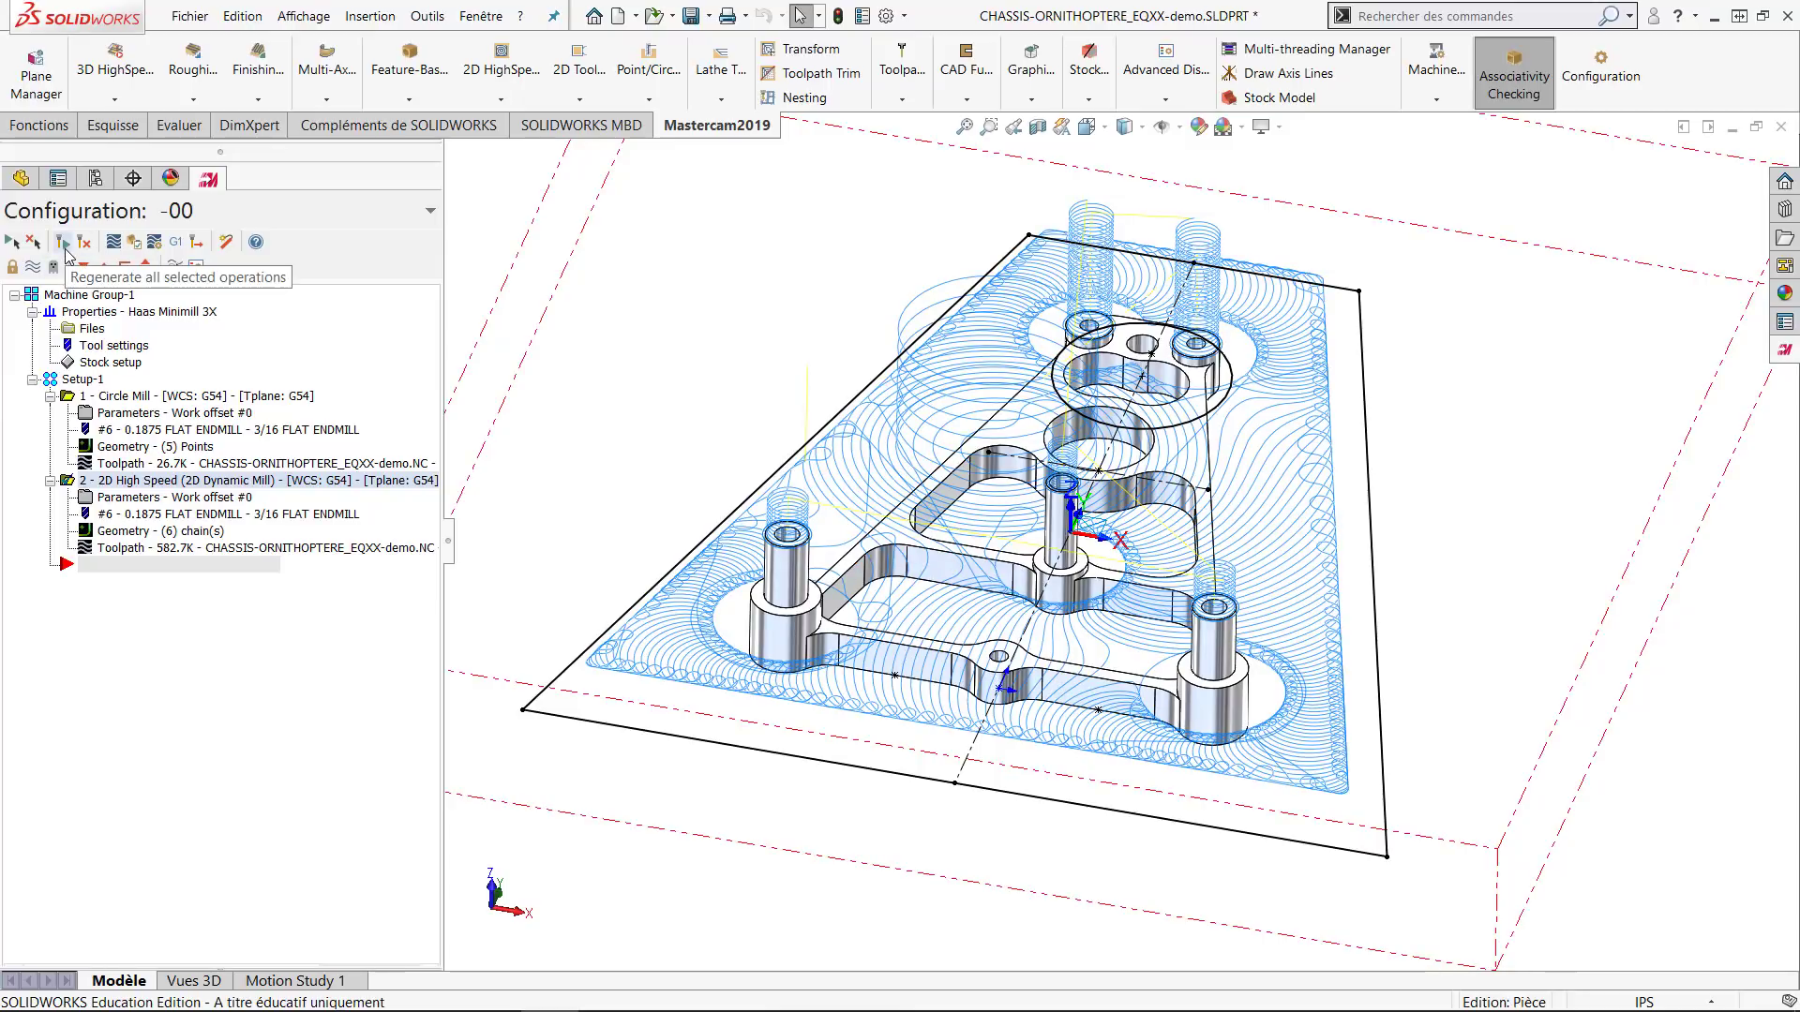
pyautogui.click(134, 241)
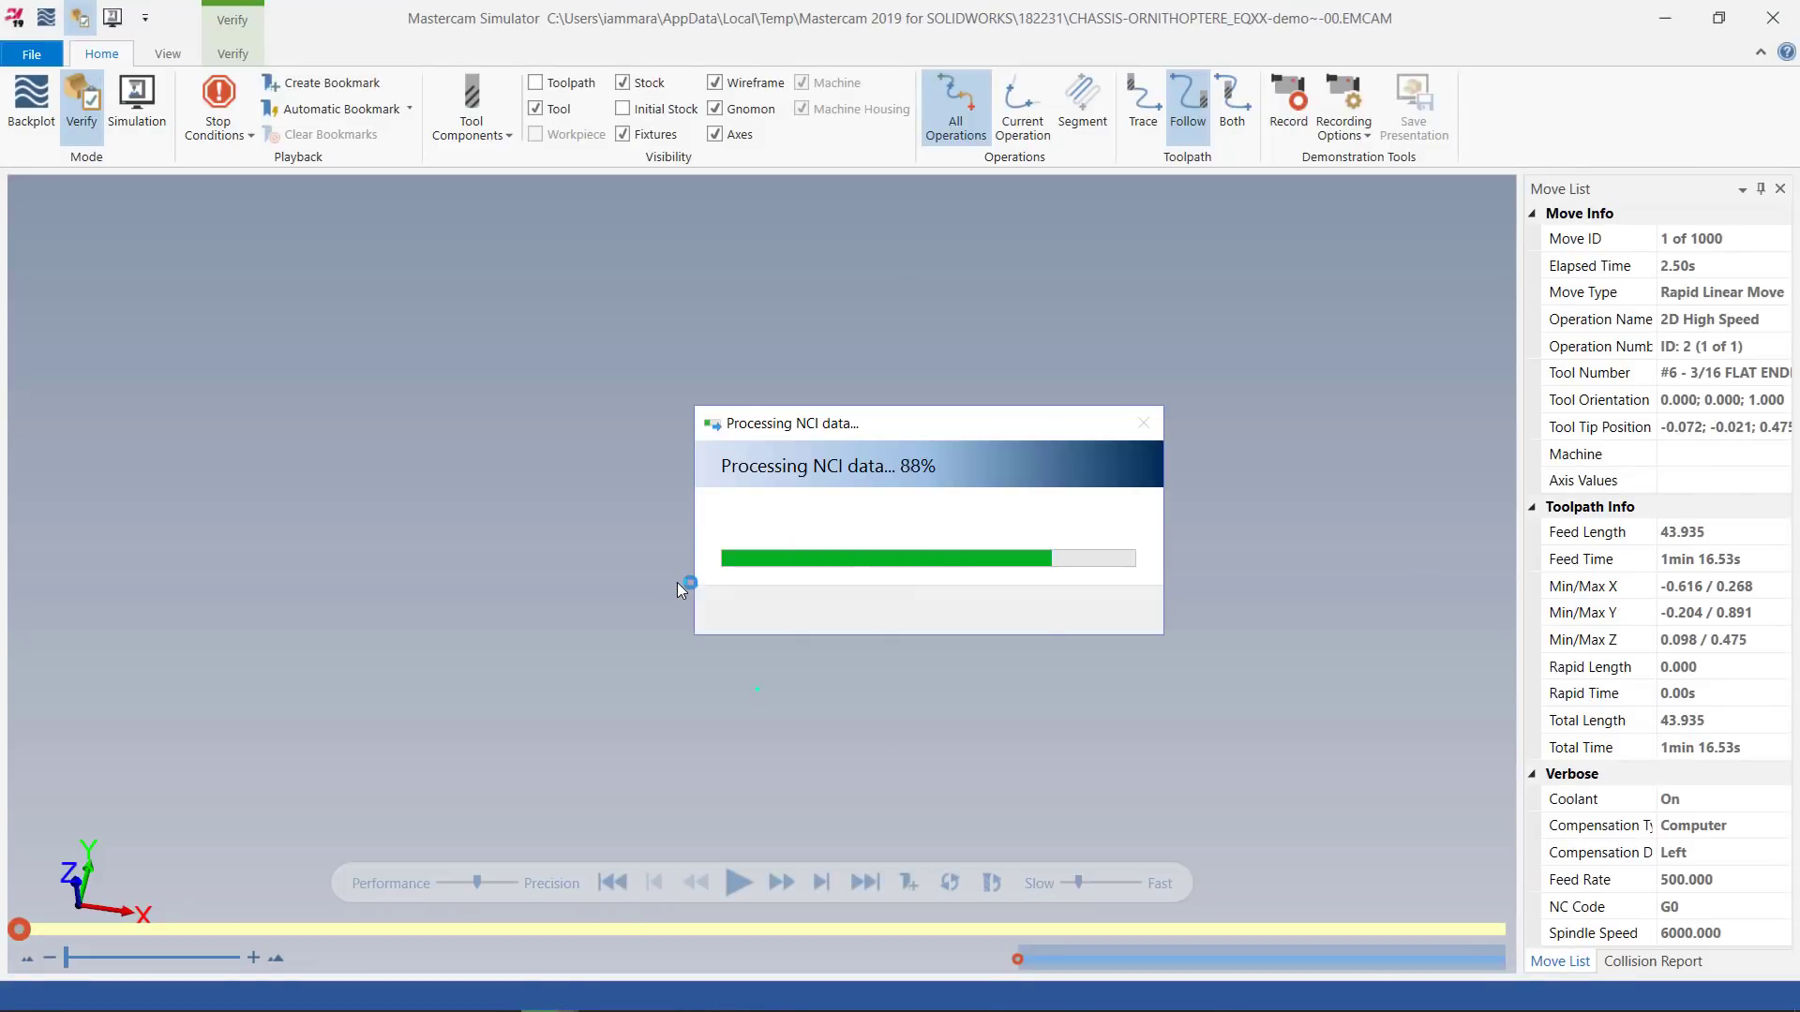
pyautogui.click(1110, 882)
pyautogui.click(739, 882)
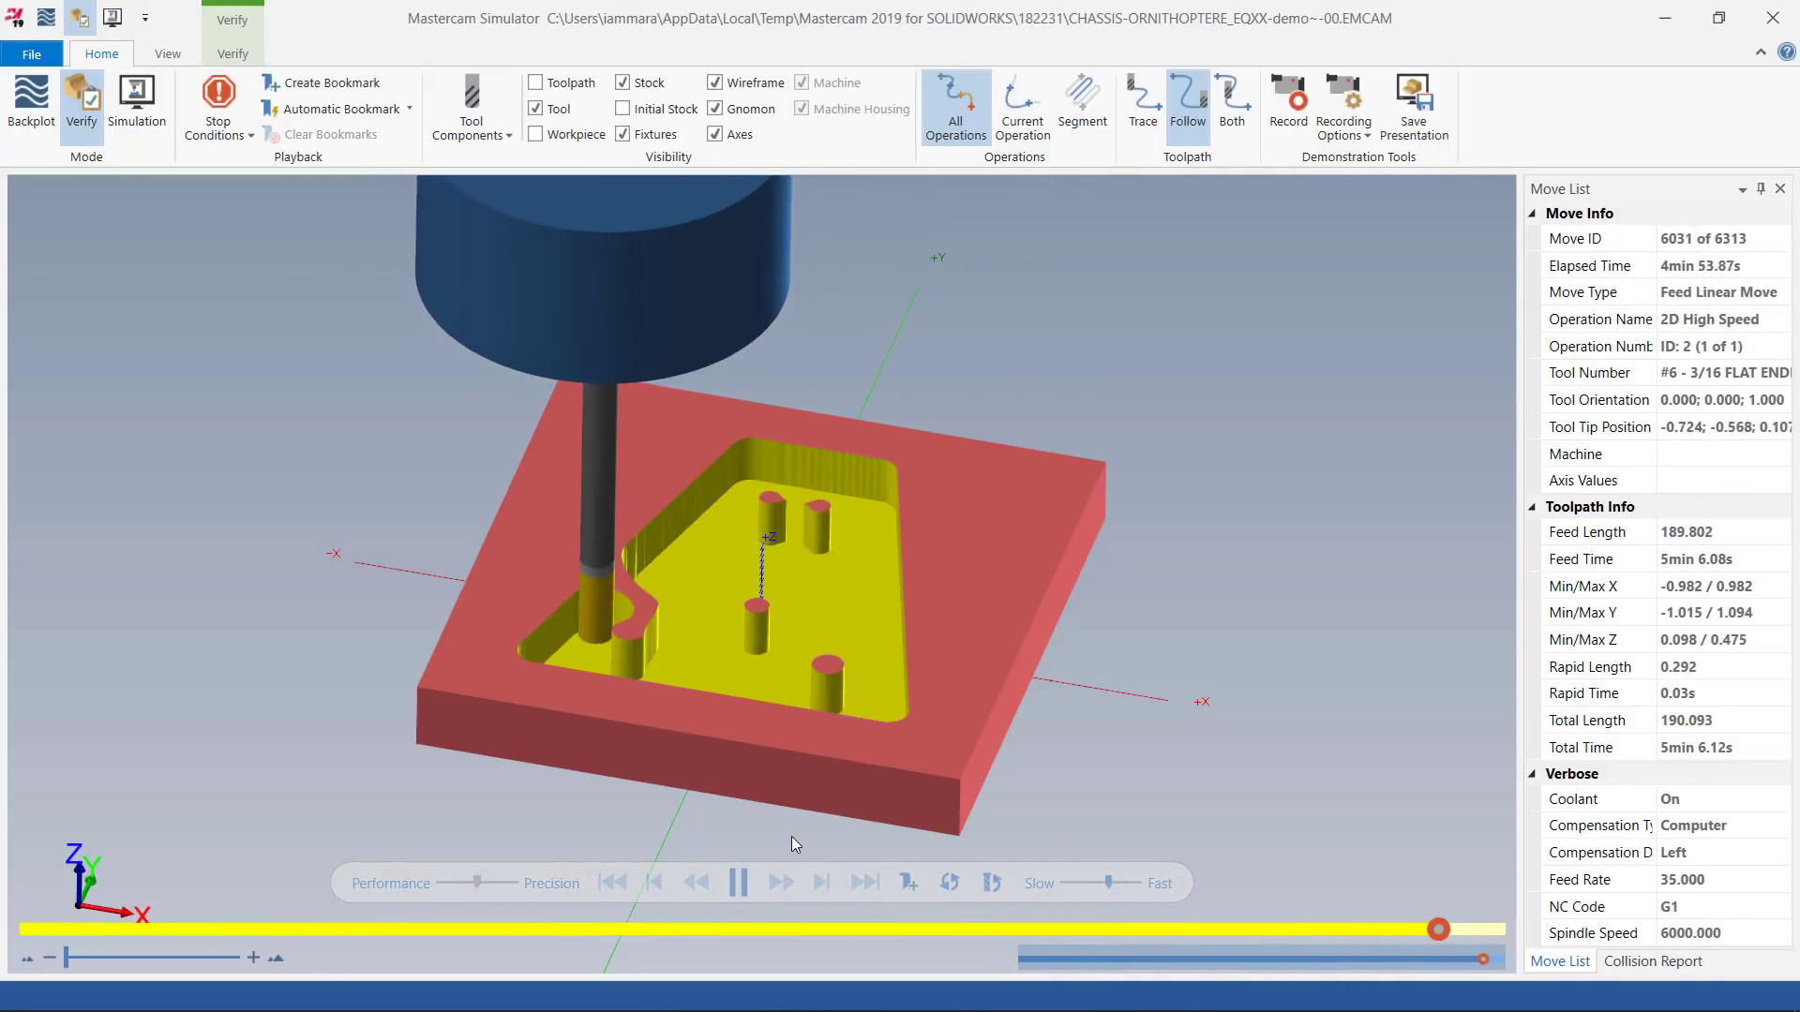
pyautogui.scroll(1, 701, 632)
pyautogui.moveTo(701, 632); pyautogui.dragTo(774, 611, button='middle')
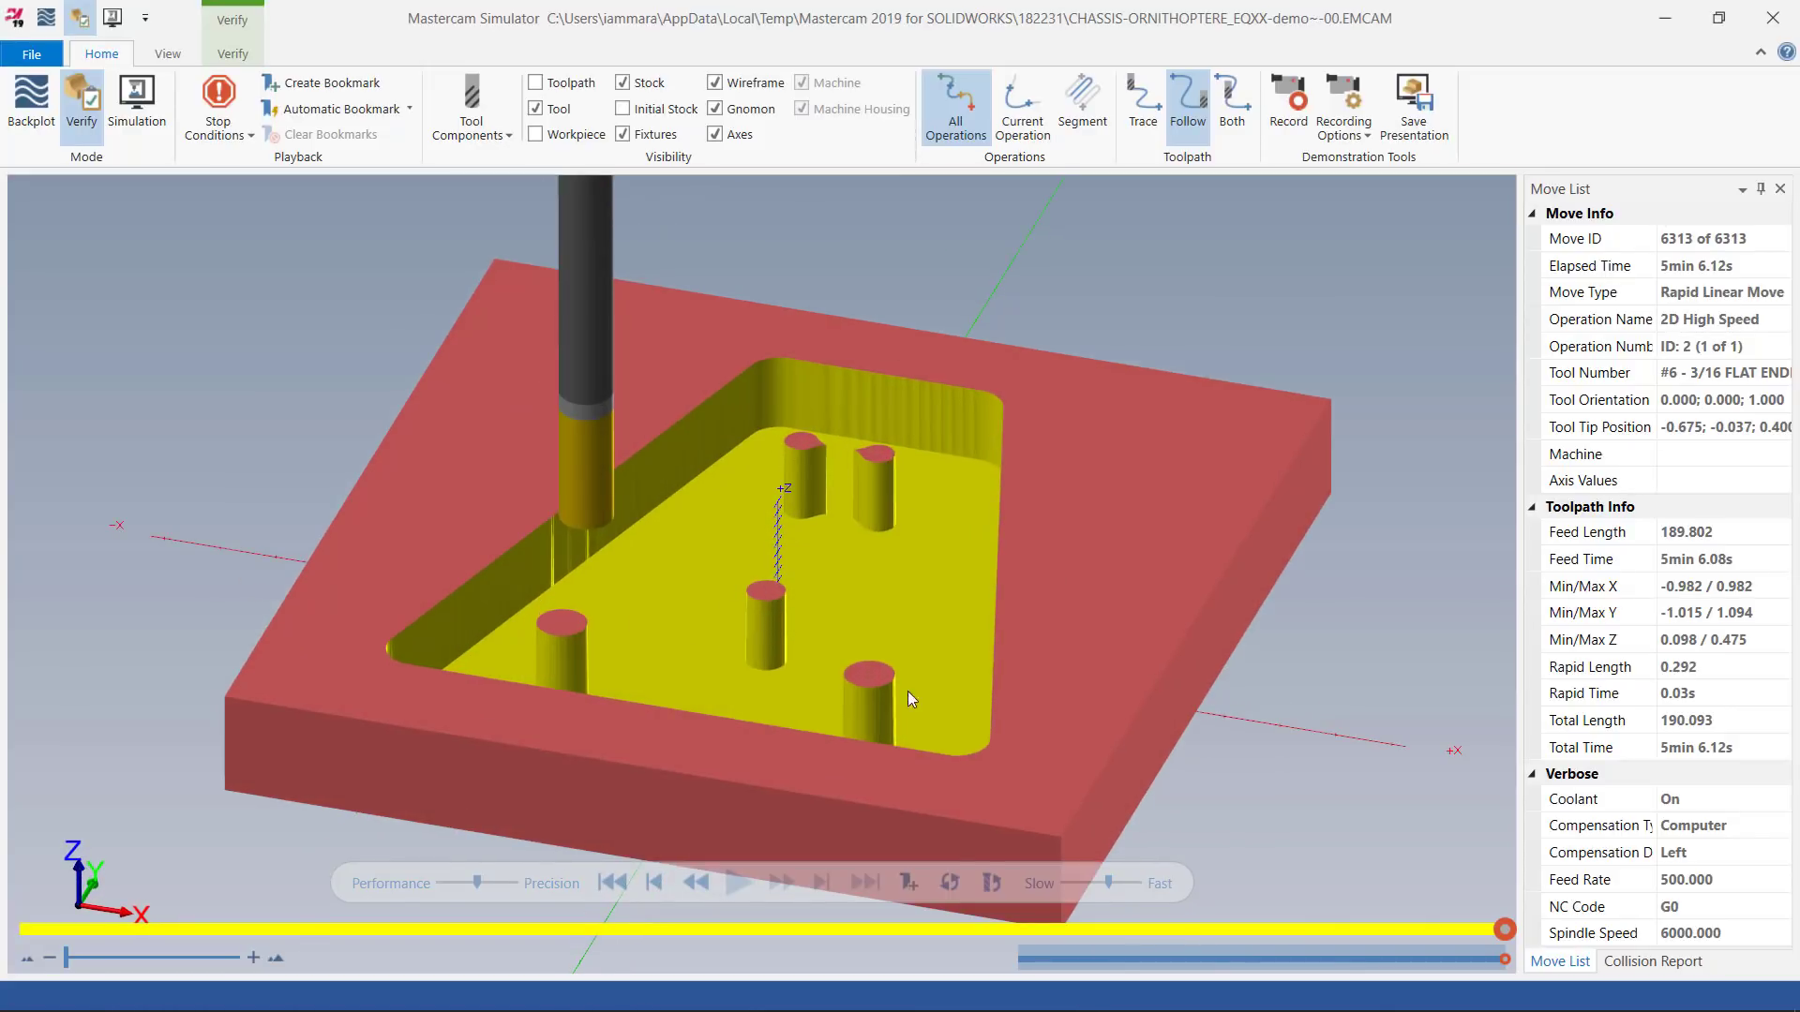
pyautogui.scroll(-1, 896, 508)
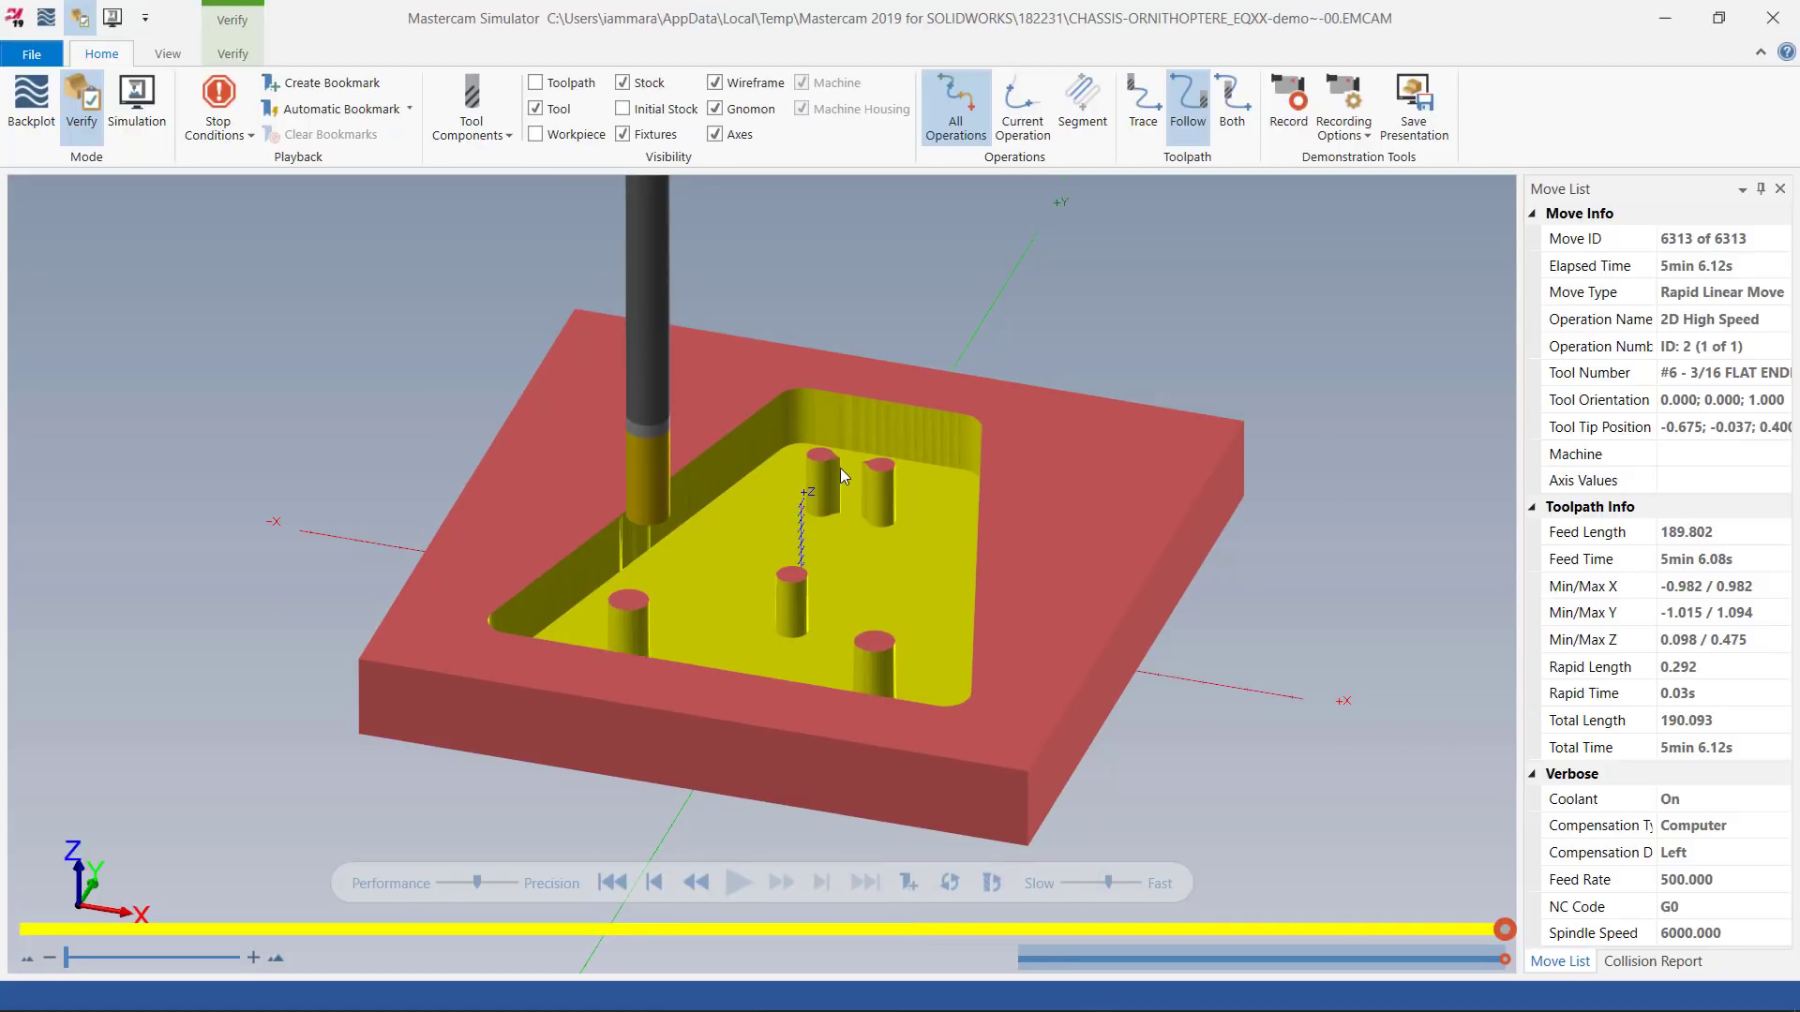
pyautogui.moveTo(841, 476); pyautogui.dragTo(840, 534, button='middle')
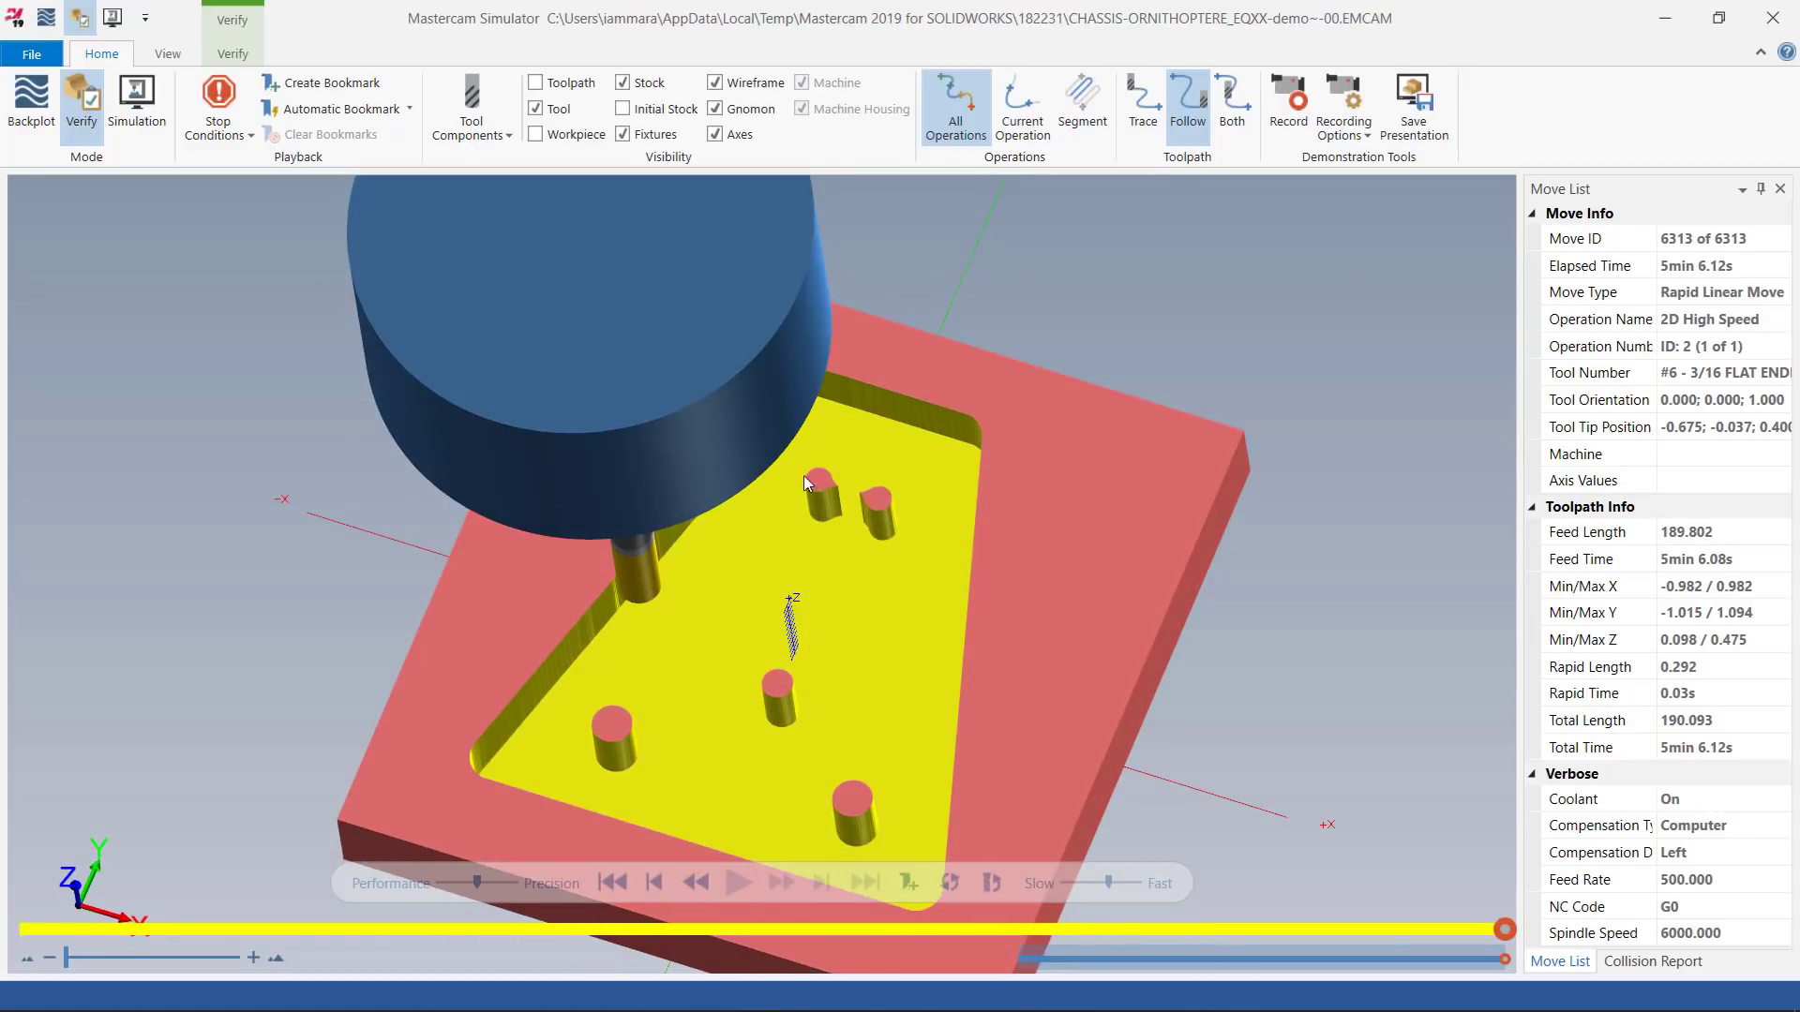
pyautogui.scroll(-3, 839, 576)
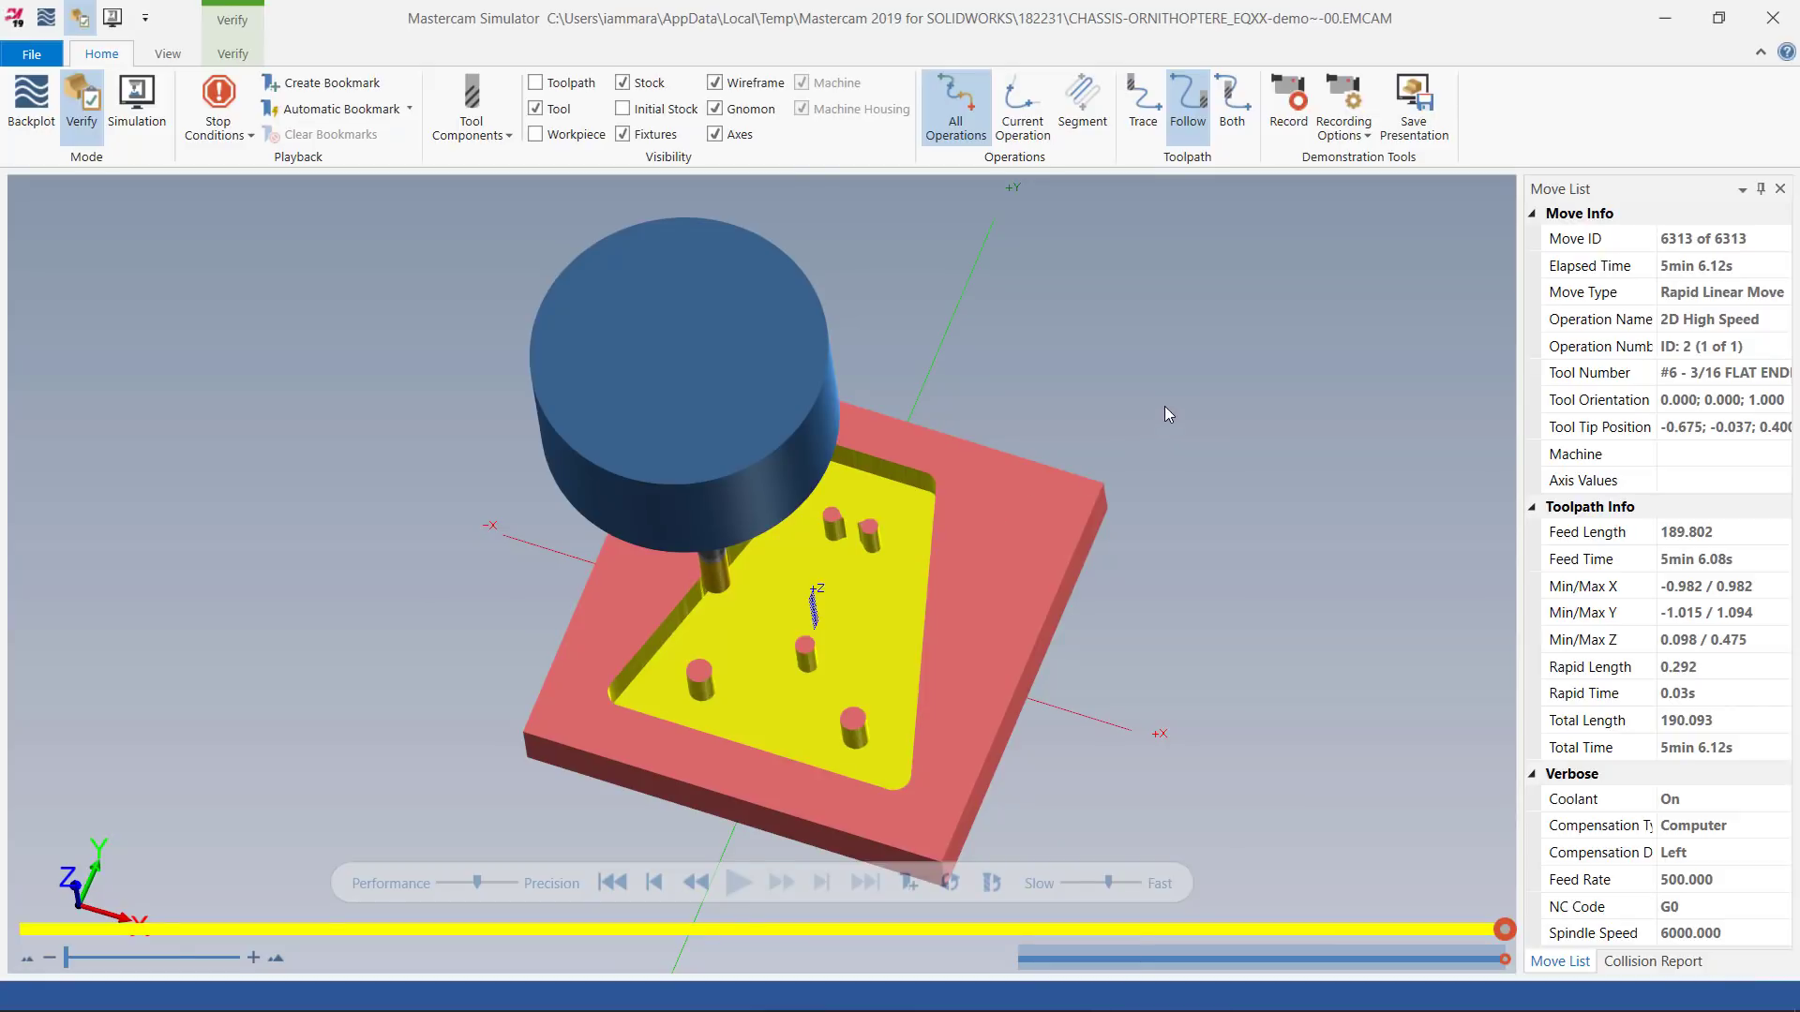
pyautogui.click(1773, 18)
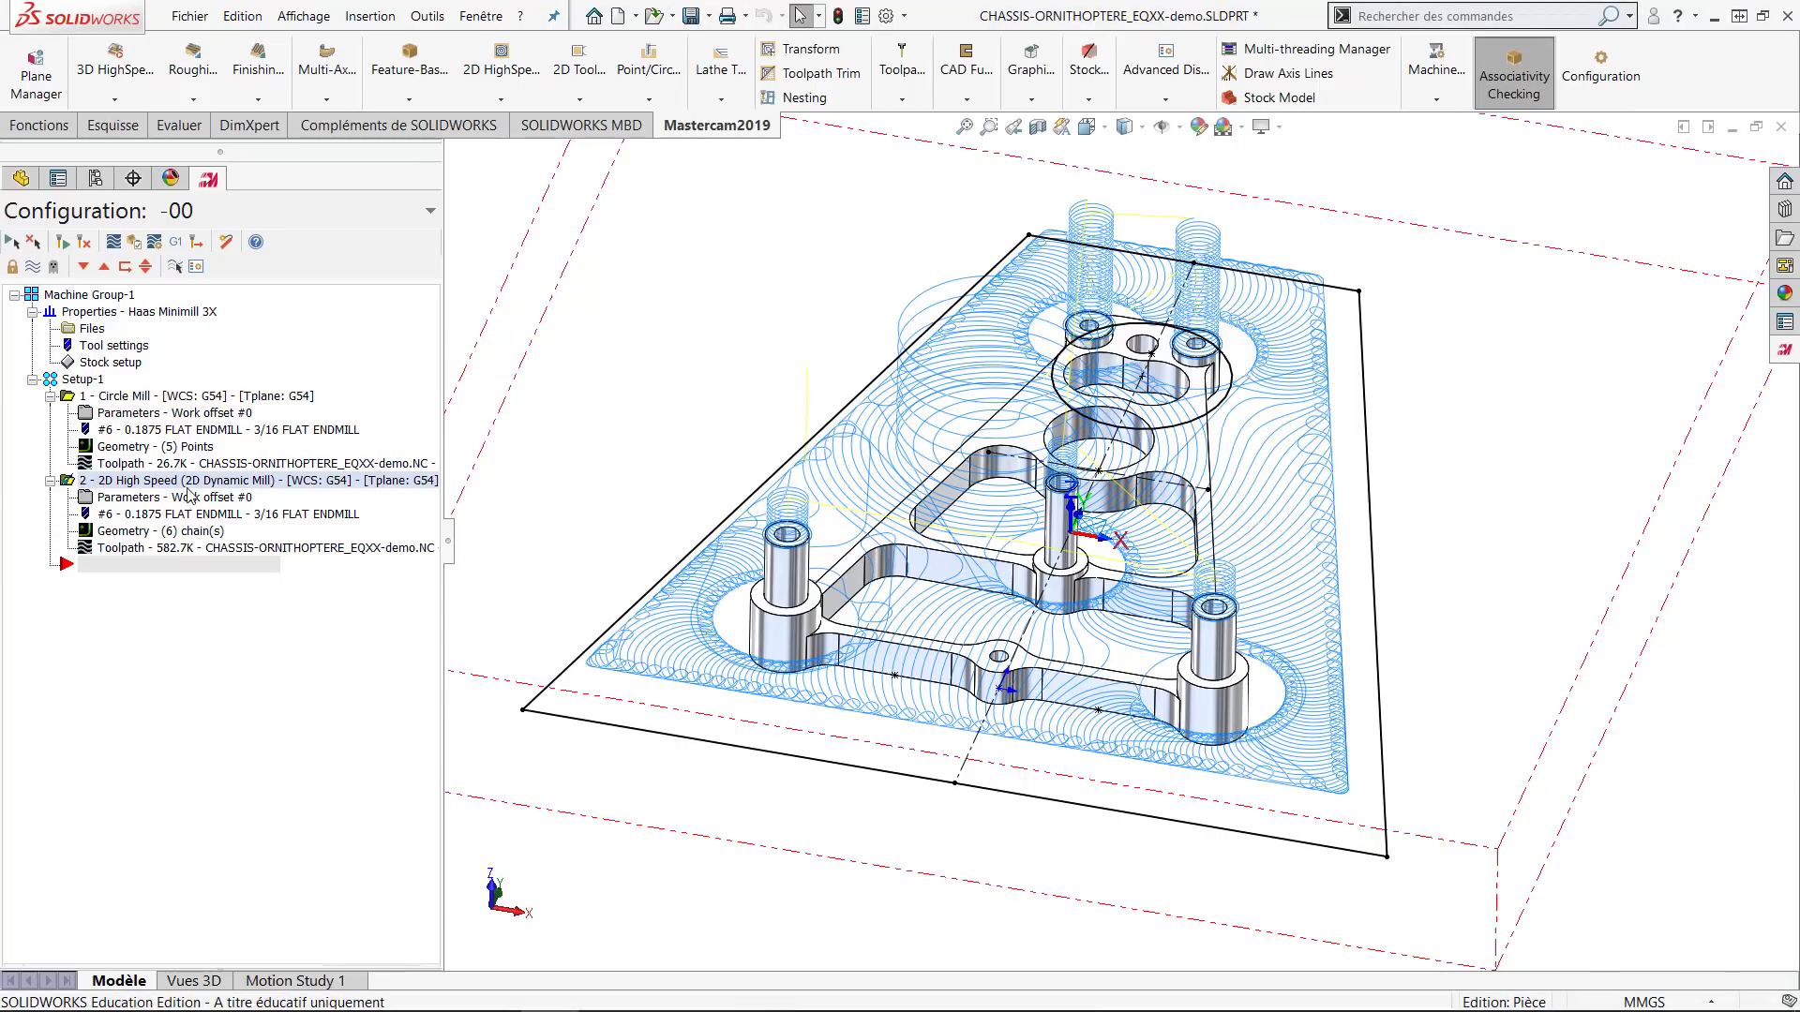
# Verify all Setup-1 operations together by simulating the Circle Mill and Dynamic Mill toolpaths on the stock.
pyautogui.click(84, 380)
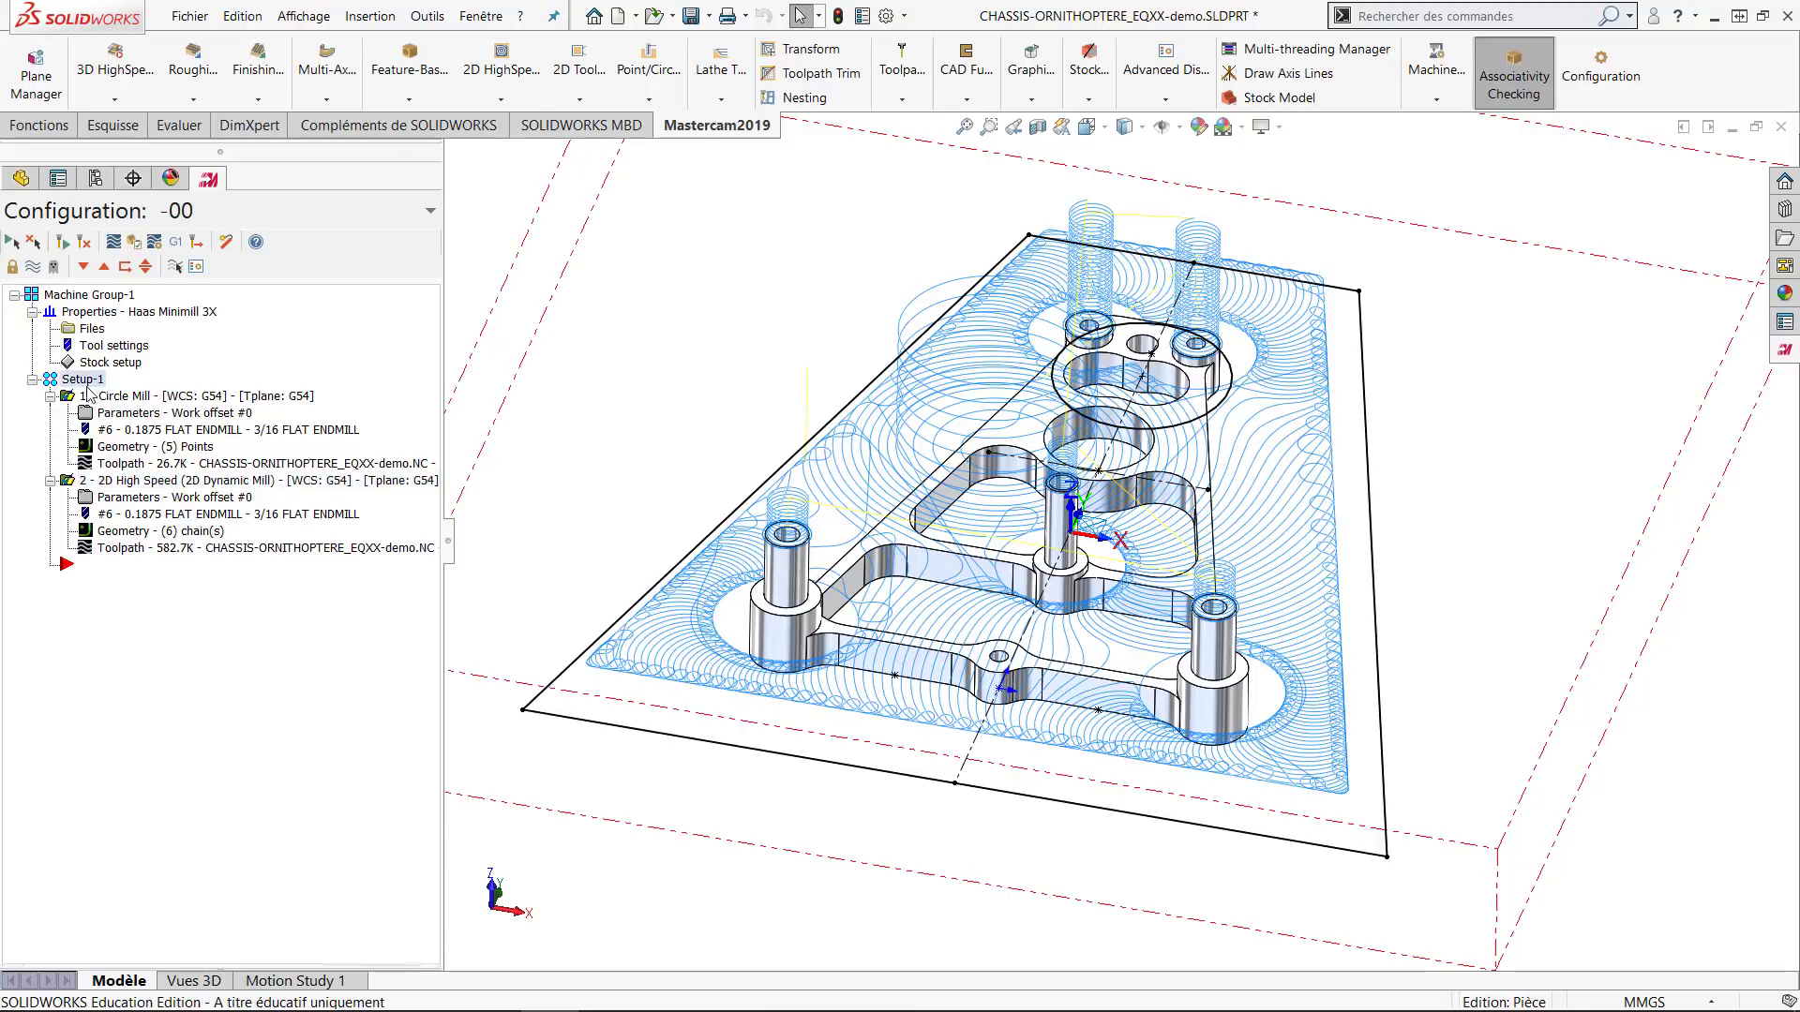
pyautogui.click(139, 243)
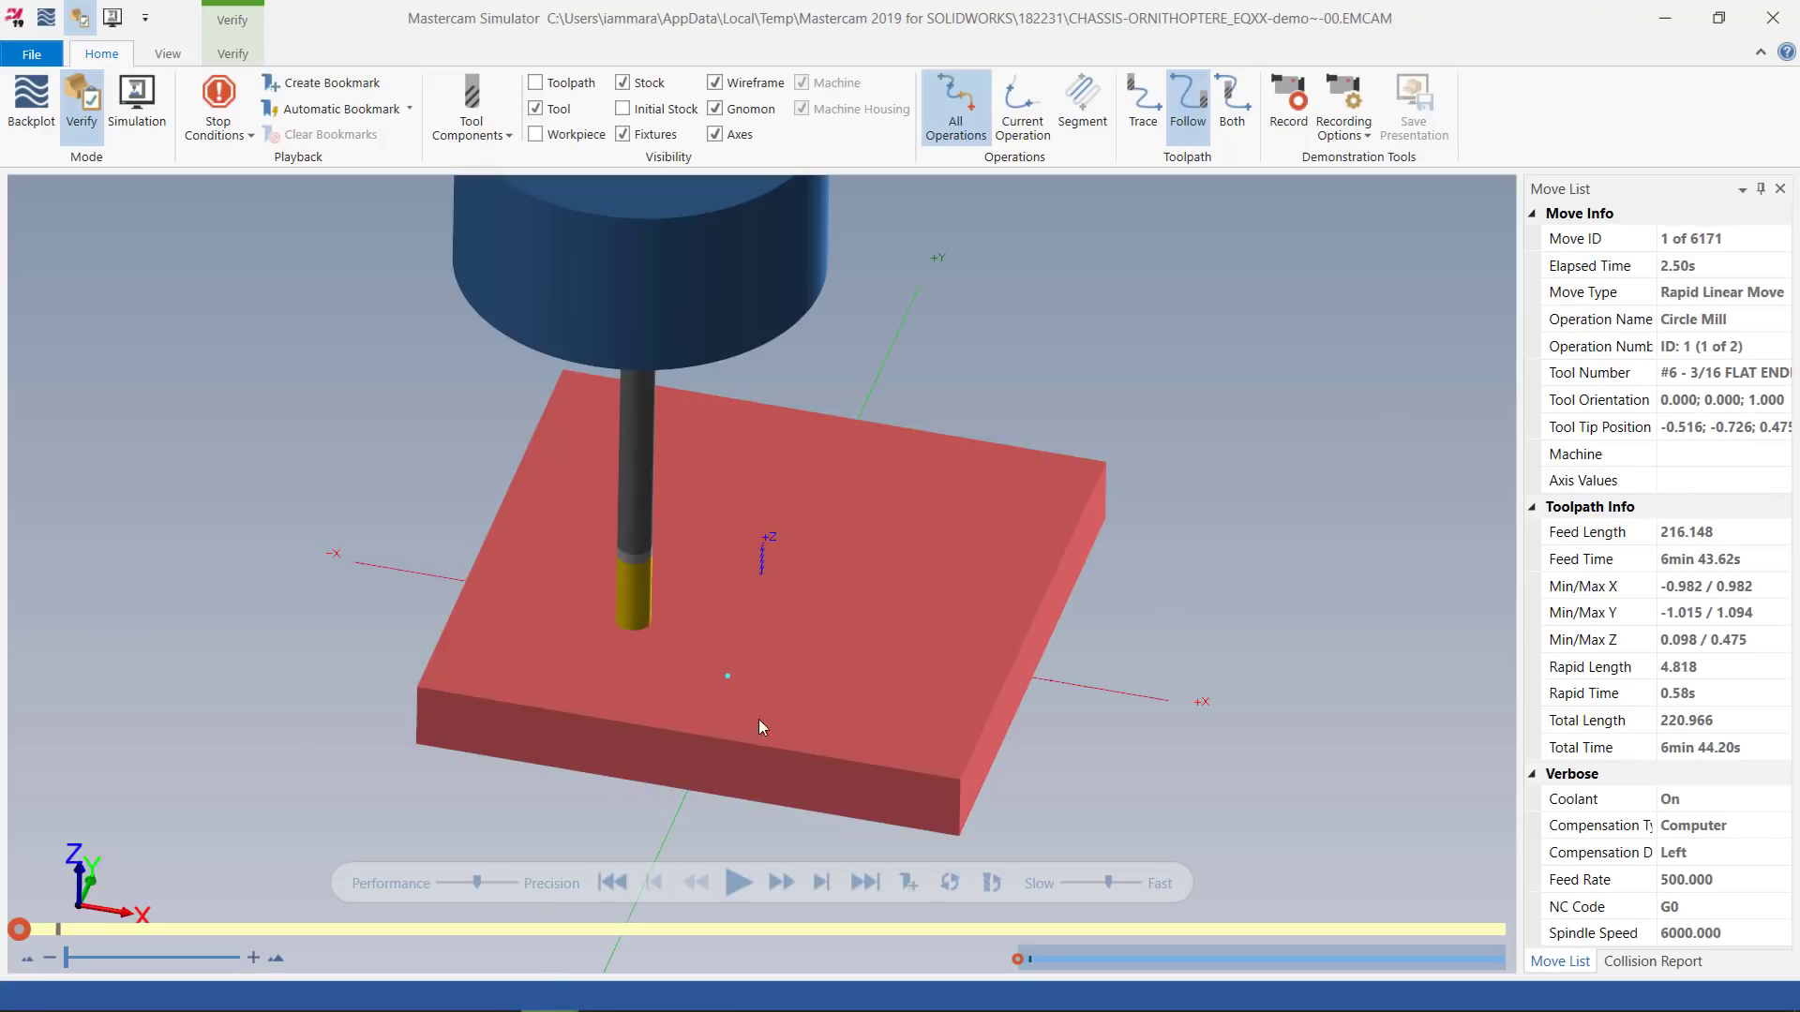
pyautogui.click(738, 882)
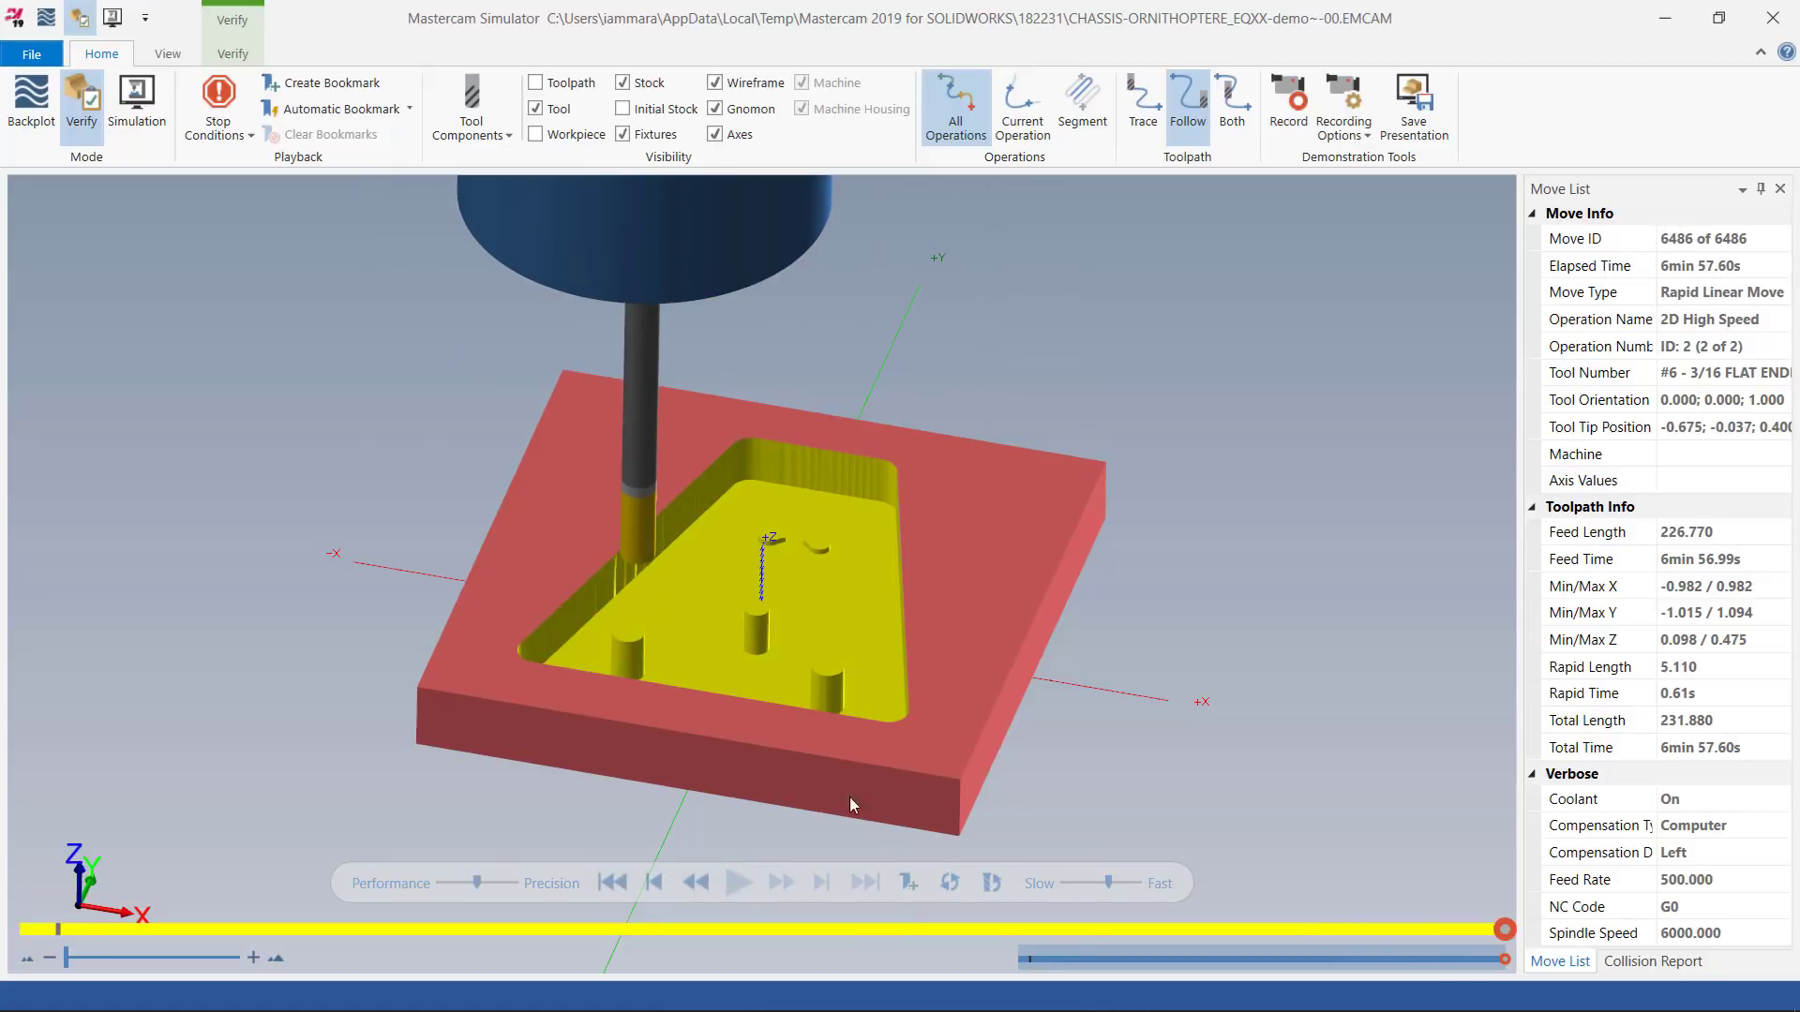
pyautogui.click(1768, 26)
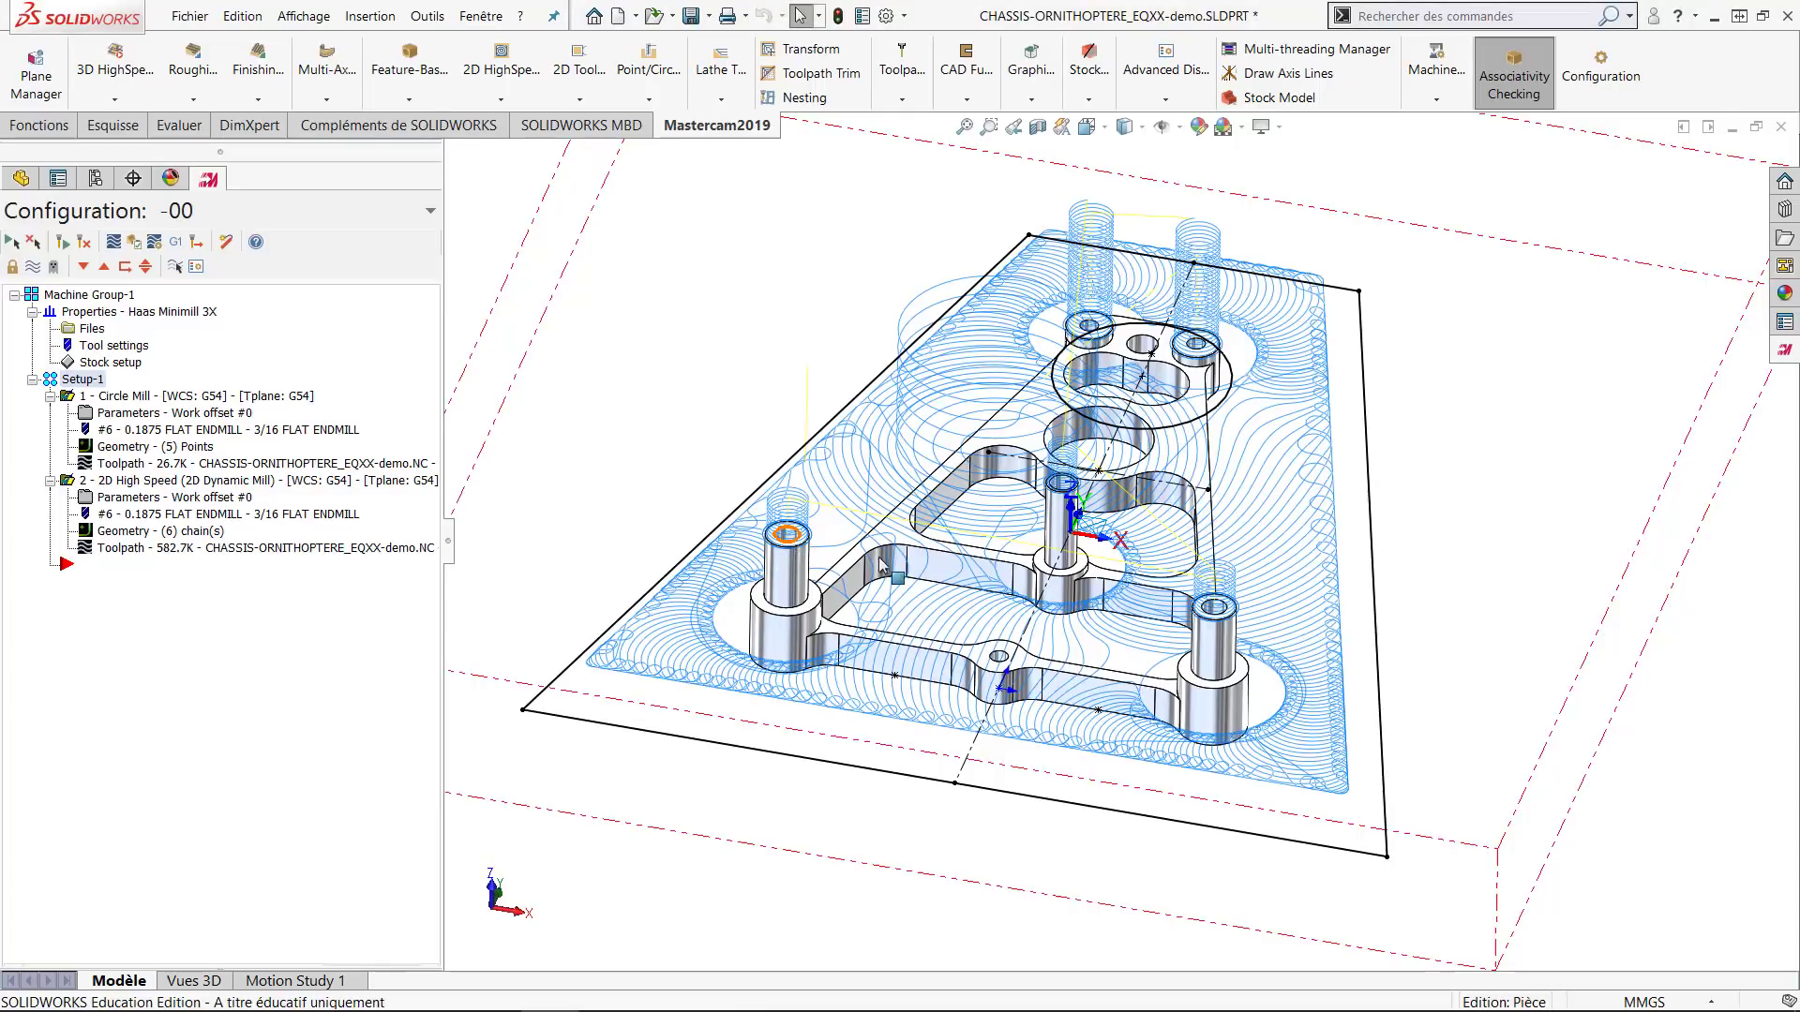
# Start a Drill toolpath on six hole edges: those of the two front, centre and two rear bosses, plus the front arm's middle hole.
pyautogui.scroll(-2, 1076, 521)
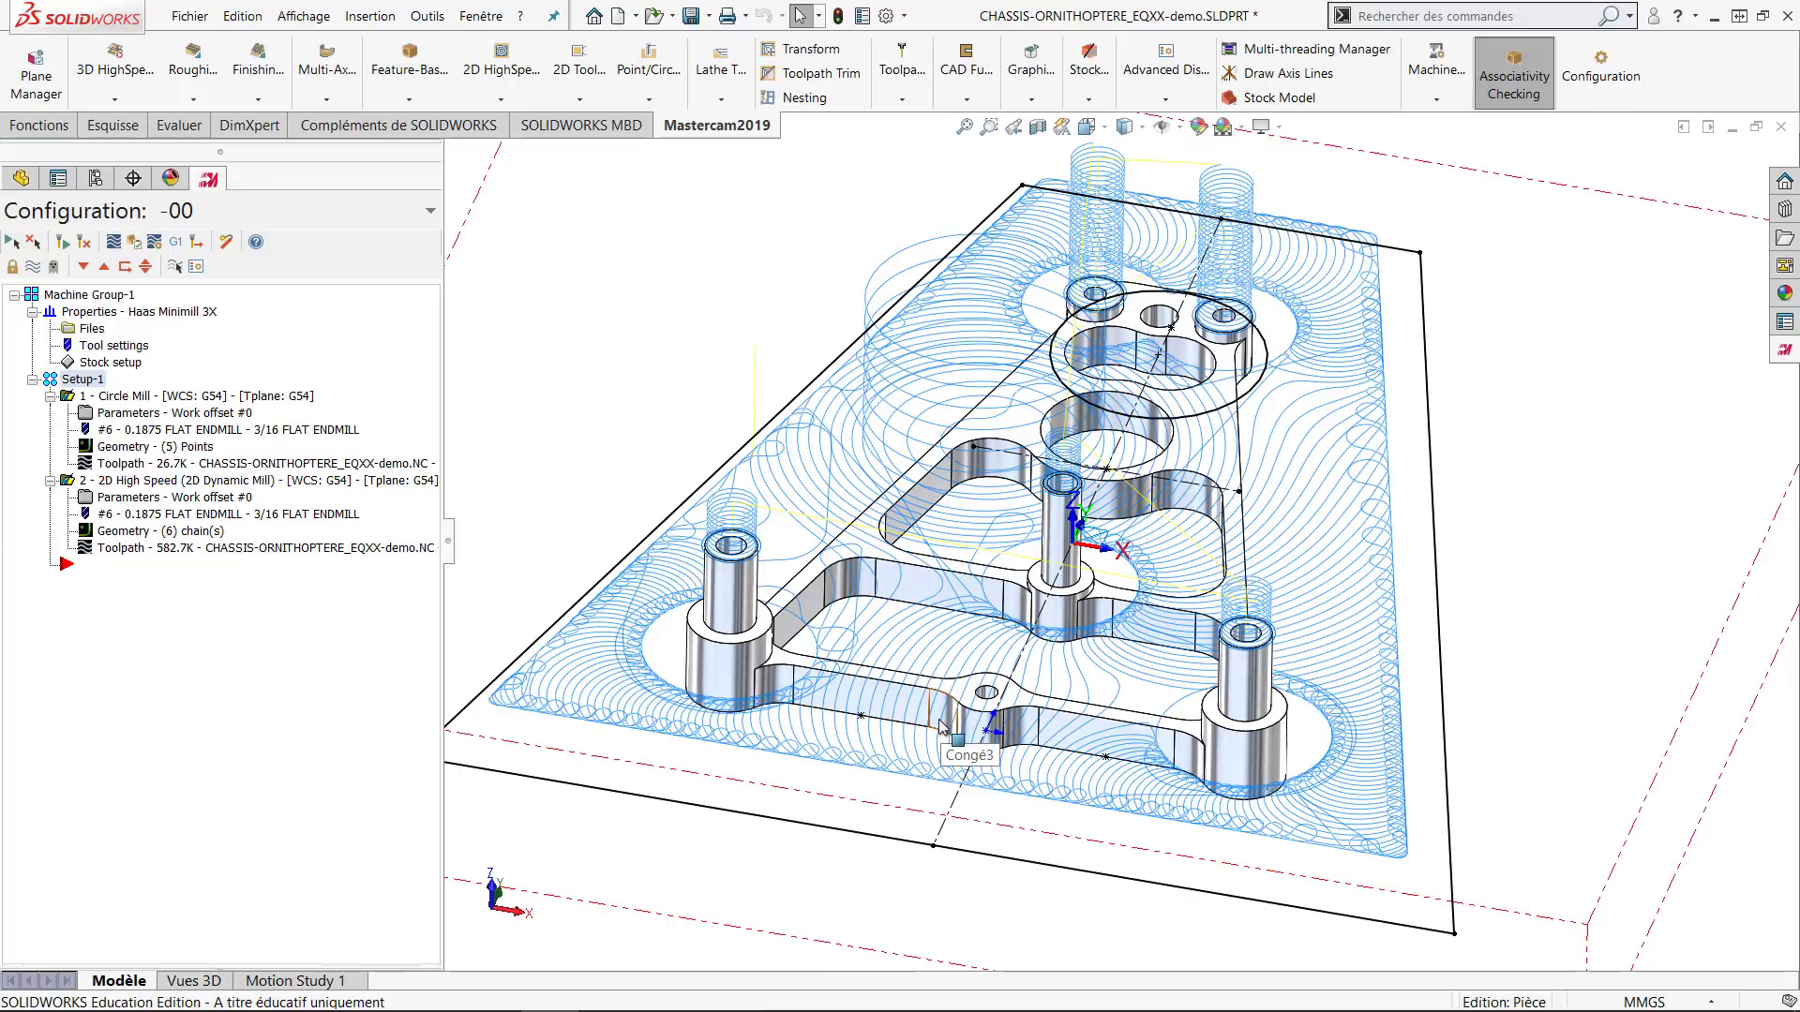
pyautogui.click(649, 100)
pyautogui.click(661, 122)
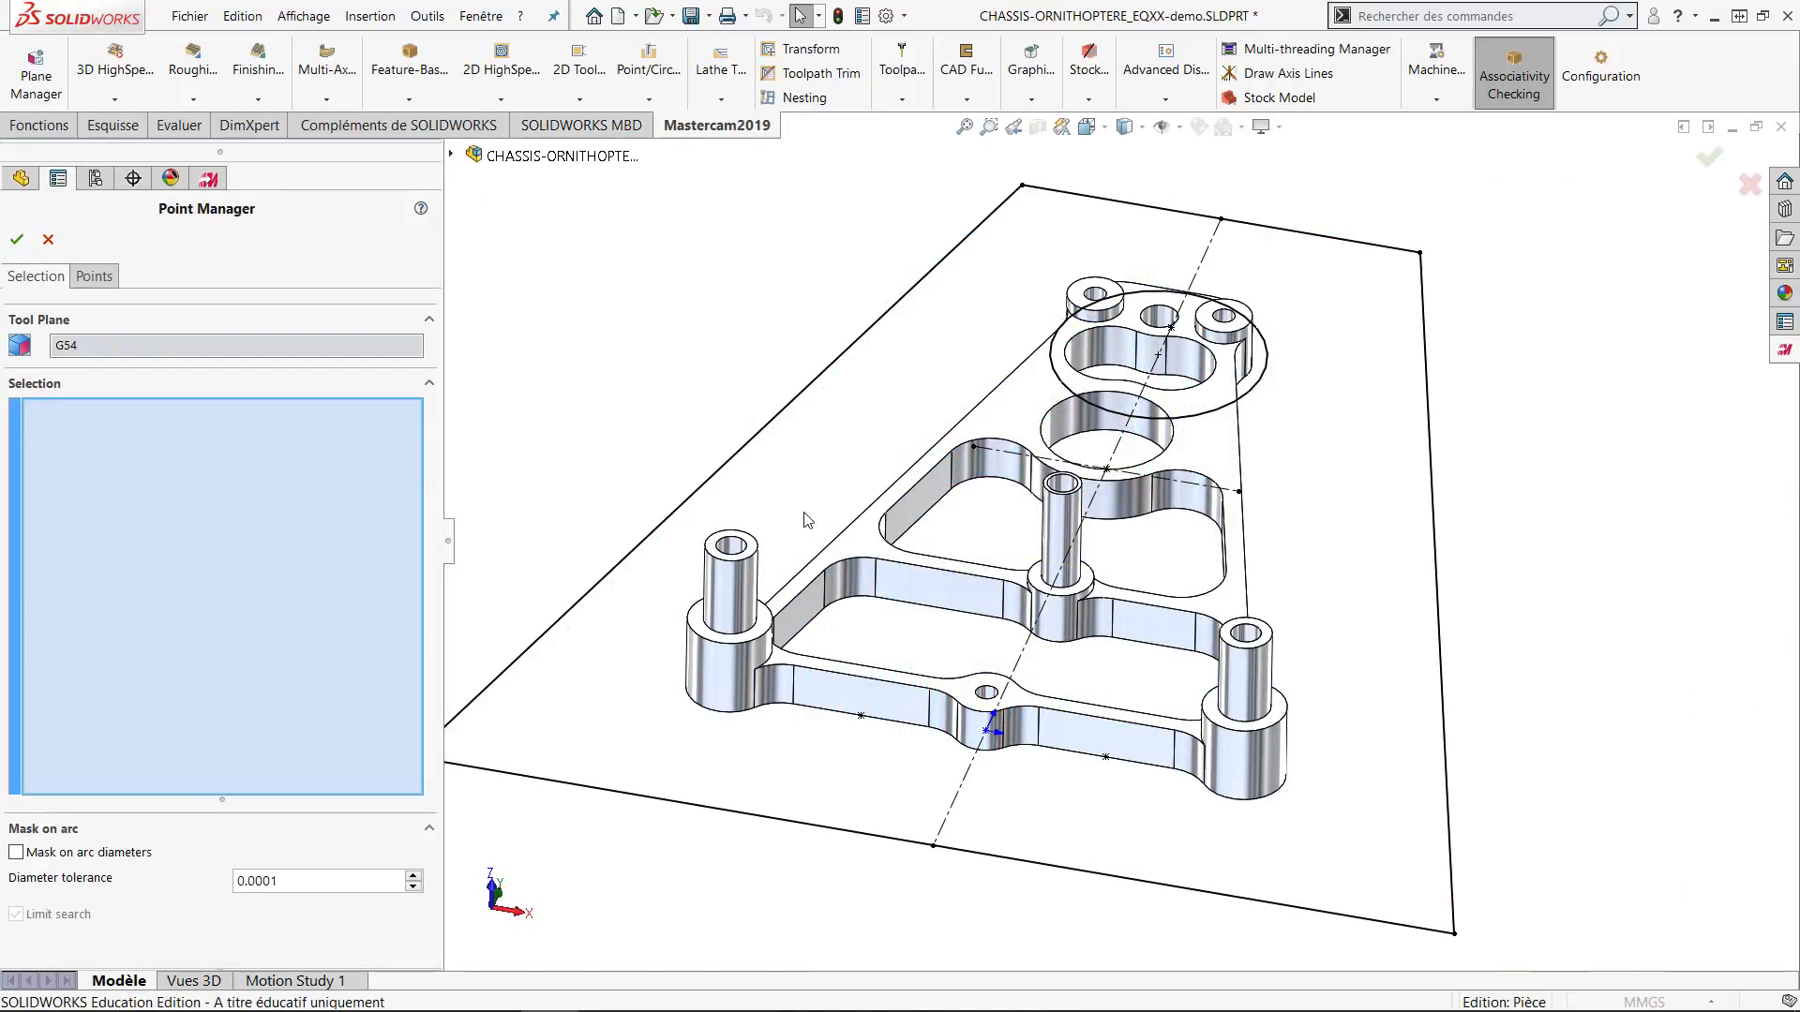
pyautogui.scroll(-2, 731, 524)
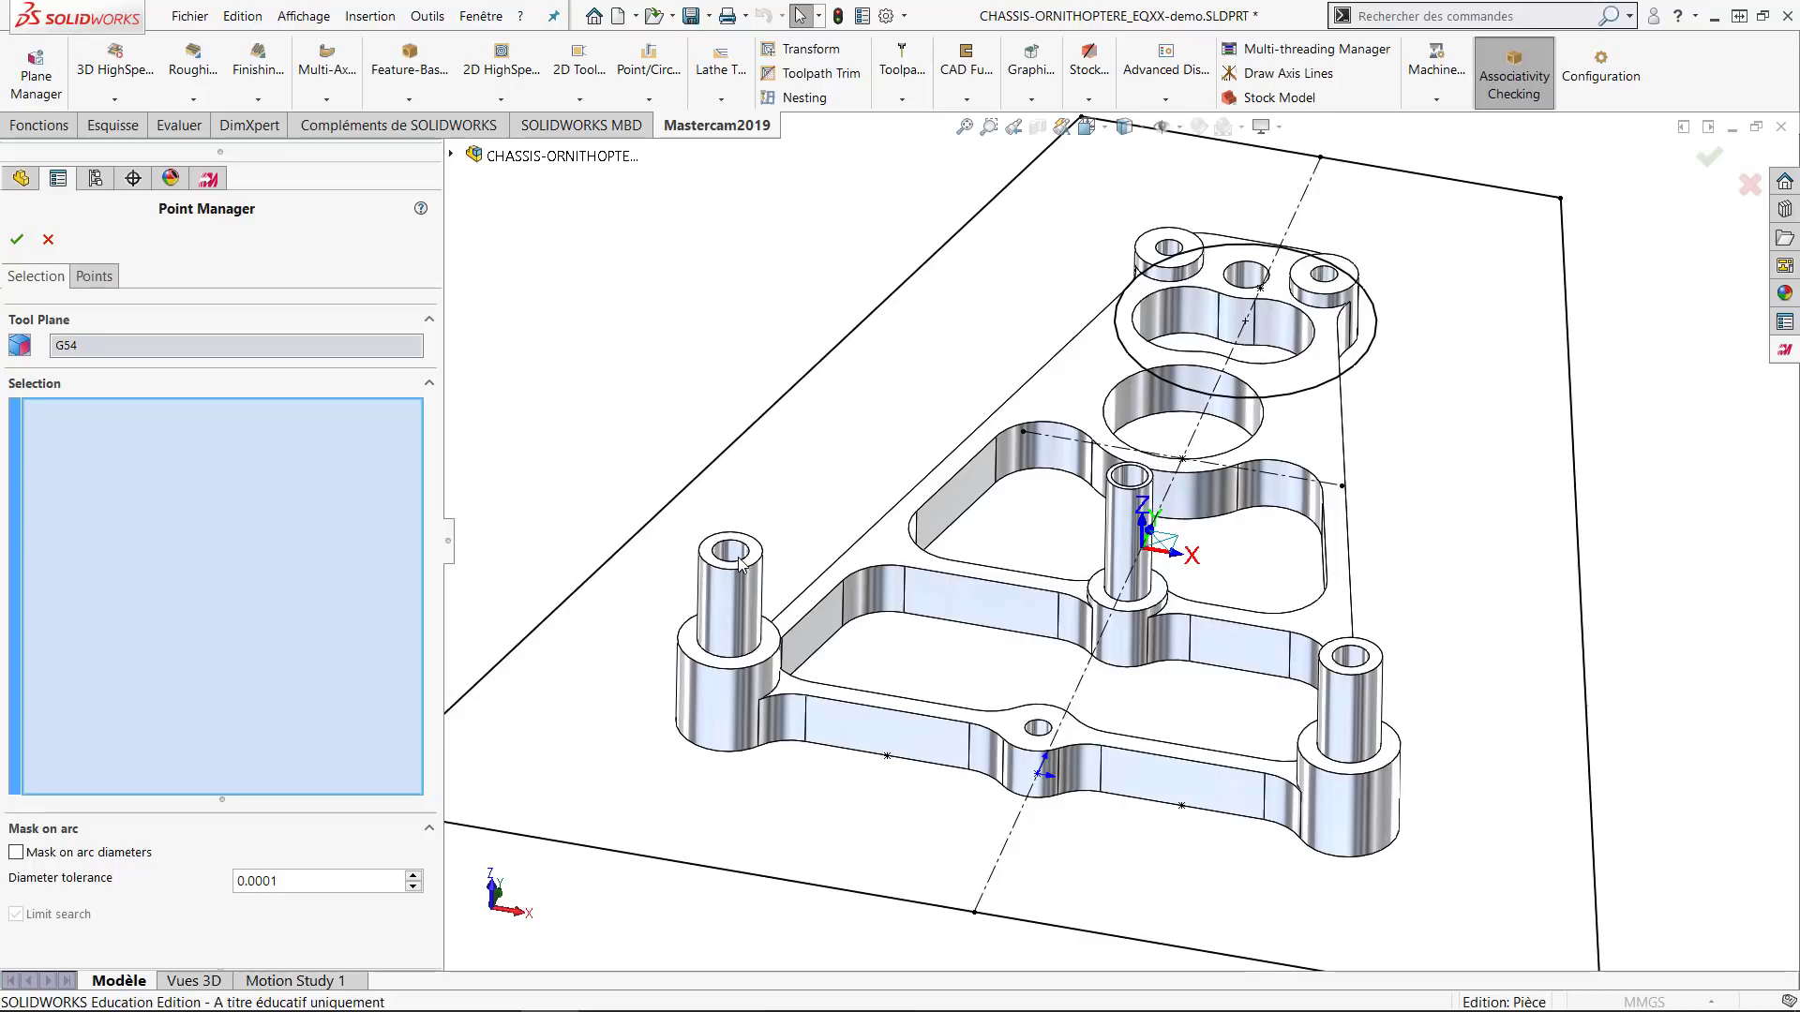
pyautogui.click(736, 559)
pyautogui.click(1041, 738)
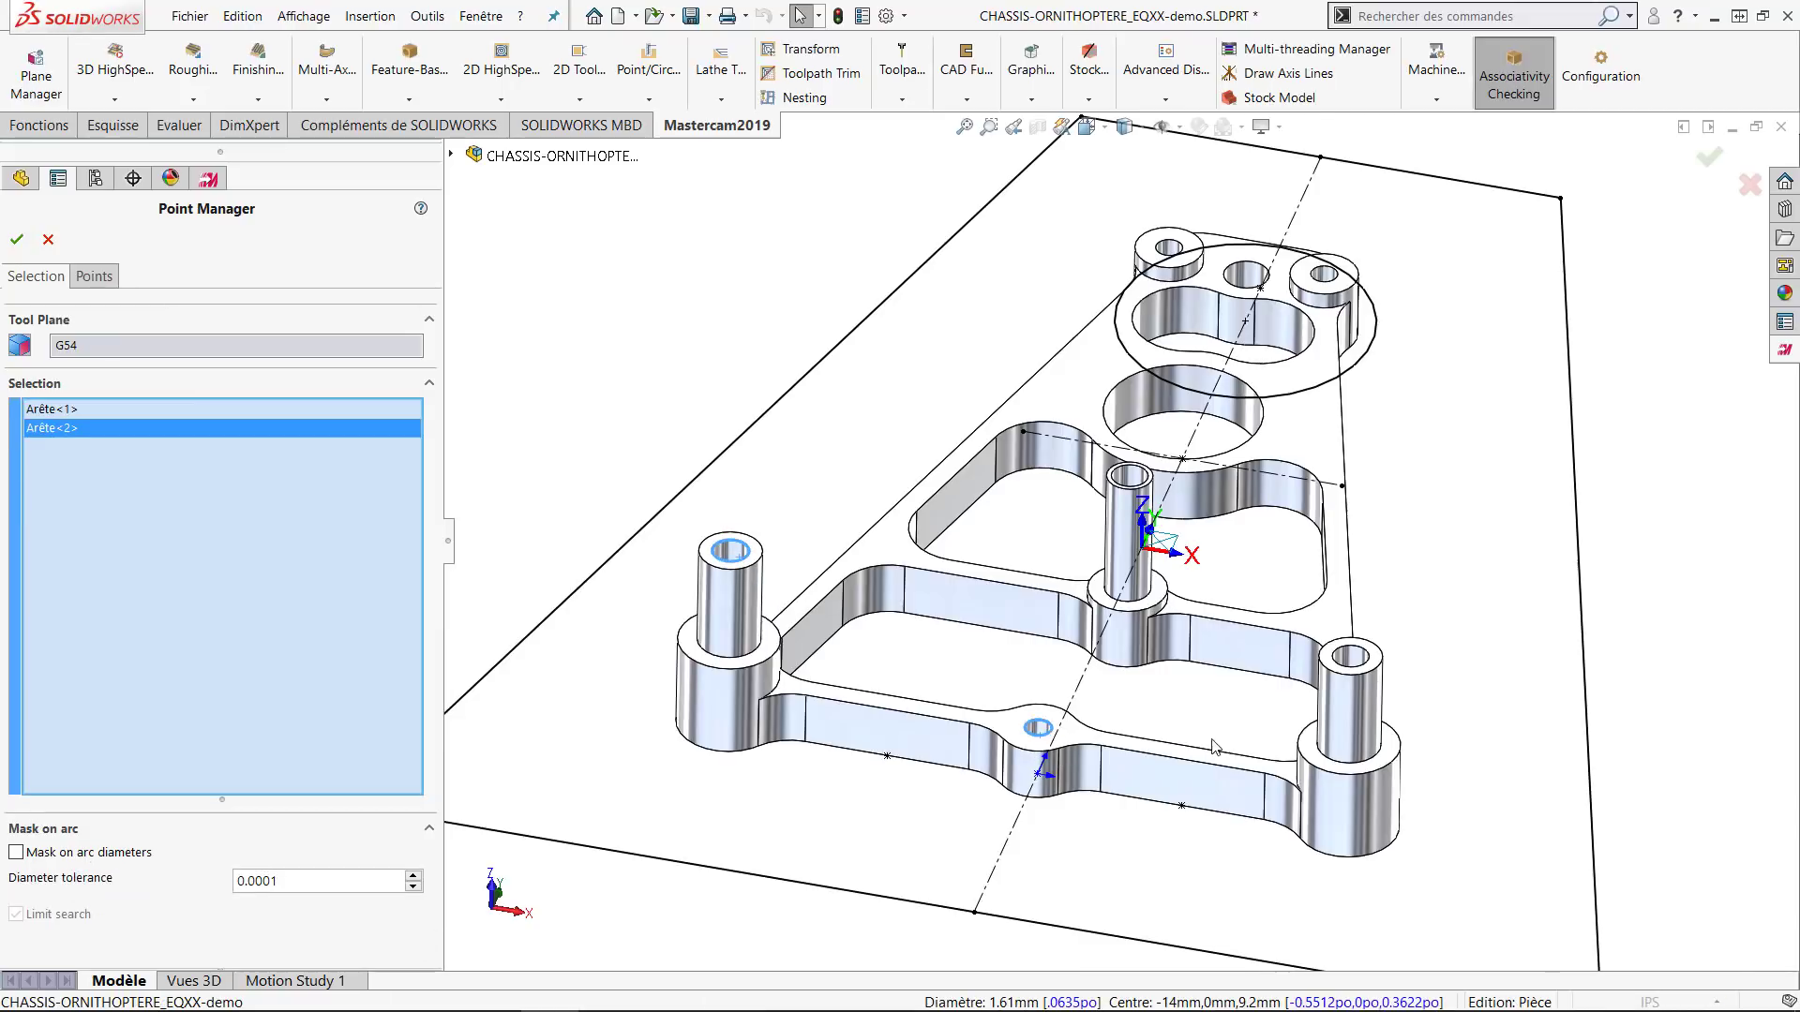
pyautogui.click(1350, 667)
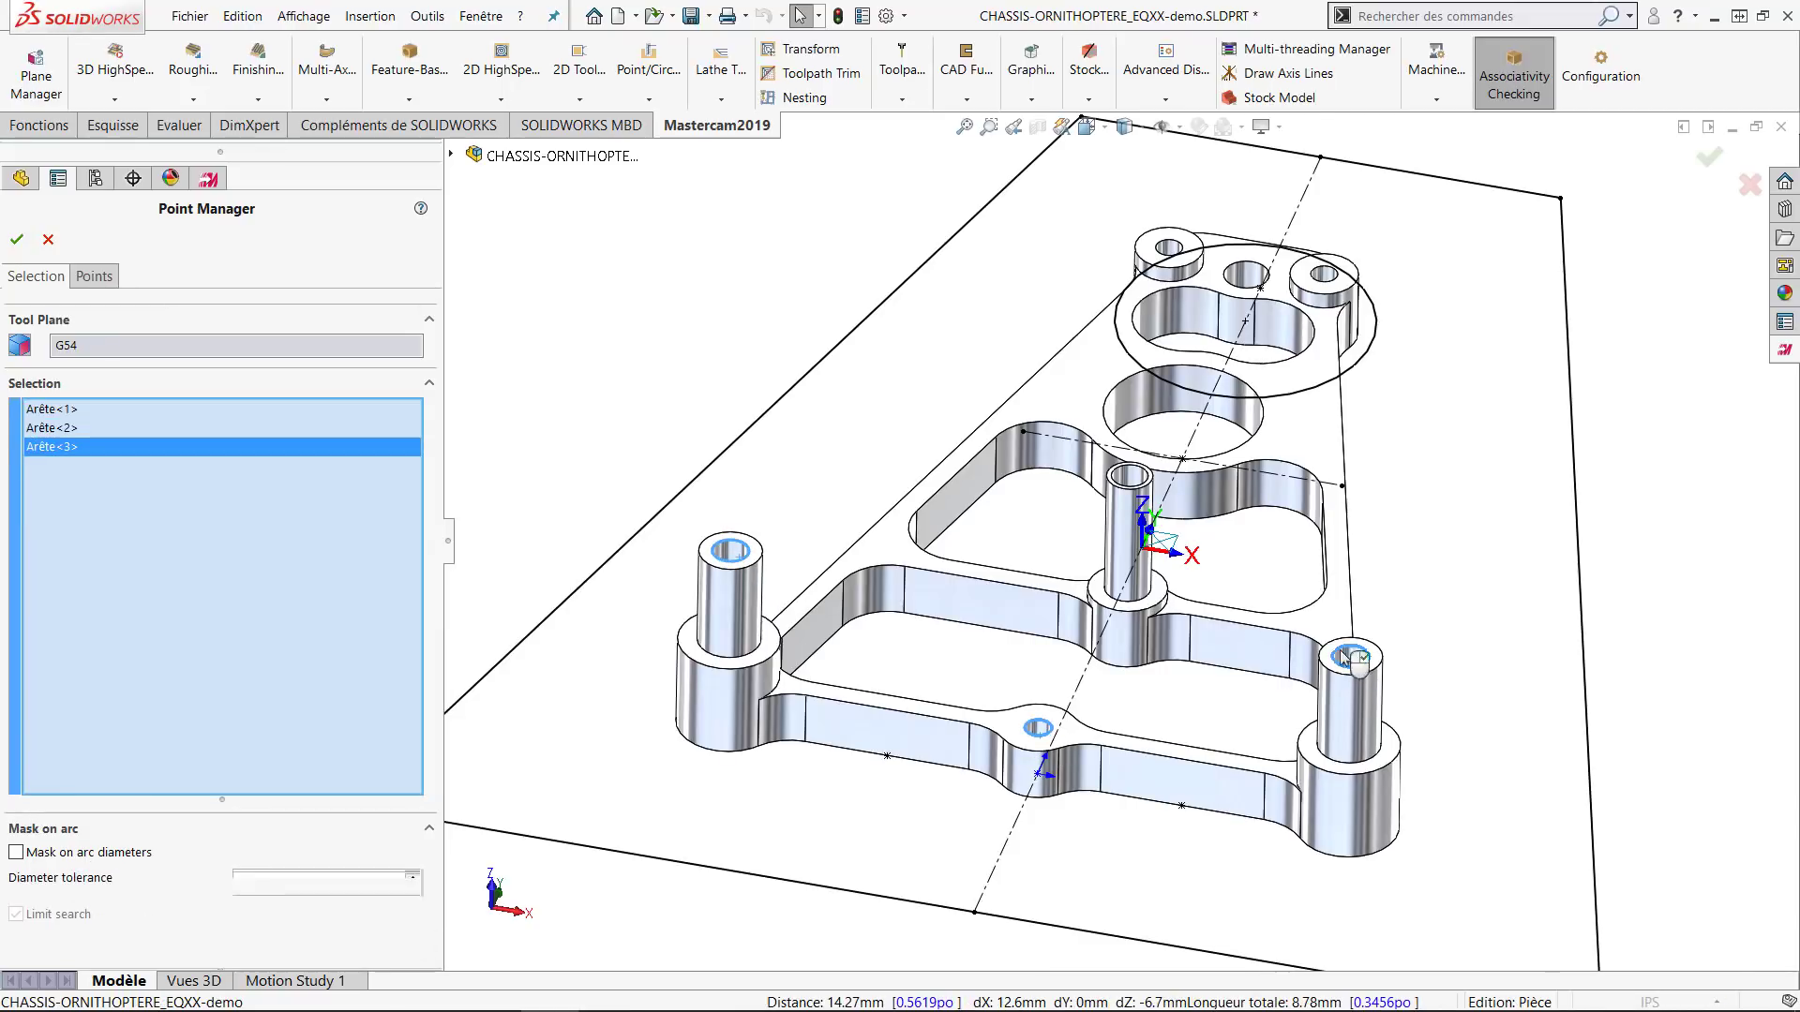
pyautogui.click(1138, 480)
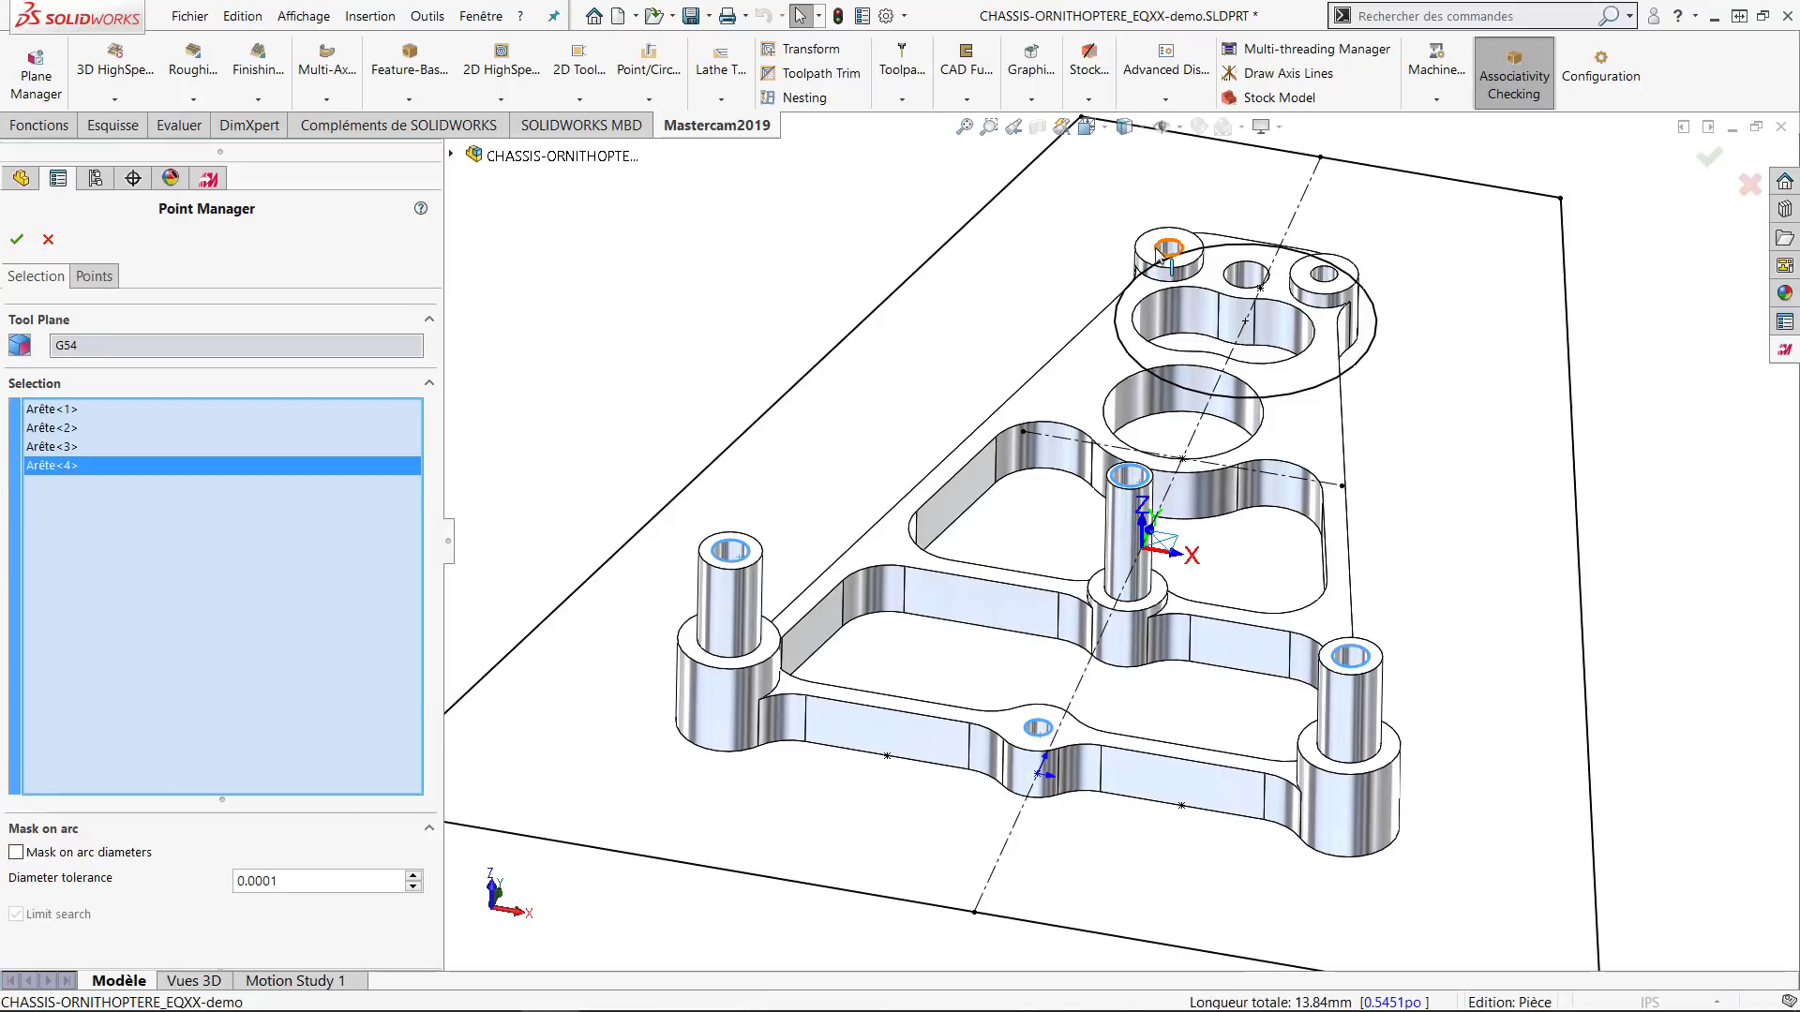
pyautogui.click(1162, 251)
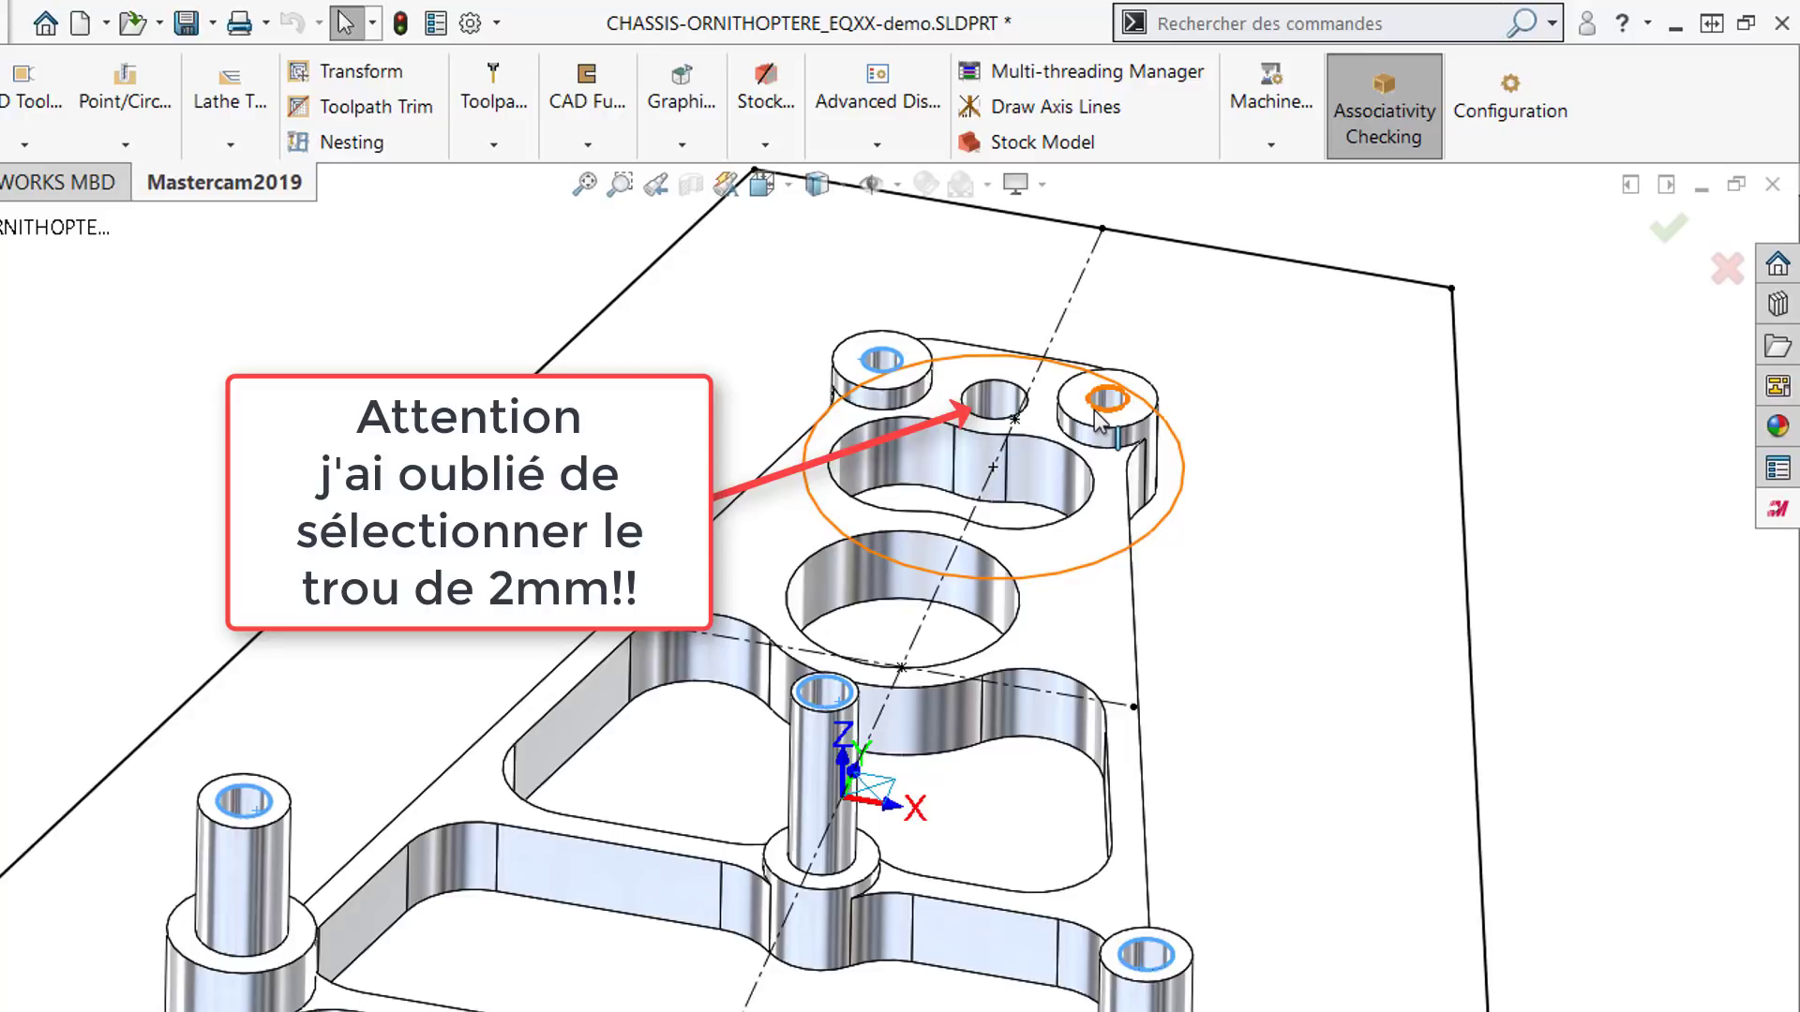
pyautogui.click(1095, 411)
pyautogui.click(17, 240)
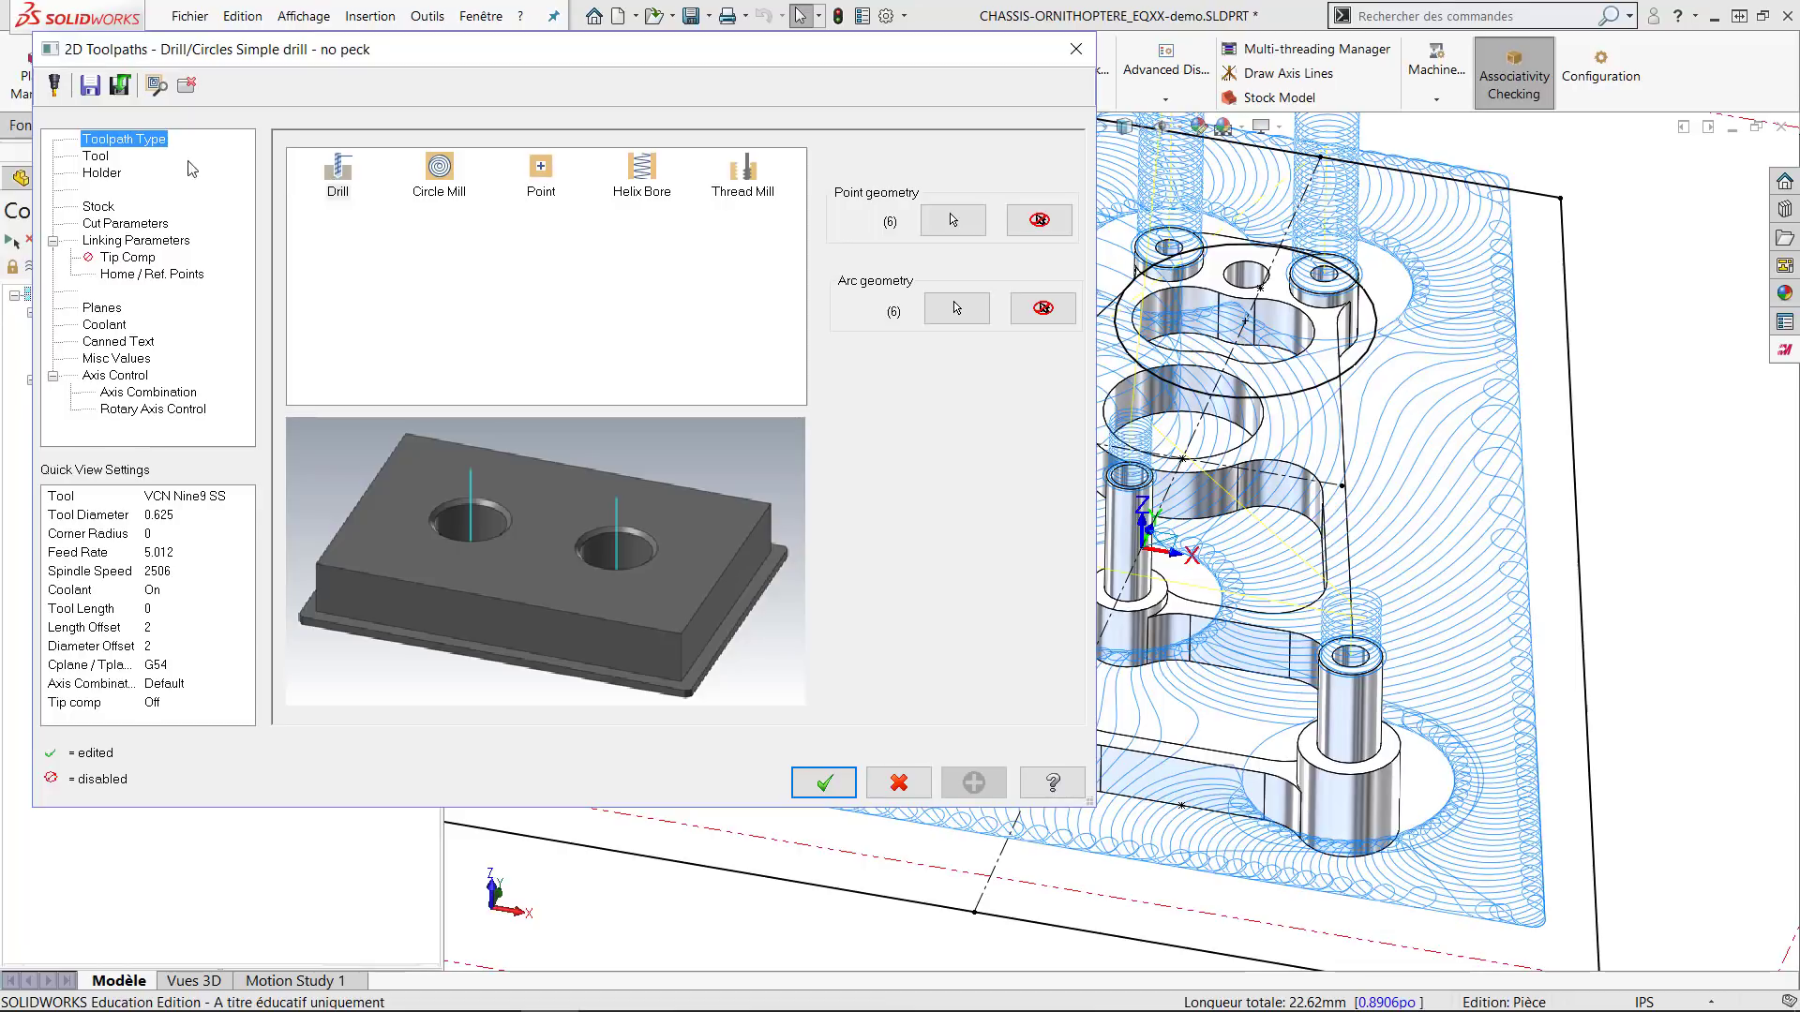
# Choose the 1/4 SPOTDRILL as the drilling tool and set its feed rate to 5.
pyautogui.click(105, 158)
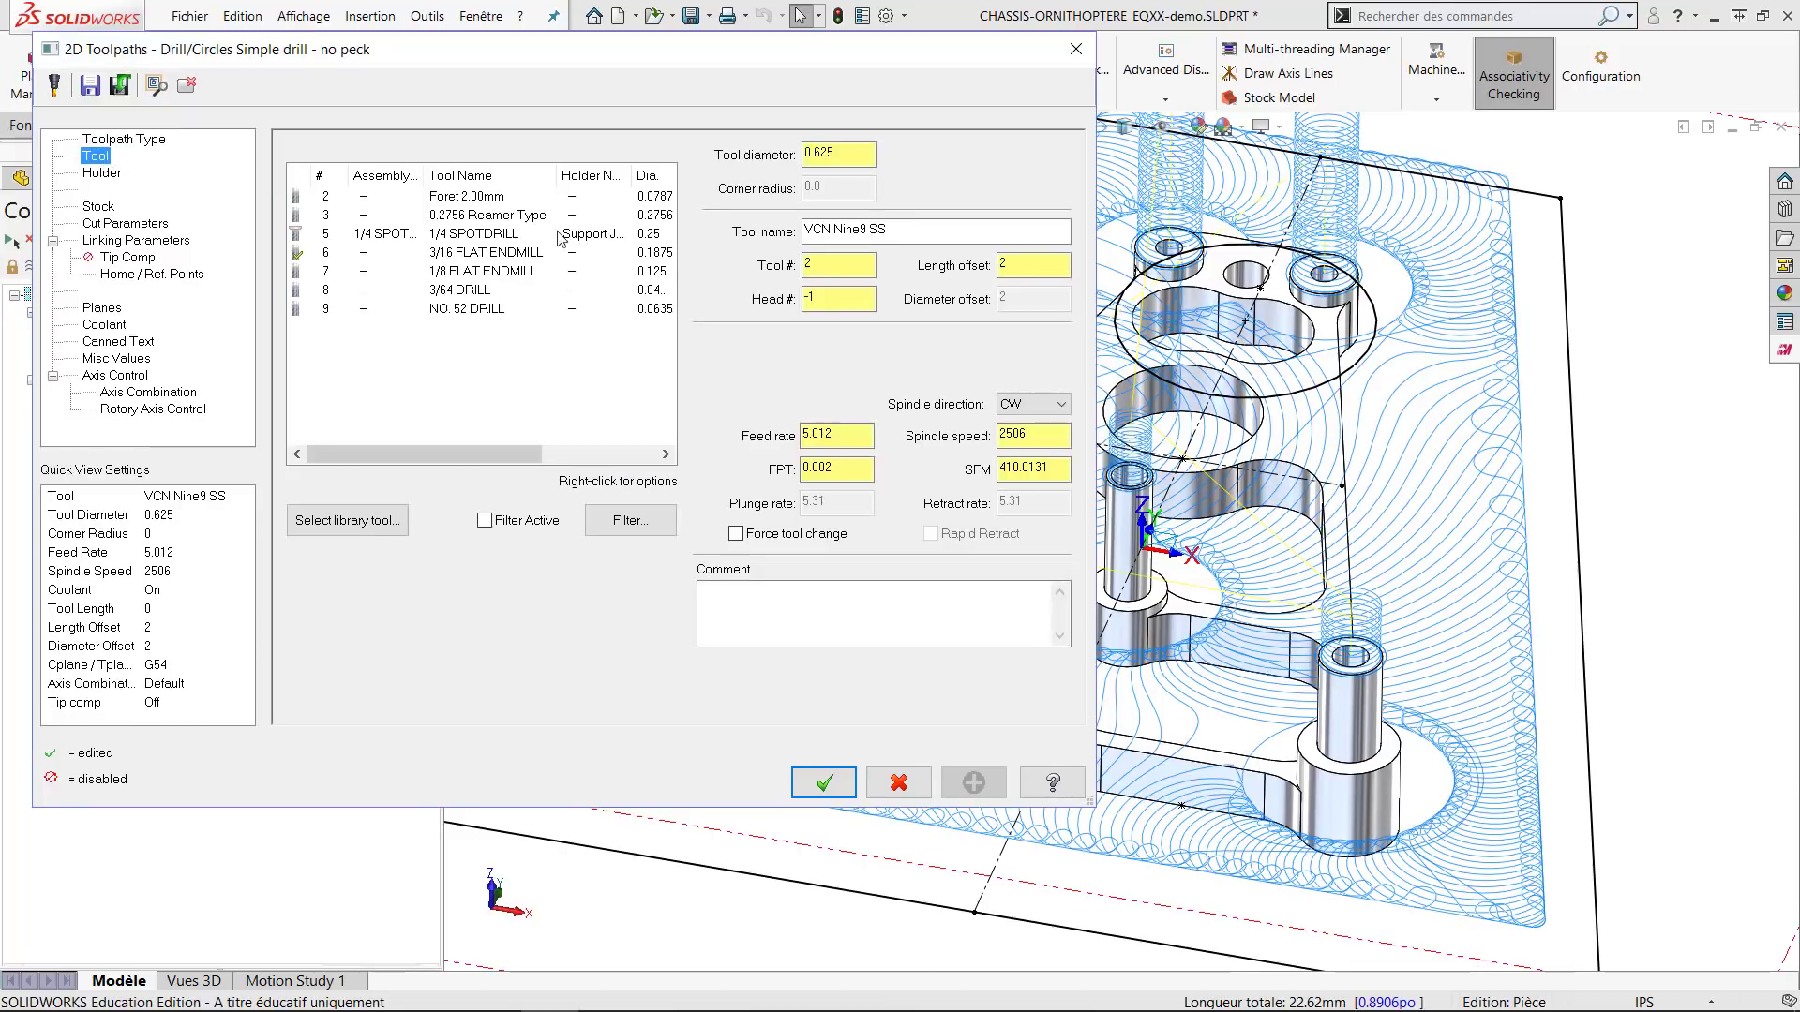
pyautogui.click(457, 234)
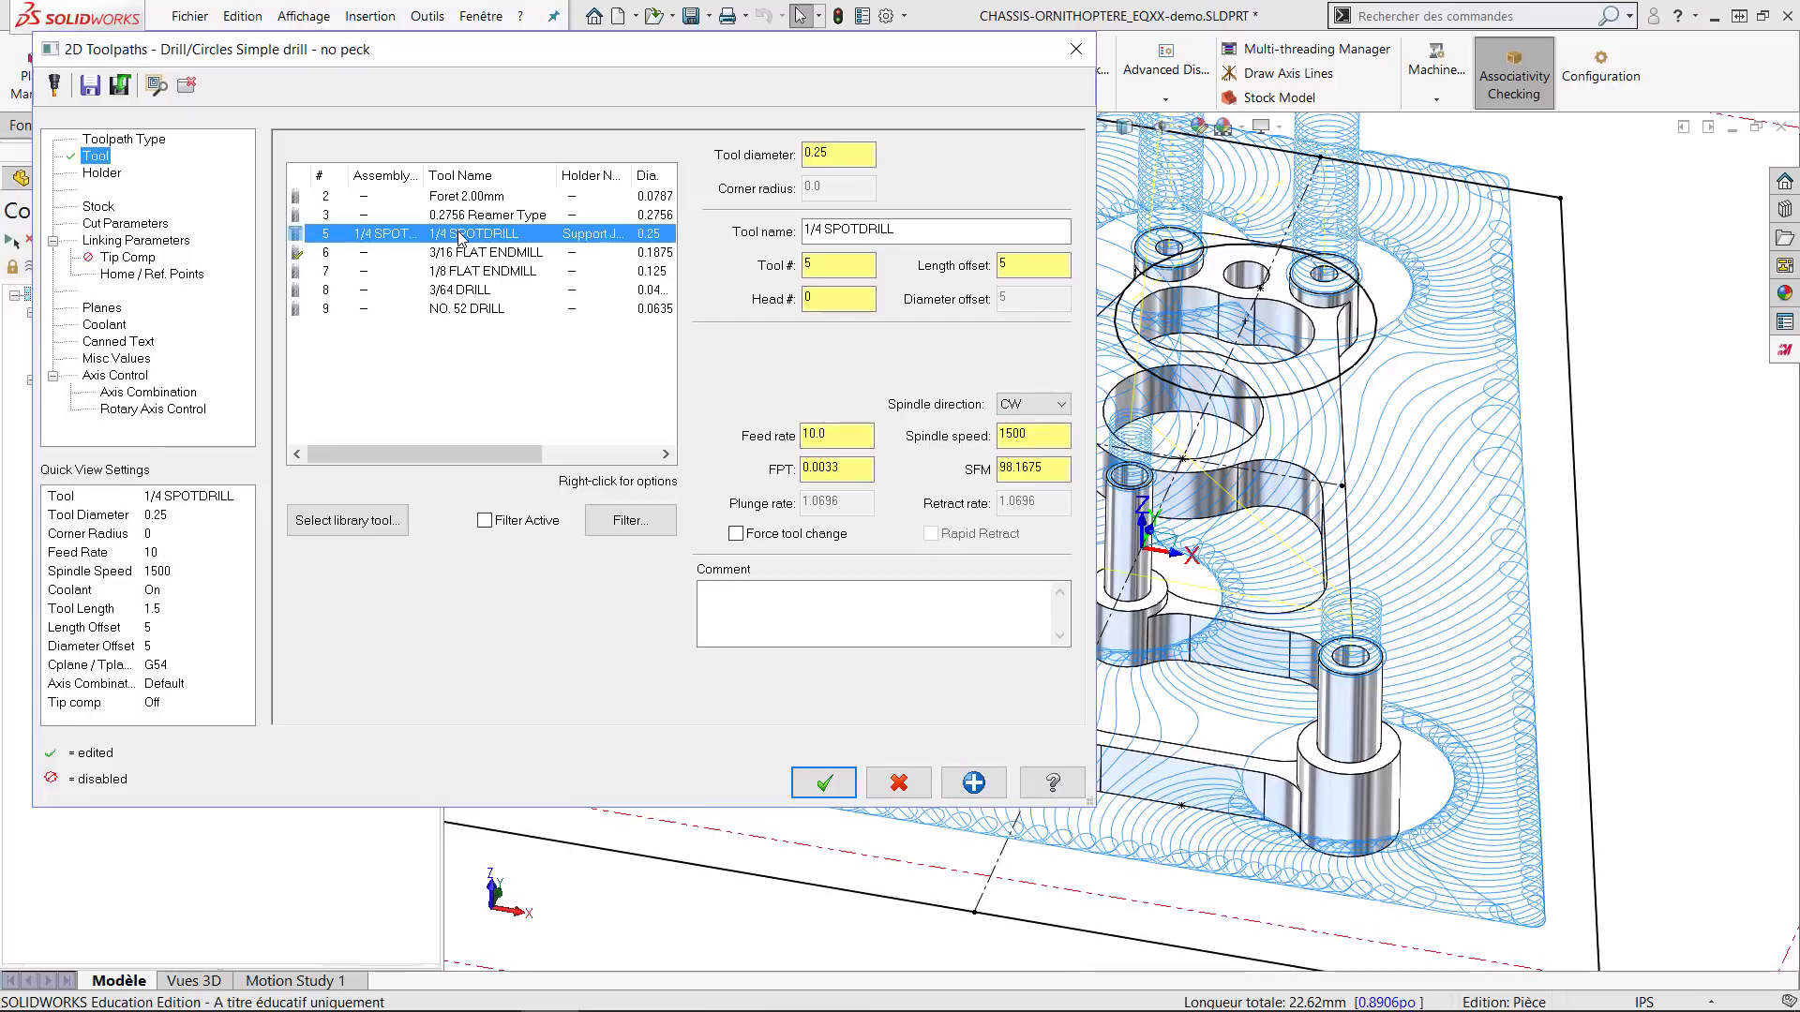
pyautogui.moveTo(859, 434); pyautogui.dragTo(738, 439)
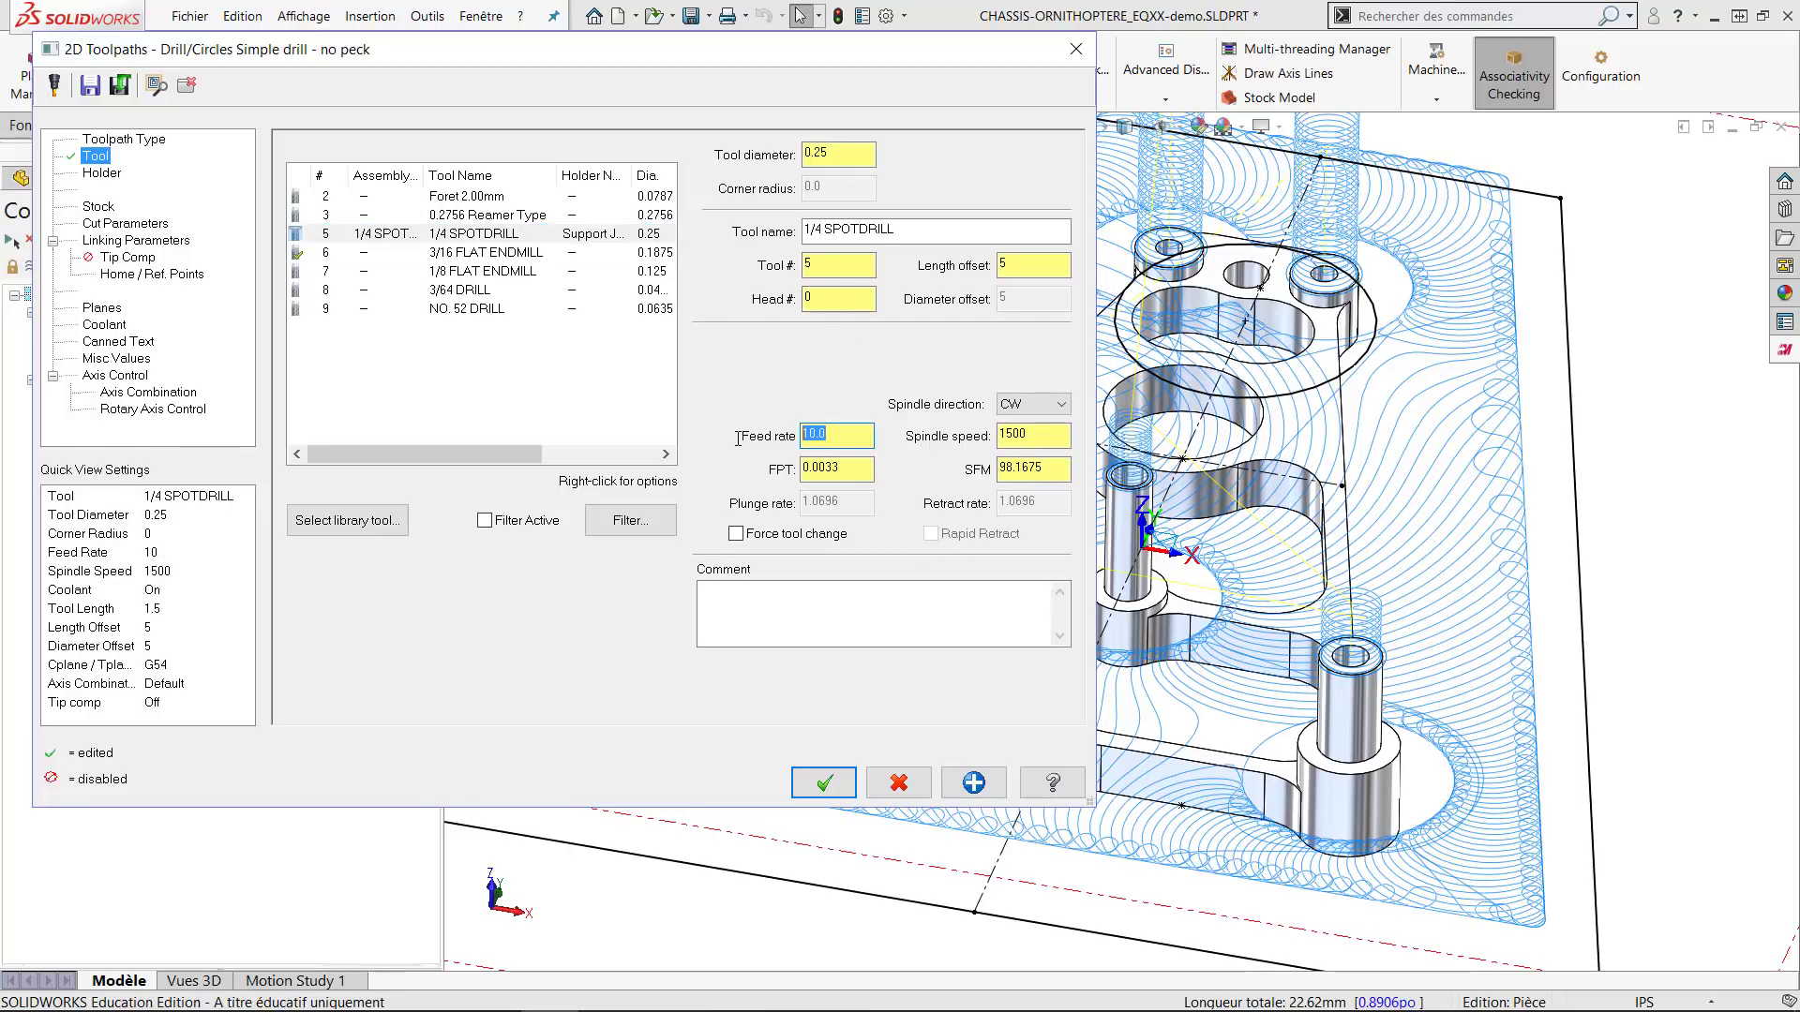
pyautogui.write('5')
pyautogui.click(1039, 435)
# Edit the dwell of the Drill/Counterbore cycle in the cut parameters.
pyautogui.click(128, 225)
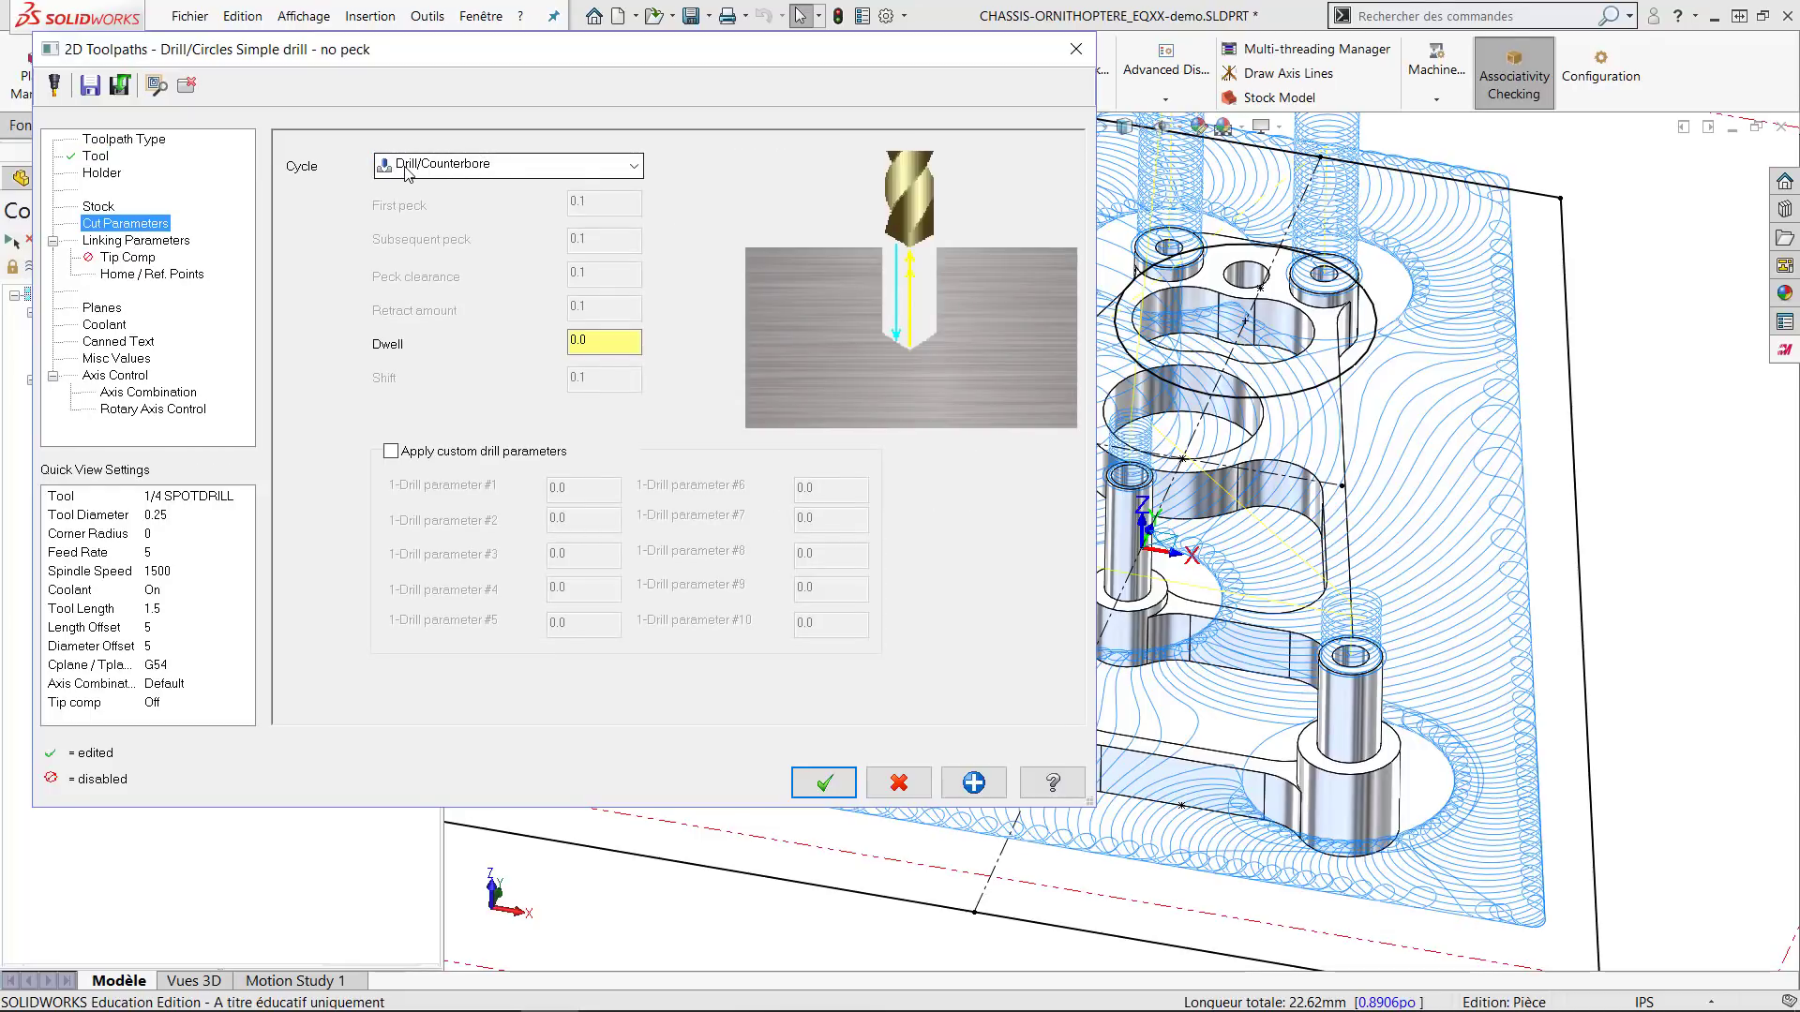
pyautogui.click(610, 342)
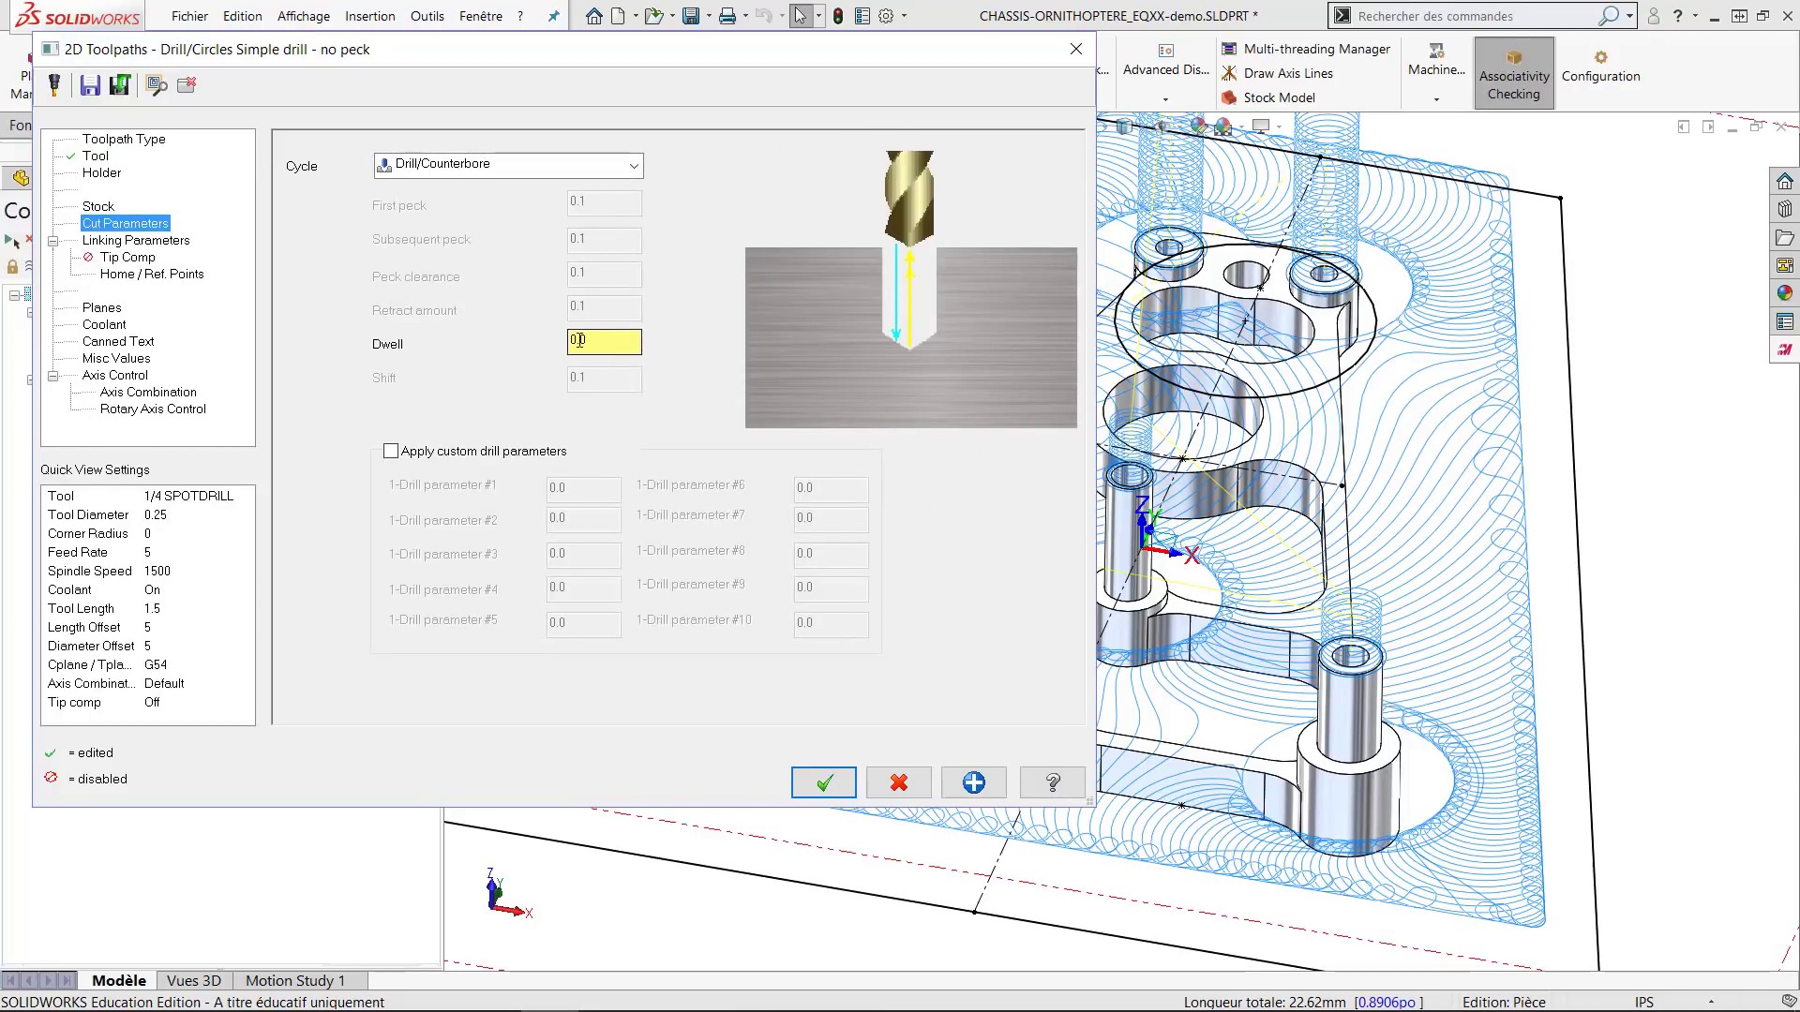
pyautogui.click(581, 342)
# Set the drilling depth to -0.01 incremental and the top of stock to 0.0 incremental.
pyautogui.click(140, 241)
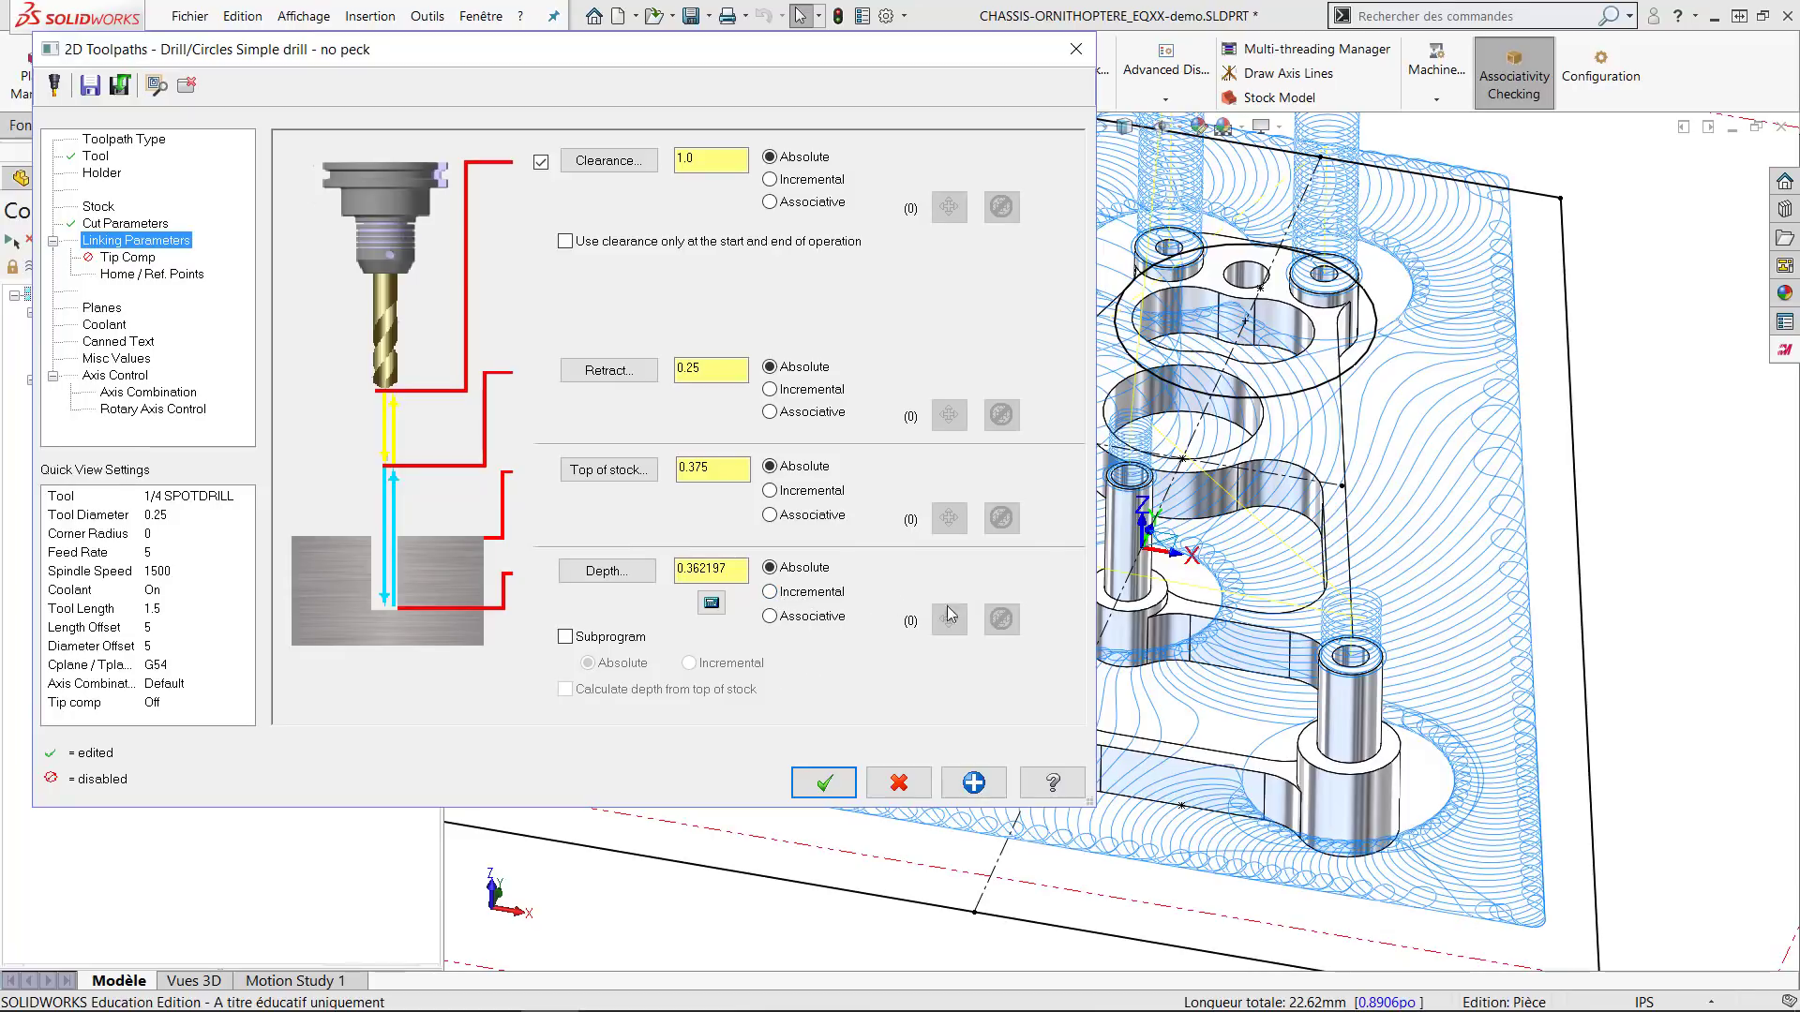
pyautogui.click(769, 591)
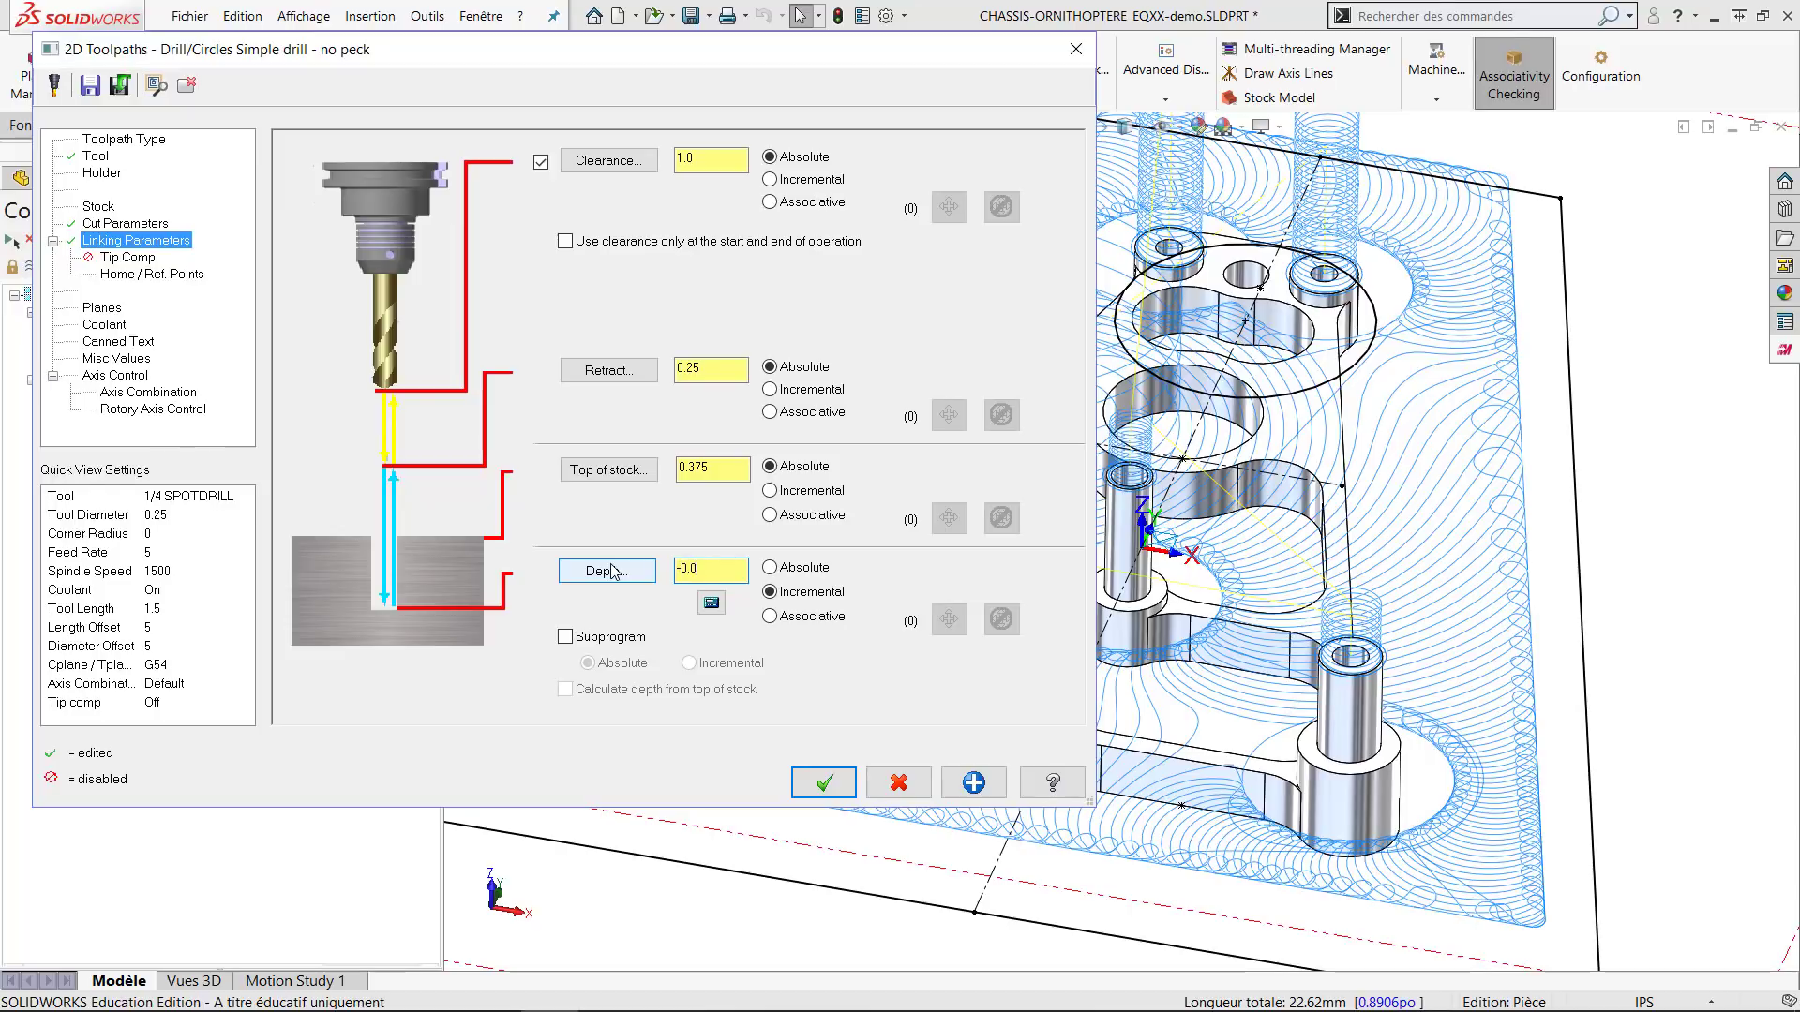
pyautogui.click(727, 477)
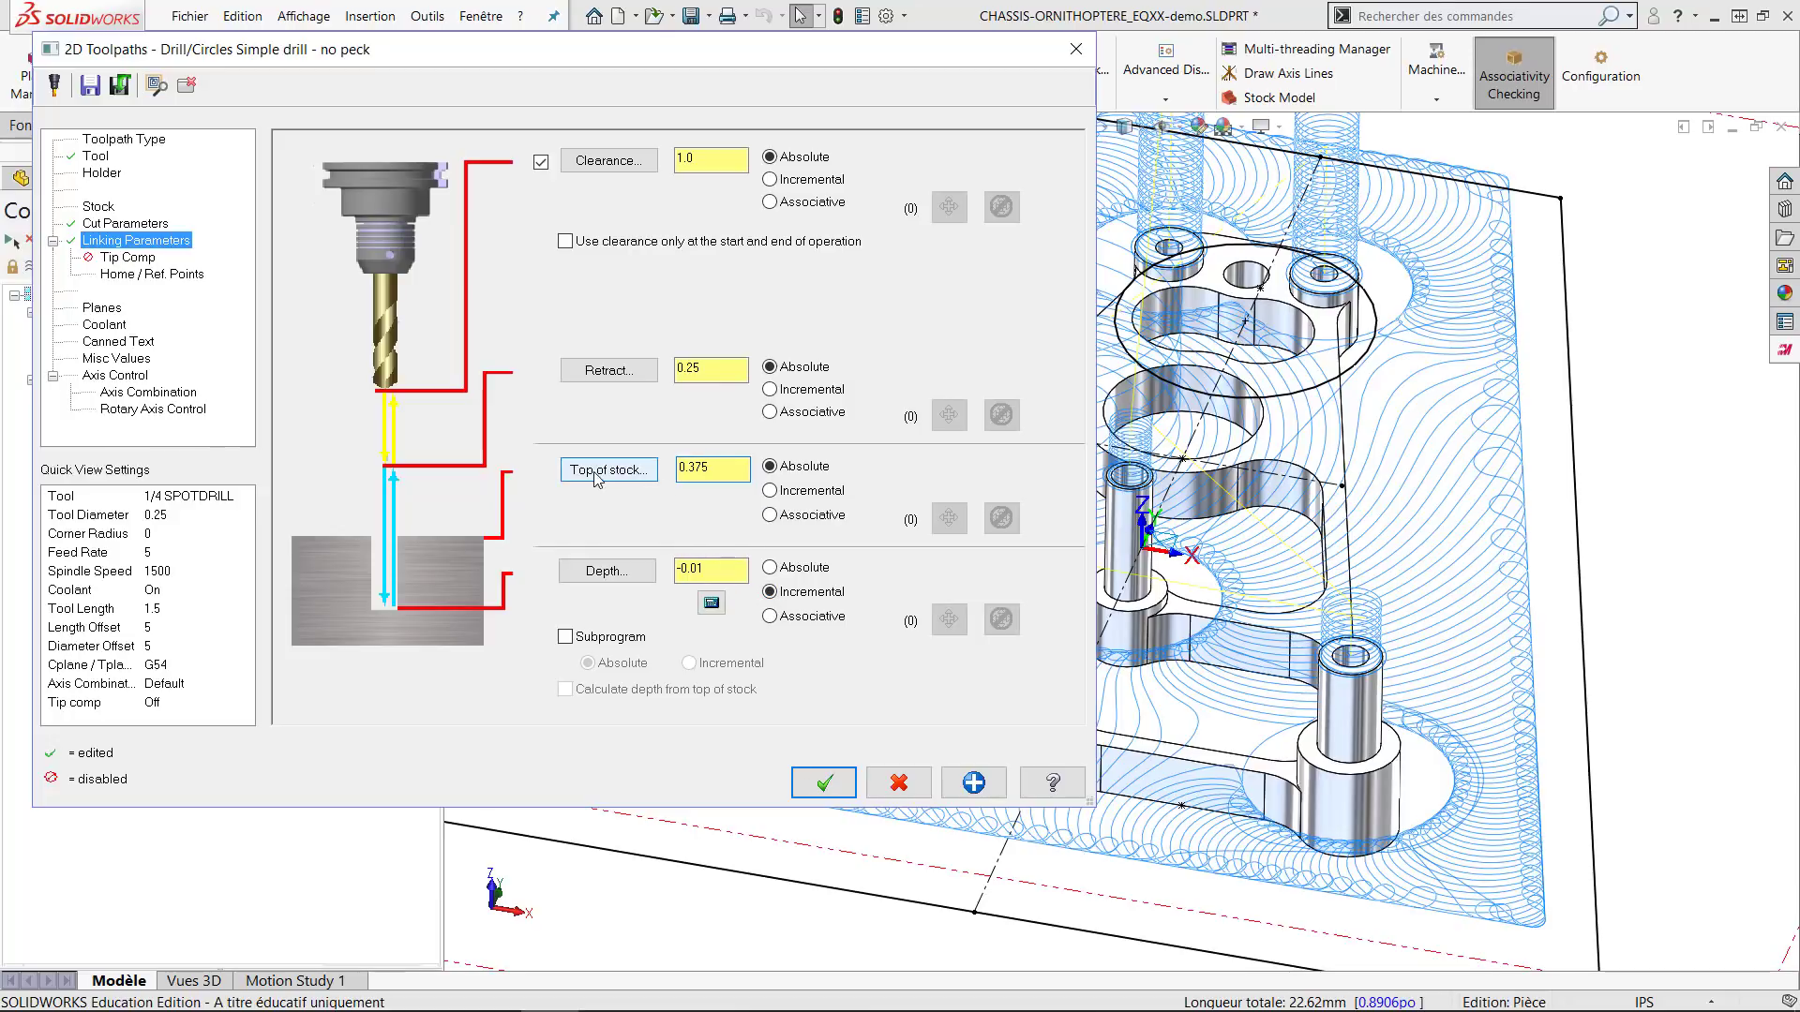
pyautogui.click(769, 490)
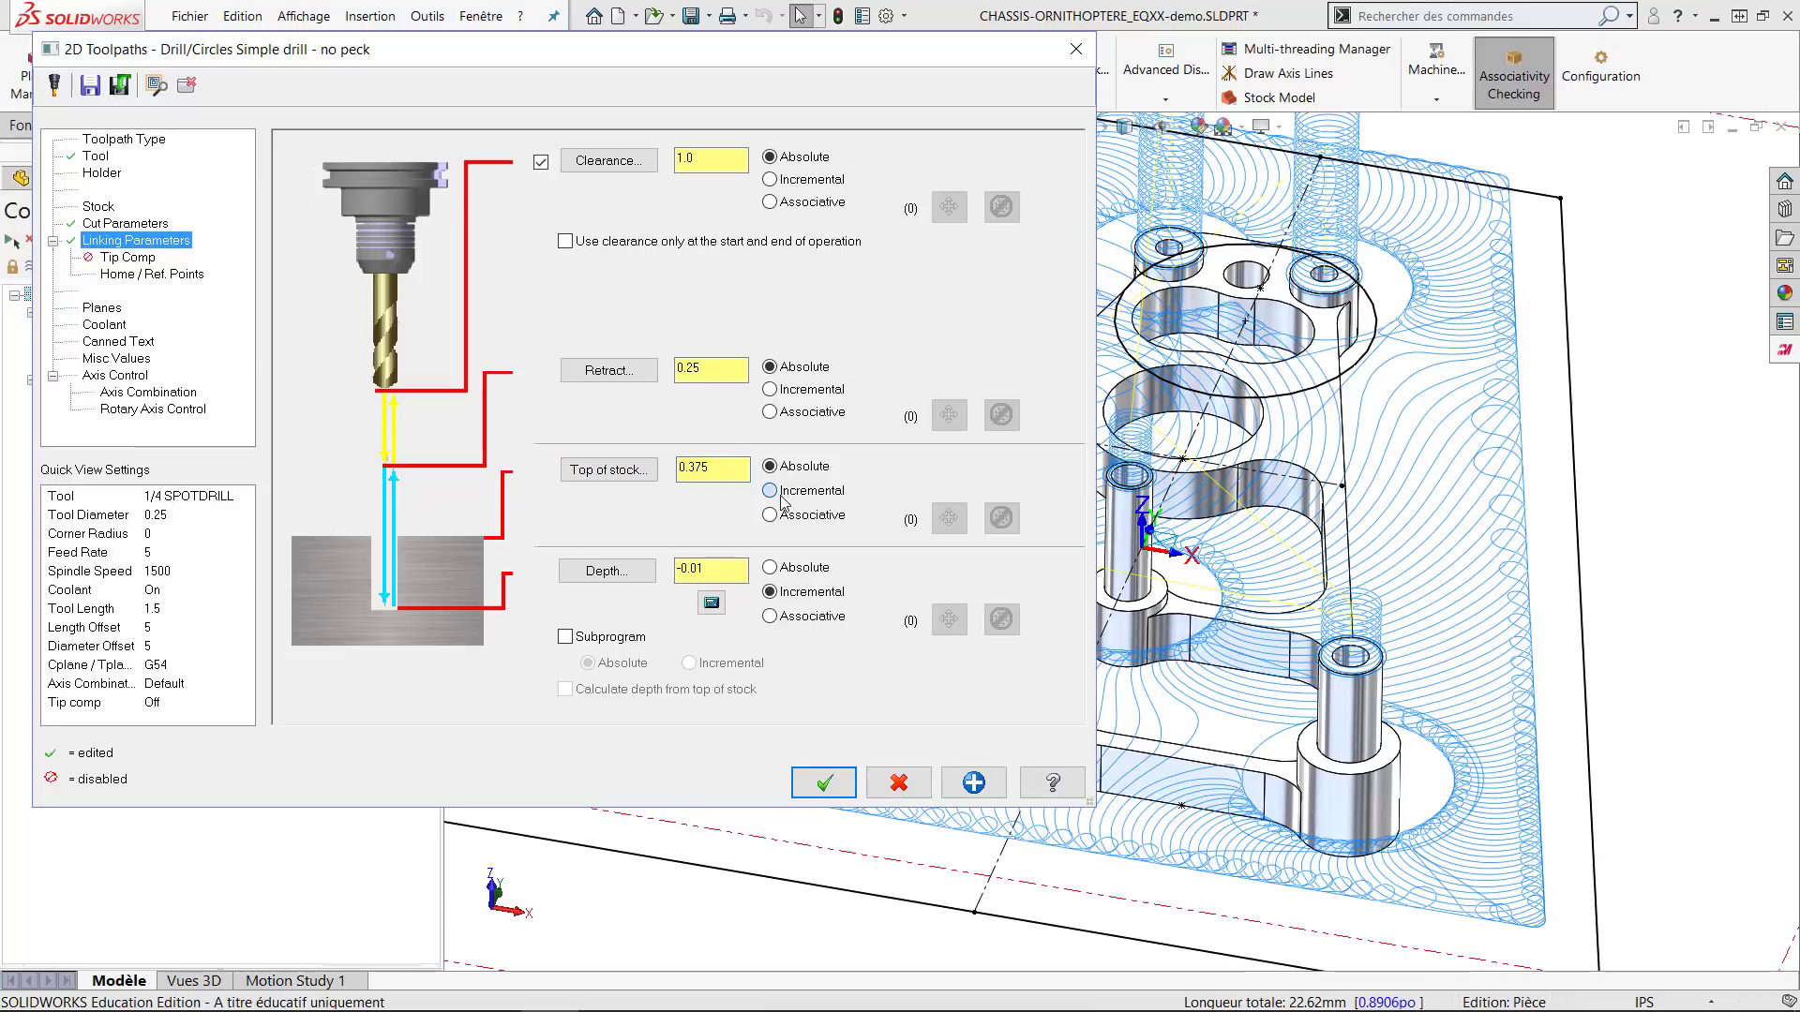
pyautogui.moveTo(741, 474); pyautogui.dragTo(627, 467)
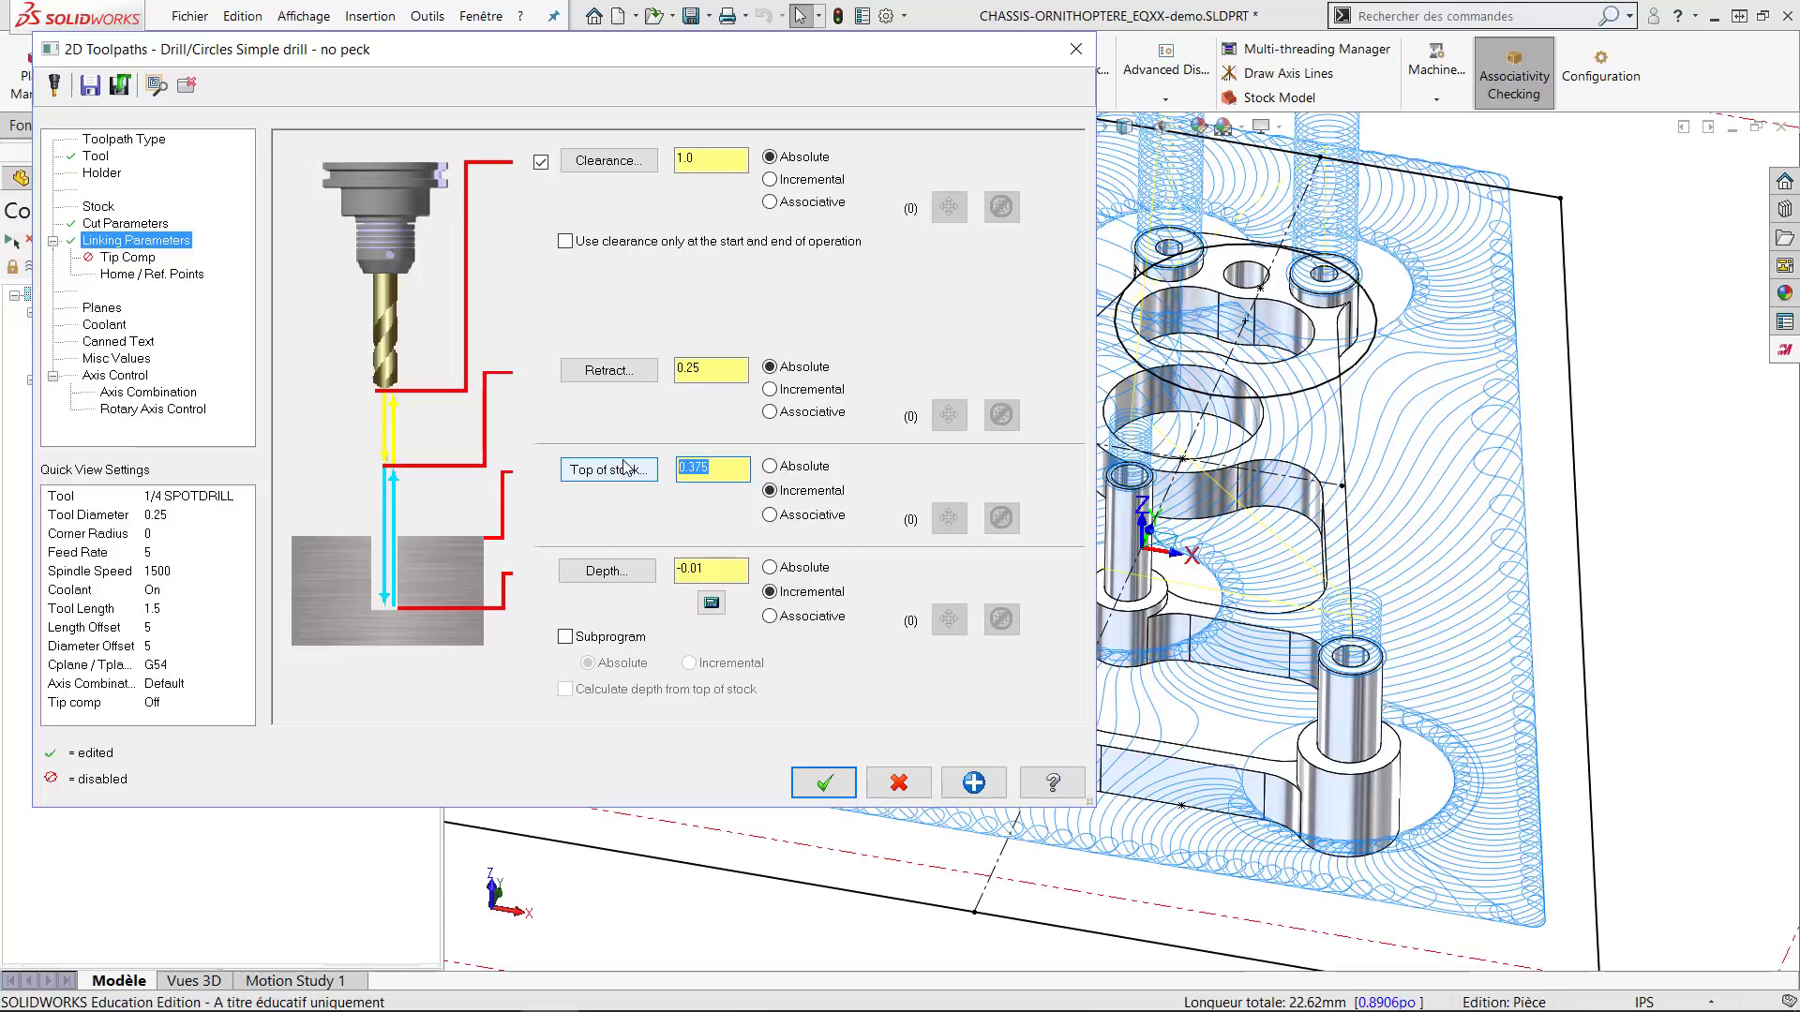
pyautogui.write('0')
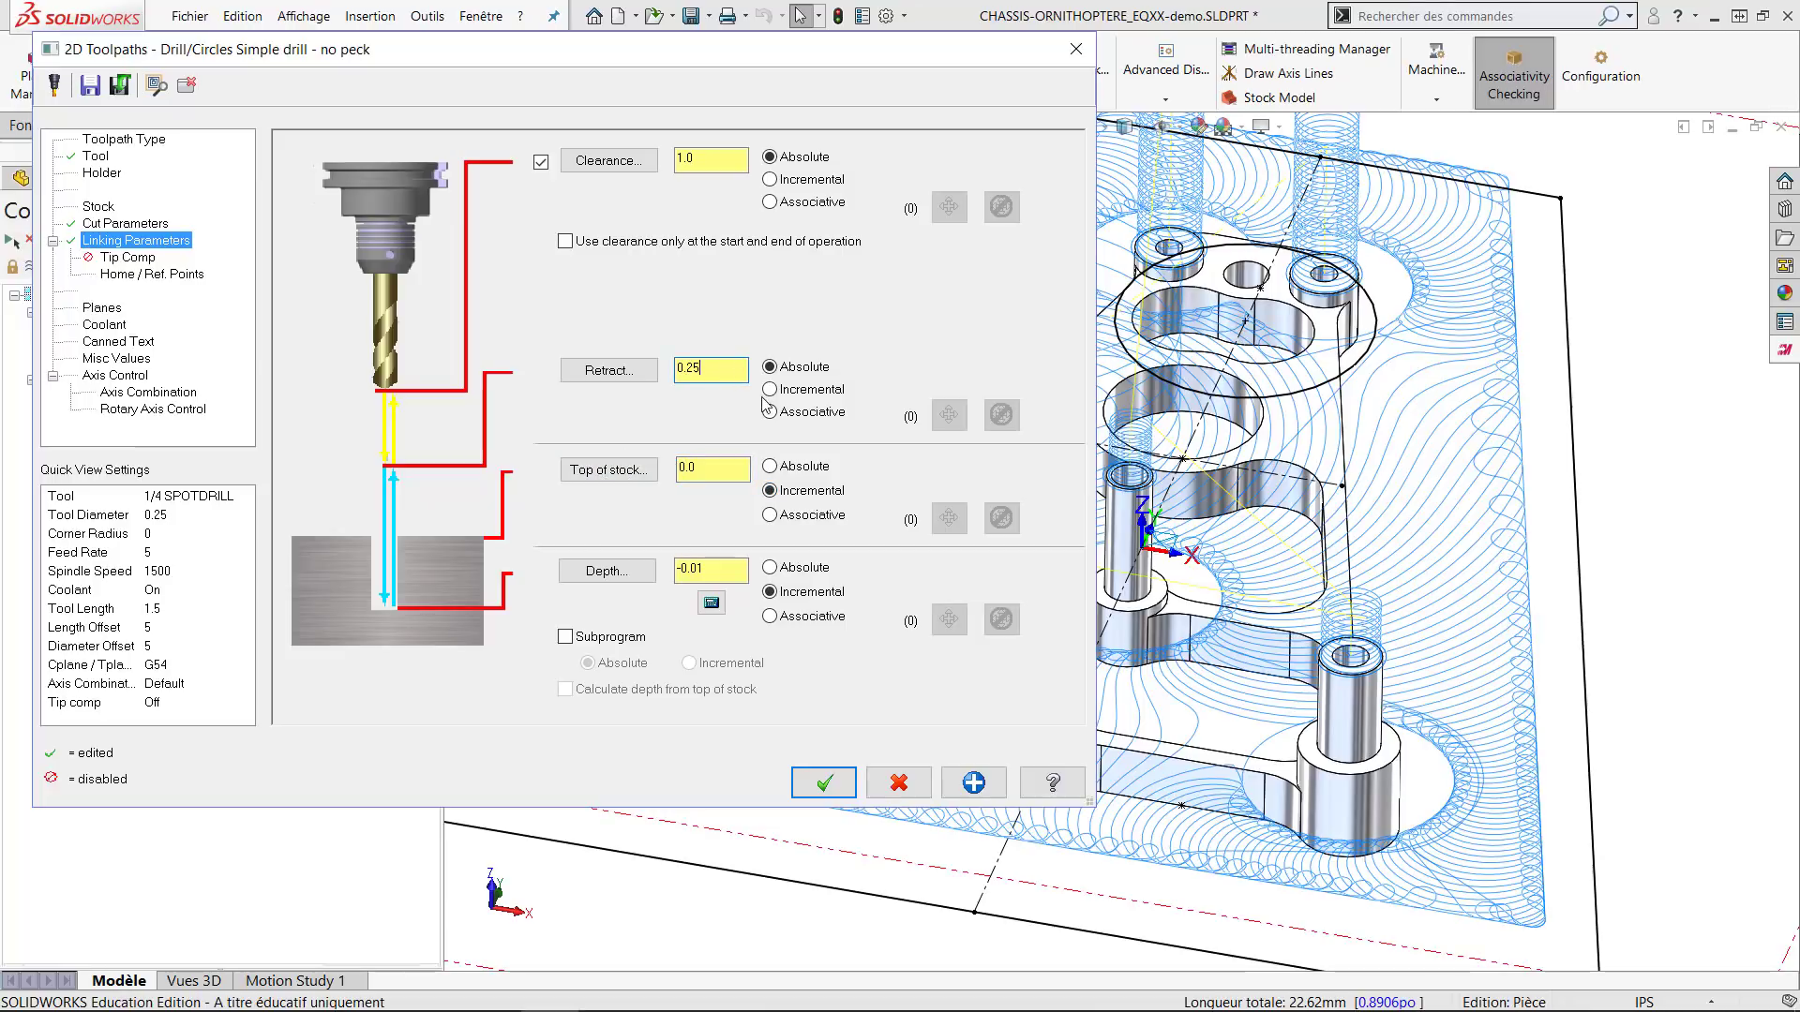
# Make the retract height incremental with a smaller value, and accept the drilling parameters.
pyautogui.click(770, 389)
pyautogui.moveTo(739, 376); pyautogui.dragTo(621, 371)
pyautogui.write('0.0')
pyautogui.click(700, 160)
pyautogui.click(823, 782)
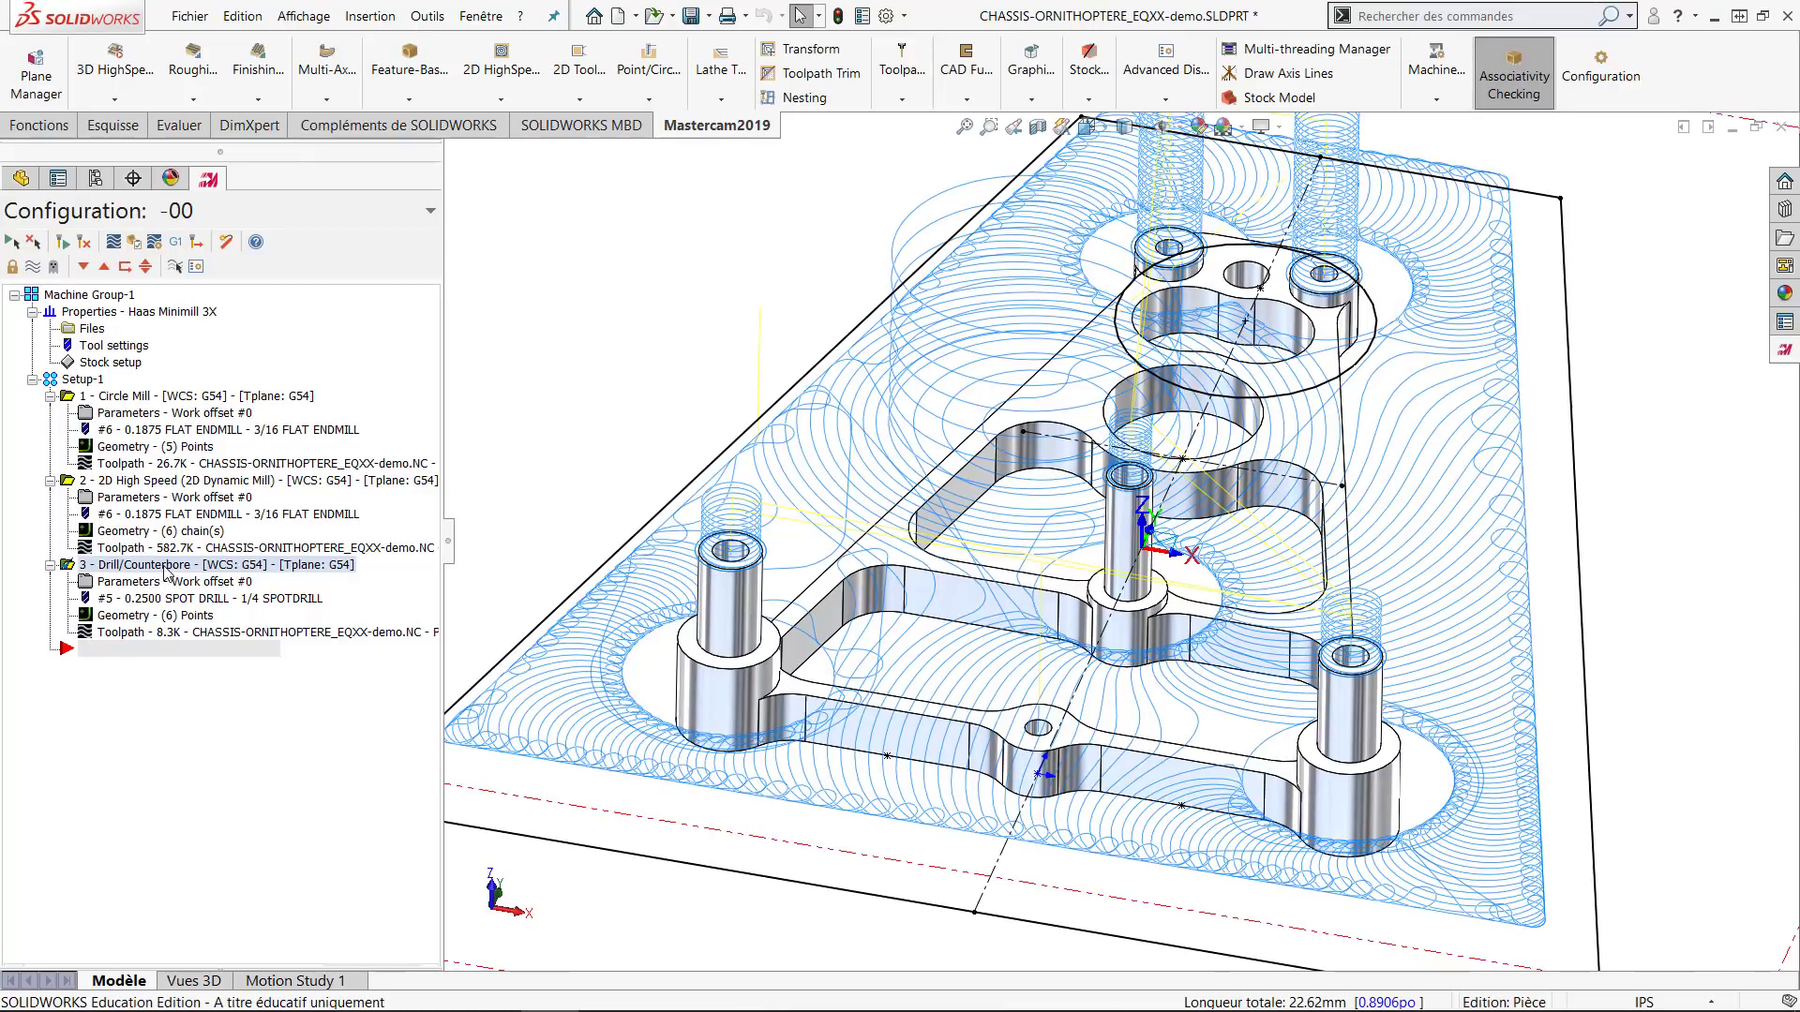
# Display only the selected Drill/Counterbore toolpath and examine its moves above the bosses and the front arm hole.
pyautogui.click(174, 269)
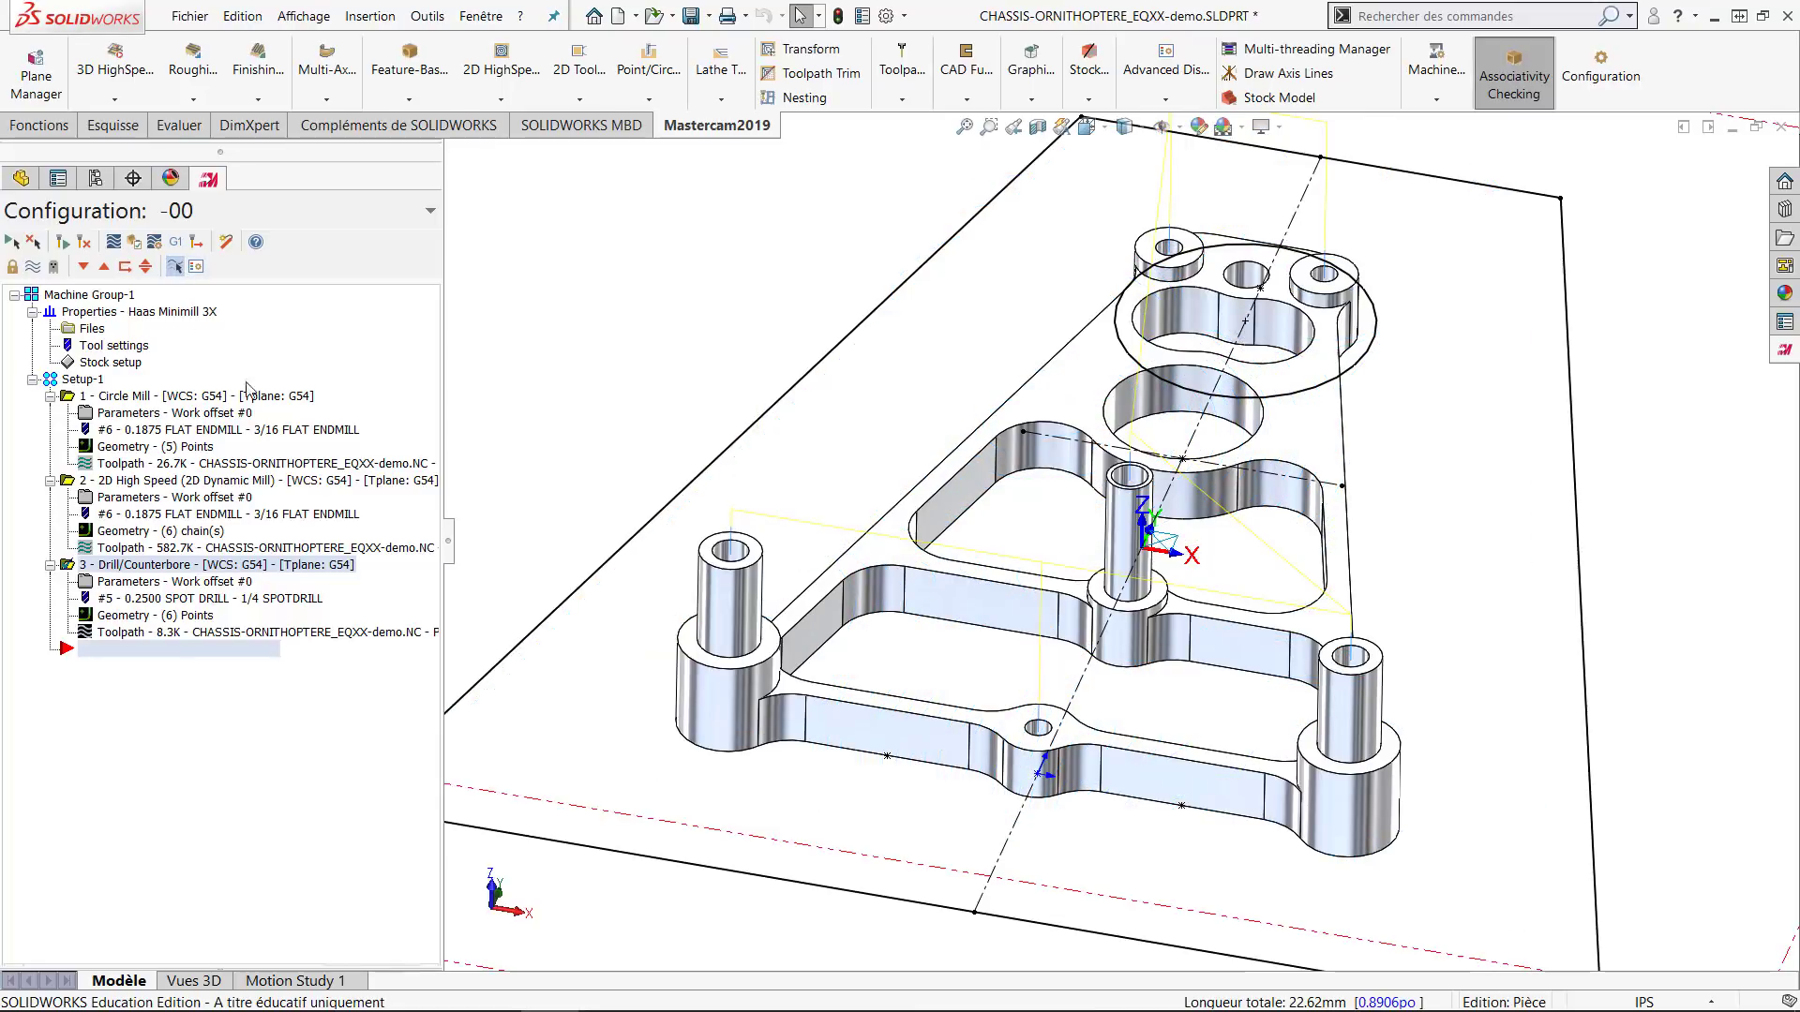
pyautogui.moveTo(1183, 656); pyautogui.dragTo(609, 549, button='middle')
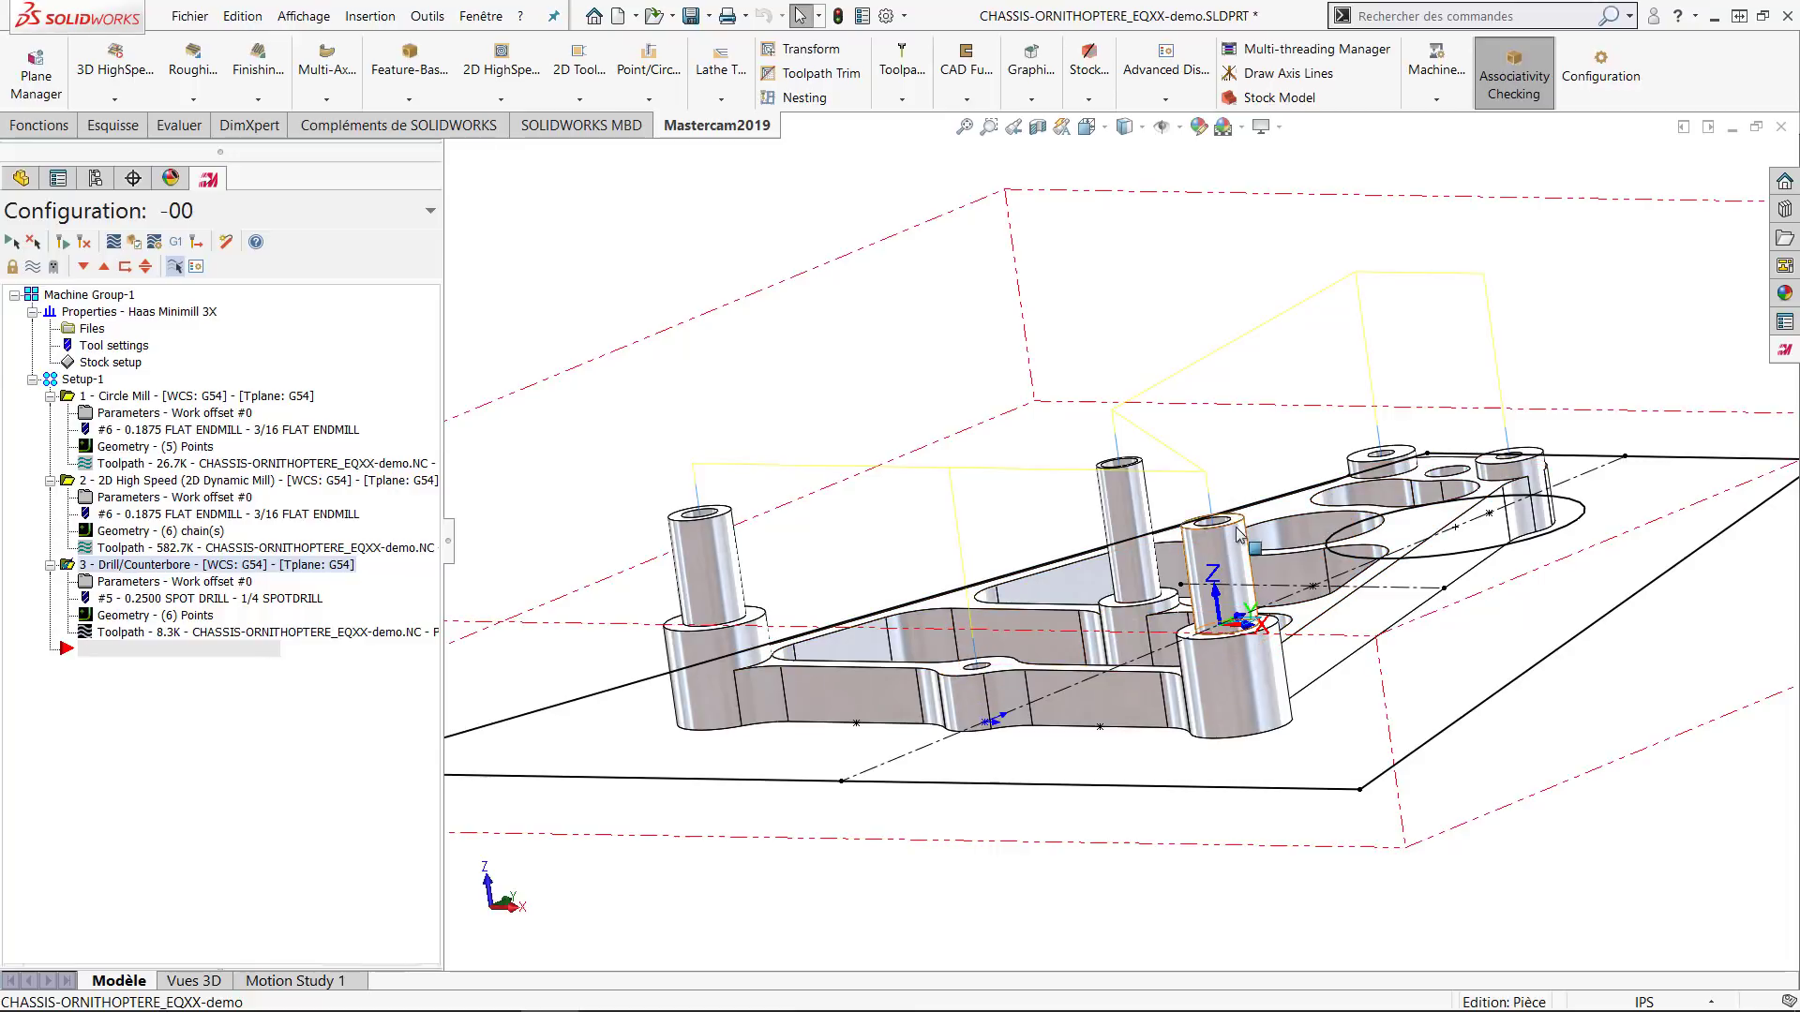
pyautogui.scroll(-4, 1221, 506)
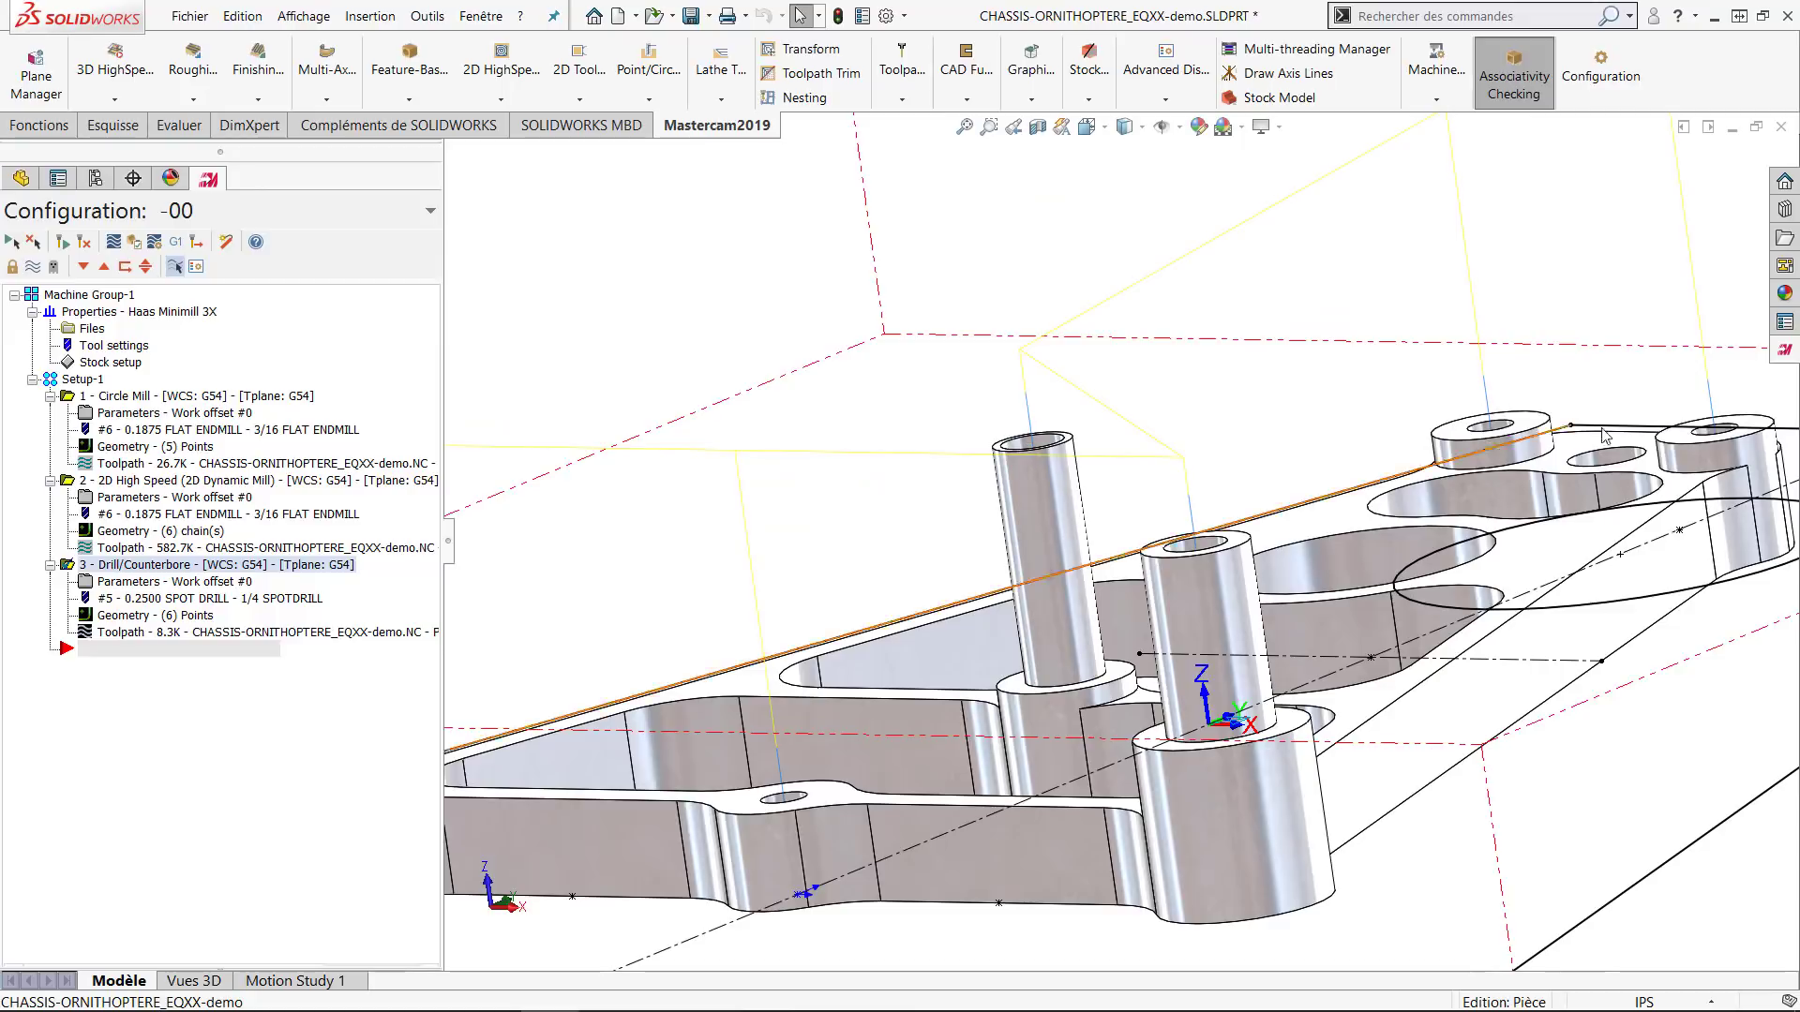
# Run the Verify simulation of all Setup-1 operations and inspect the spot-drilled marks on the bosses and the front arm.
pyautogui.scroll(4, 1675, 488)
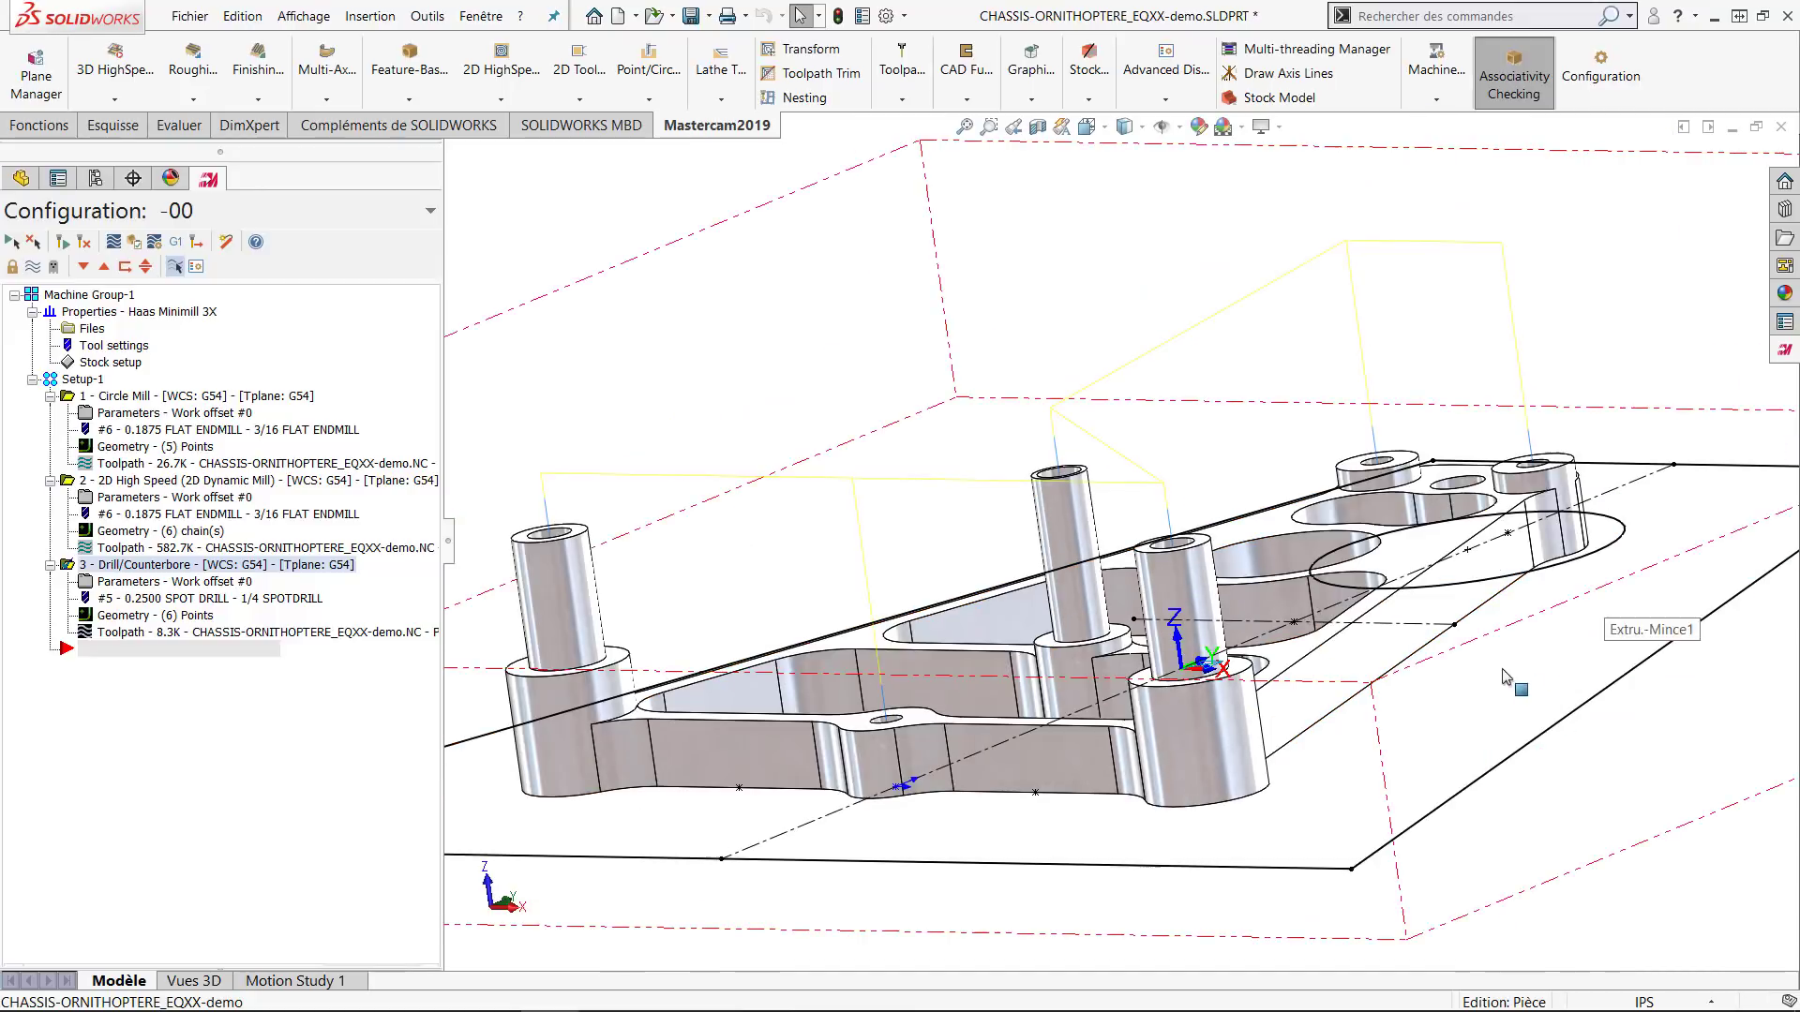
pyautogui.moveTo(1371, 673); pyautogui.dragTo(1218, 721, button='middle')
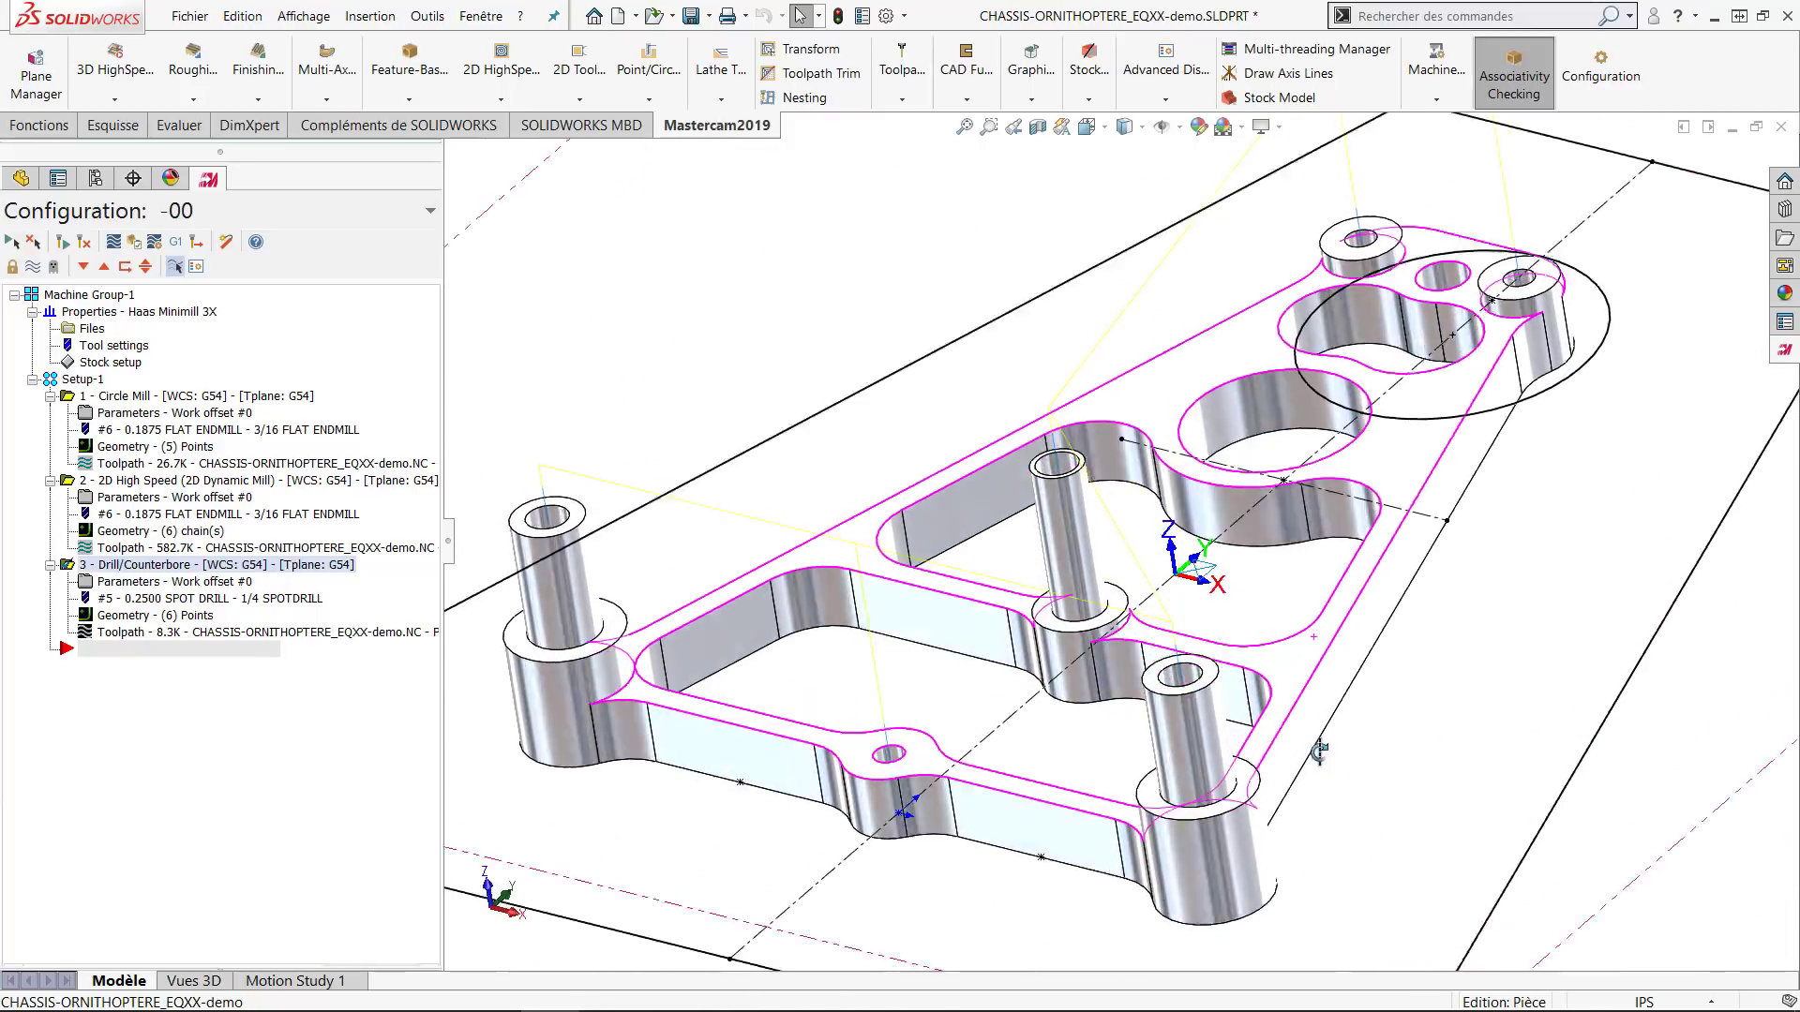
pyautogui.scroll(-6, 1210, 731)
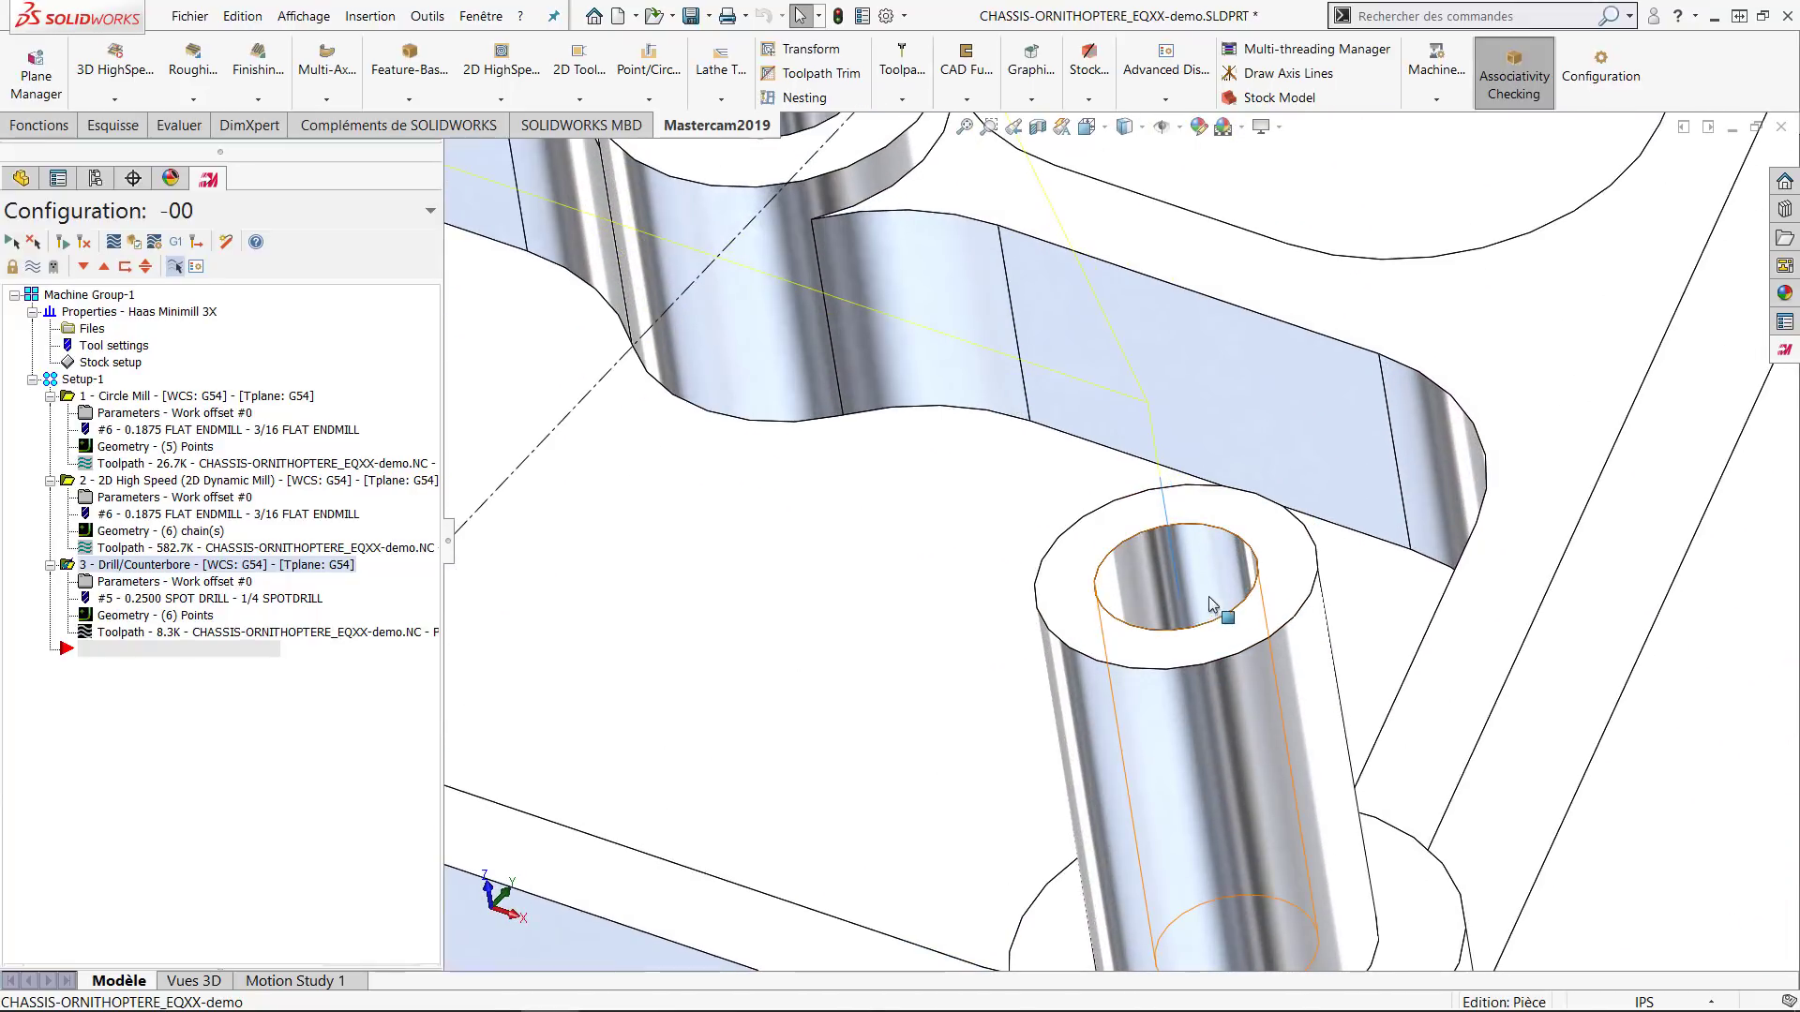
pyautogui.keyDown('ctrl'); pyautogui.moveTo(1207, 761); pyautogui.dragTo(1156, 668, button='middle'); pyautogui.keyUp('ctrl')
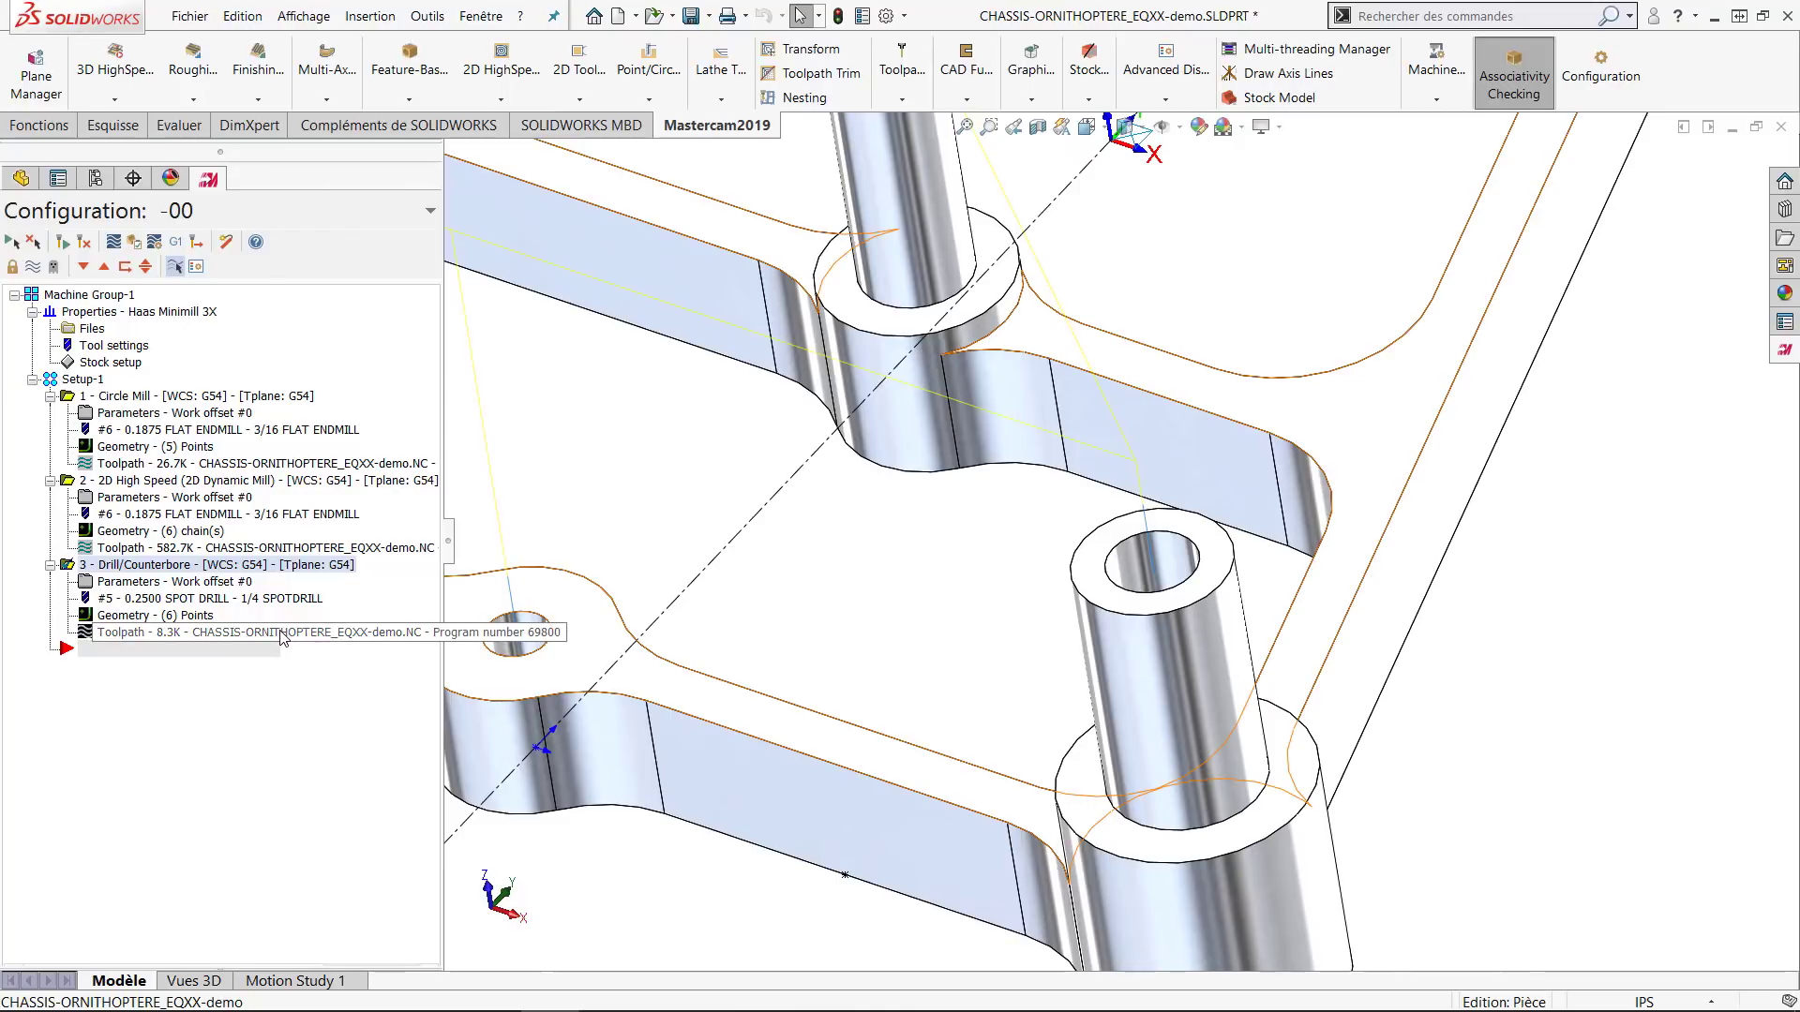
pyautogui.click(83, 380)
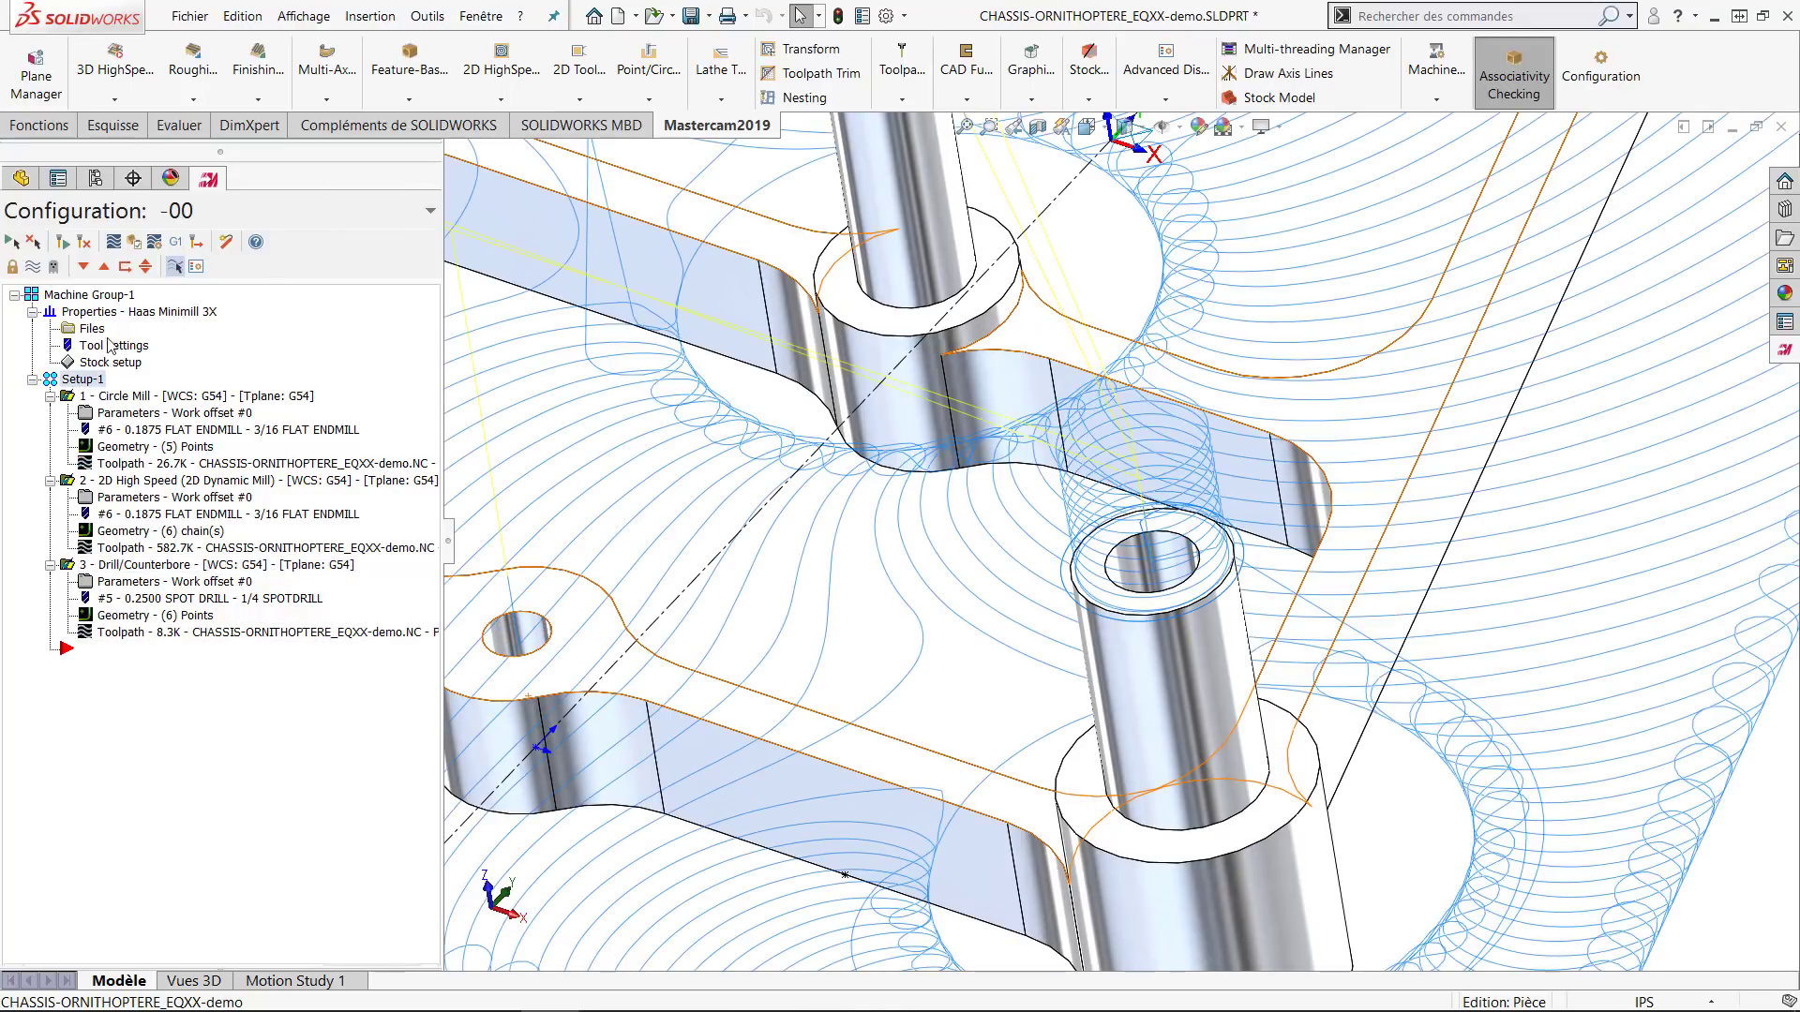
pyautogui.click(134, 241)
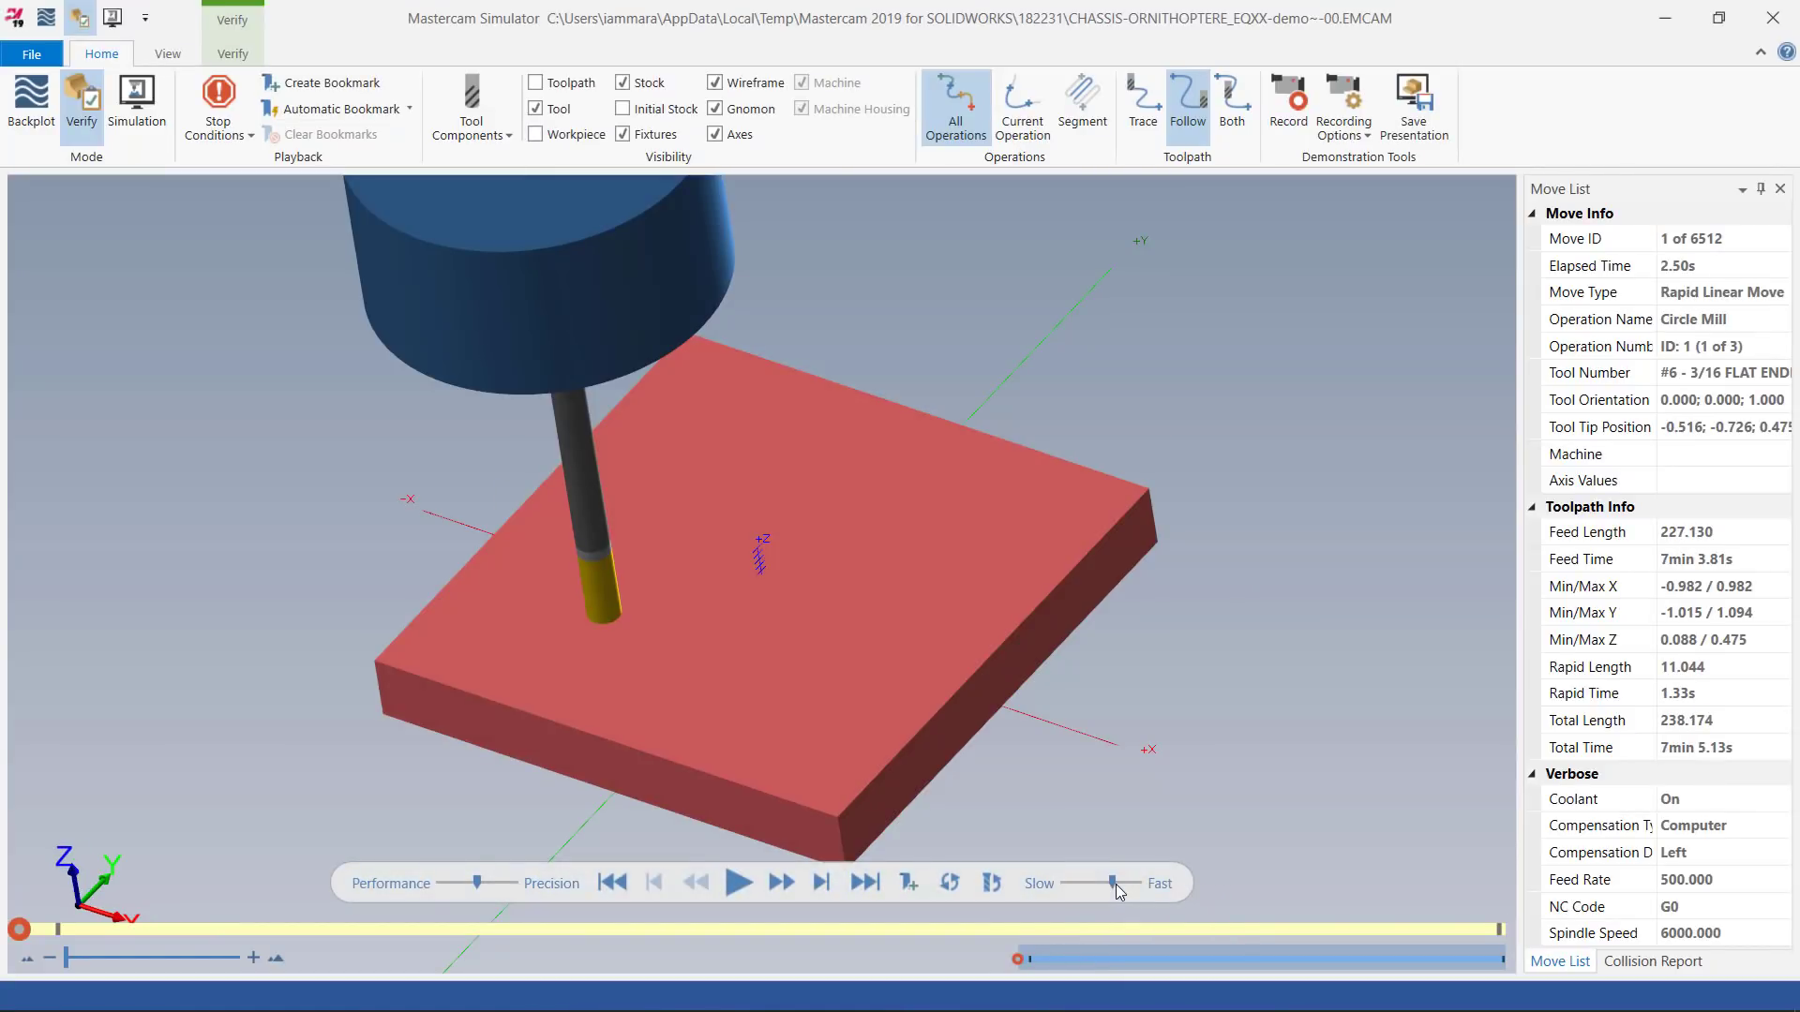
pyautogui.click(738, 882)
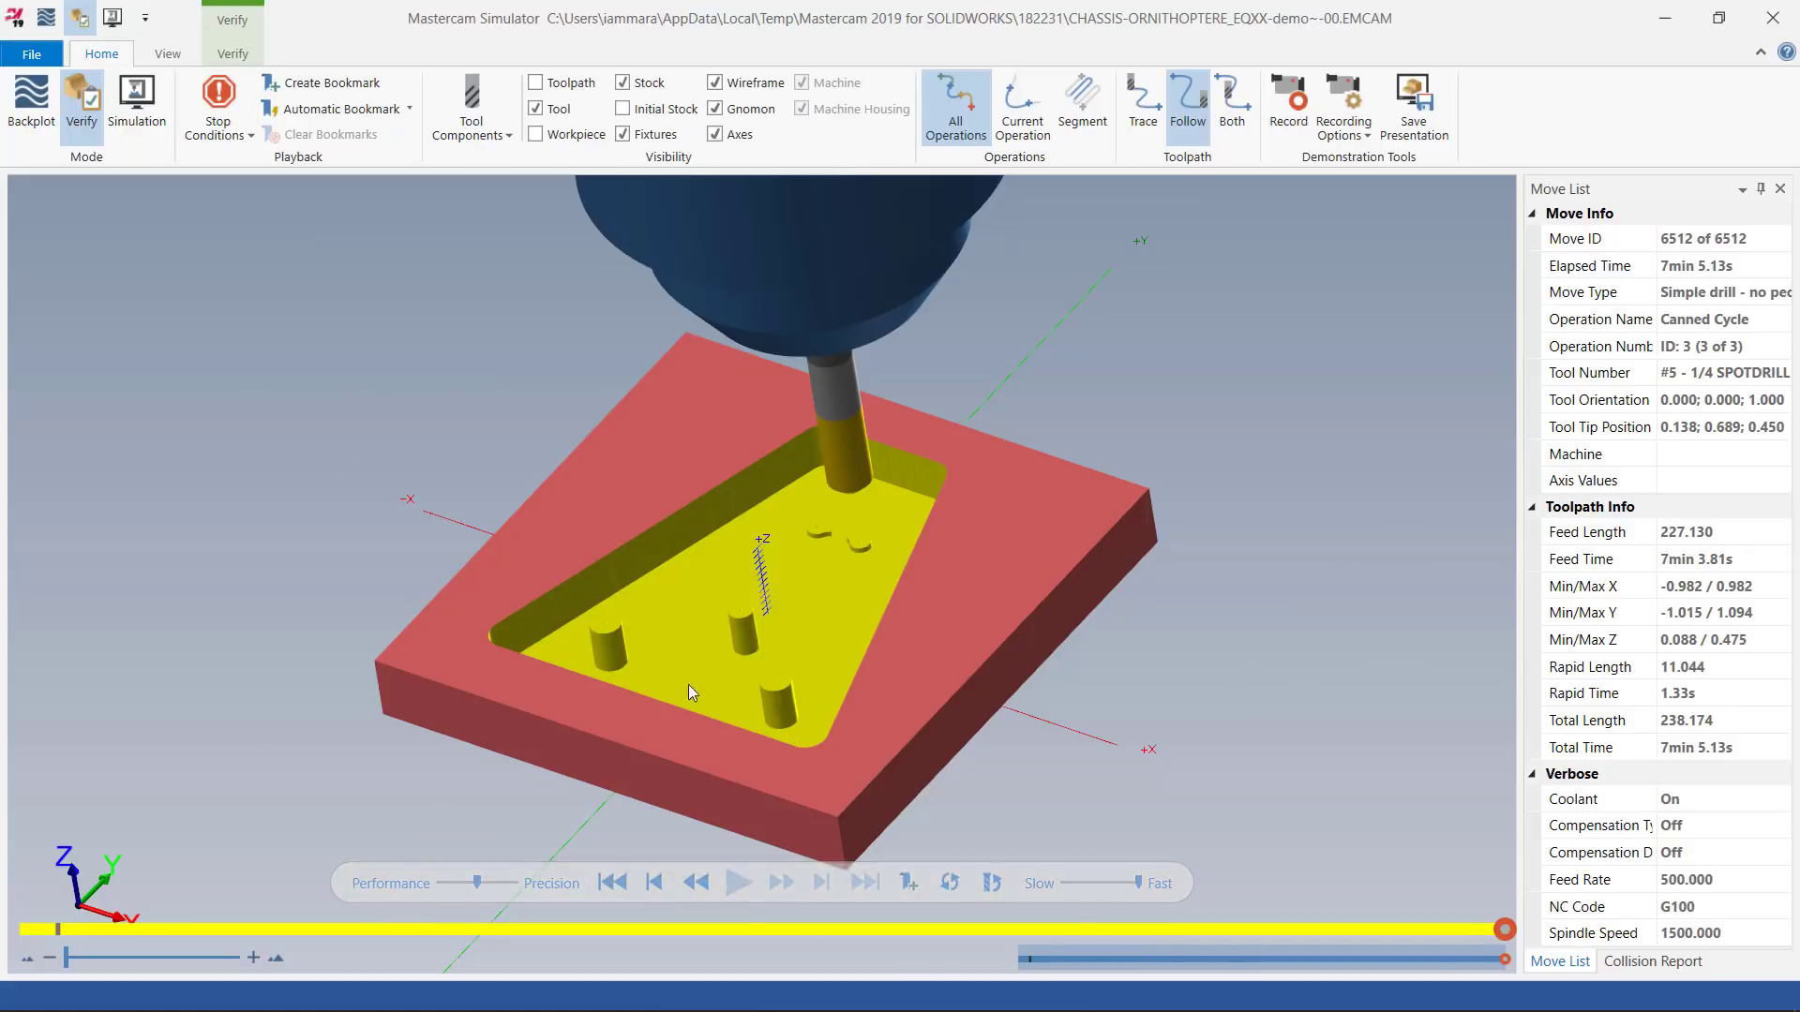
pyautogui.scroll(5, 461, 525)
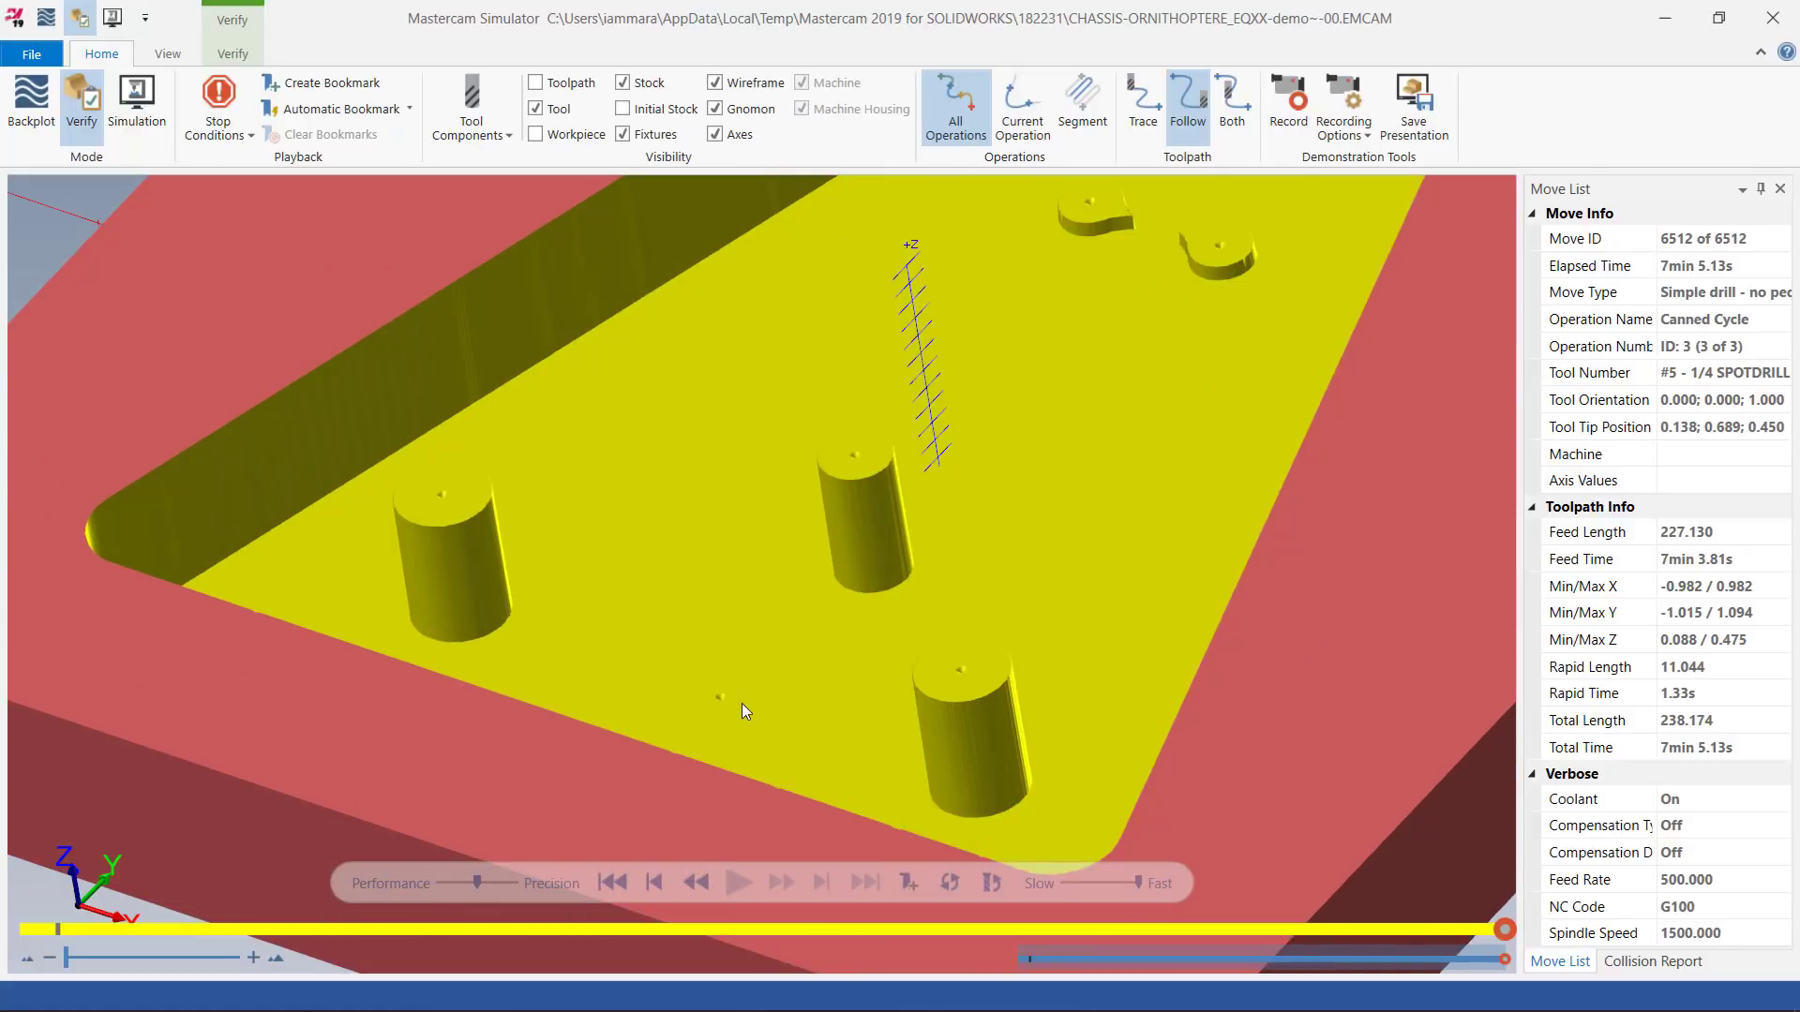
pyautogui.scroll(-5, 1206, 474)
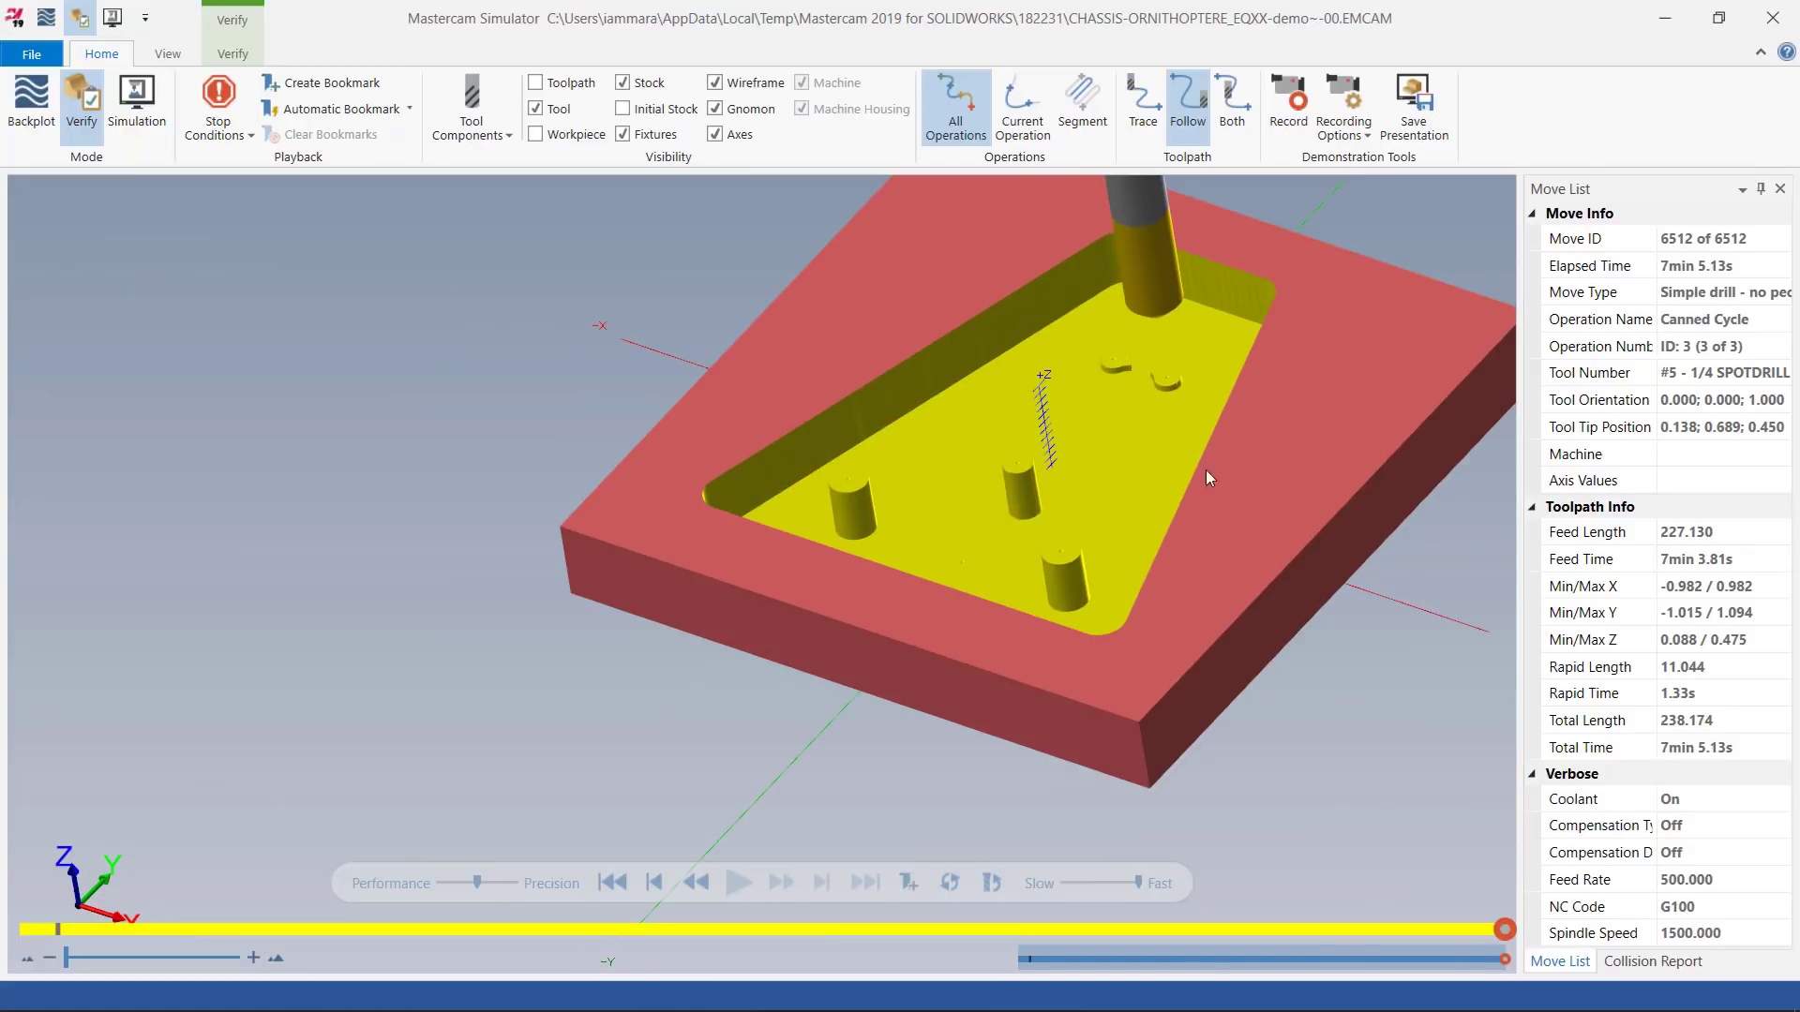
pyautogui.click(1772, 17)
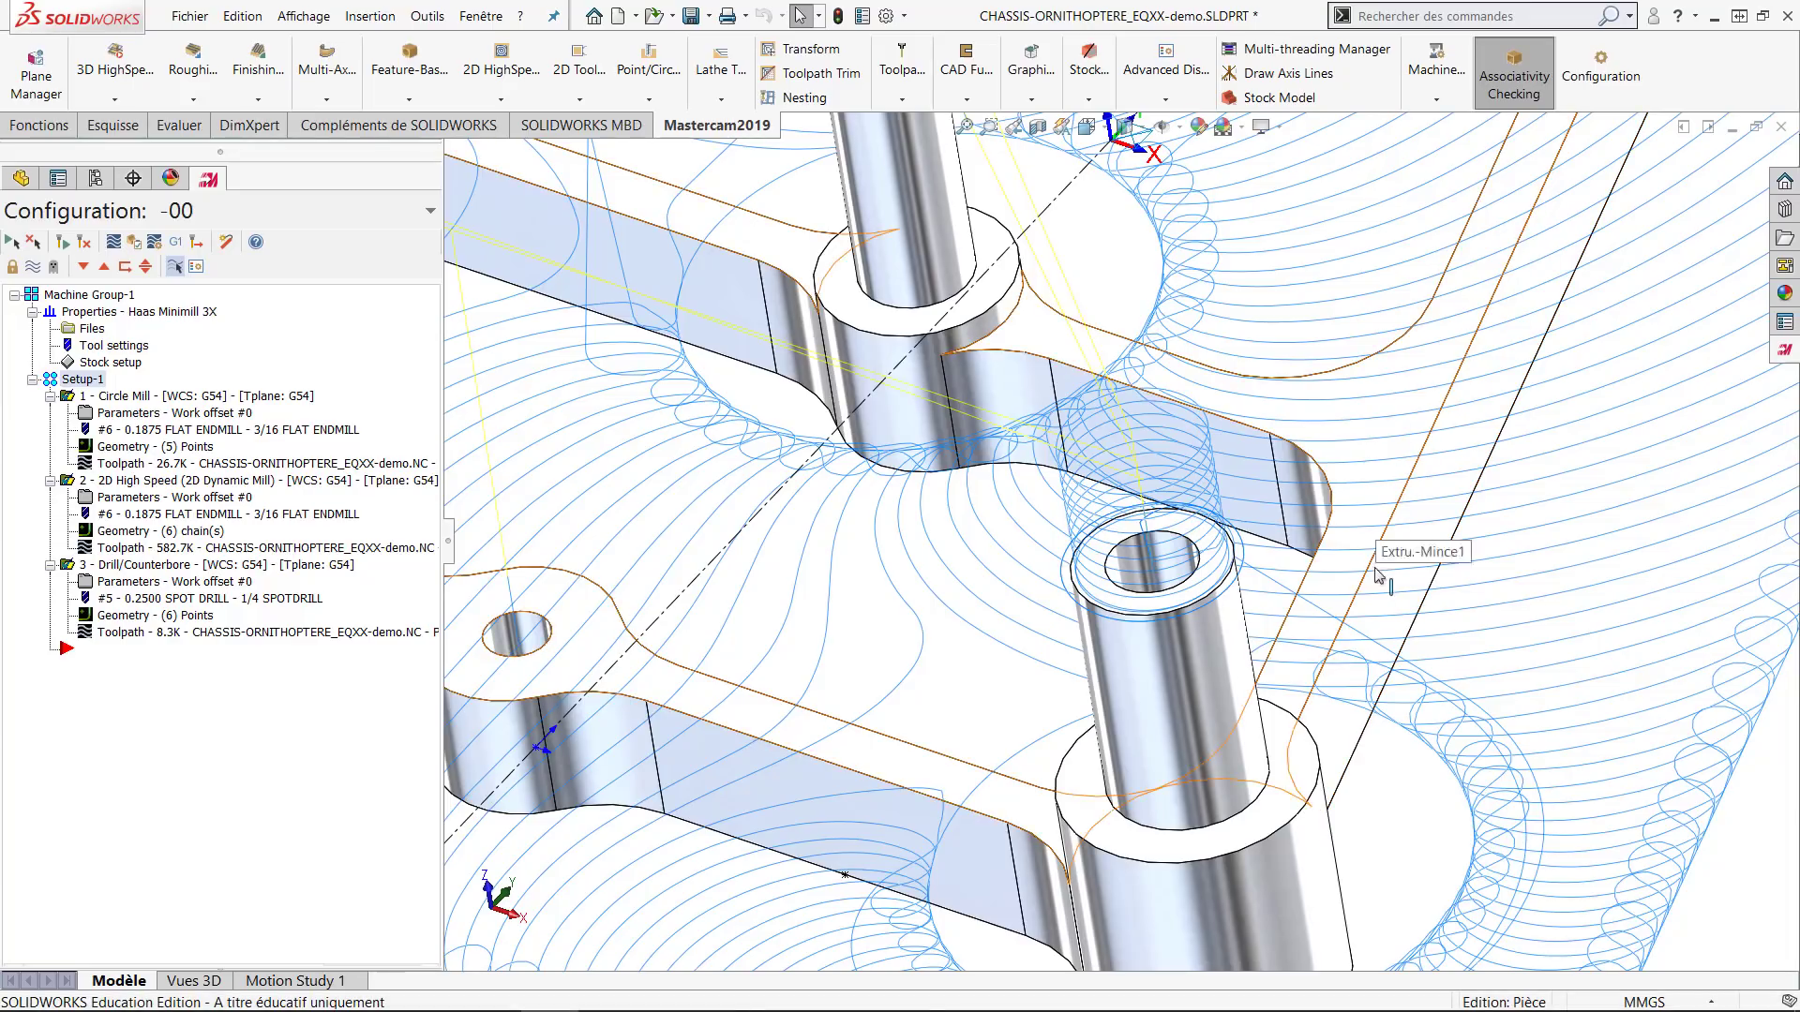
# Start a Contour toolpath and select the circular base edges of the three tall posts as its geometry.
pyautogui.scroll(5, 1134, 683)
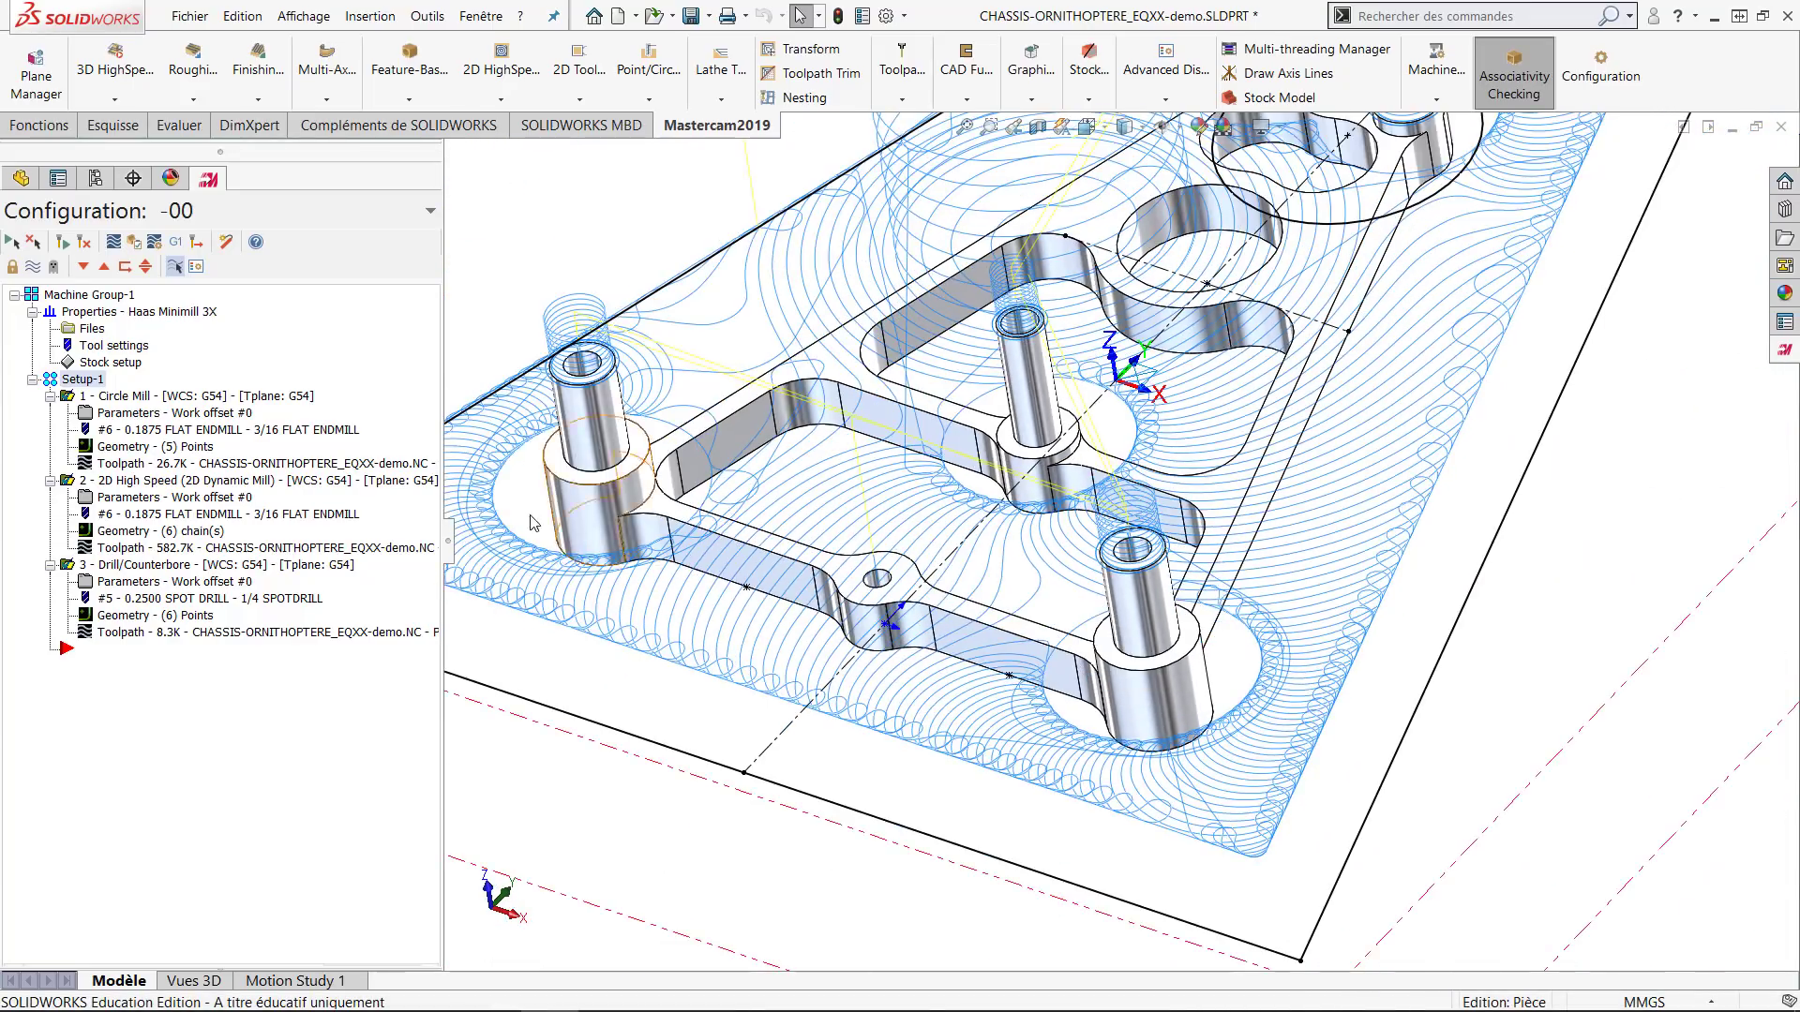
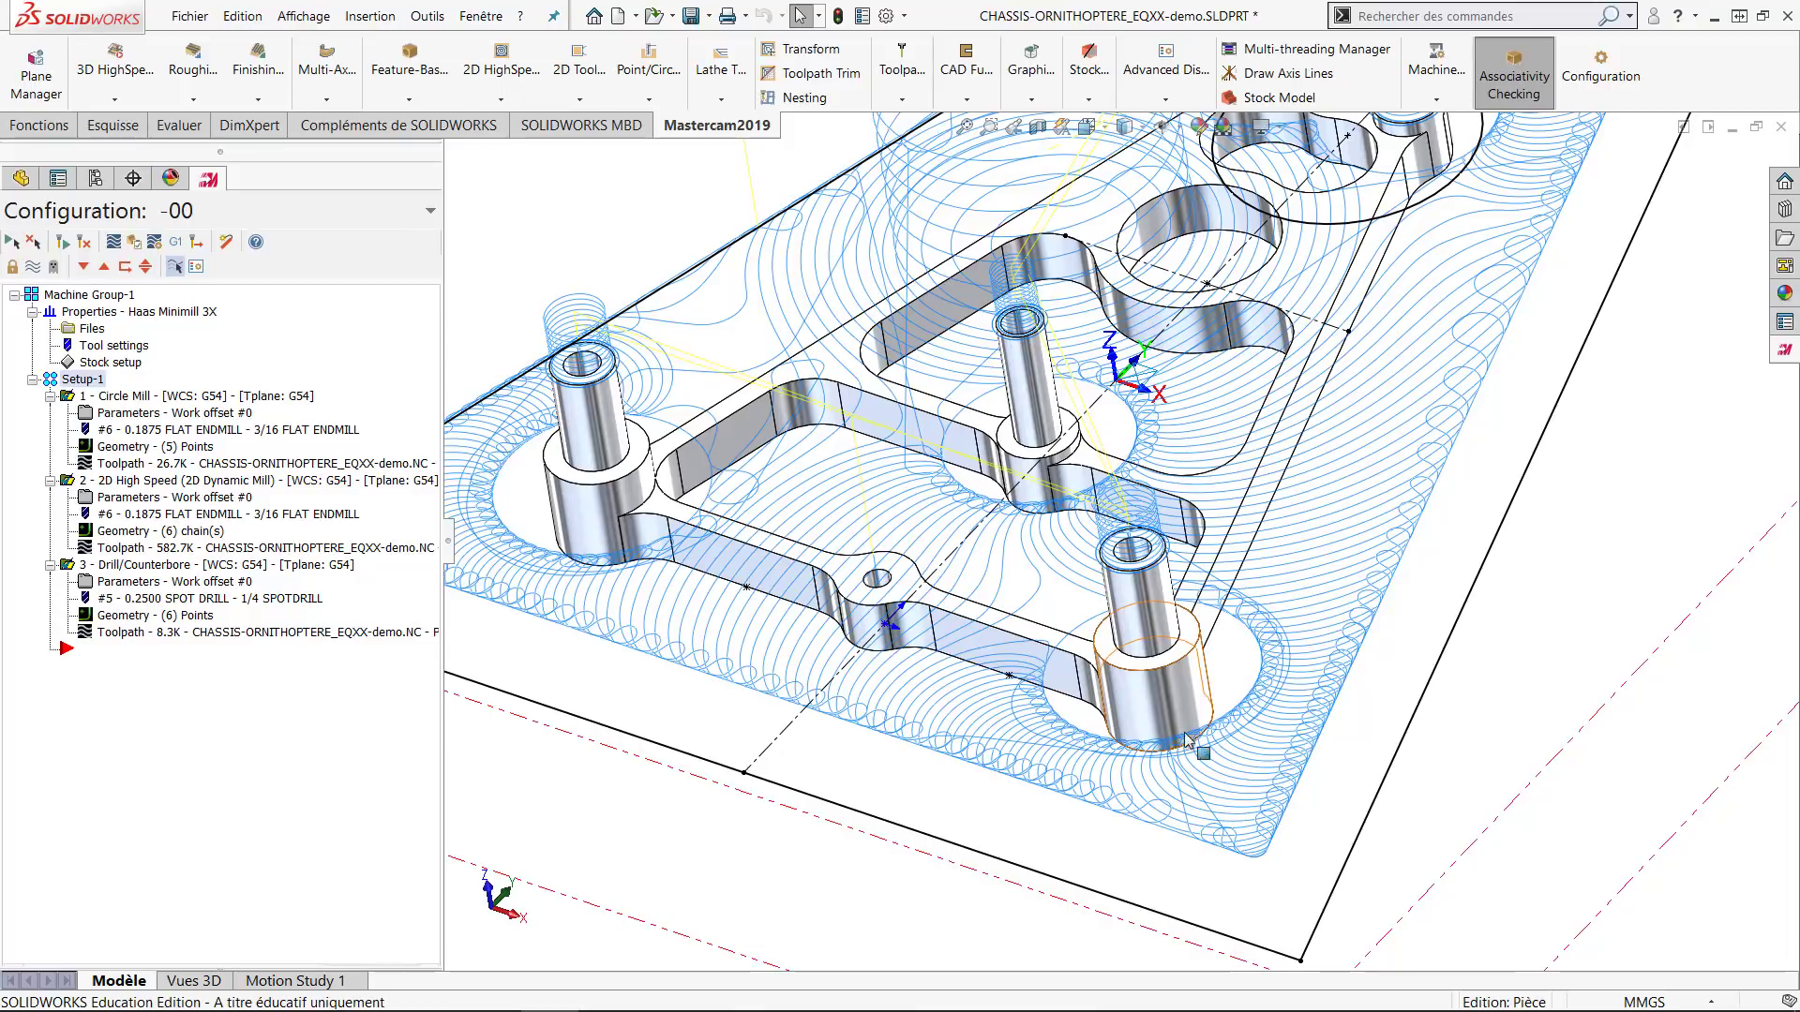
pyautogui.click(1152, 621)
pyautogui.press('Escape')
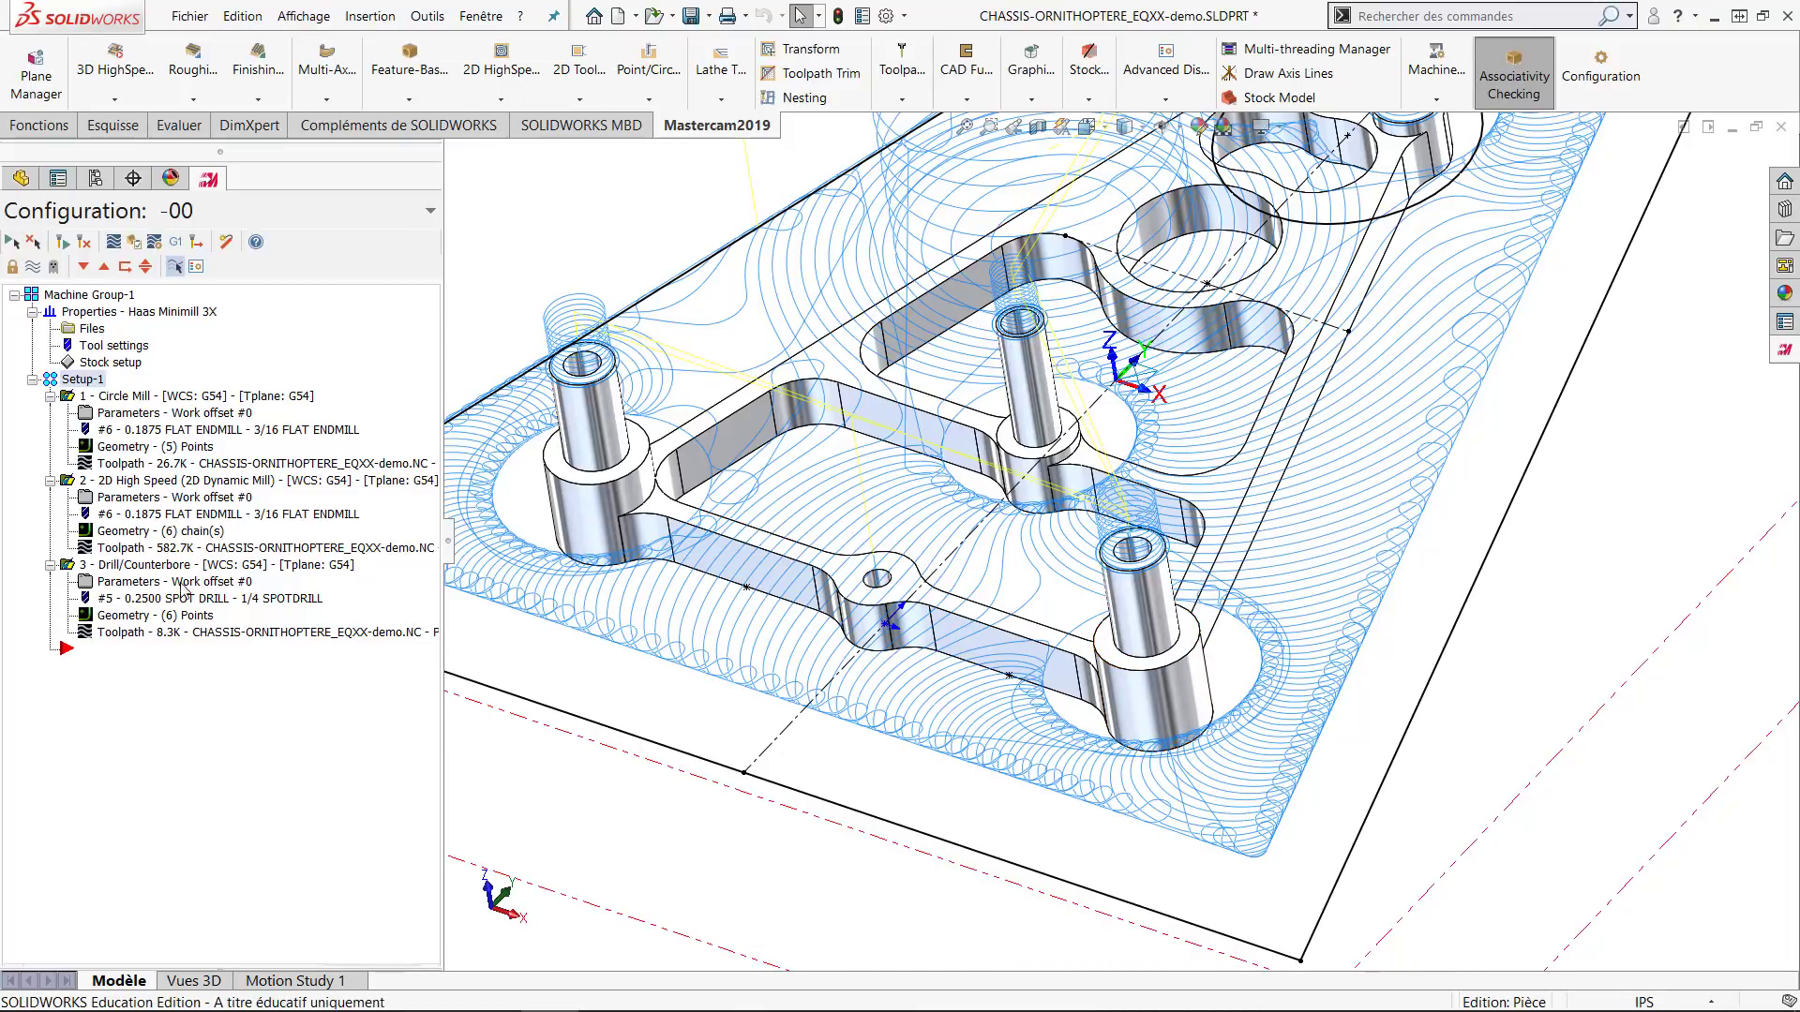
pyautogui.click(143, 565)
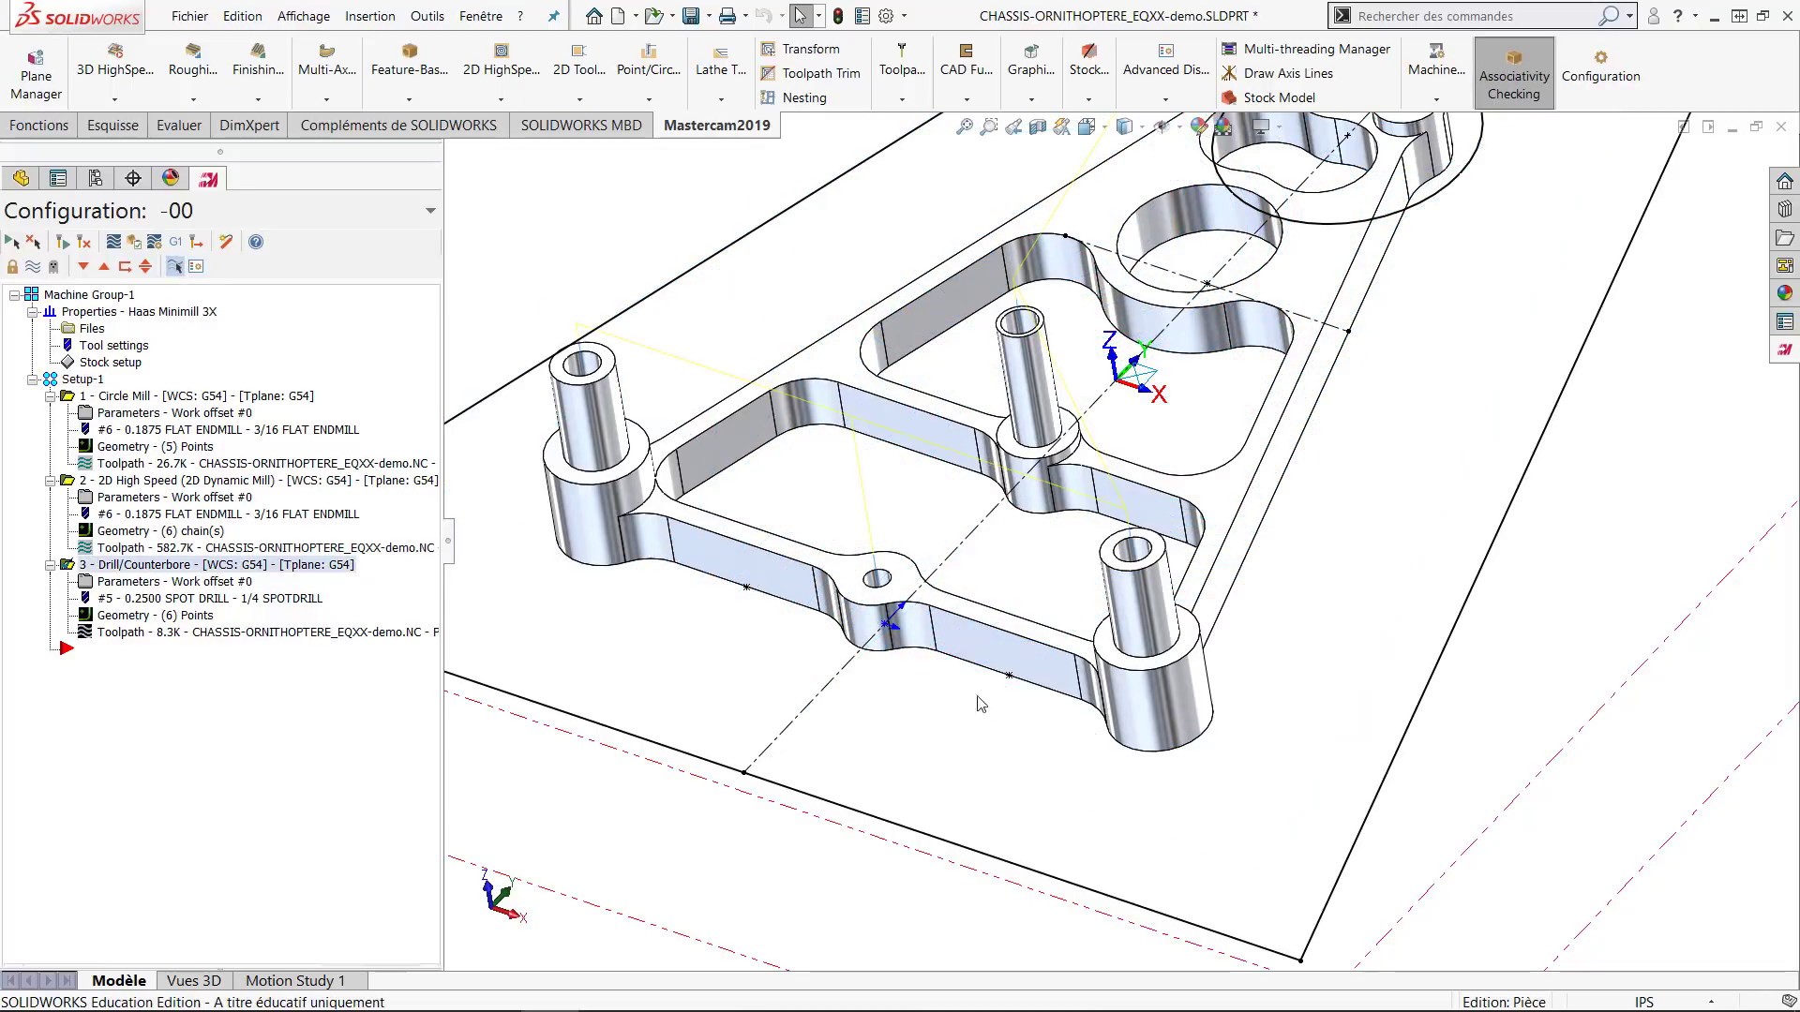
pyautogui.moveTo(1012, 581); pyautogui.dragTo(1027, 650, button='middle')
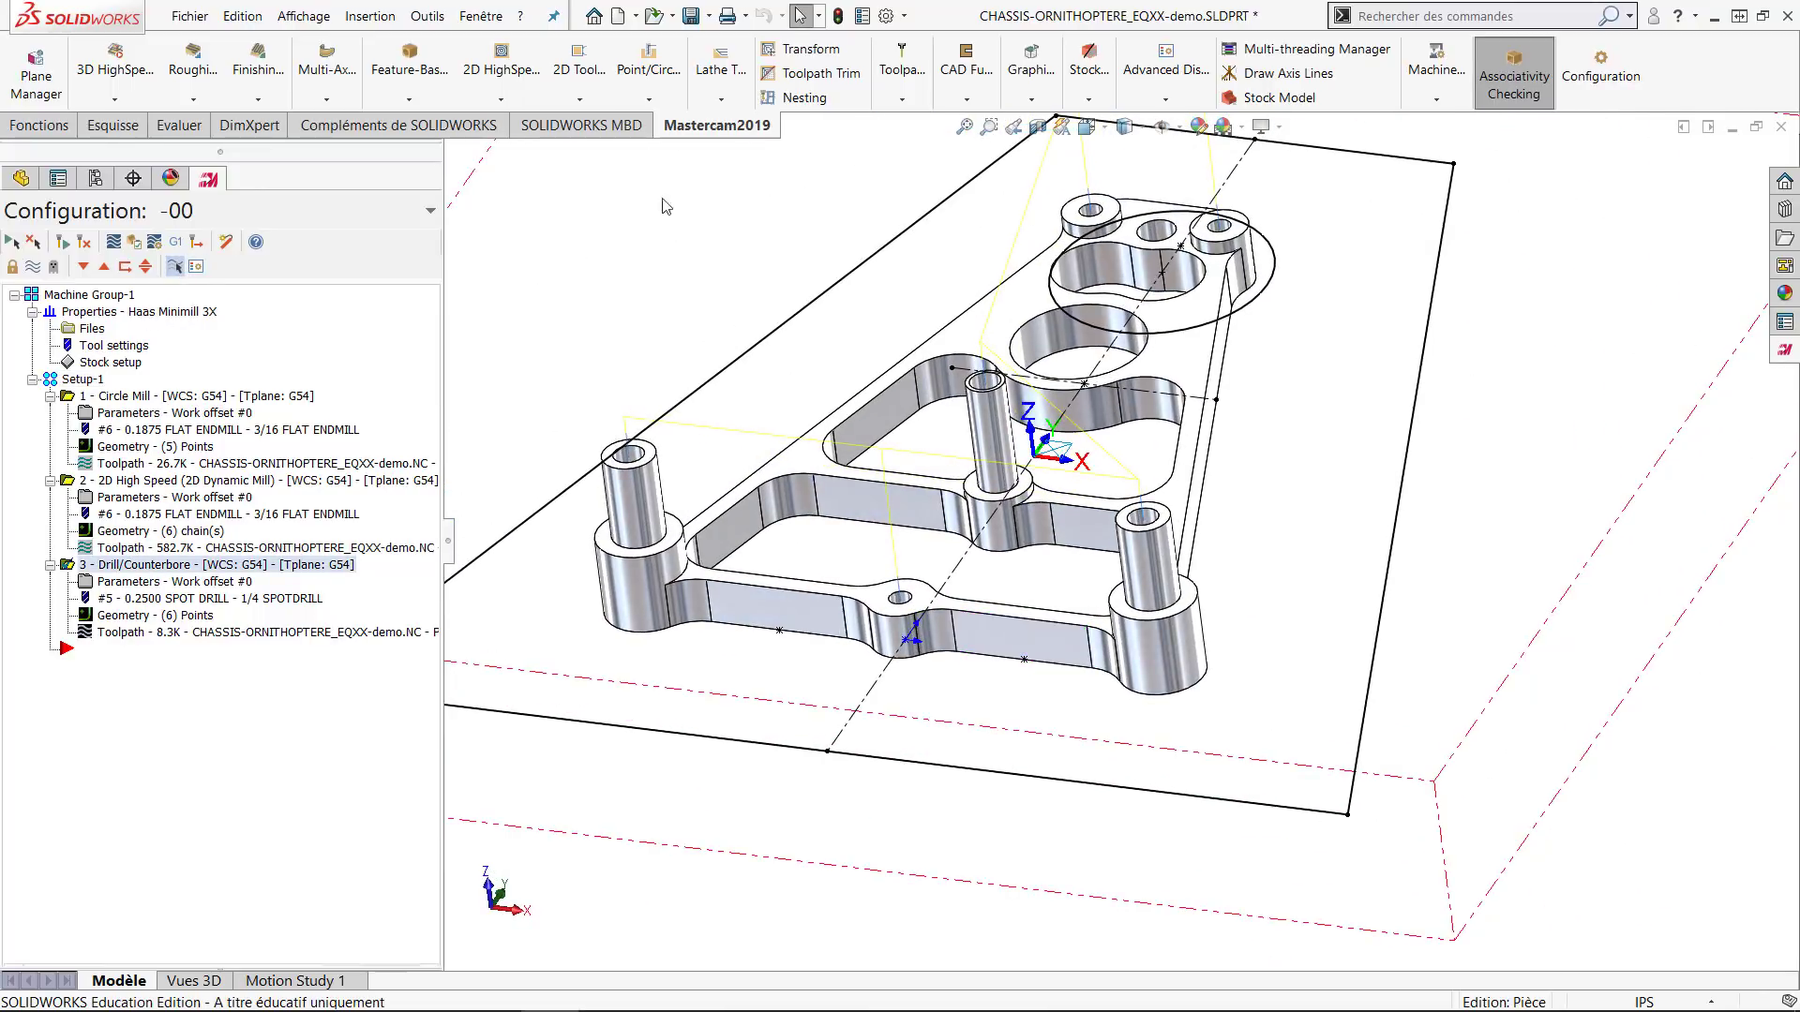
pyautogui.click(583, 99)
pyautogui.click(600, 125)
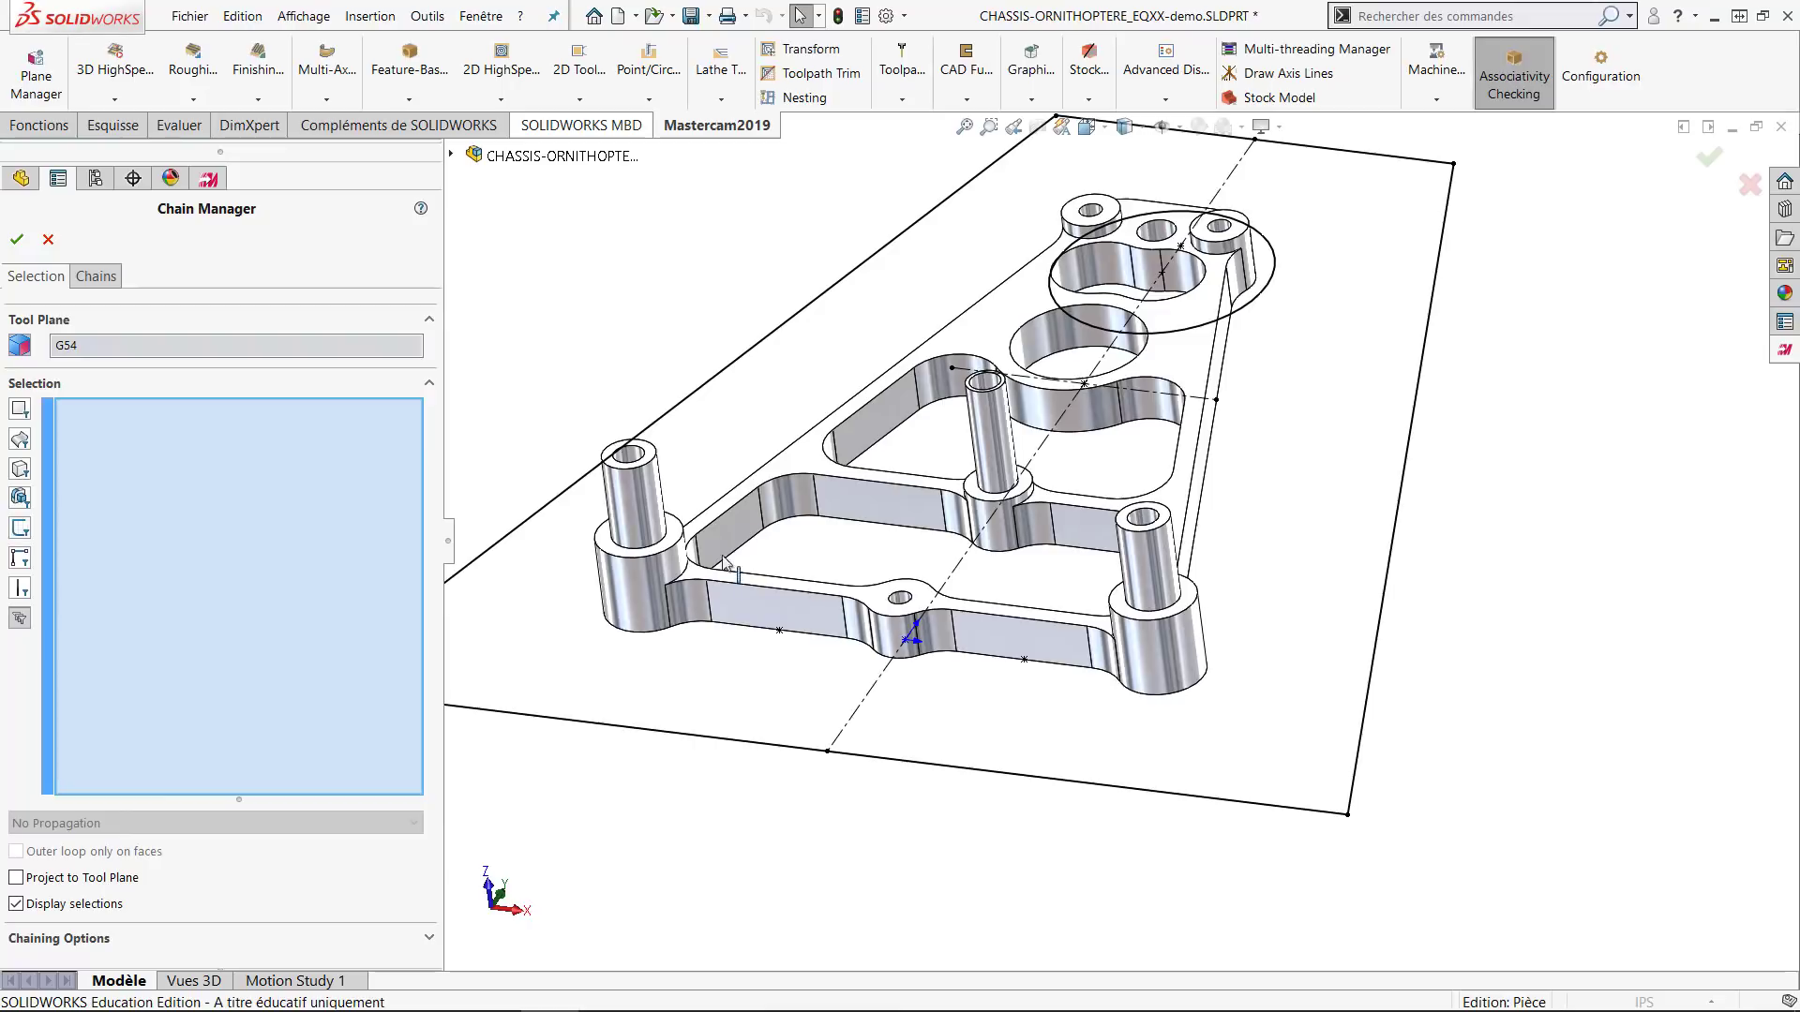
pyautogui.click(663, 546)
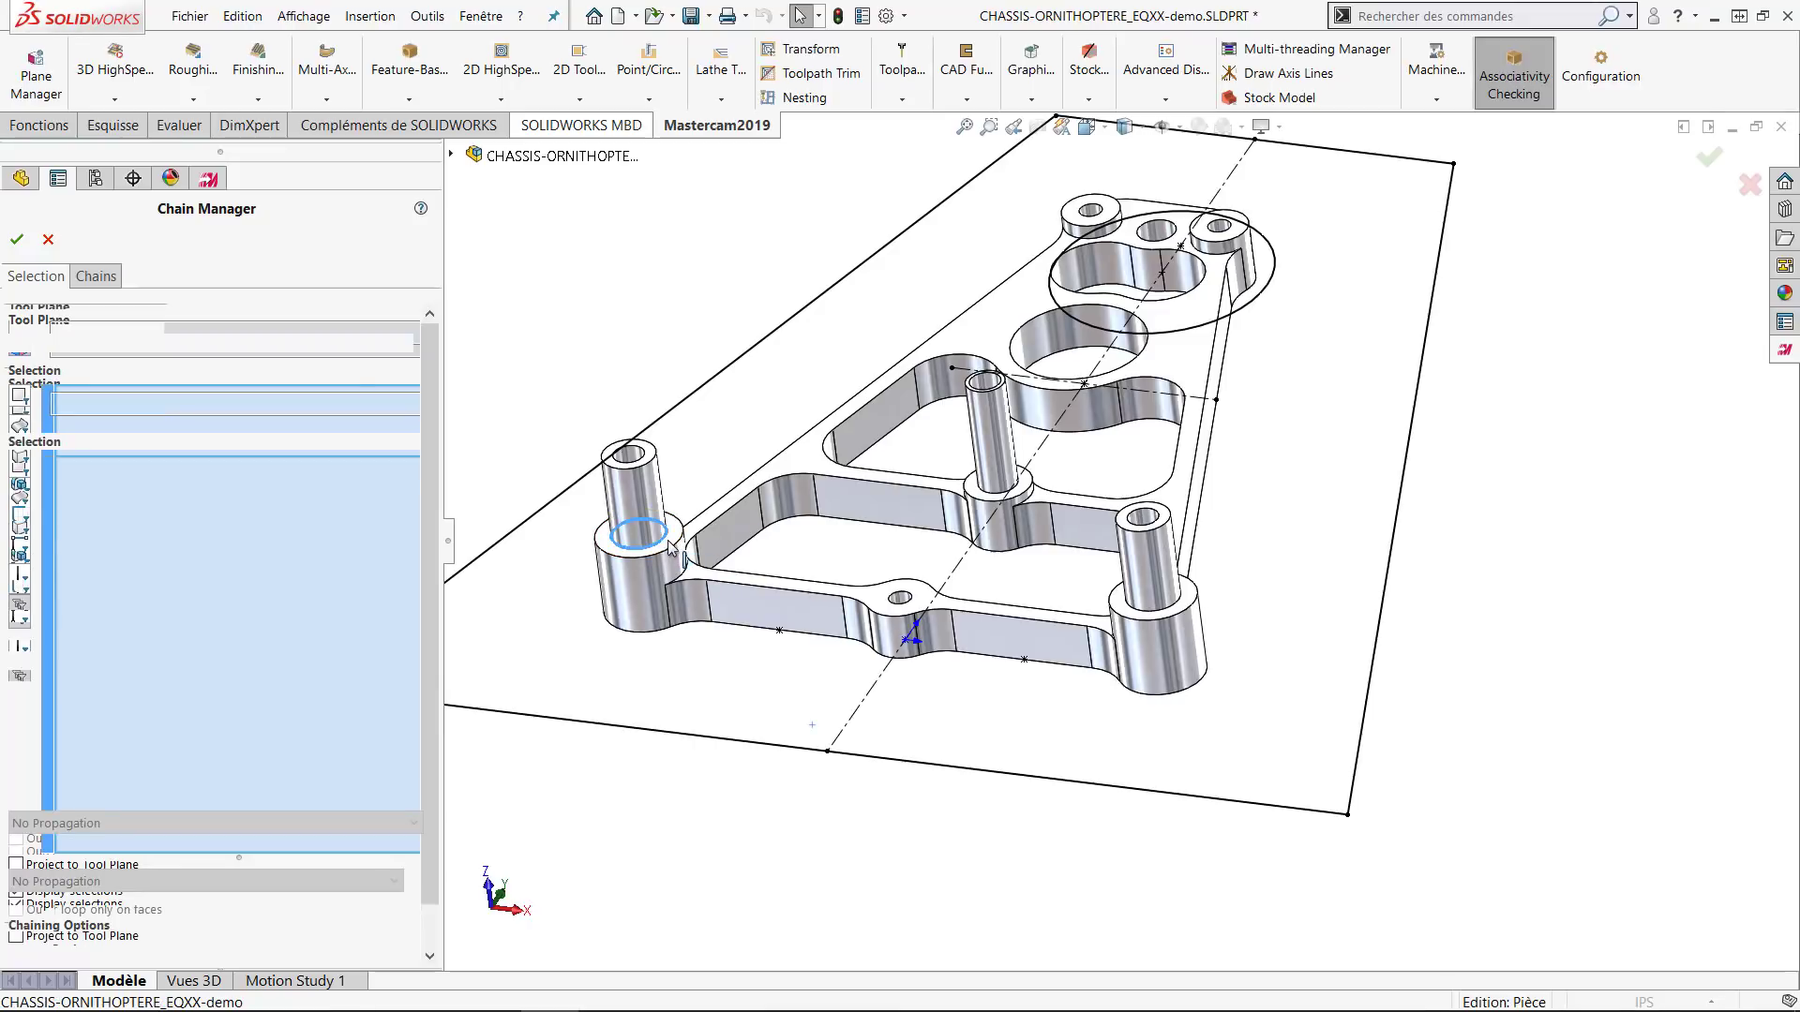
pyautogui.click(1136, 598)
pyautogui.click(996, 485)
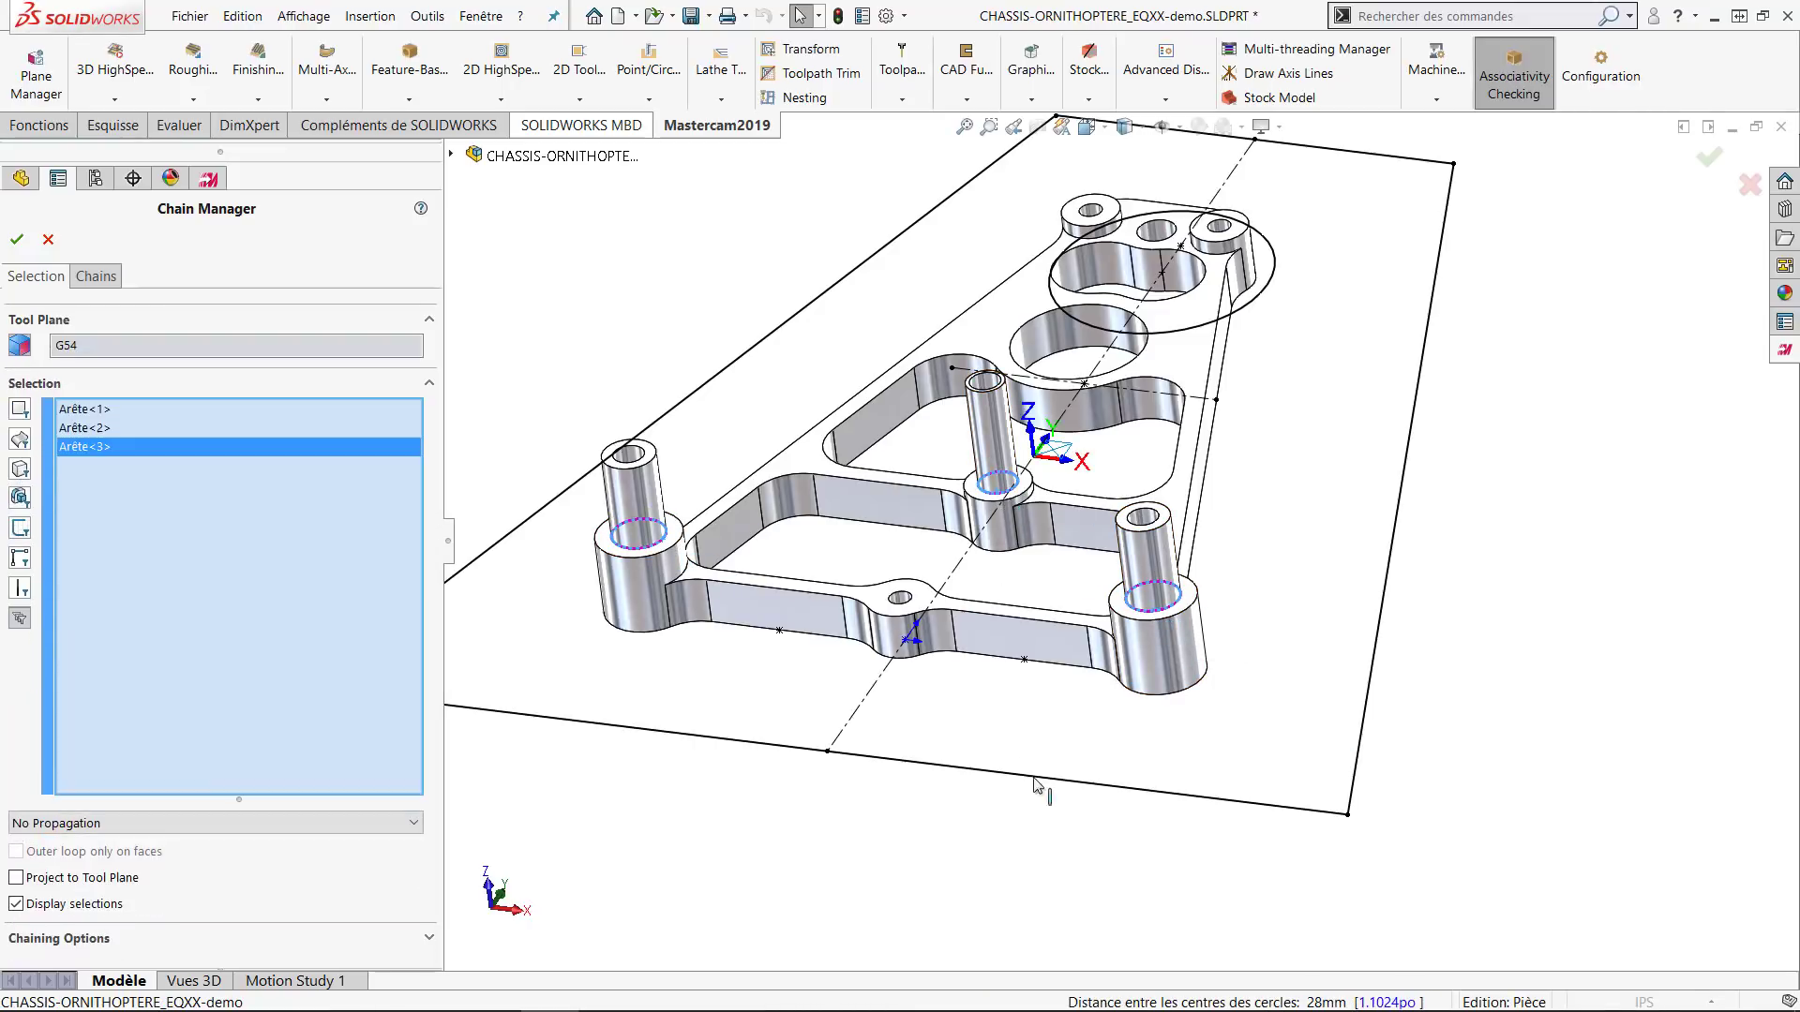
# Reverse the direction of Chain #1, Chain #2 and Chain #3, and accept the chaining.
pyautogui.click(96, 276)
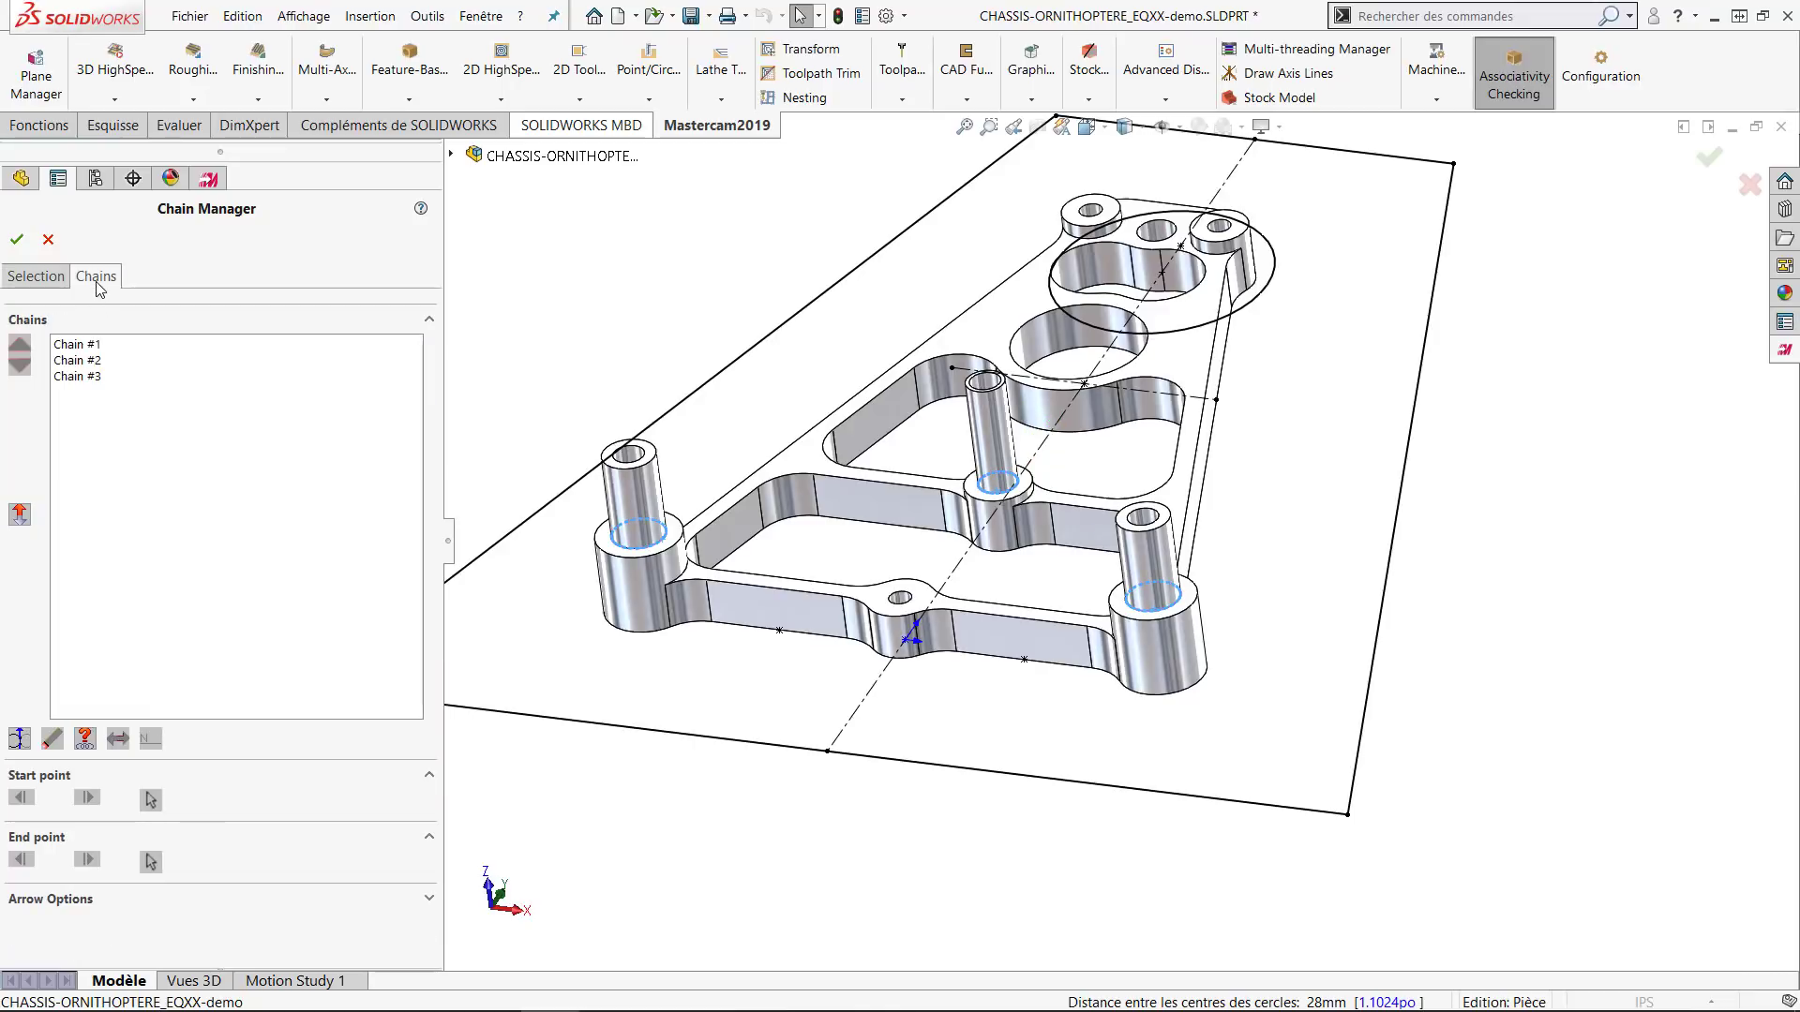
pyautogui.click(82, 345)
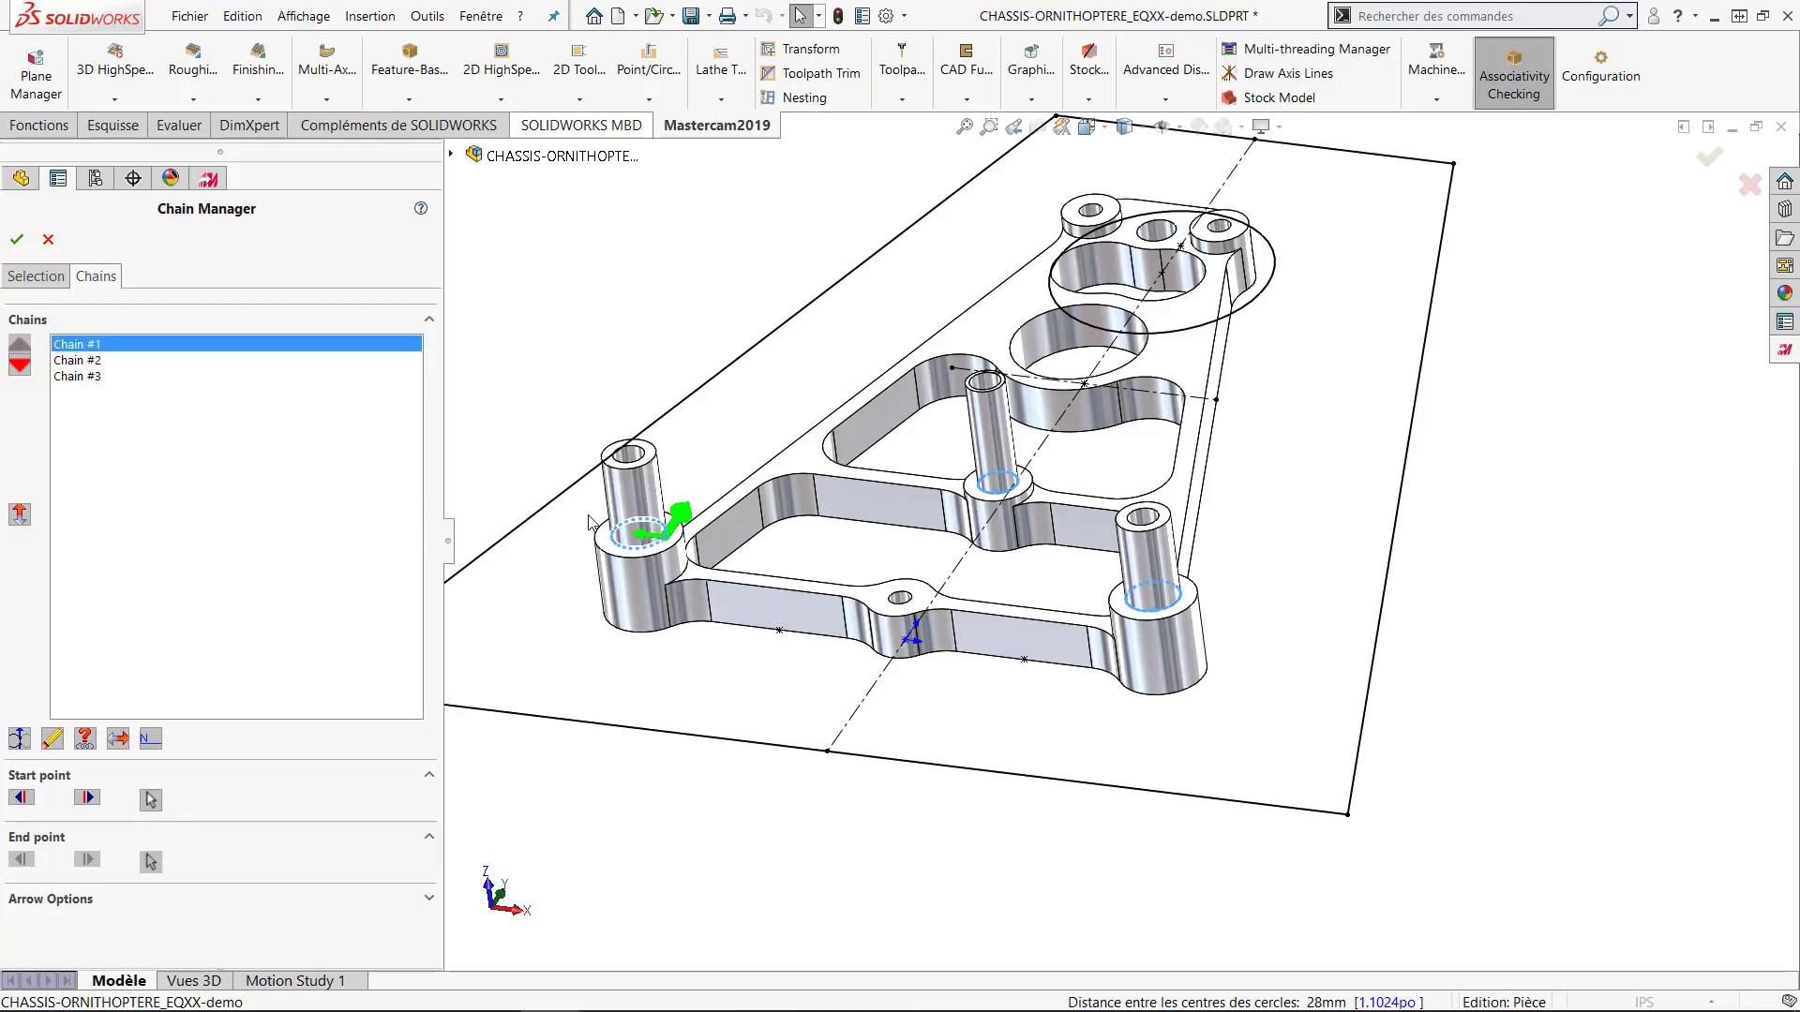
pyautogui.click(119, 740)
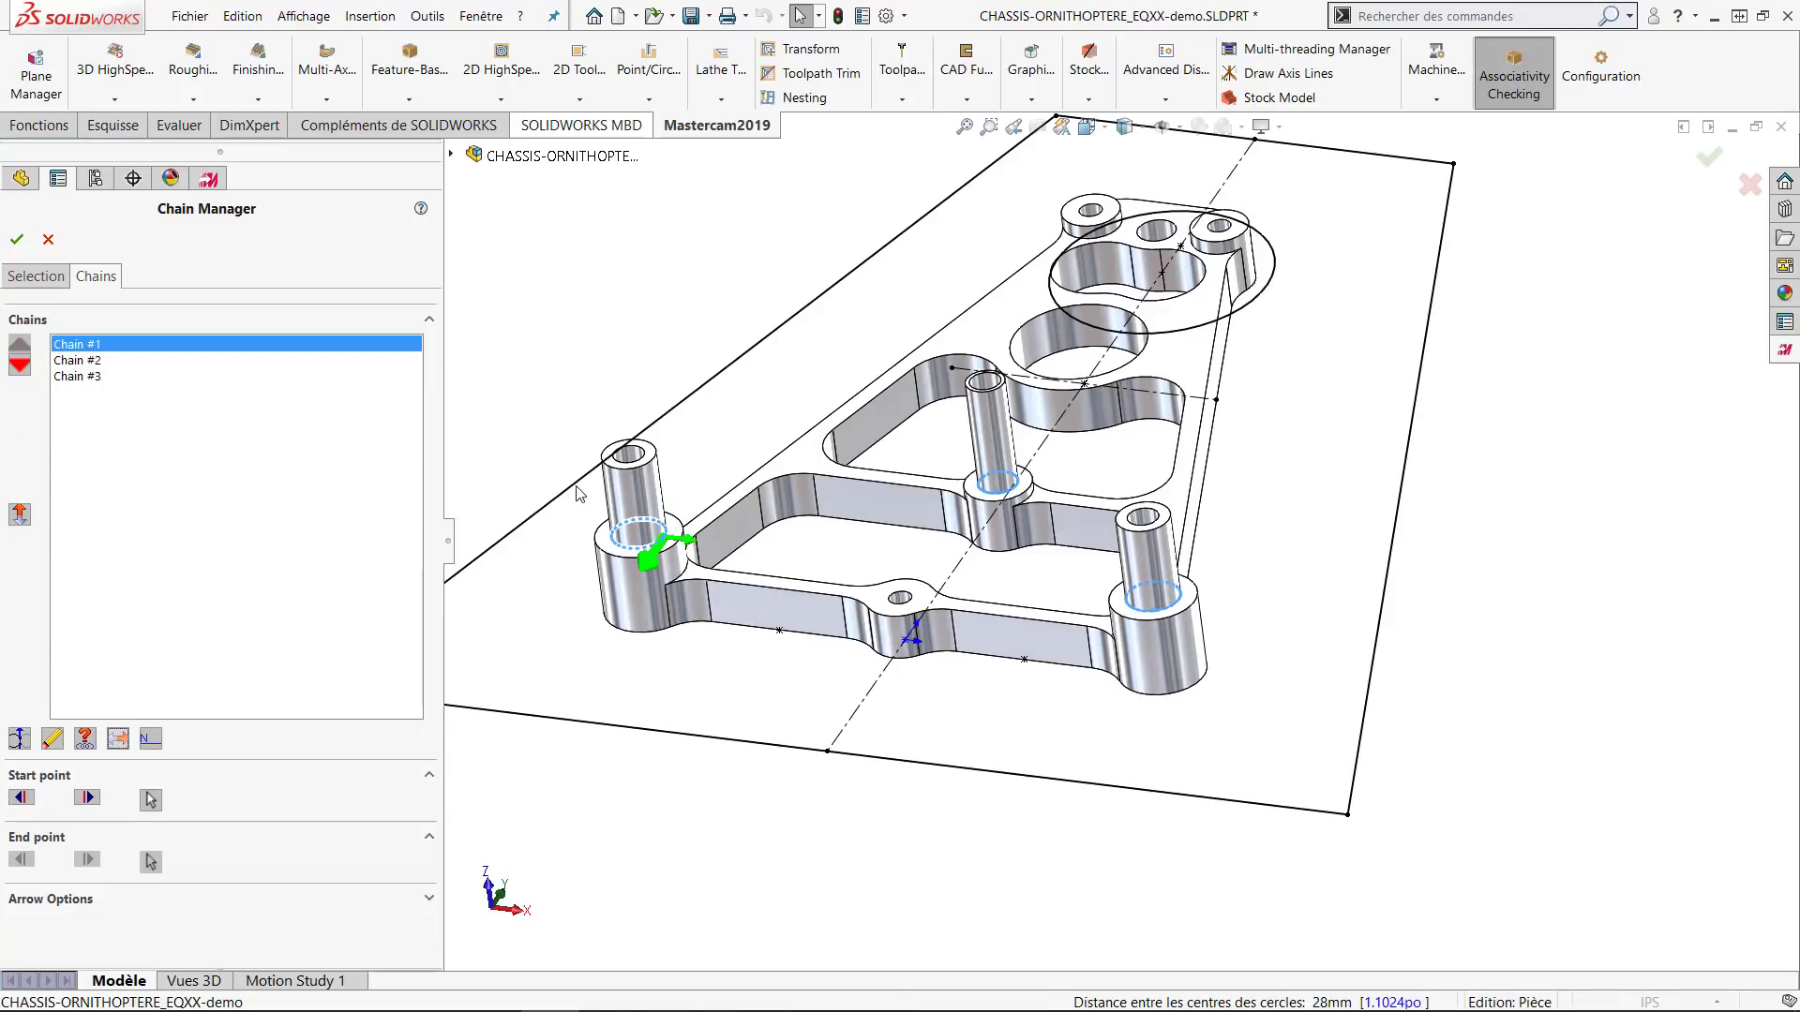
pyautogui.click(79, 361)
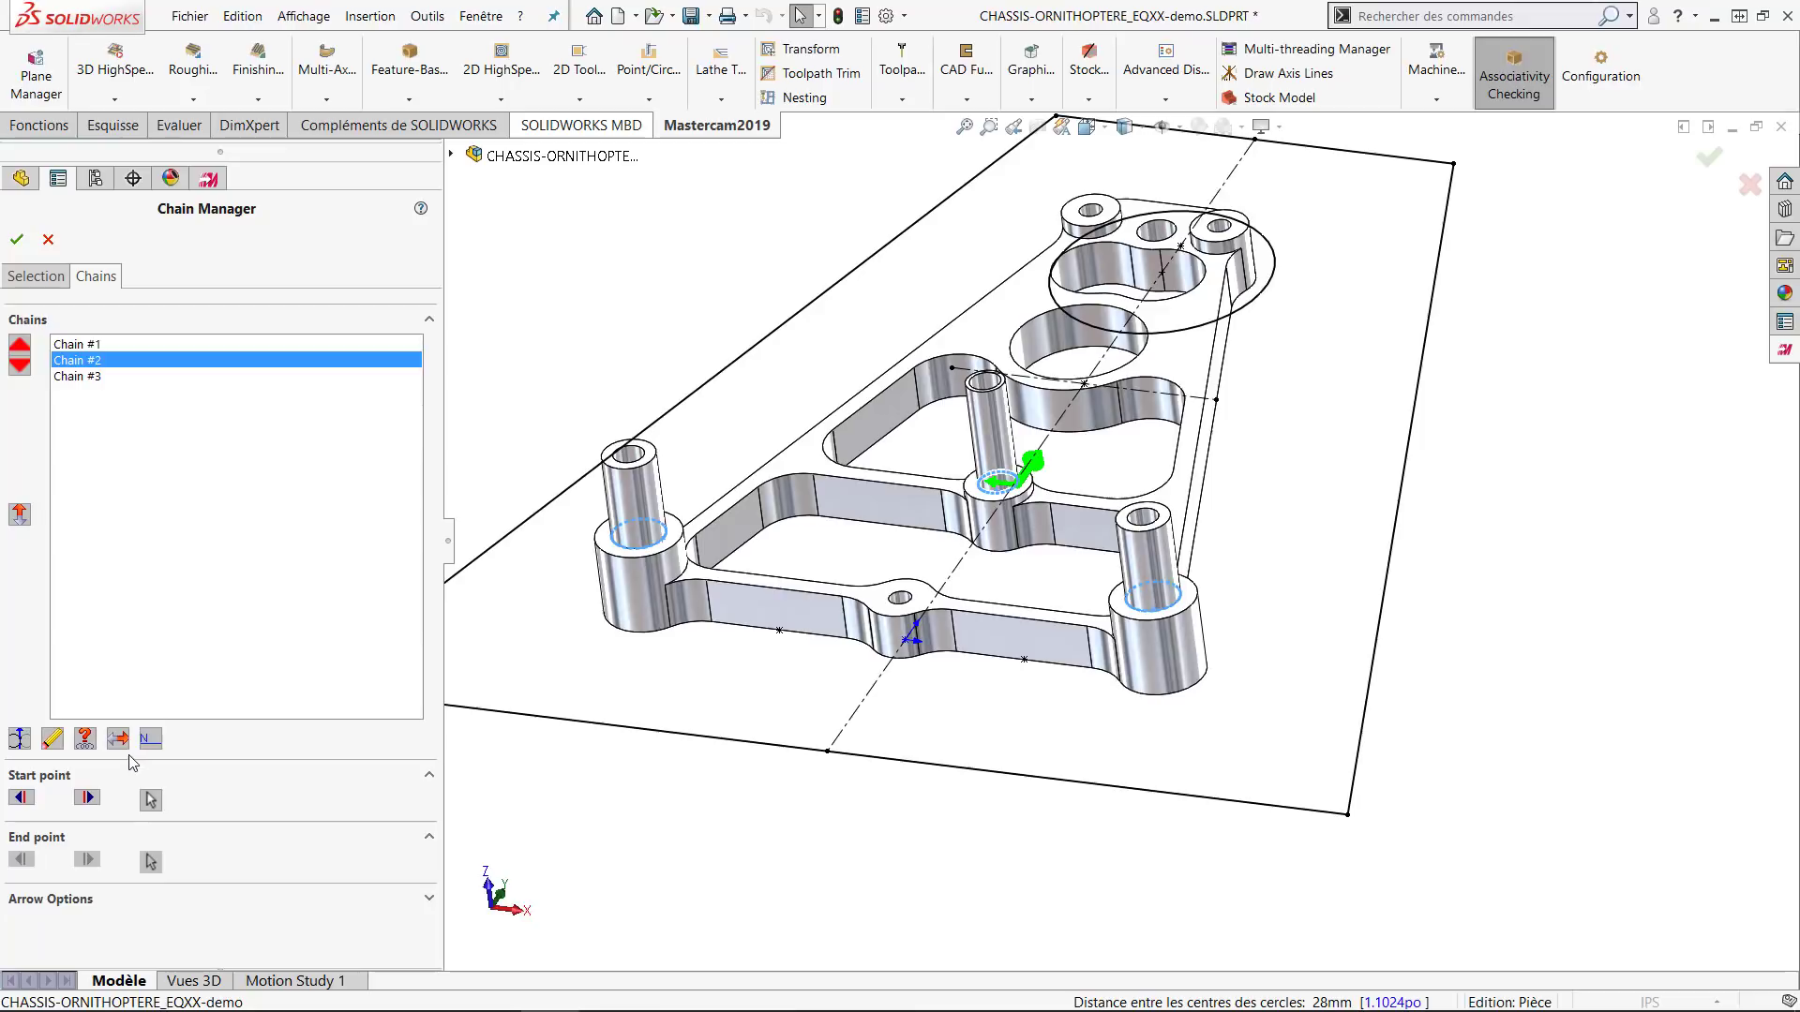
pyautogui.click(125, 739)
pyautogui.click(80, 376)
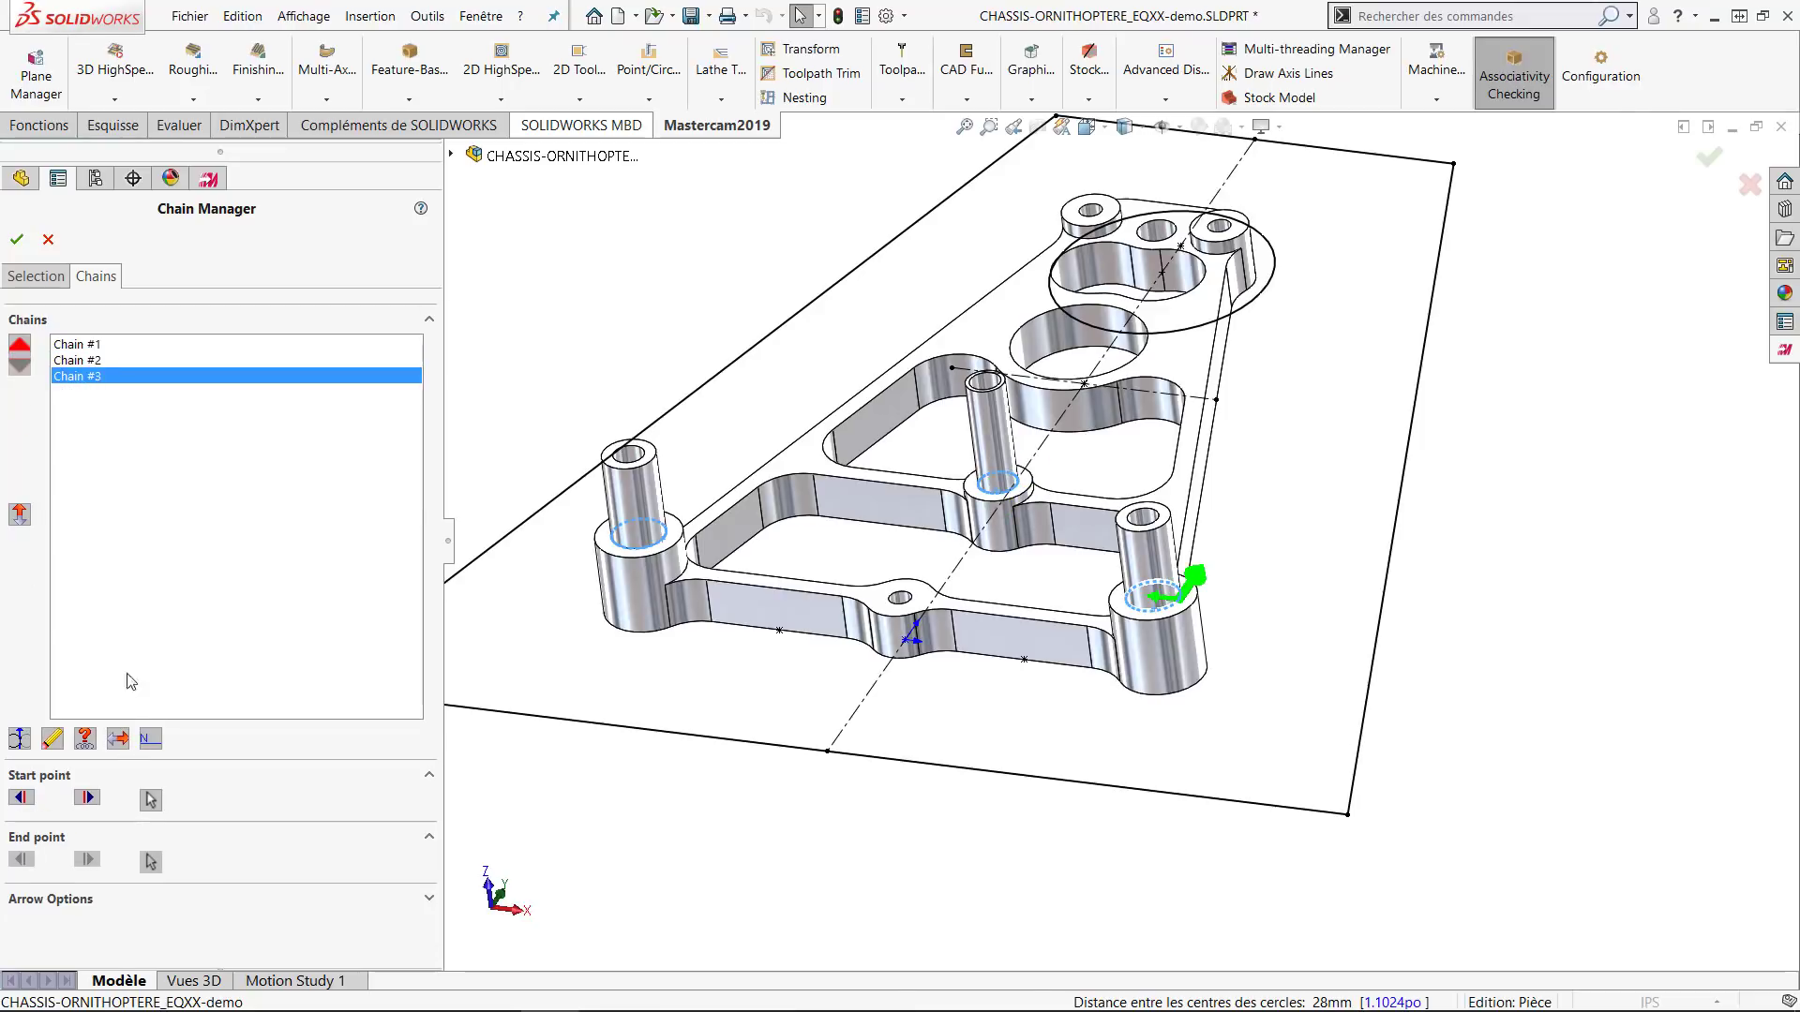
pyautogui.click(69, 361)
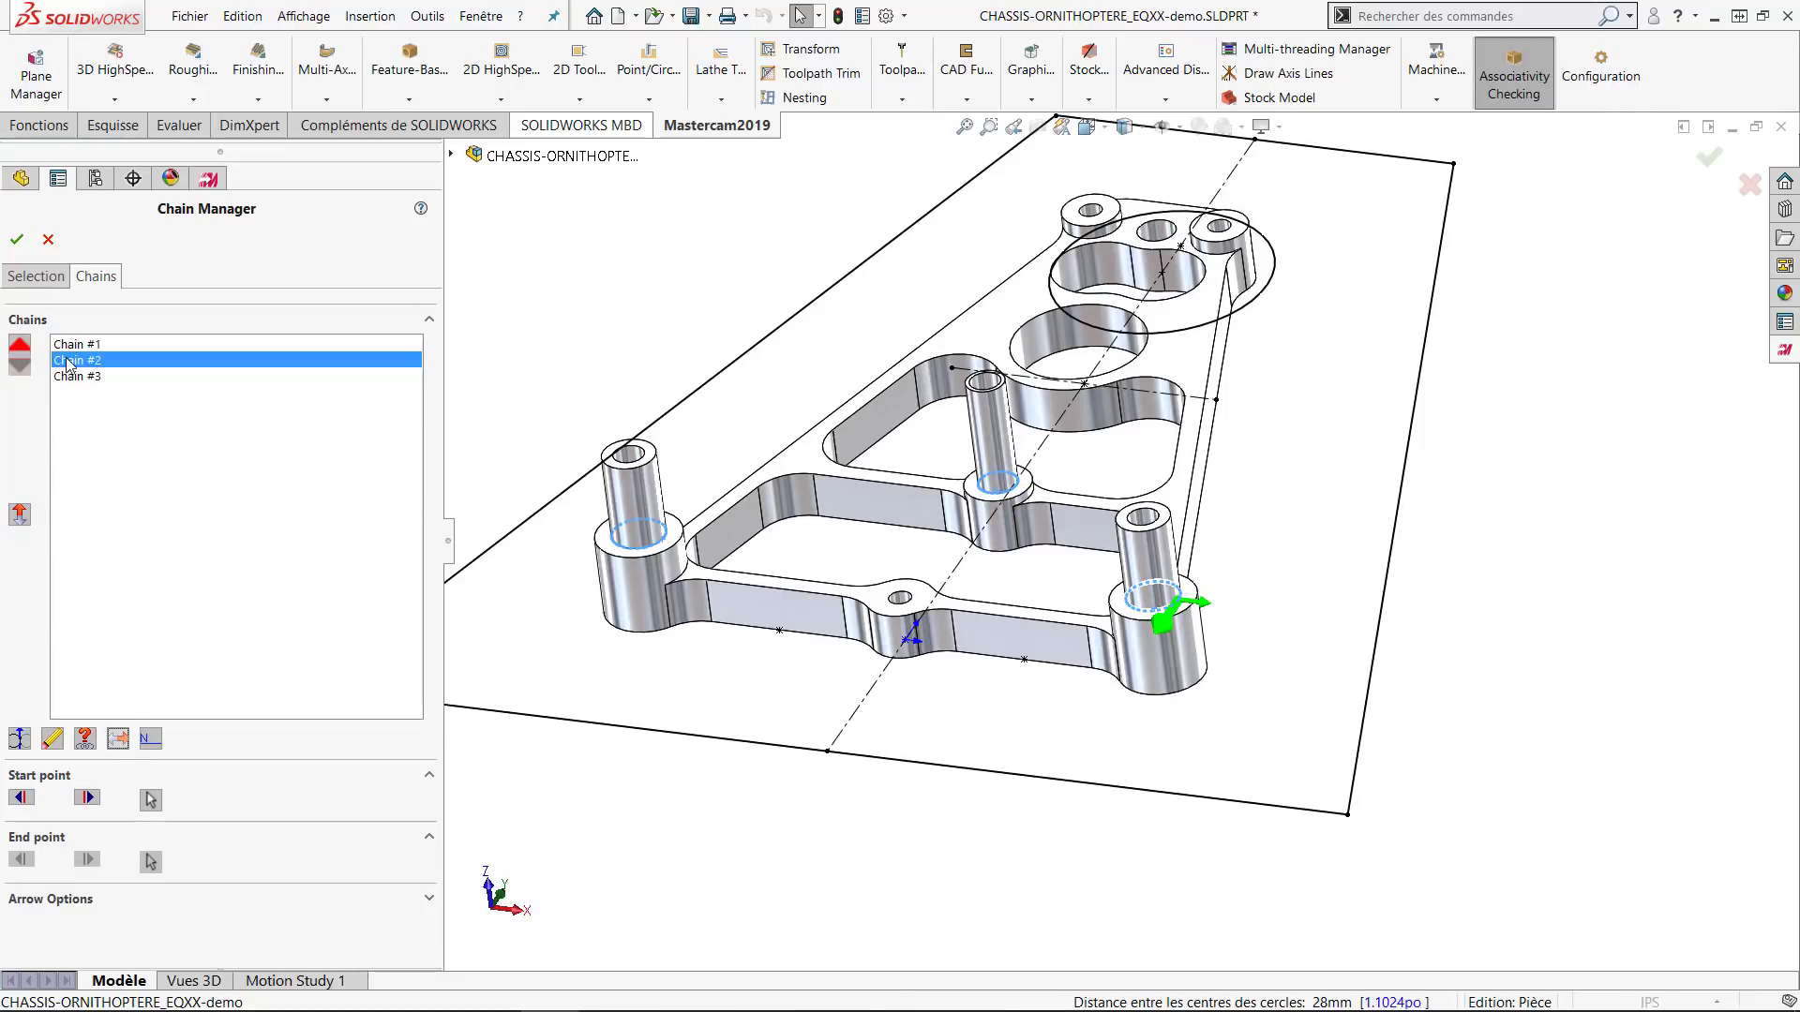
pyautogui.click(79, 345)
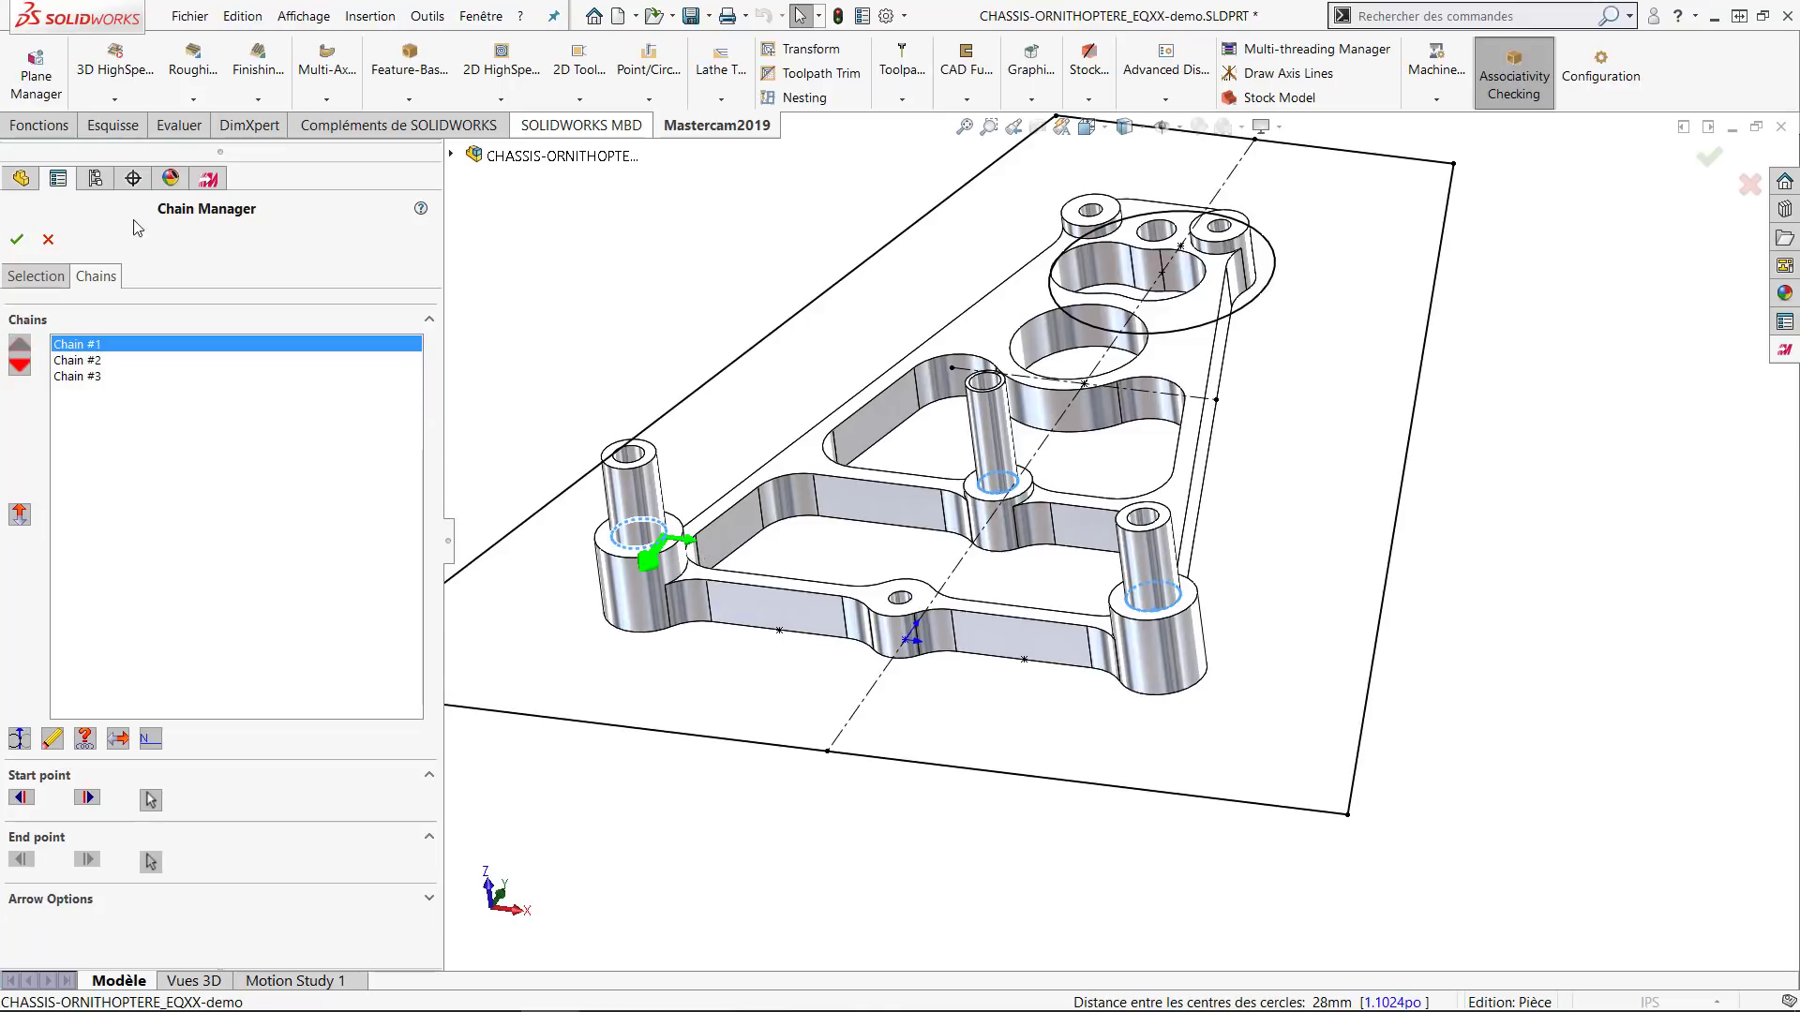
pyautogui.click(18, 240)
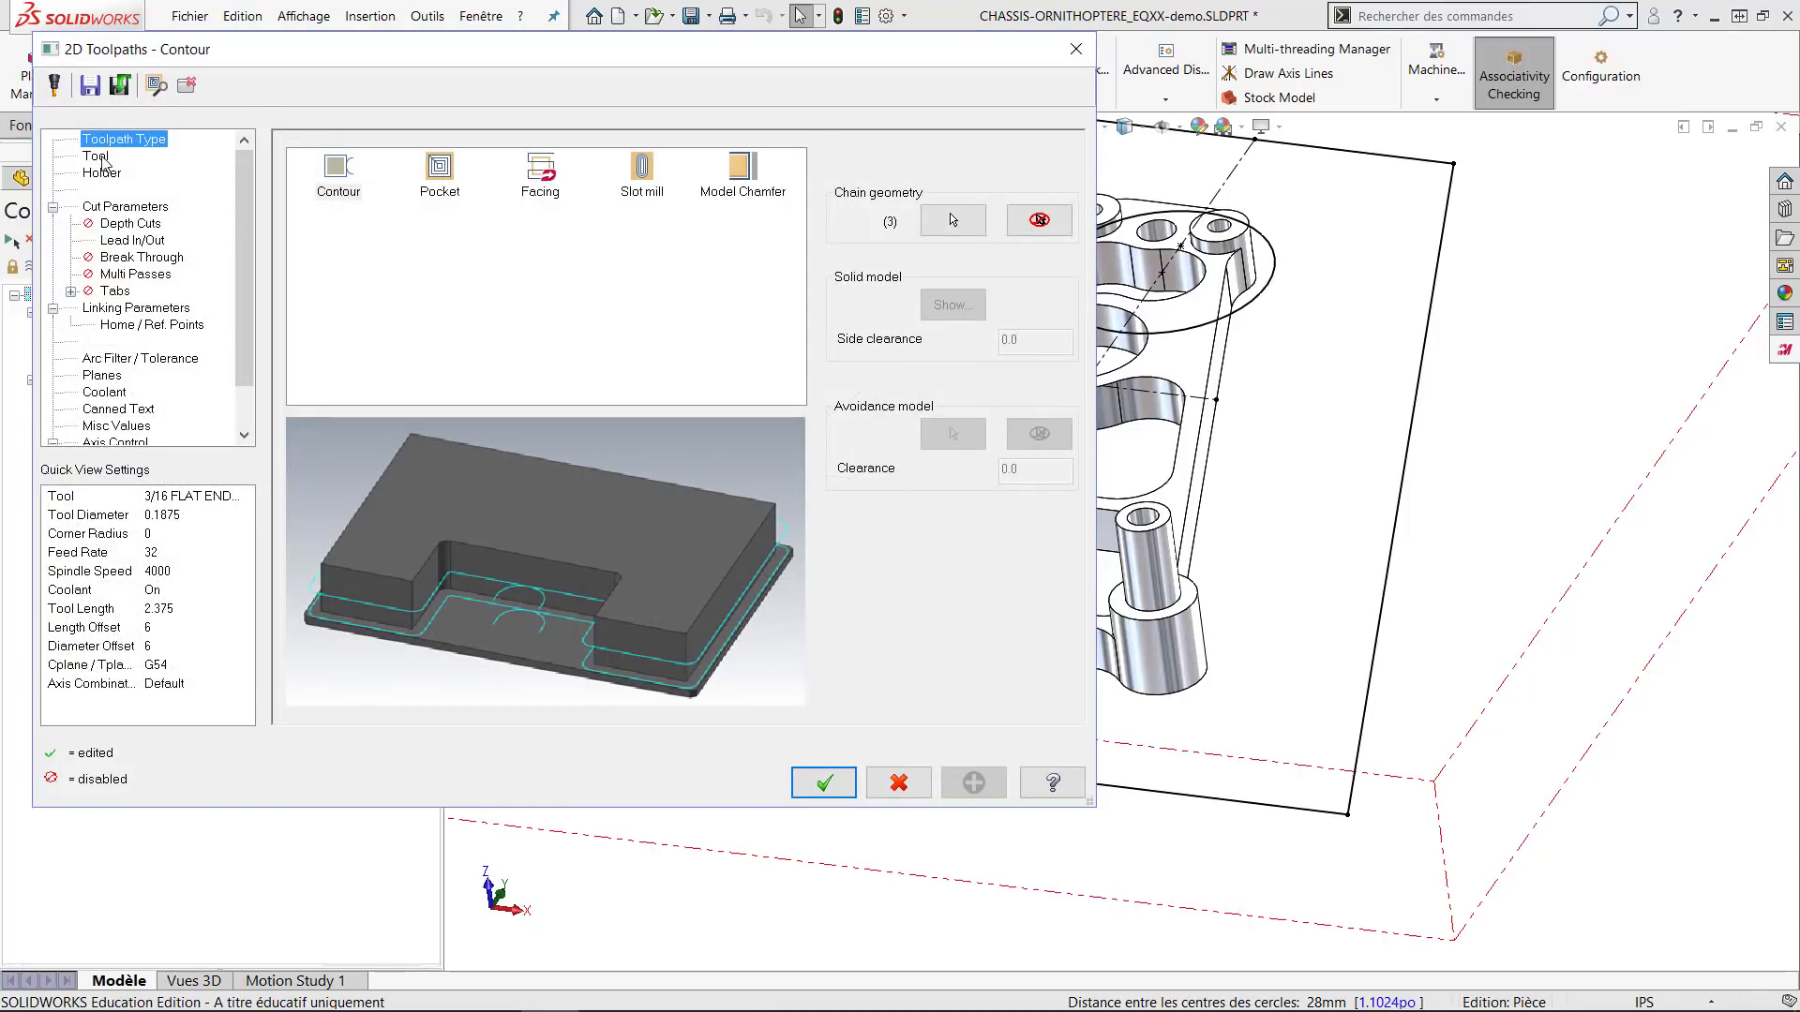
# Set the feed rate to 12 and the plunge rate to 10 for the Contour toolpath's 3/16 flat endmill.
pyautogui.click(157, 157)
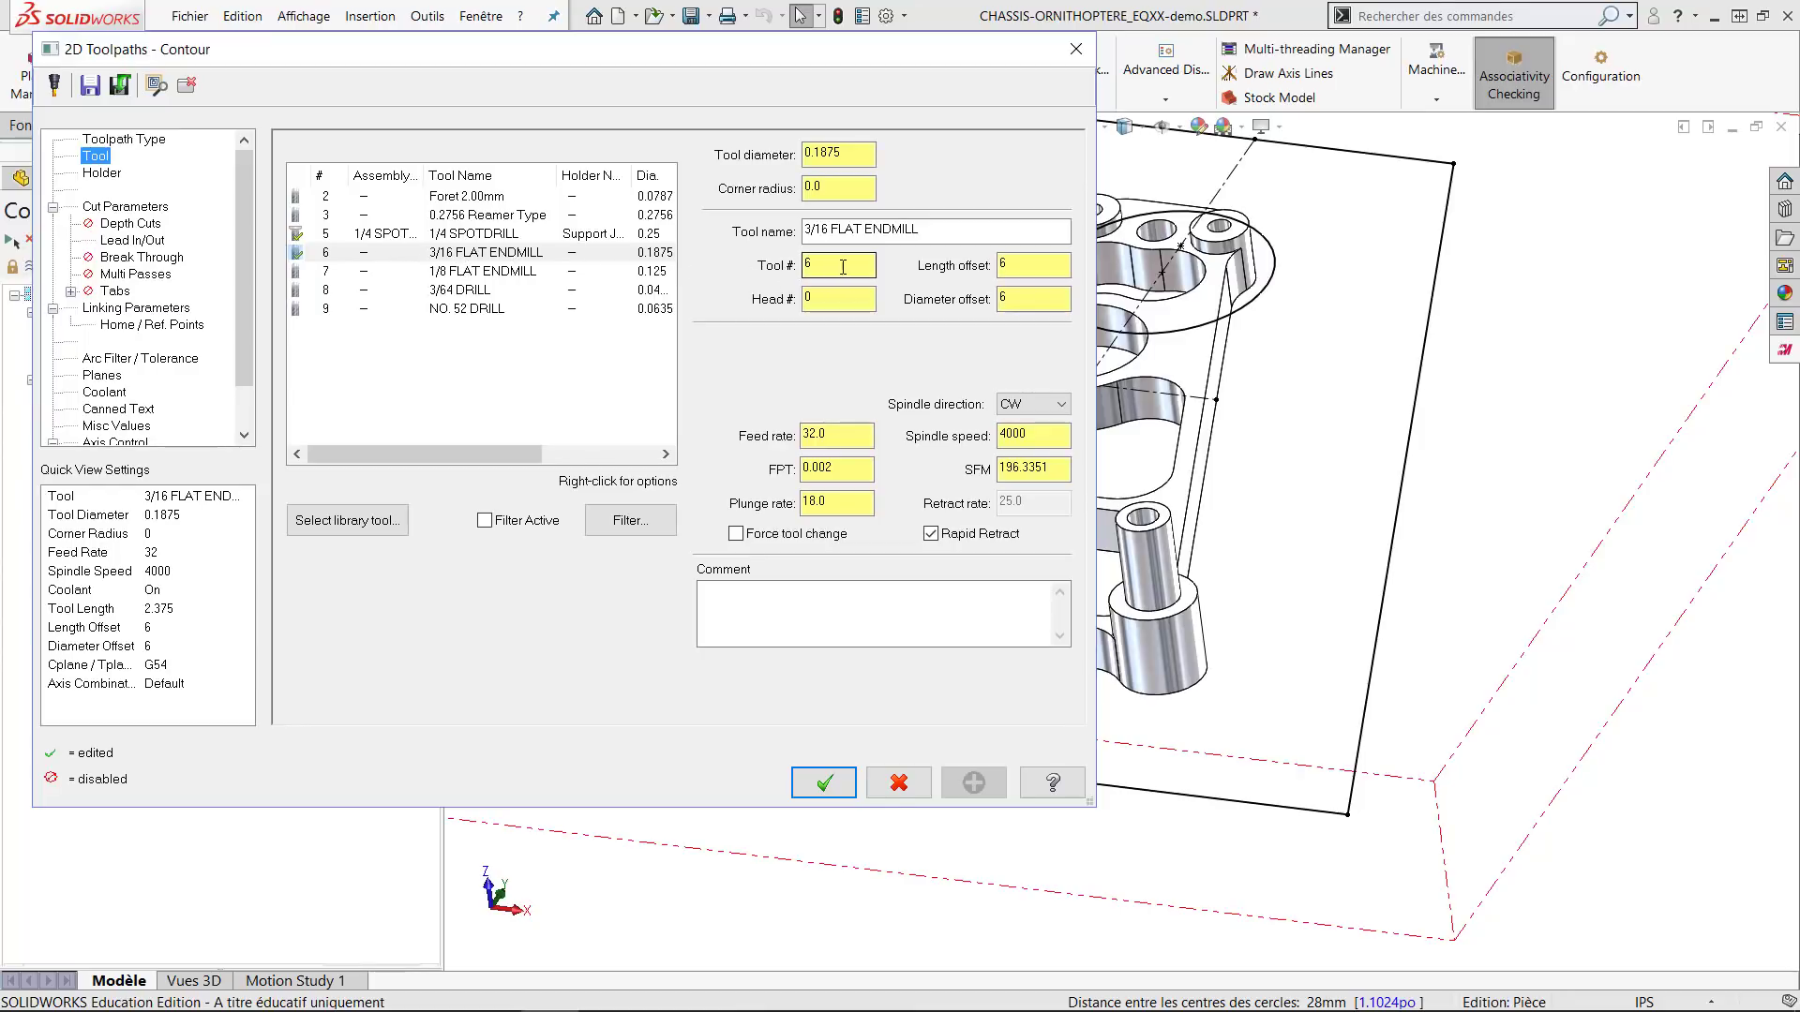
pyautogui.click(842, 437)
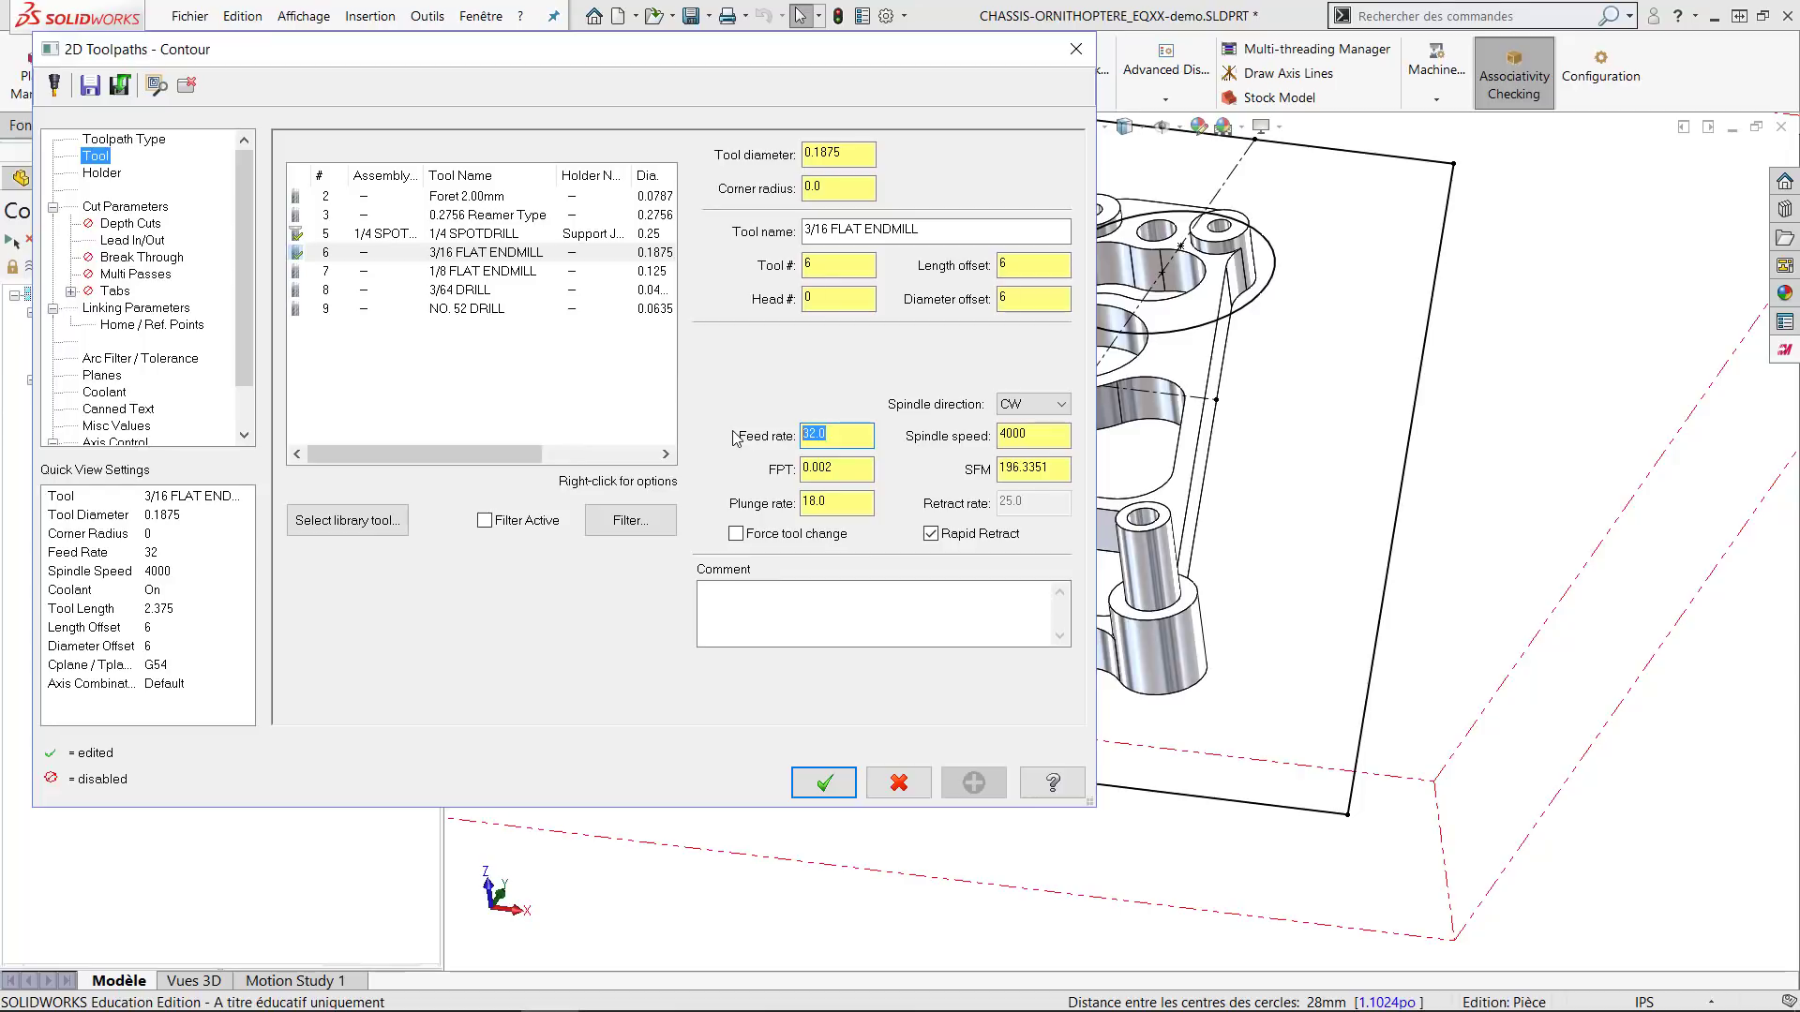
pyautogui.write('12')
pyautogui.click(1031, 436)
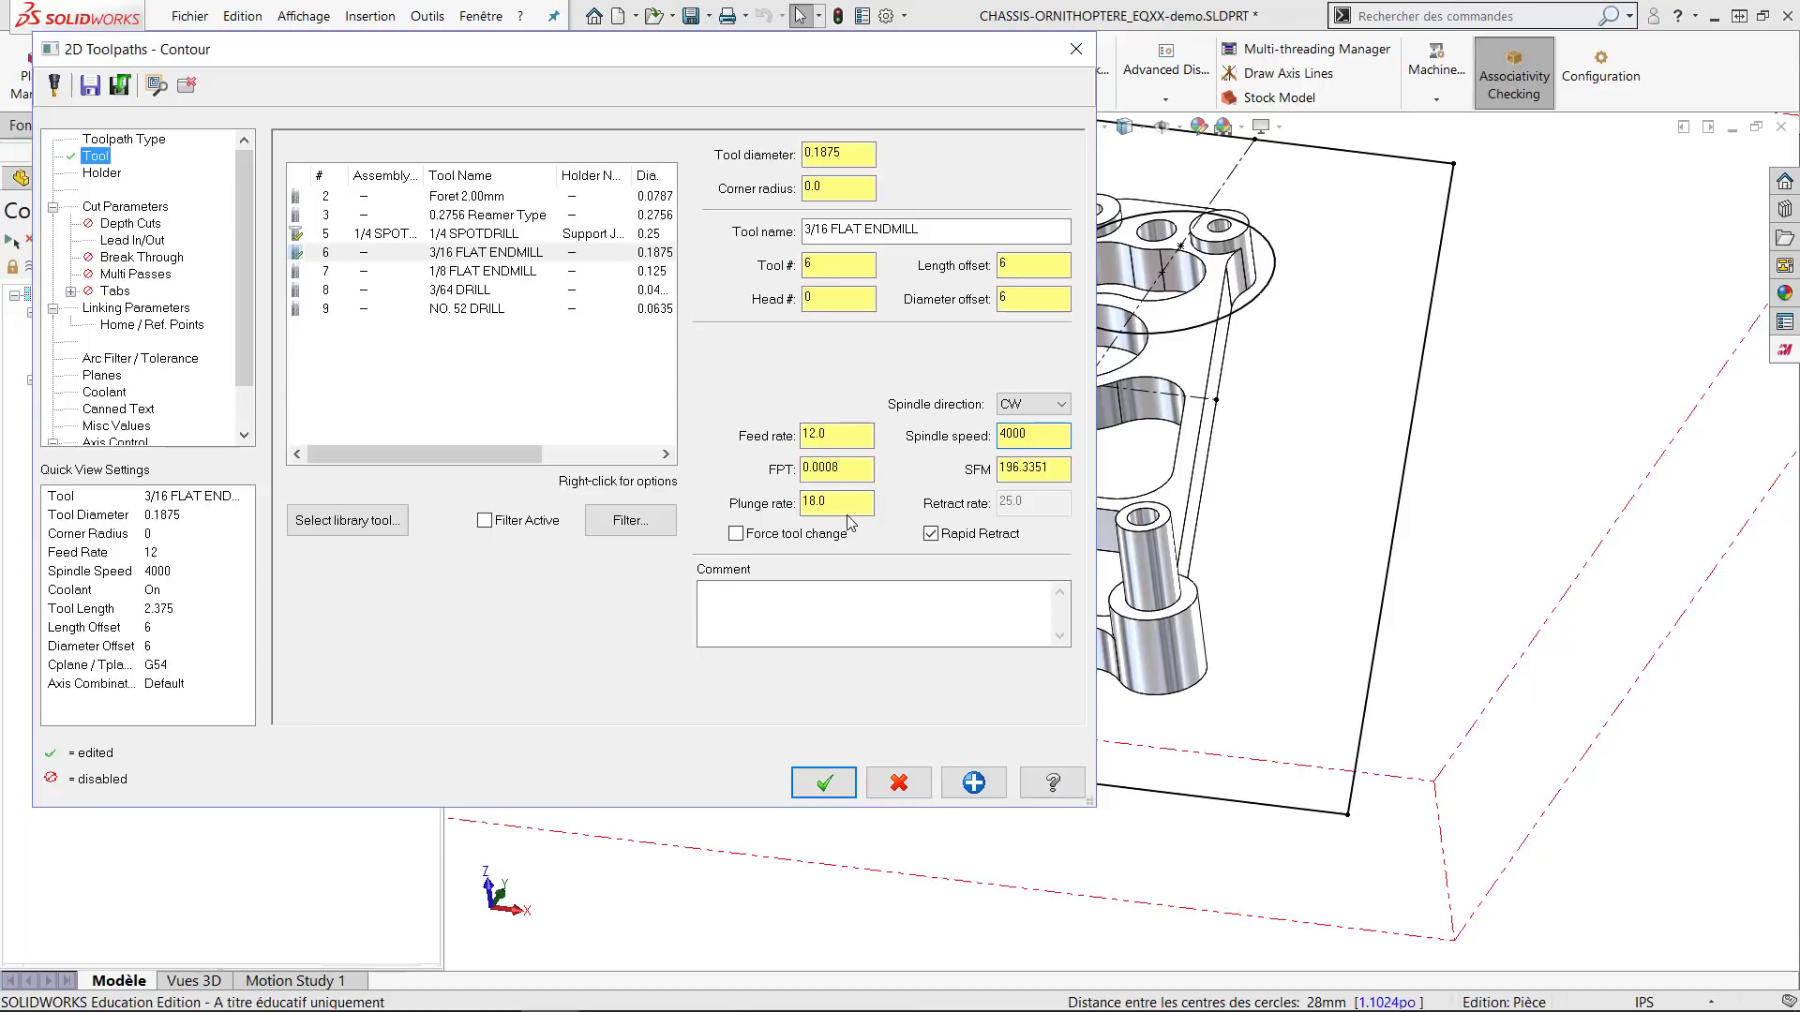
pyautogui.moveTo(847, 515); pyautogui.dragTo(715, 491)
pyautogui.write('10')
# Check the Contour toolpath's stock to leave on walls and floors and its lead in/out settings.
pyautogui.click(140, 207)
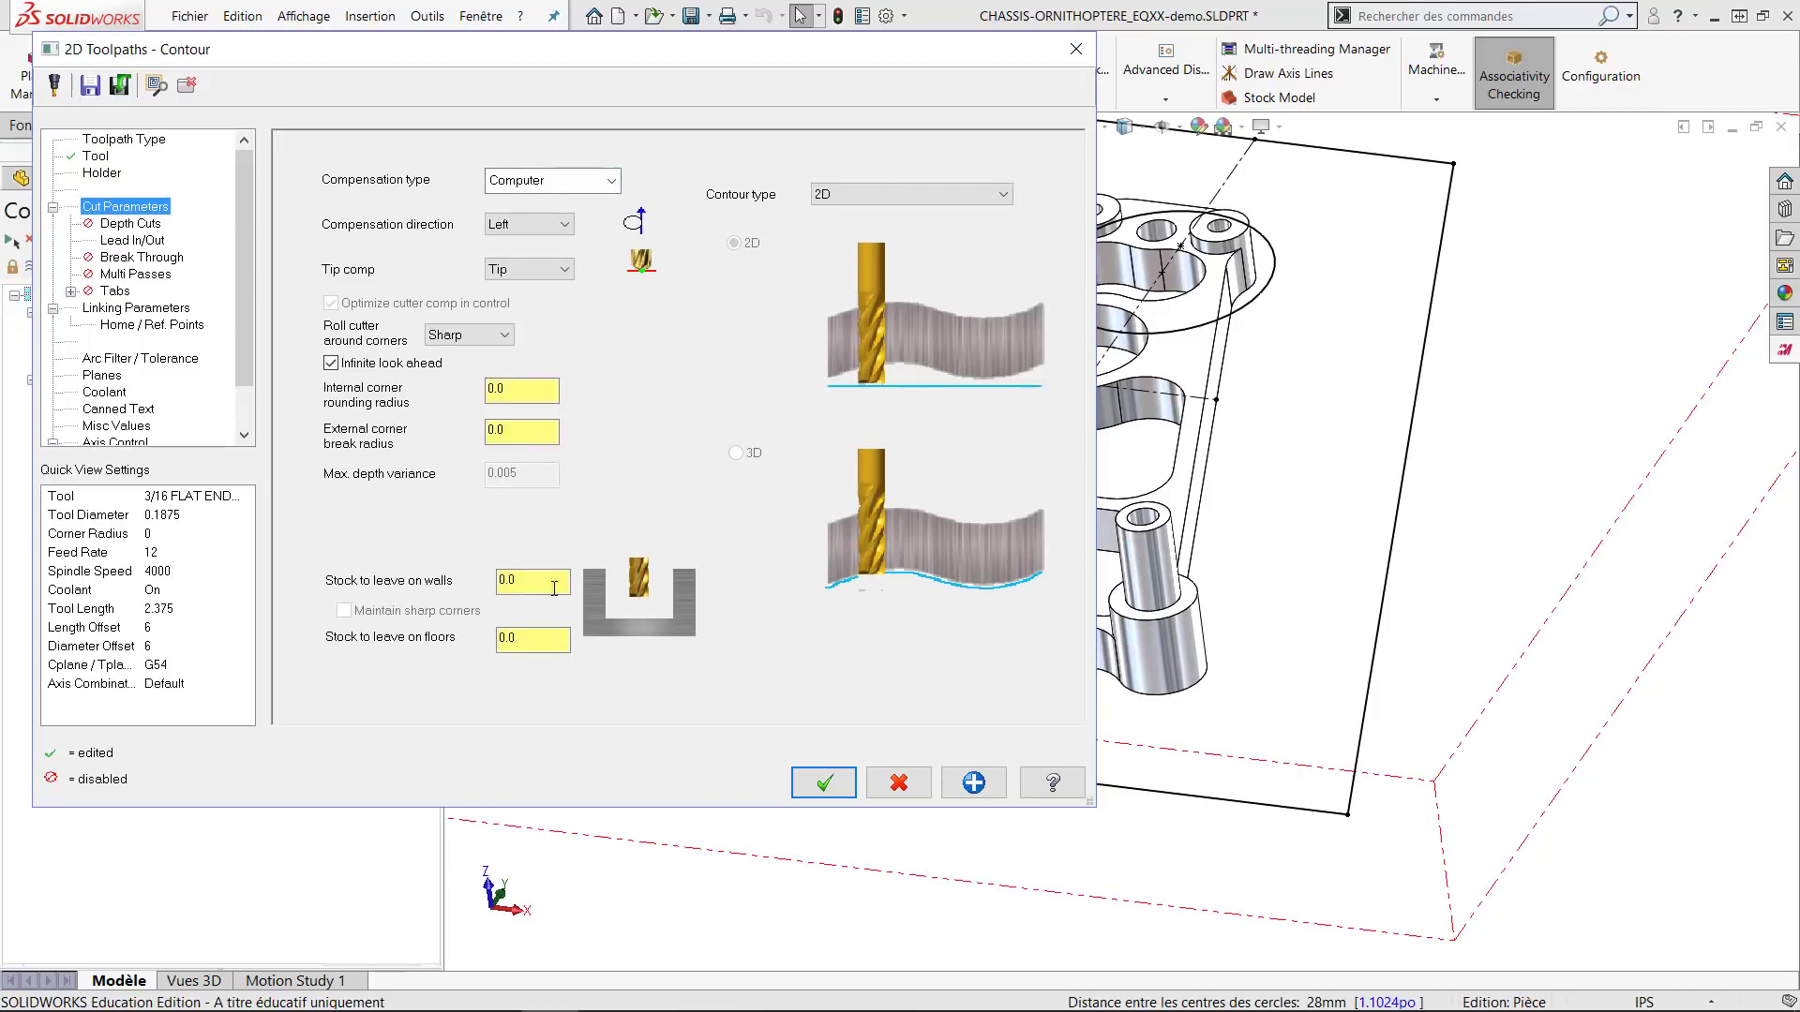
pyautogui.click(506, 580)
pyautogui.press('Tab')
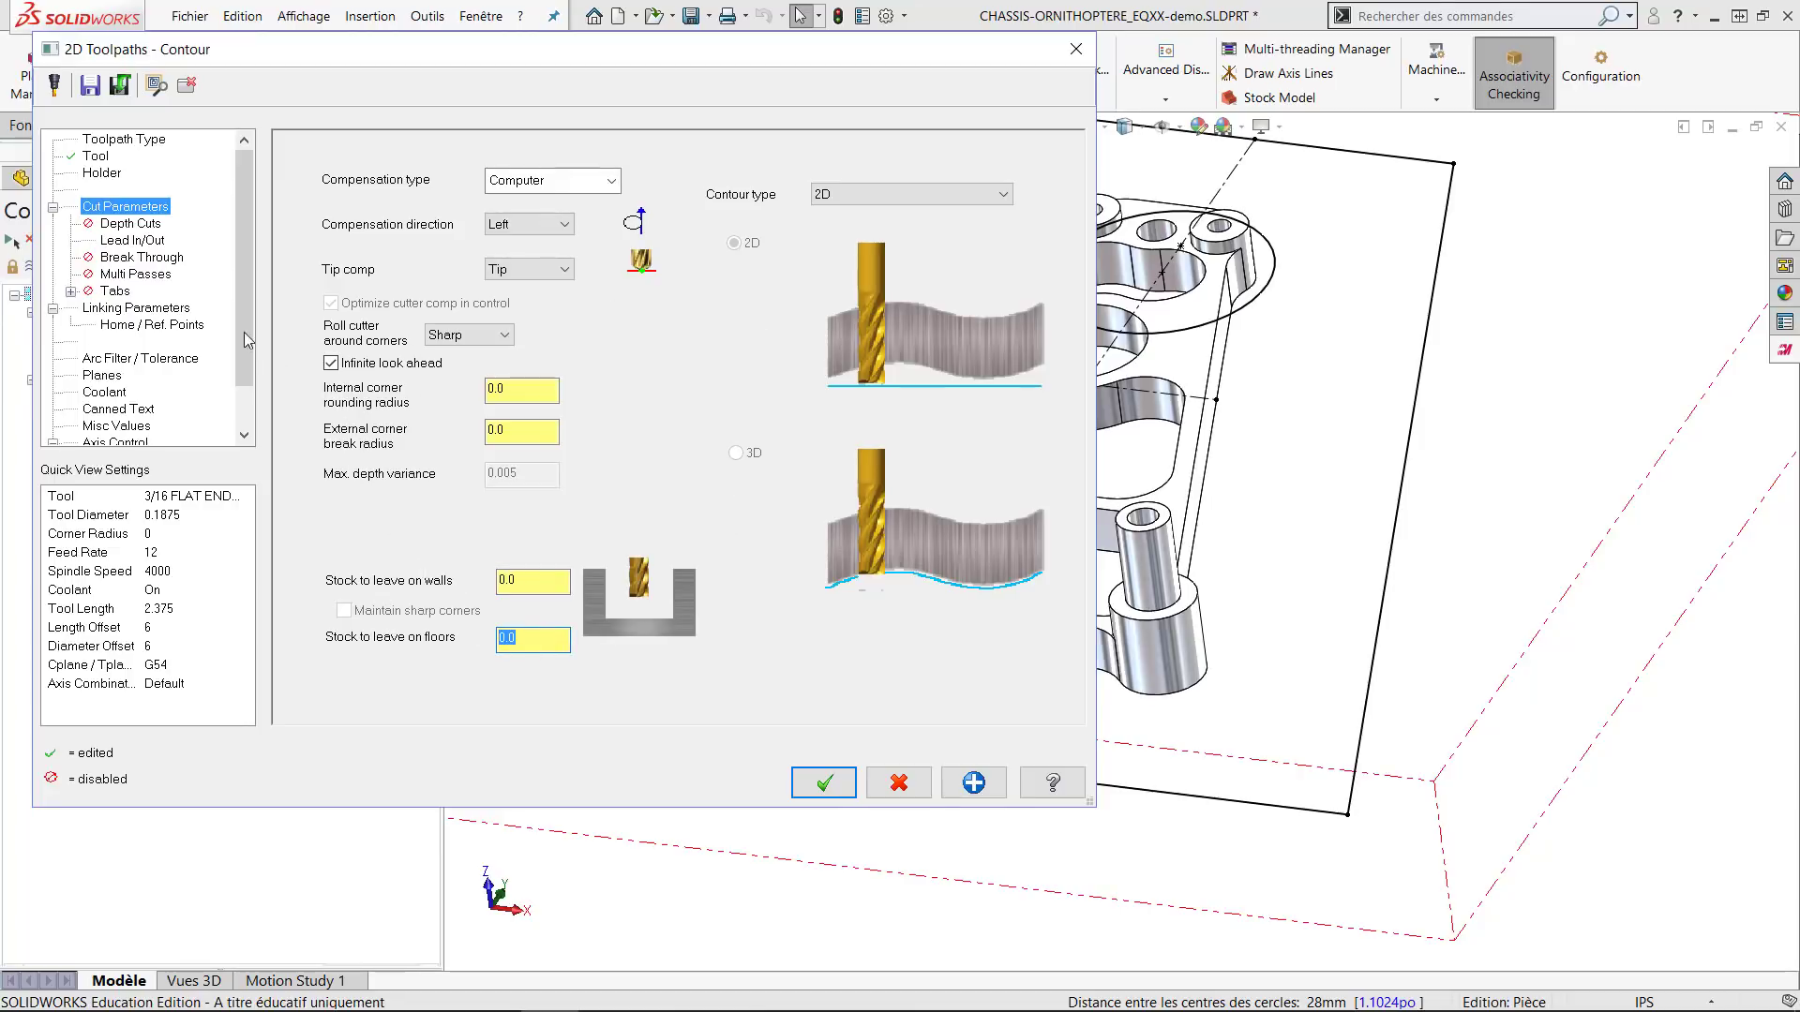
pyautogui.click(139, 241)
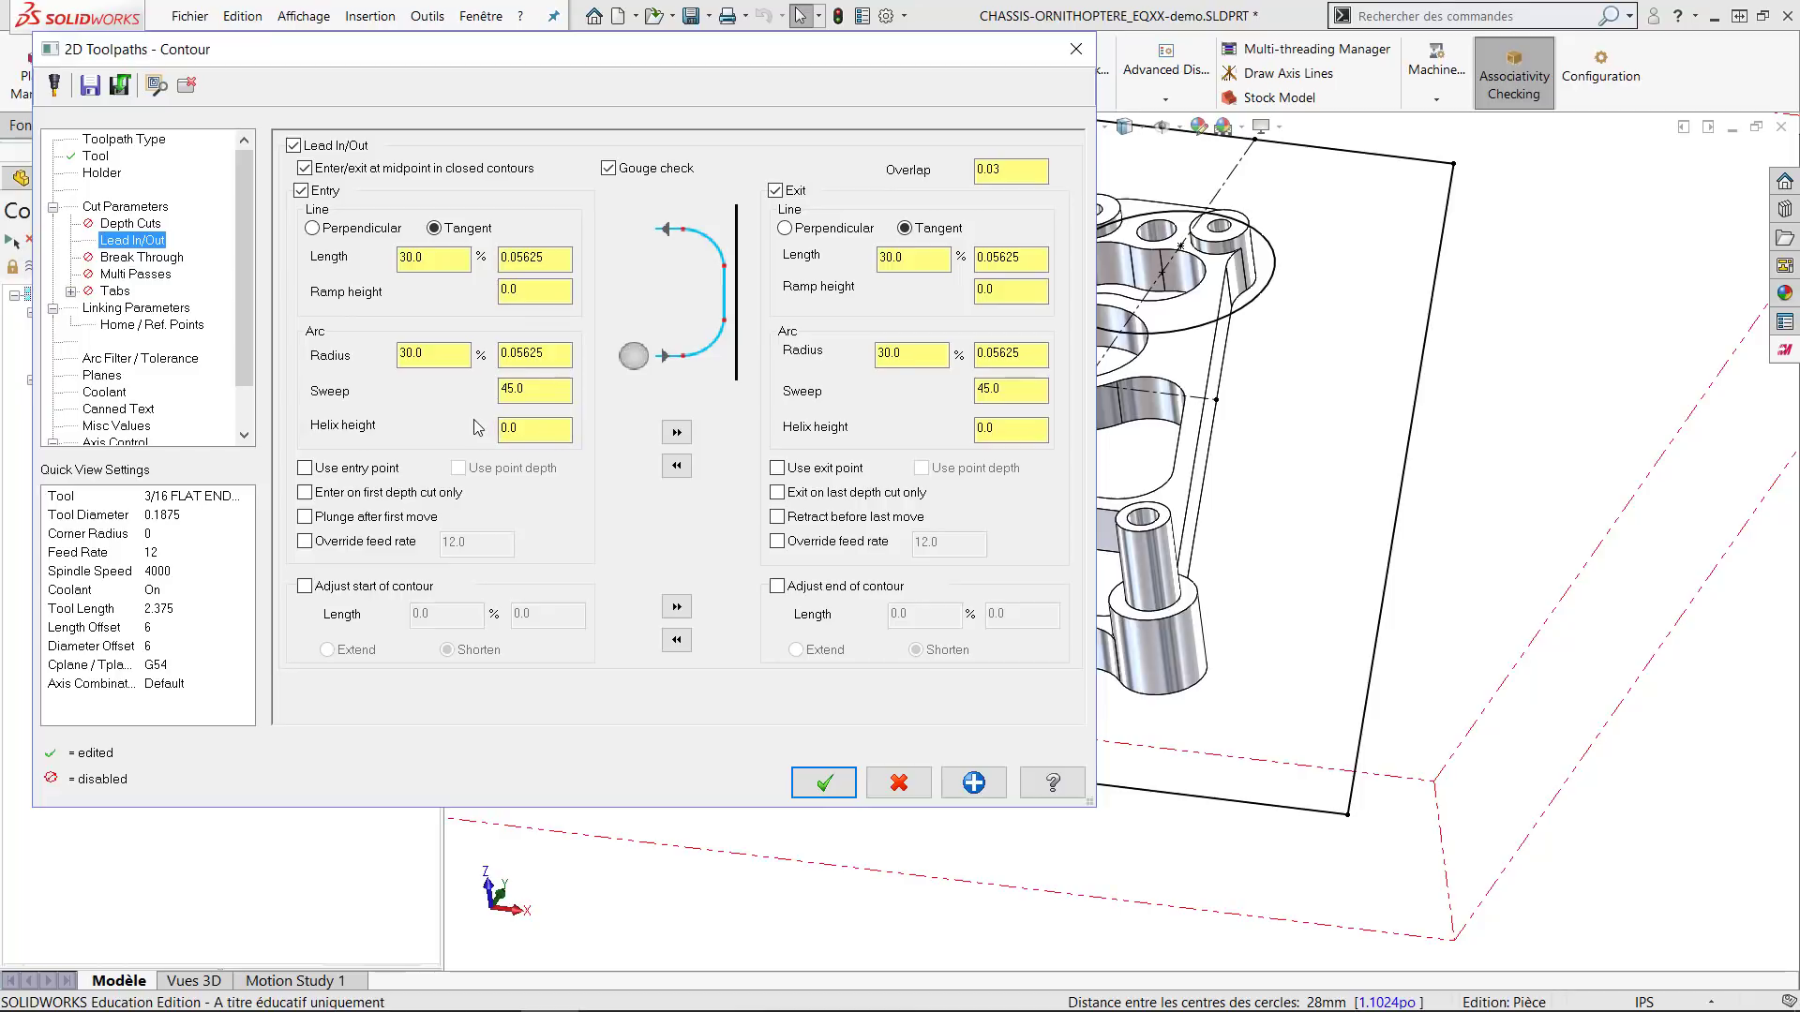
# Enable multi passes for the Contour toolpath with a rough spacing of 0.005 and two finish passes spaced 0.001.
pyautogui.click(145, 275)
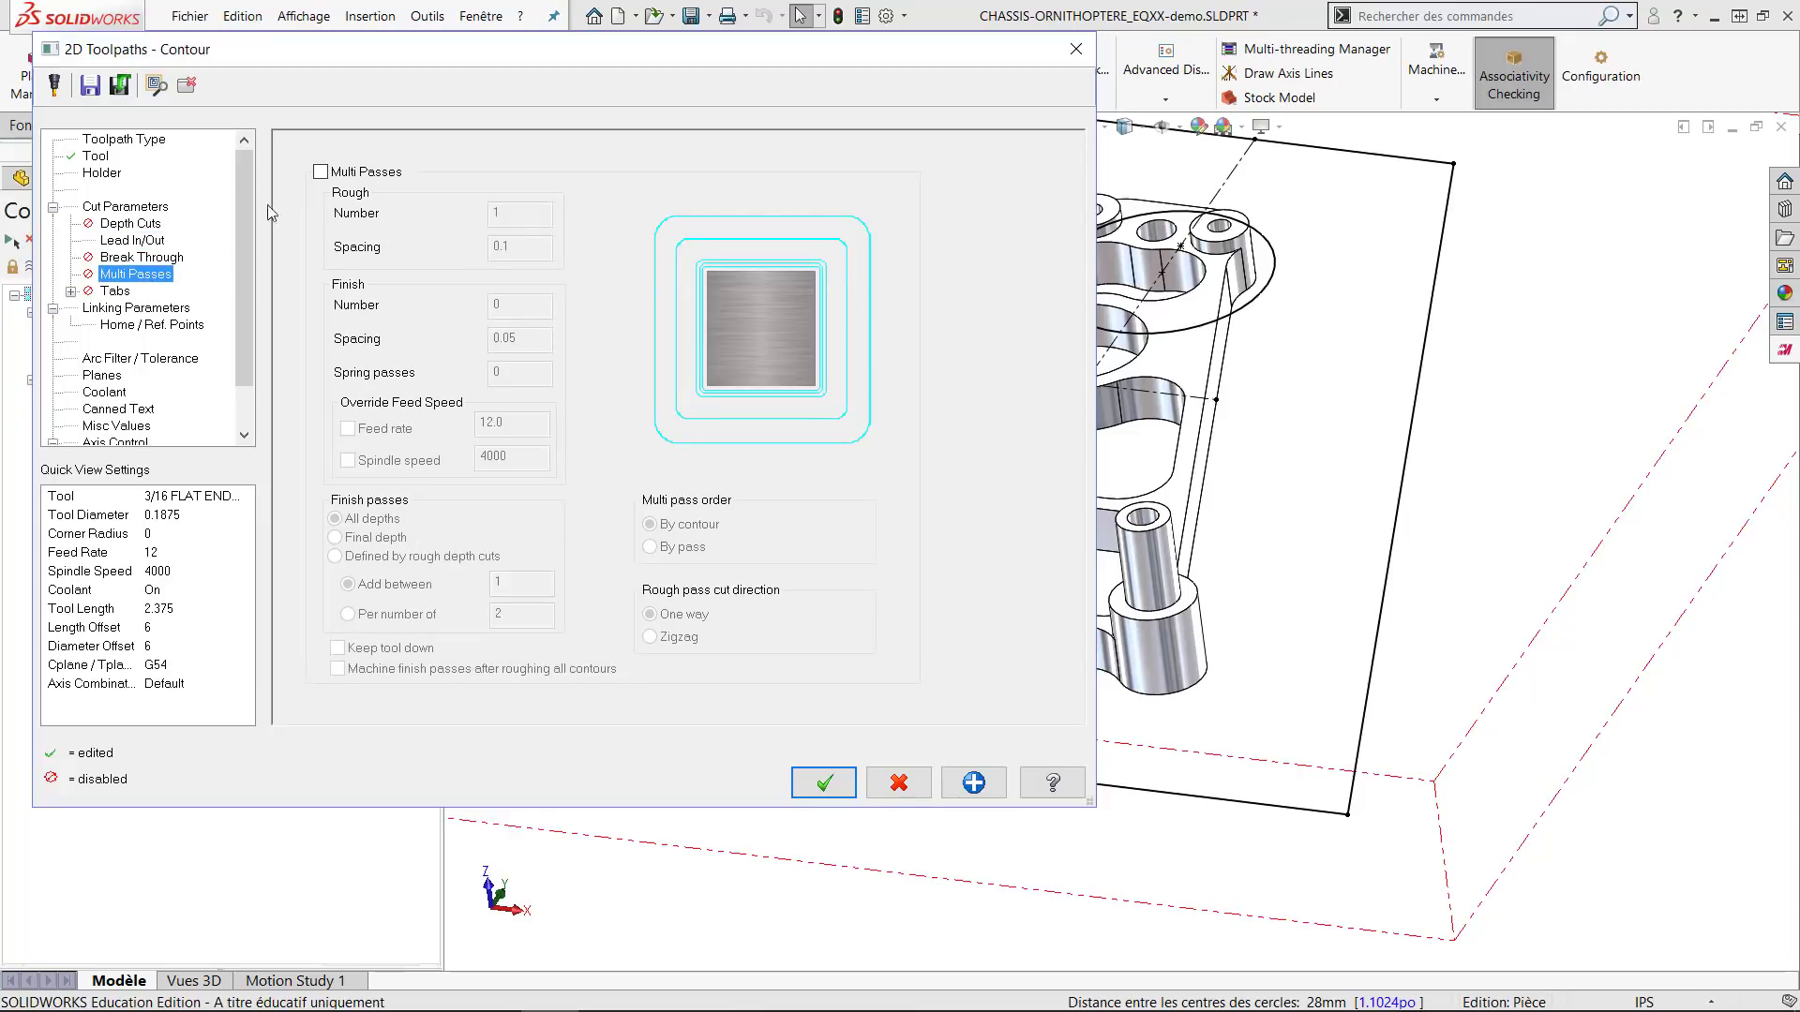
pyautogui.click(320, 171)
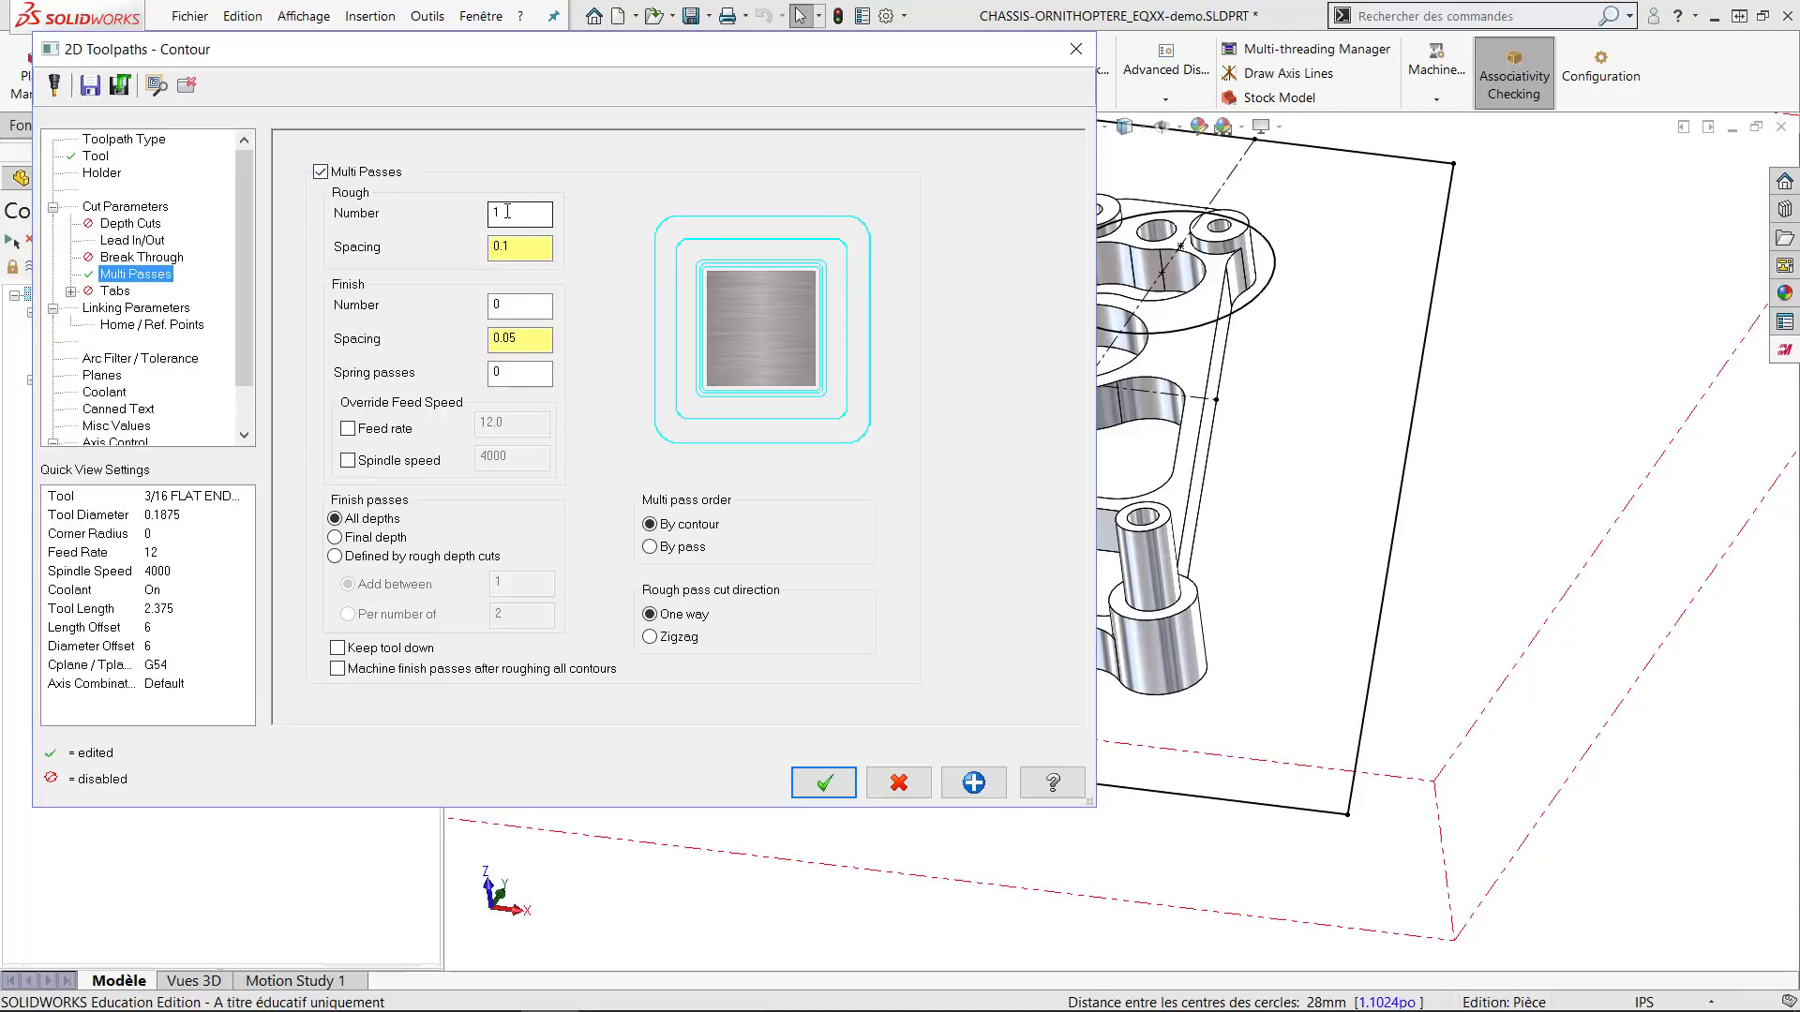
pyautogui.click(515, 305)
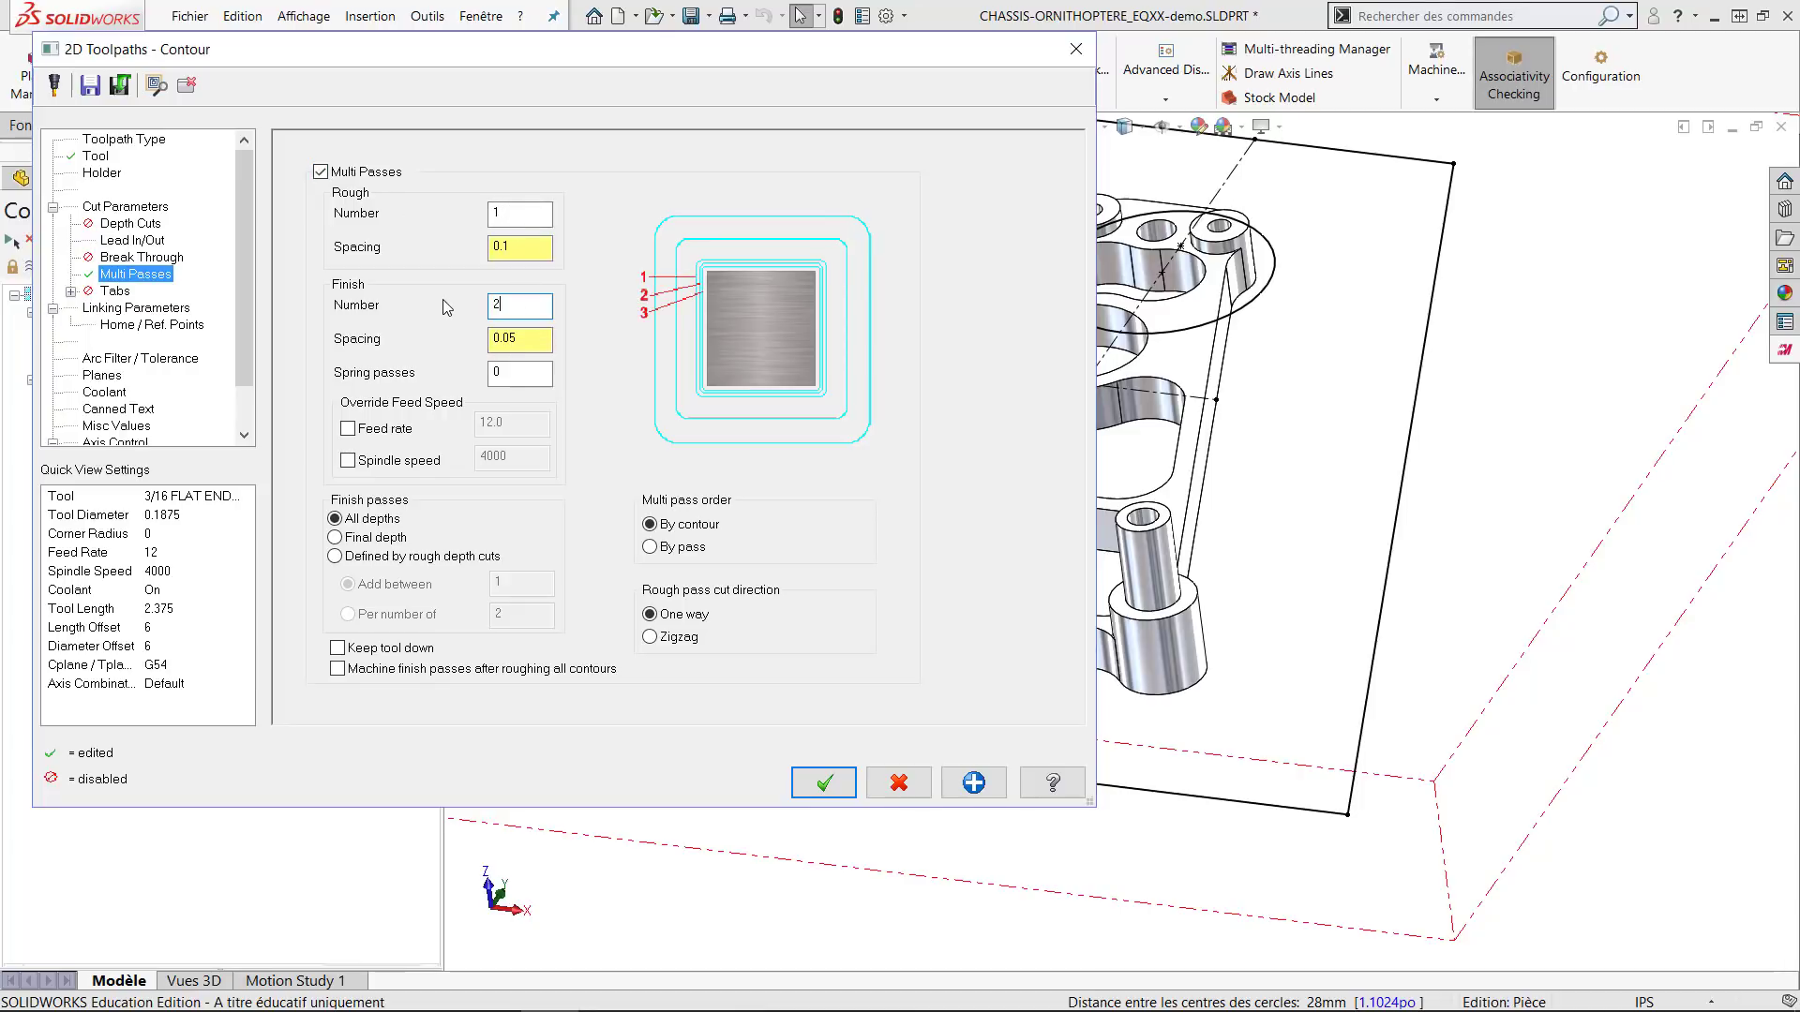
pyautogui.click(520, 246)
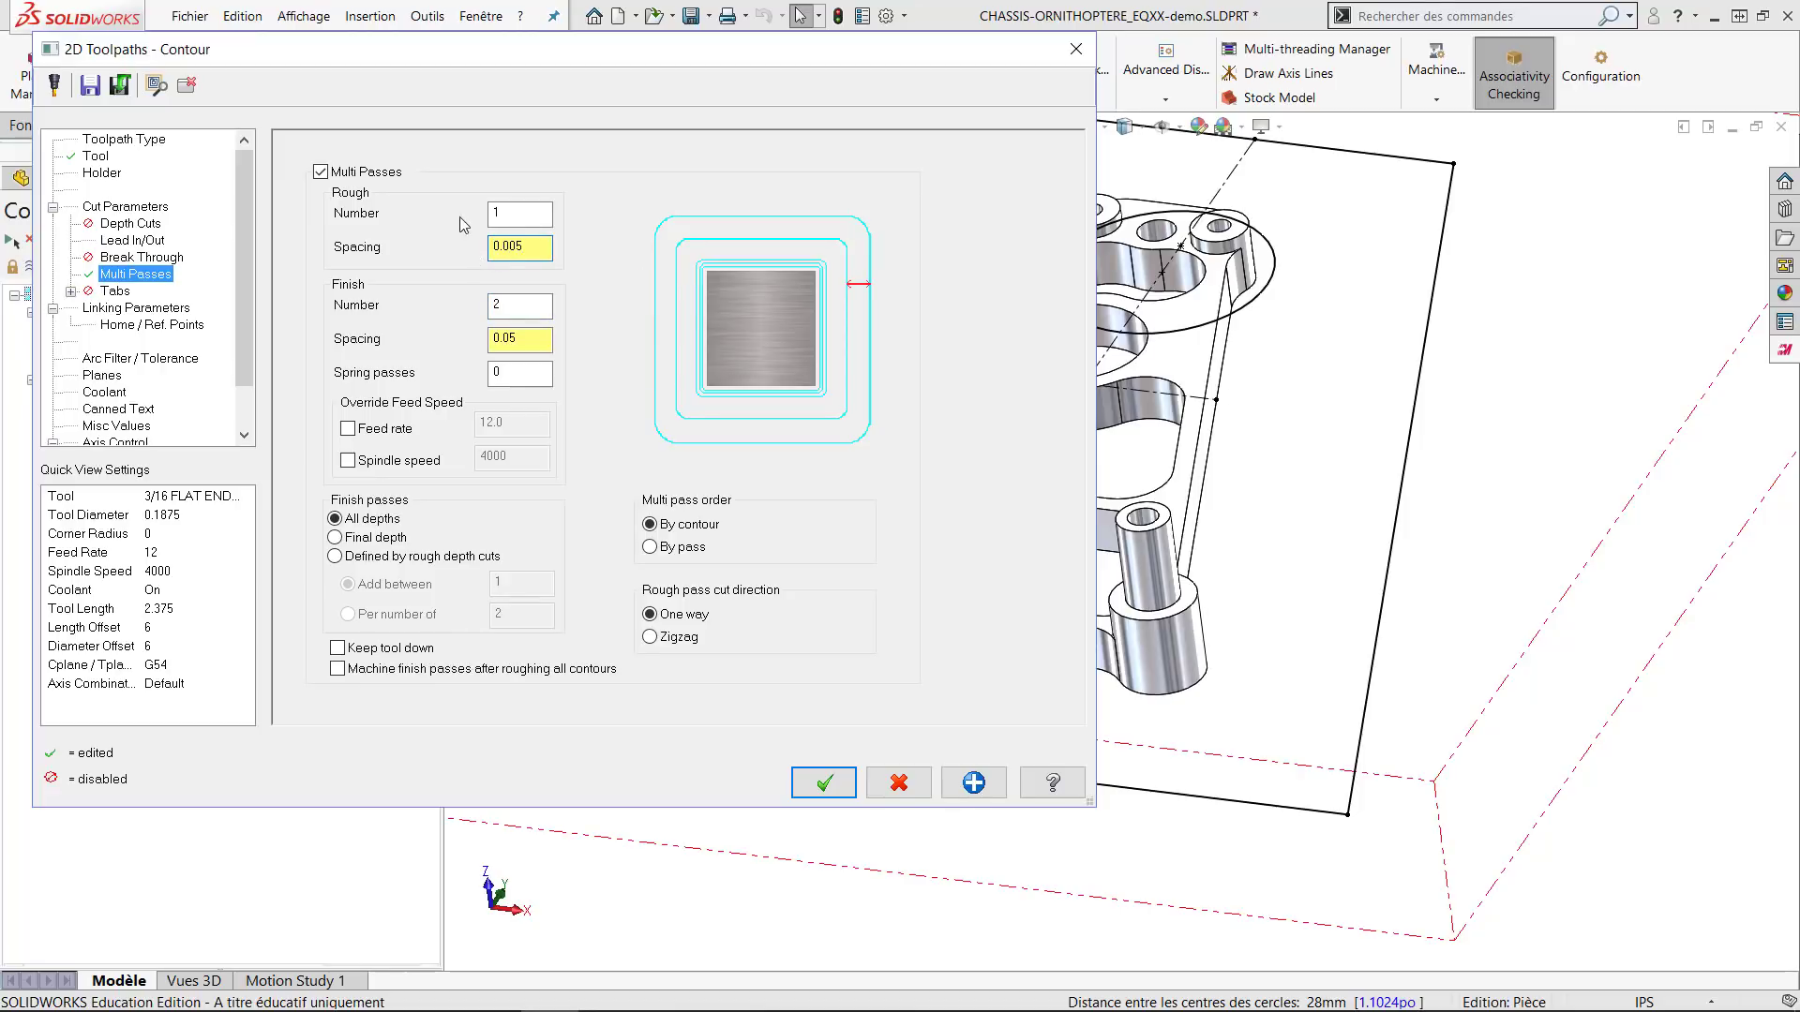
pyautogui.click(534, 340)
pyautogui.write('0.001')
# Override the finish pass feed rate with 28, make finish passes at the final depth only, and keep the tool down.
pyautogui.click(348, 430)
pyautogui.click(500, 424)
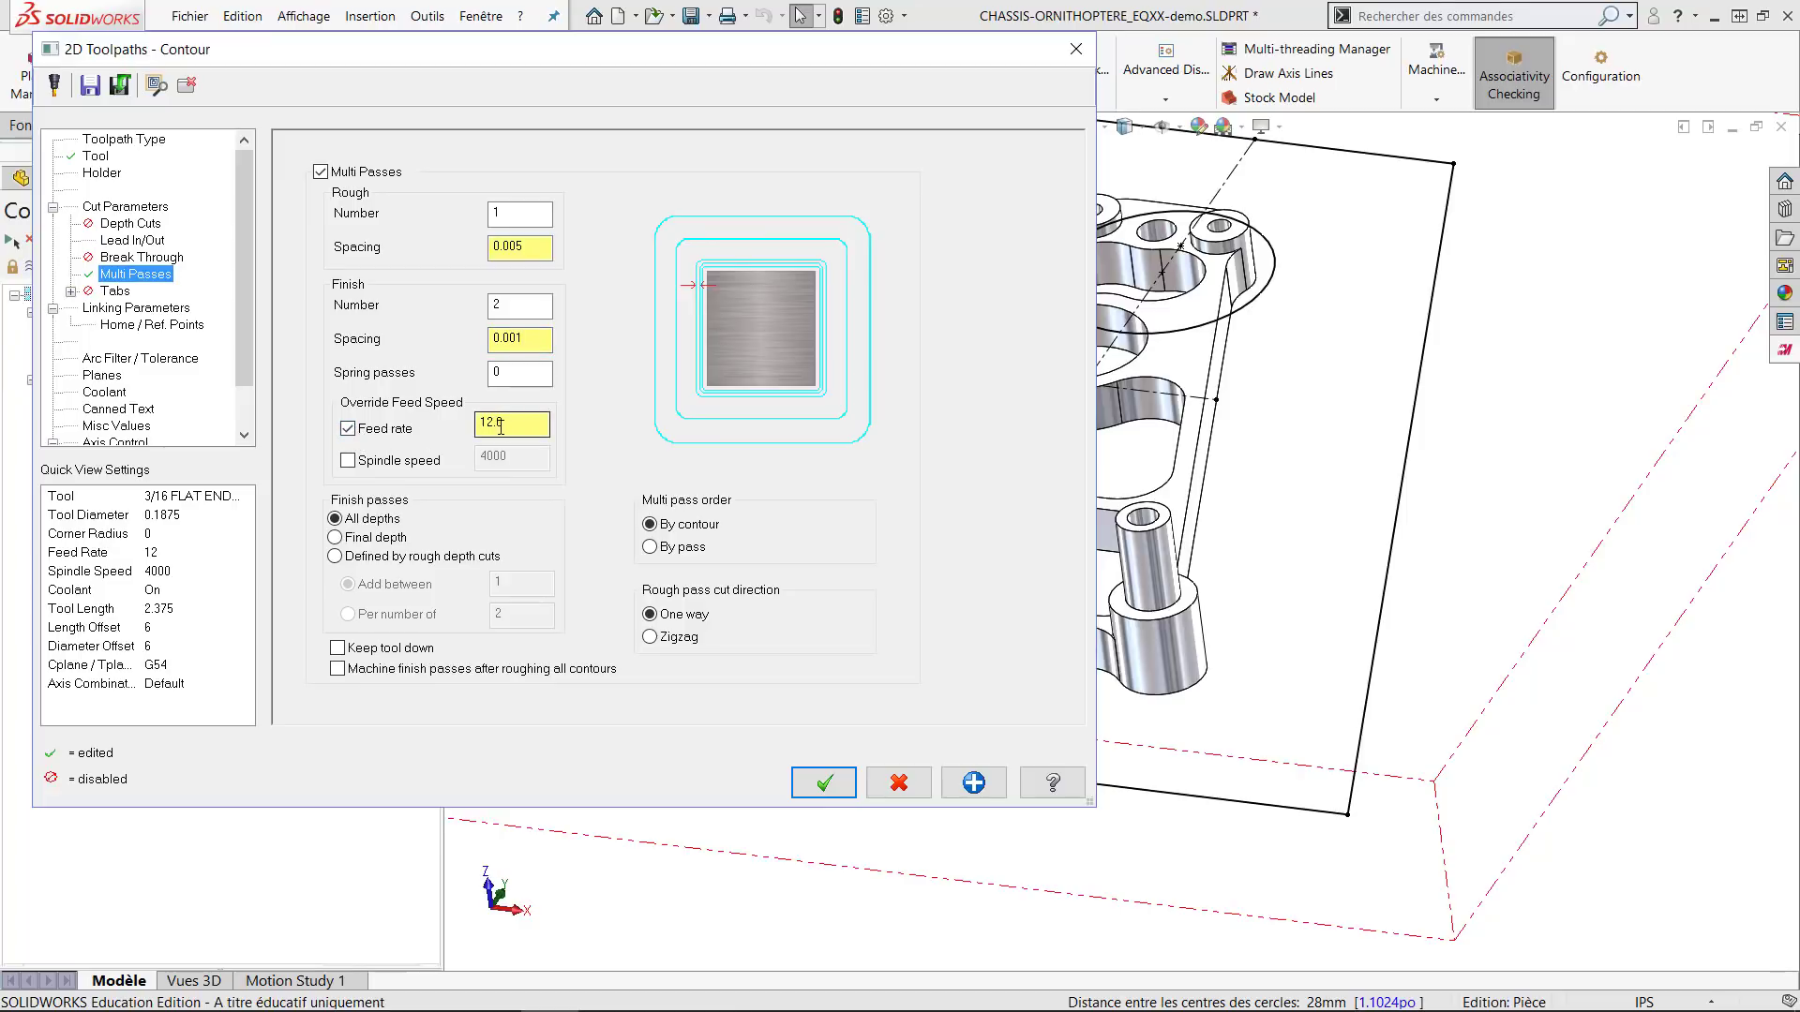
pyautogui.doubleClick(511, 421)
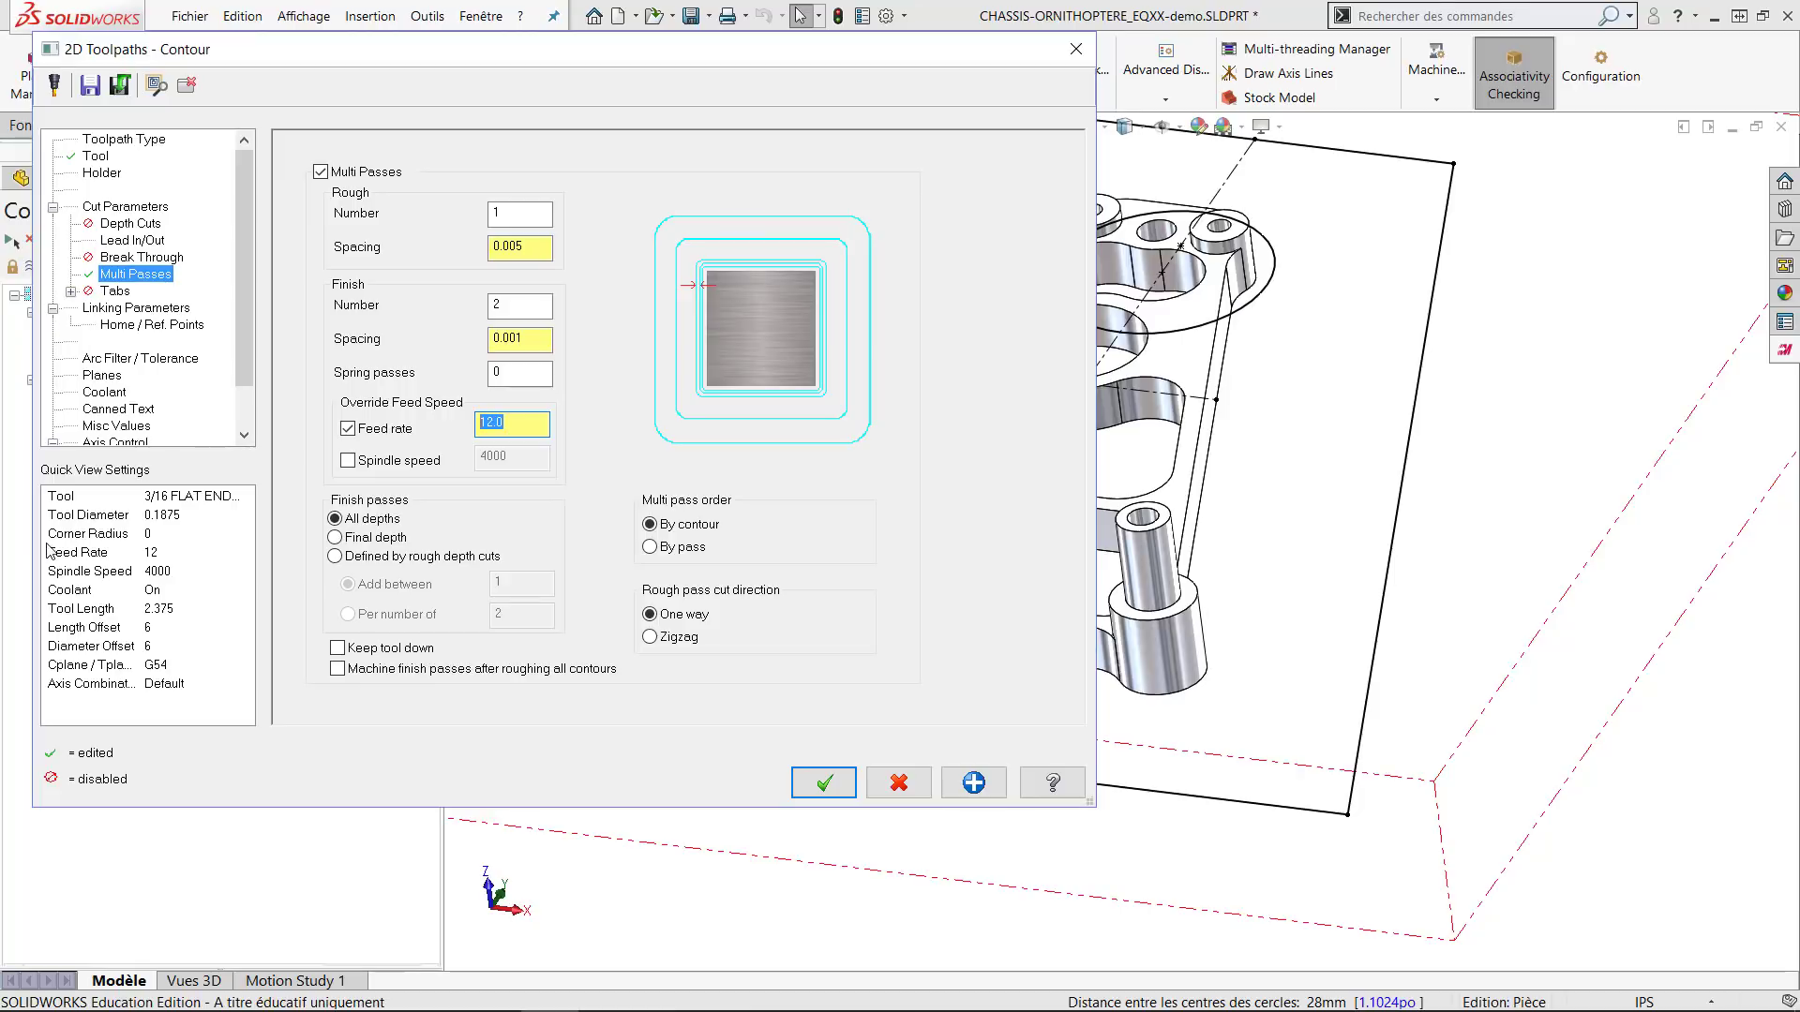
pyautogui.write('28')
pyautogui.click(336, 541)
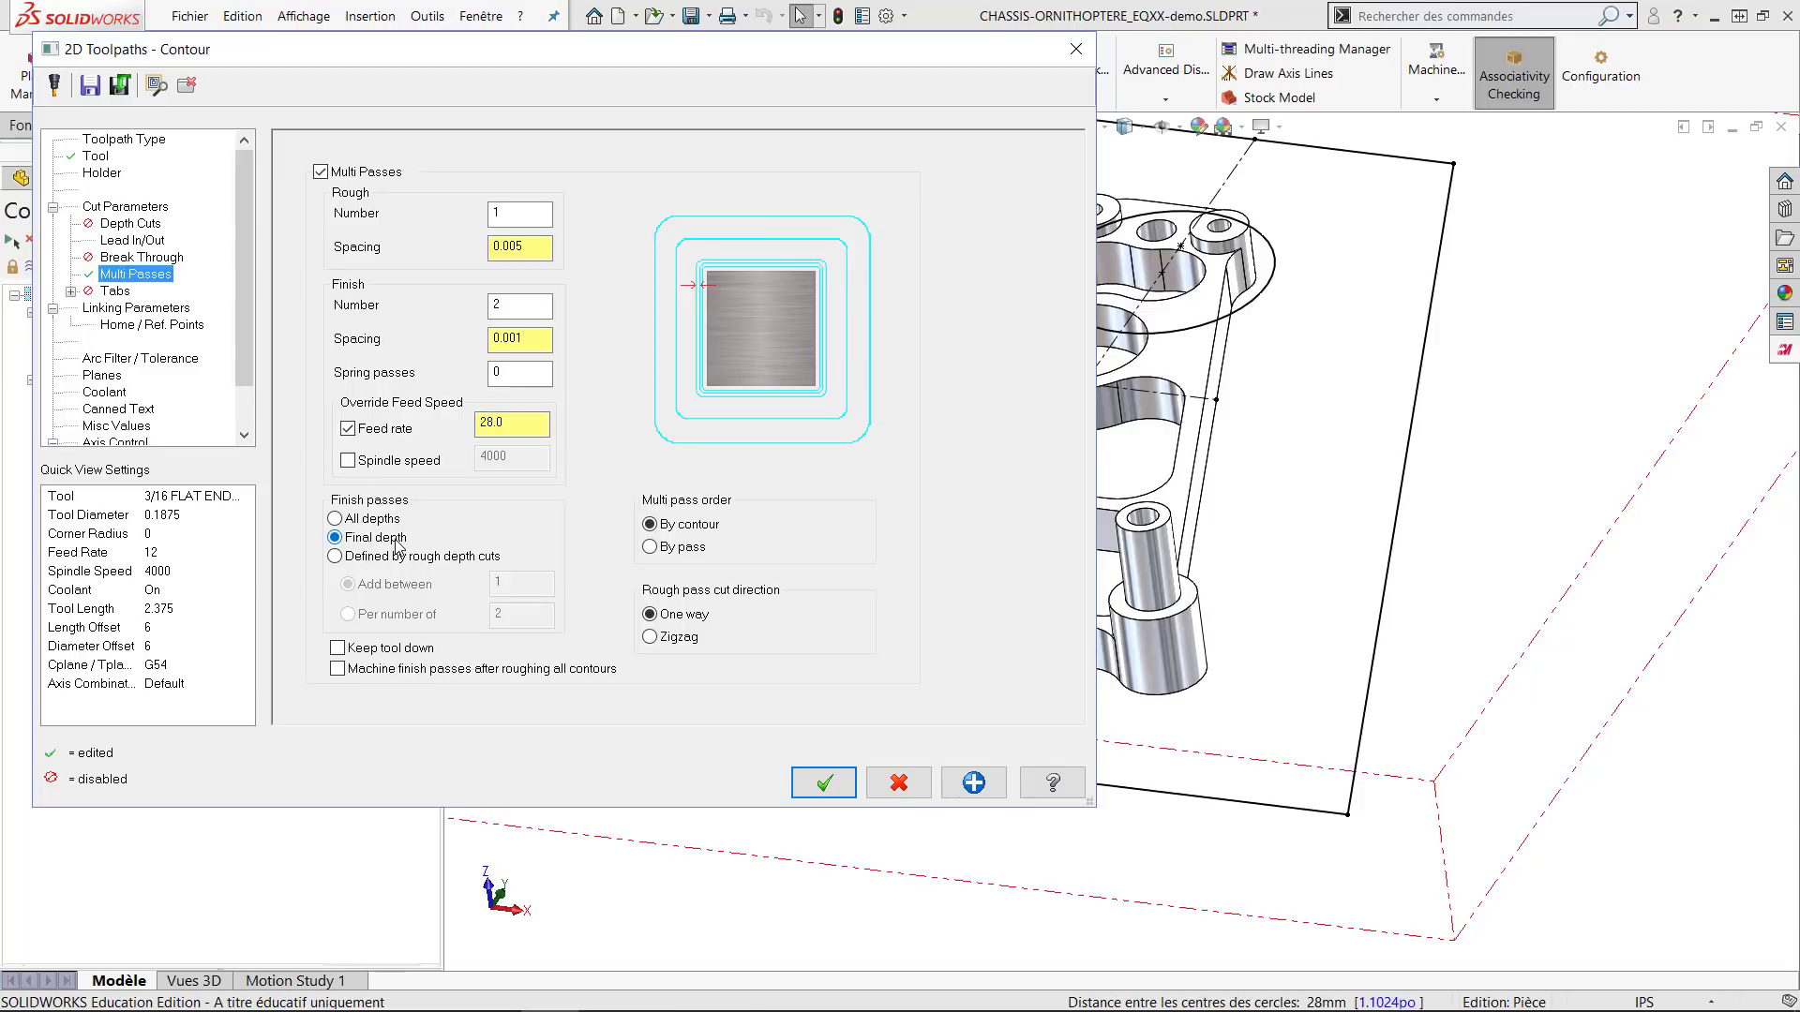
pyautogui.click(338, 648)
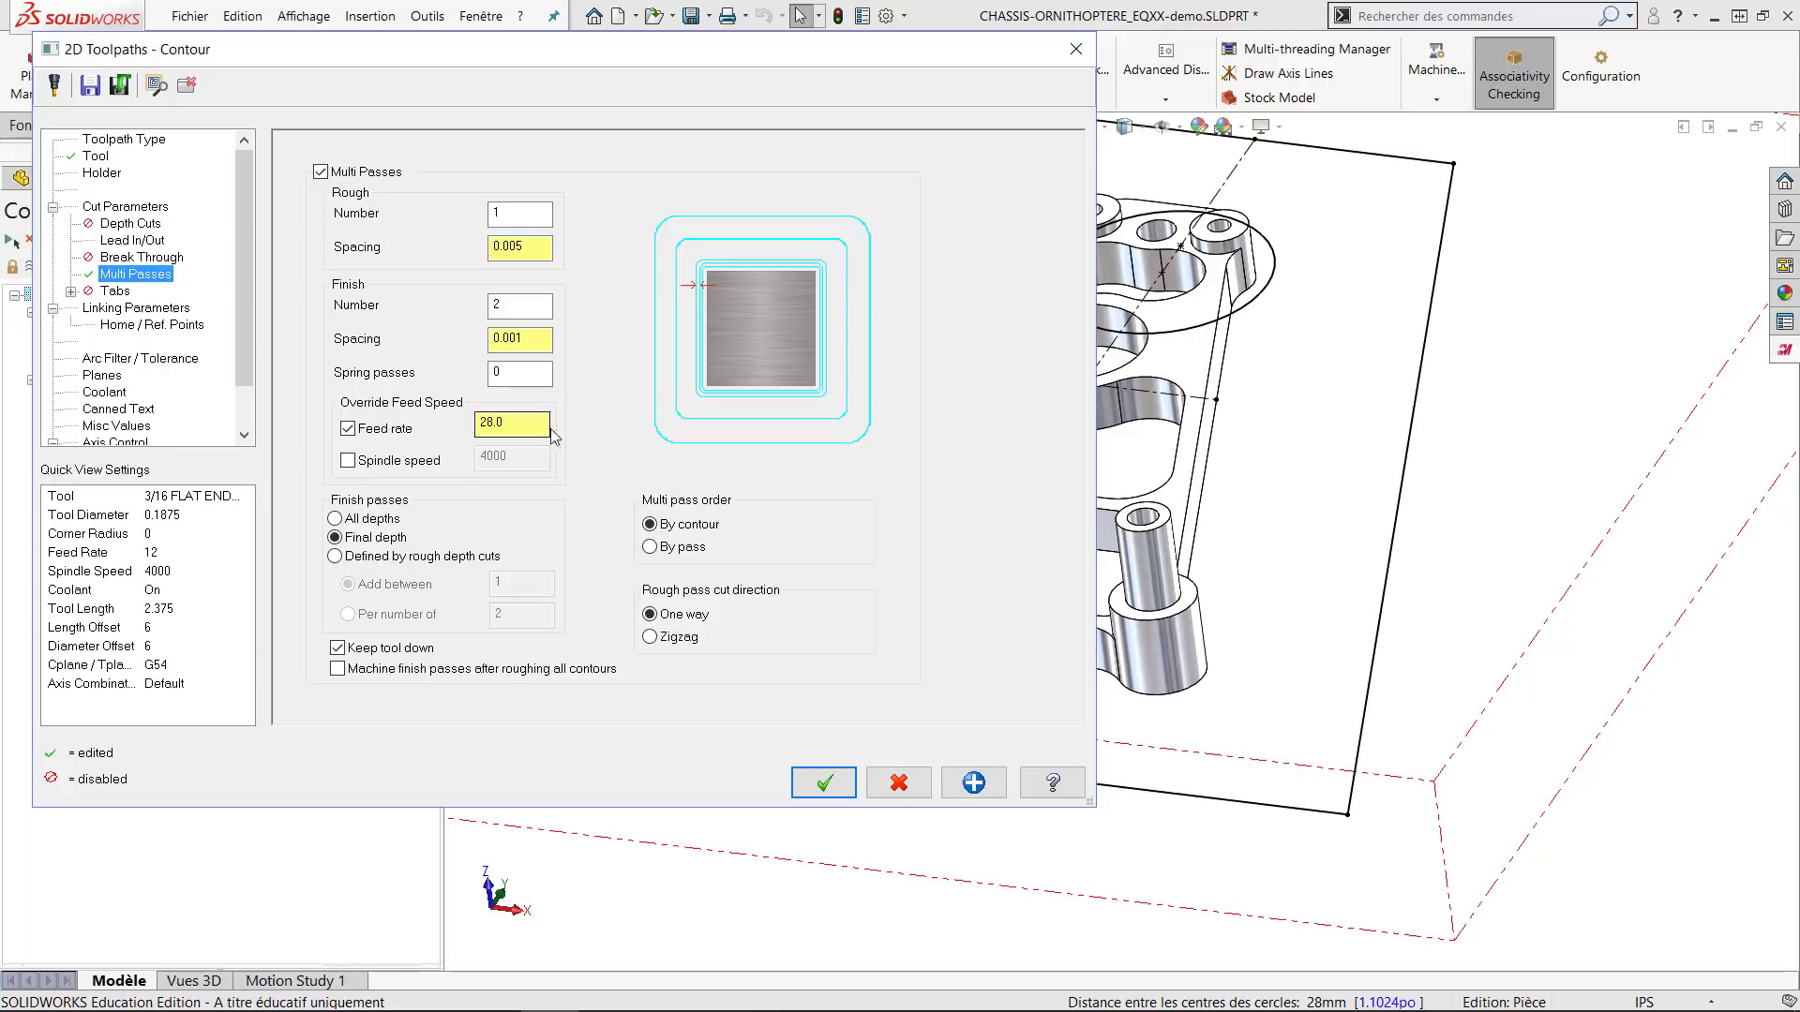
# Make the Contour depth incremental, set the feed plane to 0.4, disable retract and clearance, and accept the toolpath.
pyautogui.click(138, 309)
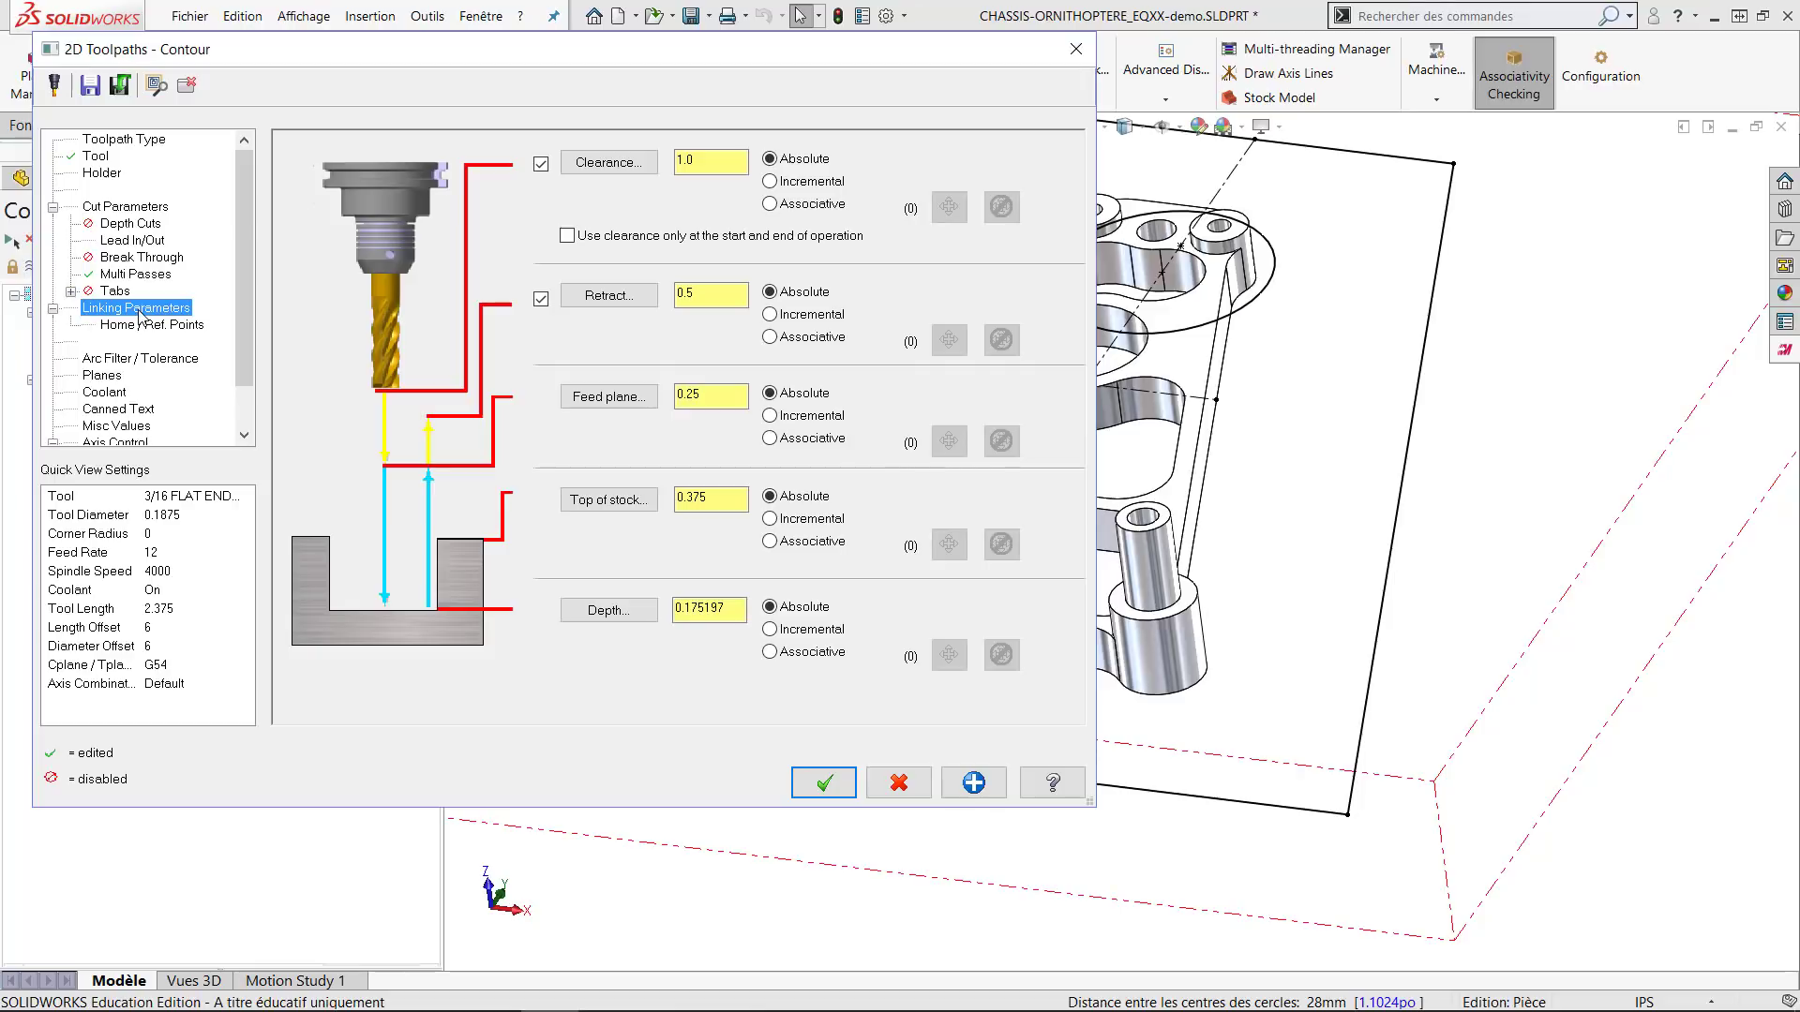
pyautogui.click(803, 635)
pyautogui.click(714, 400)
pyautogui.moveTo(706, 400); pyautogui.dragTo(675, 400)
pyautogui.write('0')
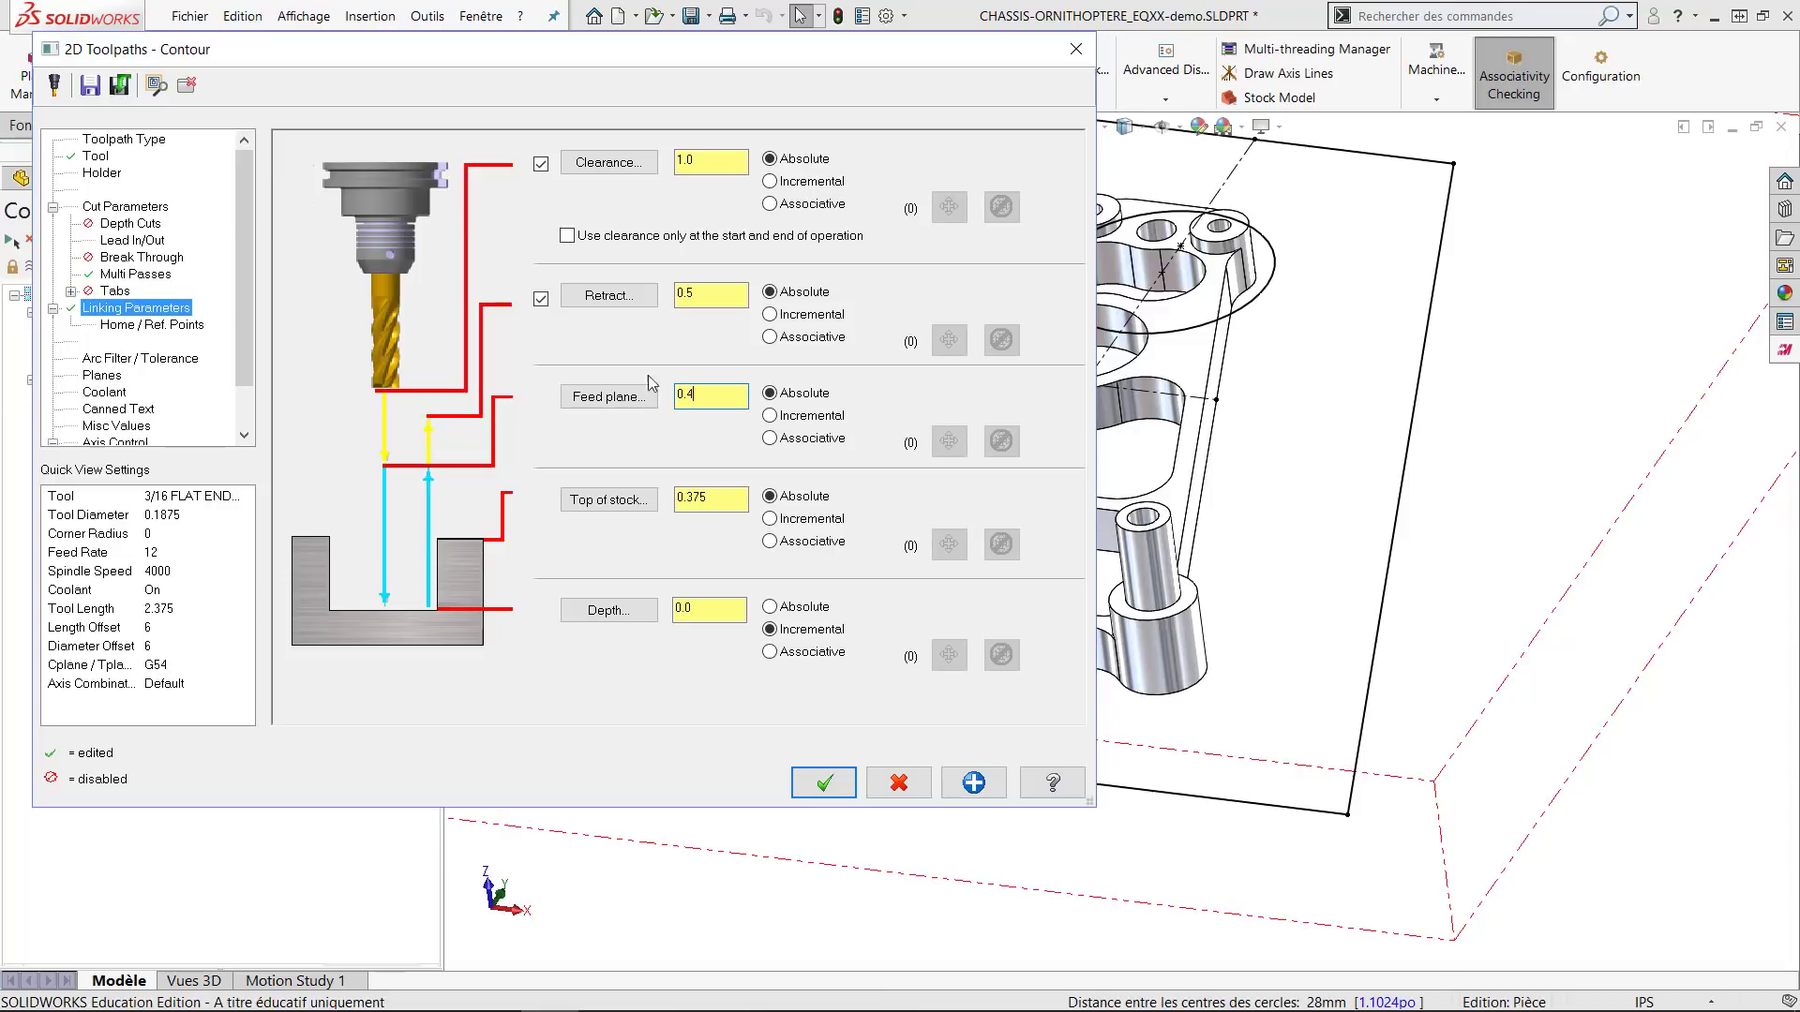
pyautogui.click(541, 298)
pyautogui.click(541, 165)
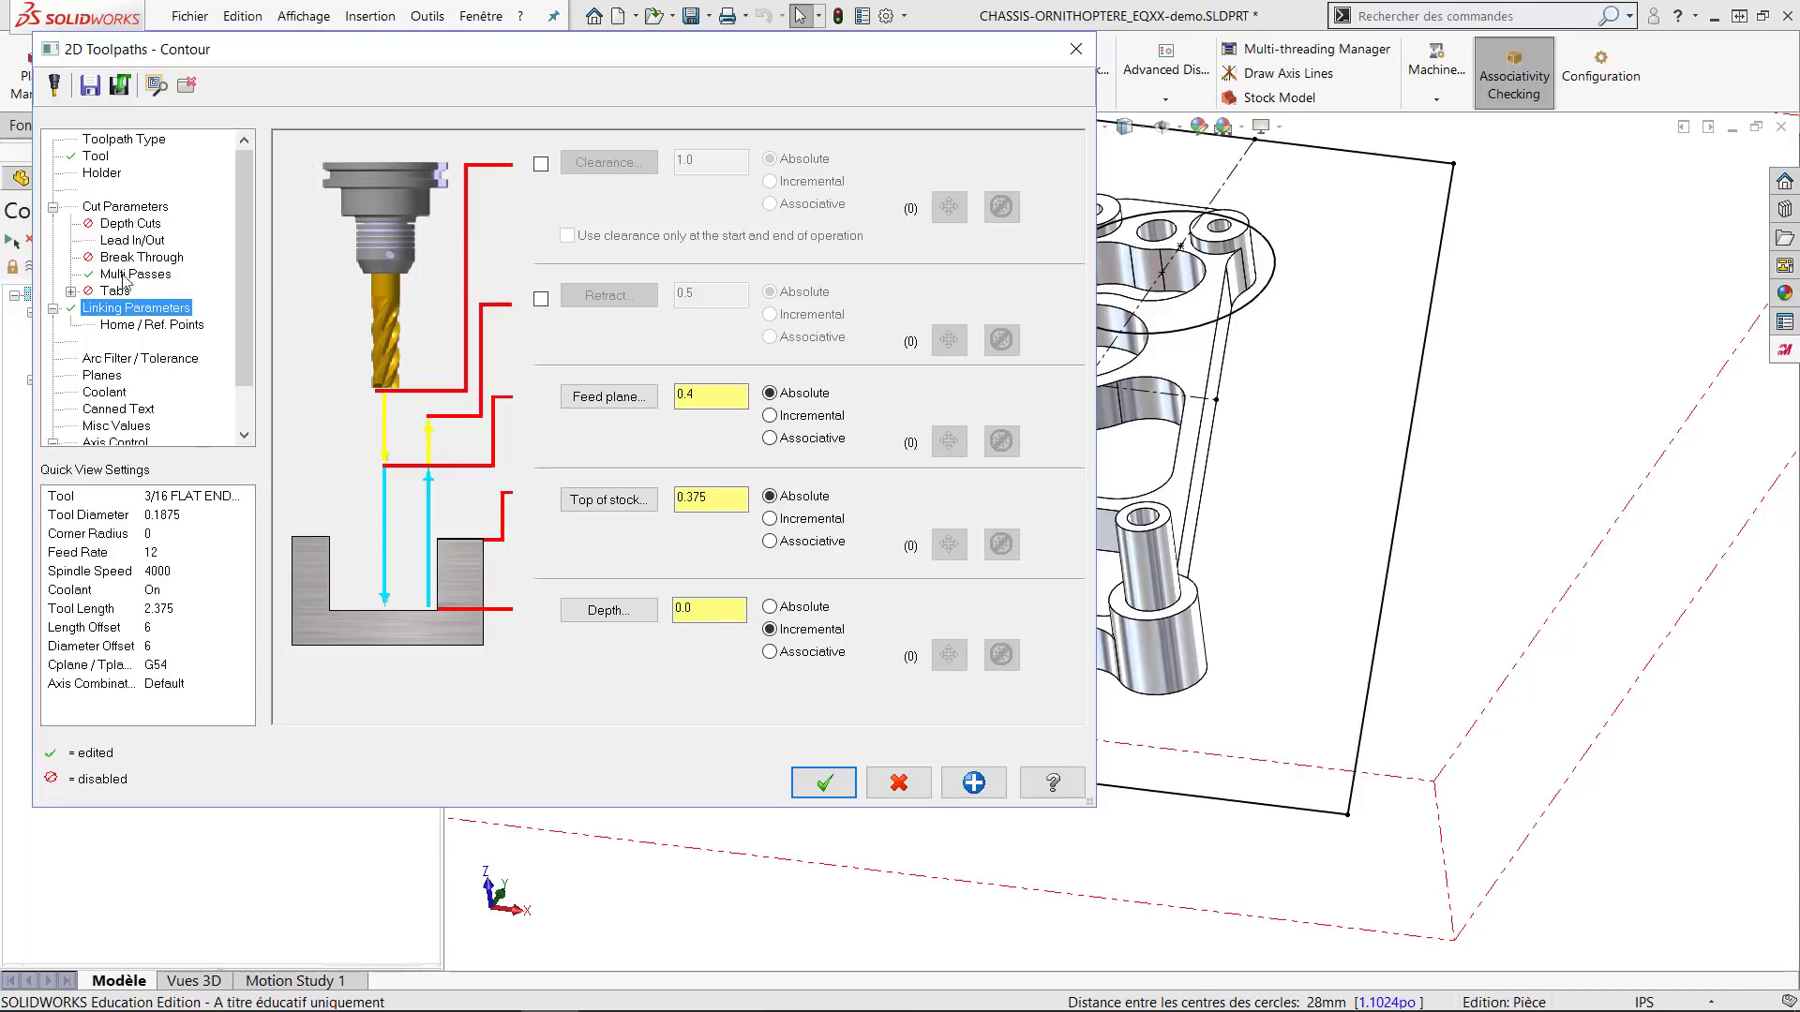
pyautogui.click(824, 783)
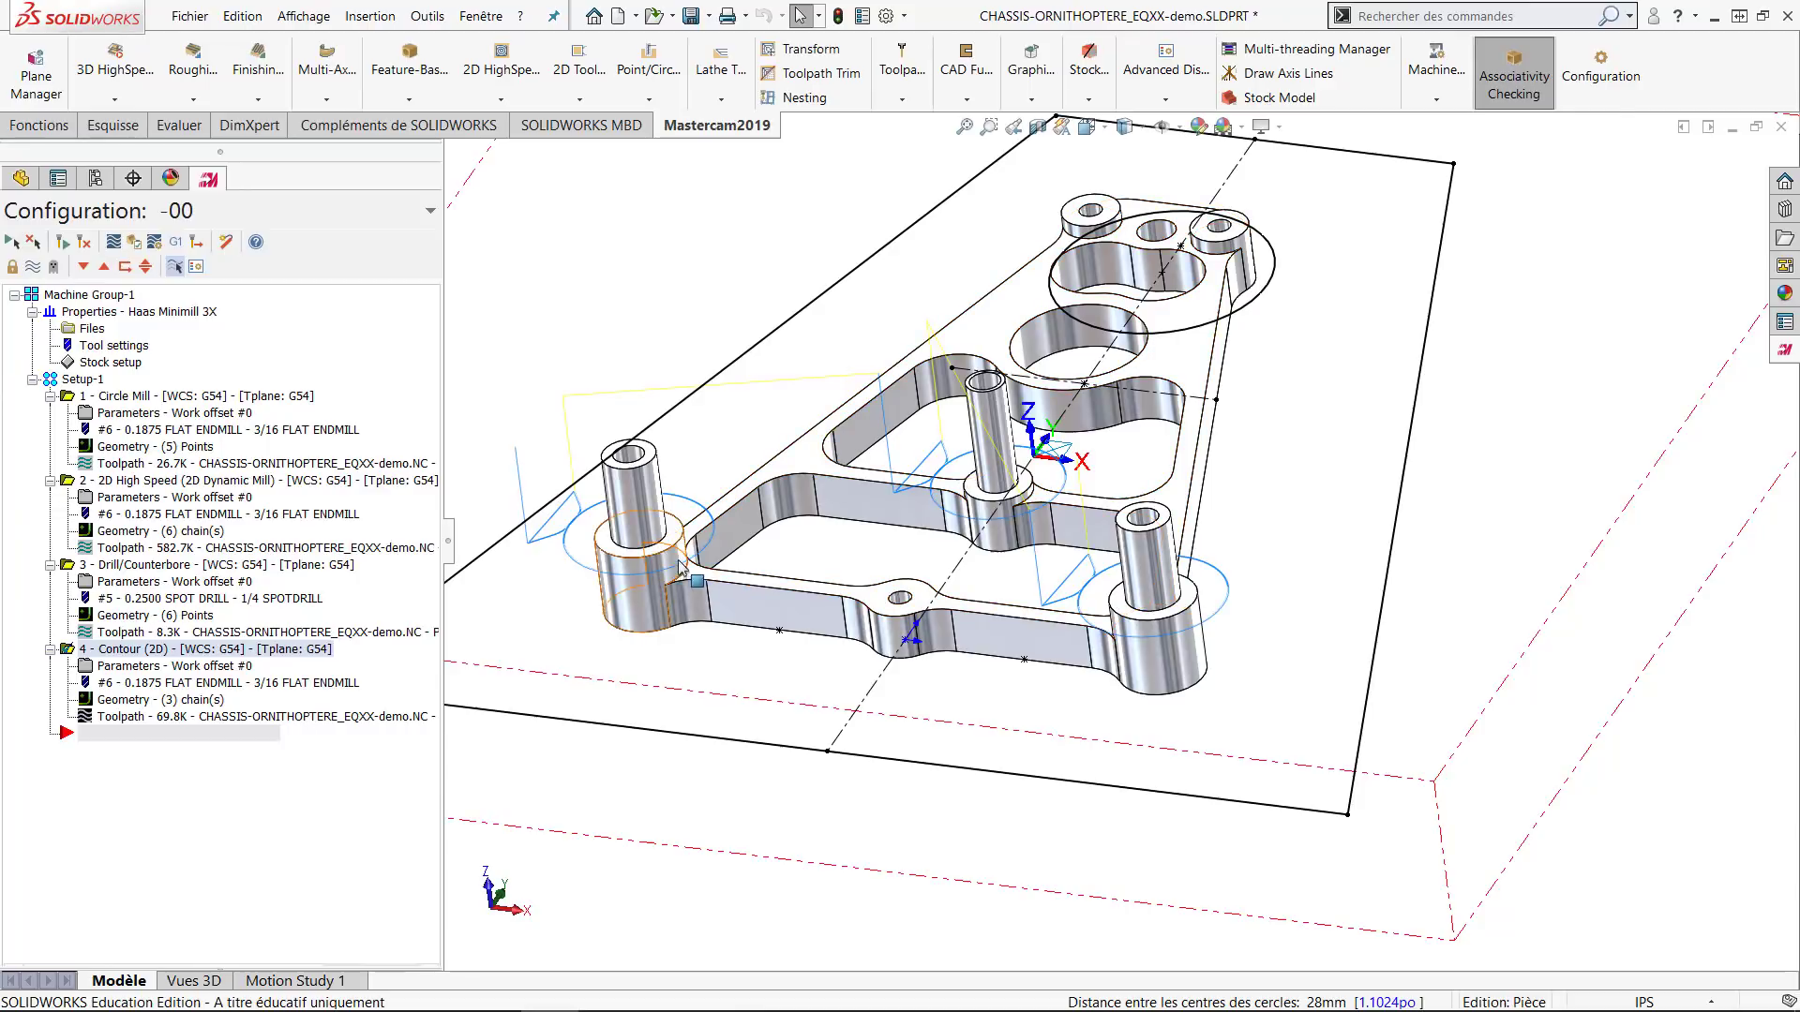
# Examine the Contour toolpath's passes and lead in/out moves around the three tall posts from several angles.
pyautogui.moveTo(695, 579); pyautogui.dragTo(670, 460, button='middle')
pyautogui.scroll(-2, 601, 507)
pyautogui.scroll(-10, 611, 546)
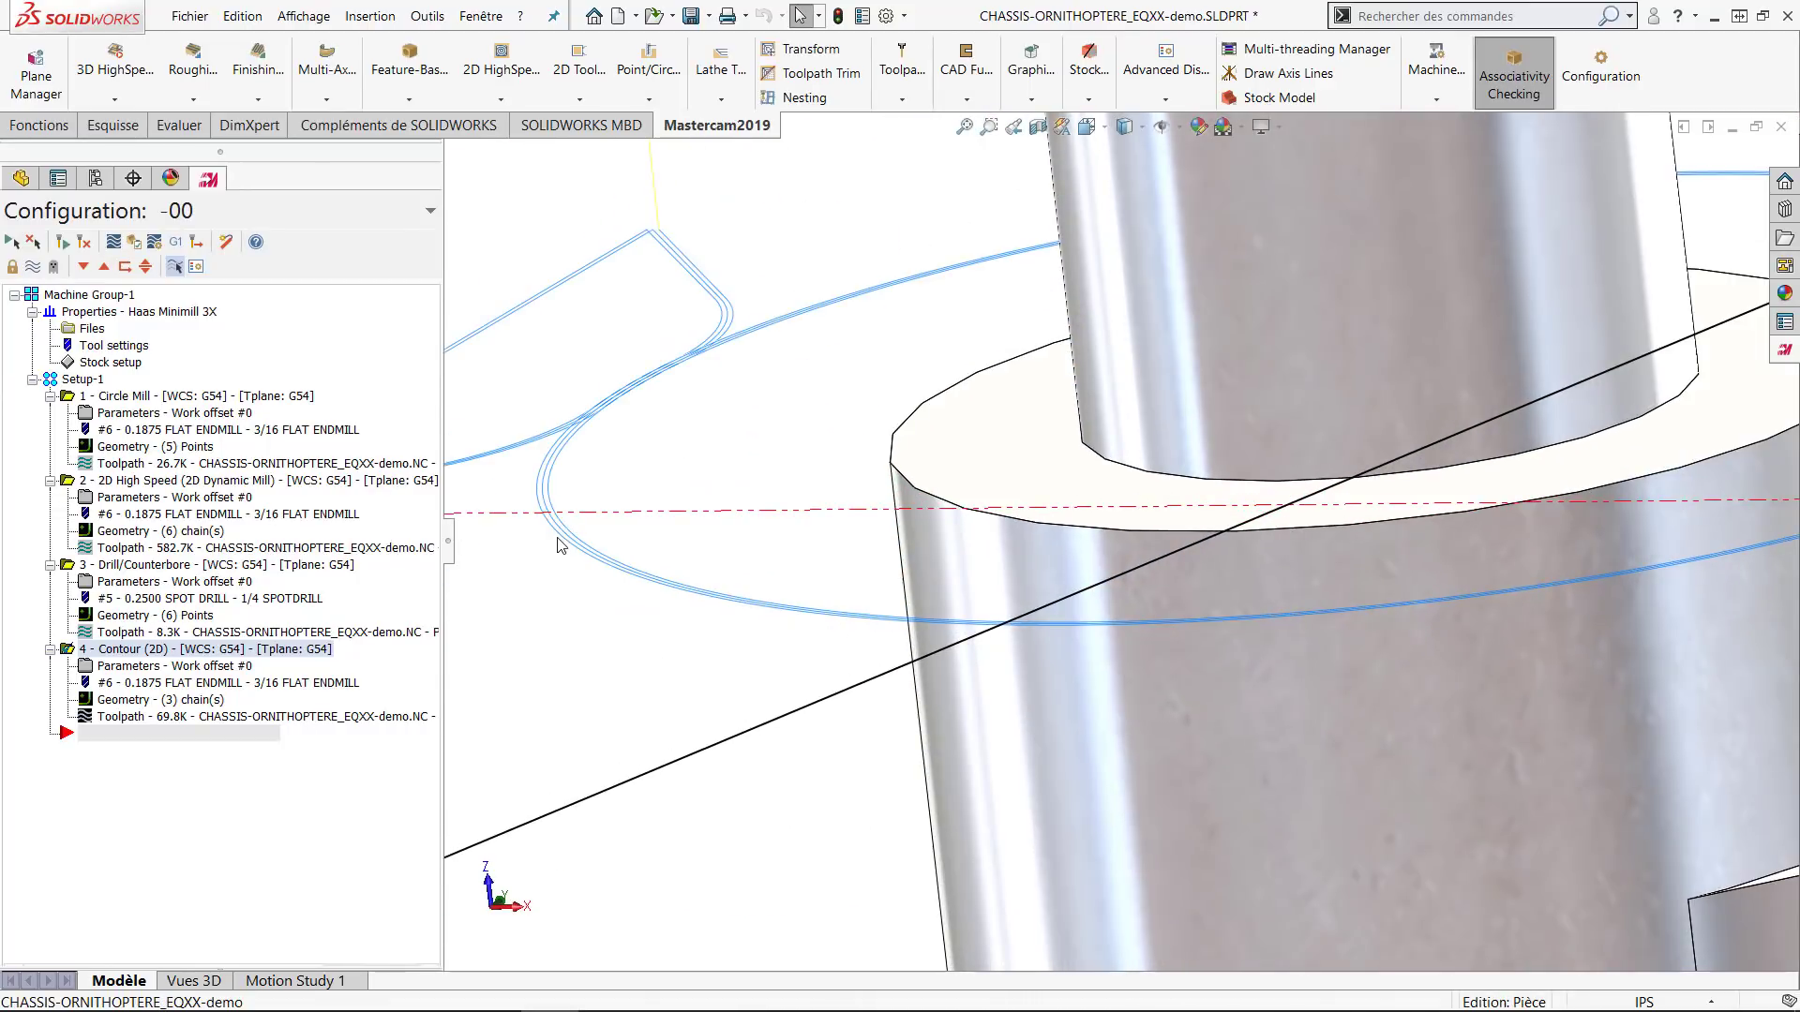
pyautogui.scroll(8, 1093, 633)
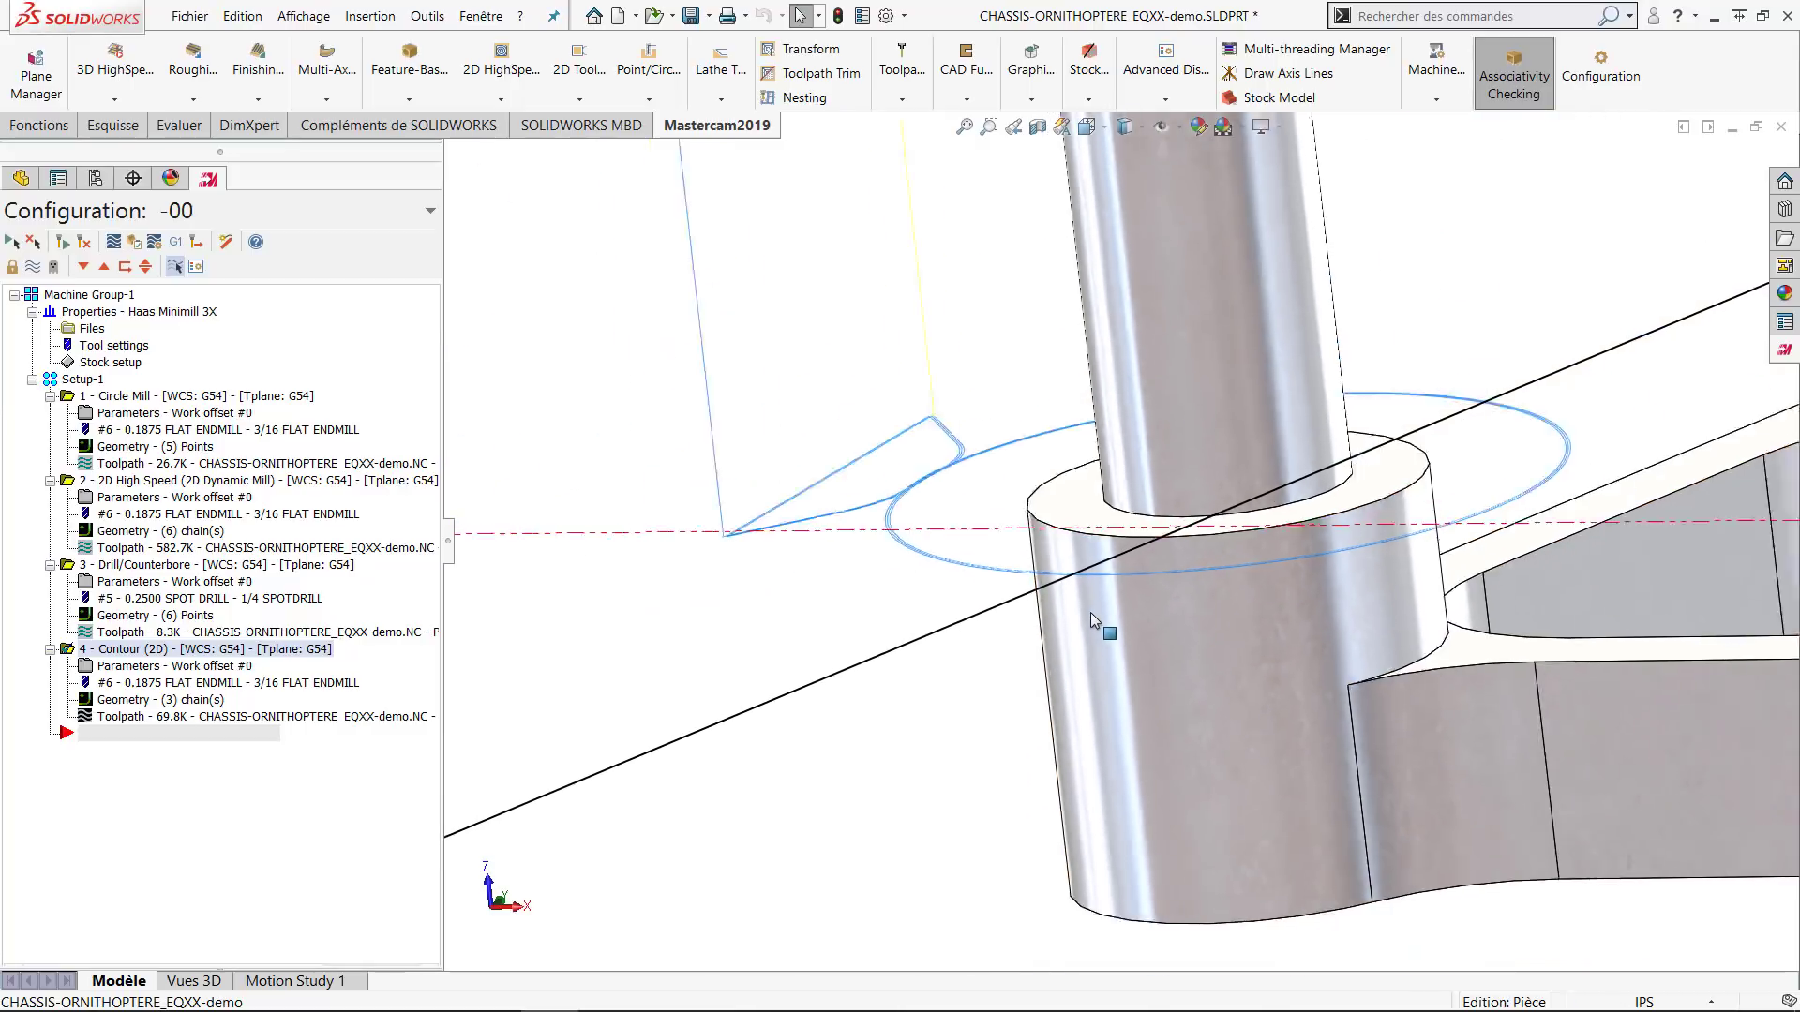
pyautogui.scroll(6, 1146, 549)
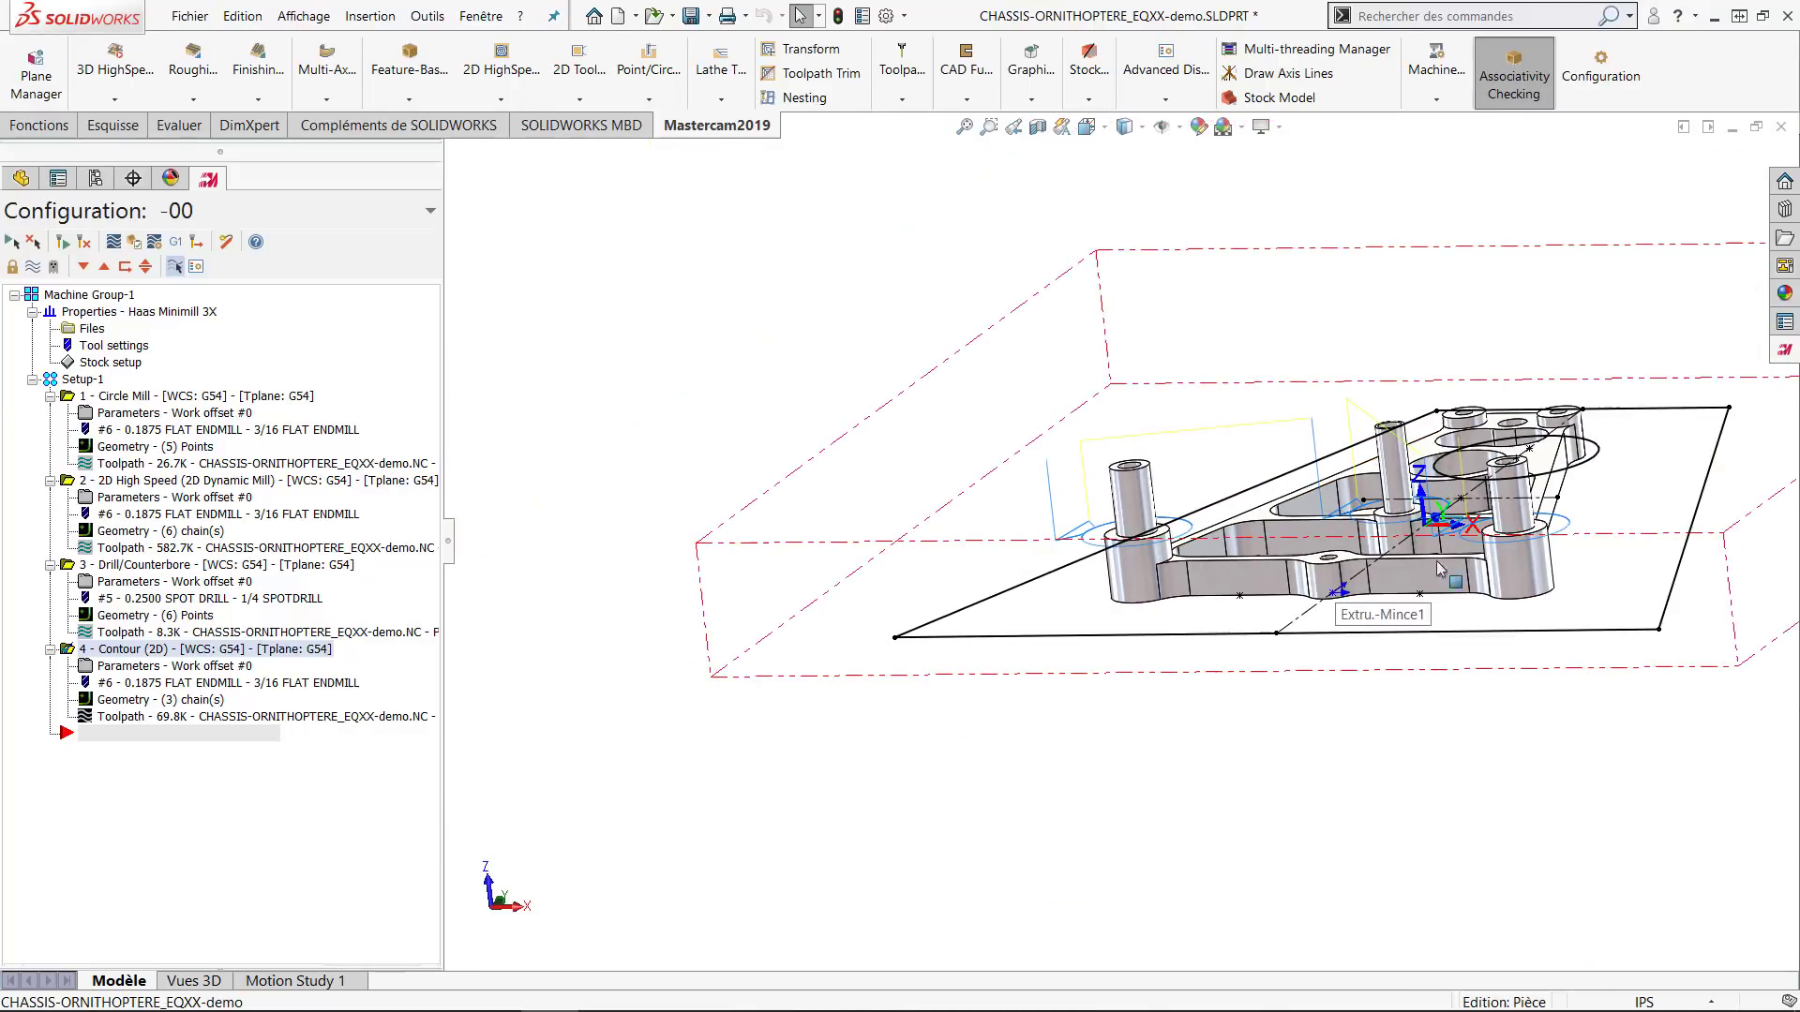
pyautogui.moveTo(1584, 513); pyautogui.dragTo(1589, 574, button='middle')
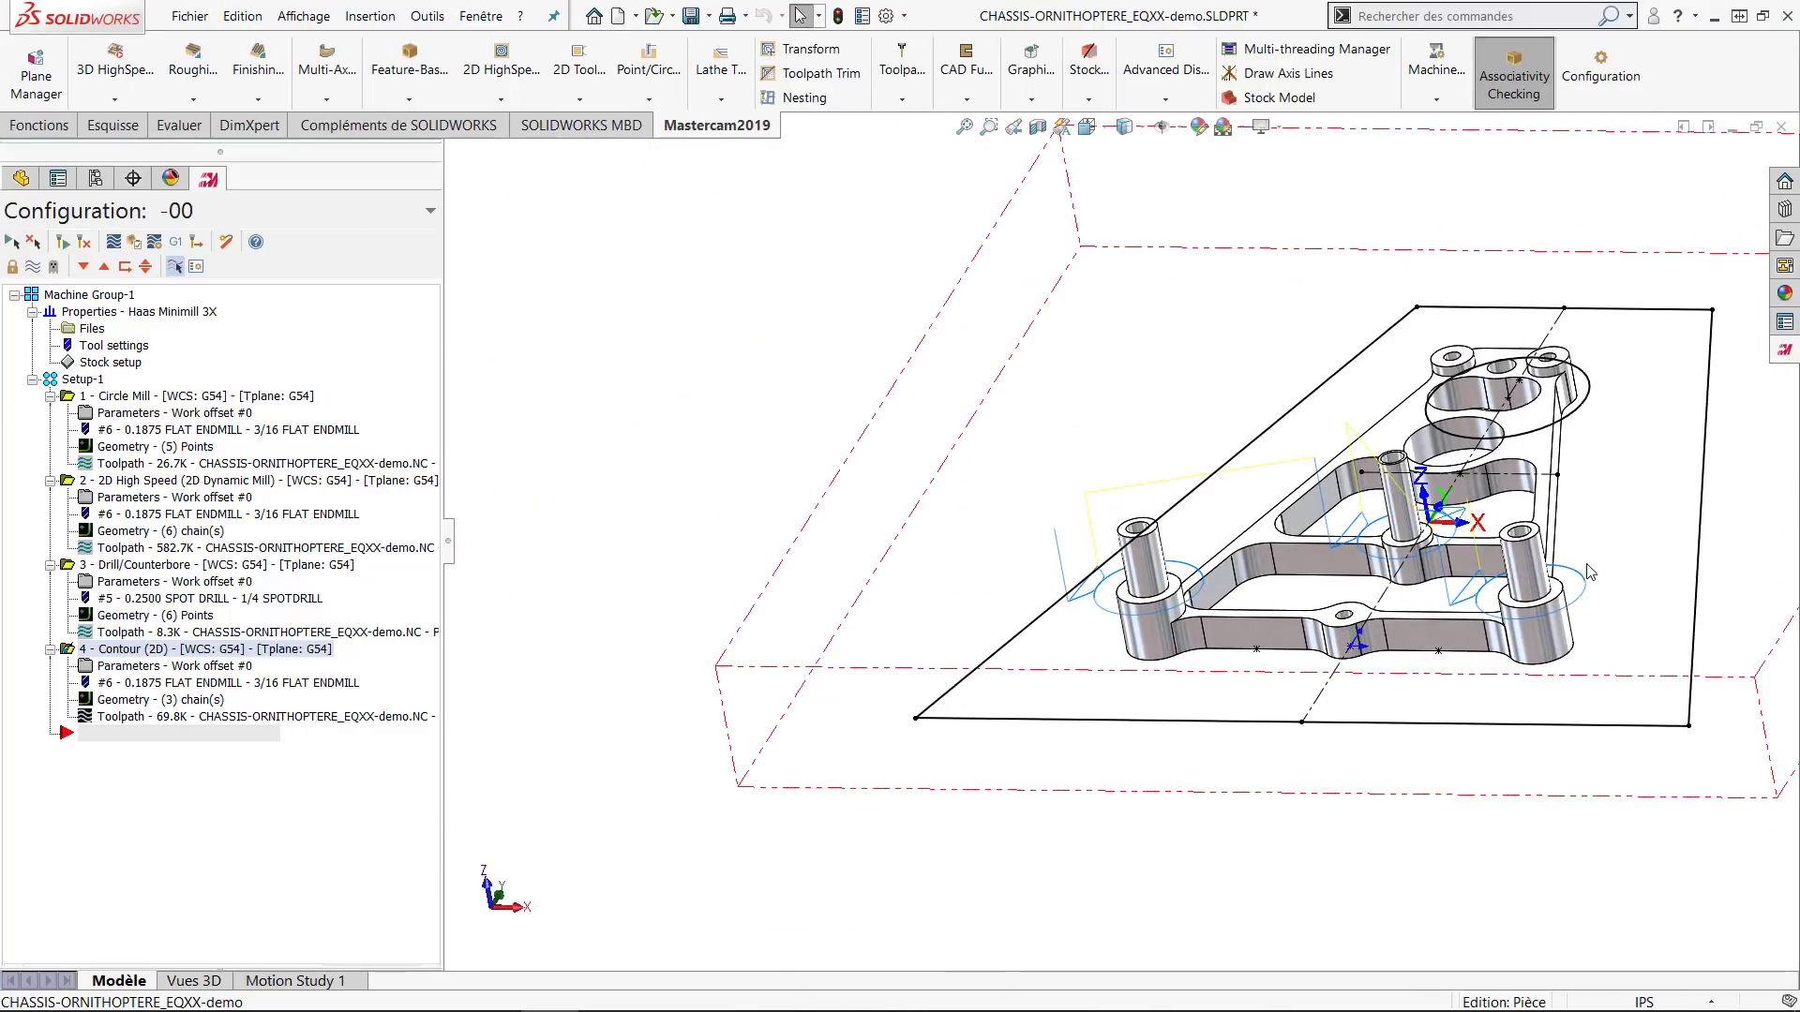
pyautogui.moveTo(1388, 556); pyautogui.dragTo(1049, 499, button='middle')
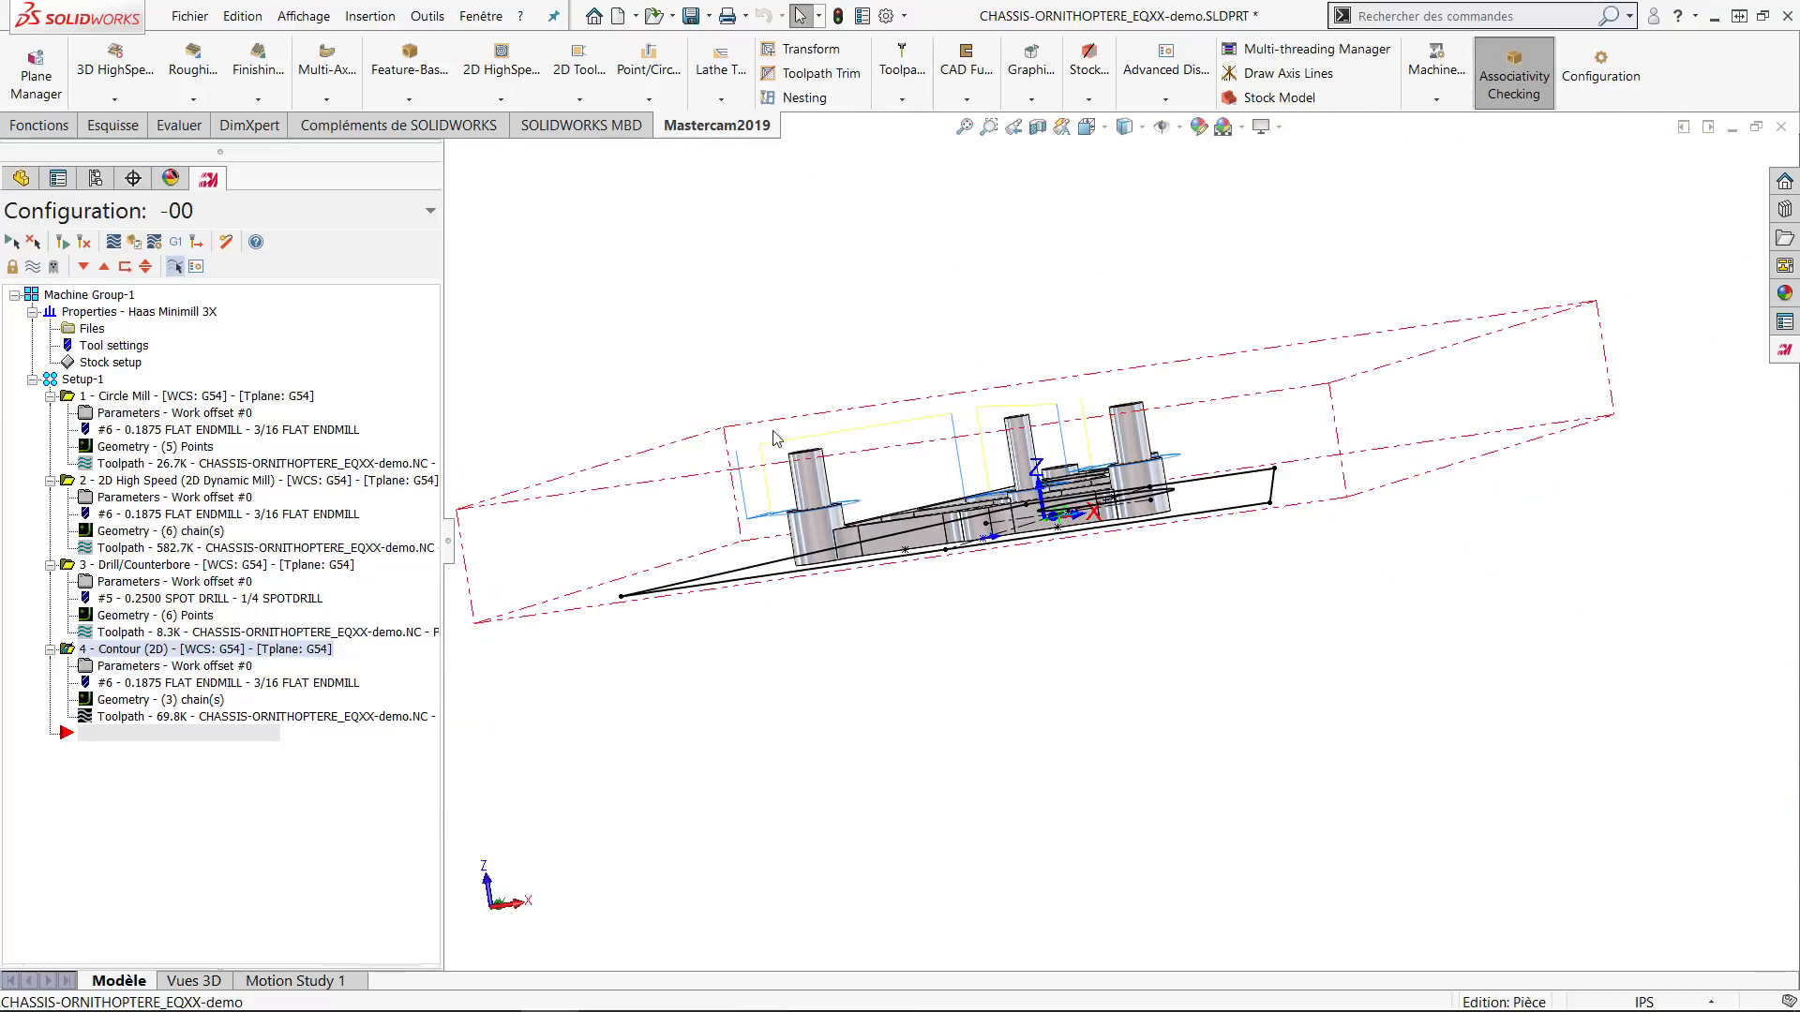
pyautogui.moveTo(1134, 511); pyautogui.dragTo(1153, 684, button='middle')
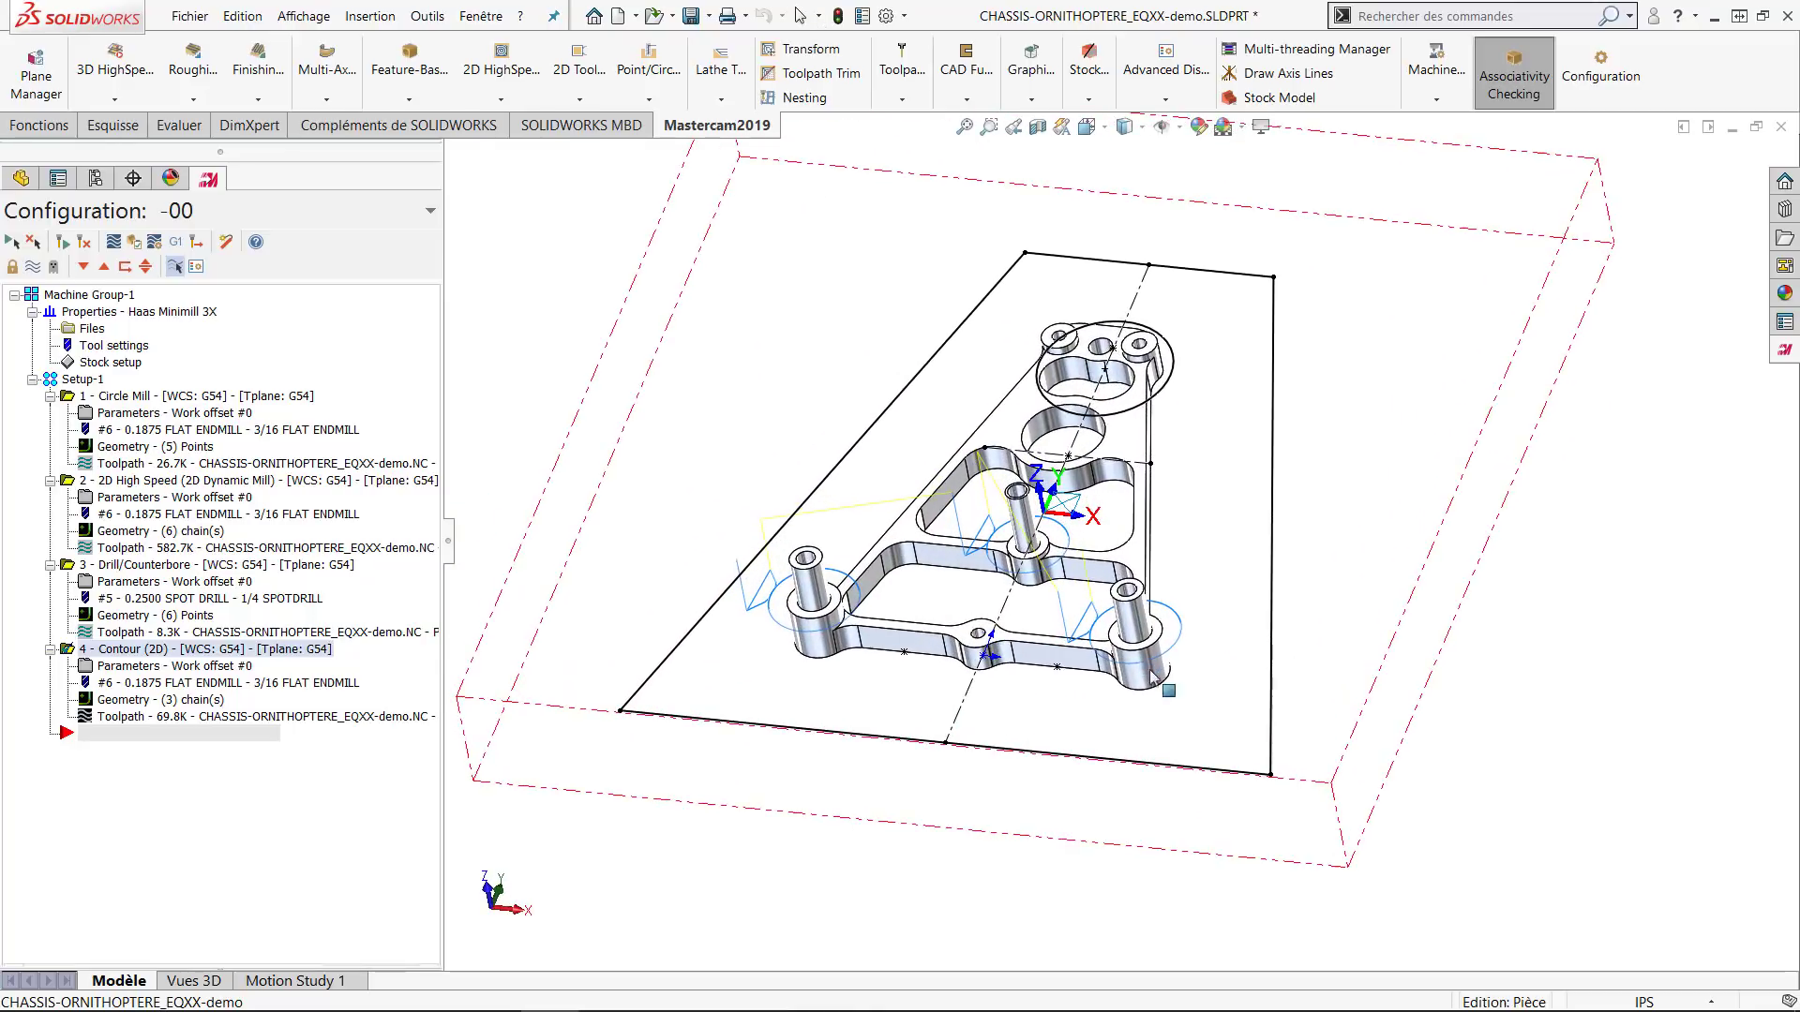
# Verify all Setup-1 operations in the Mastercam Simulator, inspect the machined stock around the posts, and close the simulation.
pyautogui.click(82, 379)
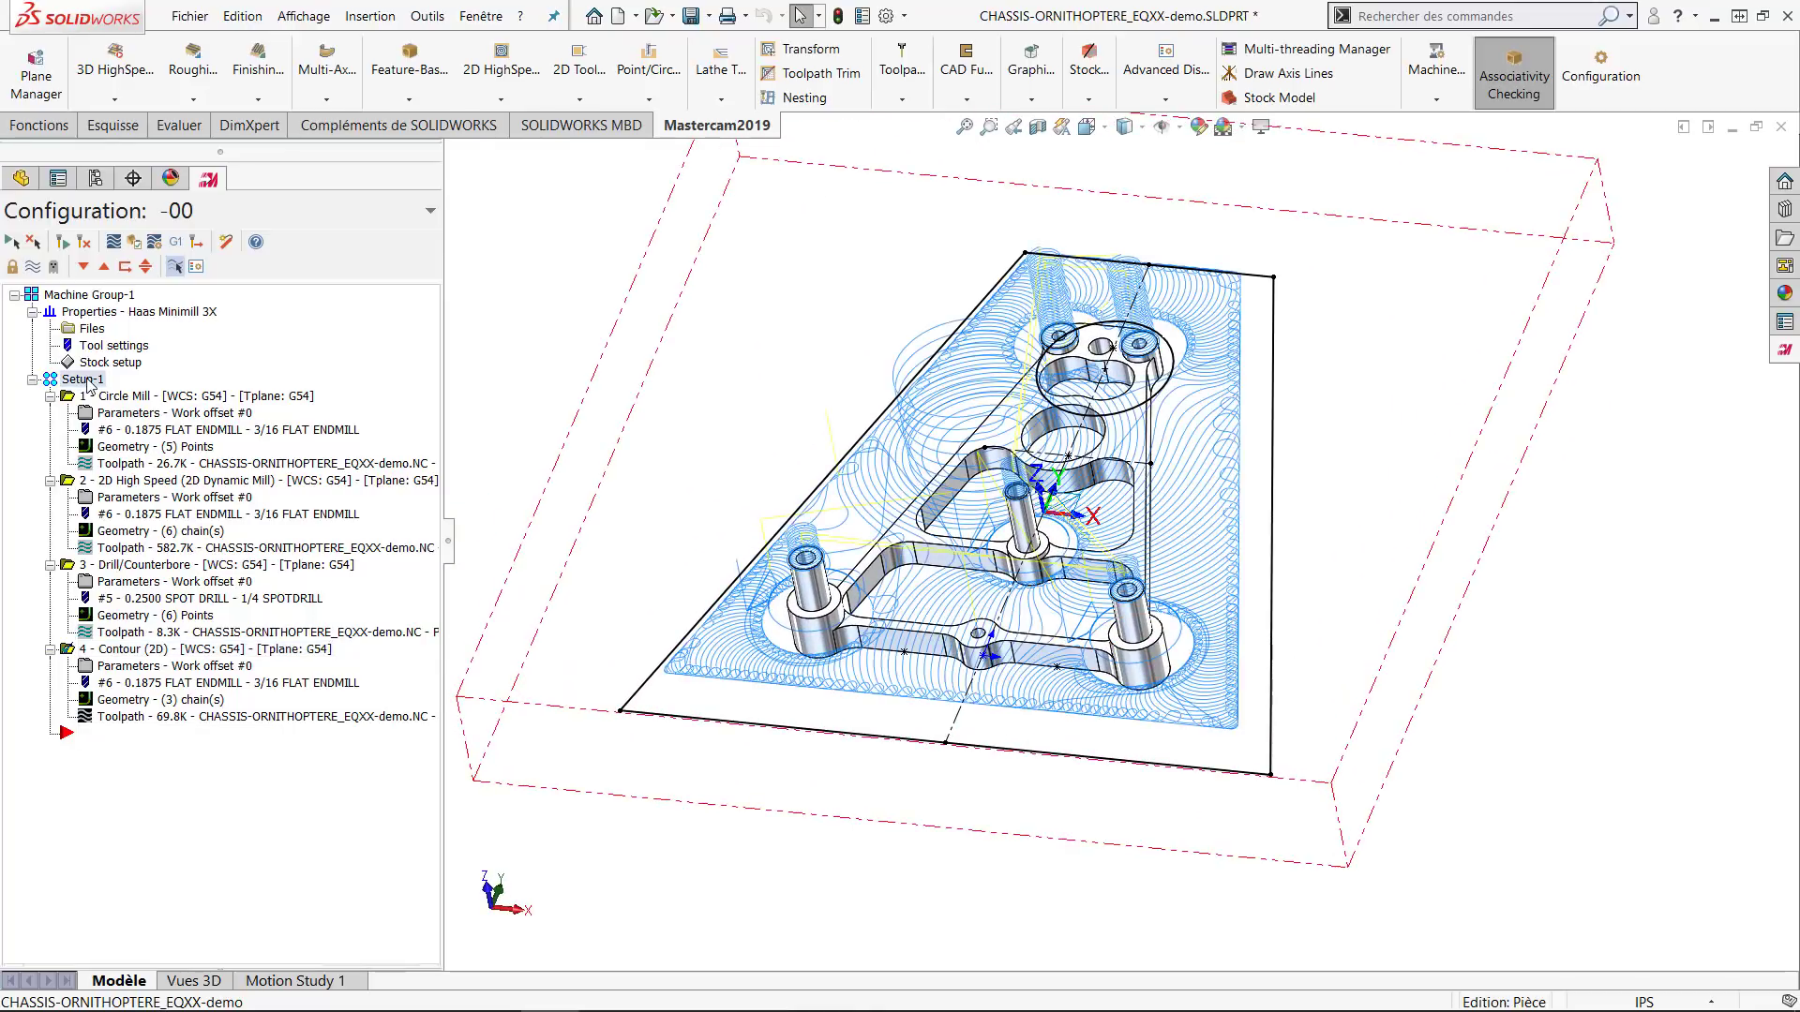
pyautogui.click(134, 242)
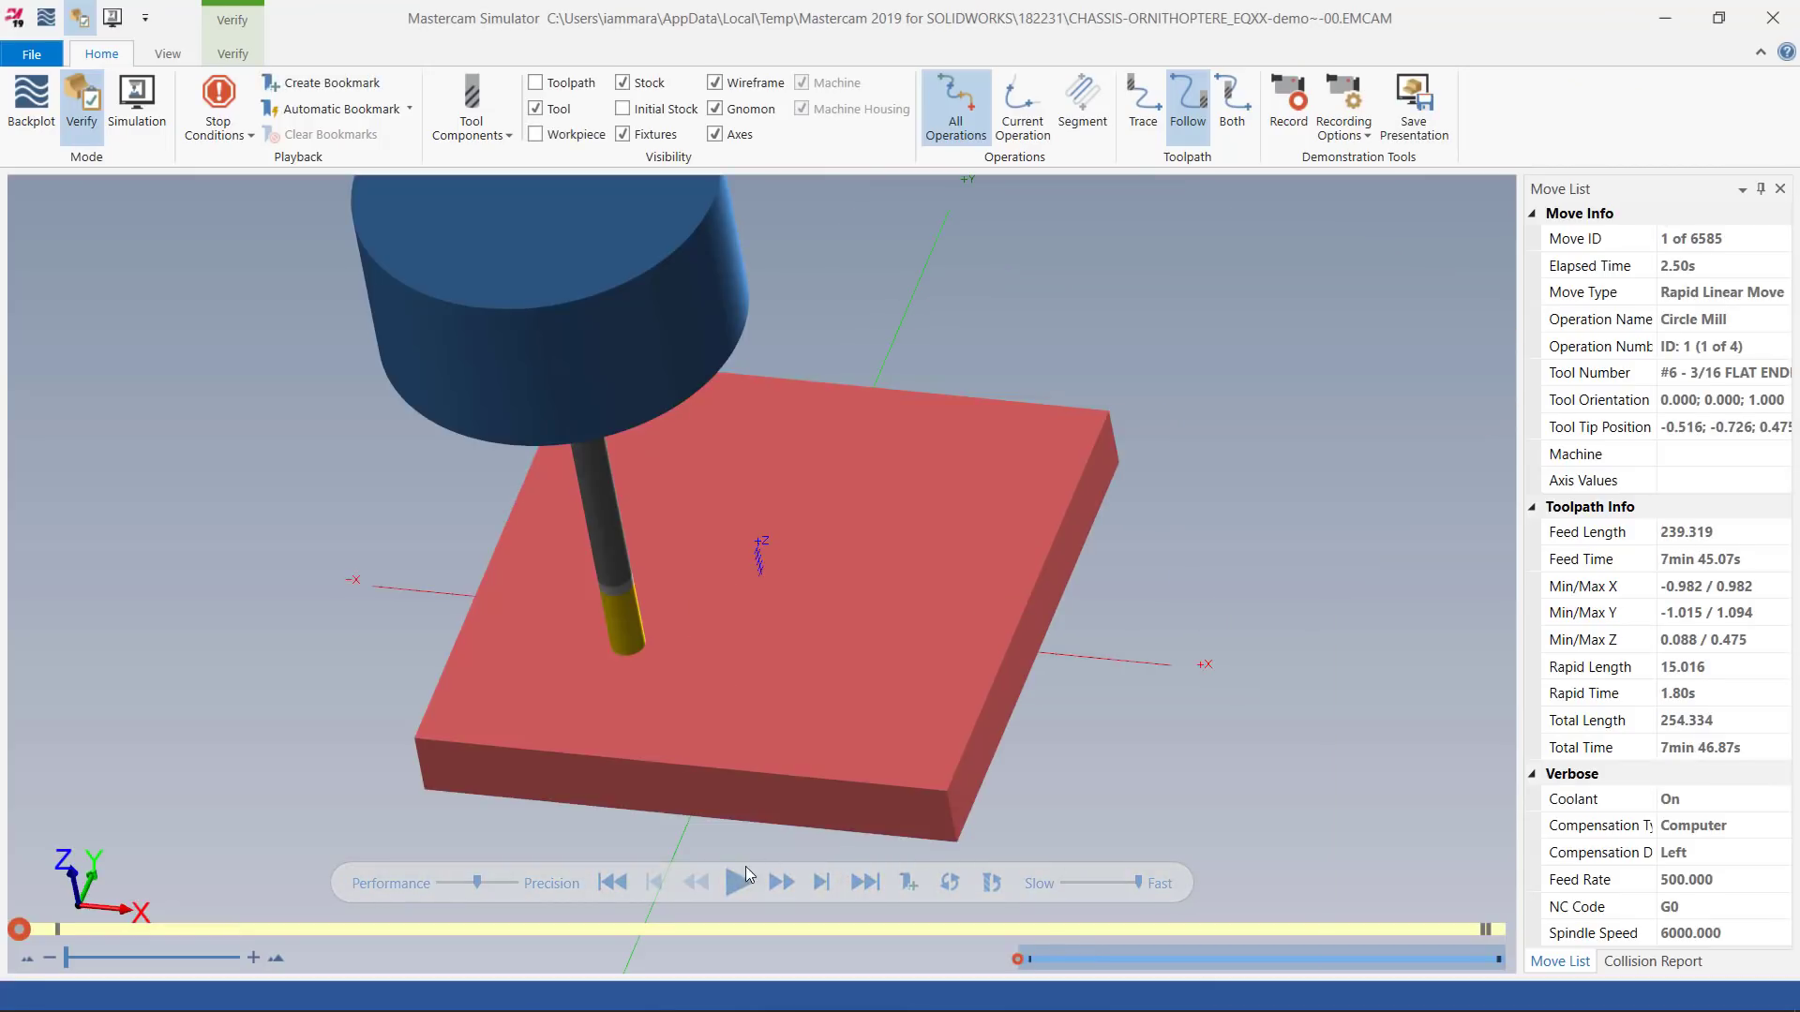
pyautogui.click(744, 874)
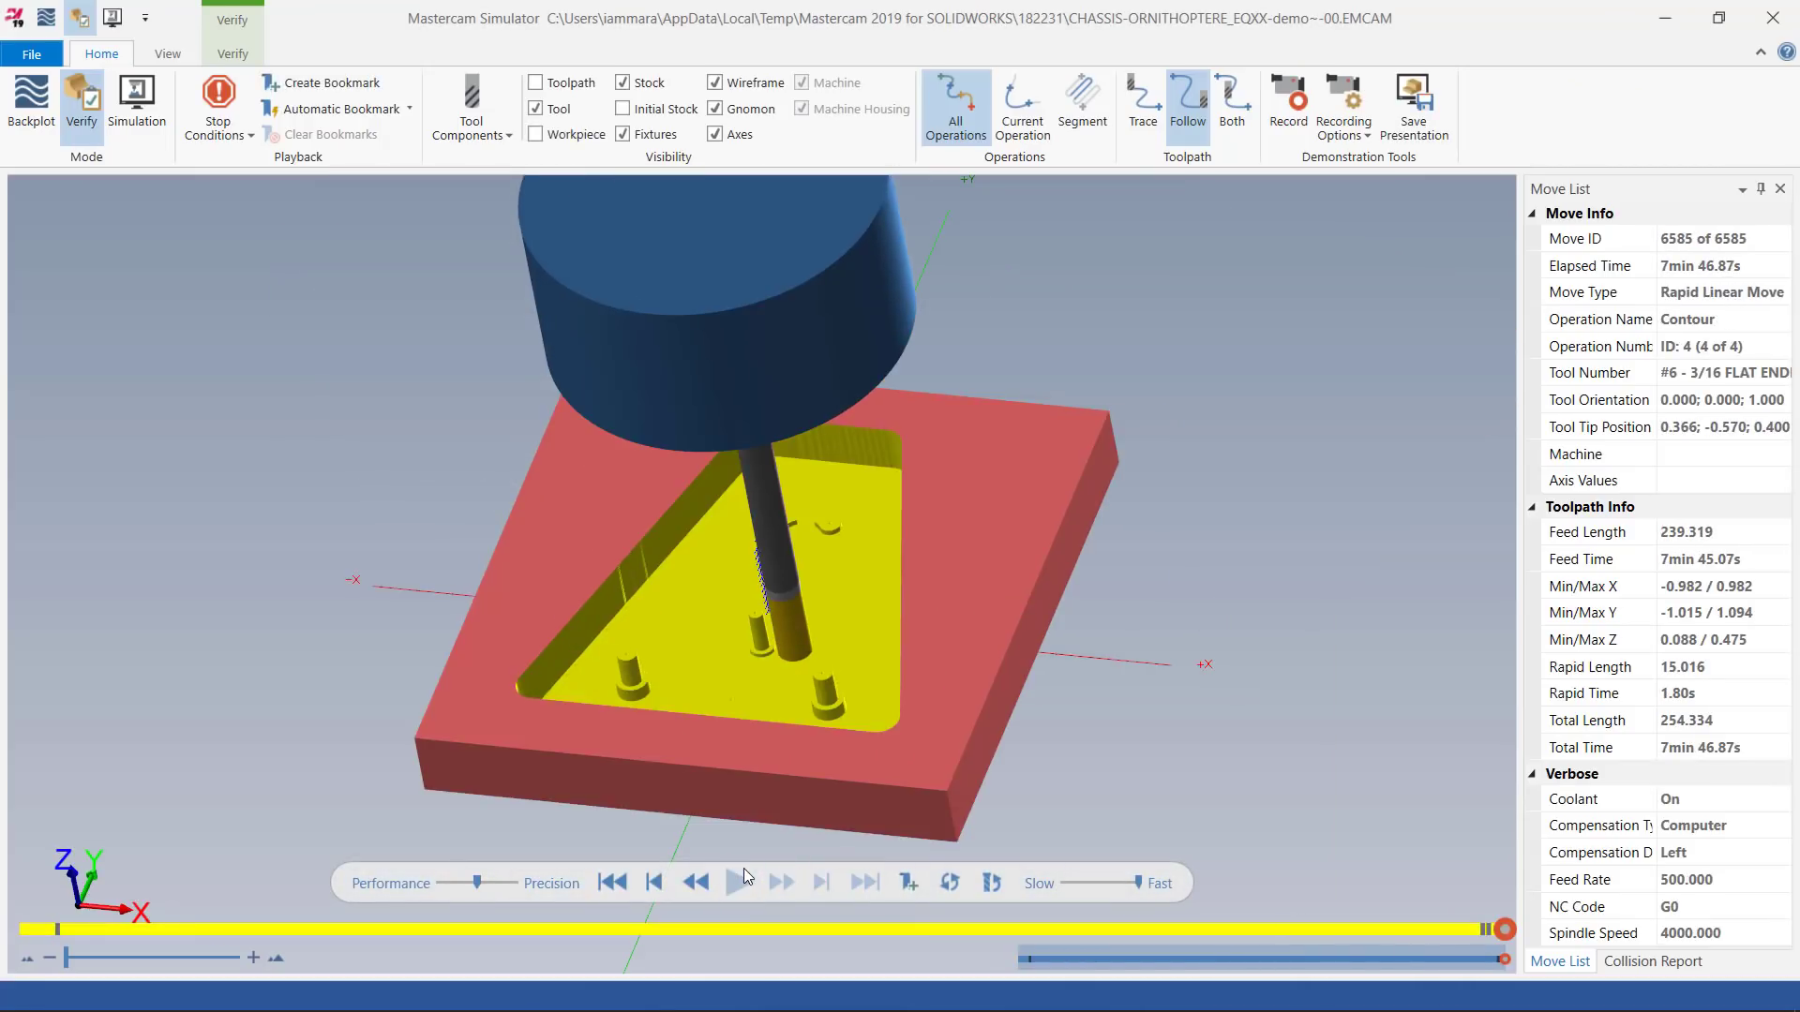
pyautogui.scroll(2, 588, 701)
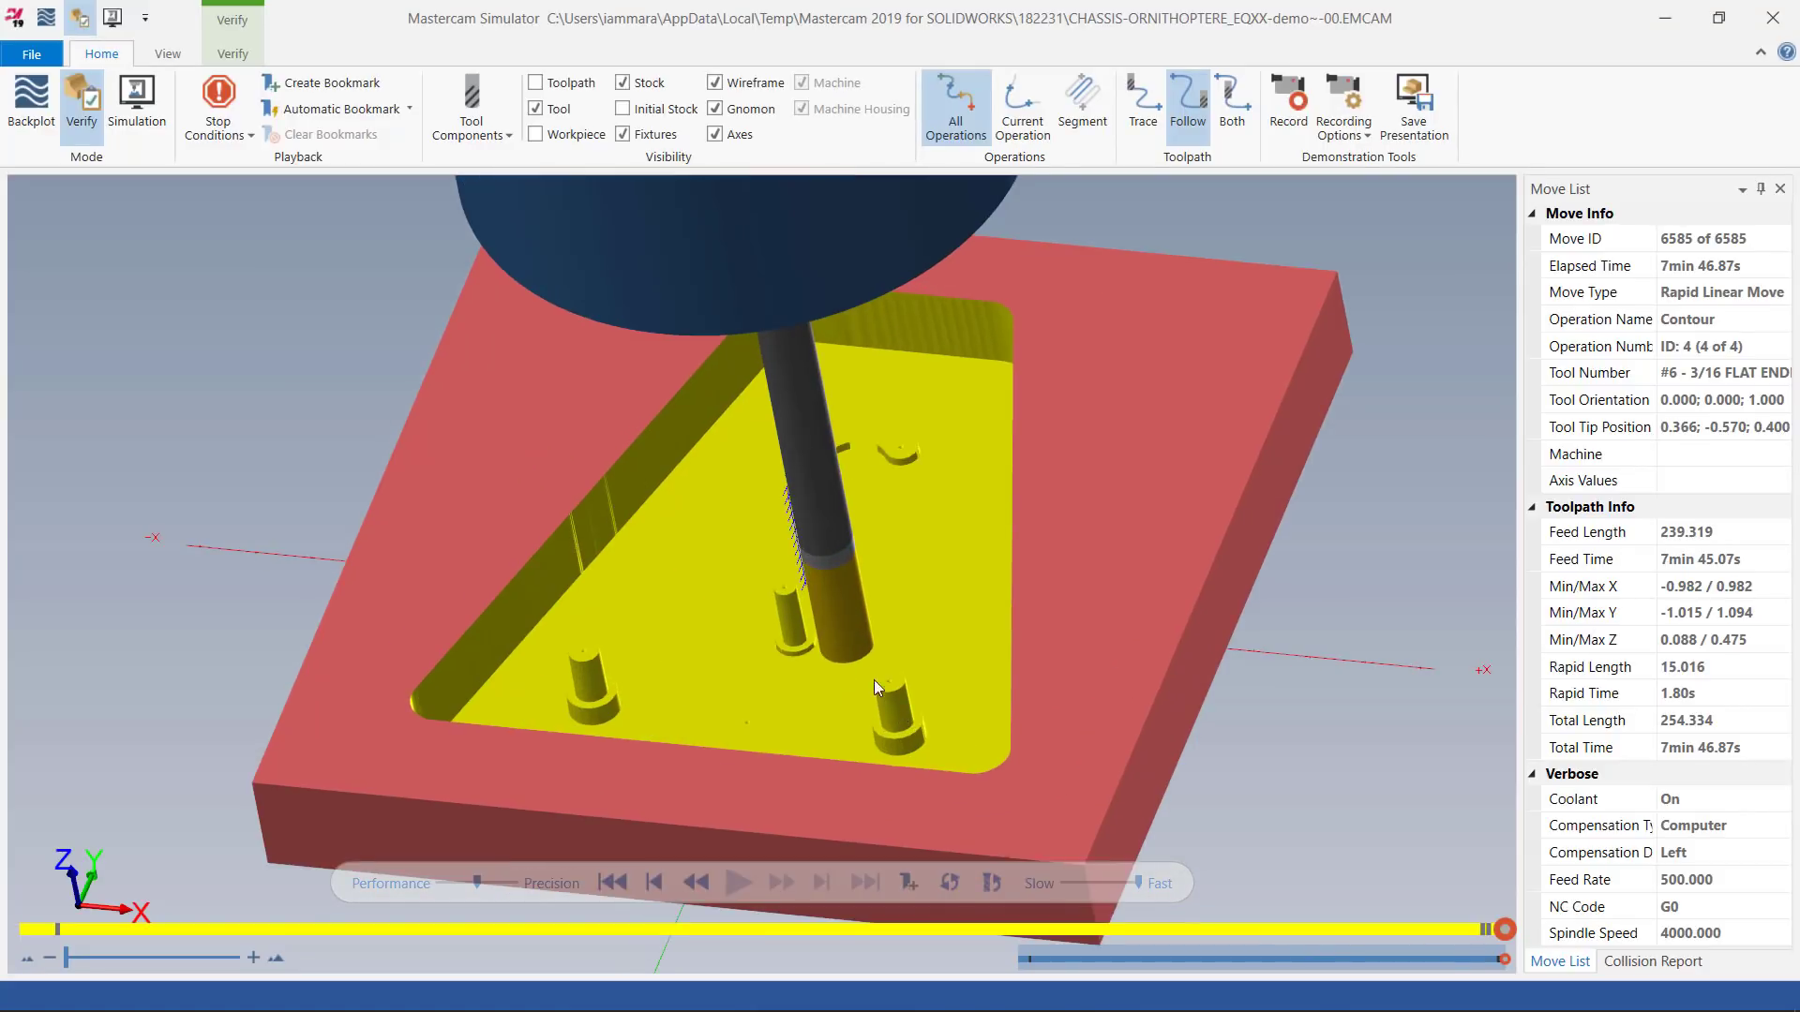
pyautogui.scroll(-1, 859, 667)
pyautogui.moveTo(859, 668); pyautogui.dragTo(879, 635, button='middle')
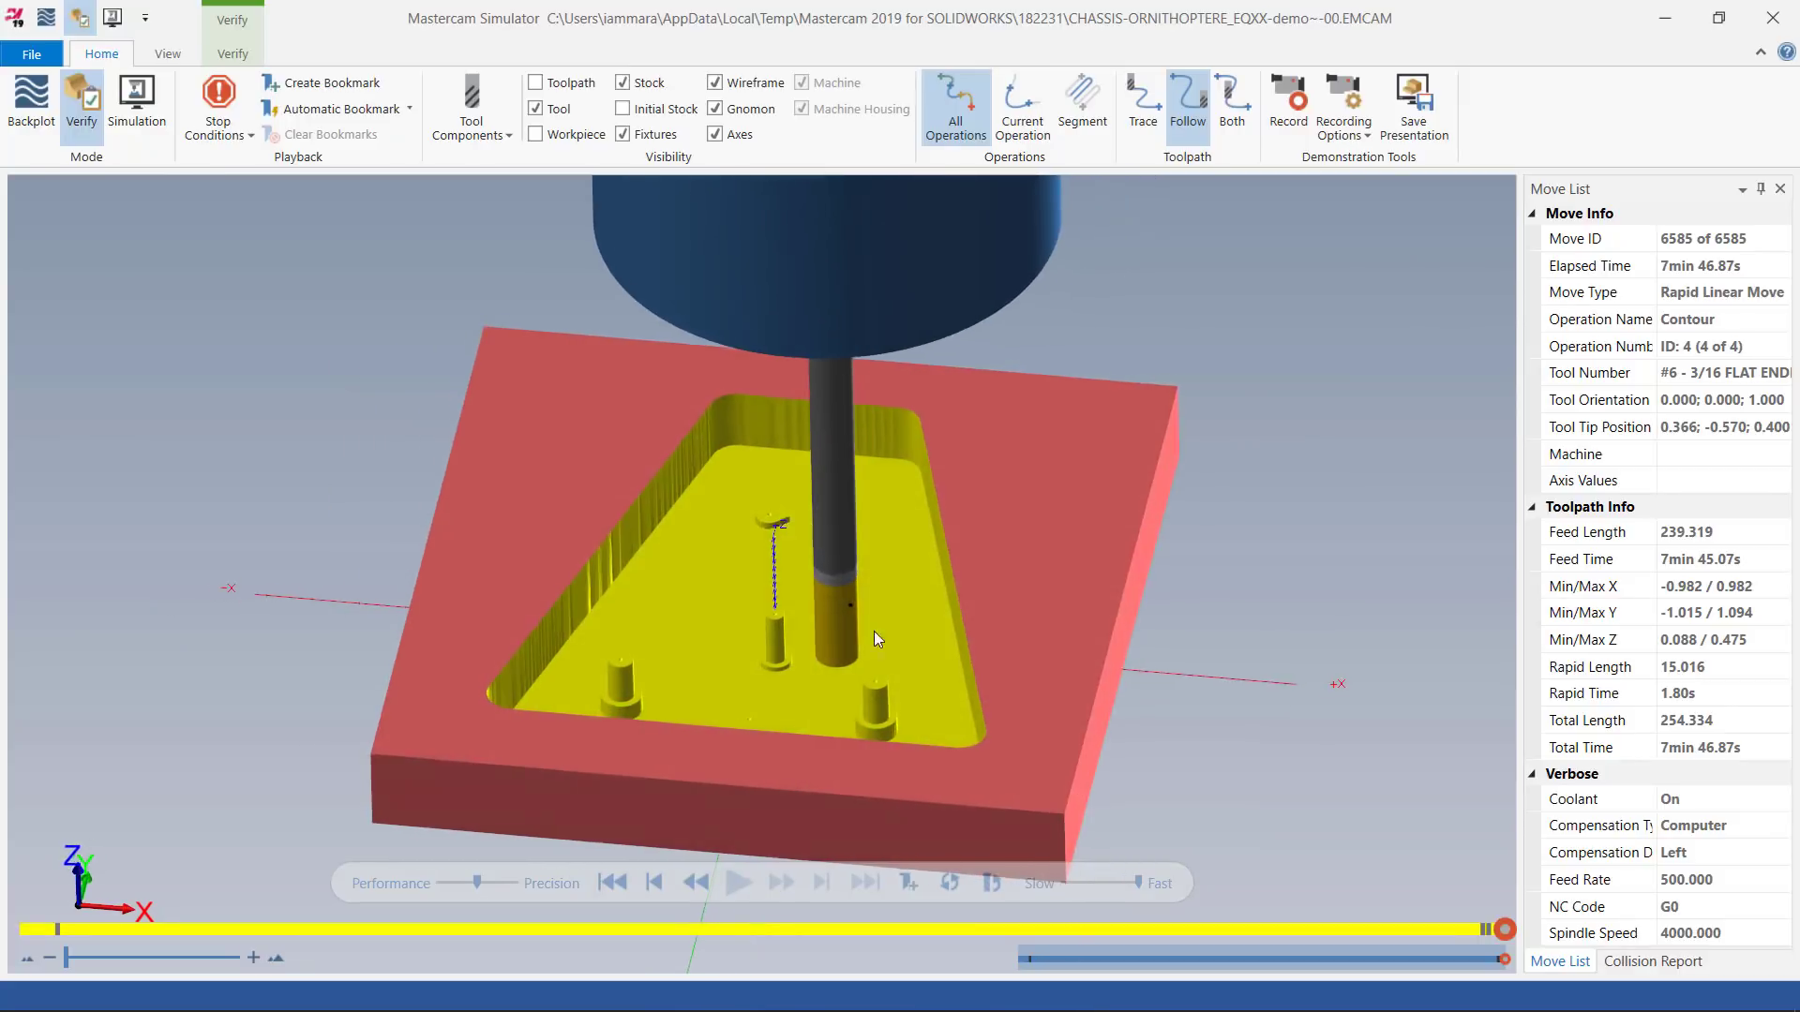
pyautogui.click(1771, 19)
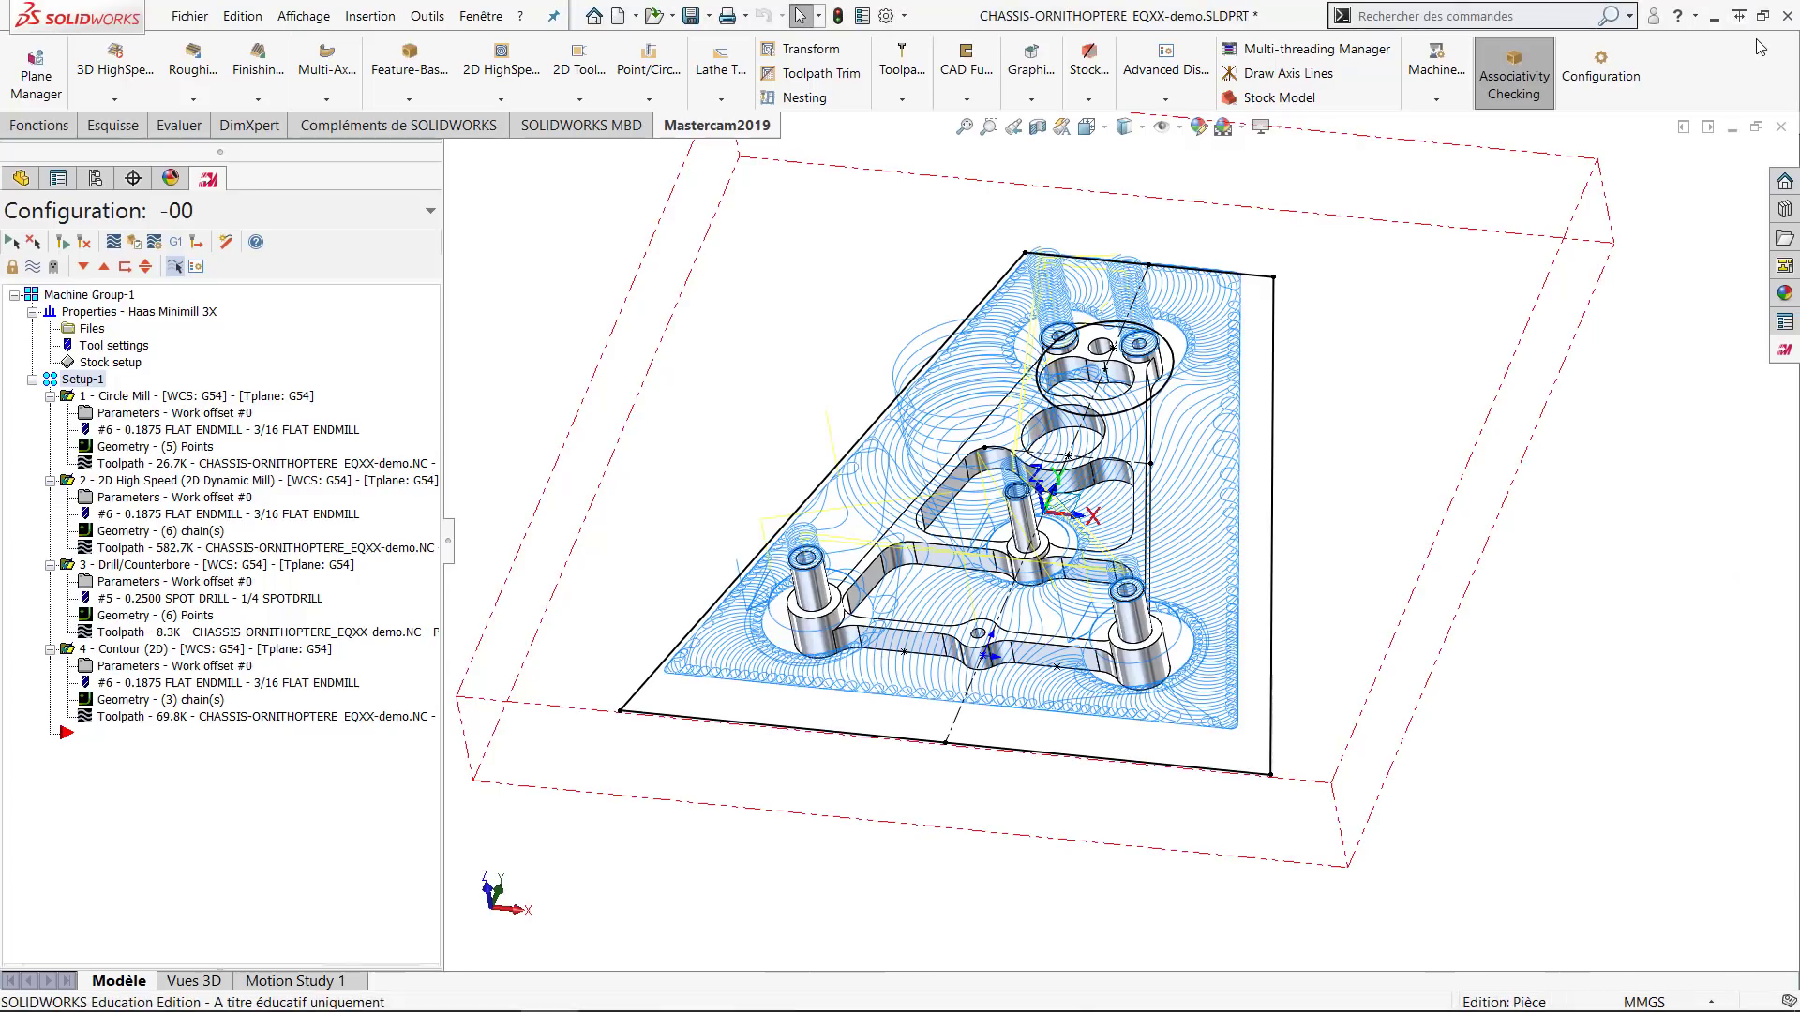
# Start a Drill toolpath on the hole between the two small bosses at the chassis's narrow end and accept the point selection.
pyautogui.scroll(-3, 1097, 309)
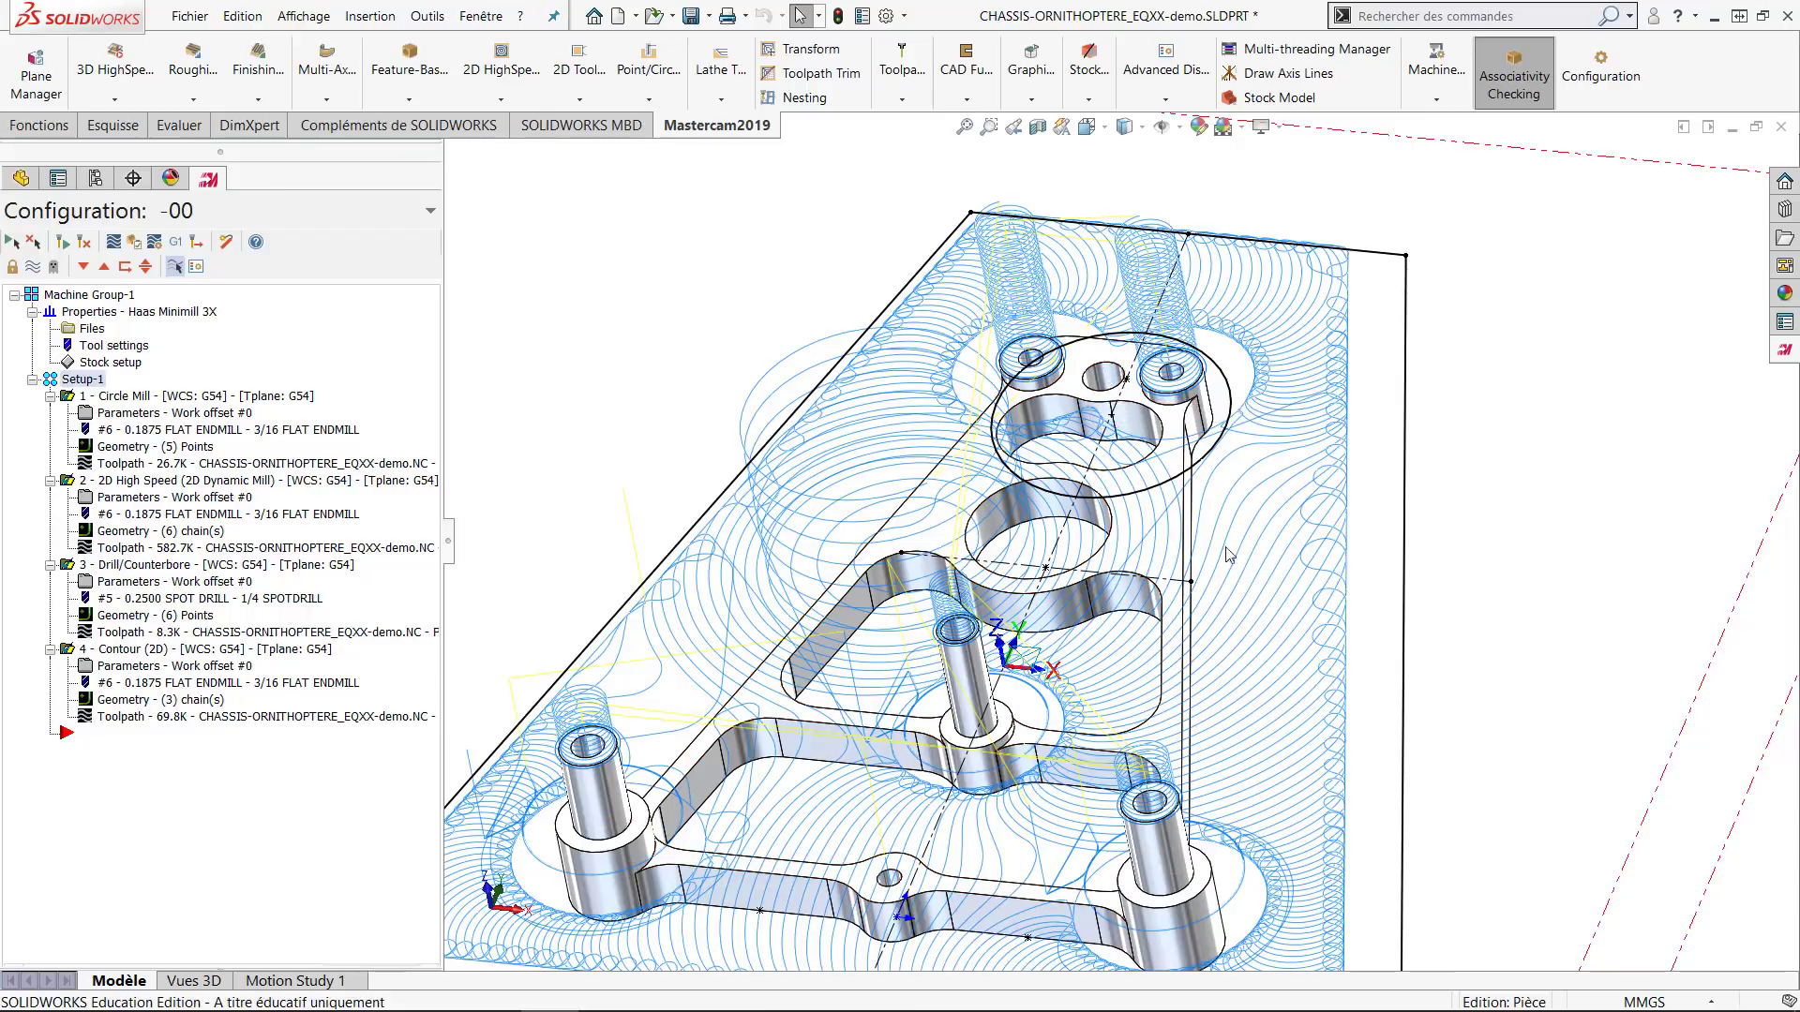
pyautogui.scroll(2, 1153, 544)
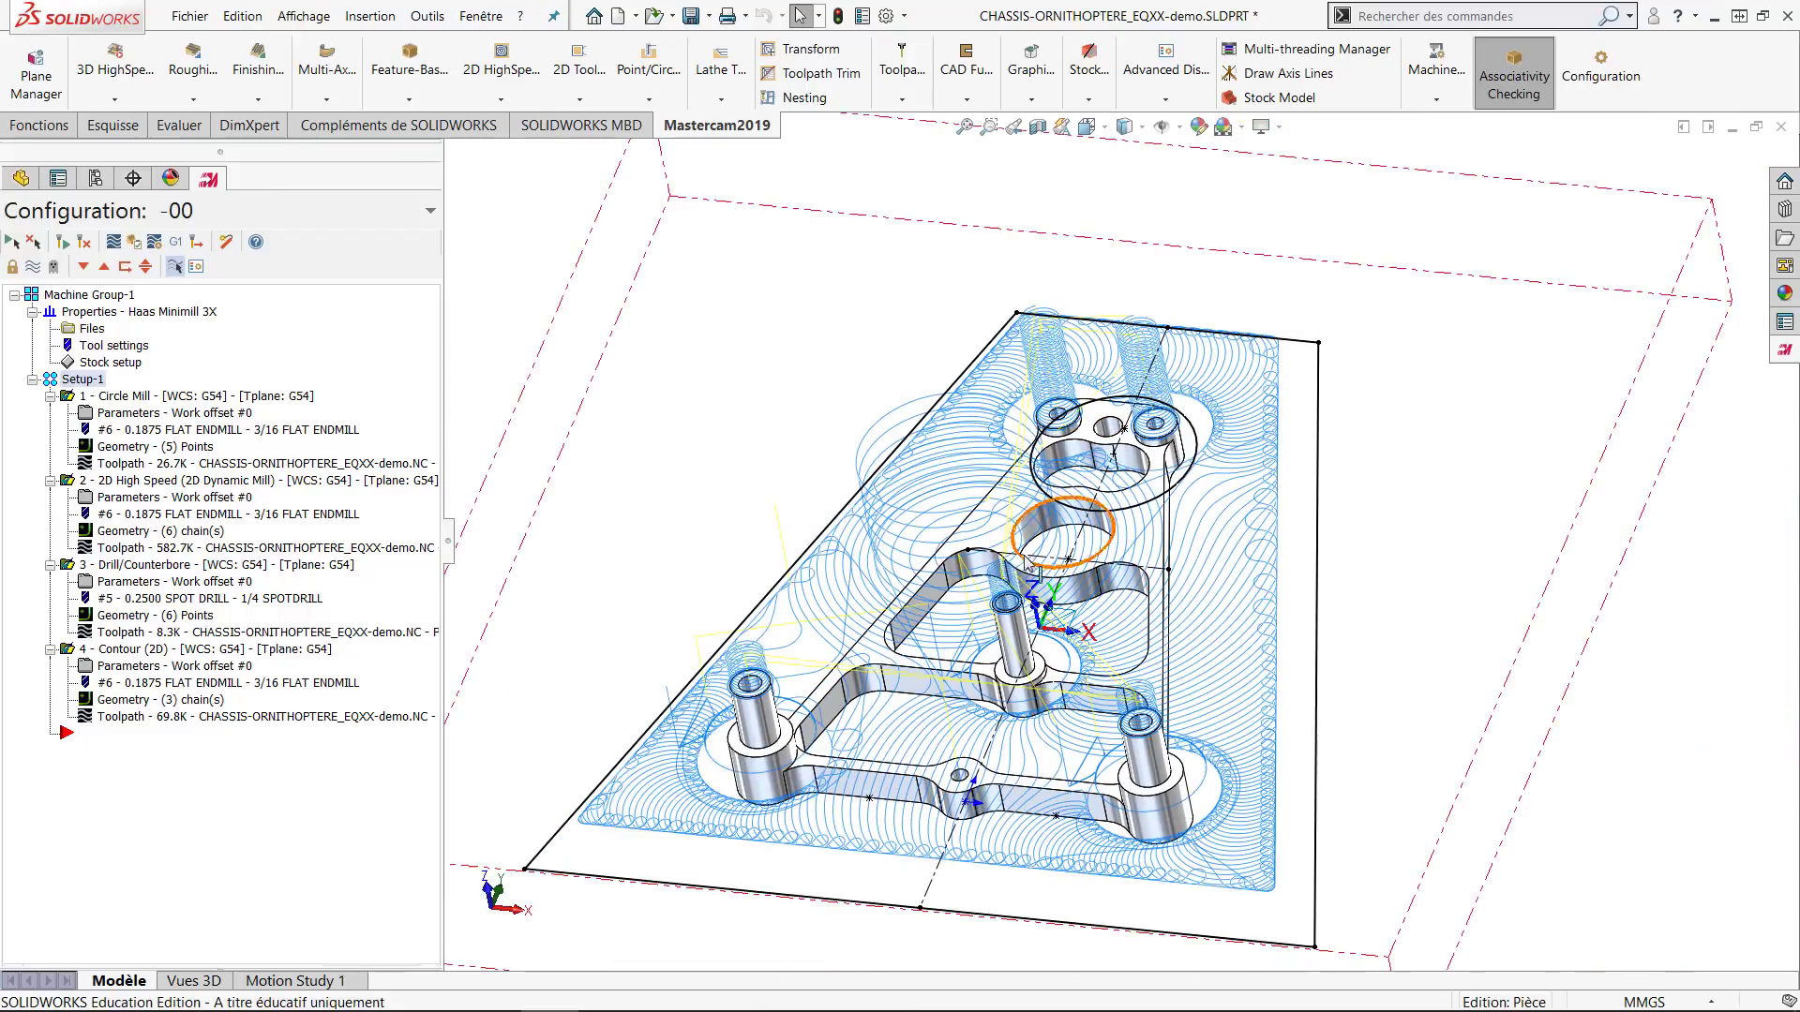
pyautogui.click(647, 101)
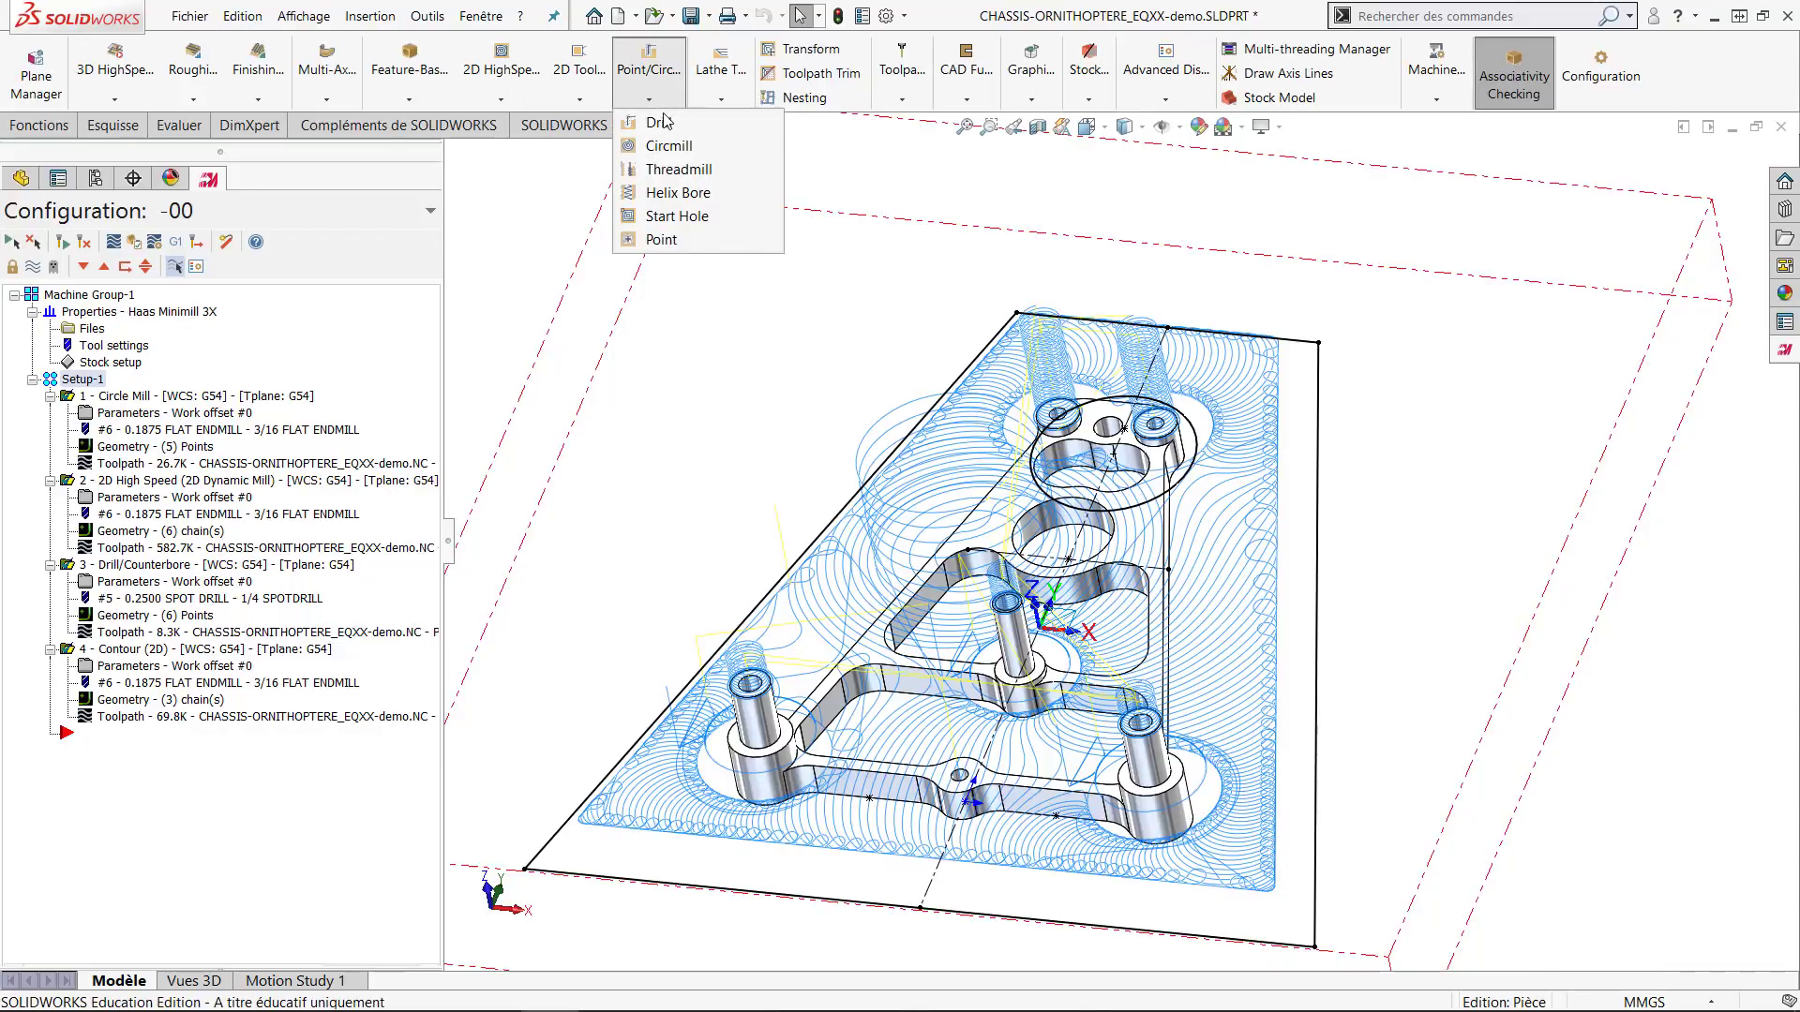
pyautogui.click(660, 124)
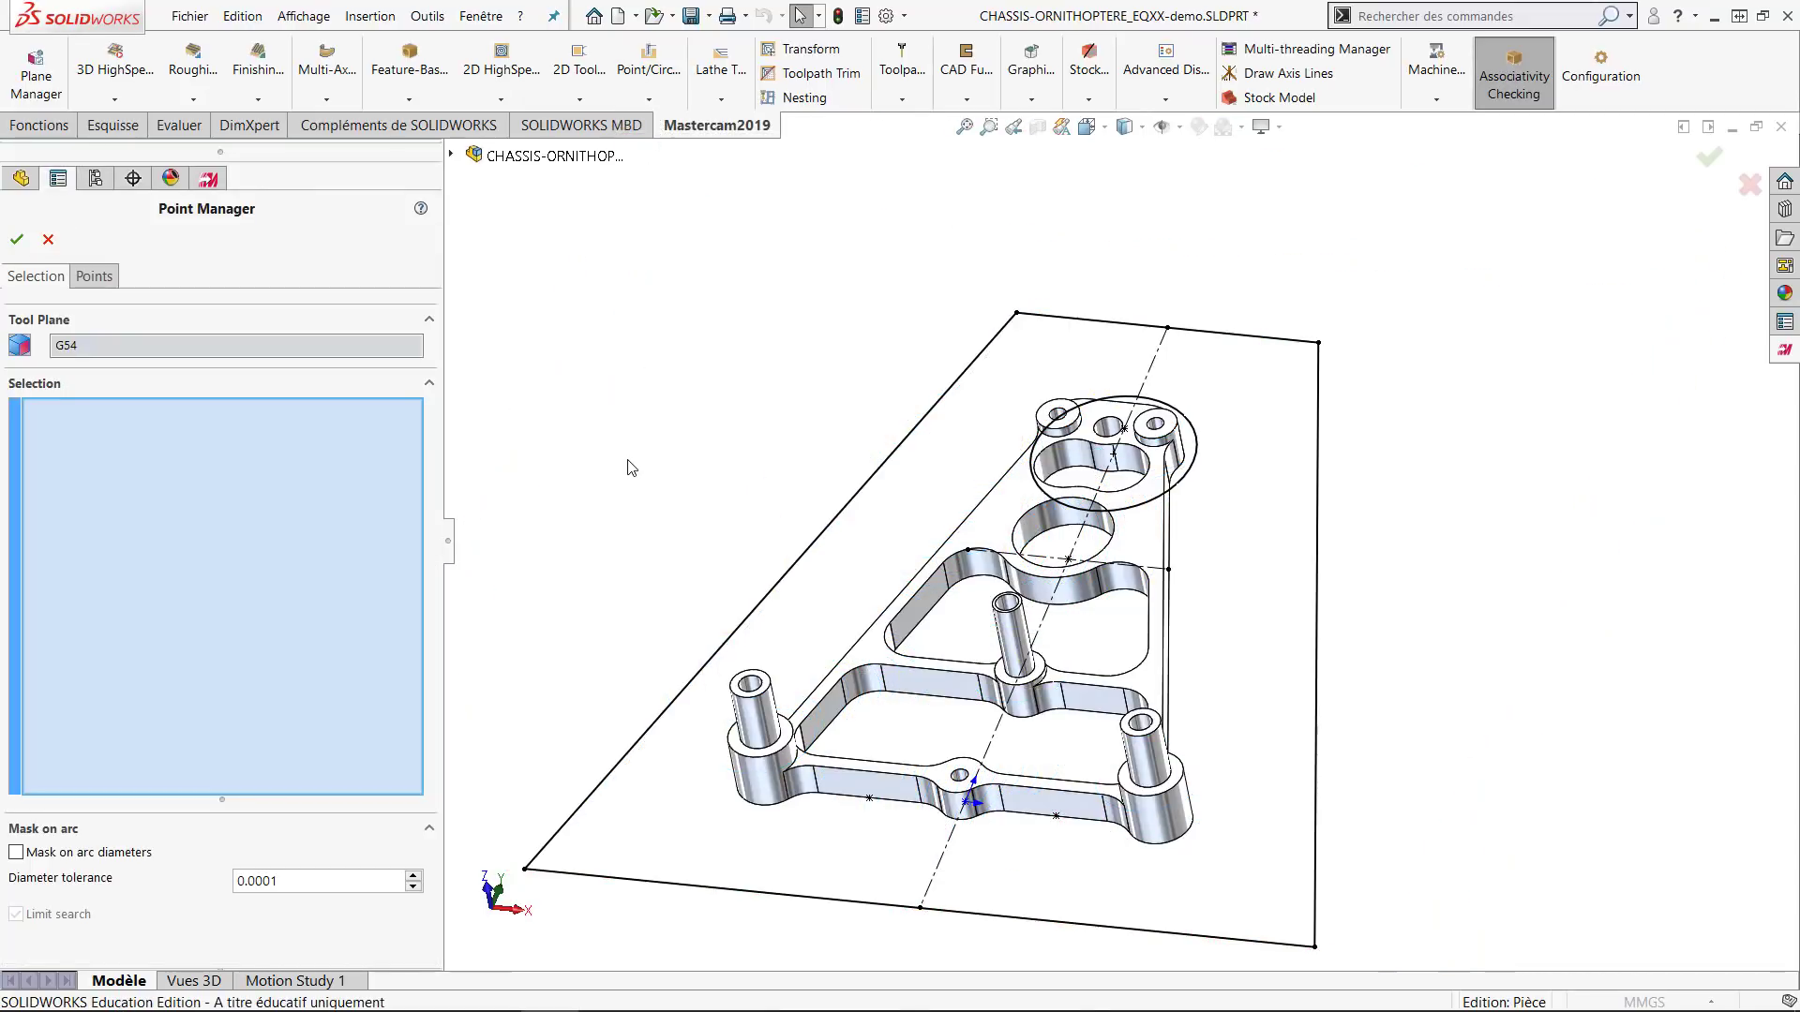
pyautogui.click(1098, 439)
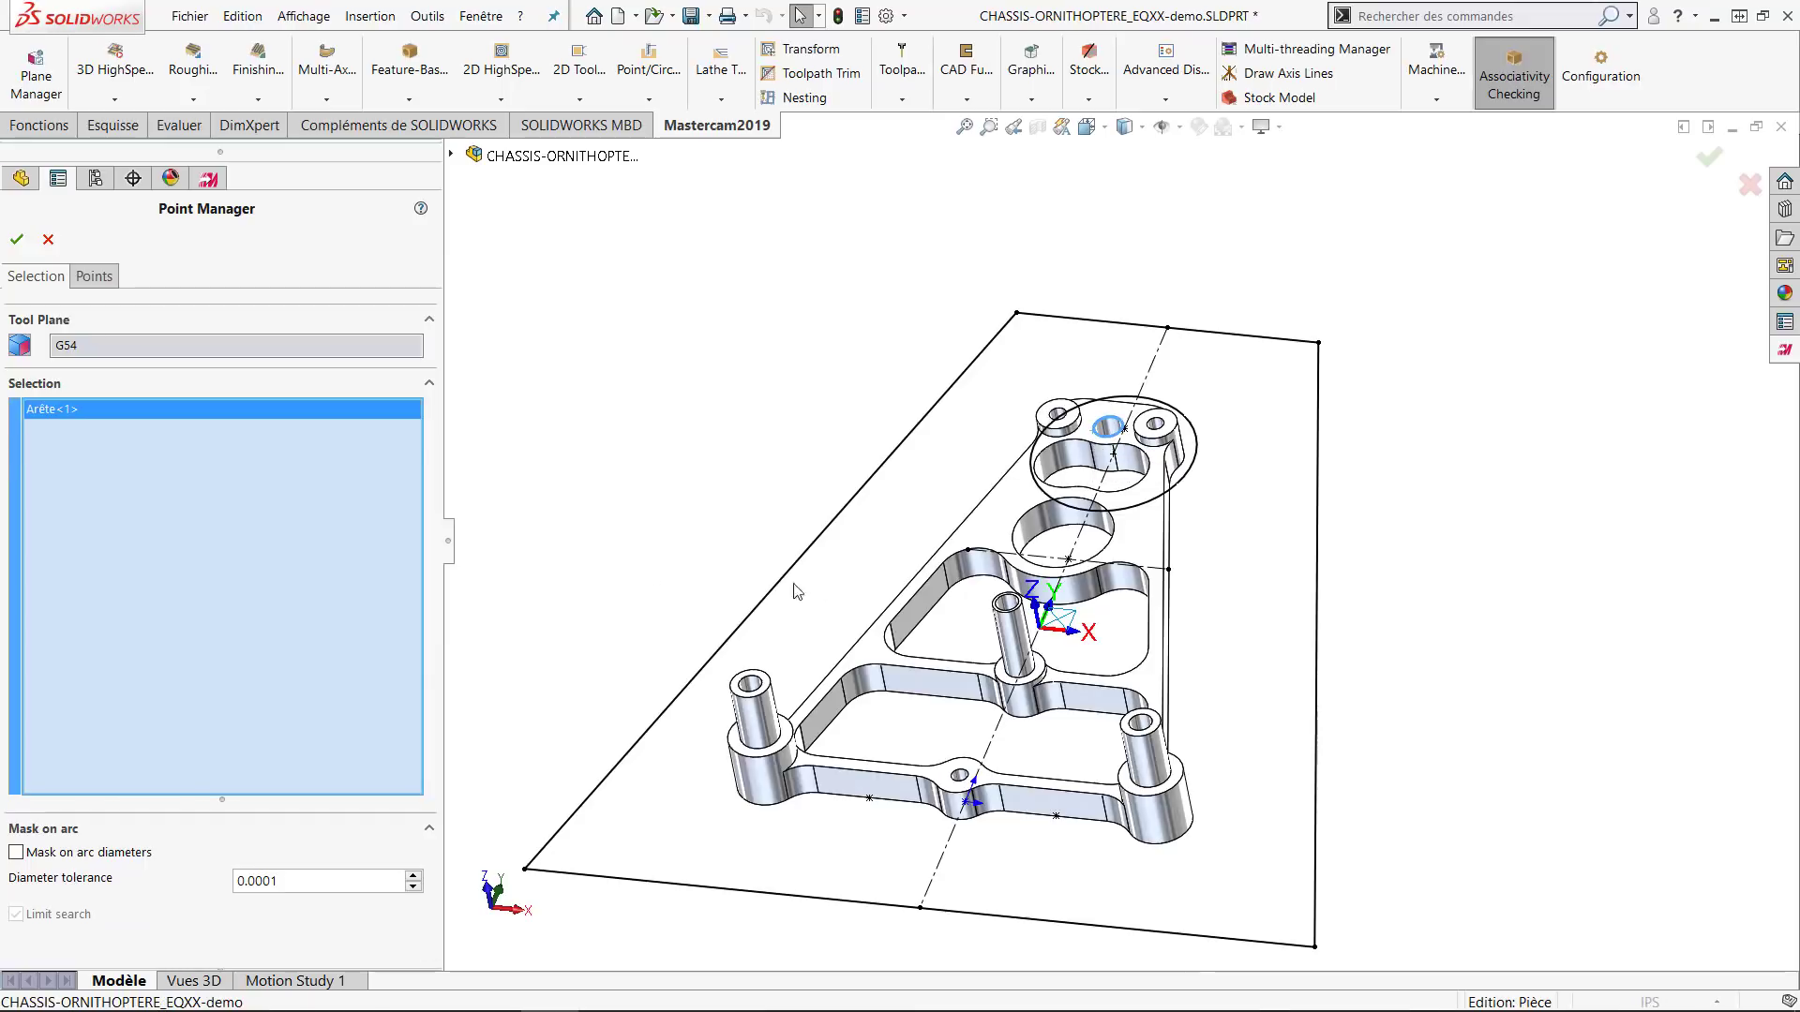
pyautogui.click(18, 240)
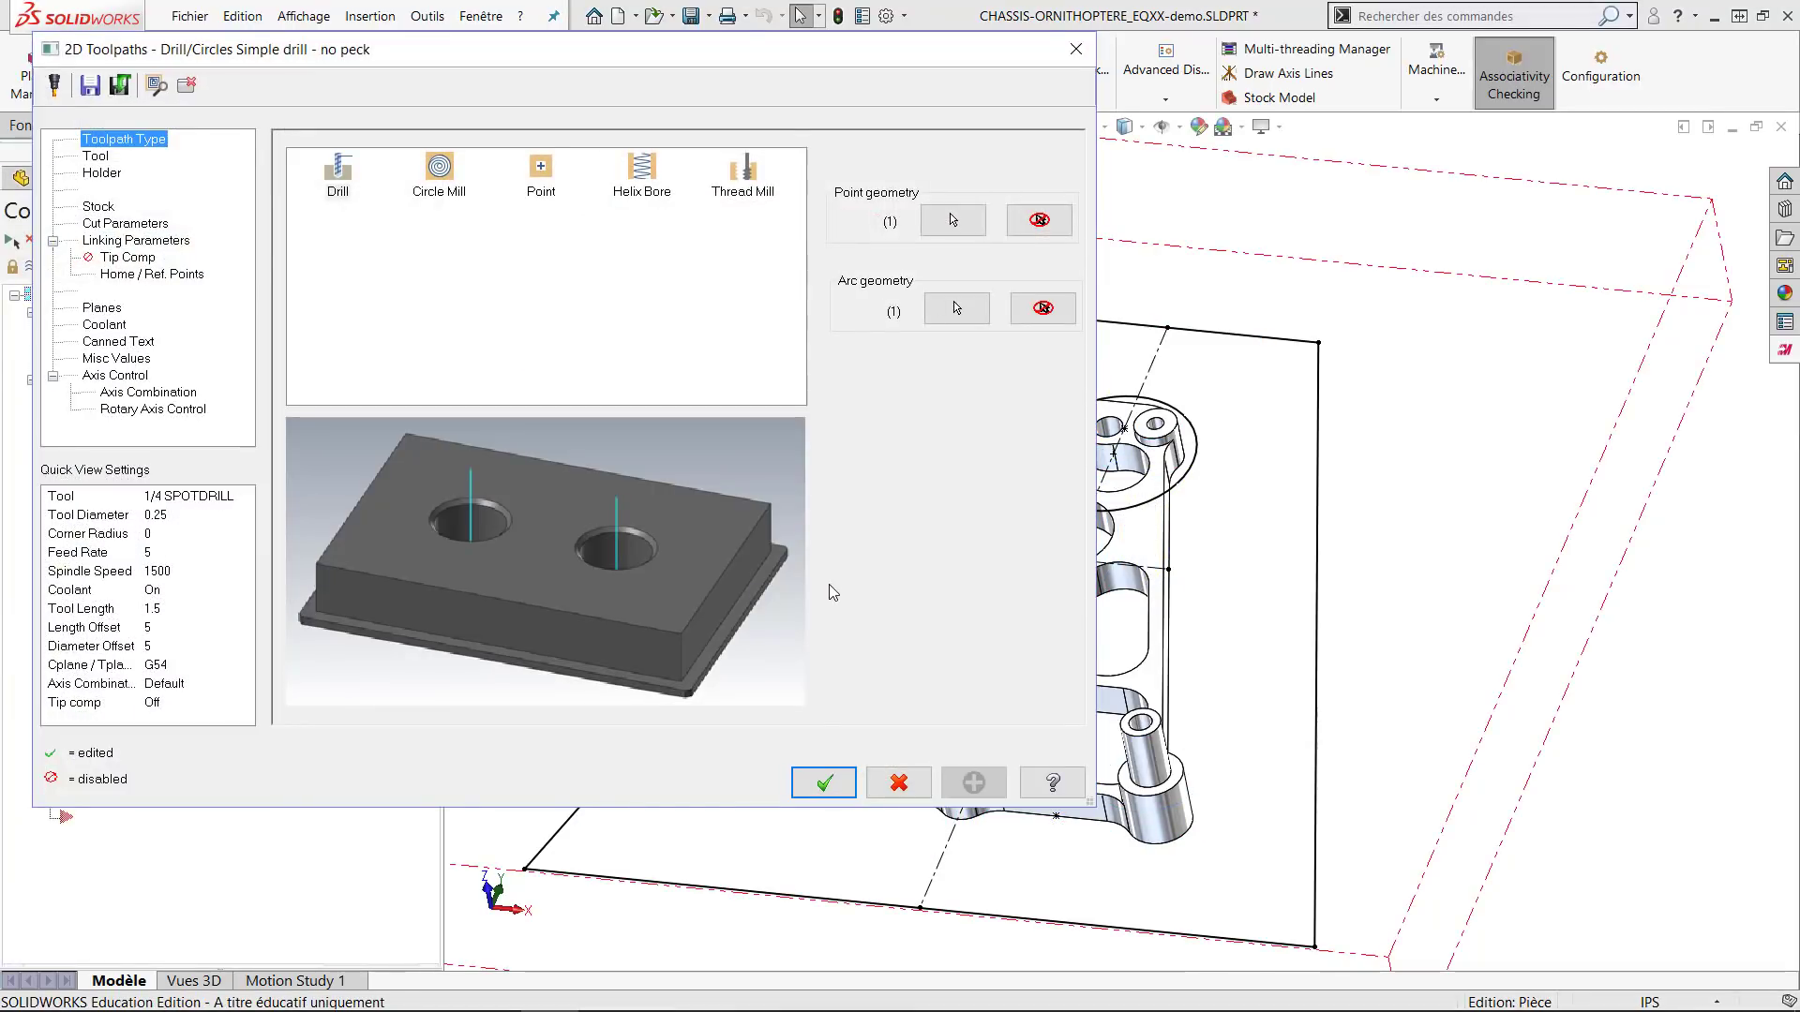
# Choose the Foret 2.00mm drill for the Drill toolpath and set its feed rate to 5 and spindle speed to 4500.
pyautogui.click(96, 160)
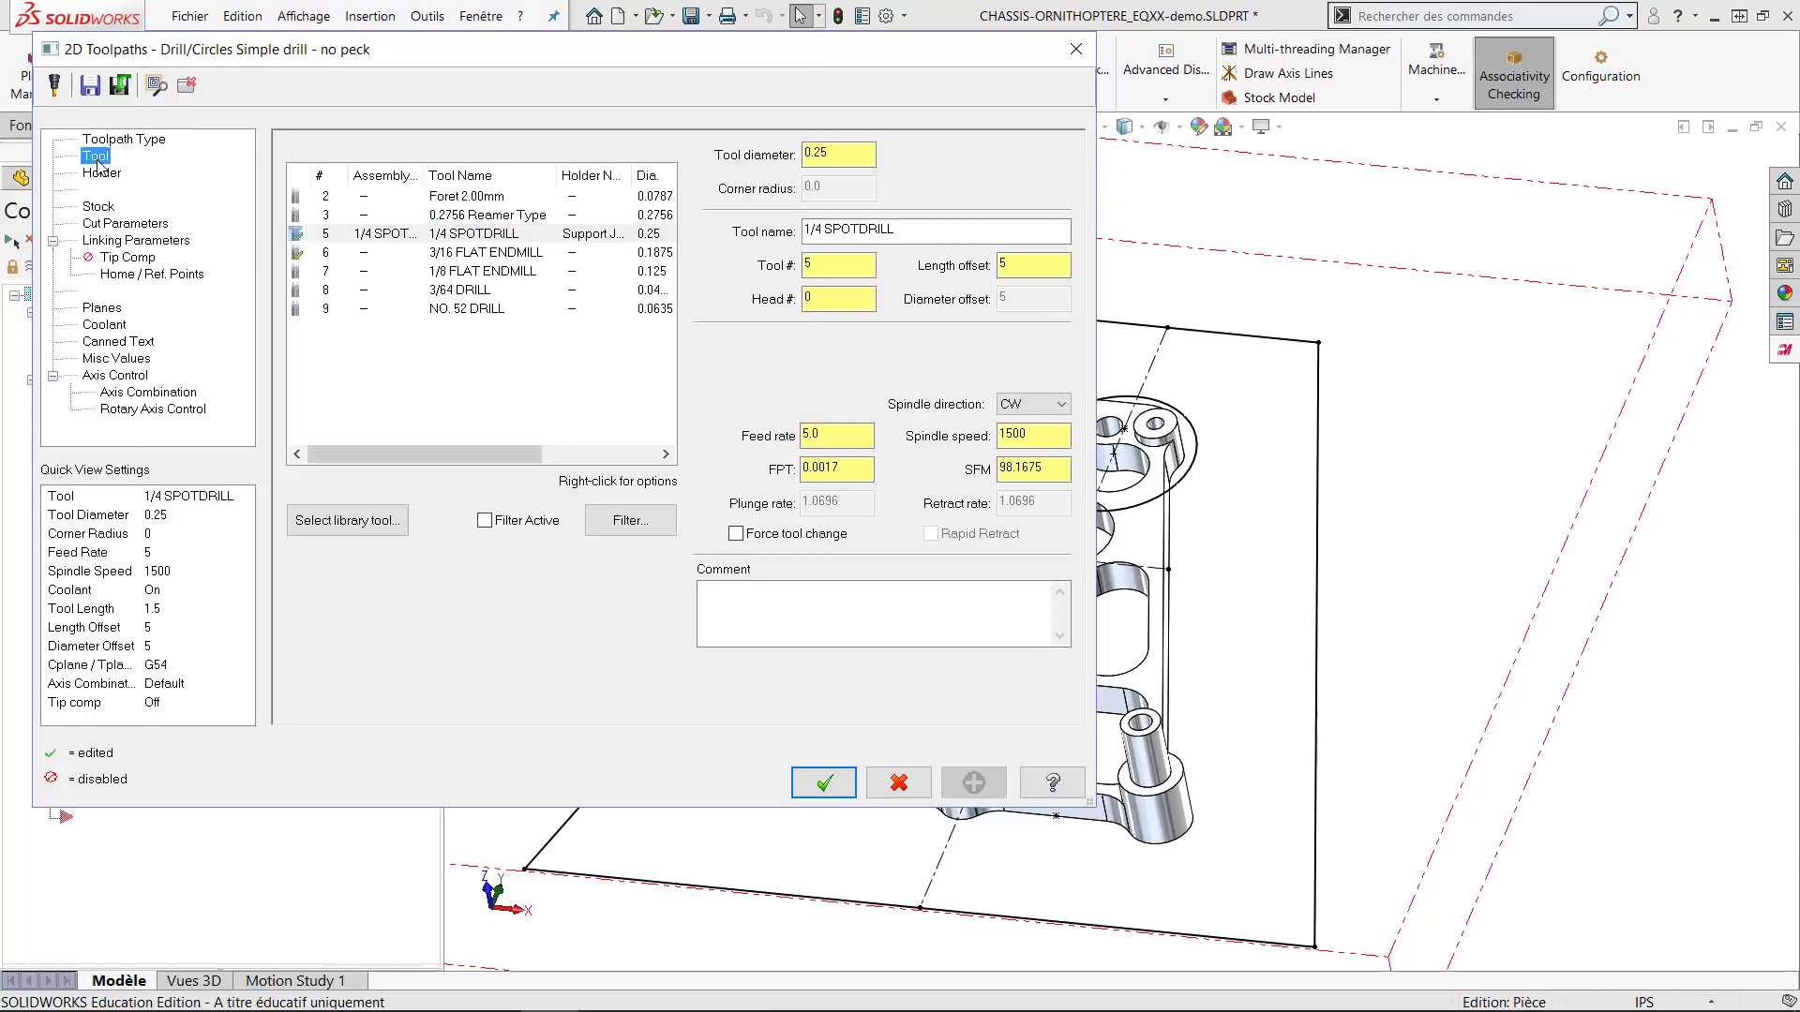
pyautogui.click(472, 197)
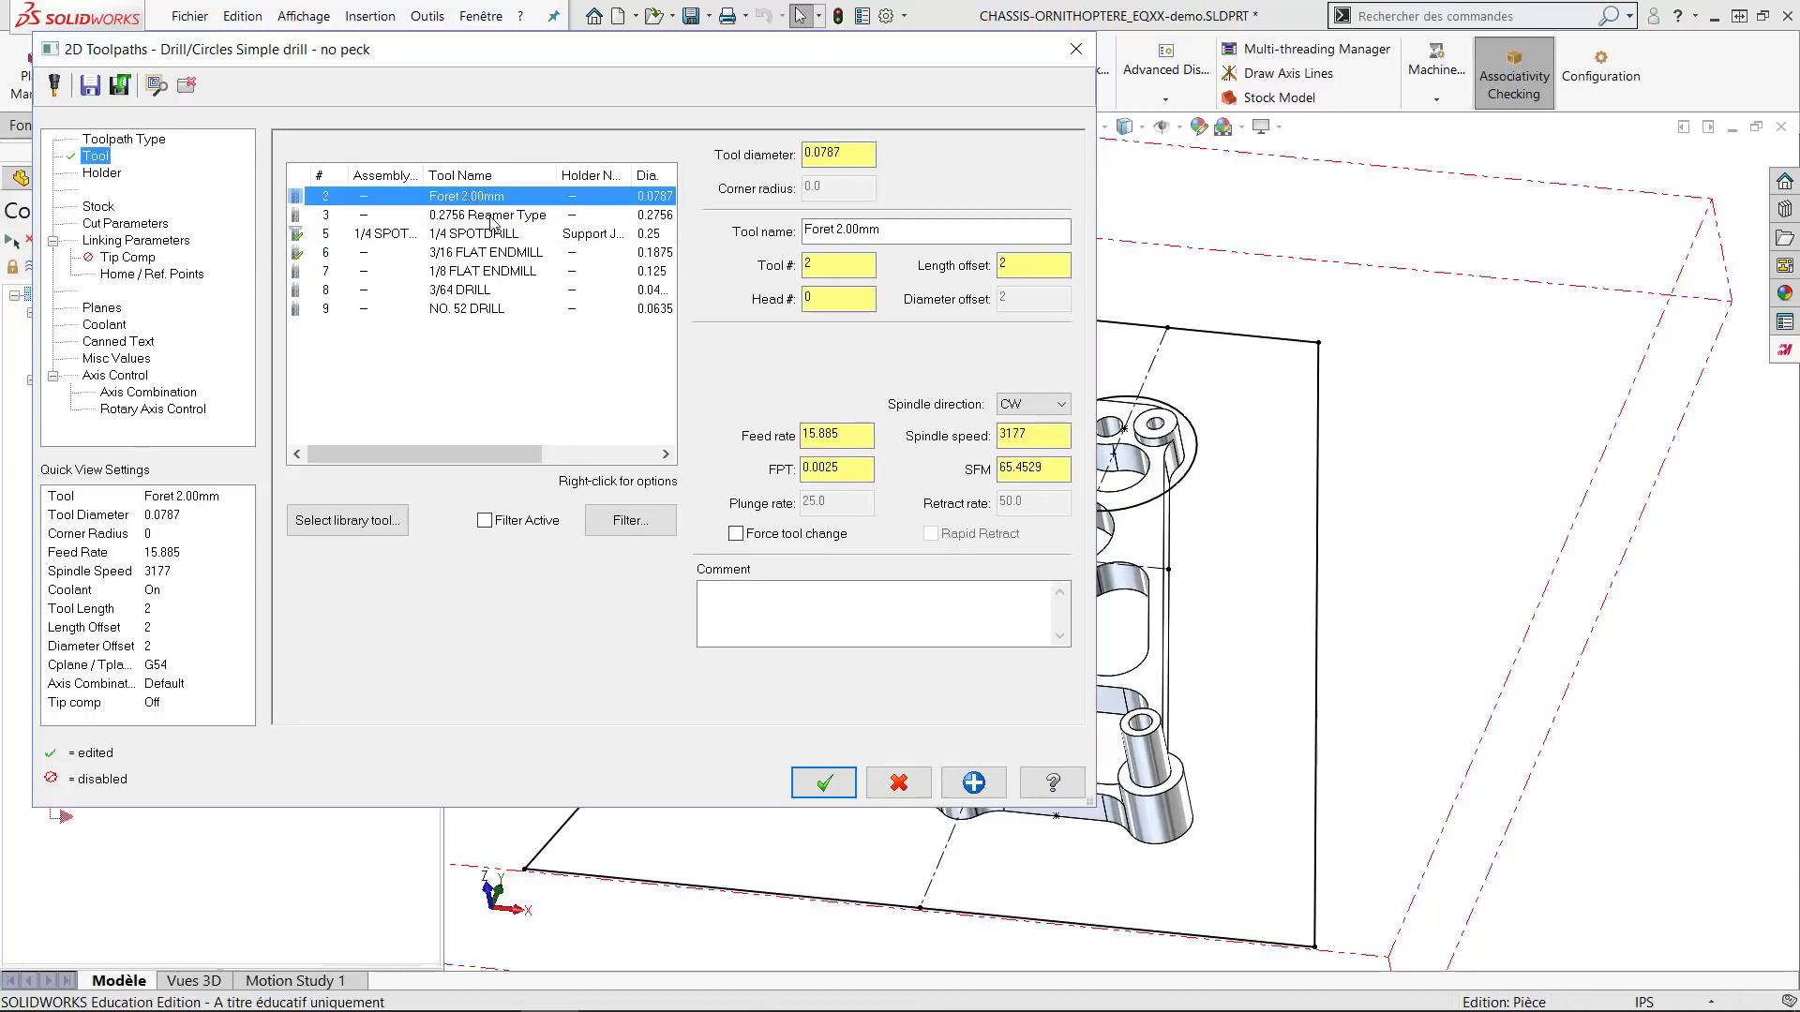
pyautogui.moveTo(861, 440); pyautogui.dragTo(777, 446)
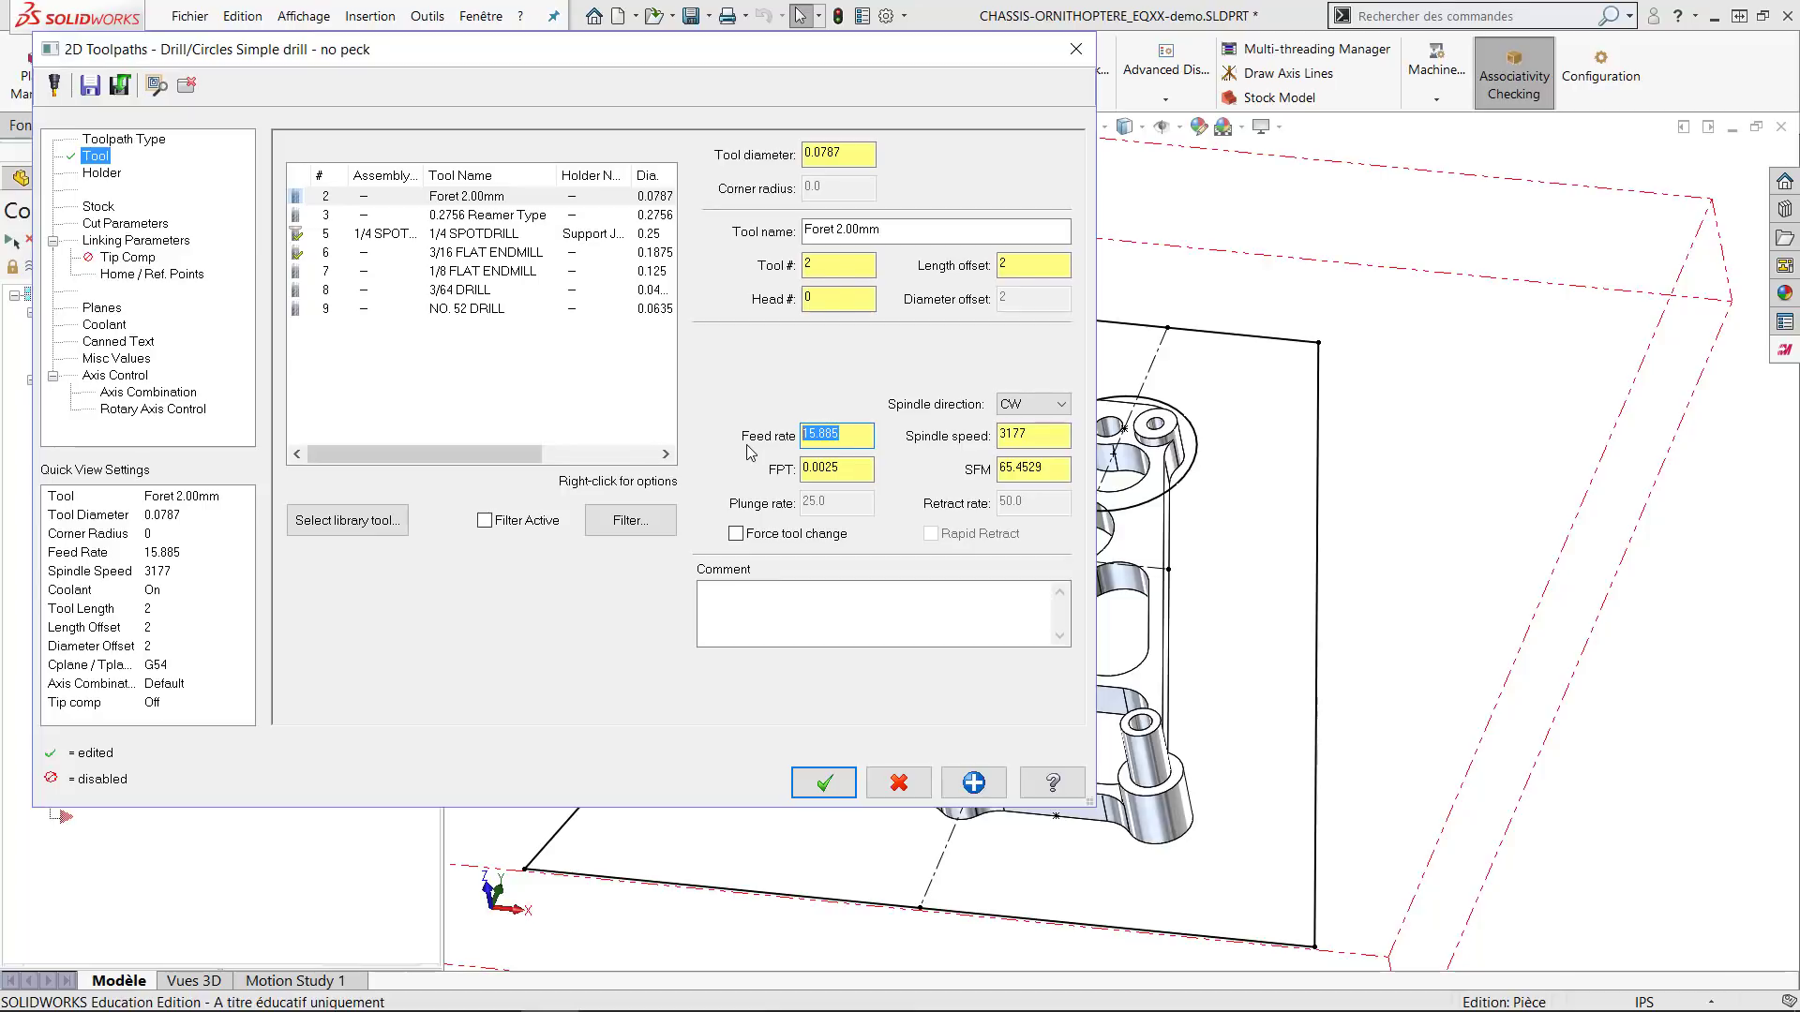
pyautogui.write('5')
pyautogui.press('Tab')
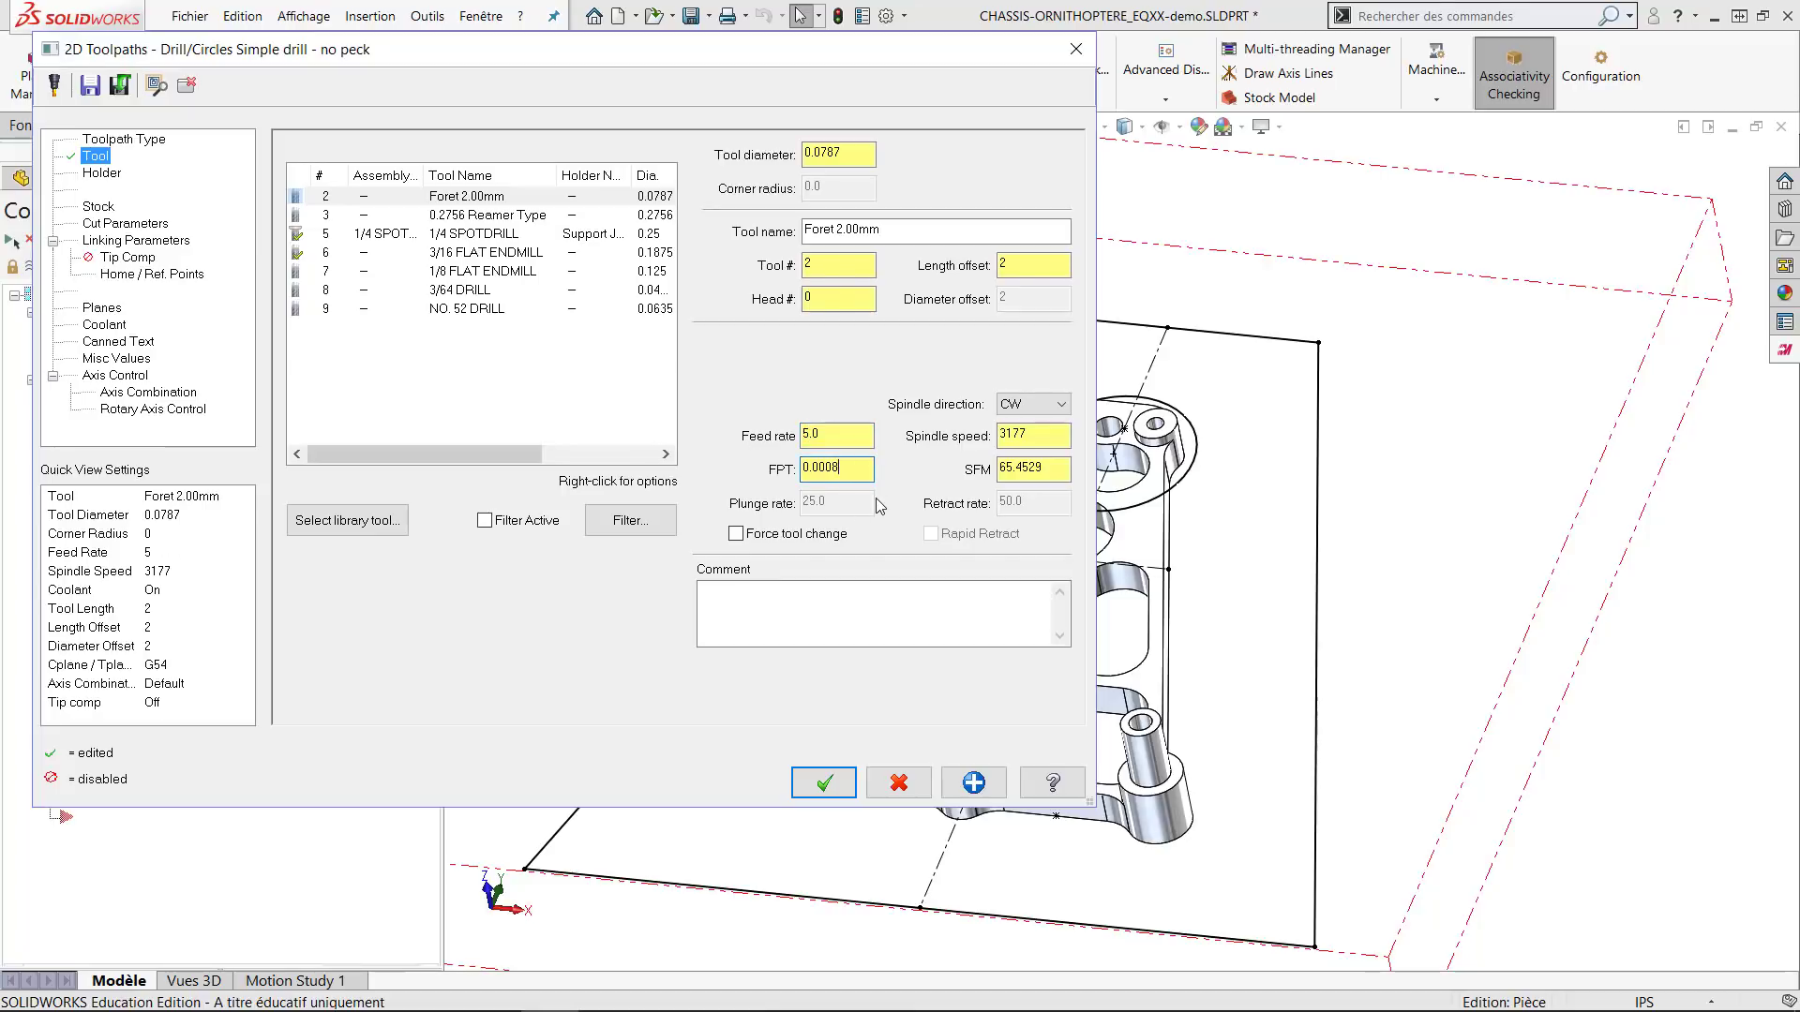
pyautogui.press('Tab')
pyautogui.write('4')
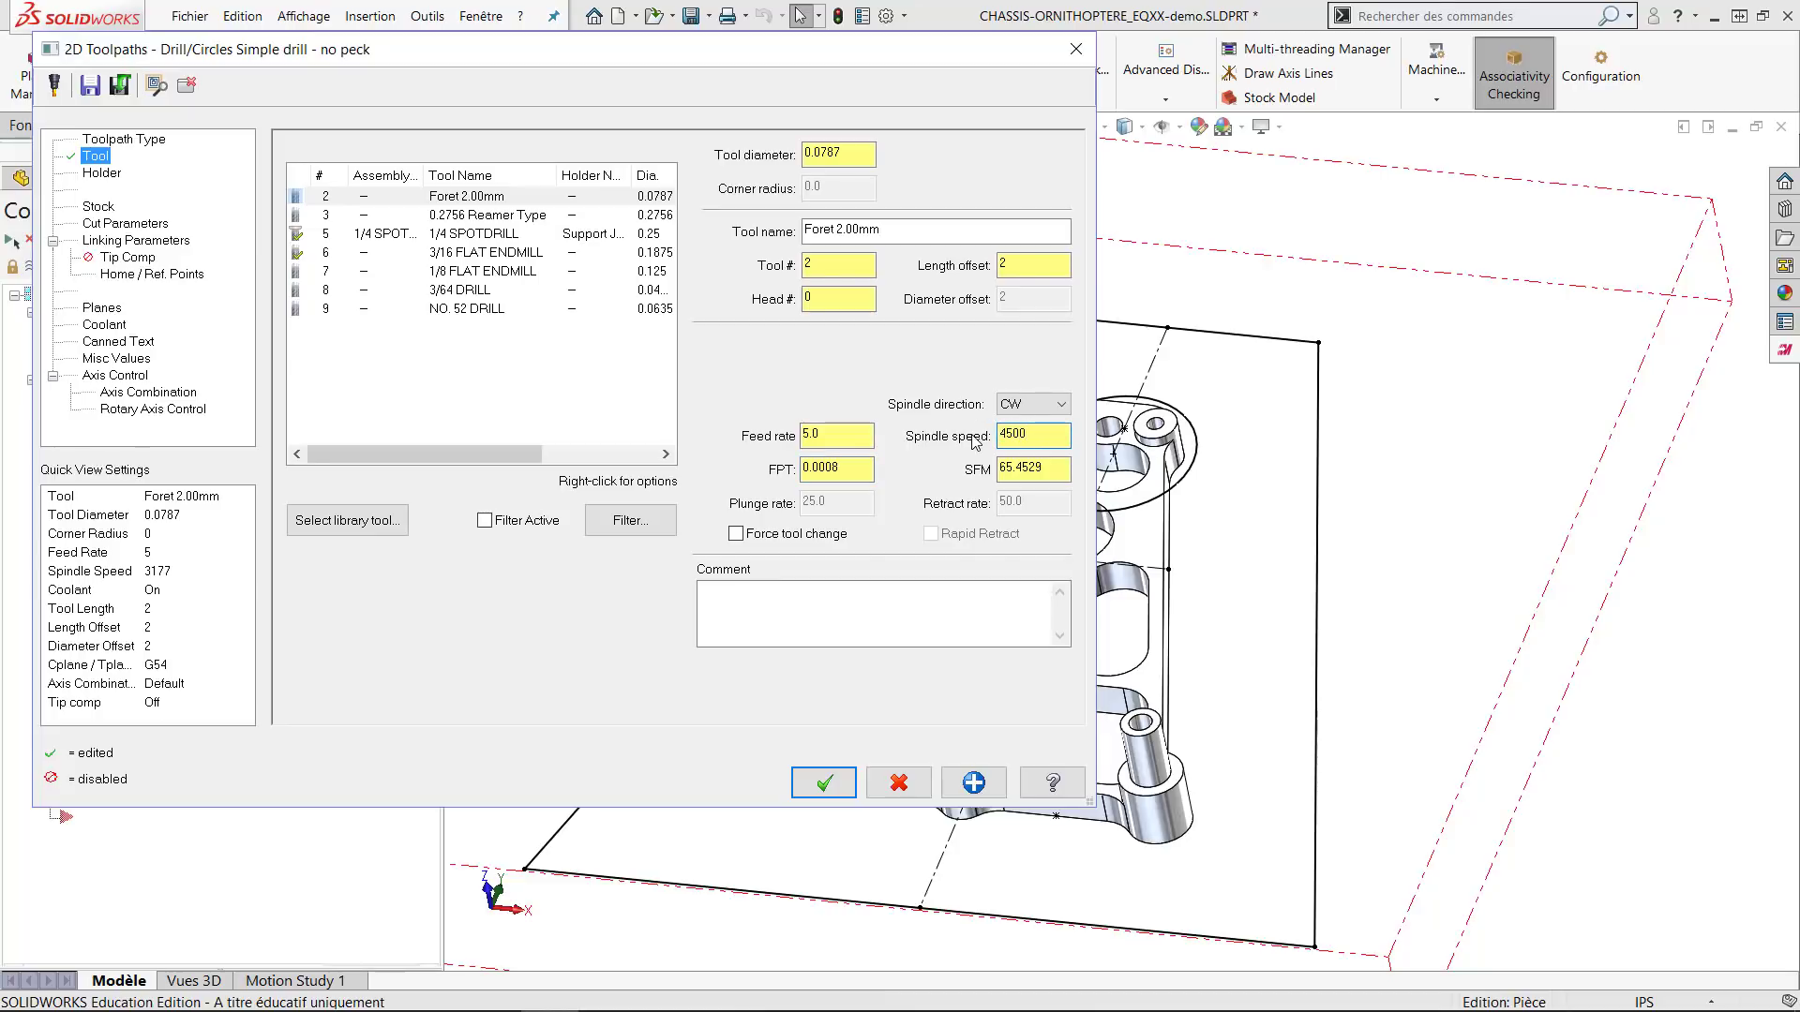
# Set the drill's spindle speed to 4500 and choose the Peck Drill cycle with a peck of 0.075.
pyautogui.write('500')
pyautogui.click(856, 468)
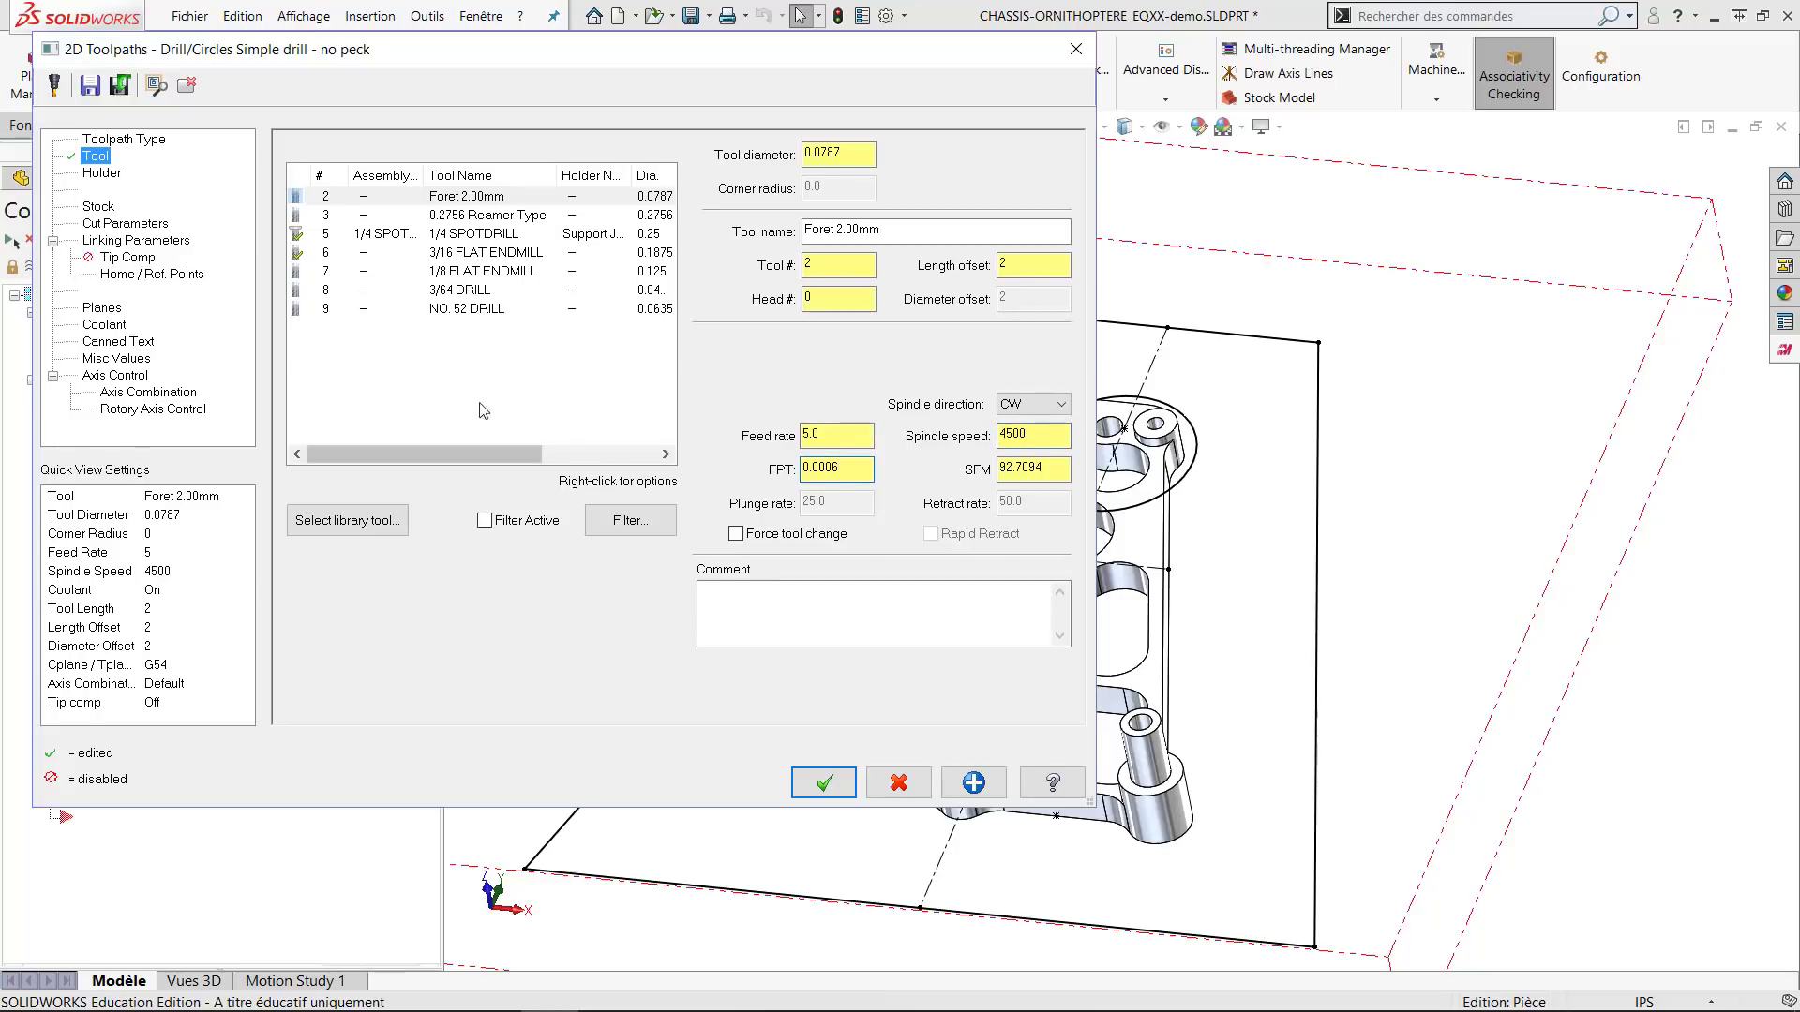
pyautogui.click(111, 225)
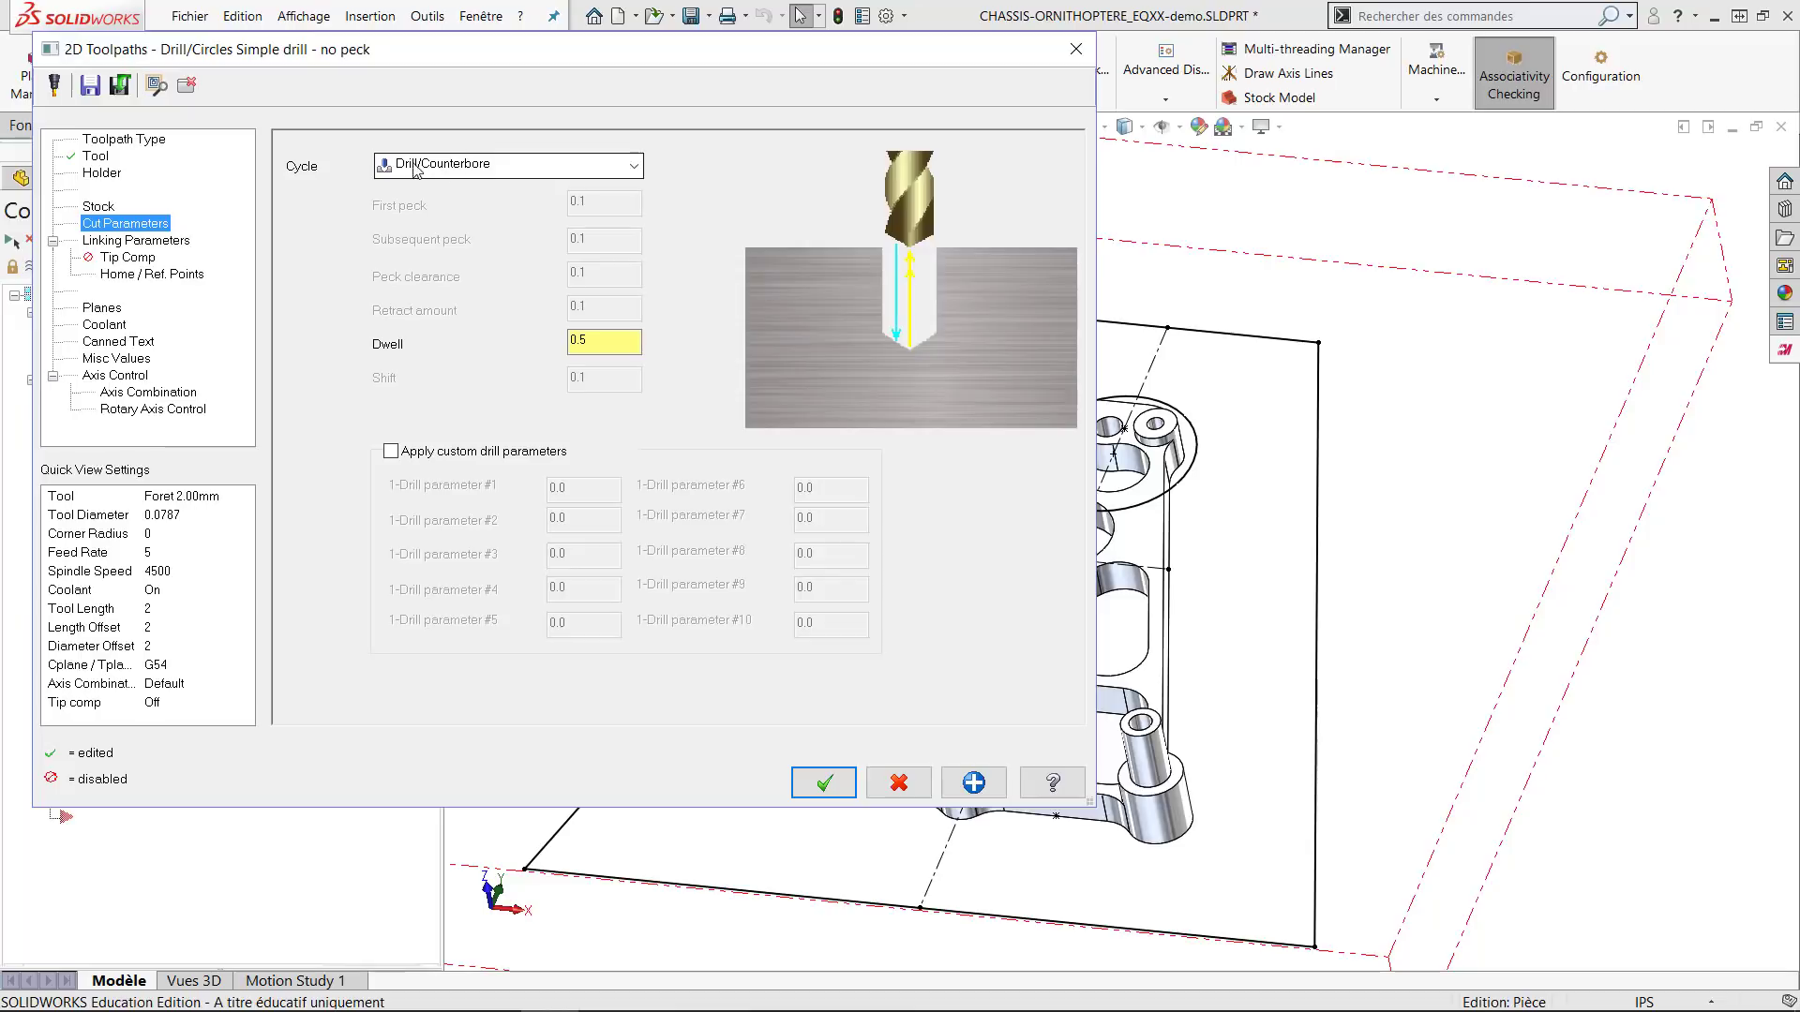
pyautogui.click(511, 169)
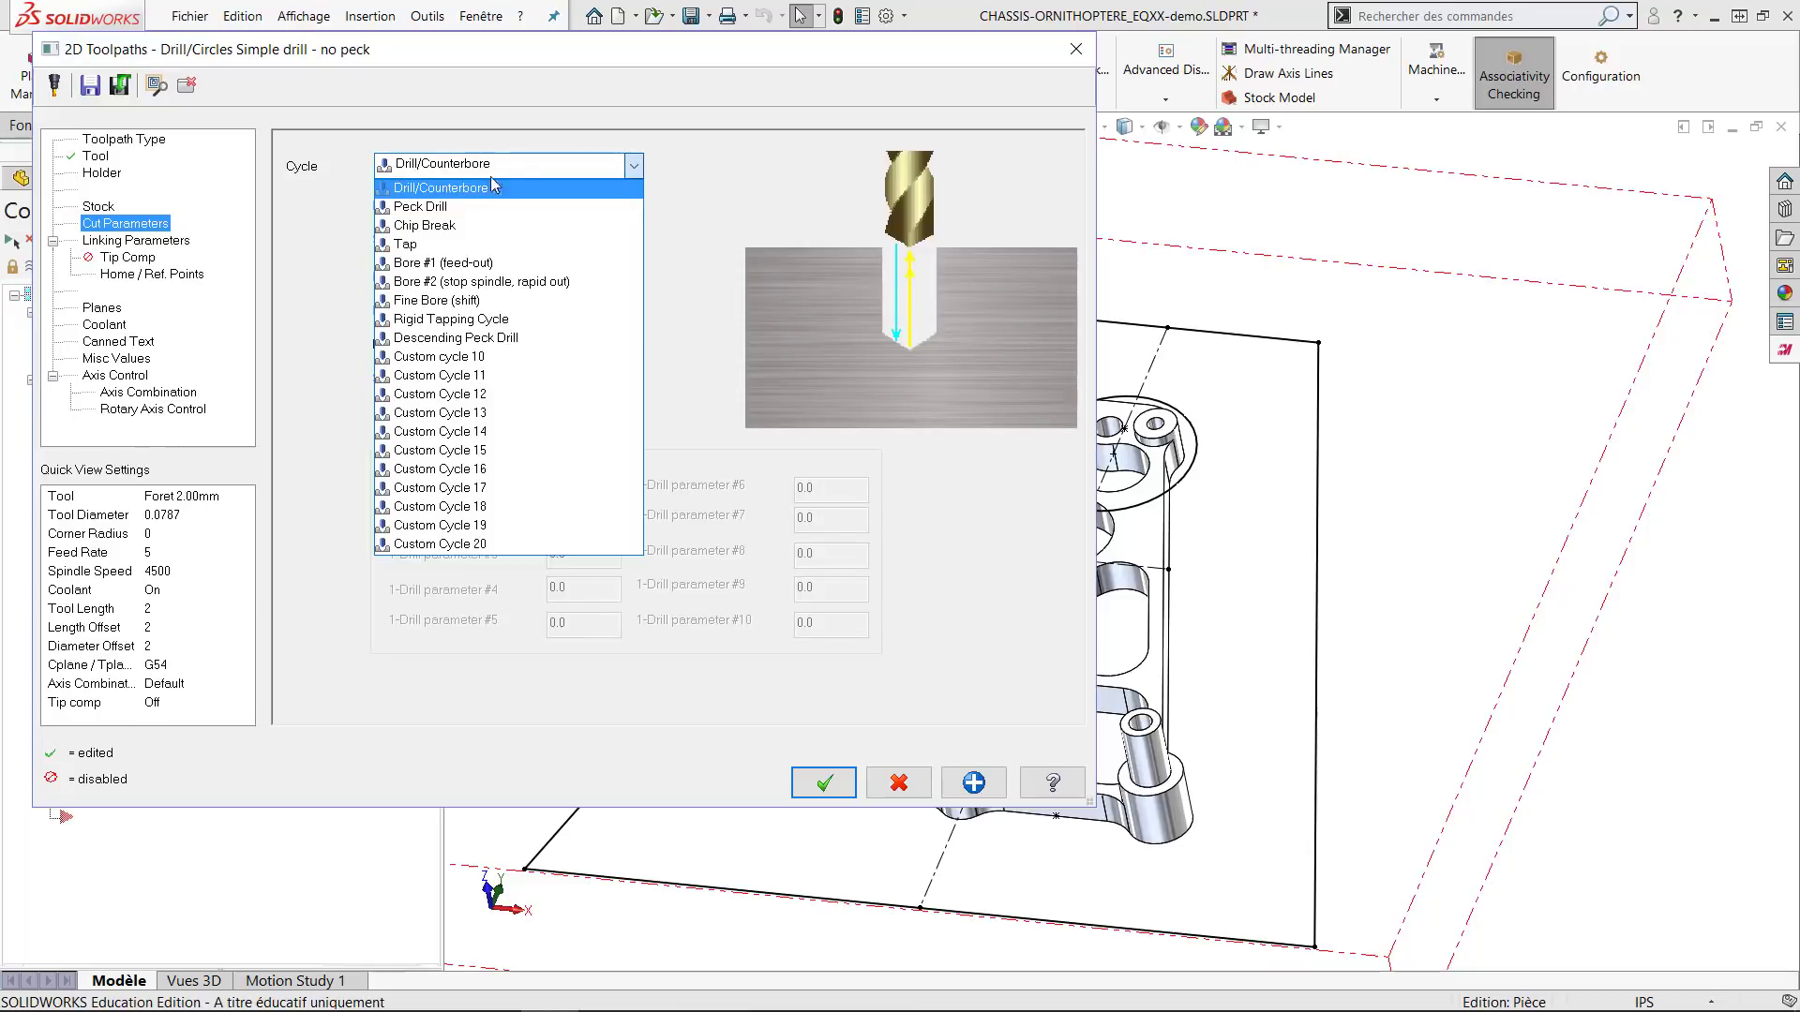
pyautogui.click(448, 209)
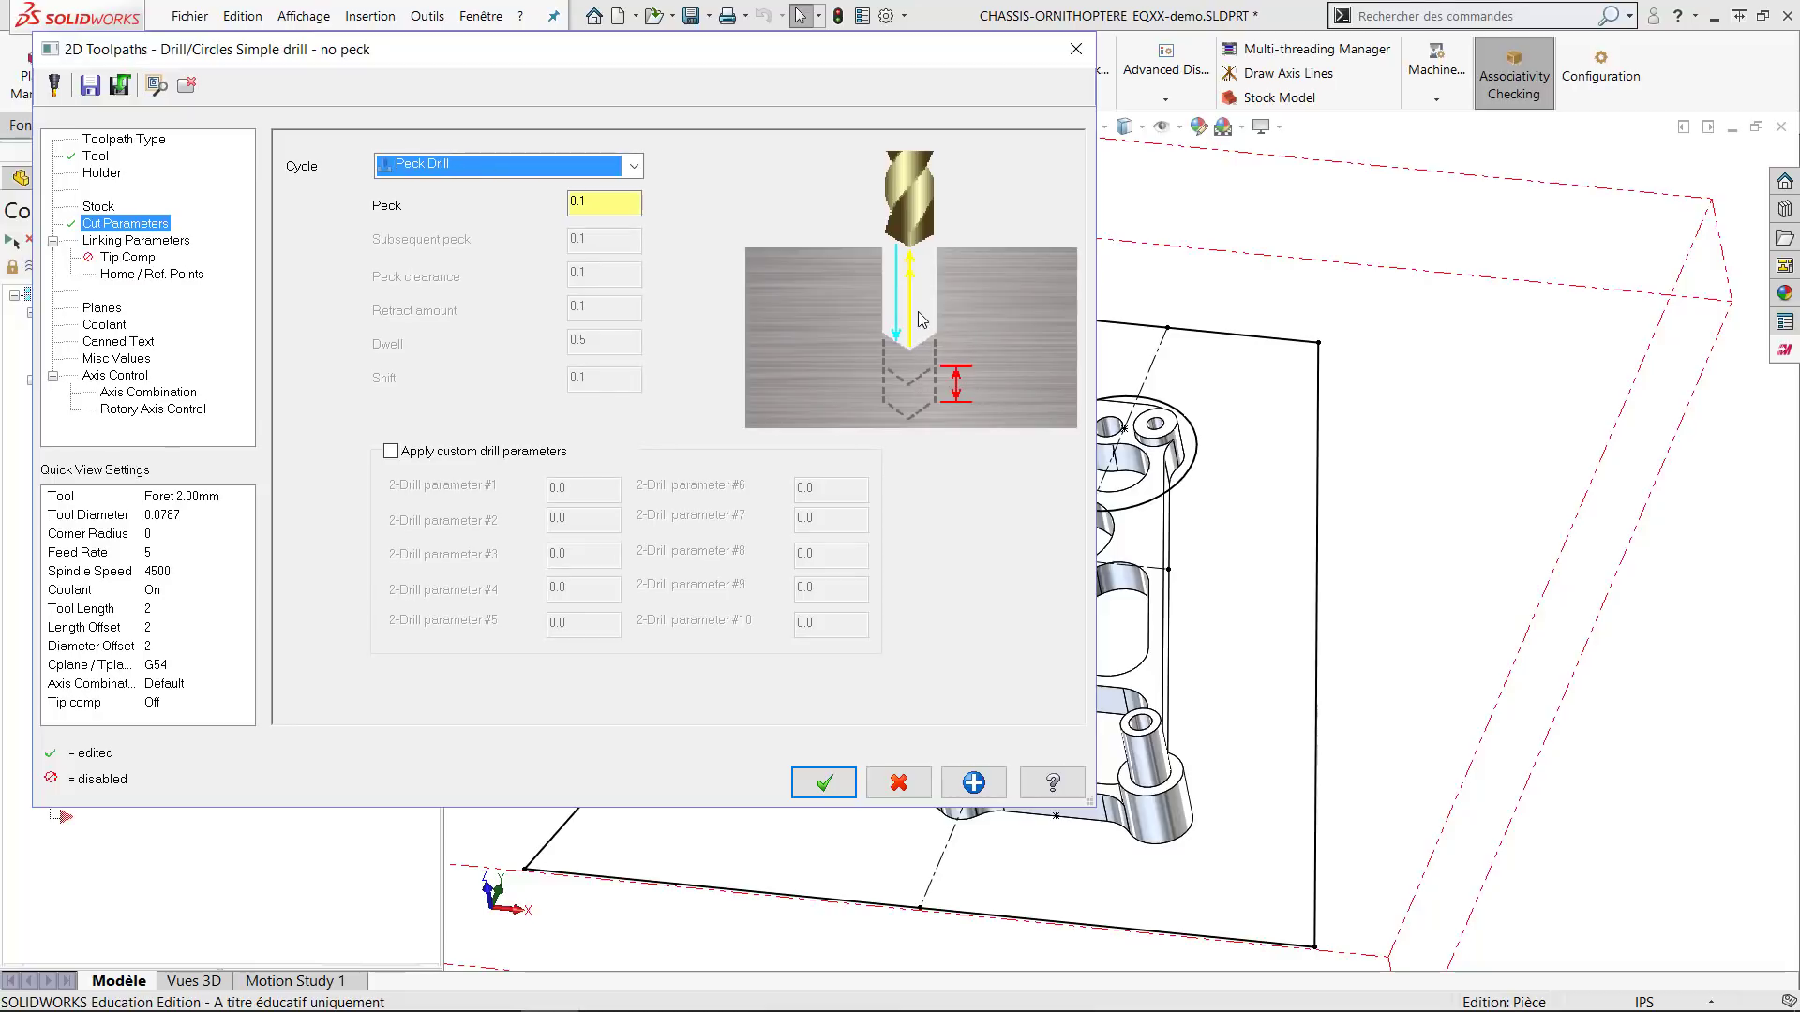
pyautogui.click(581, 206)
pyautogui.doubleClick(586, 204)
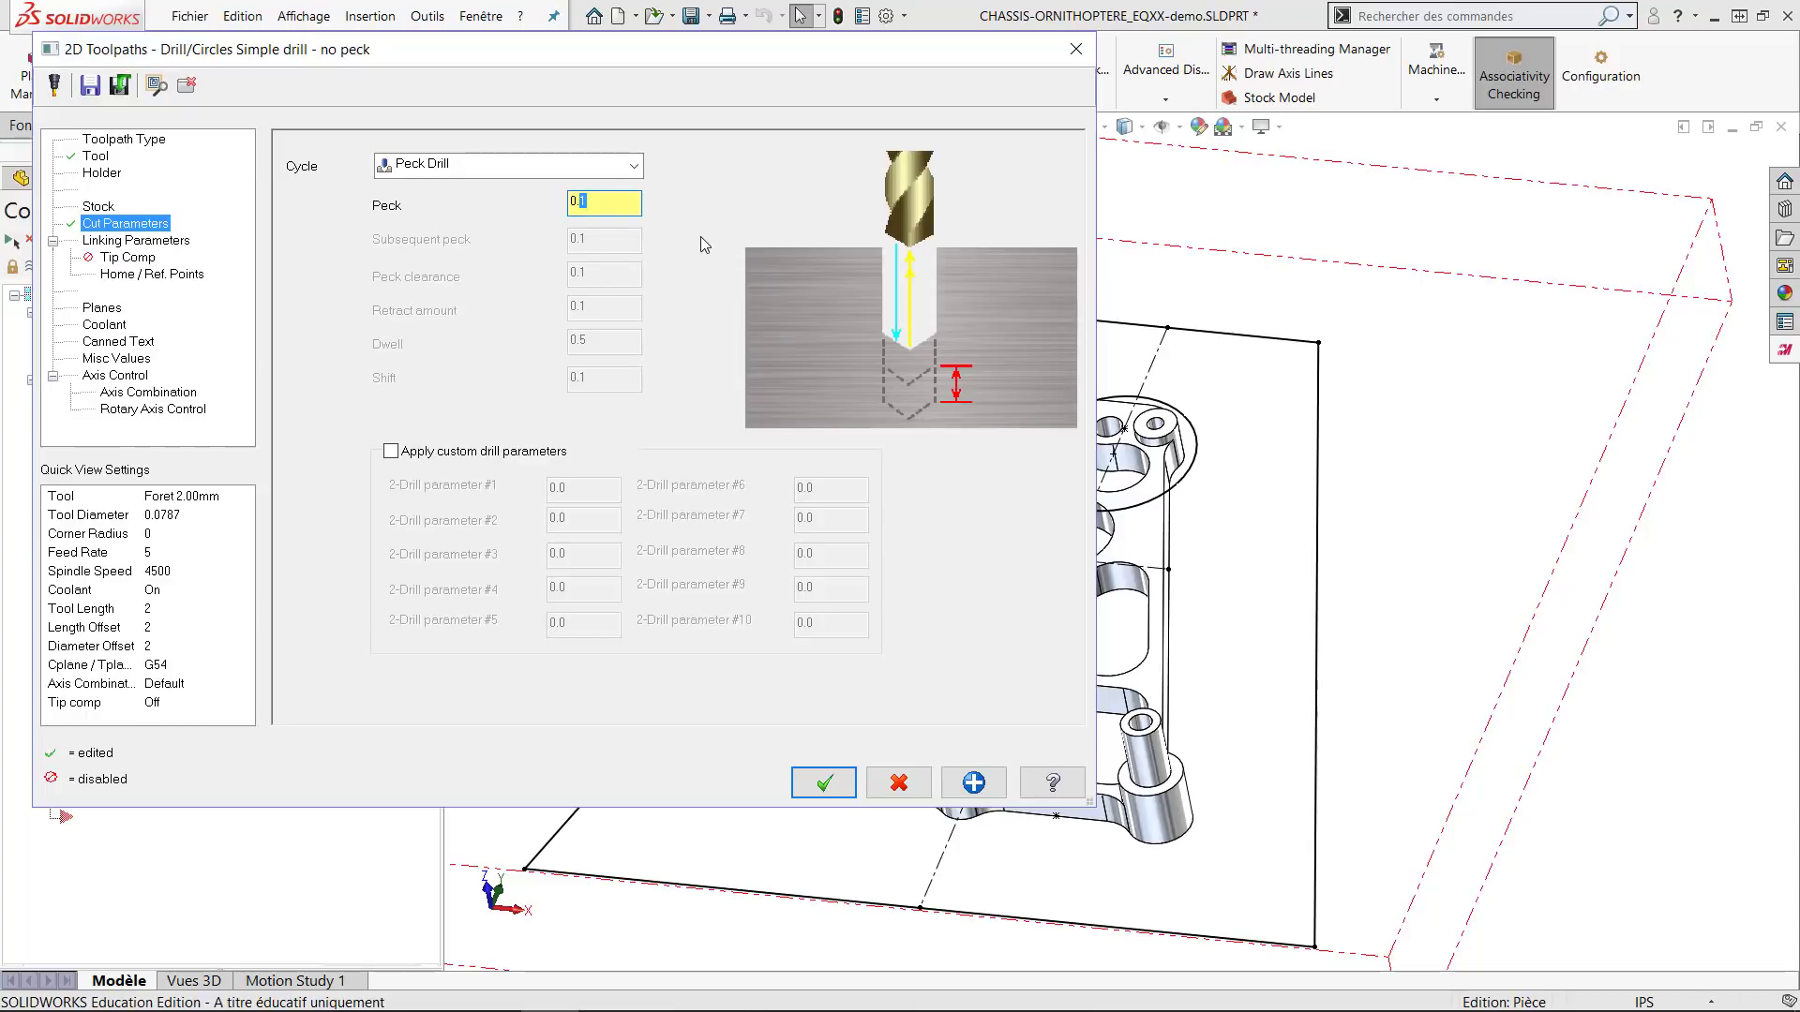
pyautogui.write('075')
pyautogui.click(626, 165)
pyautogui.click(552, 169)
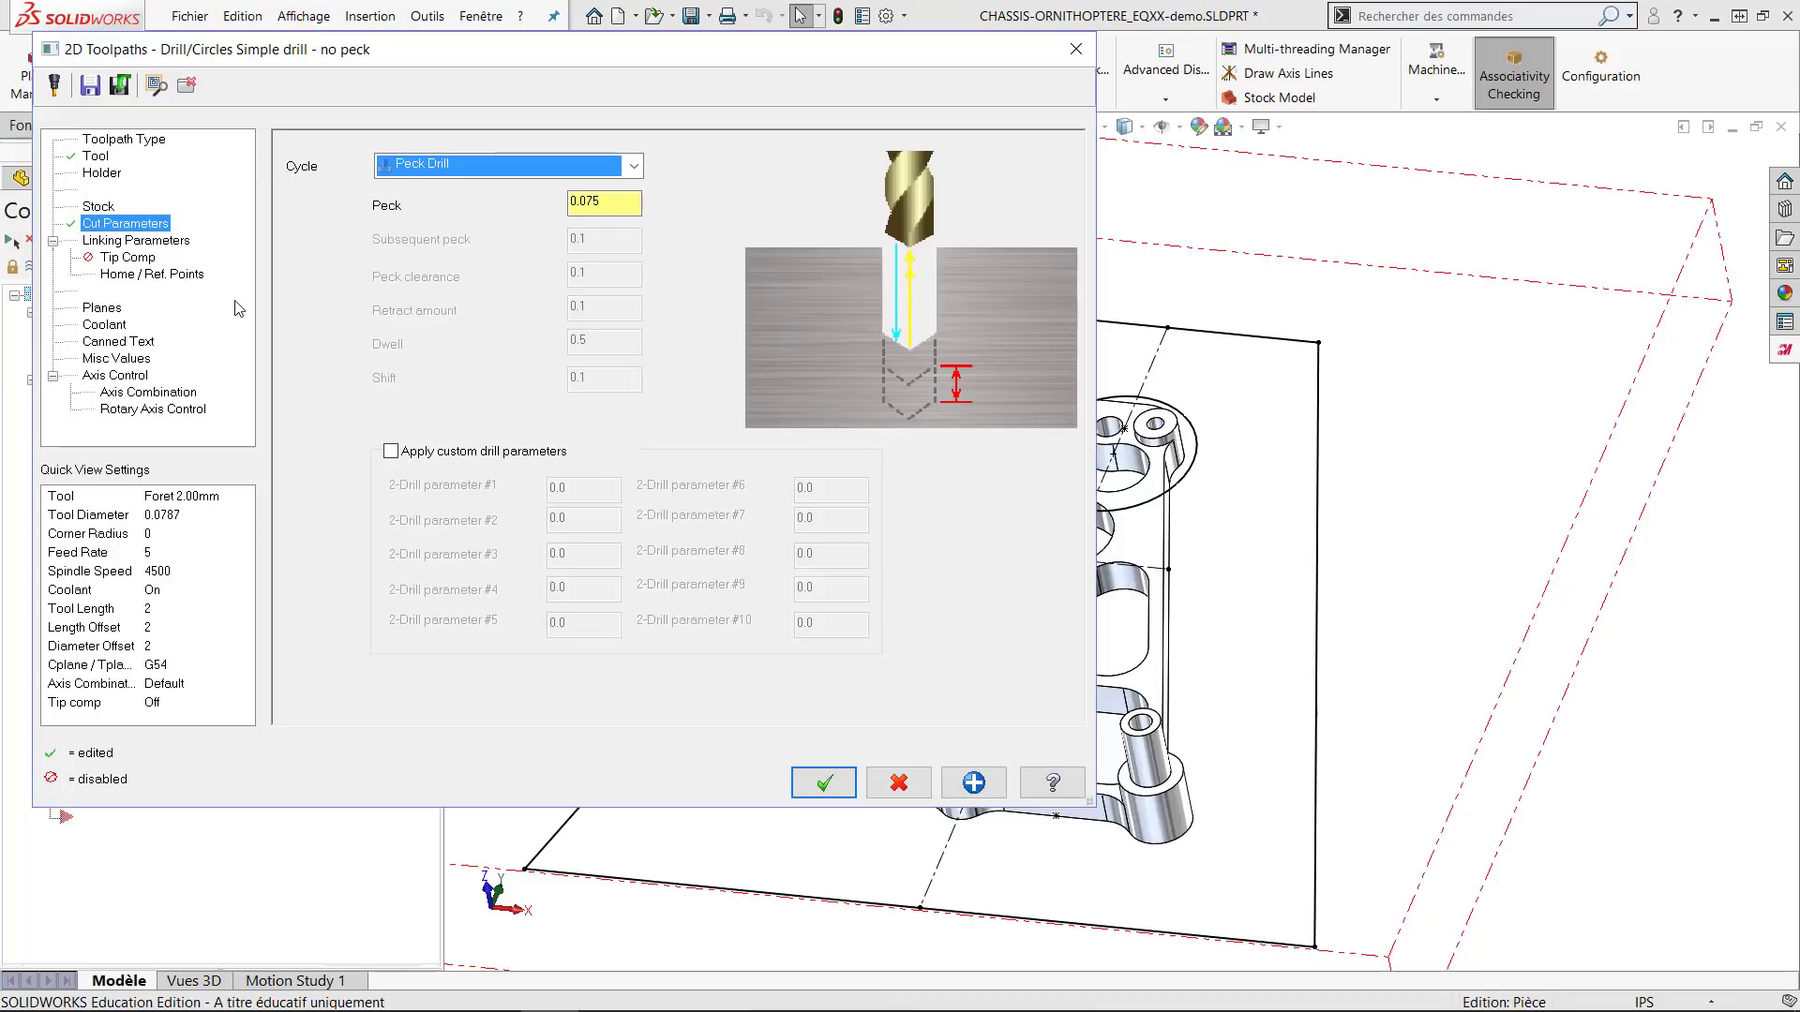
# Set the drilling depth to 0 absolute in the linking parameters, keeping the top of stock incremental.
pyautogui.click(136, 240)
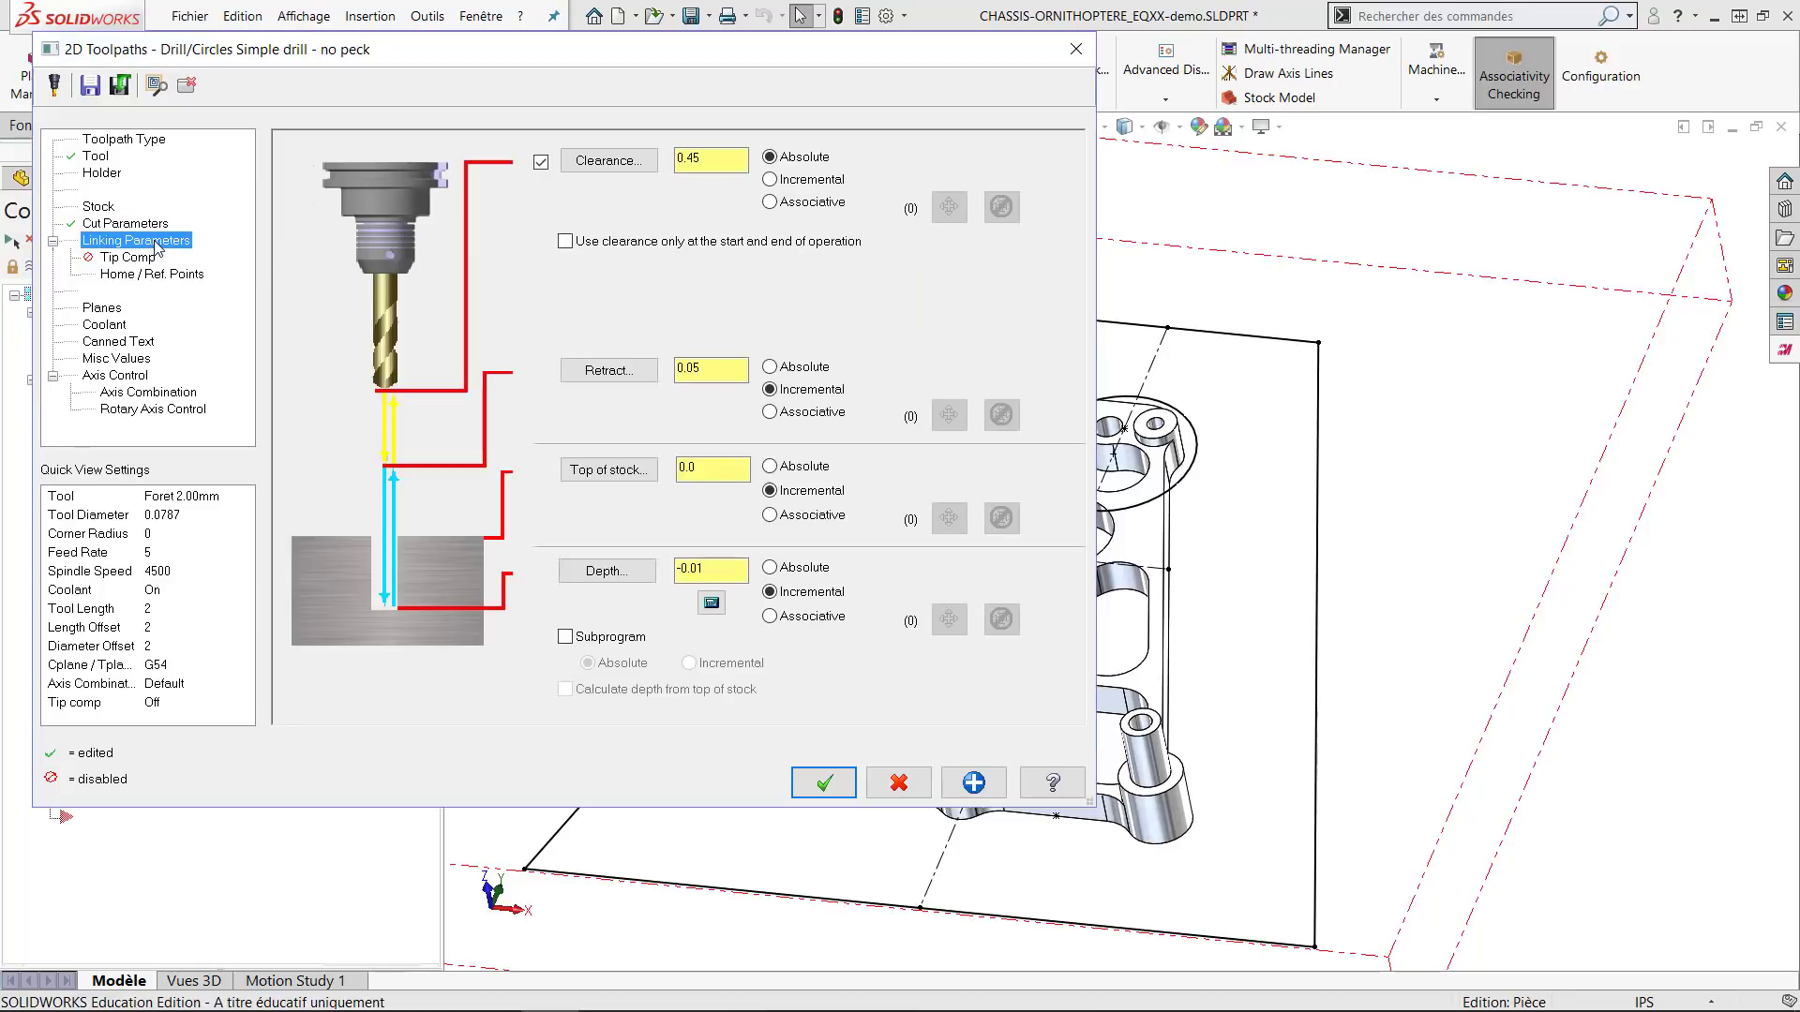
pyautogui.click(795, 569)
pyautogui.click(729, 571)
pyautogui.doubleClick(729, 571)
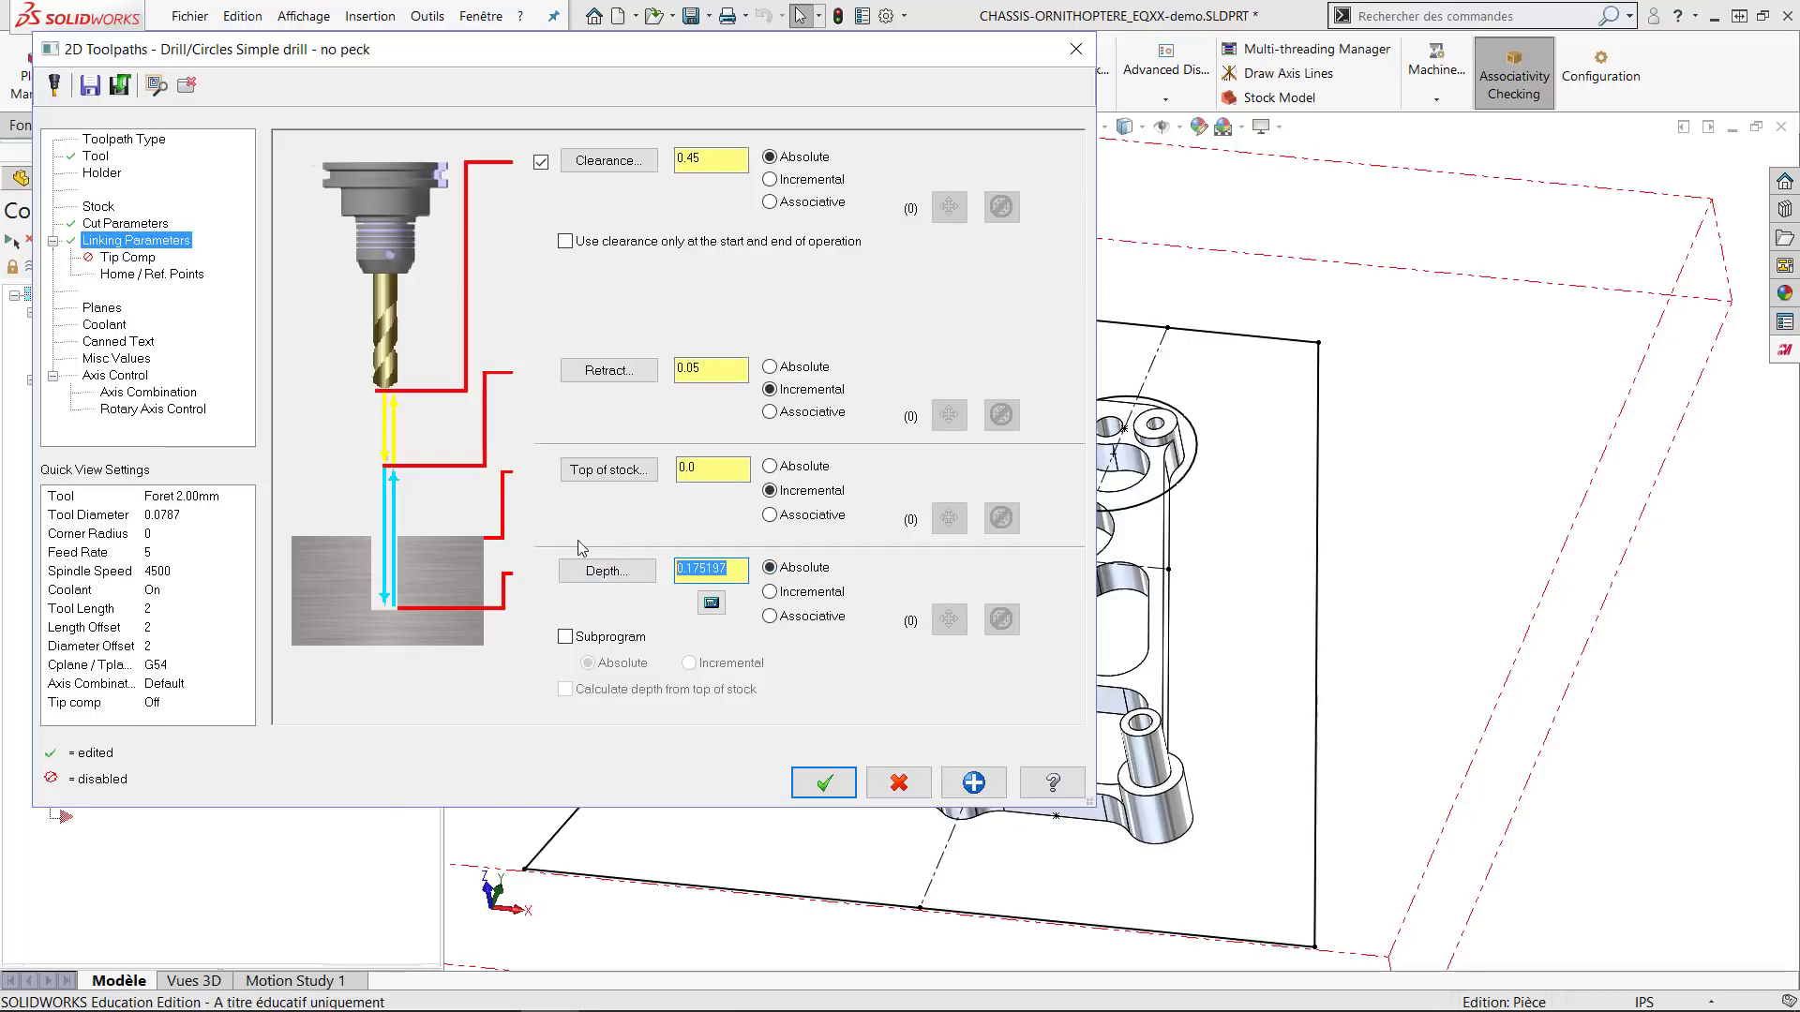
pyautogui.write('0')
pyautogui.click(717, 475)
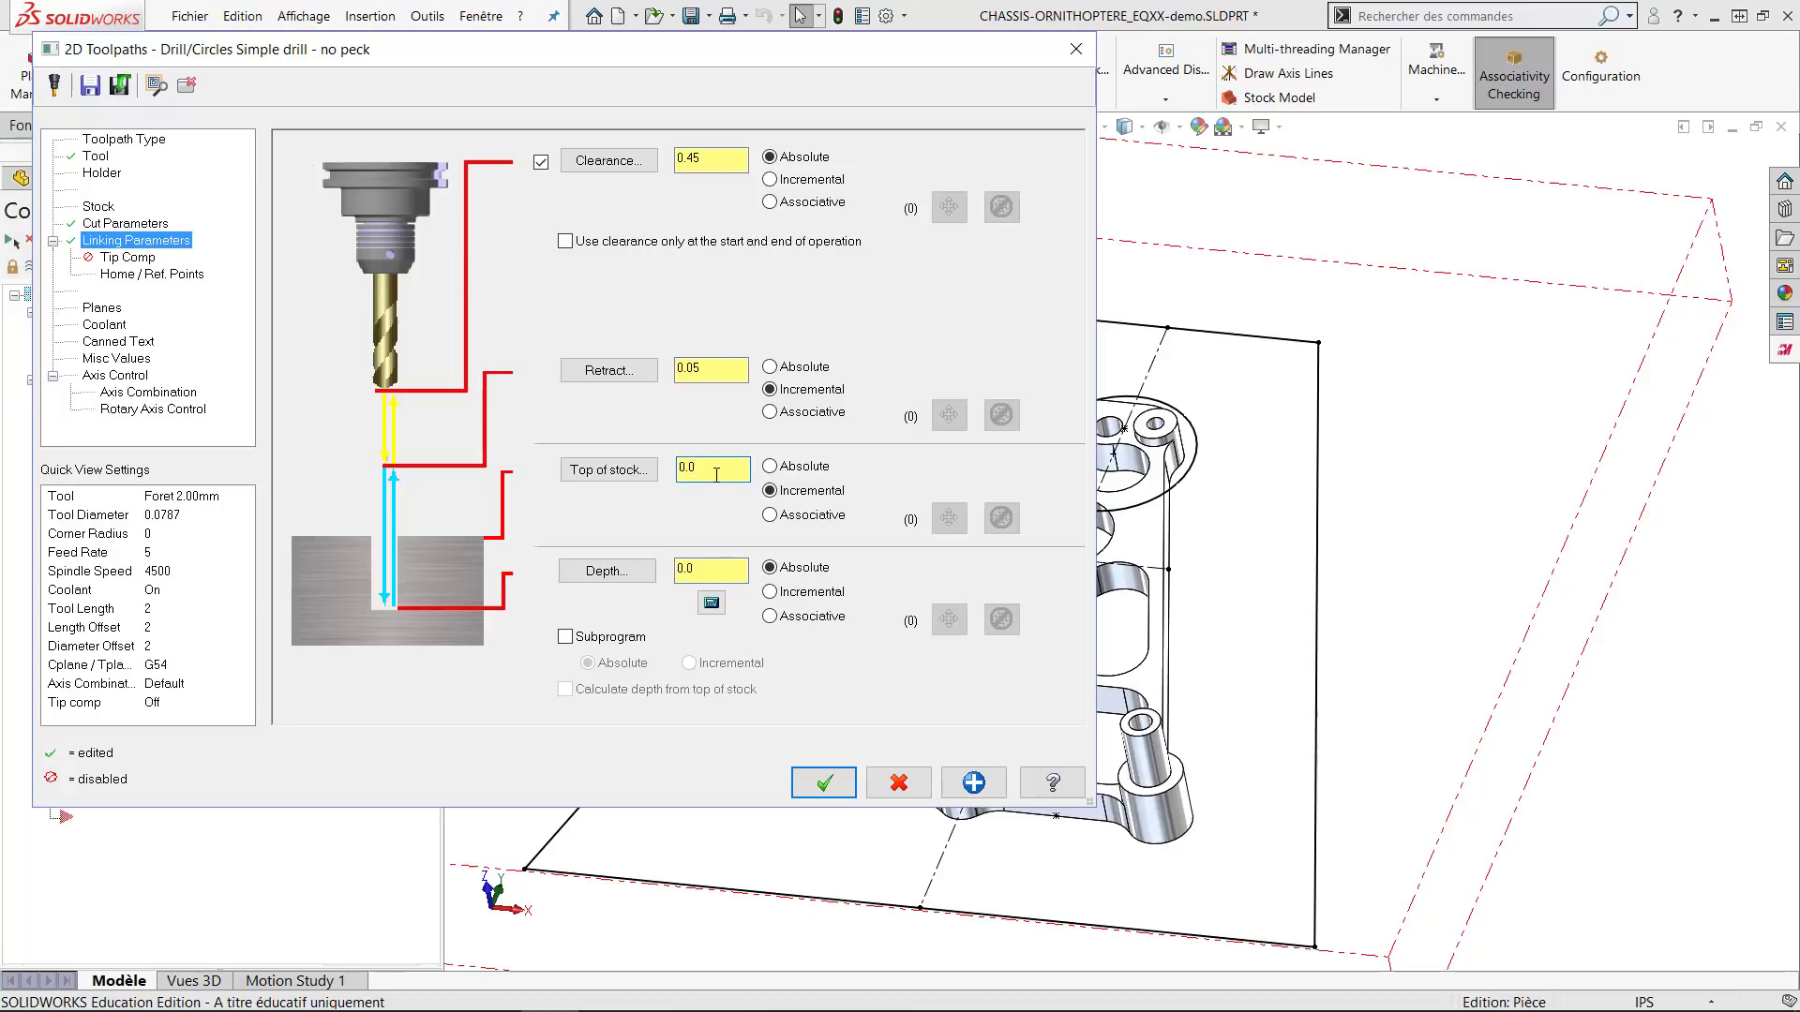
pyautogui.click(770, 490)
pyautogui.moveTo(726, 372); pyautogui.dragTo(683, 373)
pyautogui.click(708, 156)
# Enable tip compensation with a breakthrough amount of 0.025 and accept the Peck Drill toolpath.
pyautogui.click(116, 259)
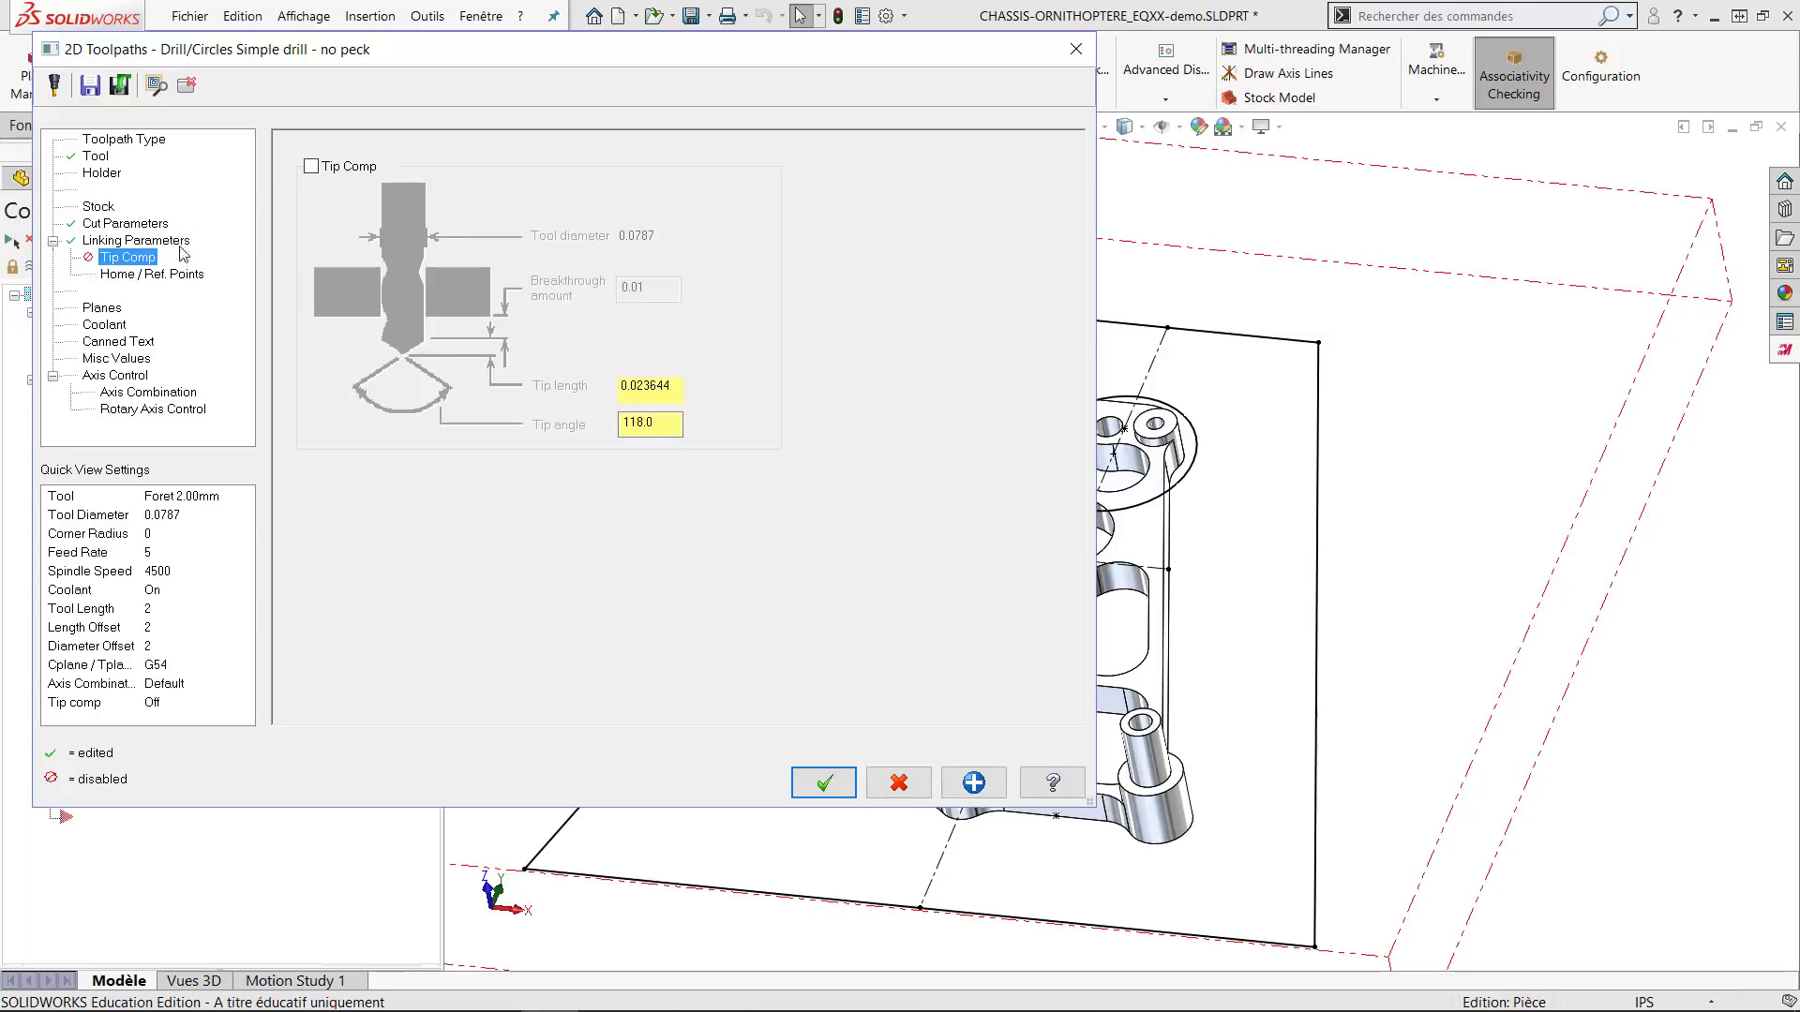
pyautogui.click(312, 167)
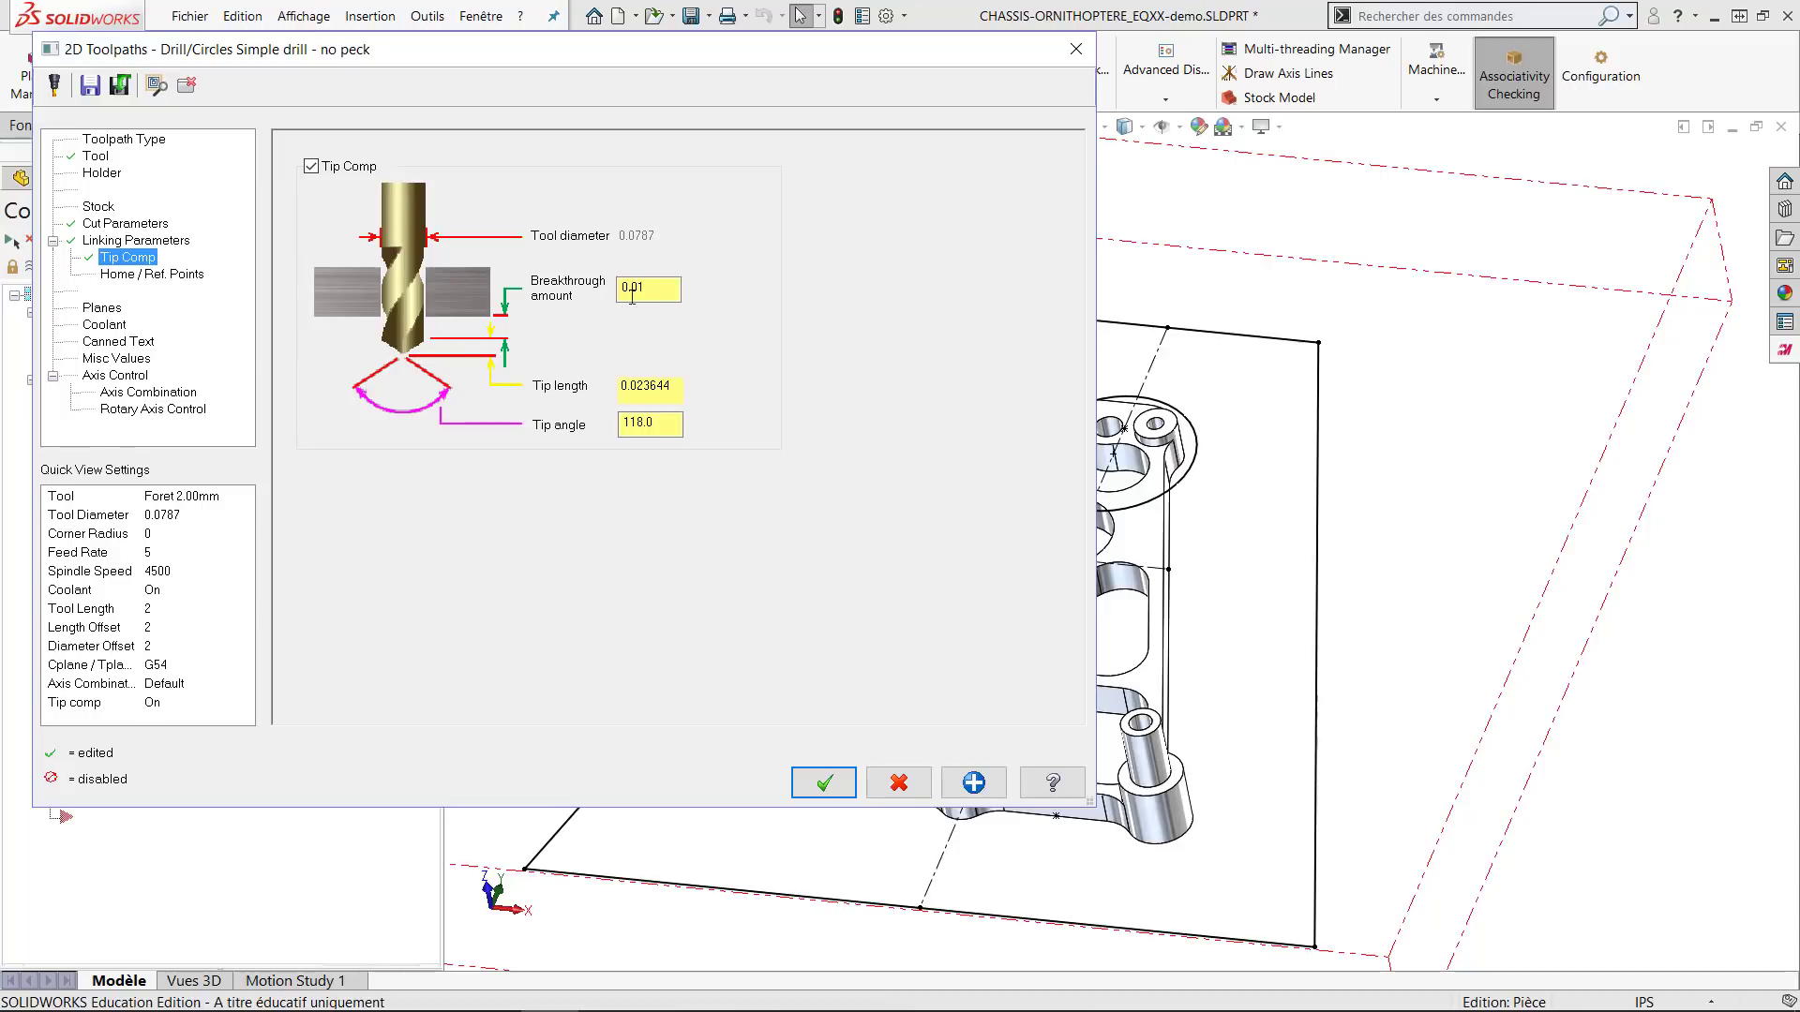
pyautogui.doubleClick(661, 287)
pyautogui.click(661, 425)
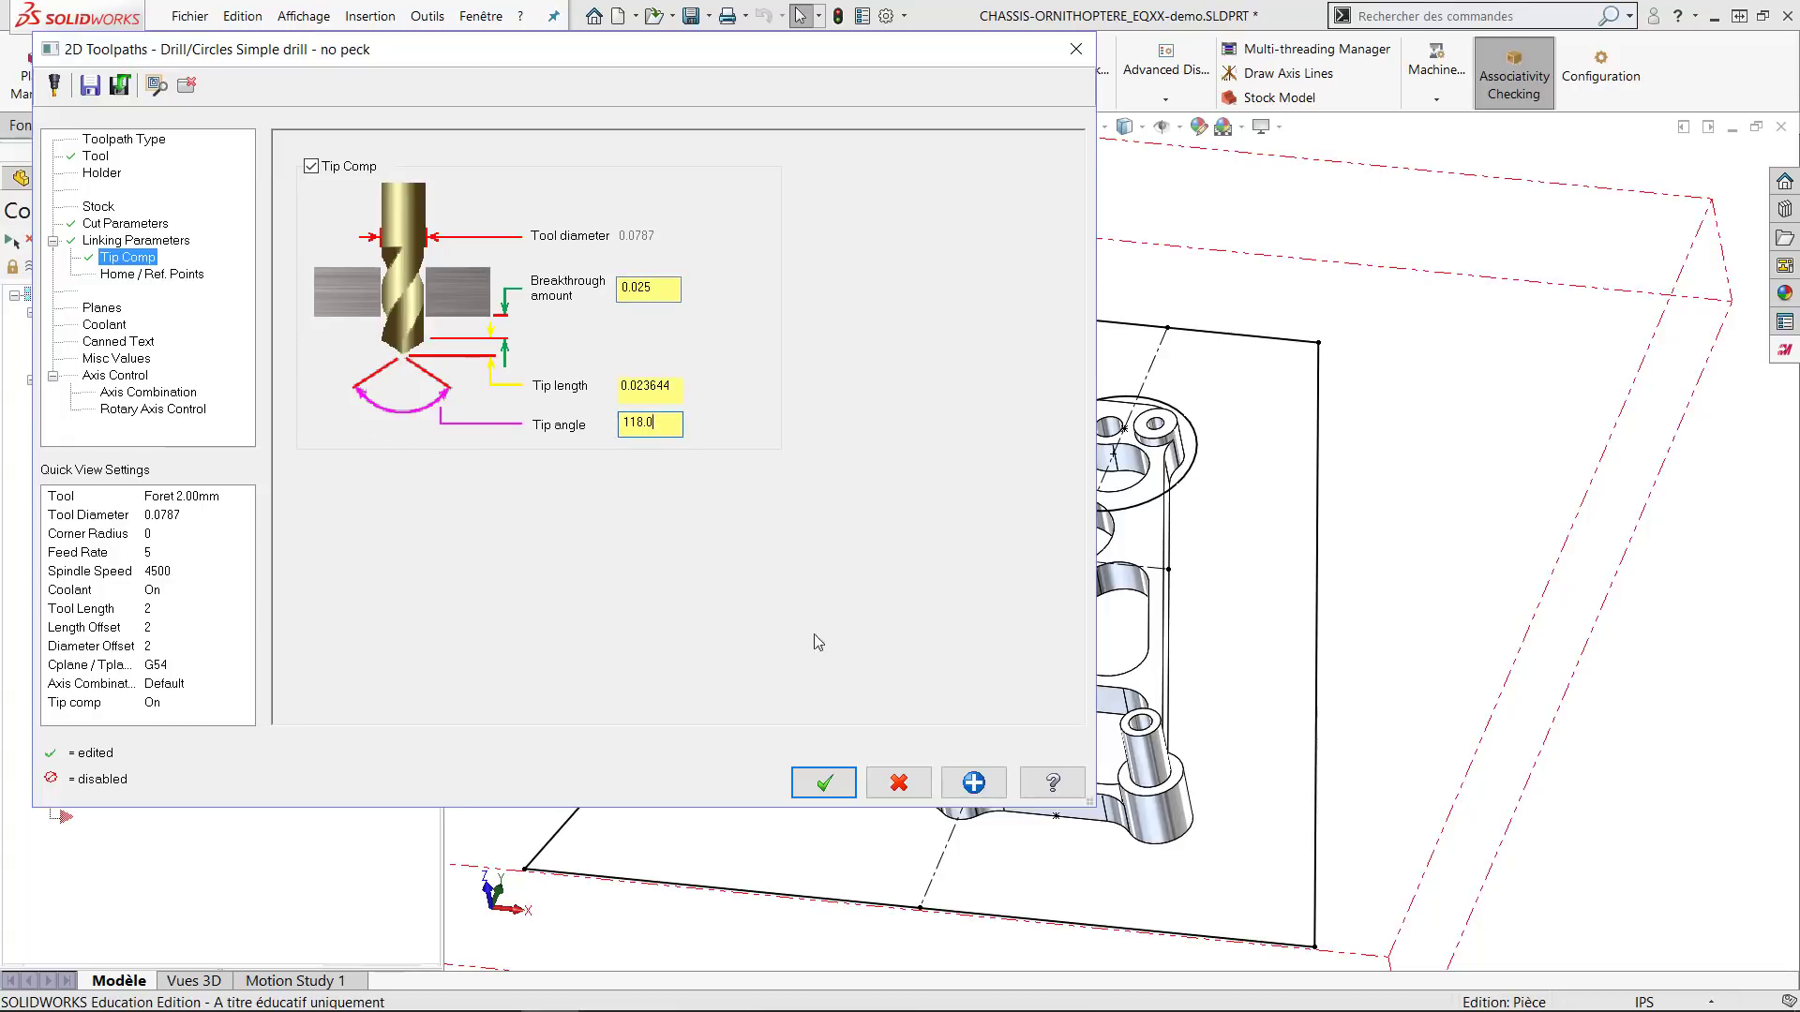
pyautogui.click(824, 784)
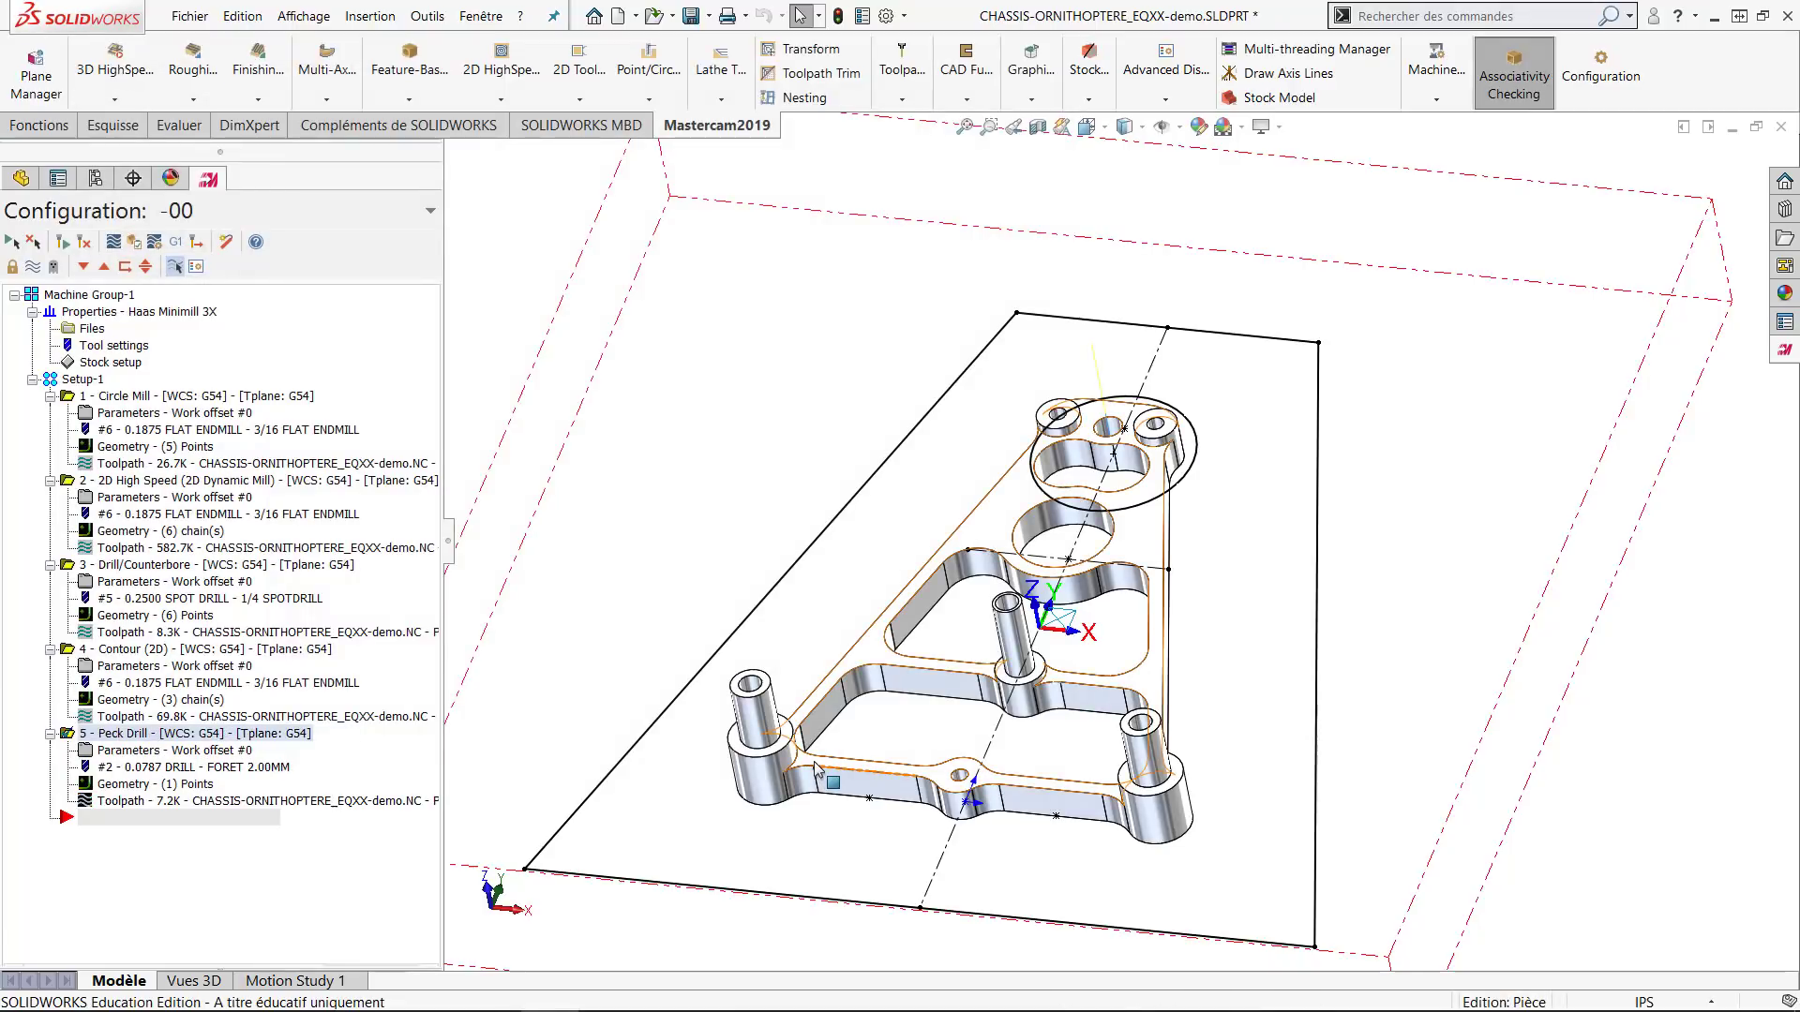
# Examine the Peck Drill toolpath's depth through the hole between the two small bosses from the side.
pyautogui.scroll(-5, 1033, 412)
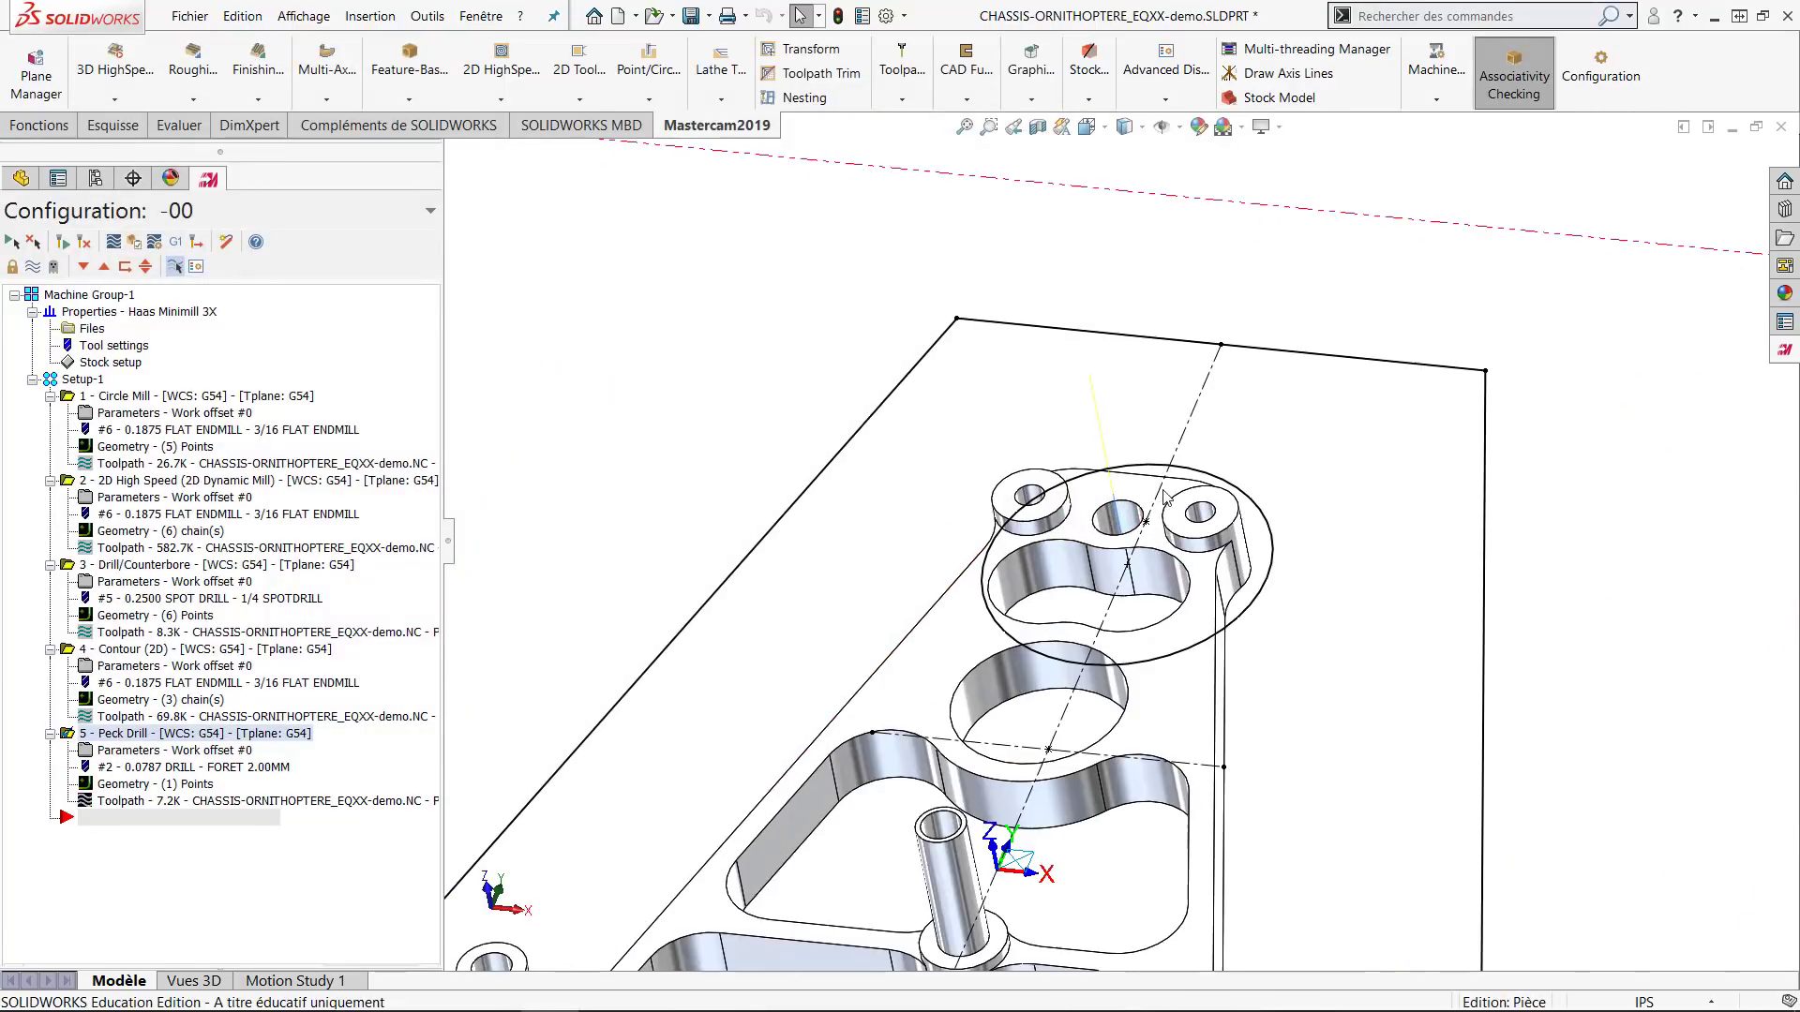
pyautogui.moveTo(1033, 413); pyautogui.dragTo(936, 333, button='middle')
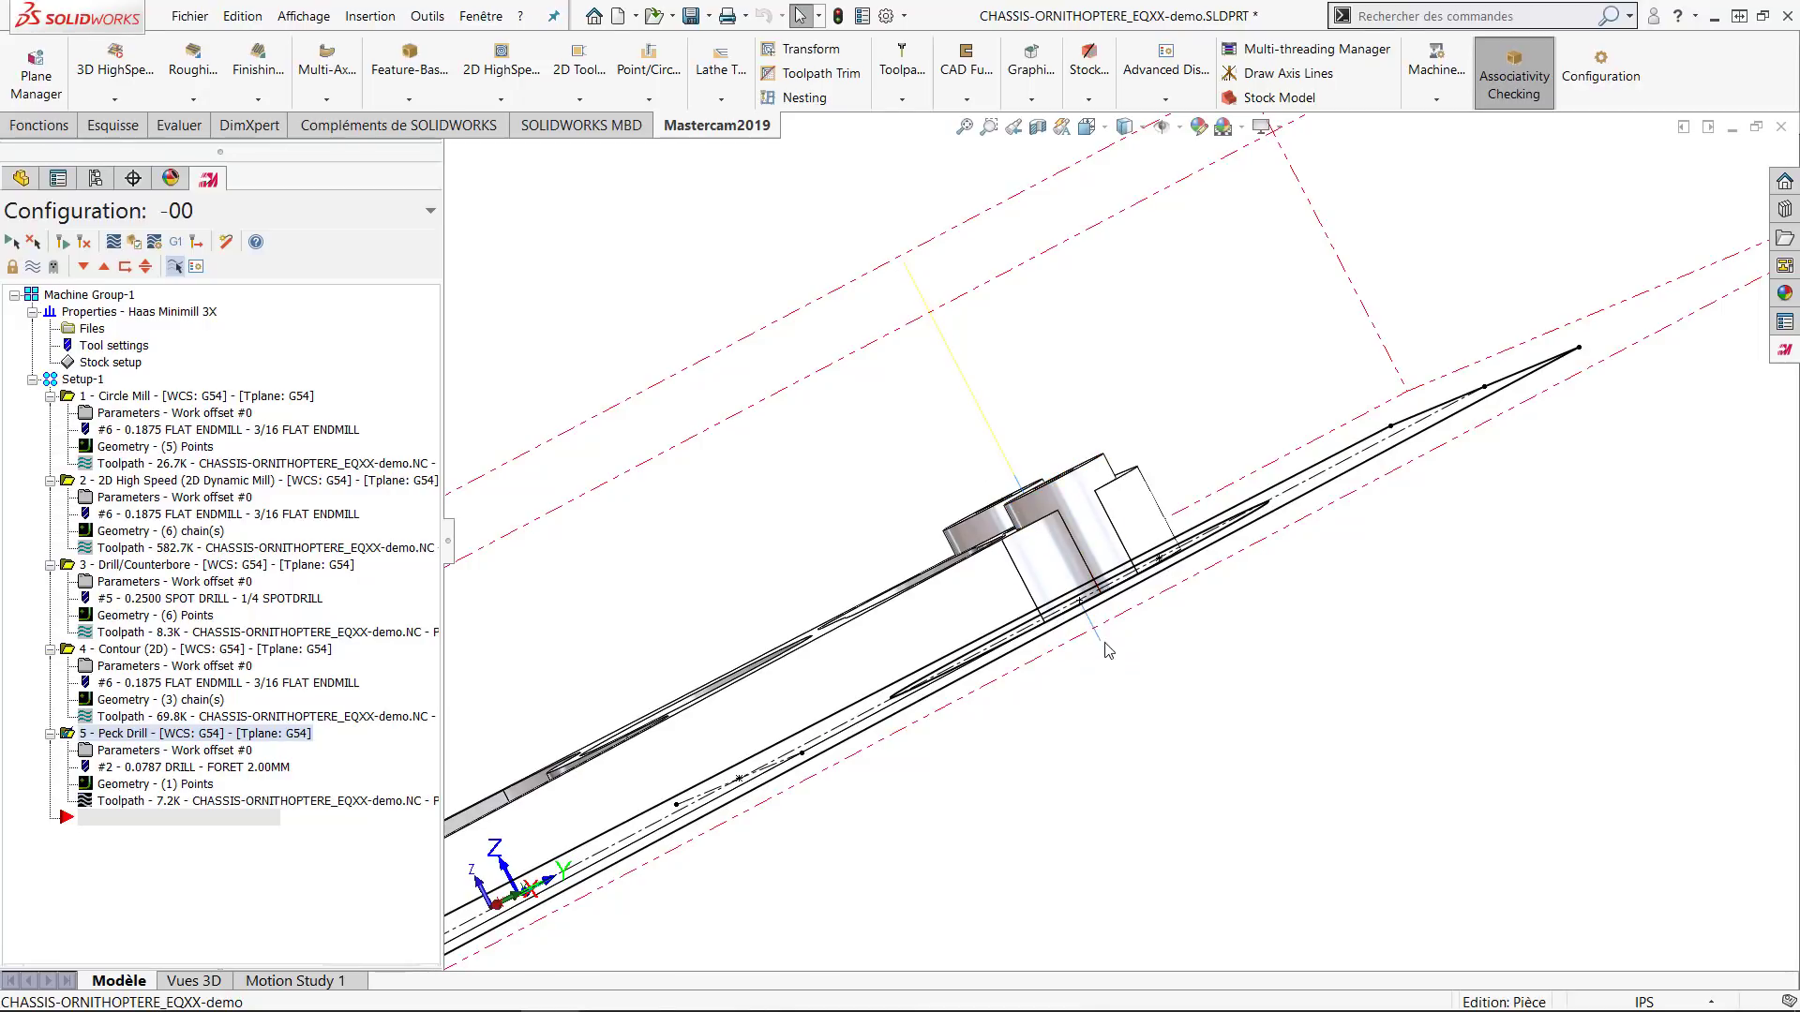
pyautogui.scroll(3, 1104, 645)
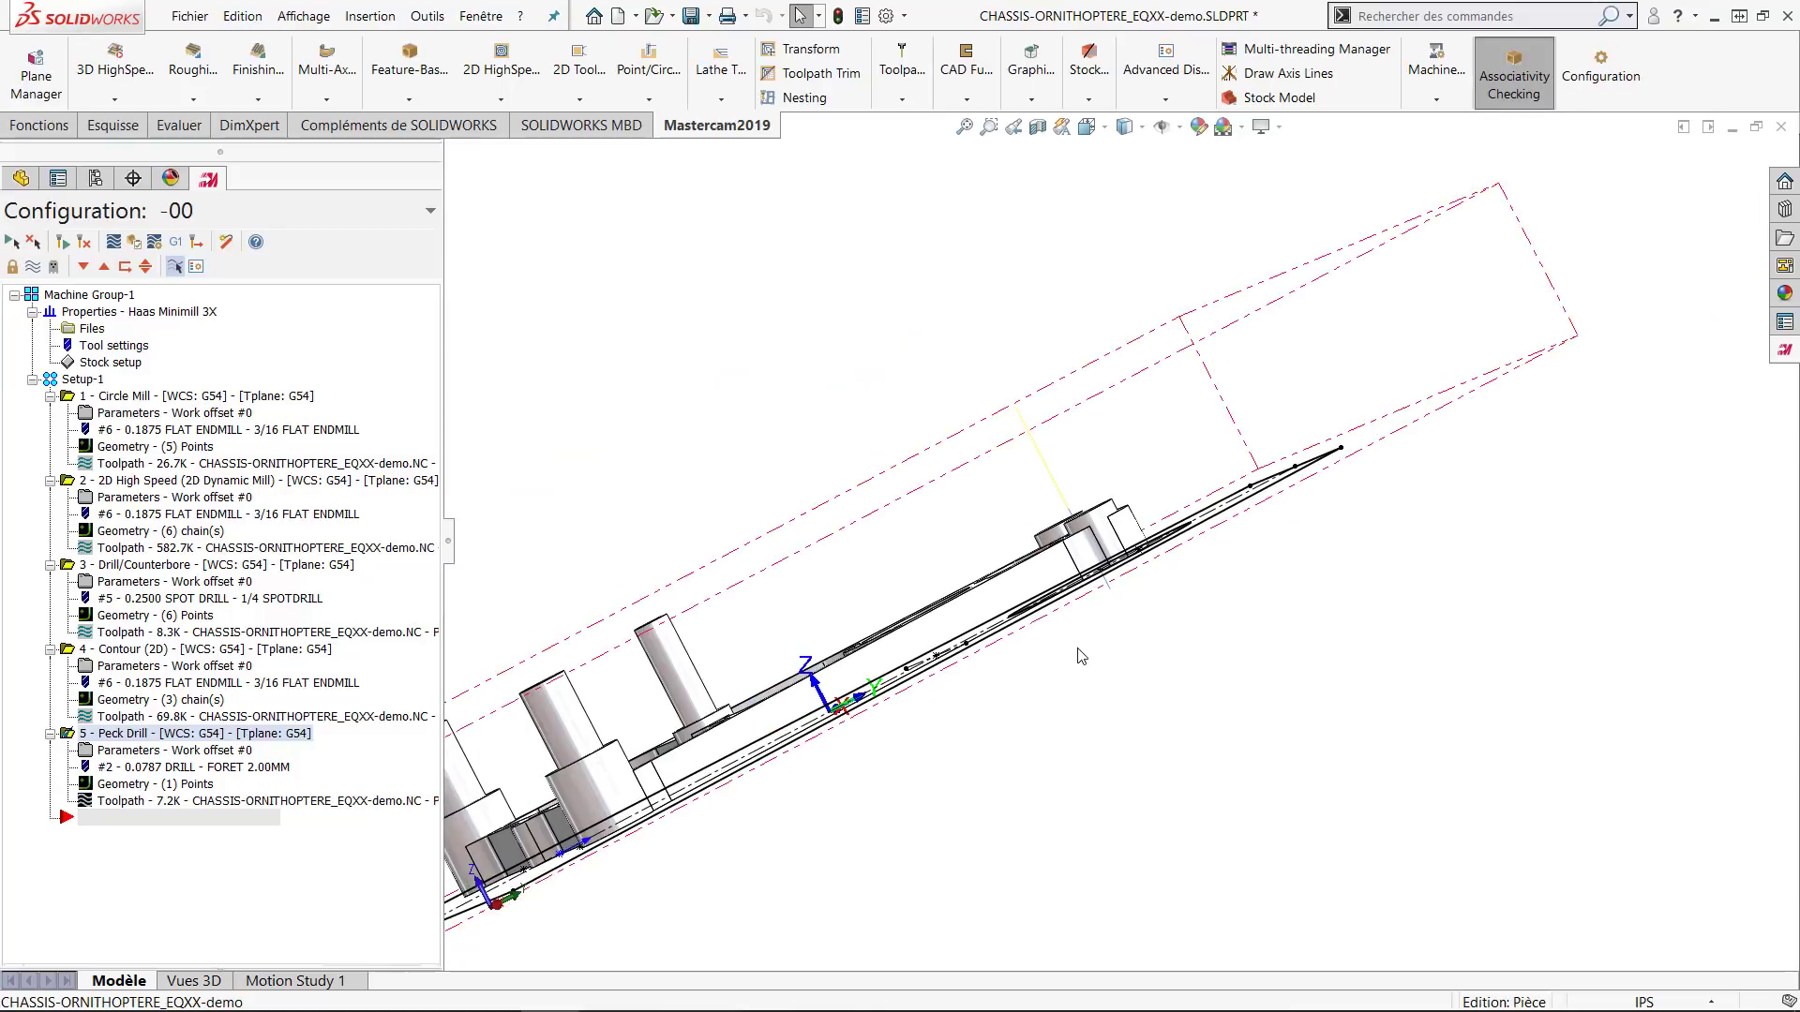
pyautogui.moveTo(1059, 663); pyautogui.dragTo(902, 800, button='middle')
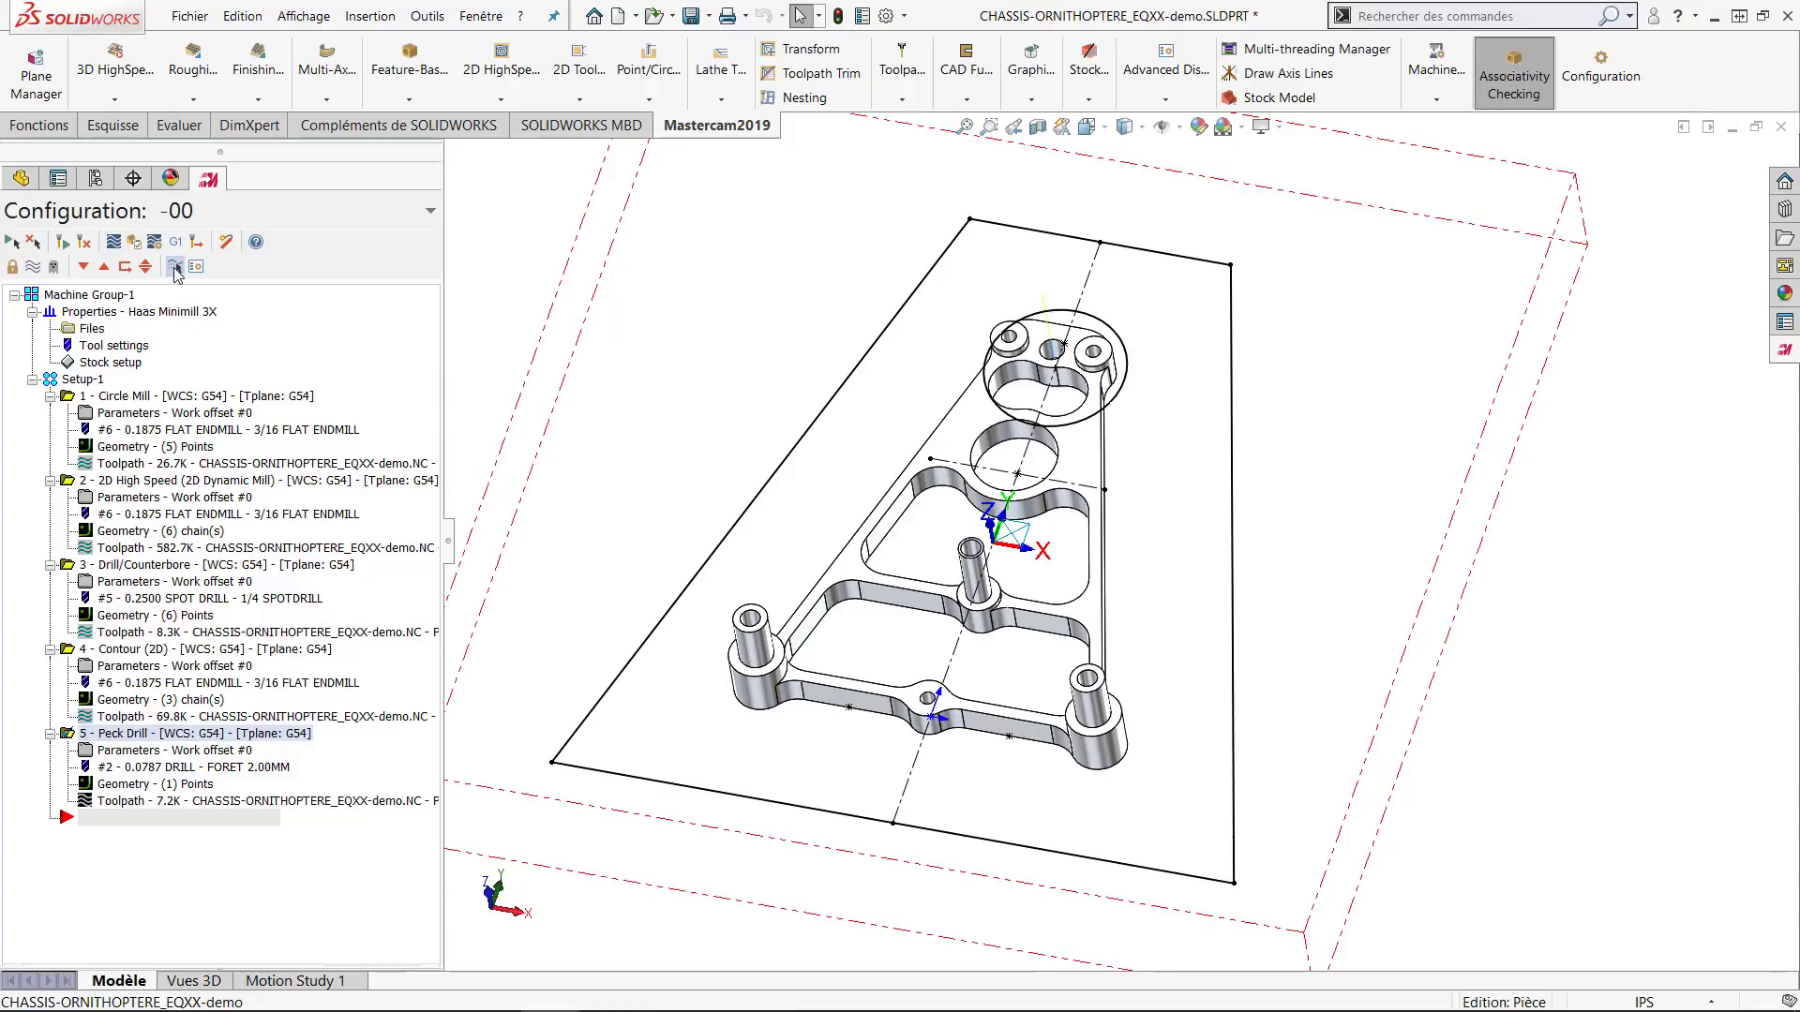
# Select Setup-1 and toggle the toolpath display and its selected-only filter to view all operations' toolpaths.
pyautogui.click(175, 267)
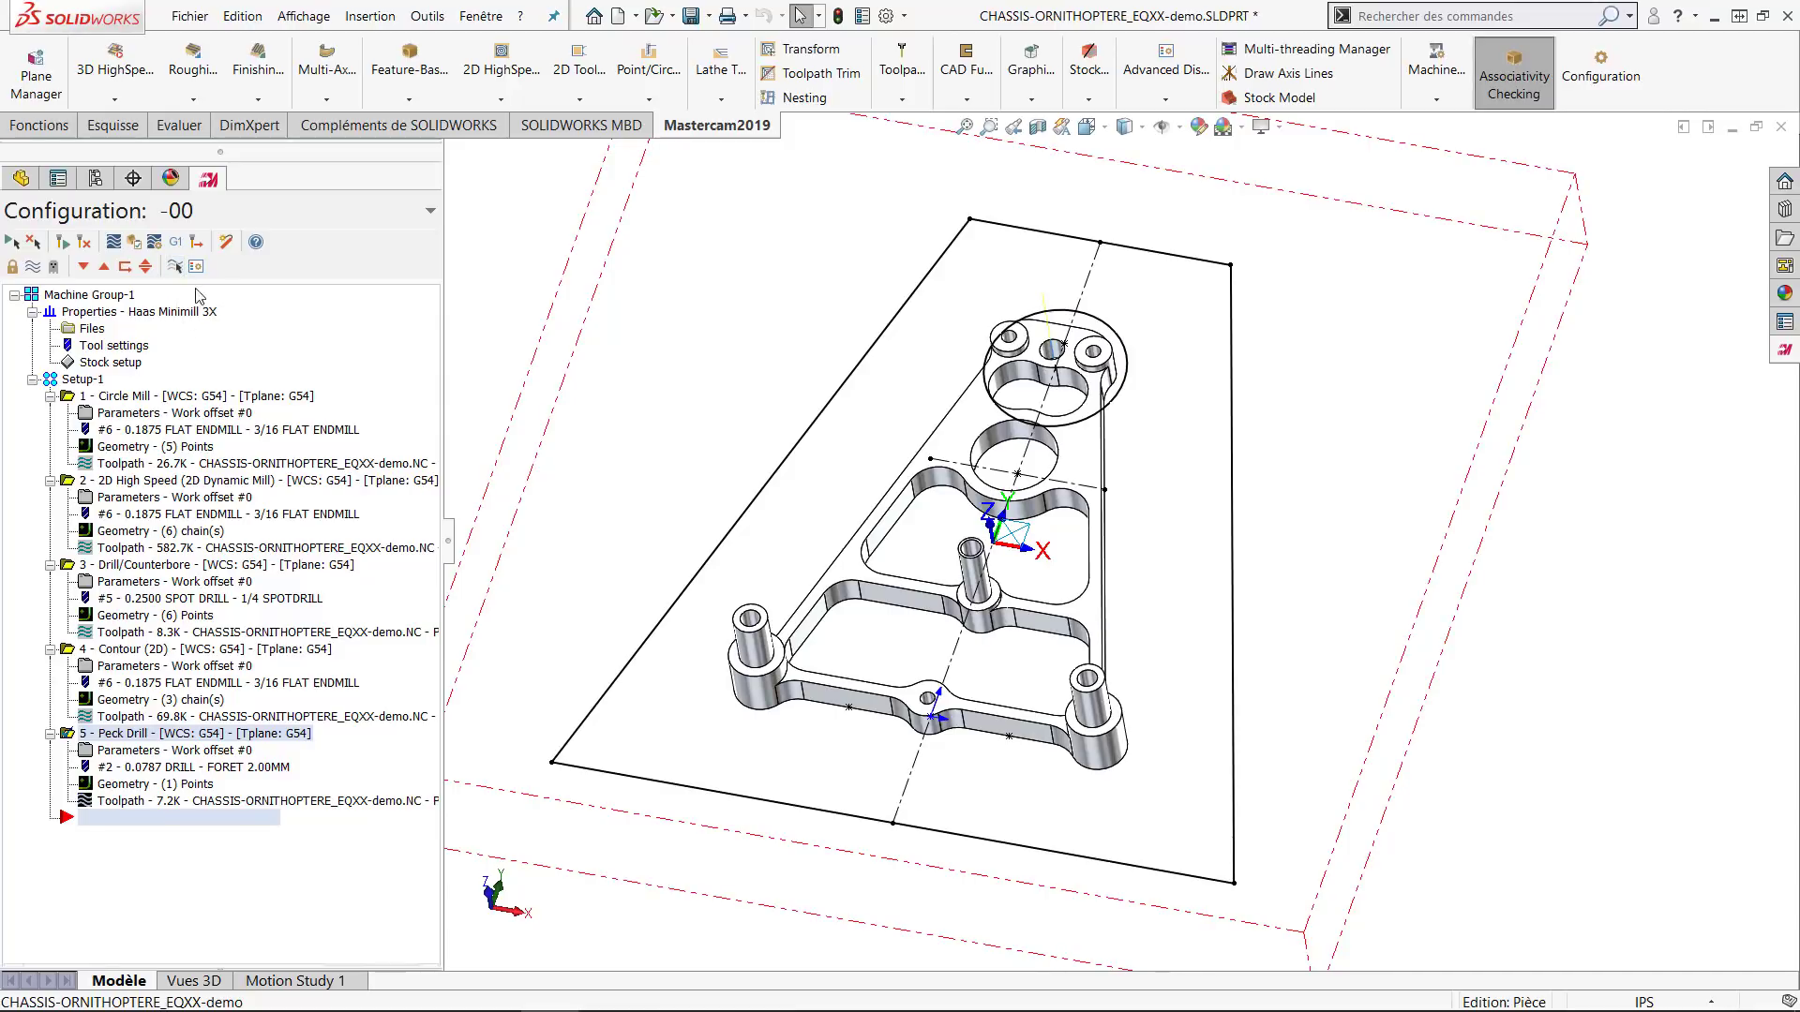
pyautogui.click(176, 267)
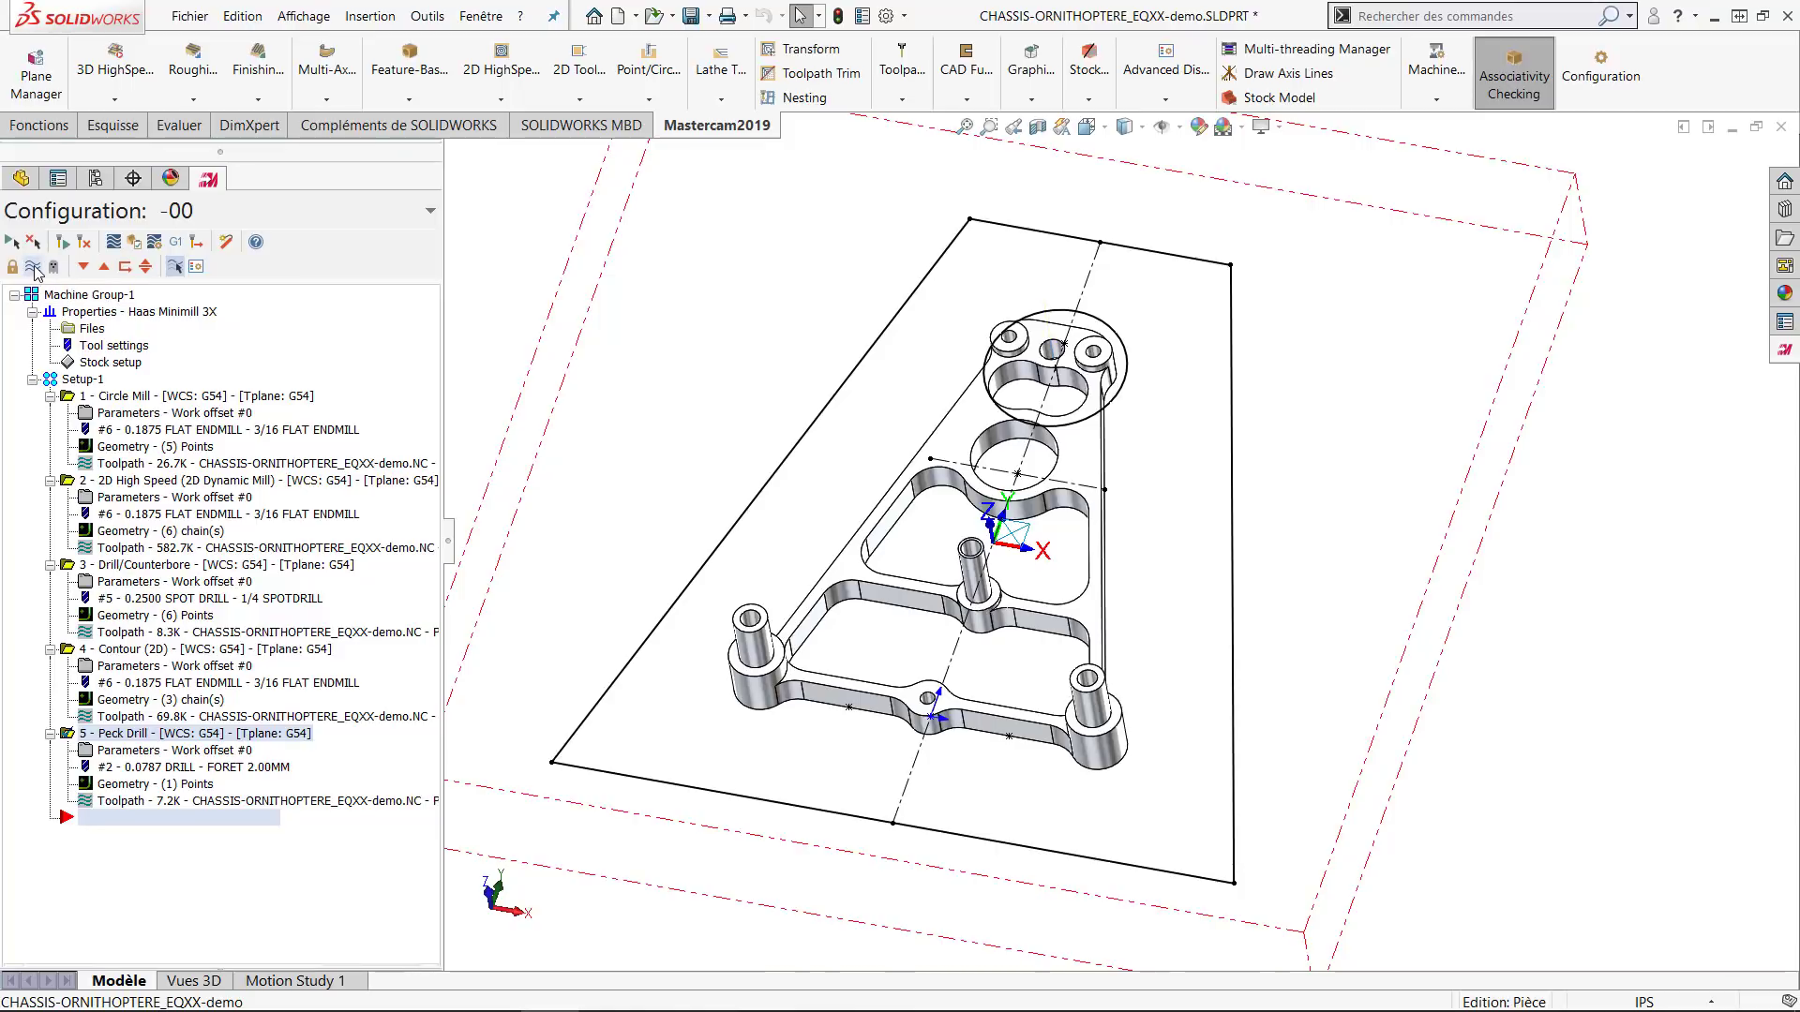
pyautogui.click(98, 381)
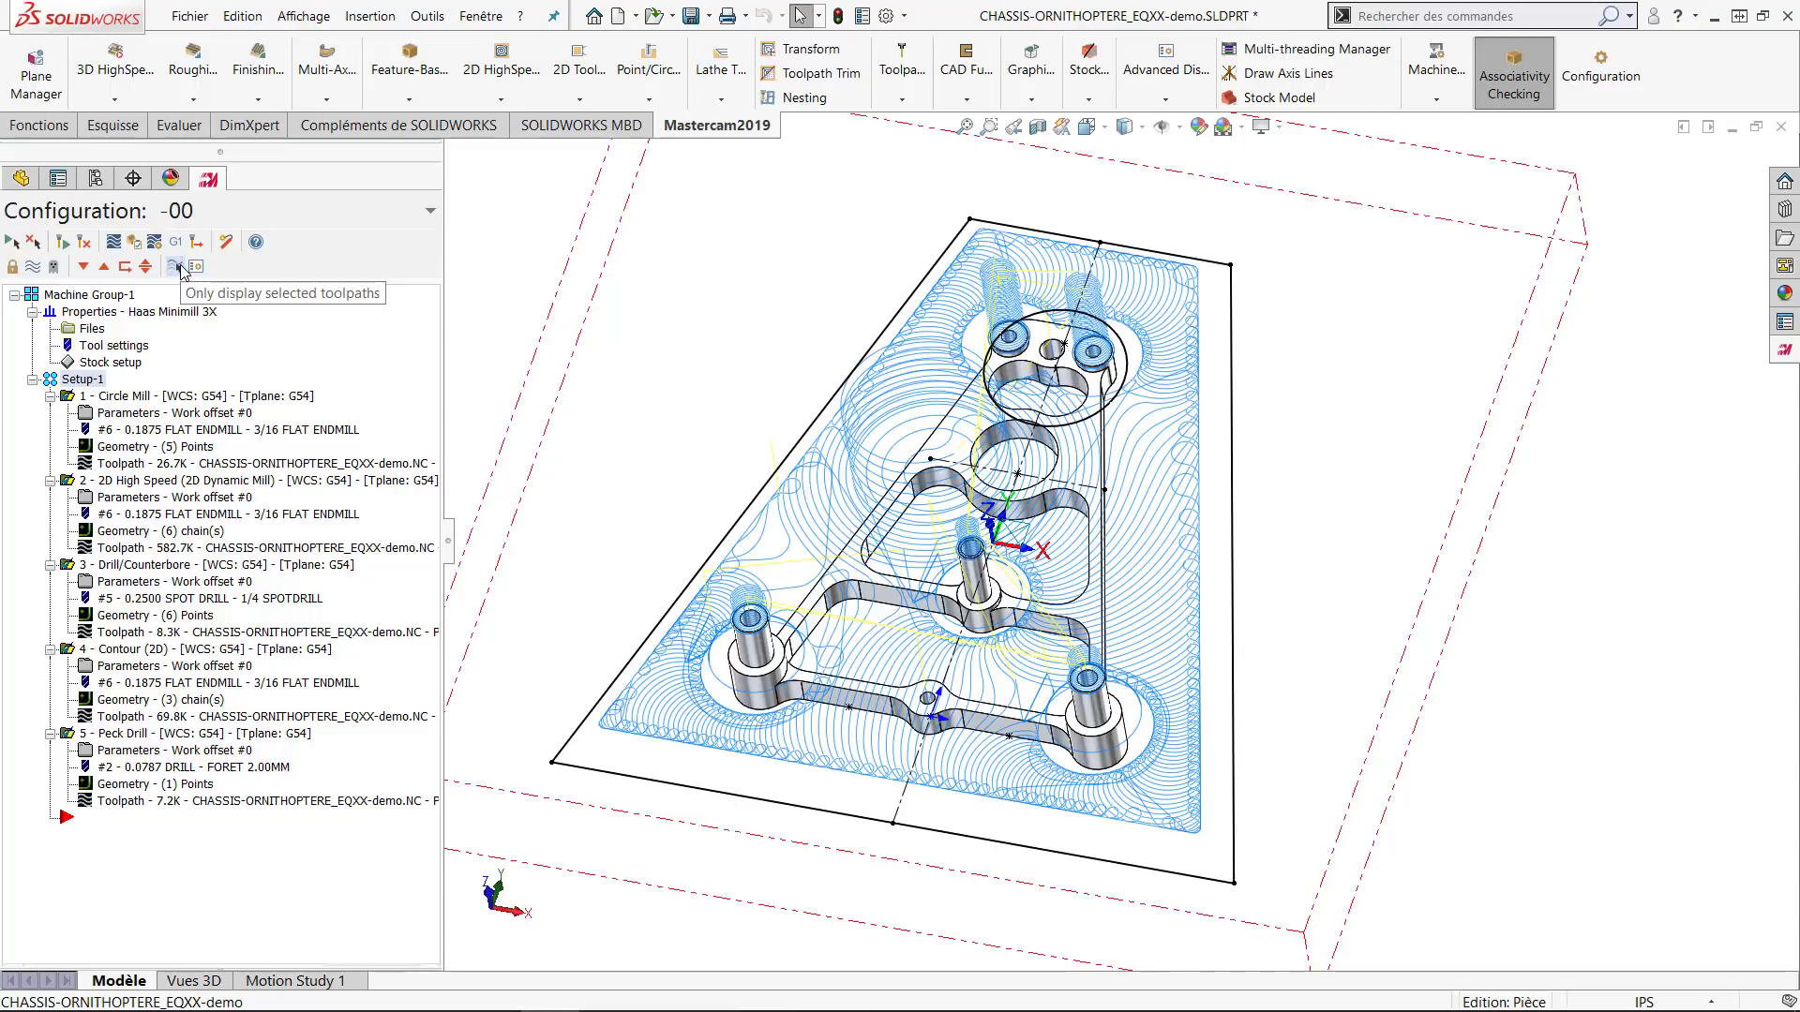
pyautogui.click(33, 267)
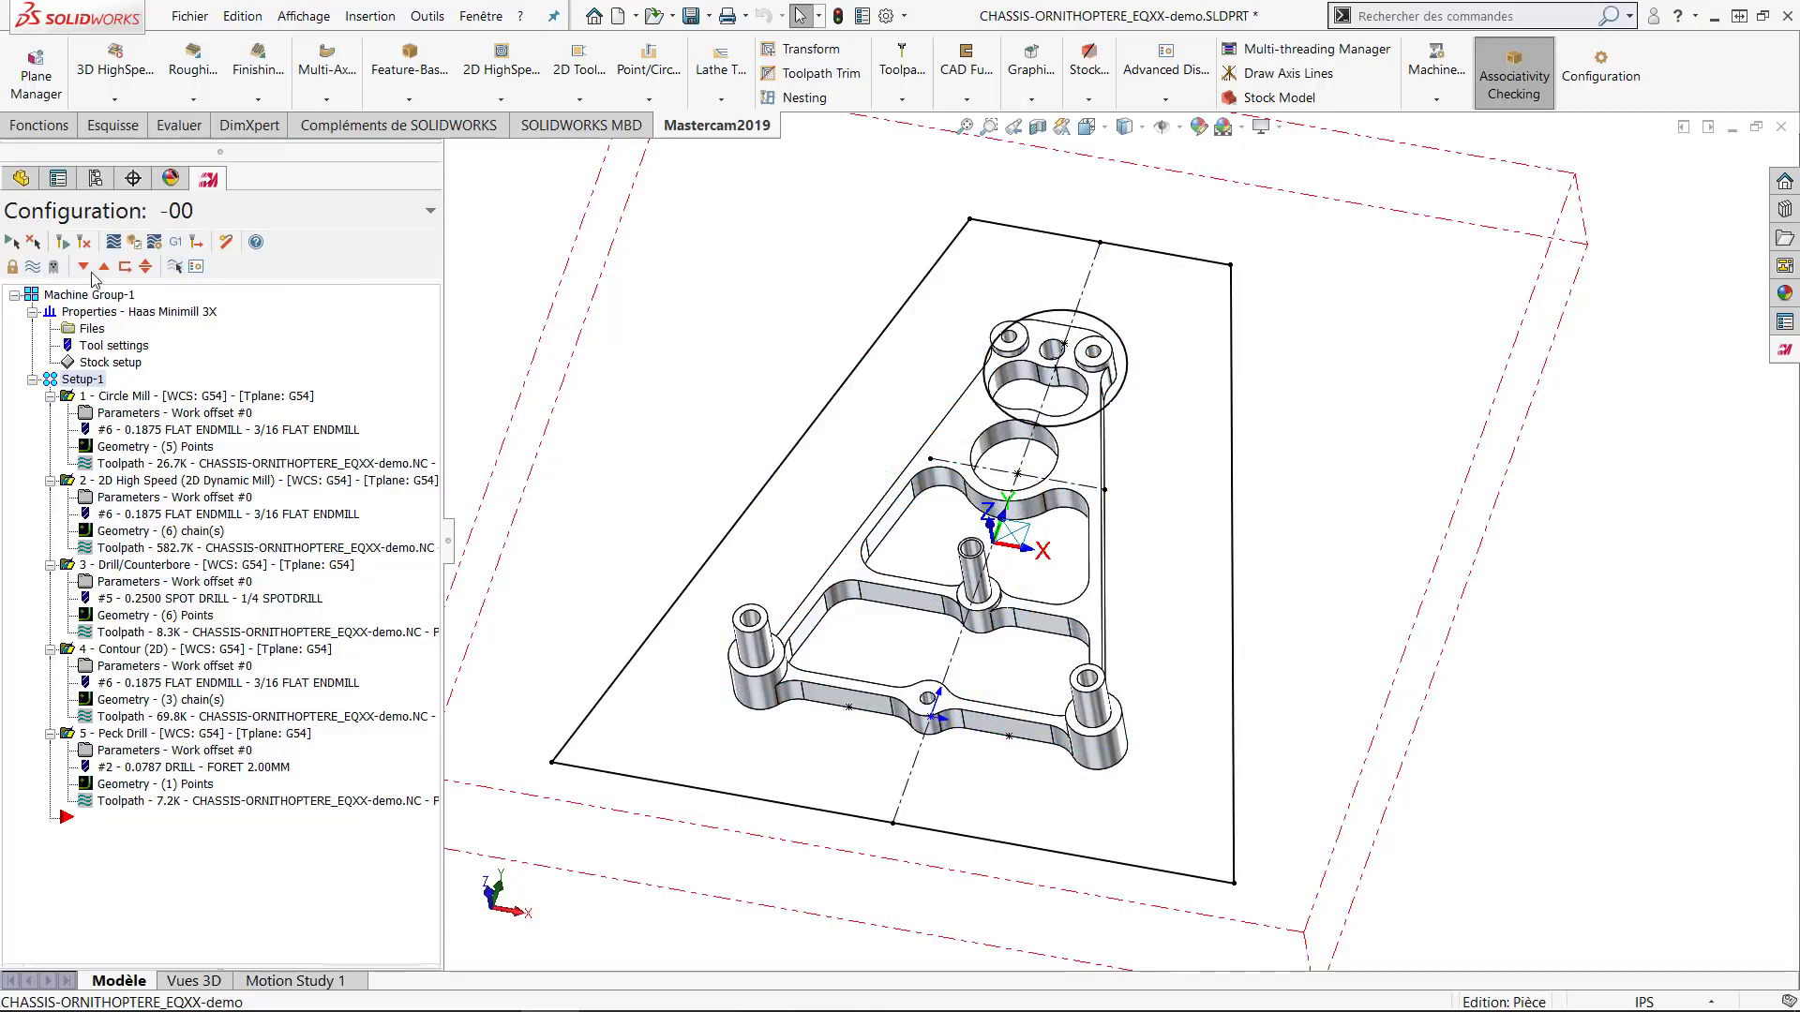
pyautogui.click(175, 268)
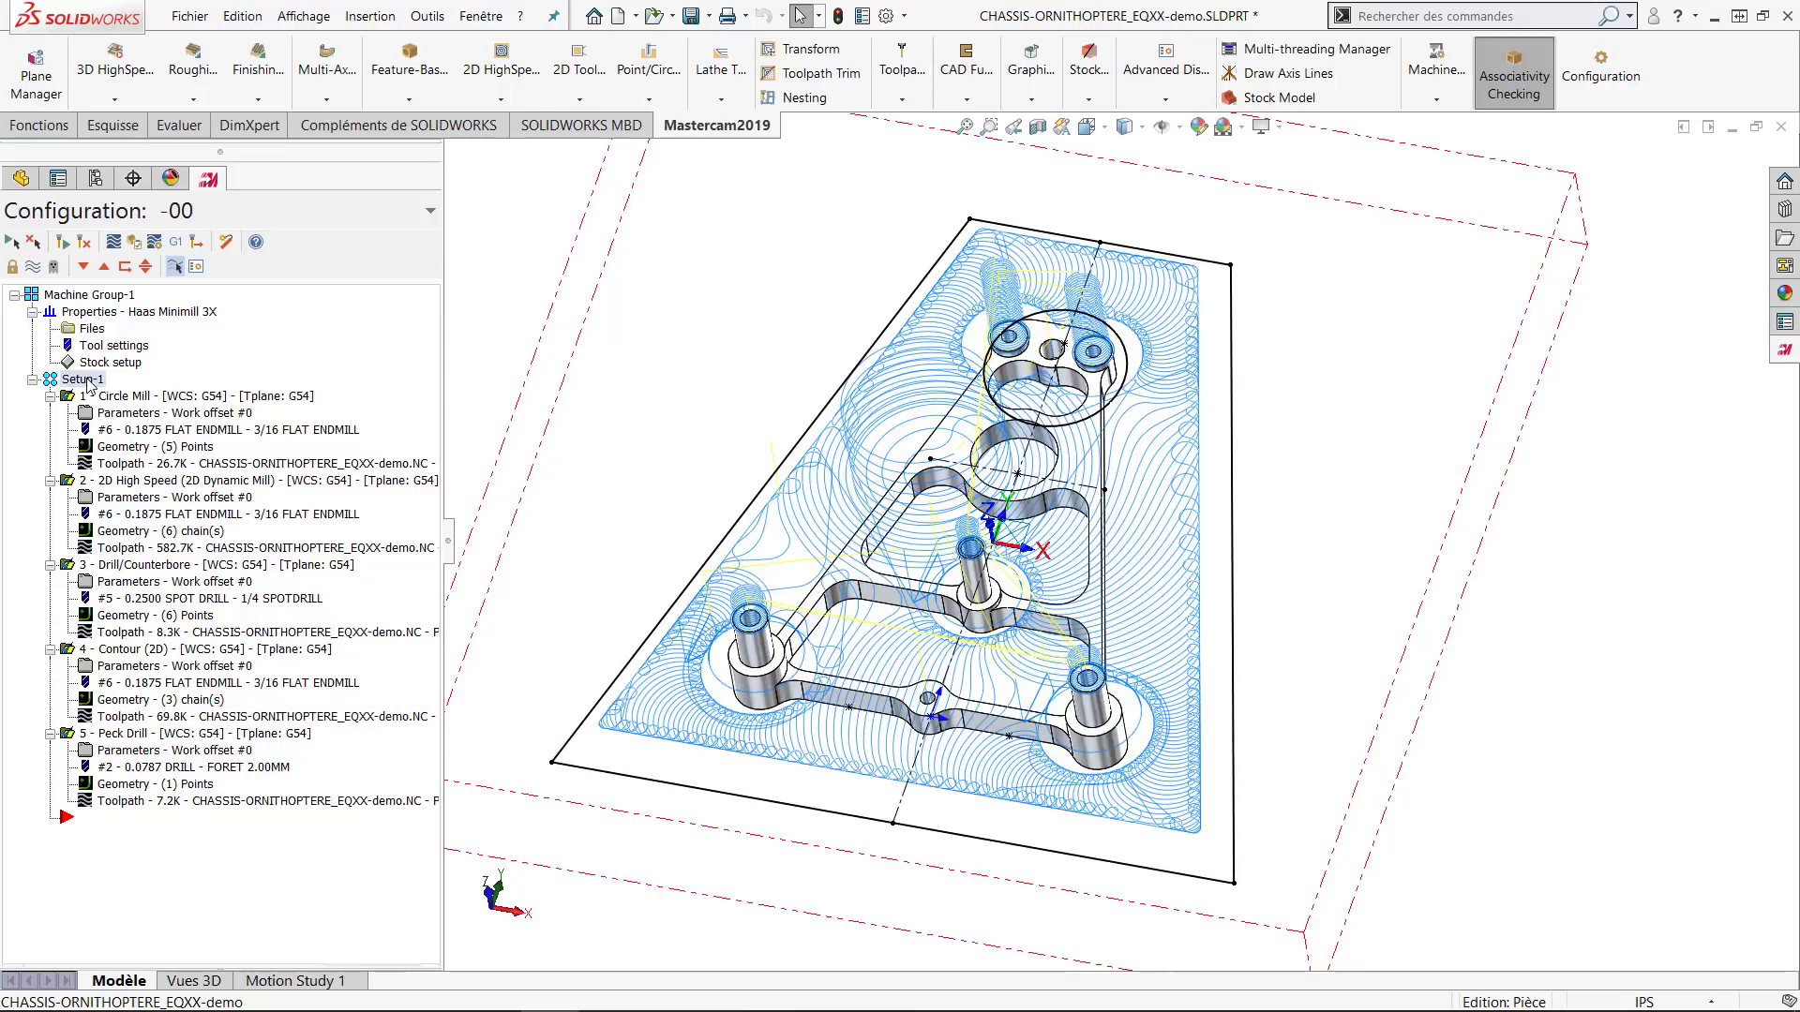
pyautogui.click(176, 267)
# Verify all Setup-1 operations in the Mastercam Simulator, inspect the drilled hole between the small bosses, and close the simulation.
pyautogui.click(134, 241)
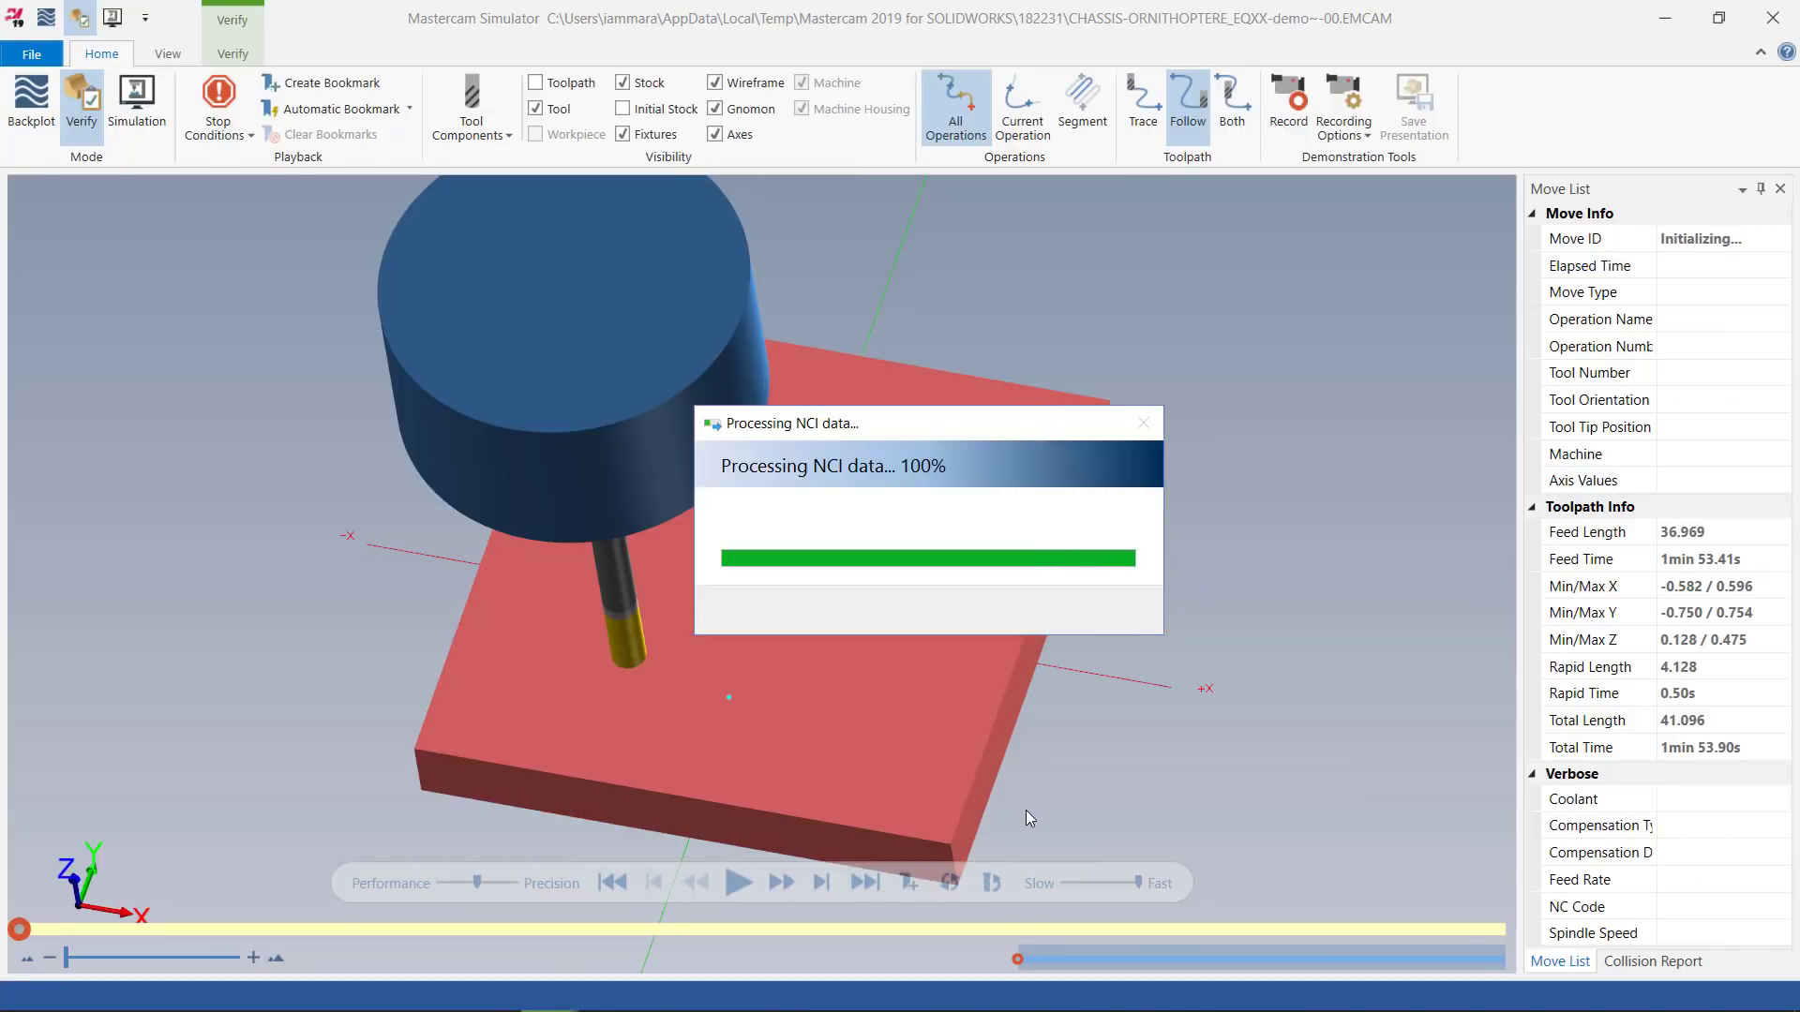
pyautogui.click(739, 882)
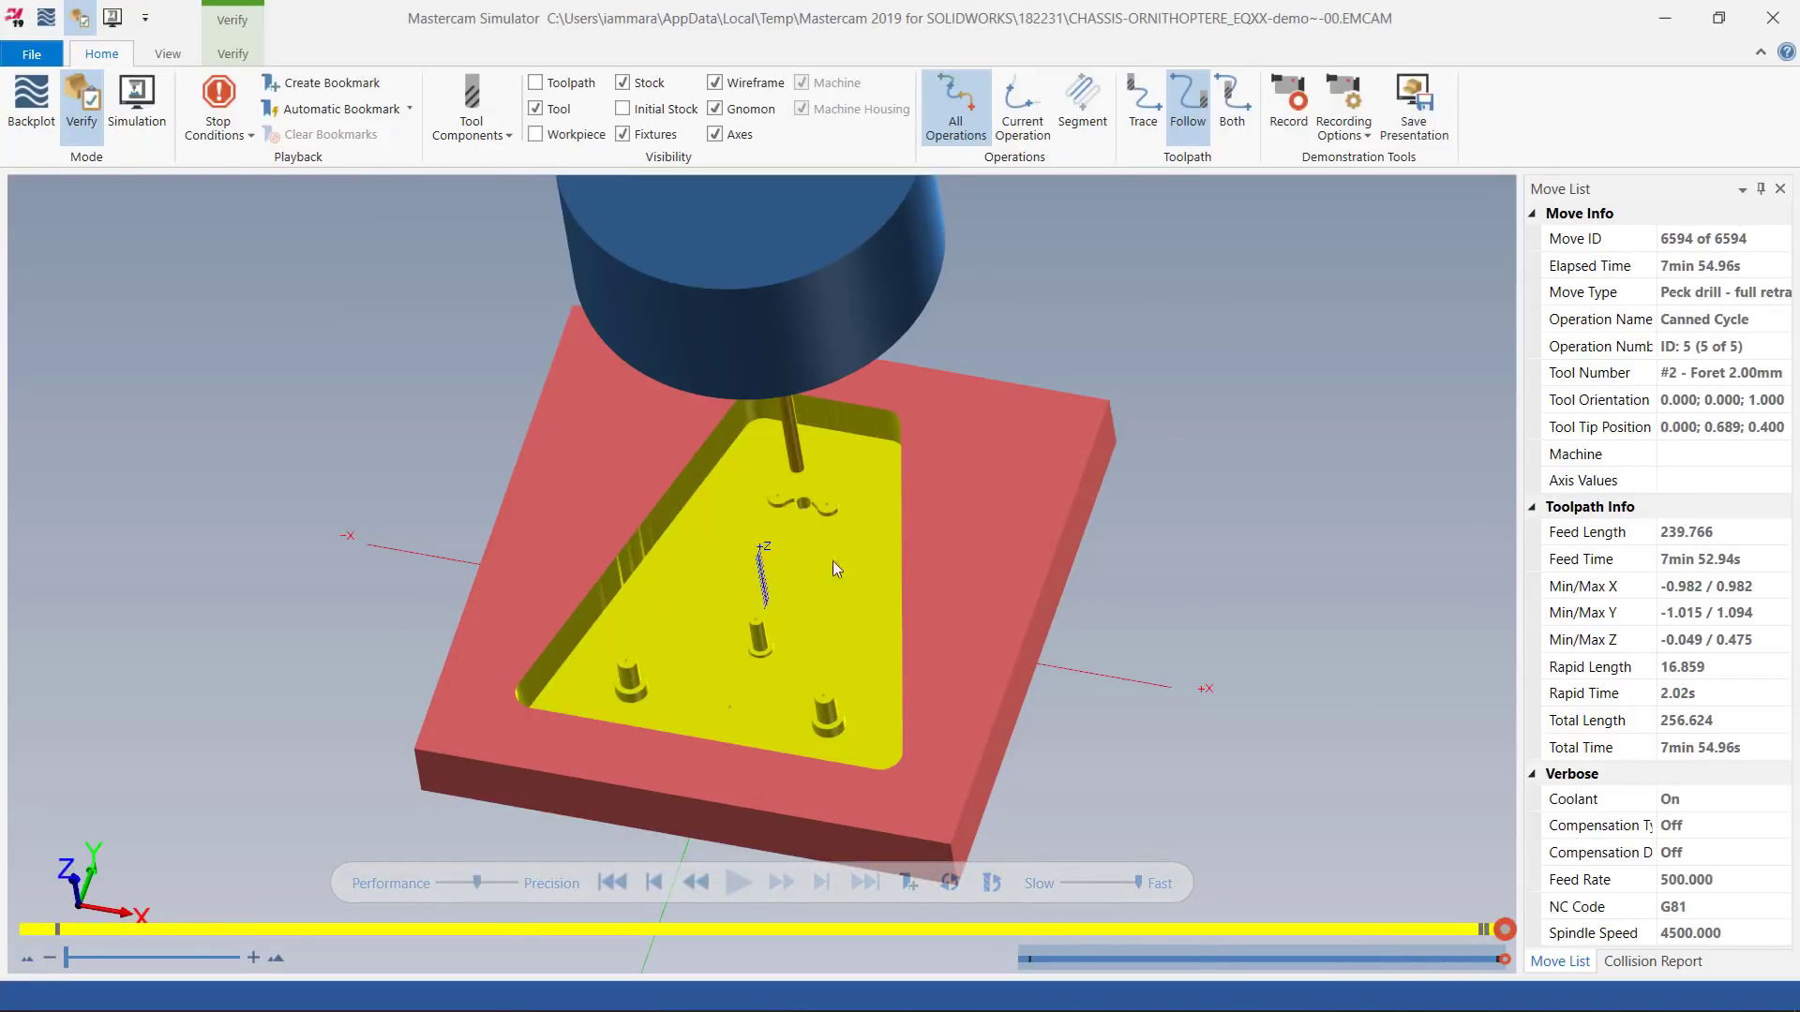
pyautogui.scroll(10, 834, 562)
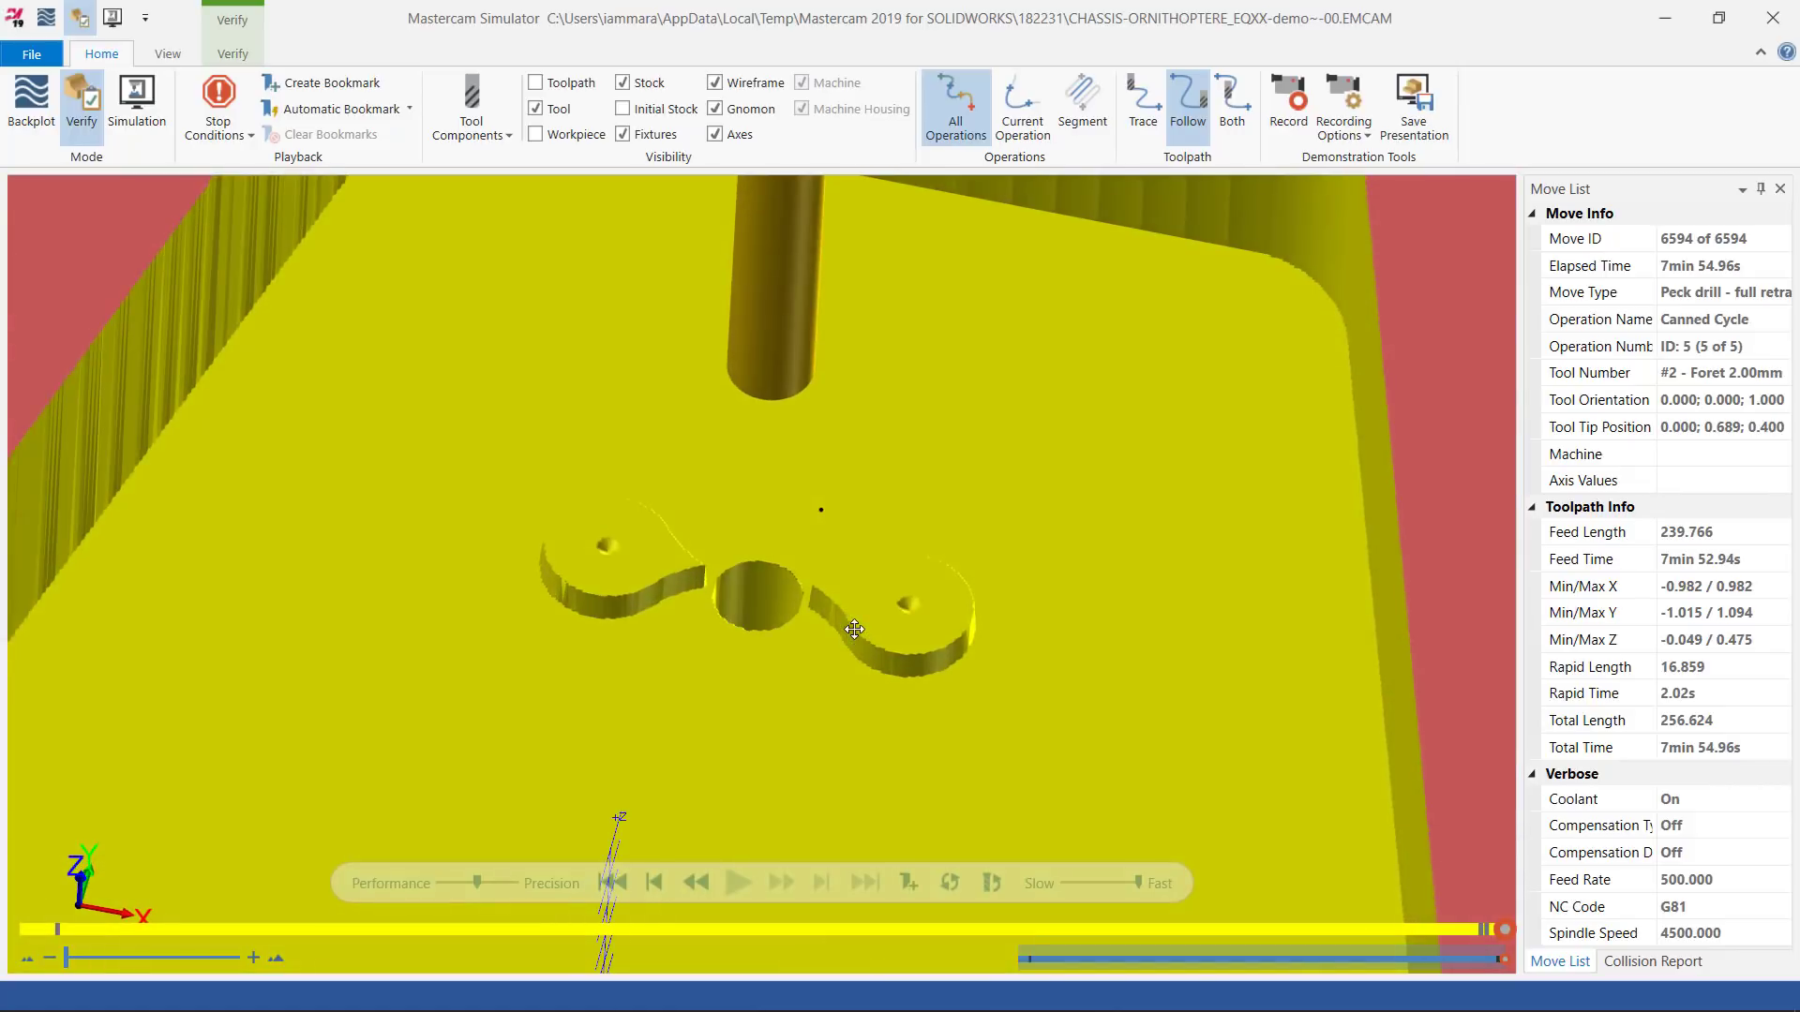
pyautogui.scroll(-10, 854, 629)
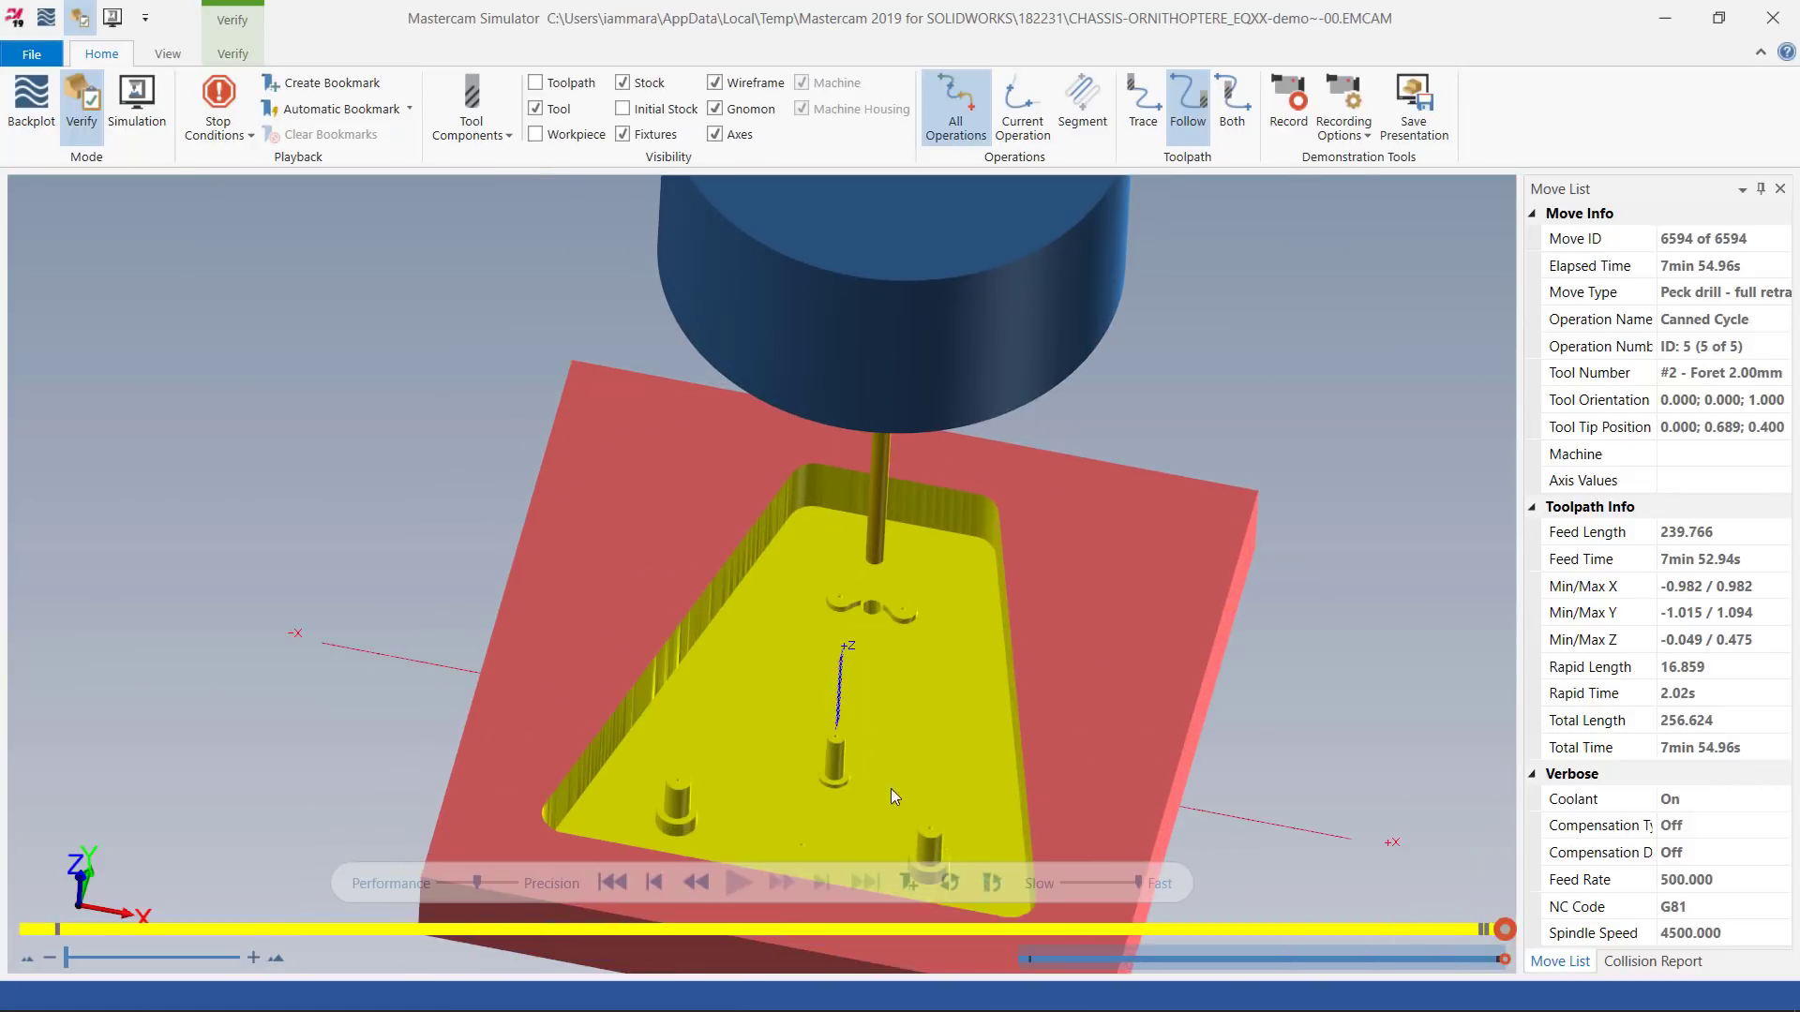
pyautogui.moveTo(890, 789); pyautogui.dragTo(885, 723, button='middle')
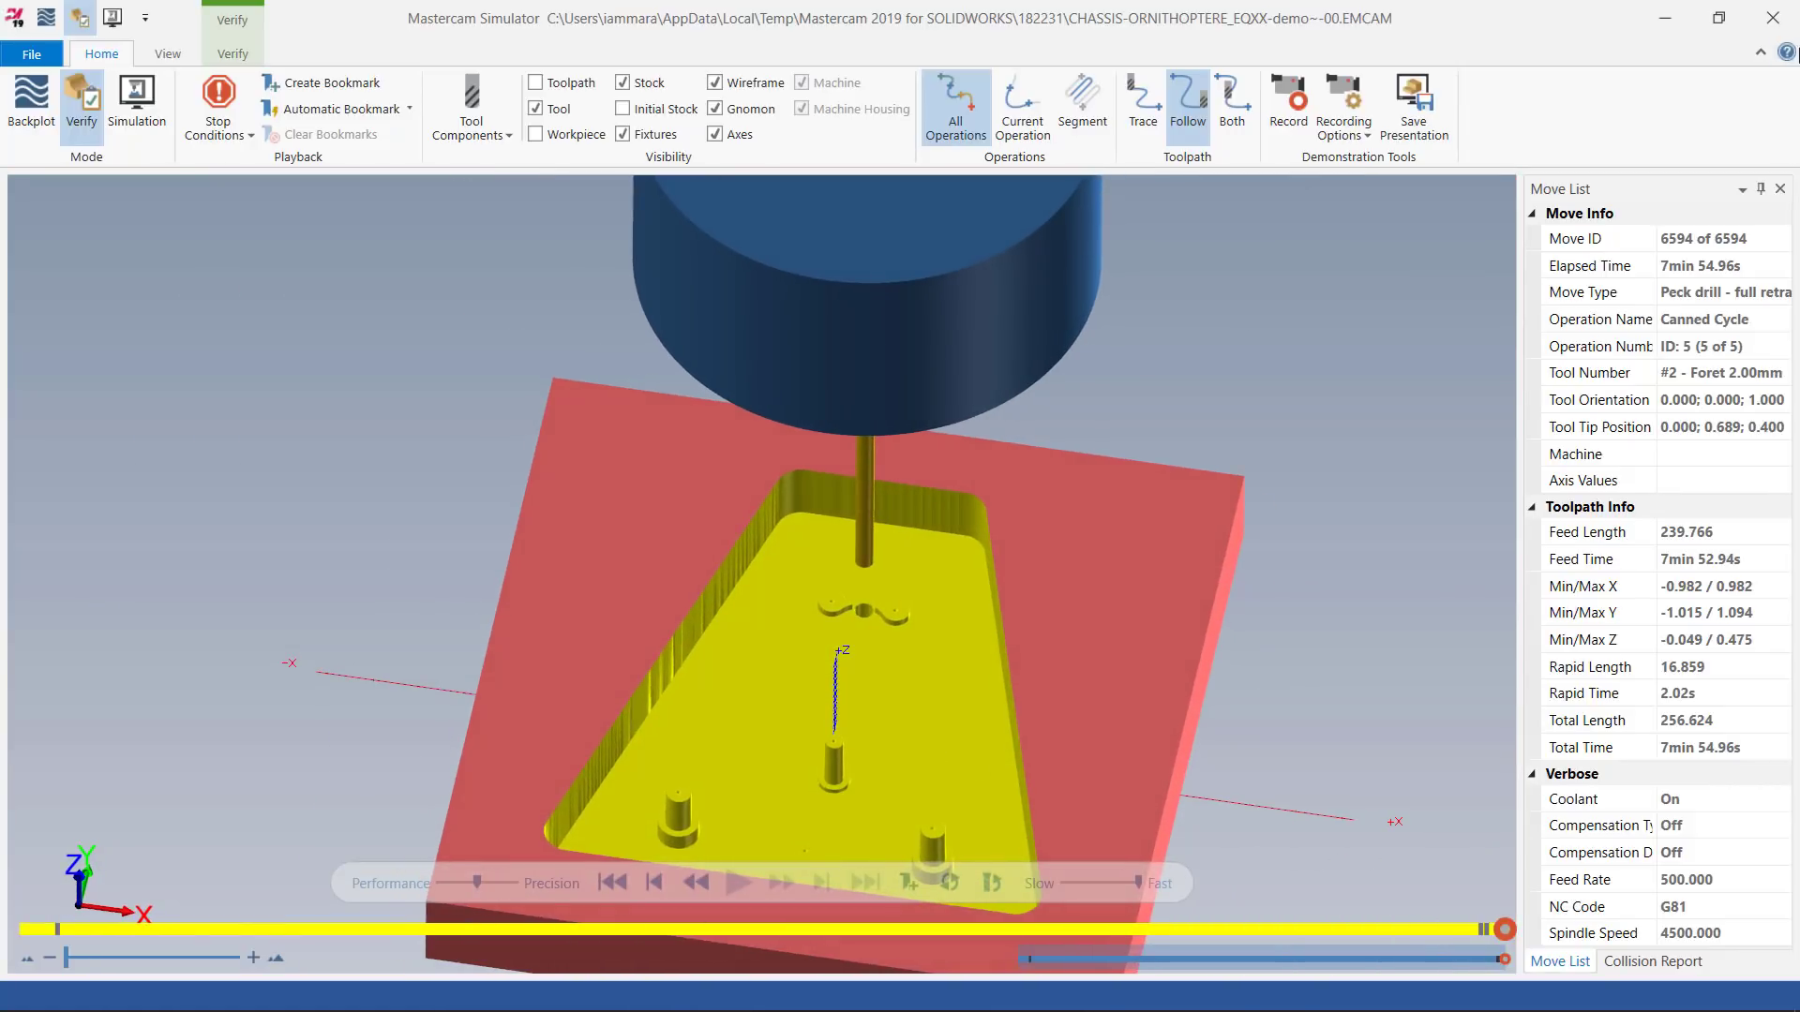
pyautogui.click(1771, 18)
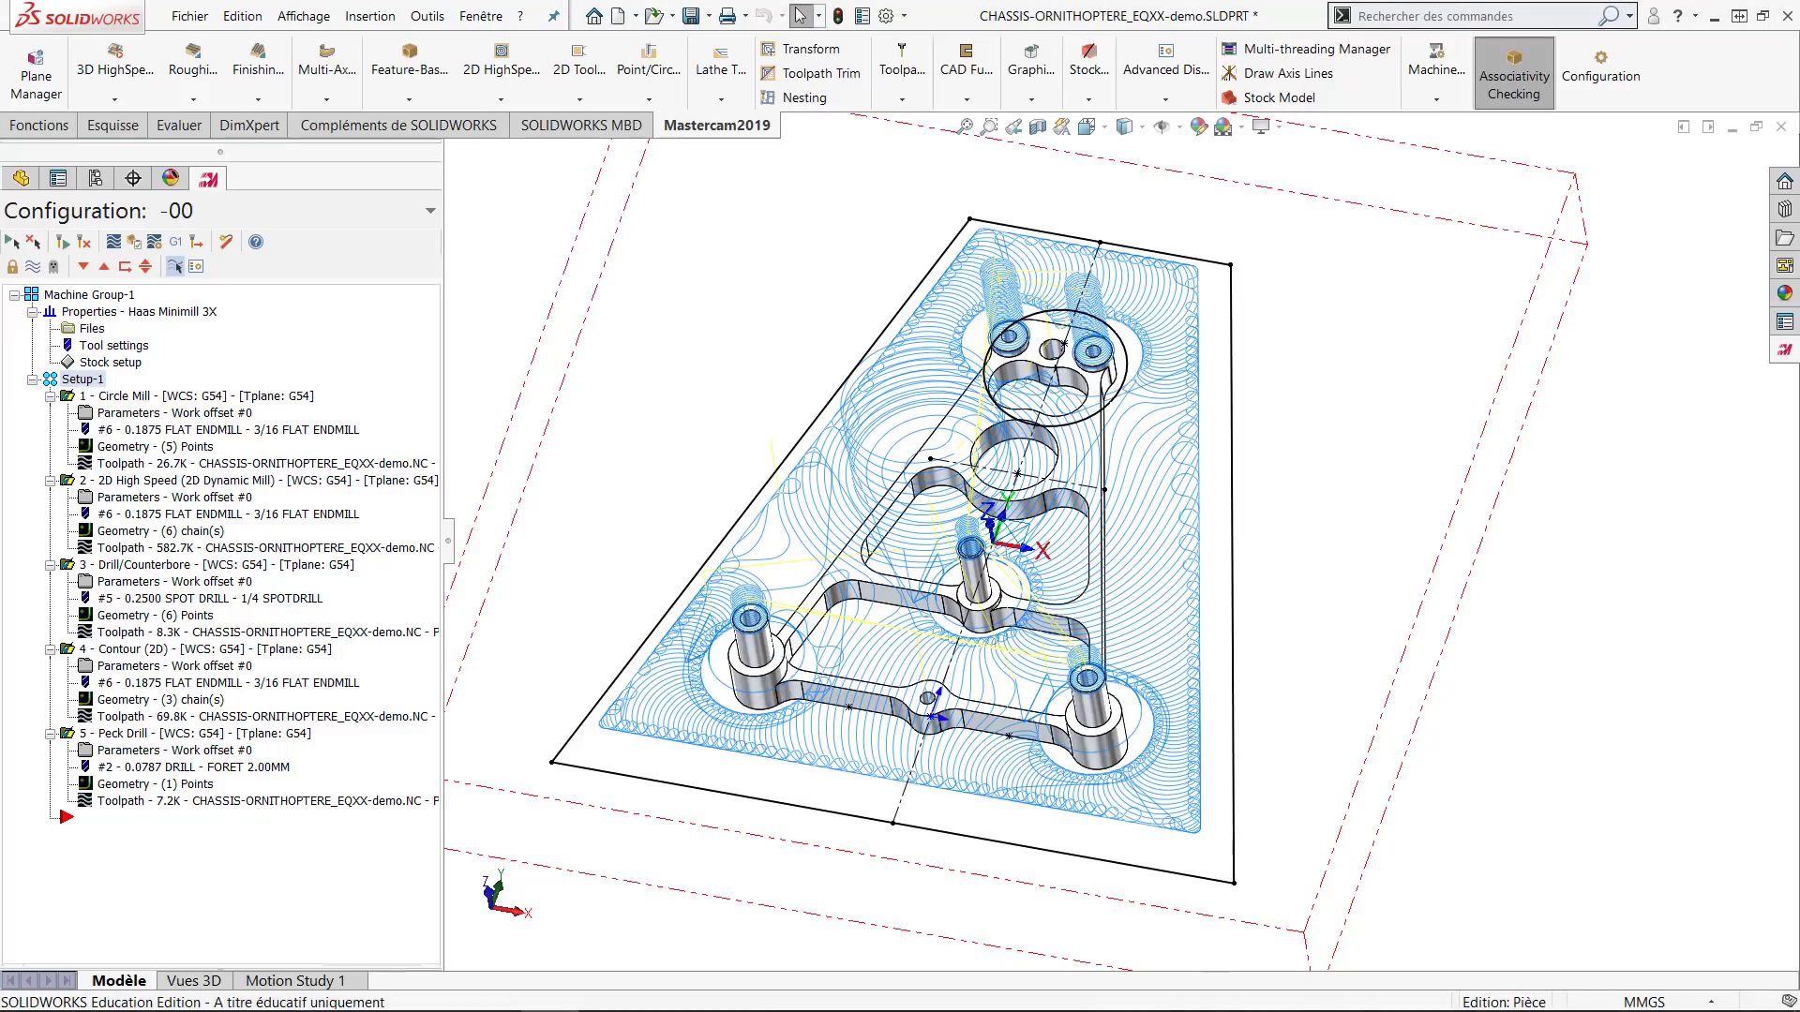
# Start a drill toolpath and select the circular hole edges on the three posts, the front web and the two small rear bosses.
pyautogui.scroll(-3, 1078, 890)
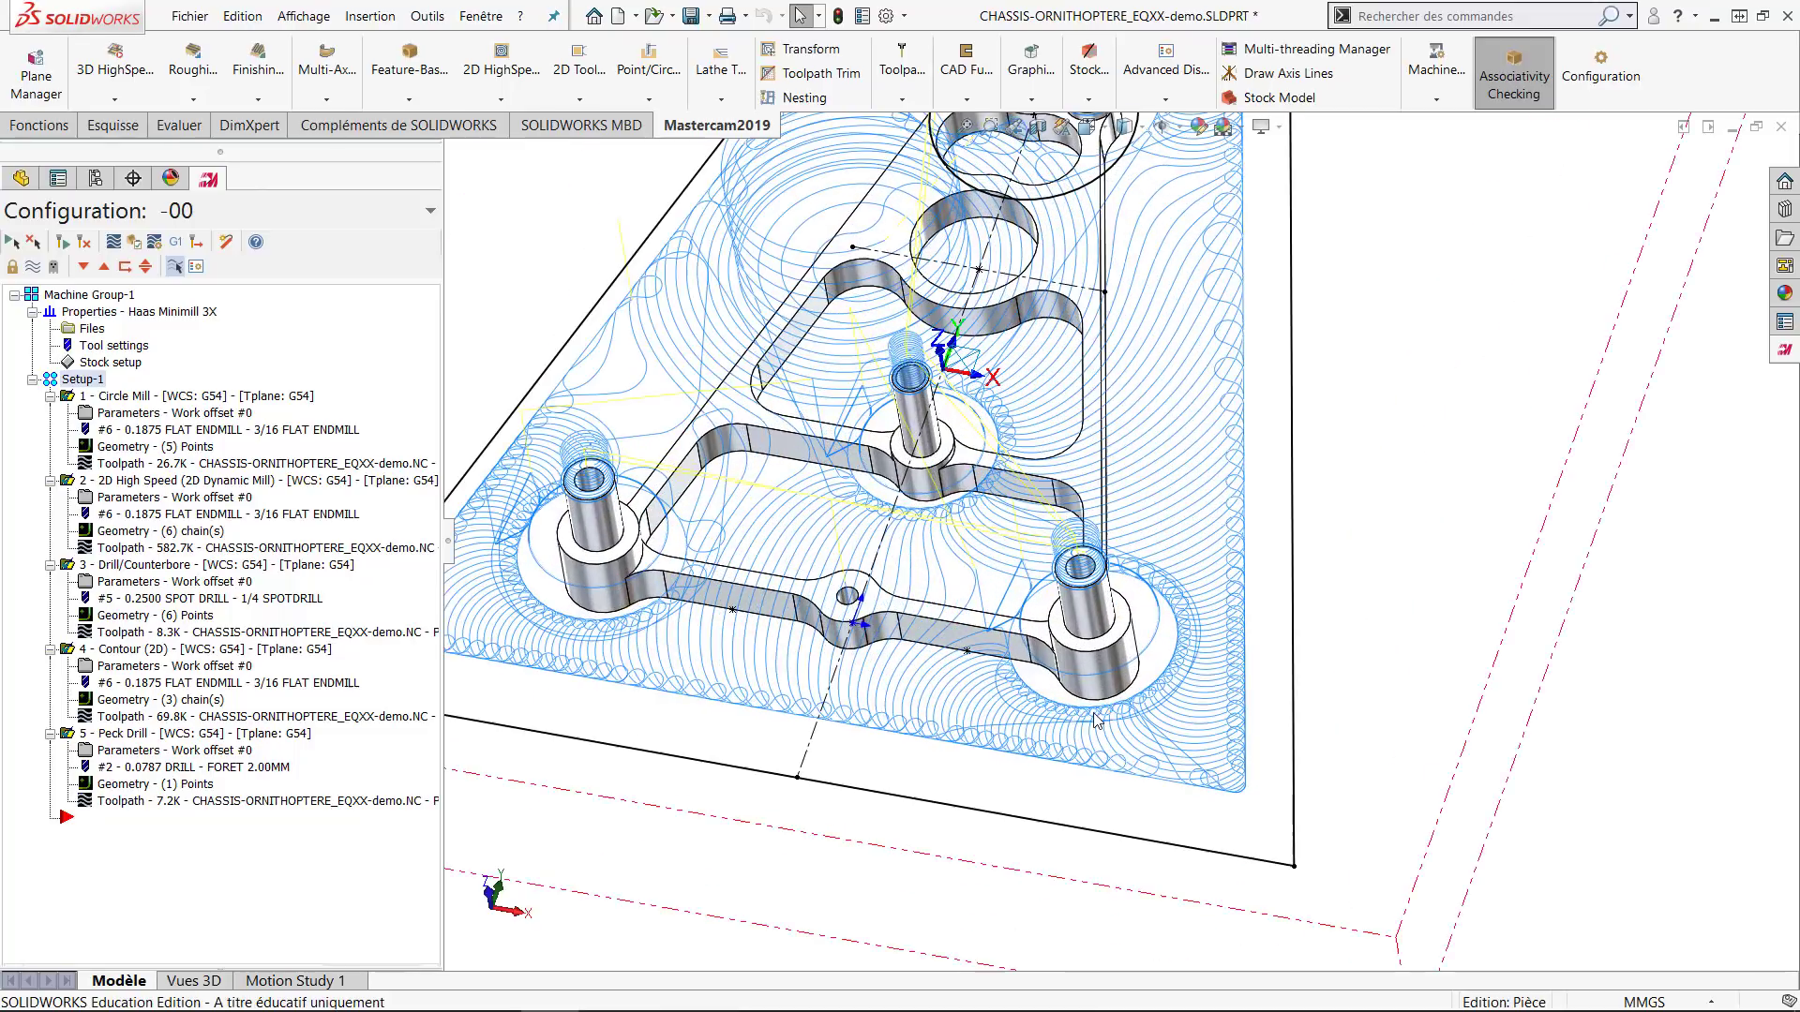
pyautogui.keyDown('ctrl'); pyautogui.moveTo(753, 562); pyautogui.dragTo(879, 722, button='middle'); pyautogui.keyUp('ctrl')
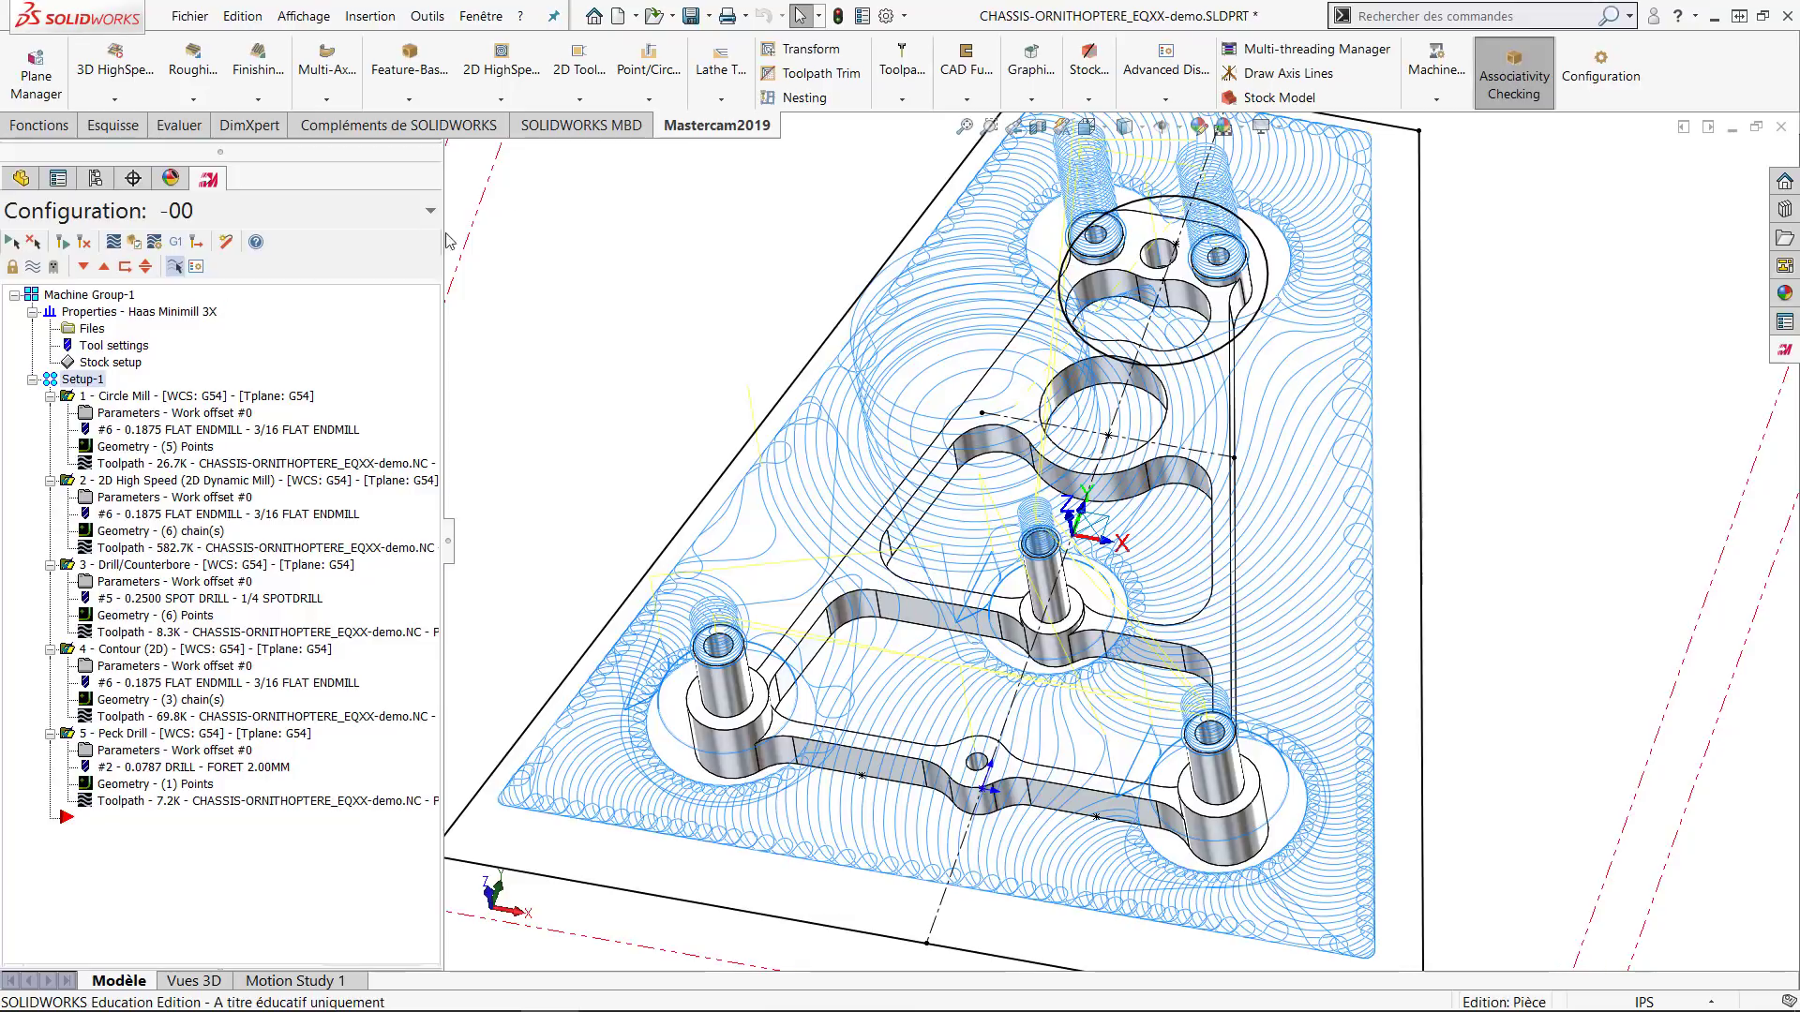
pyautogui.click(652, 98)
pyautogui.click(668, 132)
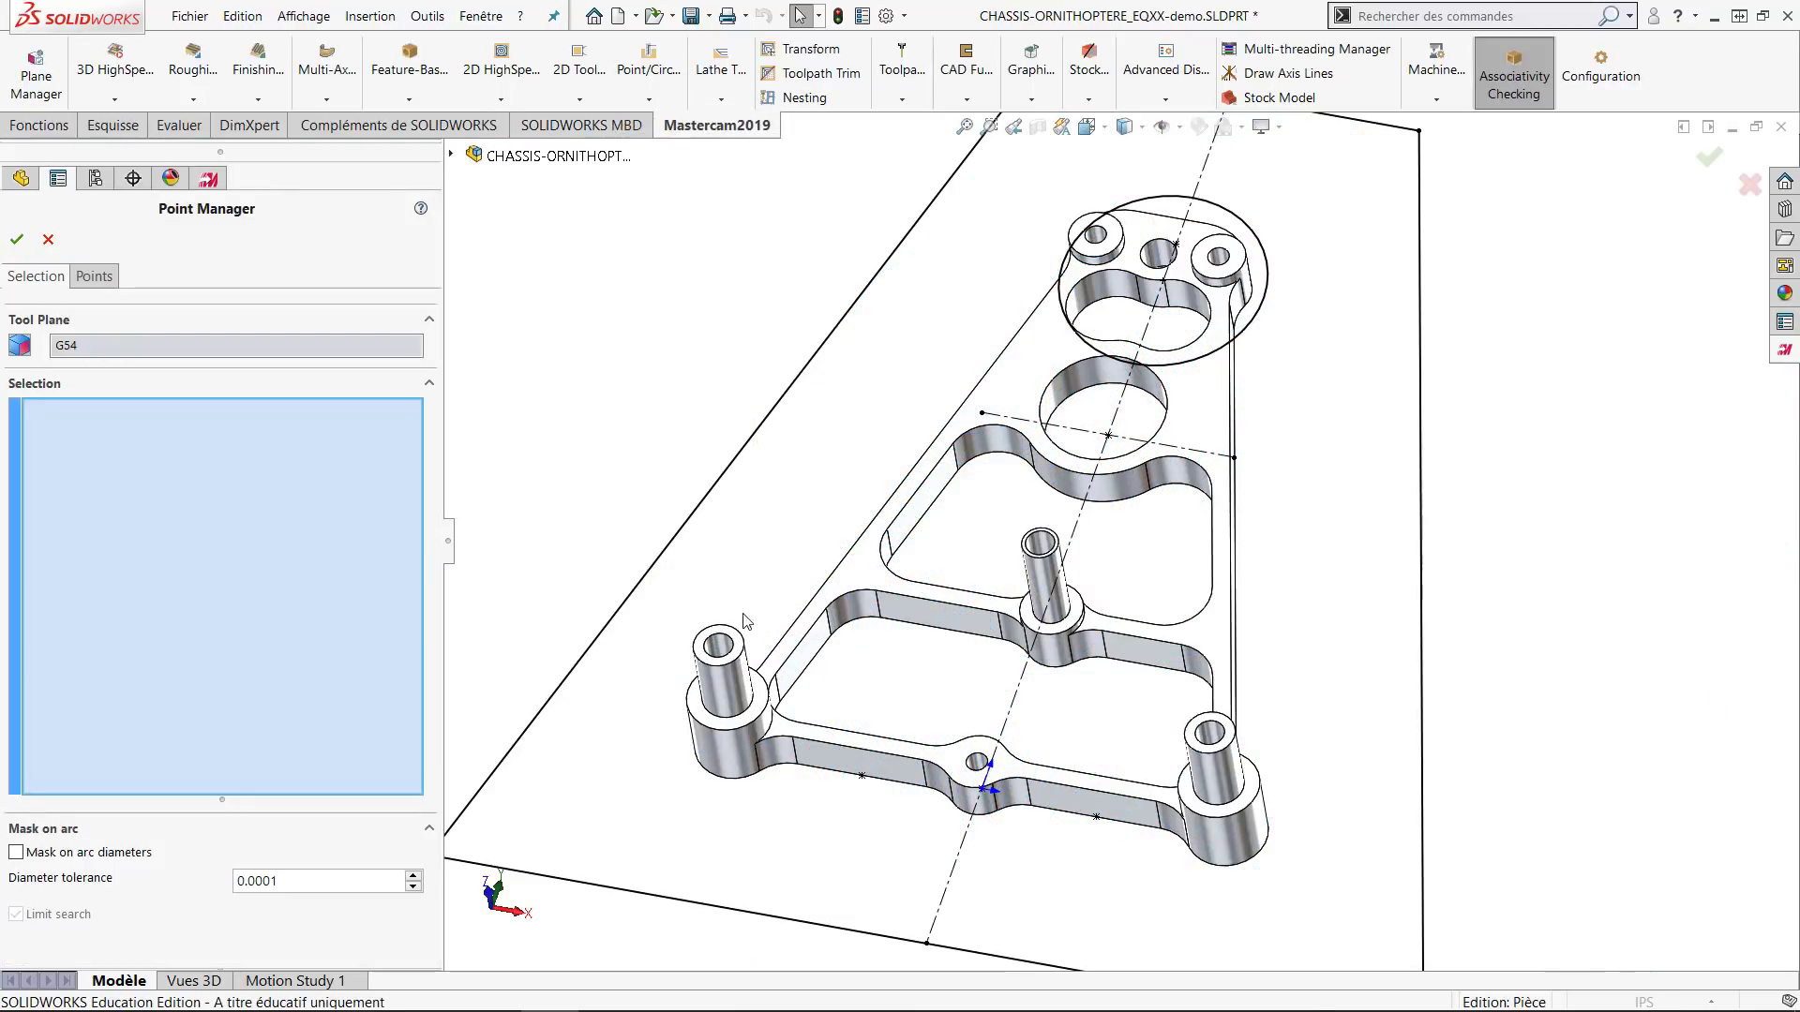
pyautogui.click(734, 653)
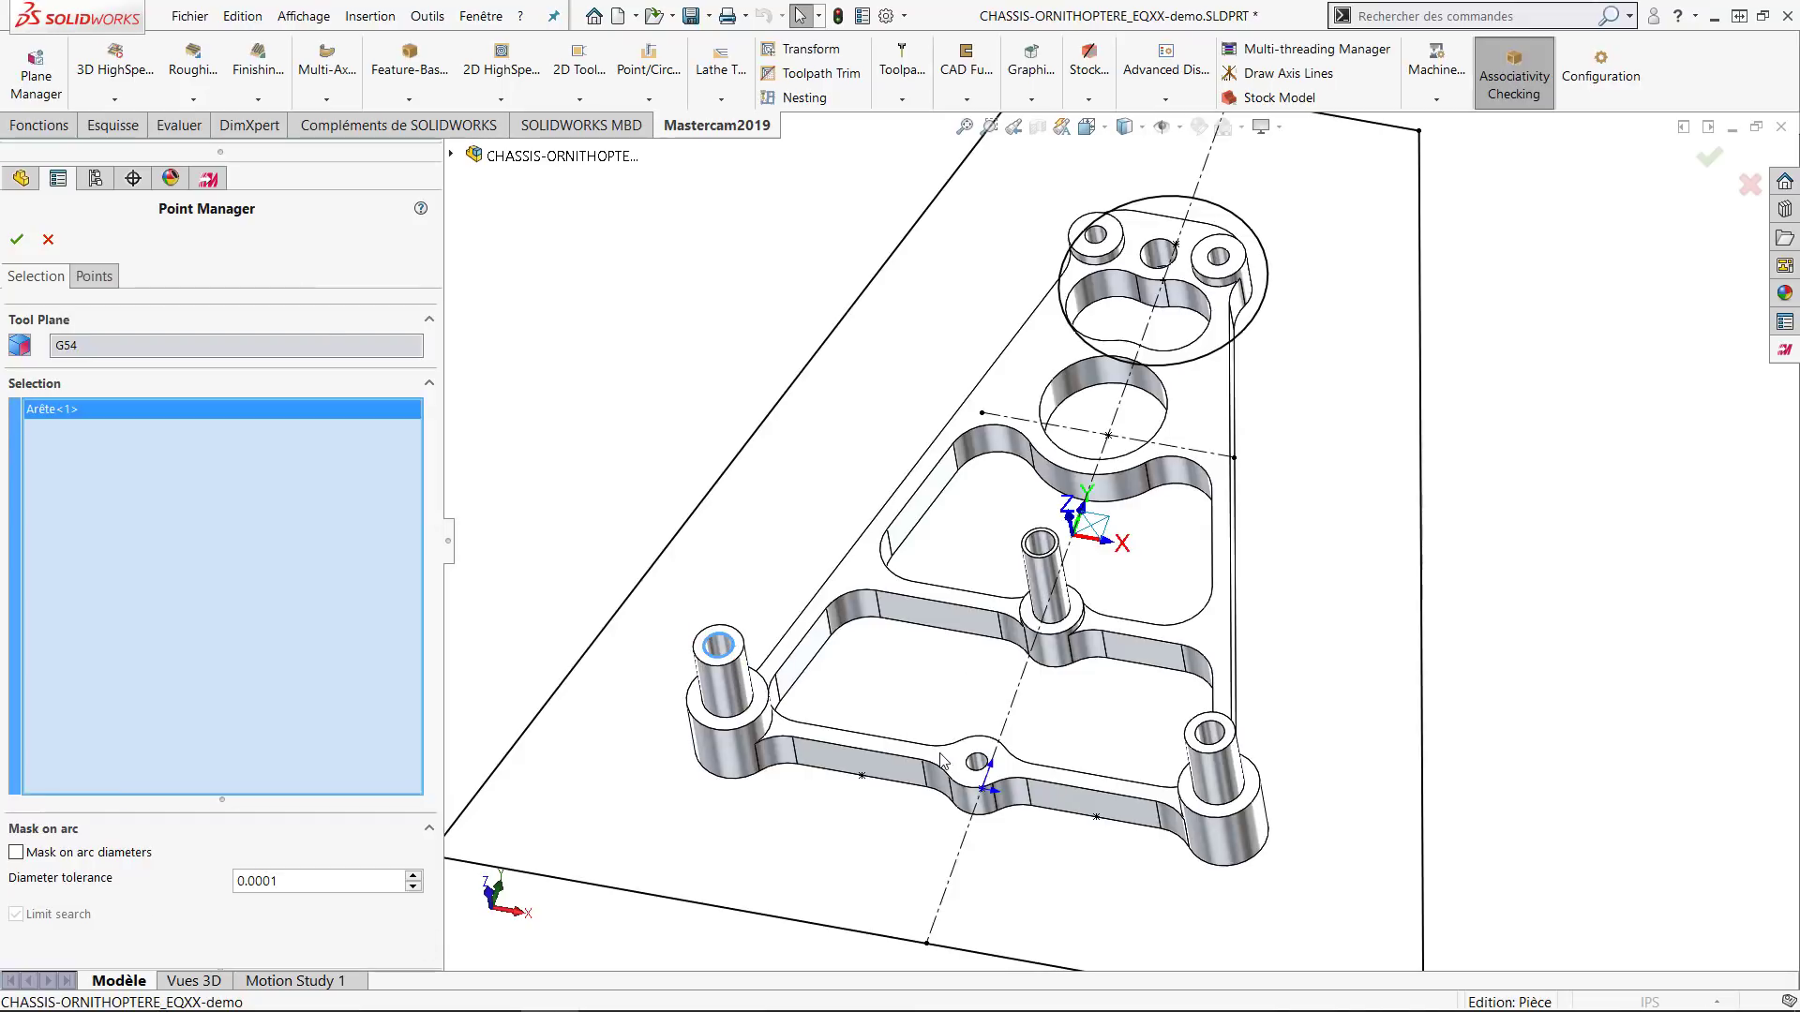
pyautogui.click(977, 762)
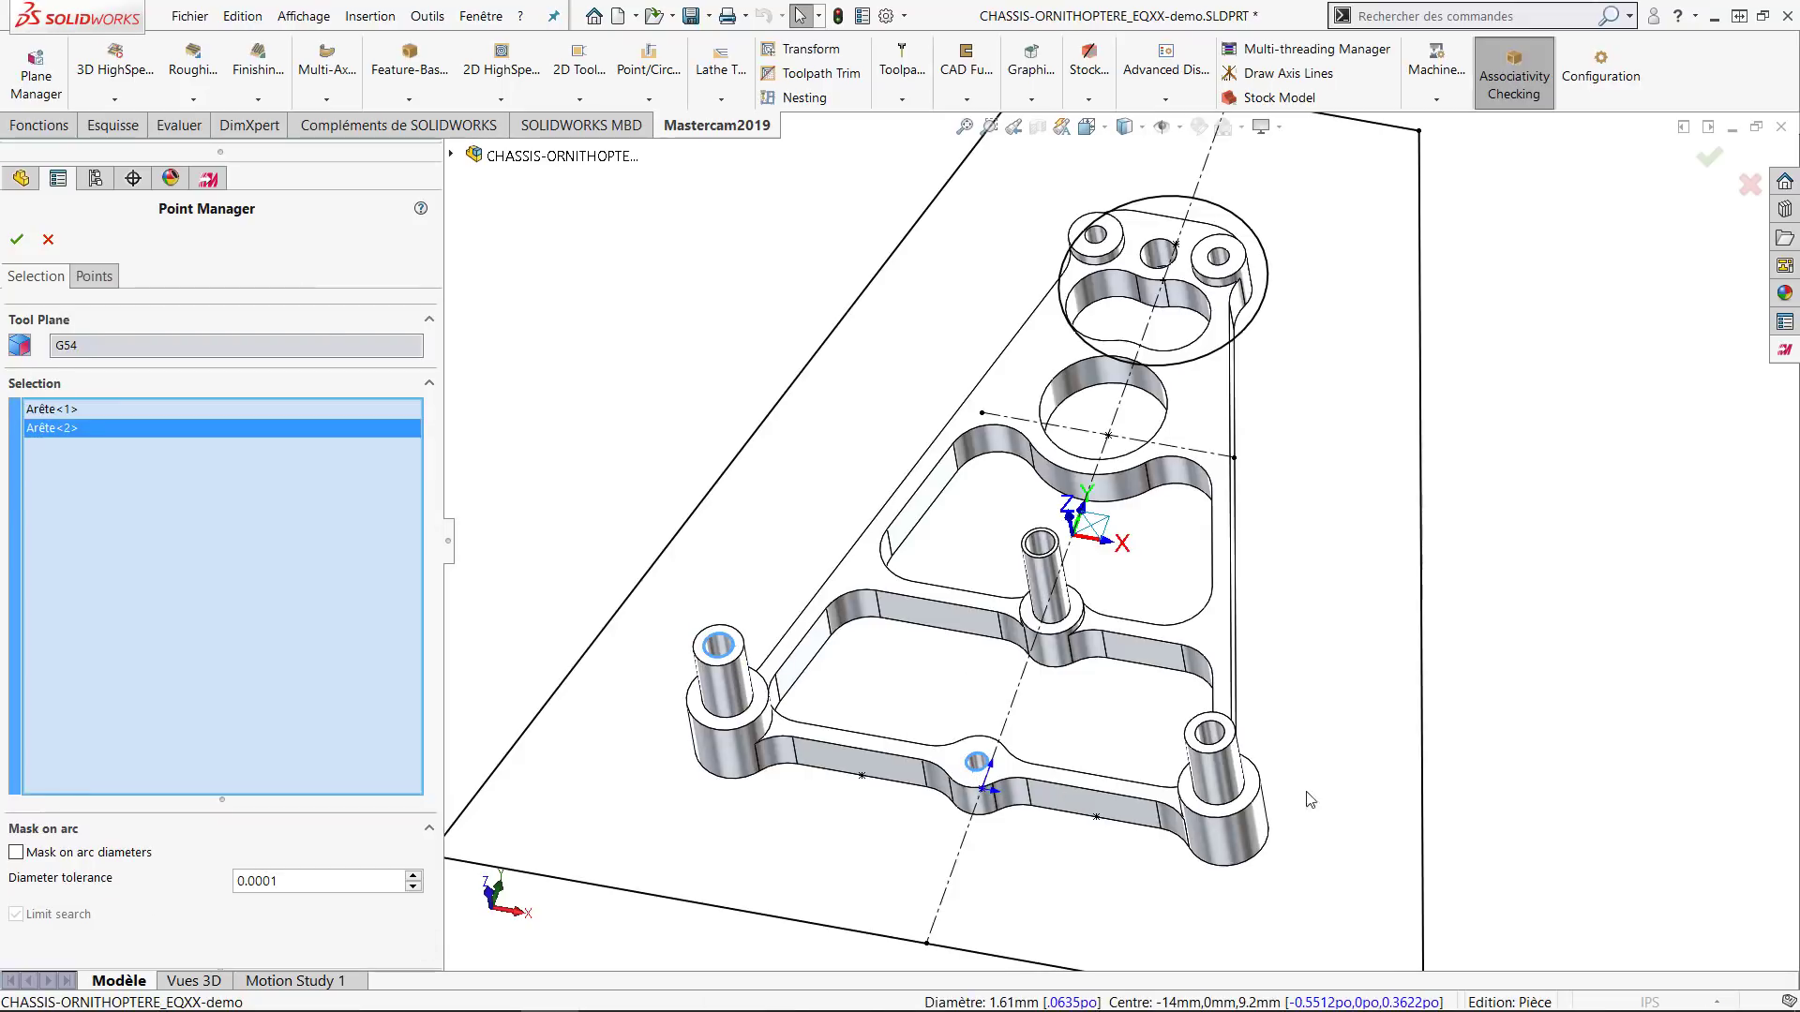
pyautogui.click(1222, 740)
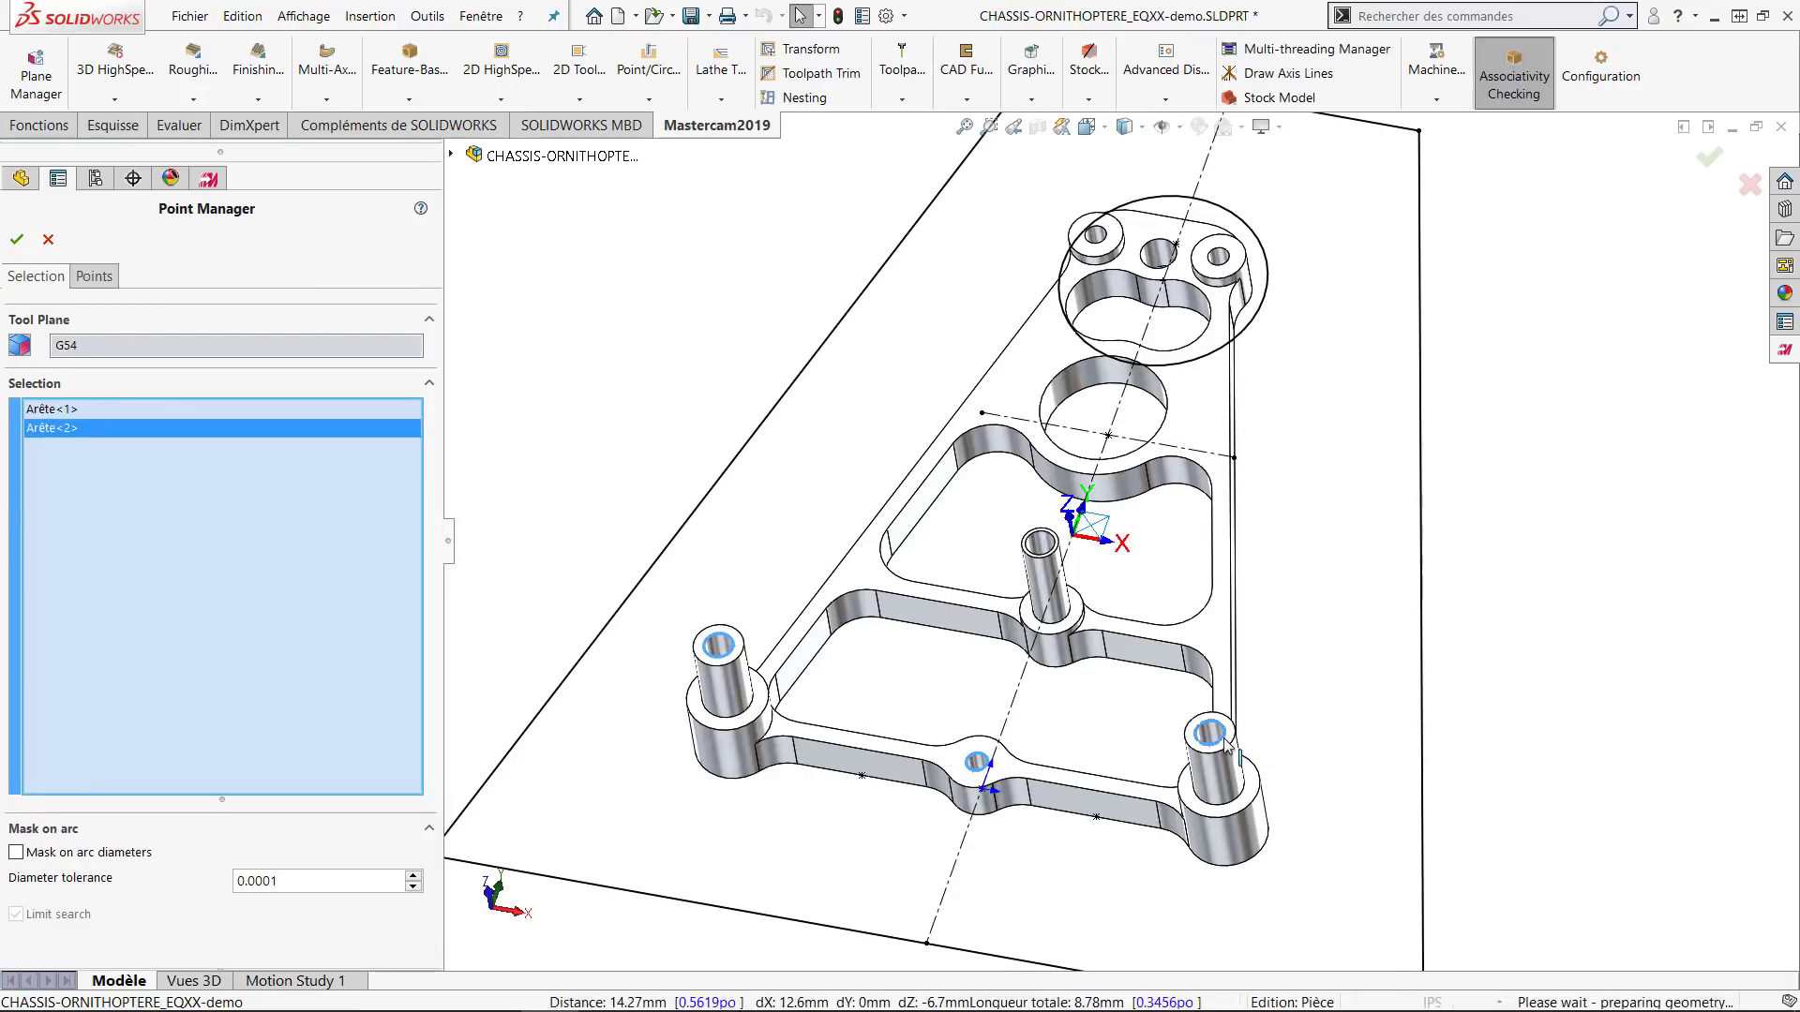
pyautogui.click(1046, 549)
pyautogui.click(1095, 235)
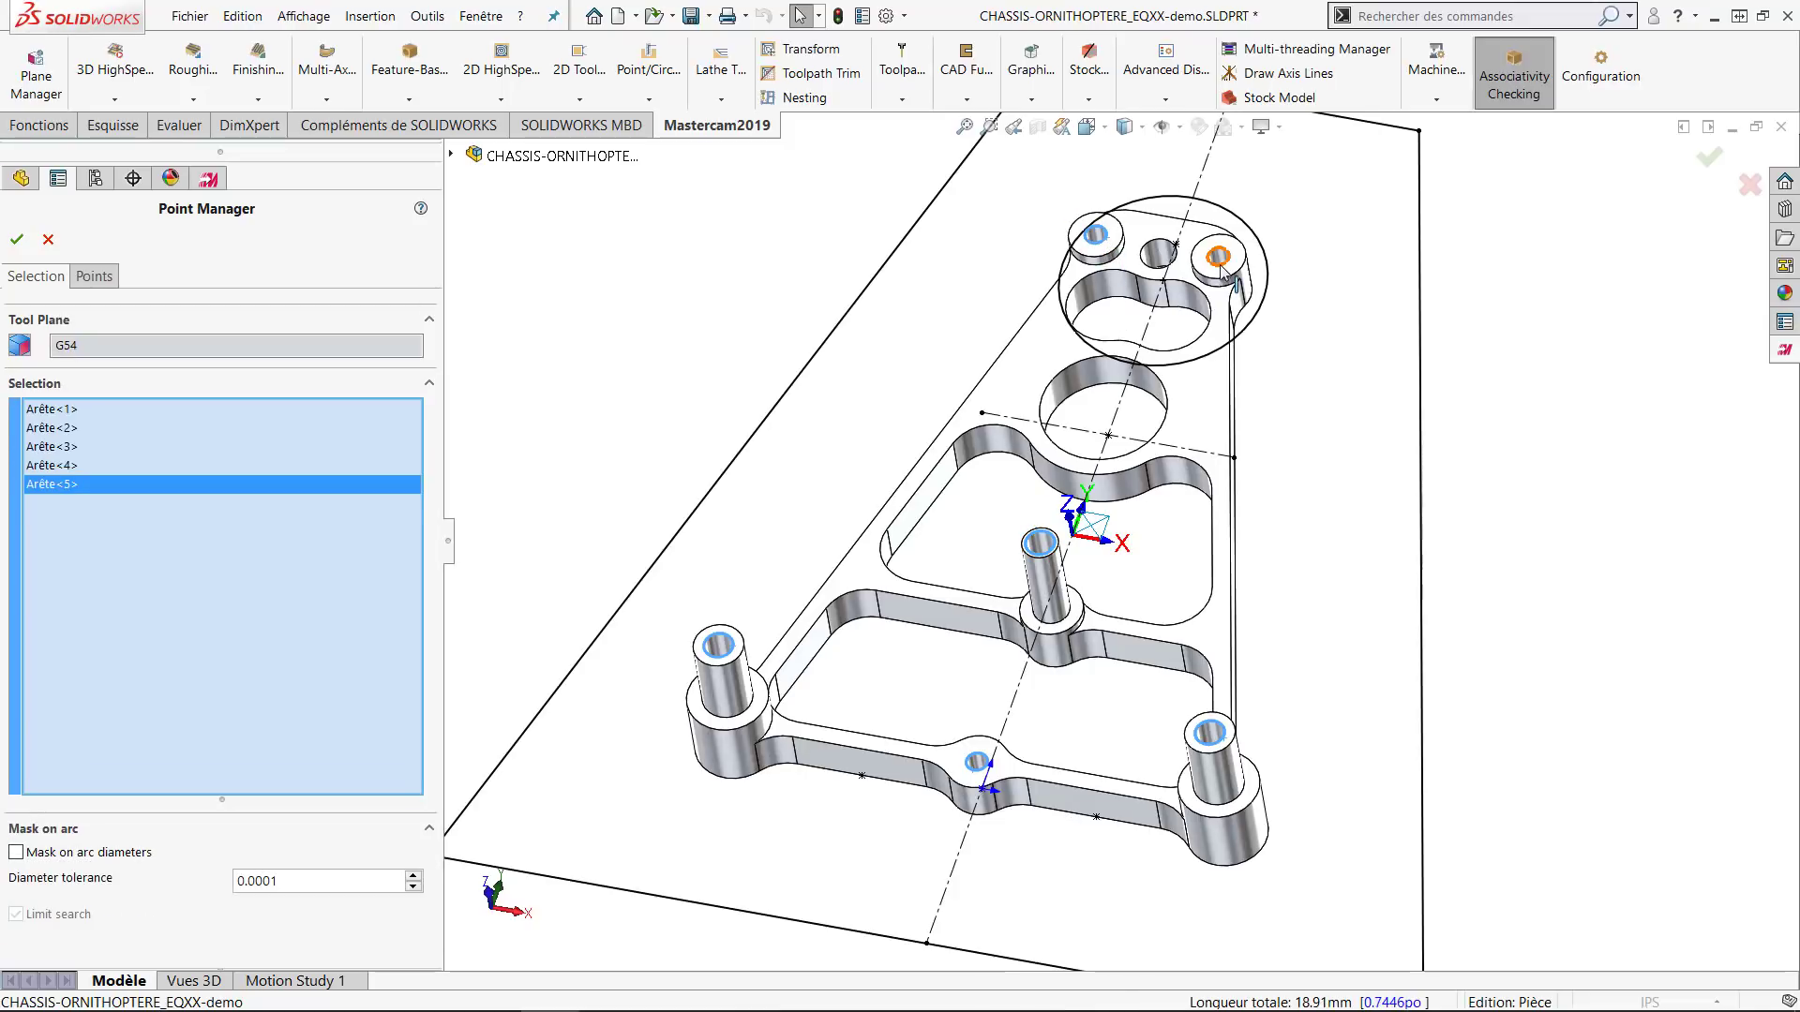
pyautogui.click(1218, 258)
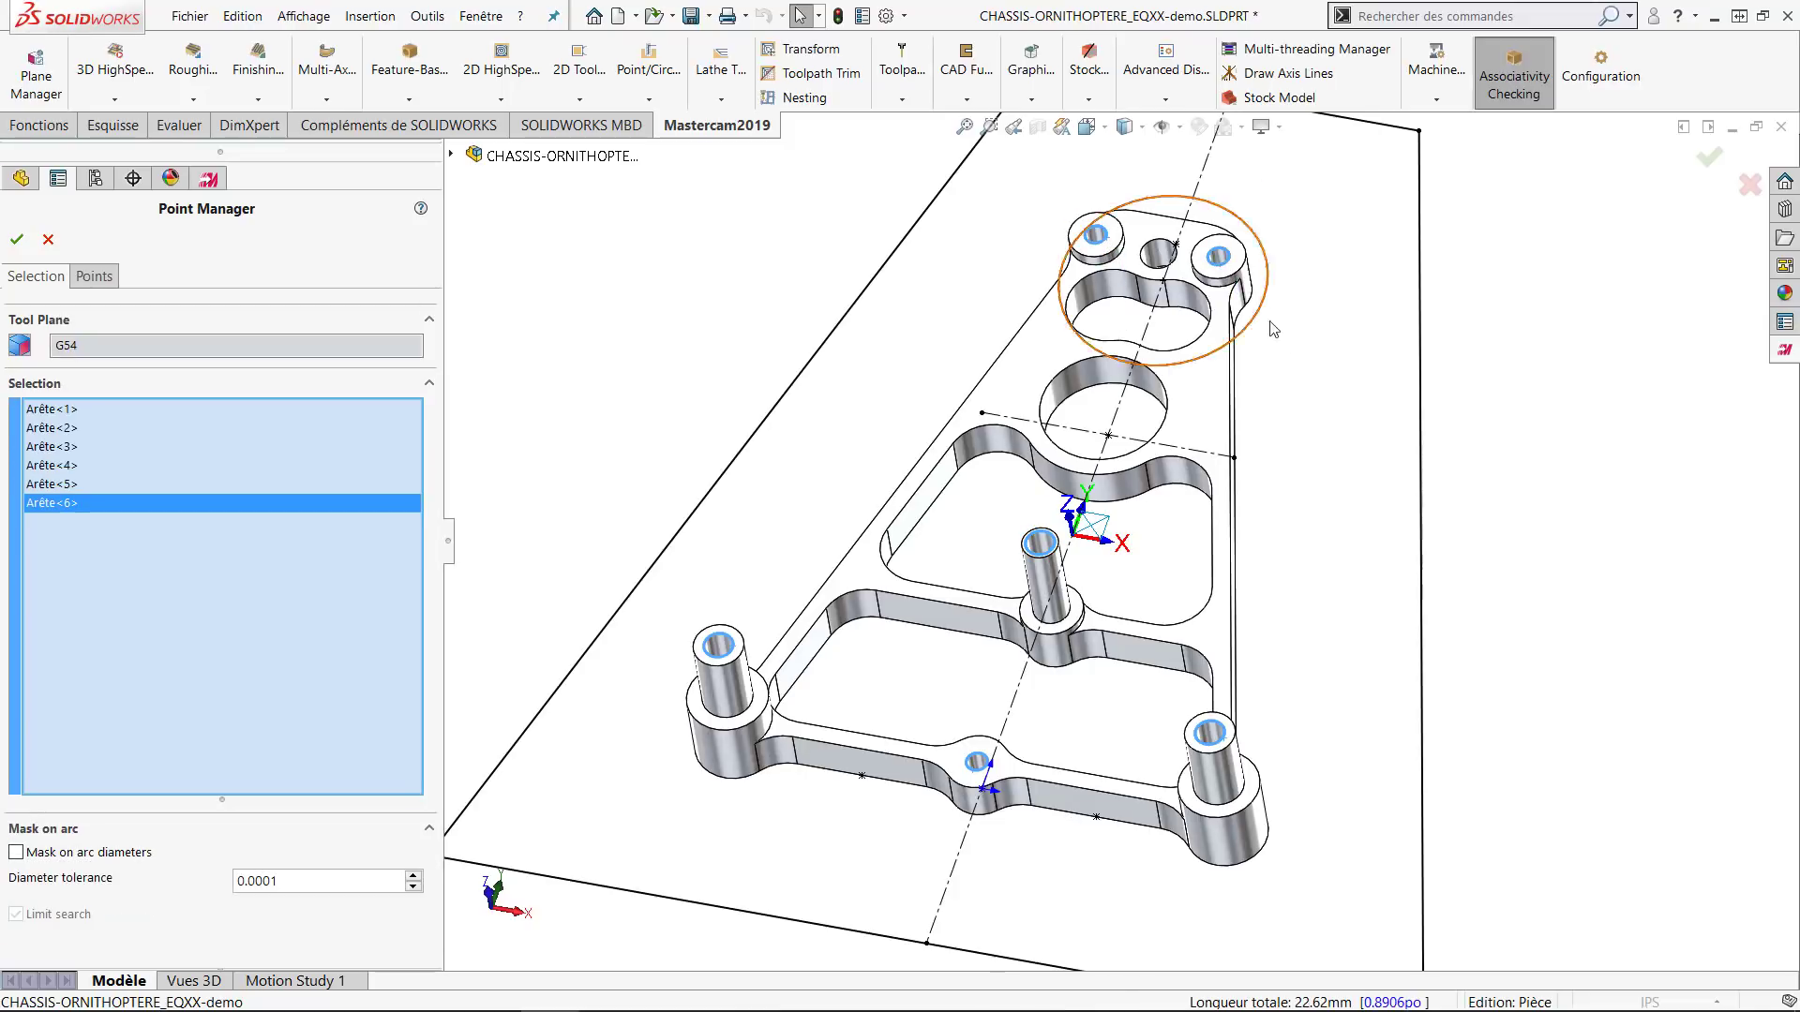
pyautogui.click(17, 239)
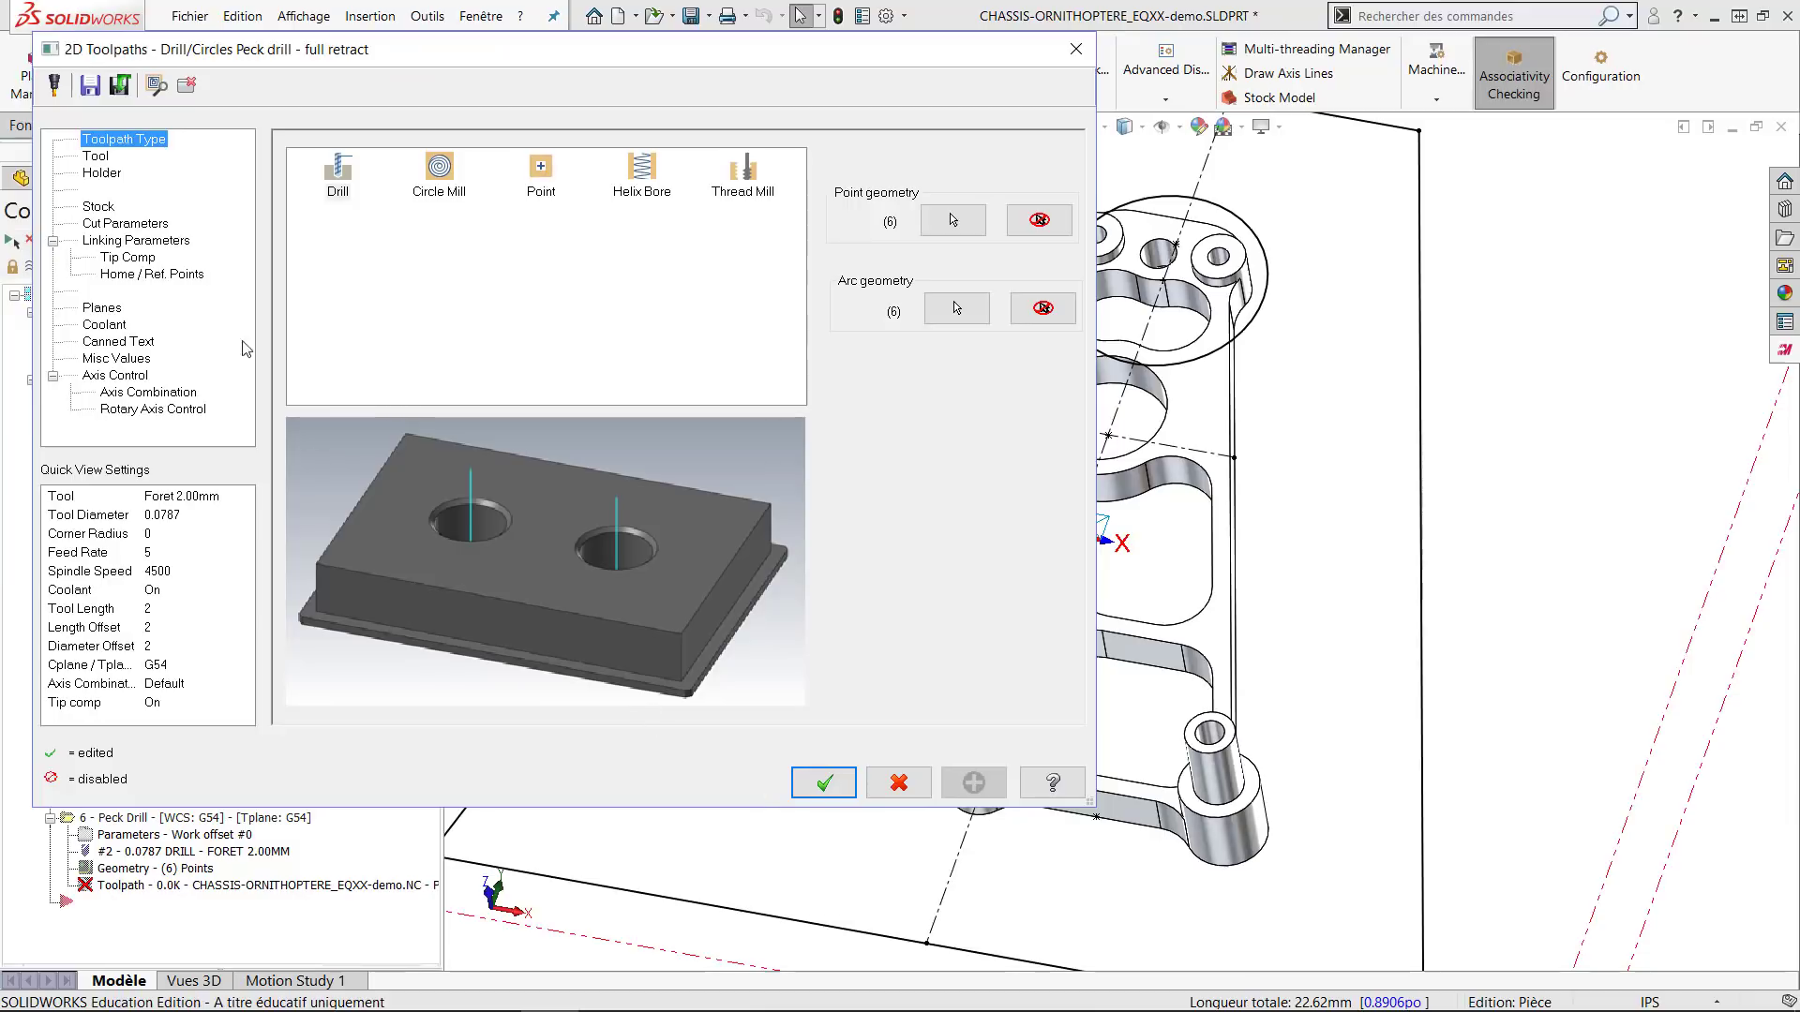
# Choose the 3/64 DRILL for the Peck Drill operation, with a feed rate of 5.0 and a spindle speed of 6000.
pyautogui.click(97, 157)
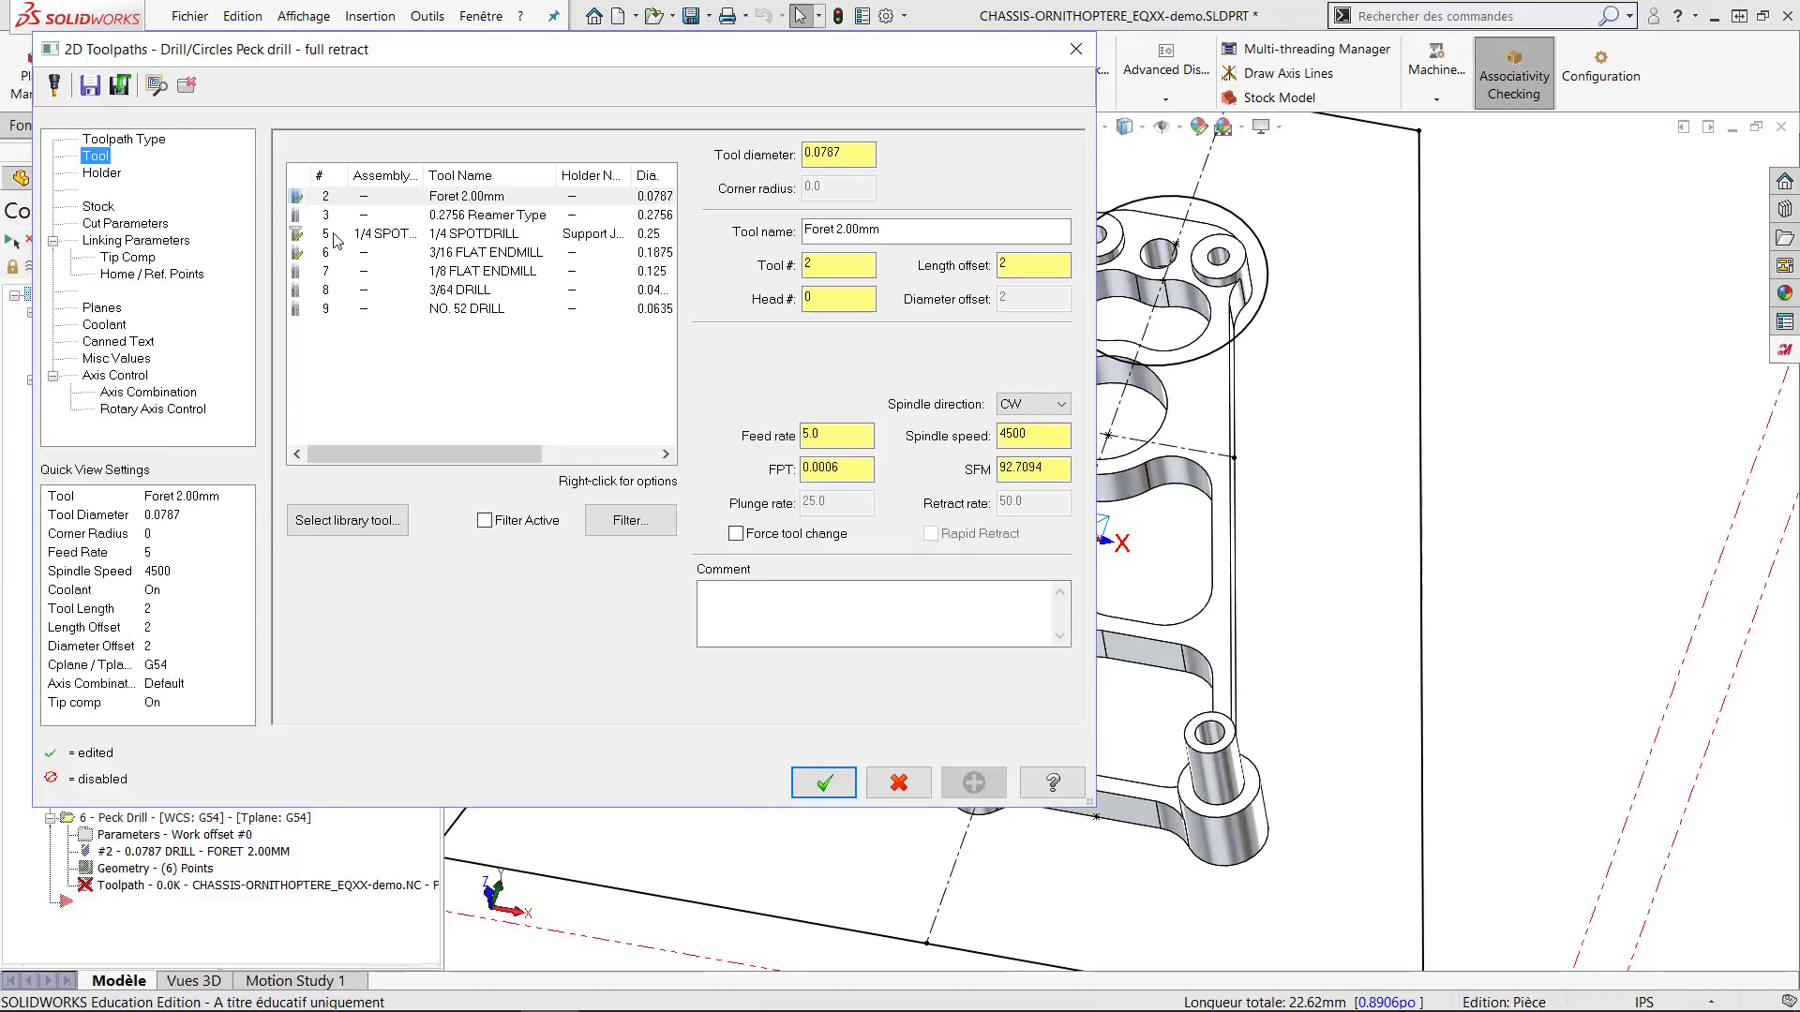
pyautogui.click(452, 292)
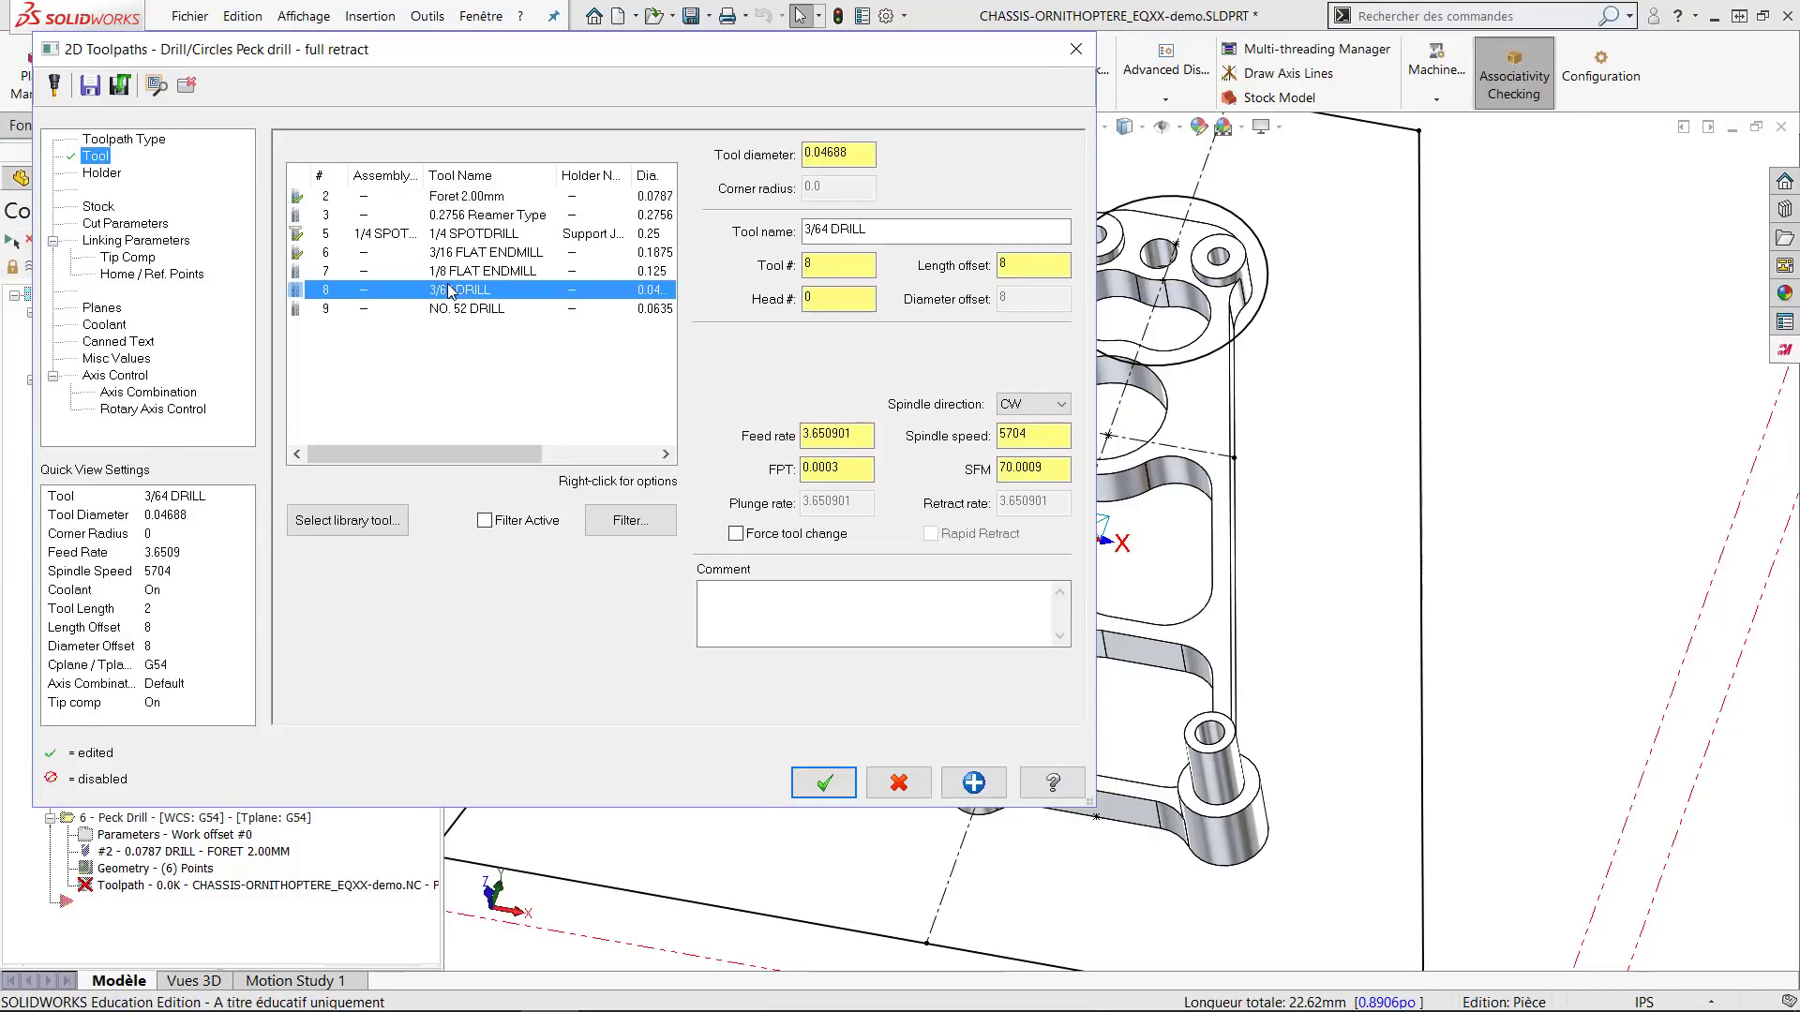
pyautogui.moveTo(863, 432); pyautogui.dragTo(709, 423)
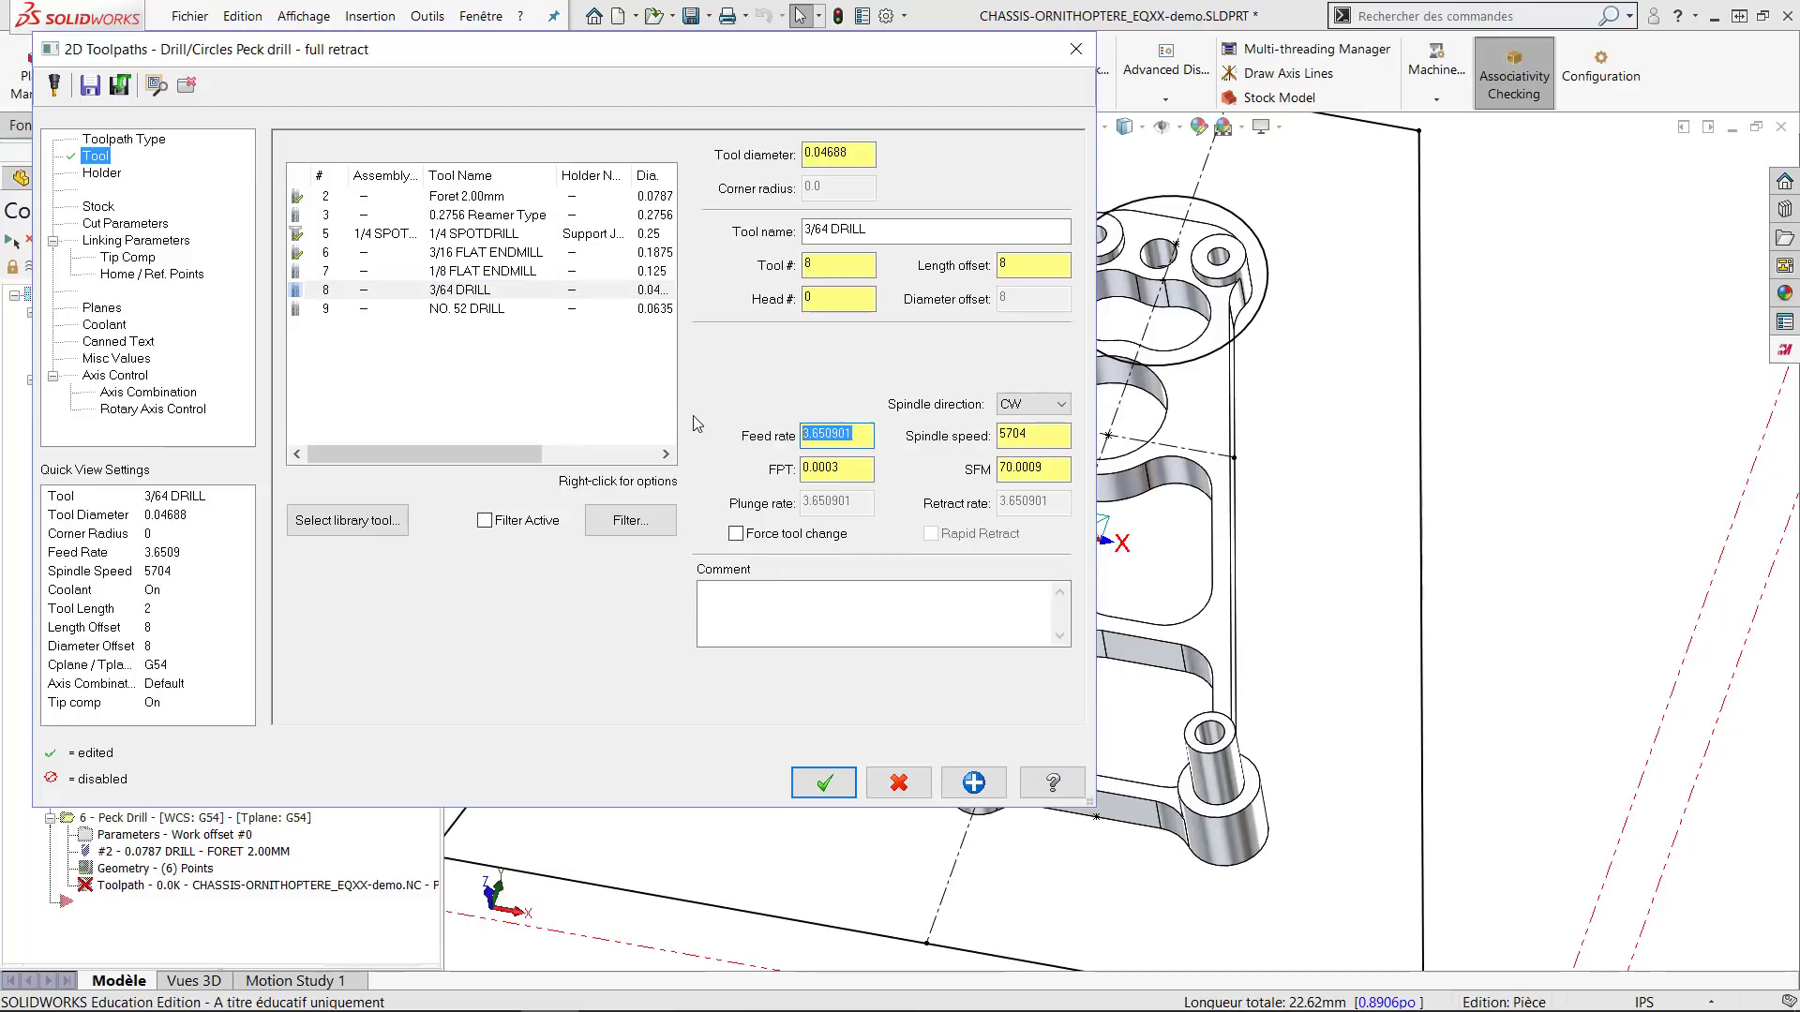
pyautogui.write('5.0')
pyautogui.click(1053, 444)
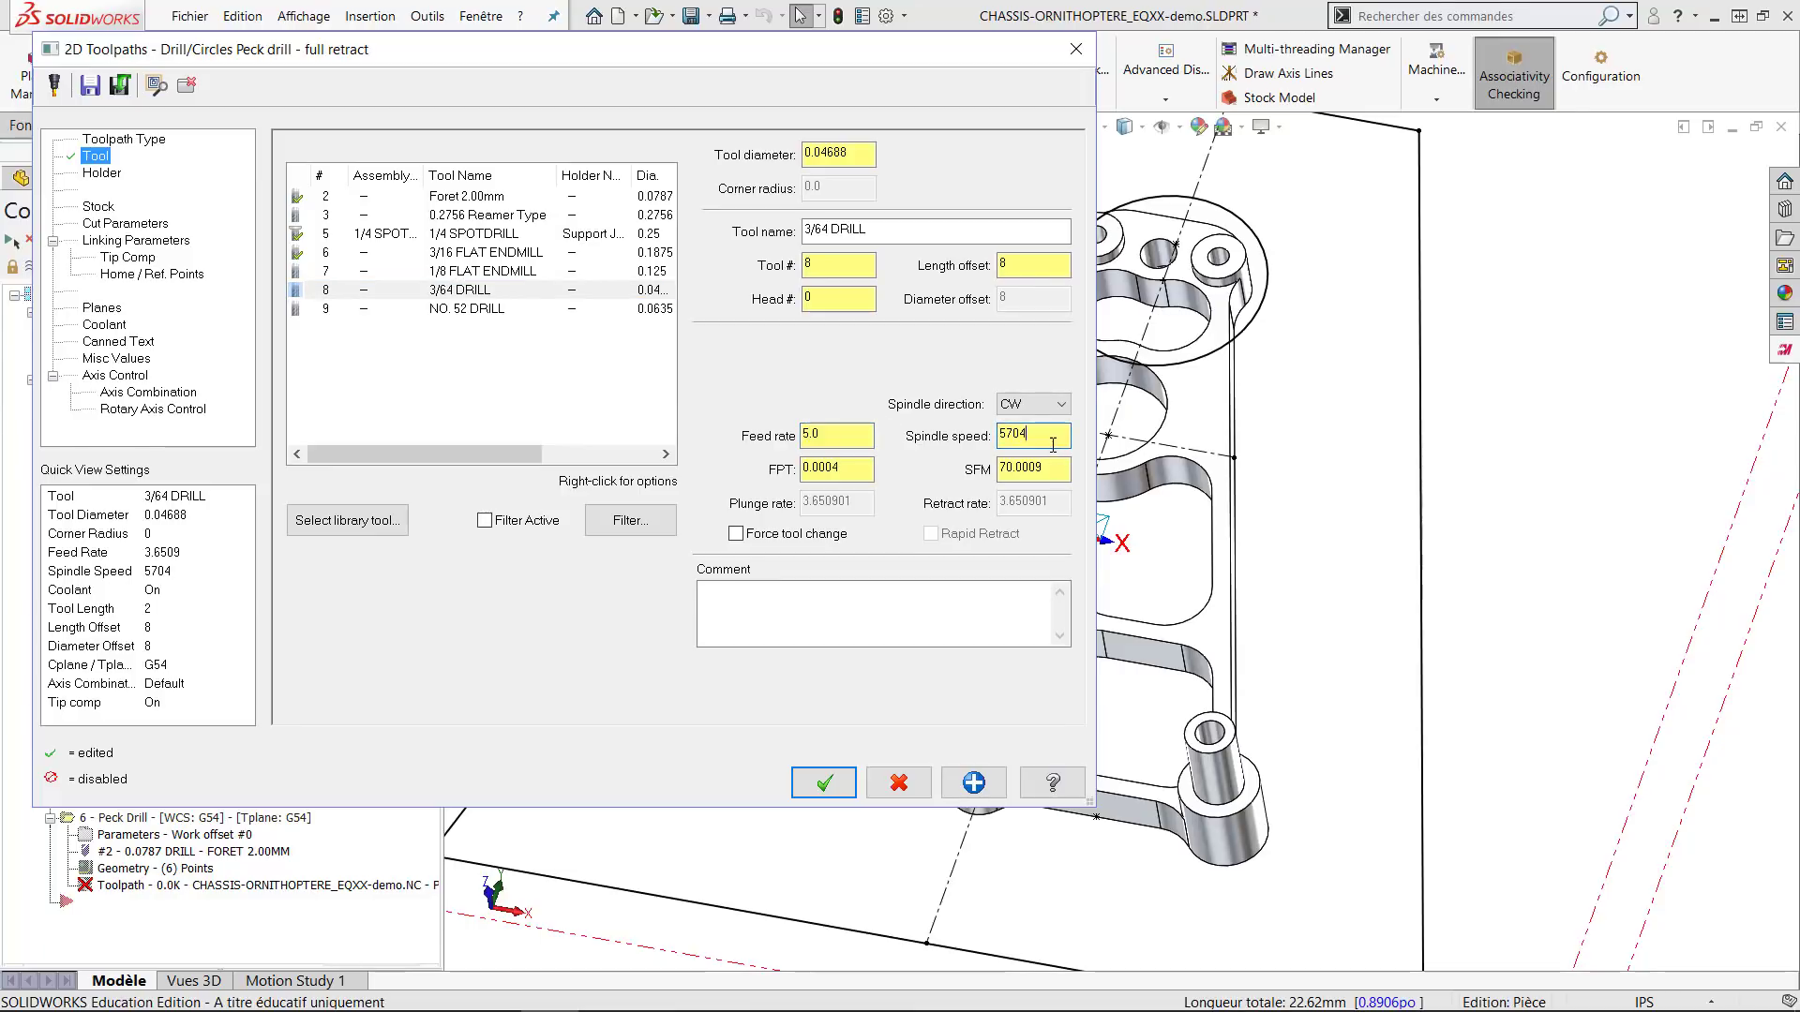
pyautogui.moveTo(1053, 444); pyautogui.dragTo(968, 437)
pyautogui.write('6000')
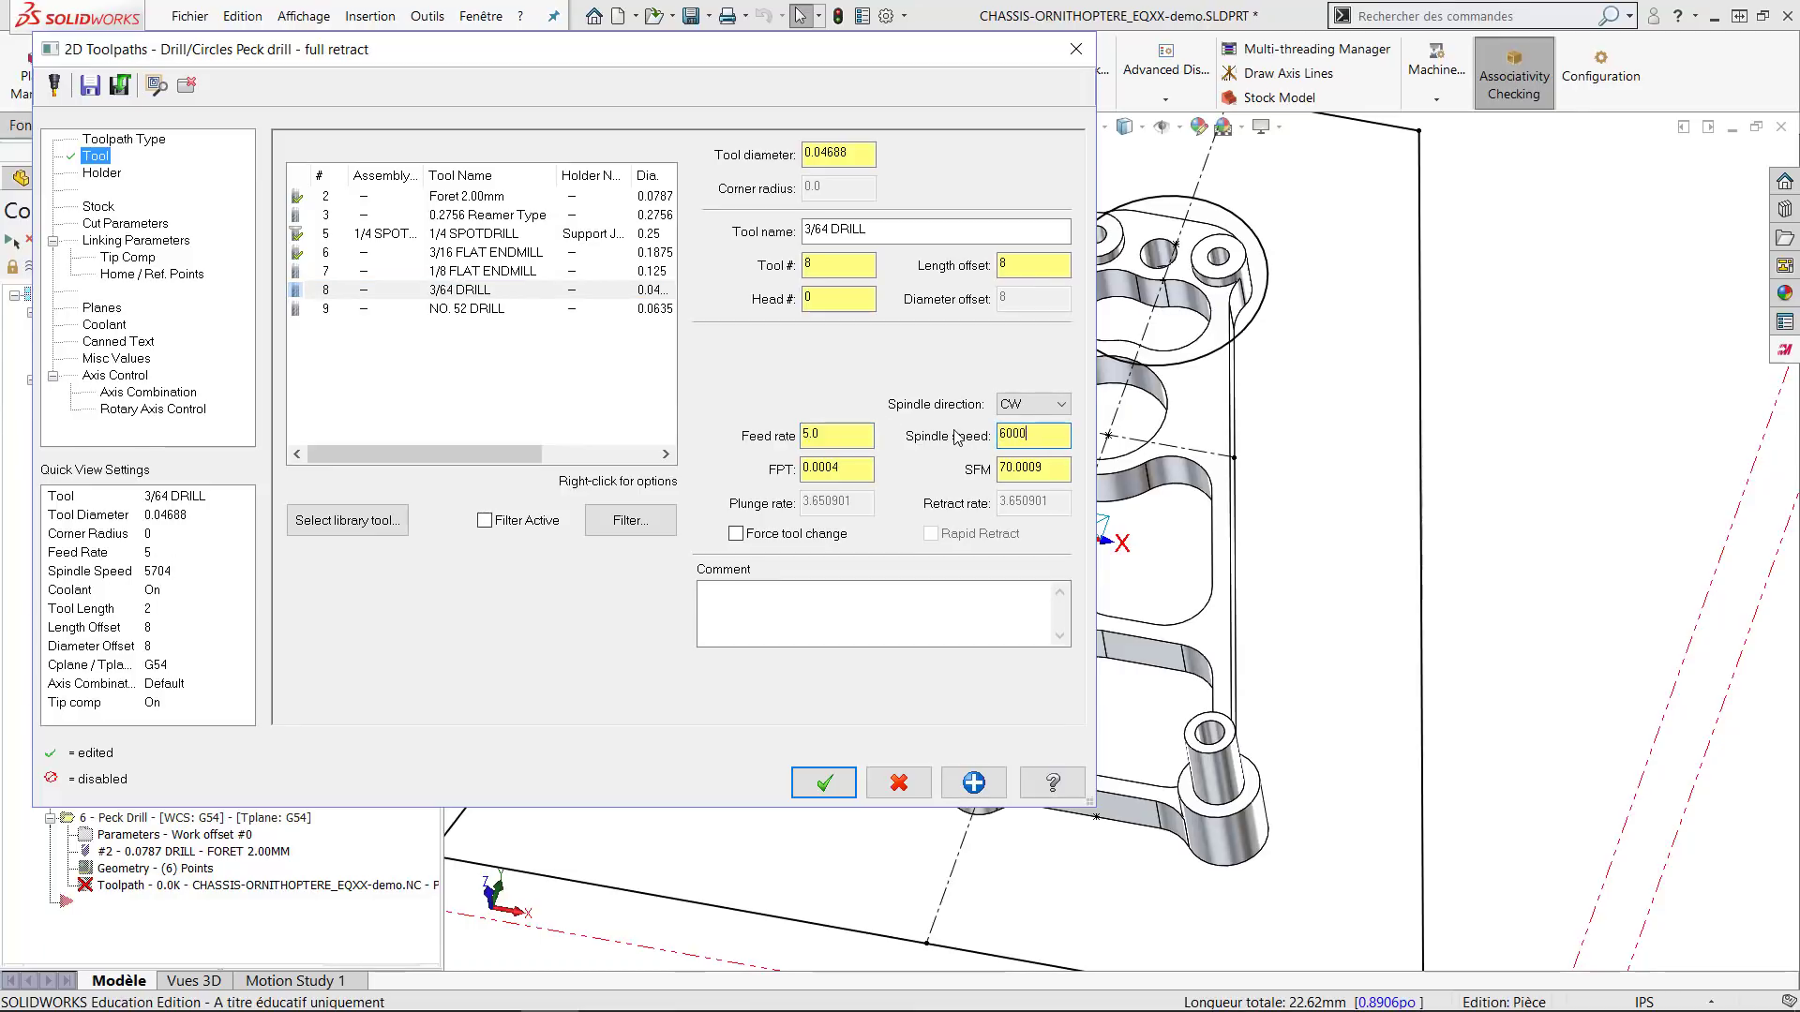
pyautogui.click(850, 471)
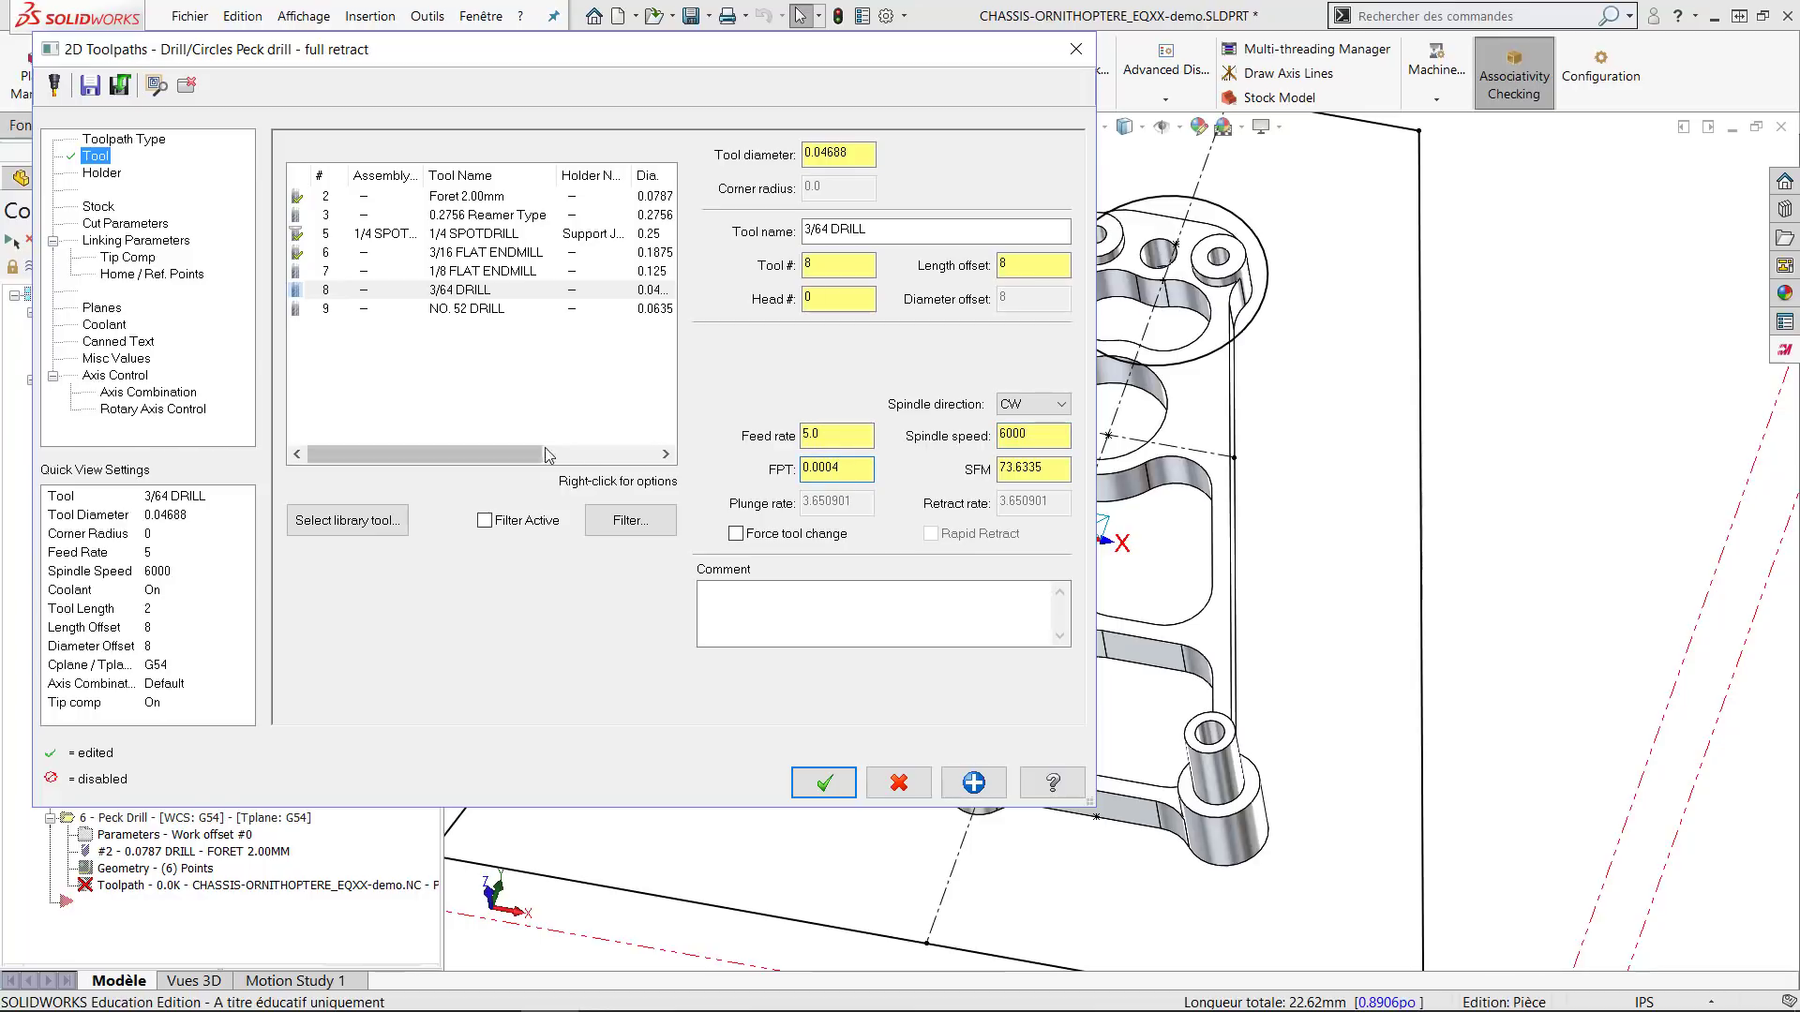
# Set the peck amount to 0.03 and the absolute drilling depth to 0, and accept the Peck Drill toolpath.
pyautogui.click(115, 225)
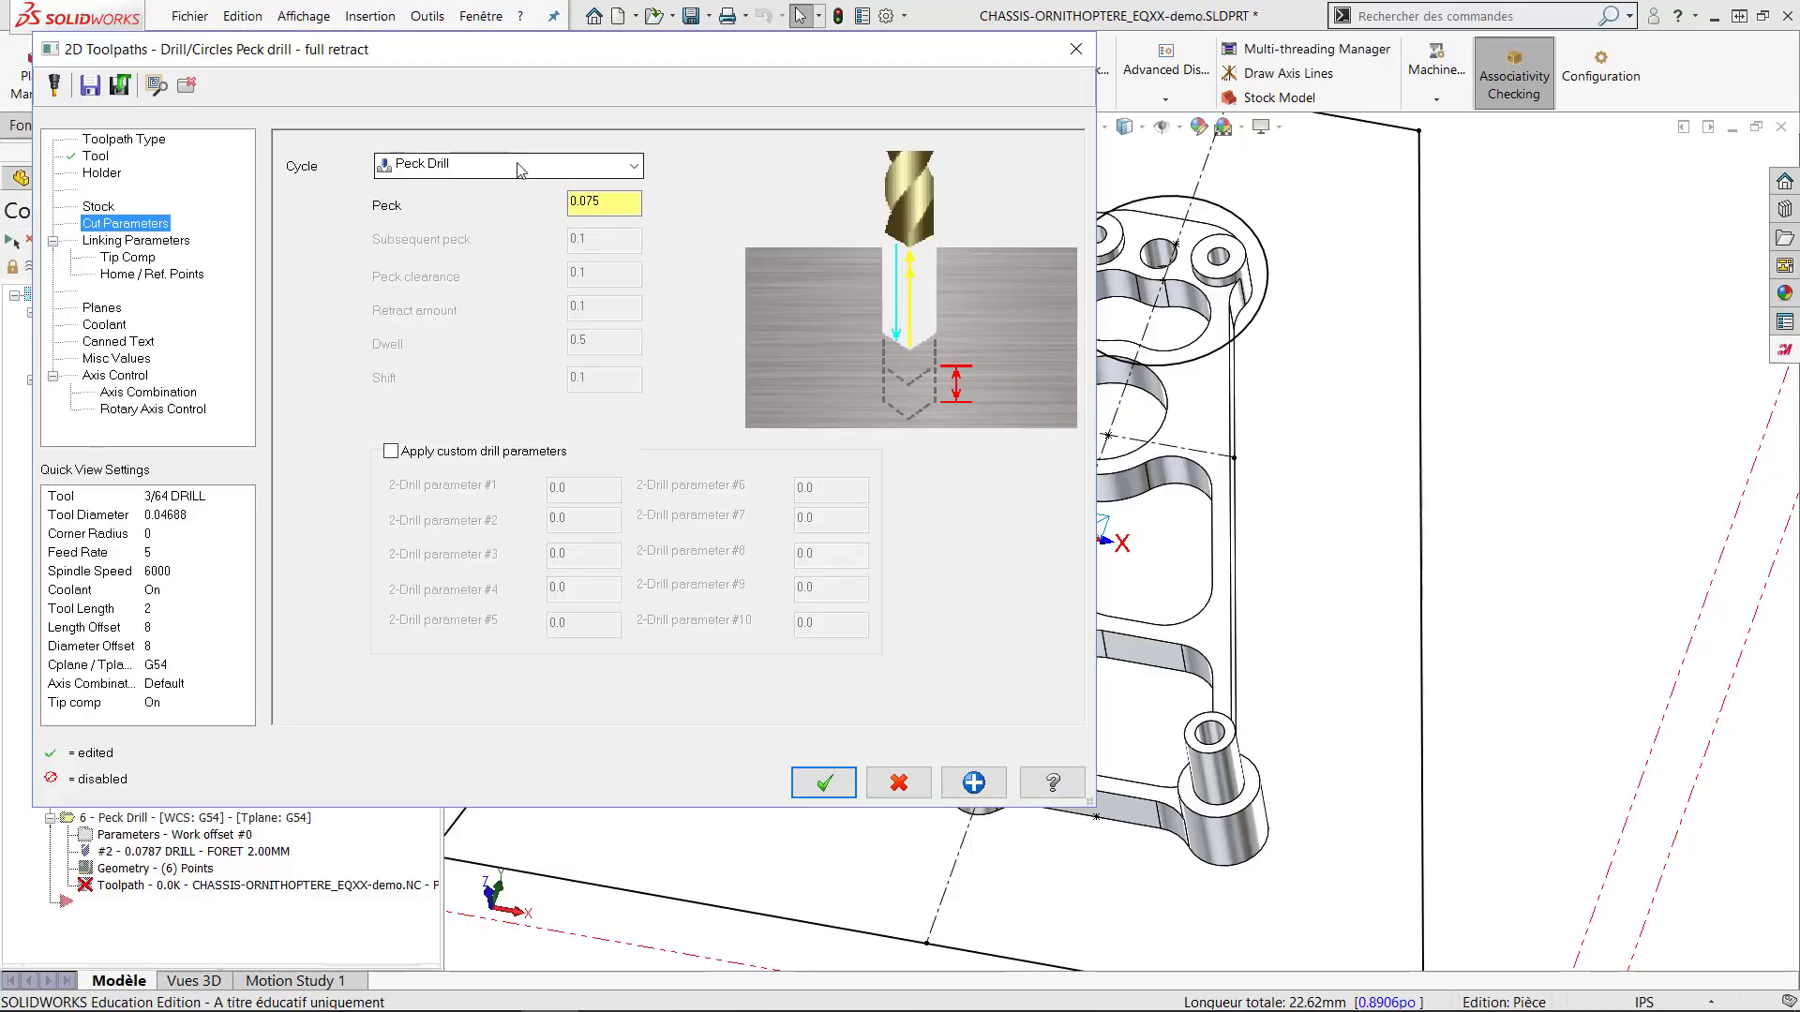
pyautogui.moveTo(585, 200); pyautogui.dragTo(623, 198)
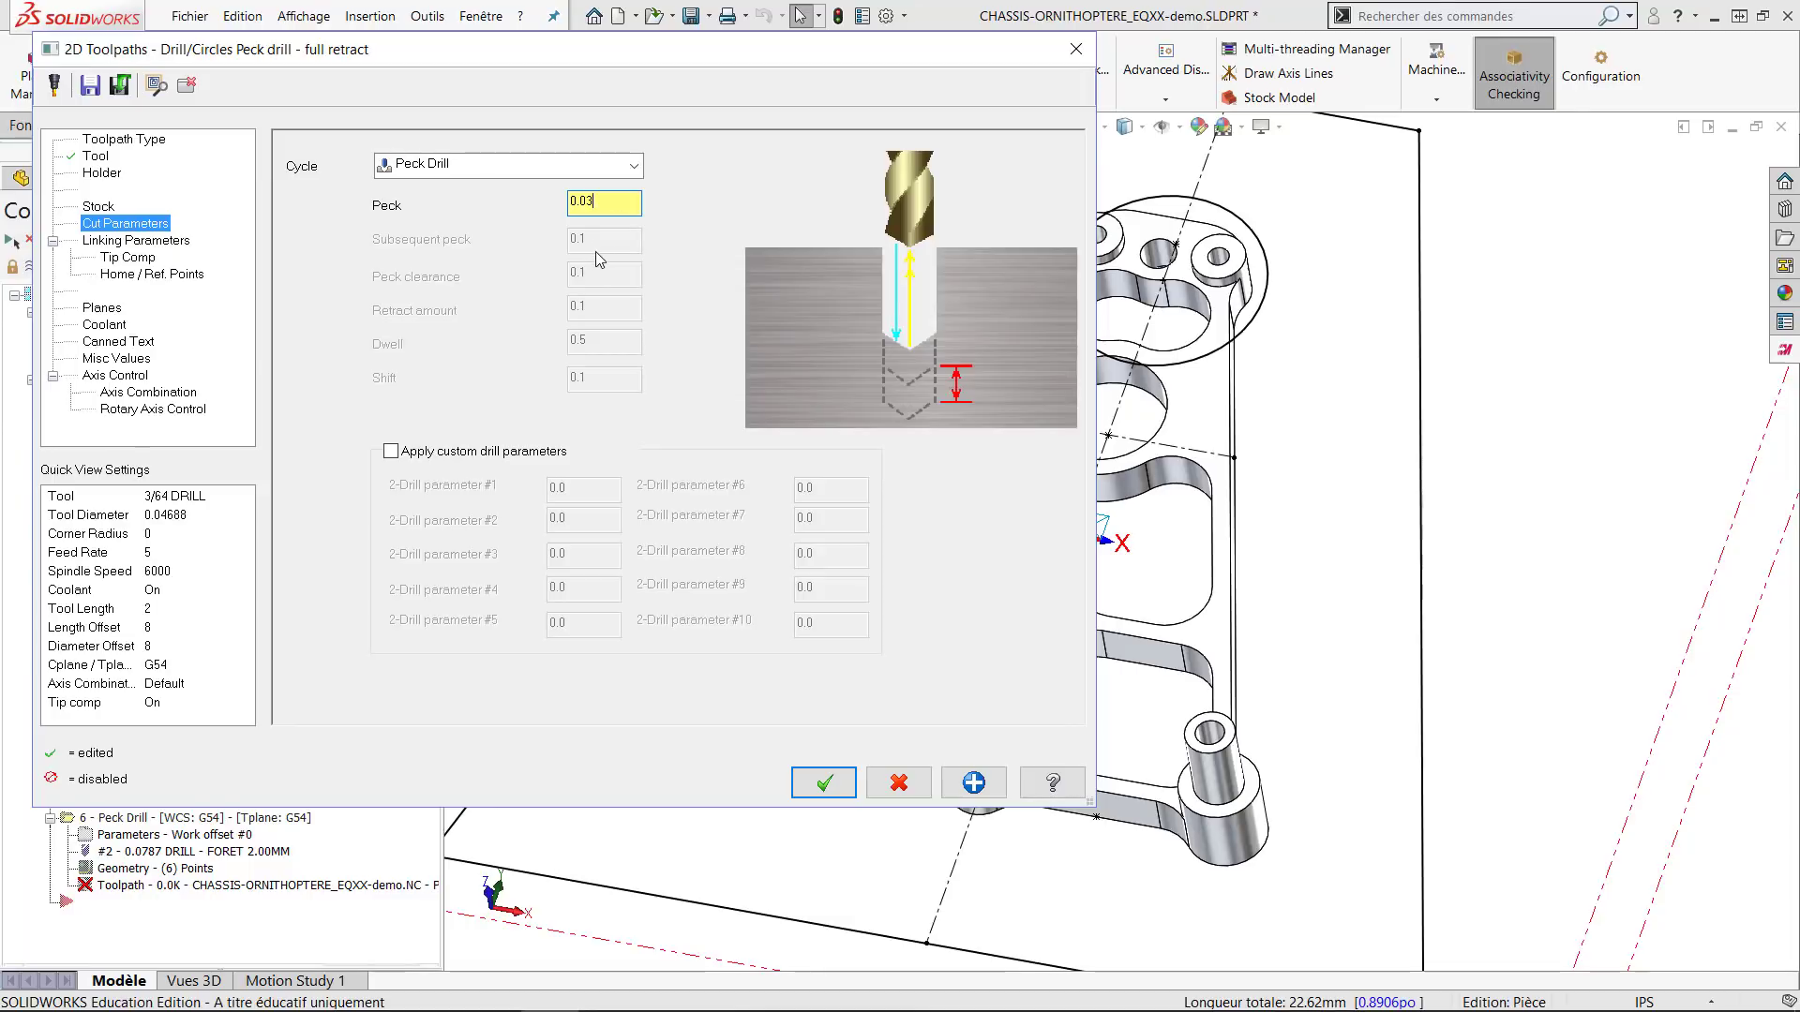
pyautogui.click(164, 242)
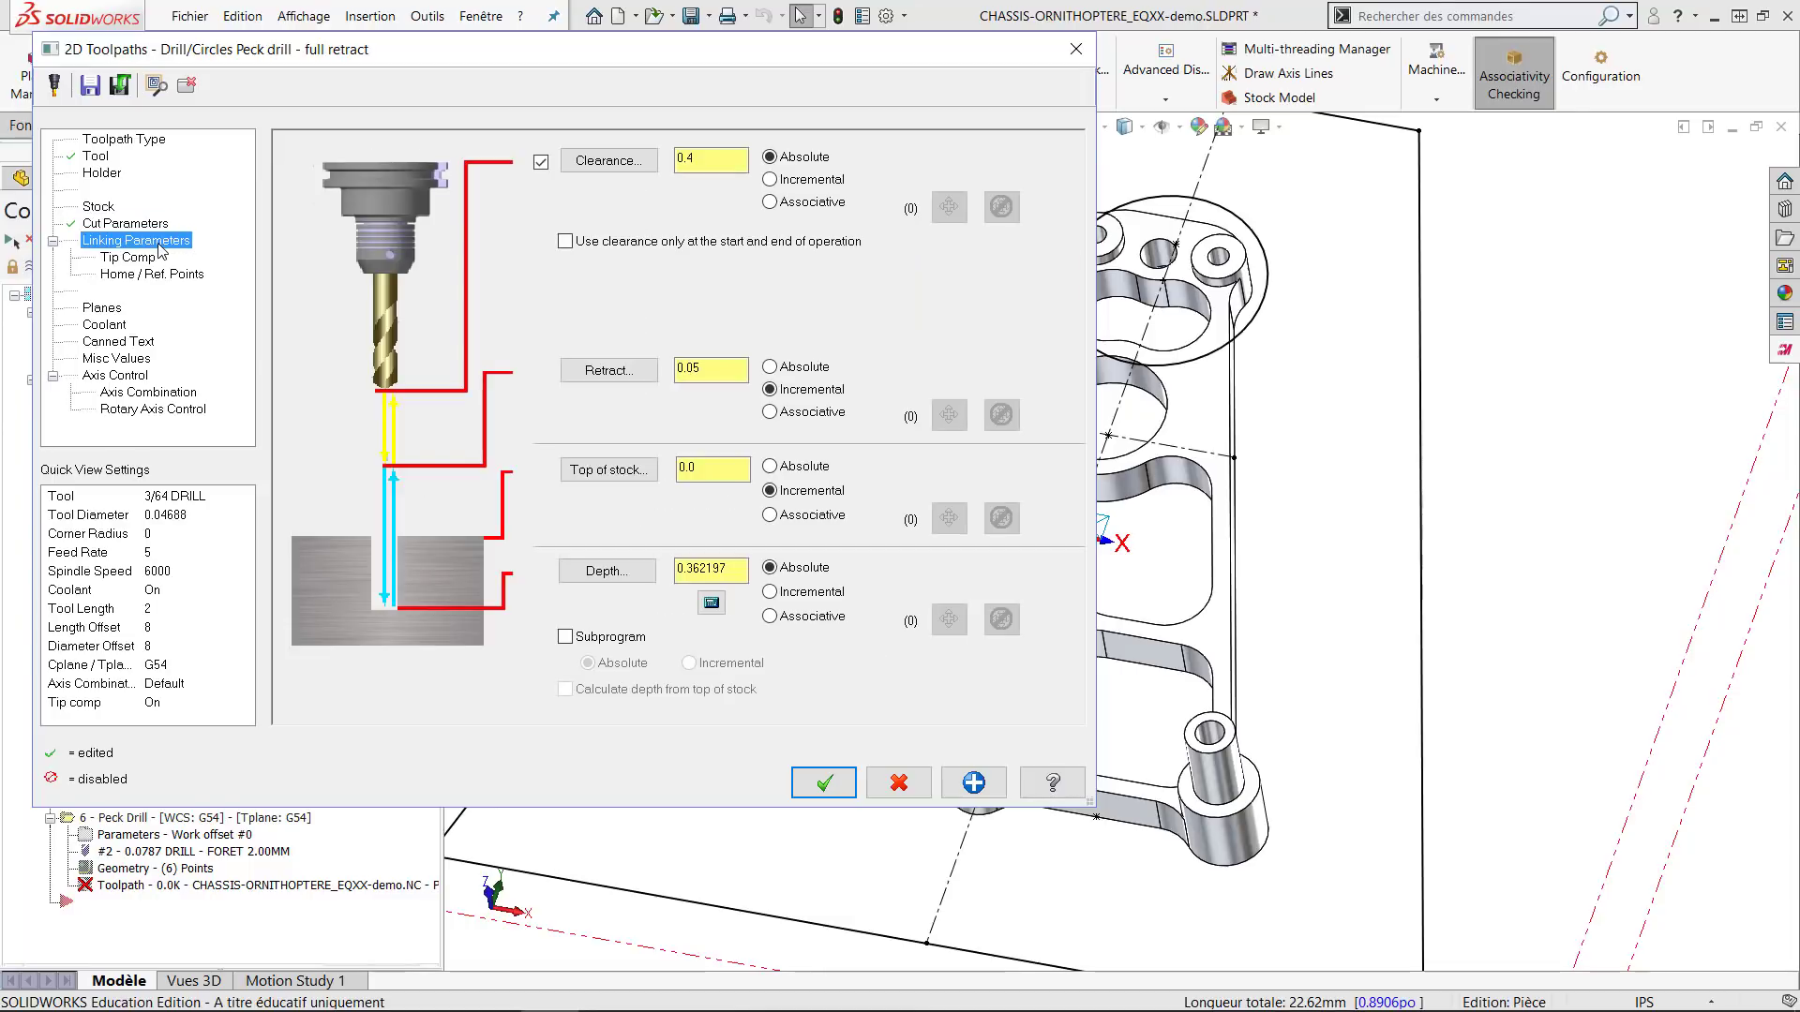
pyautogui.click(150, 258)
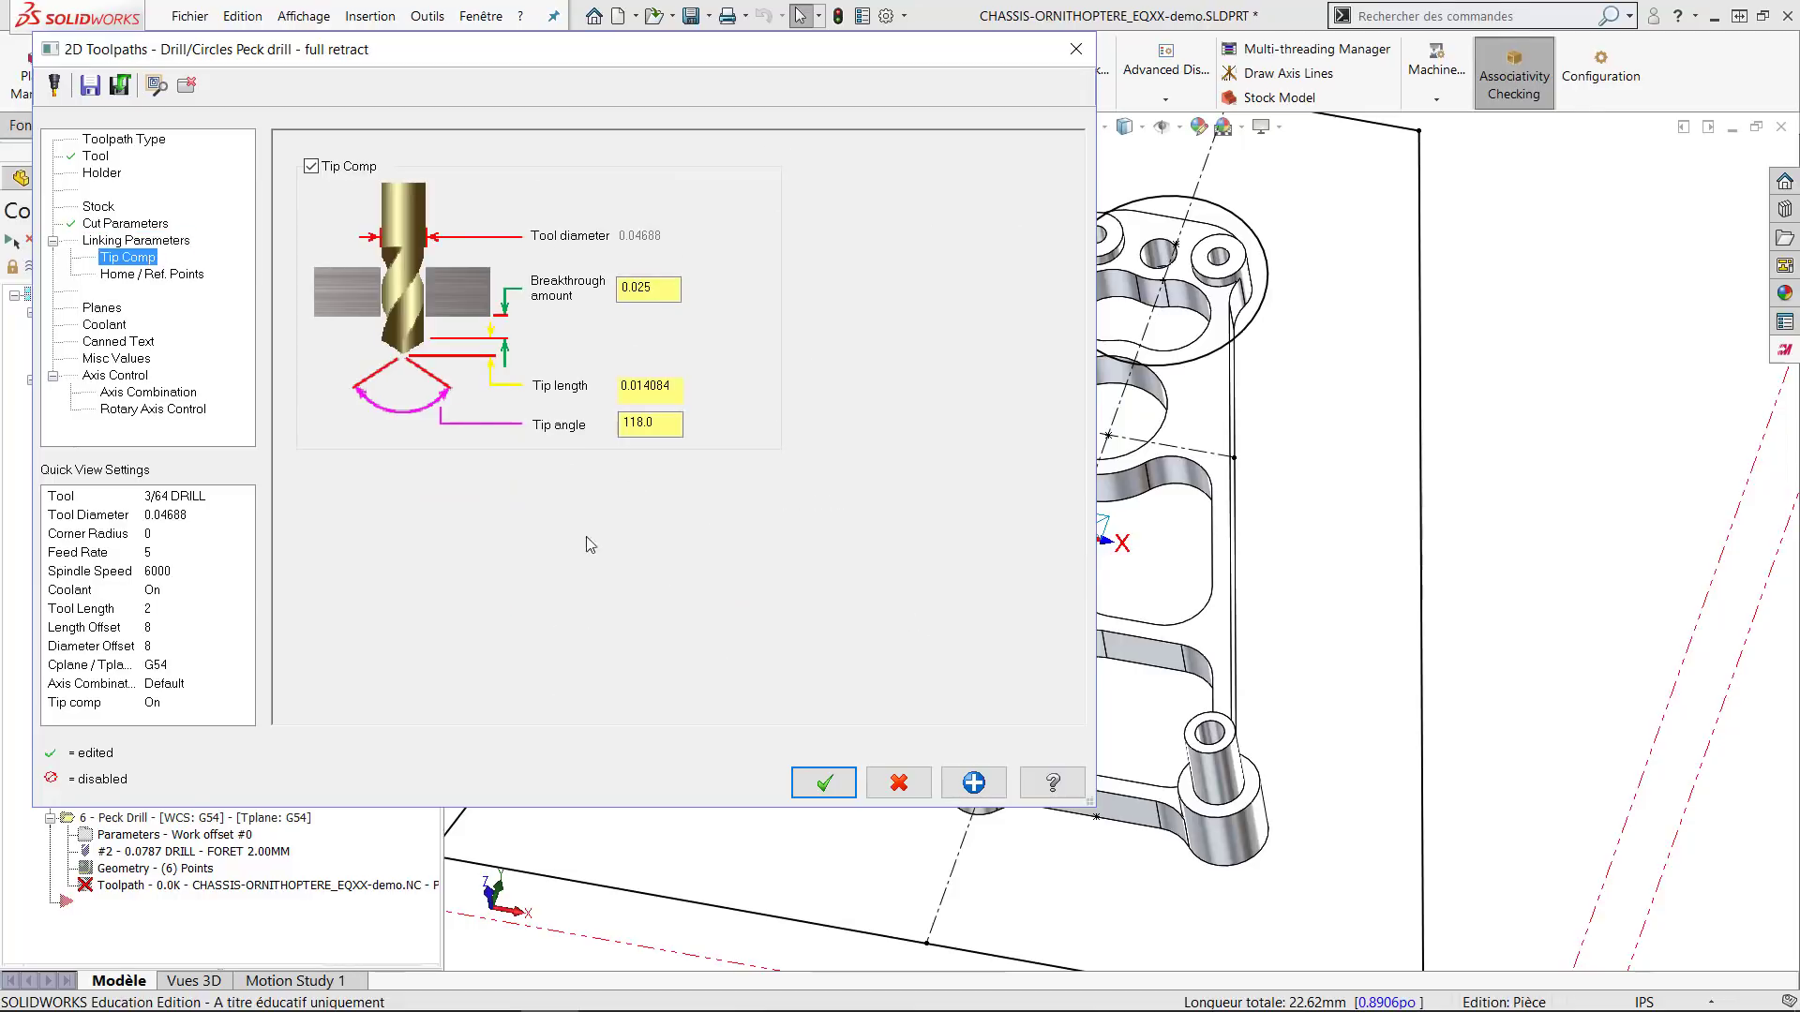
pyautogui.click(120, 242)
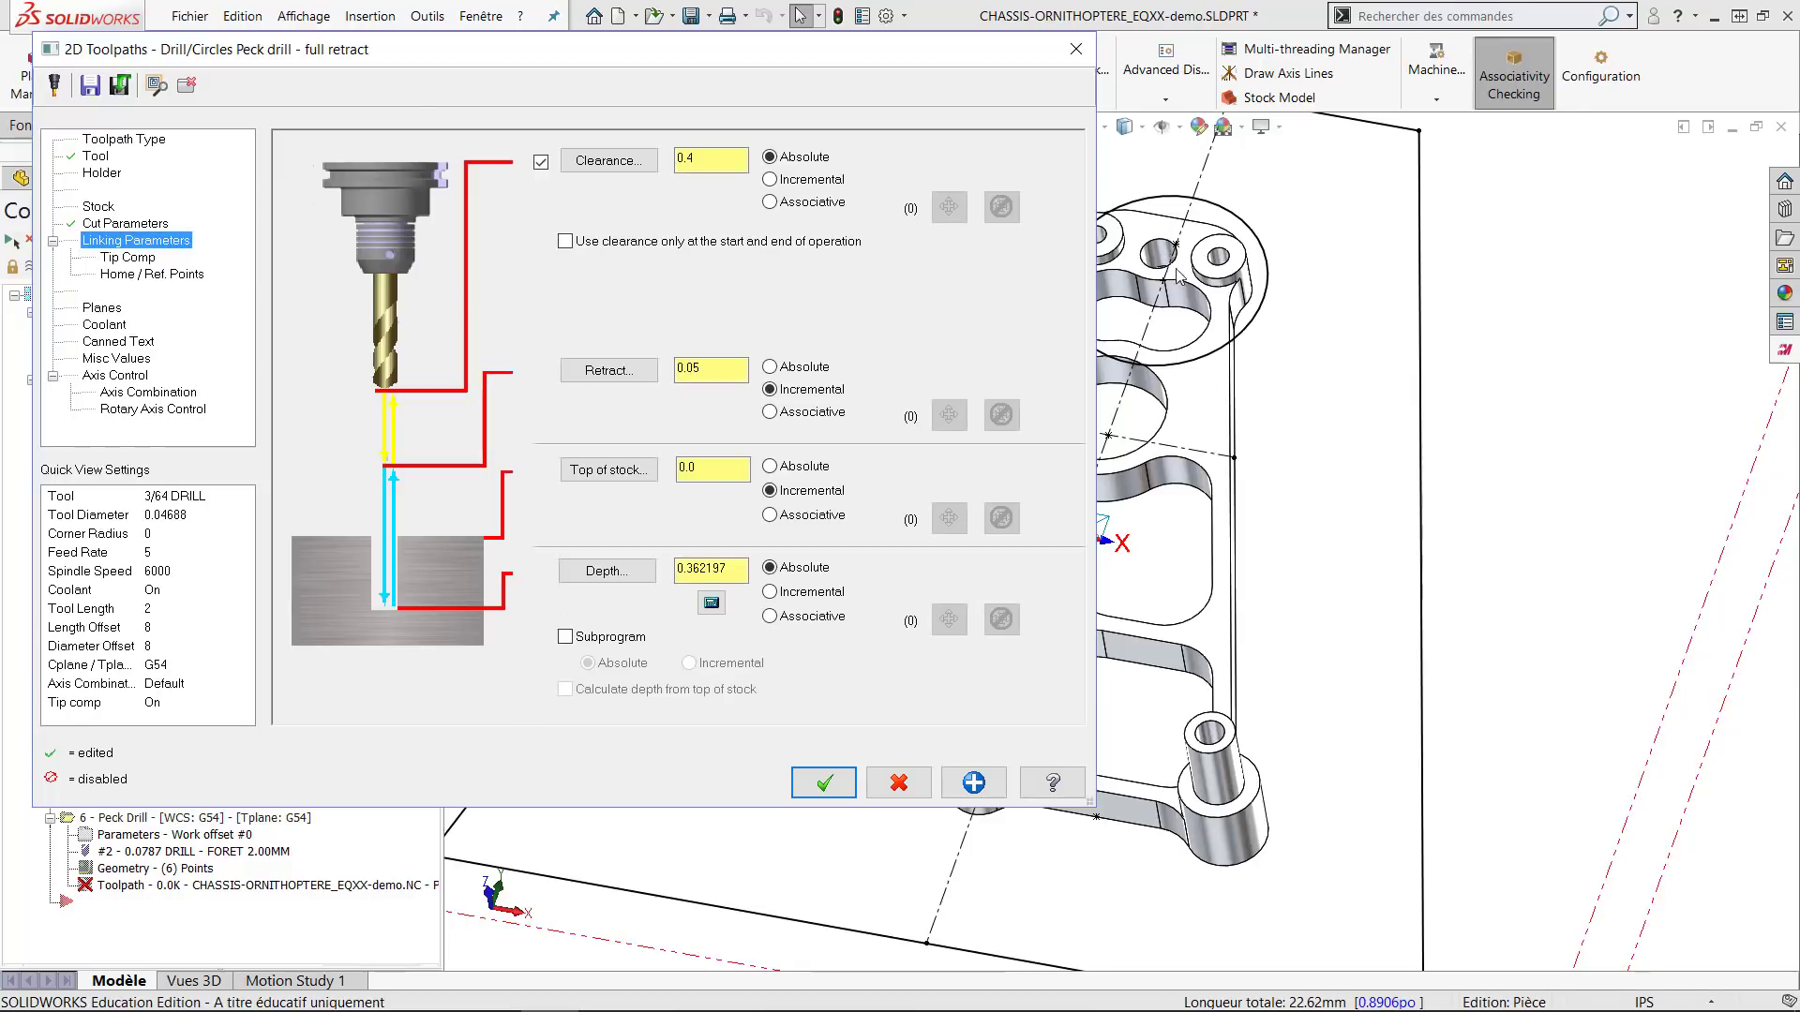
pyautogui.doubleClick(721, 569)
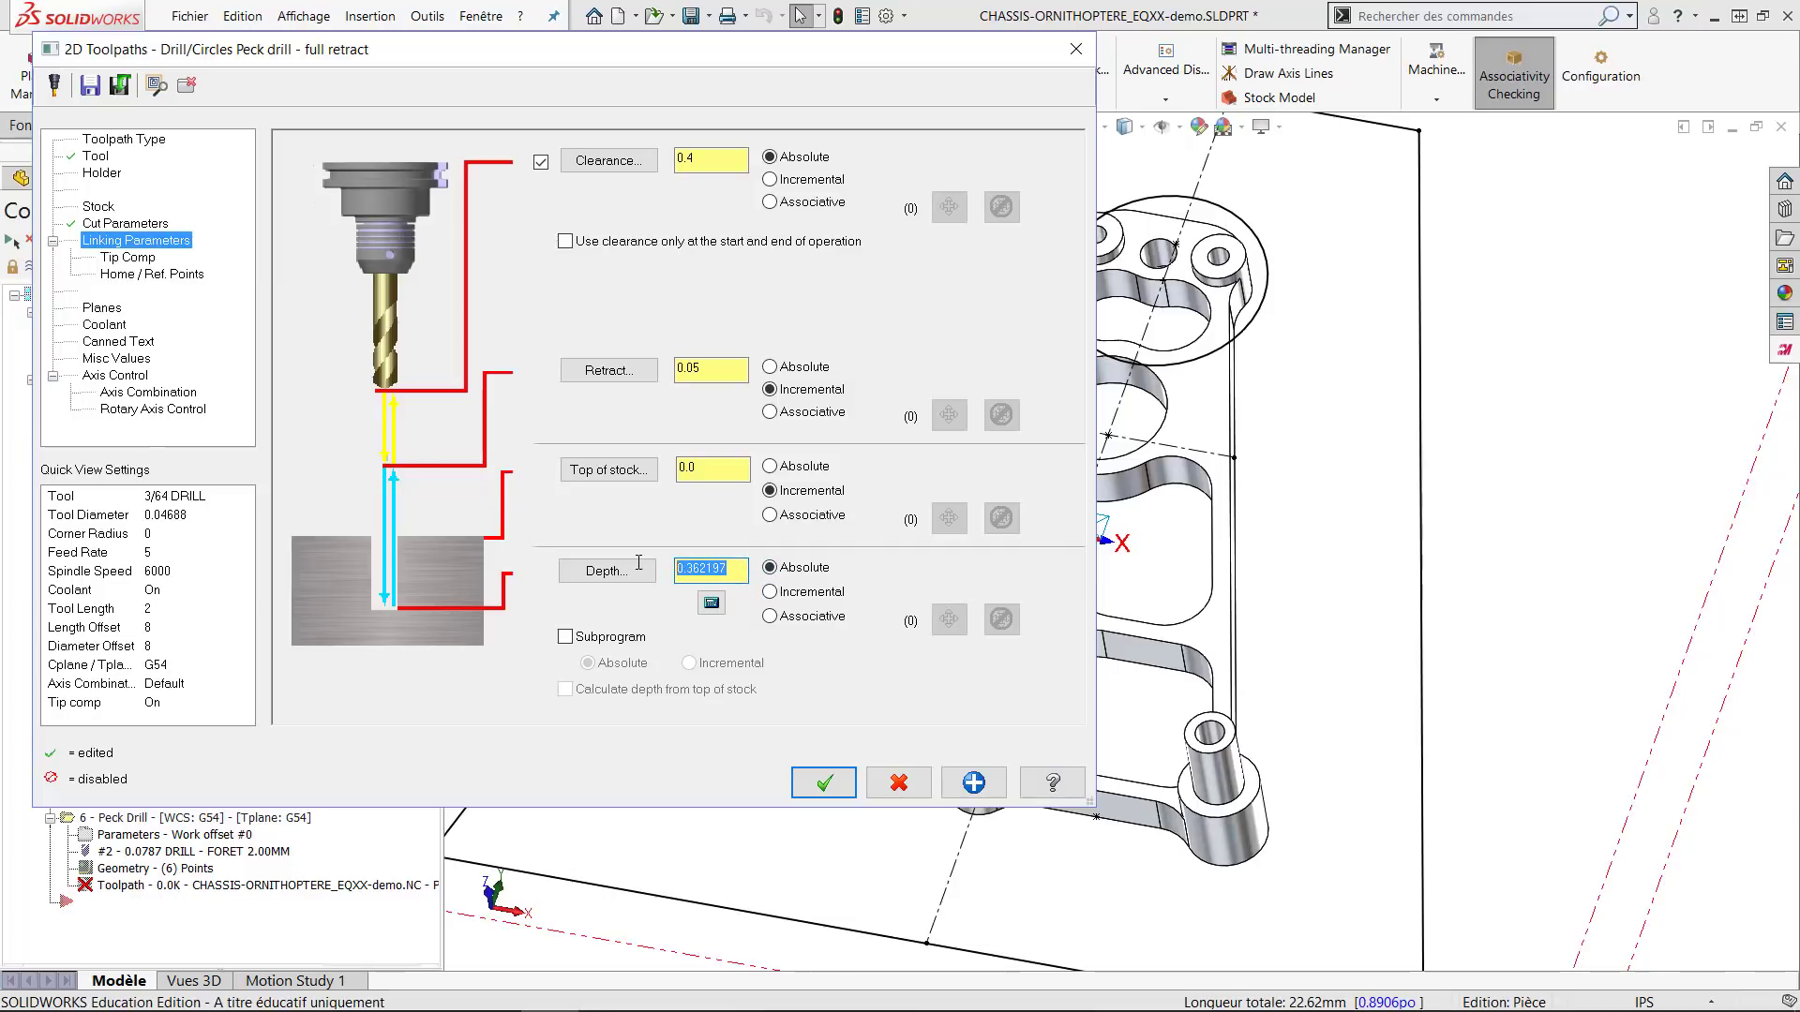
pyautogui.write('0')
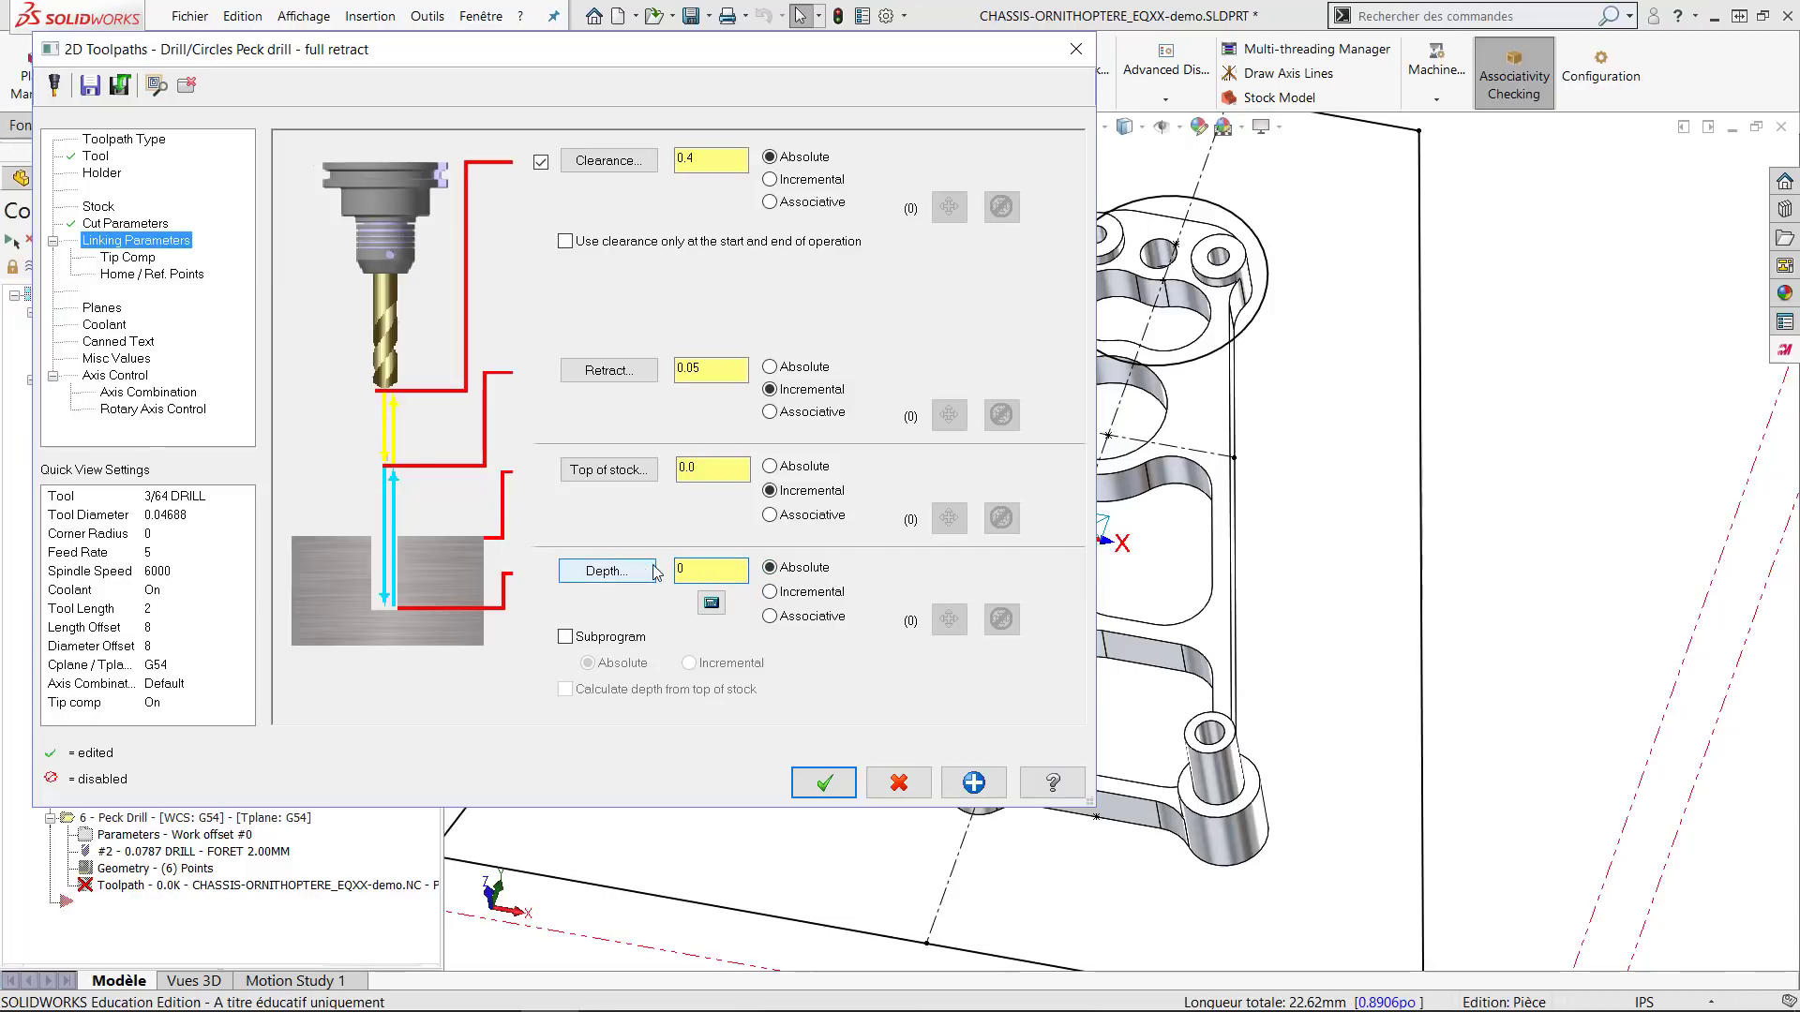
pyautogui.click(717, 472)
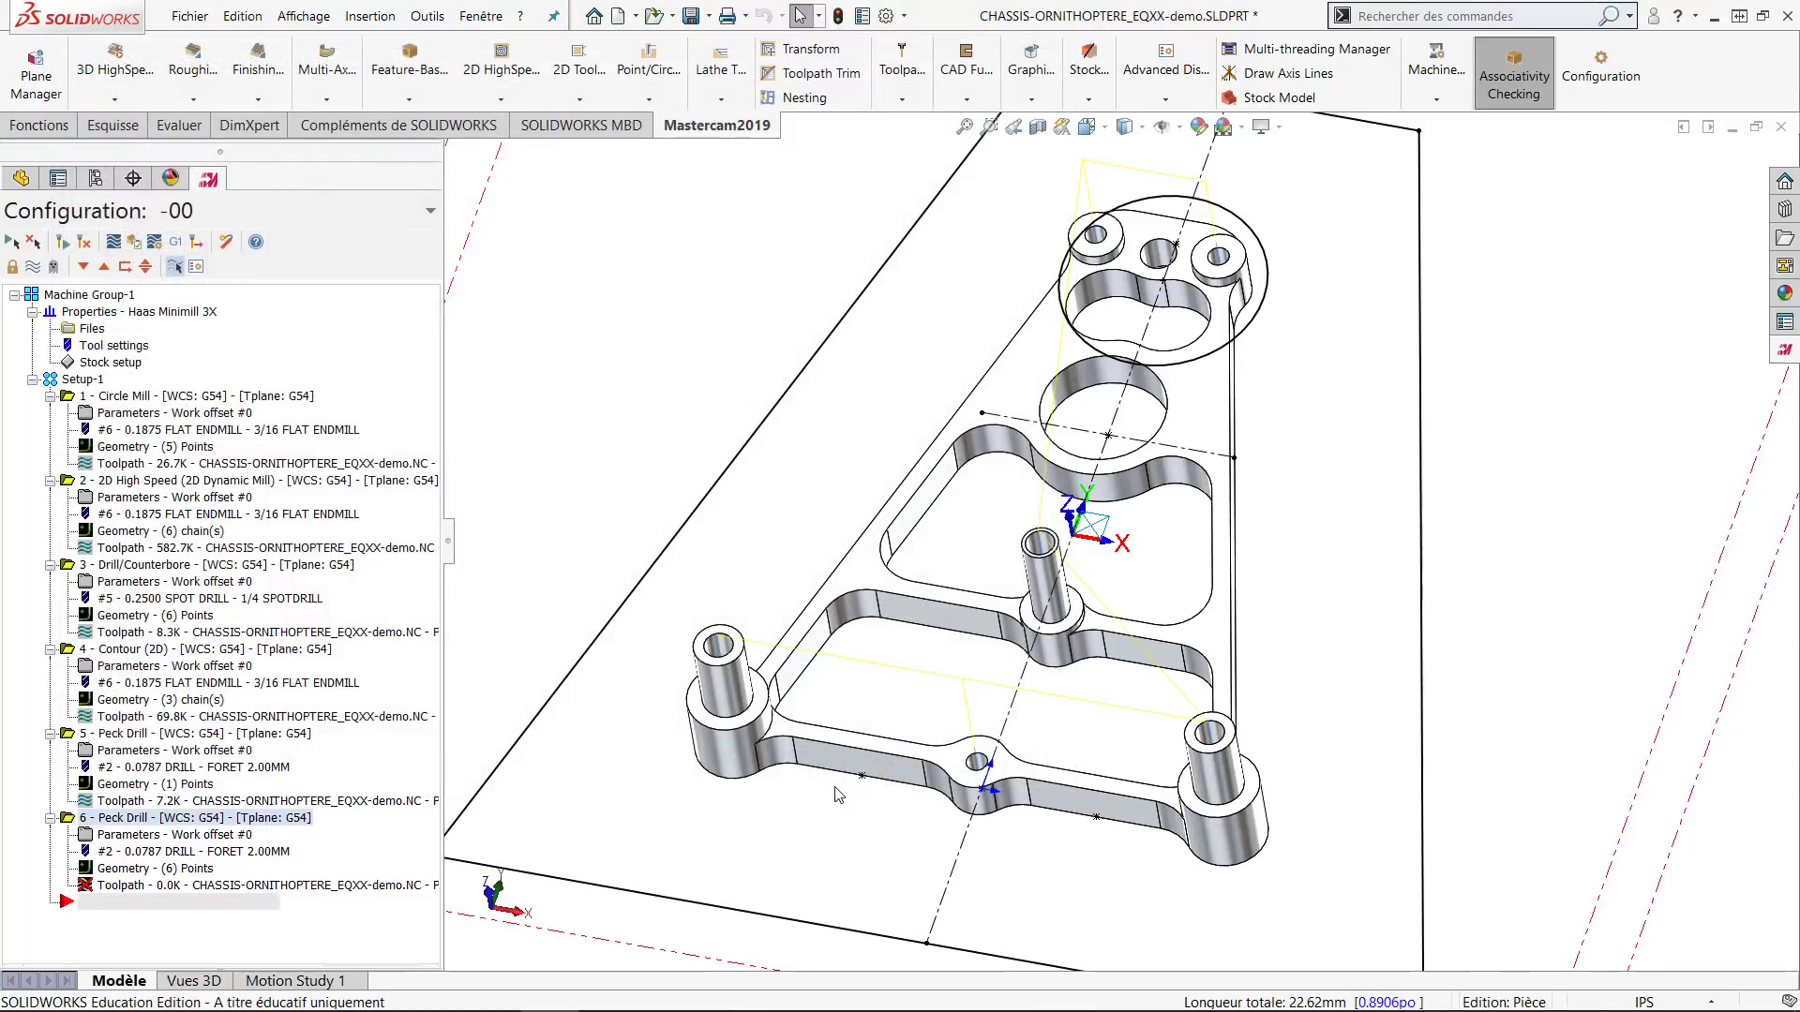
# Inspect the six-hole drilling toolpath from the side, and open all Setup-1 operations for verification in the Mastercam Simulator.
pyautogui.moveTo(839, 778); pyautogui.dragTo(760, 847, button='middle')
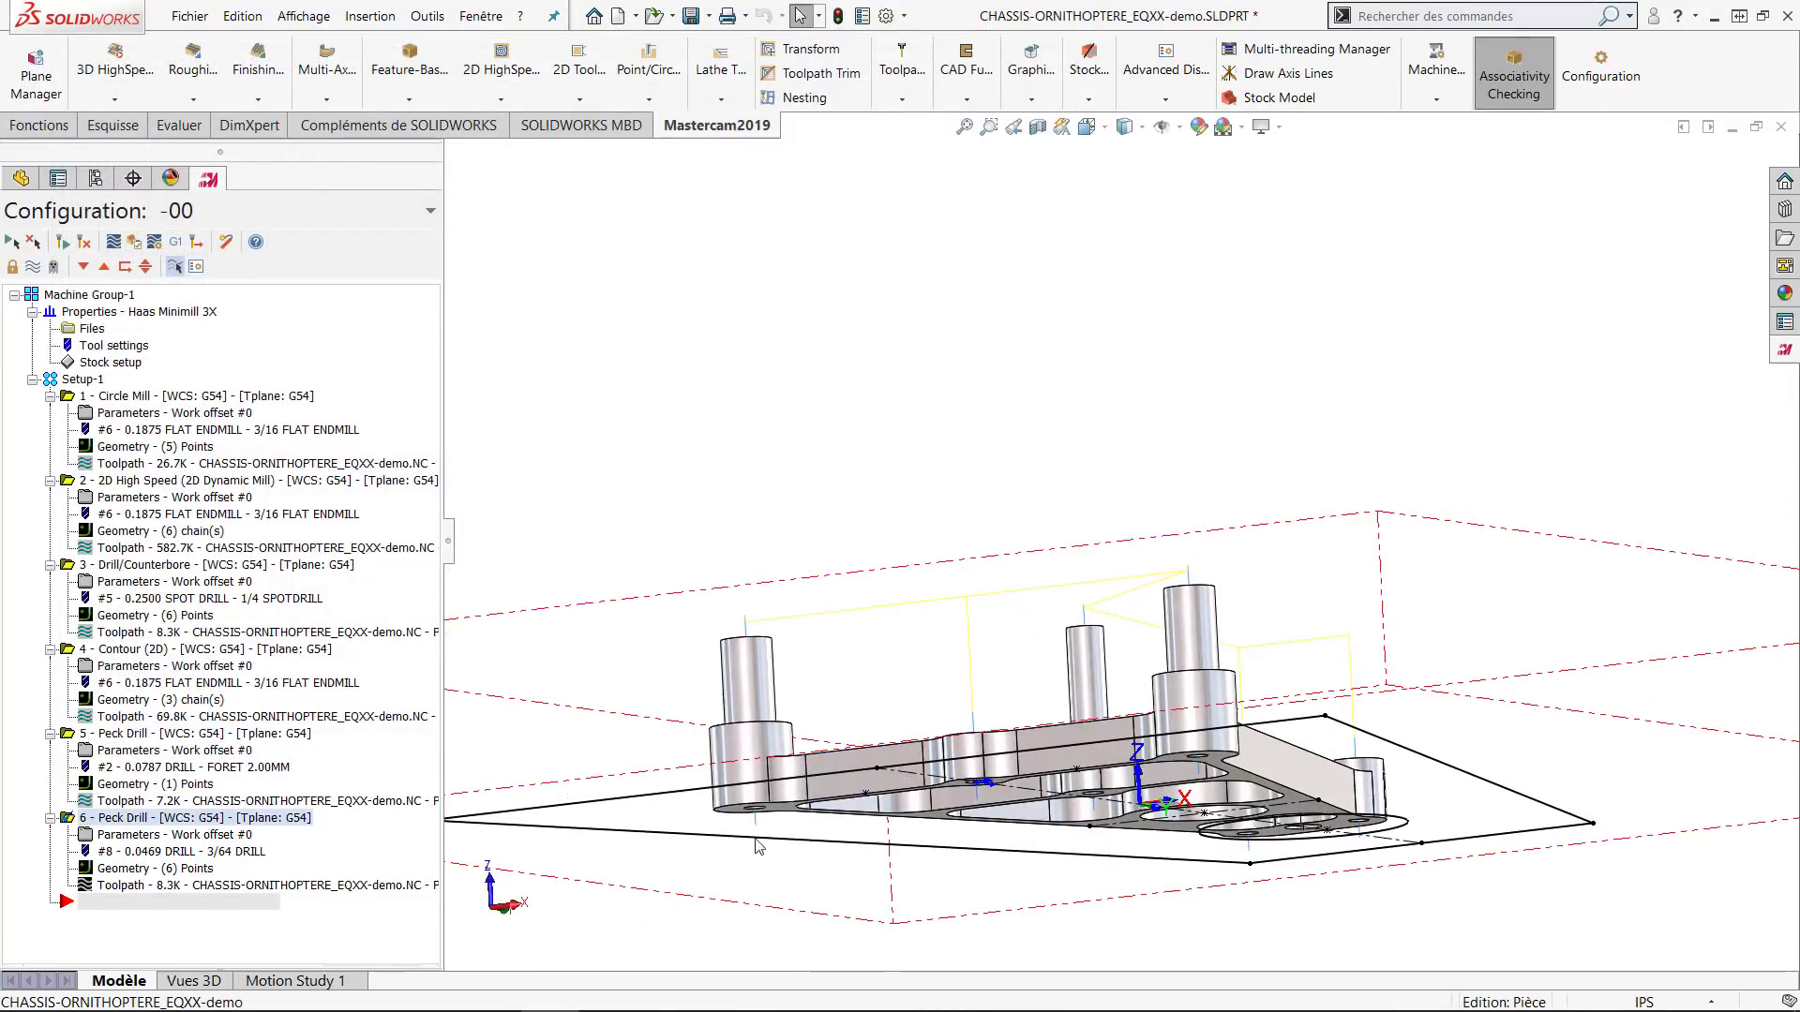
pyautogui.moveTo(1317, 851); pyautogui.dragTo(1135, 413, button='middle')
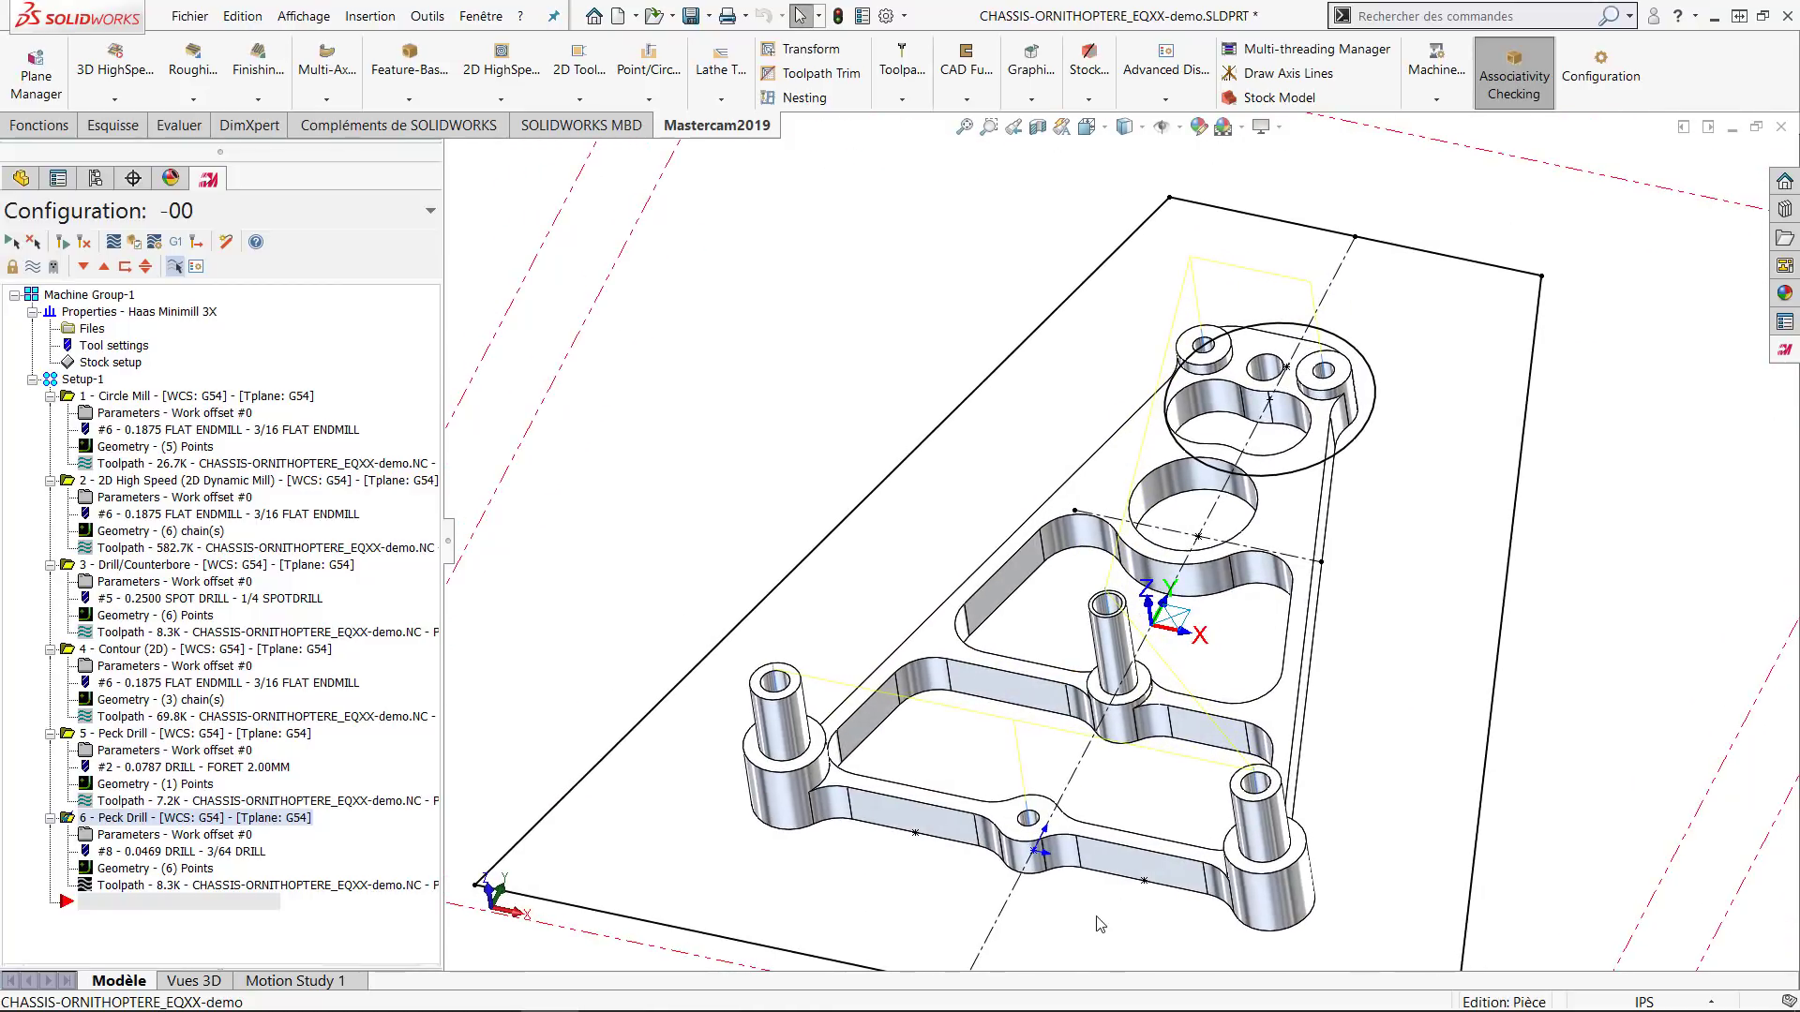
pyautogui.click(68, 379)
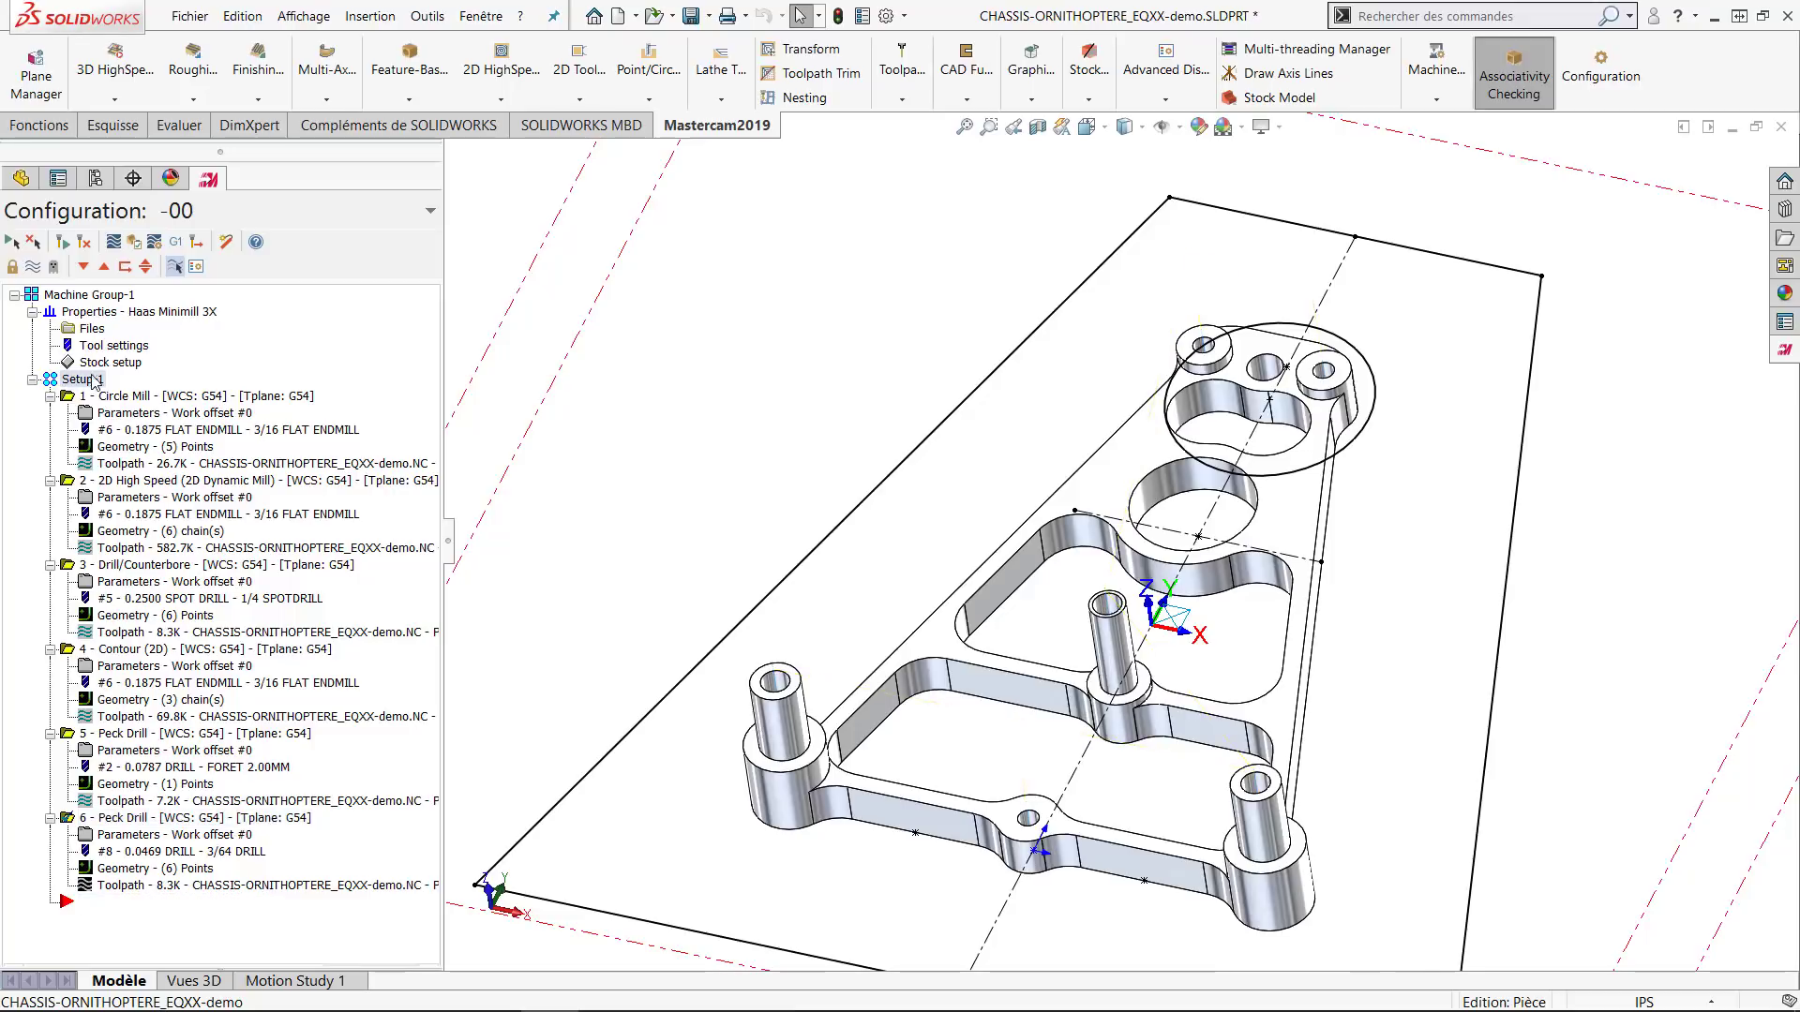
pyautogui.click(134, 242)
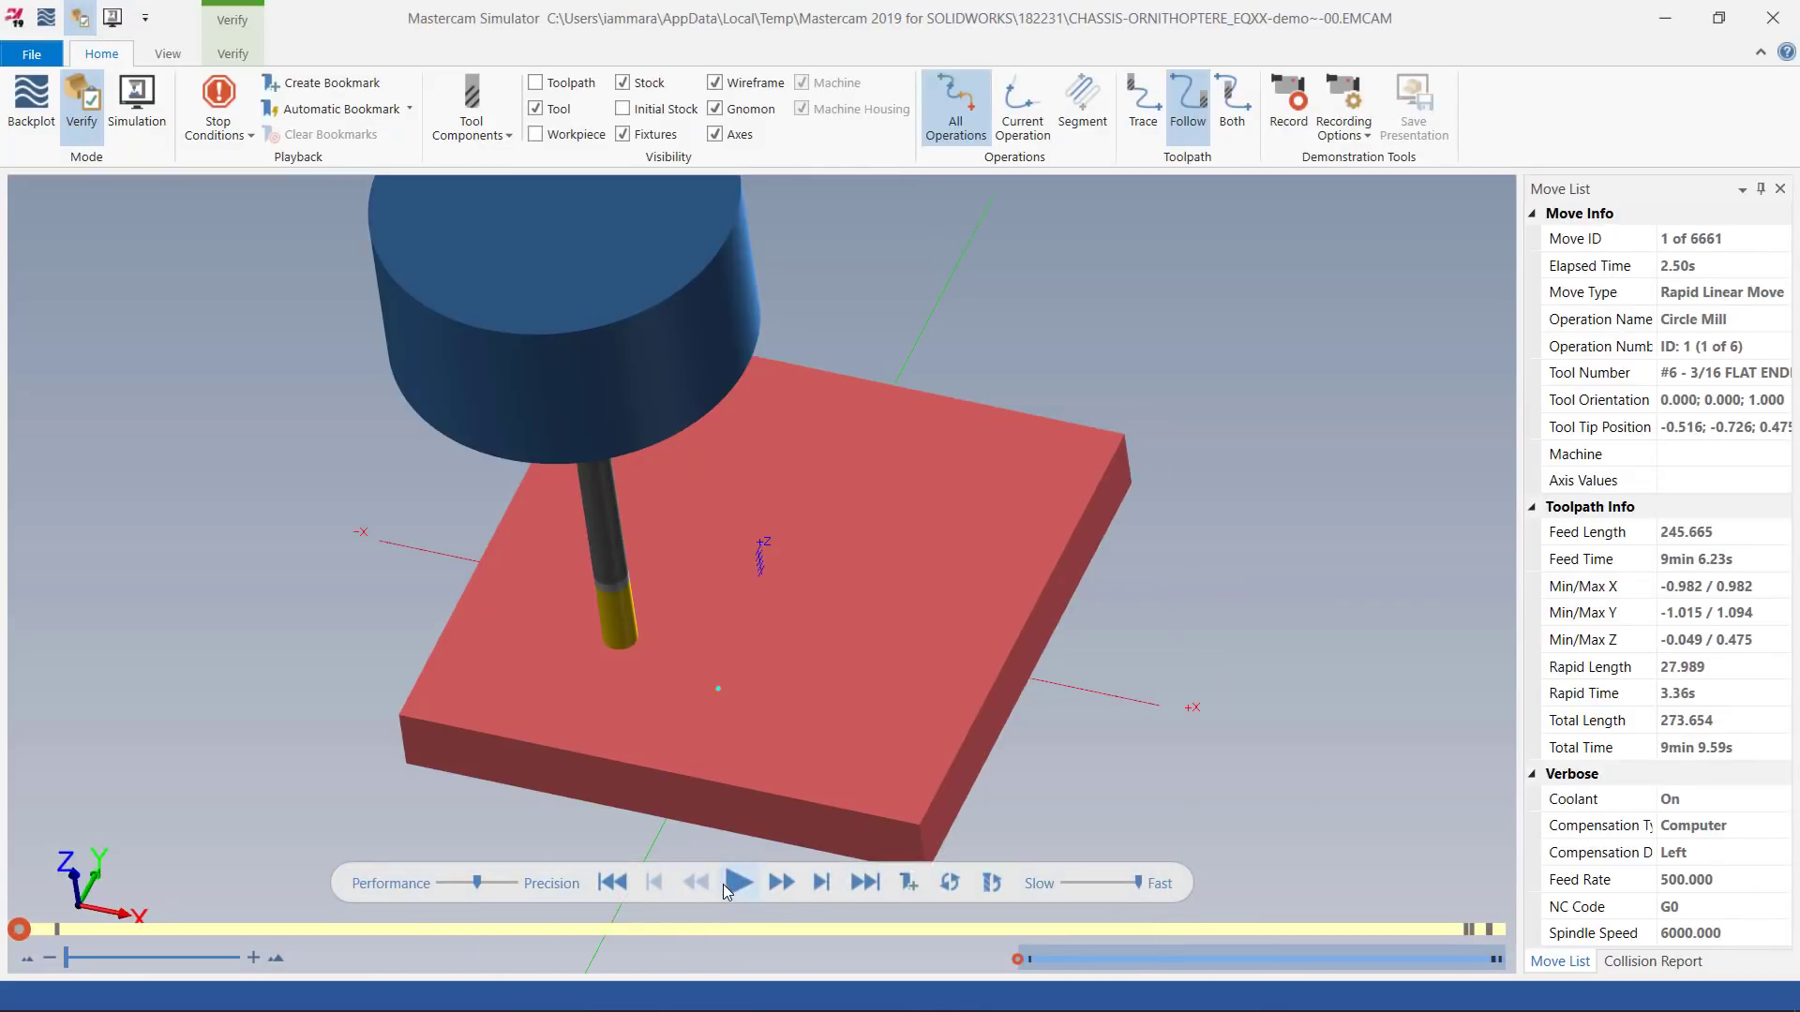
# Run the machining verification through to the end, examine the drilled posts and pocket in the stock, and close the simulator.
pyautogui.click(727, 884)
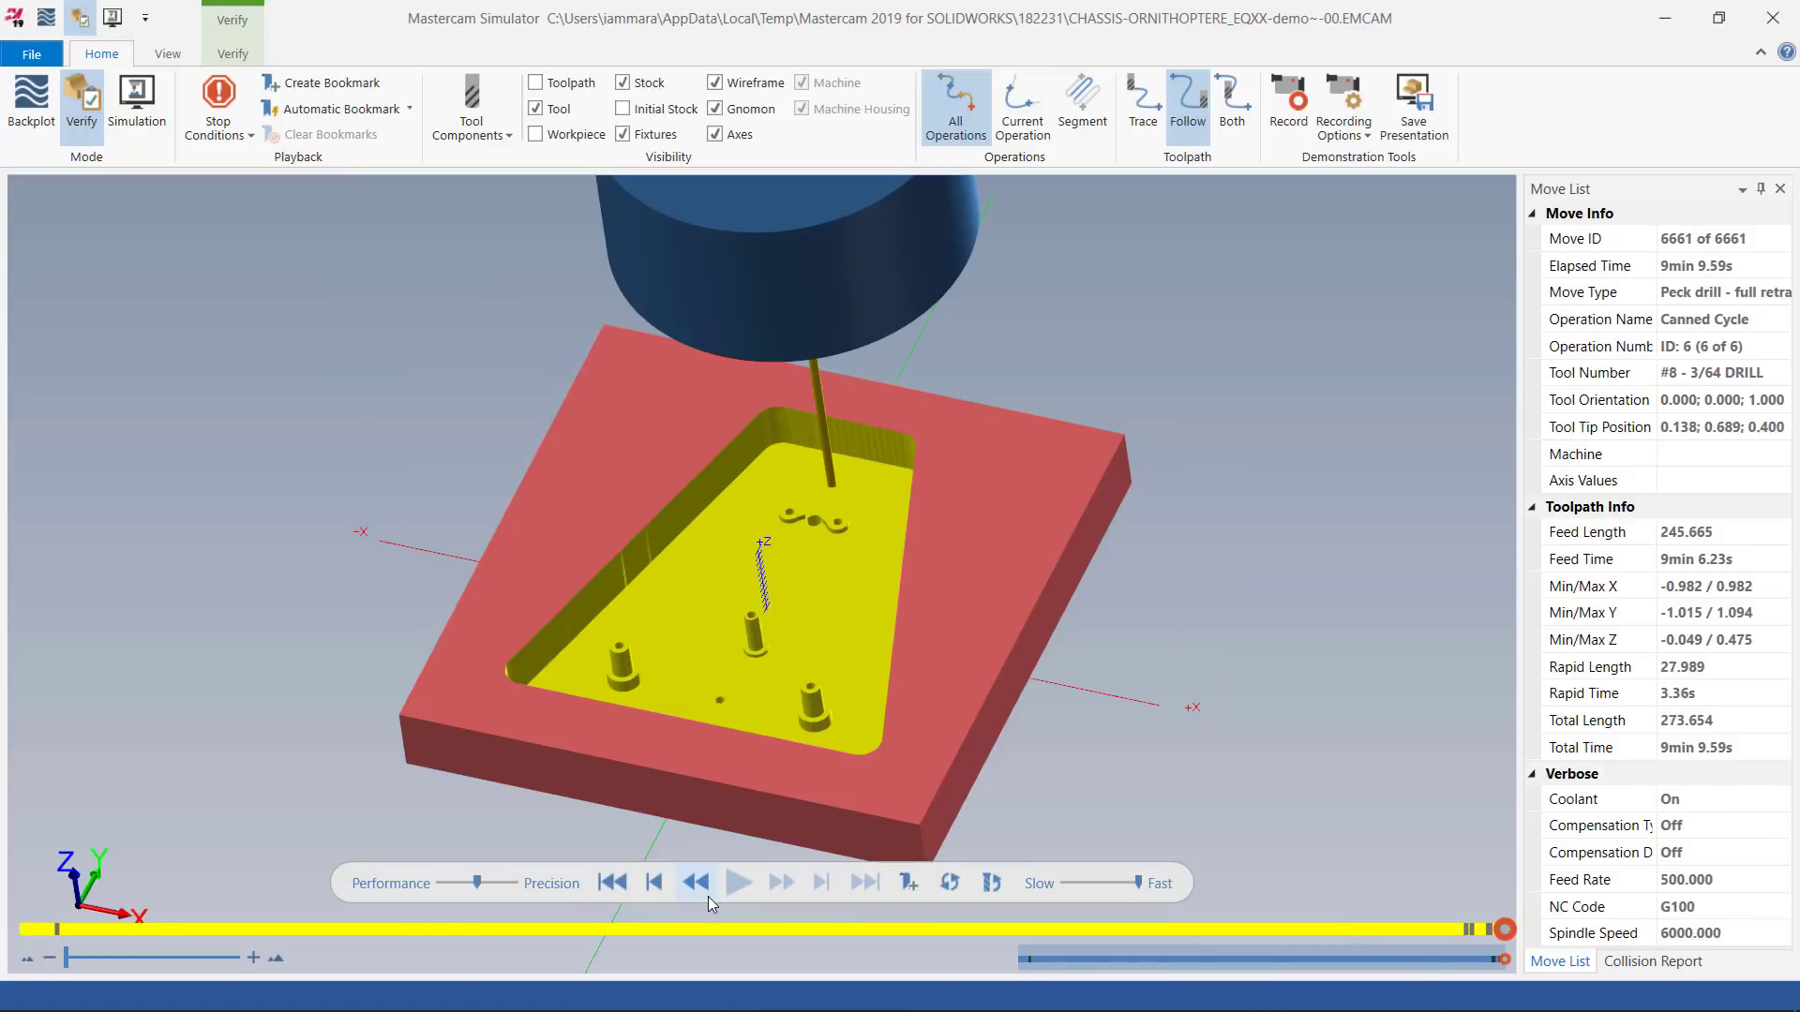
pyautogui.scroll(5, 778, 643)
pyautogui.moveTo(768, 692); pyautogui.dragTo(803, 658, button='middle')
pyautogui.scroll(-3, 822, 645)
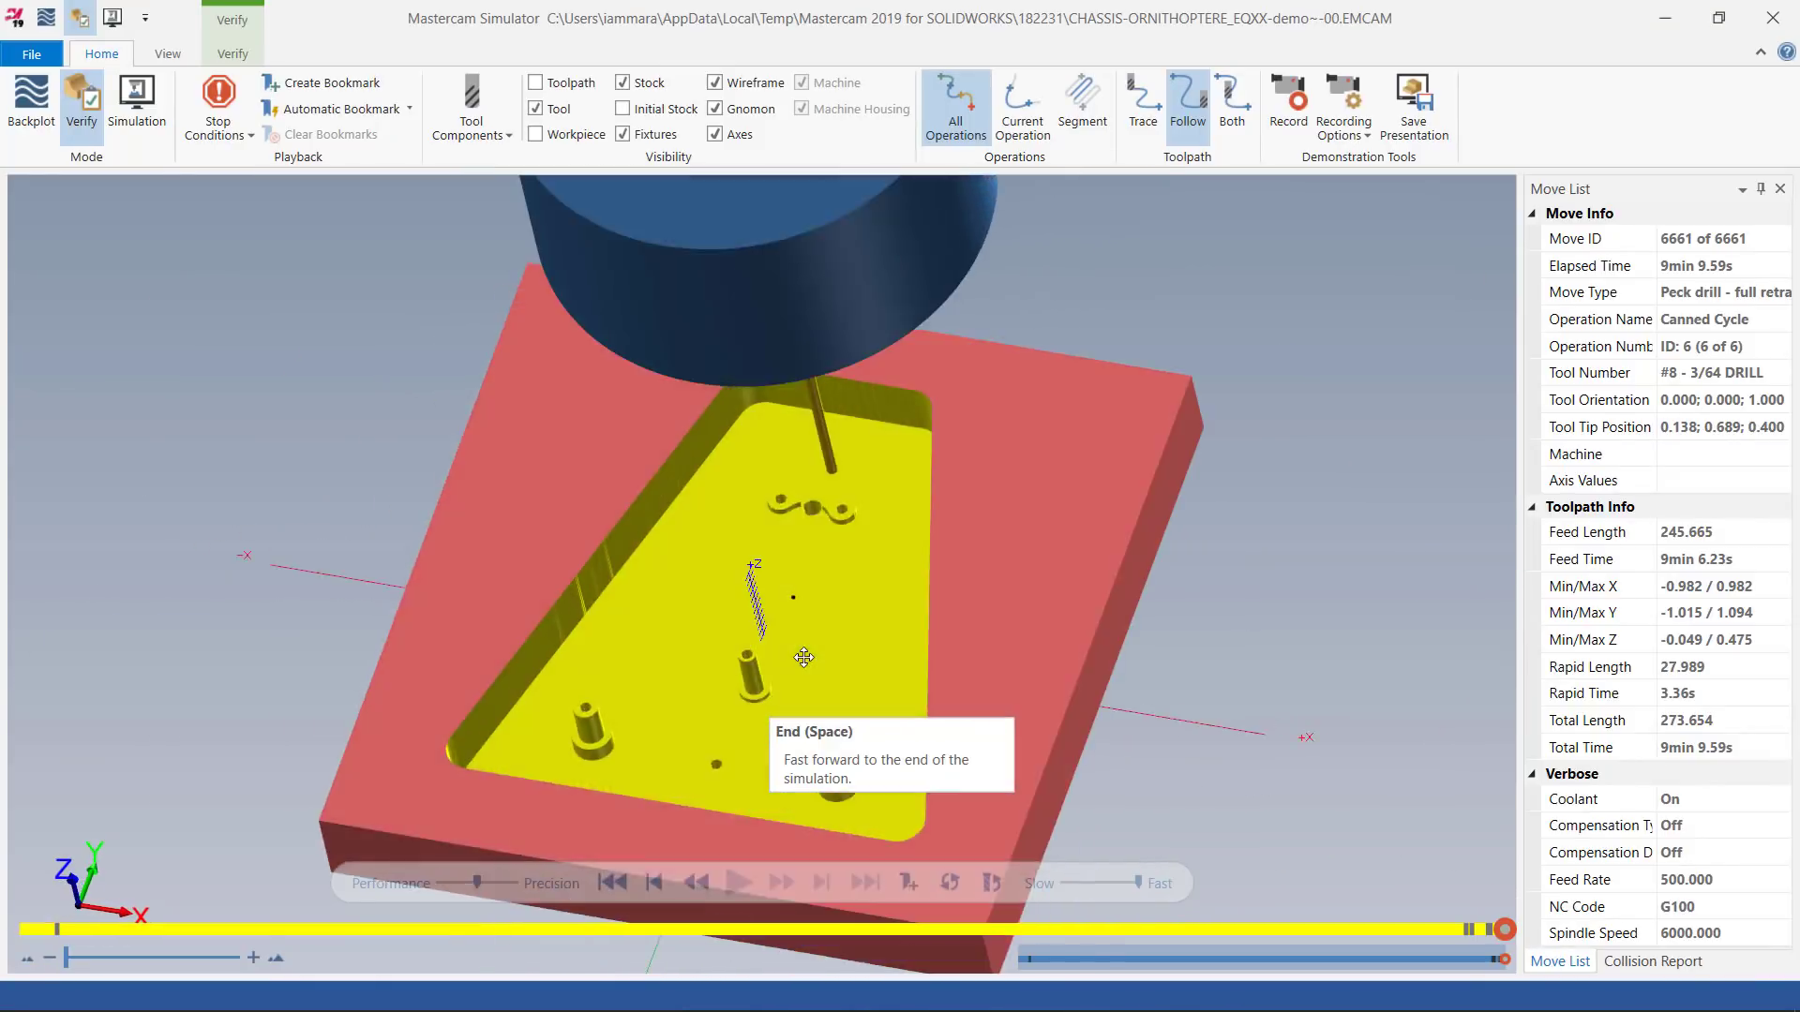
pyautogui.scroll(1, 803, 658)
pyautogui.click(1773, 18)
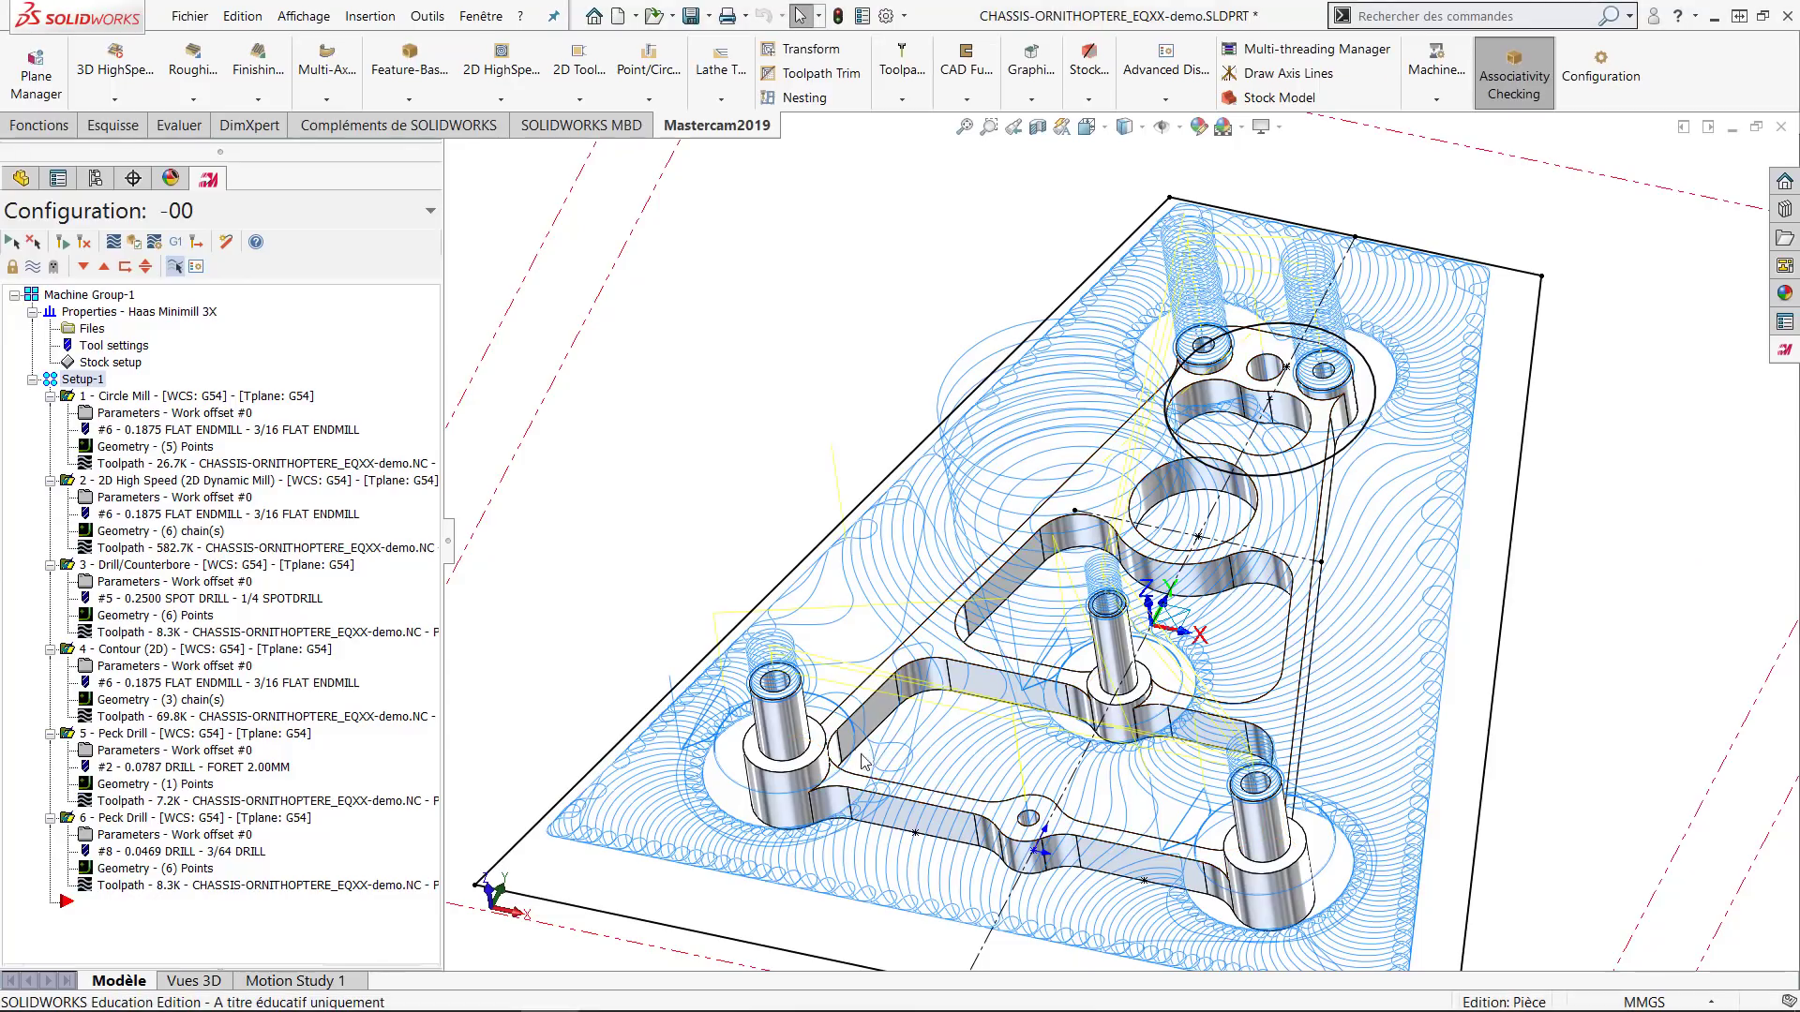
# Create a drill toolpath using the circular base edges of the three tall posts as the hole points.
pyautogui.scroll(3, 1223, 767)
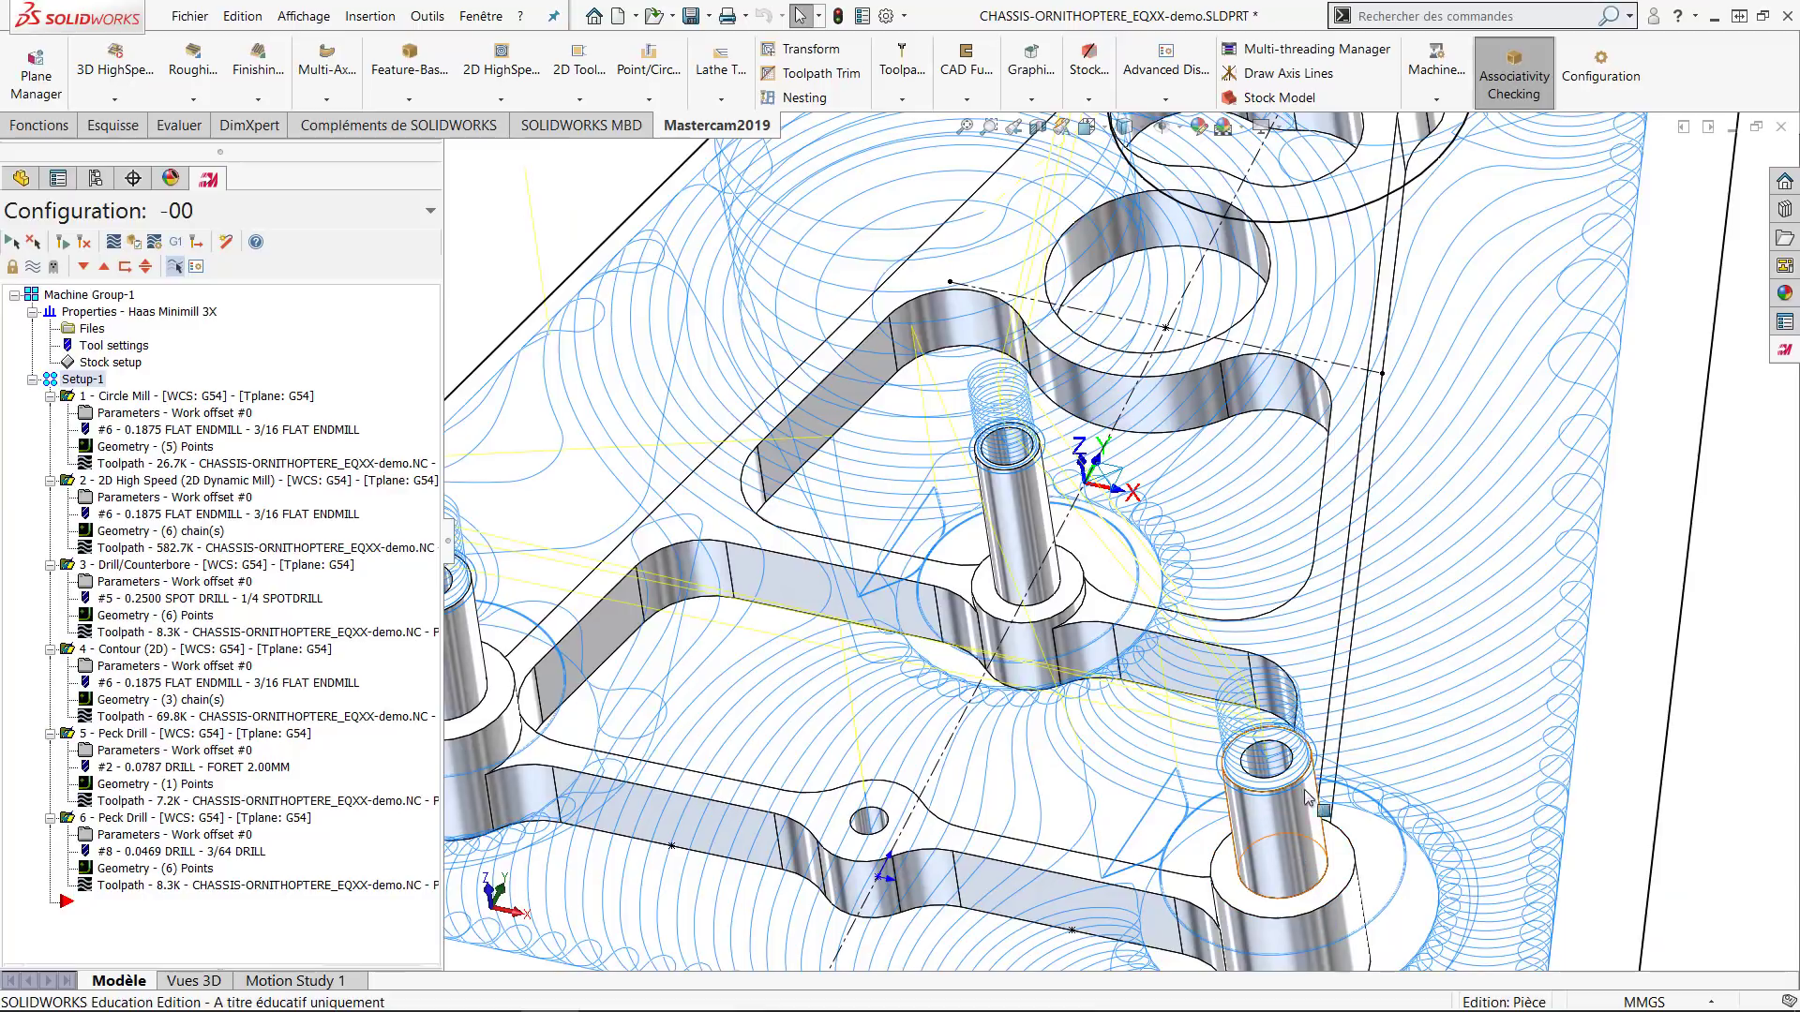
pyautogui.click(1342, 888)
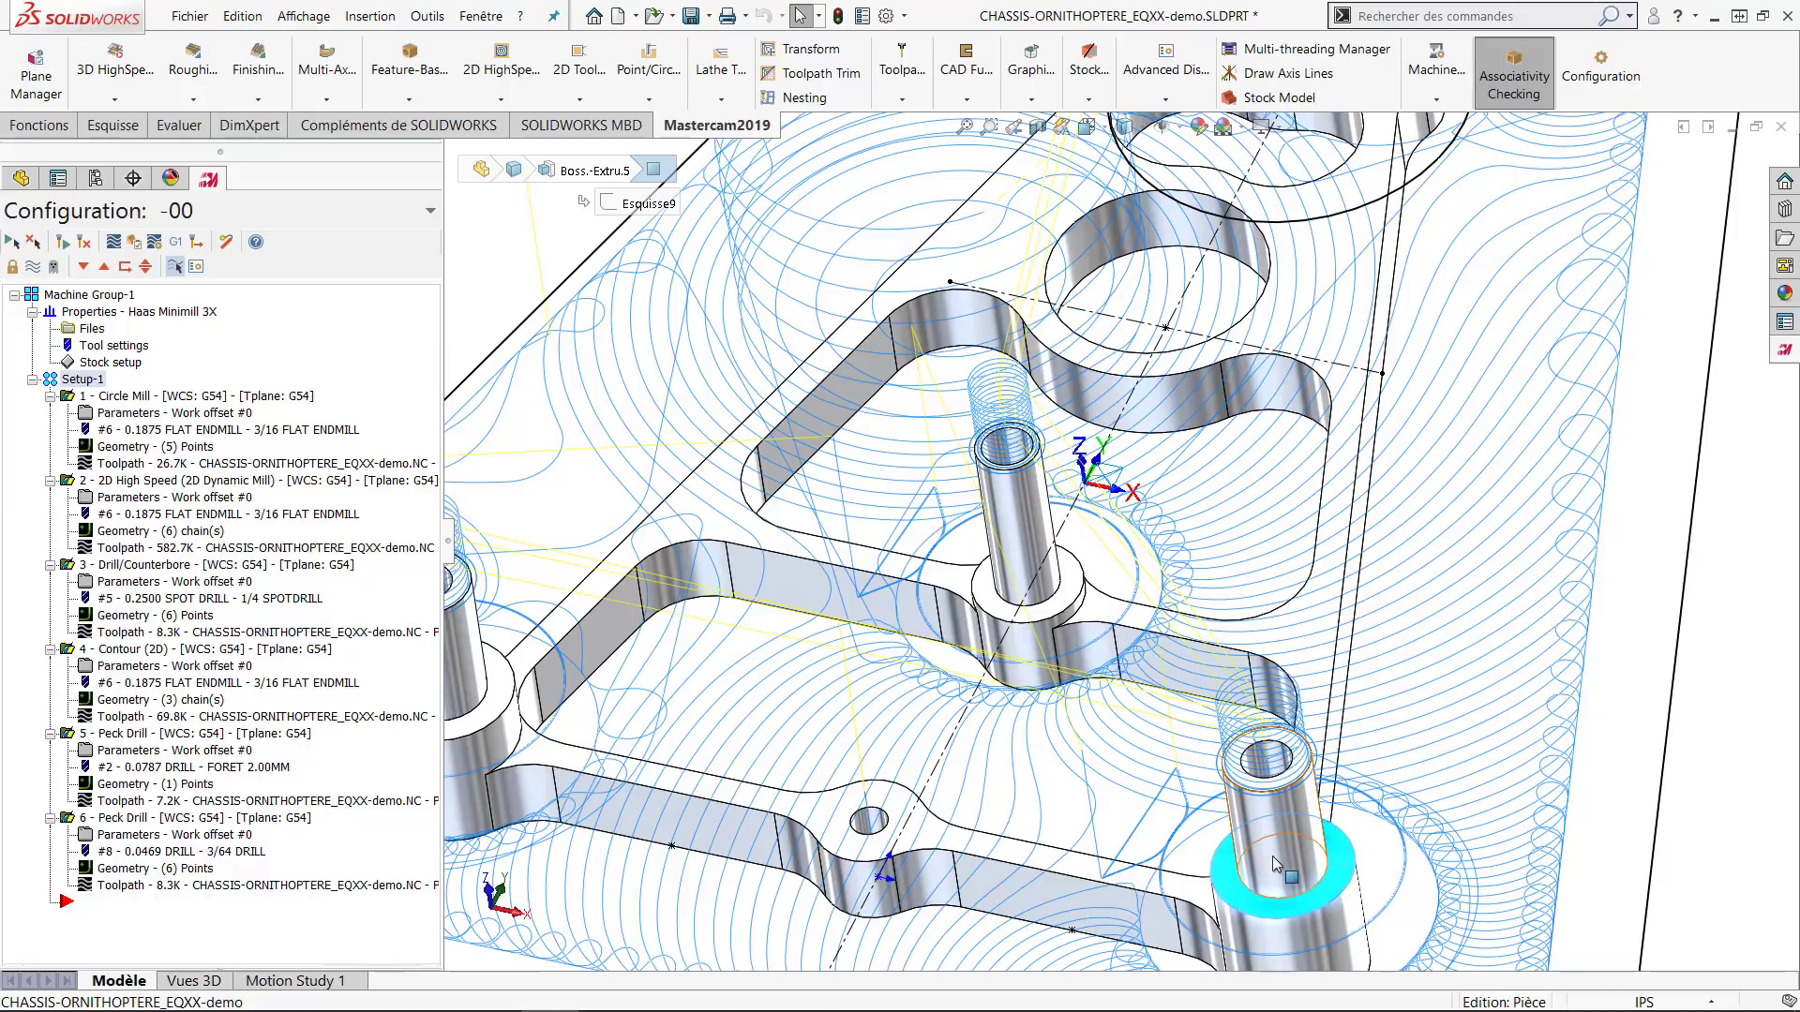
pyautogui.scroll(1, 1272, 860)
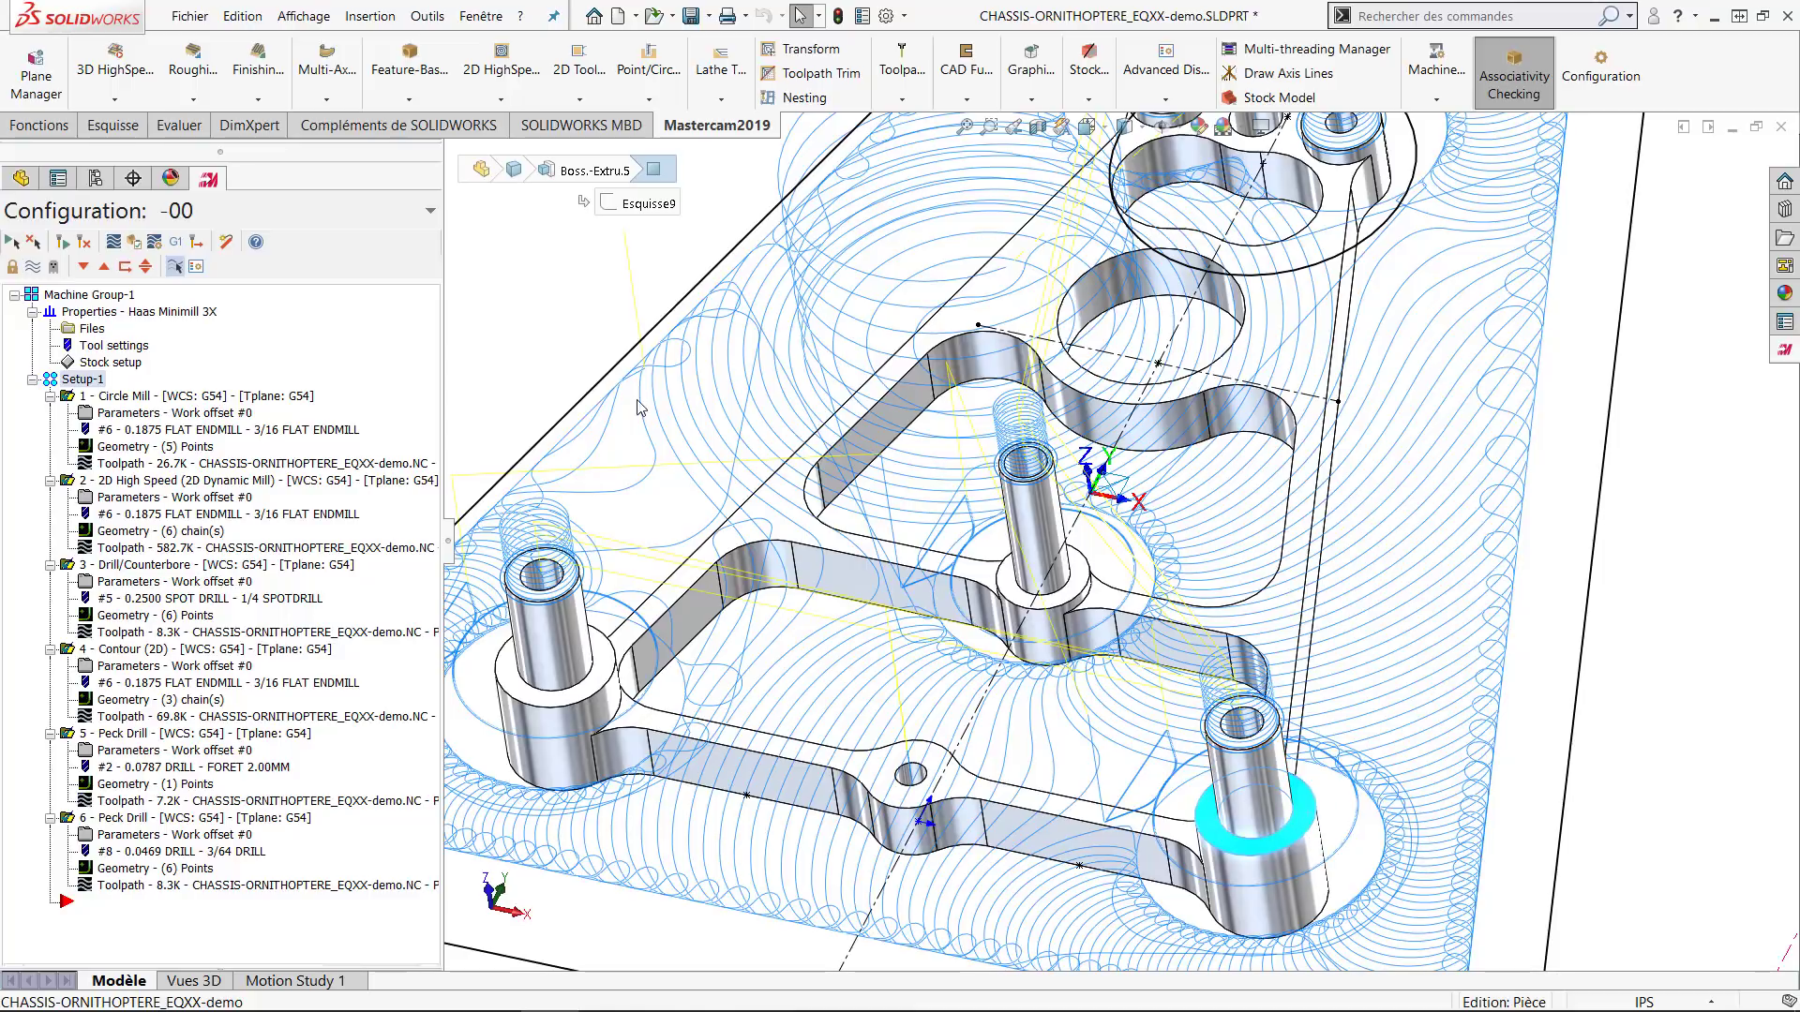
pyautogui.click(569, 274)
pyautogui.click(649, 99)
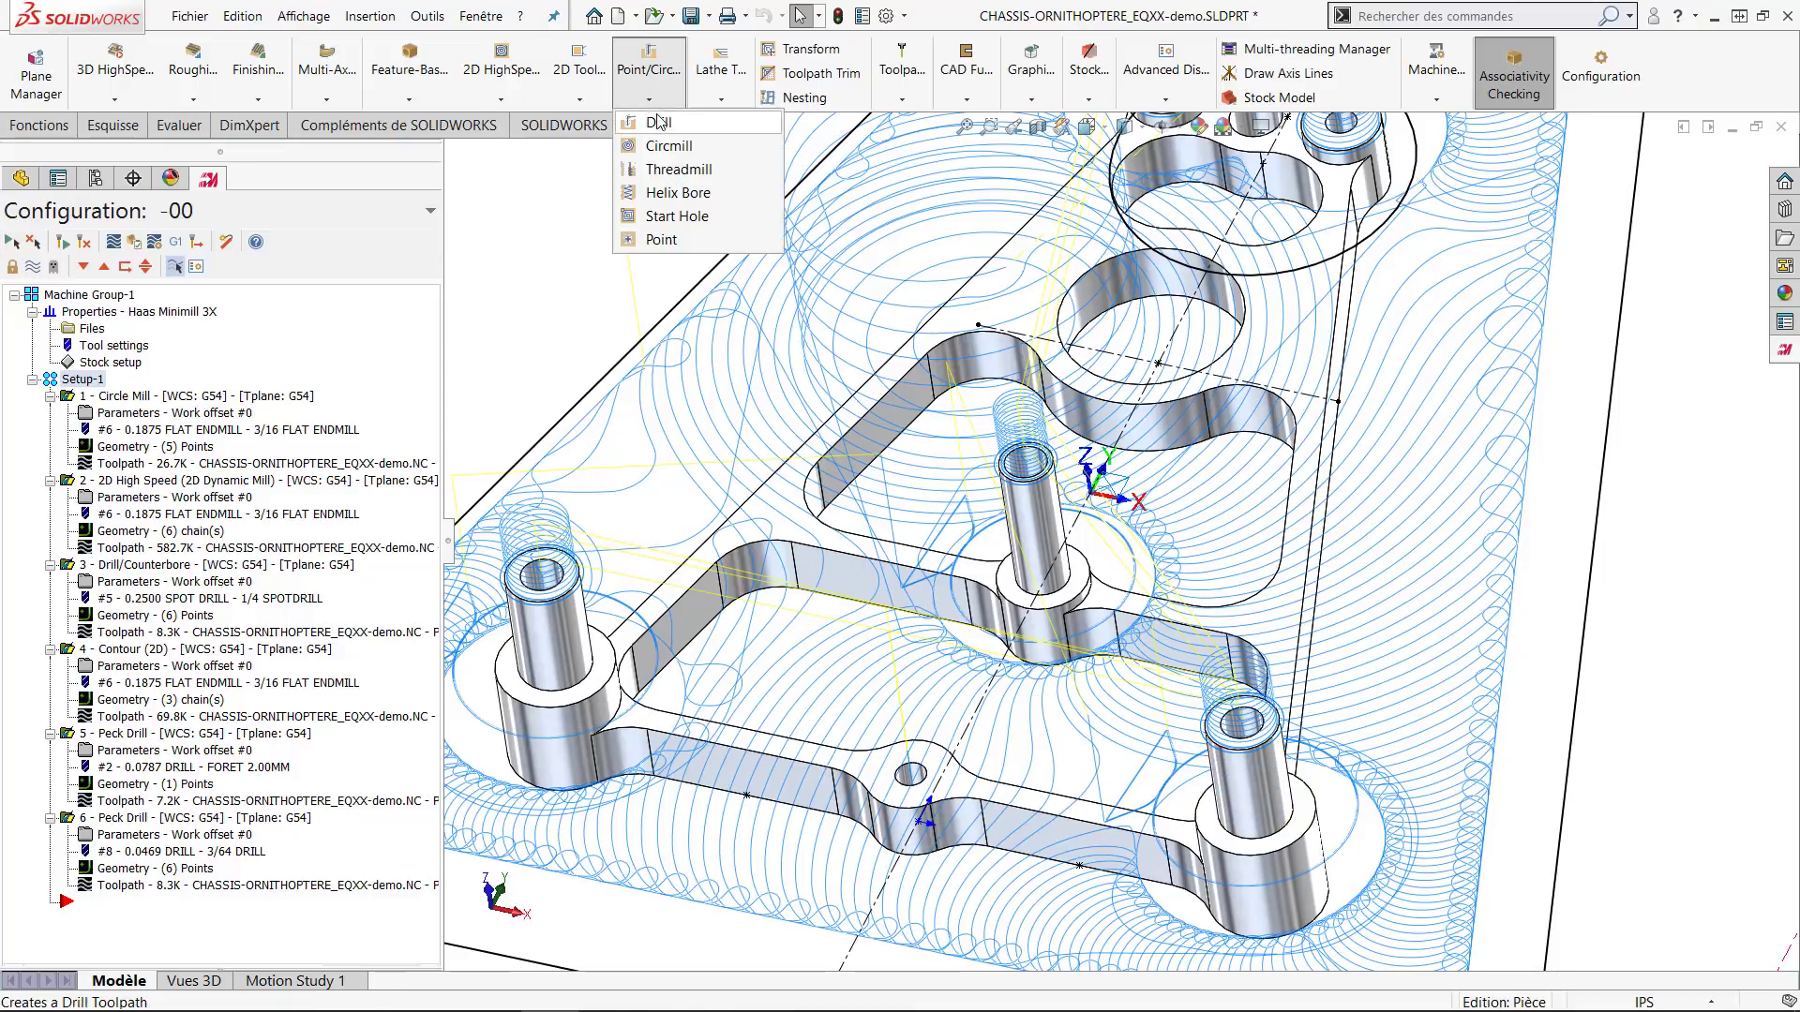
pyautogui.click(662, 126)
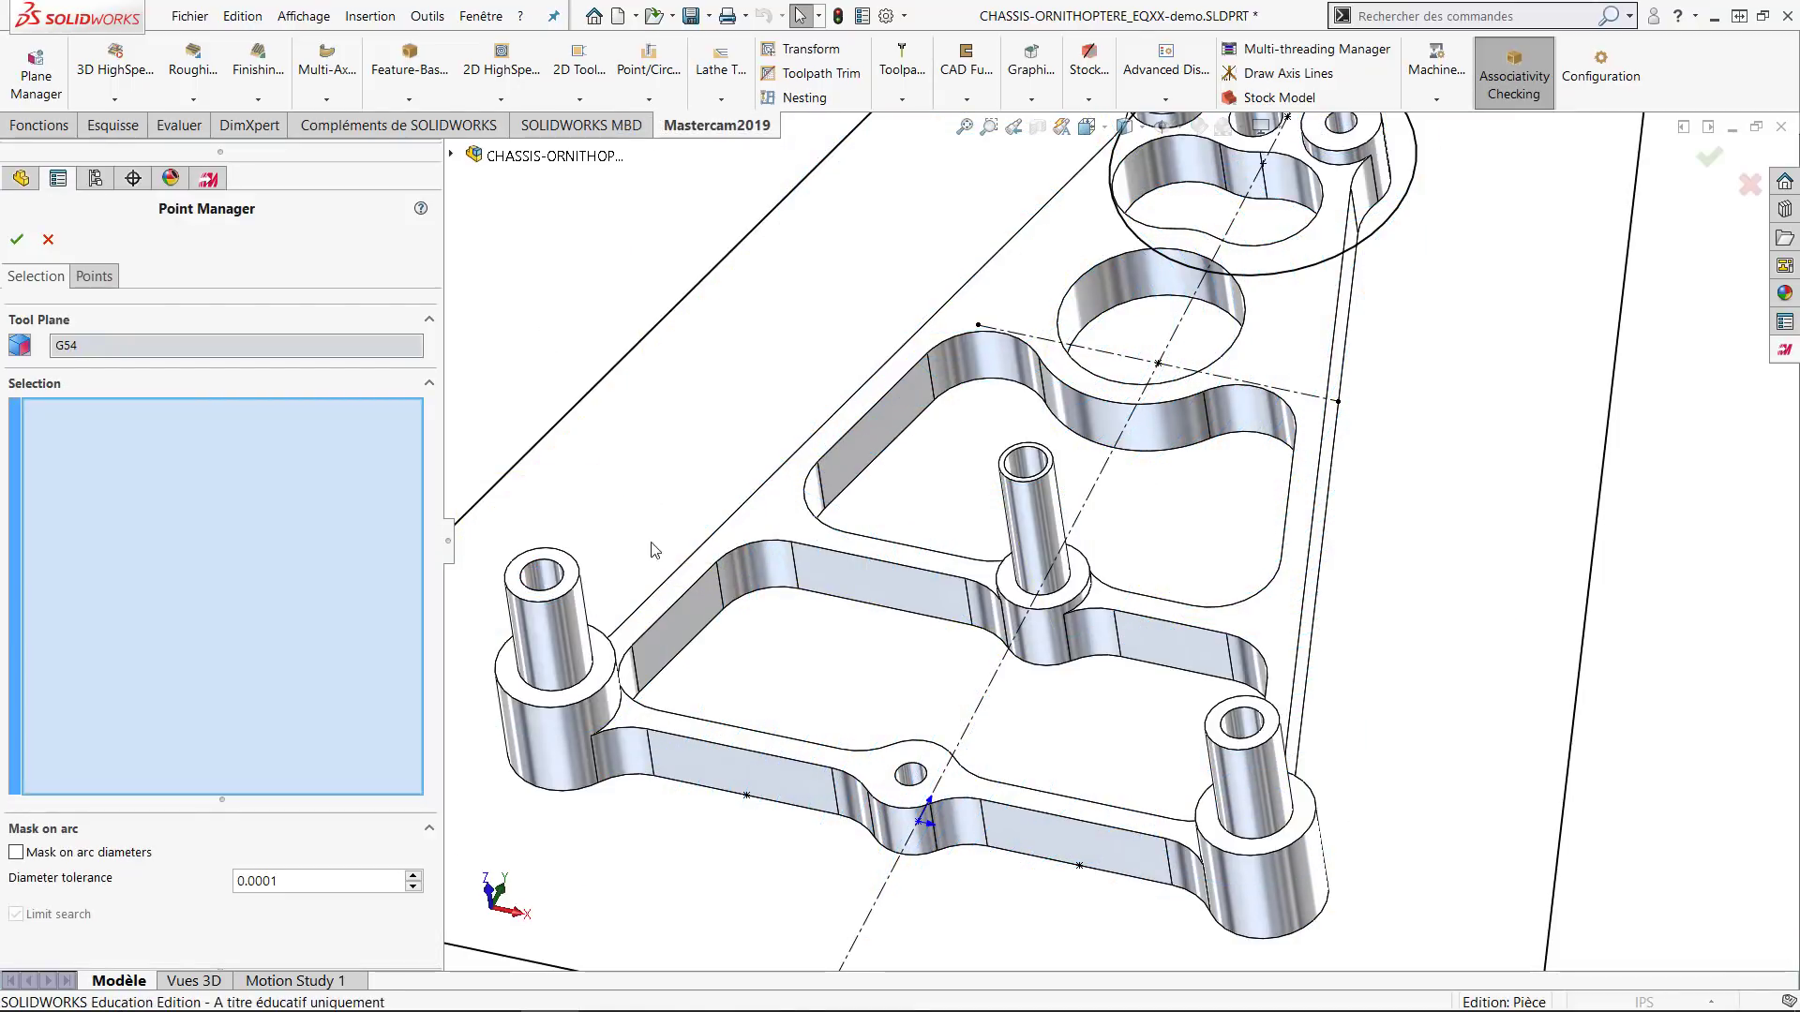
pyautogui.click(591, 681)
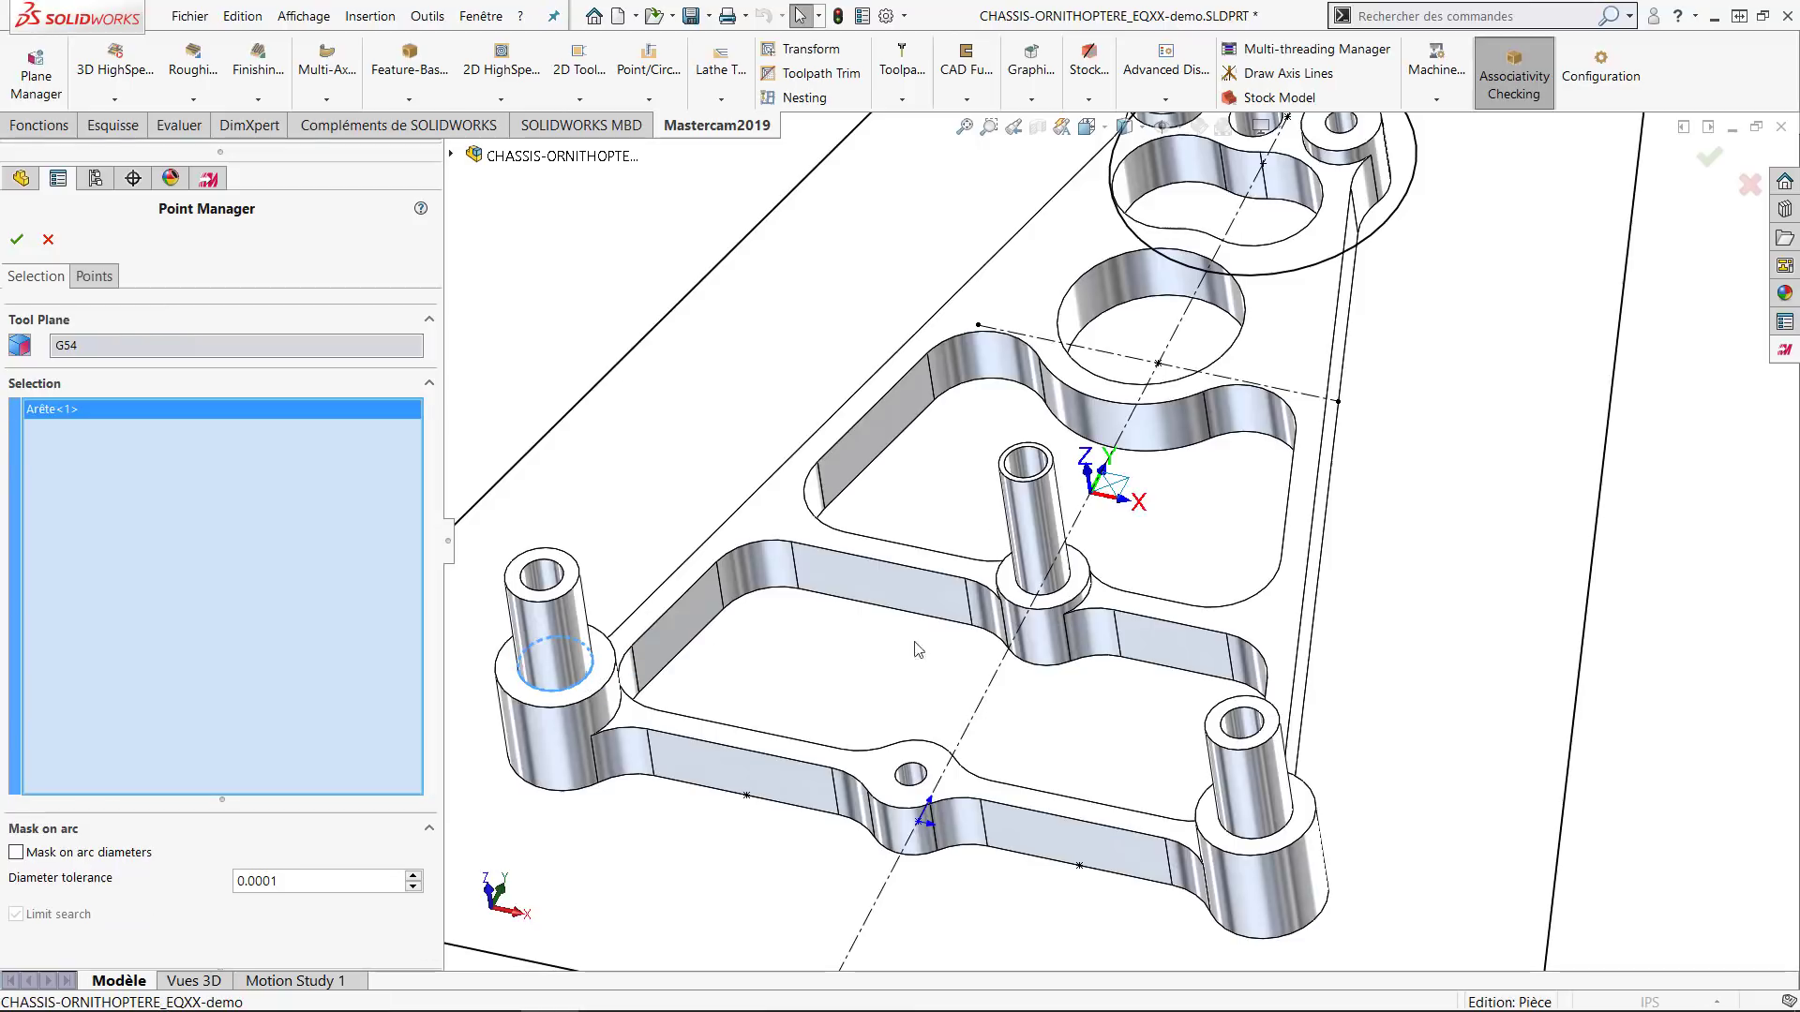
pyautogui.click(1059, 598)
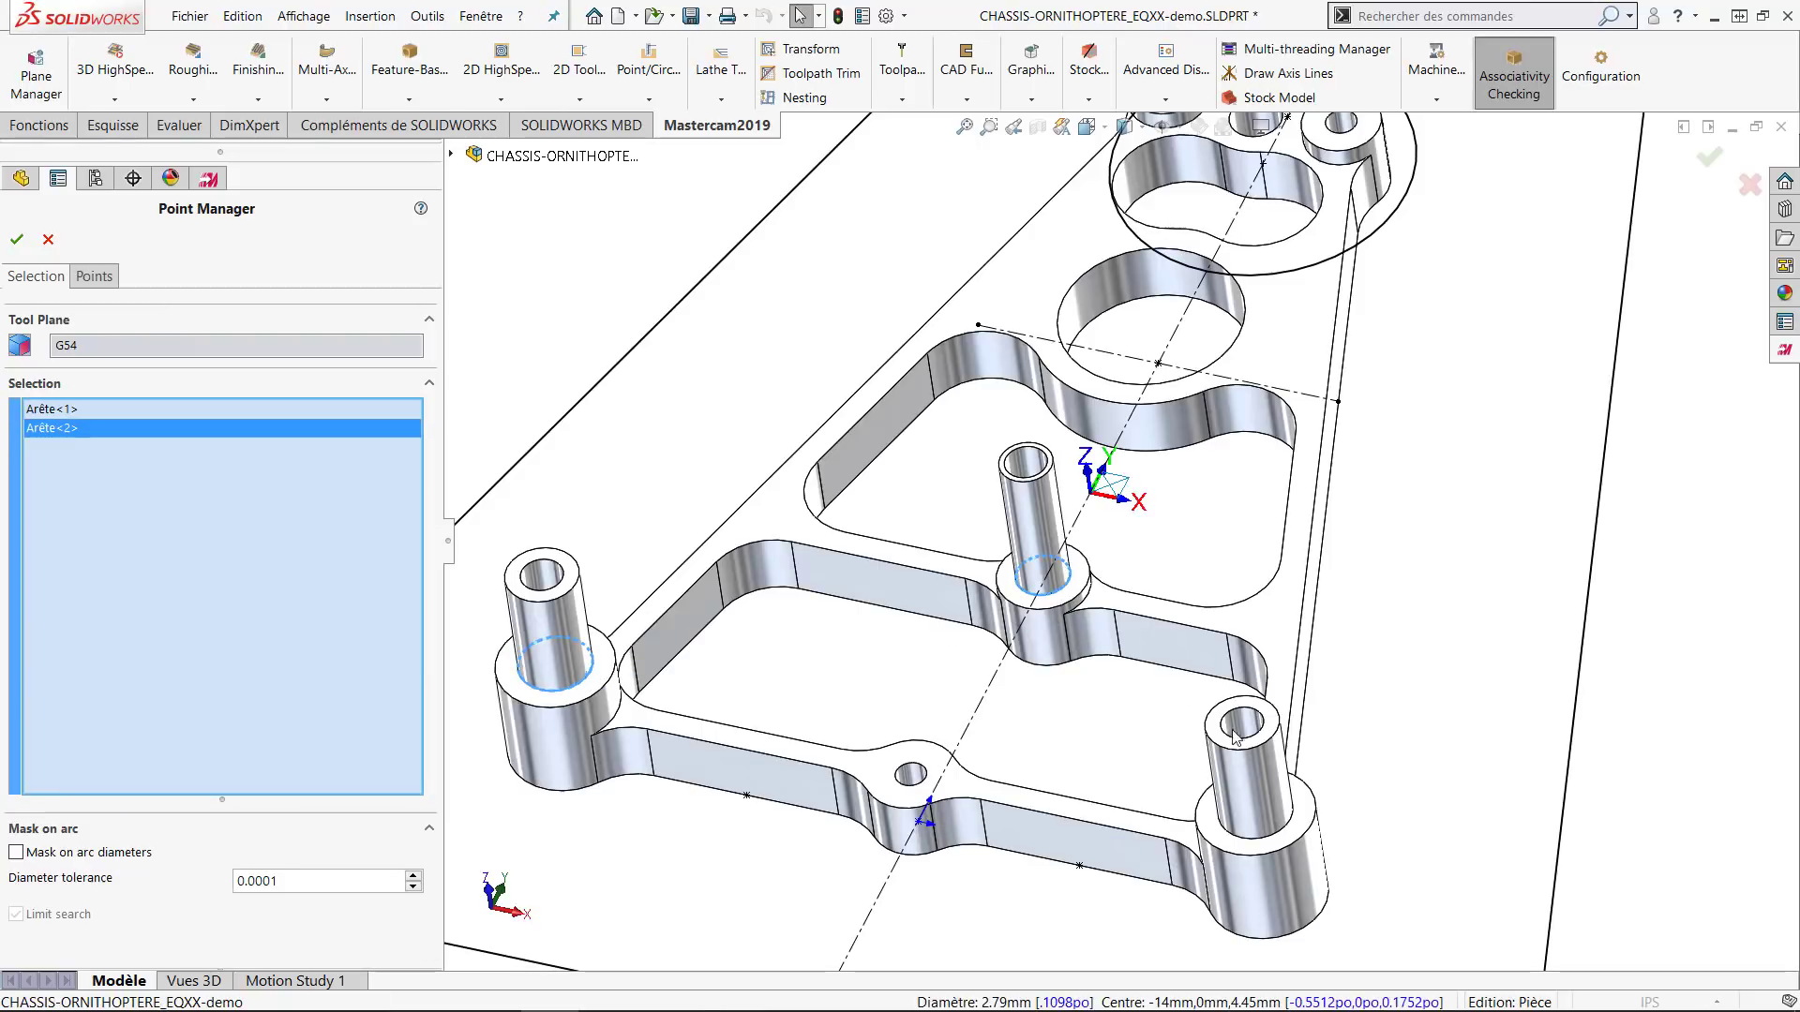
pyautogui.click(1284, 832)
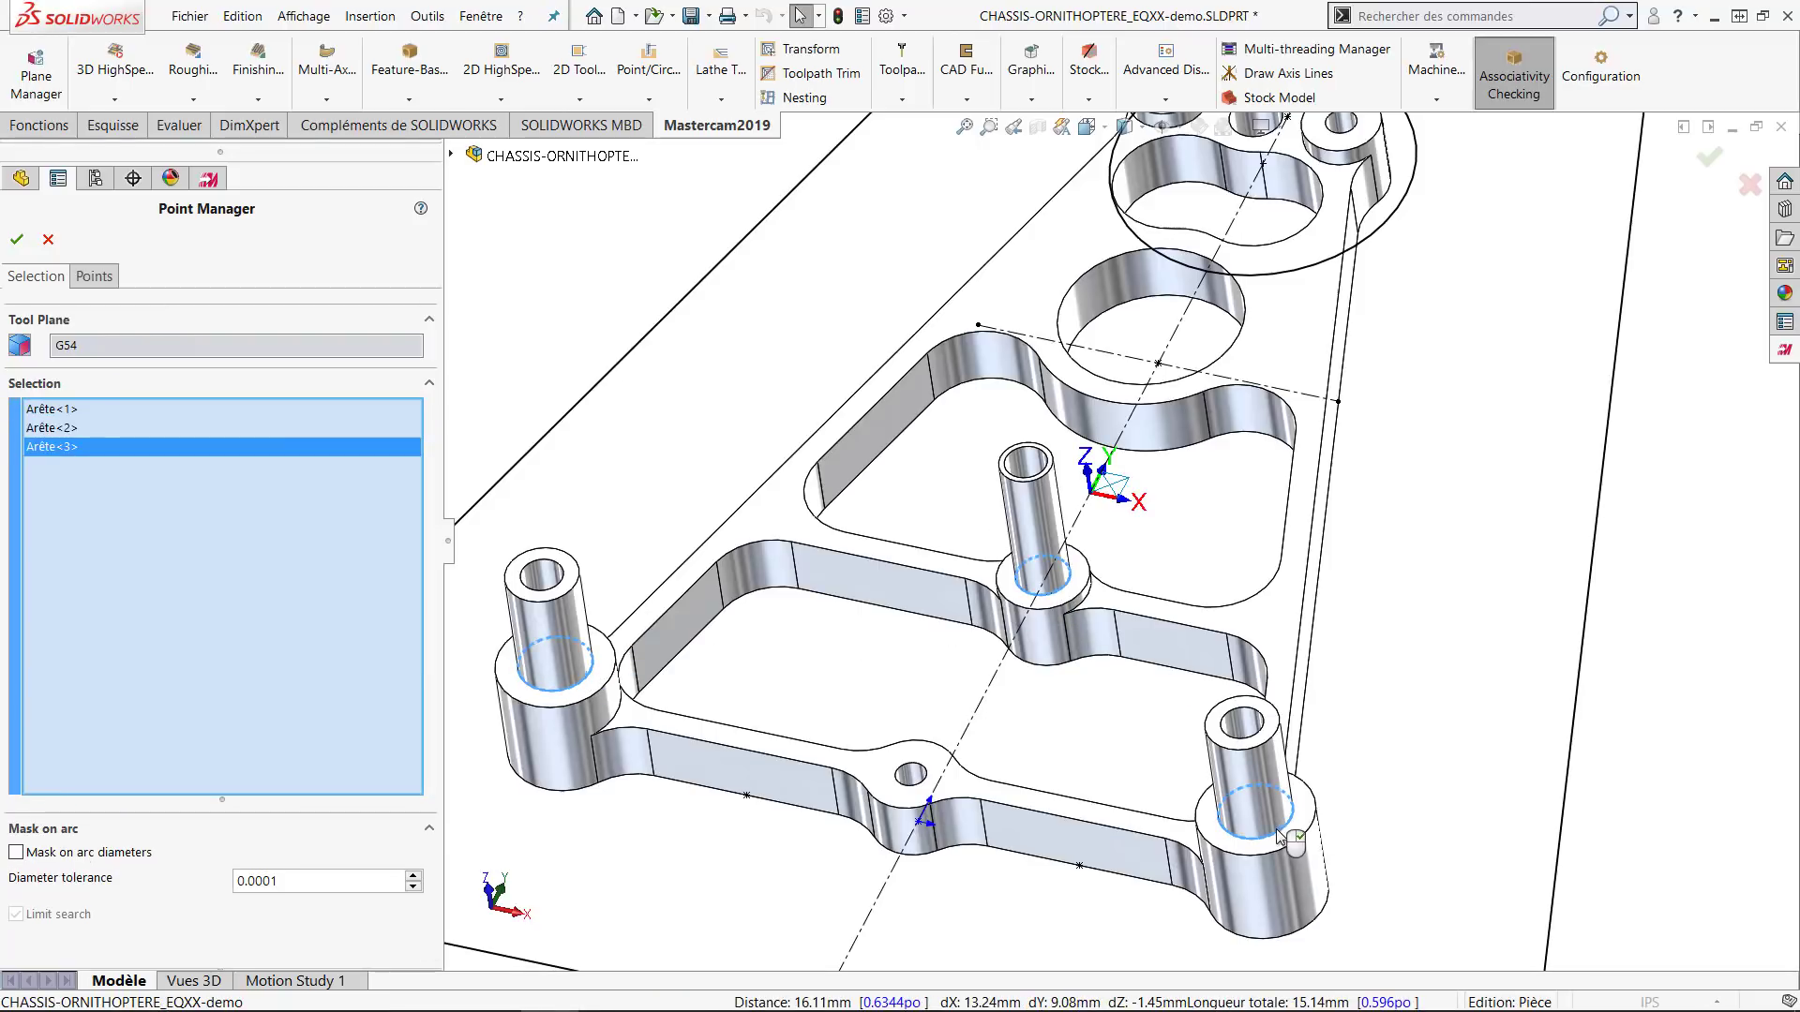
pyautogui.click(17, 240)
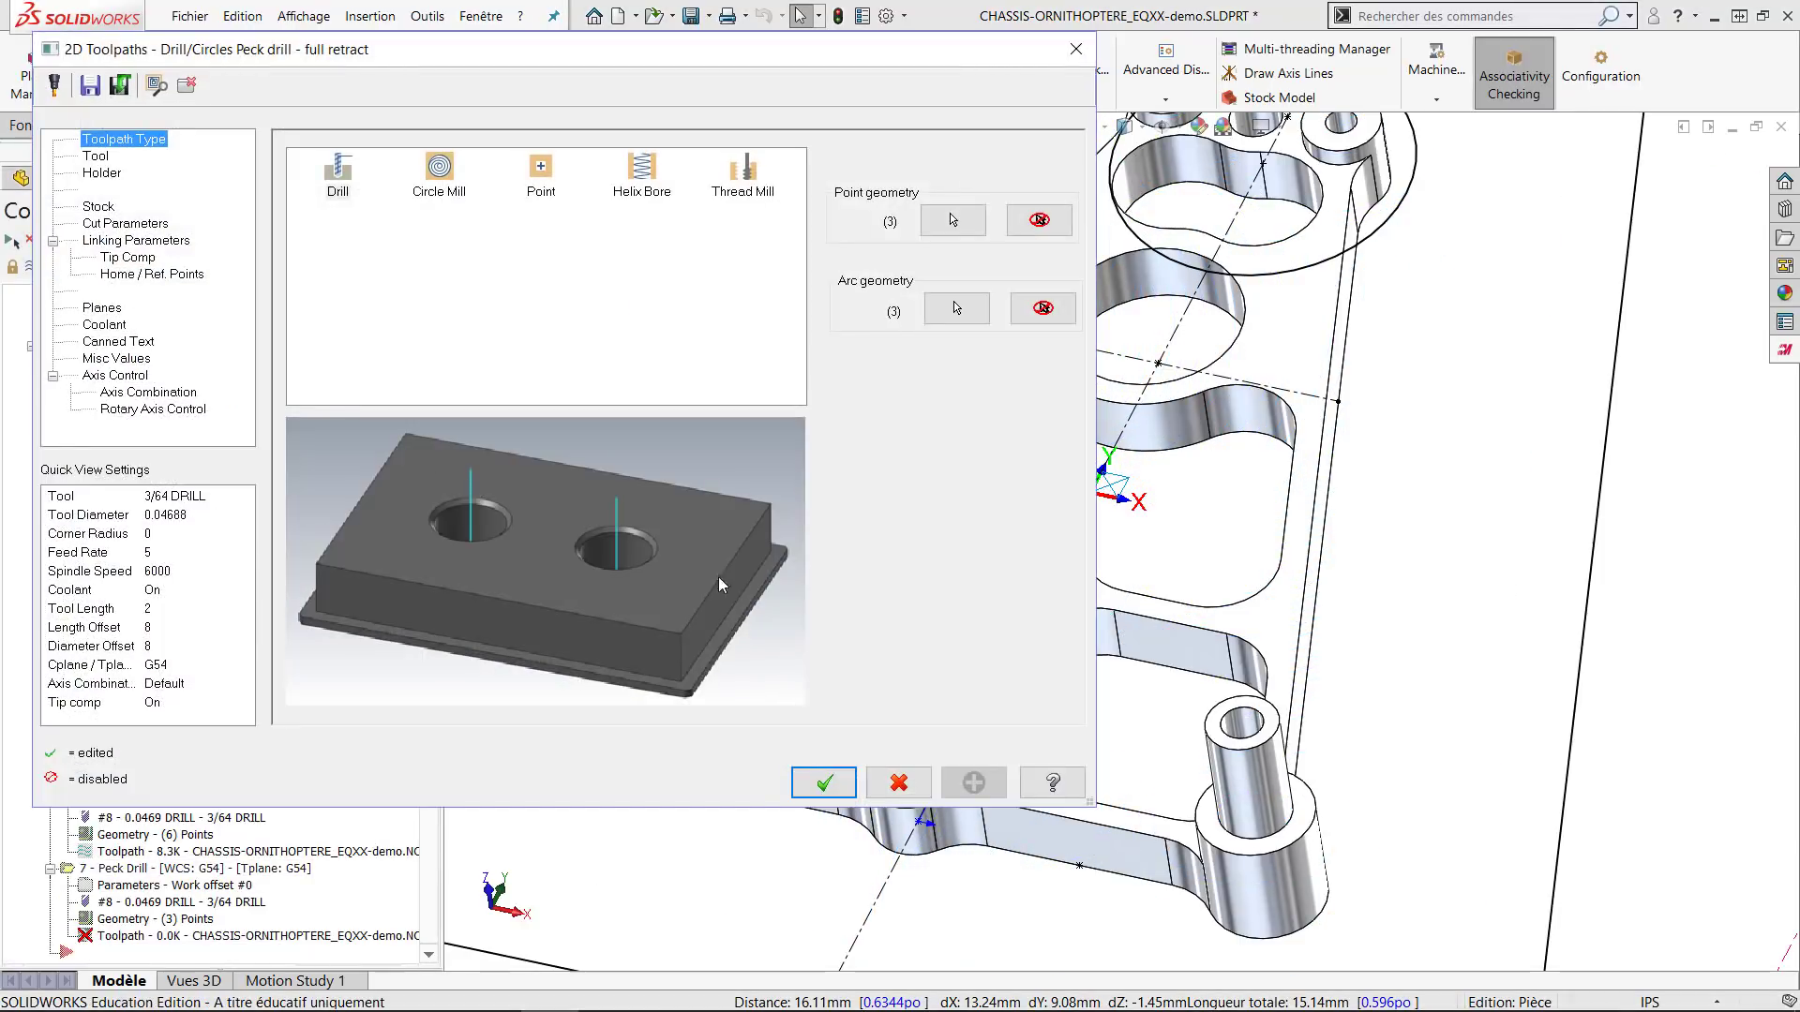
# Assign the NO. 52 DRILL to the toolpath with a feed rate of 5 and a spindle speed of 6000.
pyautogui.click(93, 156)
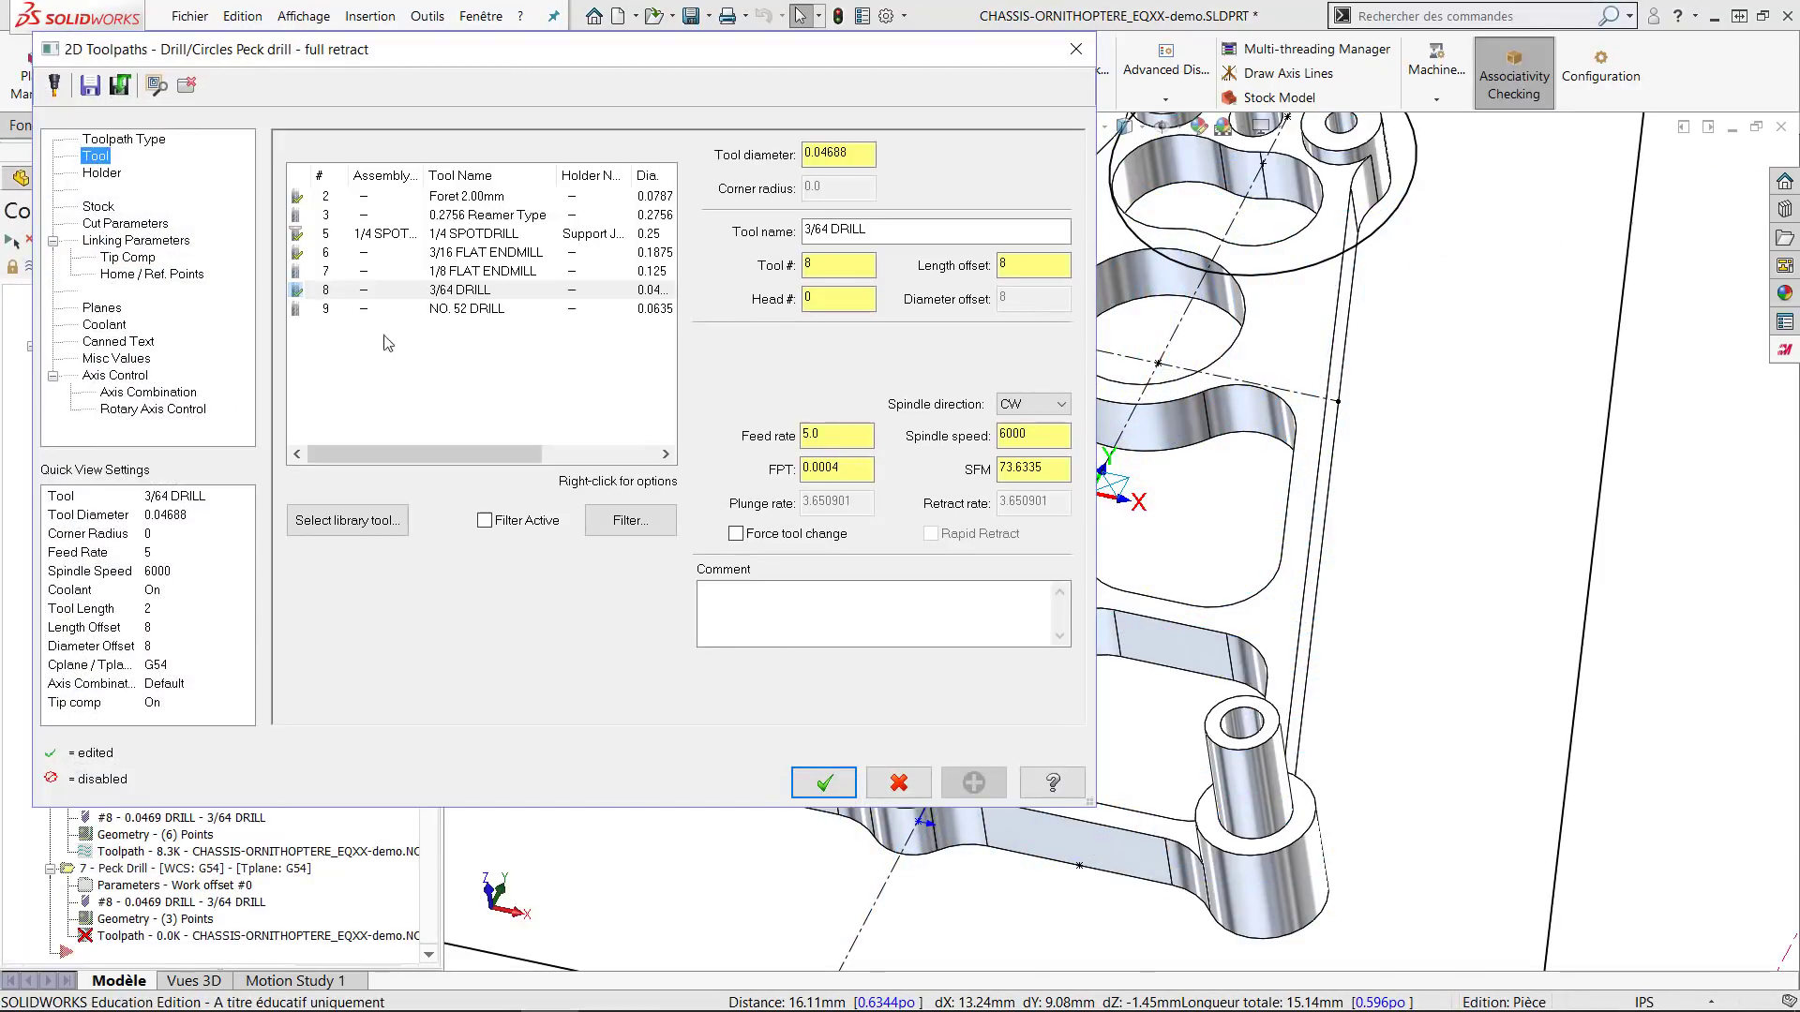
pyautogui.click(484, 309)
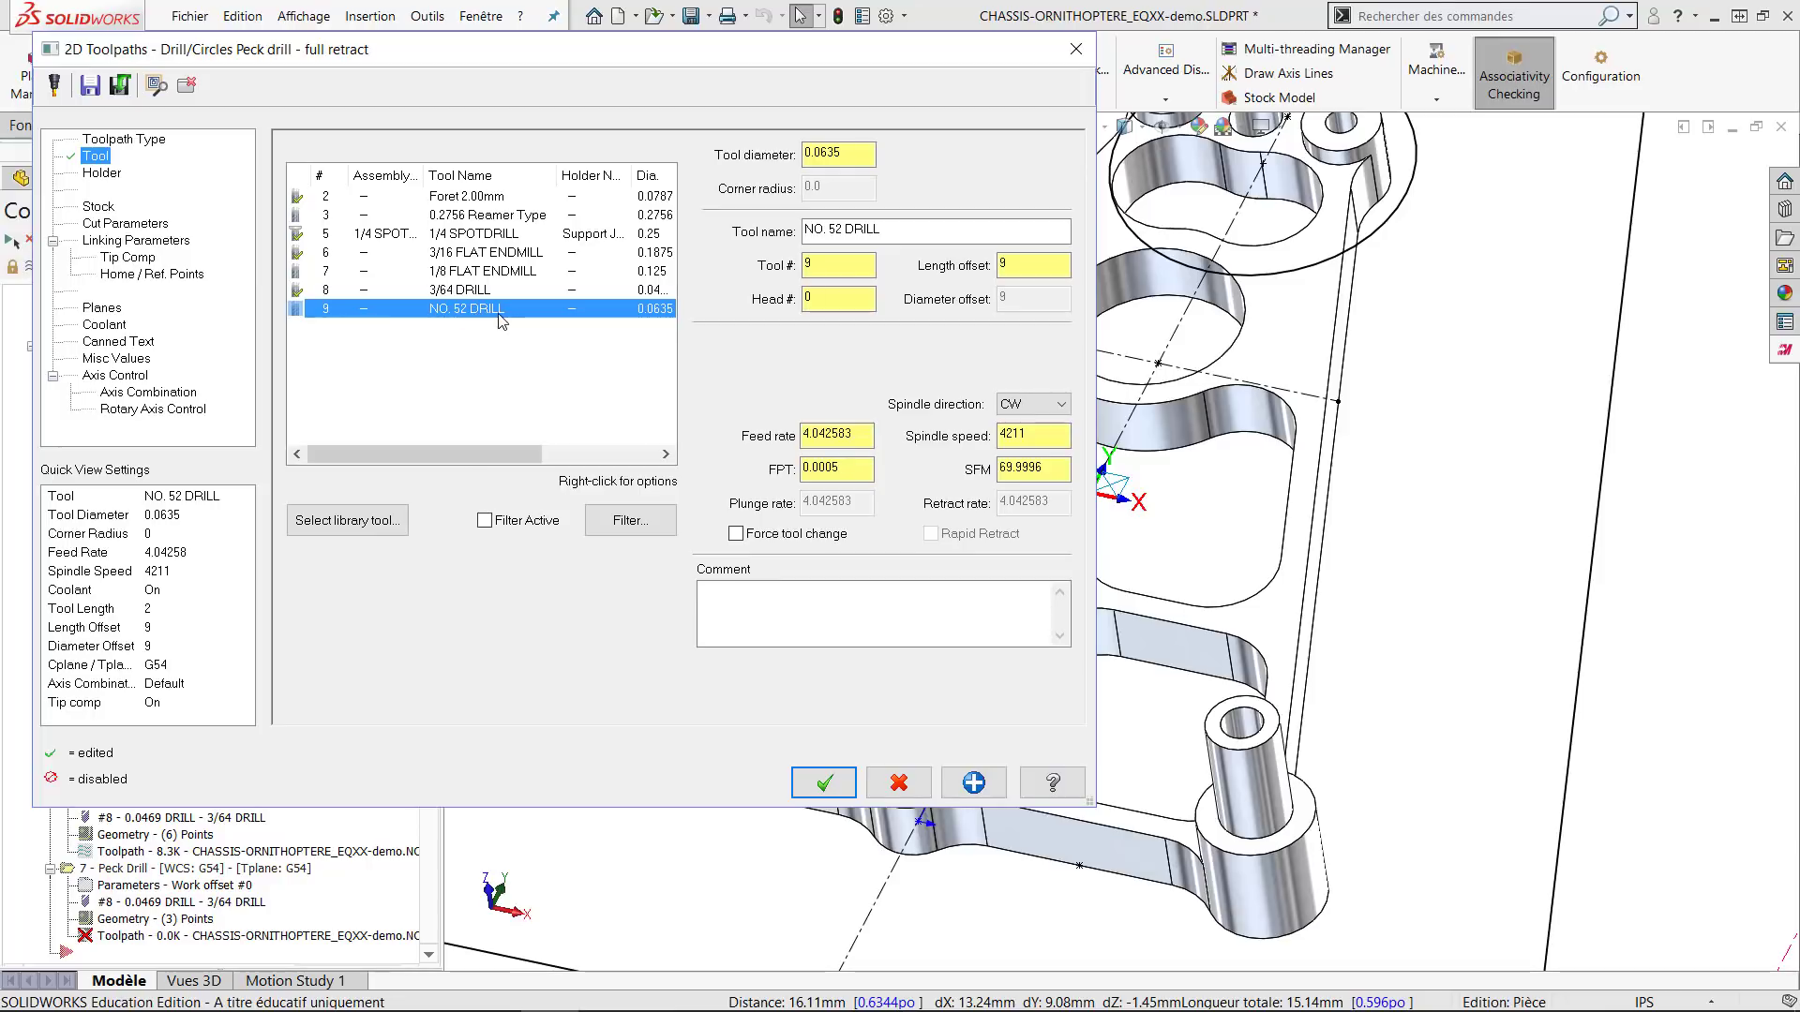
pyautogui.click(837, 435)
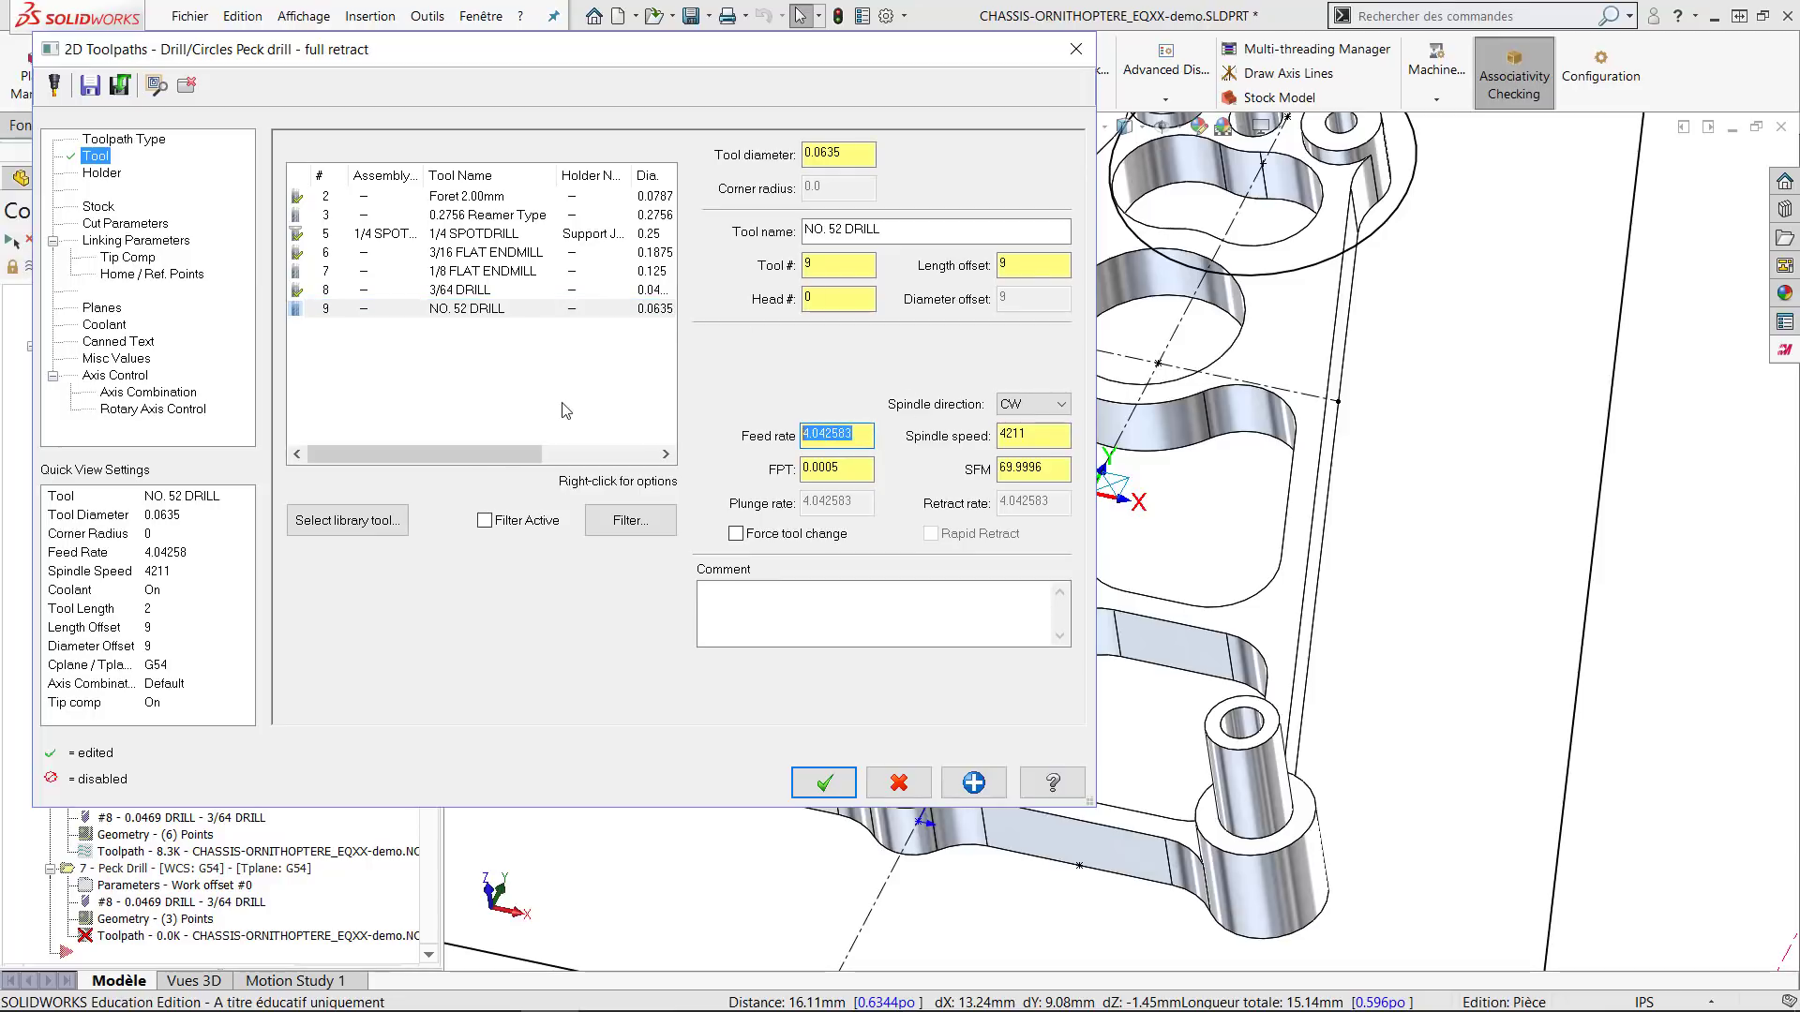
pyautogui.write('5')
pyautogui.press('Tab')
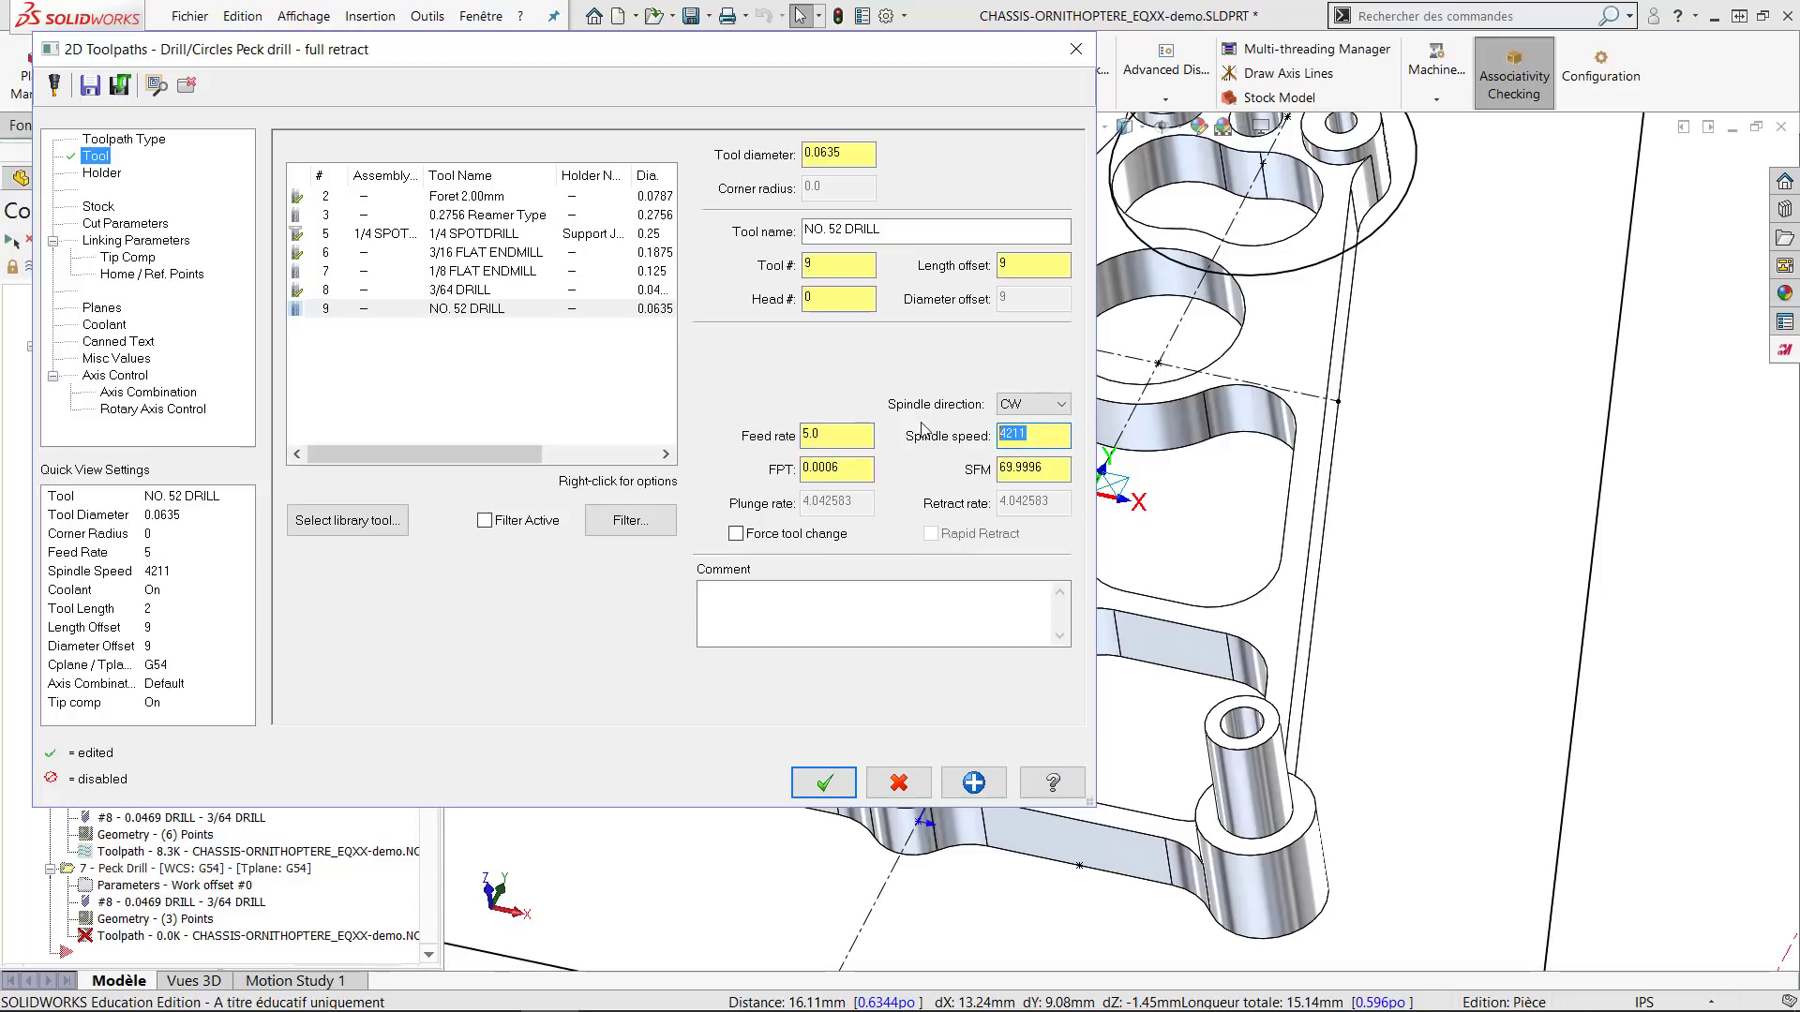
pyautogui.write('6000')
# Set the drilling depth to incremental 0.0 and disable tip compensation.
pyautogui.click(127, 224)
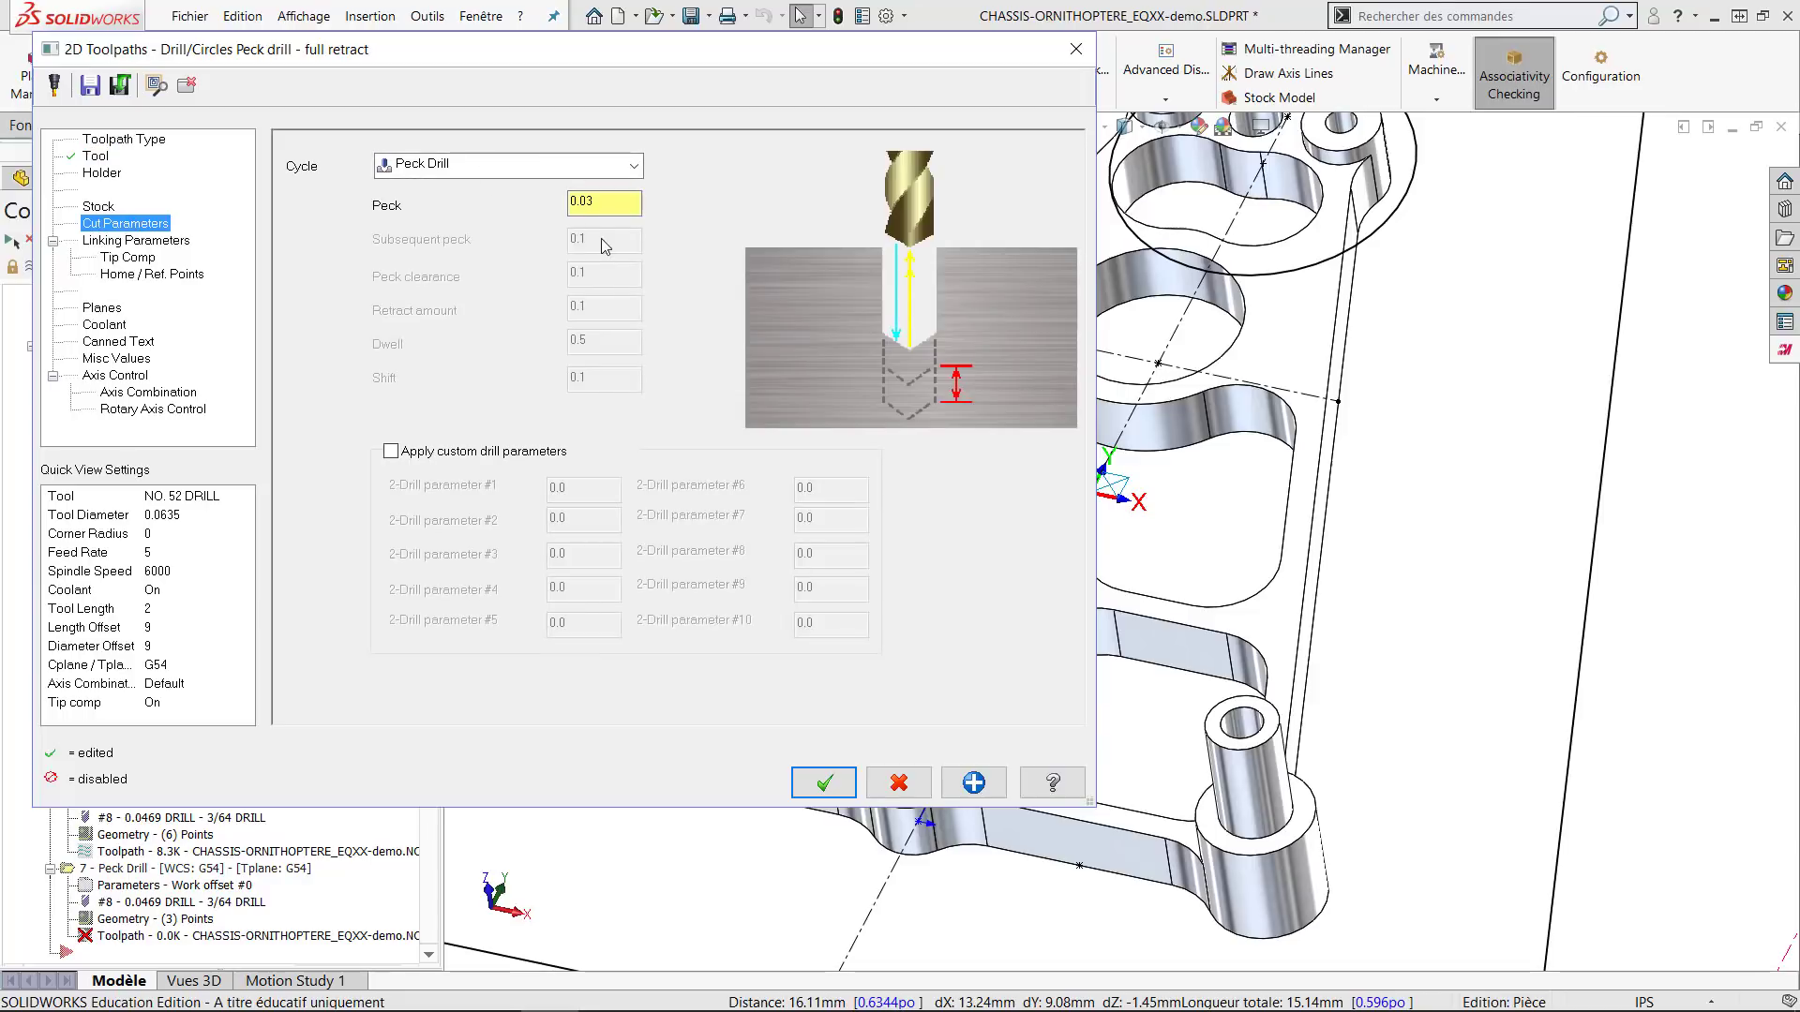
pyautogui.click(131, 241)
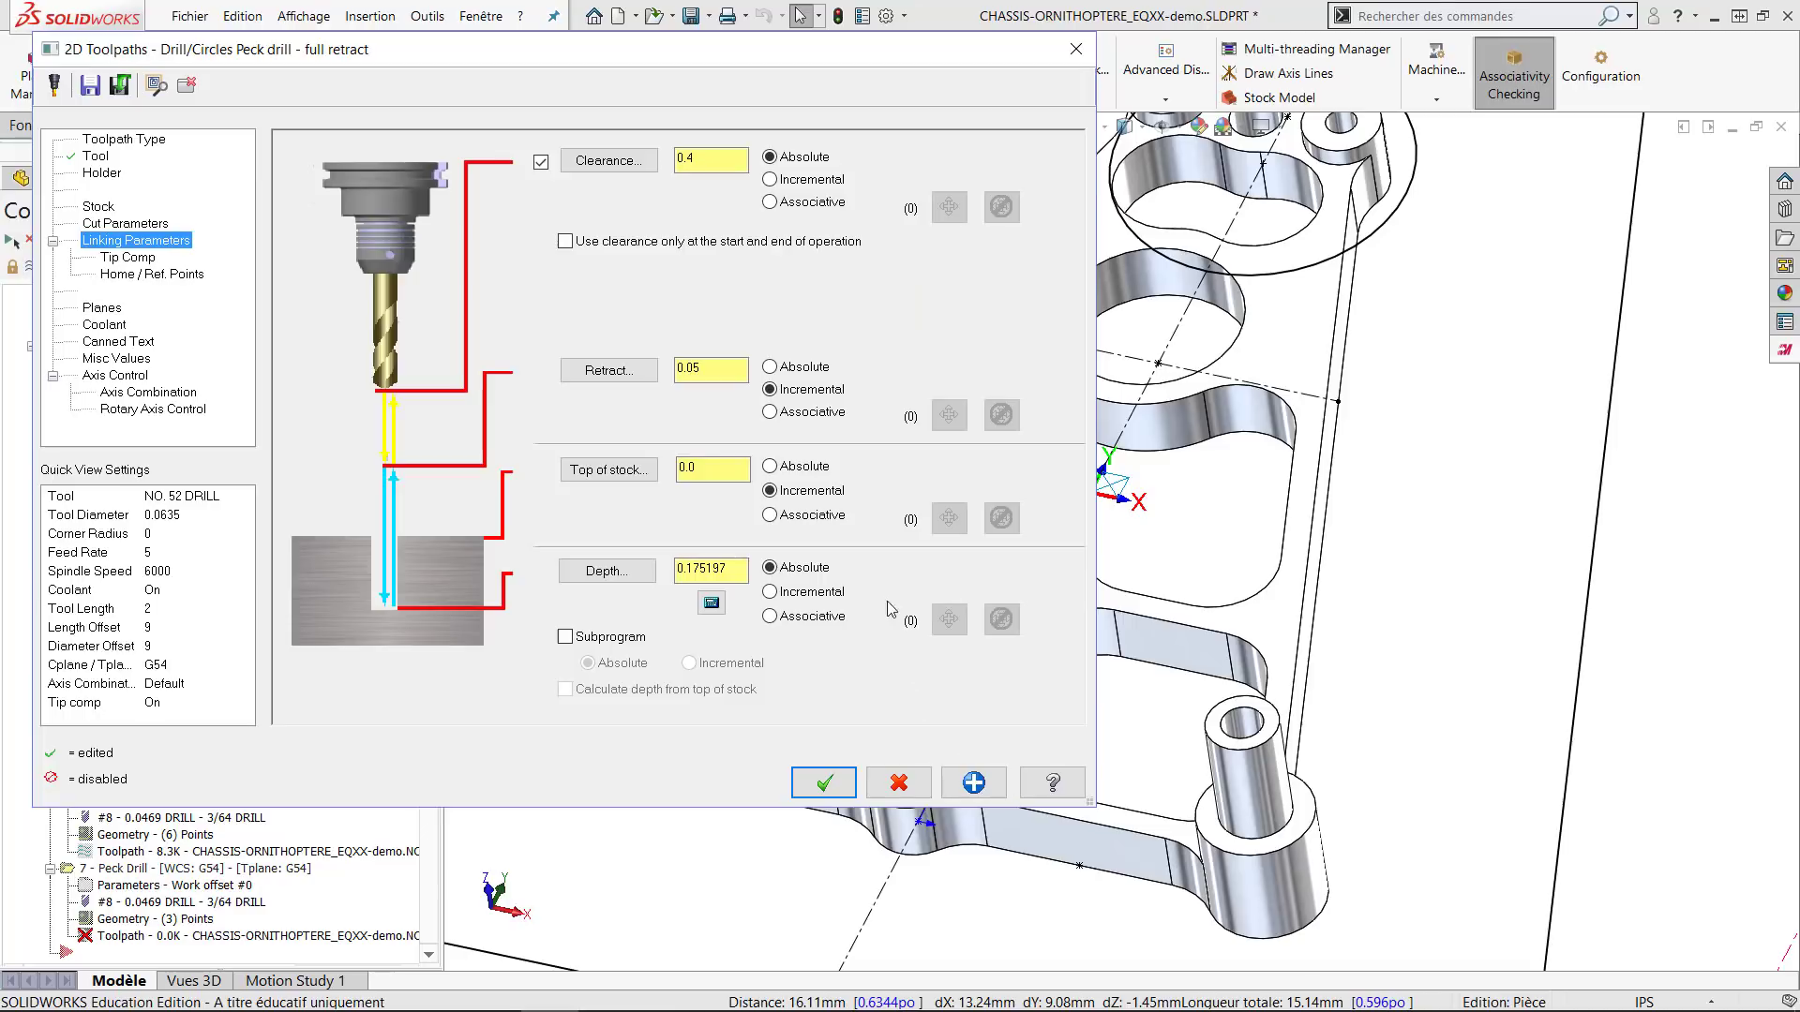
pyautogui.click(770, 593)
pyautogui.click(141, 260)
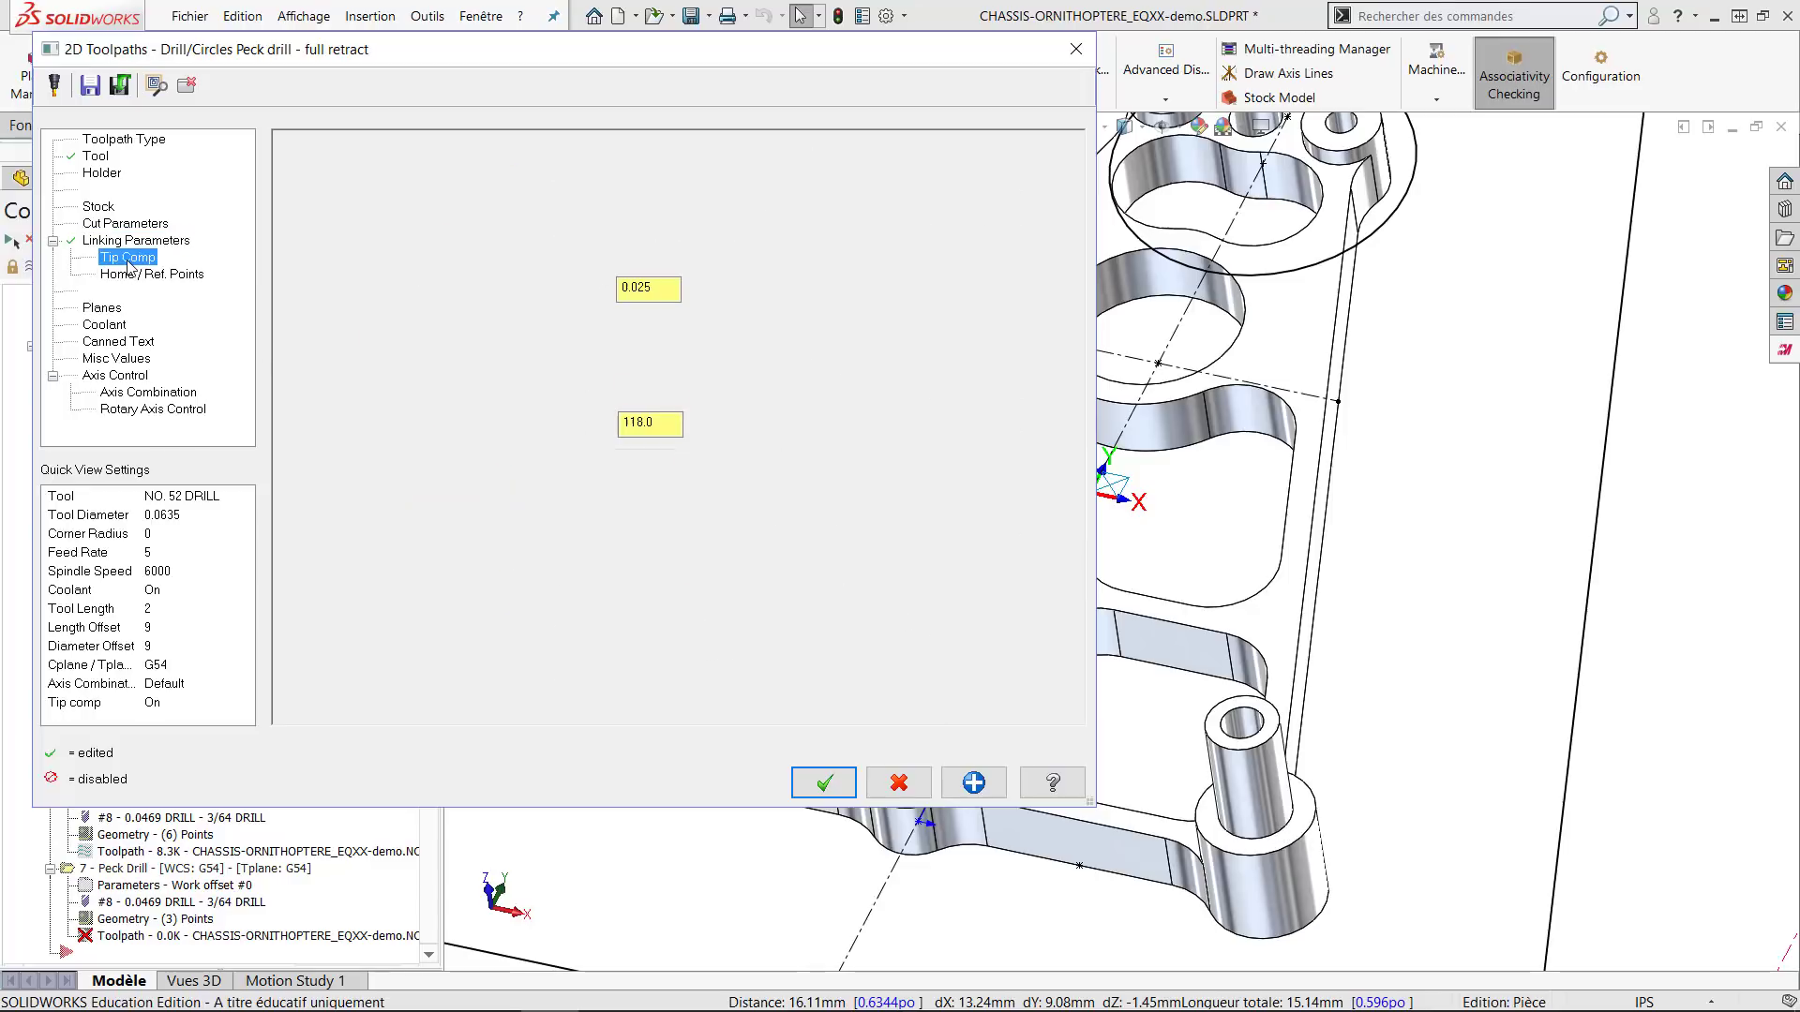
pyautogui.click(310, 166)
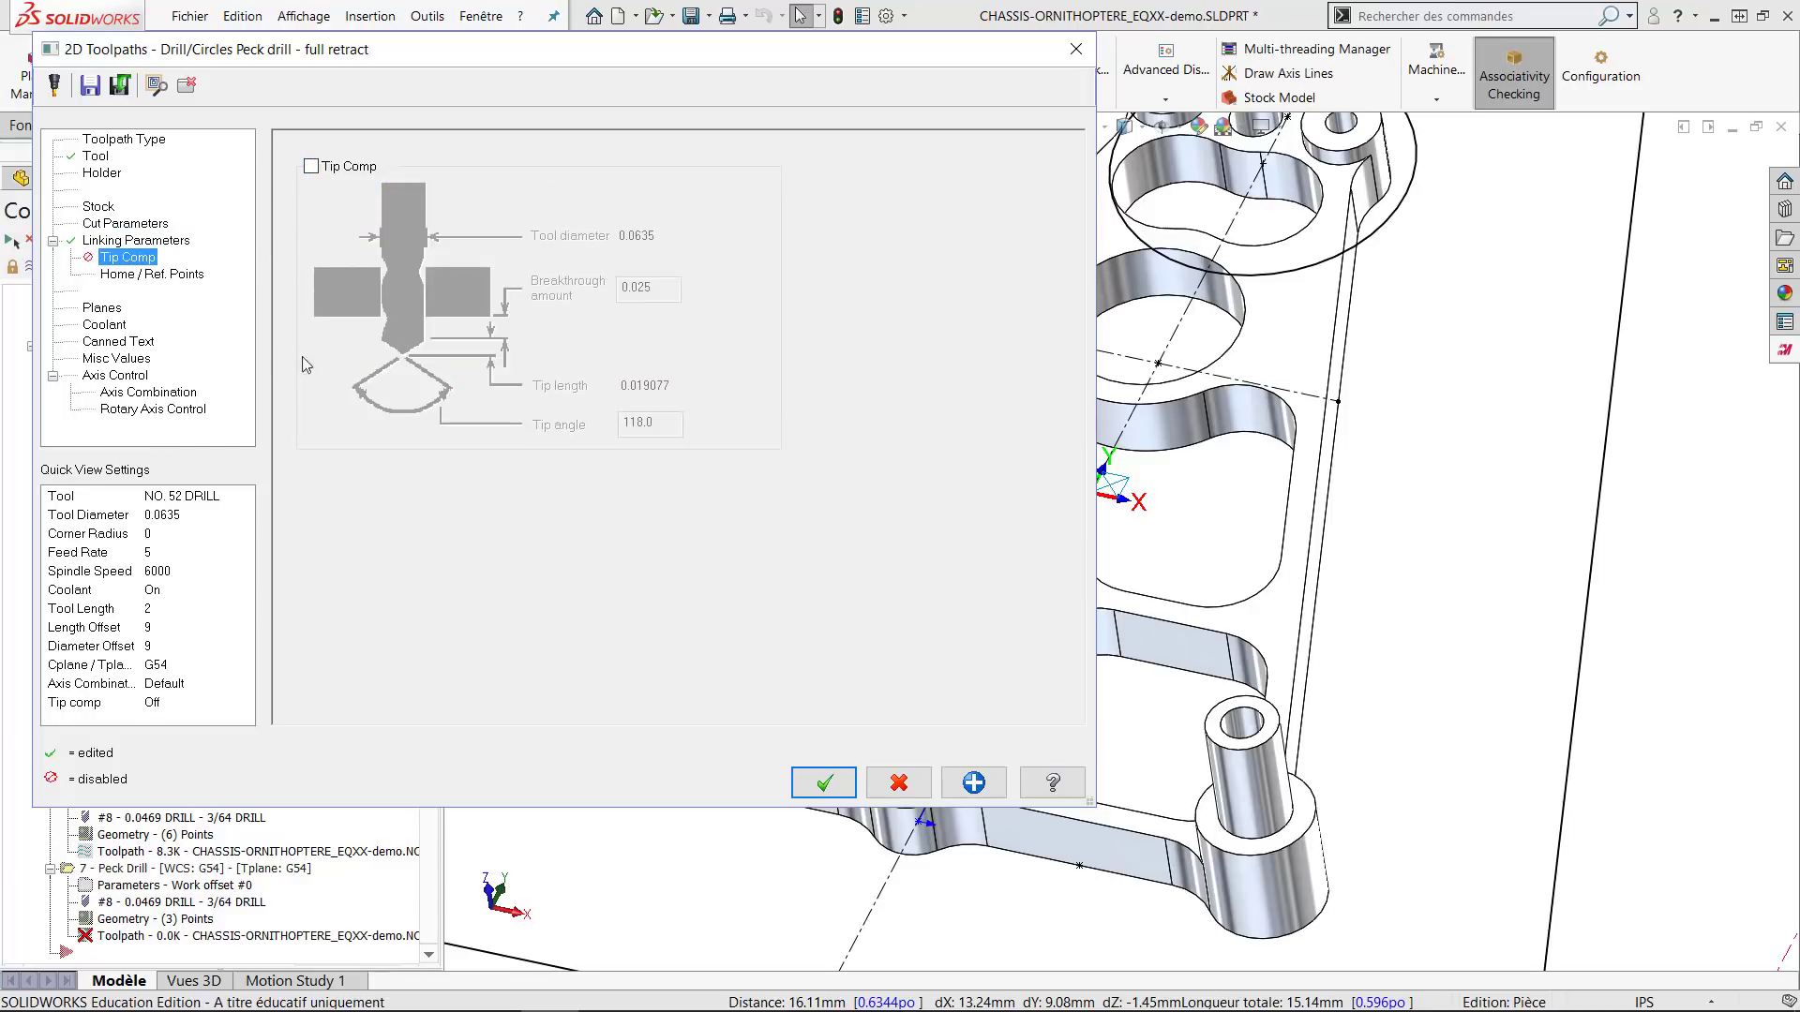
# Set the top of stock to 0.375 and the retract to 0.4, disable the clearance height, and accept the toolpath.
pyautogui.click(141, 242)
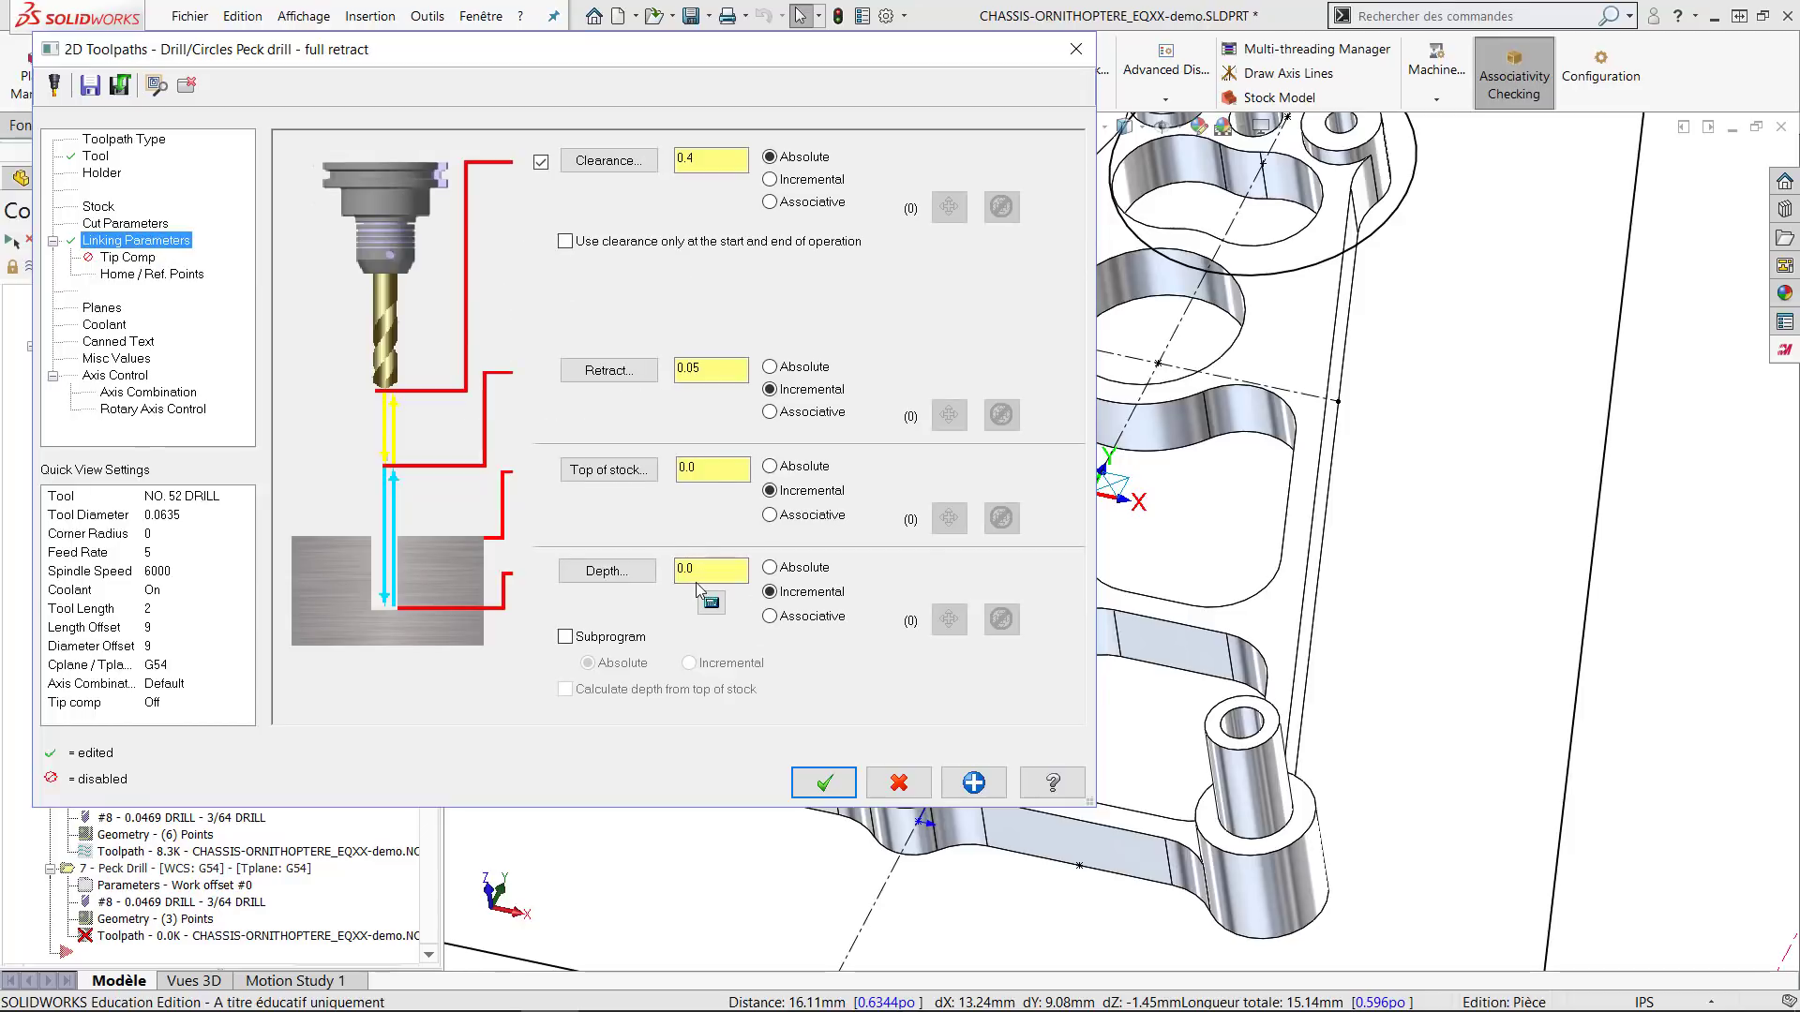
pyautogui.click(722, 466)
pyautogui.doubleClick(687, 469)
pyautogui.click(705, 369)
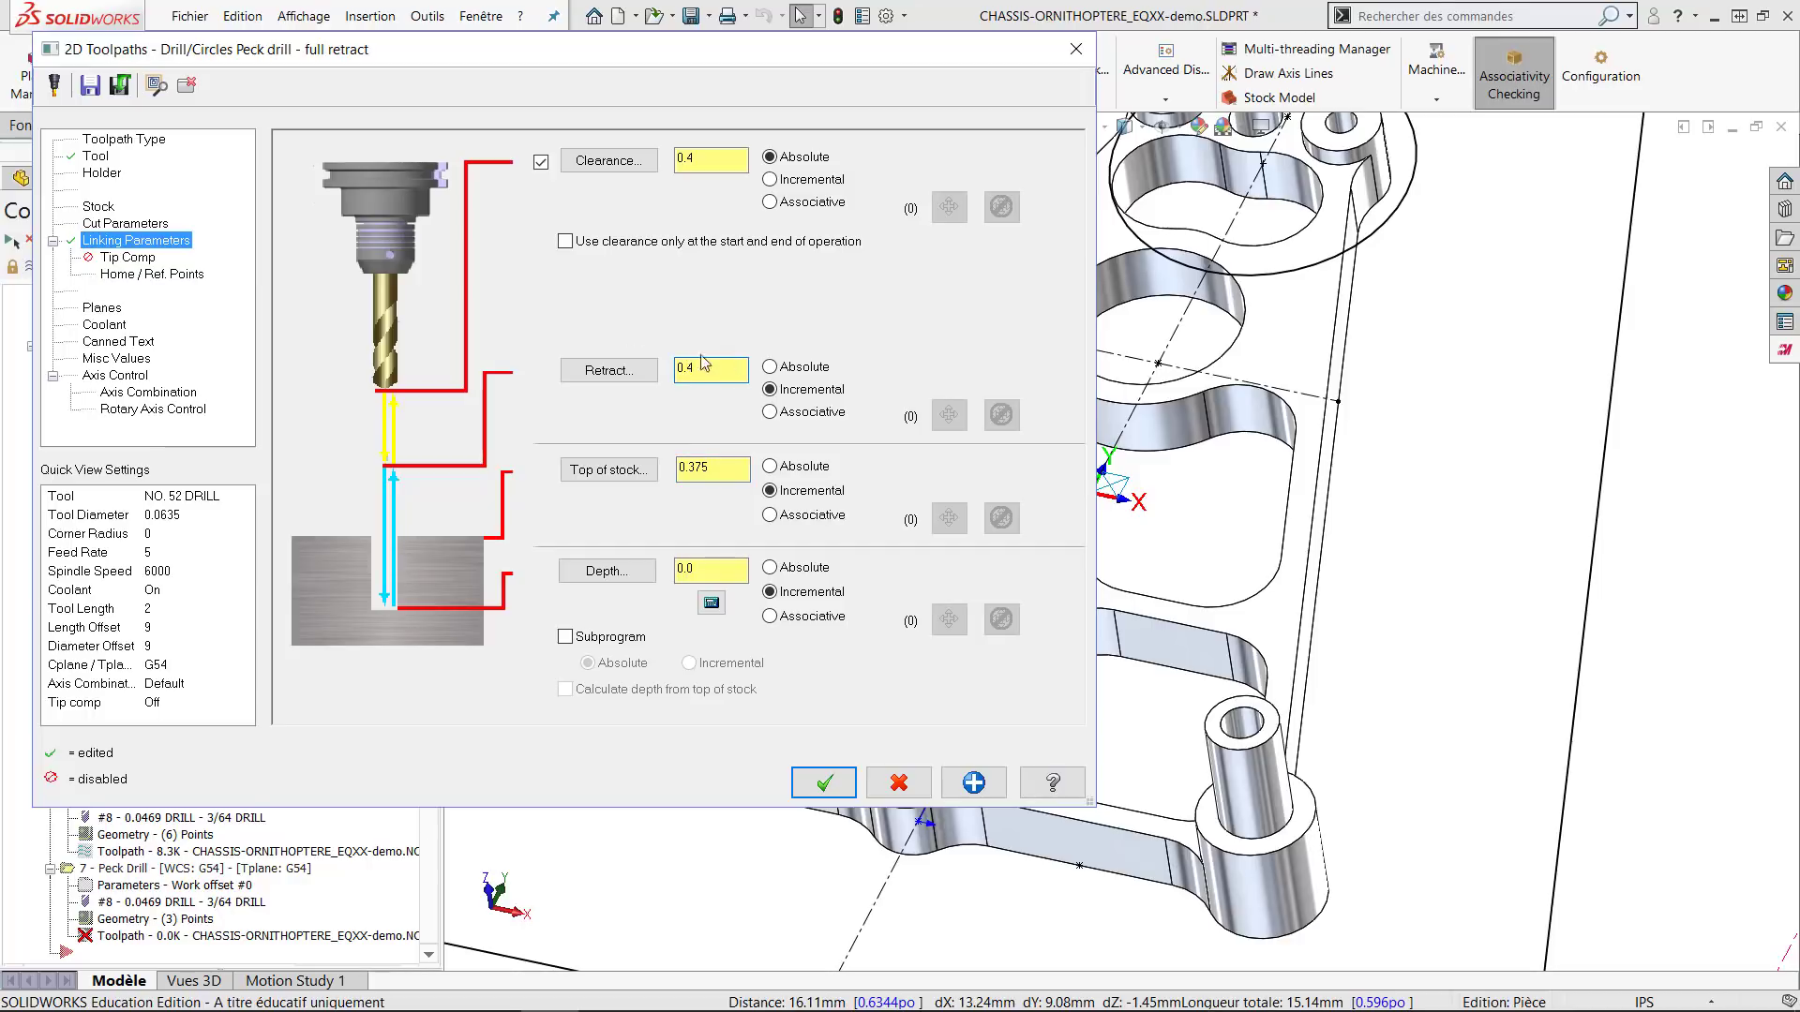
pyautogui.click(541, 163)
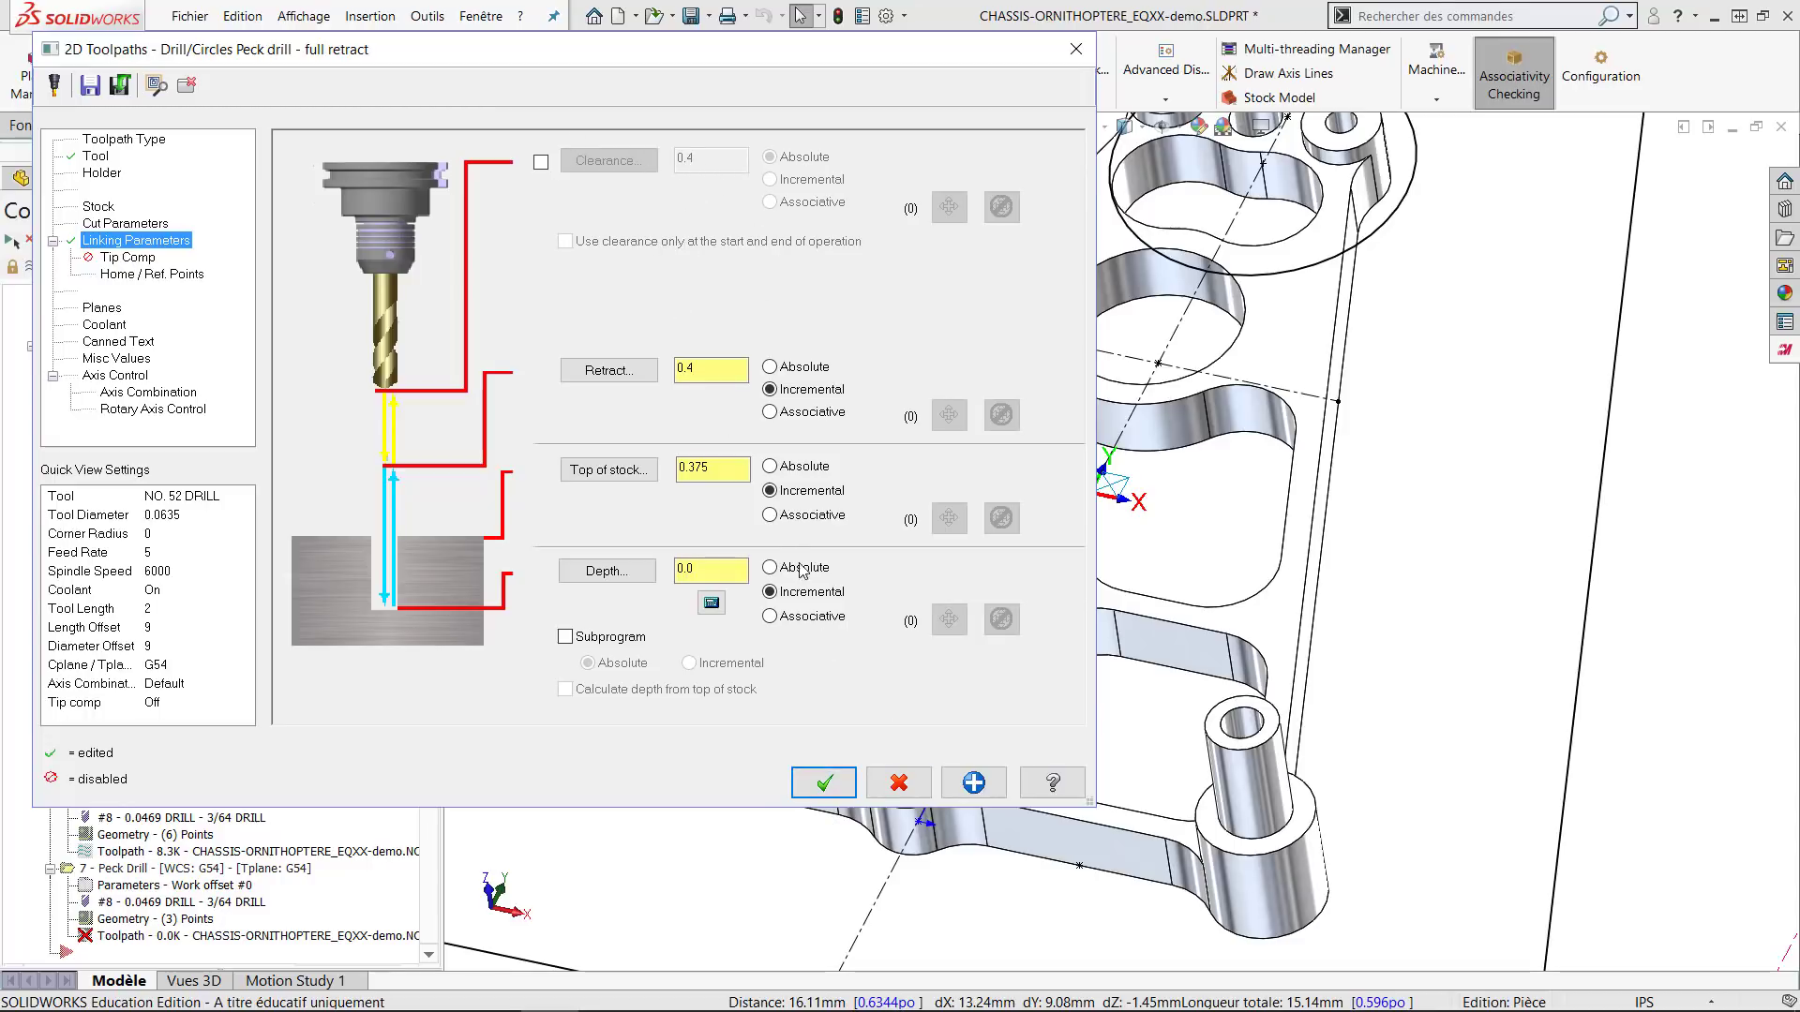
pyautogui.click(825, 784)
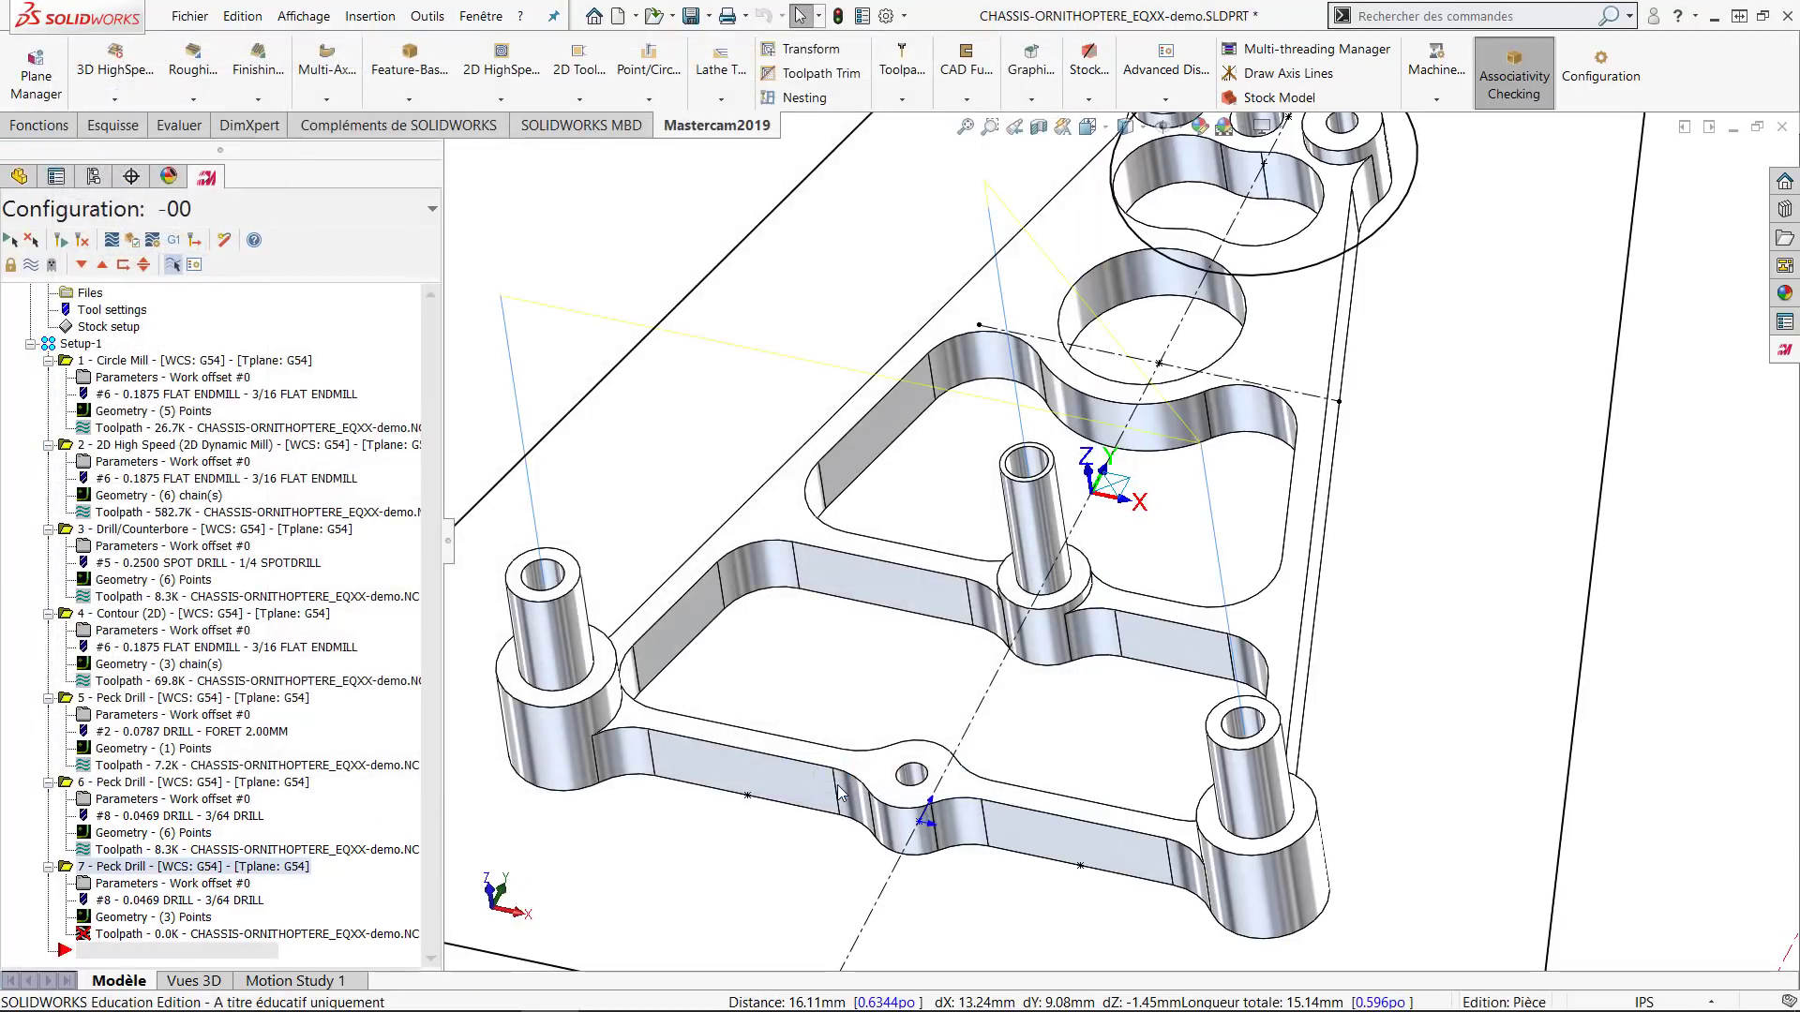
# Change the NO. 52 peck drill's retract and top of stock to absolute, then regenerate the operation.
pyautogui.scroll(3, 879, 709)
pyautogui.moveTo(913, 670); pyautogui.dragTo(915, 509, button='middle')
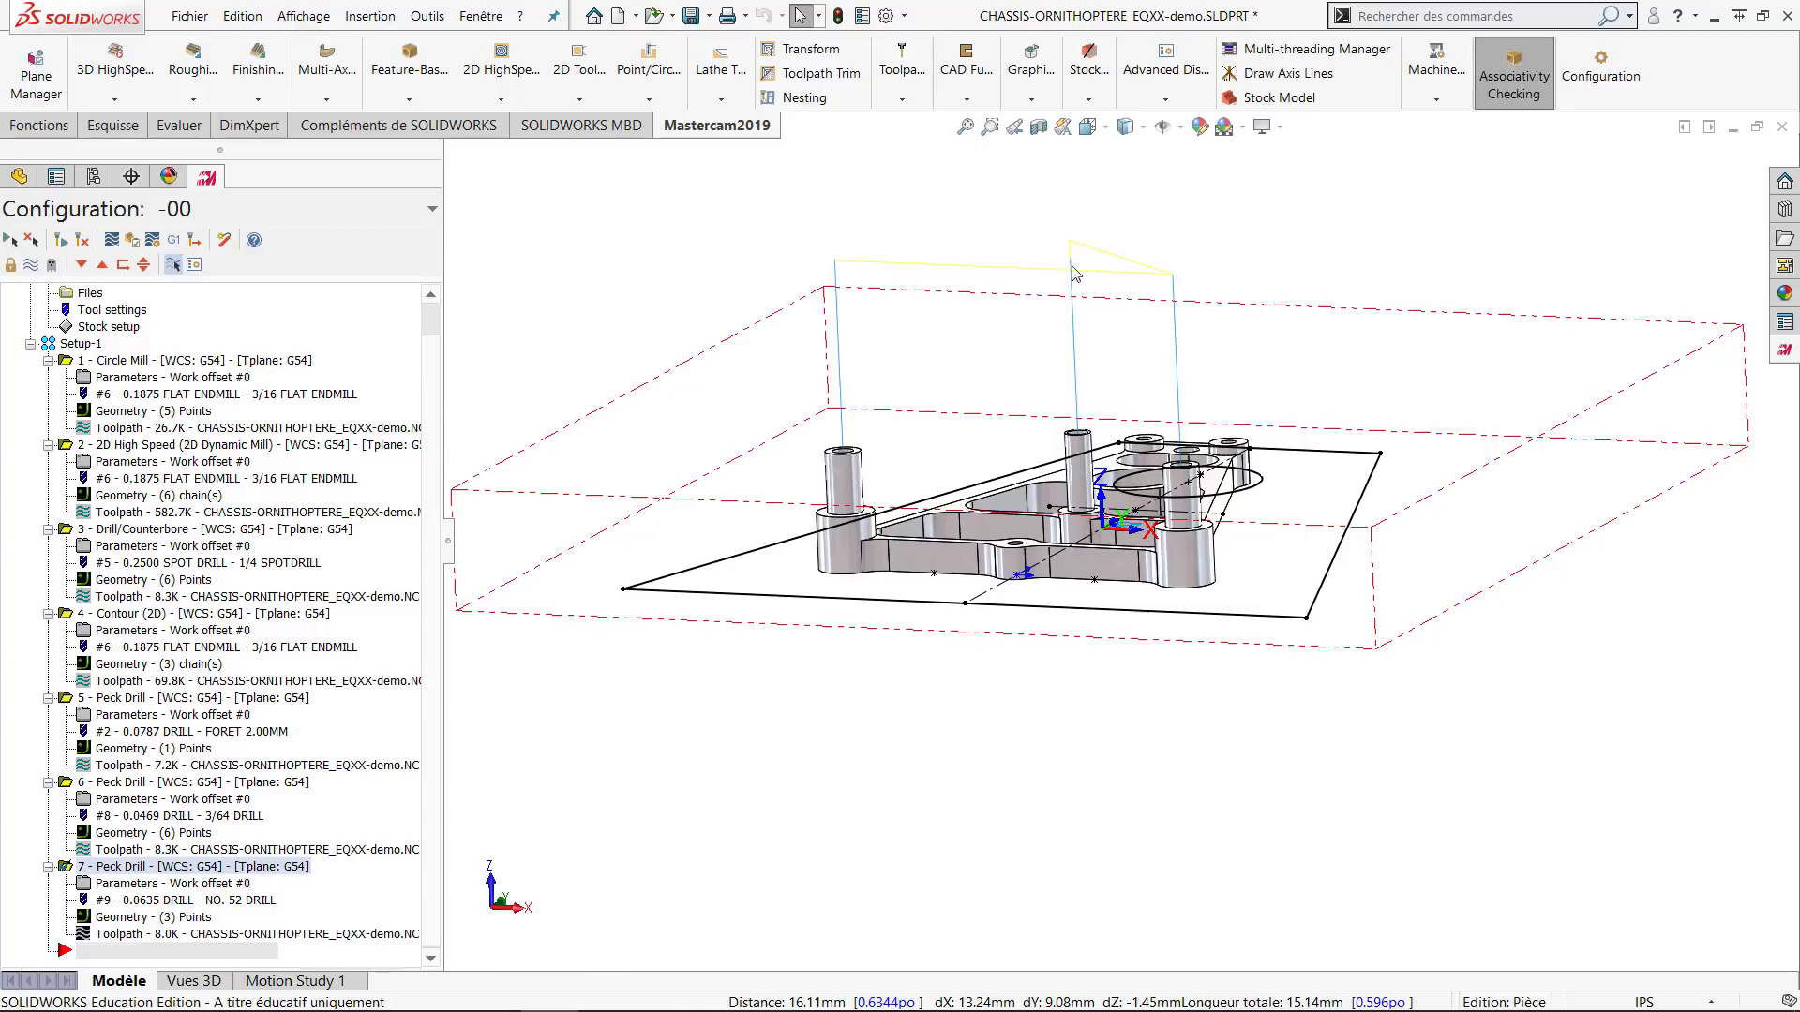
pyautogui.moveTo(1072, 398)
pyautogui.mouseDown(button='middle')
pyautogui.moveTo(1067, 342)
pyautogui.moveTo(1086, 369)
pyautogui.mouseUp(button='middle')
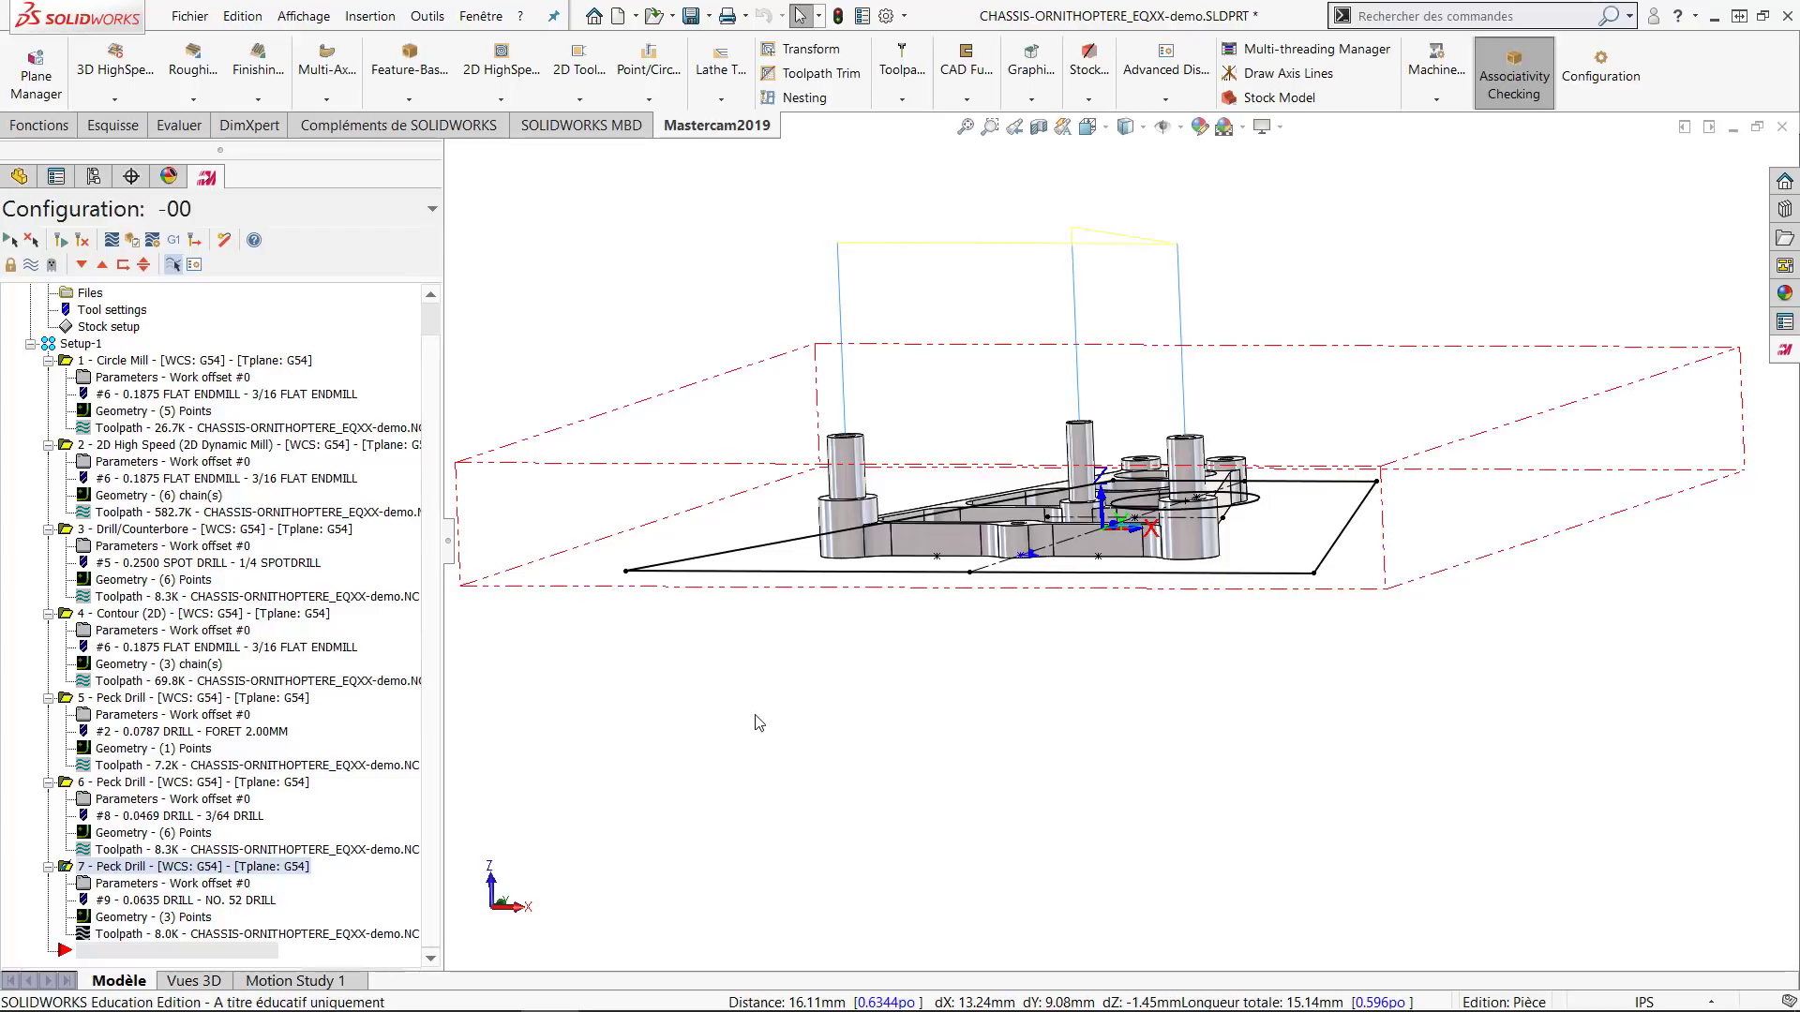
pyautogui.click(123, 886)
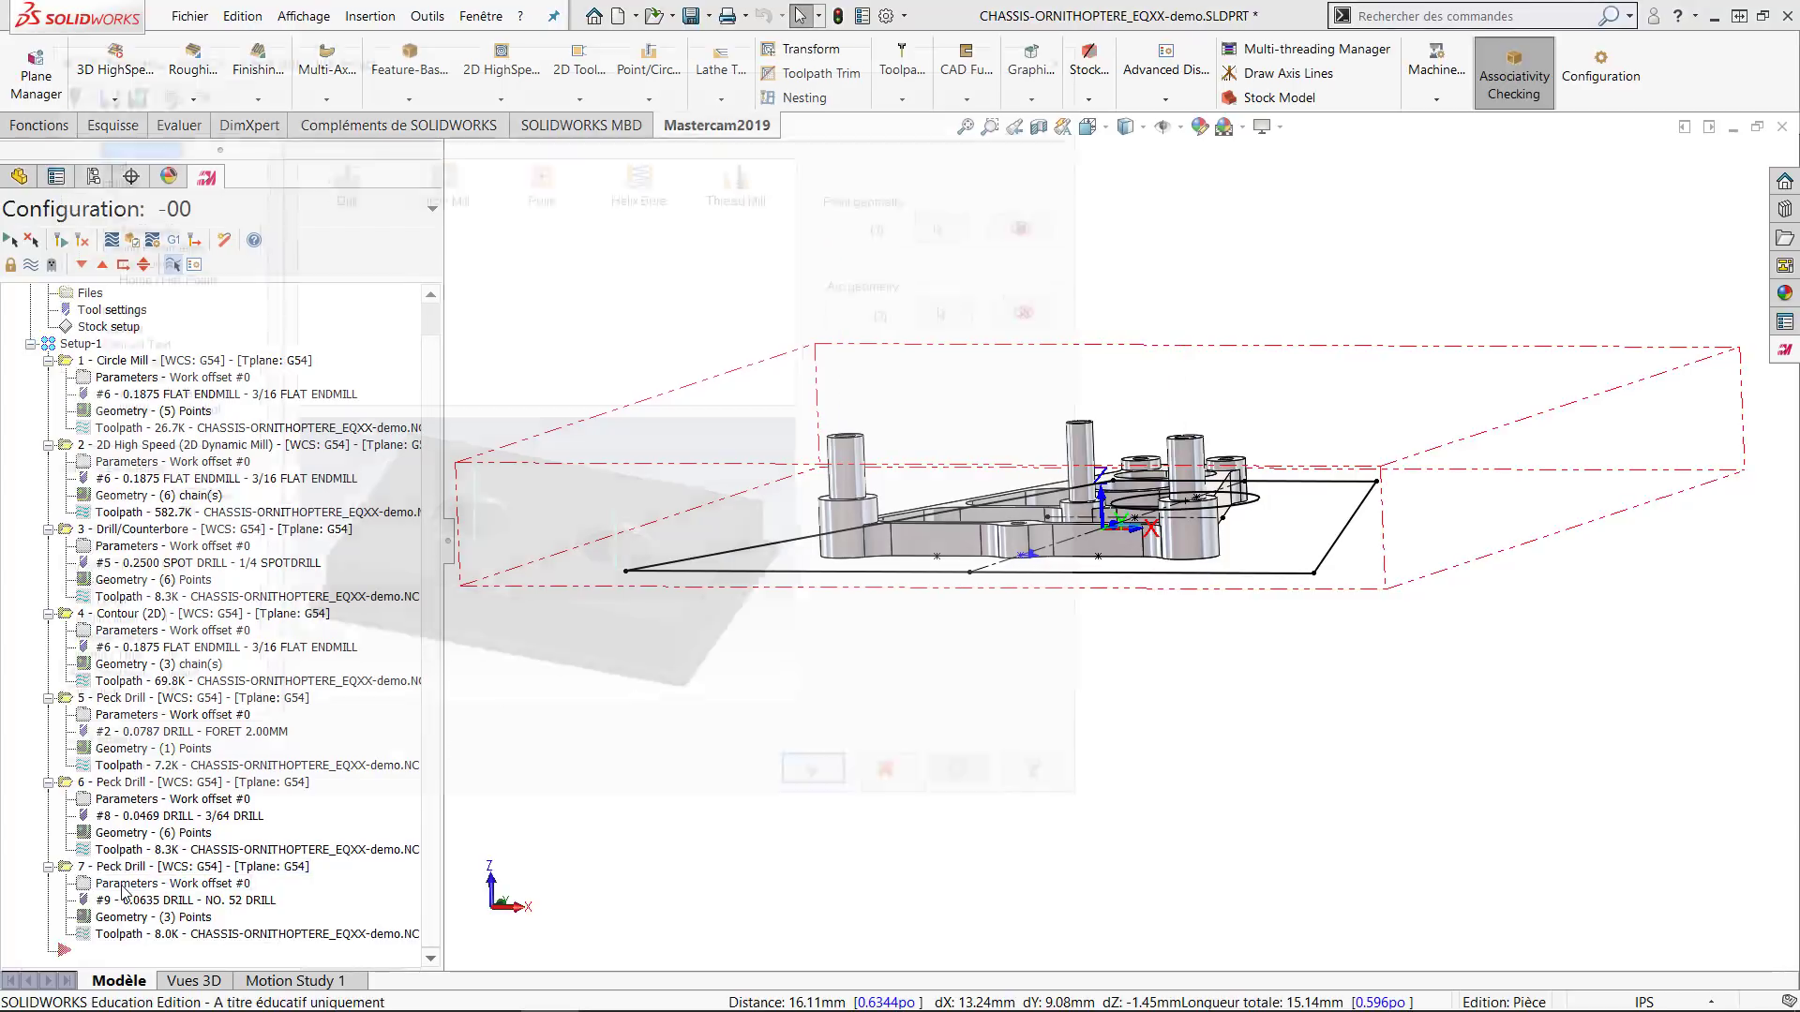
pyautogui.click(141, 242)
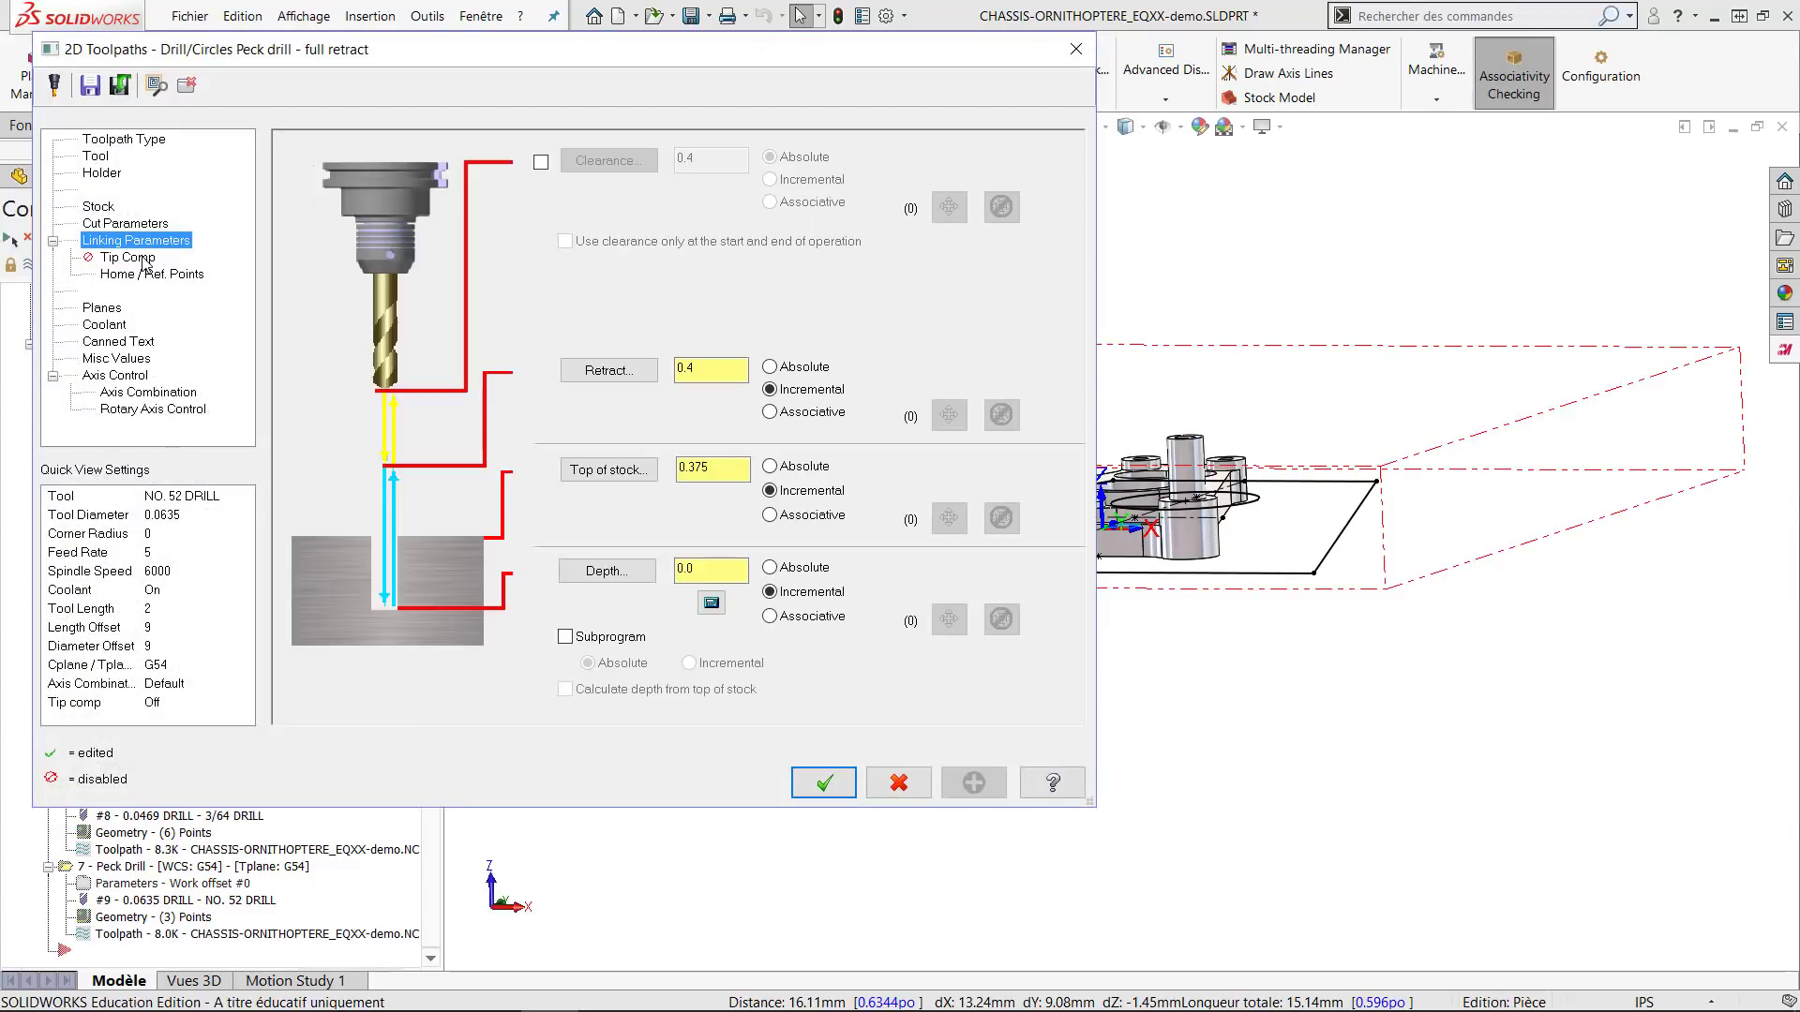
pyautogui.click(771, 367)
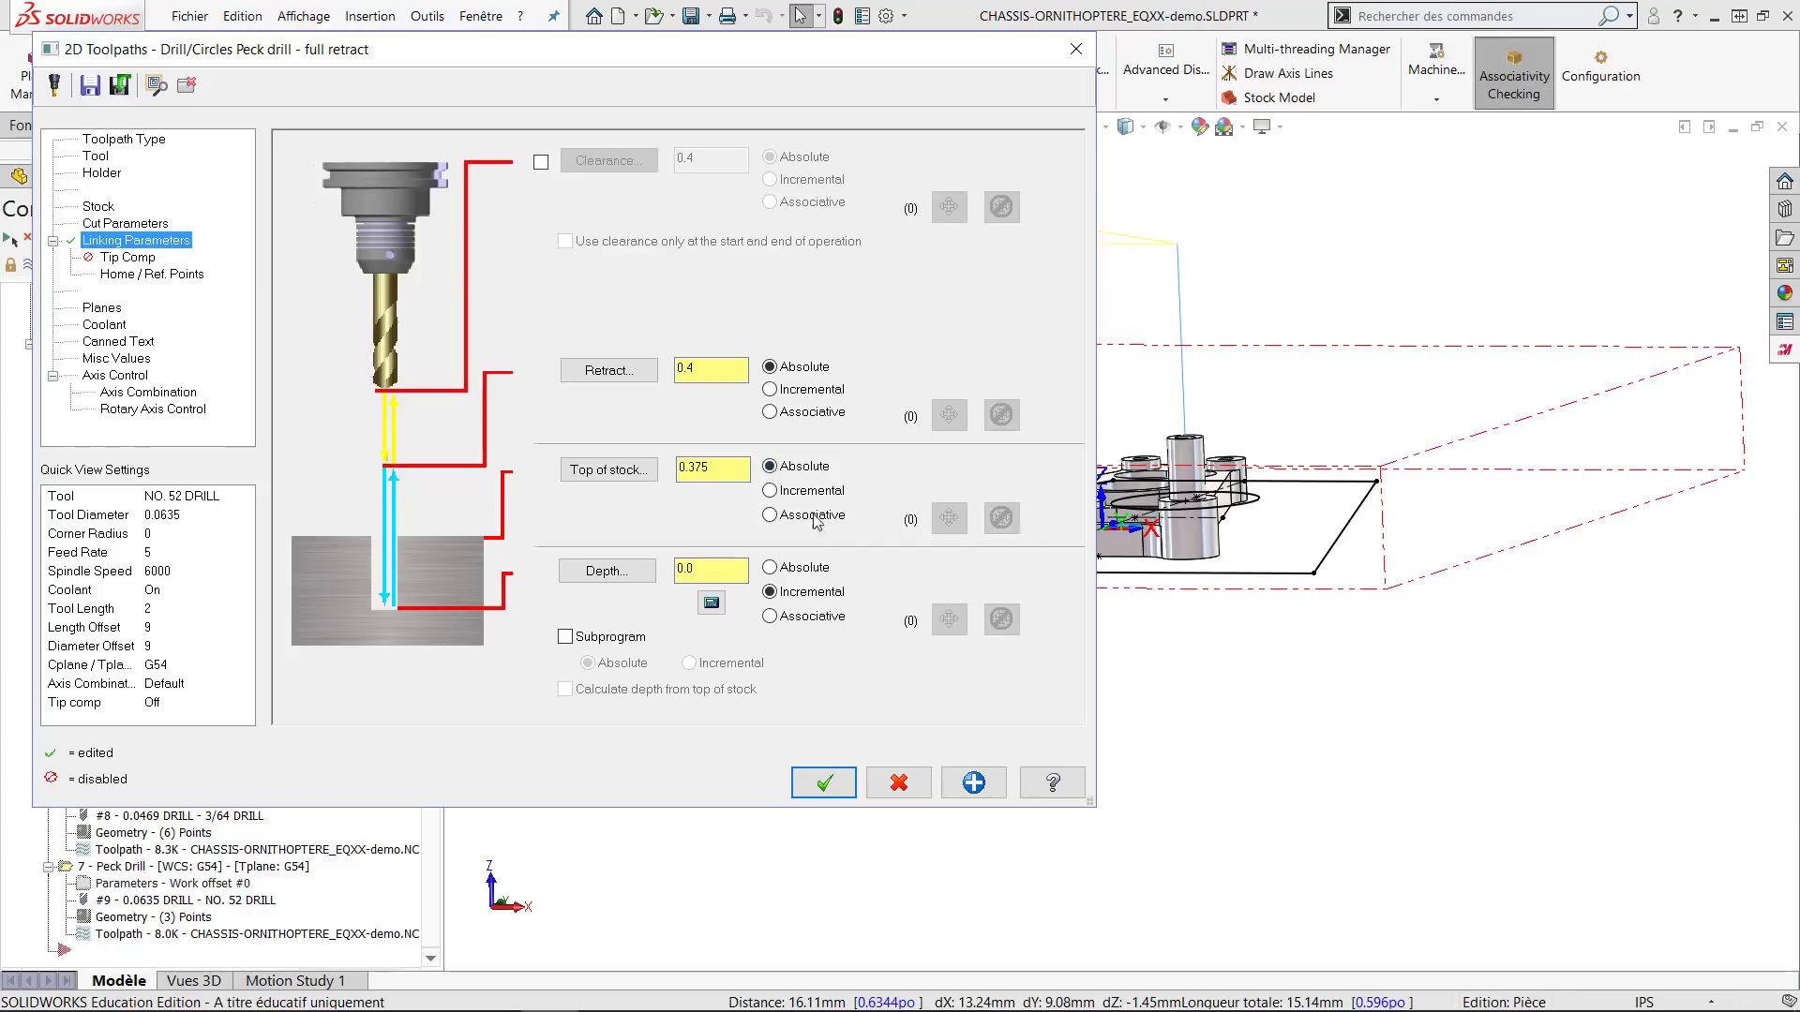
pyautogui.click(825, 784)
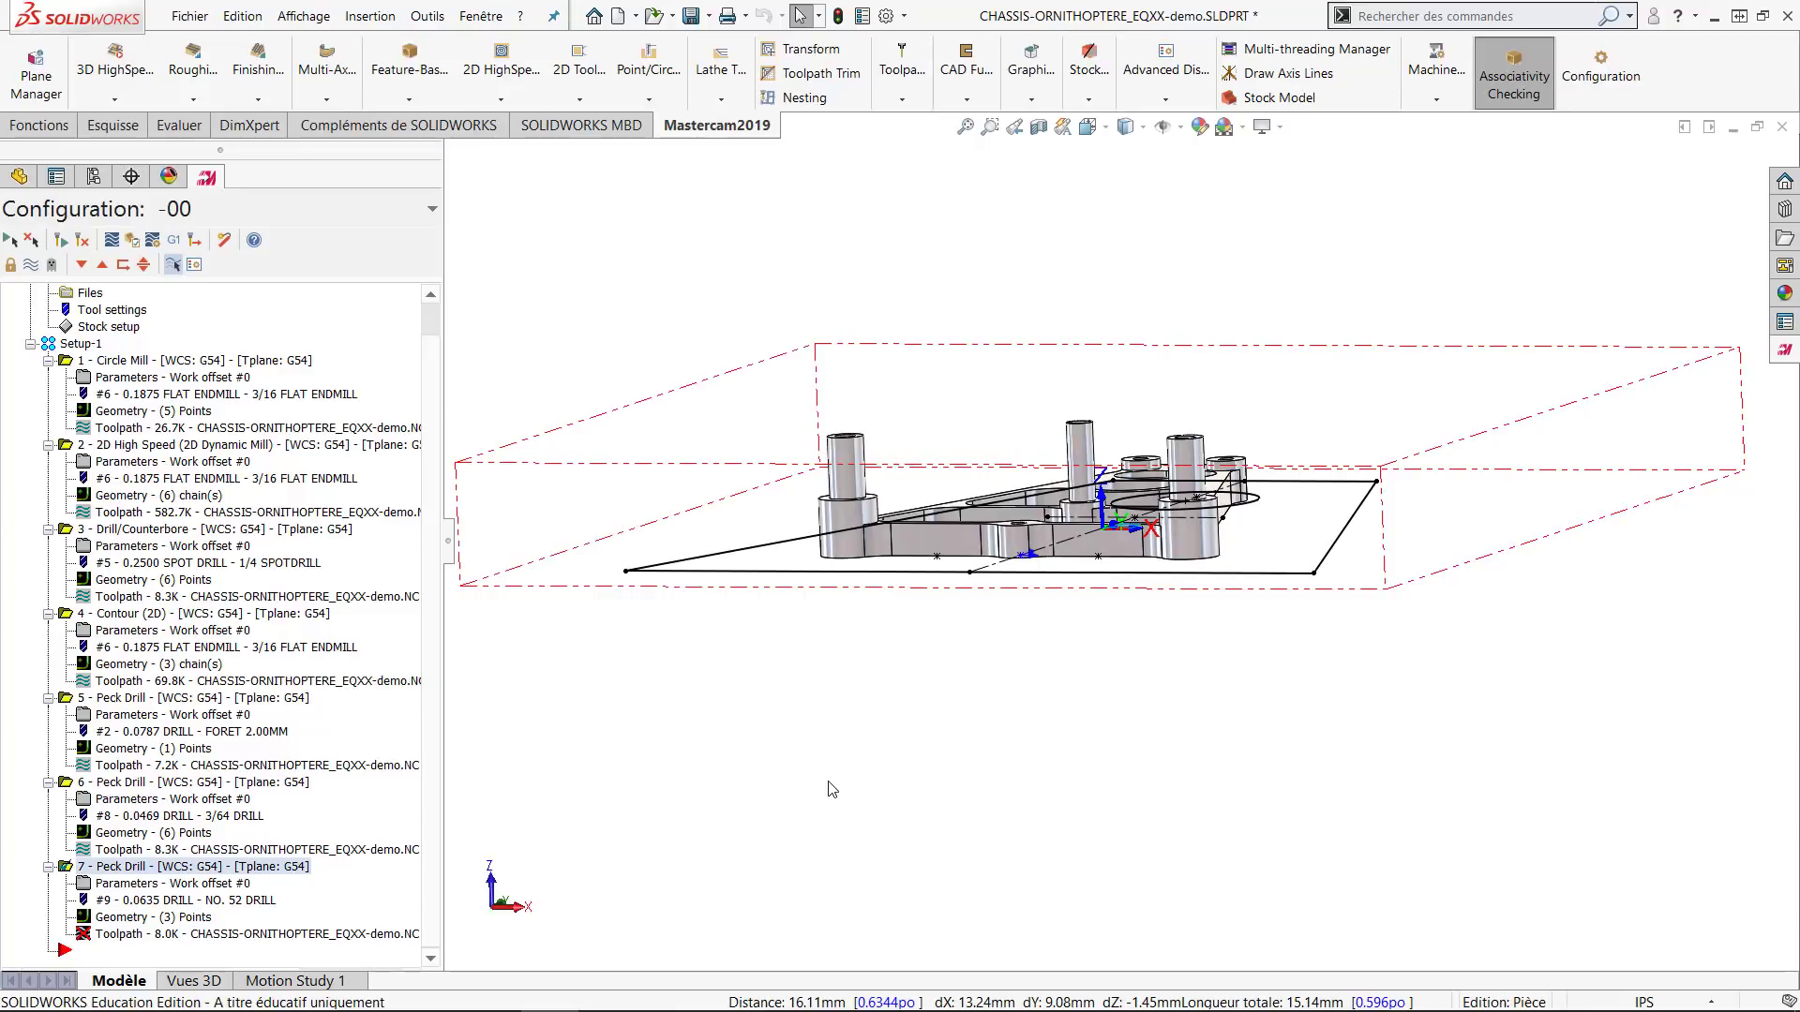
pyautogui.click(60, 240)
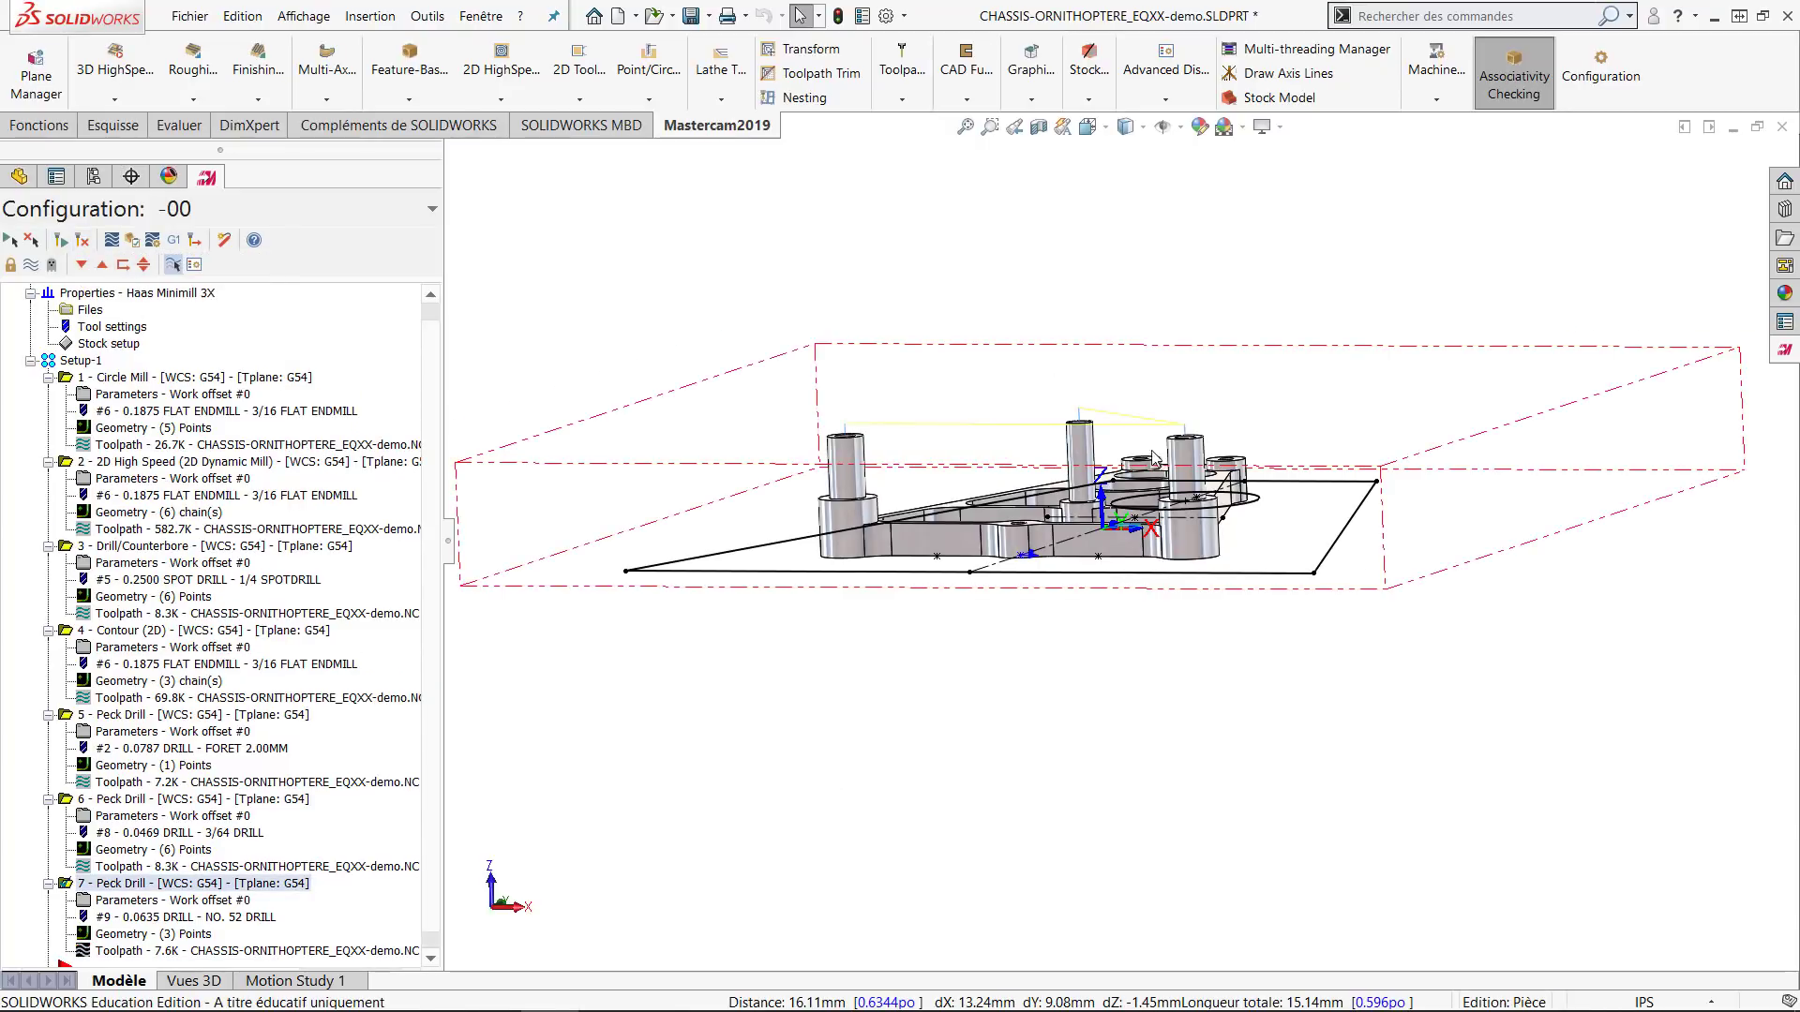
# Select all operations in Setup-1 and open them in the verification simulator.
pyautogui.scroll(-3, 1154, 457)
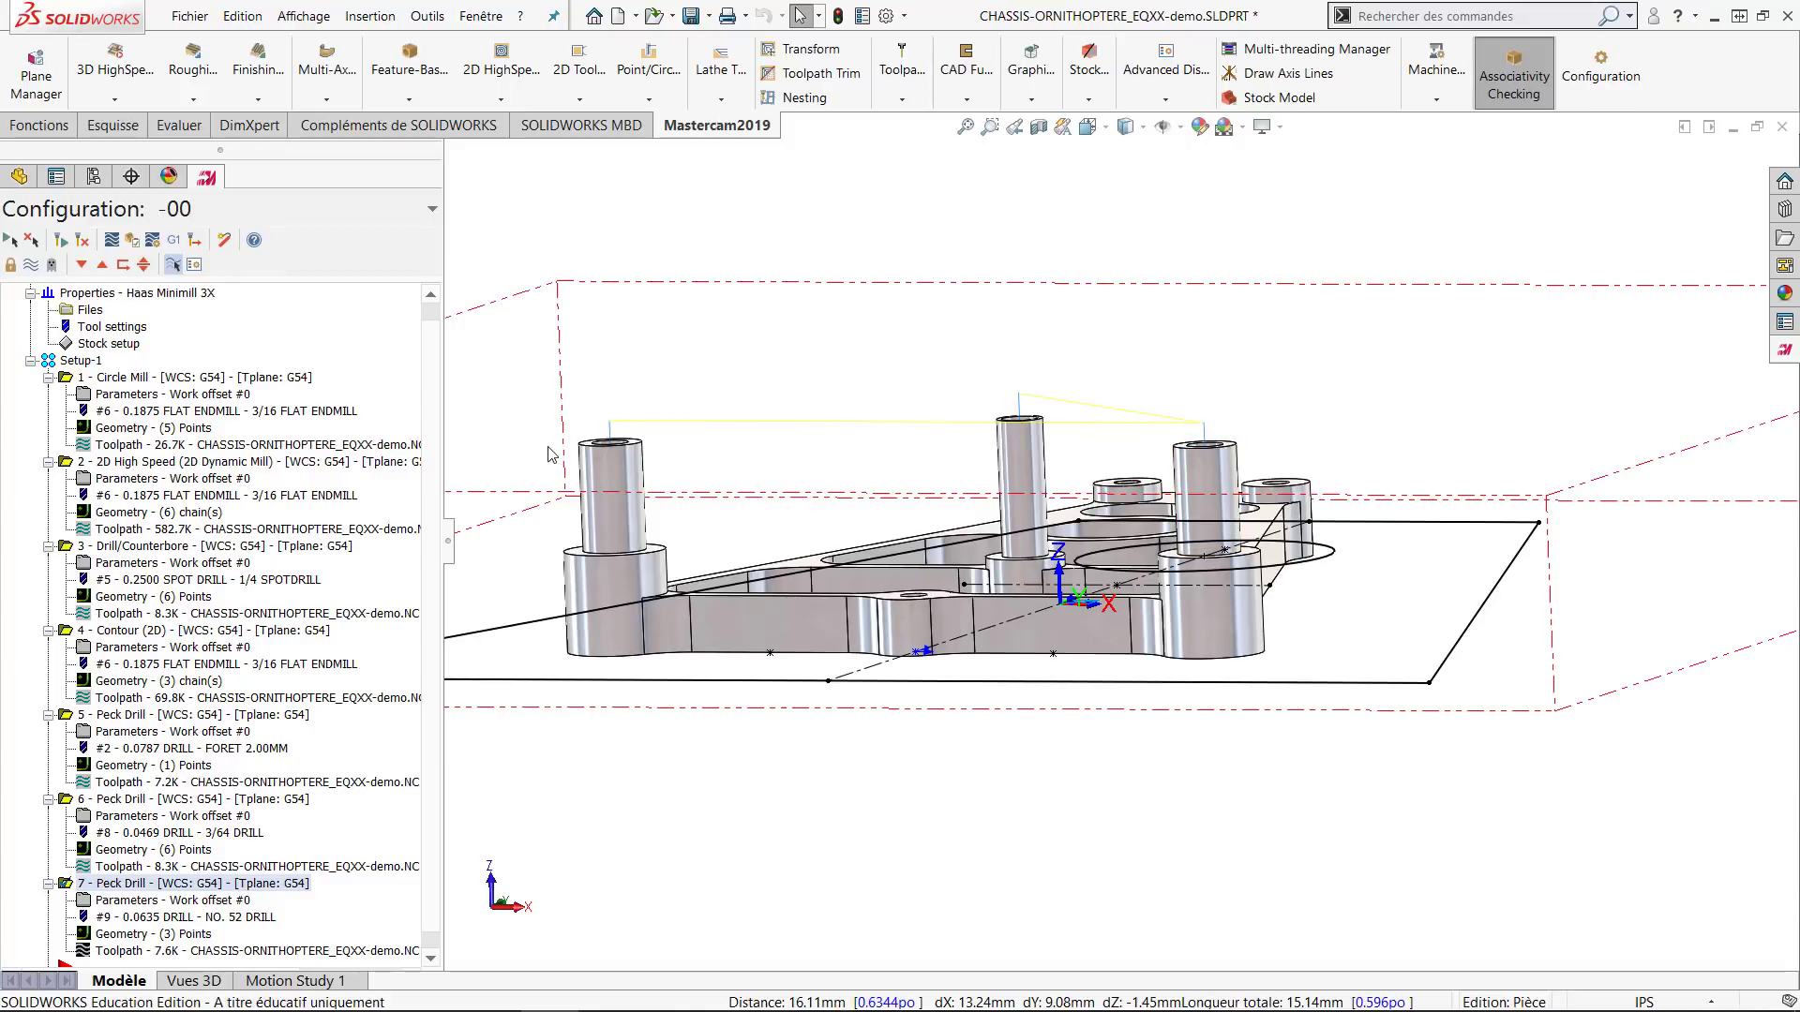
pyautogui.scroll(2, 1247, 712)
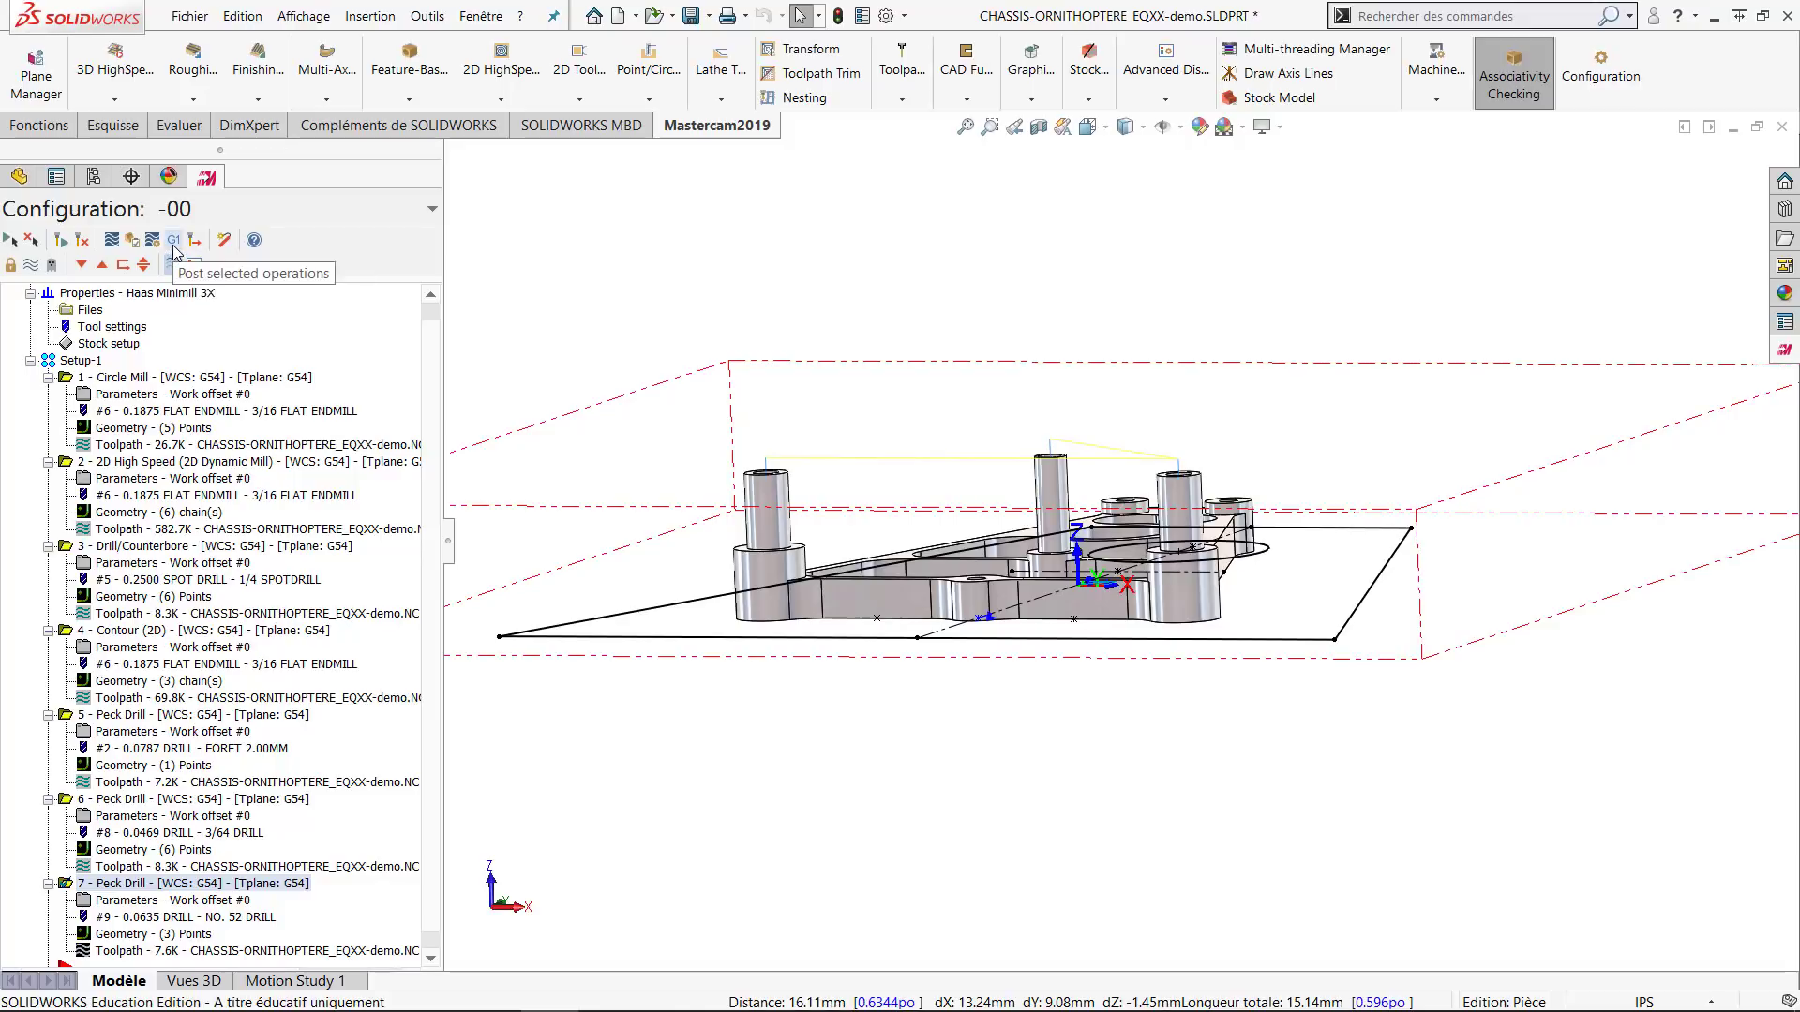
pyautogui.click(87, 358)
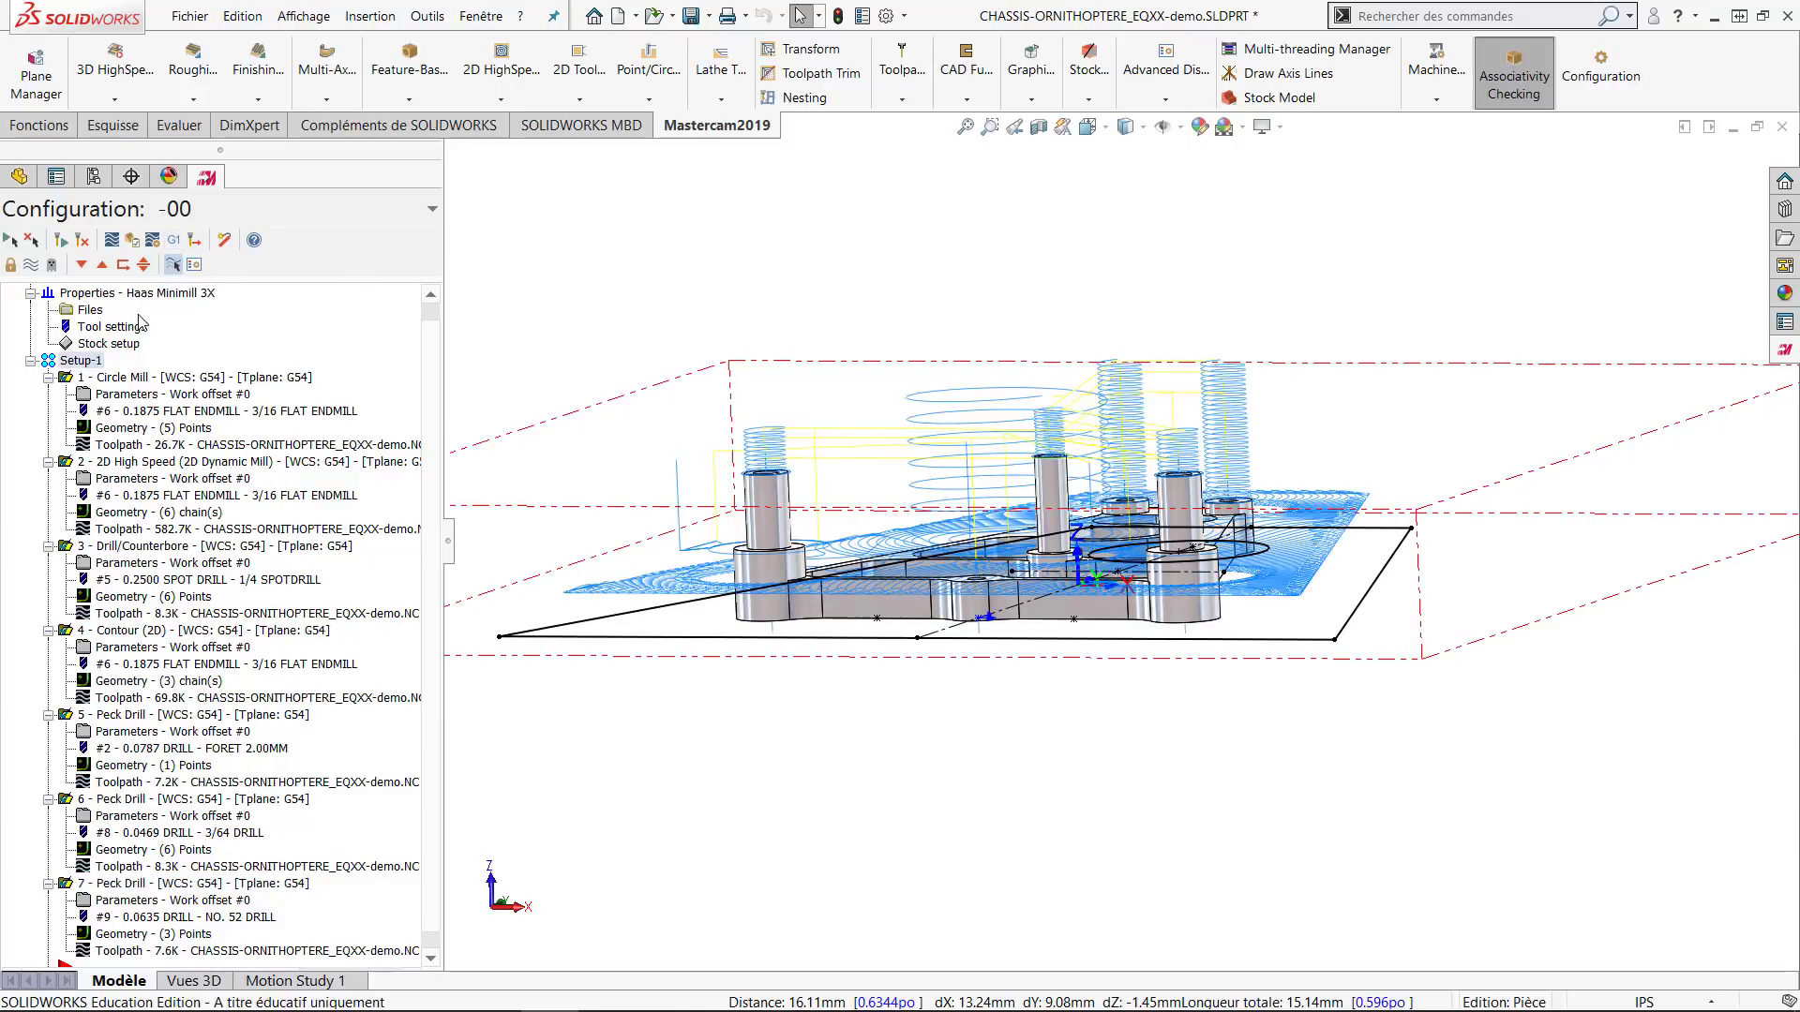
pyautogui.click(133, 241)
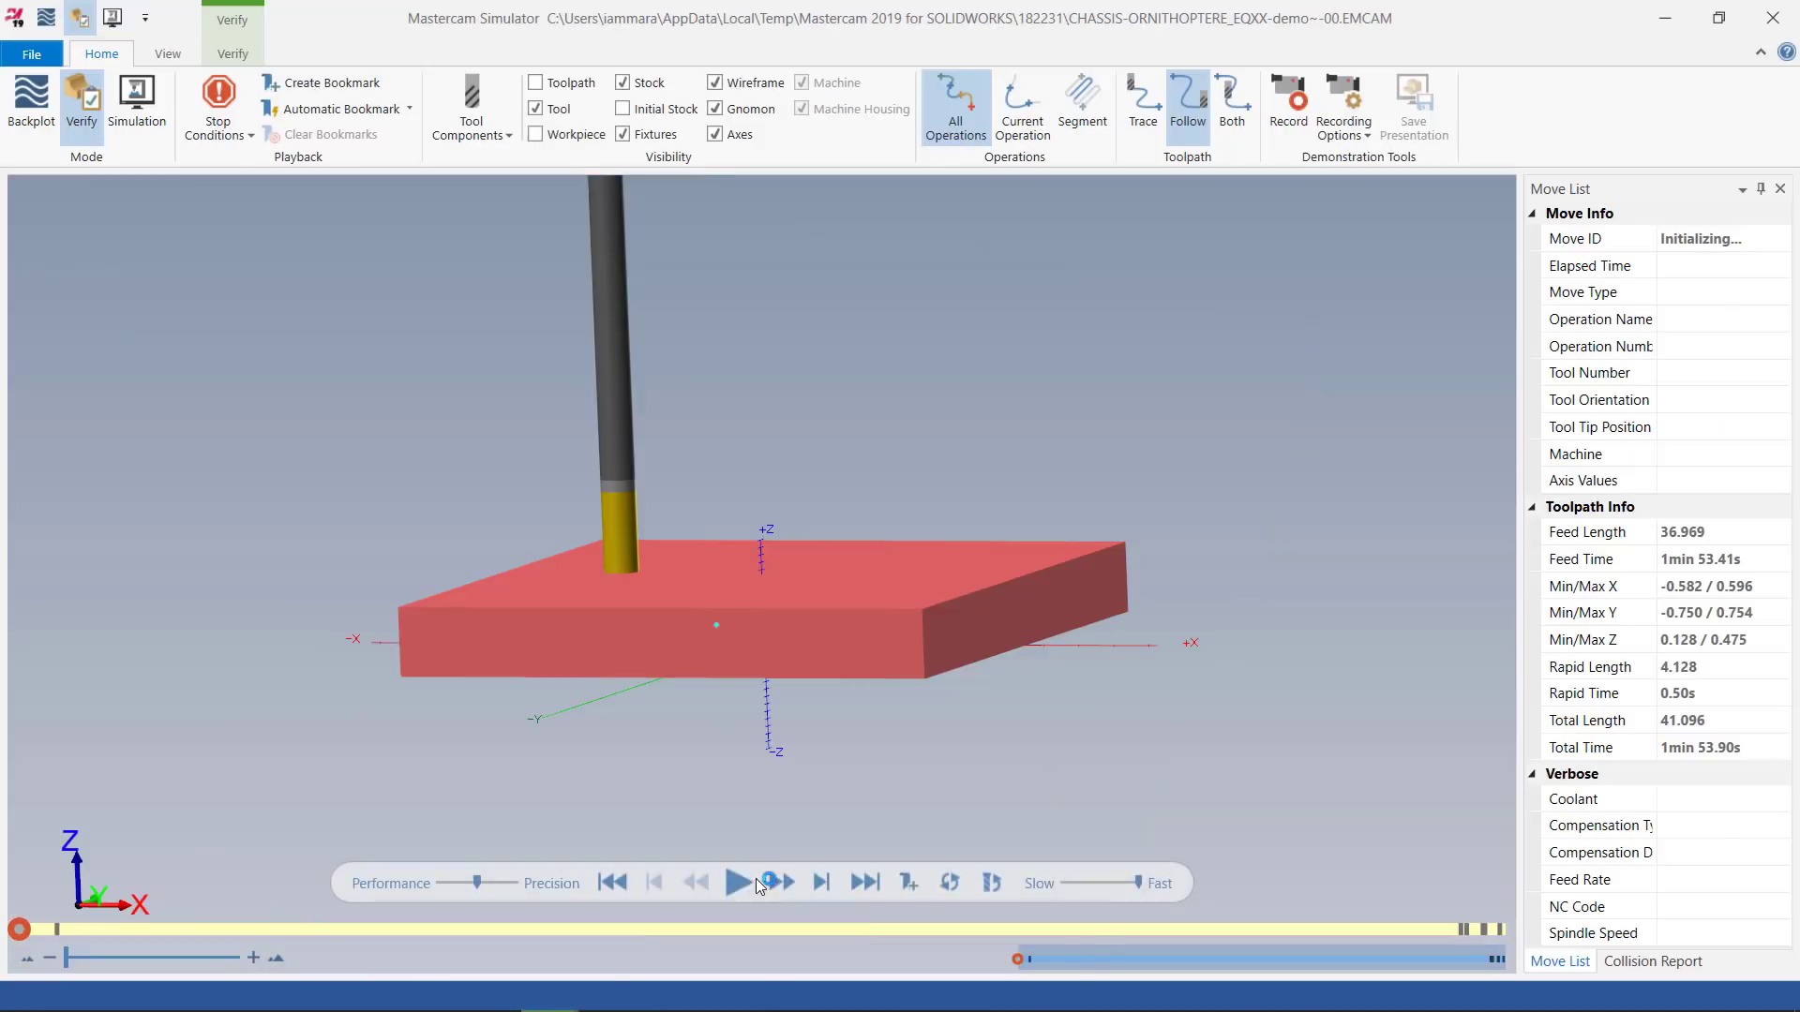
# Run the verification of all operations through to the end and hide the tool.
pyautogui.click(755, 881)
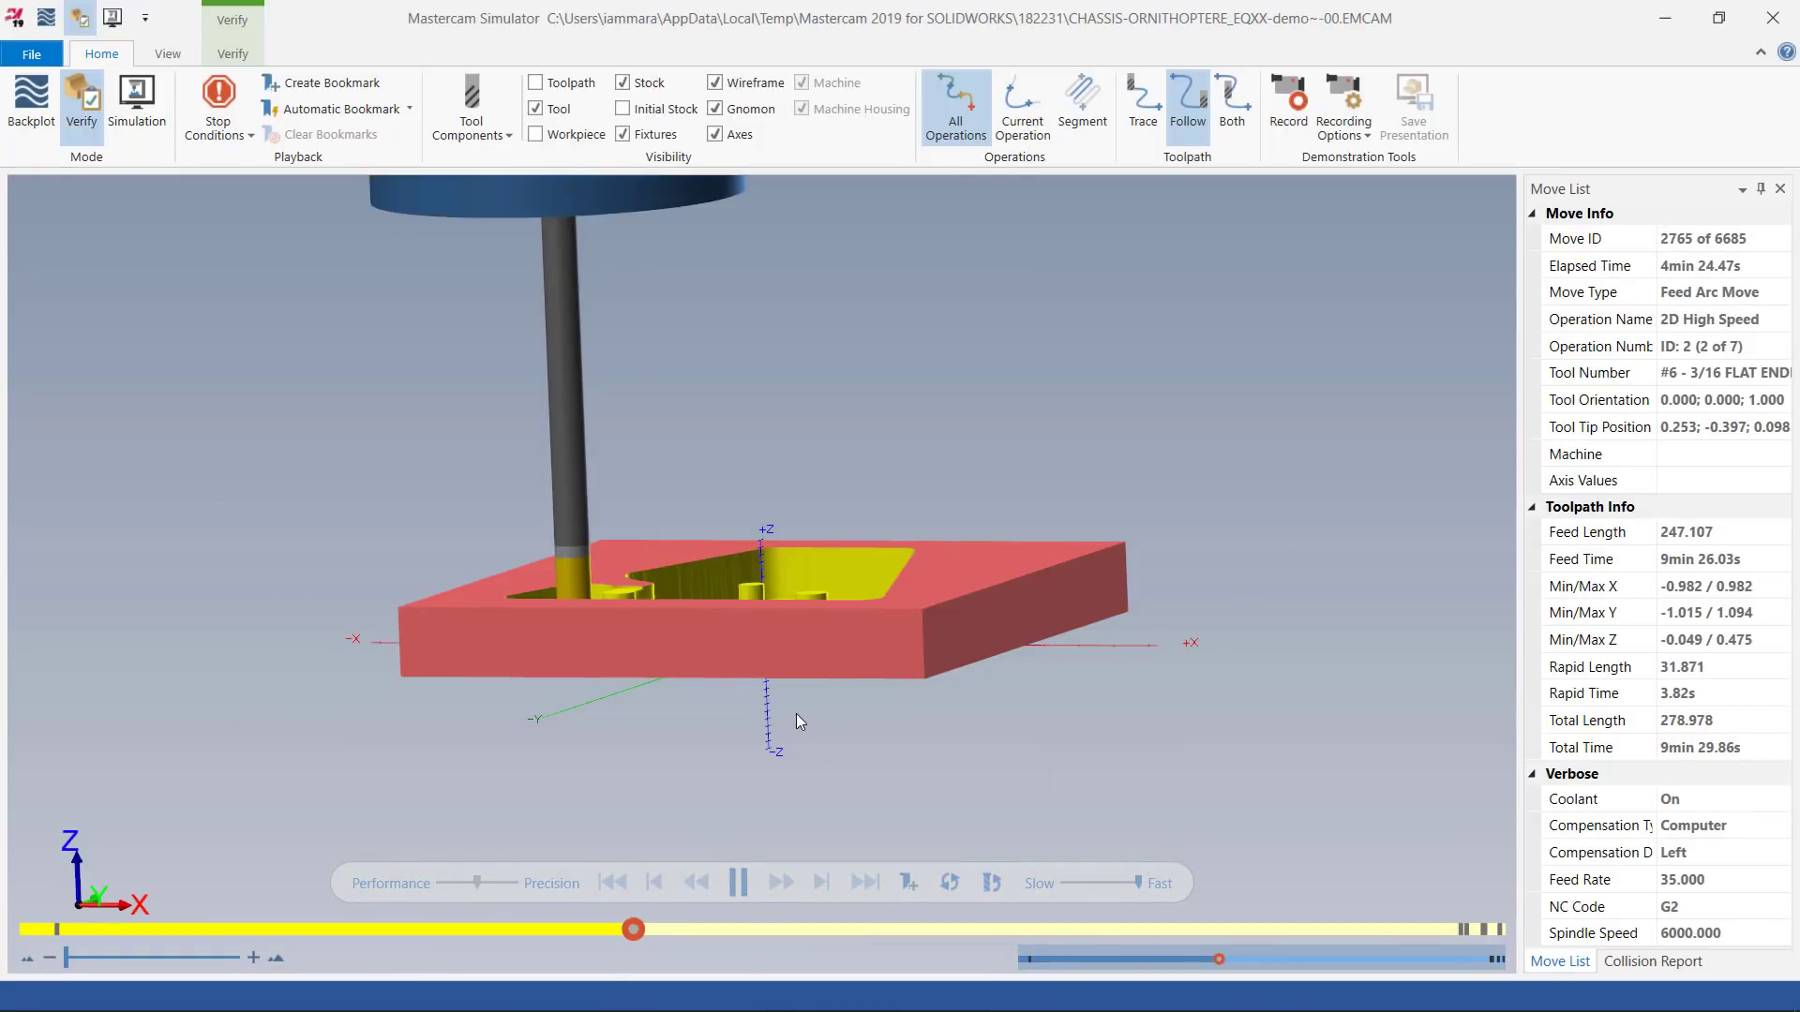
pyautogui.moveTo(795, 713); pyautogui.dragTo(778, 443)
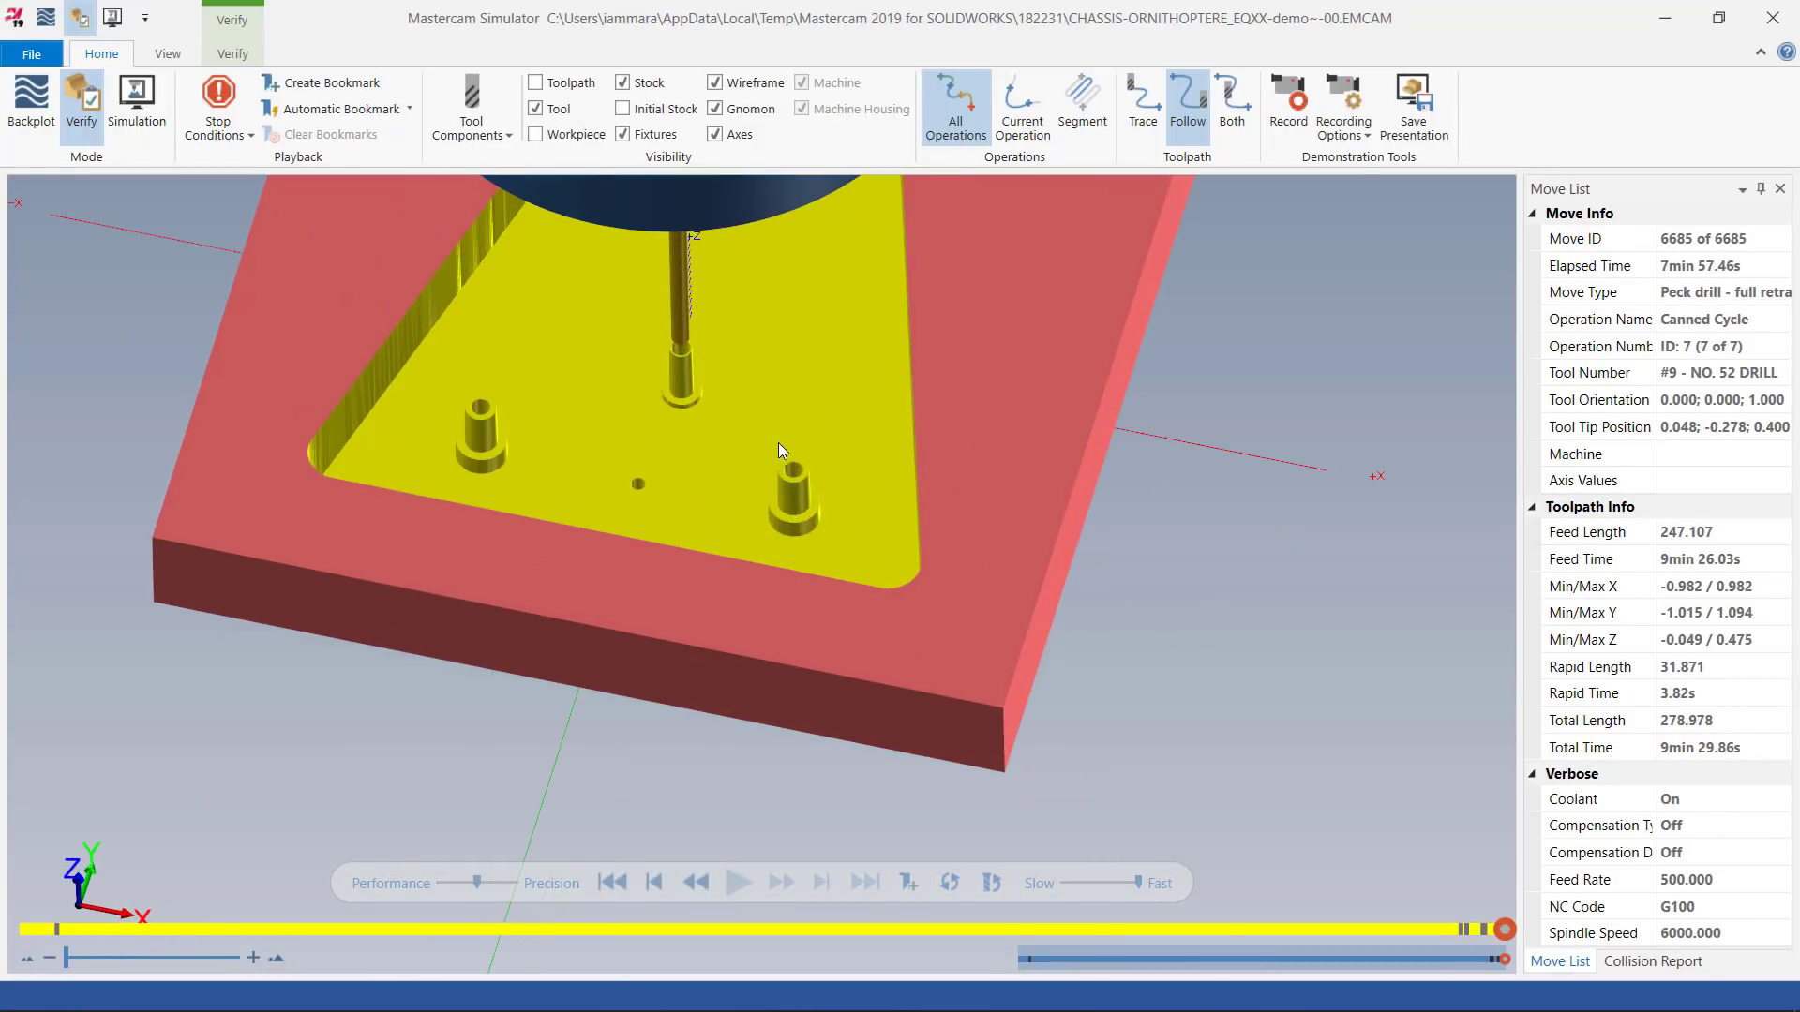
pyautogui.click(536, 109)
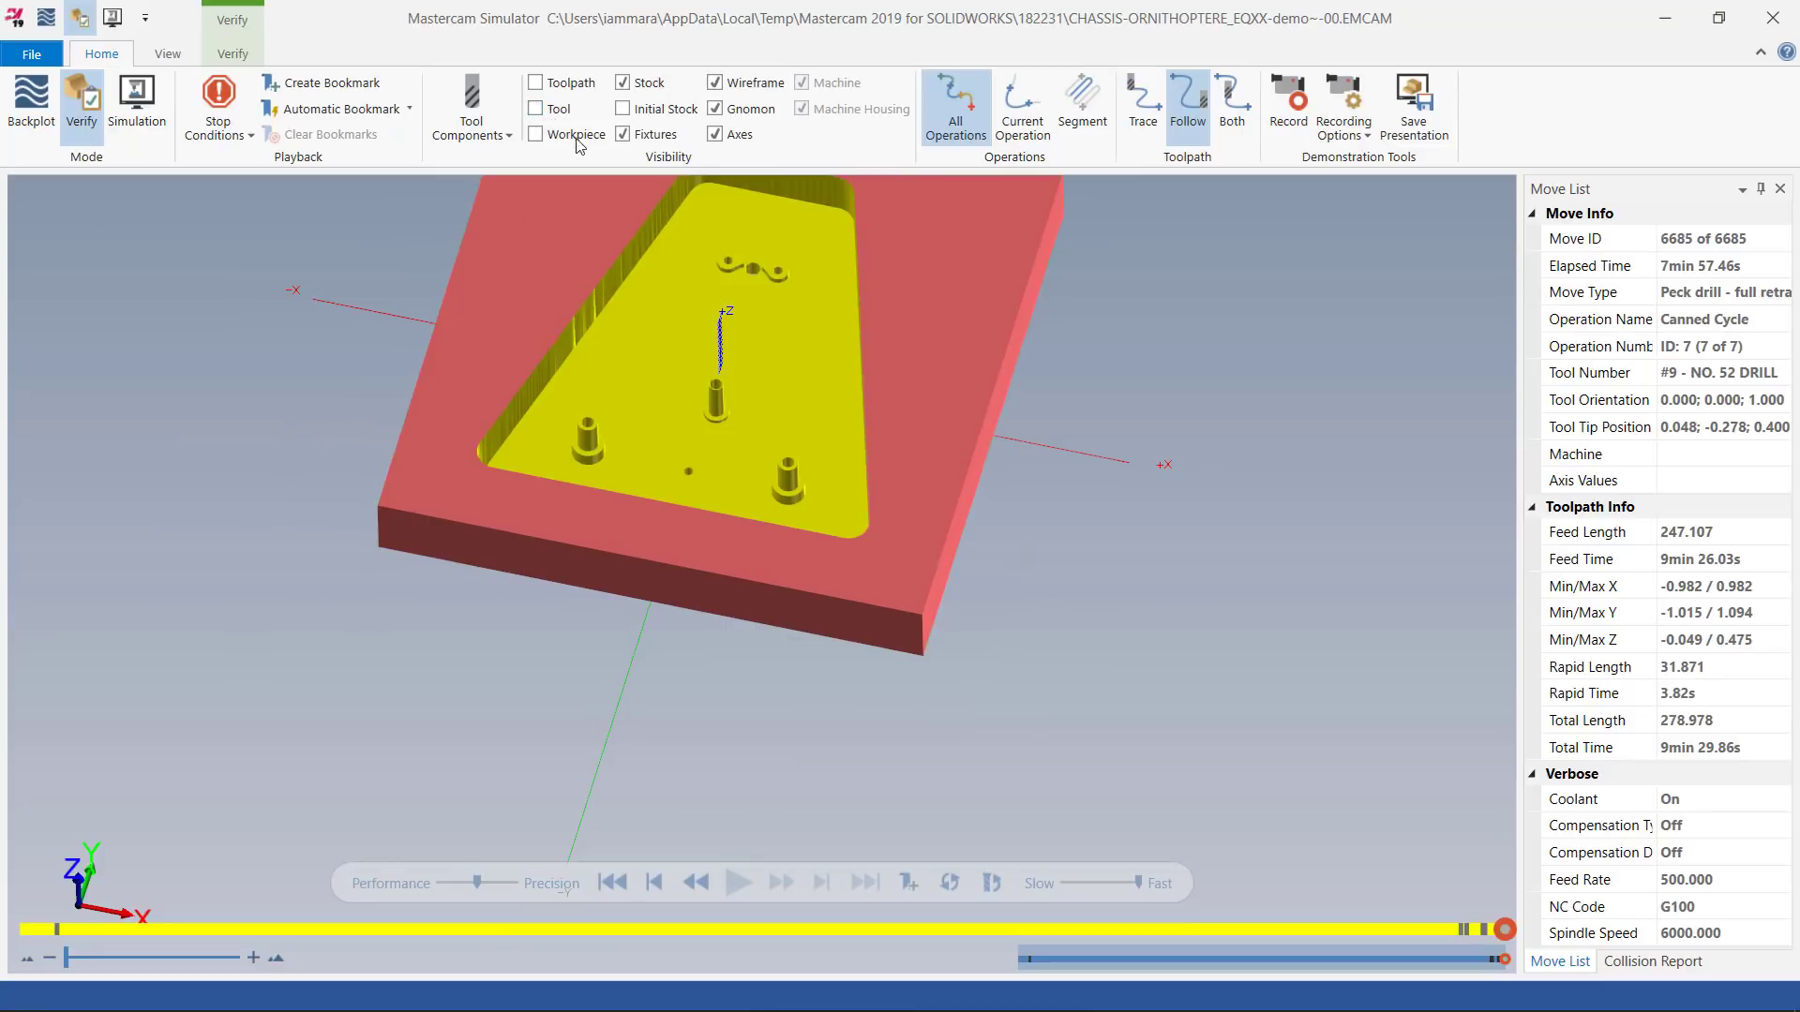
# Examine the drilled posts and through holes on the verified stock up close, and close the simulator.
pyautogui.moveTo(687, 254); pyautogui.dragTo(699, 267)
pyautogui.moveTo(700, 267); pyautogui.dragTo(723, 352, button='middle')
pyautogui.scroll(7, 818, 517)
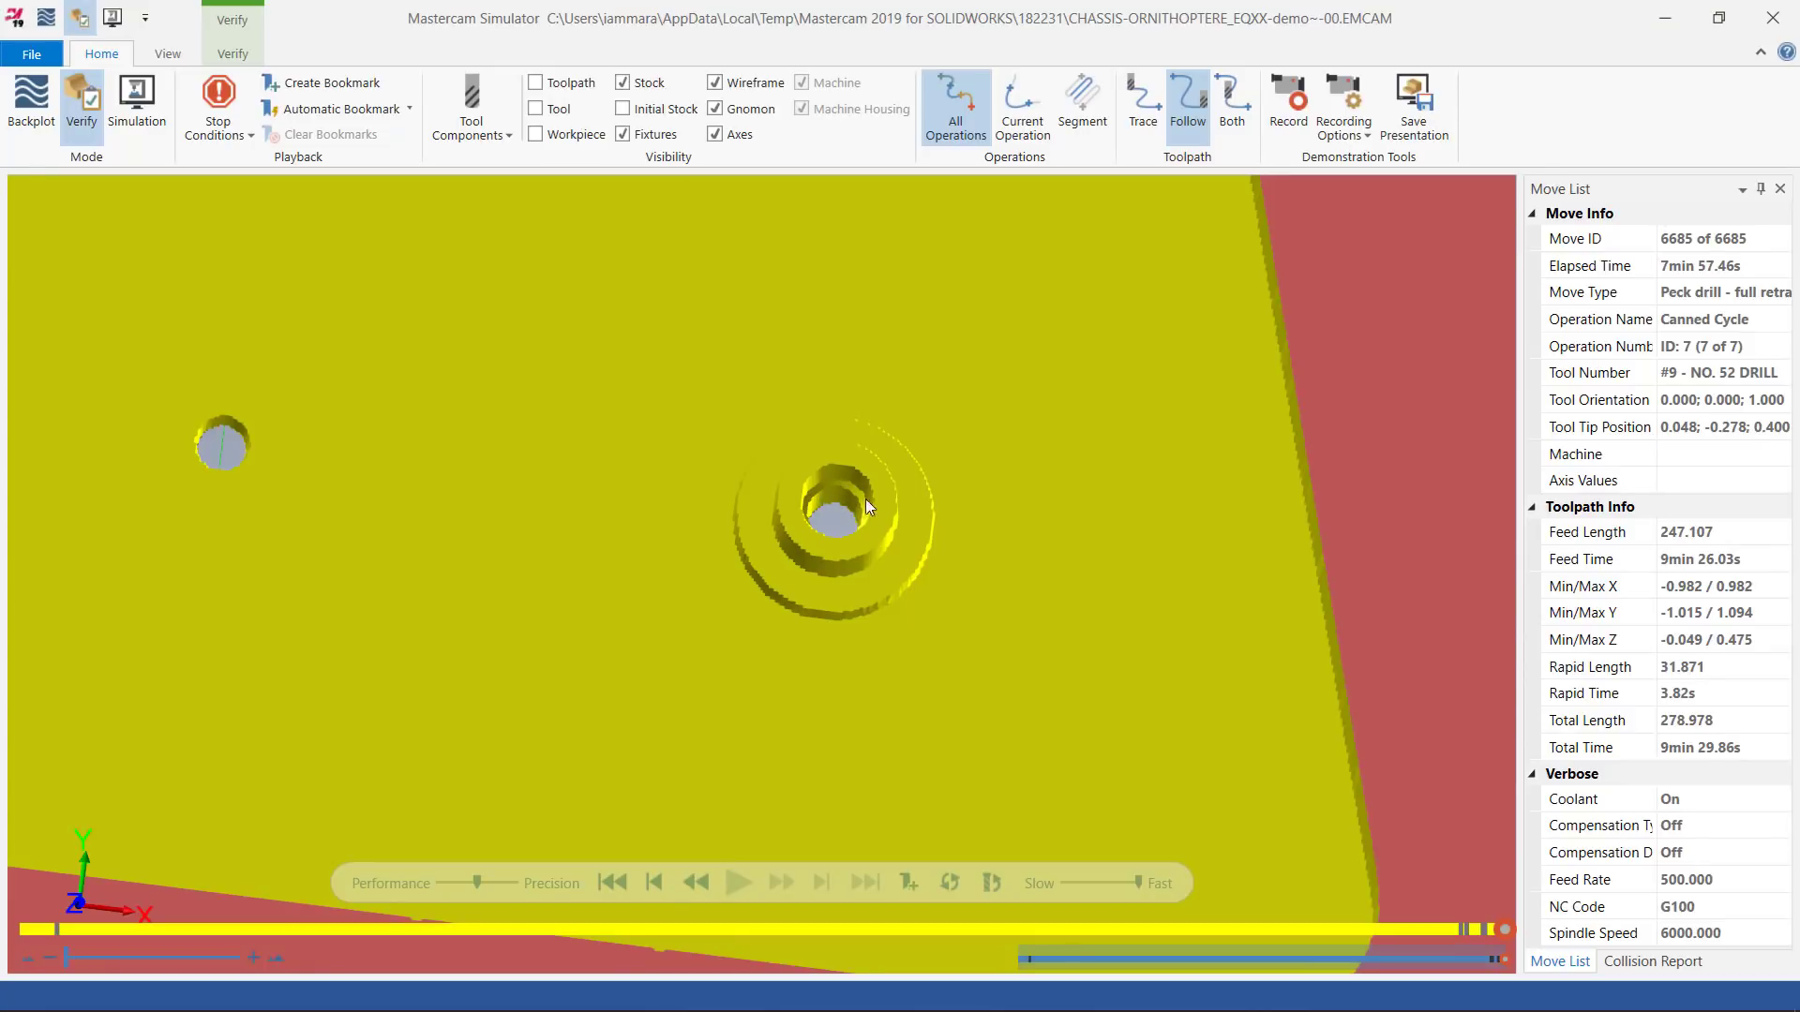
pyautogui.moveTo(907, 546); pyautogui.dragTo(853, 538, button='middle')
pyautogui.scroll(-10, 843, 572)
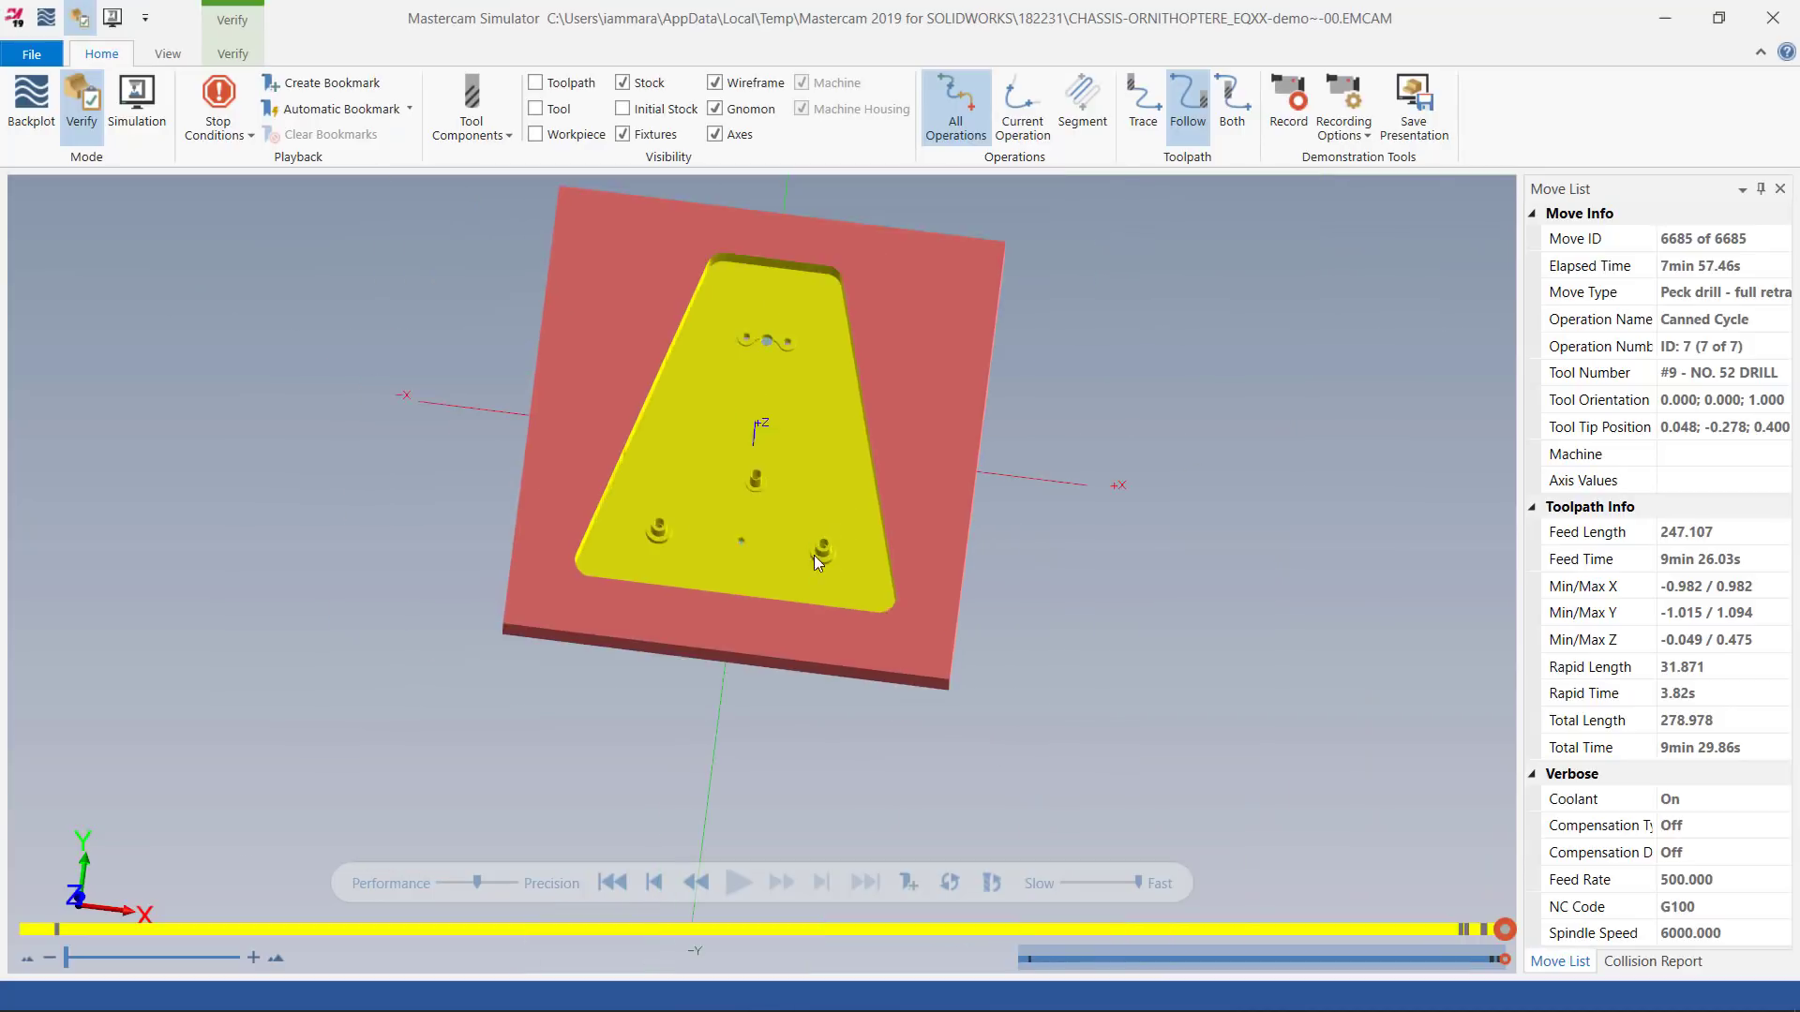
pyautogui.click(1773, 18)
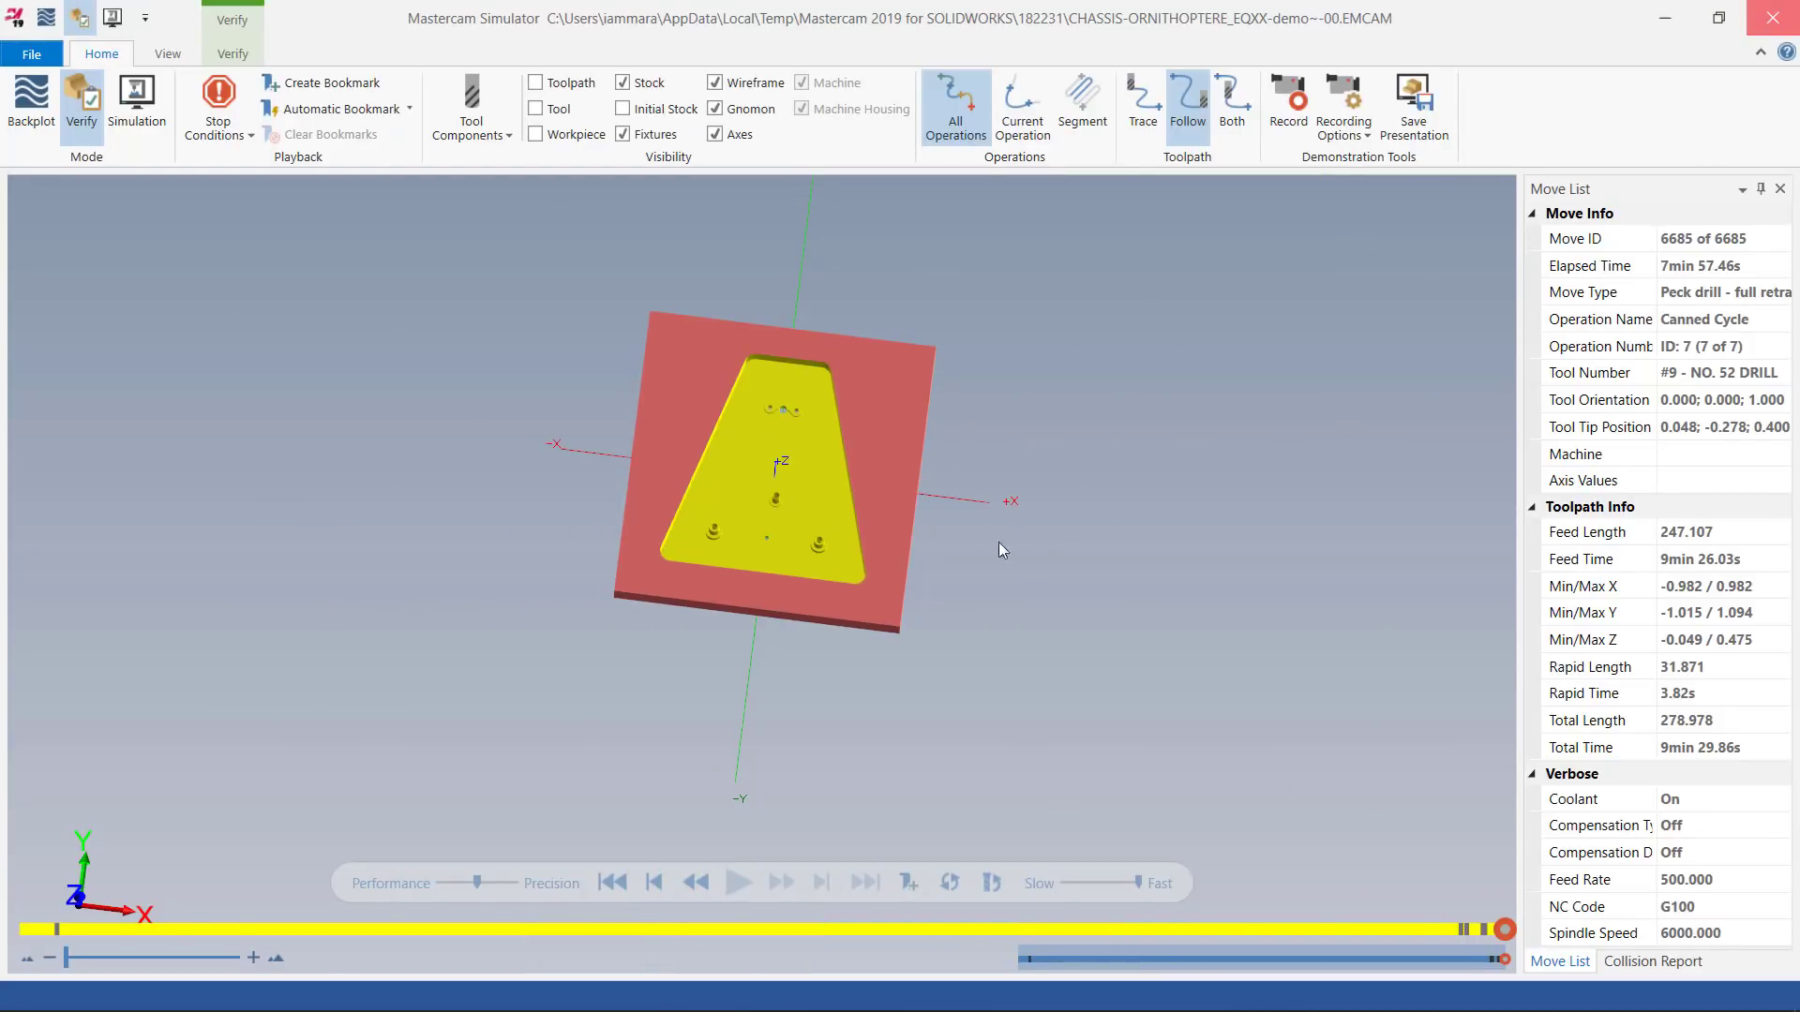
# Create a Circle Mill toolpath on the edge of the chassis's large round hole.
pyautogui.moveTo(1345, 1008)
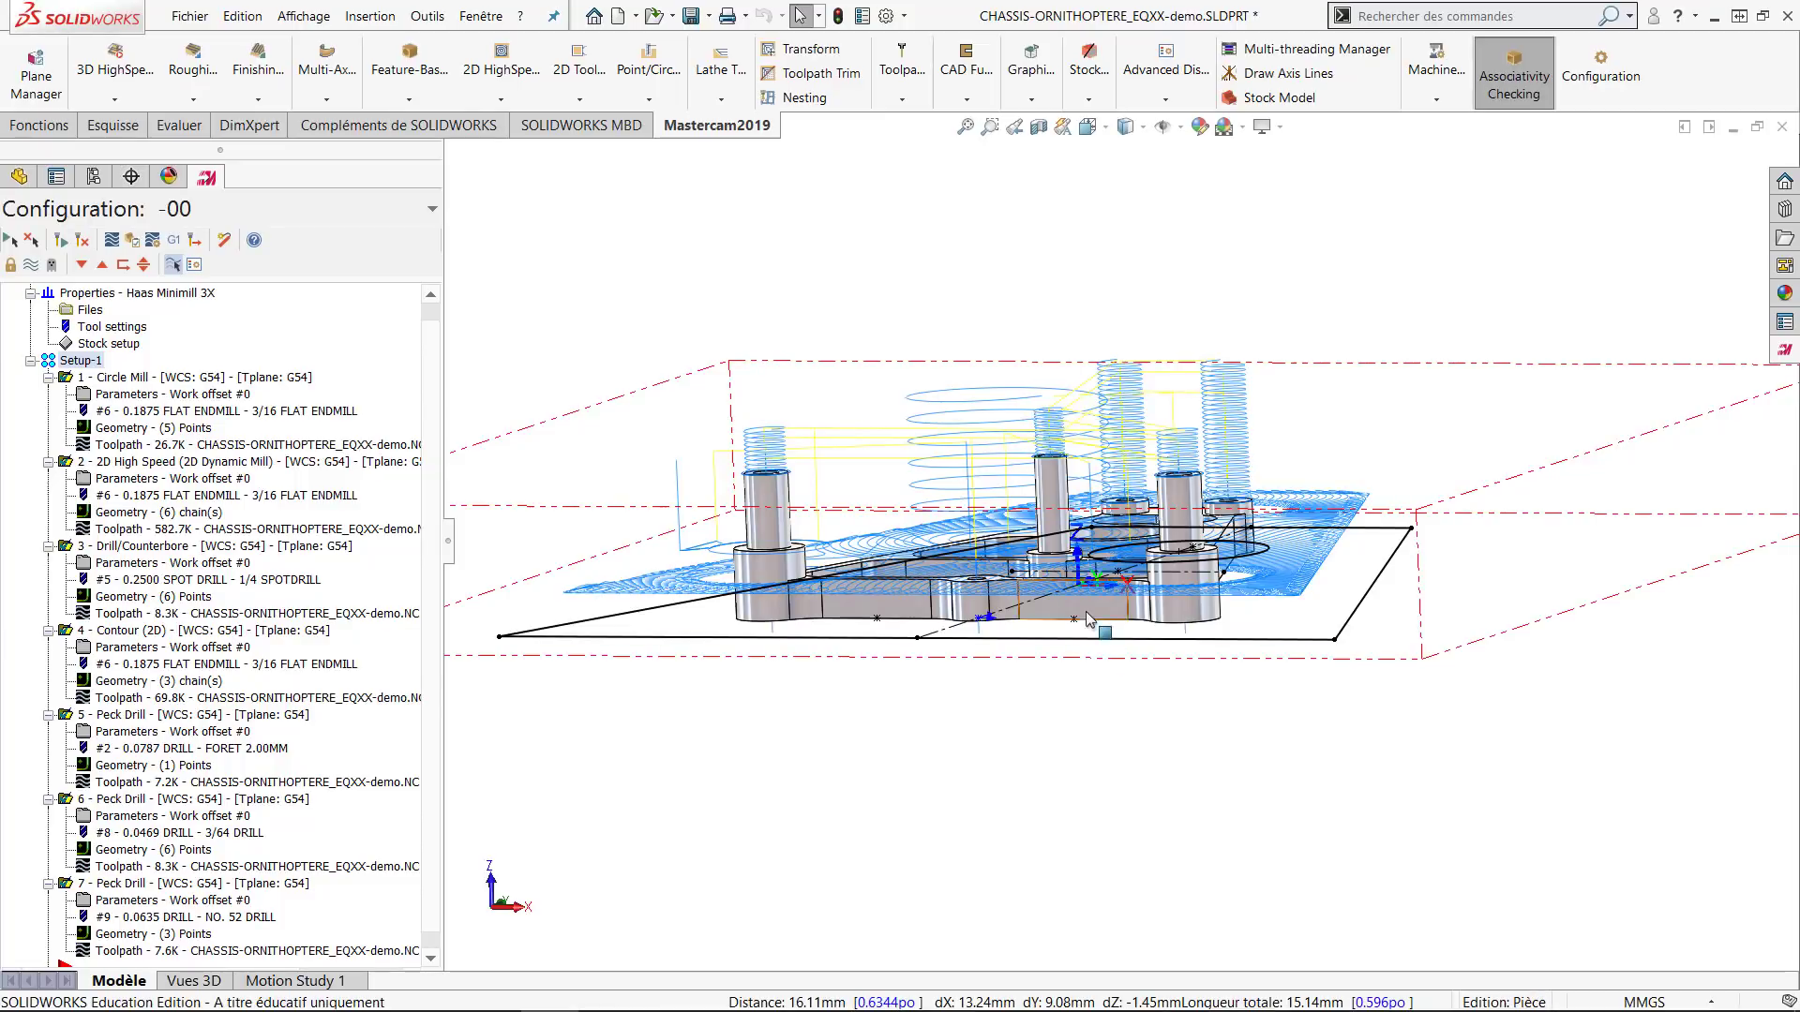
pyautogui.moveTo(1093, 618); pyautogui.dragTo(1099, 747, button='middle')
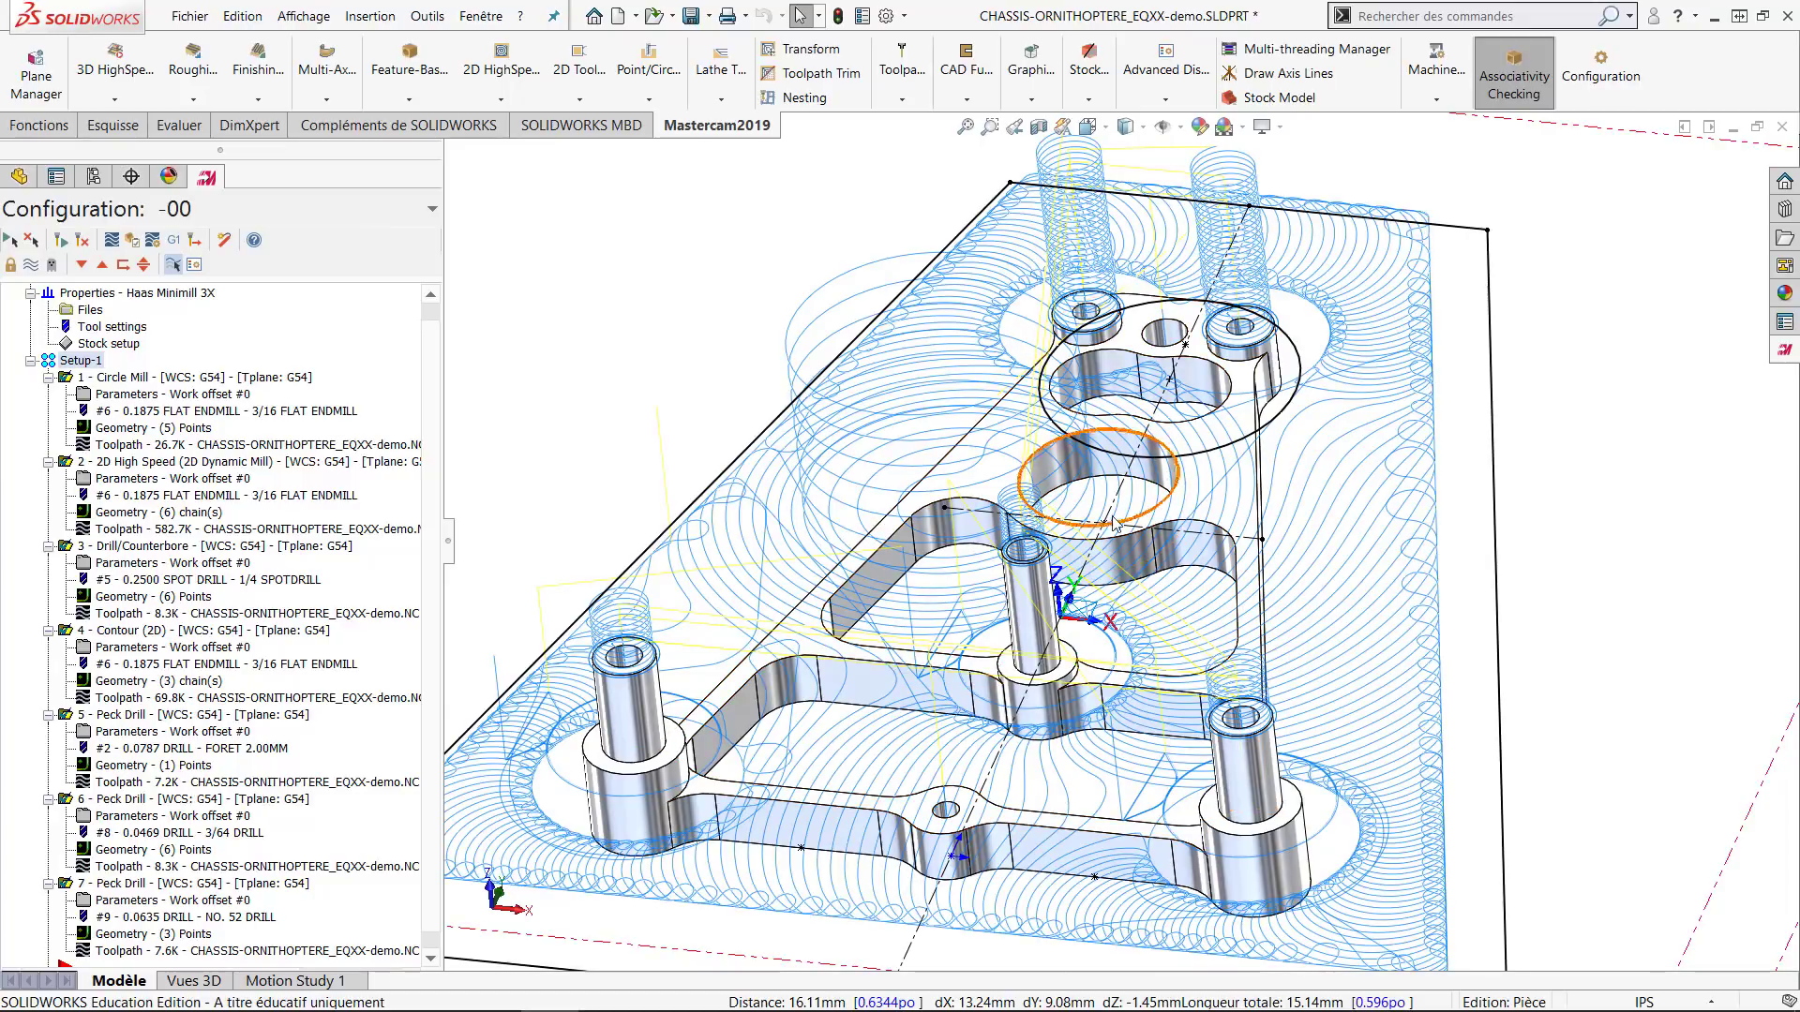
pyautogui.scroll(3, 1153, 492)
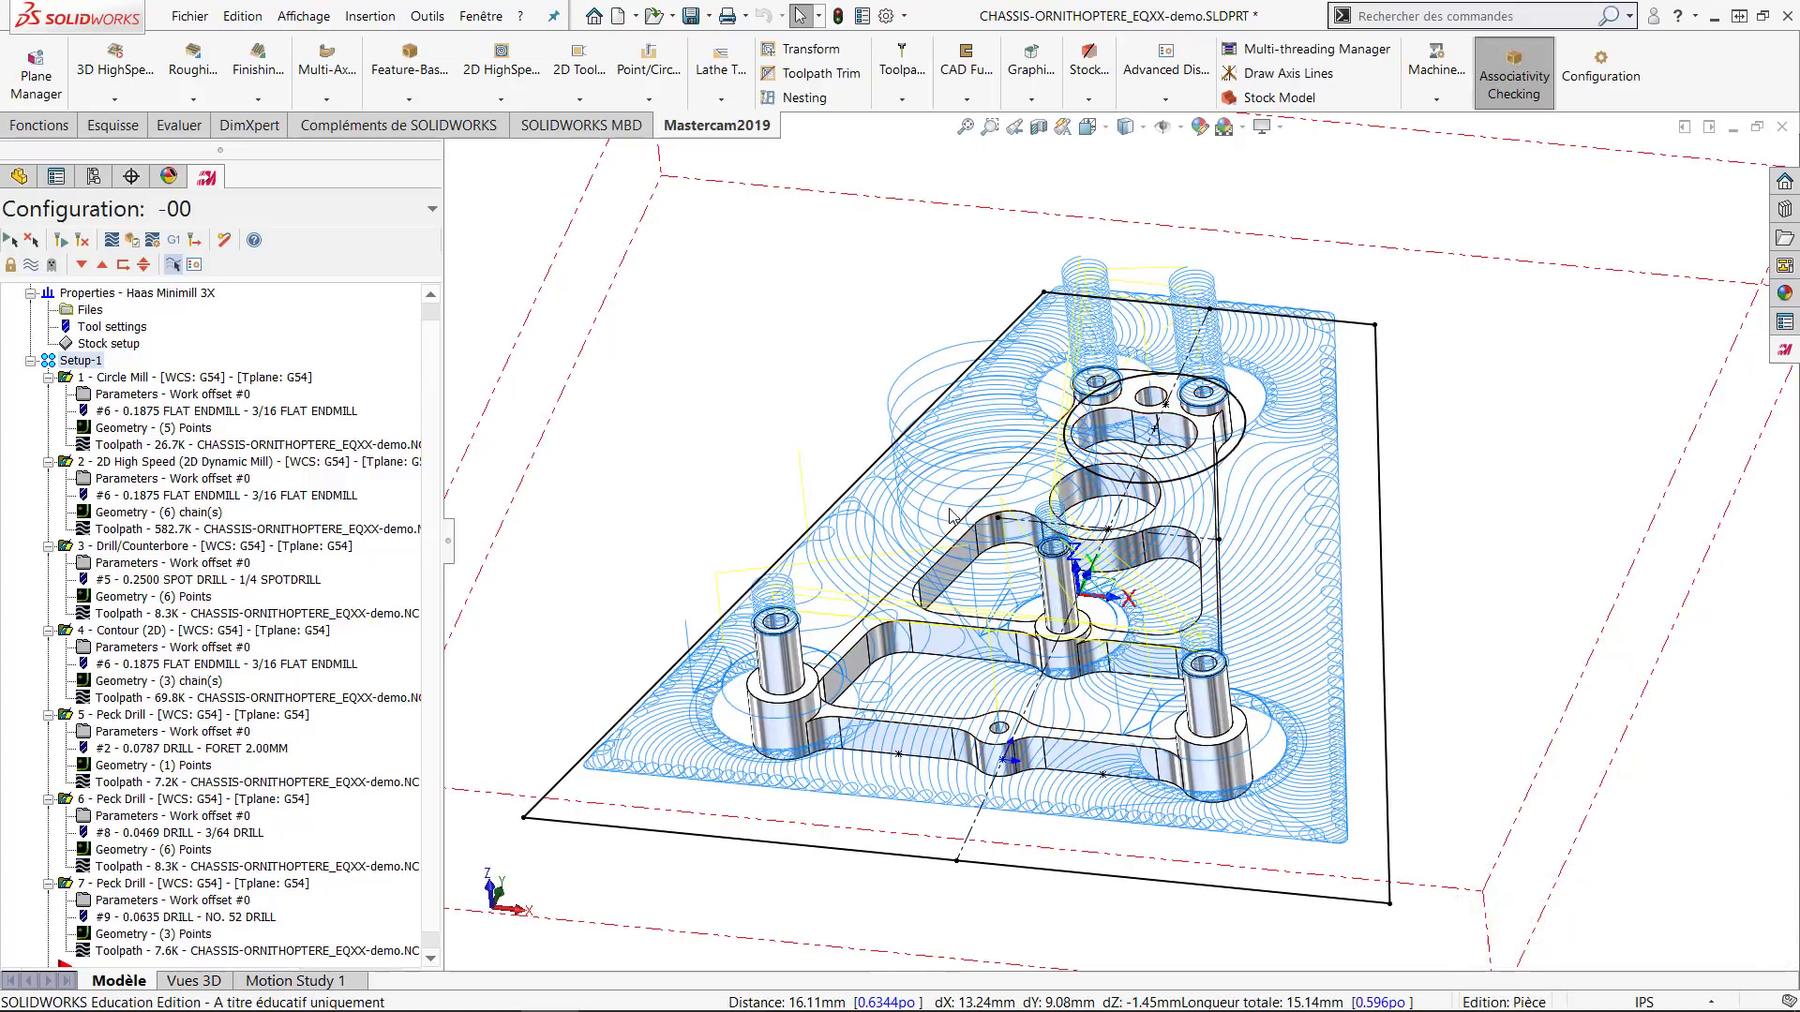
pyautogui.click(649, 92)
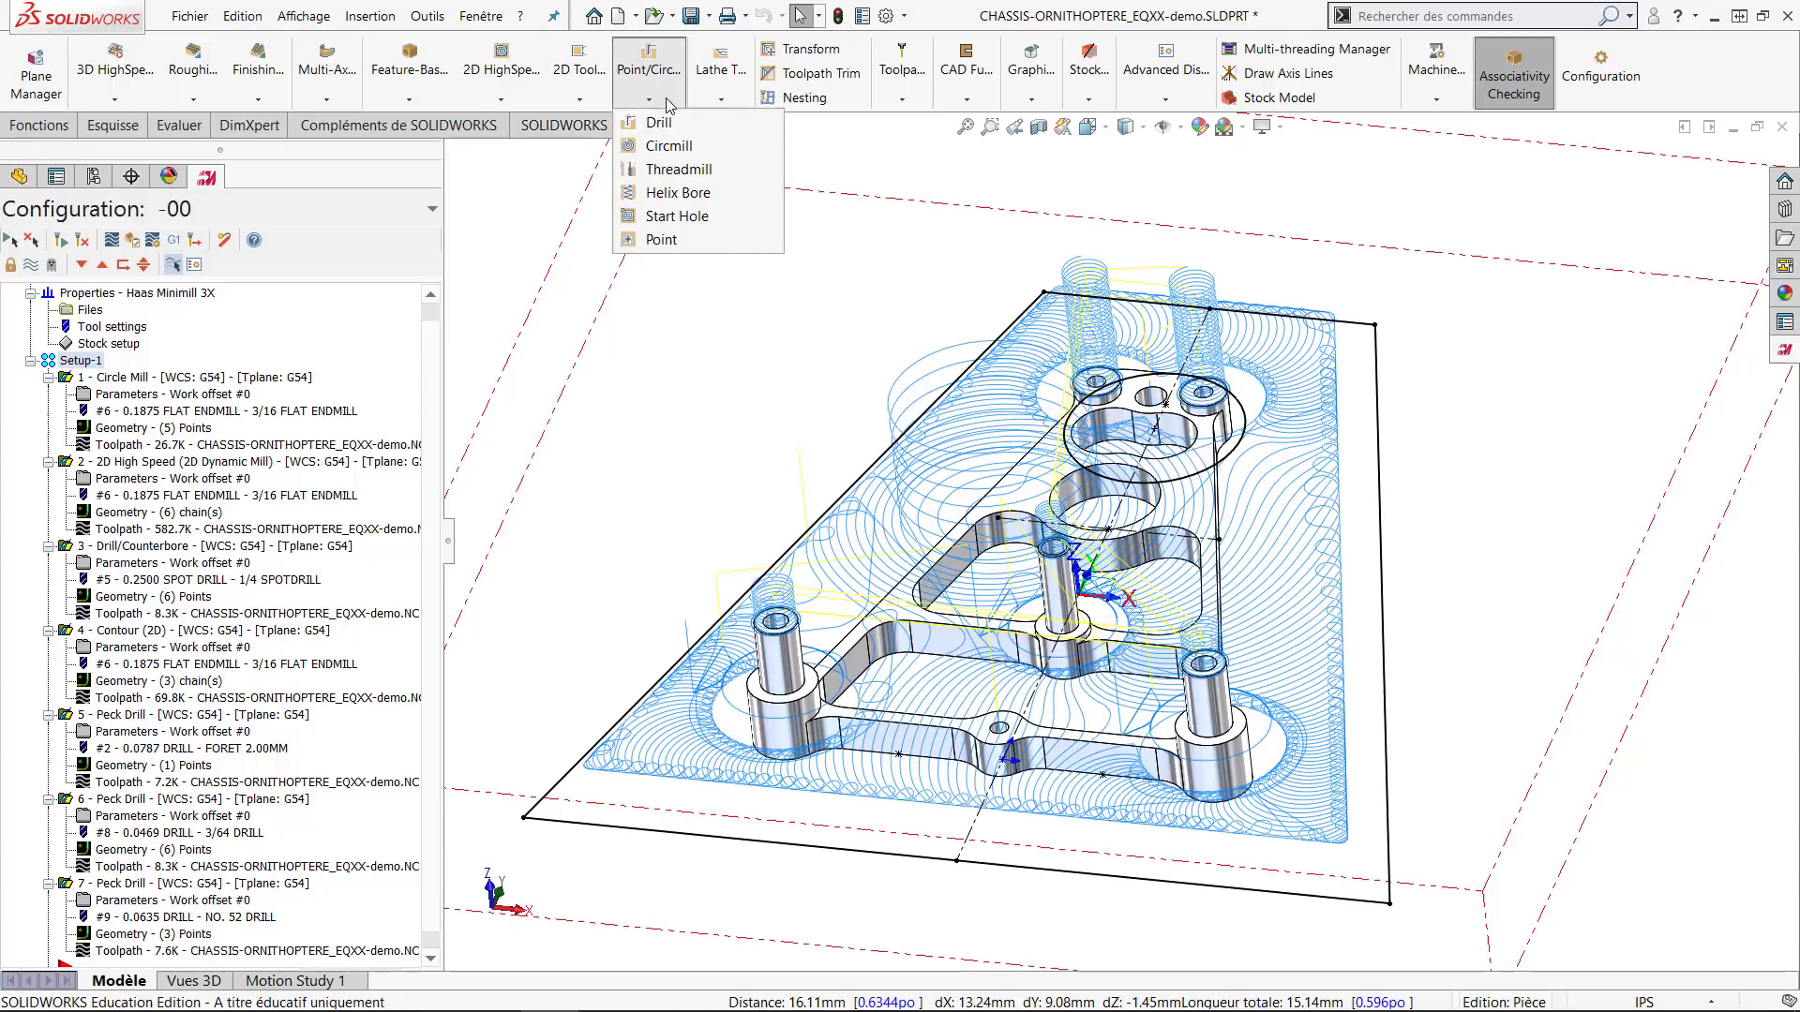
pyautogui.click(670, 147)
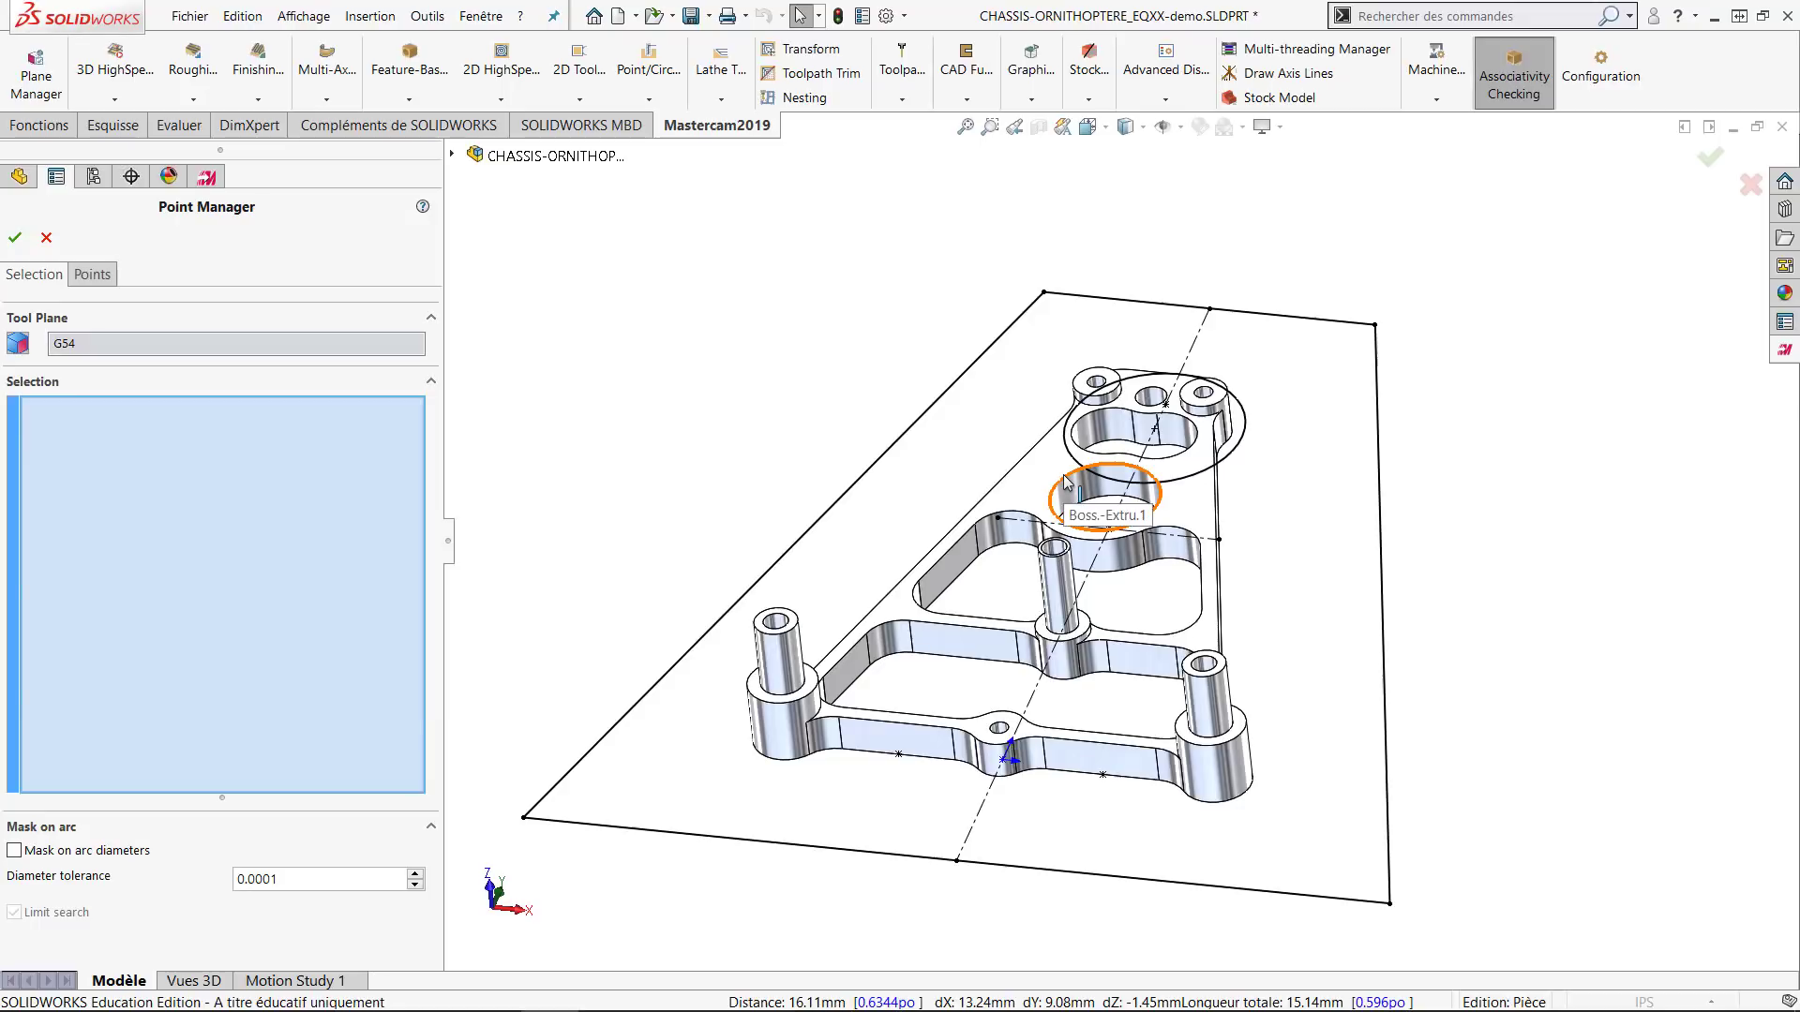
pyautogui.click(1061, 490)
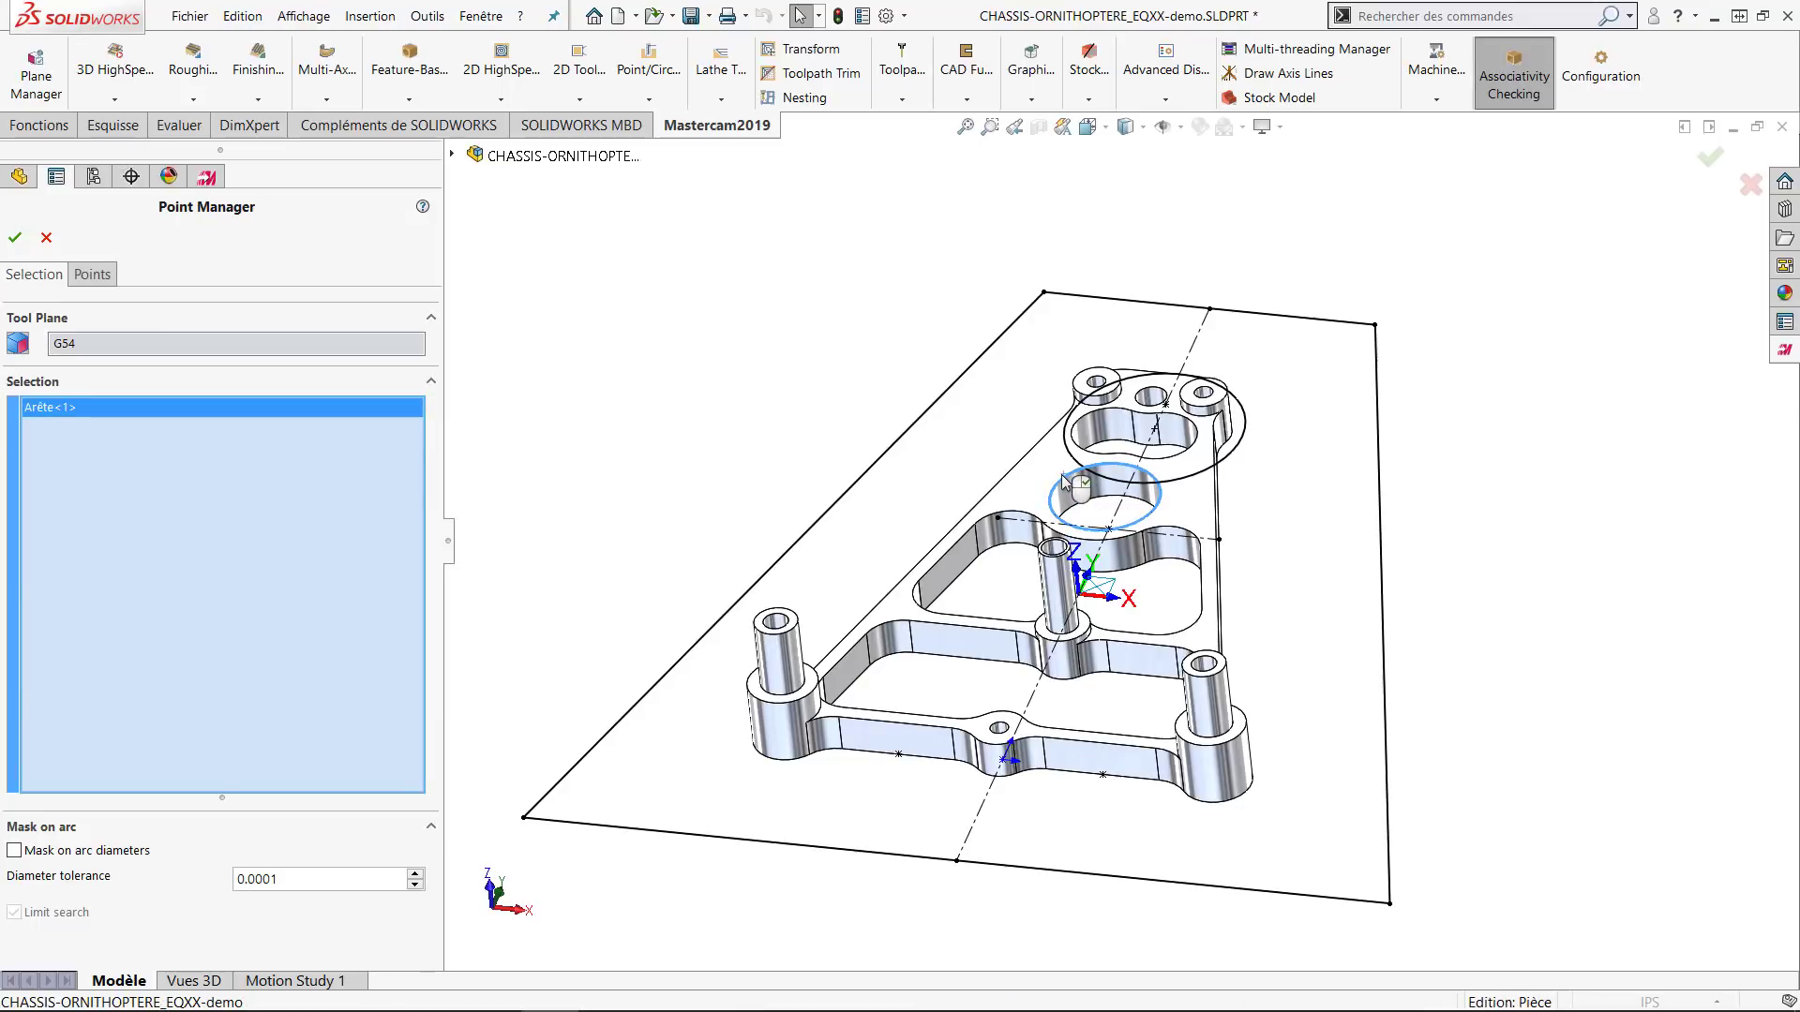
pyautogui.click(14, 242)
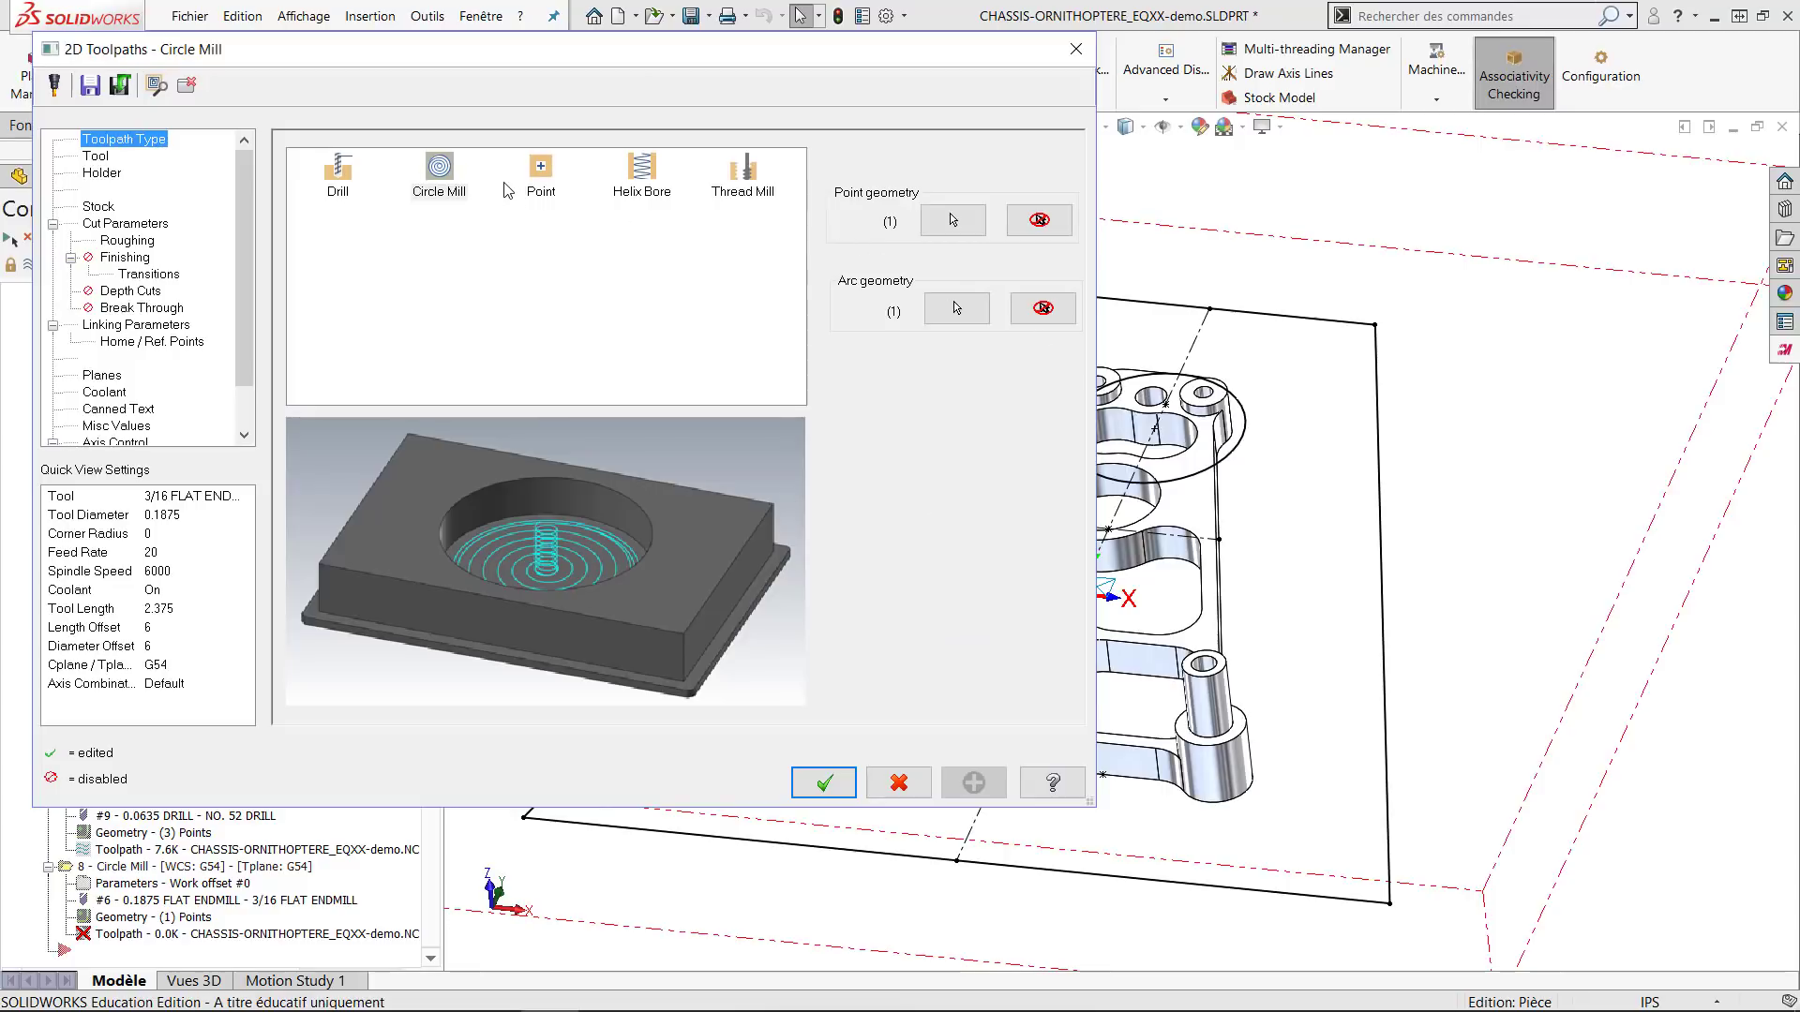
# Check the 3/16 flat endmill's settings and set the stock to leave on walls to 0.0.
pyautogui.click(94, 157)
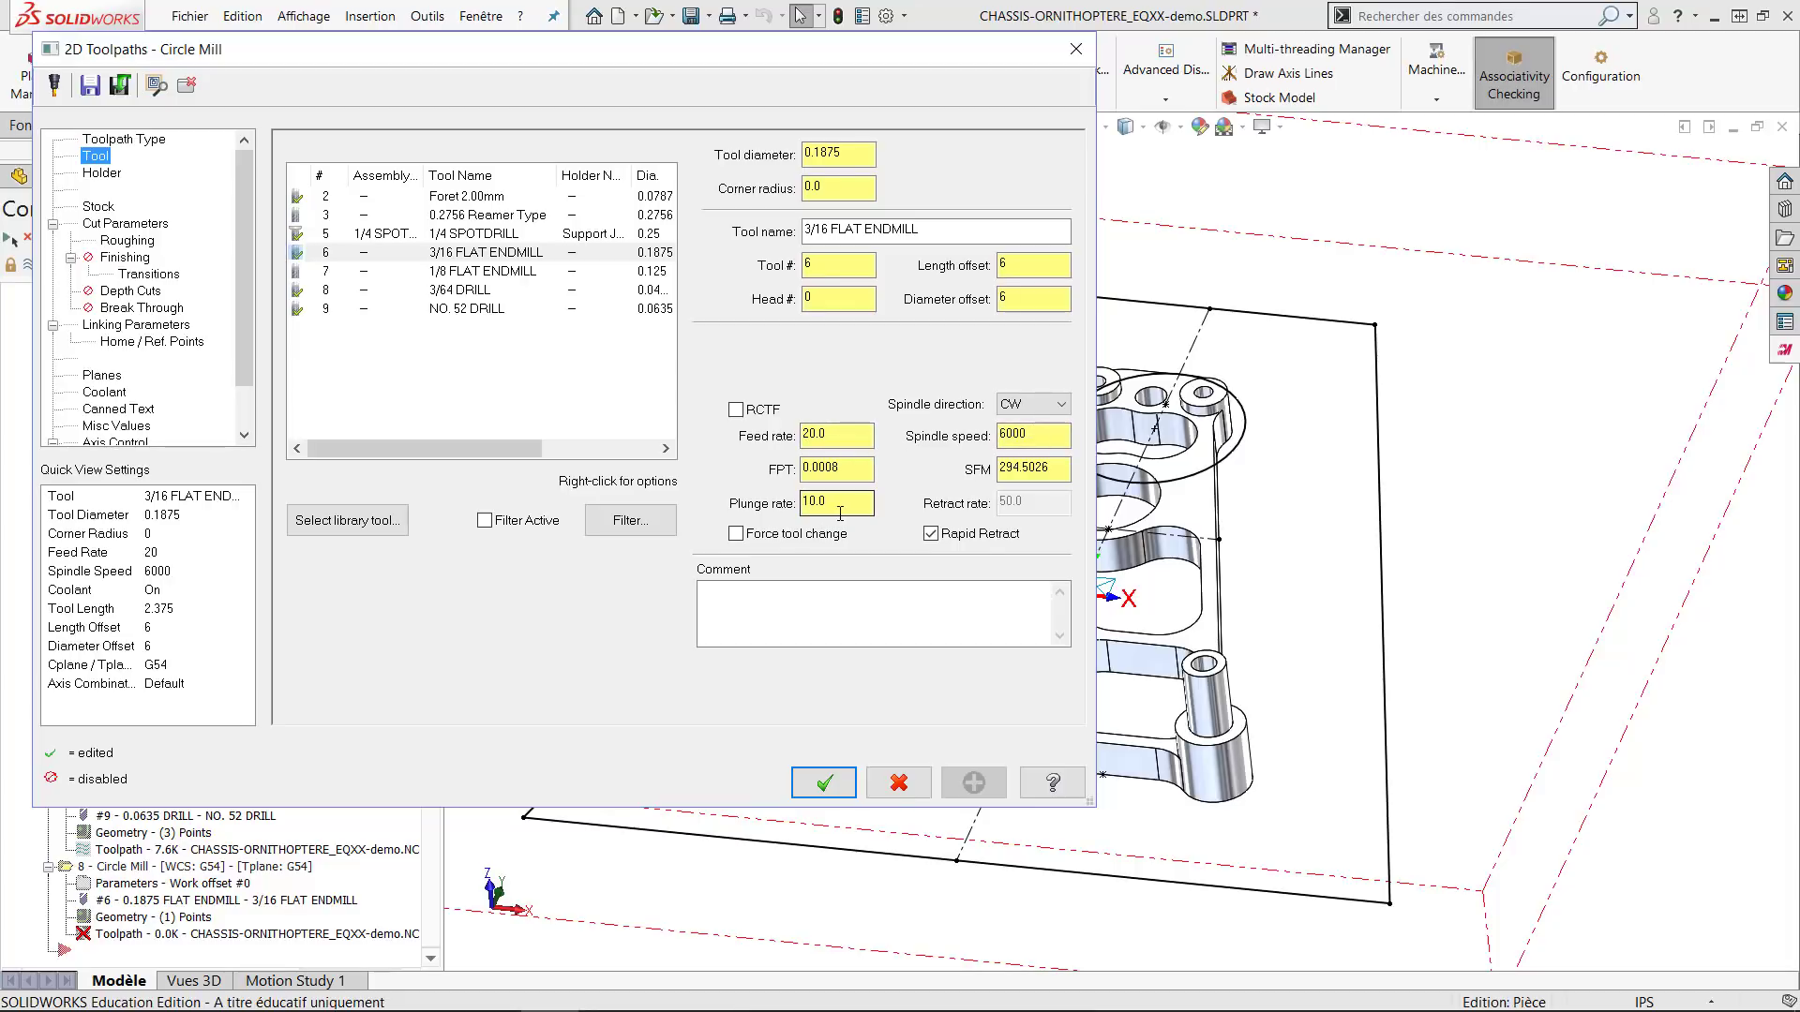
pyautogui.click(126, 224)
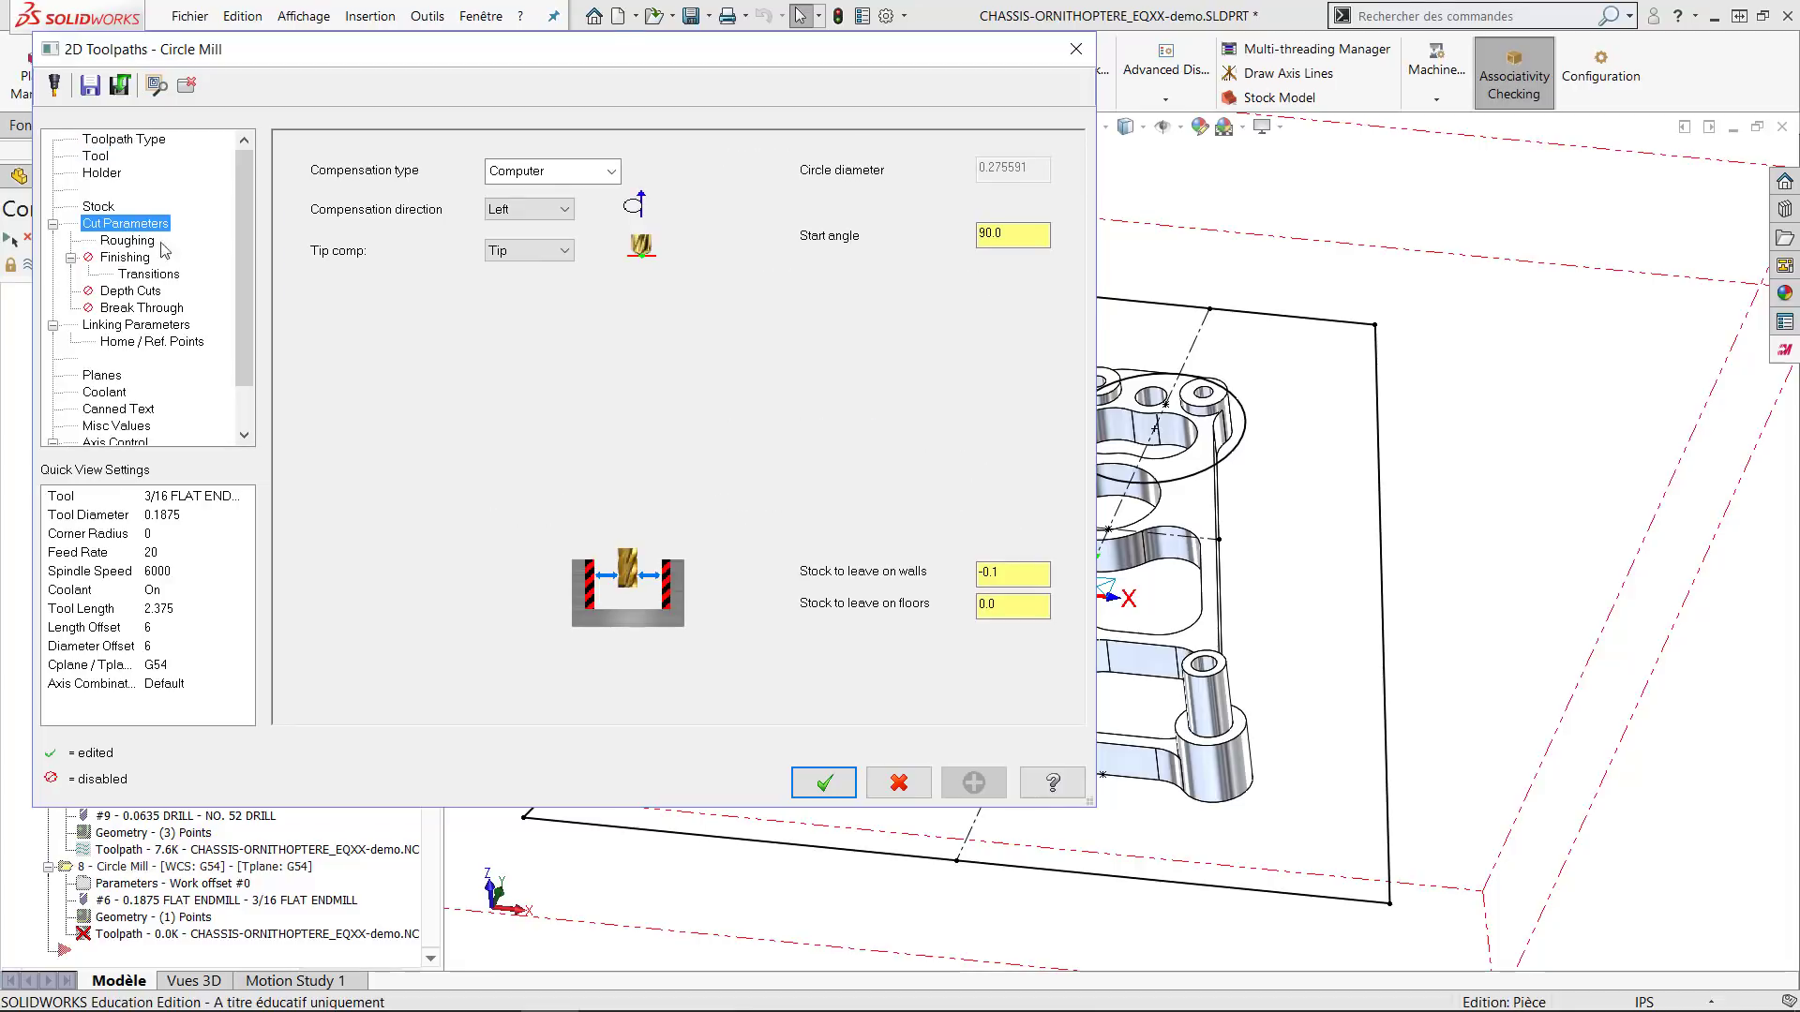
pyautogui.doubleClick(1012, 577)
pyautogui.write('0')
pyautogui.click(1003, 604)
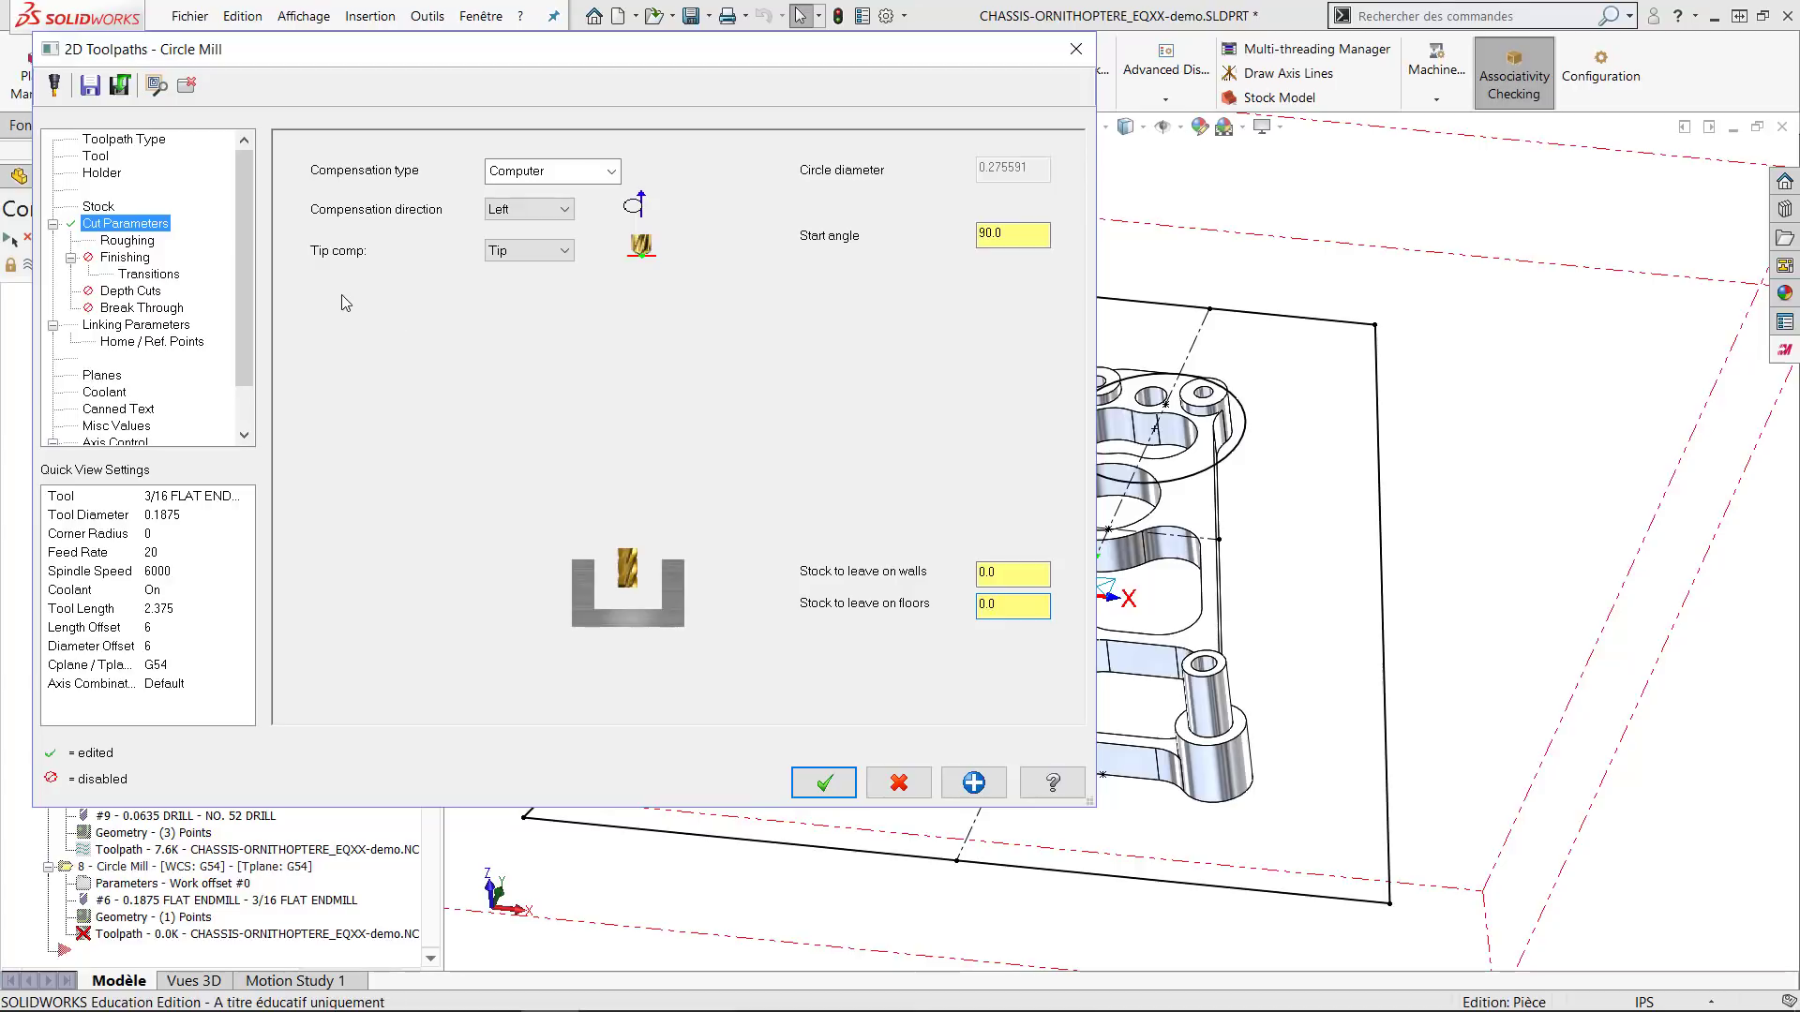
# Enable finishing with a semi-finish pass, using 0.005 spacing for semi-finish and 0.001 for finish.
pyautogui.click(127, 241)
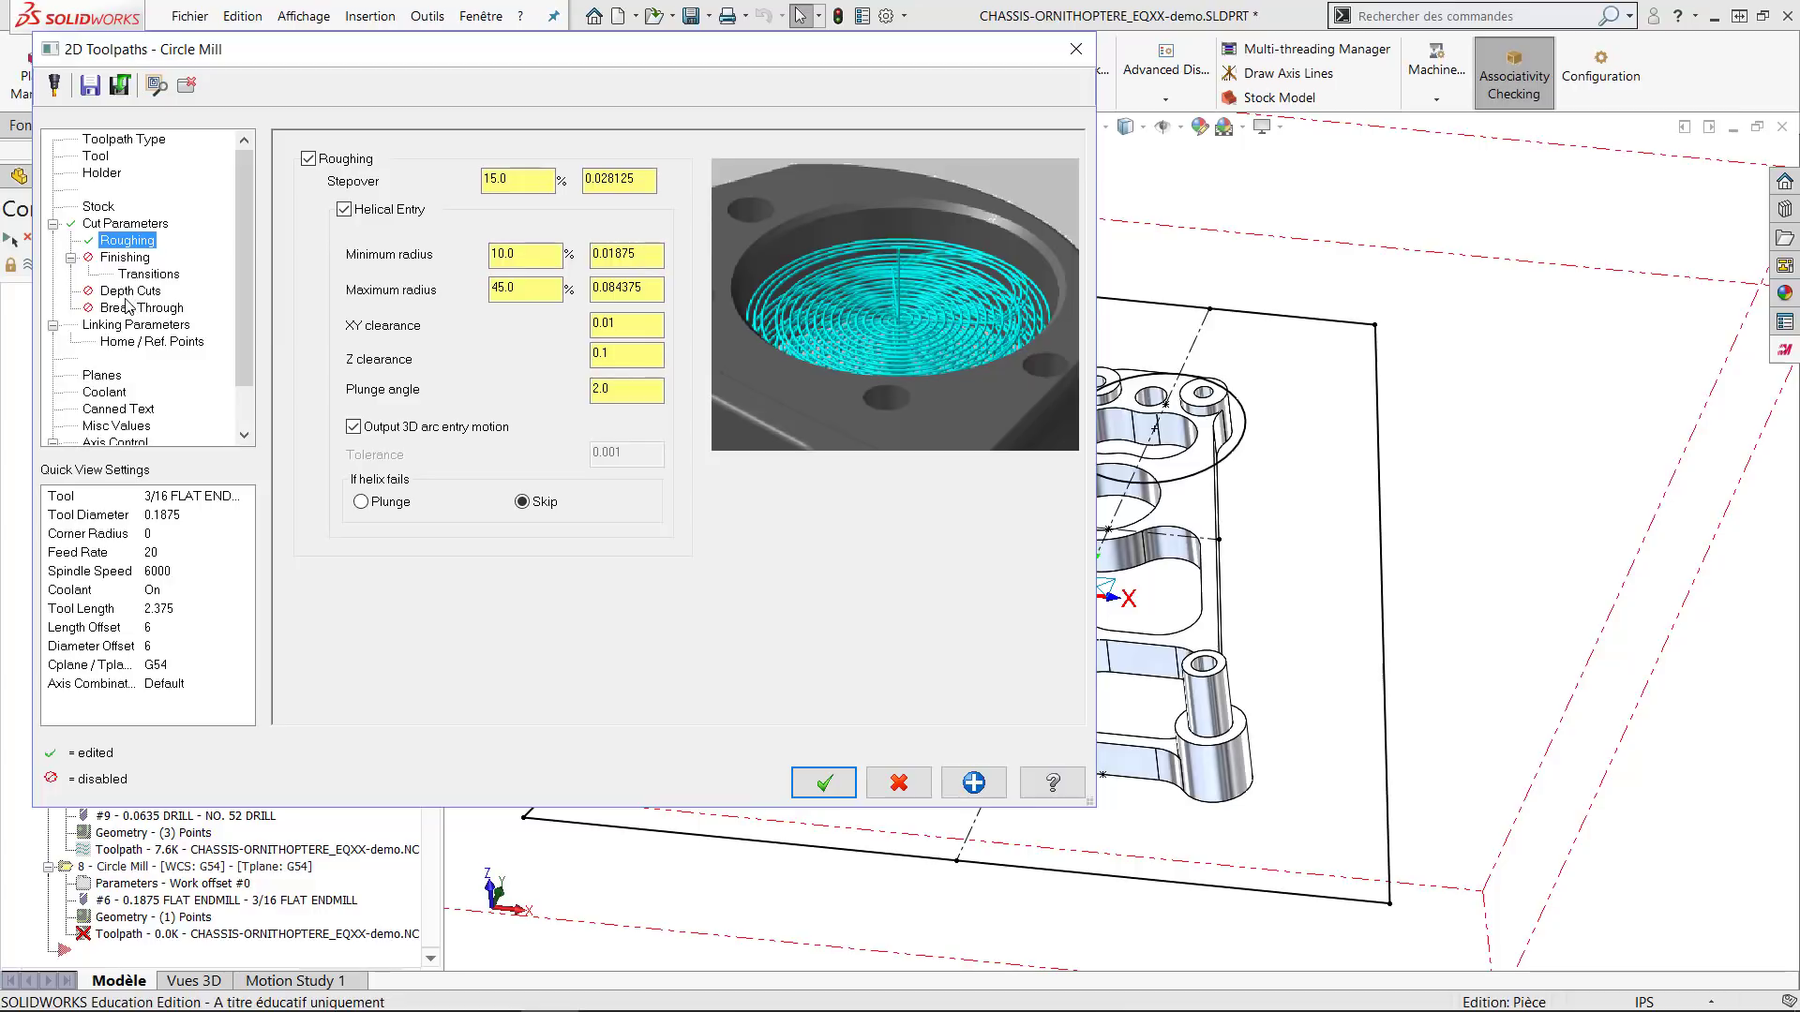
pyautogui.click(139, 258)
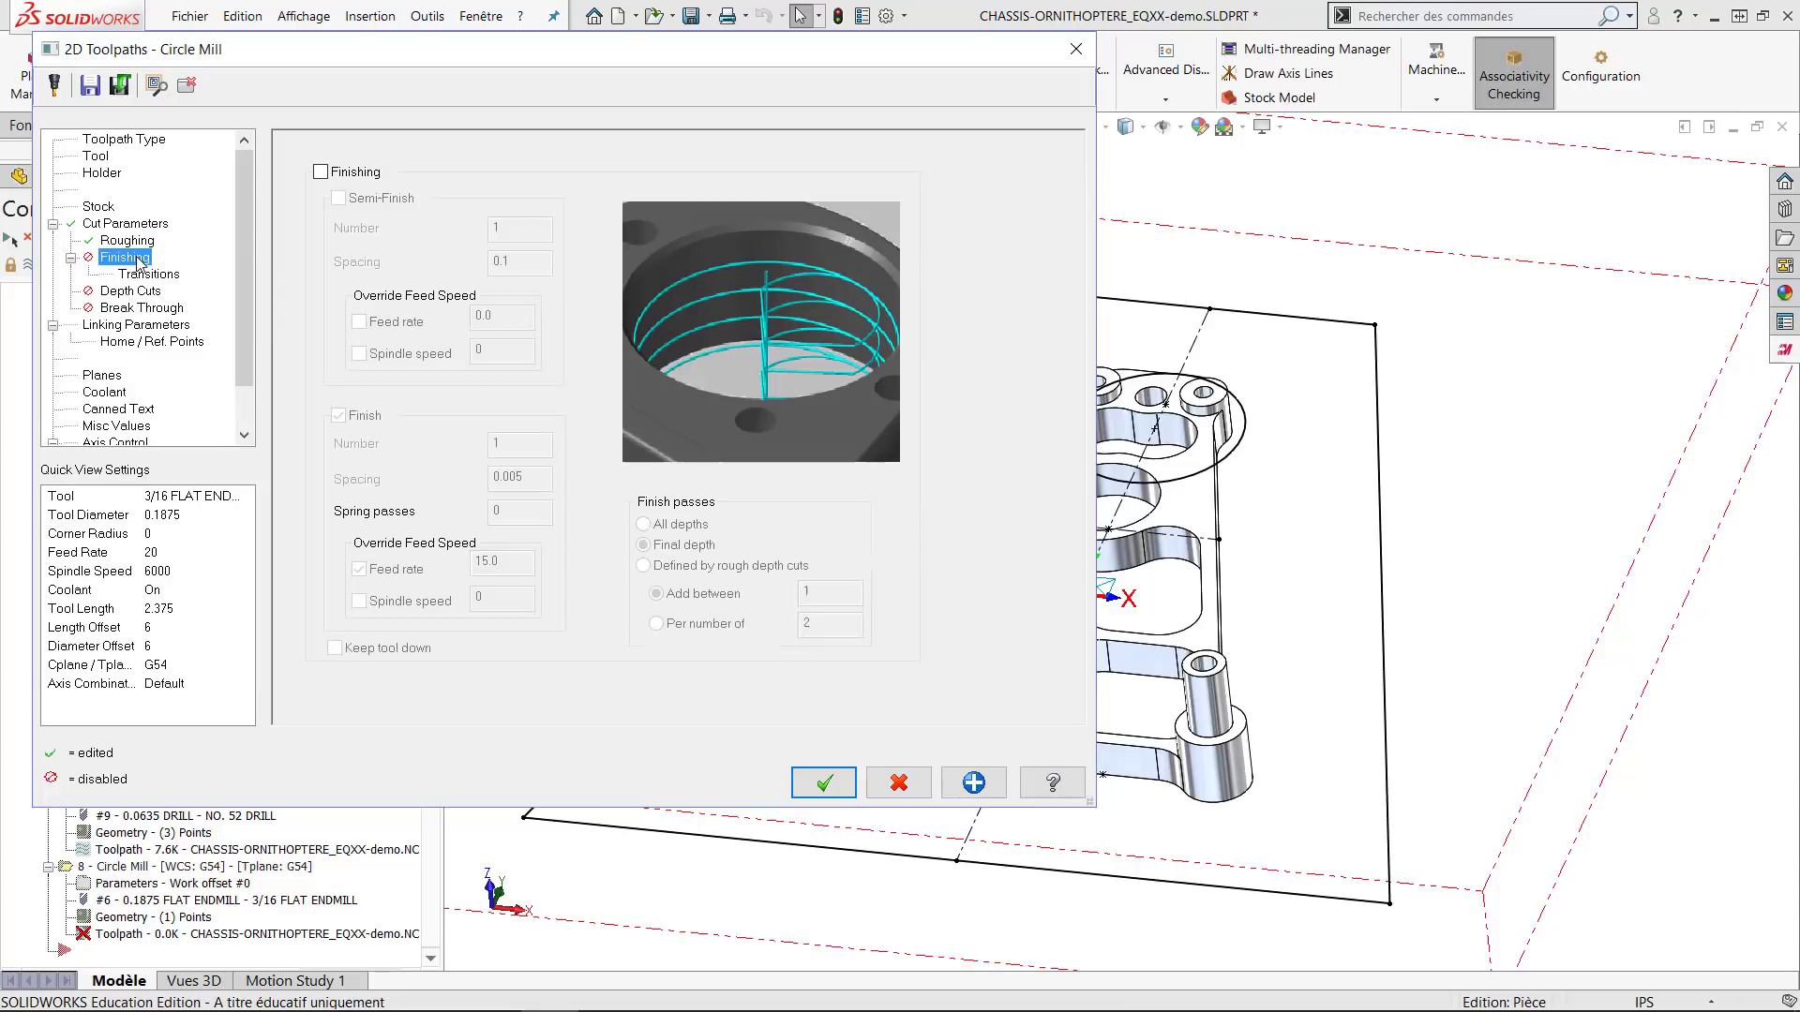
pyautogui.click(321, 172)
pyautogui.click(340, 198)
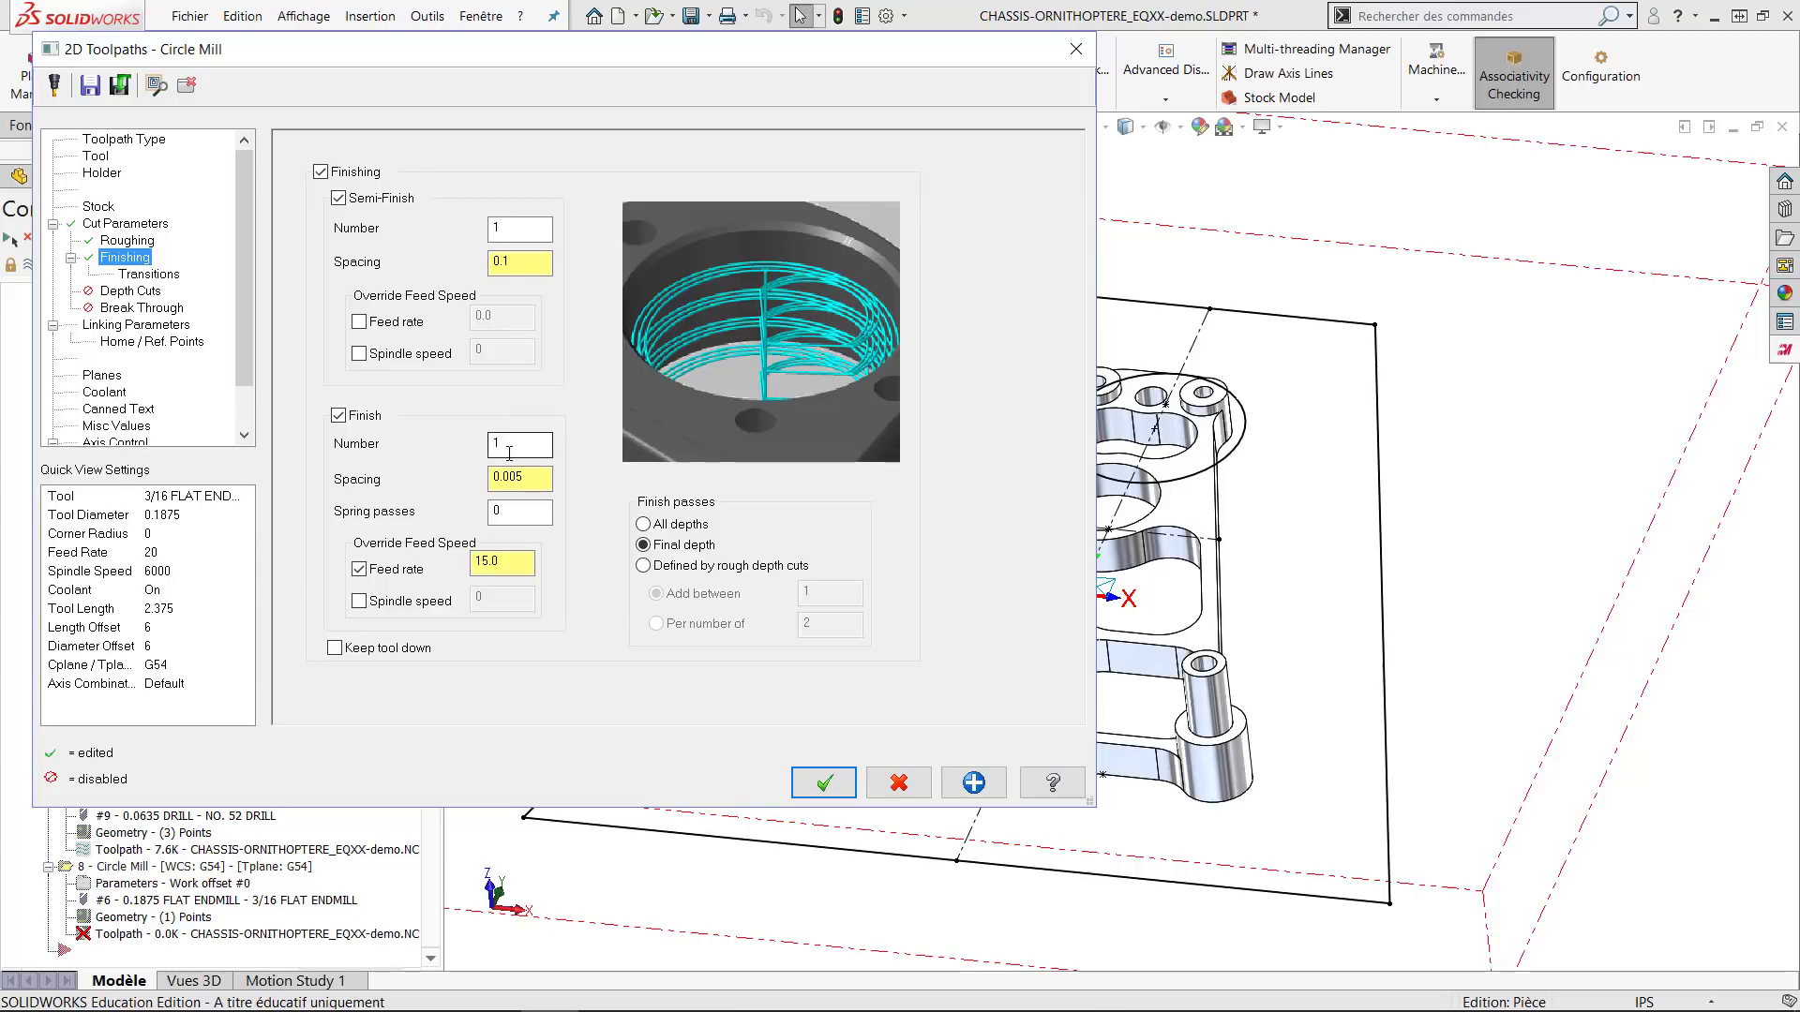
pyautogui.doubleClick(513, 266)
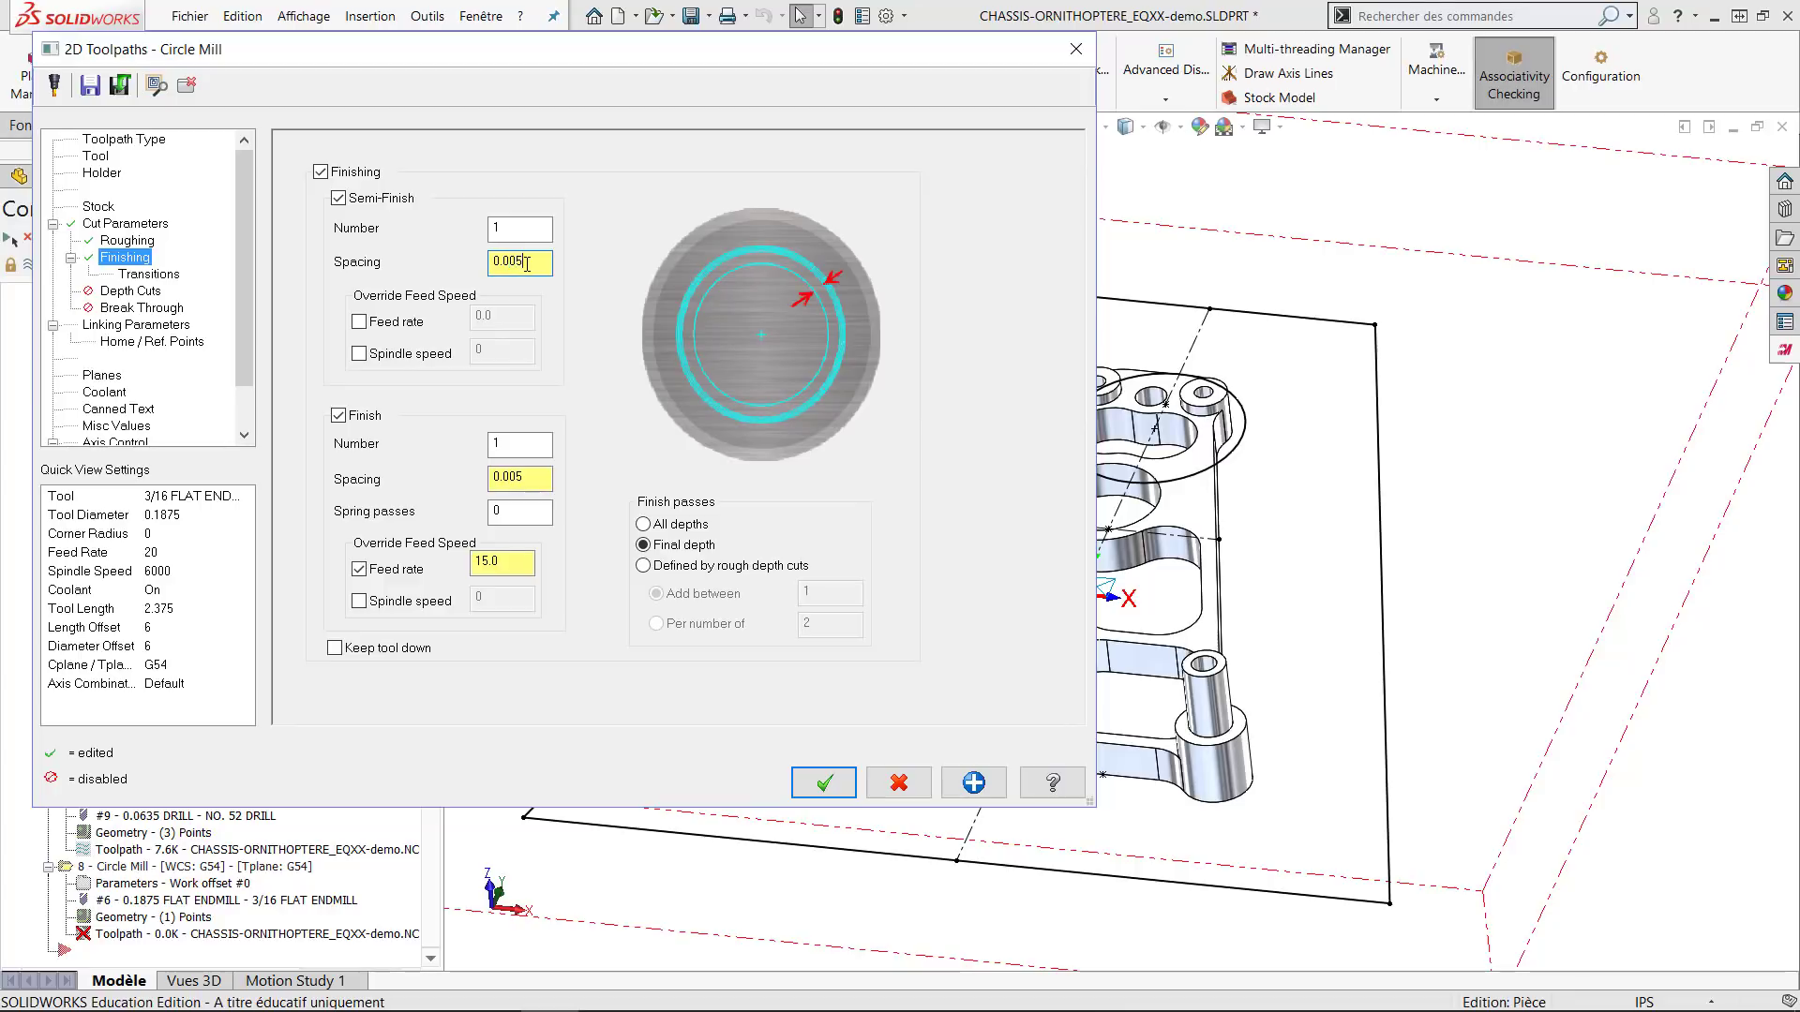
pyautogui.moveTo(520, 472); pyautogui.dragTo(529, 475)
pyautogui.write('1')
# Enable the semi-finish feed rate override, set the finish feed rate to 28, and turn on keep tool down.
pyautogui.click(359, 322)
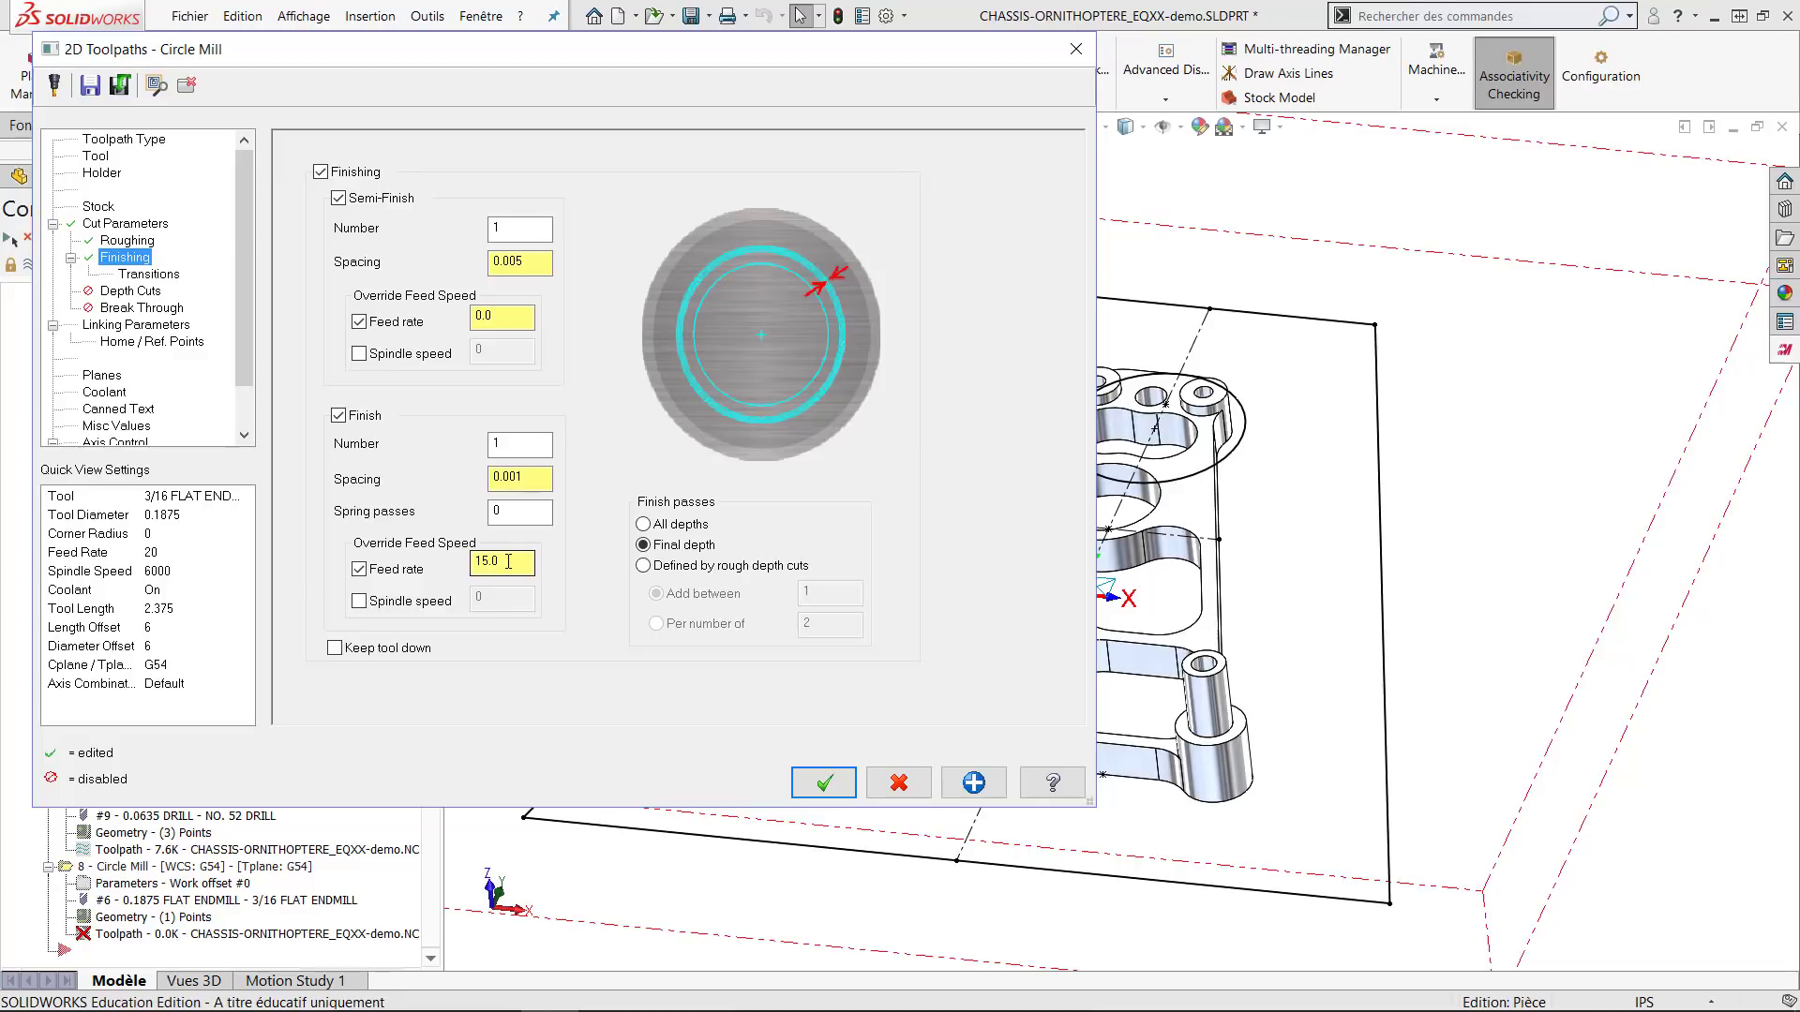
pyautogui.moveTo(515, 566); pyautogui.dragTo(467, 563)
pyautogui.write('28')
pyautogui.click(482, 316)
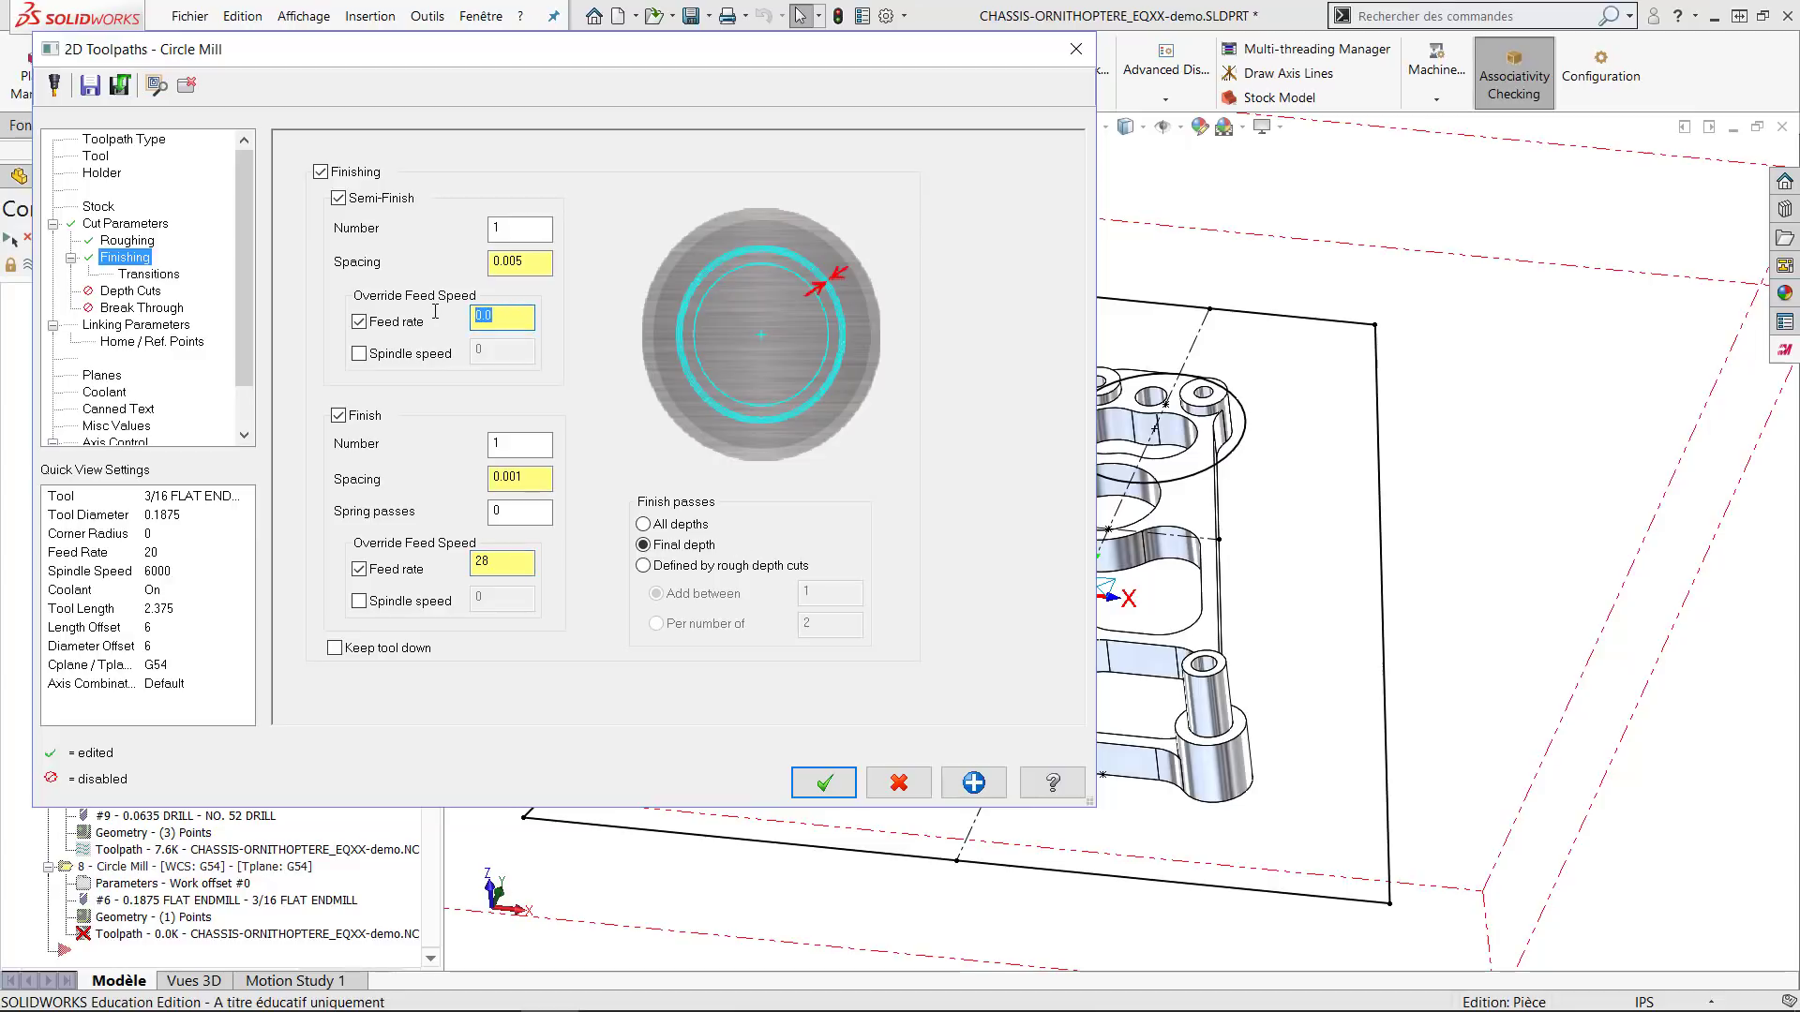
pyautogui.click(334, 648)
# Enable break through for the circle mill and enter its amount.
pyautogui.click(132, 308)
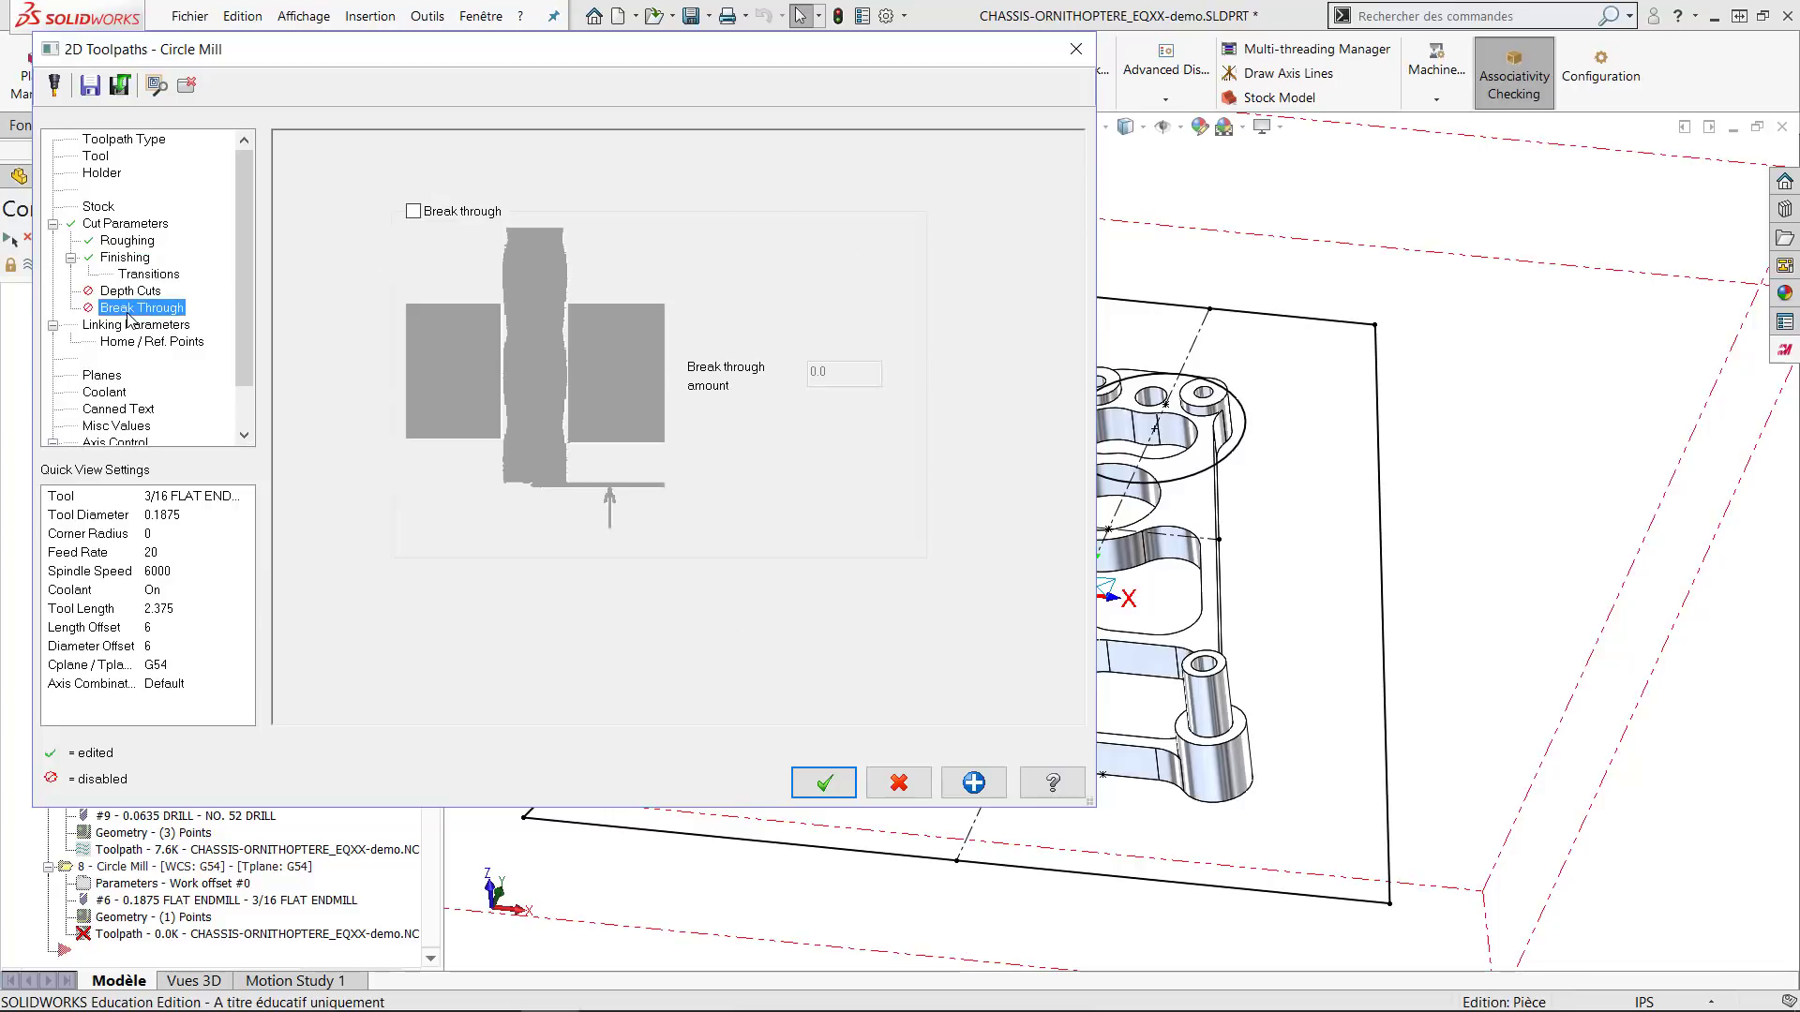
pyautogui.click(414, 211)
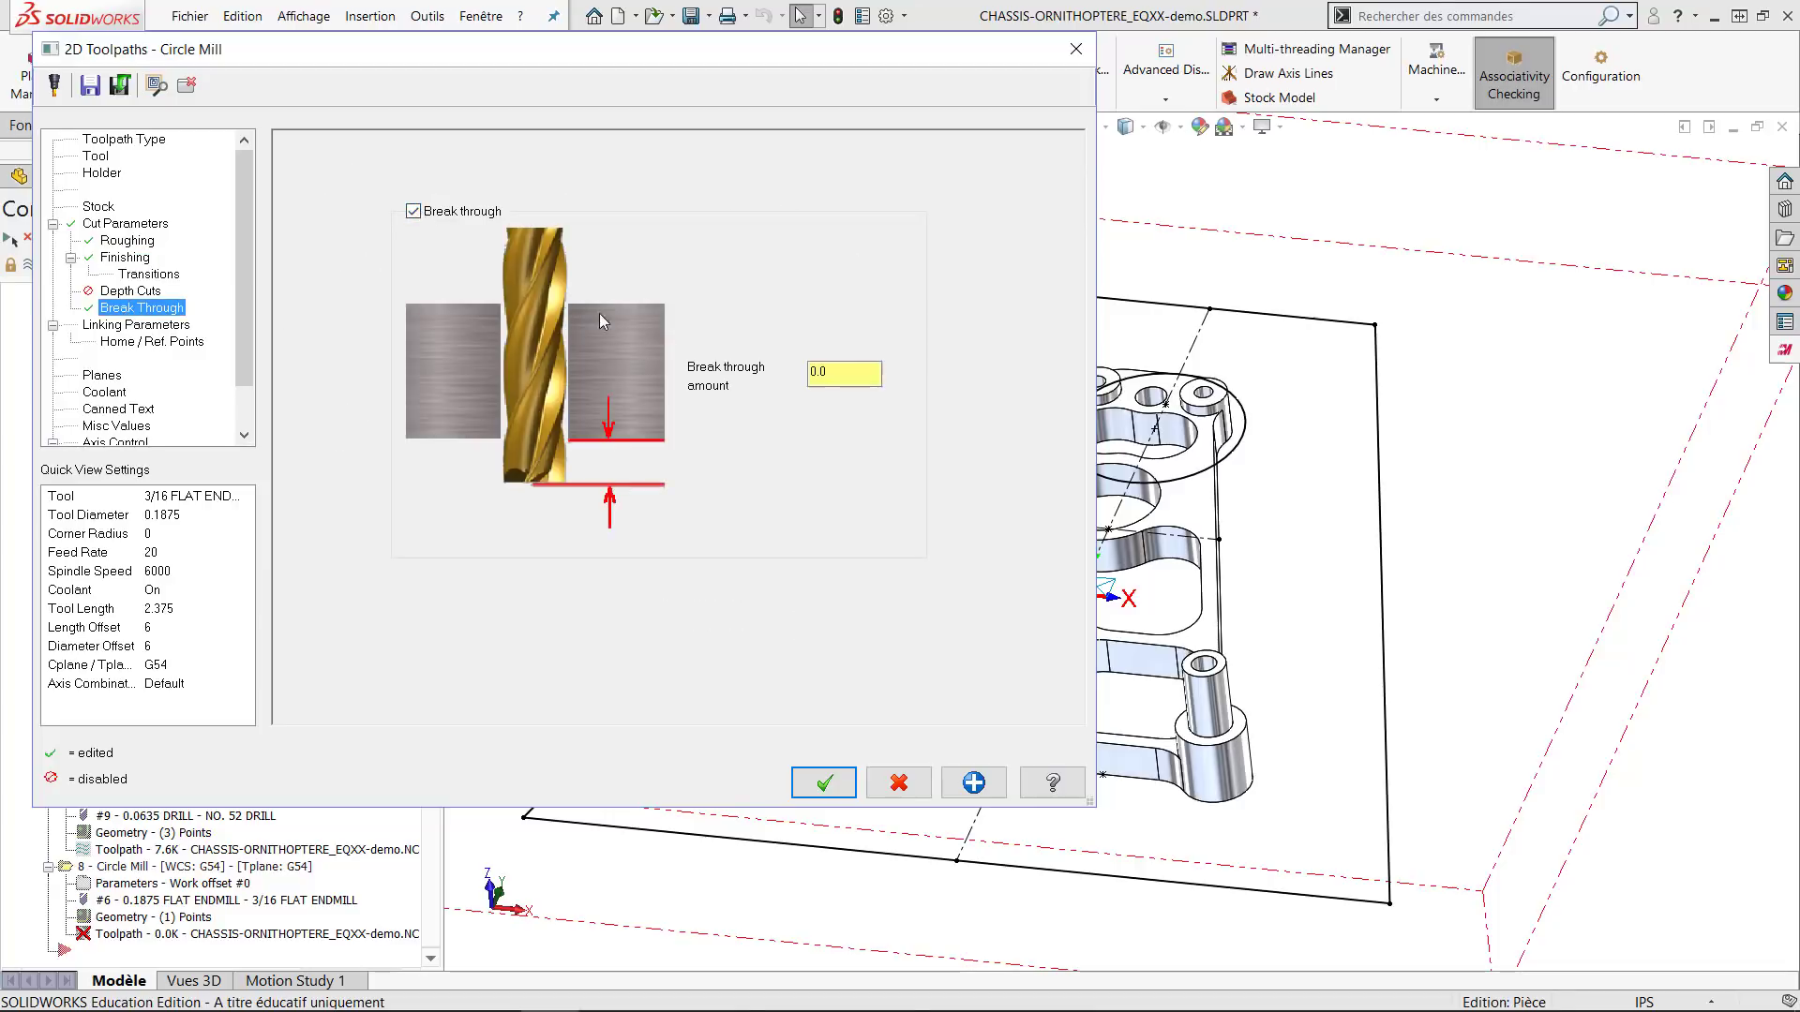
pyautogui.click(849, 375)
# Set the circle mill's depth to absolute 0.0 and its top of stock to incremental 0.
pyautogui.click(134, 326)
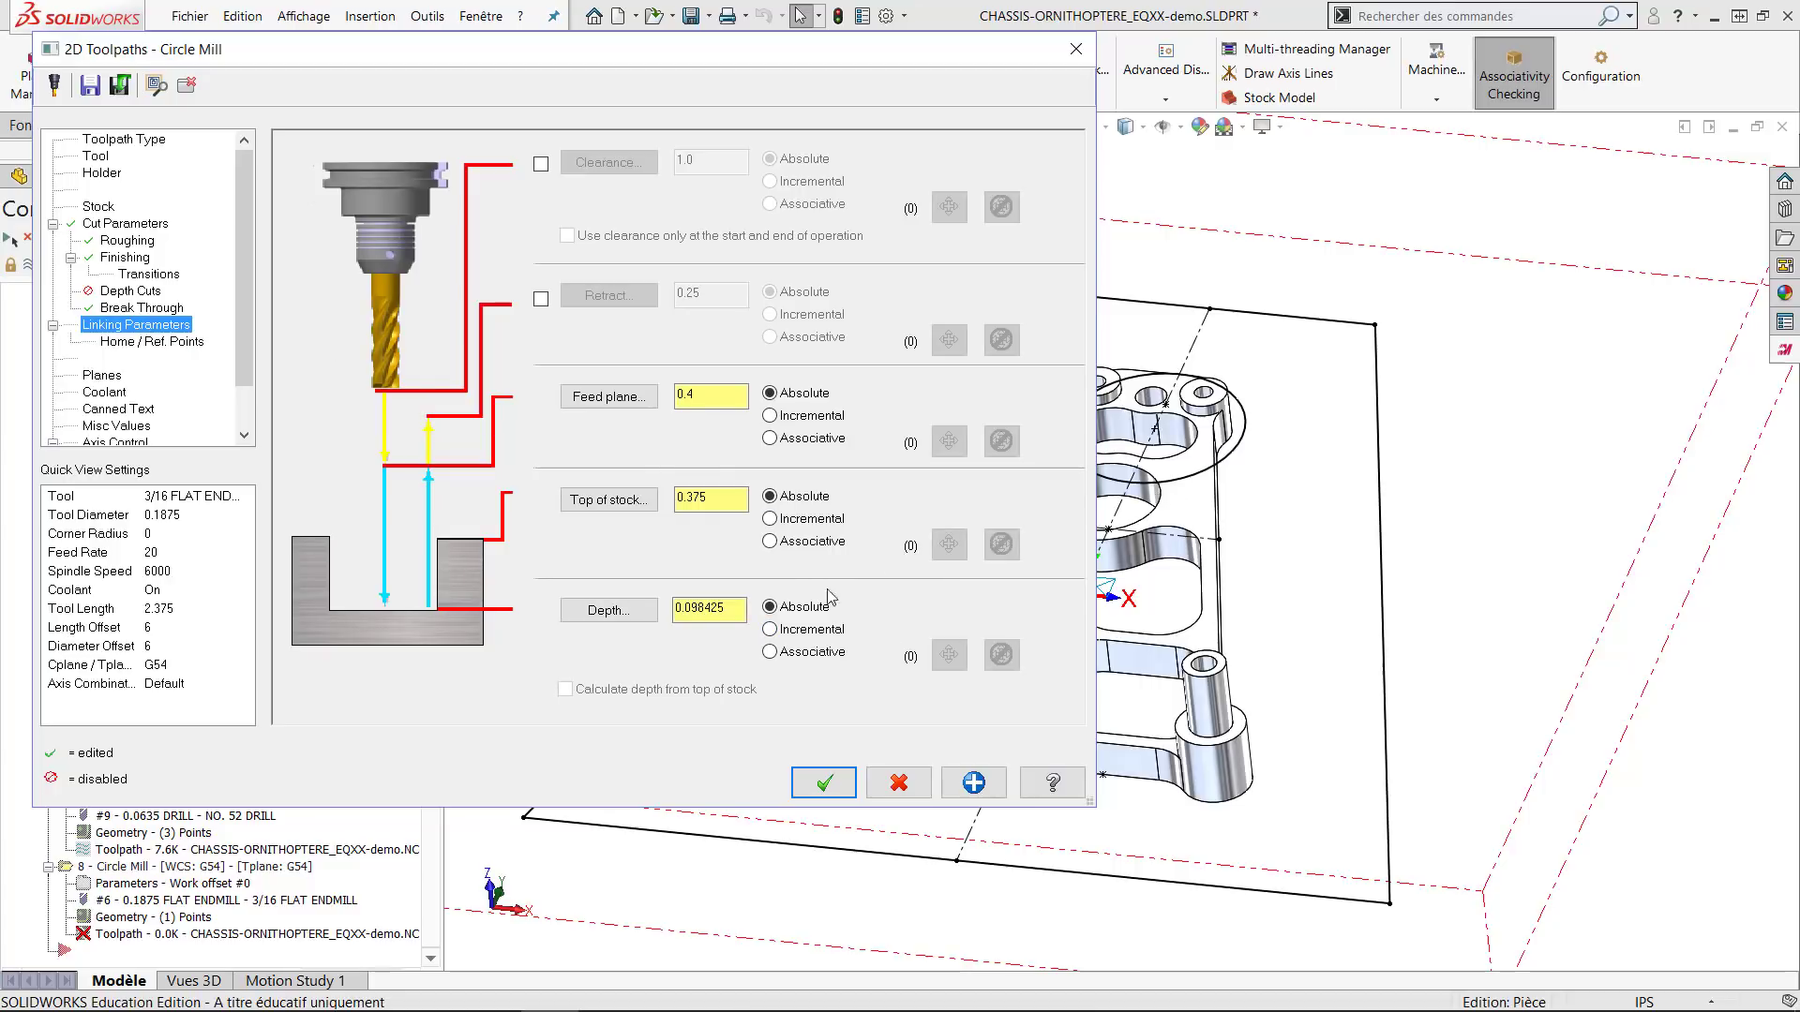
pyautogui.click(724, 607)
pyautogui.moveTo(744, 611); pyautogui.dragTo(562, 597)
pyautogui.write('0')
pyautogui.click(729, 499)
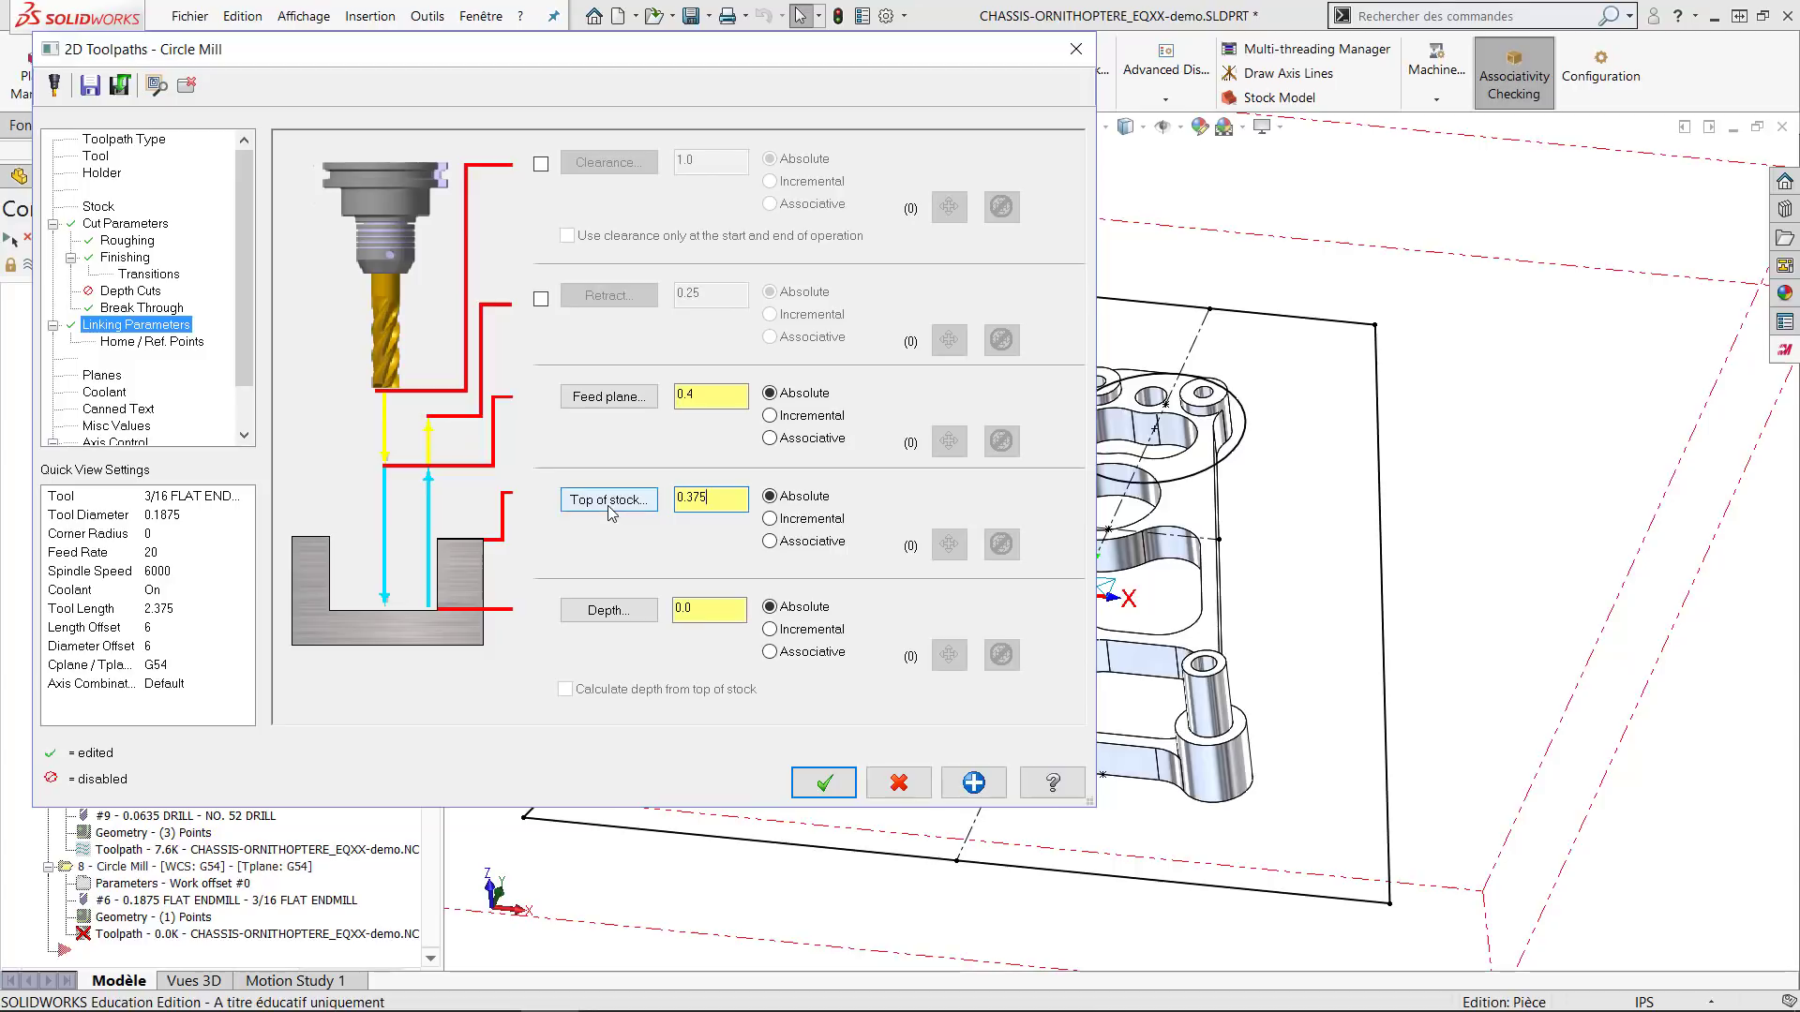
pyautogui.click(770, 521)
pyautogui.moveTo(714, 501); pyautogui.dragTo(554, 485)
pyautogui.write('0')
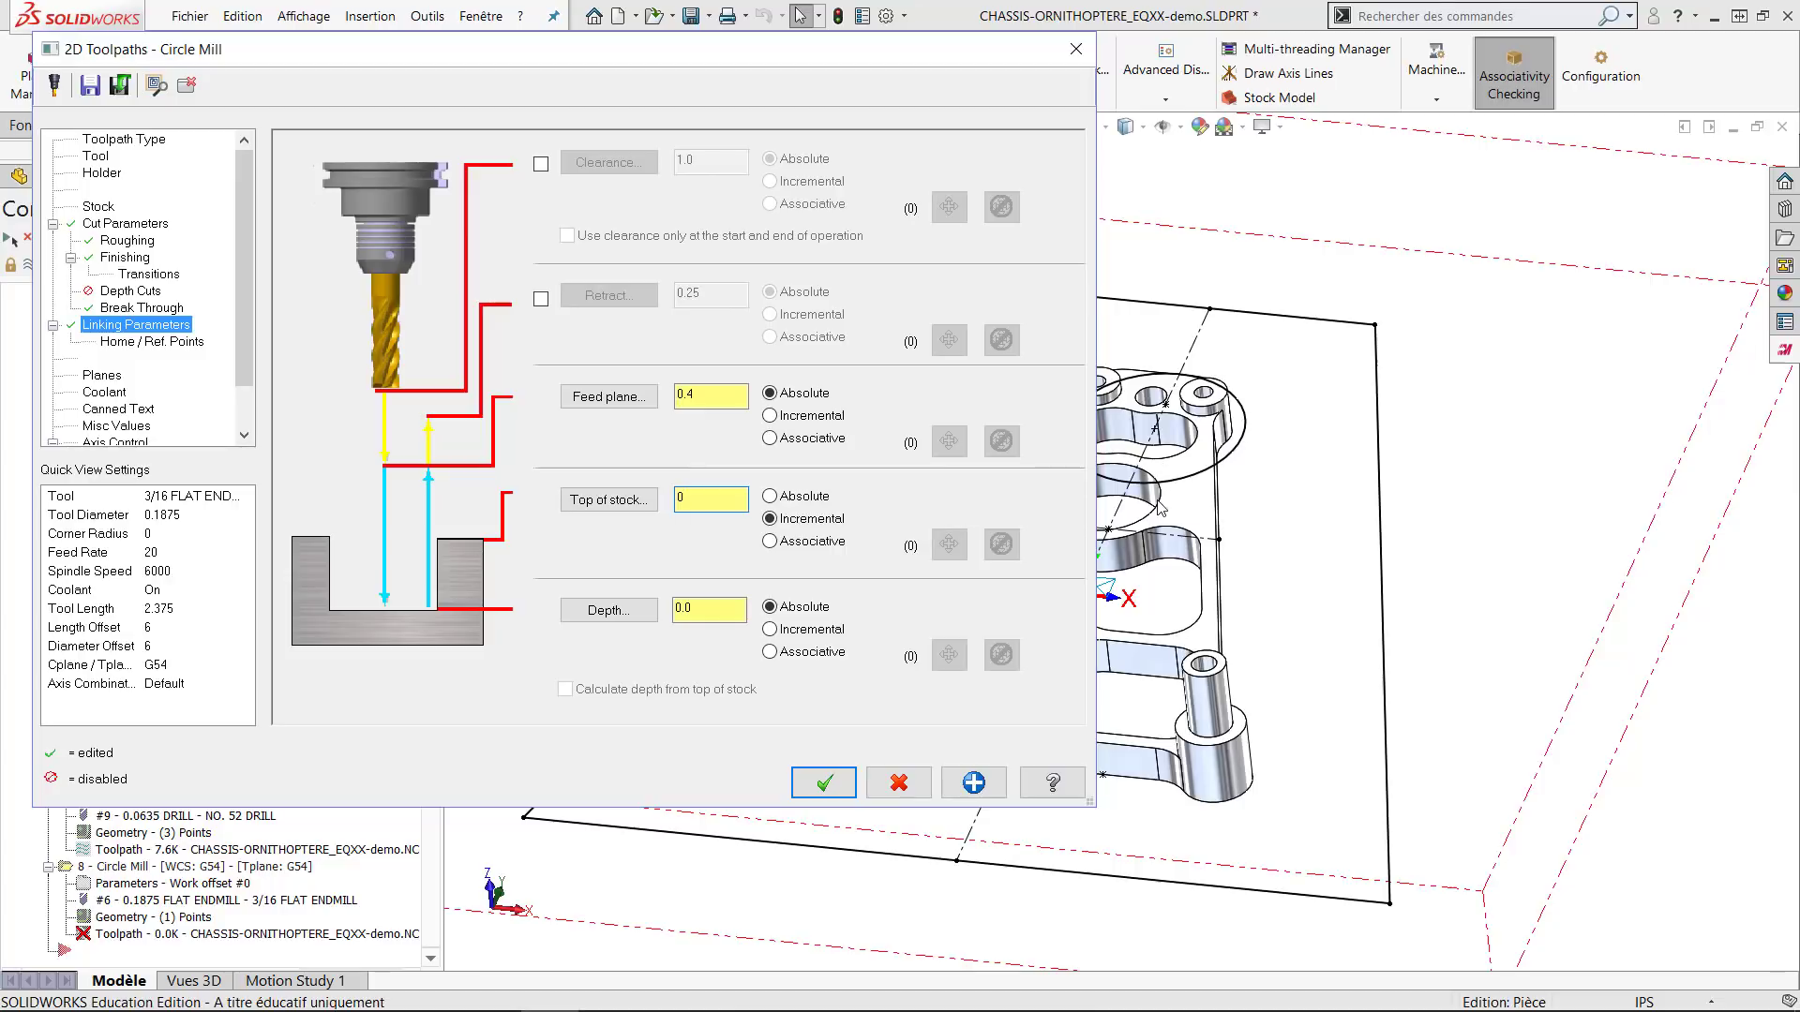
# Set the feed plane to 0.1, enable the retract at 0.4 absolute, and accept the circle mill toolpath.
pyautogui.click(717, 401)
pyautogui.click(541, 299)
pyautogui.doubleClick(698, 293)
pyautogui.write('0.')
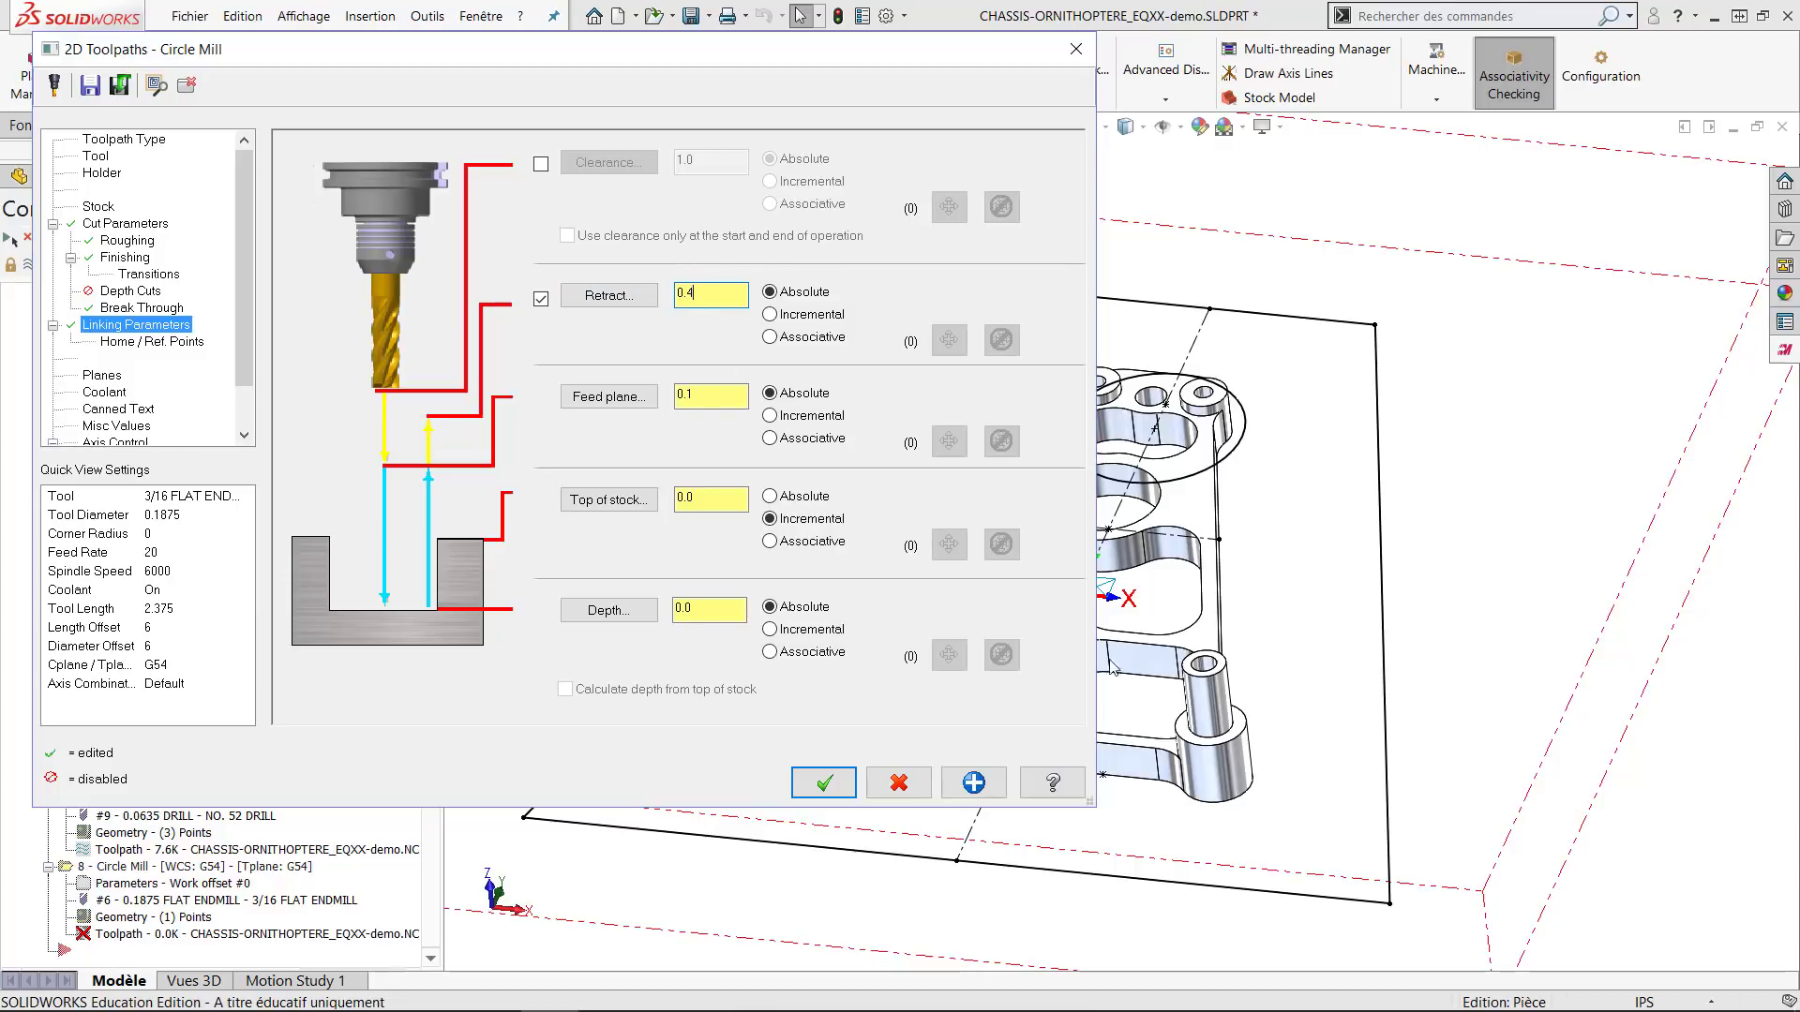
pyautogui.click(716, 398)
pyautogui.click(821, 790)
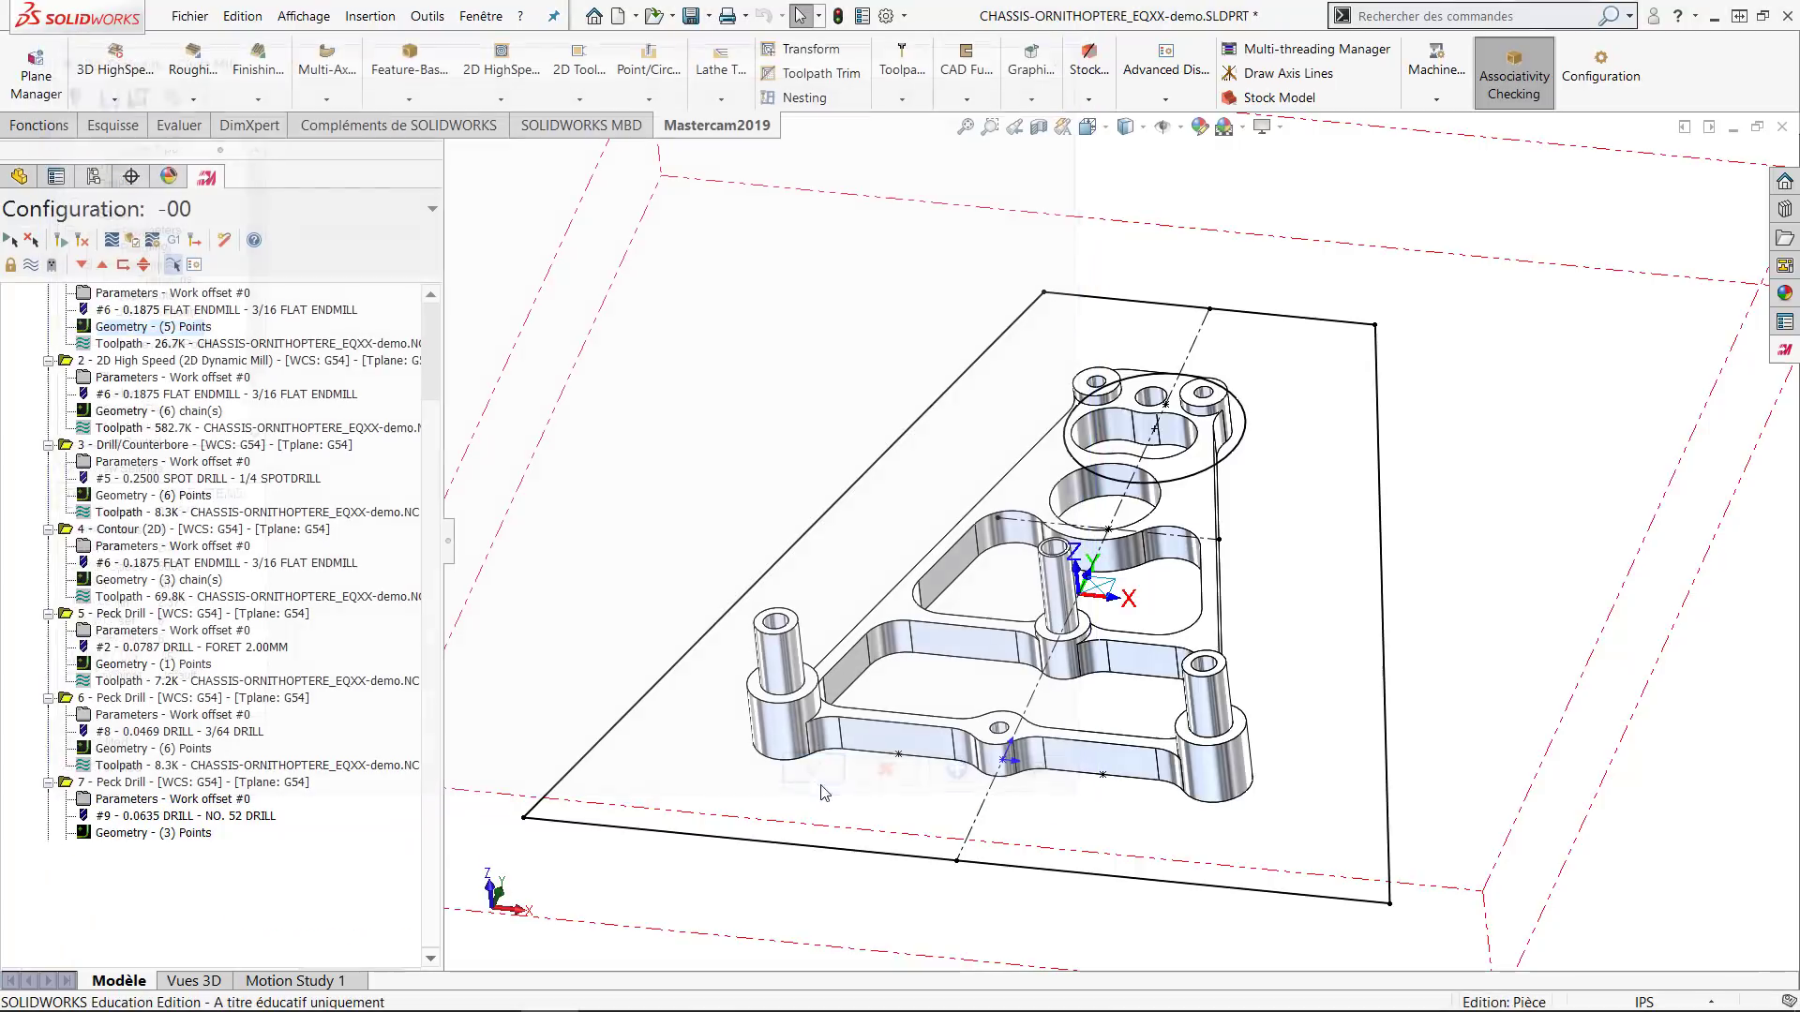
# Examine the circle mill toolpath's depth and diameter against the large round hole from several angles.
pyautogui.moveTo(1190, 592); pyautogui.dragTo(1011, 493, button='middle')
pyautogui.scroll(-6, 1321, 589)
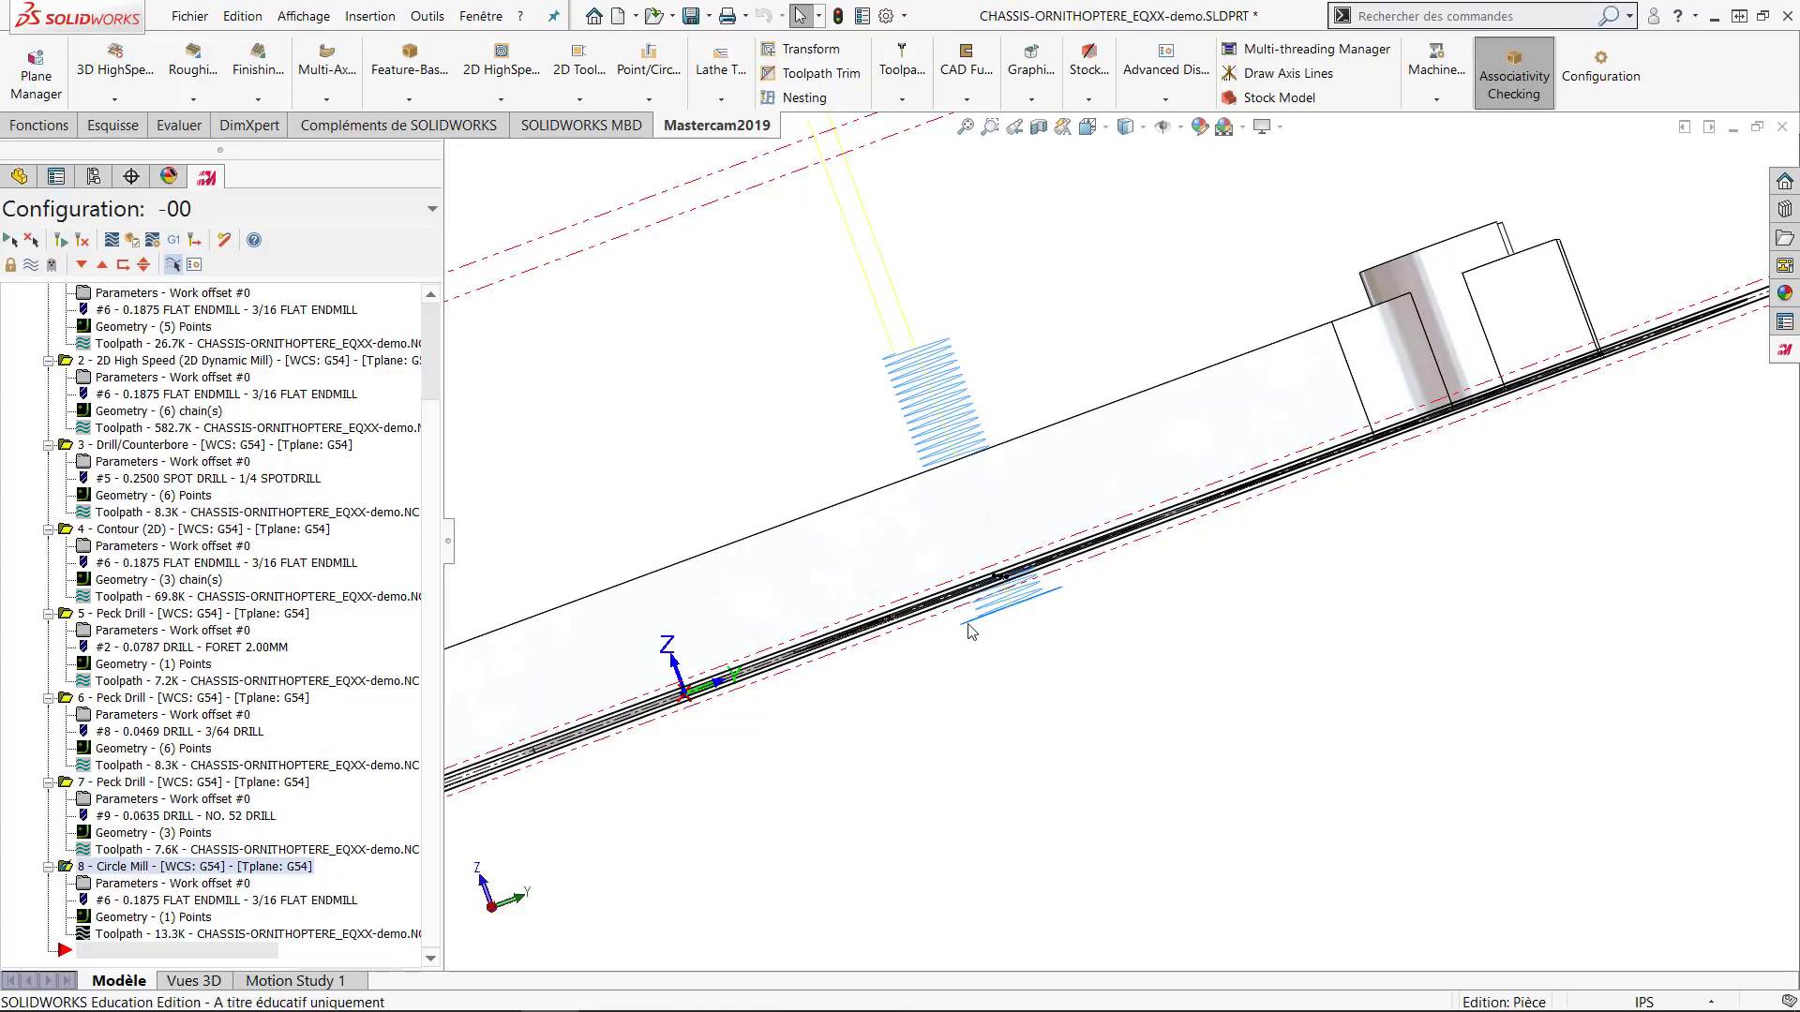
pyautogui.moveTo(1032, 631); pyautogui.dragTo(1145, 797, button='middle')
pyautogui.scroll(-4, 741, 361)
pyautogui.moveTo(795, 469); pyautogui.dragTo(807, 591, button='middle')
pyautogui.scroll(3, 815, 511)
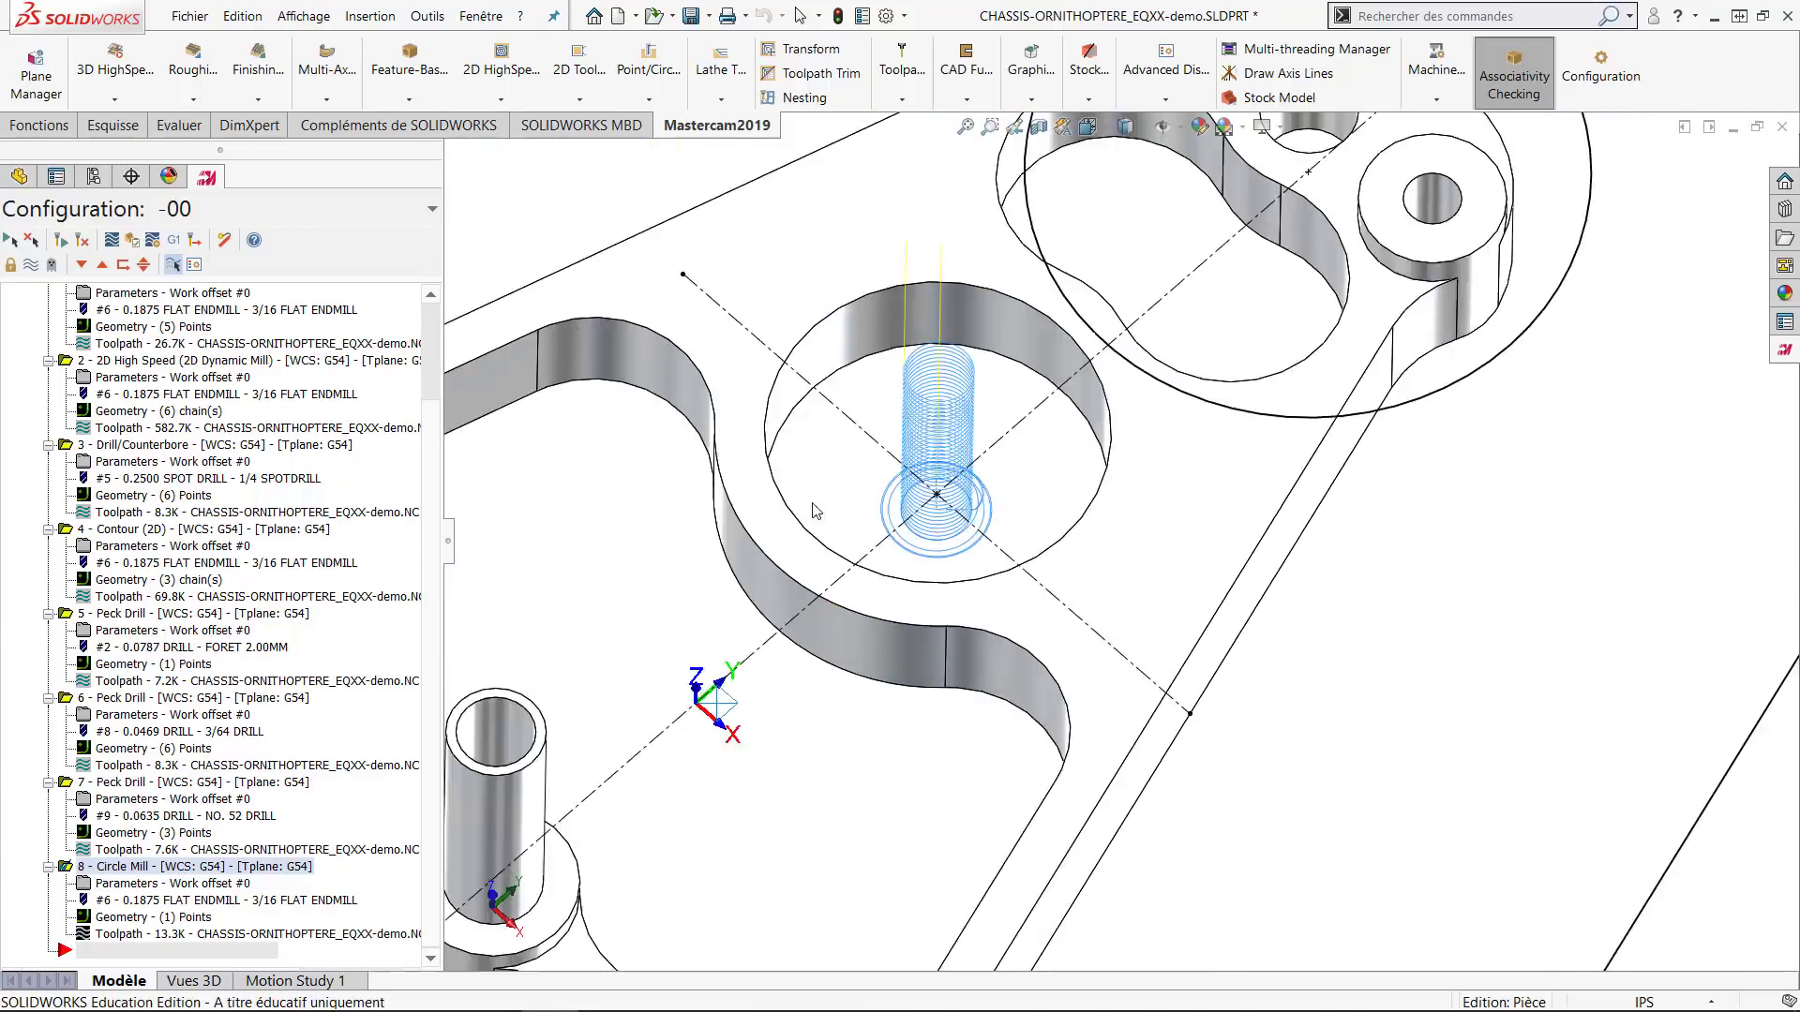
pyautogui.scroll(5, 825, 496)
pyautogui.moveTo(830, 492); pyautogui.dragTo(881, 659, button='middle')
pyautogui.scroll(-3, 881, 660)
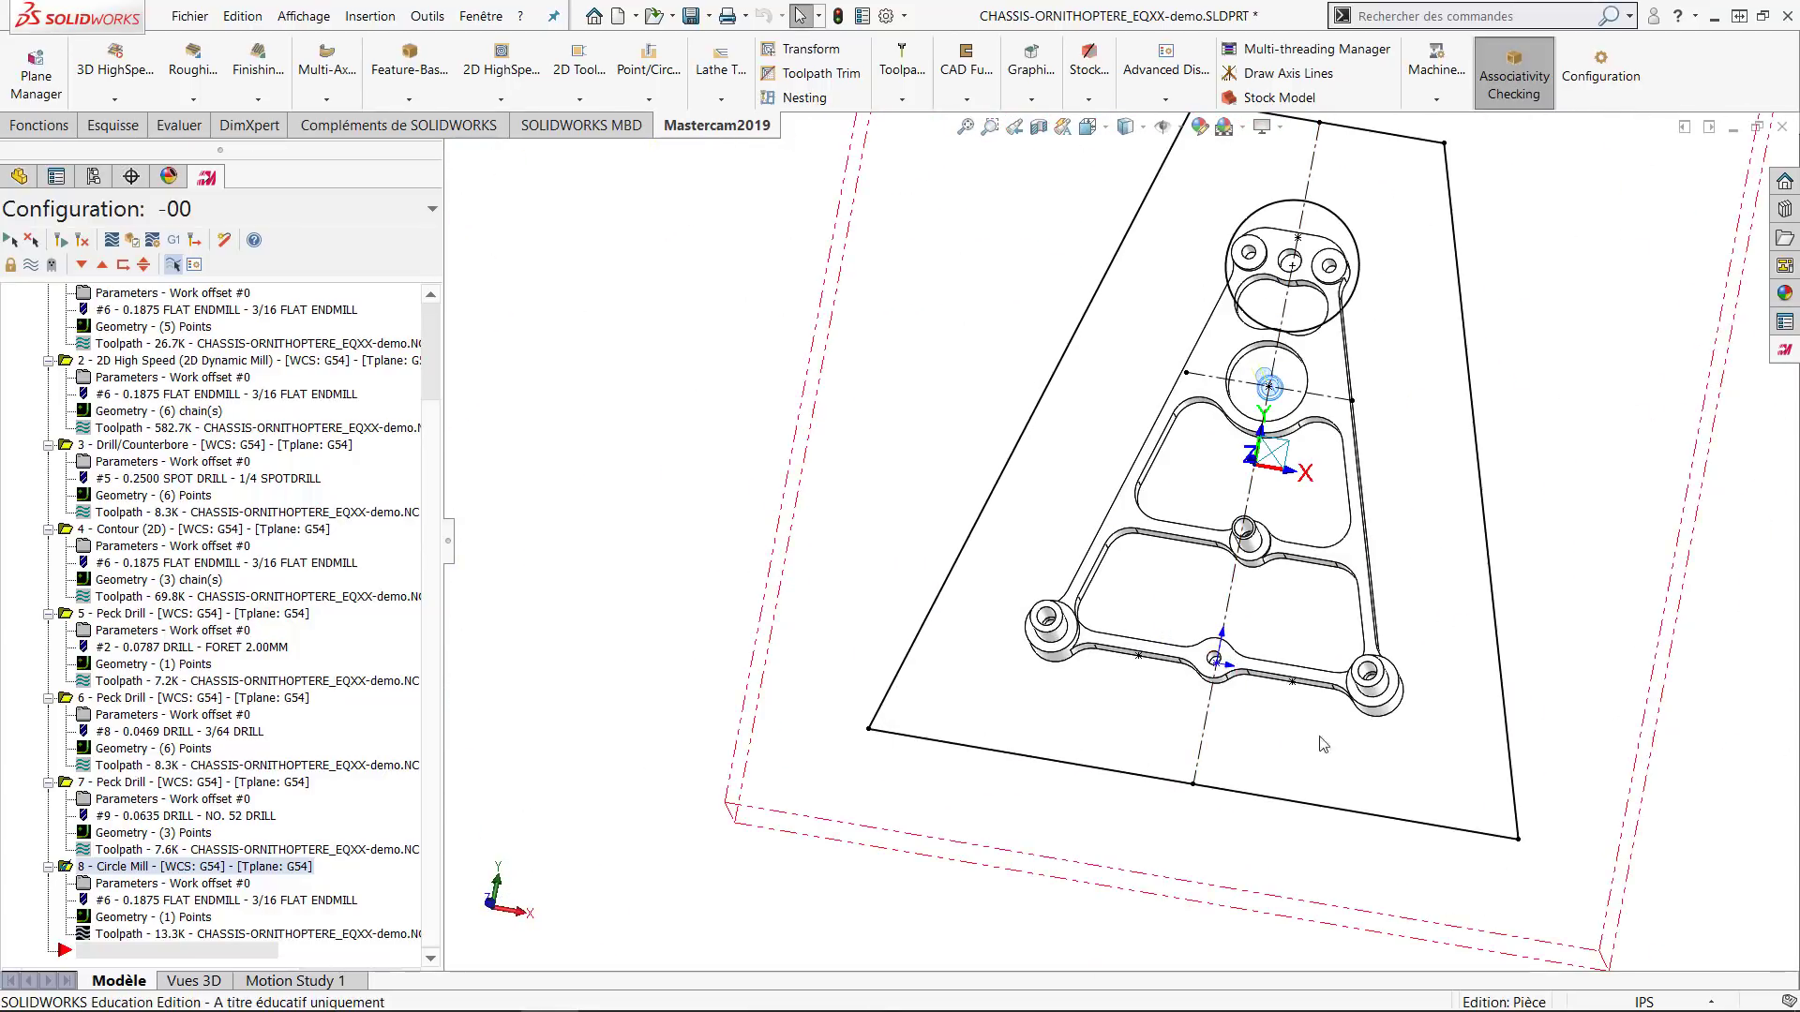
pyautogui.scroll(-3, 1350, 393)
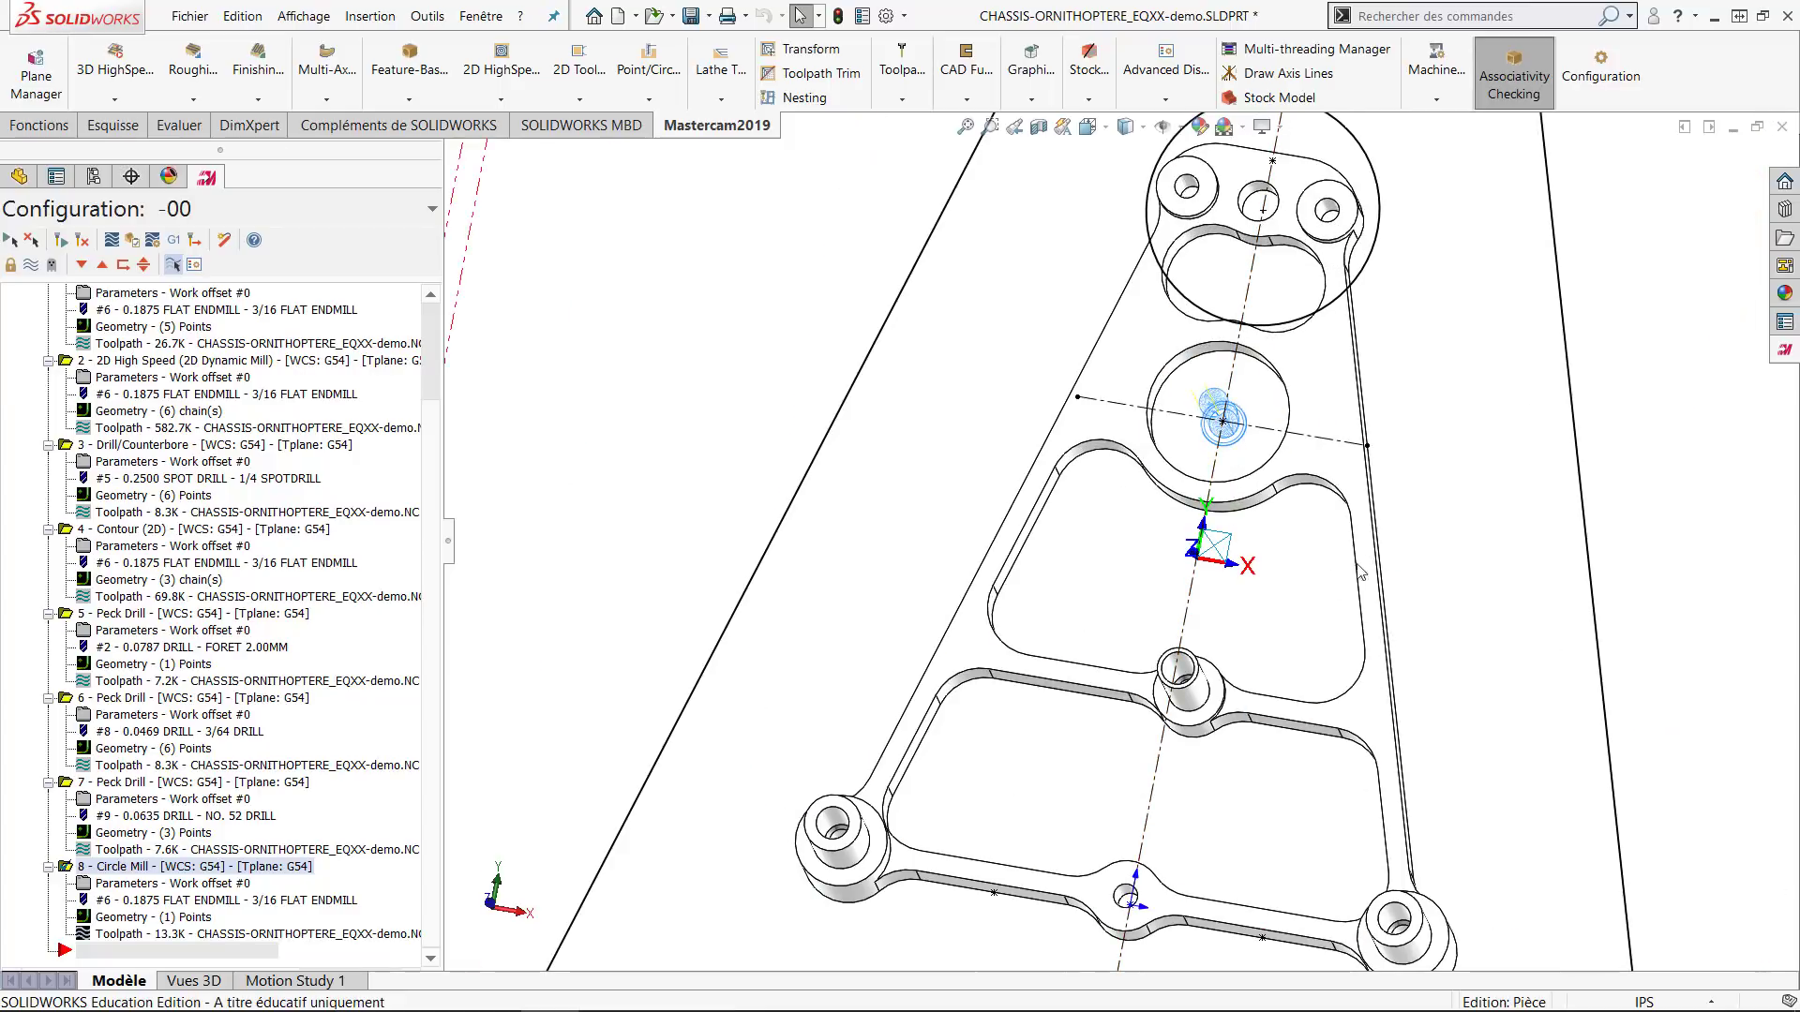
pyautogui.moveTo(1401, 525)
pyautogui.mouseDown(button='middle')
pyautogui.moveTo(1359, 497)
pyautogui.moveTo(1328, 298)
pyautogui.mouseUp(button='middle')
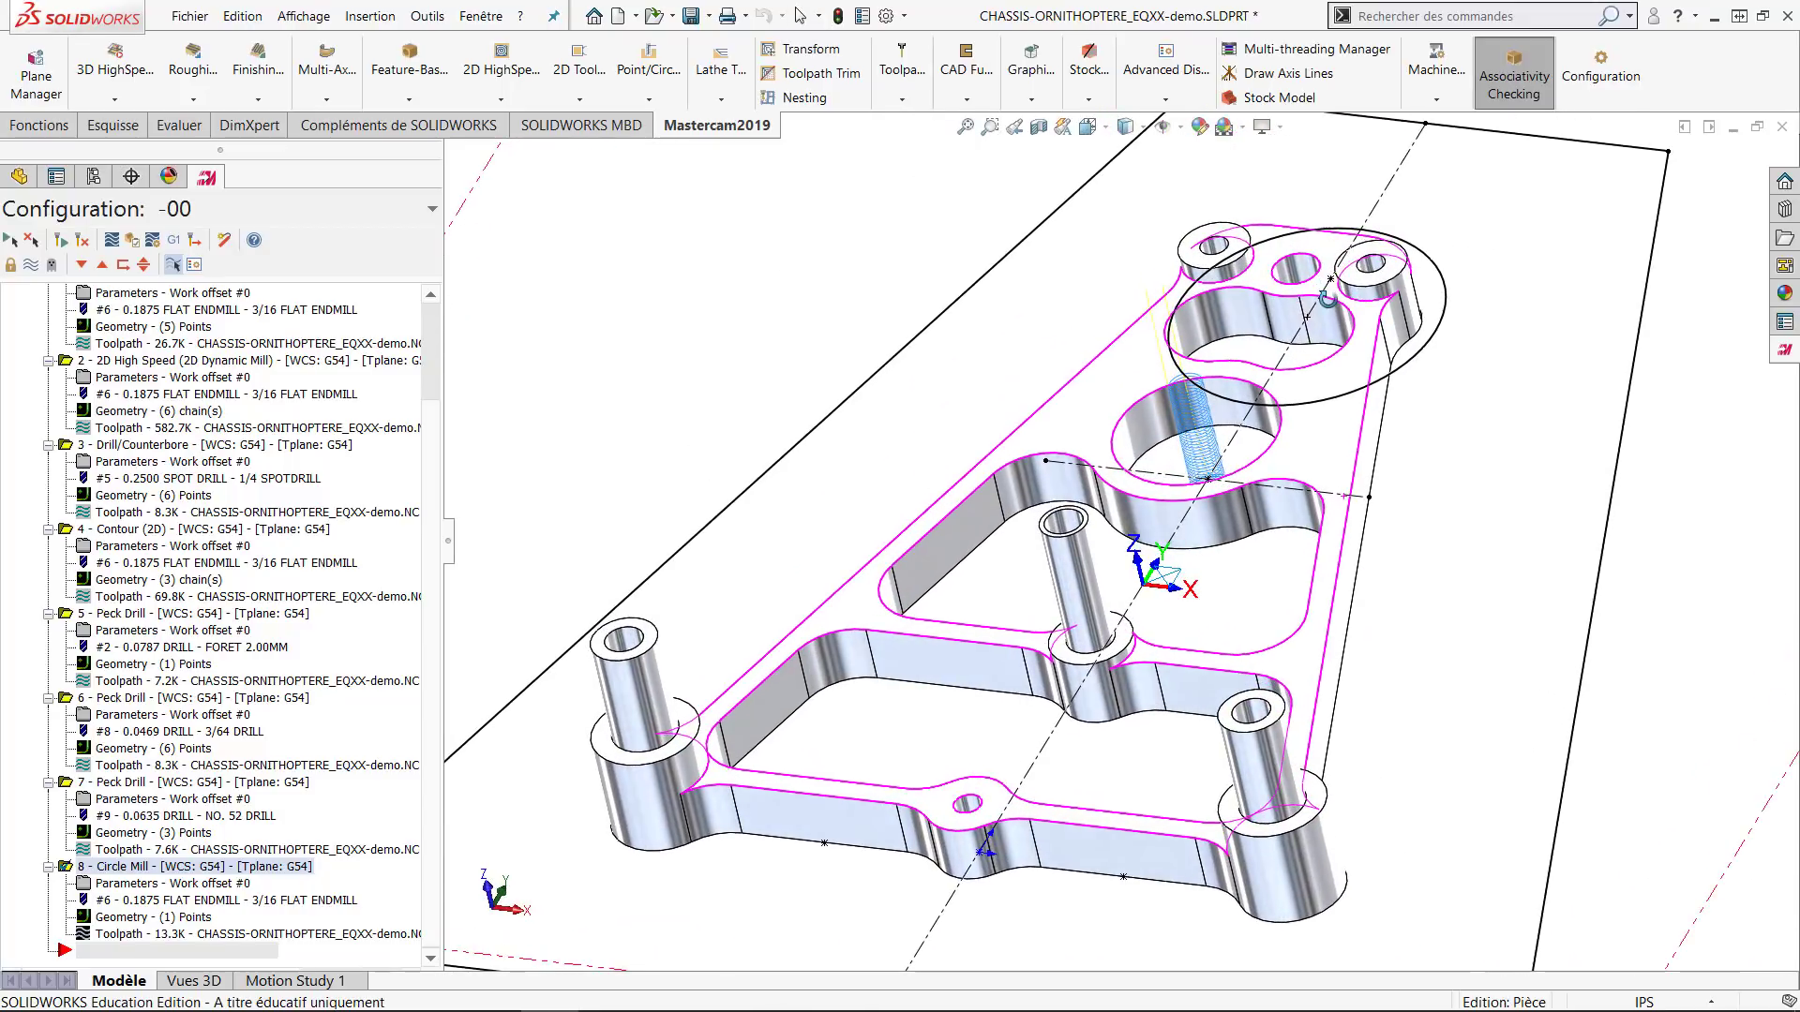
pyautogui.scroll(-1, 1328, 302)
pyautogui.scroll(2, 1223, 495)
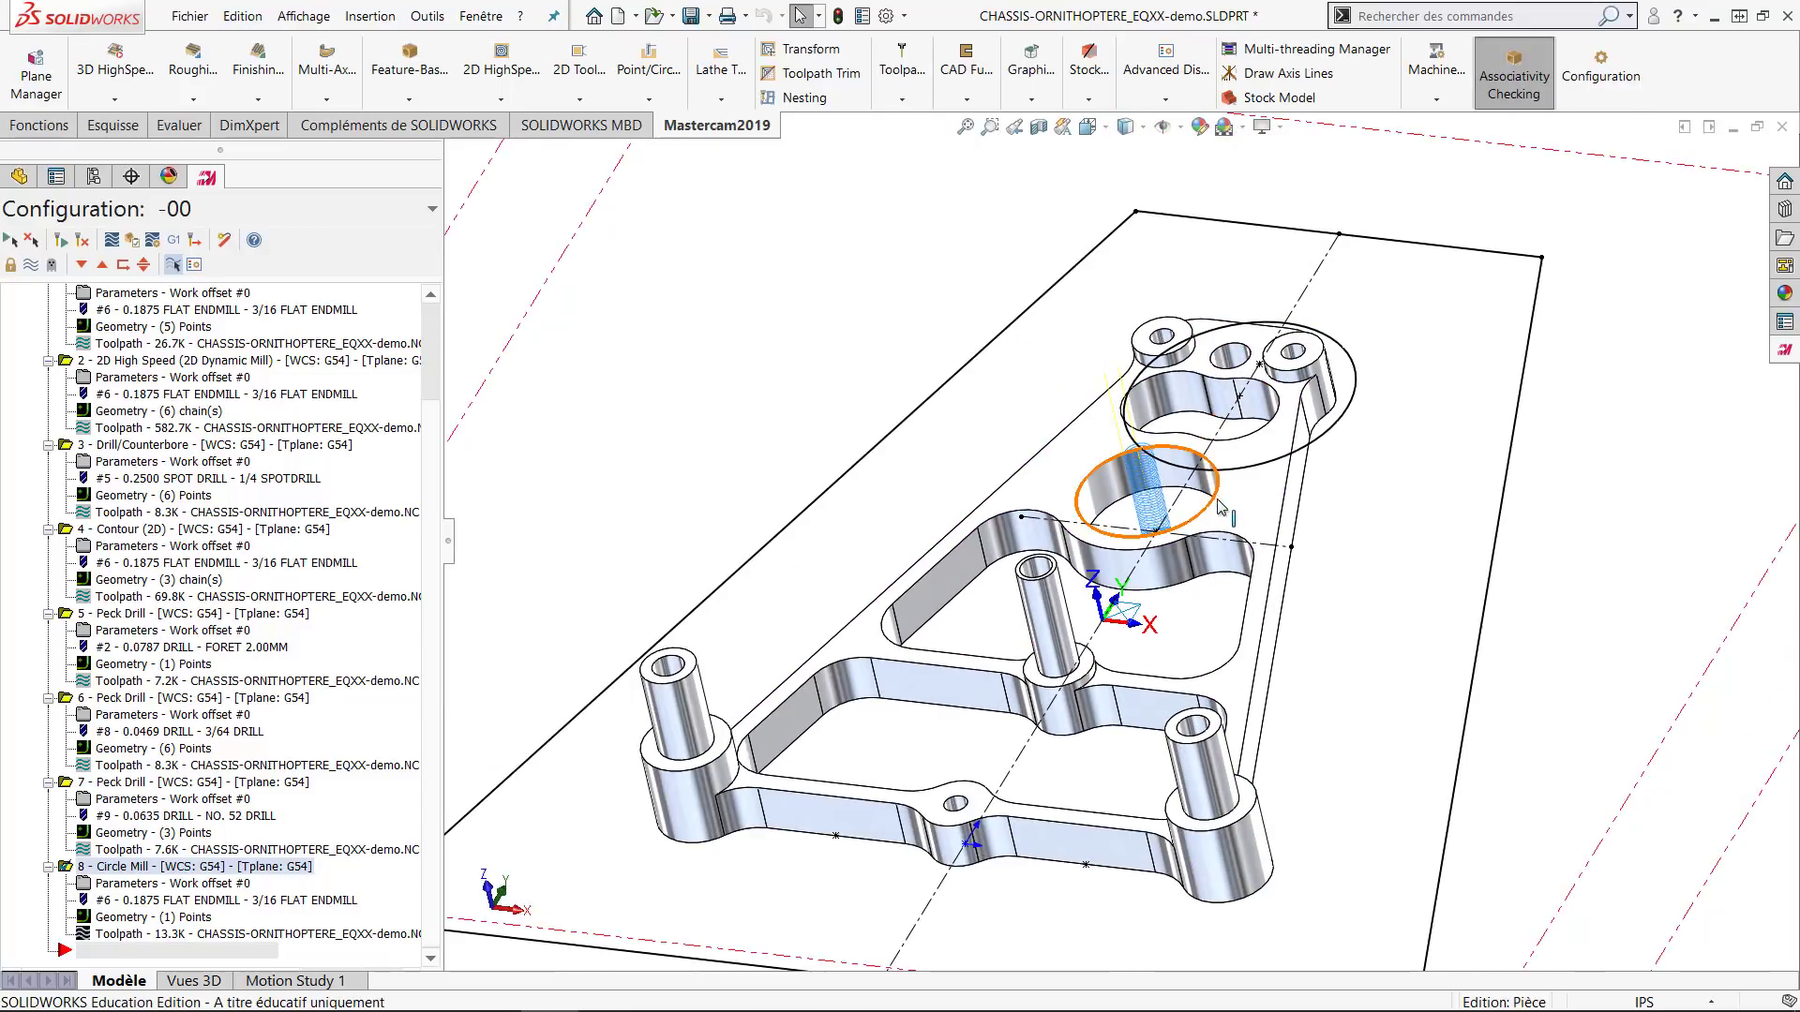
# Create a Drill operation on the circular edge of the chassis's large round hole.
pyautogui.moveTo(1219, 506)
pyautogui.mouseDown(button='middle')
pyautogui.moveTo(1247, 450)
pyautogui.moveTo(1218, 562)
pyautogui.moveTo(1234, 518)
pyautogui.mouseUp(button='middle')
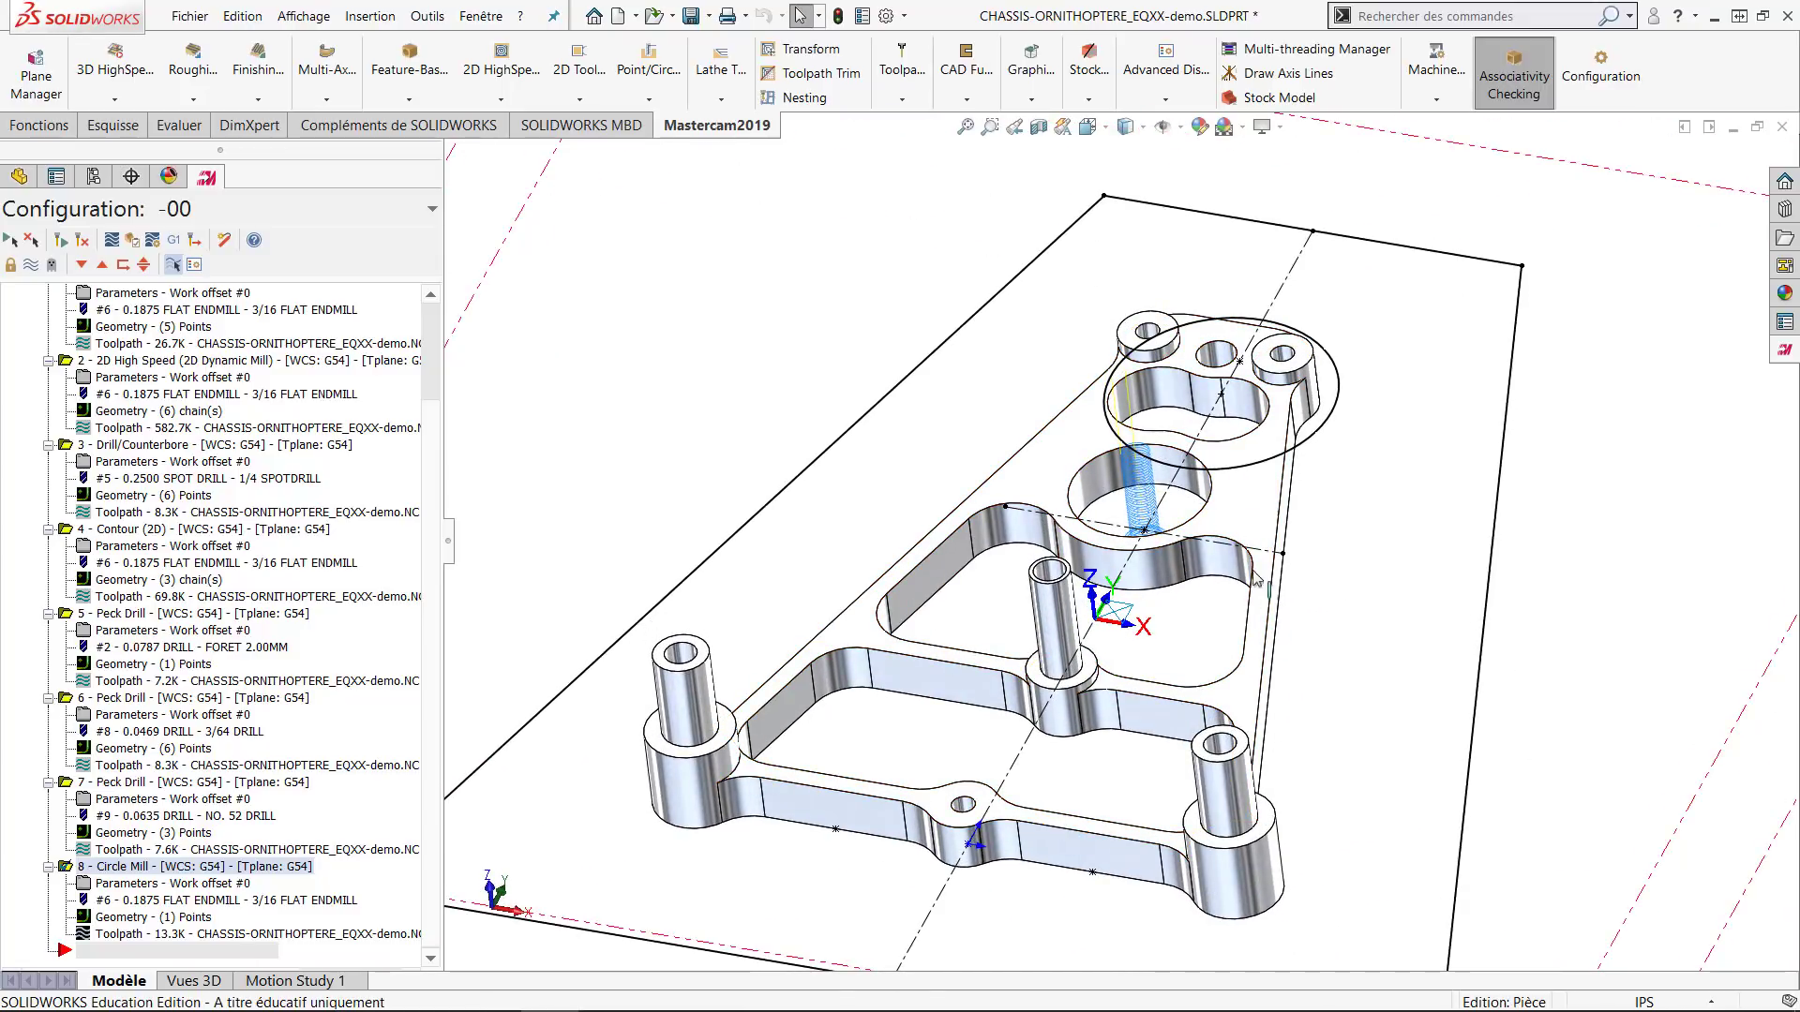
pyautogui.scroll(-1, 1171, 515)
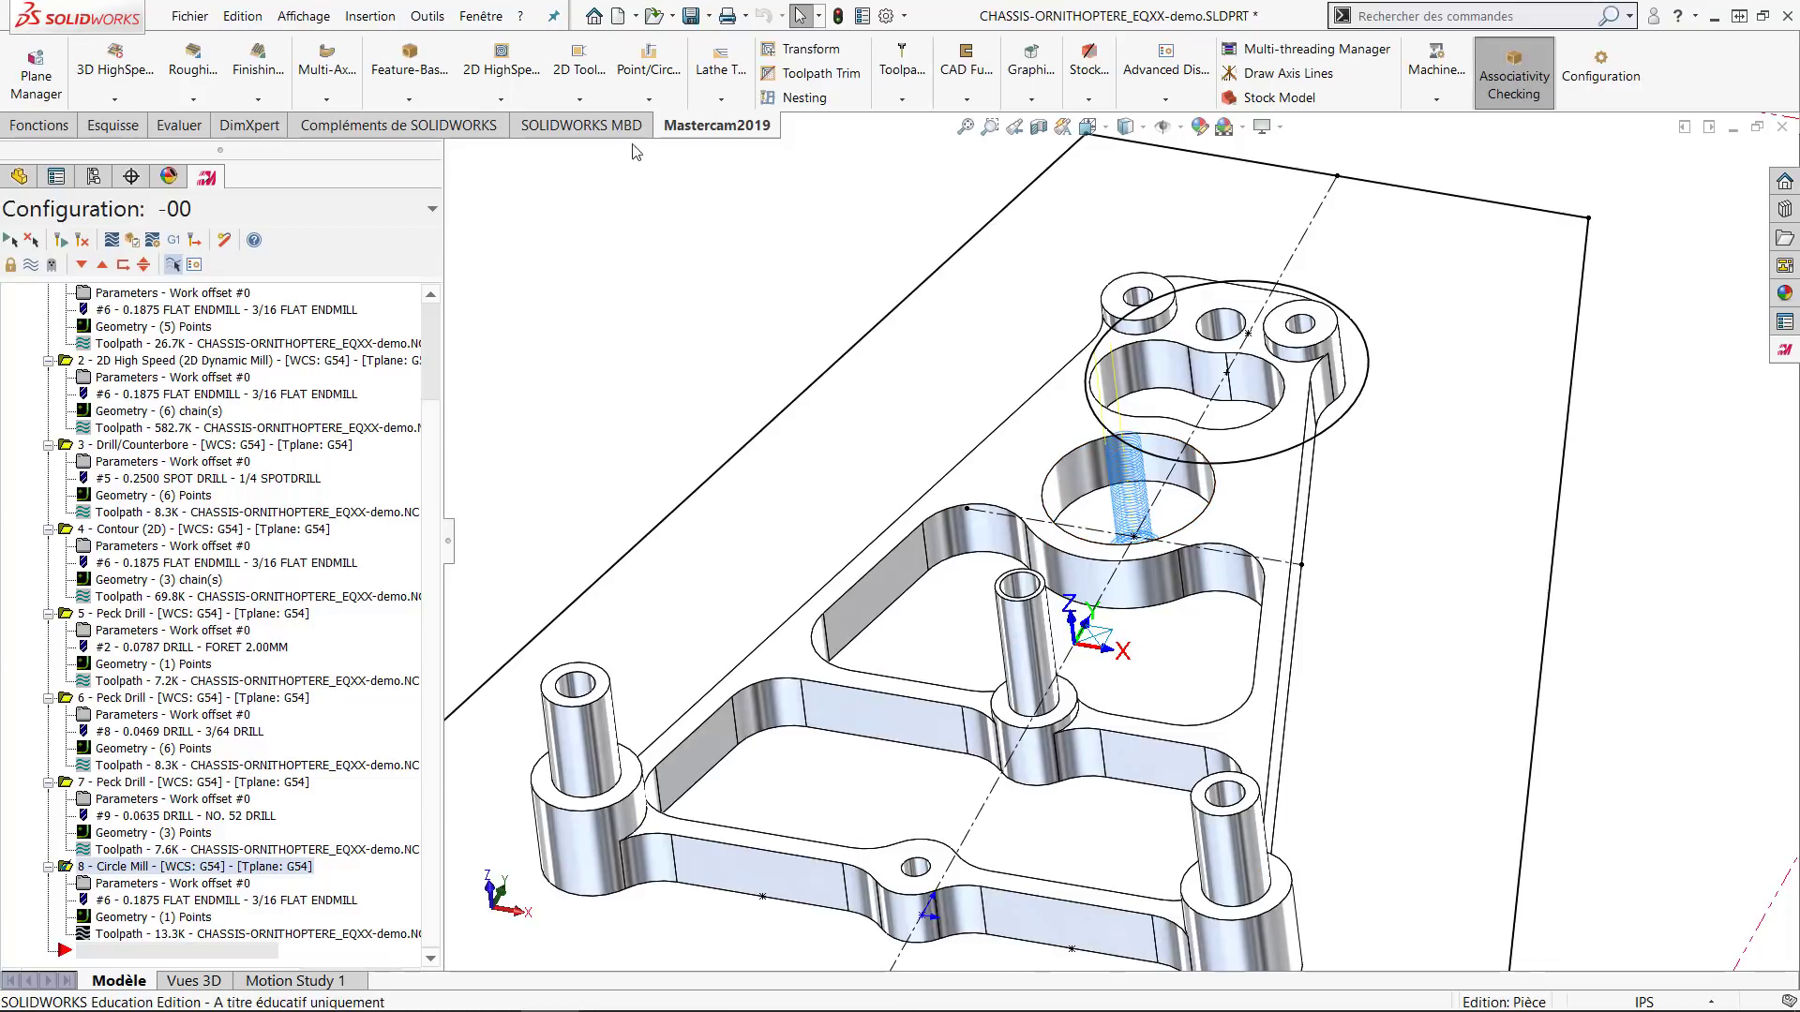
pyautogui.click(651, 89)
pyautogui.click(660, 123)
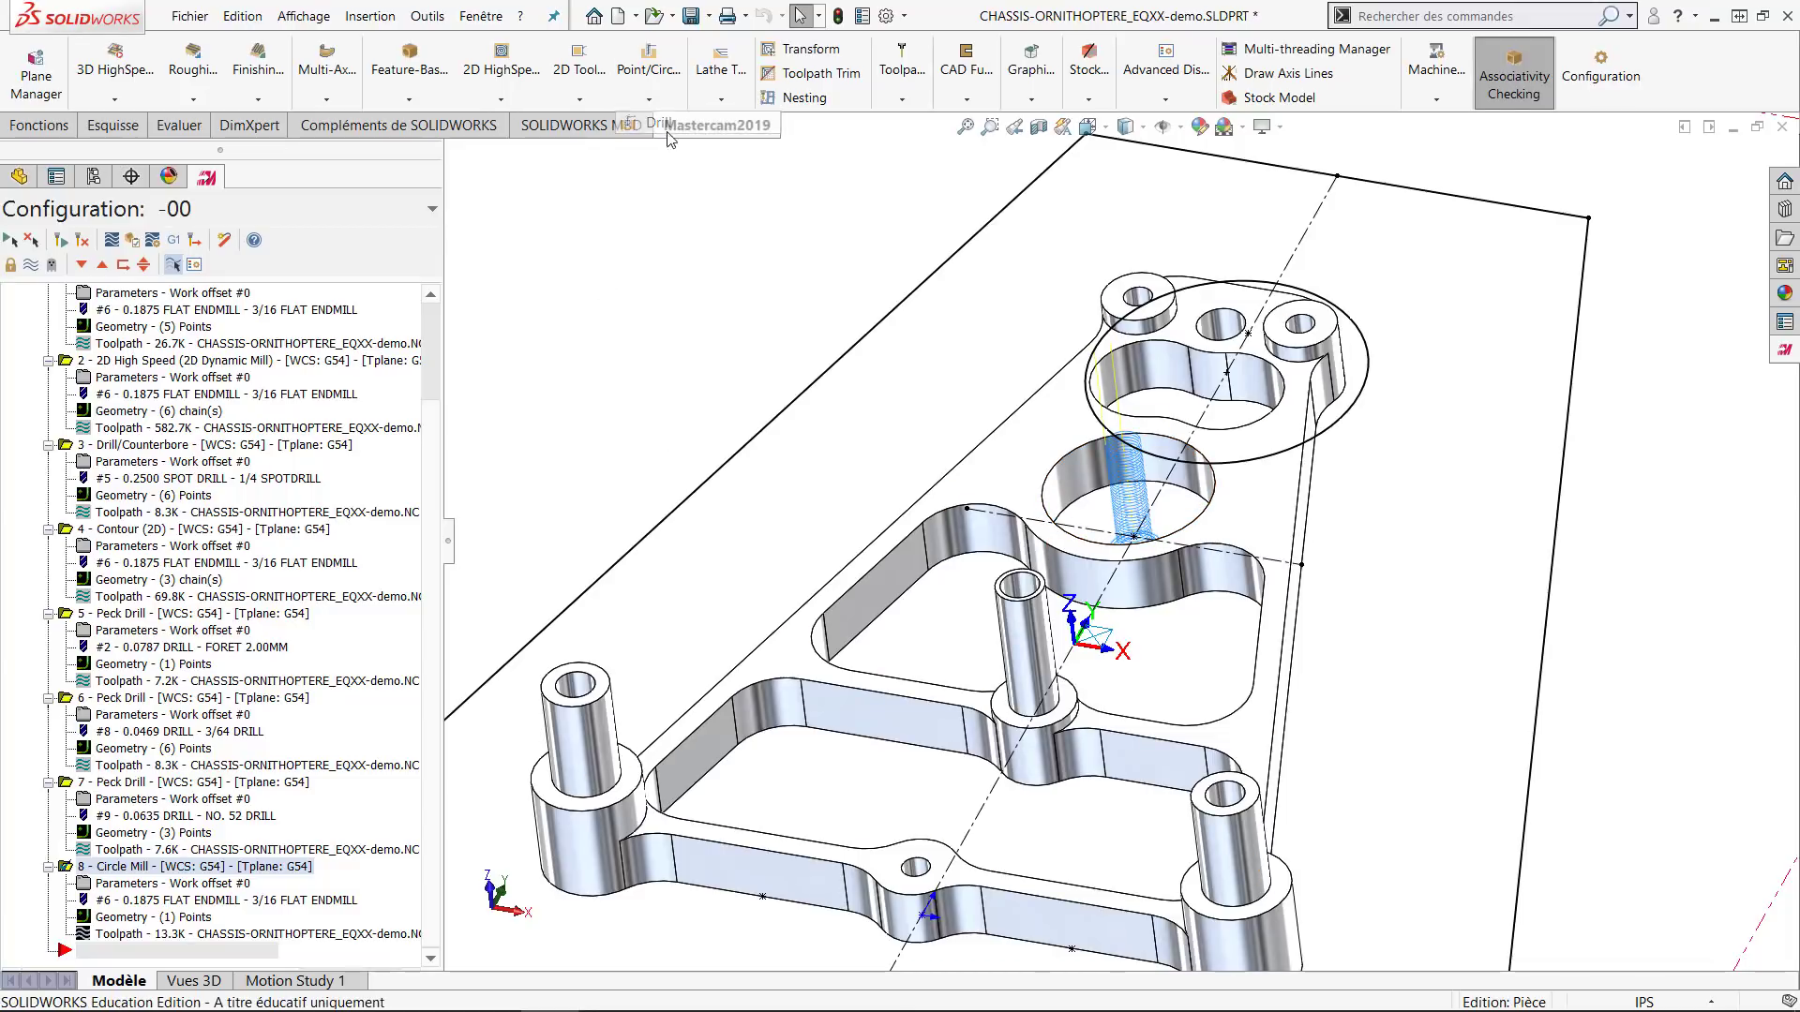
pyautogui.click(1112, 439)
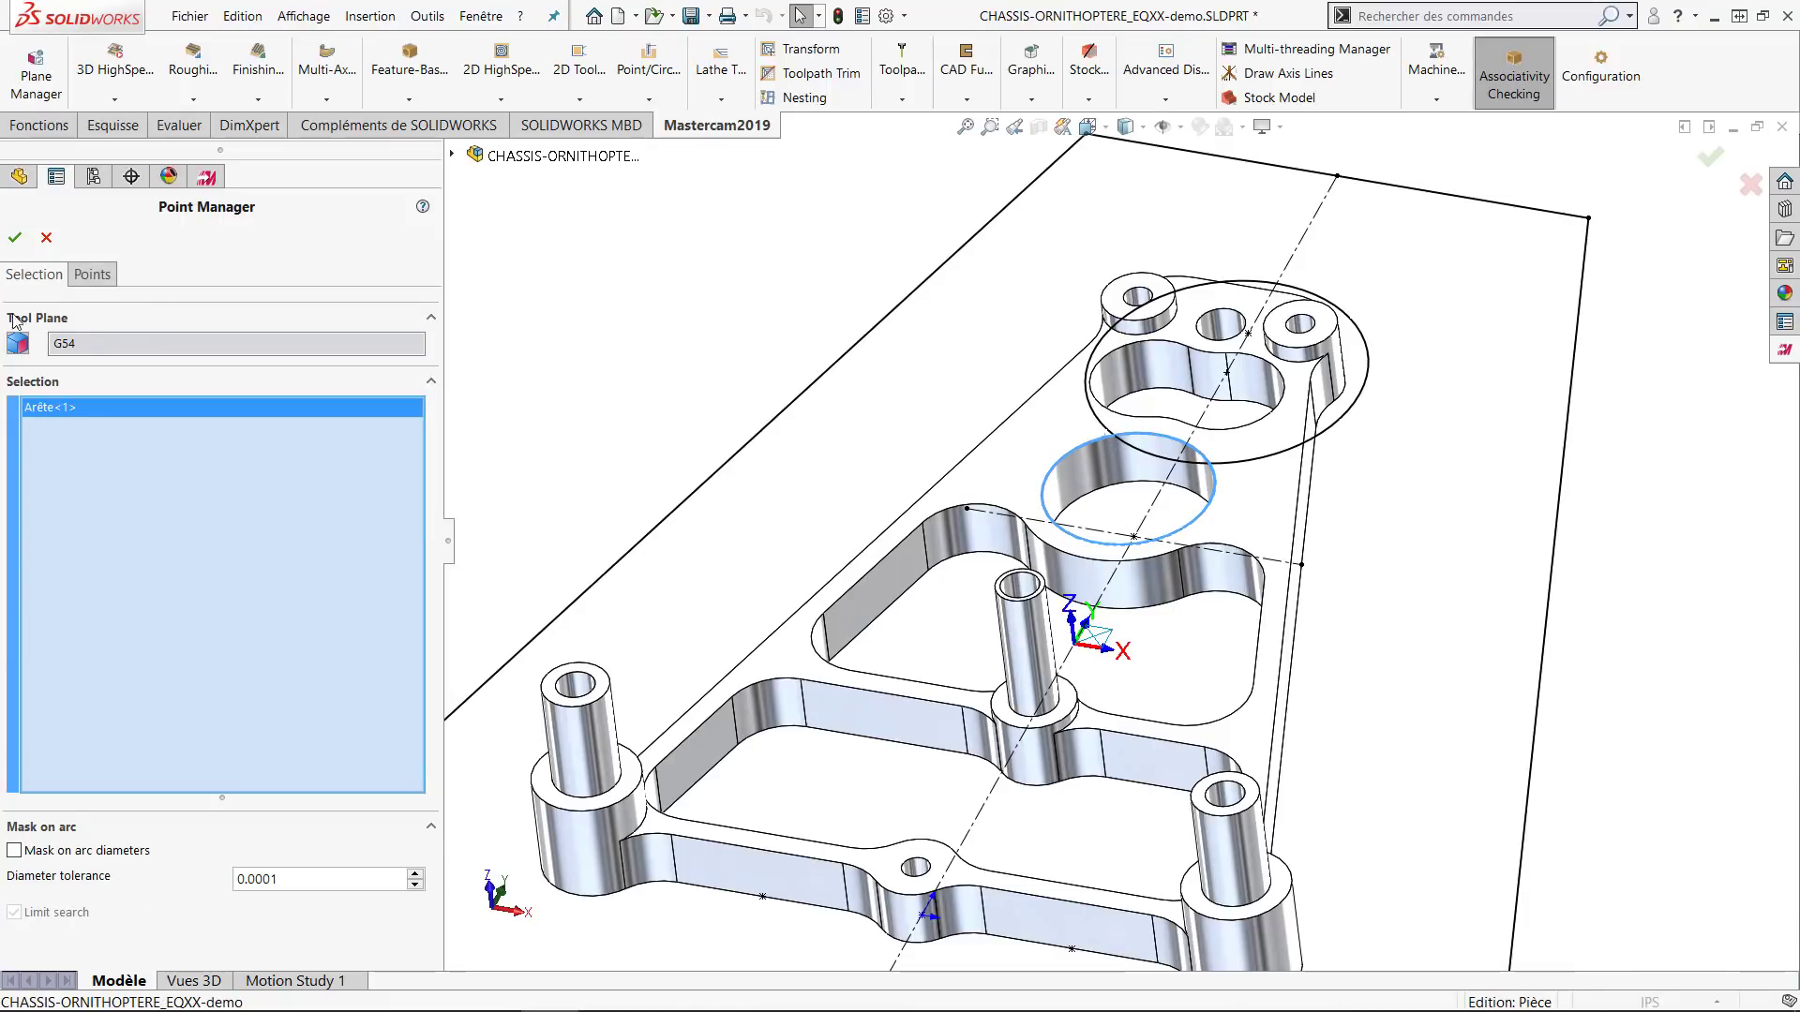
pyautogui.click(14, 237)
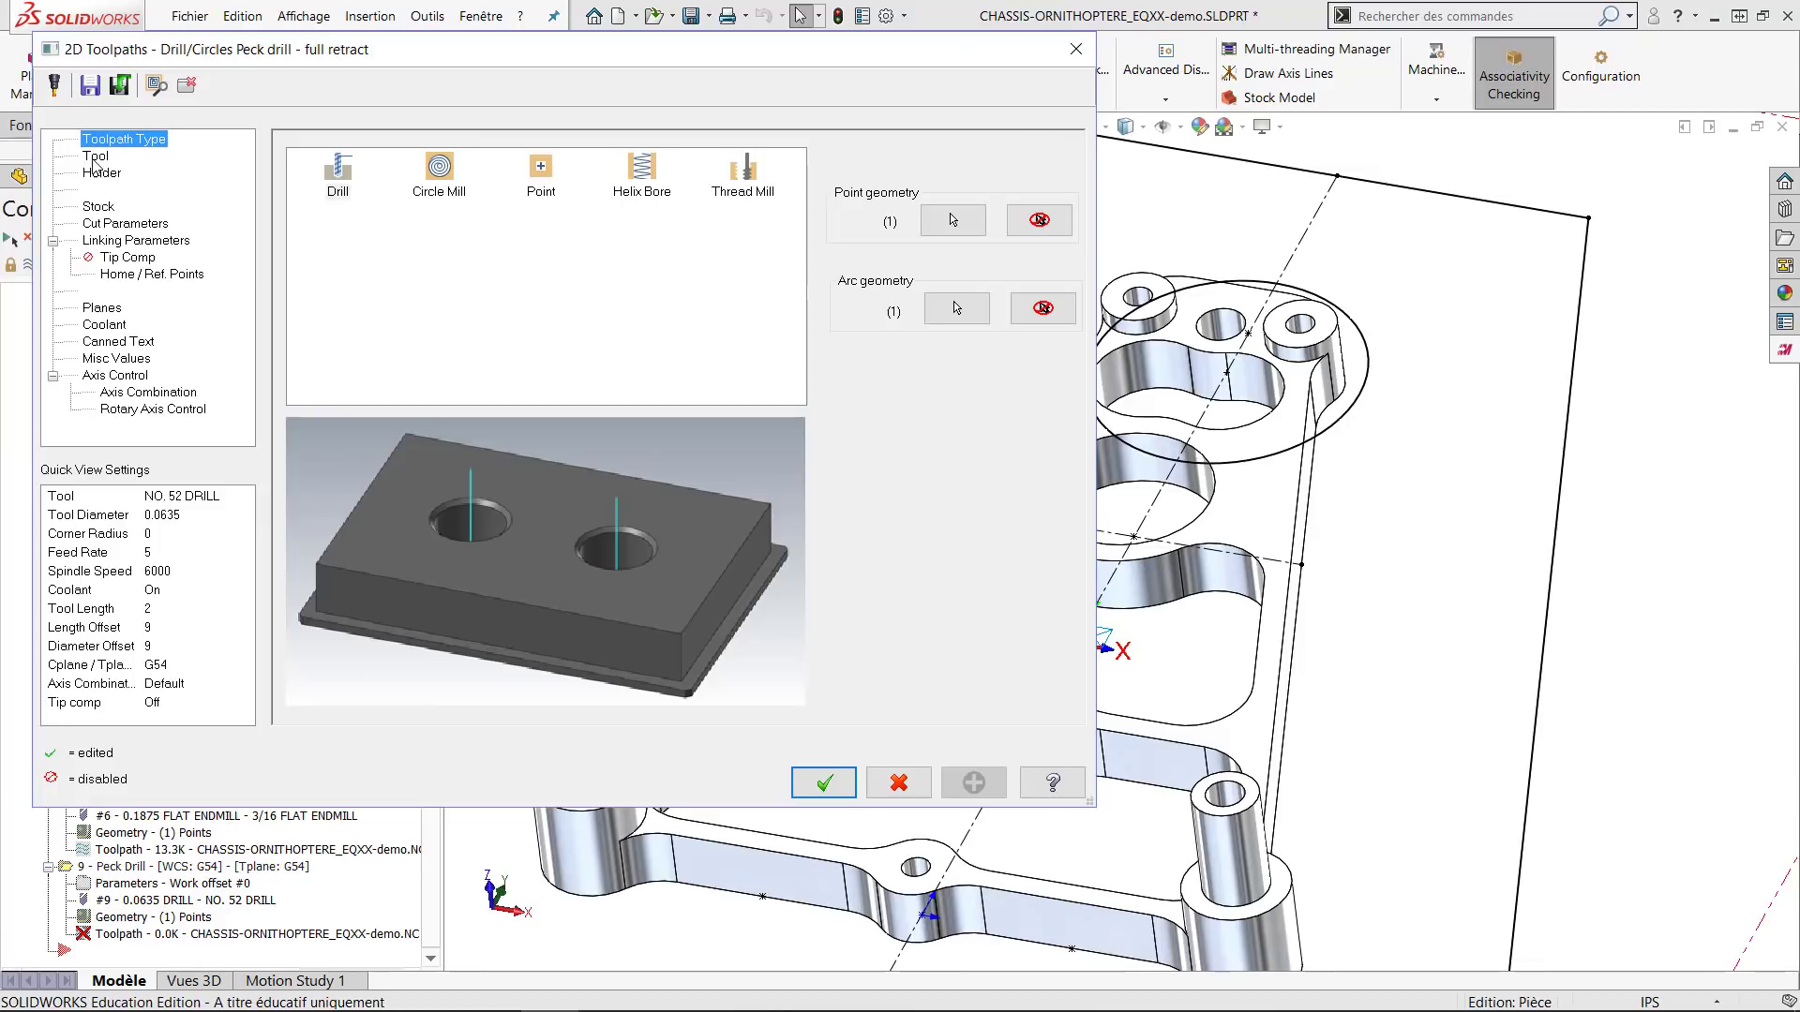
# Choose tool 3, the 0.2756 reamer, for the new drill operation and set its spindle speed to 850.
pyautogui.click(94, 156)
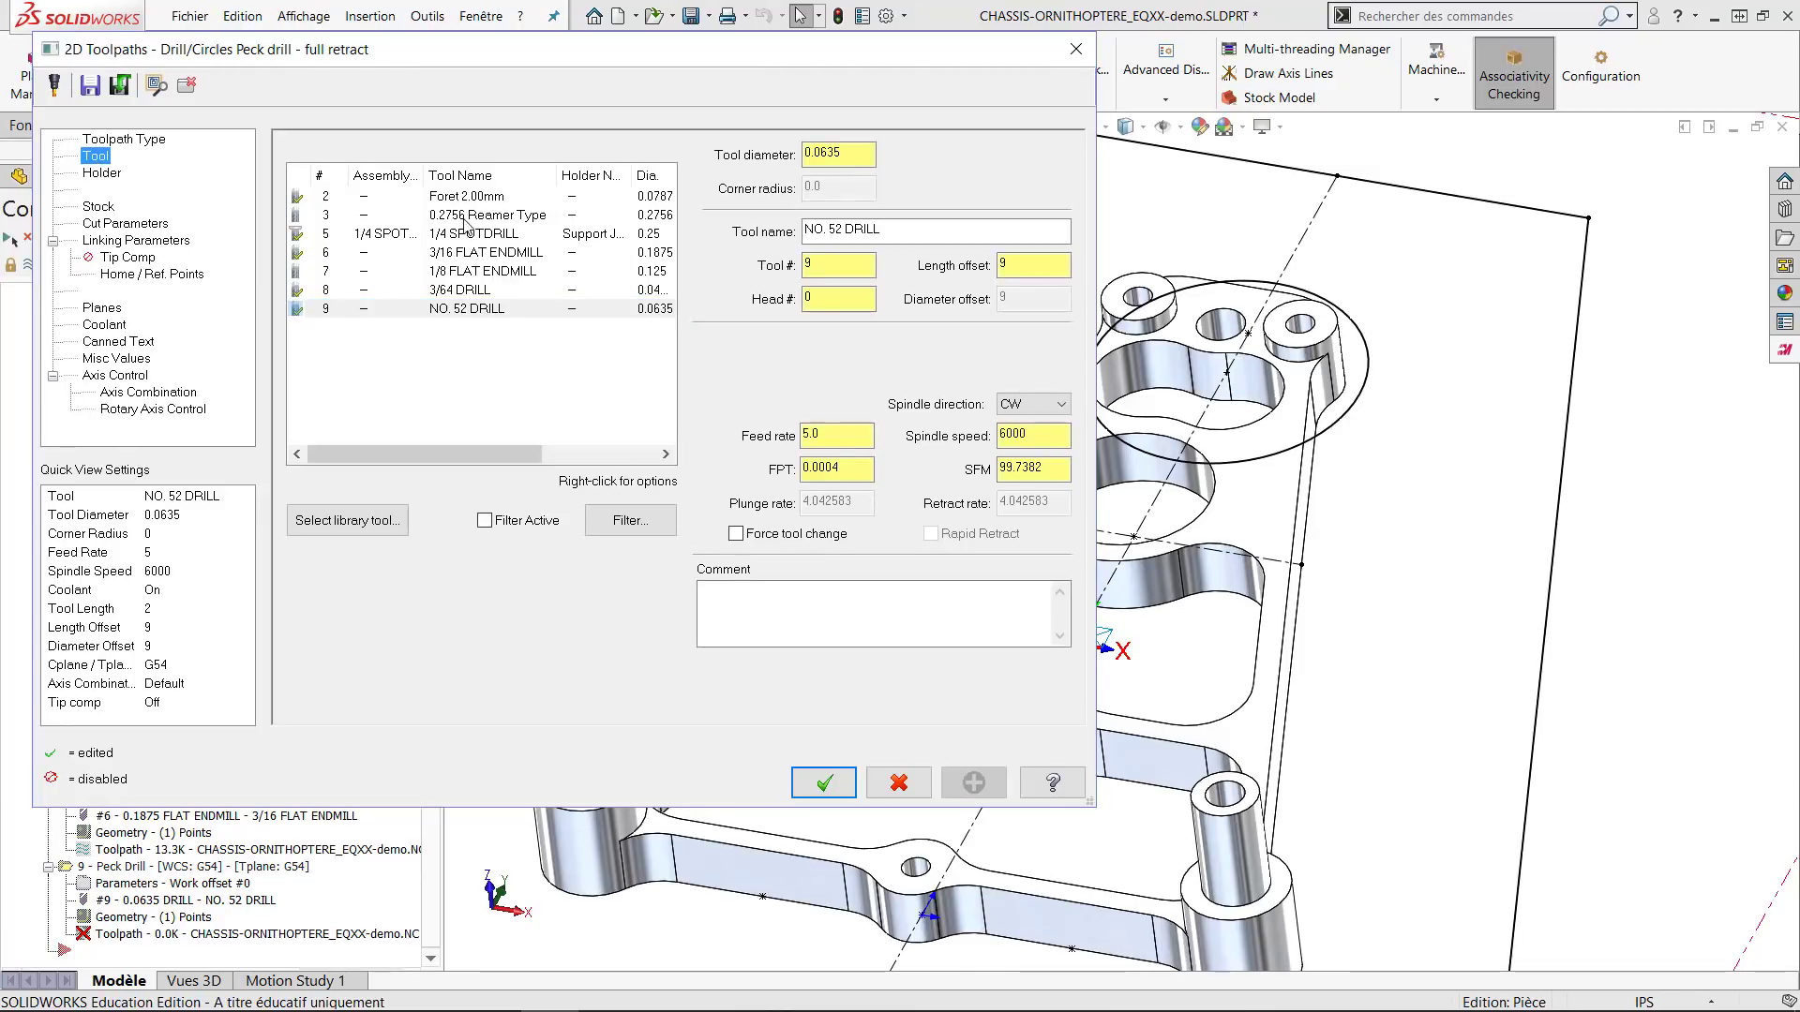
pyautogui.click(476, 217)
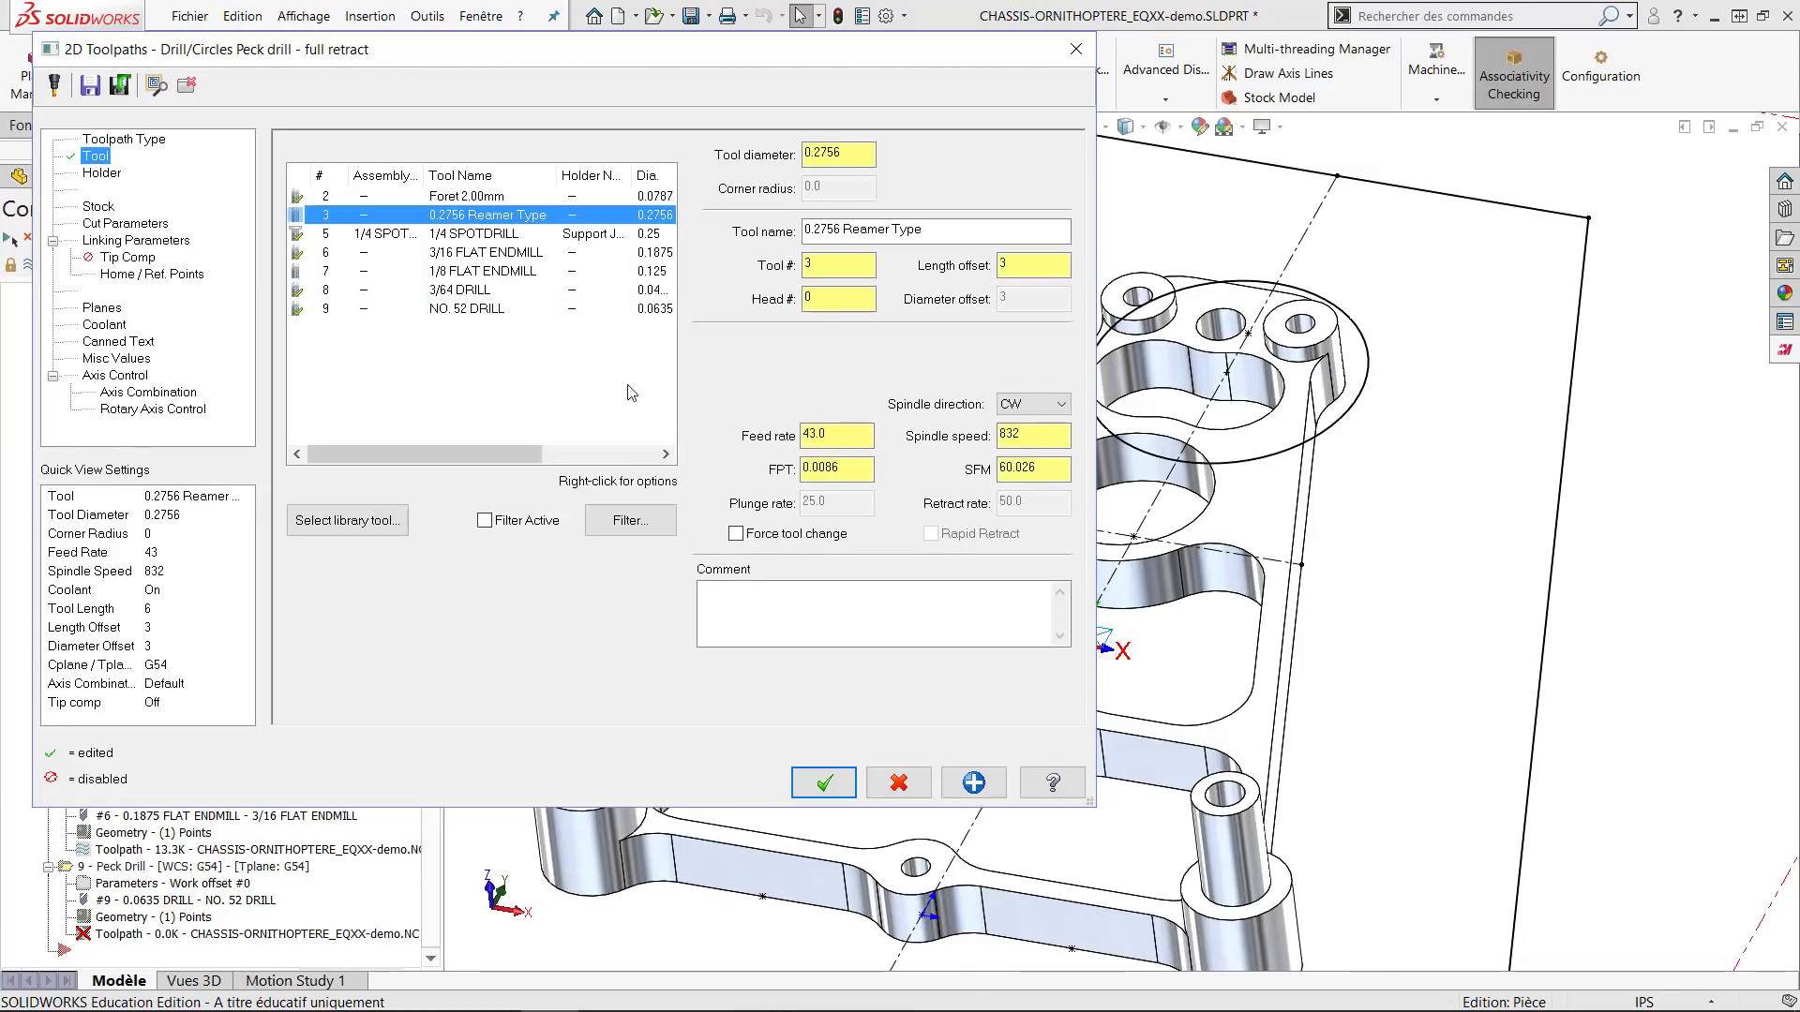
pyautogui.doubleClick(818, 435)
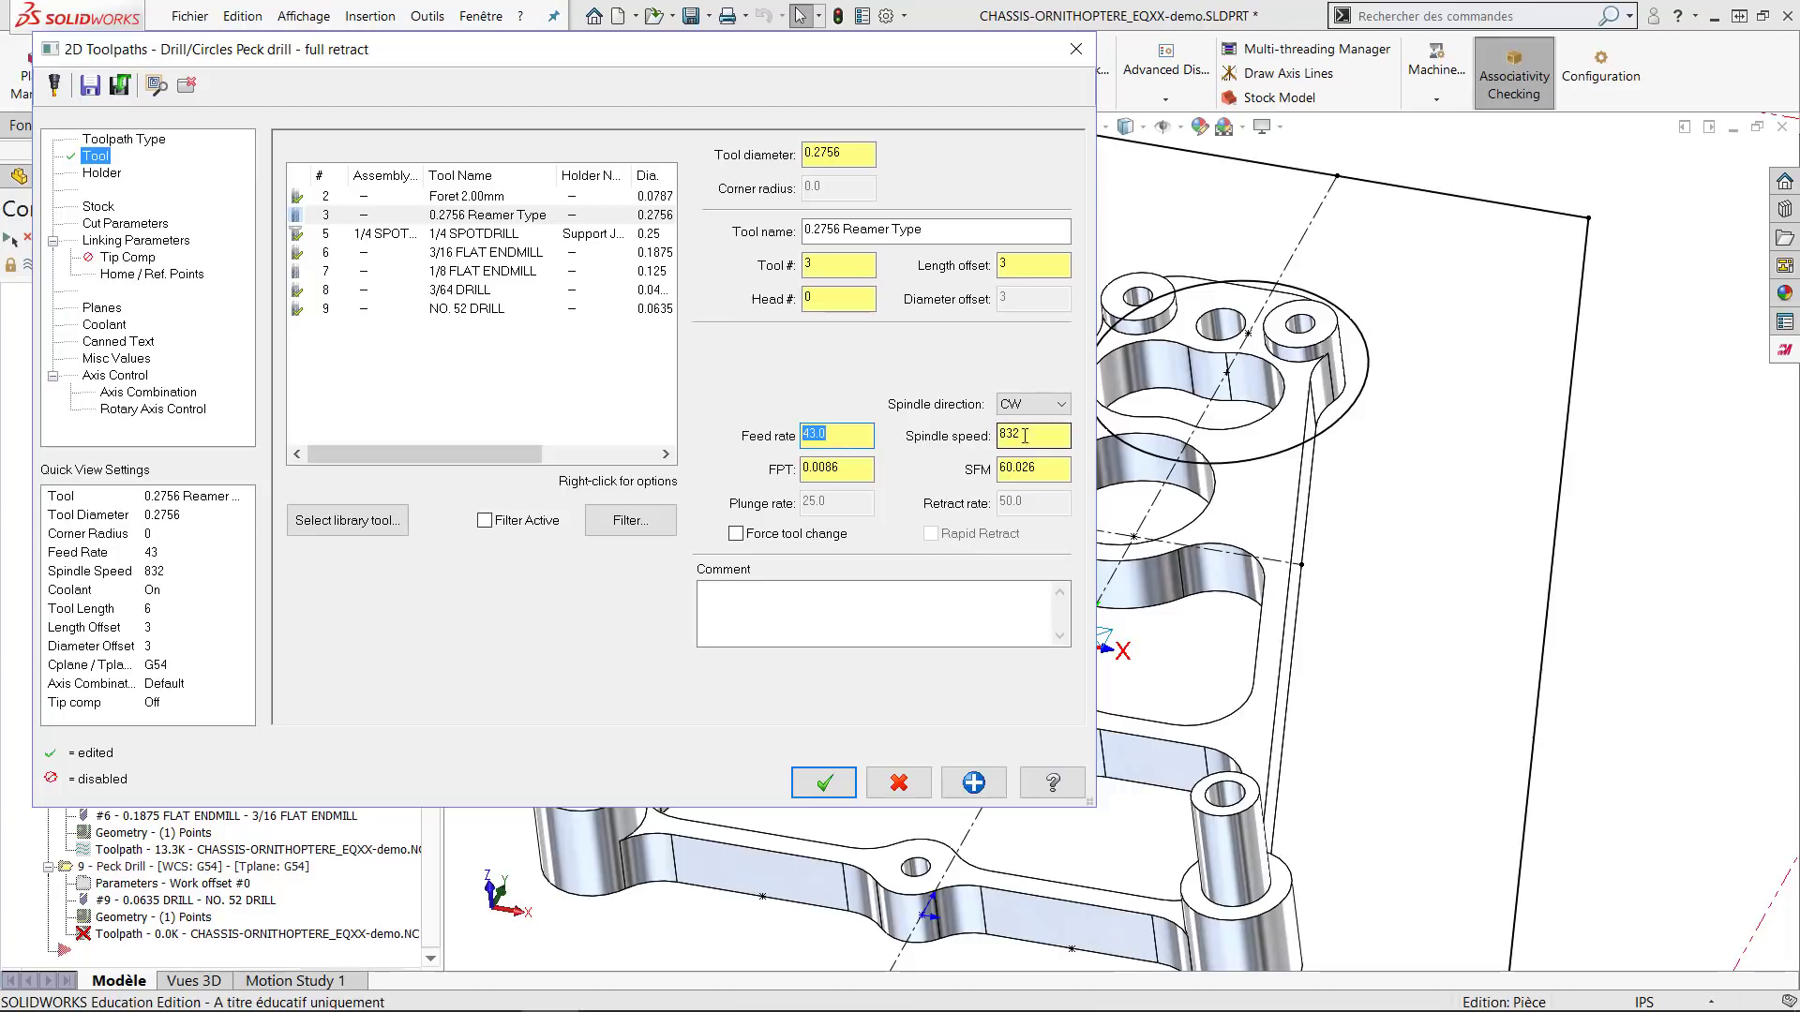
pyautogui.moveTo(1035, 433); pyautogui.dragTo(994, 435)
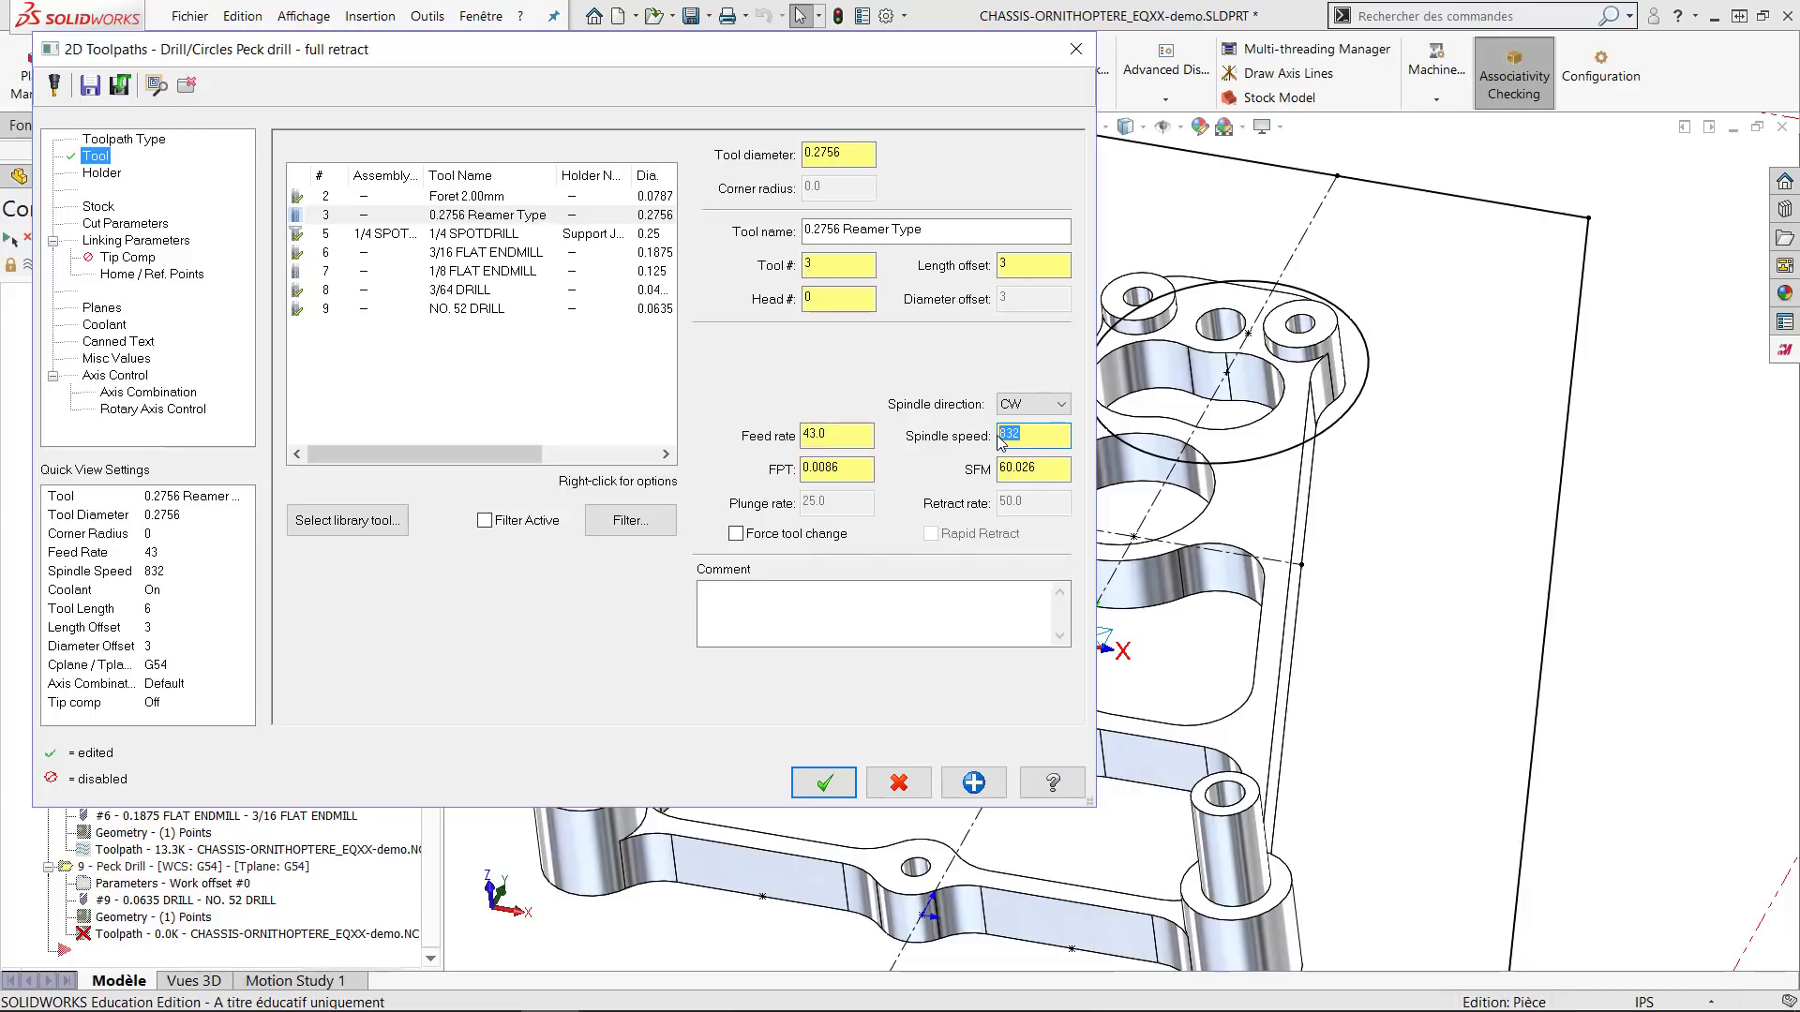
pyautogui.write('850')
pyautogui.click(849, 469)
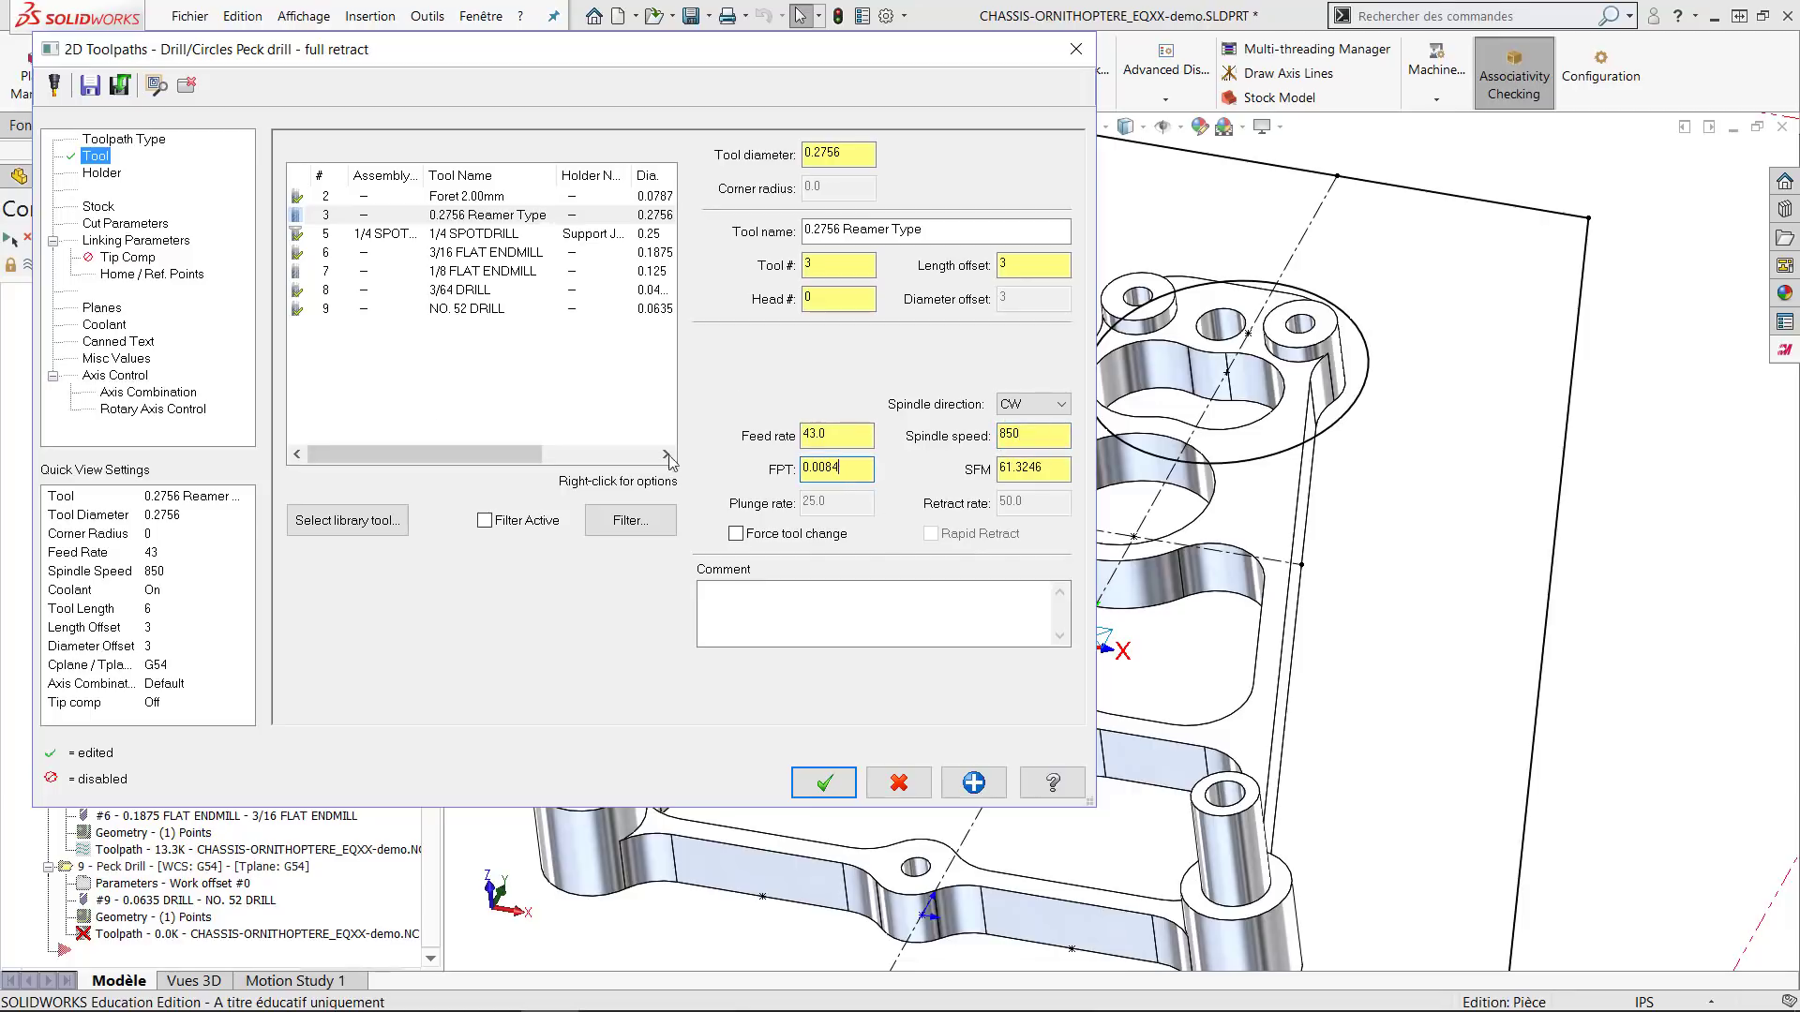
# Change the reamer operation's drilling cycle to Drill/Counterbore.
pyautogui.click(129, 225)
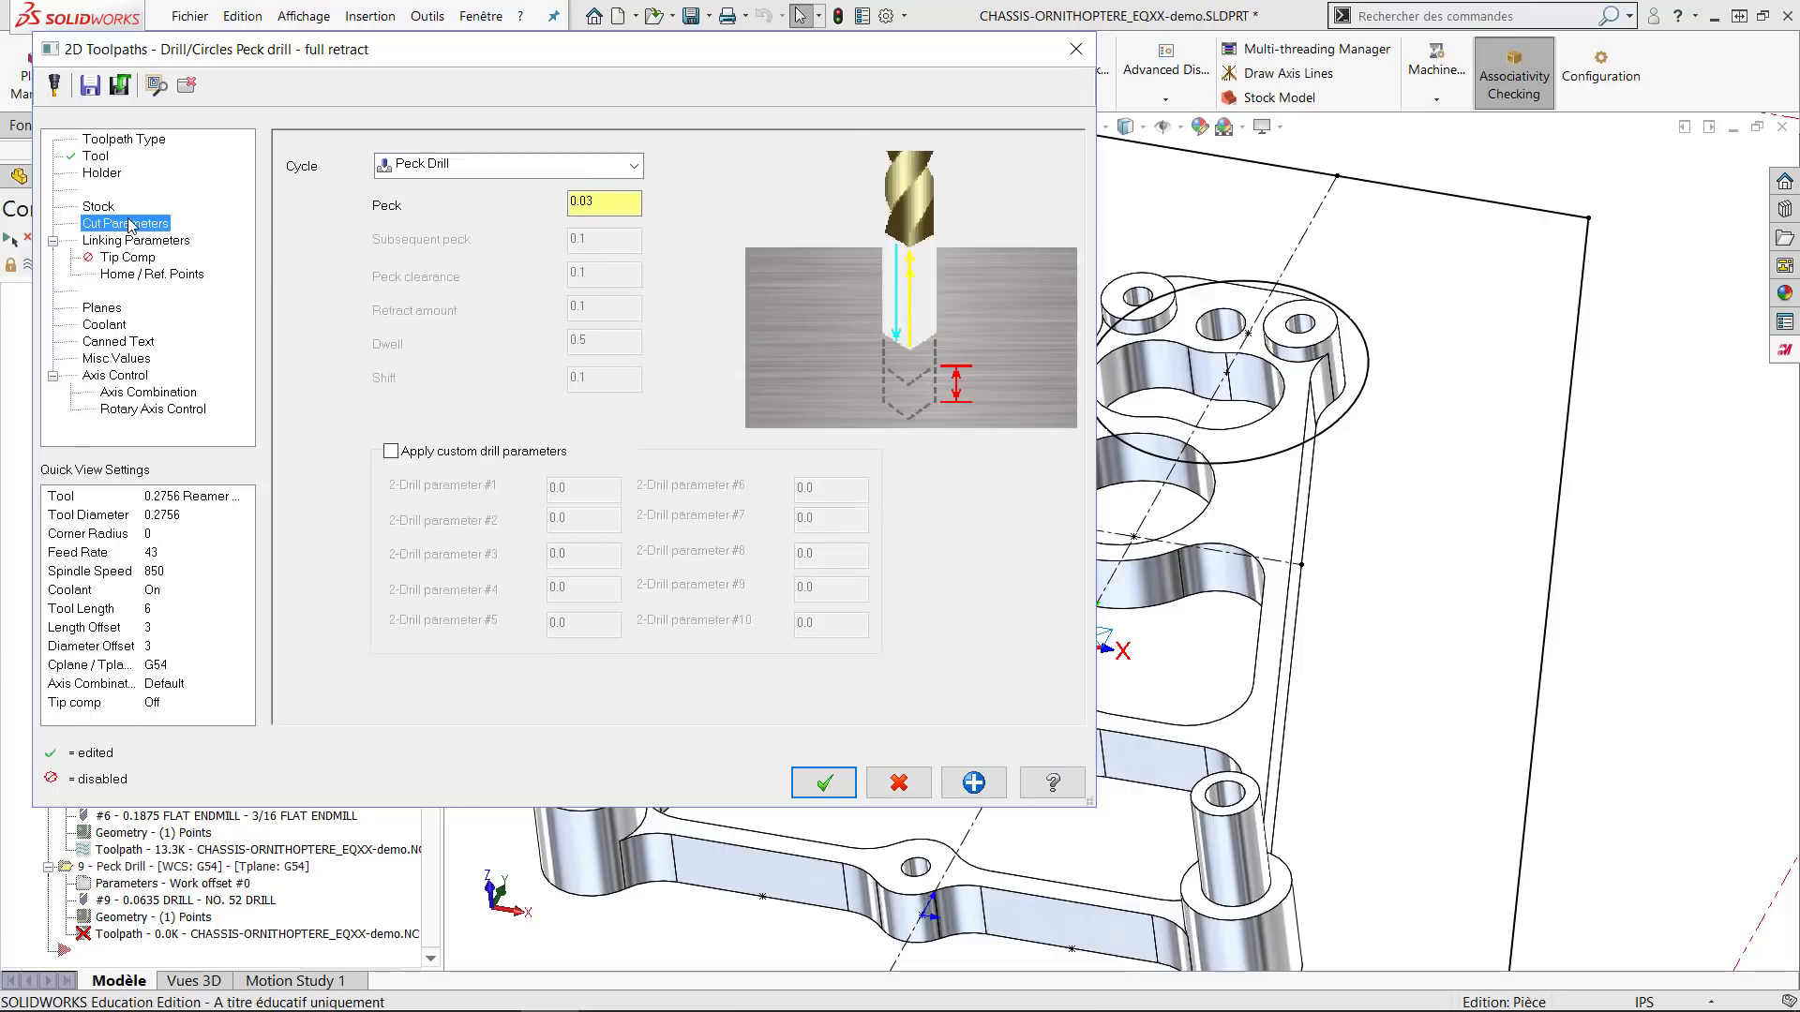
pyautogui.click(446, 167)
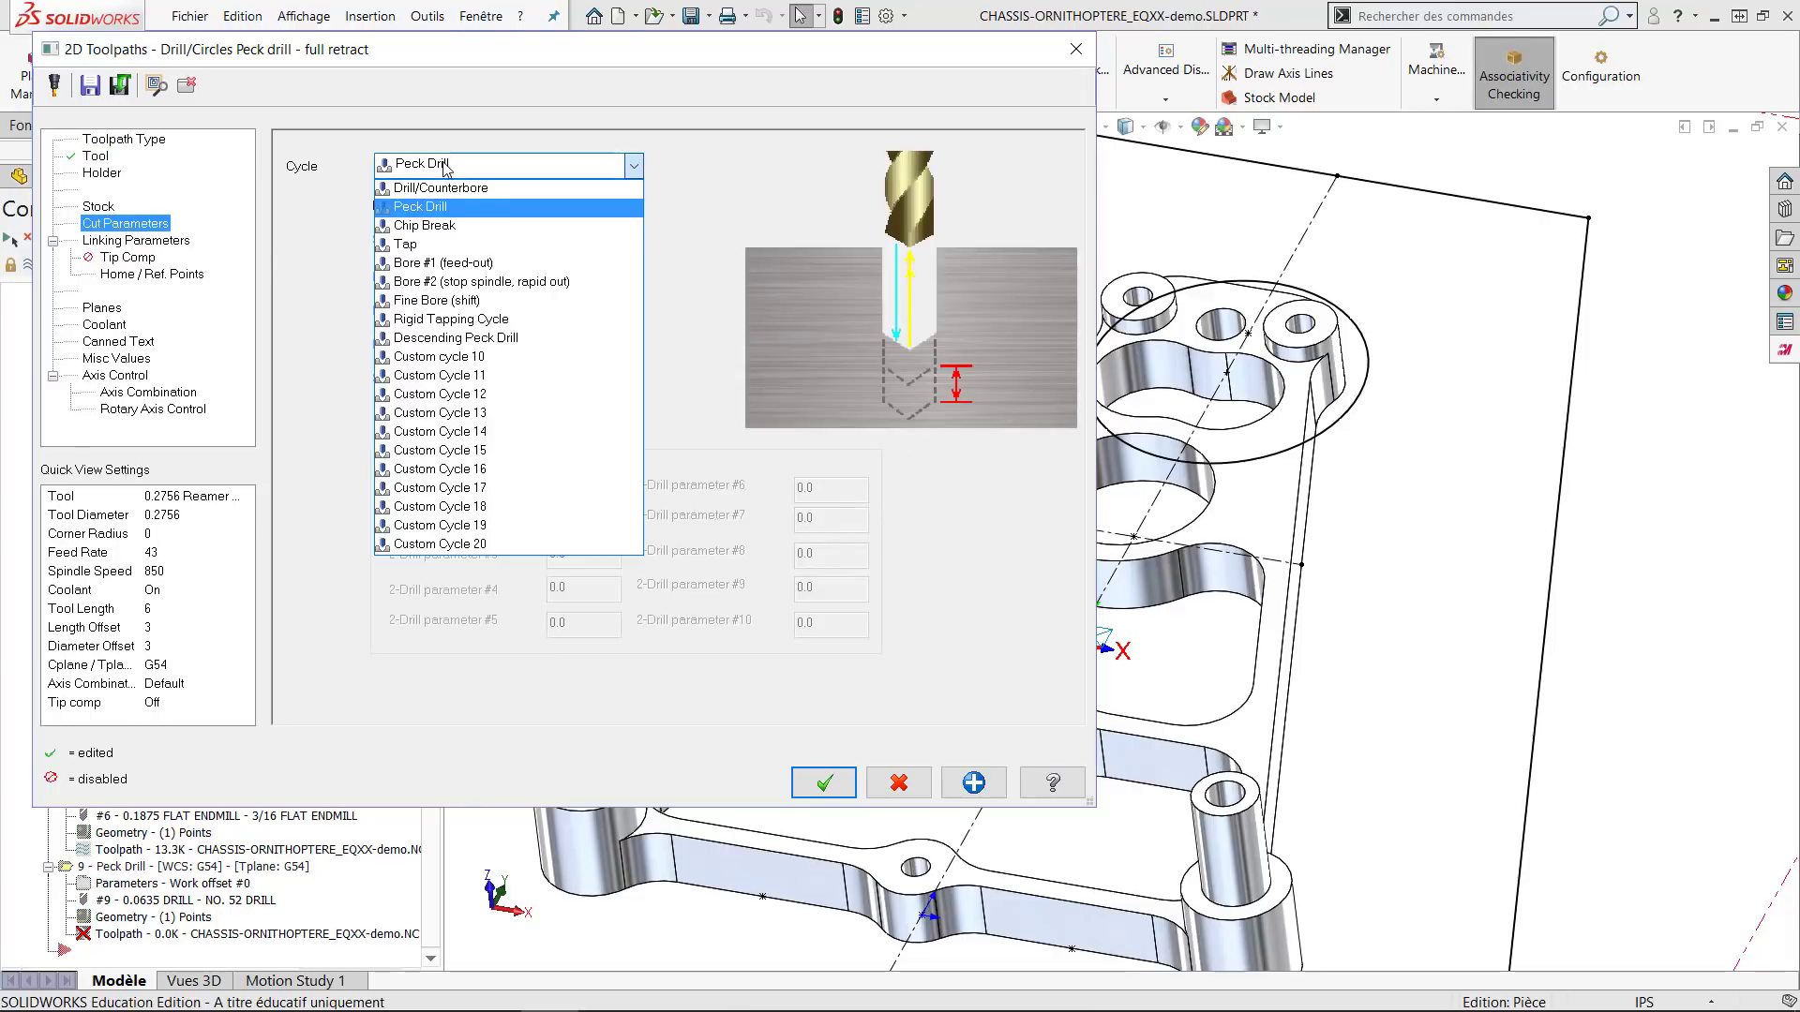
pyautogui.click(461, 190)
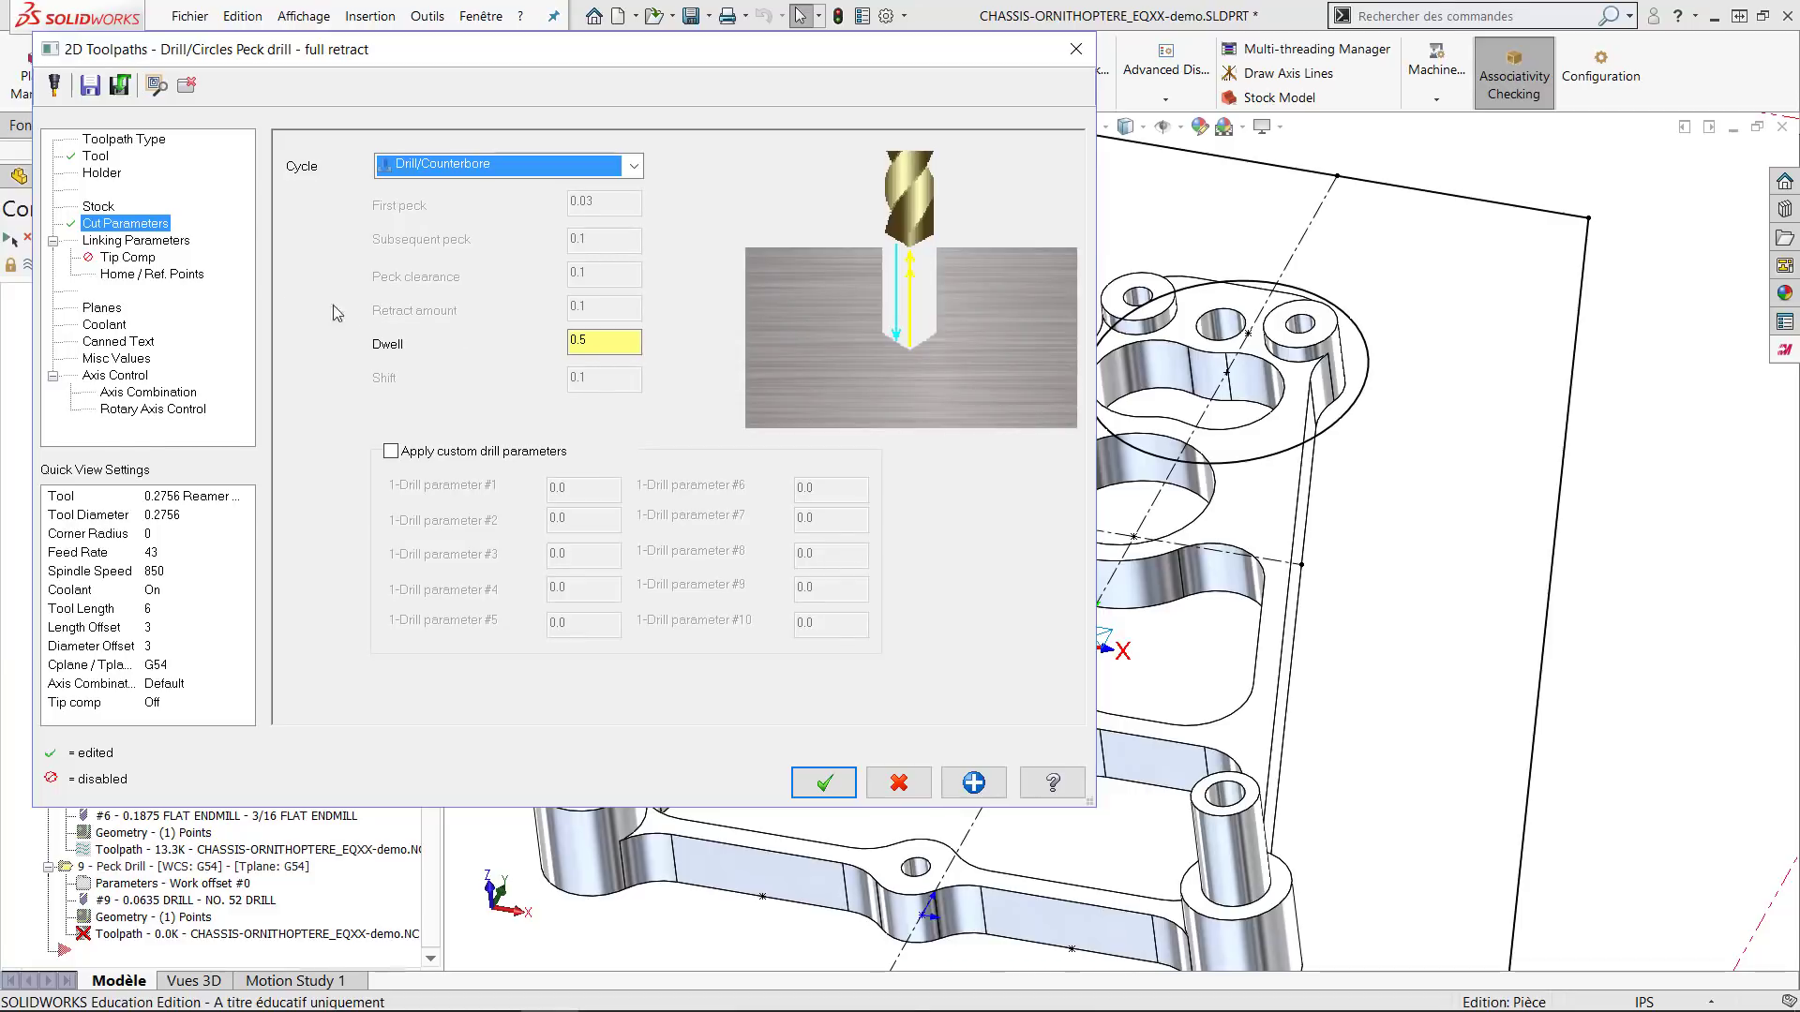
pyautogui.click(131, 257)
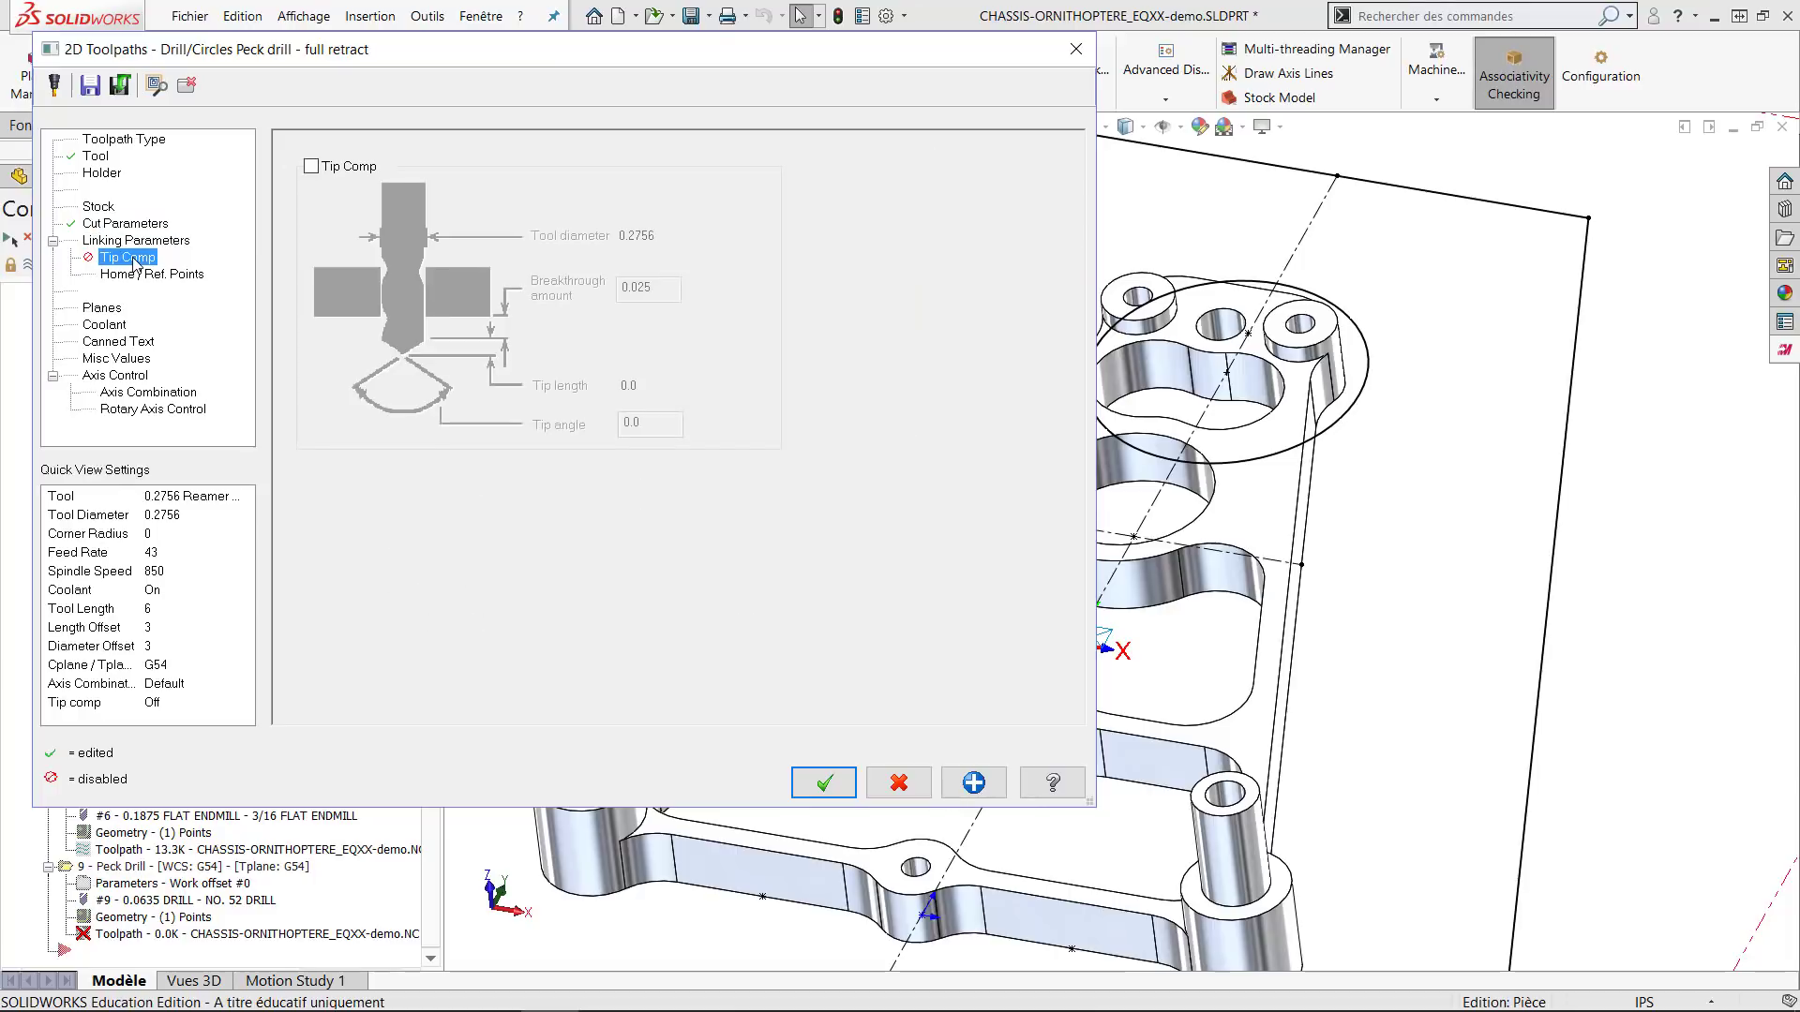
pyautogui.click(324, 169)
pyautogui.click(660, 286)
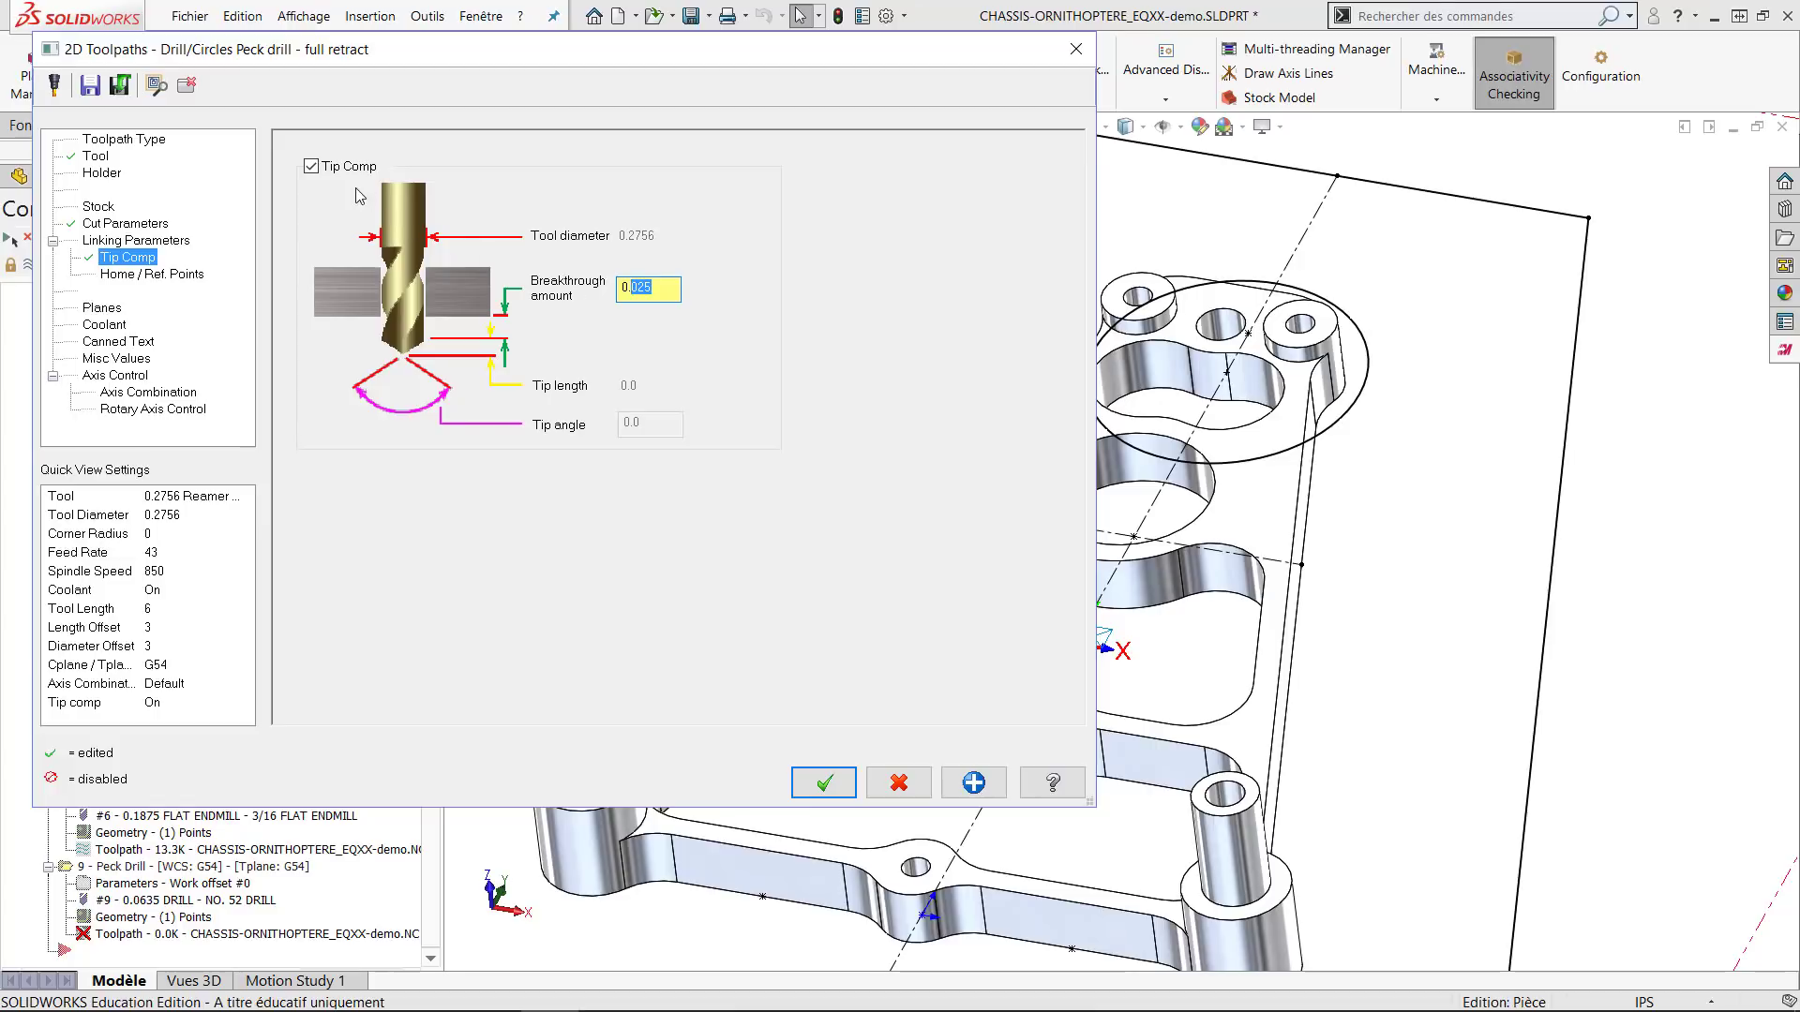
pyautogui.click(310, 166)
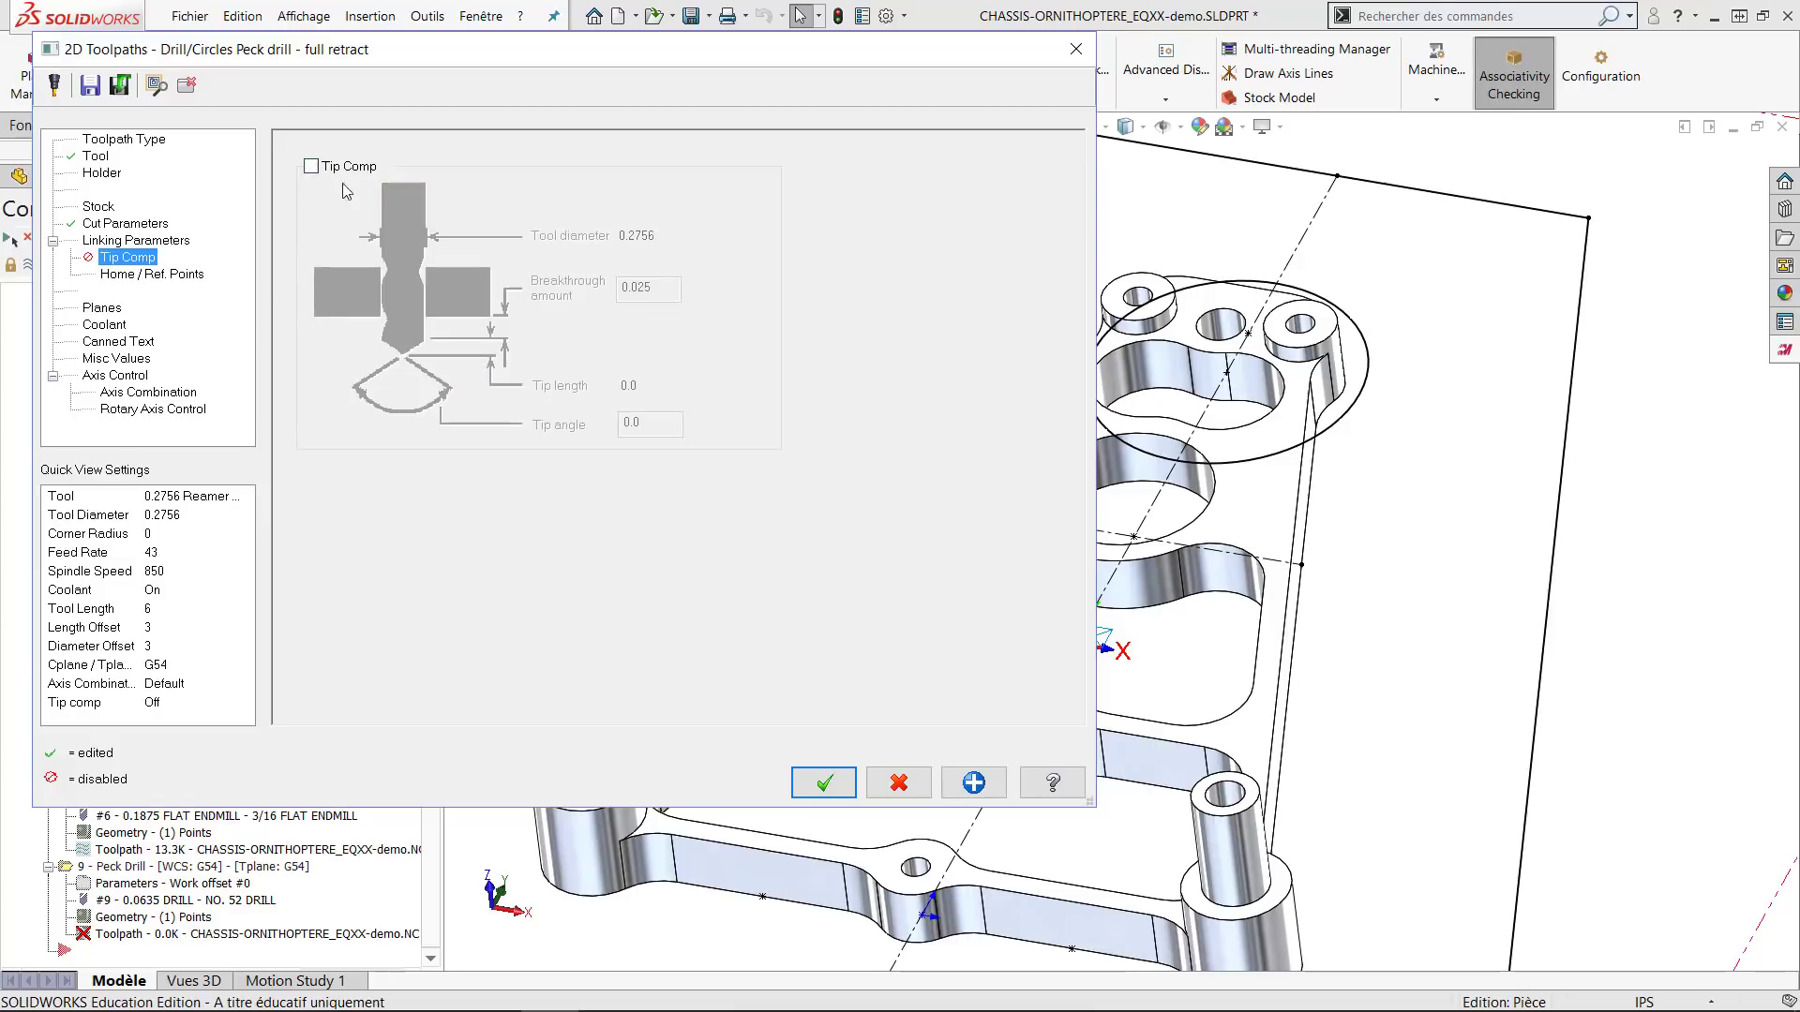
# Set the reamer operation's depth to absolute -0.1 and its top of stock to incremental 0, and accept the toolpath.
pyautogui.click(168, 241)
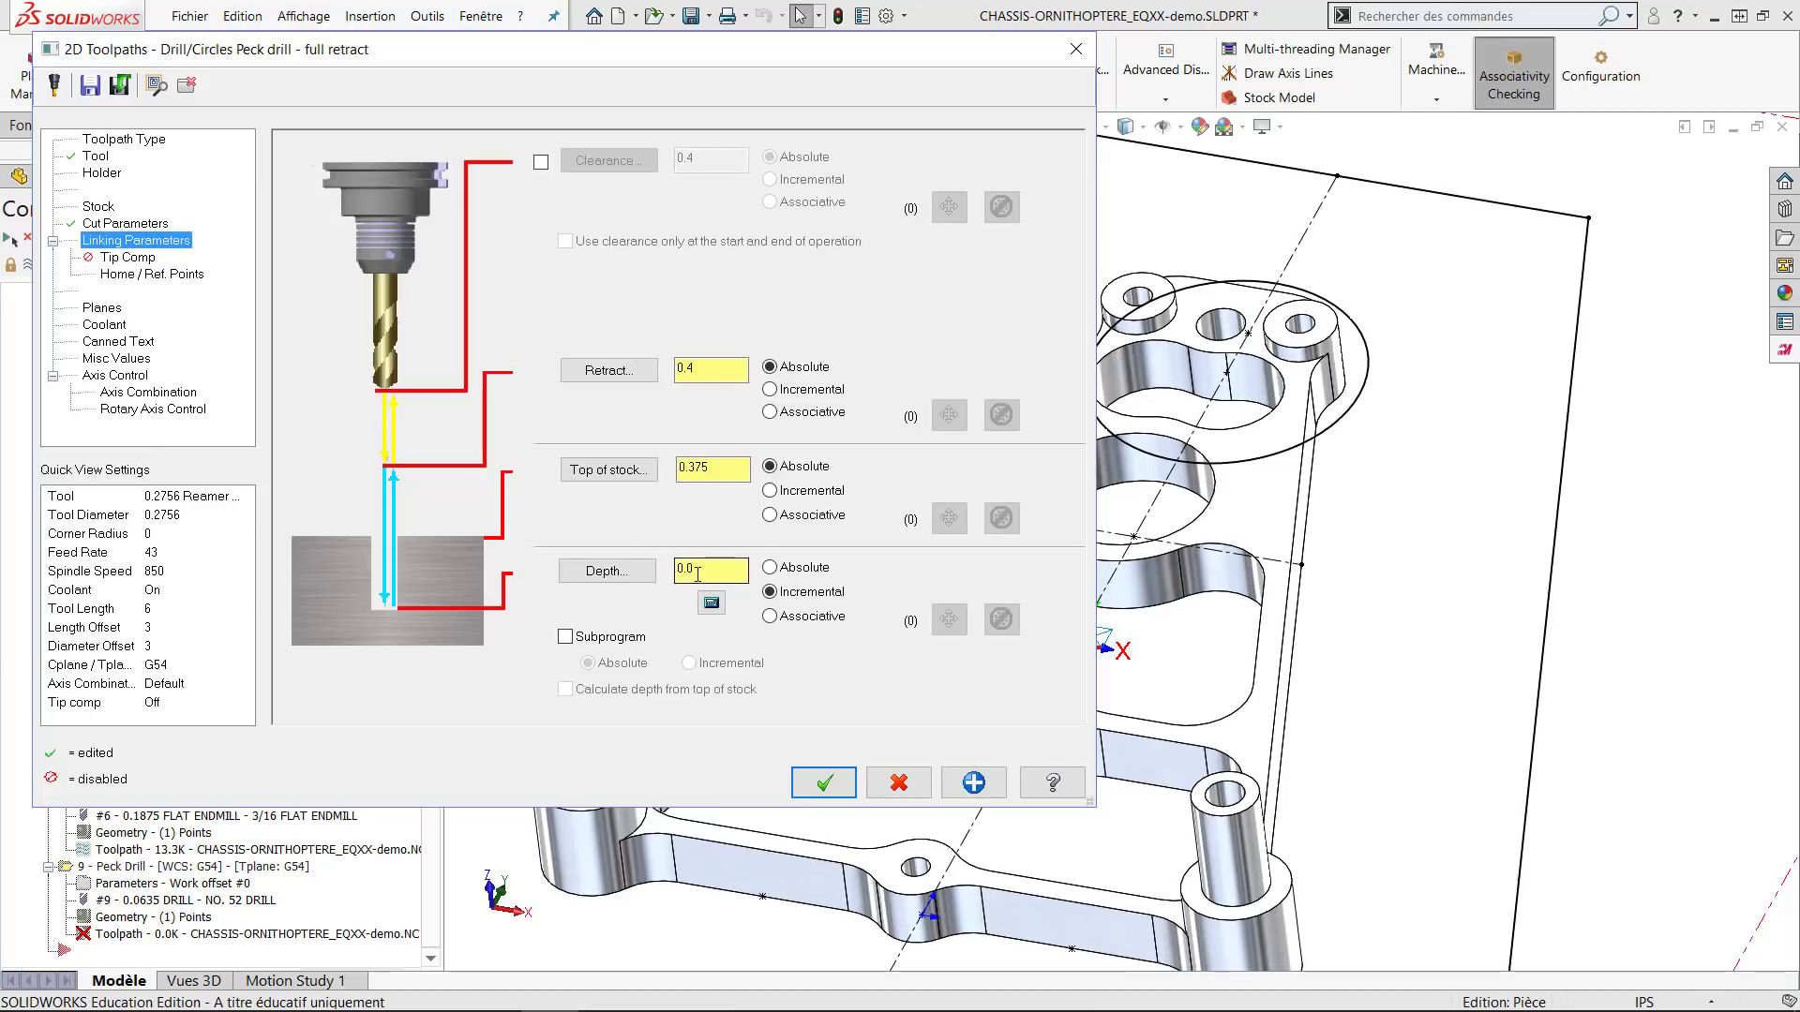
pyautogui.click(793, 570)
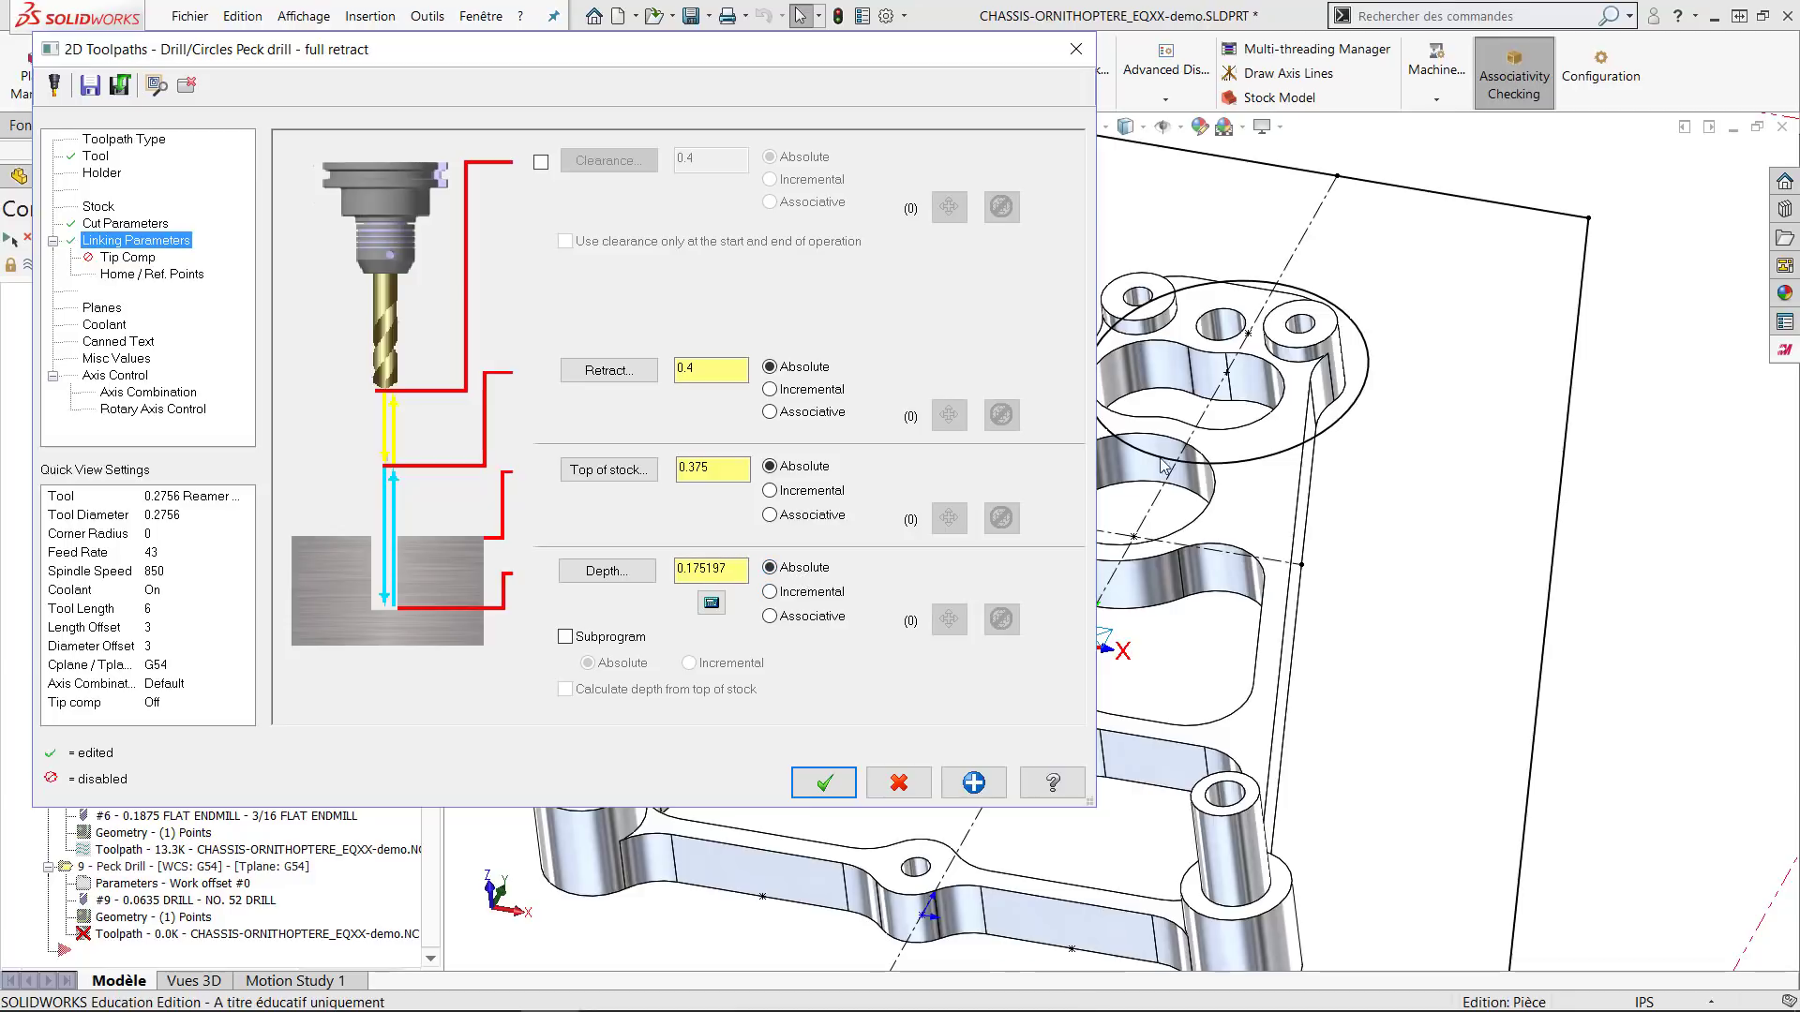
pyautogui.doubleClick(745, 574)
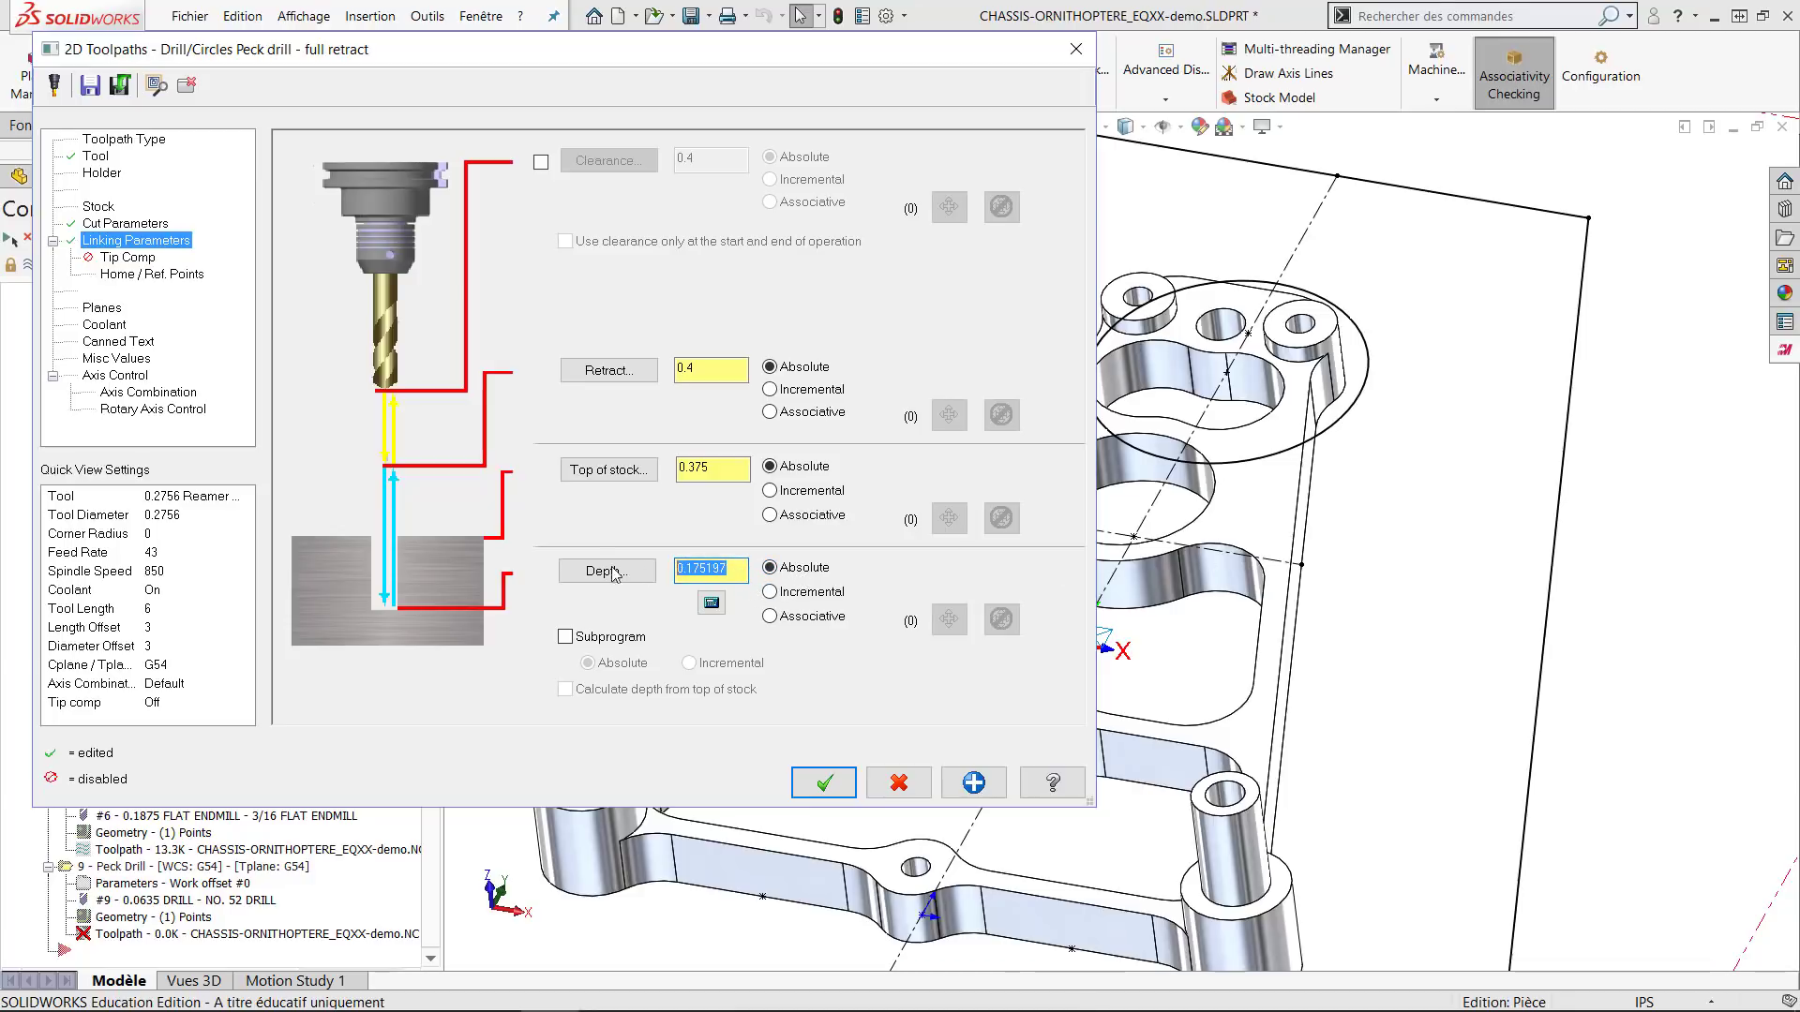
pyautogui.press('BackSpace')
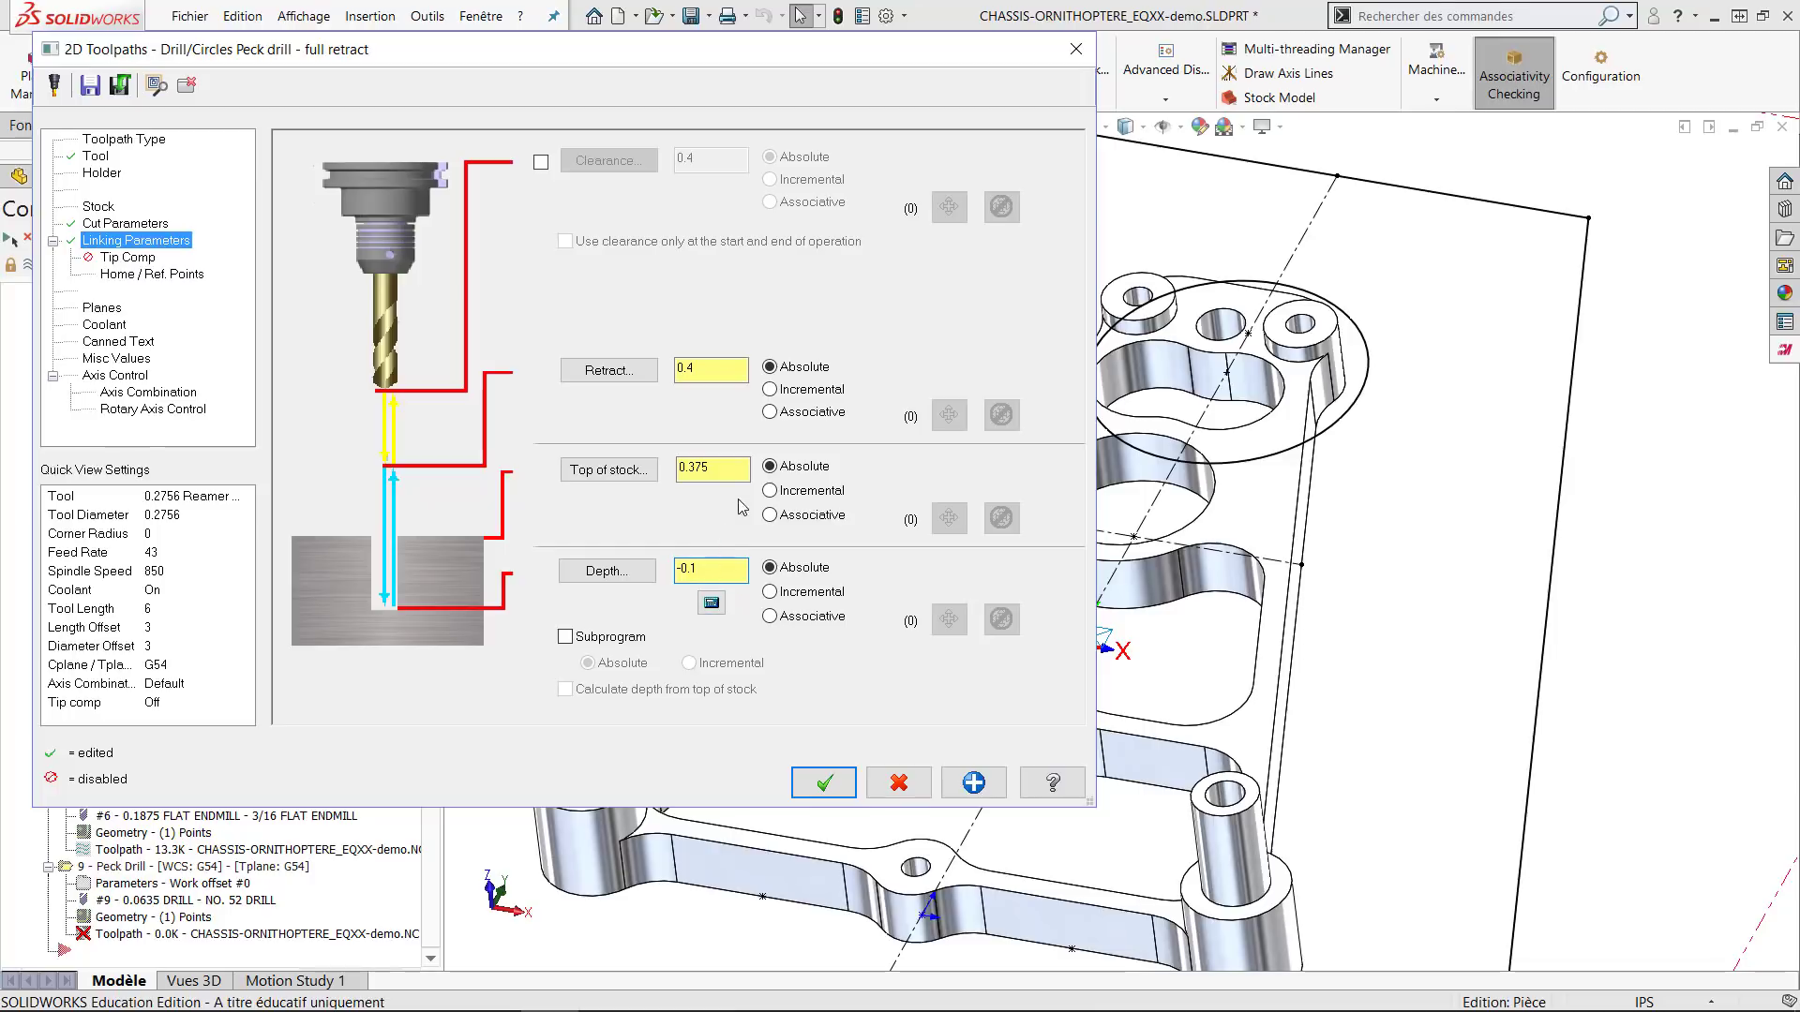
pyautogui.click(770, 492)
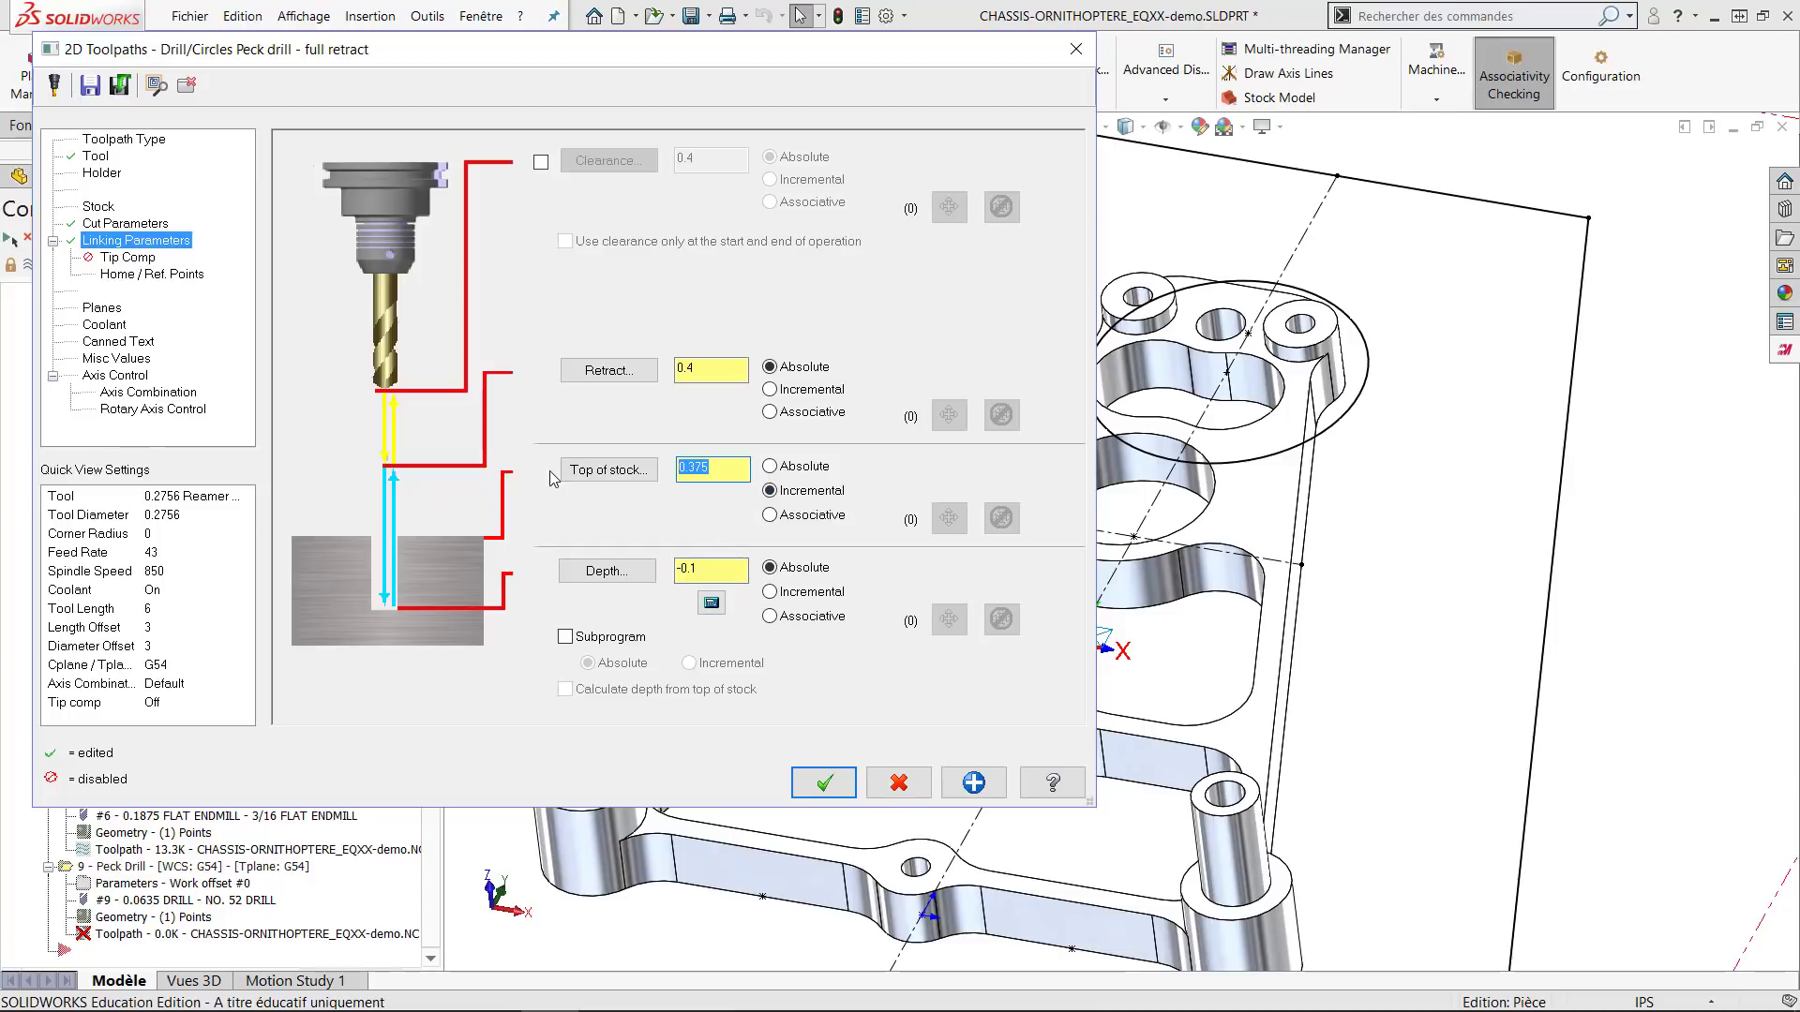
pyautogui.write('0')
pyautogui.click(731, 382)
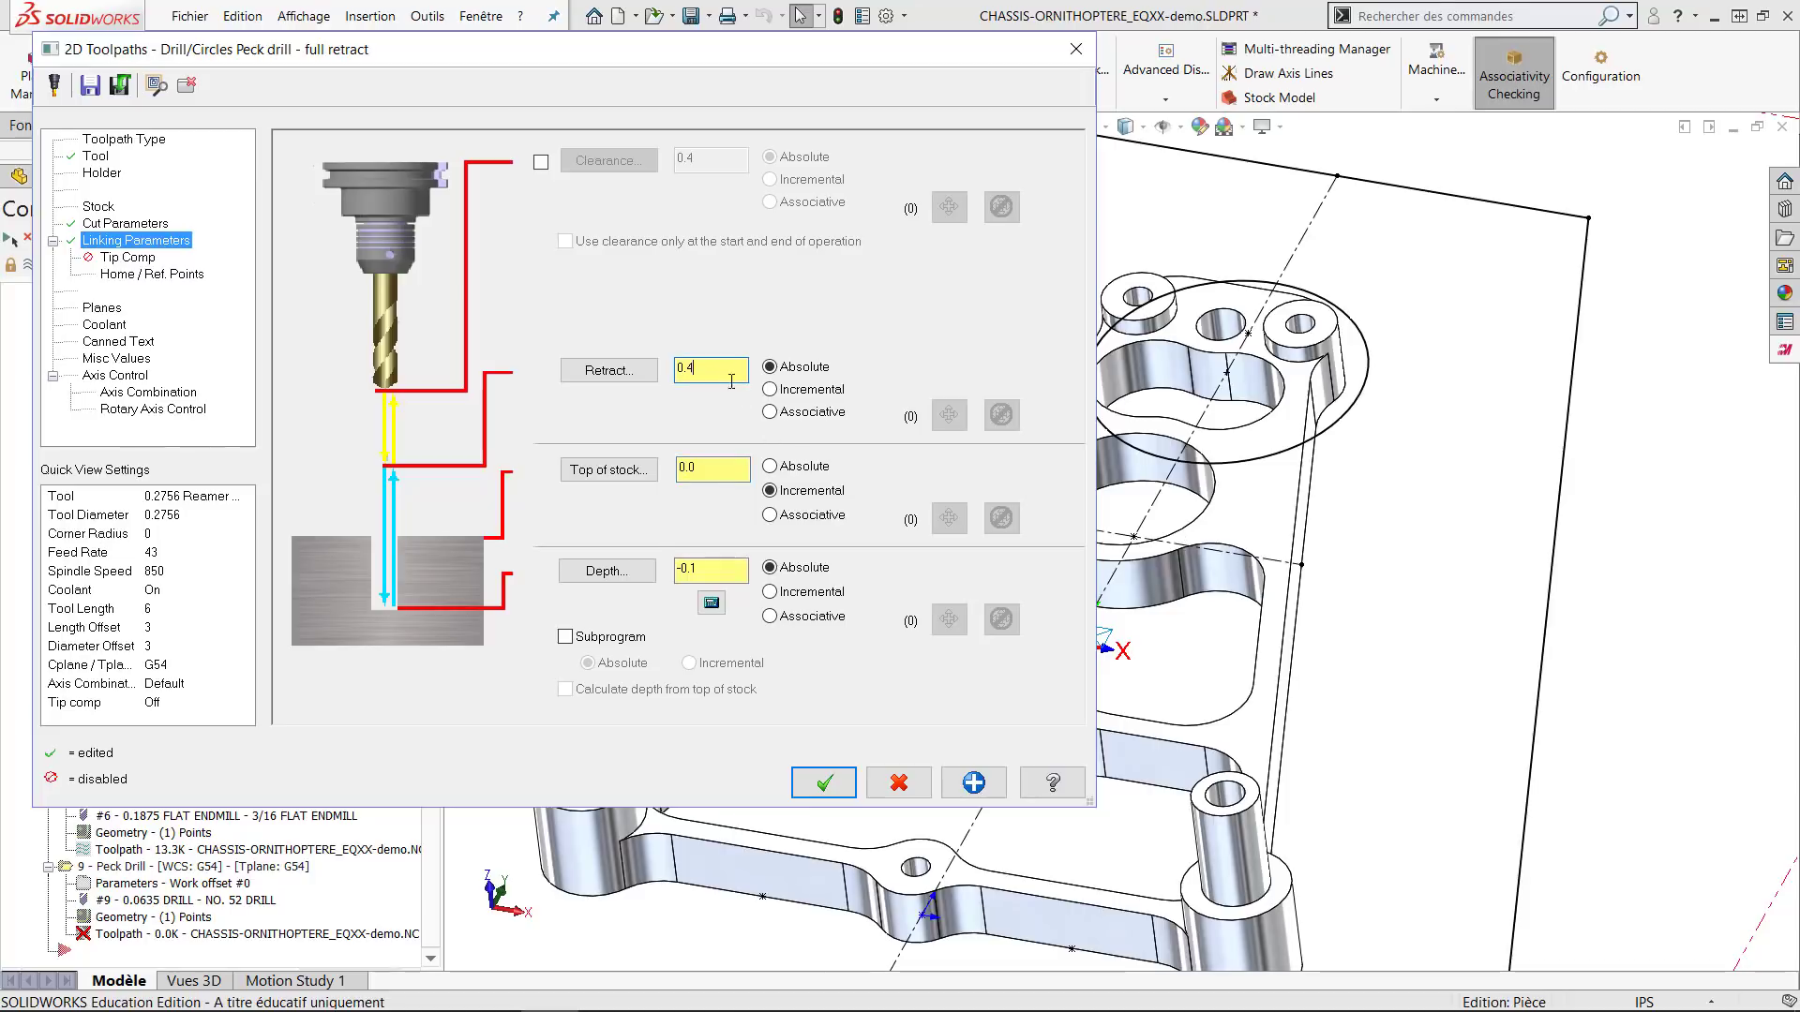
pyautogui.click(827, 786)
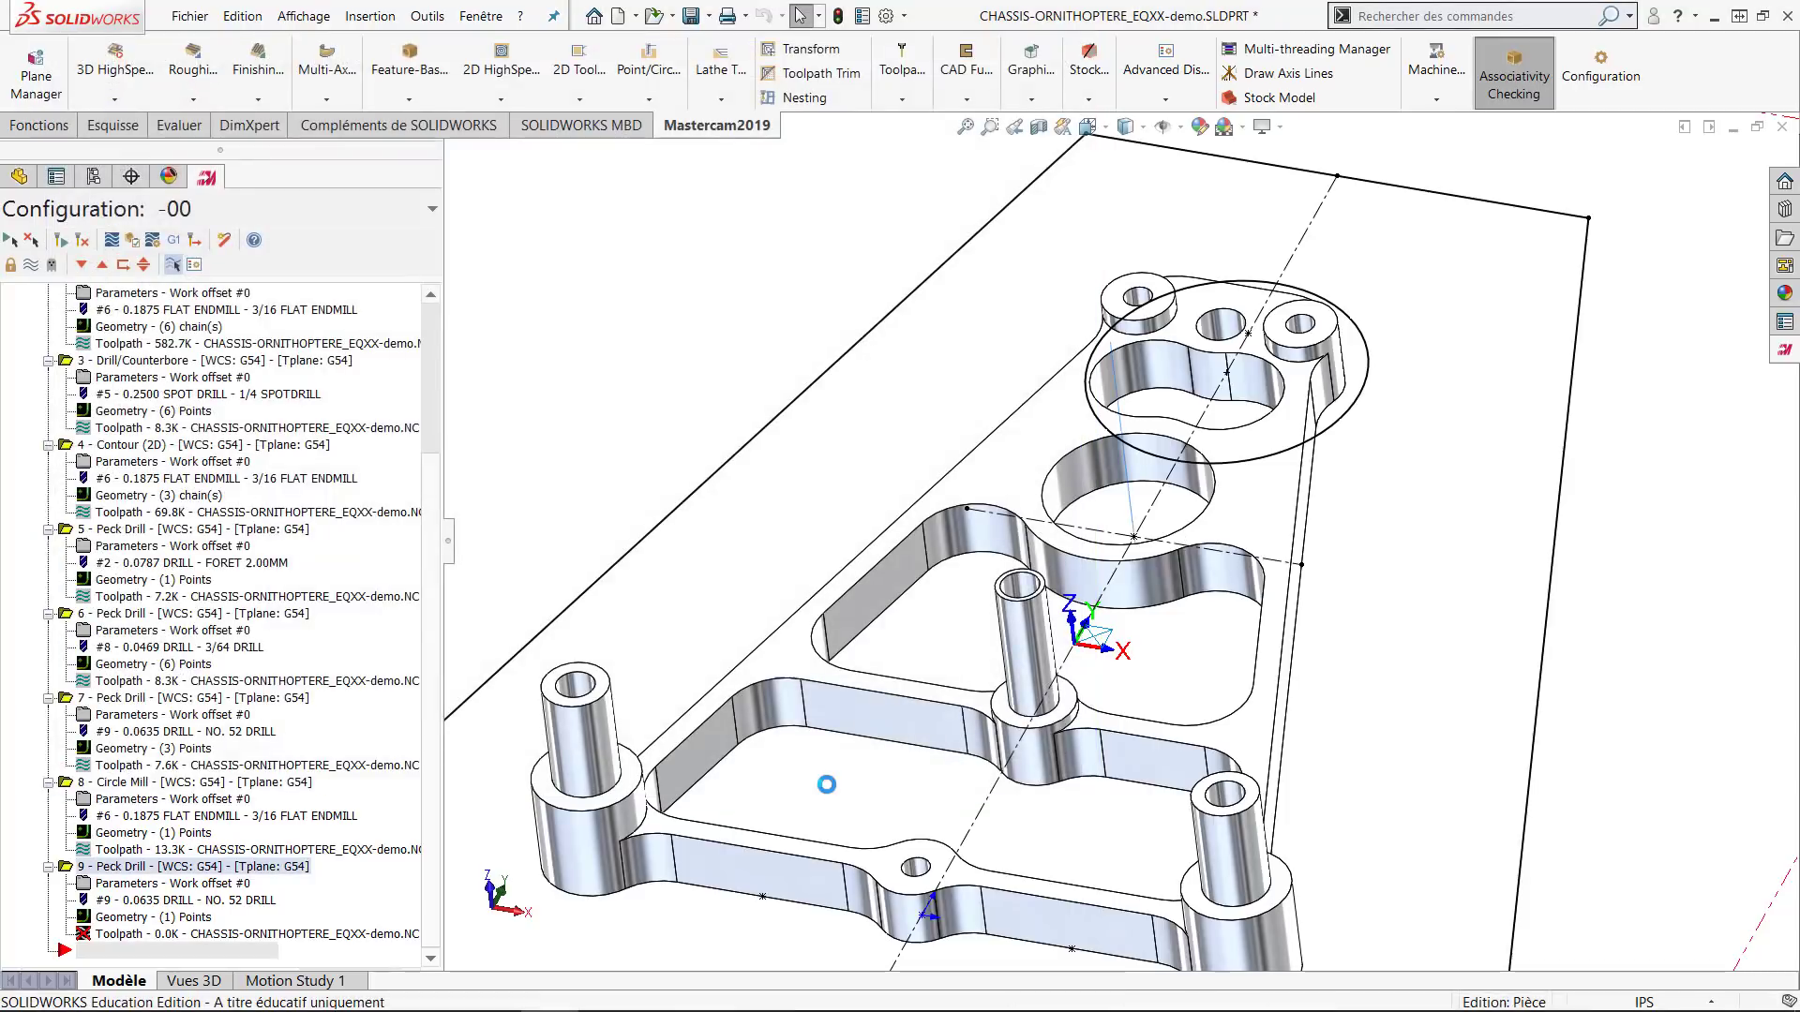
# Set the reamer operation's retract to incremental 0.1, enable its clearance at absolute 0.4, and regenerate the toolpath.
pyautogui.moveTo(1050, 520); pyautogui.dragTo(1073, 473, button='middle')
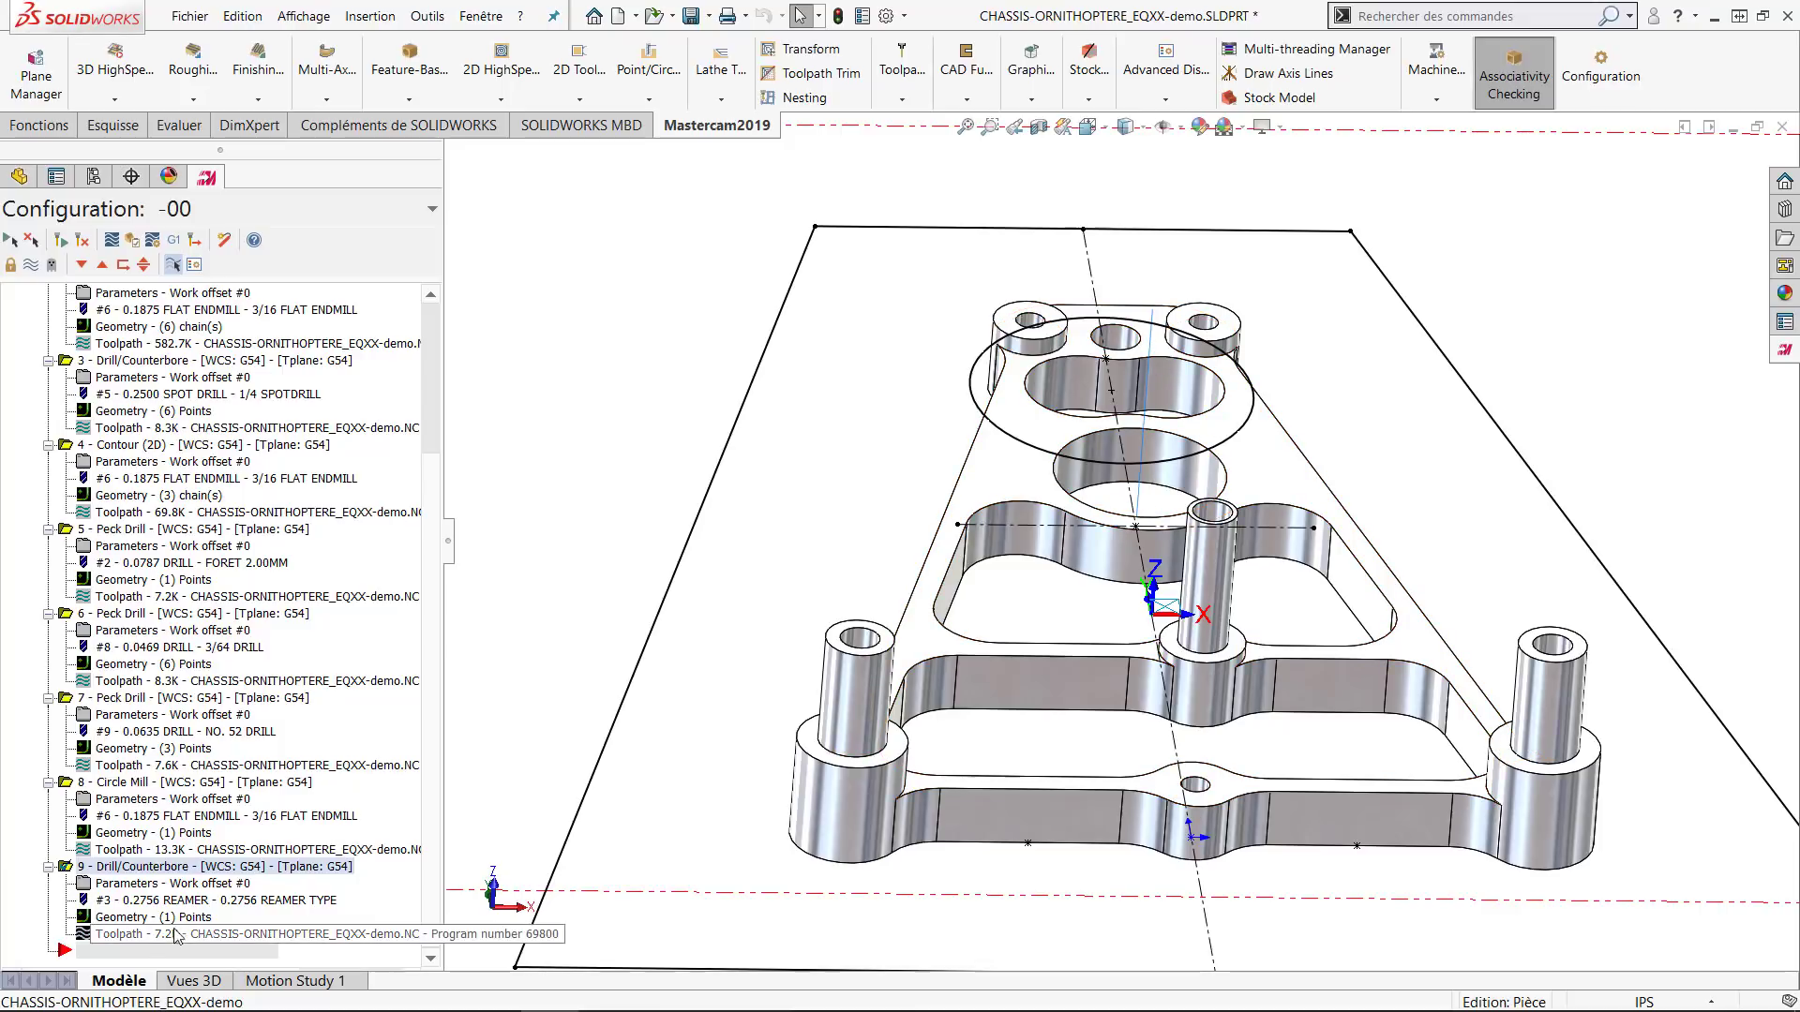
pyautogui.click(138, 883)
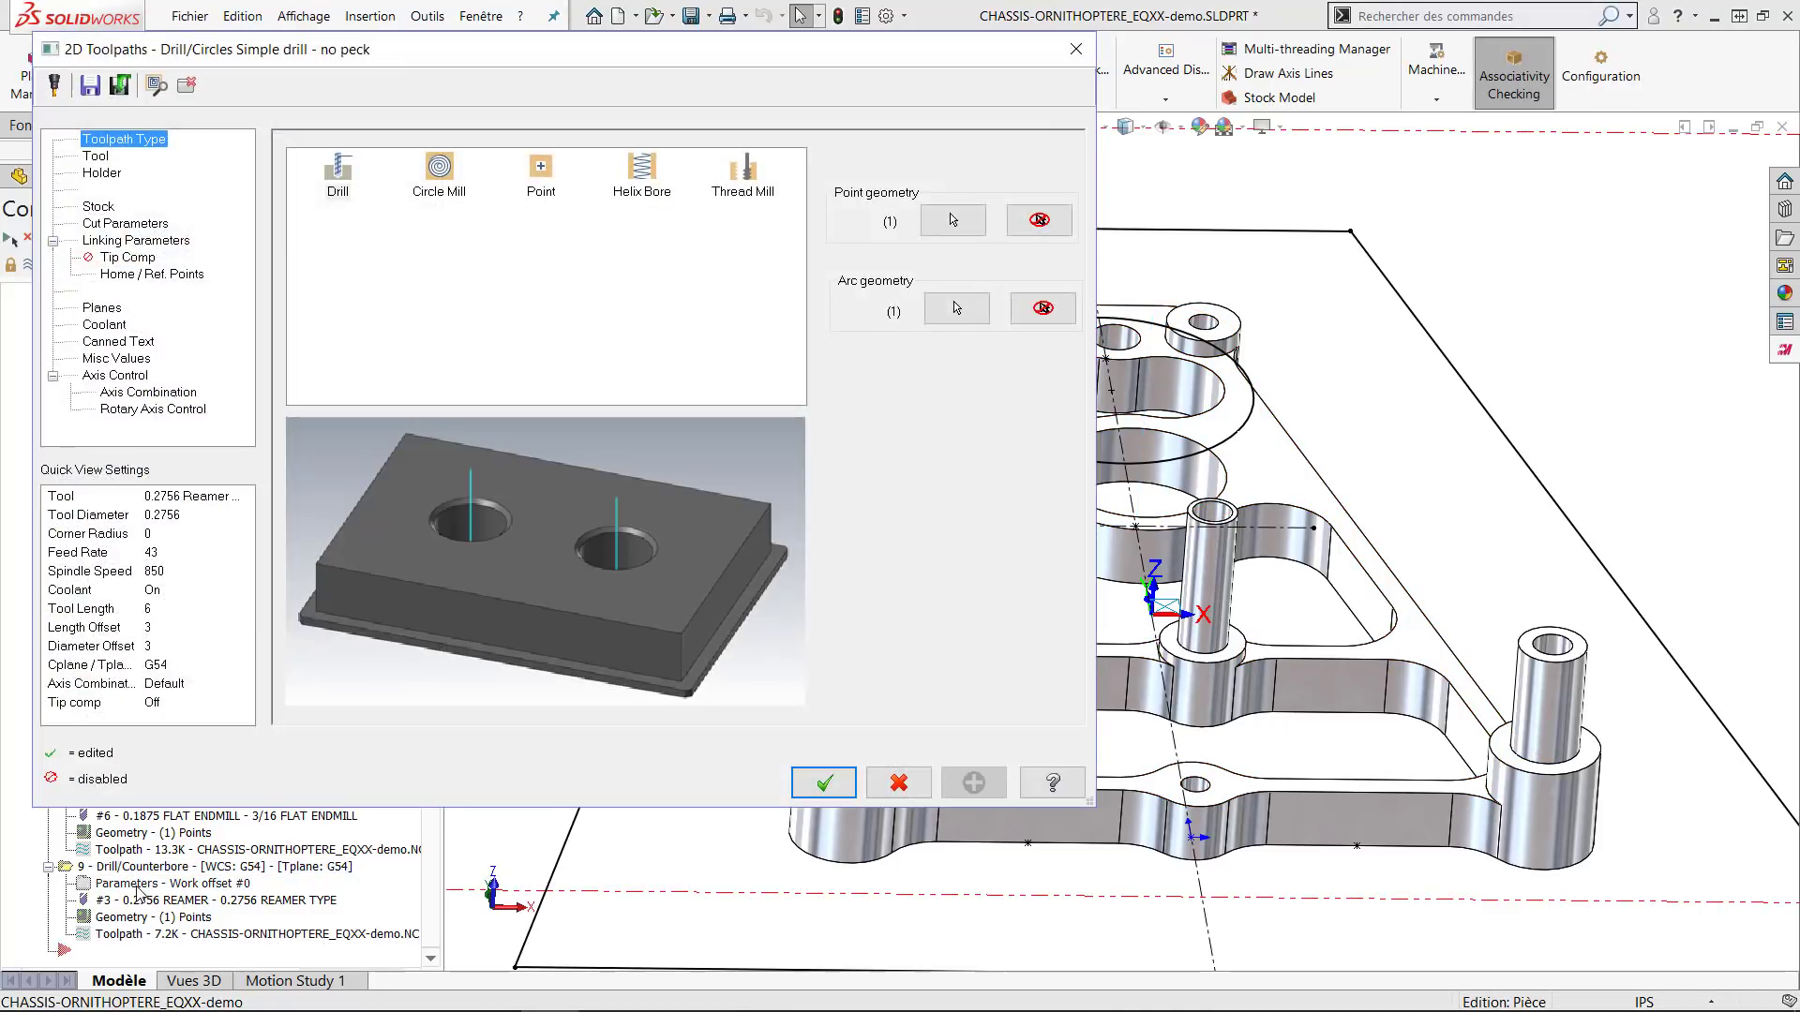
pyautogui.click(144, 263)
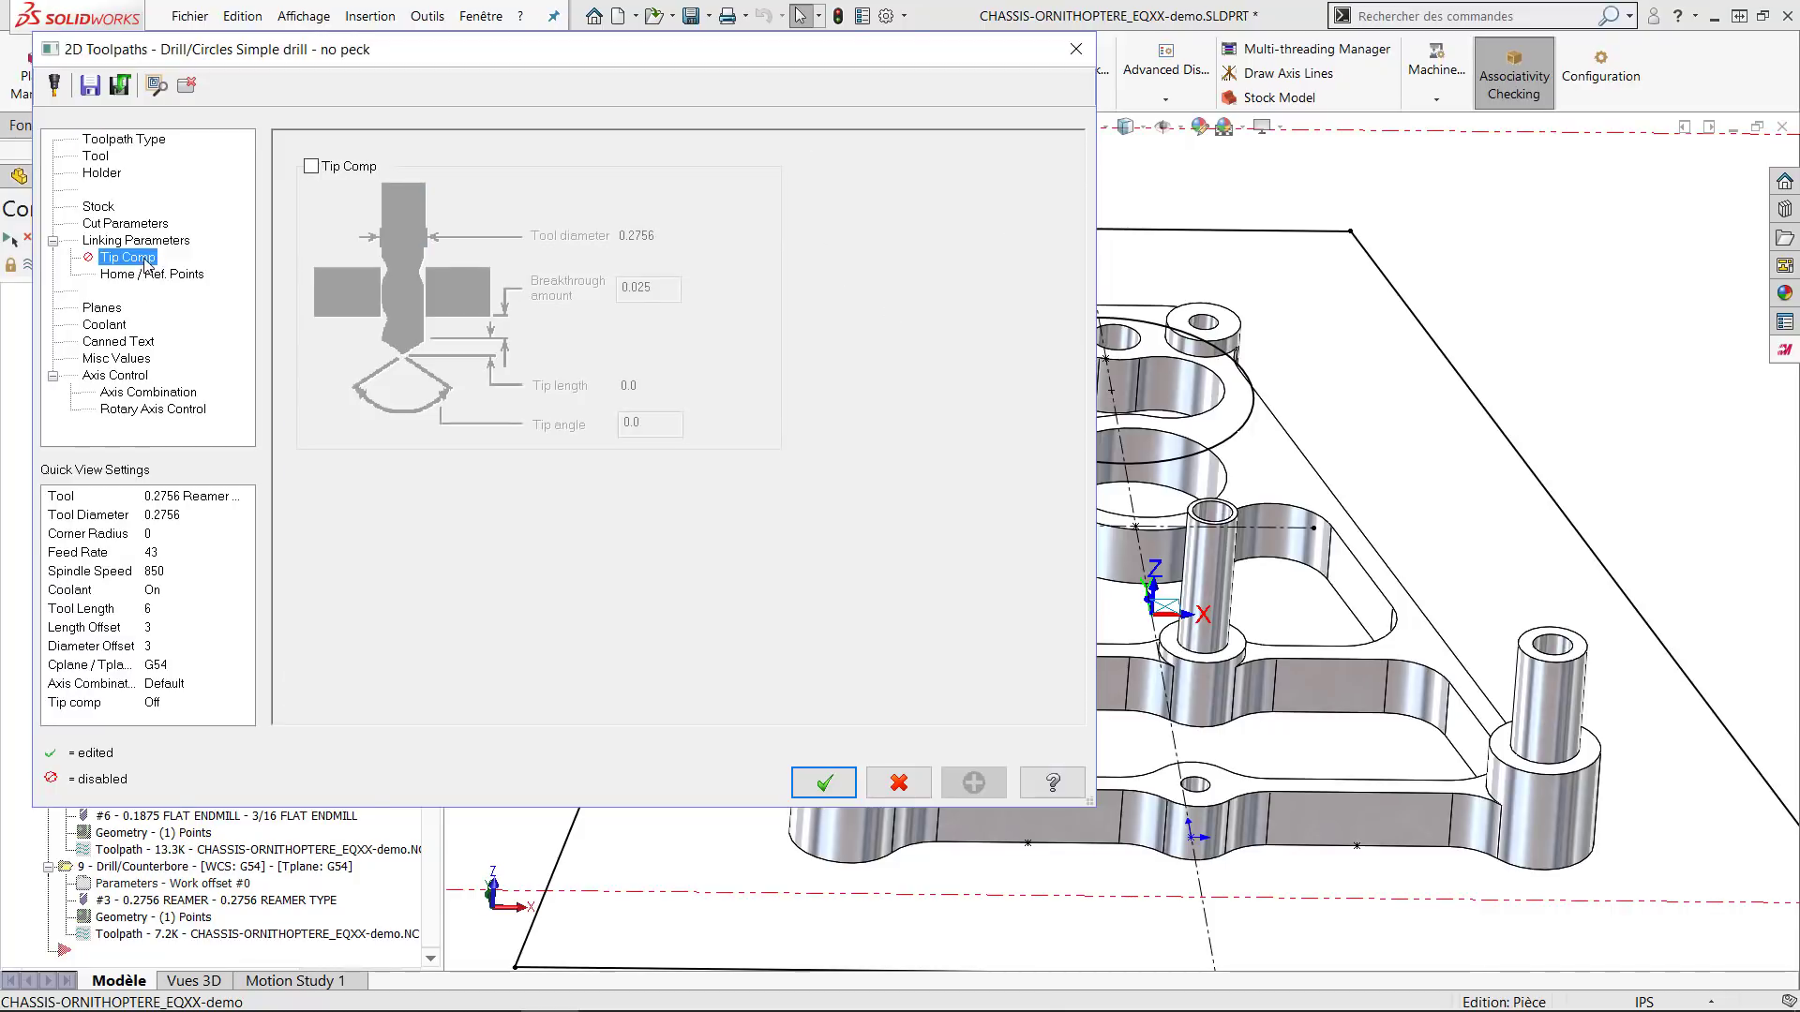
pyautogui.click(149, 242)
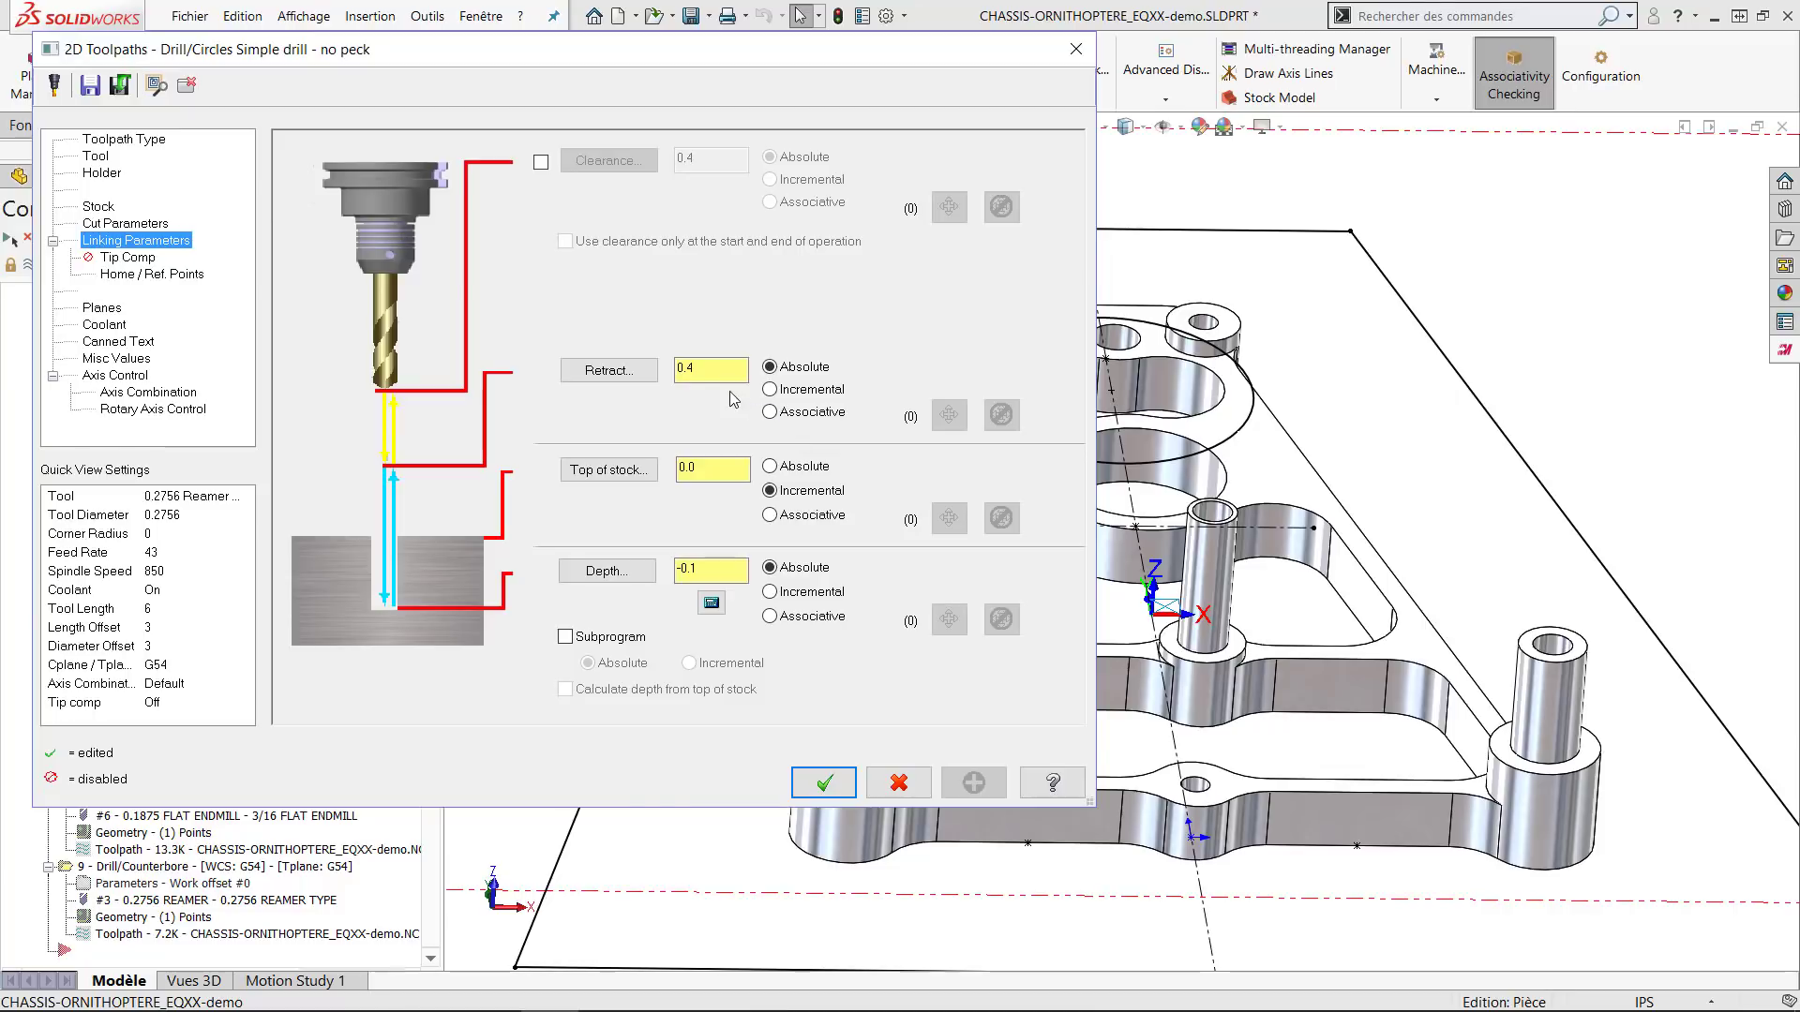
pyautogui.click(770, 390)
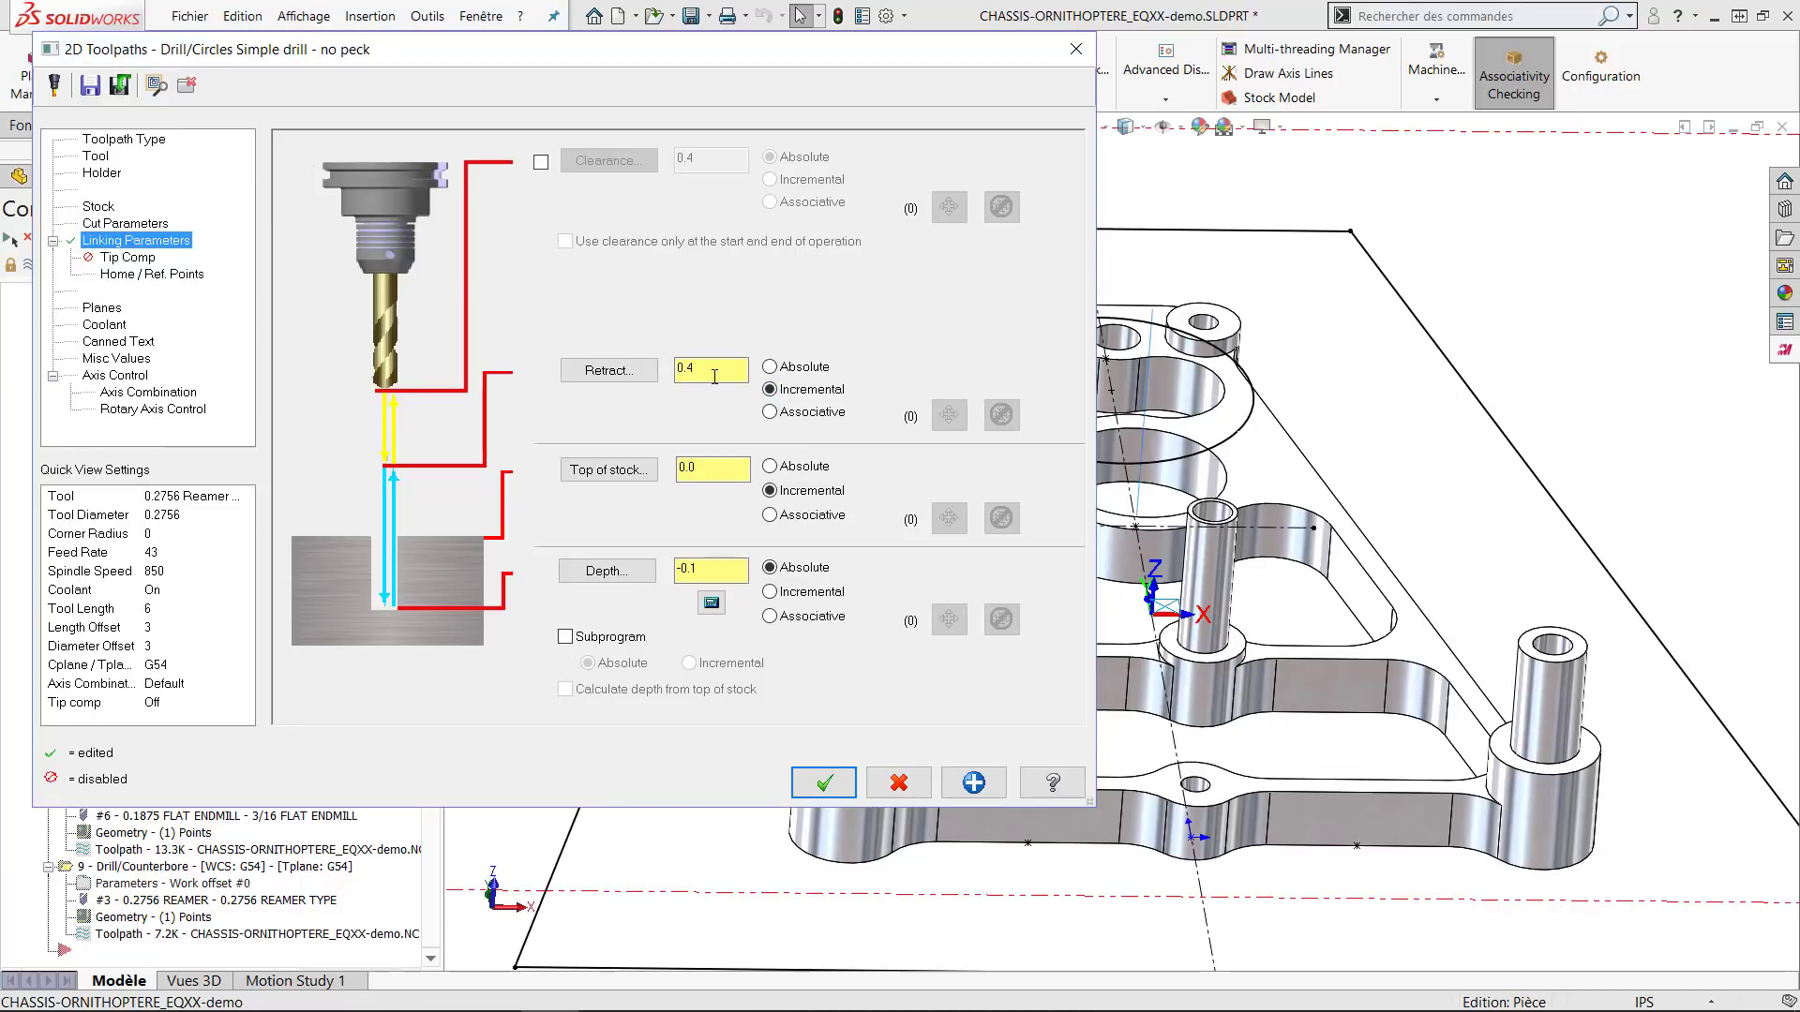
pyautogui.doubleClick(698, 372)
pyautogui.click(540, 161)
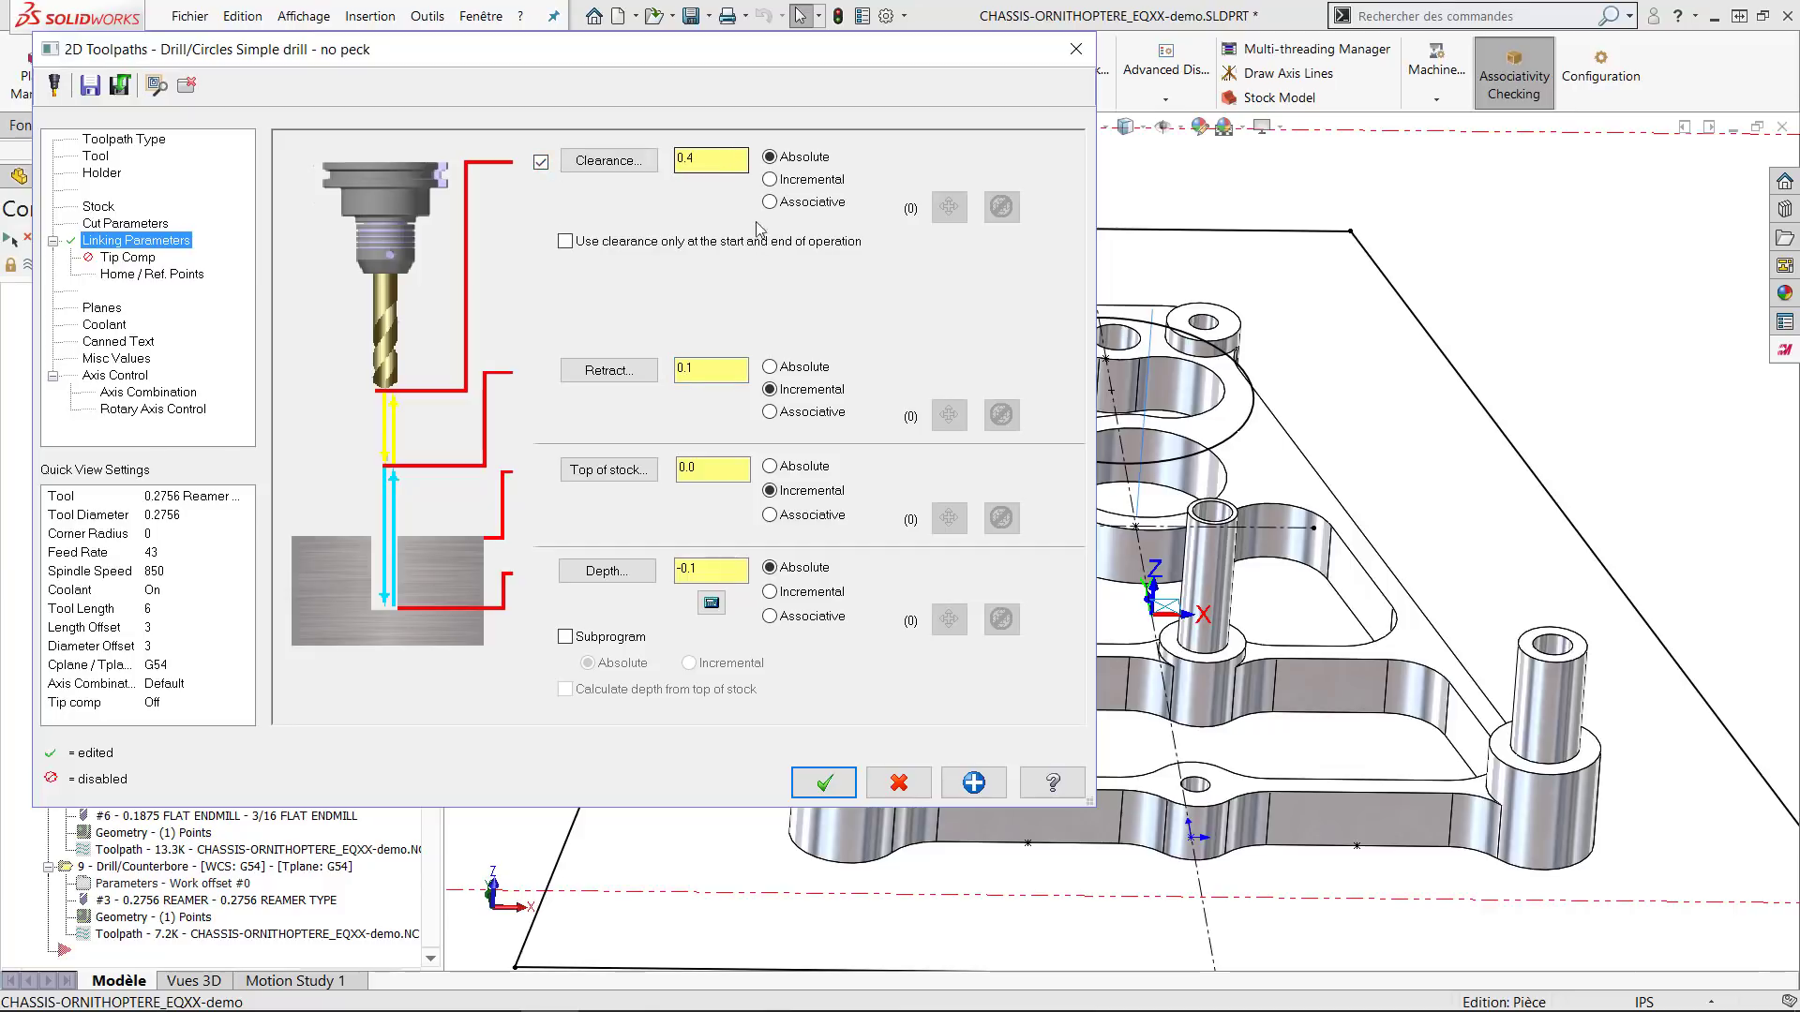
pyautogui.click(828, 774)
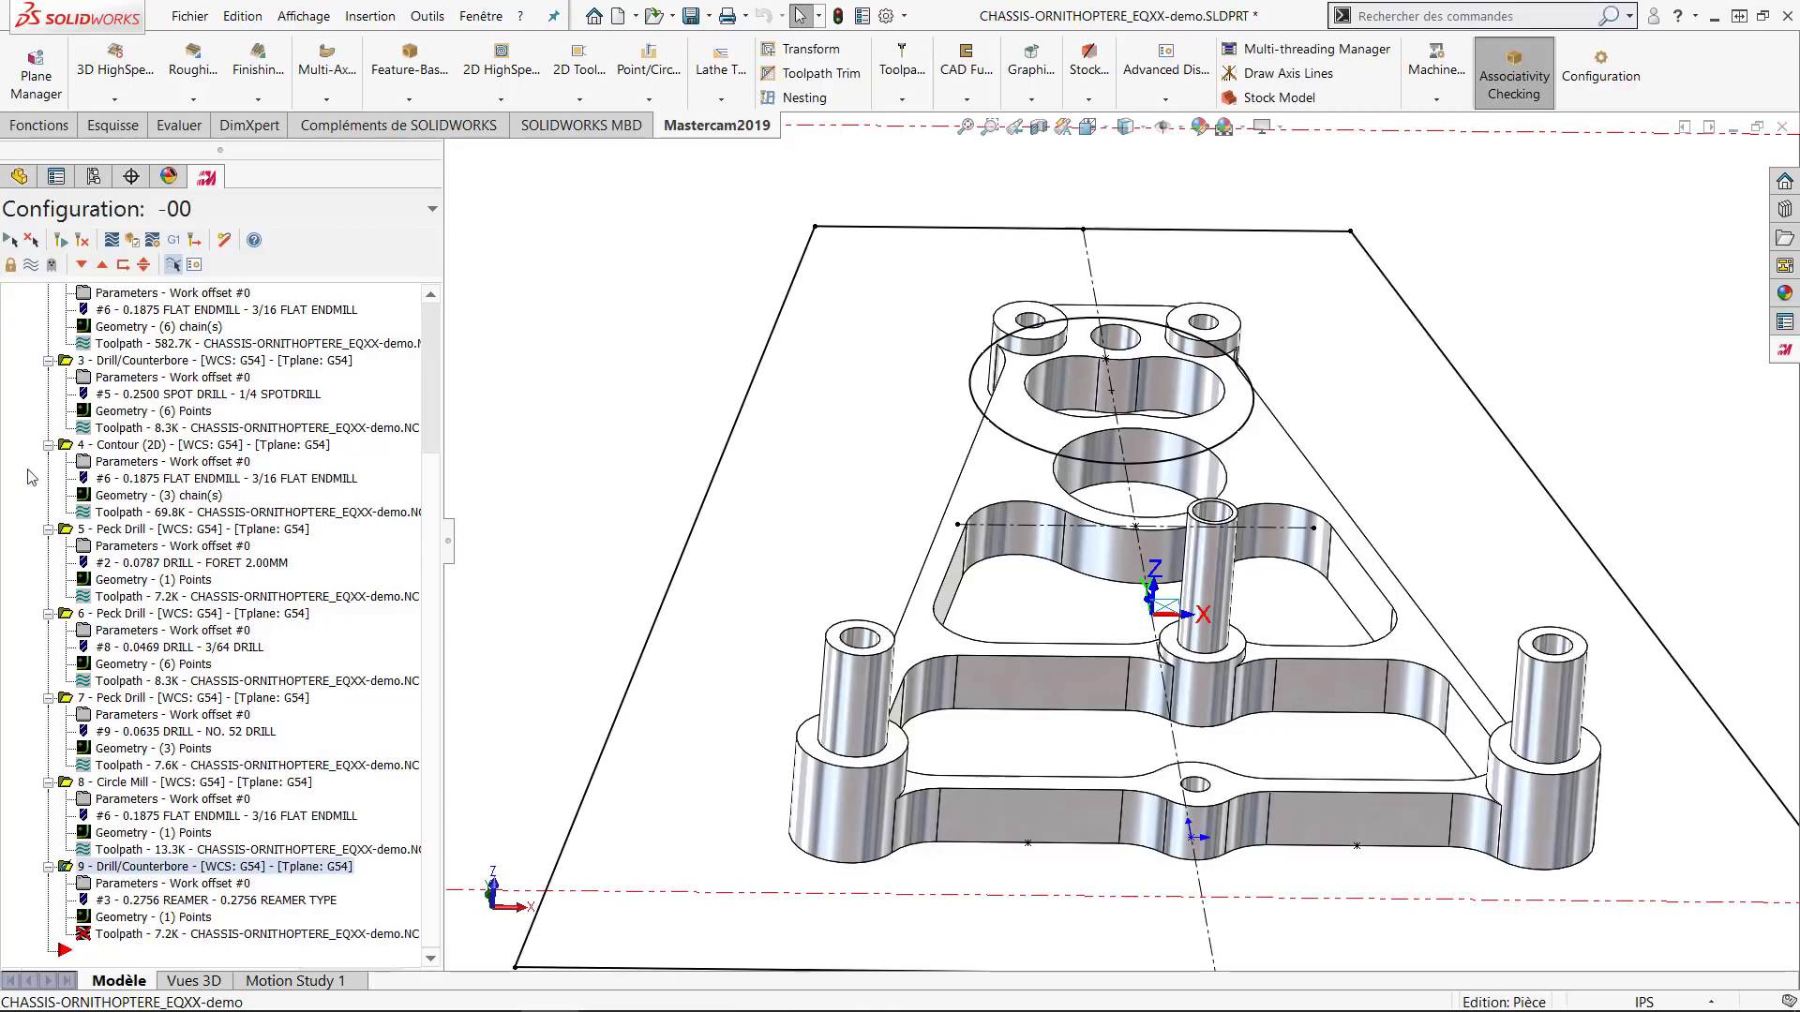
pyautogui.click(61, 240)
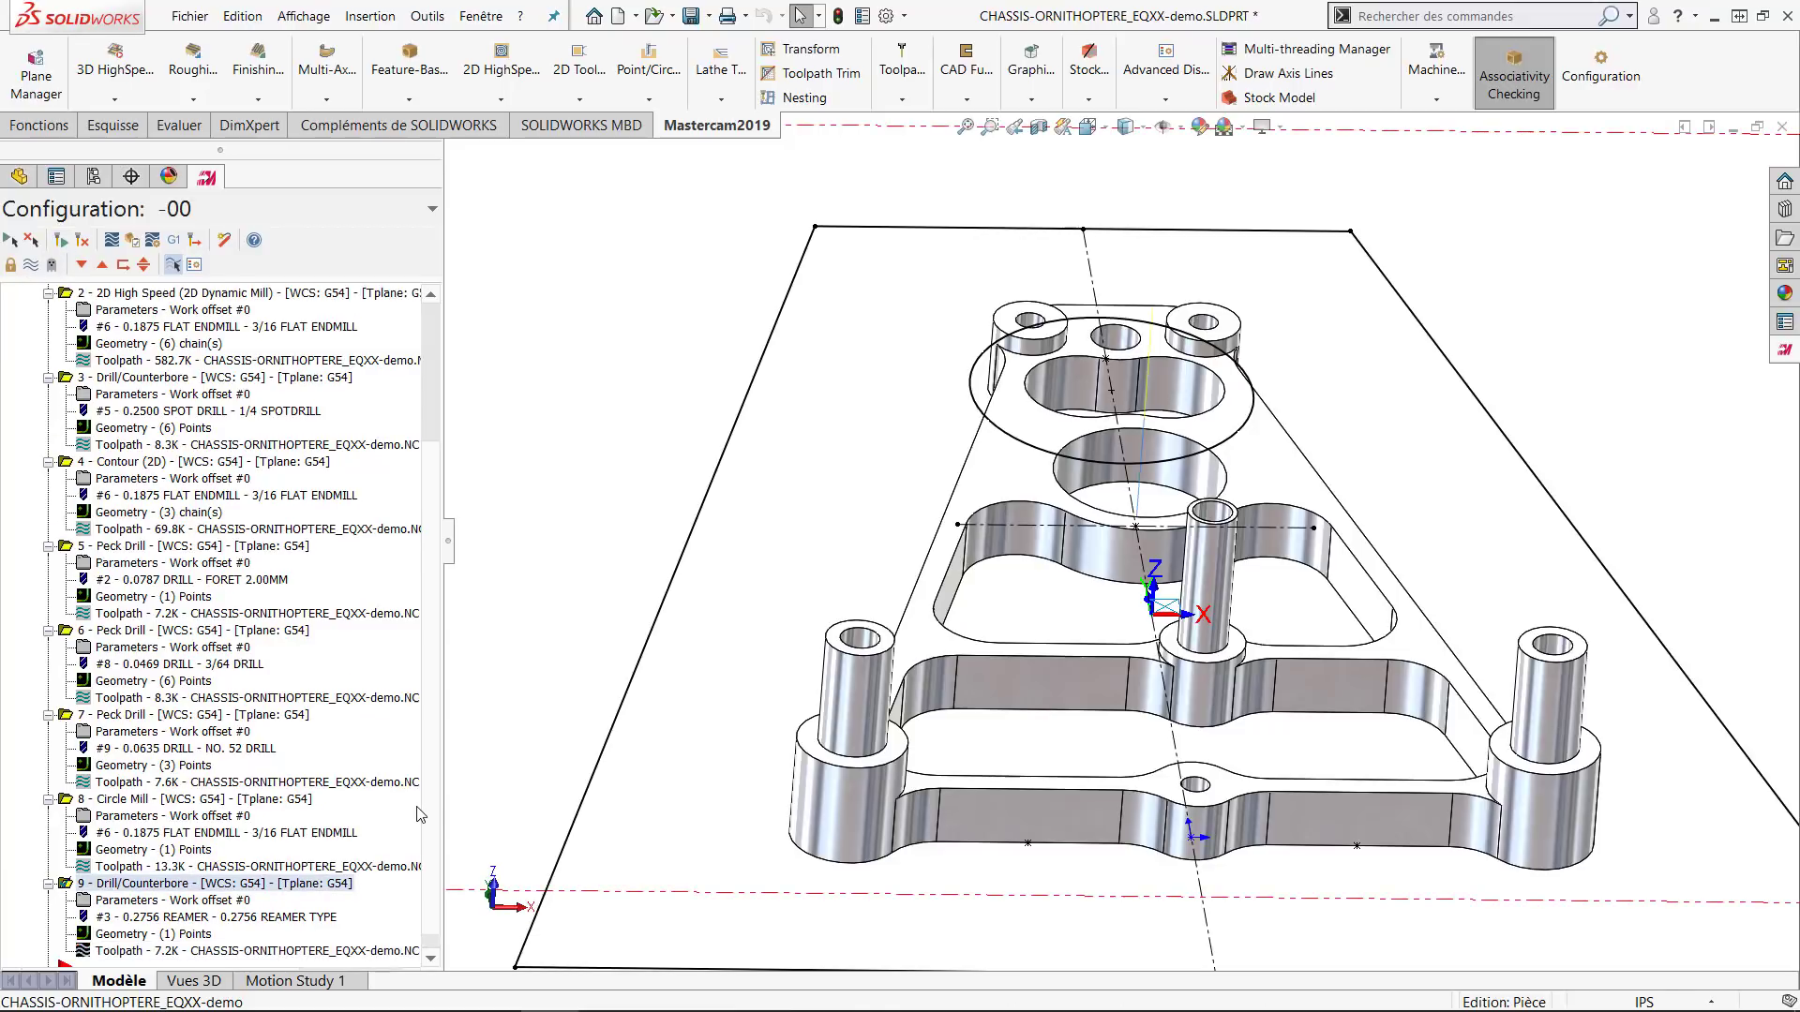
# Select every operation in Setup-1 and open them in Mastercam Simulator for verification.
pyautogui.click(132, 240)
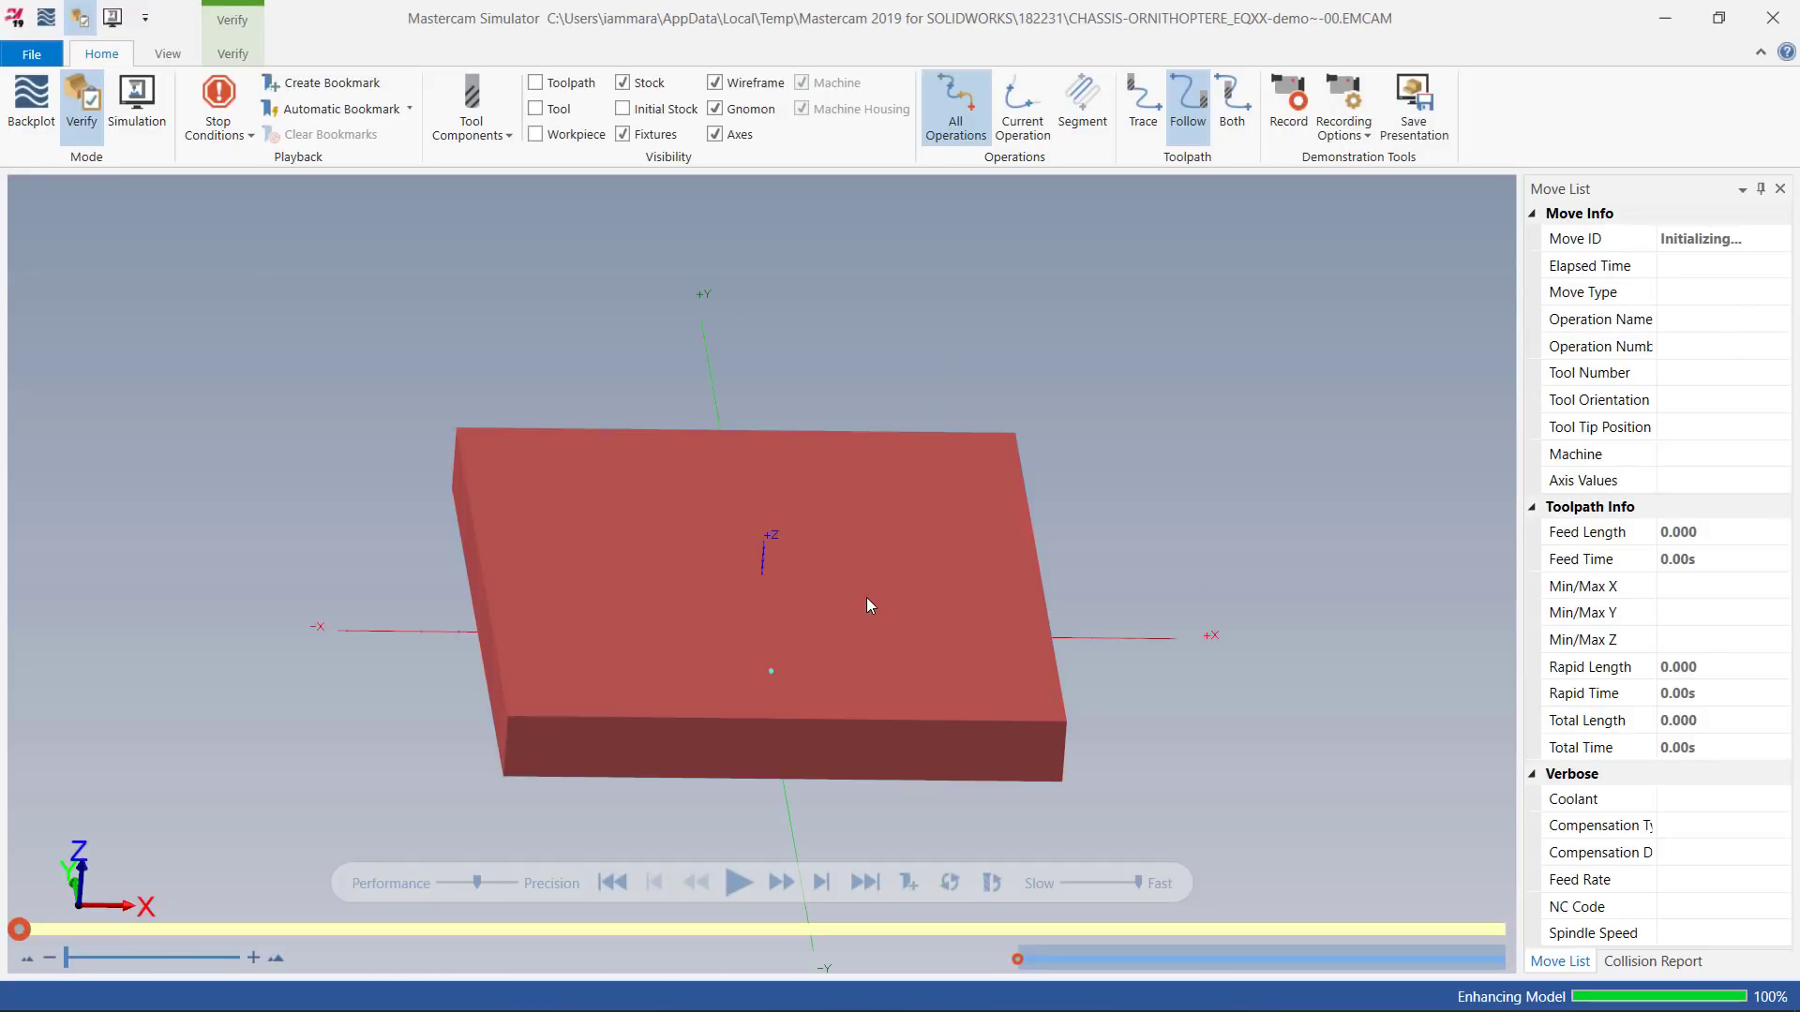
pyautogui.click(1772, 17)
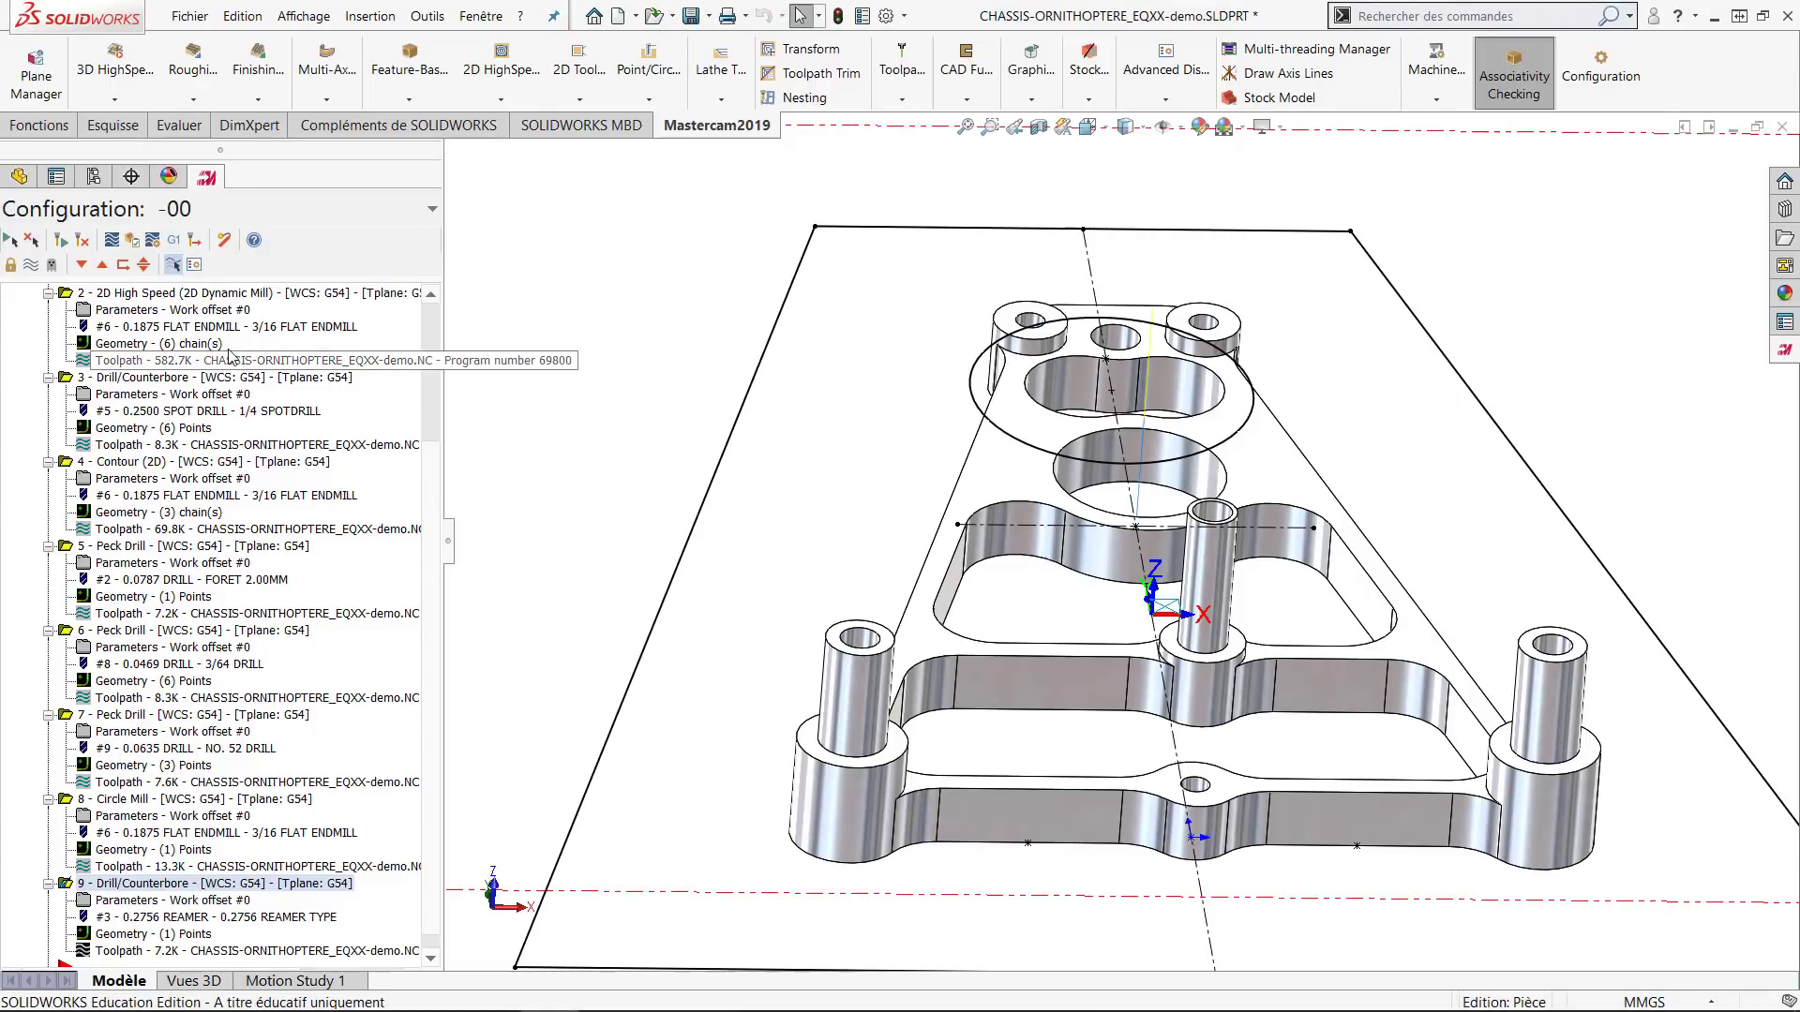
pyautogui.moveTo(427, 457); pyautogui.dragTo(447, 312)
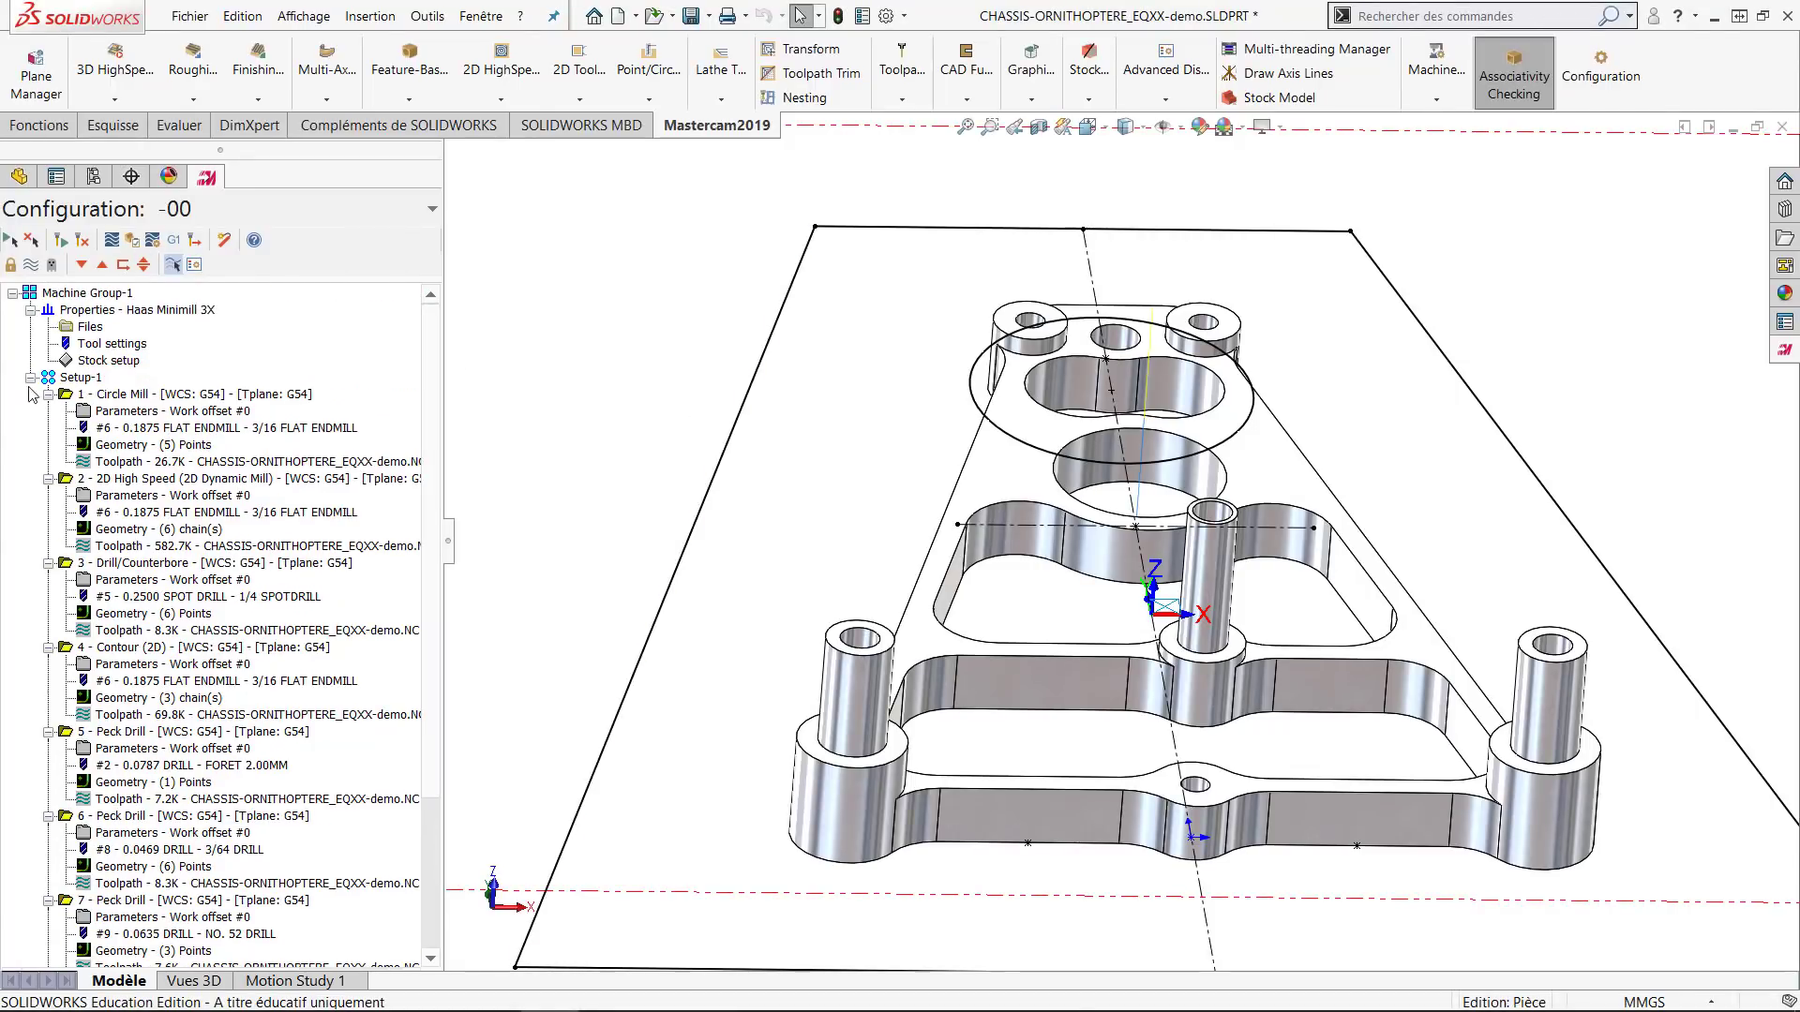
pyautogui.click(63, 377)
pyautogui.click(132, 240)
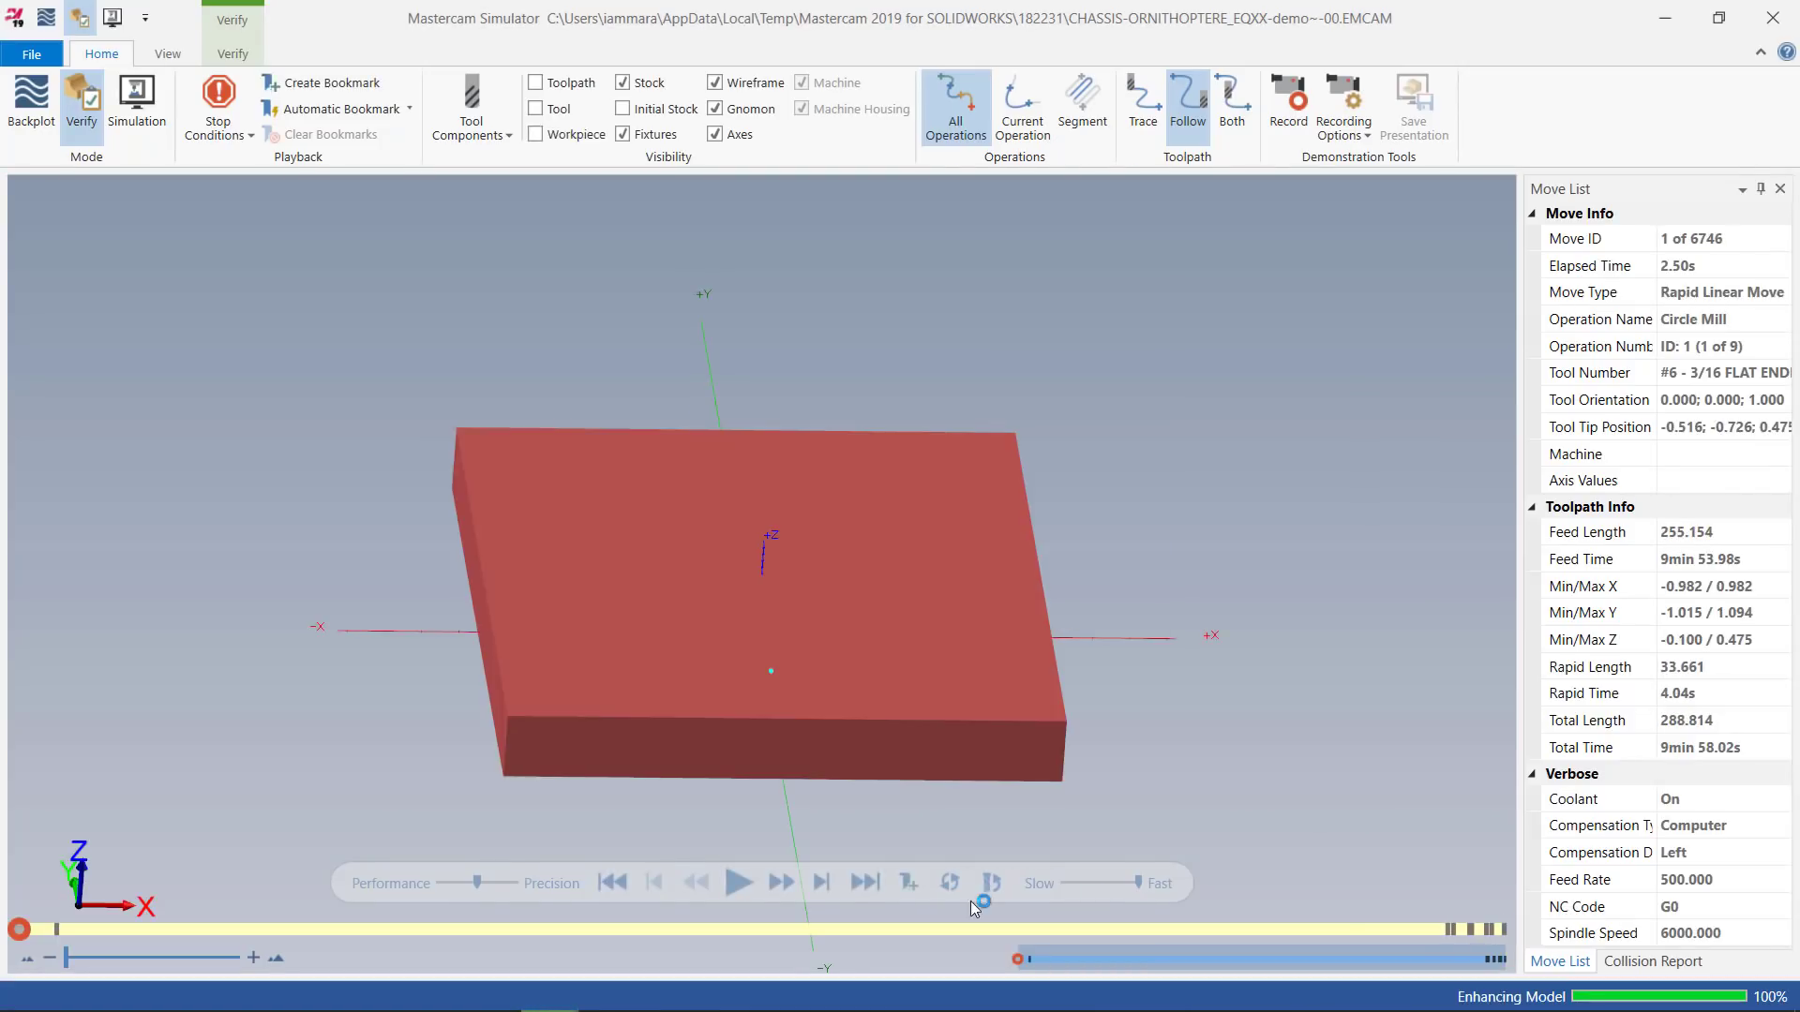
# Run the verification of all operations, inspect the machined pocket, posts and holes, and close the simulator.
pyautogui.click(738, 883)
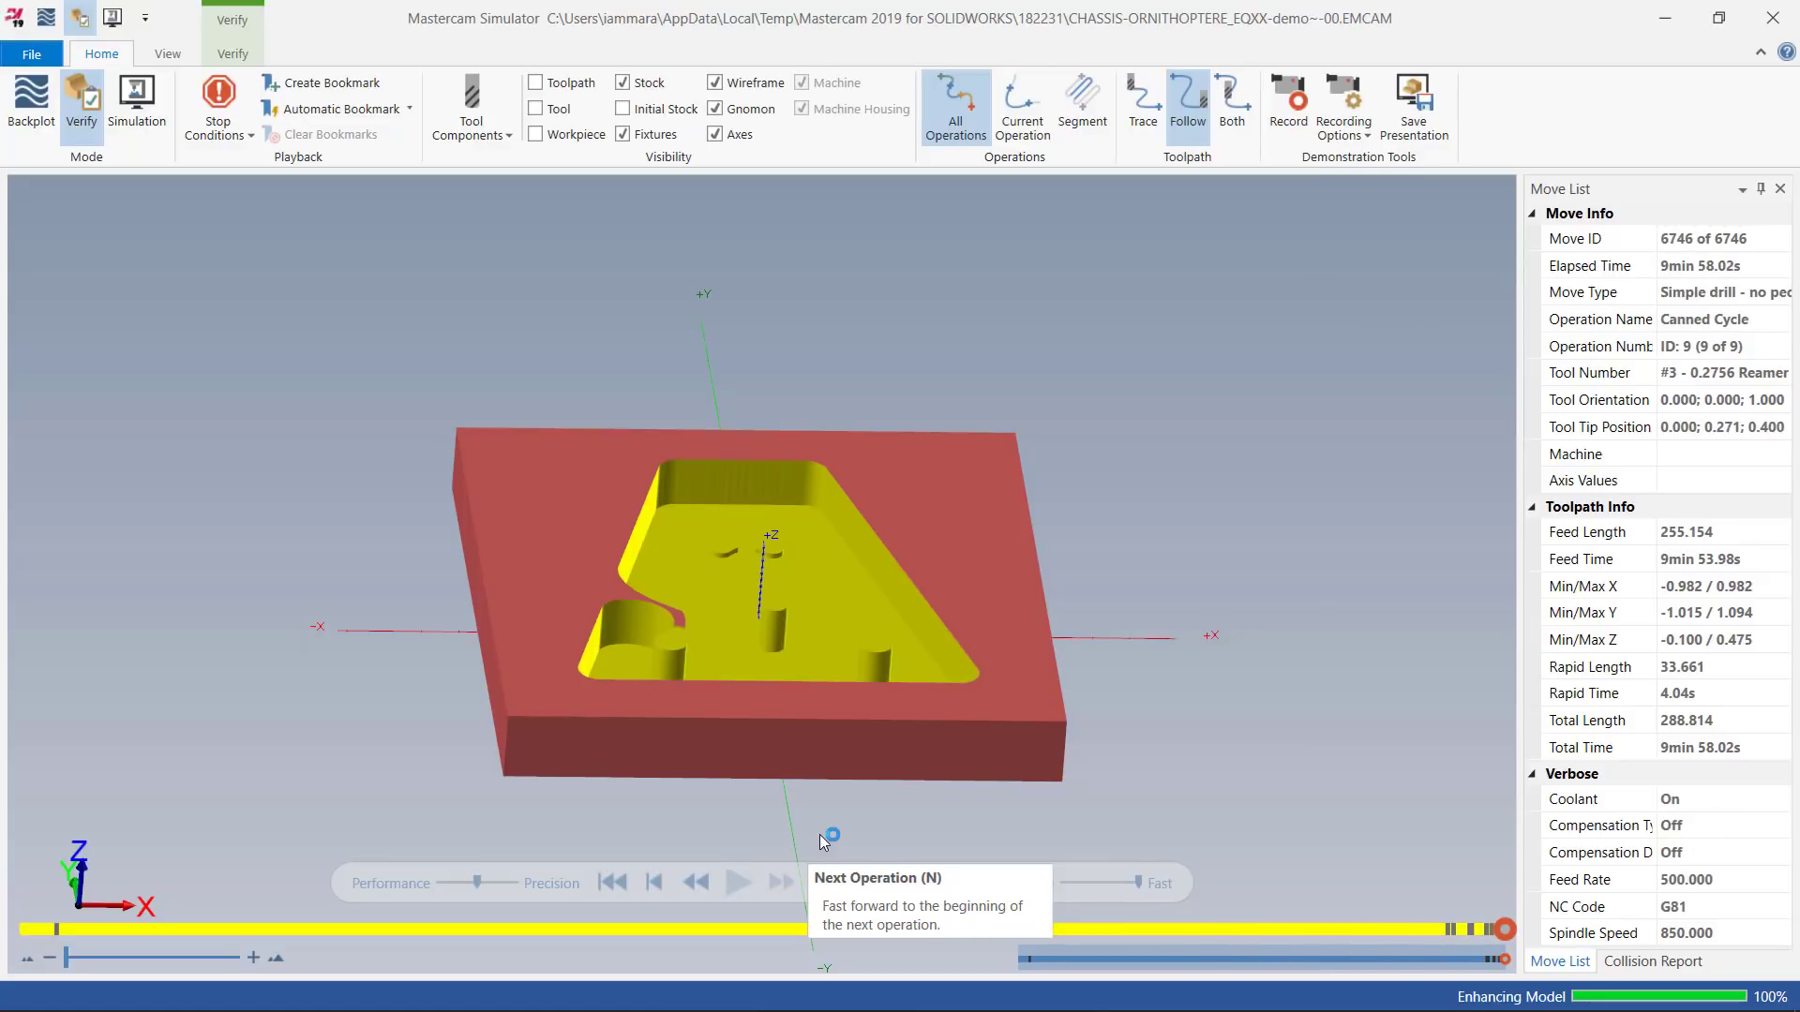
pyautogui.moveTo(820, 834); pyautogui.dragTo(813, 765, button='middle')
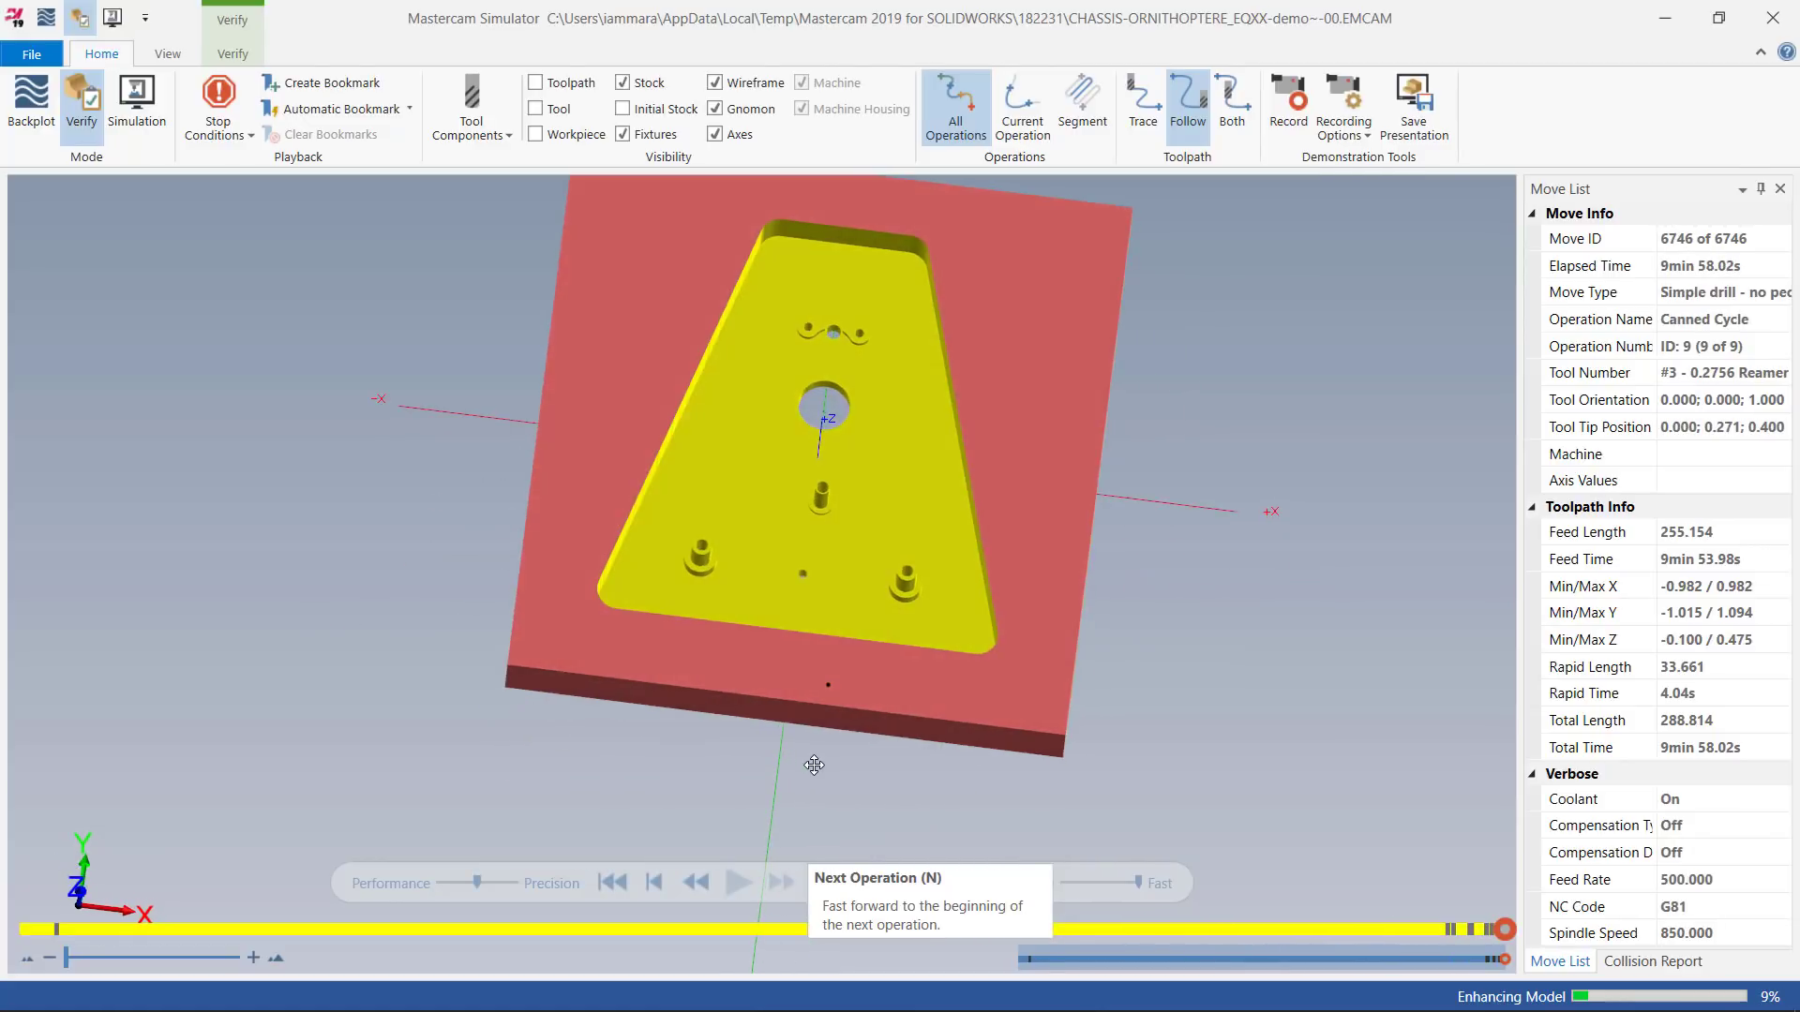
pyautogui.scroll(5, 845, 491)
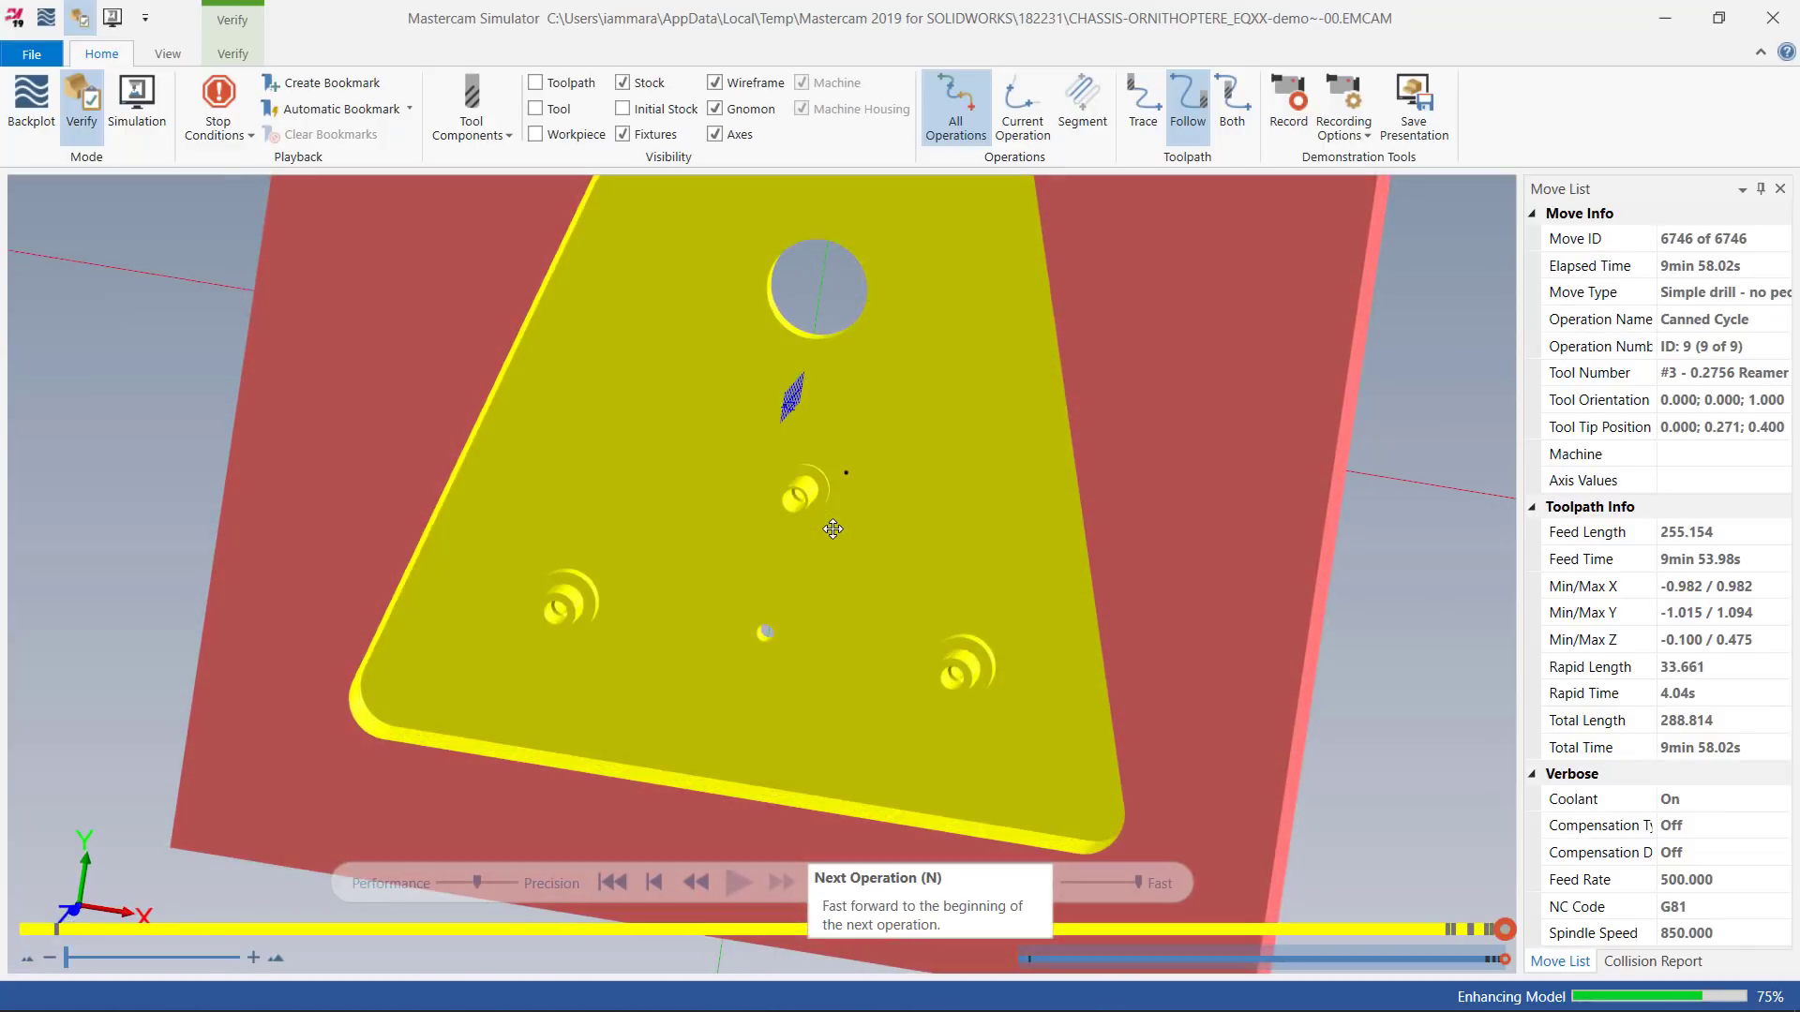
pyautogui.moveTo(832, 528); pyautogui.dragTo(820, 480, button='middle')
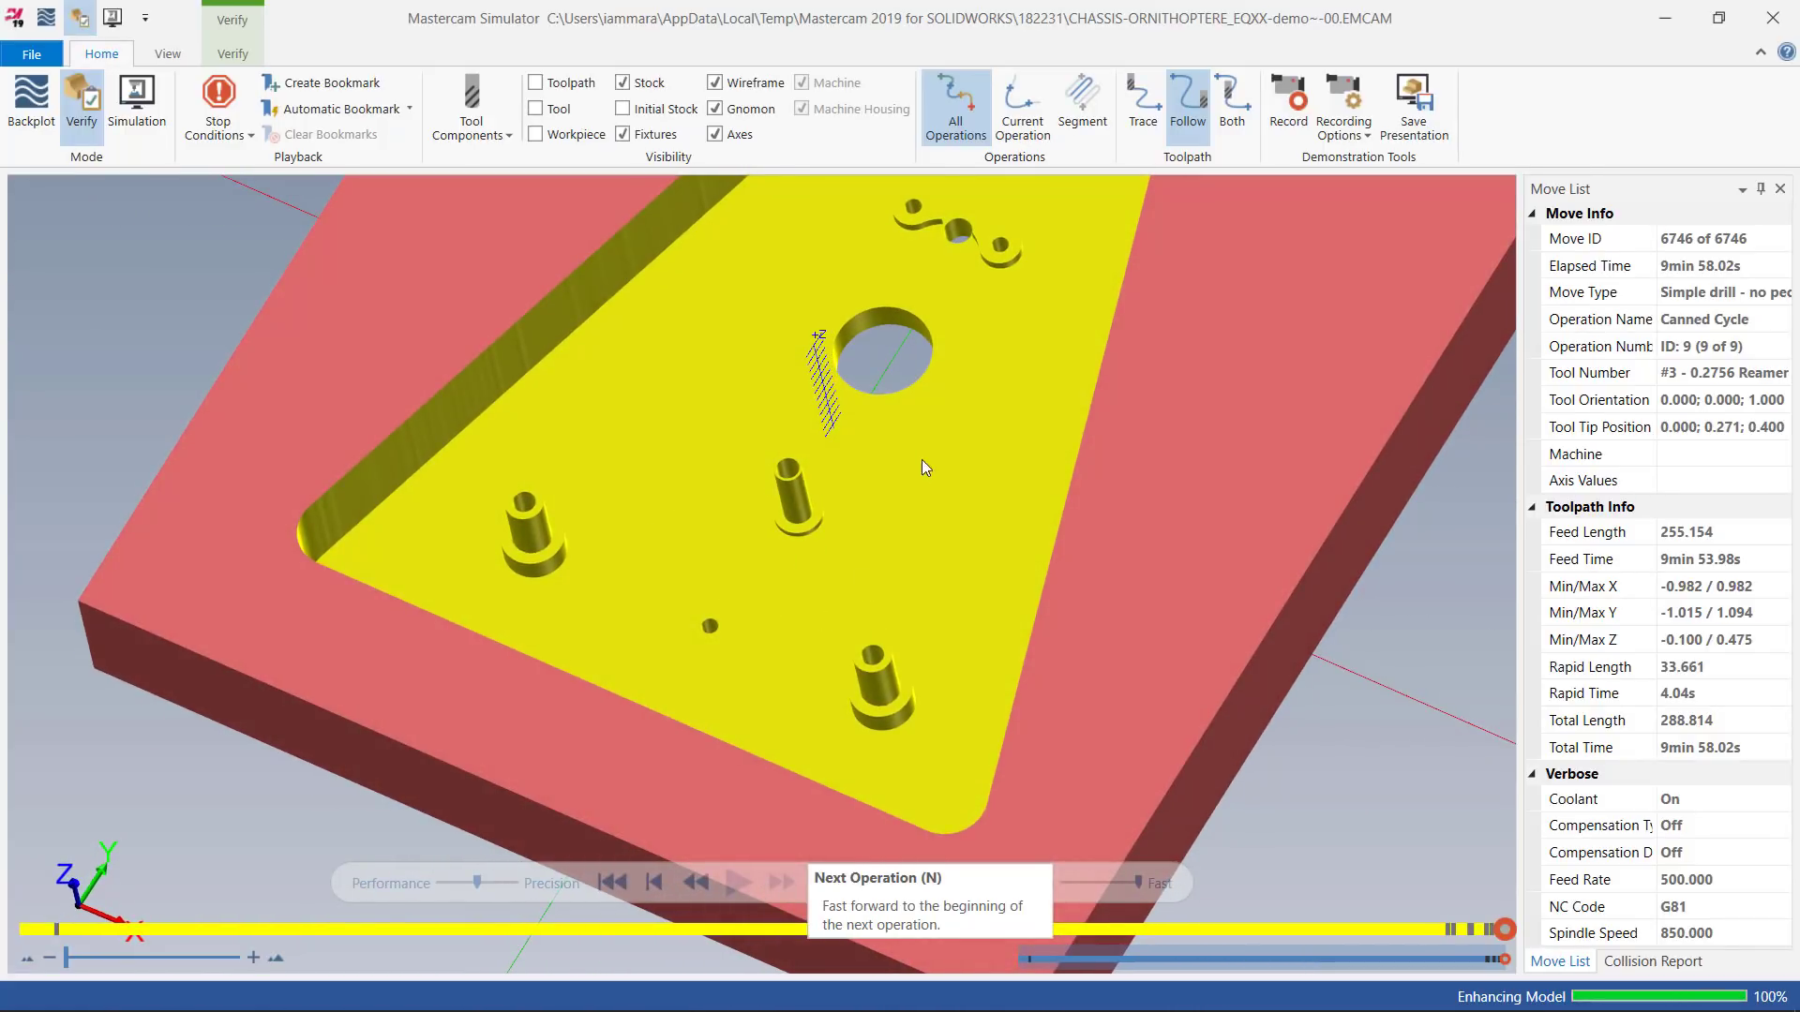
pyautogui.moveTo(931, 295); pyautogui.dragTo(943, 283, button='middle')
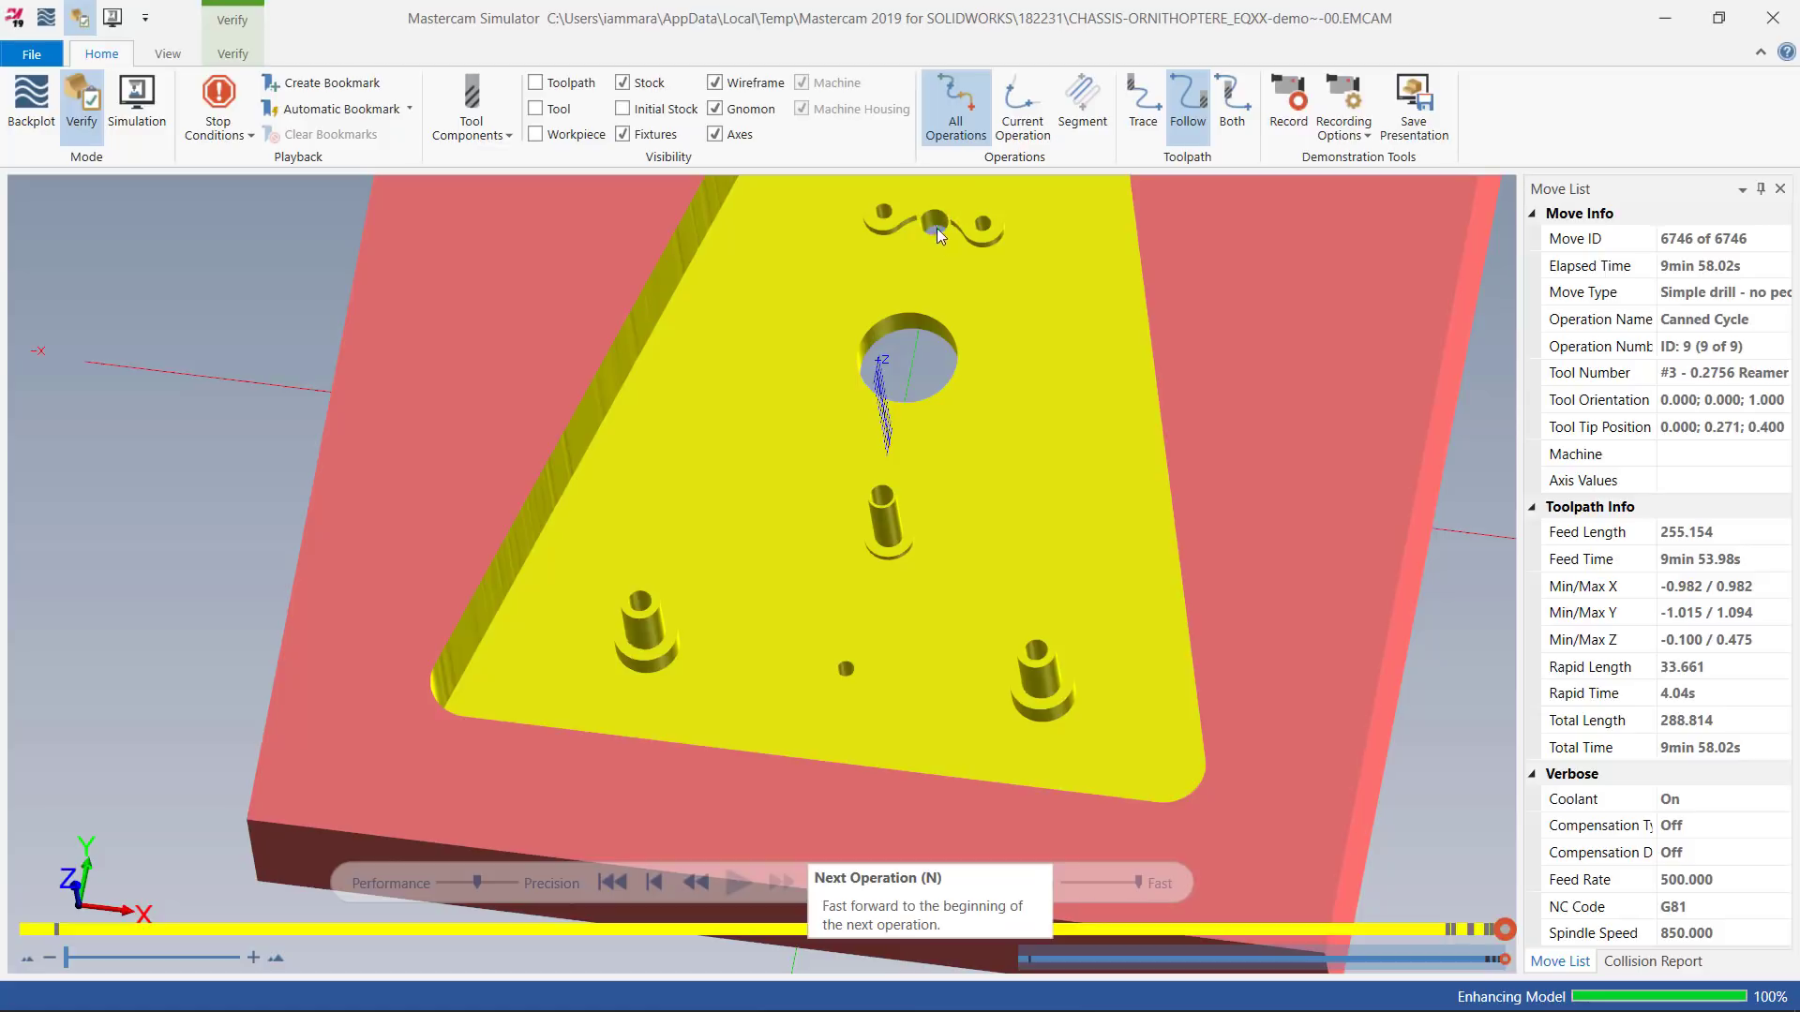
pyautogui.click(1771, 18)
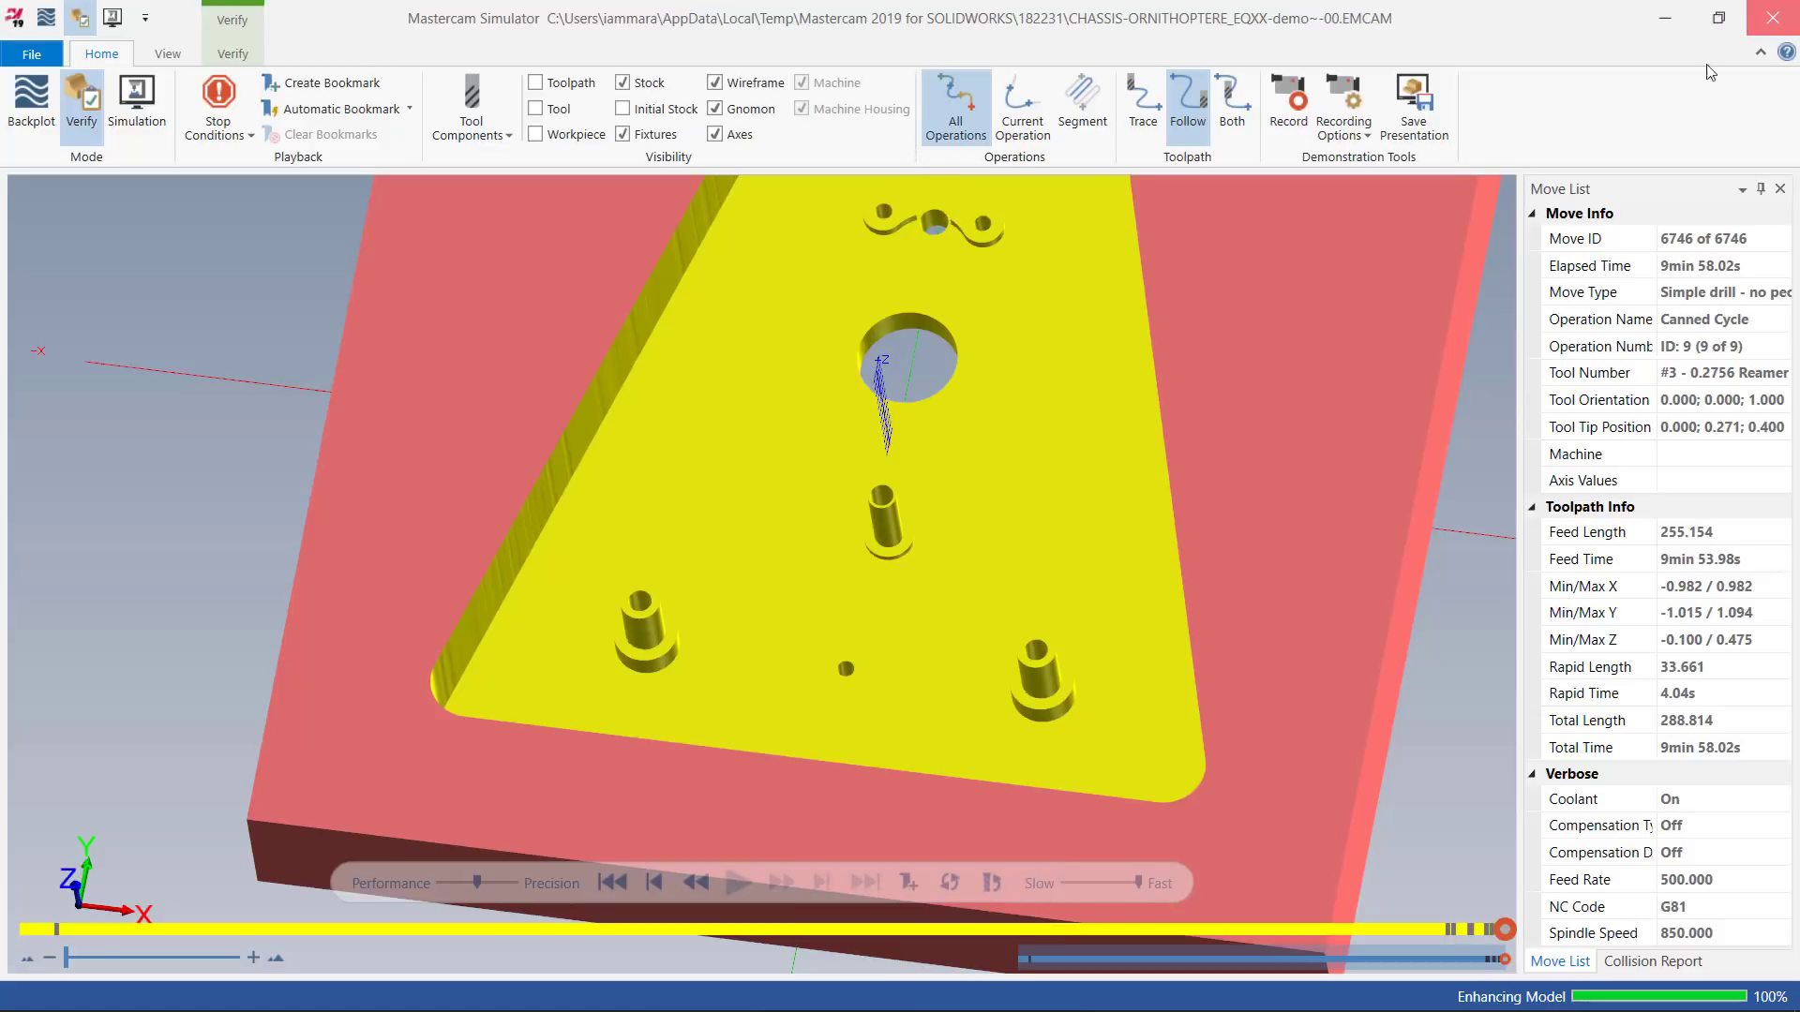
# Isolate the reamer operation's toolpath and examine how it passes through the chassis from the side.
pyautogui.scroll(-4, 271, 905)
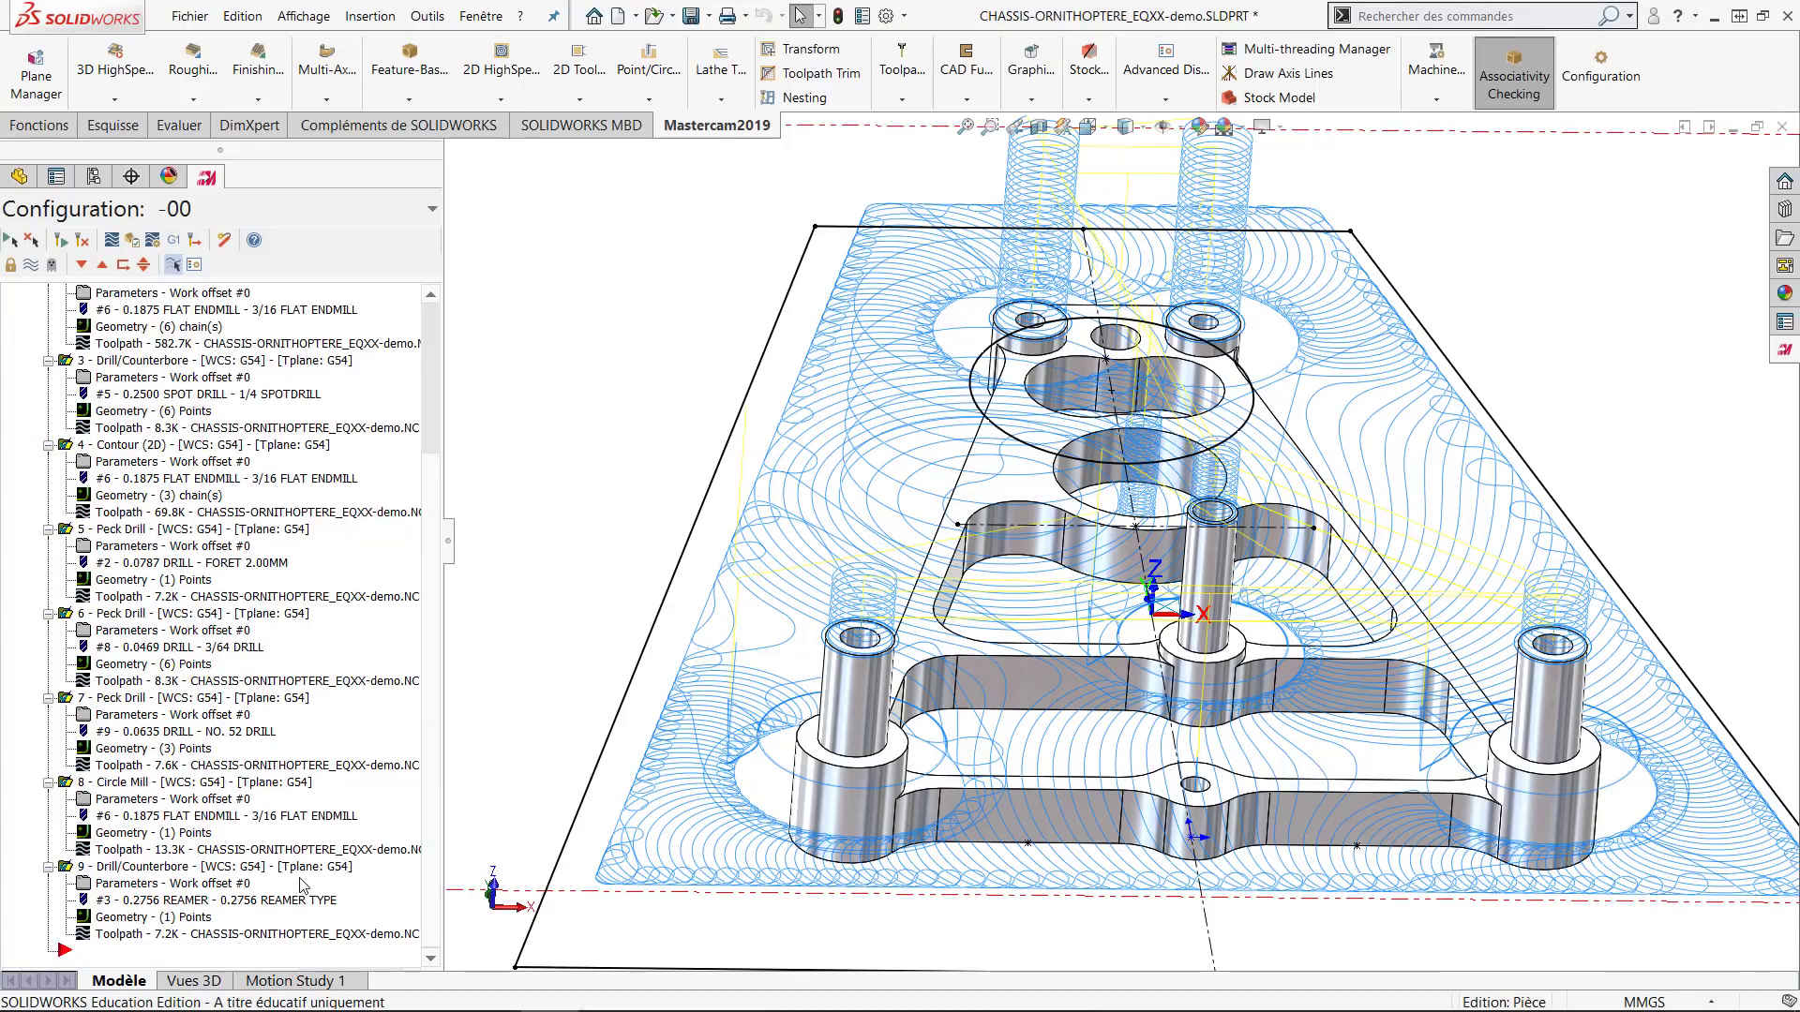
pyautogui.click(169, 872)
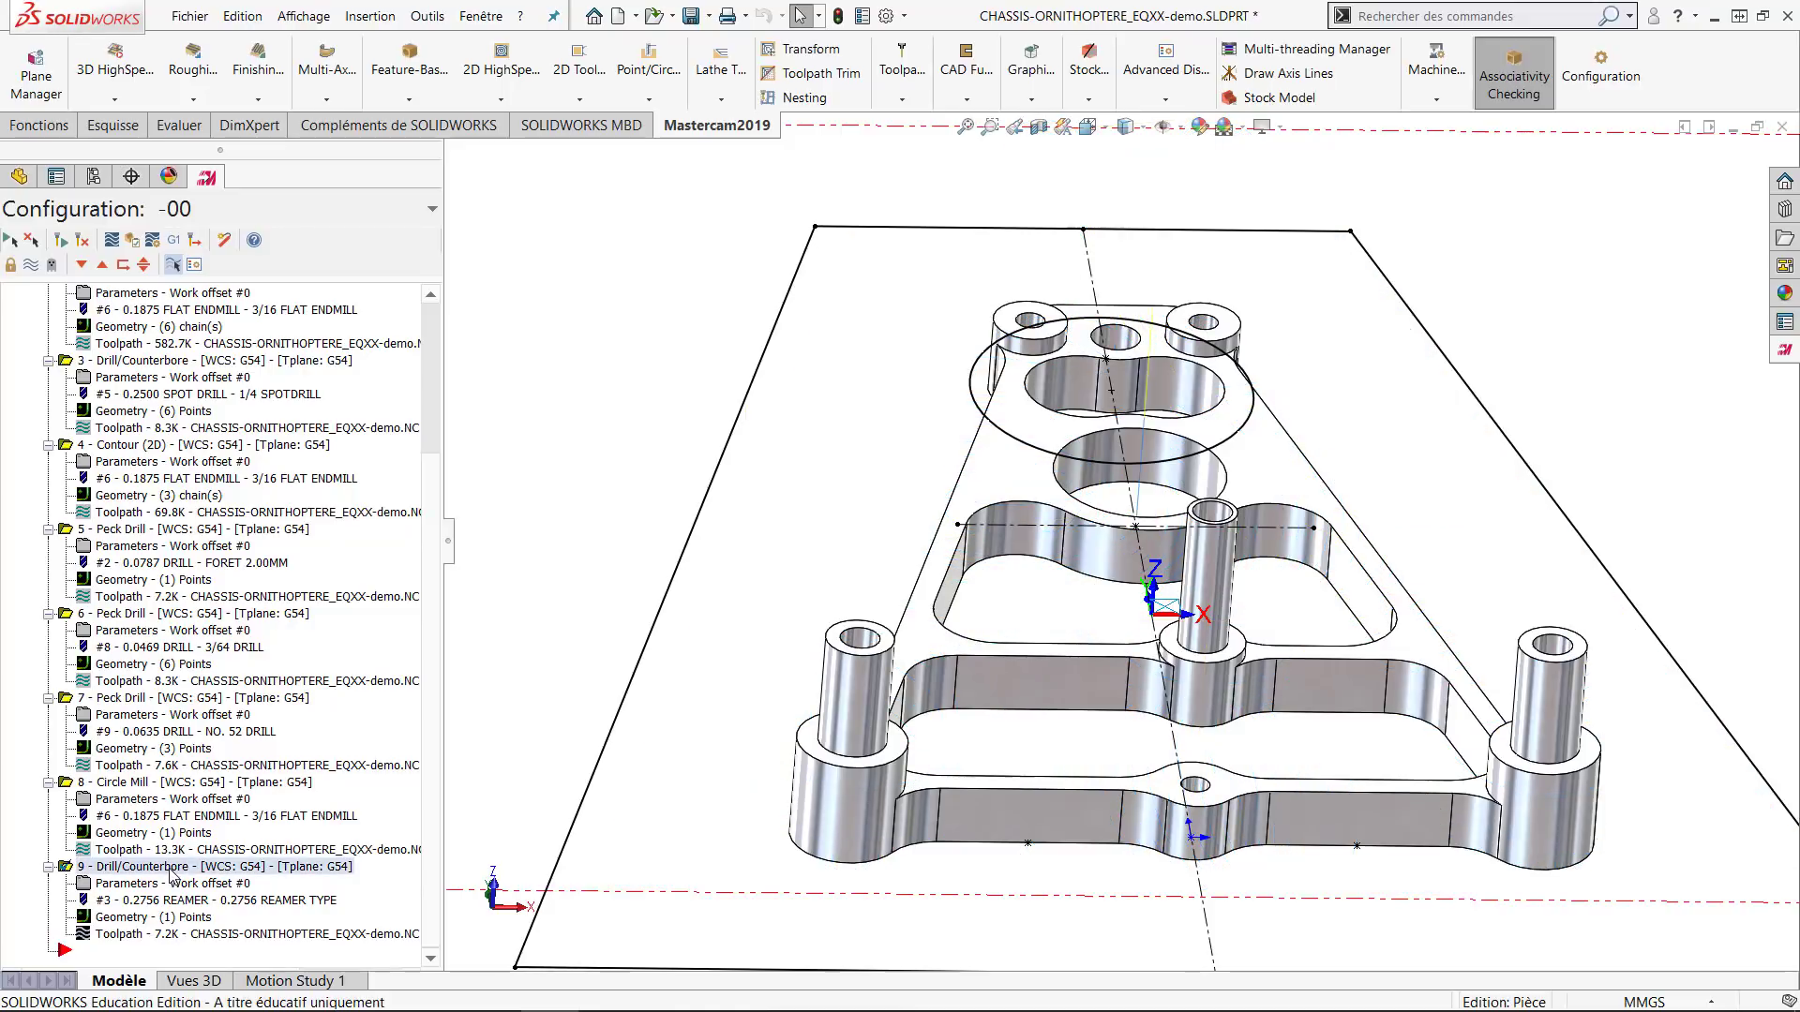
pyautogui.moveTo(973, 677); pyautogui.dragTo(1390, 387, button='middle')
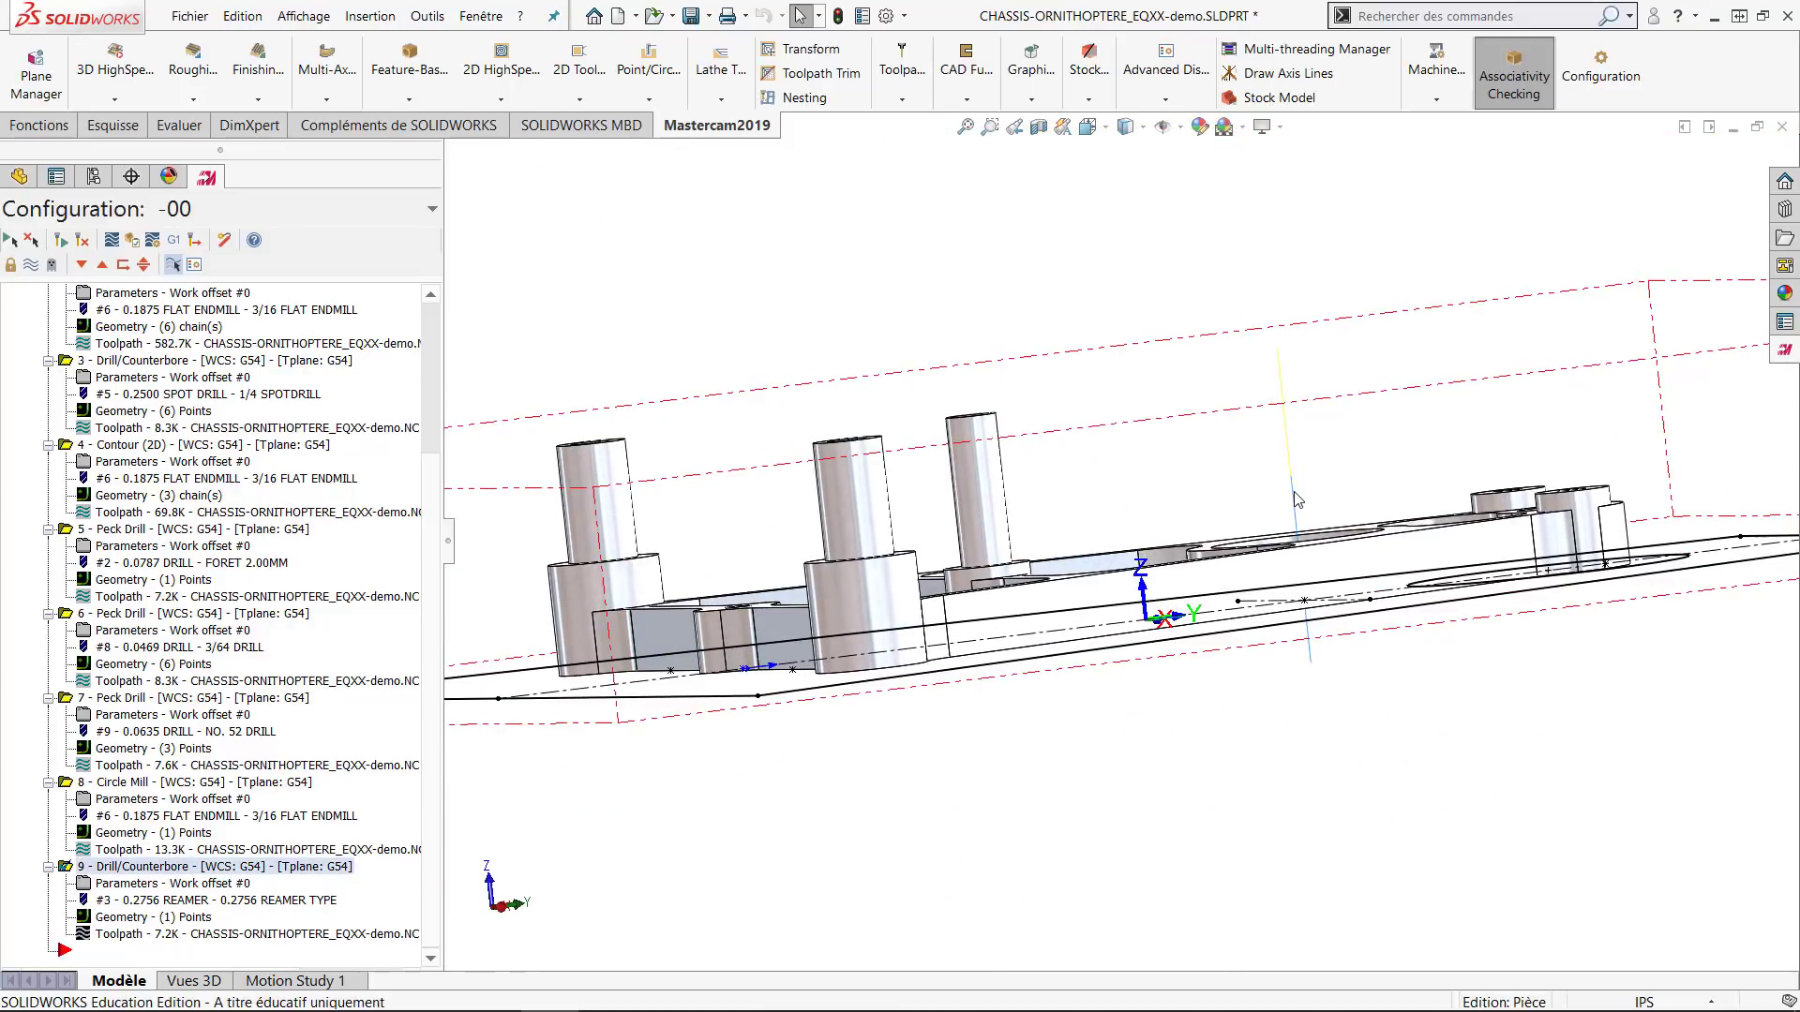
pyautogui.moveTo(1190, 610); pyautogui.dragTo(1257, 602, button='middle')
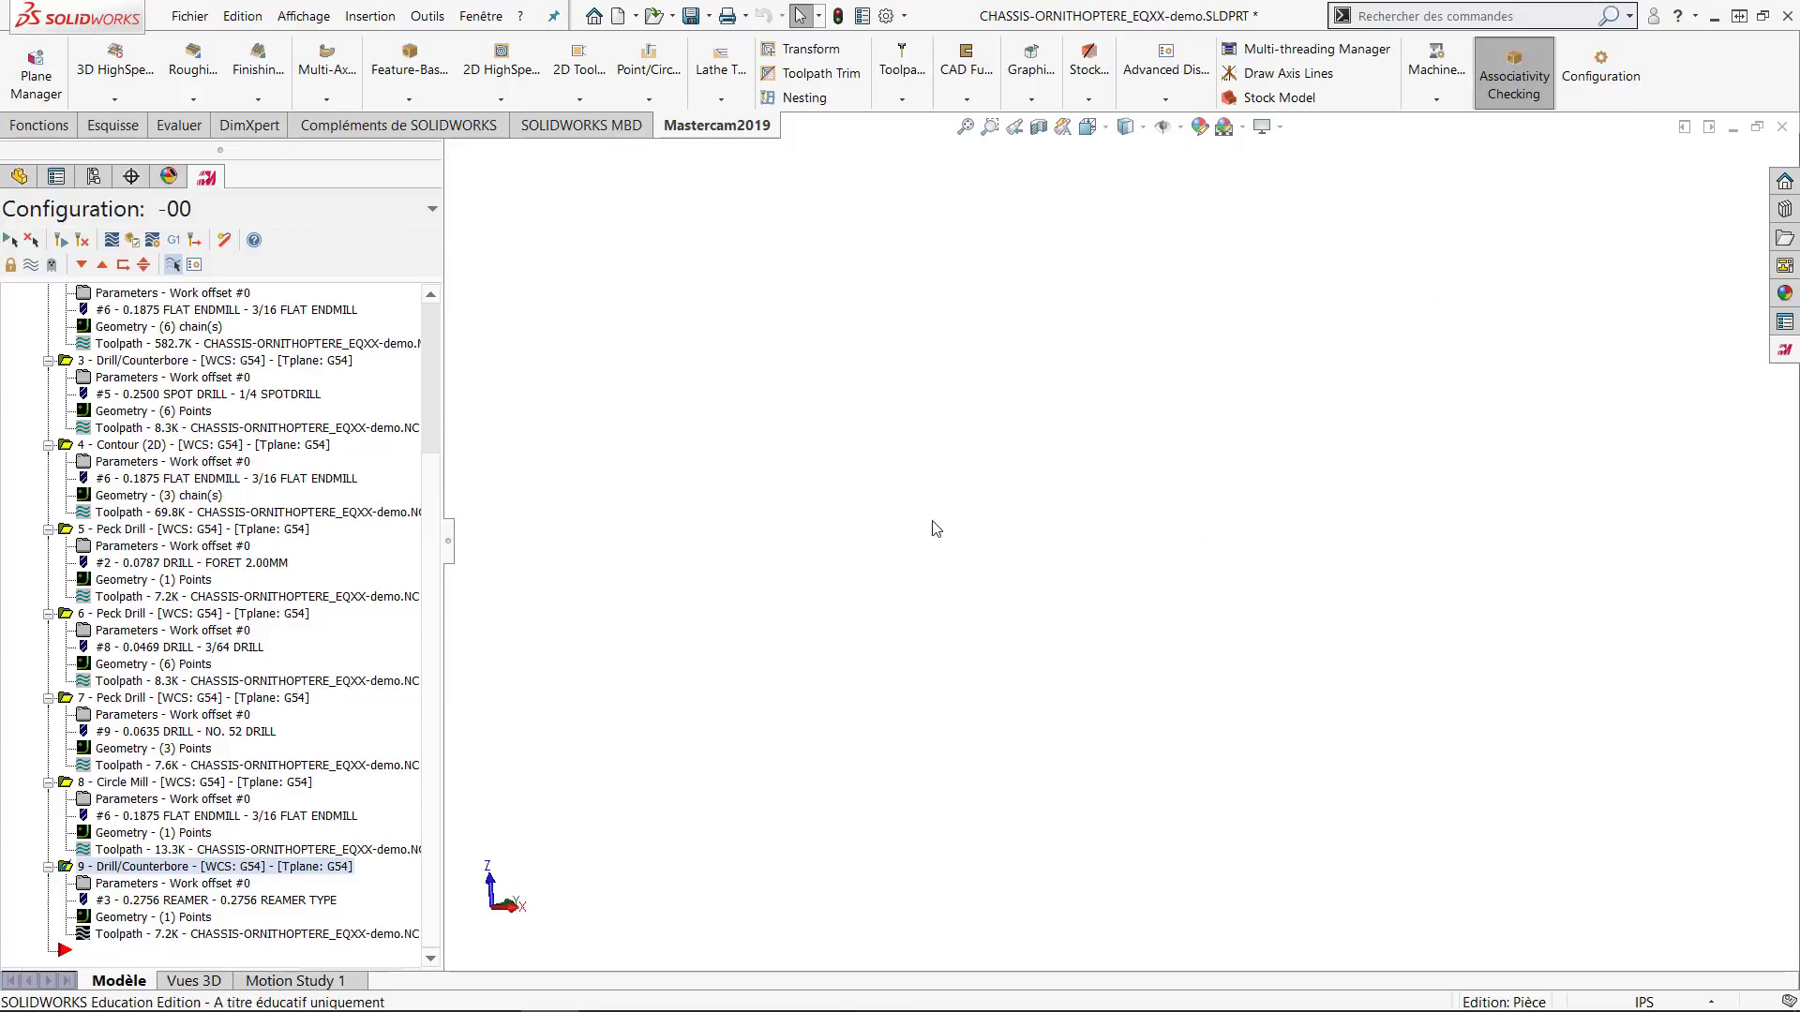
pyautogui.moveTo(964, 531); pyautogui.dragTo(1293, 587, button='middle')
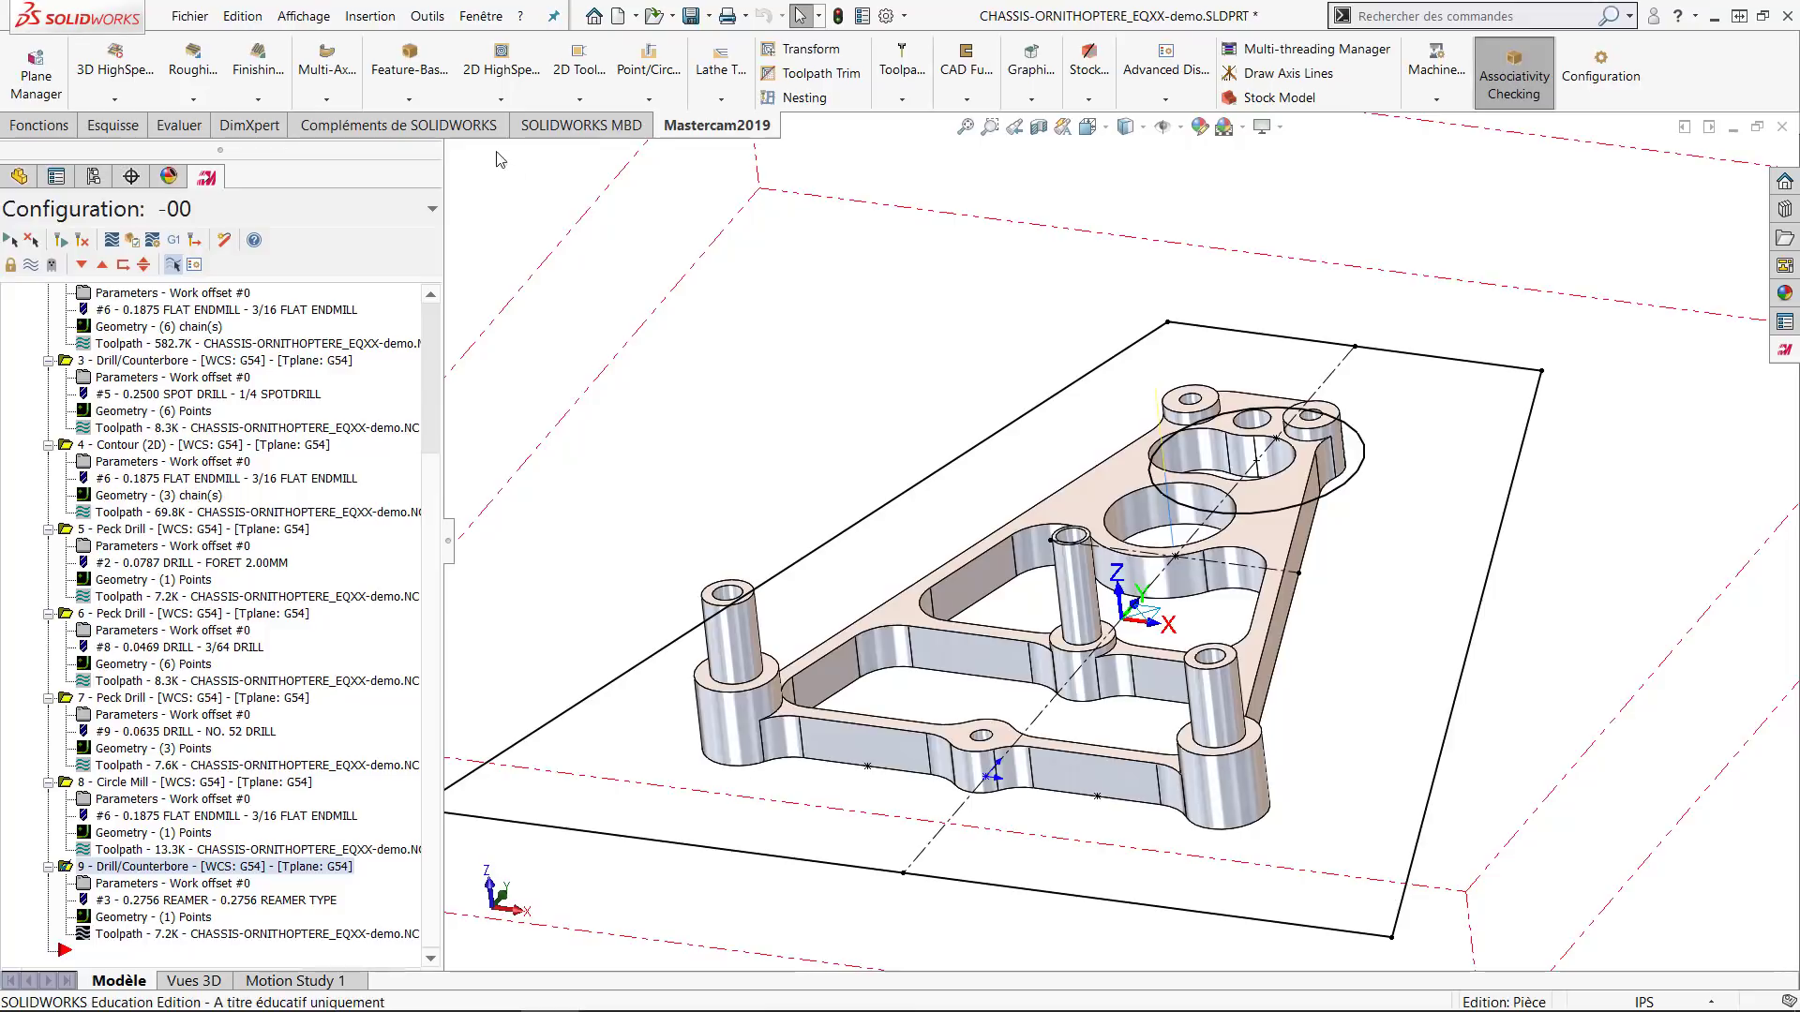
# Start a Dynamic Mill toolpath and select the lower edges of the two large openings as machining regions, propagated along the tool plane.
pyautogui.click(512, 110)
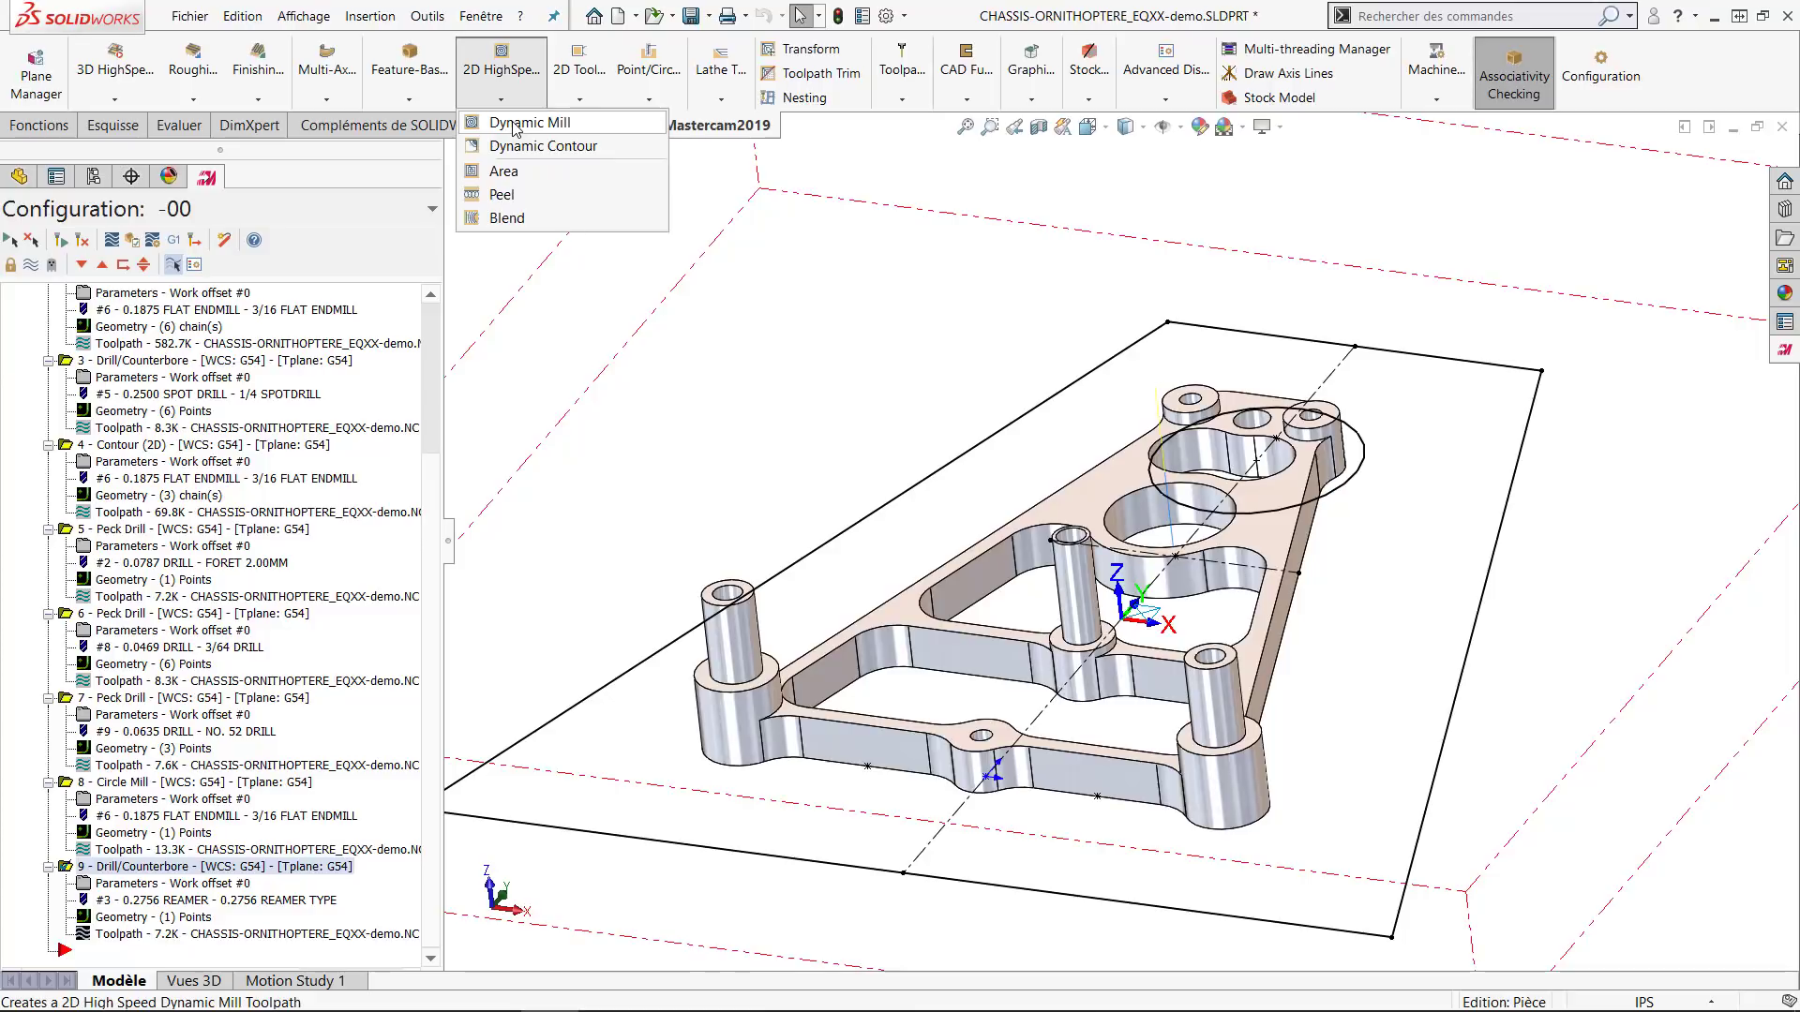
pyautogui.click(515, 125)
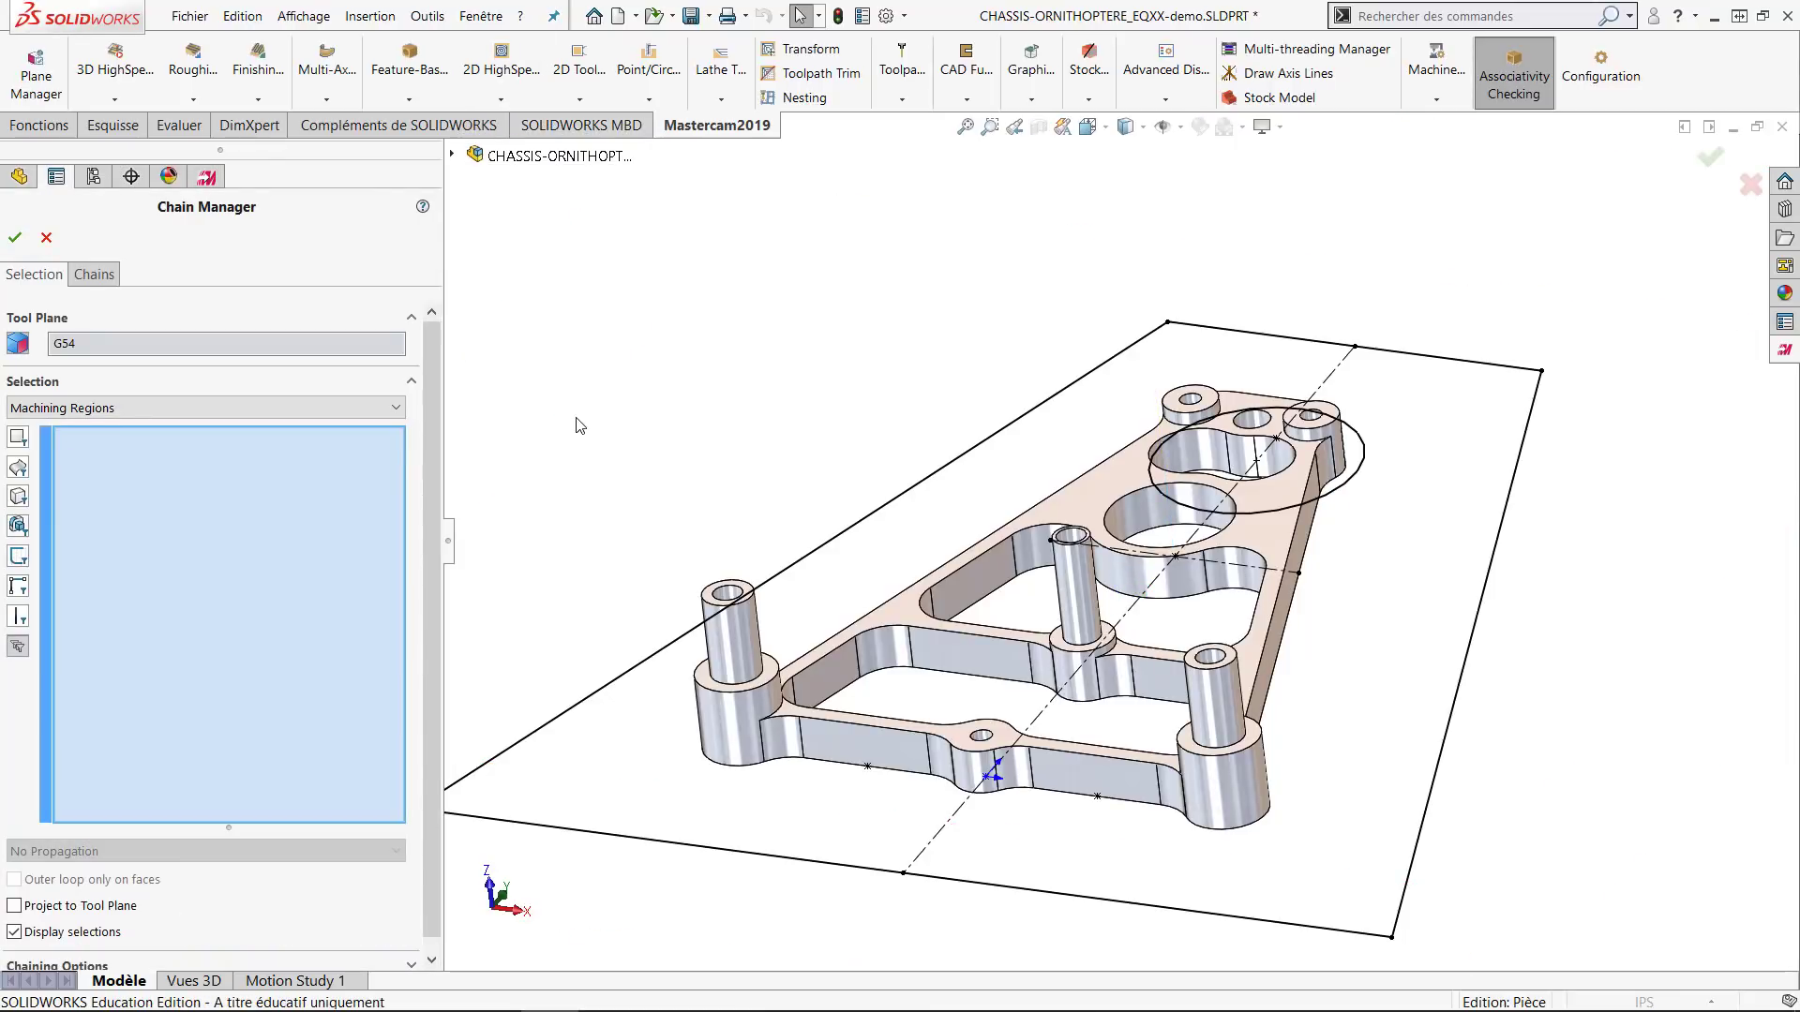
pyautogui.click(875, 672)
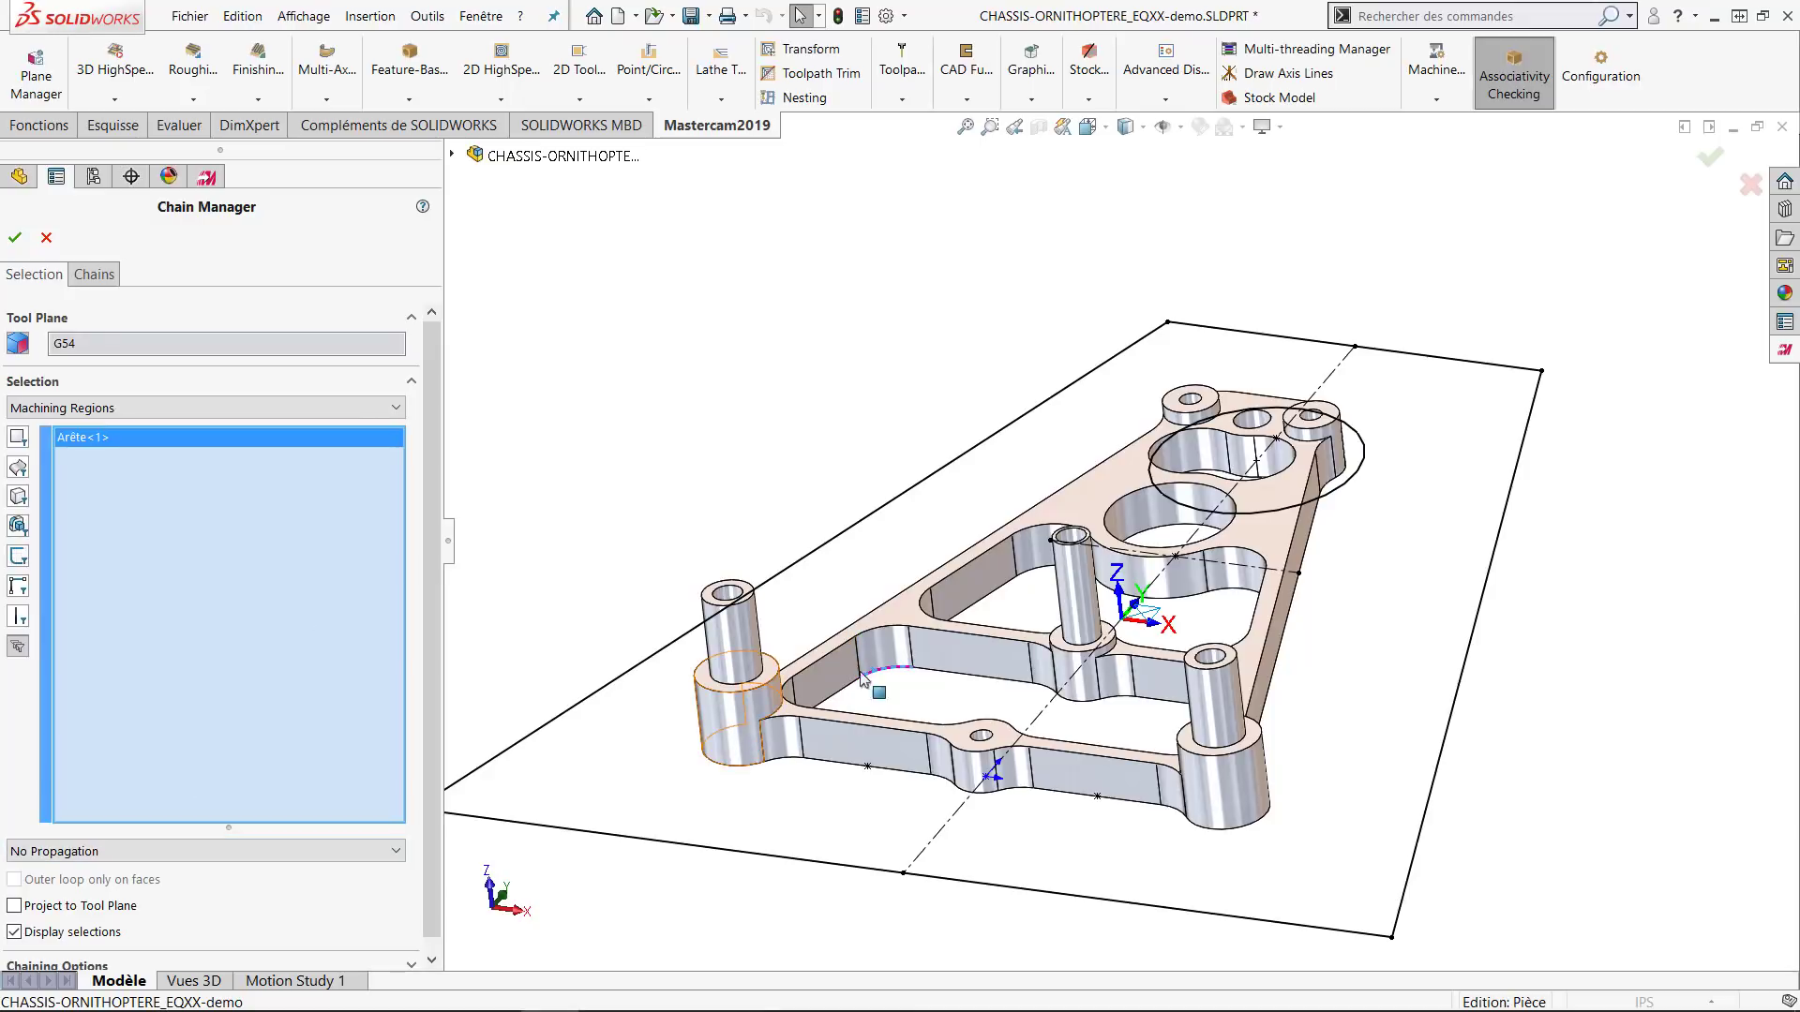
pyautogui.click(111, 860)
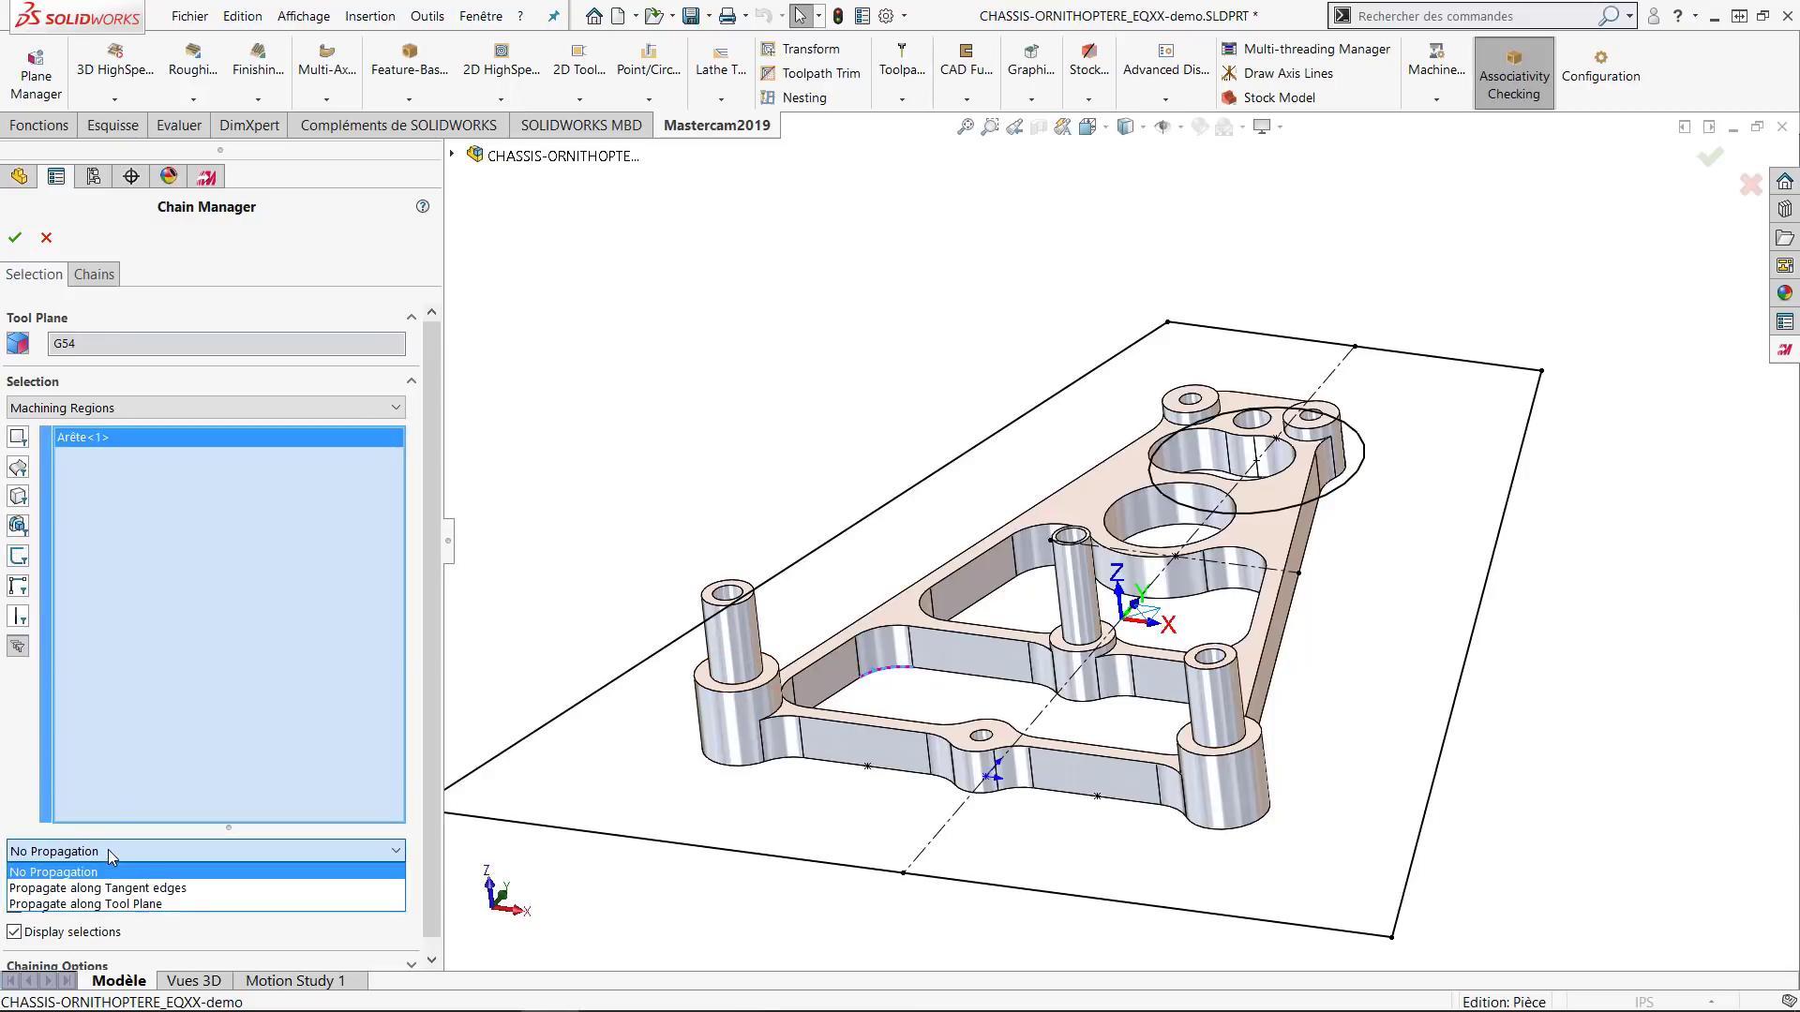
pyautogui.click(120, 904)
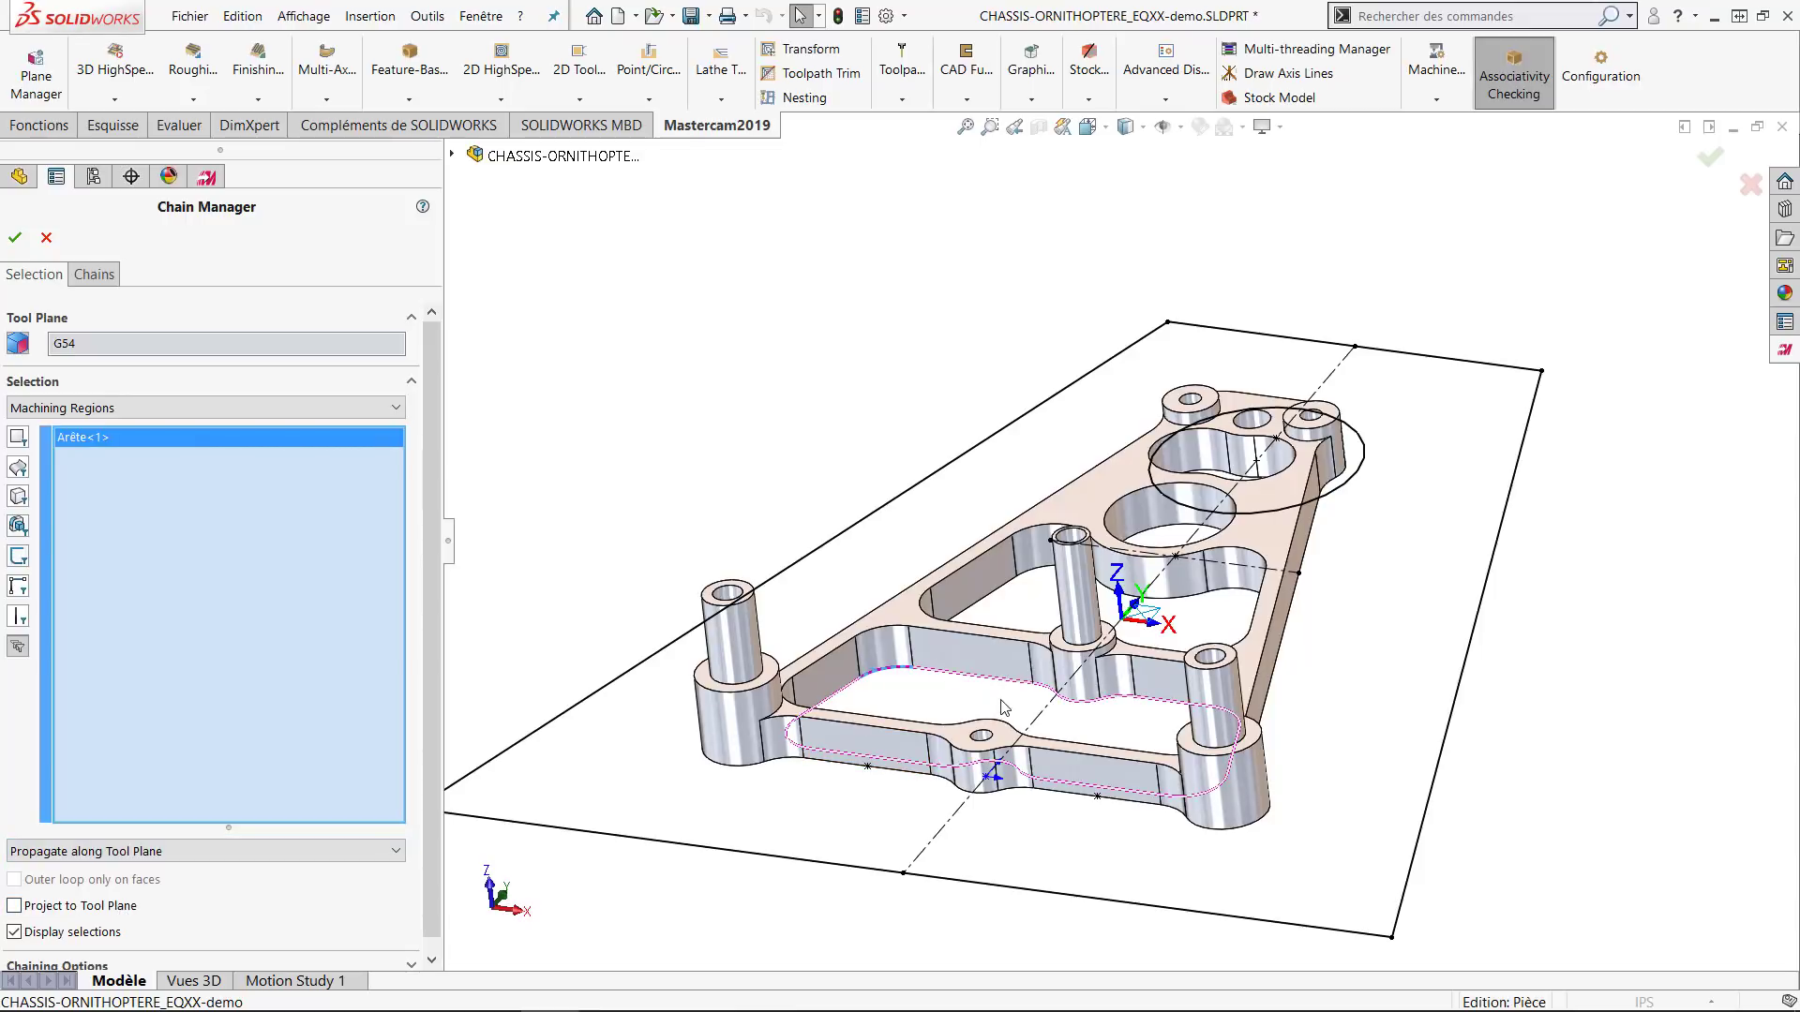
pyautogui.click(1038, 573)
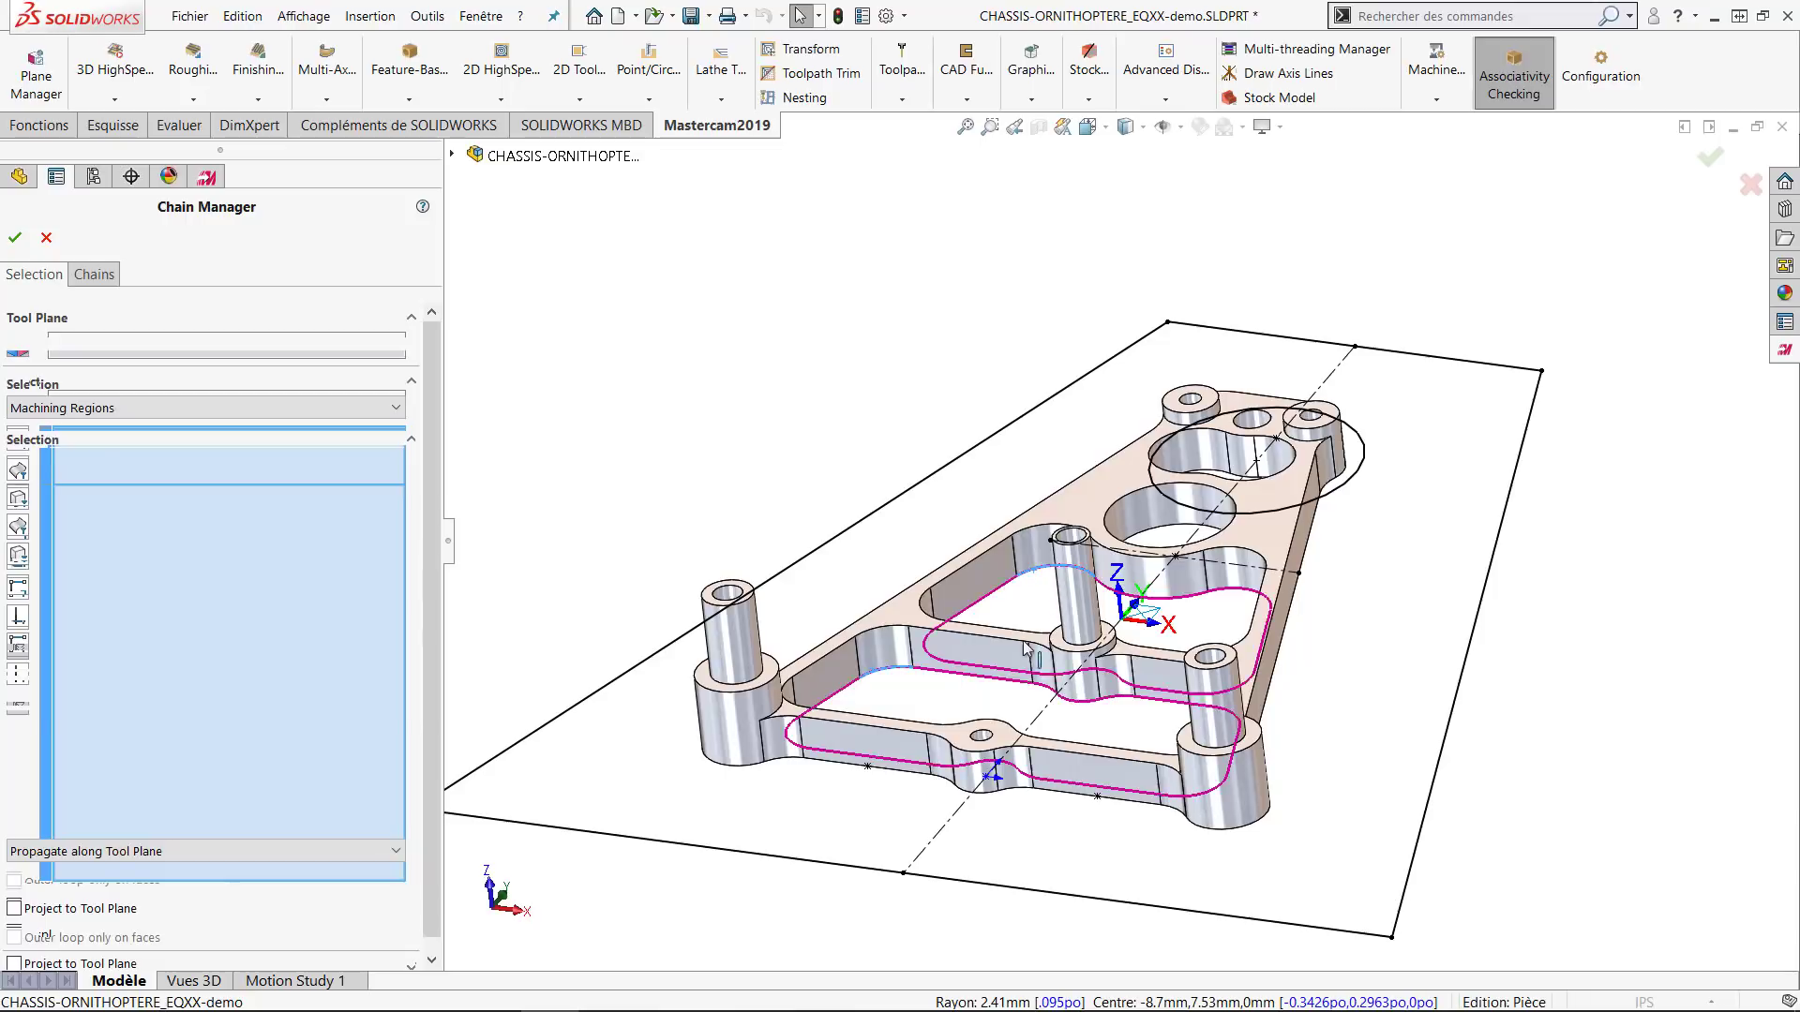
# Check the direction of both machining region chains and accept the chain selection.
pyautogui.click(93, 273)
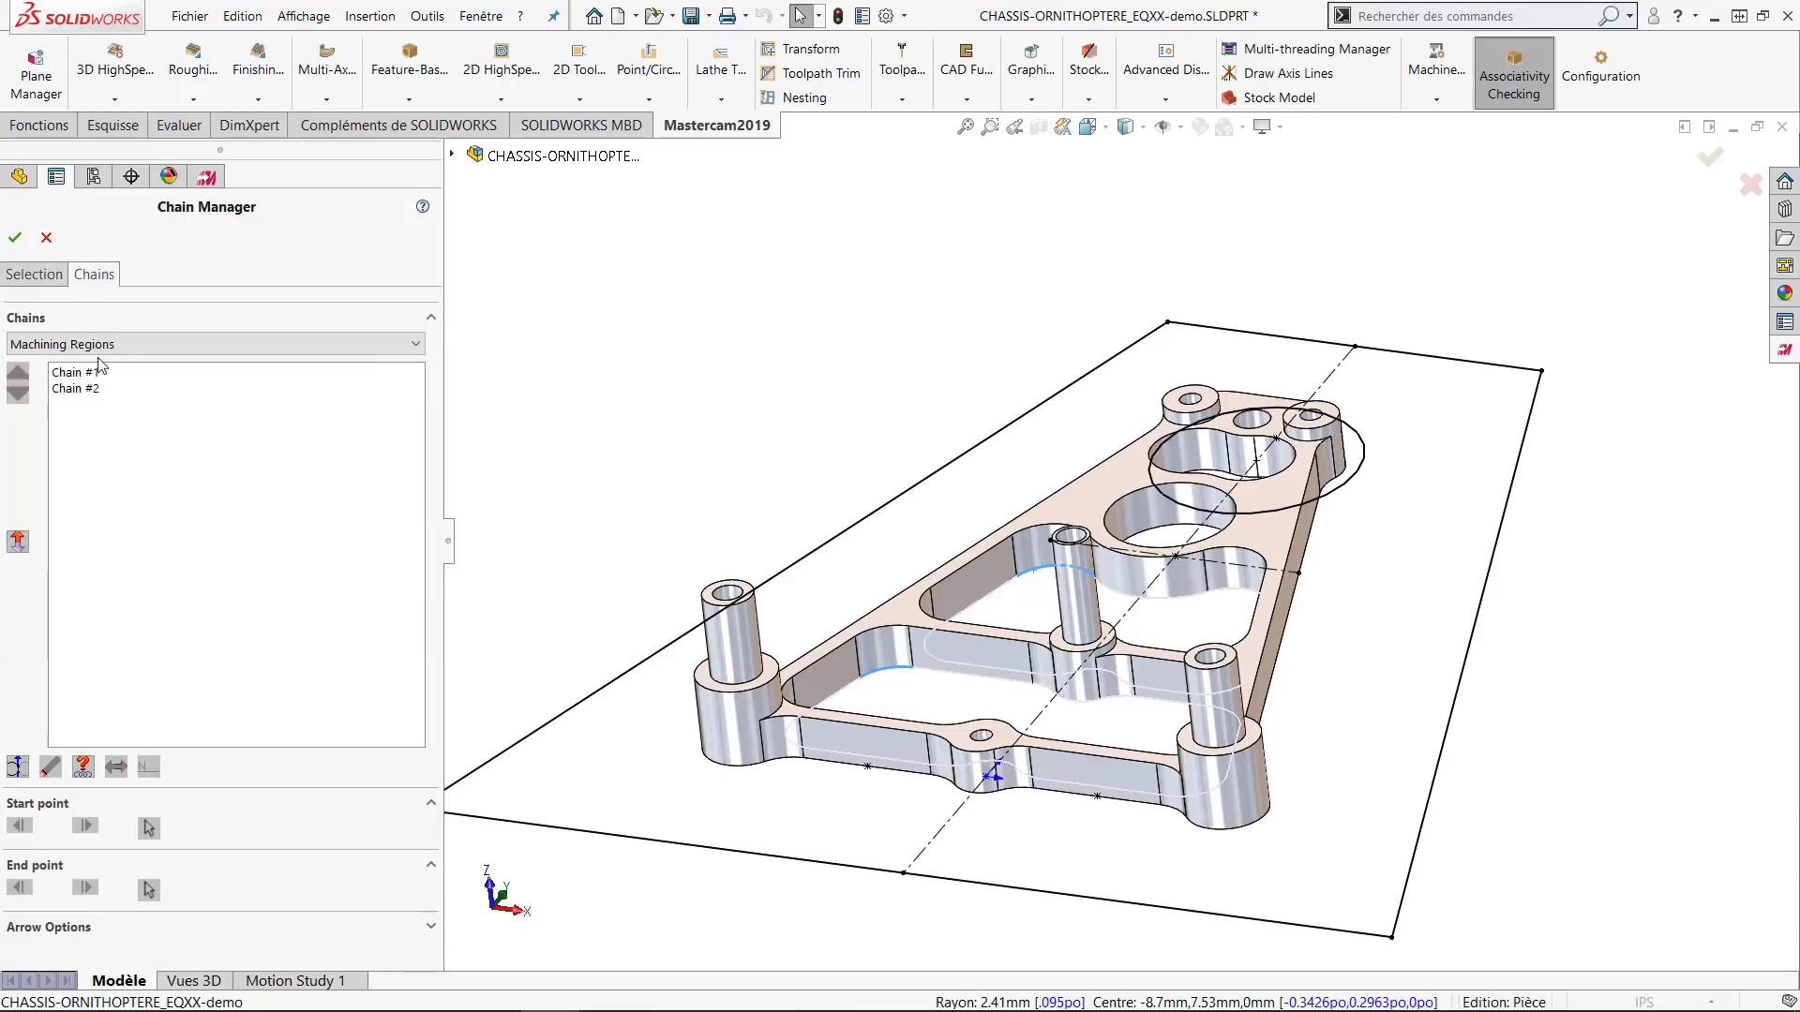
pyautogui.click(81, 374)
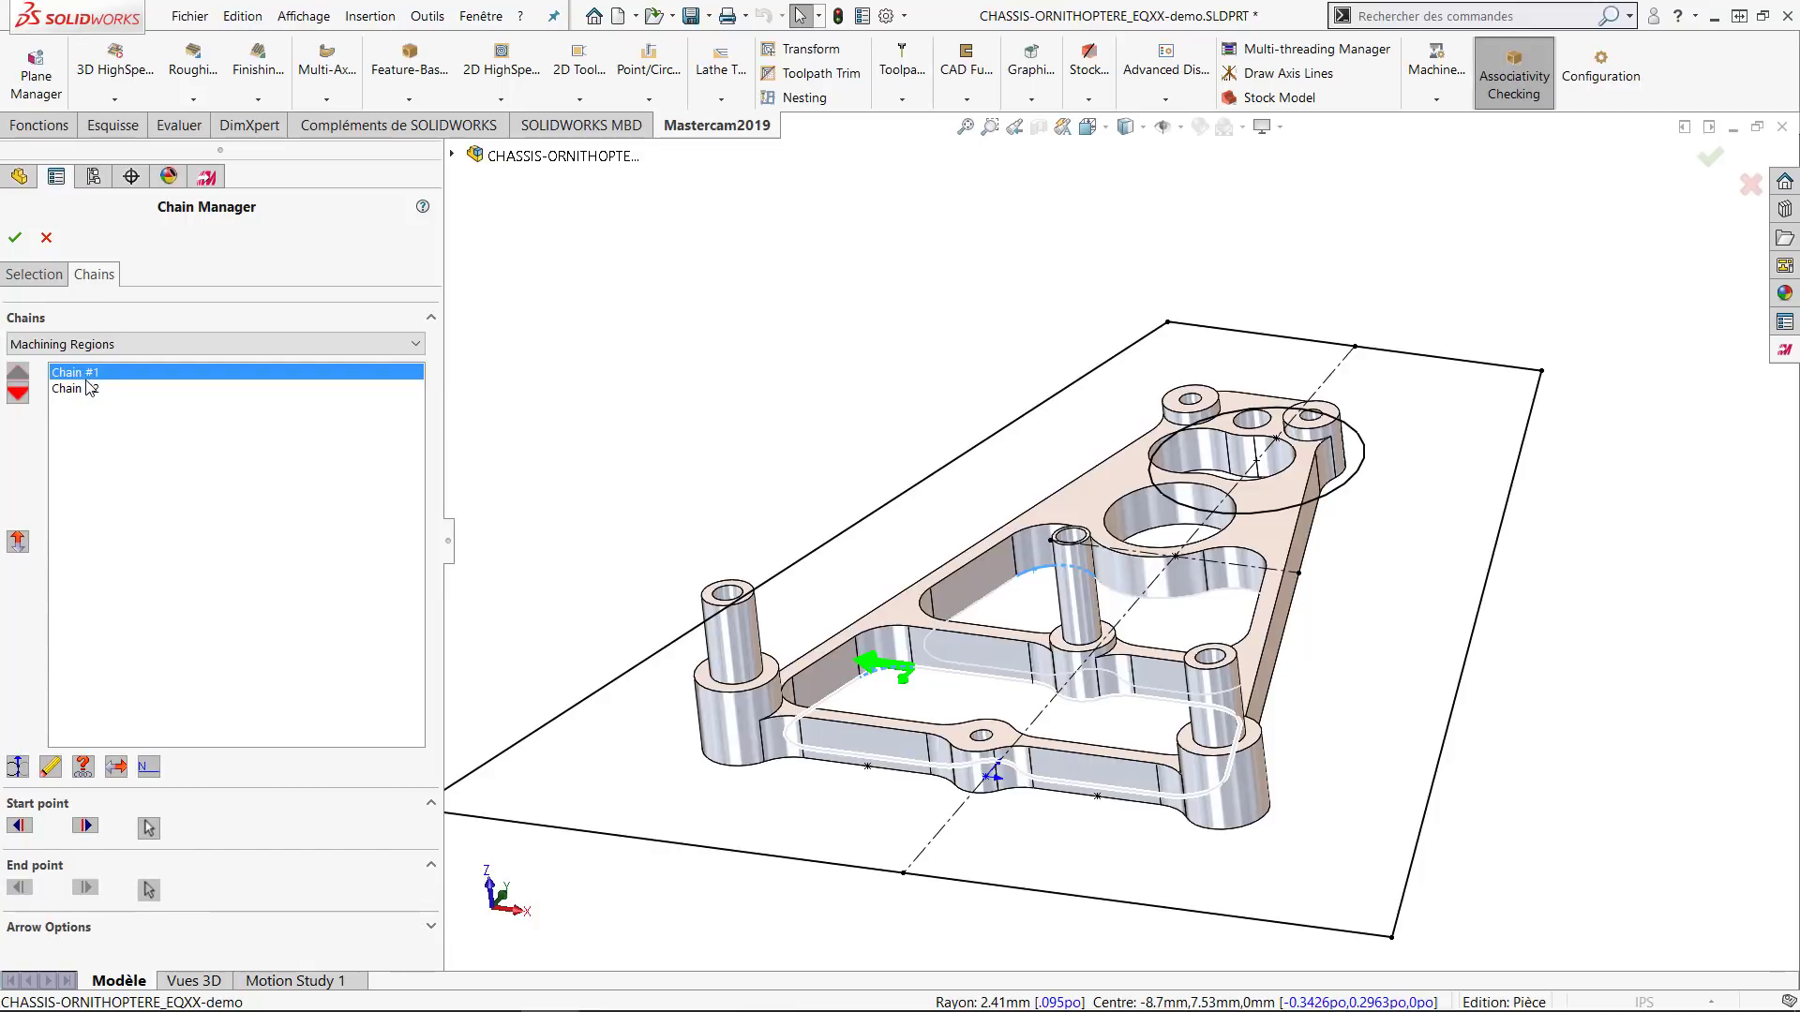
pyautogui.click(84, 392)
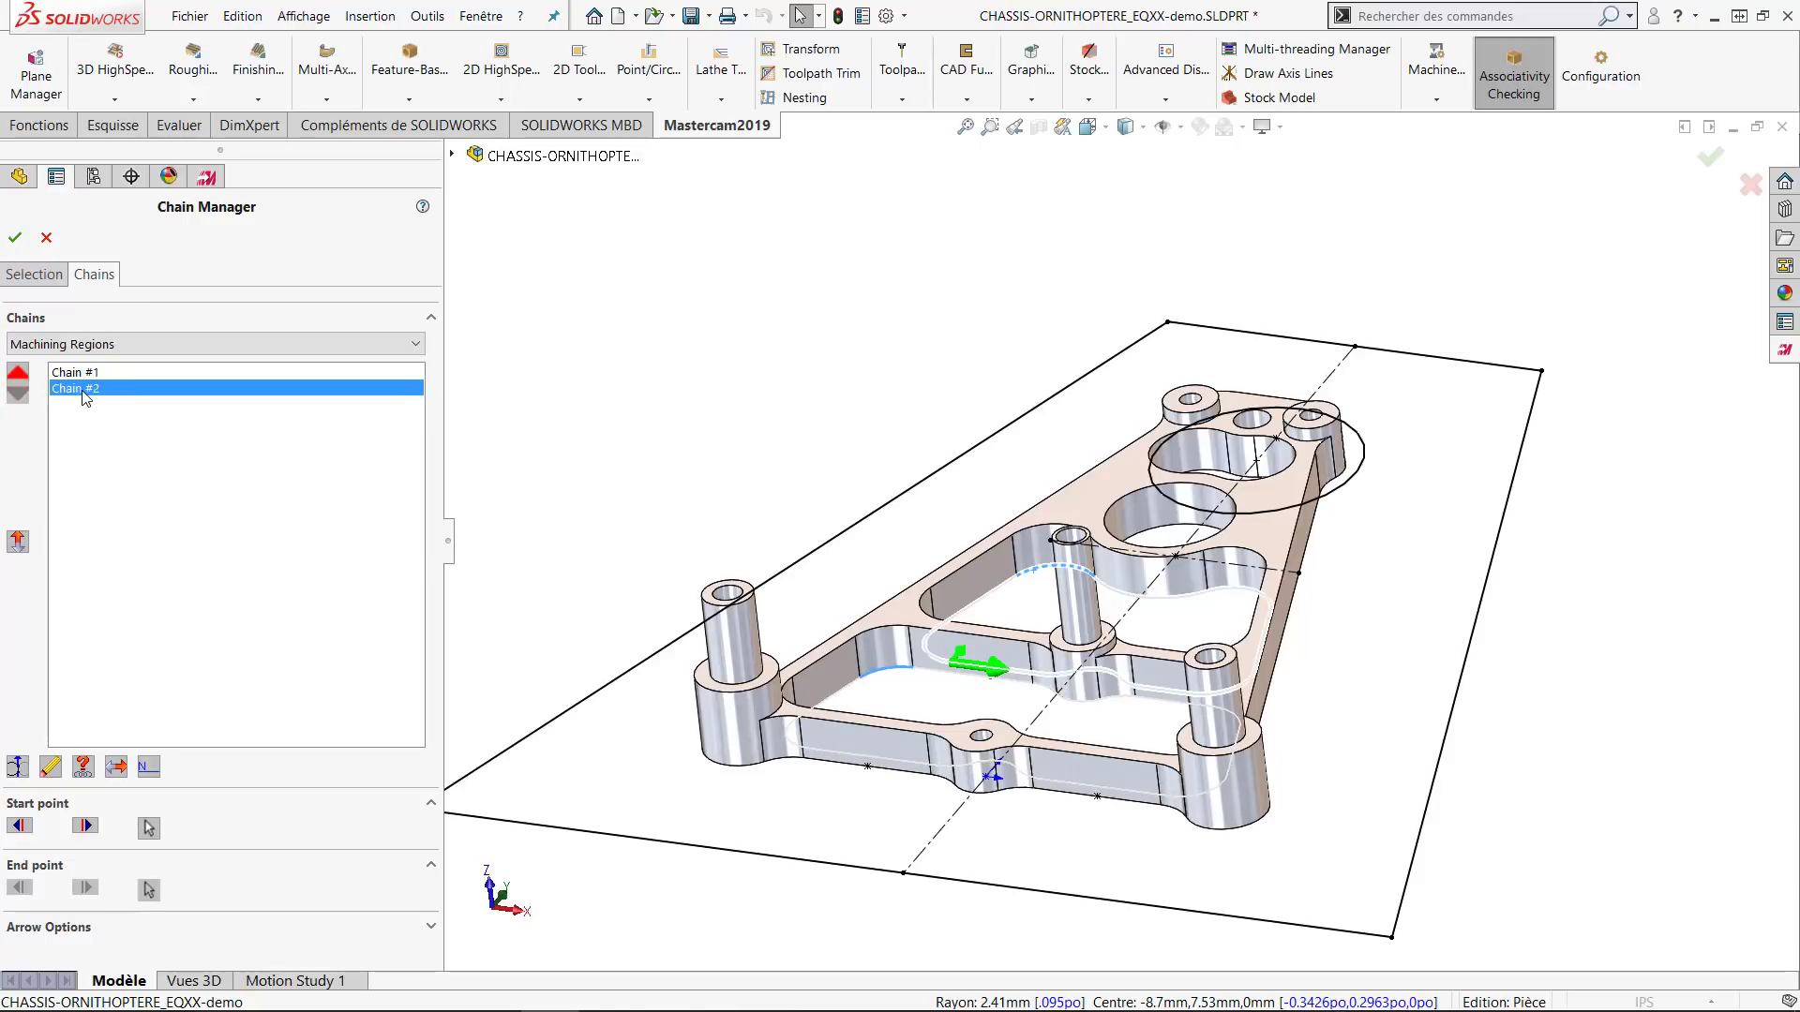
pyautogui.click(16, 240)
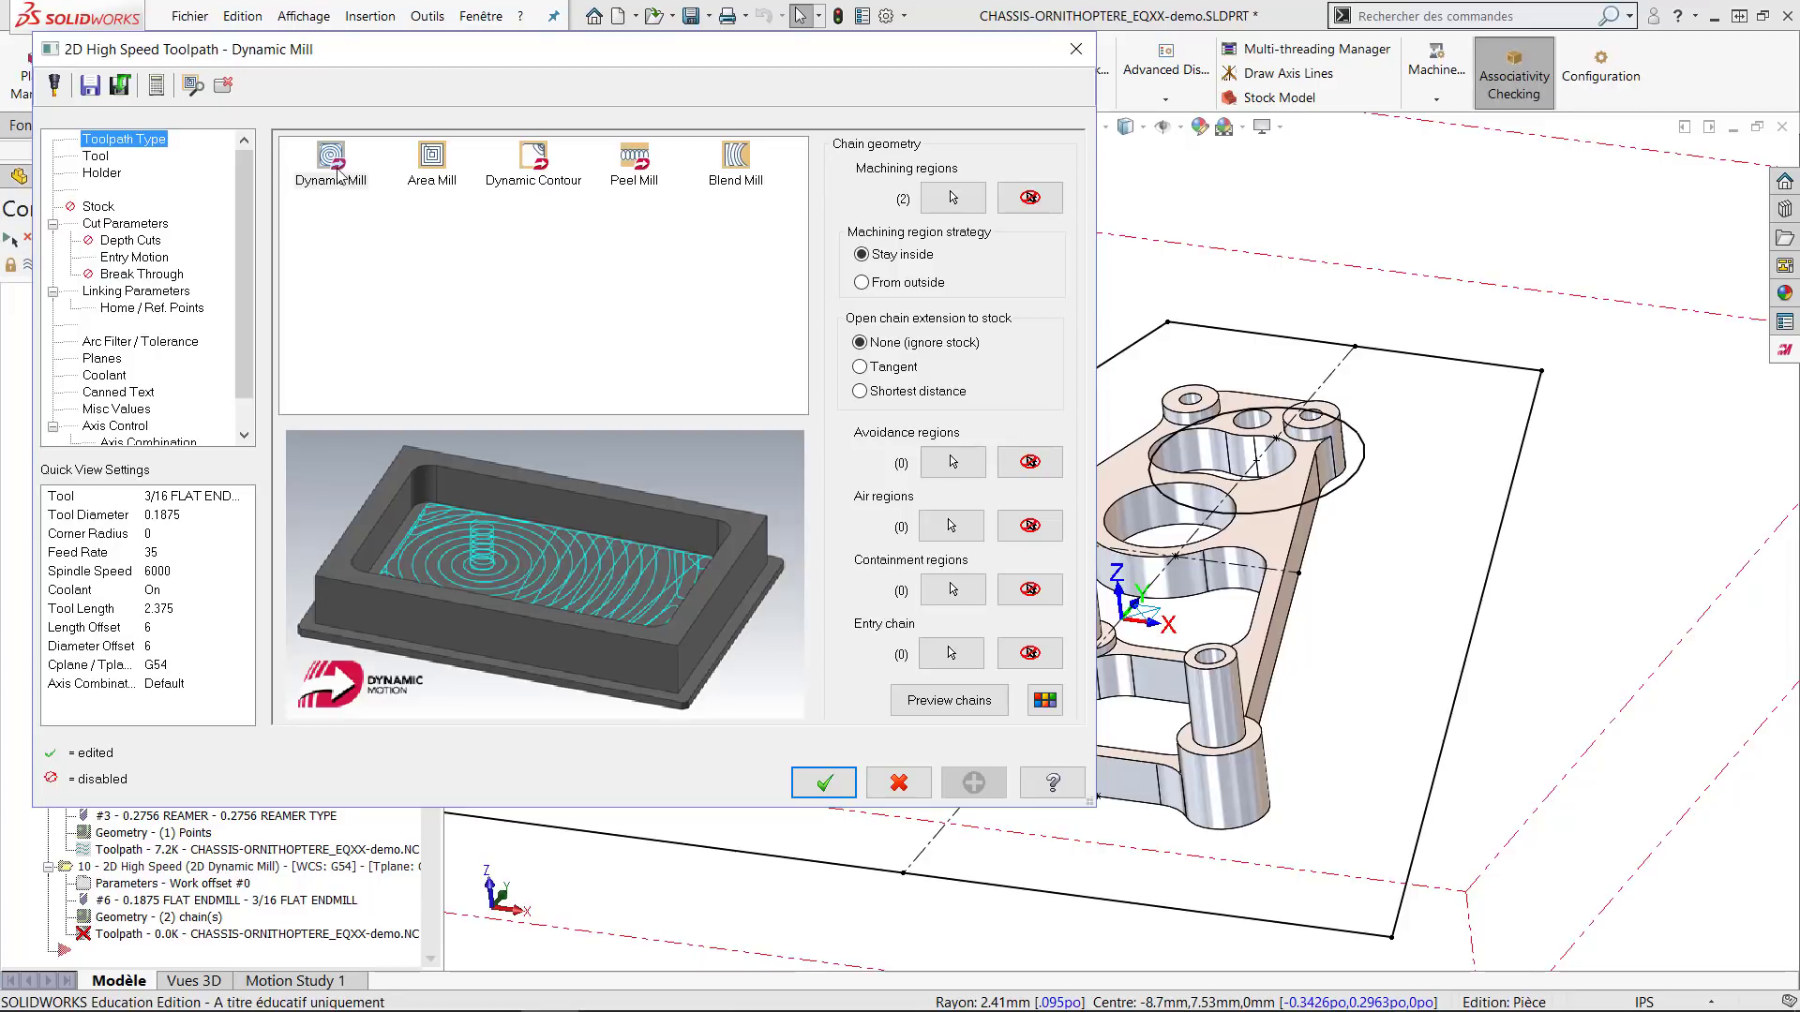
# Review the dynamic mill's tool feed rate, stepover and entry motion settings.
pyautogui.click(99, 158)
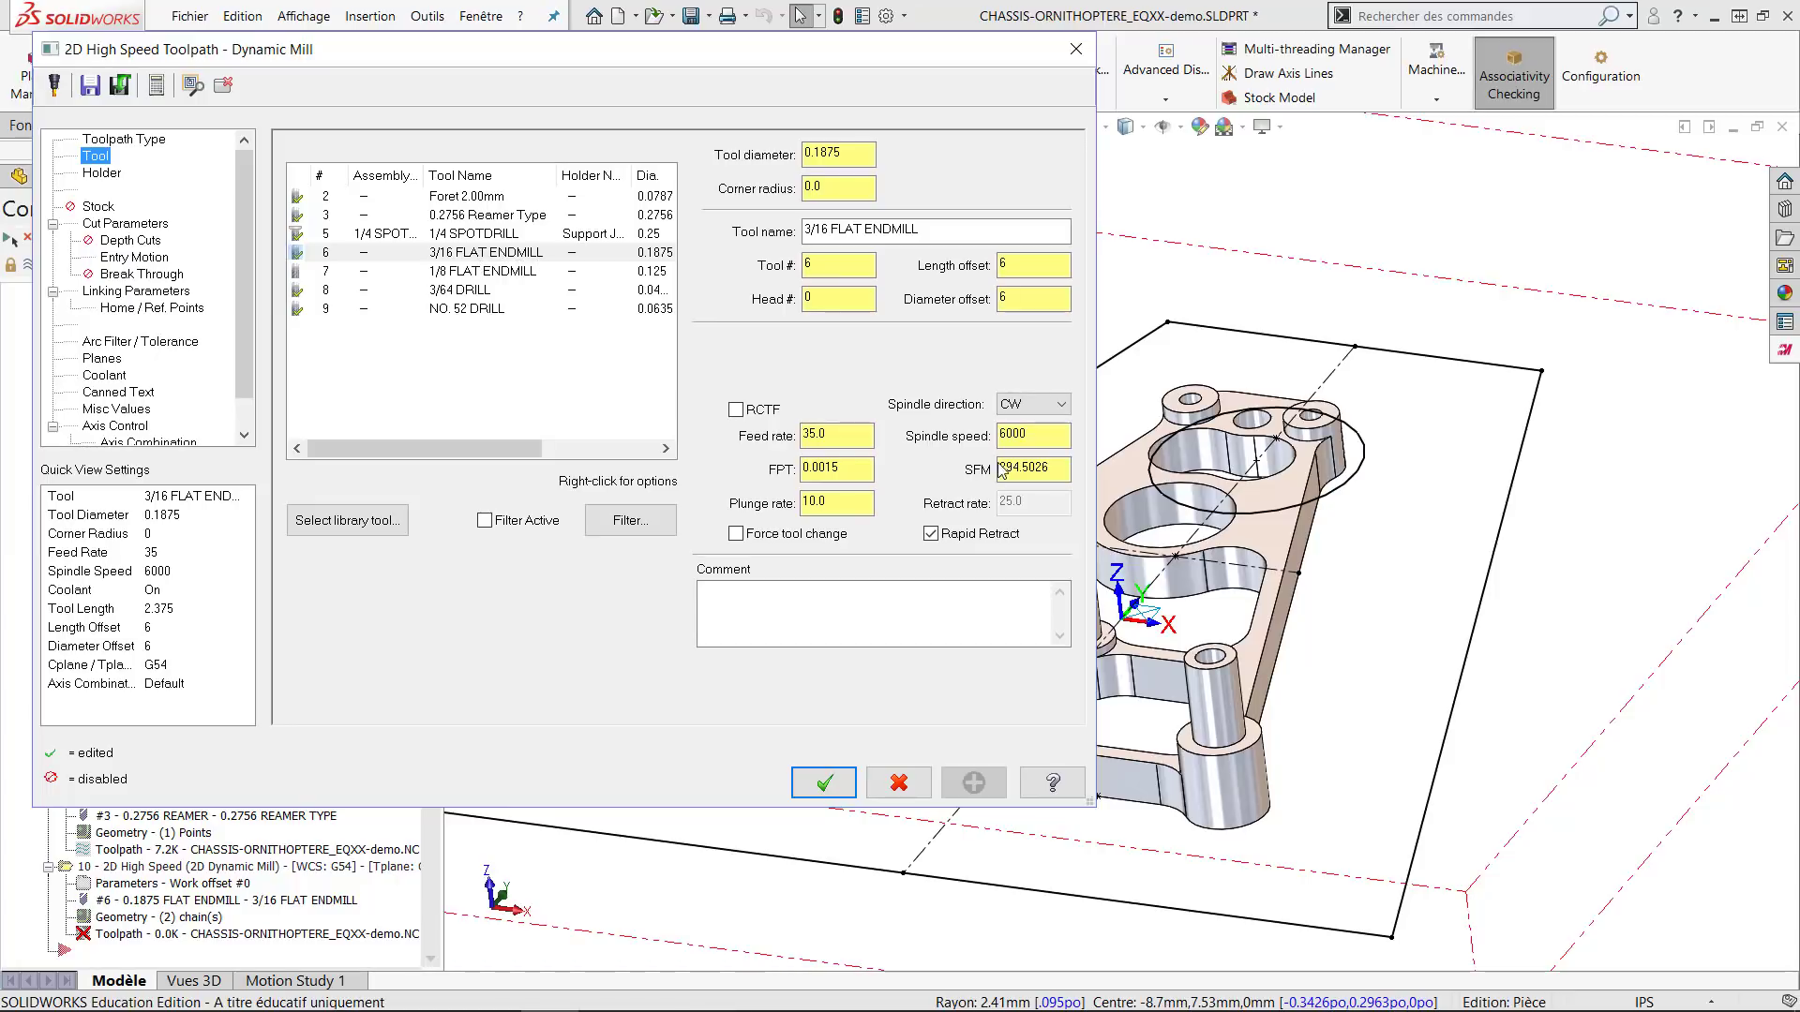
pyautogui.moveTo(844, 435); pyautogui.dragTo(711, 423)
pyautogui.click(125, 225)
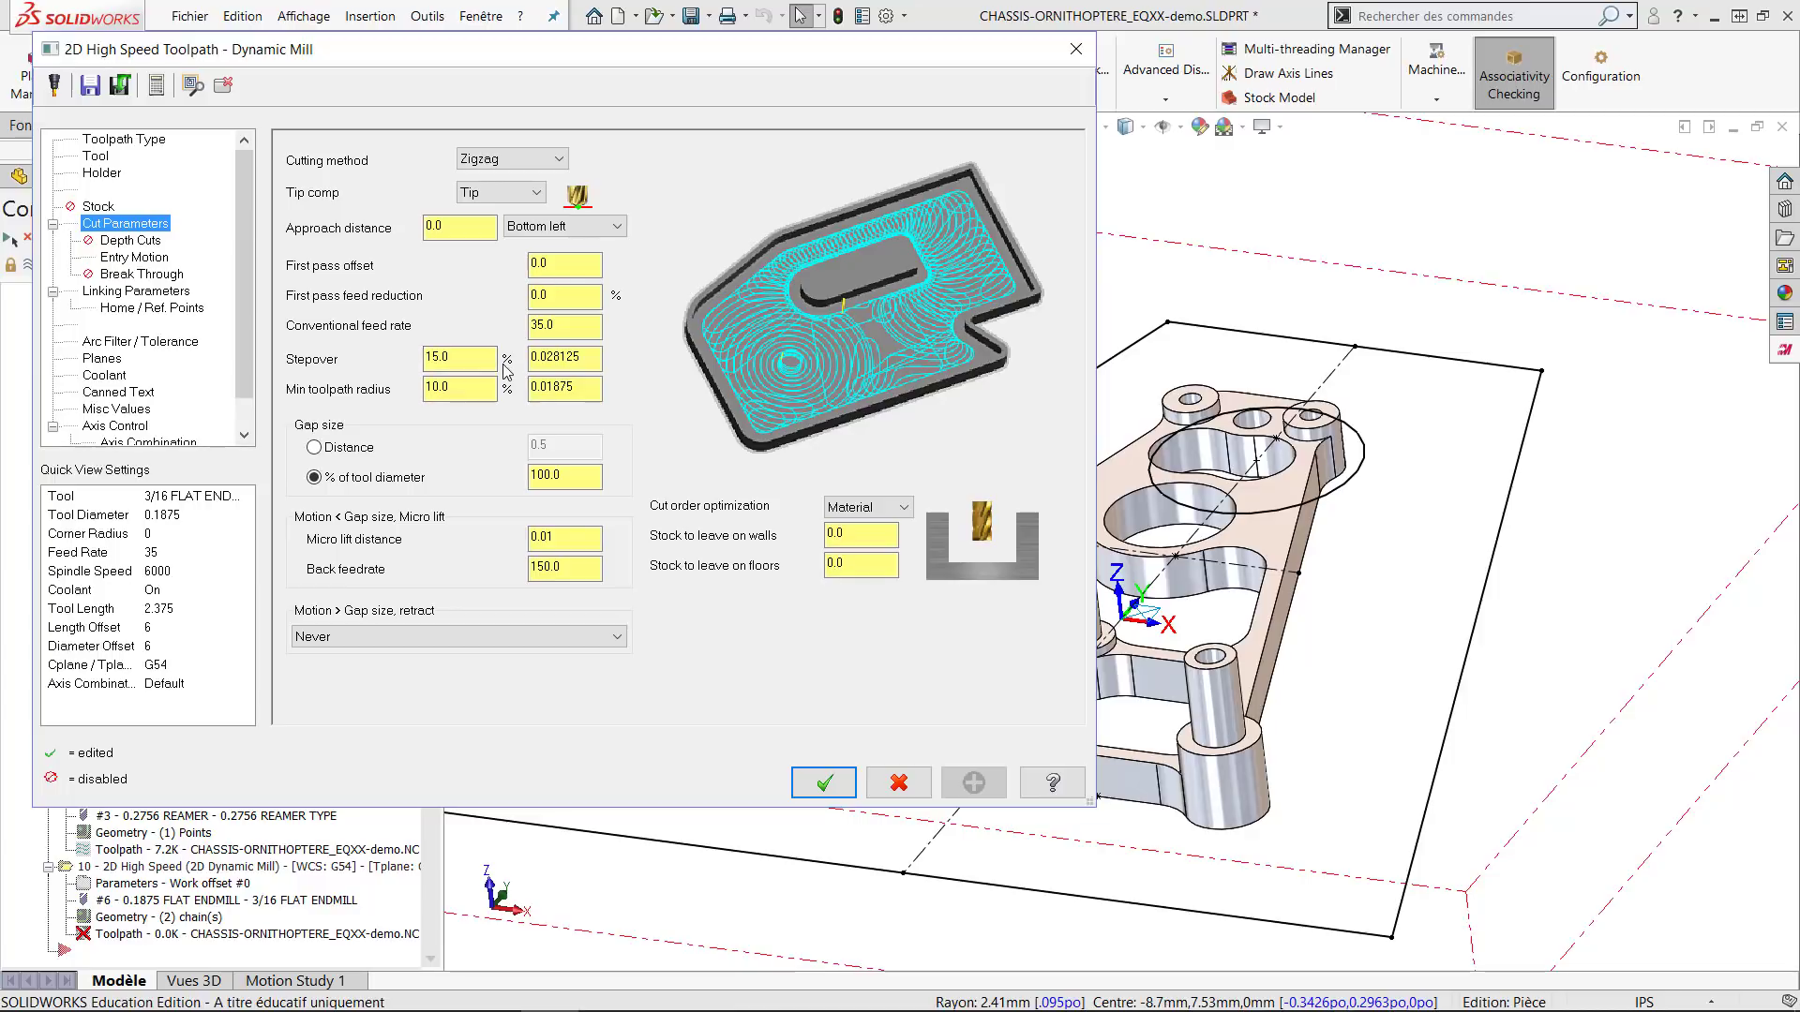
pyautogui.doubleClick(433, 359)
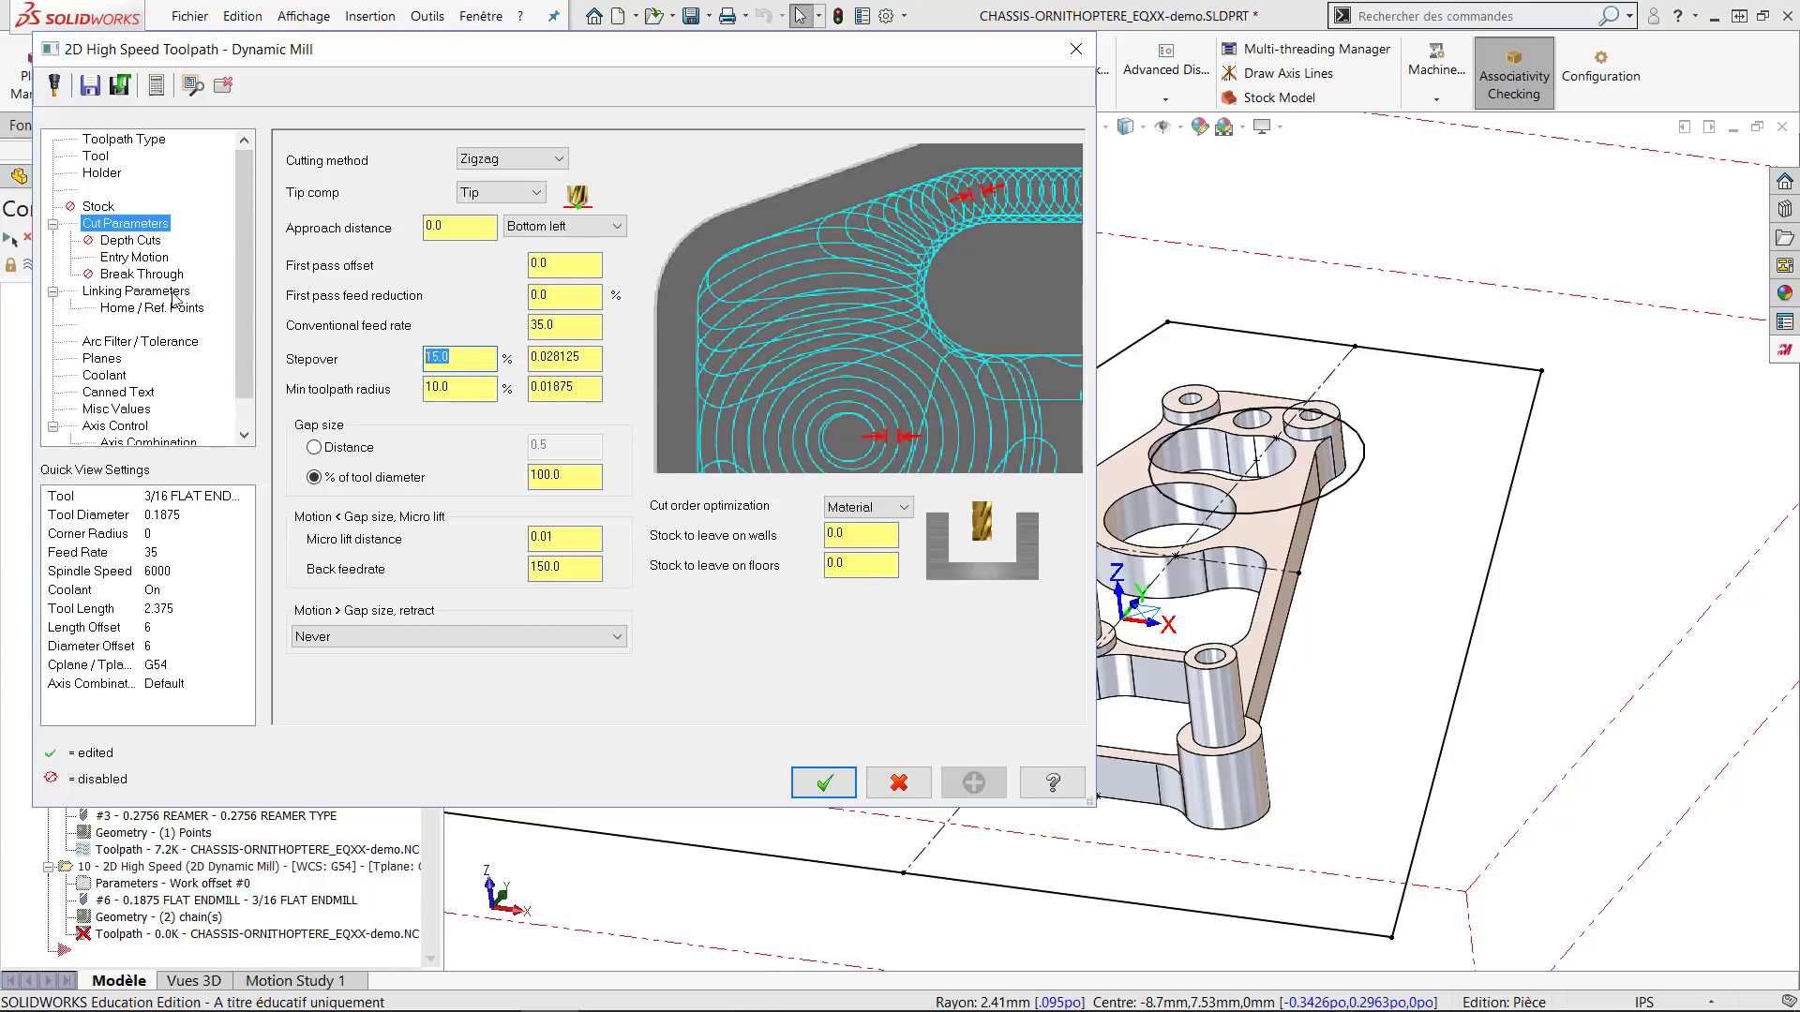
pyautogui.click(135, 258)
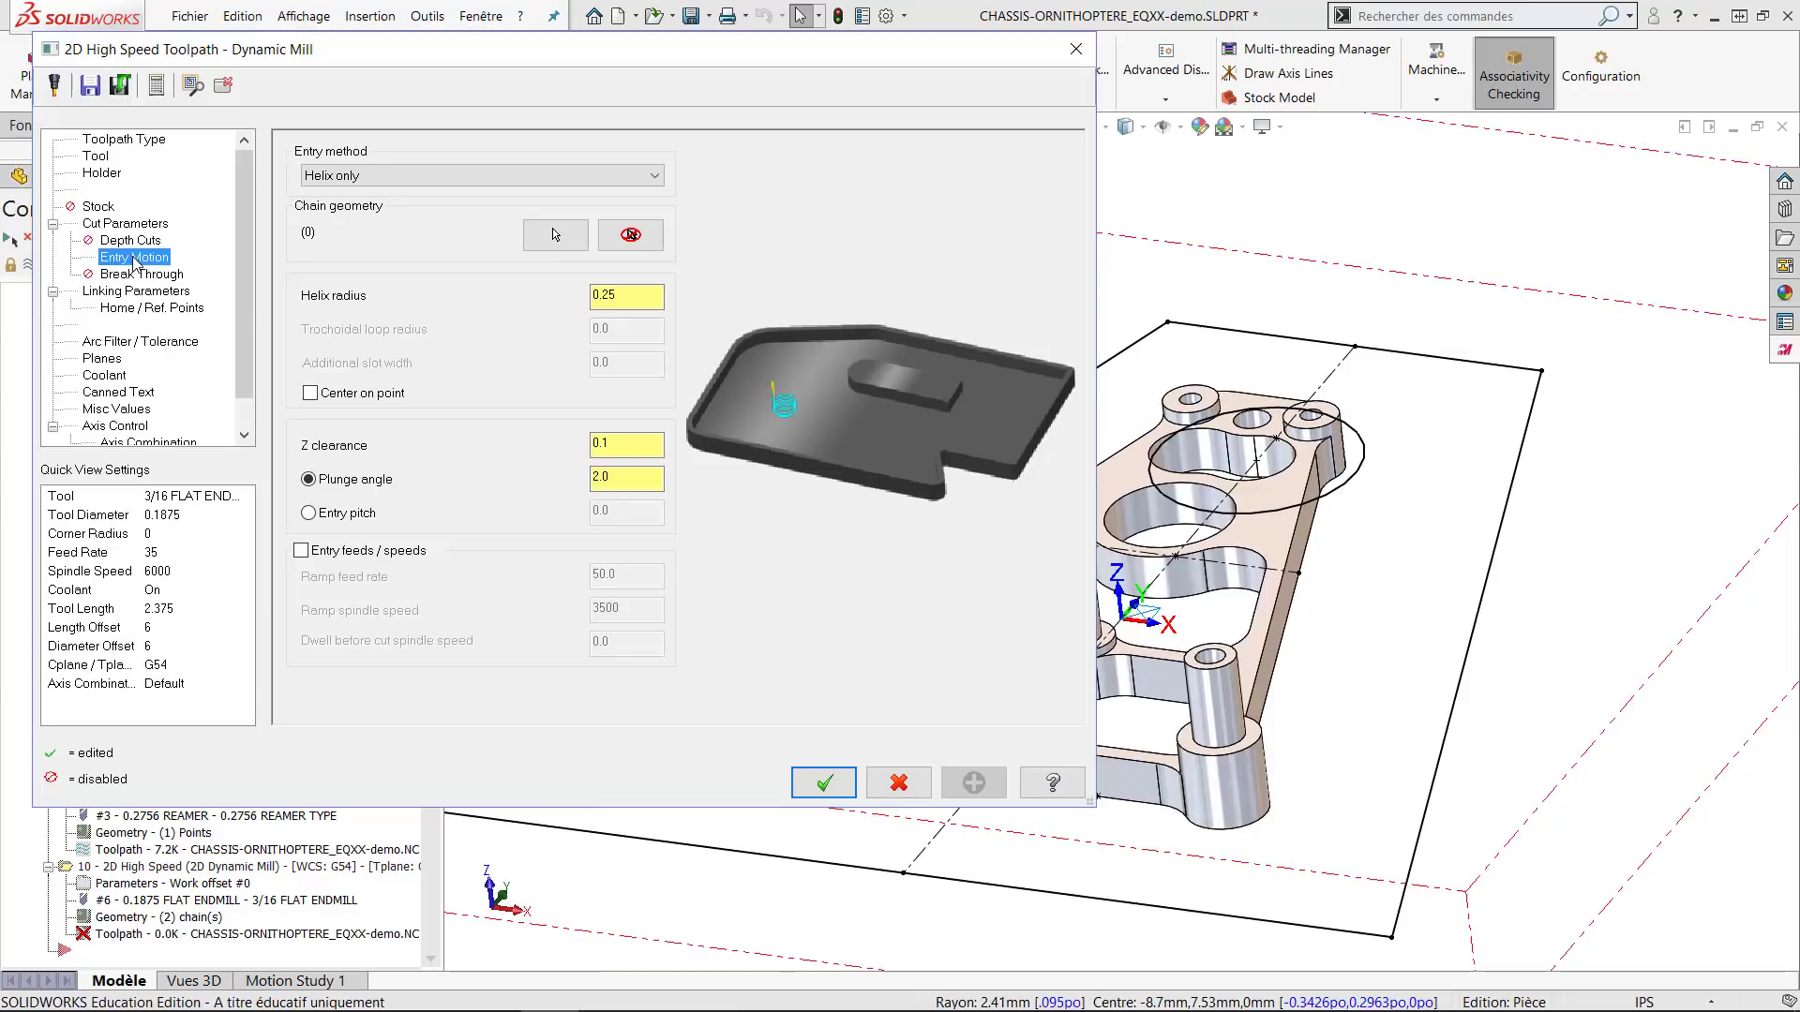
# Enable Break Through for the dynamic mill and enter a break through amount.
pyautogui.click(140, 274)
pyautogui.click(413, 211)
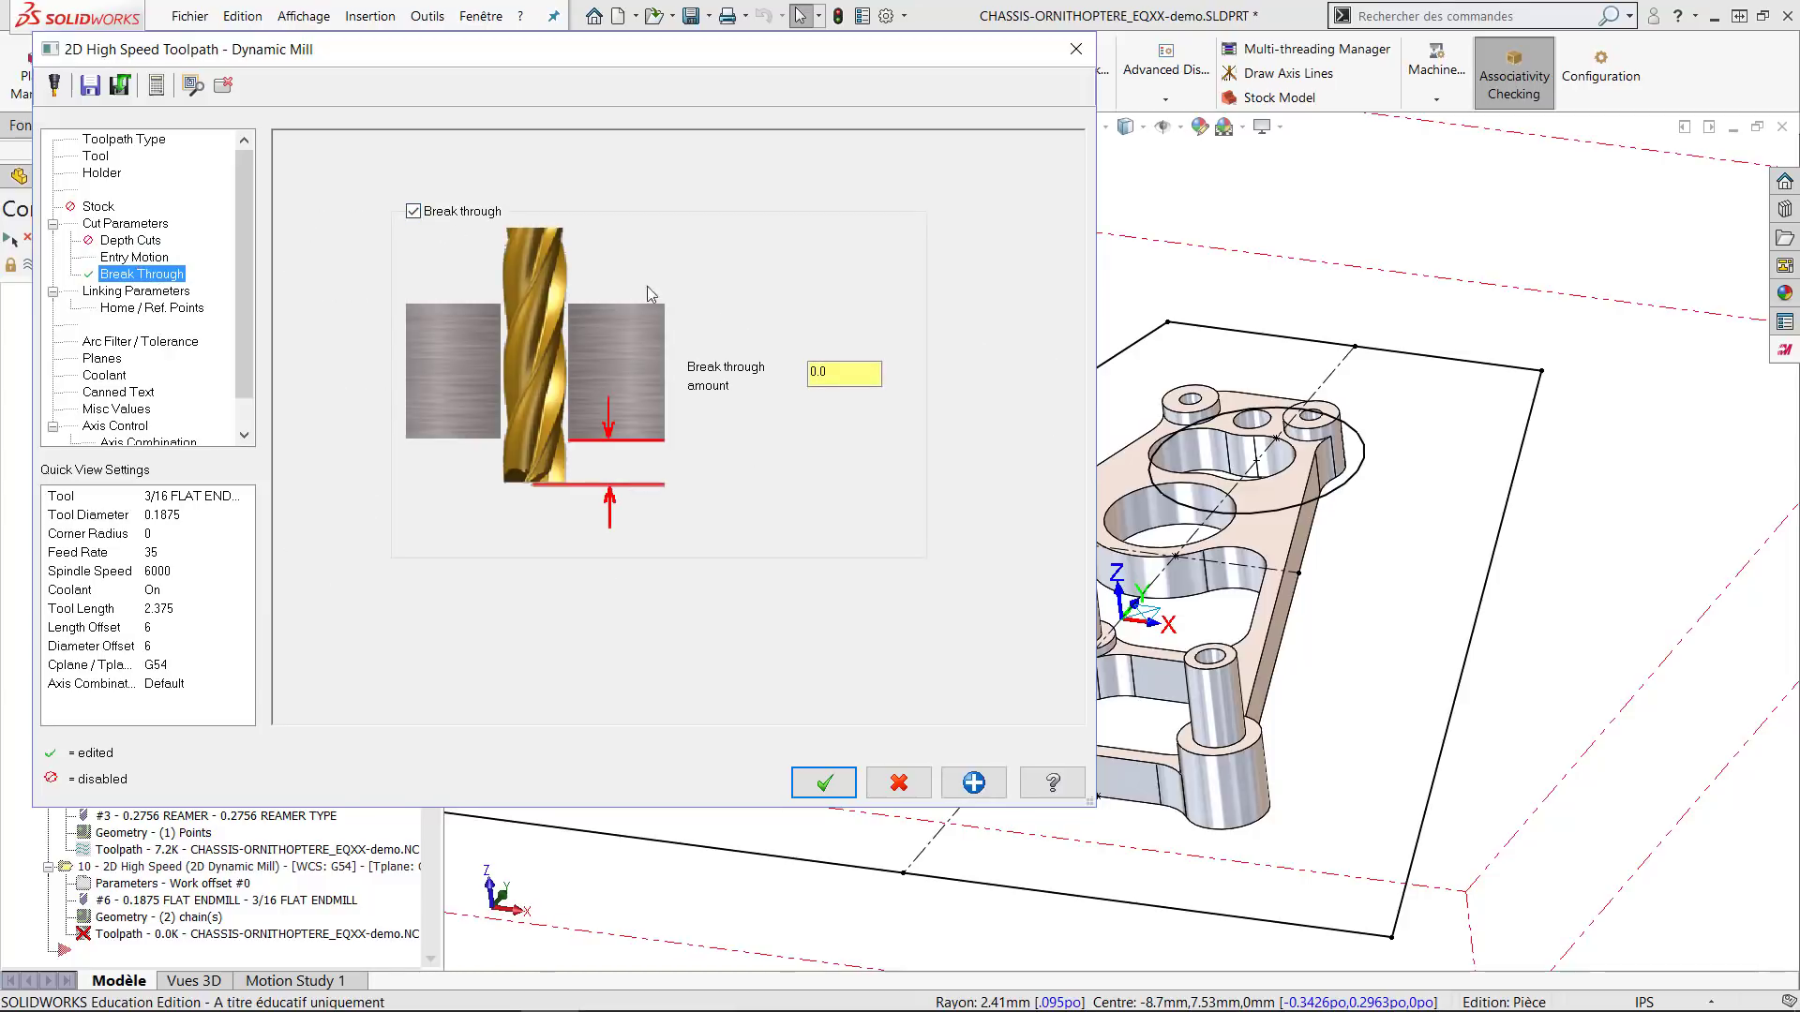
pyautogui.doubleClick(837, 373)
pyautogui.write('0.')
# Set the dynamic mill's depth to absolute 0 in the linking parameters.
pyautogui.click(136, 292)
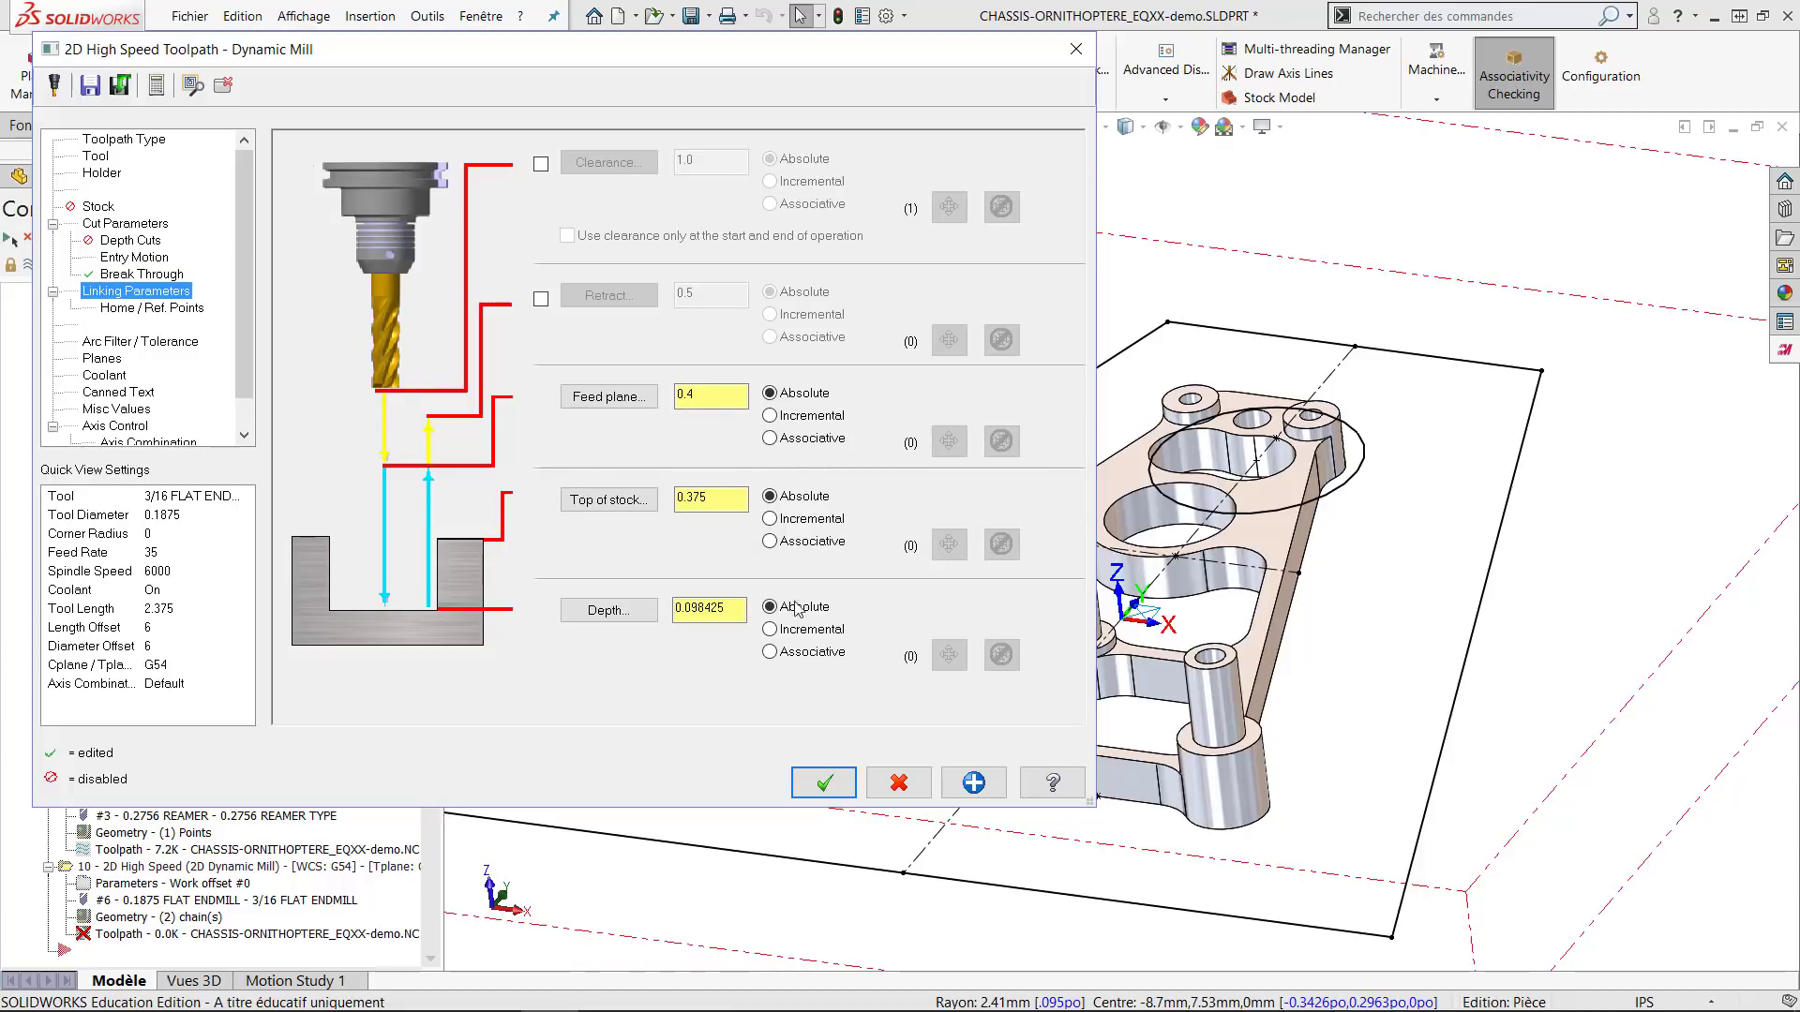
pyautogui.doubleClick(742, 610)
pyautogui.write('0')
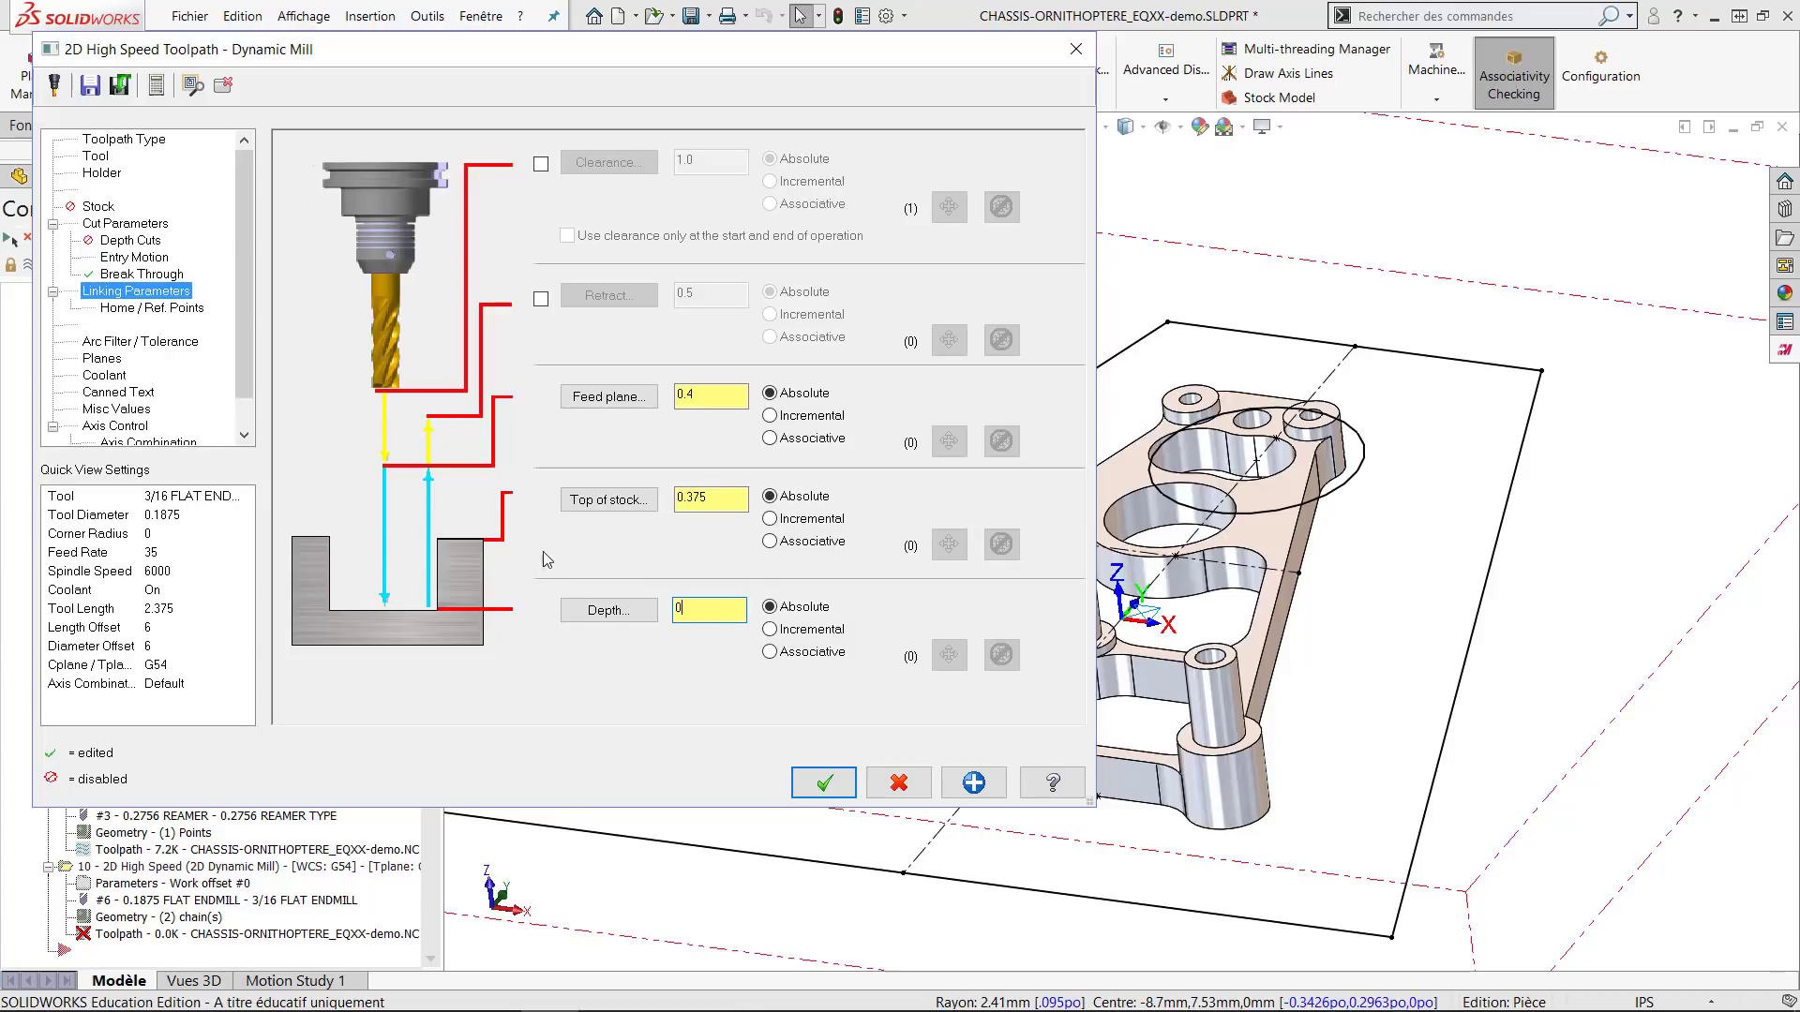
# Set the dynamic mill's top of stock to 0.098425 by picking a point on the chassis plate's upper face.
pyautogui.click(707, 497)
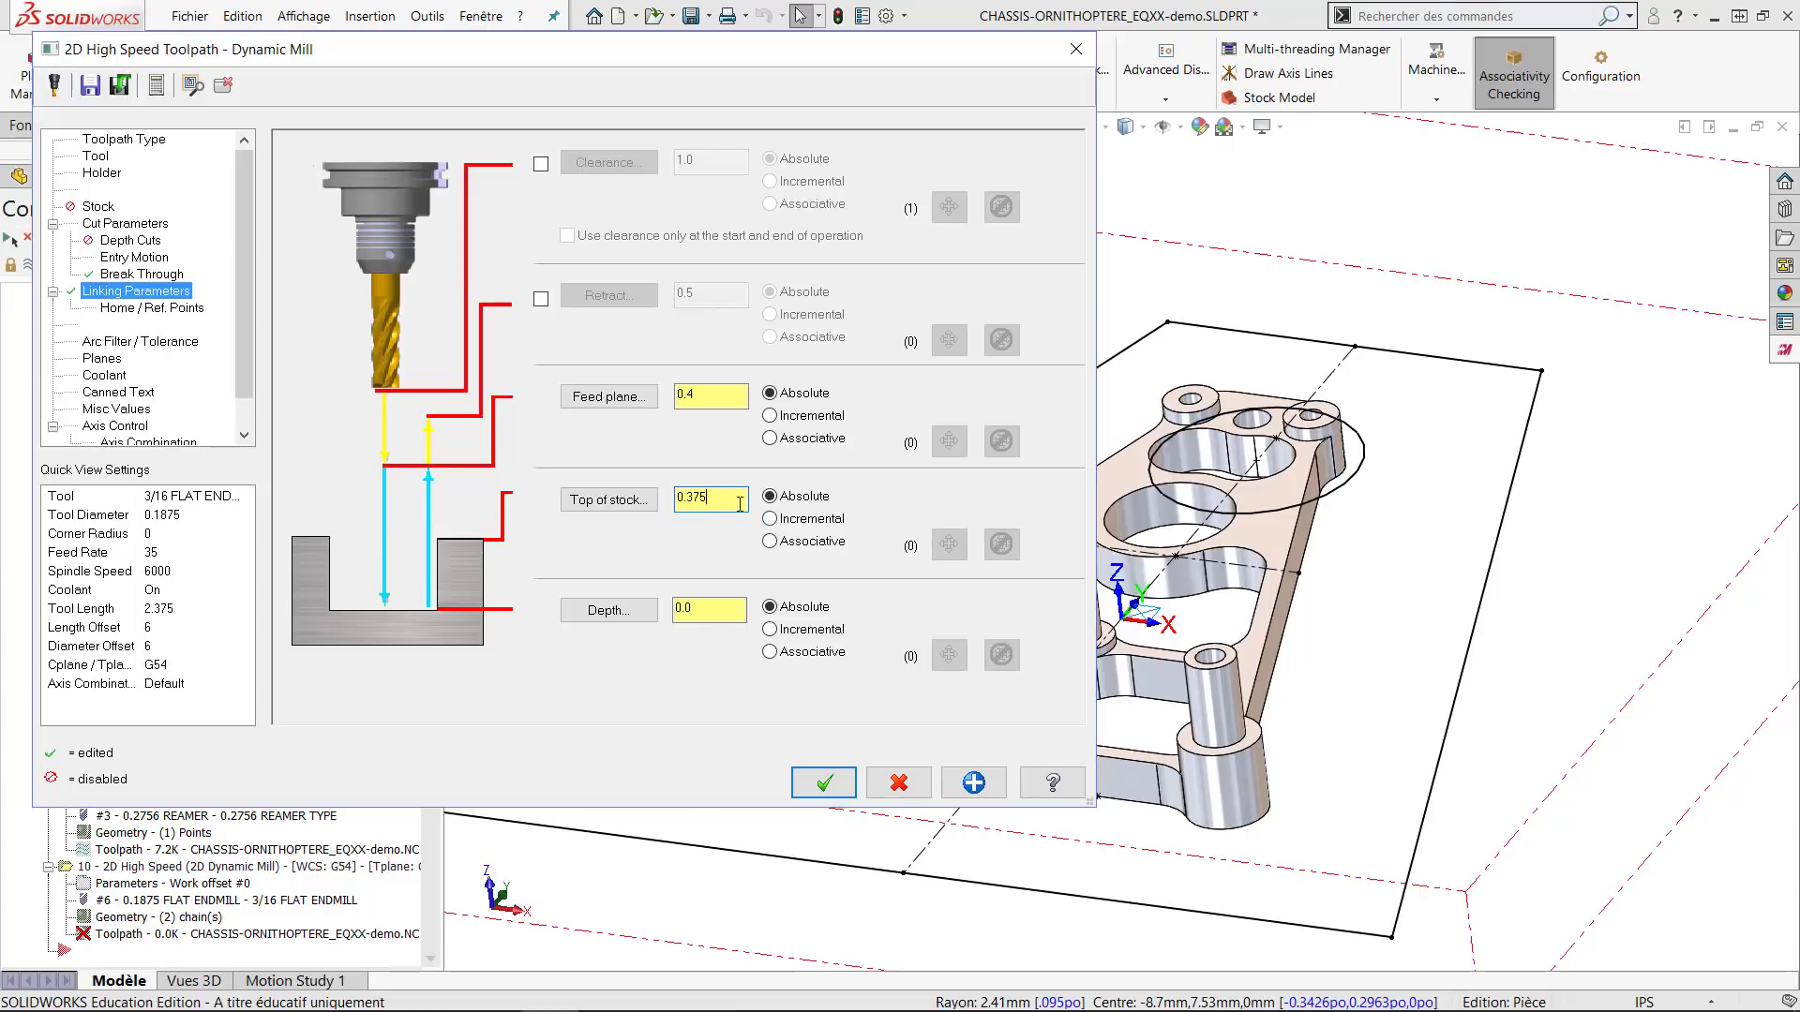
pyautogui.click(608, 501)
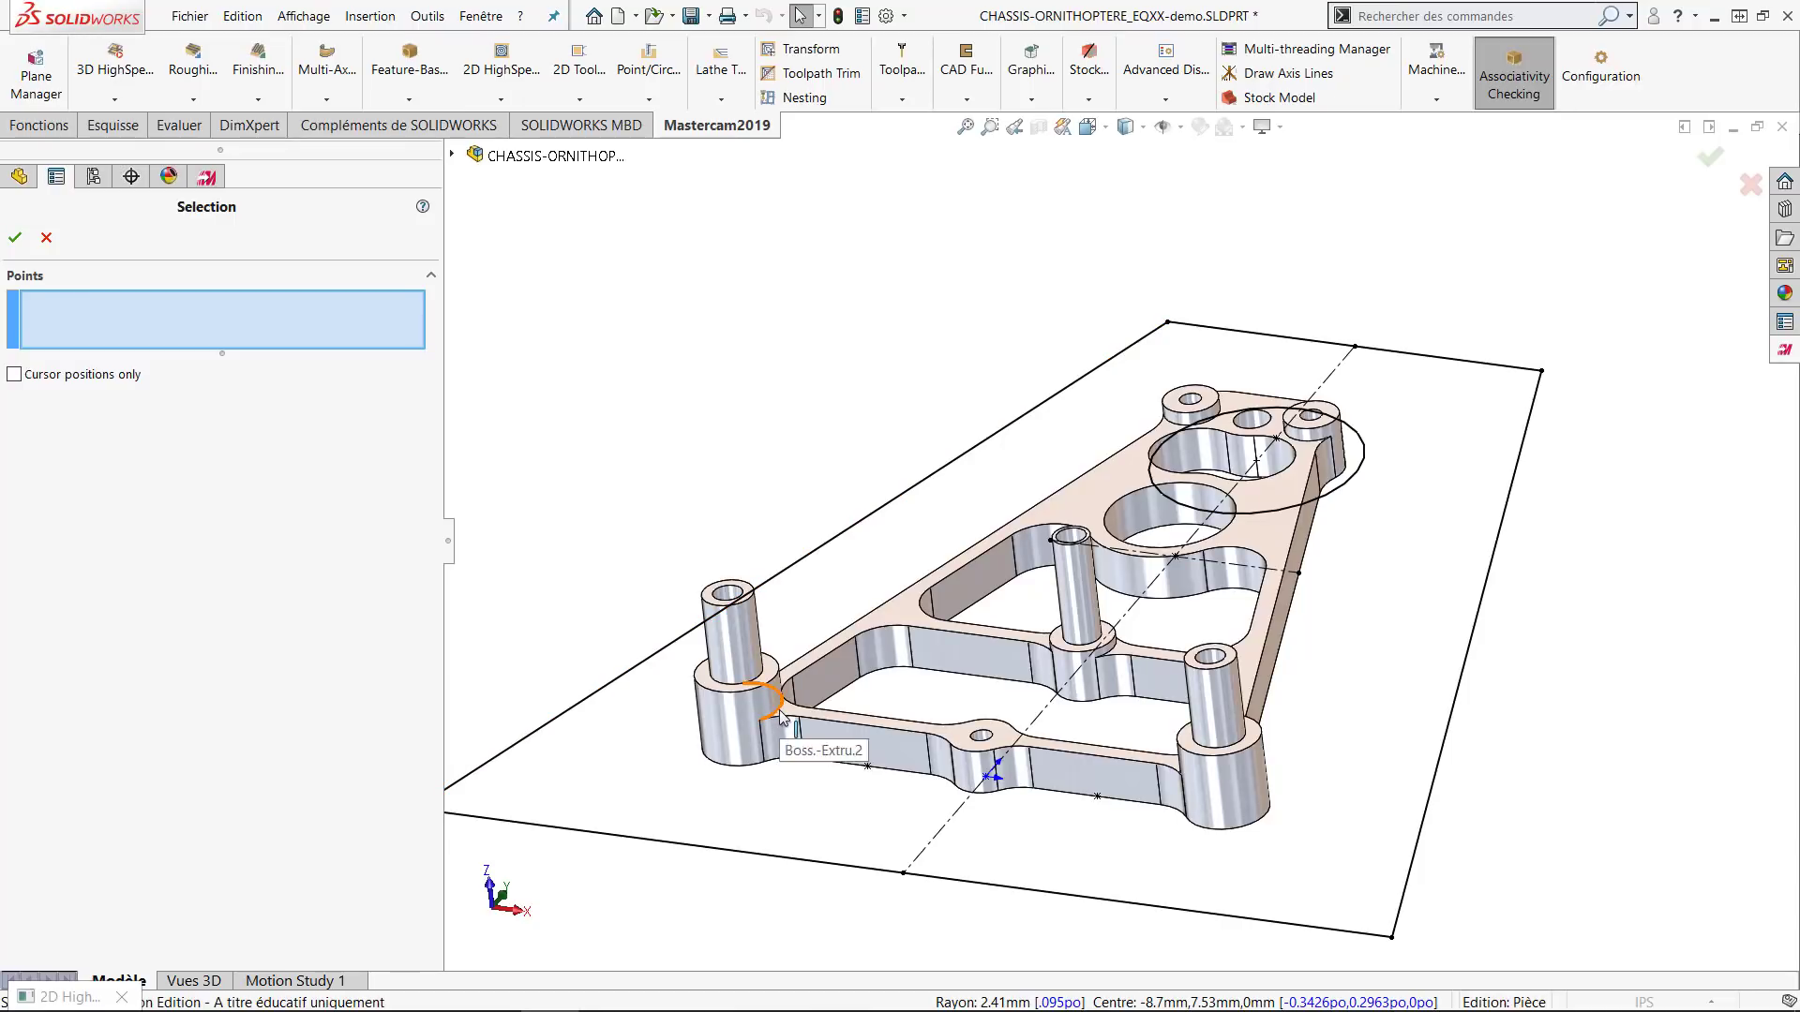
pyautogui.click(779, 710)
pyautogui.click(15, 237)
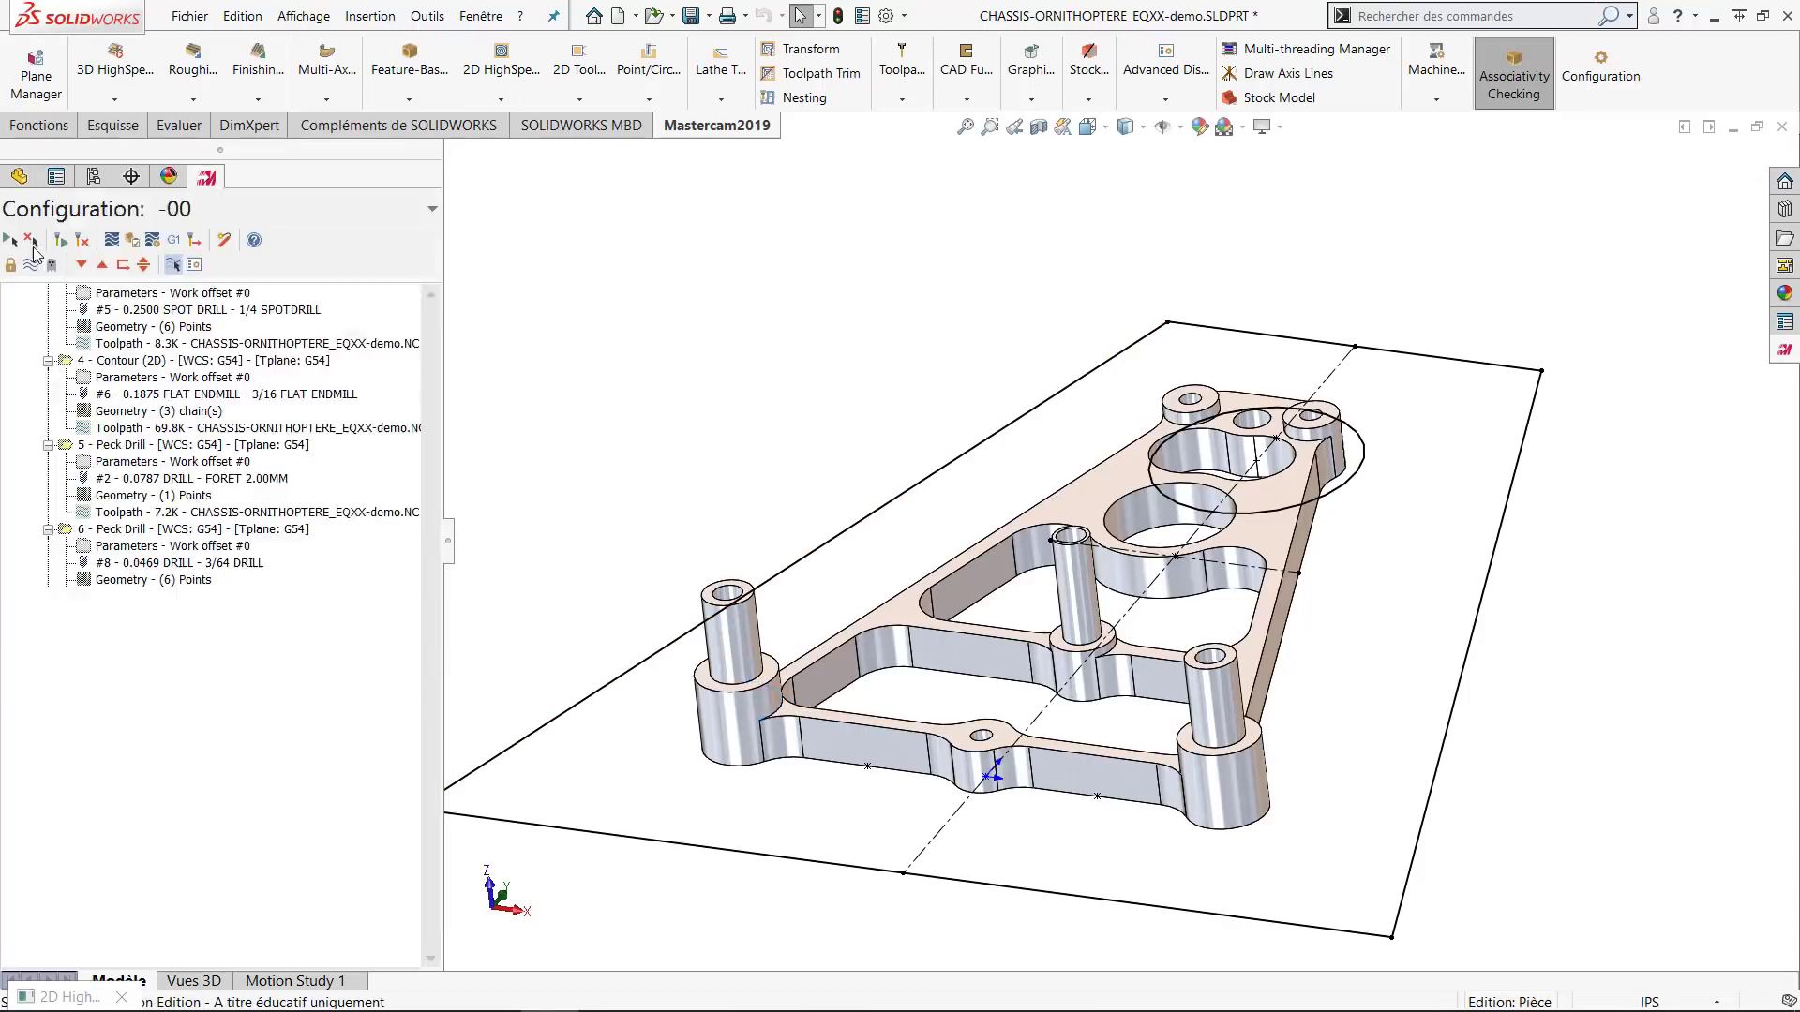
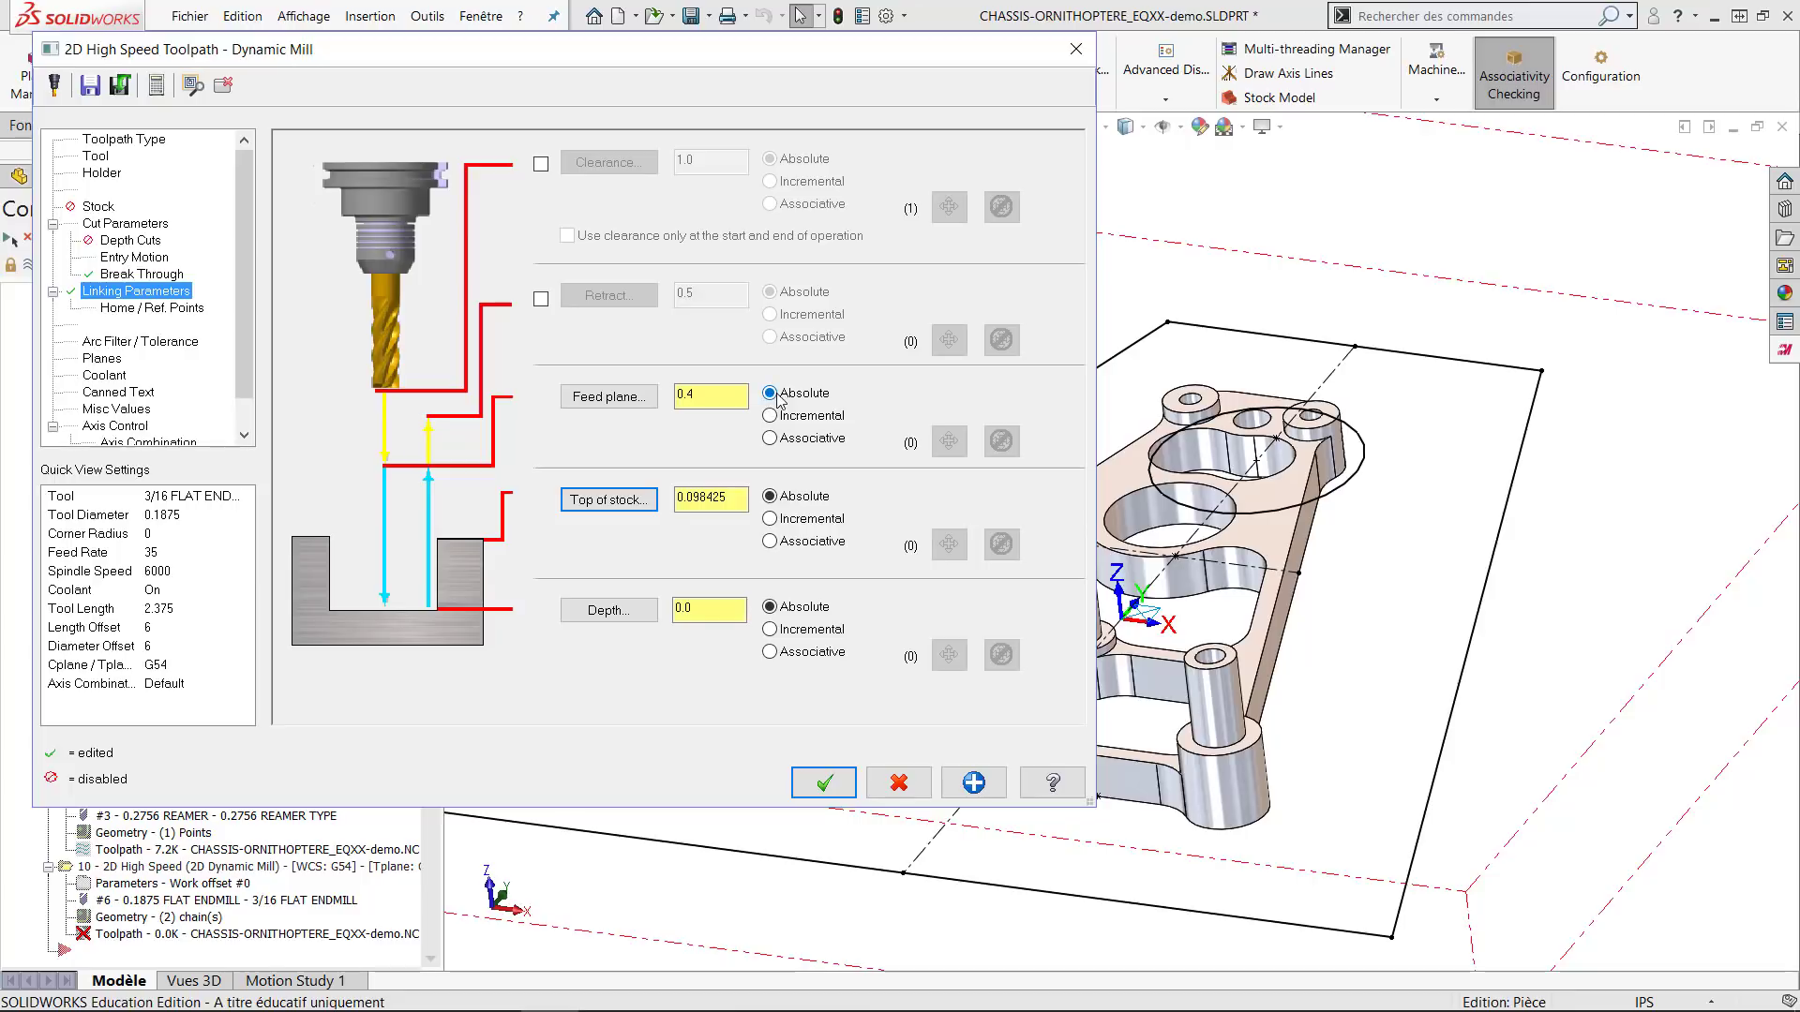
# Set the dynamic mill's feed plane to 0.125, enable Retract with 04 as its value, and generate the toolpath.
pyautogui.moveTo(690, 396); pyautogui.dragTo(719, 397)
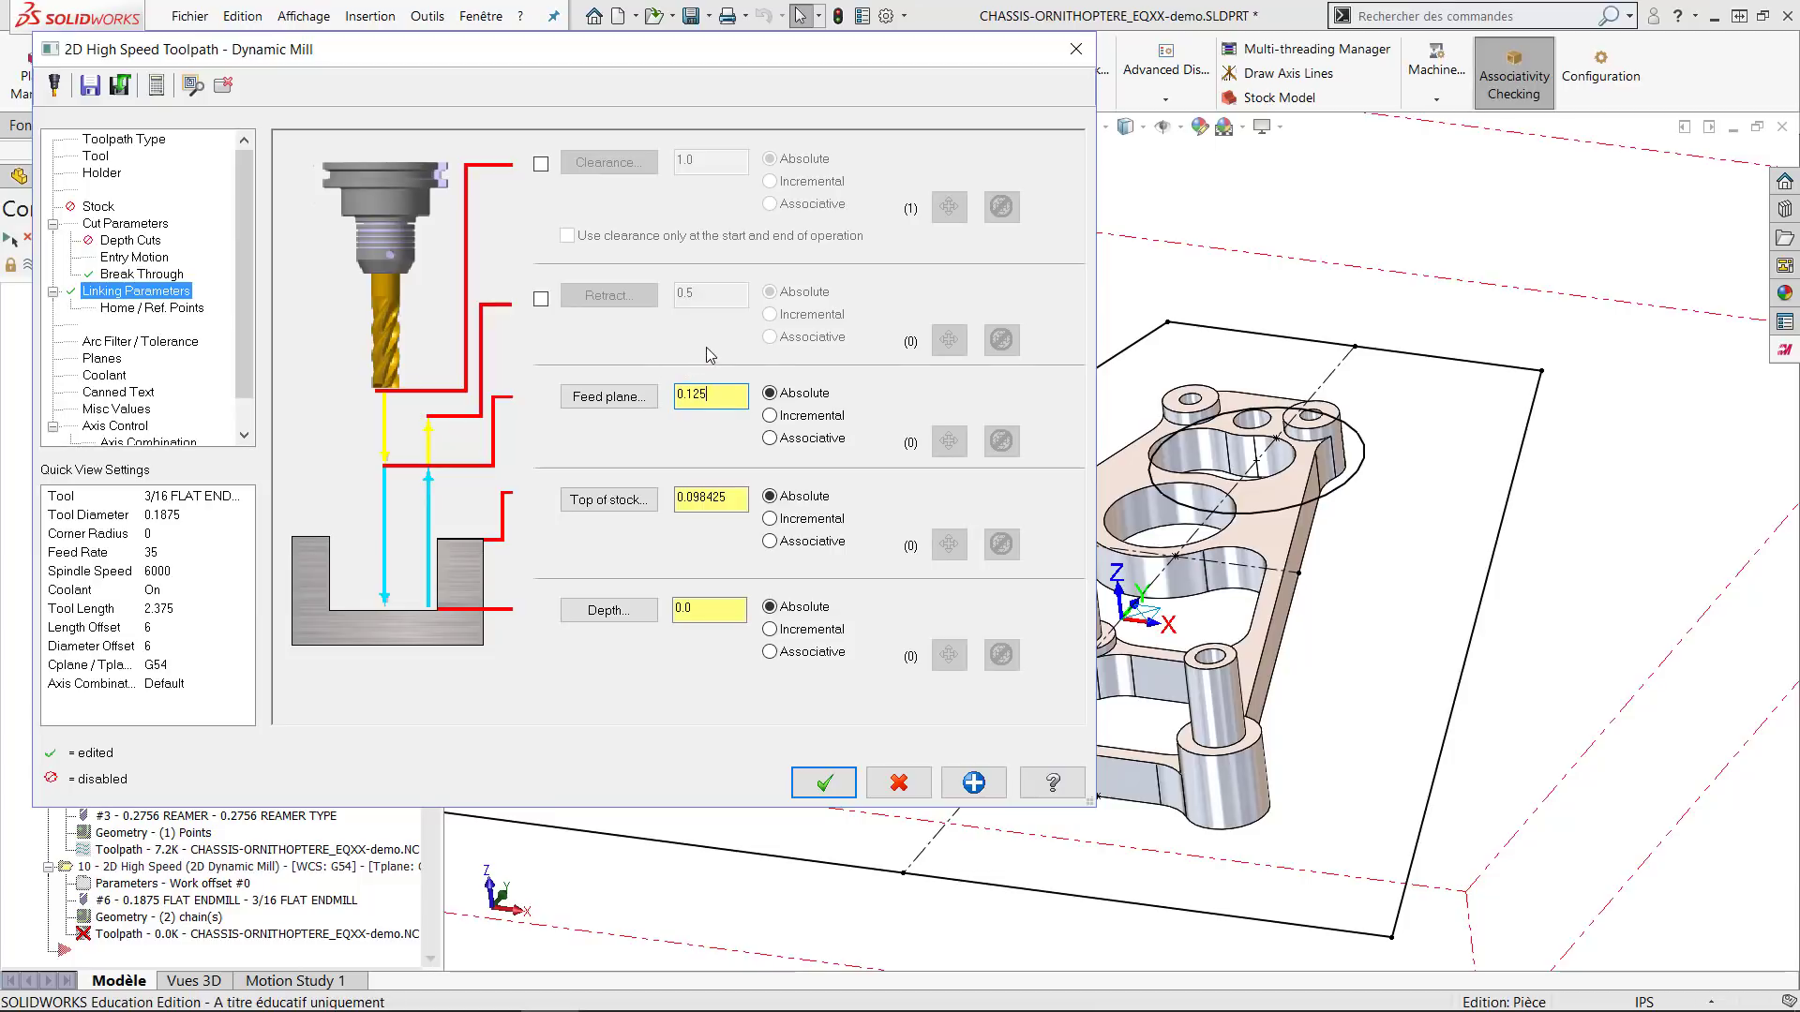
pyautogui.click(541, 299)
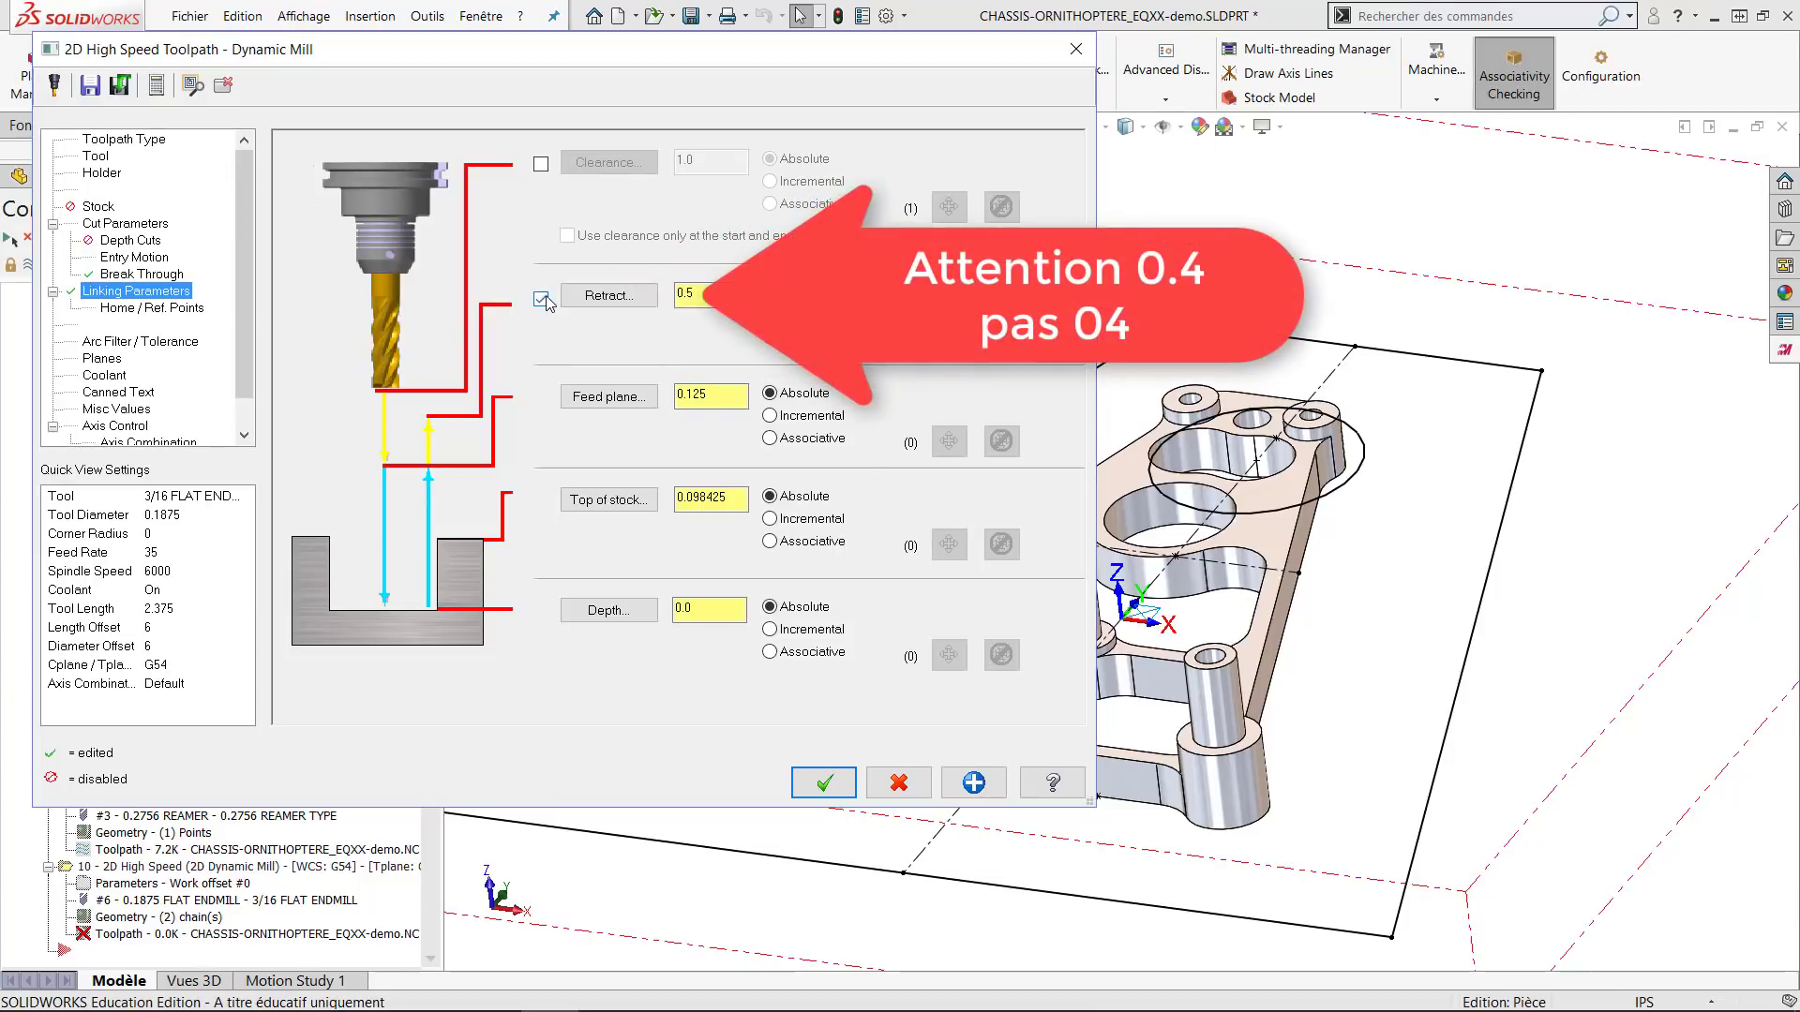
pyautogui.doubleClick(685, 294)
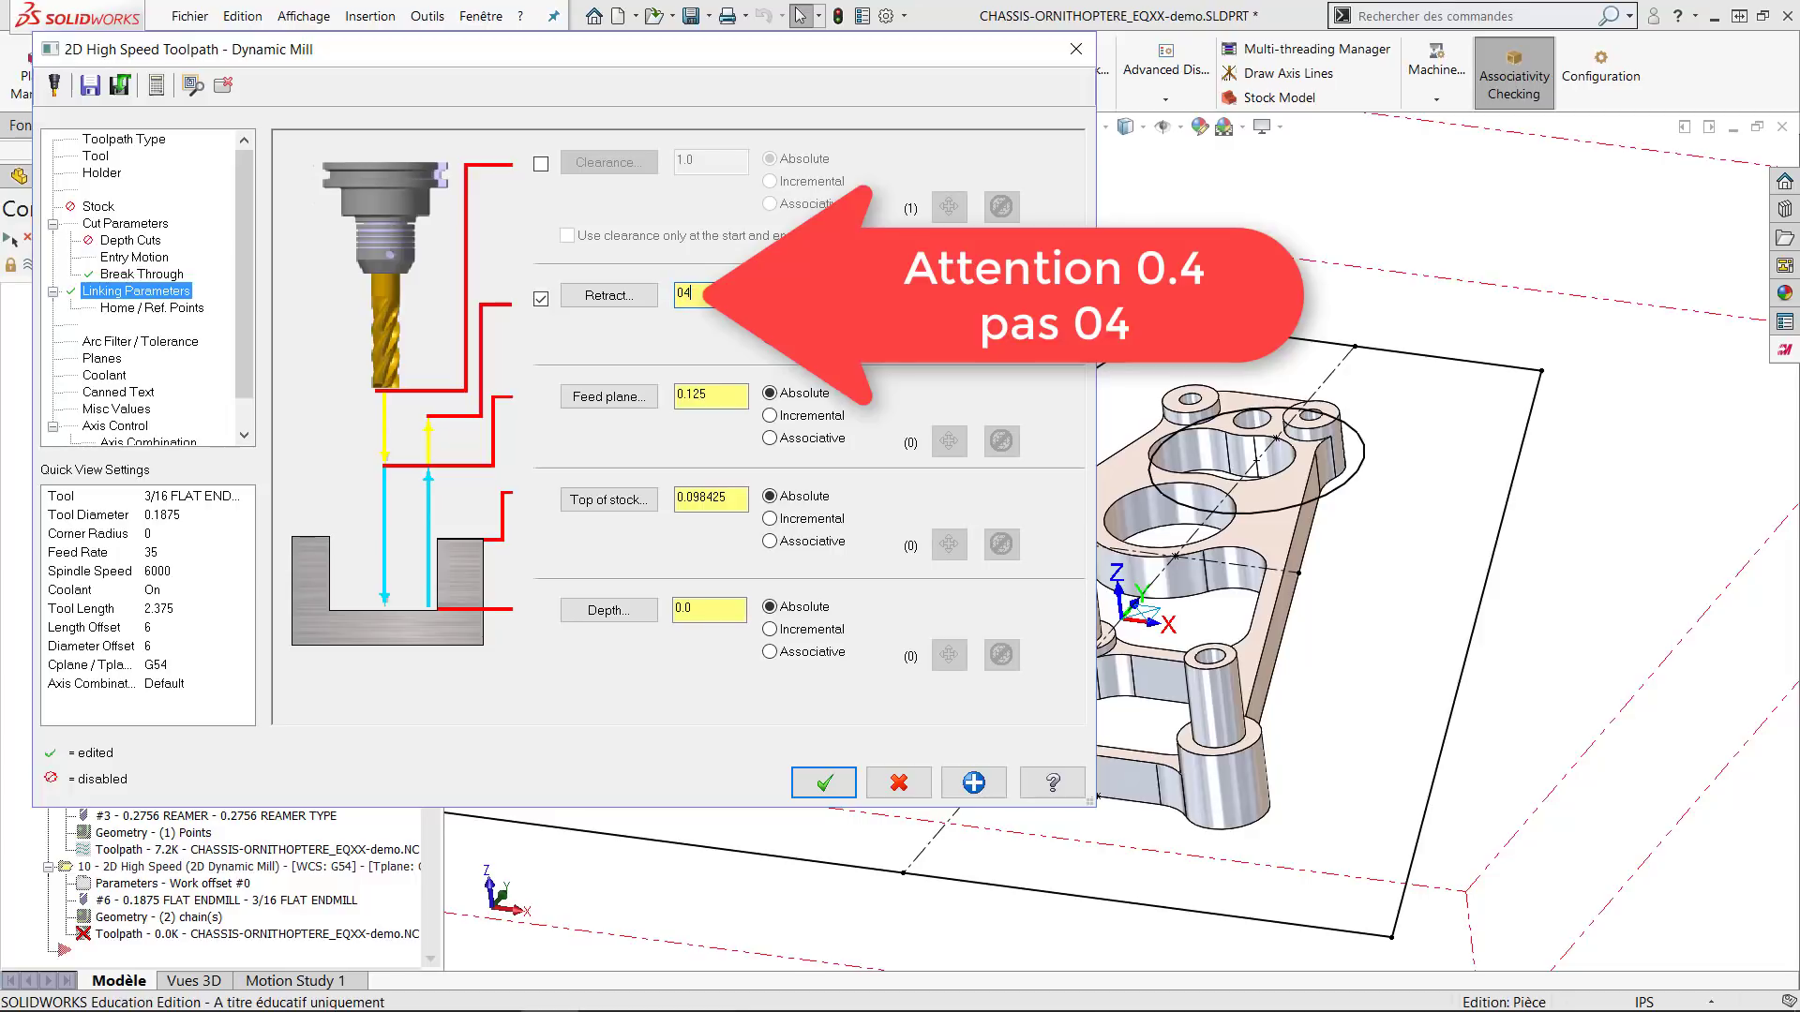
pyautogui.write('04')
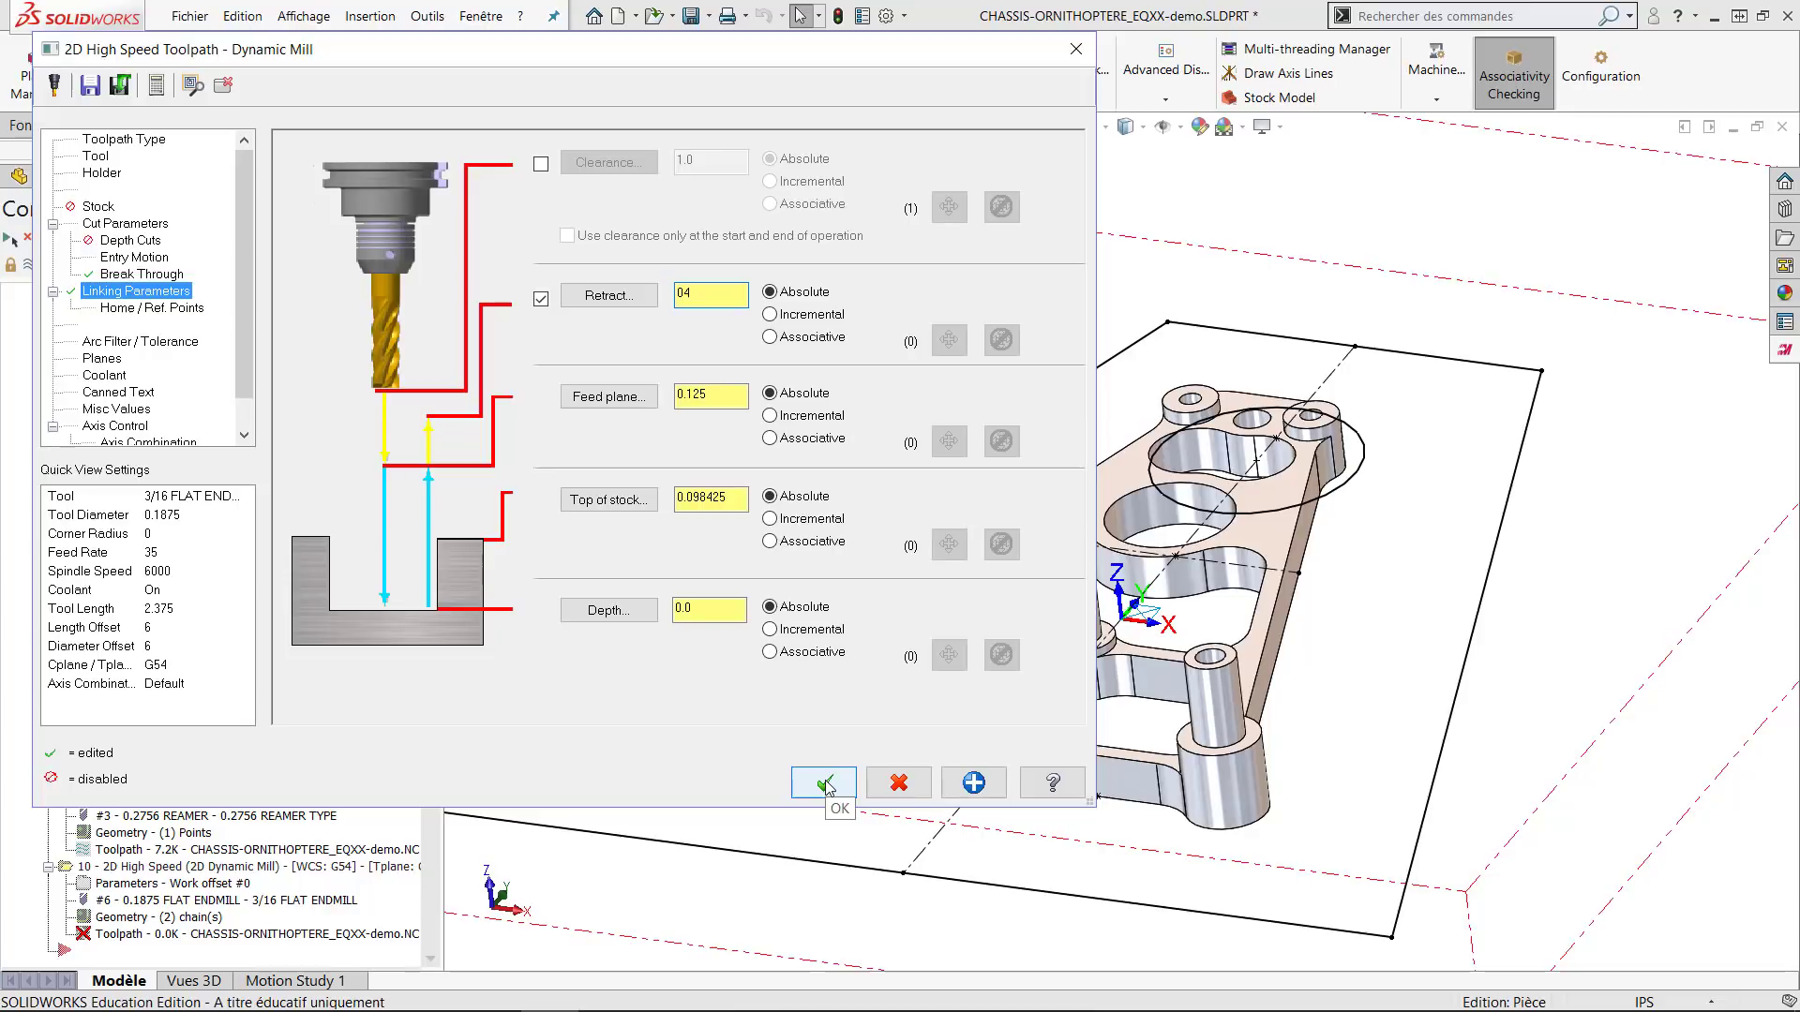
pyautogui.click(150, 343)
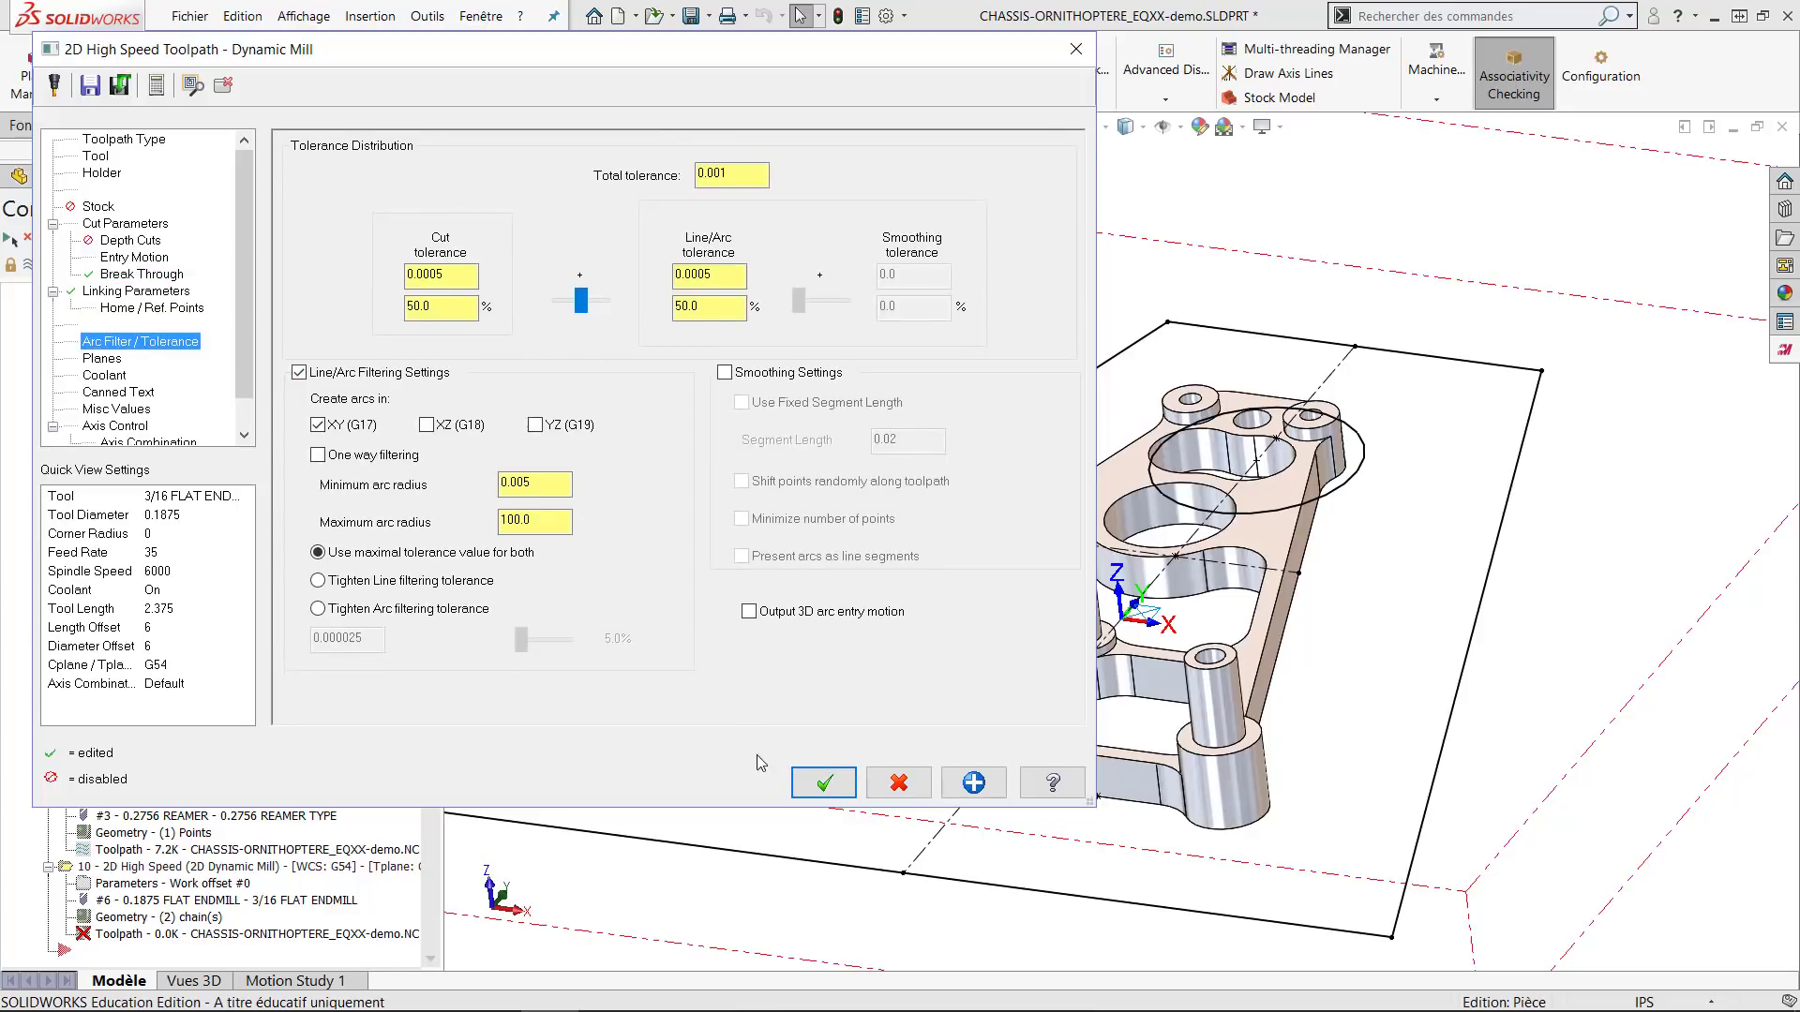
pyautogui.click(824, 782)
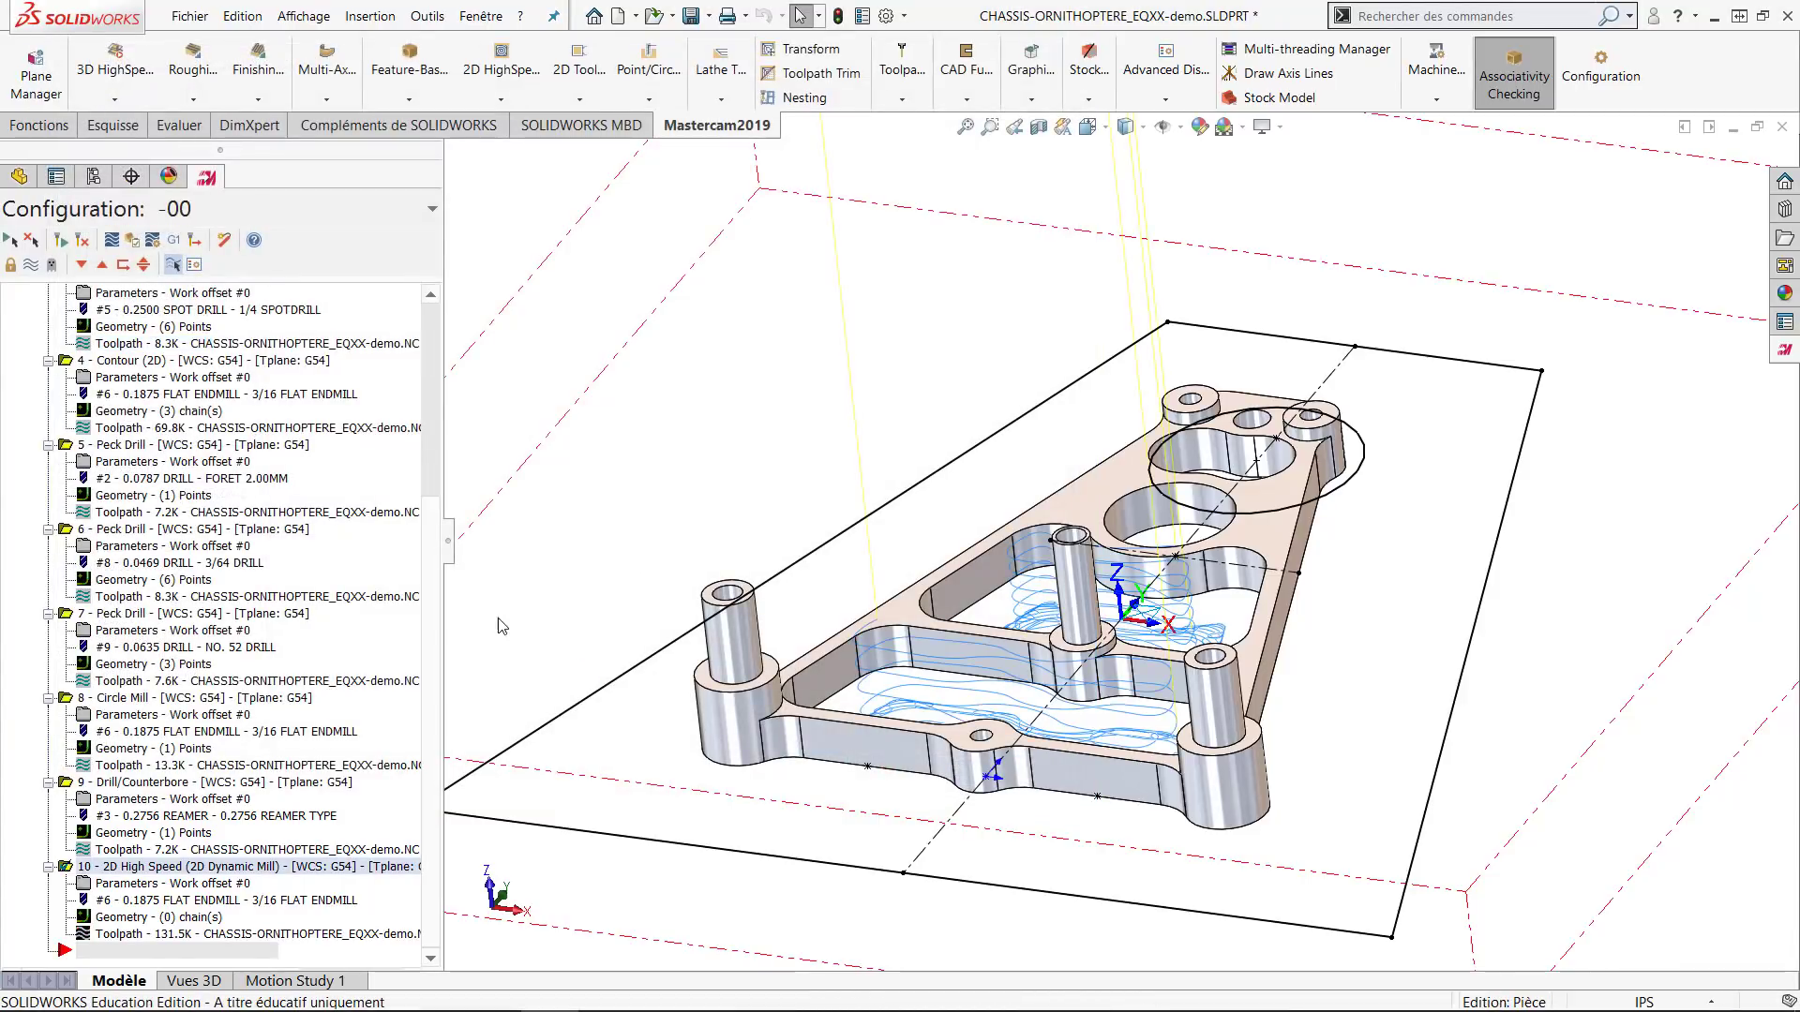
# Verify all Setup-1 operations in the simulator and examine the two large openings cut through the chassis plate.
pyautogui.moveTo(1011, 619); pyautogui.dragTo(1031, 790, button='middle')
pyautogui.scroll(-2, 1030, 790)
pyautogui.scroll(5, 346, 389)
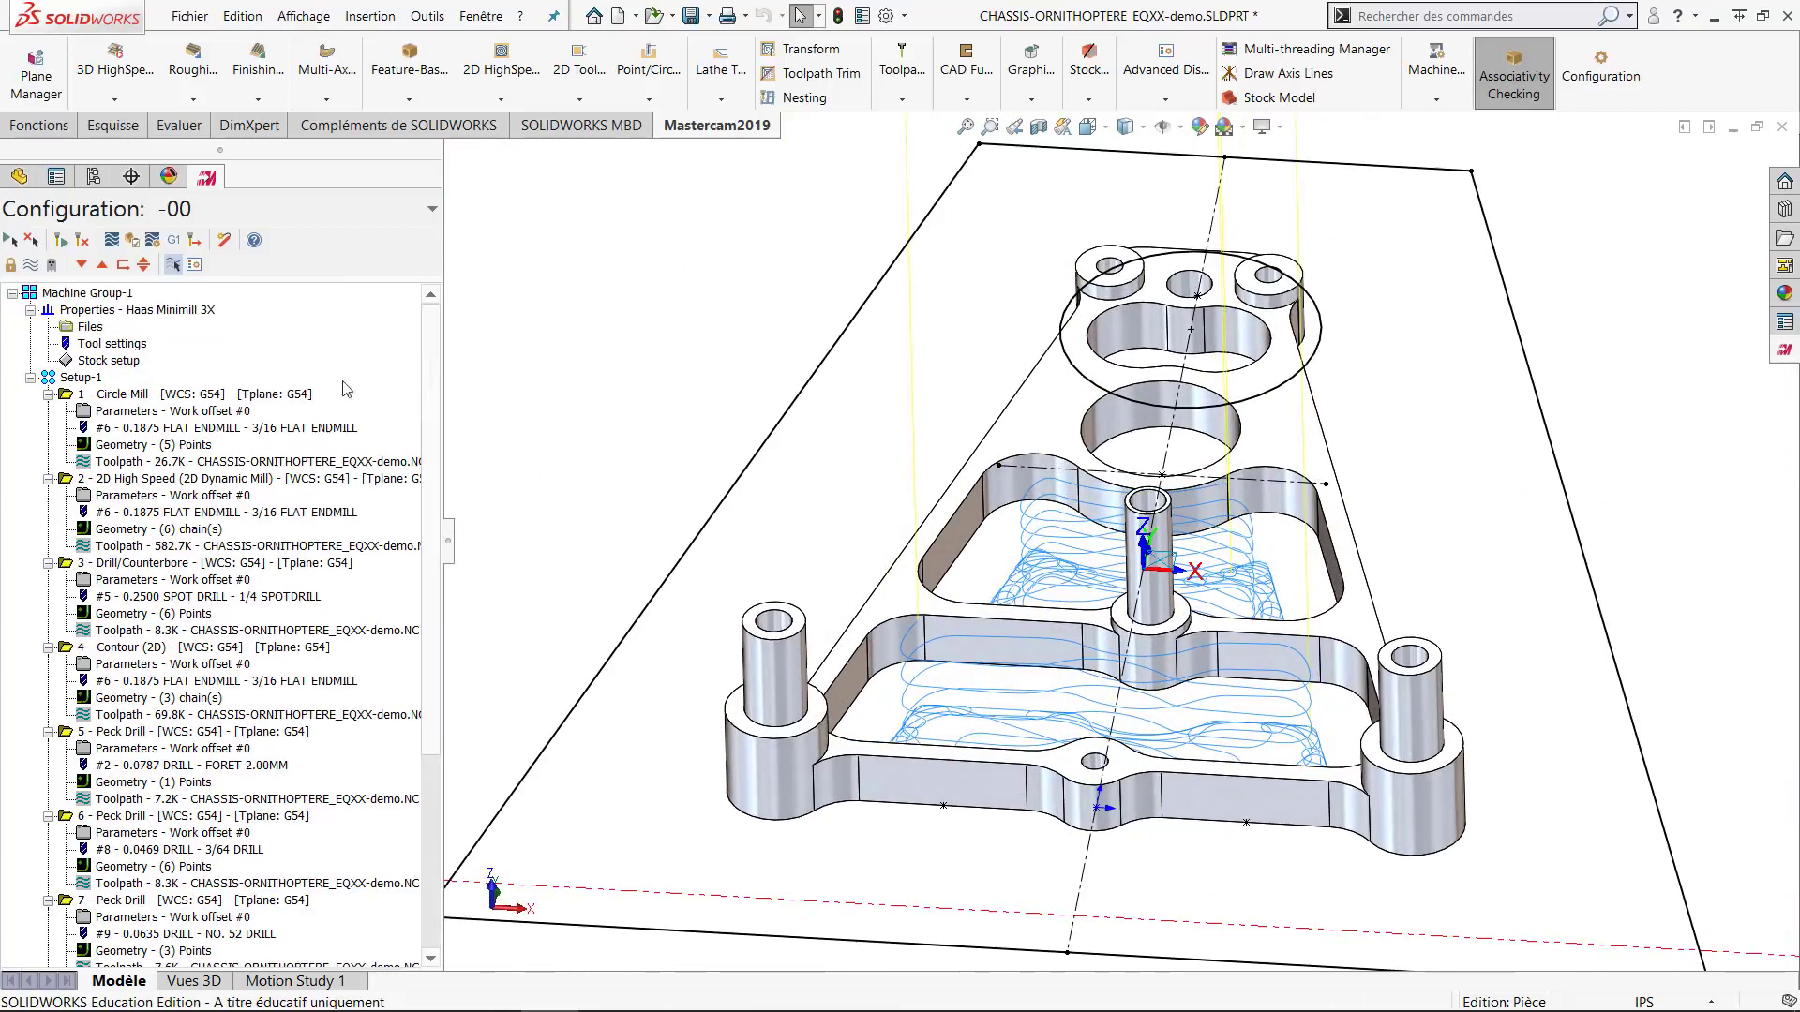
pyautogui.click(79, 378)
pyautogui.click(131, 240)
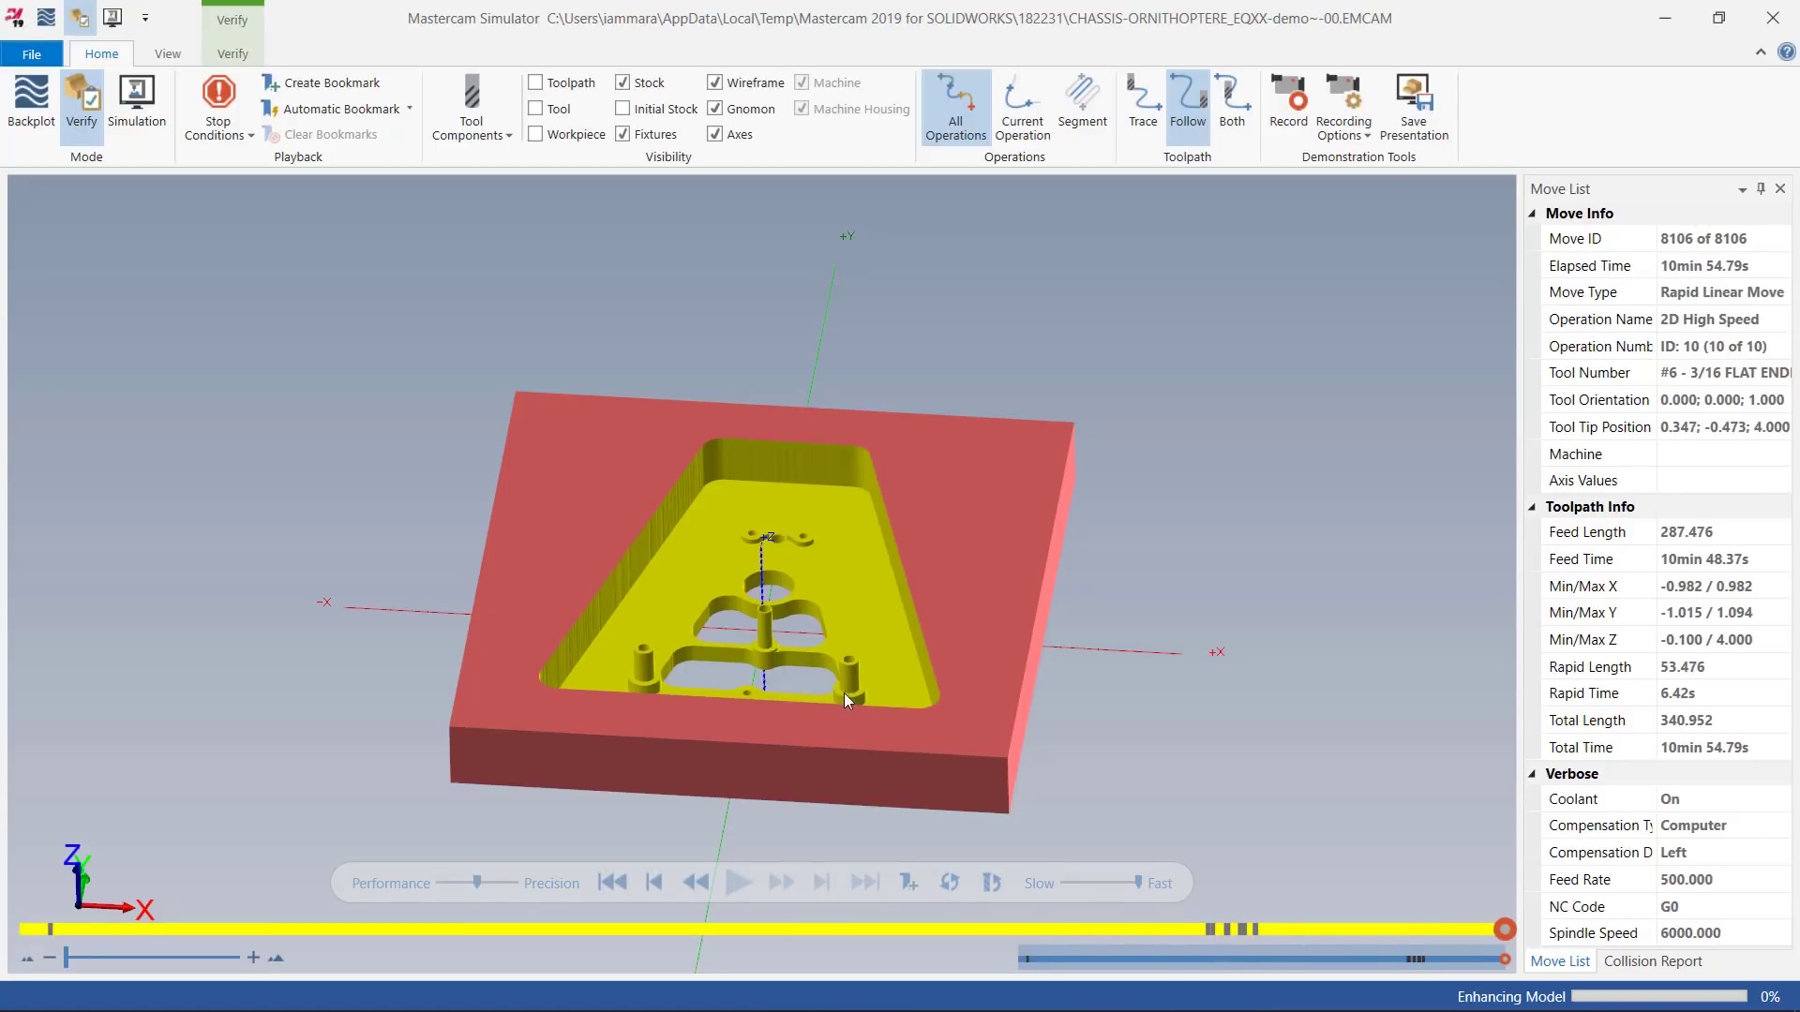
pyautogui.moveTo(844, 693)
pyautogui.mouseDown(button='middle')
pyautogui.moveTo(826, 663)
pyautogui.moveTo(831, 715)
pyautogui.moveTo(829, 681)
pyautogui.mouseUp(button='middle')
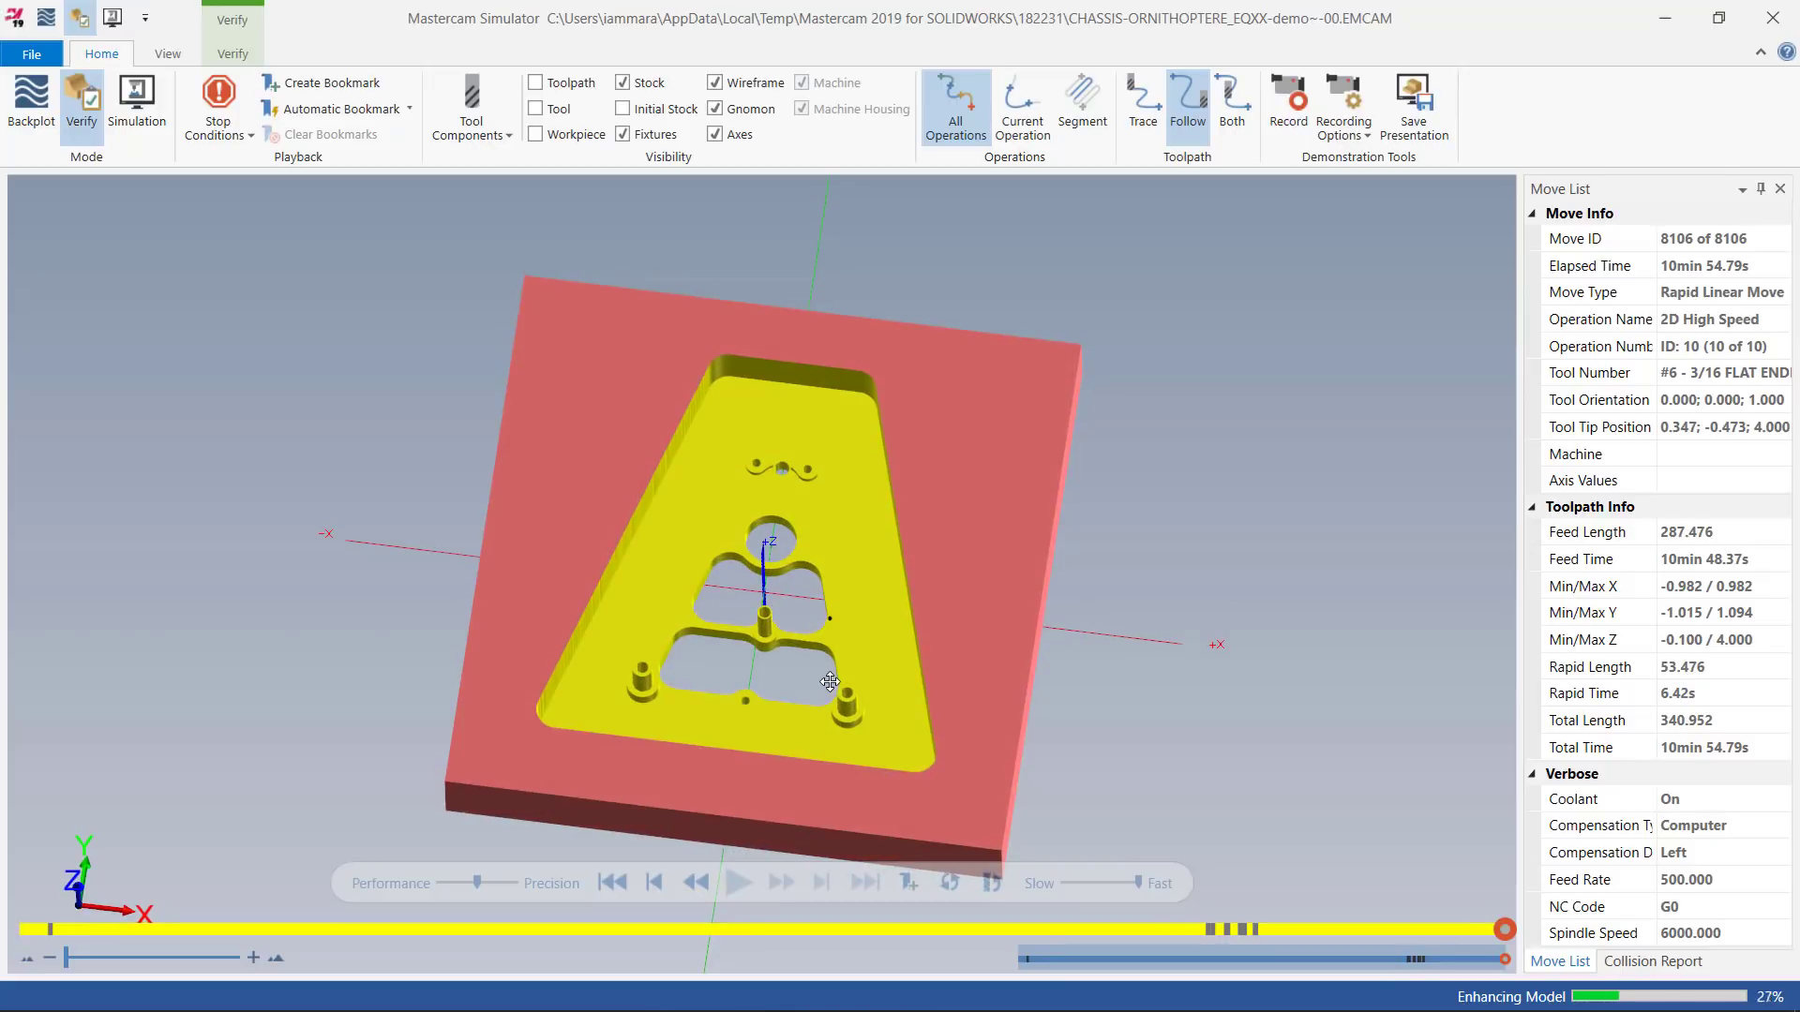
pyautogui.scroll(2, 775, 497)
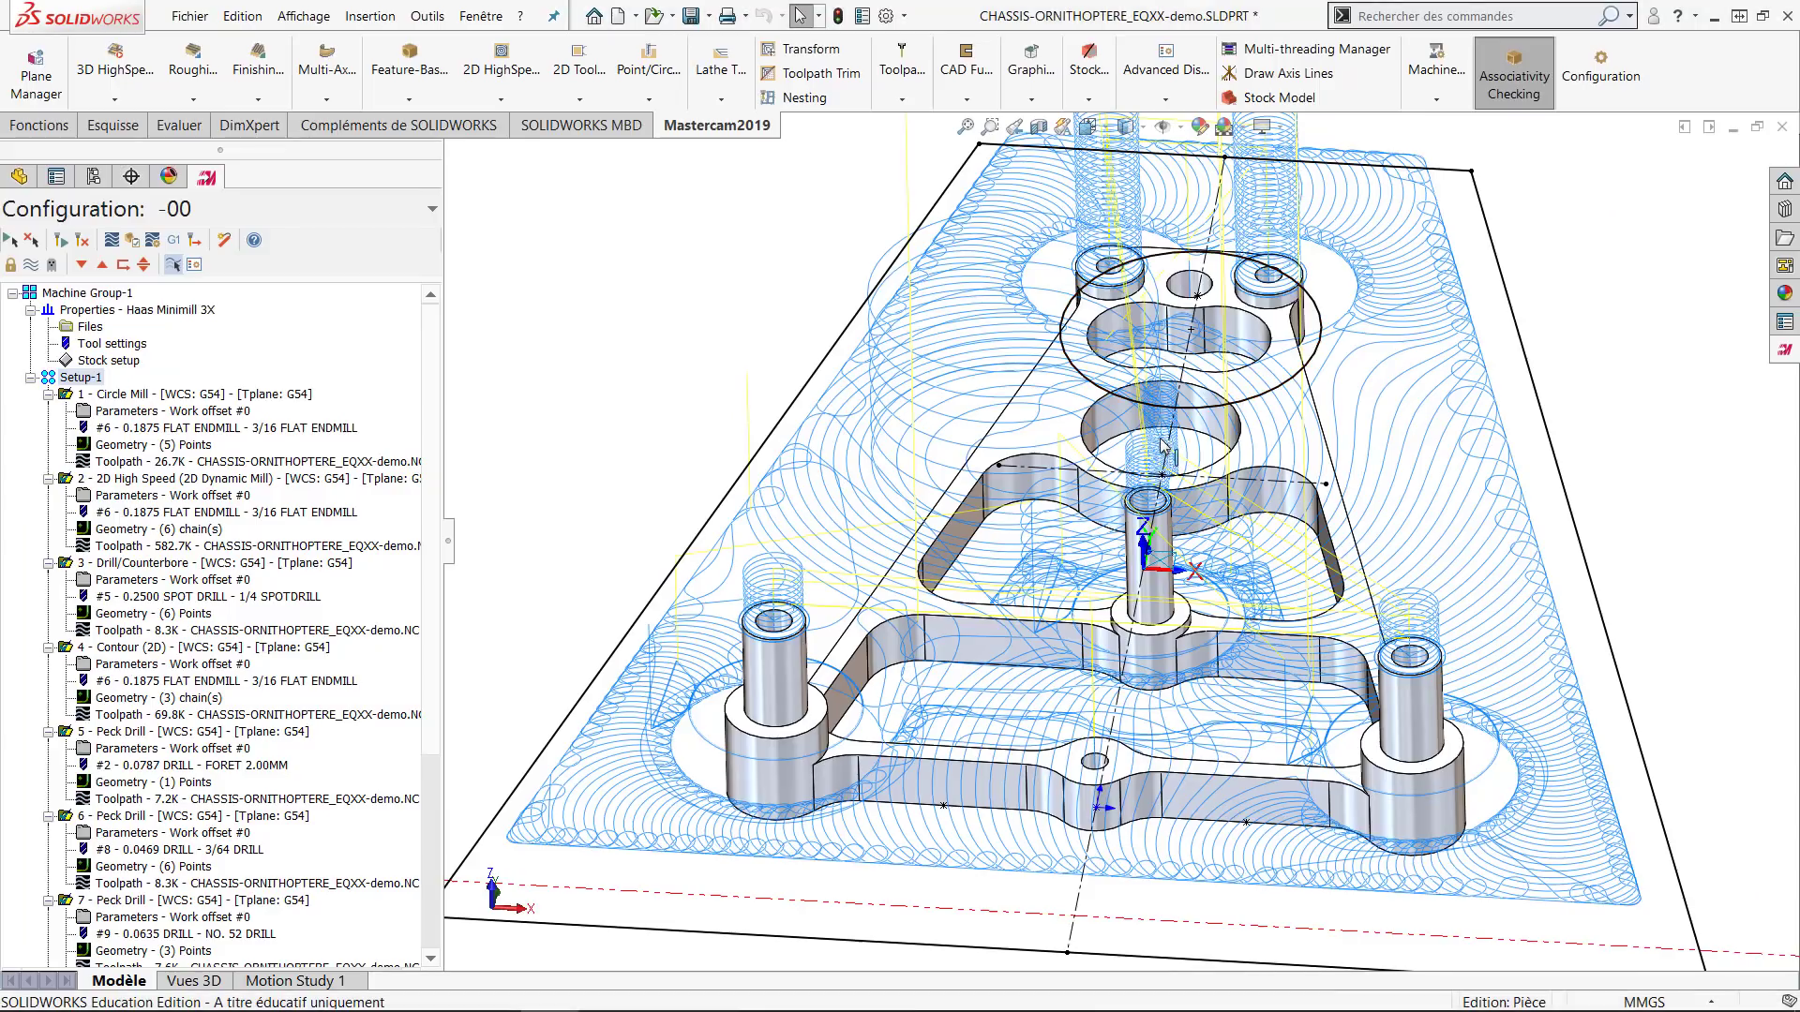
pyautogui.click(1772, 18)
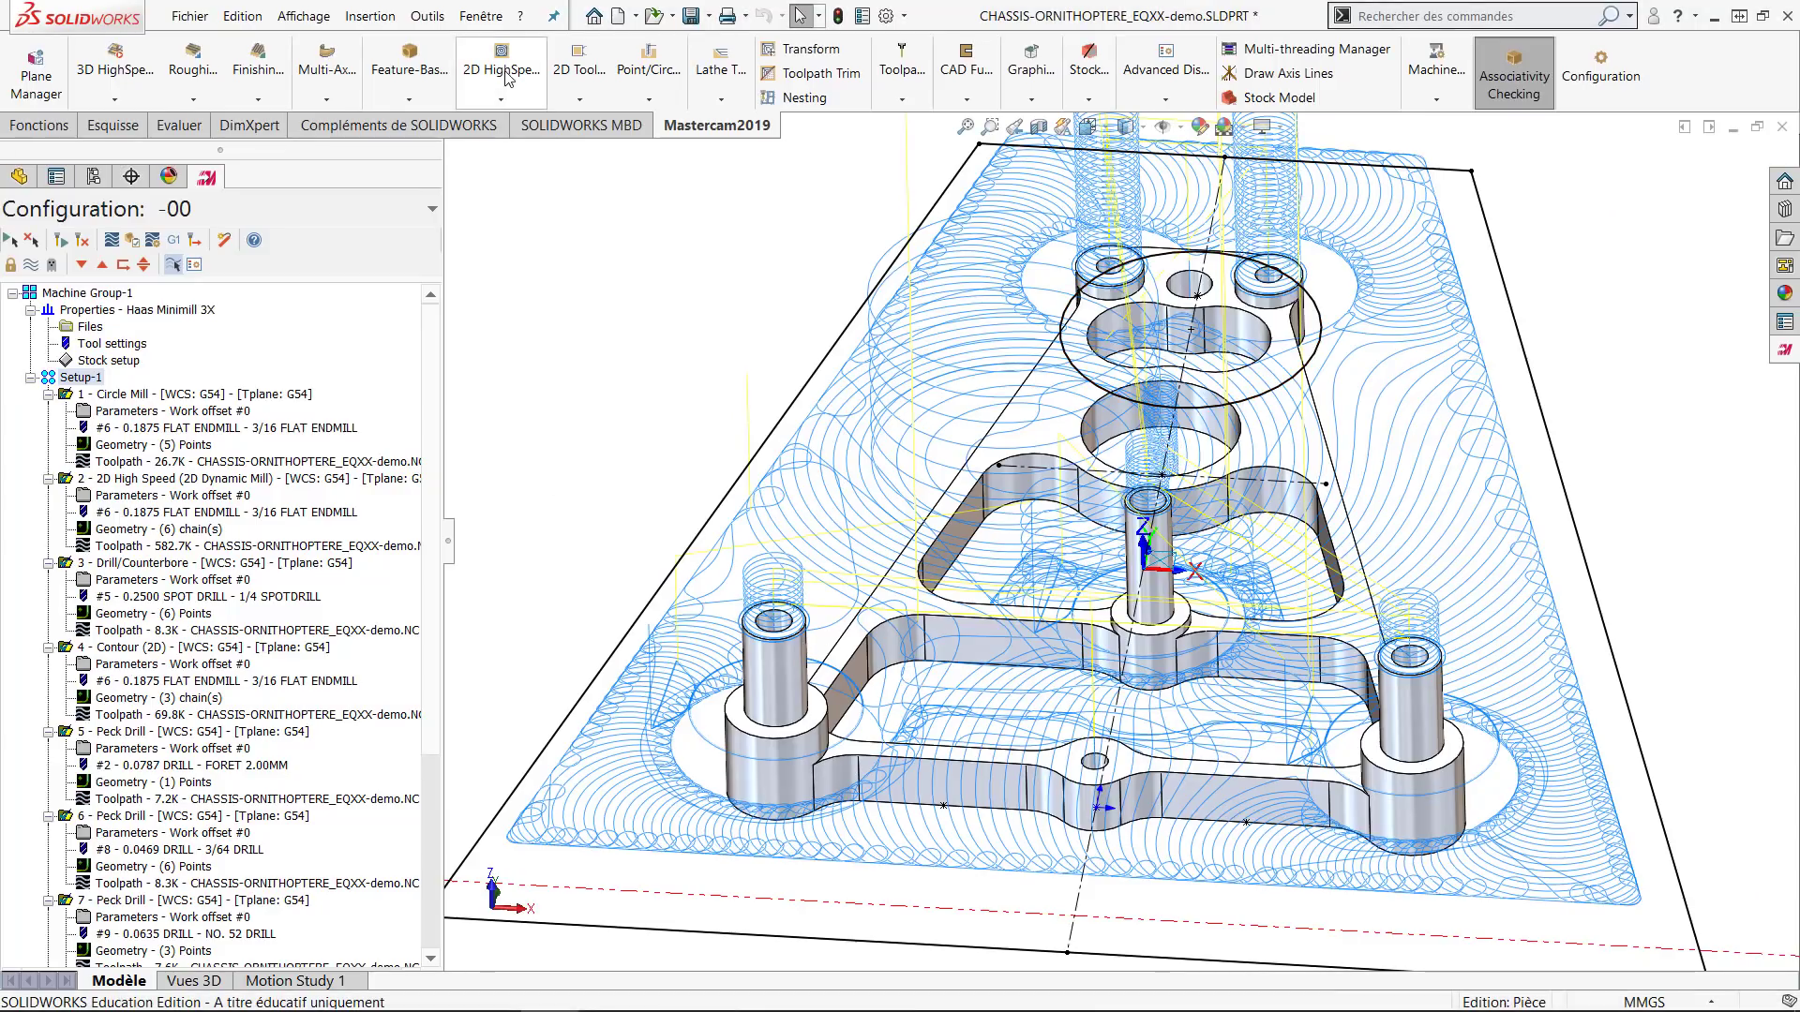
# Create a Dynamic Mill operation using the lower edge of the curved opening between the two short bosses as the machining region.
pyautogui.click(503, 99)
pyautogui.click(522, 132)
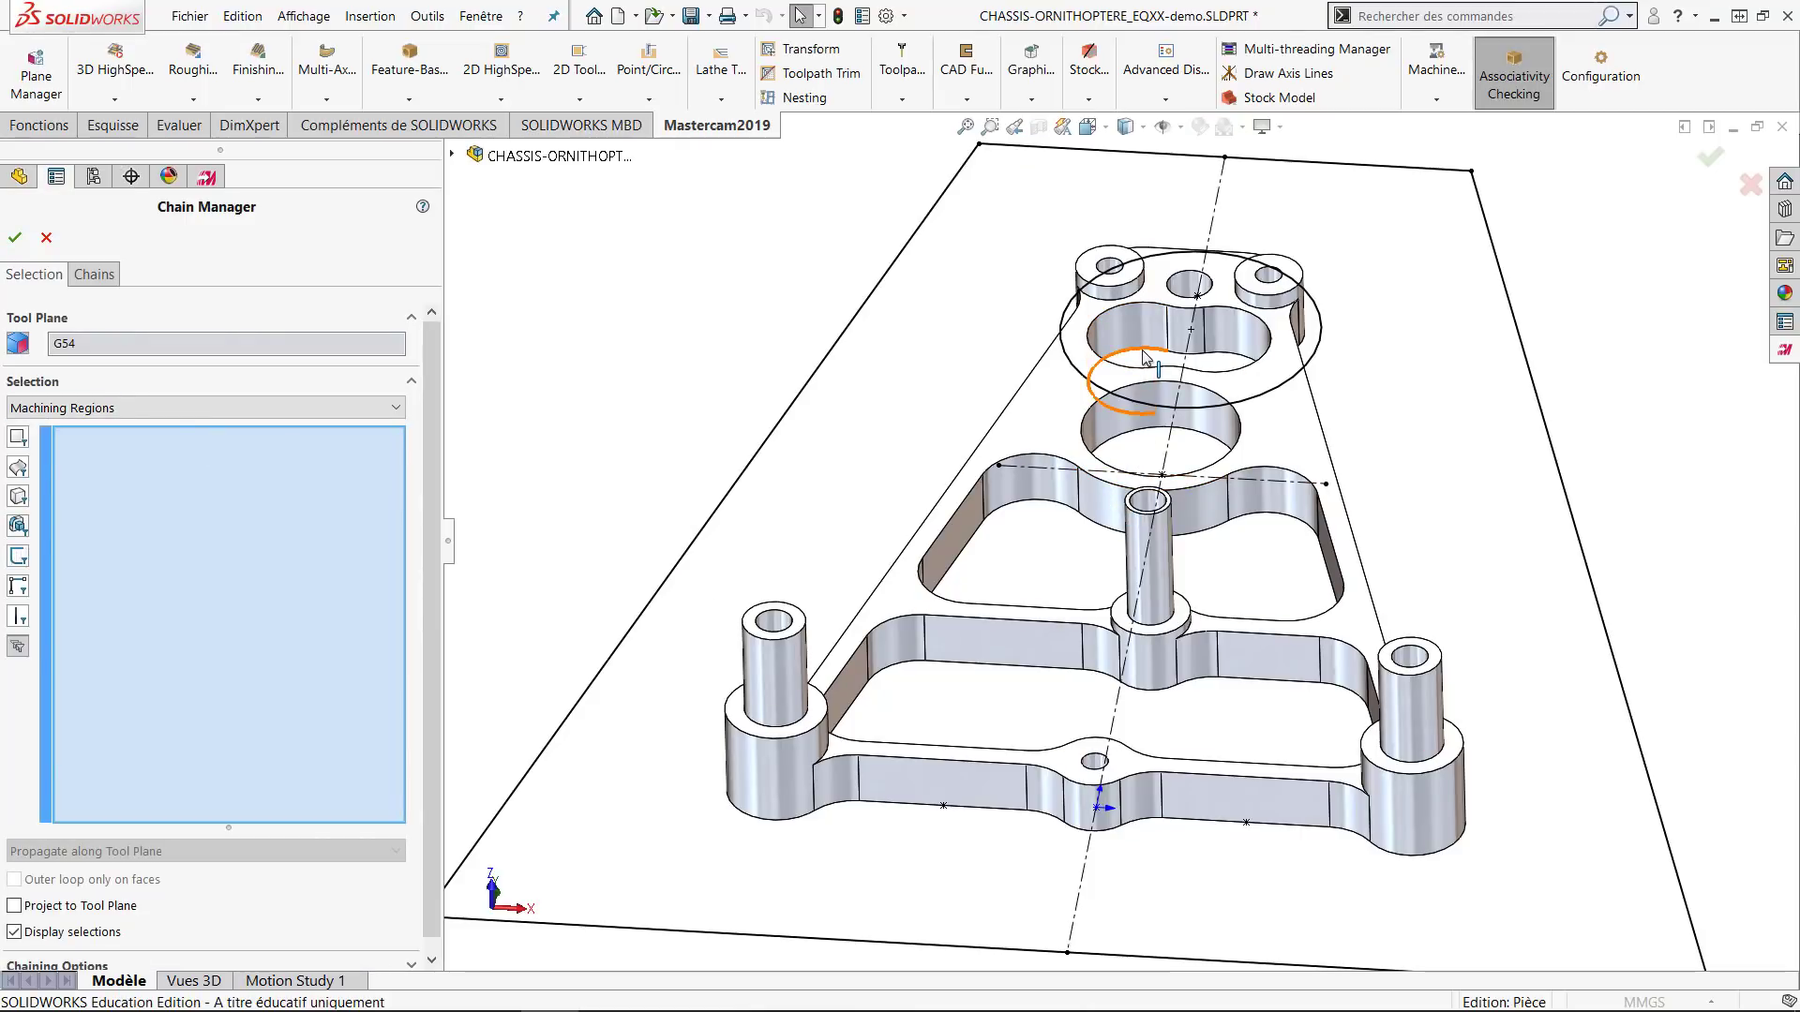
pyautogui.click(1136, 374)
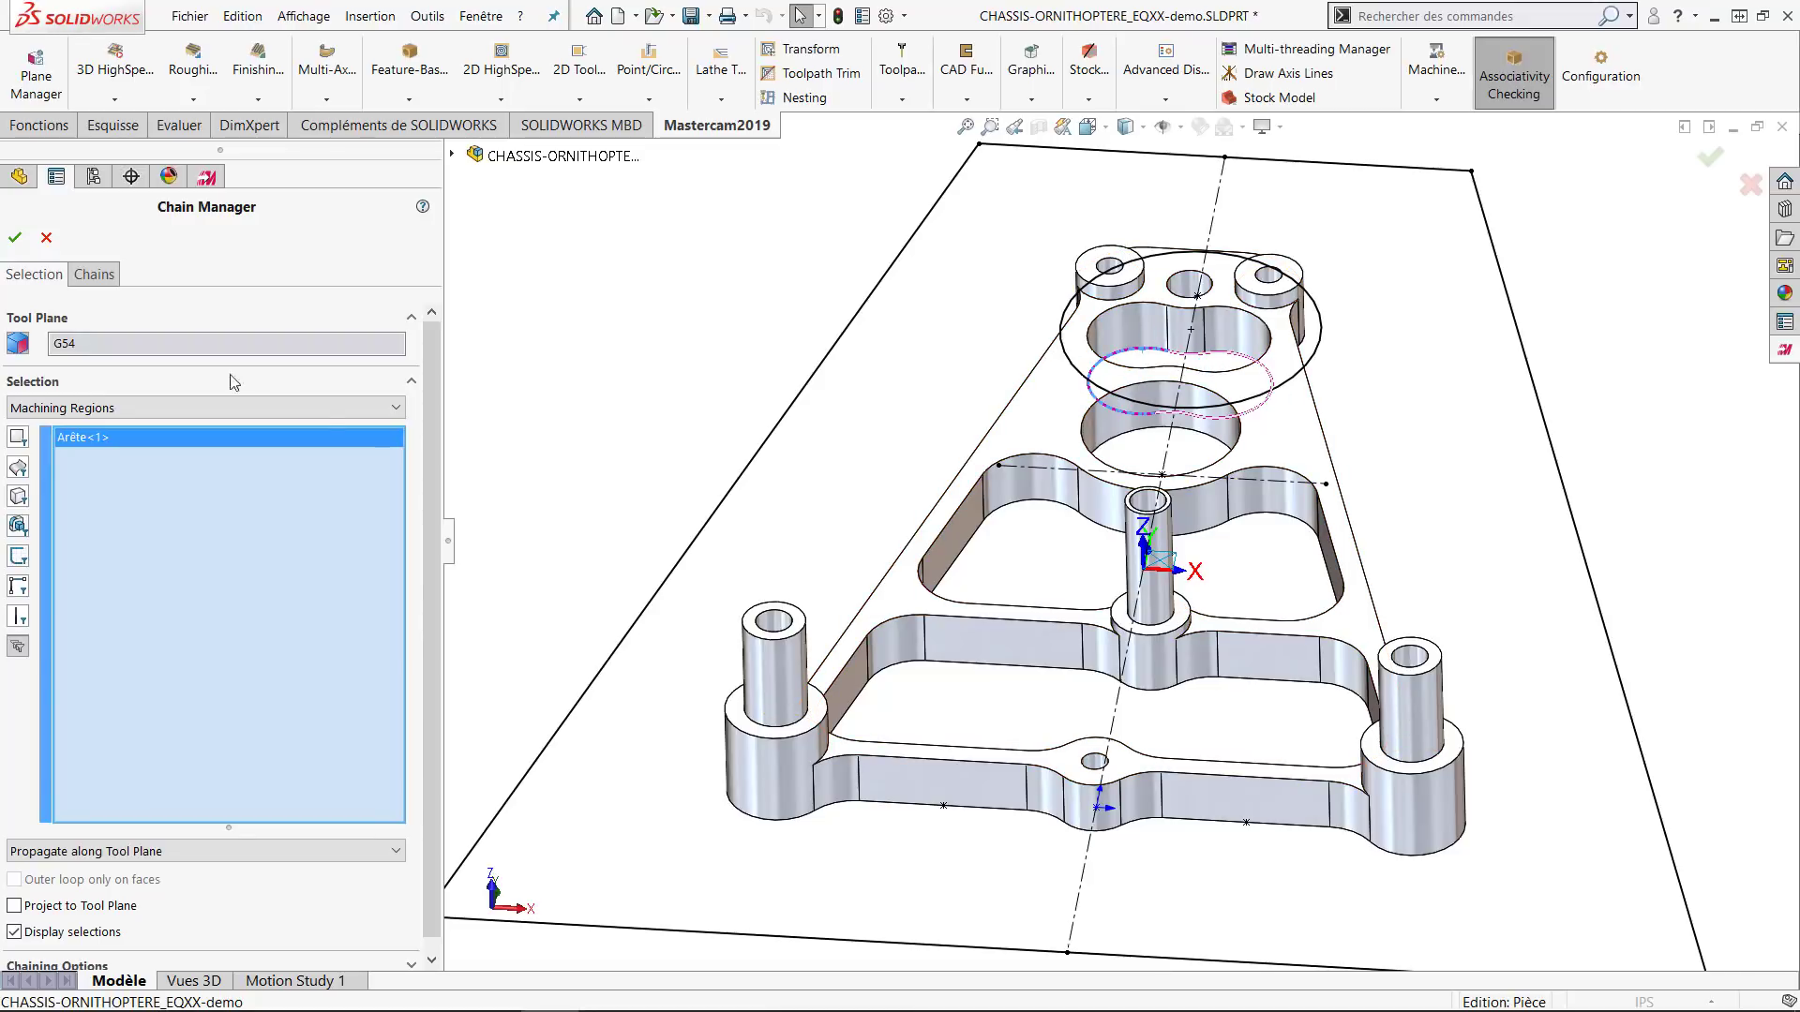
pyautogui.click(15, 238)
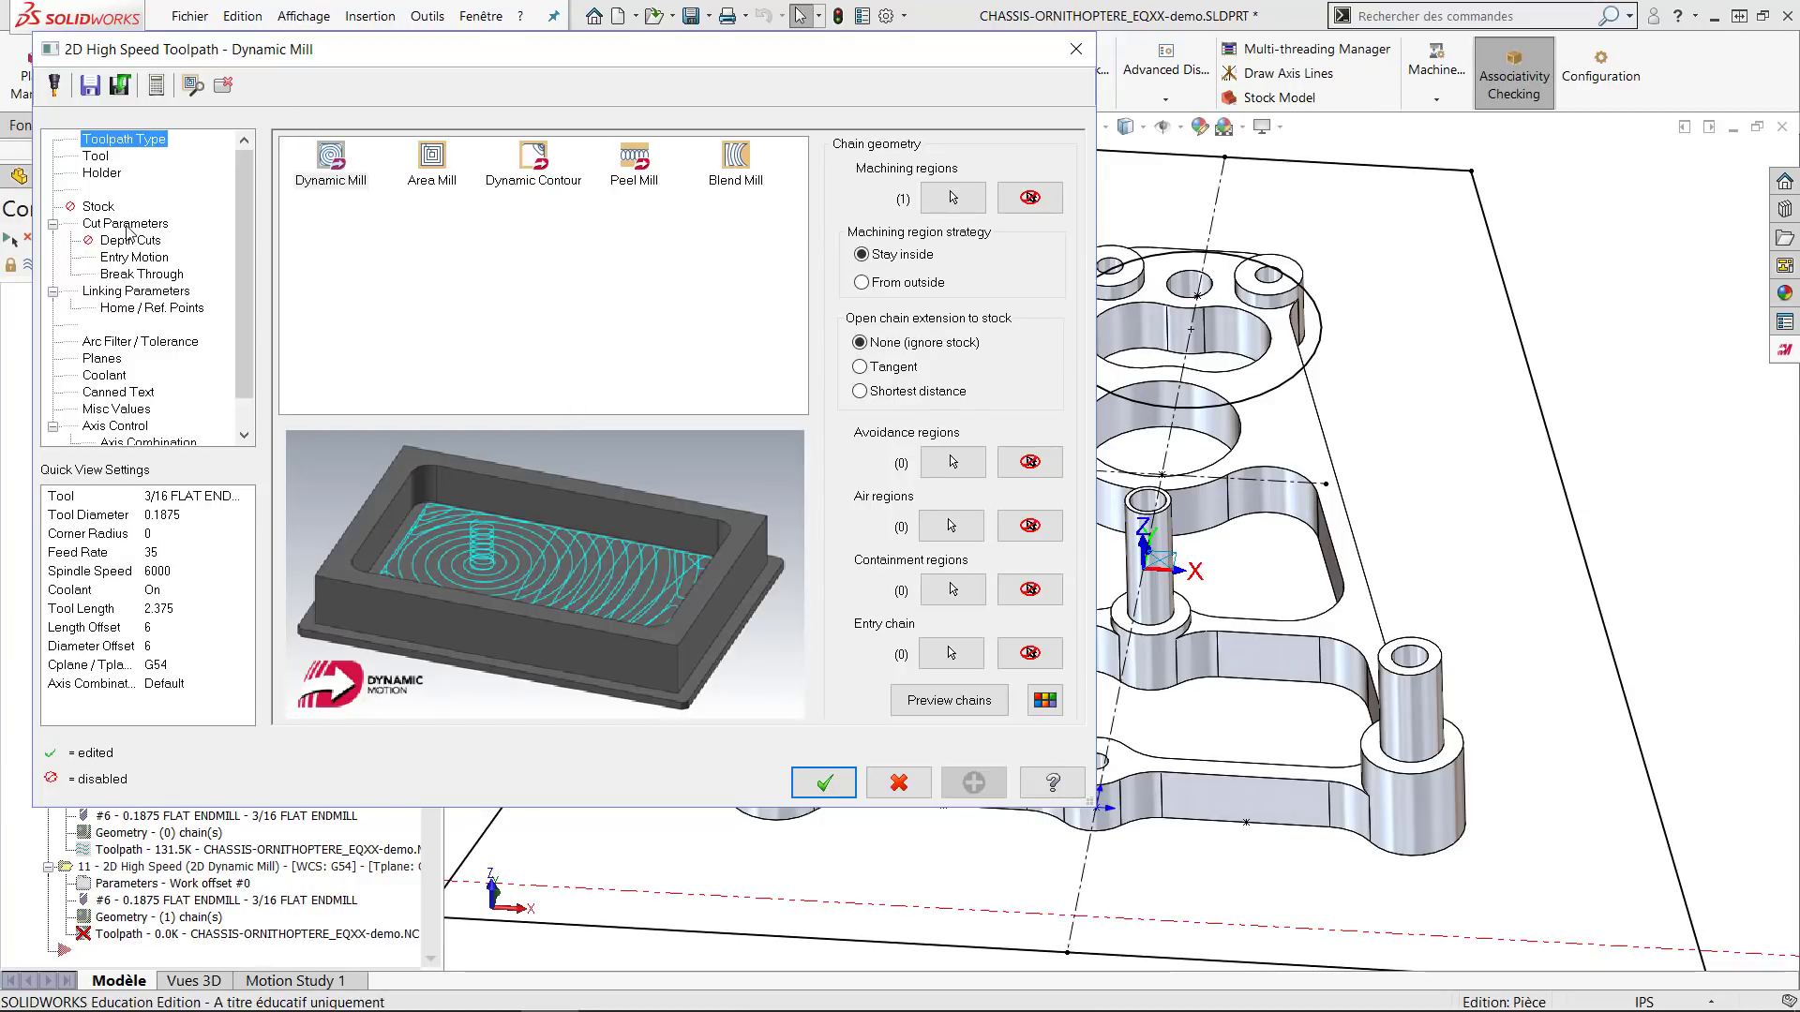
# Assign the 1/8 flat endmill to the new dynamic mill with feed rate 25, spindle speed 6000 and plunge rate 10.
pyautogui.click(98, 159)
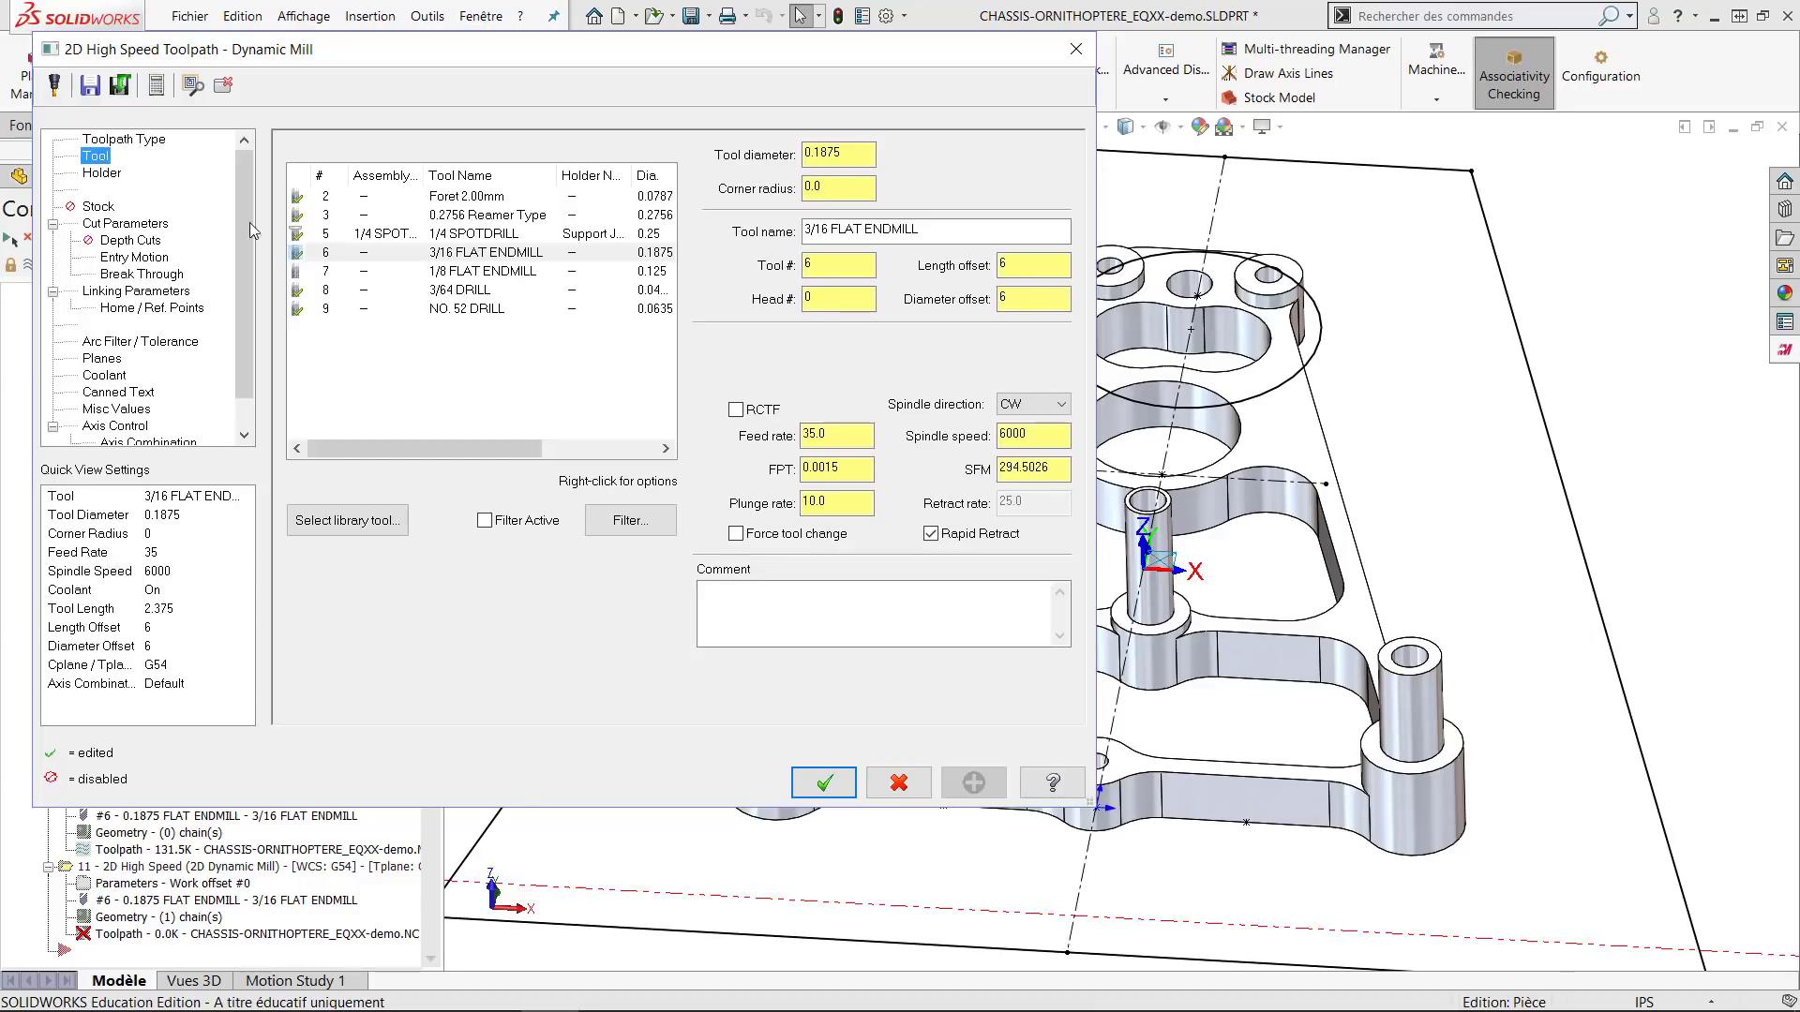
pyautogui.click(471, 274)
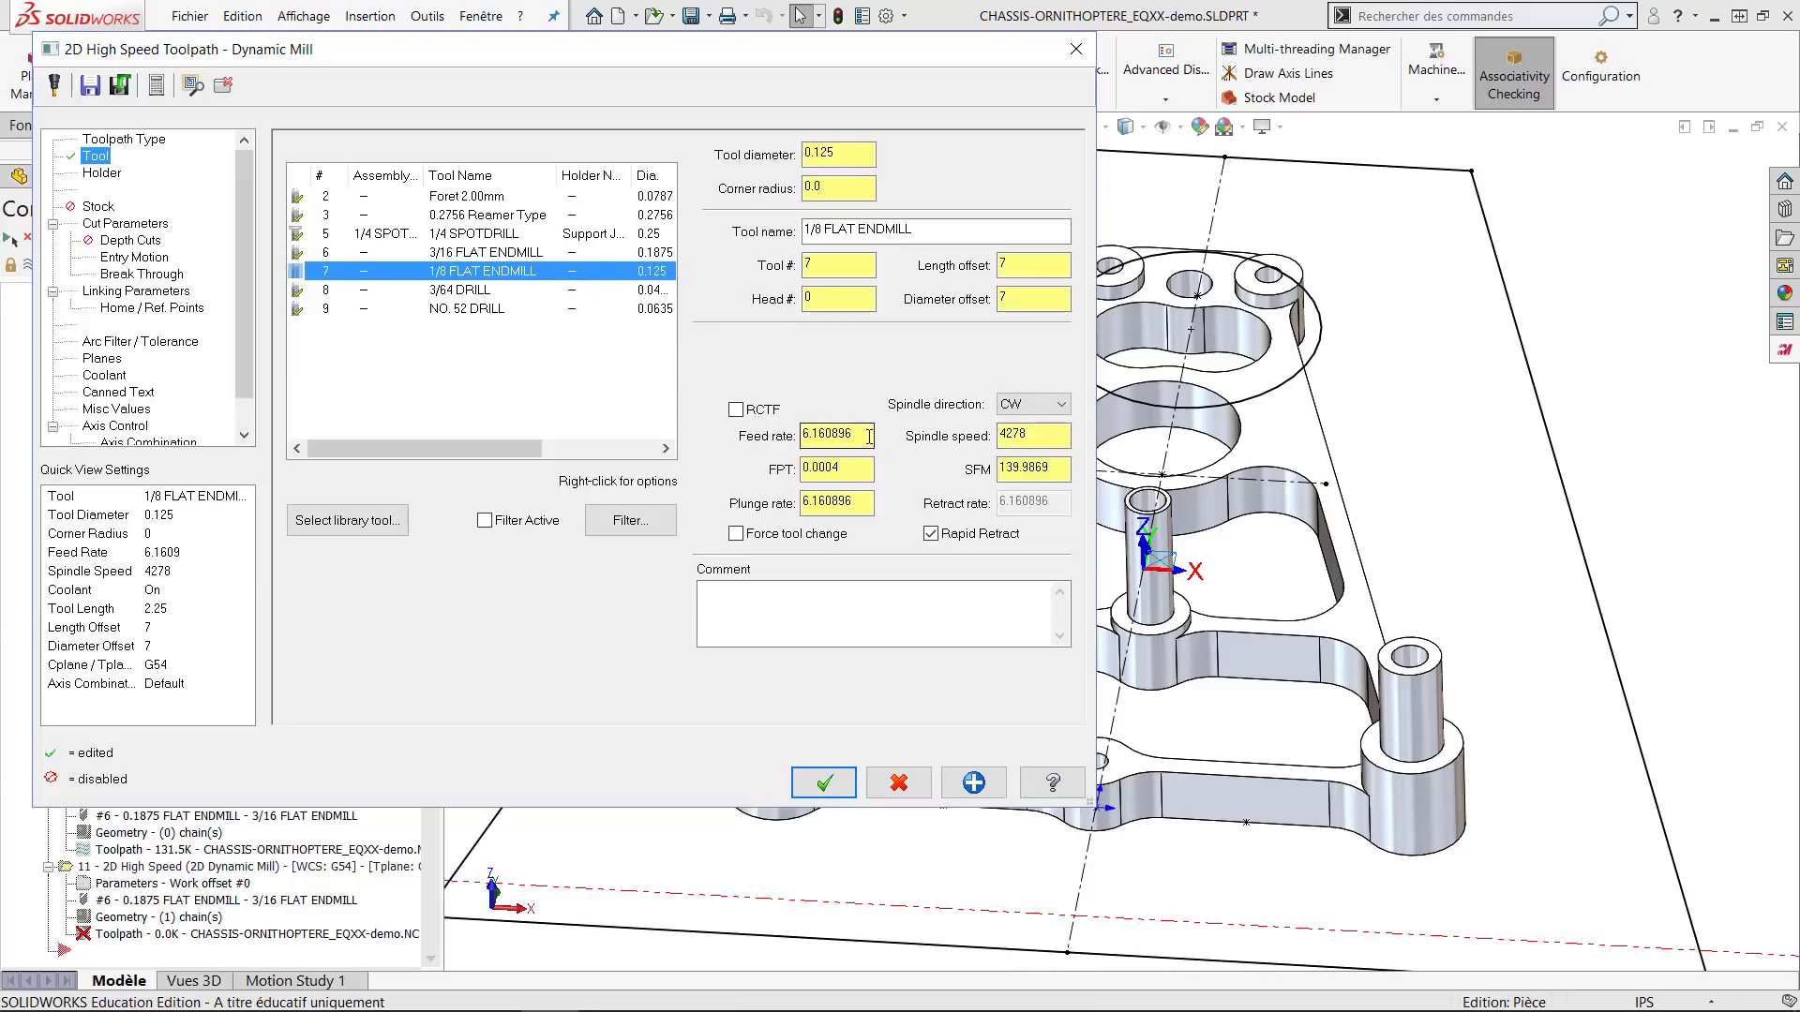
pyautogui.moveTo(863, 436); pyautogui.dragTo(672, 418)
pyautogui.write('25')
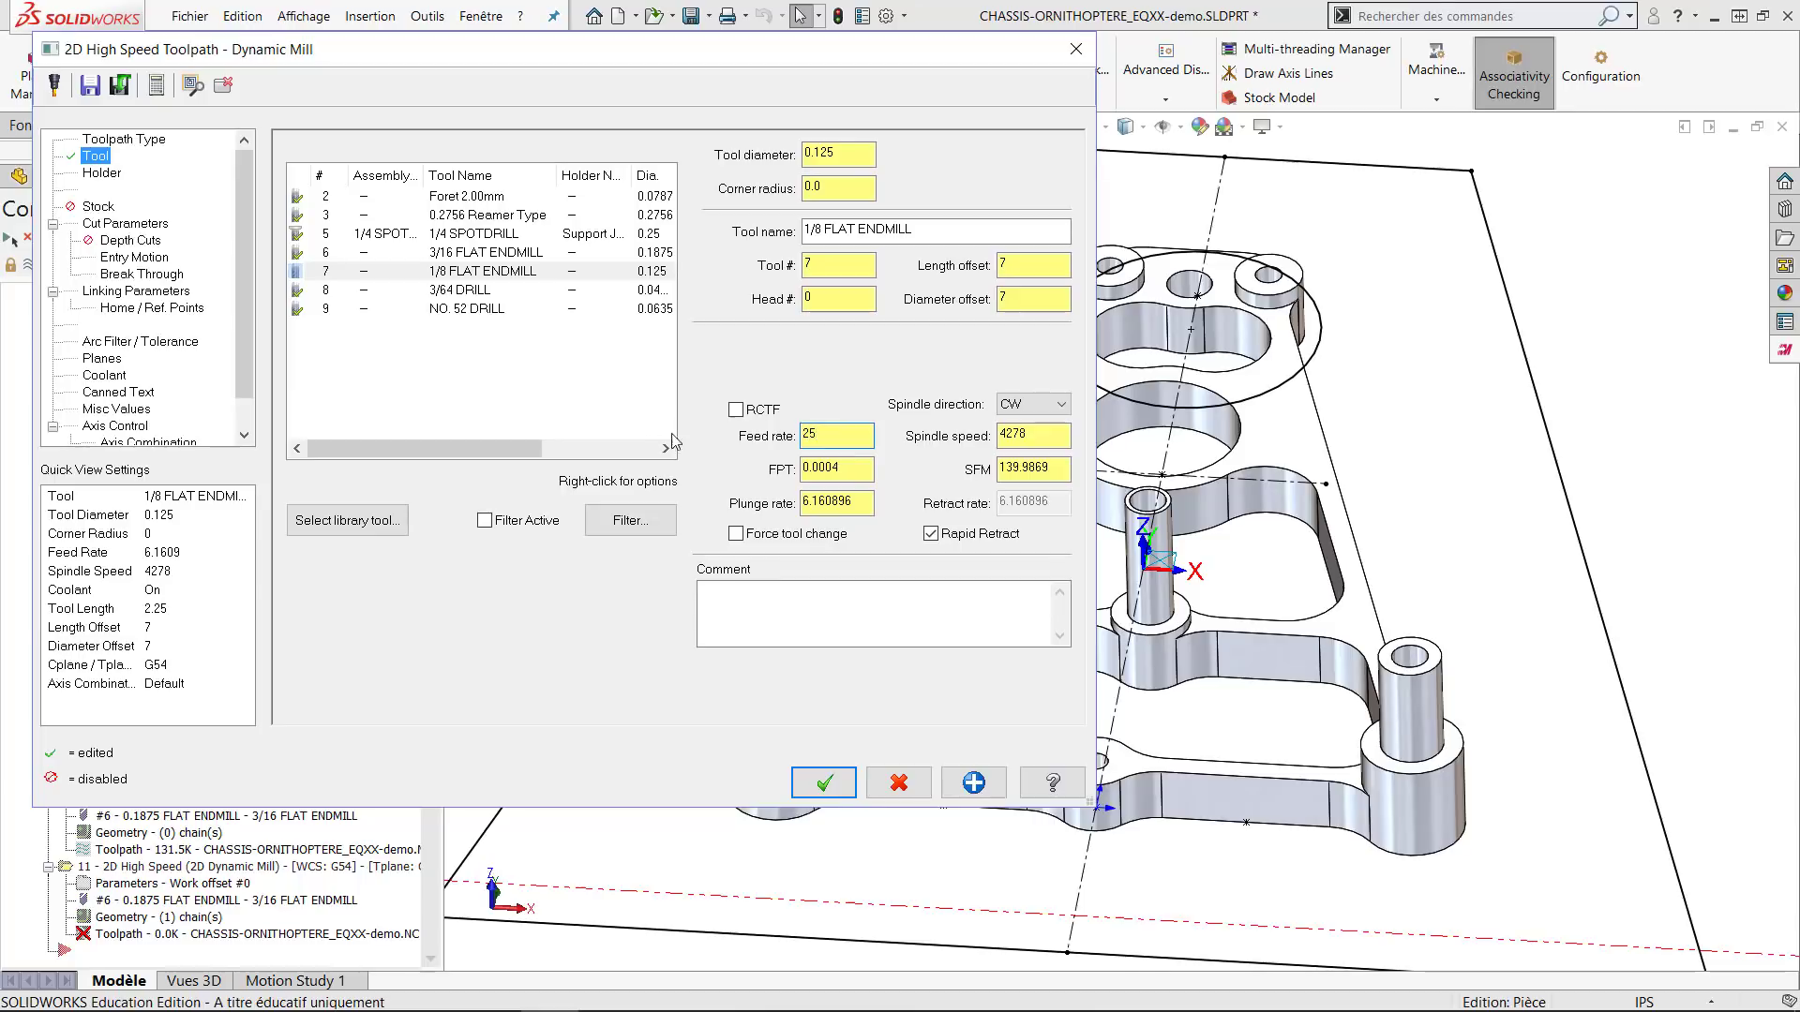
pyautogui.press('Tab')
pyautogui.write('6')
pyautogui.doubleClick(873, 501)
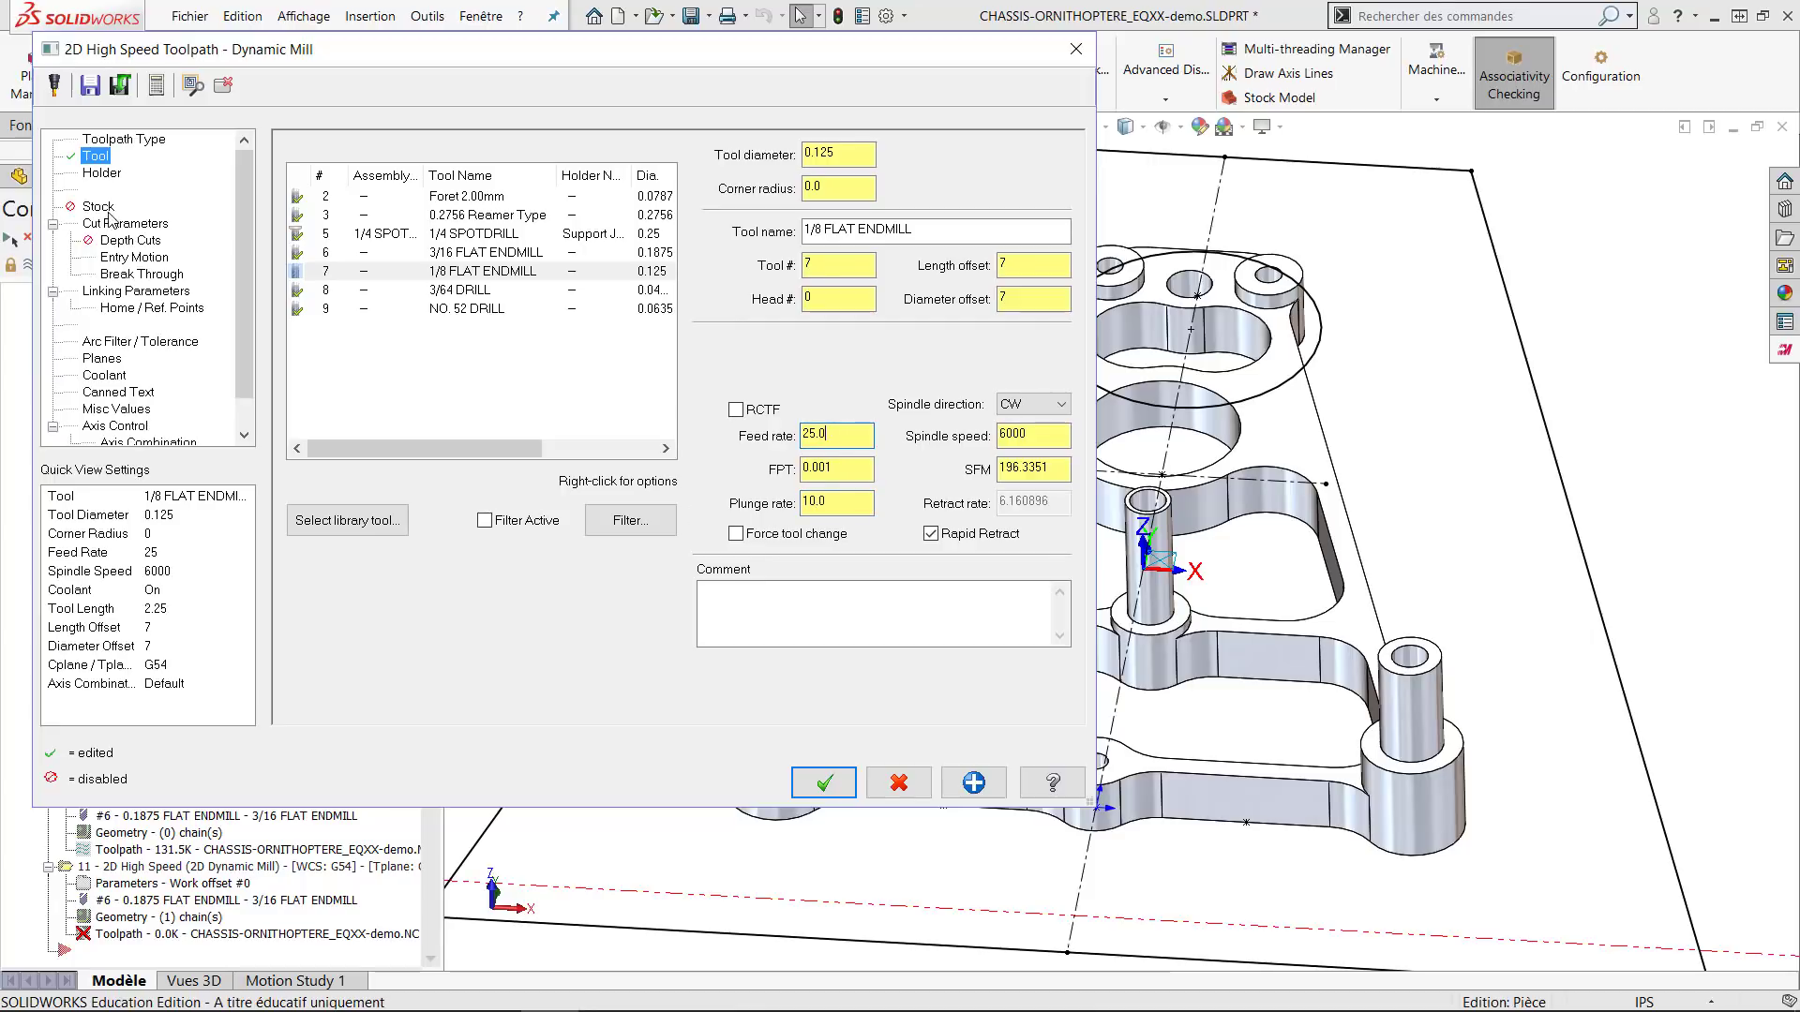
# Review the new dynamic mill's cut parameters, entry motion, break through, linking heights and machining region chain.
pyautogui.click(143, 228)
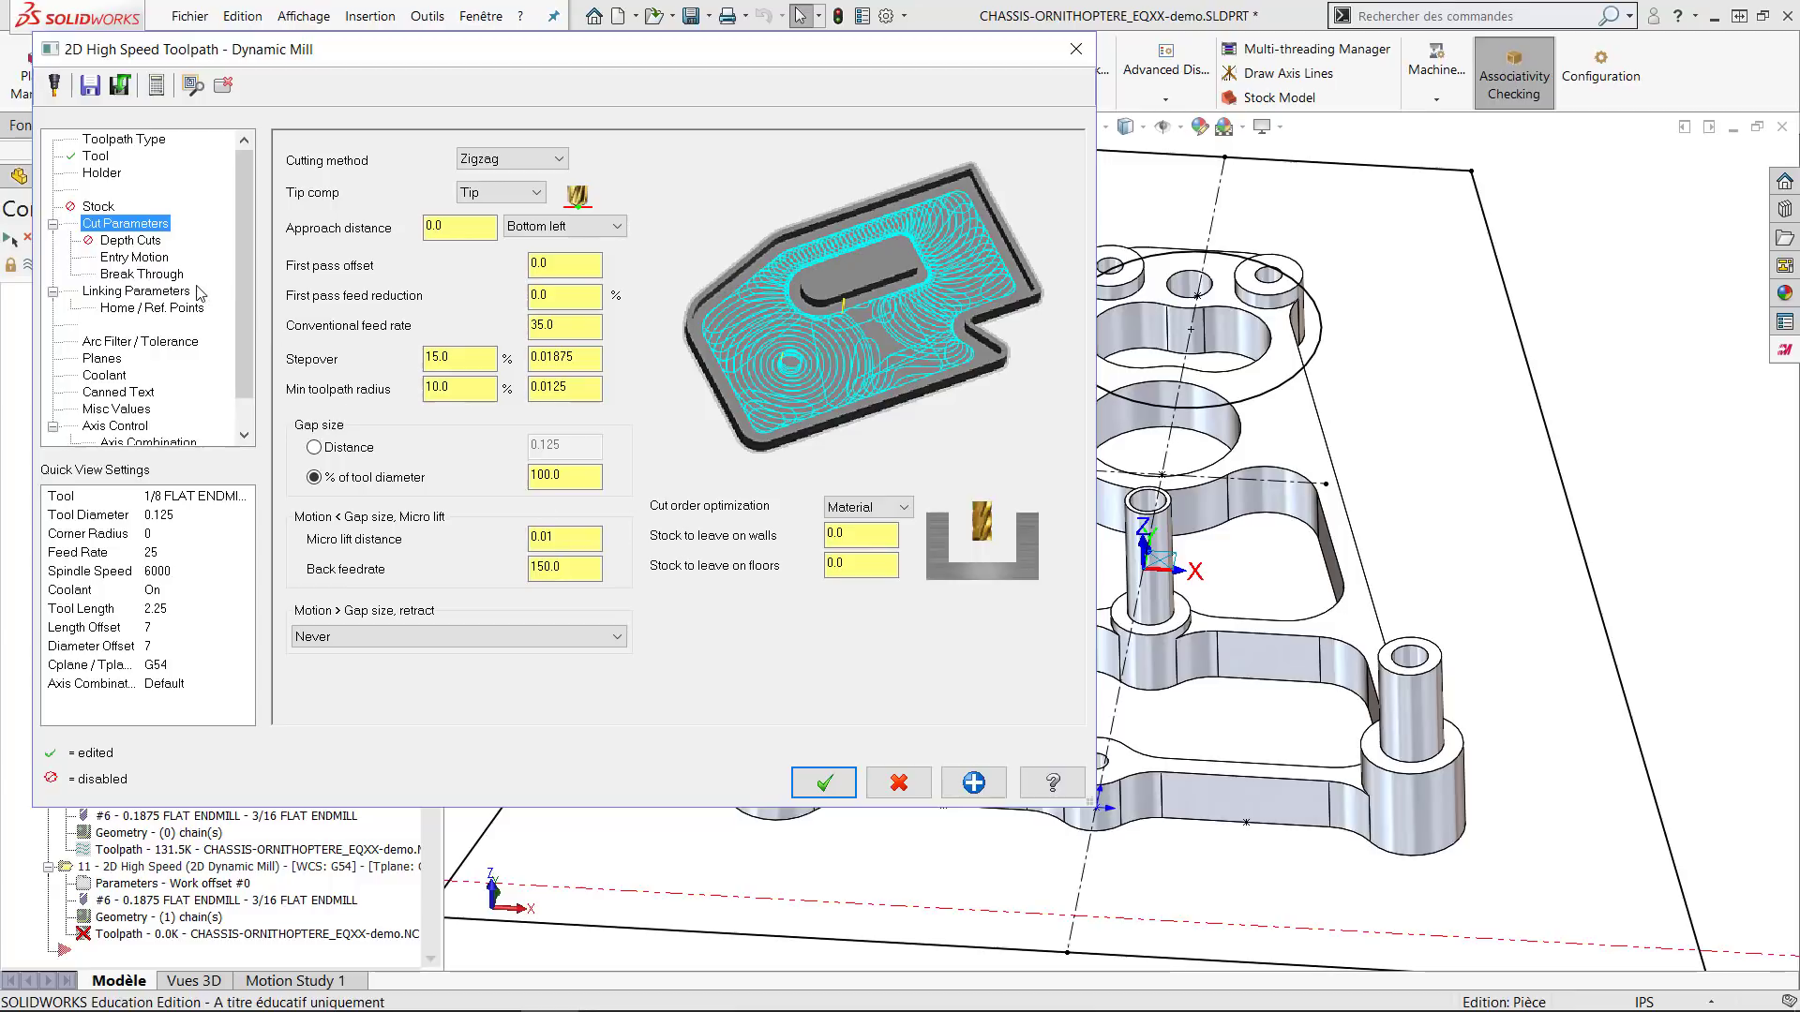
pyautogui.click(137, 261)
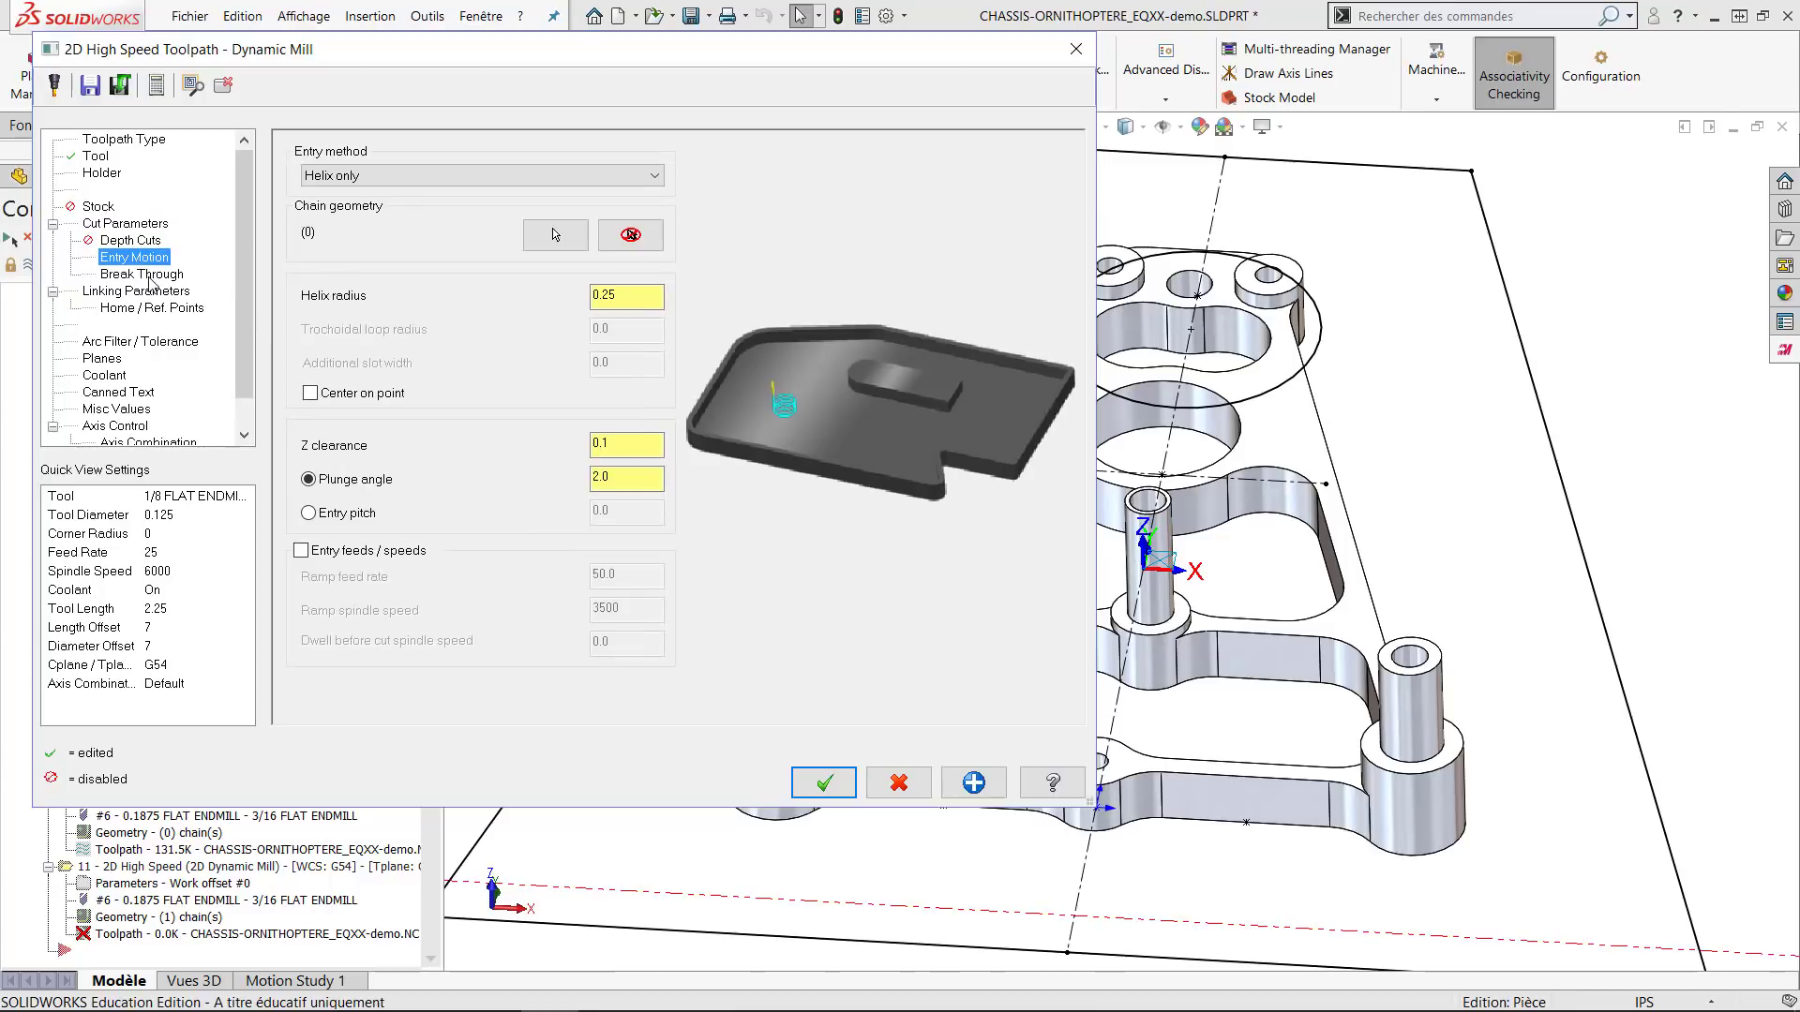
pyautogui.click(147, 274)
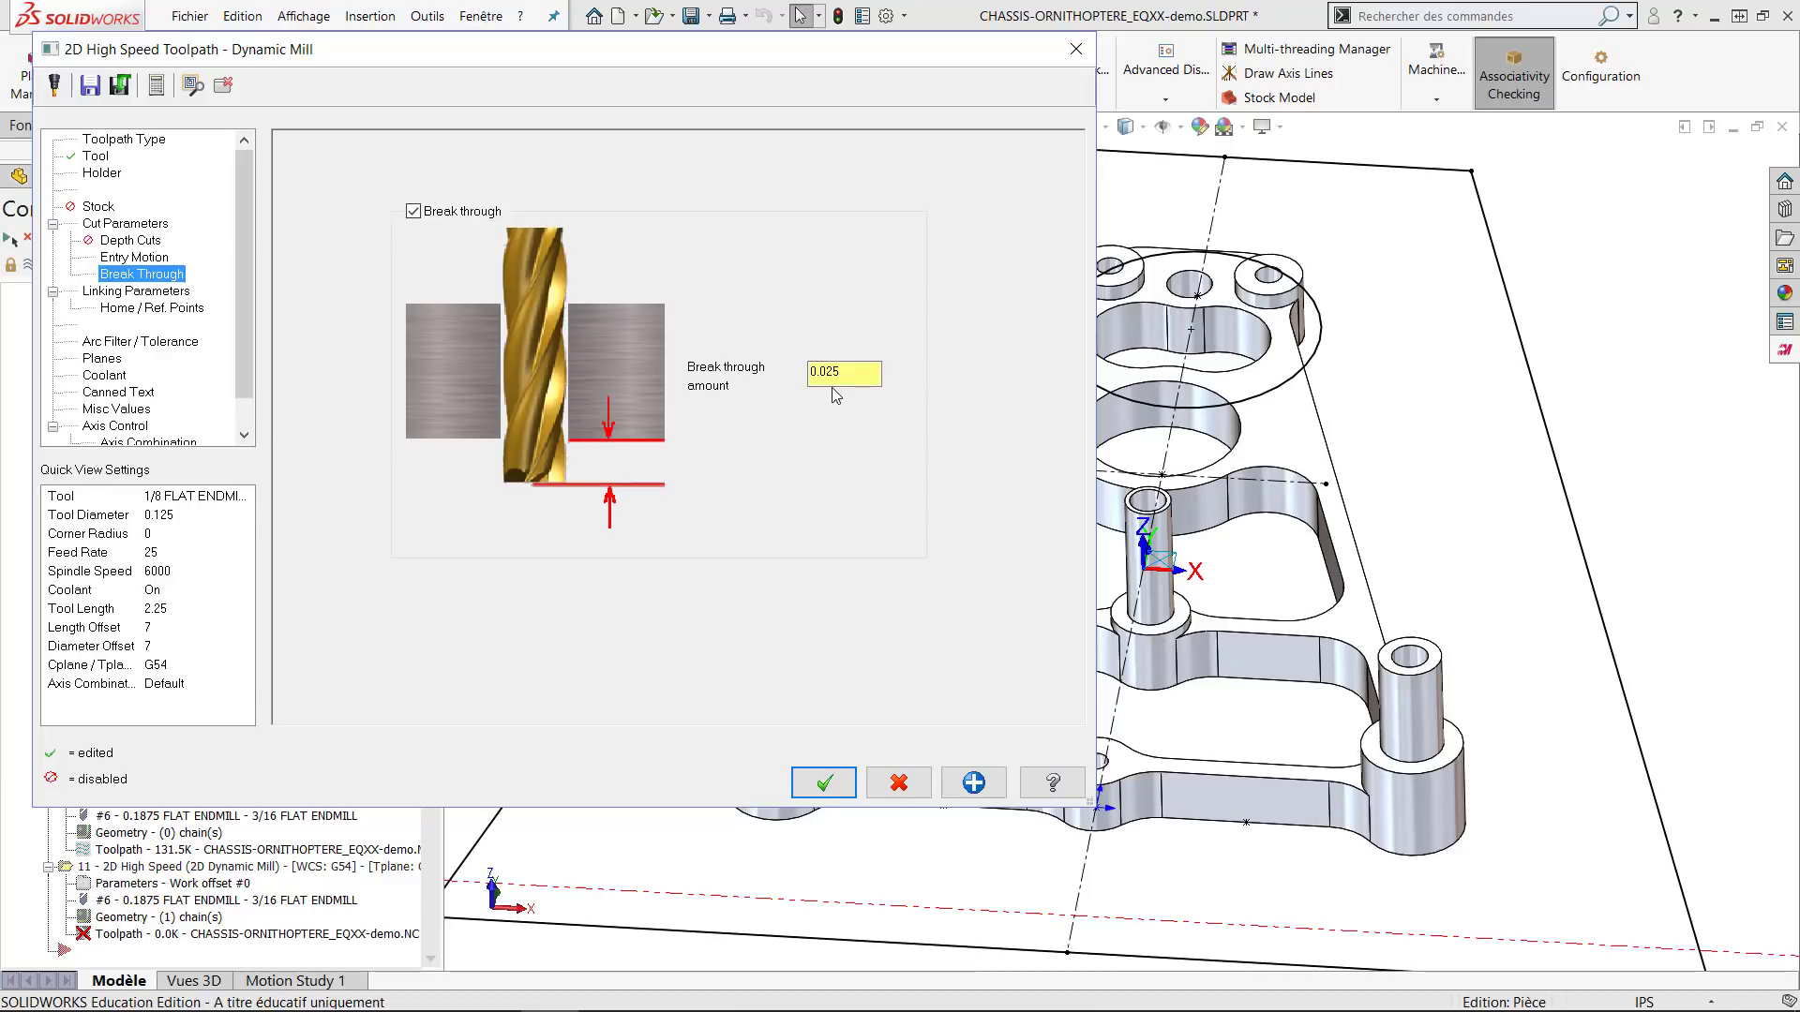
pyautogui.click(150, 291)
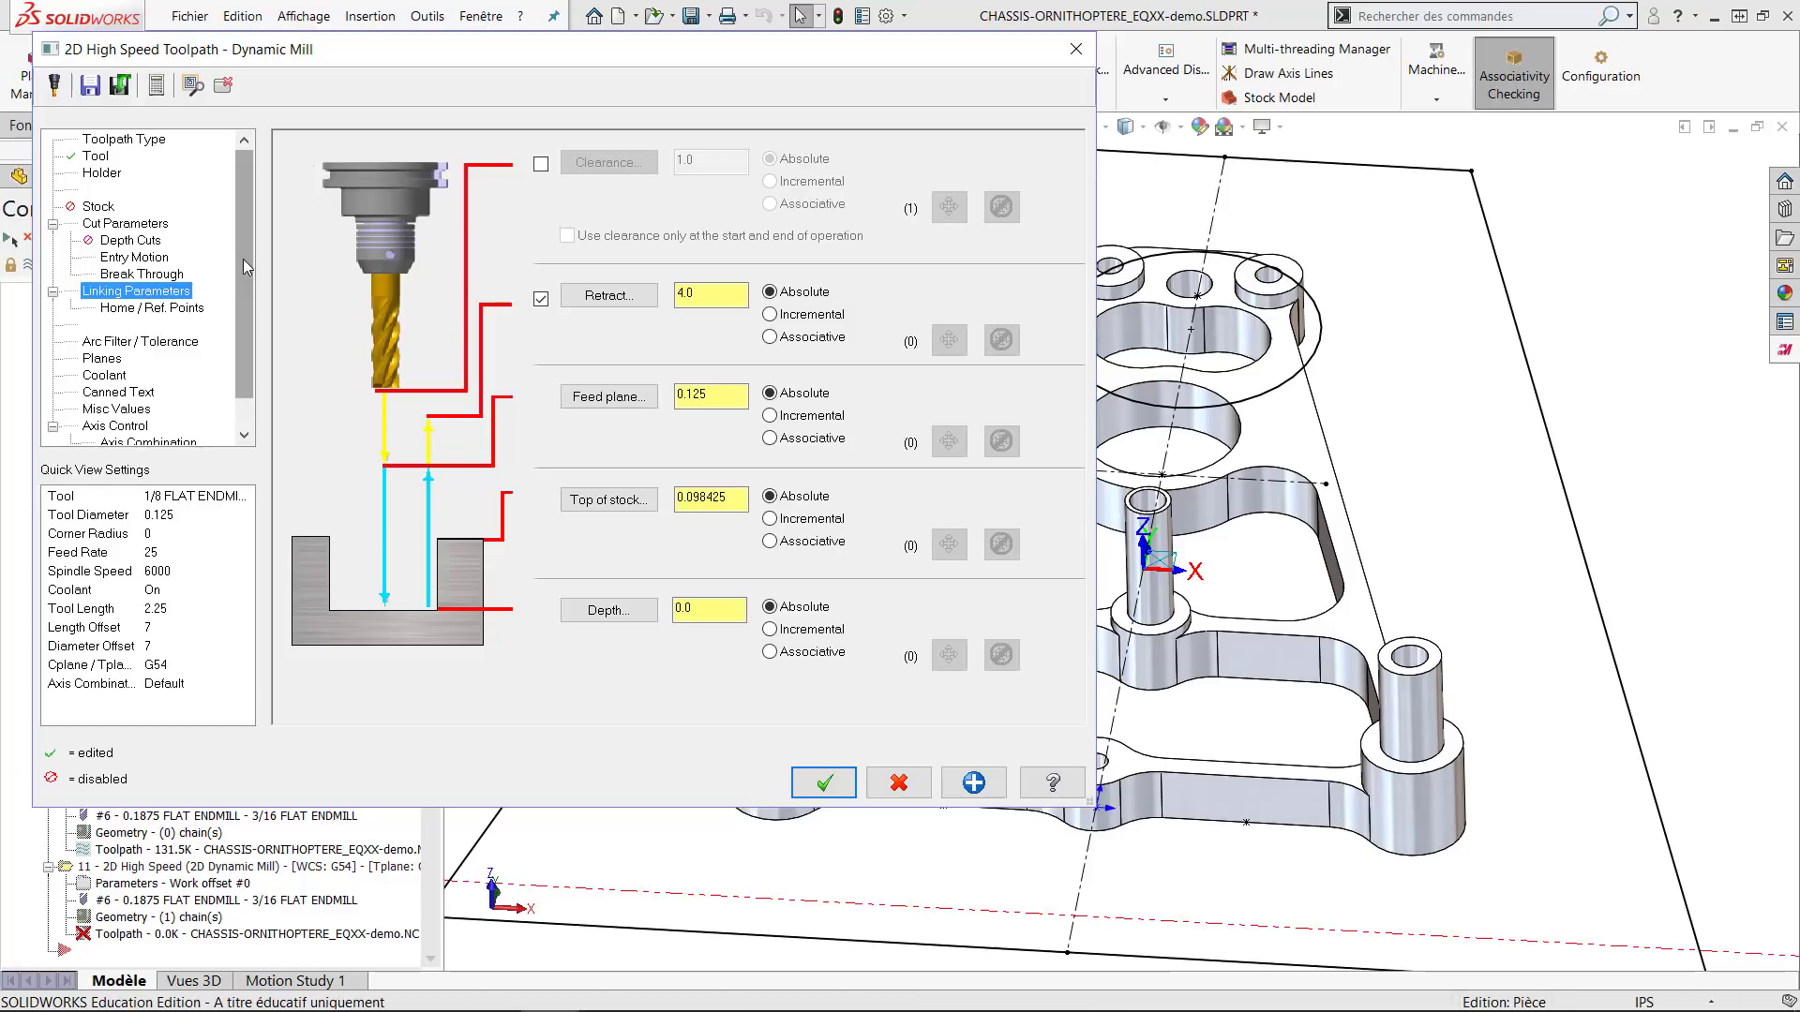
pyautogui.click(138, 141)
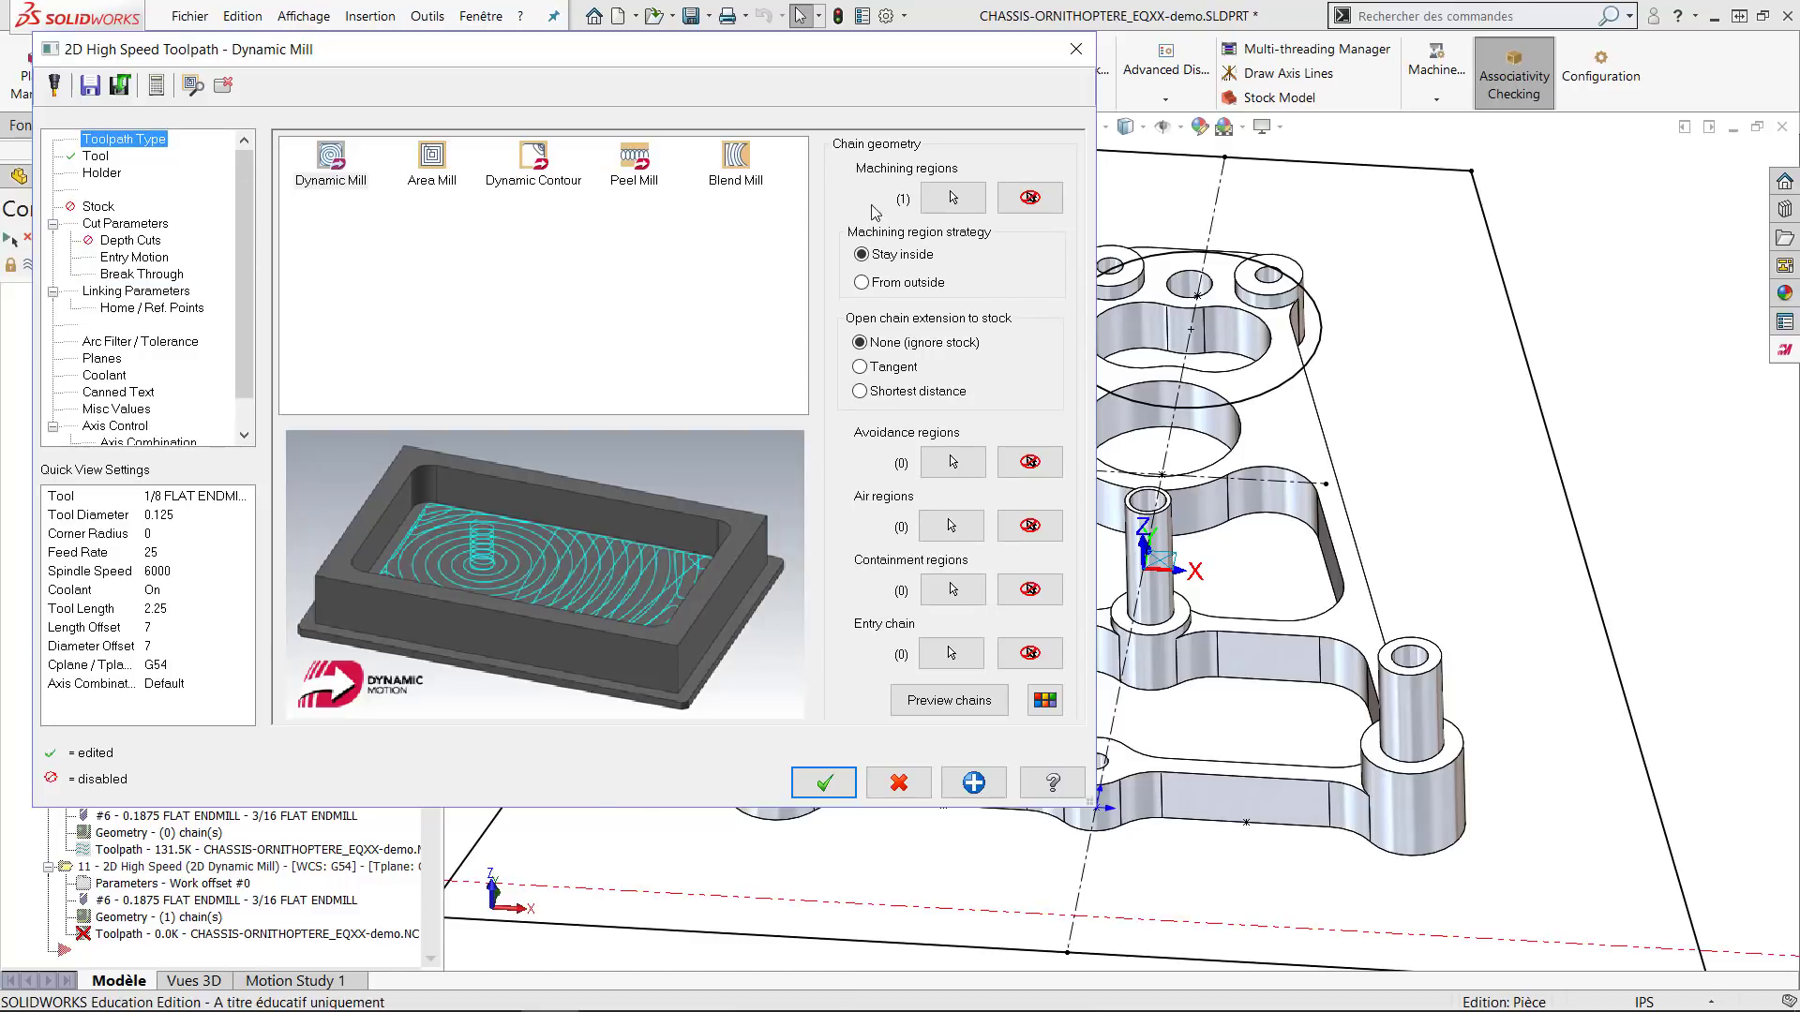
pyautogui.click(950, 196)
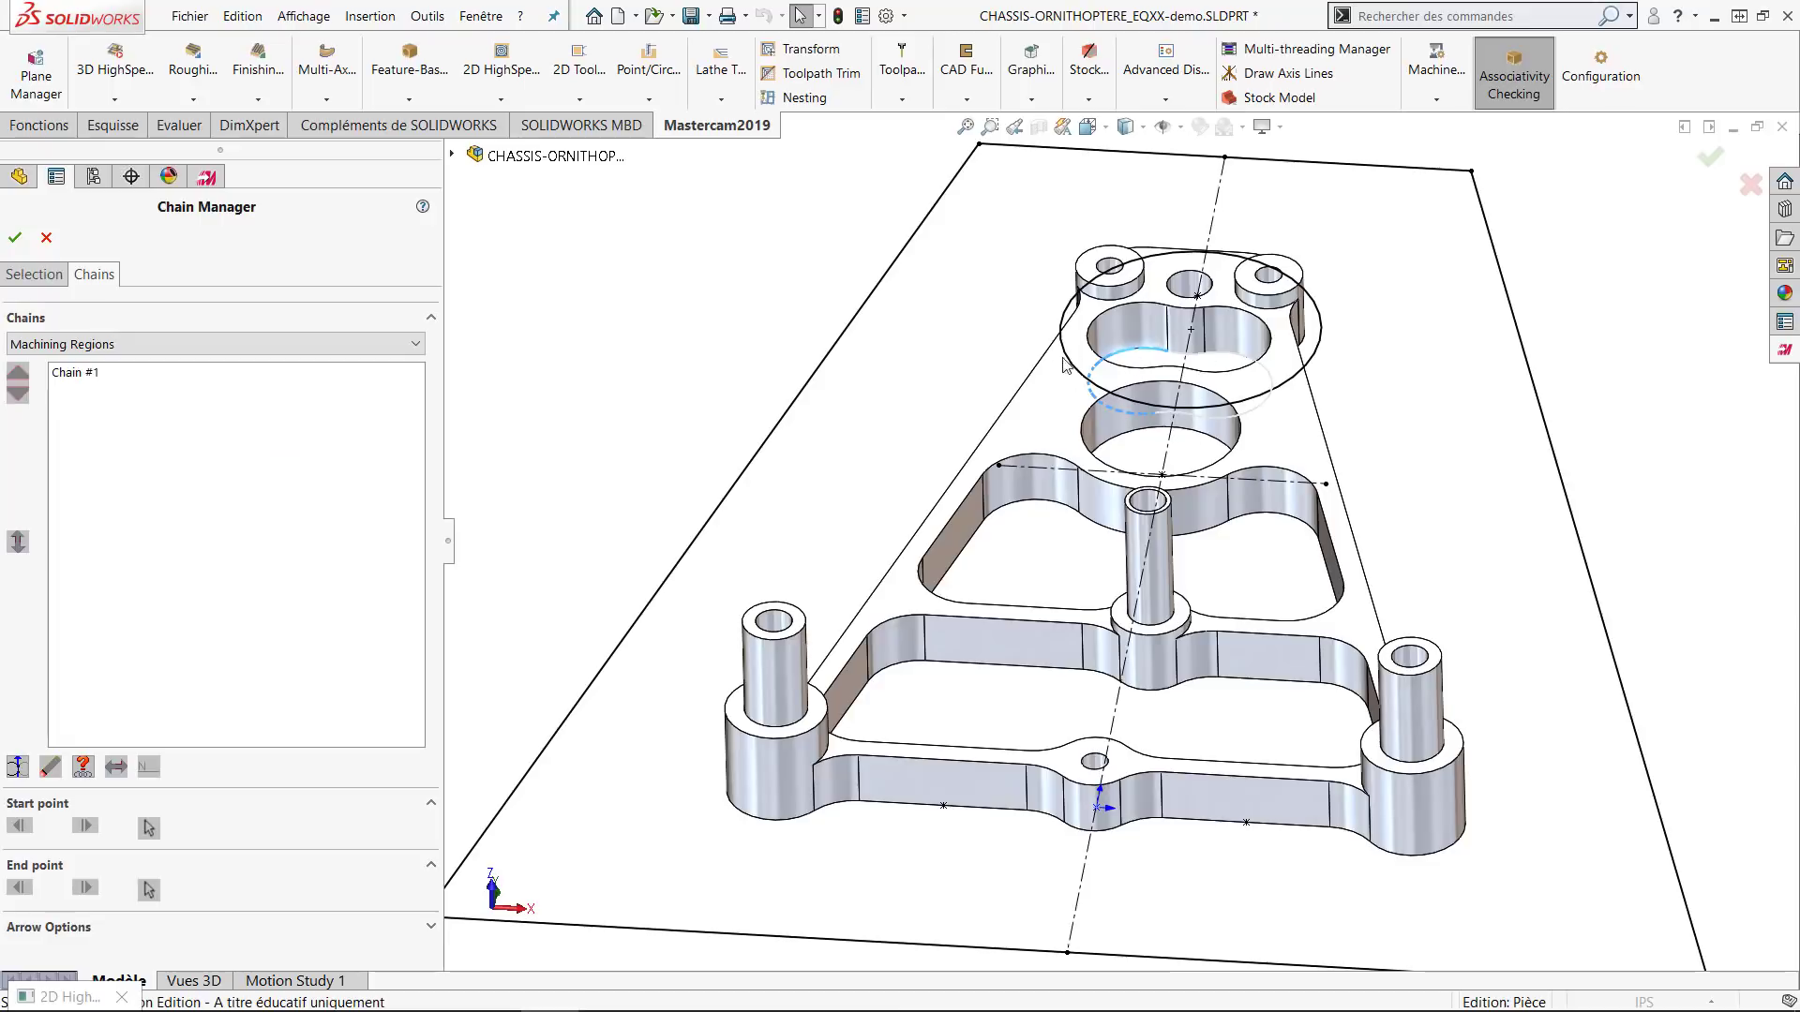
pyautogui.click(17, 238)
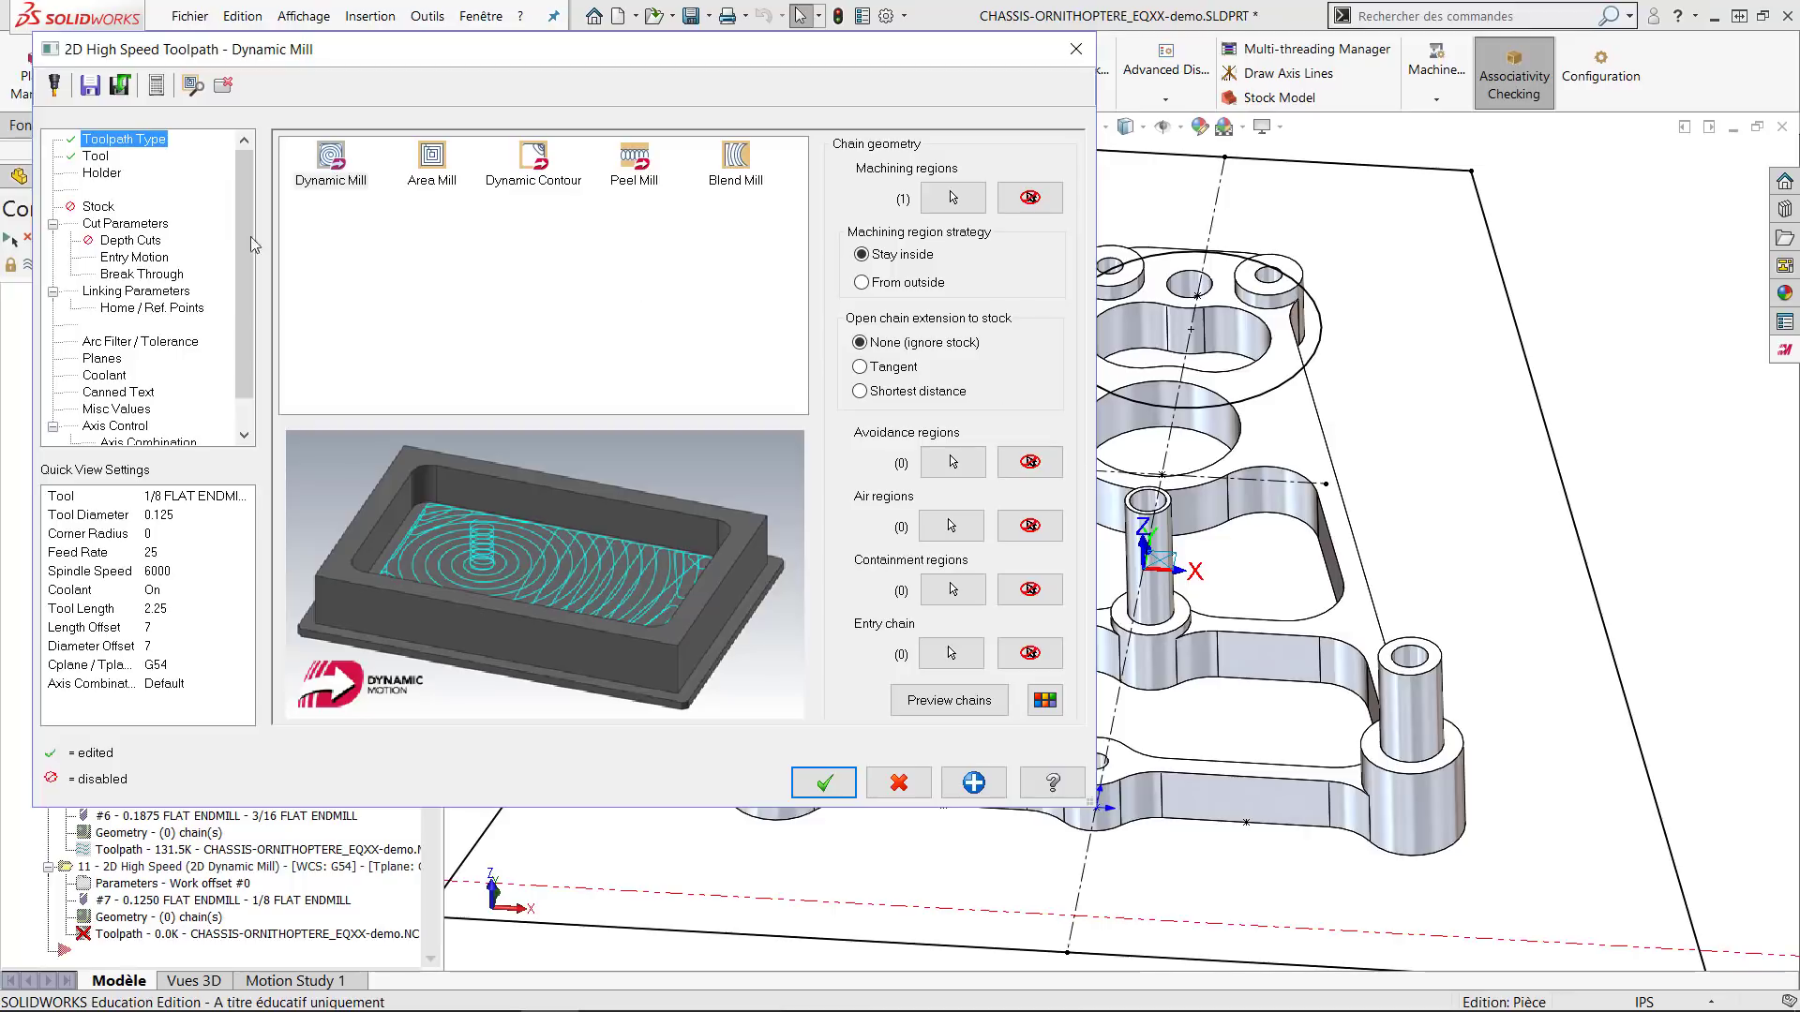
pyautogui.click(132, 293)
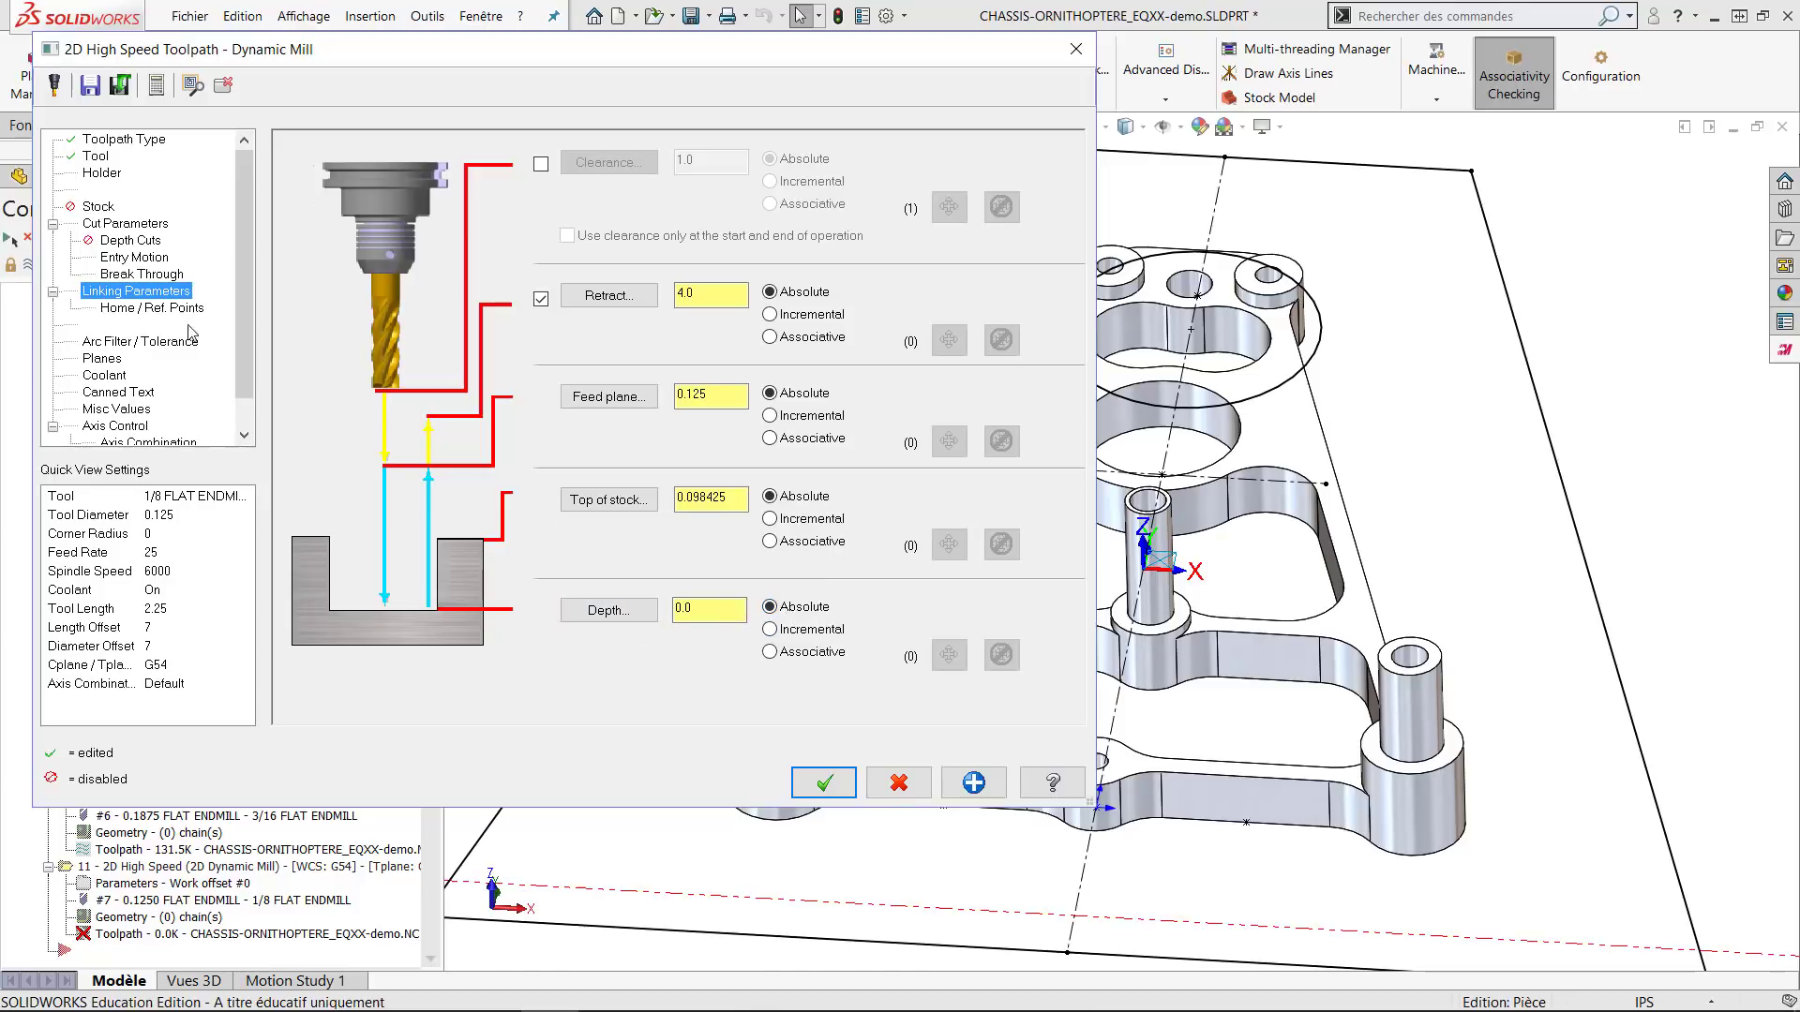
pyautogui.click(136, 275)
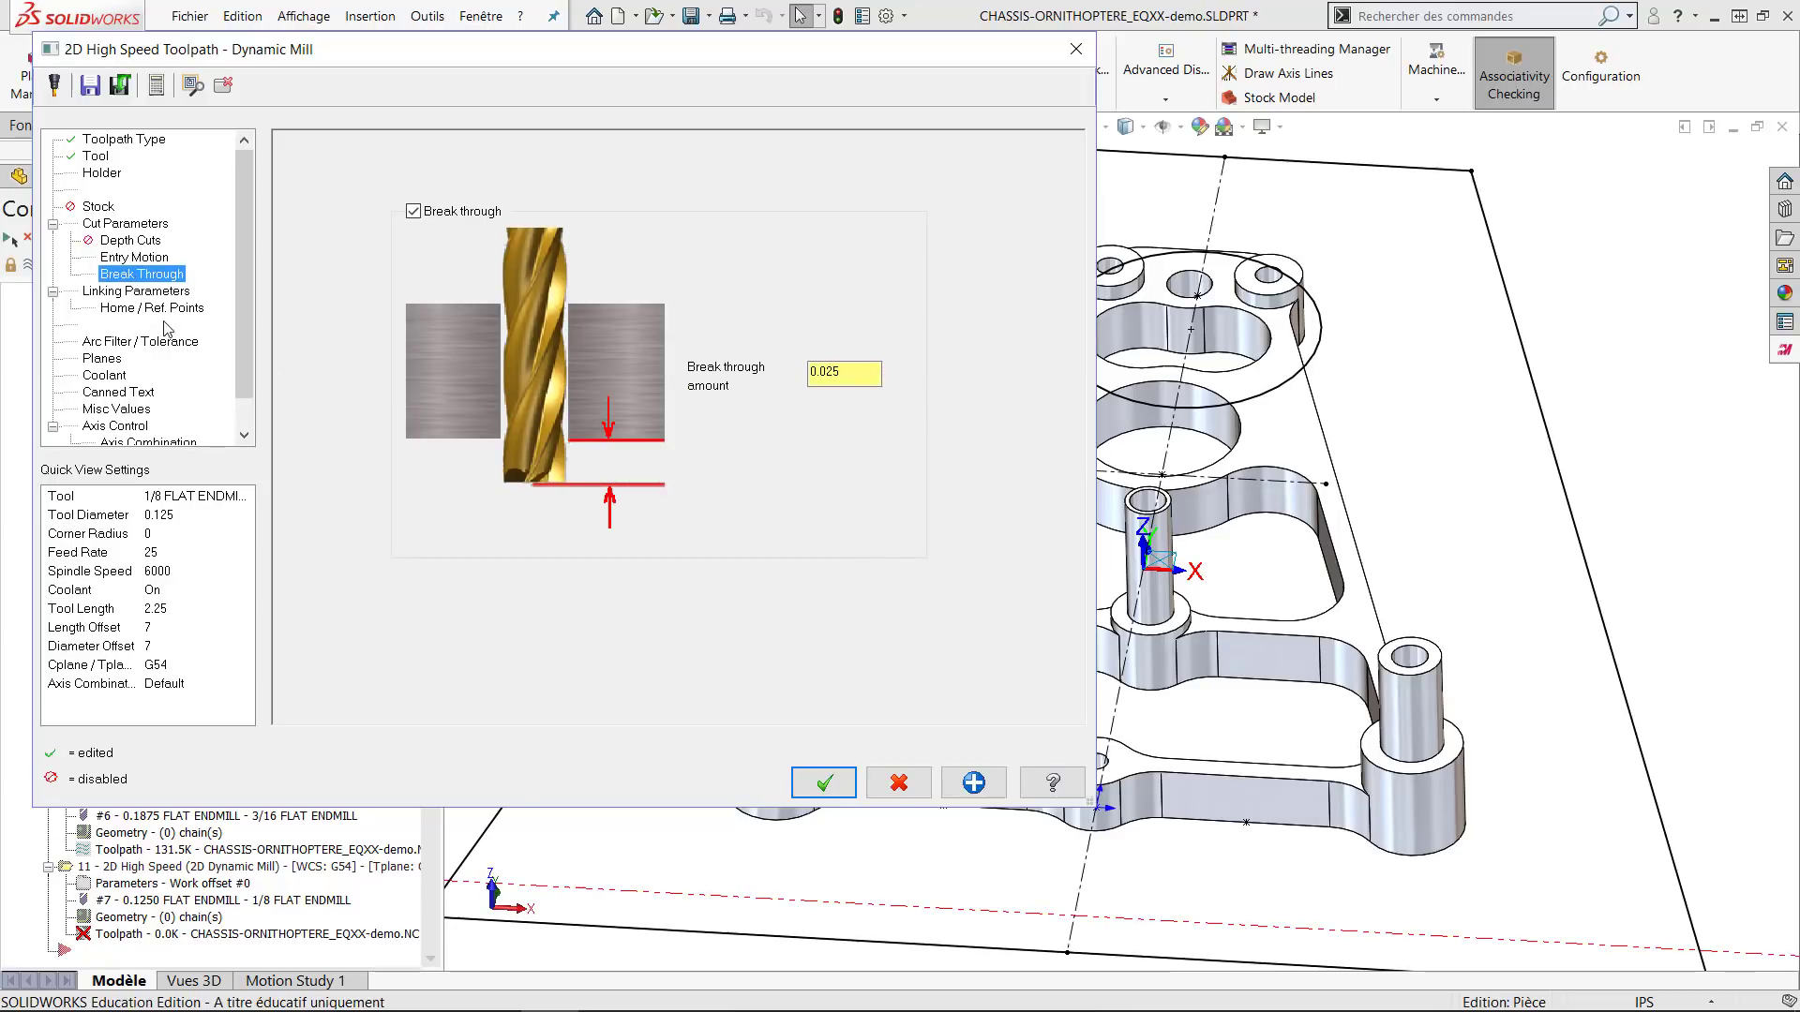
# Set the top of stock to 0.098425 from the base edge of a short boss, and generate the 1/8 endmill toolpath.
pyautogui.click(175, 291)
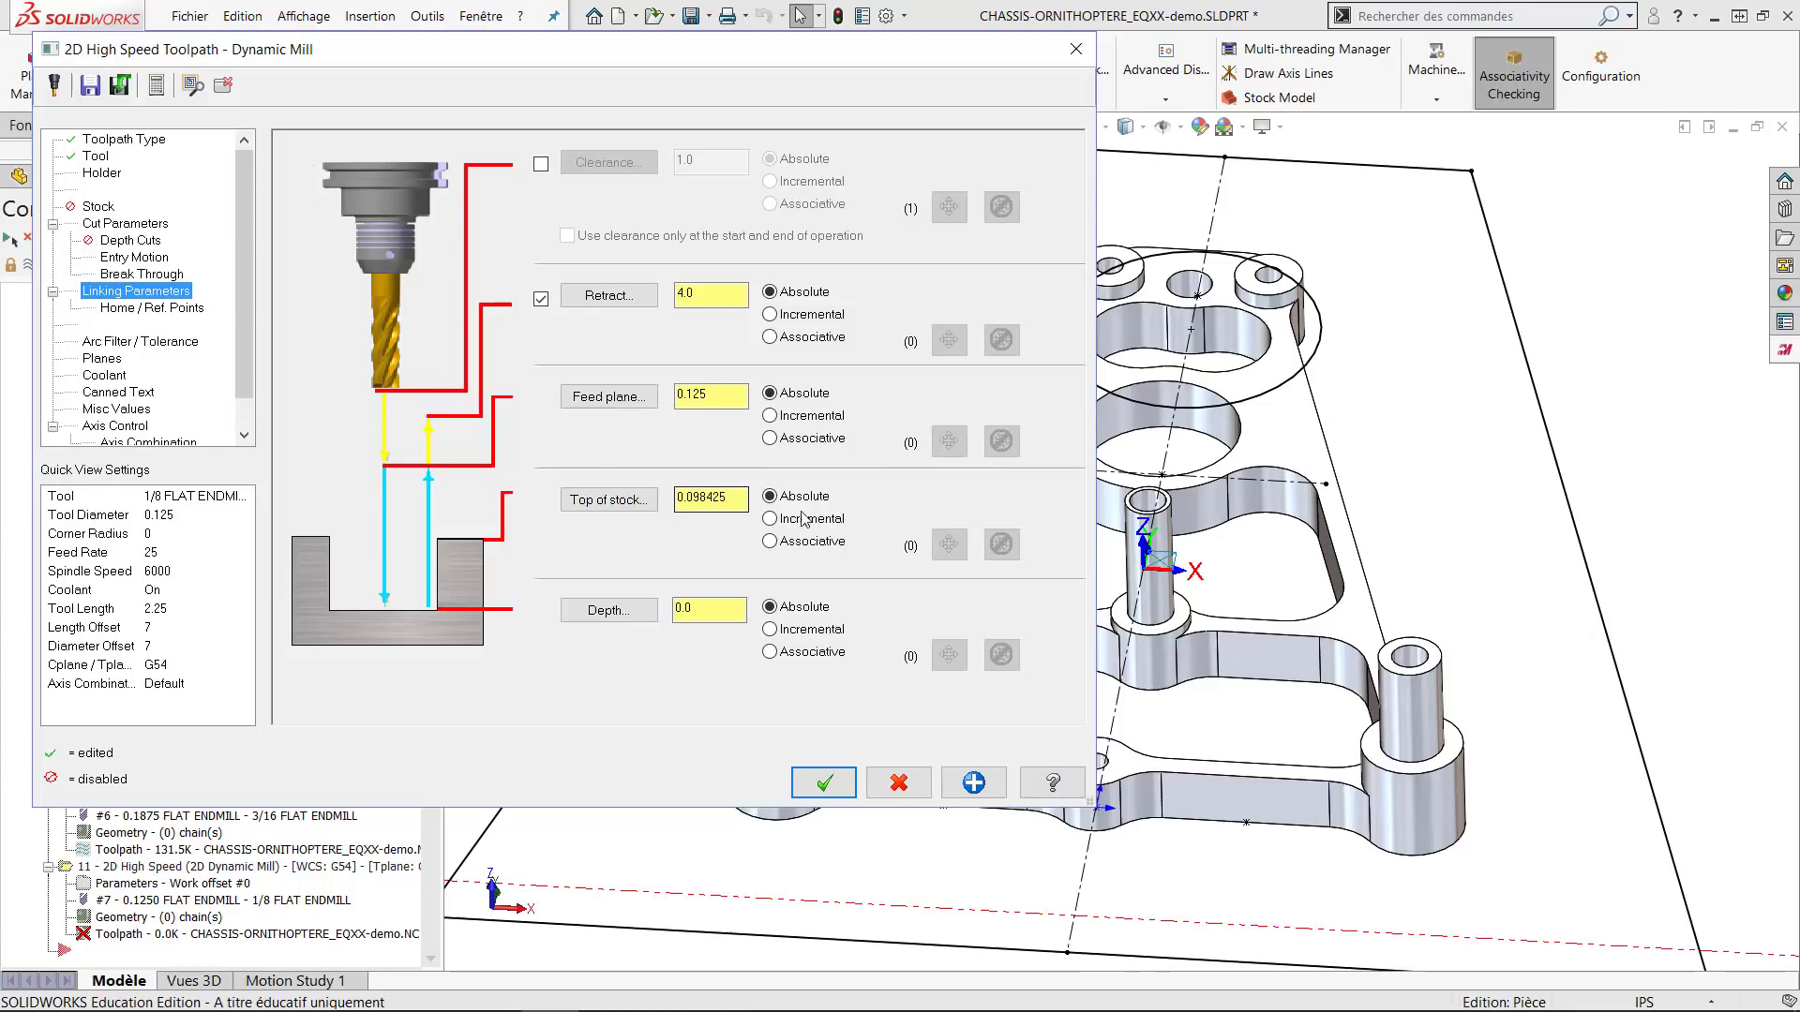
pyautogui.click(633, 507)
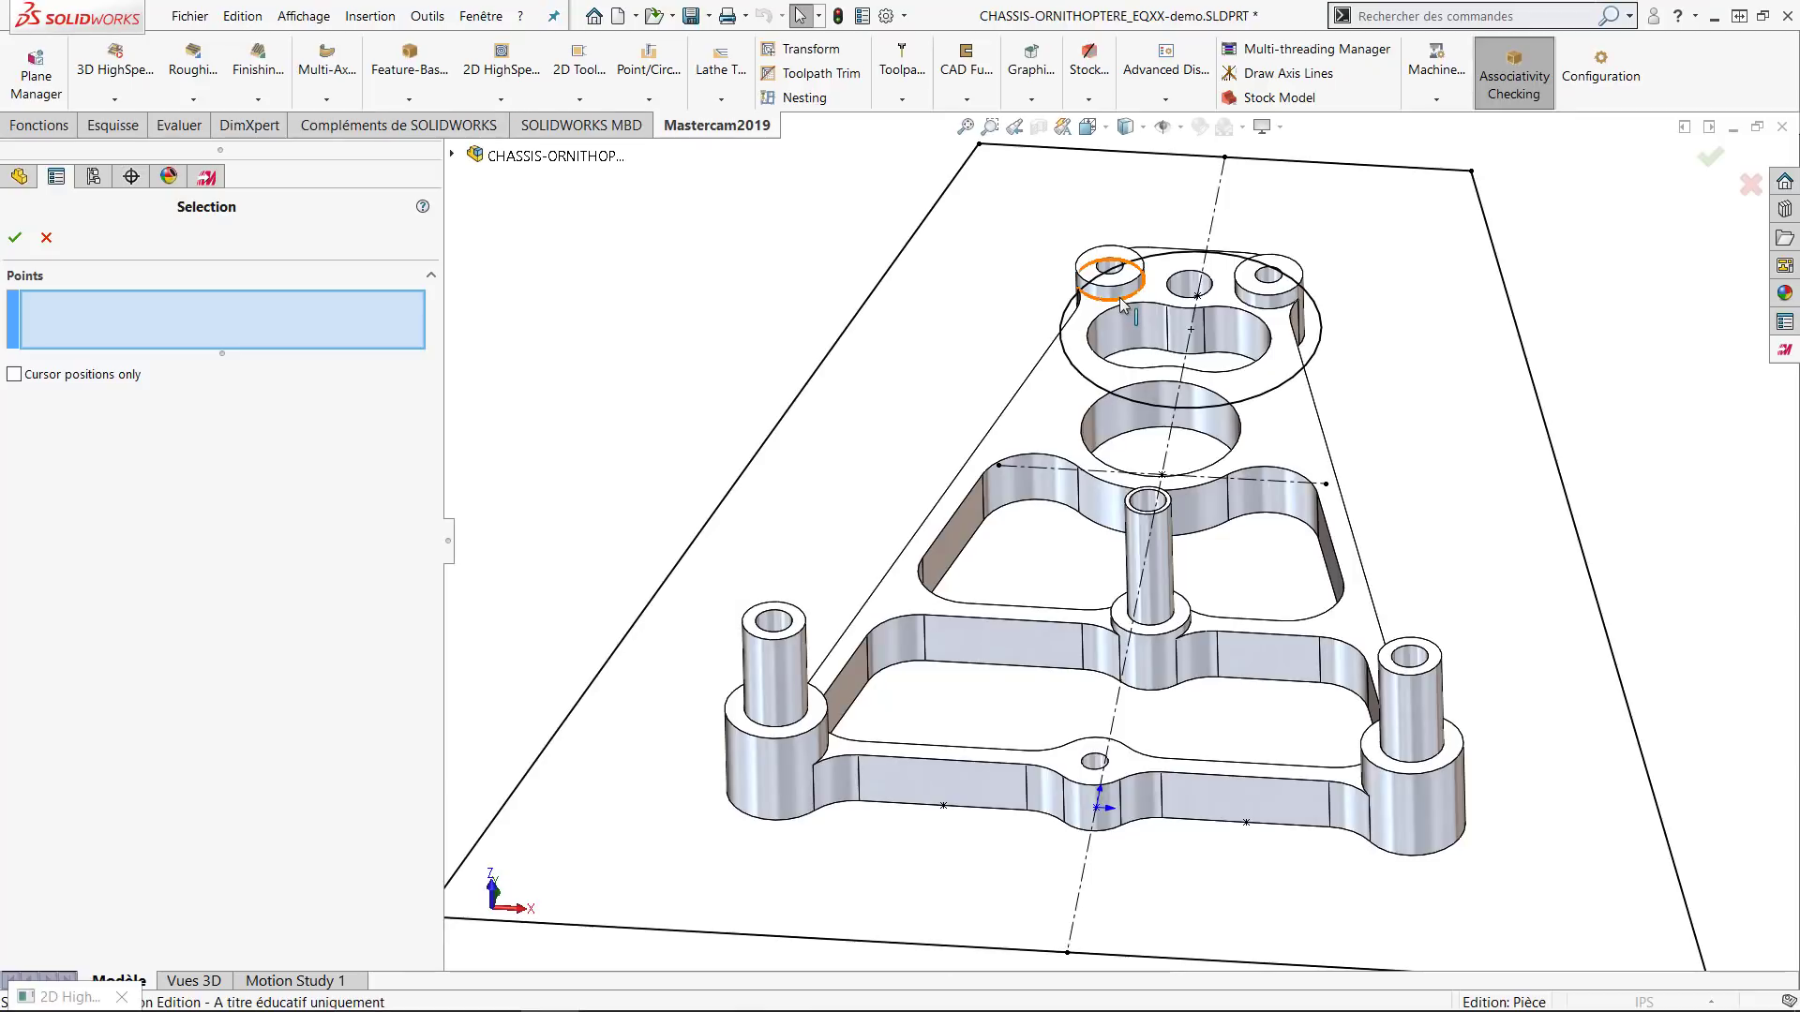
pyautogui.click(1122, 300)
pyautogui.click(15, 237)
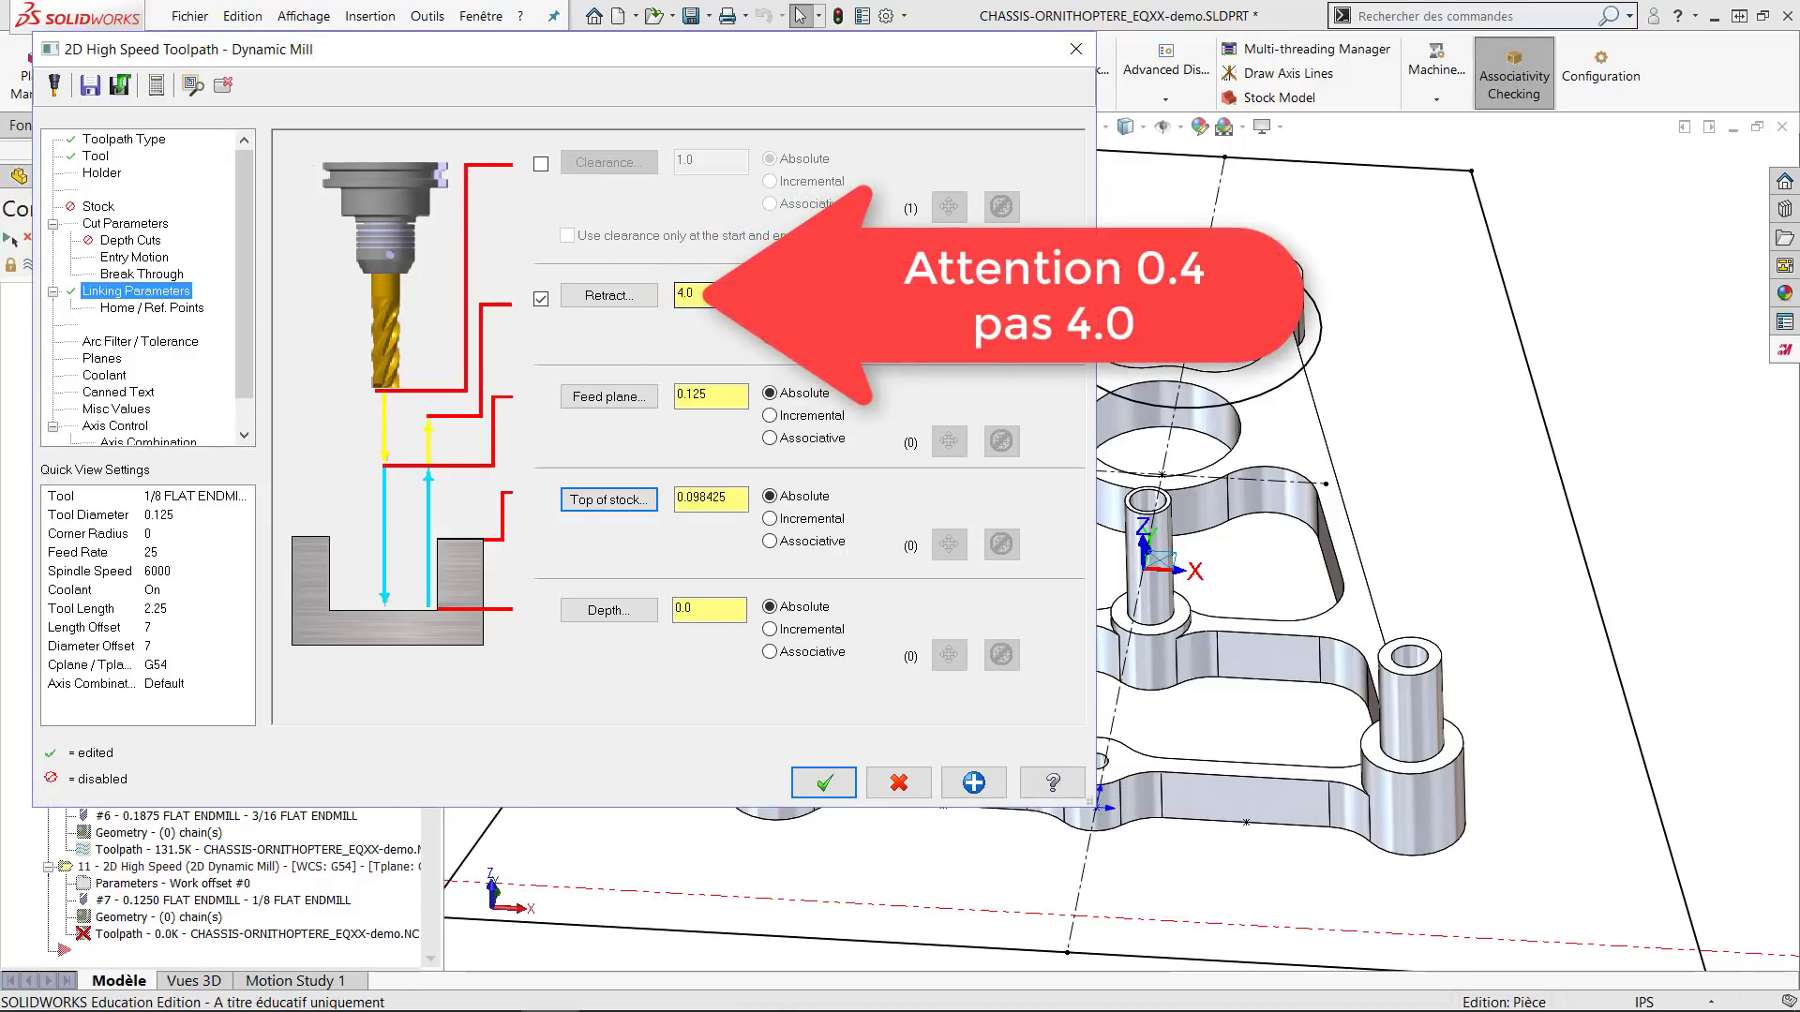
pyautogui.click(169, 344)
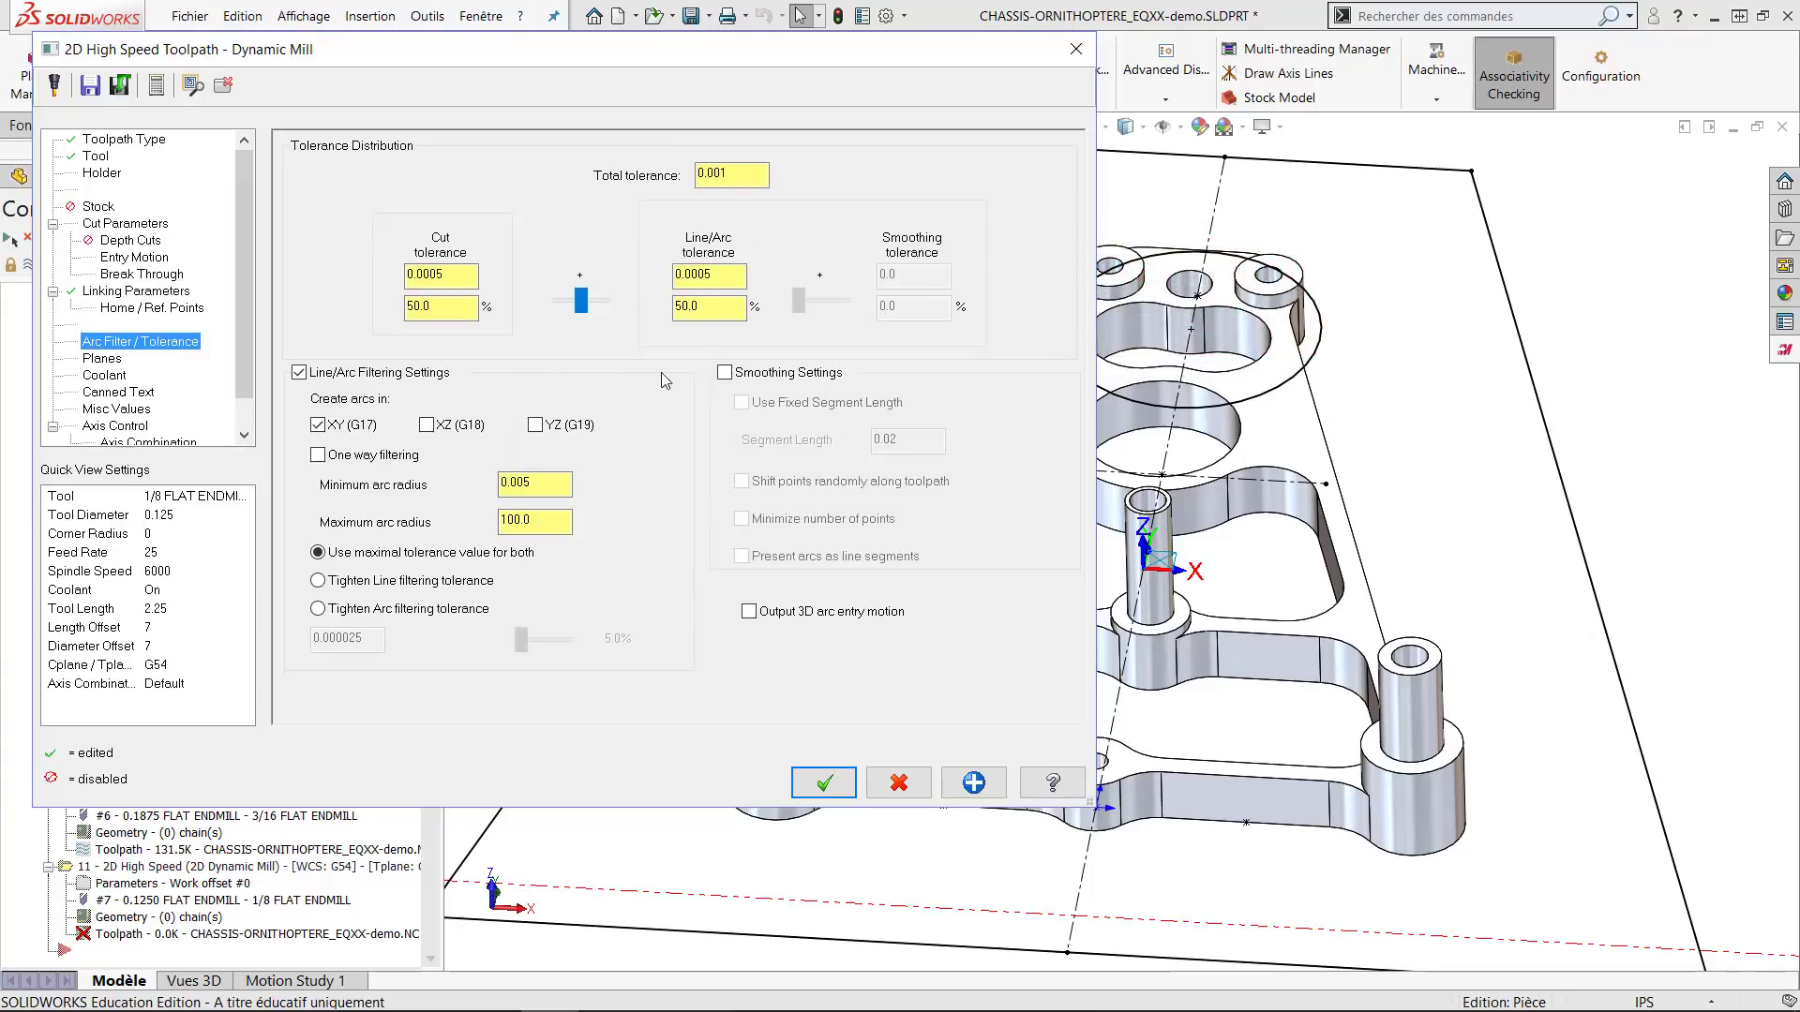
pyautogui.click(842, 782)
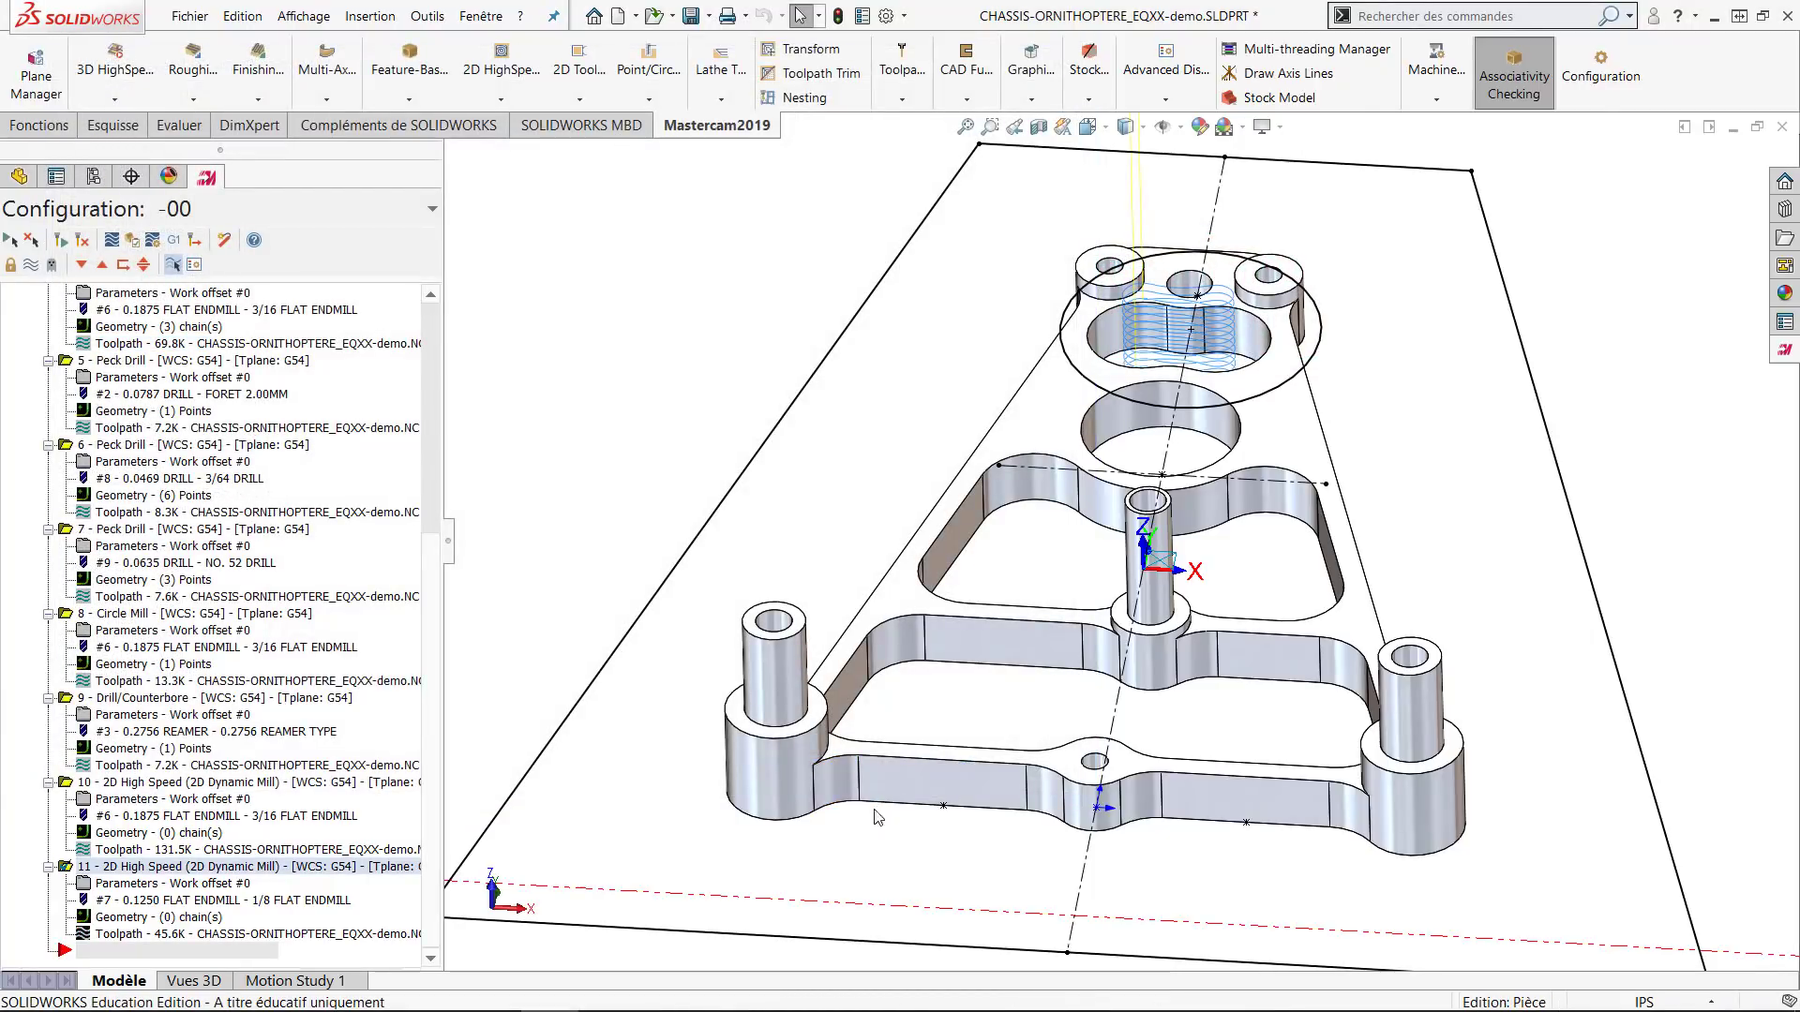
# Create a Dynamic Mill operation using the sketched circle around the two short bosses as the machining region.
pyautogui.moveTo(851, 783); pyautogui.dragTo(1482, 779, button='middle')
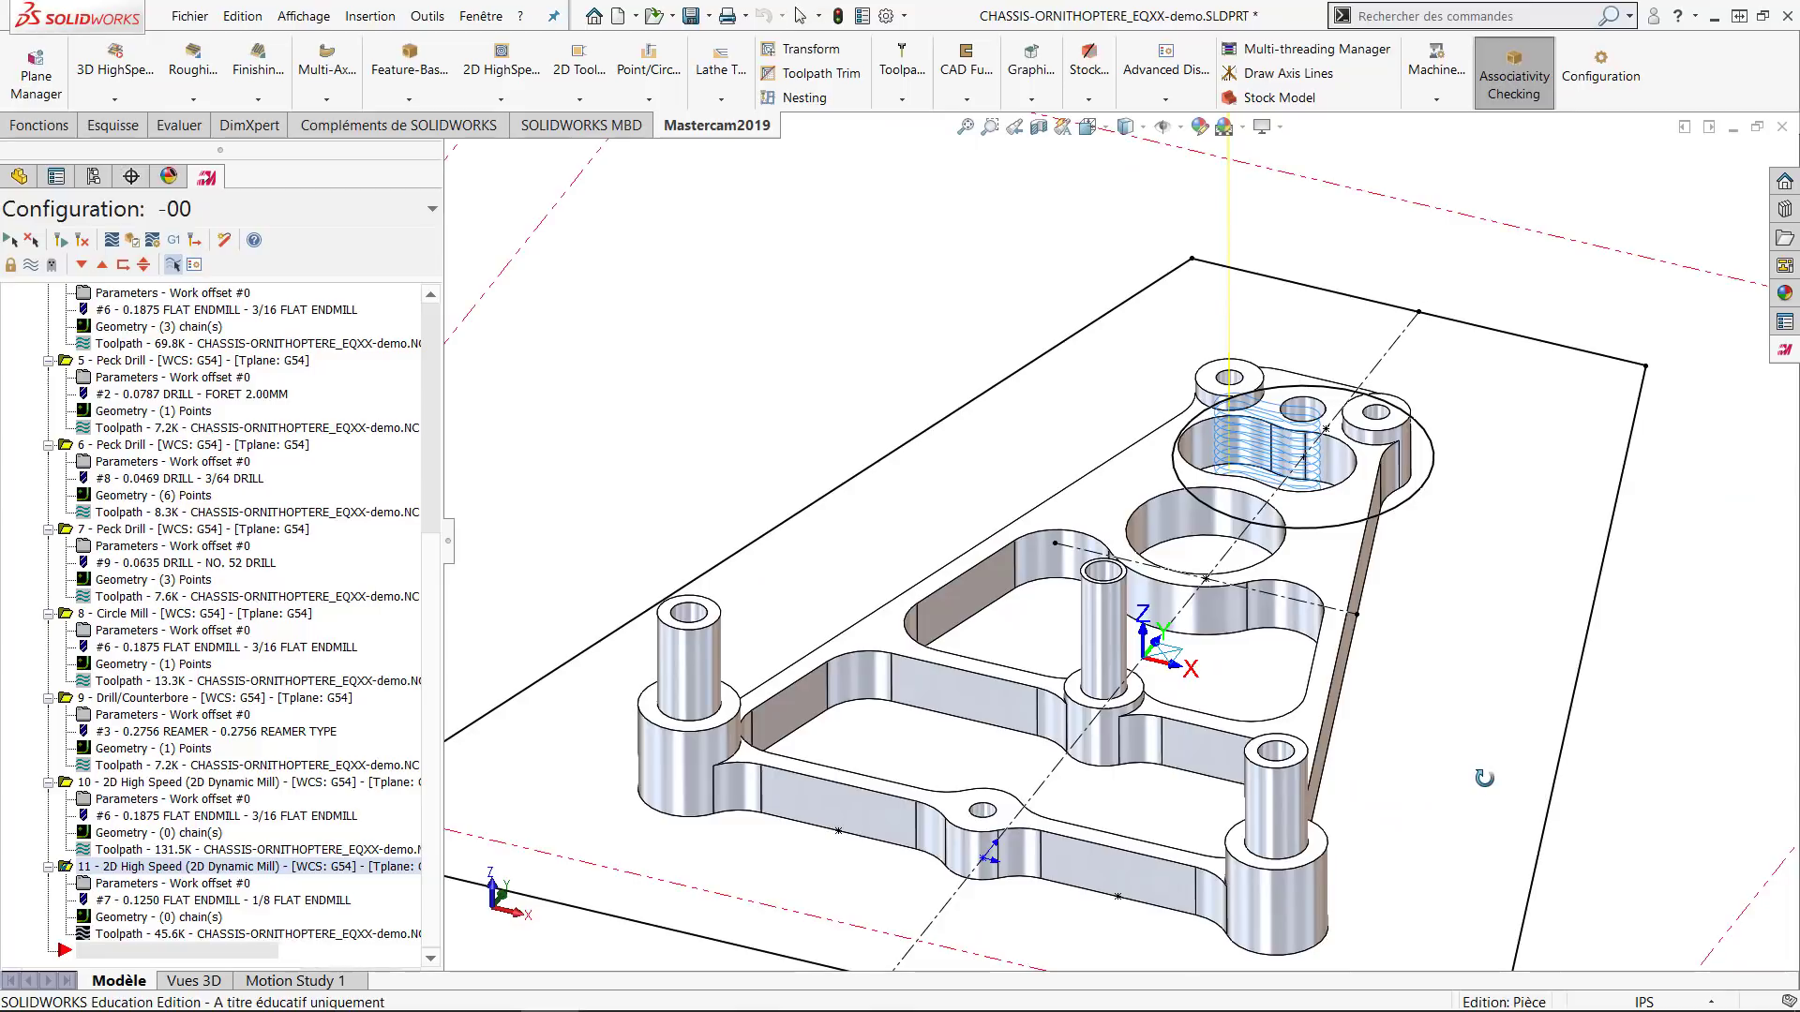
pyautogui.scroll(2, 1362, 607)
pyautogui.moveTo(1365, 613); pyautogui.dragTo(1261, 747, button='middle')
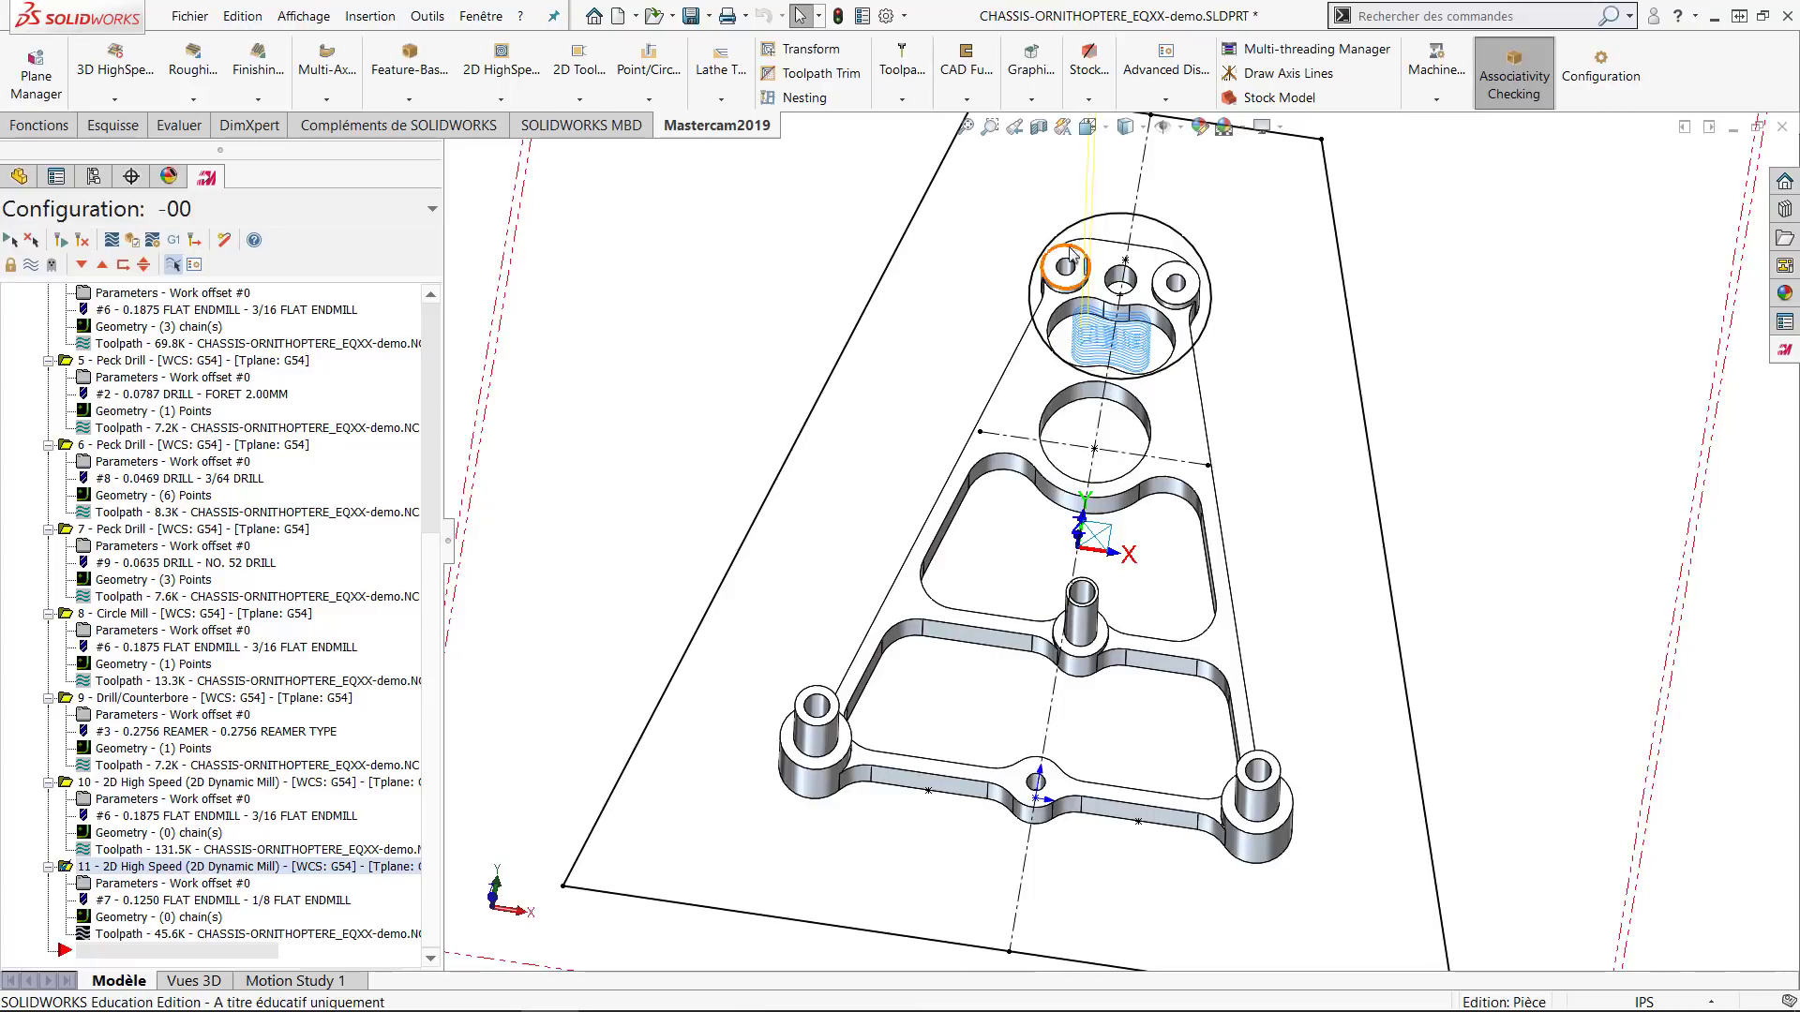
pyautogui.click(578, 104)
pyautogui.click(532, 101)
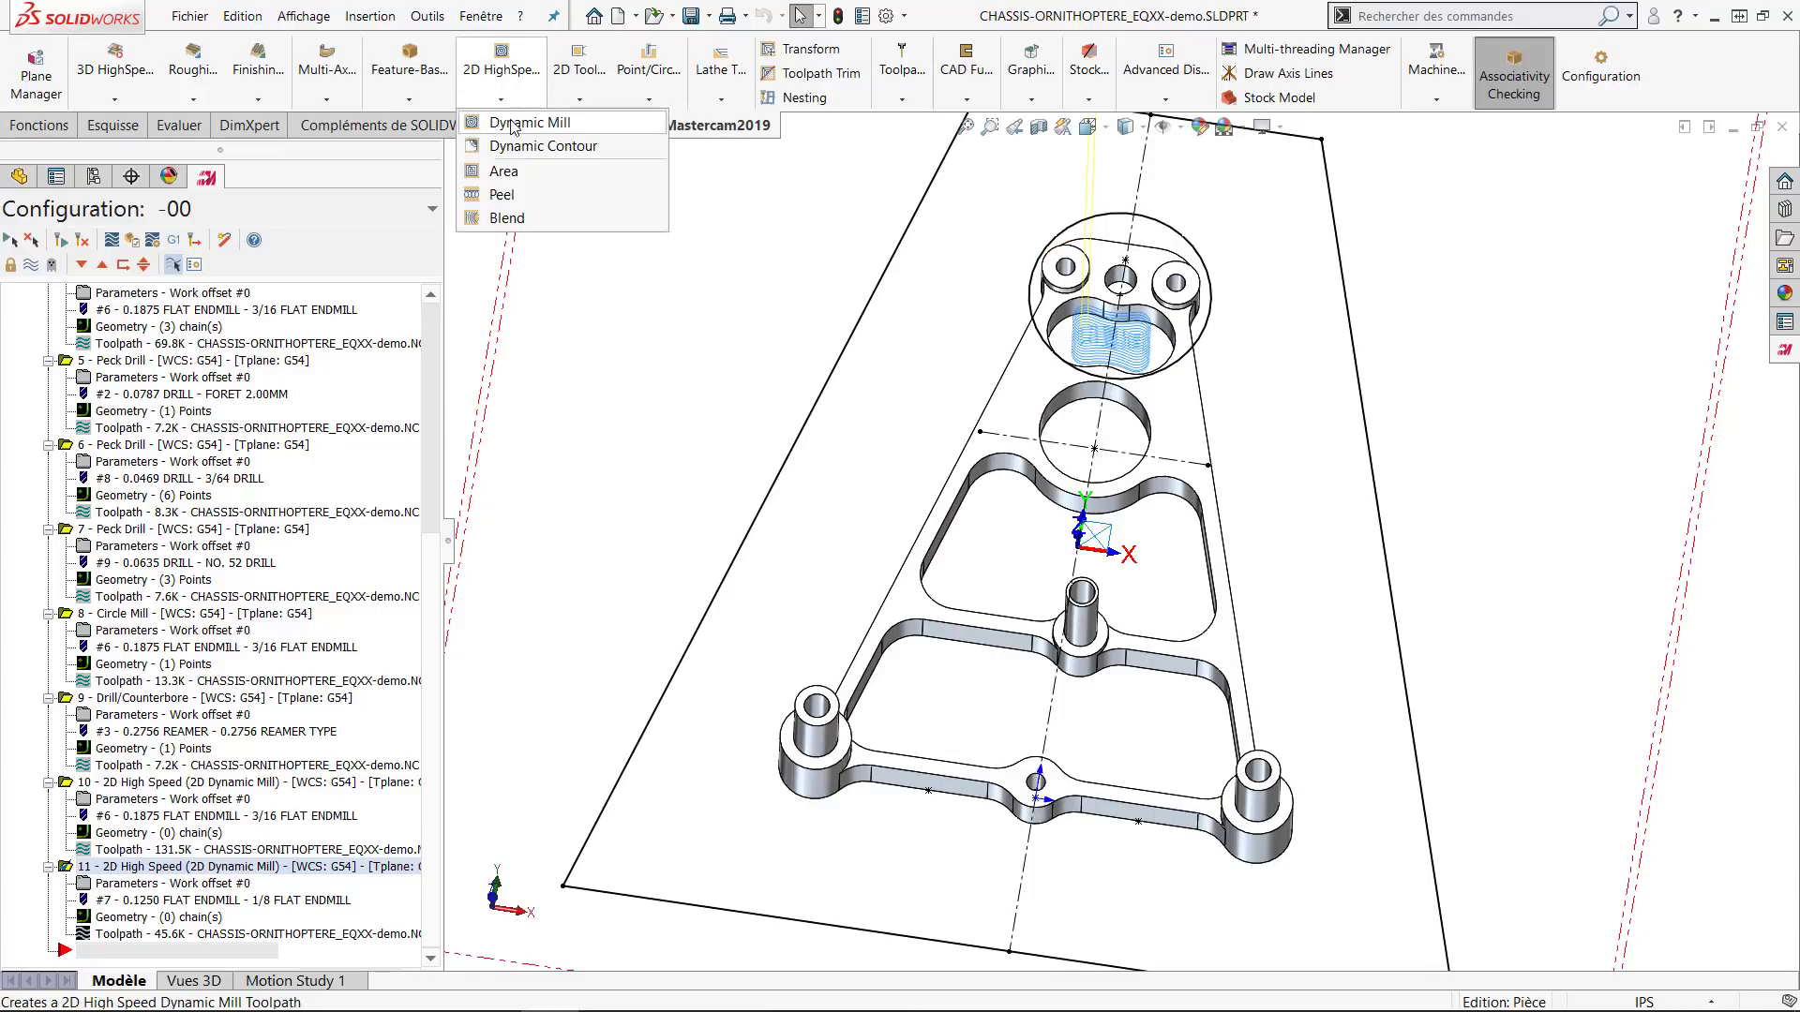
pyautogui.click(514, 123)
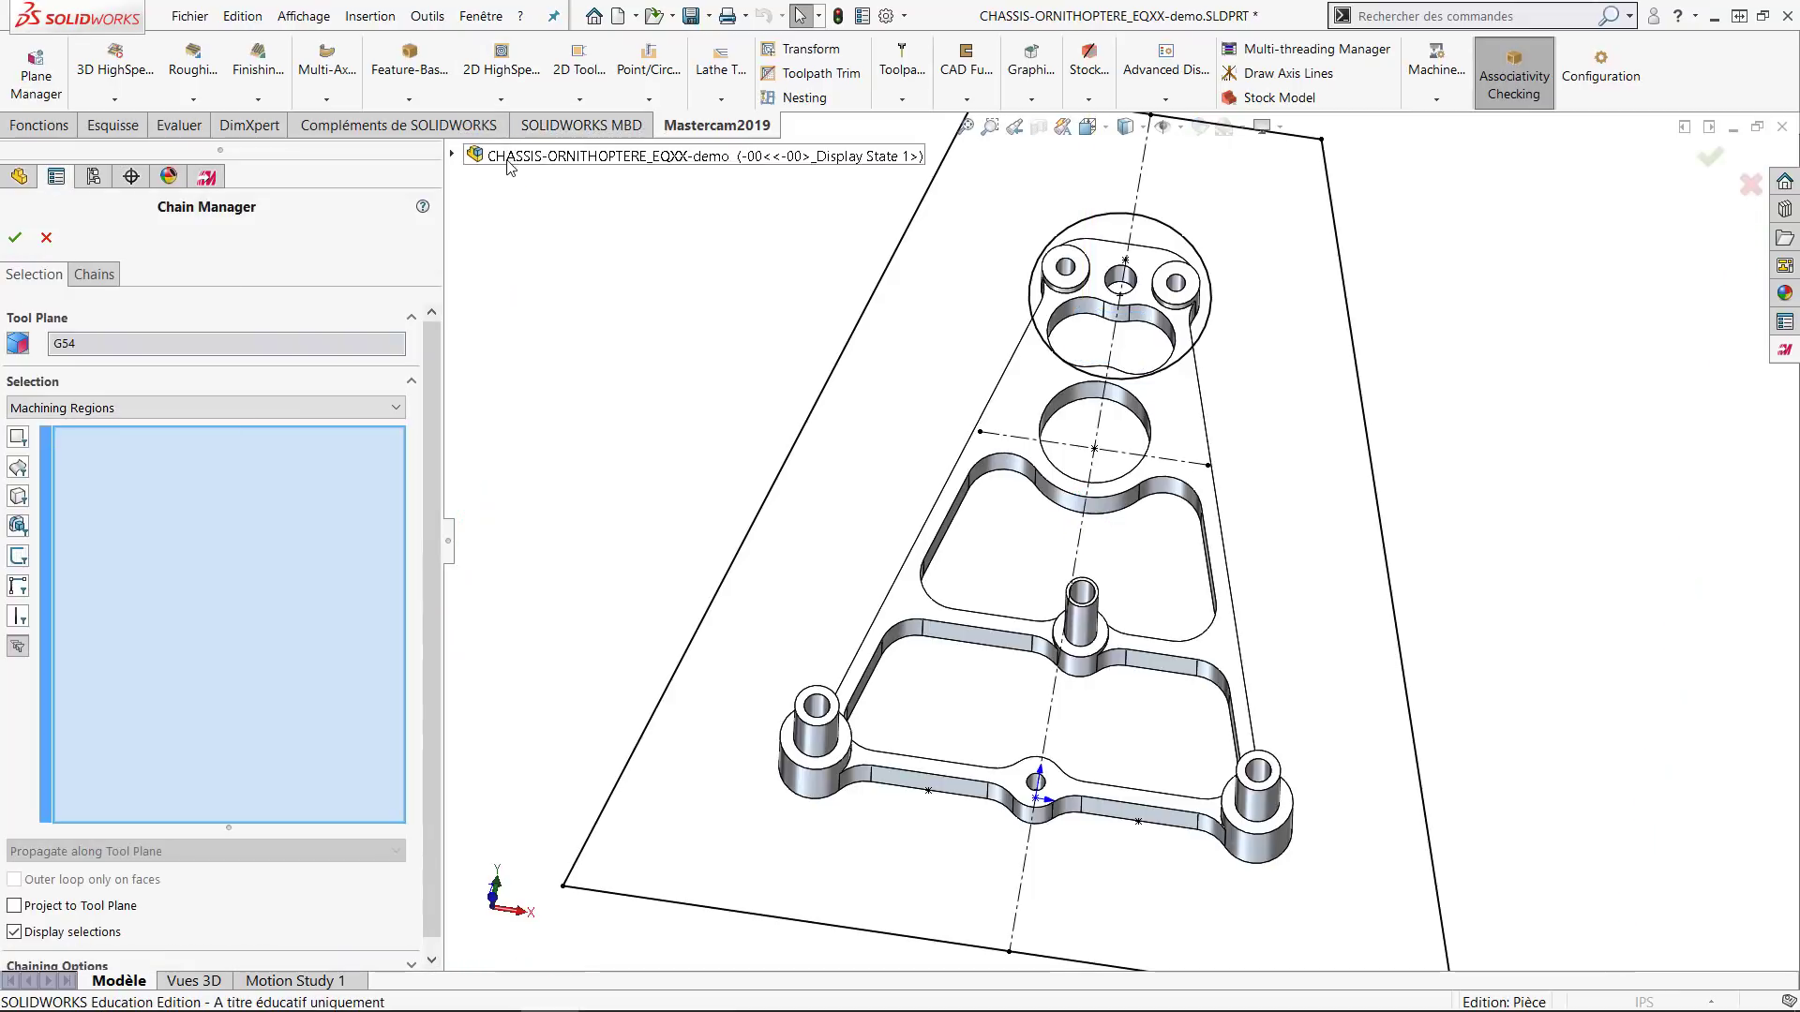
pyautogui.click(1035, 322)
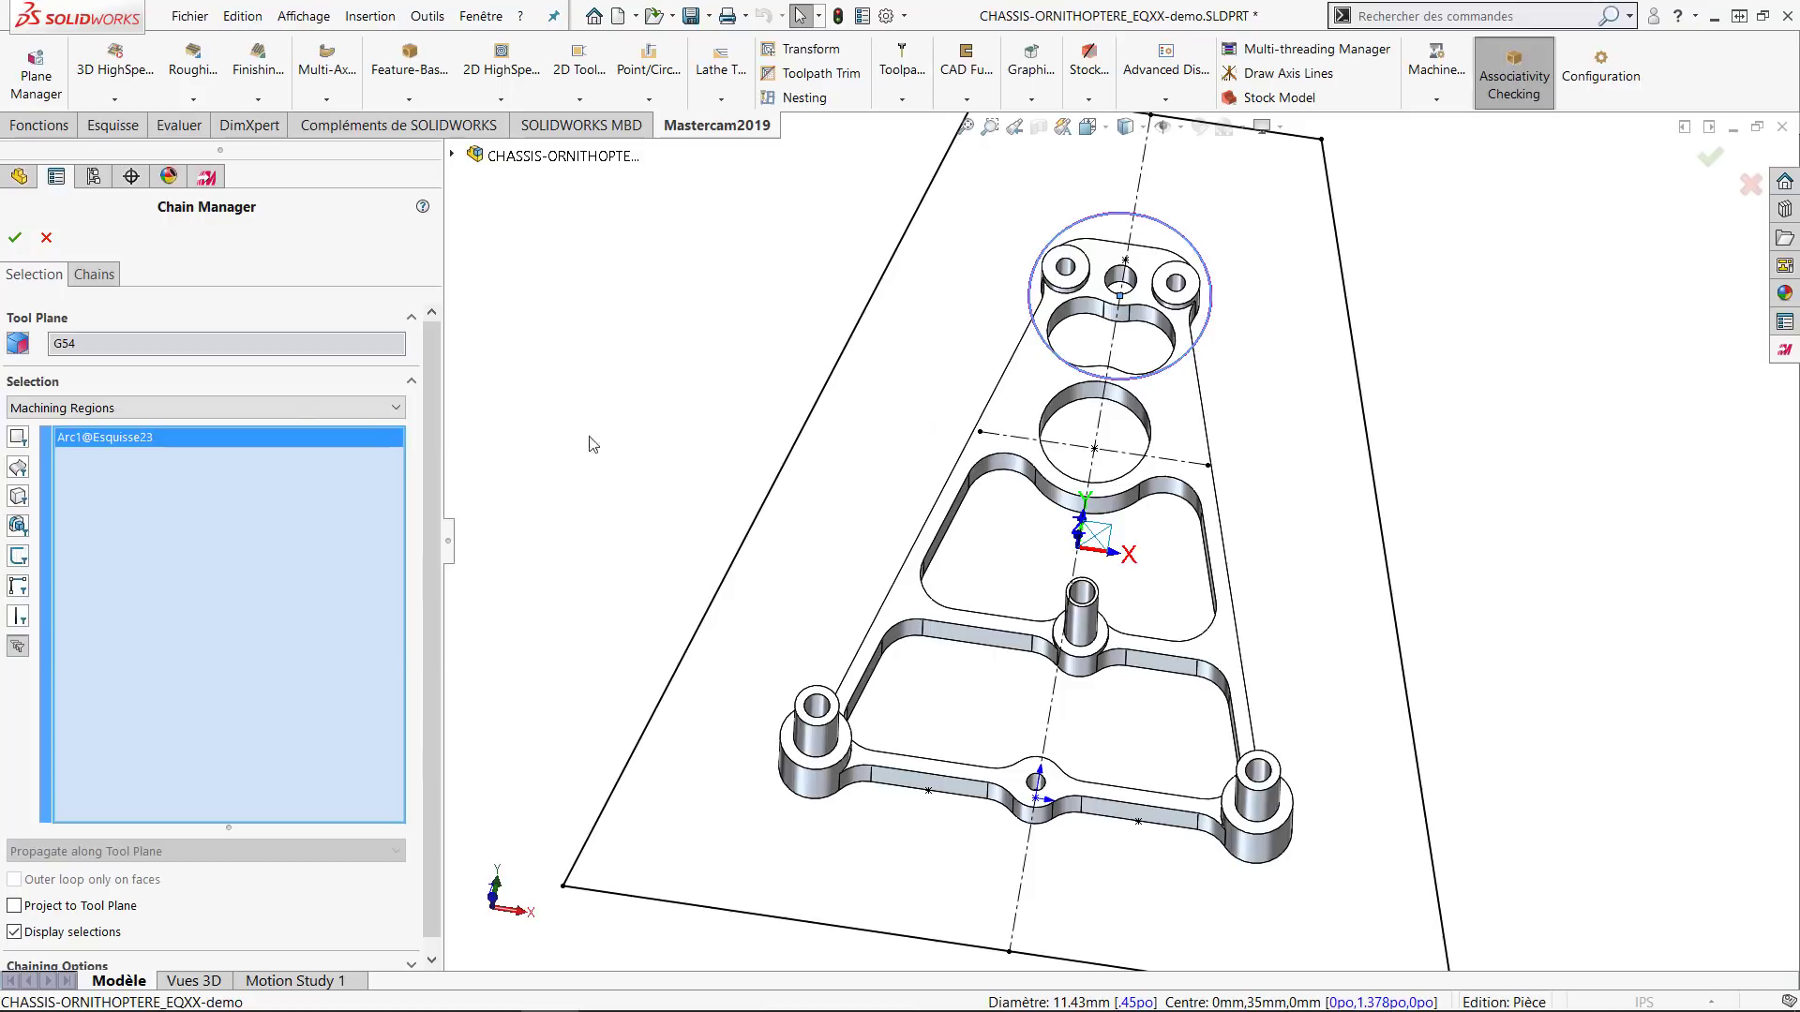
pyautogui.click(90, 275)
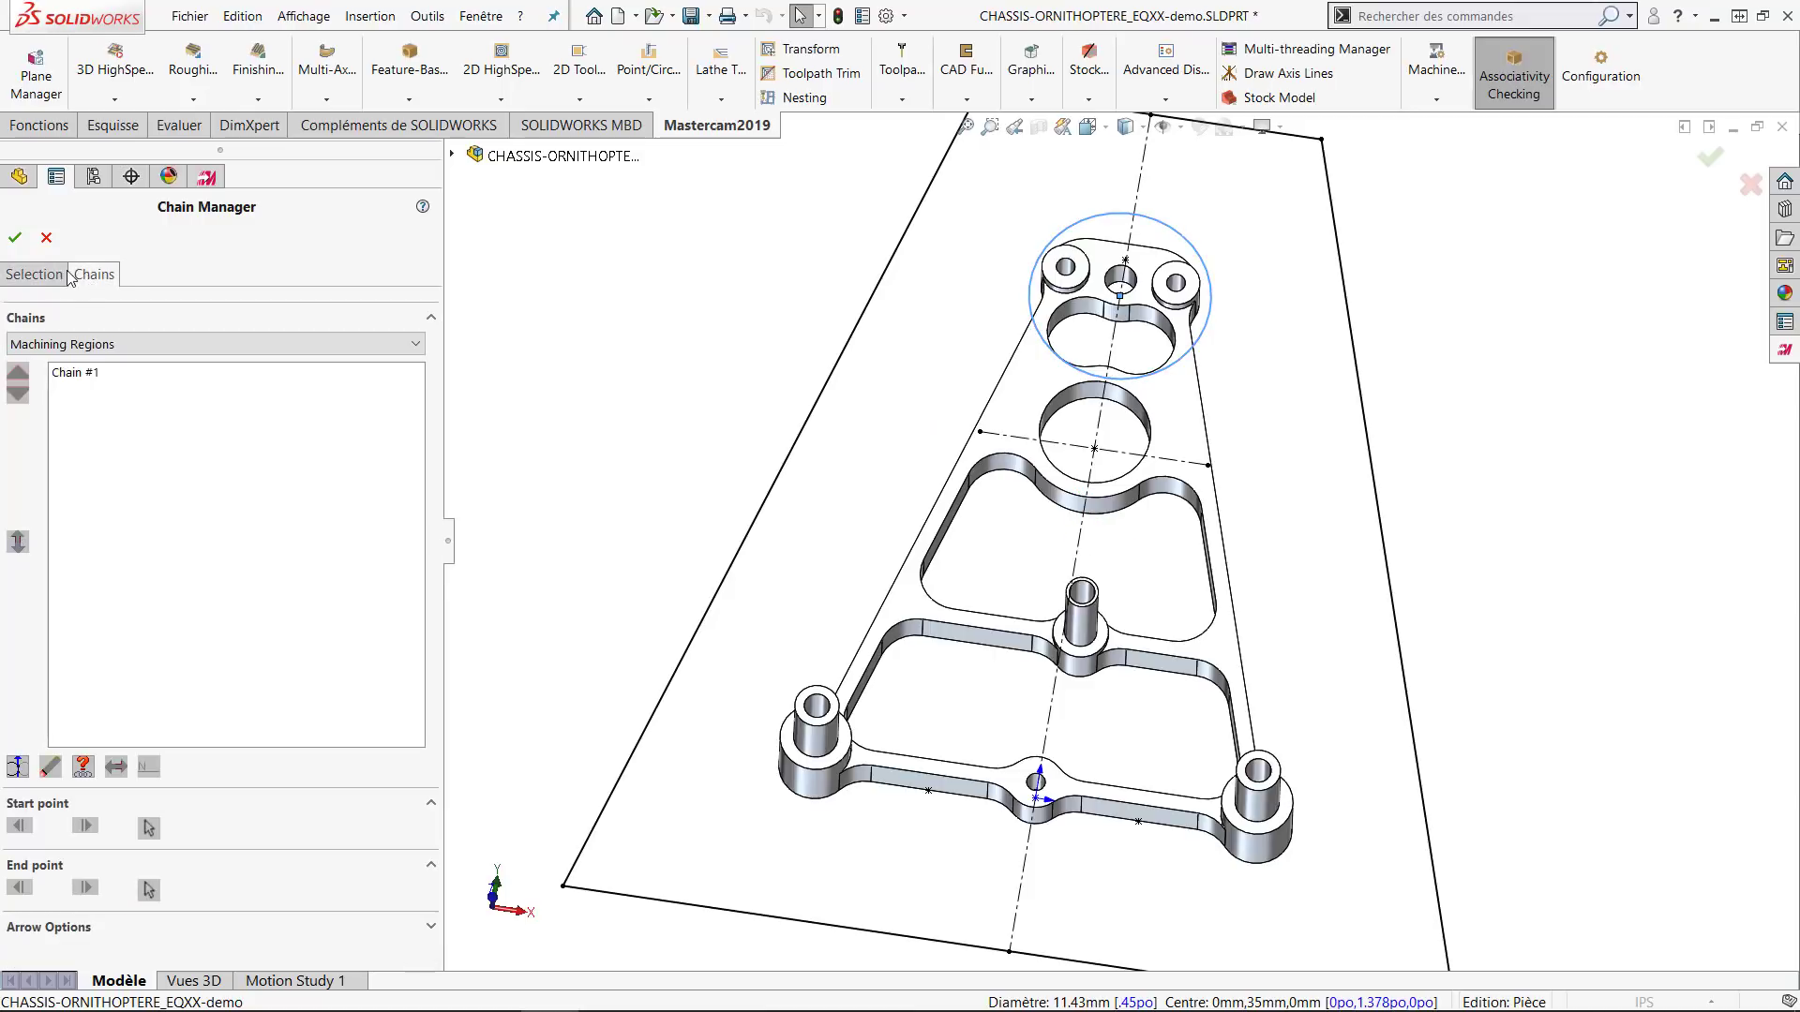
pyautogui.click(67, 373)
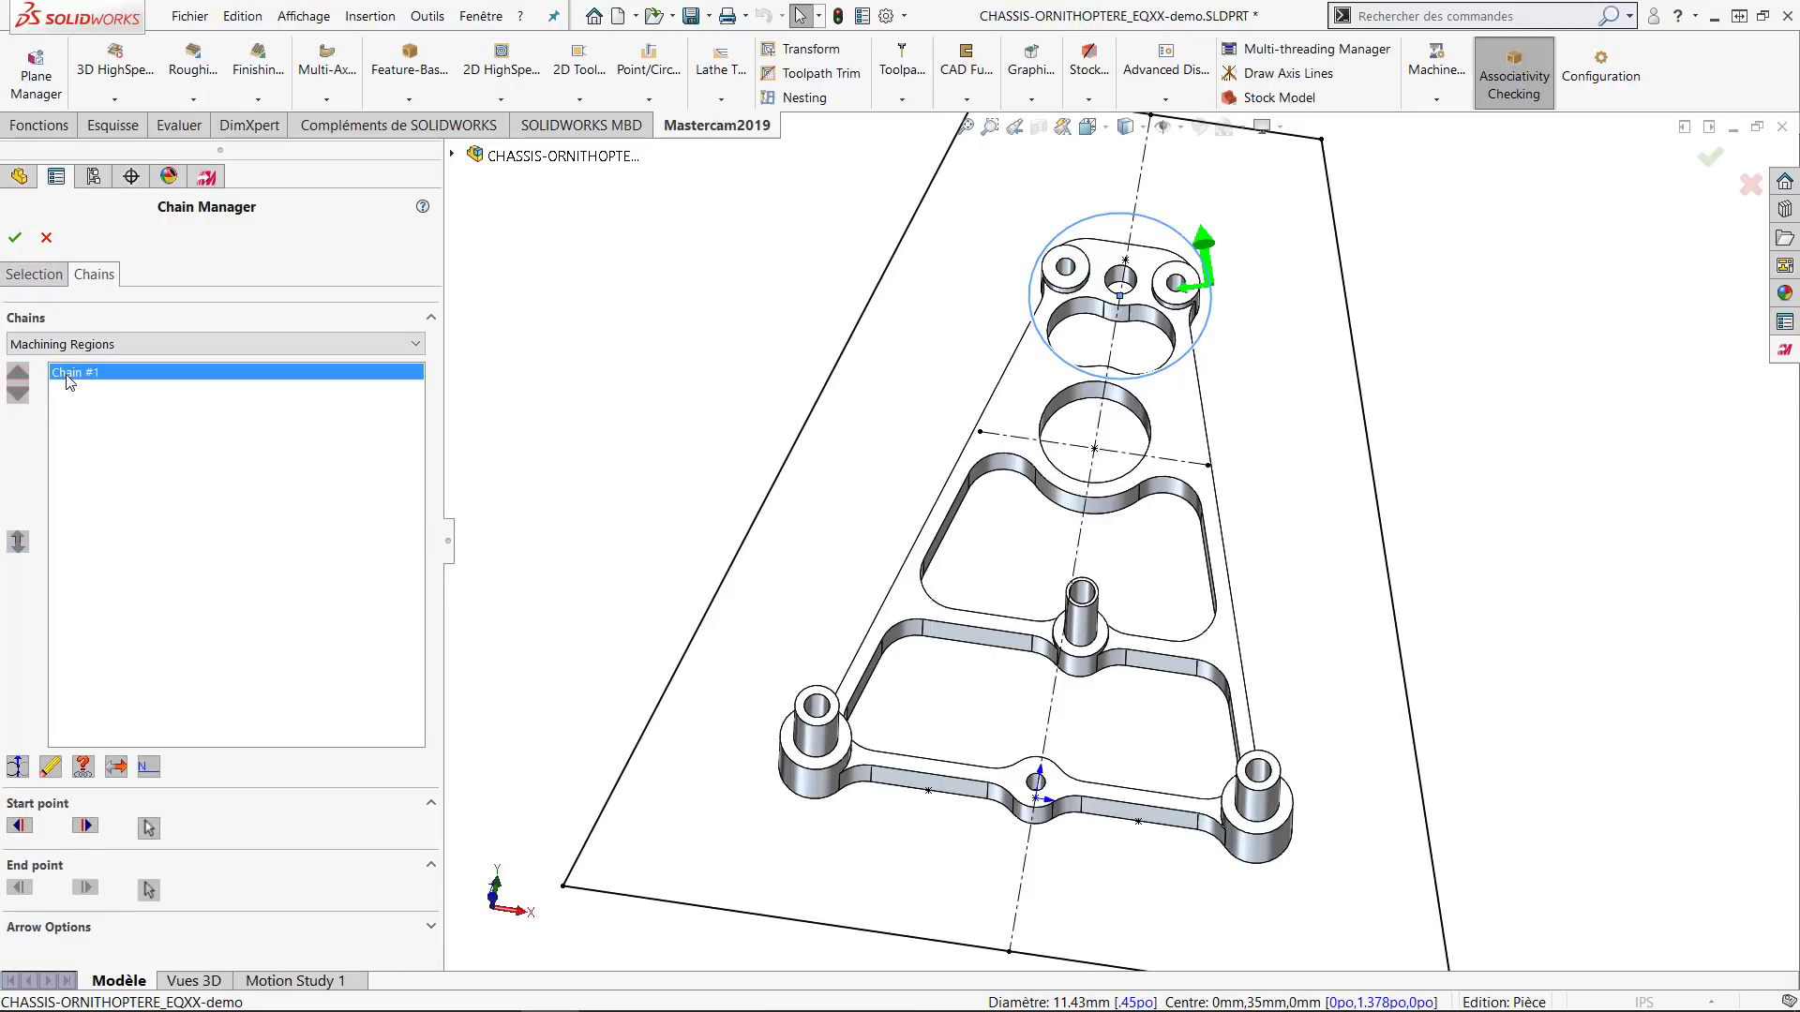
pyautogui.click(15, 237)
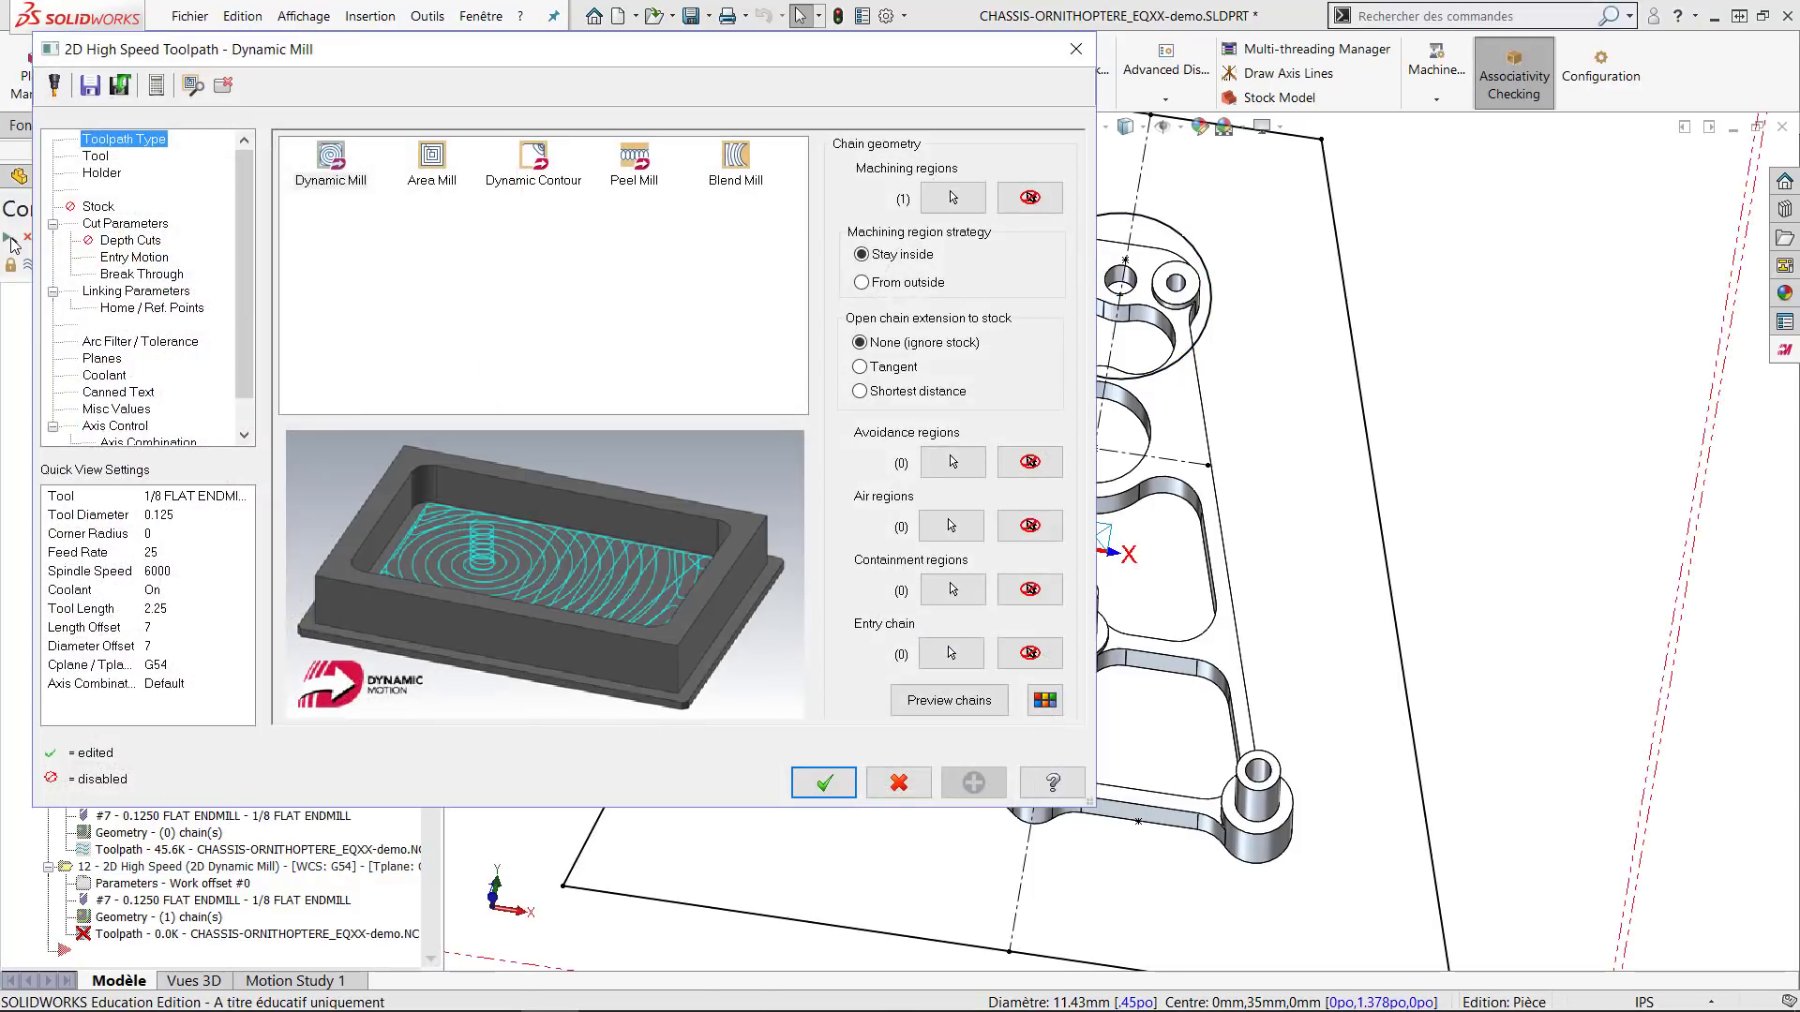
pyautogui.click(953, 198)
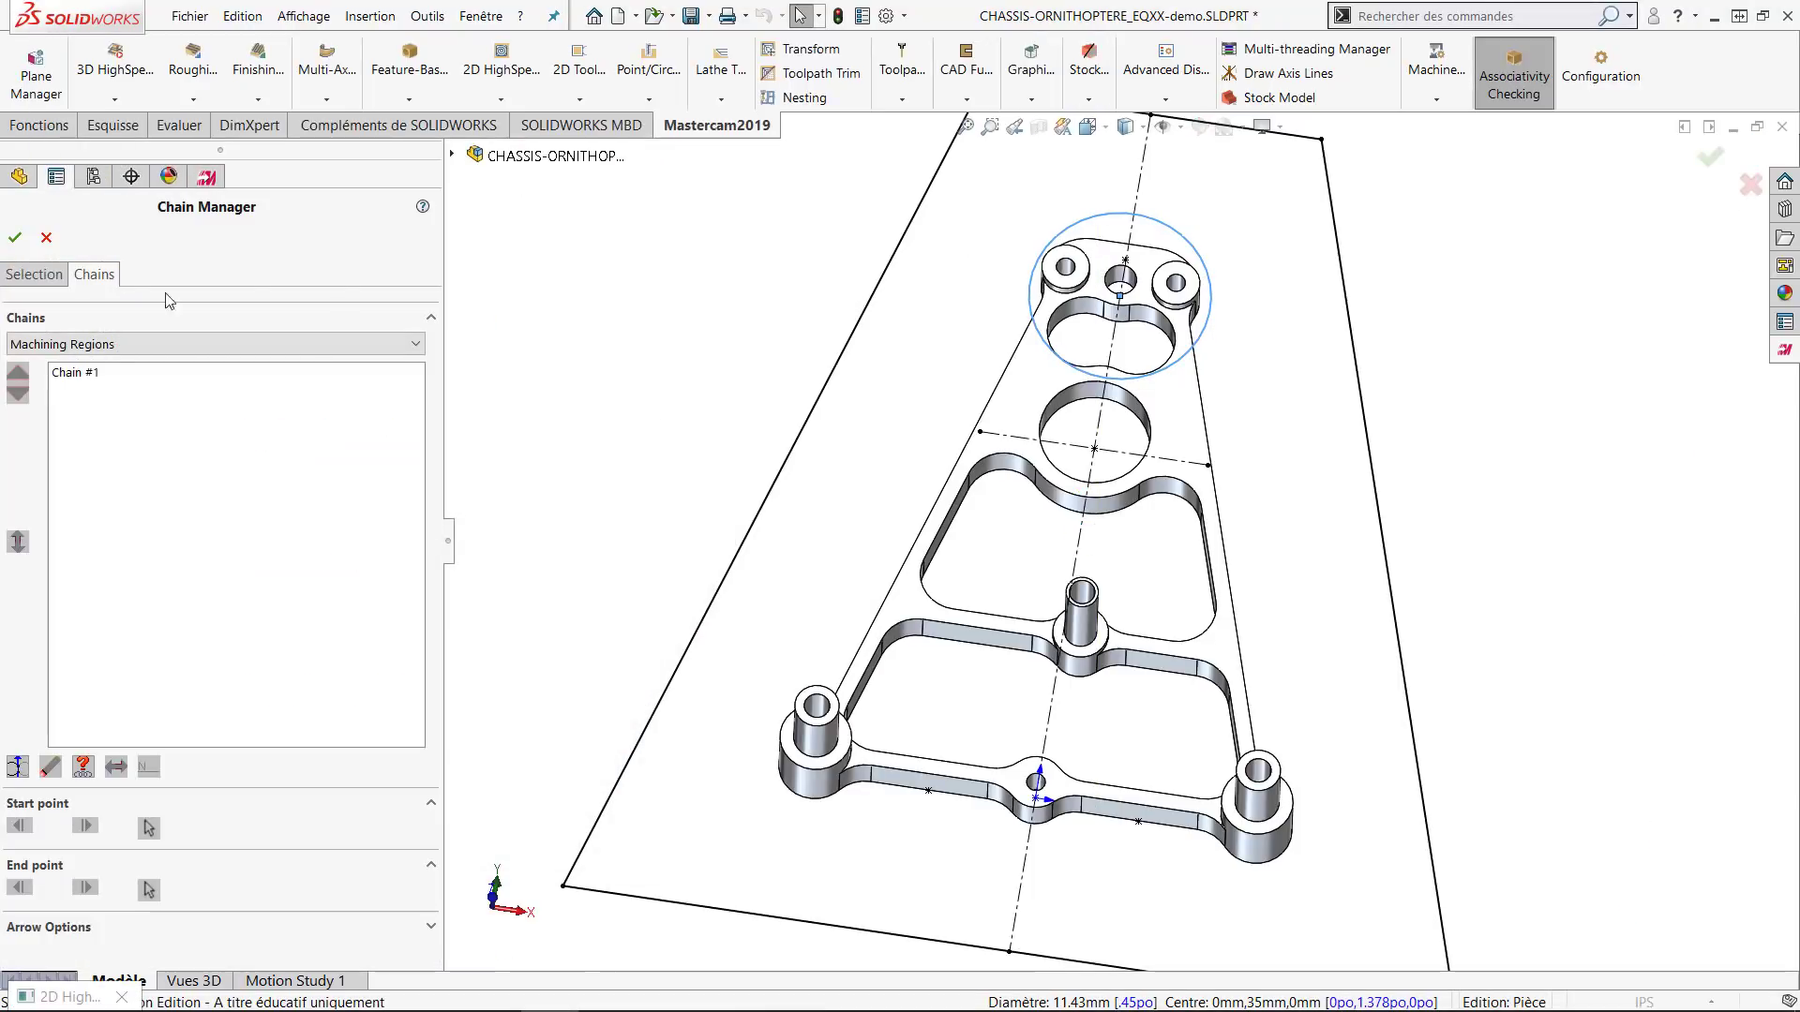
pyautogui.click(15, 238)
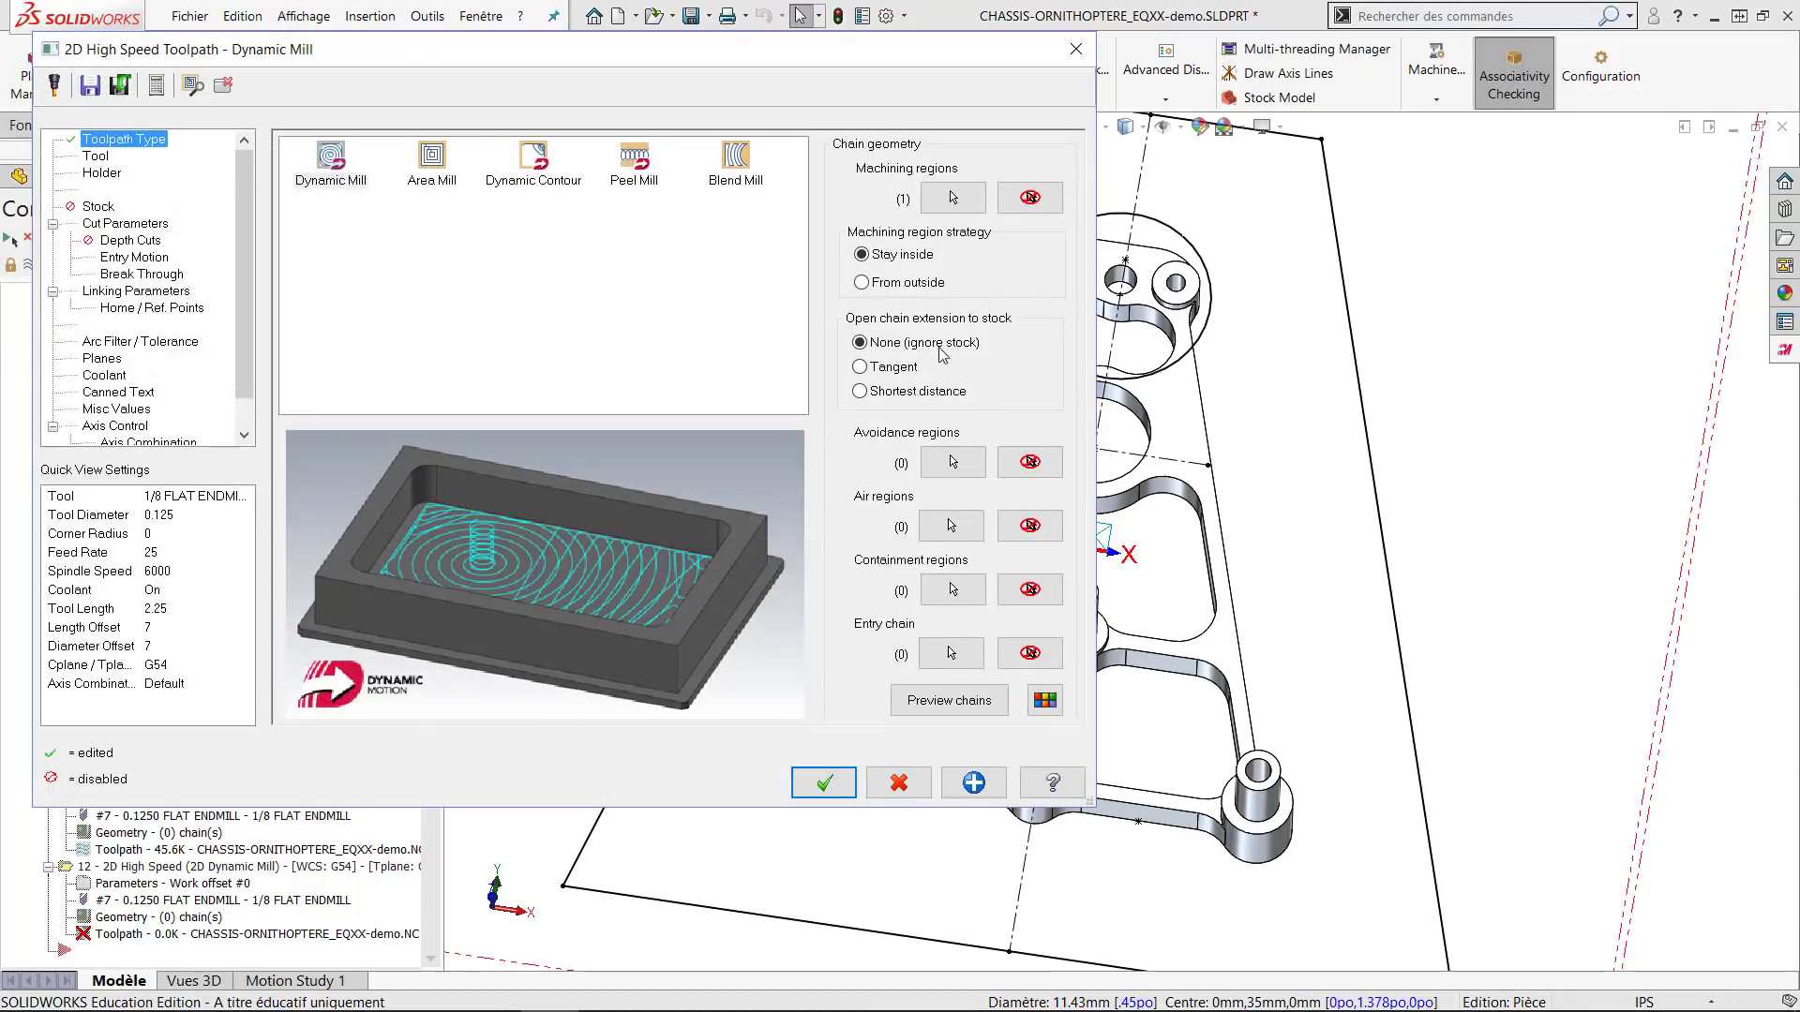
# Add the outer top edges of the two short bosses as avoidance regions of the new dynamic mill.
pyautogui.click(952, 462)
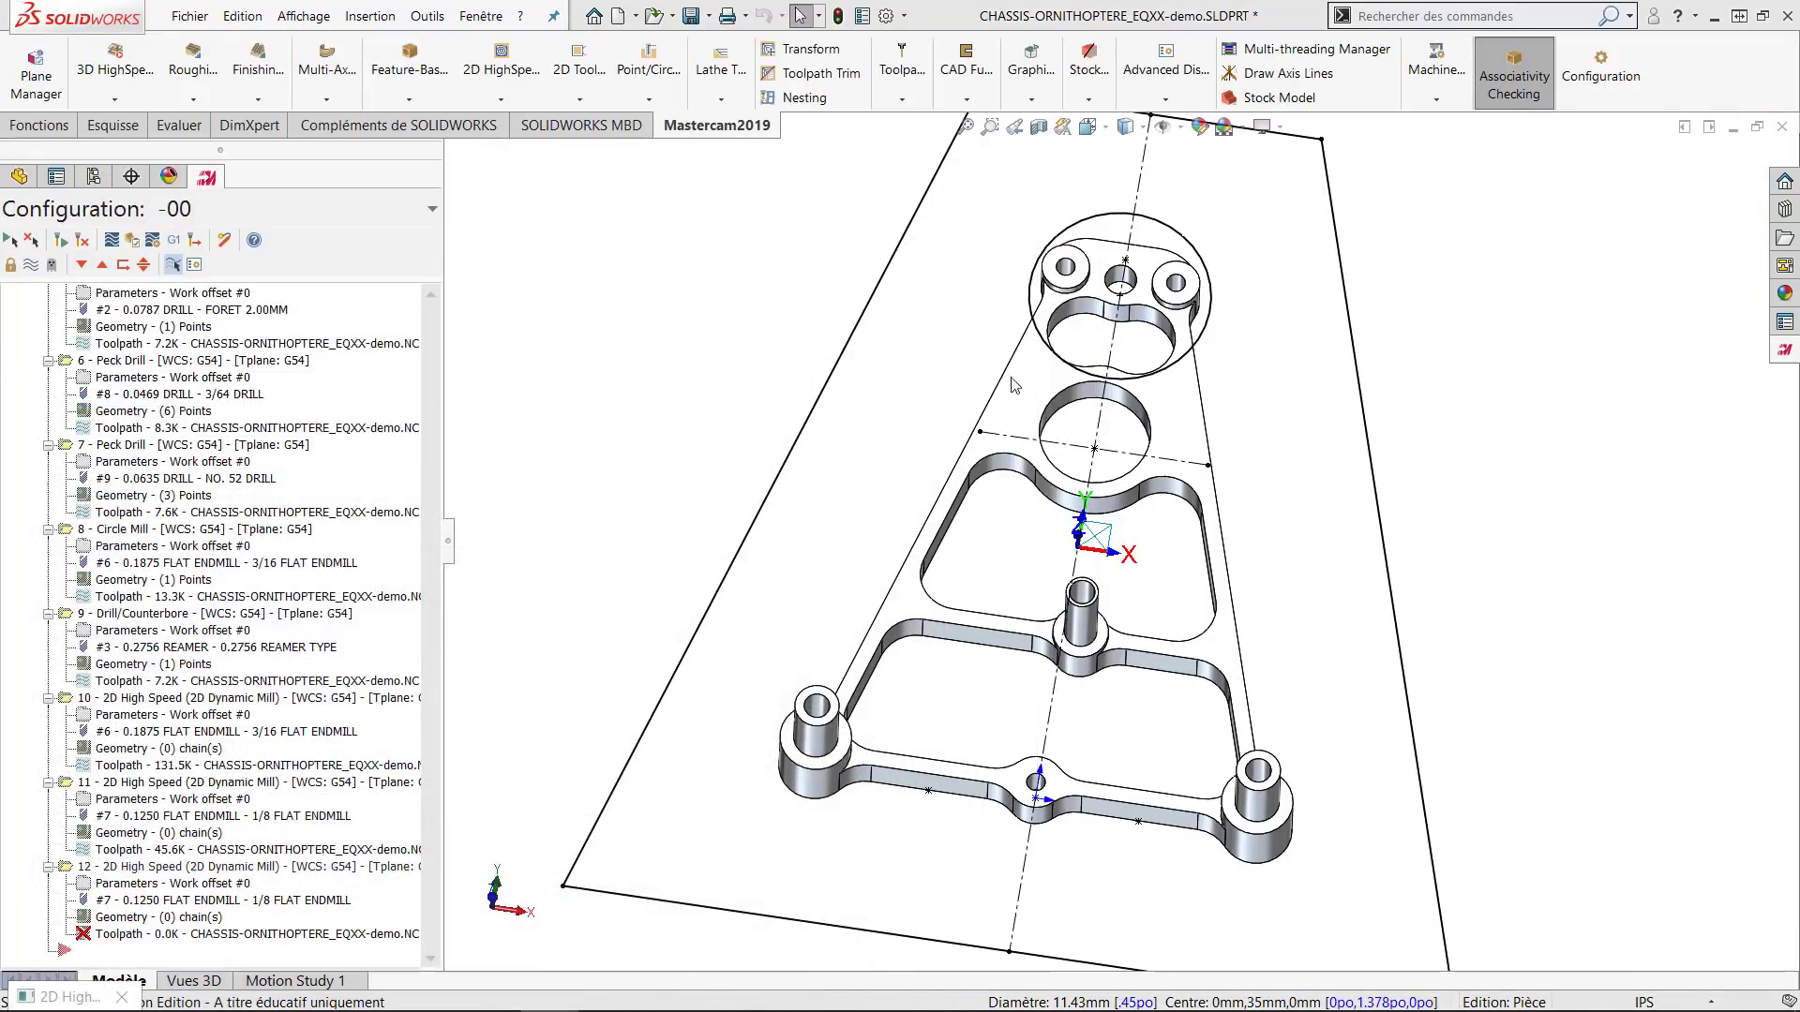
pyautogui.click(1048, 279)
pyautogui.click(1176, 306)
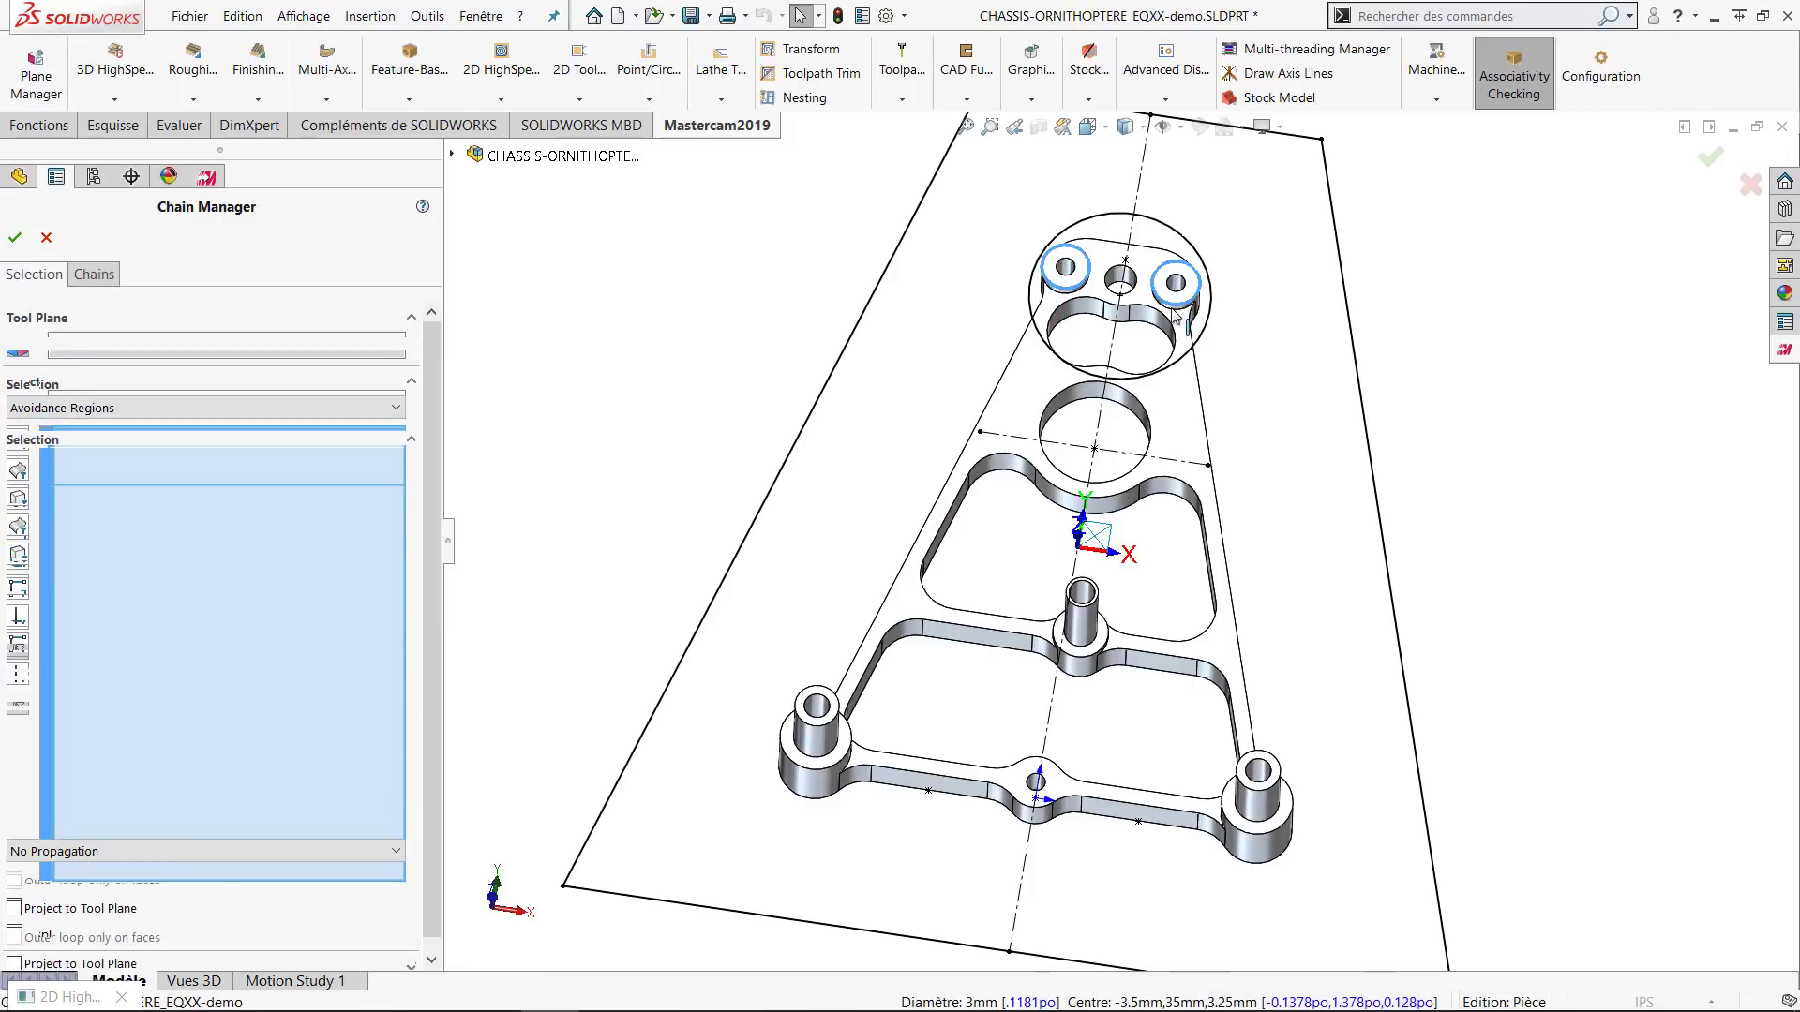
pyautogui.click(16, 239)
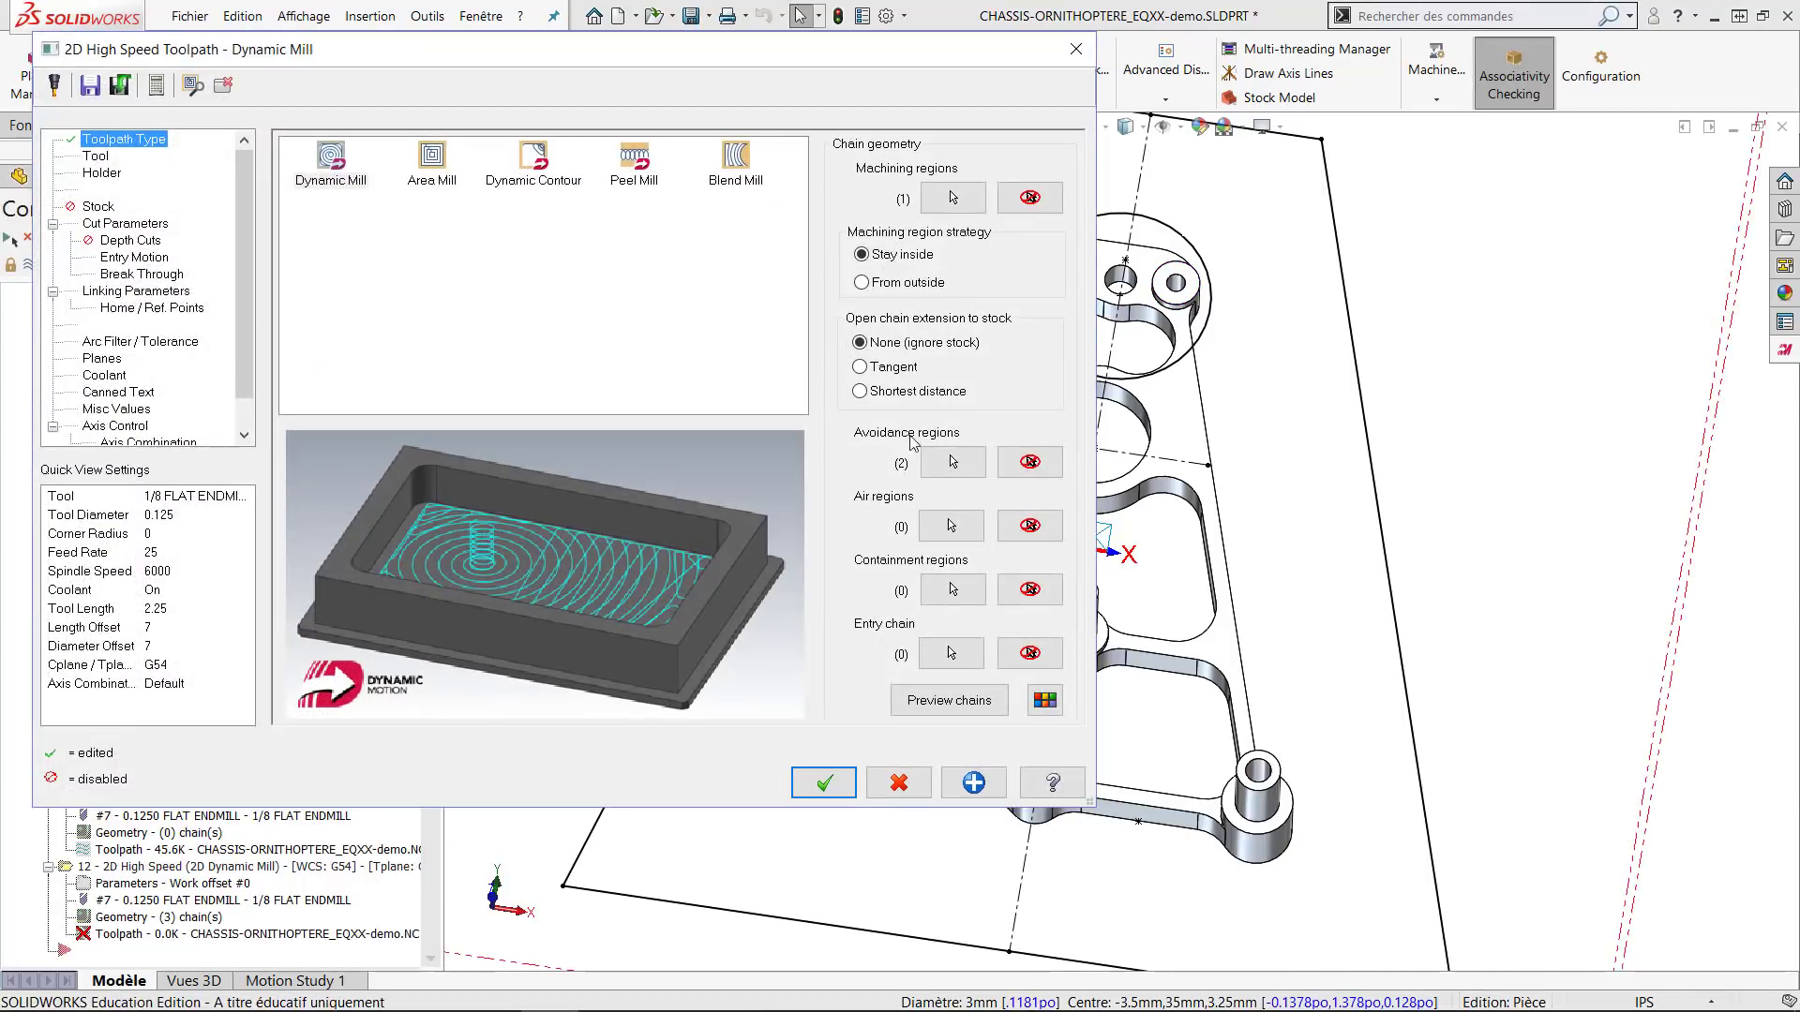
pyautogui.click(940, 474)
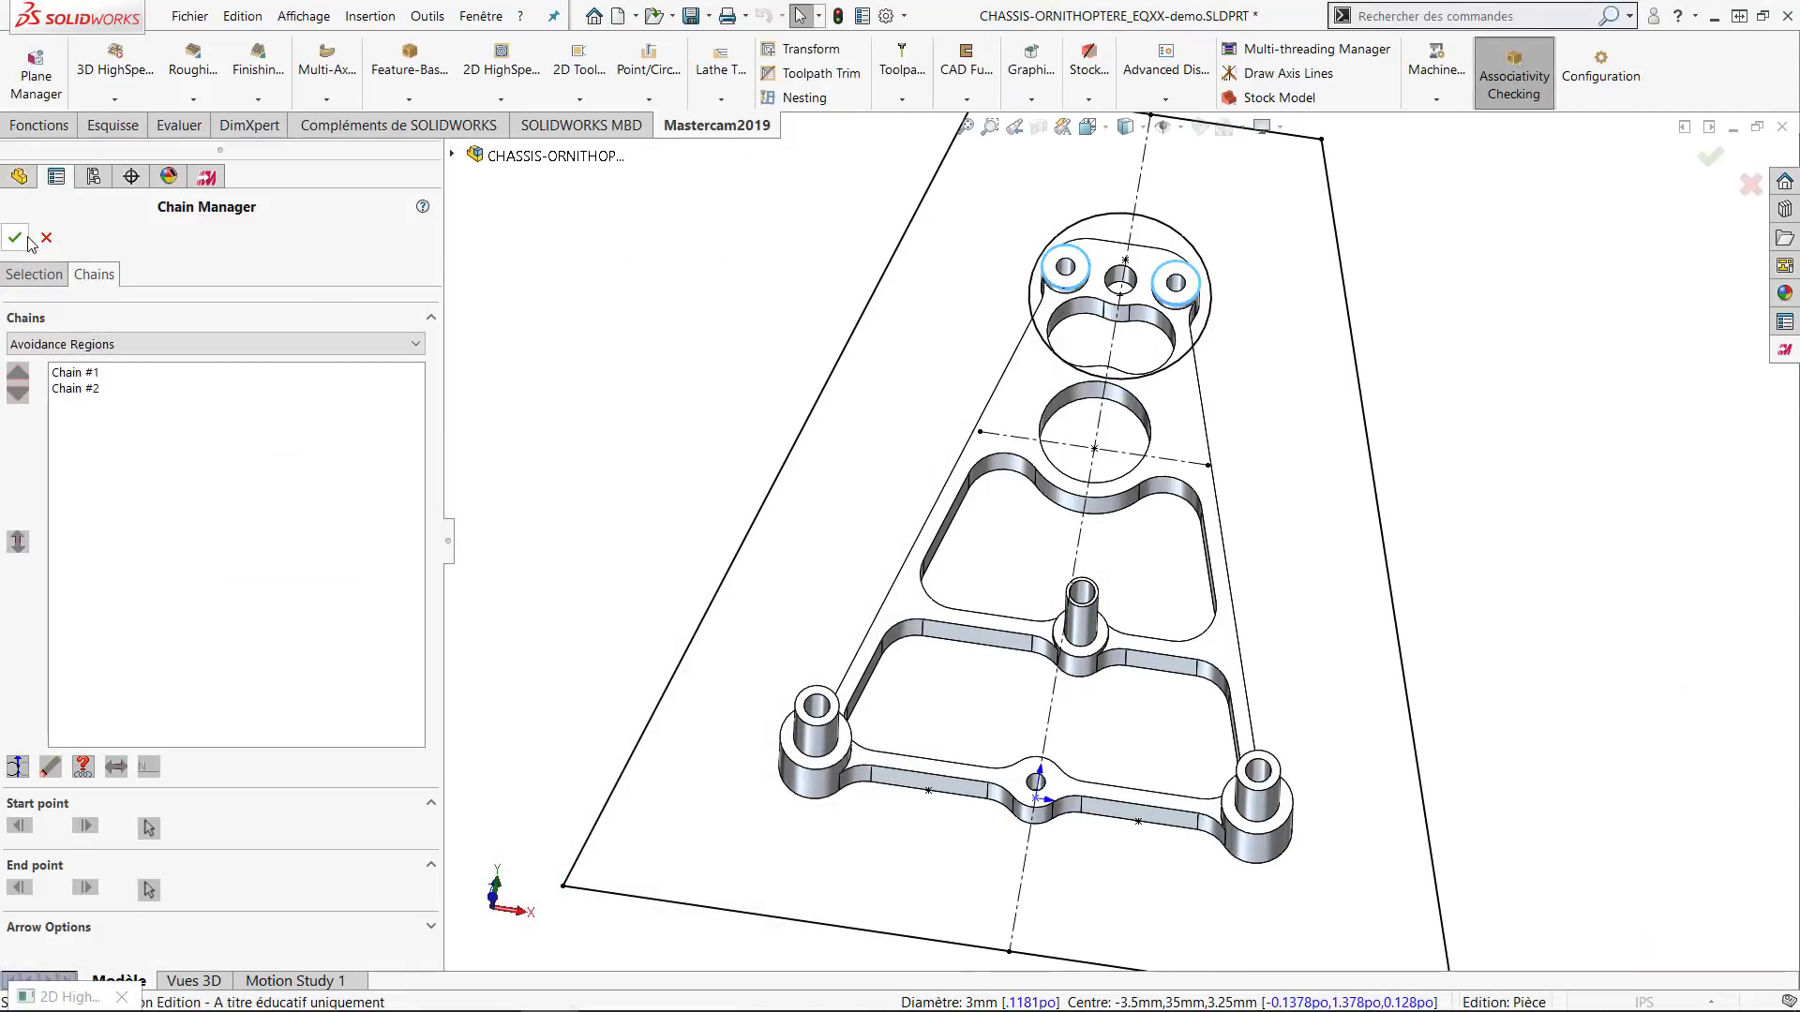
pyautogui.click(16, 238)
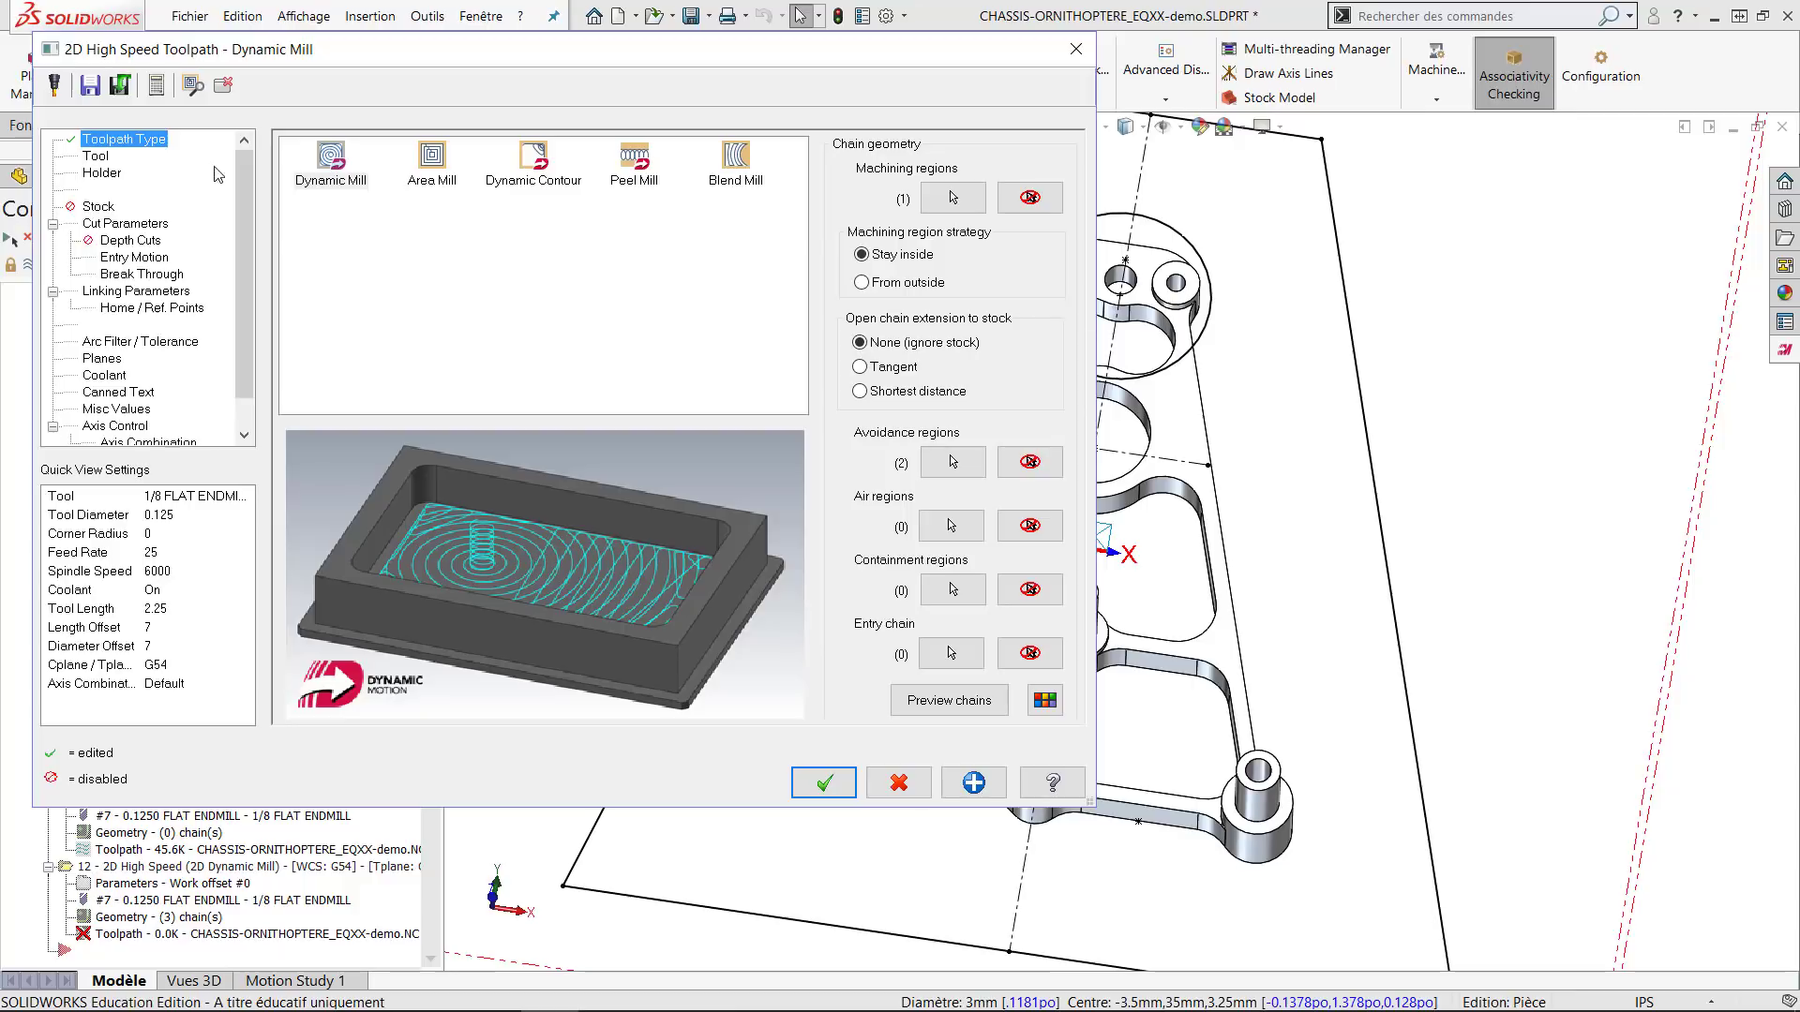
# Set the depth to 0.098425 from a short boss's base edge and the top of stock to 0.127953 from its top edge.
pyautogui.click(94, 157)
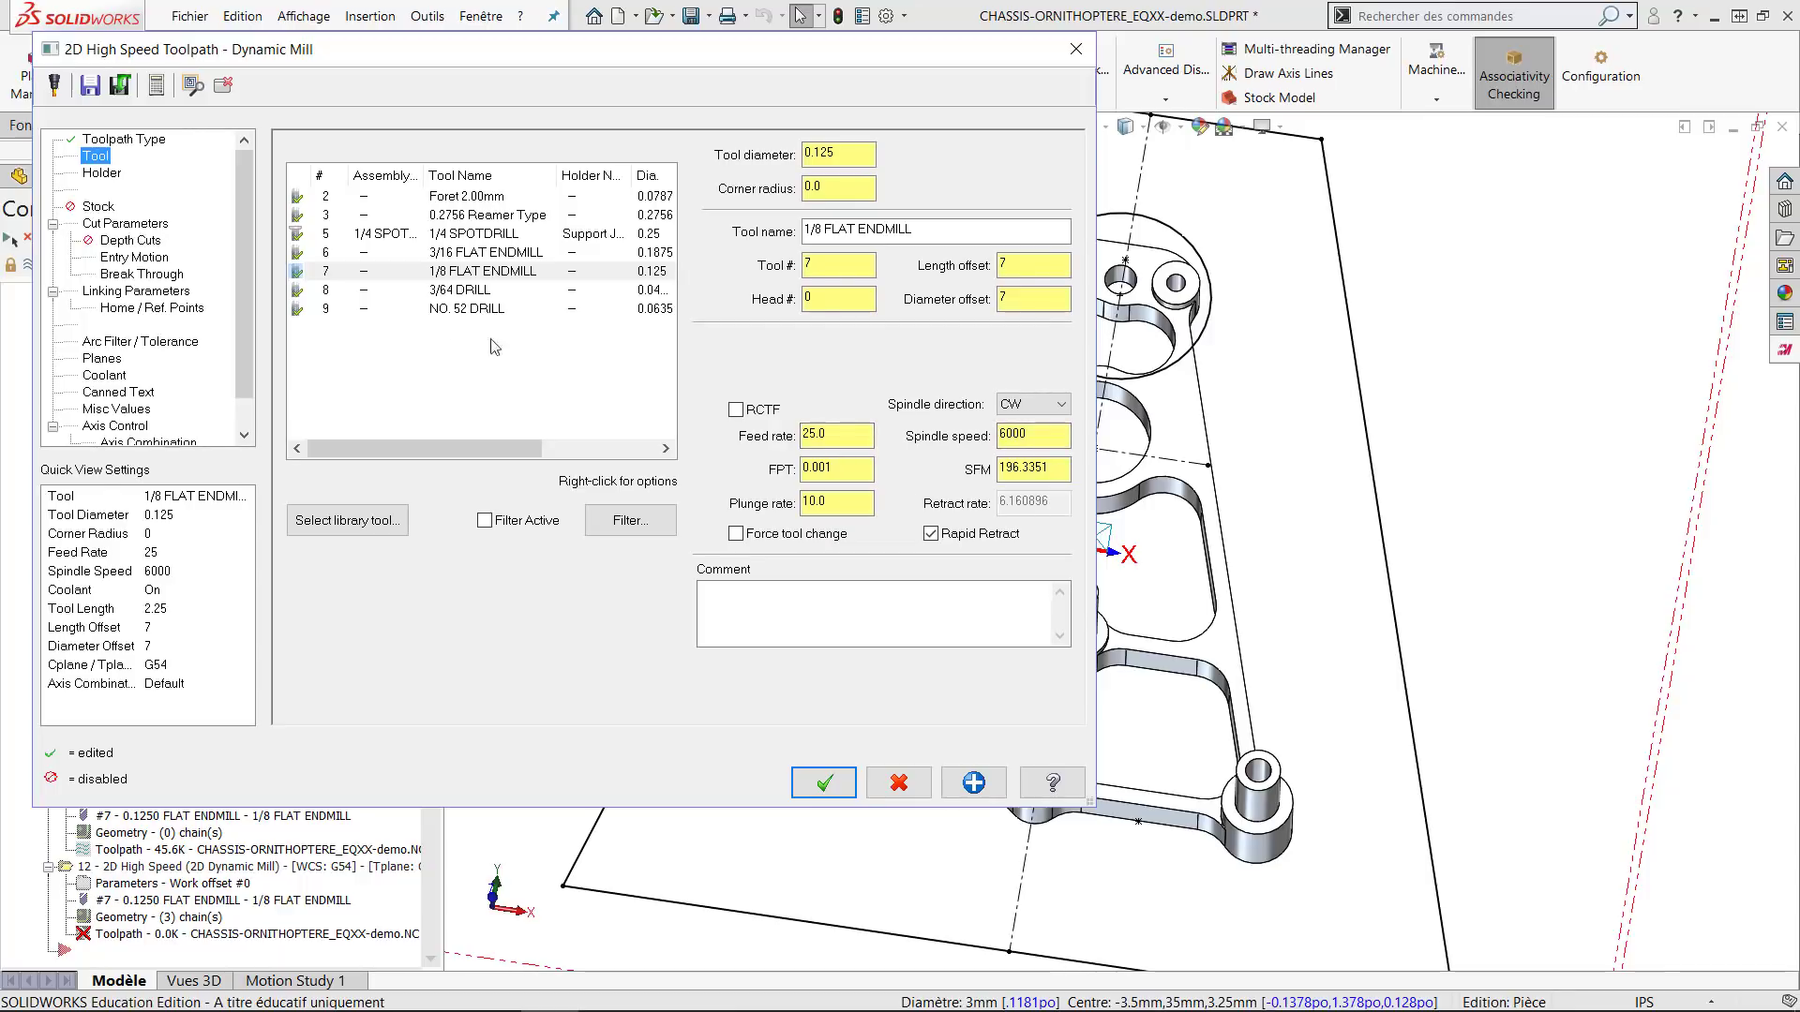
pyautogui.click(126, 224)
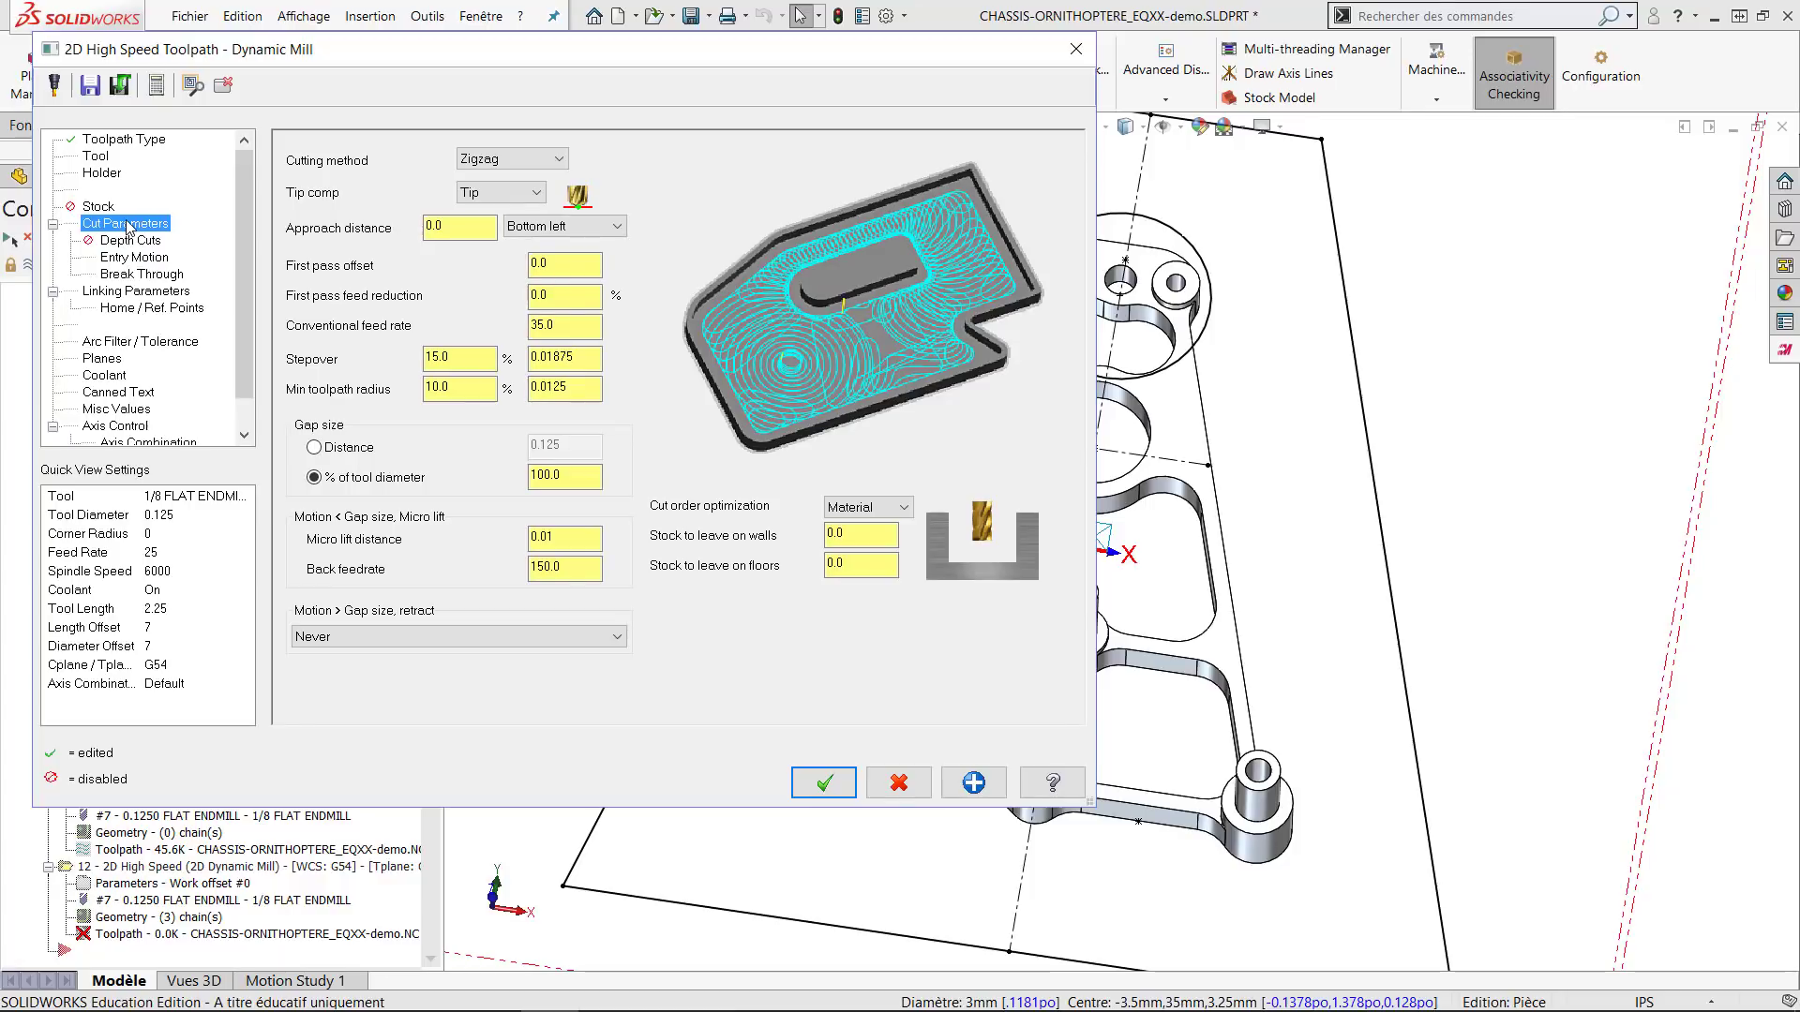
pyautogui.click(156, 277)
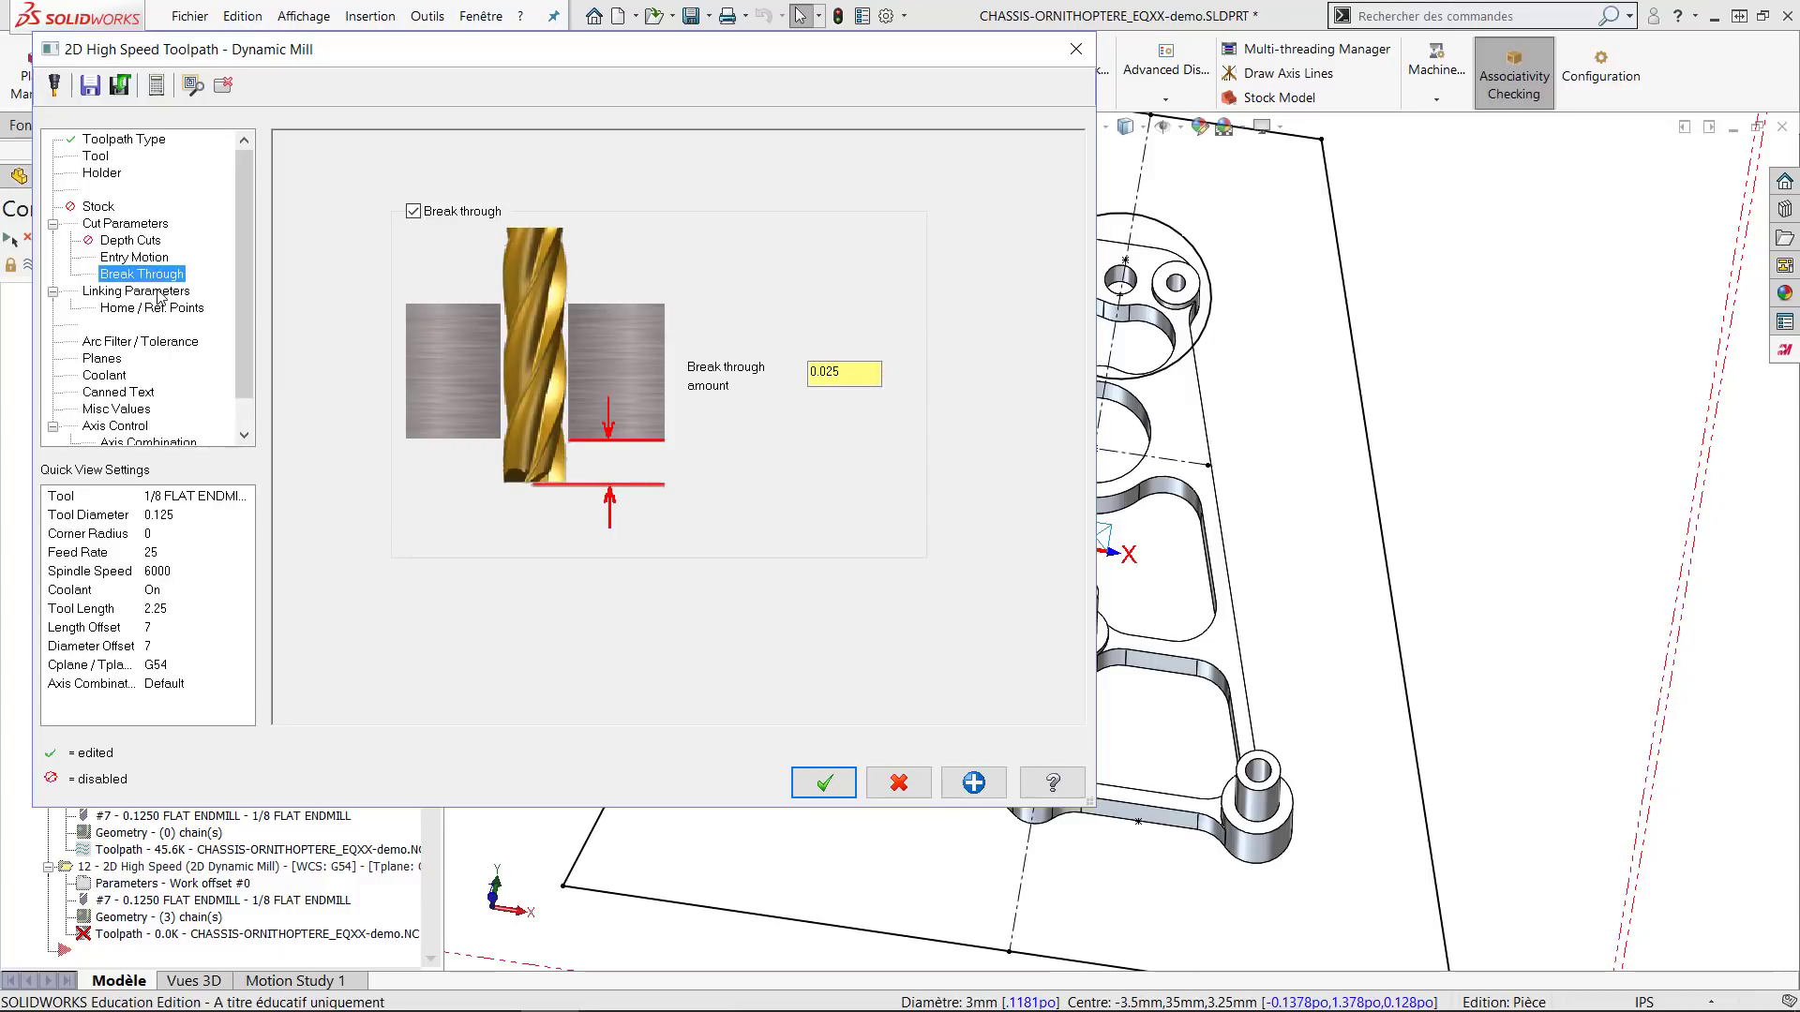
pyautogui.click(161, 295)
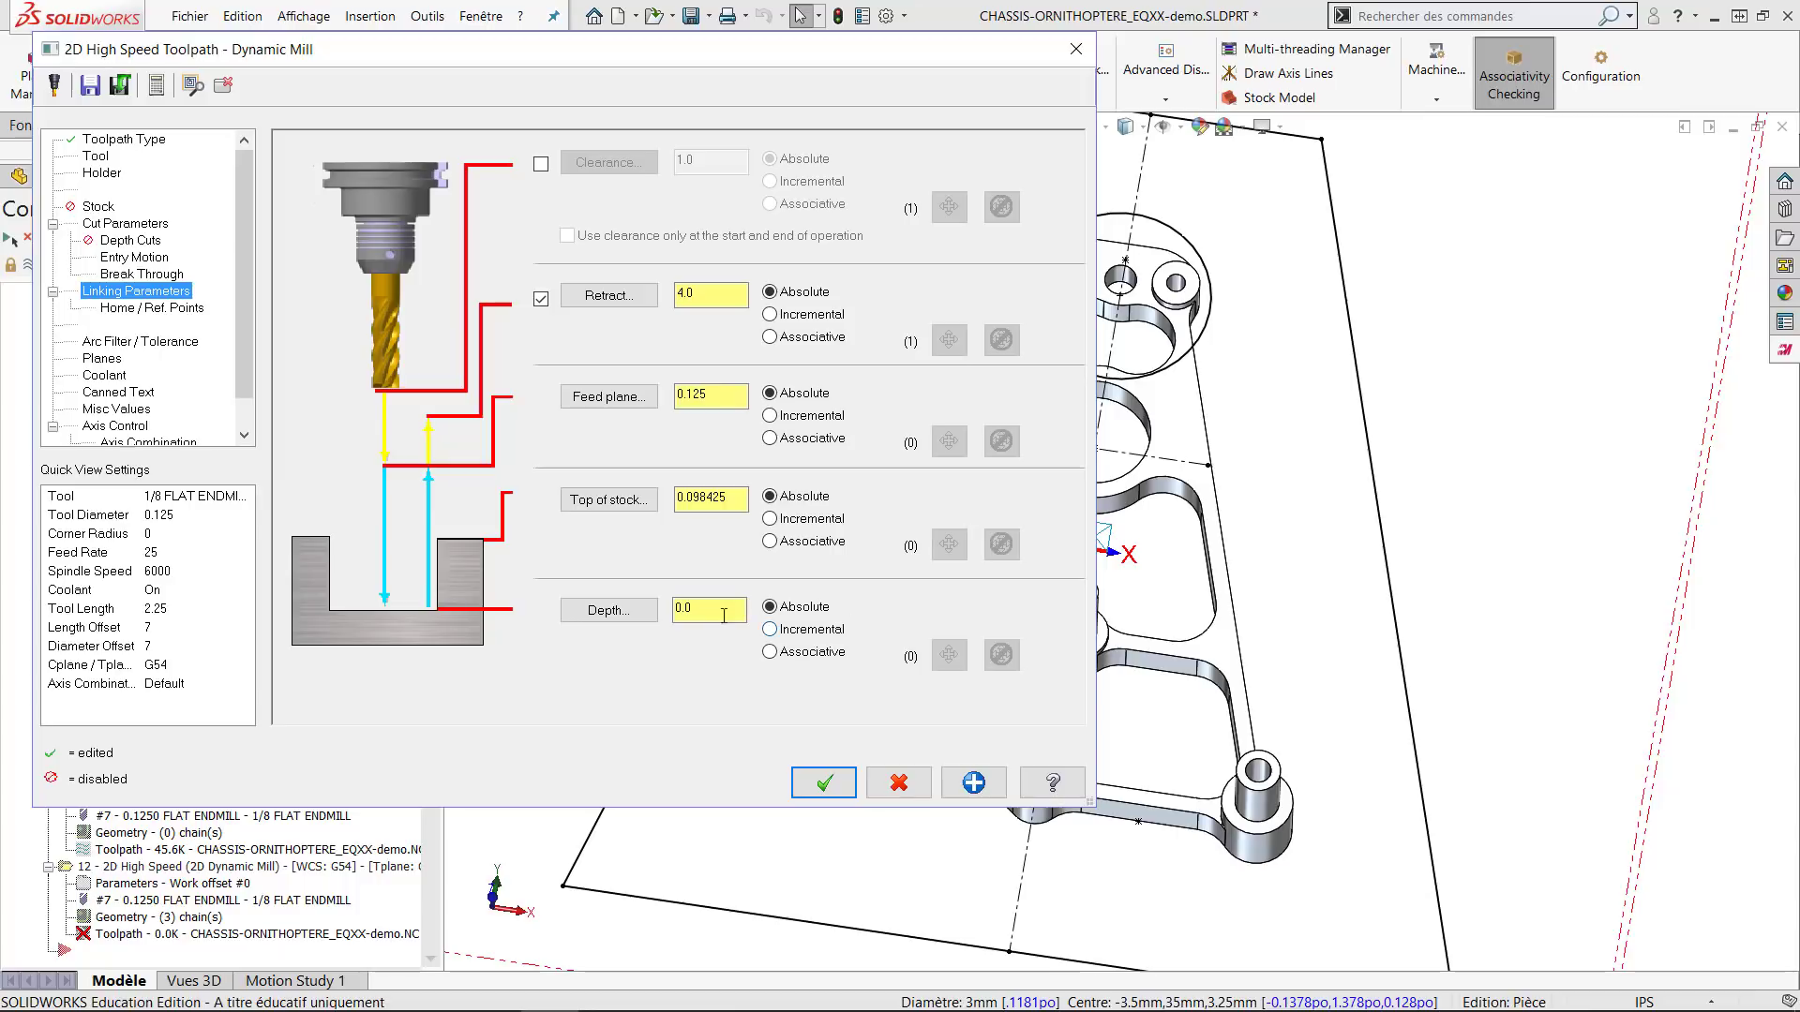
pyautogui.click(611, 614)
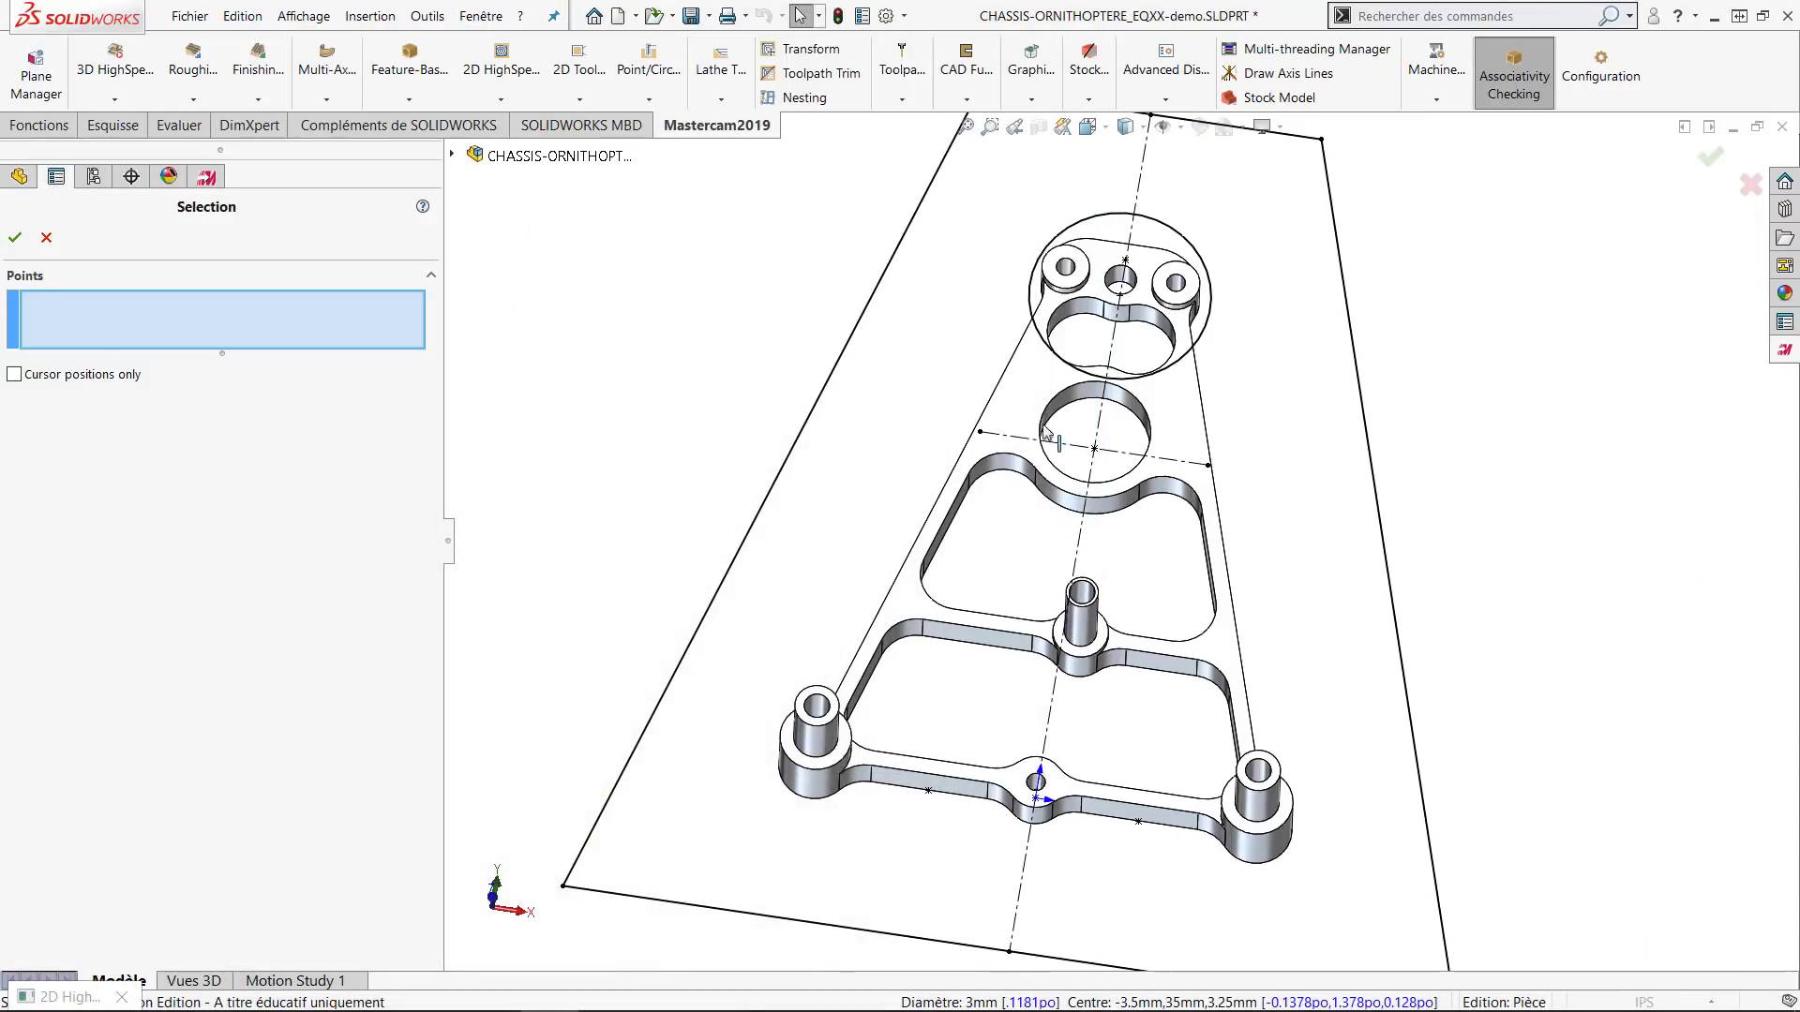
pyautogui.click(1055, 296)
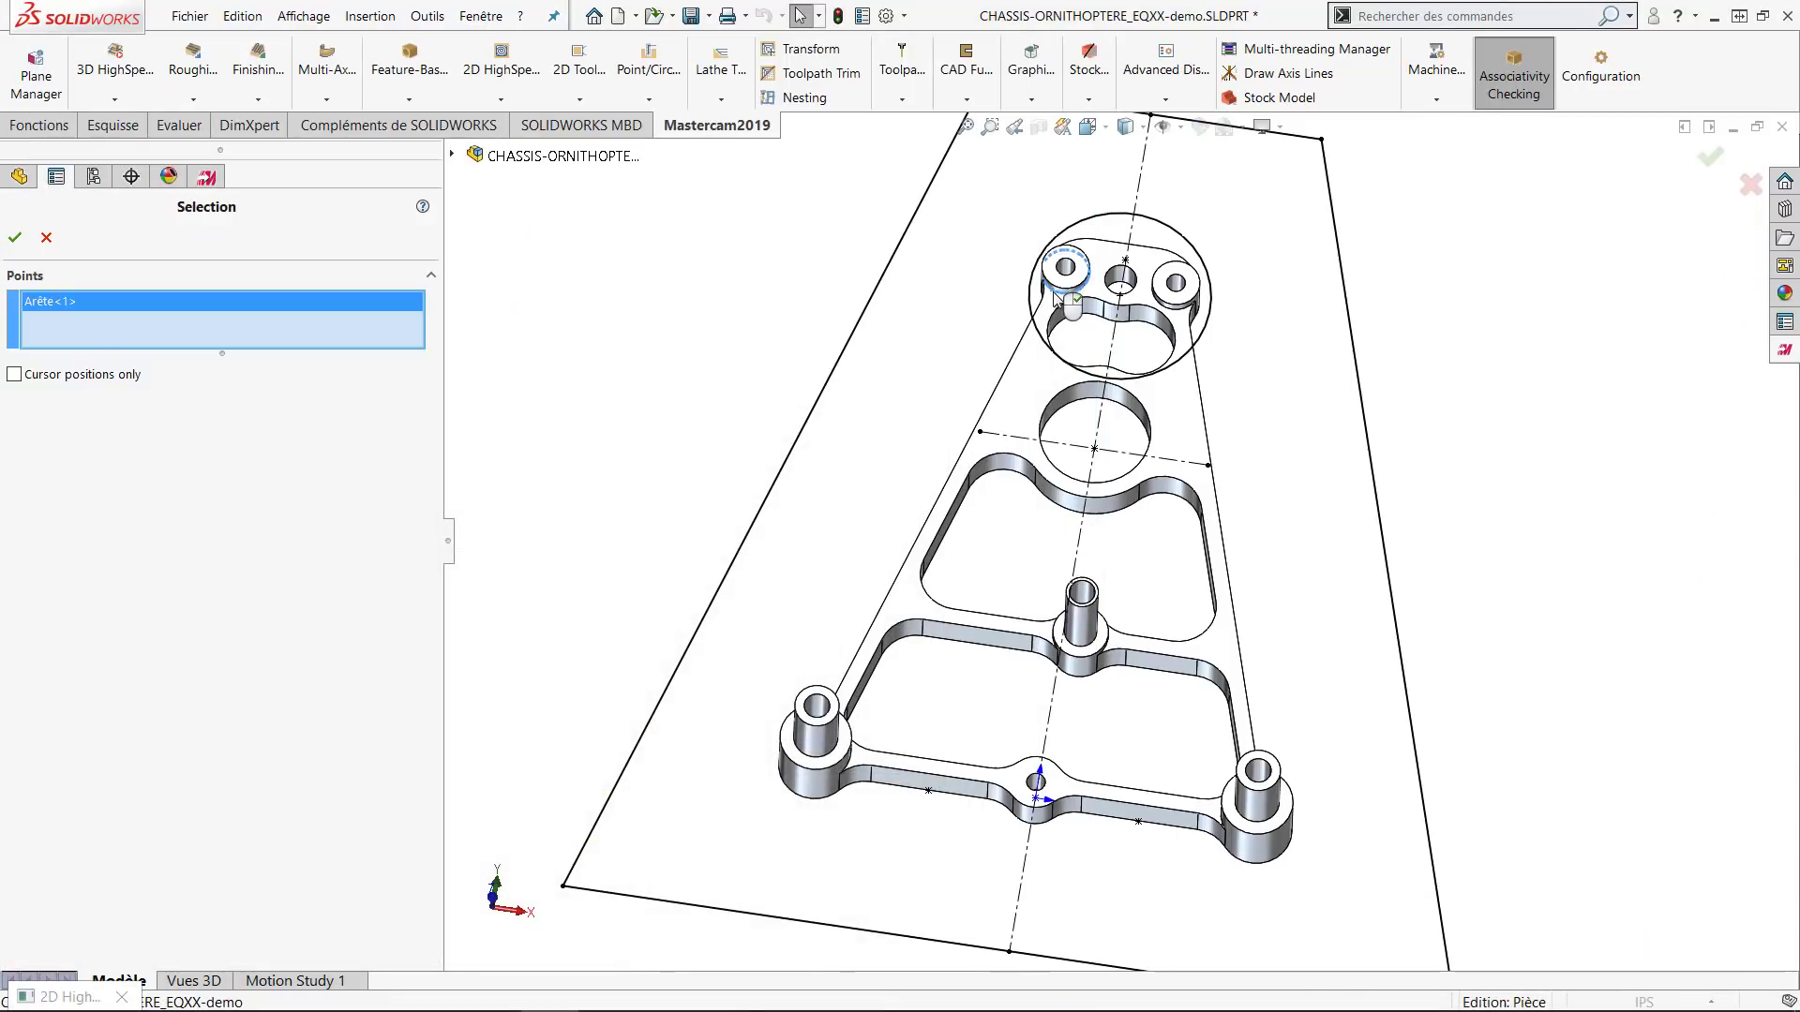
pyautogui.click(15, 237)
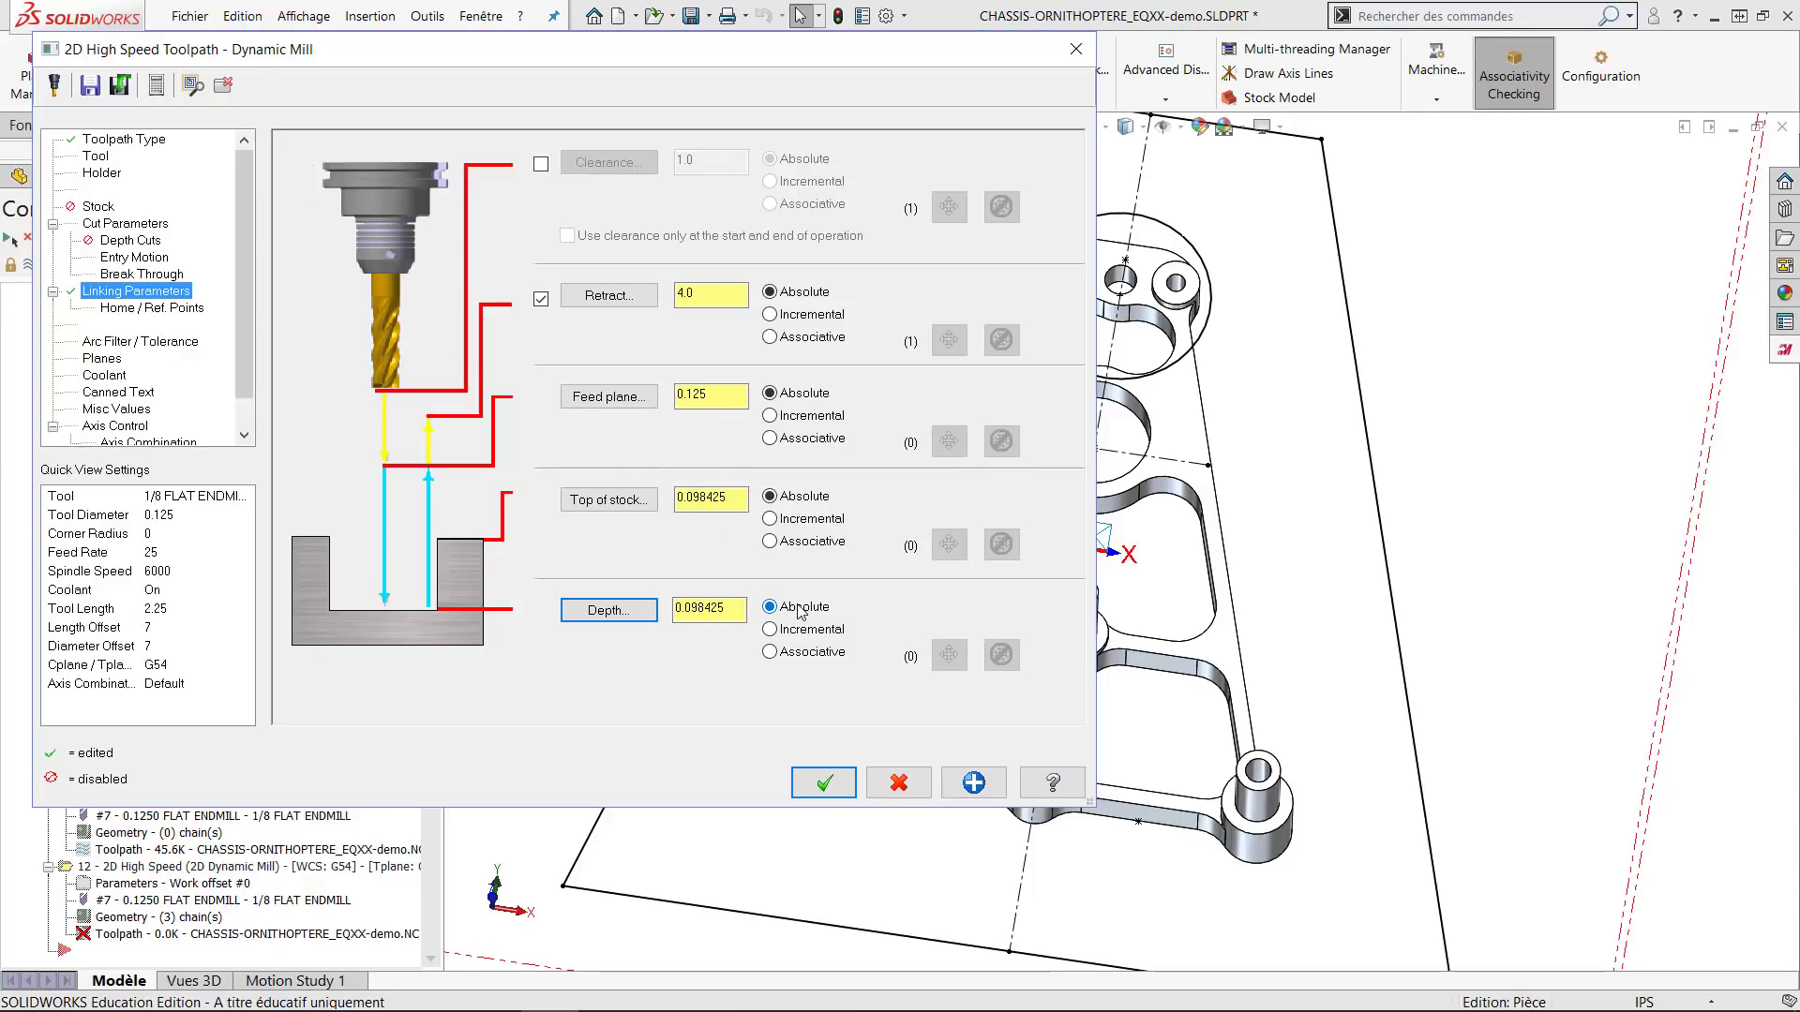
pyautogui.click(621, 504)
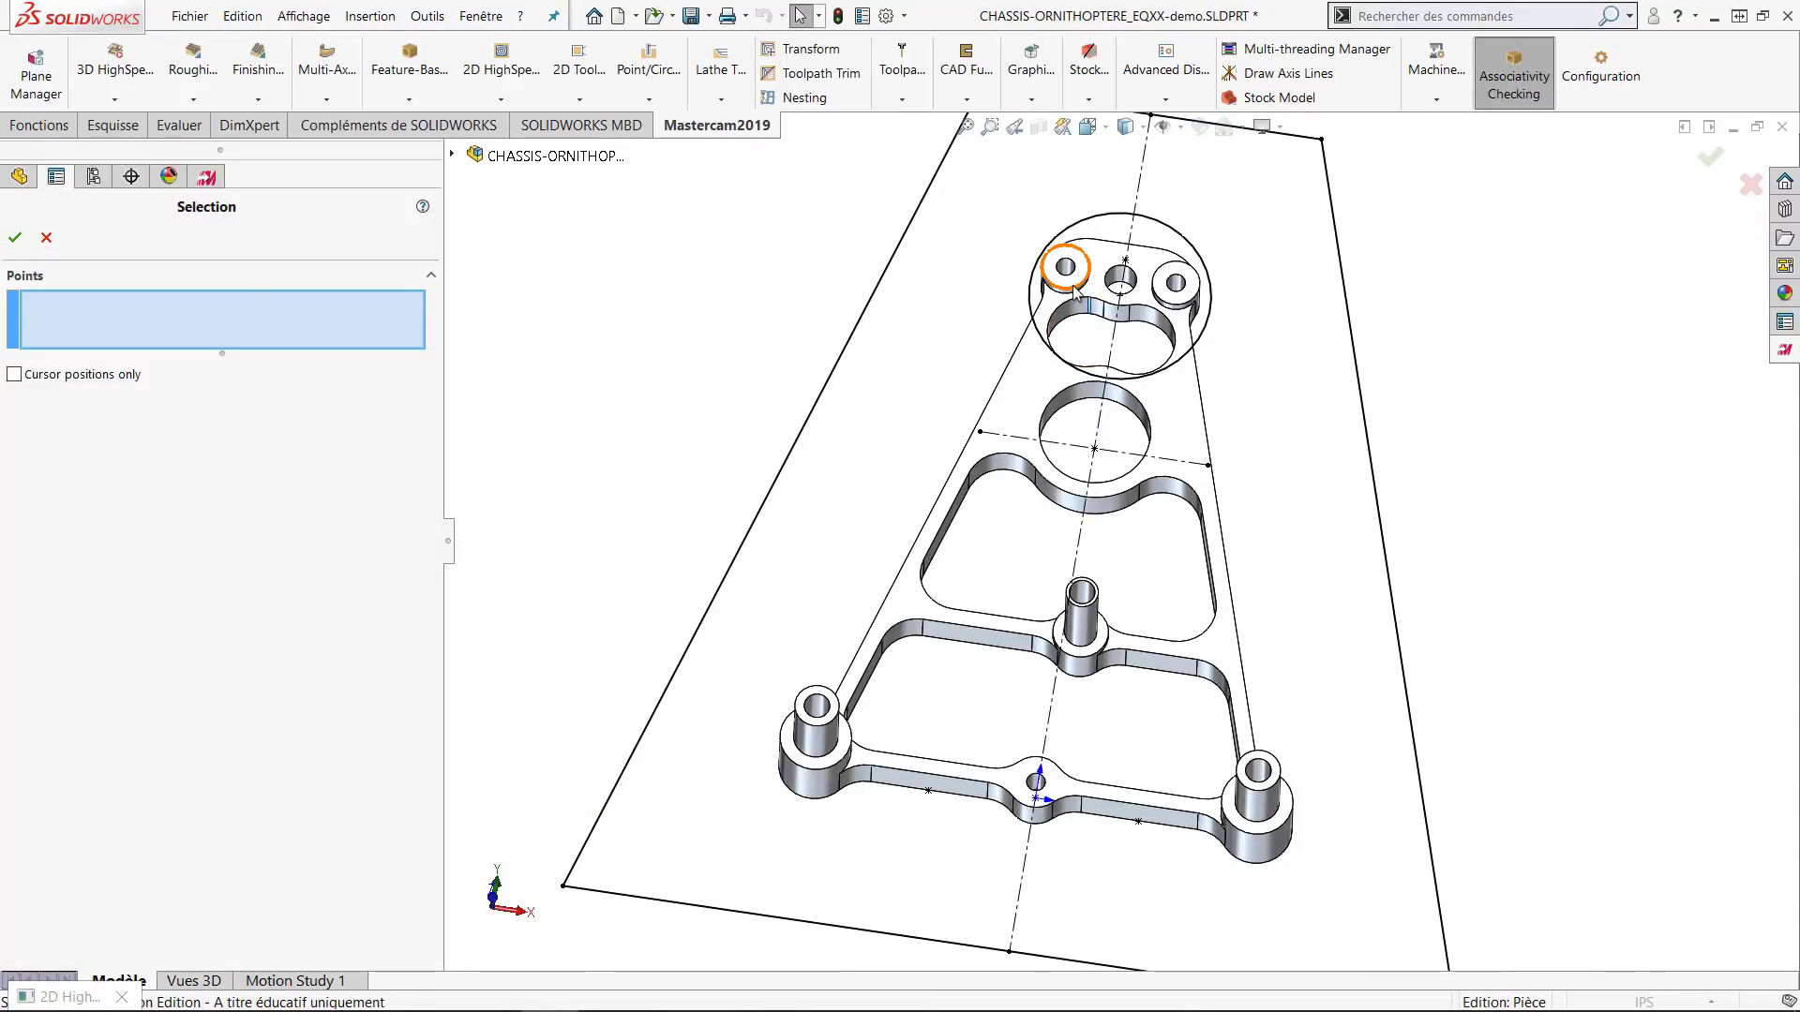
pyautogui.click(1074, 290)
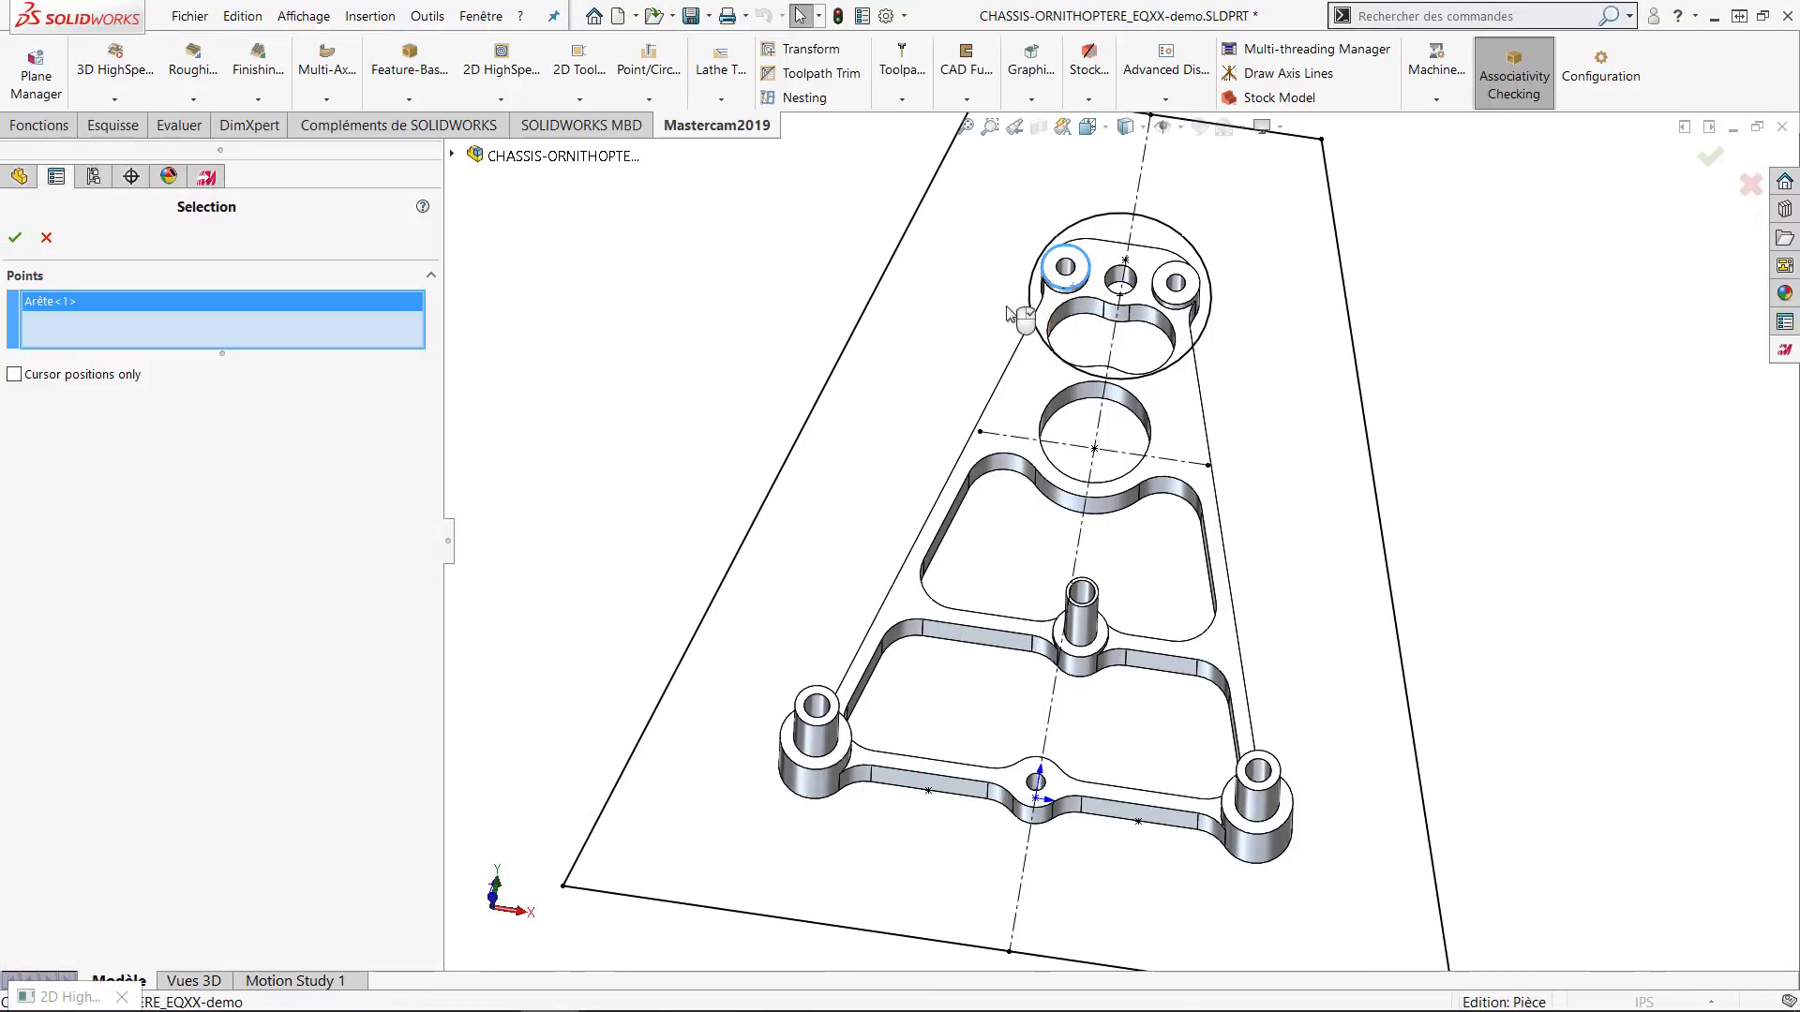
pyautogui.click(16, 238)
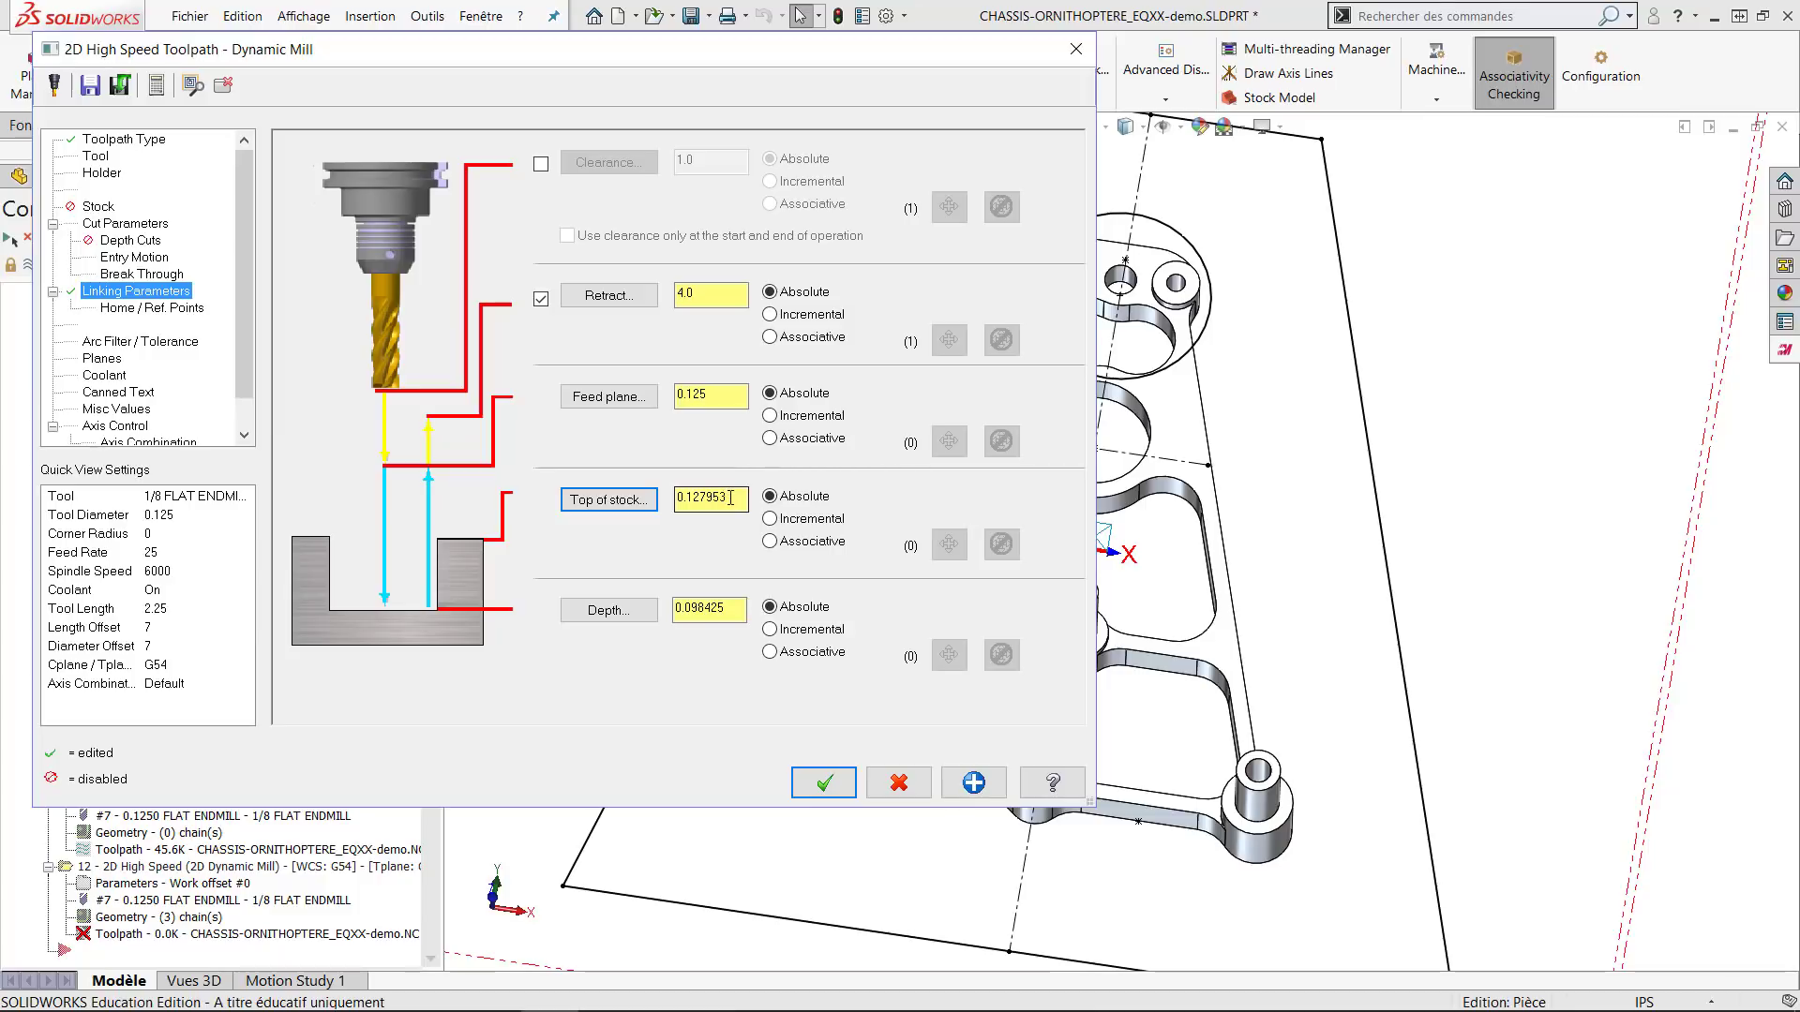
# Set the feed plane to 0.15 absolute and generate the 1/8 endmill toolpath around the short bosses.
pyautogui.doubleClick(678, 401)
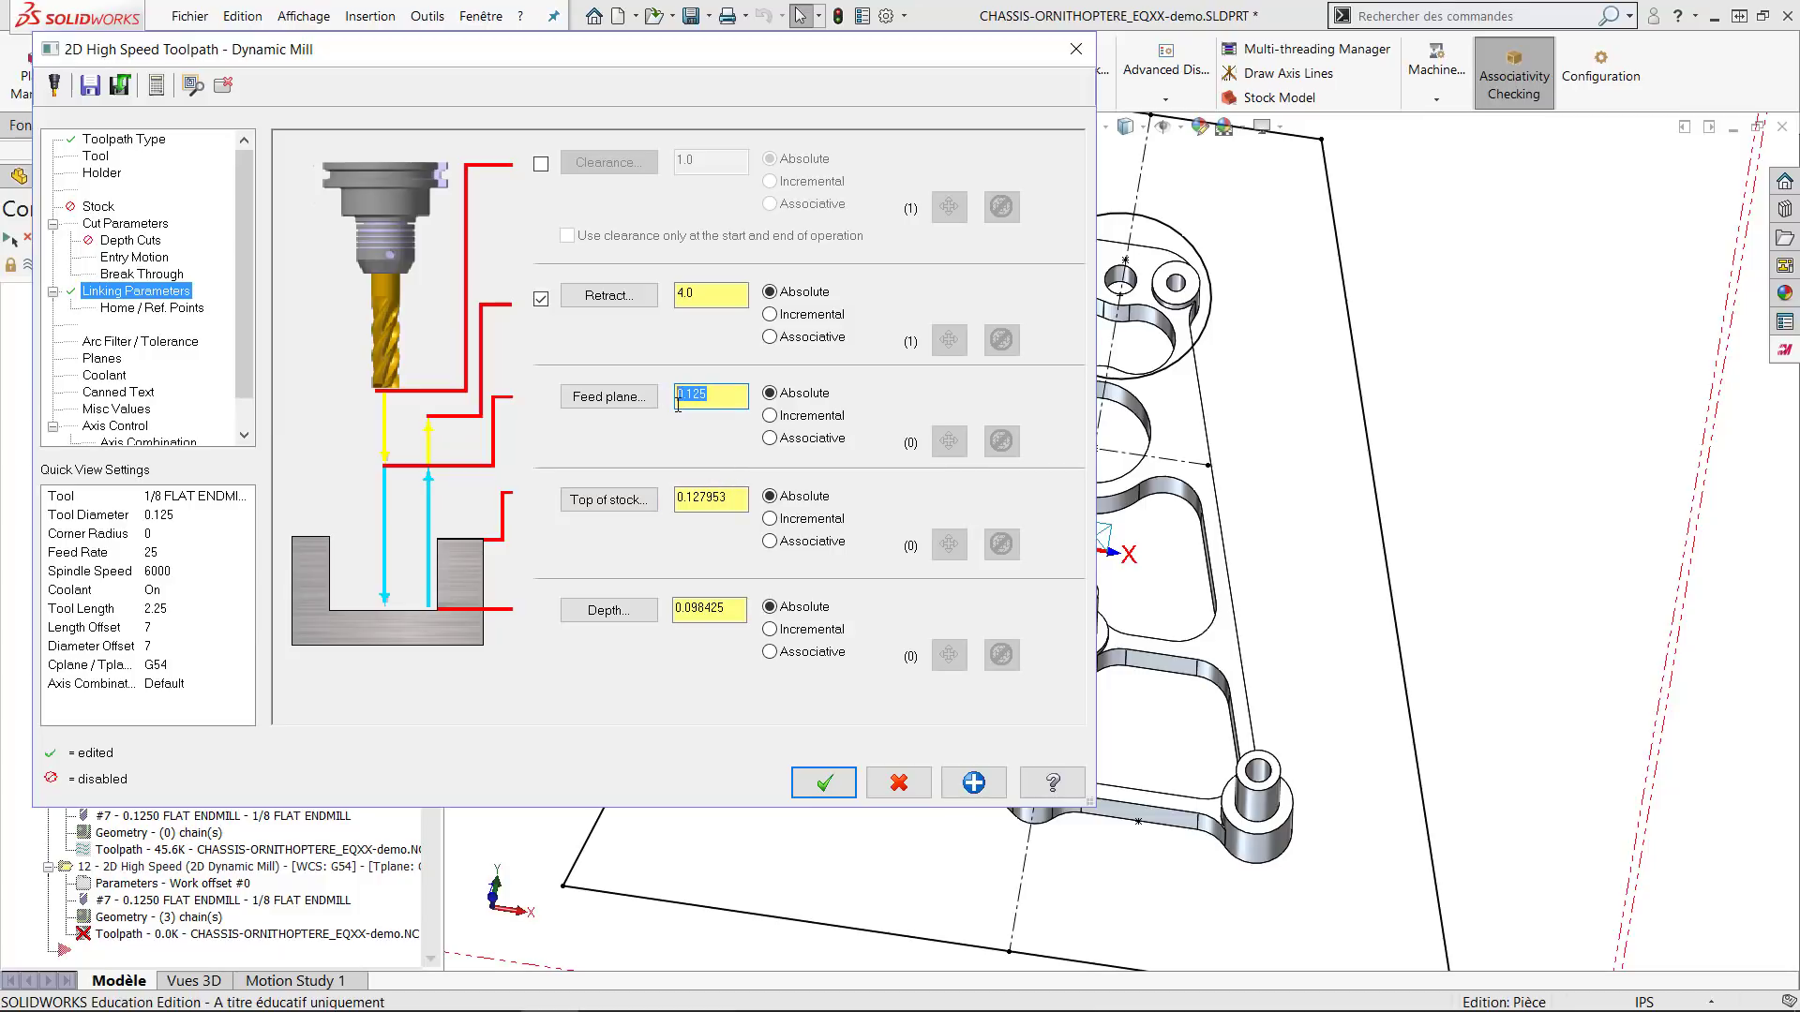
pyautogui.write('0.')
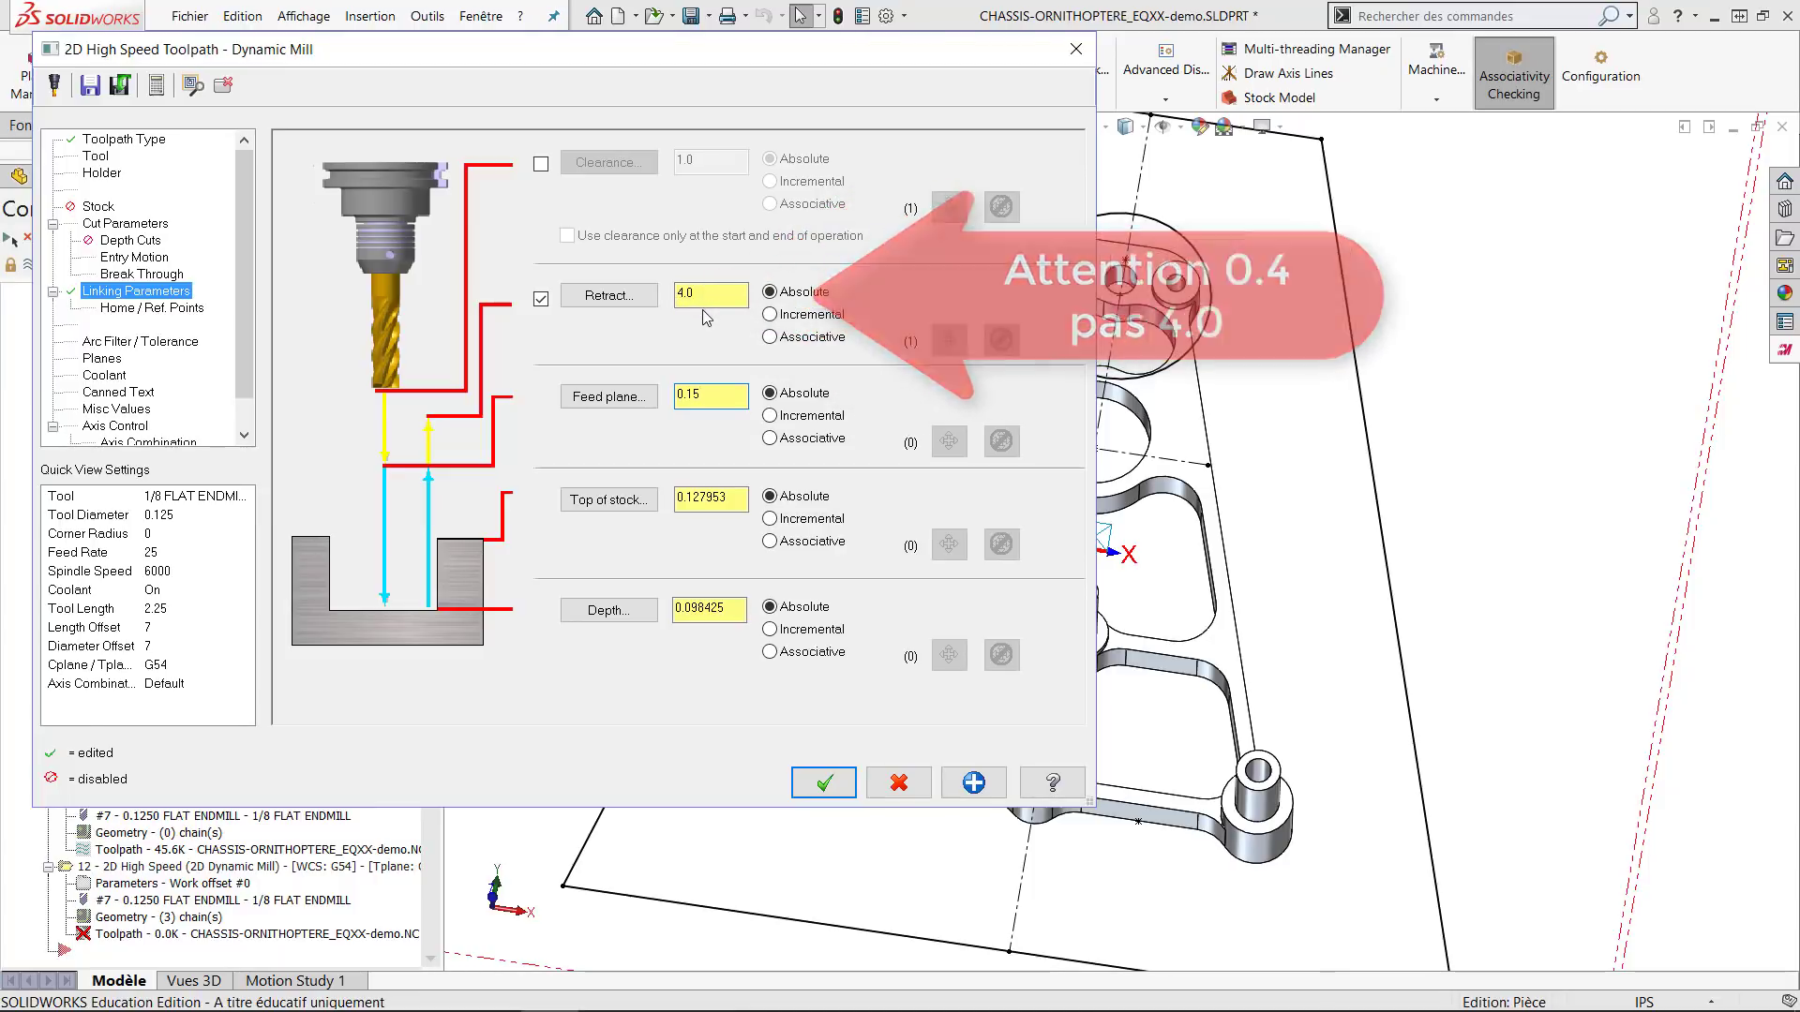
pyautogui.click(150, 343)
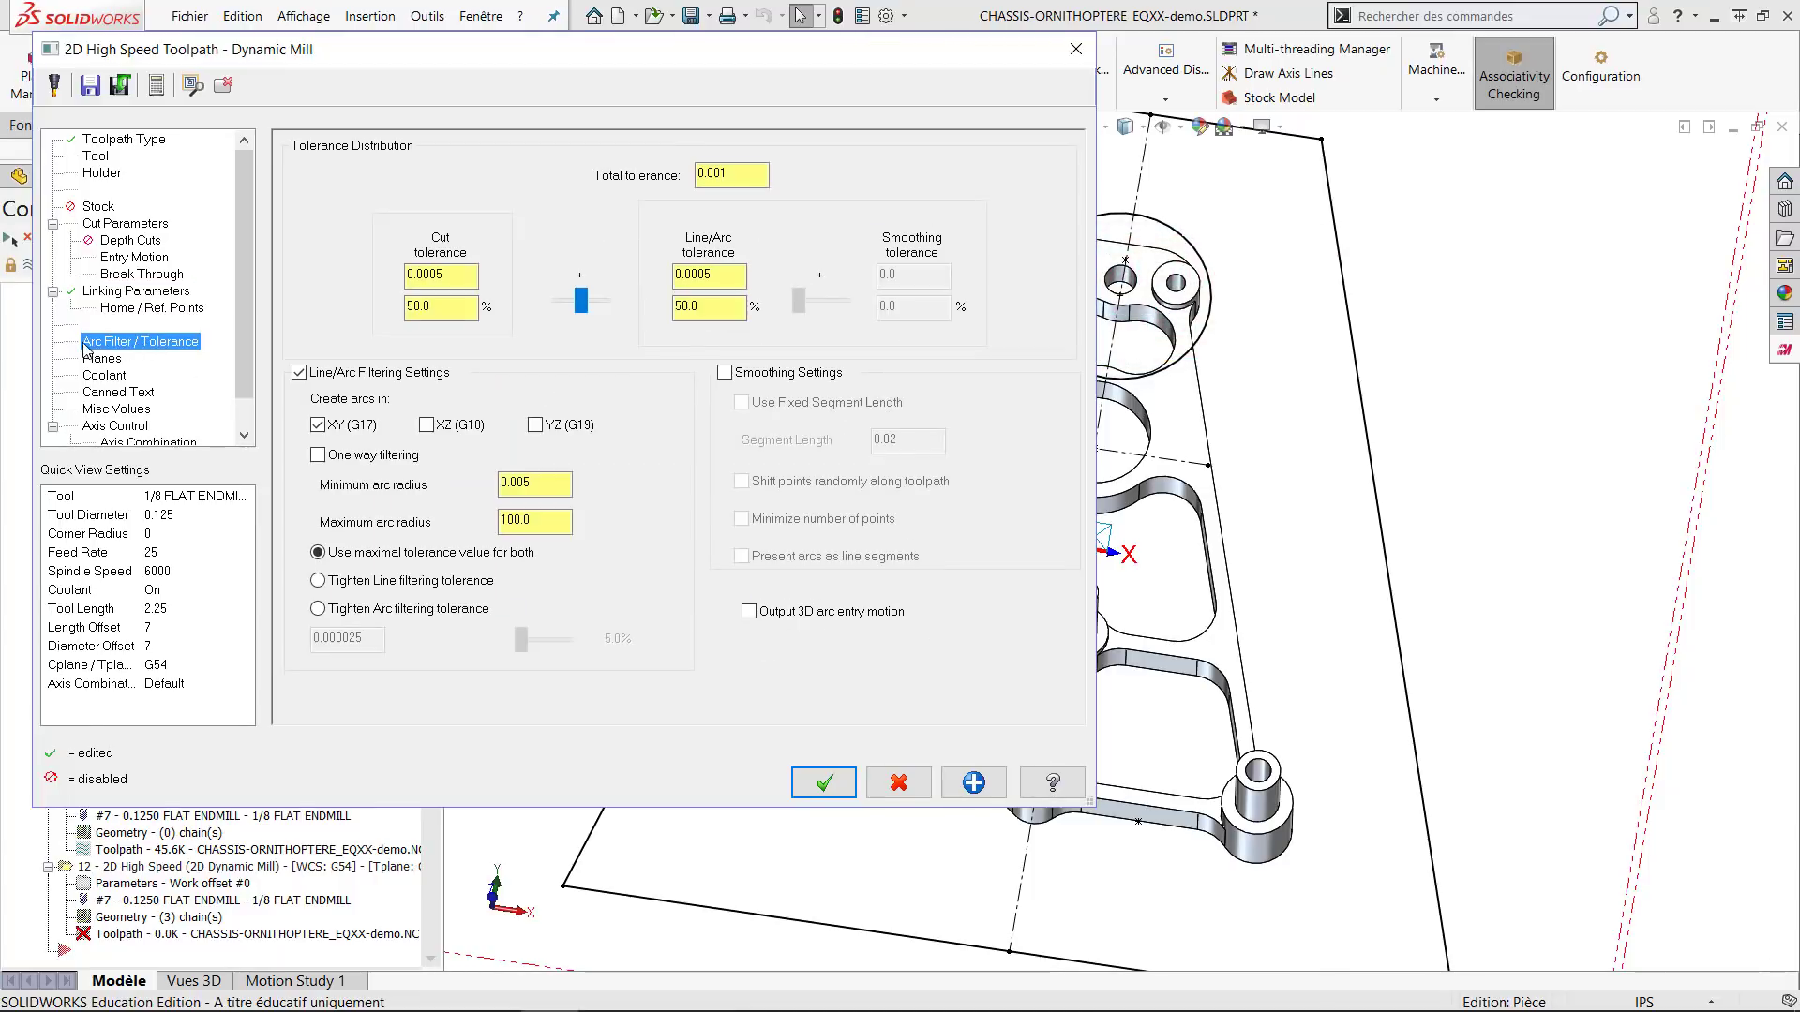
pyautogui.click(827, 780)
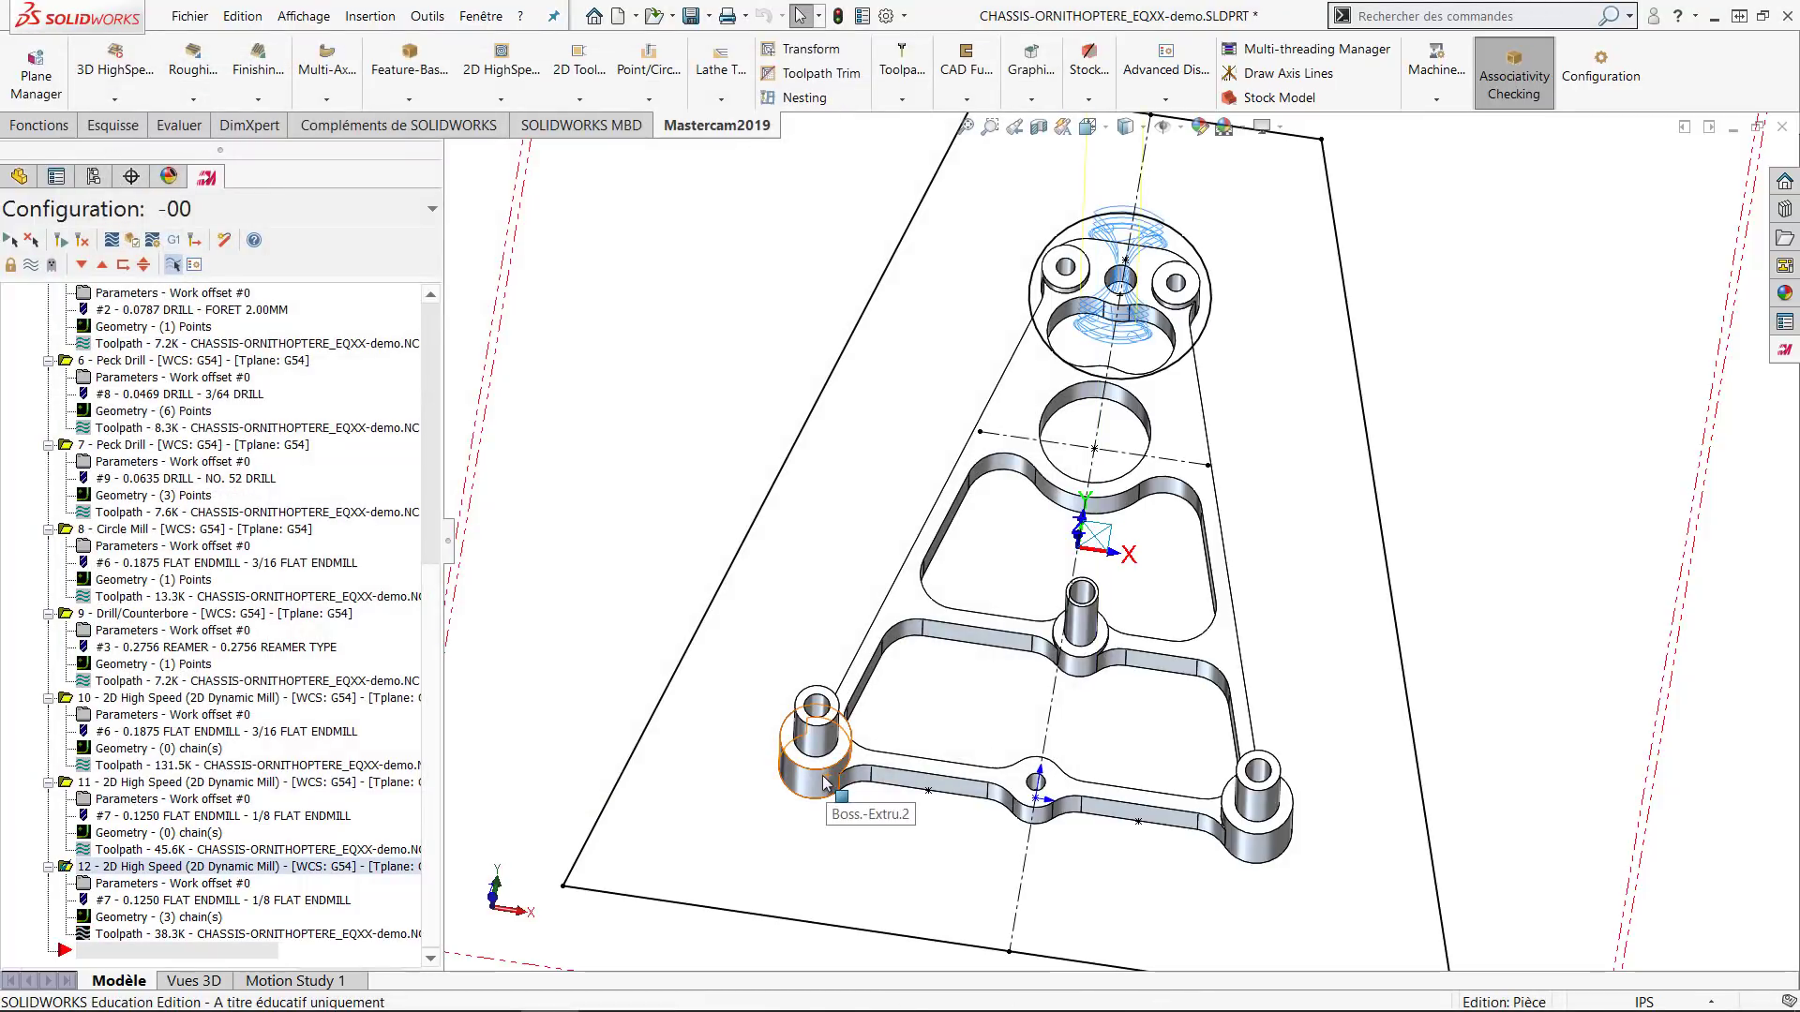
# Examine the new dynamic mill toolpath around the short bosses from the side and from above, checking its height relative to the part.
pyautogui.moveTo(981, 526); pyautogui.dragTo(725, 448, button='middle')
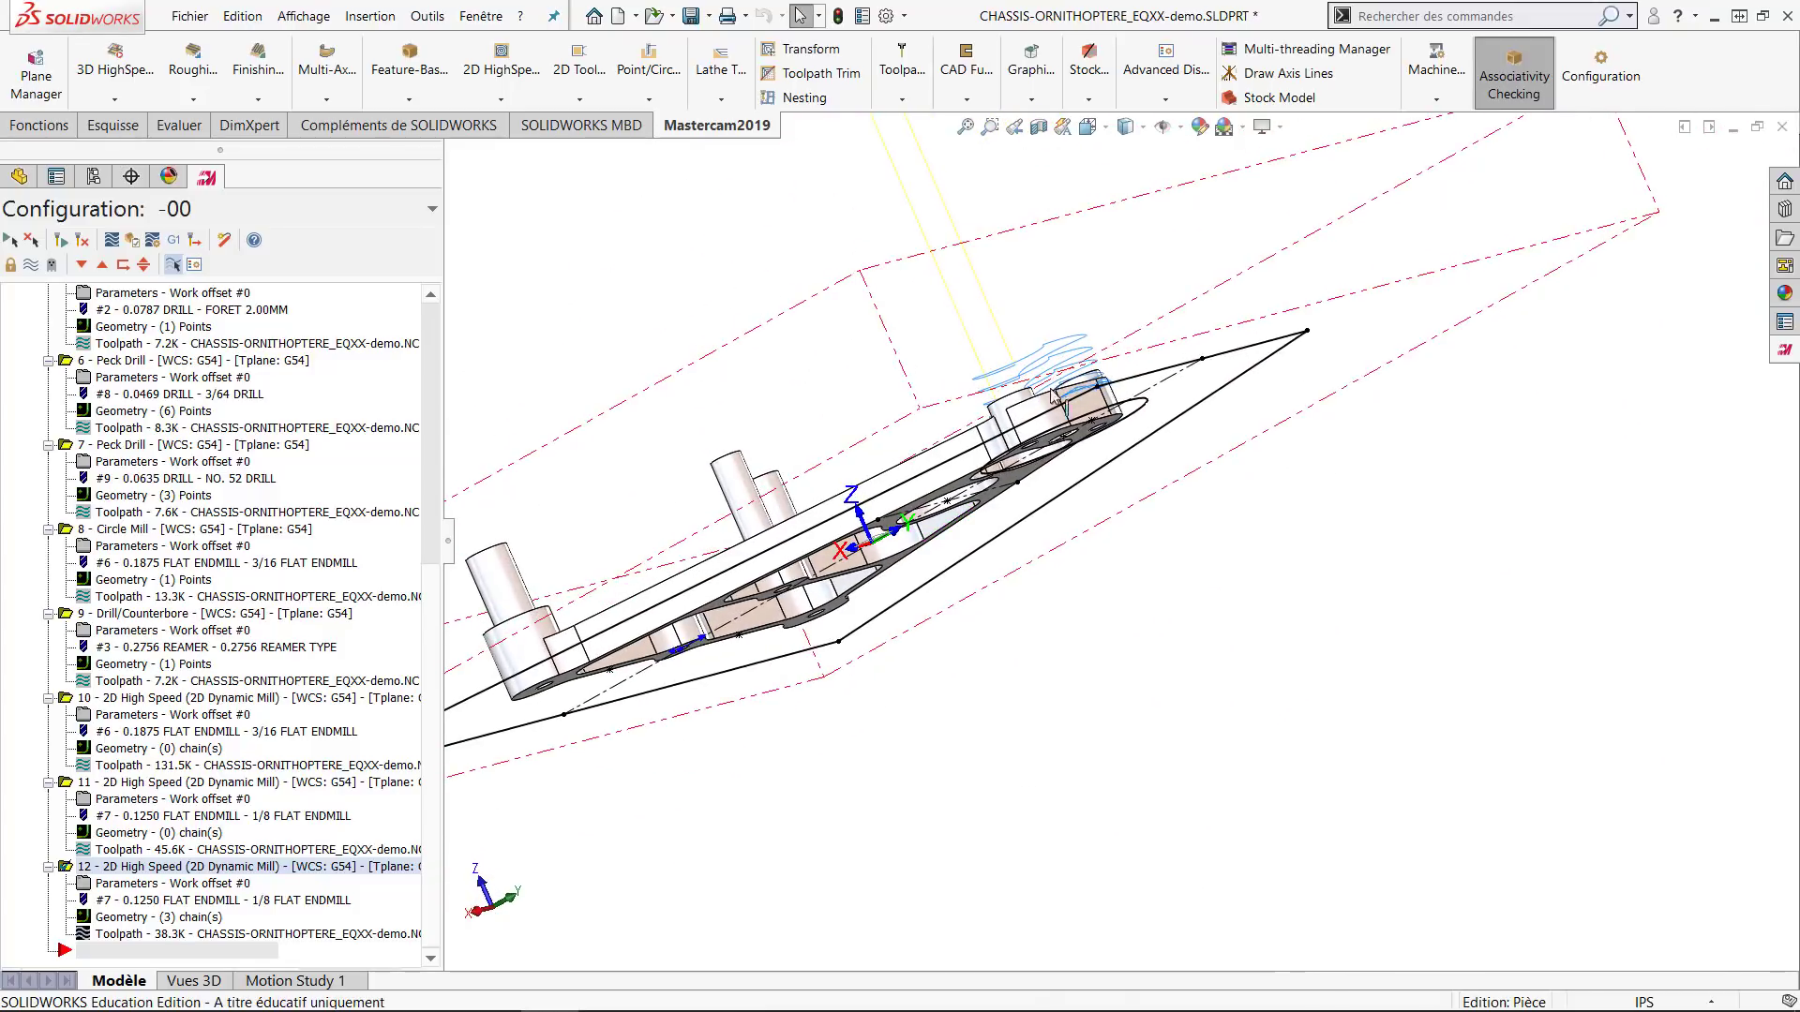
pyautogui.scroll(-5, 1111, 389)
pyautogui.scroll(1, 1087, 393)
pyautogui.moveTo(1078, 403); pyautogui.dragTo(1069, 471, button='middle')
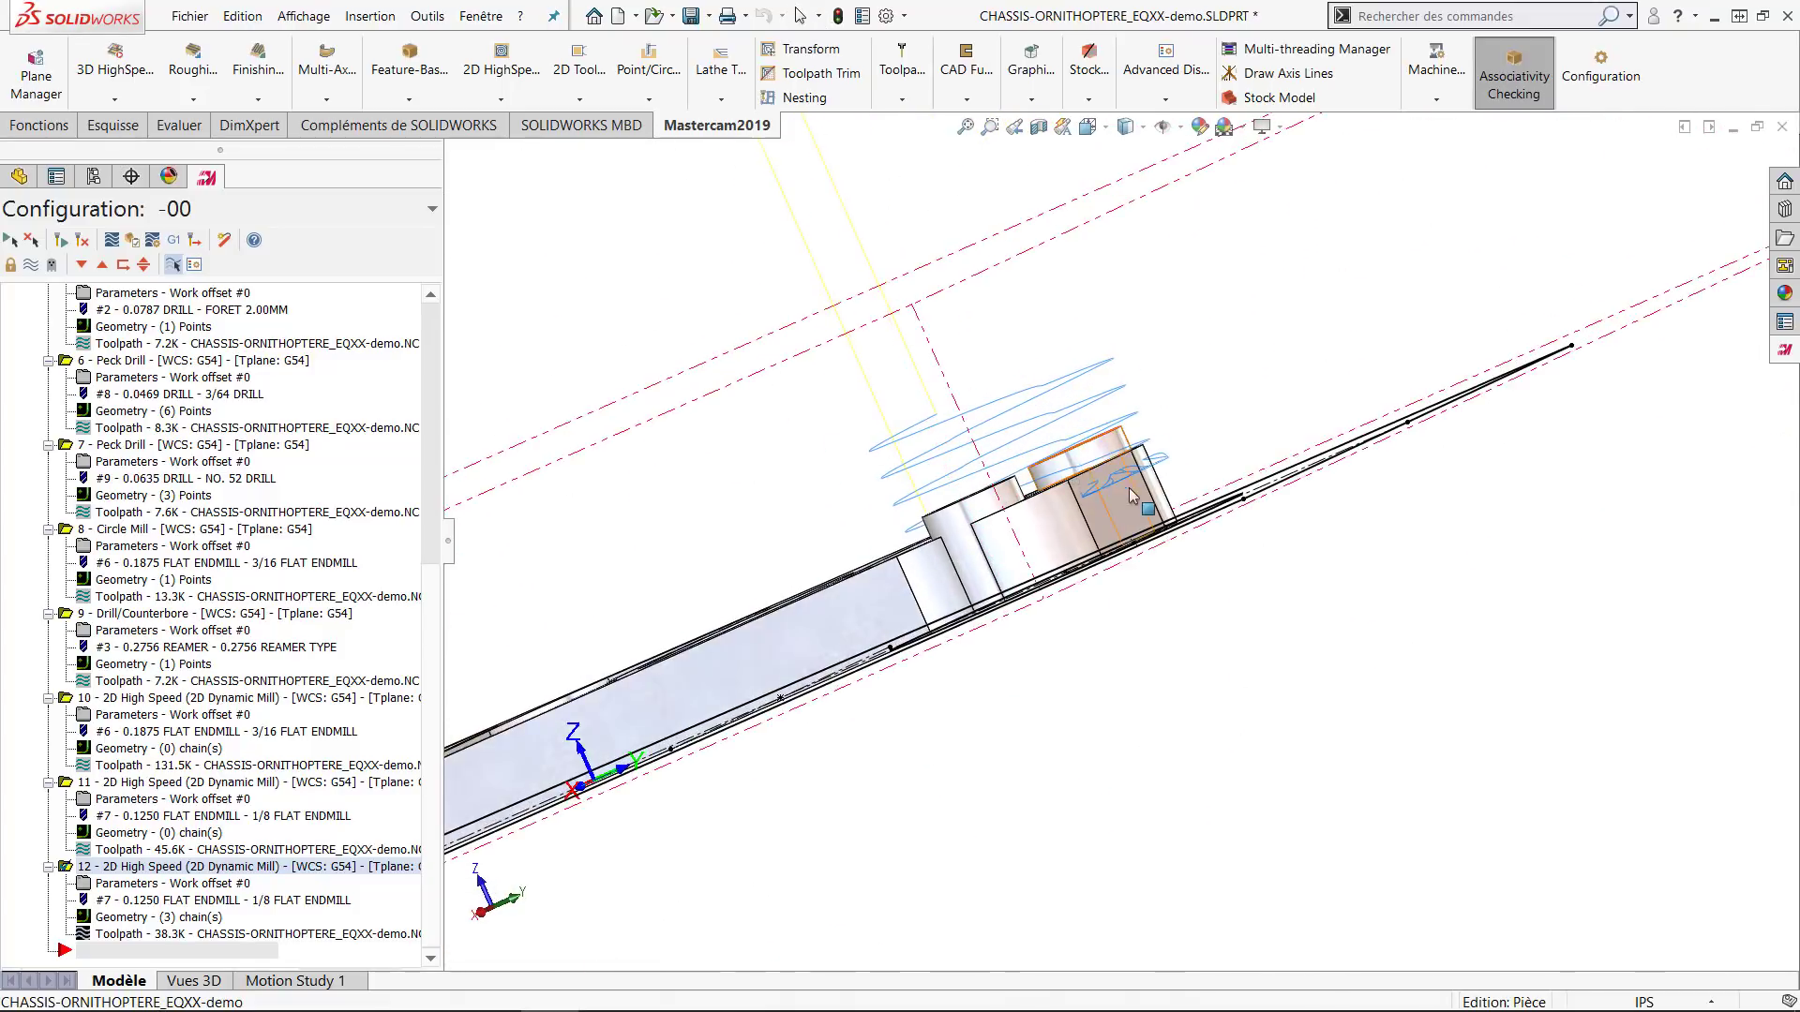
pyautogui.scroll(-1, 1070, 471)
pyautogui.scroll(-4, 923, 604)
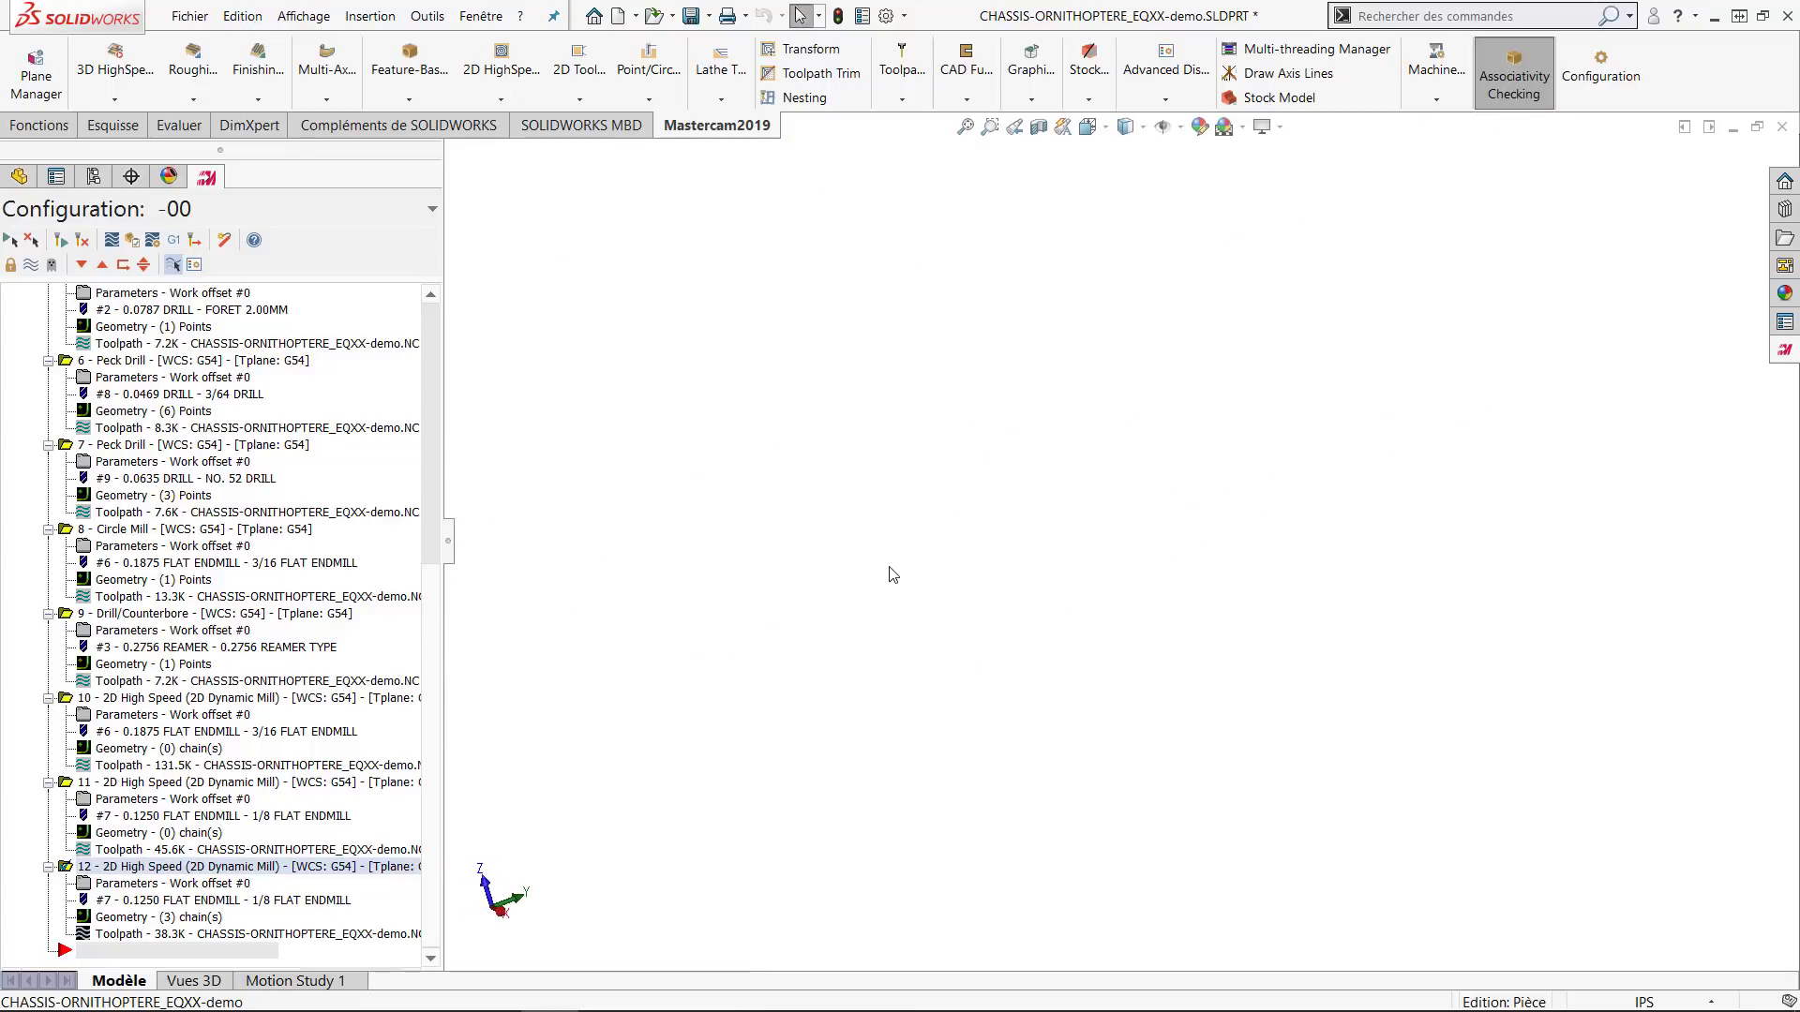
pyautogui.press('f')
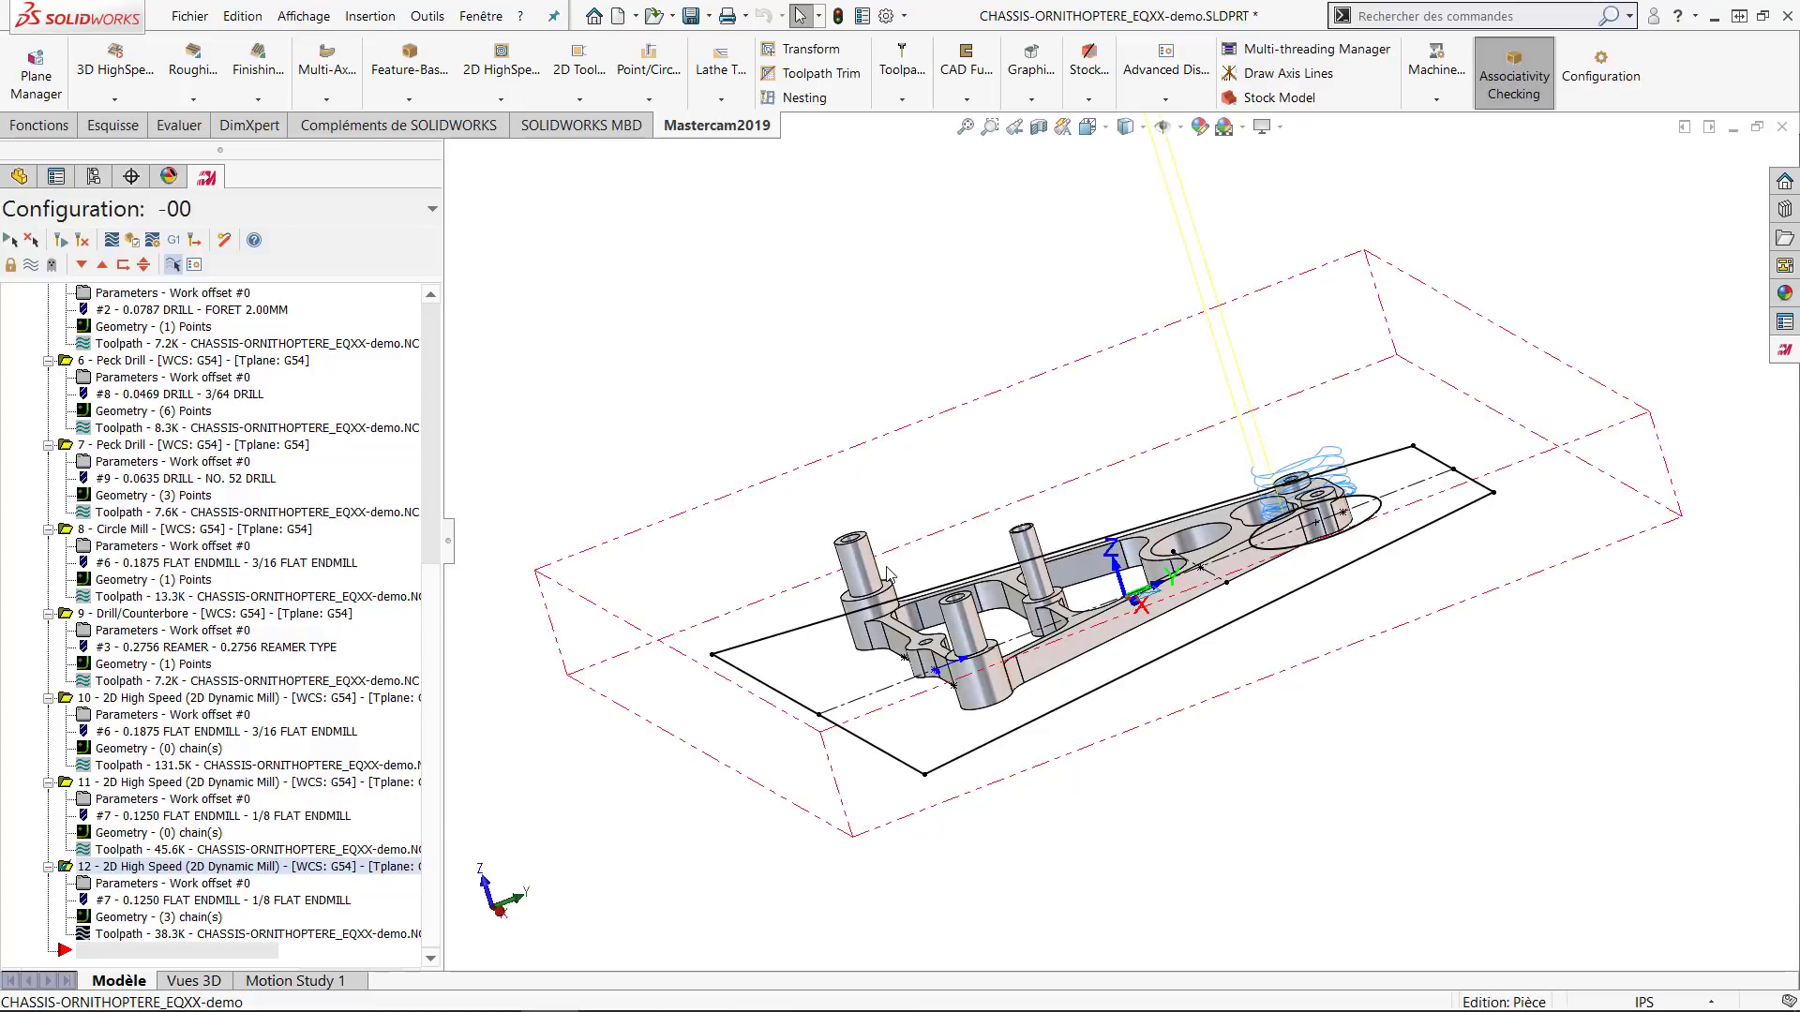
pyautogui.moveTo(888, 573); pyautogui.dragTo(602, 849, button='middle')
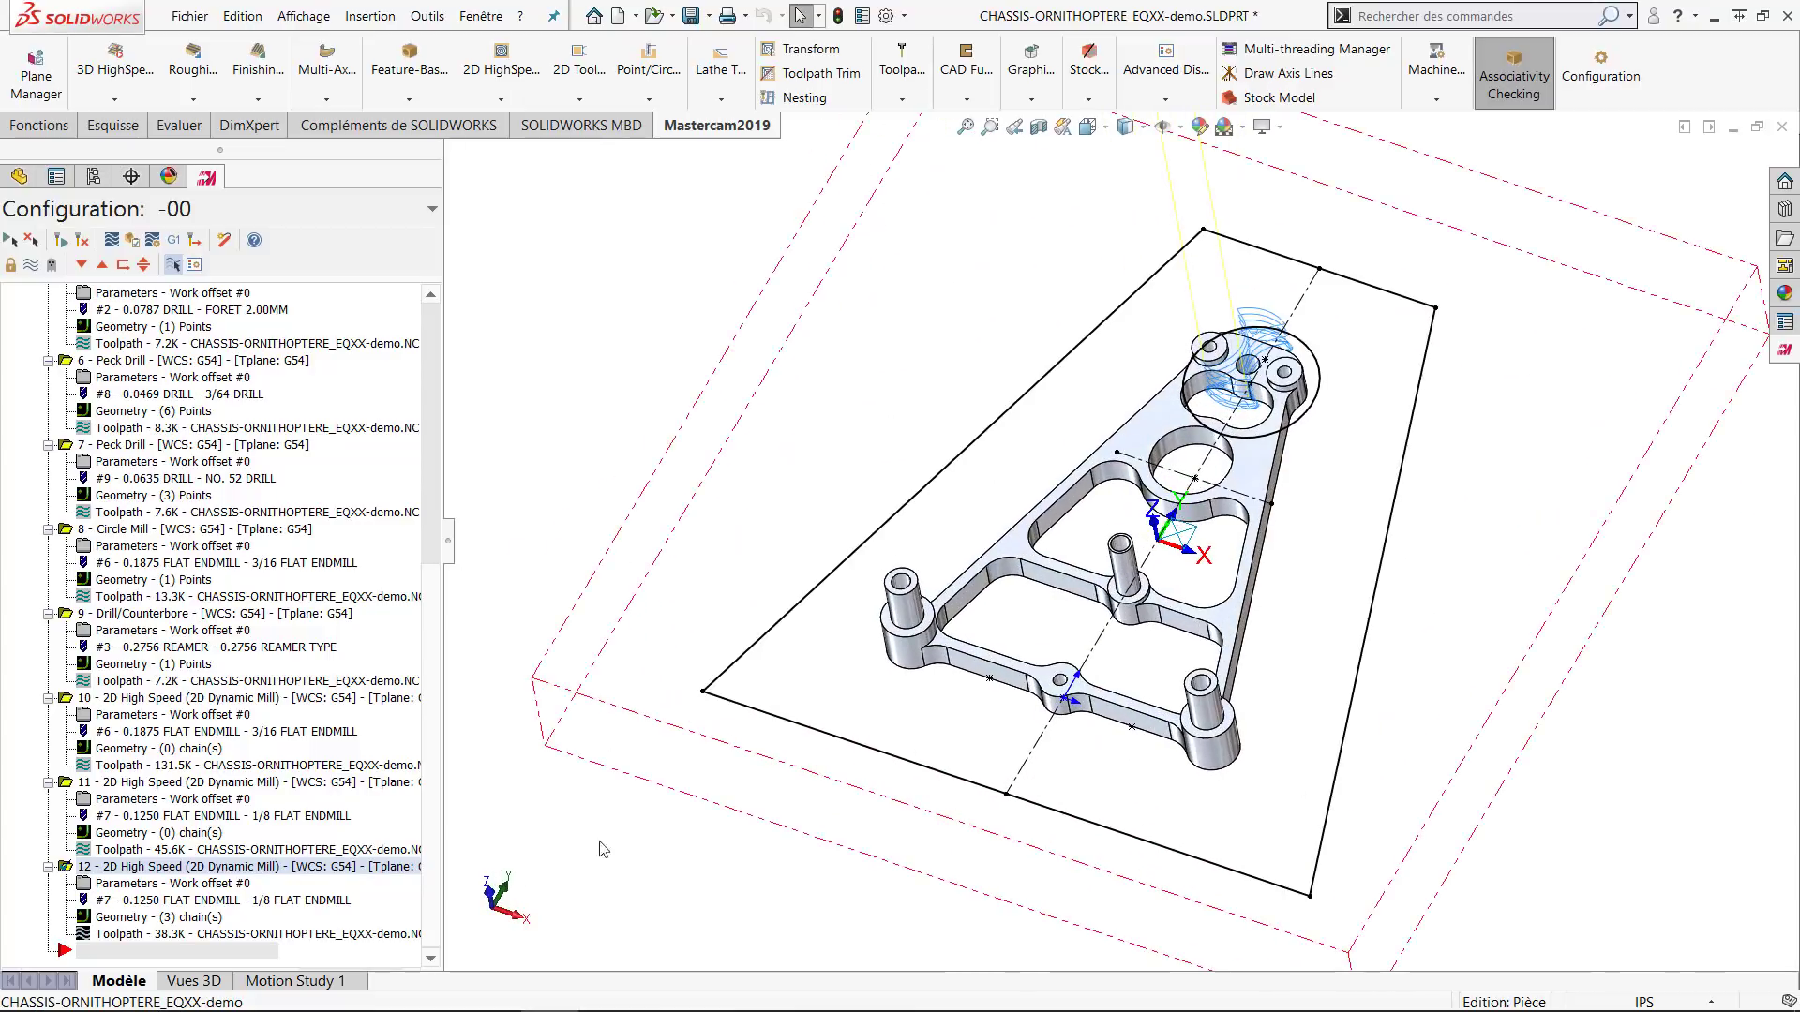
pyautogui.scroll(-2, 1289, 374)
pyautogui.moveTo(1261, 442); pyautogui.dragTo(1291, 391, button='middle')
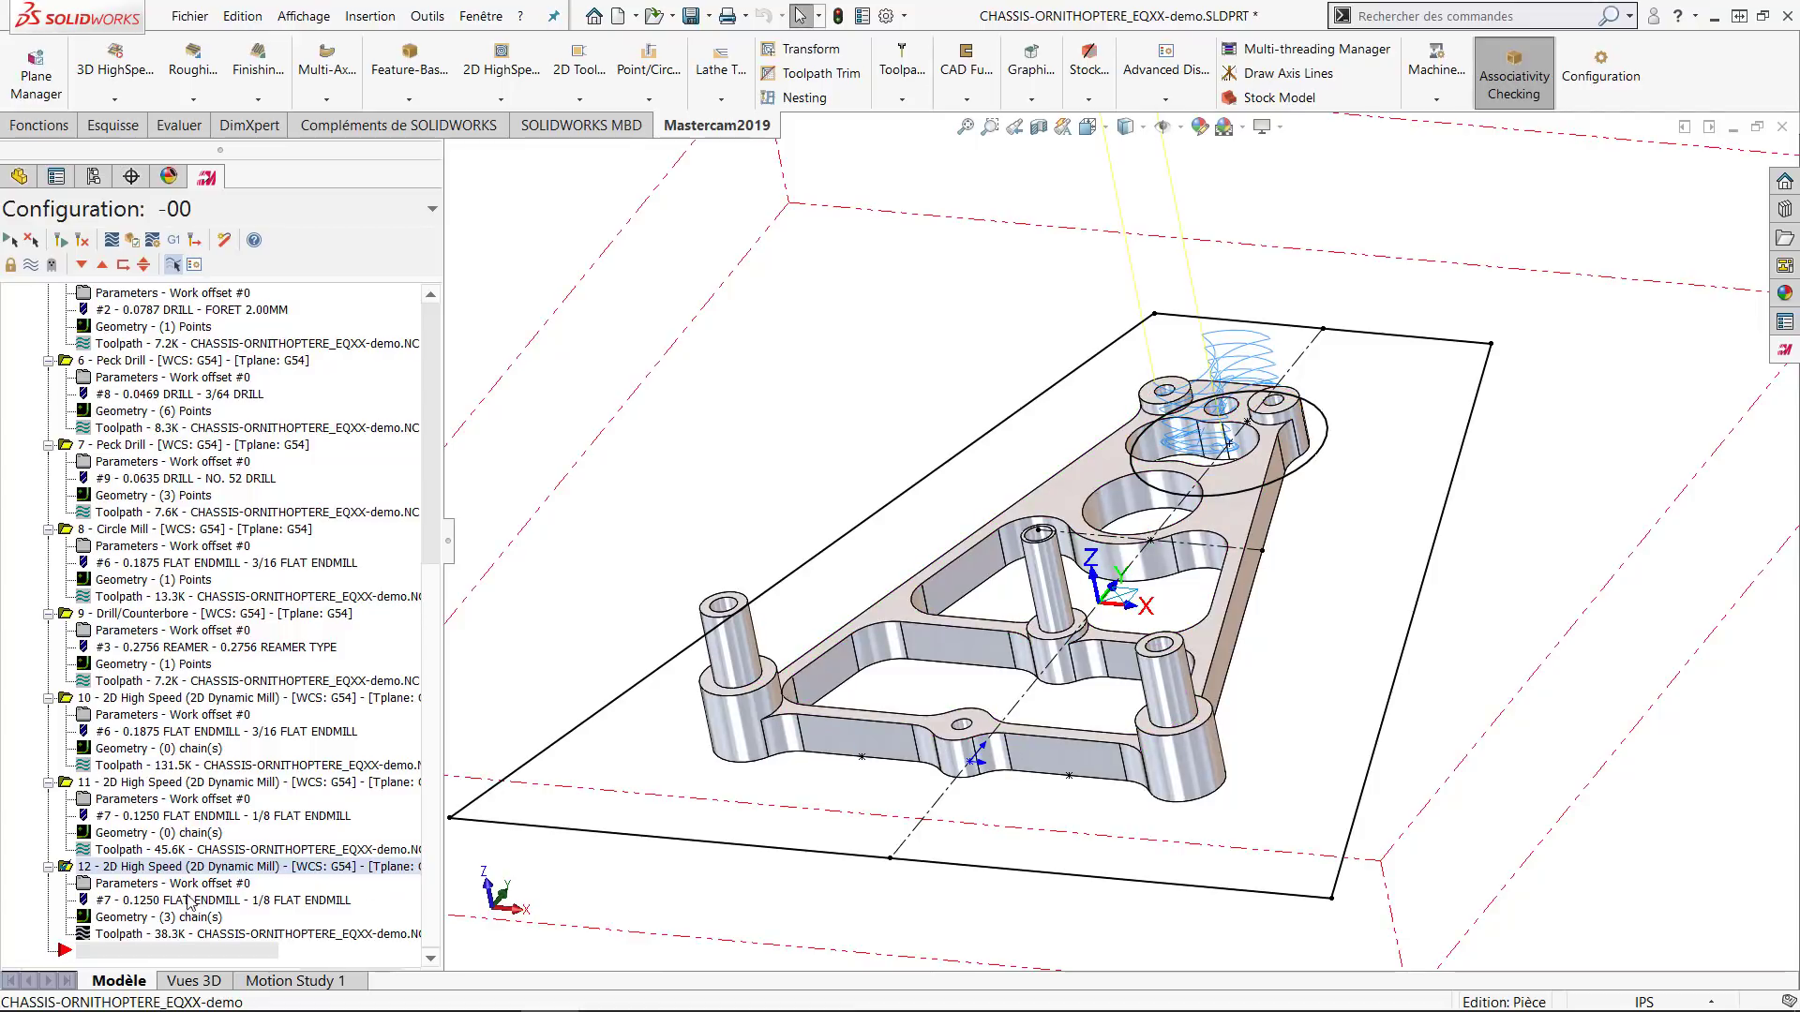
# Disable break through in the dynamic mill operation around the short bosses and apply the change to its toolpath.
pyautogui.click(121, 885)
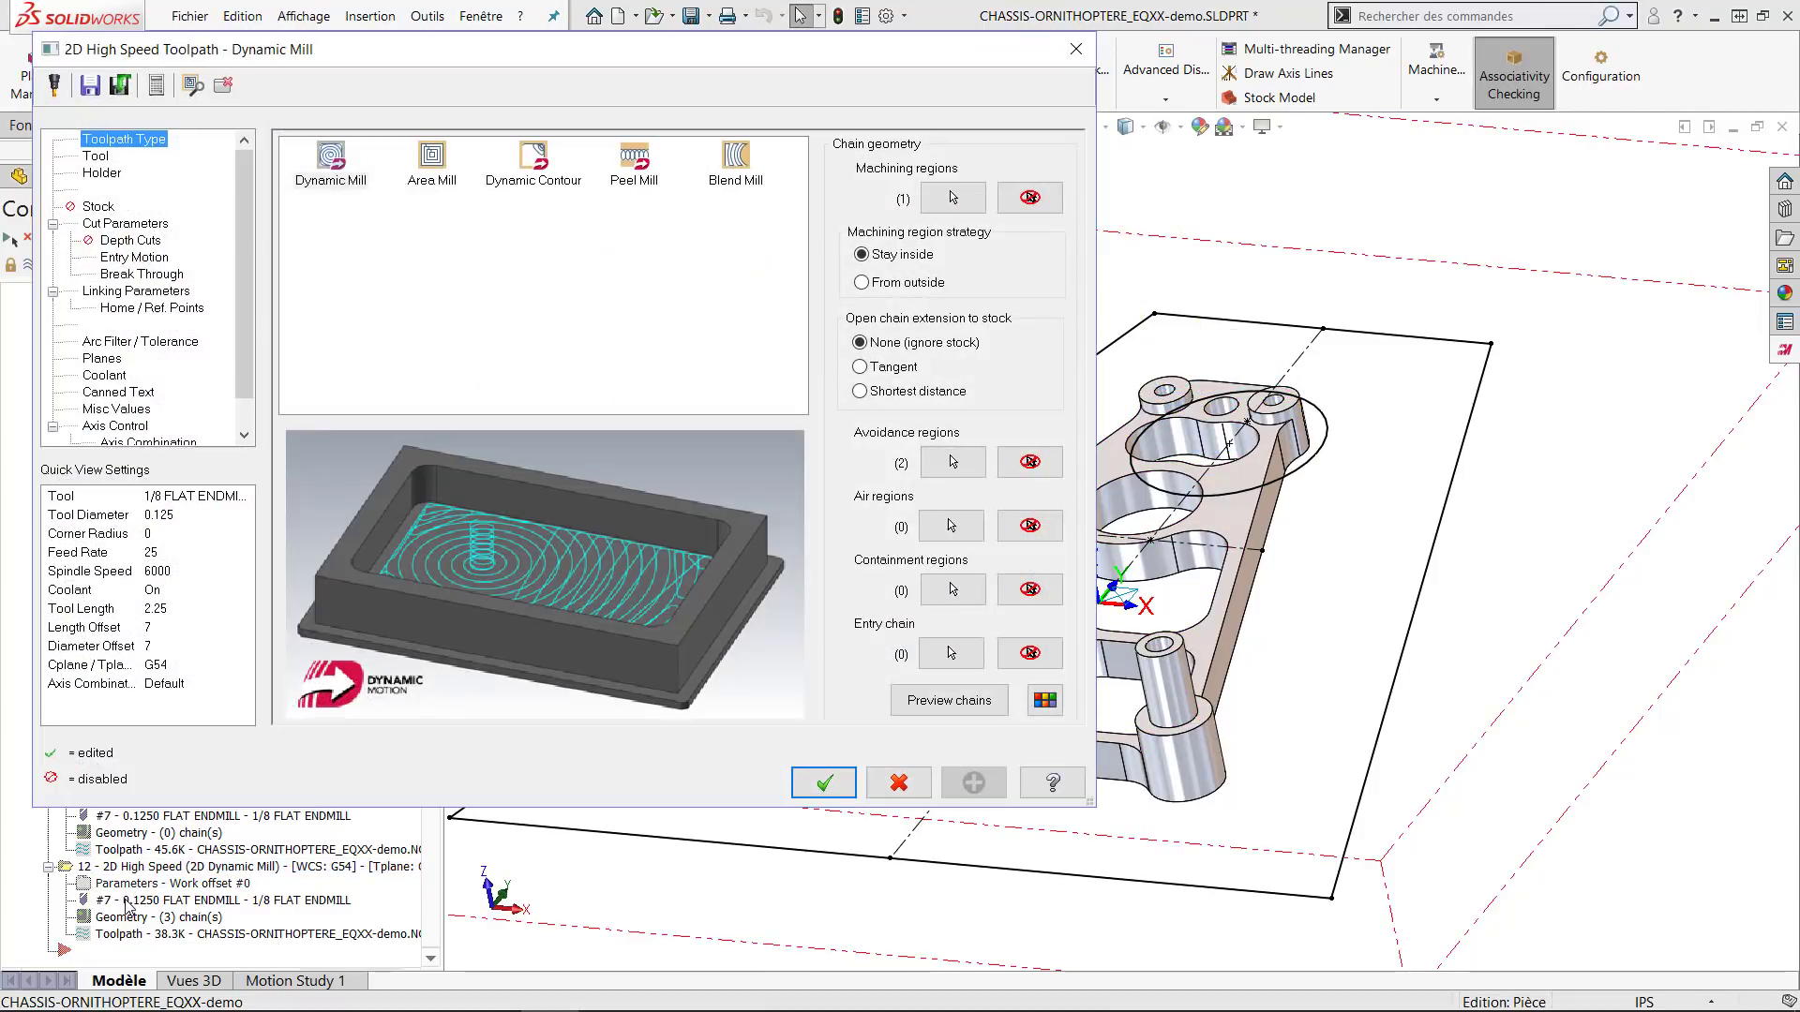
pyautogui.click(141, 274)
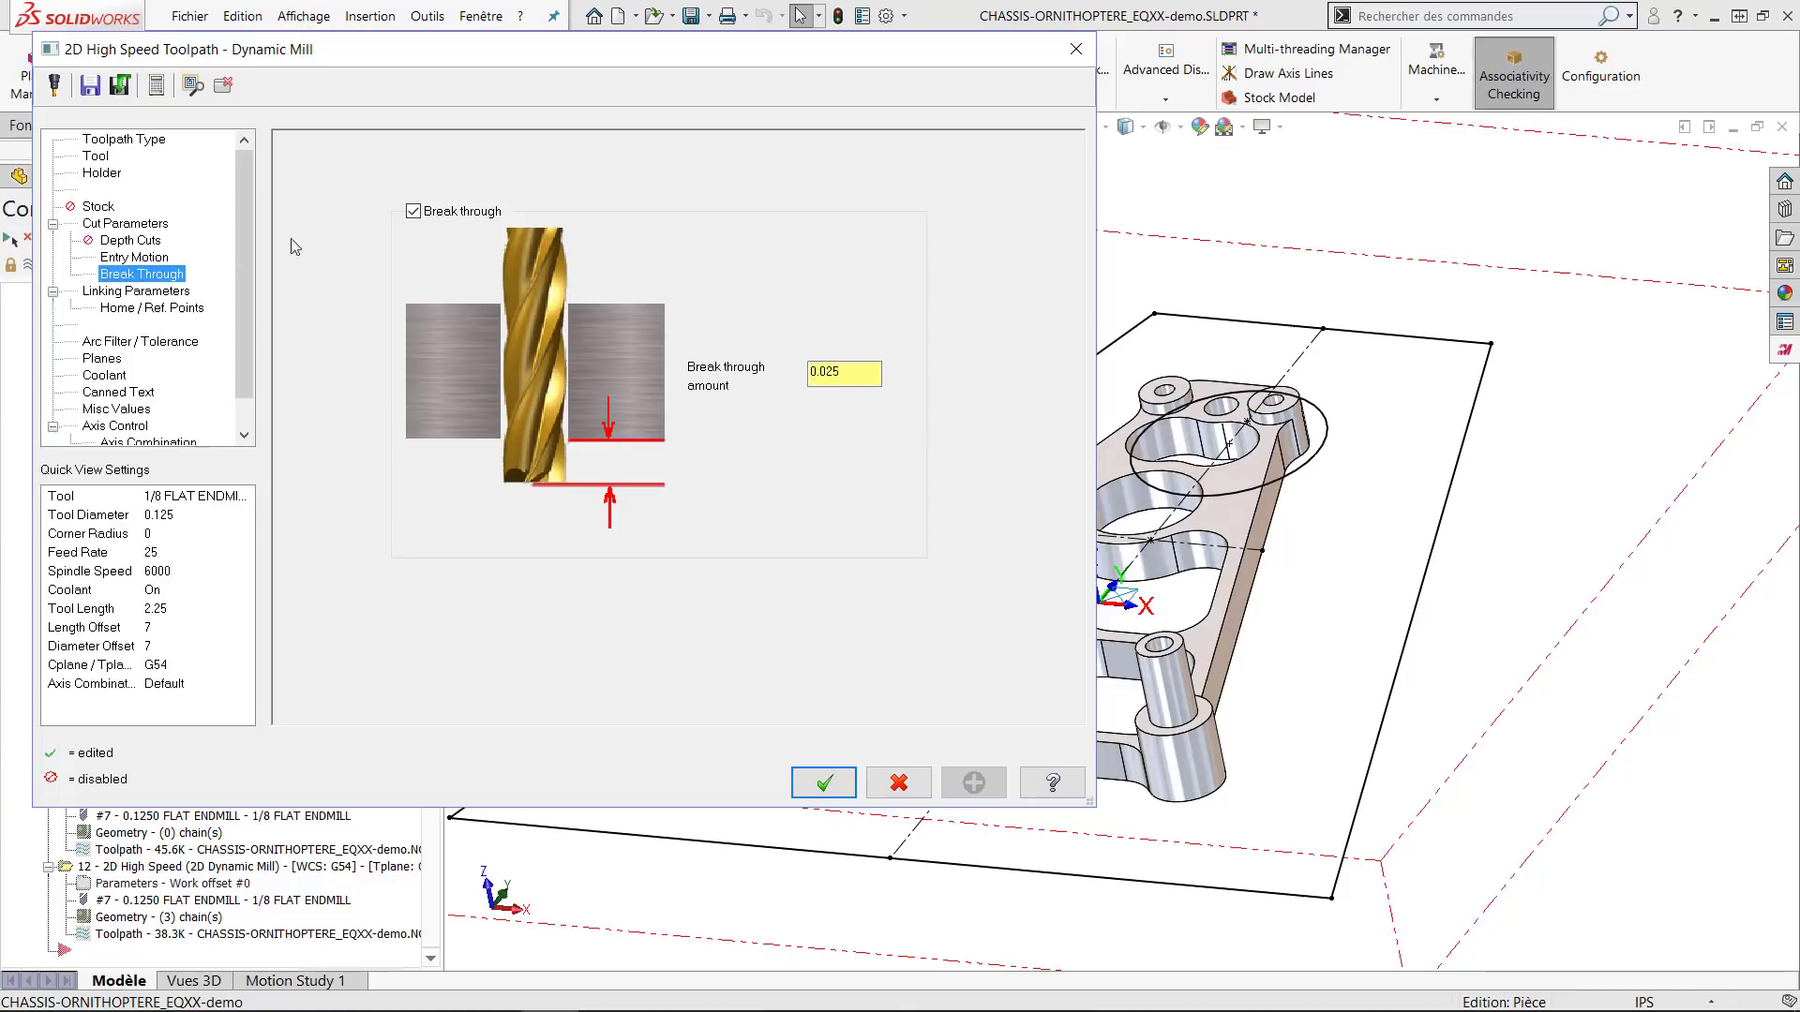
pyautogui.click(413, 211)
pyautogui.click(919, 783)
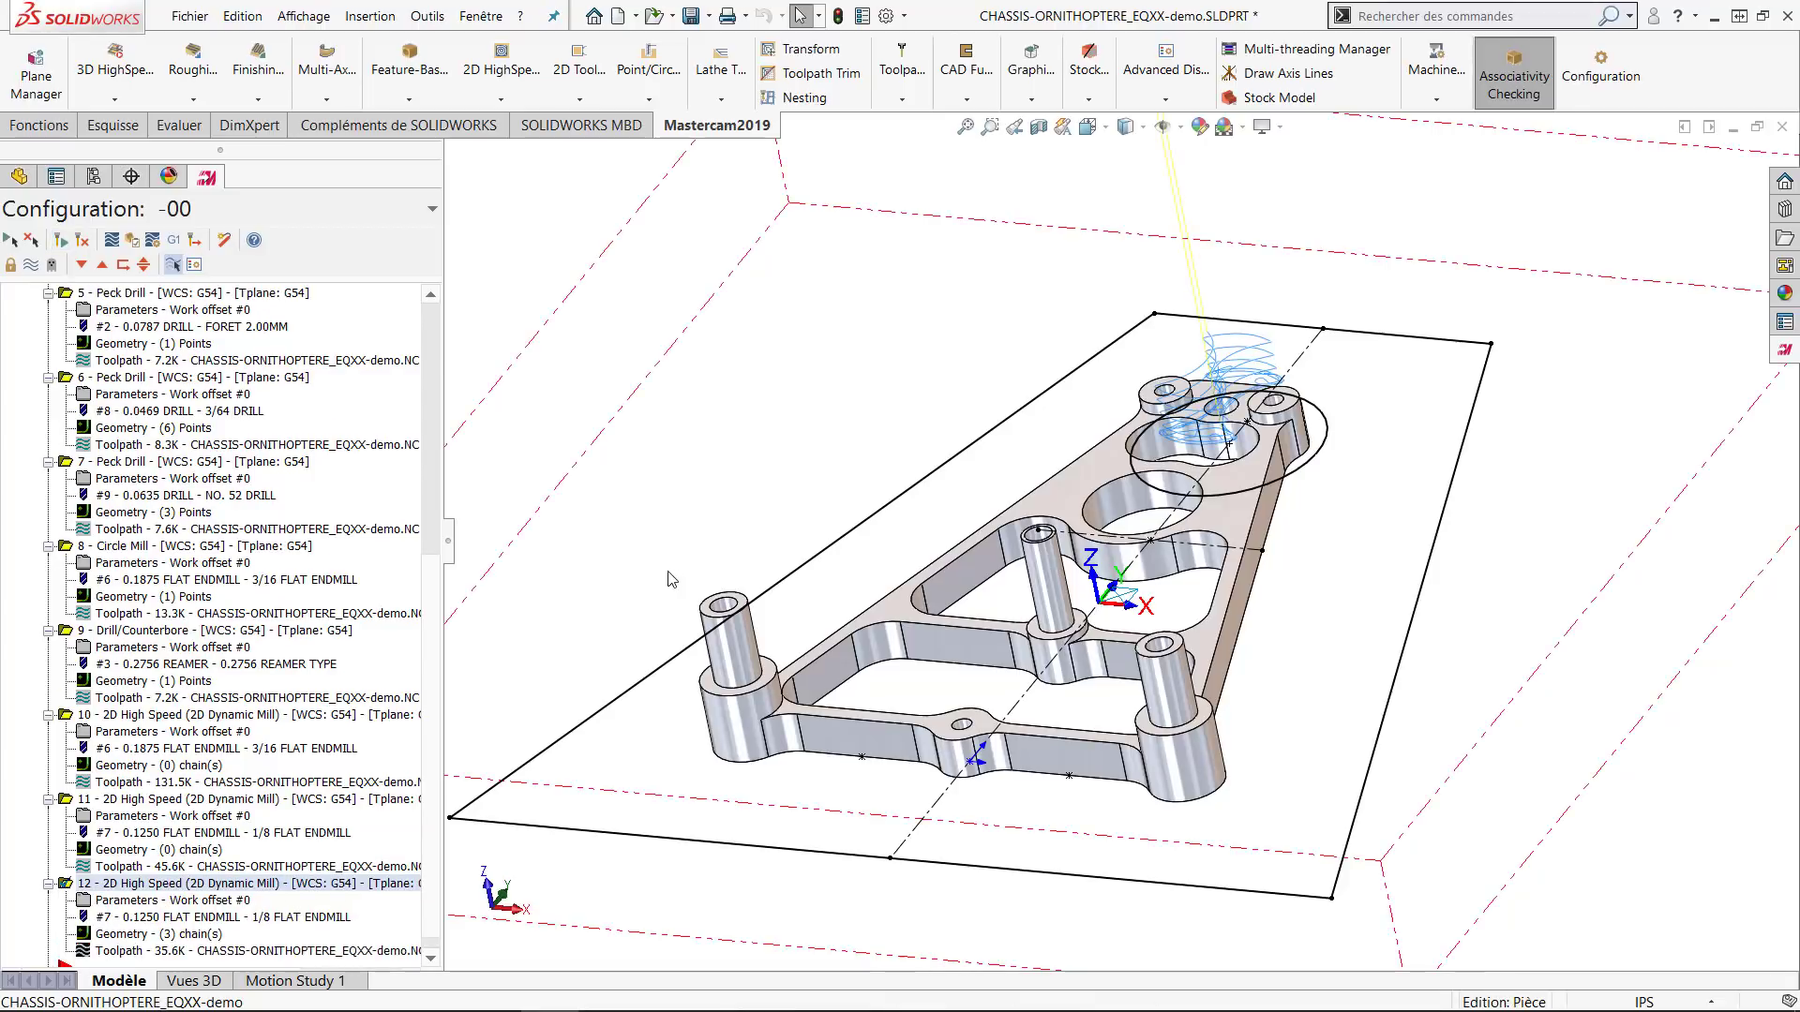
# Verify all Setup-1 operations in the Mastercam Simulator, running the full material removal and examining the machined pocket and chassis.
pyautogui.click(431, 439)
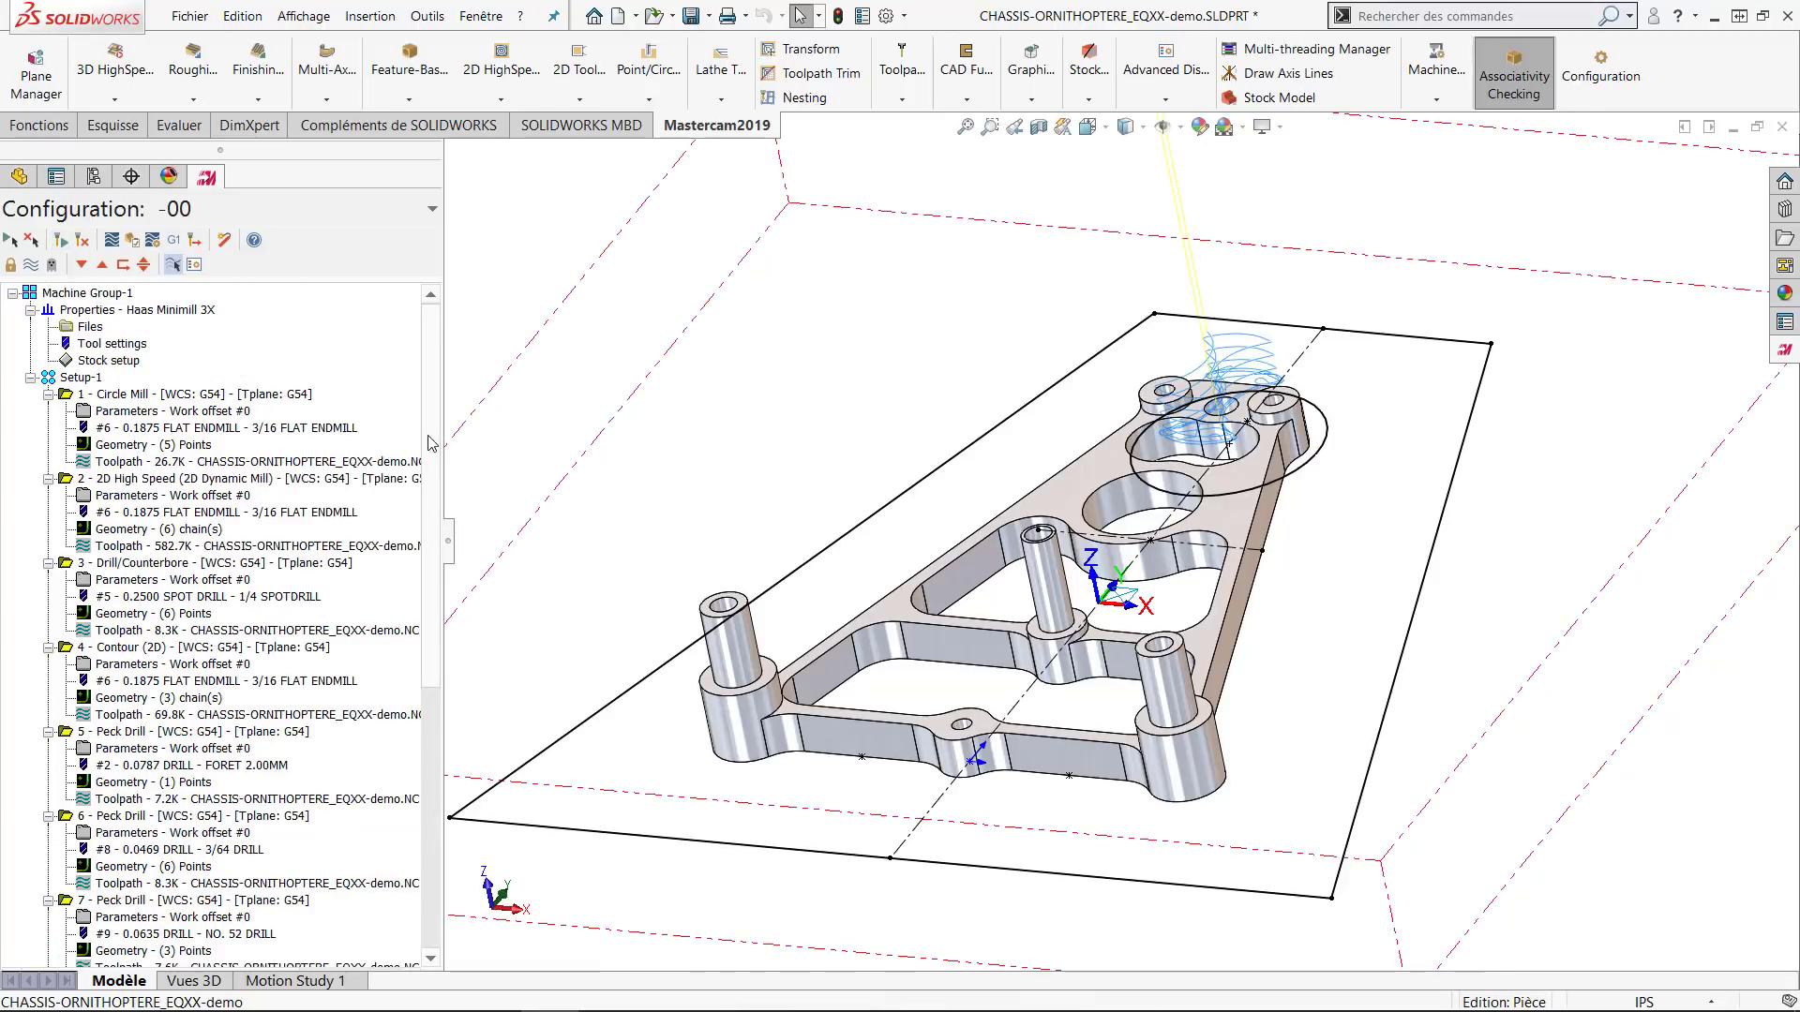
pyautogui.click(81, 377)
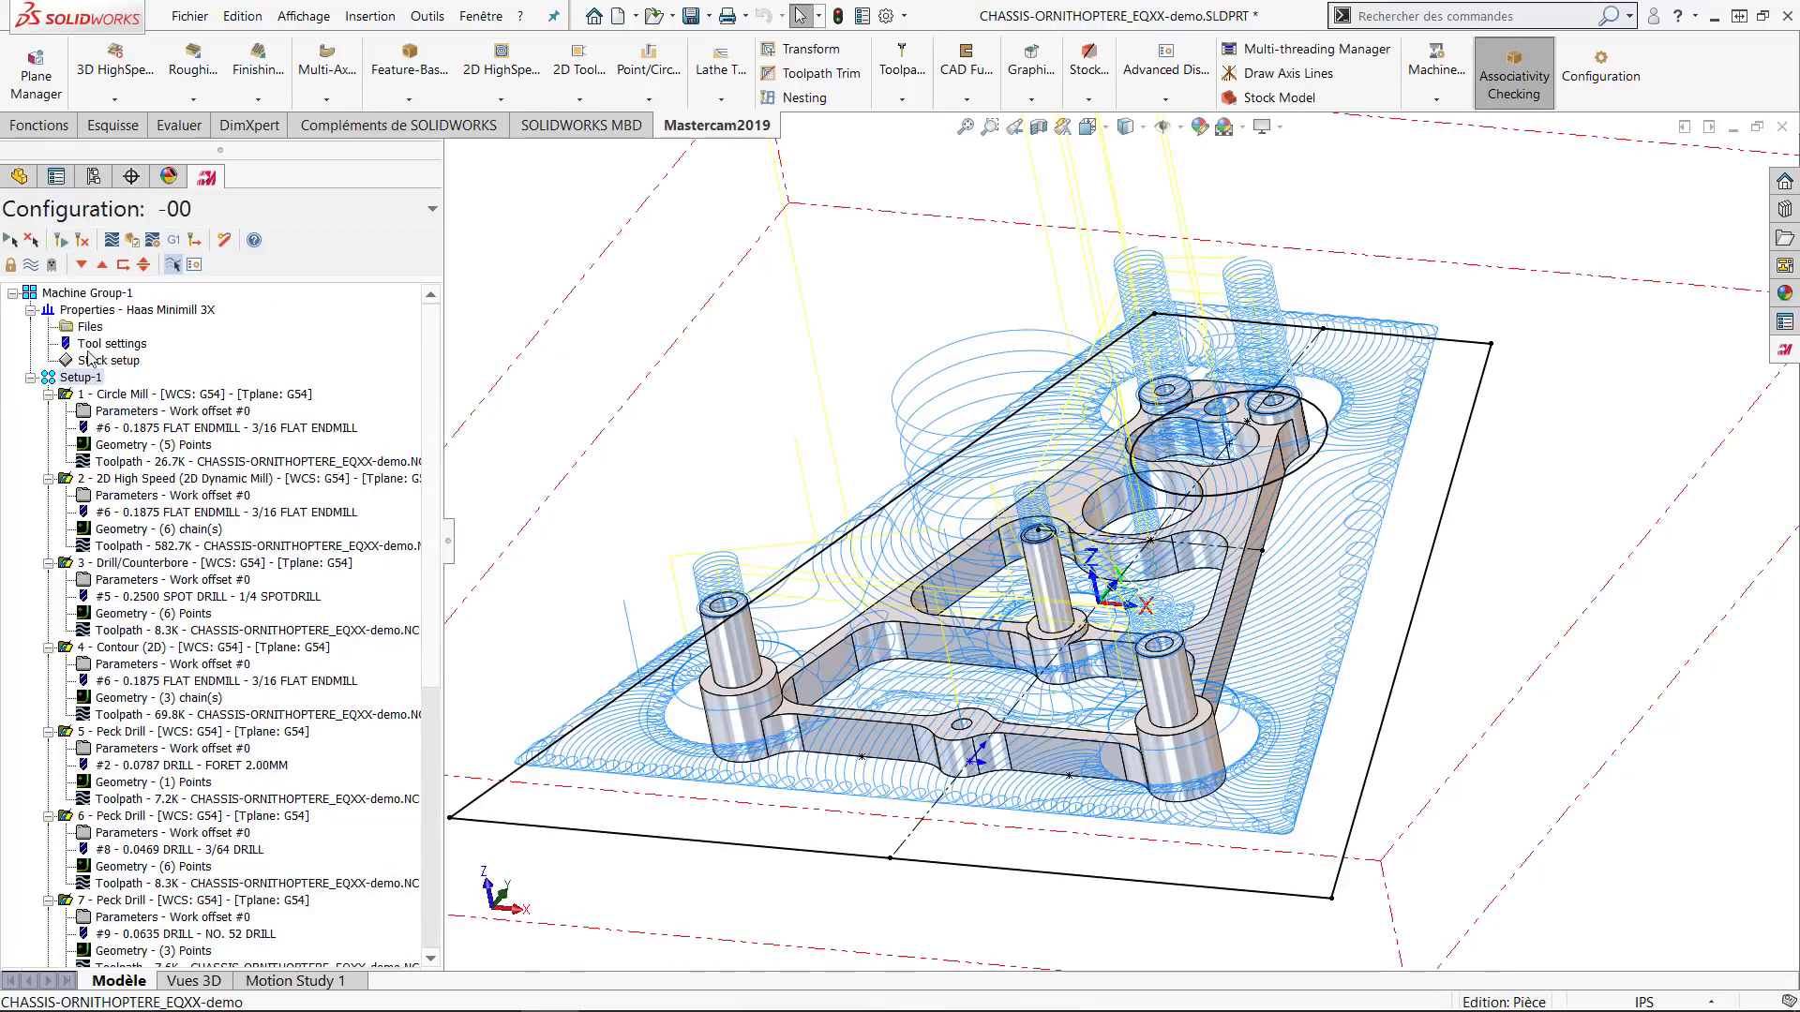
pyautogui.click(132, 240)
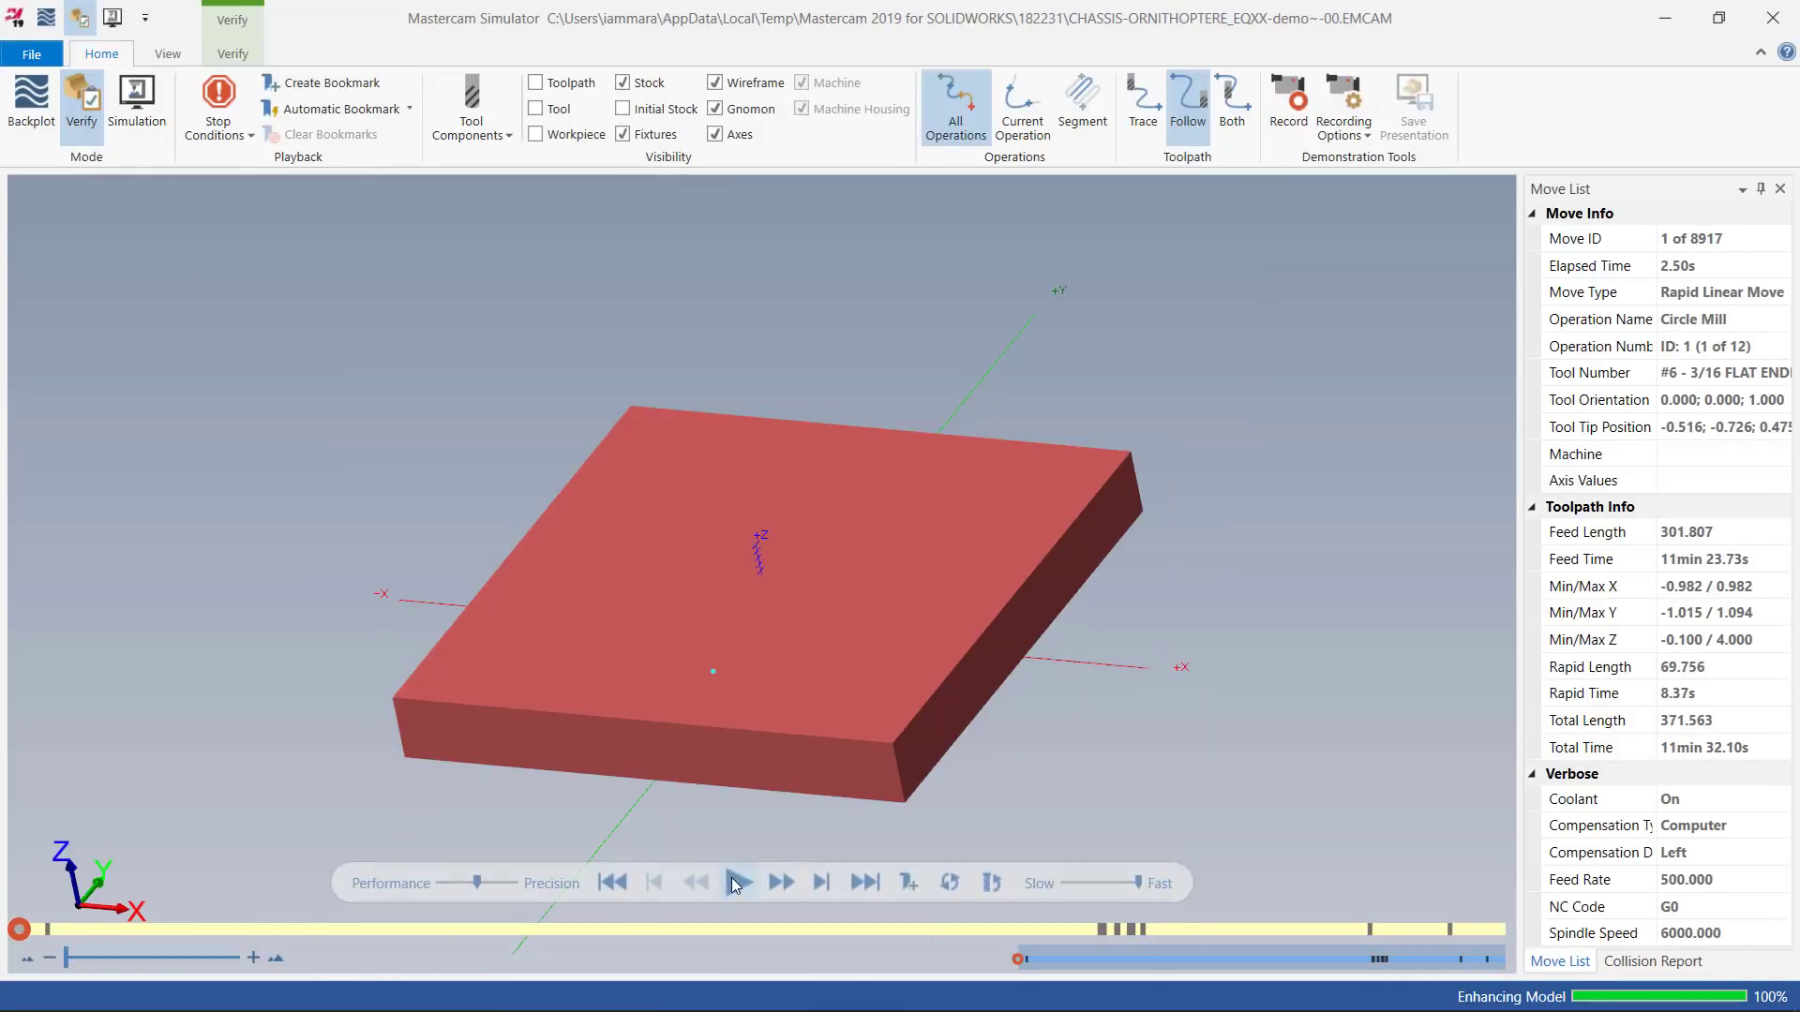
pyautogui.click(737, 881)
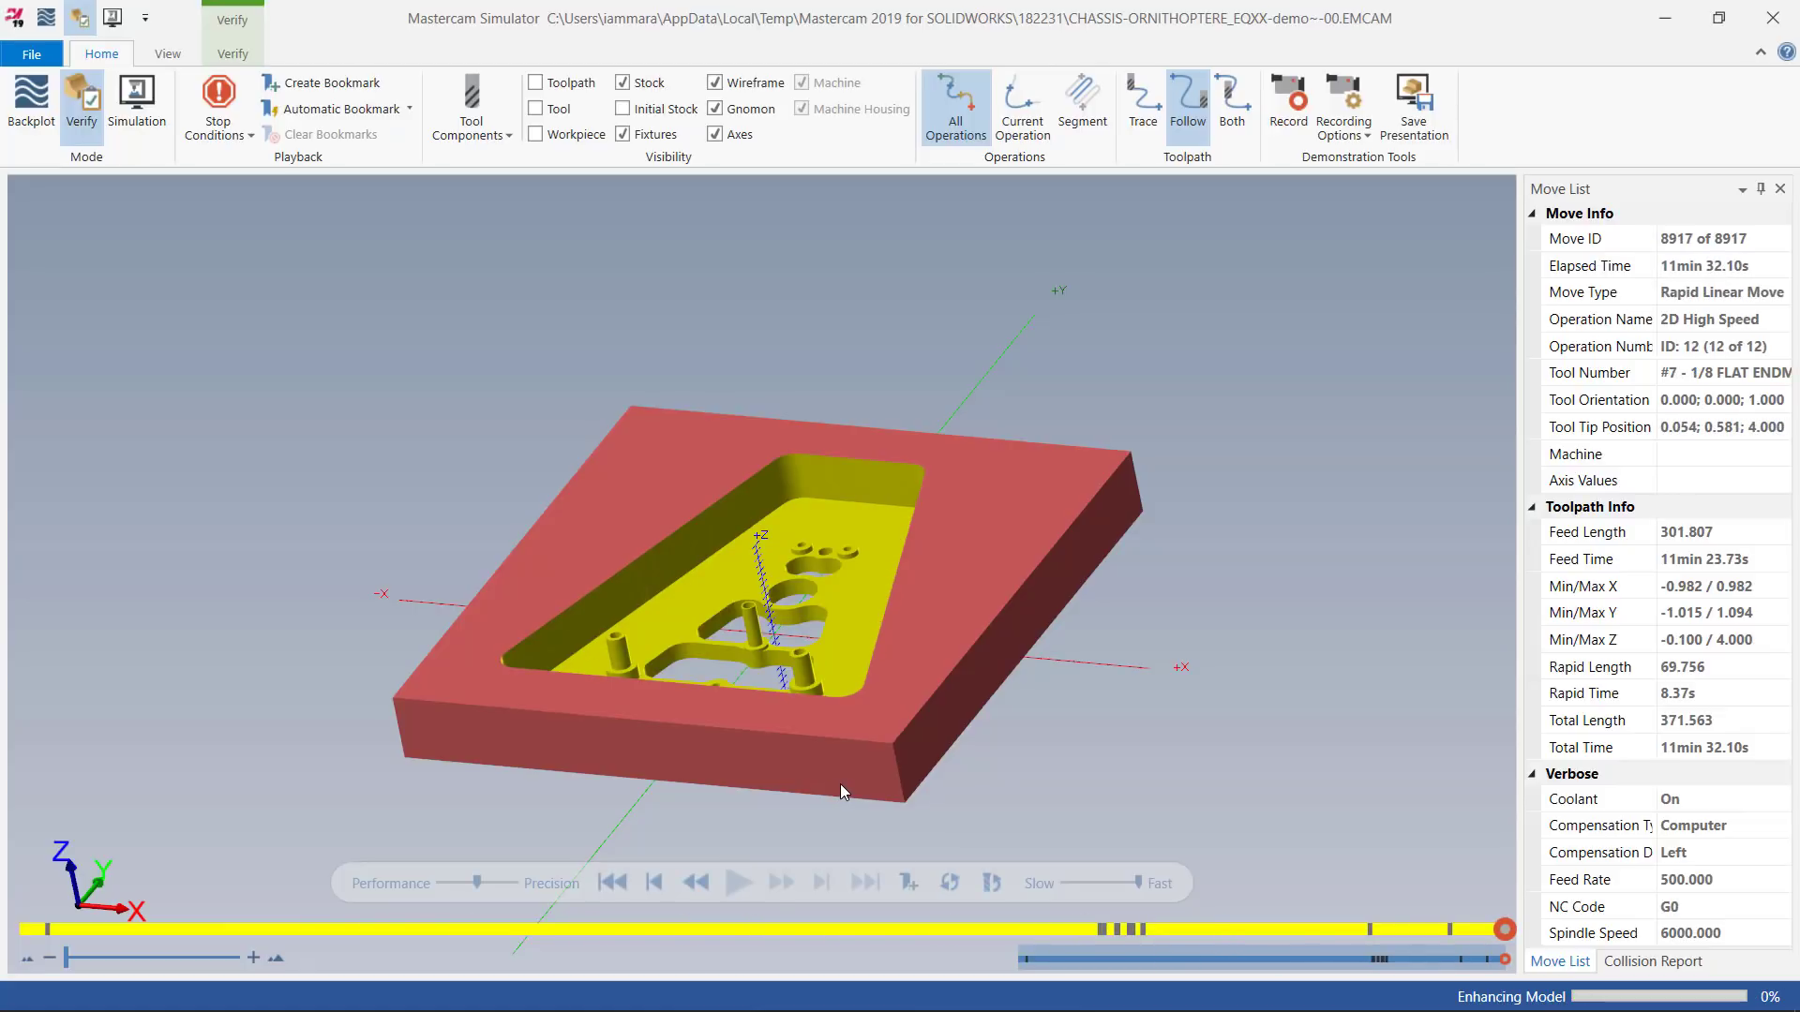
pyautogui.scroll(-3, 817, 696)
pyautogui.moveTo(820, 665); pyautogui.dragTo(803, 743, button='middle')
pyautogui.scroll(3, 806, 745)
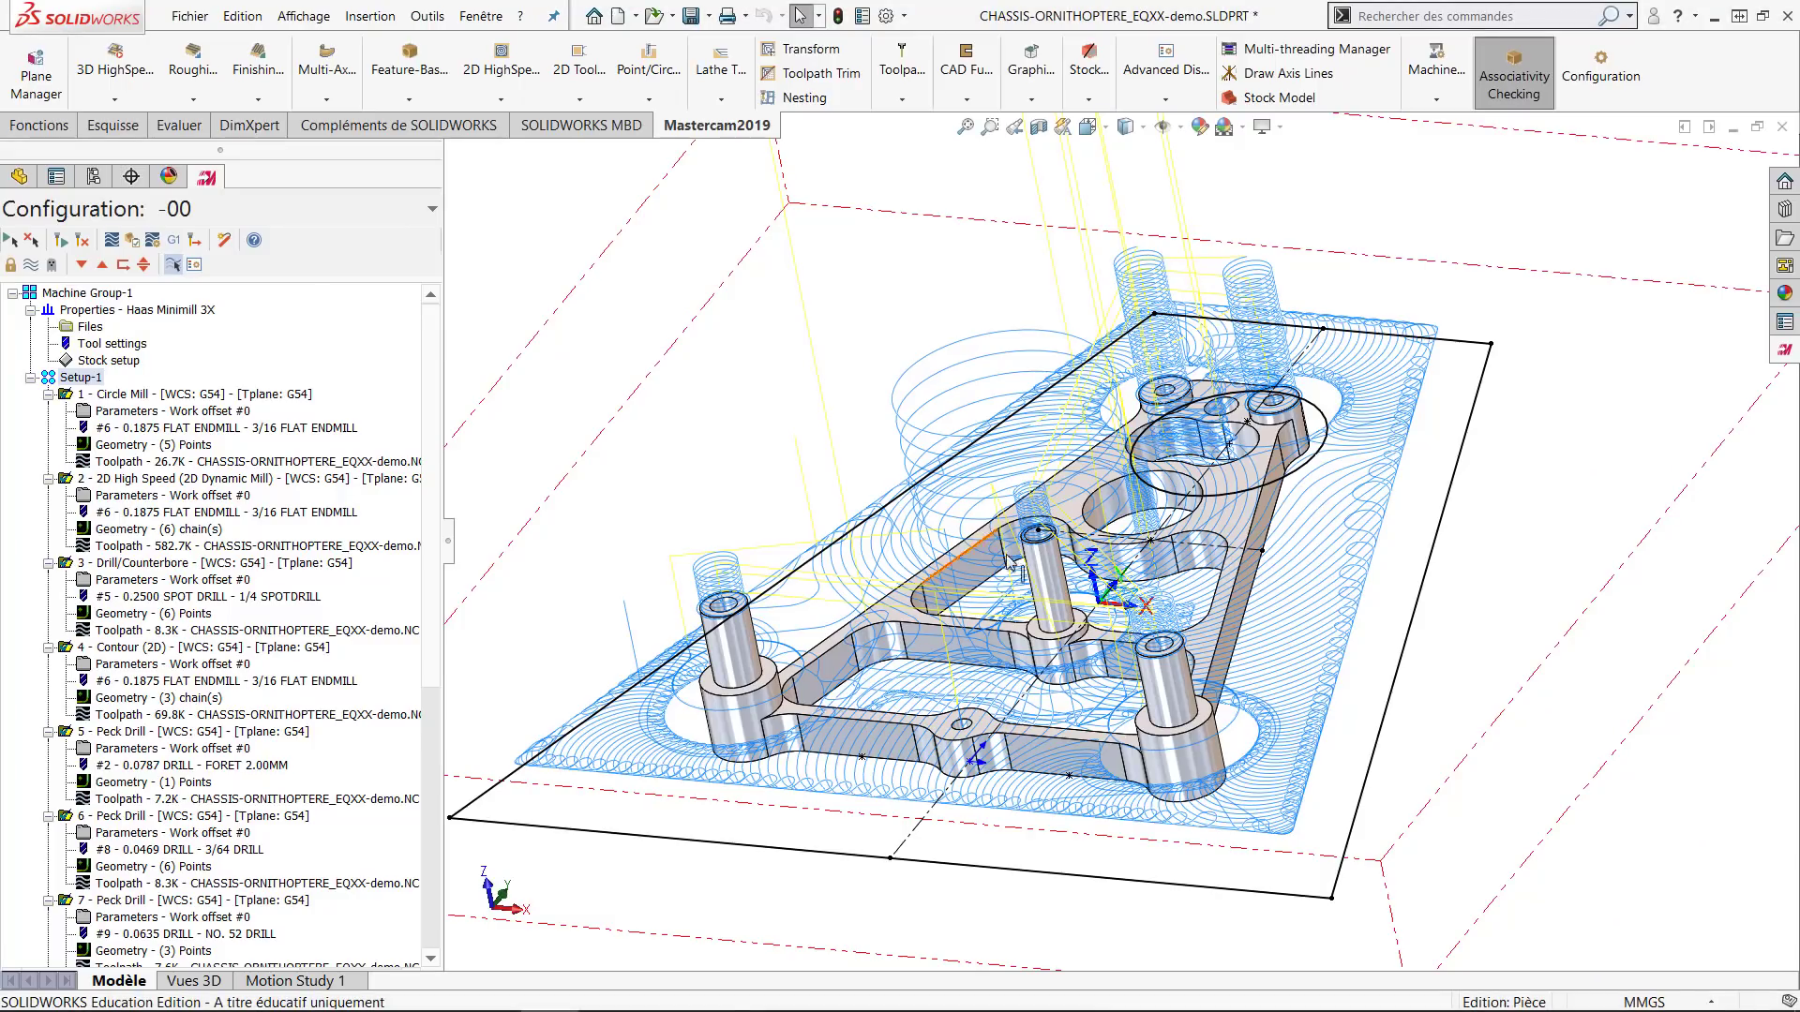
# Start a 2D Contour toolpath and chain the chassis's lower outer perimeter from the front bar's bottom edge.
pyautogui.moveTo(1121, 583); pyautogui.dragTo(1160, 567, button='middle')
pyautogui.scroll(-1, 1160, 567)
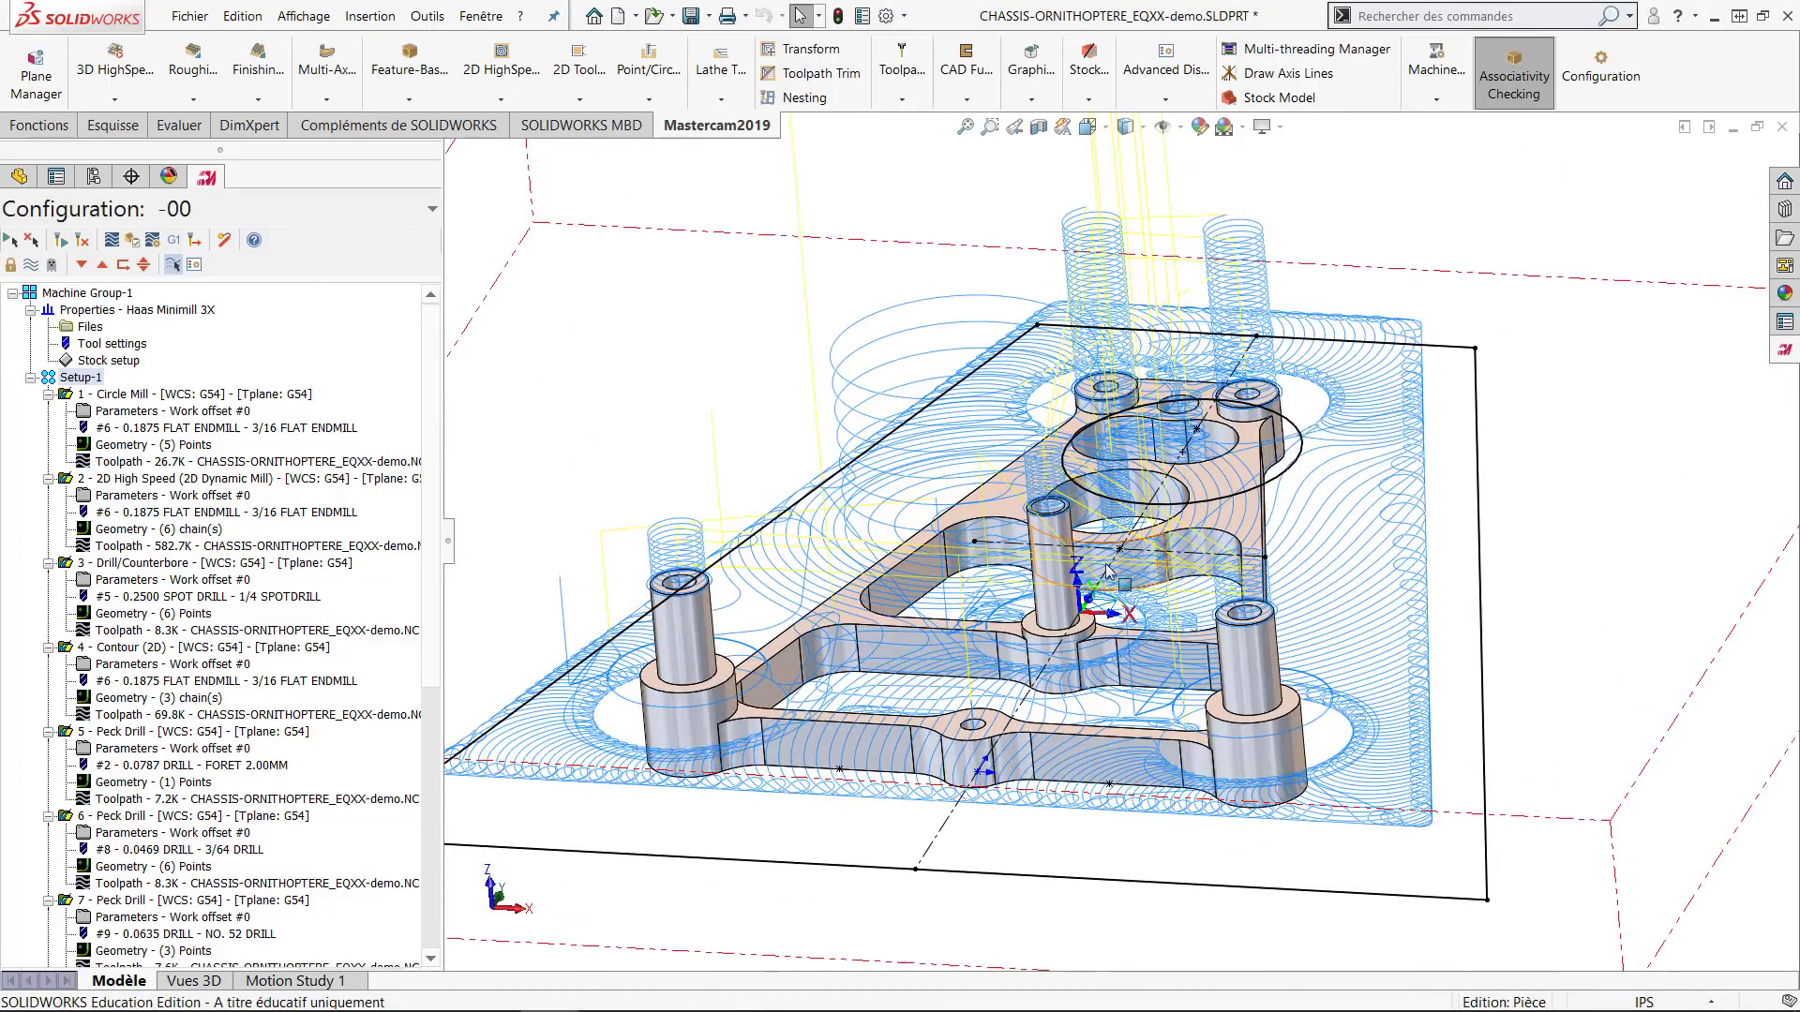
pyautogui.click(583, 100)
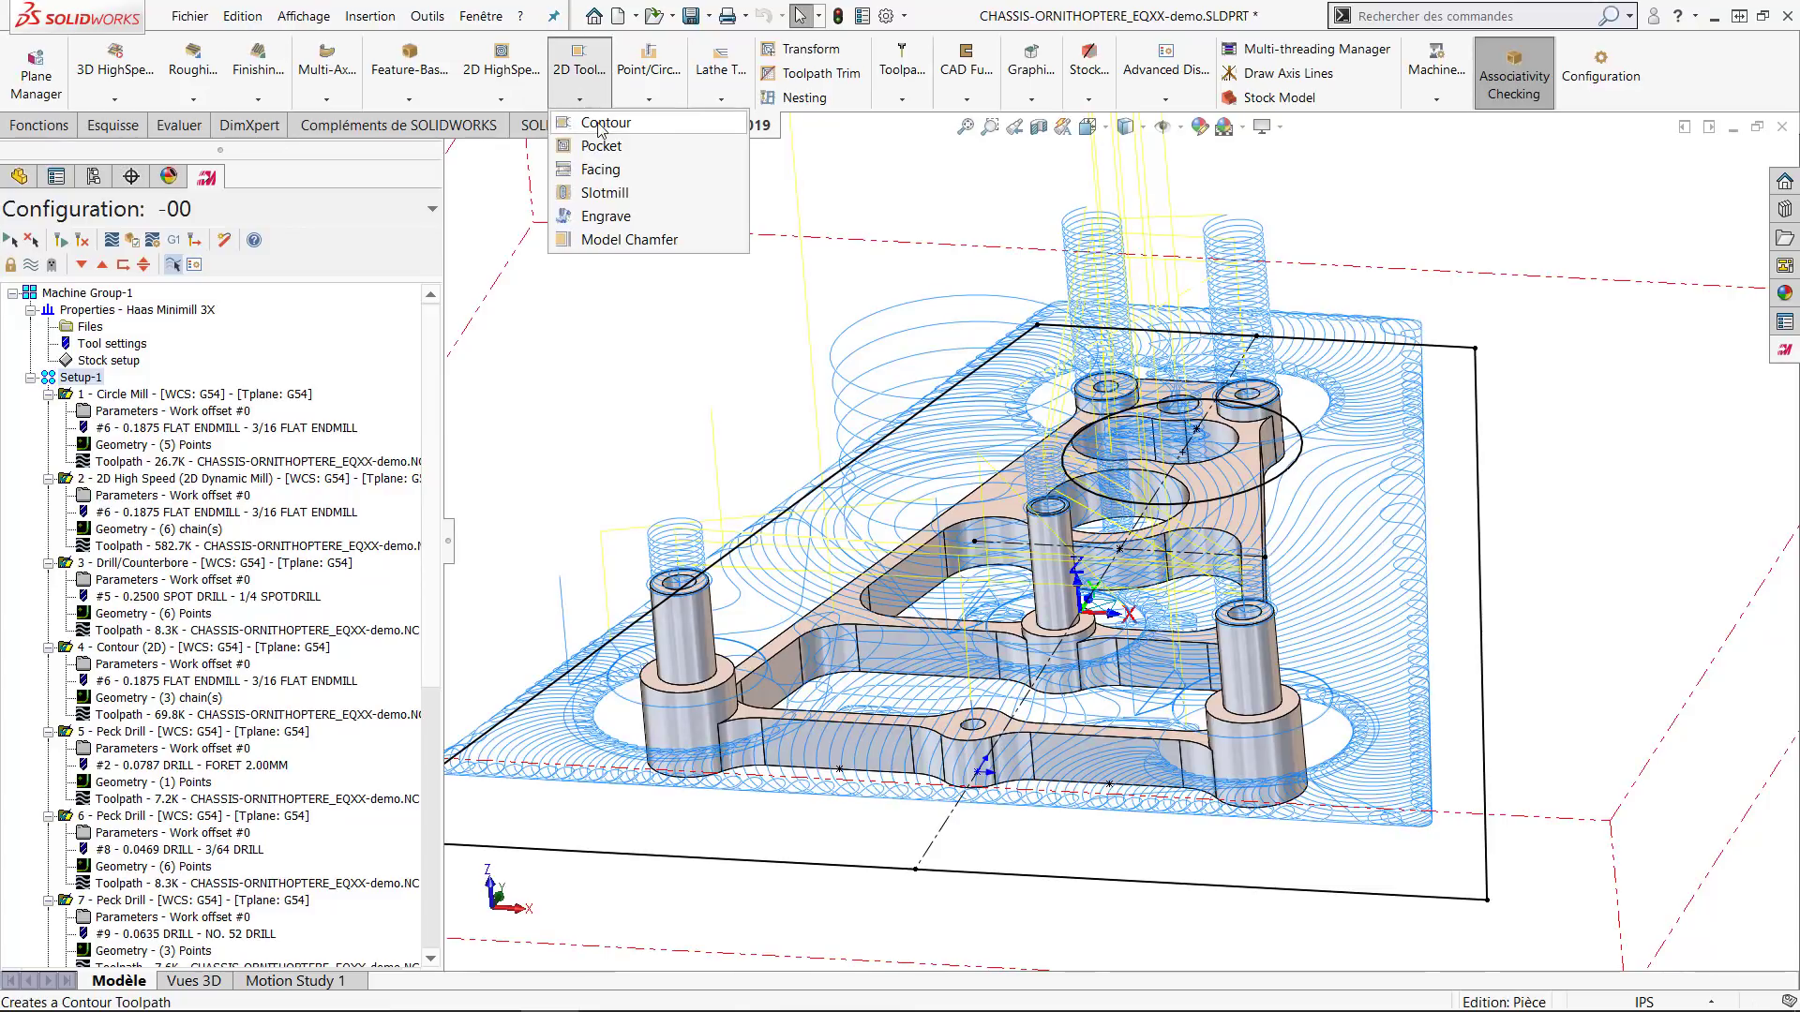
pyautogui.click(605, 129)
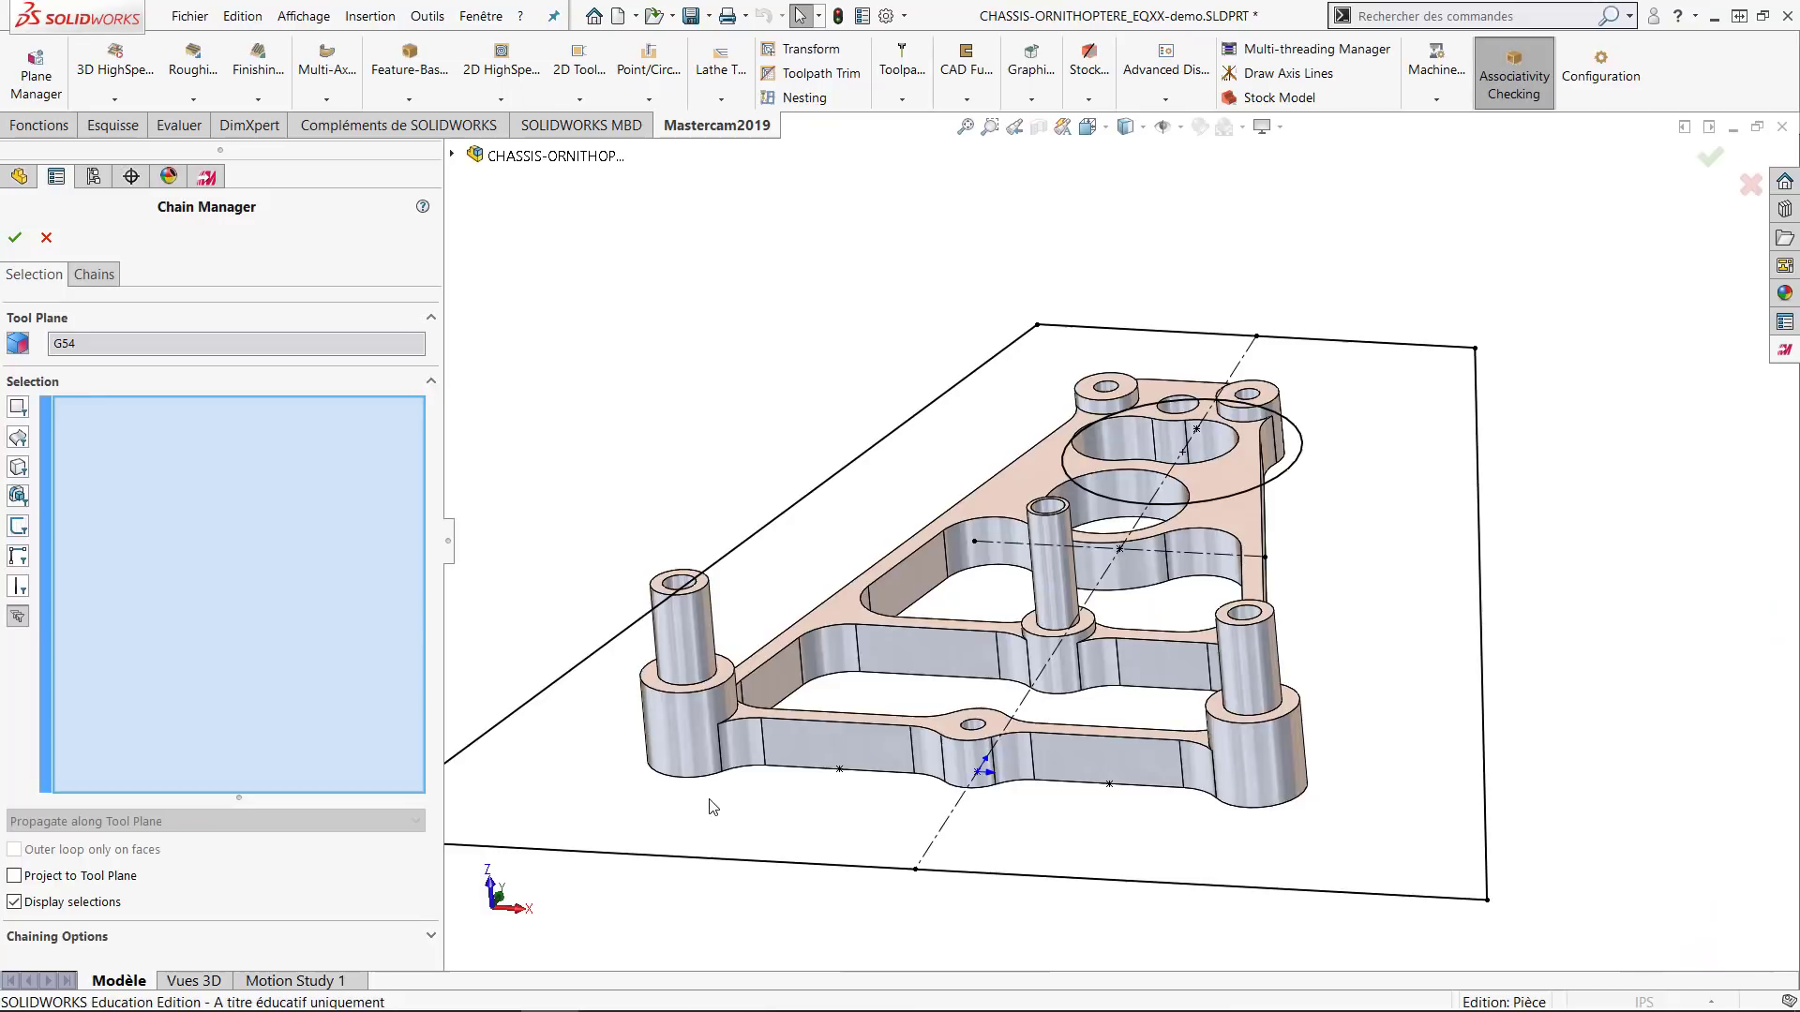
pyautogui.click(802, 771)
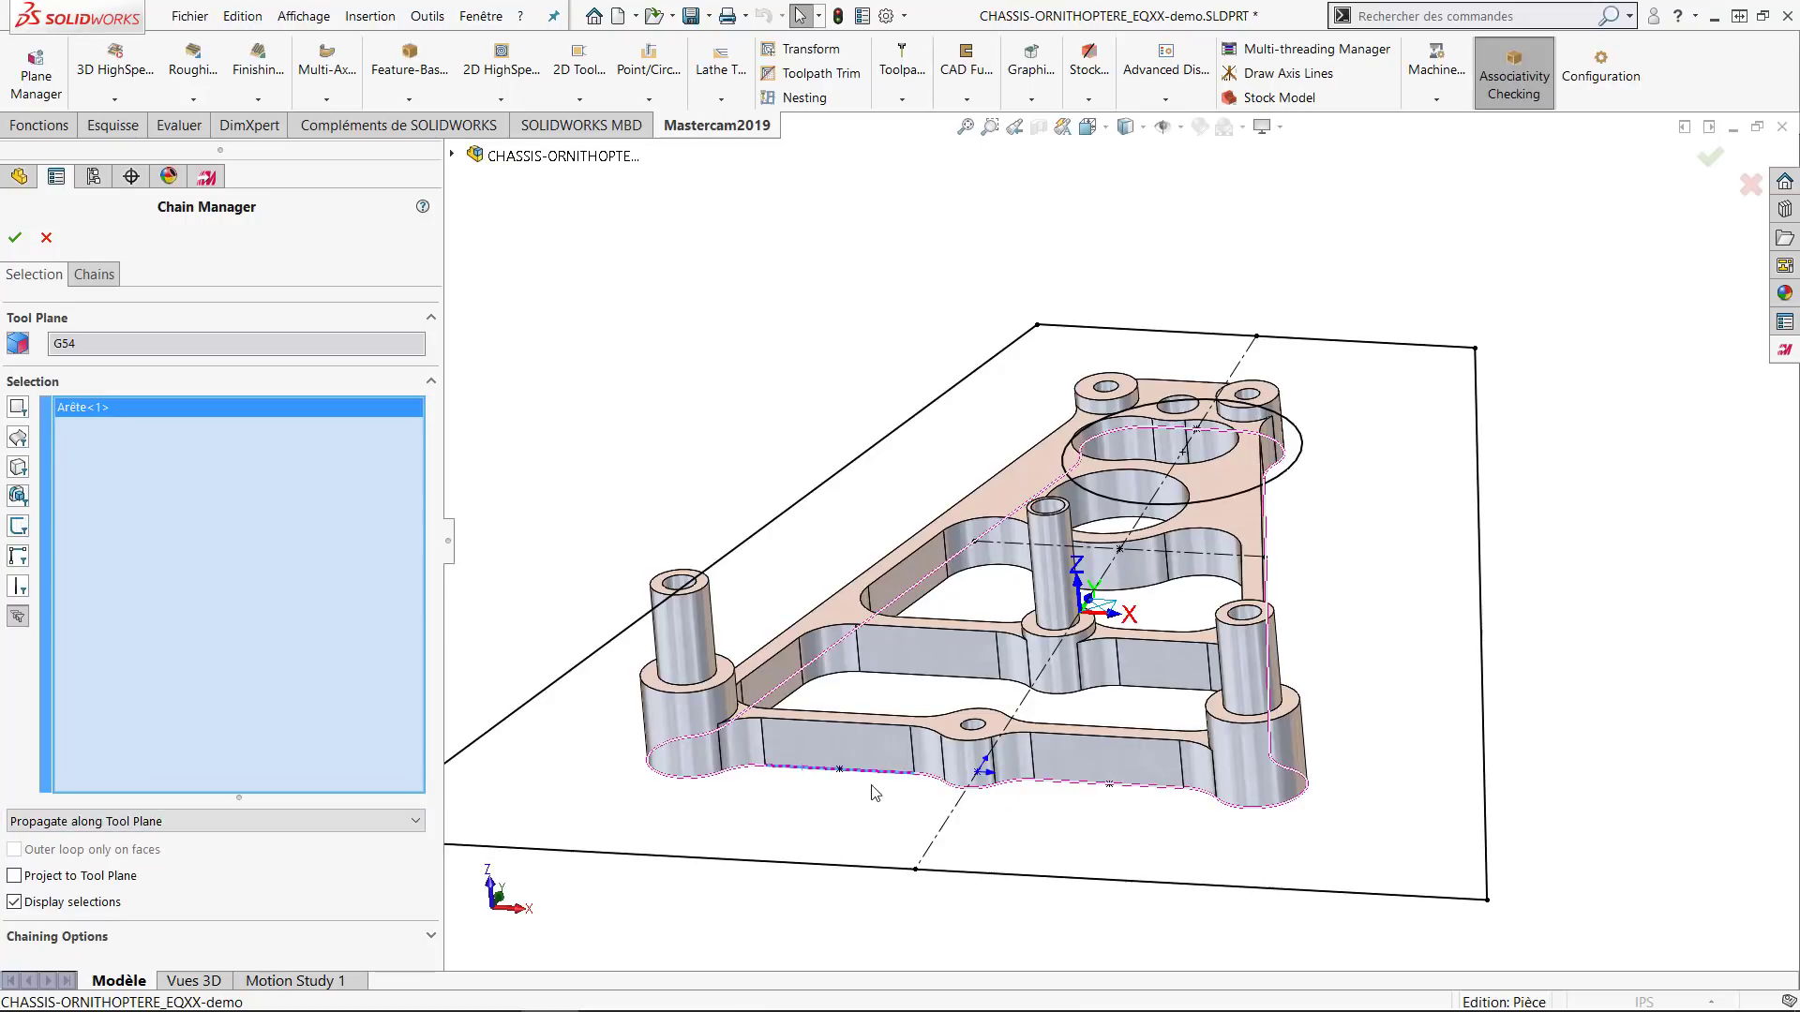
# Reverse the direction of the perimeter chain so it runs along the front bar toward the left tall post.
pyautogui.click(93, 274)
pyautogui.click(86, 345)
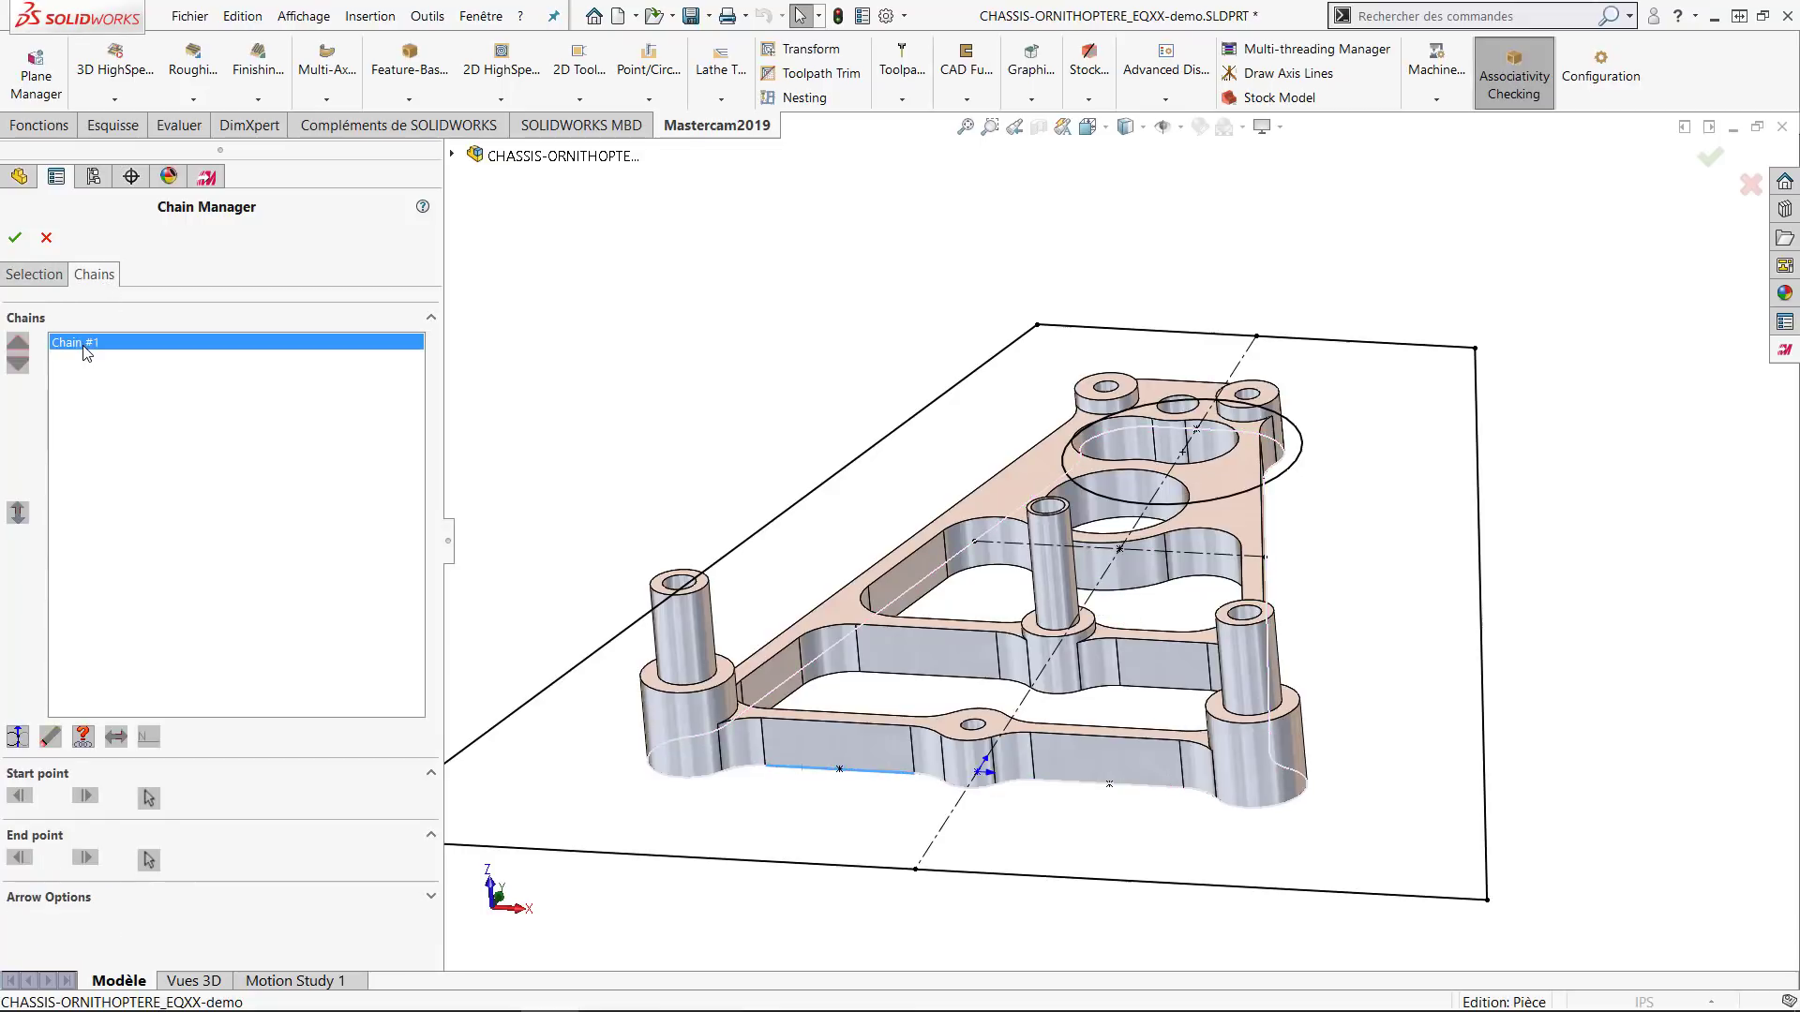
pyautogui.moveTo(867, 754); pyautogui.dragTo(872, 918, button='middle')
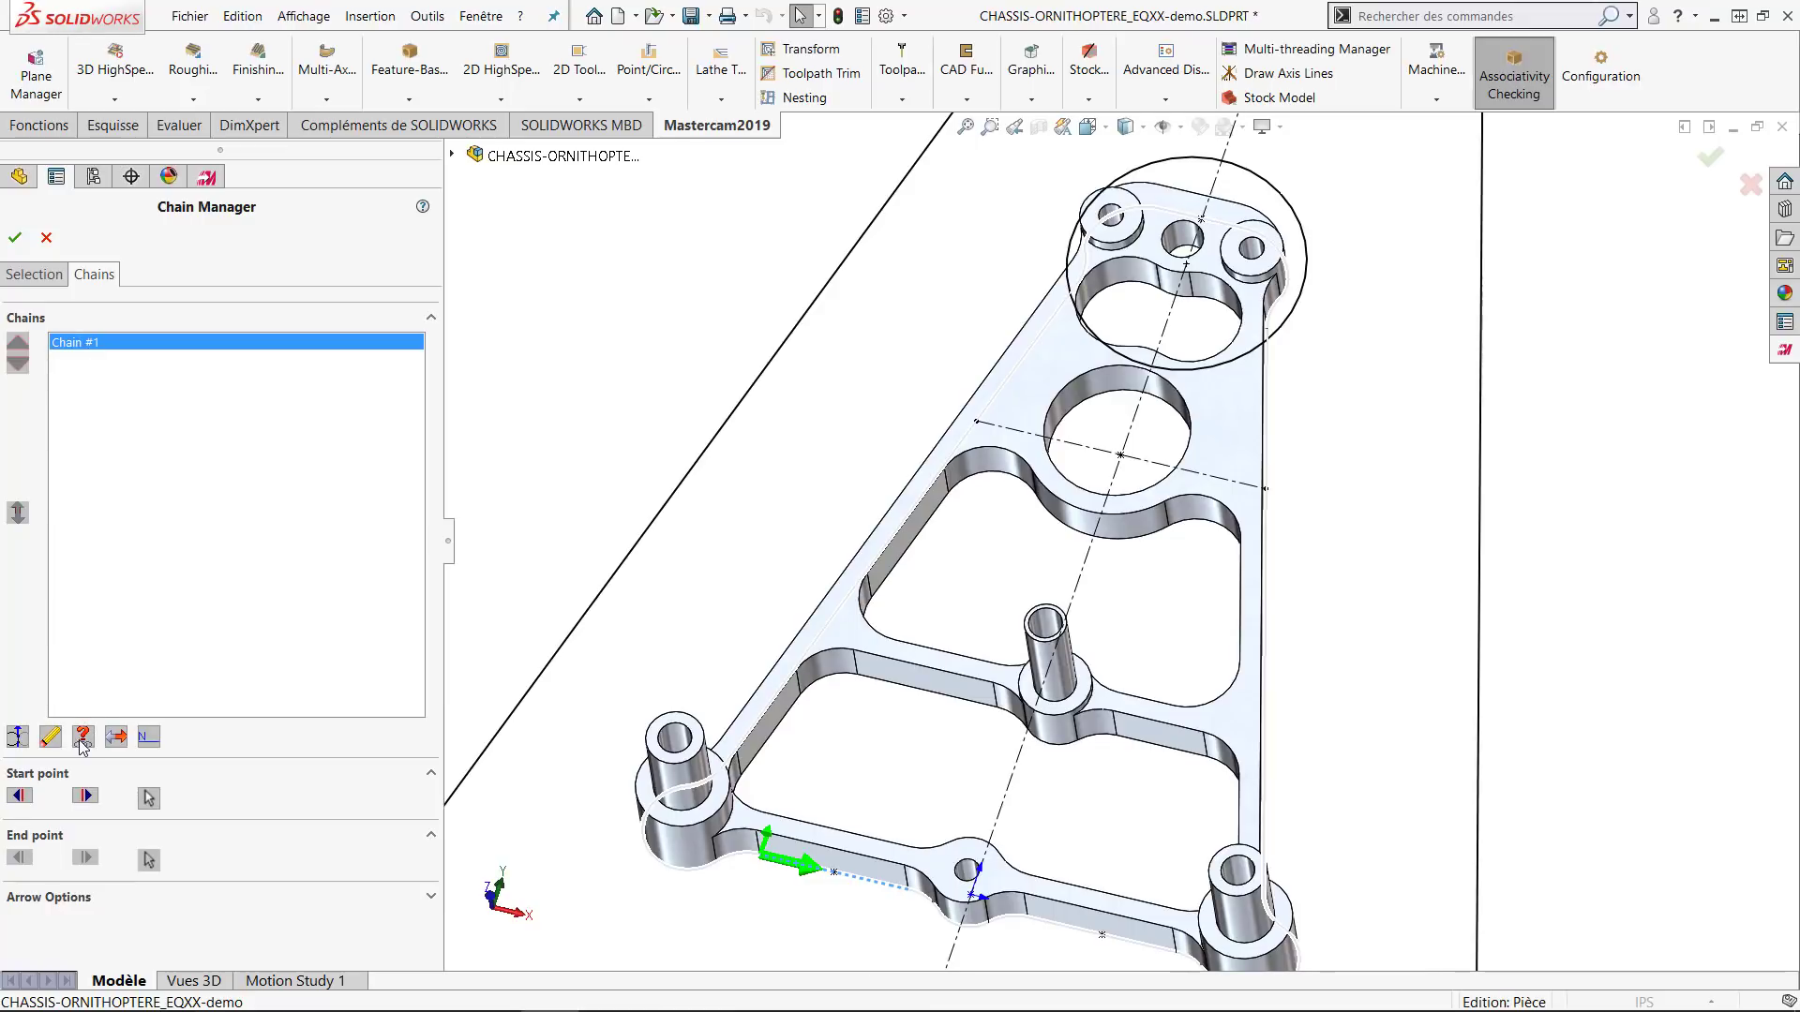
pyautogui.click(116, 737)
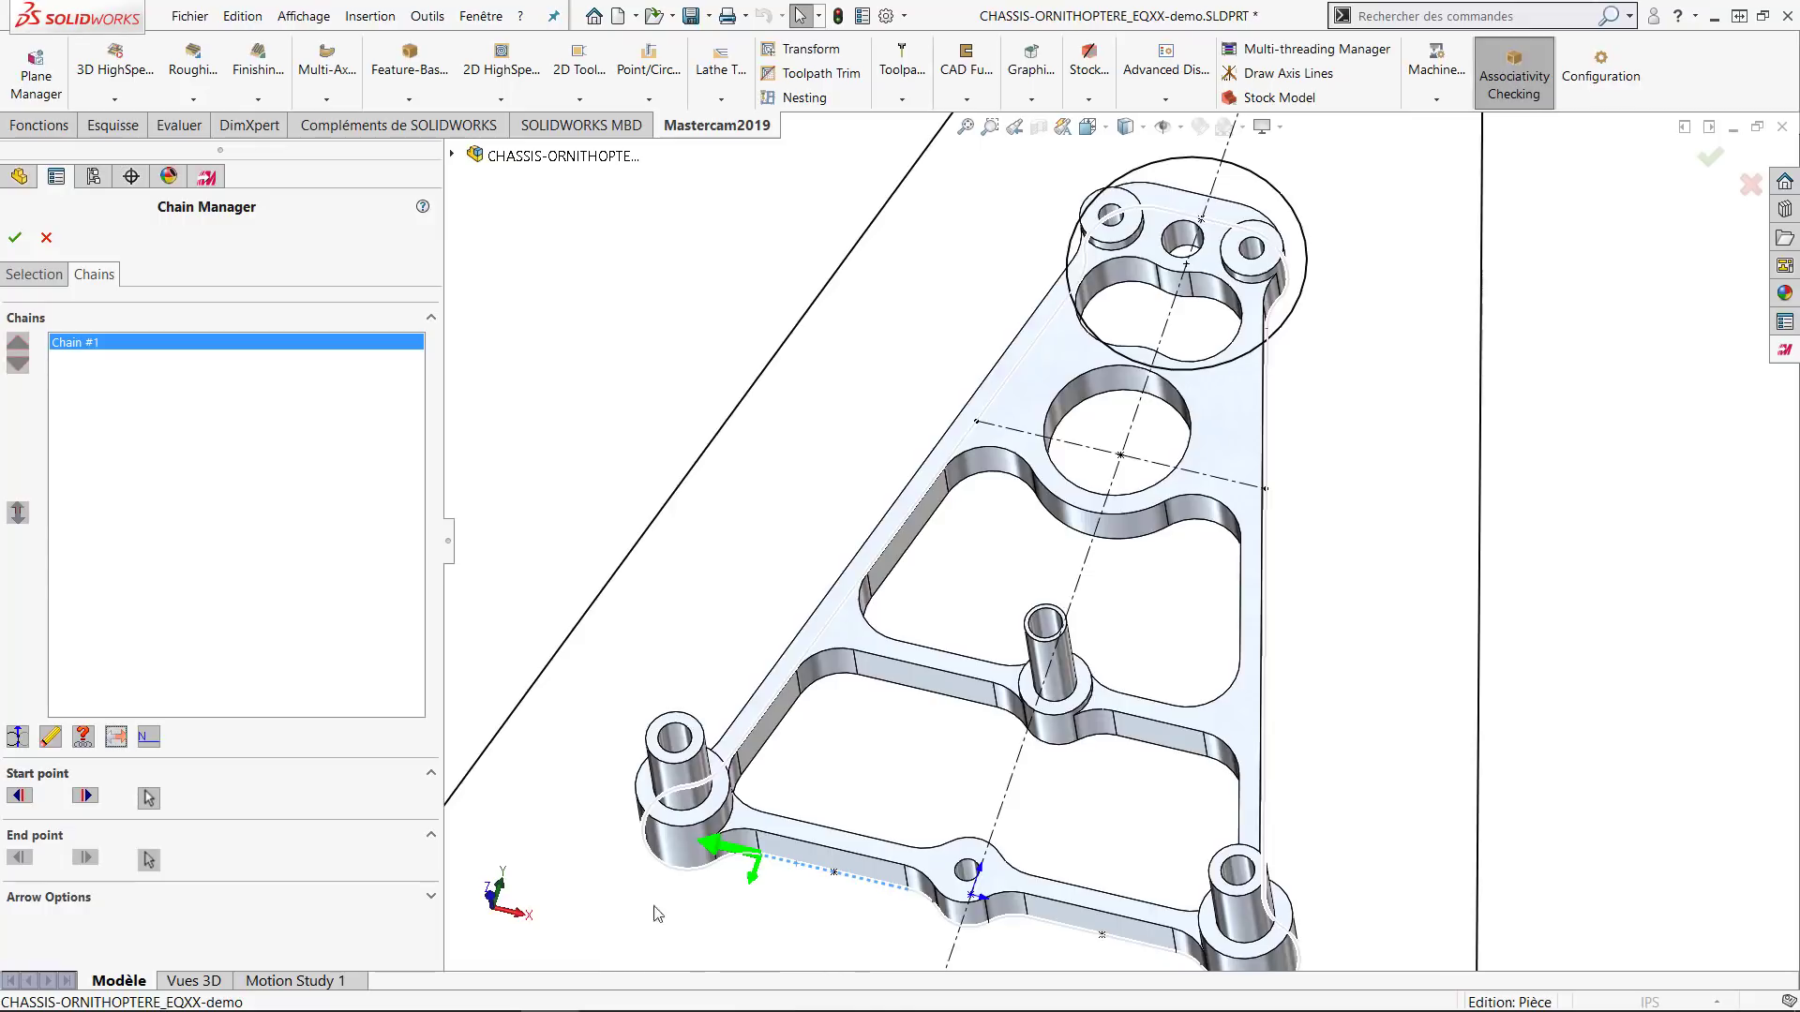
pyautogui.scroll(2, 1204, 925)
pyautogui.moveTo(1114, 838); pyautogui.dragTo(1133, 709, button='middle')
pyautogui.scroll(-4, 1115, 716)
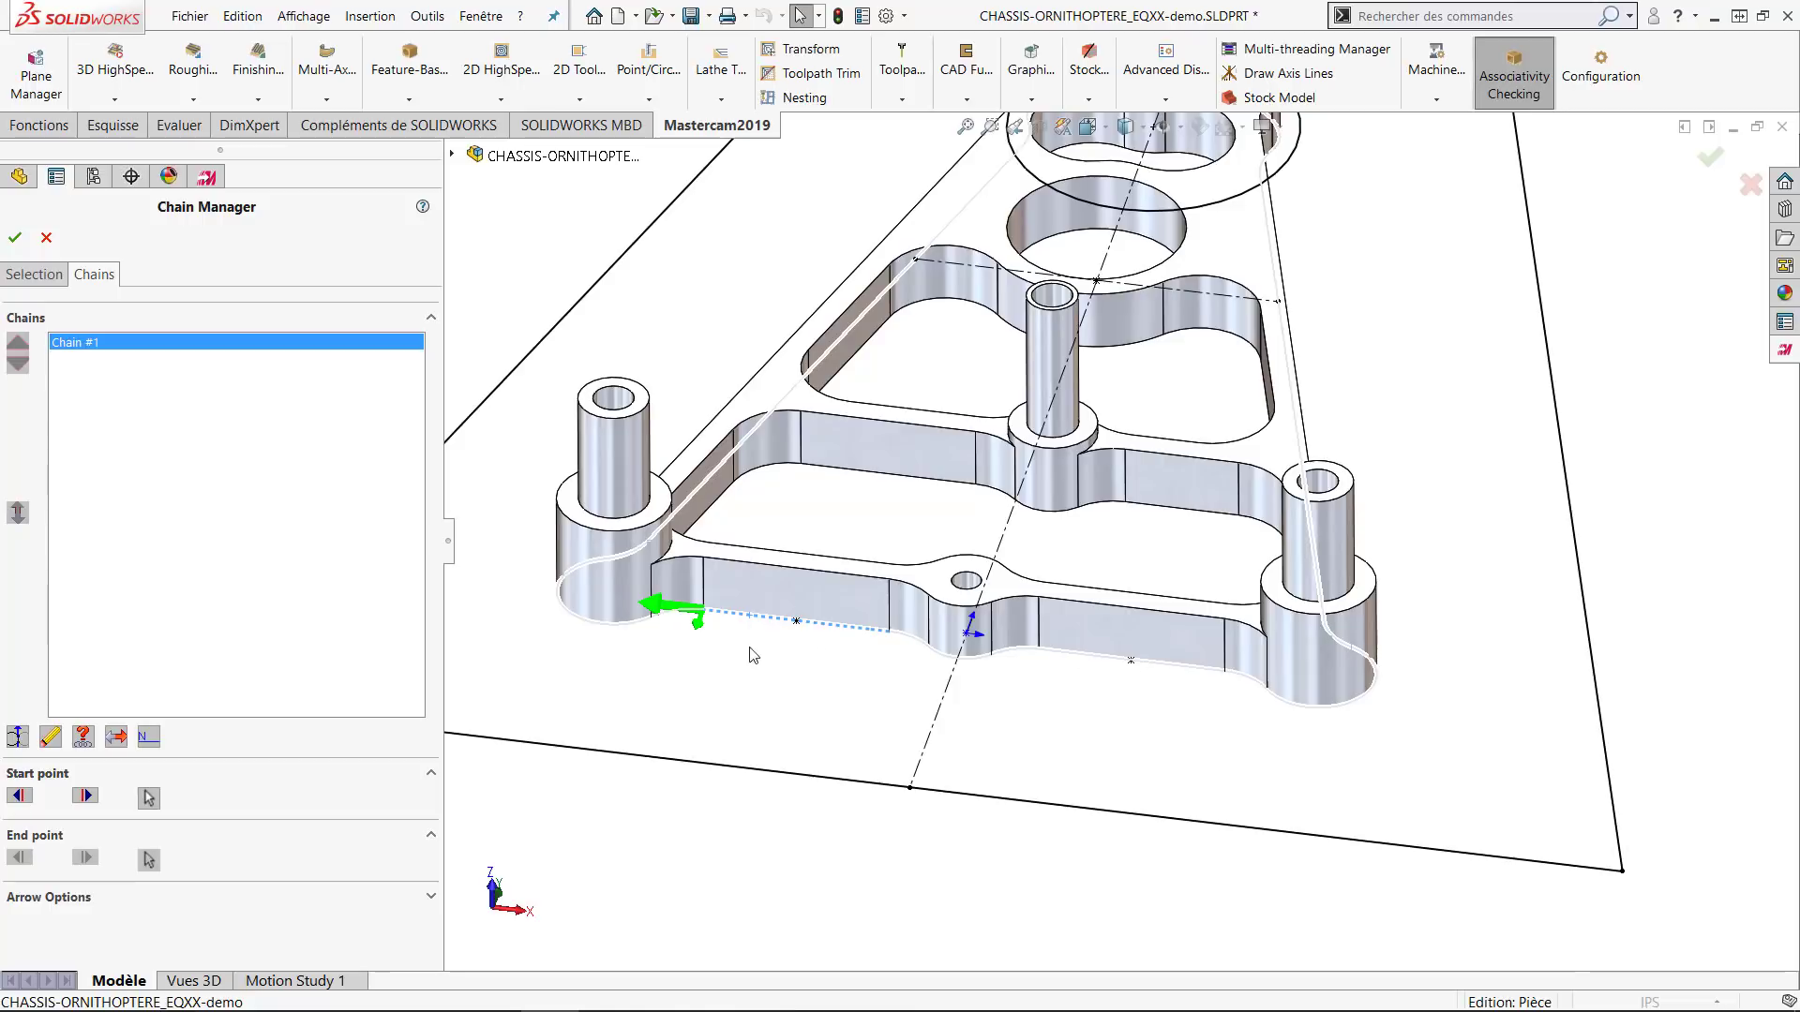
# Move the chain's start point to the right side of the small holed boss on the front bar and accept the chain.
pyautogui.click(84, 796)
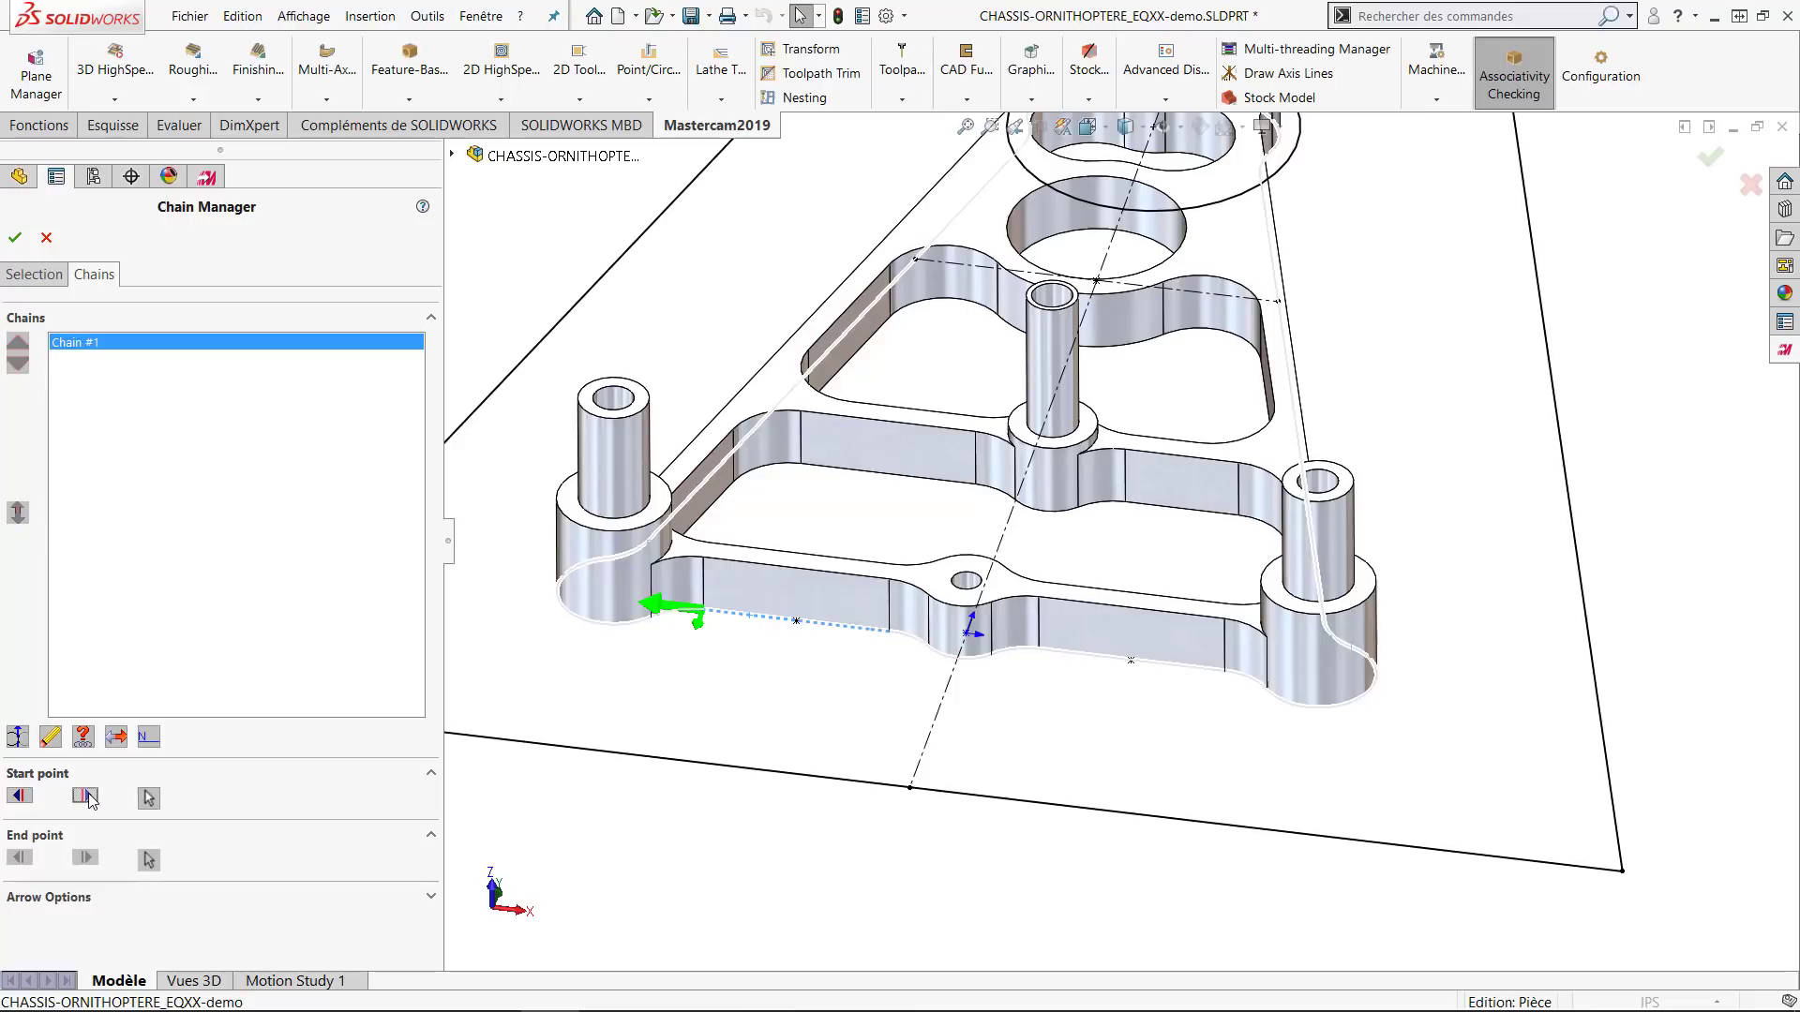
pyautogui.click(21, 796)
pyautogui.click(20, 796)
pyautogui.click(20, 796)
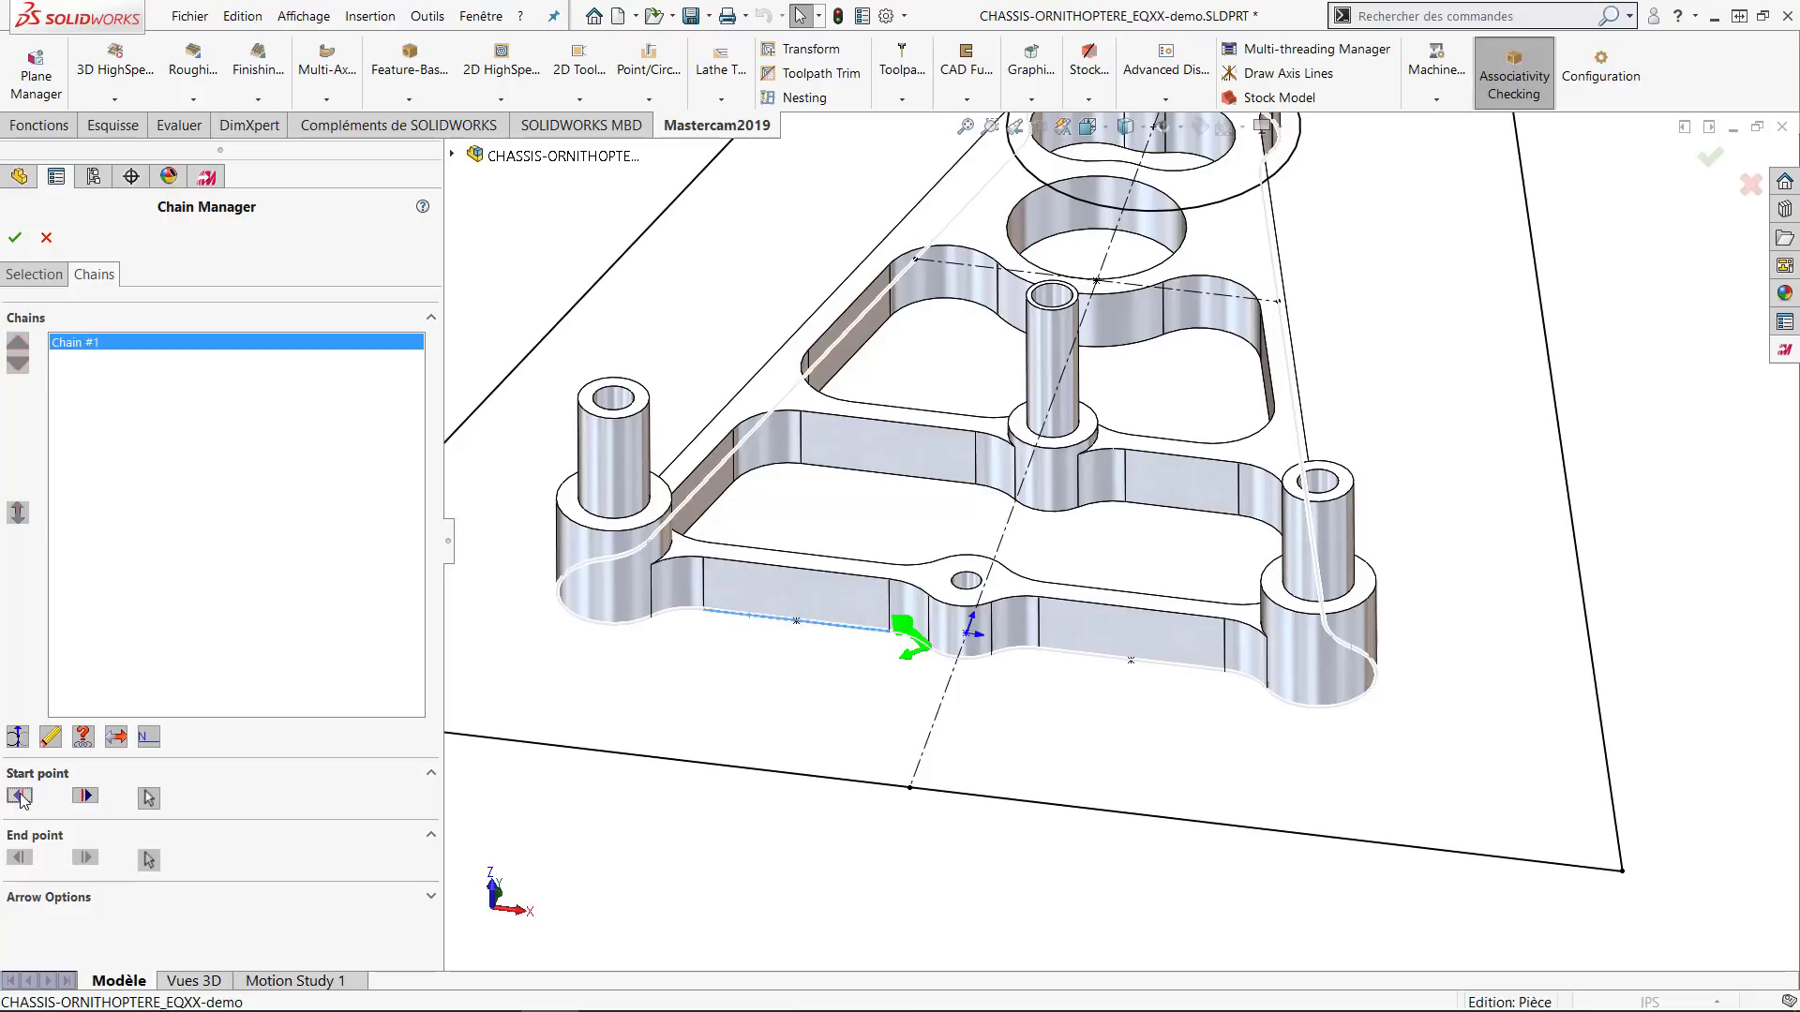
pyautogui.click(21, 796)
pyautogui.scroll(-4, 986, 633)
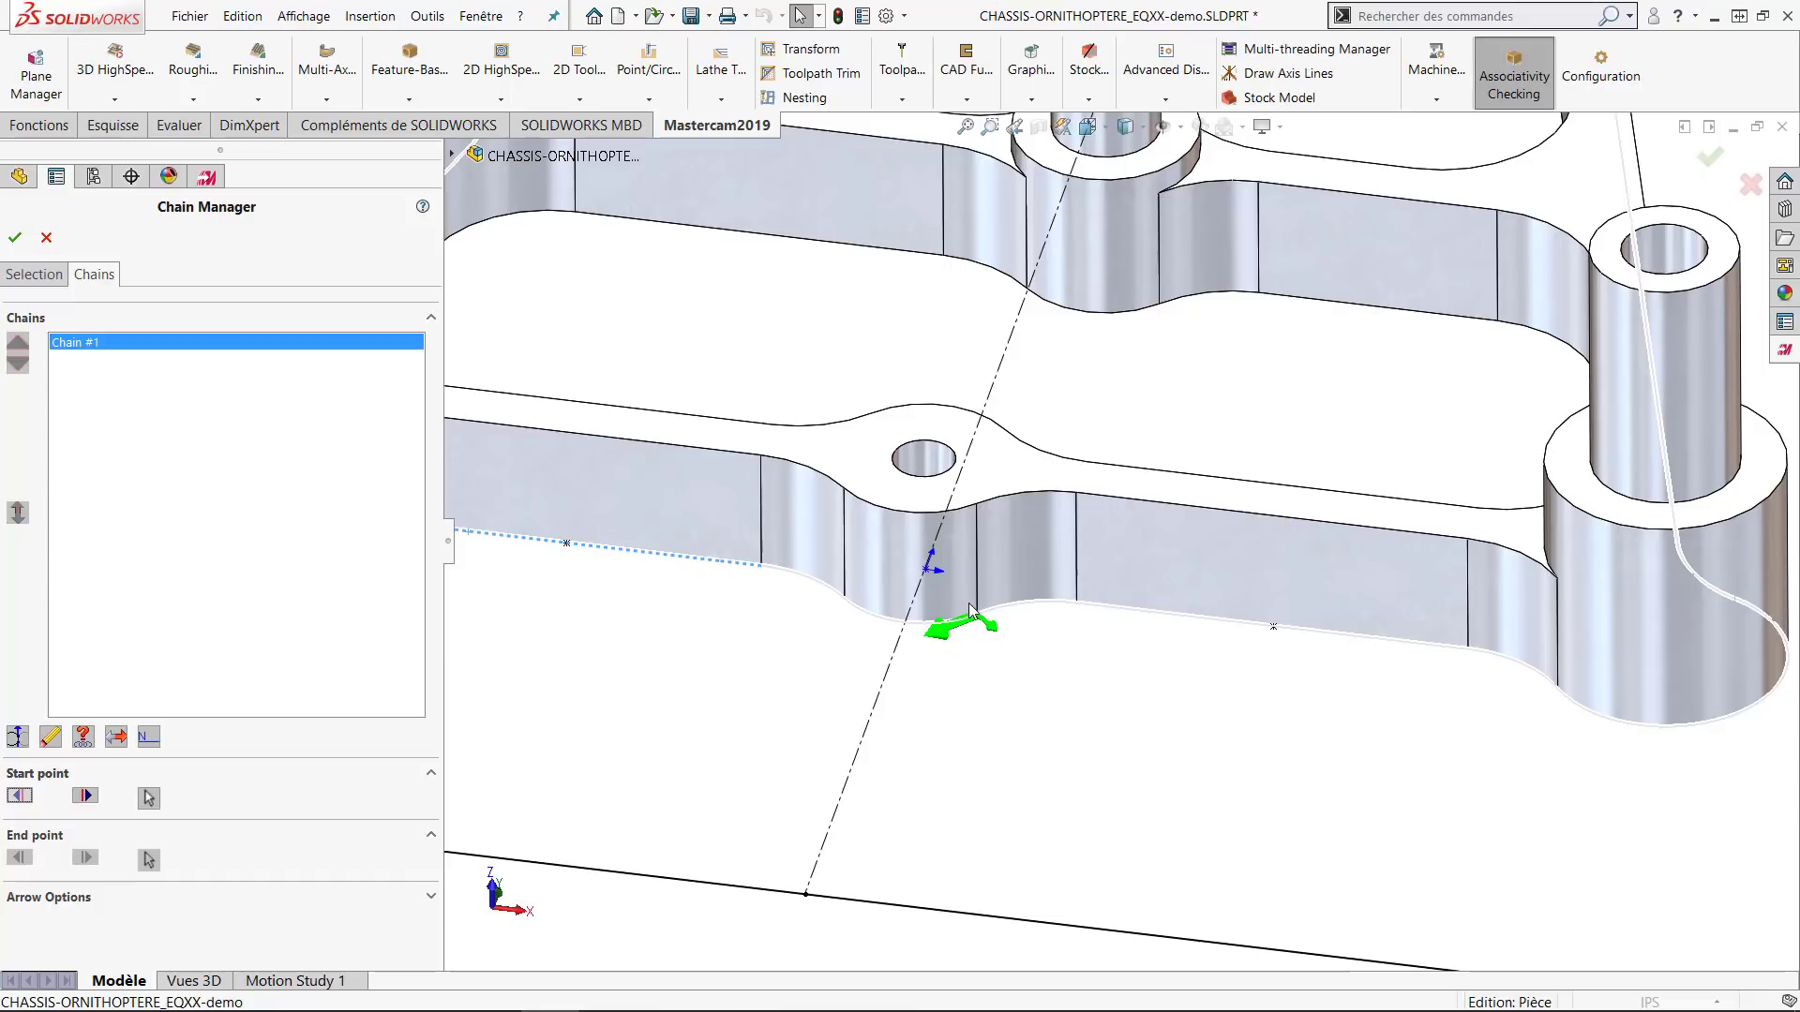
pyautogui.click(85, 798)
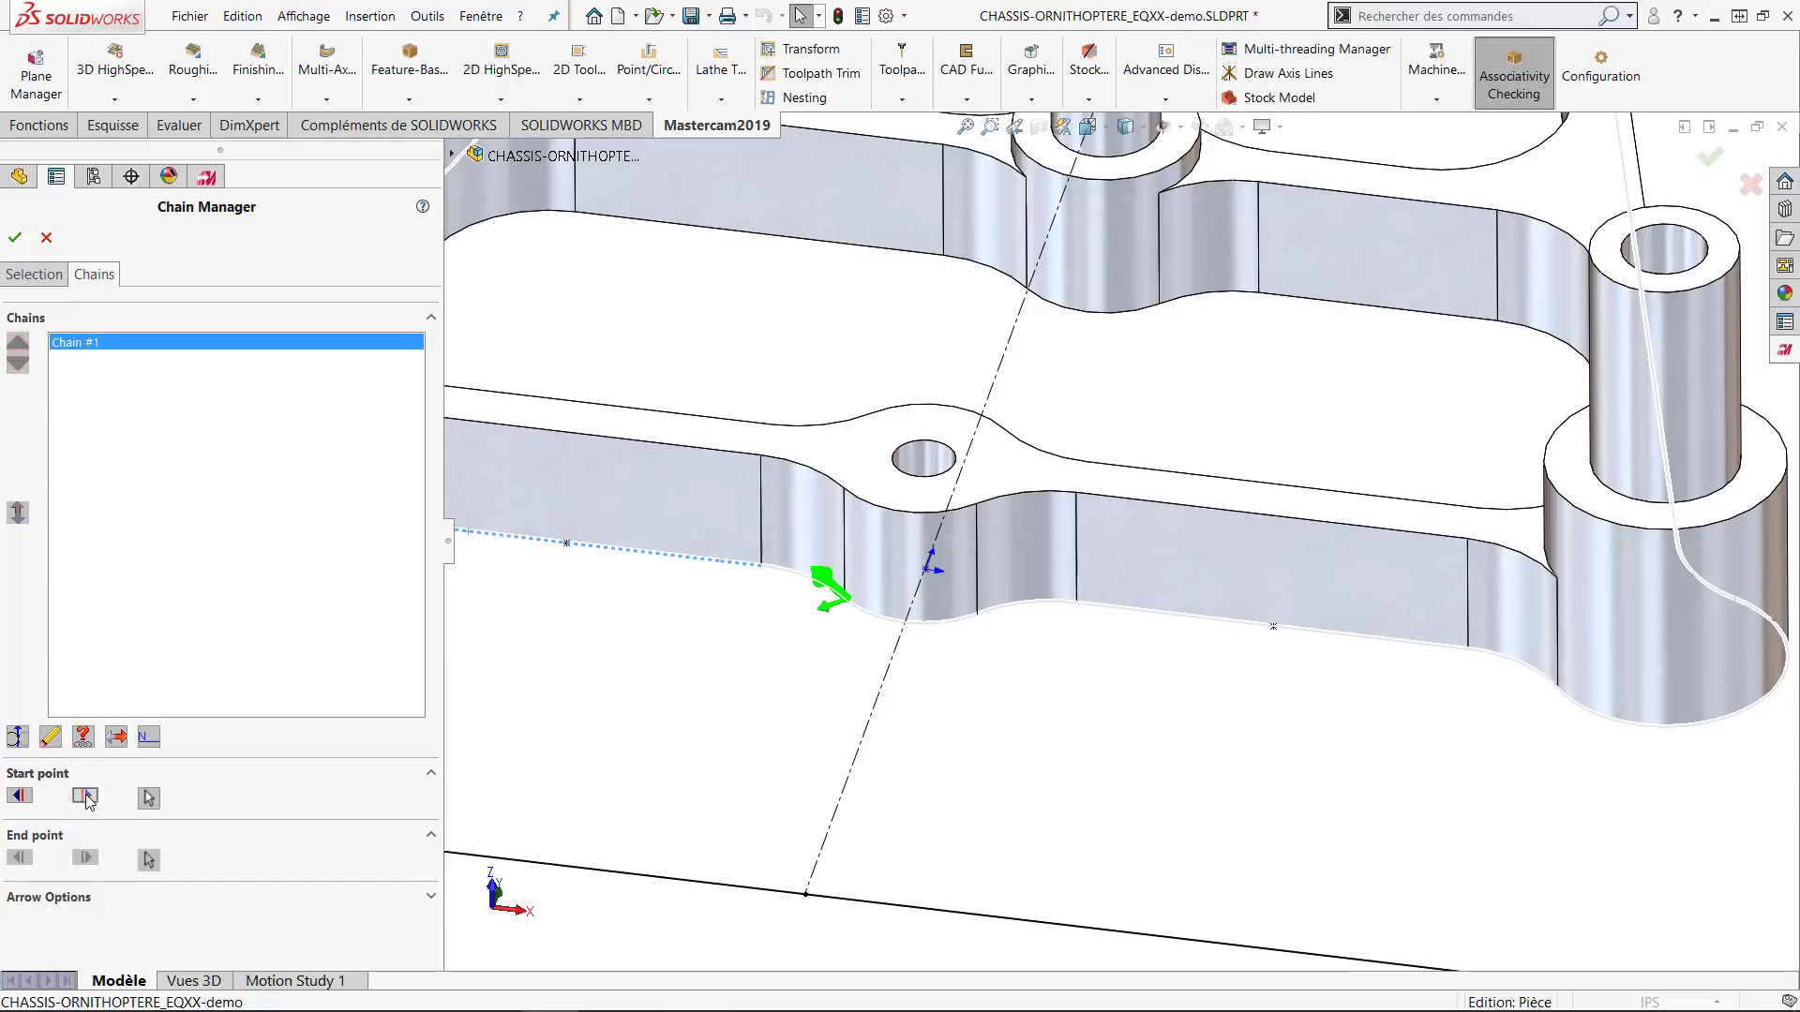
pyautogui.click(20, 796)
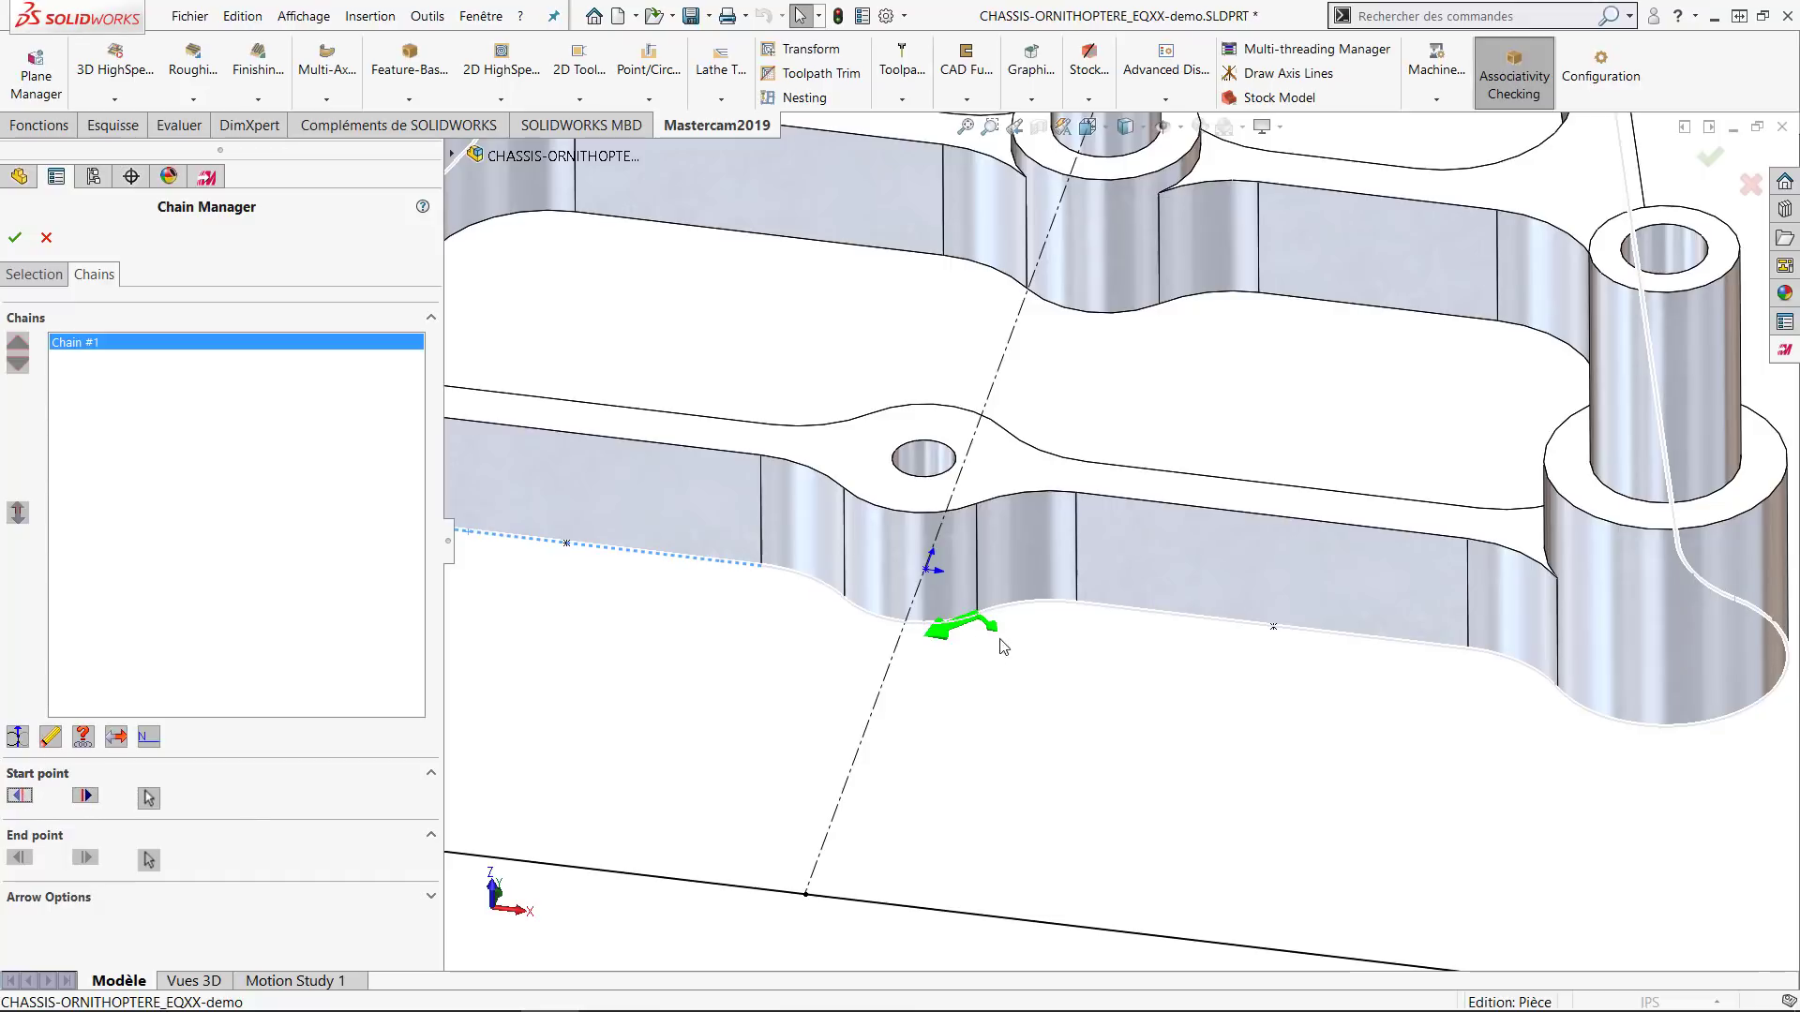
pyautogui.scroll(5, 990, 677)
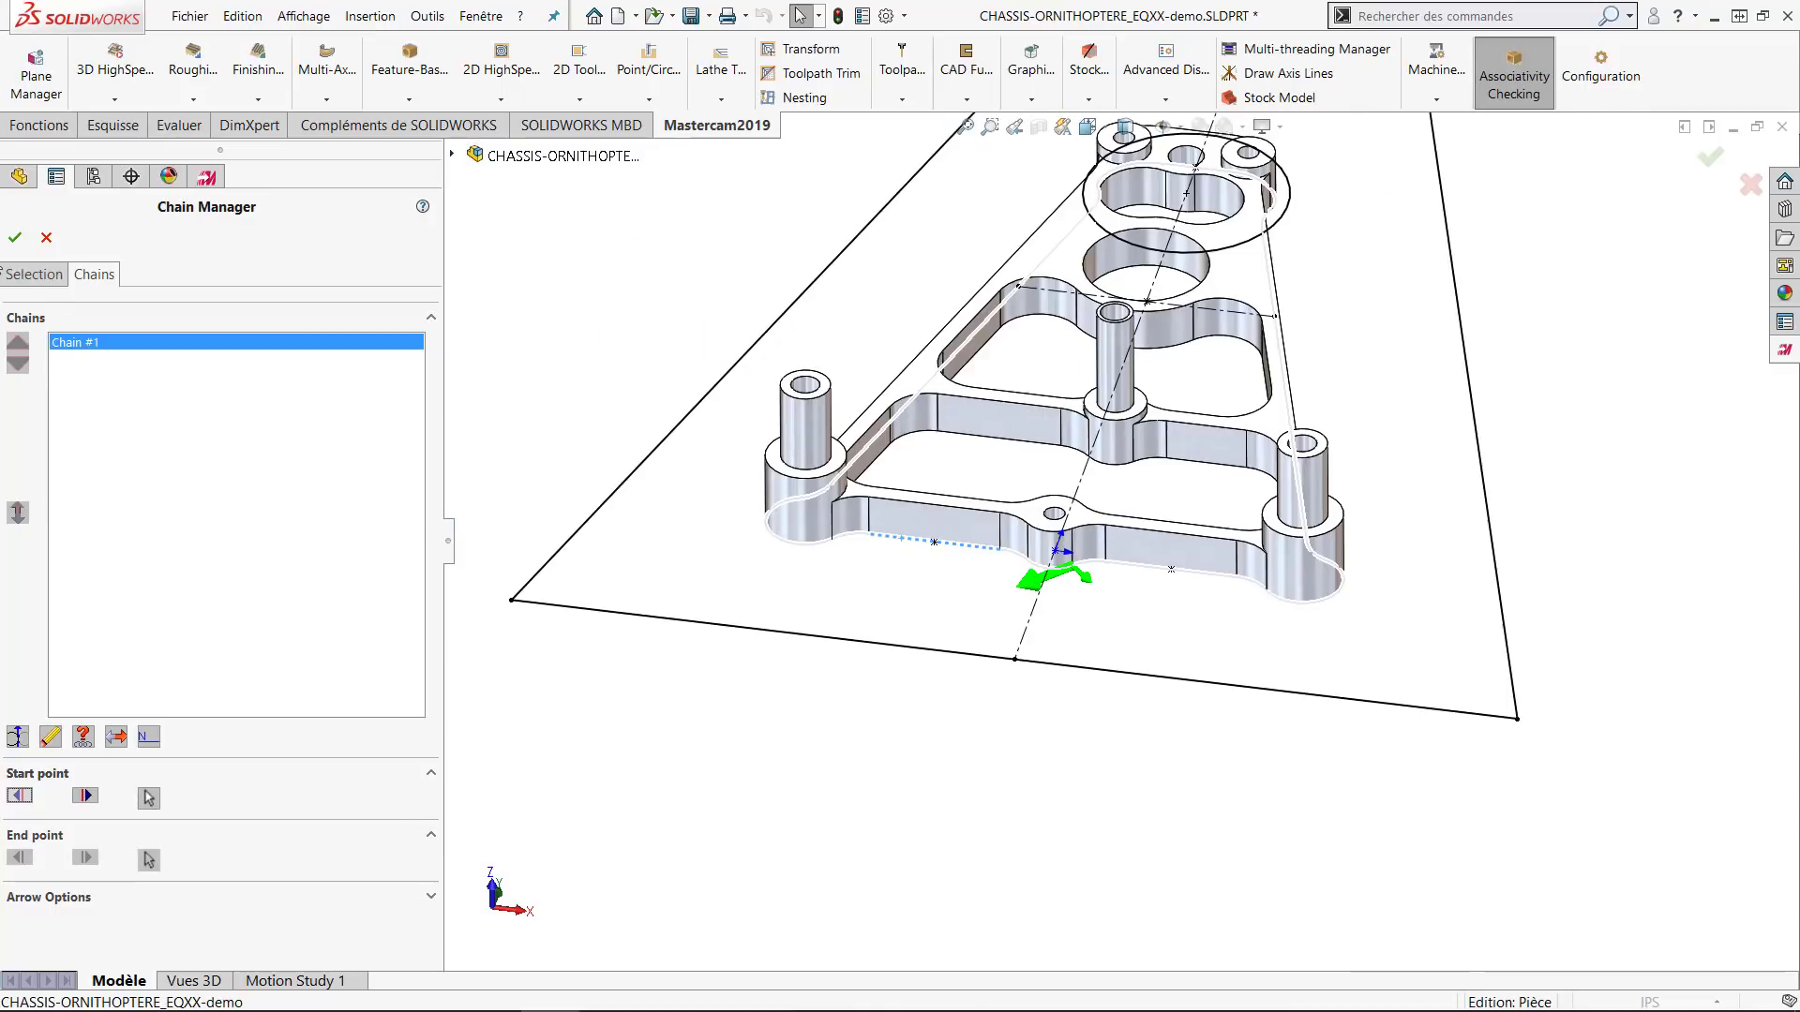
pyautogui.click(15, 238)
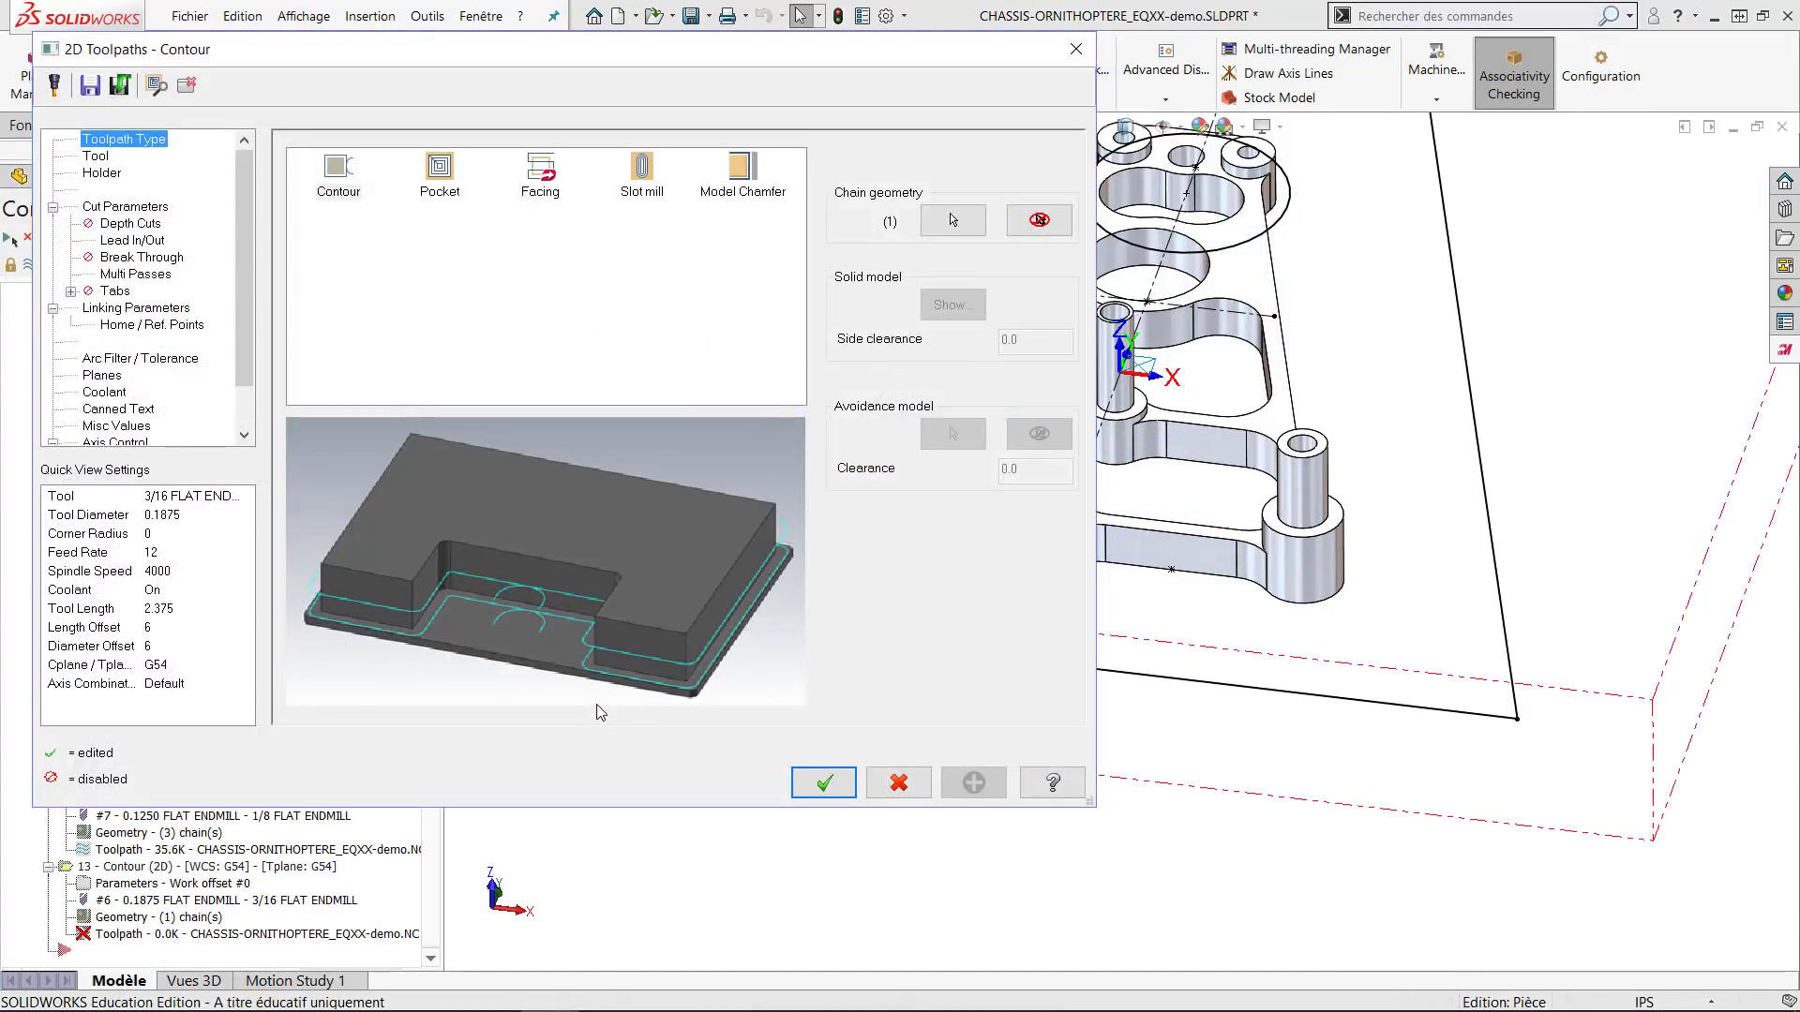
# Set the contour's lead-in arc to a 0.075 helix height and a 100% radius, keeping the 3/16 flat endmill.
pyautogui.click(96, 156)
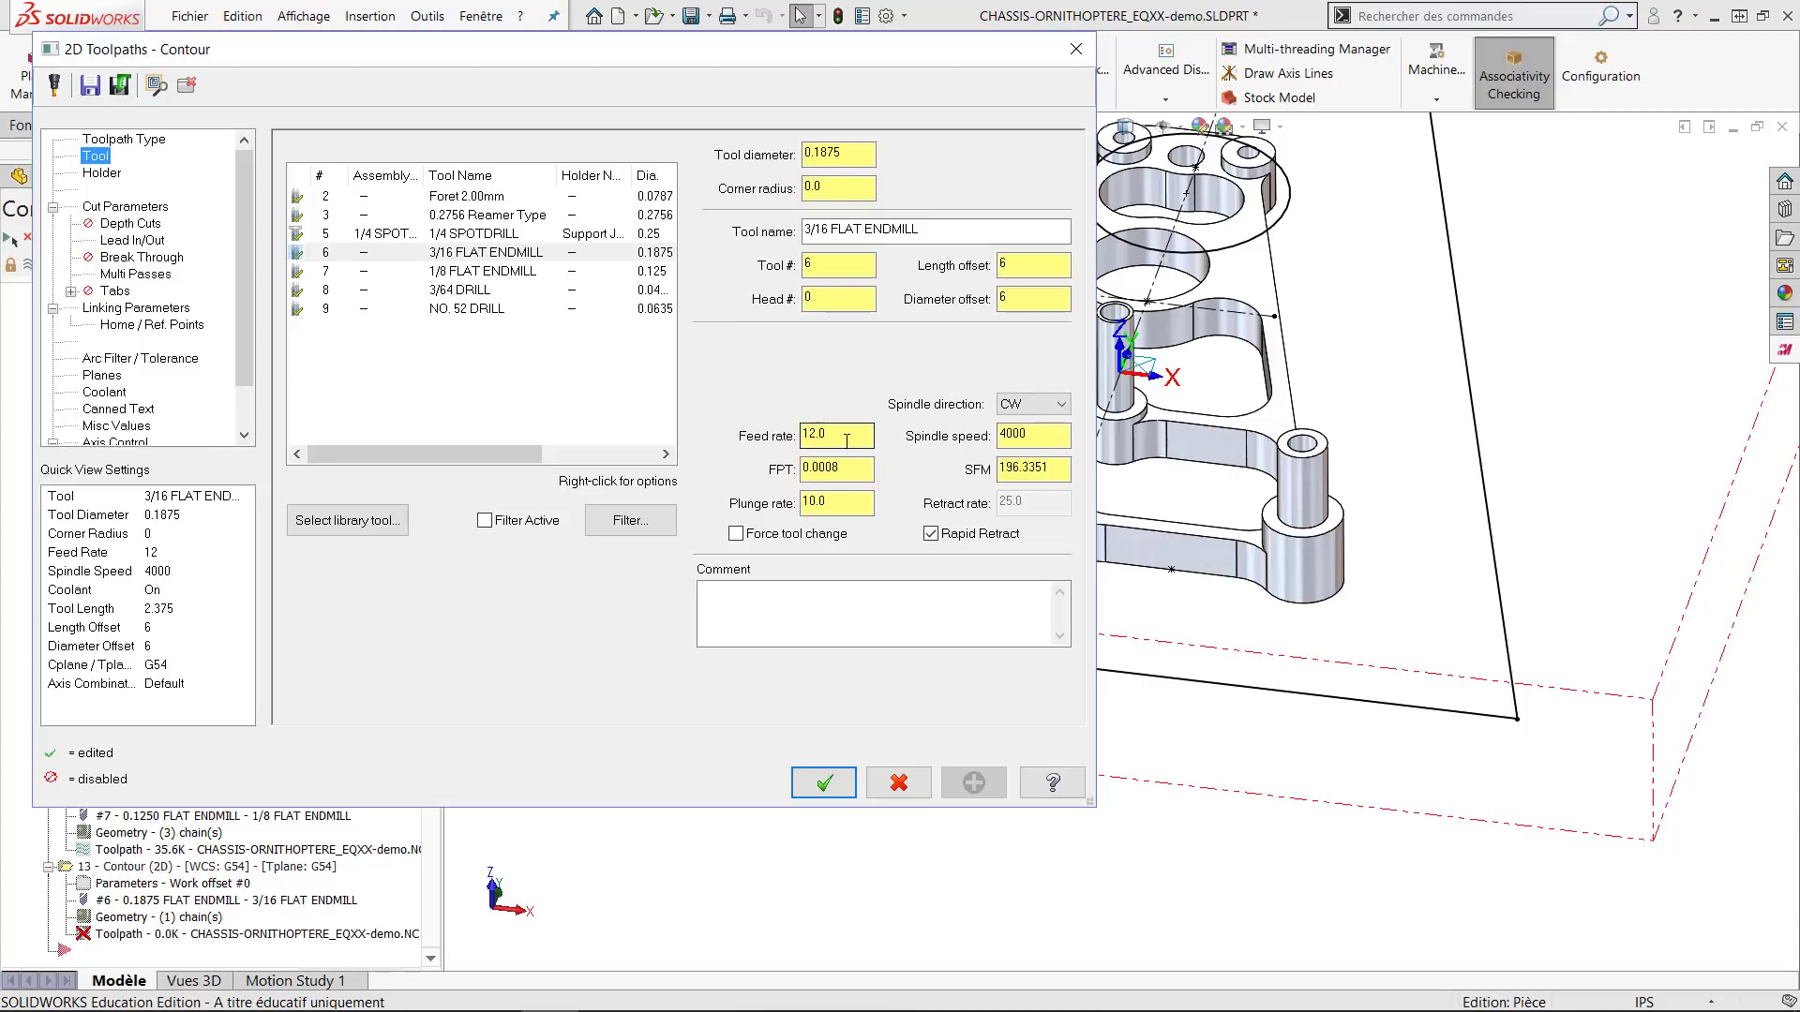
pyautogui.click(112, 208)
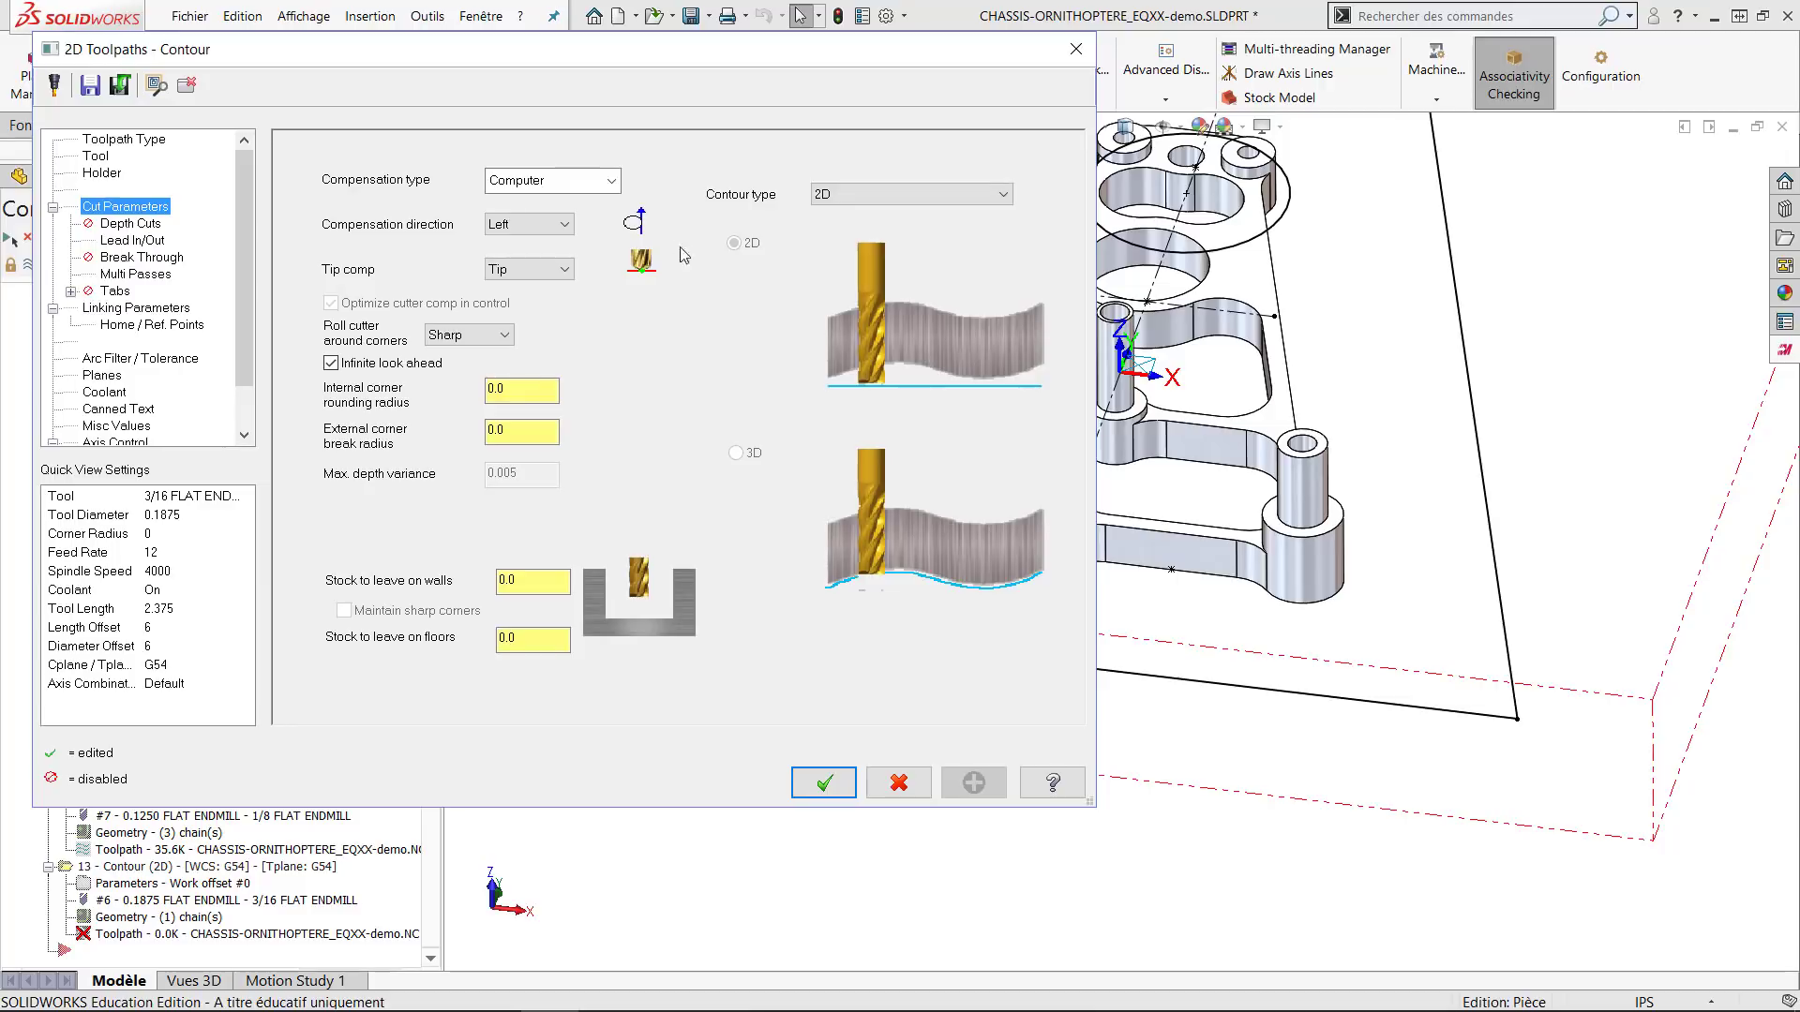
pyautogui.click(141, 241)
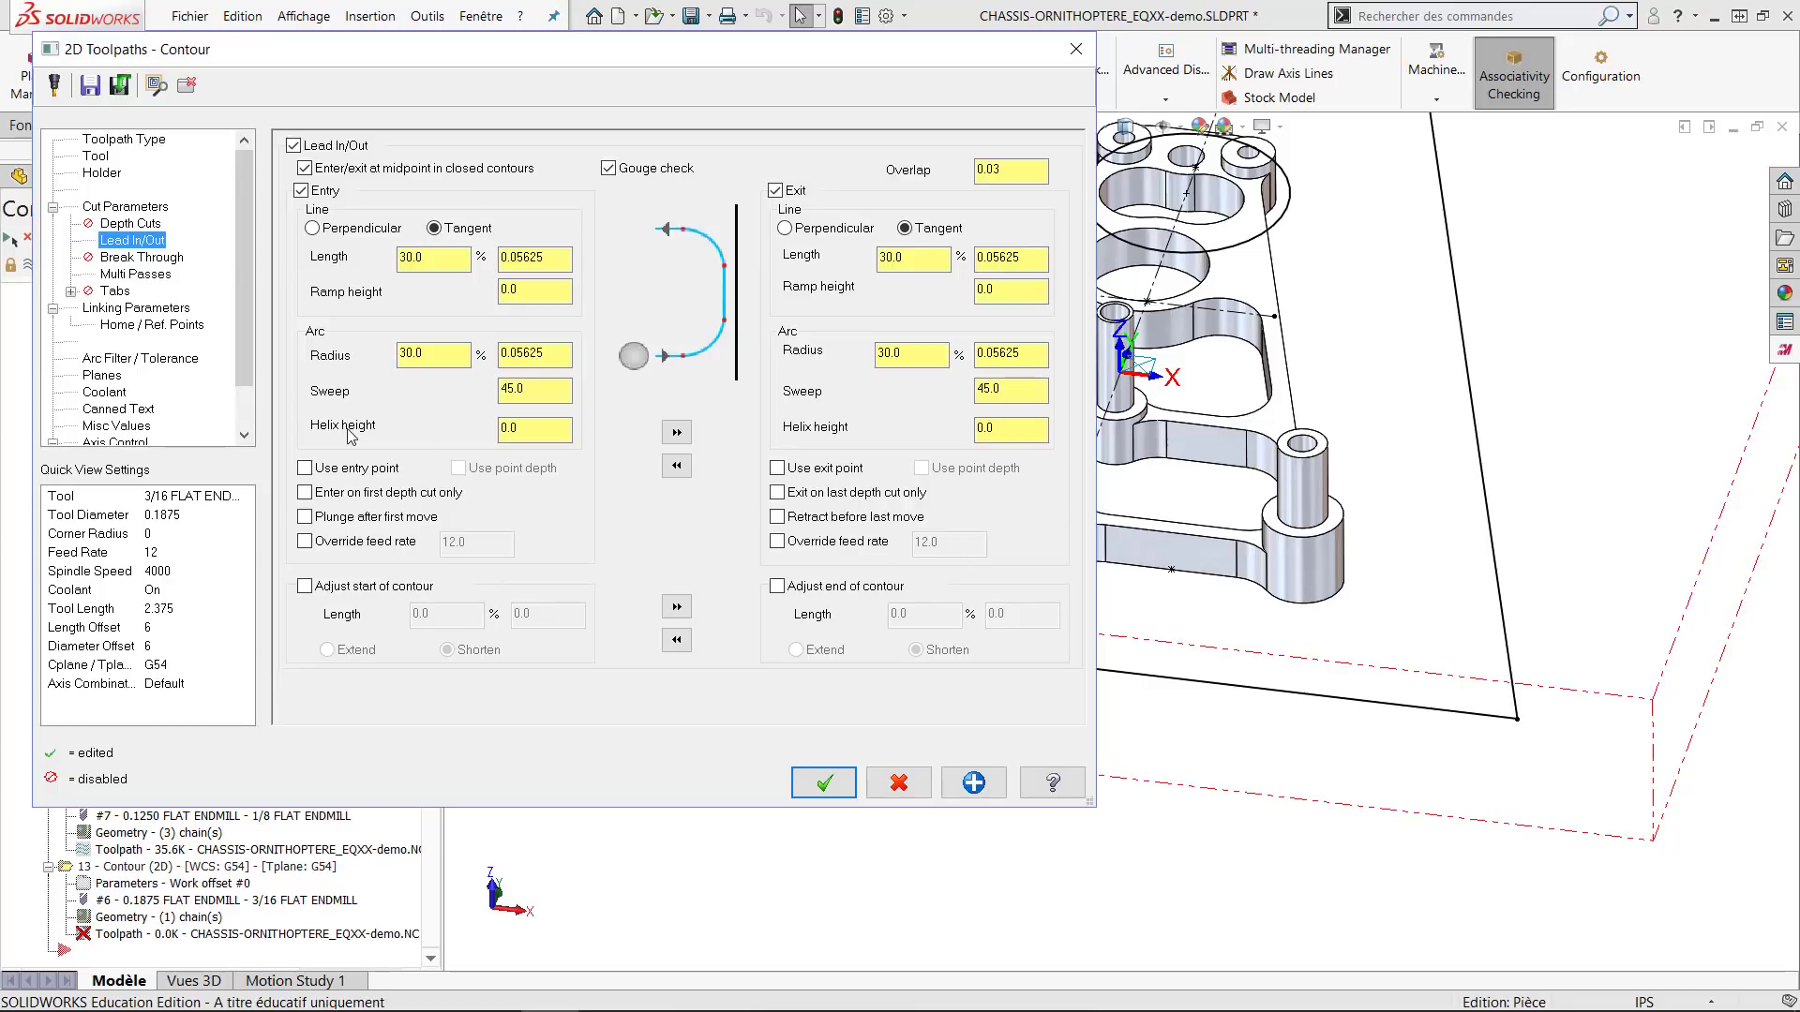
pyautogui.click(524, 433)
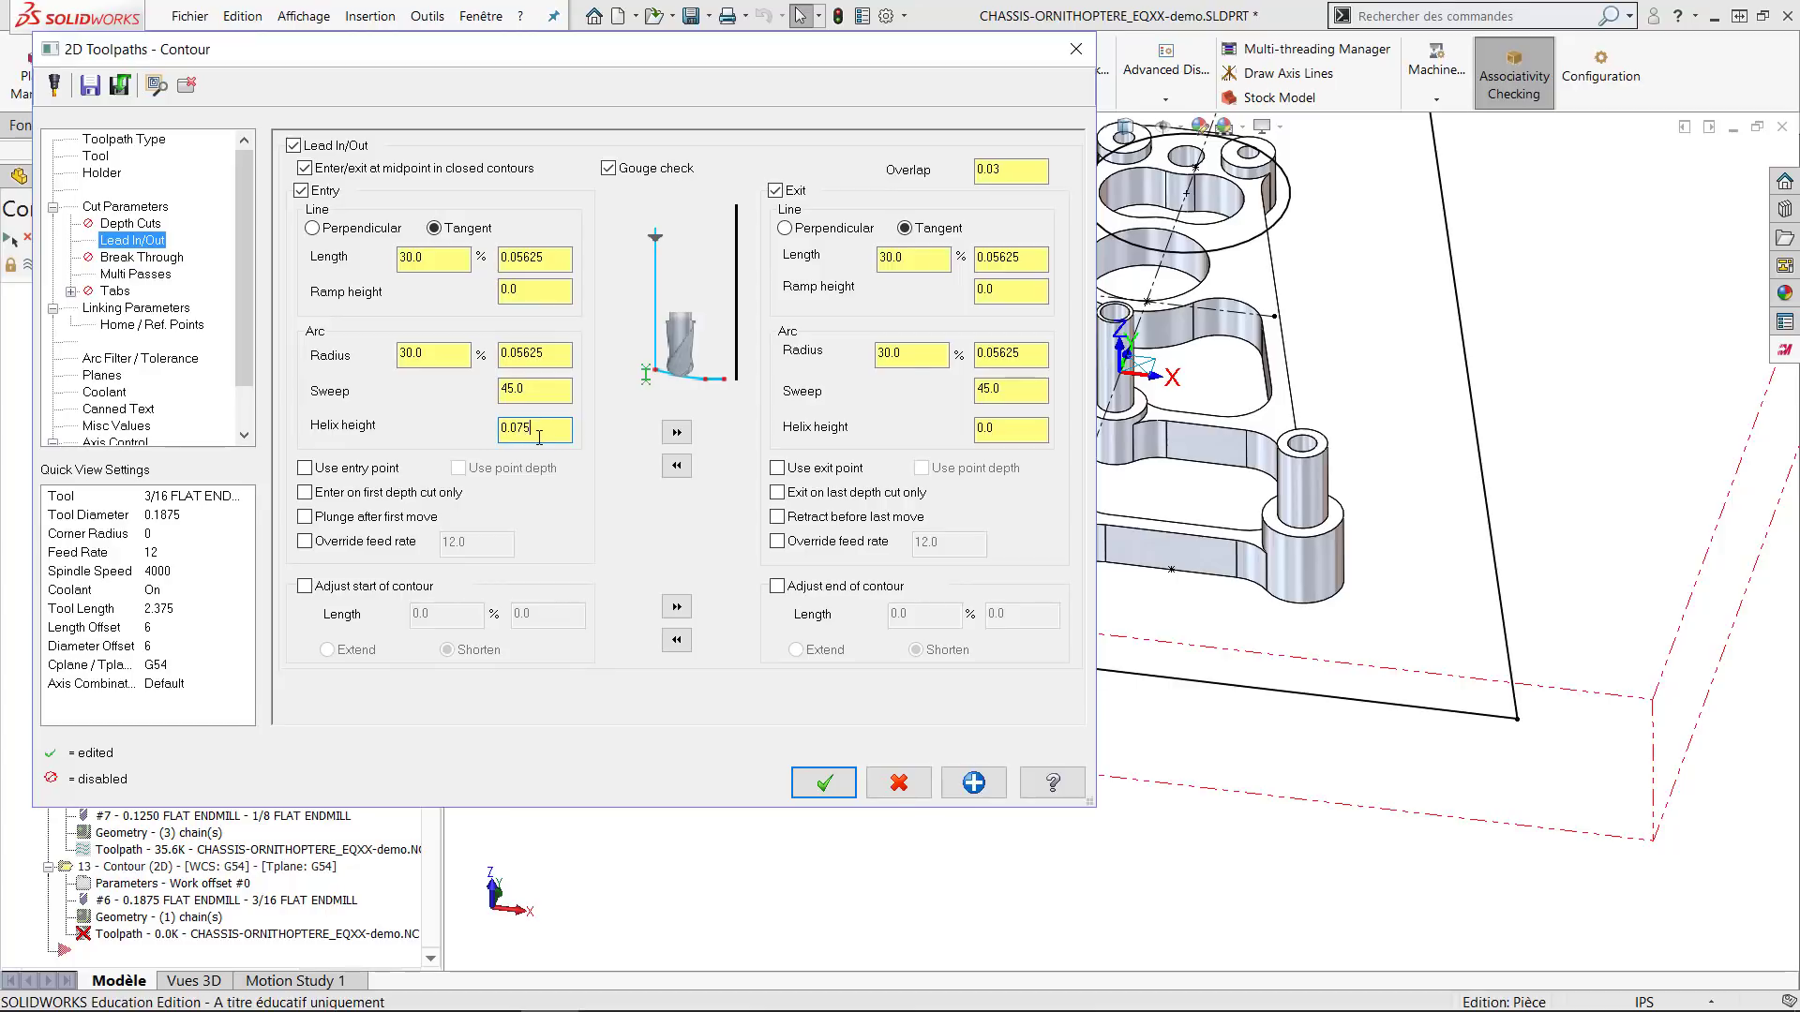
pyautogui.click(422, 354)
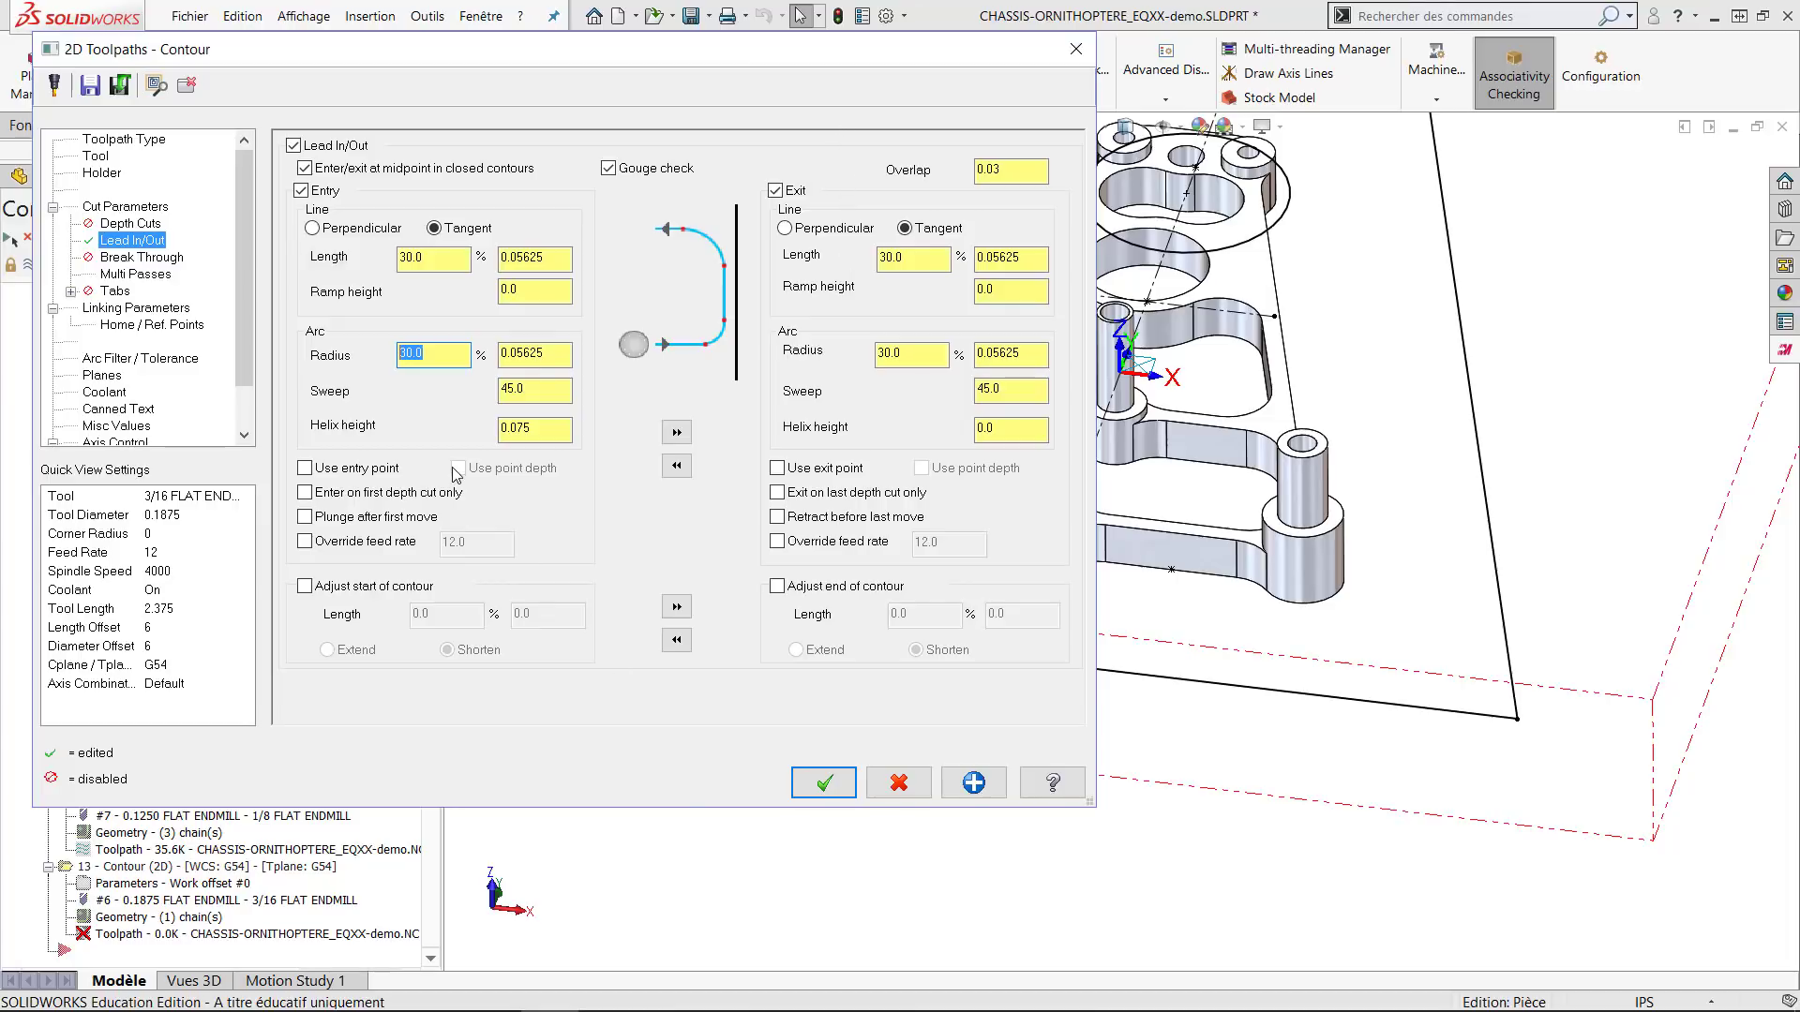
pyautogui.write('1')
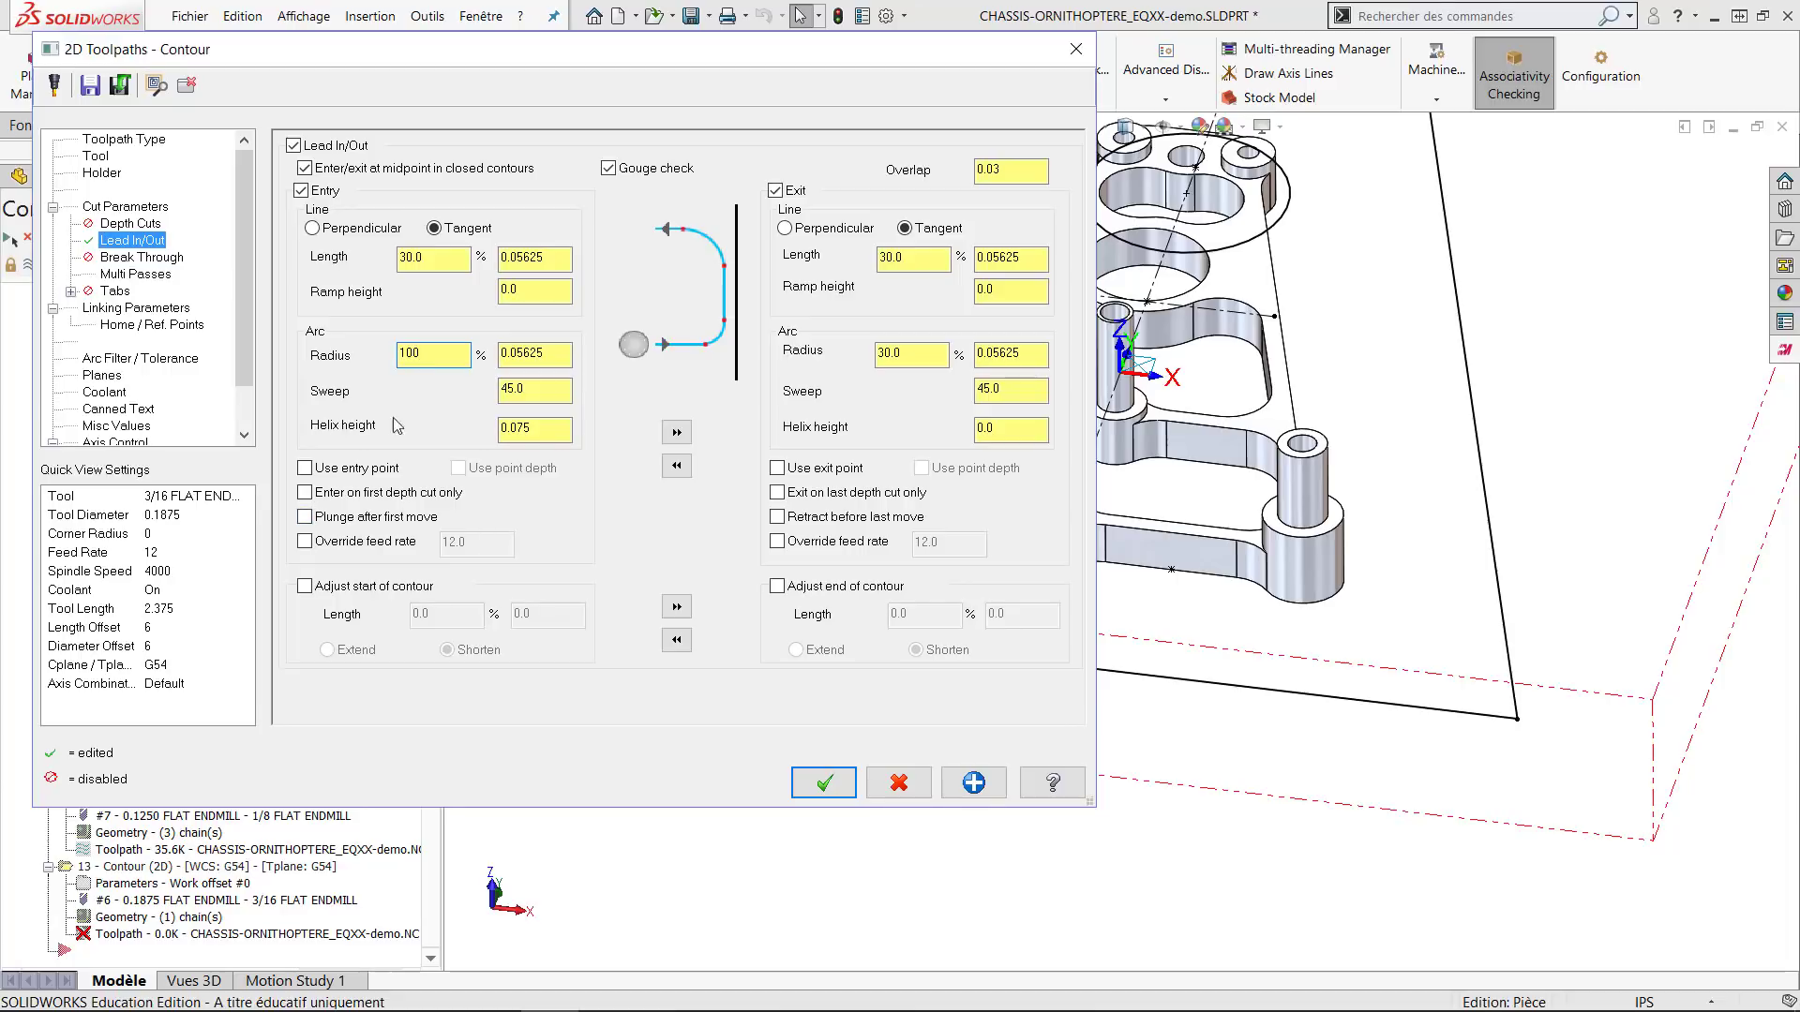
# Enable break through with an amount of 0.025 and set the number of finish passes to 1.
pyautogui.click(144, 259)
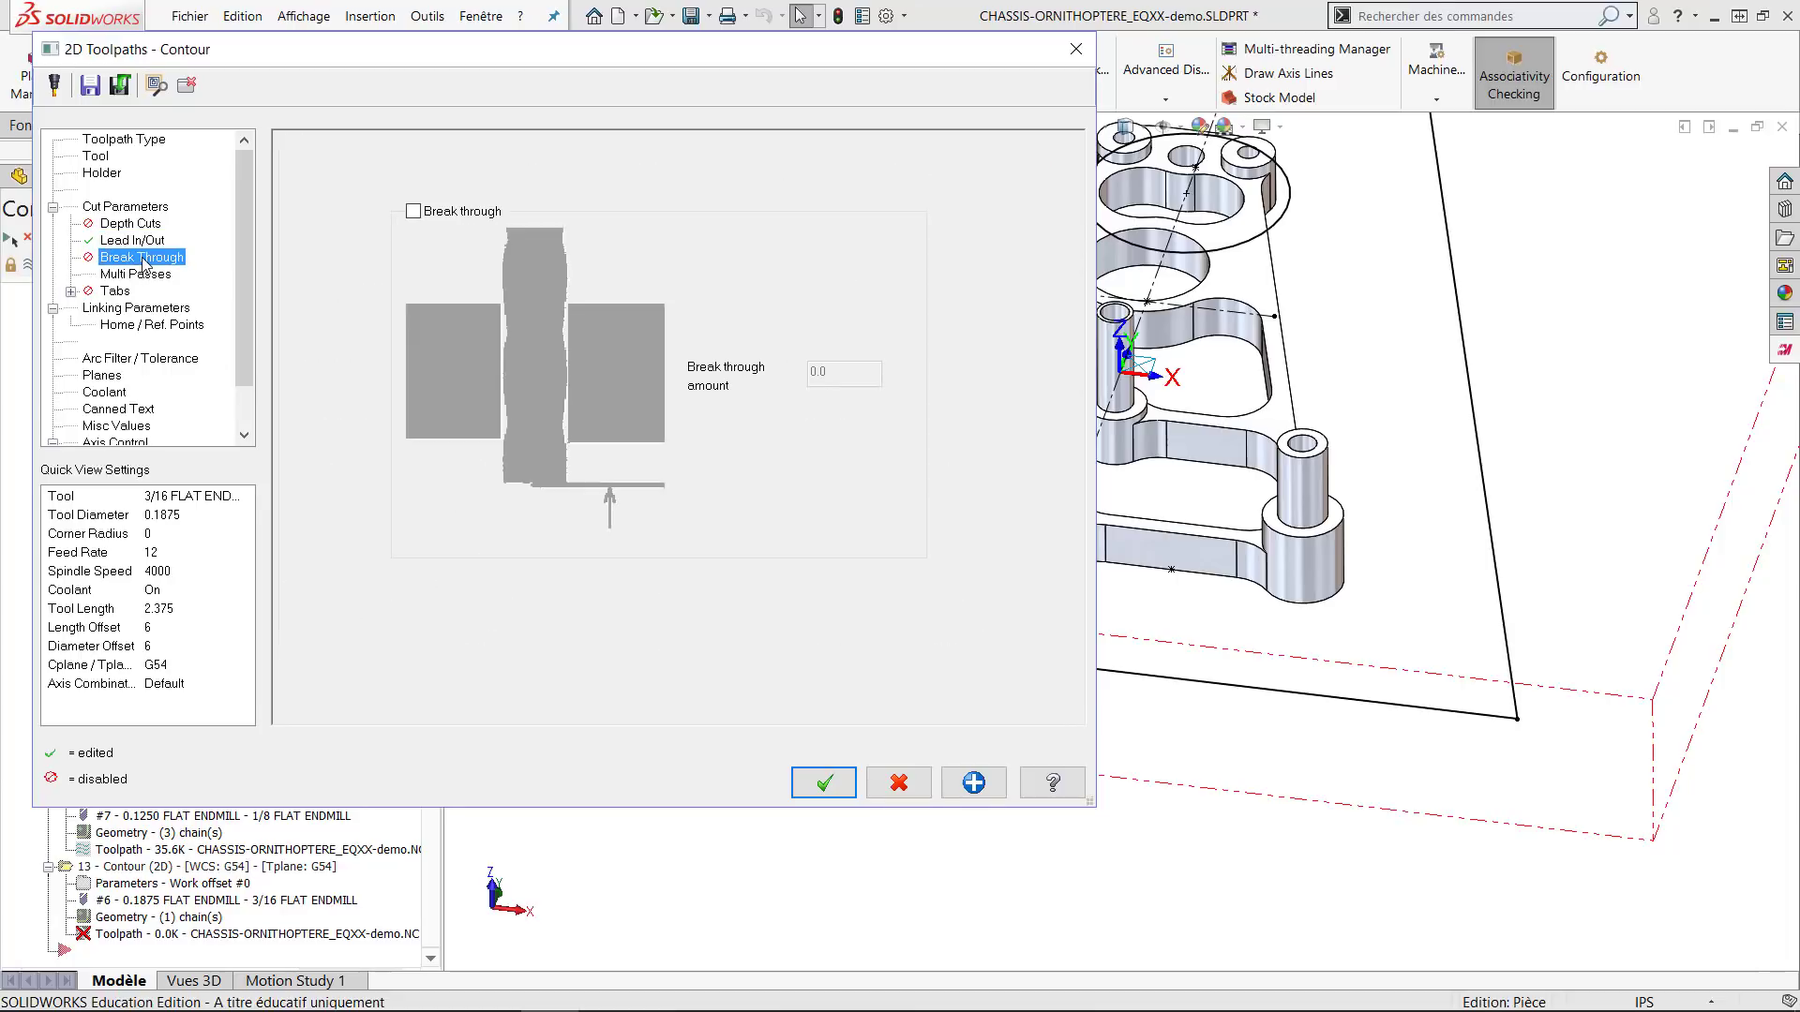
pyautogui.click(413, 211)
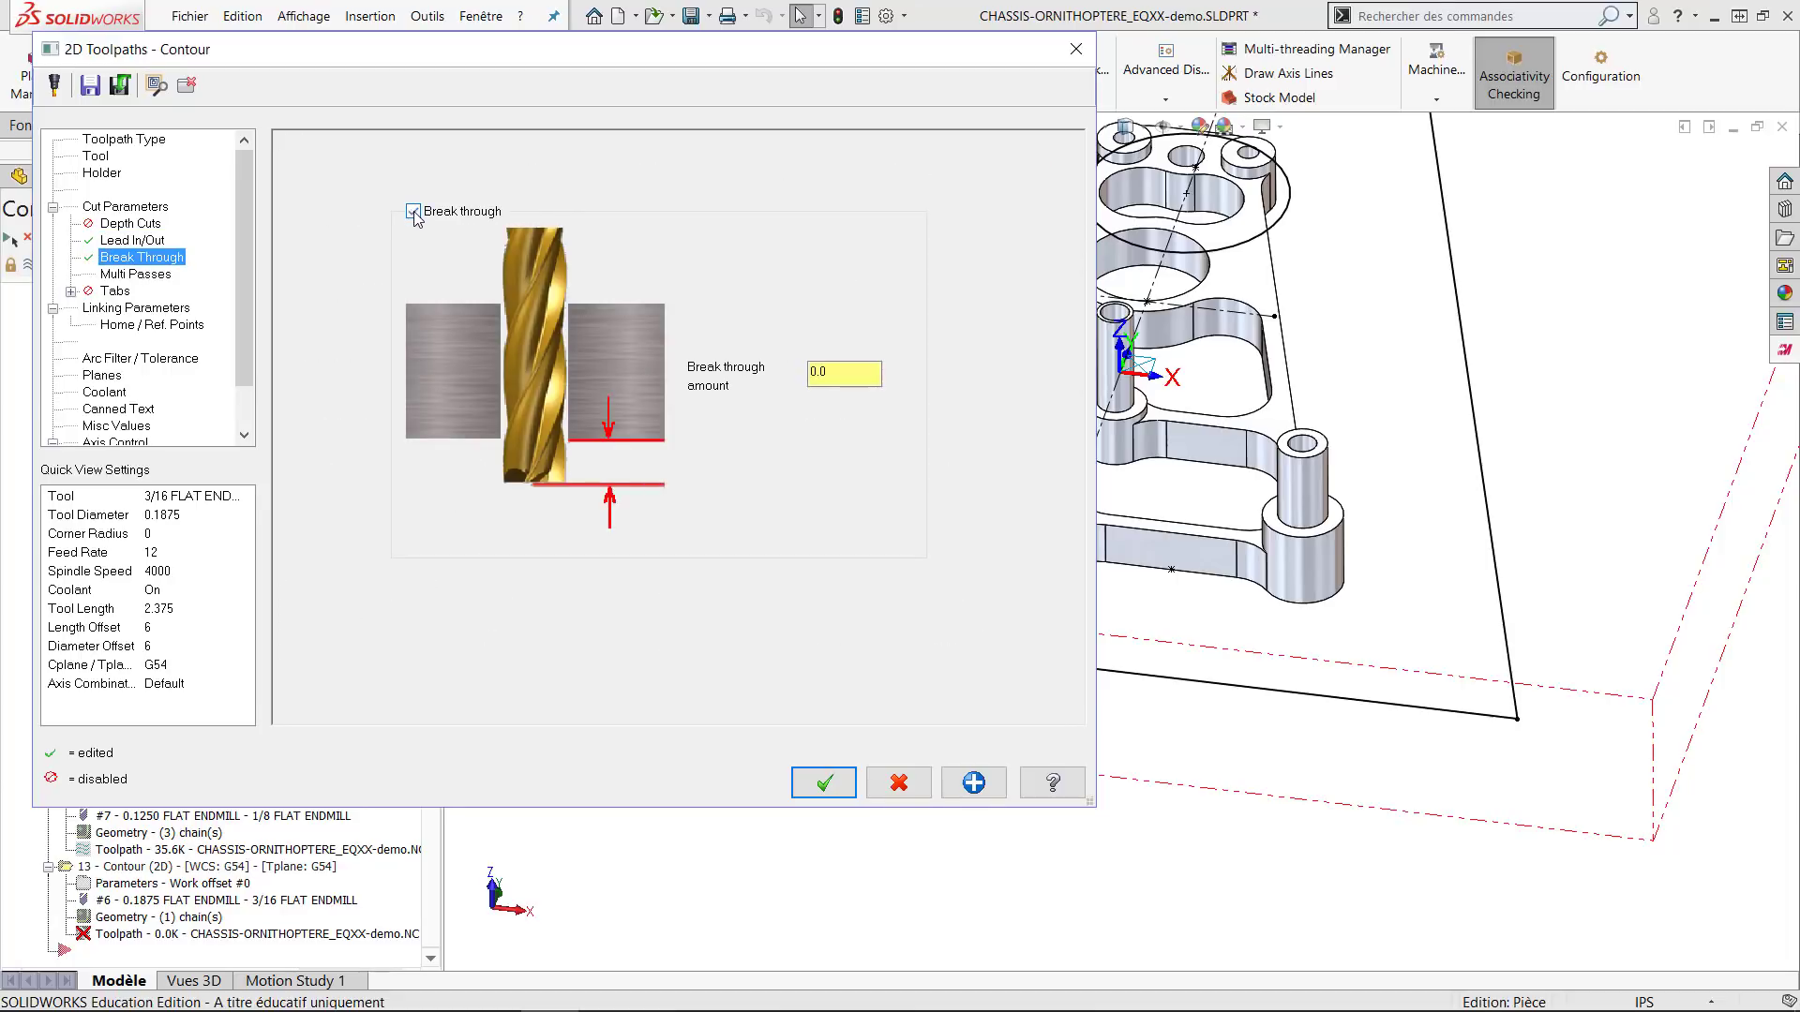
pyautogui.click(841, 372)
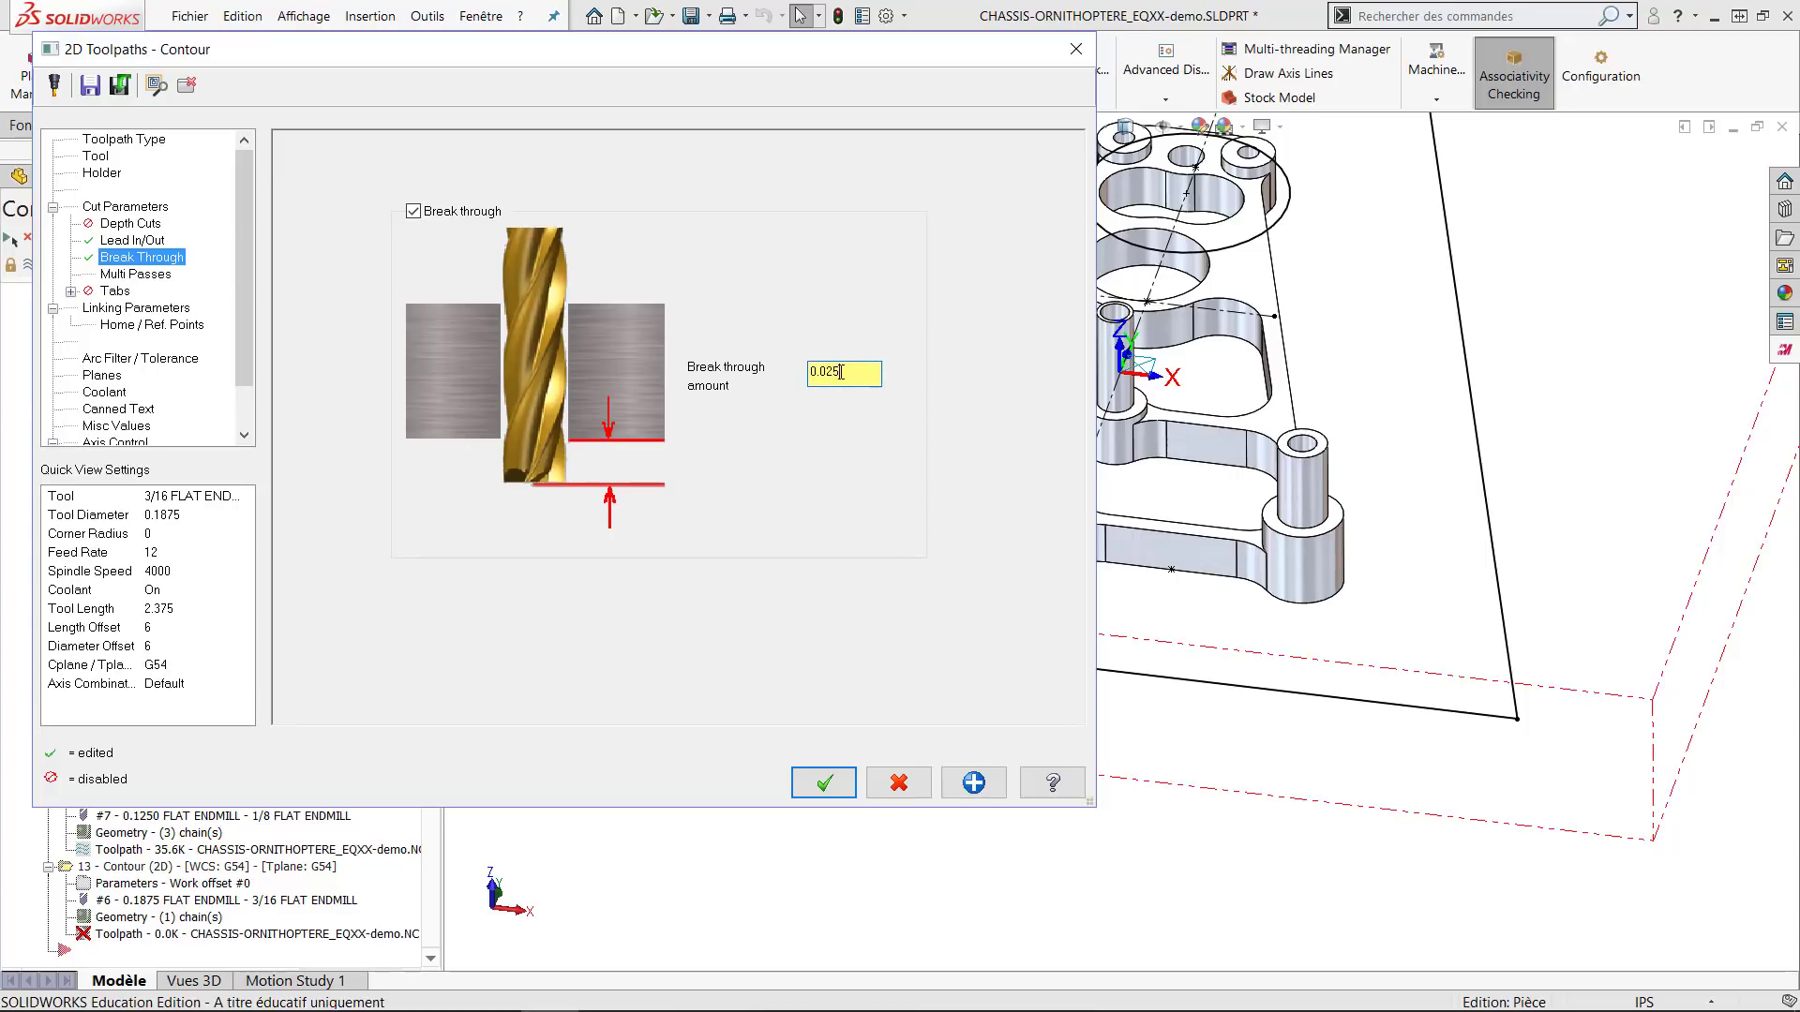
pyautogui.click(136, 275)
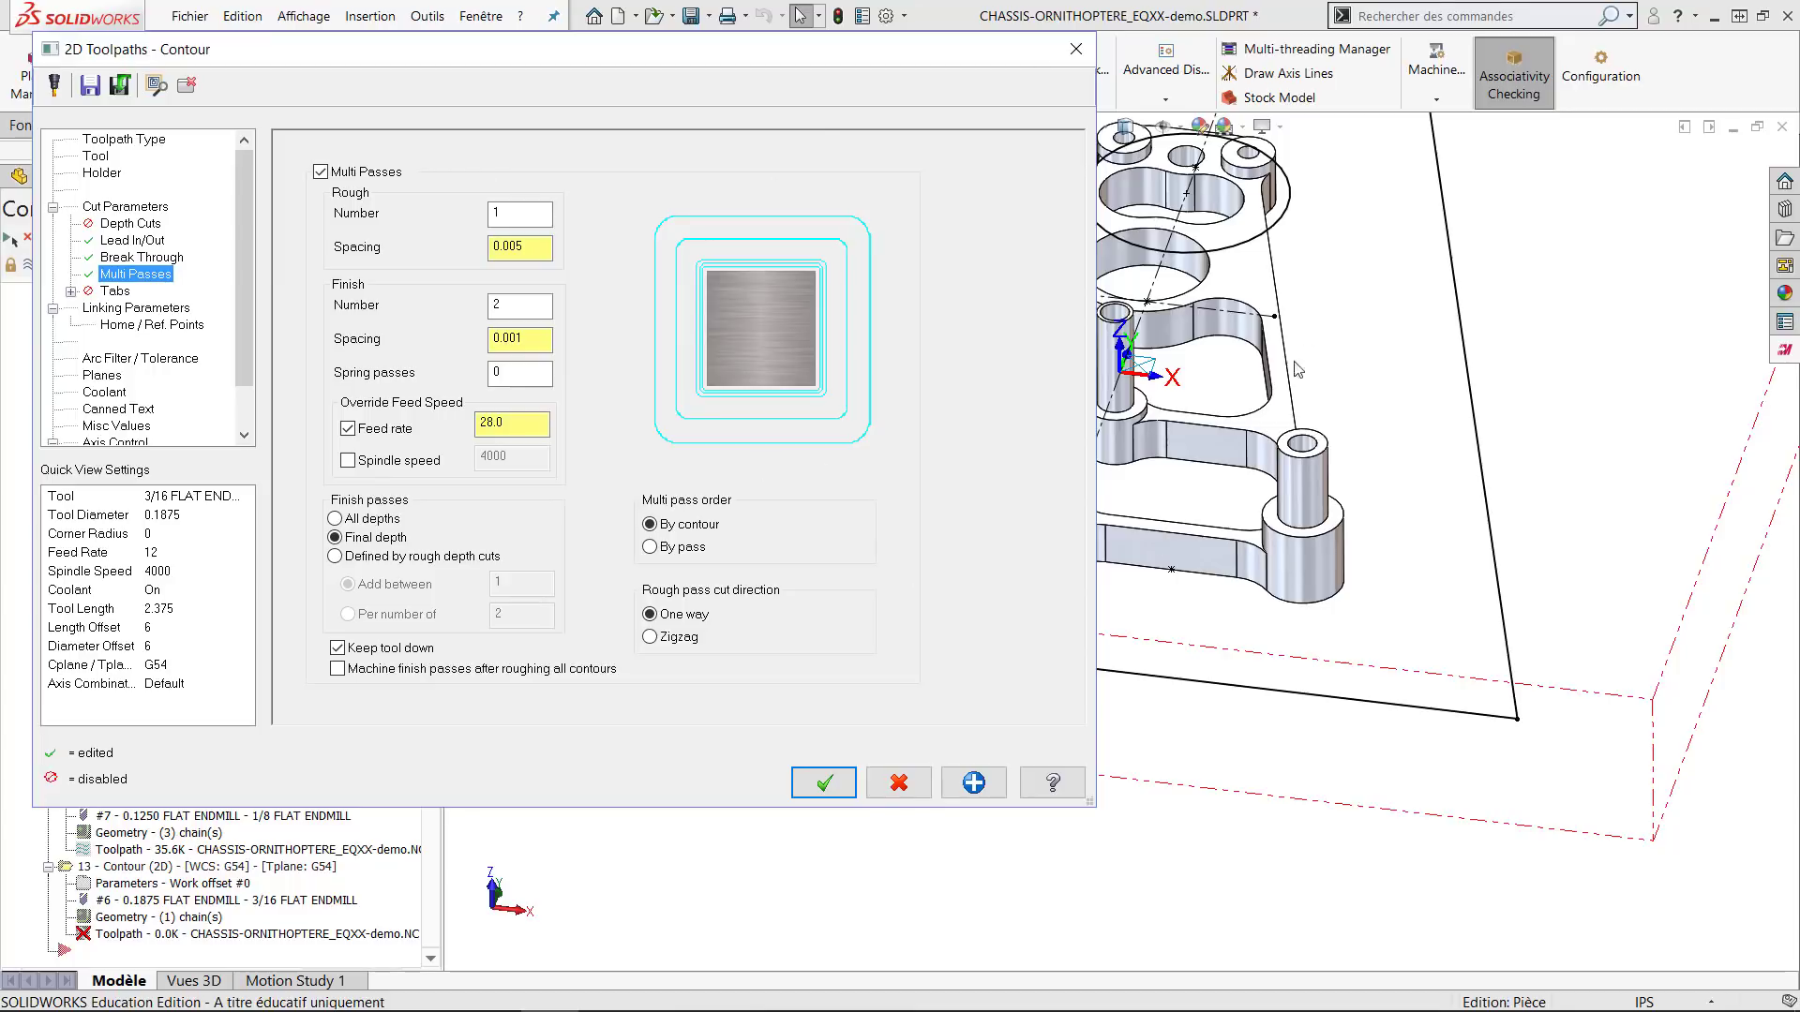
pyautogui.doubleClick(519, 306)
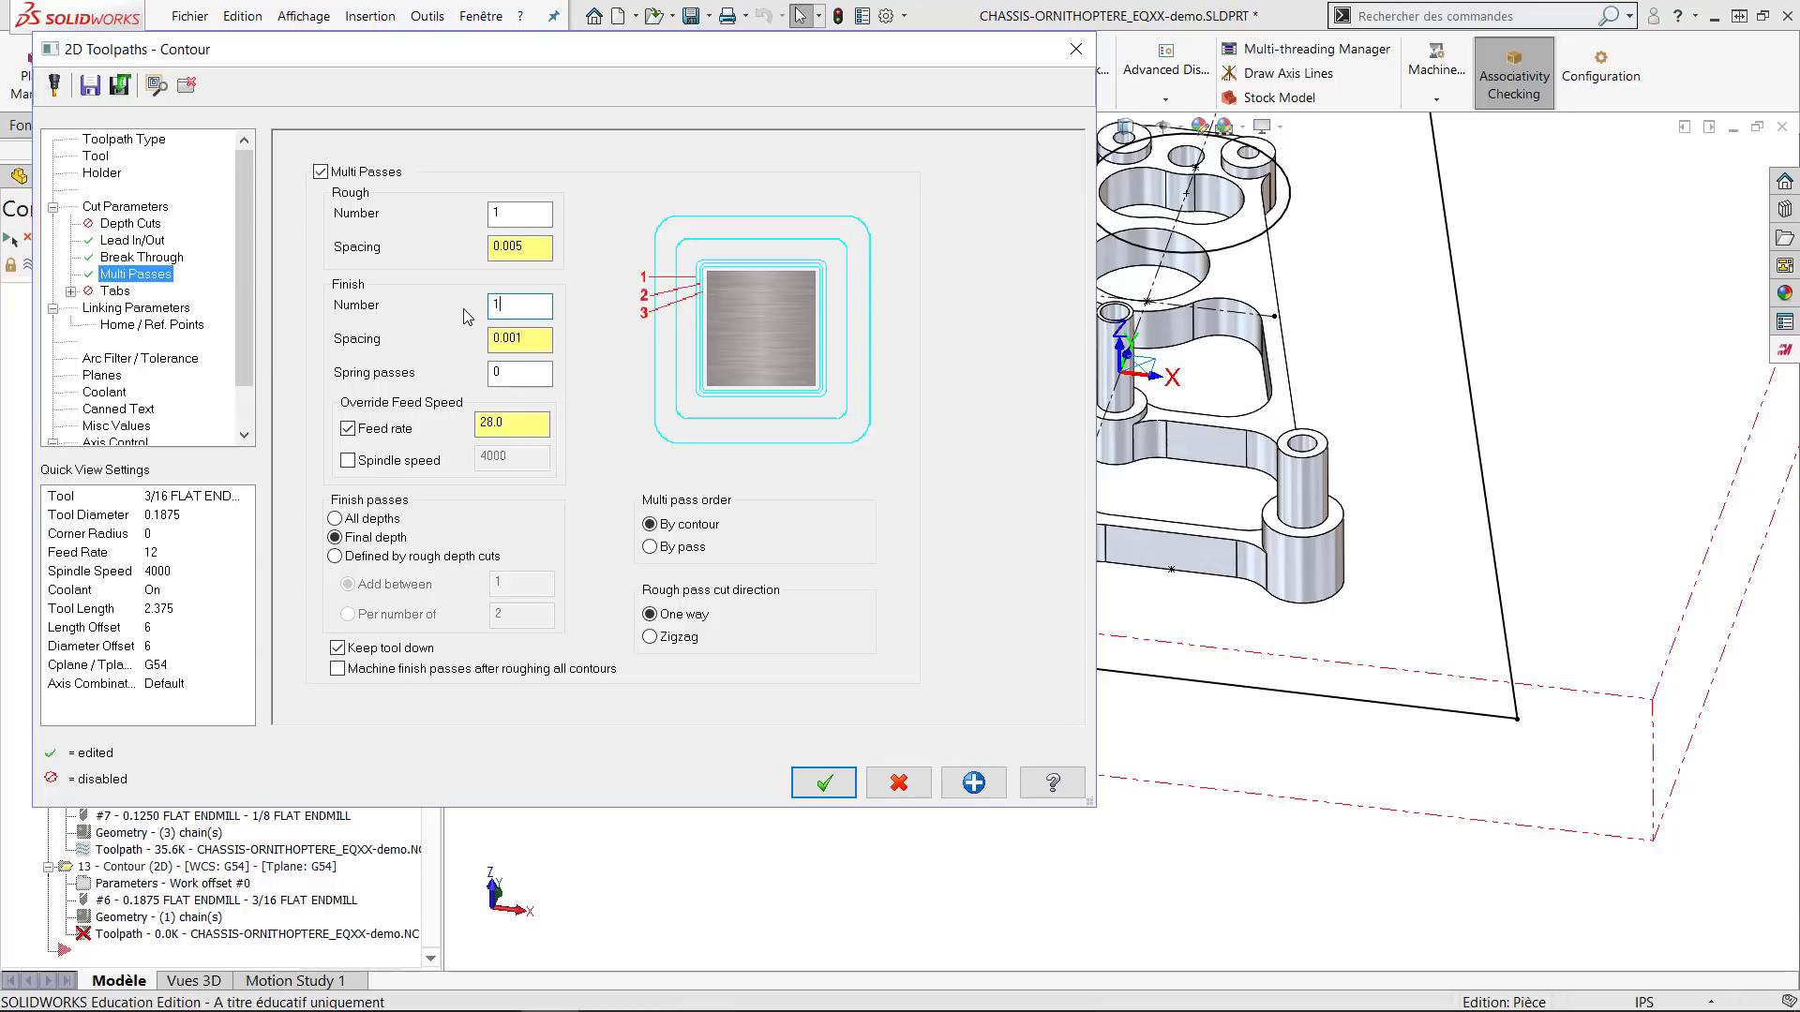
pyautogui.write('1')
# Enable tabs on the contour and switch their positioning from automatic to manual.
pyautogui.click(116, 293)
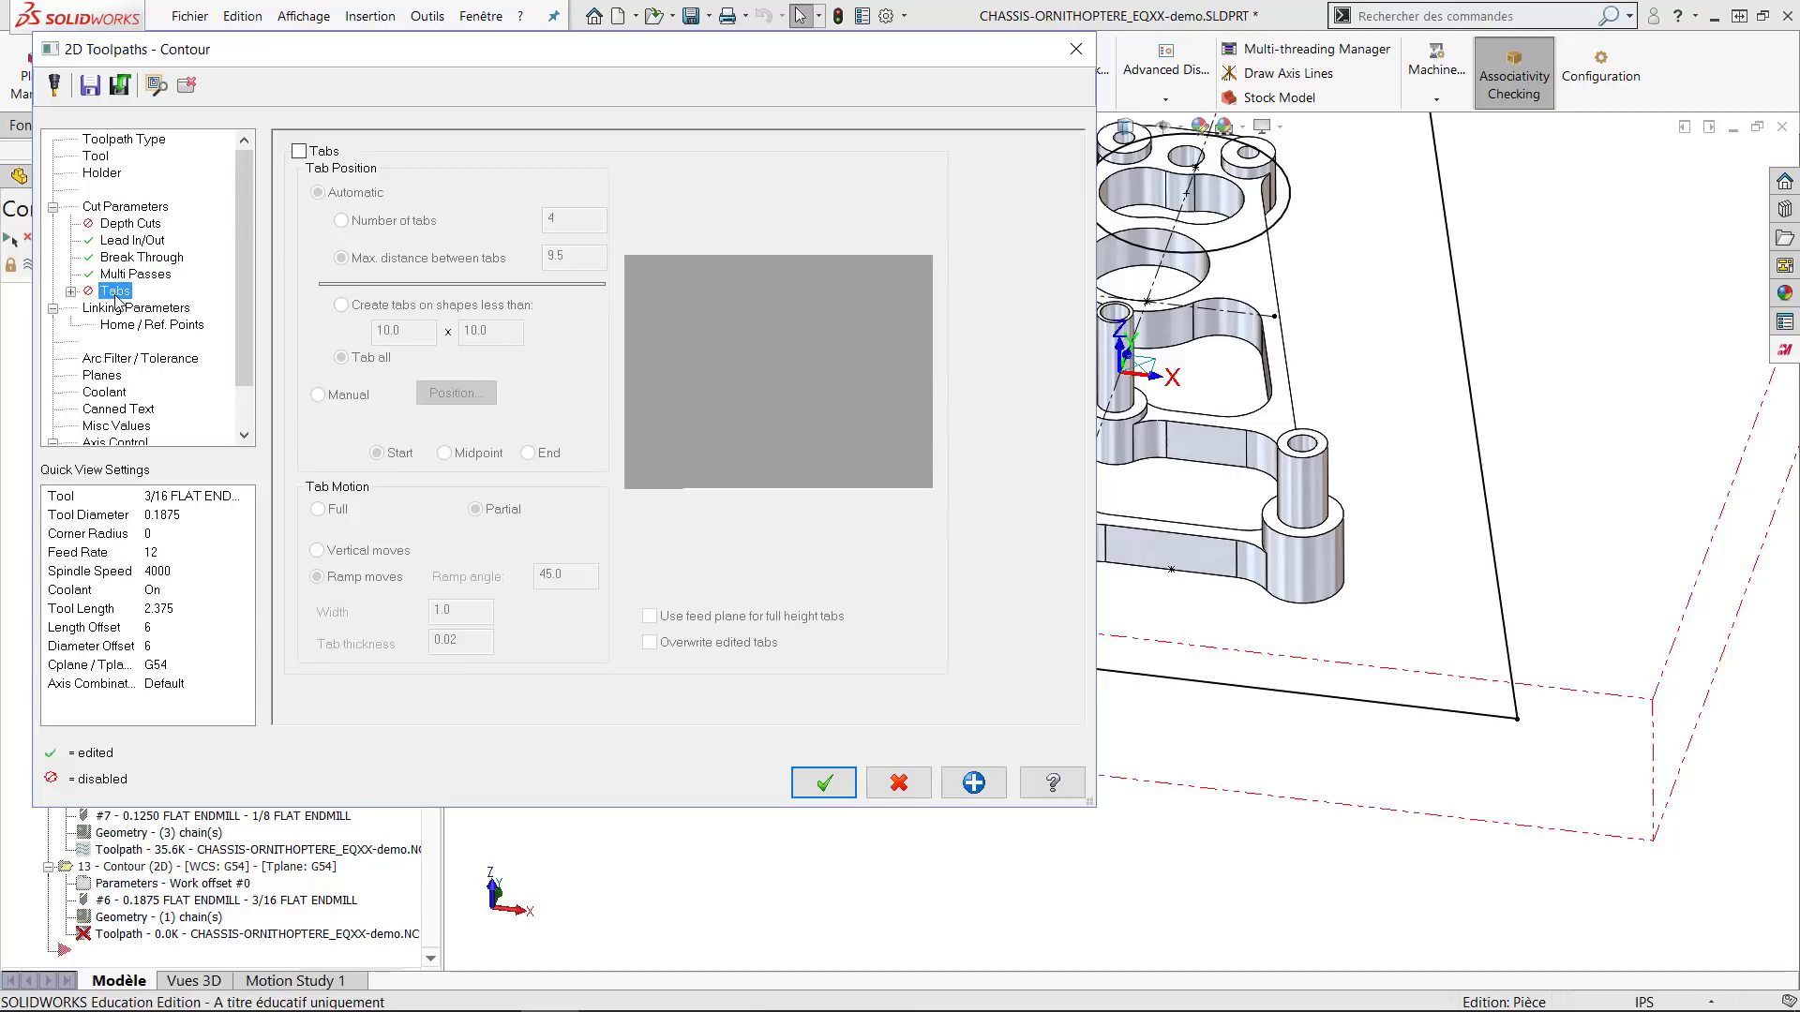
pyautogui.click(299, 152)
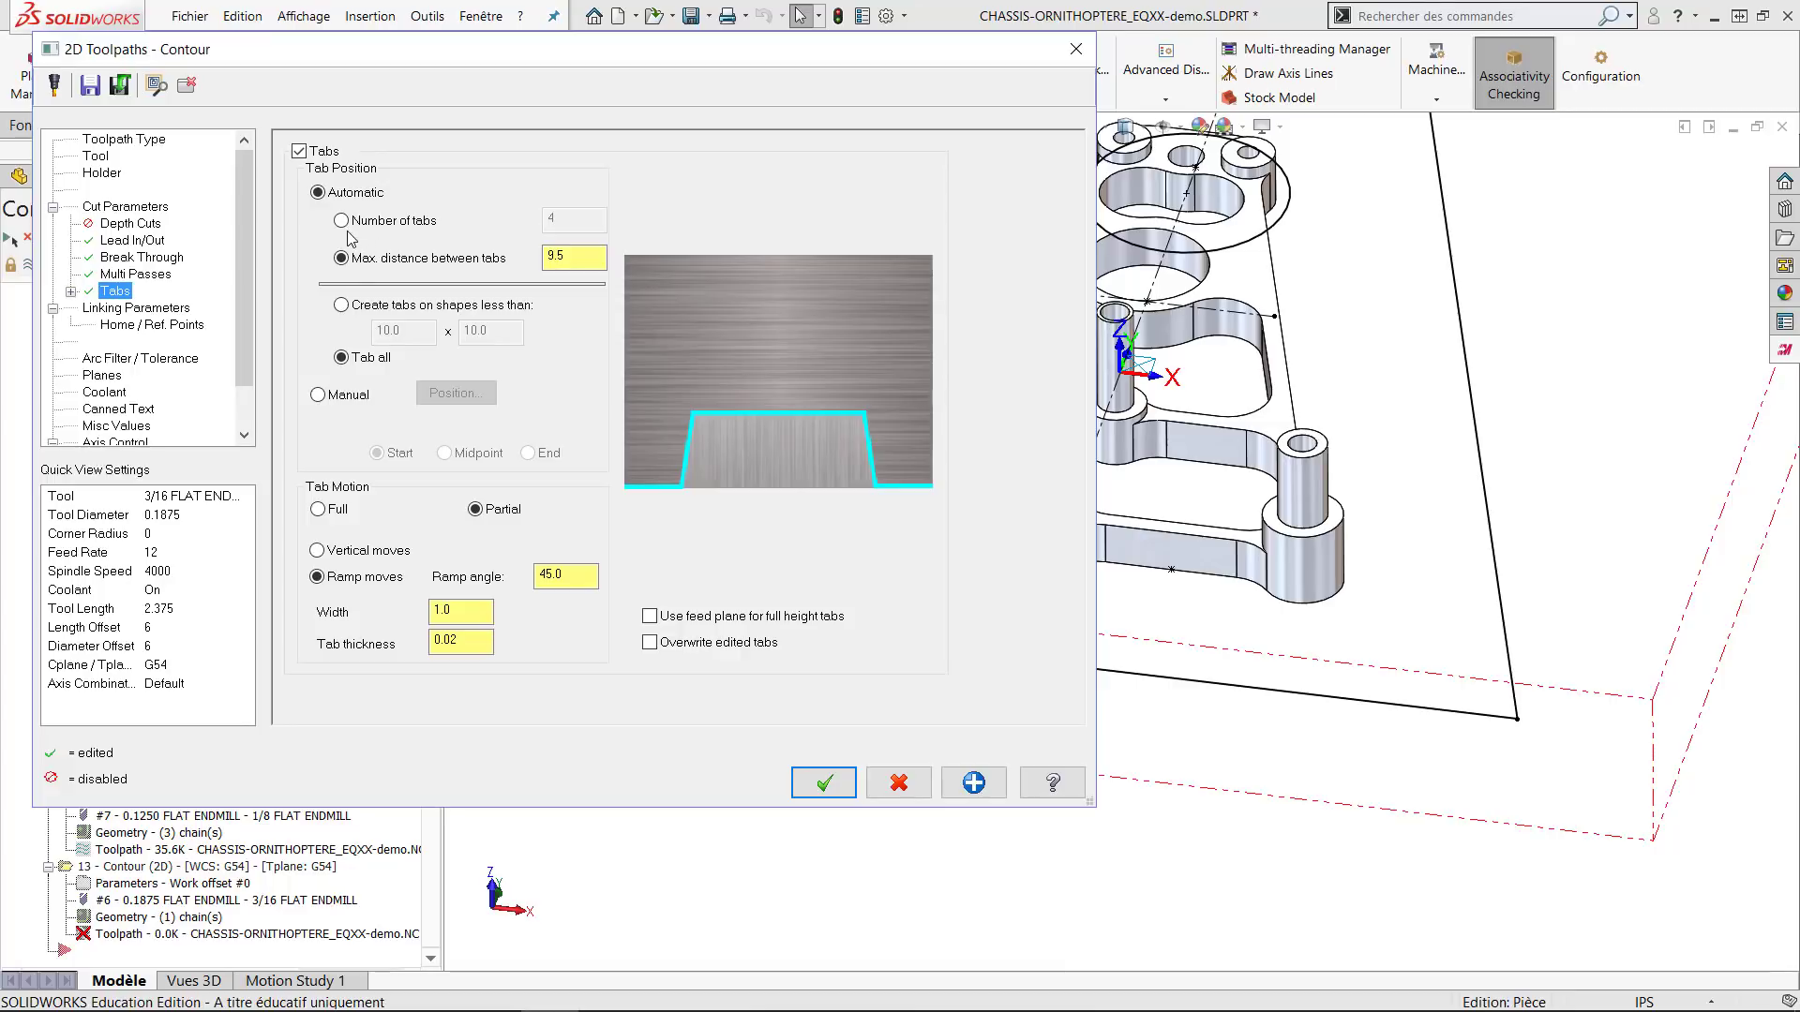
pyautogui.click(326, 396)
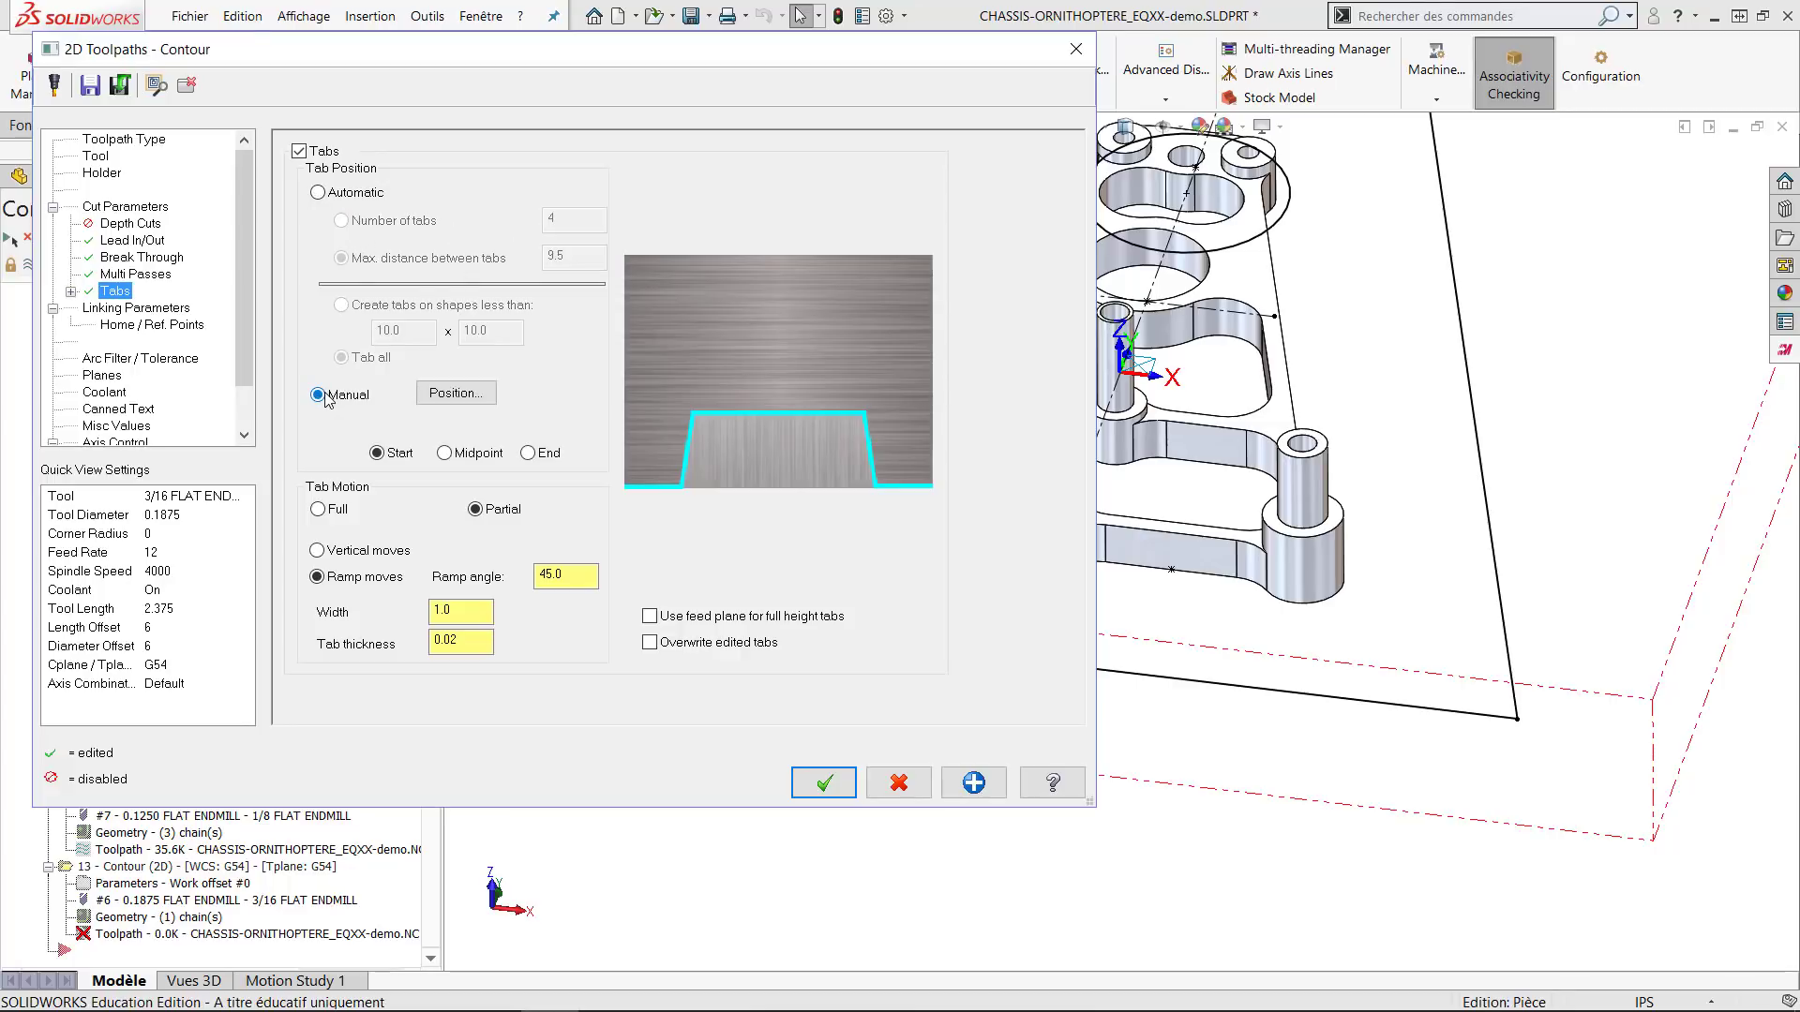
# Place five tabs at the sketch points: two along the front bar, two on the long sides midway, and one at the narrow end's tip.
pyautogui.click(456, 394)
pyautogui.click(933, 542)
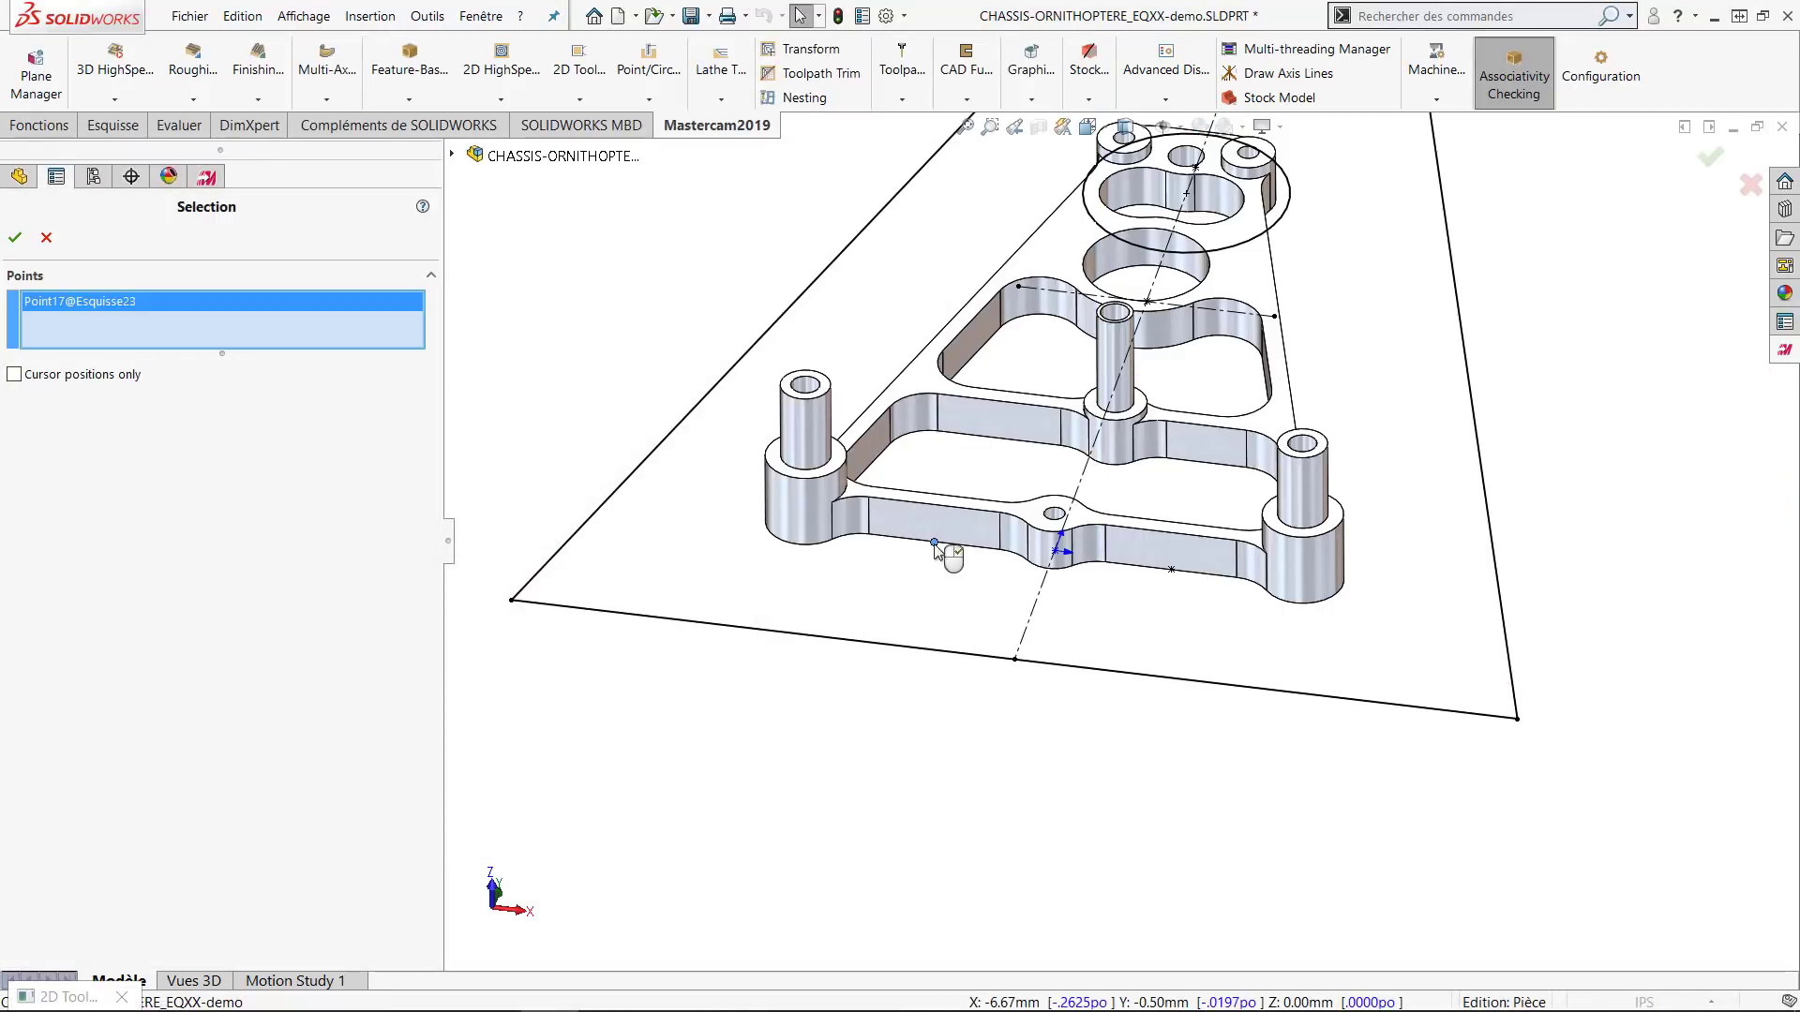
pyautogui.click(1172, 568)
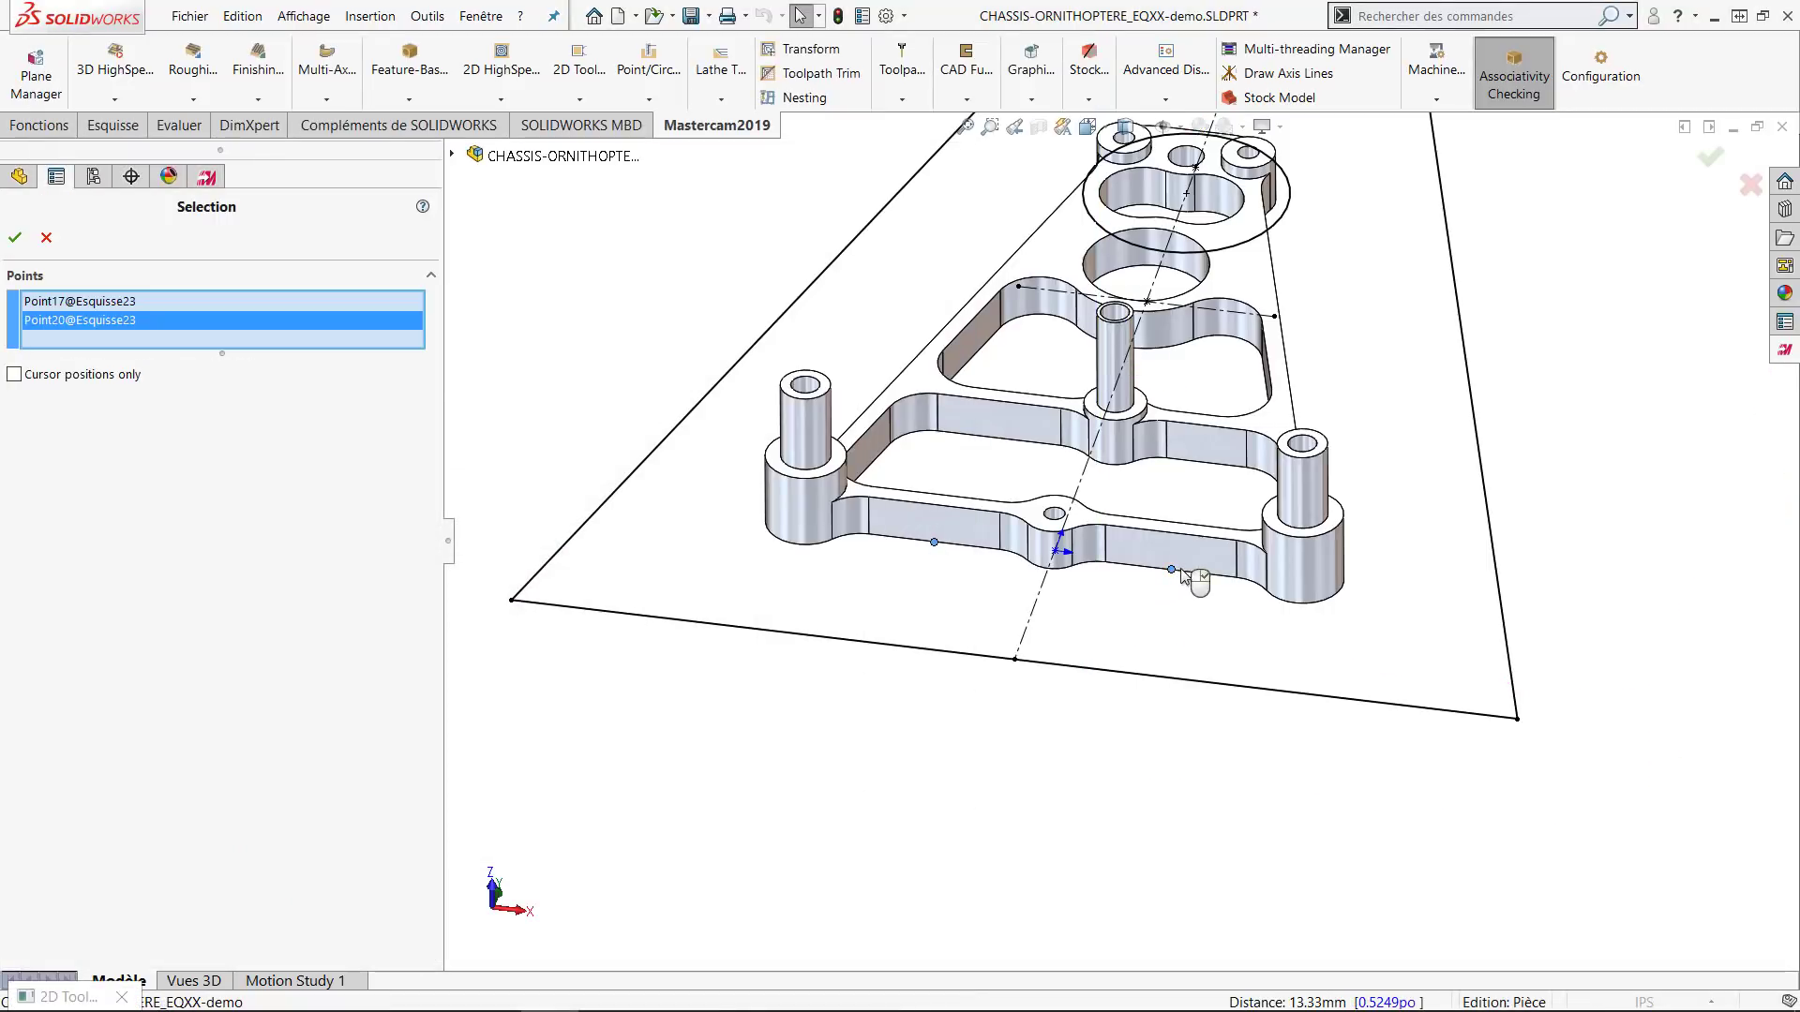
pyautogui.click(1275, 317)
pyautogui.click(1019, 288)
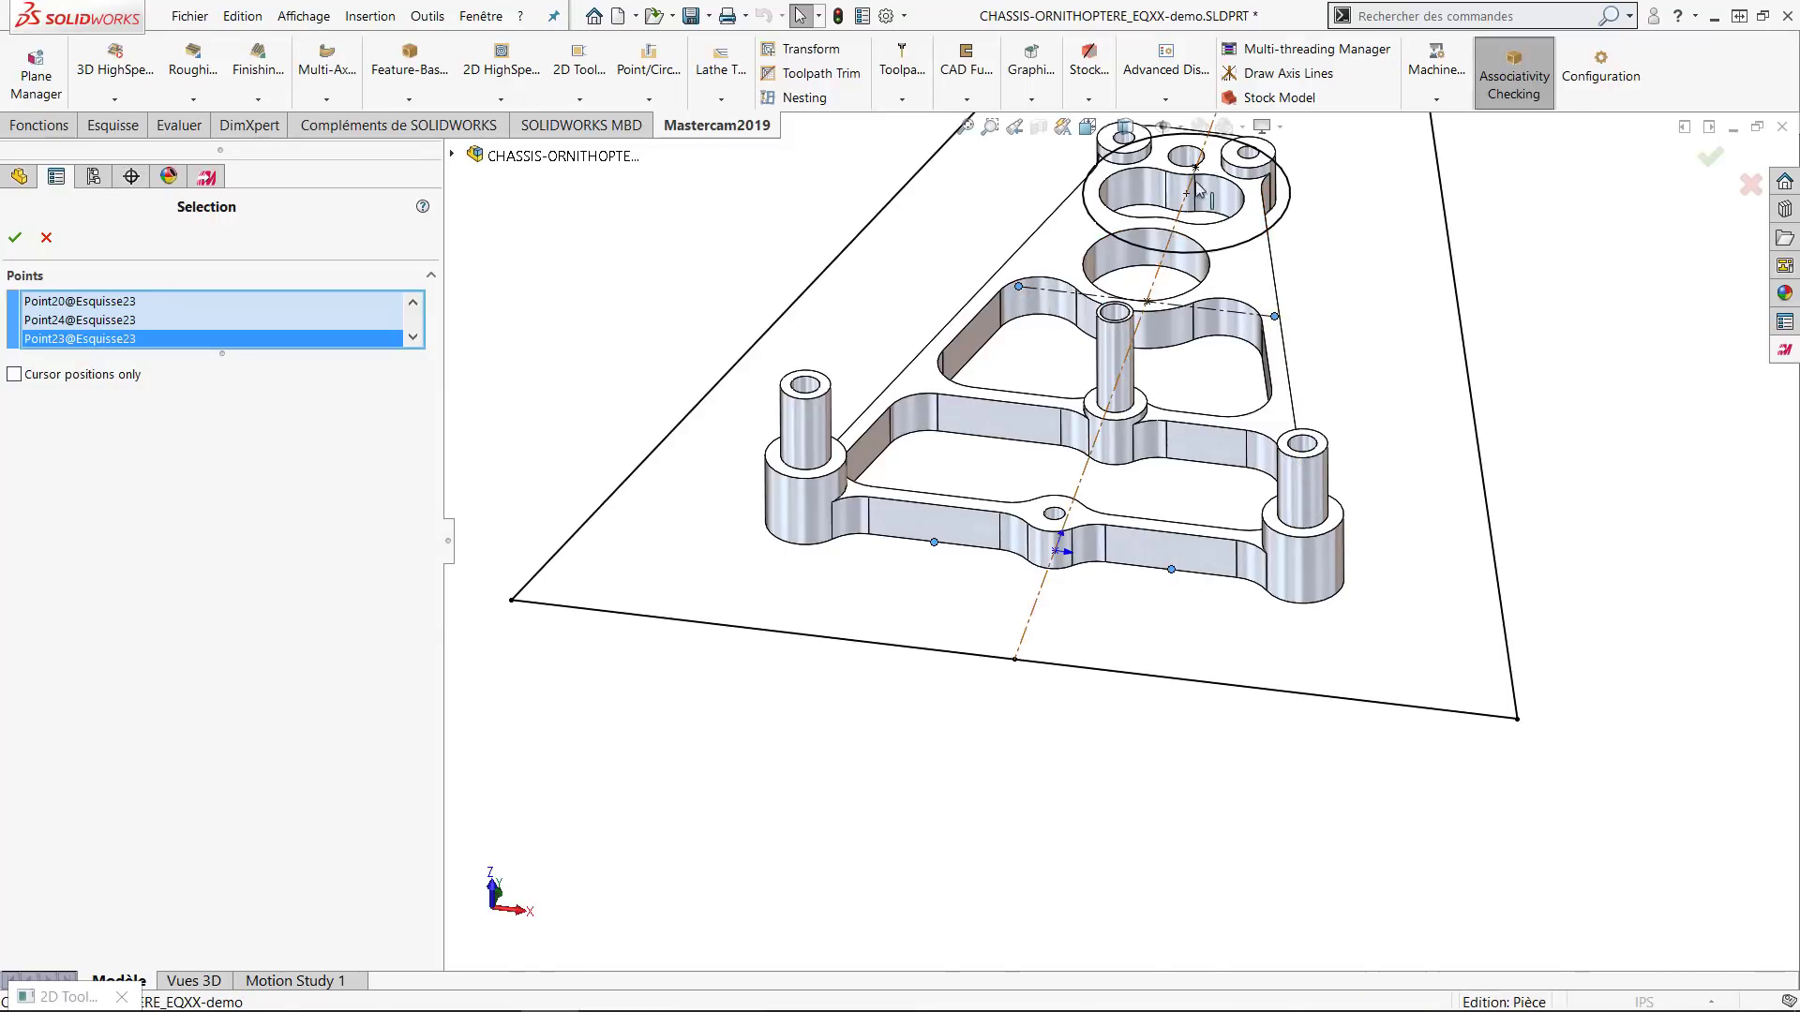
pyautogui.scroll(-5, 1186, 180)
pyautogui.moveTo(1143, 390); pyautogui.dragTo(1365, 329, button='middle')
pyautogui.click(1327, 275)
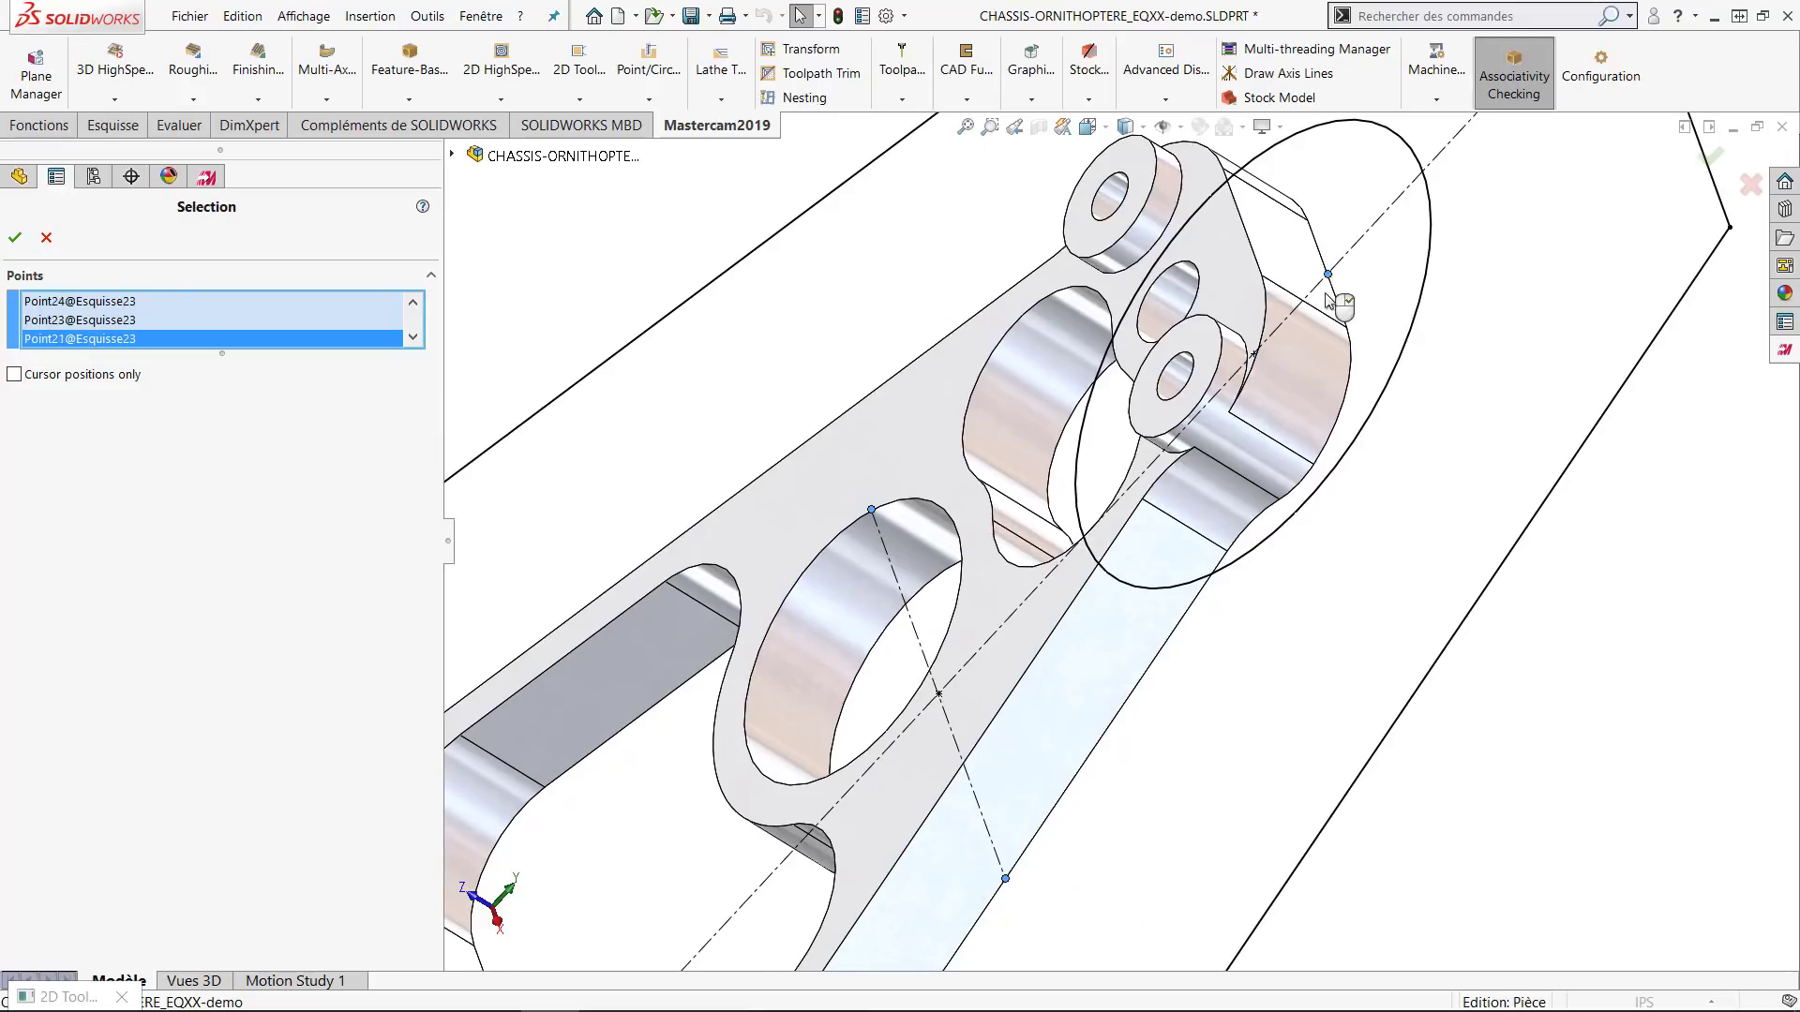
pyautogui.click(14, 238)
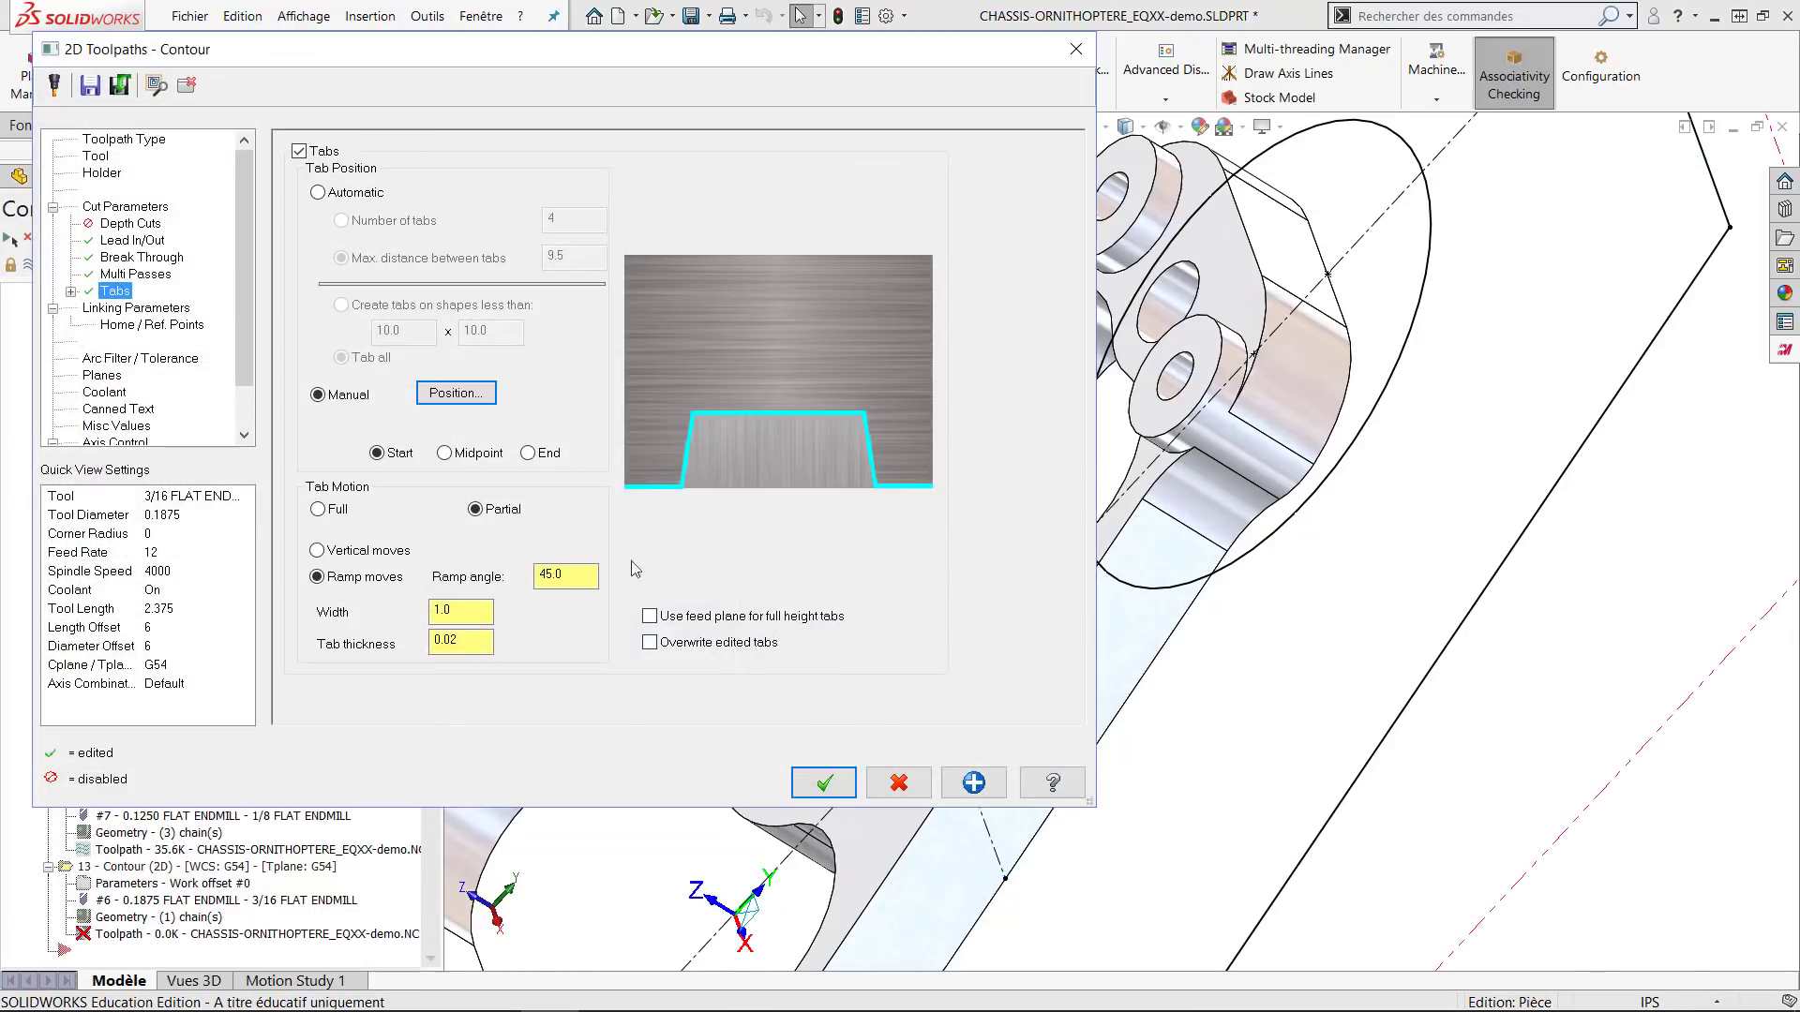
# Set the width of the ramped partial tabs to 0.1, keeping the 0.02 tab thickness.
pyautogui.click(462, 610)
pyautogui.moveTo(462, 611); pyautogui.dragTo(411, 601)
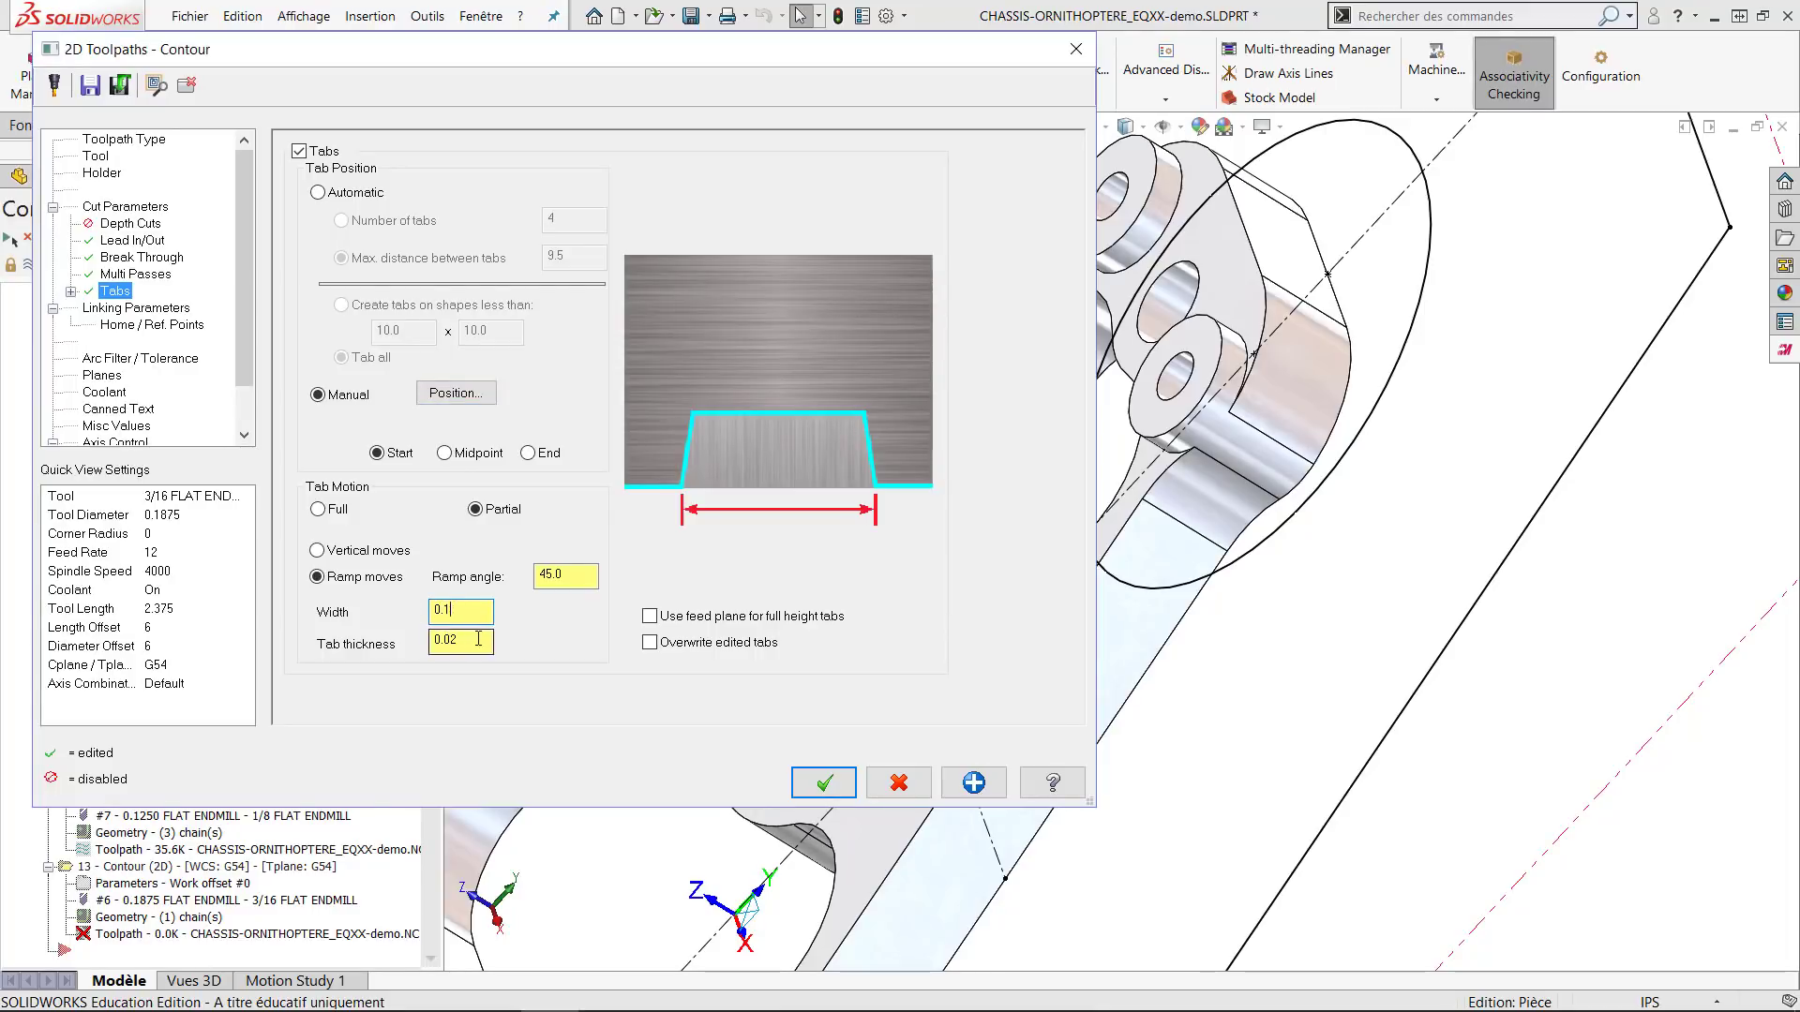
pyautogui.press('Tab')
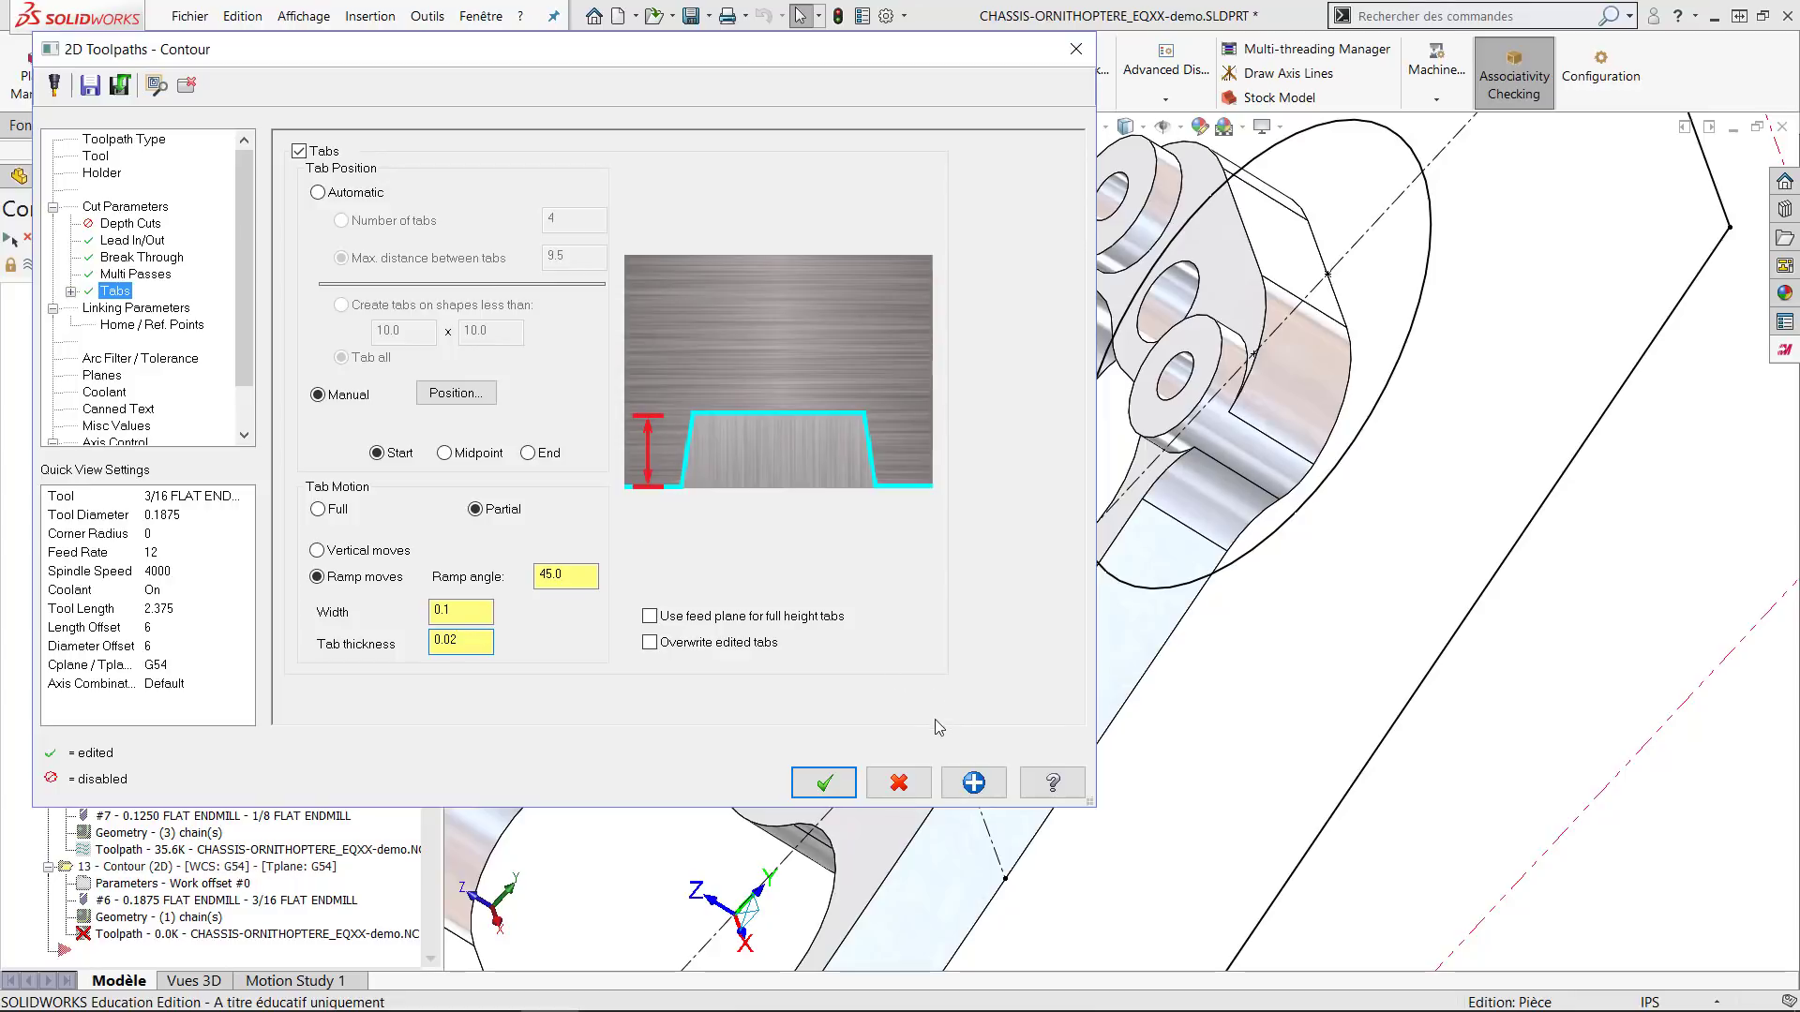
# Make the contour's cutting depth of 0.0 absolute and check the break-through amount.
pyautogui.click(152, 311)
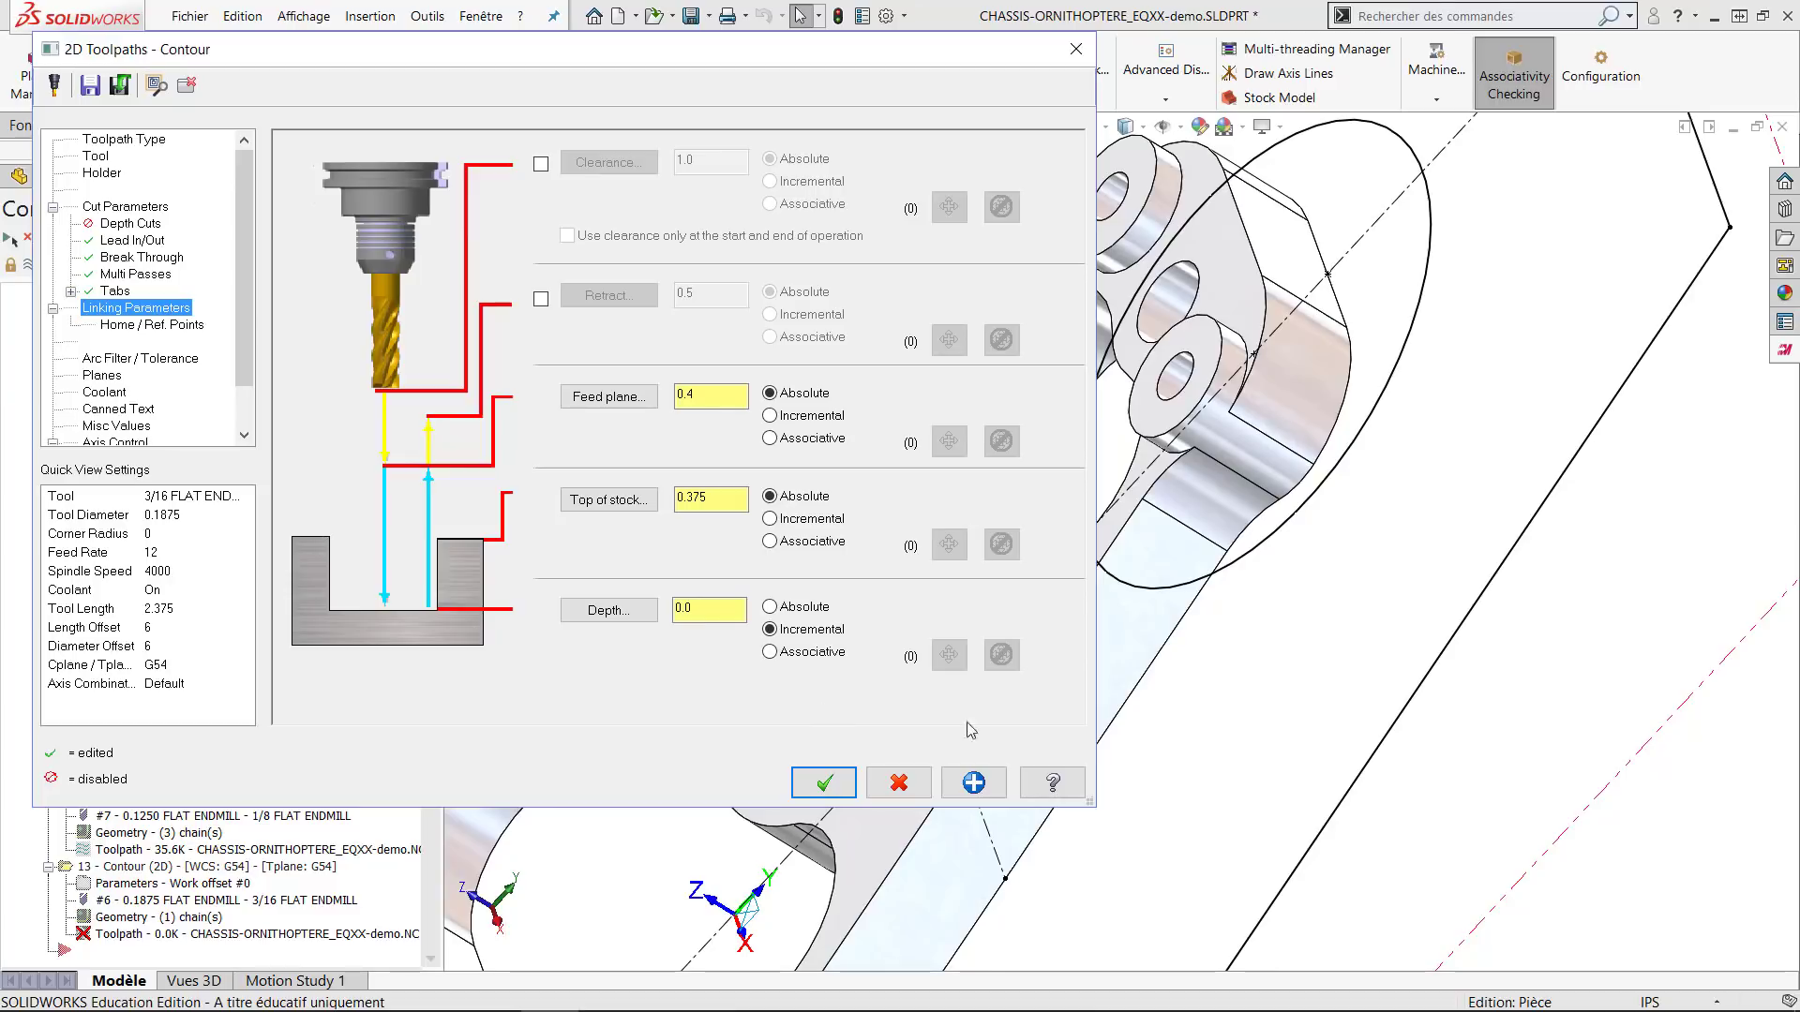
pyautogui.click(783, 612)
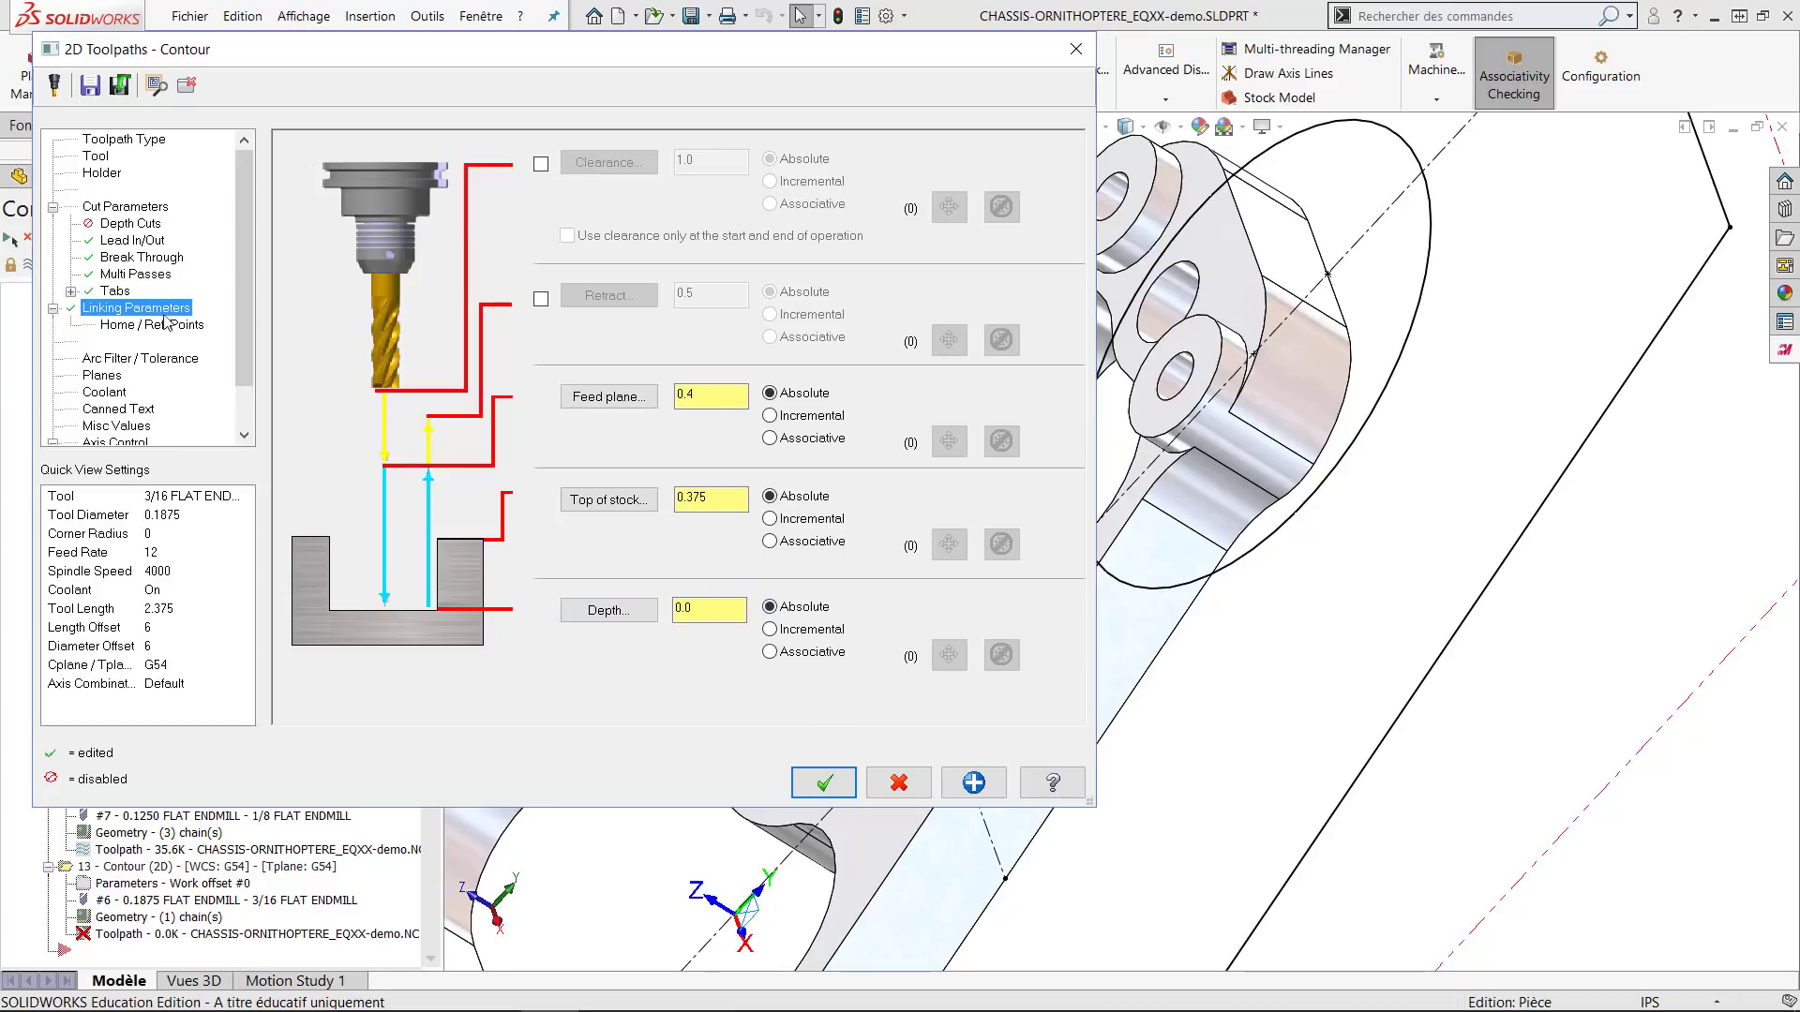
pyautogui.click(134, 261)
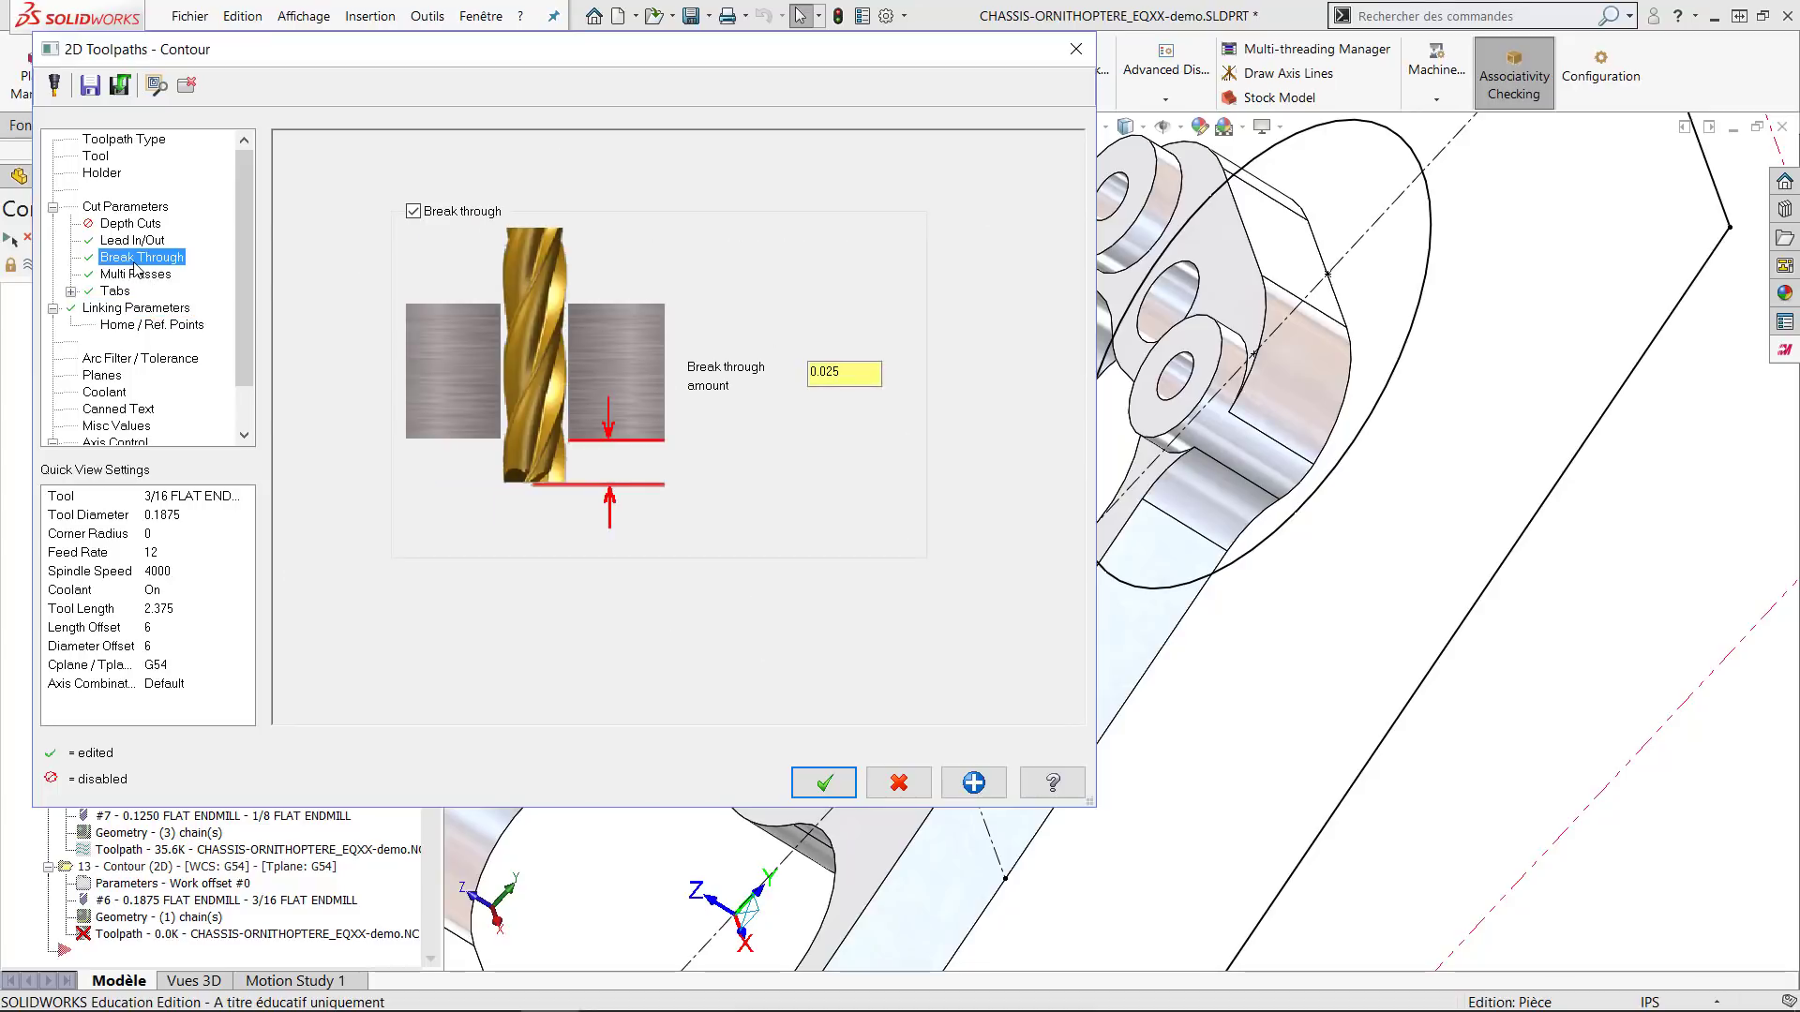
pyautogui.click(143, 308)
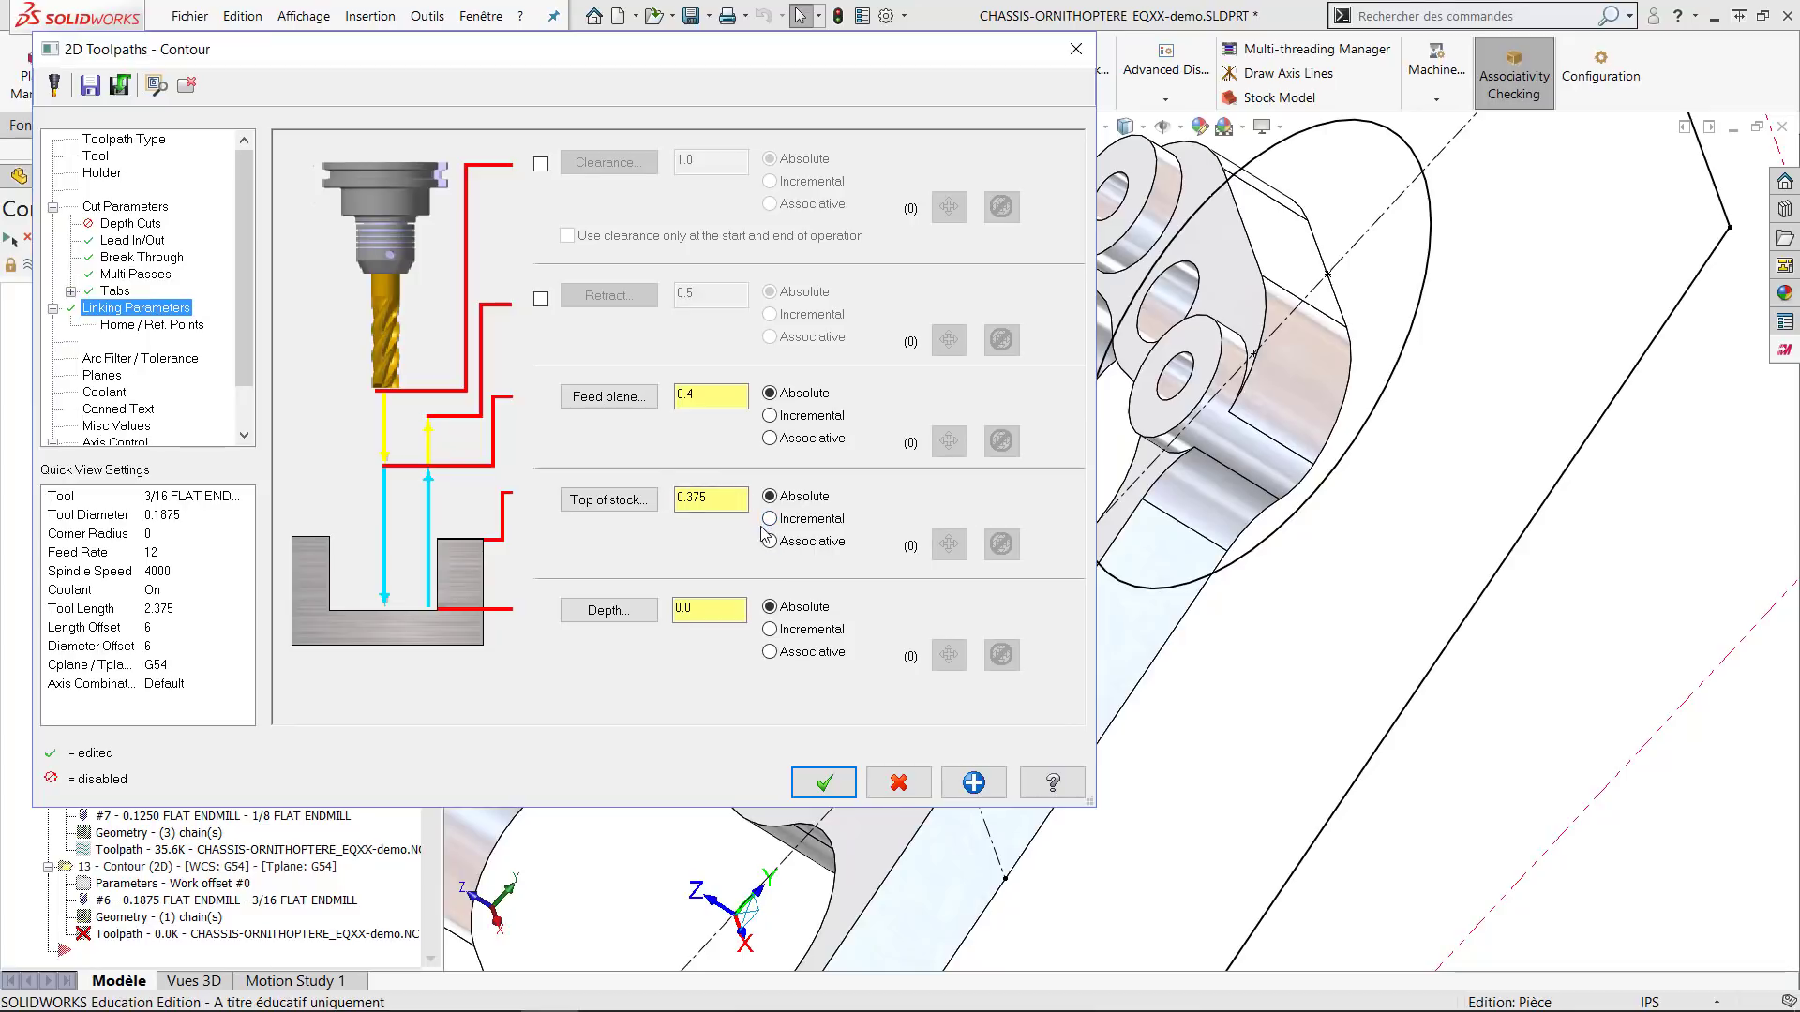
# Set the top of stock to 0.098425 by picking a point on the chassis beside the left tall post.
pyautogui.click(611, 504)
pyautogui.scroll(5, 862, 556)
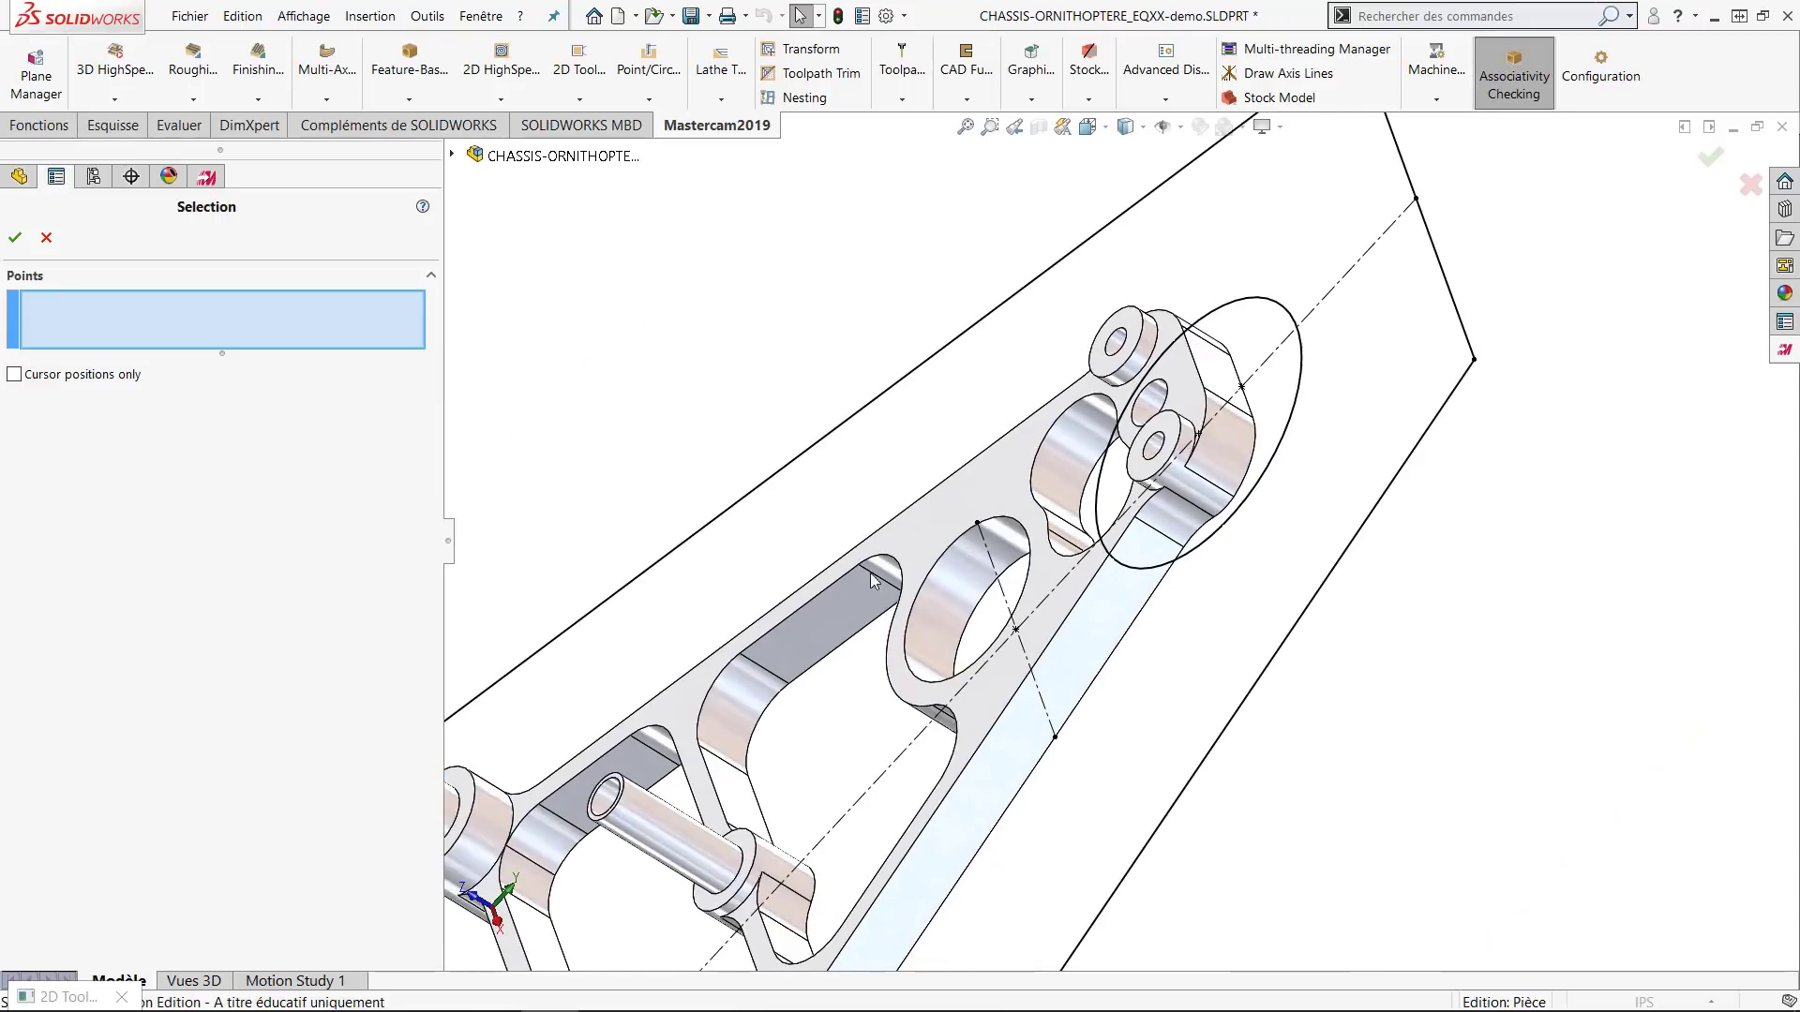
pyautogui.scroll(-3, 523, 821)
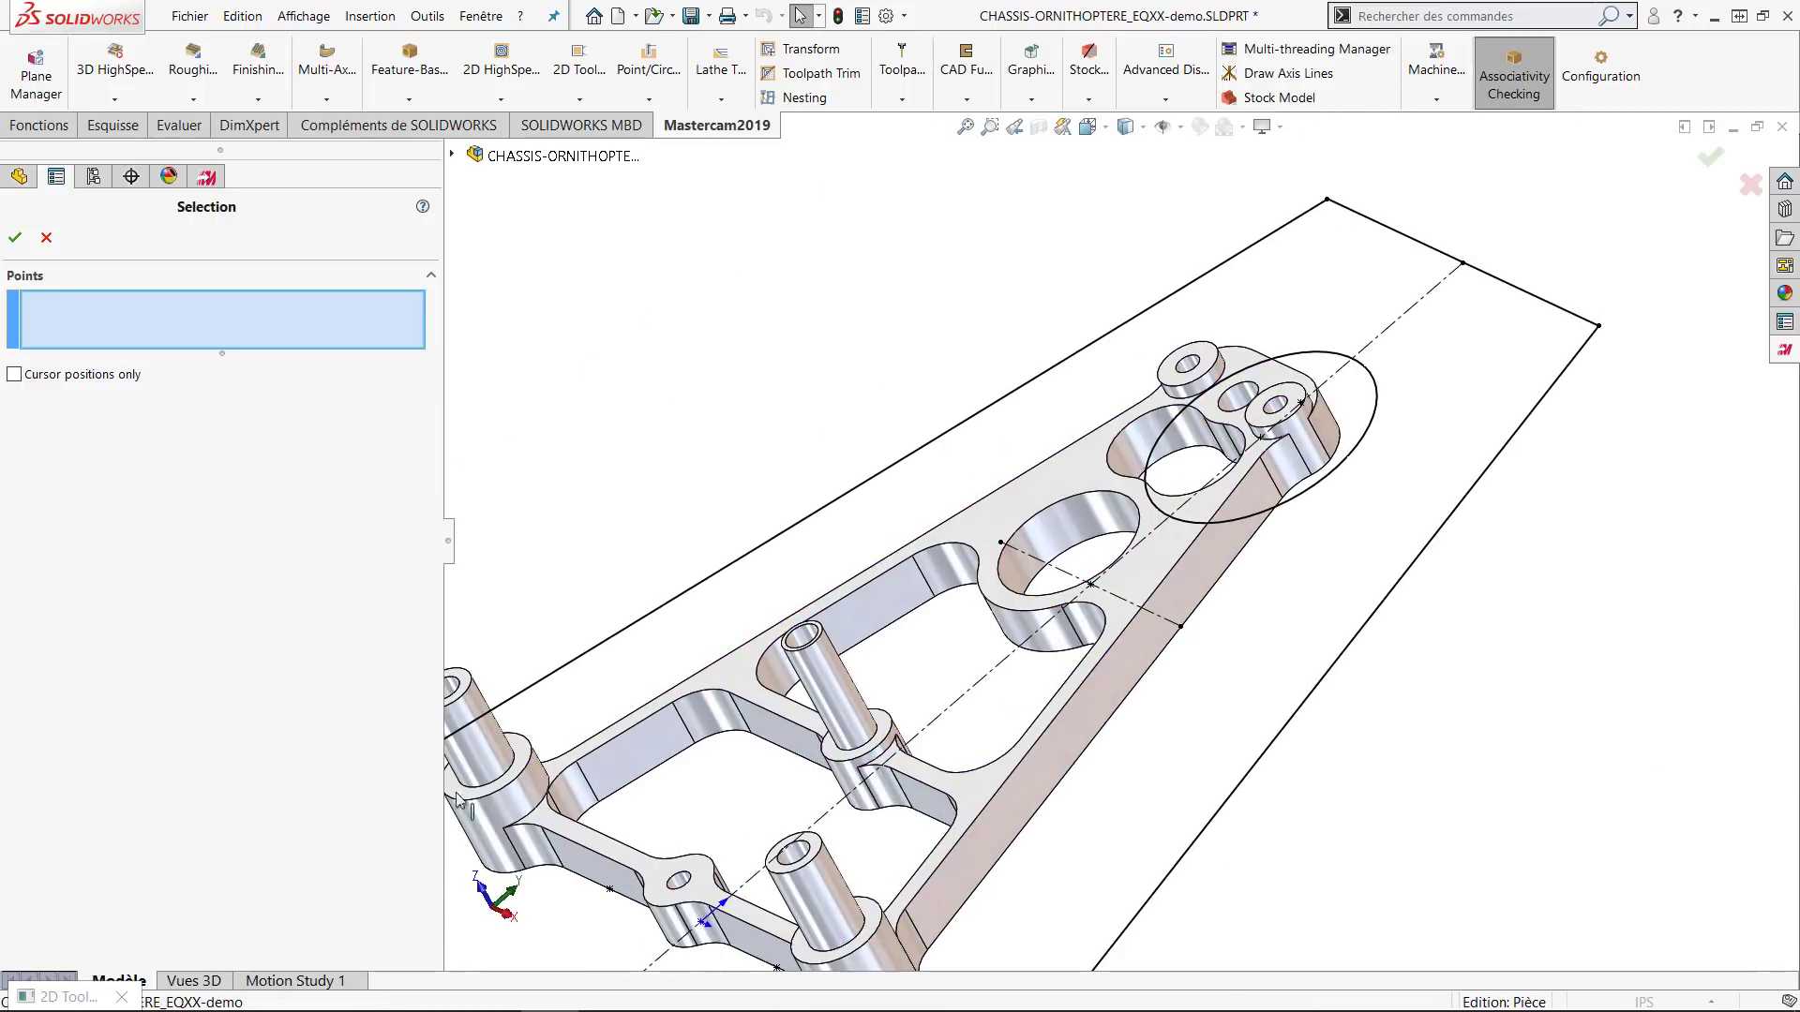
pyautogui.click(525, 821)
pyautogui.click(15, 238)
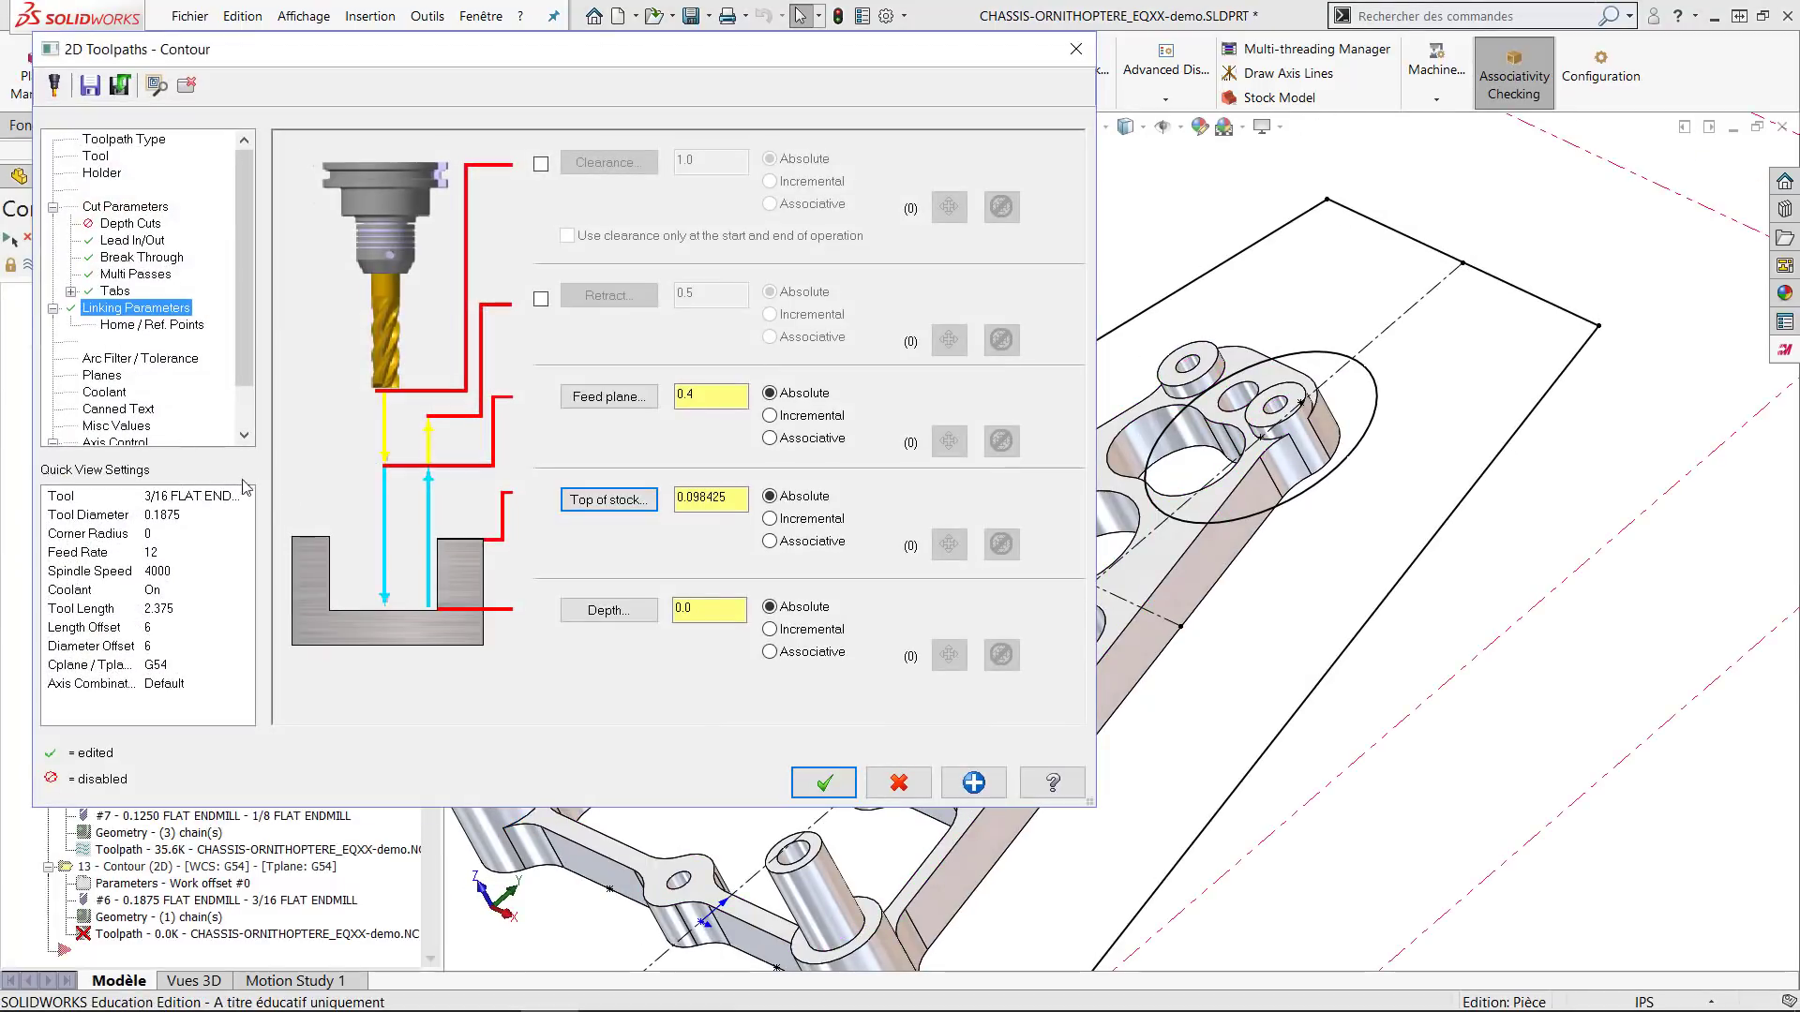
# Set the feed plane to 0.125, enable a 0.4 absolute retract, and accept the contour parameters.
pyautogui.click(679, 401)
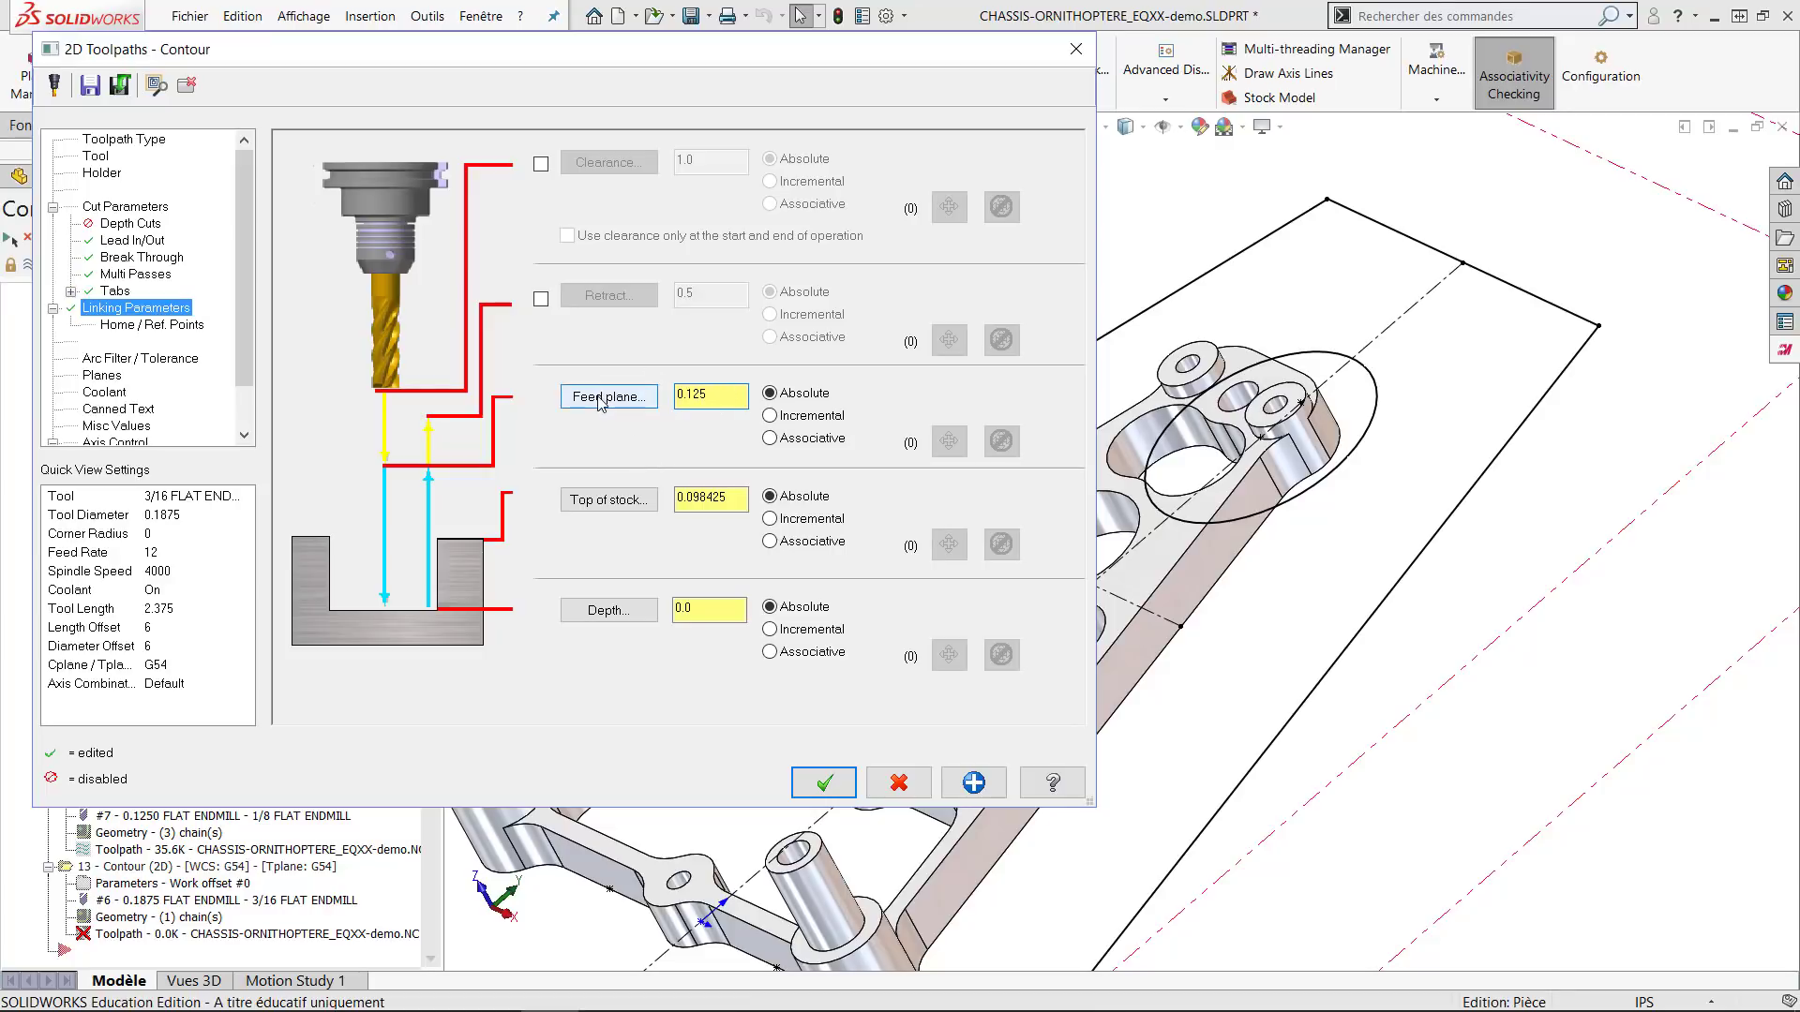
pyautogui.click(541, 299)
pyautogui.doubleClick(735, 304)
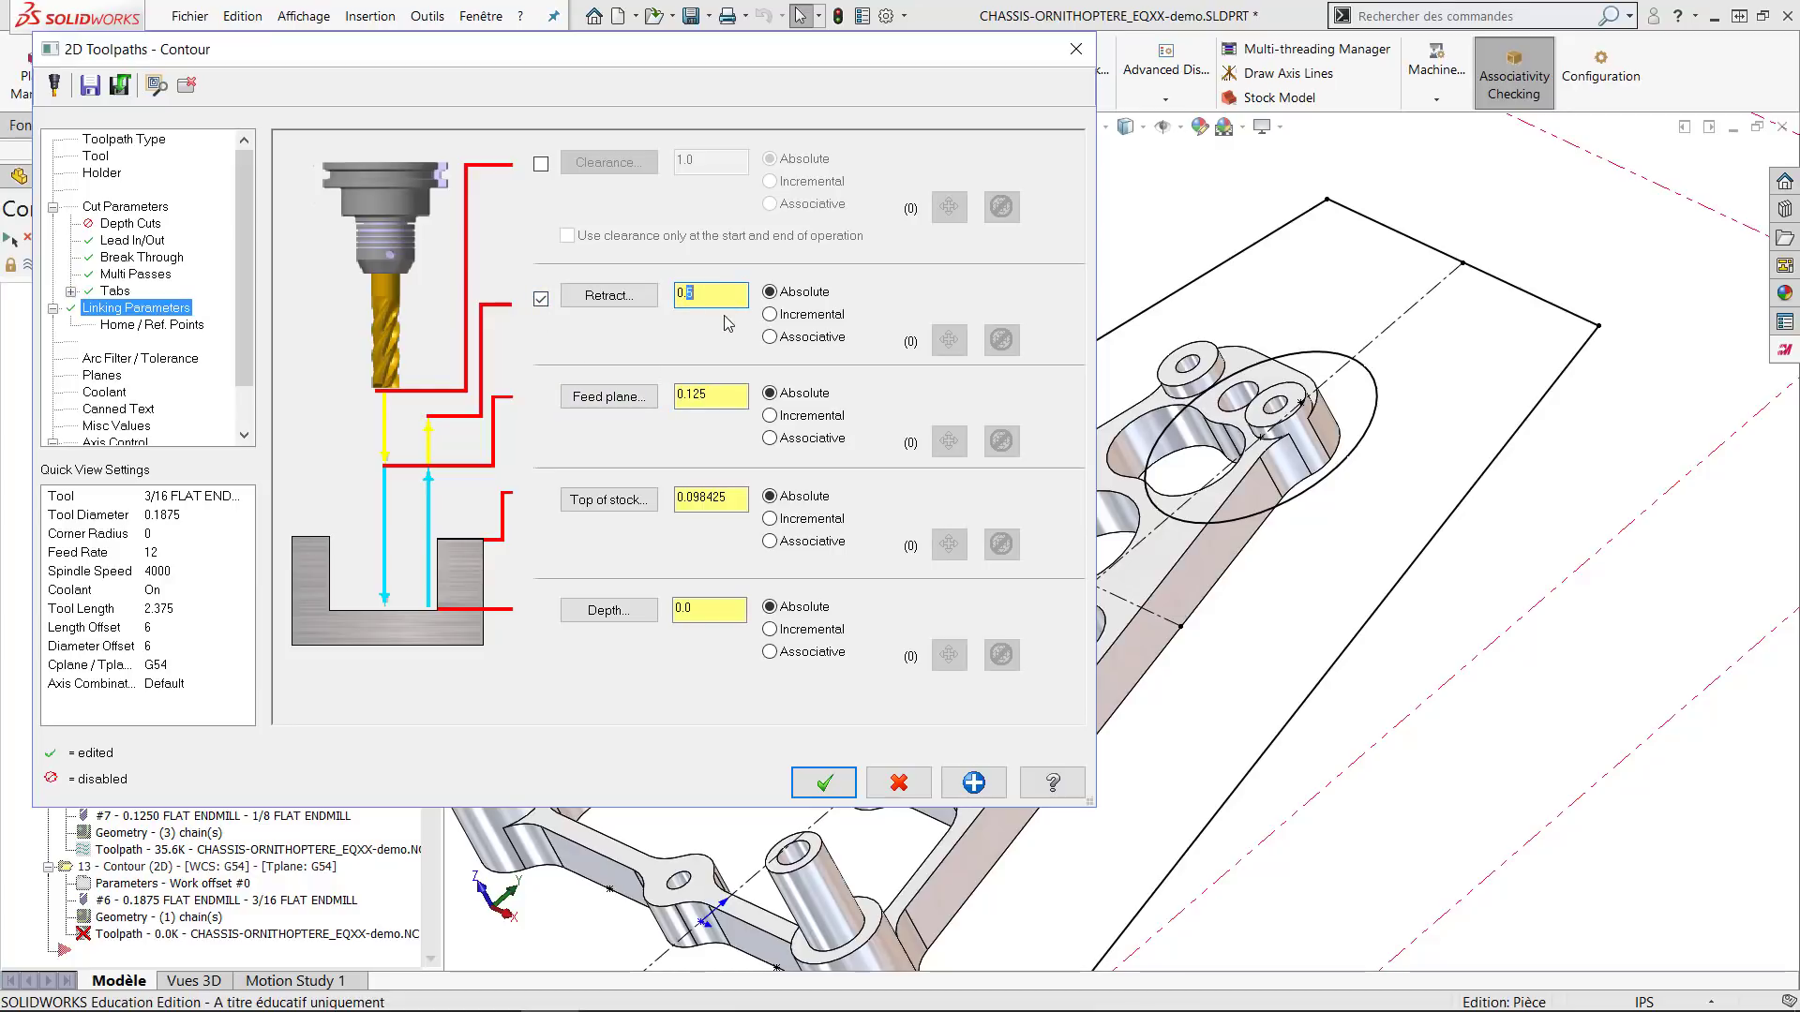
pyautogui.click(735, 405)
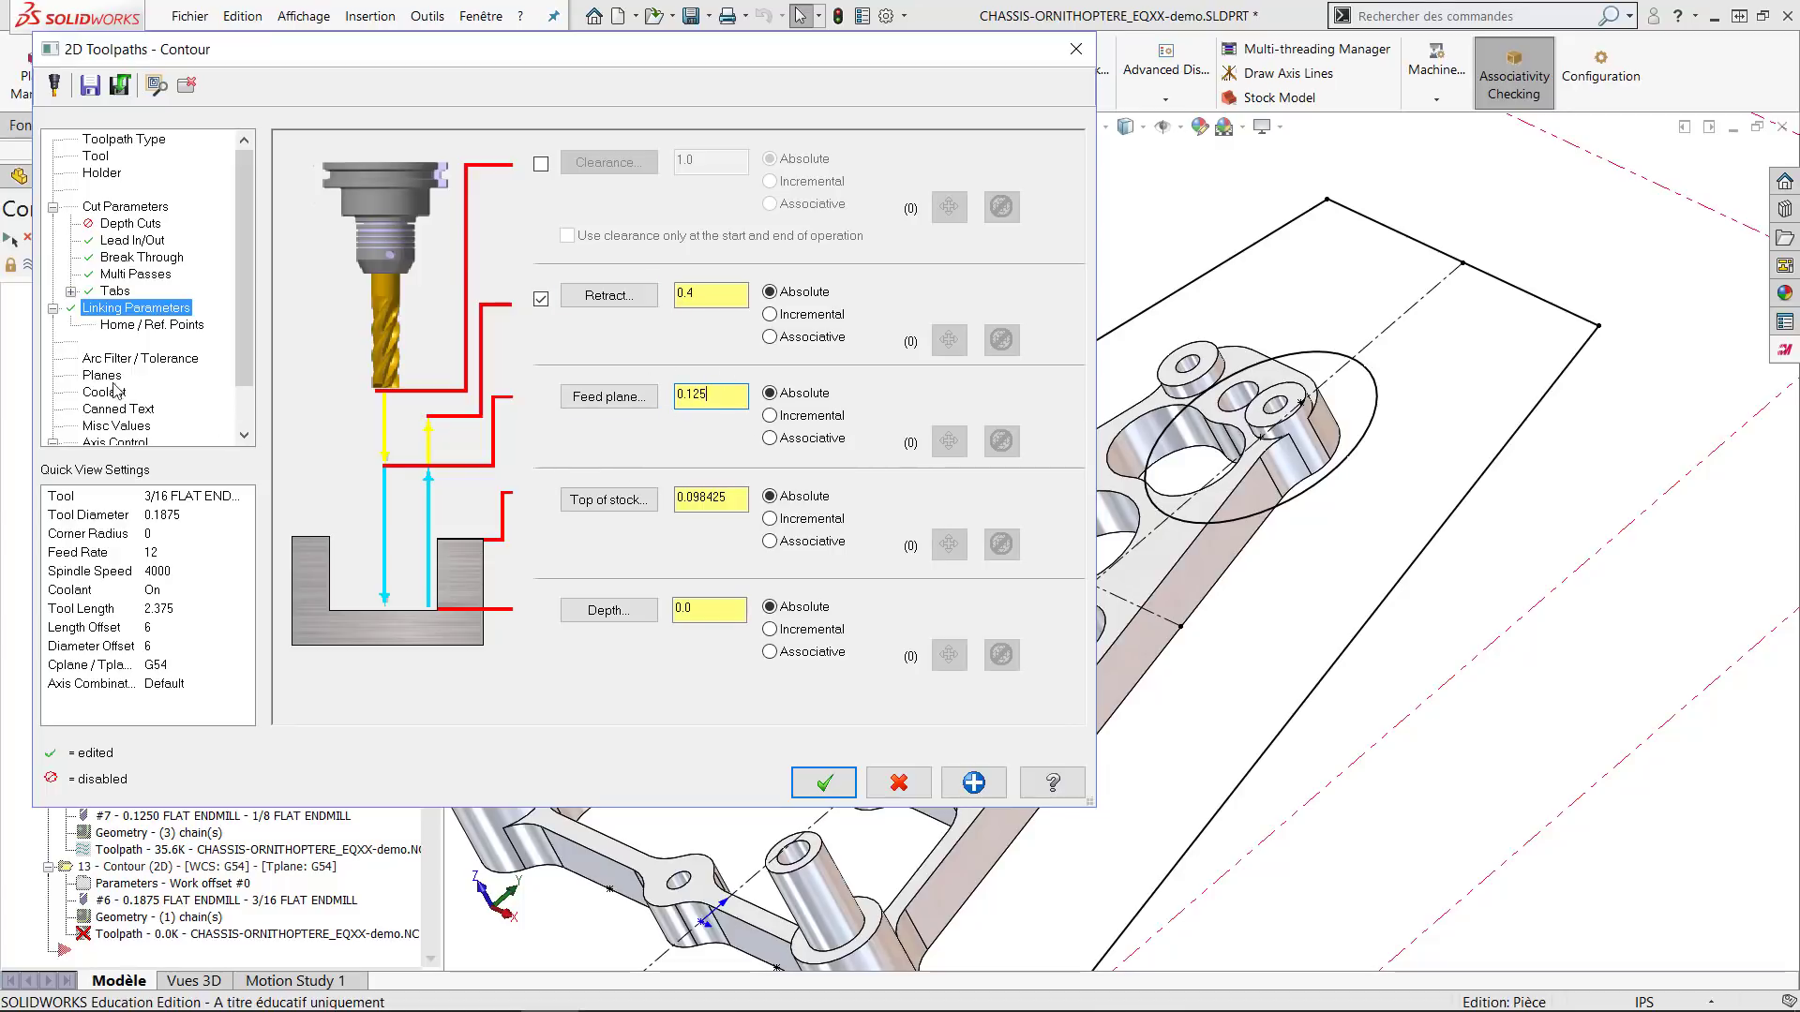
pyautogui.click(824, 781)
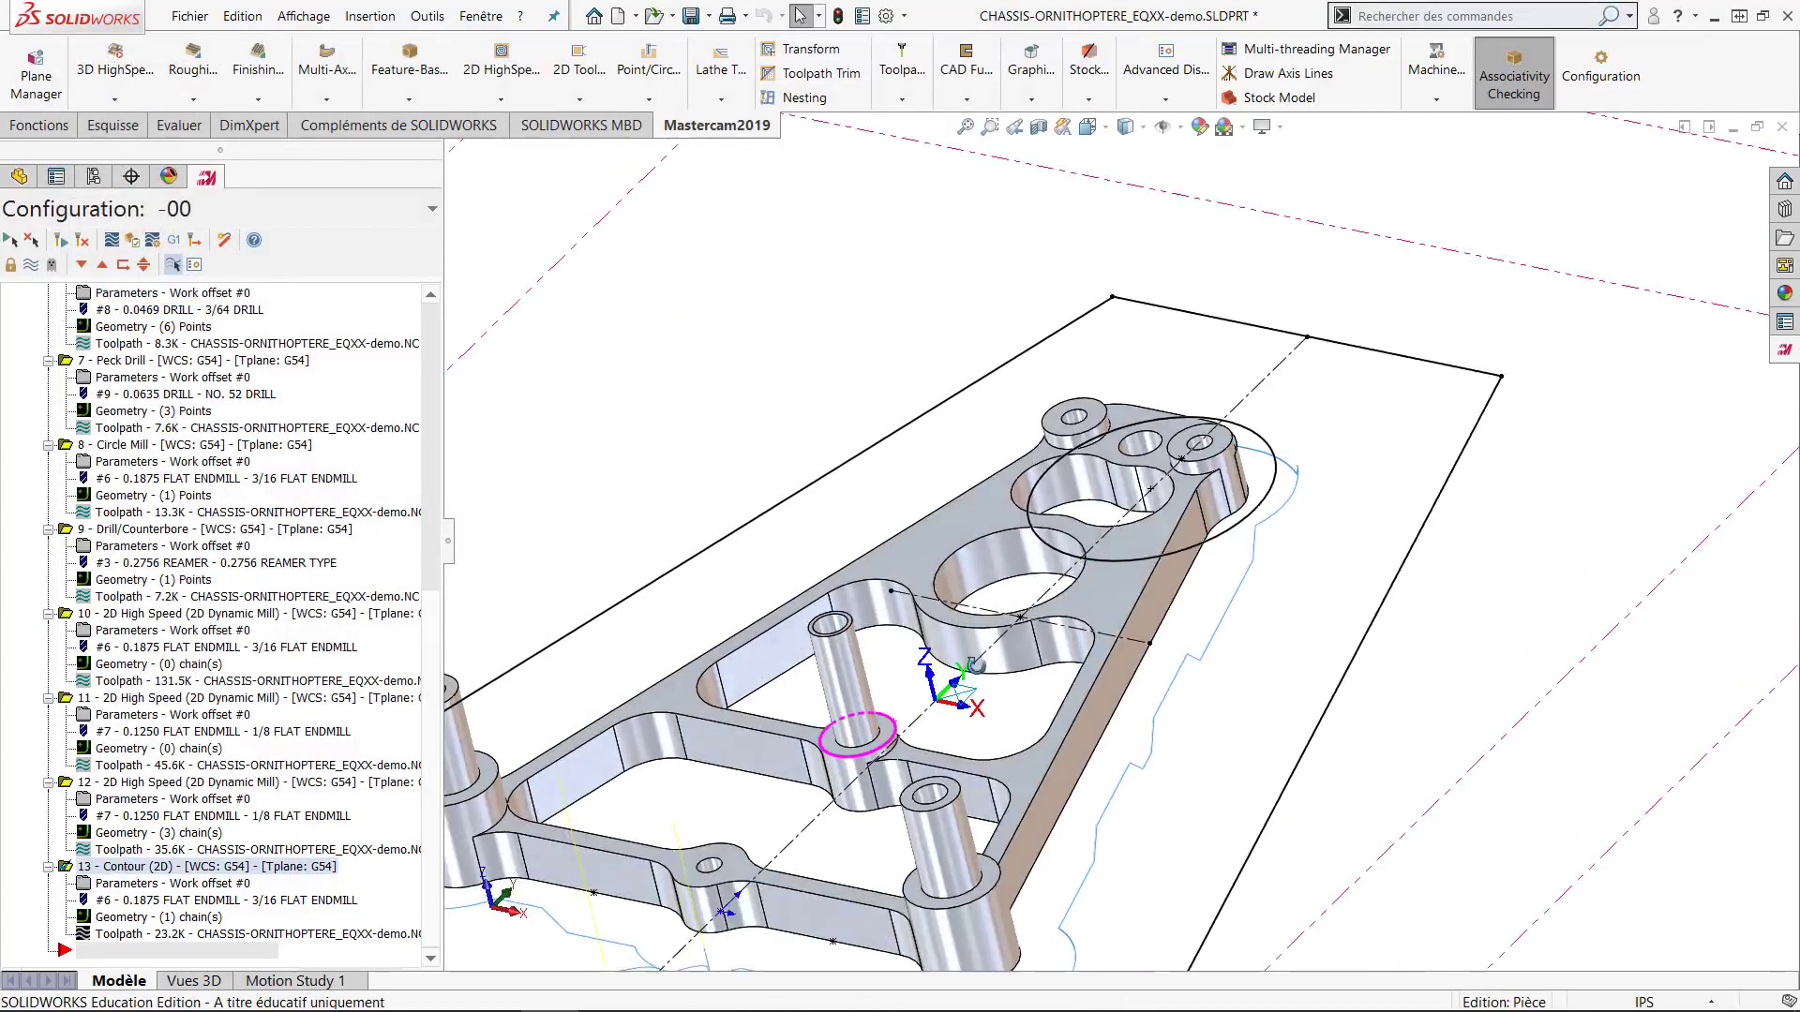
# Enable depth cuts on the contour with a 0.05 max rough step and keep tool down, and accept the parameters.
pyautogui.moveTo(937, 714); pyautogui.dragTo(881, 638, button='middle')
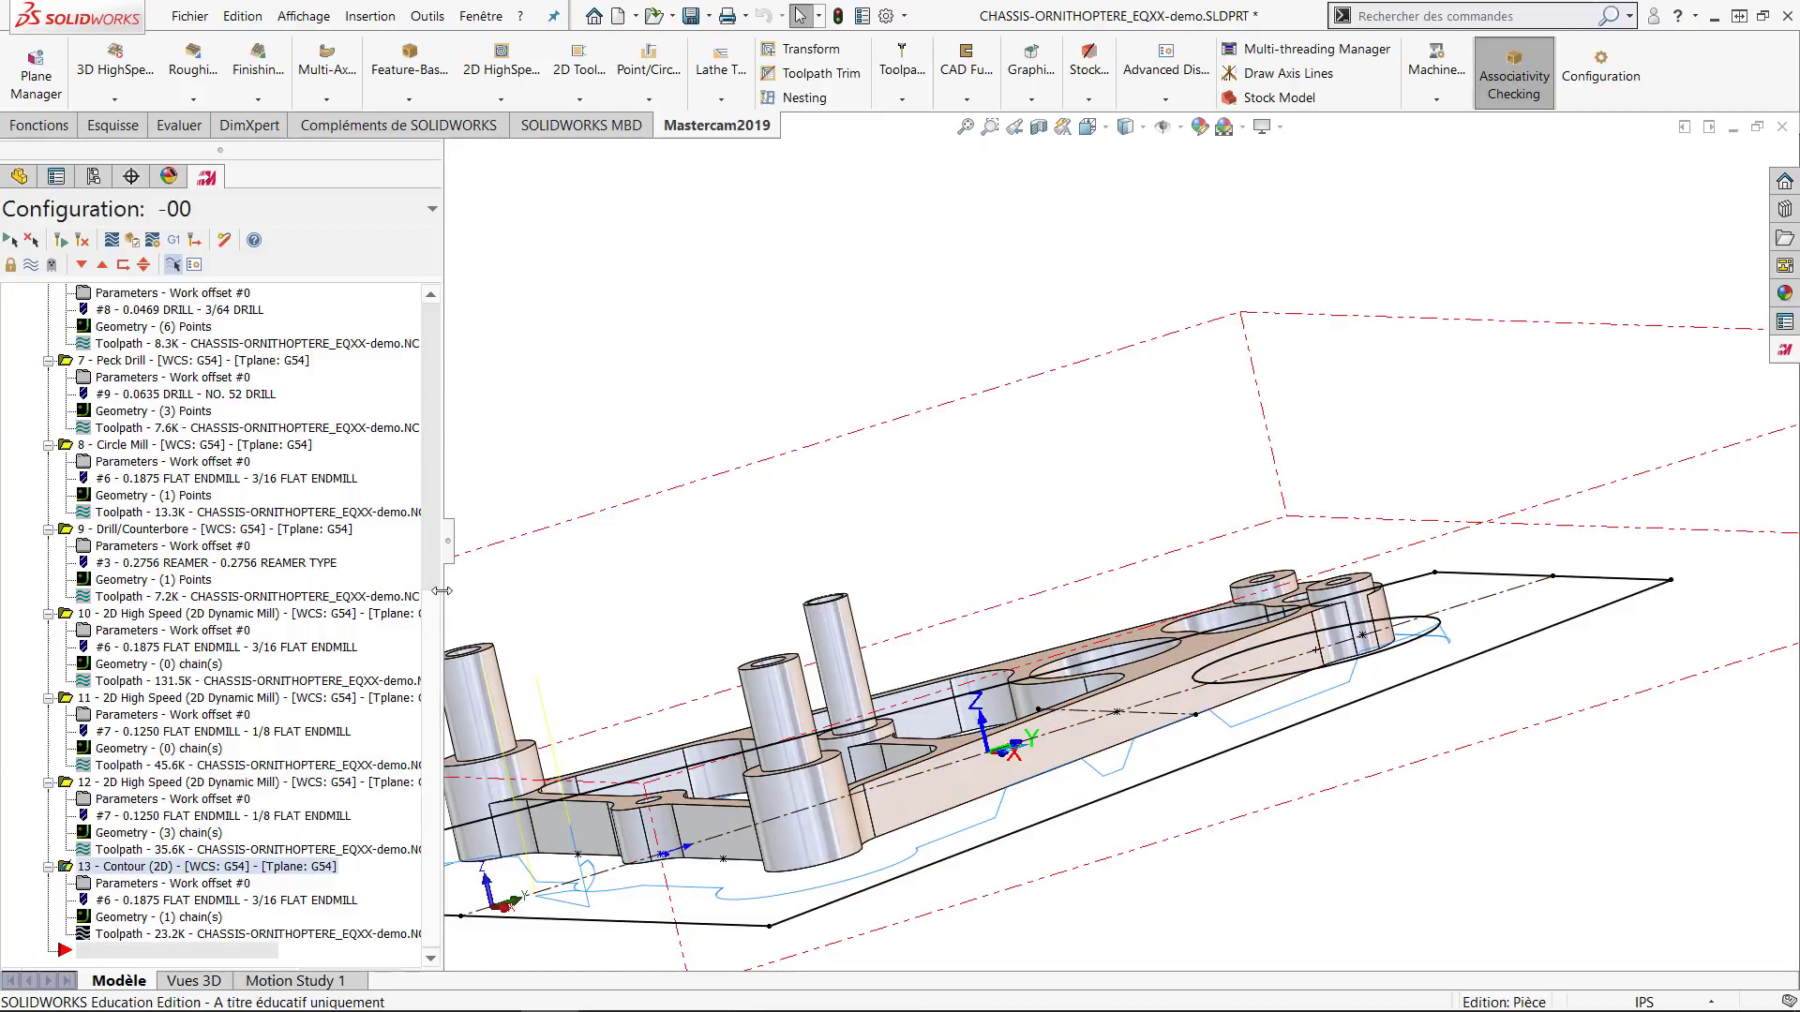
pyautogui.click(127, 886)
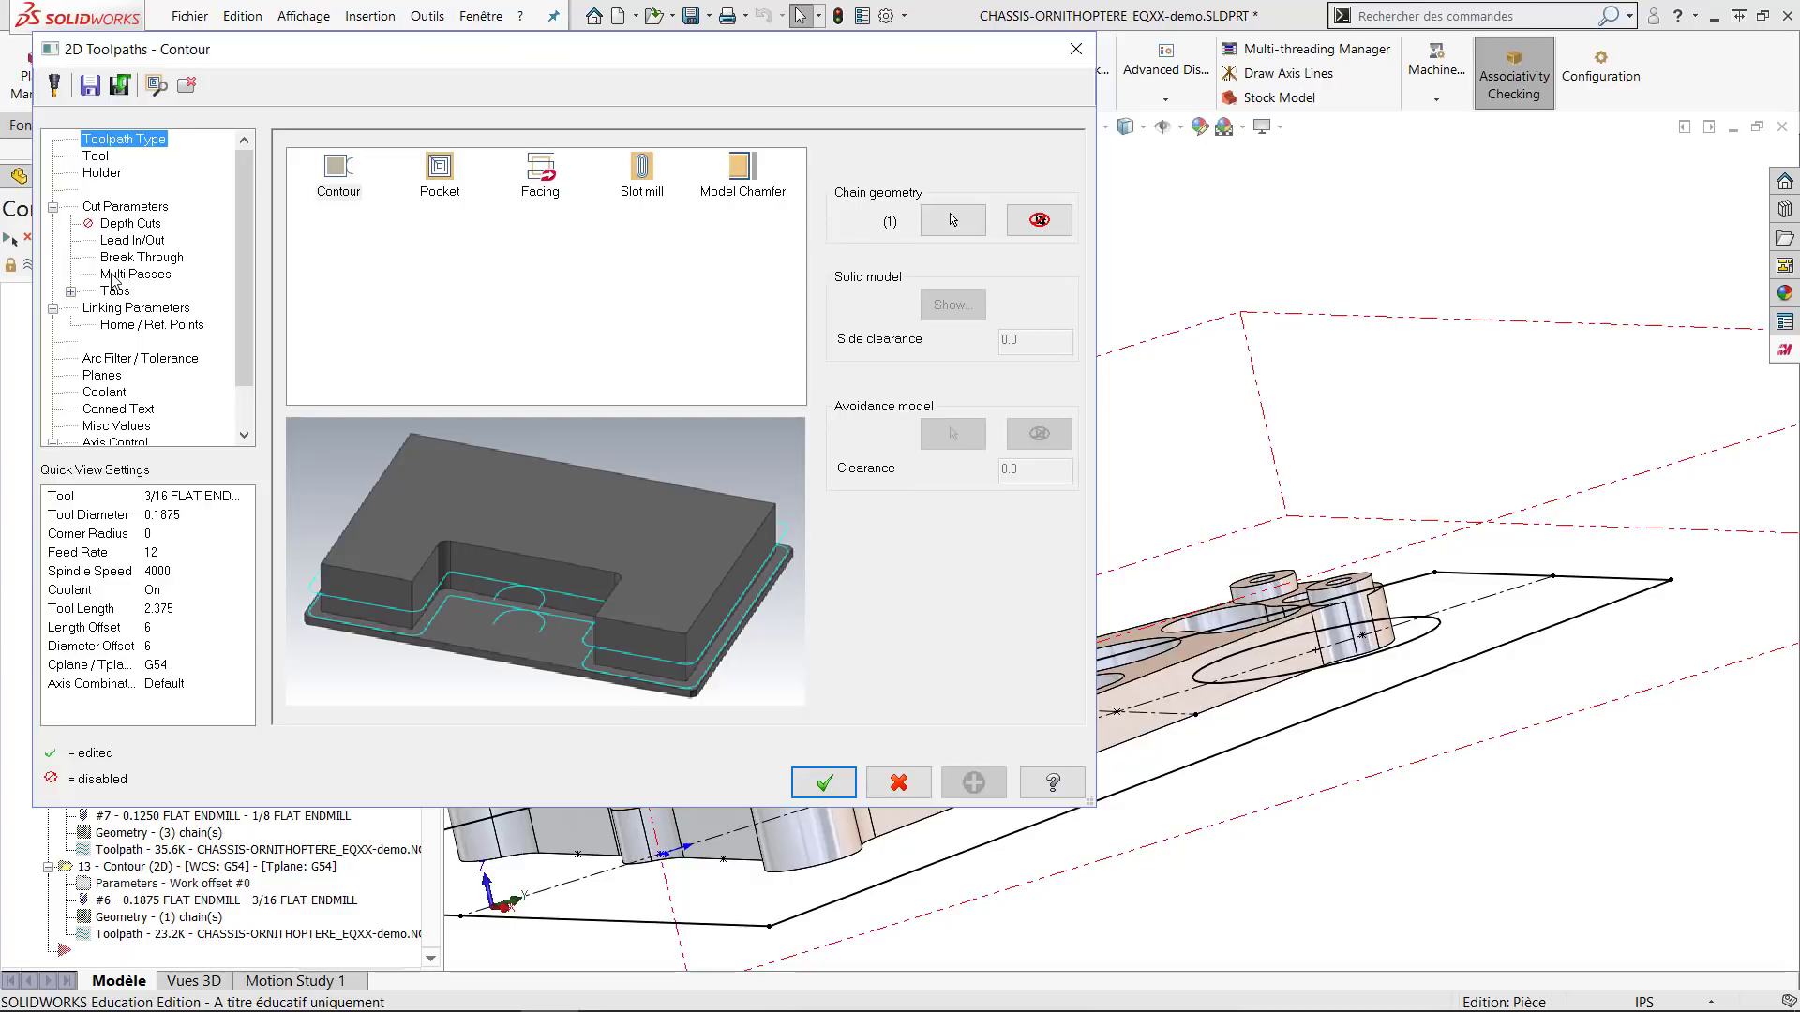
pyautogui.click(114, 275)
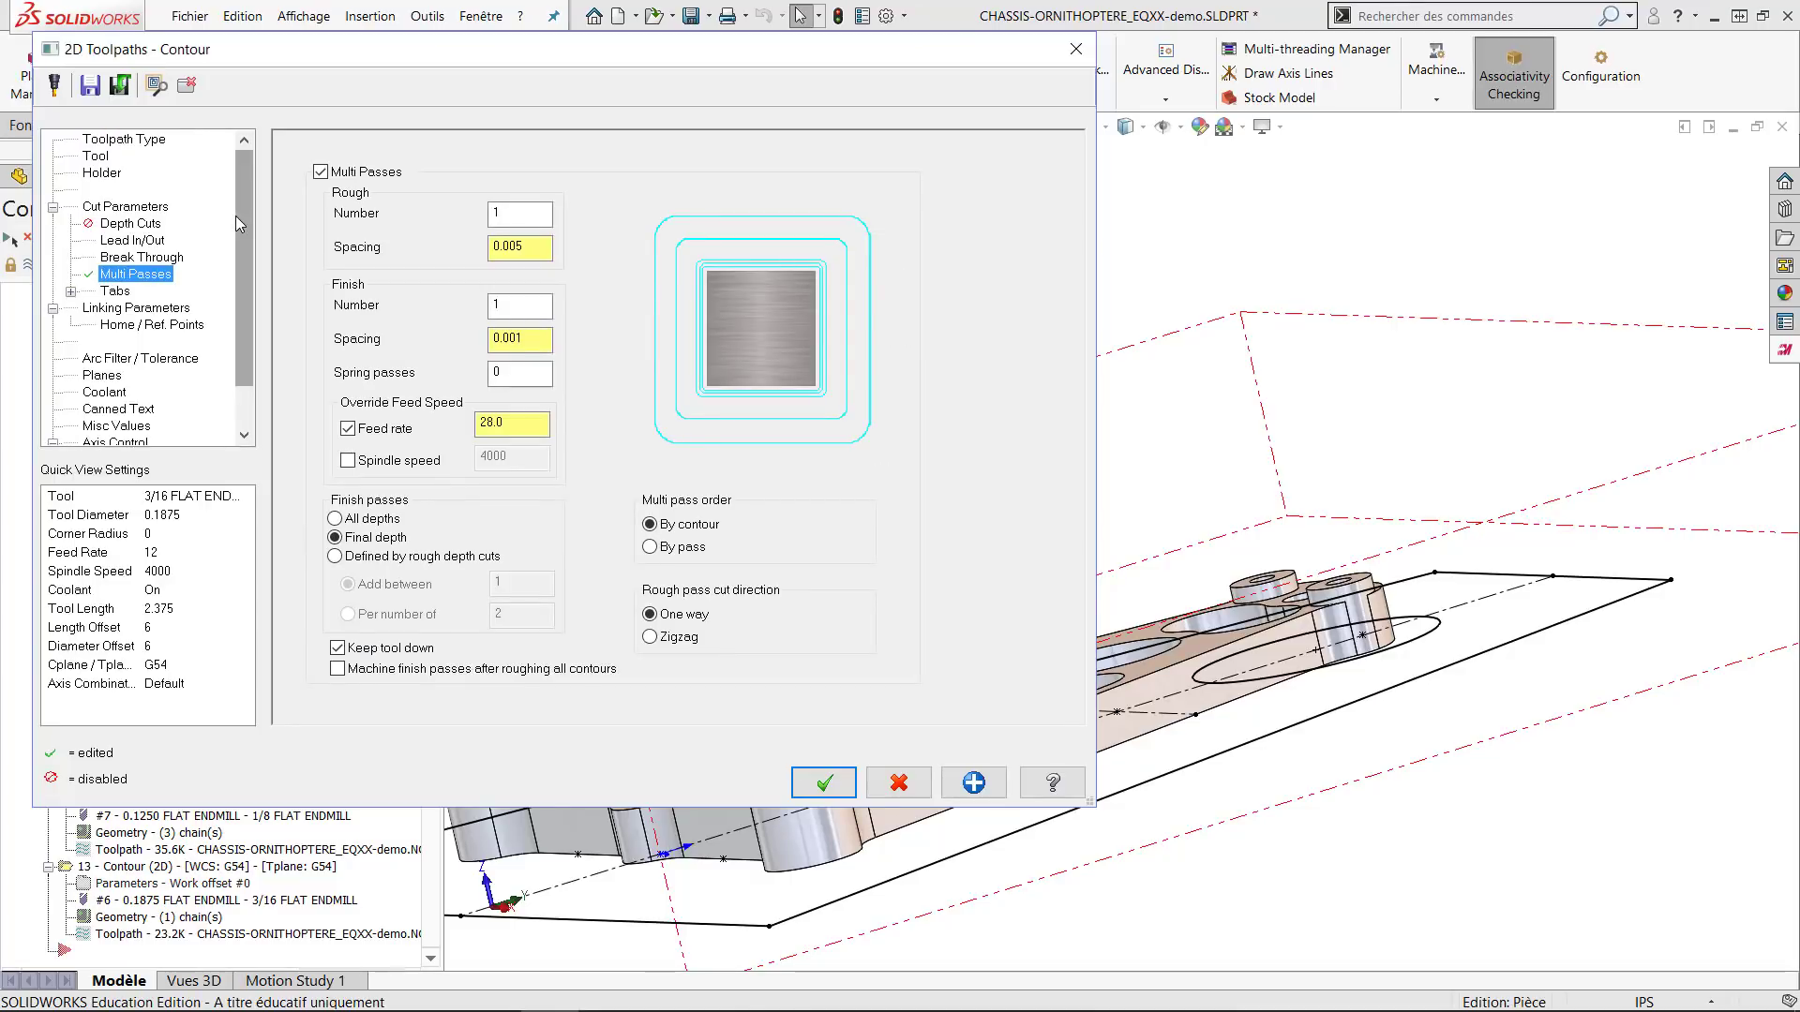
pyautogui.click(128, 225)
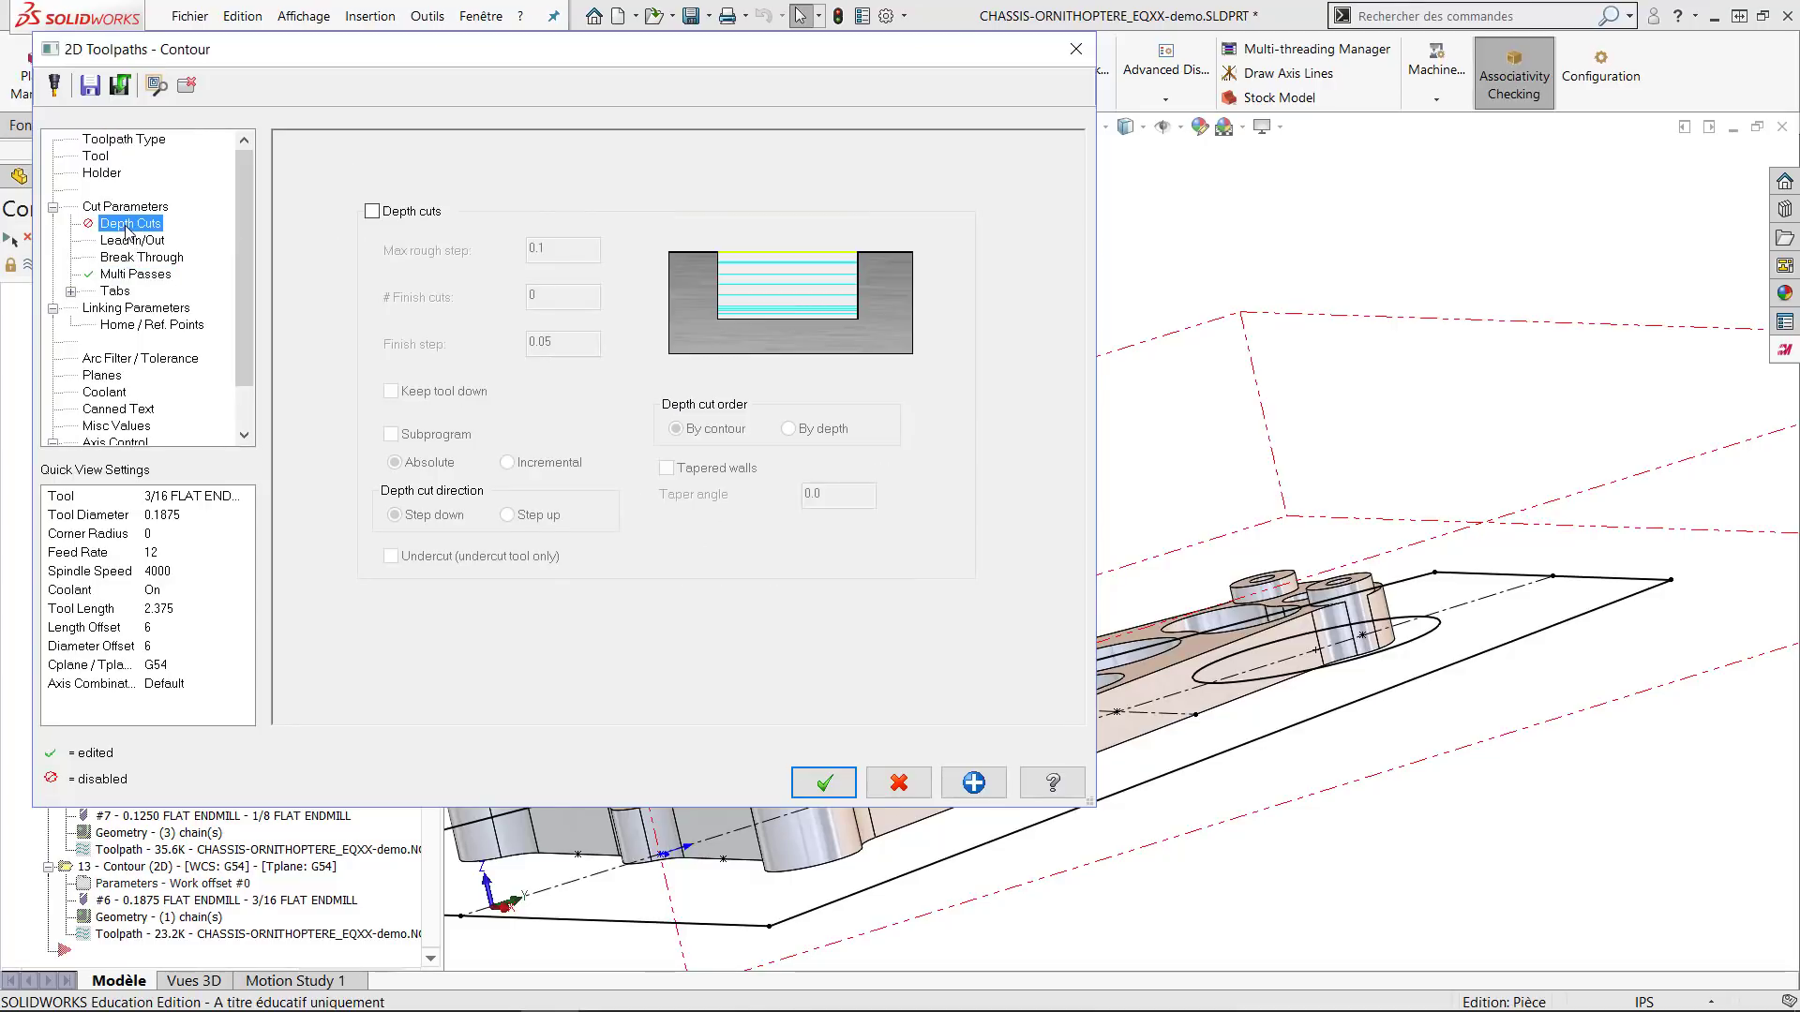
pyautogui.click(372, 212)
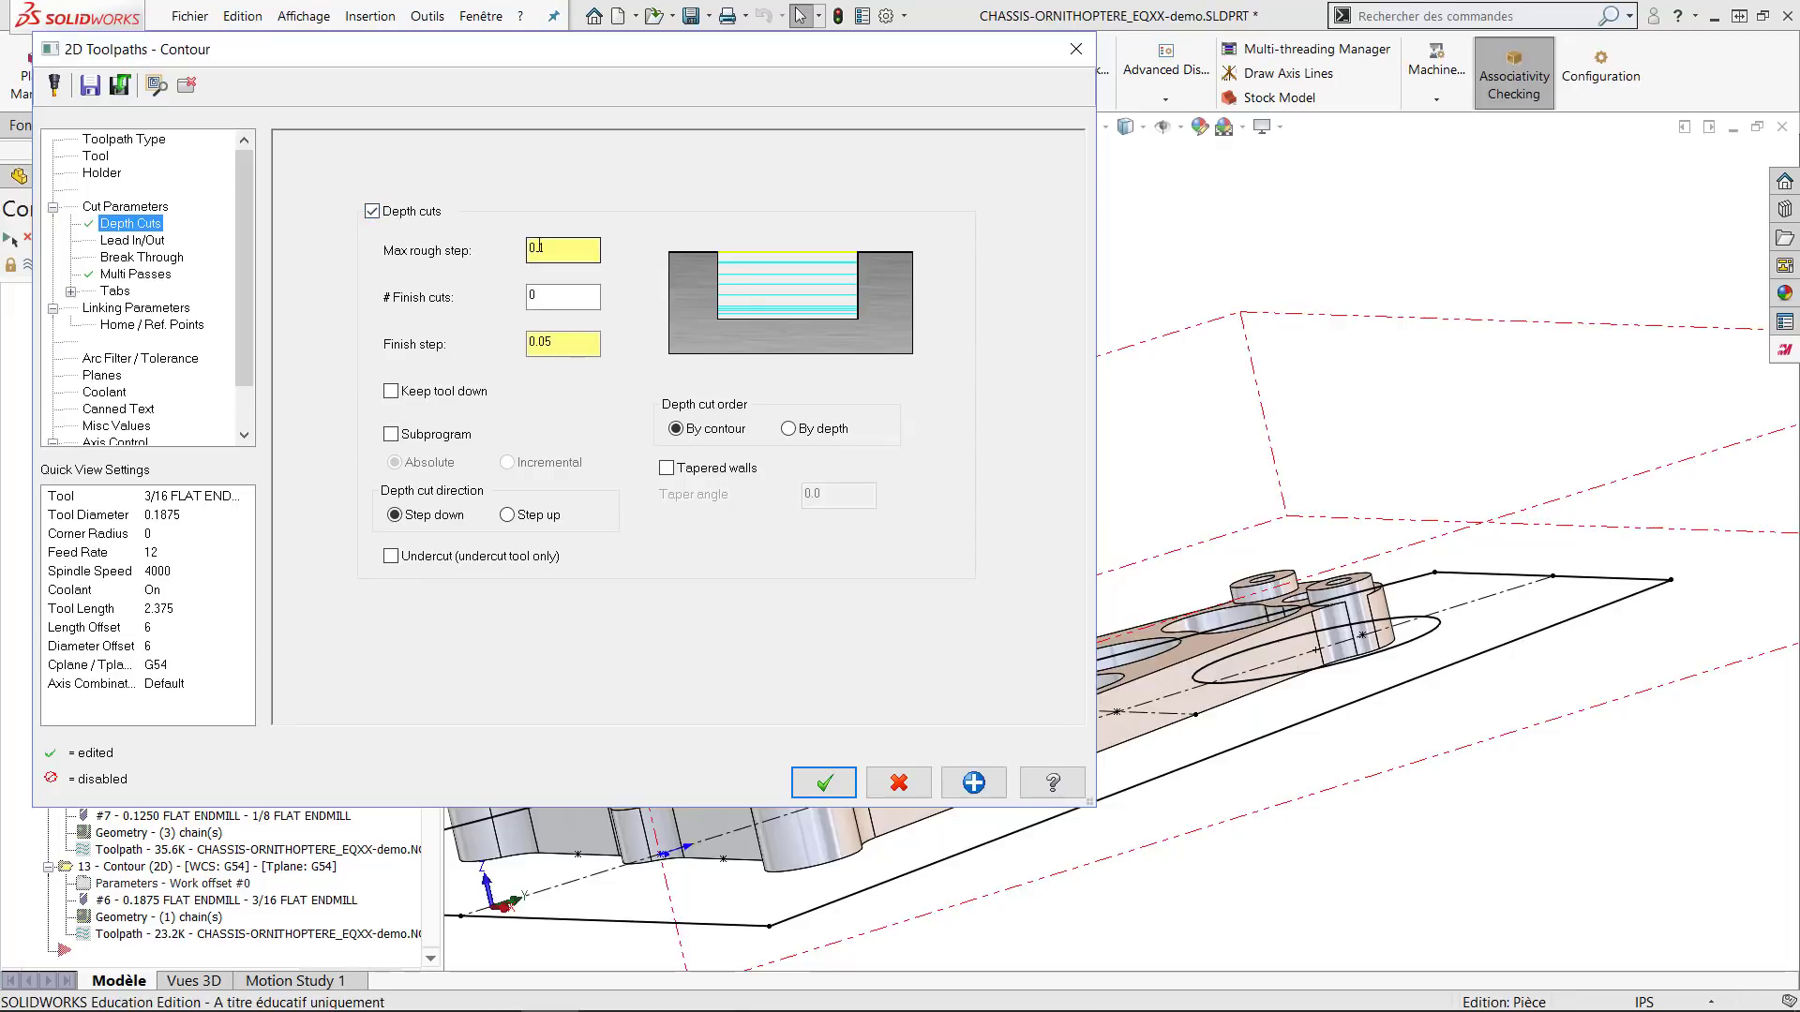
pyautogui.click(589, 251)
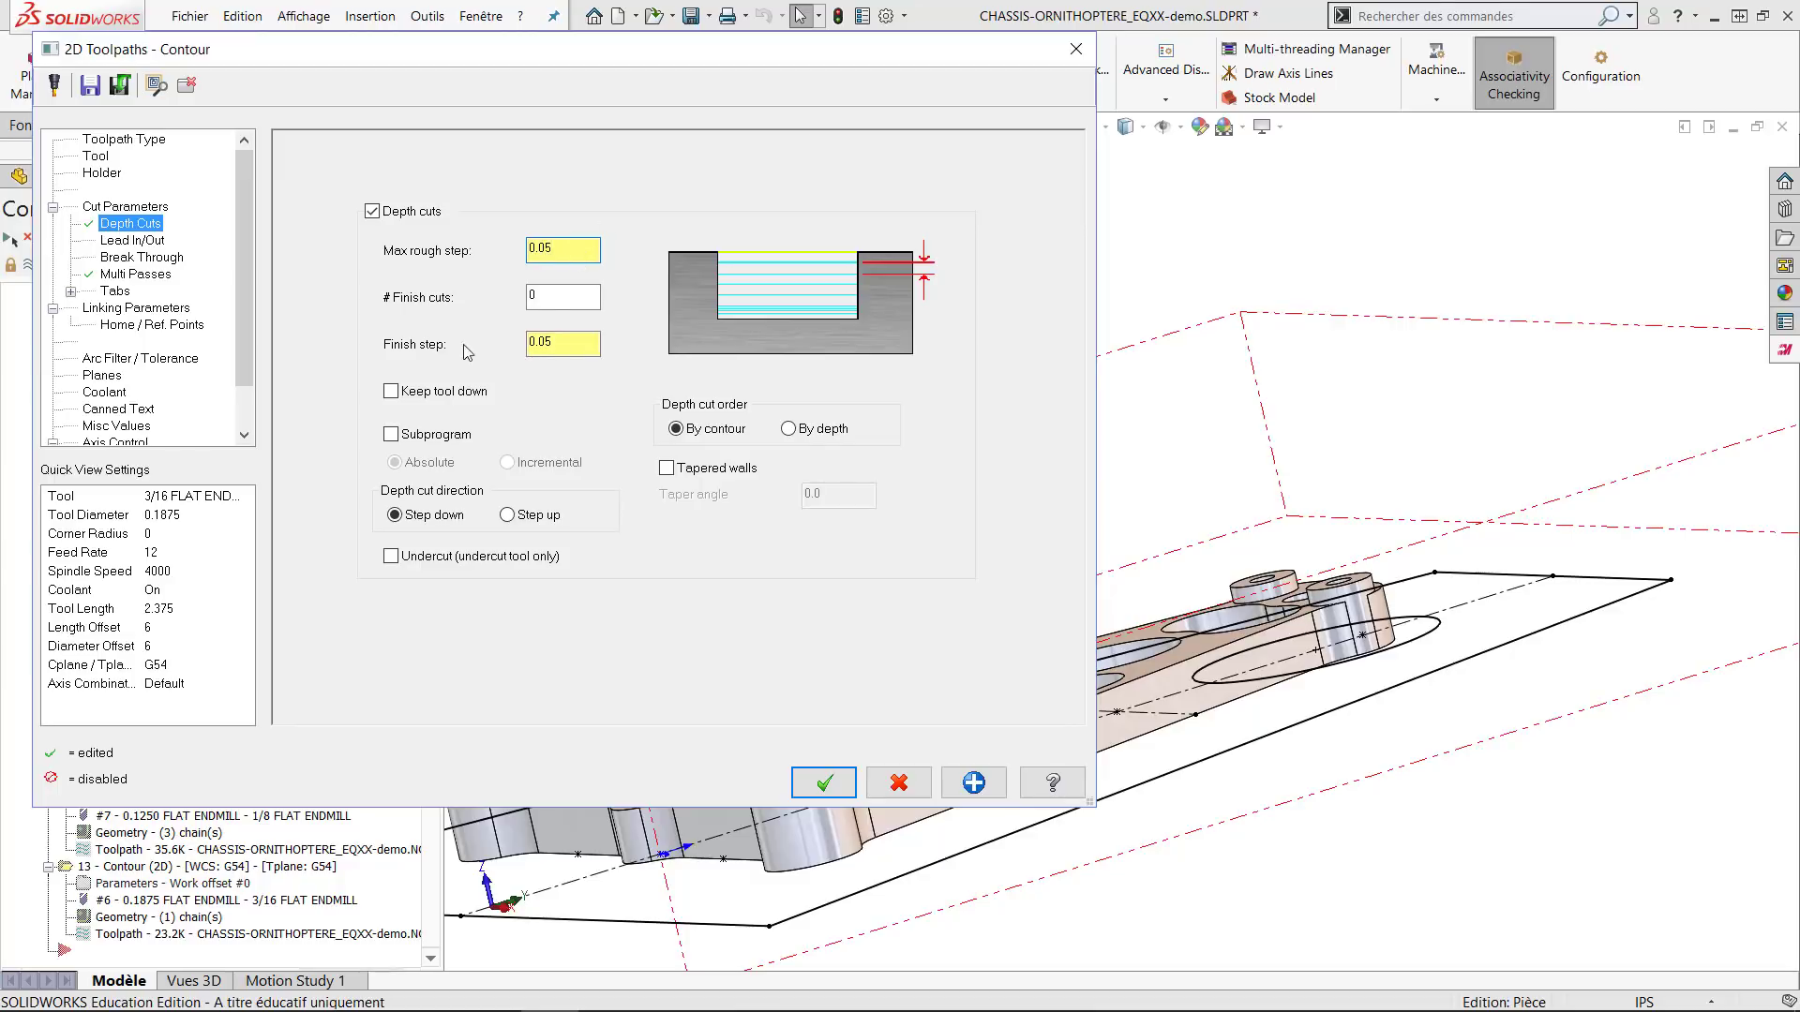
pyautogui.click(424, 393)
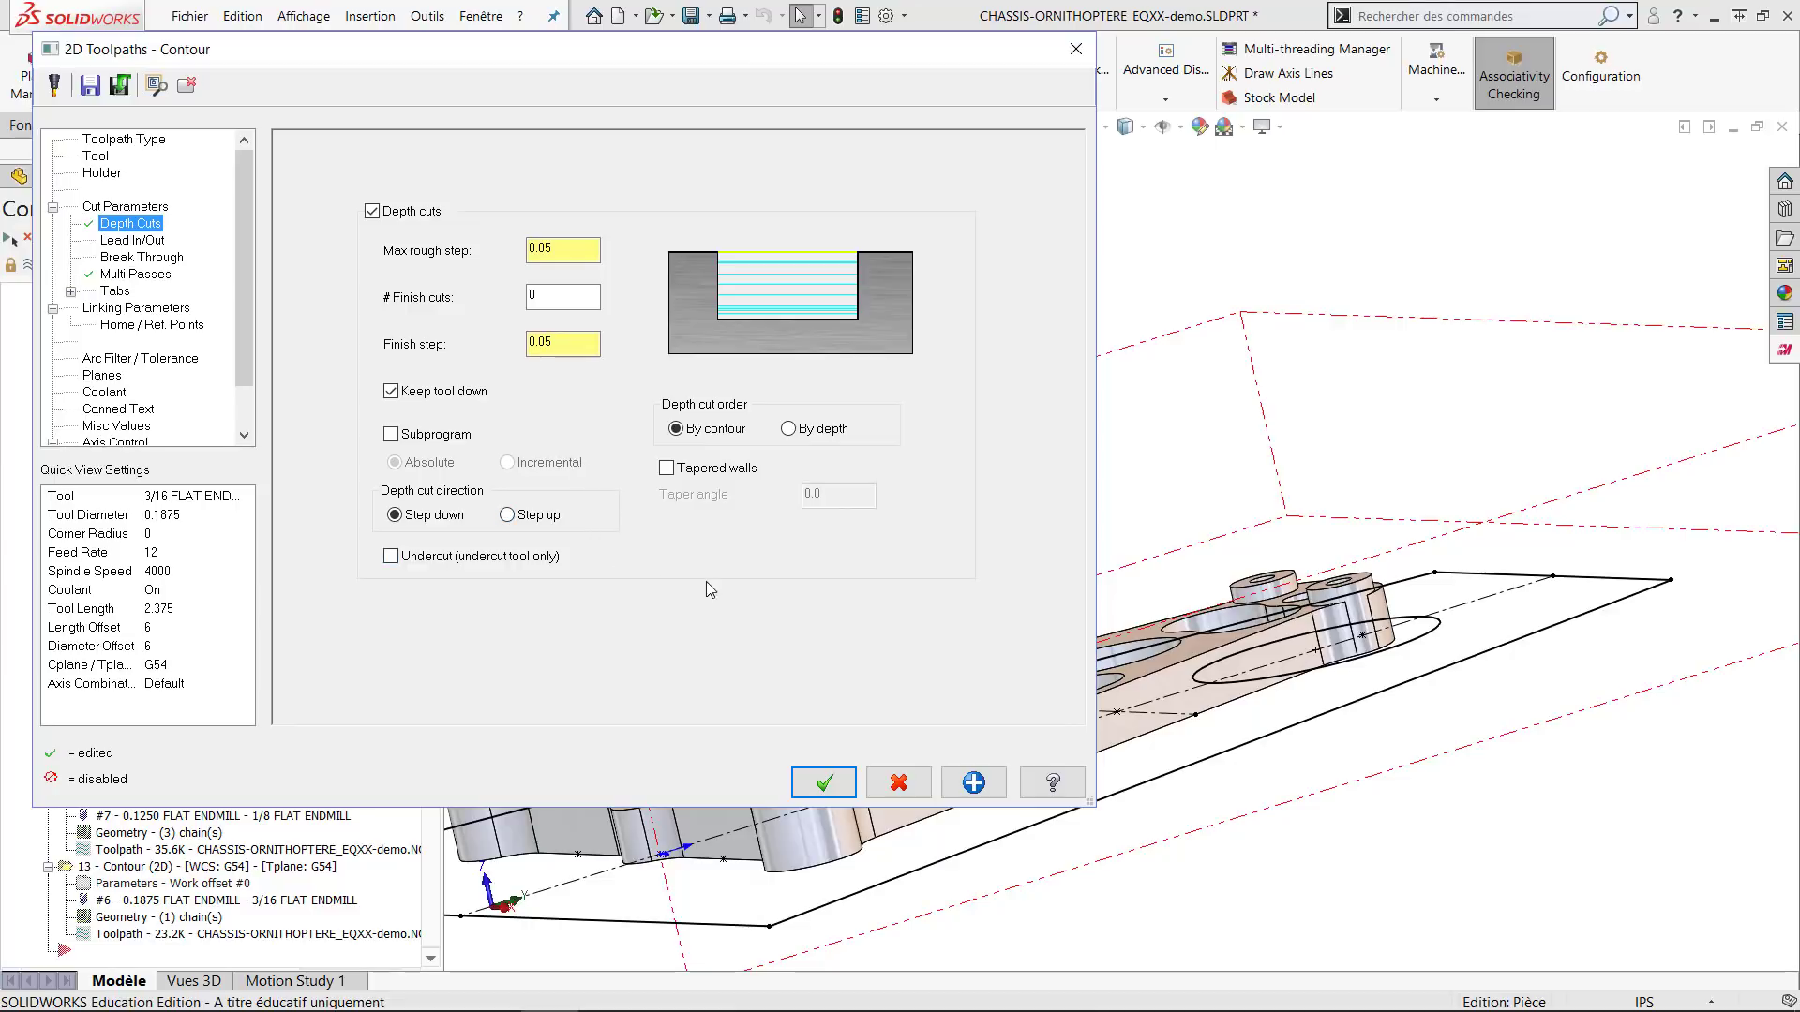
pyautogui.click(819, 790)
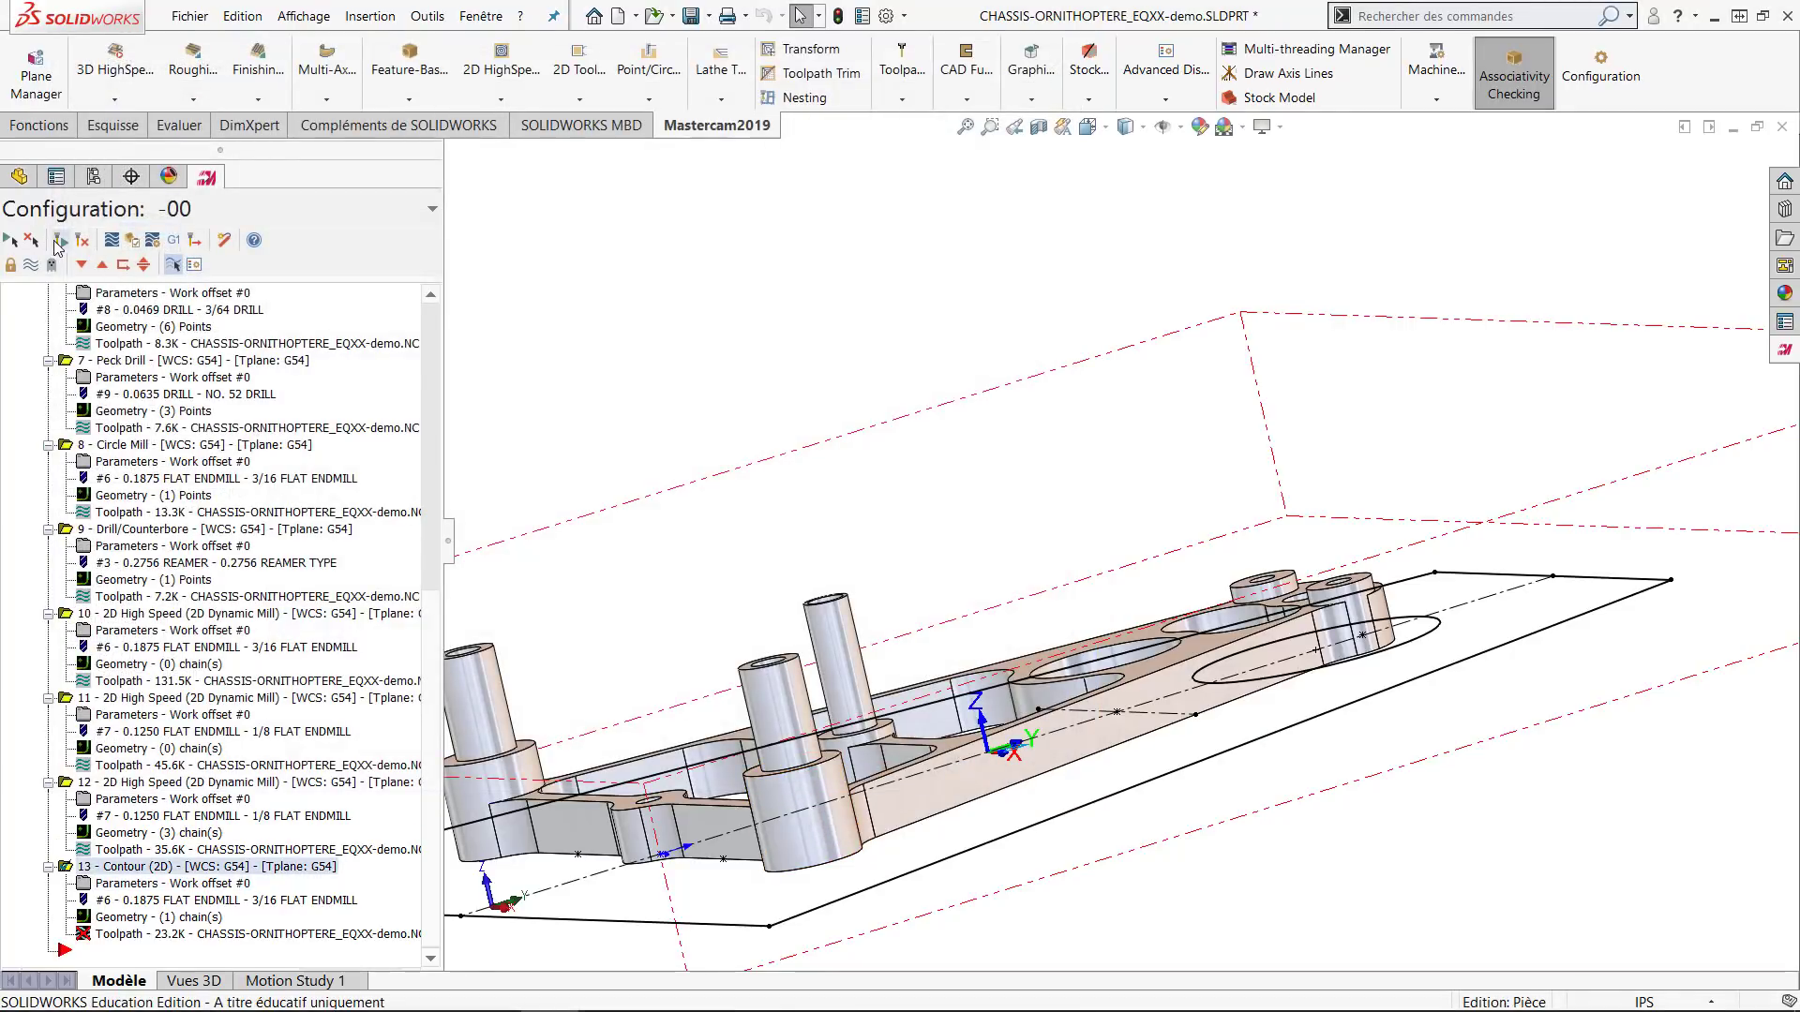
# Examine the regenerated contour toolpath's depth passes, tab ramps and finish pass around the perimeter and the right tall post.
pyautogui.scroll(3, 1225, 847)
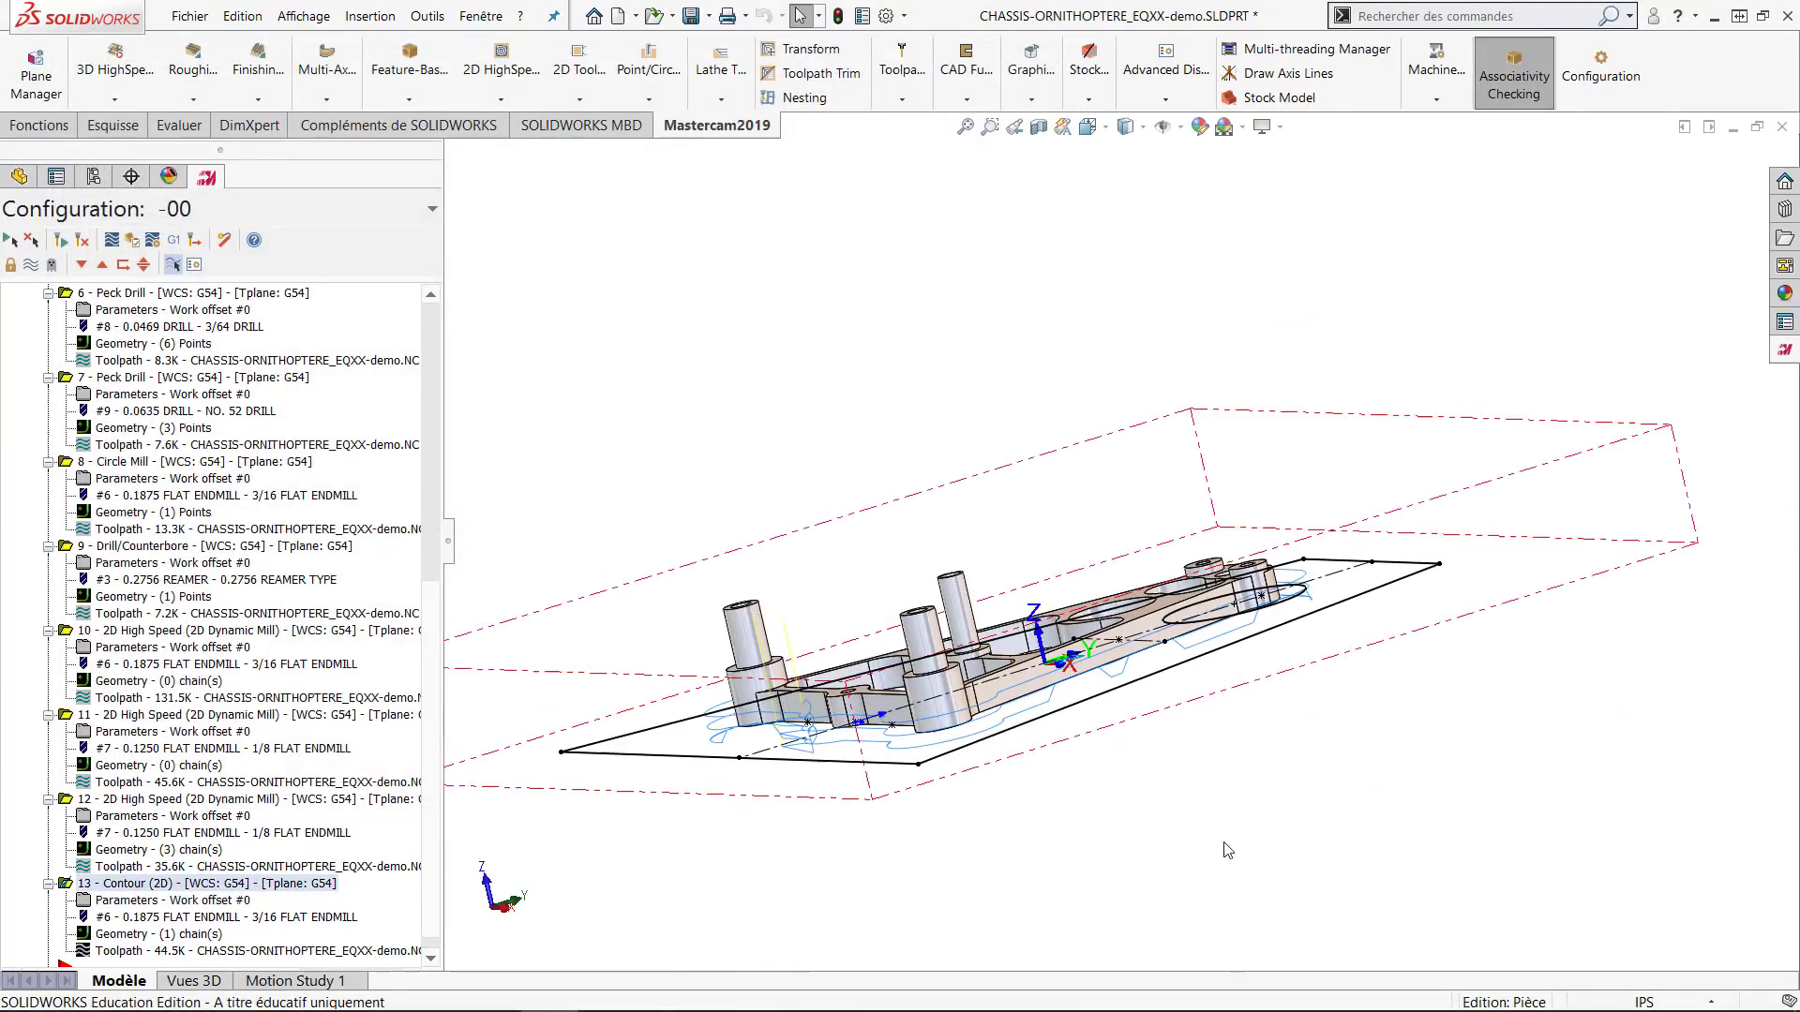
pyautogui.moveTo(939, 728); pyautogui.dragTo(855, 740, button='middle')
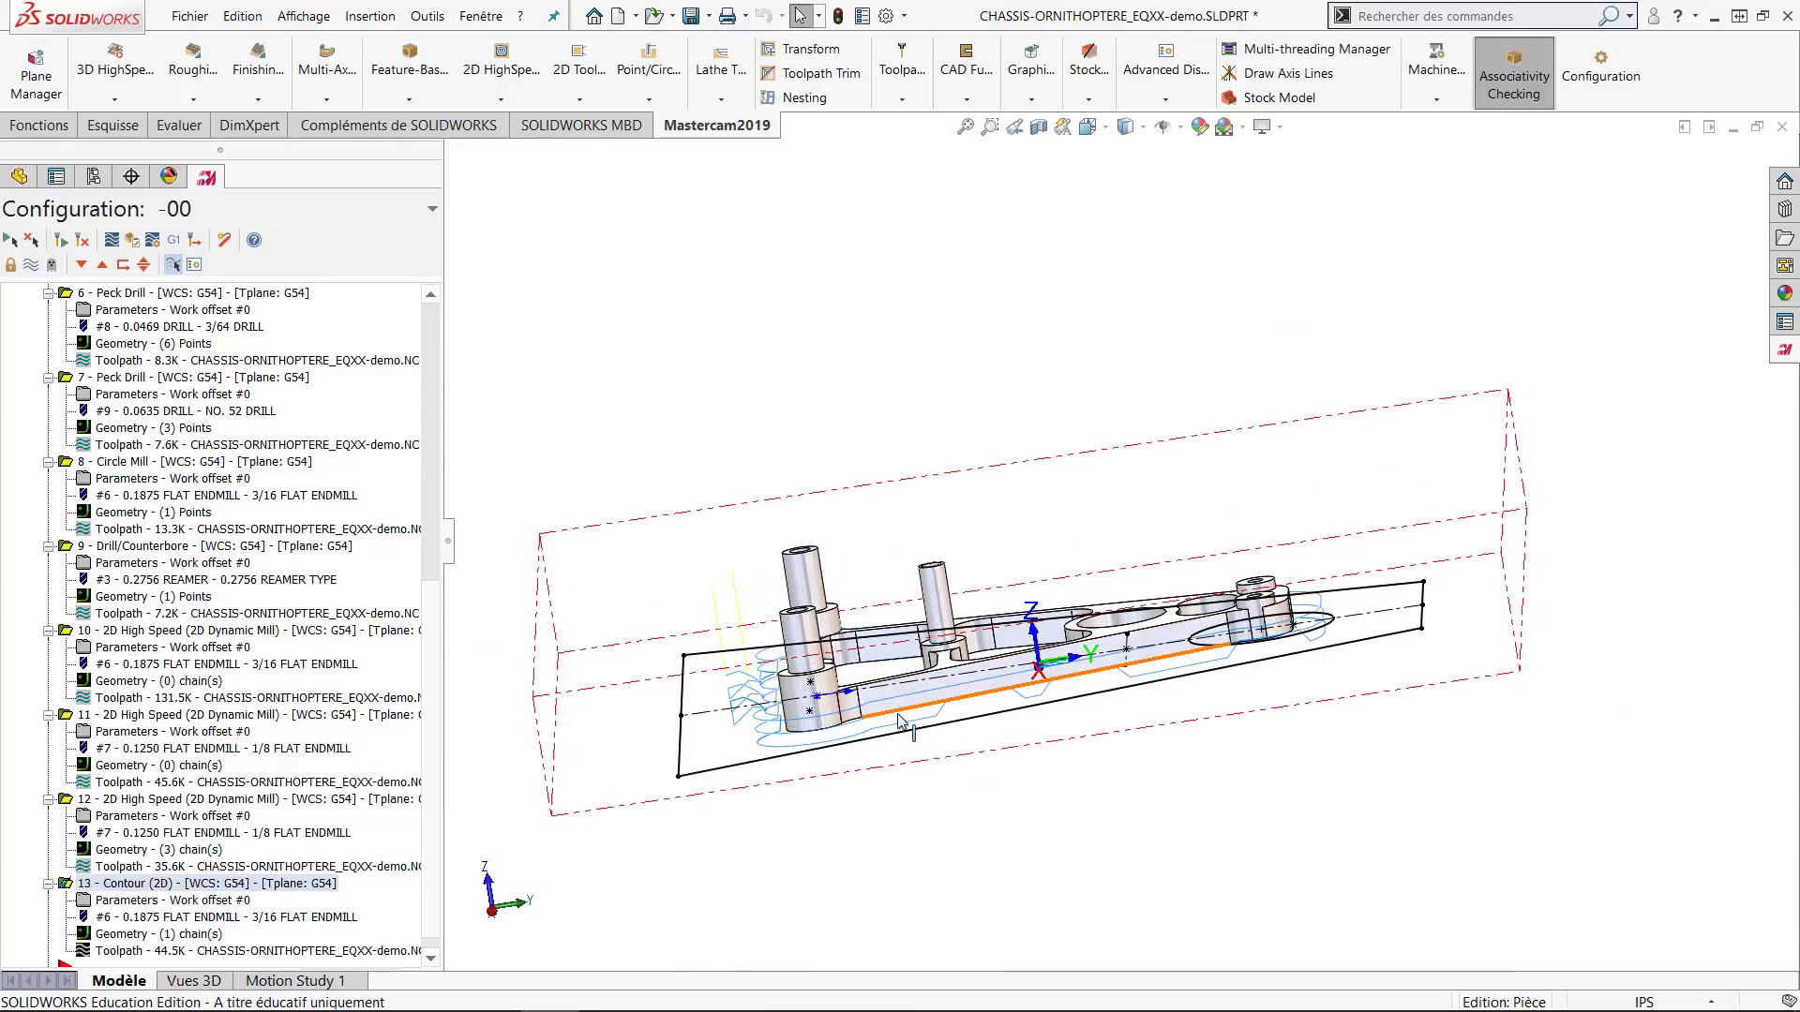
pyautogui.scroll(-1, 898, 709)
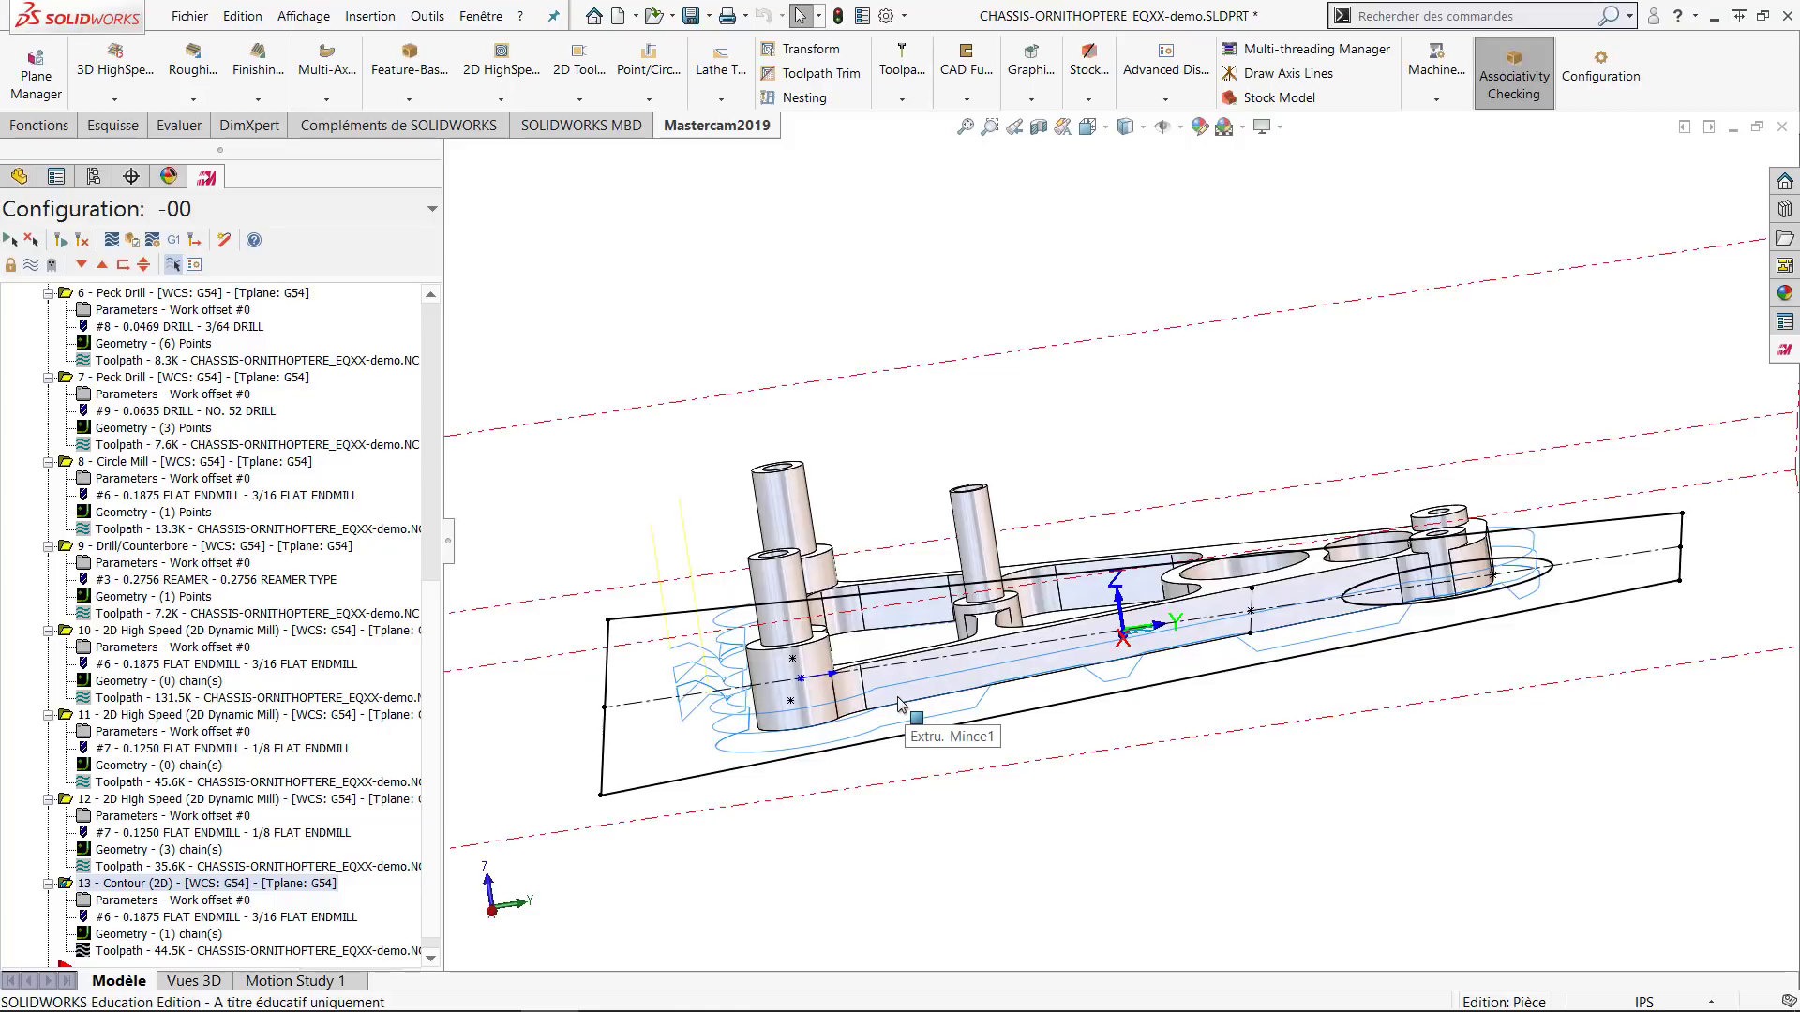
pyautogui.moveTo(931, 687); pyautogui.dragTo(984, 751, button='middle')
pyautogui.scroll(-3, 1108, 754)
pyautogui.scroll(-10, 1113, 757)
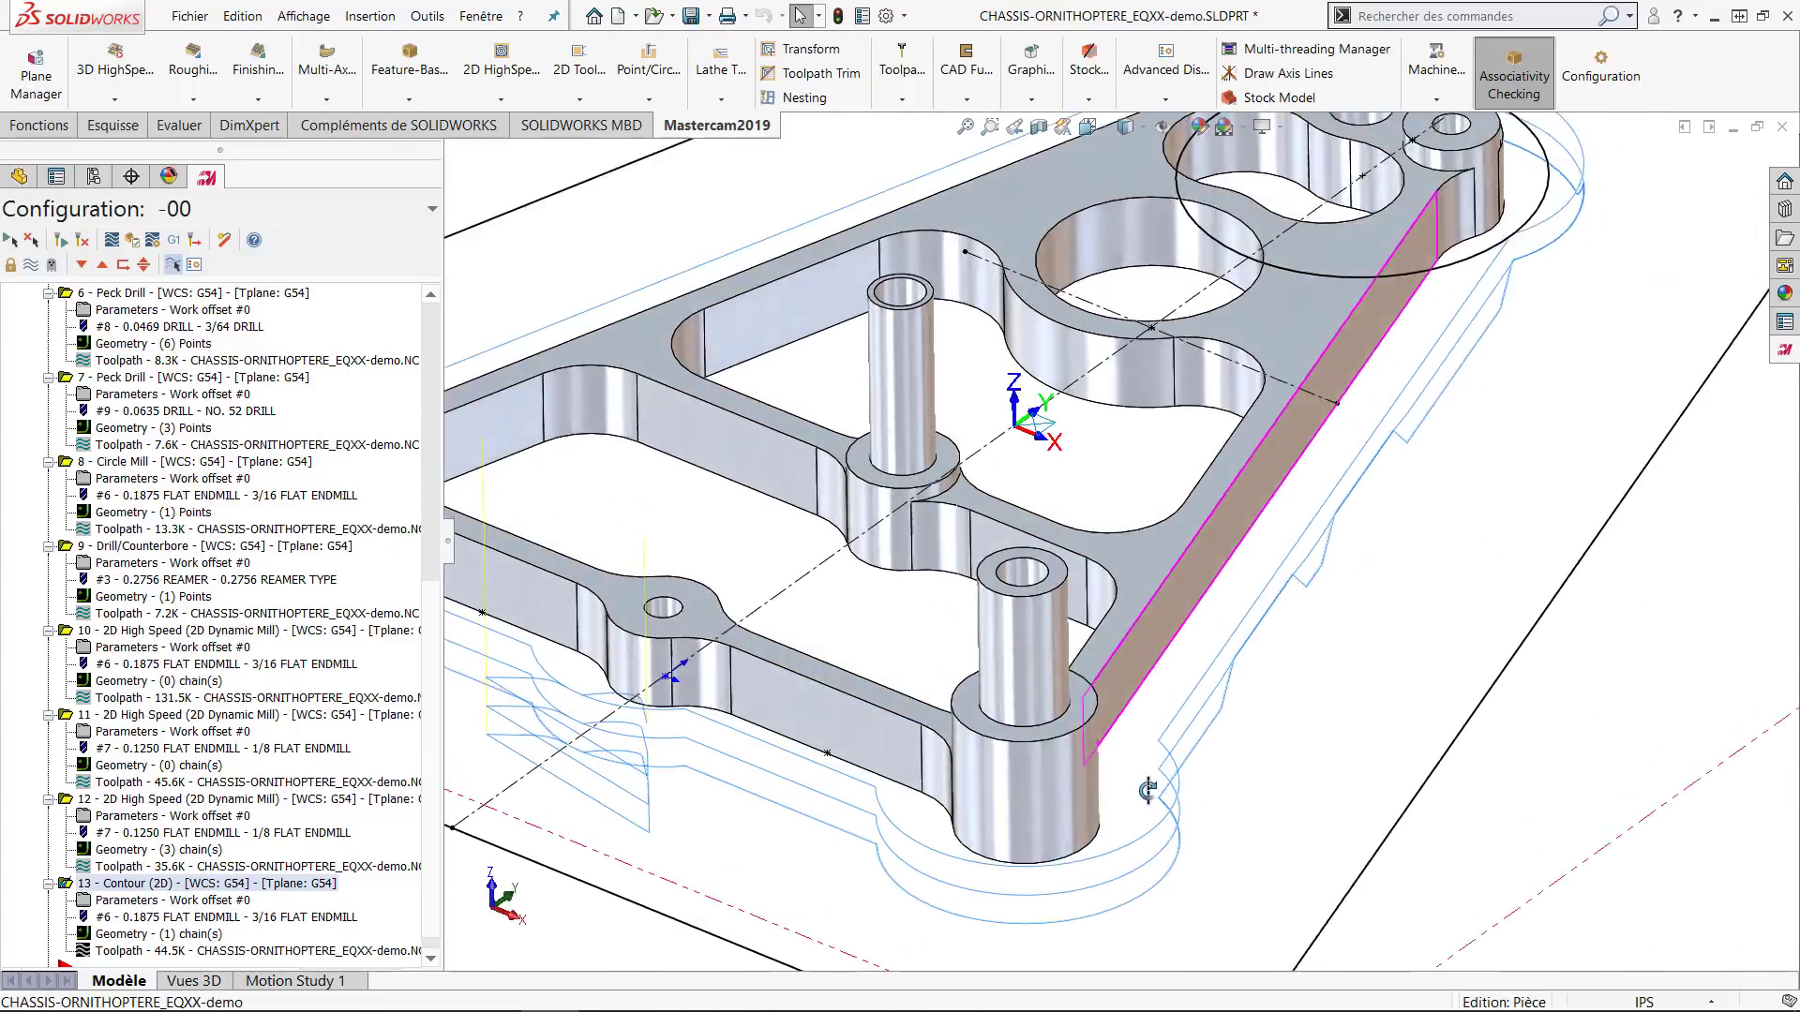
pyautogui.scroll(-5, 1183, 763)
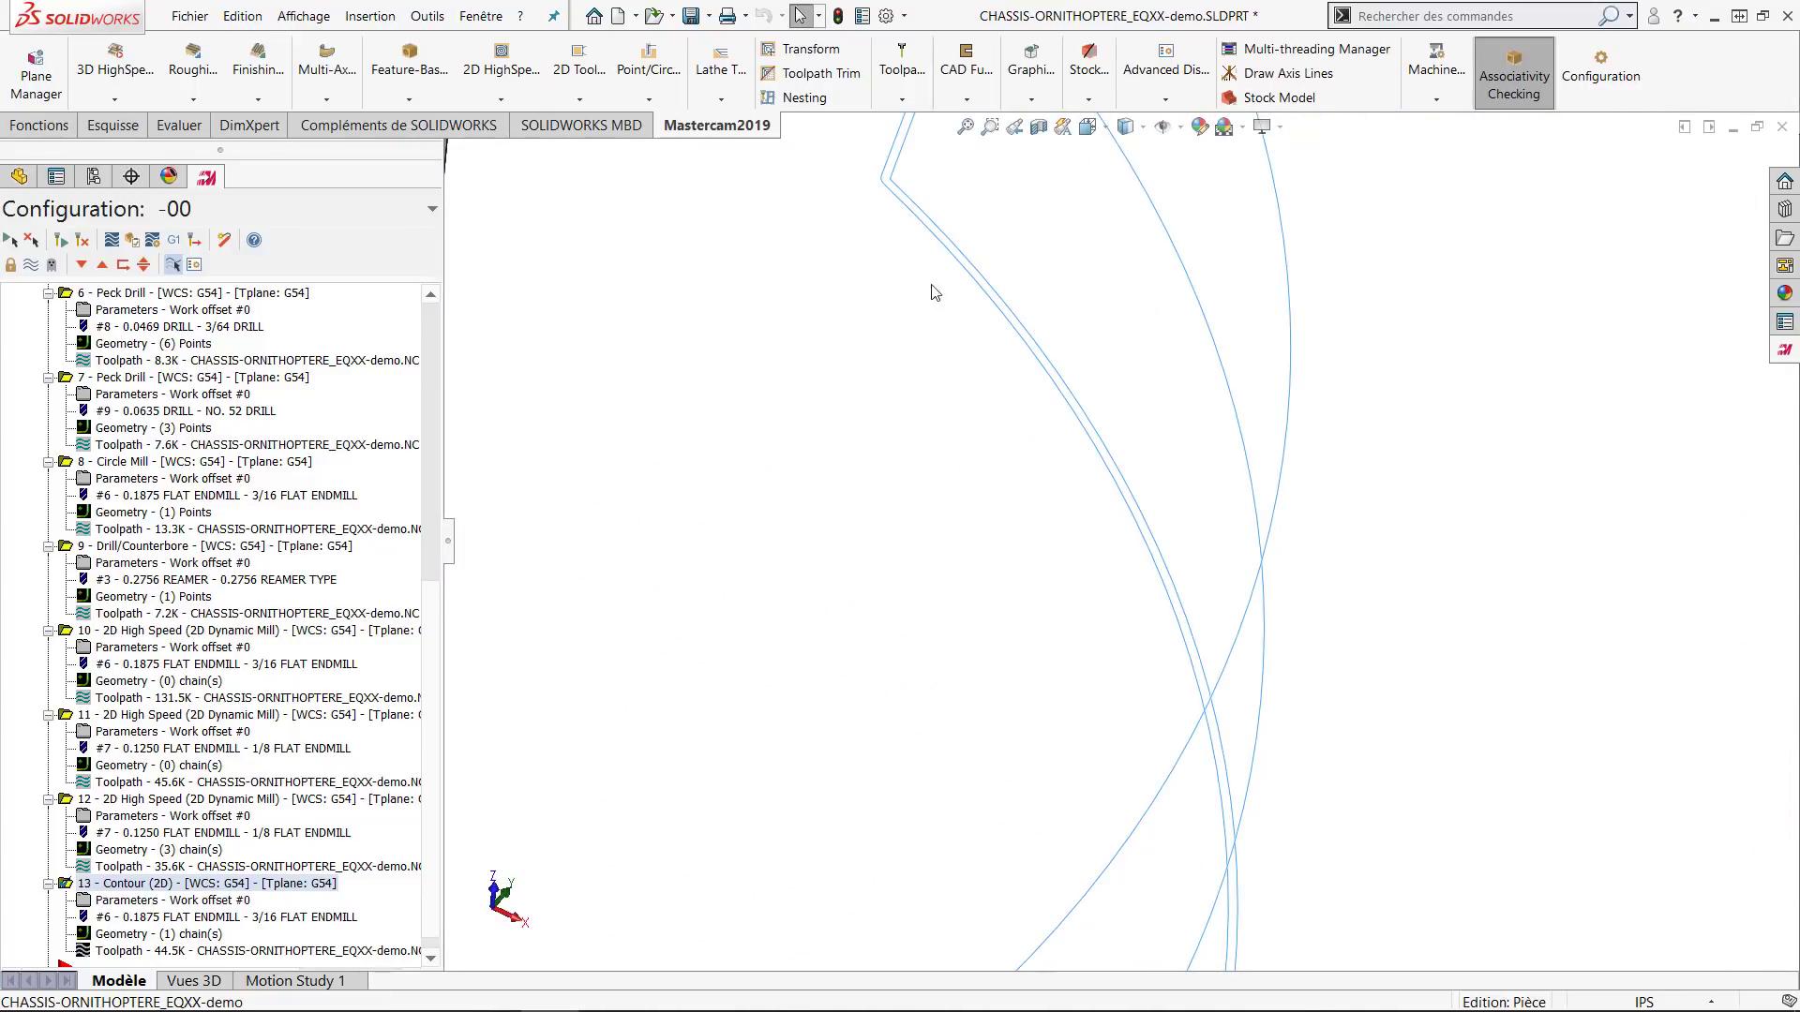
pyautogui.scroll(8, 981, 384)
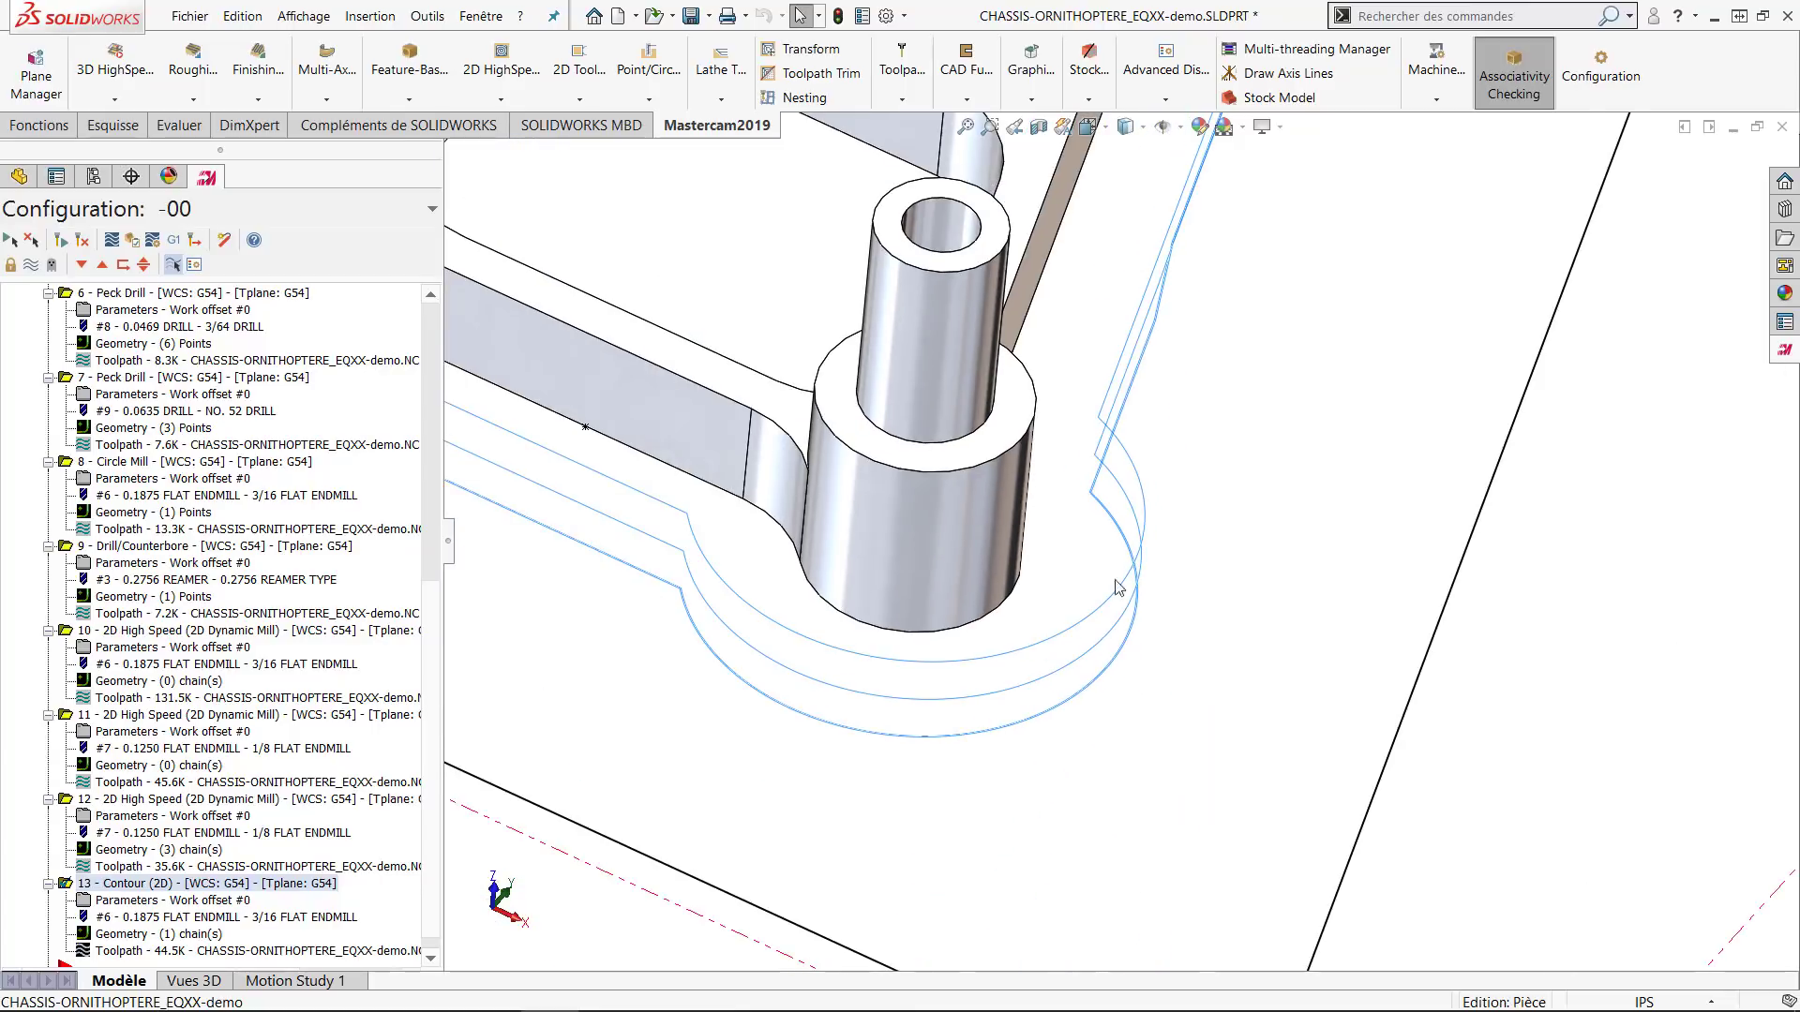
# Select every operation in Setup-1, open them in the Mastercam Simulator's verify mode, and run the cutting simulation.
pyautogui.scroll(6, 1115, 588)
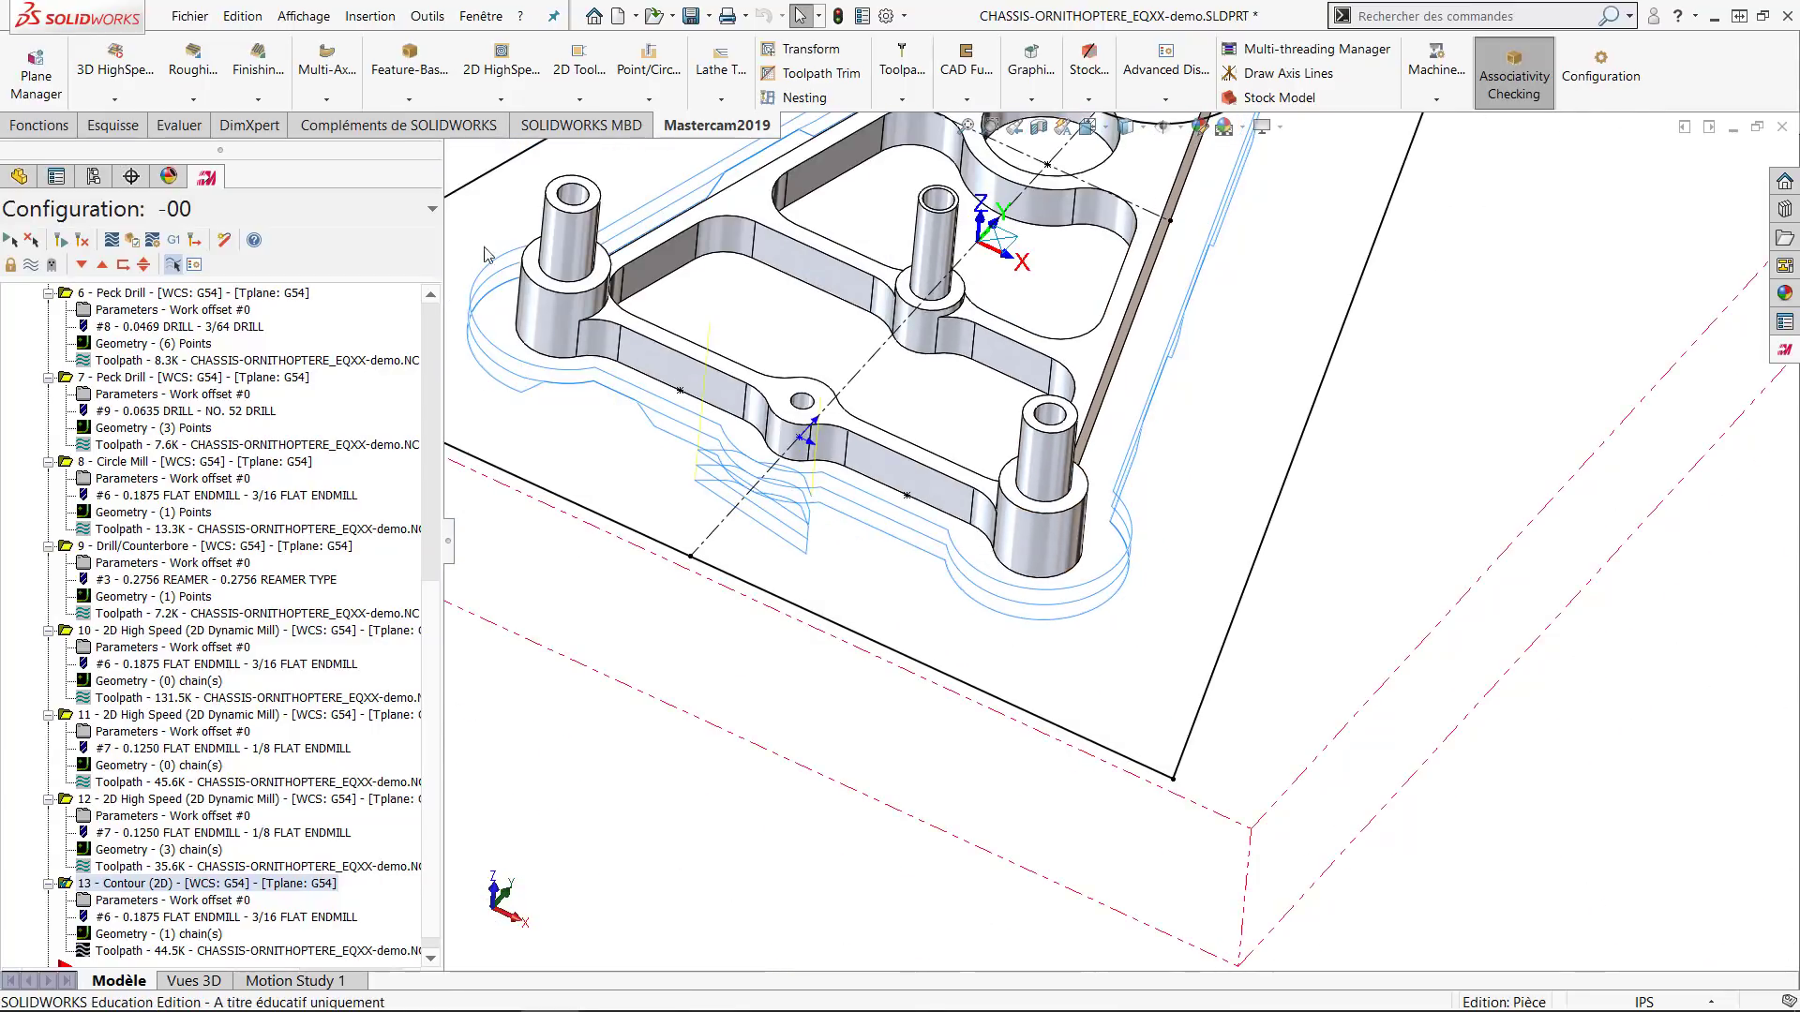
pyautogui.scroll(3, 744, 451)
pyautogui.moveTo(790, 483)
pyautogui.mouseDown(button='middle')
pyautogui.moveTo(797, 530)
pyautogui.moveTo(809, 505)
pyautogui.moveTo(791, 501)
pyautogui.mouseUp(button='middle')
pyautogui.moveTo(428, 669); pyautogui.dragTo(417, 304)
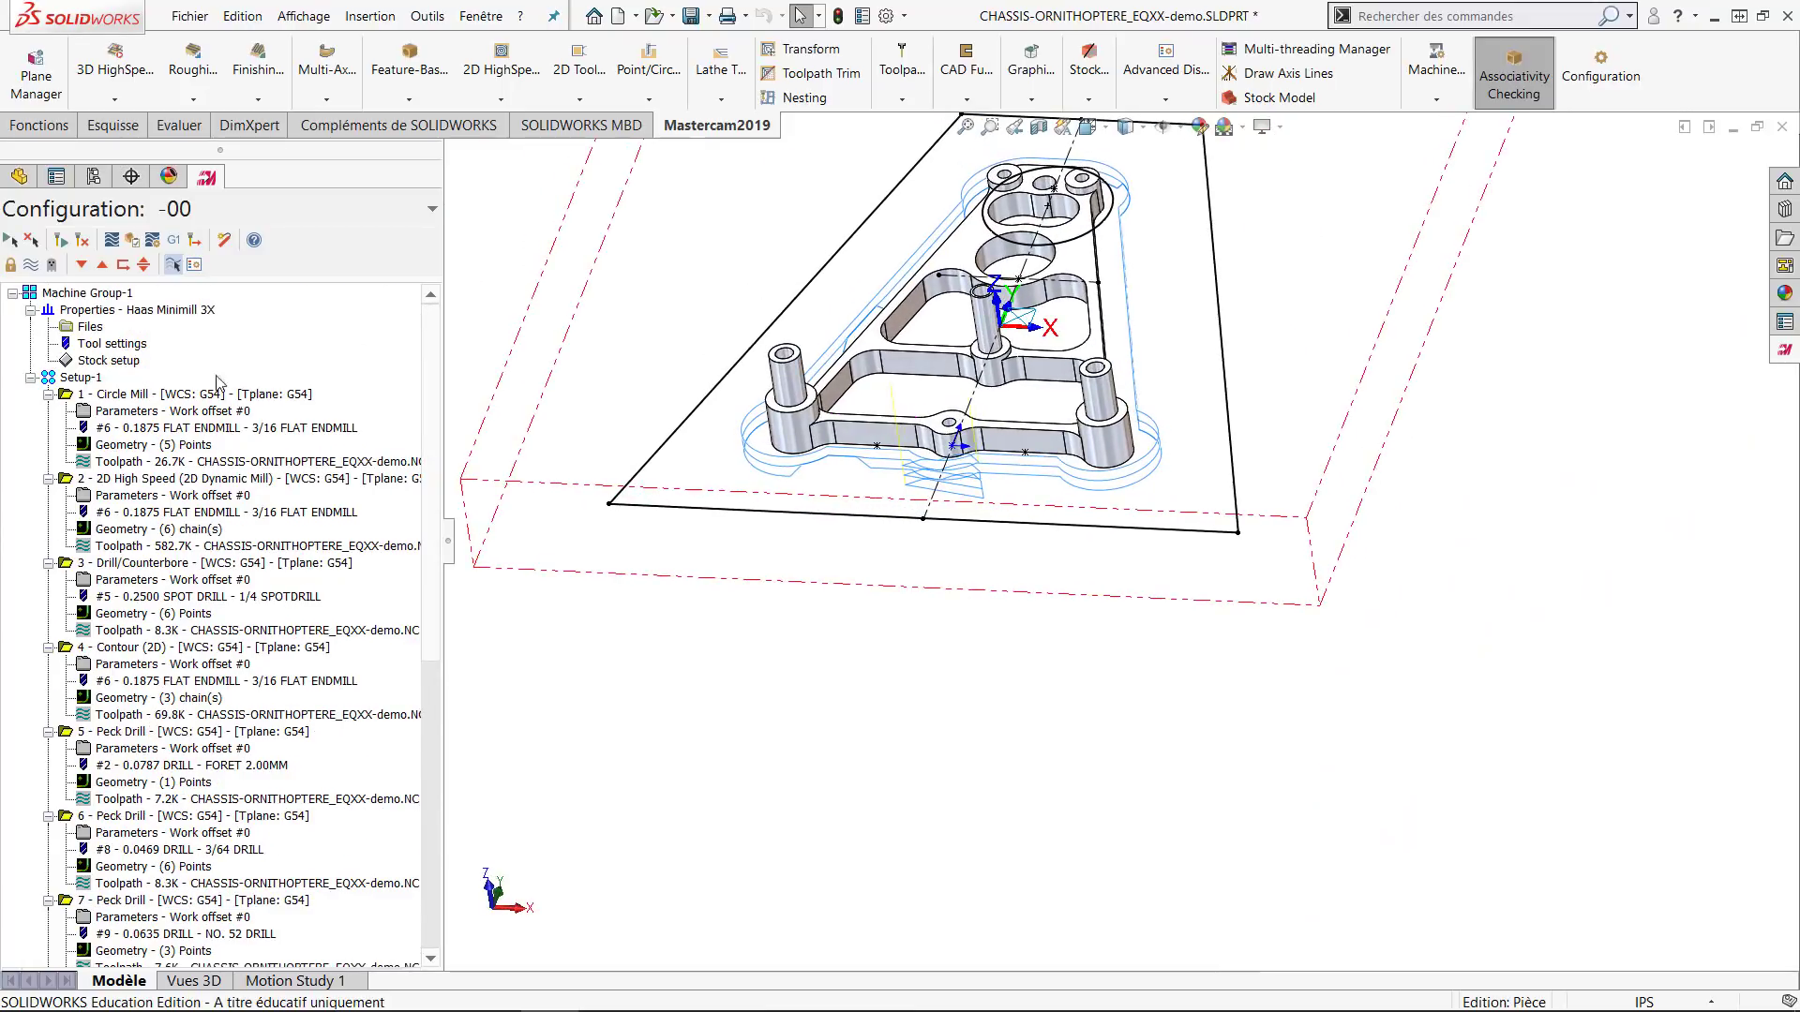
pyautogui.click(80, 378)
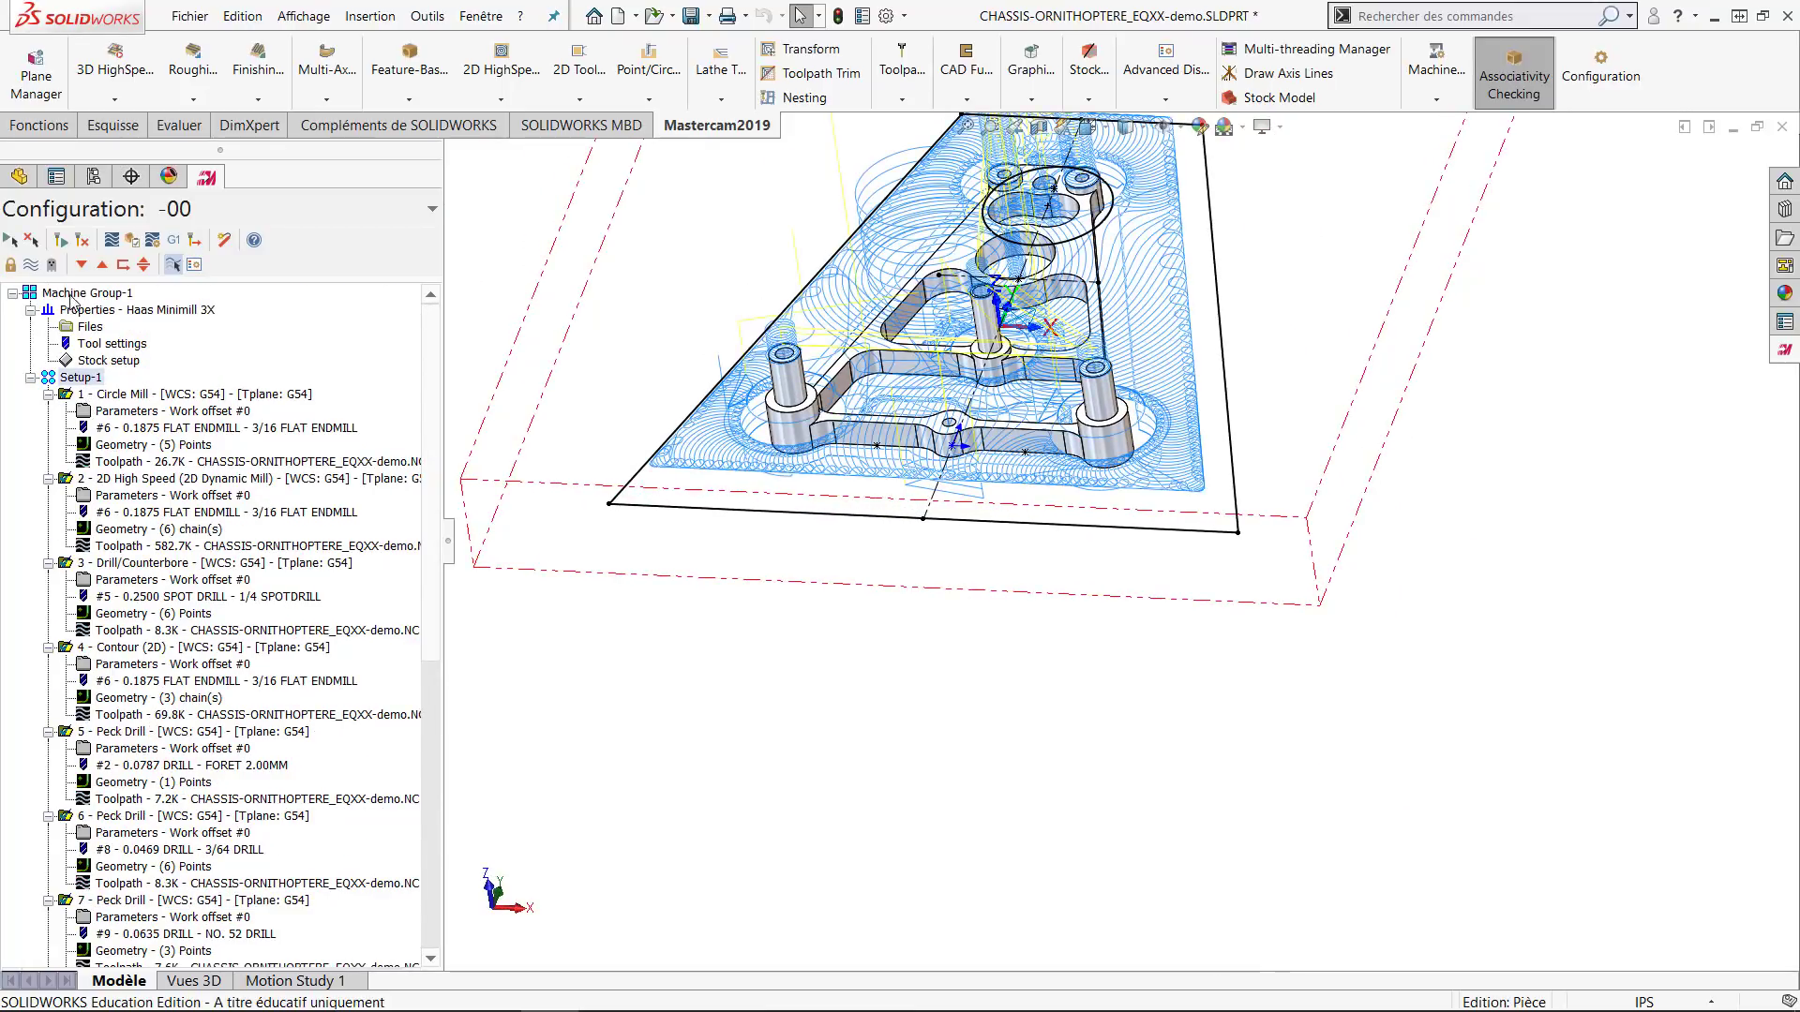
pyautogui.scroll(3, 693, 464)
pyautogui.scroll(-3, 693, 464)
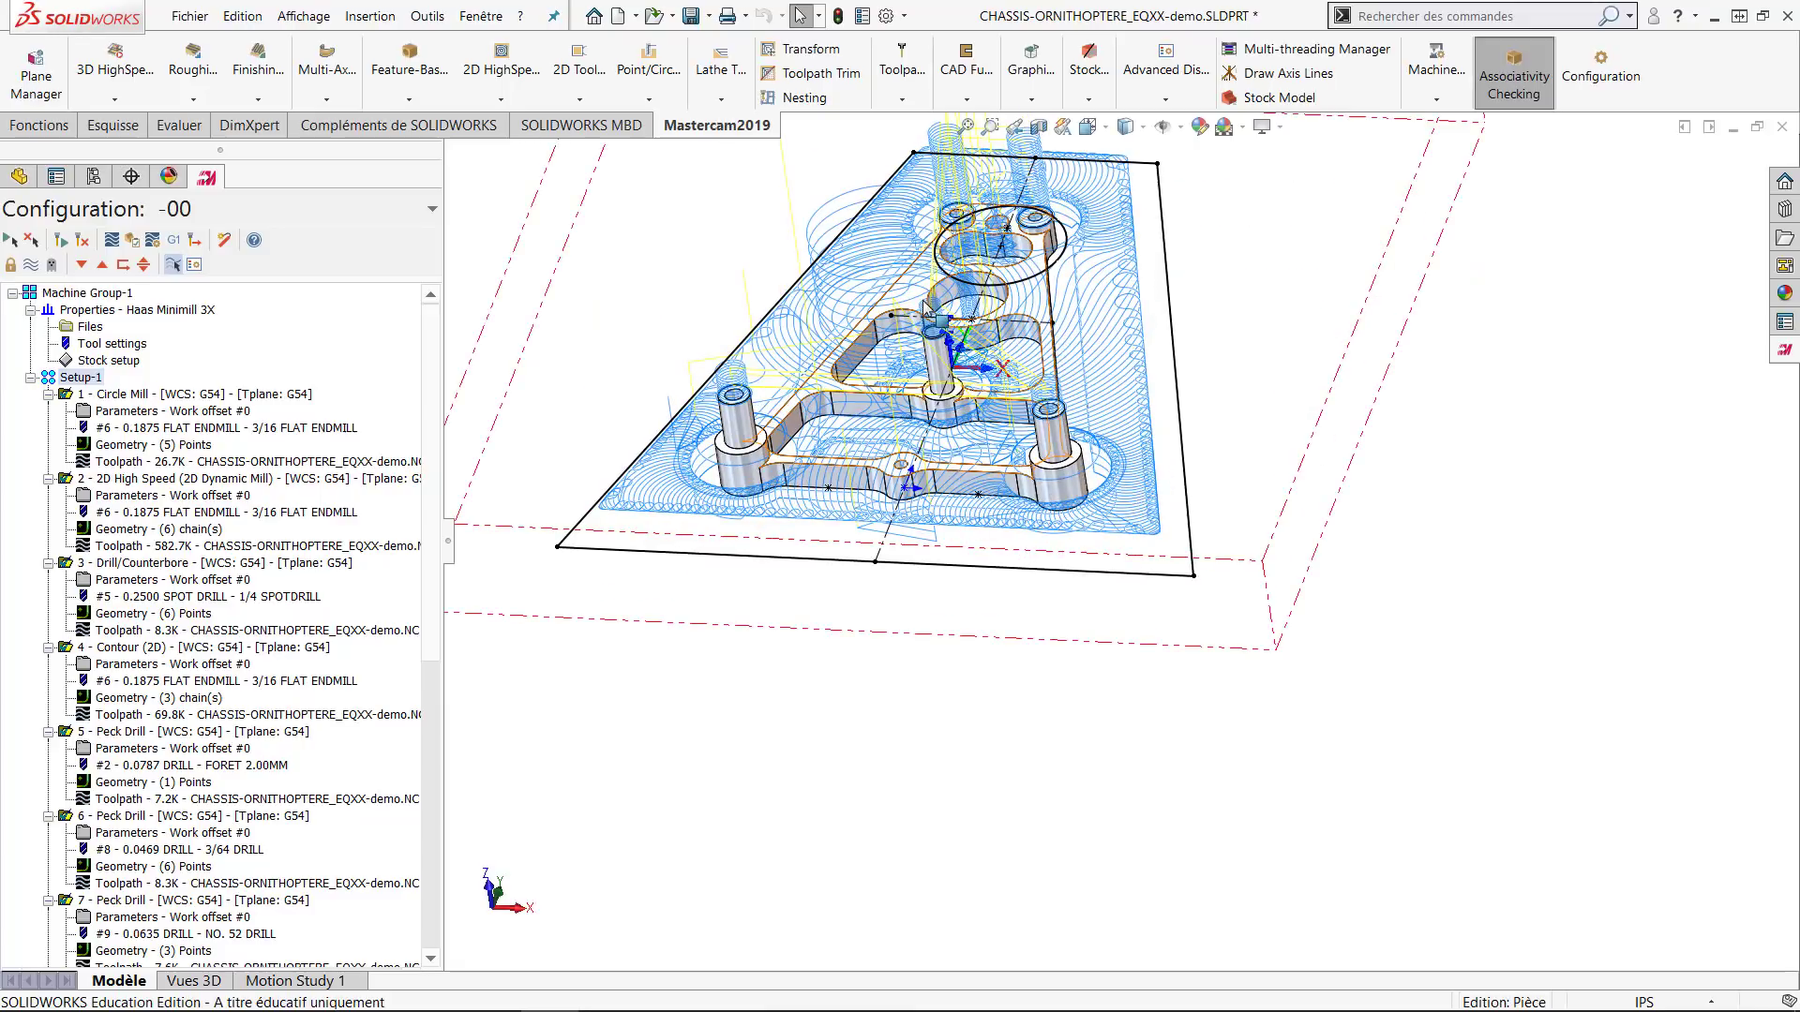
pyautogui.keyDown('ctrl'); pyautogui.moveTo(923, 309); pyautogui.dragTo(1004, 482, button='middle'); pyautogui.keyUp('ctrl')
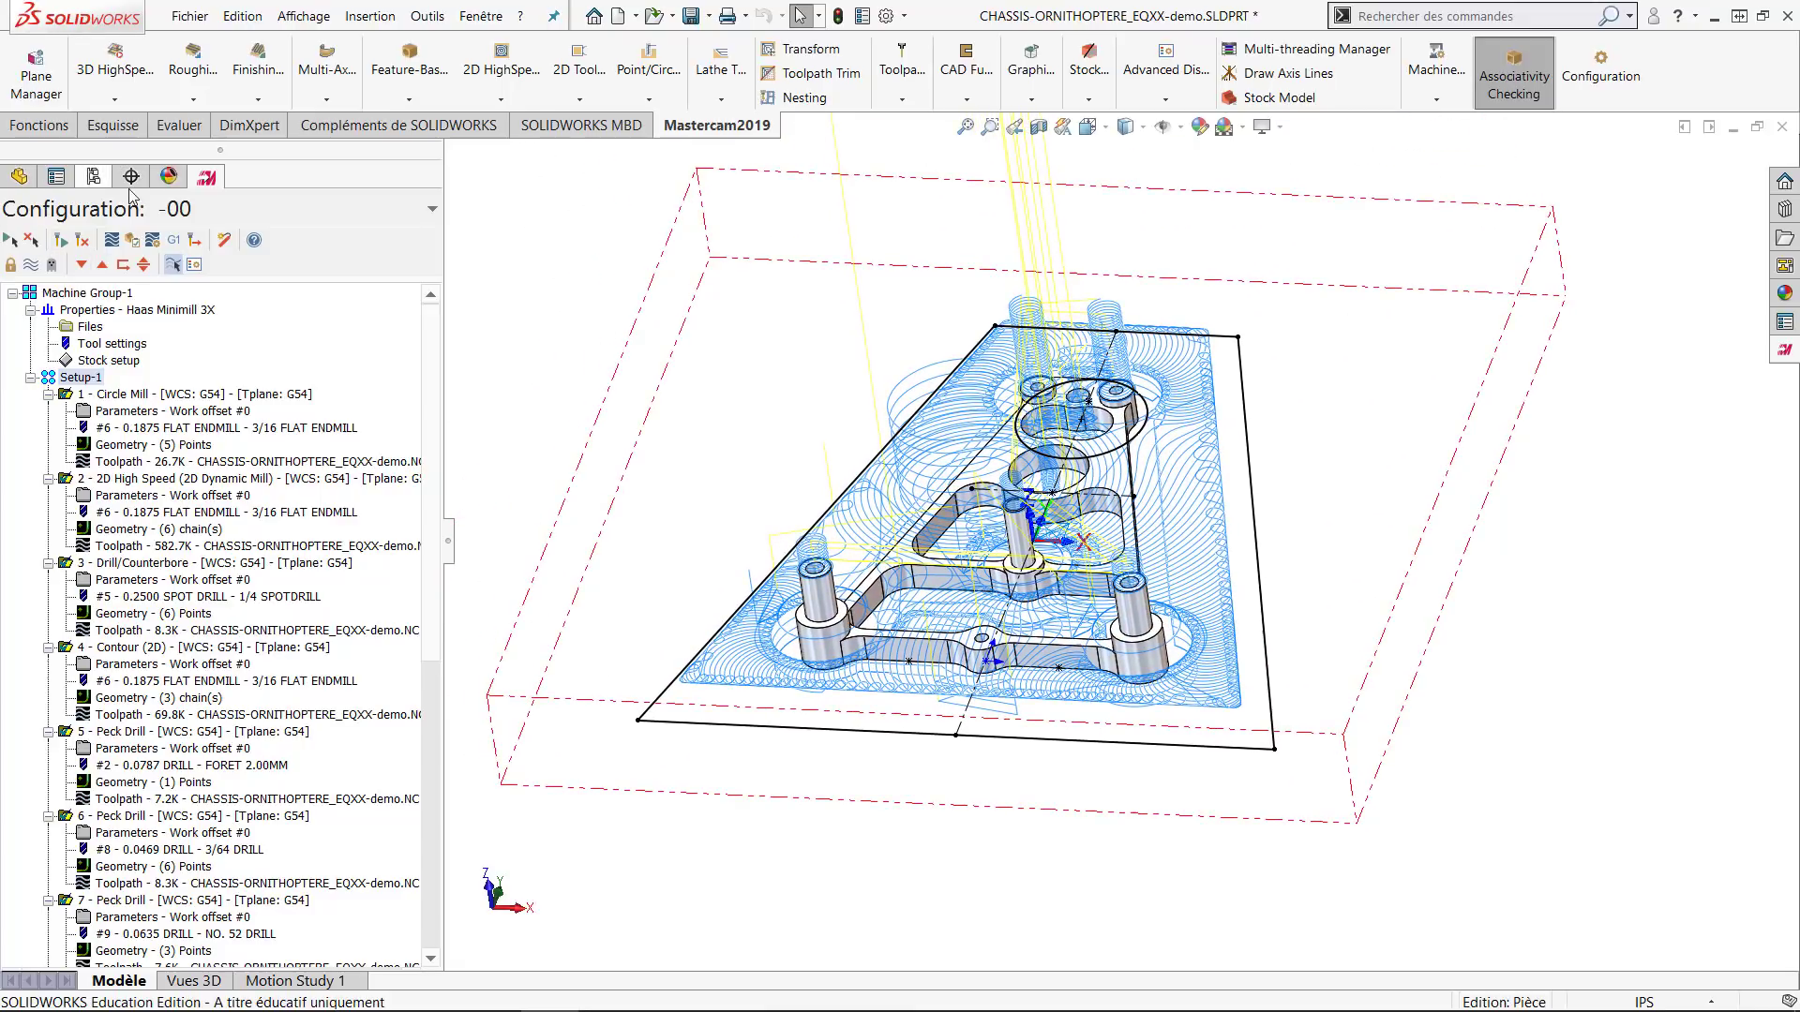
pyautogui.click(131, 240)
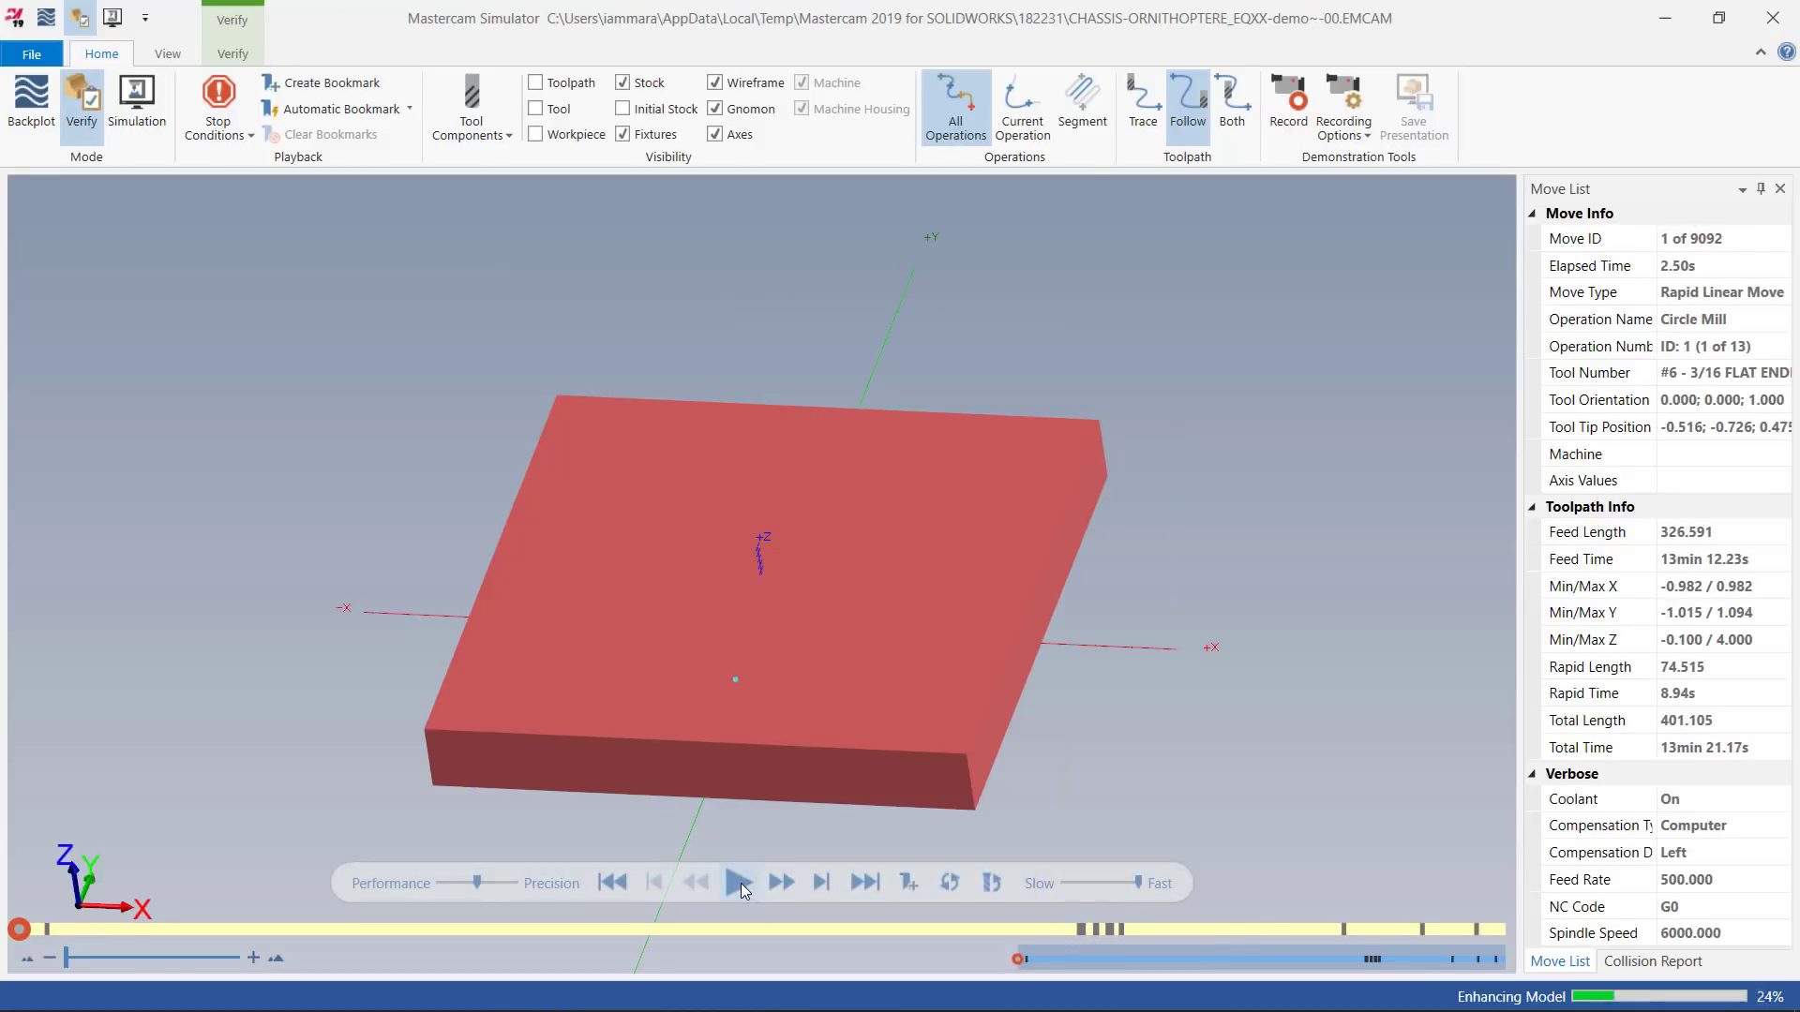
pyautogui.click(738, 882)
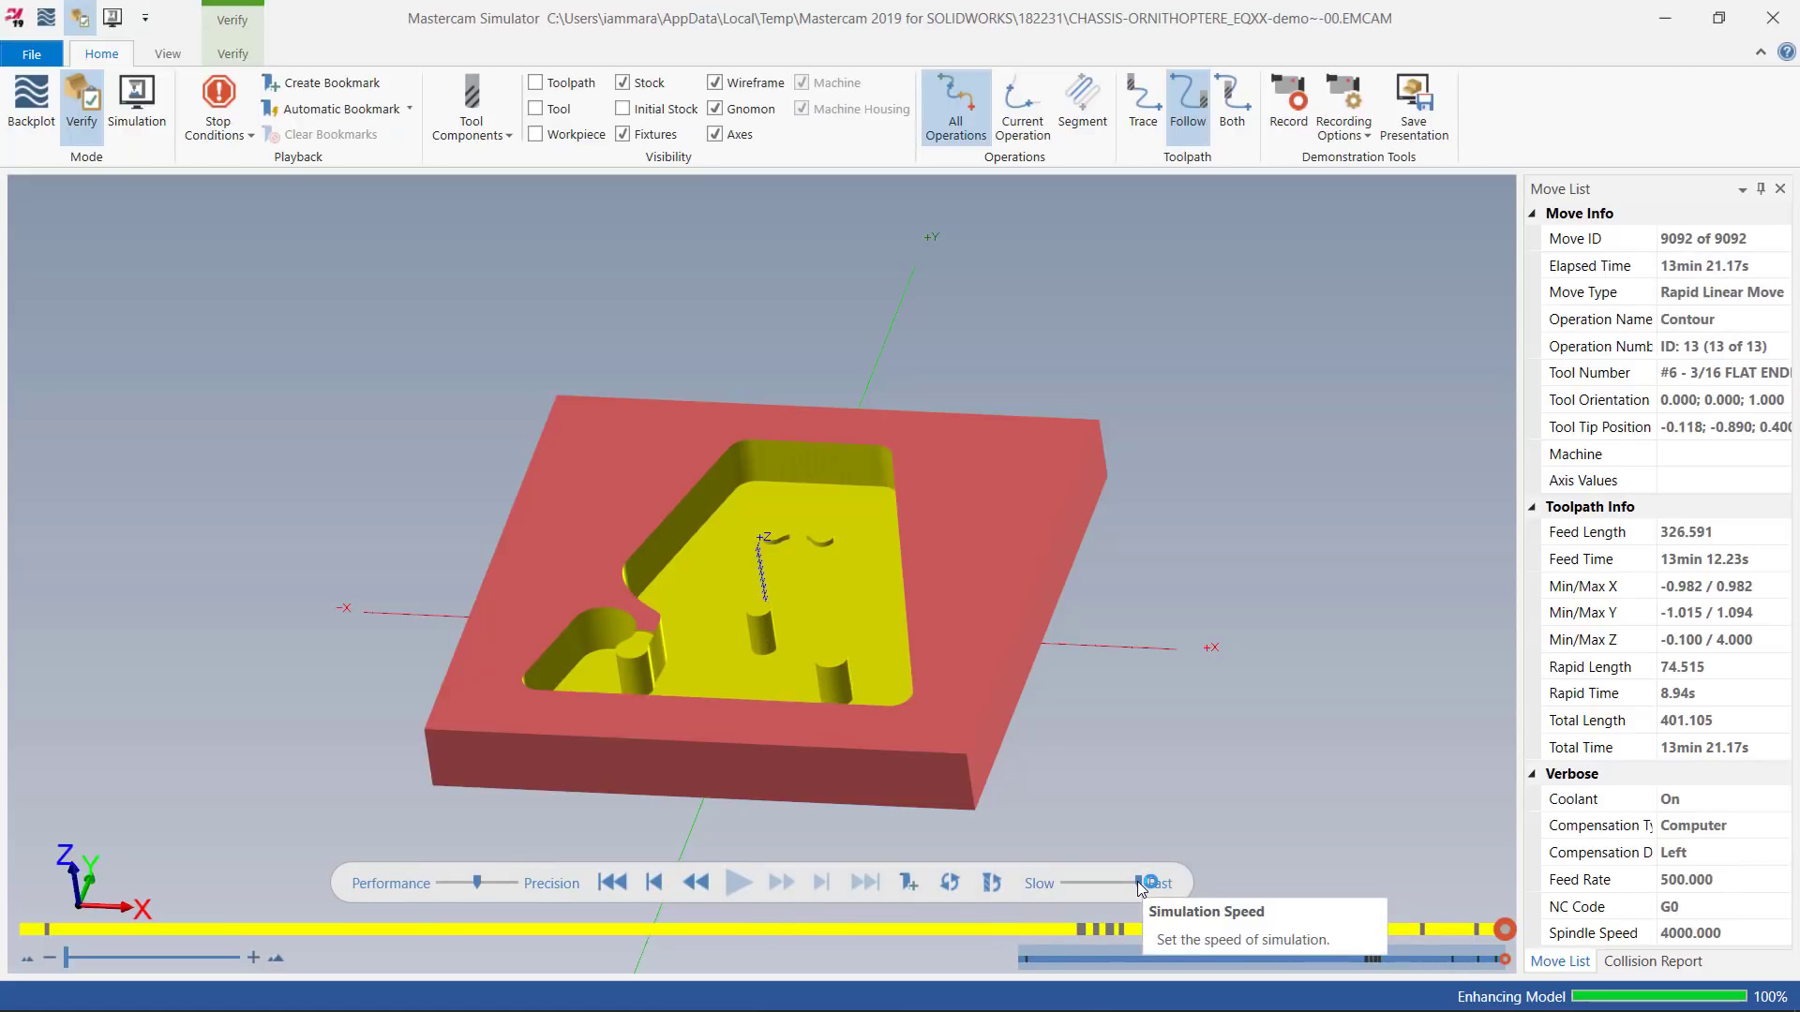
# Reduce the simulation speed to about halfway, restart the verification from the first move, and watch the chassis being machined.
pyautogui.moveTo(1138, 883); pyautogui.dragTo(1093, 885)
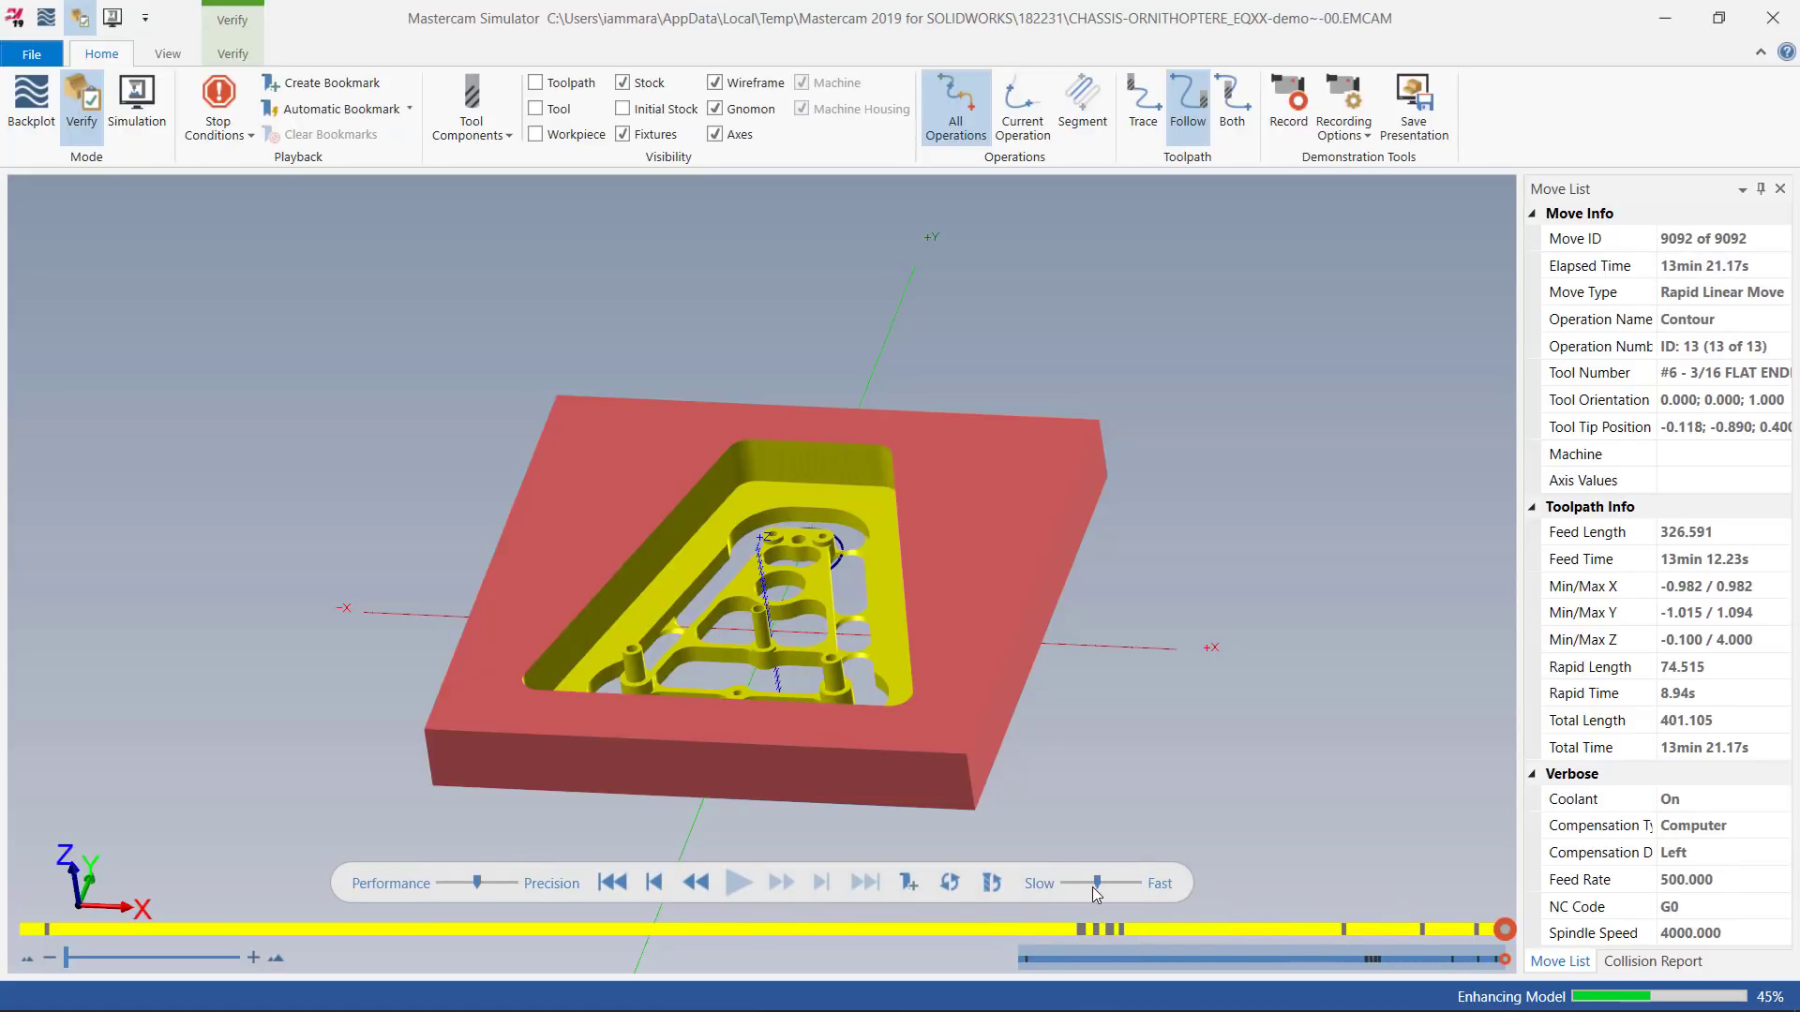
pyautogui.click(644, 892)
pyautogui.click(742, 888)
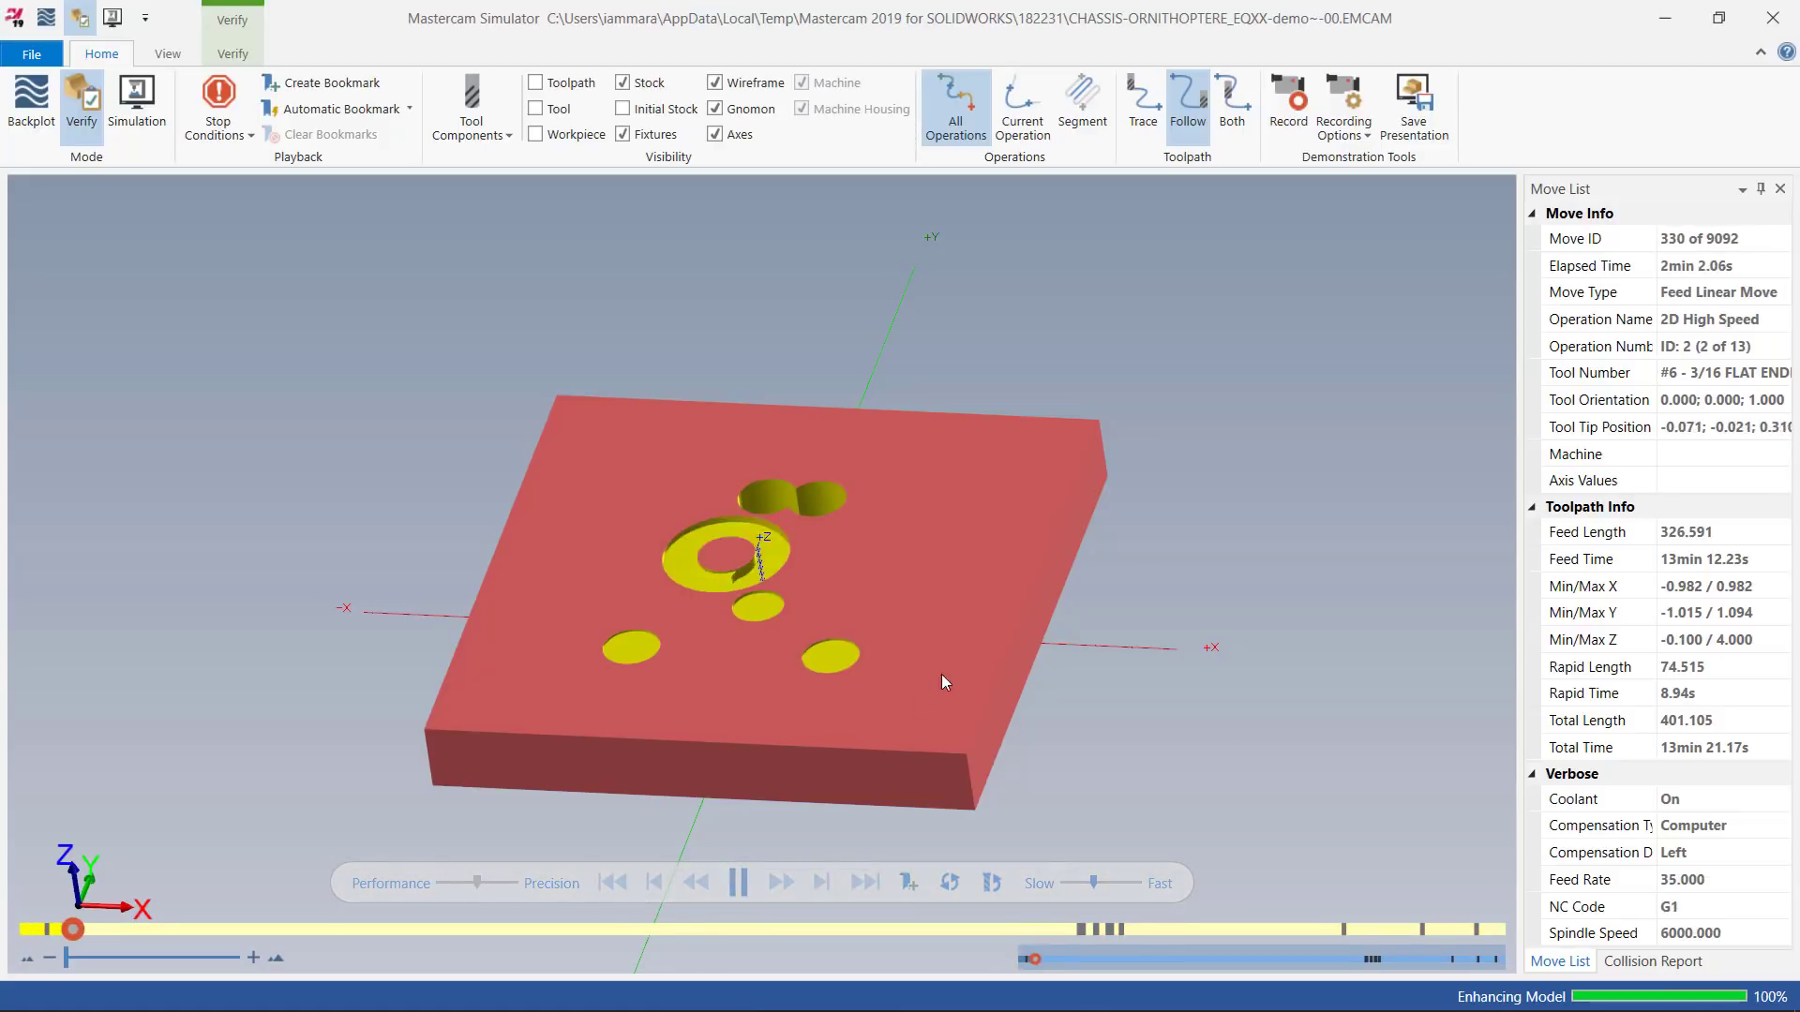
pyautogui.moveTo(940, 648); pyautogui.dragTo(943, 720, button='middle')
pyautogui.scroll(2, 897, 547)
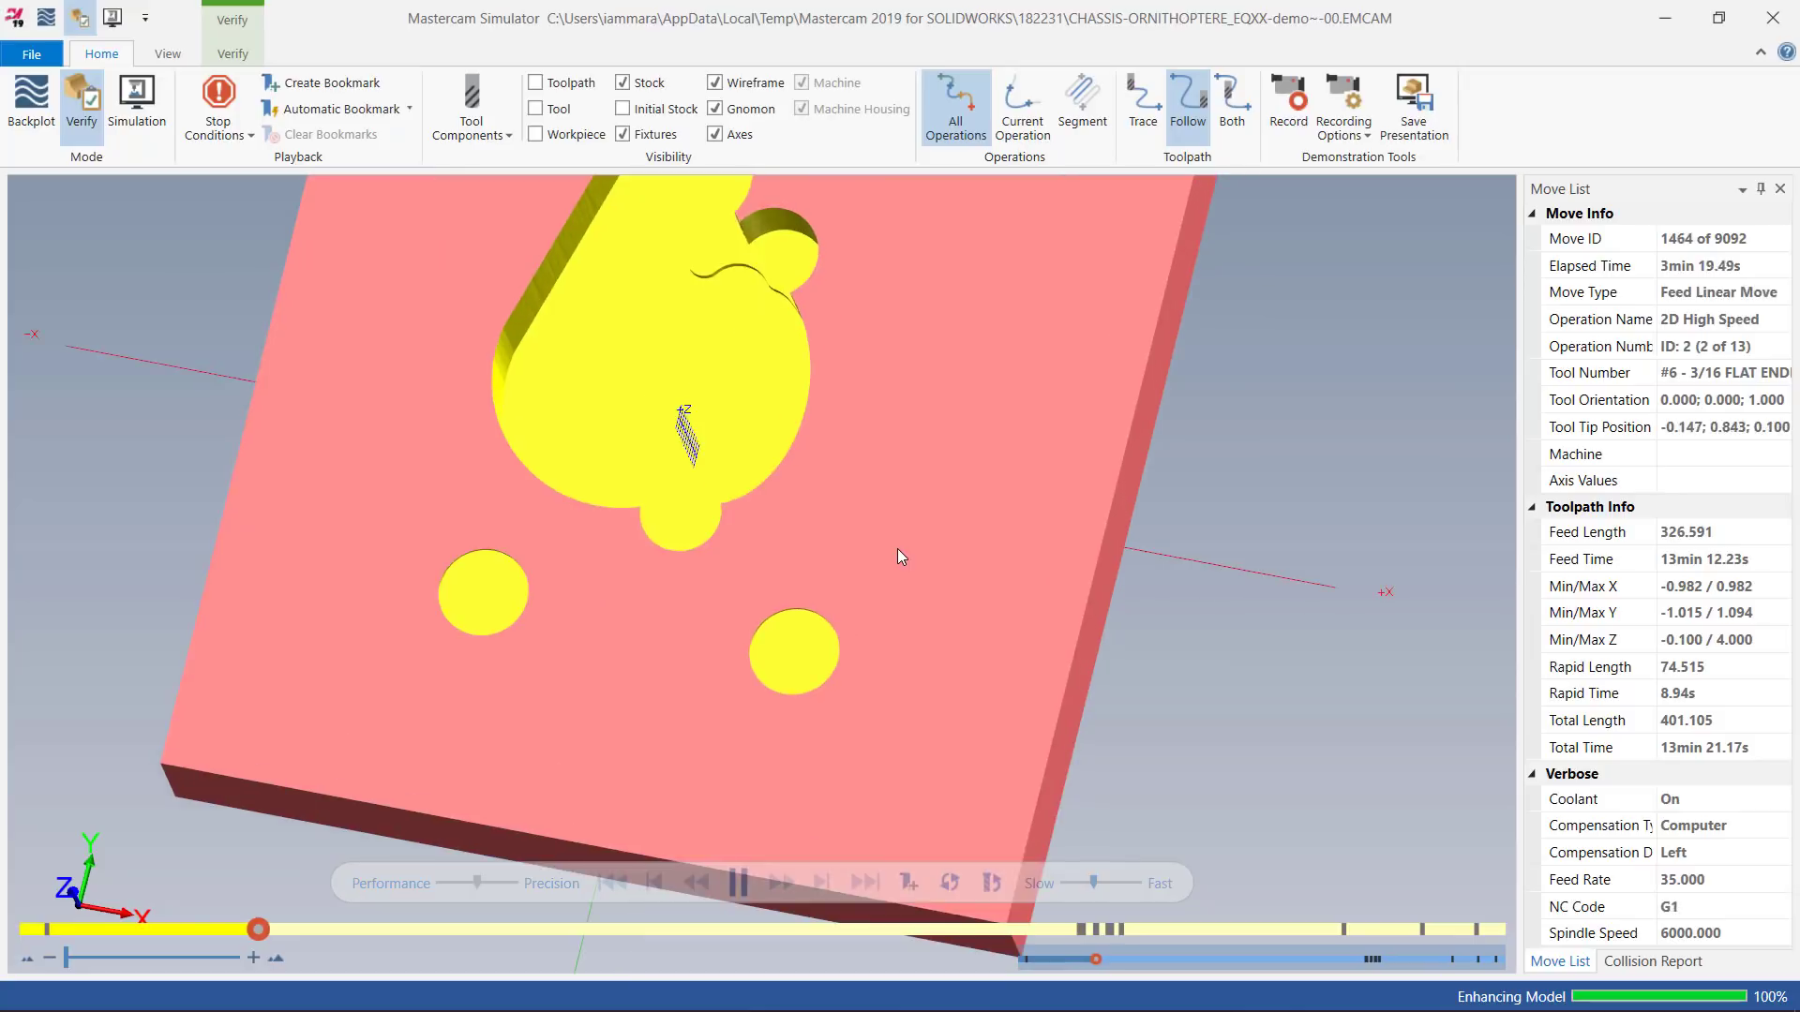
pyautogui.scroll(-2, 897, 546)
pyautogui.scroll(1, 897, 540)
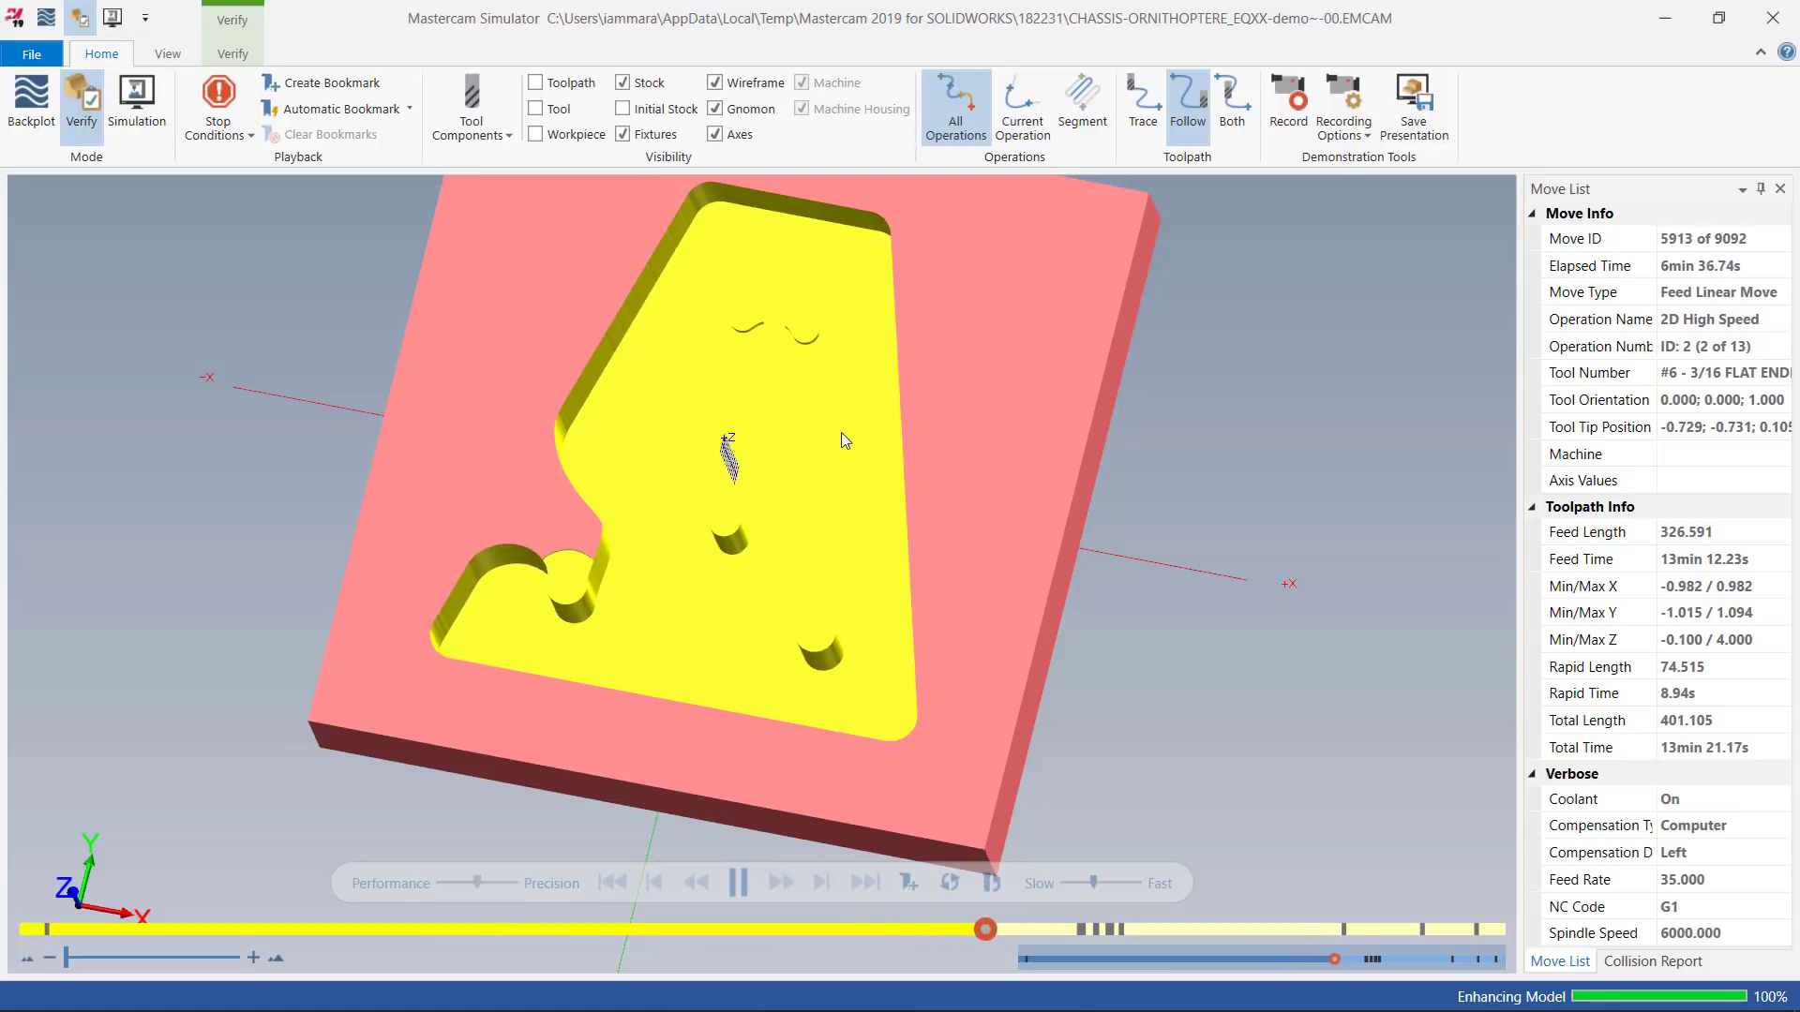
pyautogui.moveTo(837, 434); pyautogui.dragTo(818, 424, button='middle')
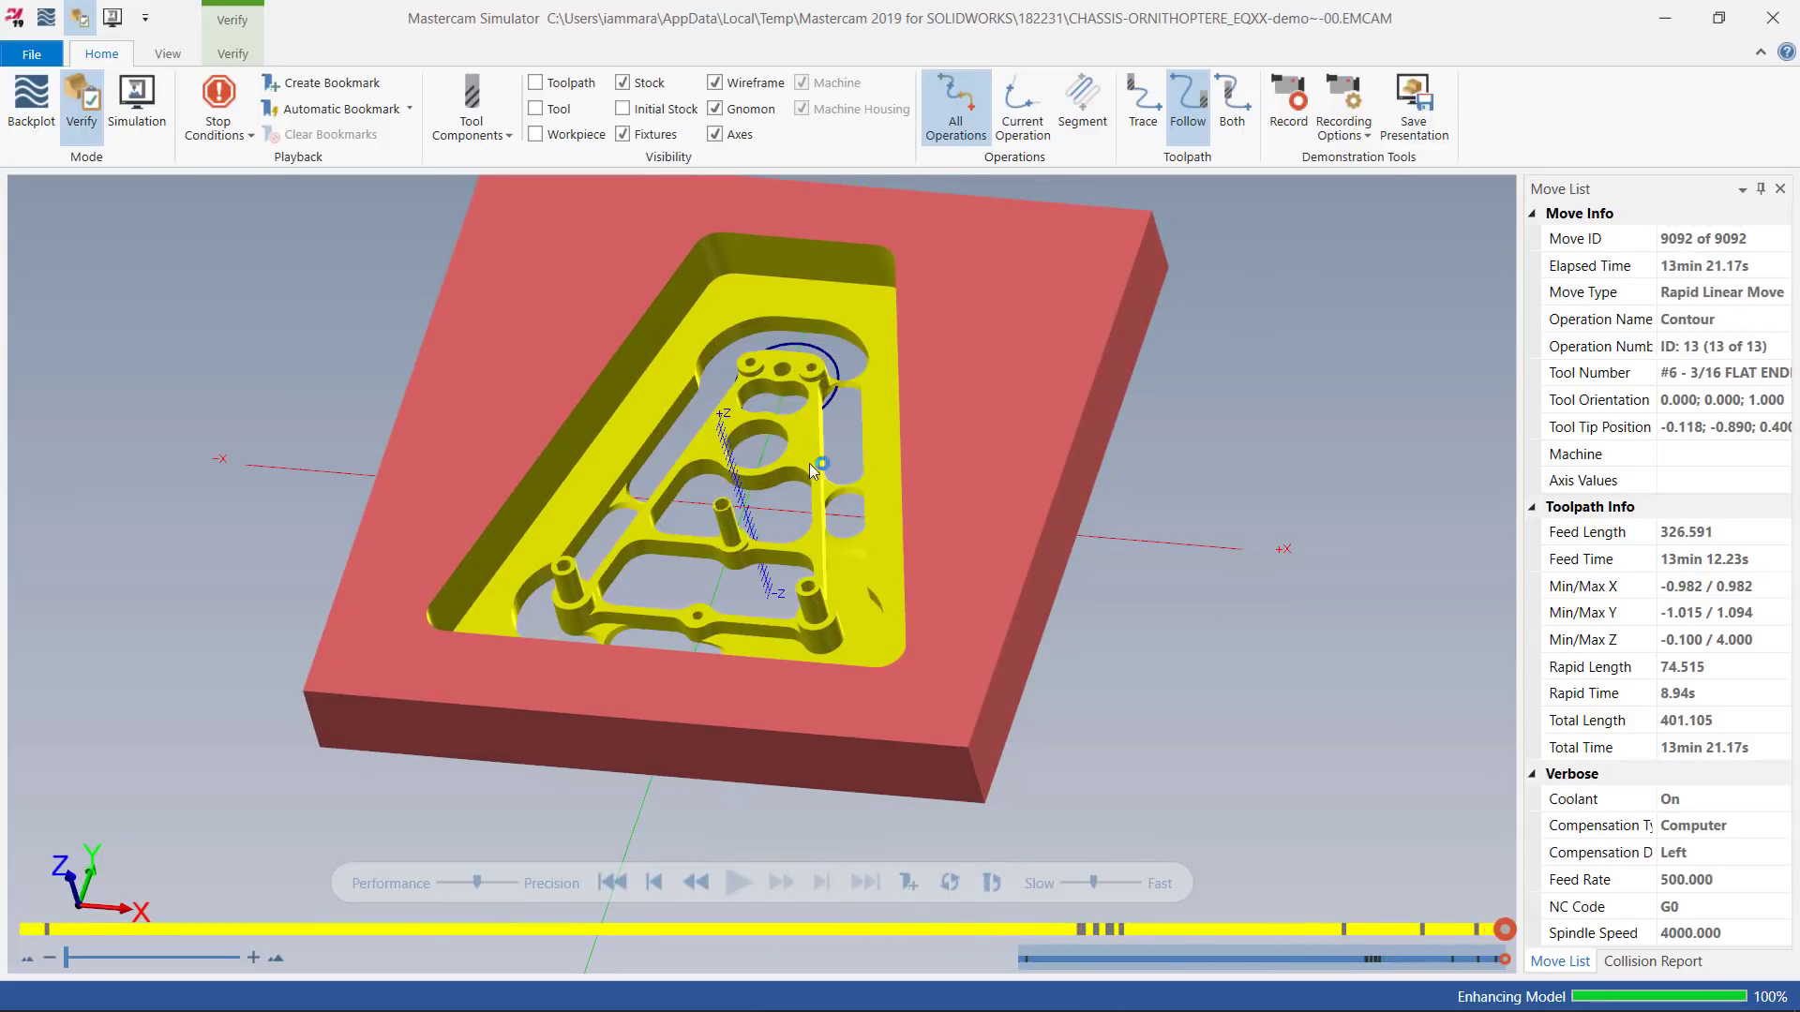
# Inspect the holding tabs around the simulated chassis, especially along the edge between the two tall posts, and close the simulator.
pyautogui.moveTo(840, 588); pyautogui.dragTo(811, 658, button='middle')
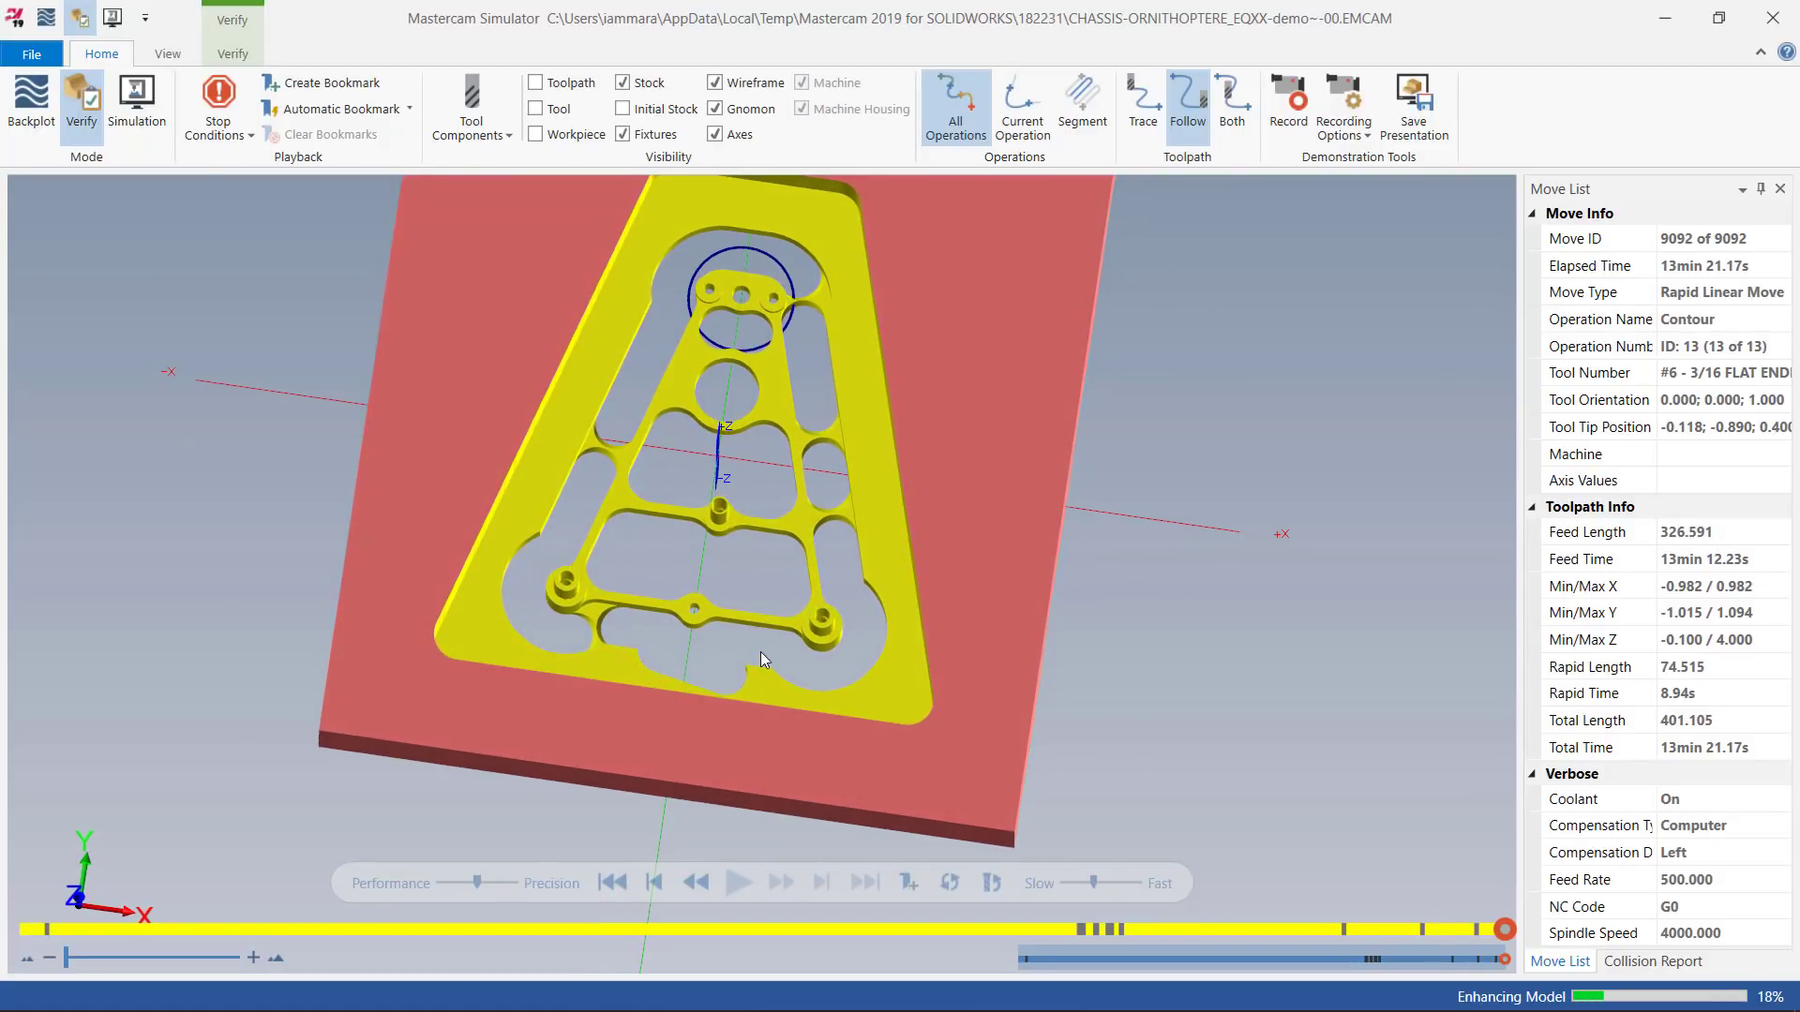
pyautogui.scroll(5, 761, 656)
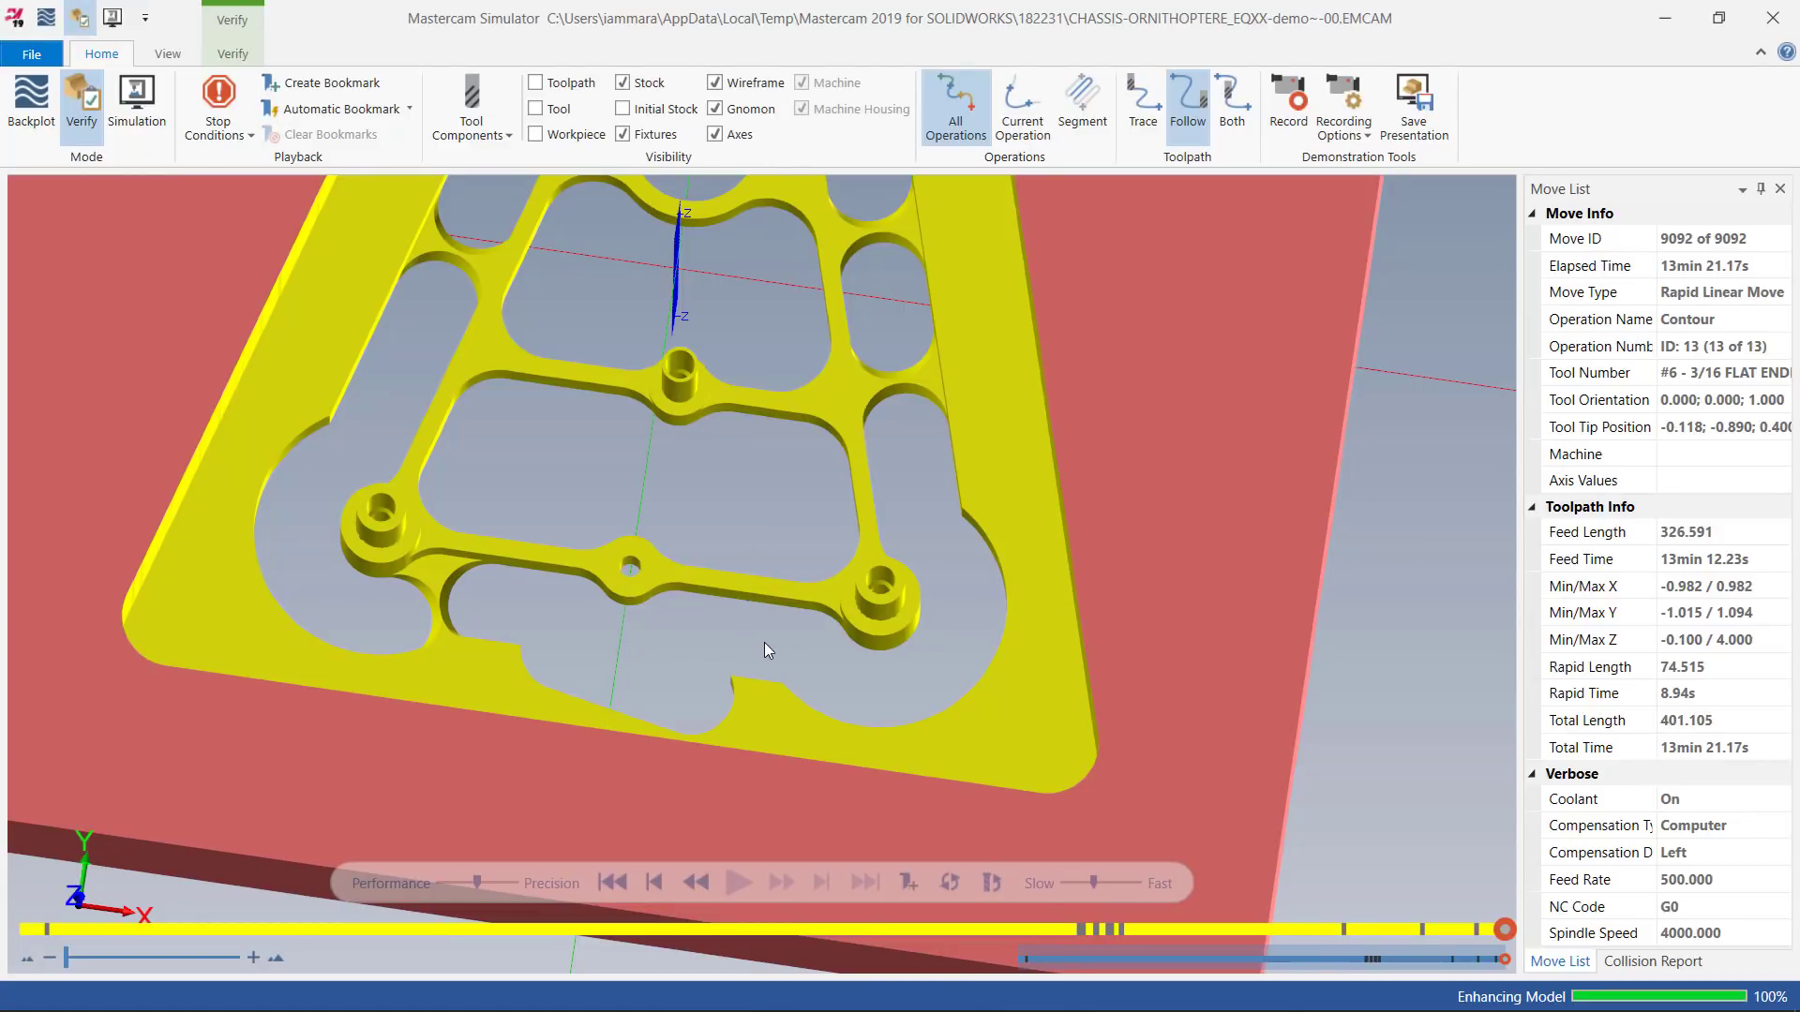
pyautogui.scroll(-2, 767, 642)
pyautogui.scroll(-2, 793, 576)
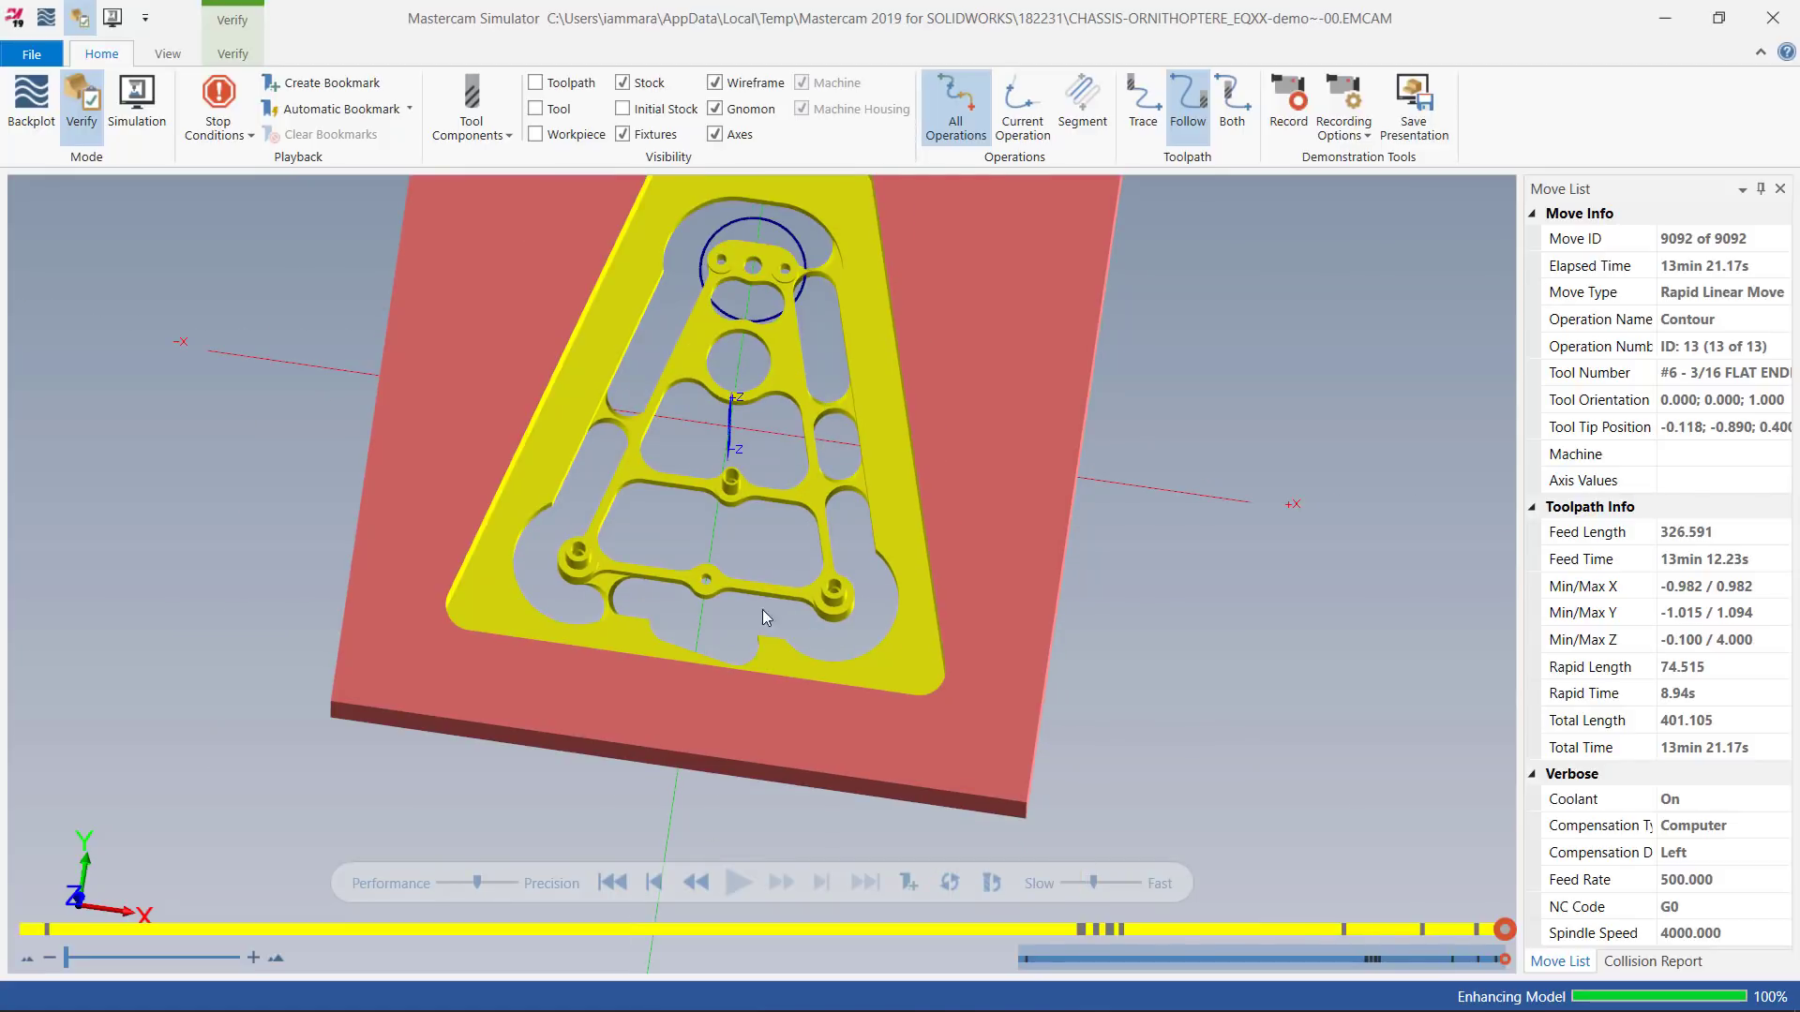
pyautogui.click(1788, 20)
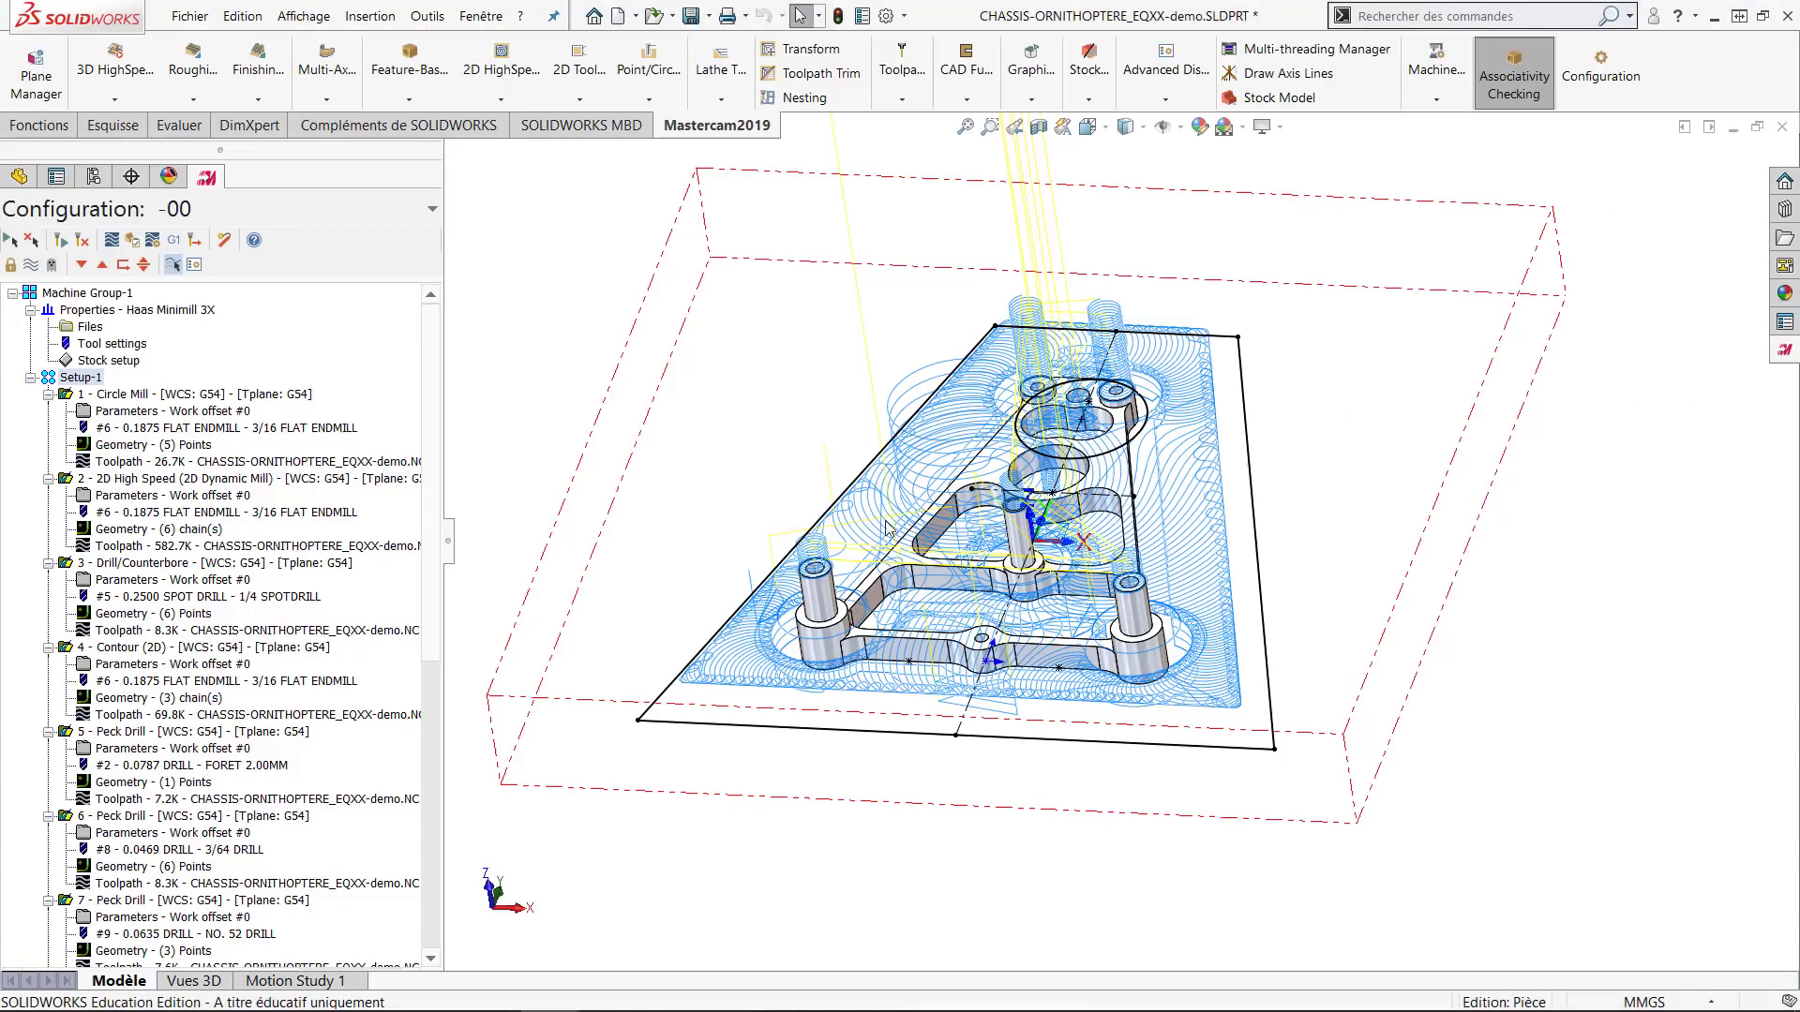
# Set the manual tab position of the 13 - Contour (2D) operation to Midpoint, accept the parameters, and regenerate its toolpath.
pyautogui.moveTo(432, 646); pyautogui.dragTo(486, 932)
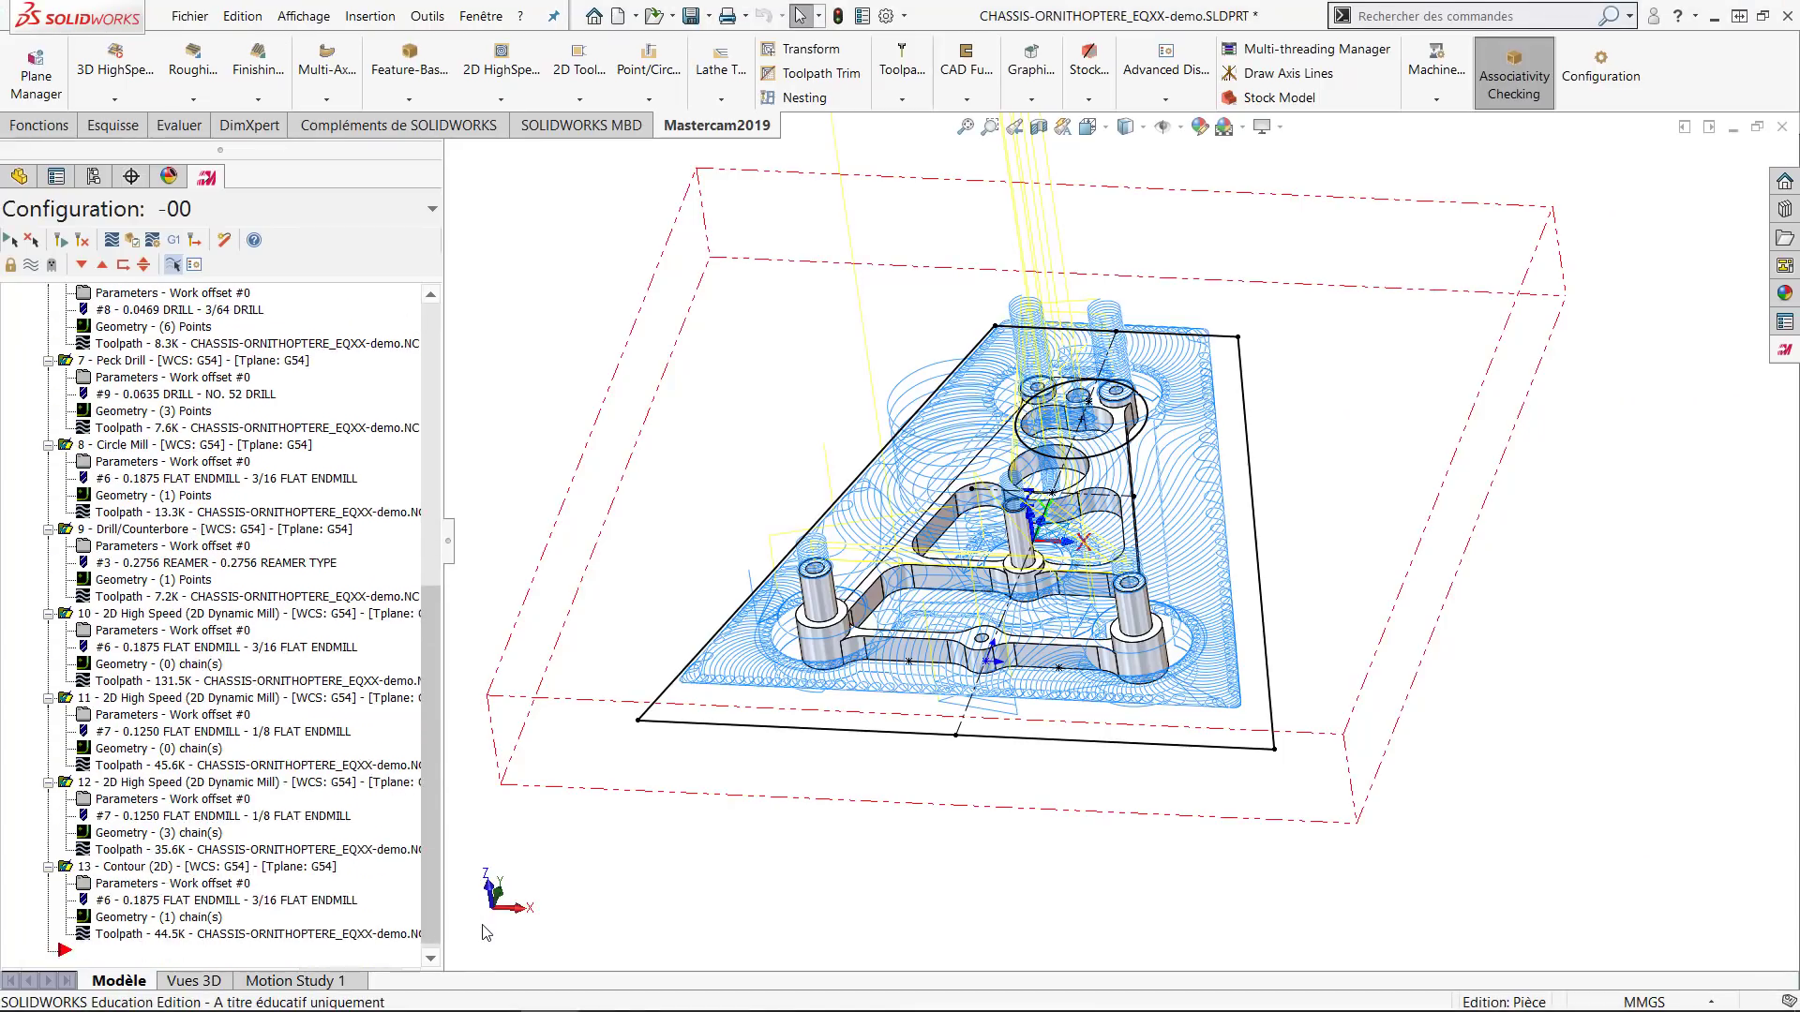
pyautogui.click(132, 884)
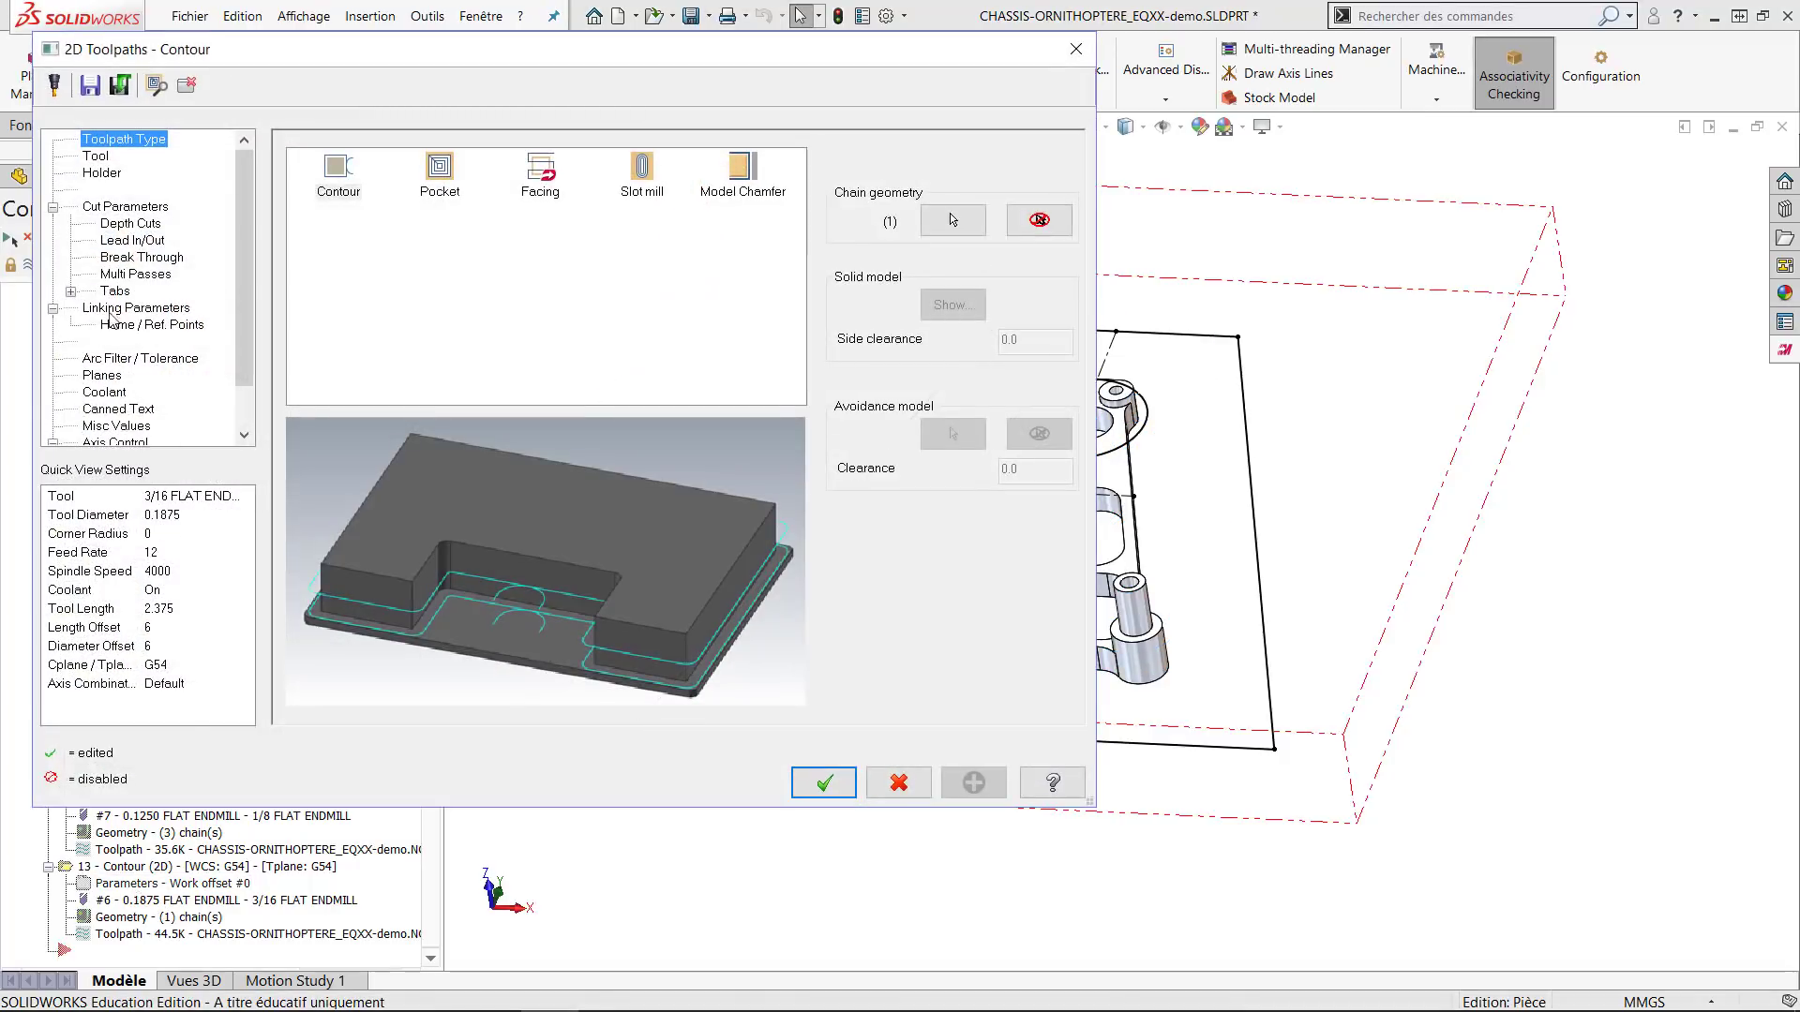
pyautogui.click(114, 291)
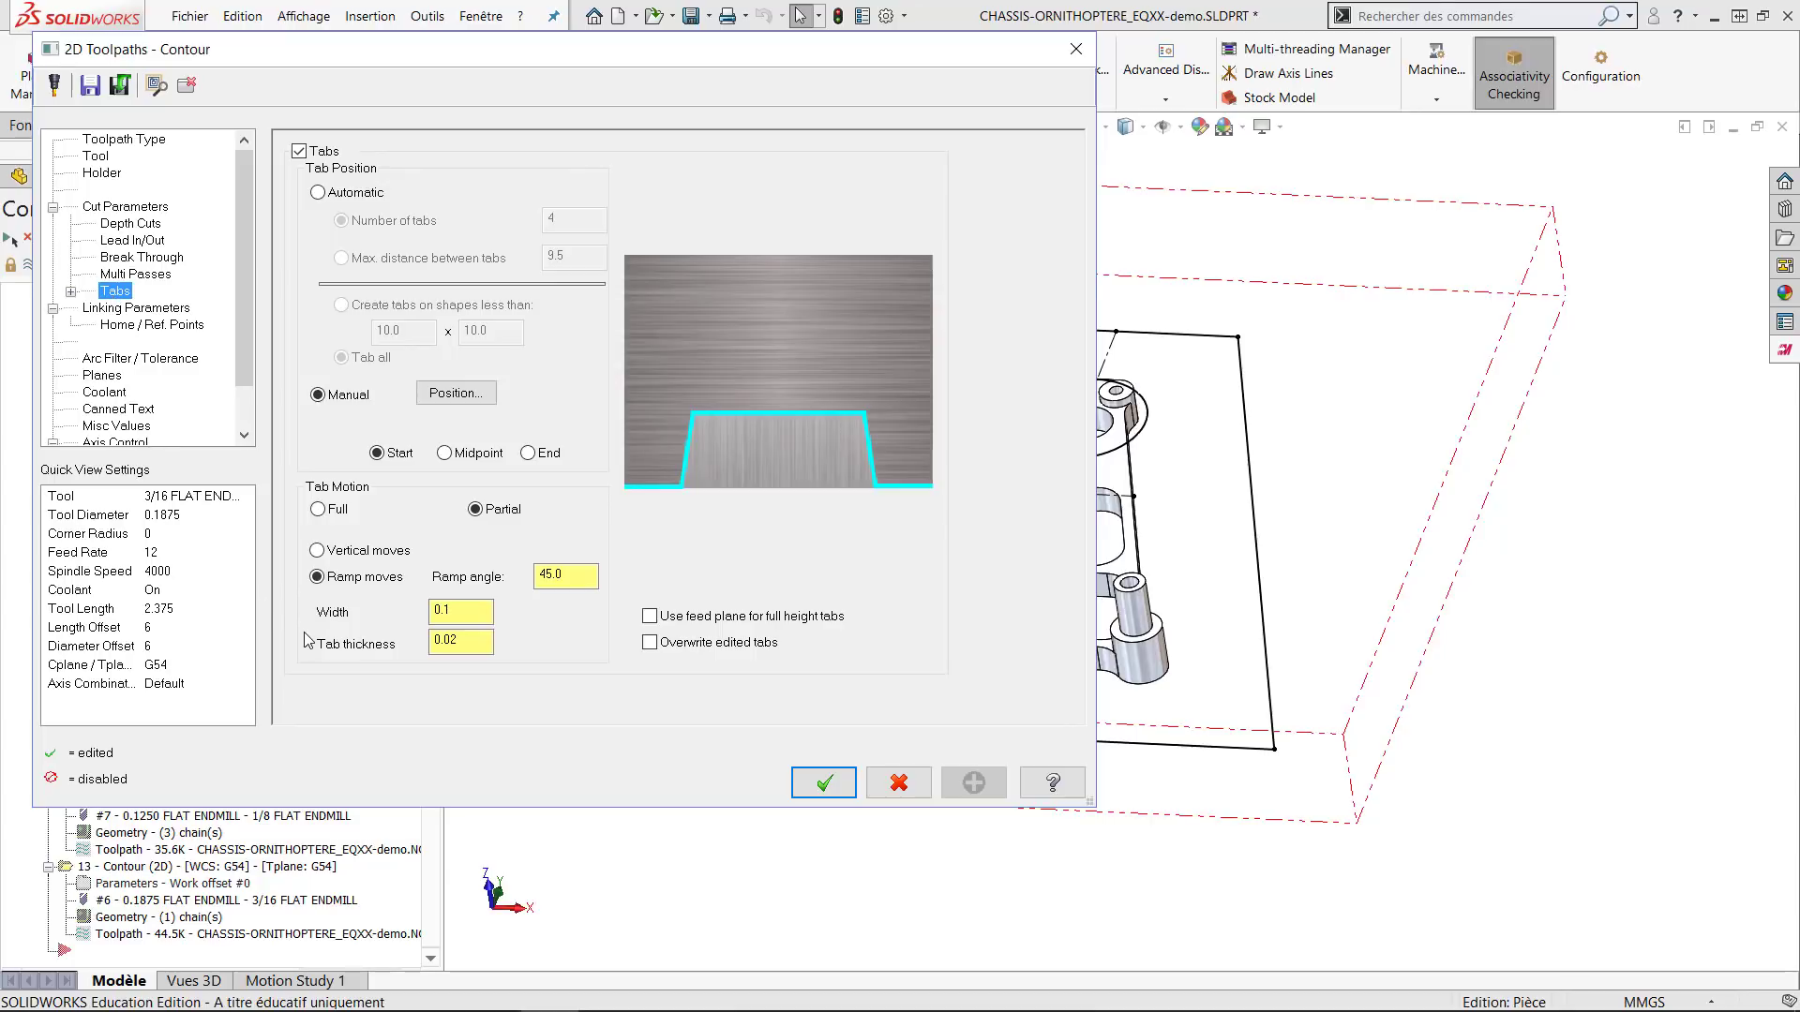
pyautogui.click(445, 454)
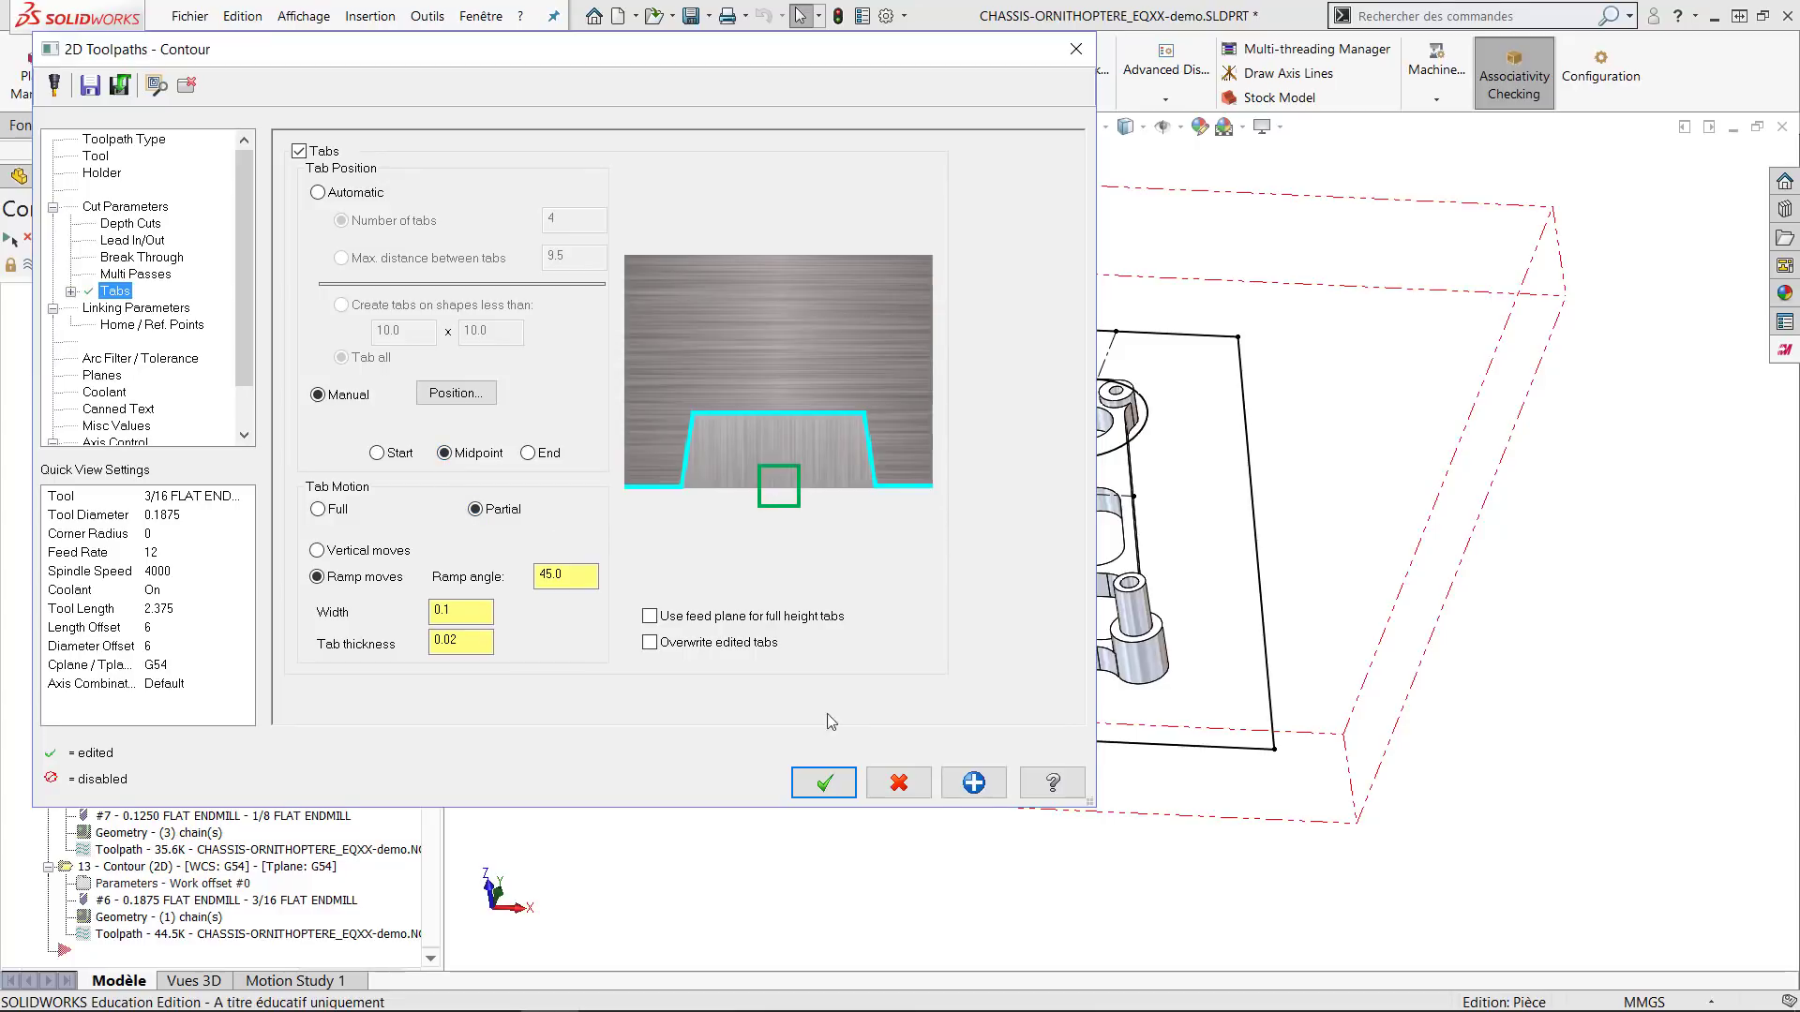
pyautogui.click(842, 785)
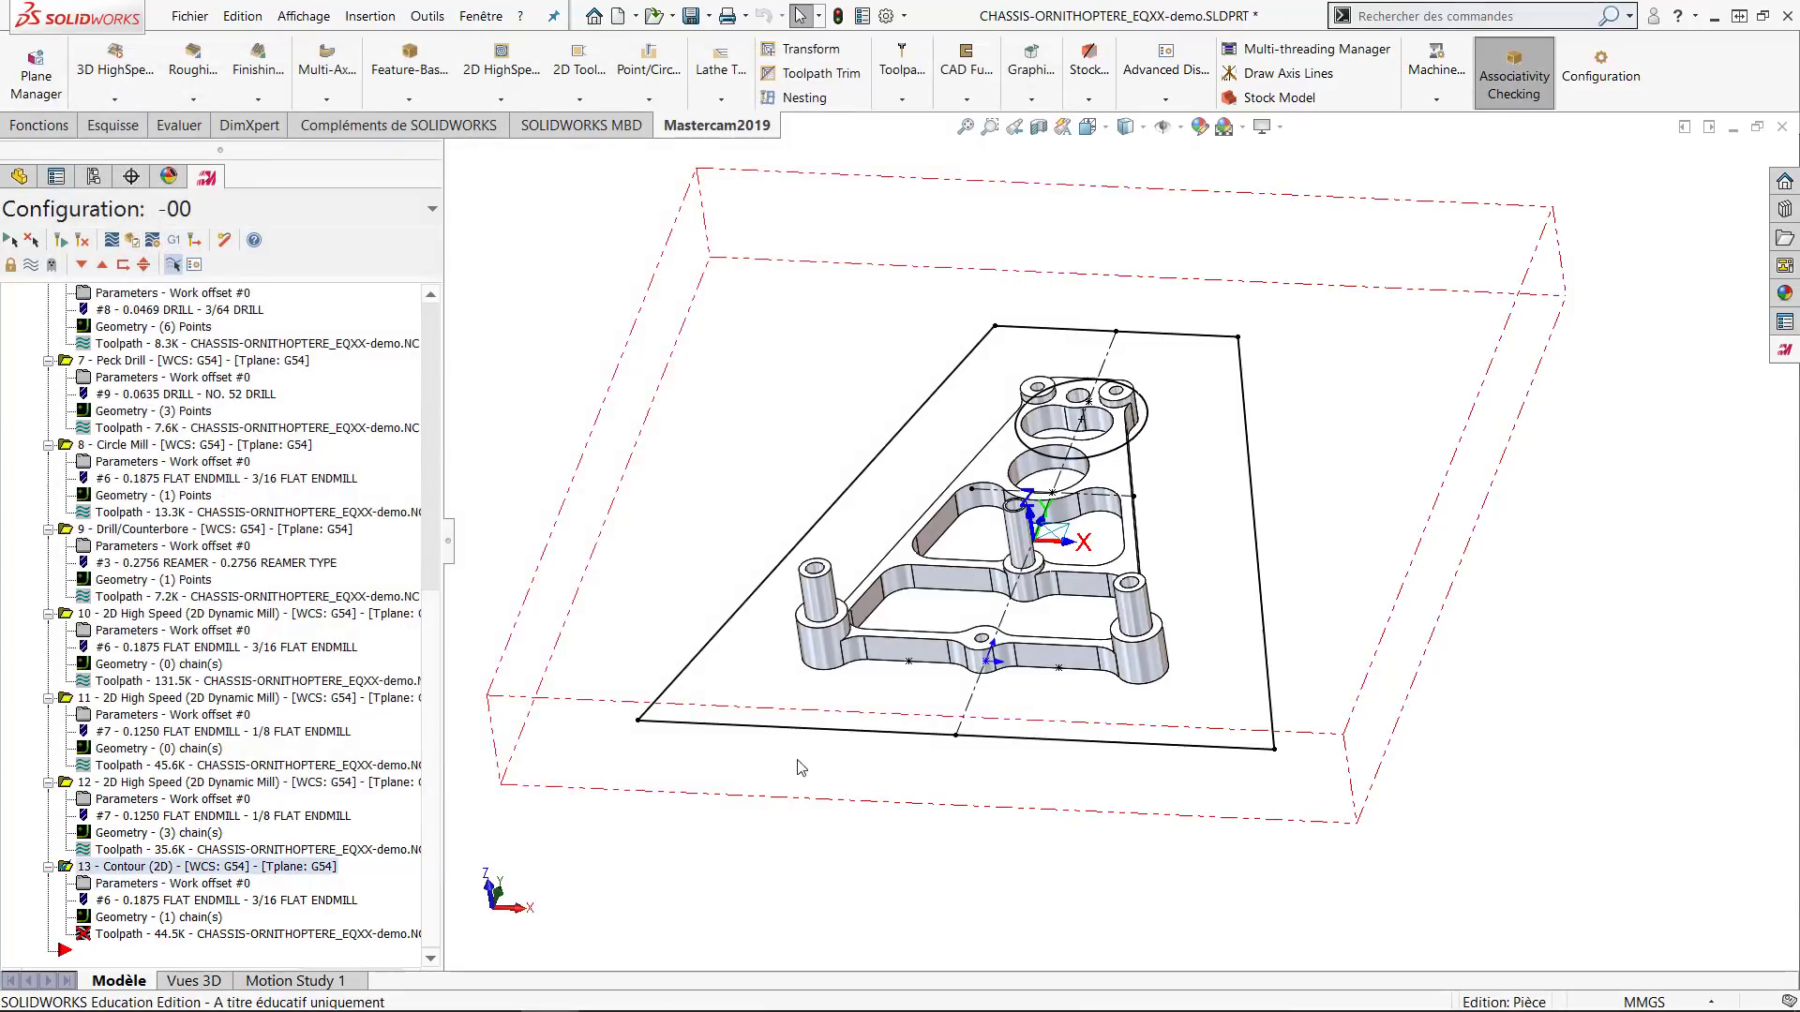
pyautogui.click(81, 241)
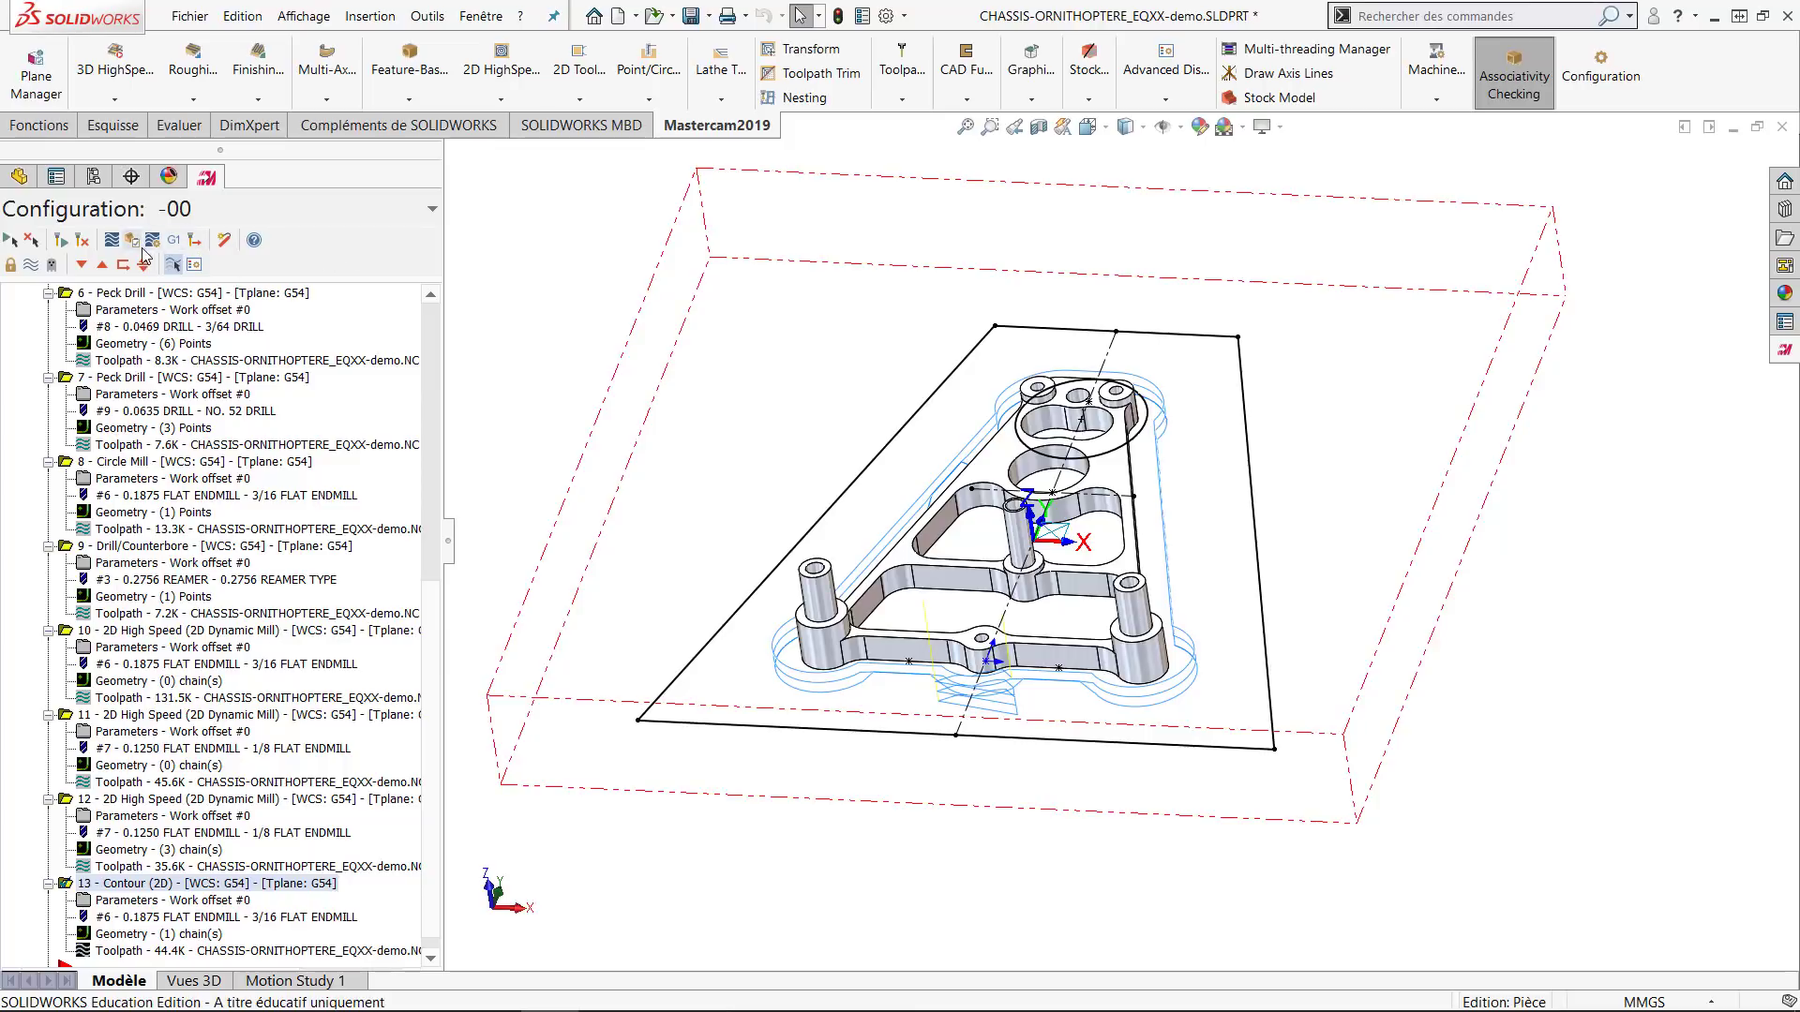
# Verify all Setup-1 operations again in the simulator, running the simulation at its fastest speed.
pyautogui.moveTo(429, 506); pyautogui.dragTo(436, 298)
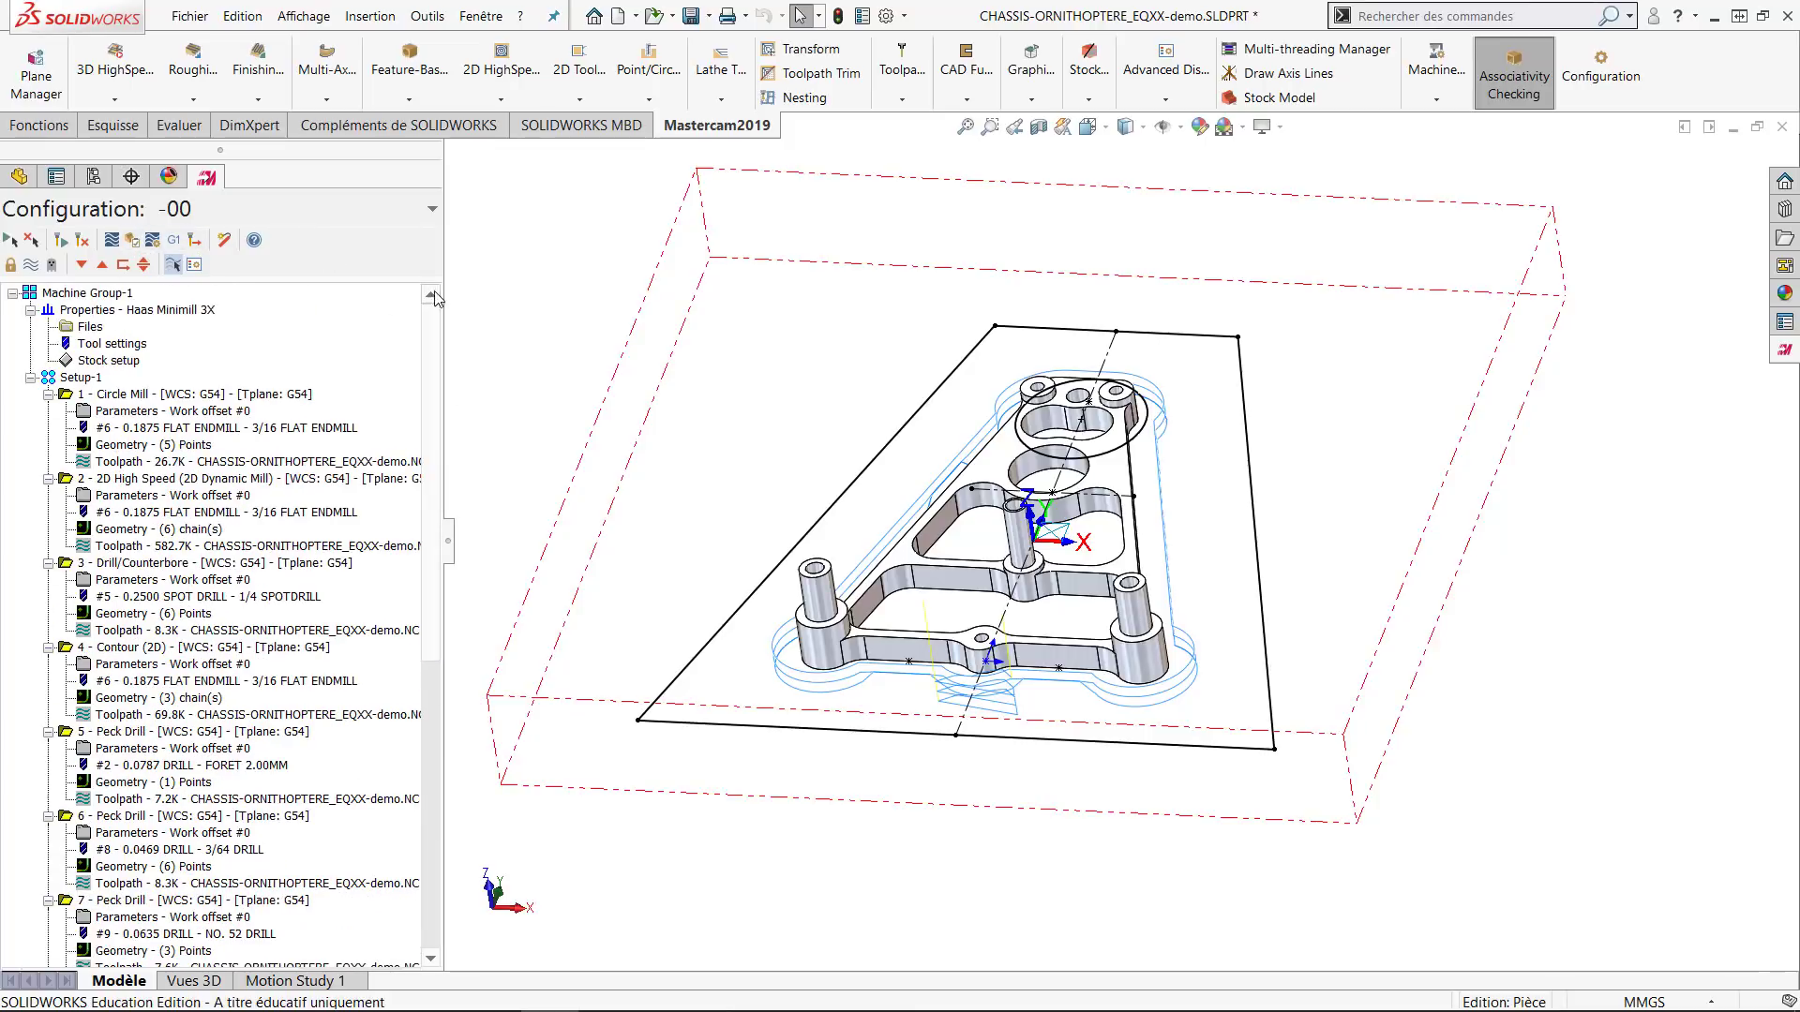
pyautogui.click(93, 381)
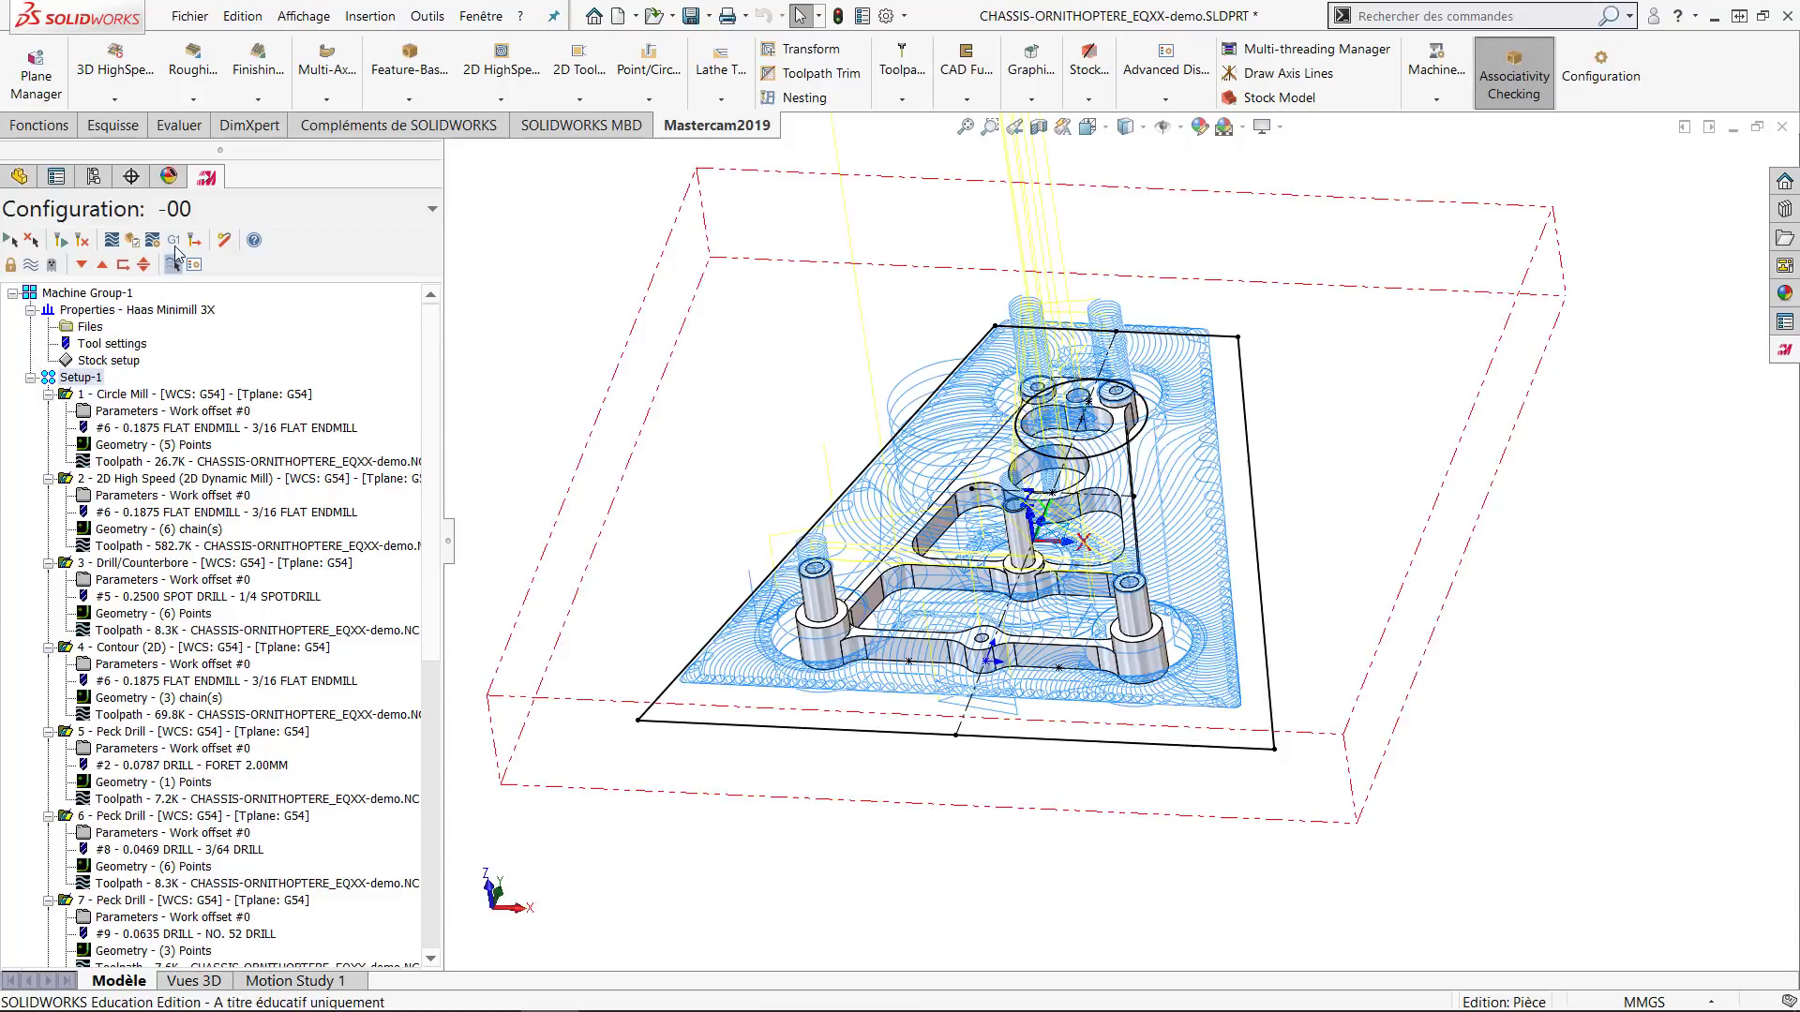
pyautogui.click(131, 240)
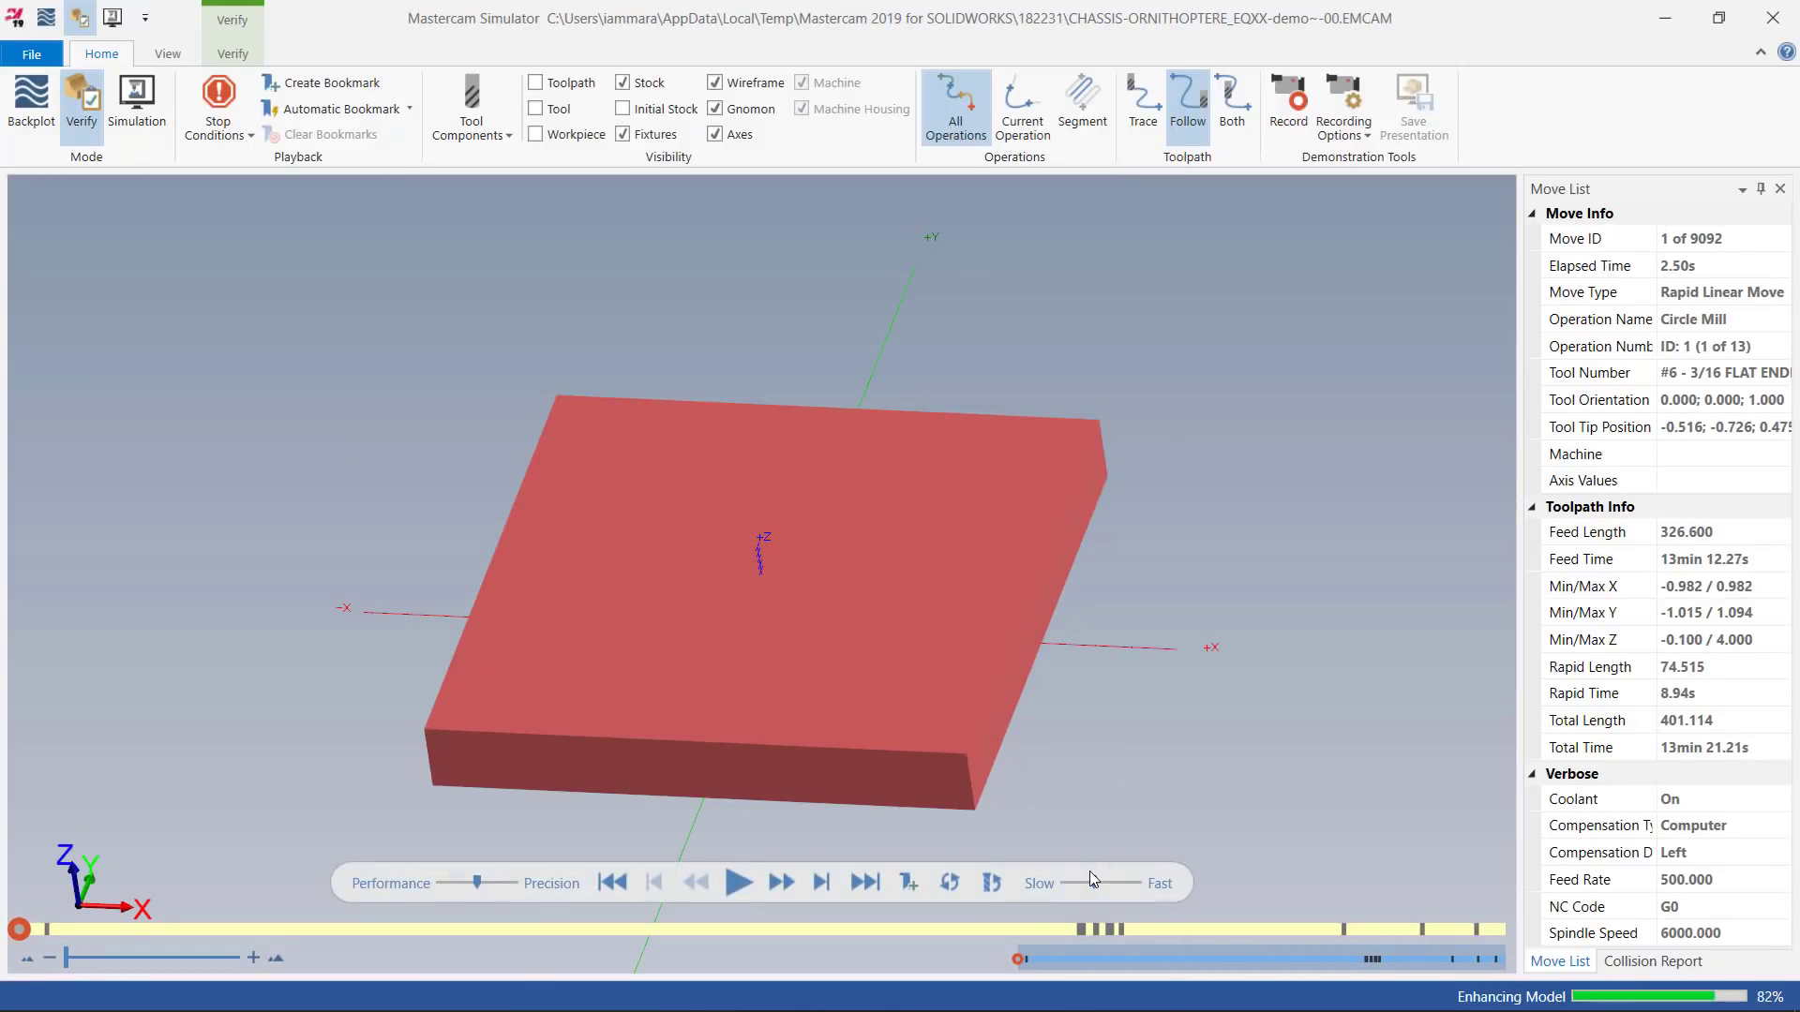
pyautogui.moveTo(1094, 884); pyautogui.dragTo(1135, 884)
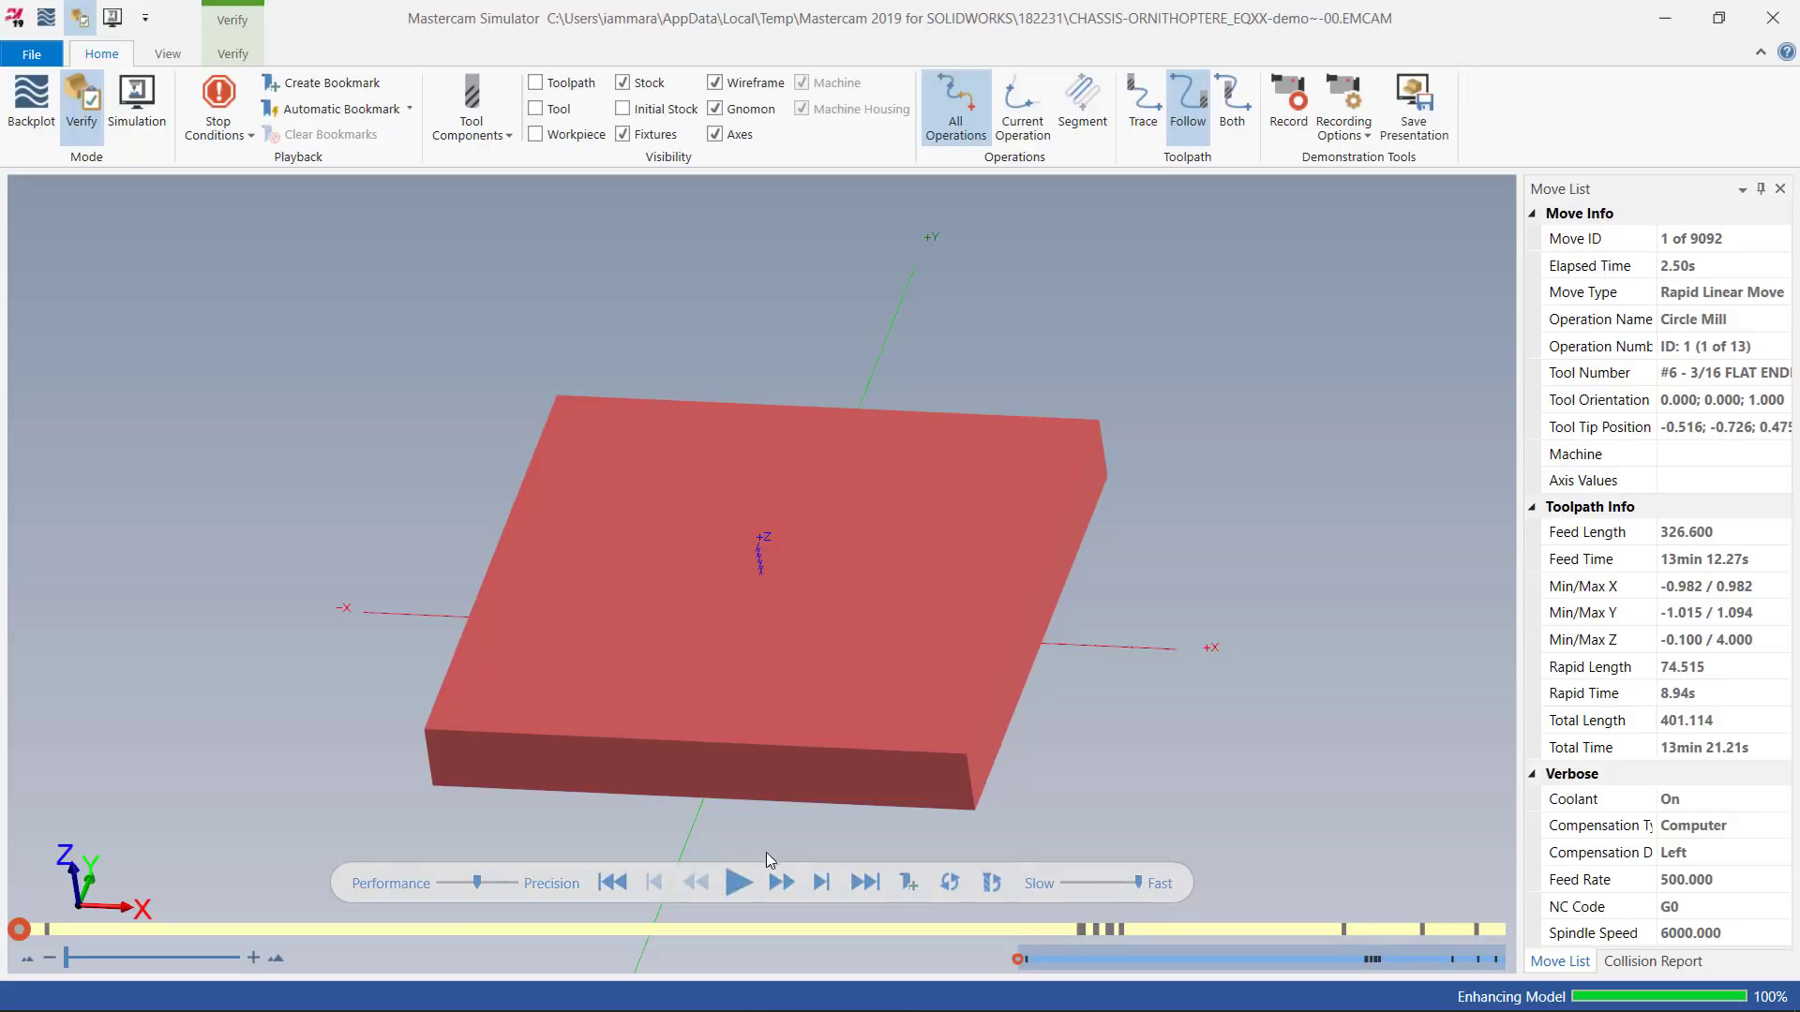
pyautogui.click(739, 882)
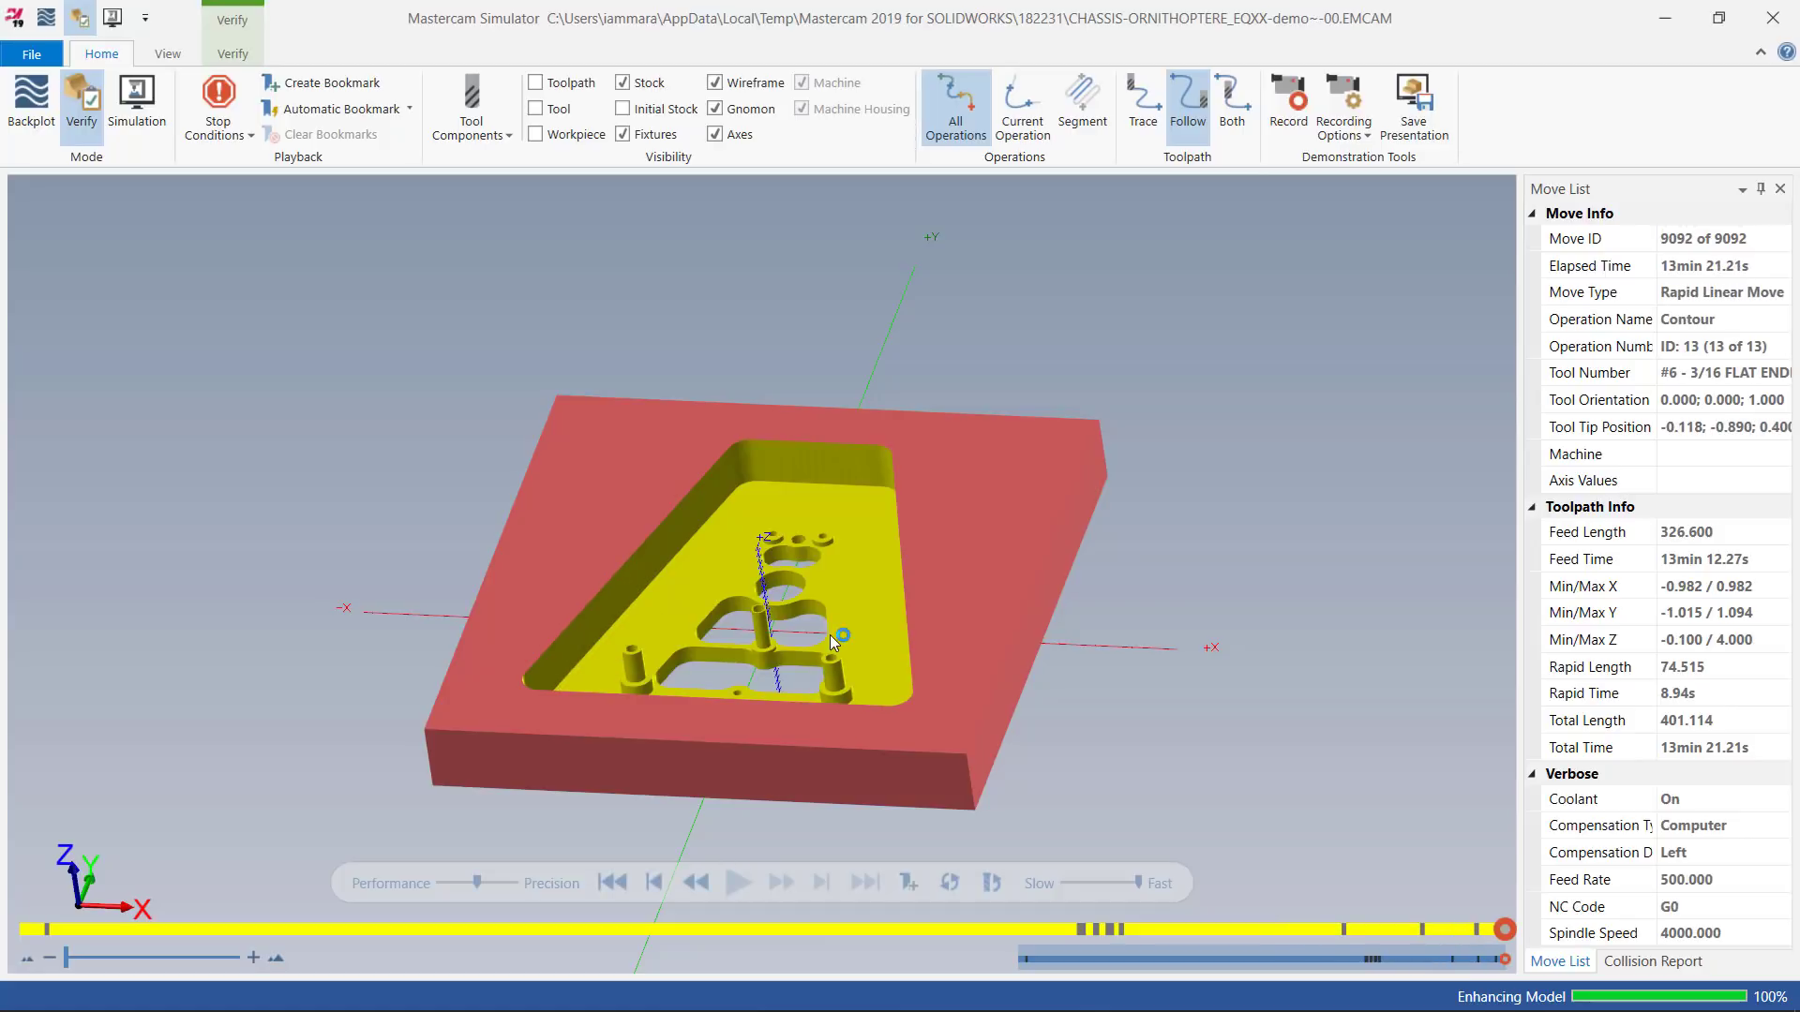
# Examine the tabs and machined features around the simulated chassis, and show the workpiece model over the cut stock.
pyautogui.moveTo(825, 608); pyautogui.dragTo(839, 692, button='middle')
pyautogui.scroll(2, 840, 693)
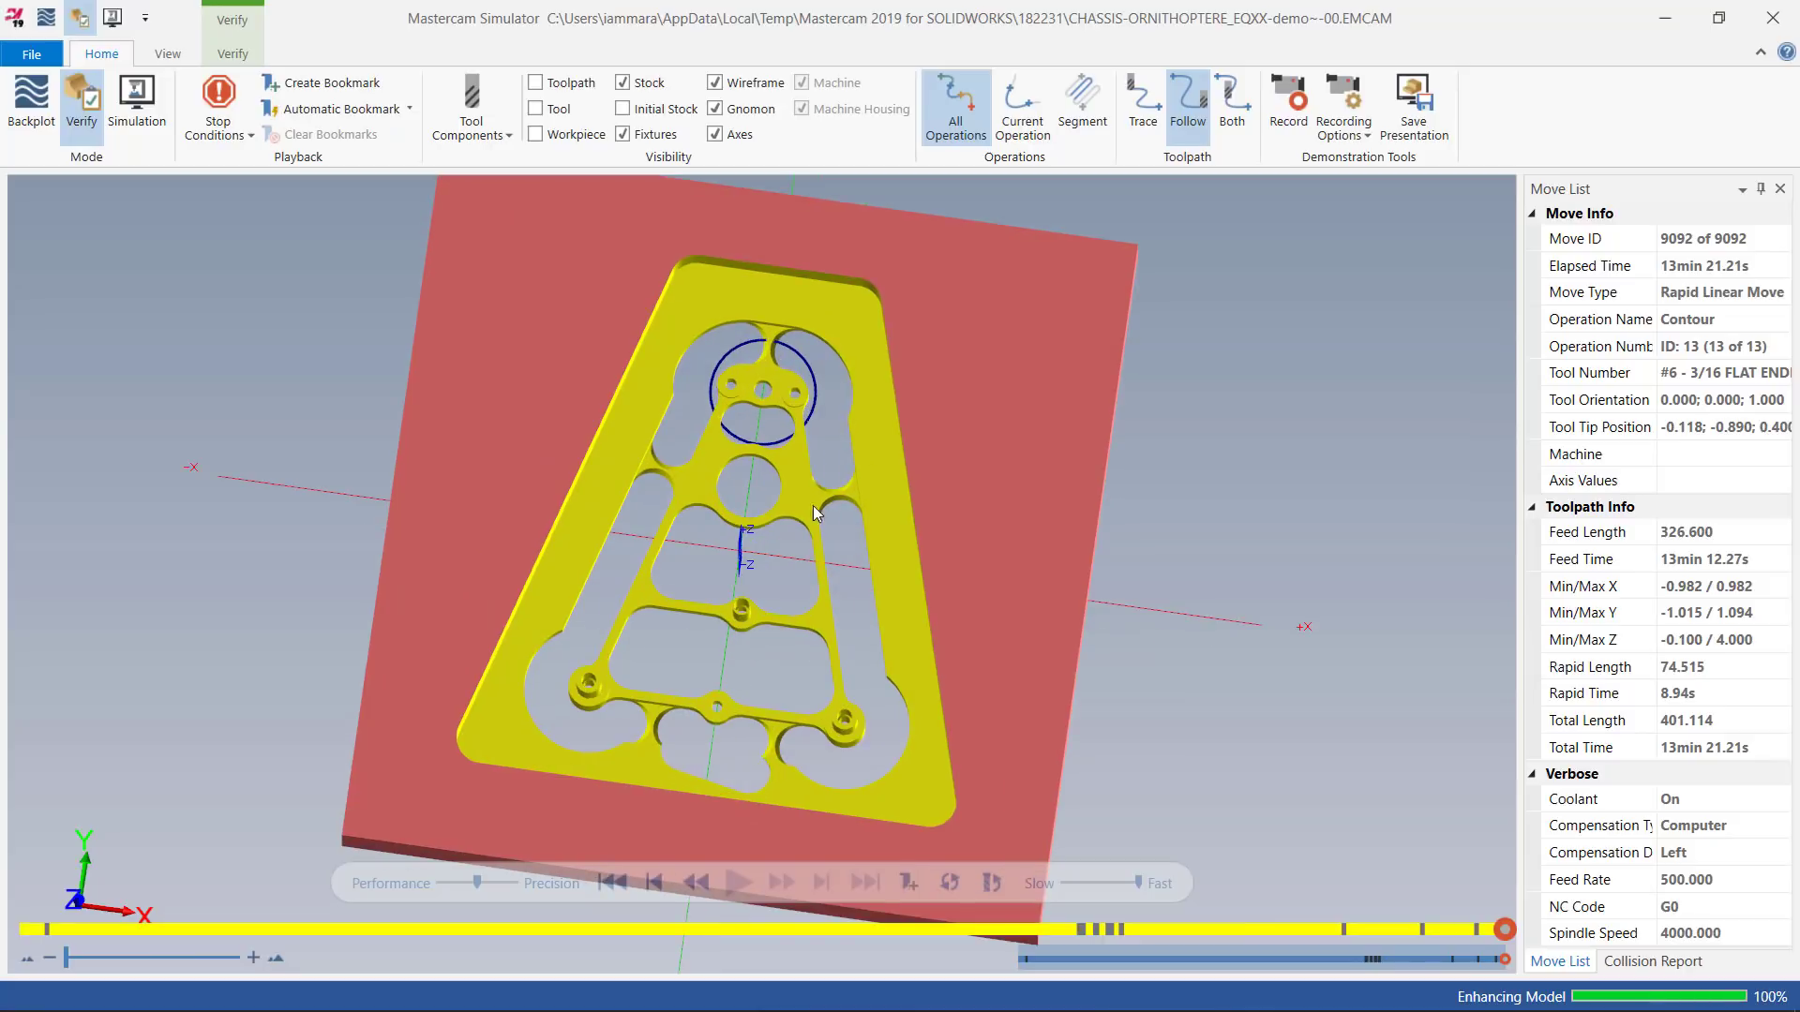
pyautogui.scroll(3, 815, 394)
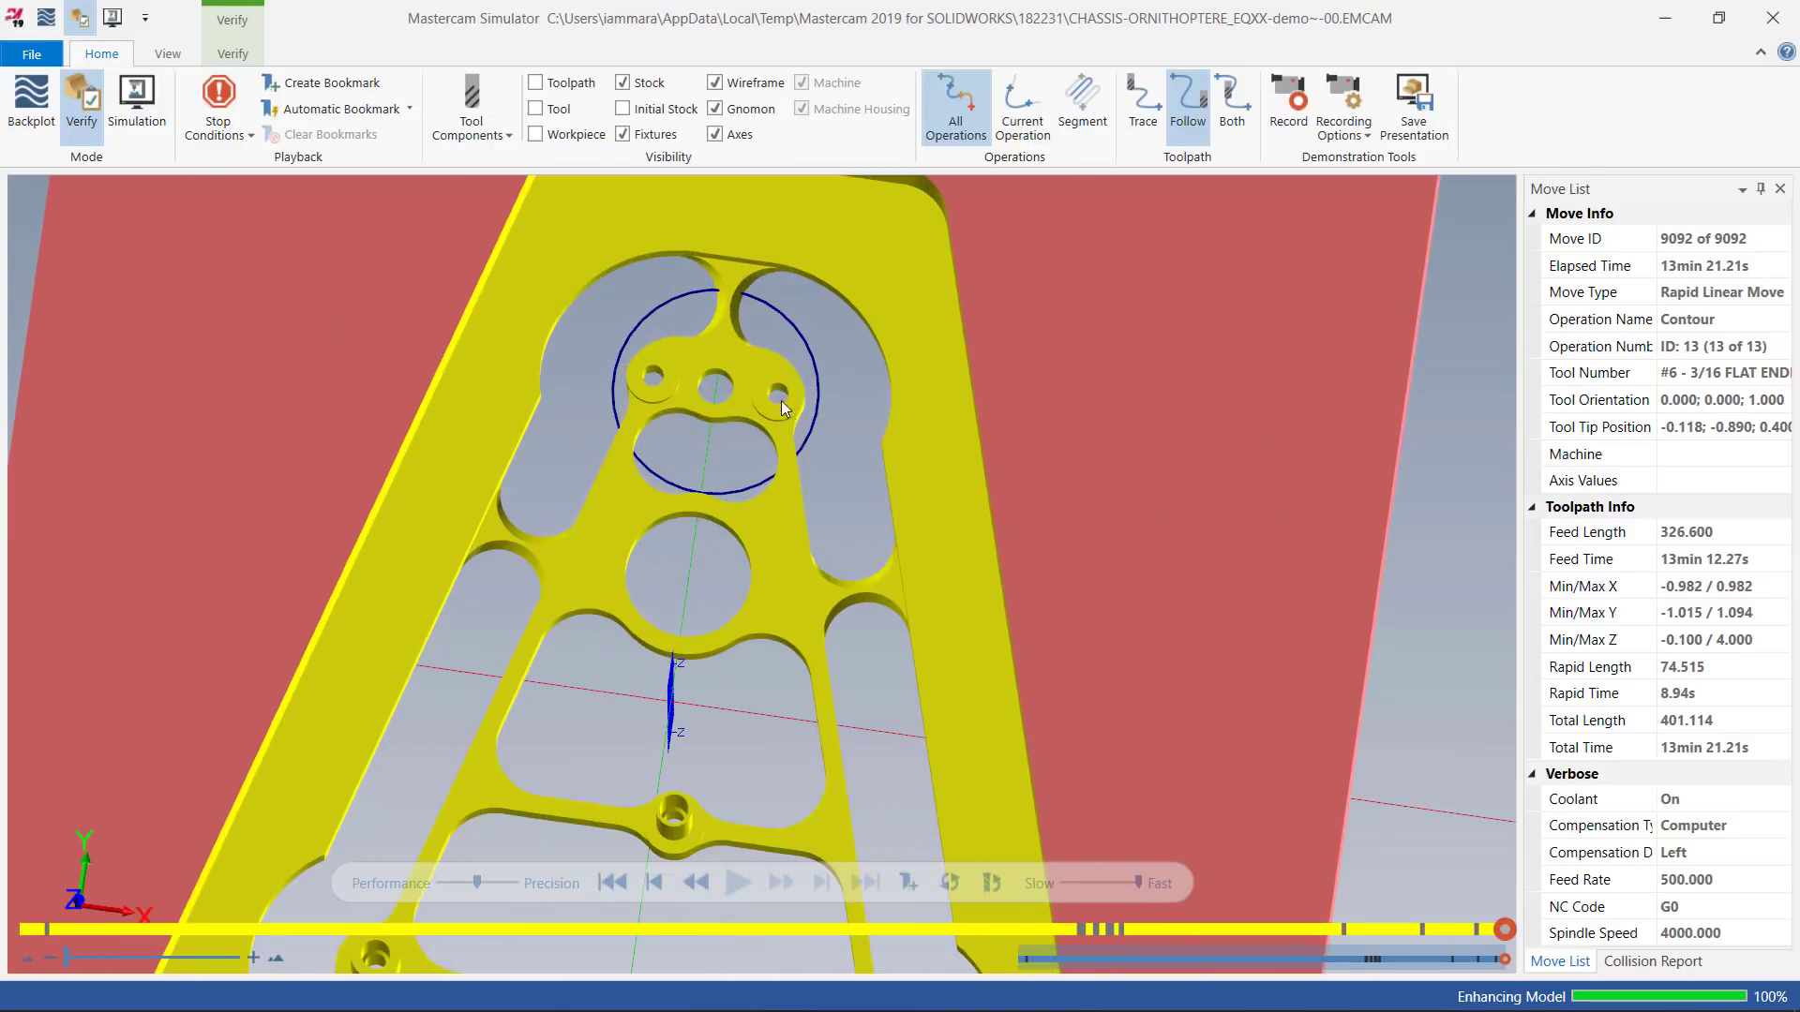
pyautogui.moveTo(780, 401); pyautogui.dragTo(777, 348, button='middle')
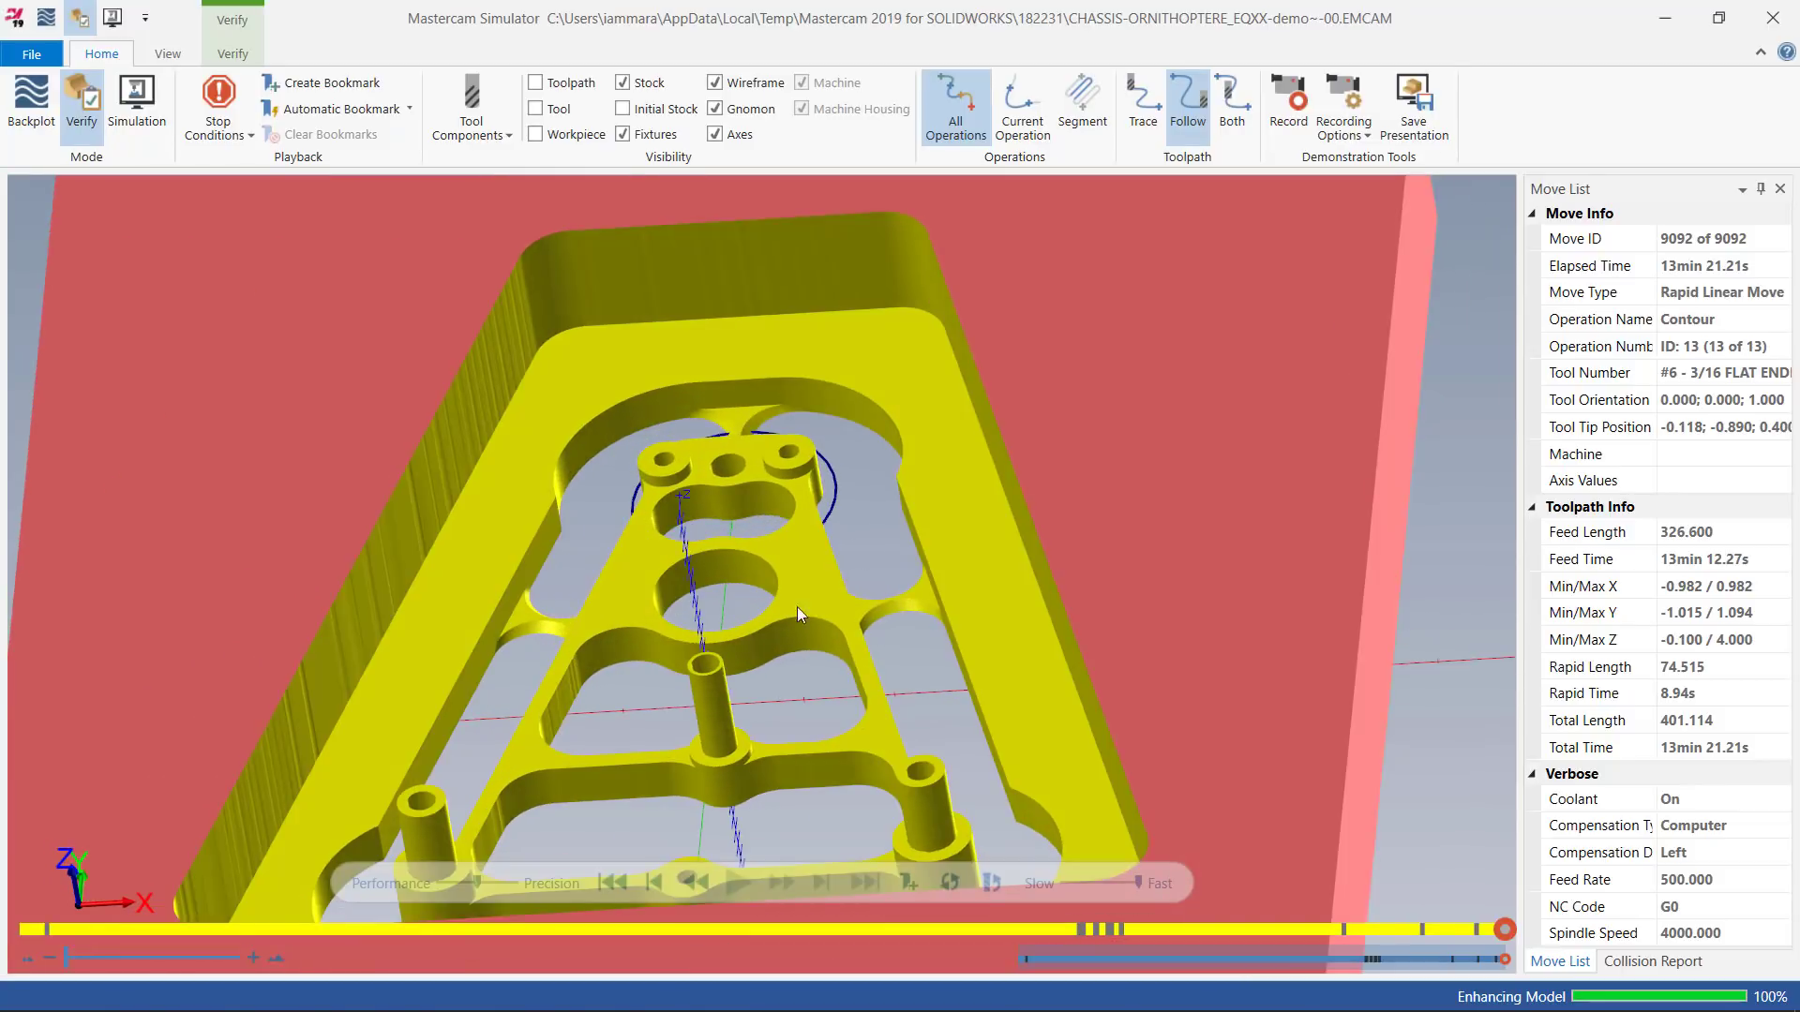
pyautogui.moveTo(547, 637); pyautogui.dragTo(812, 644, button='middle')
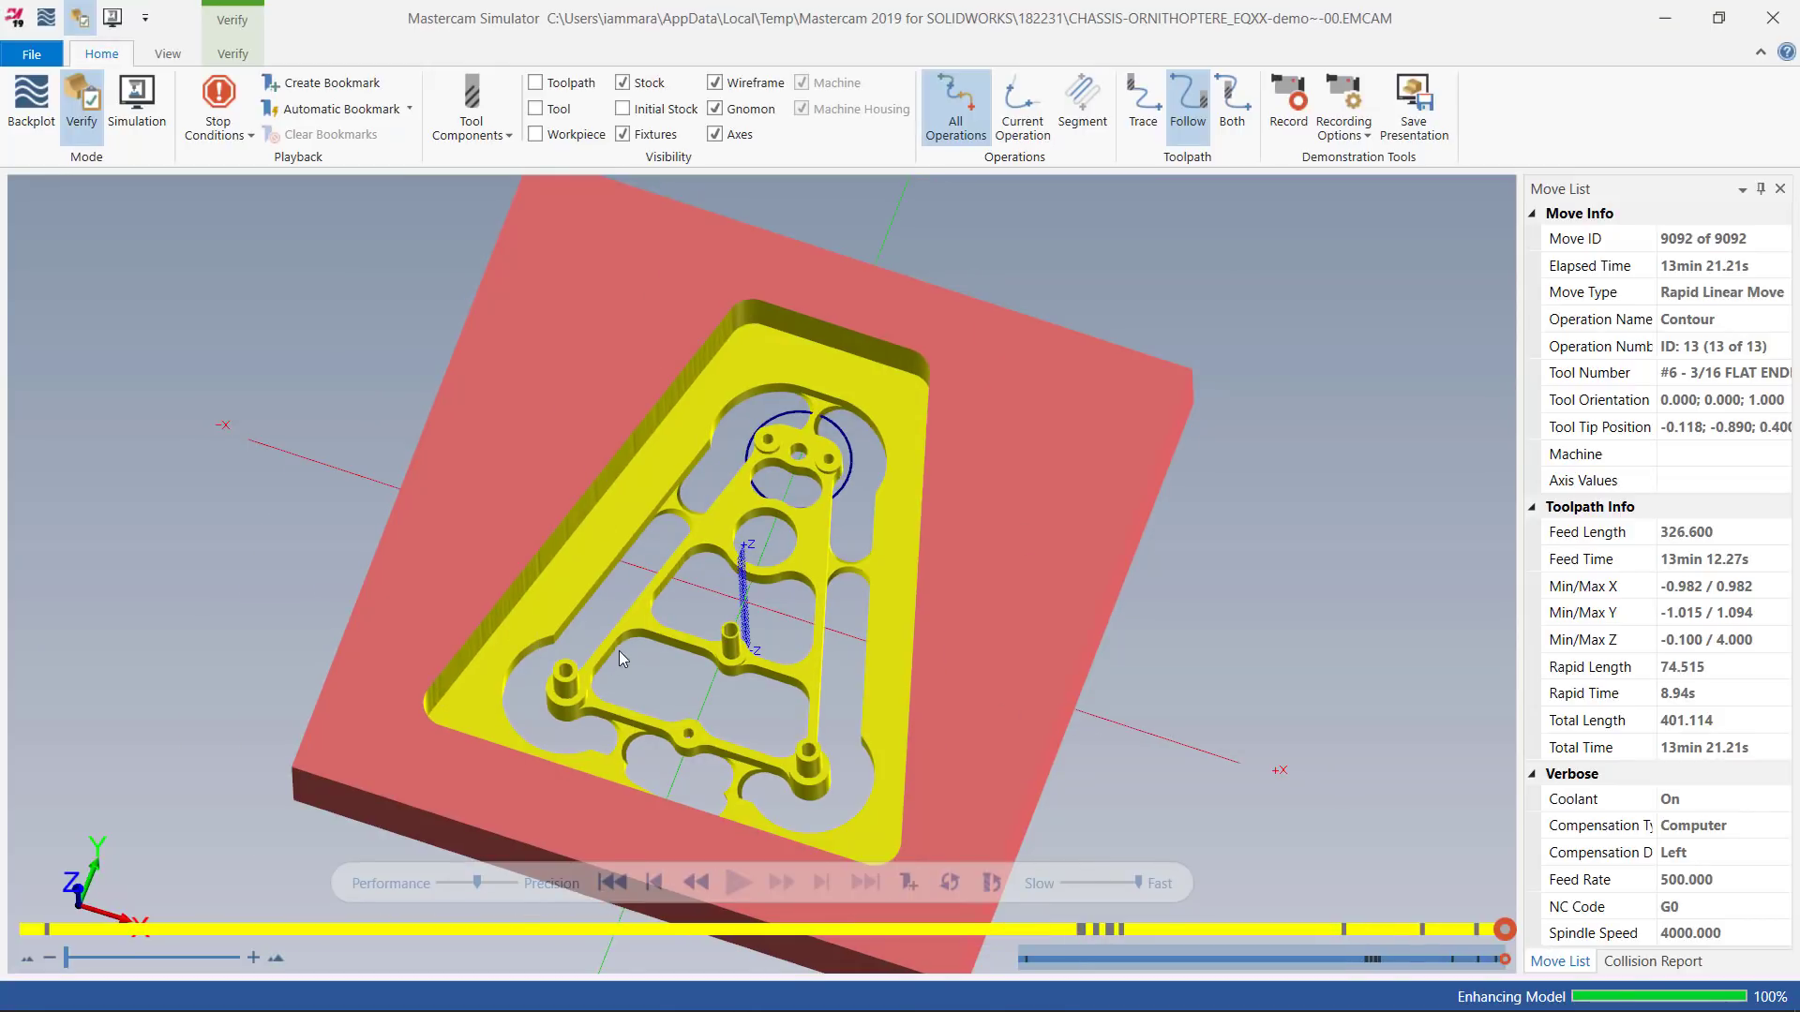
pyautogui.moveTo(619, 652)
pyautogui.mouseDown(button='middle')
pyautogui.moveTo(615, 675)
pyautogui.moveTo(622, 637)
pyautogui.mouseUp(button='middle')
pyautogui.scroll(2, 804, 611)
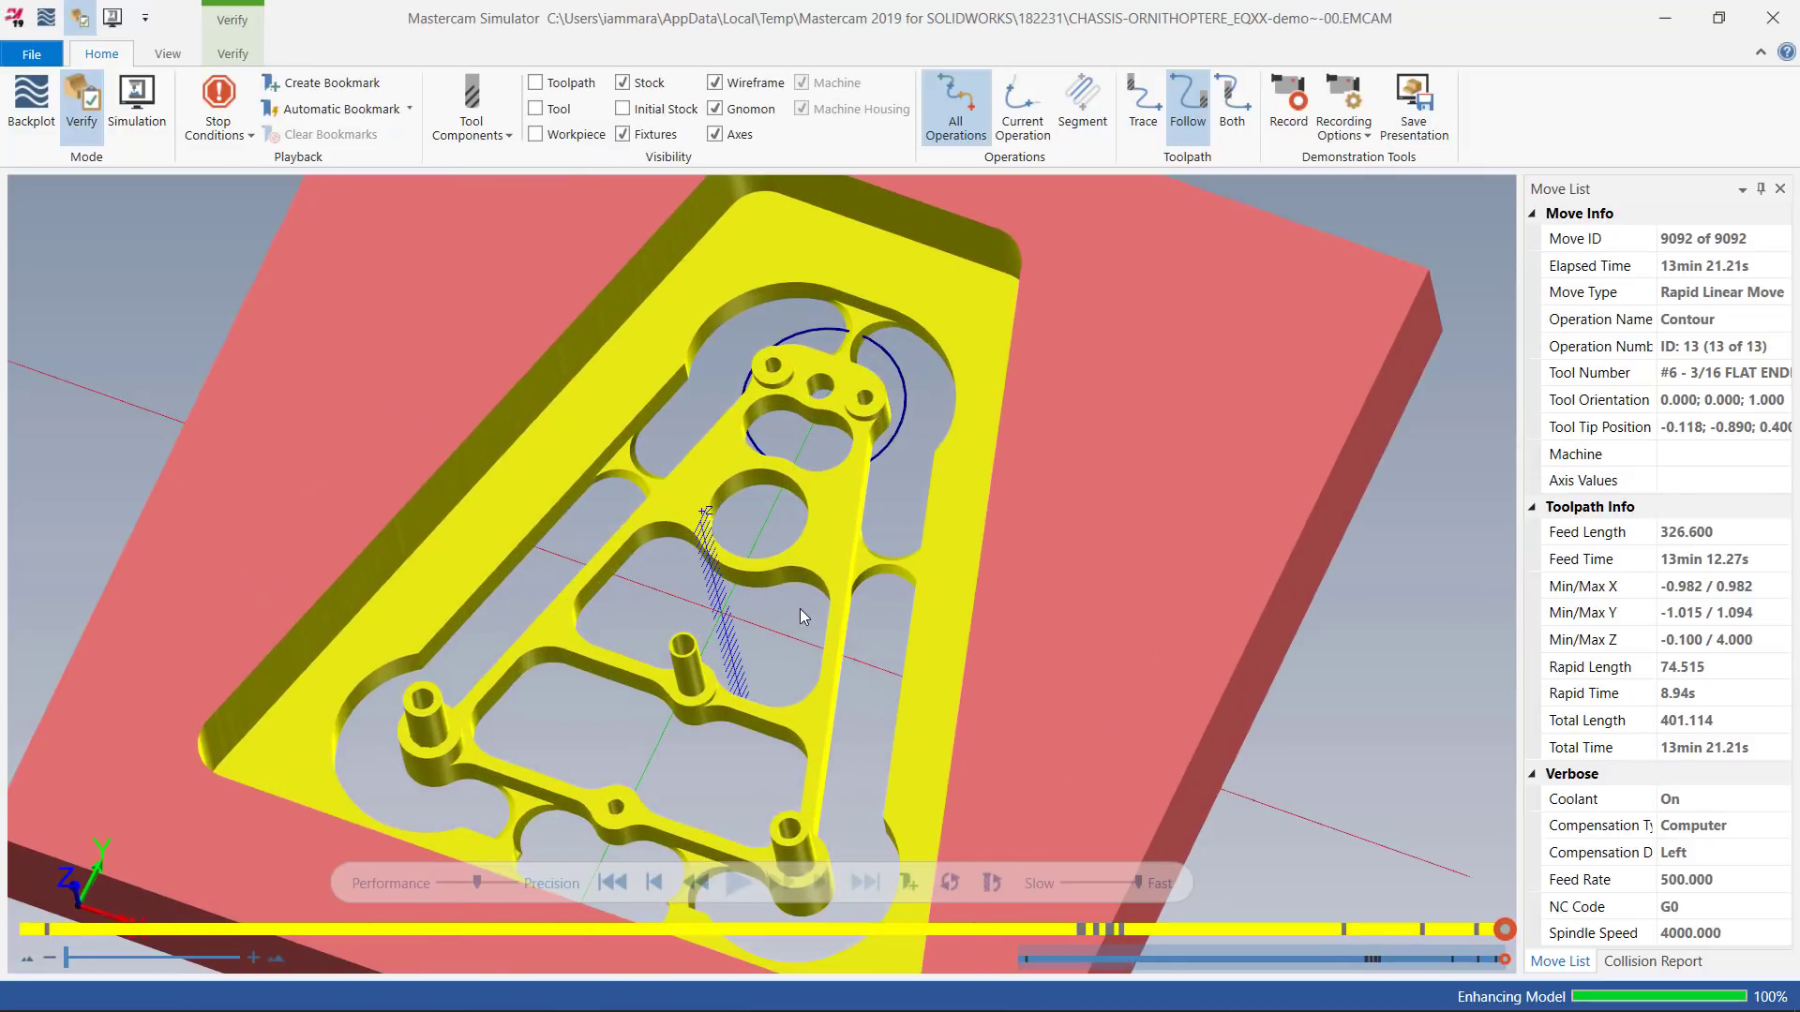
pyautogui.moveTo(745, 632); pyautogui.dragTo(752, 603, button='middle')
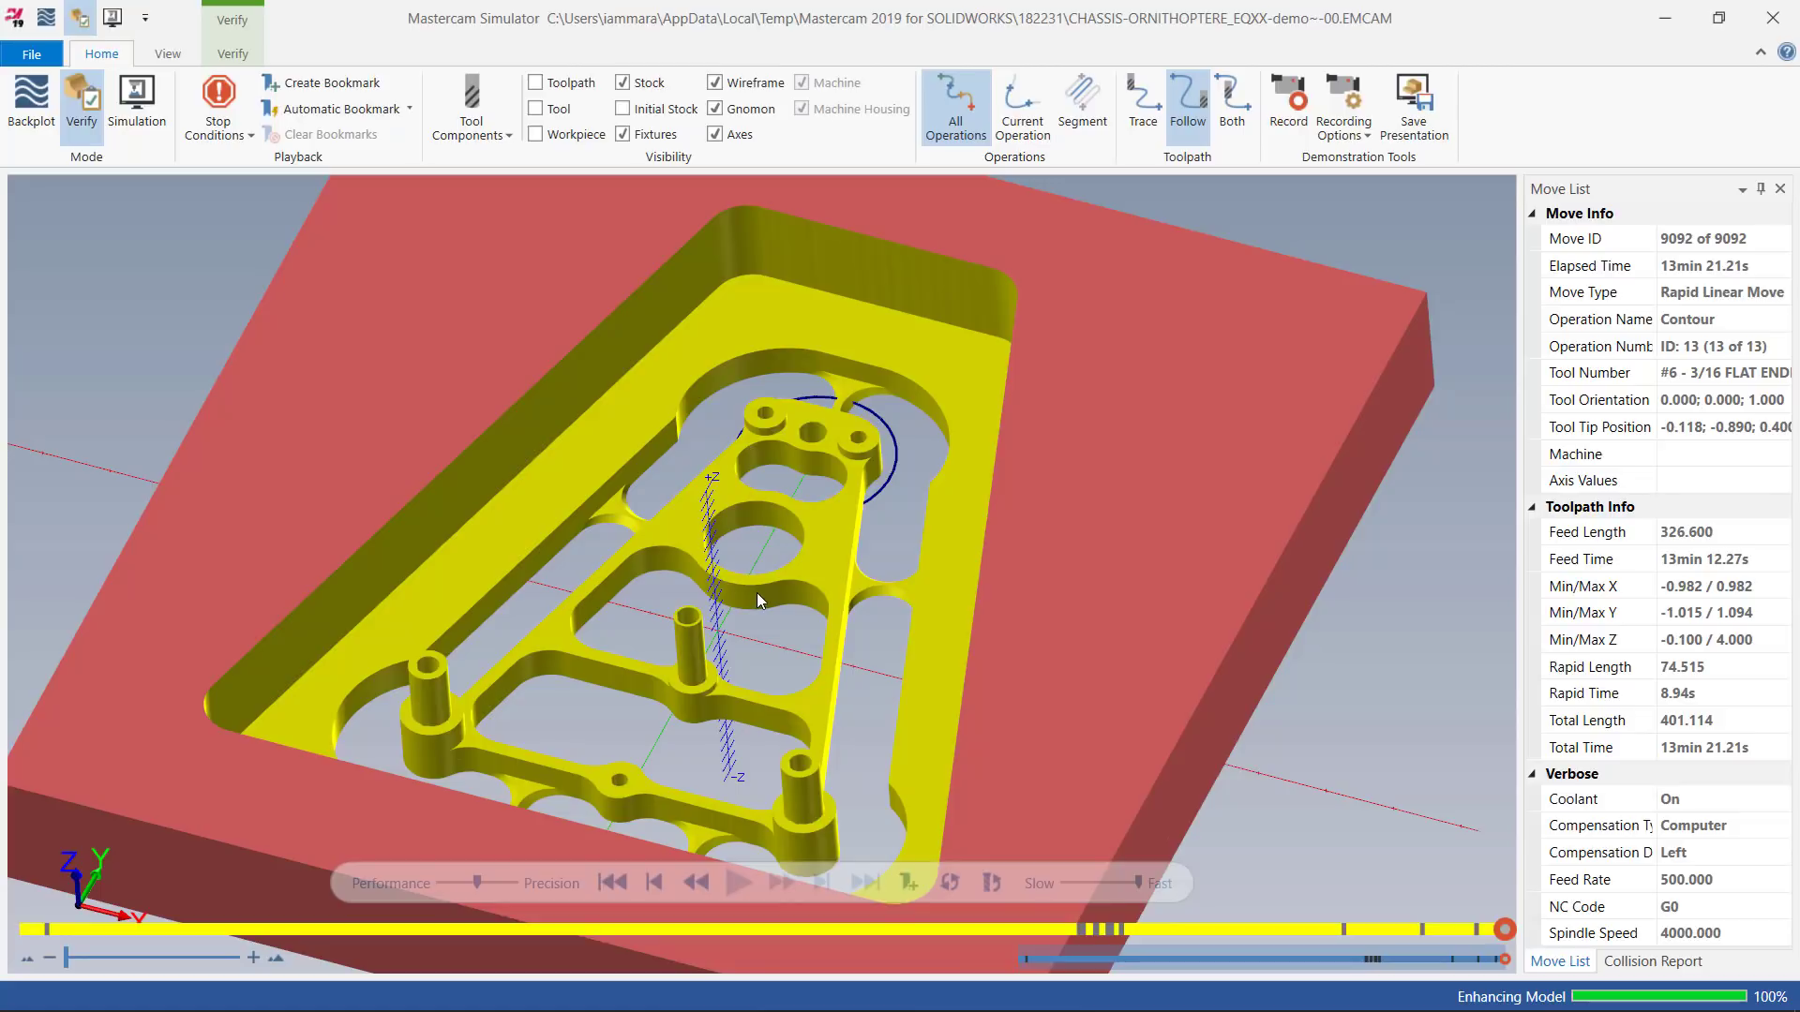
pyautogui.scroll(-3, 756, 598)
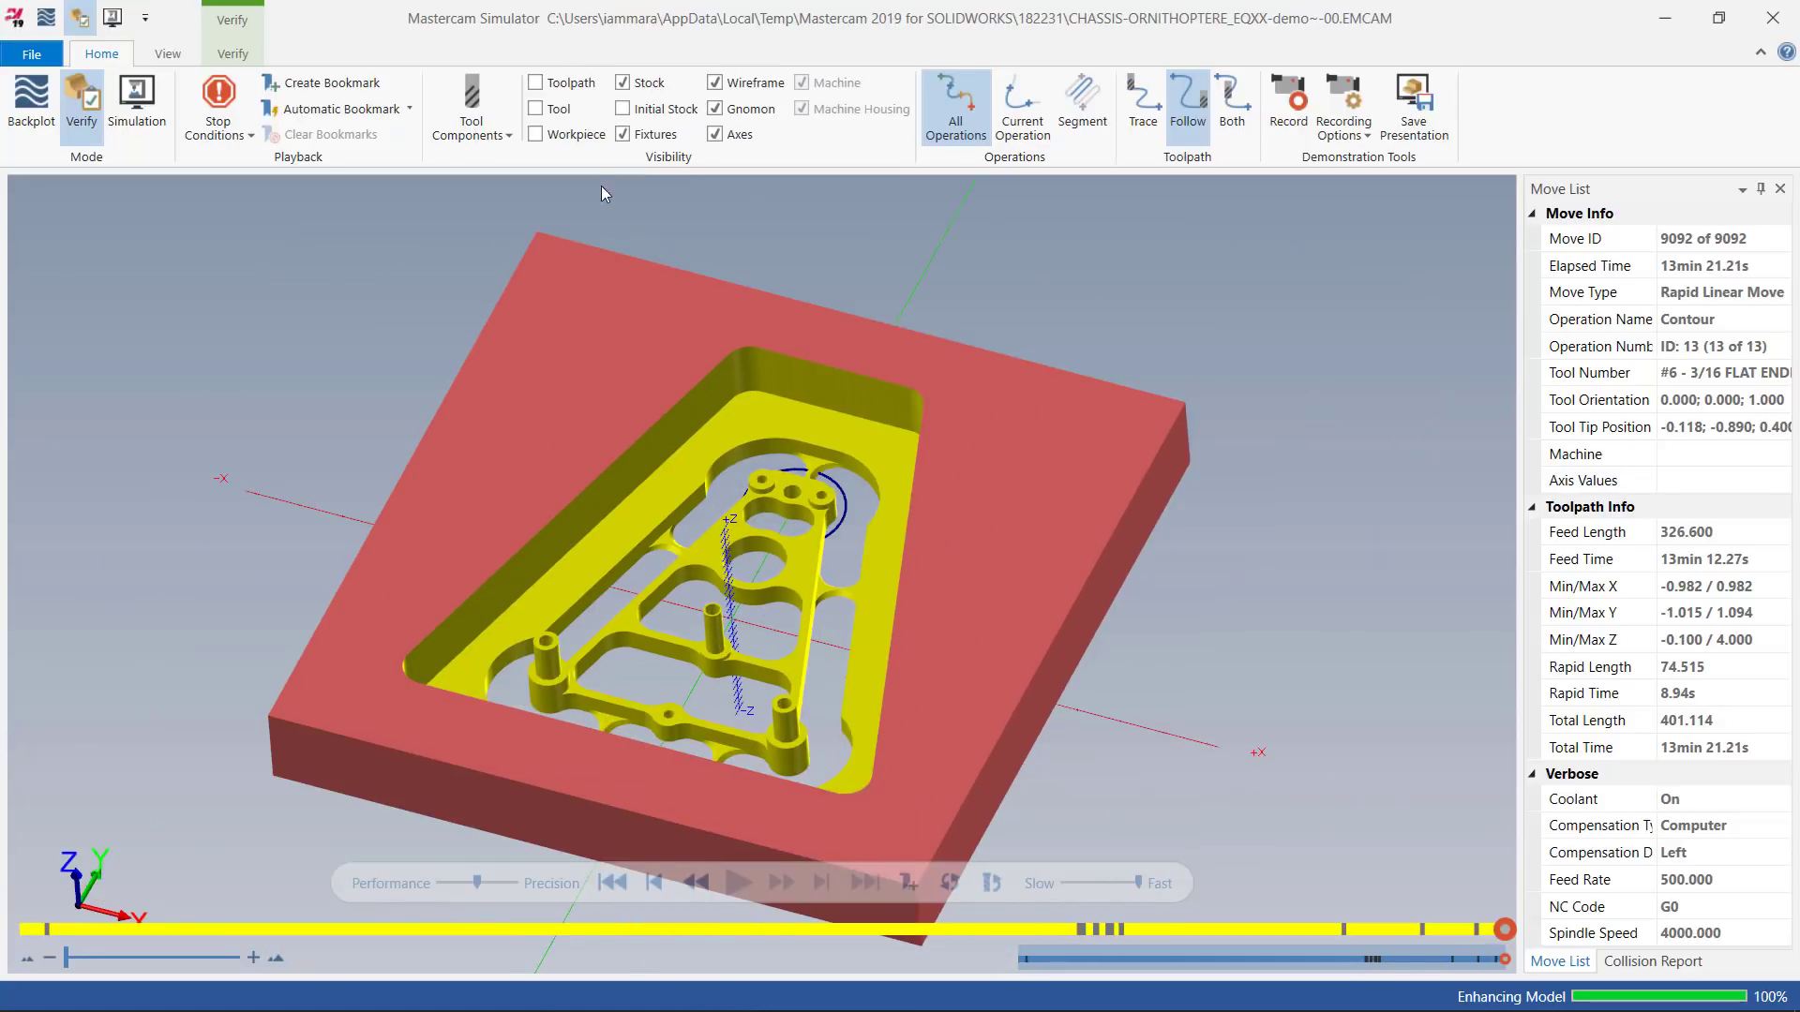
pyautogui.click(540, 137)
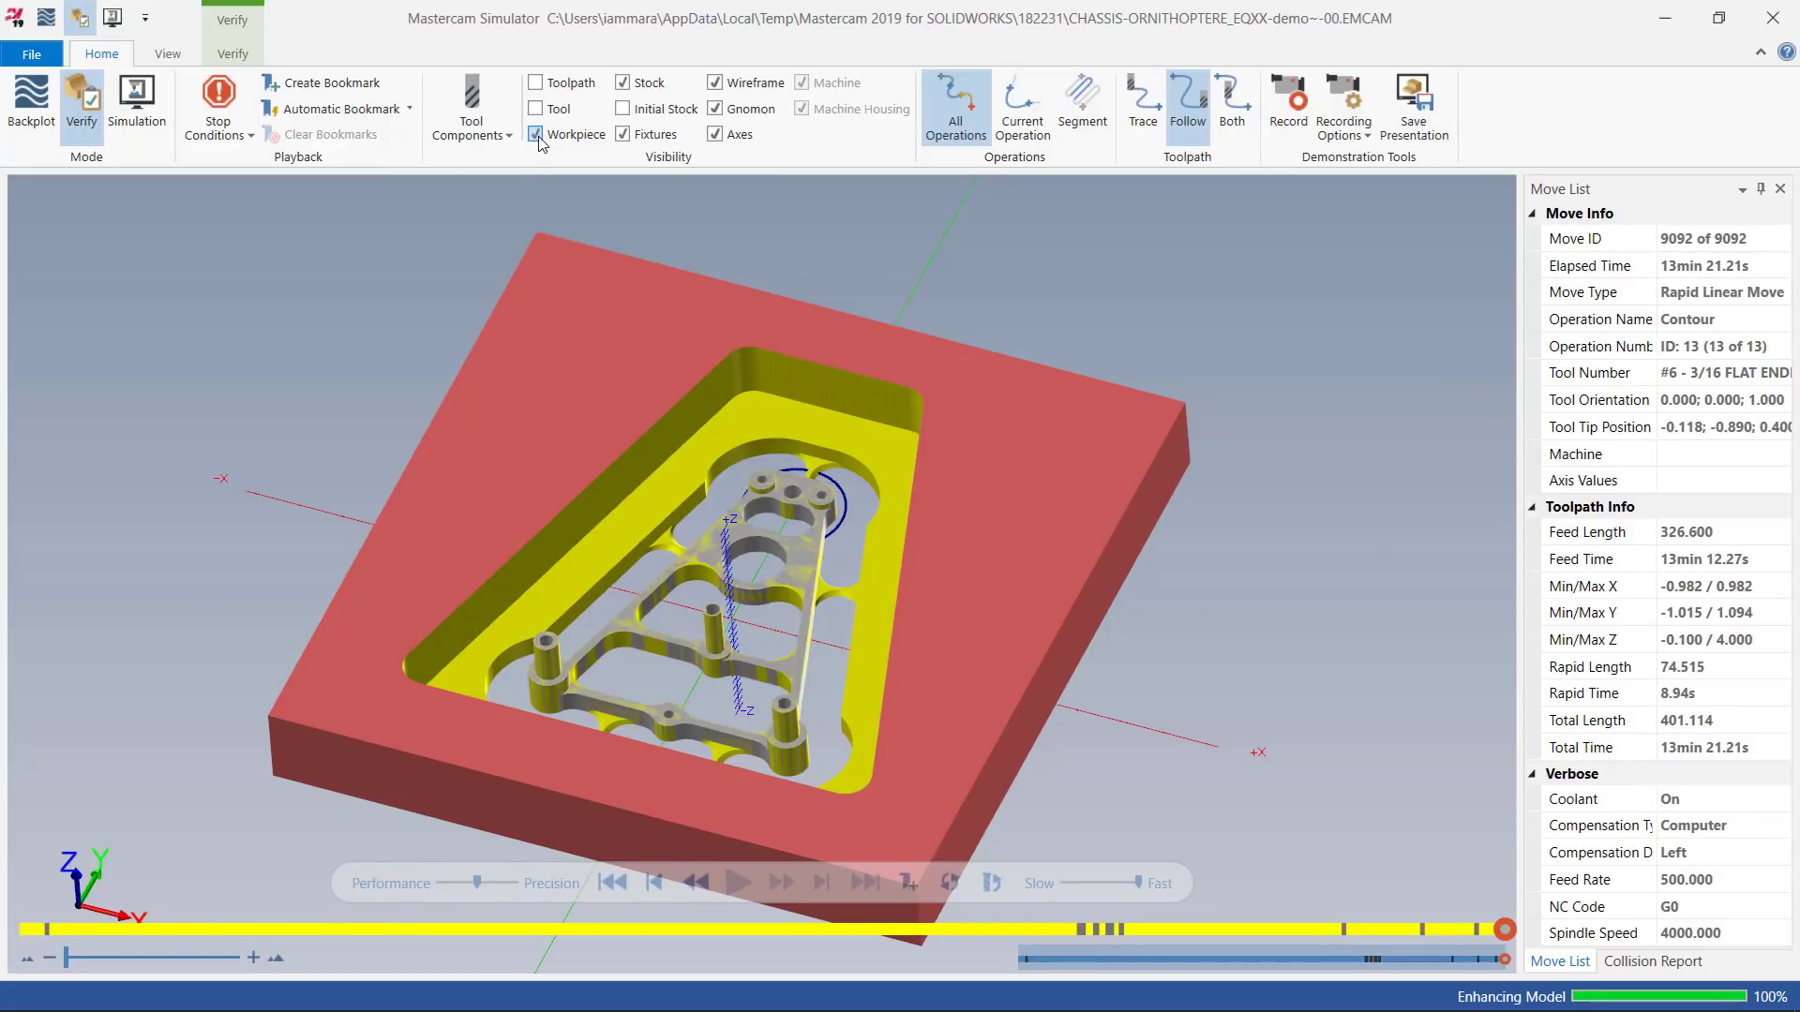
# Examine the workpiece model against the cut stock around the posts and perimeter of the chassis, and close the simulator.
pyautogui.scroll(4, 825, 575)
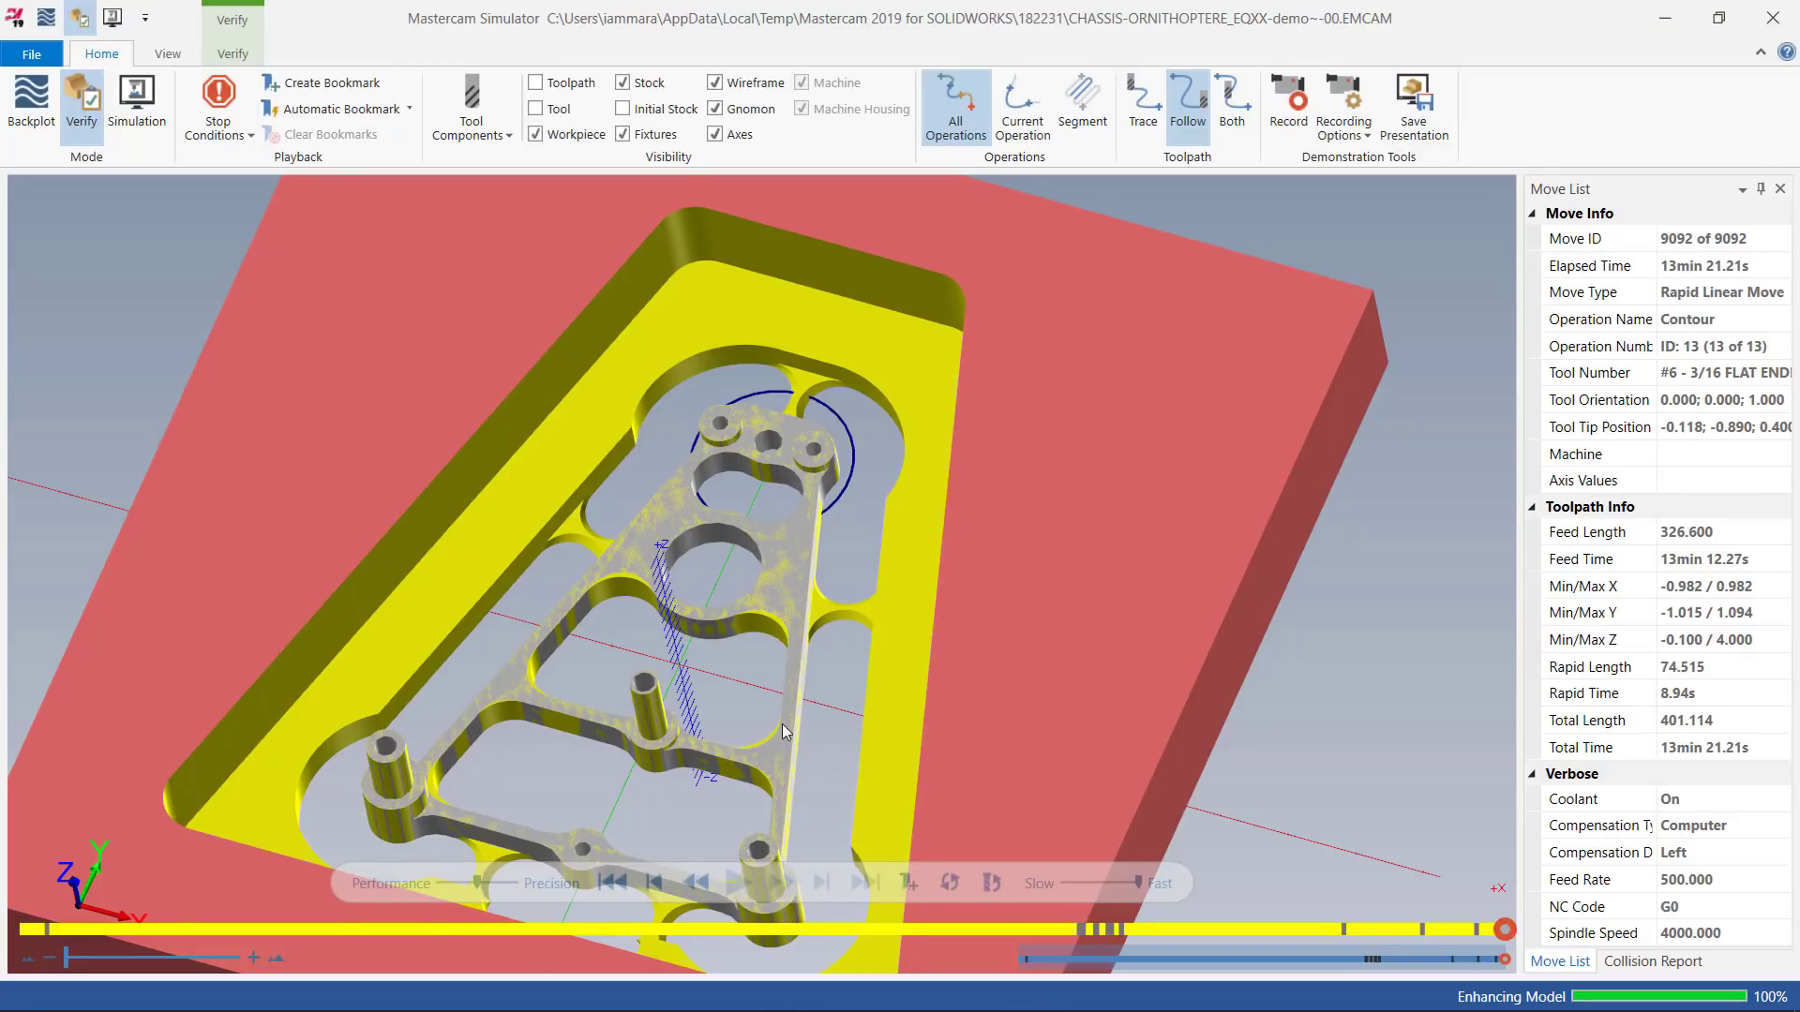
pyautogui.scroll(-2, 785, 732)
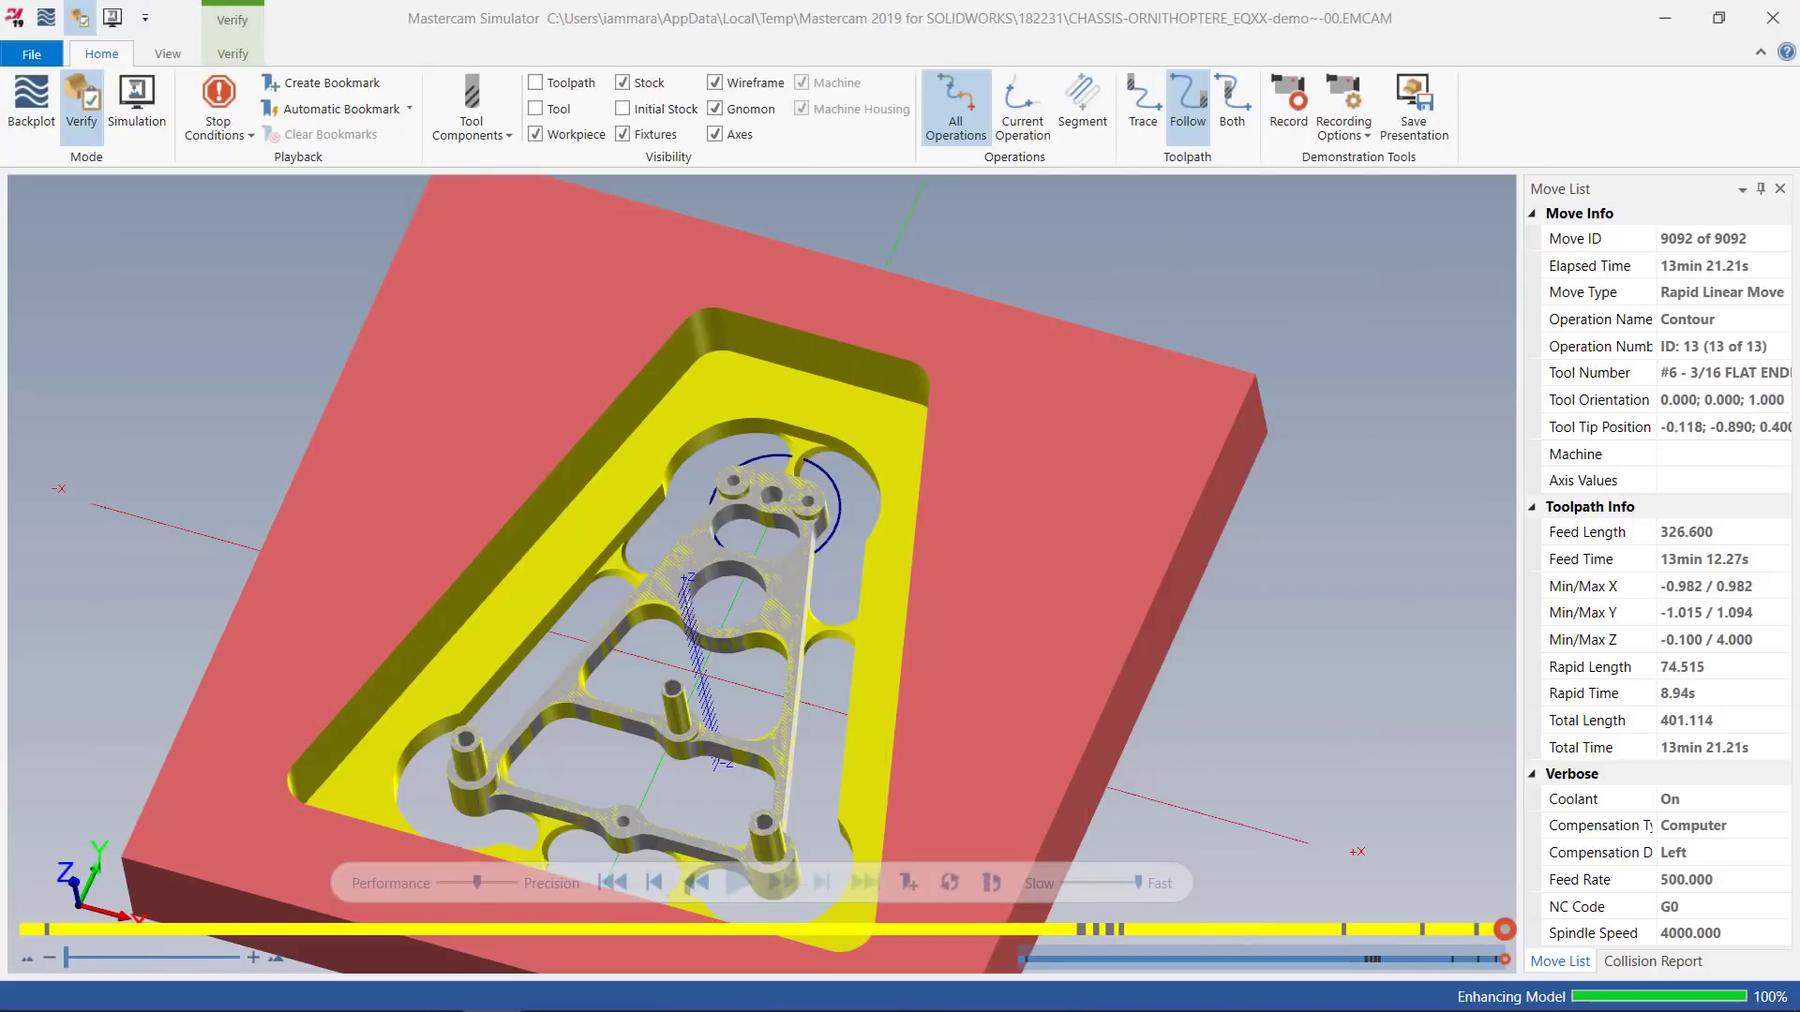
pyautogui.click(1771, 18)
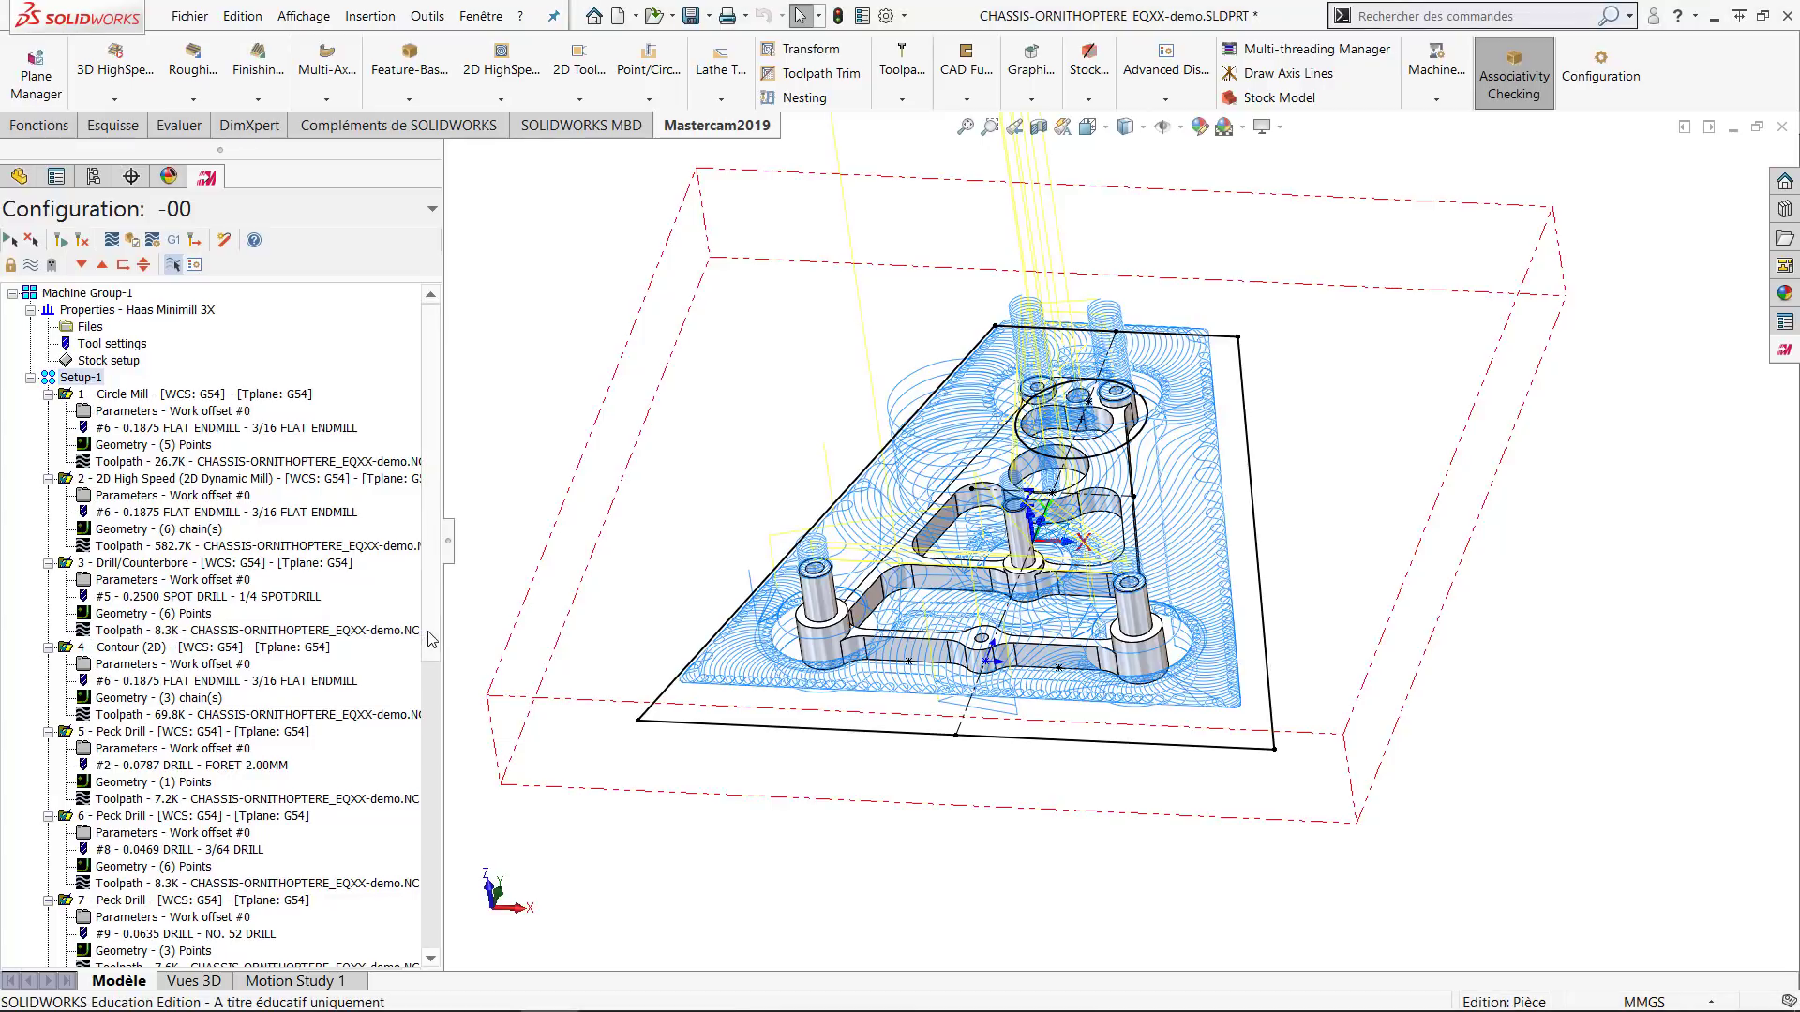
# Post-process the Setup-1 operations to an NC file, saving it in the Code G folder over the existing CHASSIS-ORNITHOPTERE_EQXX-demo.NC.
pyautogui.moveTo(428, 632); pyautogui.dragTo(438, 469)
pyautogui.click(174, 242)
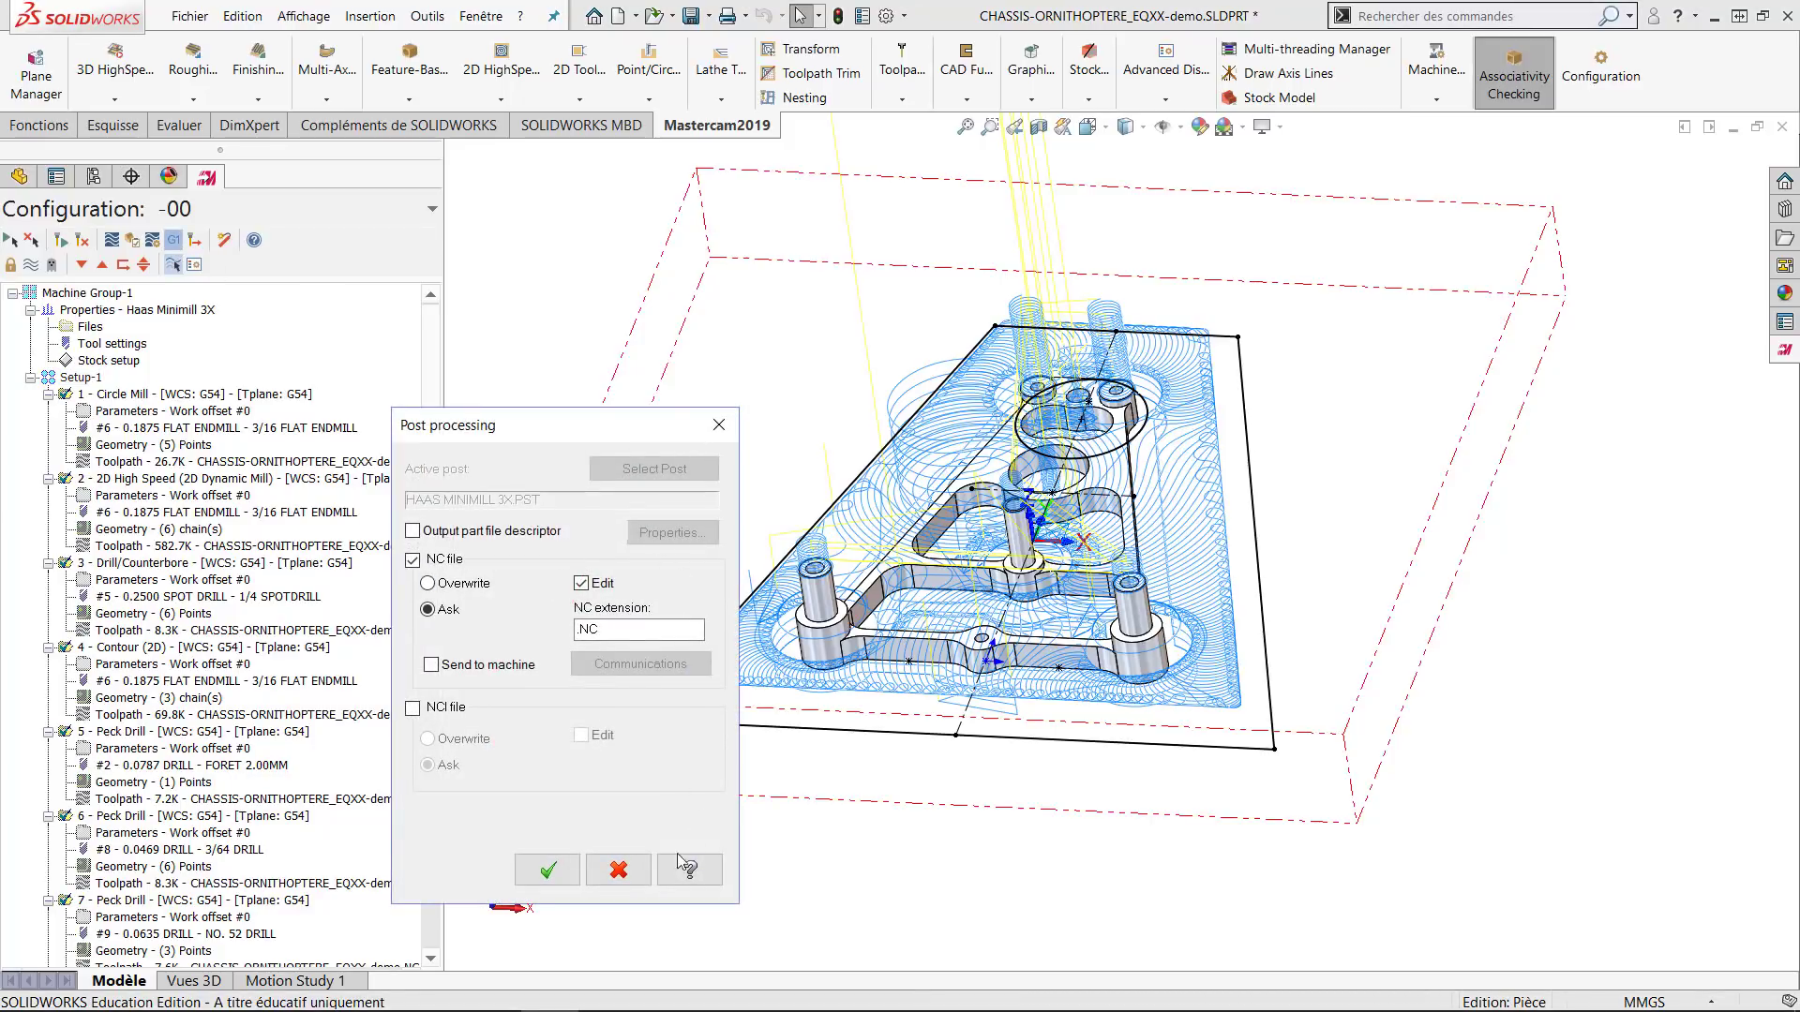
pyautogui.click(551, 870)
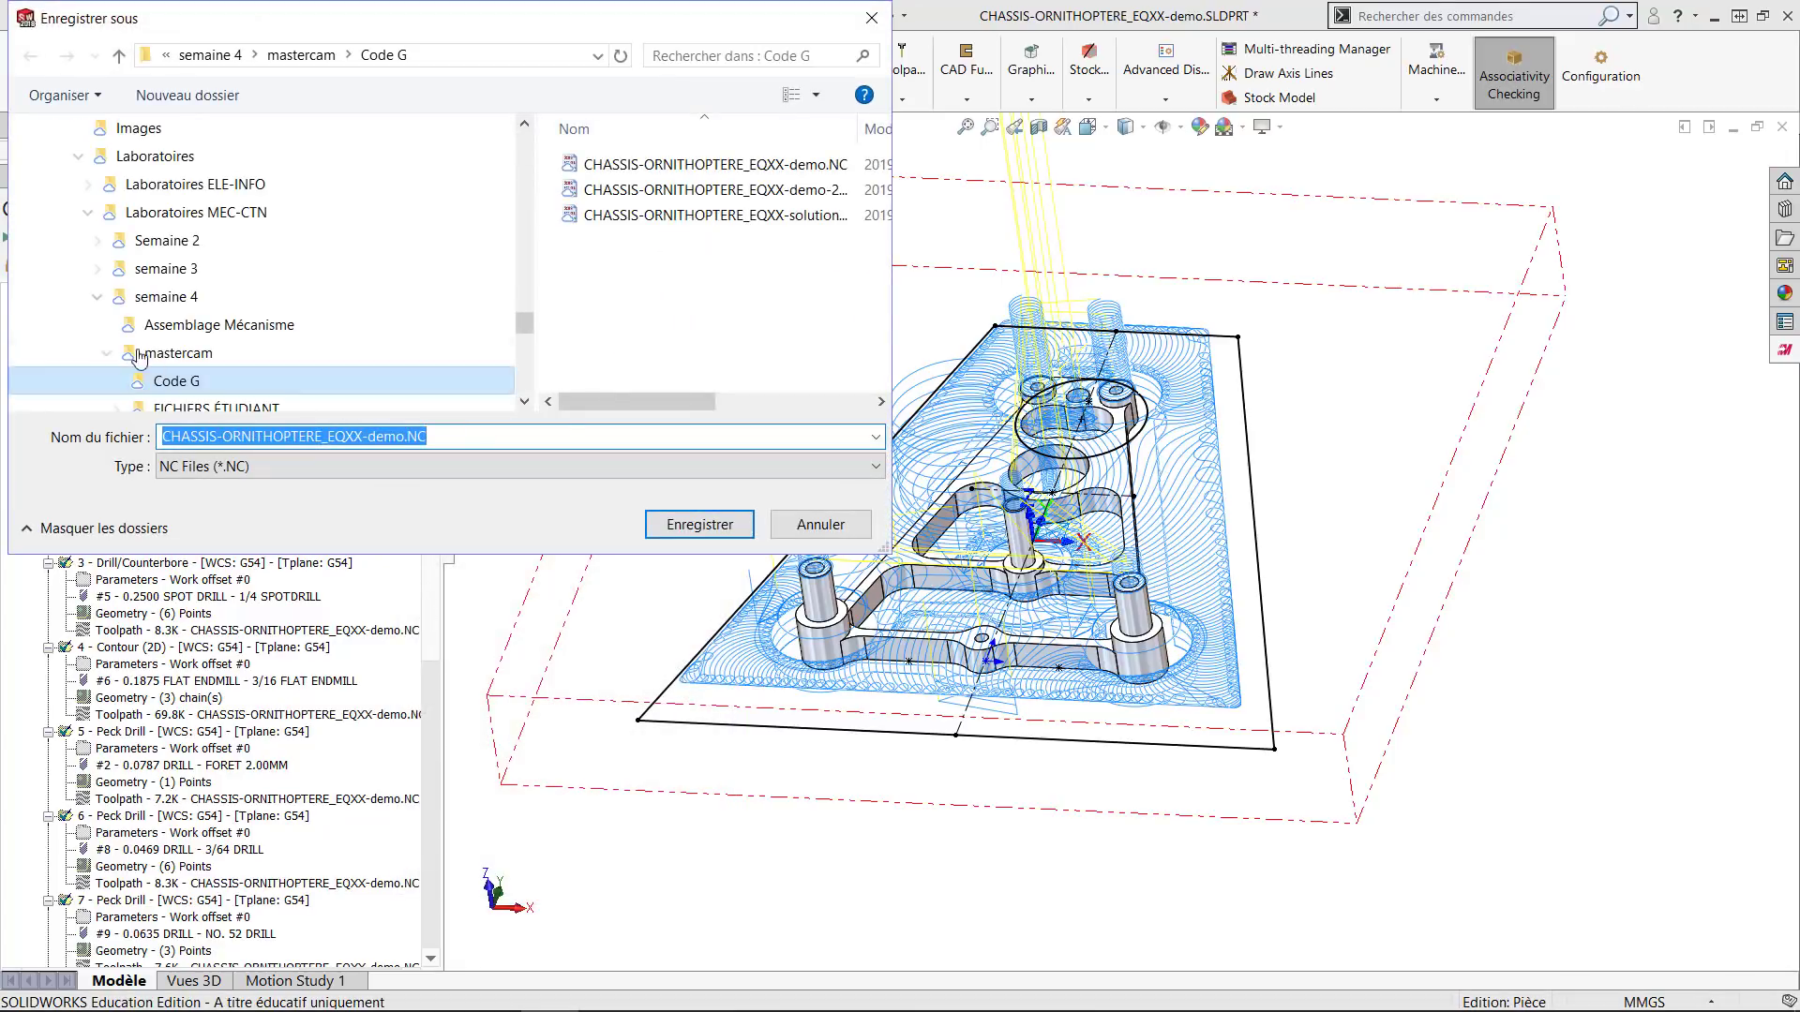
pyautogui.click(699, 524)
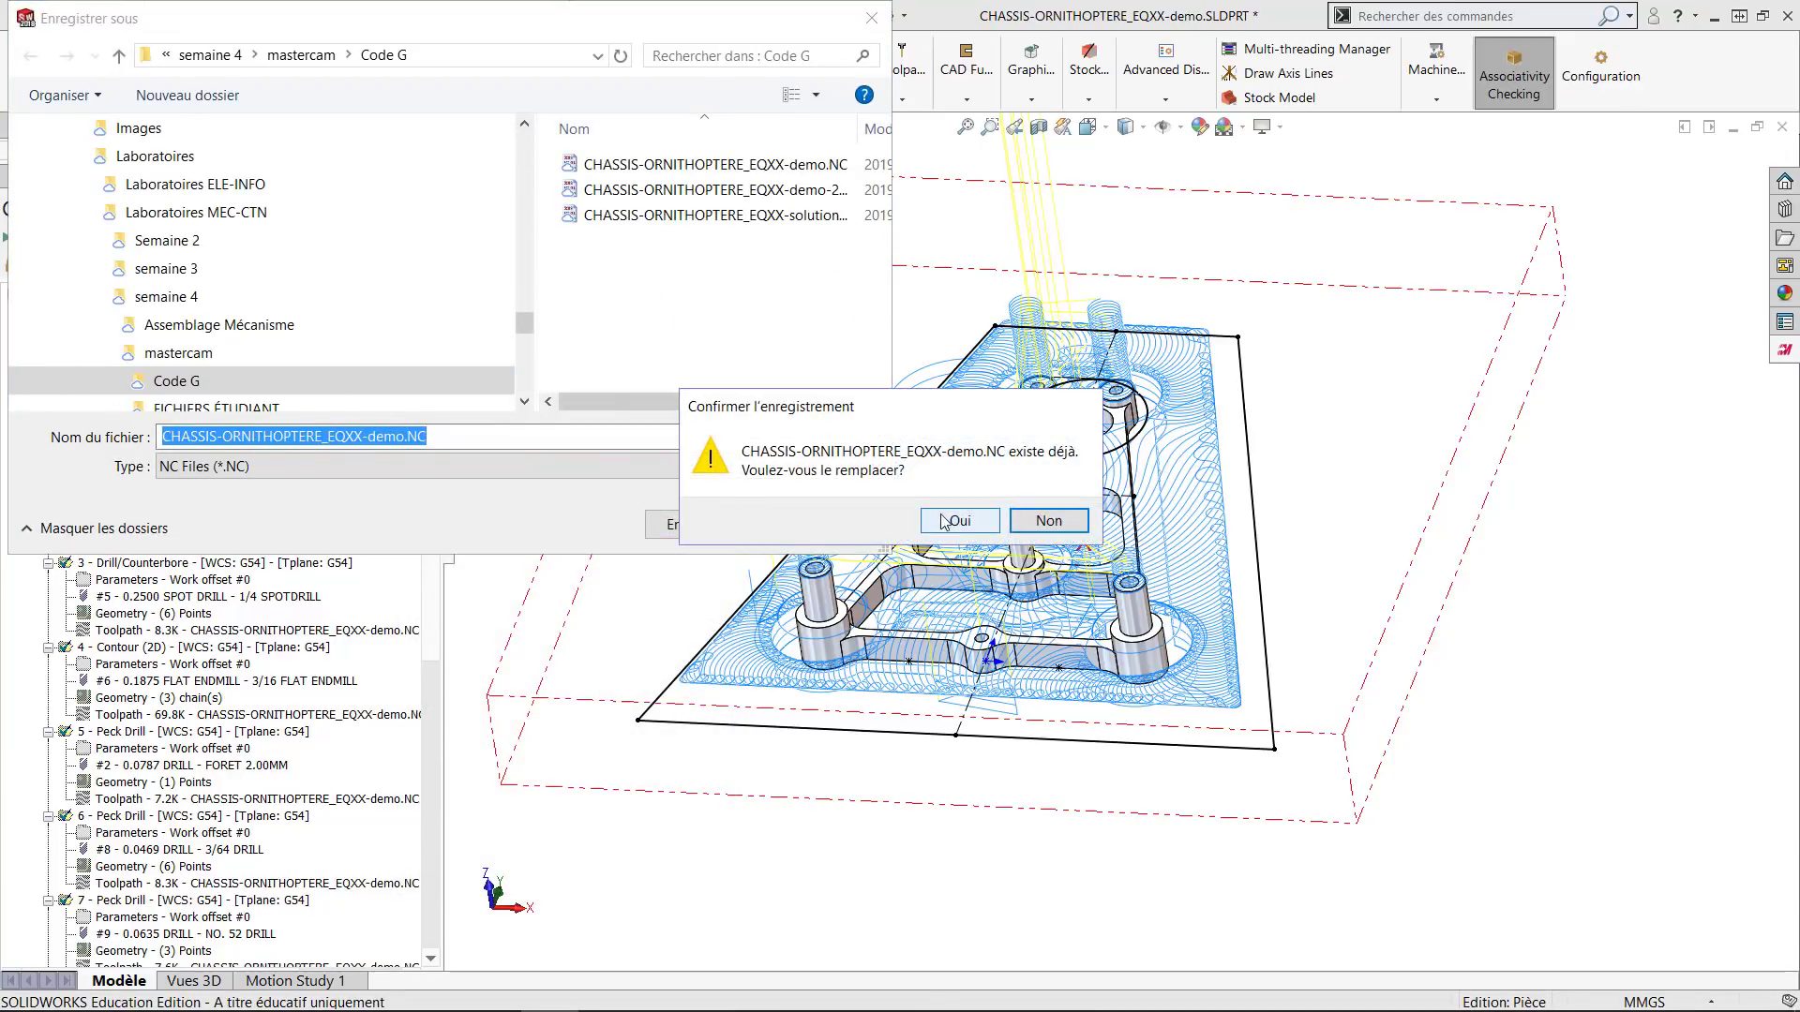
pyautogui.click(949, 522)
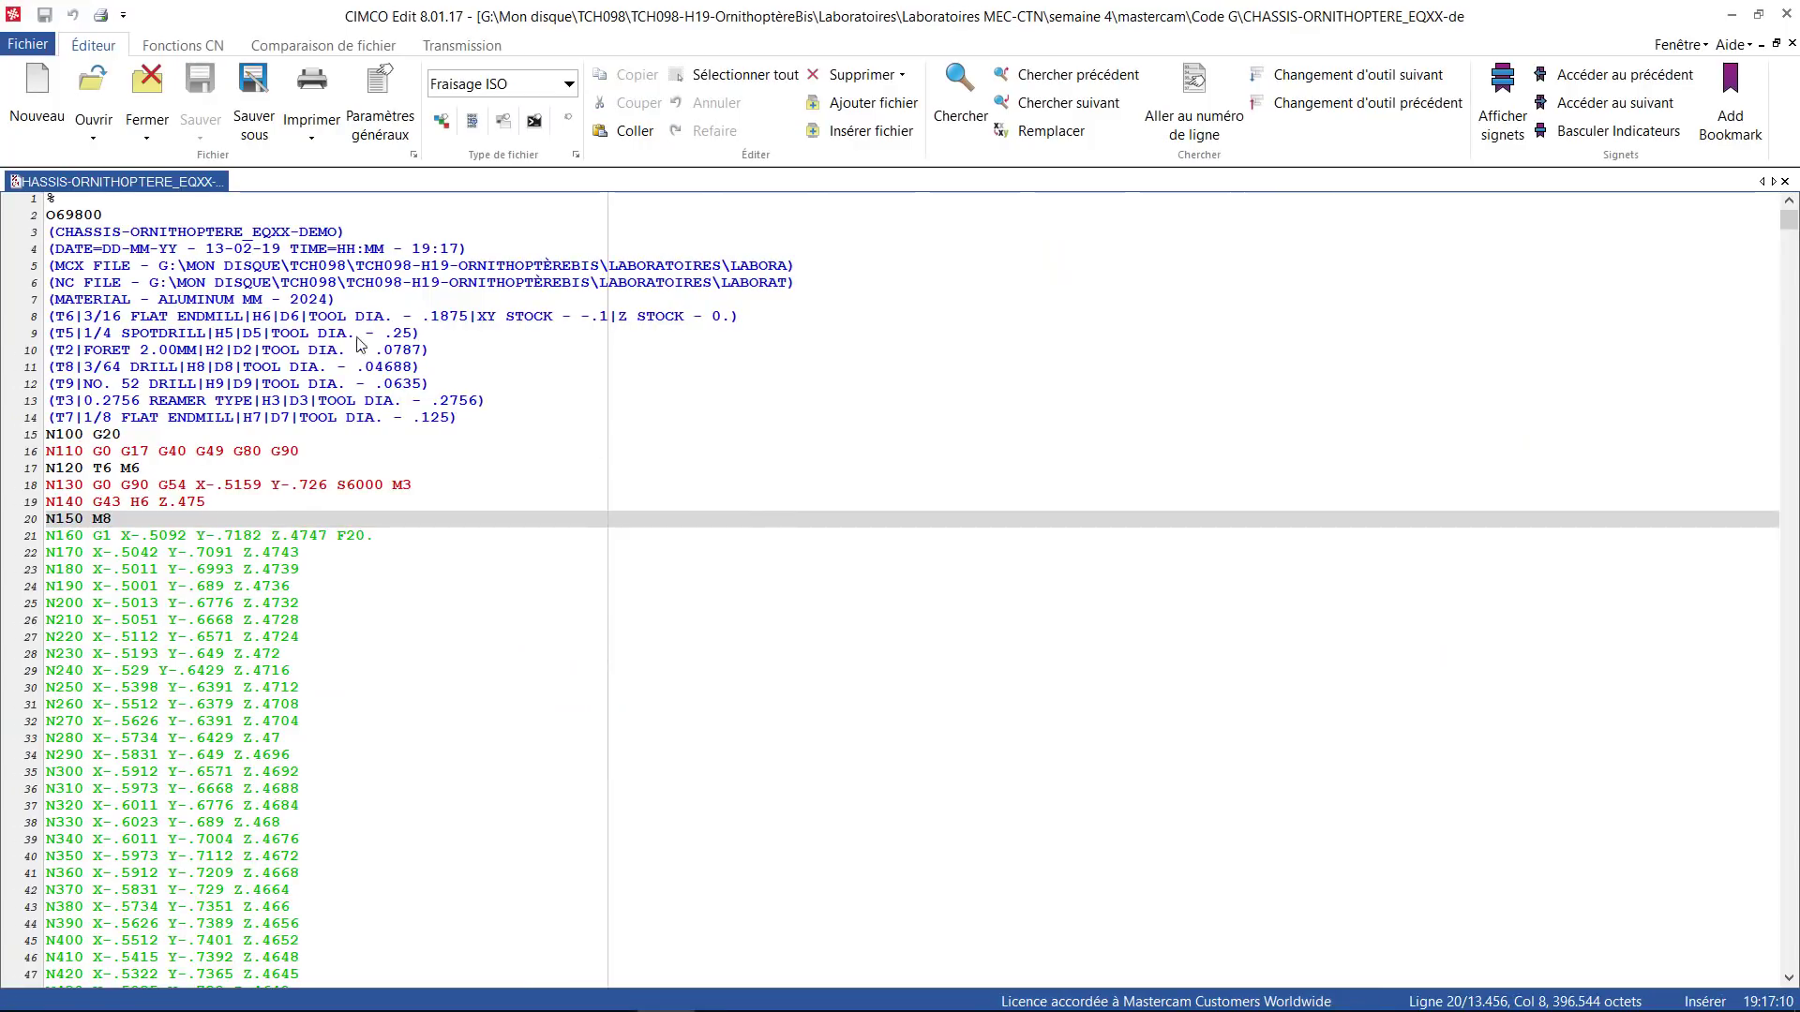
# Review the posted G-code in CIMCO Edit, including the tool list in its header, and close the editor.
pyautogui.scroll(-20, 229, 520)
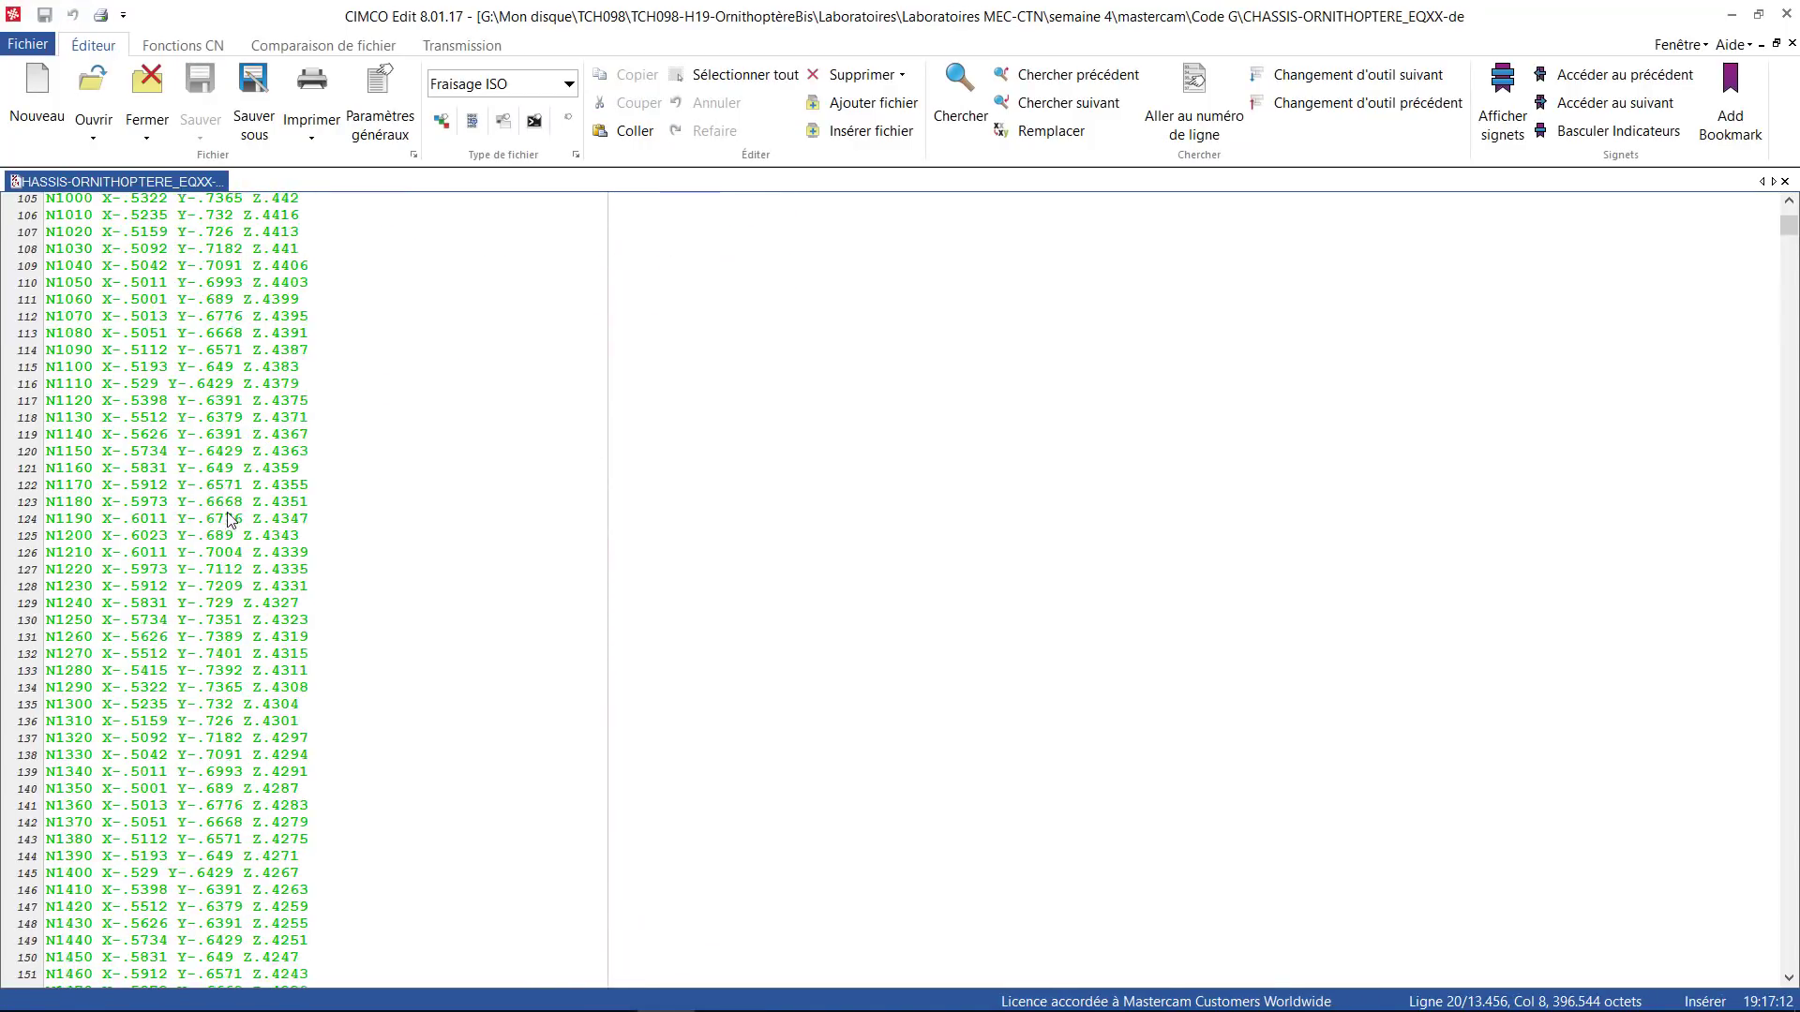
pyautogui.scroll(-8, 231, 520)
pyautogui.moveTo(1789, 235)
pyautogui.mouseDown()
pyautogui.moveTo(1763, 601)
pyautogui.moveTo(1757, 178)
pyautogui.moveTo(1789, 201)
pyautogui.mouseUp()
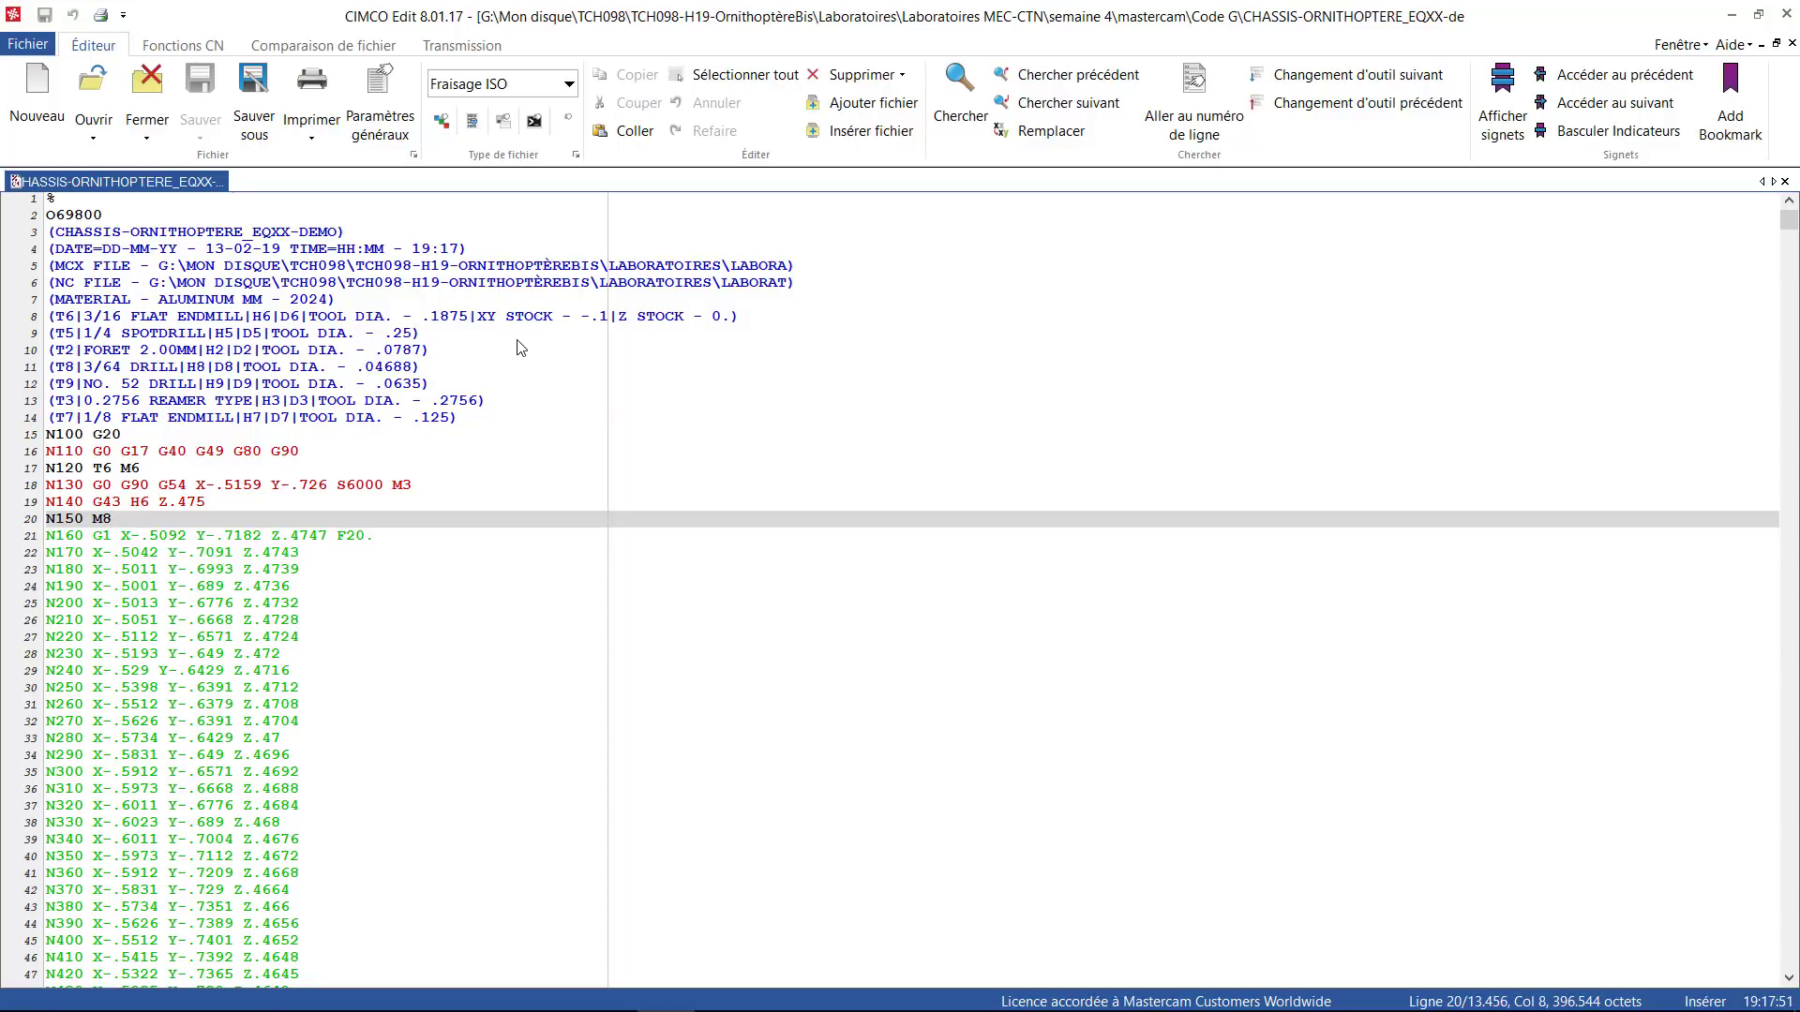
pyautogui.moveTo(324, 17); pyautogui.dragTo(547, 188)
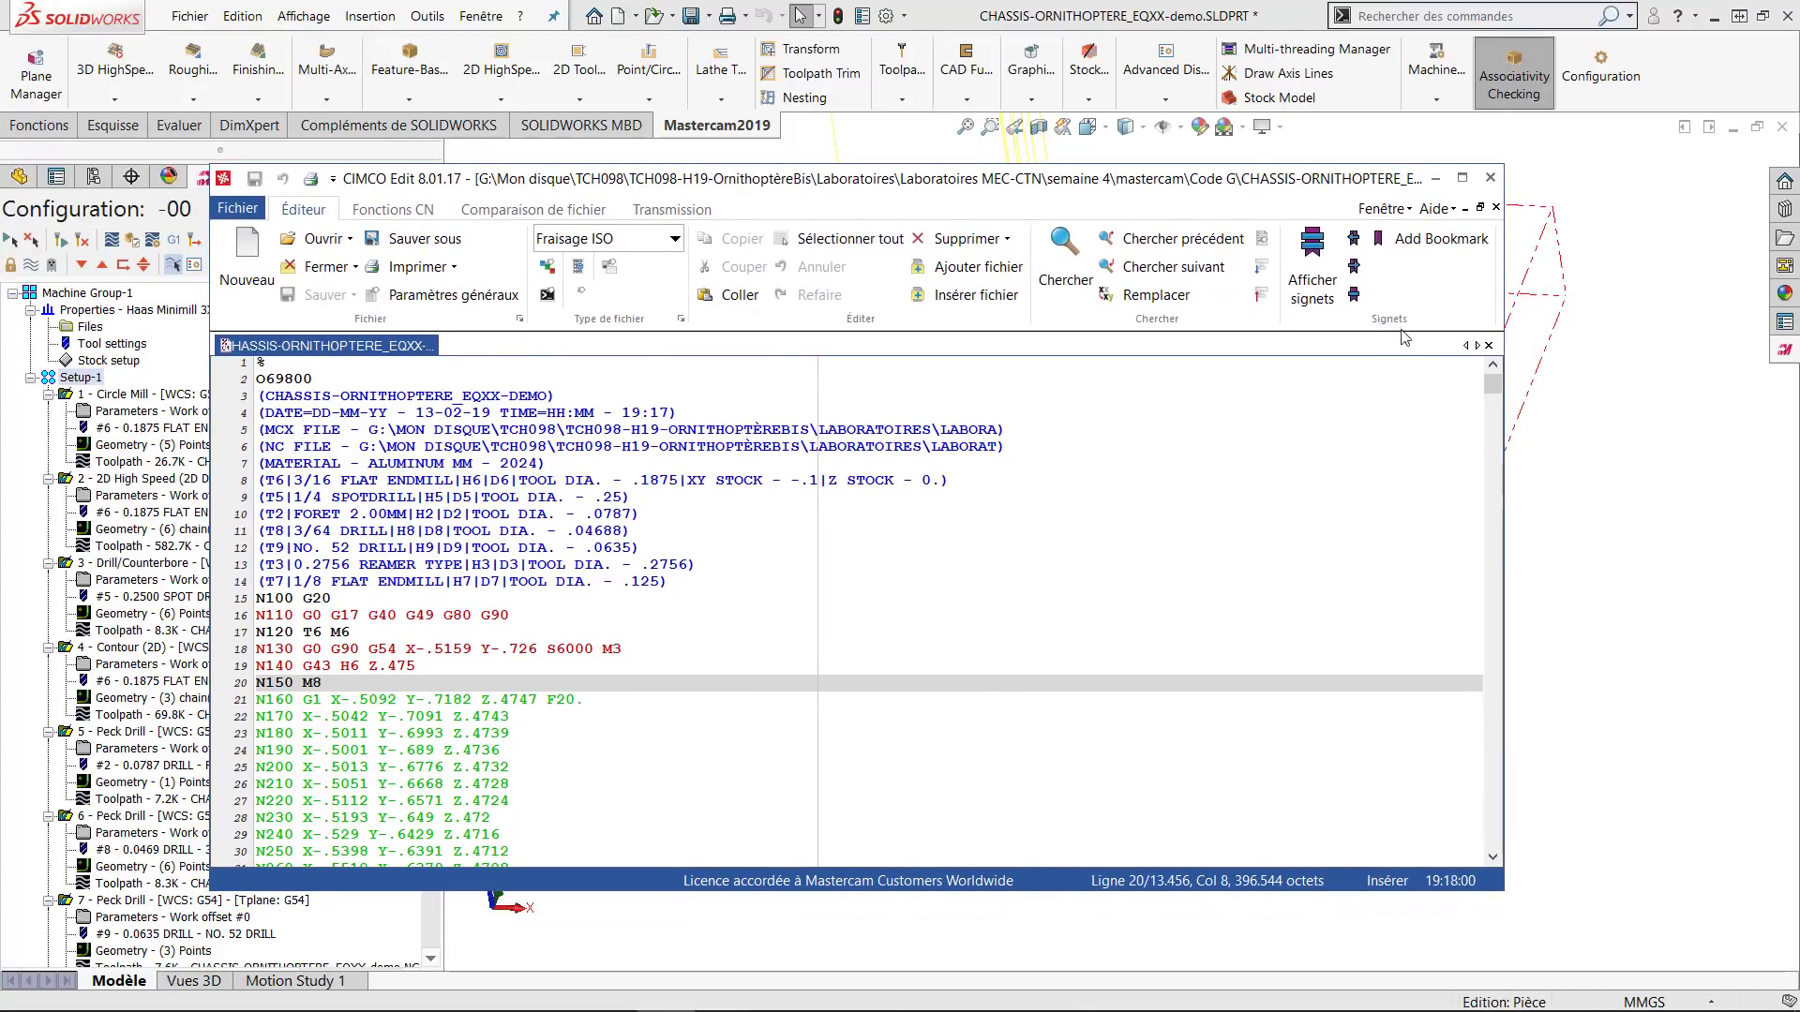
pyautogui.click(1491, 179)
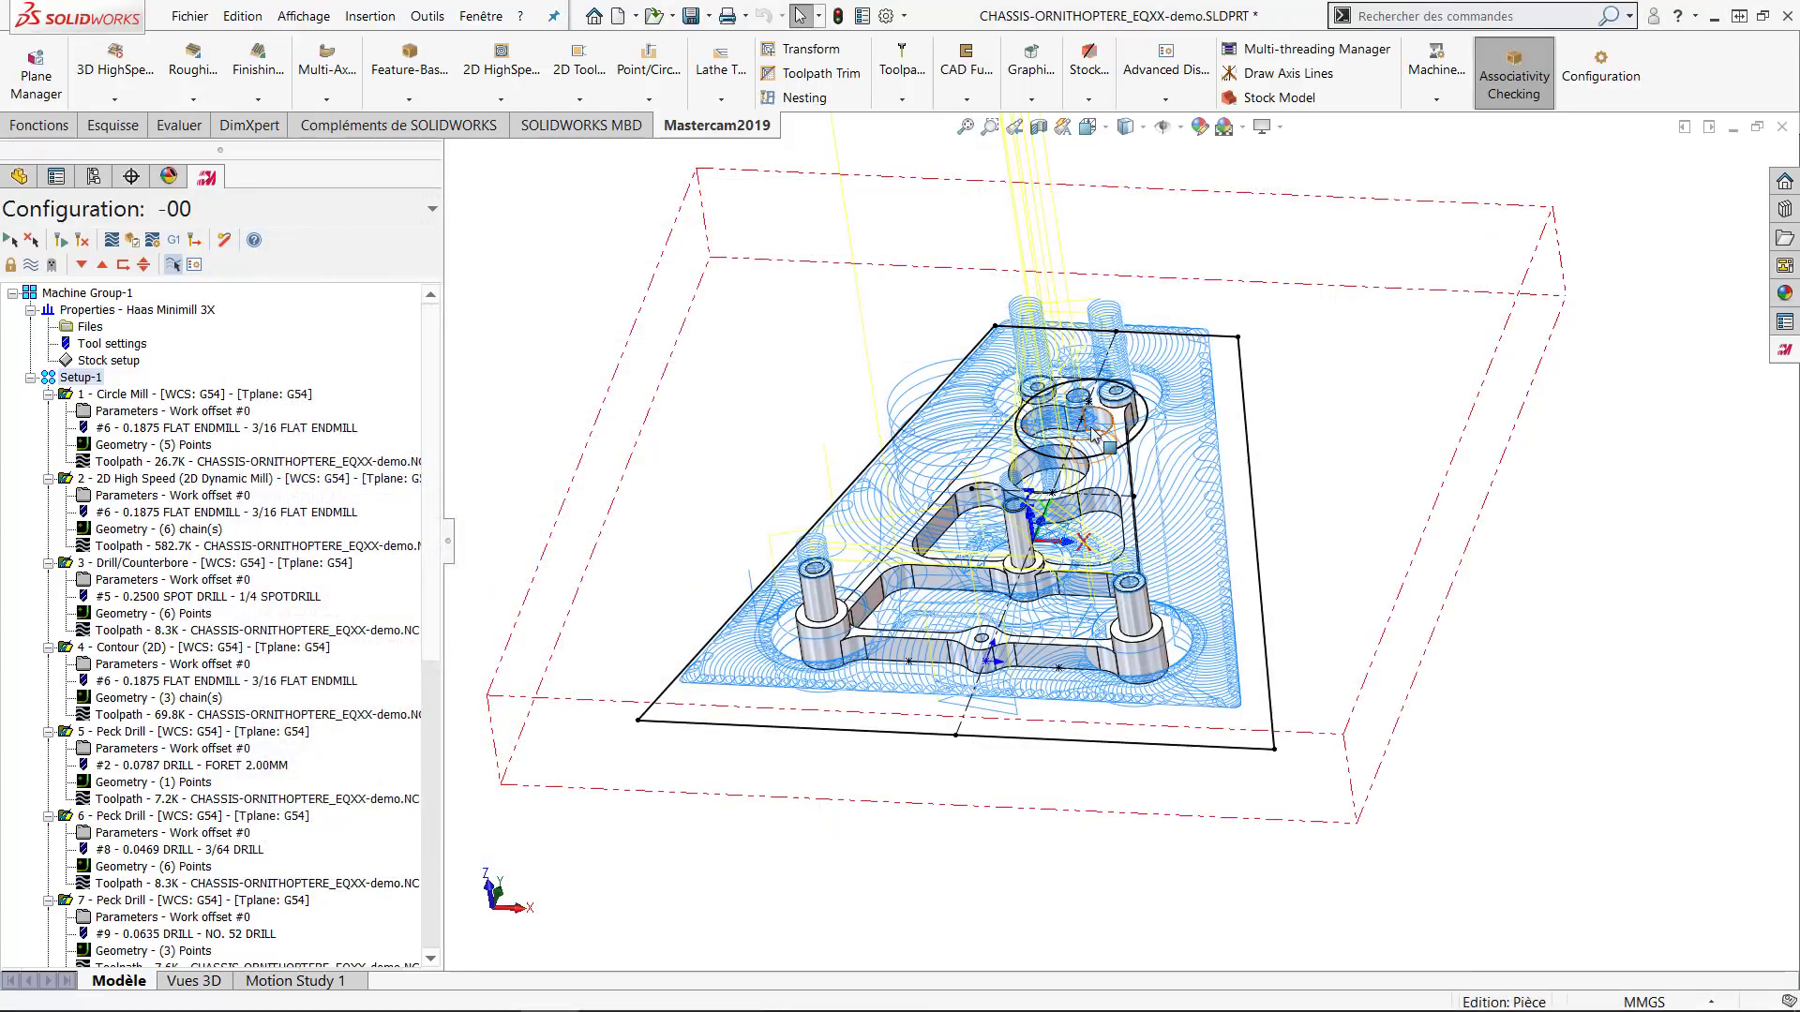